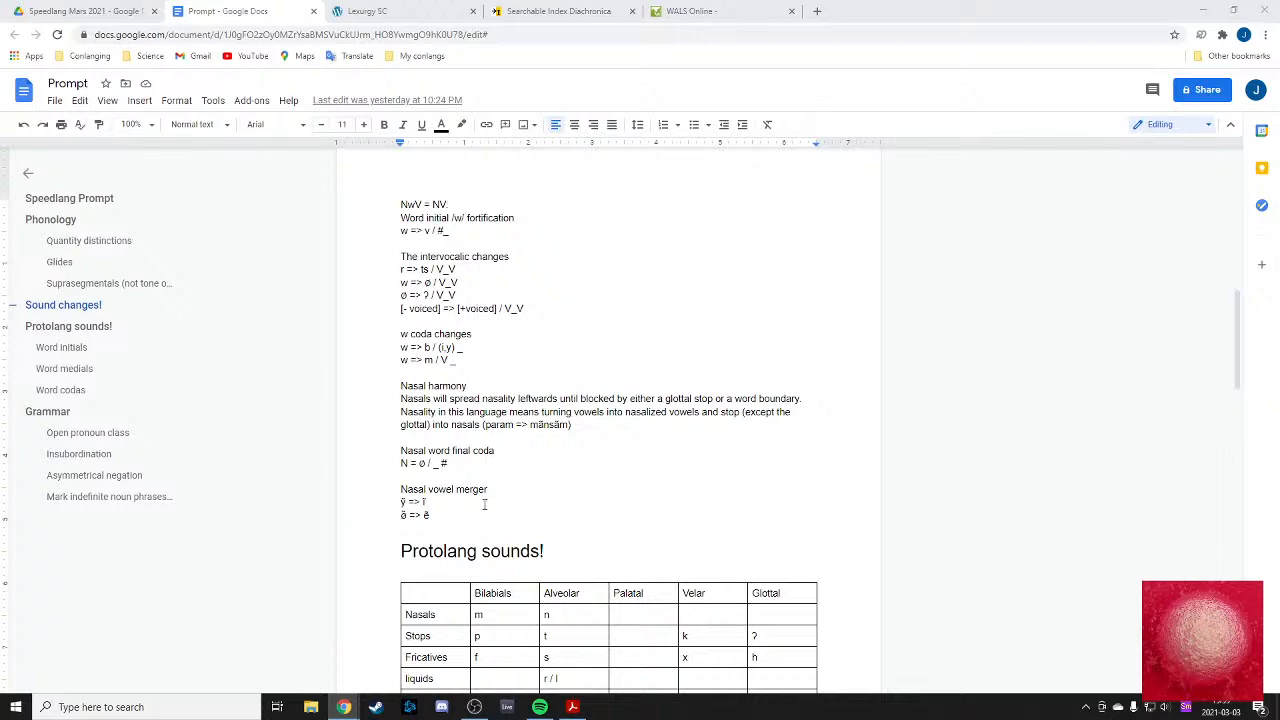
# - Review the sound changes and the word initial, medial and coda rules in the Prompt document
pyautogui.scroll(-6, 563, 500)
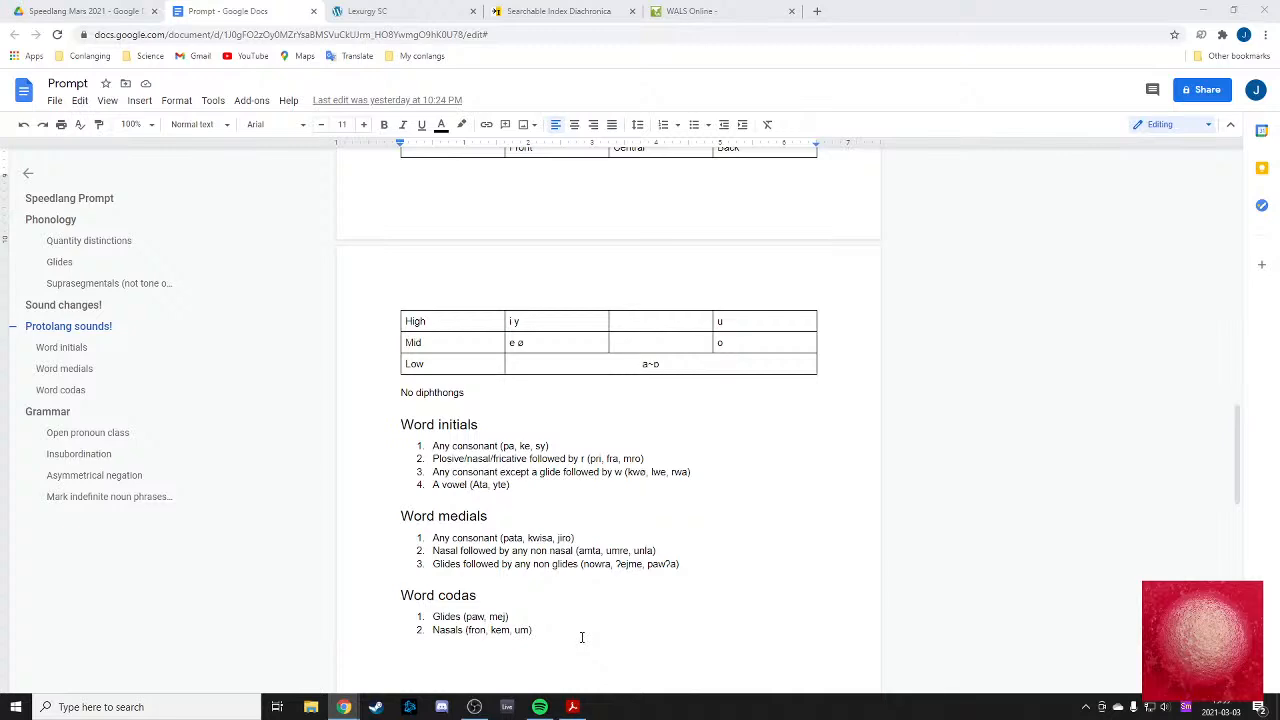
pyautogui.scroll(11, 530, 523)
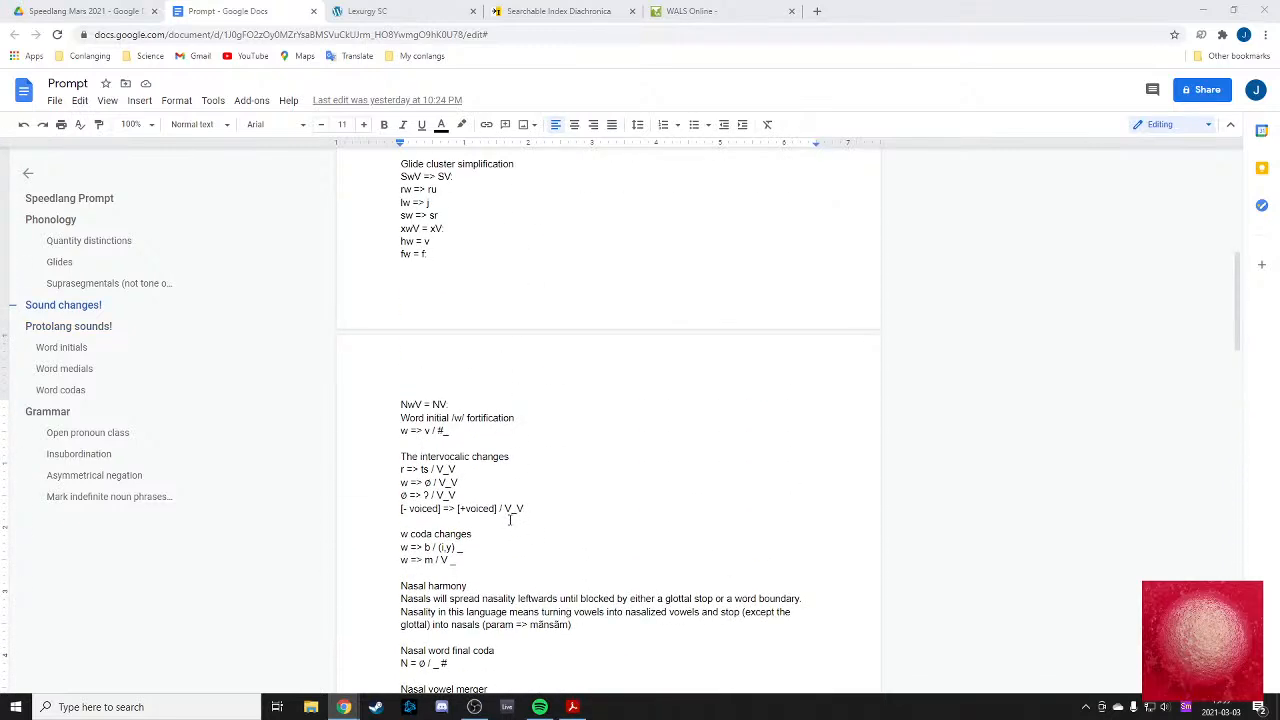
pyautogui.scroll(-1, 510, 519)
pyautogui.moveTo(400, 452); pyautogui.dragTo(578, 496)
pyautogui.click(612, 502)
pyautogui.click(367, 459)
pyautogui.click(578, 496)
# - Switch to Lexurgy Sound Changer and add a blank line after the w-coda-changes rules at the end of the sound changes
pyautogui.hotkey('ctrl', 'Tab')
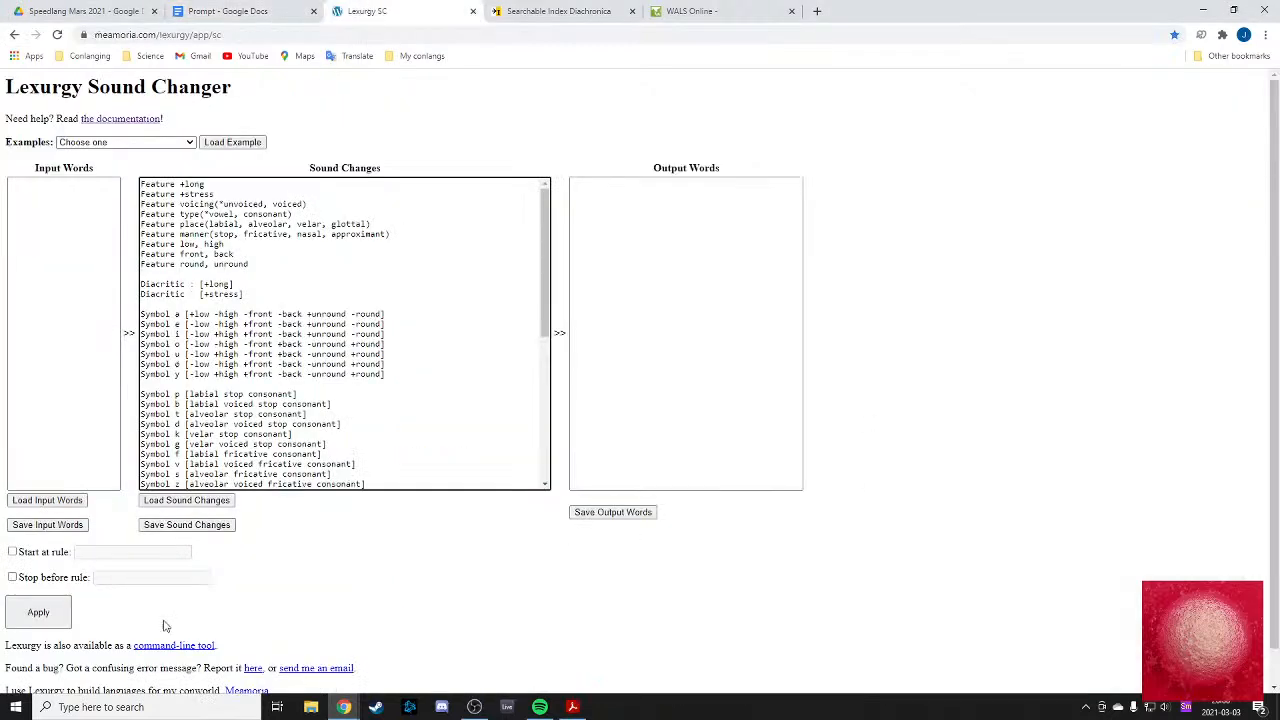
pyautogui.scroll(-4, 337, 400)
pyautogui.scroll(1, 425, 622)
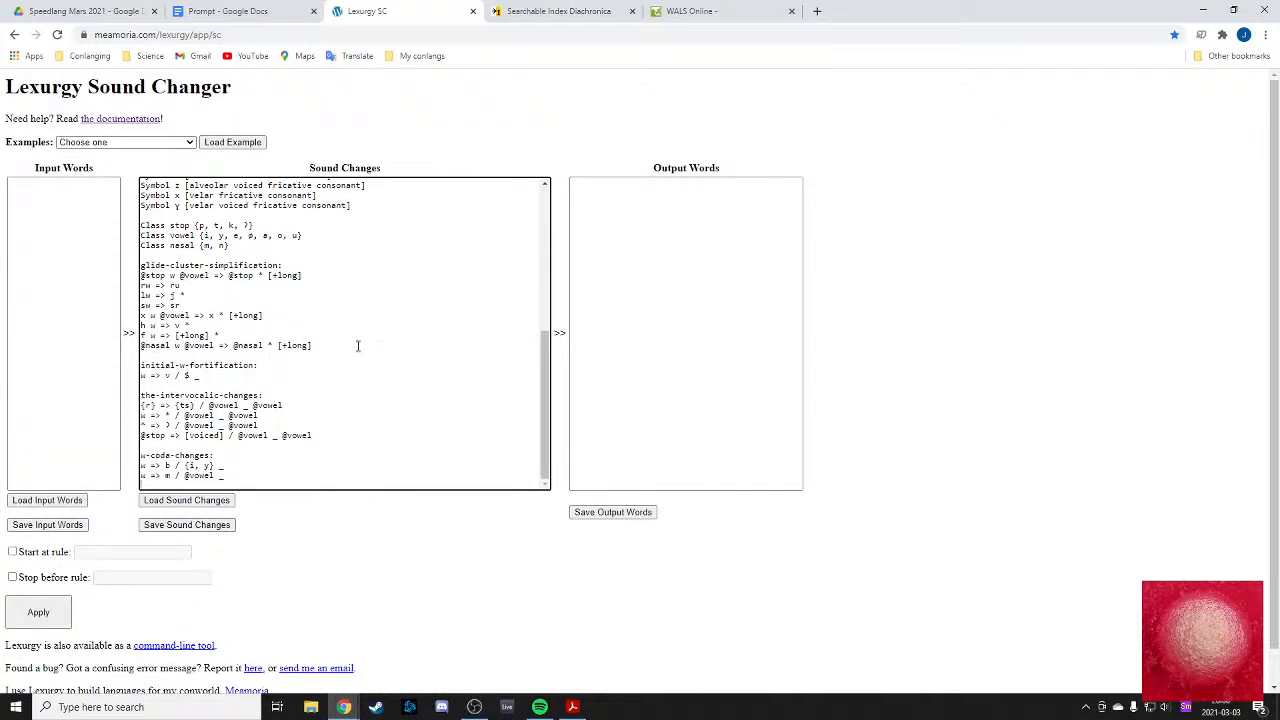
pyautogui.press('Return')
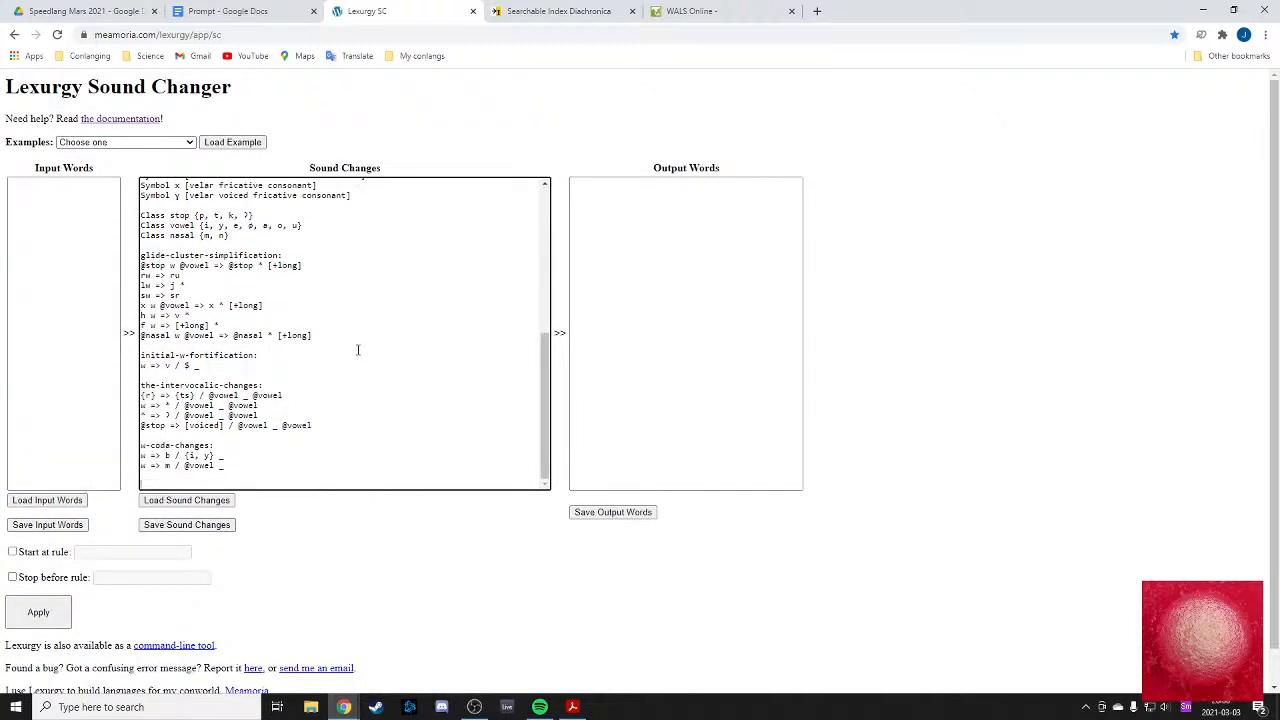
# - Return to the Prompt document and examine the nasal harmony, nasal word final coda and nasal vowel merger rules against the protolang sounds
pyautogui.click(248, 10)
pyautogui.scroll(-3, 511, 423)
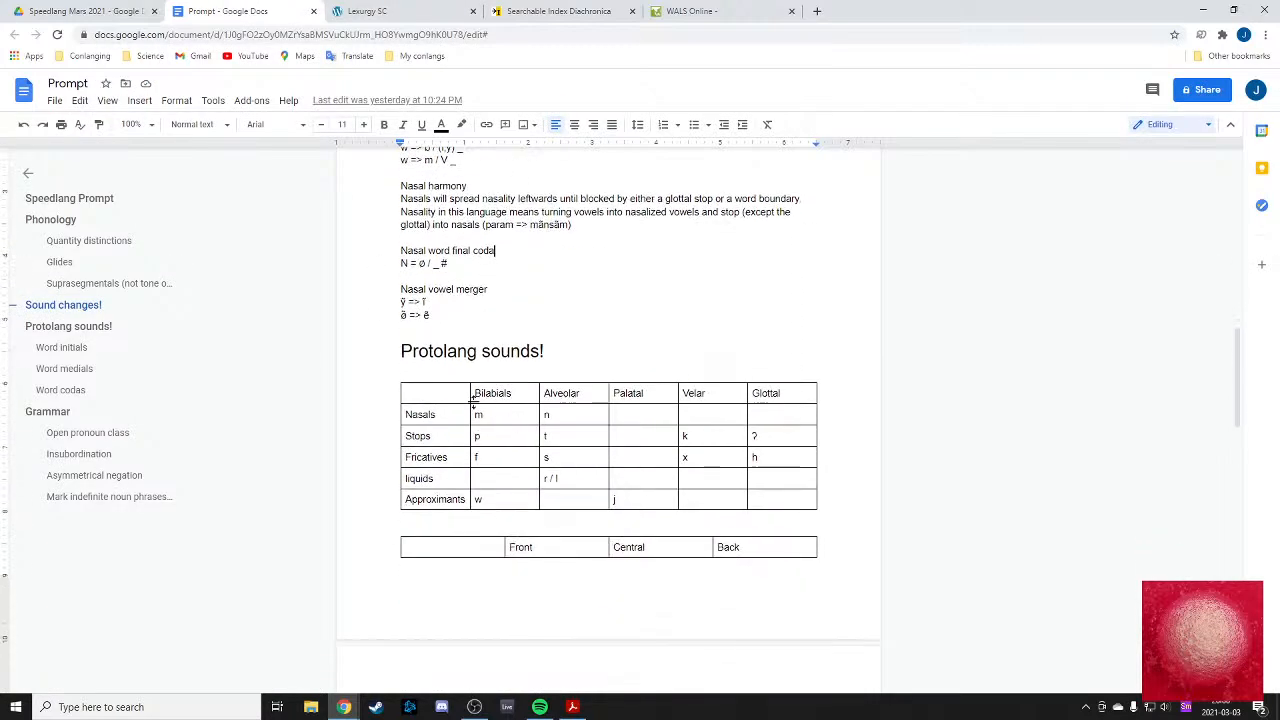
pyautogui.scroll(1, 467, 396)
pyautogui.moveTo(465, 456); pyautogui.dragTo(557, 400)
pyautogui.click(557, 400)
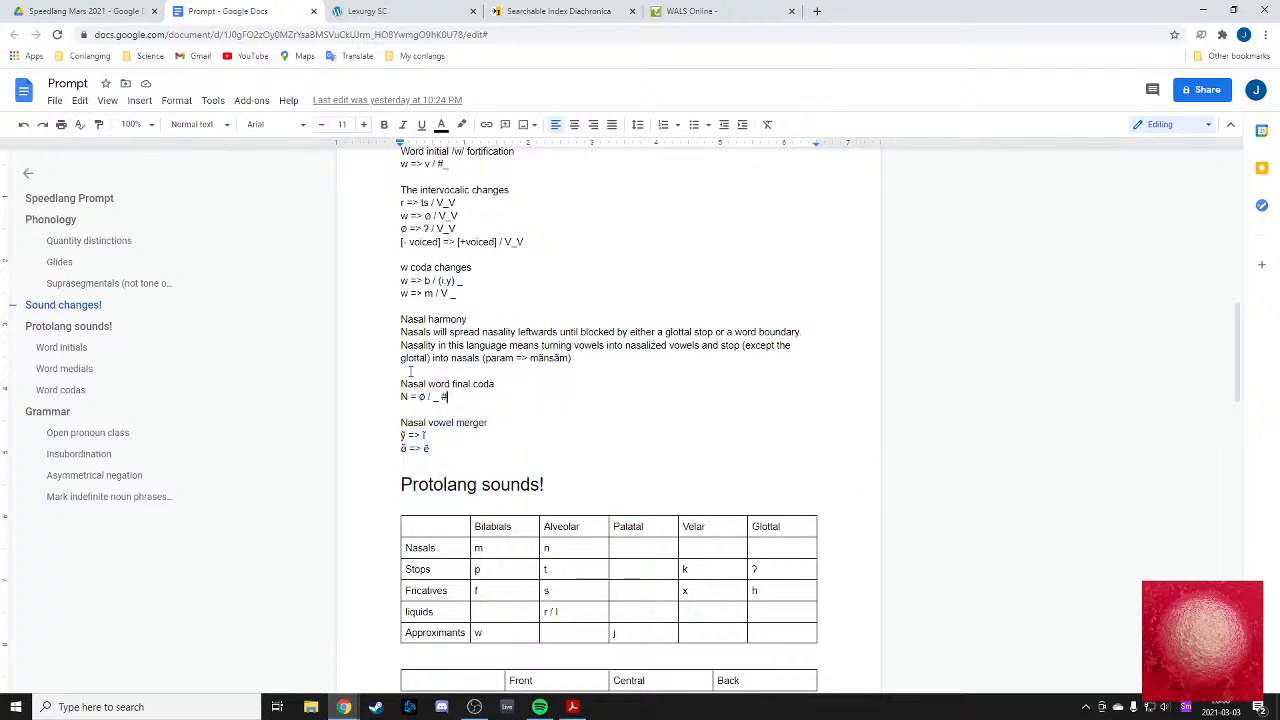
pyautogui.scroll(-5, 420, 372)
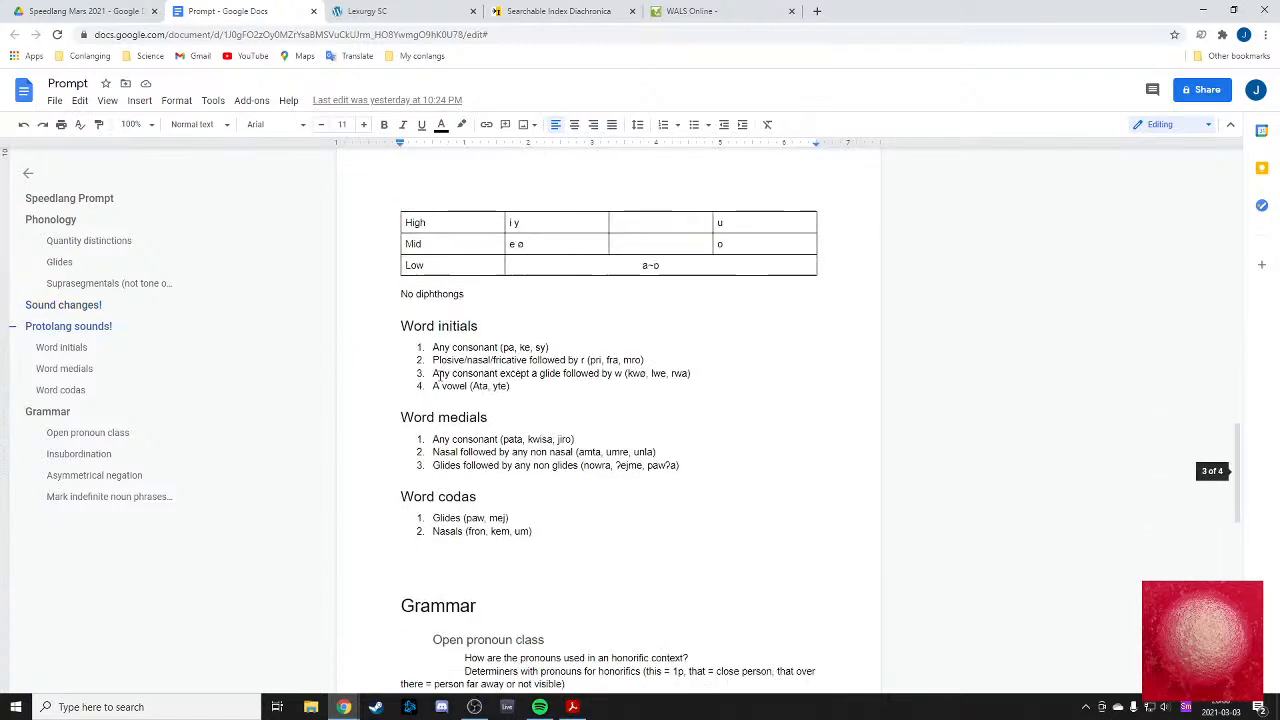
pyautogui.scroll(-5, 435, 375)
pyautogui.scroll(5, 437, 374)
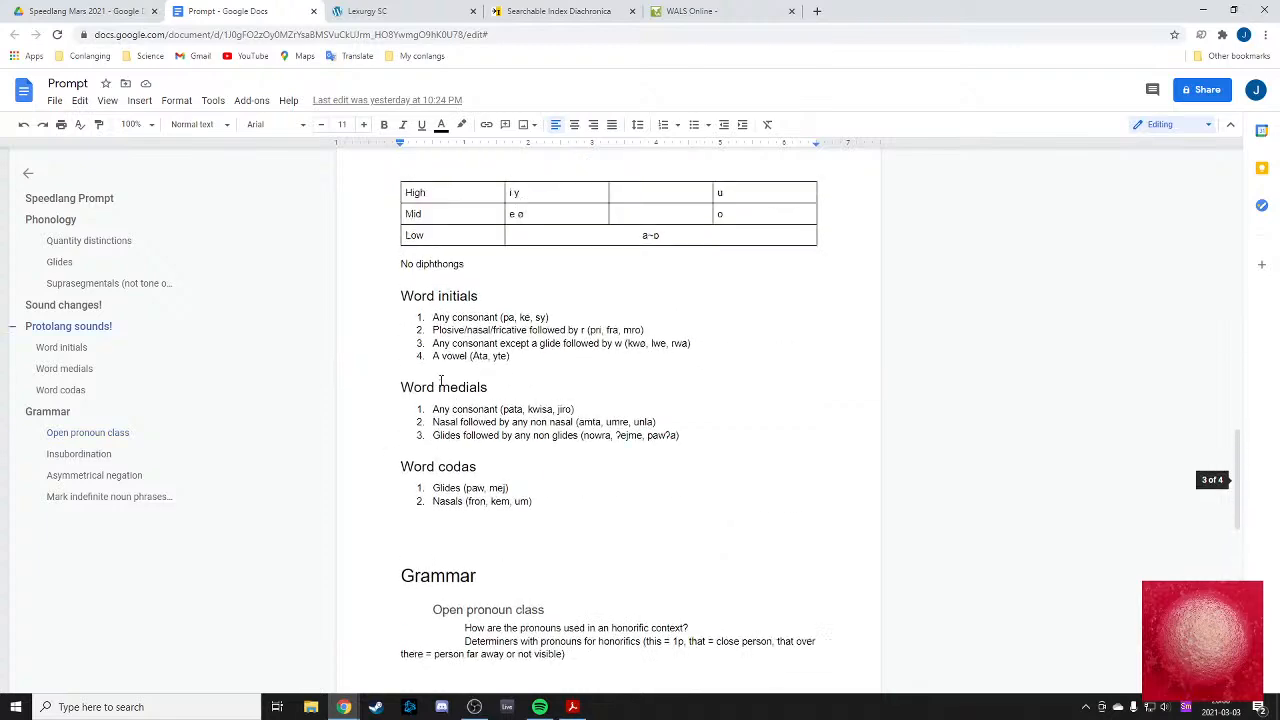
pyautogui.scroll(6, 440, 380)
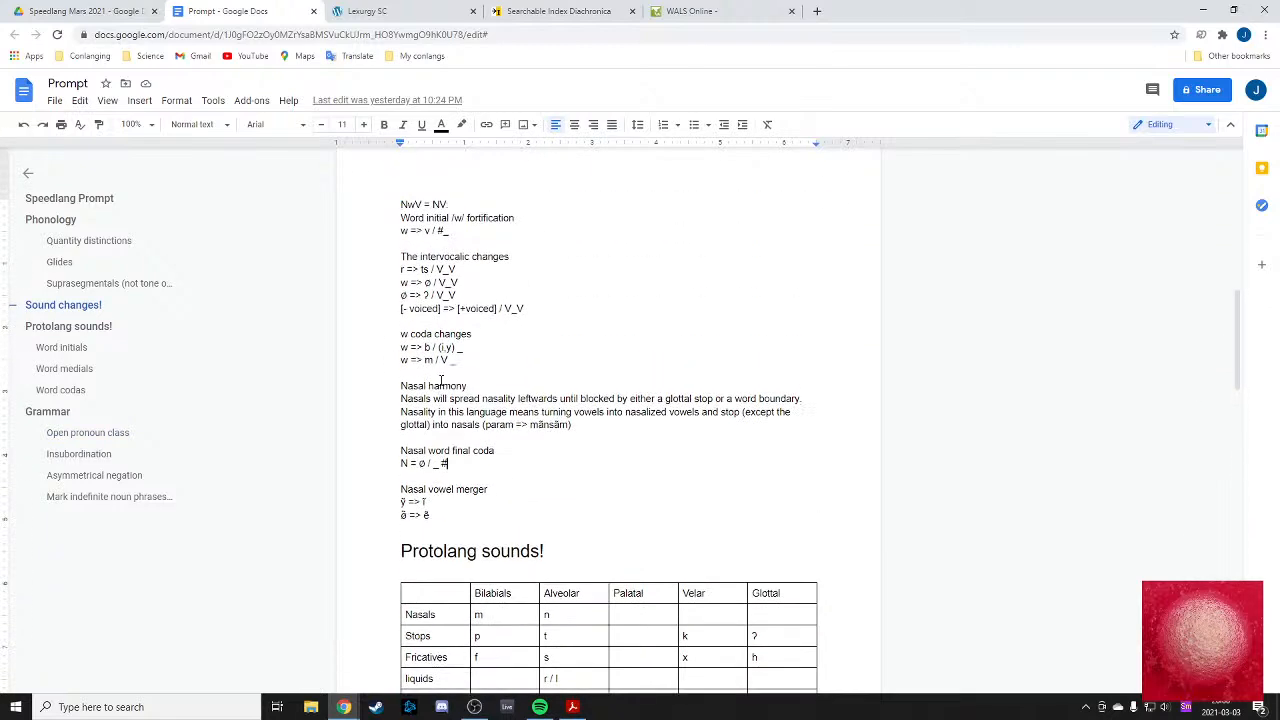
pyautogui.scroll(7, 440, 380)
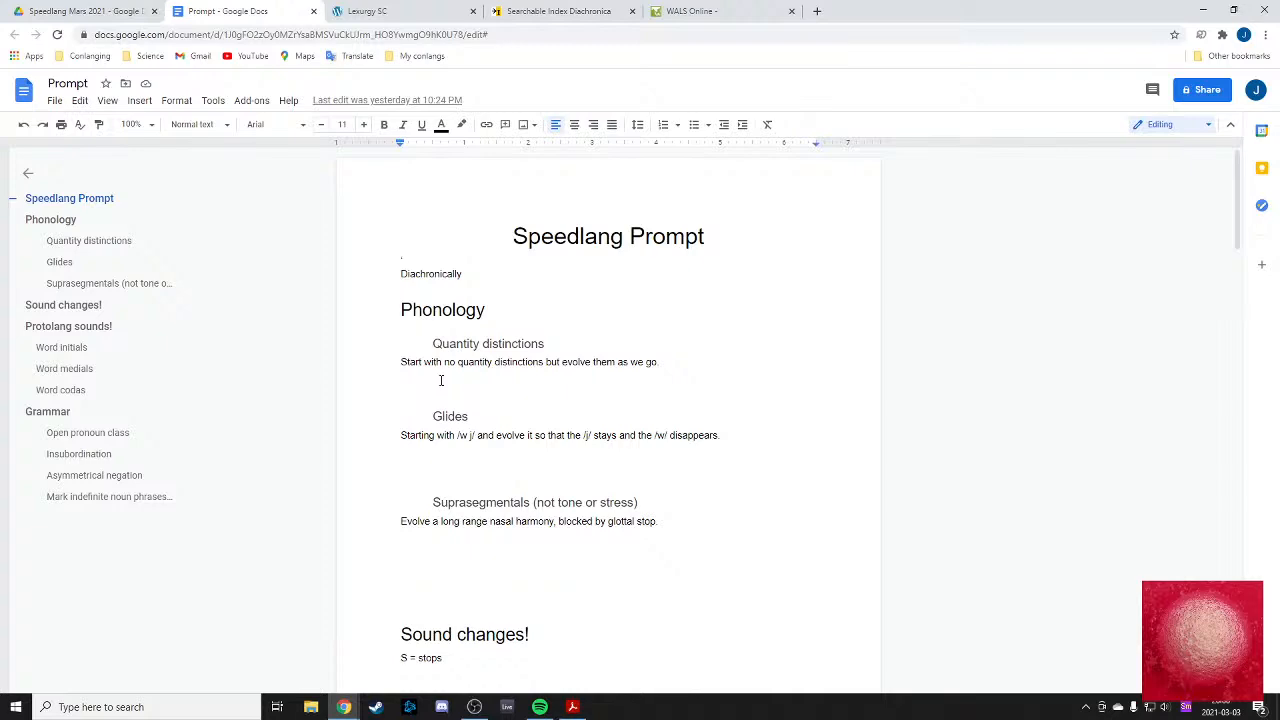
pyautogui.scroll(-4, 440, 380)
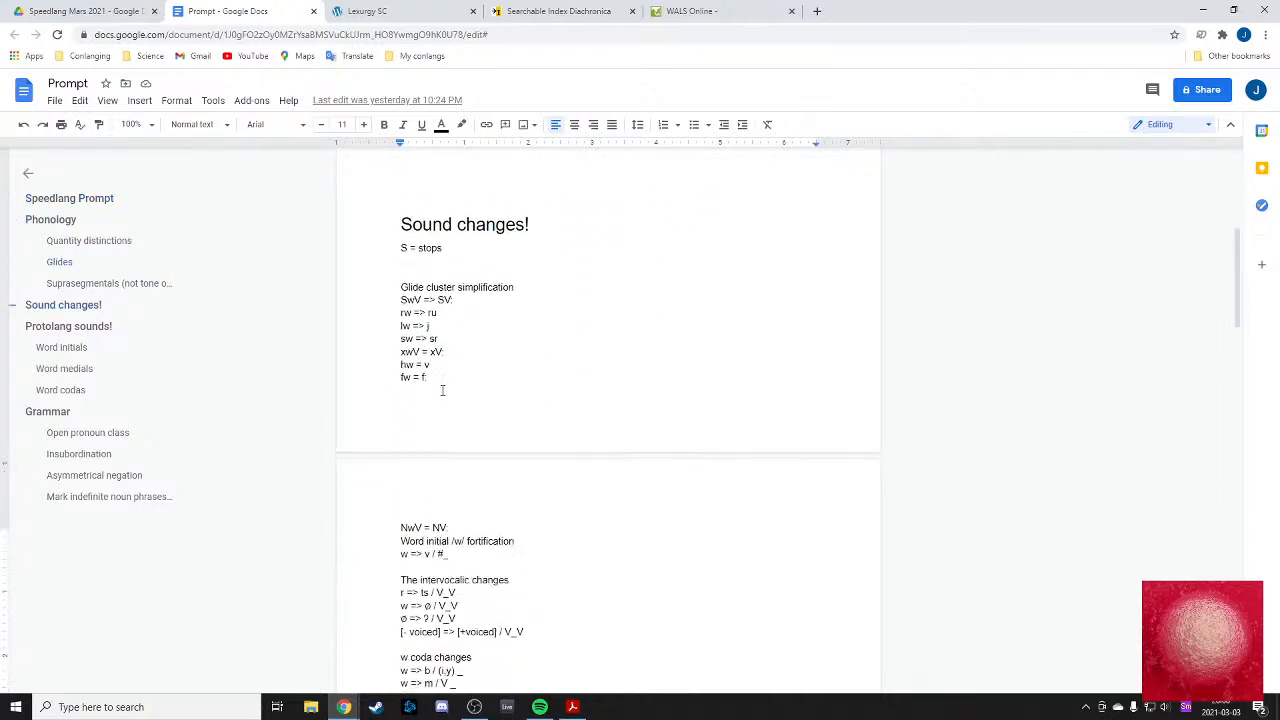
pyautogui.scroll(-4, 442, 390)
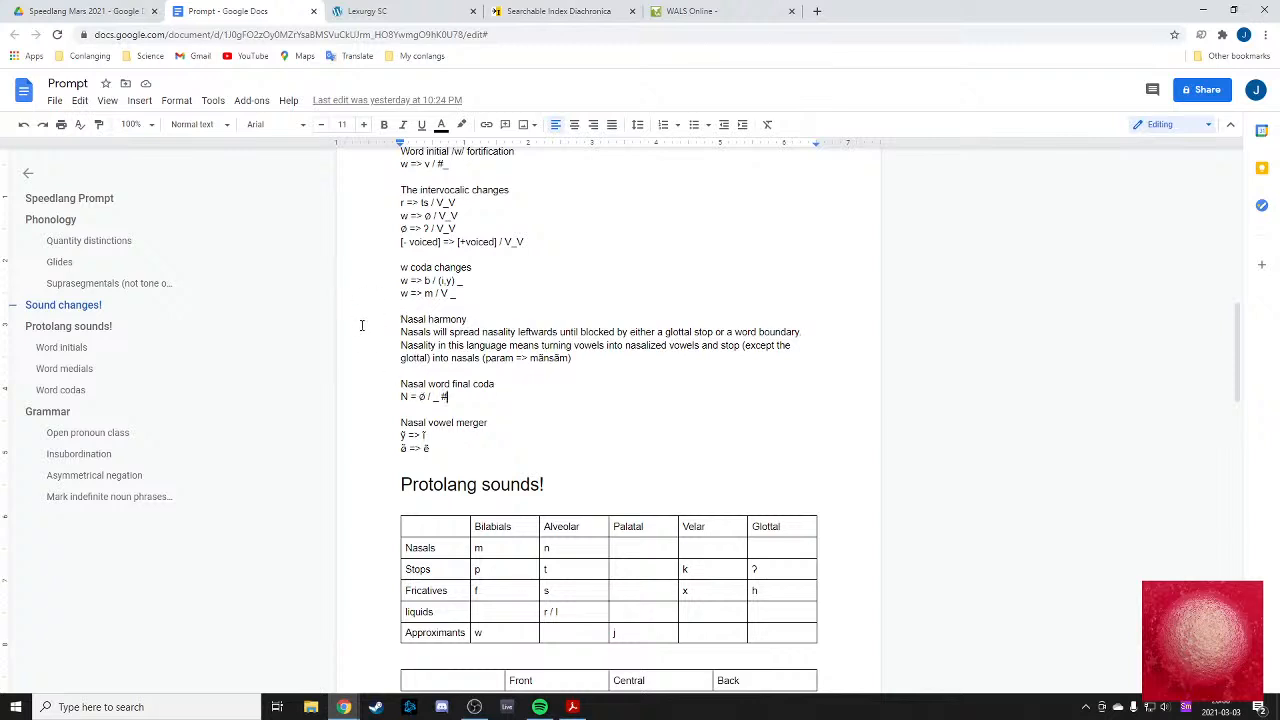
pyautogui.moveTo(388, 317); pyautogui.dragTo(508, 447)
pyautogui.click(516, 446)
pyautogui.click(402, 319)
pyautogui.click(508, 446)
pyautogui.scroll(2, 388, 322)
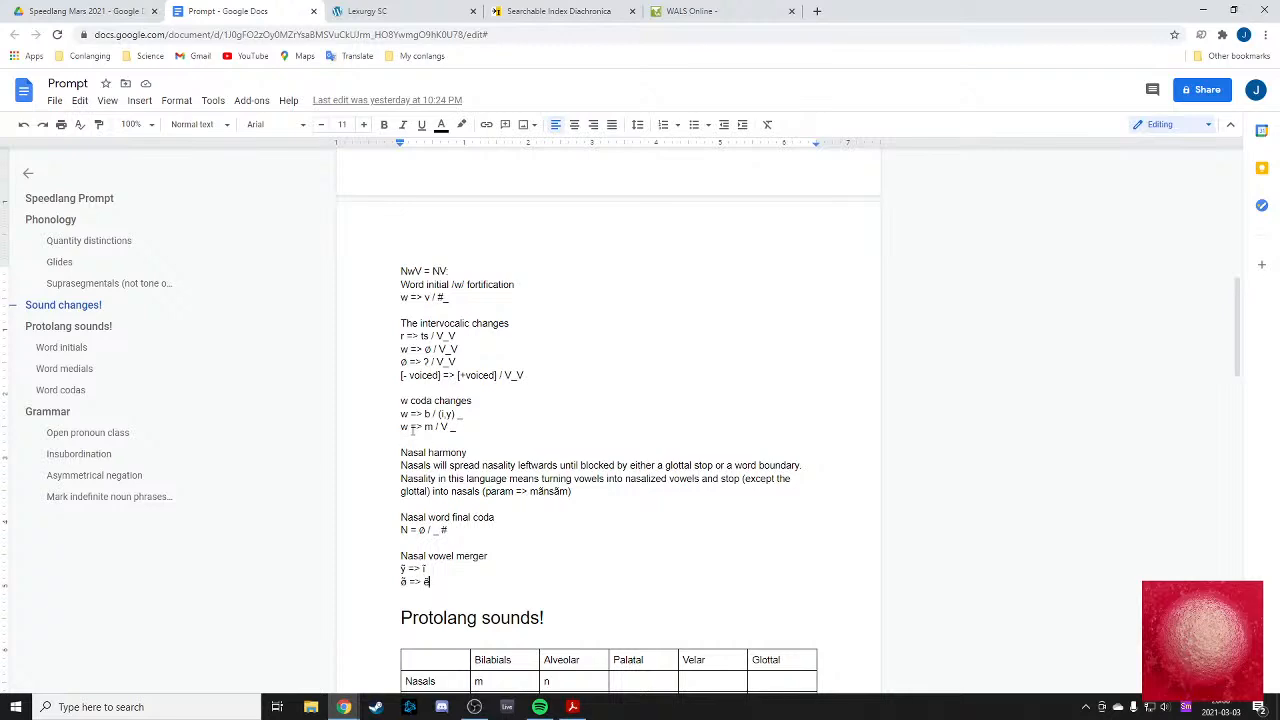
# - Copy the word medial examples "nowra, ʔejme, pawʔa" from the document into Lexurgy's input words
pyautogui.scroll(3, 452, 437)
pyautogui.scroll(-5, 454, 440)
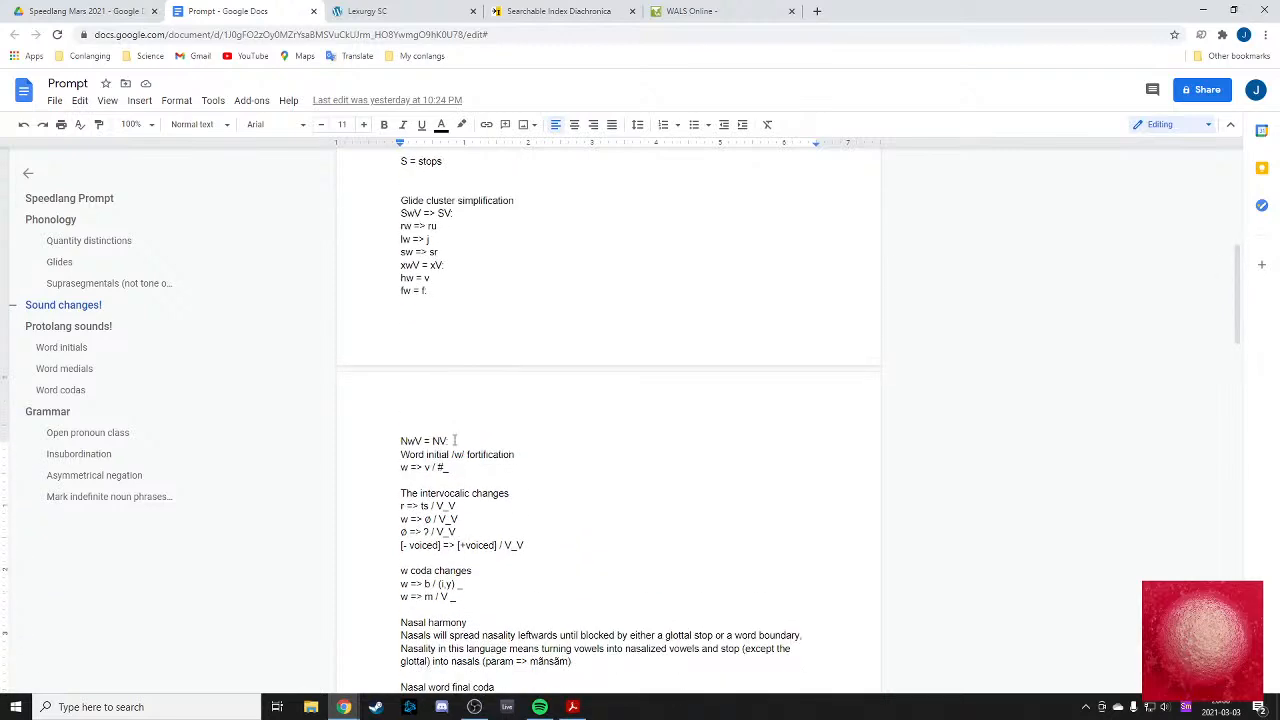
pyautogui.scroll(-6, 454, 440)
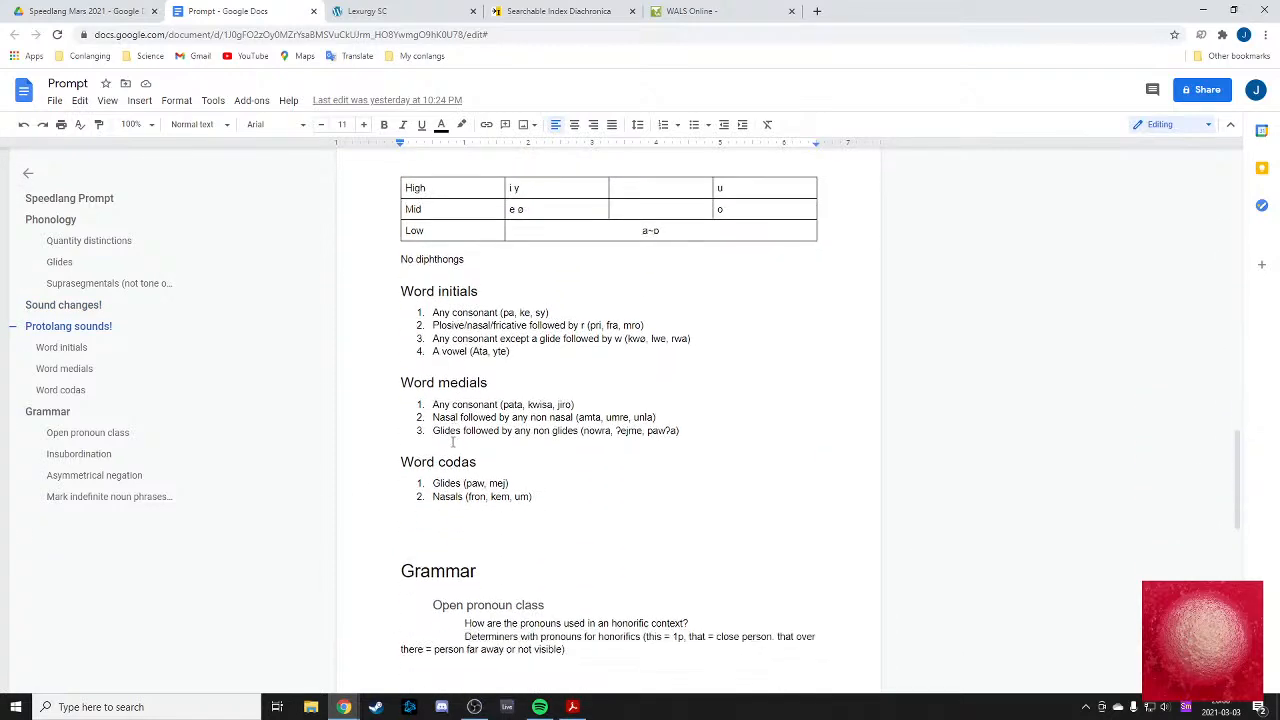
pyautogui.scroll(1, 508, 451)
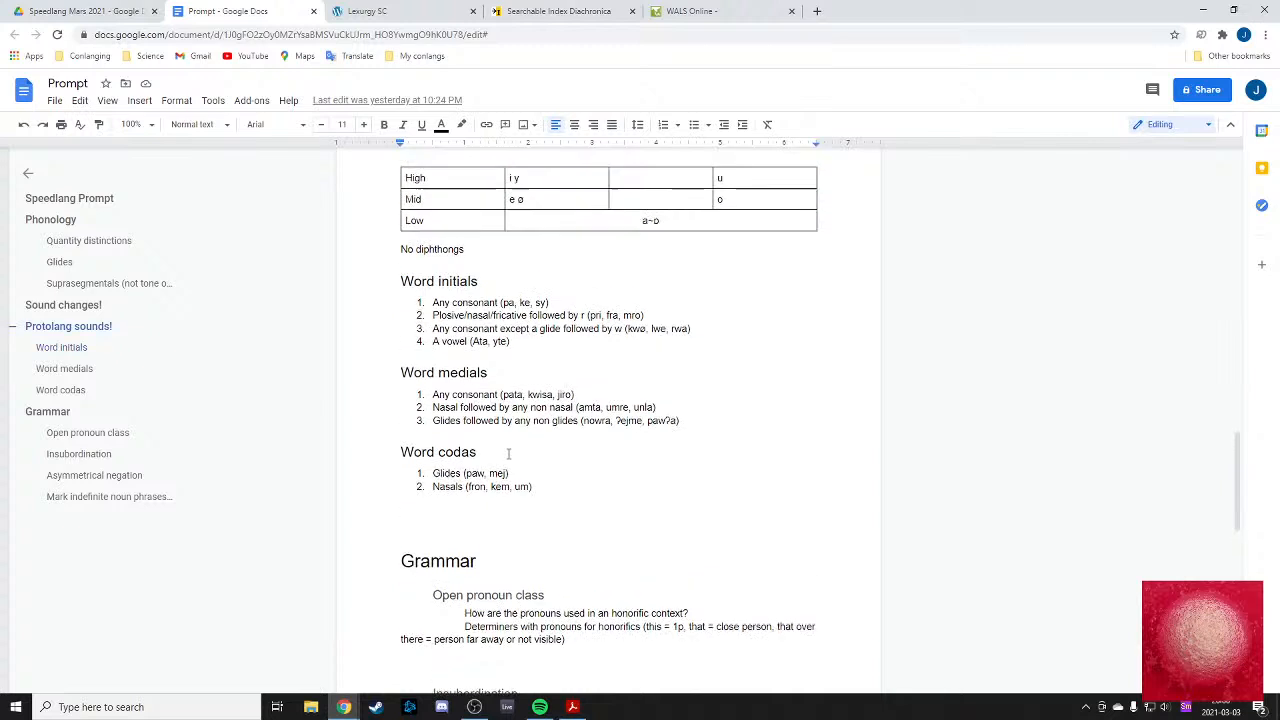
pyautogui.moveTo(583, 431); pyautogui.dragTo(679, 432)
pyautogui.hotkey('ctrl', 'c')
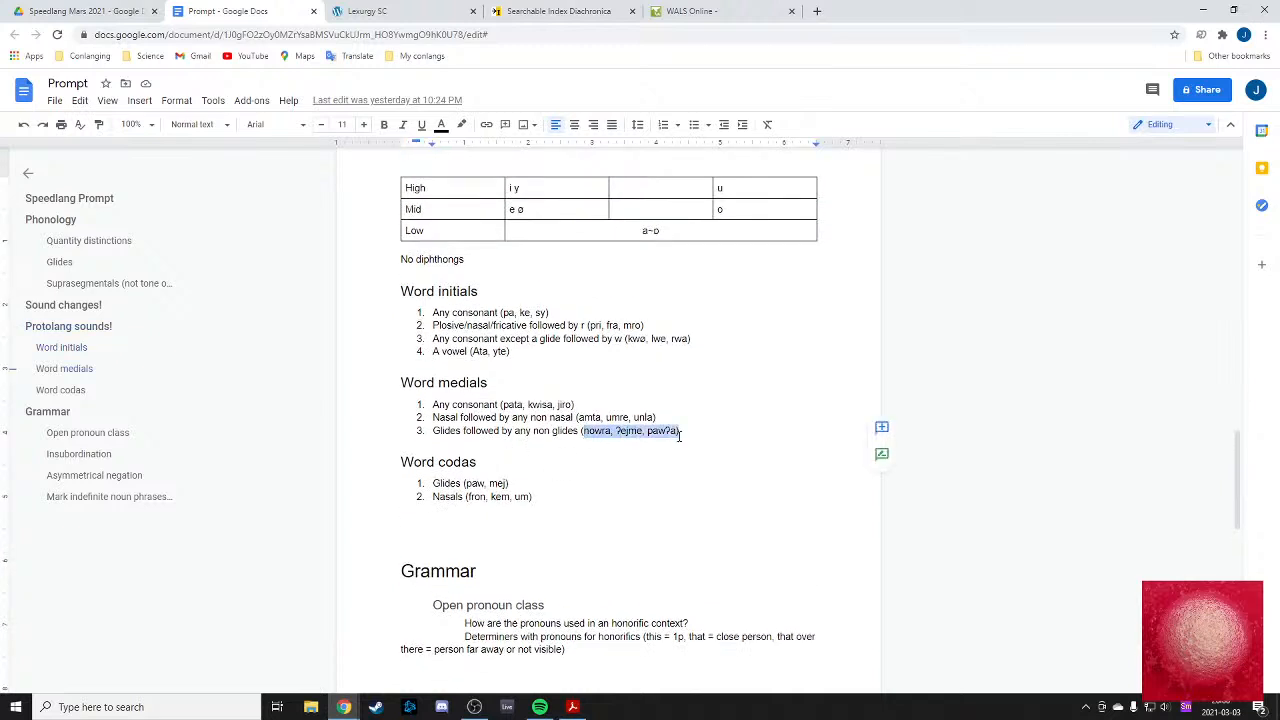
pyautogui.click(372, 12)
pyautogui.click(29, 197)
pyautogui.hotkey('ctrl', 'v')
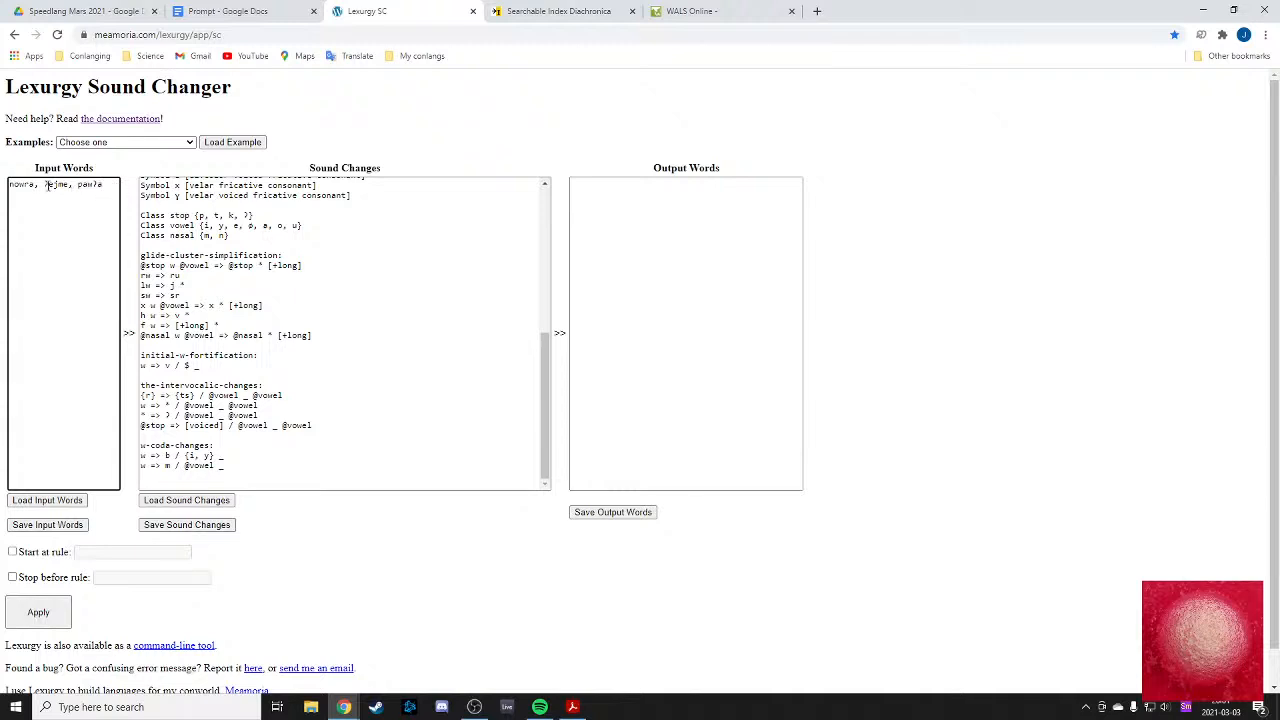
# - Split nowra, ʔejme and pawʔa onto separate lines in the input words and remove the commas
pyautogui.click(46, 187)
pyautogui.press('Return')
pyautogui.click(45, 195)
pyautogui.press('Return')
pyautogui.click(41, 196)
pyautogui.press('BackSpace')
# - Copy the nasal cluster examples "amta, umre, unla" from the document's word medials to the end of Lexurgy's input words
pyautogui.click(276, 11)
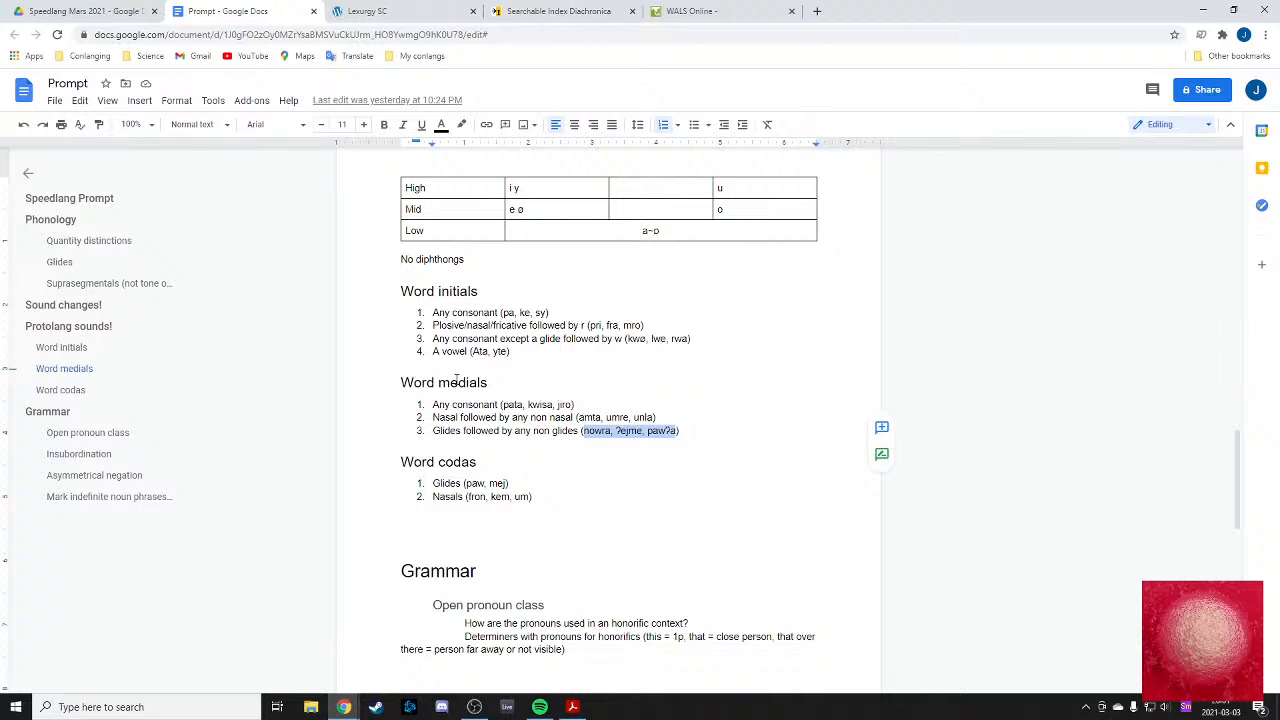
pyautogui.moveTo(578, 410); pyautogui.dragTo(650, 418)
pyautogui.hotkey('ctrl', 'c')
pyautogui.click(582, 418)
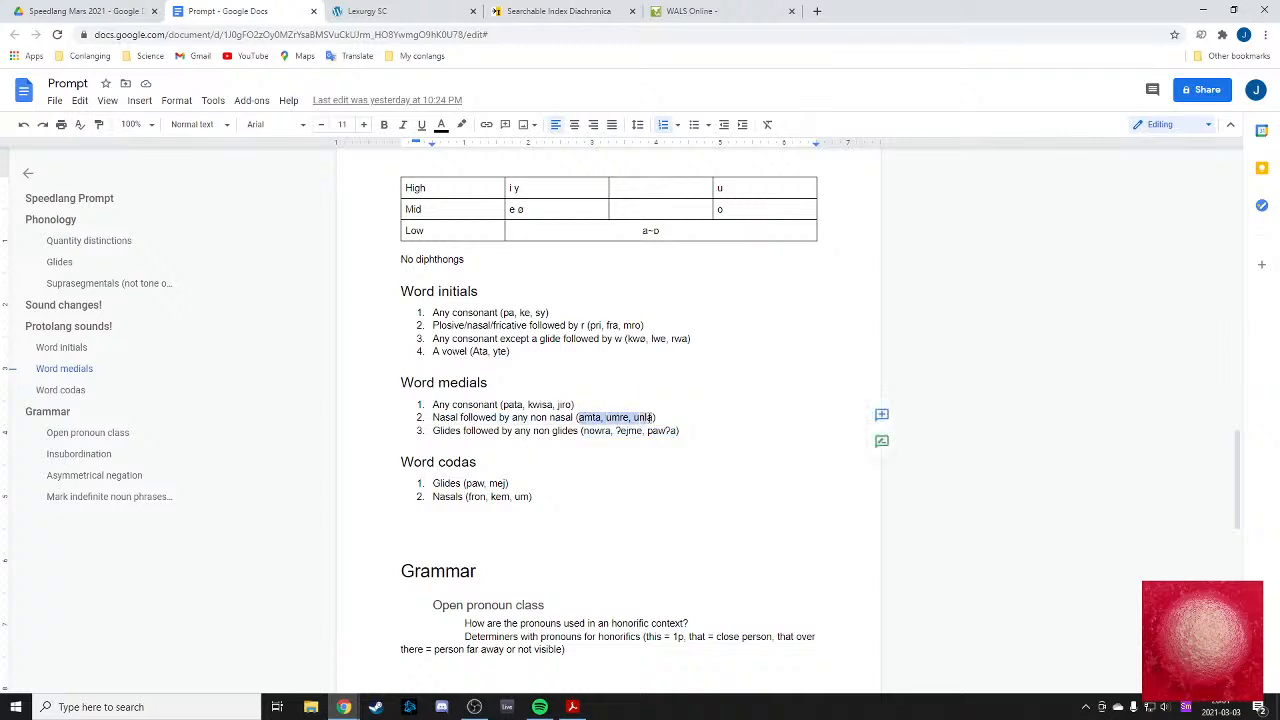
pyautogui.click(430, 11)
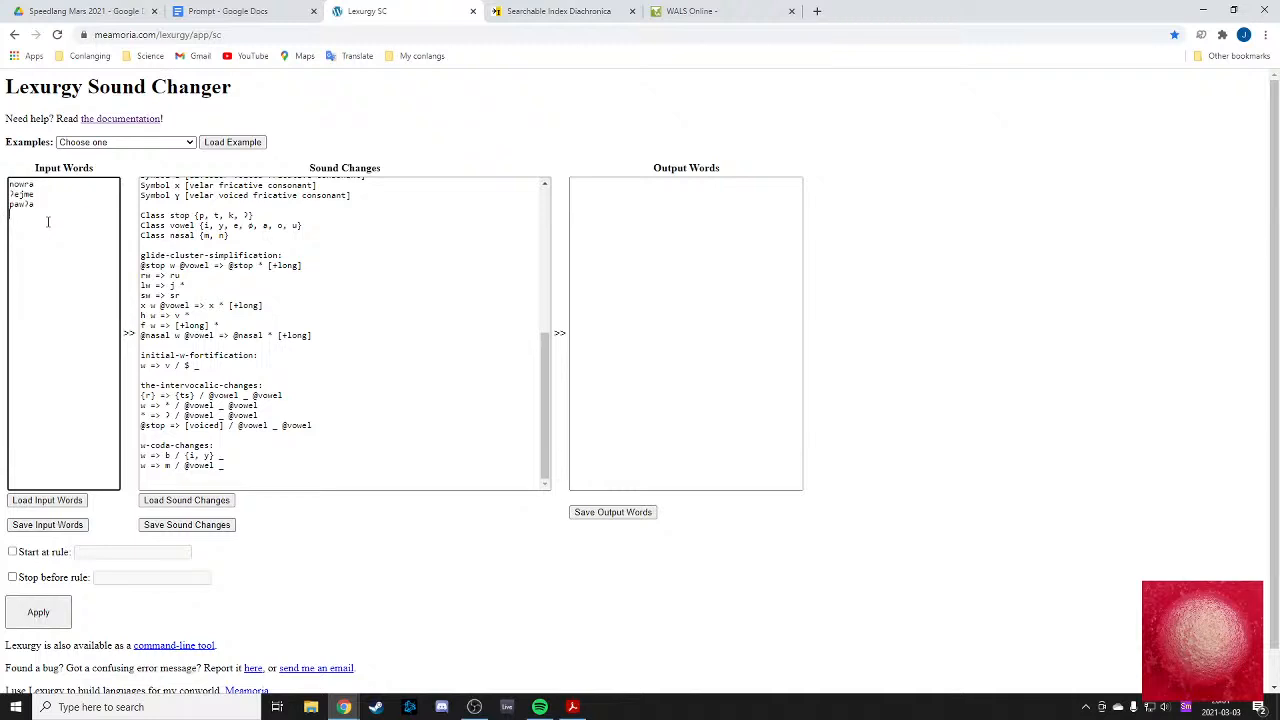
pyautogui.hotkey('ctrl', 'v')
# - Put amta, umre and unla on separate lines in the input words without commas
pyautogui.press('Return')
pyautogui.click(15, 225)
pyautogui.press('BackSpace')
pyautogui.click(38, 225)
pyautogui.press('BackSpace')
pyautogui.press('BackSpace')
pyautogui.press('Return')
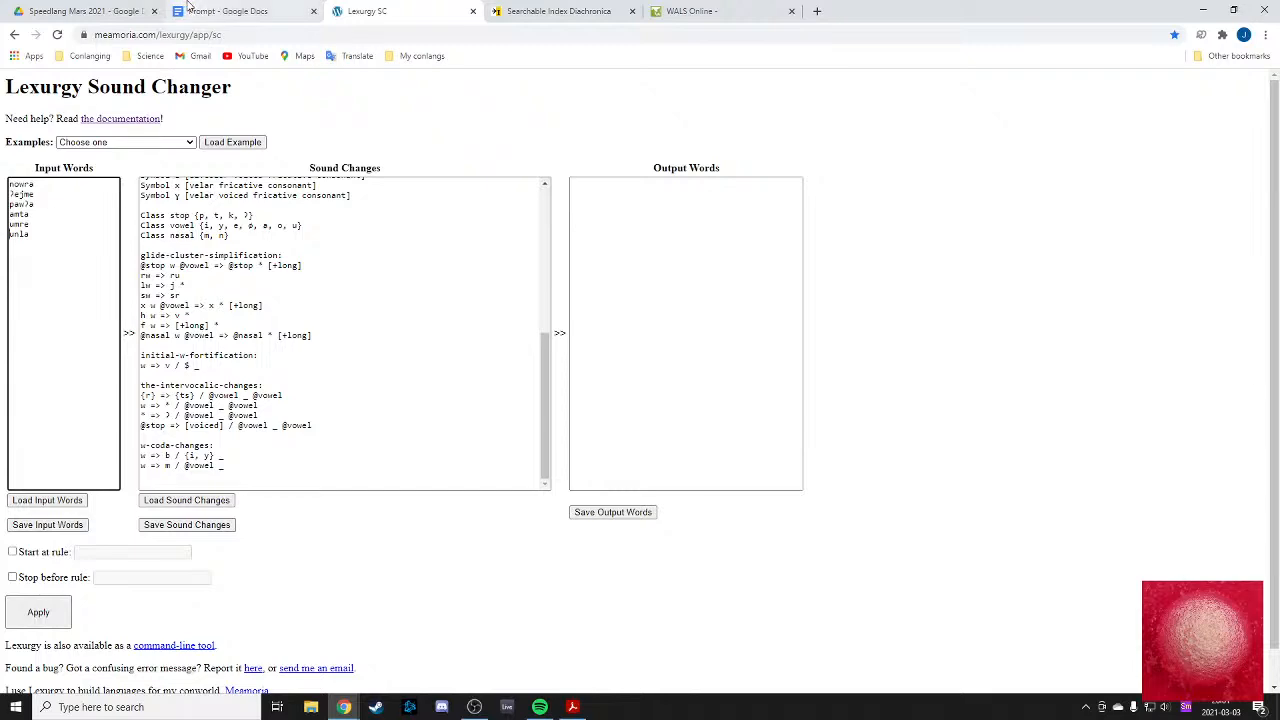
# - Copy the any-consonant medial examples "pata, kwisa, jiro" from the document to the end of Lexurgy's input words
pyautogui.click(228, 11)
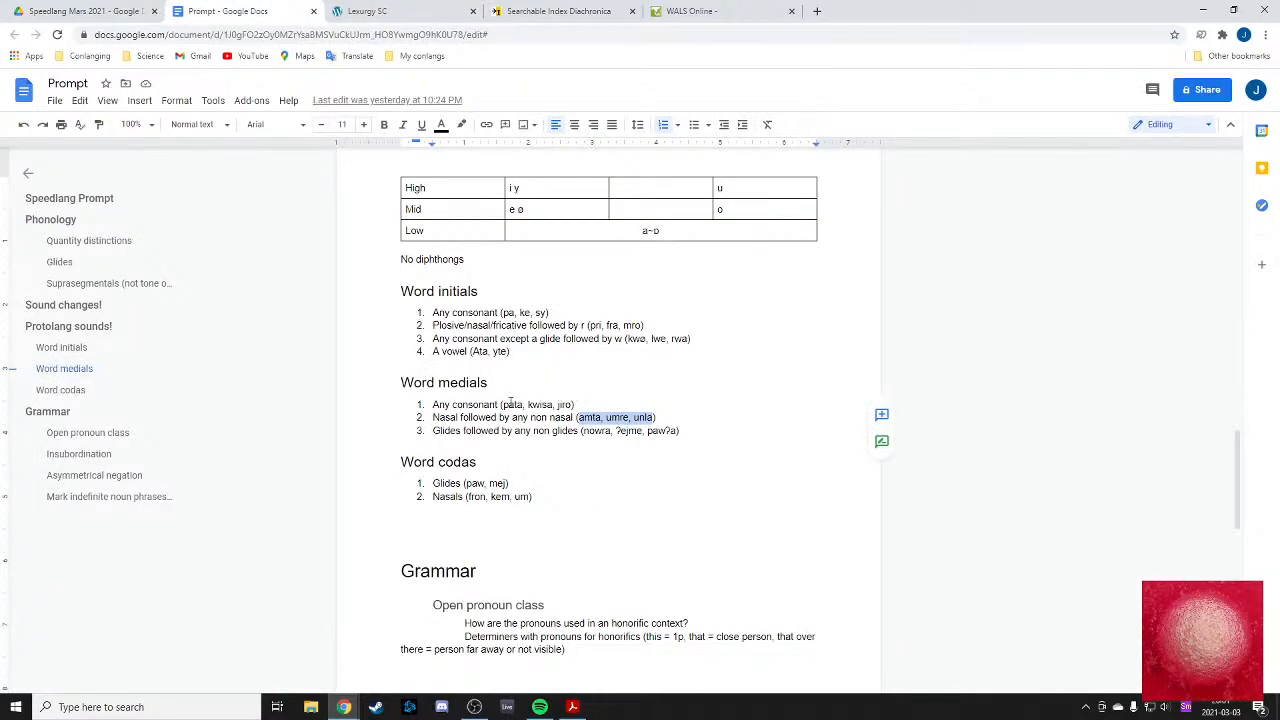
pyautogui.moveTo(502, 404); pyautogui.dragTo(574, 404)
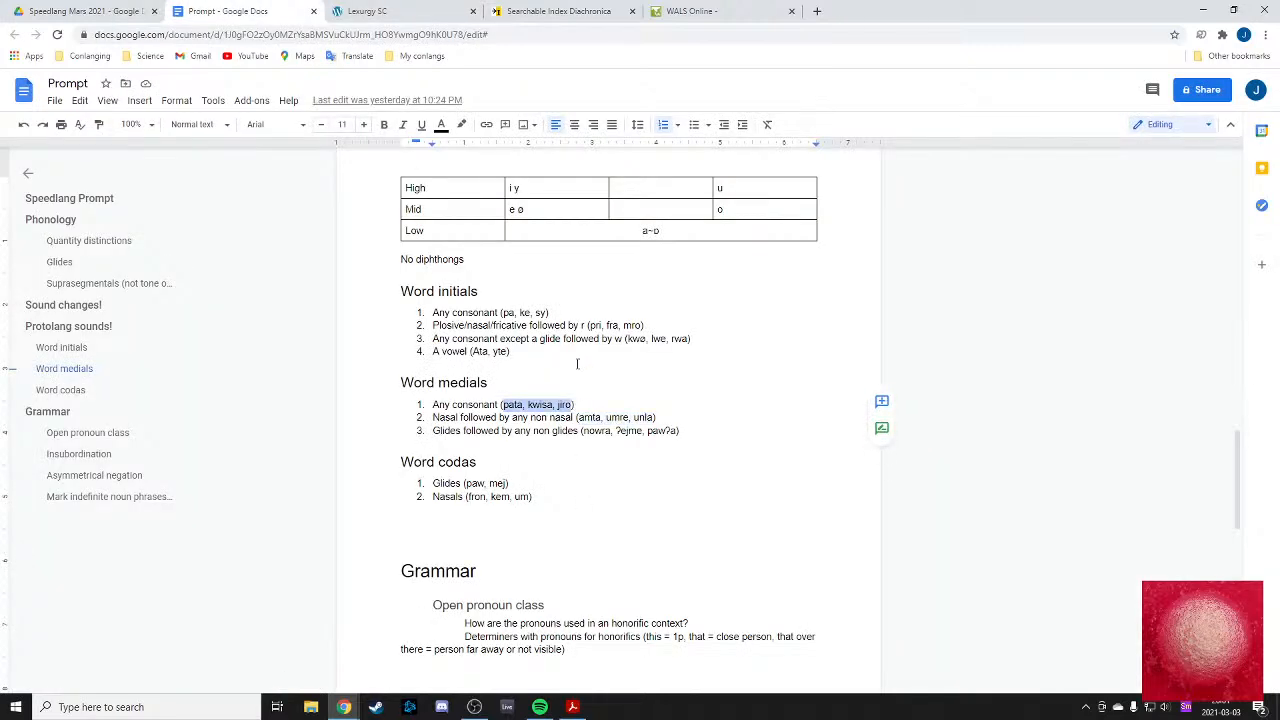
pyautogui.click(450, 11)
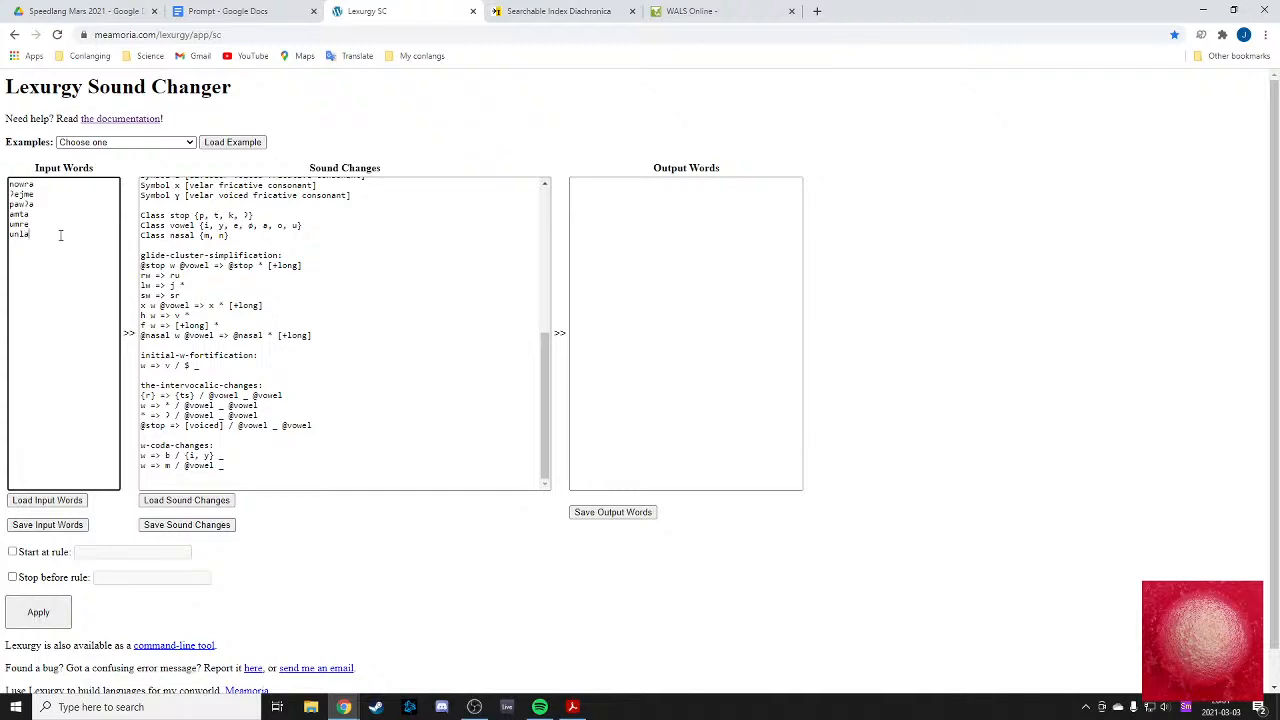
pyautogui.write('pata, kwisa, jiro')
# - Separate pata, kwisa and jiro into one word per line without commas, leaving a new line after them
pyautogui.press('Return')
pyautogui.click(33, 246)
pyautogui.press('Delete')
pyautogui.press('Delete')
pyautogui.press('Return')
pyautogui.moveTo(44, 255); pyautogui.dragTo(35, 255)
pyautogui.press('BackSpace')
pyautogui.press('Return')
# - Copy the word initial examples pa, ke and sy from the document into Lexurgy's input words, one per line
pyautogui.click(225, 11)
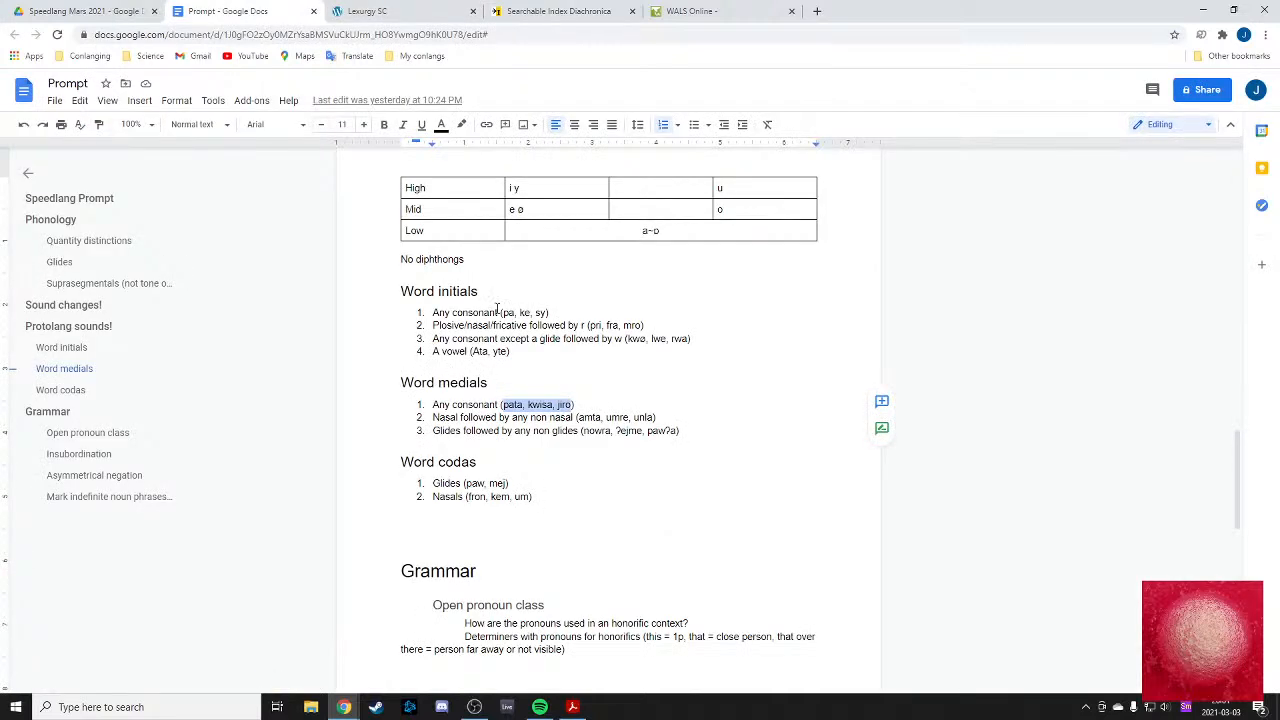
pyautogui.moveTo(502, 312); pyautogui.dragTo(547, 313)
pyautogui.hotkey('ctrl', 'c')
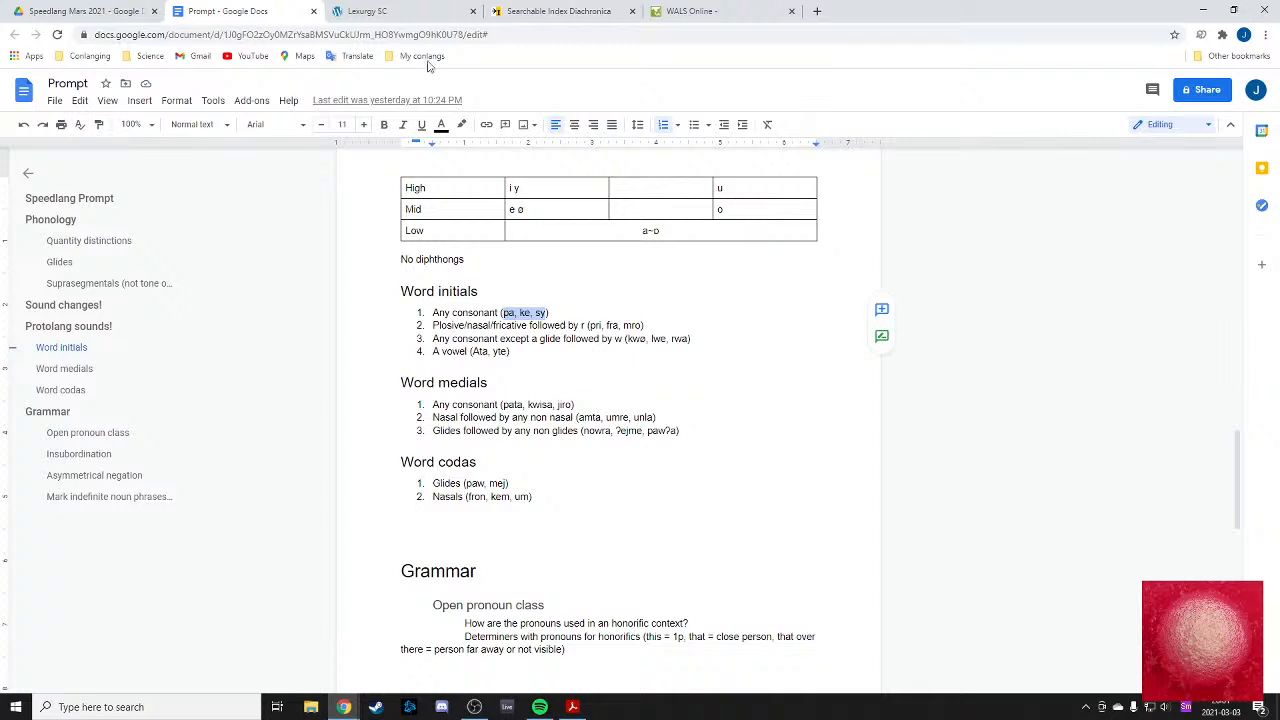
pyautogui.click(400, 11)
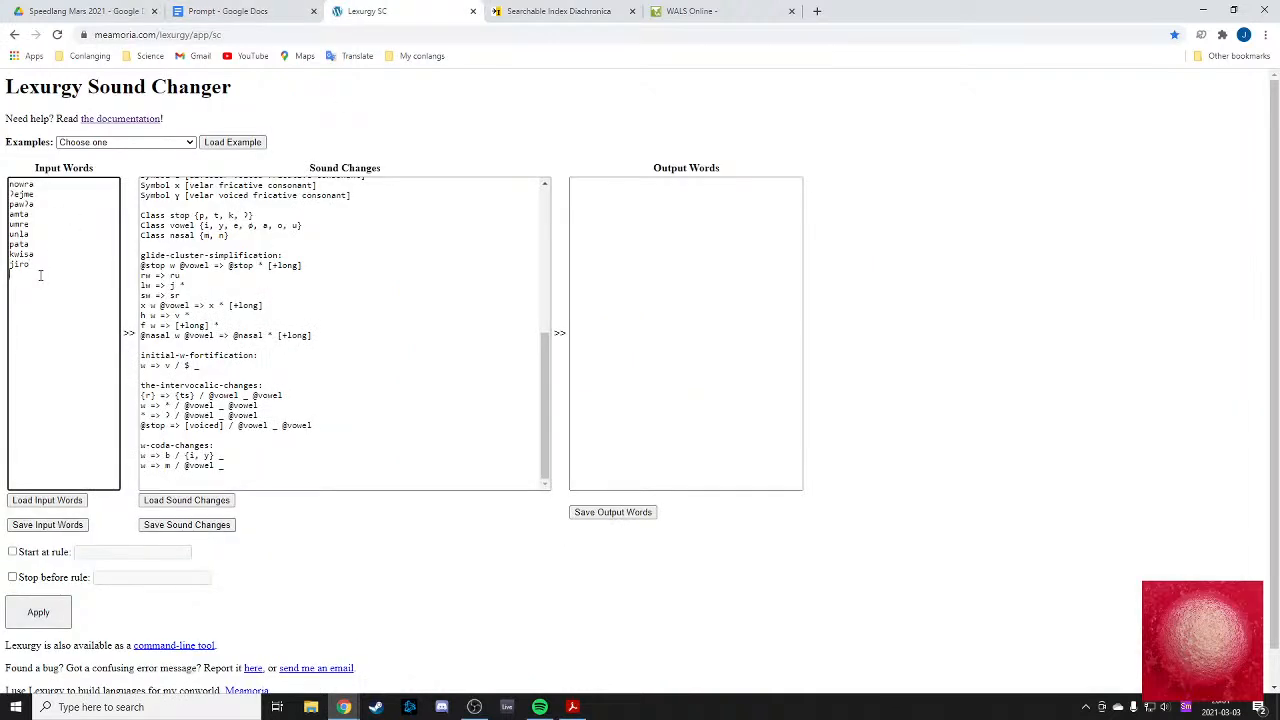
pyautogui.hotkey('ctrl', 'v')
pyautogui.press('Return')
pyautogui.press('Return')
# - Copy the r-cluster initial examples pri, fra and mro from the document into Lexurgy's input words, one per line
pyautogui.click(276, 7)
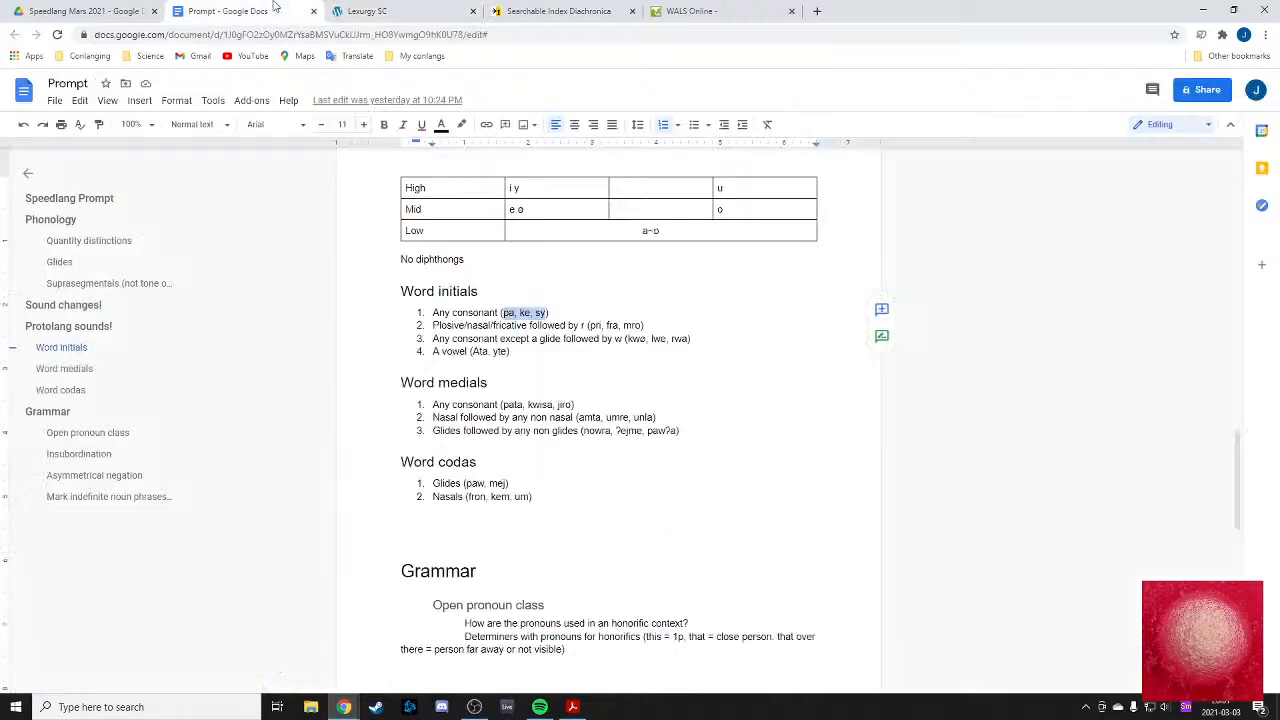
pyautogui.moveTo(588, 325); pyautogui.dragTo(644, 327)
pyautogui.hotkey('ctrl', 'c')
pyautogui.click(367, 11)
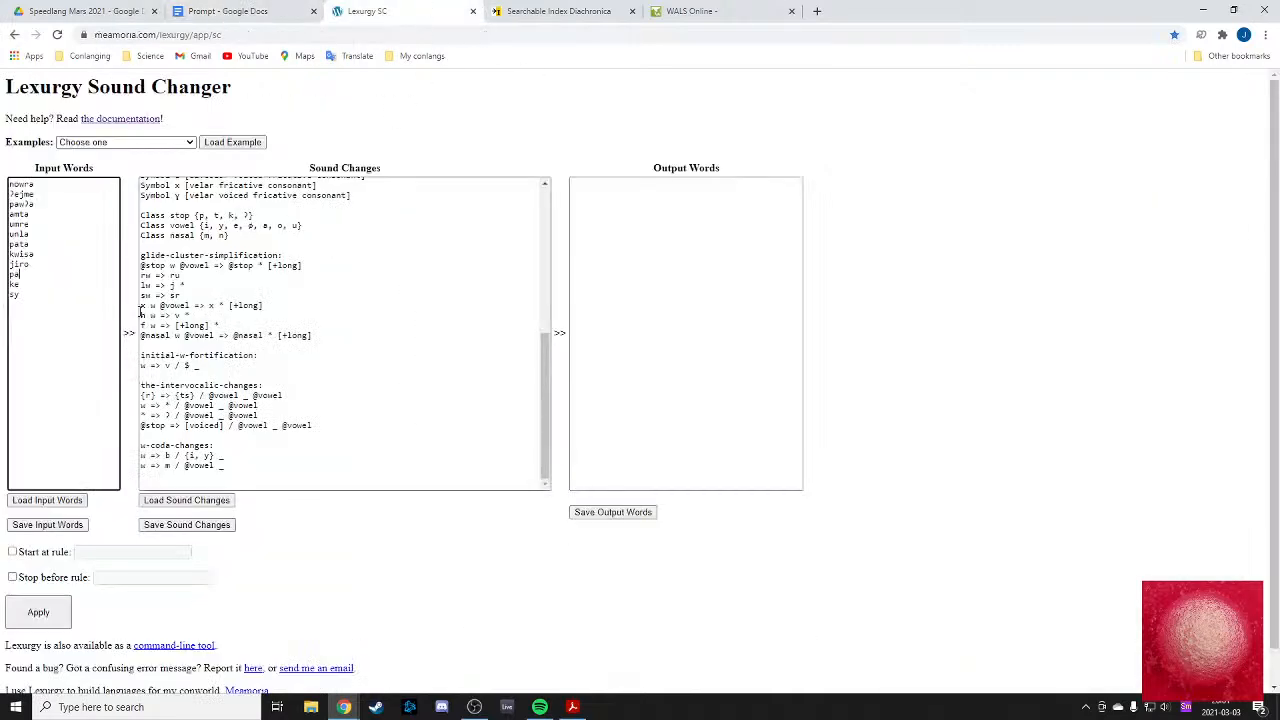
pyautogui.click(17, 320)
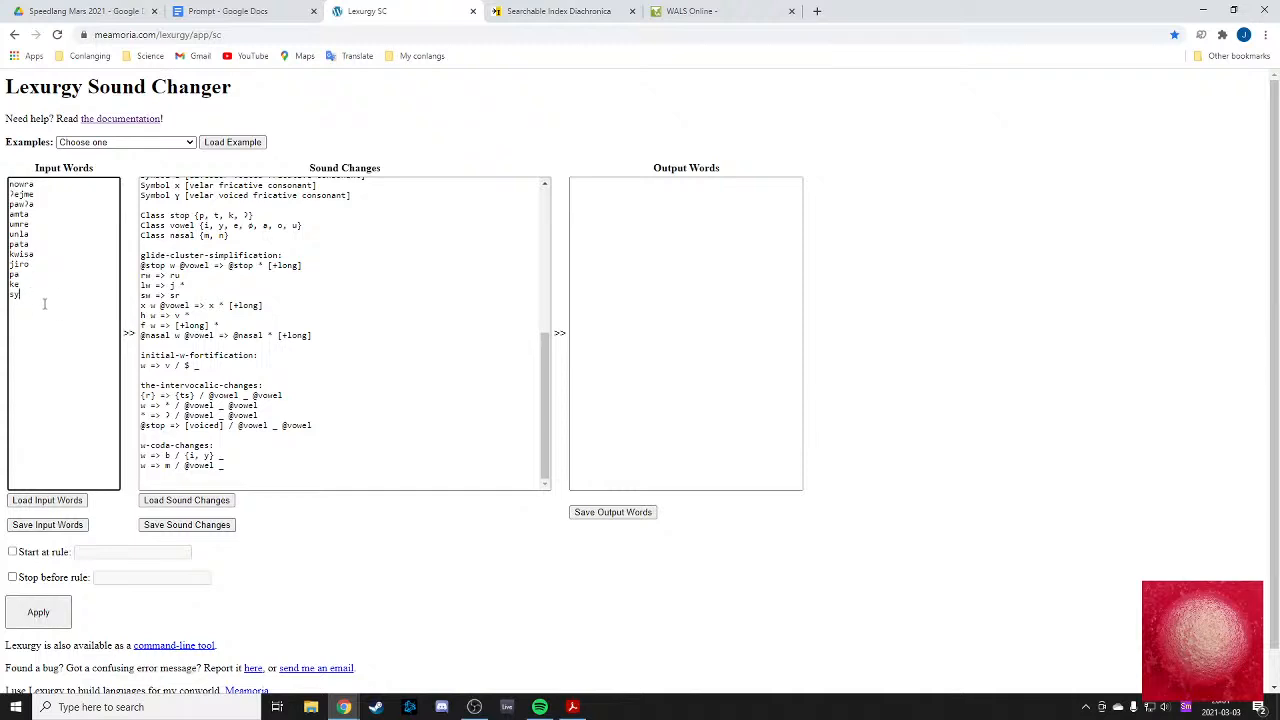
pyautogui.hotkey('ctrl', 'v')
pyautogui.moveTo(34, 304); pyautogui.dragTo(25, 304)
pyautogui.press('Return')
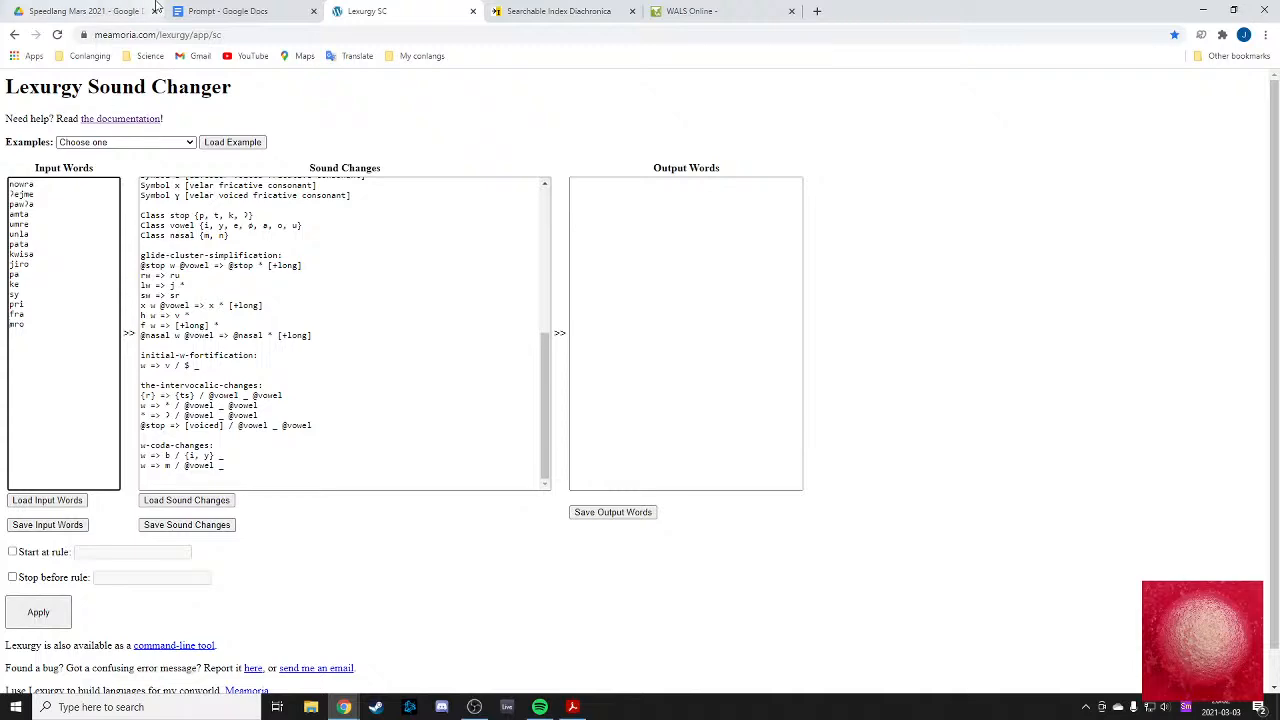
# - Copy the vowel-initial examples from the Prompt document into Lexurgy's input words as ata and yte, one per line
pyautogui.hotkey('ctrl', 'shift', 'Tab')
pyautogui.moveTo(472, 351); pyautogui.dragTo(508, 351)
pyautogui.hotkey('ctrl', 'c')
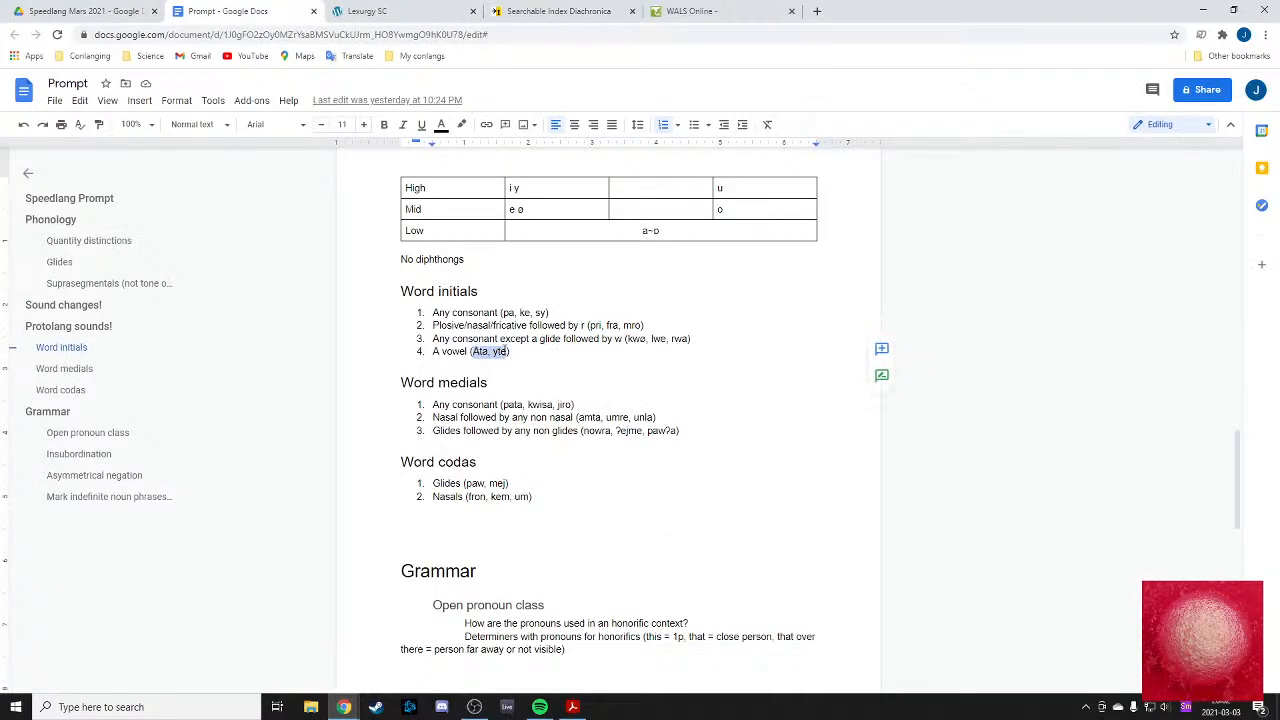
pyautogui.hotkey('ctrl', 'Tab')
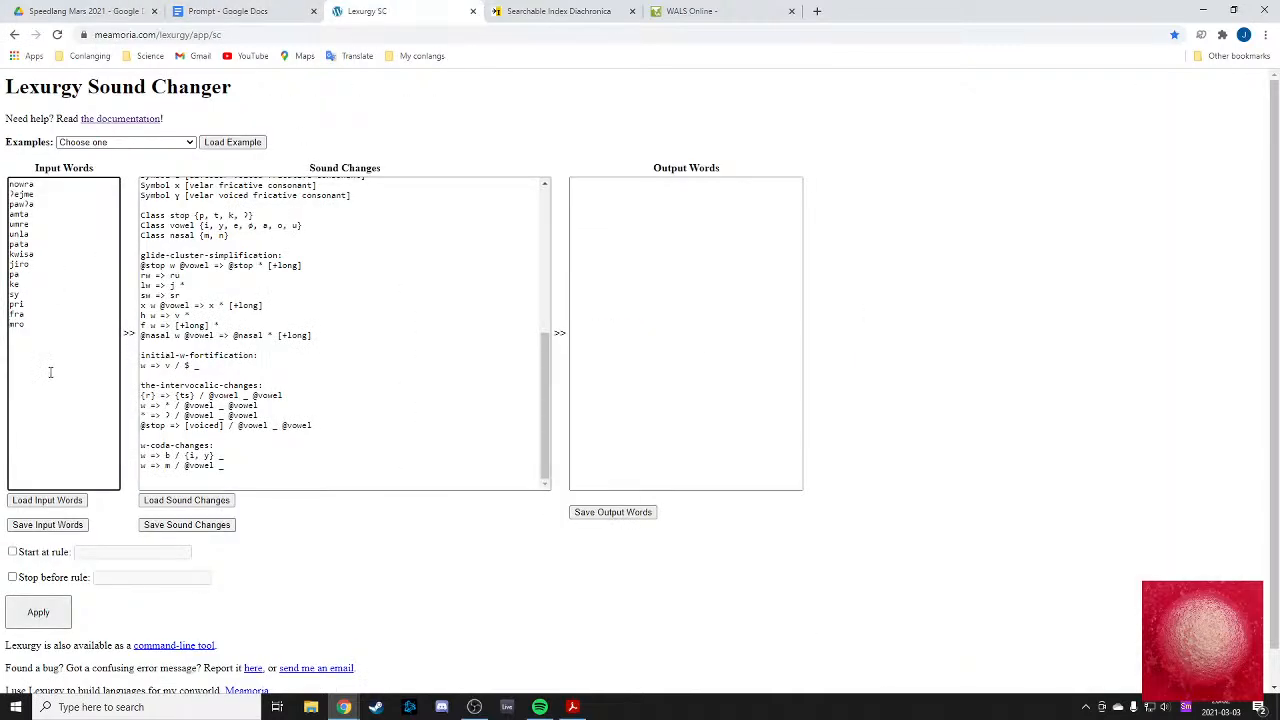
pyautogui.hotkey('ctrl', 'v')
pyautogui.press('Return')
pyautogui.press('BackSpace')
pyautogui.press('BackSpace')
pyautogui.press('Return')
# - Copy the glide coda examples paw and mej from the document into Lexurgy's input words, one per line
pyautogui.click(268, 8)
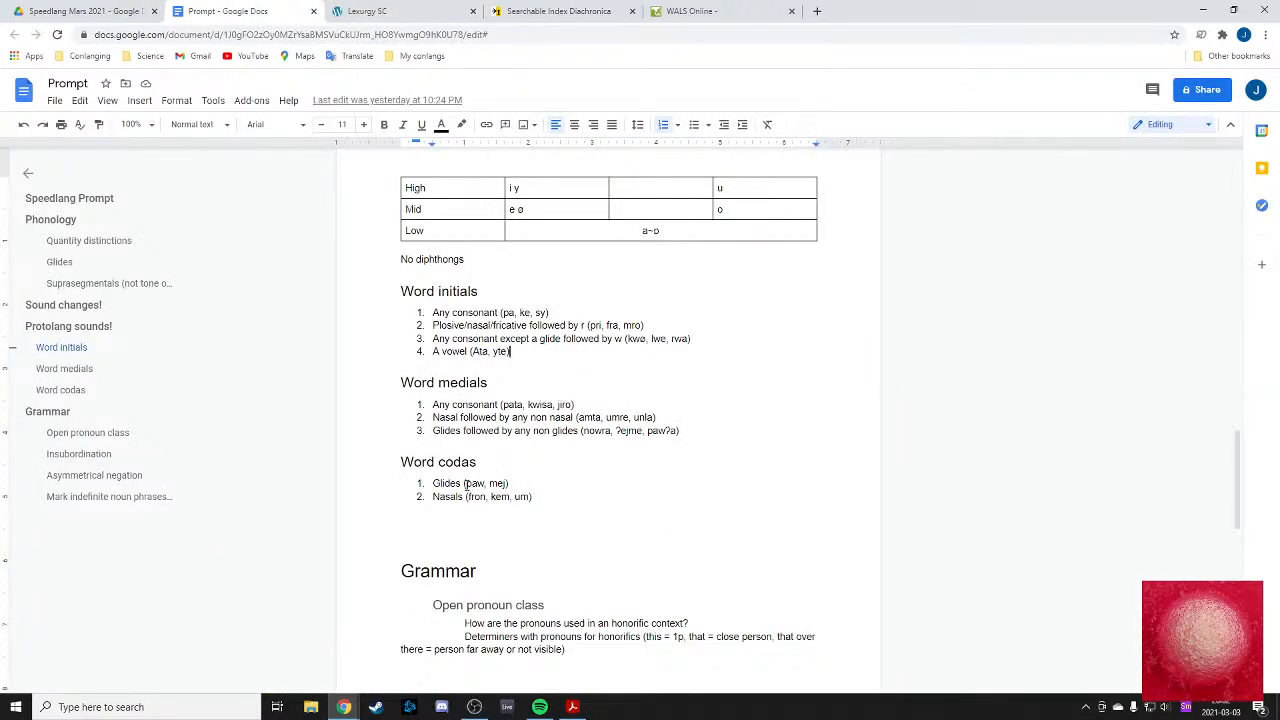
pyautogui.moveTo(464, 483); pyautogui.dragTo(507, 481)
pyautogui.hotkey('ctrl', 'c')
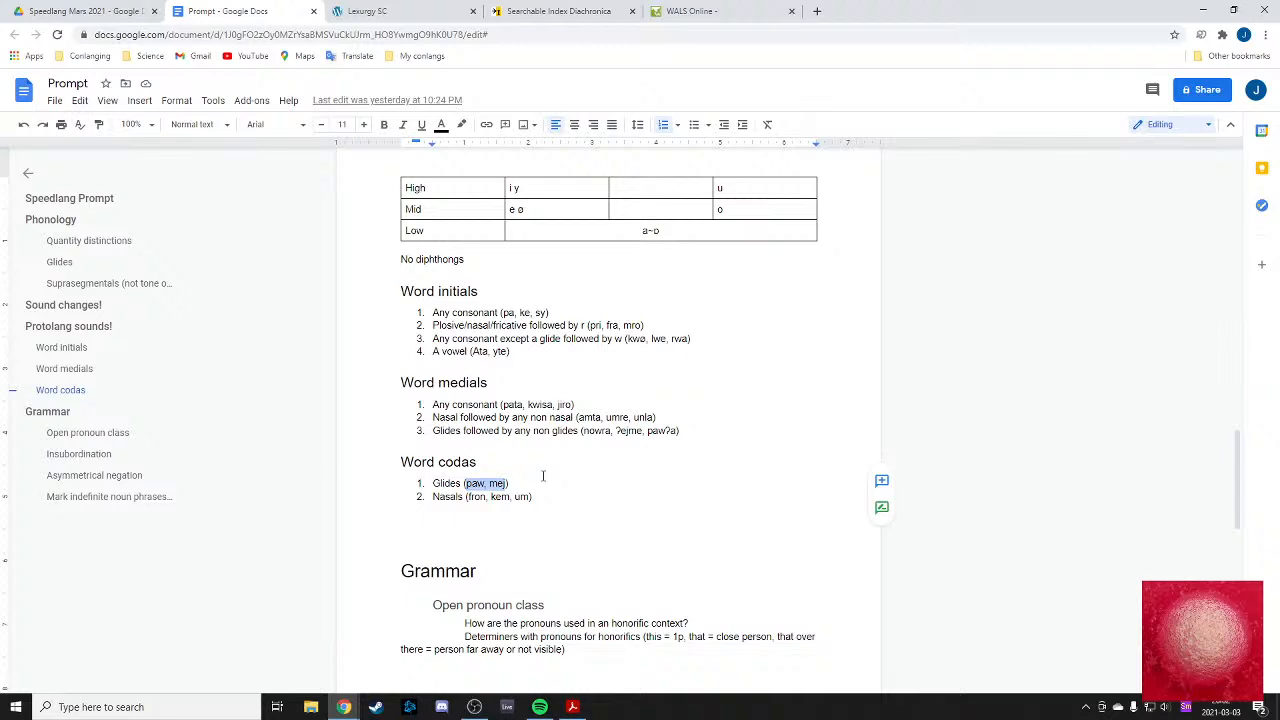
pyautogui.click(367, 11)
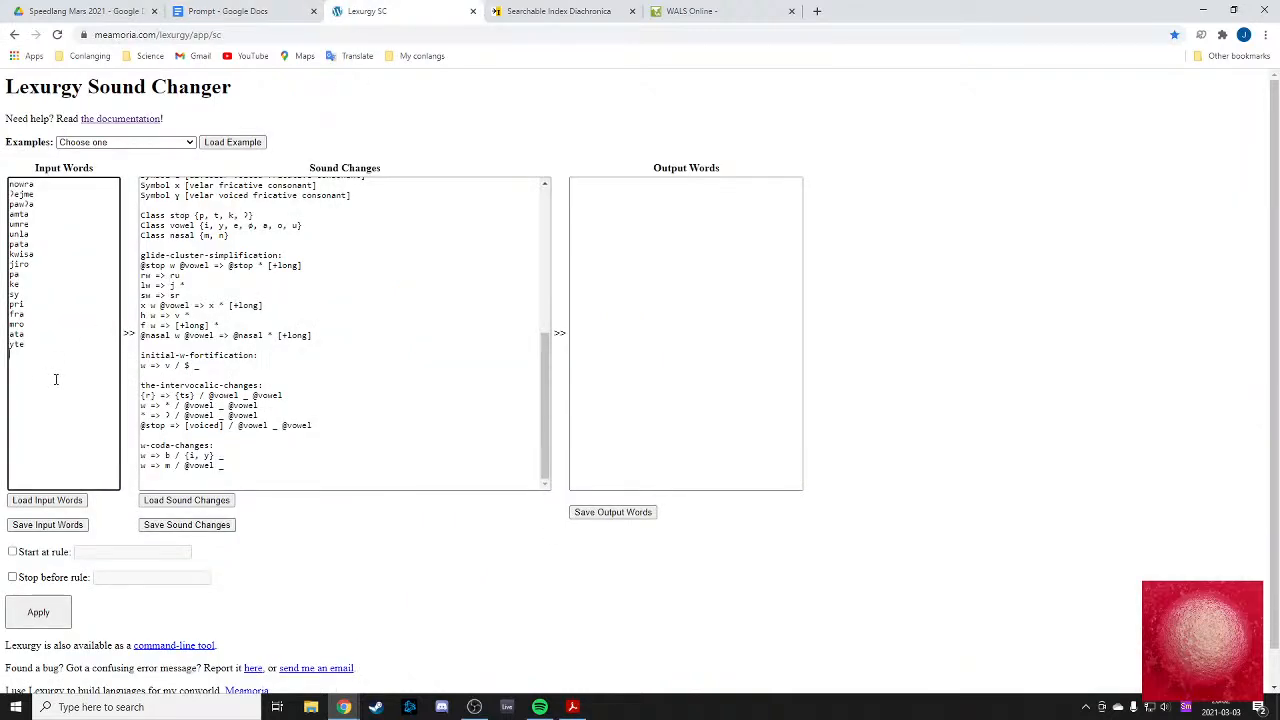
pyautogui.hotkey('ctrl', 'v')
pyautogui.press('Left')
pyautogui.press('Left')
pyautogui.press('Left')
pyautogui.press('BackSpace')
pyautogui.press('BackSpace')
pyautogui.press('Return')
# - Copy the nasal coda examples fron, kem and um from the document into Lexurgy's input words, one per line
pyautogui.click(220, 8)
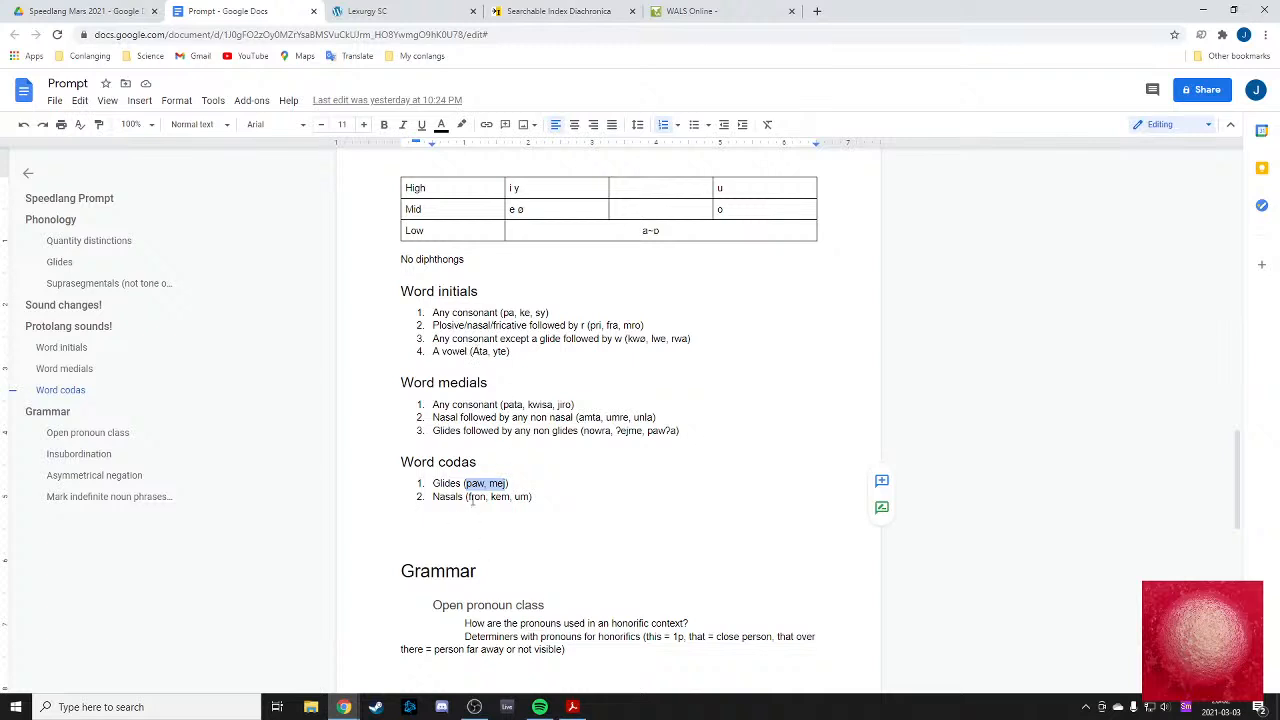
pyautogui.moveTo(470, 497); pyautogui.dragTo(531, 496)
pyautogui.hotkey('ctrl', 'c')
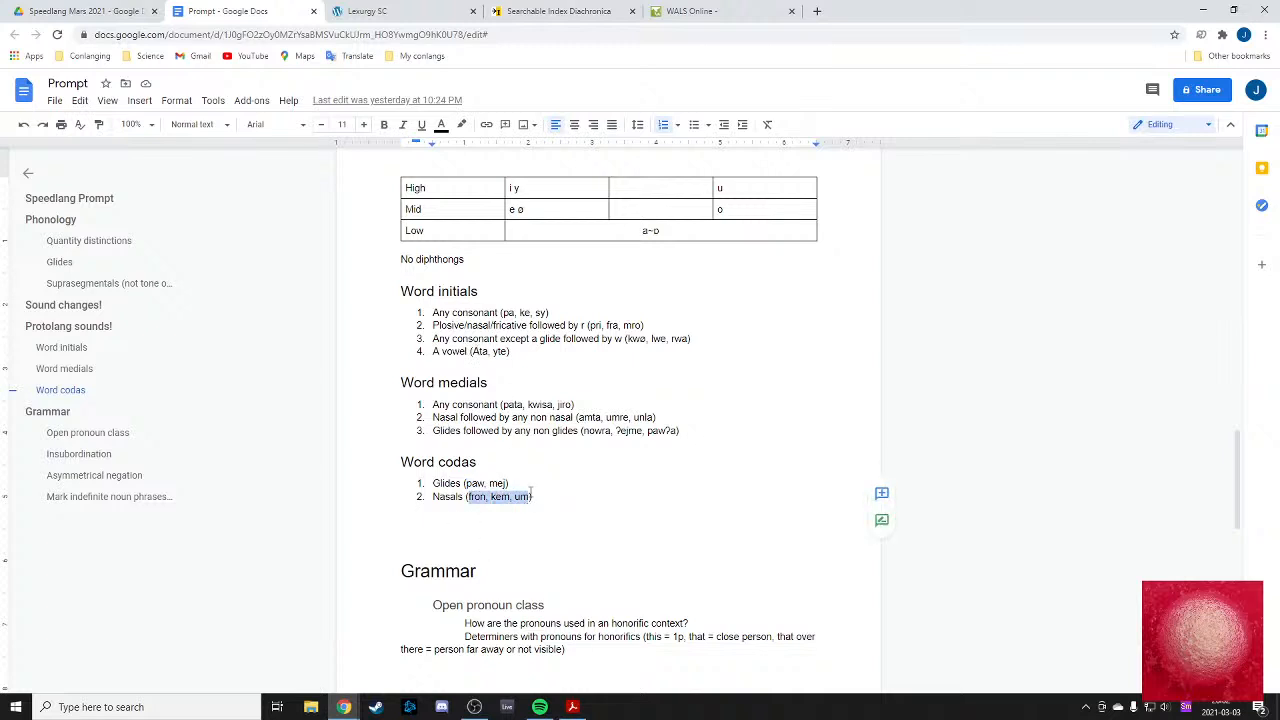
pyautogui.click(384, 11)
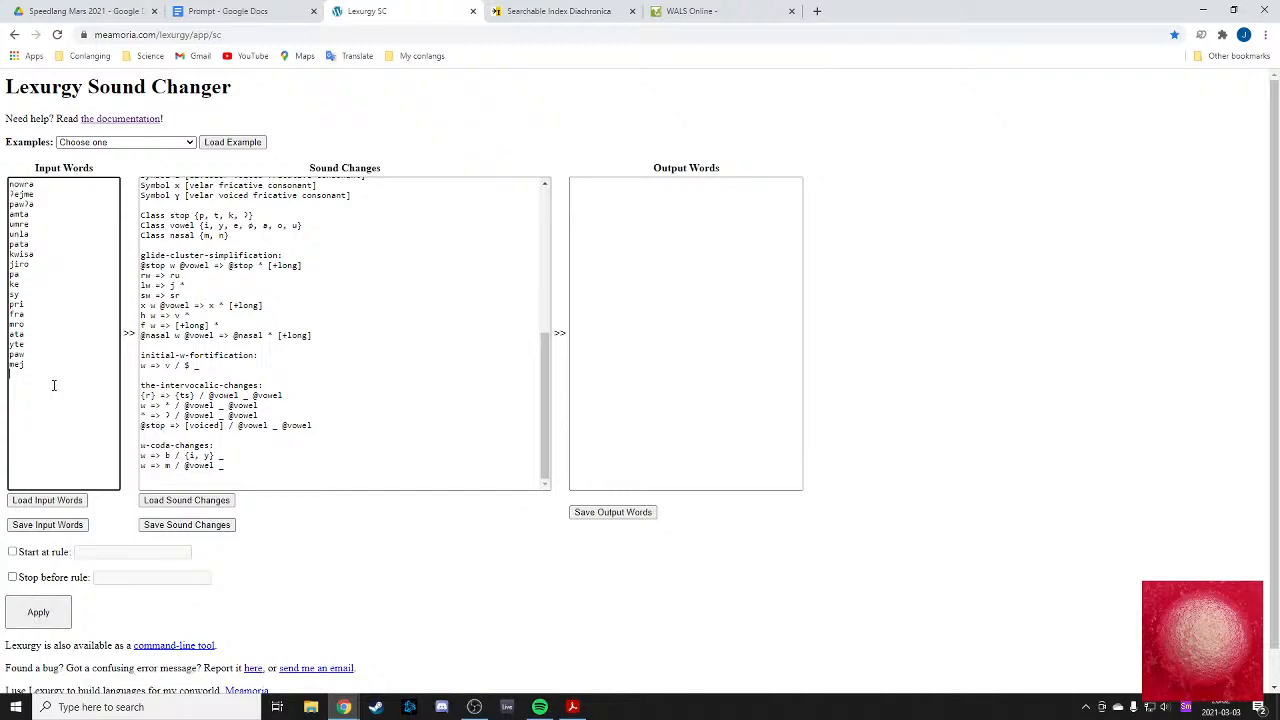
pyautogui.hotkey('ctrl', 'v')
pyautogui.moveTo(63, 375); pyautogui.dragTo(26, 373)
pyautogui.press('Return')
pyautogui.hotkey('shift', 'Right')
pyautogui.press('Return')
# - Apply the sound changes to all input words and inspect the length mark in the output for kwisa
pyautogui.click(40, 611)
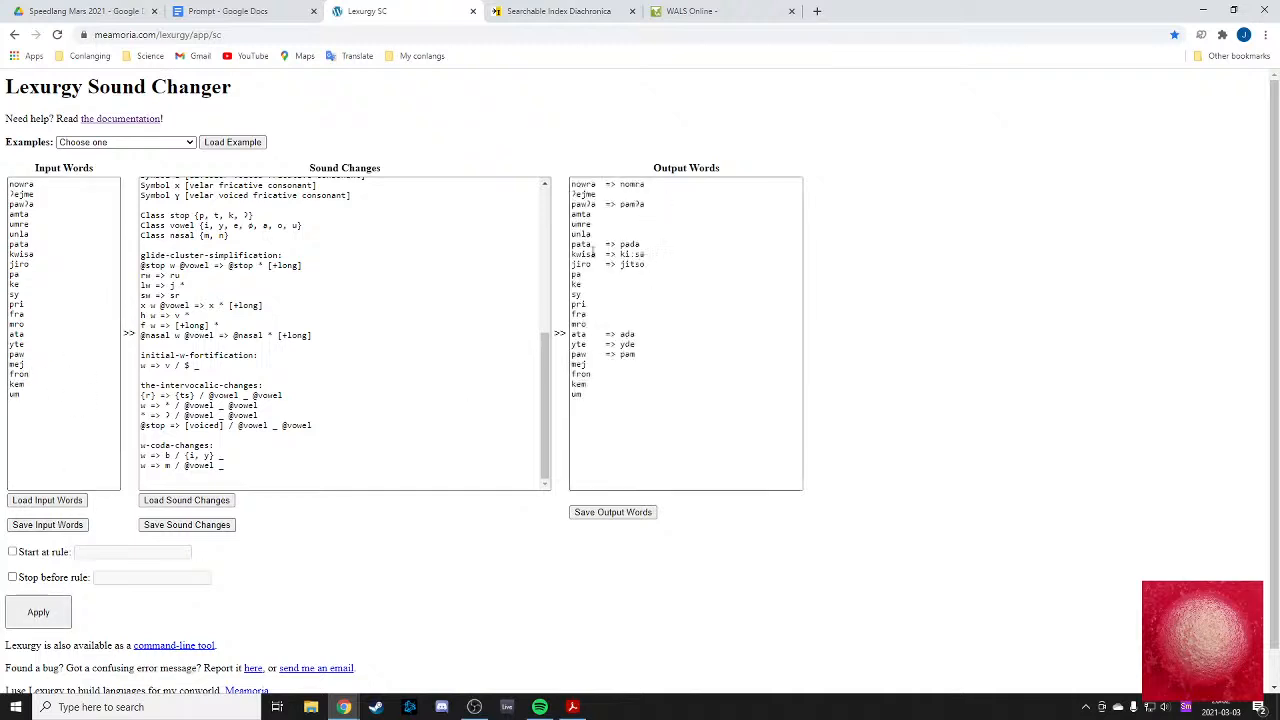
pyautogui.moveTo(620, 255); pyautogui.dragTo(636, 254)
pyautogui.click(637, 255)
pyautogui.click(629, 254)
pyautogui.doubleClick(632, 254)
pyautogui.click(630, 254)
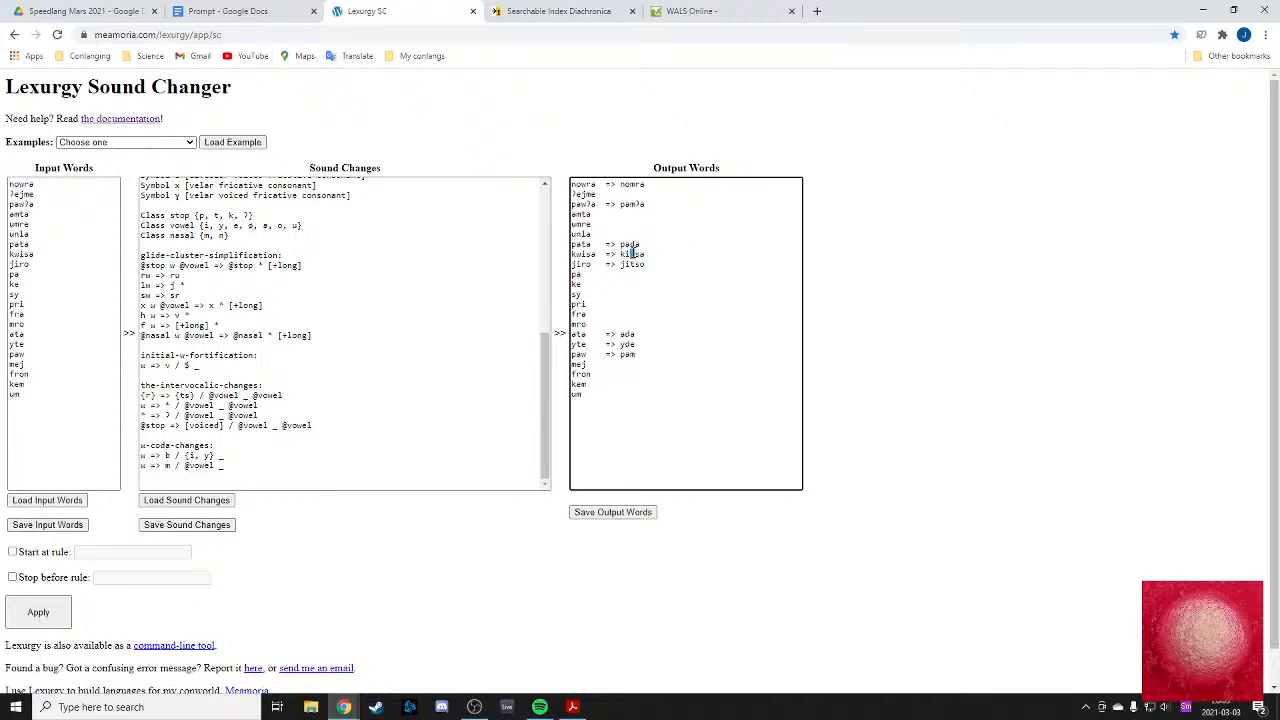
# - Try marking the [+long] diacritic as (floating) in the sound changes and reapply the rules
pyautogui.scroll(3, 322, 335)
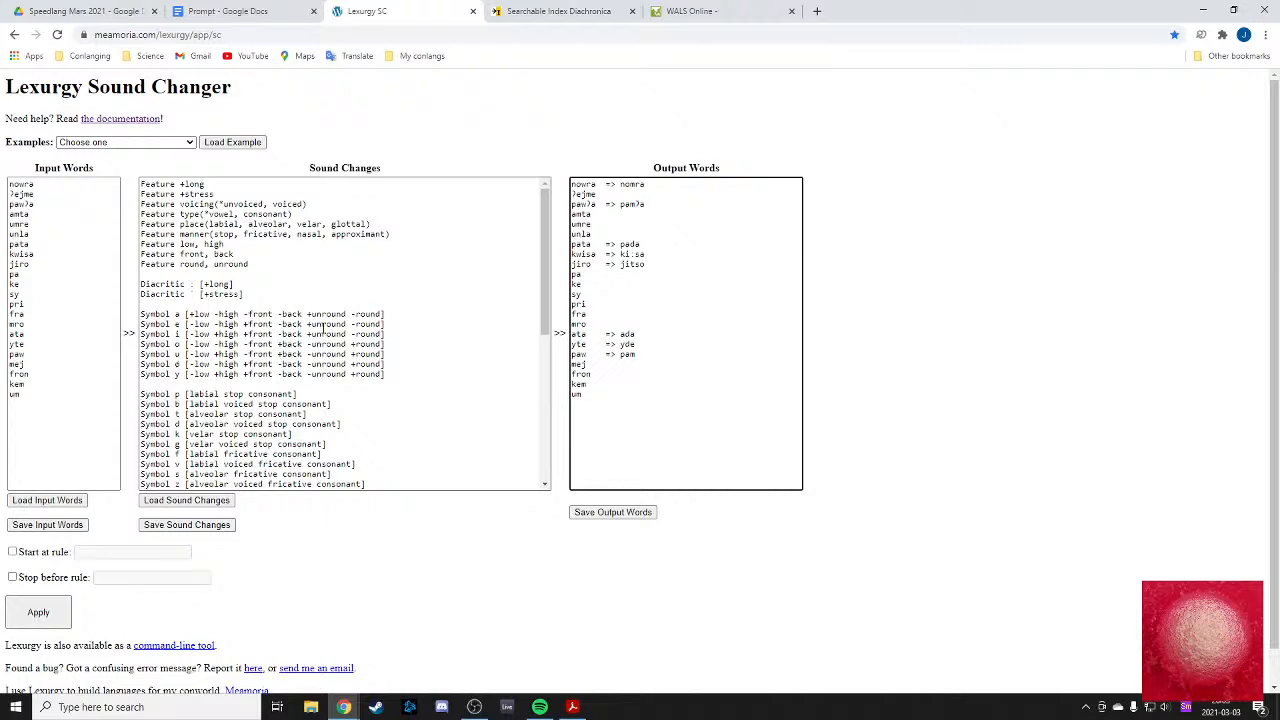
pyautogui.click(201, 286)
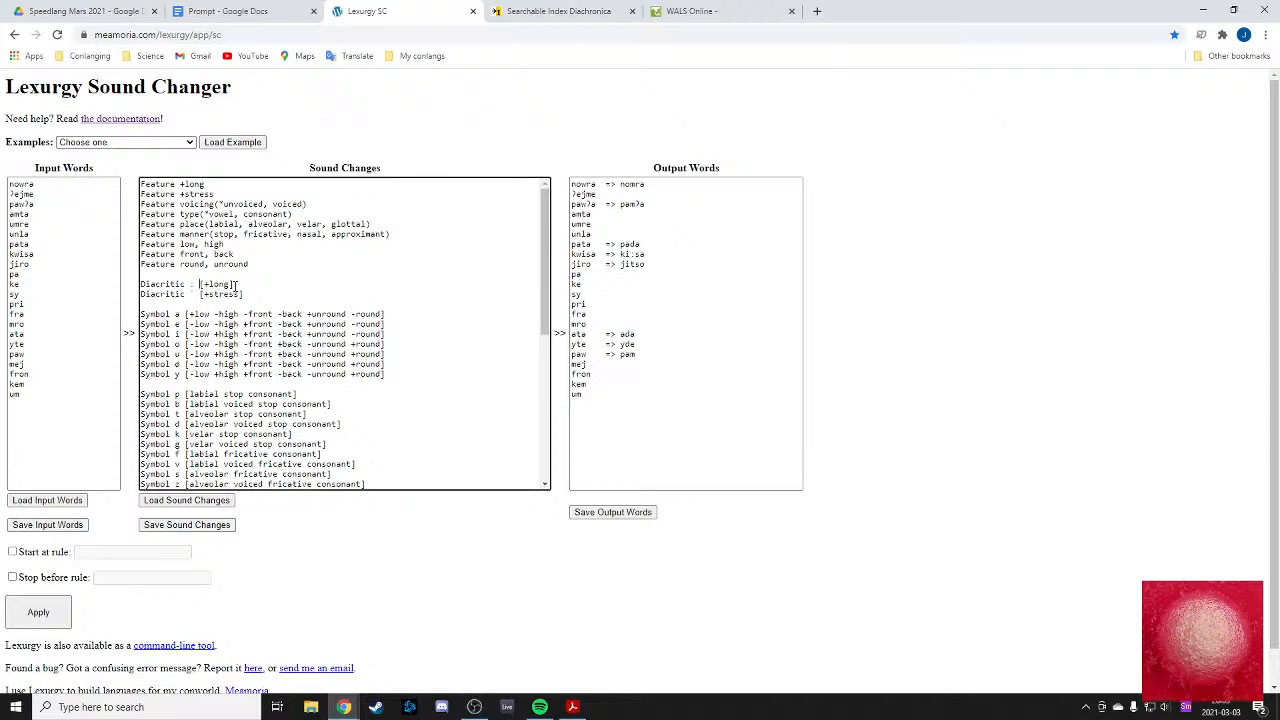
pyautogui.write('(floating)')
pyautogui.click(31, 615)
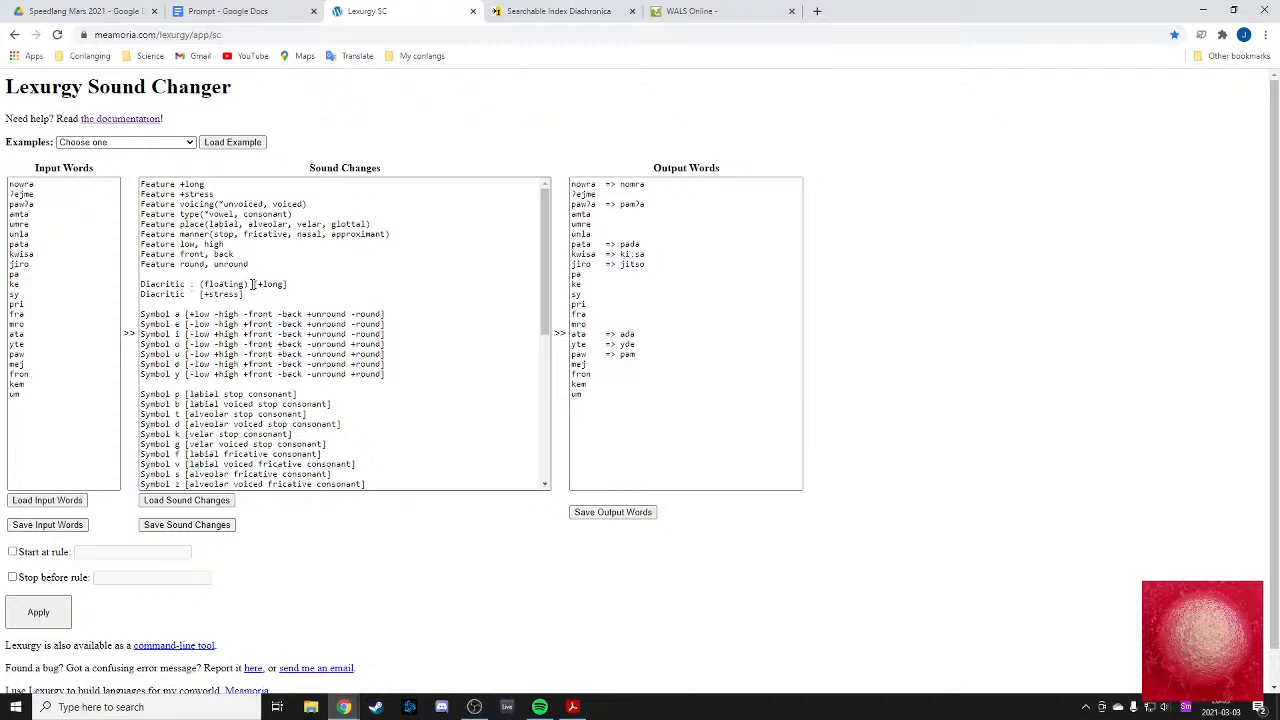
# - Remove (floating) from the [+long] diacritic definition
pyautogui.moveTo(252, 285); pyautogui.dragTo(200, 285)
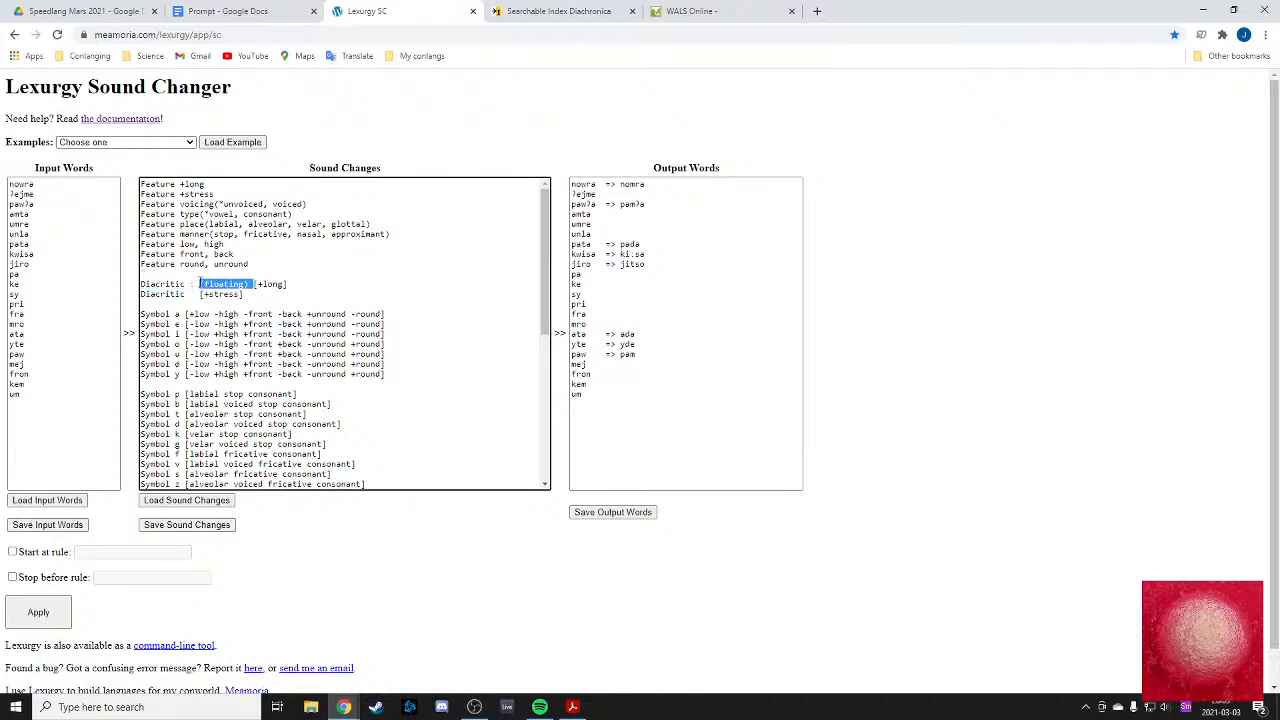
pyautogui.press('BackSpace')
pyautogui.click(656, 284)
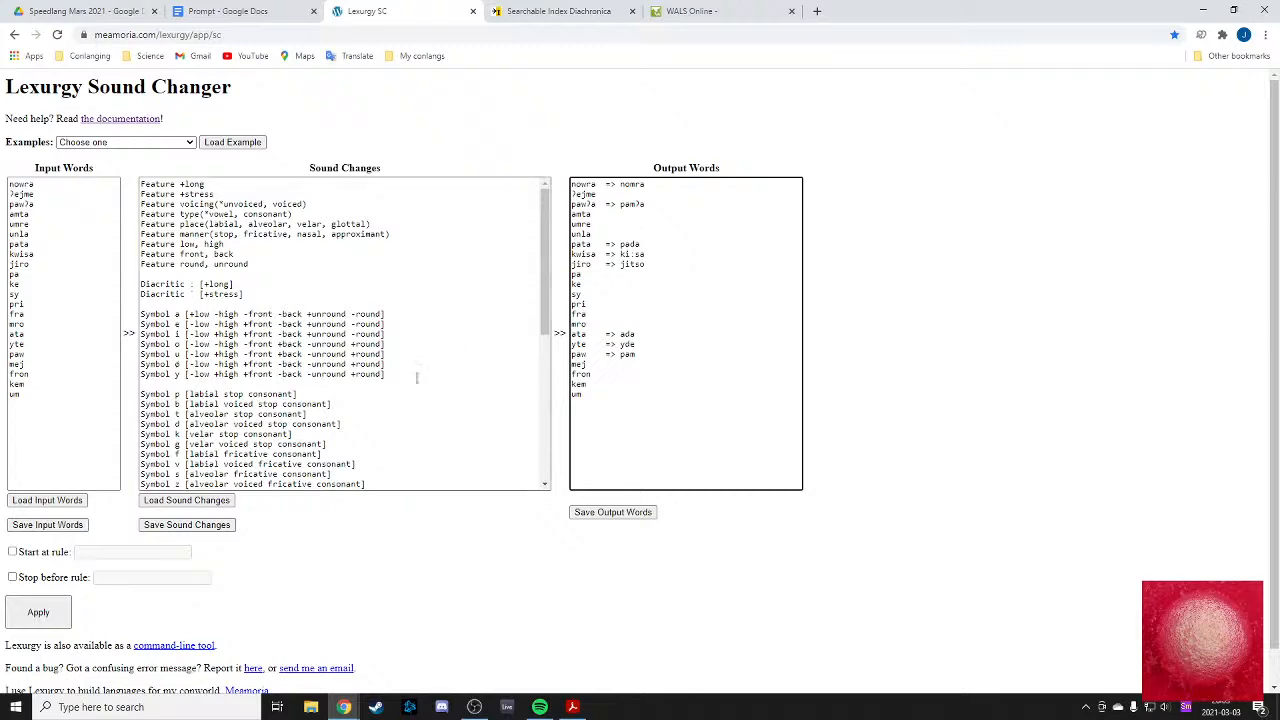
# - Compare the output for kwisa with the diacritic definitions, vowel symbols and glide-cluster rules in the sound changes
pyautogui.scroll(-5, 417, 377)
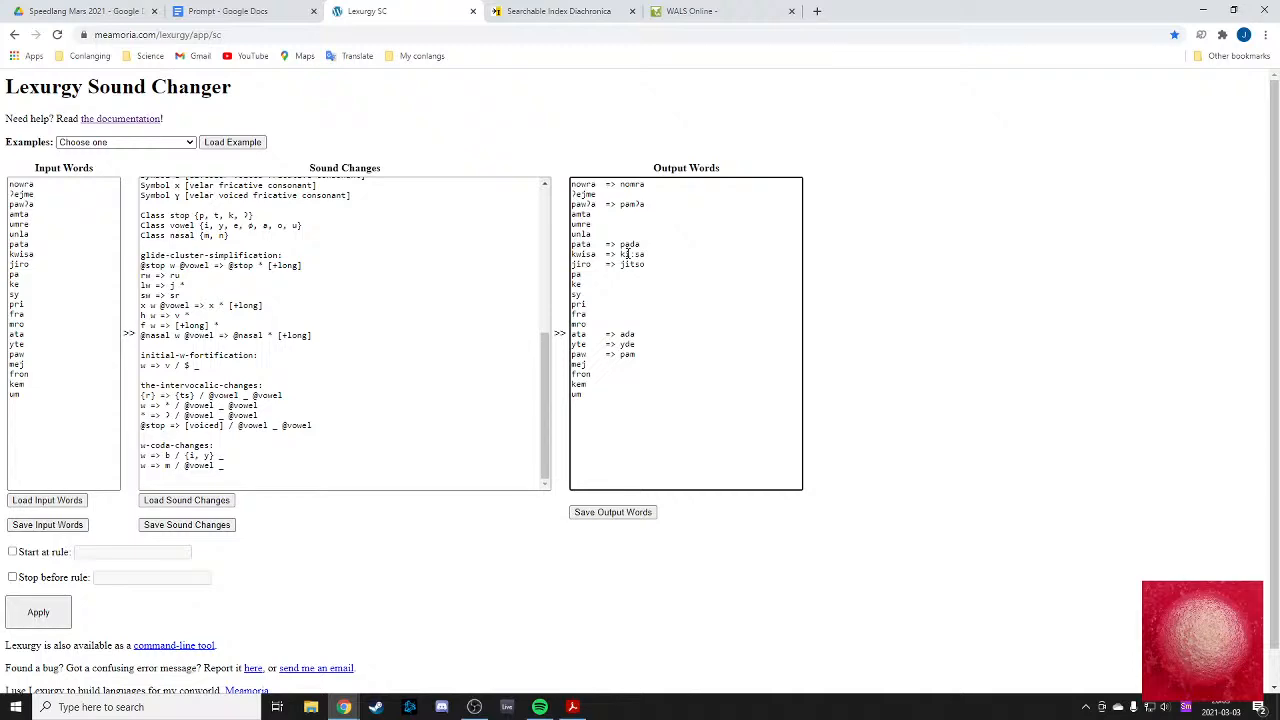
pyautogui.click(414, 338)
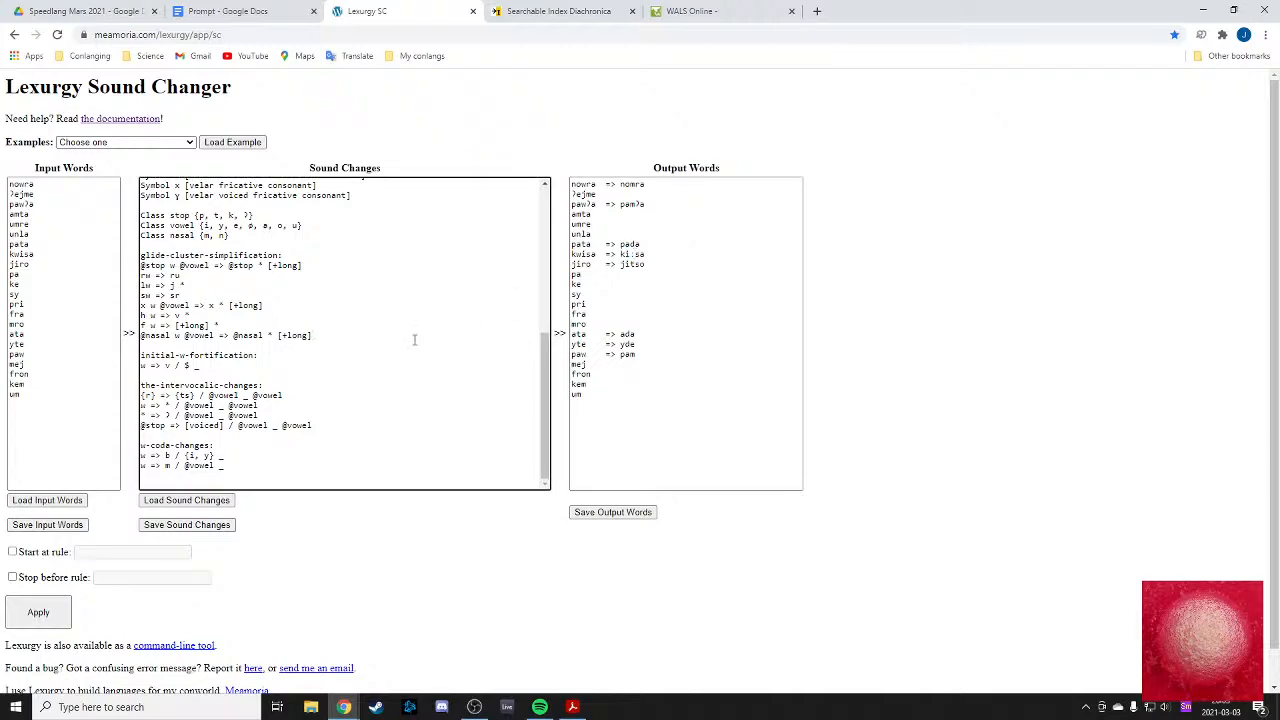
pyautogui.scroll(6, 414, 338)
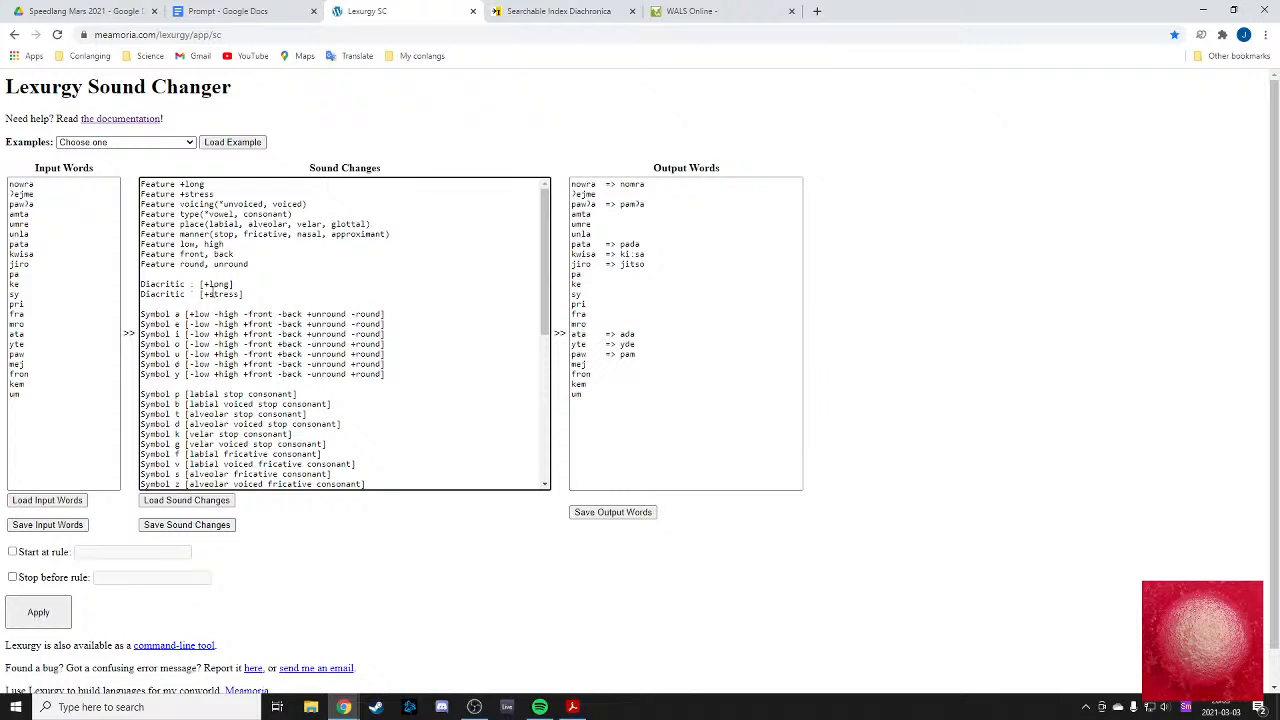
pyautogui.click(681, 246)
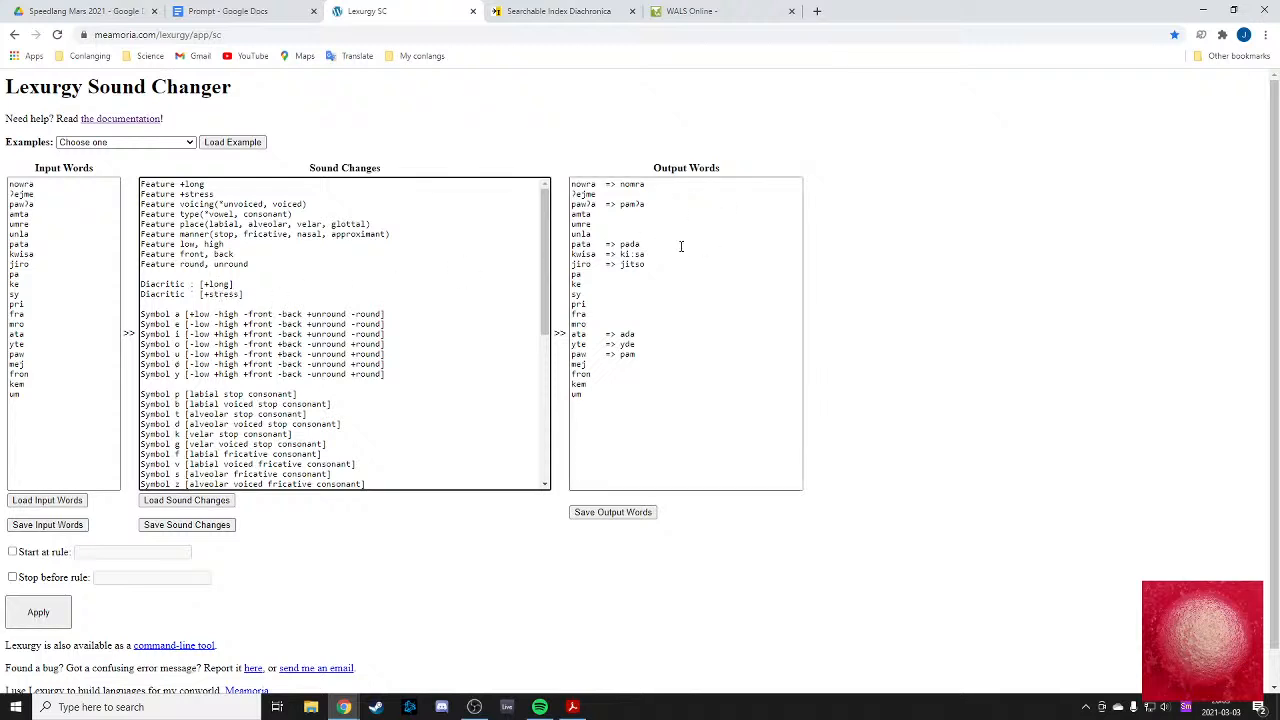
pyautogui.moveTo(634, 254); pyautogui.dragTo(644, 254)
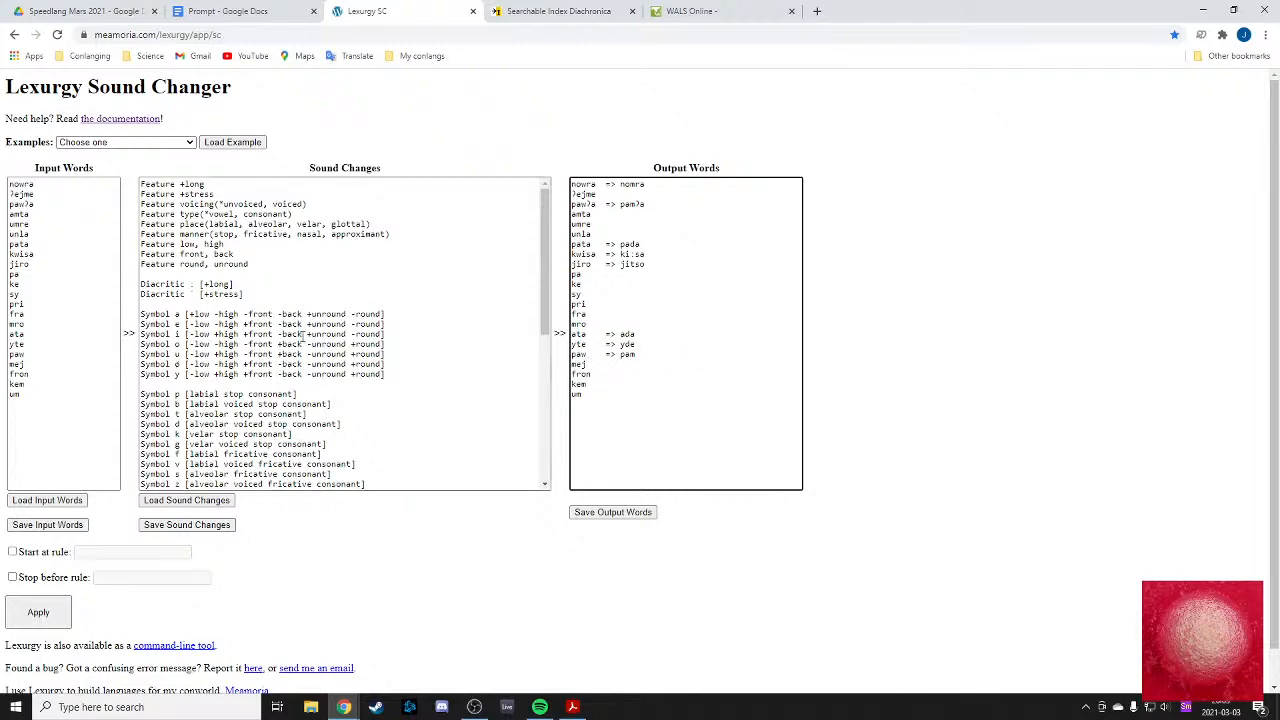
pyautogui.scroll(-1, 610, 300)
pyautogui.scroll(1, 561, 318)
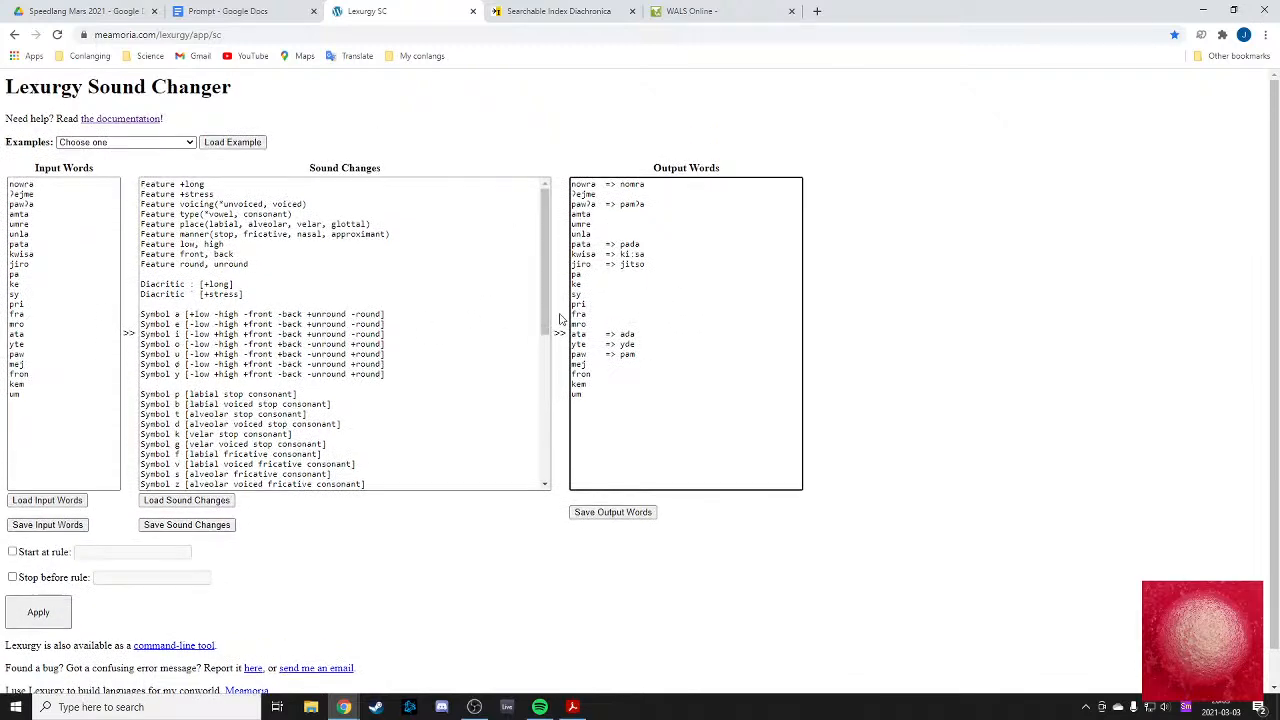
pyautogui.click(51, 409)
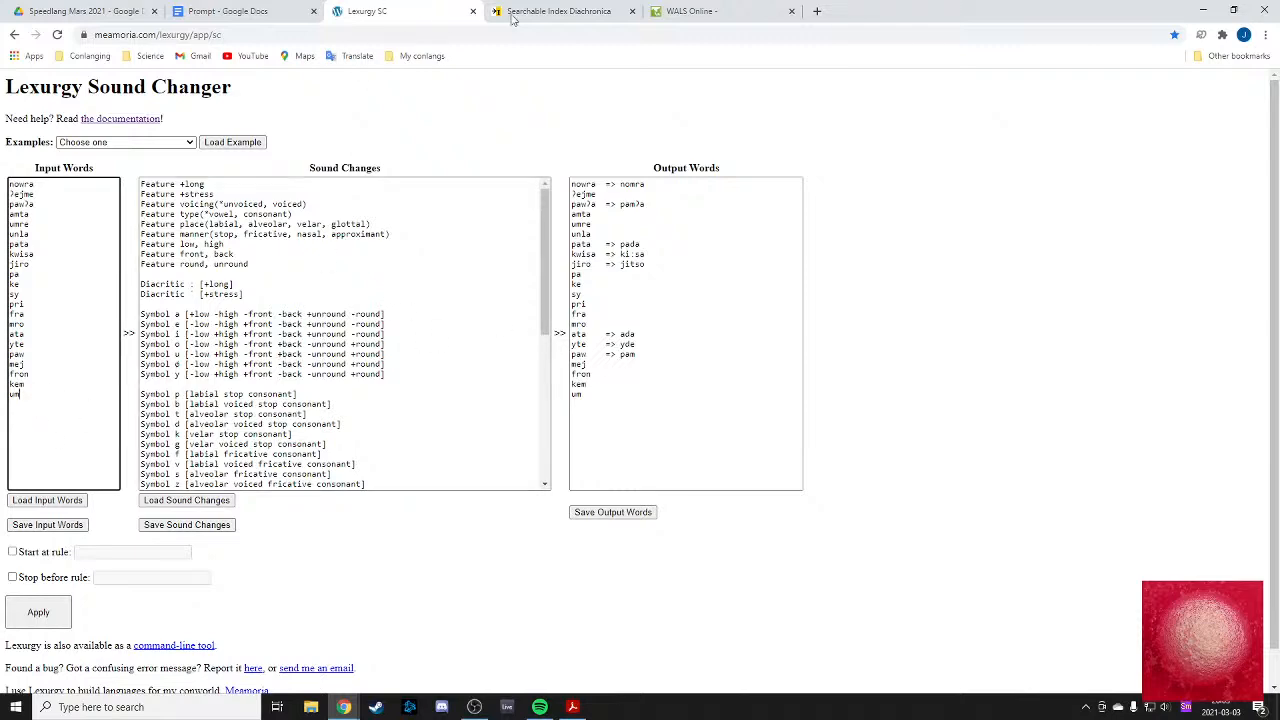
pyautogui.scroll(-6, 300, 316)
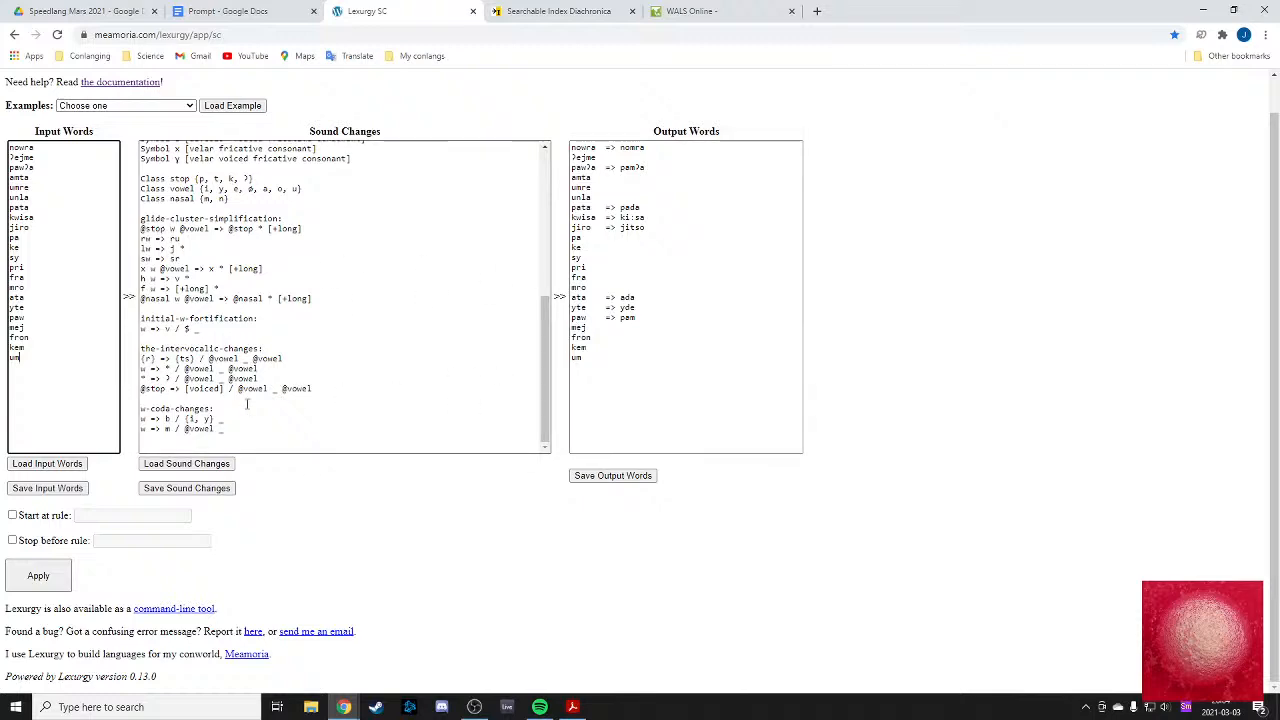
pyautogui.scroll(1, 434, 586)
pyautogui.scroll(5, 400, 433)
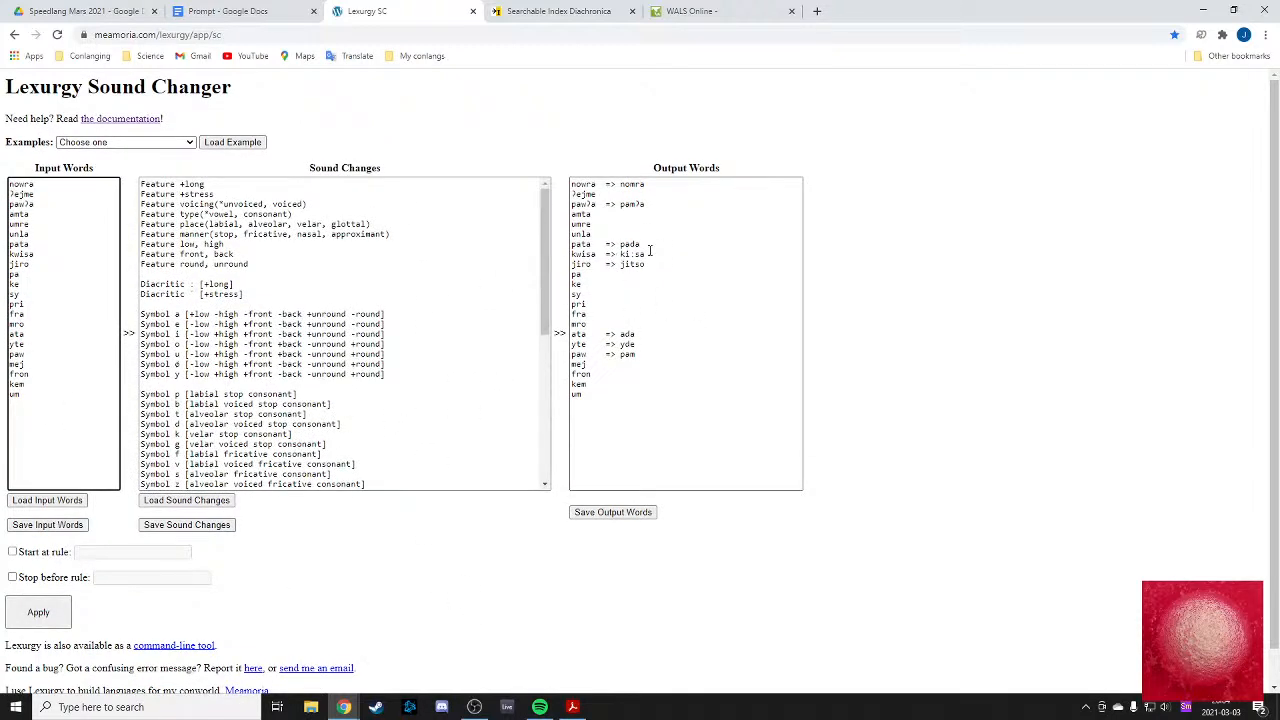
# - Open the Lexurgy documentation and read its Basic Structures part, including sound classes, word boundaries, deleting sounds and exceptions
pyautogui.middleClick(106, 118)
pyautogui.click(540, 12)
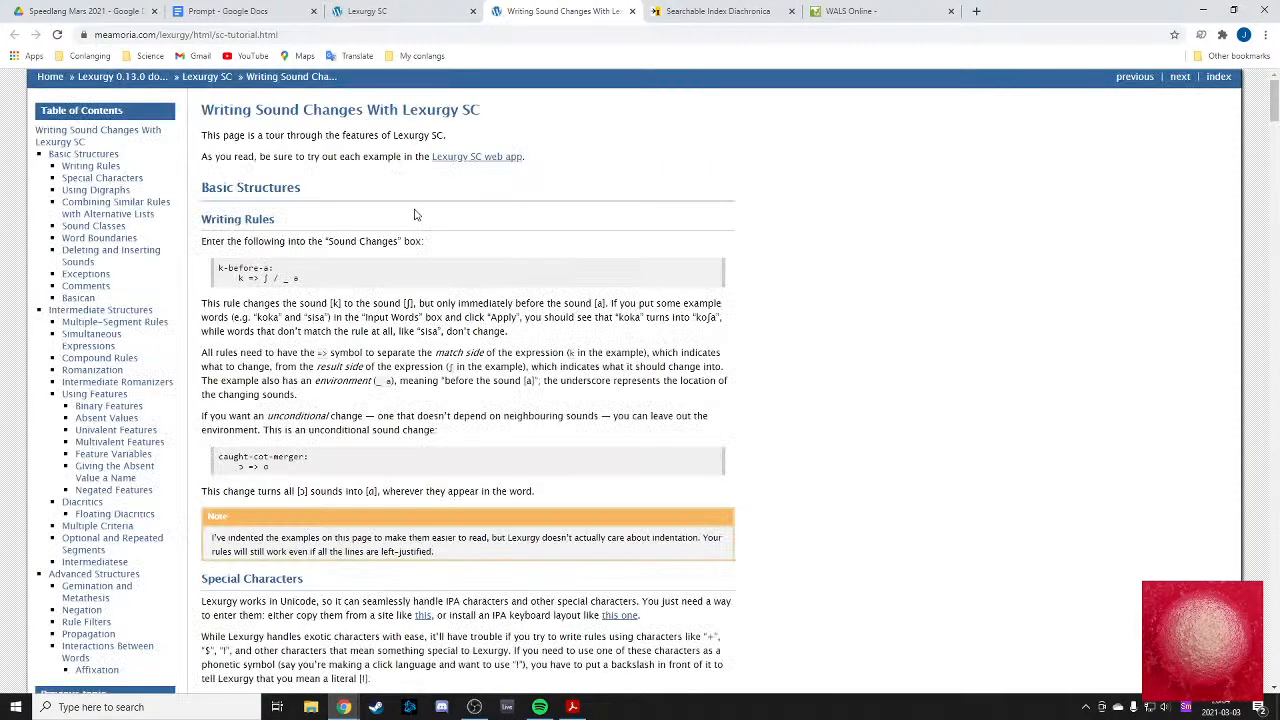
pyautogui.scroll(-9, 388, 280)
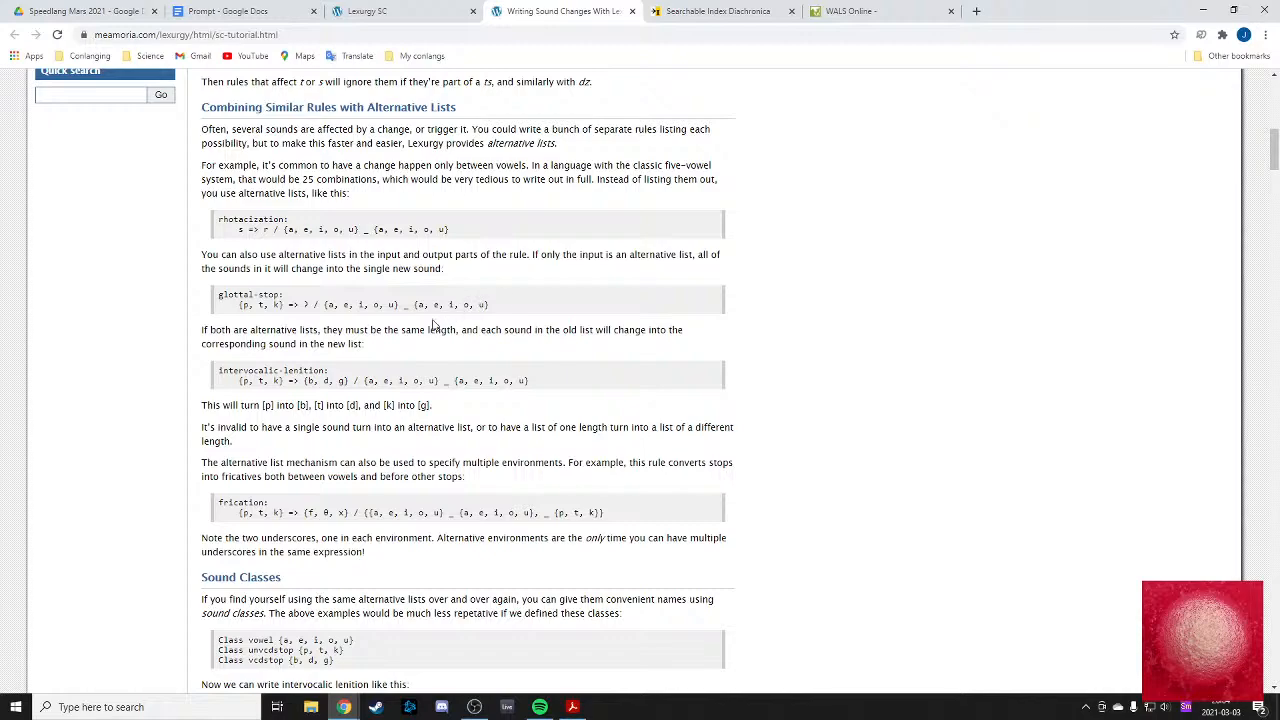
pyautogui.scroll(-3, 416, 334)
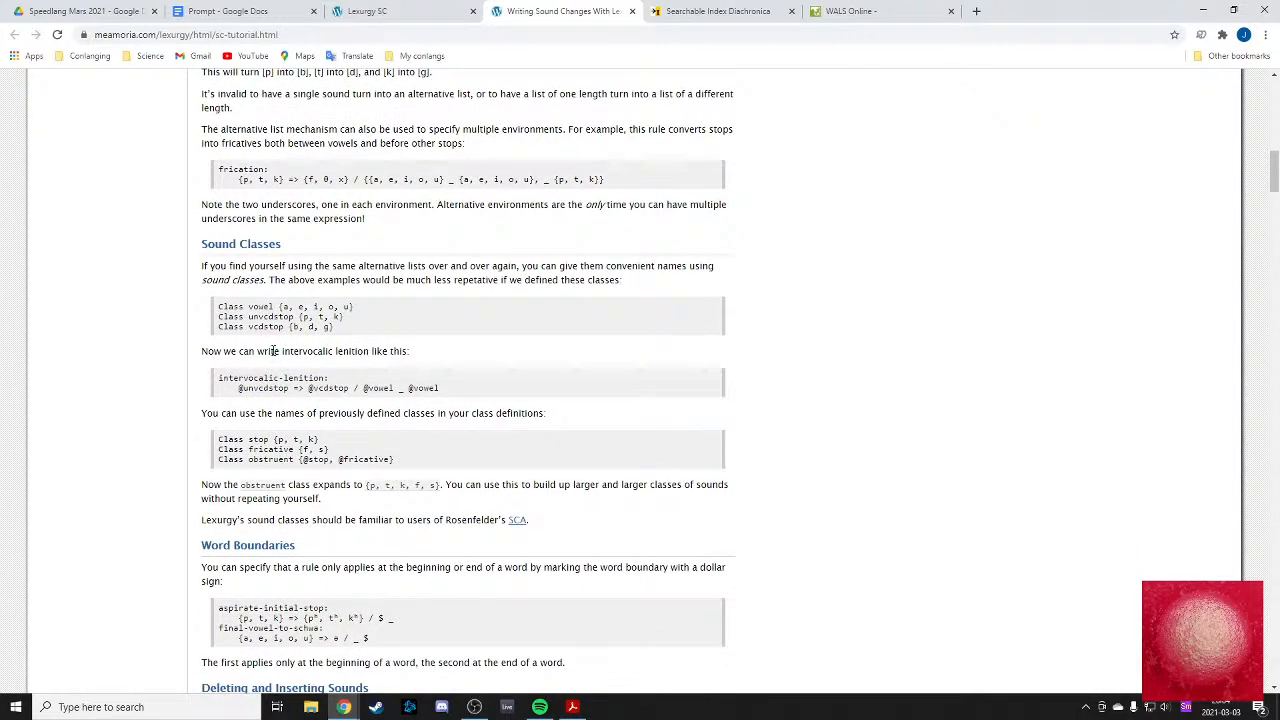
pyautogui.scroll(-3, 371, 354)
pyautogui.scroll(-2, 337, 316)
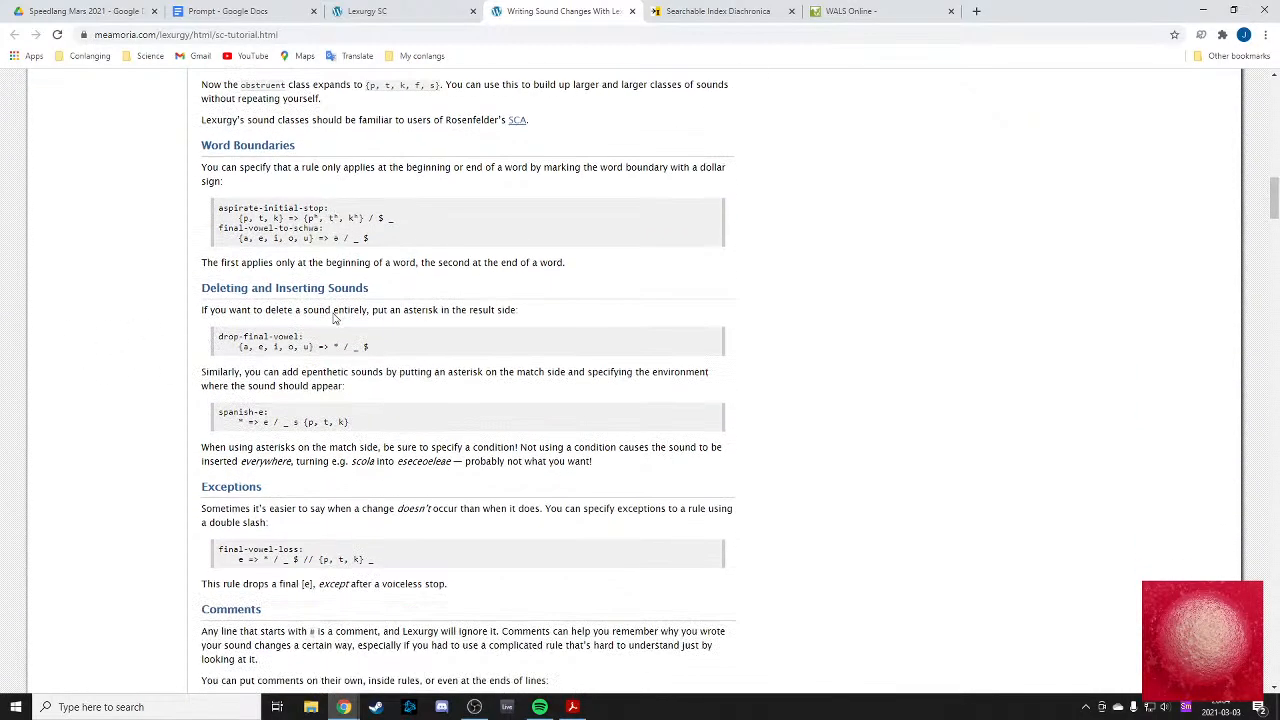
pyautogui.scroll(-1, 313, 323)
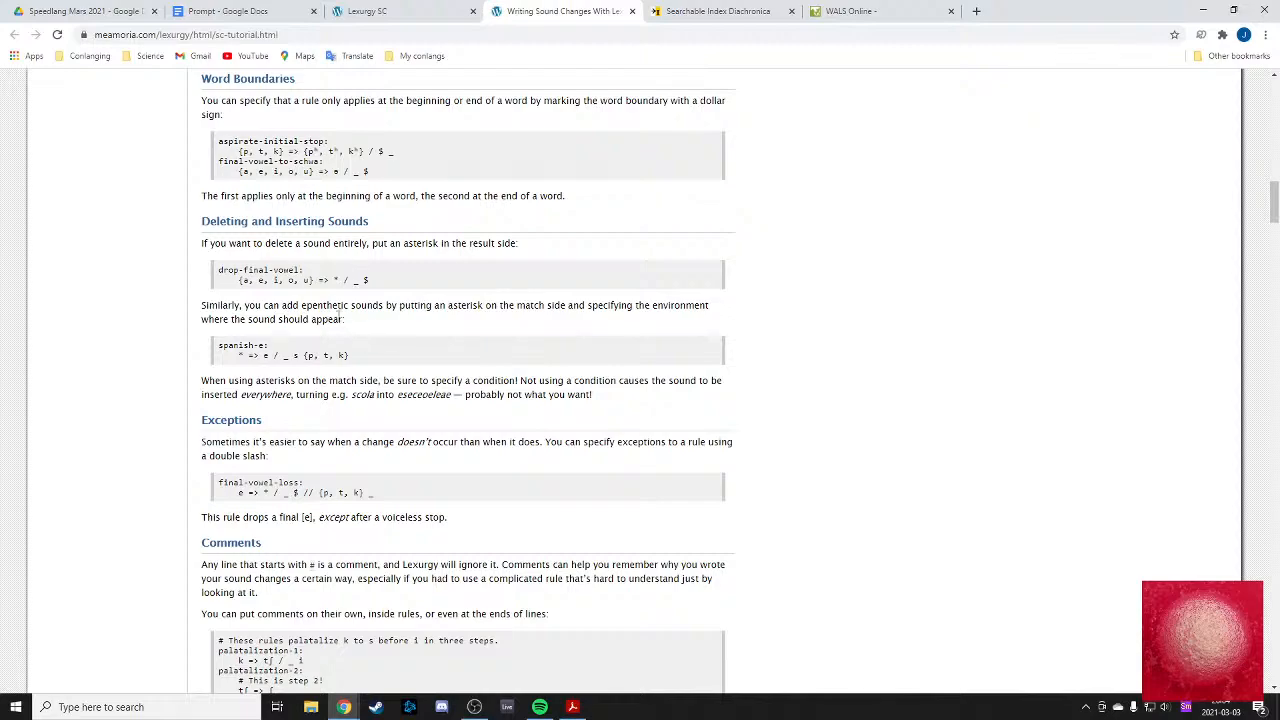
pyautogui.scroll(-2, 300, 316)
pyautogui.scroll(-1, 210, 305)
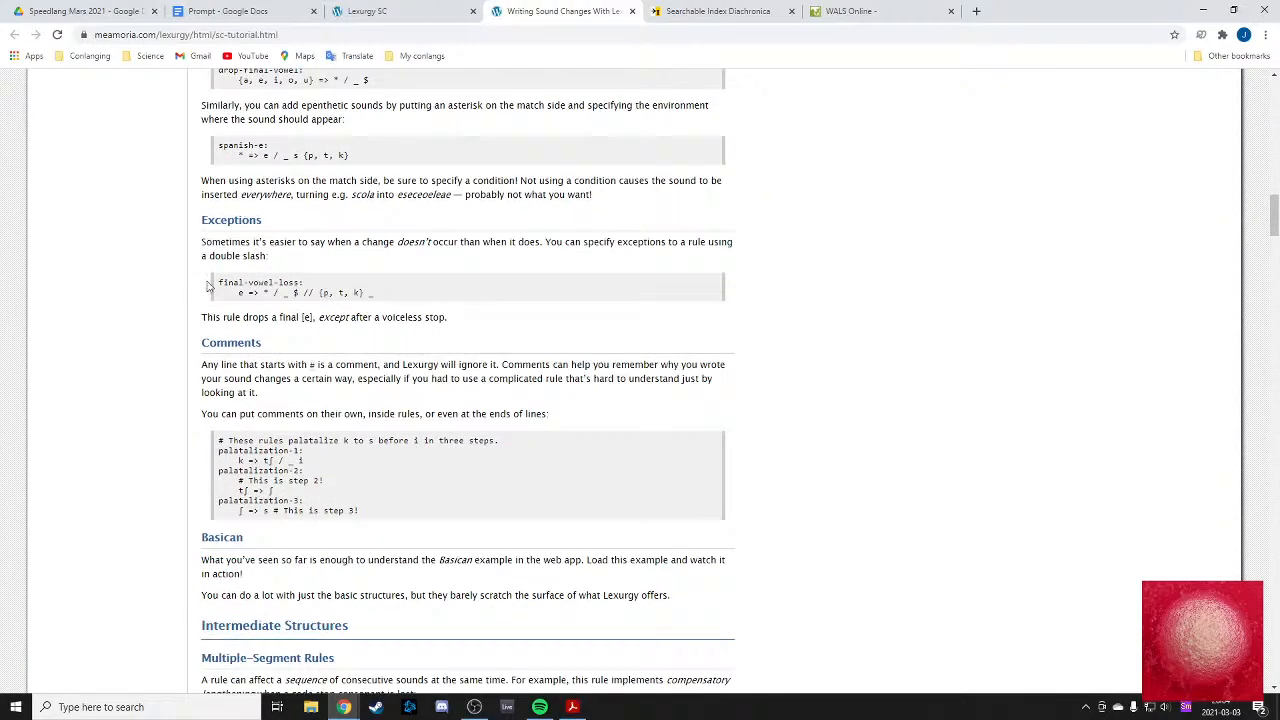
pyautogui.scroll(-1, 250, 280)
pyautogui.scroll(-2, 250, 280)
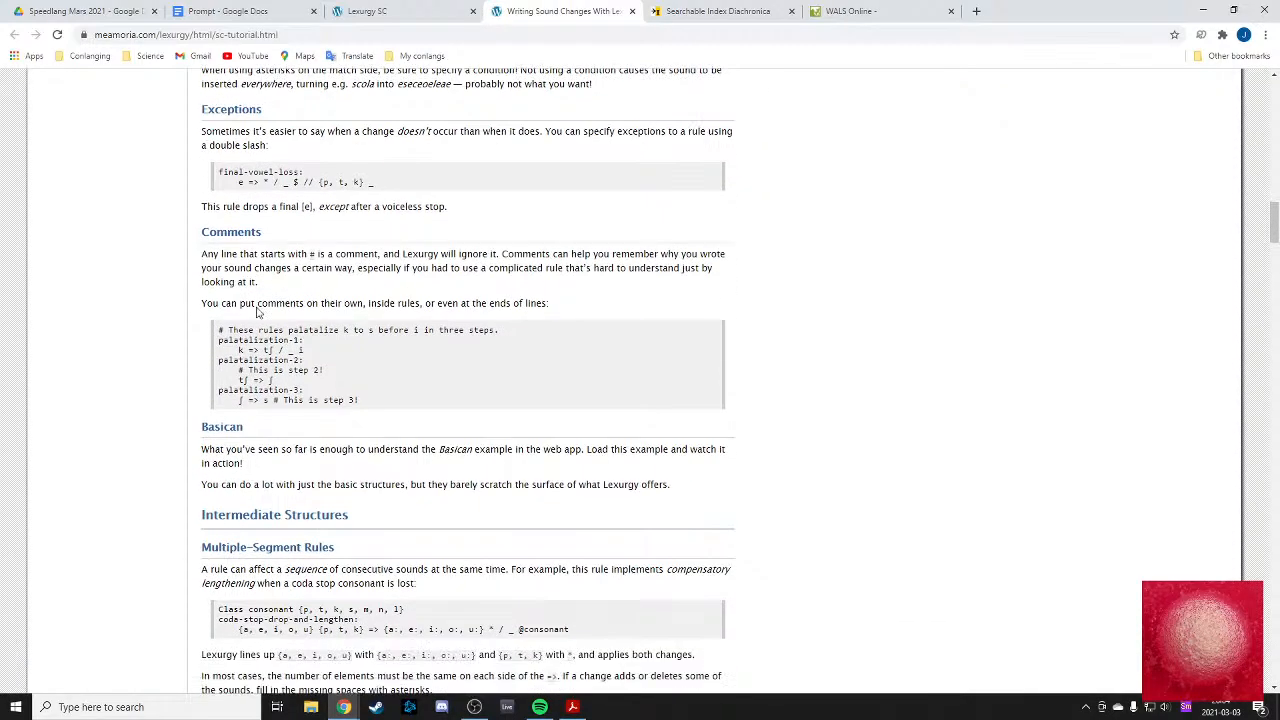
# - Read the documentation from Multiple-Segment Rules through compound rules and romanization to Binary Features and Absent Values
pyautogui.scroll(-3, 191, 280)
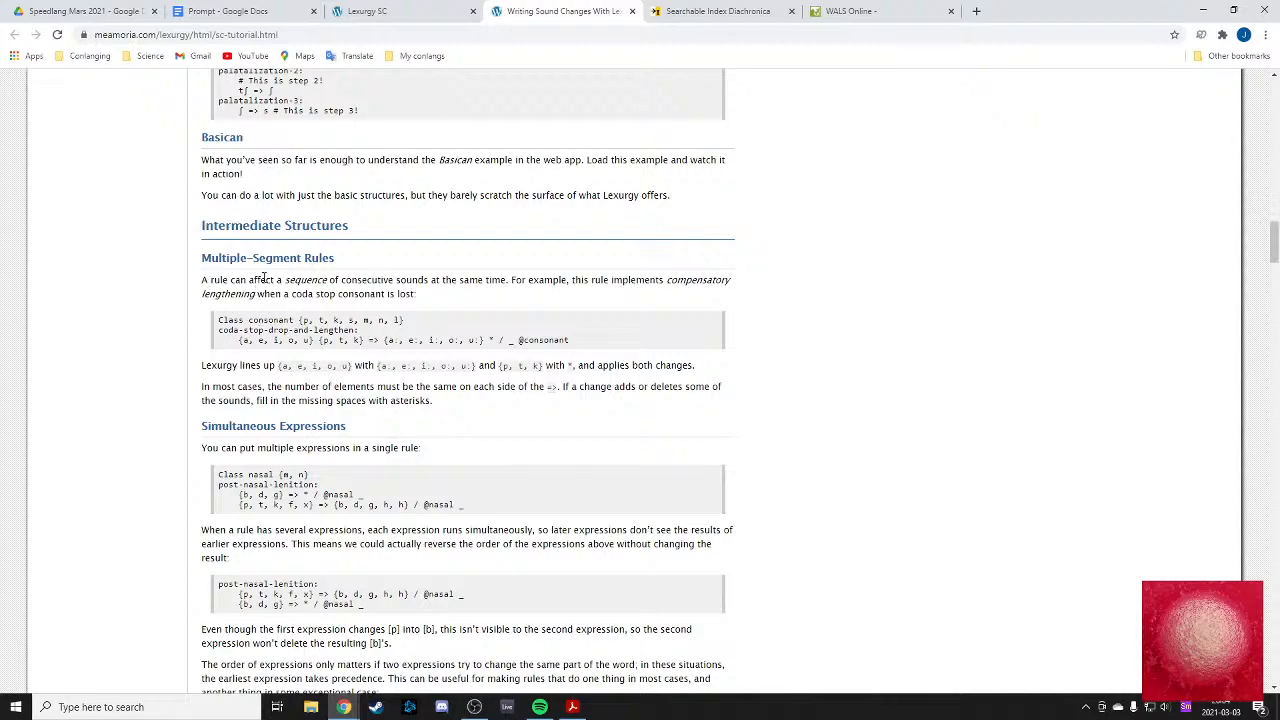
pyautogui.scroll(-3, 384, 295)
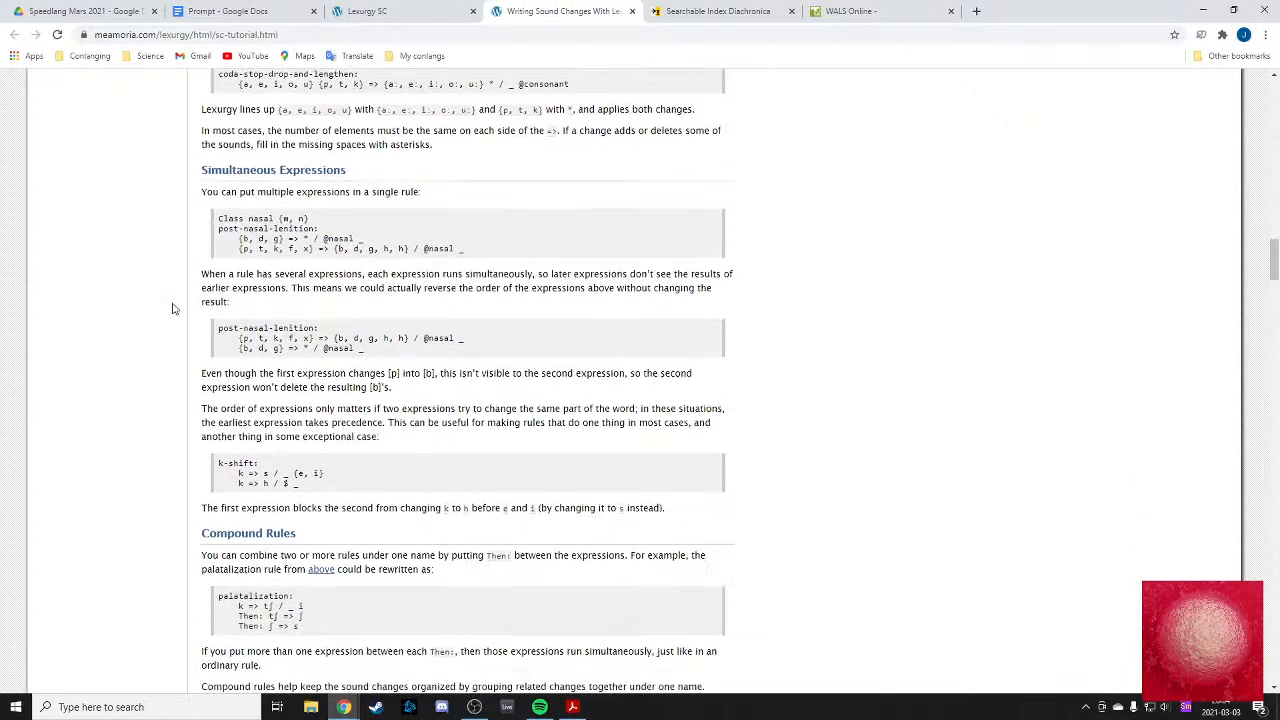
pyautogui.scroll(-2, 213, 246)
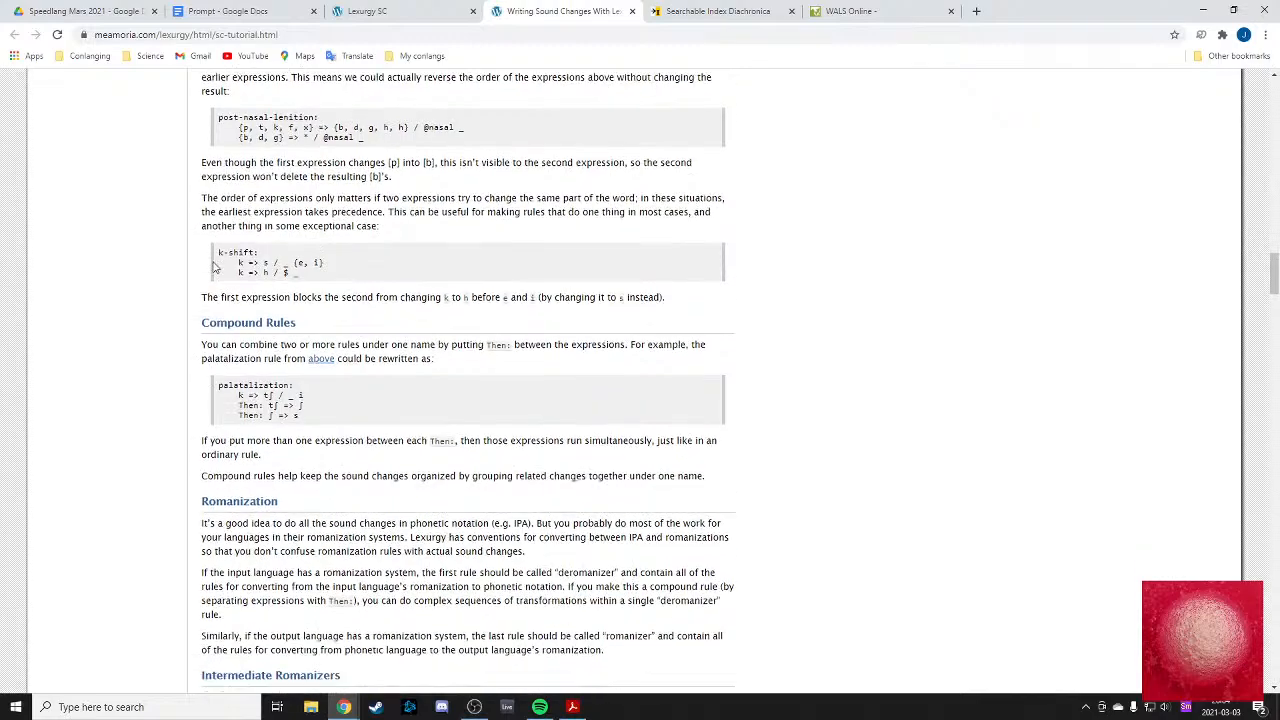
pyautogui.scroll(-5, 151, 231)
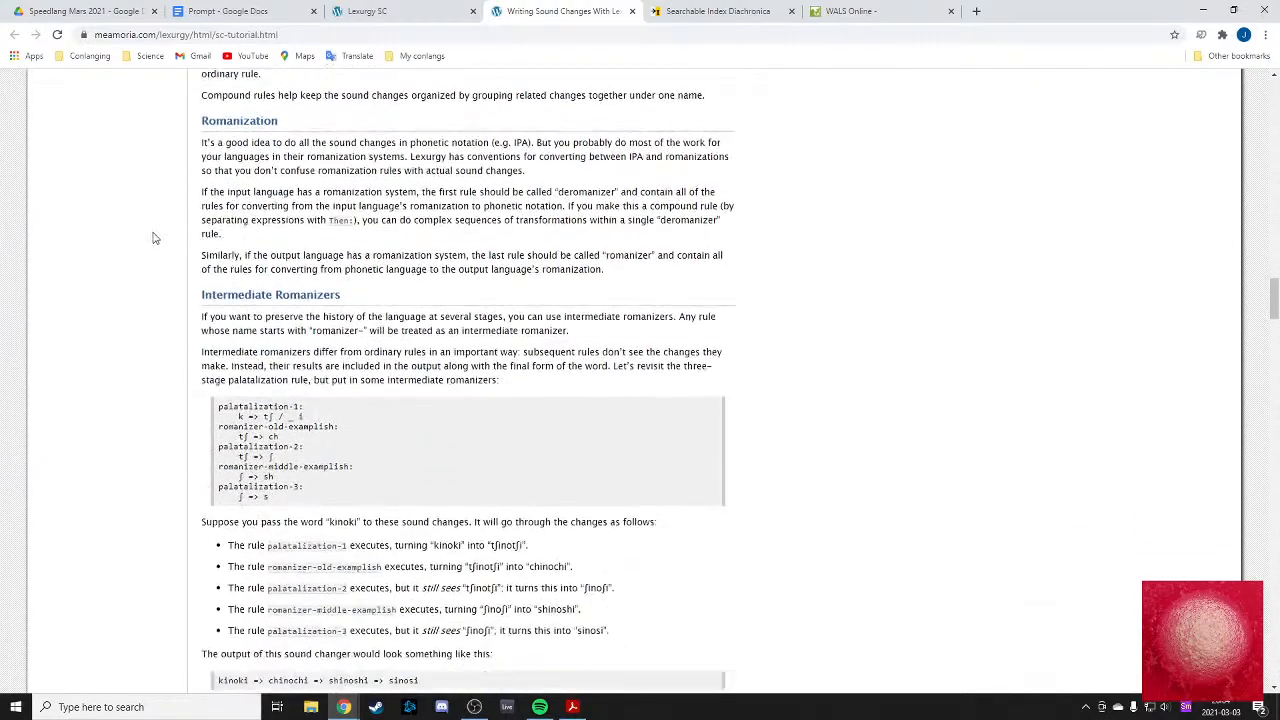
pyautogui.scroll(-6, 165, 237)
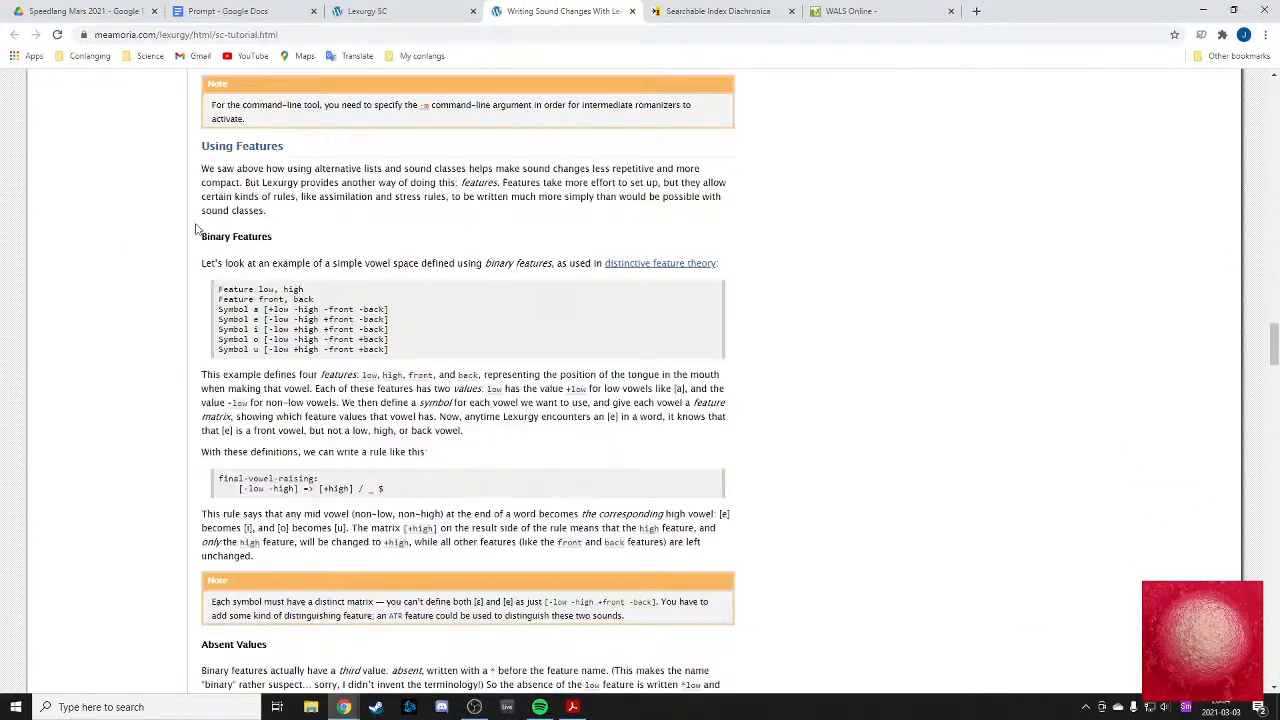
pyautogui.scroll(-1, 186, 245)
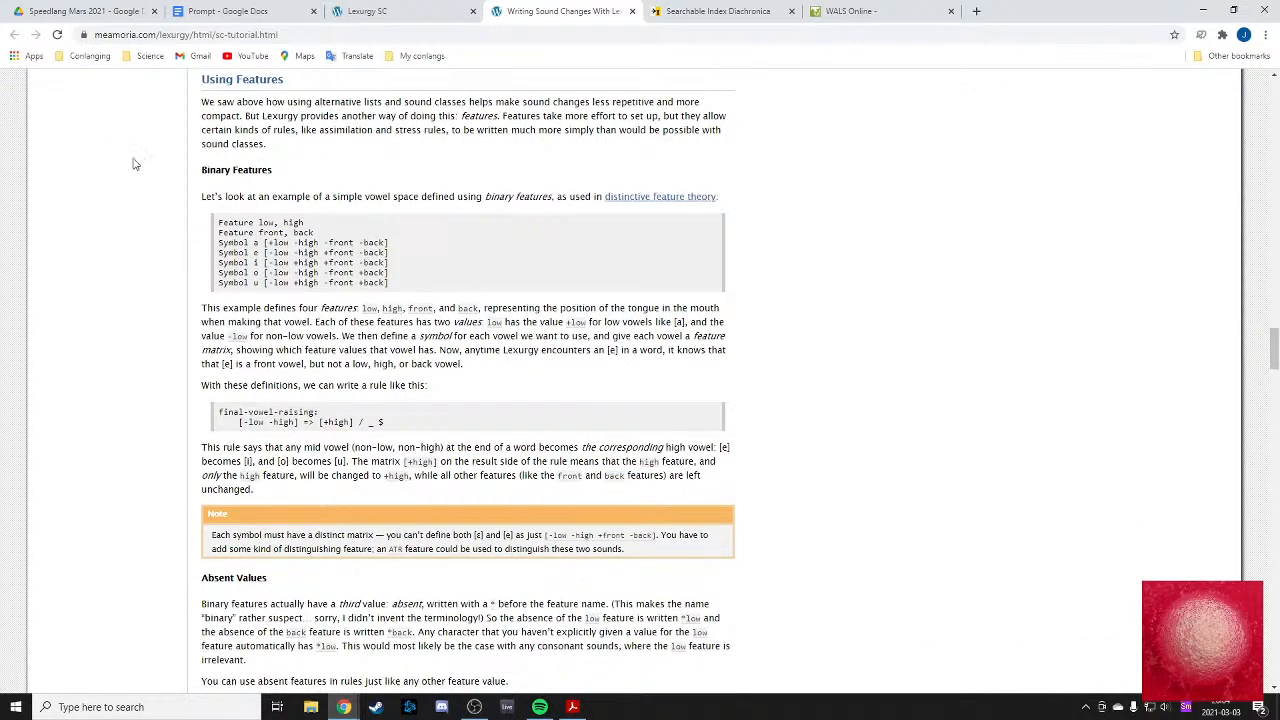
pyautogui.scroll(-1, 200, 190)
pyautogui.scroll(-4, 200, 190)
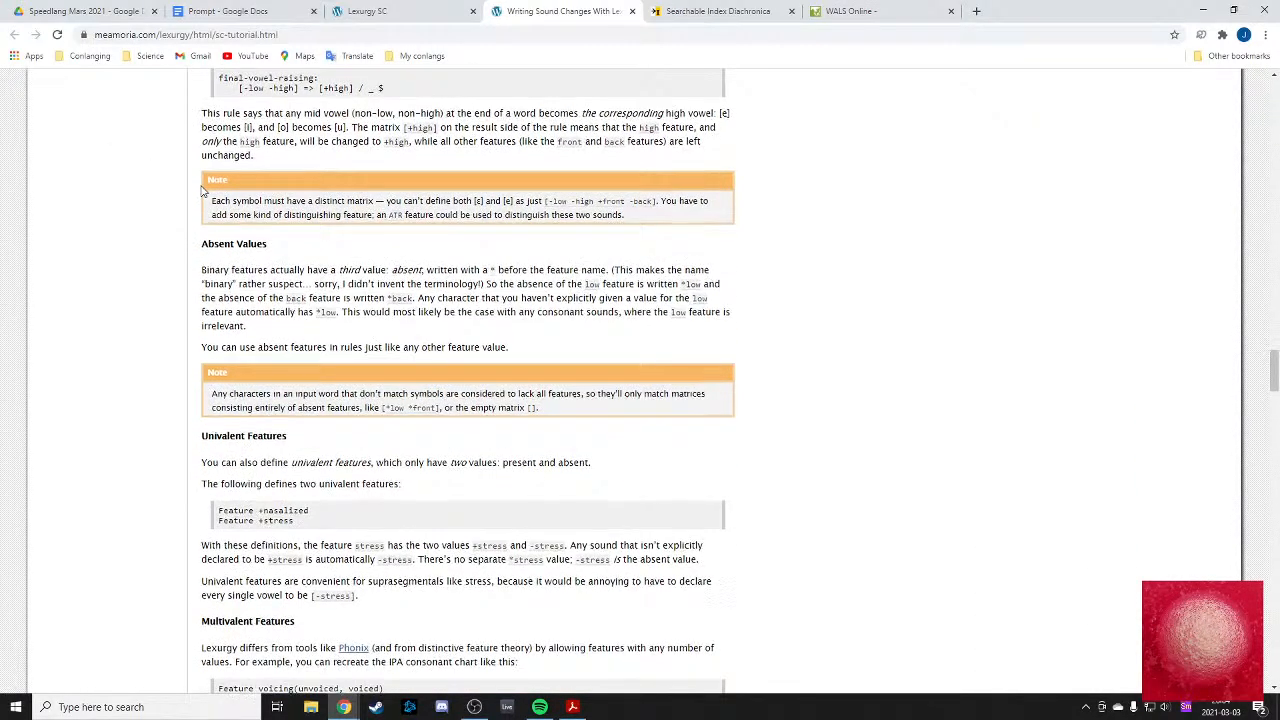
pyautogui.scroll(-1, 287, 207)
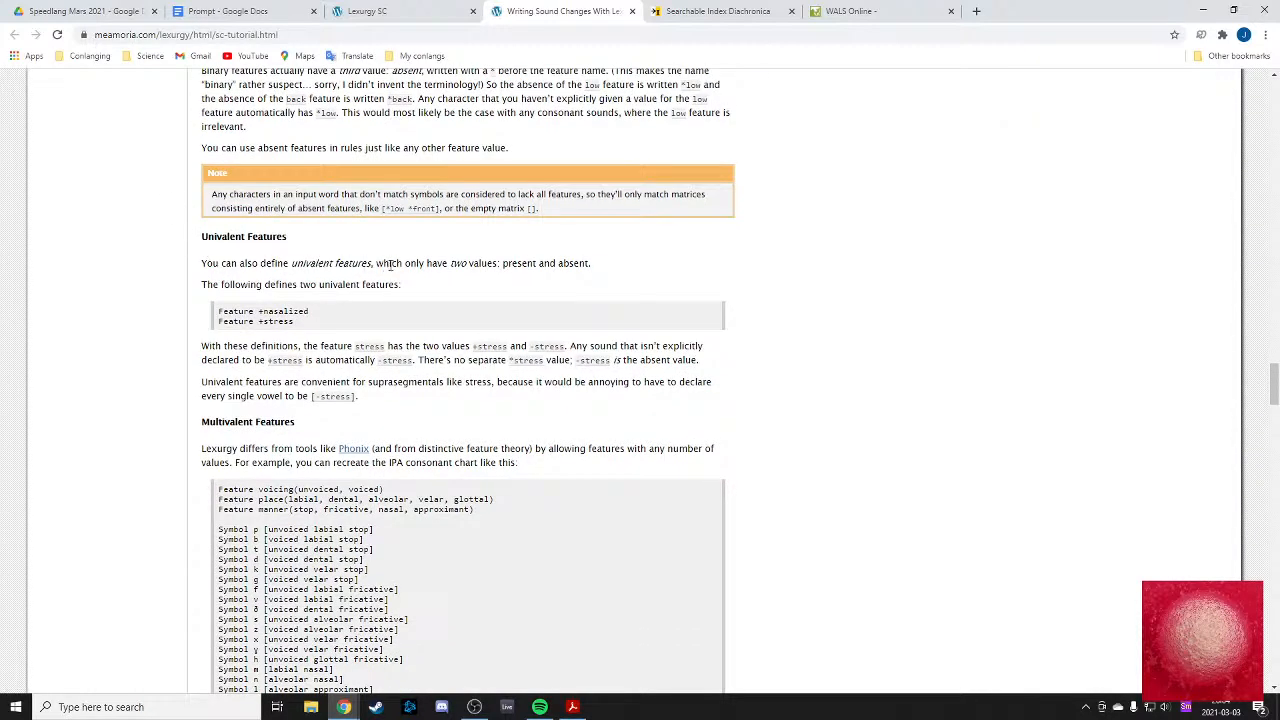
# - Study the Univalent Features section, including how +nasalized and +stress are declared and when such features are convenient
pyautogui.moveTo(409, 263); pyautogui.dragTo(494, 264)
pyautogui.click(507, 263)
pyautogui.moveTo(201, 287); pyautogui.dragTo(409, 285)
pyautogui.click(409, 285)
pyautogui.moveTo(222, 285); pyautogui.dragTo(406, 290)
pyautogui.click(419, 295)
pyautogui.moveTo(285, 382); pyautogui.dragTo(176, 377)
pyautogui.click(413, 412)
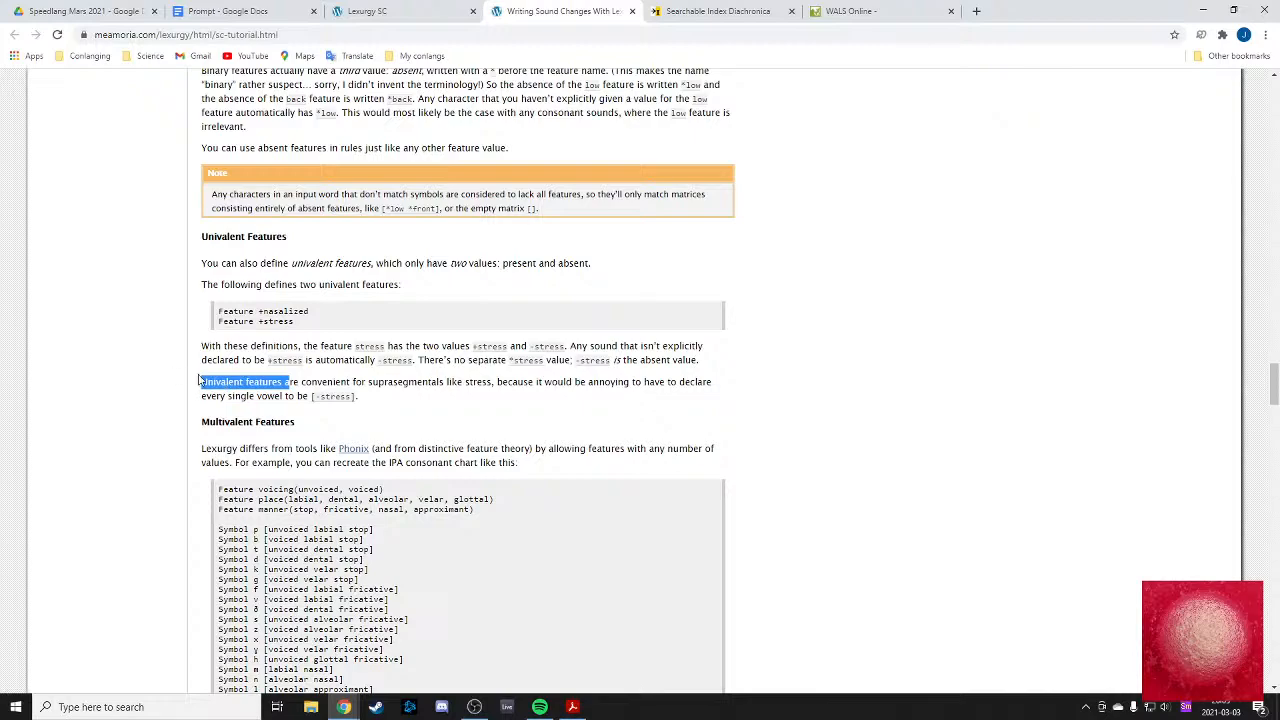
pyautogui.click(461, 411)
pyautogui.scroll(-2, 461, 411)
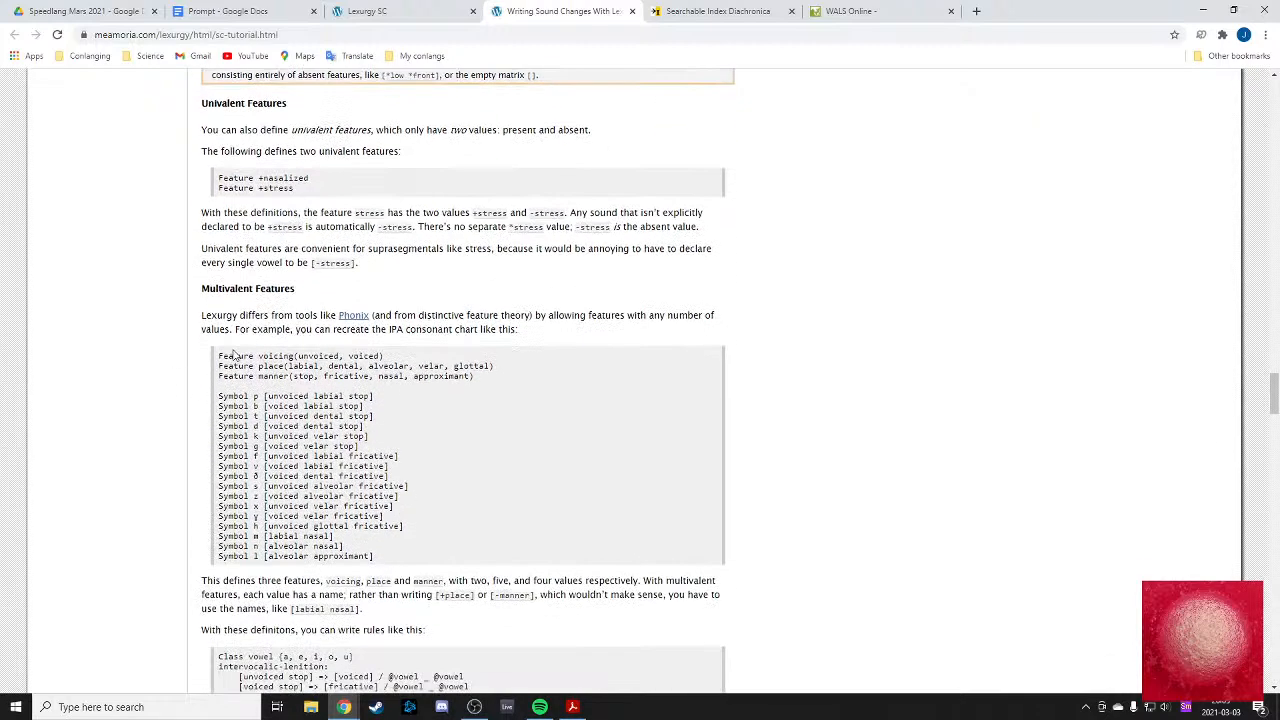
# - Study the Multivalent Features section, including the consonant symbol definitions and the intervocalic-lenition rule example
pyautogui.moveTo(232, 316); pyautogui.dragTo(535, 342)
pyautogui.click(540, 342)
pyautogui.scroll(-4, 257, 343)
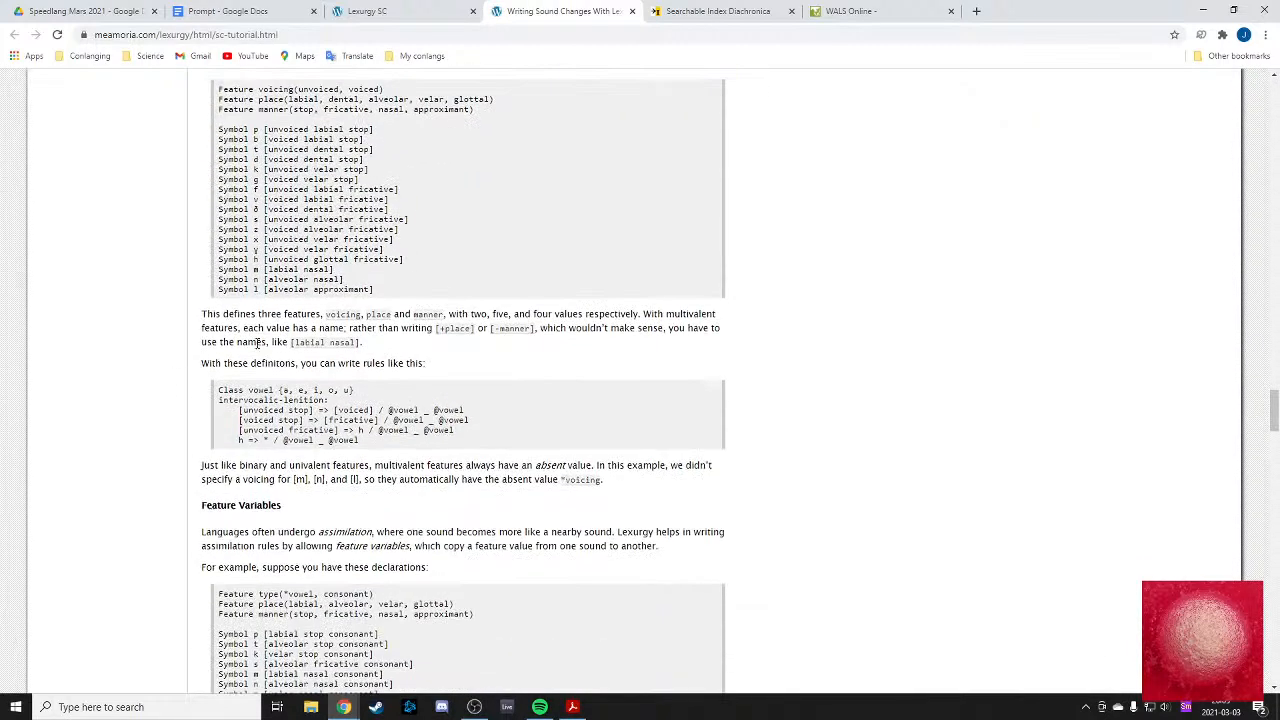
pyautogui.moveTo(221, 313); pyautogui.dragTo(434, 351)
pyautogui.click(416, 350)
pyautogui.click(434, 351)
pyautogui.moveTo(223, 364); pyautogui.dragTo(463, 371)
pyautogui.click(463, 371)
pyautogui.scroll(-2, 468, 370)
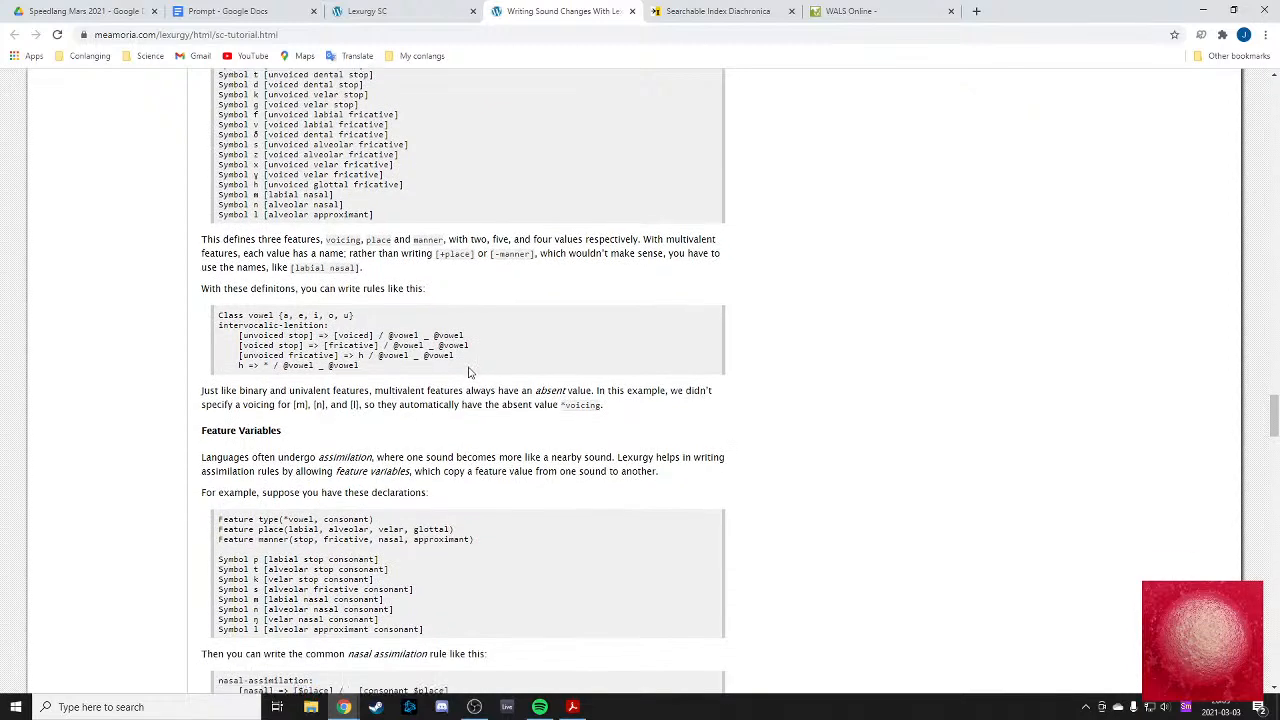
# - Read the Feature Variables section with its nasal-assimilation example, and return to the Lexurgy sound changer
pyautogui.scroll(-2, 241, 331)
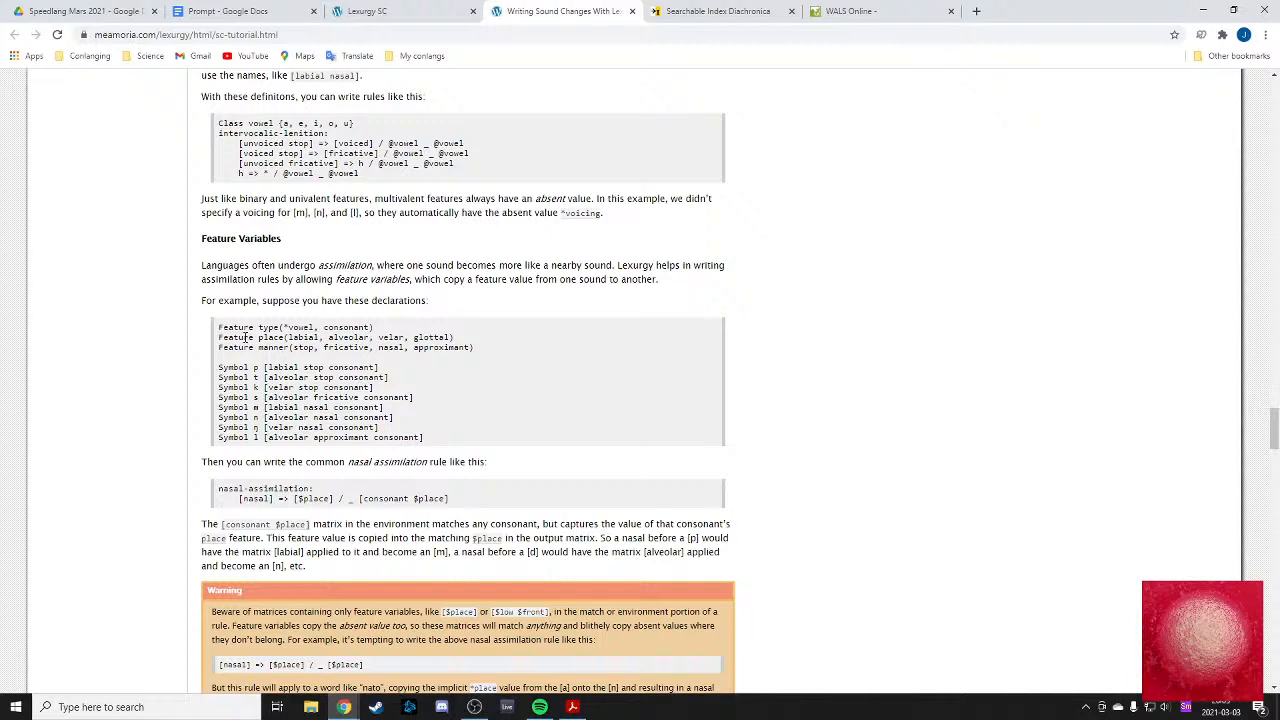
pyautogui.scroll(-1, 245, 338)
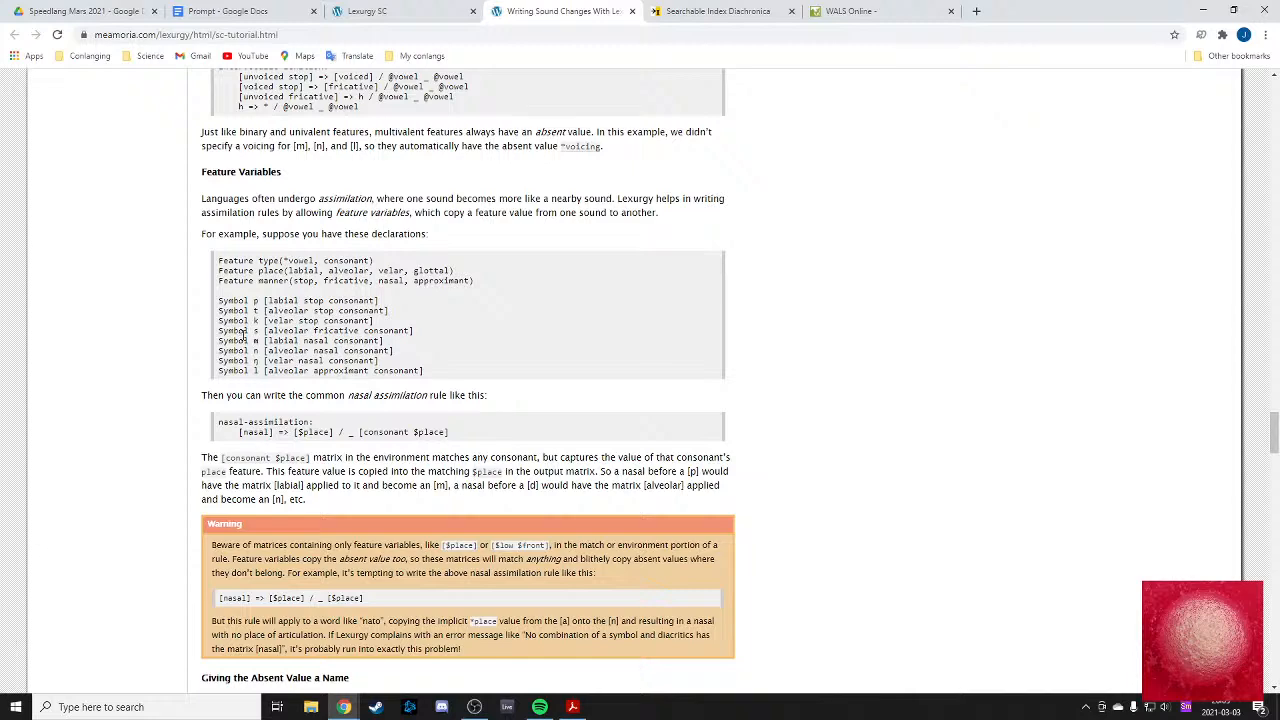
pyautogui.scroll(-1, 495, 245)
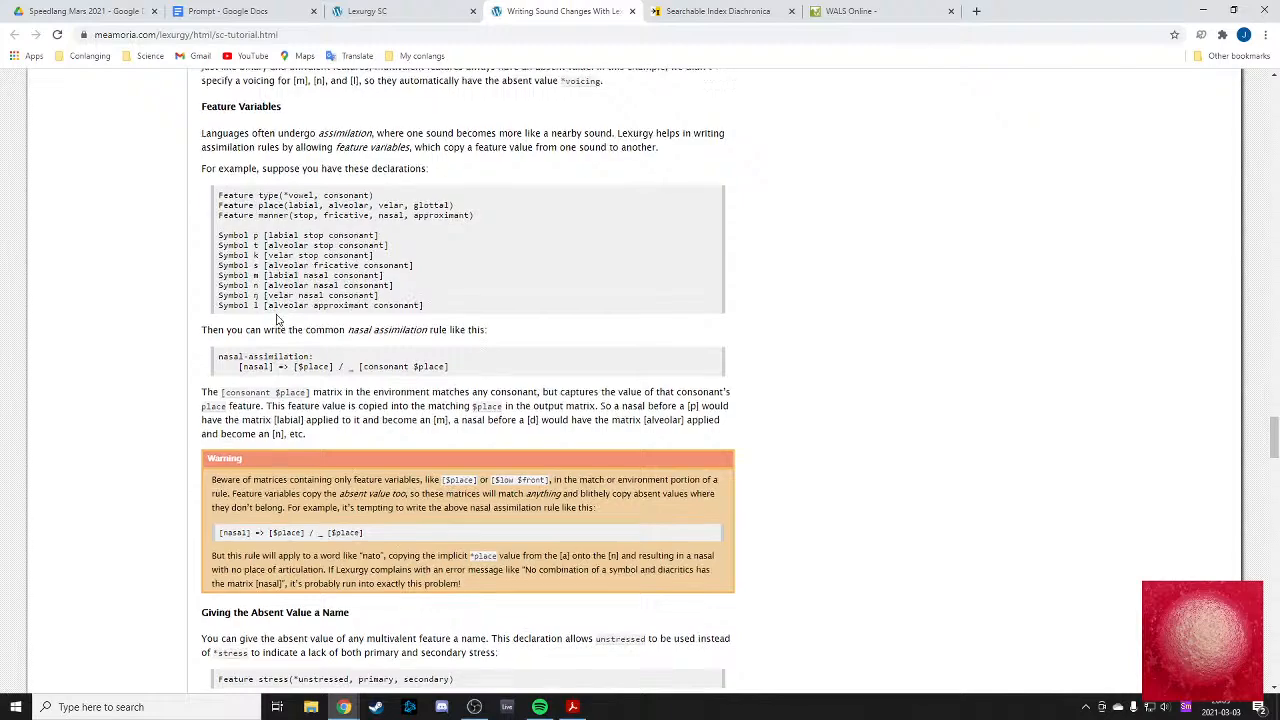
pyautogui.scroll(2, 272, 310)
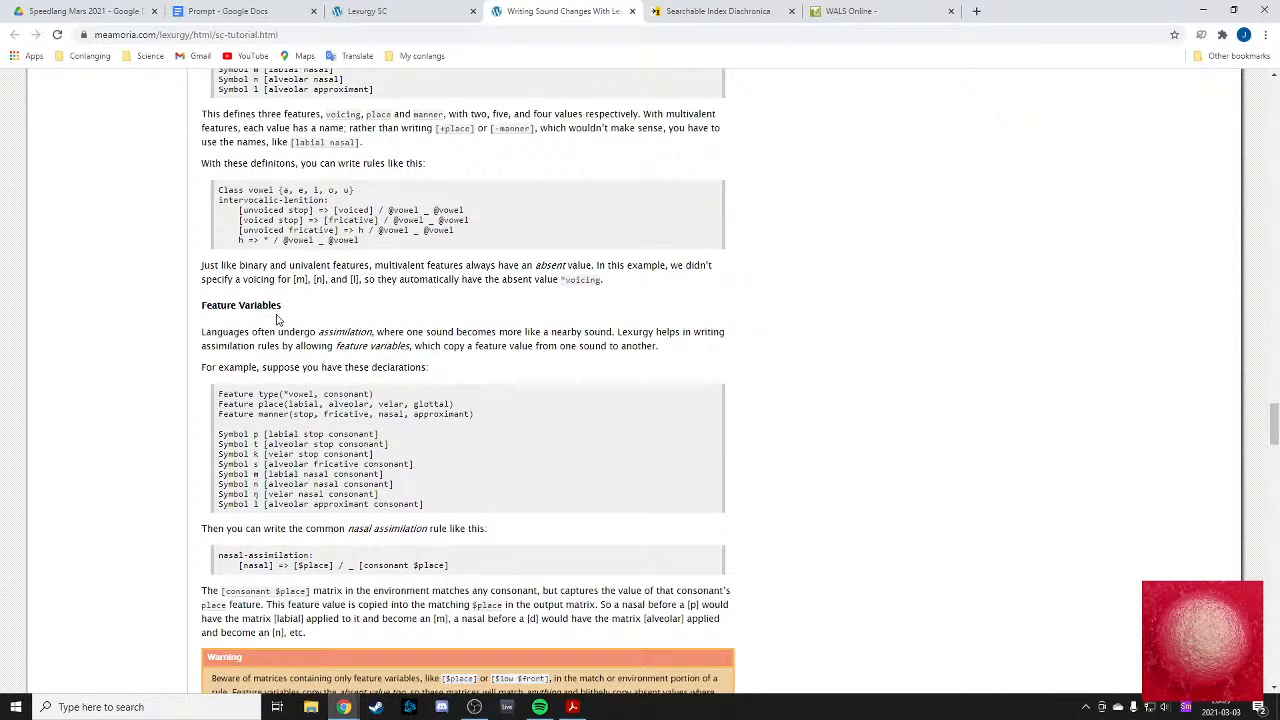
pyautogui.scroll(4, 278, 319)
pyautogui.click(228, 11)
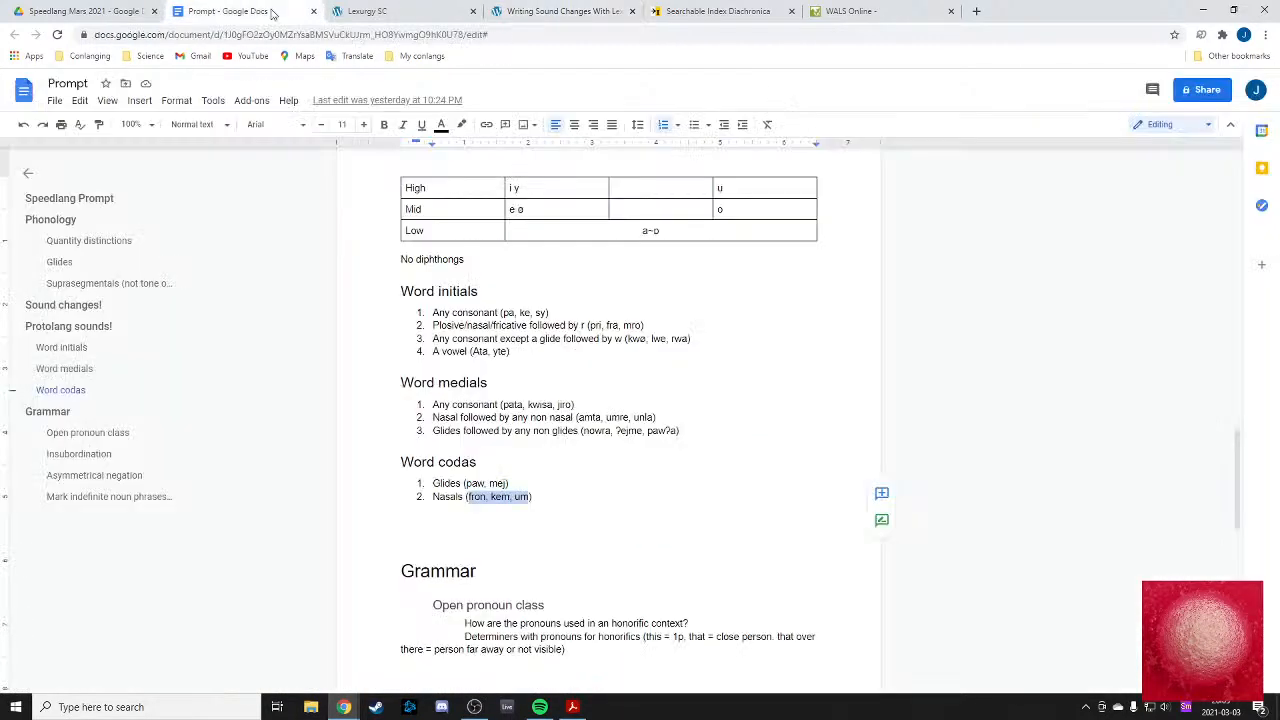
pyautogui.click(410, 9)
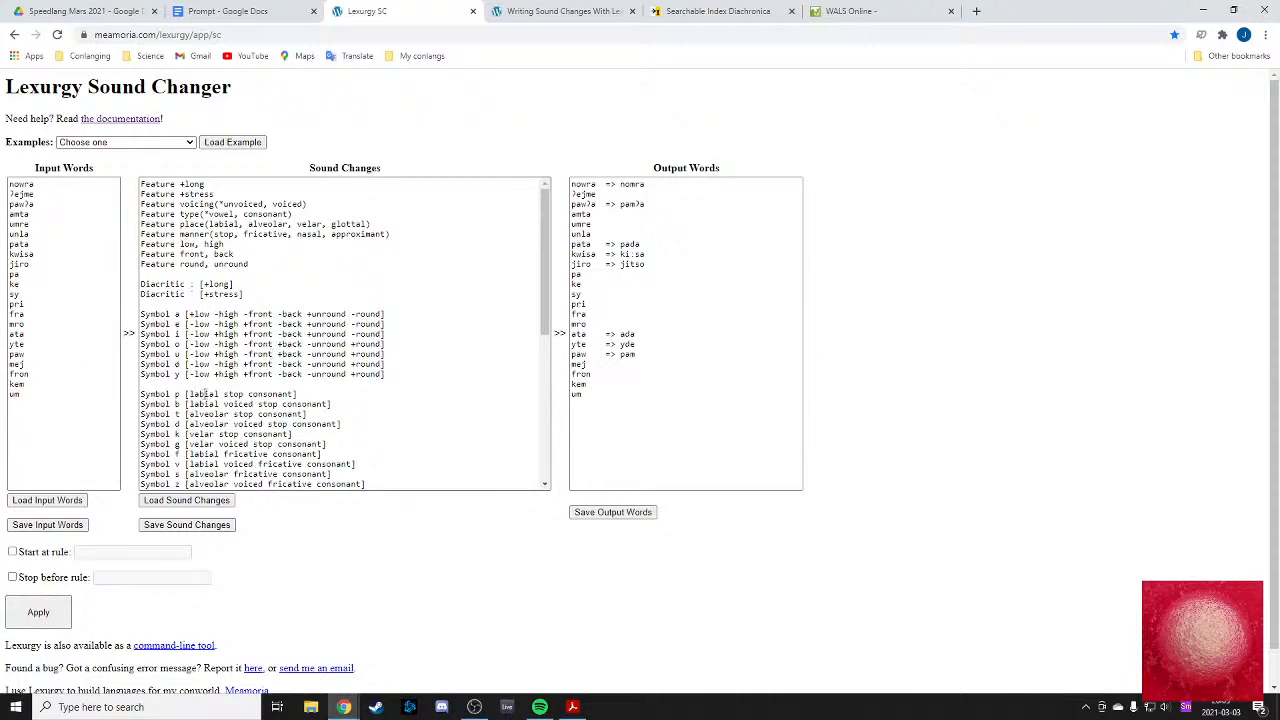
# - Try adding -long to the feature matrices of the vowel symbols a and e
pyautogui.moveTo(180, 371); pyautogui.dragTo(173, 313)
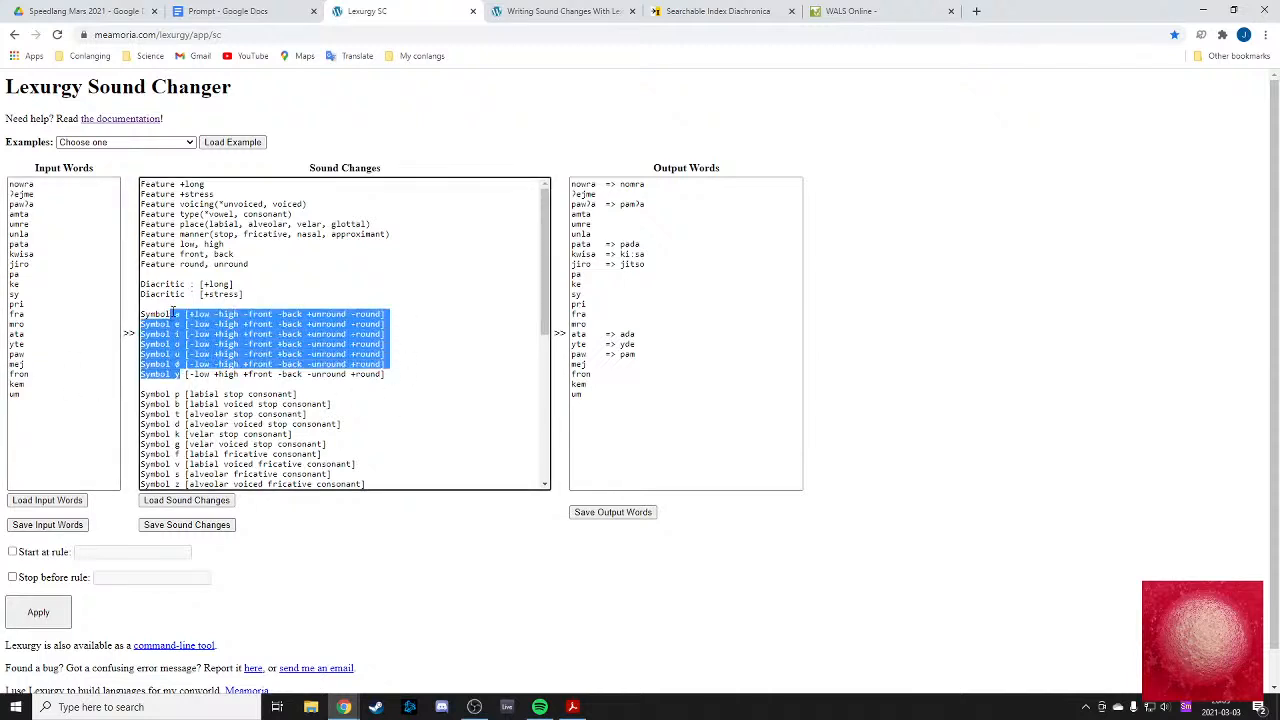
pyautogui.click(173, 312)
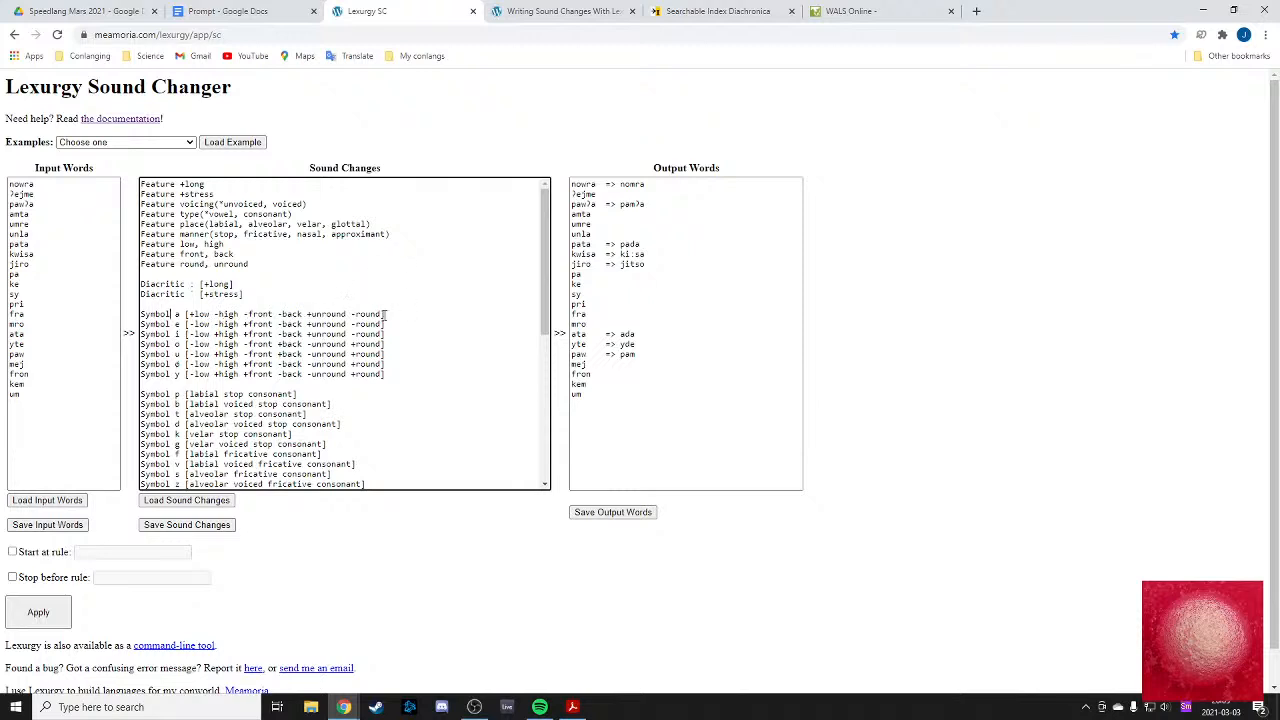
pyautogui.click(382, 314)
pyautogui.write('-')
pyautogui.write('lon')
pyautogui.write('ong')
pyautogui.click(382, 324)
pyautogui.write('-long')
pyautogui.moveTo(411, 324); pyautogui.dragTo(385, 324)
pyautogui.hotkey('ctrl', 'c')
# - Try adding -long to the matrices of the vowel symbols i, o, u, ø and y, and reapply the sound changes
pyautogui.click(382, 334)
pyautogui.hotkey('ctrl', 'v')
pyautogui.click(382, 344)
pyautogui.hotkey('ctrl', 'v')
pyautogui.click(382, 354)
pyautogui.hotkey('ctrl', 'v')
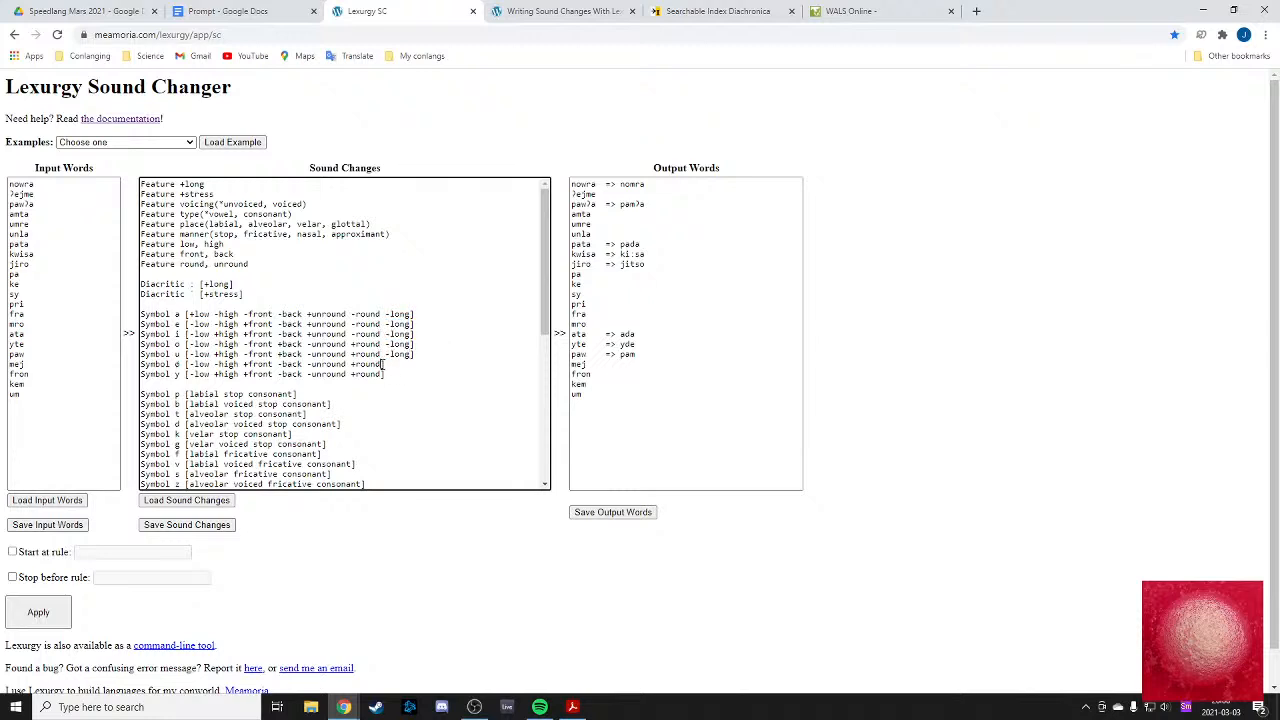
pyautogui.click(382, 364)
pyautogui.hotkey('ctrl', 'v')
pyautogui.click(383, 374)
pyautogui.hotkey('ctrl', 'v')
pyautogui.click(40, 610)
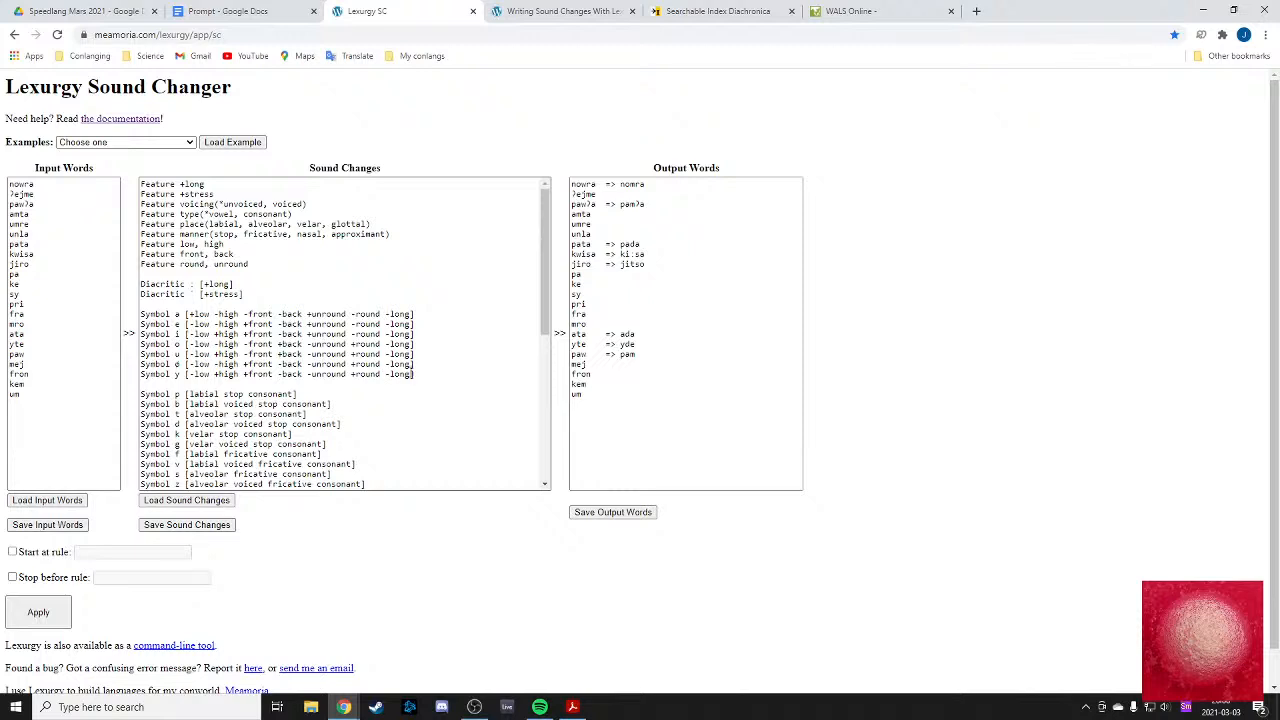
# - Remove -long from the feature matrices of all seven vowel symbols
pyautogui.moveTo(412, 374); pyautogui.dragTo(384, 334)
pyautogui.press('BackSpace')
pyautogui.press('BackSpace')
pyautogui.press('BackSpace')
pyautogui.press('BackSpace')
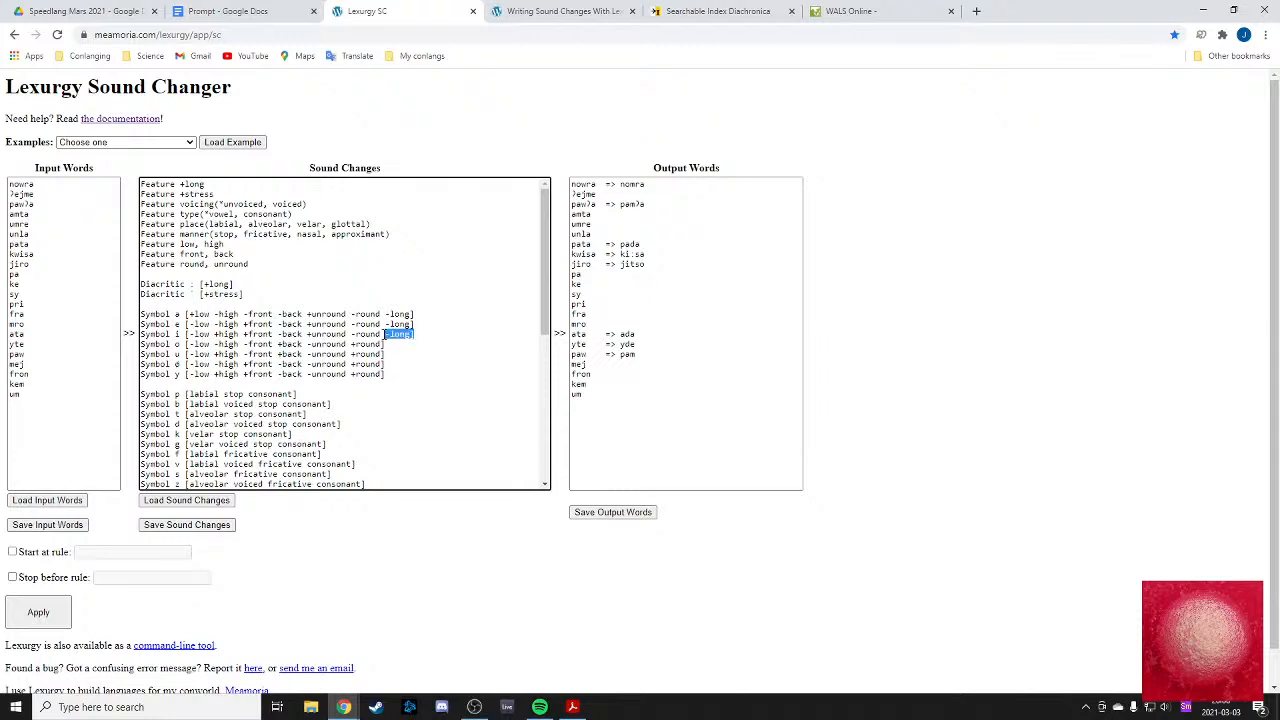
pyautogui.click(415, 334)
pyautogui.moveTo(384, 334); pyautogui.dragTo(412, 314)
pyautogui.press('BackSpace')
pyautogui.press('BackSpace')
pyautogui.press('BackSpace')
pyautogui.press('BackSpace')
pyautogui.press('Down')
pyautogui.press('BackSpace')
pyautogui.press('Down')
pyautogui.press('BackSpace')
# - Clear the members of the vowel class definition, and undo that deletion
pyautogui.scroll(-3, 421, 291)
pyautogui.scroll(1, 196, 352)
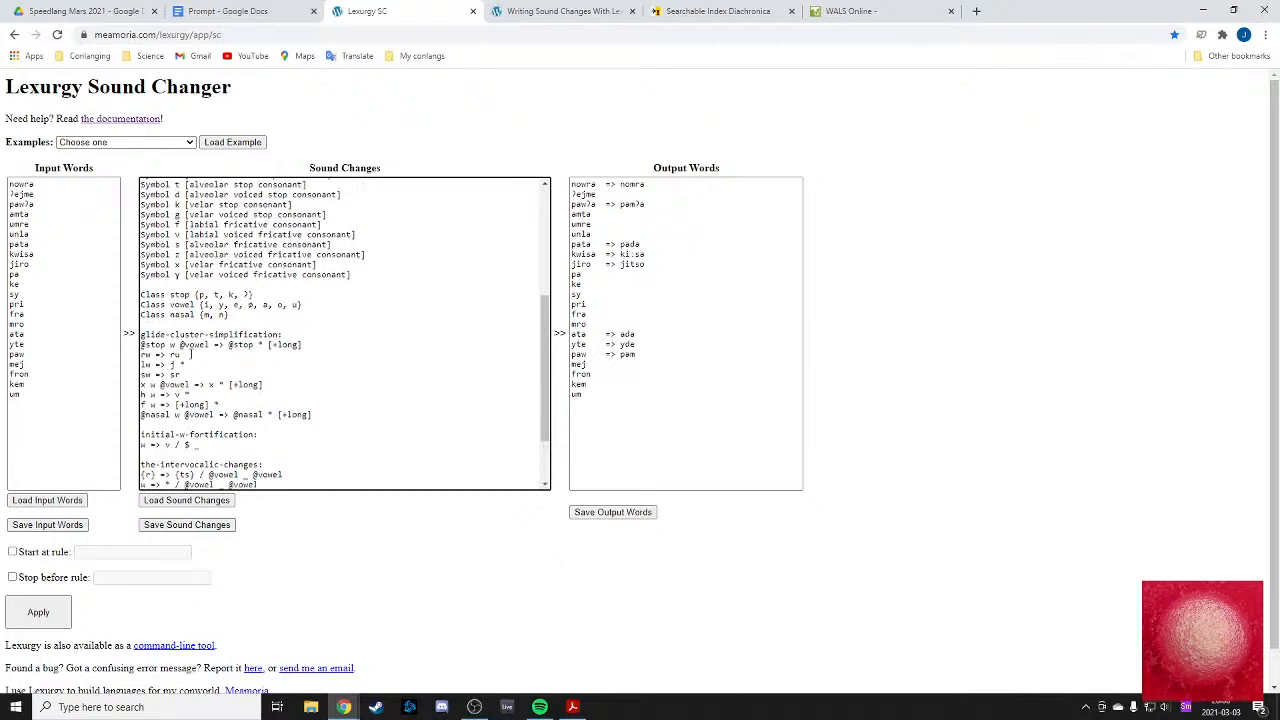
pyautogui.scroll(2, 190, 354)
pyautogui.moveTo(202, 358); pyautogui.dragTo(300, 358)
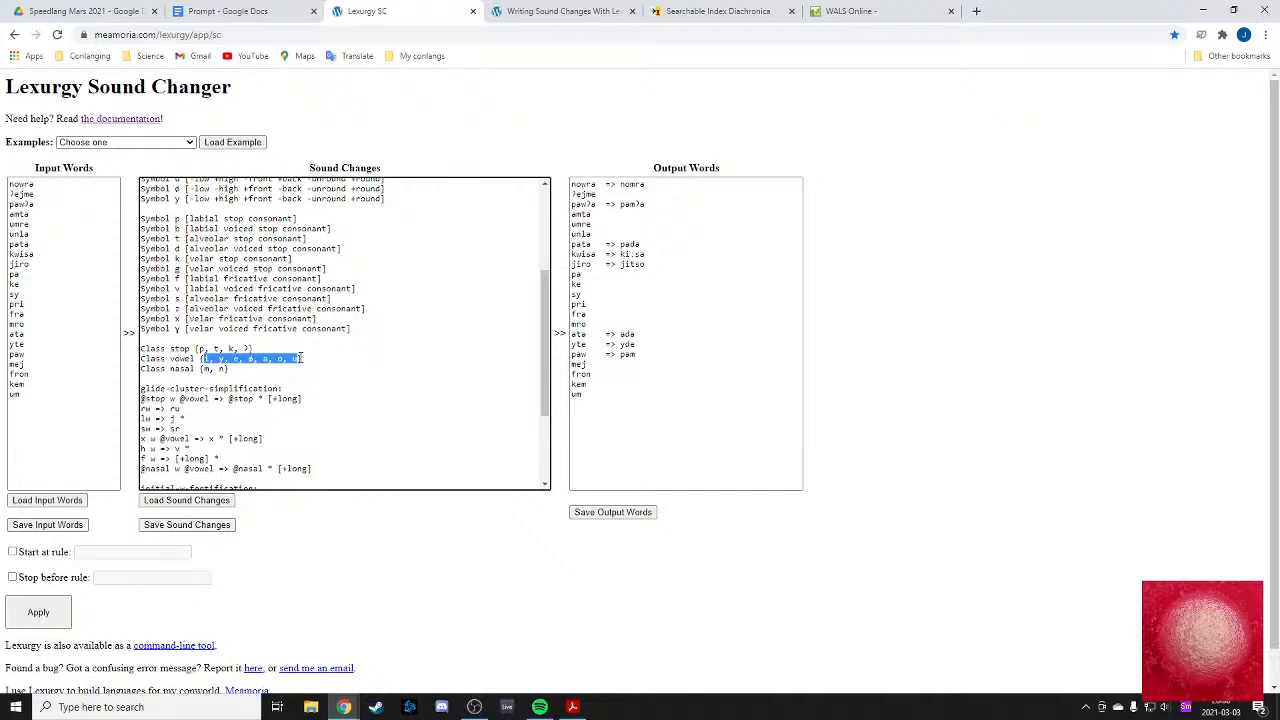
pyautogui.write(',')
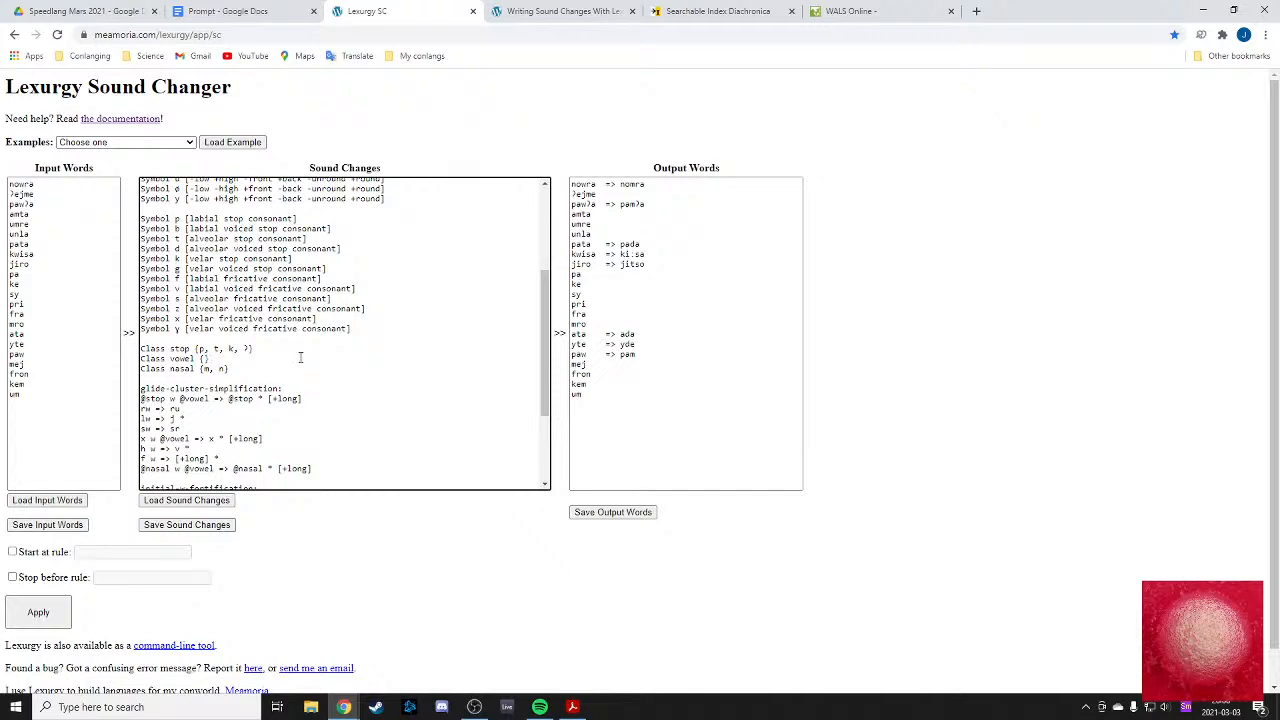
pyautogui.hotkey('ctrl', 'z')
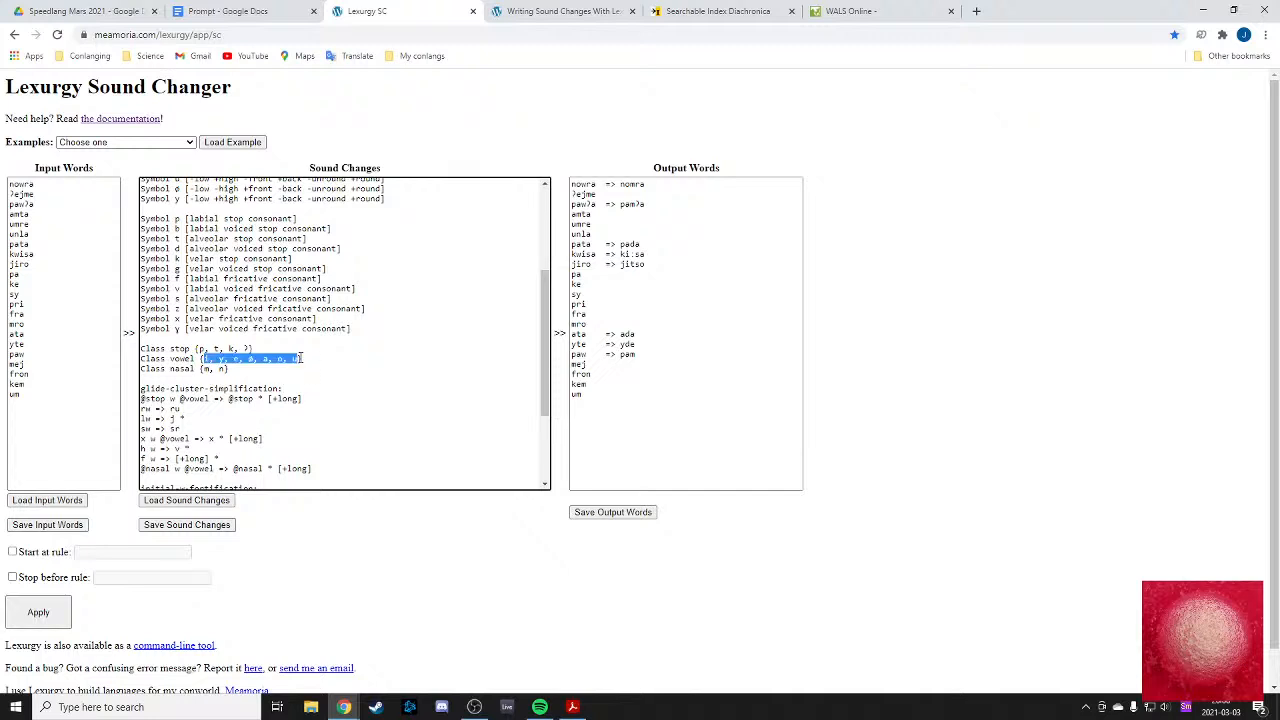
pyautogui.click(300, 358)
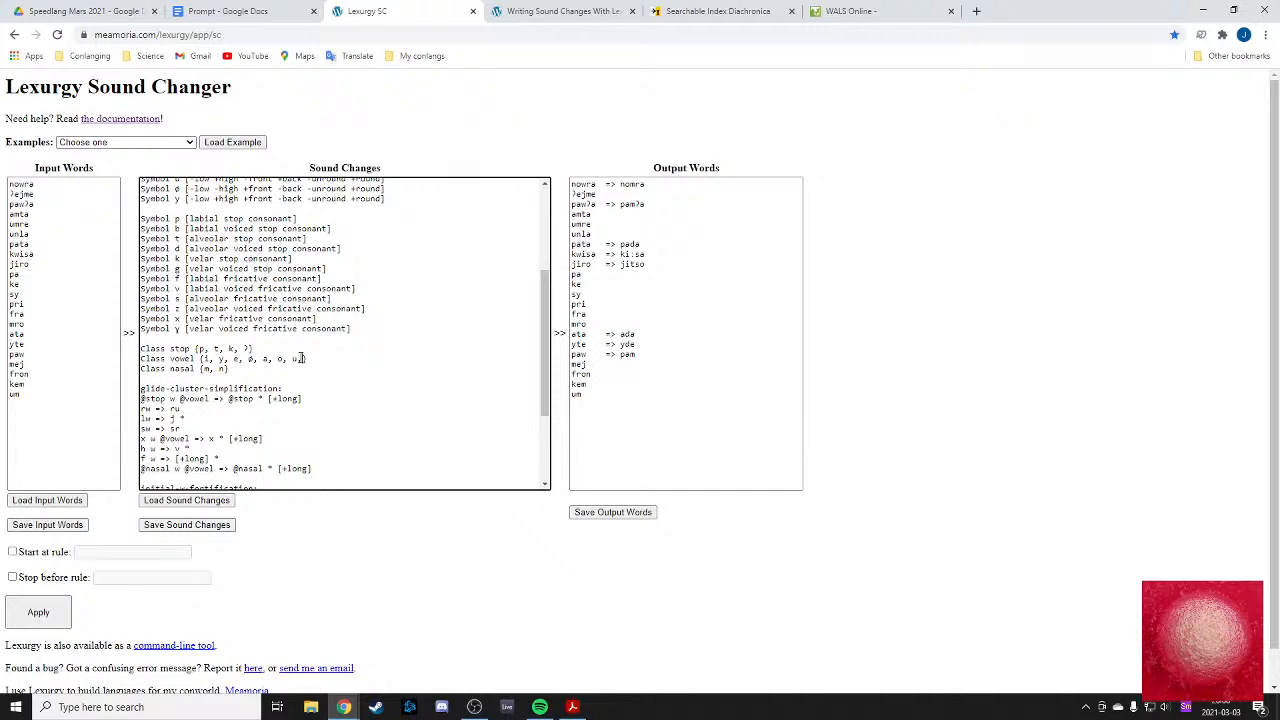
# - Extend the vowel class with the long vowels i:, y:, e:, ø:, a:, o: and u:, and reapply the sound changes
pyautogui.write('}')
pyautogui.write(', i, y, e, ø, a, o, u')
pyautogui.keyDown('shift'); pyautogui.click(332, 360); pyautogui.keyUp('shift')
pyautogui.click(332, 359)
pyautogui.write(':')
pyautogui.click(355, 358)
pyautogui.write(':, y:')
pyautogui.click(391, 361)
pyautogui.write(':')
pyautogui.click(411, 360)
pyautogui.write(':')
pyautogui.click(432, 360)
pyautogui.write(':')
pyautogui.click(47, 611)
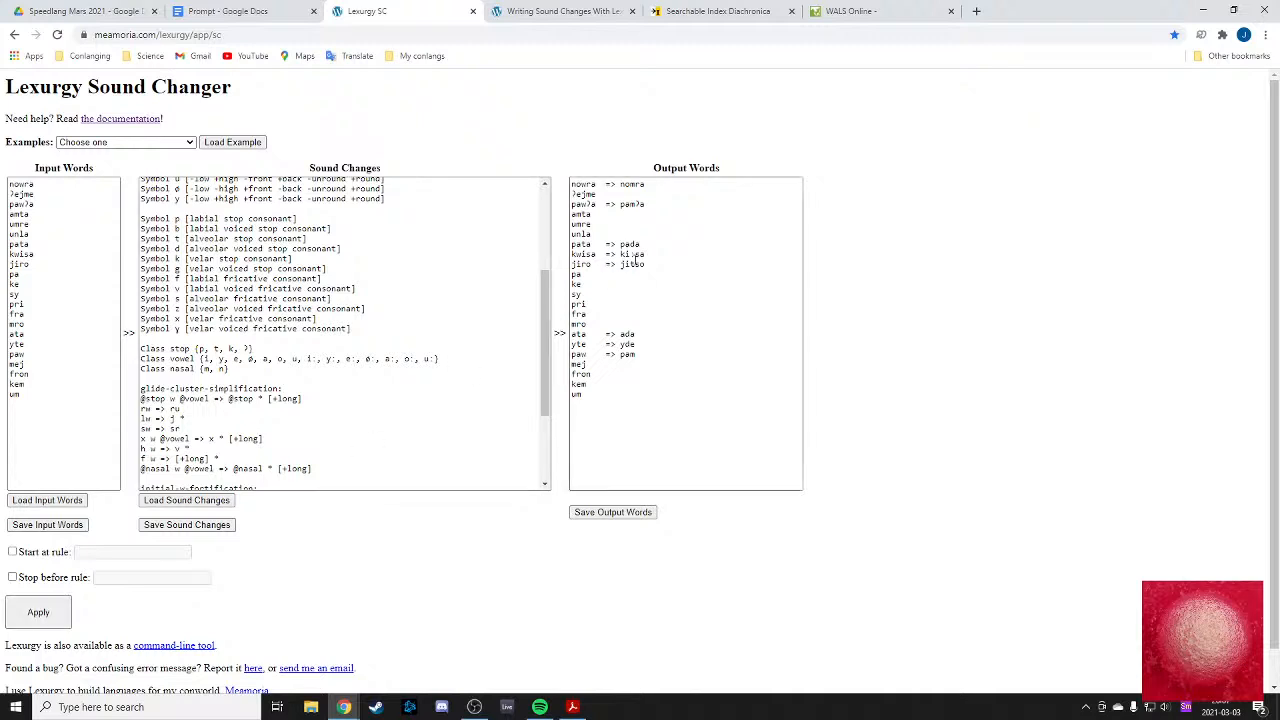
# - Compare the output for kwisa with the stop plus w rule in glide-cluster-simplification and the remaining rules
pyautogui.moveTo(633, 255)
pyautogui.mouseDown()
pyautogui.moveTo(645, 255)
pyautogui.moveTo(604, 256)
pyautogui.moveTo(648, 255)
pyautogui.mouseUp()
pyautogui.click(649, 256)
pyautogui.click(619, 254)
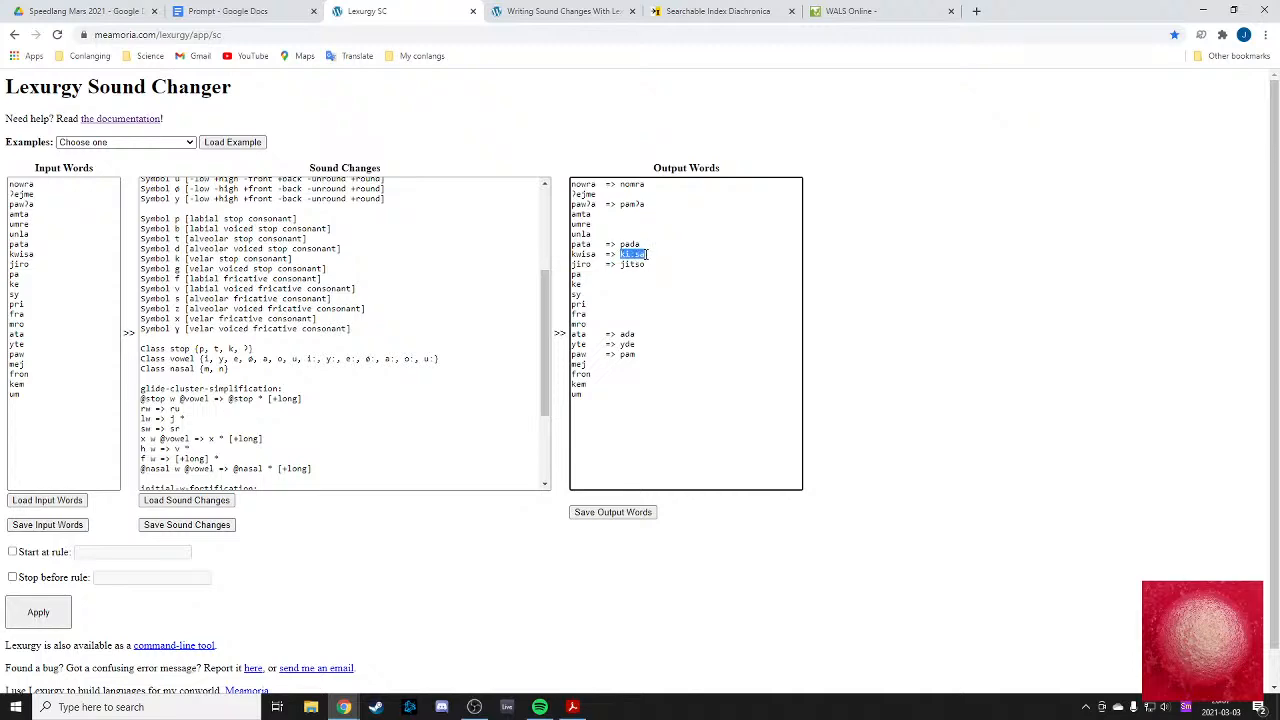
pyautogui.click(648, 256)
pyautogui.scroll(-3, 306, 422)
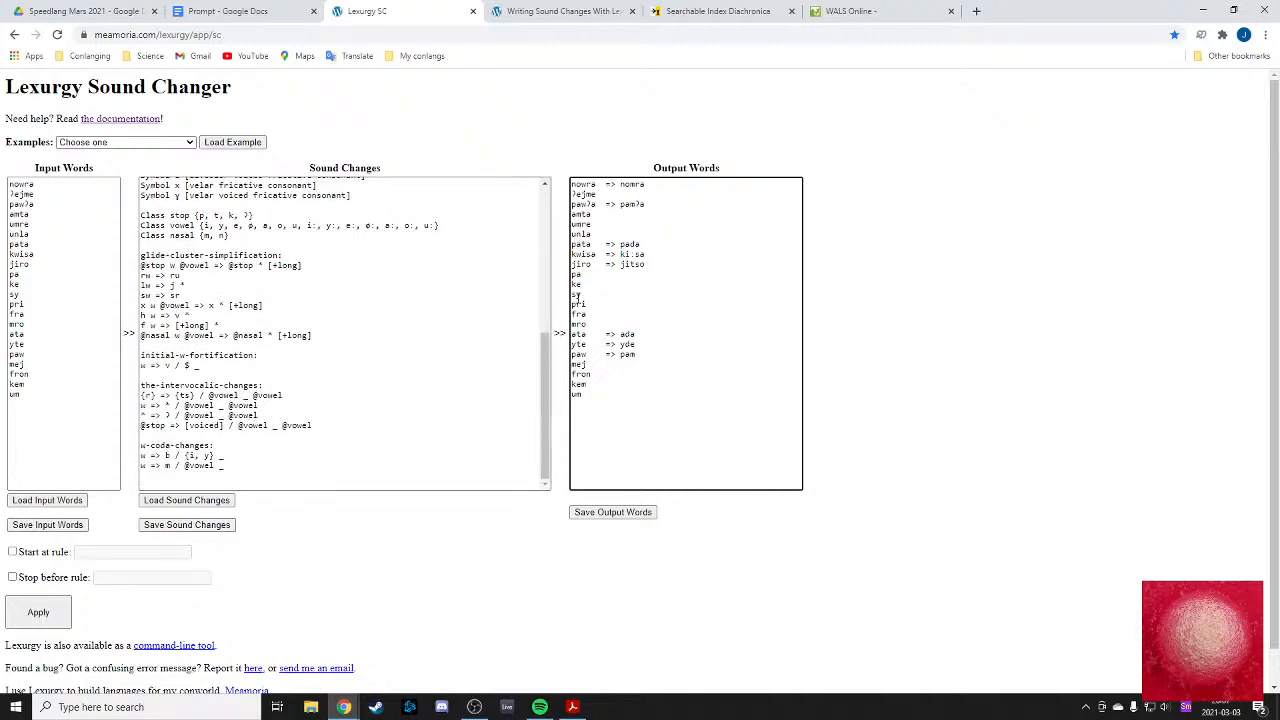
pyautogui.scroll(1, 175, 372)
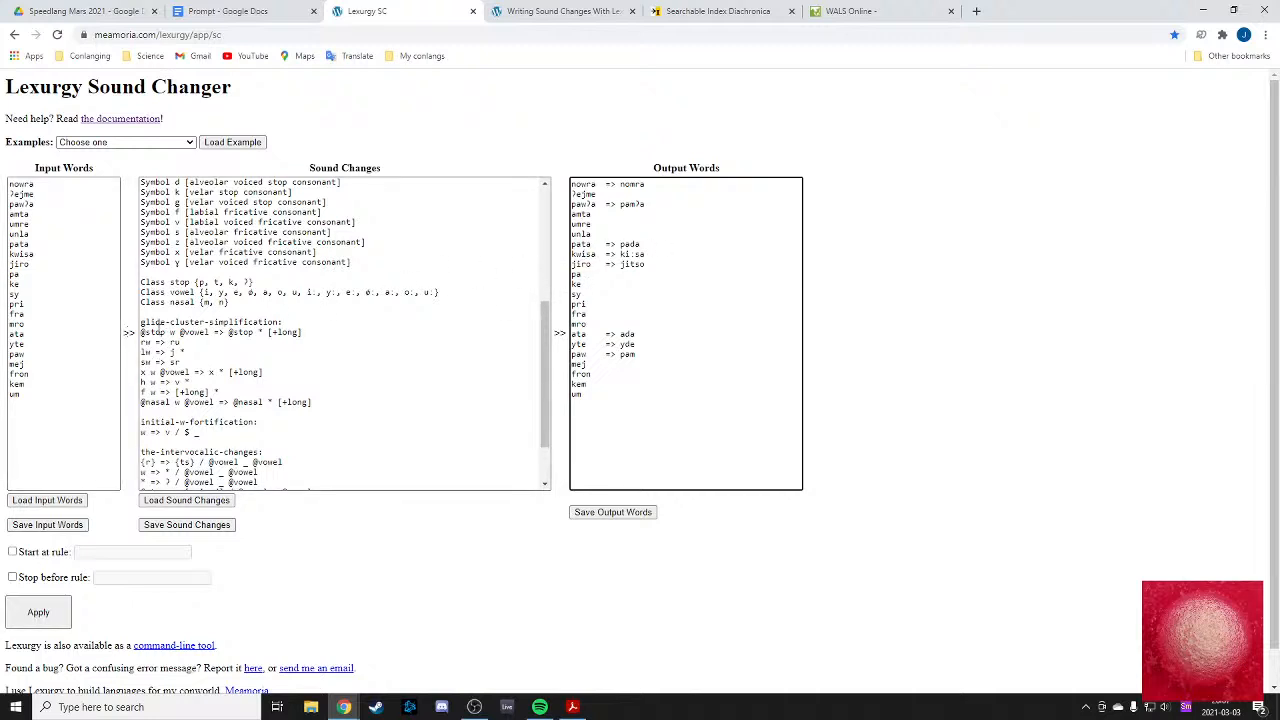
pyautogui.moveTo(141, 332); pyautogui.dragTo(309, 328)
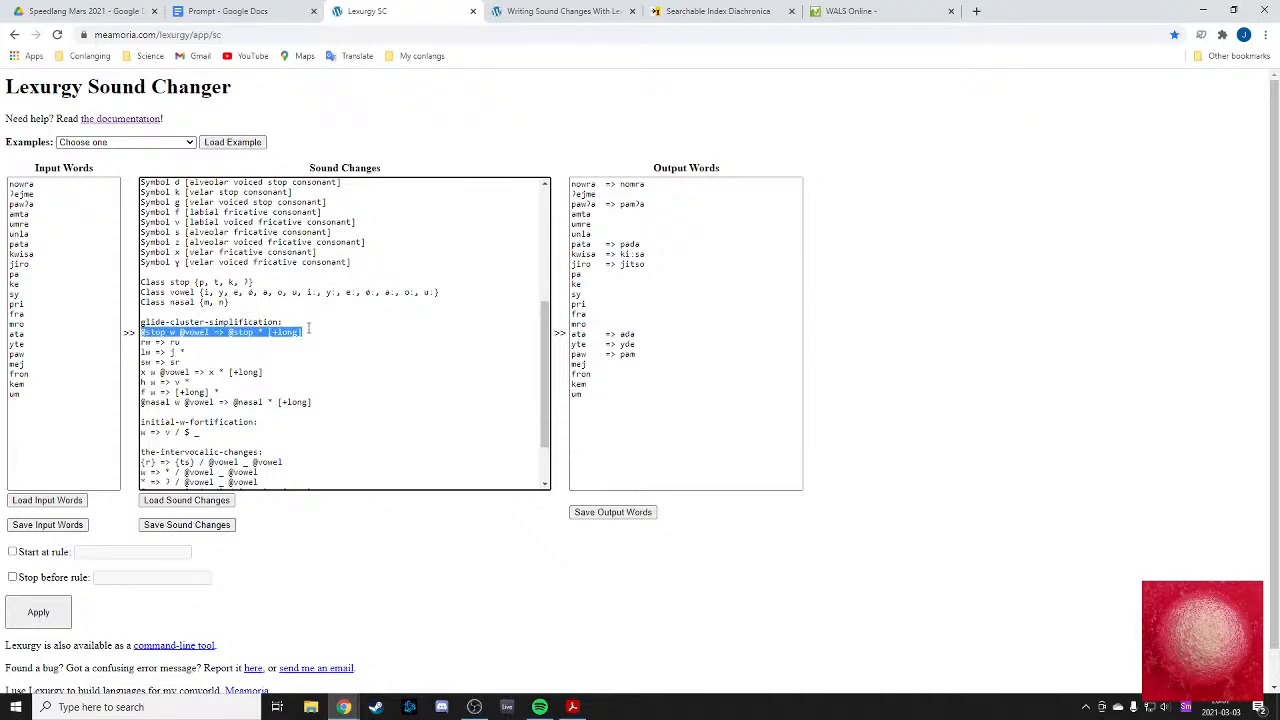
pyautogui.click(312, 332)
pyautogui.scroll(-1, 328, 282)
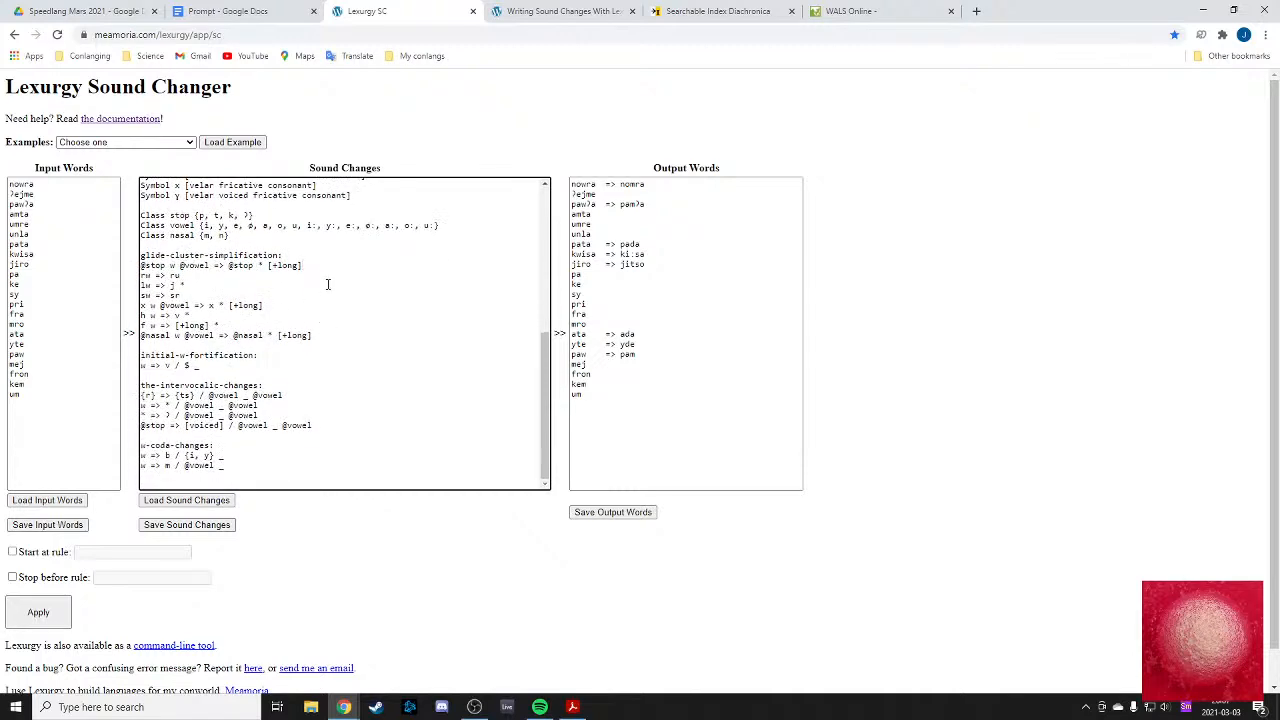
pyautogui.scroll(-1, 327, 284)
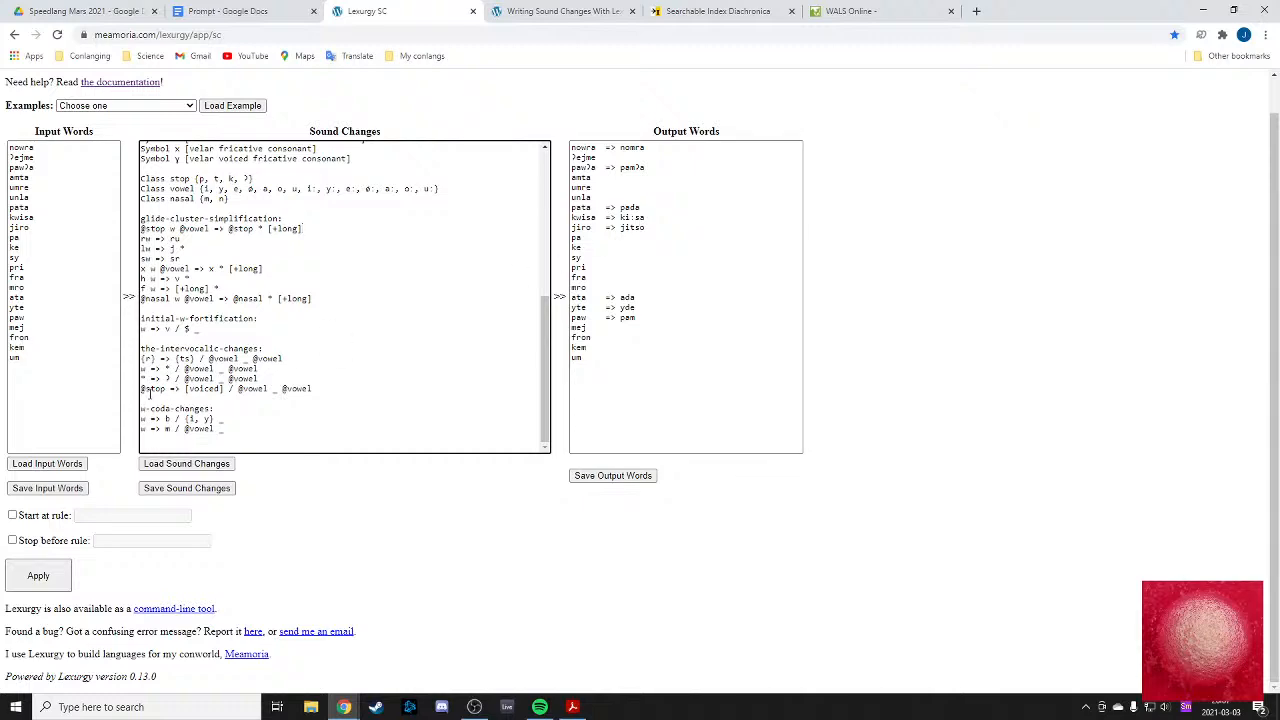
# - Review the intervocalic stop voicing rule against the consonant symbols and the stop class definition
pyautogui.moveTo(143, 388); pyautogui.dragTo(312, 389)
pyautogui.click(351, 389)
pyautogui.scroll(1, 351, 389)
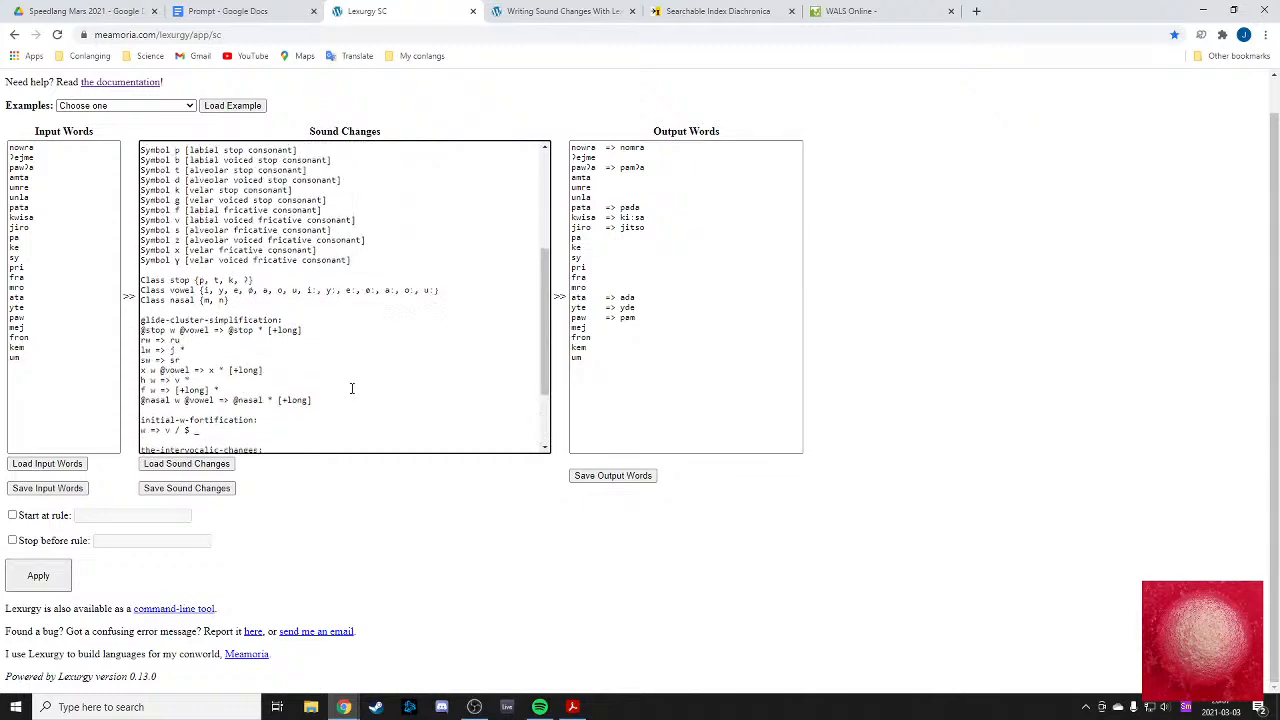
pyautogui.scroll(-1, 351, 389)
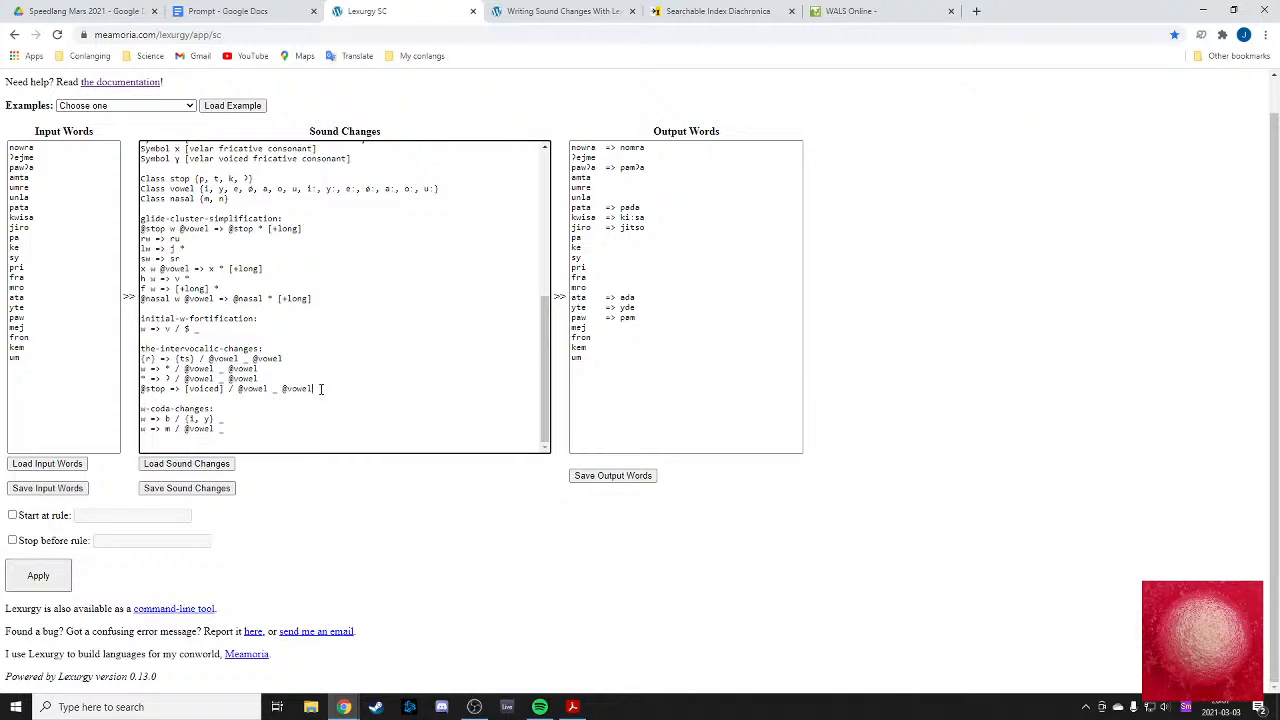
pyautogui.scroll(5, 321, 389)
pyautogui.scroll(-3, 321, 389)
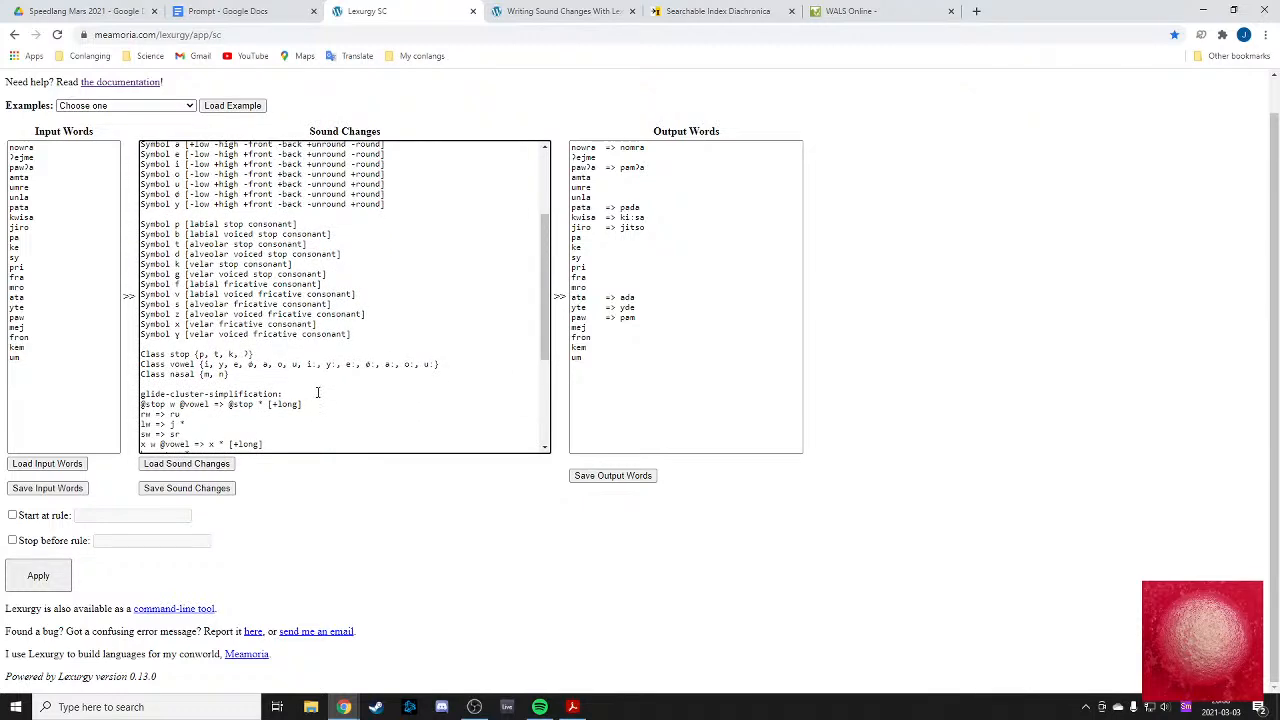
pyautogui.scroll(-3, 317, 393)
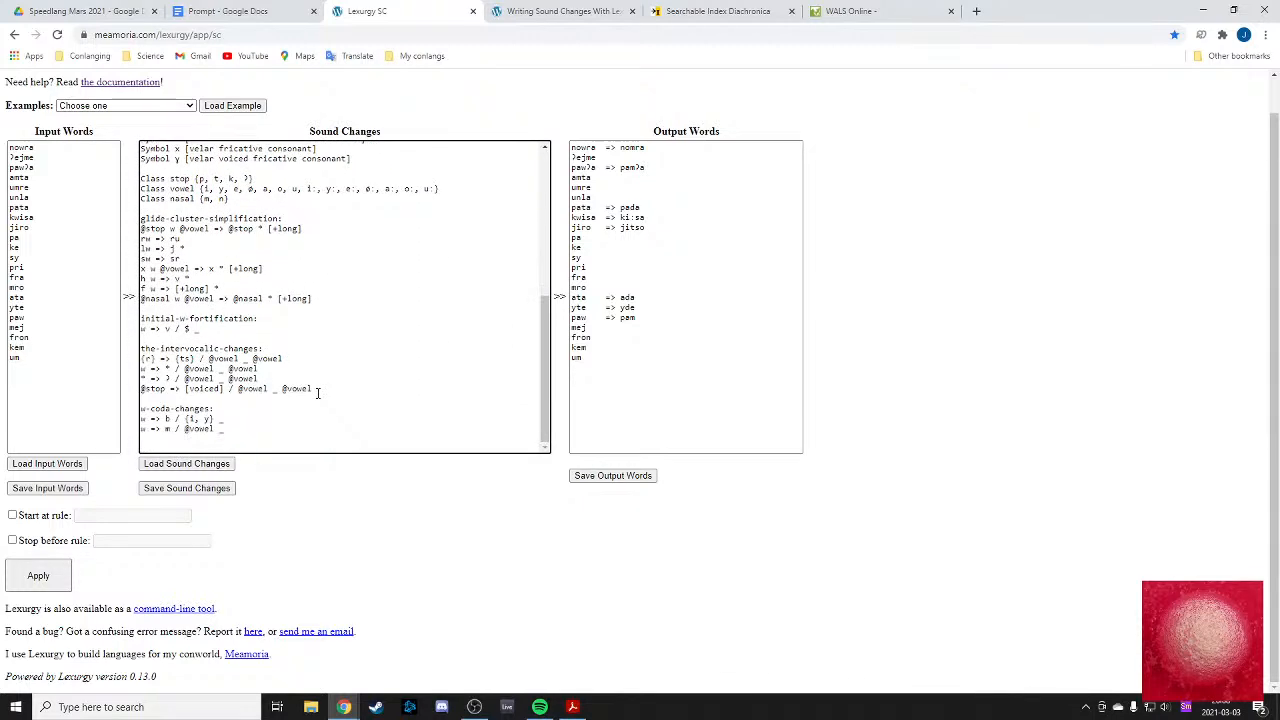
pyautogui.scroll(2, 317, 393)
pyautogui.scroll(-3, 317, 393)
pyautogui.scroll(3, 213, 353)
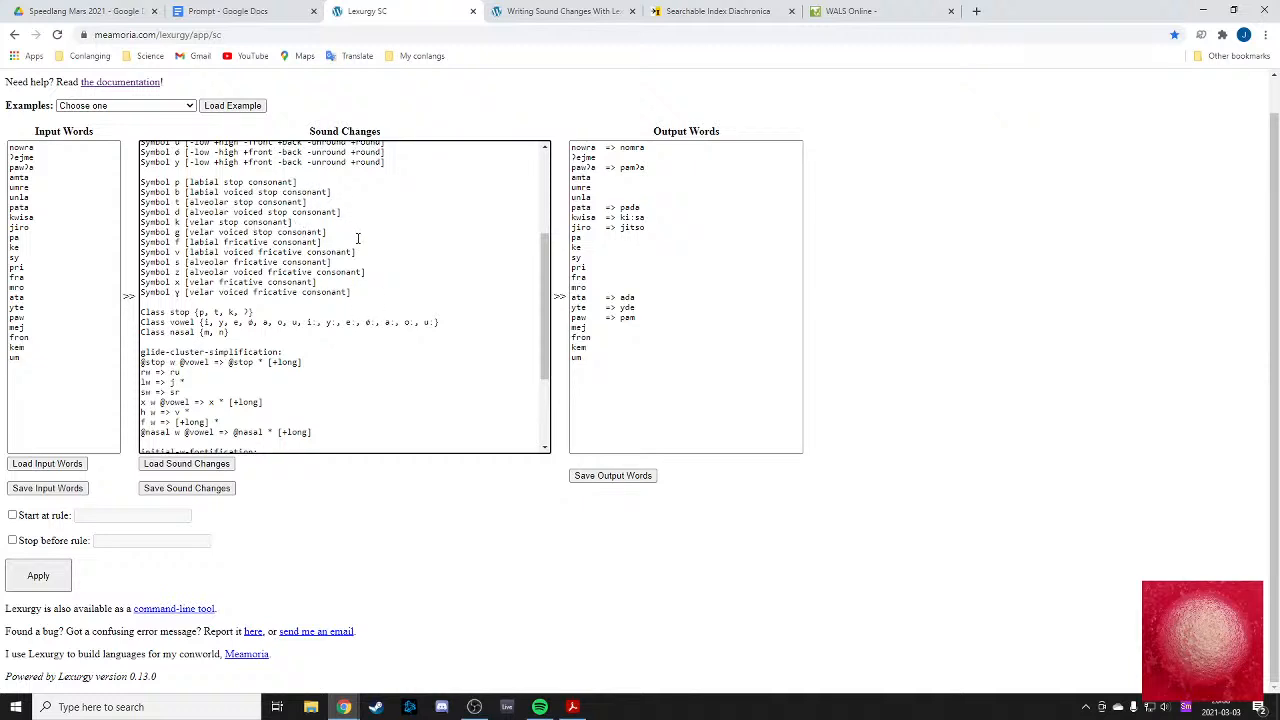
pyautogui.scroll(-3, 362, 248)
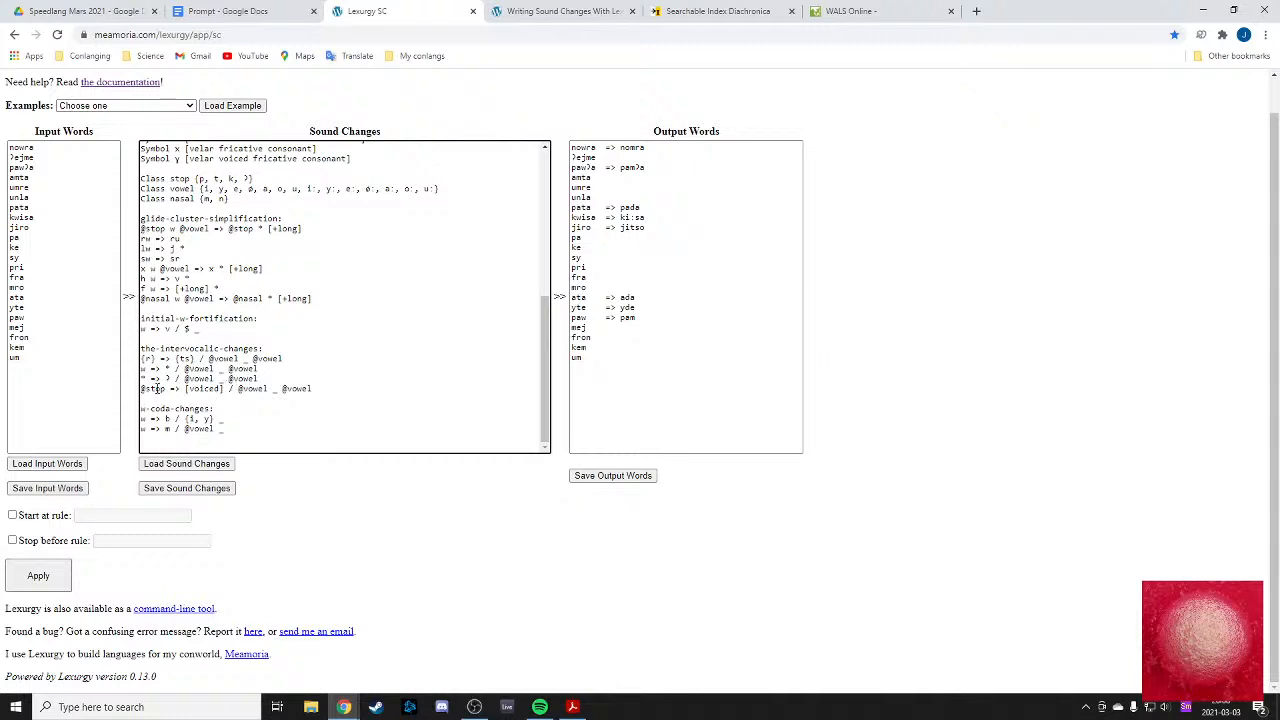
pyautogui.moveTo(166, 389); pyautogui.dragTo(141, 389)
pyautogui.scroll(4, 266, 372)
pyautogui.scroll(-4, 268, 374)
pyautogui.write('[]')
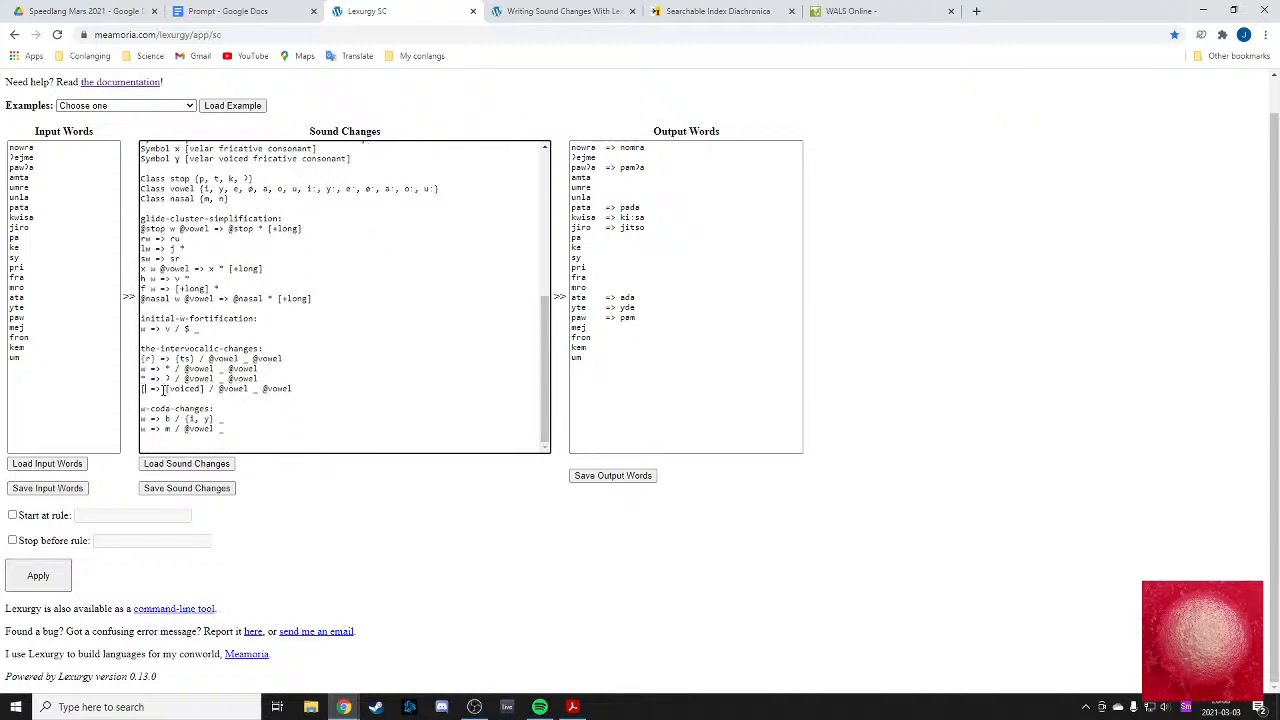
pyautogui.write('consonant]')
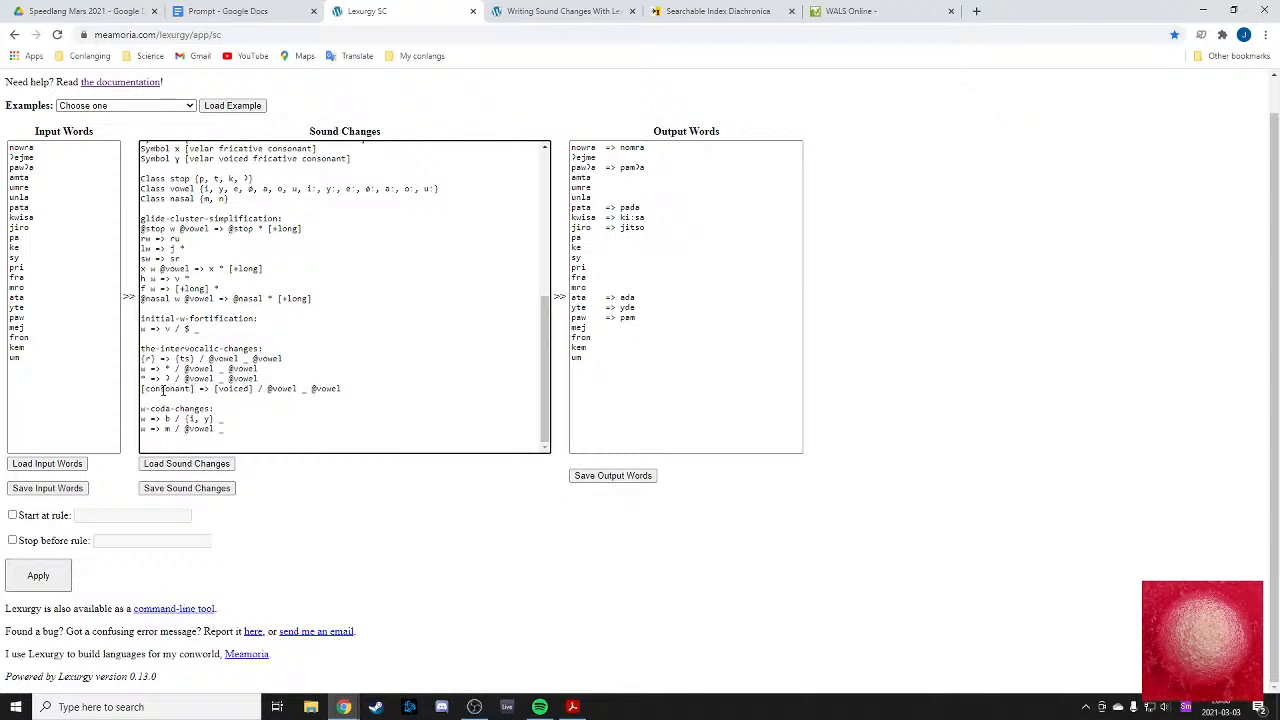
pyautogui.click(38, 575)
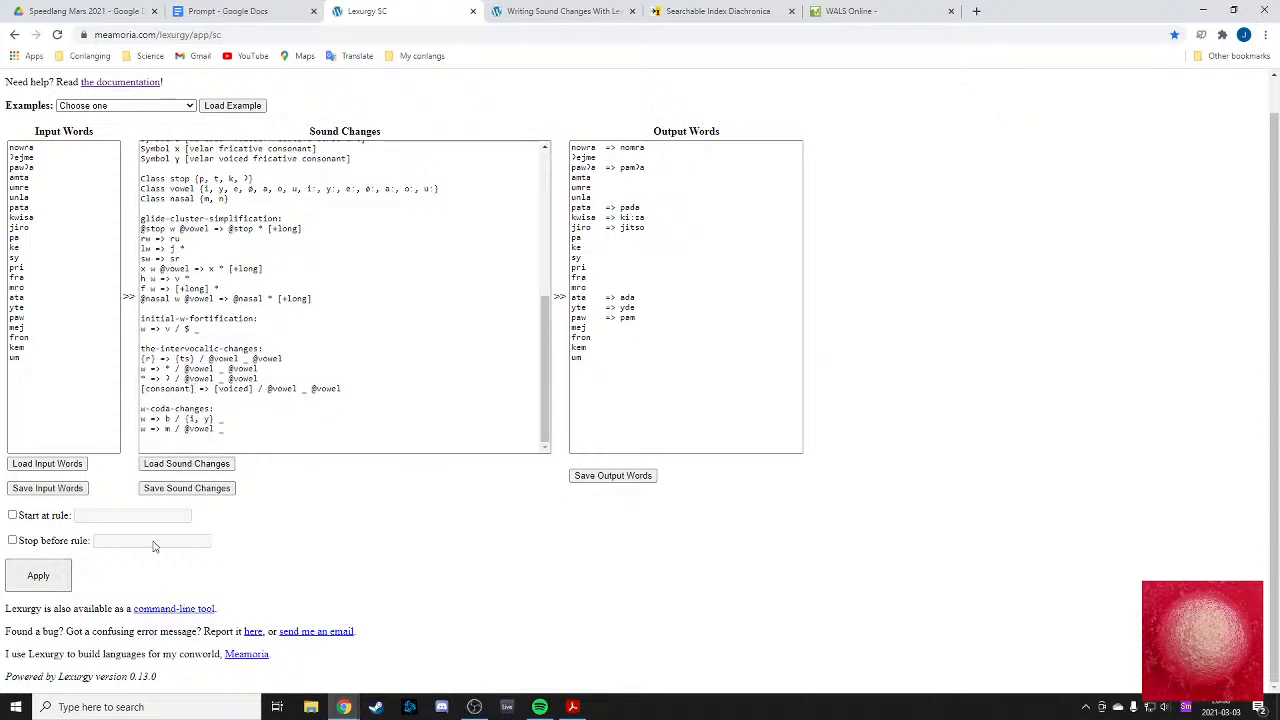
pyautogui.doubleClick(624, 218)
pyautogui.click(626, 219)
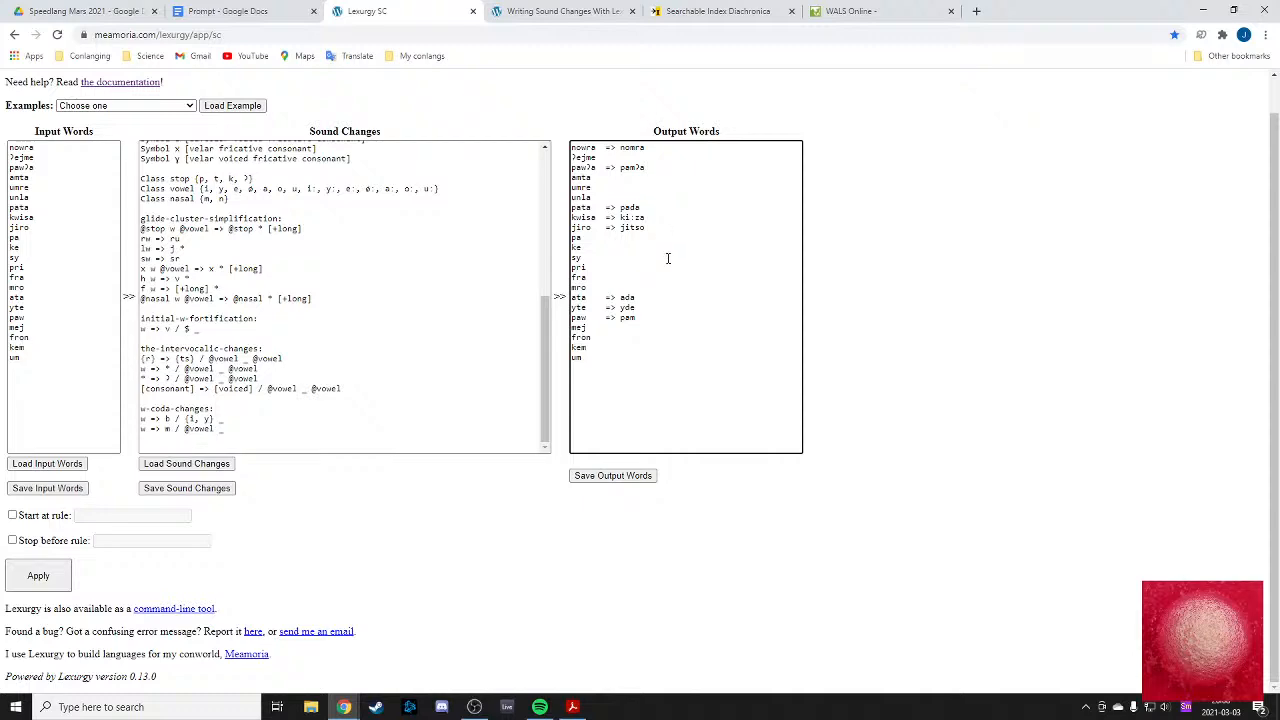
# - Try removing the long vowels i: through u: from the vowel class and reapply the sound changes
pyautogui.scroll(3, 408, 366)
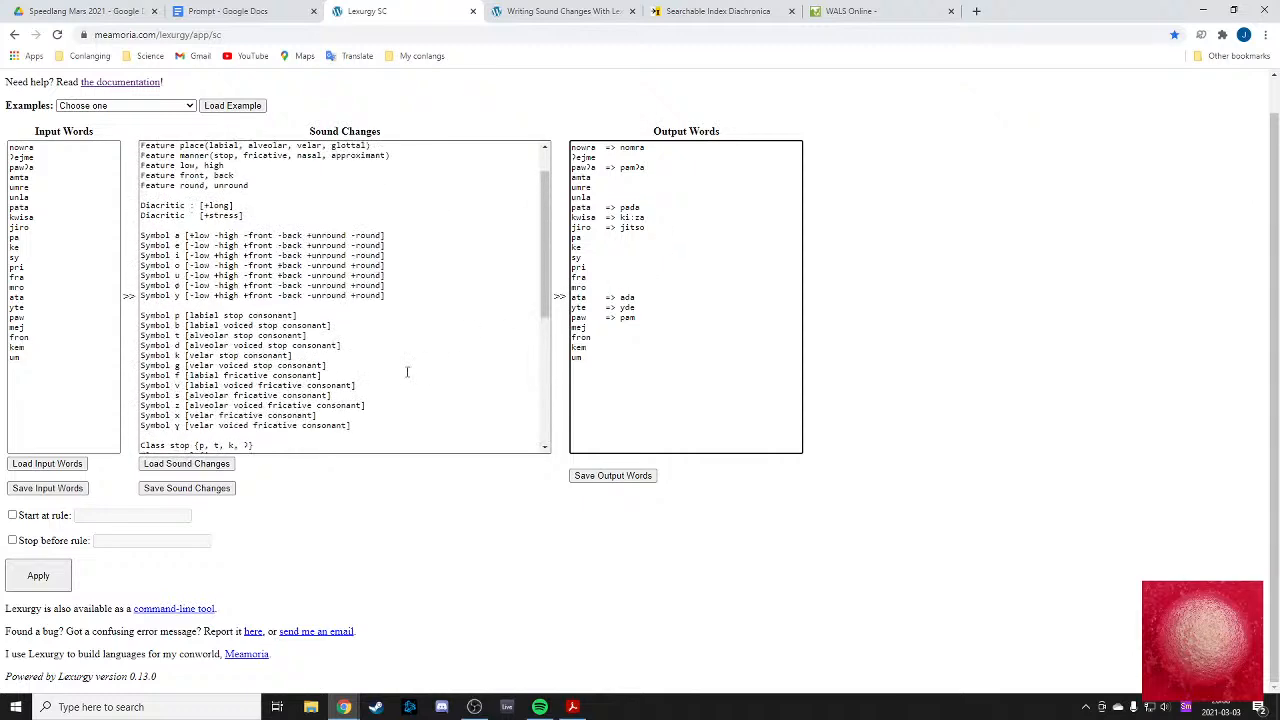
pyautogui.scroll(-2, 414, 271)
pyautogui.scroll(1, 430, 300)
pyautogui.scroll(-1, 430, 300)
pyautogui.moveTo(435, 256); pyautogui.dragTo(302, 256)
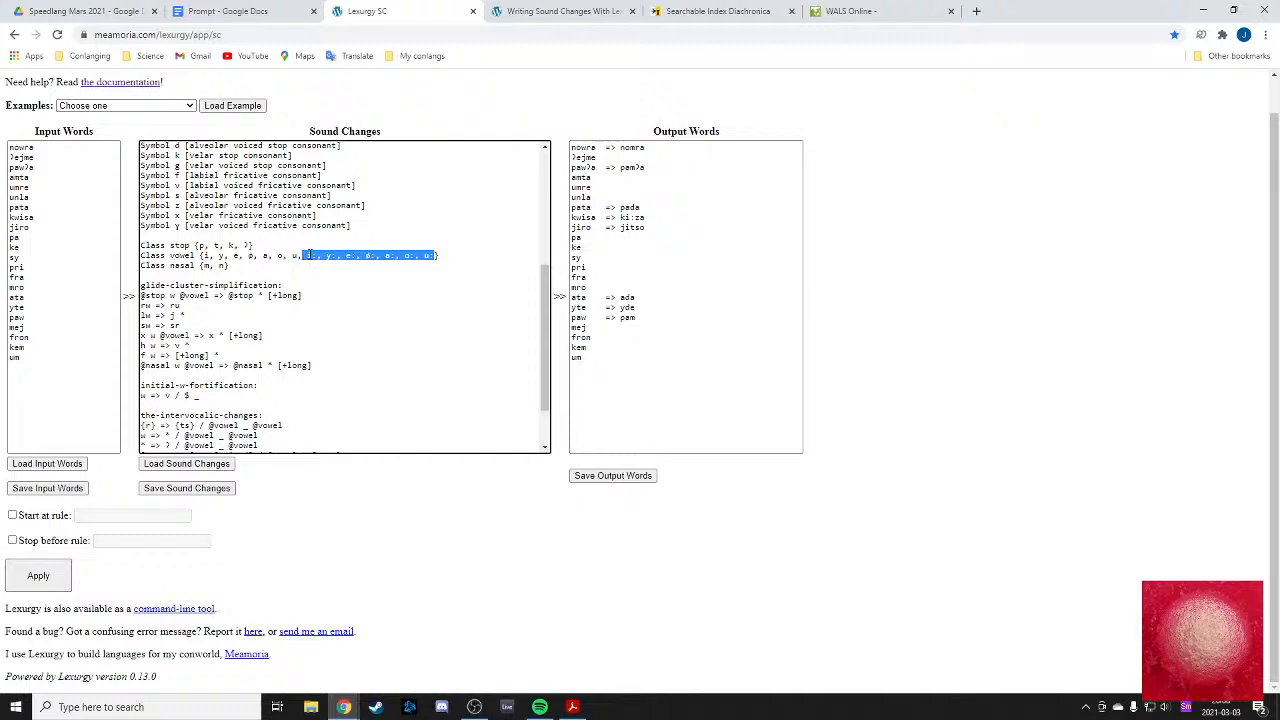
pyautogui.press('BackSpace')
pyautogui.scroll(-2, 330, 293)
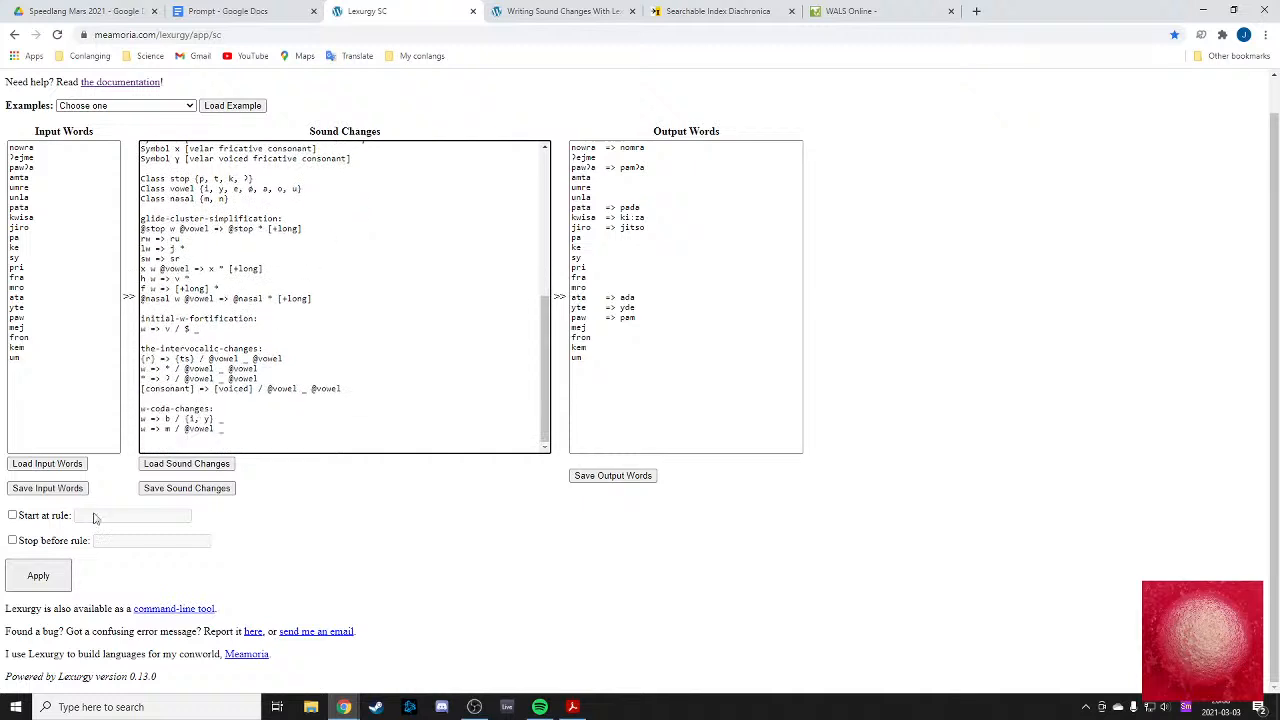
pyautogui.click(52, 583)
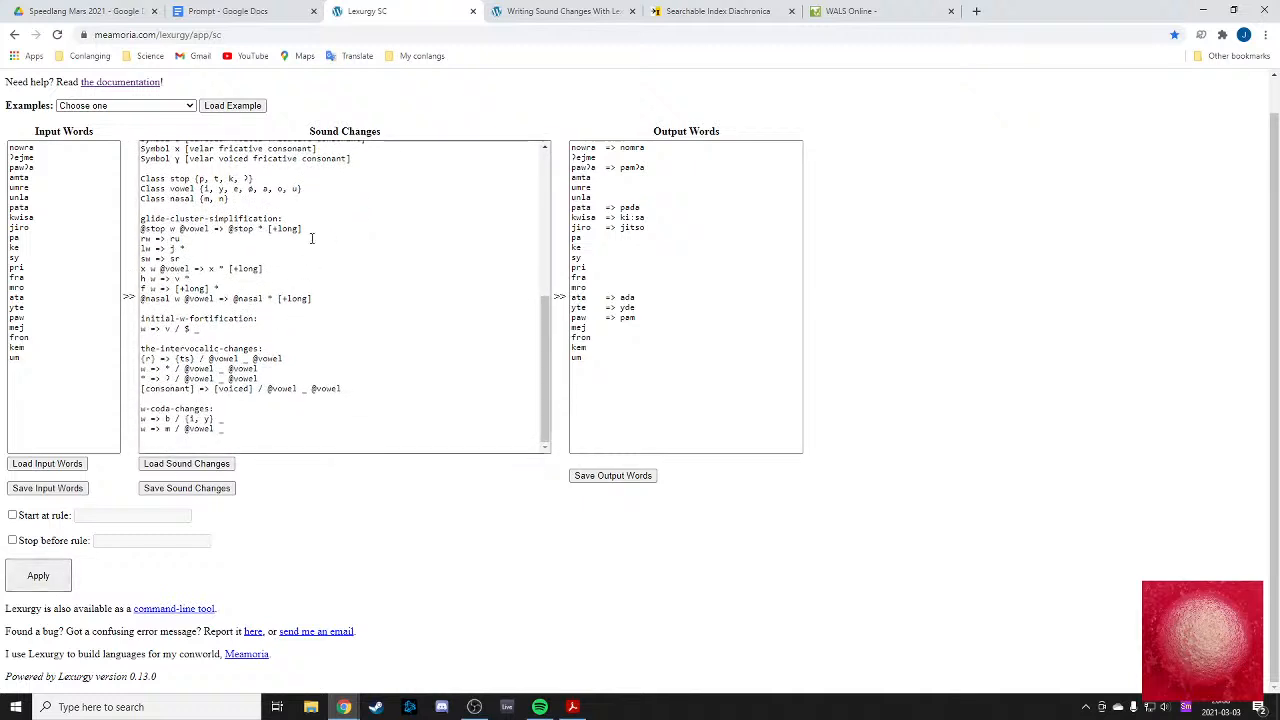
# - Undo the removal of the long vowels from the vowel class and reapply the sound changes
pyautogui.click(302, 189)
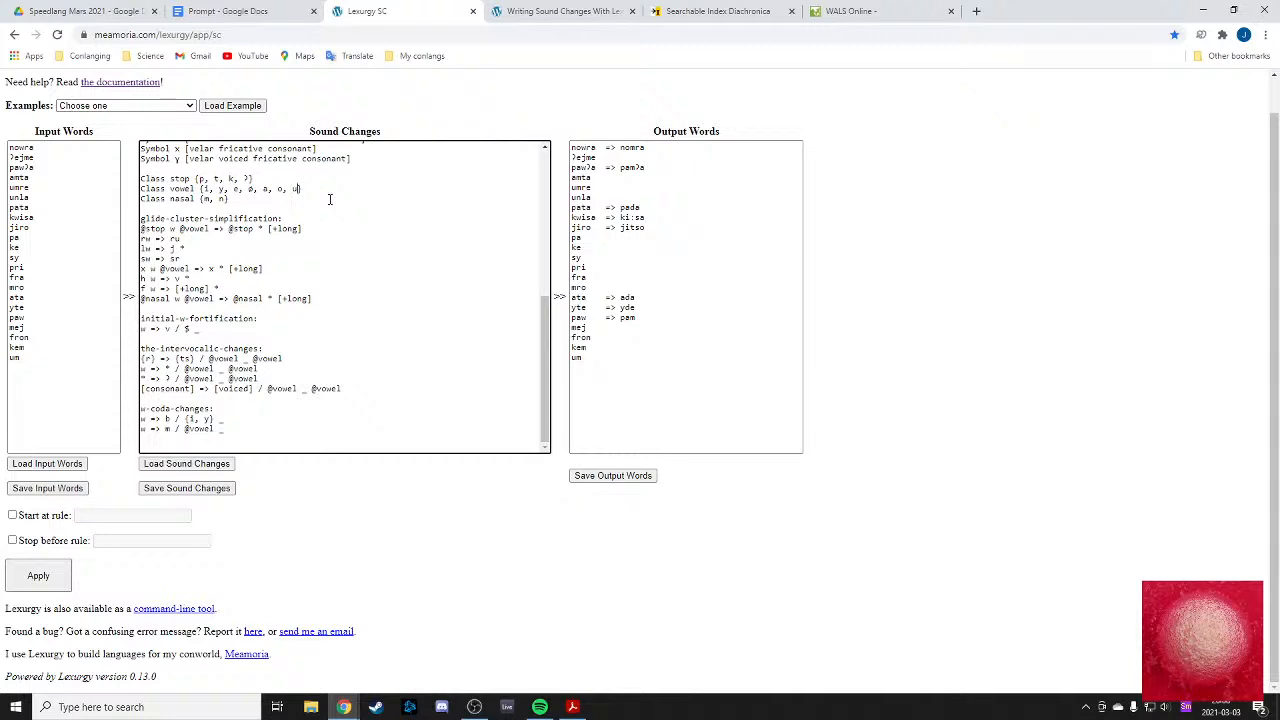
pyautogui.hotkey('ctrl', 'z')
pyautogui.click(446, 255)
pyautogui.click(20, 567)
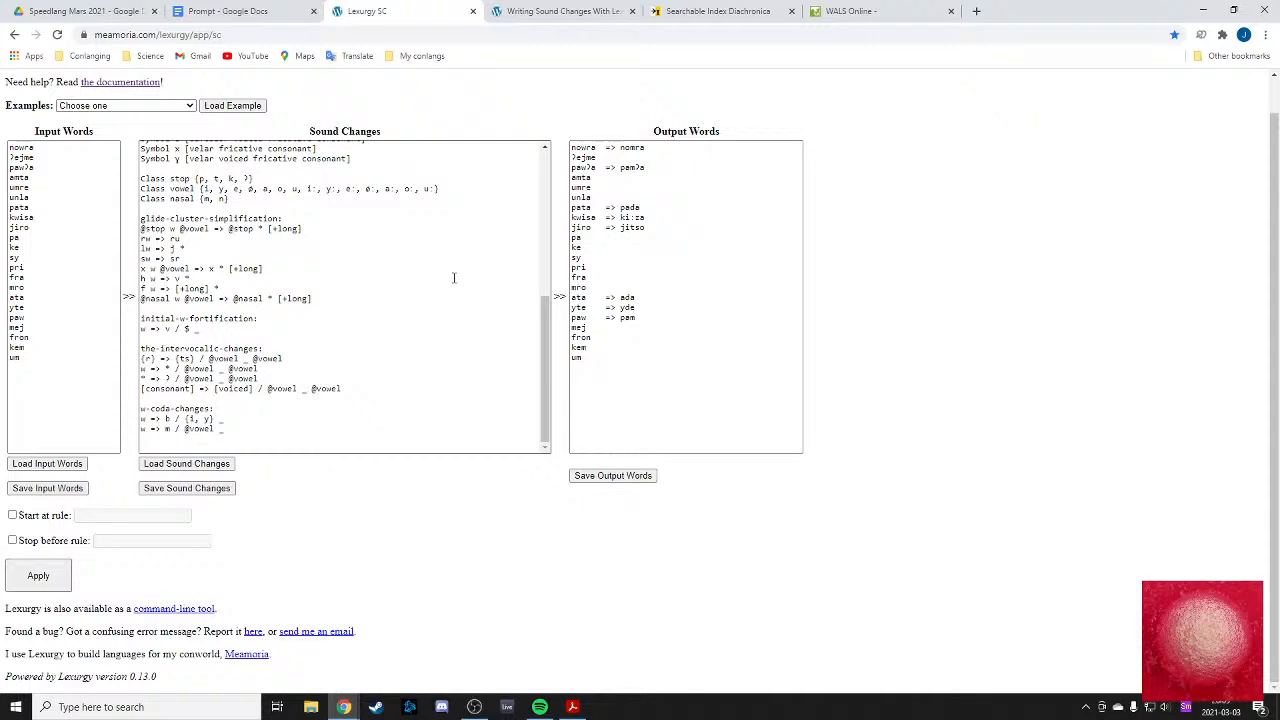
# - Consult the protolang sound tables in the Prompt Google Doc, and start a new word with fro at the end of Lexurgy's input words
pyautogui.scroll(10, 453, 277)
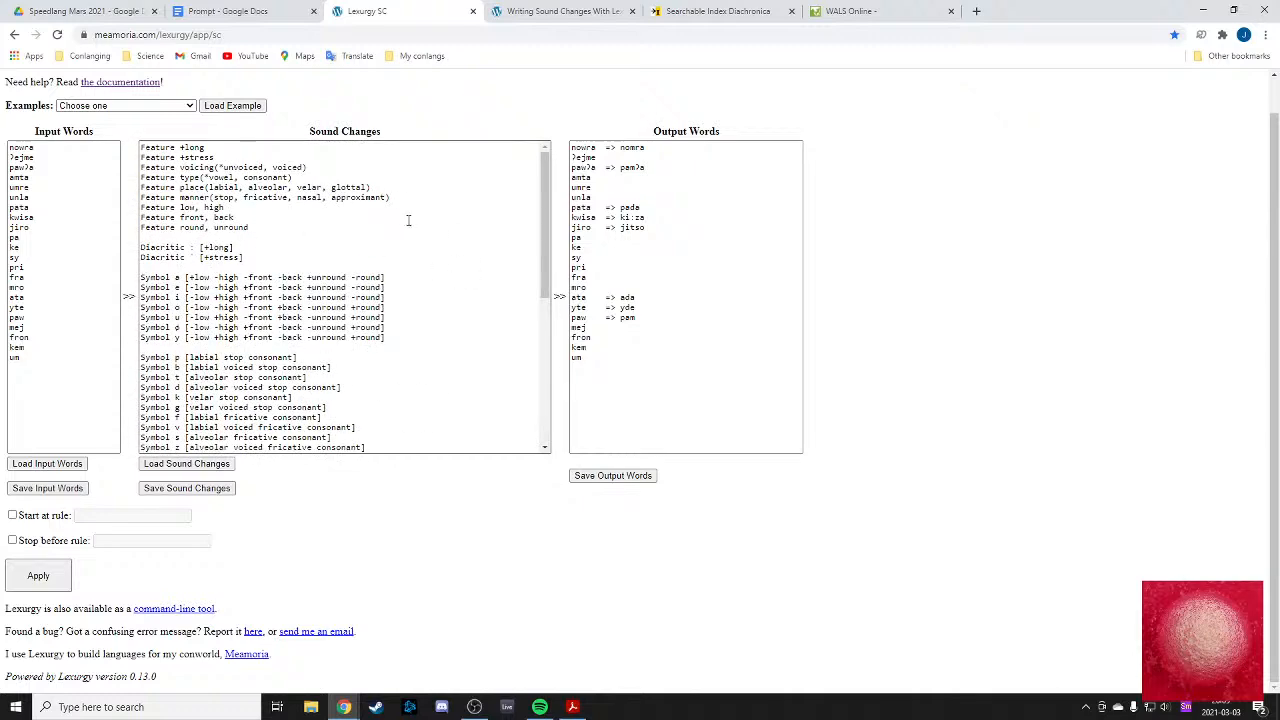
pyautogui.scroll(-10, 386, 228)
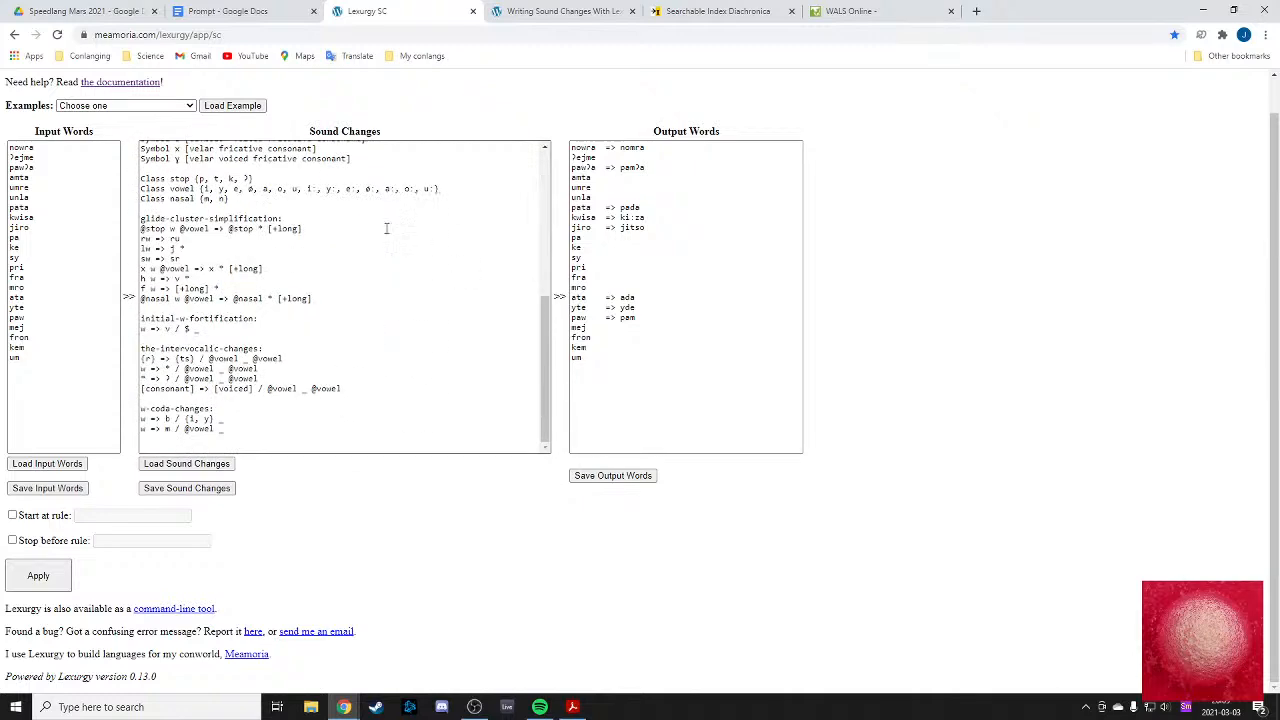
pyautogui.click(228, 11)
pyautogui.scroll(3, 553, 413)
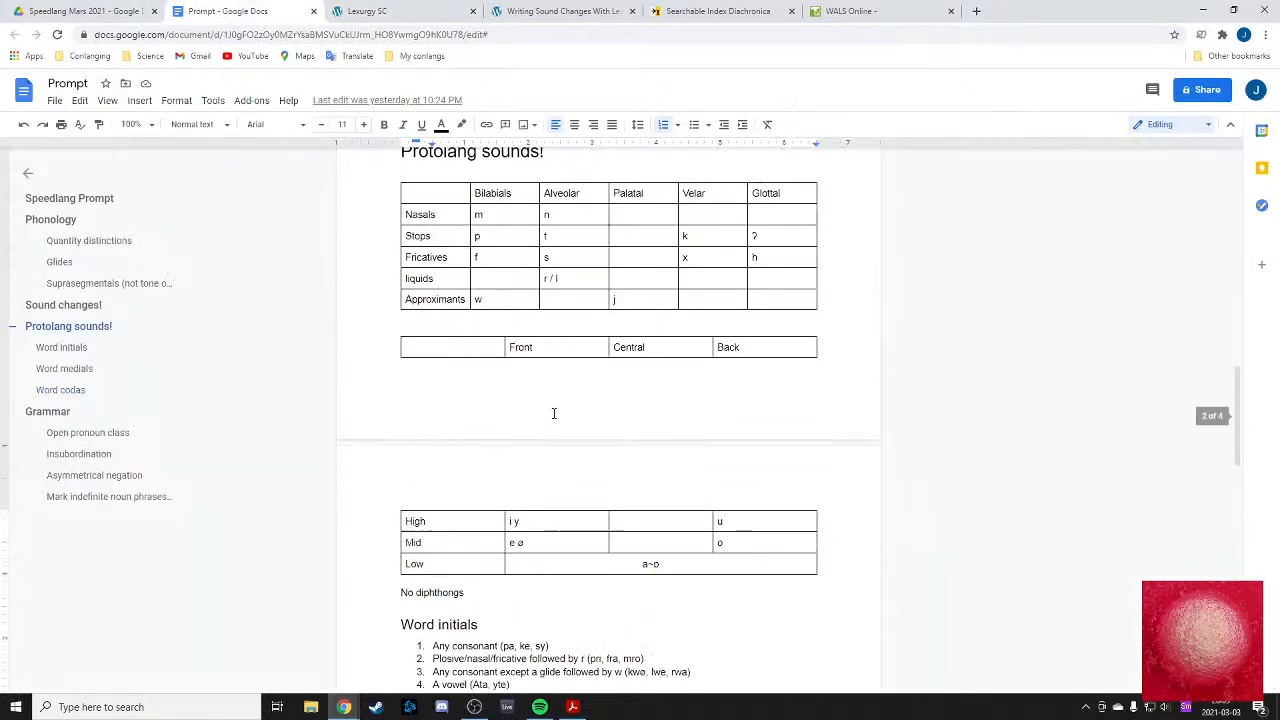
pyautogui.click(395, 10)
pyautogui.click(66, 381)
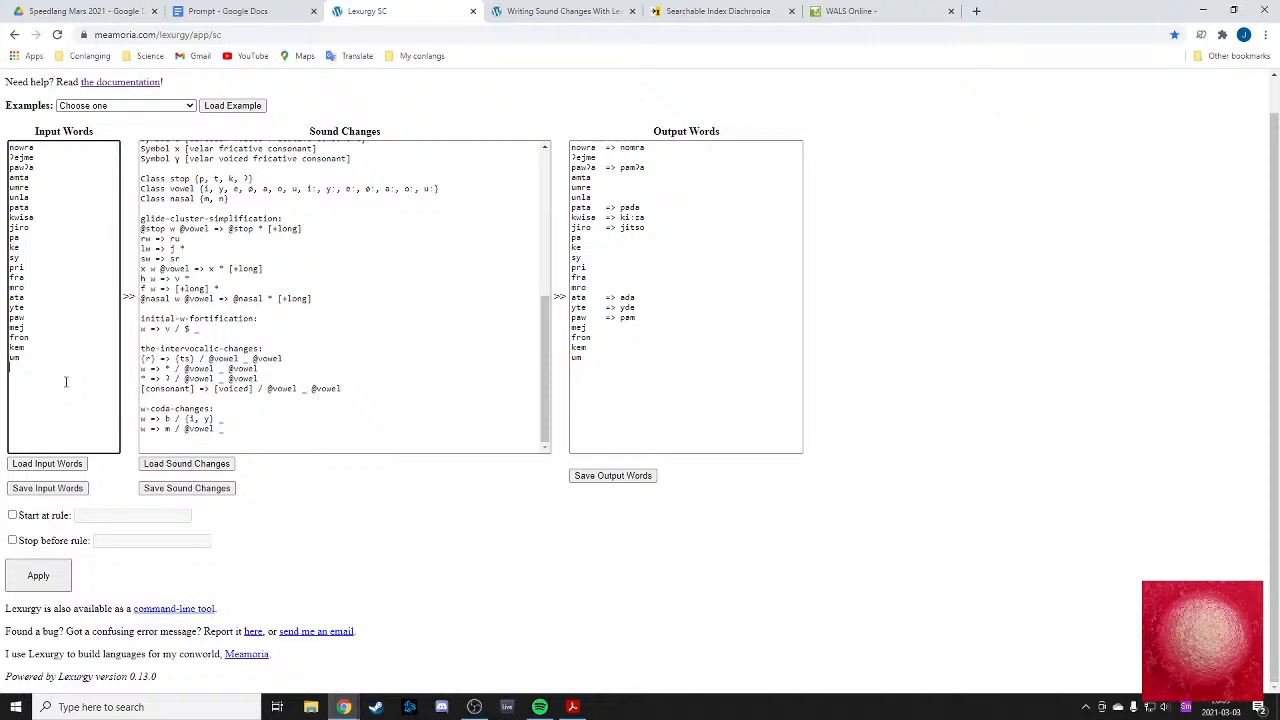
pyautogui.write('fro')
# - Check the permitted word shapes in the Prompt Google Doc, and complete the new Lexurgy input word as fromsaj, applying the sound changes
pyautogui.click(214, 10)
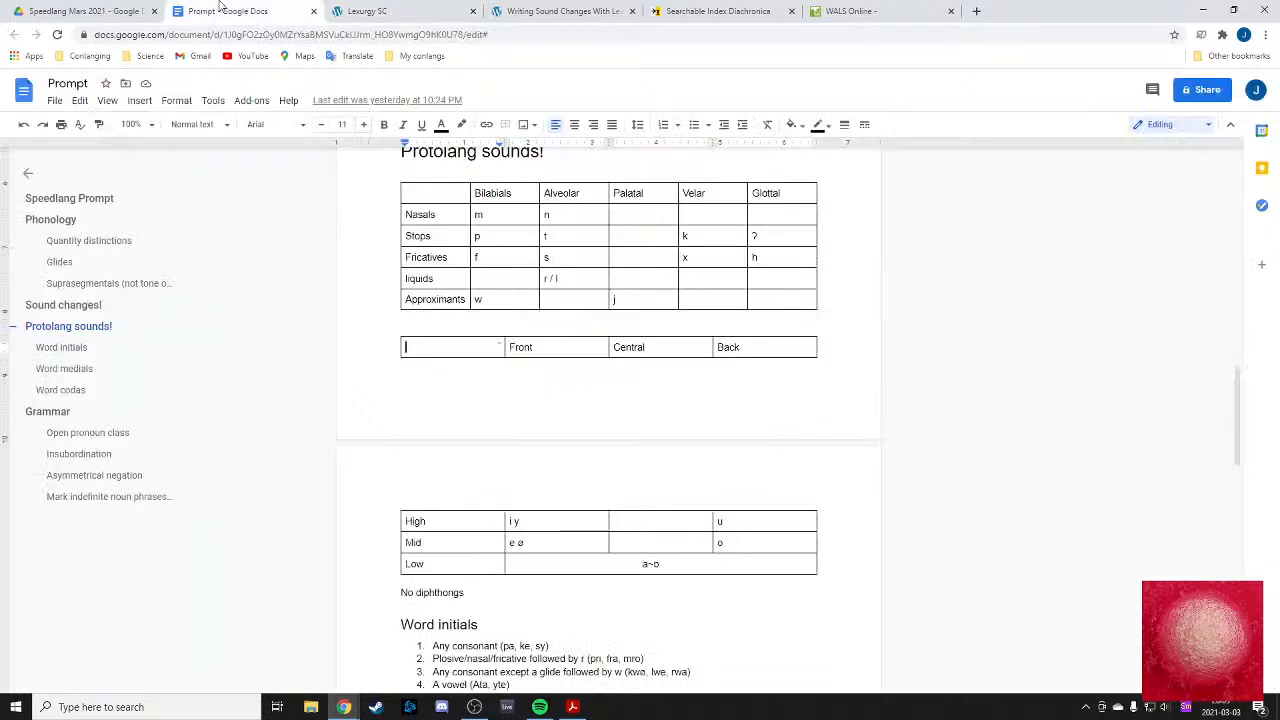
pyautogui.scroll(-5, 452, 373)
pyautogui.scroll(1, 452, 373)
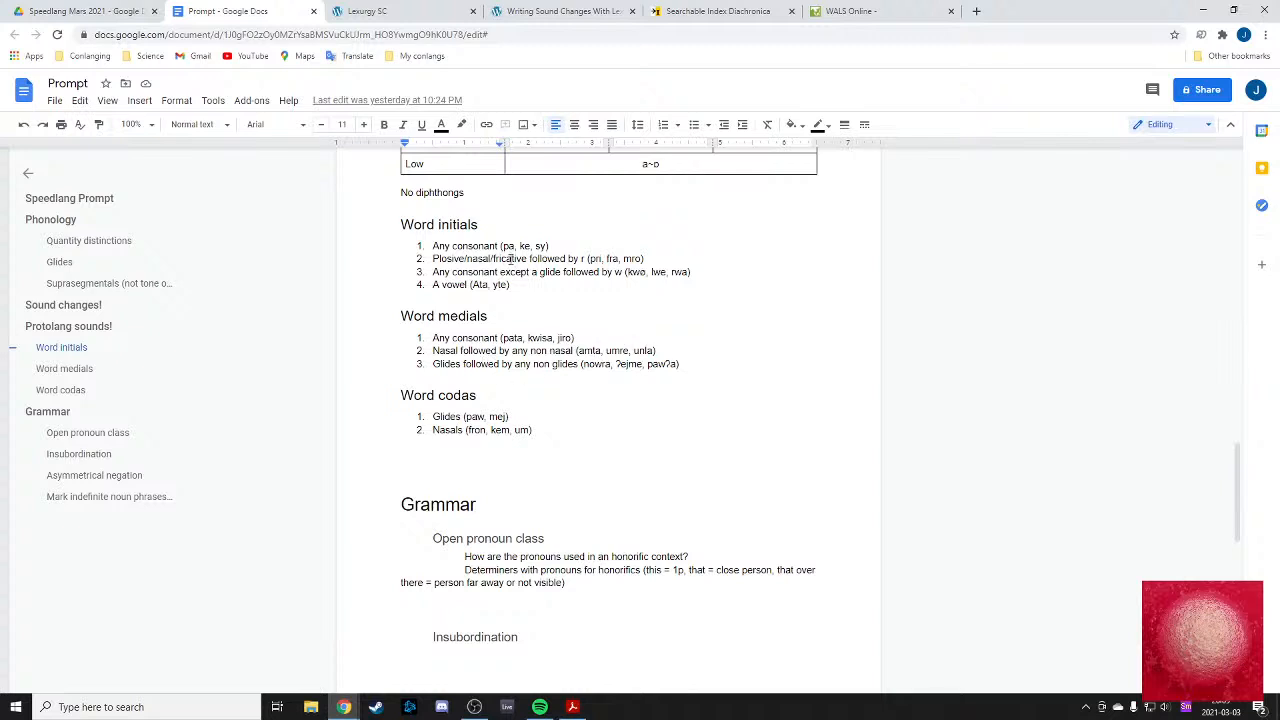
pyautogui.click(418, 10)
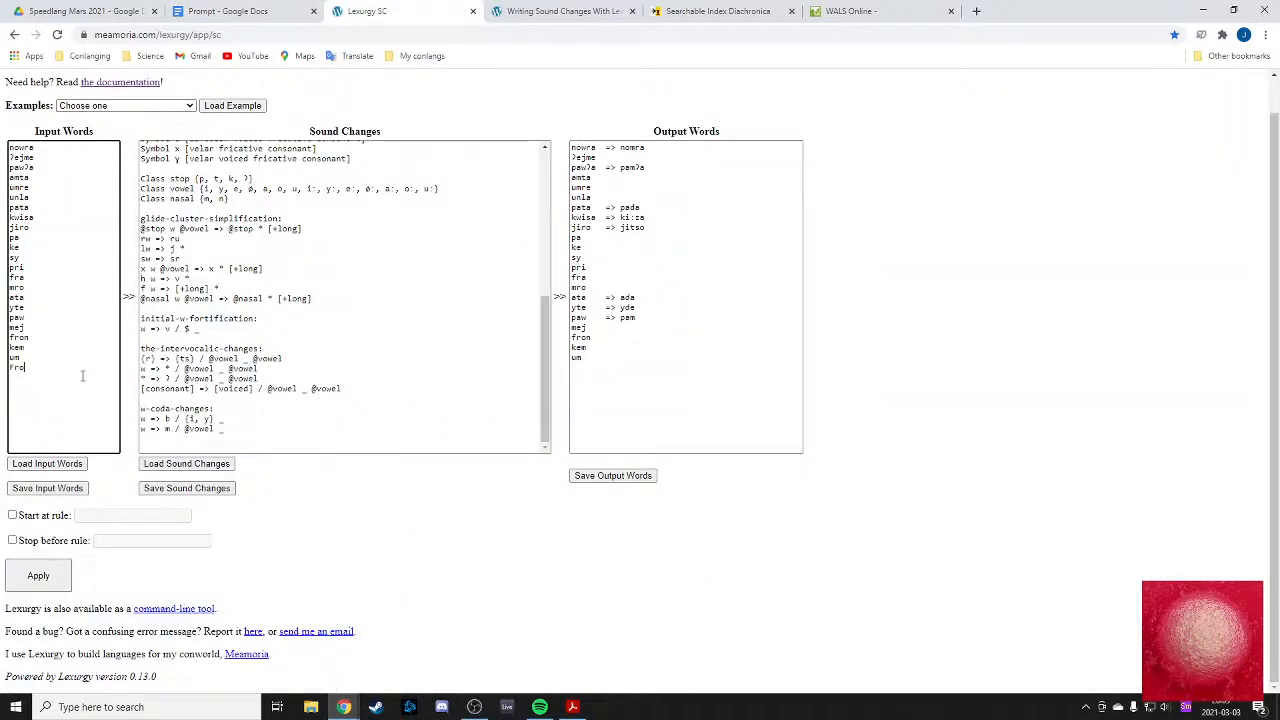
pyautogui.write('msa')
pyautogui.write('j')
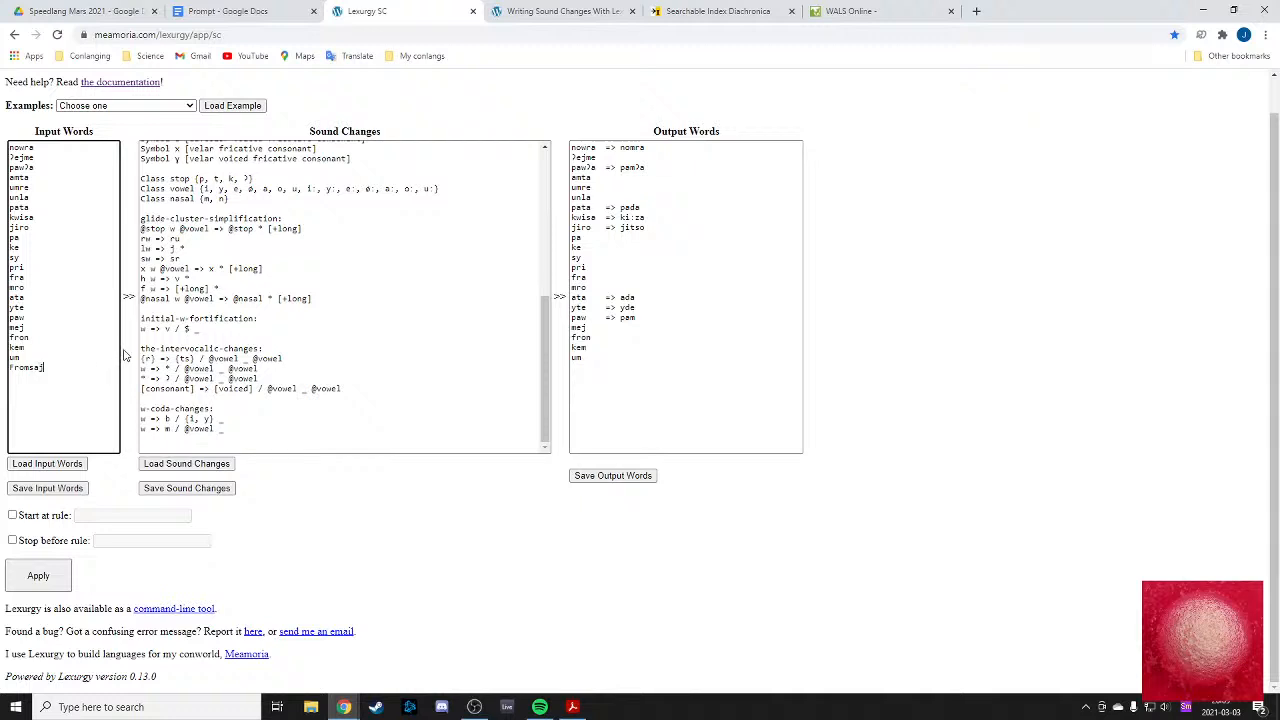
pyautogui.click(38, 575)
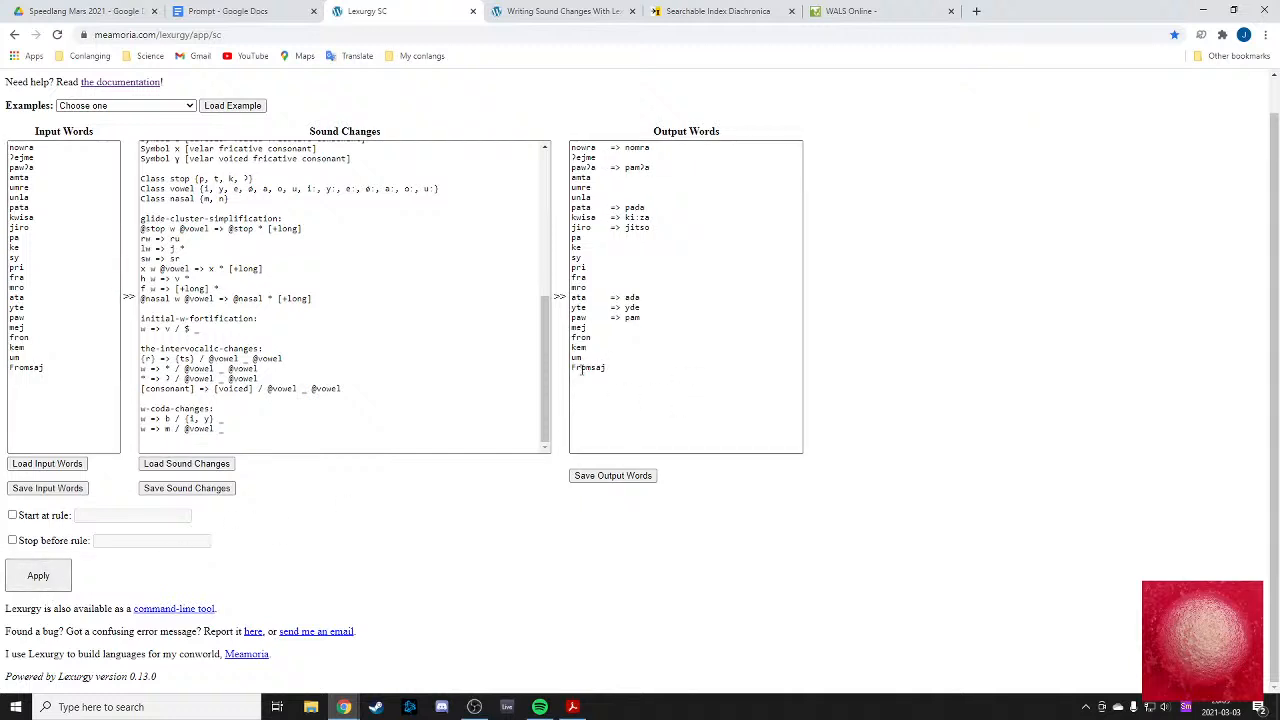
# - Compare the output for fromsaj with the sound change rules and with the word-shape notes in the Prompt Google Doc
pyautogui.moveTo(581, 368); pyautogui.dragTo(636, 370)
pyautogui.click(641, 370)
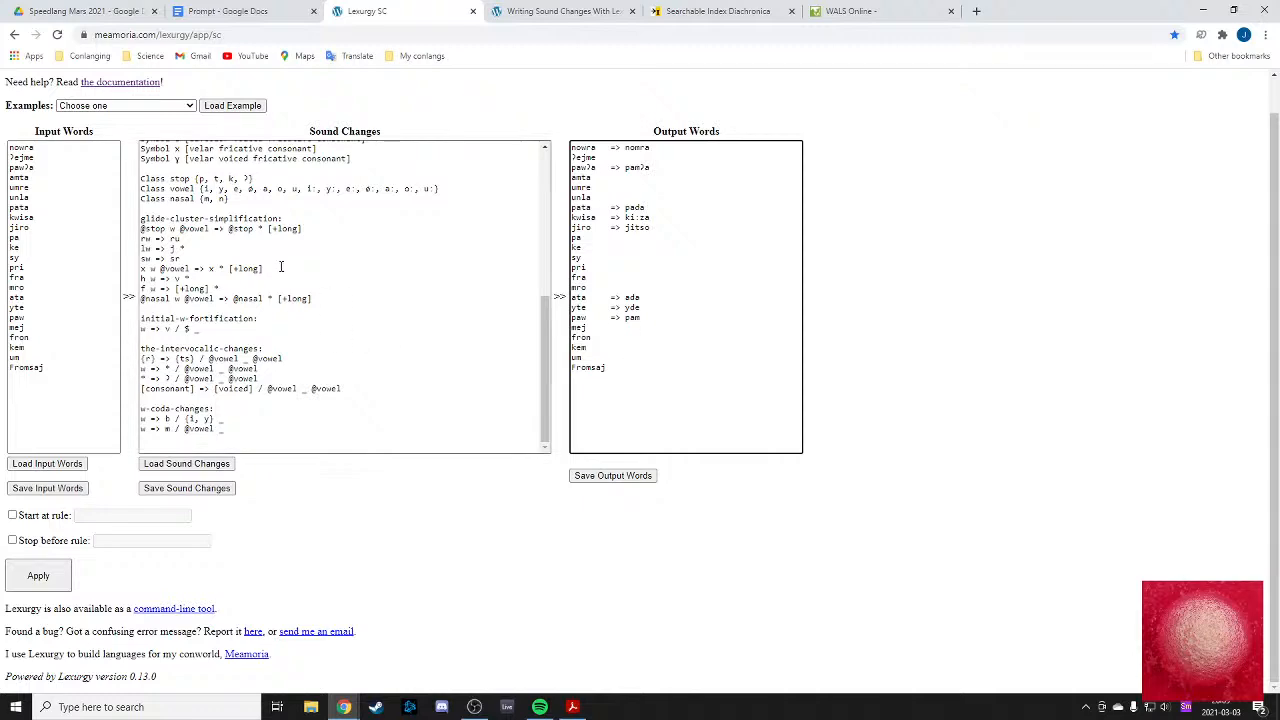
pyautogui.scroll(3, 287, 330)
pyautogui.scroll(-3, 330, 338)
pyautogui.scroll(3, 543, 286)
pyautogui.scroll(-3, 450, 230)
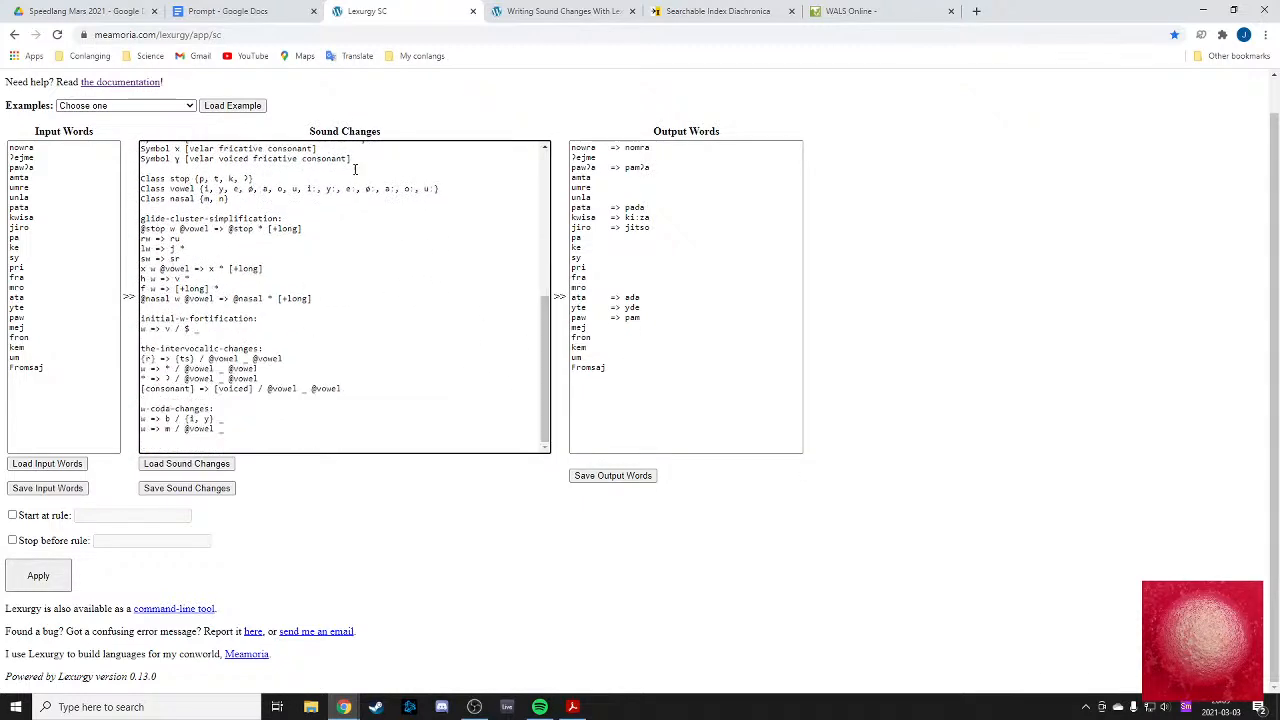
pyautogui.click(228, 11)
pyautogui.scroll(1, 550, 350)
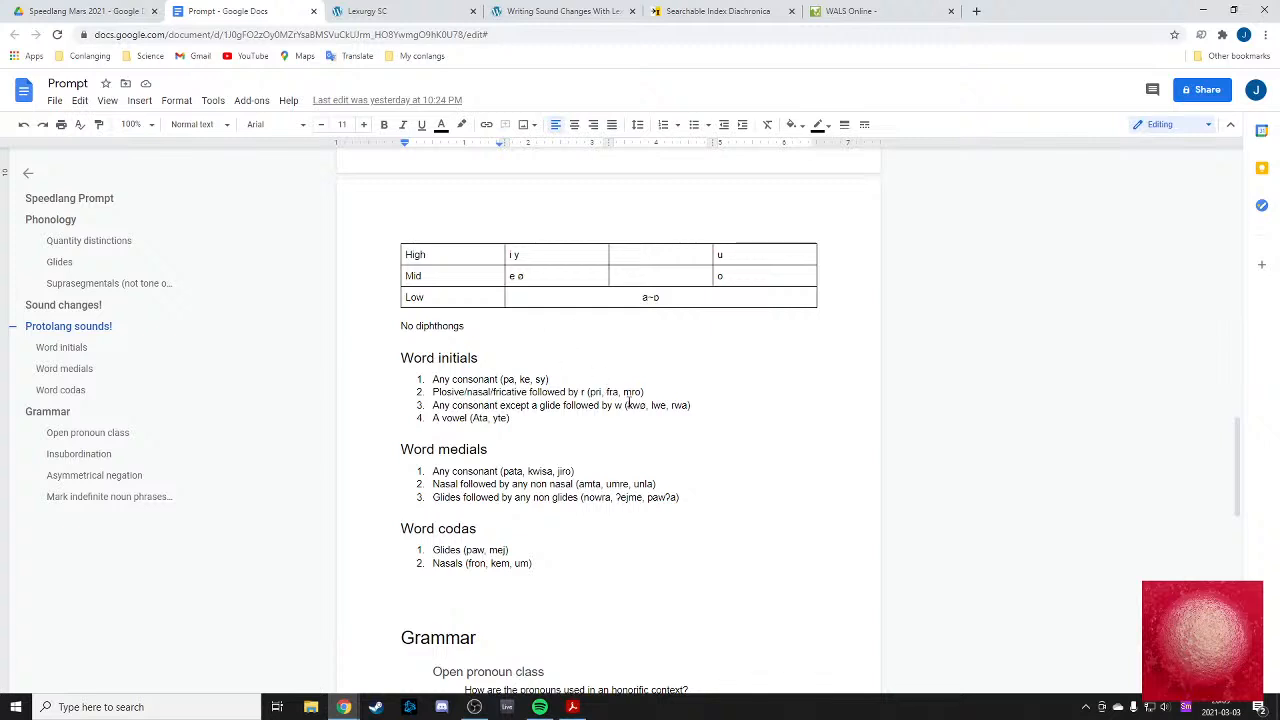
# - Add ʔra to the end of Lexurgy's input words after checking the word-shape notes, and apply the sound changes
pyautogui.scroll(-1, 650, 405)
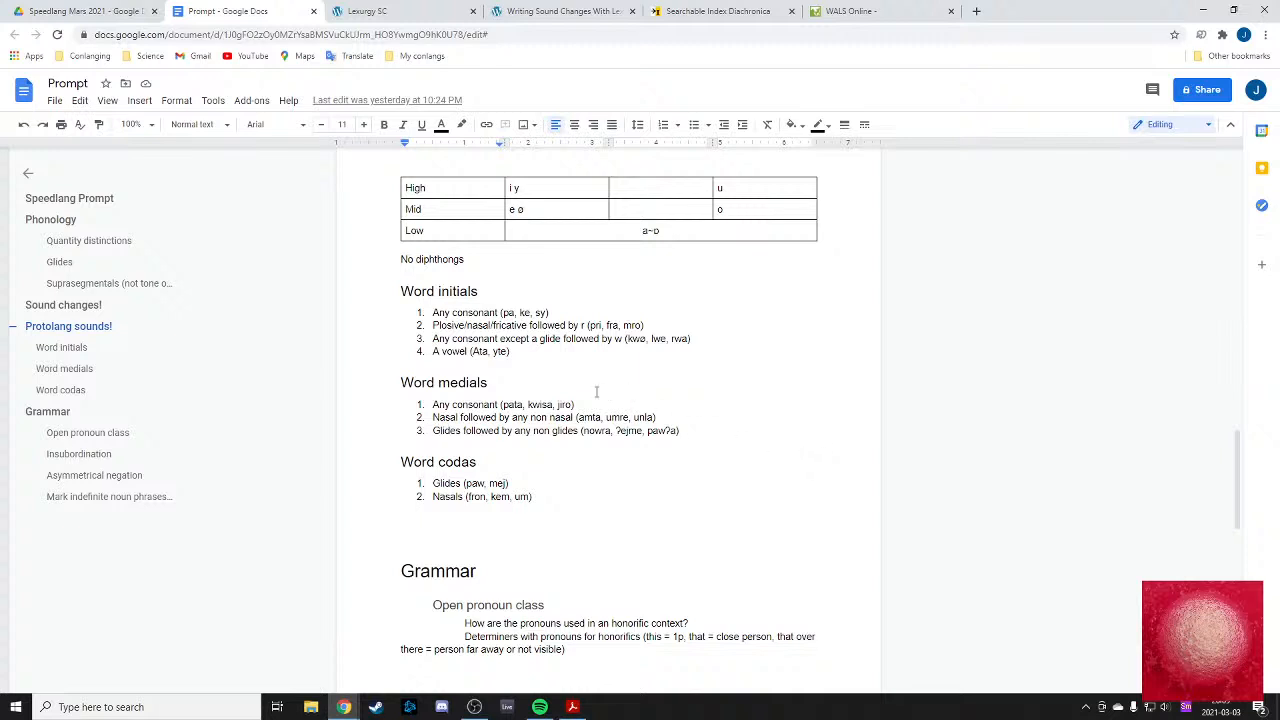
pyautogui.hotkey('ctrl', 'Tab')
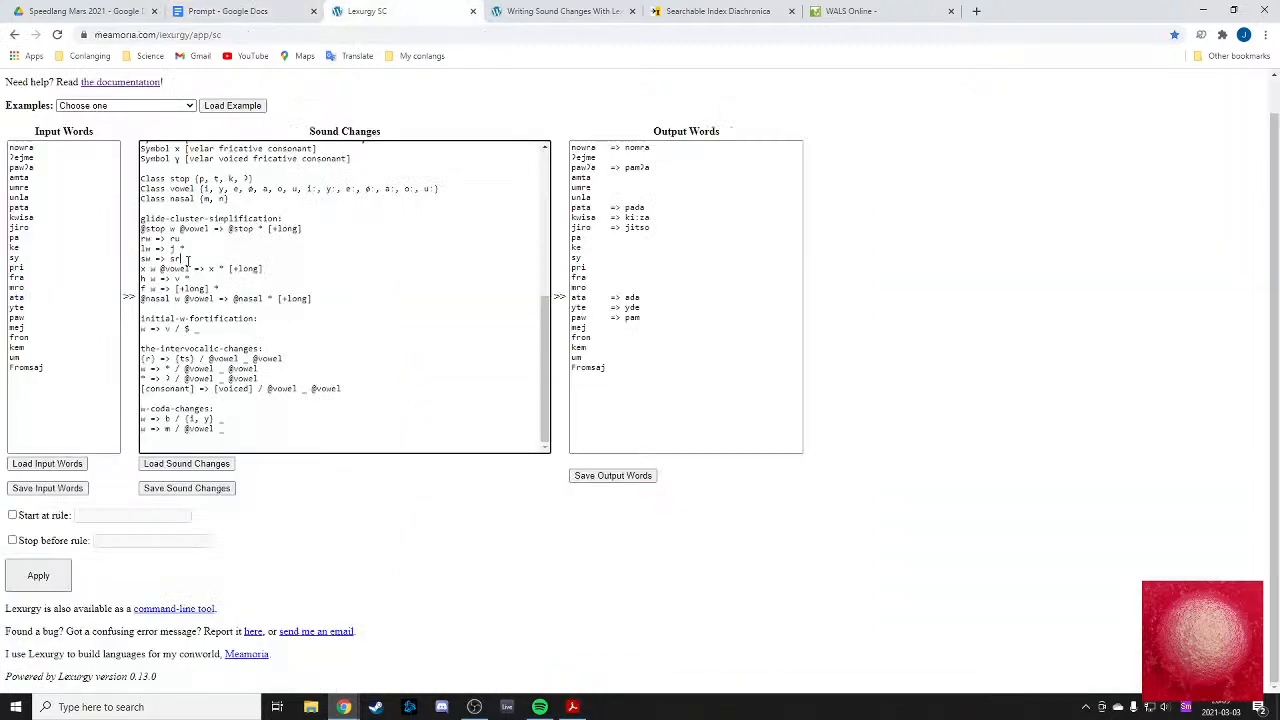
pyautogui.click(45, 390)
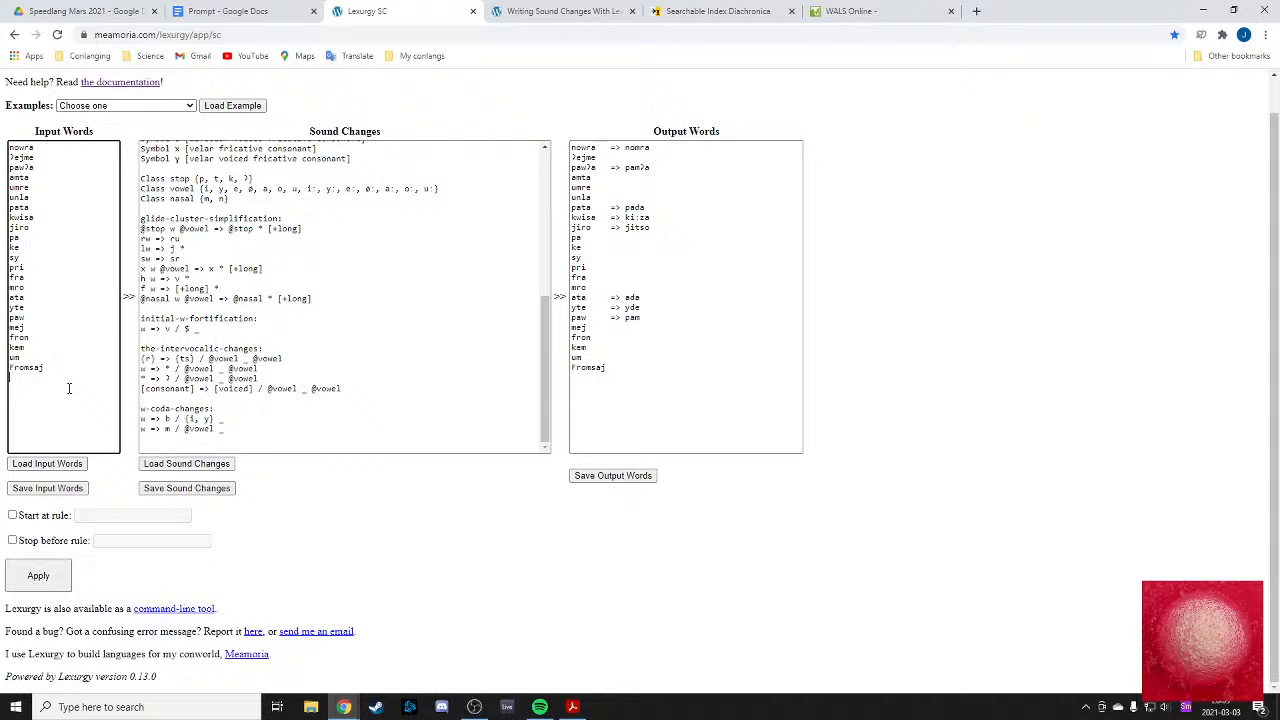
pyautogui.press('Return')
pyautogui.write('ʔra')
pyautogui.click(38, 575)
# - Add the test words ʔwa, amʔa and awʔa below ʔra and reapply the sound changes
pyautogui.click(34, 414)
pyautogui.write('ʔ')
pyautogui.write('wa')
pyautogui.write('amʔa a')
pyautogui.write('w')
pyautogui.write('ʔa')
pyautogui.click(38, 575)
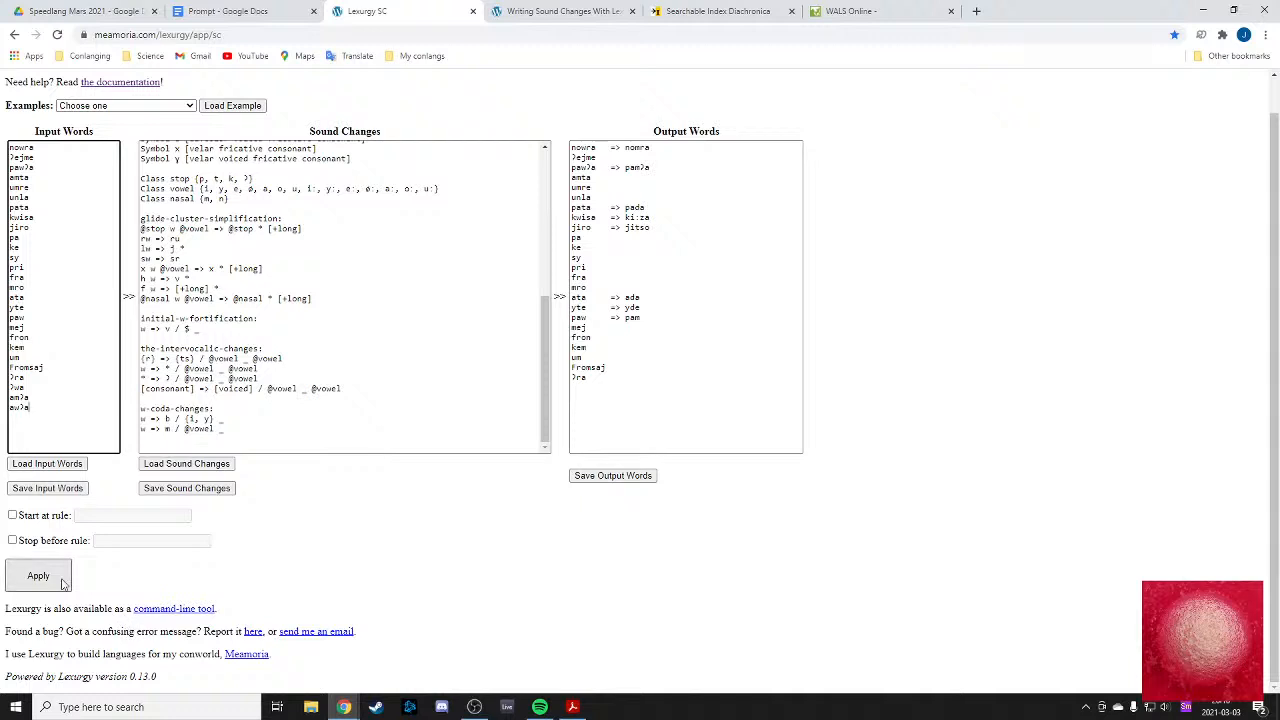
# - Examine the output for awʔa and compare it with the word initial, medial and coda notes in the Prompt Google Doc
pyautogui.click(604, 407)
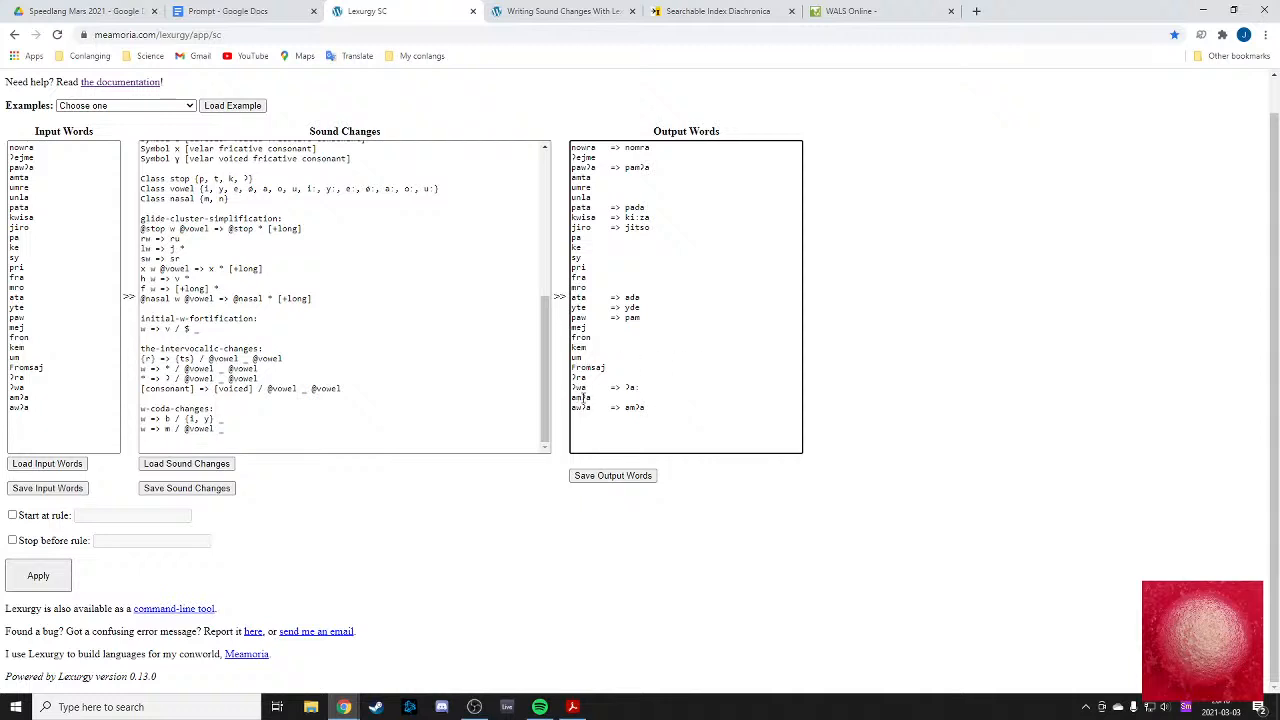
pyautogui.moveTo(592, 408); pyautogui.dragTo(646, 408)
pyautogui.click(597, 408)
pyautogui.click(670, 409)
pyautogui.hotkey('ctrl', 'shift', 'Tab')
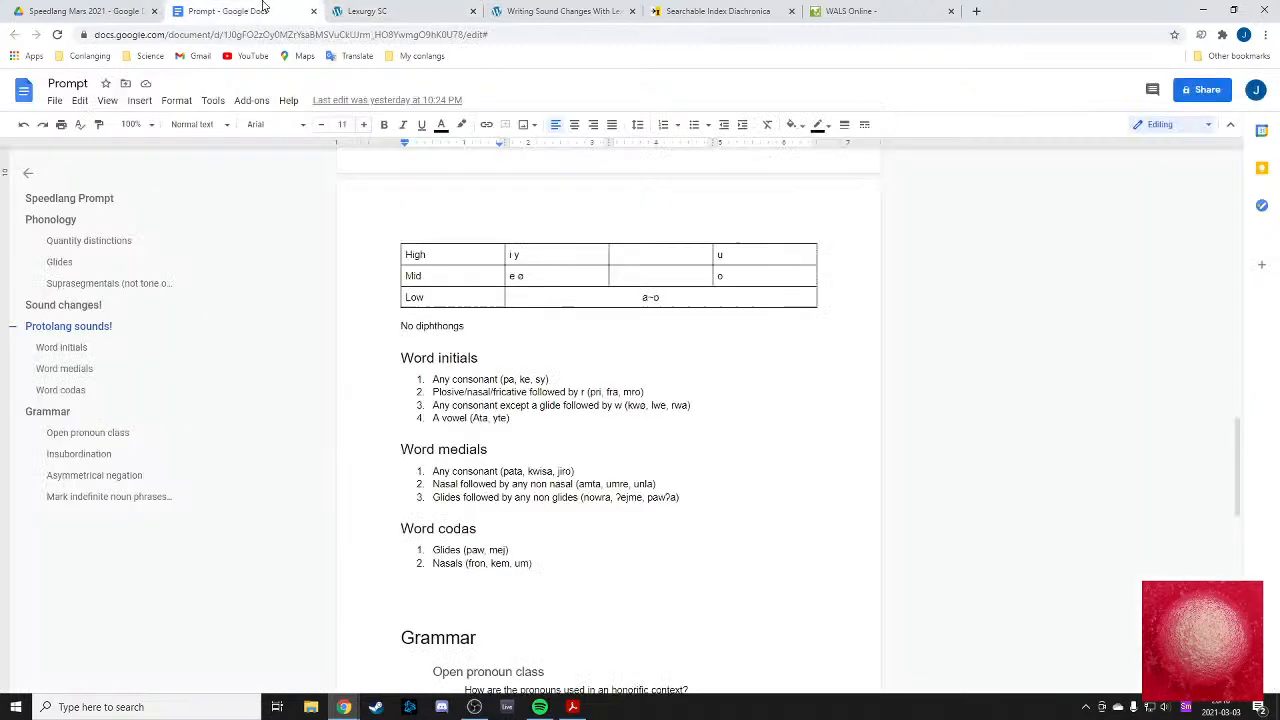
pyautogui.scroll(-1, 497, 345)
pyautogui.scroll(2, 612, 382)
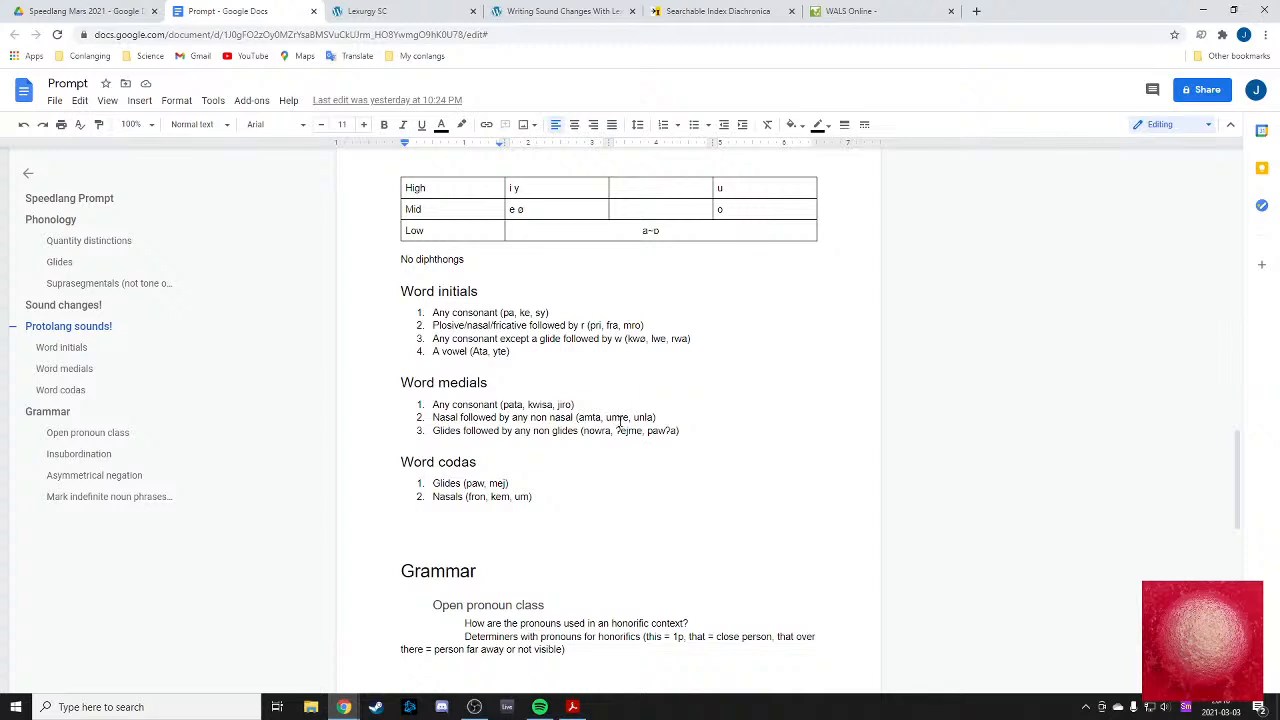
pyautogui.scroll(1, 536, 428)
pyautogui.scroll(1, 606, 428)
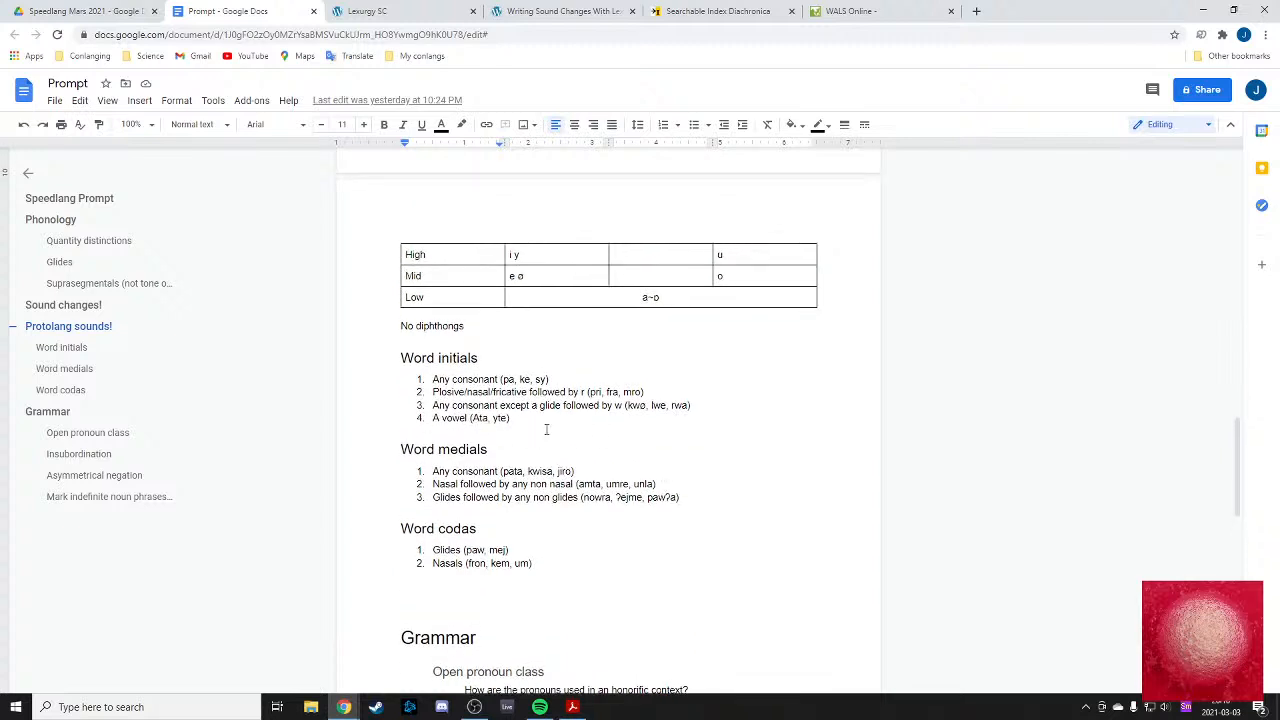
pyautogui.click(366, 11)
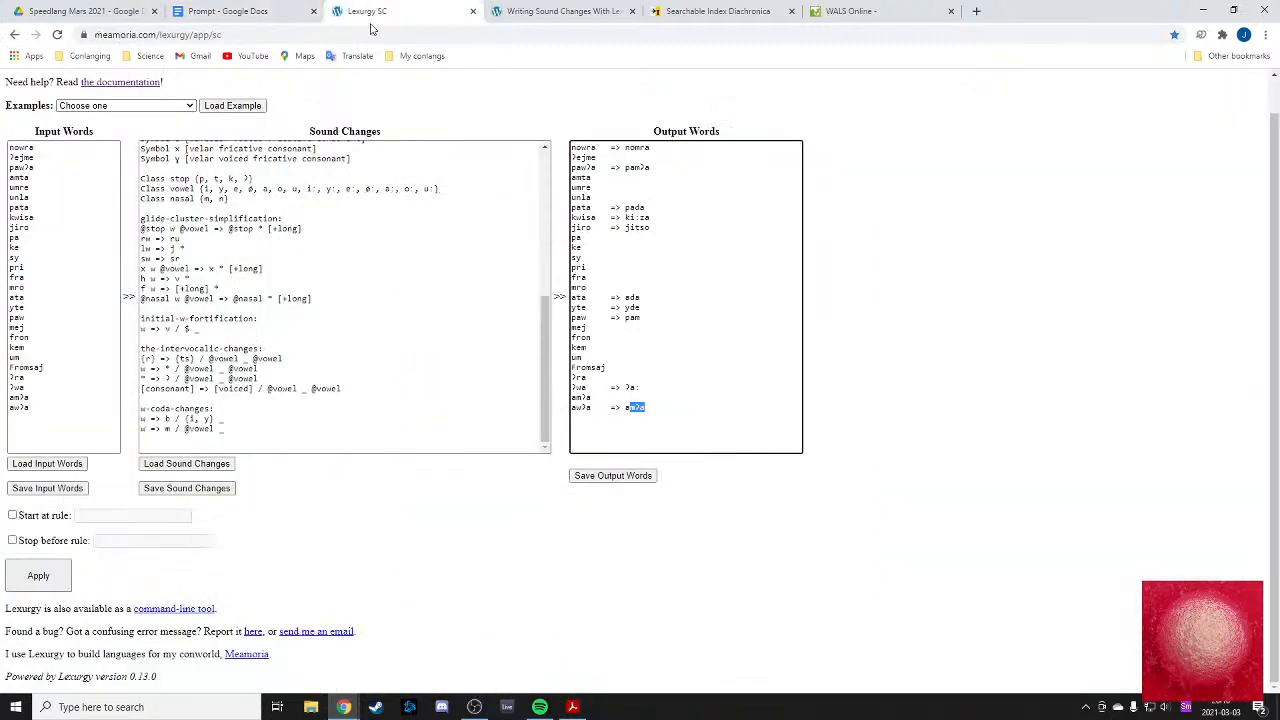
# - Examine the output for ʔra and ʔwa, and review the symbols, classes and rules that affect the glottal stop
pyautogui.moveTo(573, 378); pyautogui.dragTo(645, 391)
pyautogui.click(587, 384)
pyautogui.click(629, 394)
pyautogui.moveTo(626, 390); pyautogui.dragTo(640, 389)
pyautogui.click(640, 390)
pyautogui.moveTo(642, 390); pyautogui.dragTo(625, 388)
pyautogui.click(617, 386)
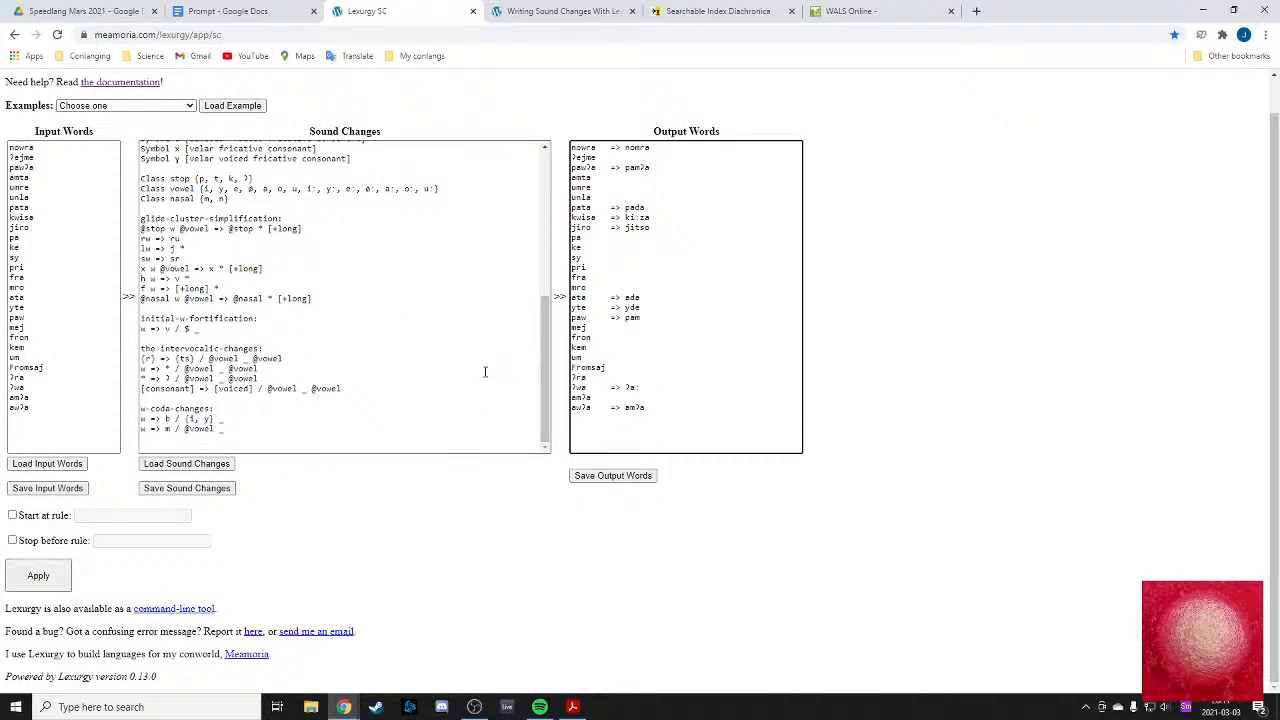
pyautogui.scroll(3, 310, 425)
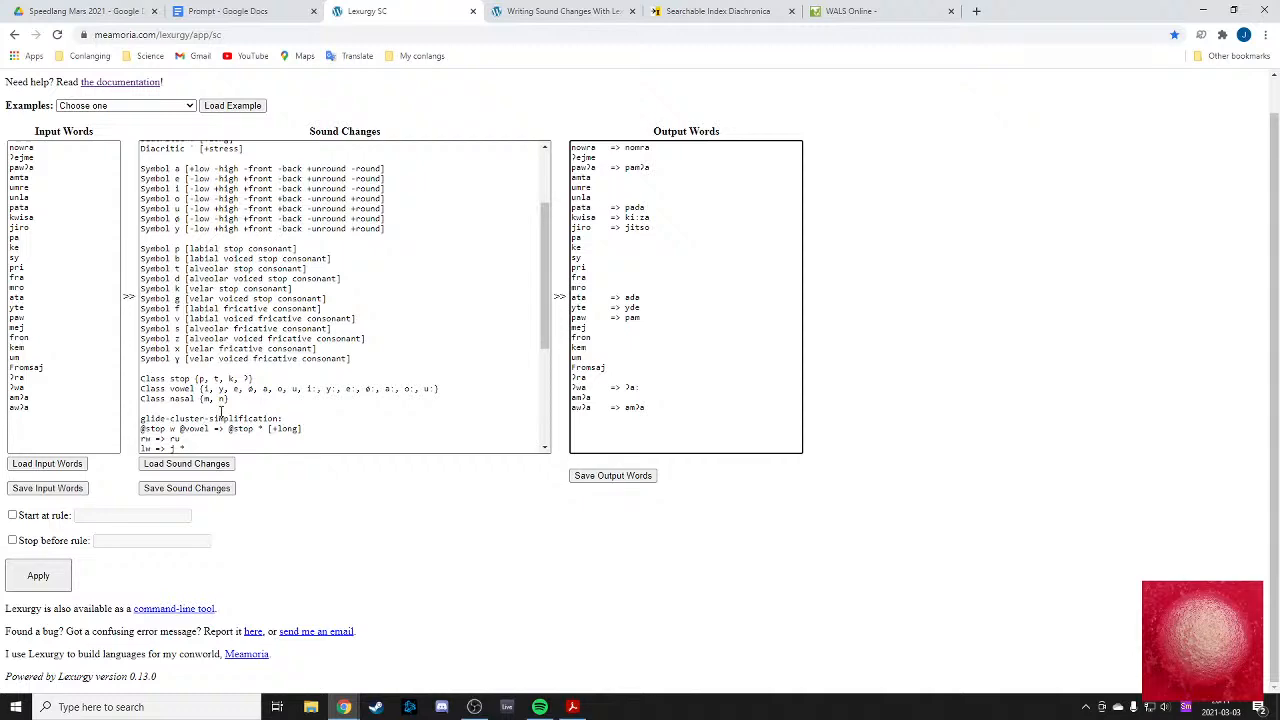
pyautogui.scroll(-1, 200, 405)
pyautogui.scroll(-2, 172, 393)
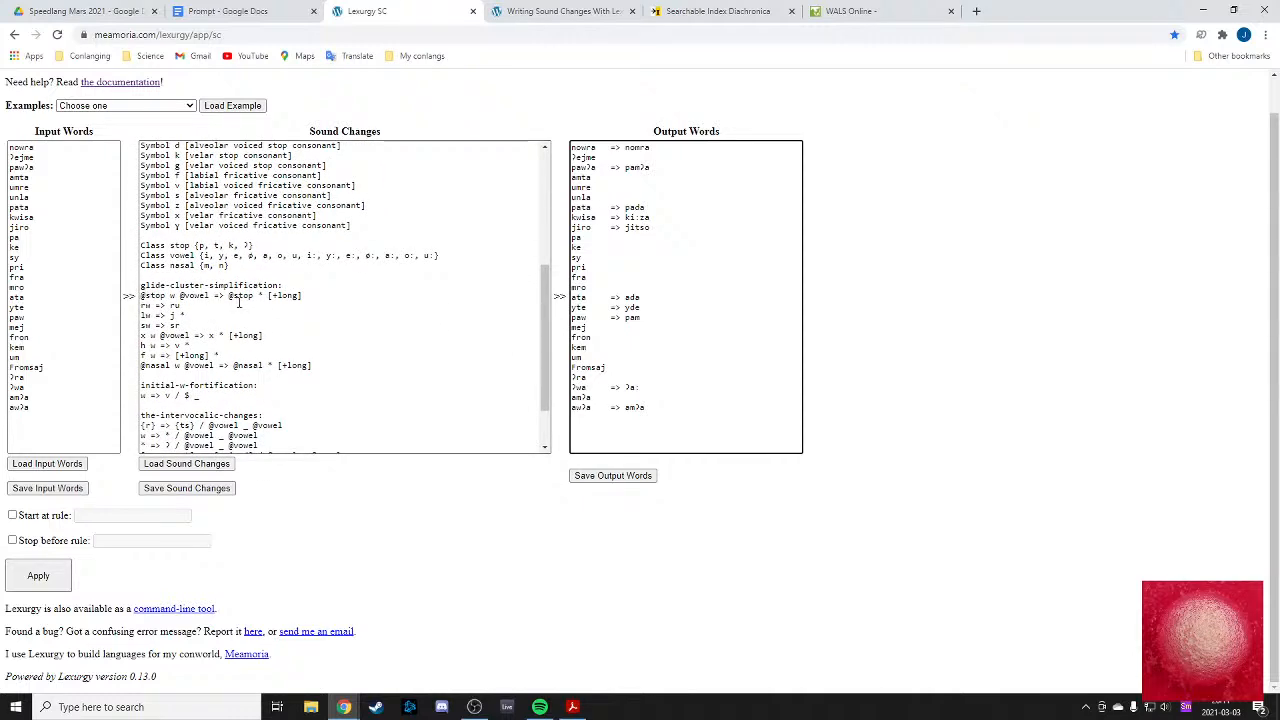
pyautogui.scroll(-2, 239, 302)
pyautogui.scroll(3, 238, 302)
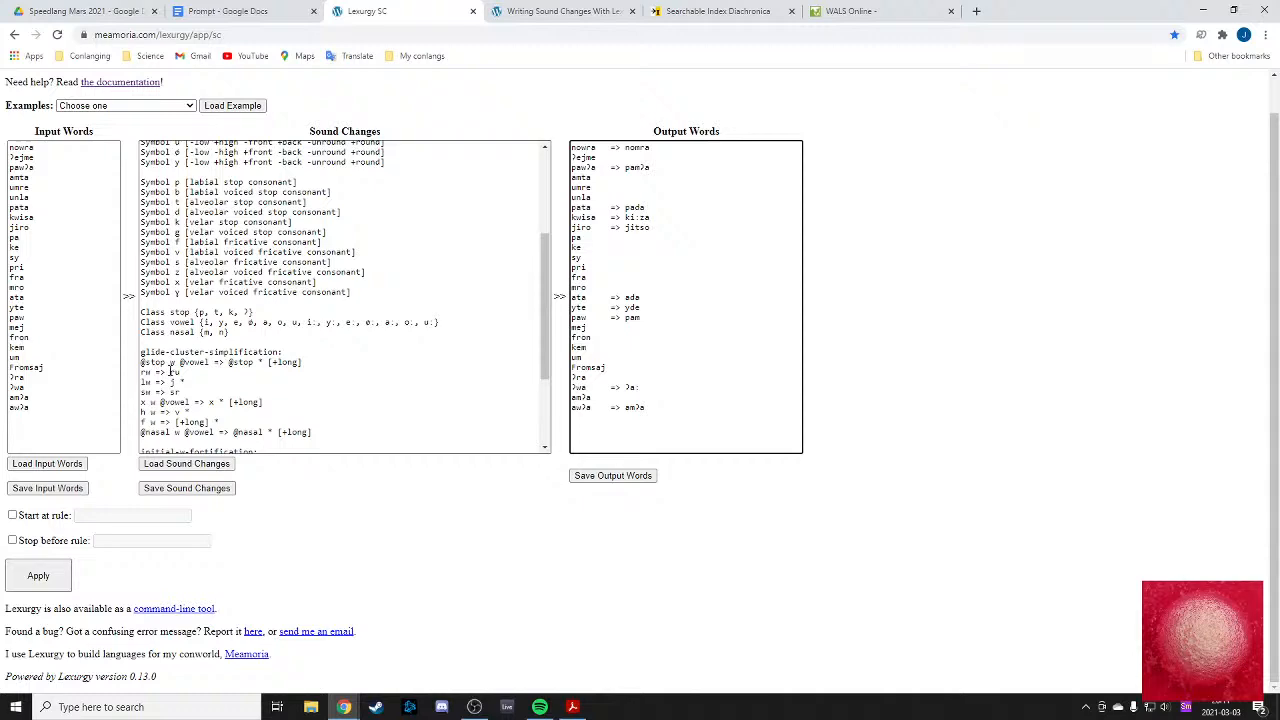
pyautogui.scroll(-3, 270, 363)
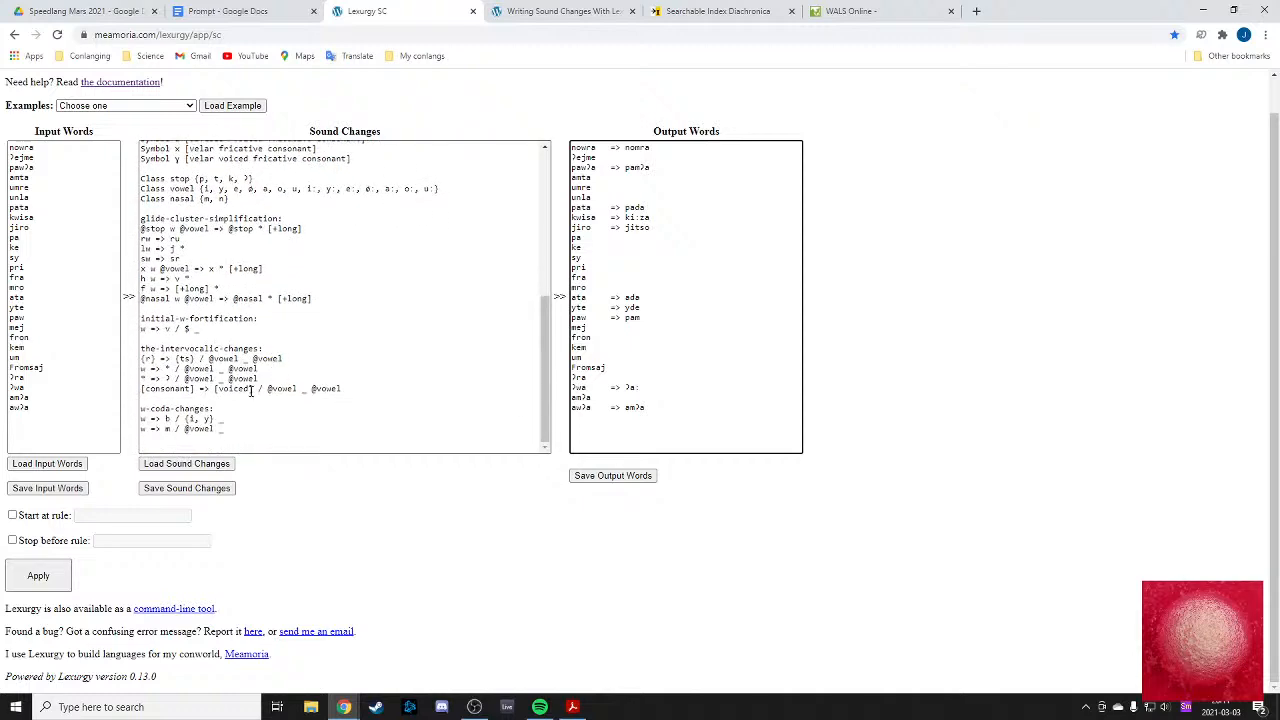
pyautogui.scroll(5, 248, 391)
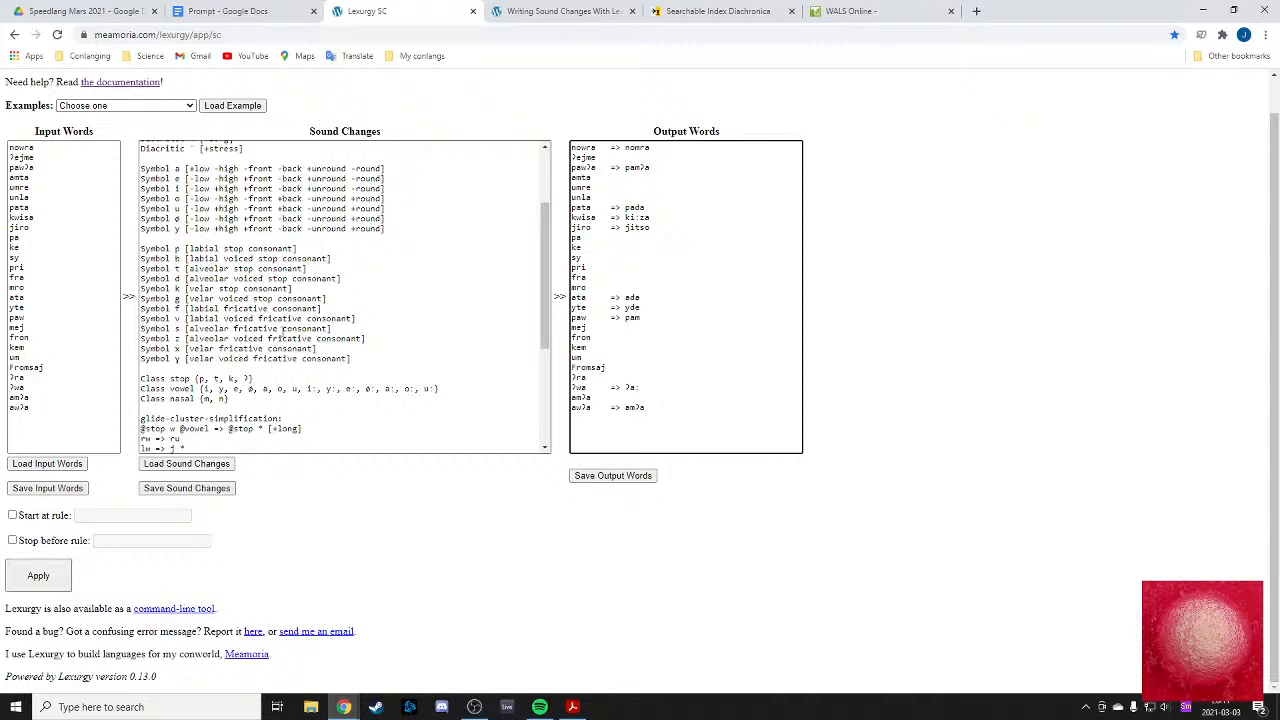
# - Remove ʔ from the stop class so it contains only p, t and k, and reapply the sound changes
pyautogui.click(247, 379)
pyautogui.press('BackSpace')
pyautogui.moveTo(249, 379); pyautogui.dragTo(234, 379)
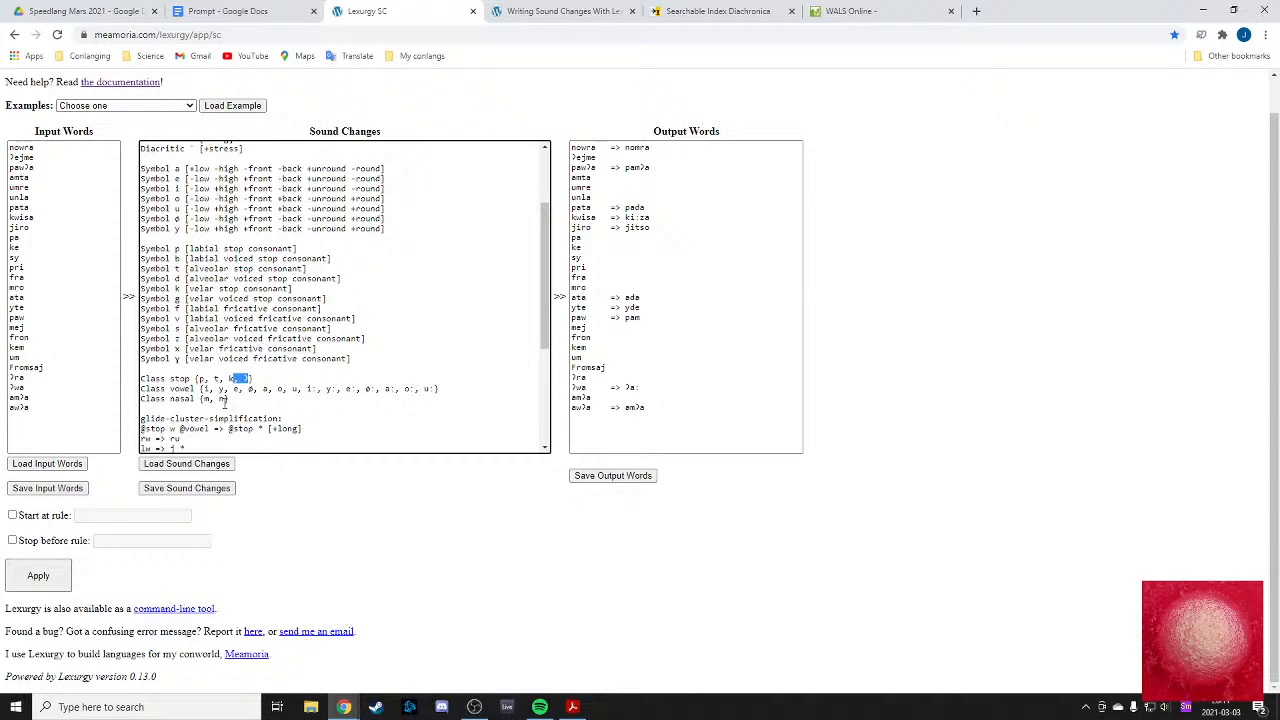
pyautogui.scroll(-3, 228, 398)
pyautogui.scroll(1, 207, 397)
pyautogui.scroll(-1, 207, 397)
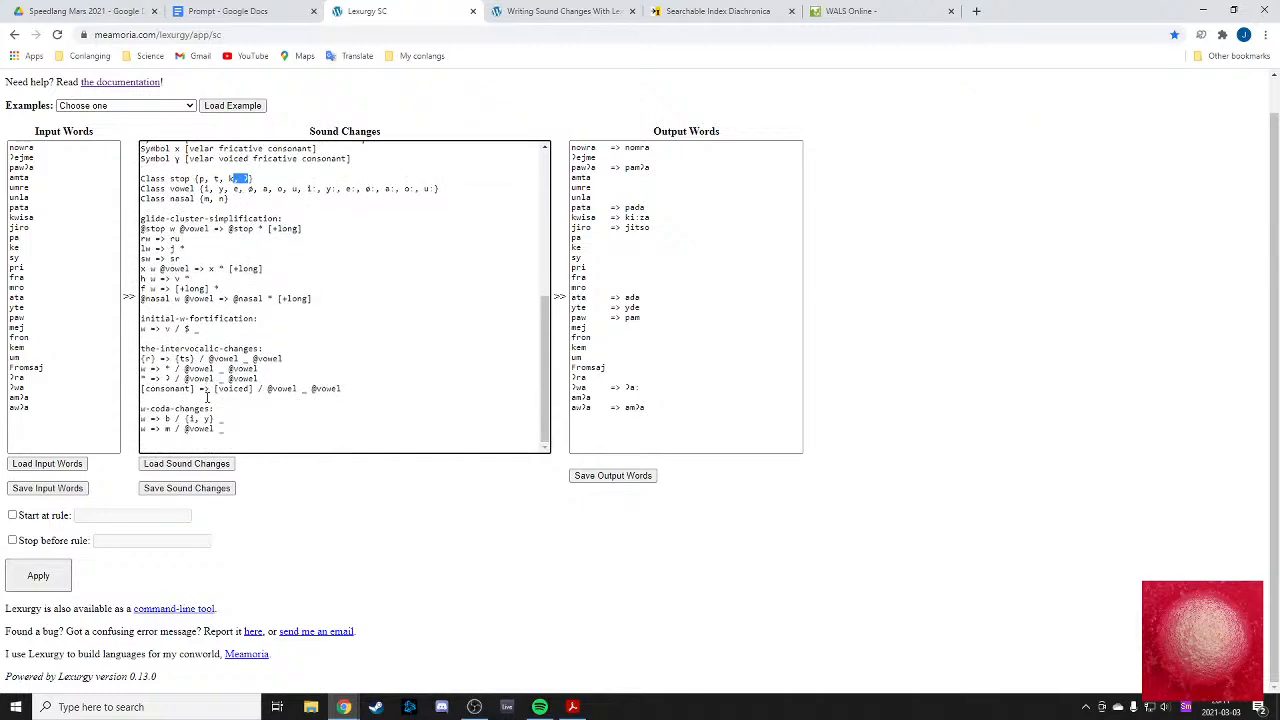
pyautogui.scroll(1, 207, 397)
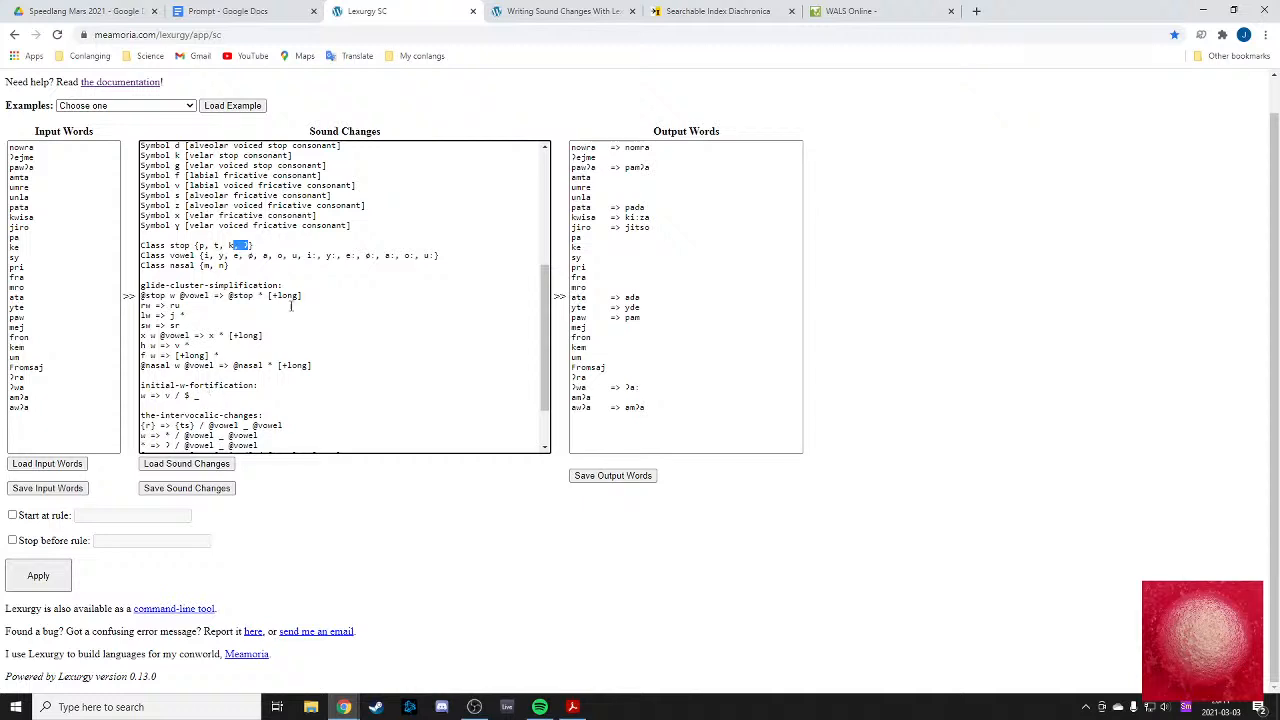
pyautogui.click(348, 291)
pyautogui.moveTo(250, 245); pyautogui.dragTo(234, 245)
pyautogui.press('BackSpace')
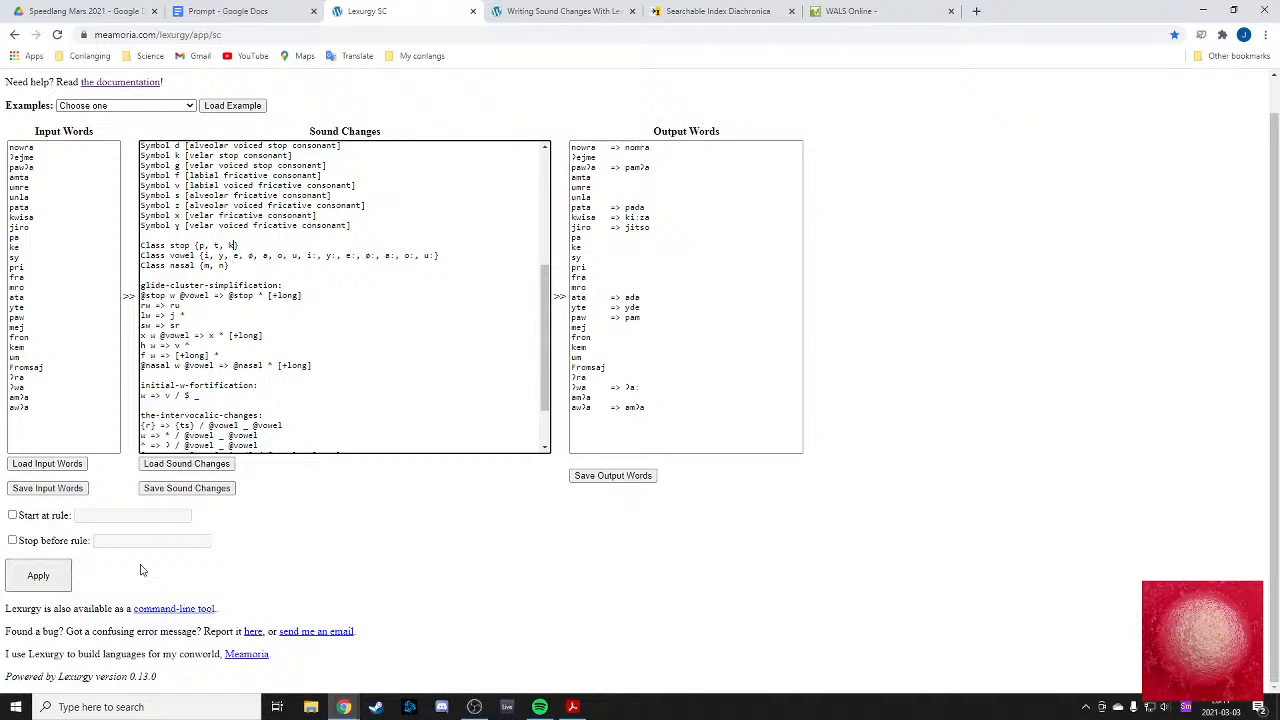
pyautogui.click(55, 588)
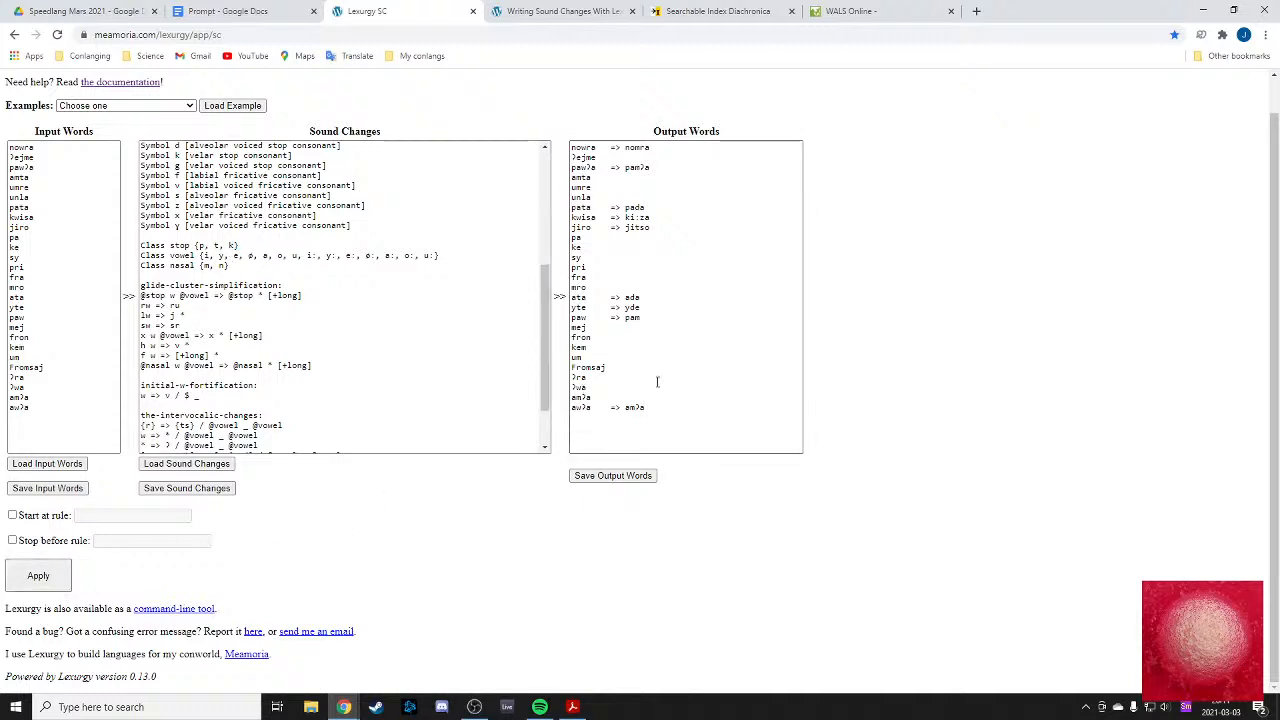
pyautogui.click(580, 396)
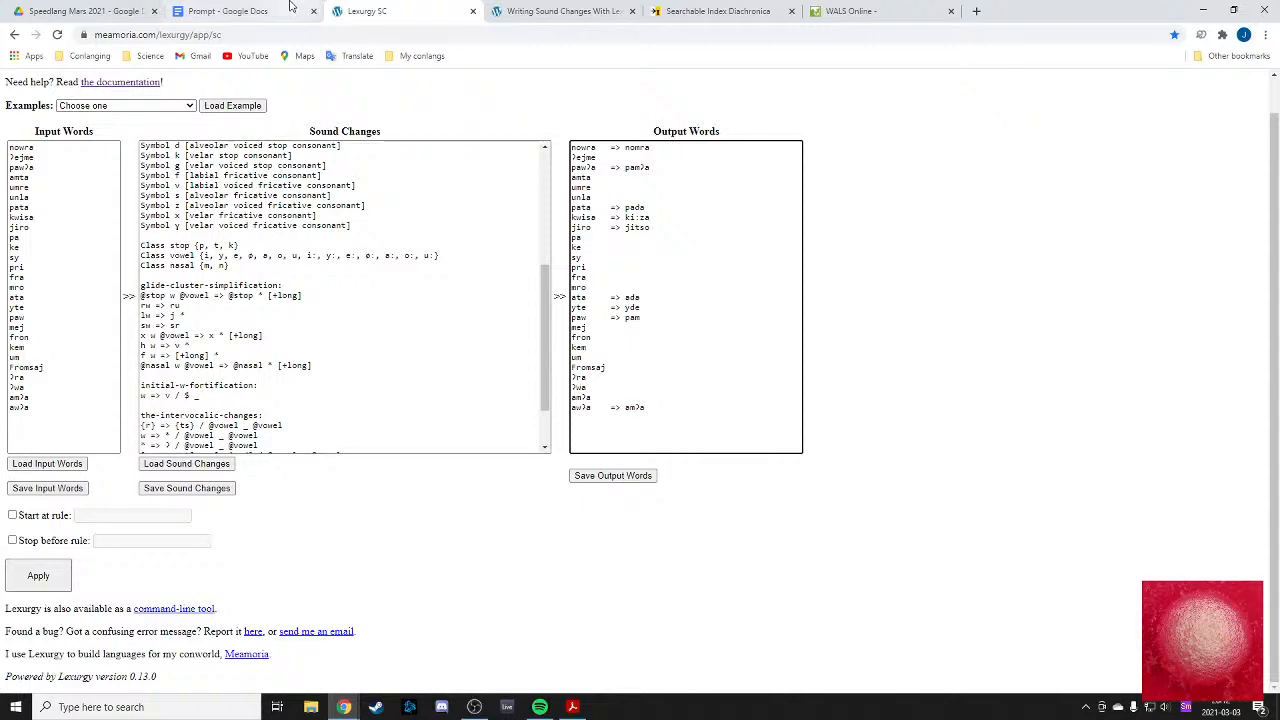
# - In the Prompt Google Doc, add the rule ʔwV => ʔVh below the nasal vowel merger section
pyautogui.click(228, 11)
pyautogui.scroll(-4, 527, 460)
pyautogui.scroll(-2, 527, 460)
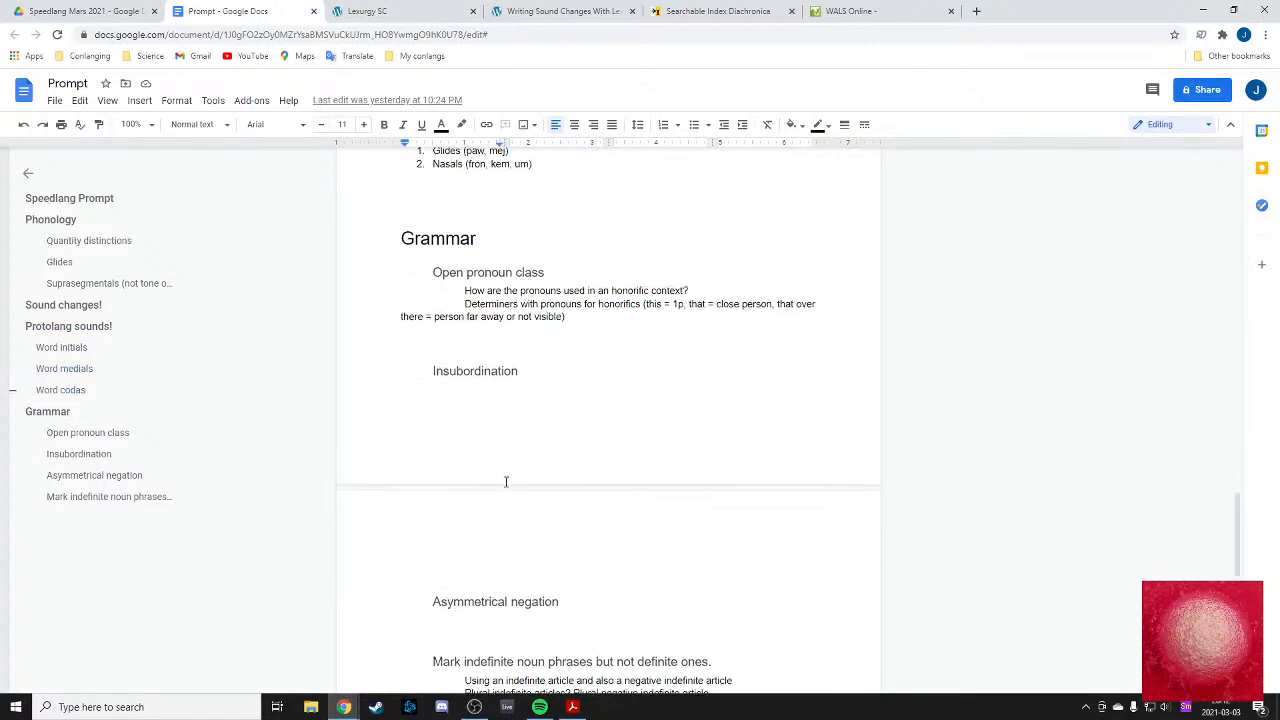
pyautogui.scroll(4, 530, 322)
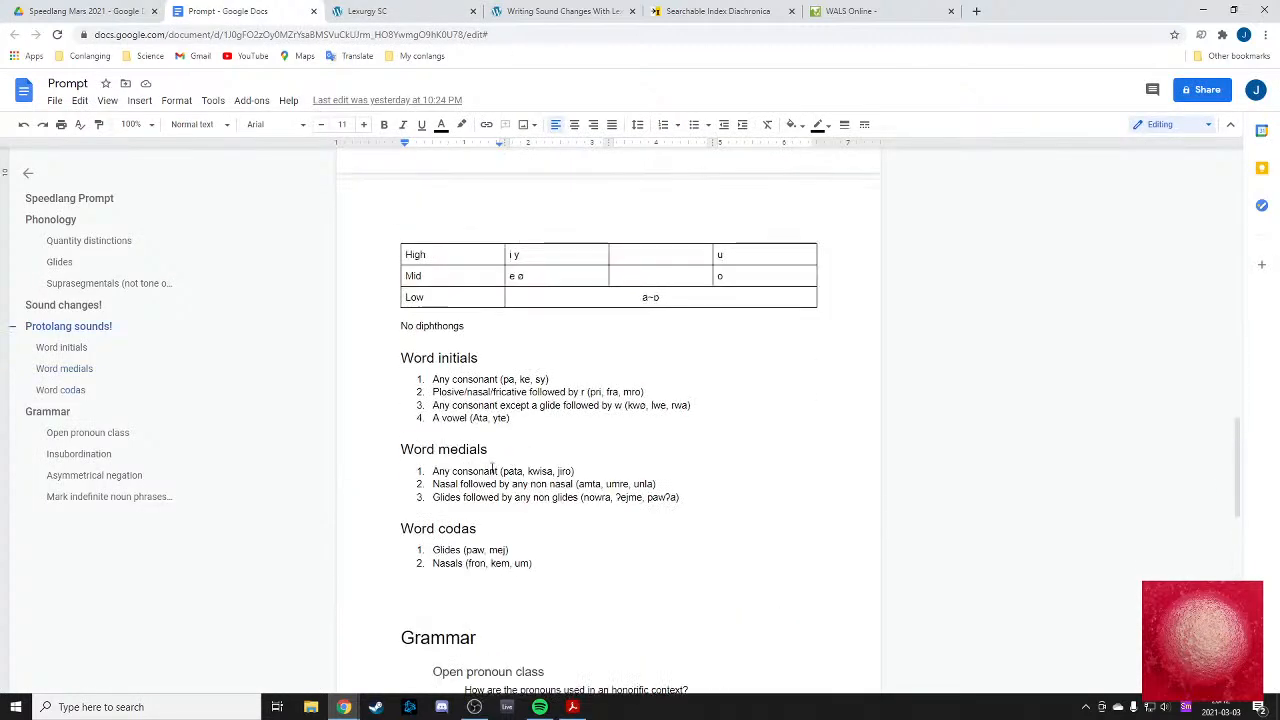
pyautogui.click(504, 334)
pyautogui.scroll(6, 495, 350)
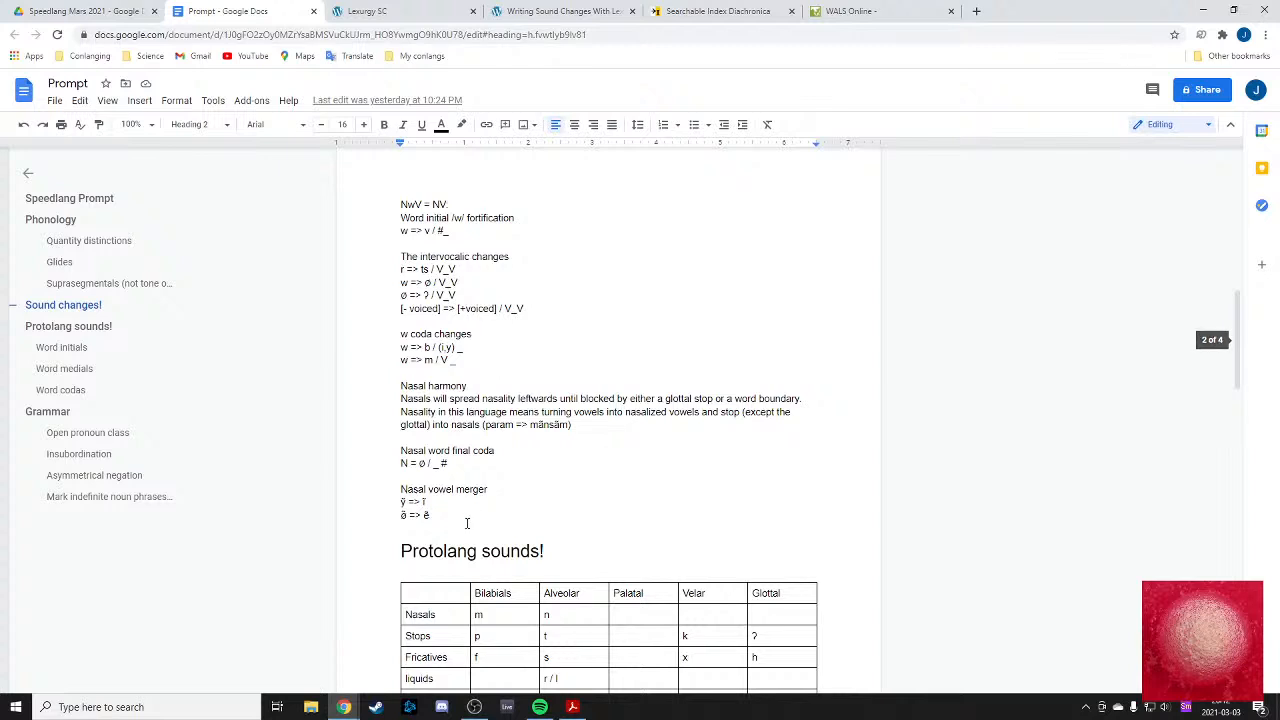
pyautogui.click(466, 517)
pyautogui.press('Return')
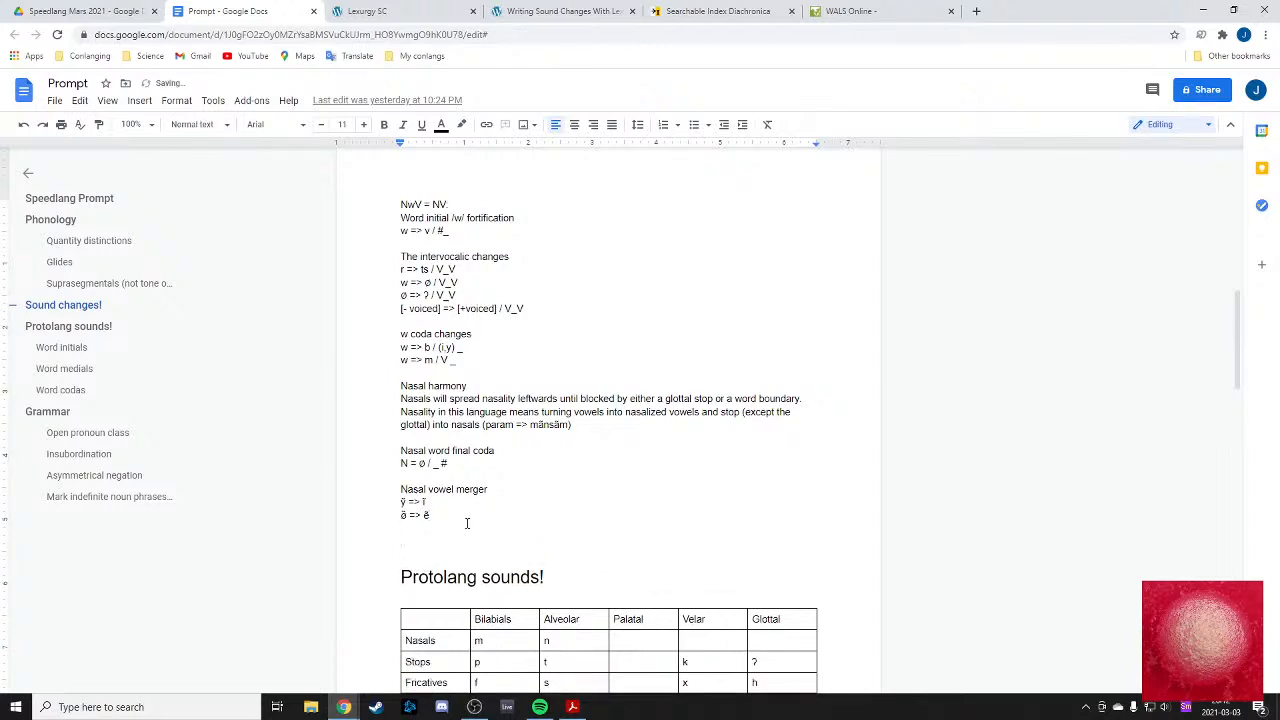
pyautogui.write('ʔV')
pyautogui.press('Left')
pyautogui.write('w')
pyautogui.press('Right')
pyautogui.write('=> ʔVh')
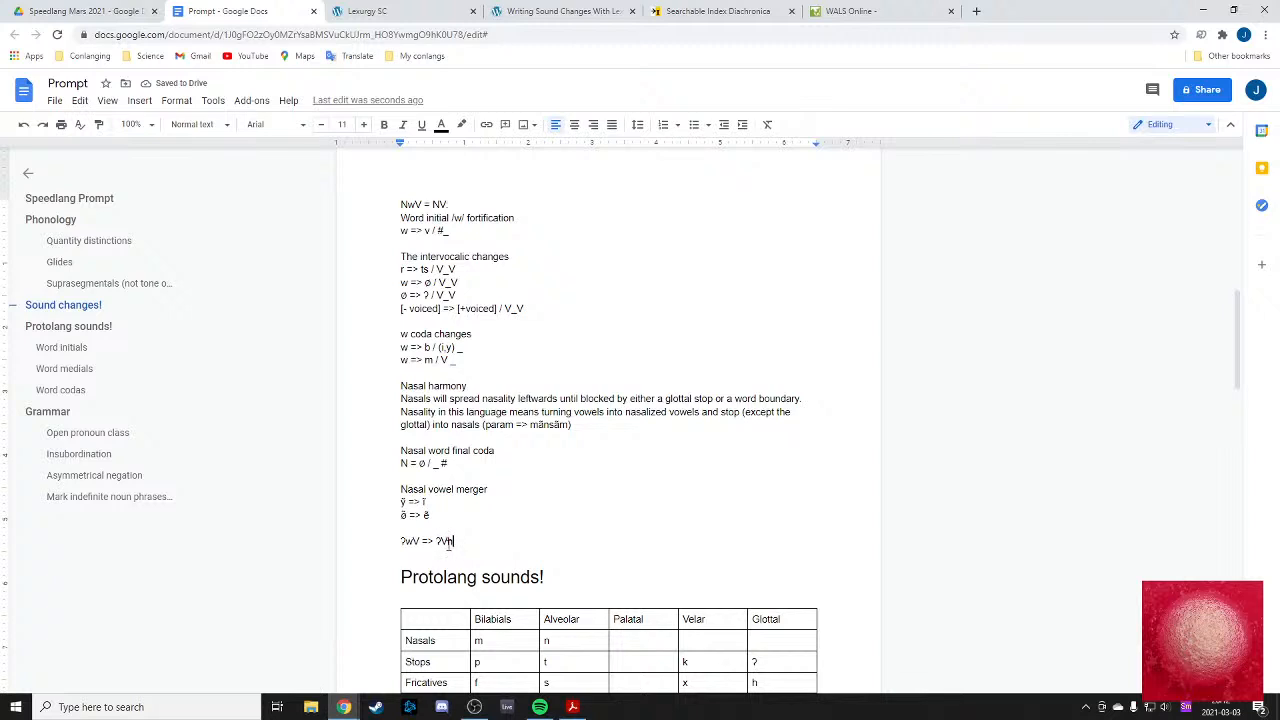
pyautogui.moveTo(444, 542); pyautogui.dragTo(458, 543)
pyautogui.click(522, 539)
pyautogui.moveTo(405, 542); pyautogui.dragTo(476, 545)
pyautogui.click(474, 541)
pyautogui.click(477, 546)
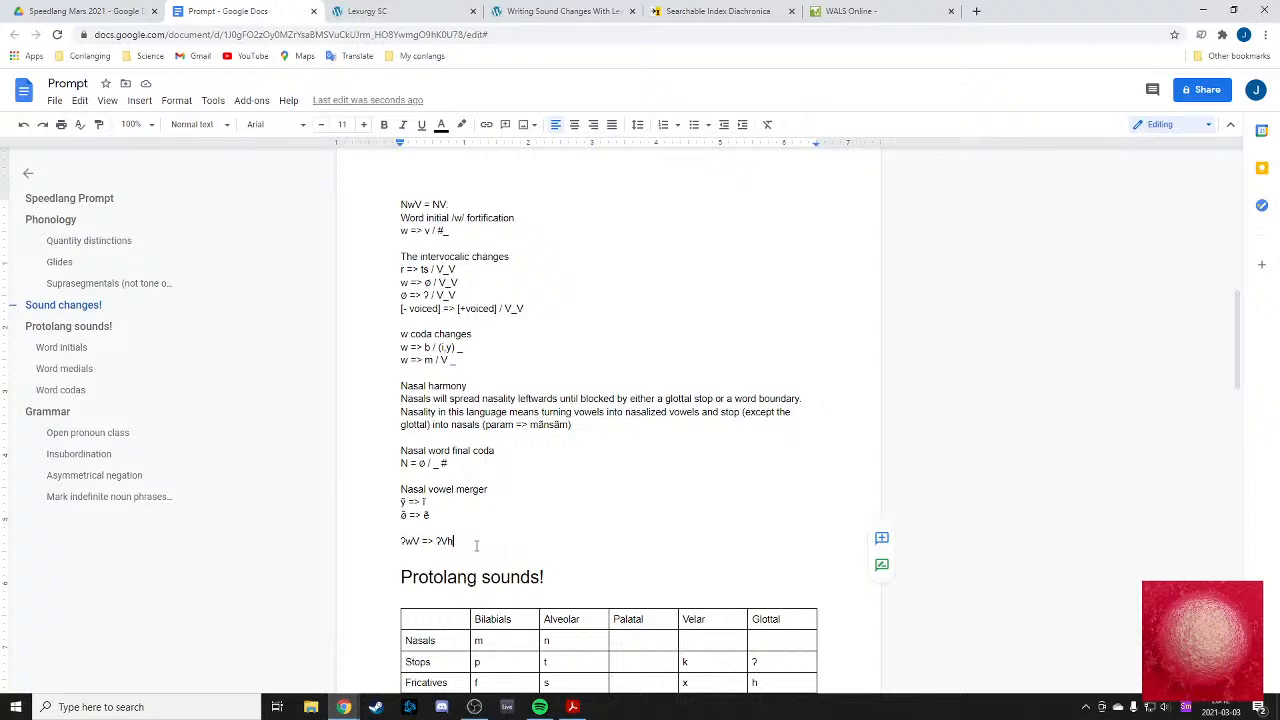
pyautogui.tripleClick(591, 535)
pyautogui.click(518, 516)
pyautogui.click(482, 534)
pyautogui.moveTo(398, 541); pyautogui.dragTo(403, 542)
pyautogui.hotkey('ctrl', 'c')
pyautogui.click(414, 541)
pyautogui.click(489, 540)
pyautogui.write('(')
pyautogui.hotkey('ctrl', 'v')
pyautogui.write('ha')
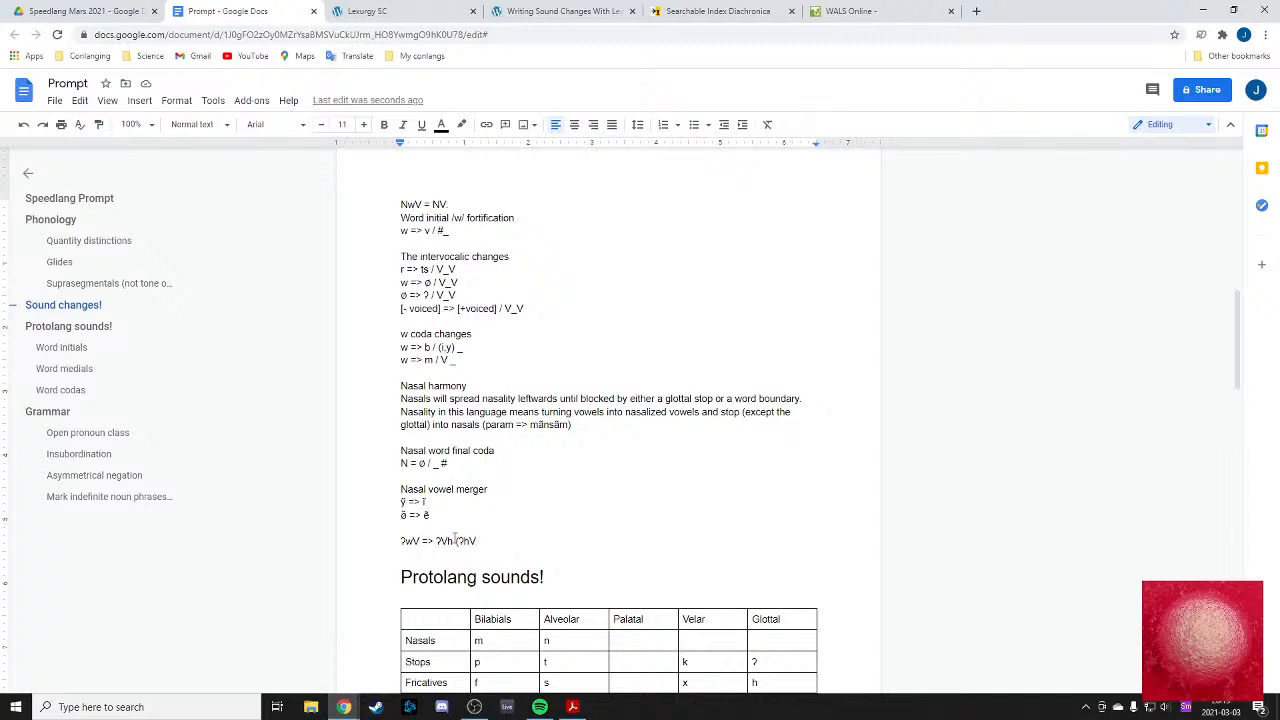
pyautogui.moveTo(435, 541); pyautogui.dragTo(470, 541)
pyautogui.click(478, 541)
pyautogui.press('BackSpace')
pyautogui.press('BackSpace')
pyautogui.press('BackSpace')
pyautogui.press('BackSpace')
# - Move the rule ʔwV => ʔVh from below the nasal vowel merger section to just above the w coda changes
pyautogui.press('Return')
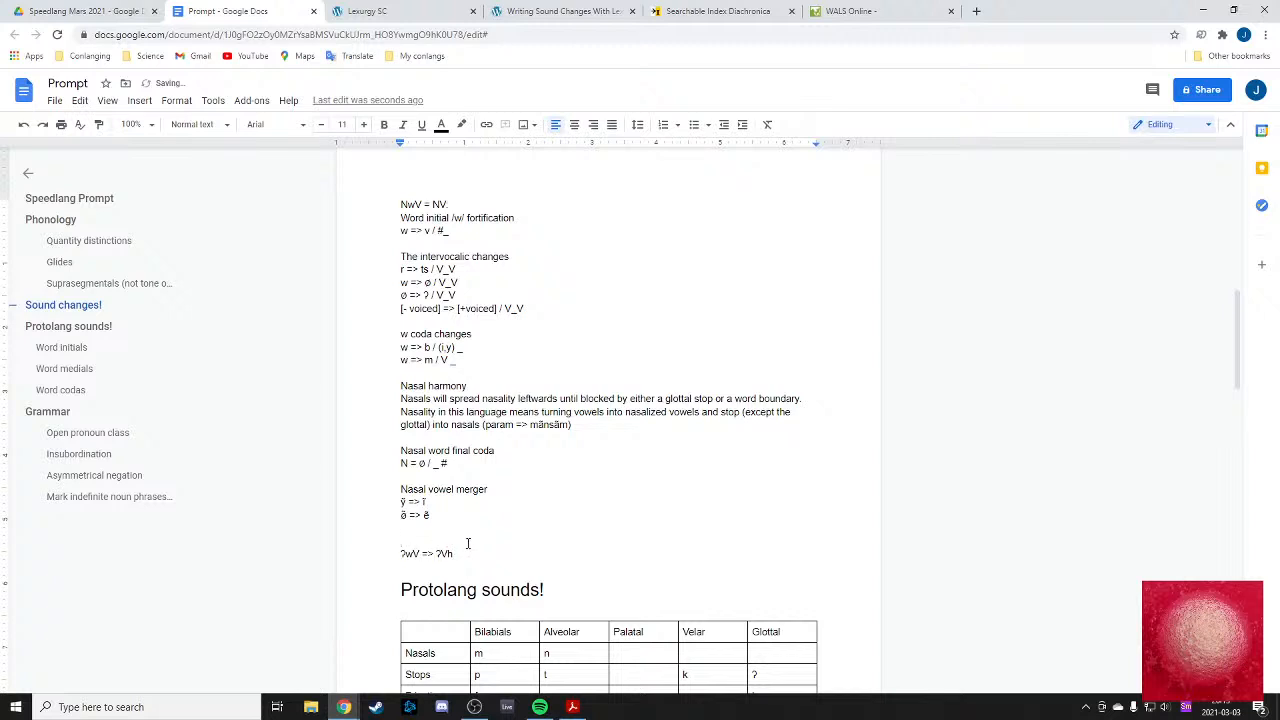
pyautogui.moveTo(466, 553); pyautogui.dragTo(397, 550)
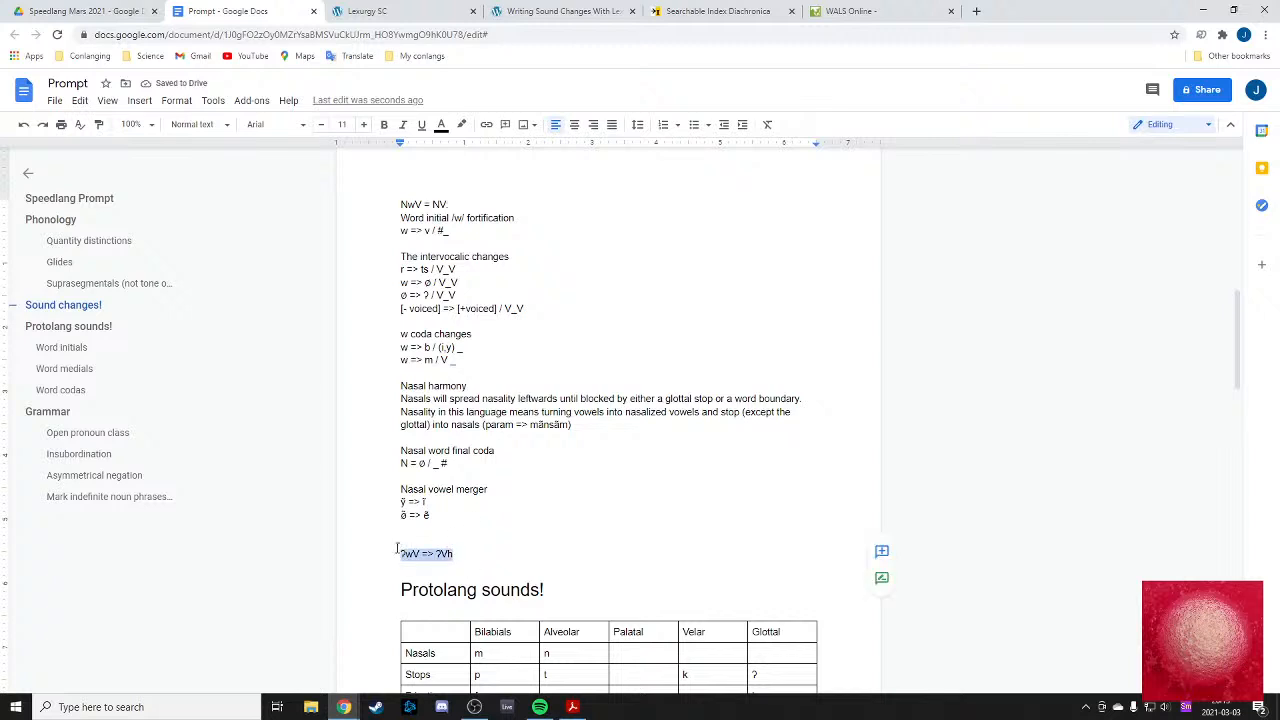
pyautogui.scroll(2, 435, 530)
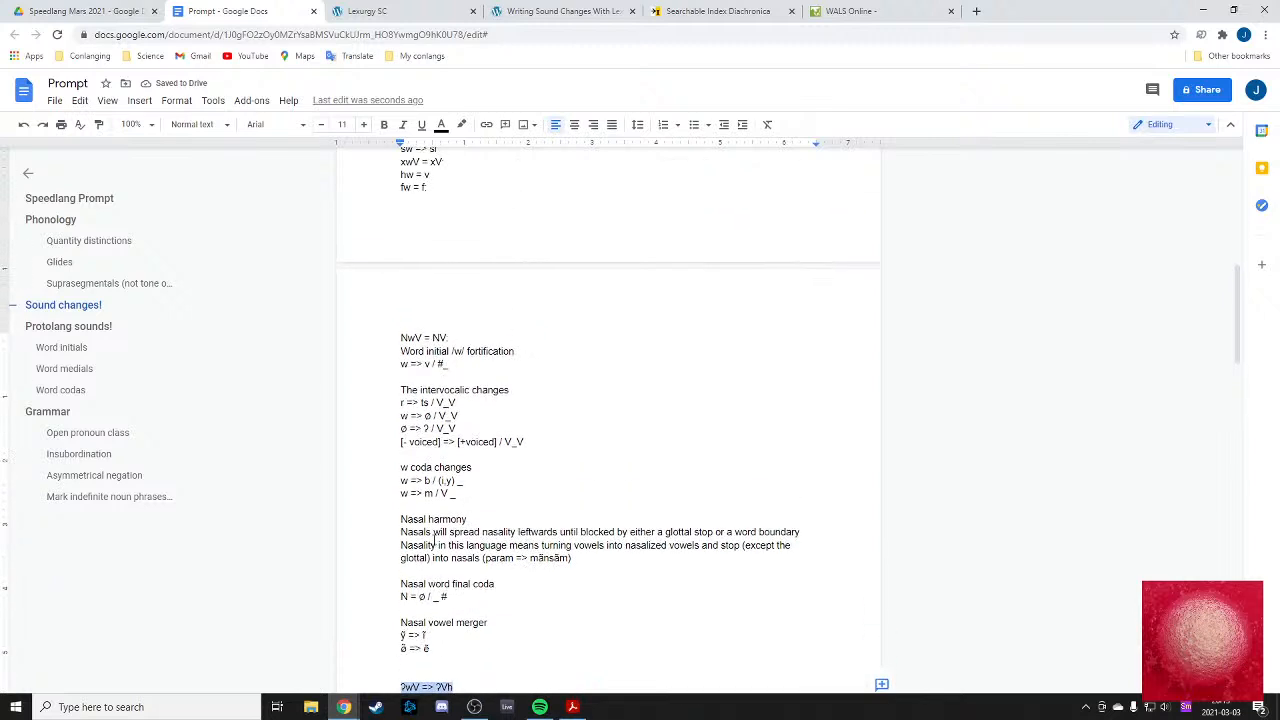
pyautogui.click(427, 452)
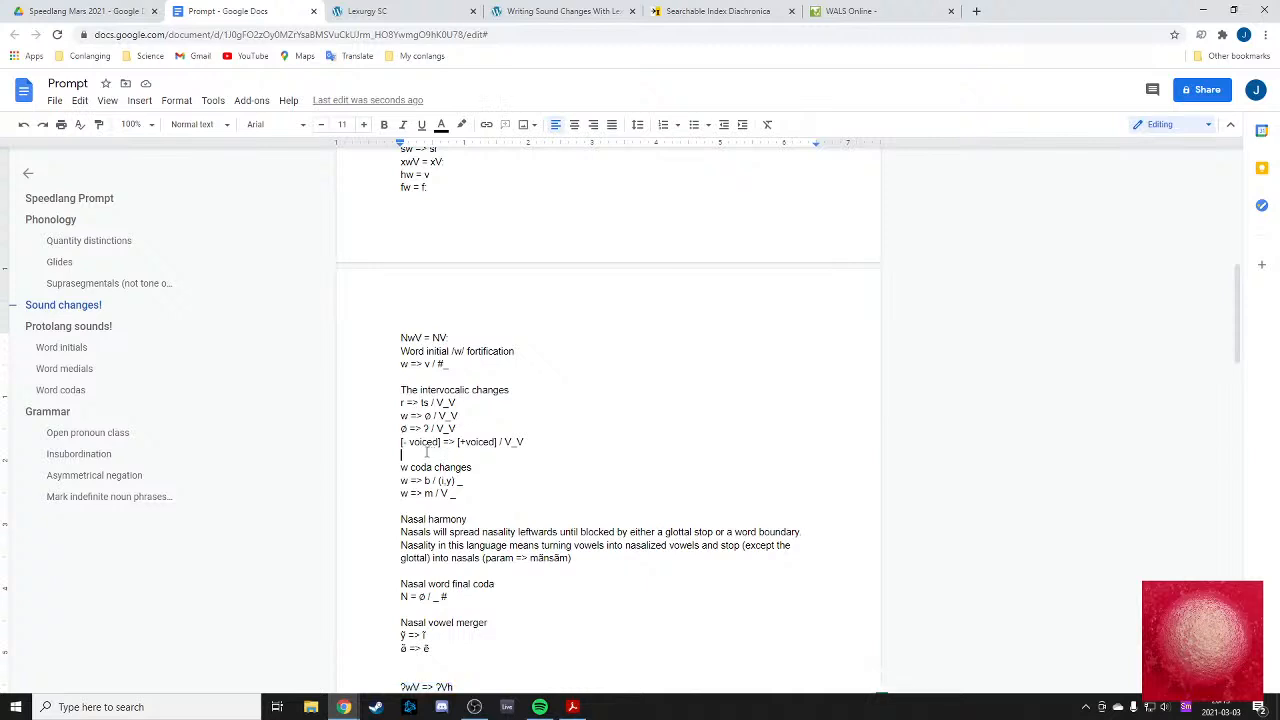
pyautogui.doubleClick(427, 452)
pyautogui.write('ʔwV => ʔVh')
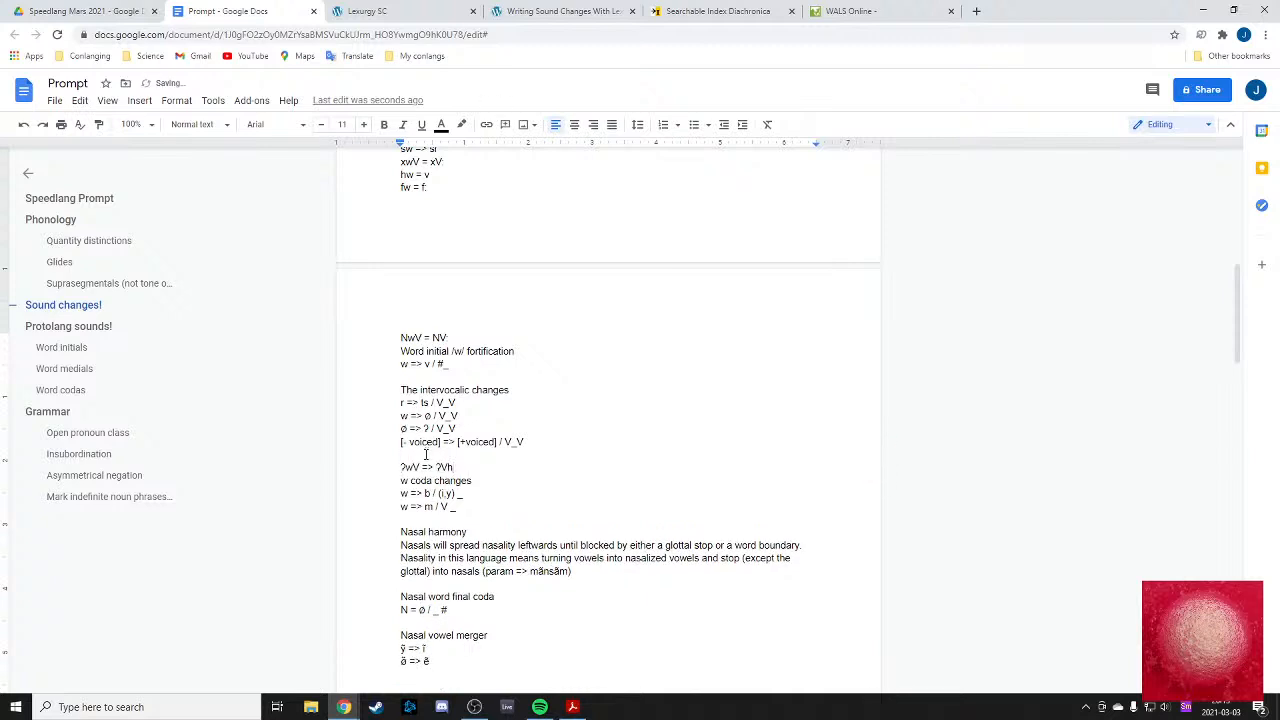
pyautogui.scroll(-2, 427, 460)
pyautogui.moveTo(461, 498); pyautogui.dragTo(401, 476)
pyautogui.press('BackSpace')
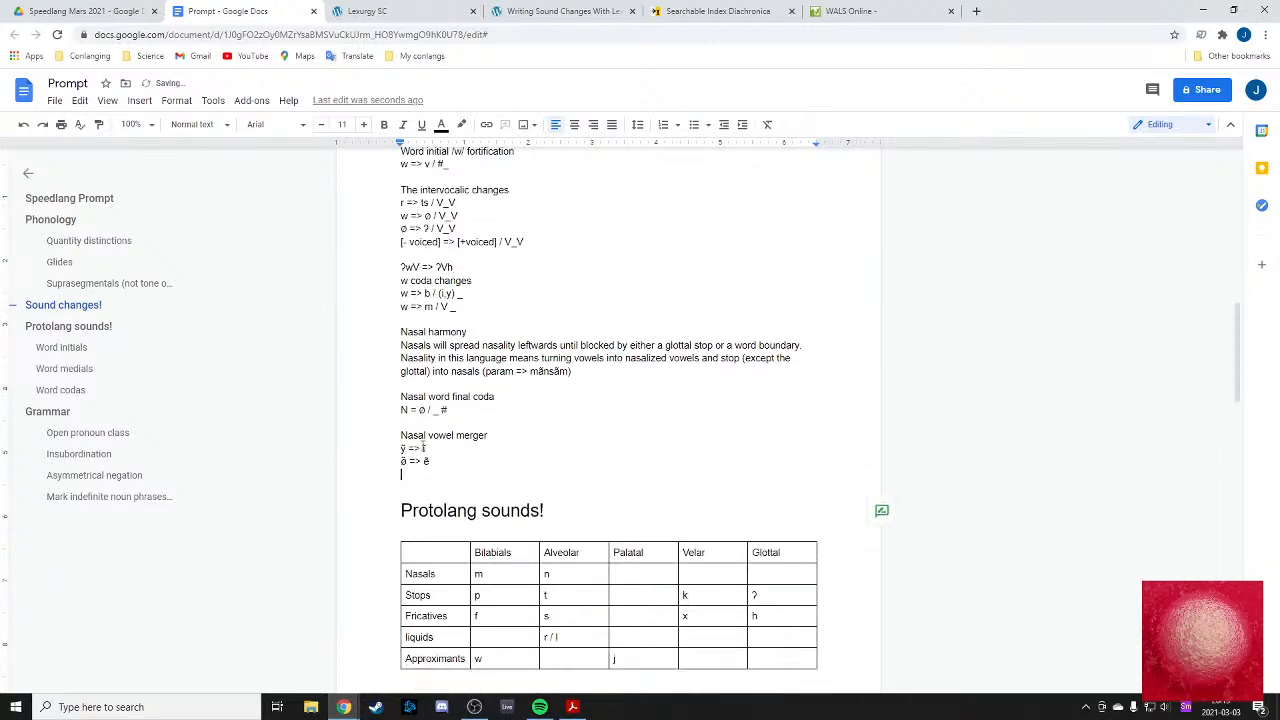
# - Set the ʔwV => ʔVh rule apart with blank lines and title it "Glottal vowel metathesis"
pyautogui.scroll(1, 408, 321)
pyautogui.click(404, 345)
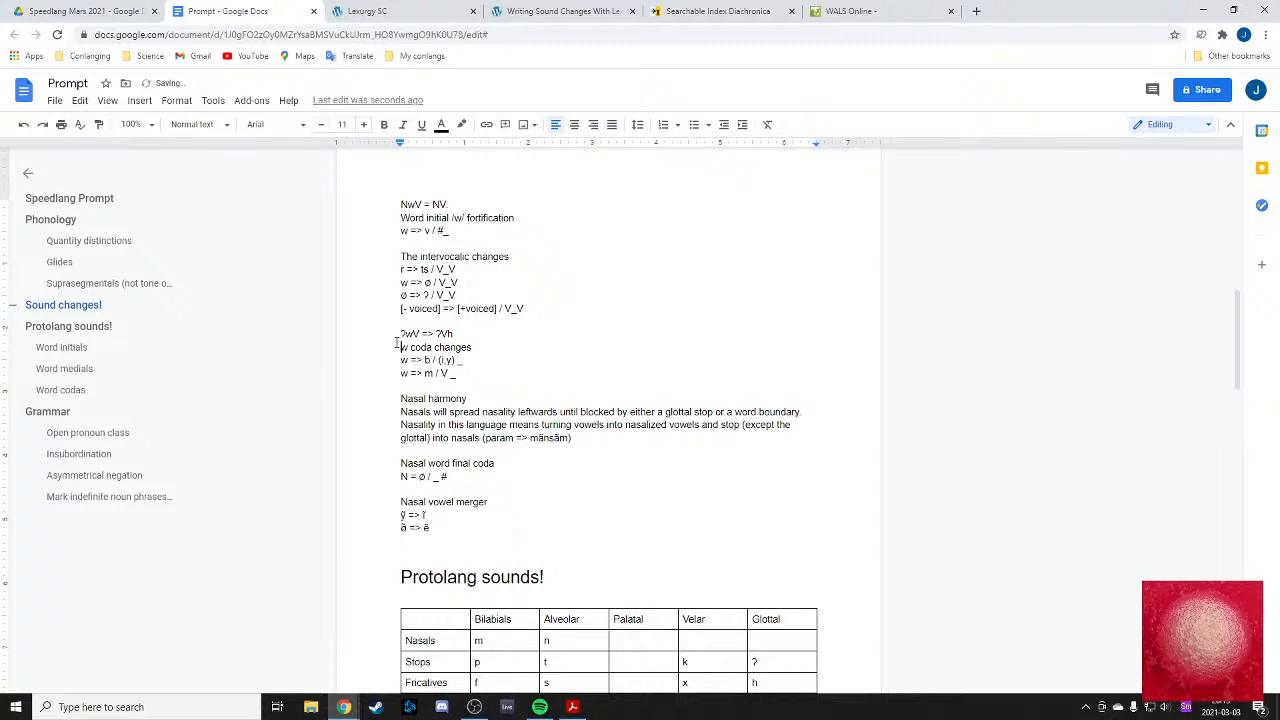
pyautogui.press('Return')
pyautogui.press('Up')
pyautogui.click(408, 325)
pyautogui.press('Return')
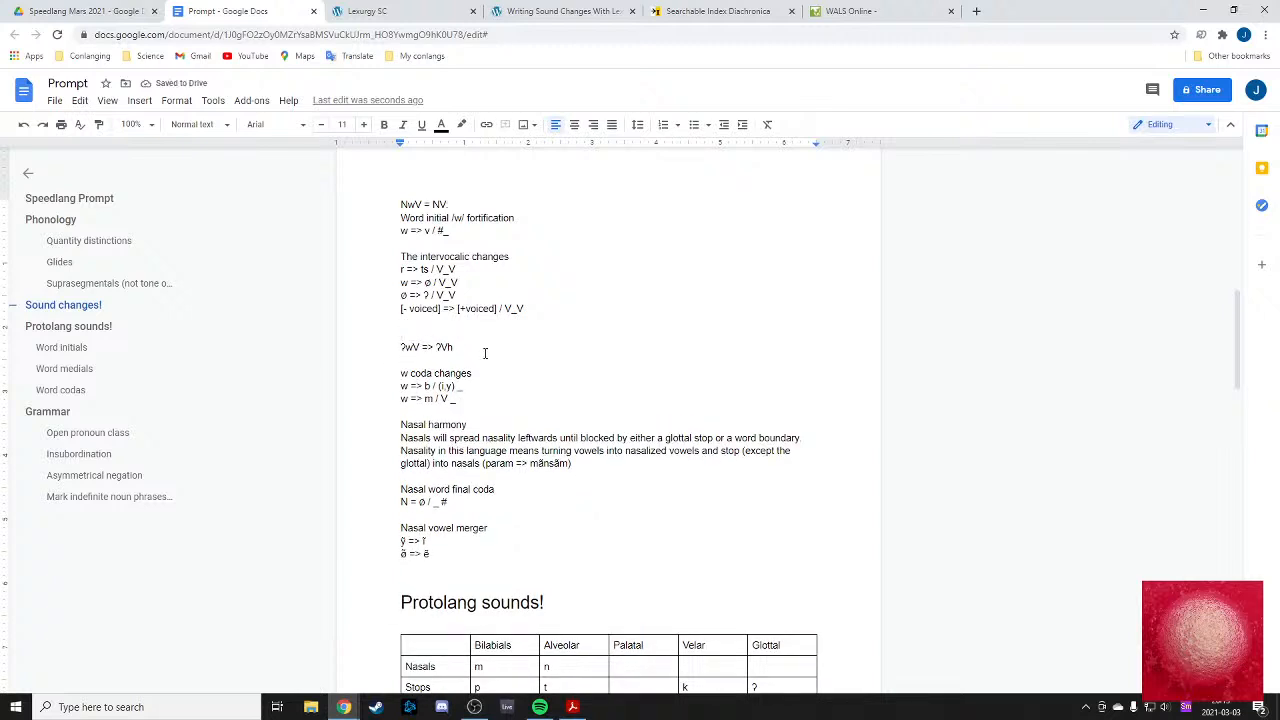
pyautogui.write('glottal w')
pyautogui.press('BackSpace')
pyautogui.press('BackSpace')
pyautogui.press('BackSpace')
pyautogui.press('BackSpace')
pyautogui.press('BackSpace')
pyautogui.press('BackSpace')
pyautogui.press('BackSpace')
pyautogui.write('ottal vowel metathesis')
# - In Lexurgy SC, add a rule heading "glottal-vowel-metathesis:" between the intervocalic changes and the w-coda changes
pyautogui.click(360, 11)
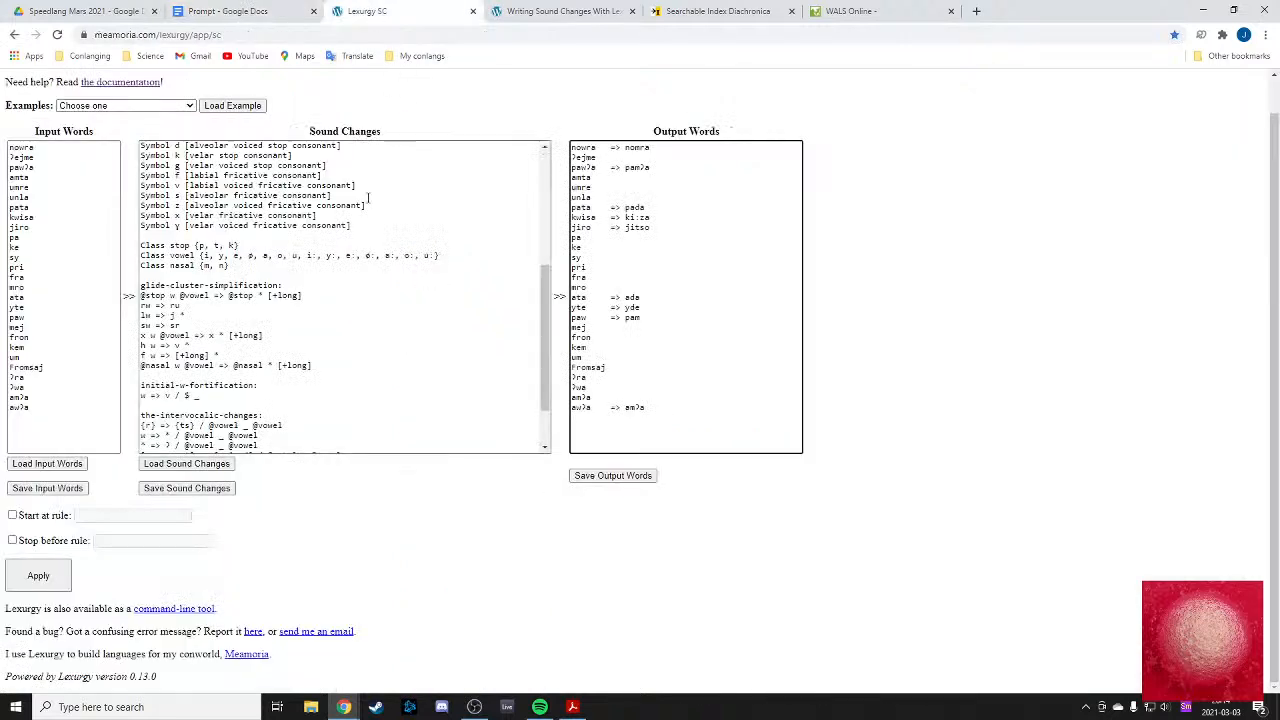
pyautogui.click(228, 11)
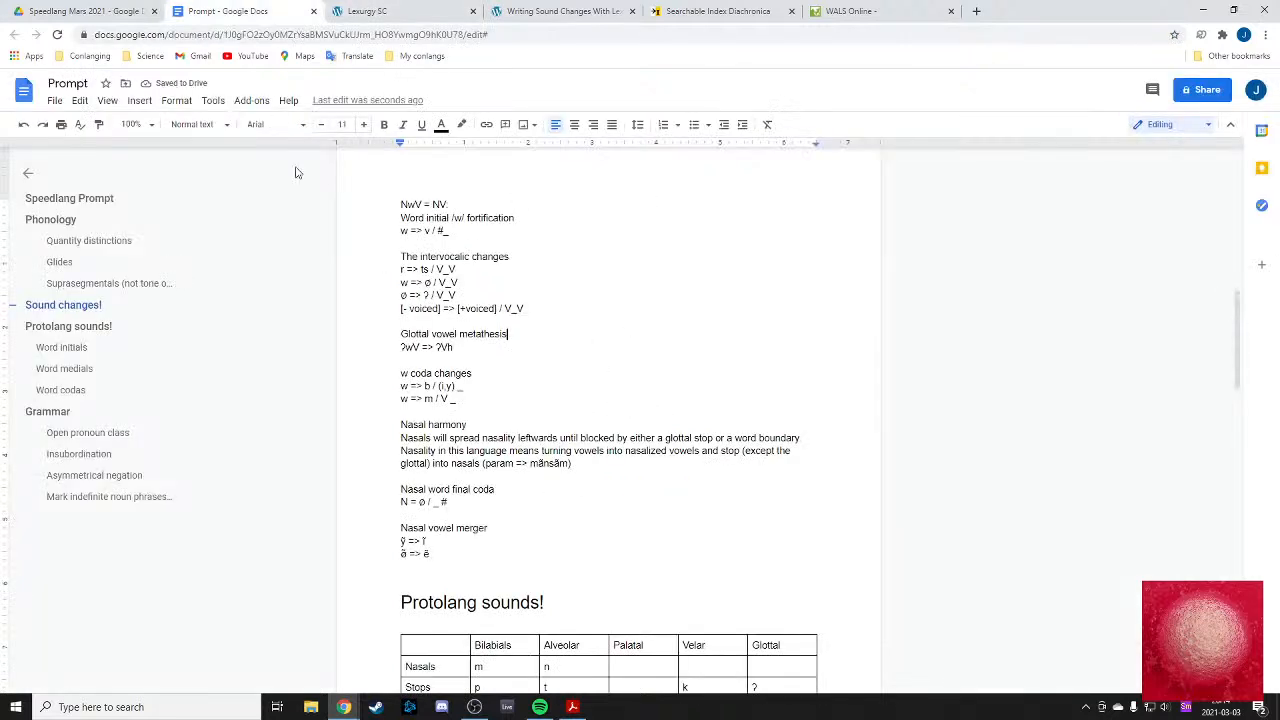
pyautogui.click(367, 11)
pyautogui.scroll(-2, 196, 355)
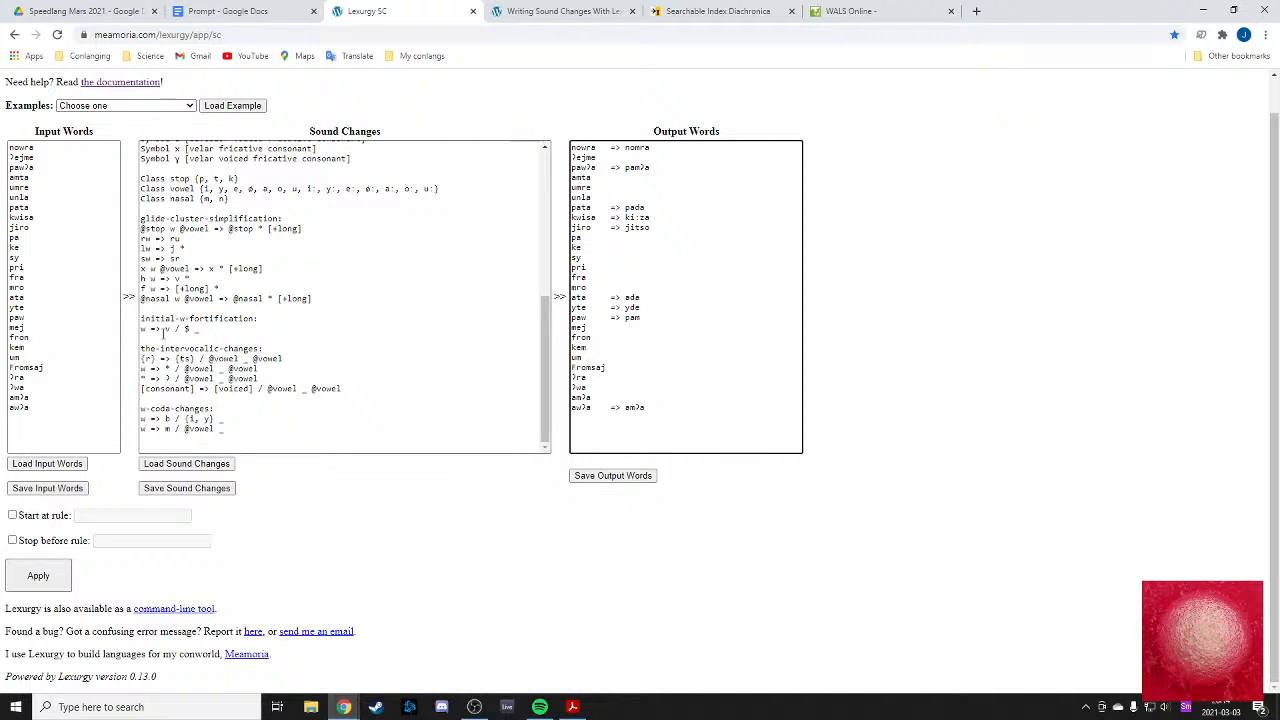
pyautogui.click(193, 397)
pyautogui.press('Return')
pyautogui.press('Return')
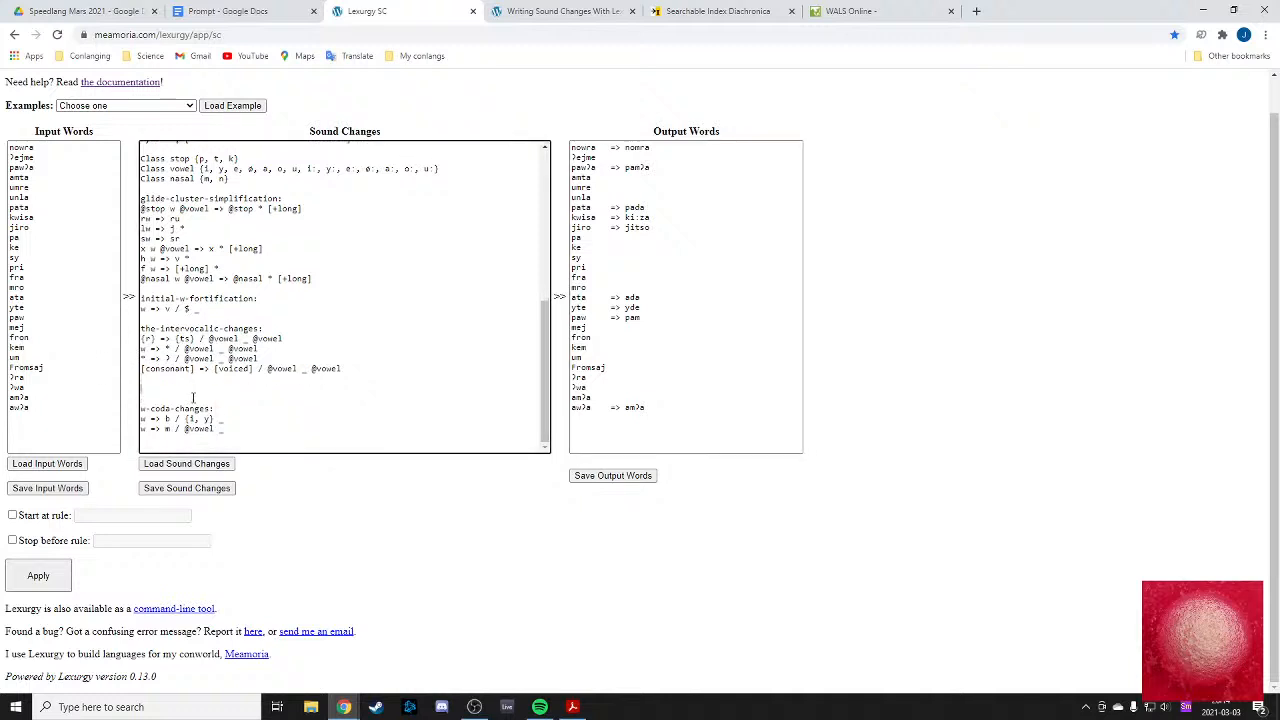
pyautogui.write('glottal-vowel ma')
pyautogui.write('tathesis:')
pyautogui.press('BackSpace')
pyautogui.write('-')
pyautogui.press('Return')
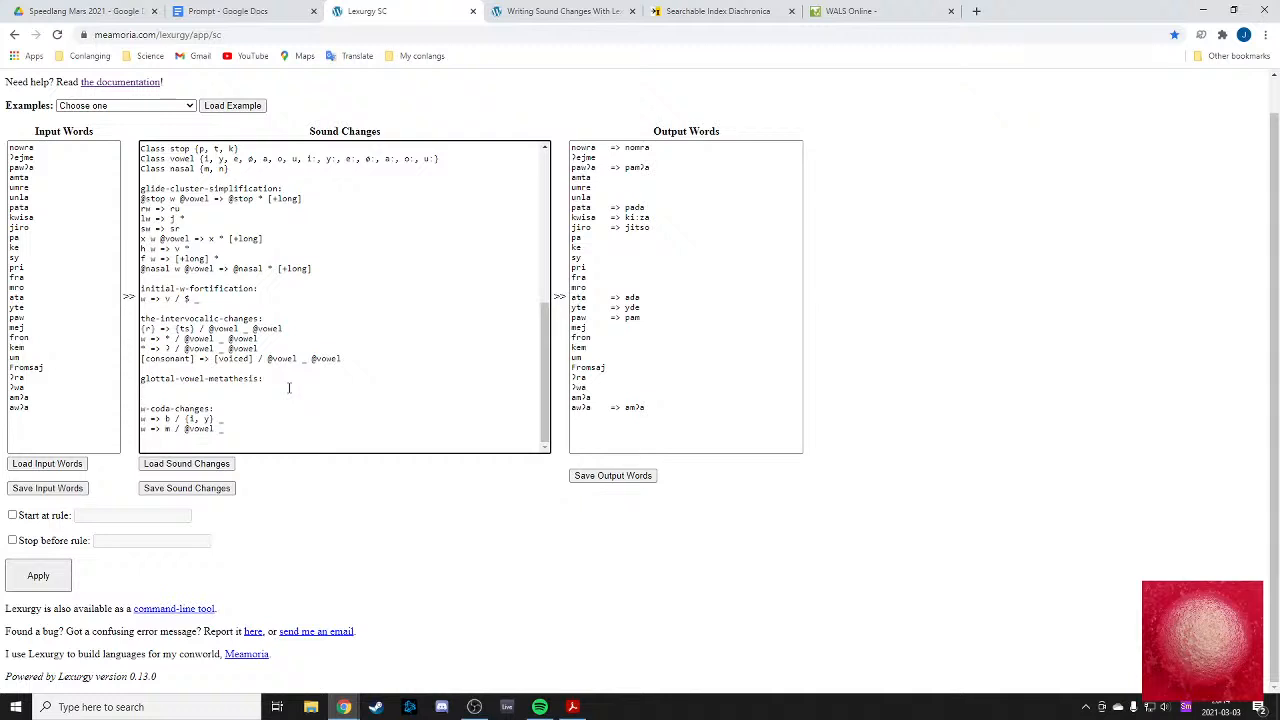
pyautogui.write('{')
pyautogui.press('BackSpace')
pyautogui.write('ʔ w @vowel => ʔ @vowel w')
pyautogui.click(62, 577)
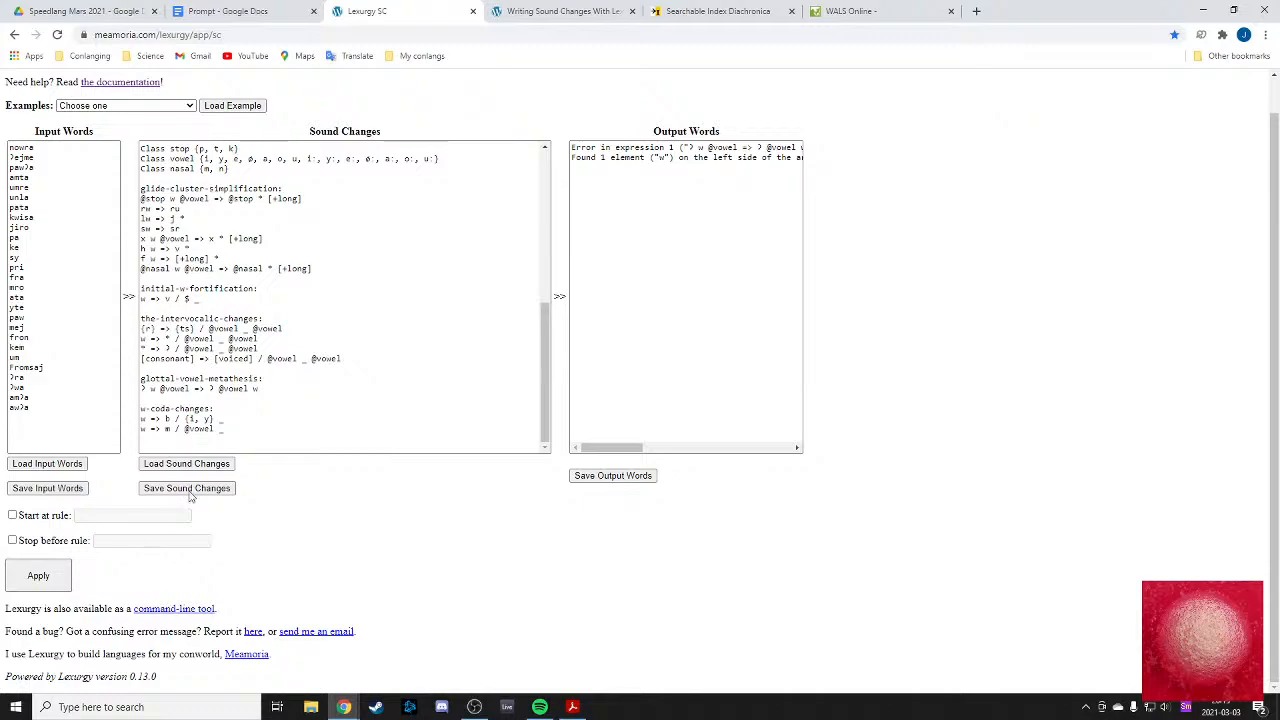
# - Find the Gemination and Metathesis section in the Lexurgy SC tutorial
pyautogui.click(540, 11)
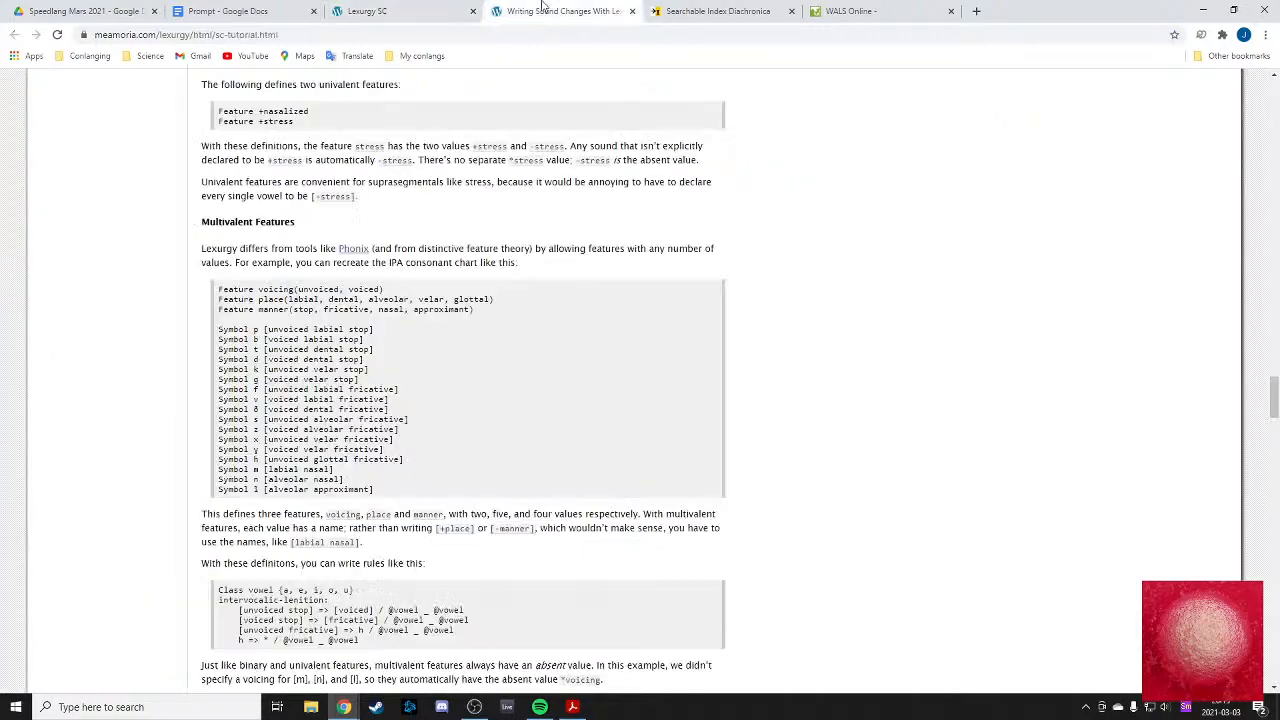
pyautogui.scroll(-3, 470, 420)
pyautogui.scroll(-10, 450, 460)
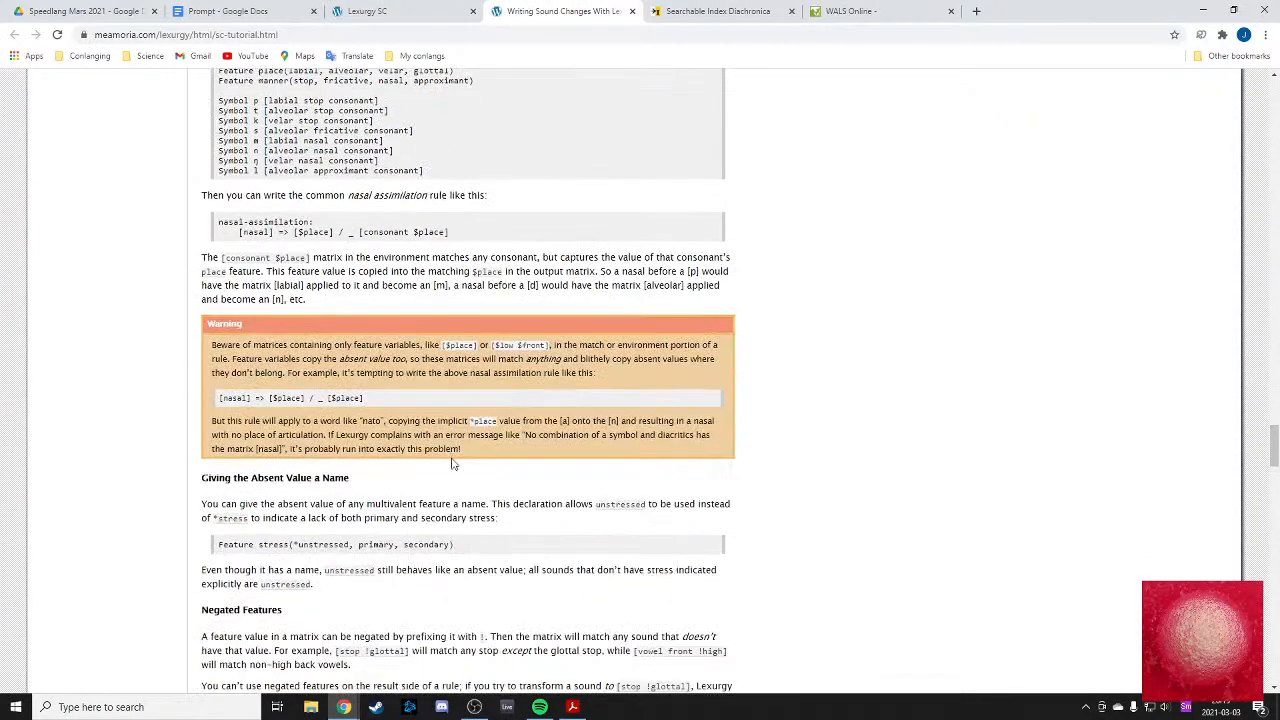
pyautogui.scroll(-8, 455, 465)
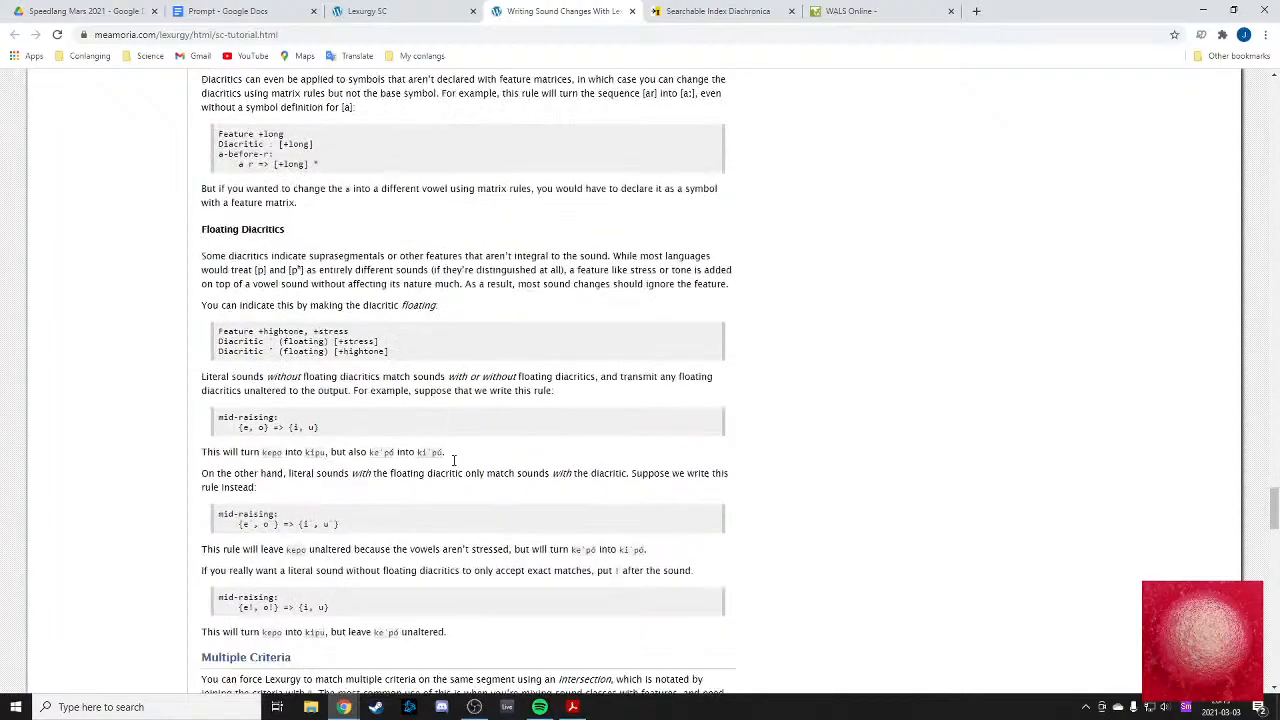
pyautogui.scroll(15, 455, 465)
pyautogui.scroll(15, 165, 413)
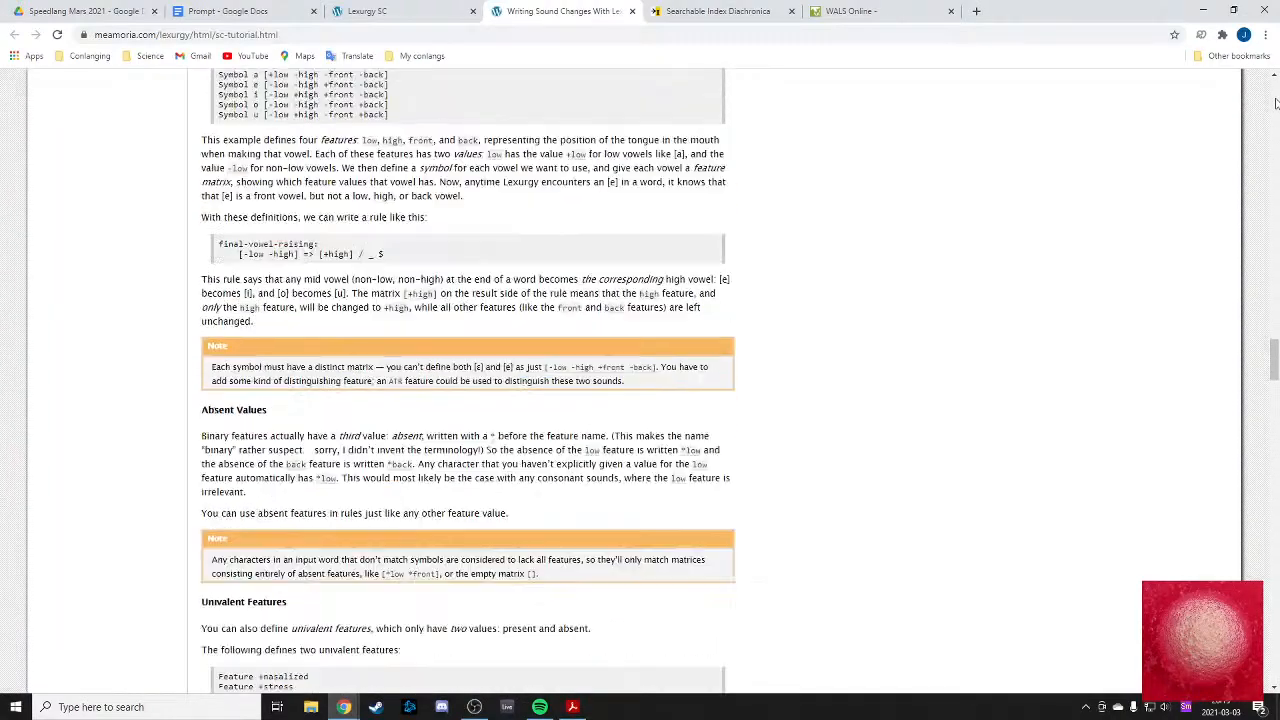
pyautogui.scroll(2, 165, 413)
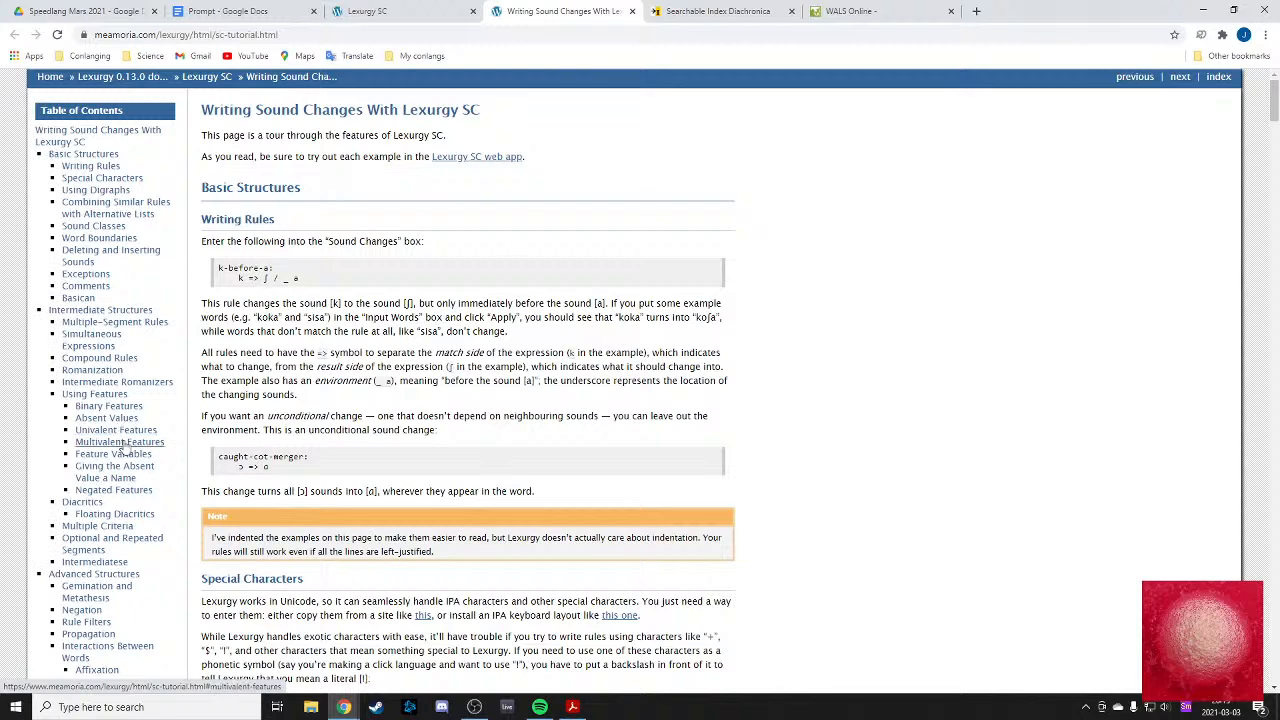
pyautogui.scroll(-1, 100, 540)
pyautogui.click(103, 532)
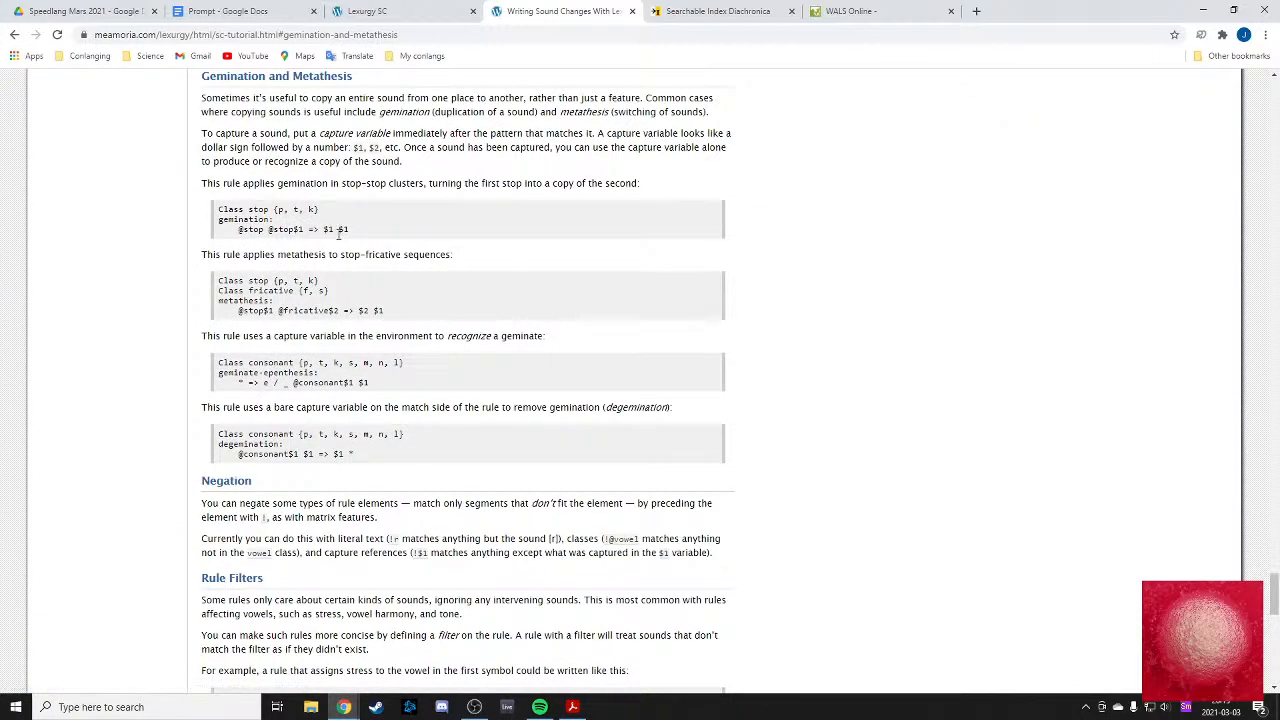
# - Examine how the gemination and metathesis example rules use capture variables such as $1 and $2
pyautogui.moveTo(259, 231); pyautogui.dragTo(387, 230)
pyautogui.click(297, 227)
pyautogui.moveTo(295, 229); pyautogui.dragTo(370, 228)
pyautogui.click(367, 232)
pyautogui.moveTo(254, 230); pyautogui.dragTo(294, 230)
pyautogui.click(397, 224)
pyautogui.tripleClick(470, 307)
pyautogui.click(529, 307)
pyautogui.moveTo(365, 231); pyautogui.dragTo(320, 229)
pyautogui.click(360, 18)
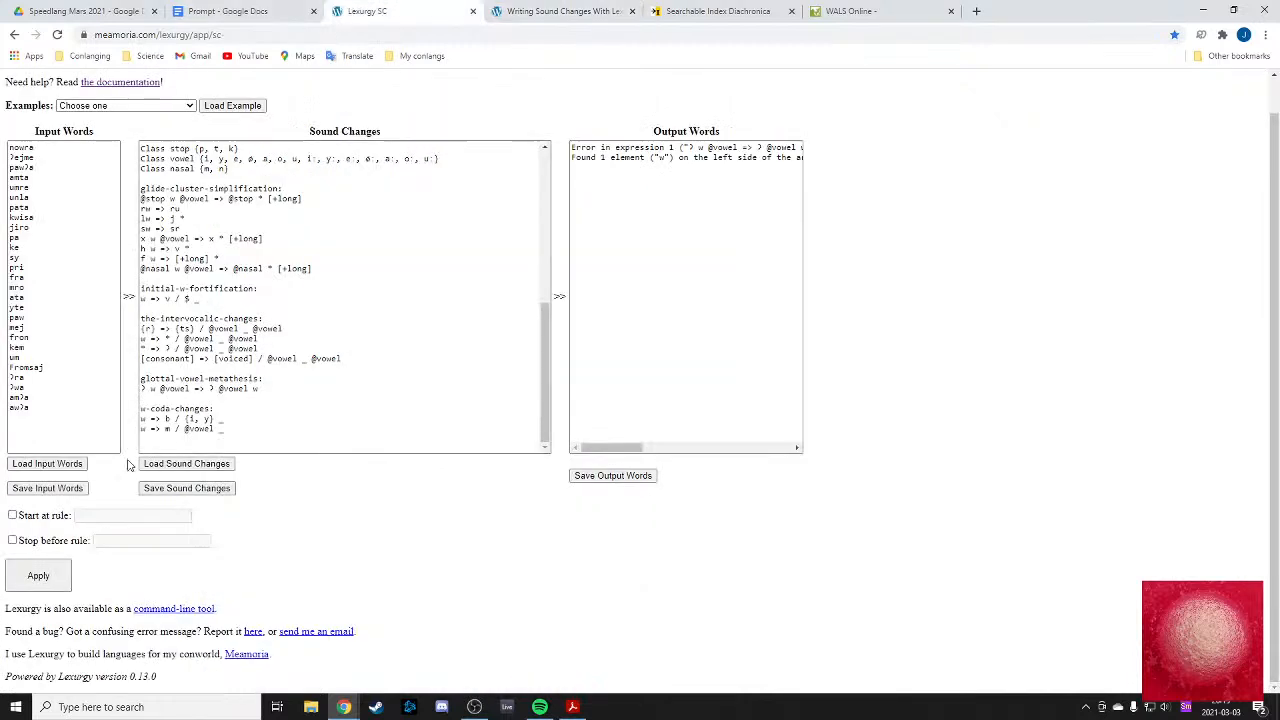
pyautogui.click(156, 388)
pyautogui.moveTo(265, 388); pyautogui.dragTo(214, 388)
pyautogui.press('BackSpace')
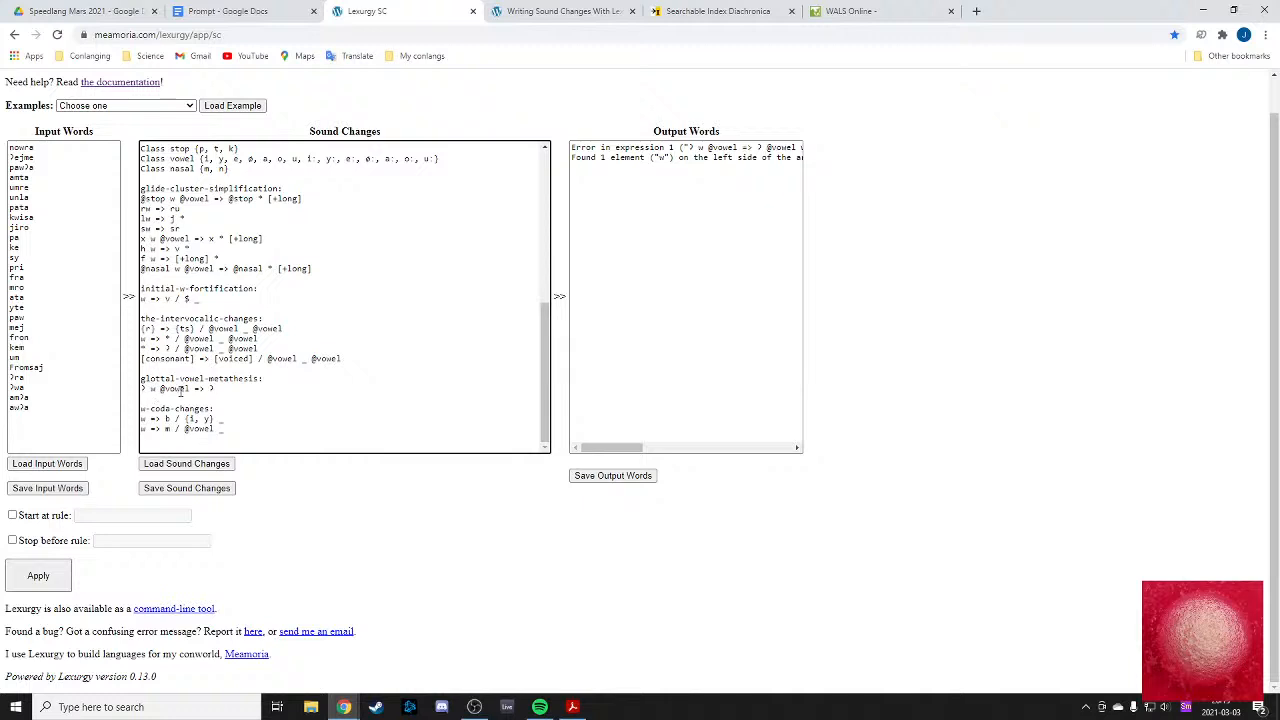
pyautogui.write('$1')
pyautogui.click(200, 388)
pyautogui.write('$2')
pyautogui.write('=> ʔ @')
pyautogui.press('BackSpace')
pyautogui.write('$2 ')
pyautogui.write('h$')
pyautogui.write('1')
pyautogui.write('$1')
pyautogui.click(38, 576)
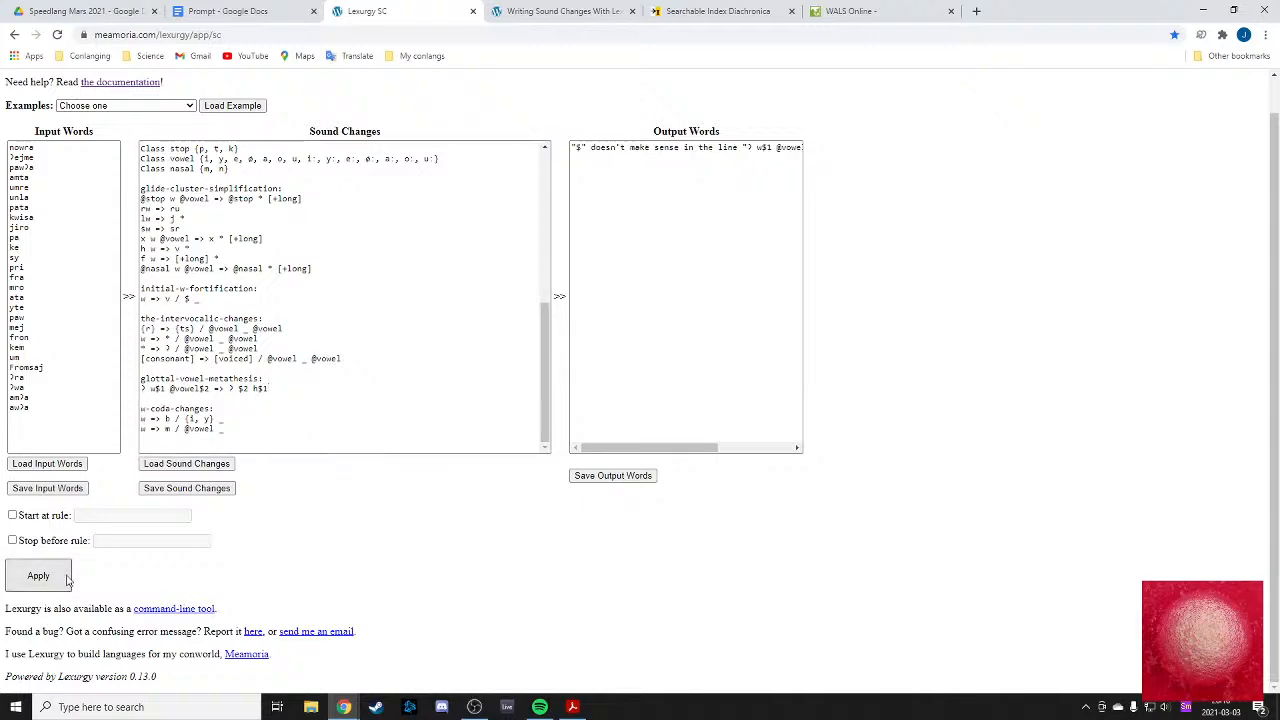
# - Check the error text, remove the h before the final $1 in the metathesis rule, and reapply the sound changes
pyautogui.scroll(1, 740, 251)
pyautogui.scroll(-1, 511, 366)
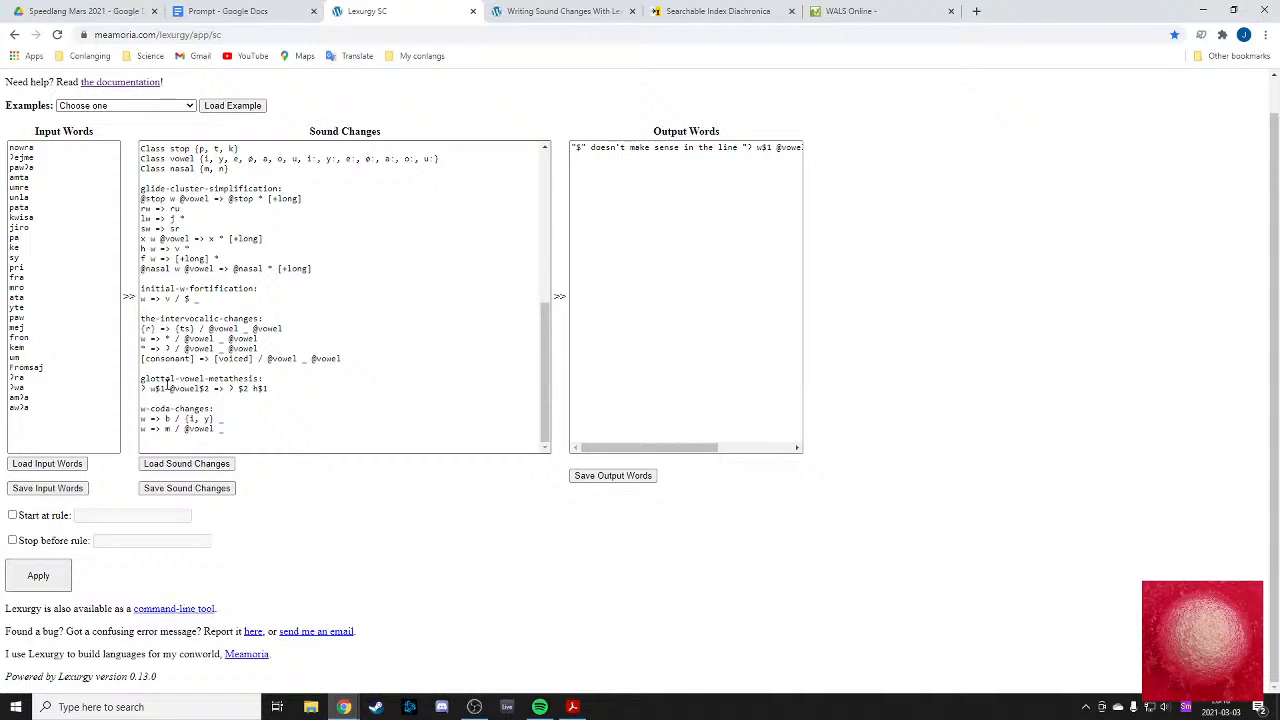
pyautogui.moveTo(657, 449); pyautogui.dragTo(740, 449)
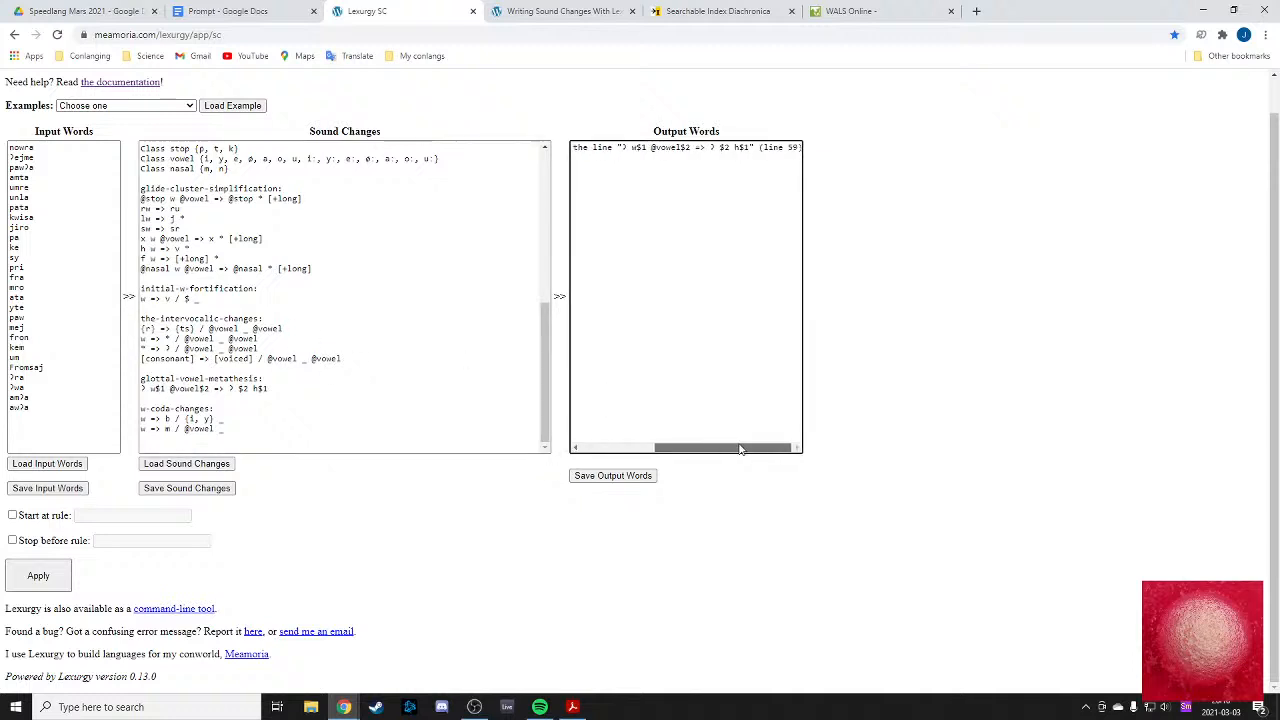
pyautogui.moveTo(673, 446); pyautogui.dragTo(653, 446)
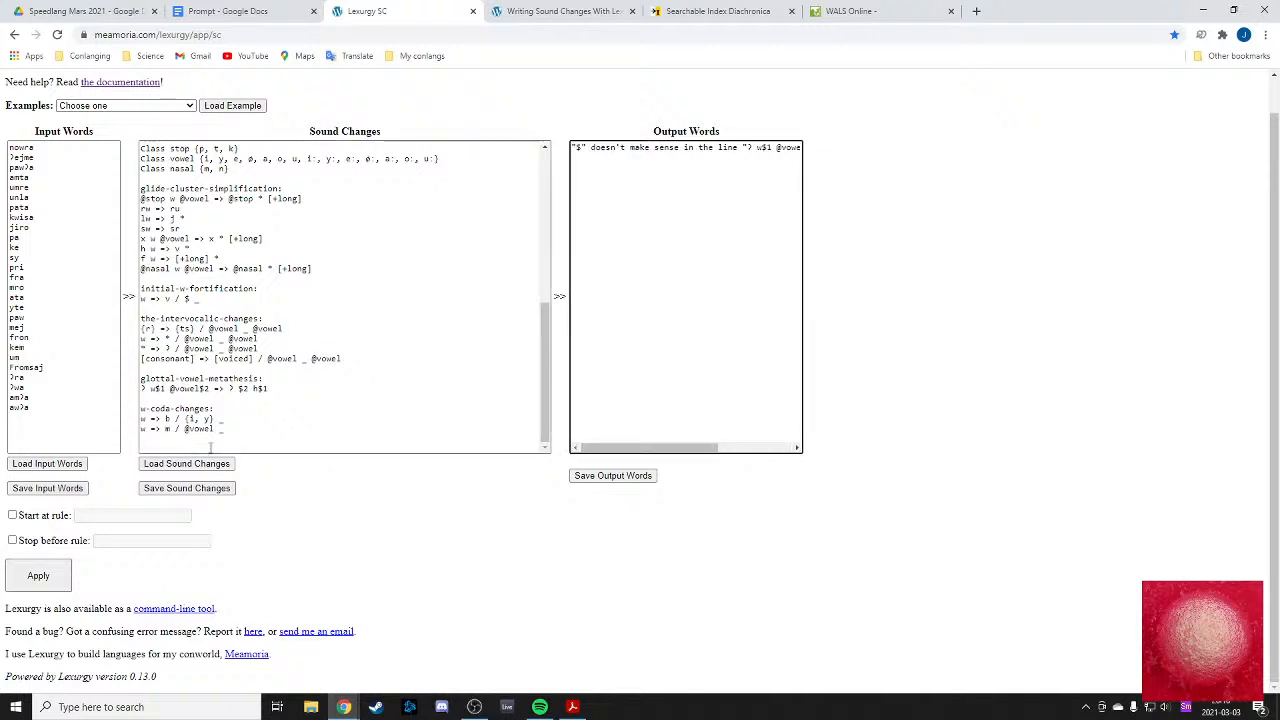
pyautogui.click(155, 388)
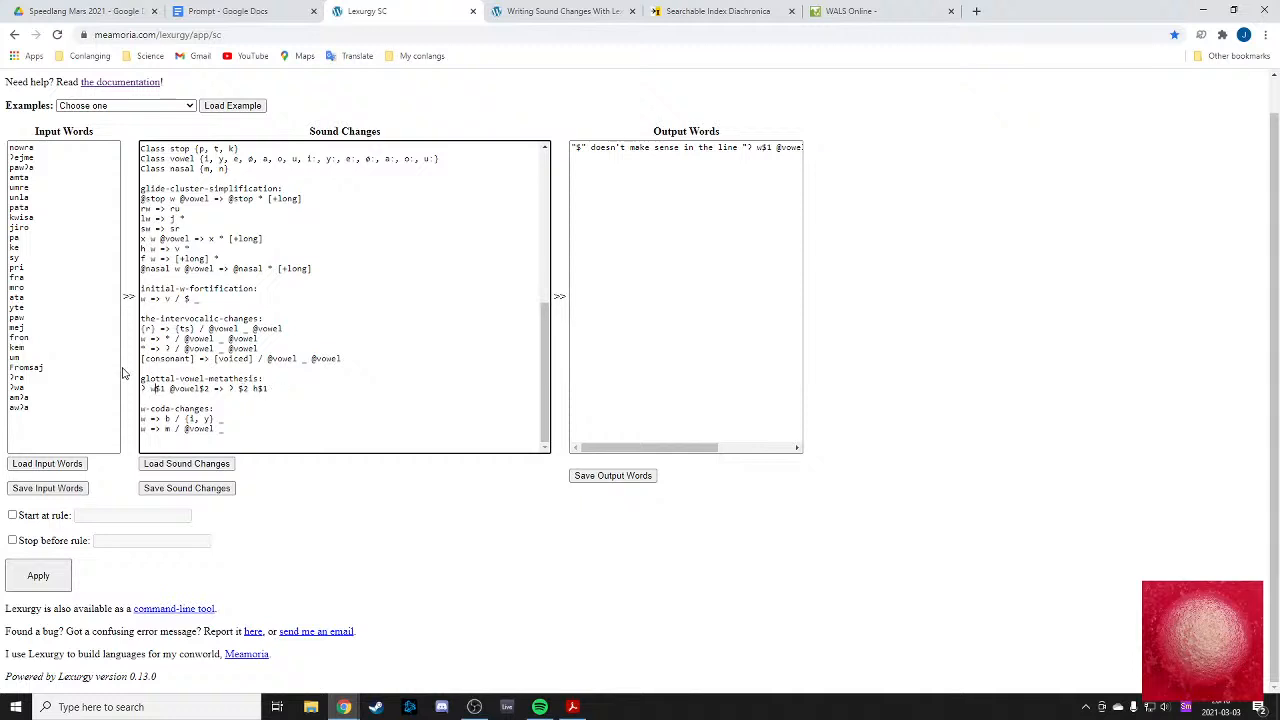
pyautogui.moveTo(148, 388); pyautogui.dragTo(192, 388)
pyautogui.click(307, 388)
pyautogui.press('BackSpace')
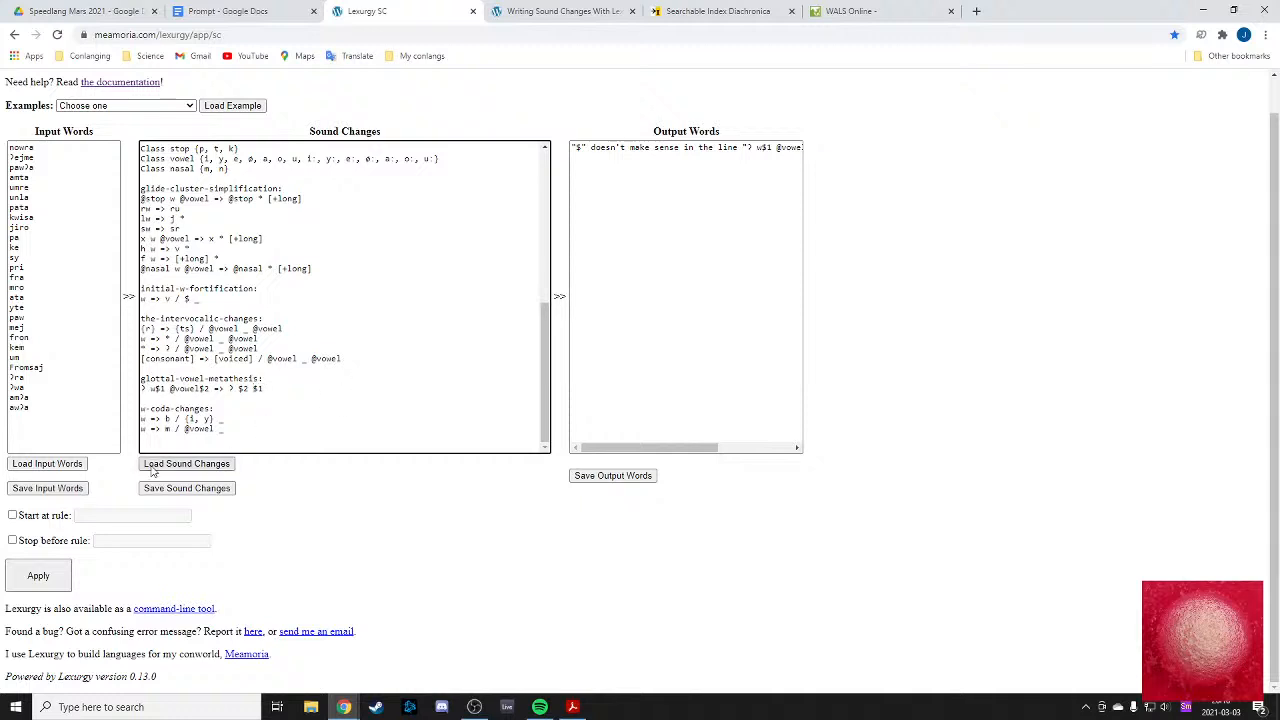
pyautogui.click(60, 585)
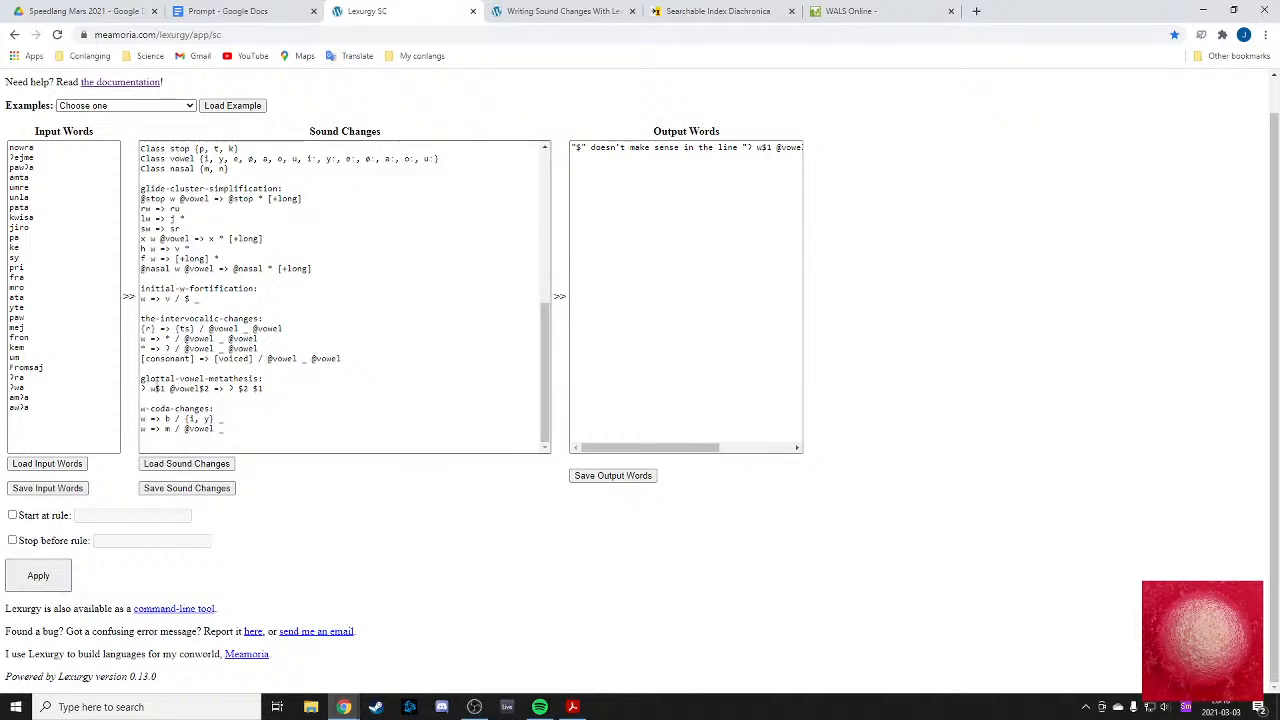
# - Enclose the w in braces so the metathesis rule matches {w}$1, and reapply the sound changes
pyautogui.click(155, 388)
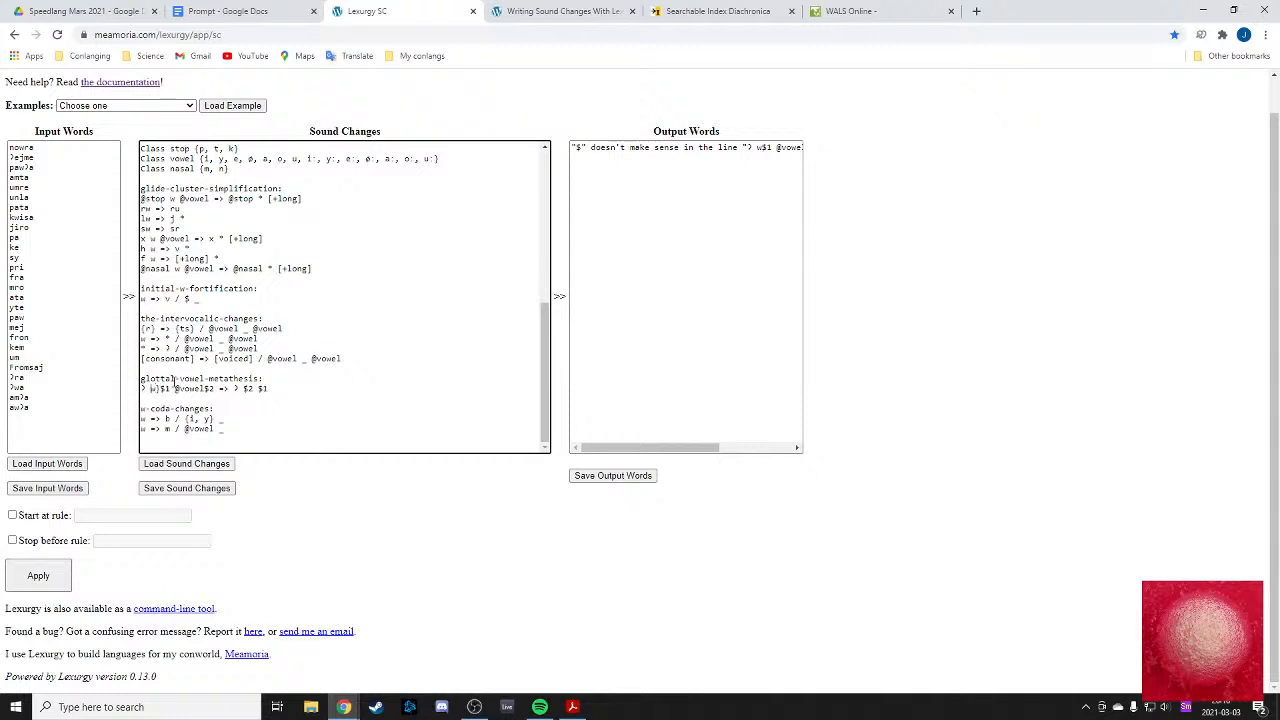
pyautogui.press('Left')
pyautogui.press('Left')
pyautogui.write('{')
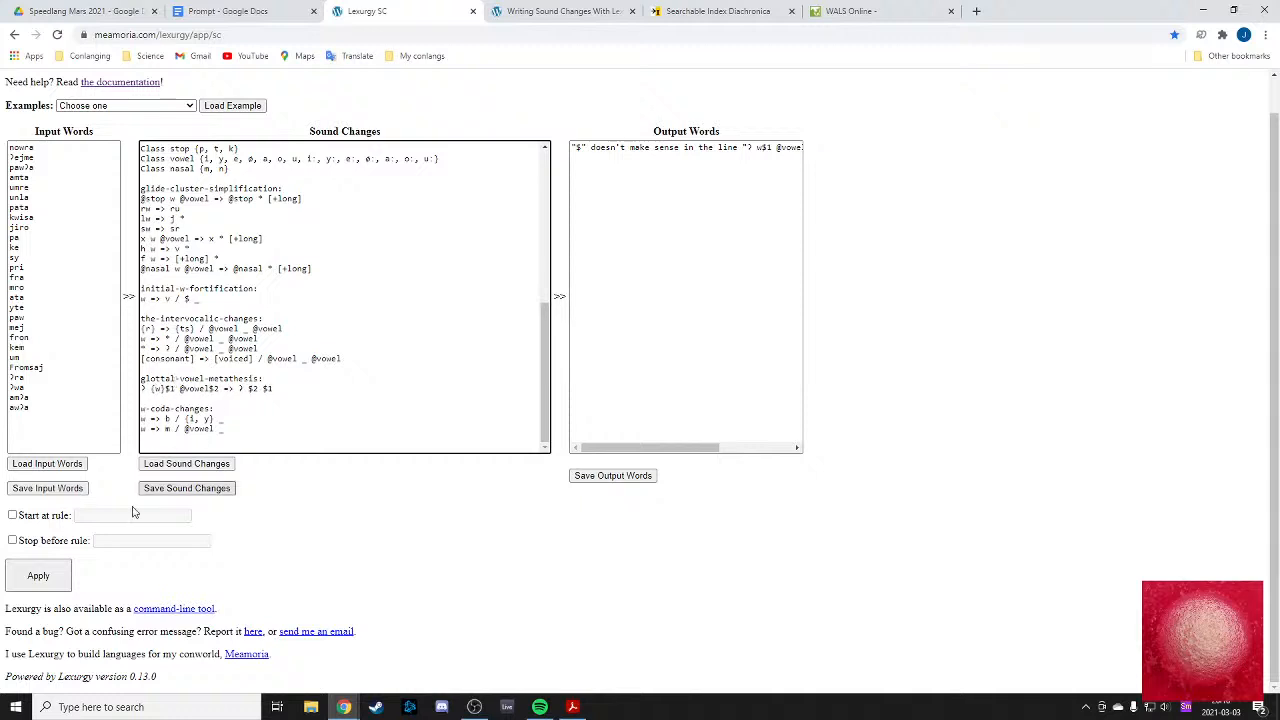
pyautogui.click(45, 576)
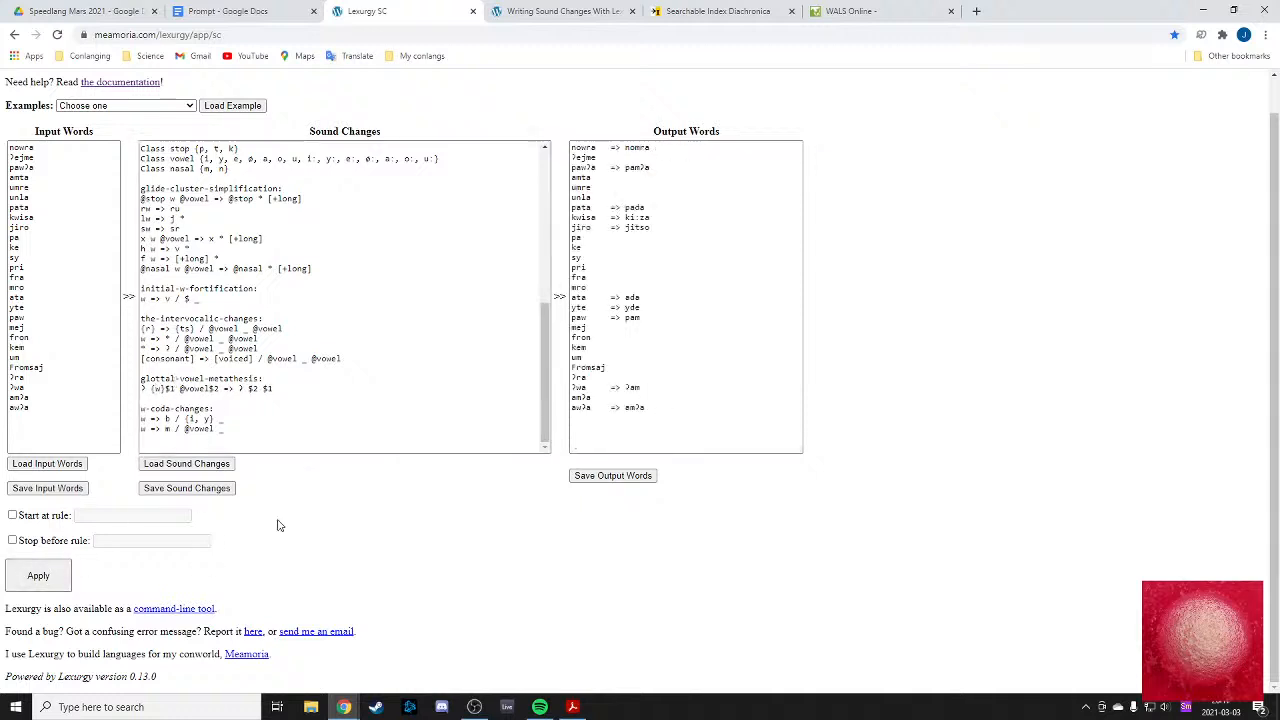
# - Examine the output for ʔwa and compare it with the glottal-vowel-metathesis rule
pyautogui.moveTo(627, 385); pyautogui.dragTo(645, 388)
pyautogui.click(627, 388)
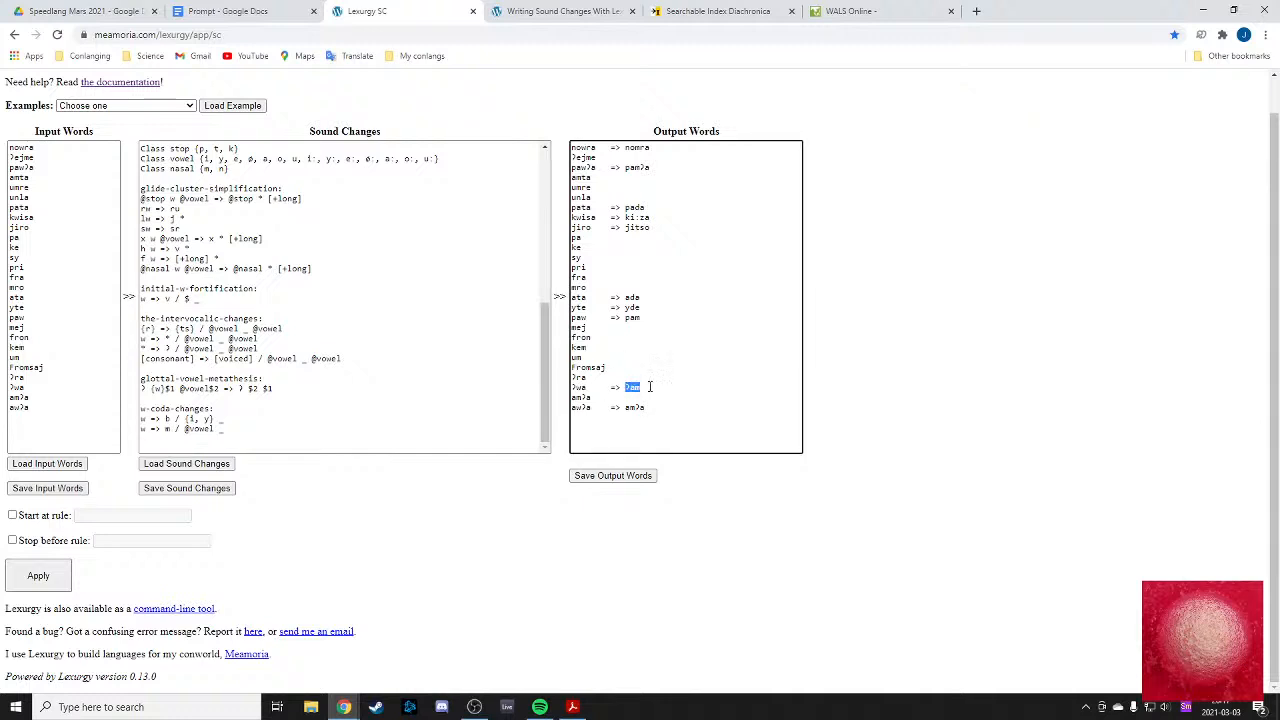
pyautogui.click(491, 394)
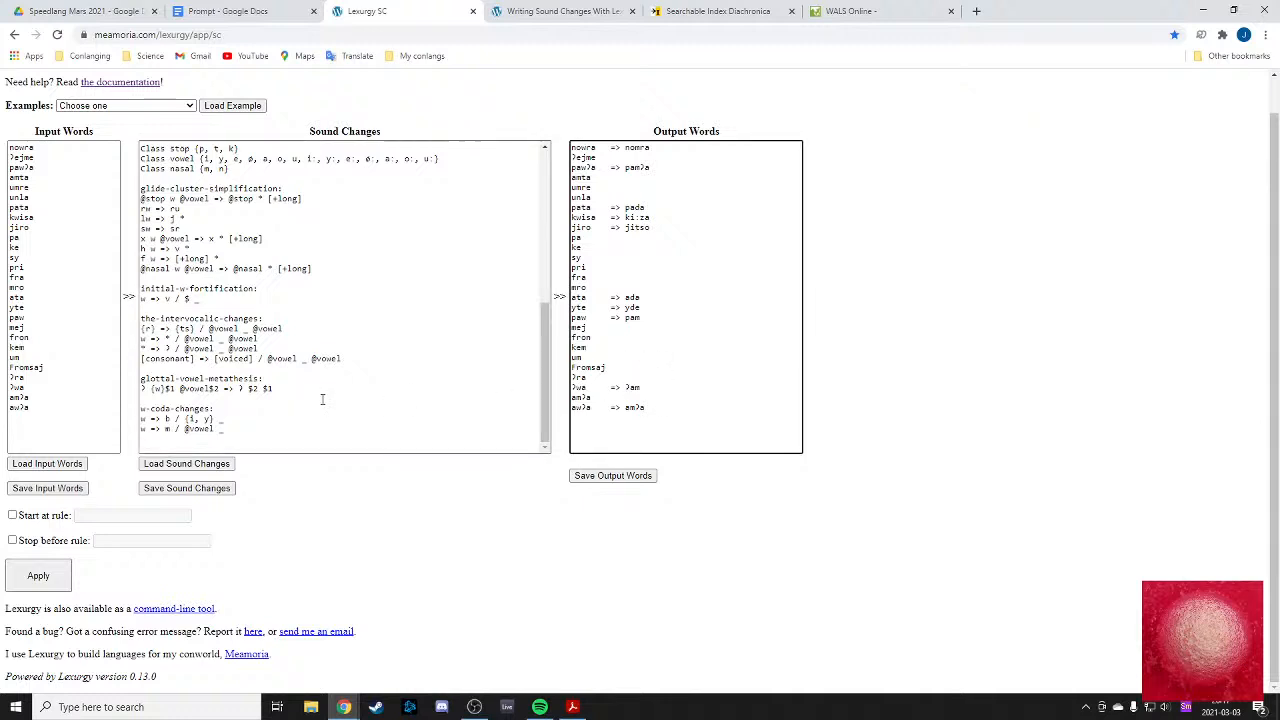
pyautogui.click(262, 404)
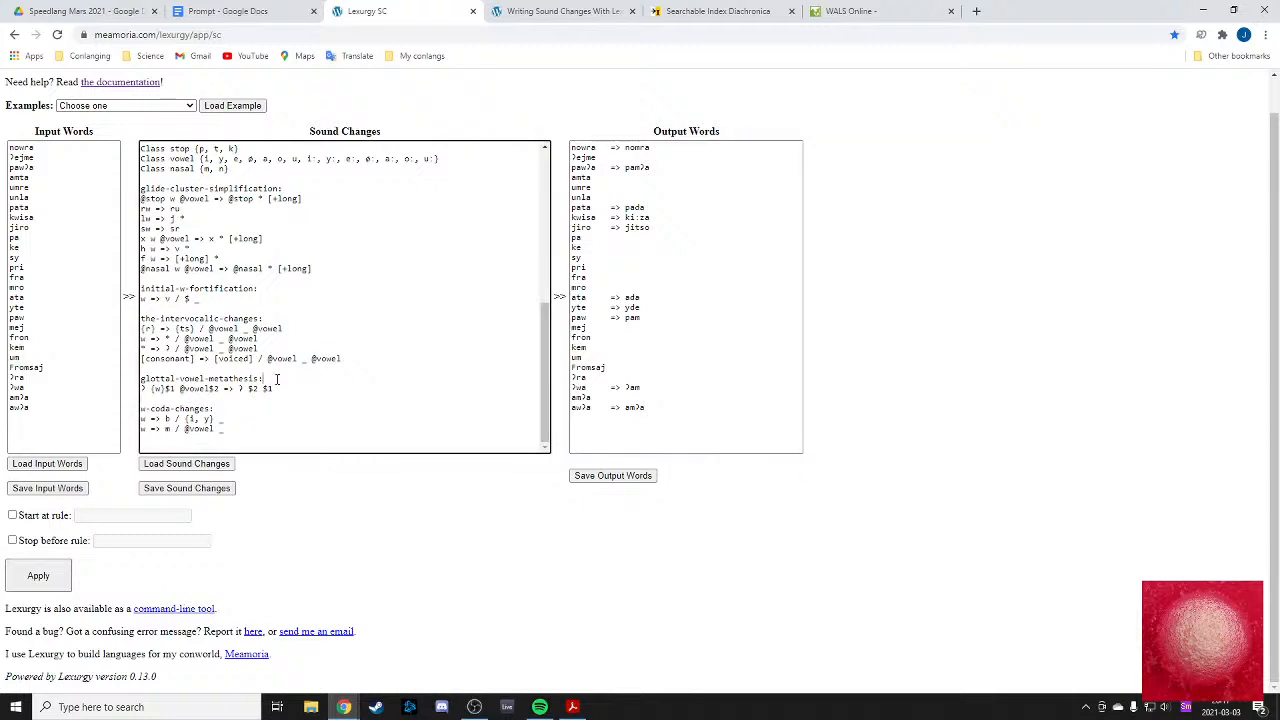
# - Insert an empty line under the glottal-vowel-metathesis heading and change the braced w to h in the rule below it
pyautogui.click(277, 379)
pyautogui.press('Return')
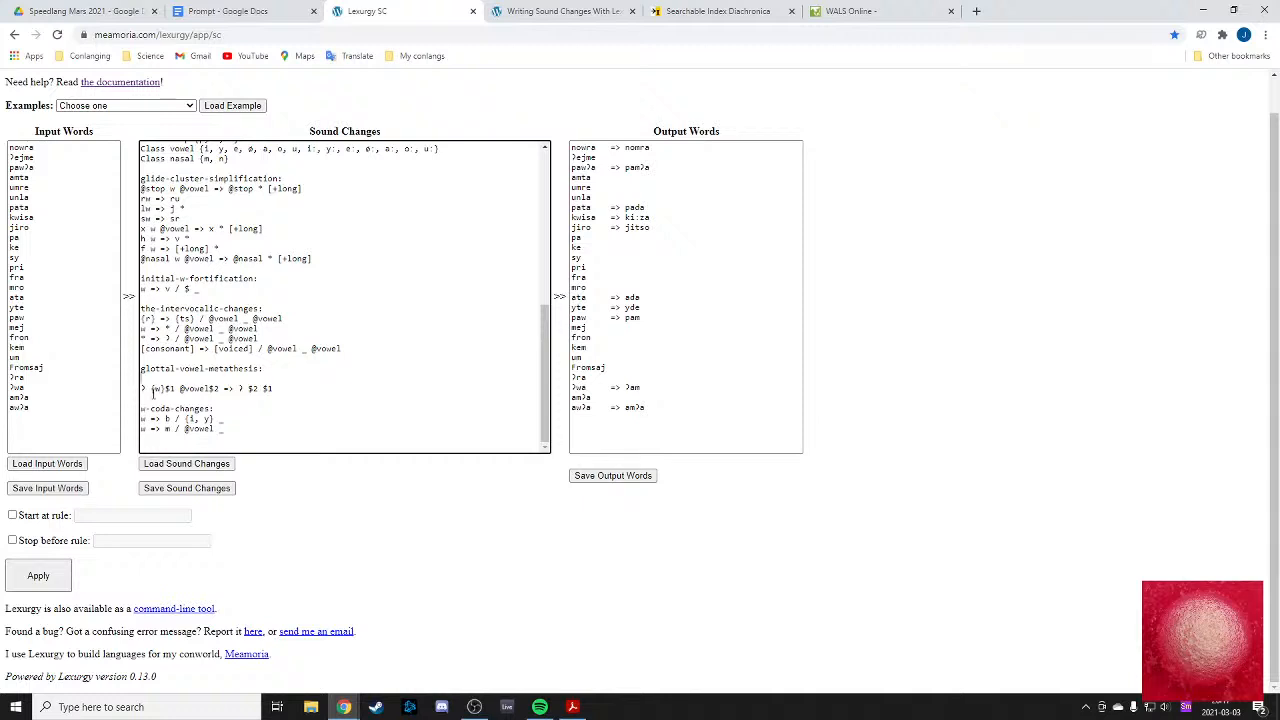
pyautogui.moveTo(162, 389); pyautogui.dragTo(156, 389)
pyautogui.write('h')
# - Add {ʔw} => {ʔh} as the first line of the glottal-vowel-metathesis rule
pyautogui.click(185, 379)
pyautogui.write('{ʔ')
pyautogui.write(',')
pyautogui.write('h}')
pyautogui.write(' =>')
pyautogui.press('BackSpace')
pyautogui.press('Right')
pyautogui.write('{ʔh}')
pyautogui.click(187, 378)
pyautogui.write('ʔ')
pyautogui.press('Return')
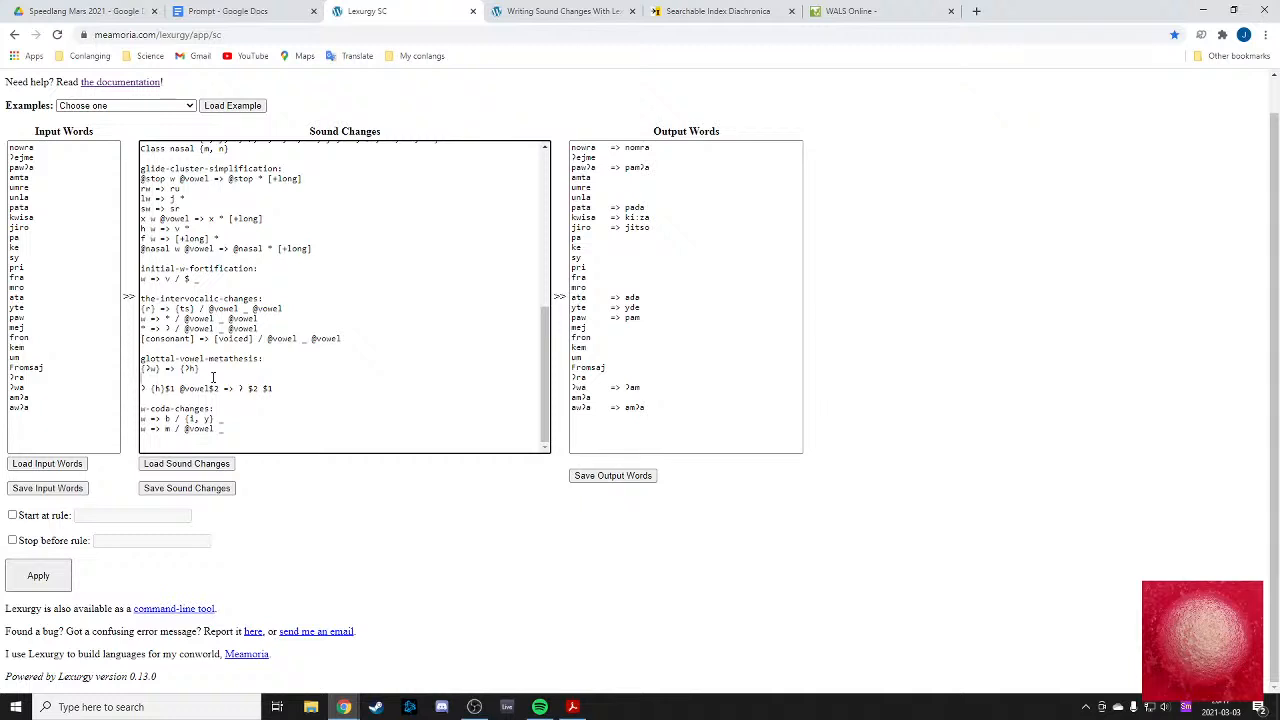
# - Prefix the metathesis line with Then: so it follows the ʔw change, and apply the sound changes
pyautogui.write('THEN')
pyautogui.press('BackSpace')
pyautogui.press('BackSpace')
pyautogui.write('hen')
pyautogui.press('BackSpace')
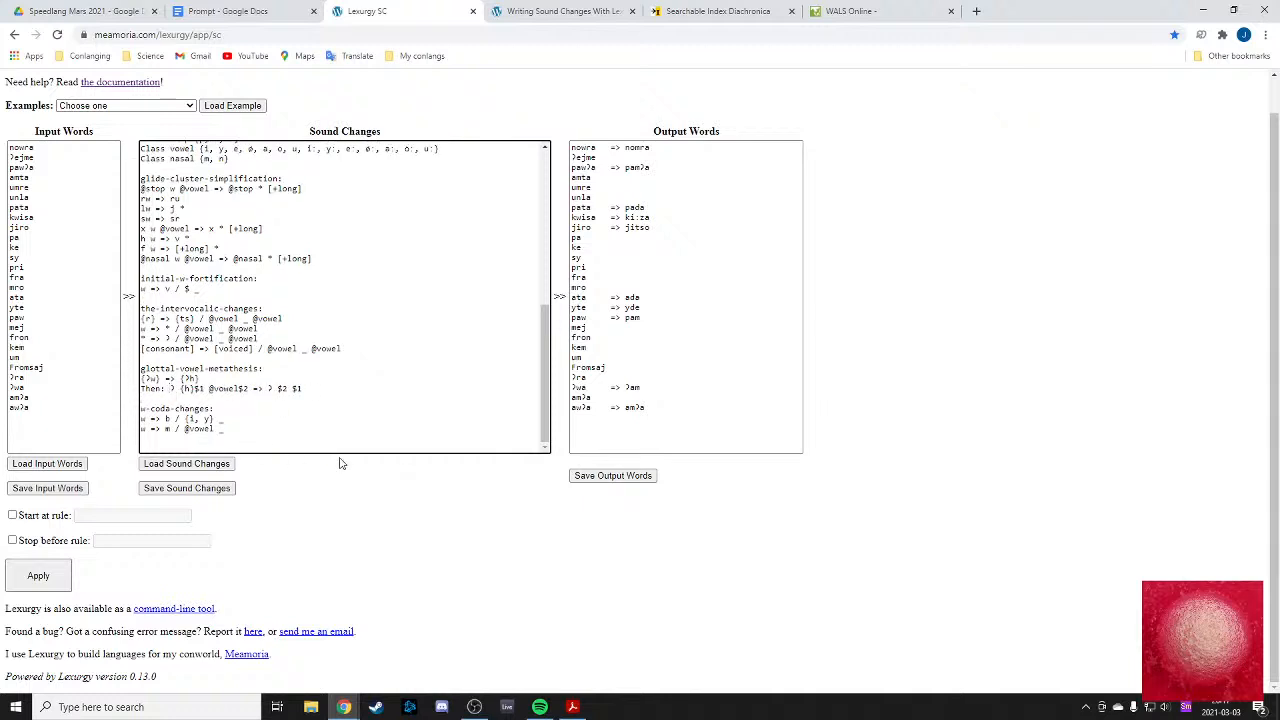
pyautogui.click(60, 576)
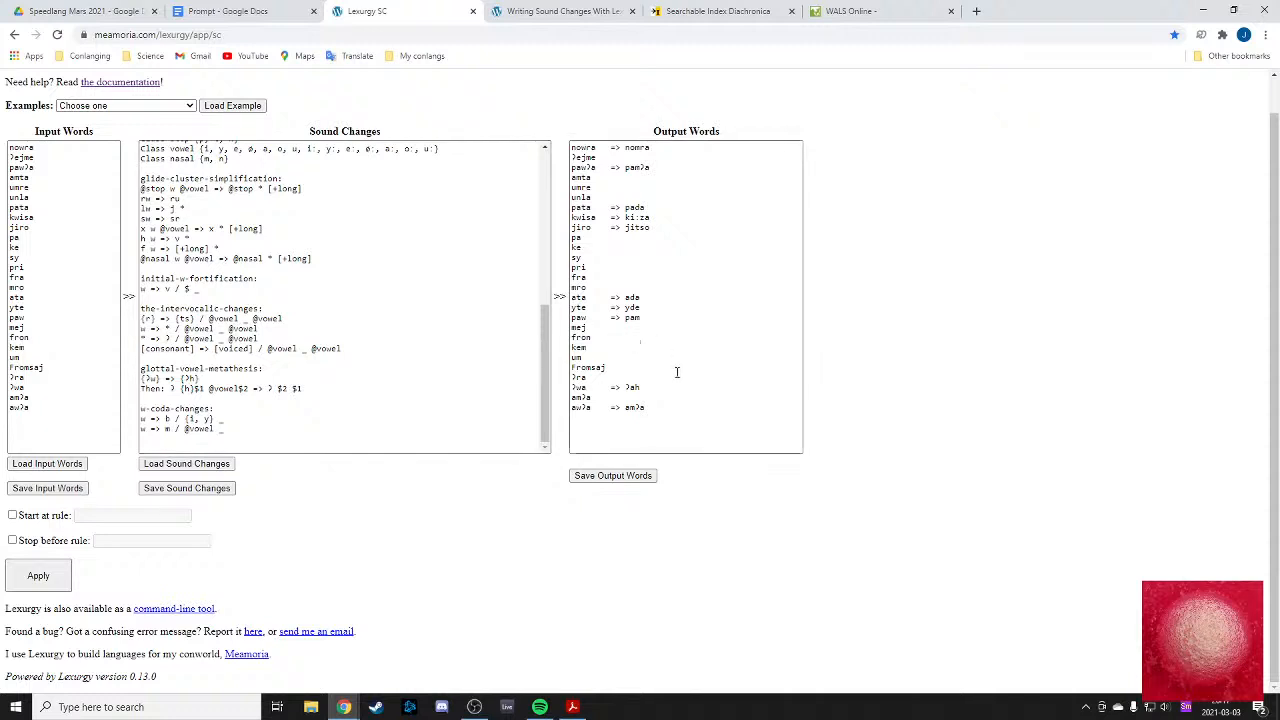
# - Add ʔwenra to the end of the input words and apply the sound changes
pyautogui.click(636, 397)
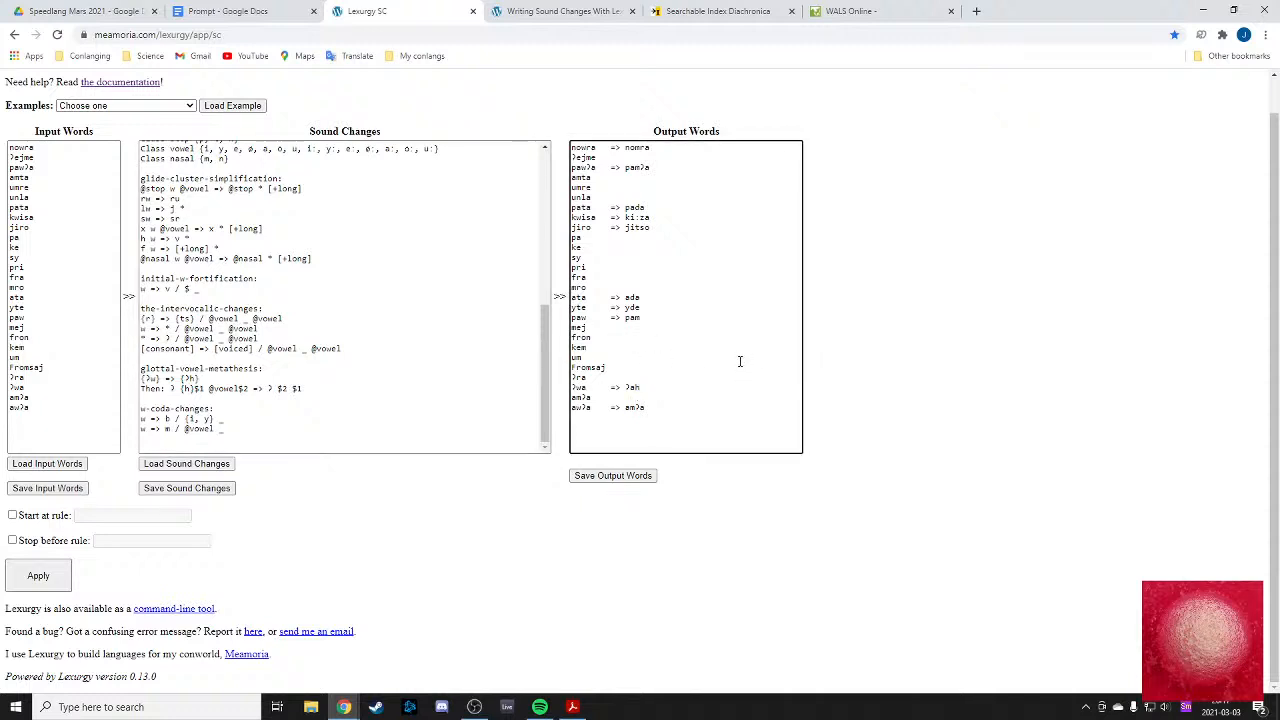
pyautogui.click(44, 416)
pyautogui.press('Return')
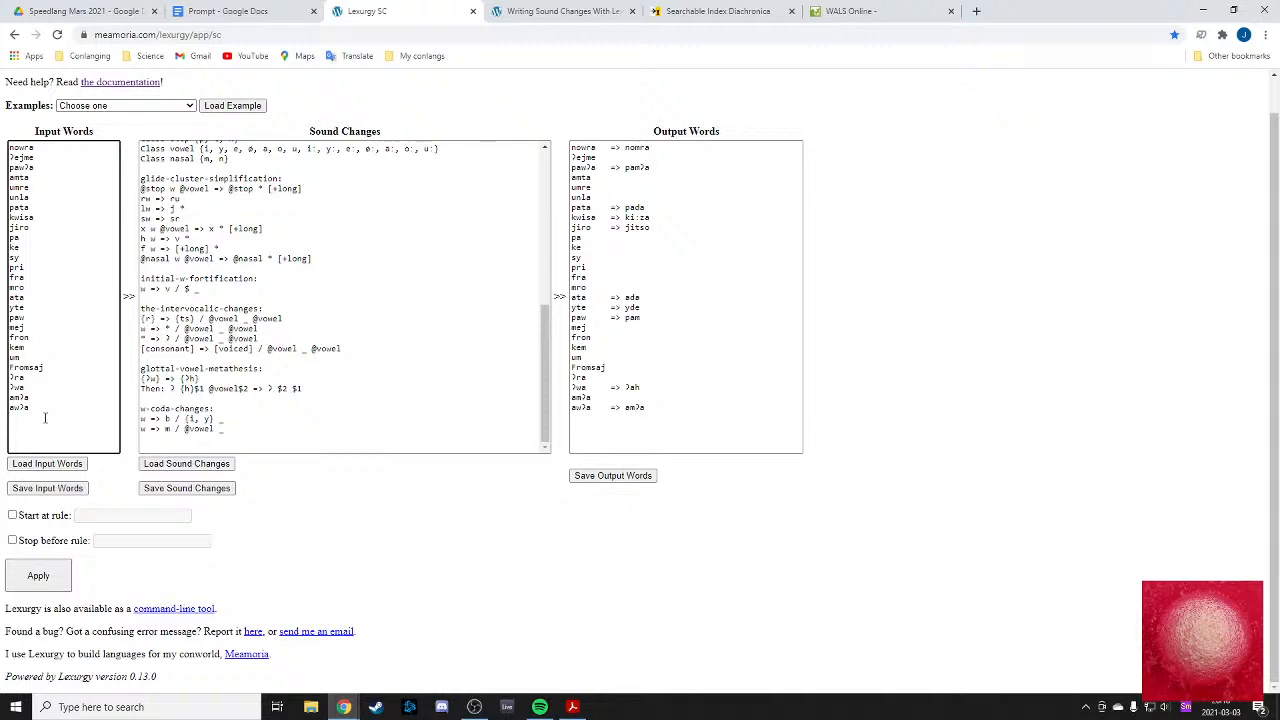
pyautogui.write('ʔwenra')
pyautogui.click(44, 578)
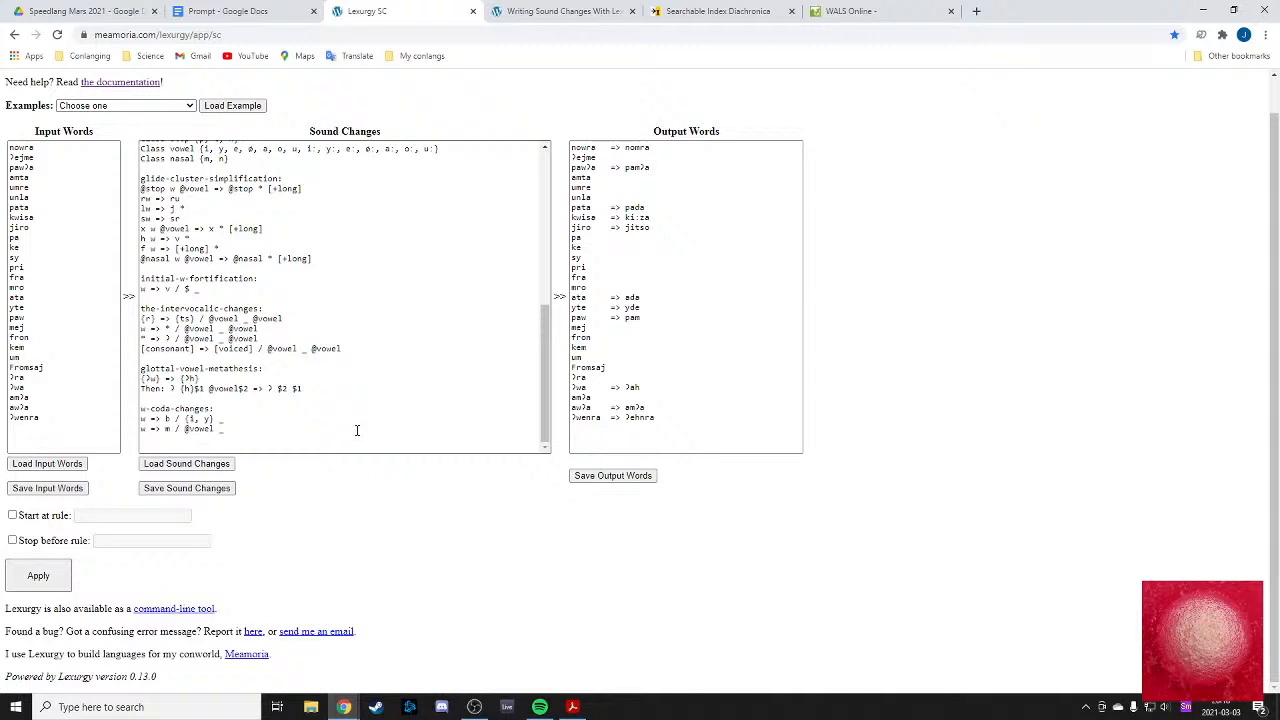
# - In the Prompt Google Doc, review the word initial, medial and coda patterns, especially glides followed by non-glides
pyautogui.click(397, 408)
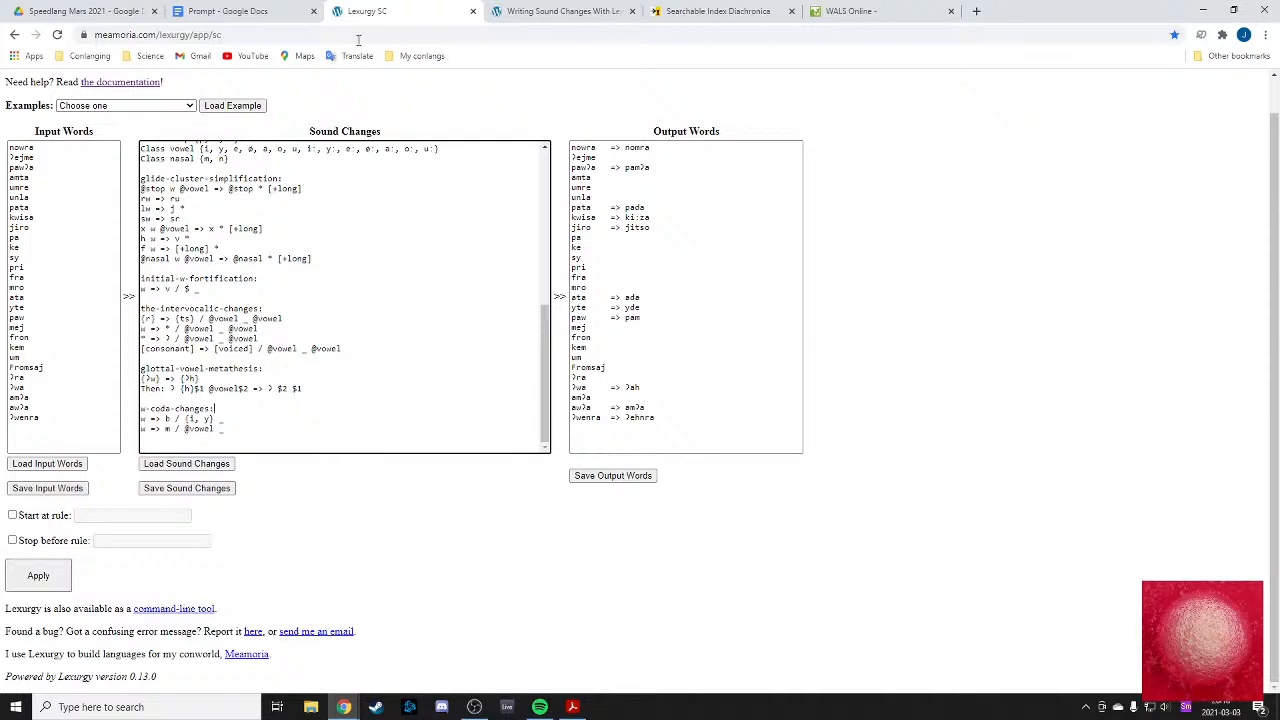
pyautogui.click(533, 11)
pyautogui.click(367, 11)
pyautogui.click(228, 11)
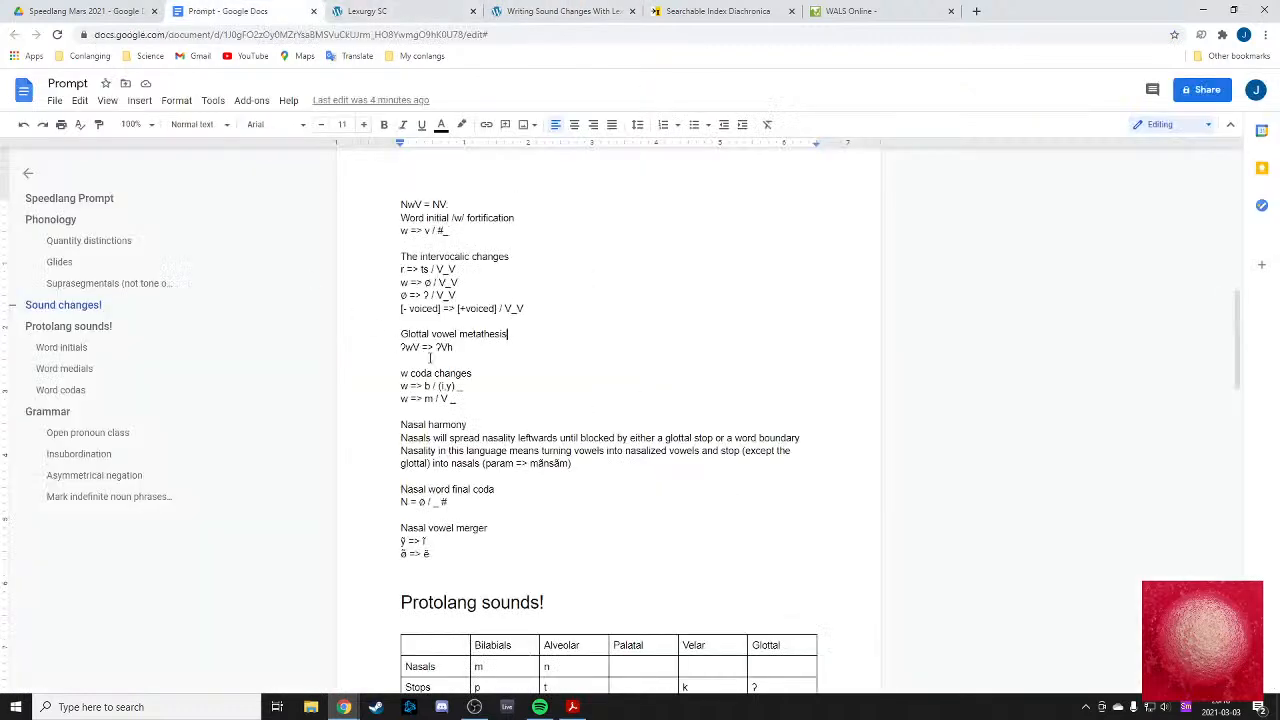
pyautogui.scroll(5, 510, 385)
pyautogui.scroll(-1, 510, 385)
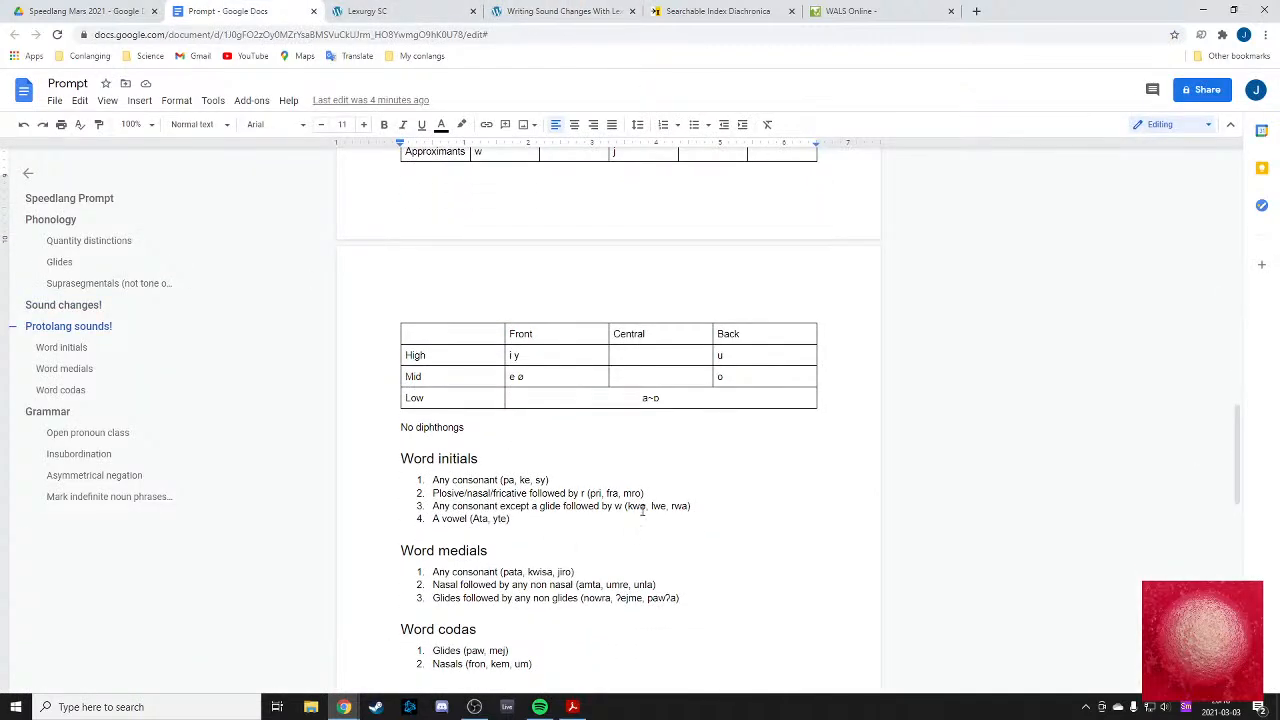
pyautogui.scroll(-2, 663, 491)
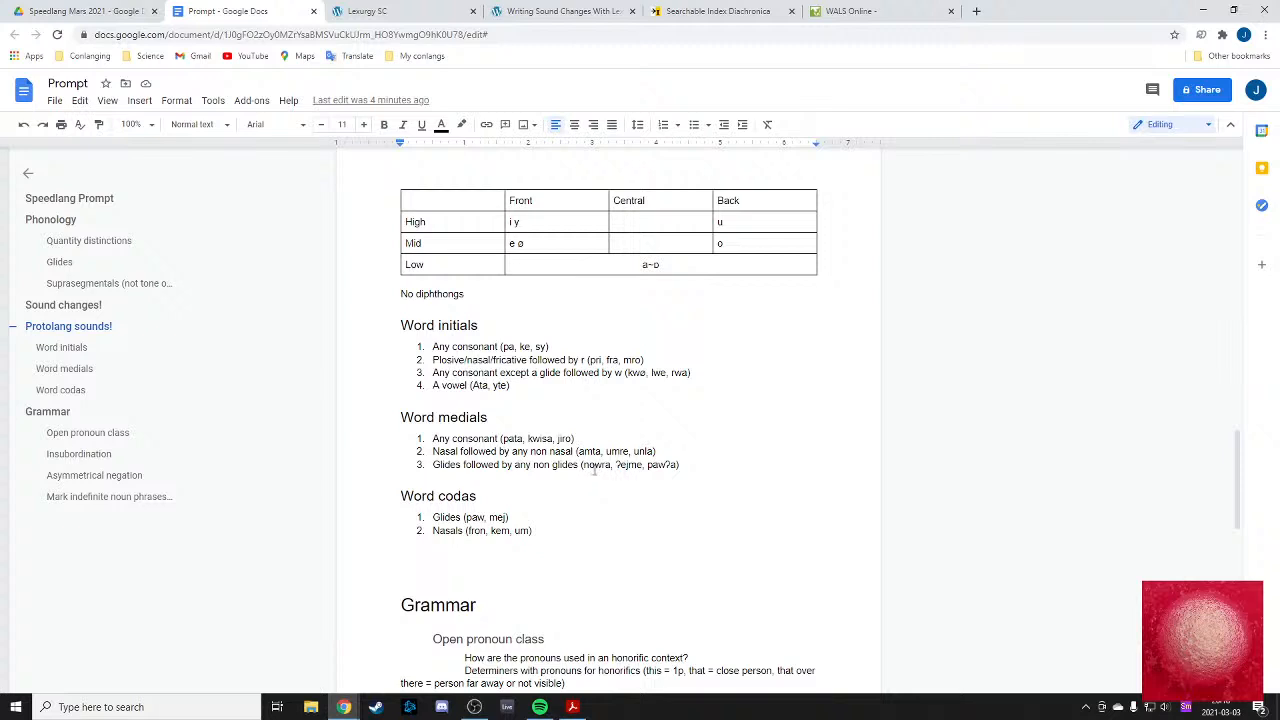
pyautogui.moveTo(594, 469); pyautogui.dragTo(629, 466)
pyautogui.click(678, 464)
# - Back in Lexurgy SC, add the test words ʔwiwte and ʔwøj to the input words and apply the sound changes
pyautogui.click(367, 10)
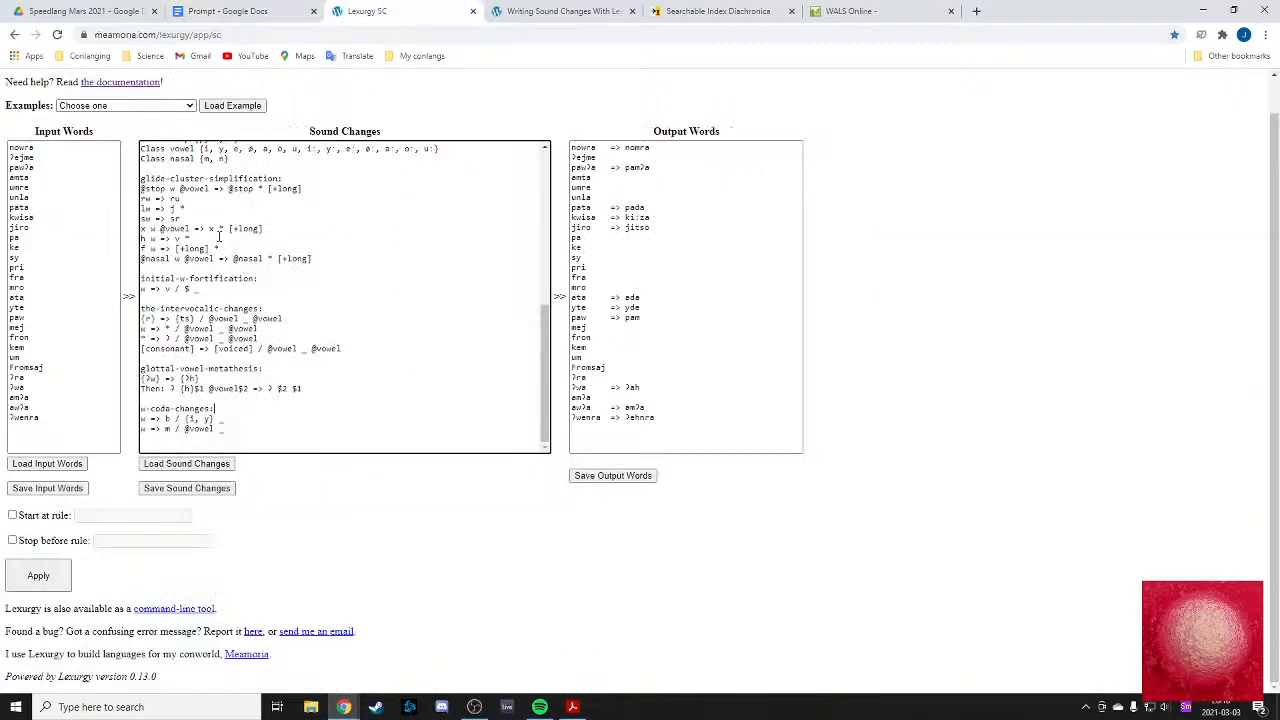
pyautogui.click(57, 419)
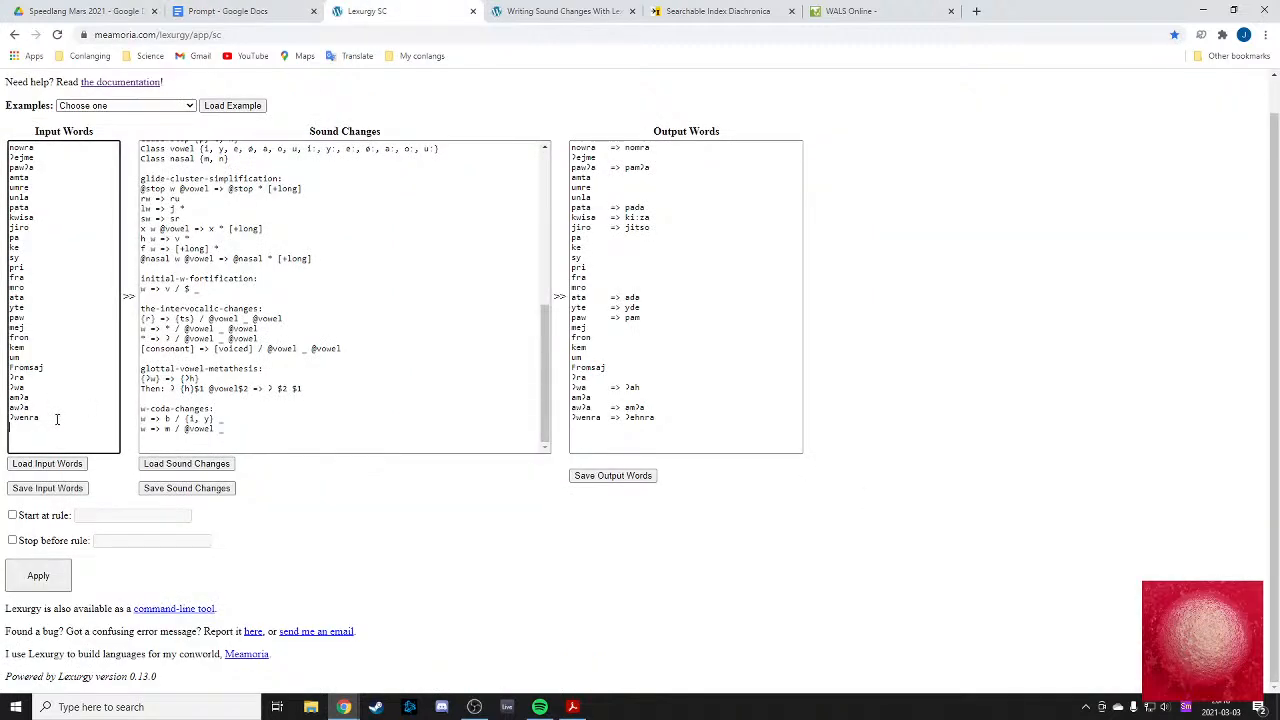
pyautogui.press('Return')
pyautogui.write('ʔw')
pyautogui.write('iwta')
pyautogui.write('e')
pyautogui.write('j')
pyautogui.click(40, 572)
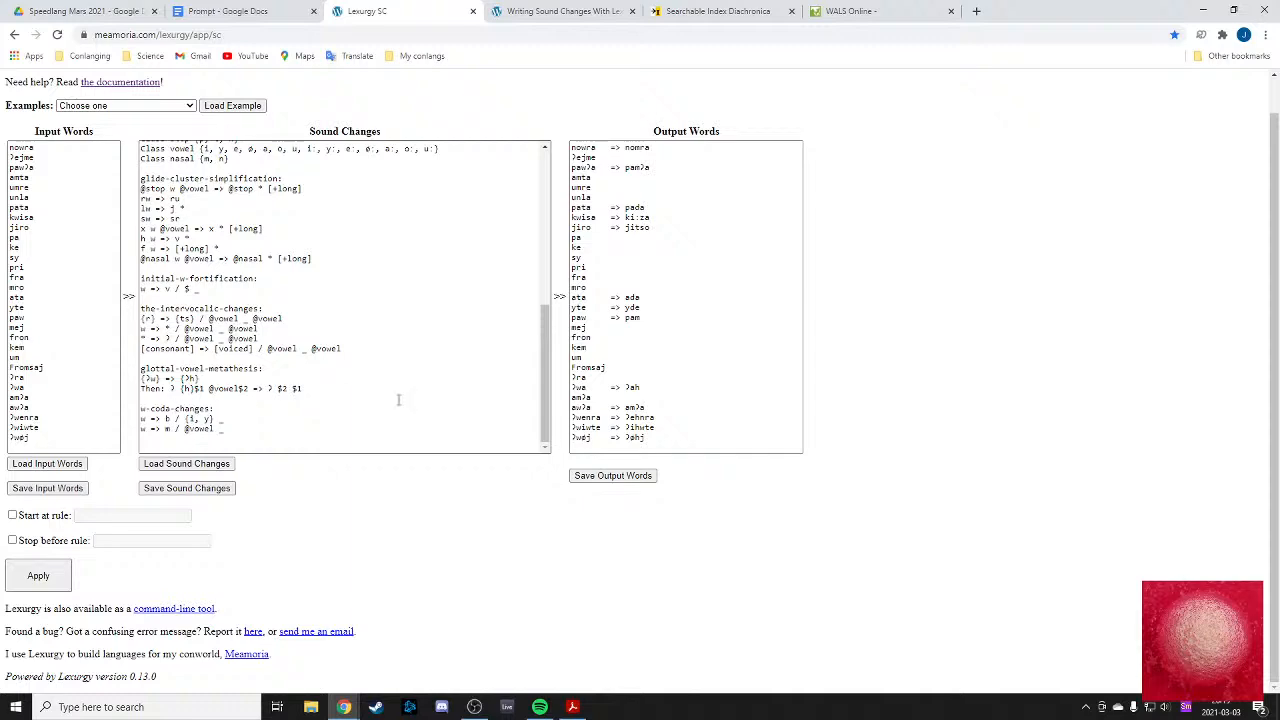
# - Check the h clusters in the outputs of the ʔw words and add blank lines below the glottal-vowel-metathesis rule for another rule
pyautogui.scroll(1, 654, 434)
pyautogui.scroll(-1, 725, 411)
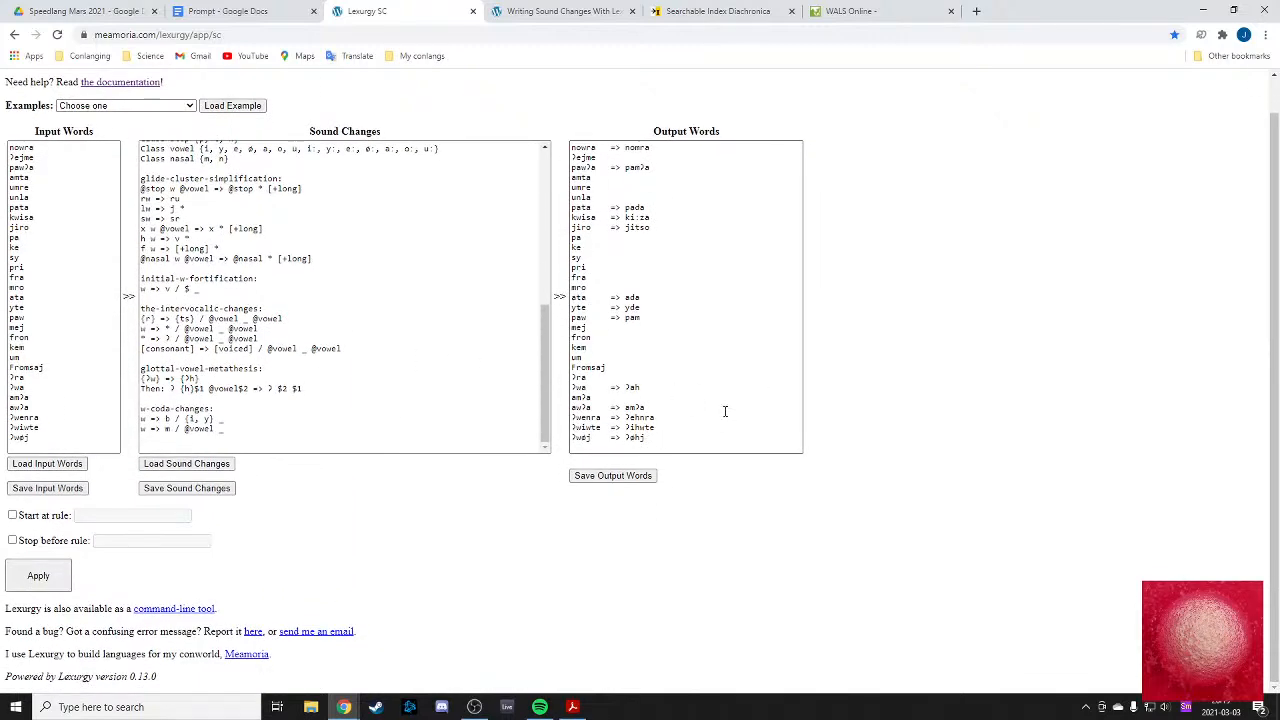
pyautogui.click(635, 421)
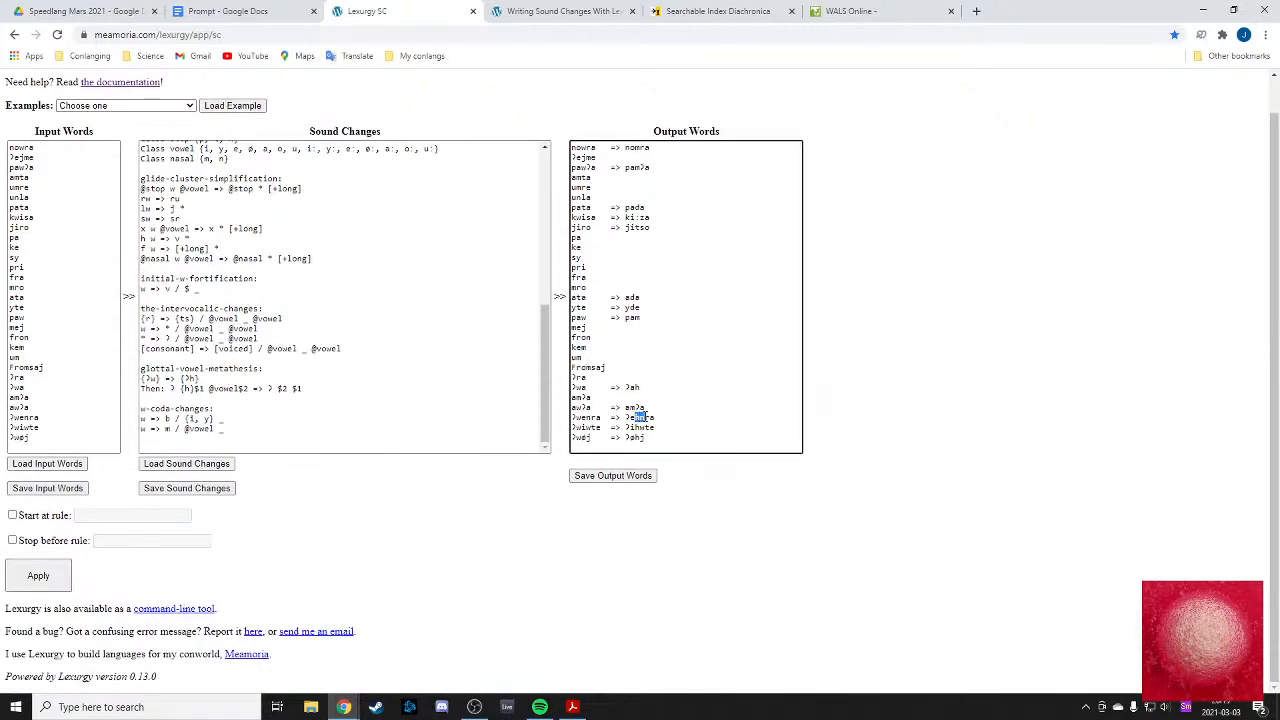
pyautogui.moveTo(636, 428)
pyautogui.mouseDown()
pyautogui.moveTo(645, 412)
pyautogui.moveTo(646, 438)
pyautogui.mouseUp()
pyautogui.click(638, 425)
pyautogui.click(268, 400)
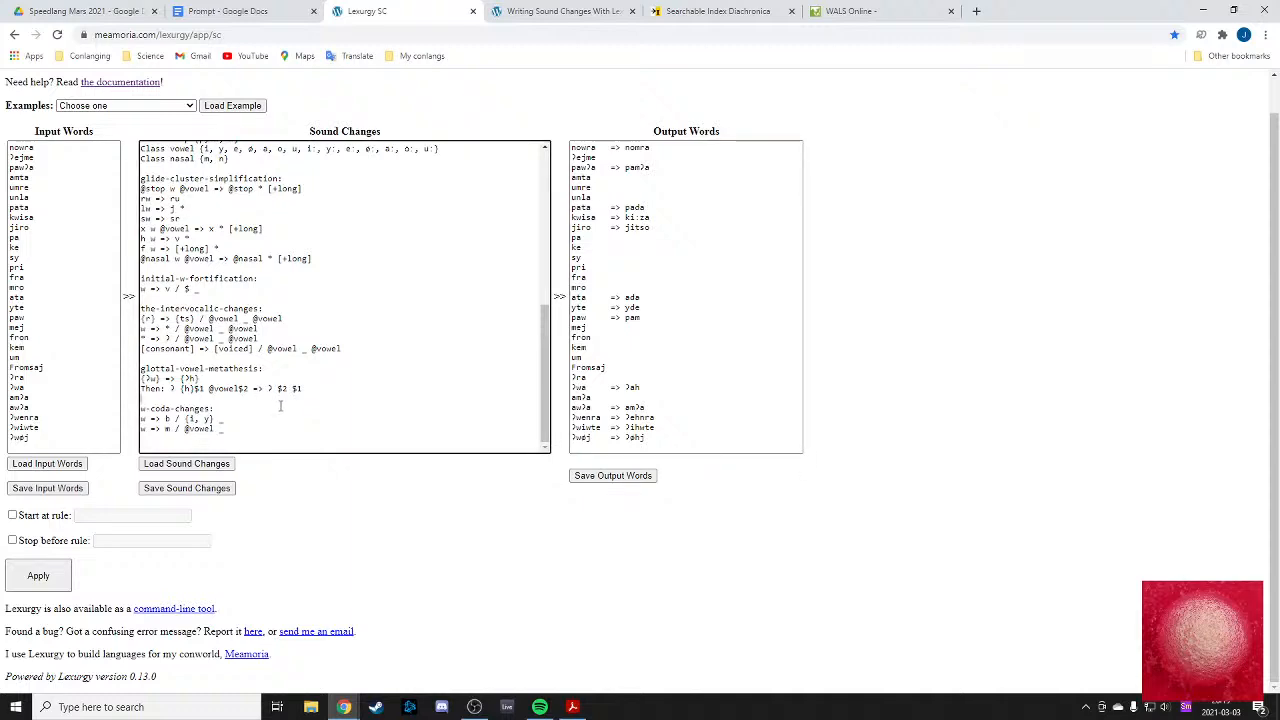
pyautogui.press('Return')
pyautogui.scroll(1, 216, 383)
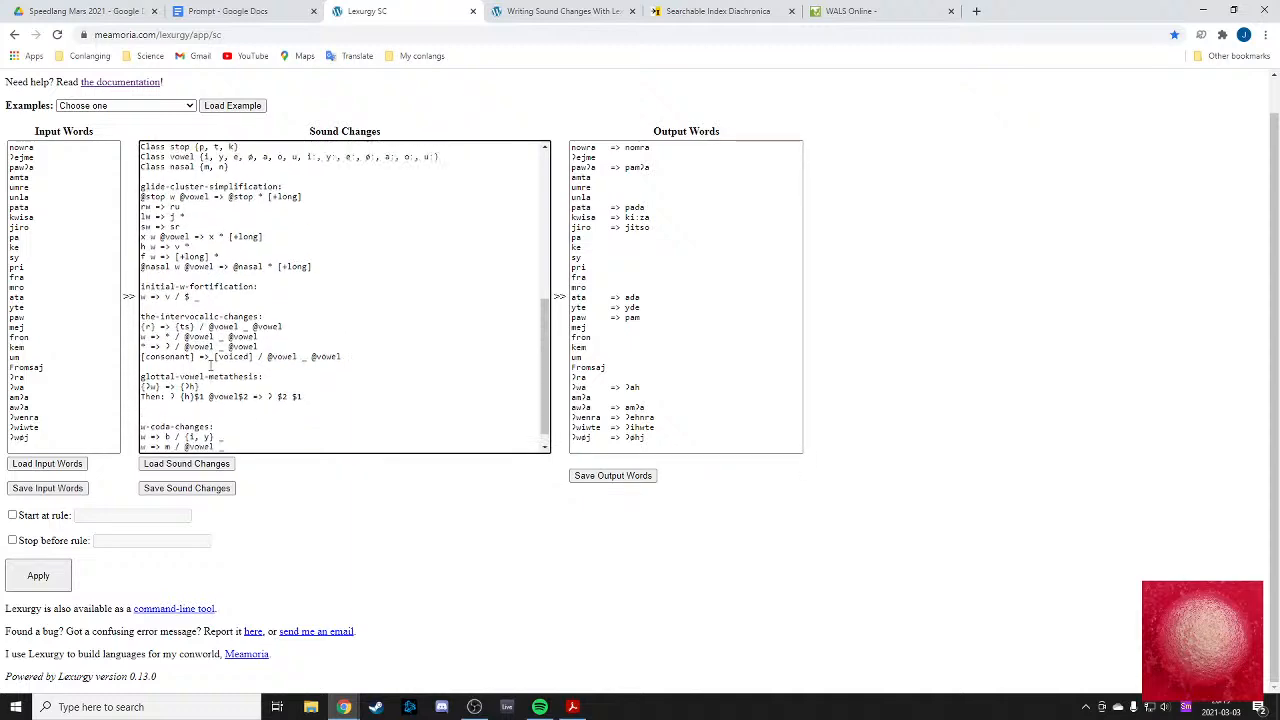
pyautogui.scroll(-1, 208, 372)
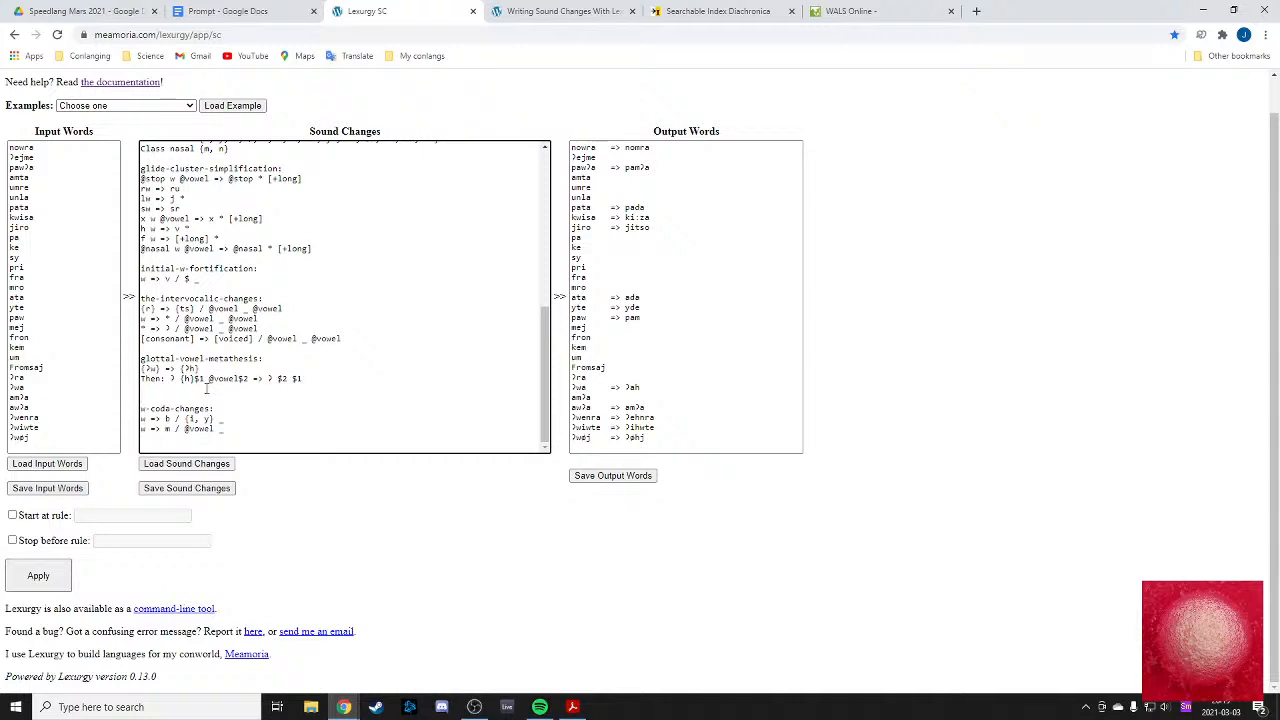
pyautogui.press('Return')
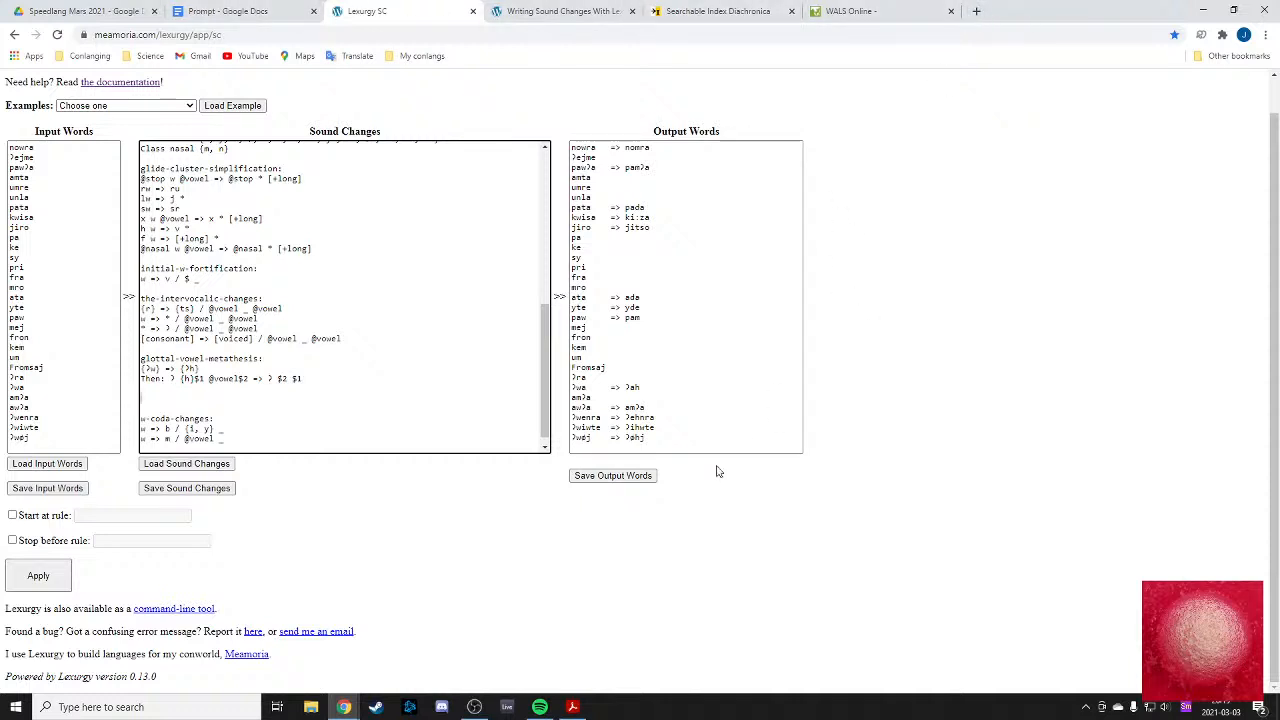
# - Search the web for ipa in a new browser tab and open the English Wikipedia article on the International Phonetic Alphabet
pyautogui.click(977, 12)
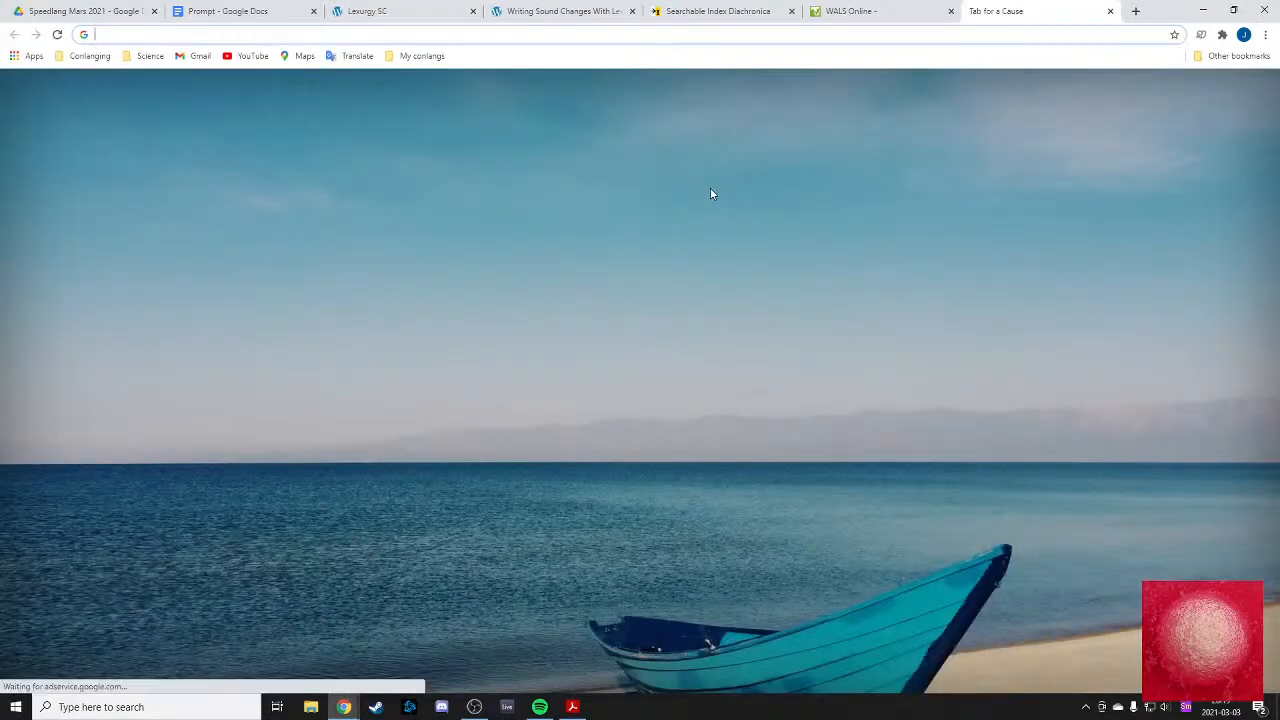
pyautogui.write('ipa')
pyautogui.press('Return')
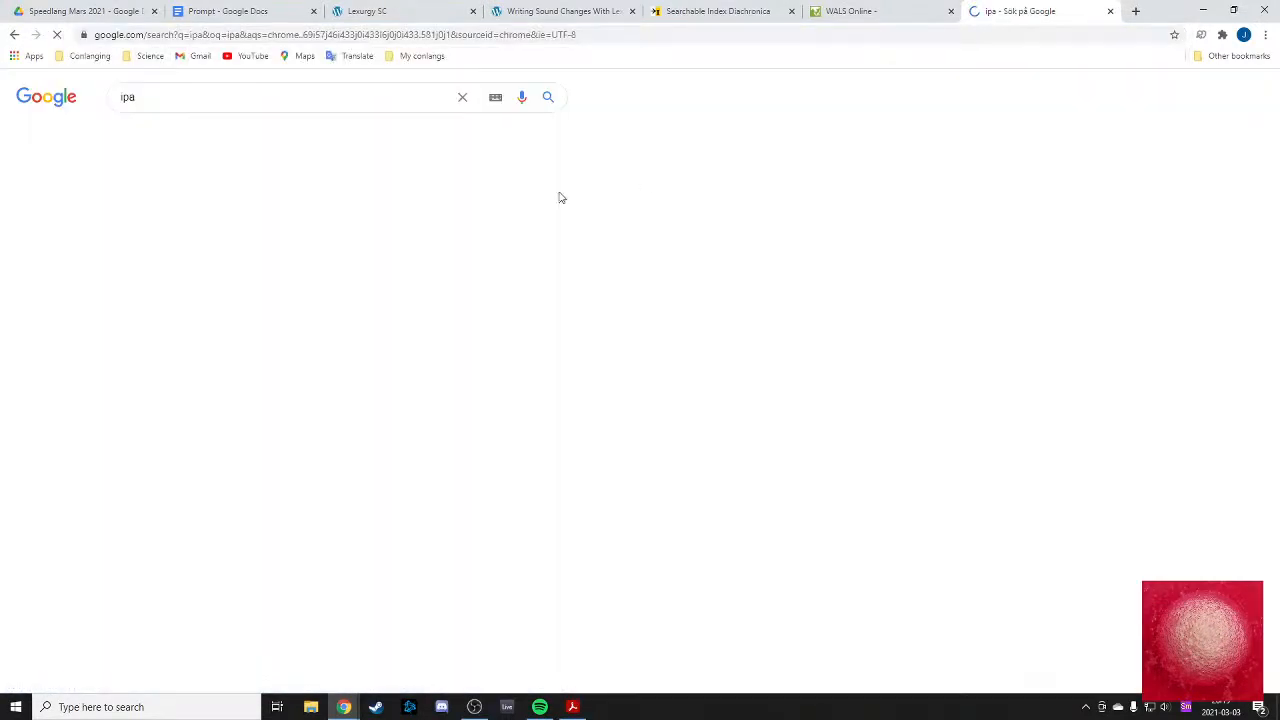
pyautogui.click(180, 208)
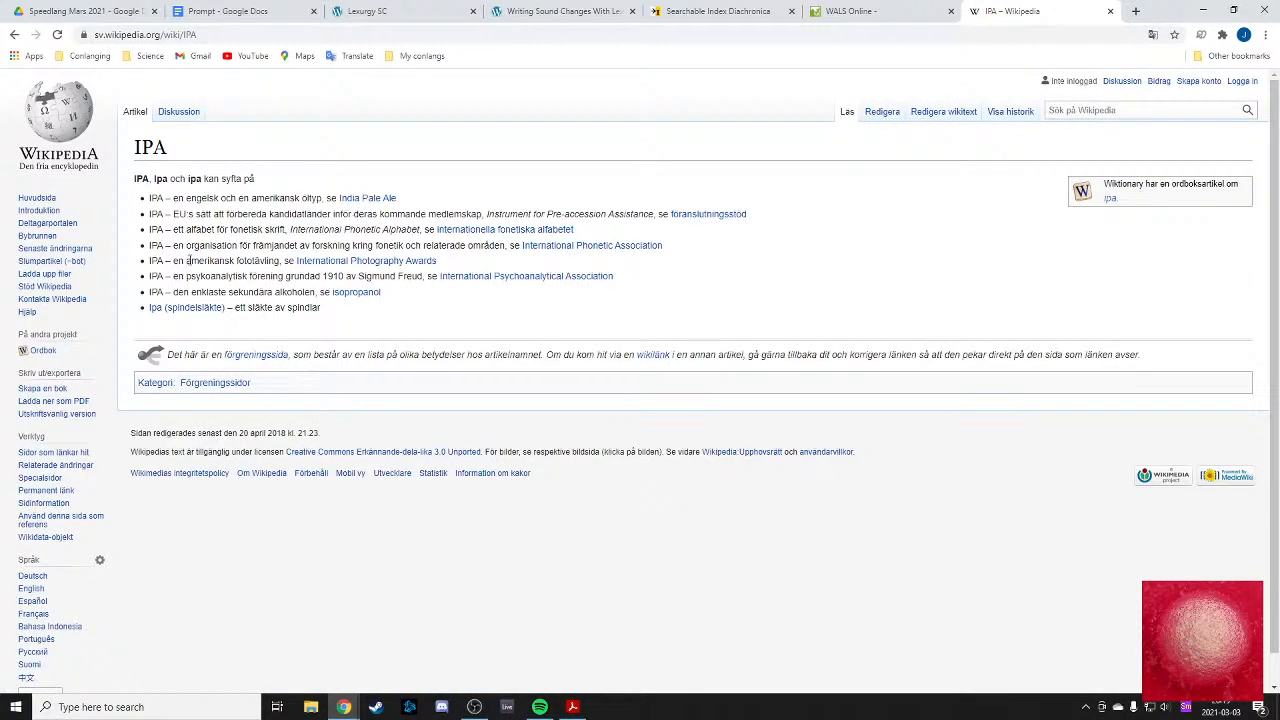
pyautogui.click(500, 229)
pyautogui.click(31, 589)
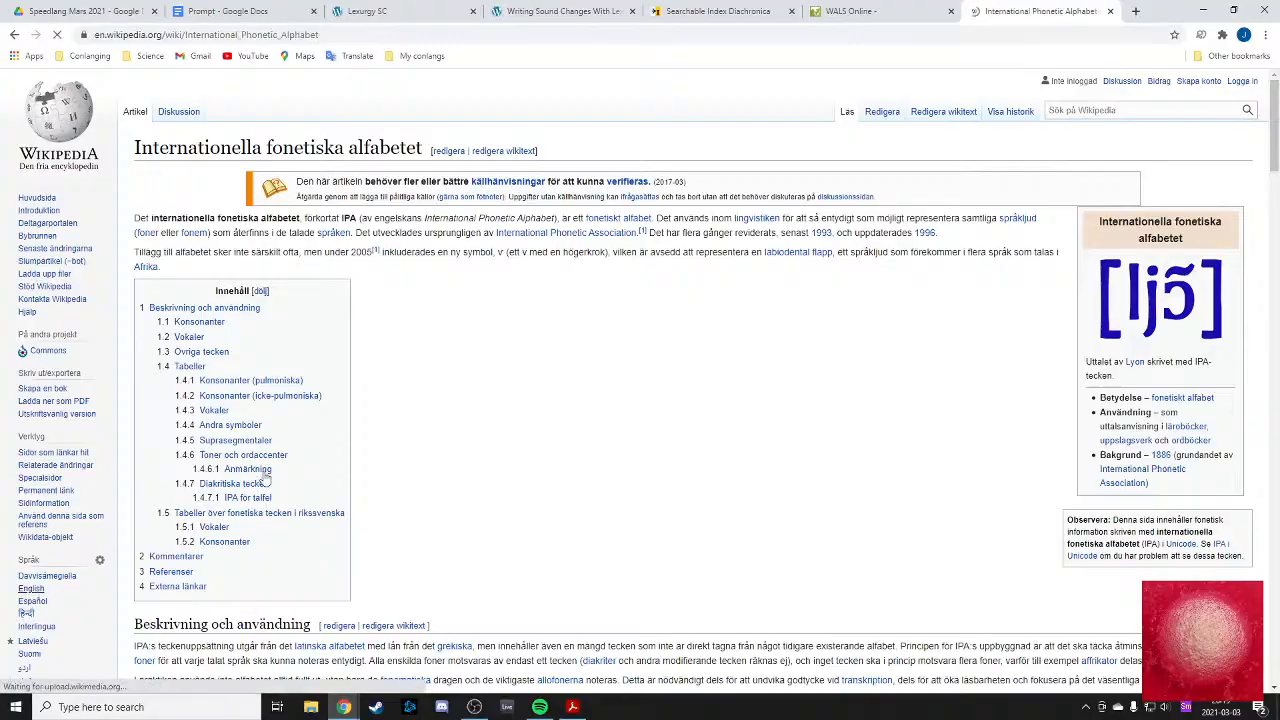
# - Examine the article's pulmonic, affricate and co-articulated consonant tables and the vowel chart, and return to the sound changes in Lexurgy SC
pyautogui.scroll(-10, 355, 382)
pyautogui.scroll(-20, 349, 385)
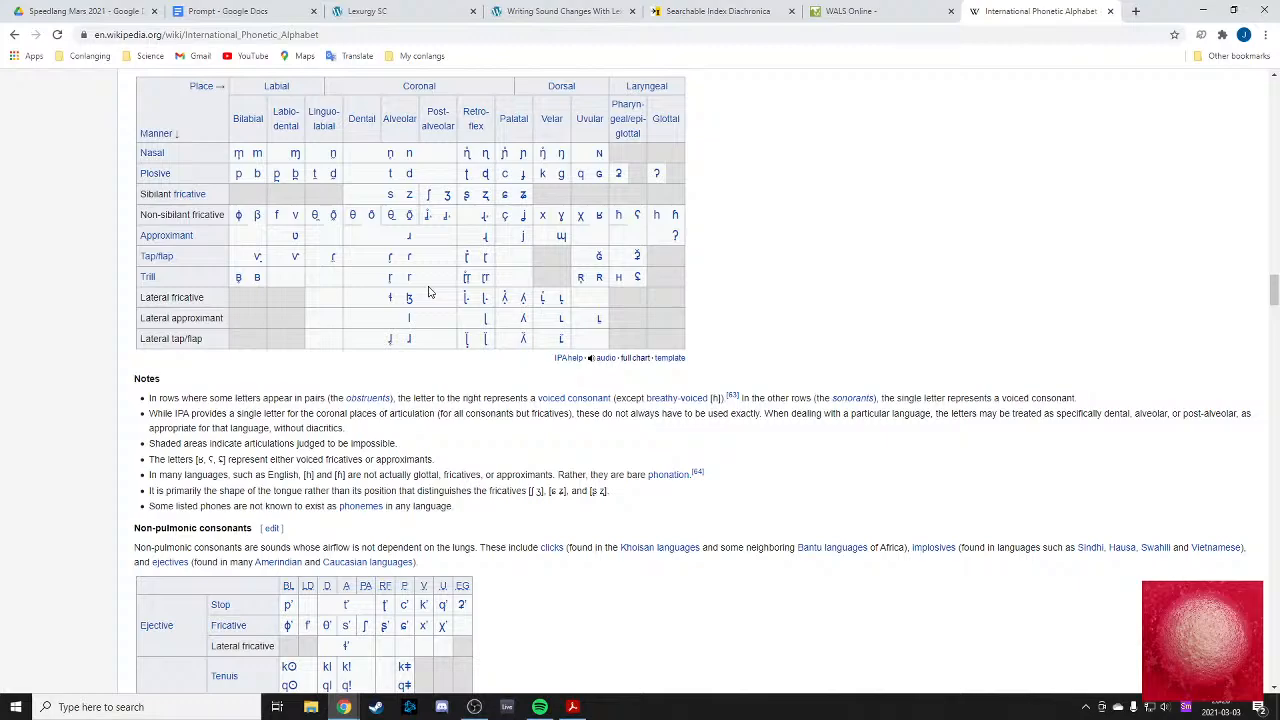
pyautogui.scroll(-6, 300, 290)
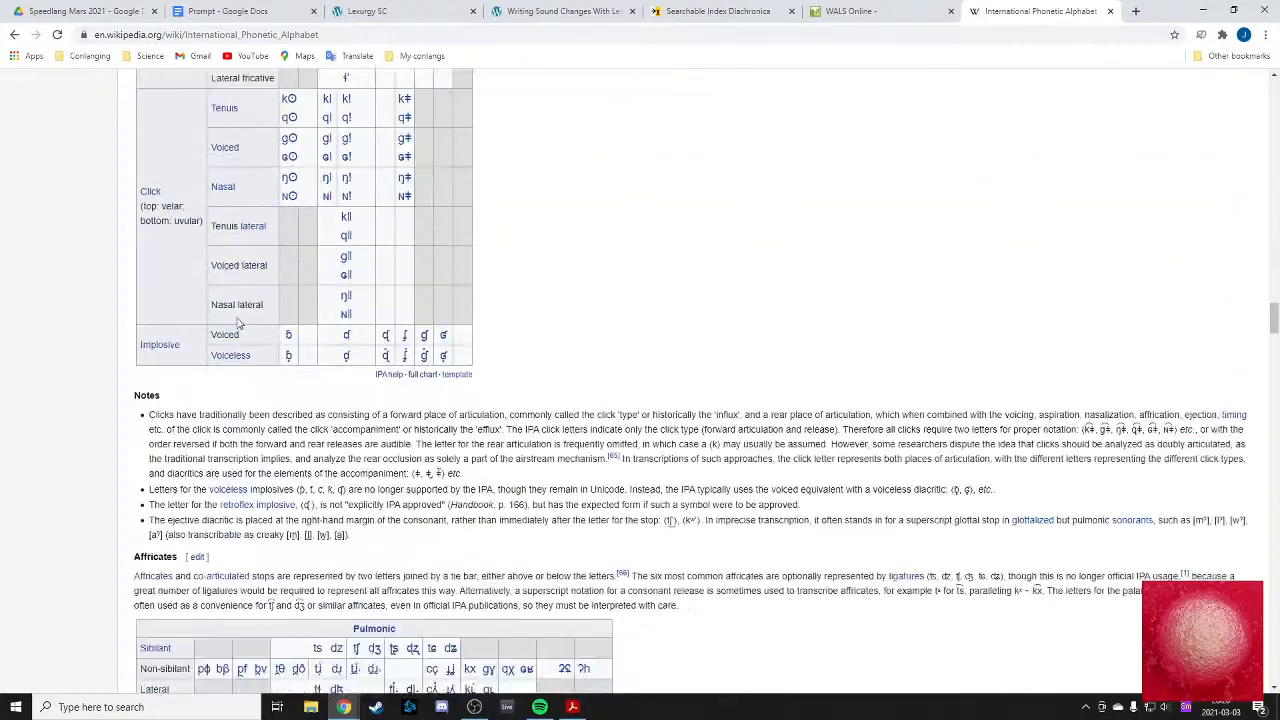
pyautogui.scroll(-3, 238, 323)
pyautogui.scroll(1, 238, 323)
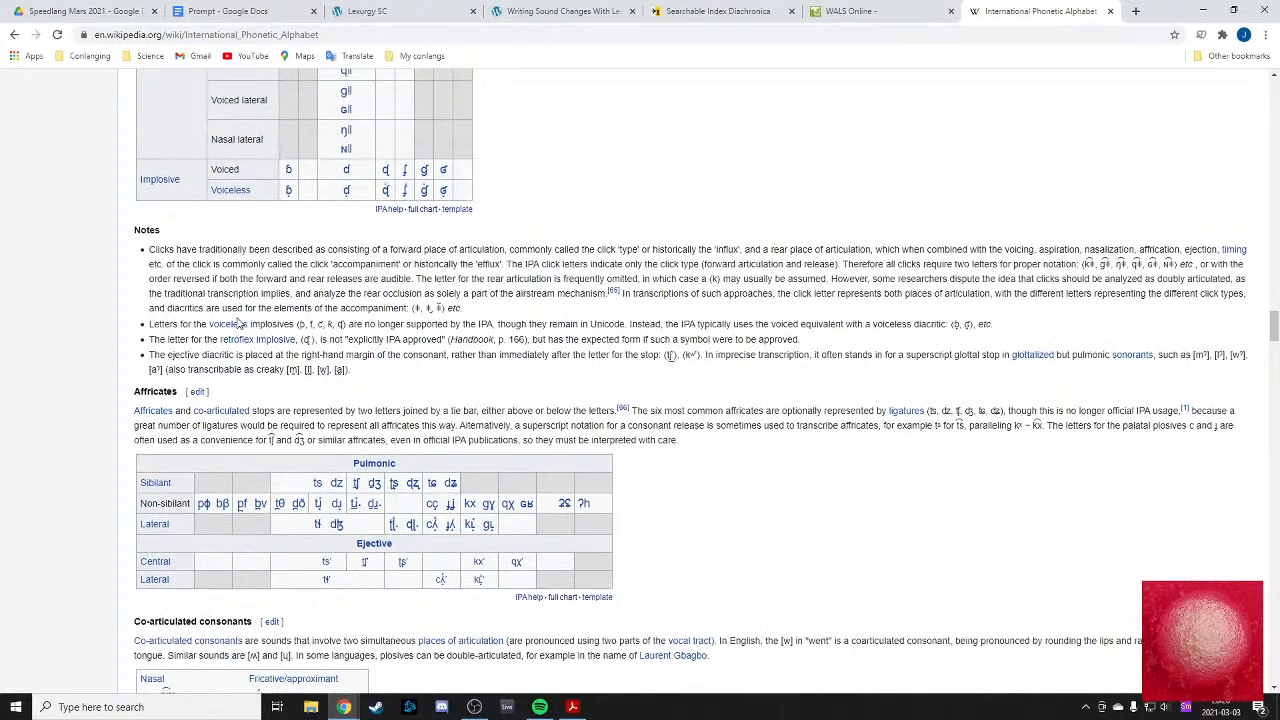
pyautogui.scroll(7, 240, 325)
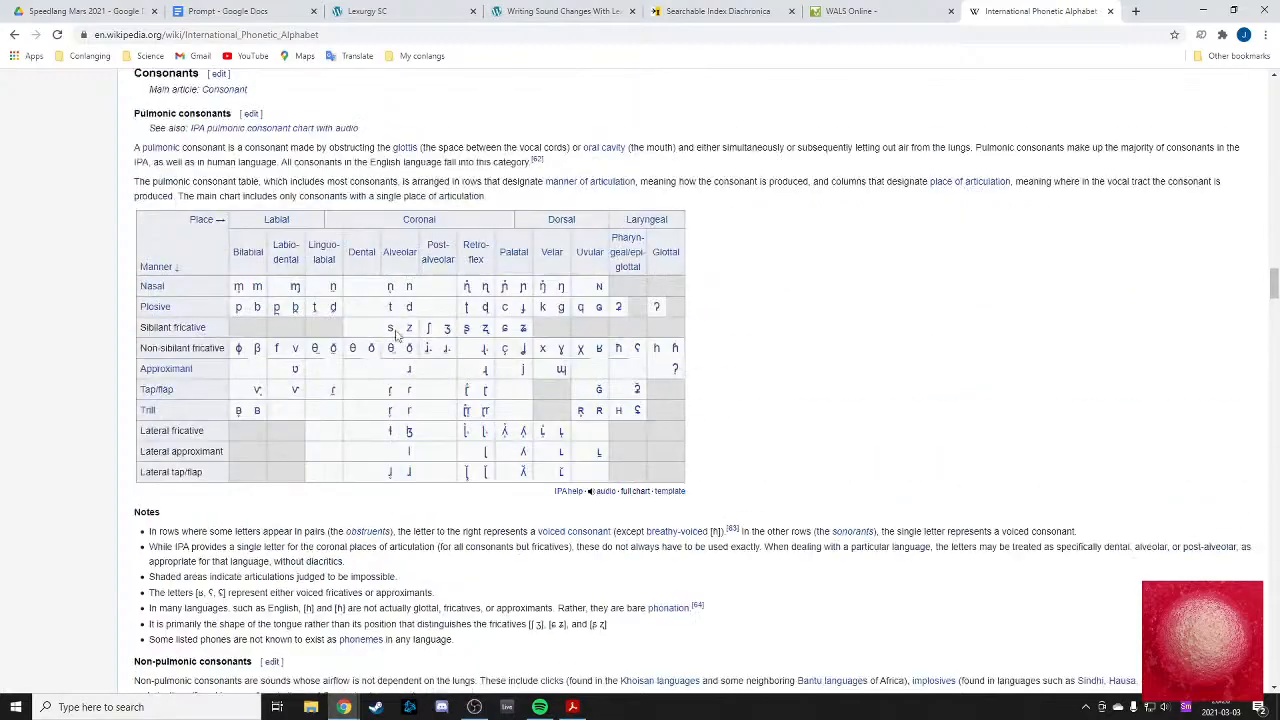
pyautogui.scroll(-5, 260, 400)
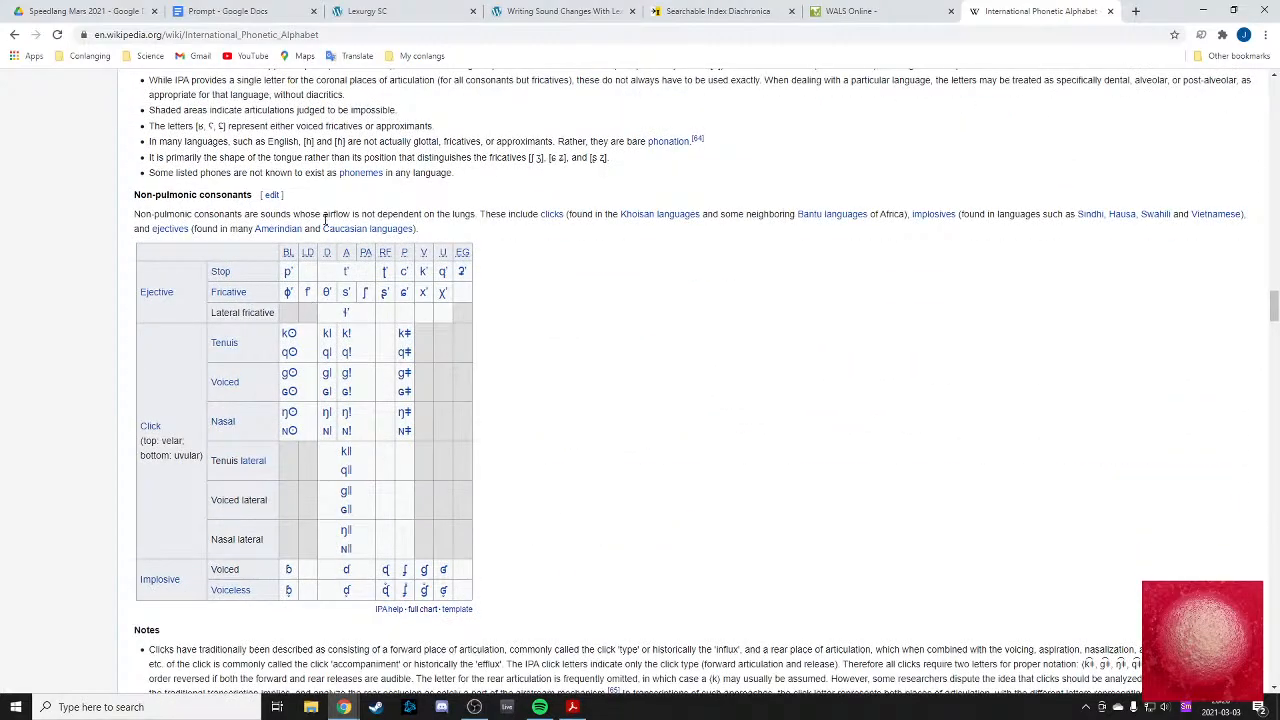
pyautogui.scroll(-8, 346, 212)
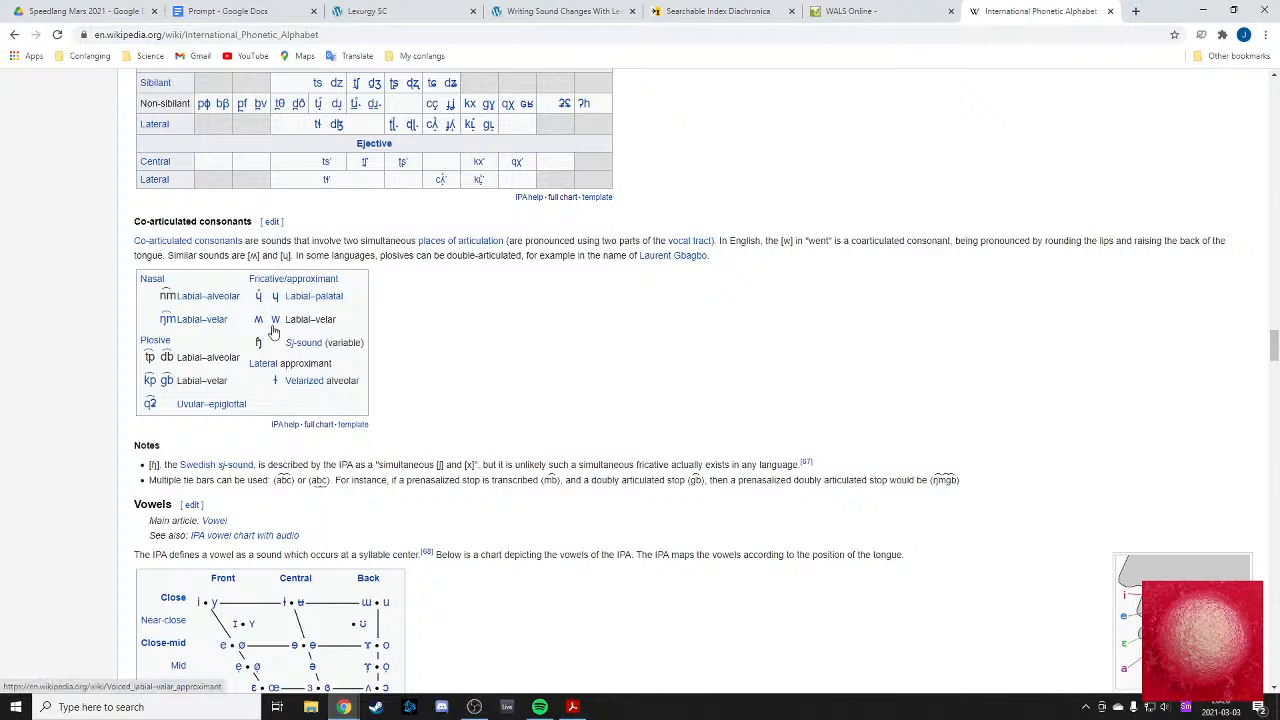
pyautogui.moveTo(276, 327)
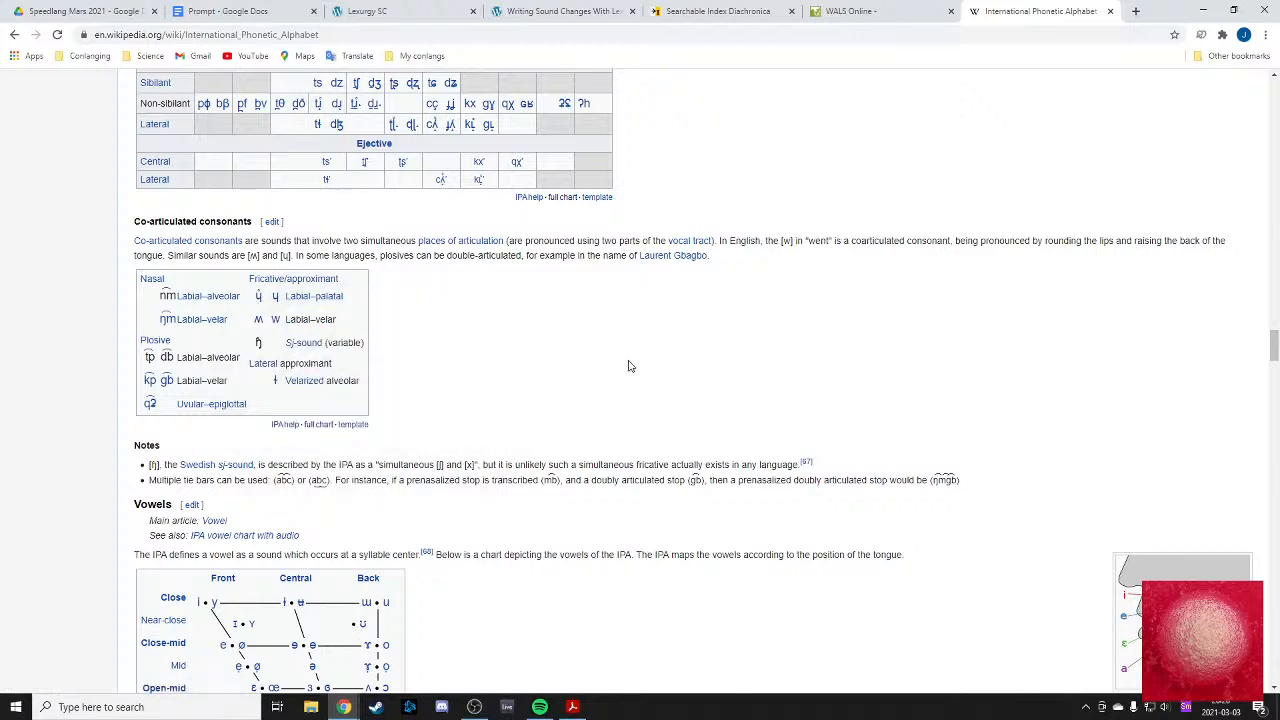
pyautogui.scroll(-4, 515, 358)
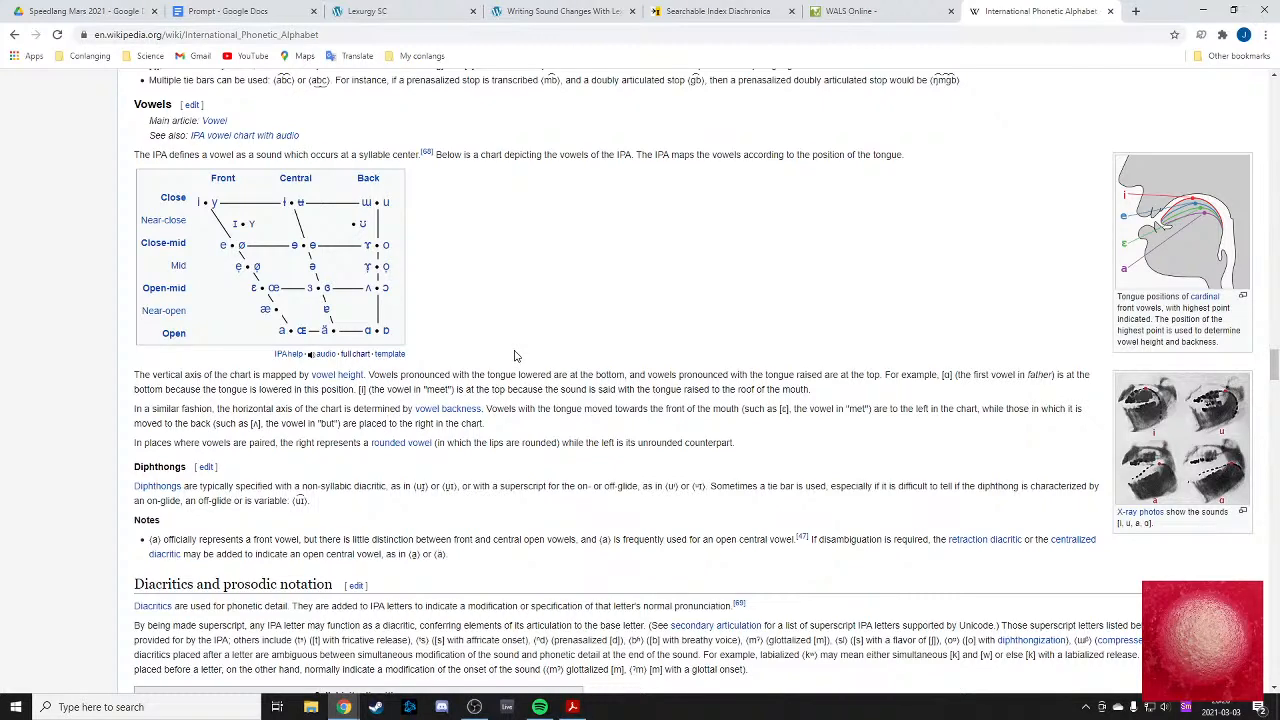
pyautogui.scroll(5, 515, 356)
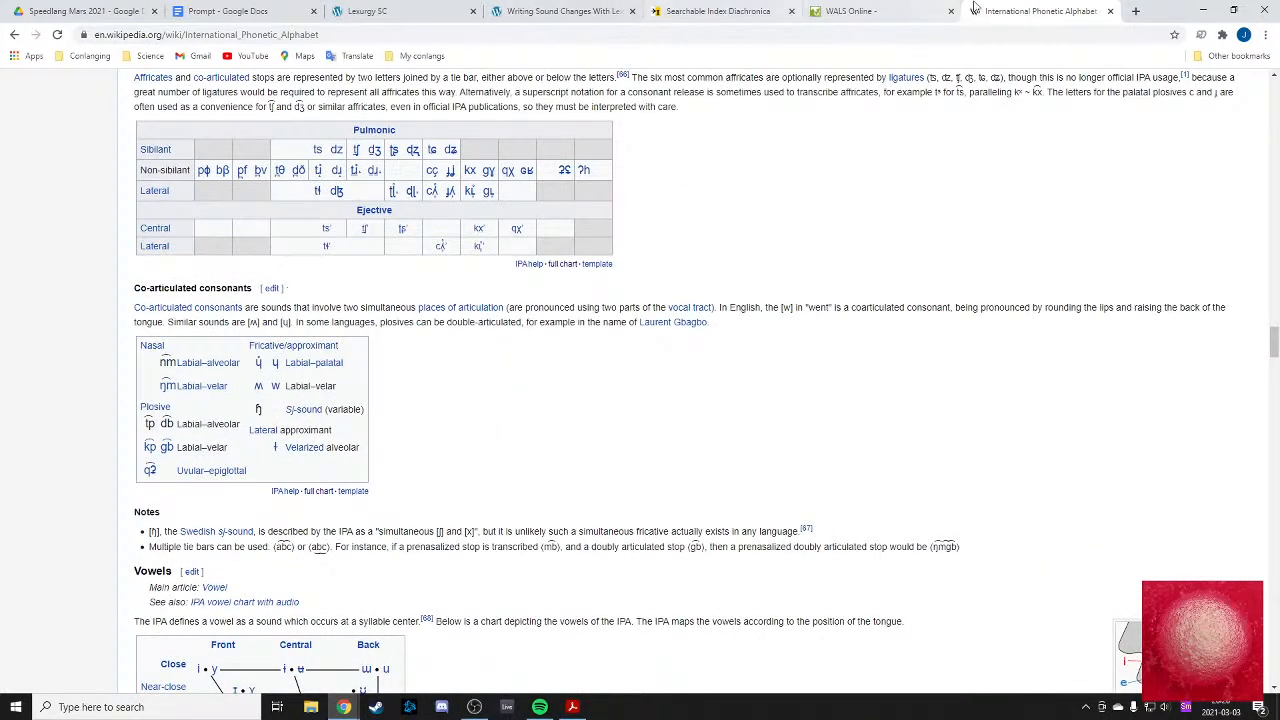
pyautogui.click(1110, 11)
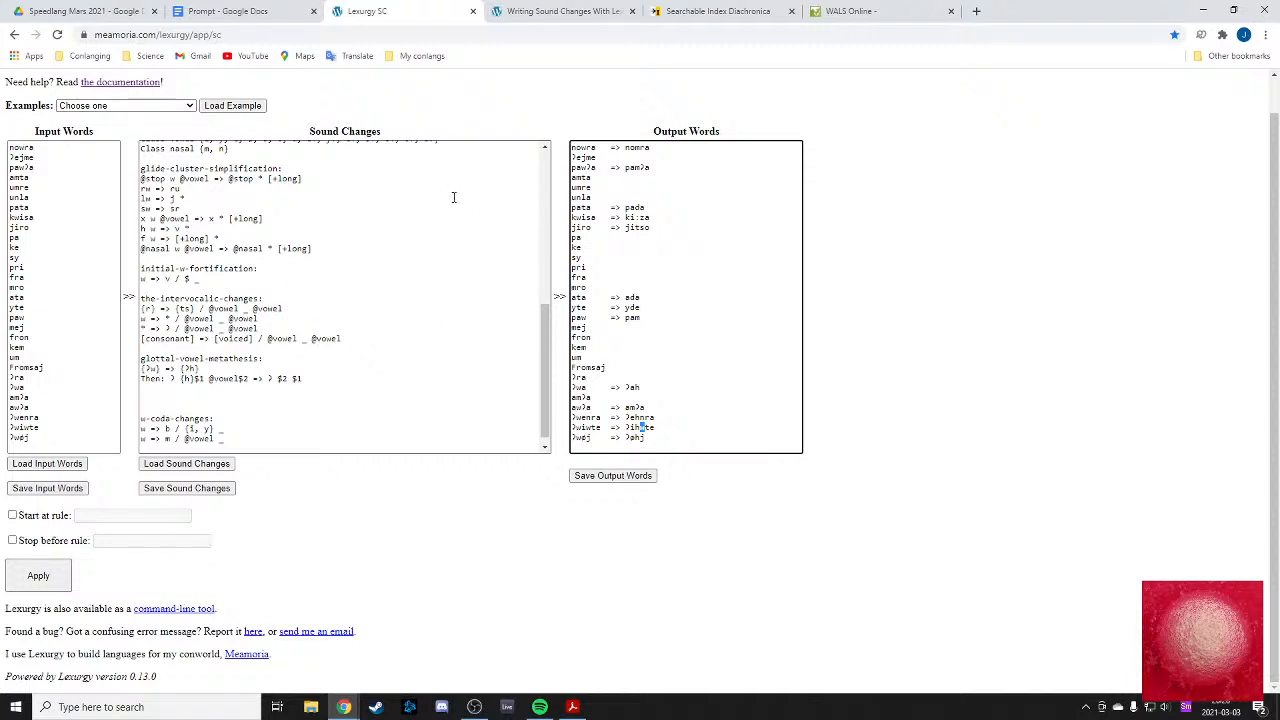
pyautogui.click(431, 260)
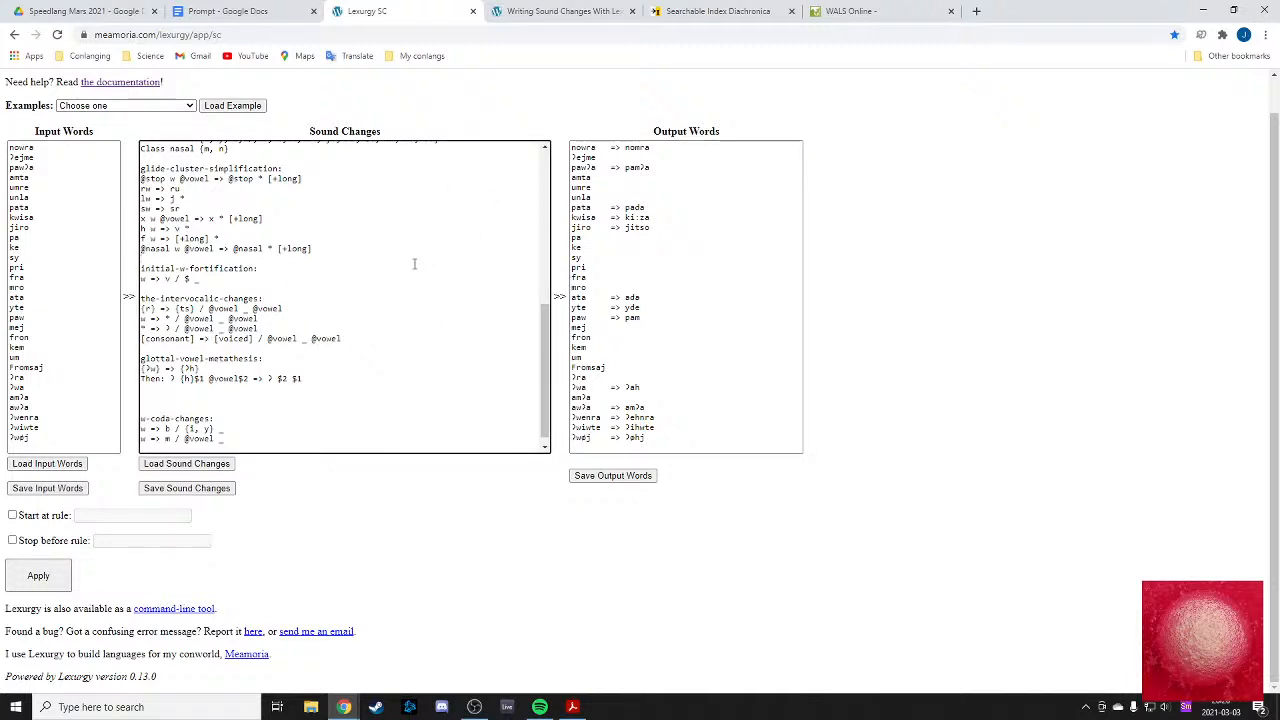
# - Add a new rule heading post-vowel-glottal-changes: below the glottal-vowel-metathesis rule
pyautogui.click(636, 430)
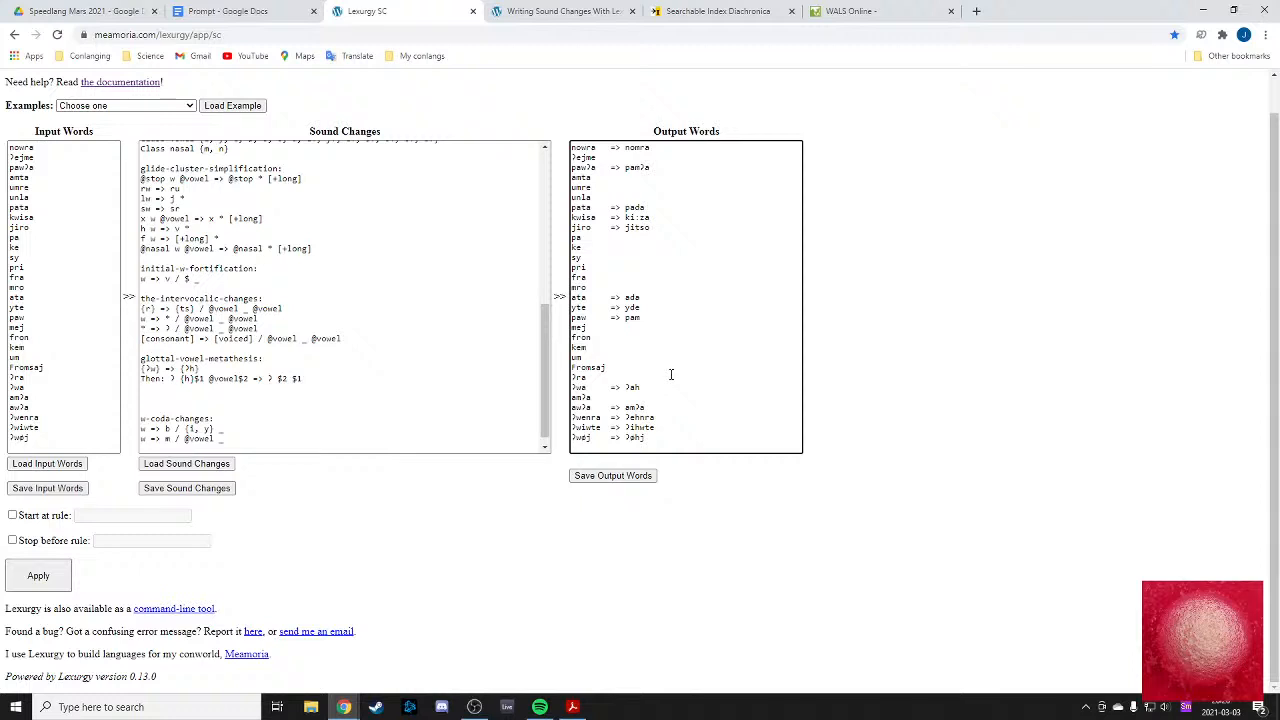
pyautogui.click(207, 364)
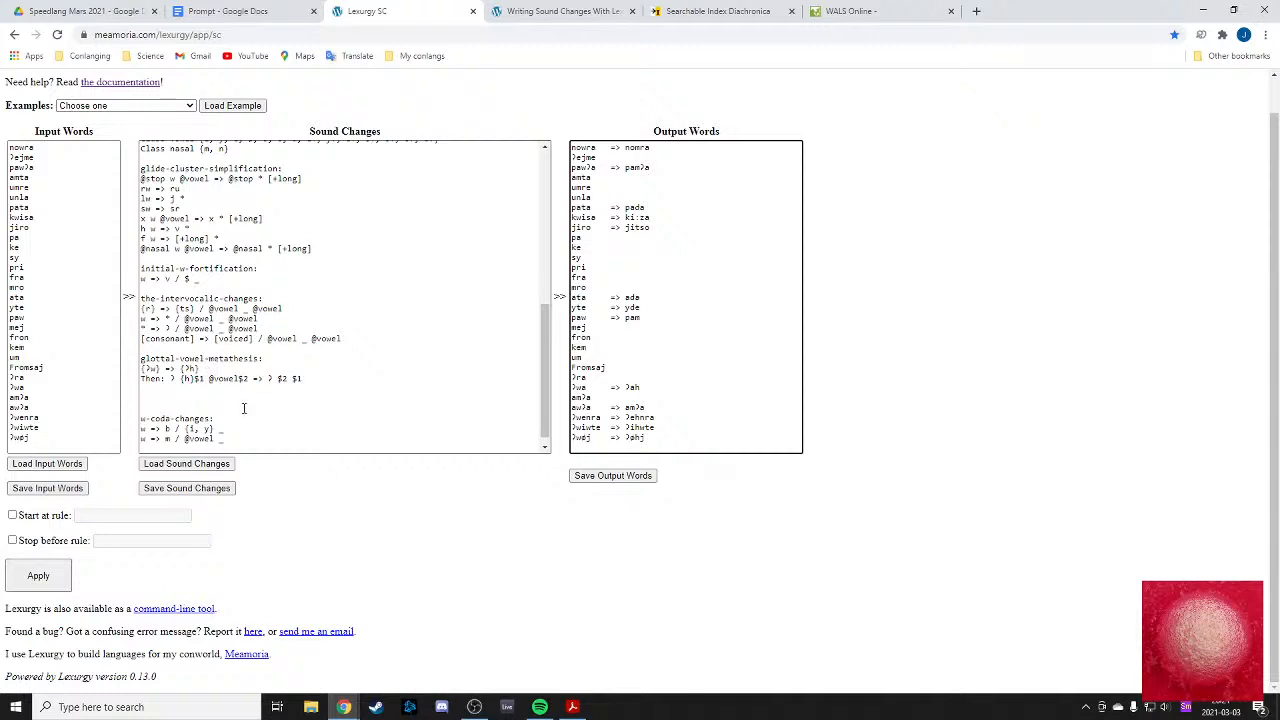
pyautogui.click(235, 394)
pyautogui.press('Return')
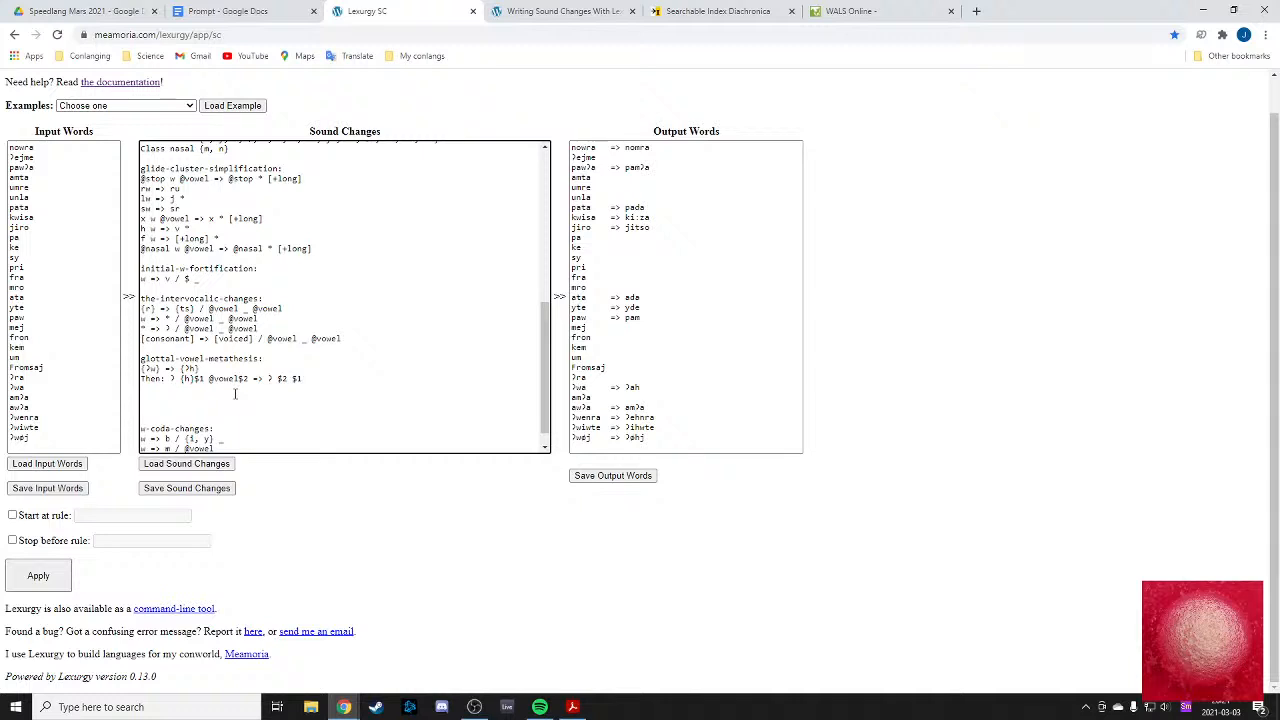
pyautogui.write('post.')
pyautogui.press('BackSpace')
pyautogui.write('--vowel-glottal-changes')
pyautogui.click(235, 398)
pyautogui.write('-')
pyautogui.click(291, 400)
pyautogui.scroll(-1, 187, 358)
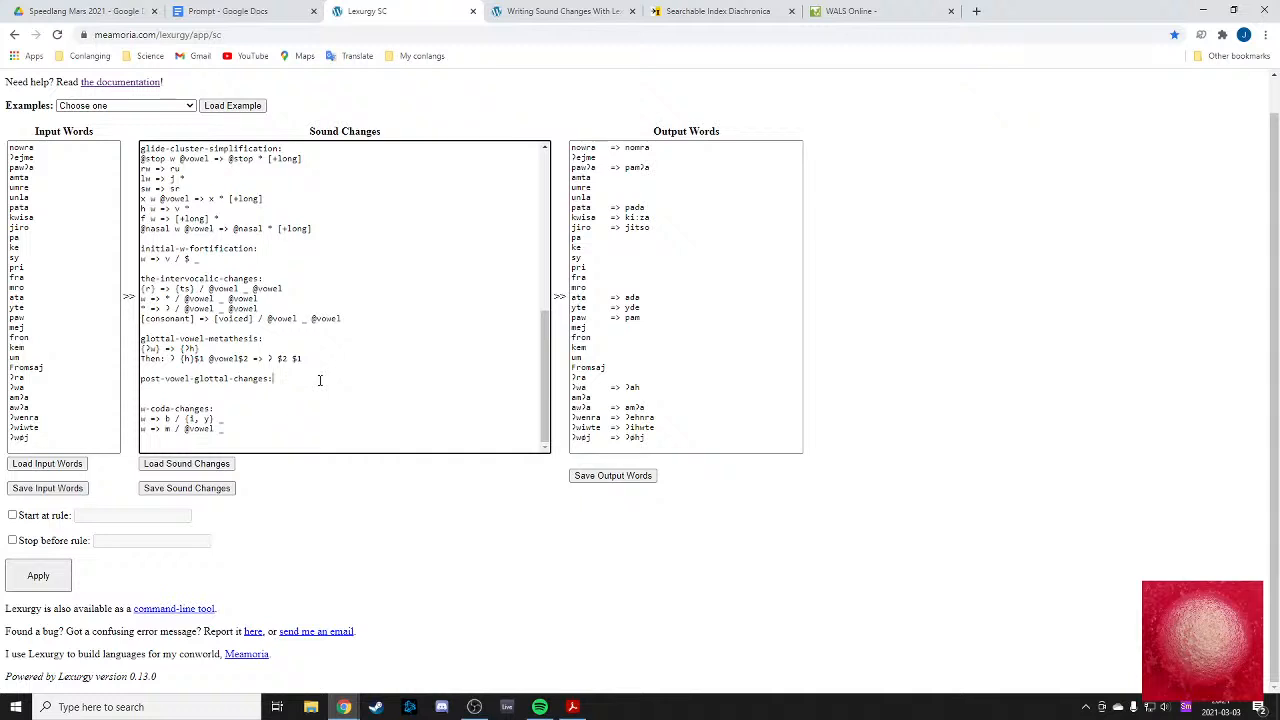
# - Under post-vowel-glottal-changes, add the change {hw} => f and compare it with the h clusters in the output words
pyautogui.press('Return')
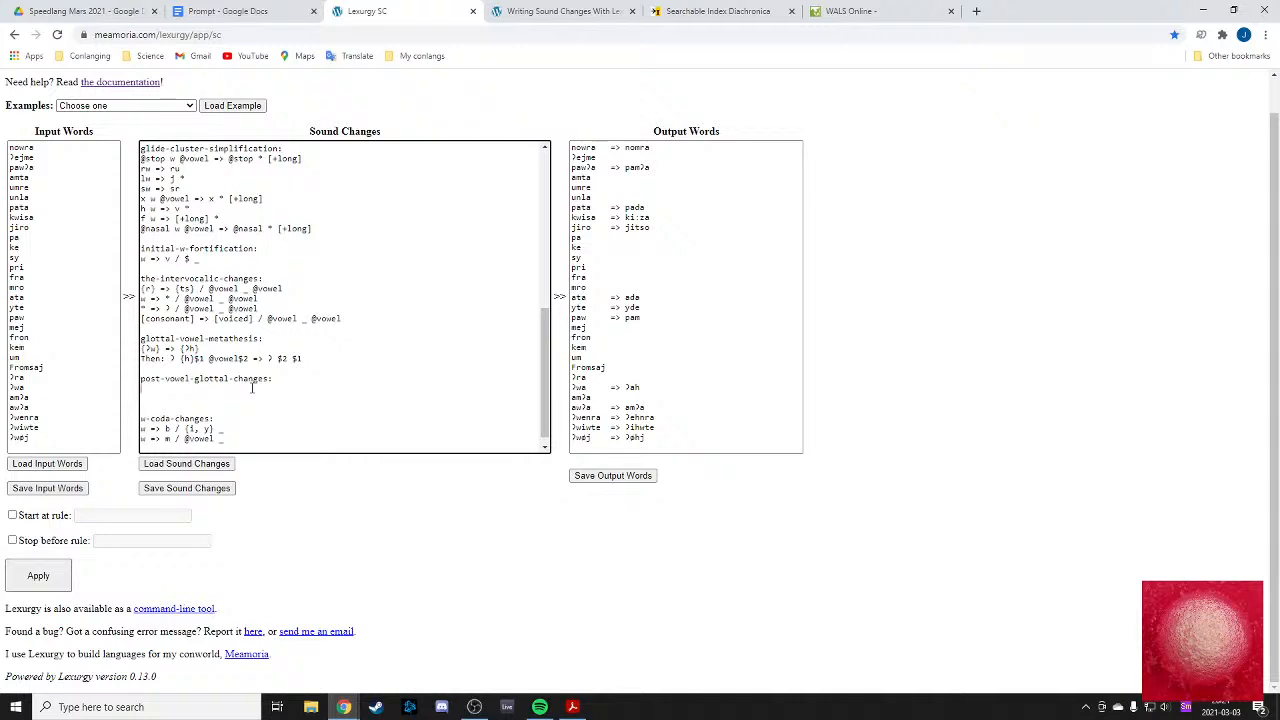
pyautogui.write('hw} => f')
pyautogui.press('Return')
pyautogui.moveTo(625, 438); pyautogui.dragTo(650, 438)
pyautogui.click(650, 437)
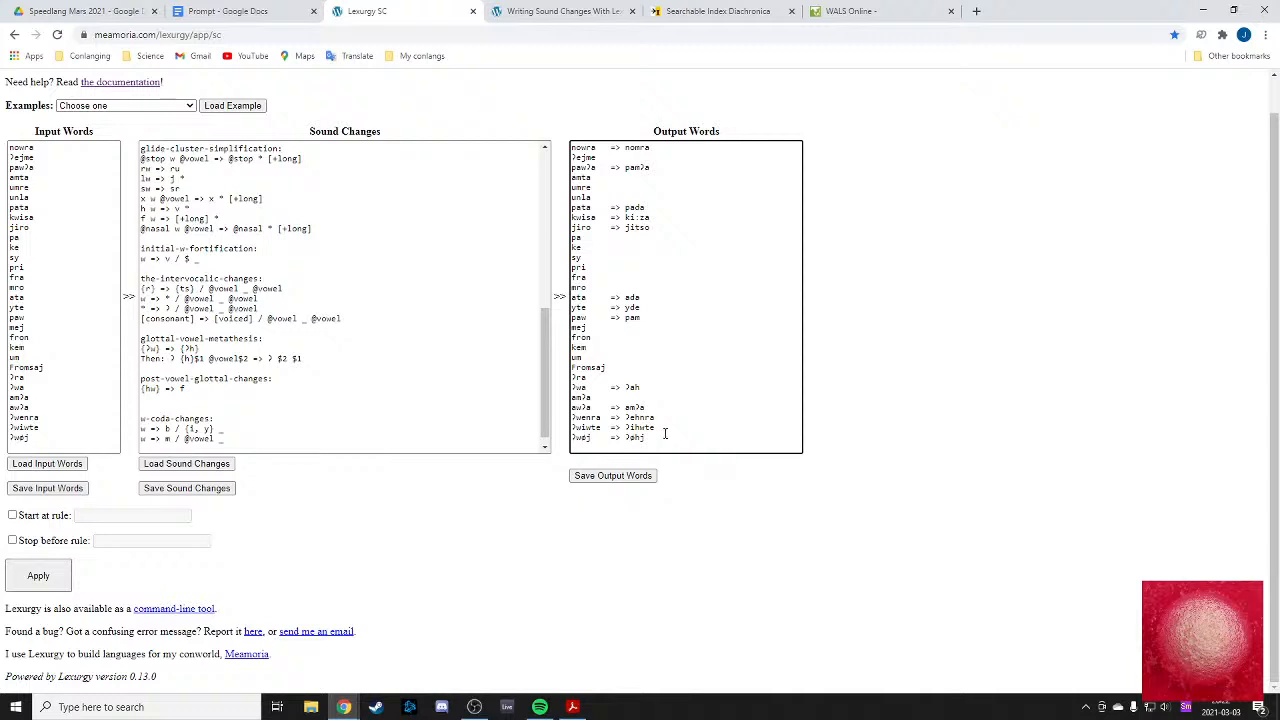
pyautogui.click(252, 400)
pyautogui.click(194, 395)
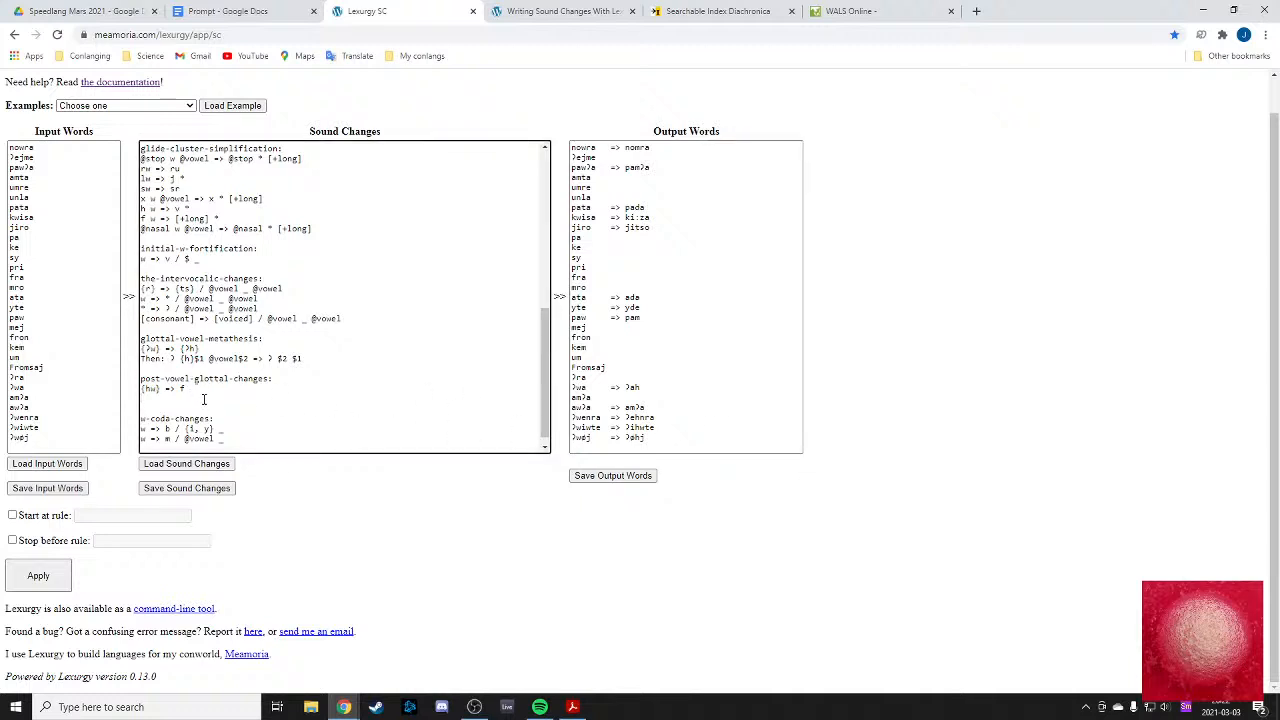
# - Search the web for ipa in a new browser tab and open the English Wikipedia IPA article at its pulmonic consonant table
pyautogui.click(976, 9)
pyautogui.write('ipa')
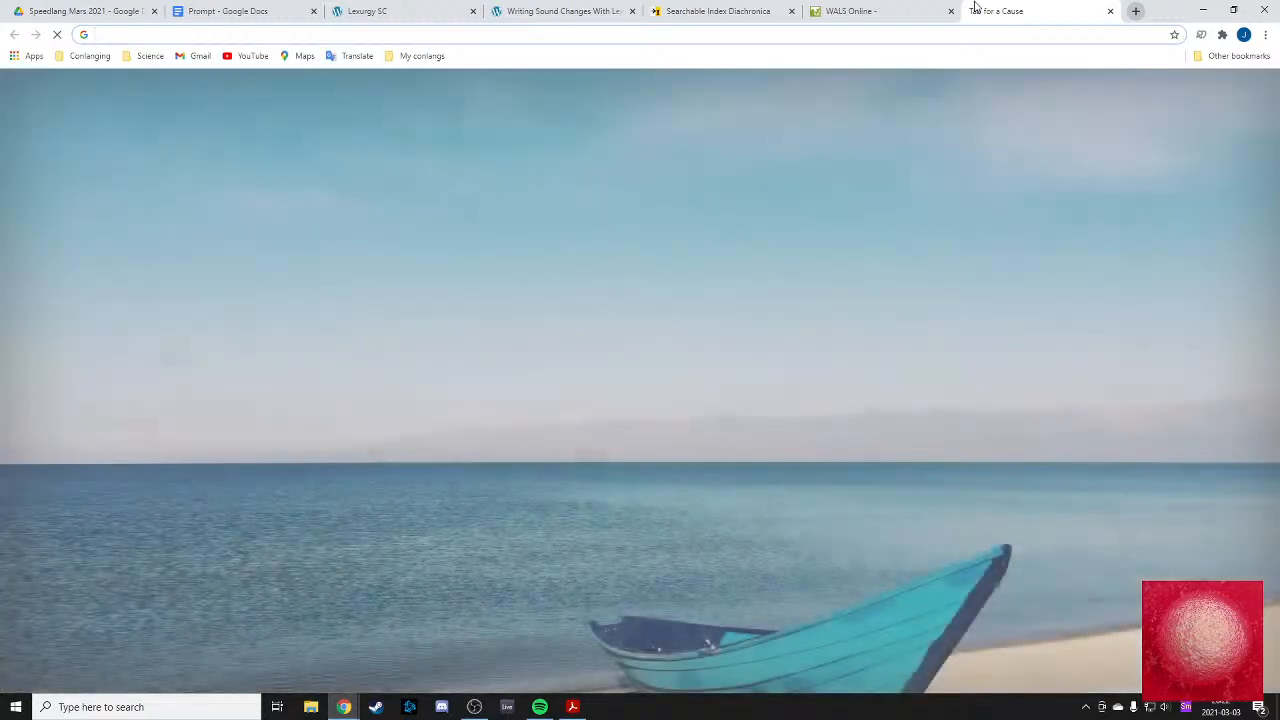
pyautogui.press('Return')
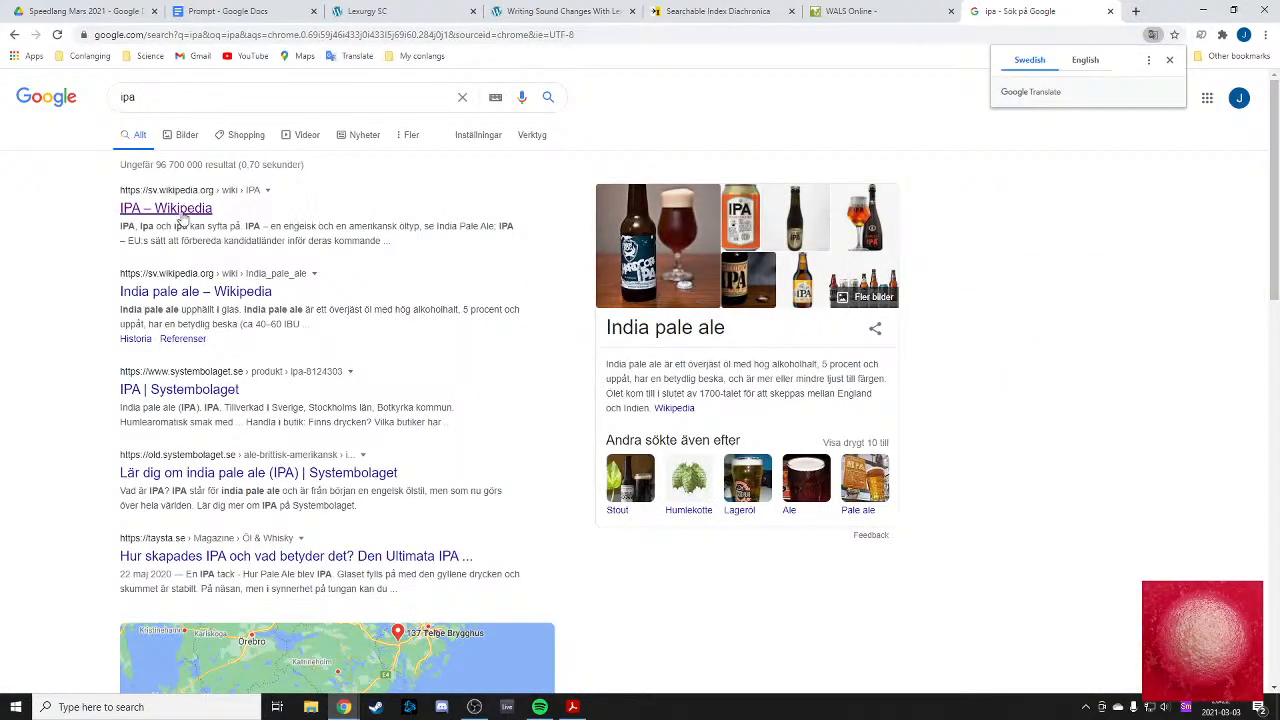
pyautogui.click(200, 208)
pyautogui.click(500, 230)
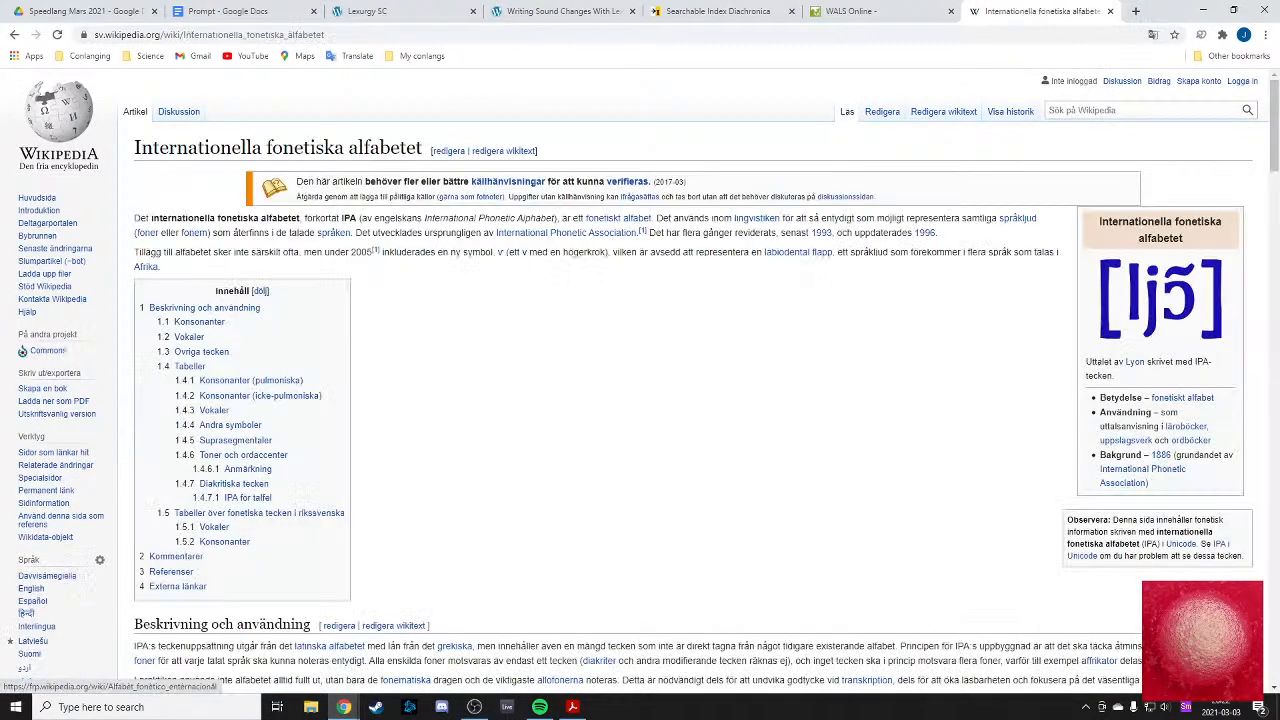
pyautogui.click(33, 590)
pyautogui.scroll(-15, 403, 437)
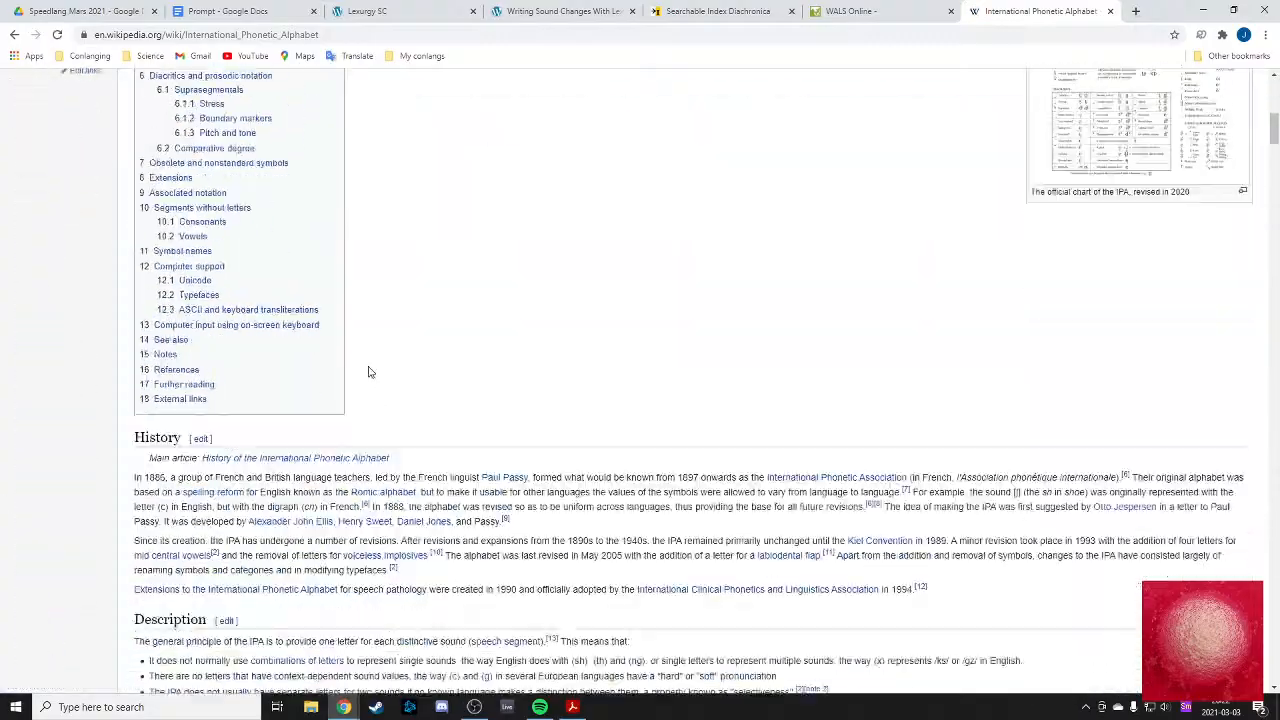
pyautogui.scroll(-6, 380, 372)
pyautogui.scroll(4, 385, 374)
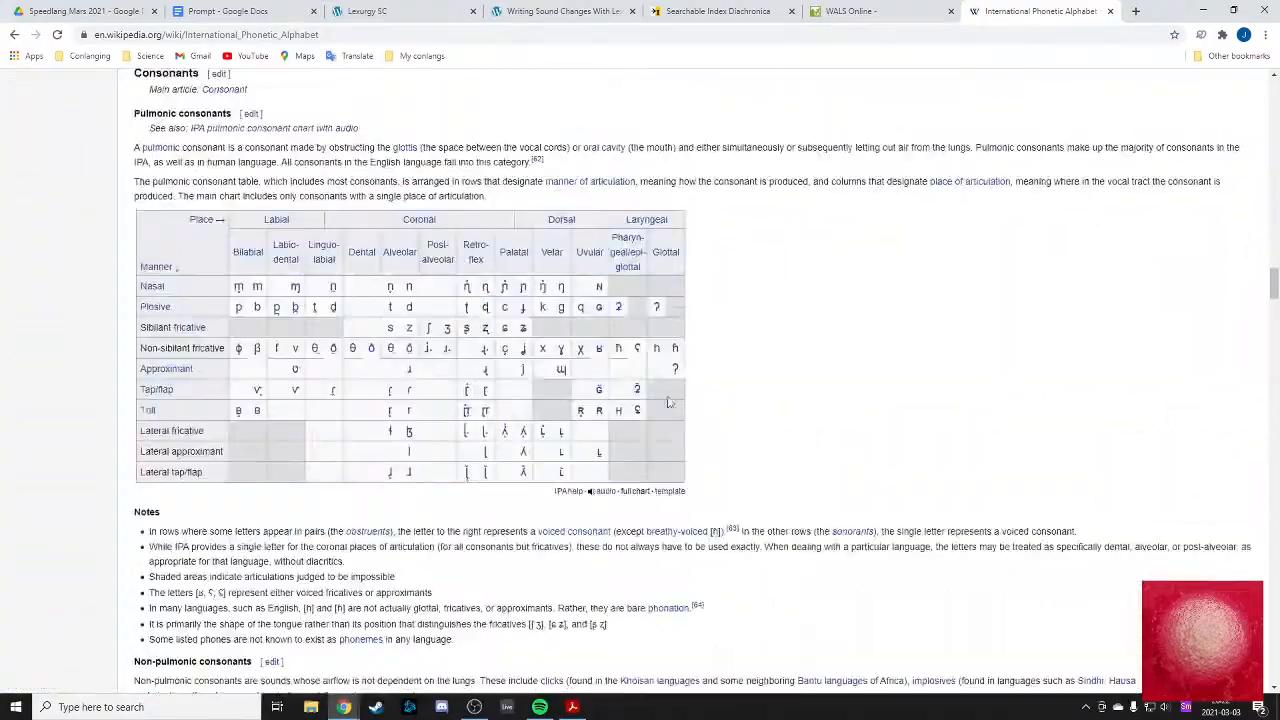
# - Open the Voiced palatal approximant article in its own tab and examine its description, occurrence tables and notes
pyautogui.middleClick(523, 373)
pyautogui.click(1036, 12)
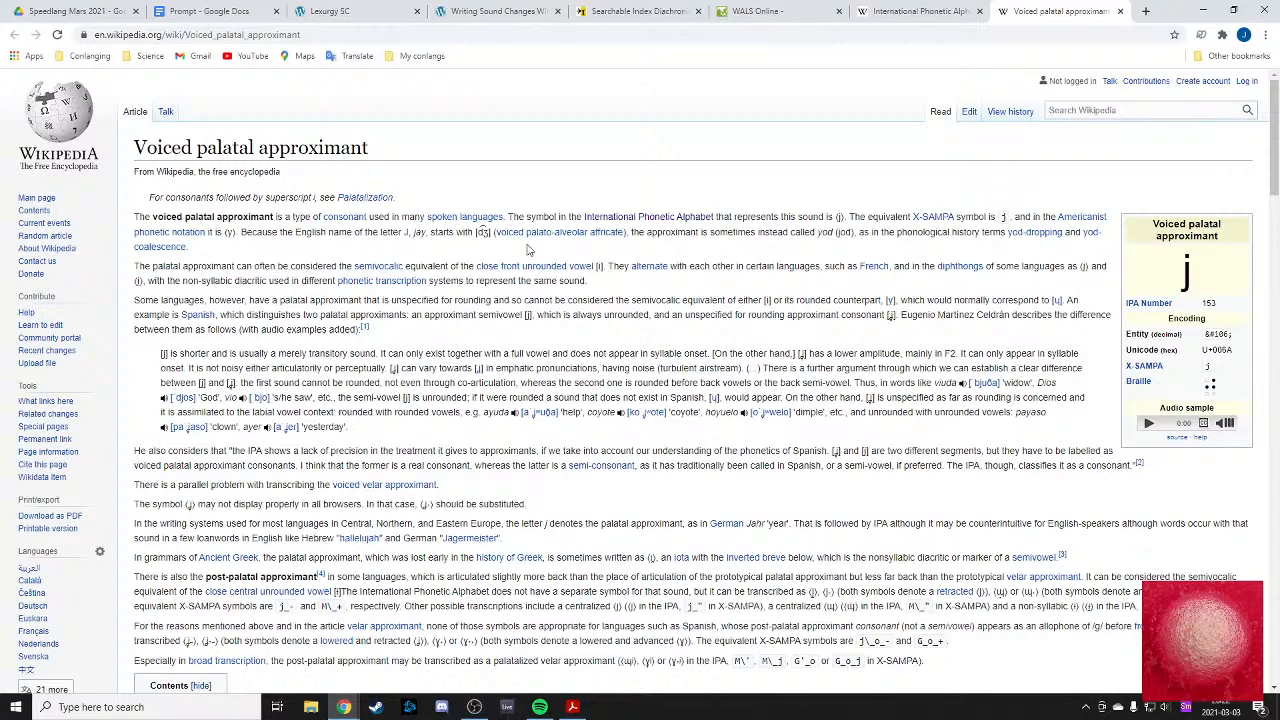
pyautogui.scroll(-3, 522, 255)
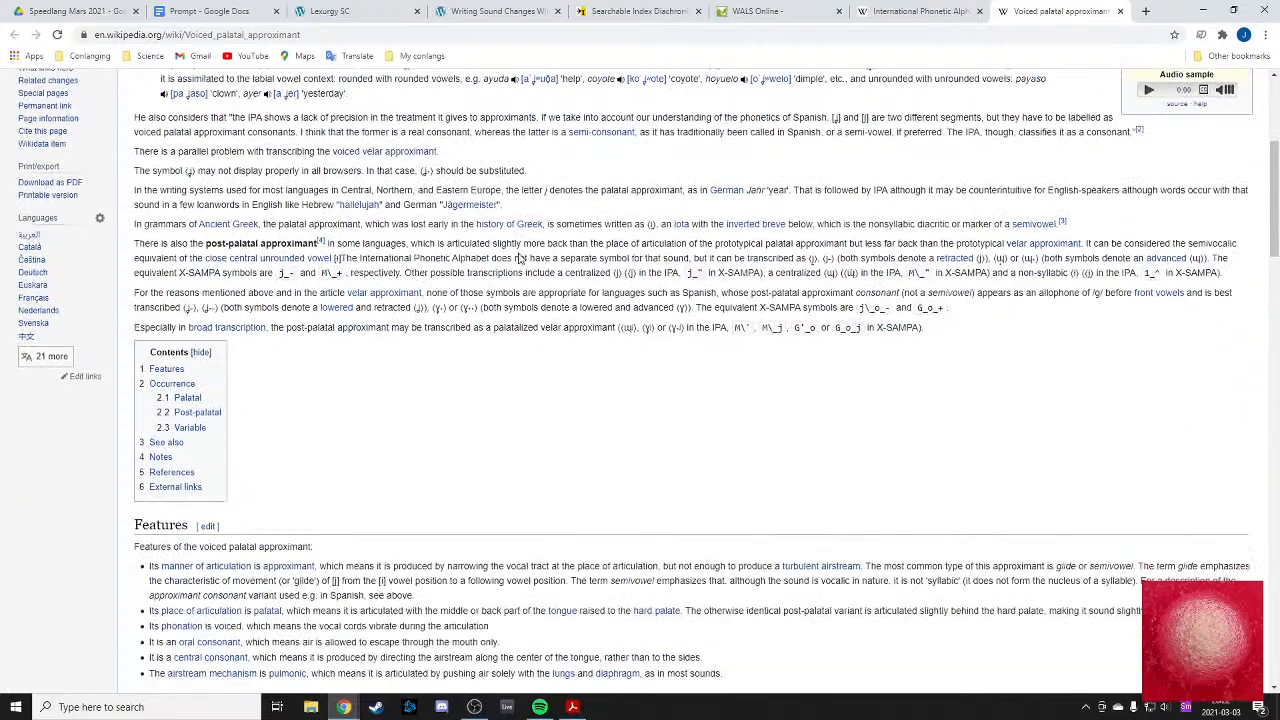
pyautogui.scroll(-5, 518, 258)
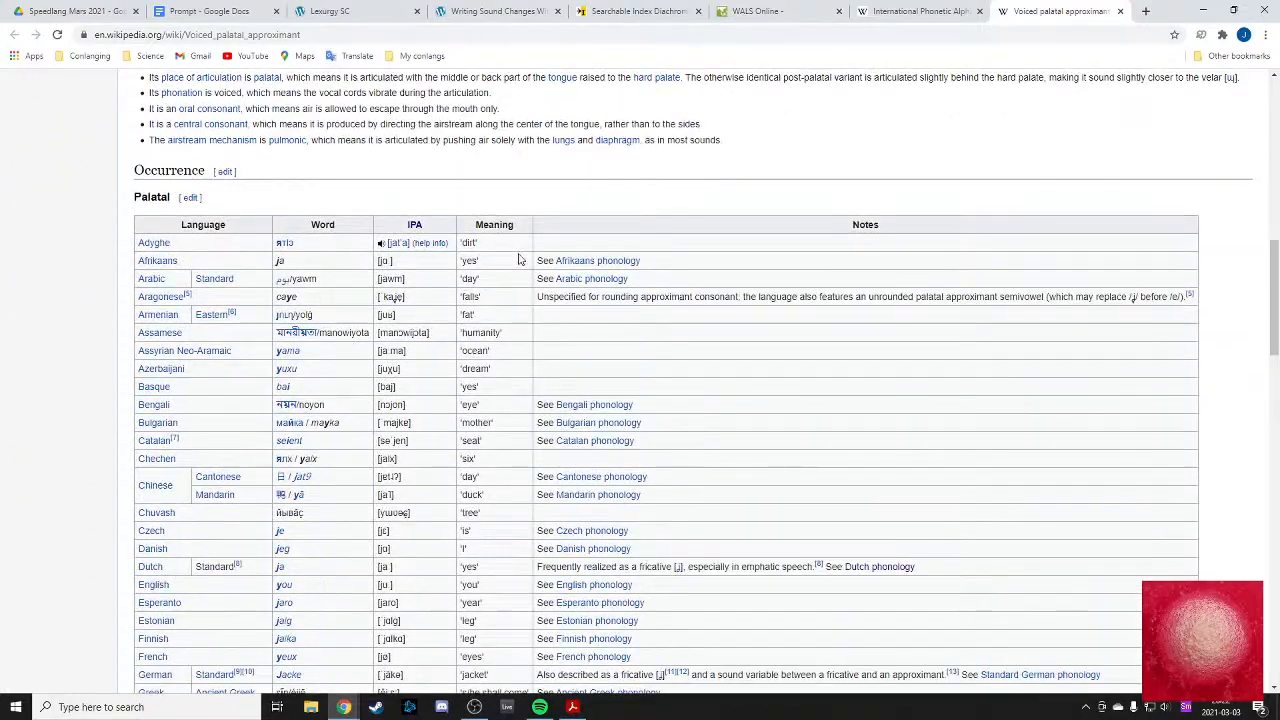
pyautogui.scroll(-10, 518, 260)
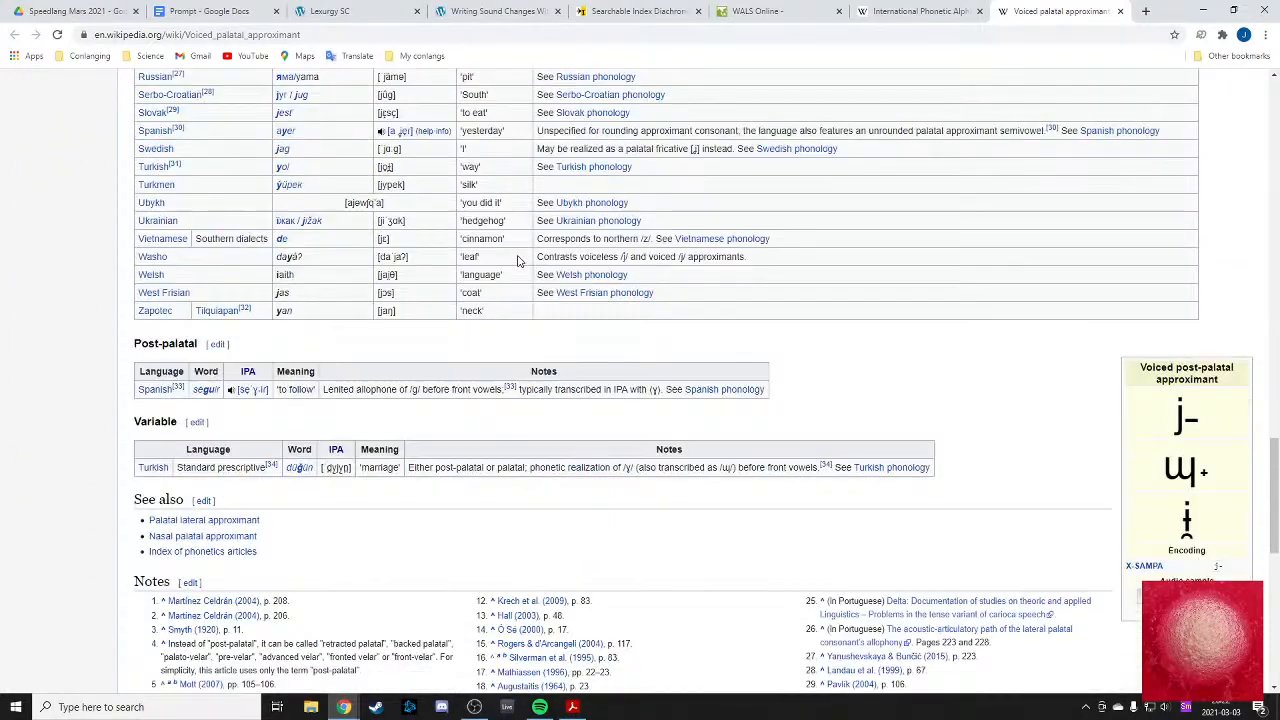
pyautogui.scroll(-1, 518, 260)
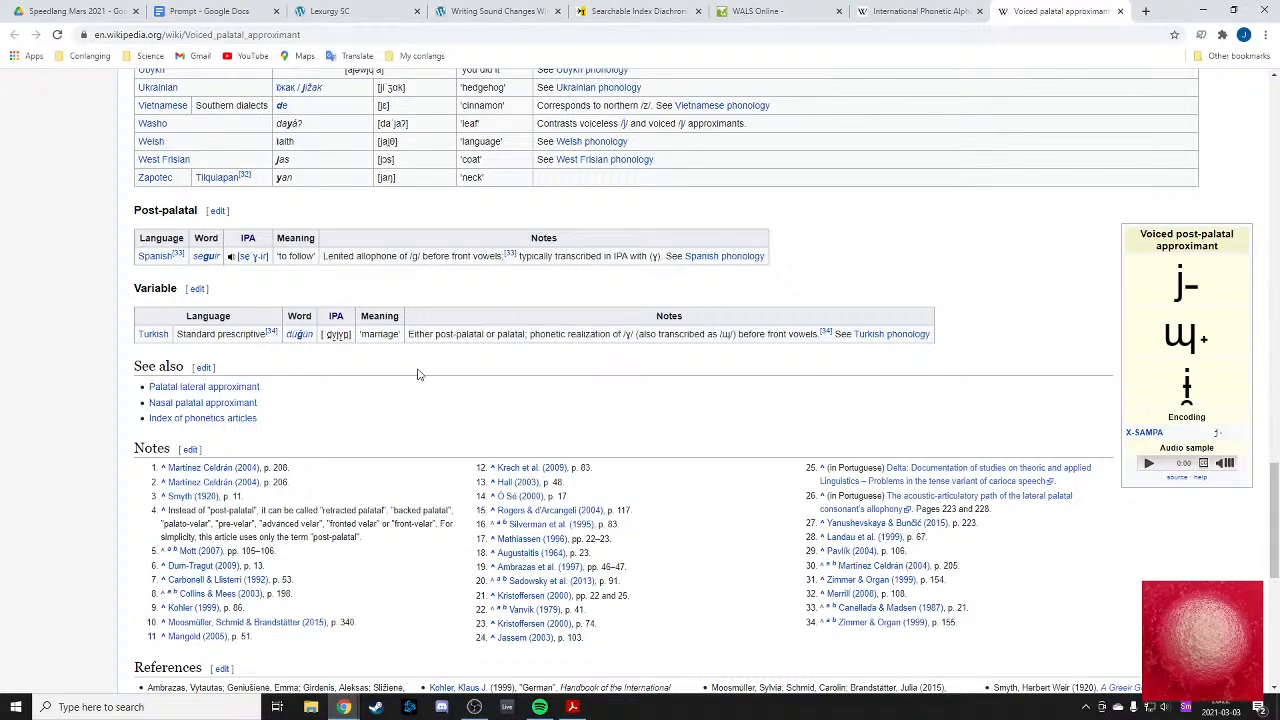
pyautogui.scroll(3, 418, 374)
pyautogui.scroll(-3, 418, 371)
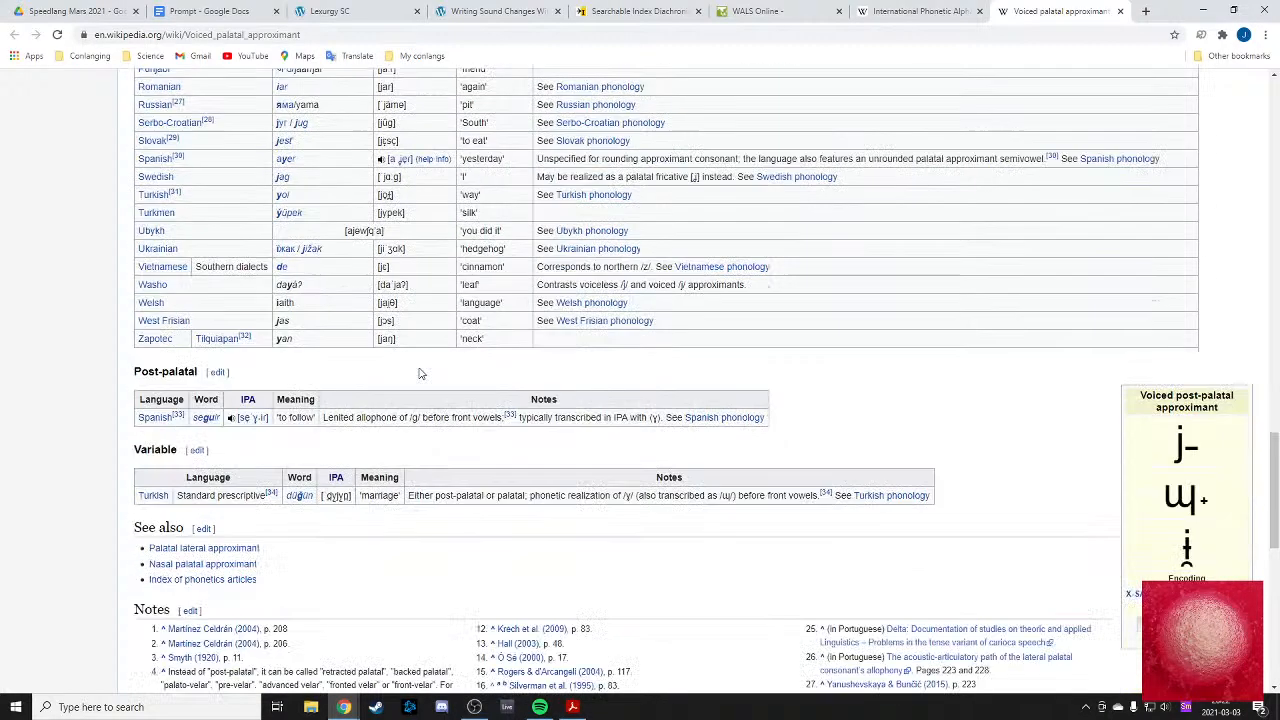
pyautogui.scroll(-3, 1137, 354)
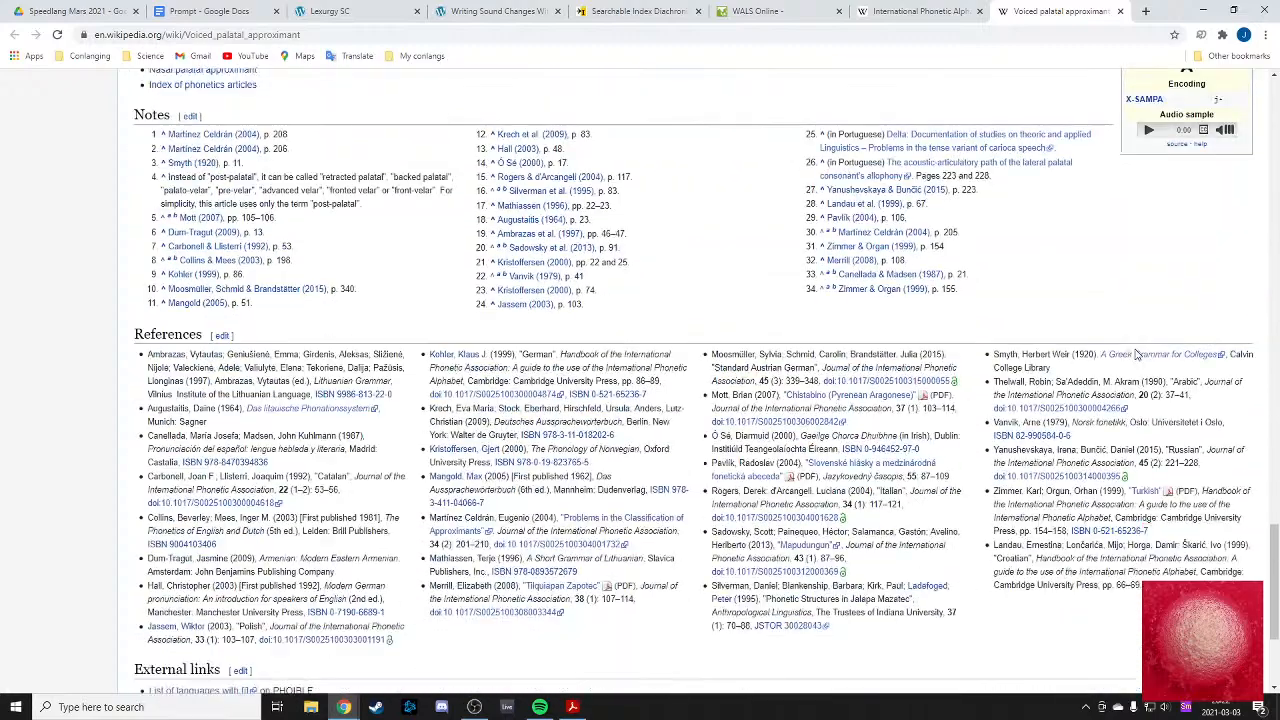
pyautogui.scroll(15, 1134, 354)
pyautogui.scroll(5, 1113, 358)
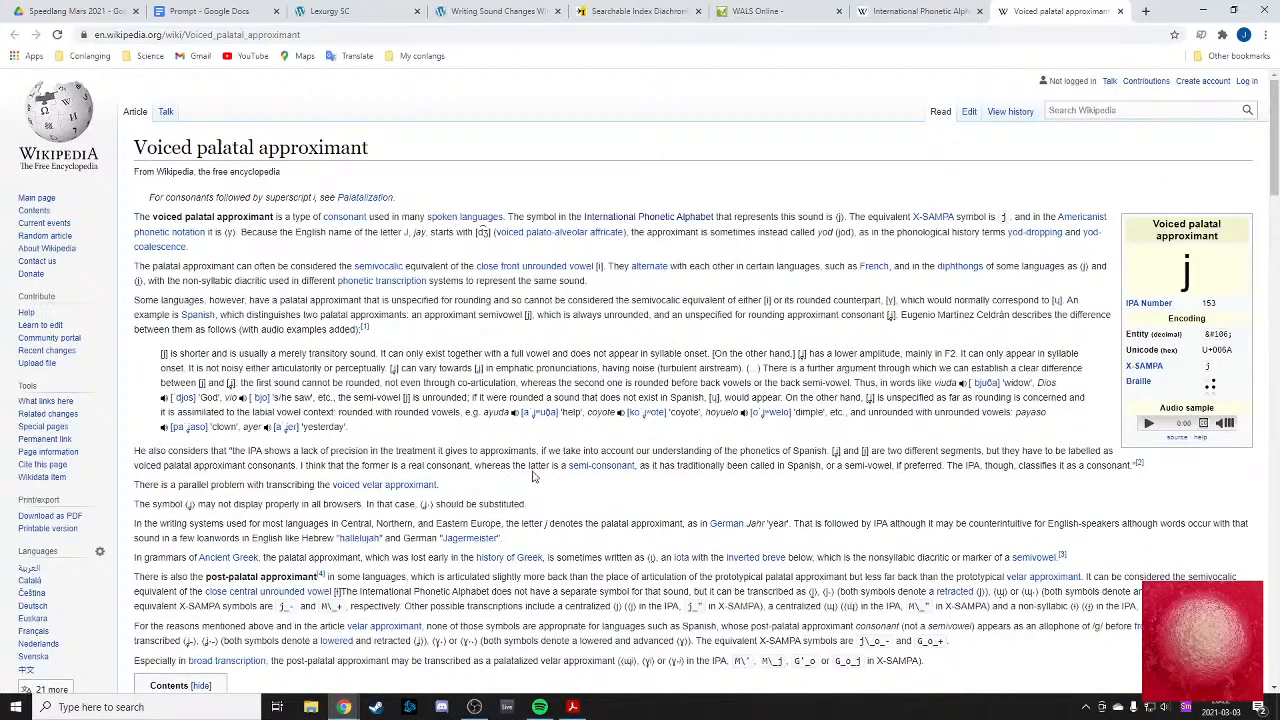
# - Find voicel on the article page and examine each match for how voiceless palatal approximants are written
pyautogui.hotkey('ctrl', 'f')
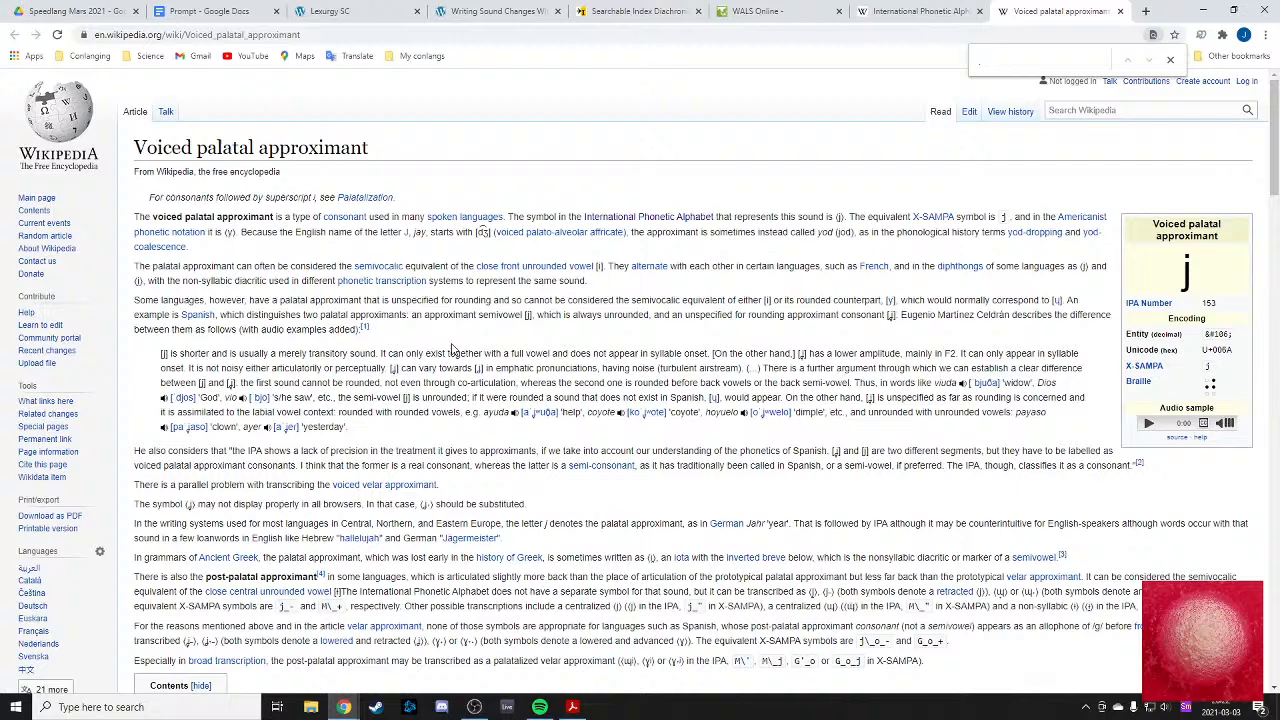
pyautogui.write('voicel')
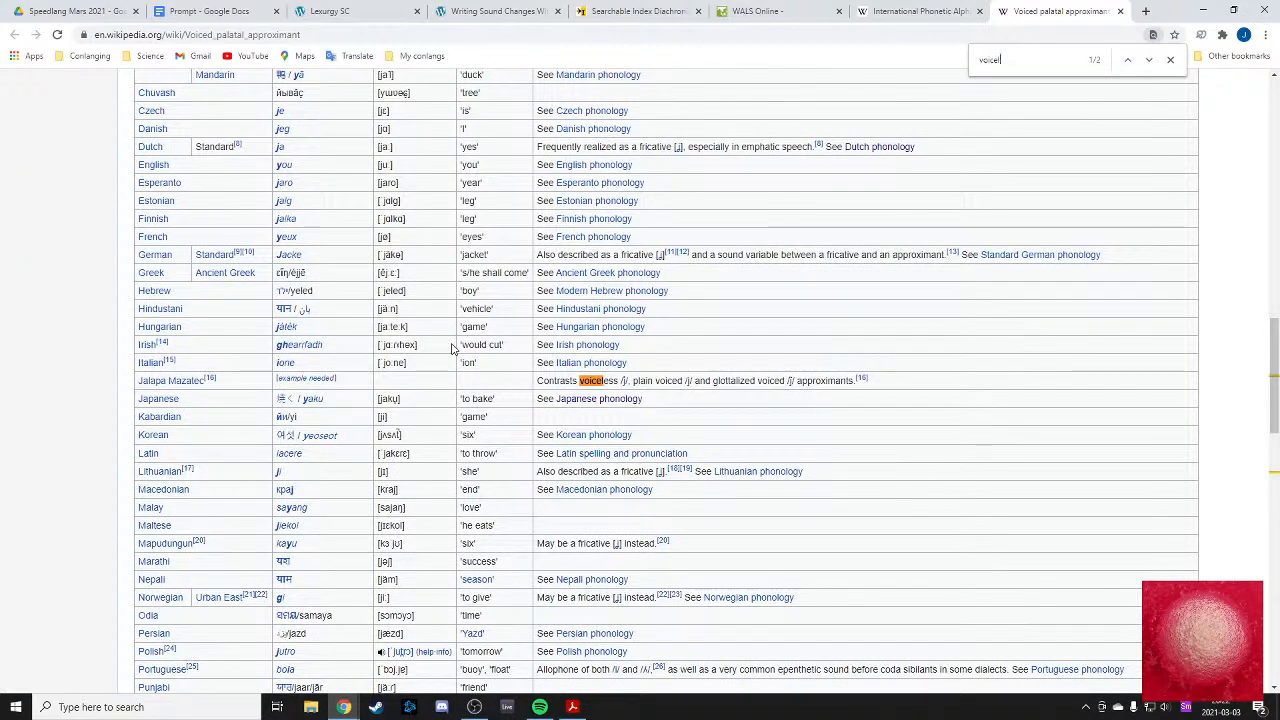
pyautogui.moveTo(755, 382); pyautogui.dragTo(764, 382)
pyautogui.click(786, 382)
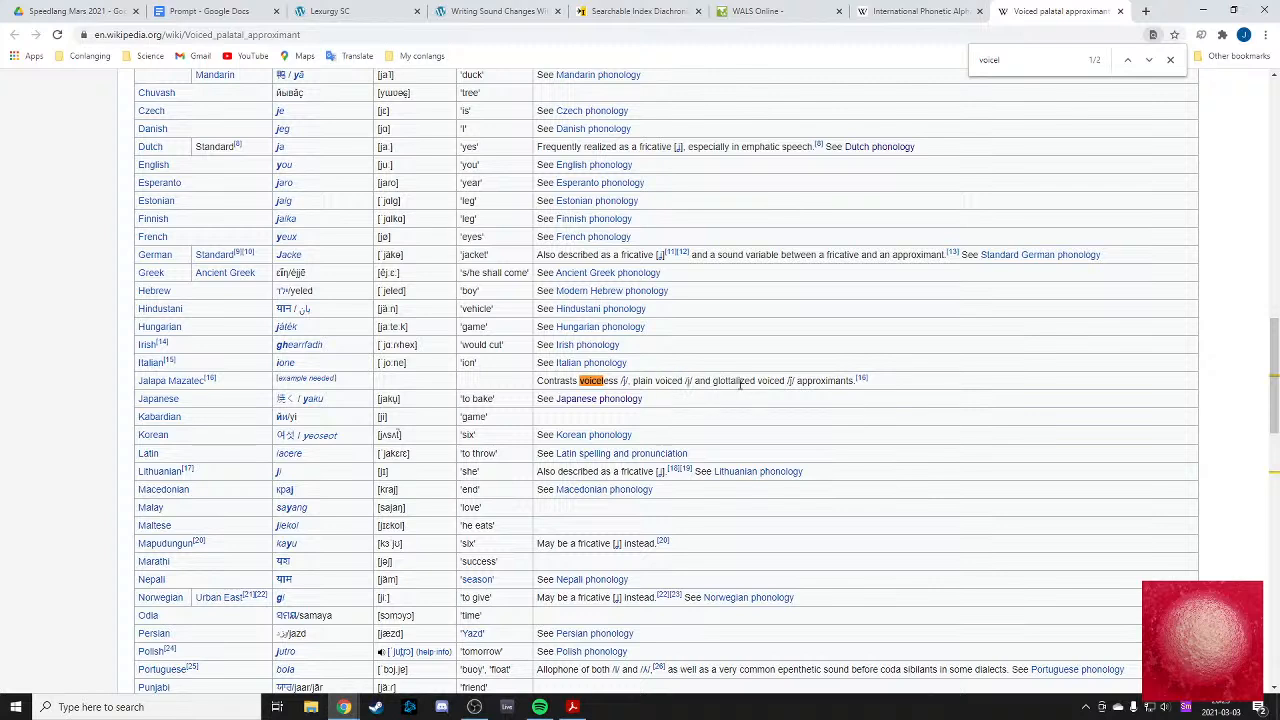
pyautogui.moveTo(742, 381); pyautogui.dragTo(783, 381)
pyautogui.click(783, 381)
pyautogui.click(1041, 59)
pyautogui.press('Return')
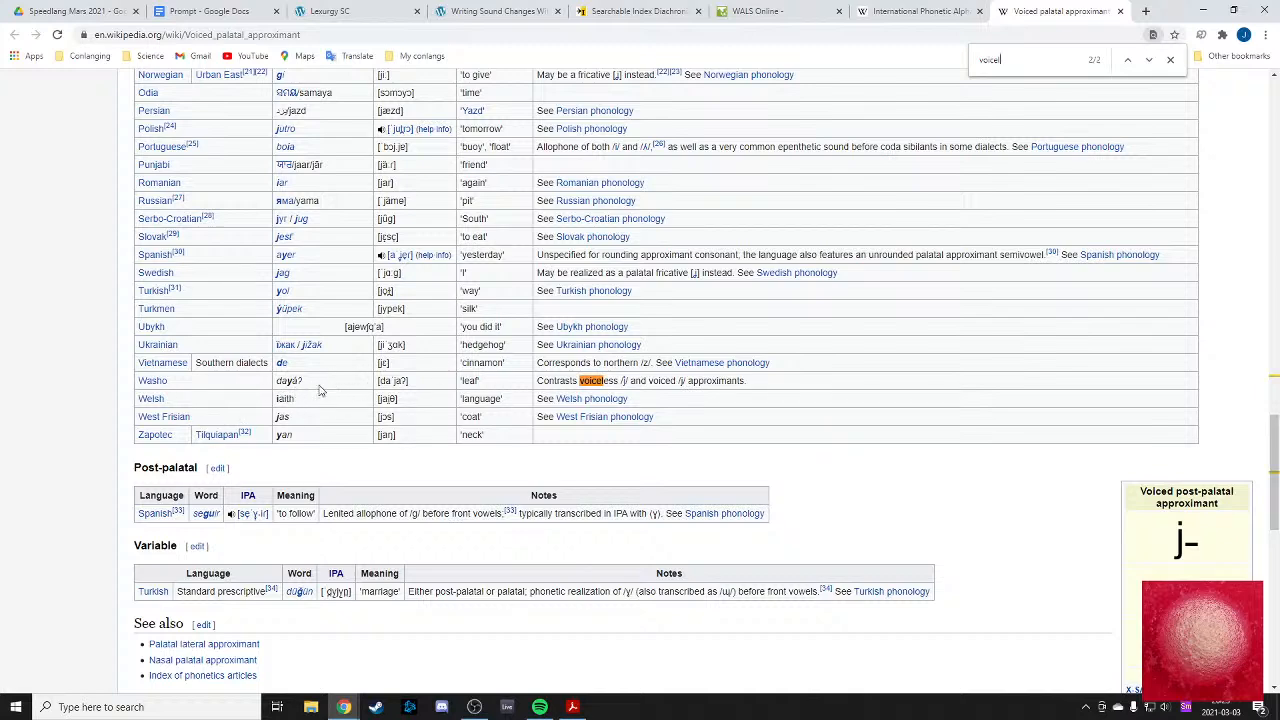
# - Close the palatal approximant article, return to Lexurgy SC and add {hj} => j to the post-vowel-glottal-changes rule
pyautogui.click(1120, 11)
pyautogui.hotkey('ctrl', '2')
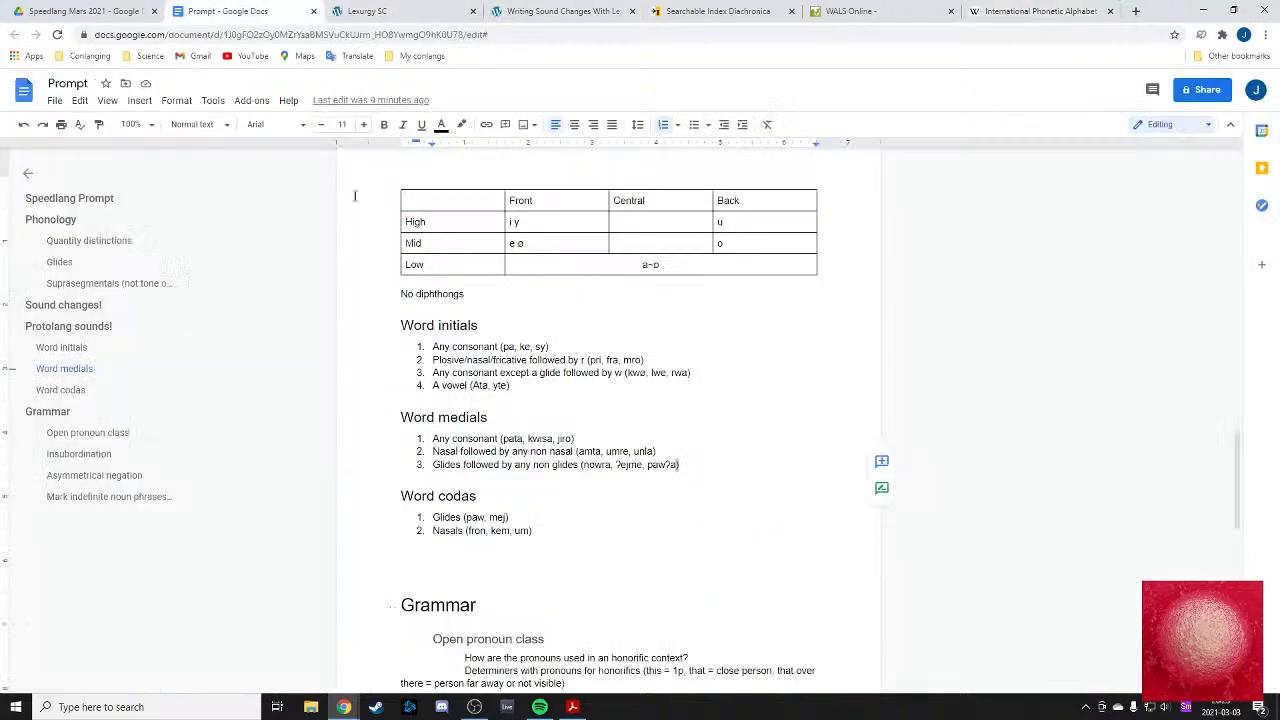
pyautogui.hotkey('ctrl', '3')
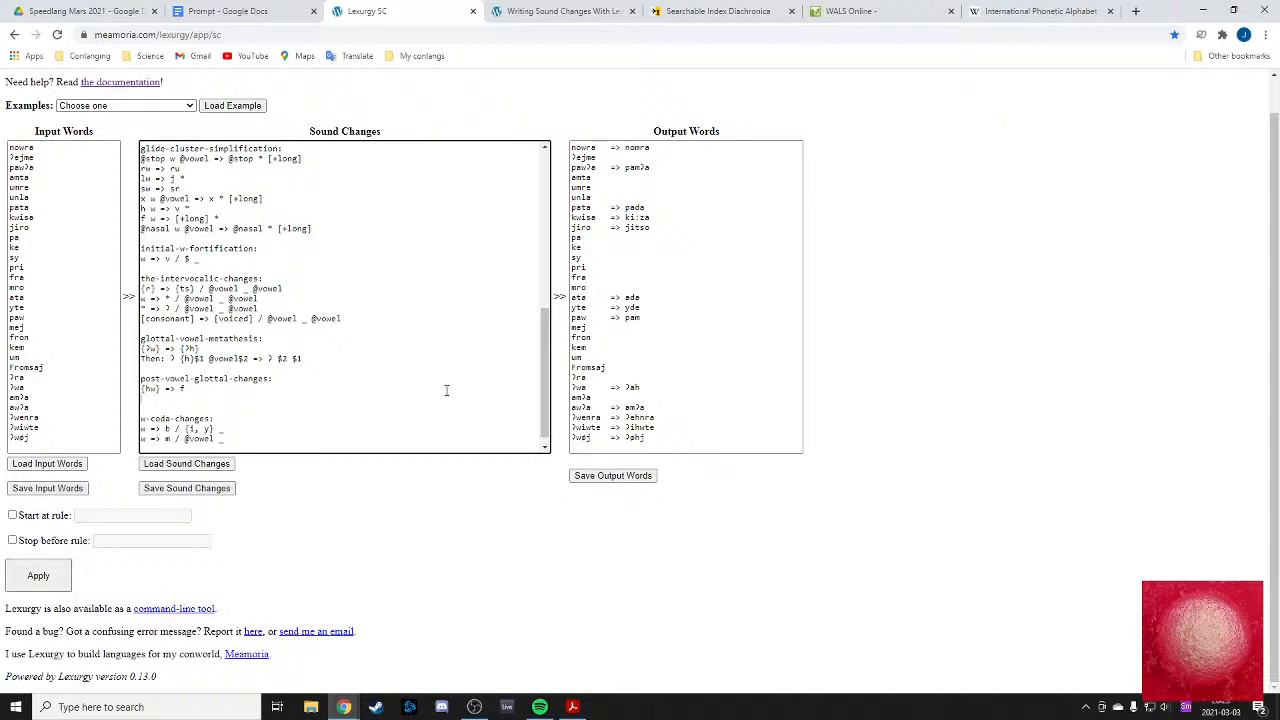
pyautogui.write('{hj} => >')
pyautogui.press('BackSpace')
pyautogui.write('ʃ')
pyautogui.press('Return')
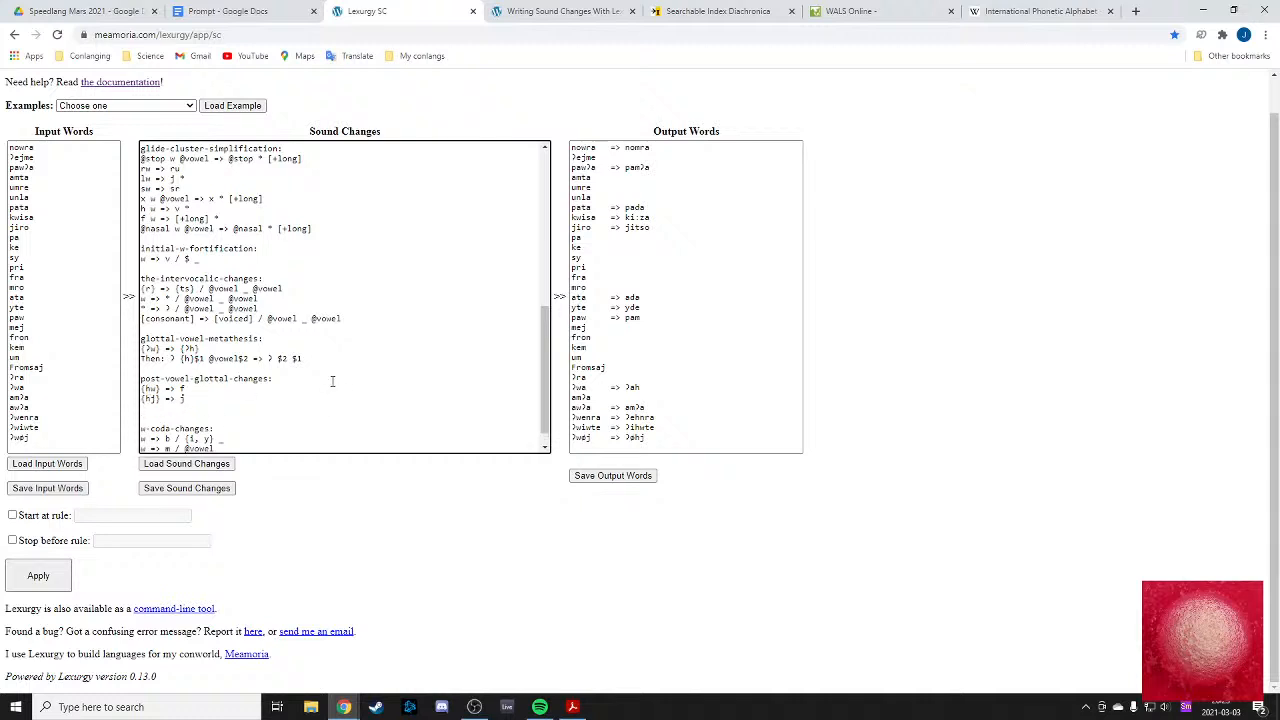
pyautogui.write('h')
pyautogui.click(185, 418)
pyautogui.write('{h')
pyautogui.write(' @nasal')
pyautogui.write('}')
pyautogui.write(' =>')
pyautogui.write(' {')
pyautogui.write('m')
pyautogui.write(', n')
pyautogui.write('}')
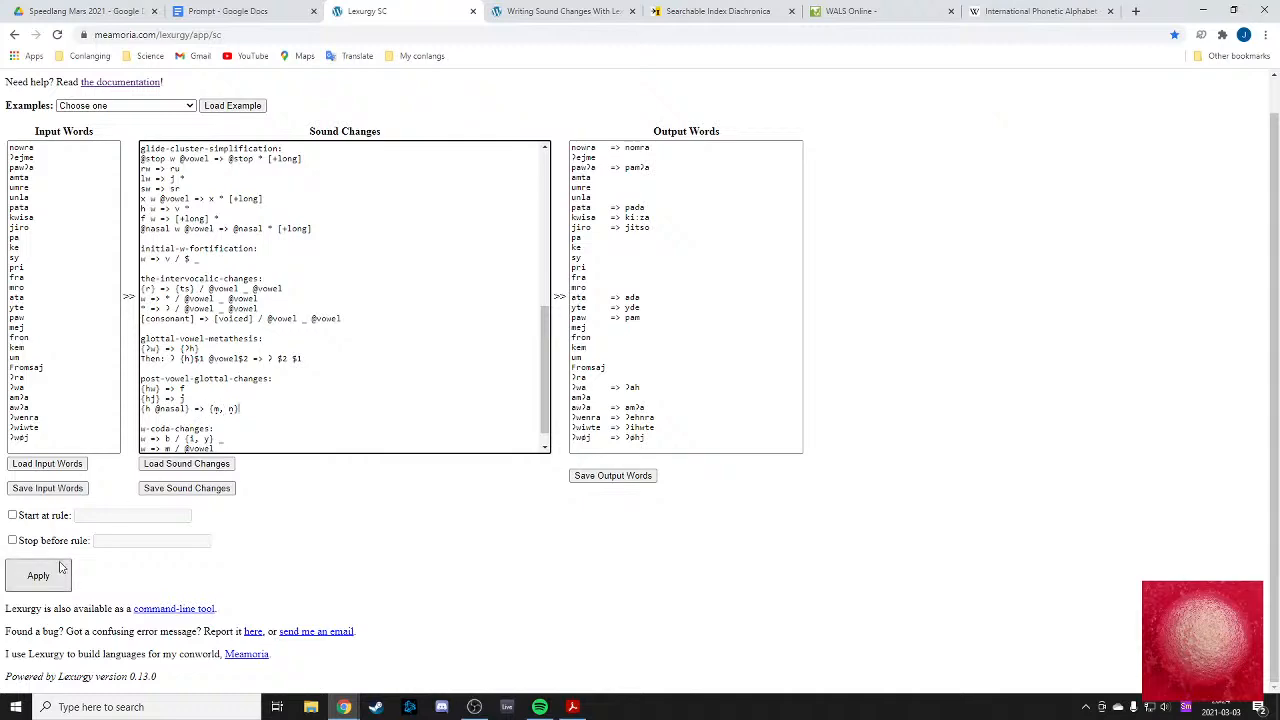
# - Apply the sound changes, read the output box and return to the post-vowel-glottal-changes rule
pyautogui.click(28, 573)
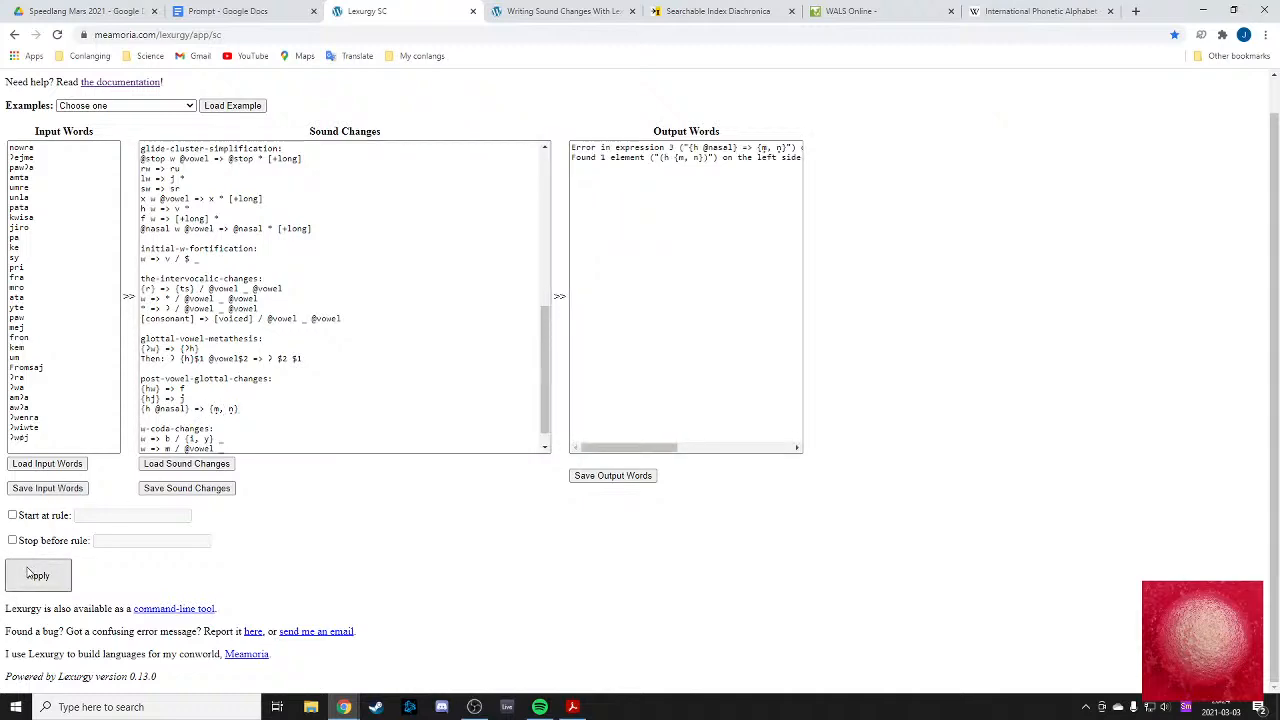
pyautogui.scroll(5, 268, 427)
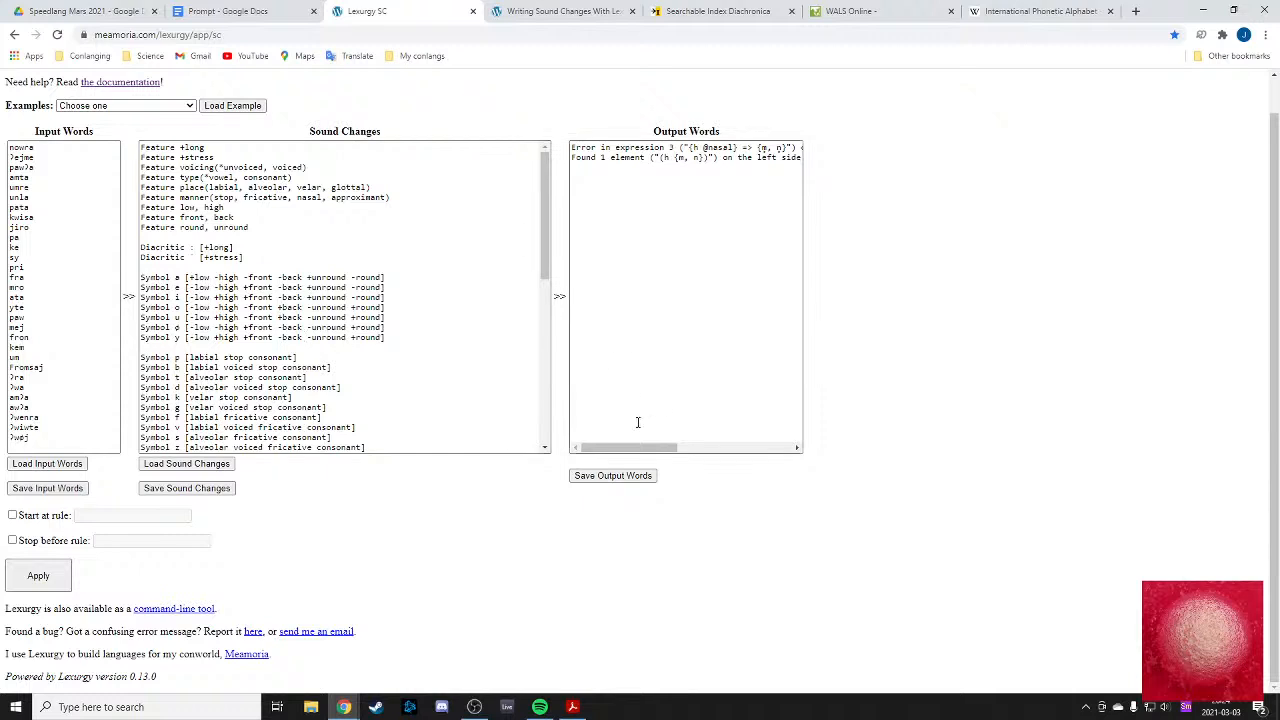
pyautogui.moveTo(642, 448)
pyautogui.mouseDown()
pyautogui.moveTo(770, 457)
pyautogui.moveTo(655, 452)
pyautogui.mouseUp()
pyautogui.scroll(-10, 211, 389)
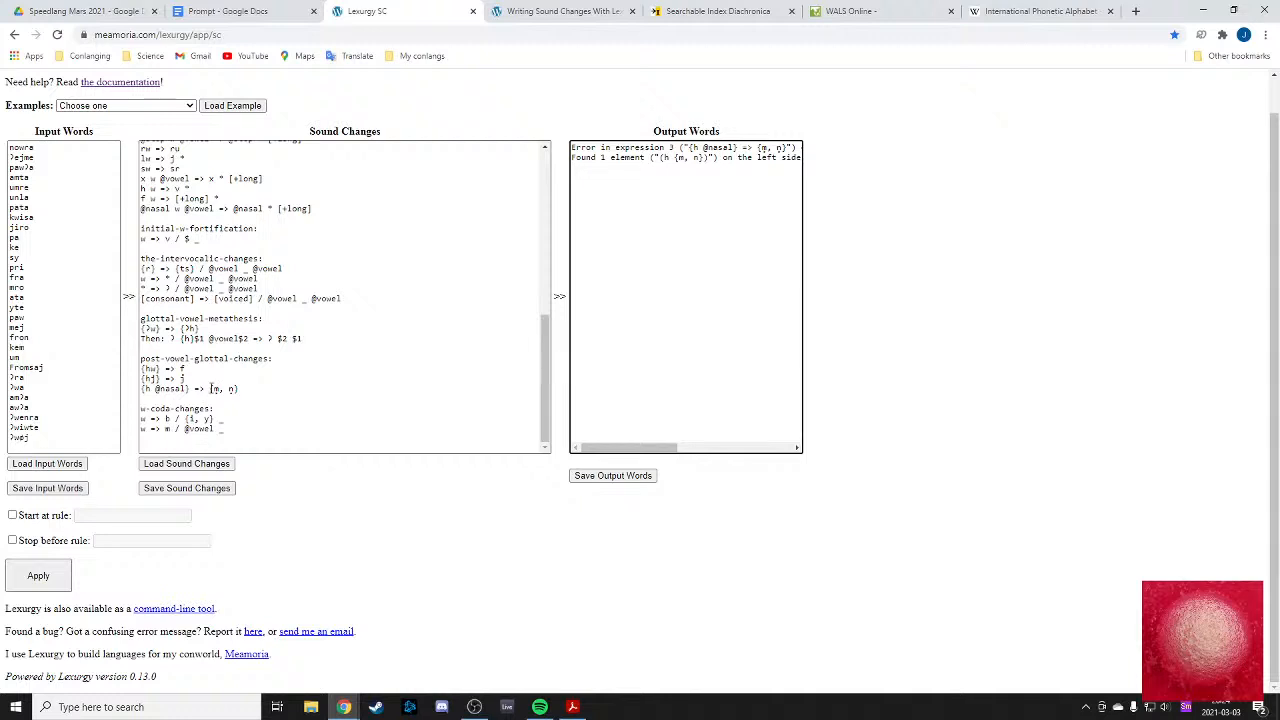
pyautogui.click(211, 389)
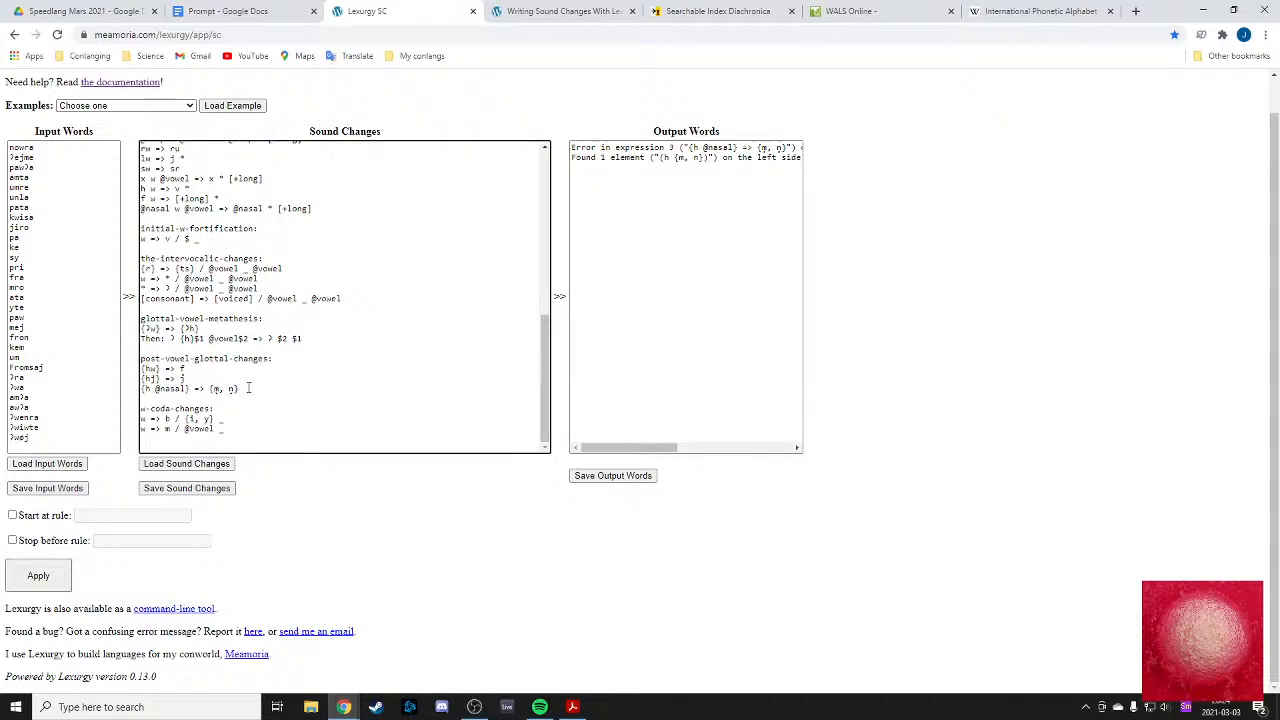
pyautogui.moveTo(248, 389); pyautogui.dragTo(185, 389)
pyautogui.press('BackSpace')
pyautogui.click(146, 389)
pyautogui.press('BackSpace')
pyautogui.click(229, 390)
pyautogui.write('=')
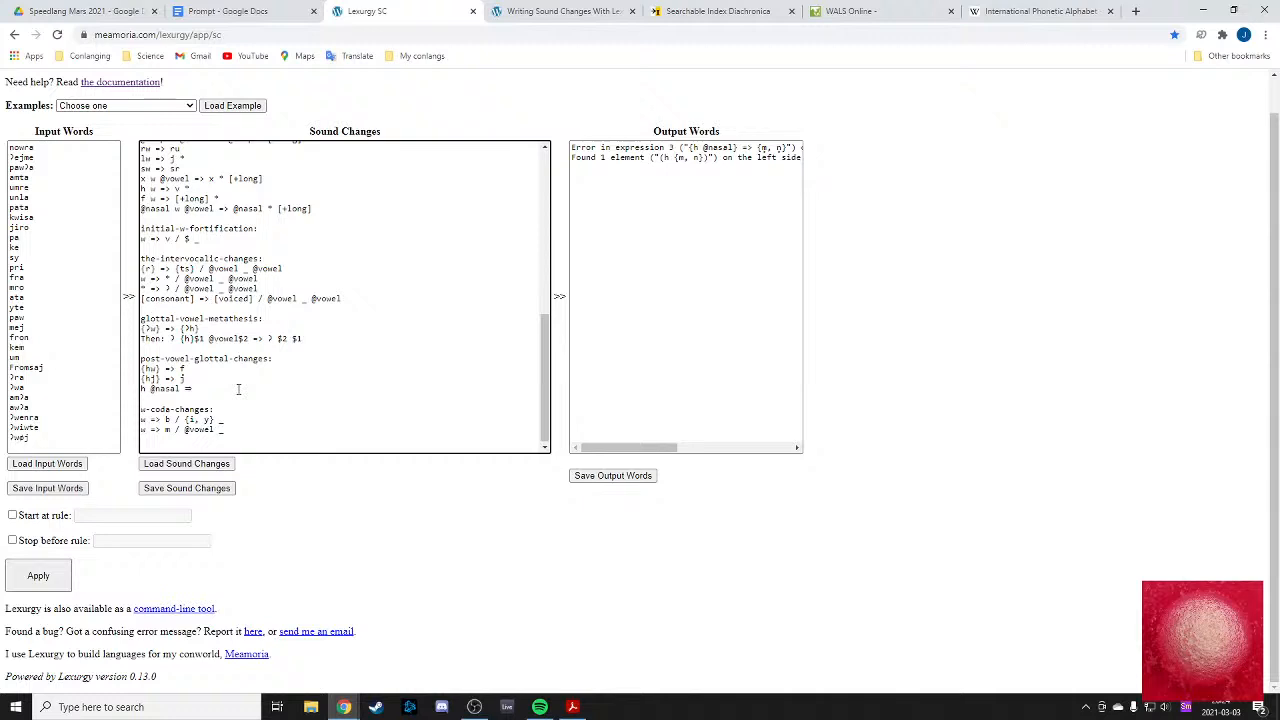
pyautogui.press('BackSpace')
pyautogui.write('=>')
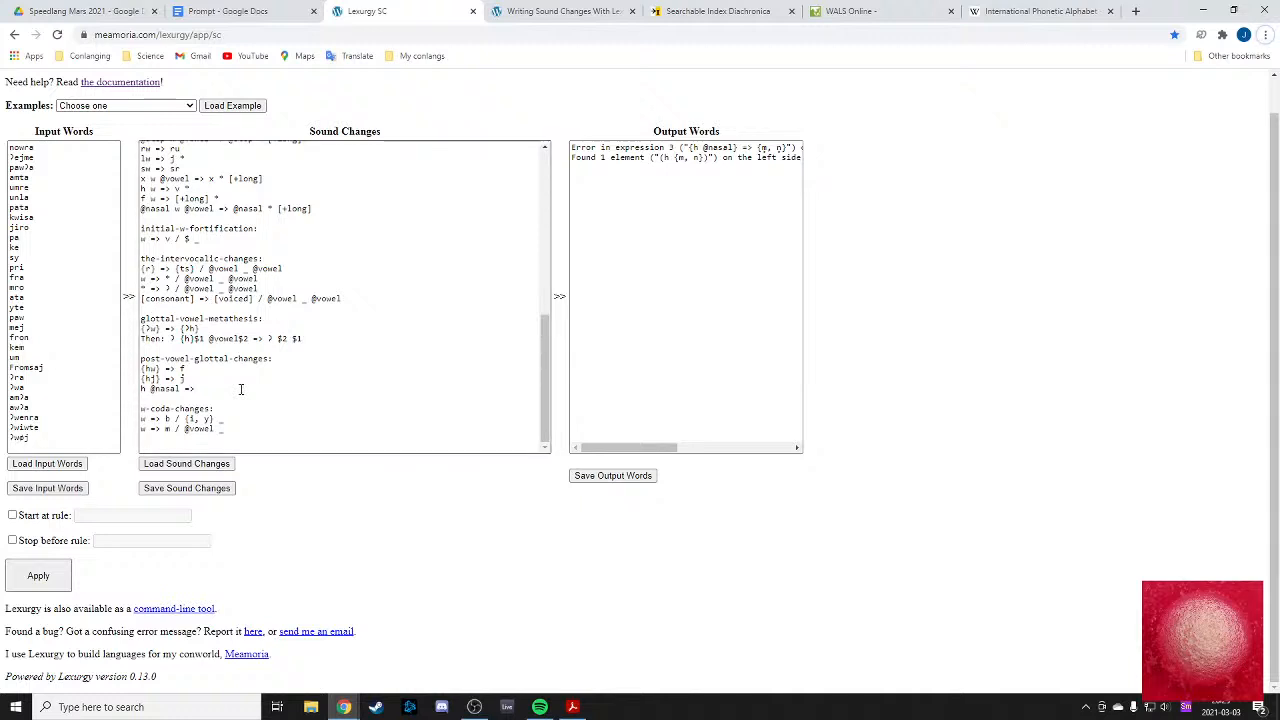
pyautogui.click(240, 389)
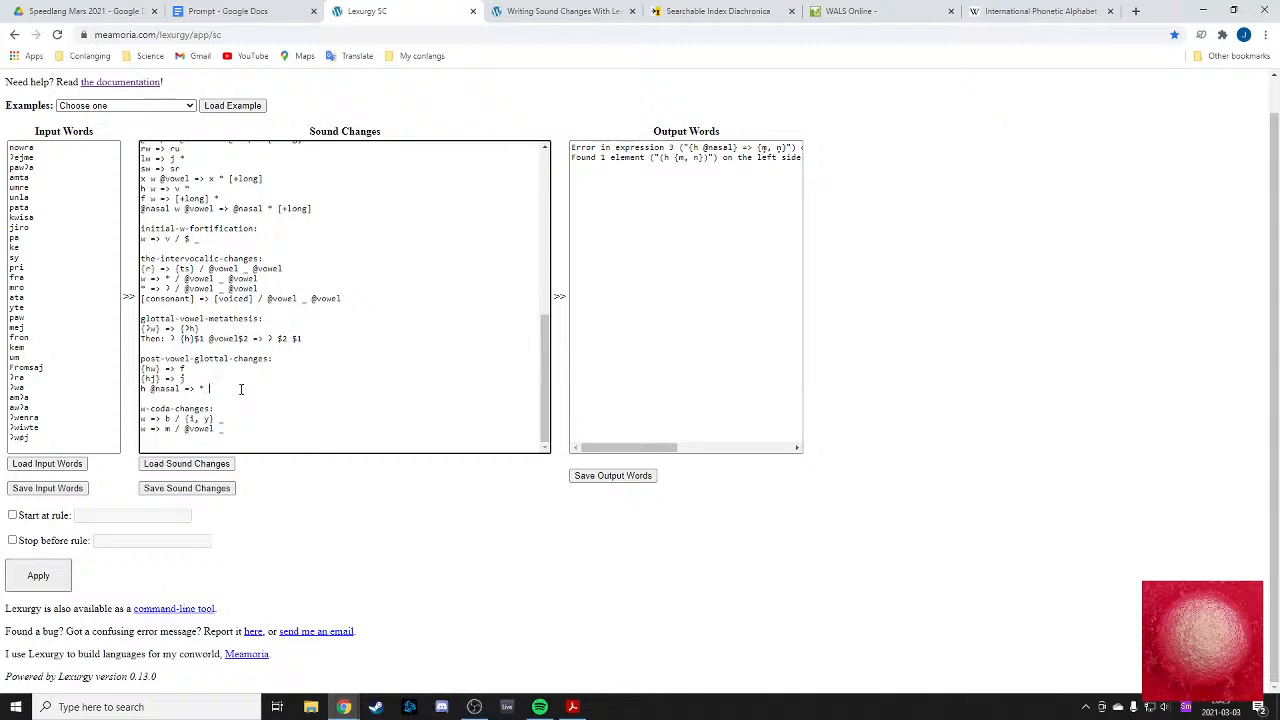
pyautogui.write('* [(')
pyautogui.write('m̥')
pyautogui.write(', n')
pyautogui.write('}')
# - Apply the sound changes and check the output of the last test words, ʔwenra, ʔwiwte and ʔwøj
pyautogui.click(38, 577)
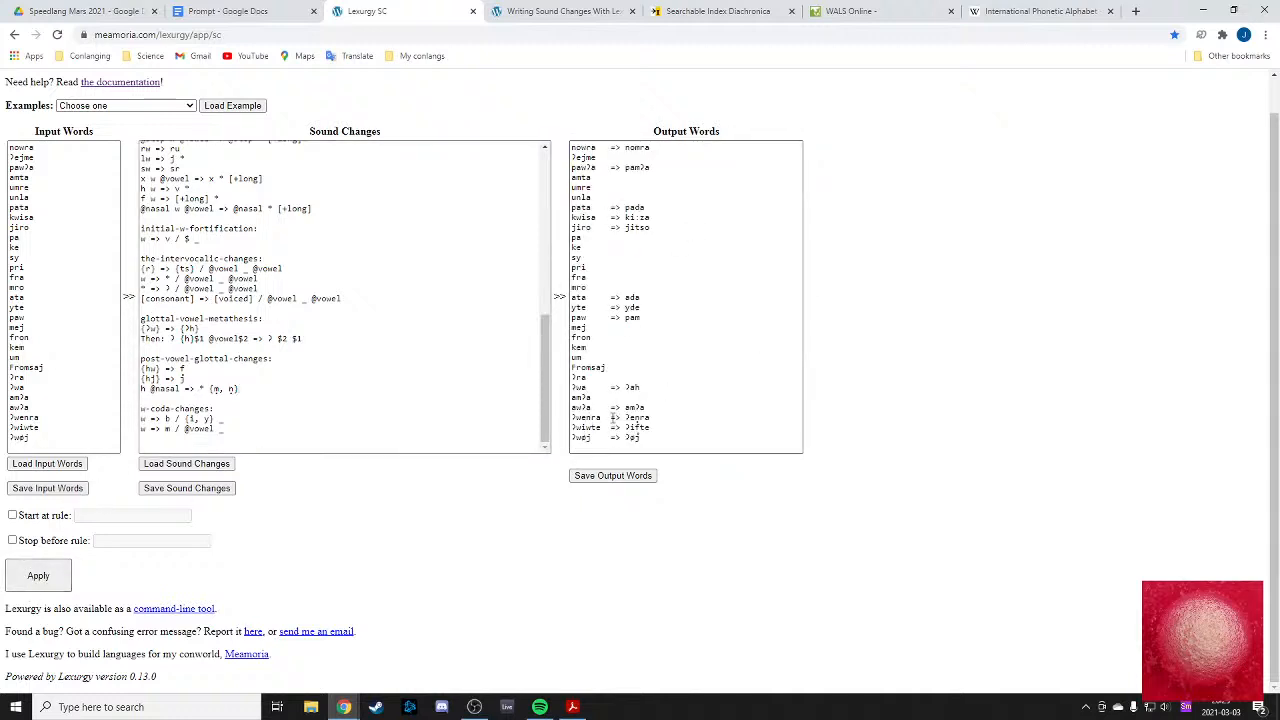
pyautogui.moveTo(641, 437)
pyautogui.mouseDown()
pyautogui.moveTo(613, 438)
pyautogui.moveTo(643, 437)
pyautogui.mouseUp()
pyautogui.click(700, 430)
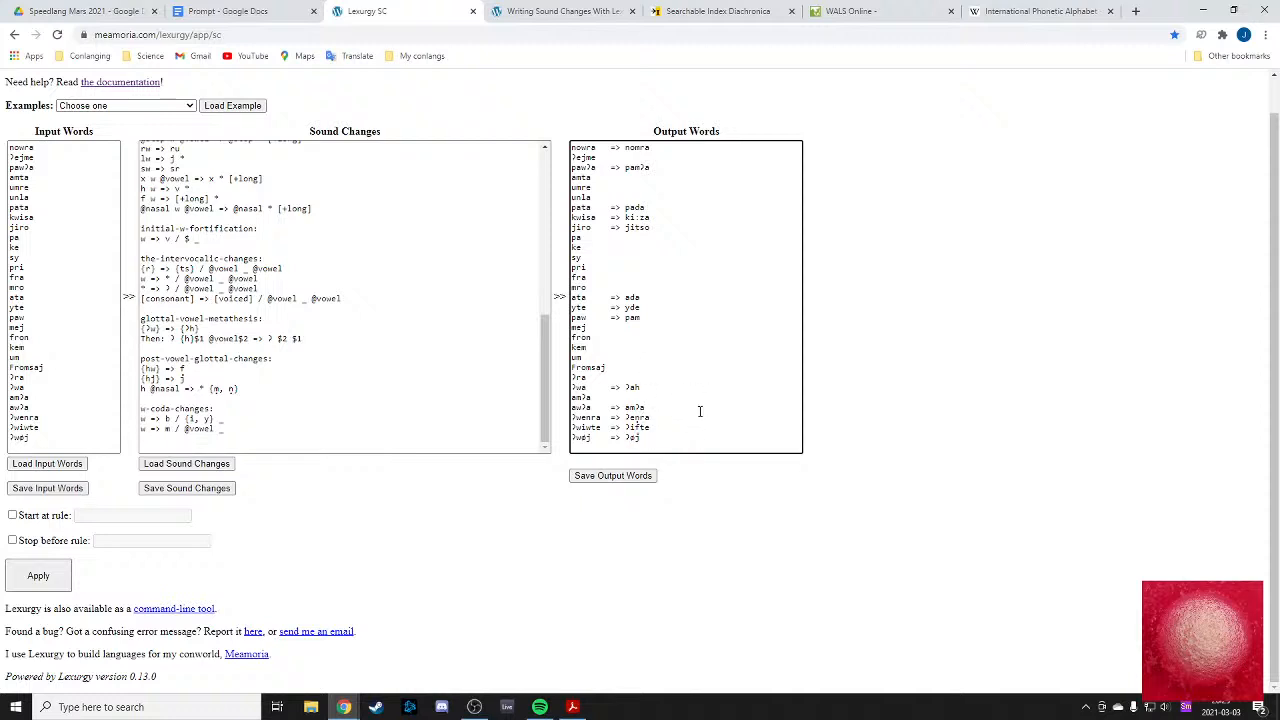
pyautogui.hotkey('ctrl', 'a')
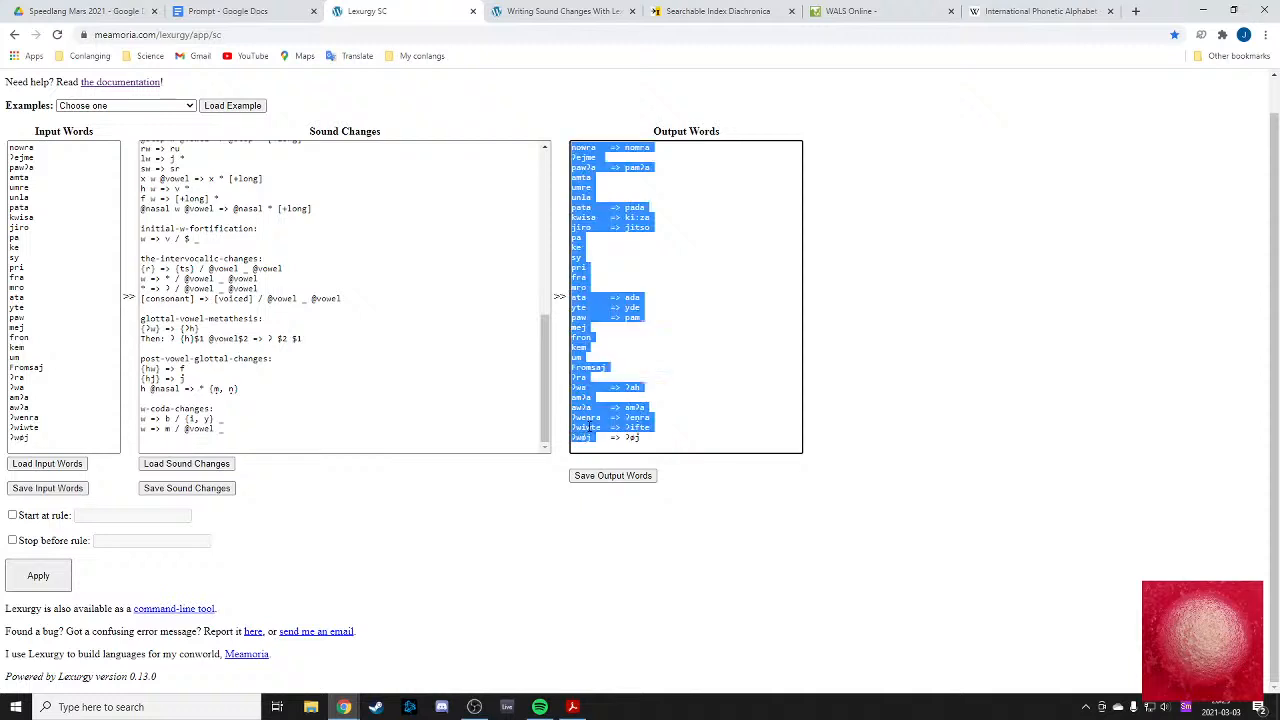
pyautogui.click(615, 432)
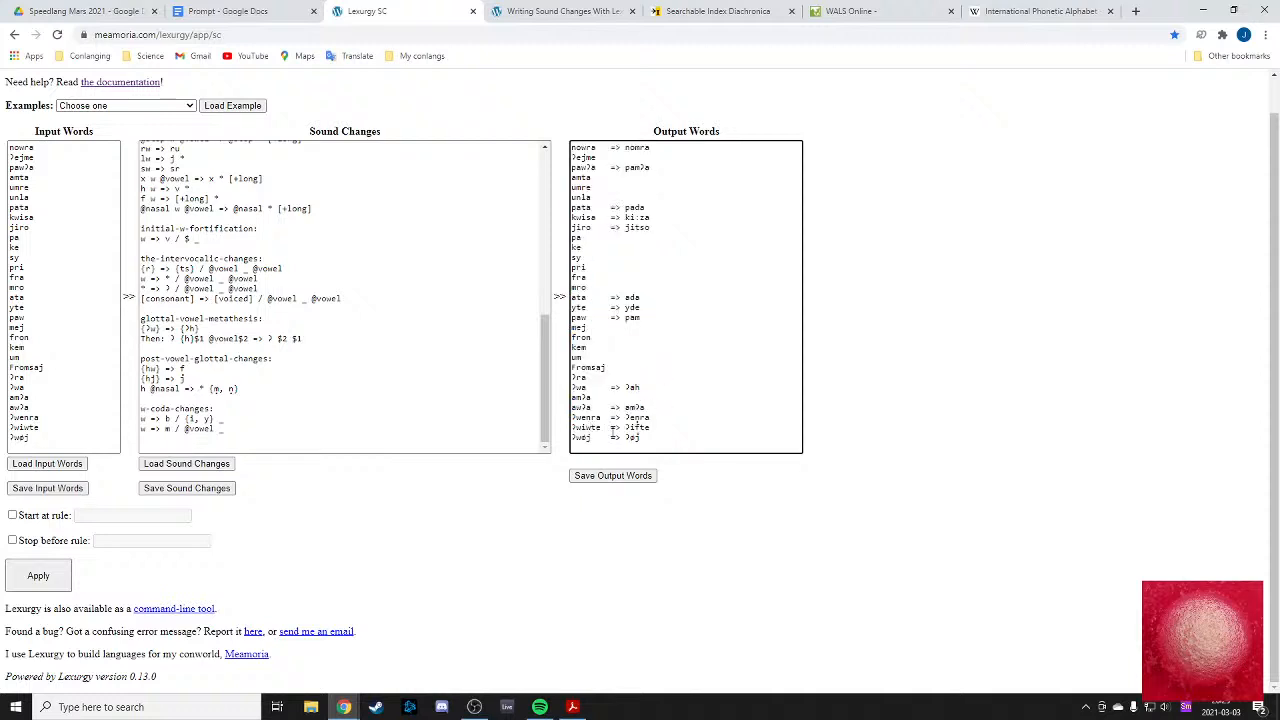
pyautogui.moveTo(639, 437); pyautogui.dragTo(625, 438)
pyautogui.click(625, 438)
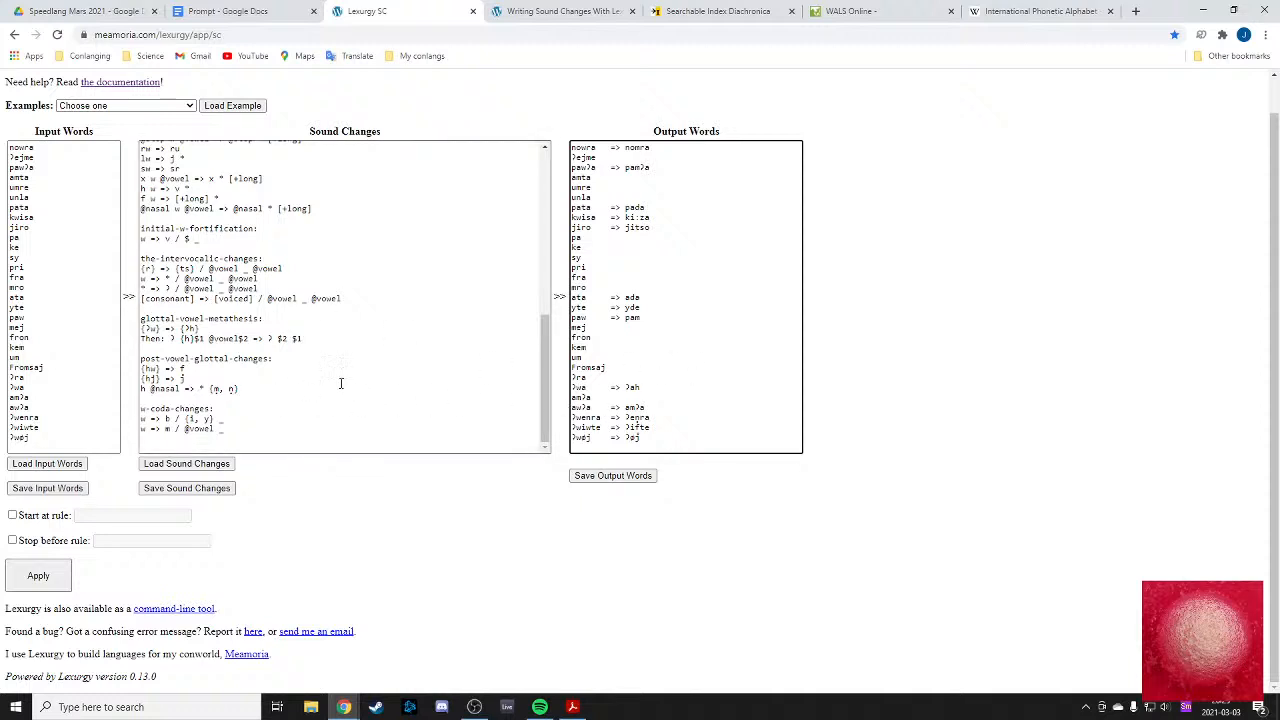
# - Compare the output of ʔwøj with the glottal-vowel-metathesis and post-vowel-glottal-changes rules
pyautogui.scroll(1, 345, 384)
pyautogui.scroll(-1, 370, 388)
pyautogui.scroll(1, 648, 390)
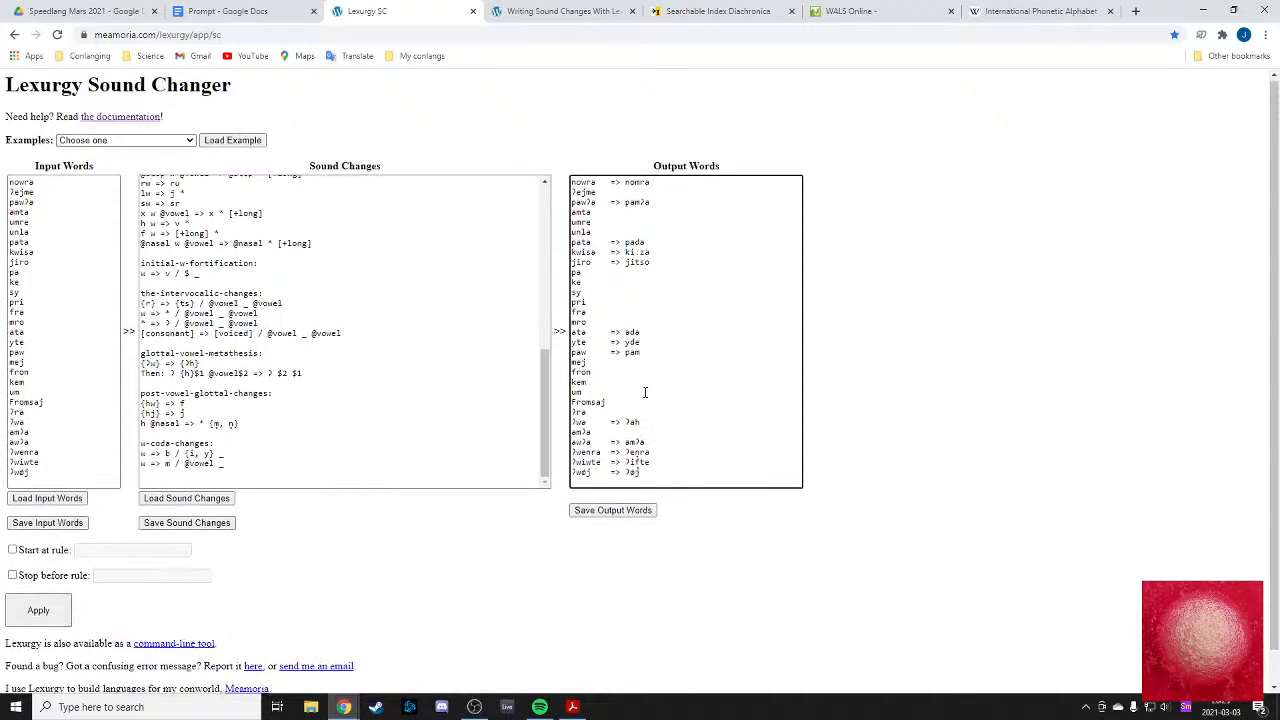
pyautogui.scroll(-1, 646, 391)
pyautogui.scroll(1, 646, 391)
pyautogui.moveTo(544, 407)
pyautogui.mouseDown()
pyautogui.moveTo(543, 379)
pyautogui.moveTo(546, 411)
pyautogui.mouseUp()
pyautogui.moveTo(630, 463)
pyautogui.mouseDown()
pyautogui.moveTo(671, 458)
pyautogui.moveTo(641, 475)
pyautogui.mouseUp()
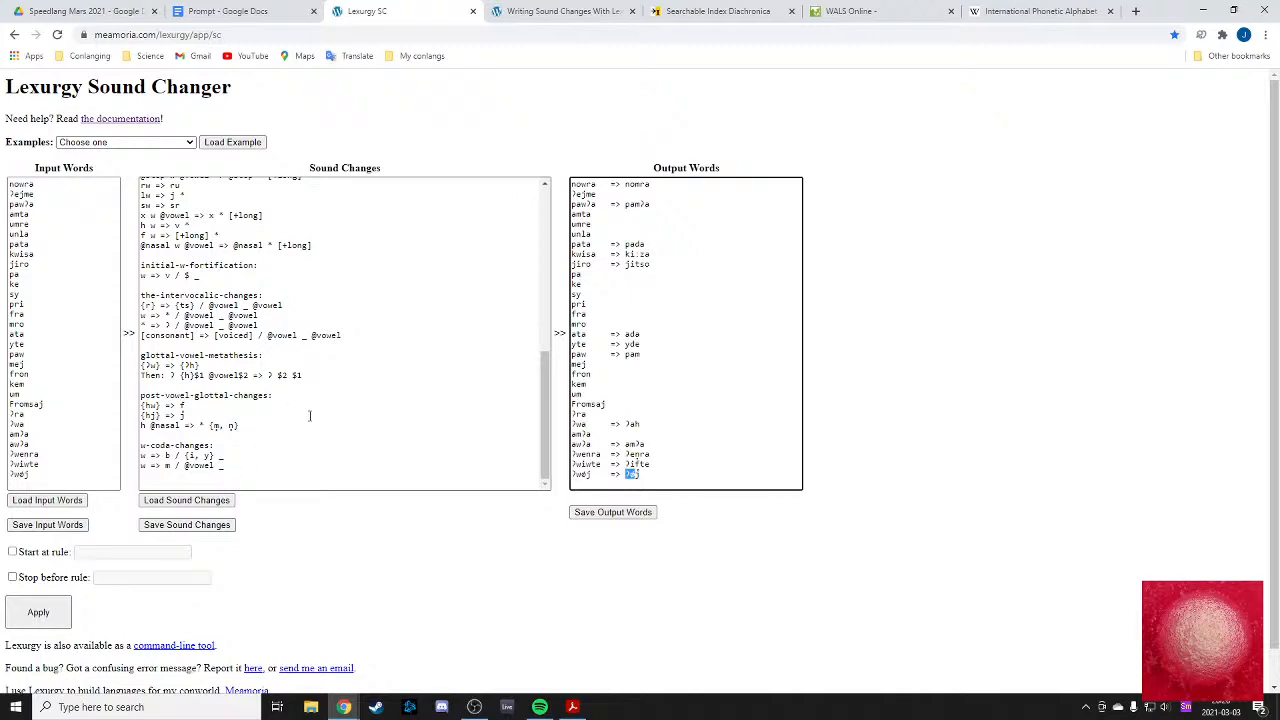
pyautogui.scroll(-1, 309, 415)
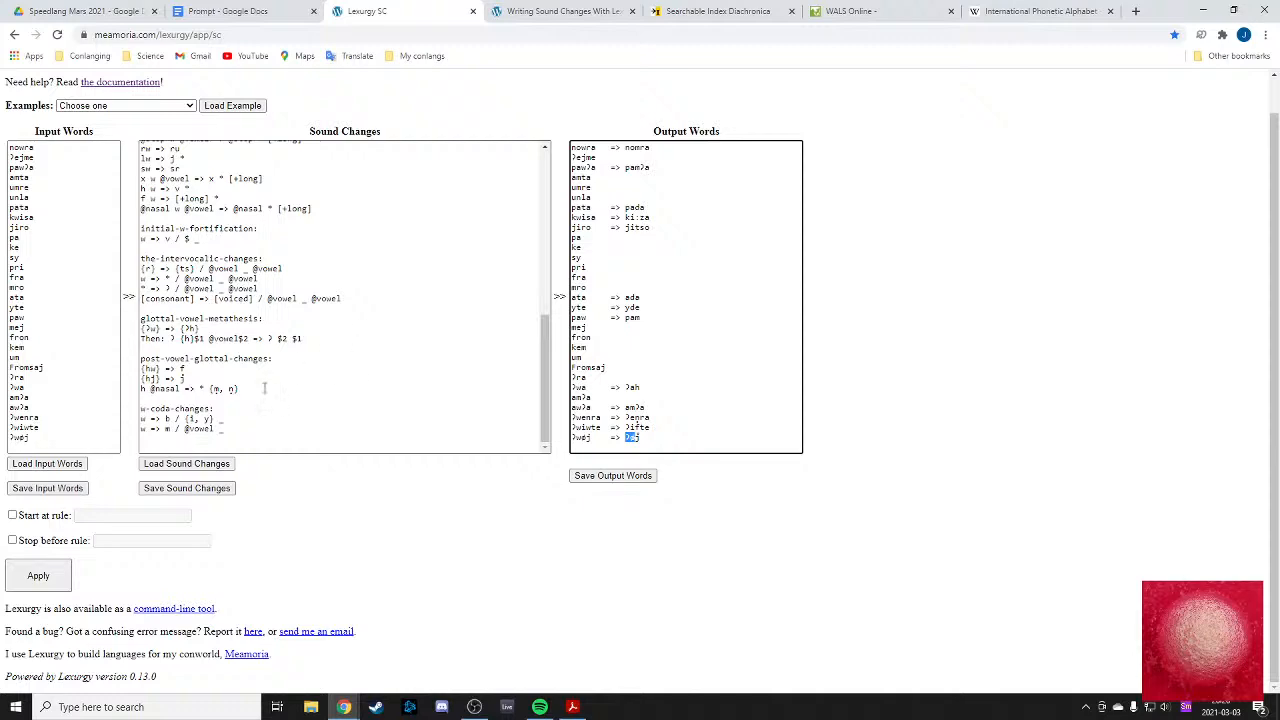
# - Copy the whole post-vowel-glottal-changes rule into the Prompt Google Docs document, between Glottal vowel metathesis and w coda changes
pyautogui.moveTo(265, 389); pyautogui.dragTo(142, 362)
pyautogui.hotkey('ctrl', 'pageup')
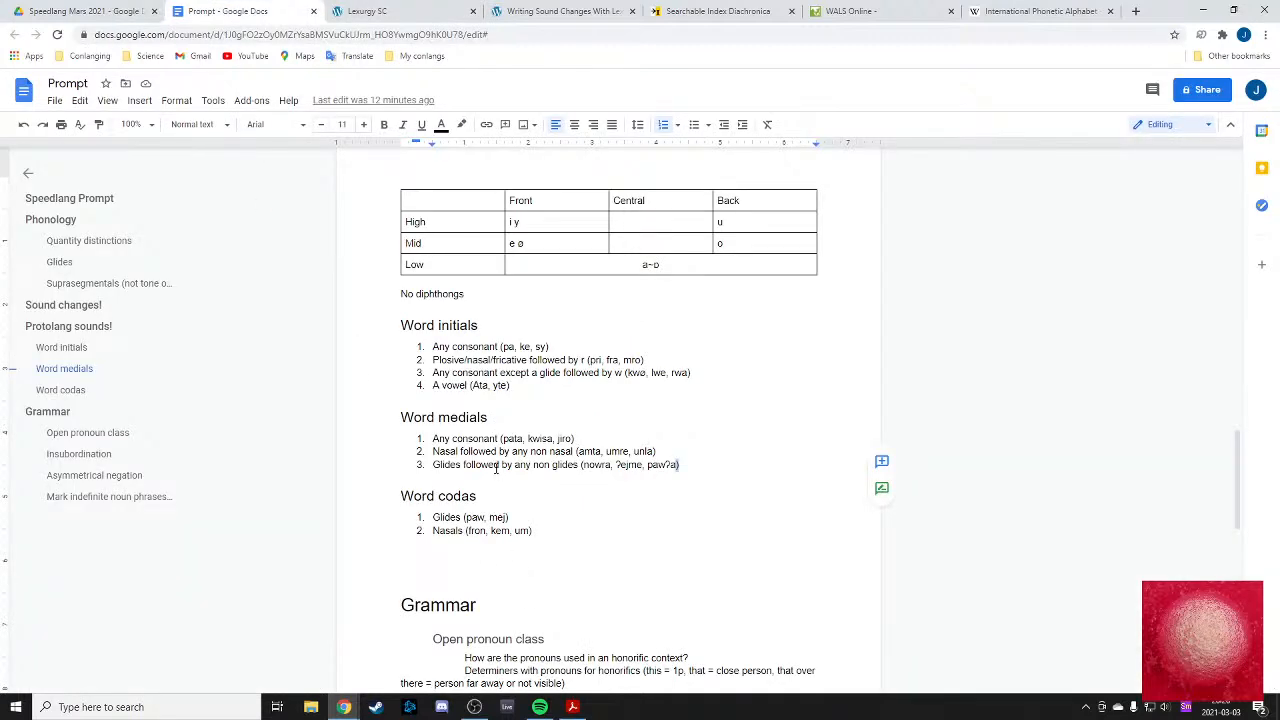
pyautogui.scroll(-1, 486, 466)
pyautogui.scroll(10, 490, 441)
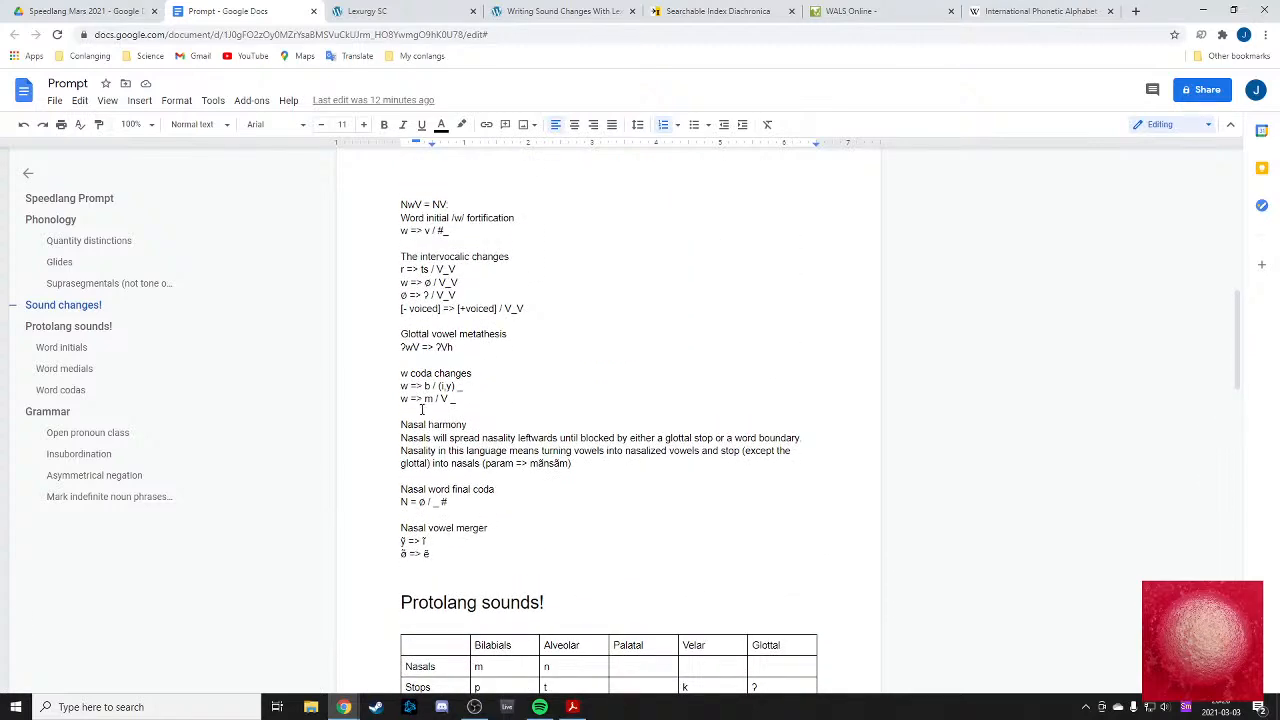
pyautogui.click(431, 360)
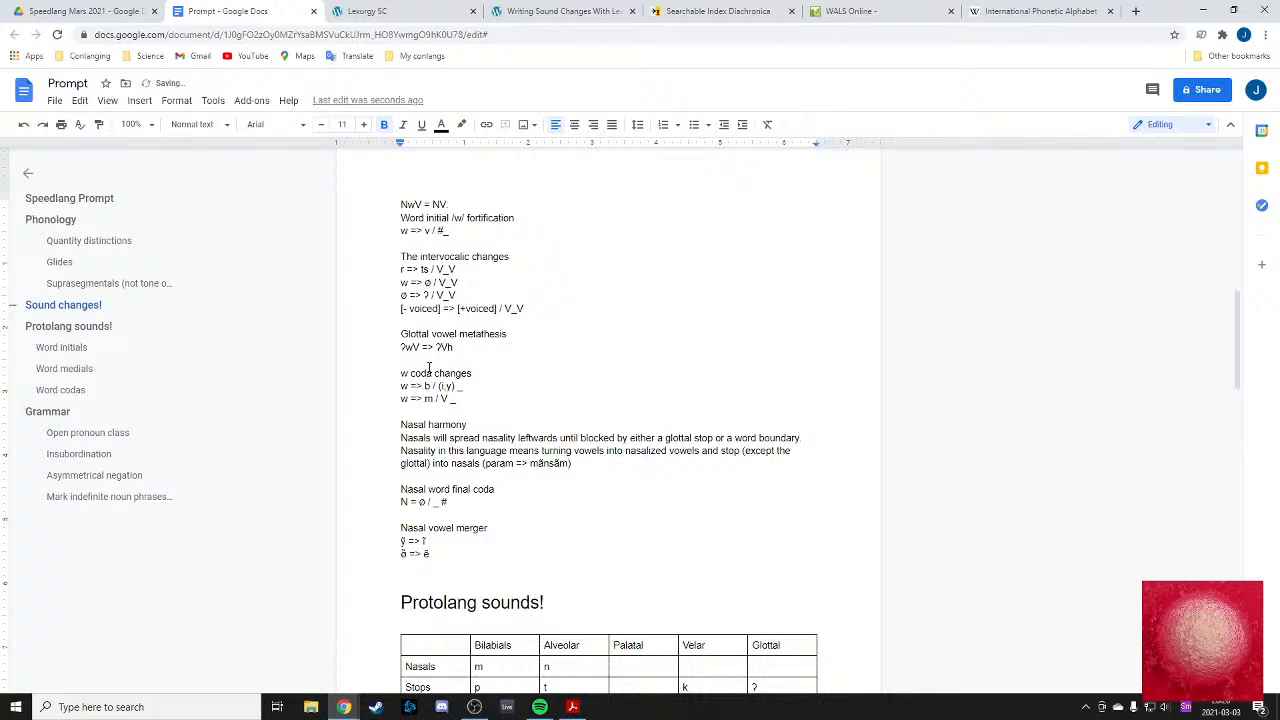
pyautogui.write('post-vowel-glottal-changes: {hw} => f {hj} => ç h @nasal => * {m, ŋ}')
# - Separate the pasted post-vowel-glottal-changes block from the Glottal vowel metathesis rule with a blank line
pyautogui.click(481, 349)
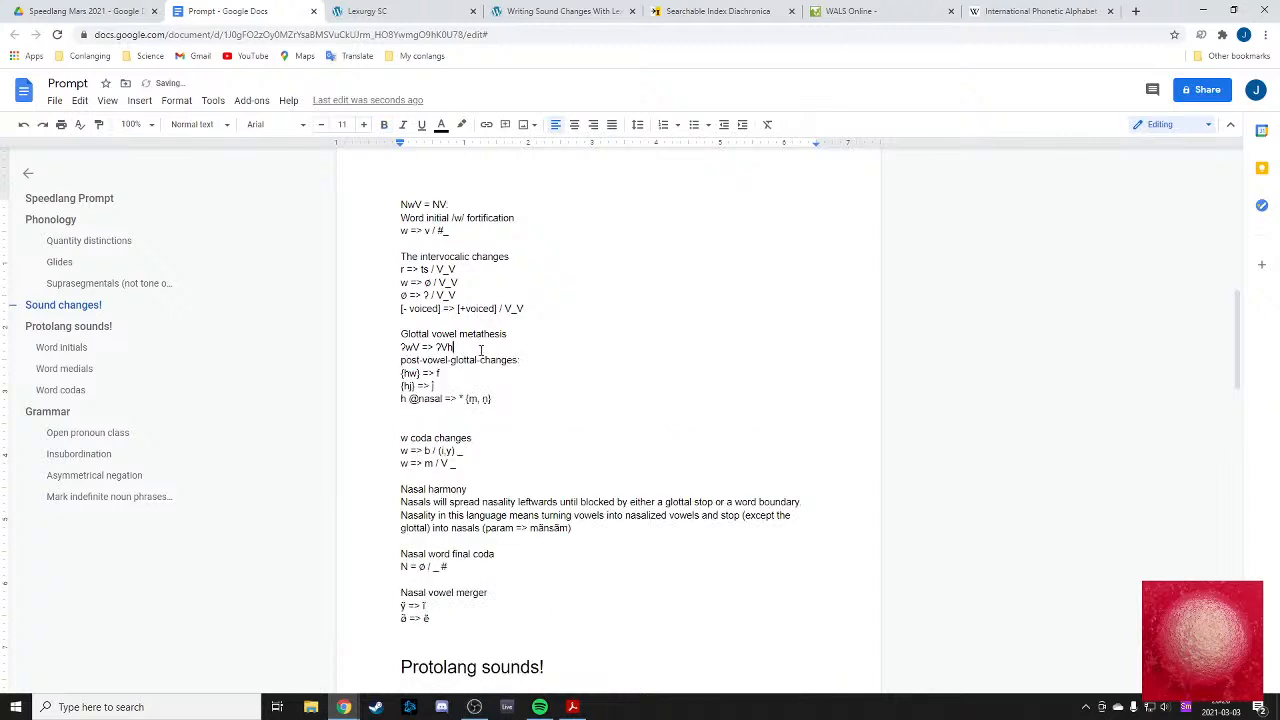
pyautogui.press('Return')
pyautogui.moveTo(410, 425); pyautogui.dragTo(402, 372)
pyautogui.click(401, 361)
# - Review the document's sound change list against the declarations and rules in Lexurgy SC, ending at the diacritic declarations
pyautogui.scroll(3, 395, 362)
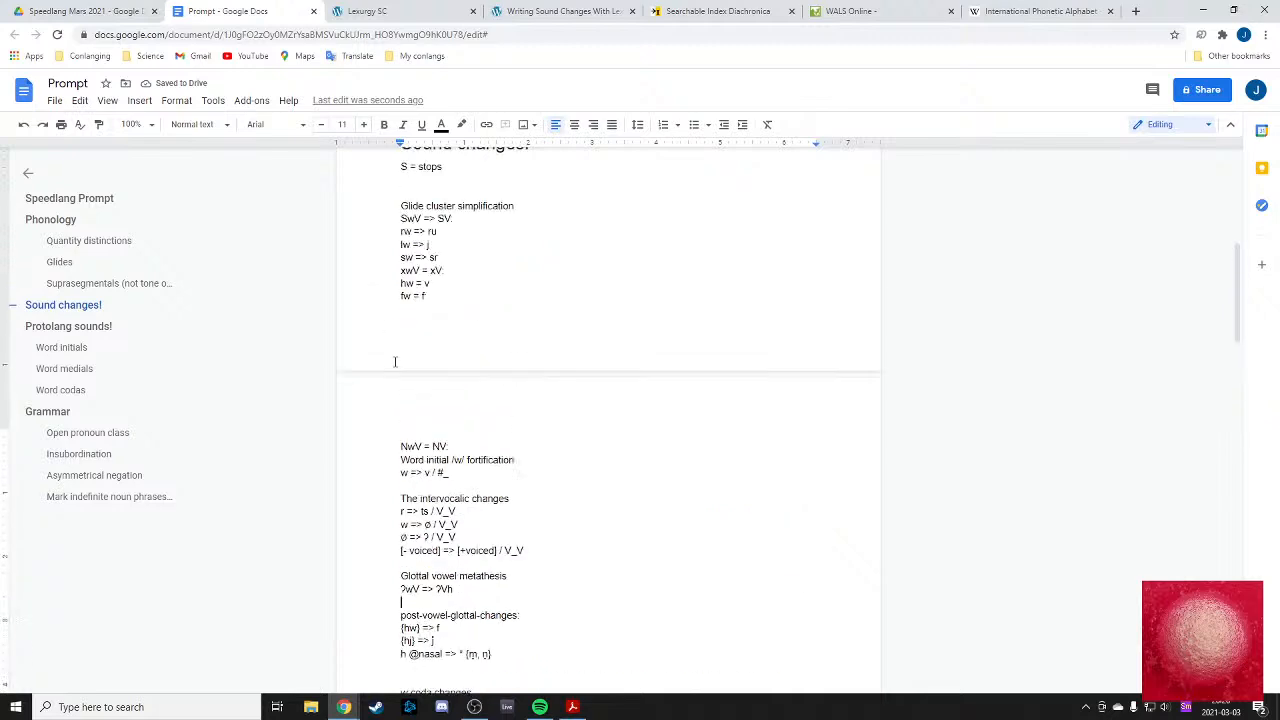
pyautogui.scroll(2, 395, 362)
pyautogui.scroll(-10, 392, 320)
pyautogui.scroll(5, 400, 411)
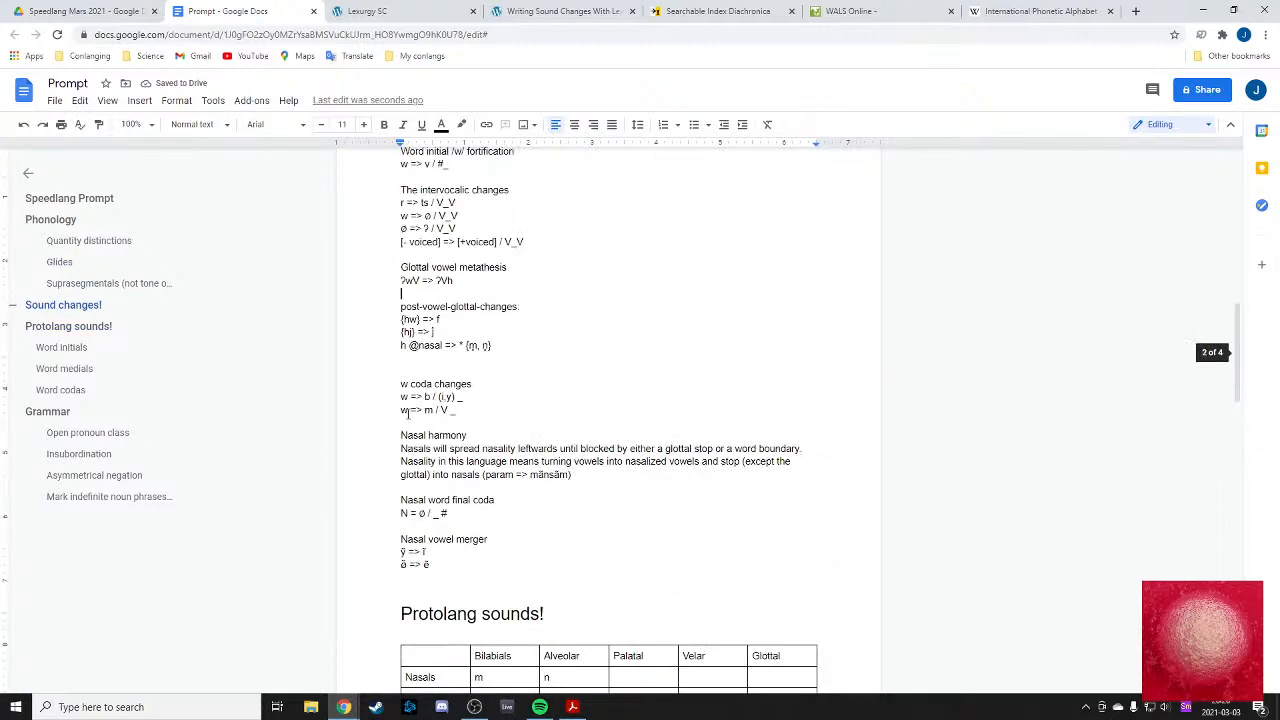
pyautogui.scroll(2, 406, 415)
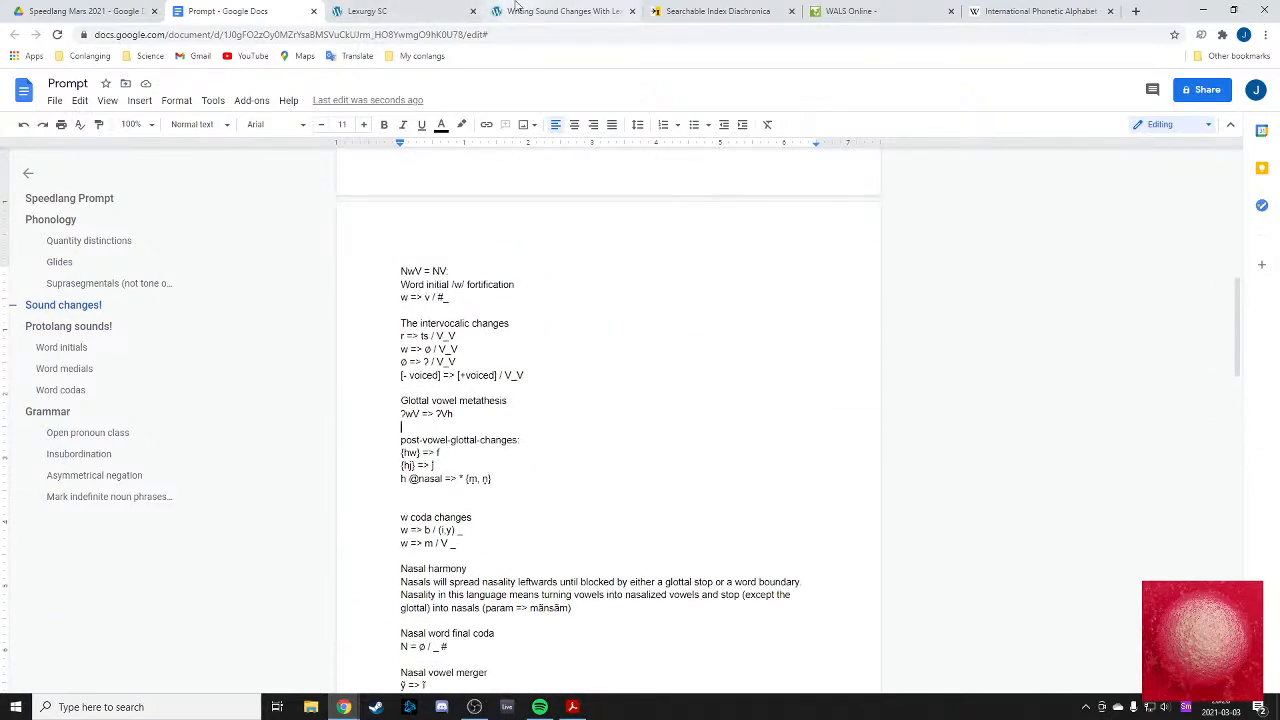
pyautogui.click(410, 11)
pyautogui.scroll(5, 392, 255)
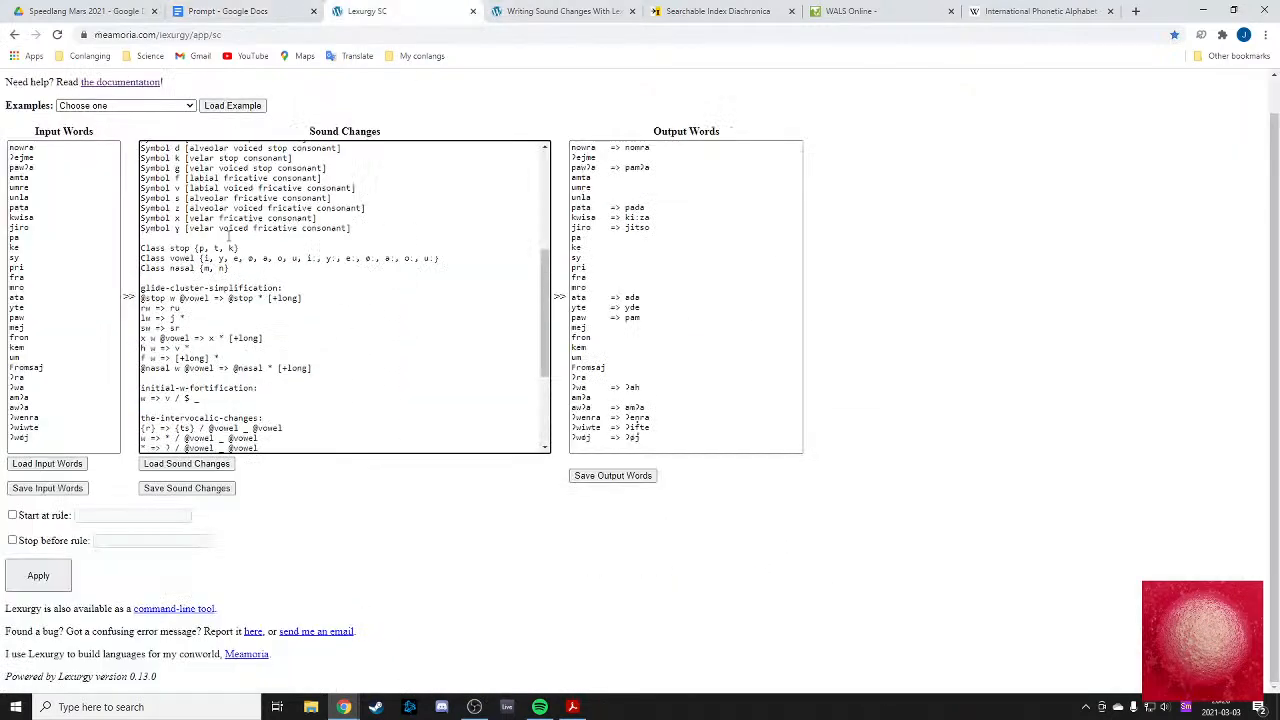
pyautogui.click(266, 9)
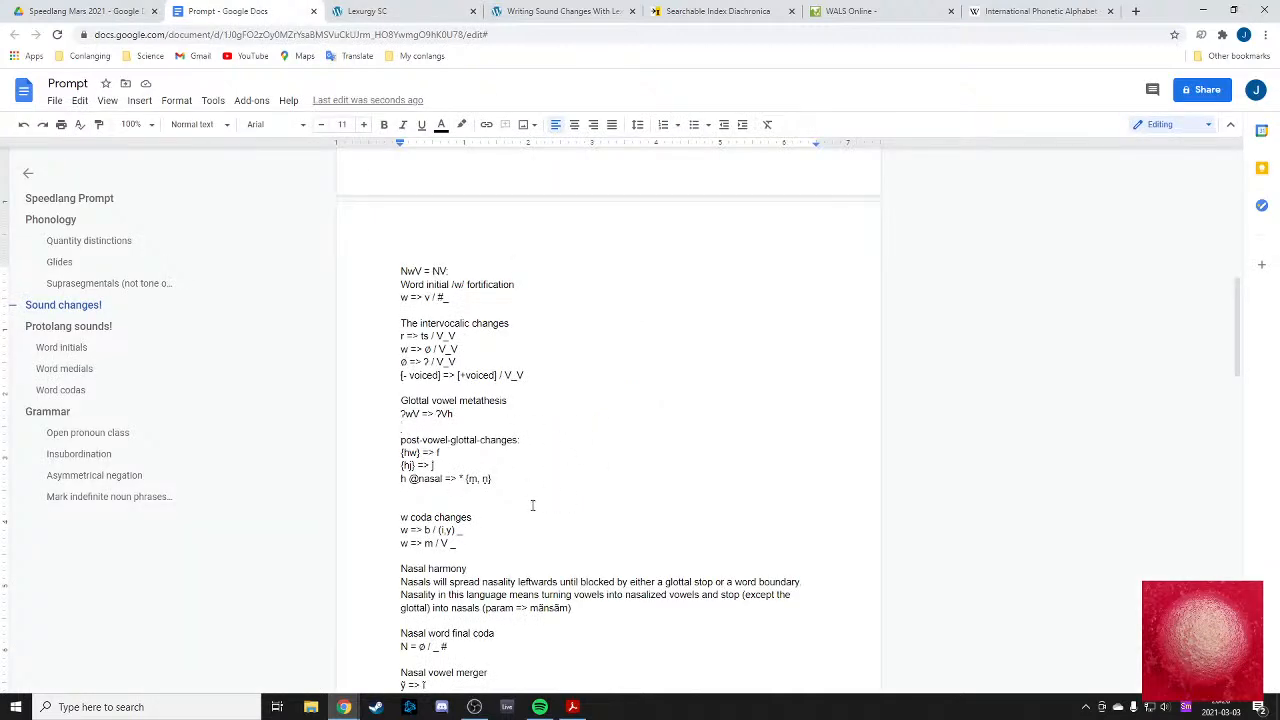
pyautogui.scroll(-1, 528, 480)
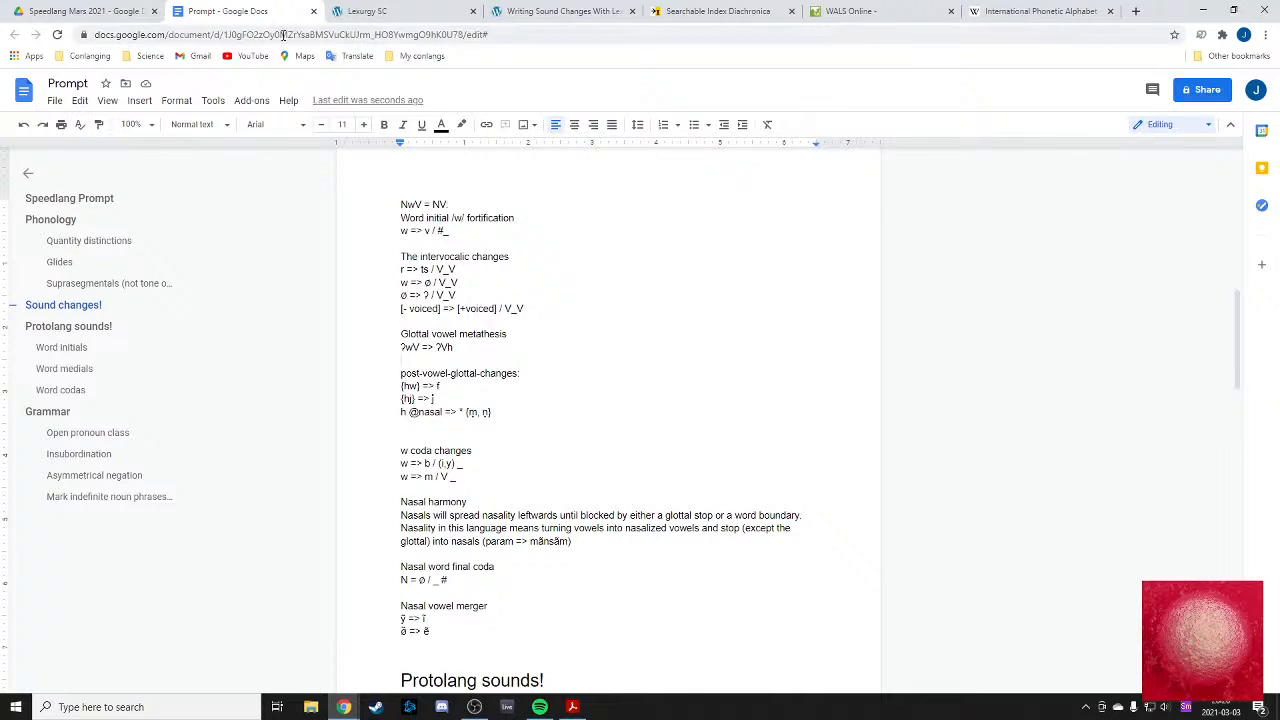
pyautogui.click(400, 11)
pyautogui.scroll(-5, 490, 377)
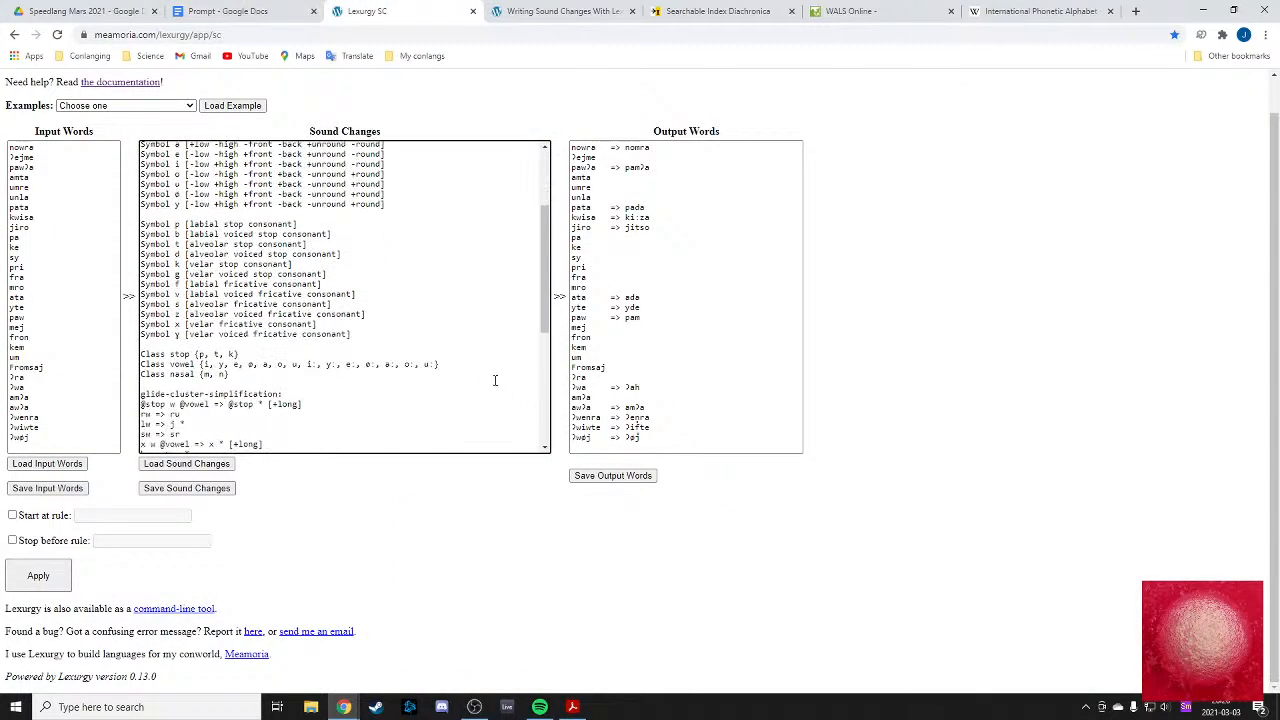
pyautogui.scroll(5, 472, 366)
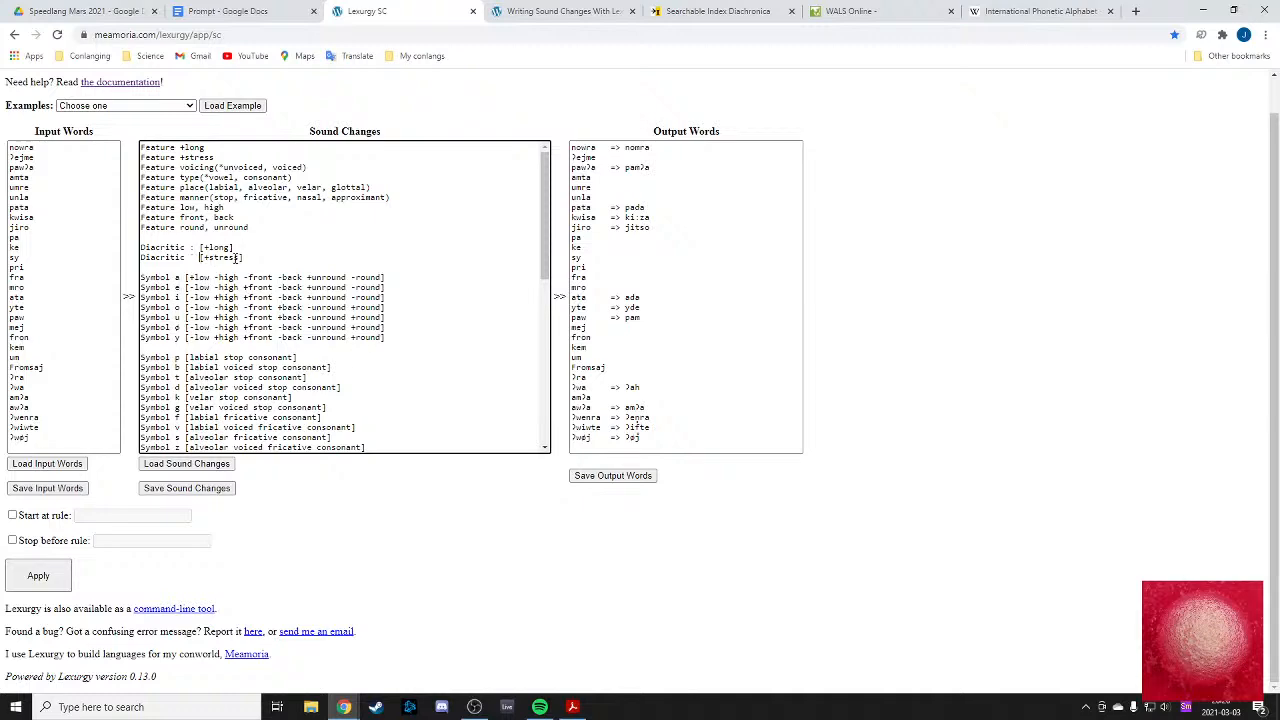
# - Switch to the Lexurgy sound change tutorial and find the word floating, going to the Floating Diacritics section
pyautogui.click(511, 11)
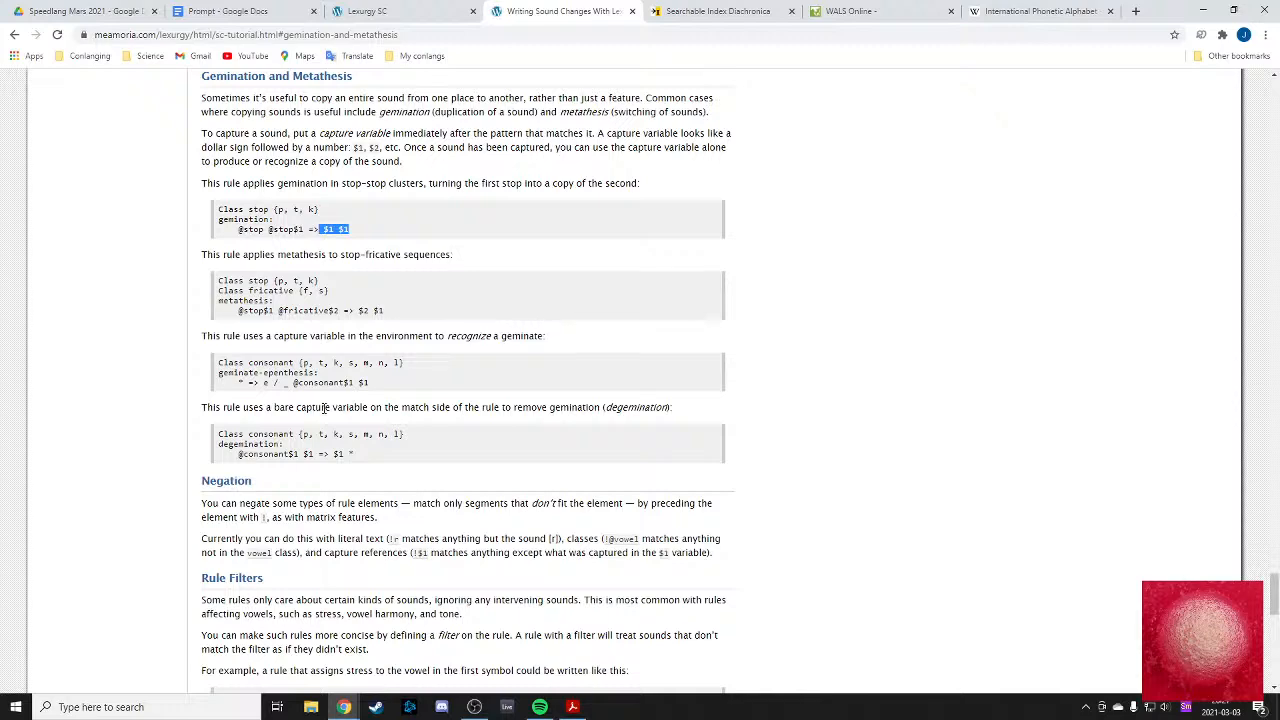
pyautogui.hotkey('ctrl', 'f')
pyautogui.write('floating')
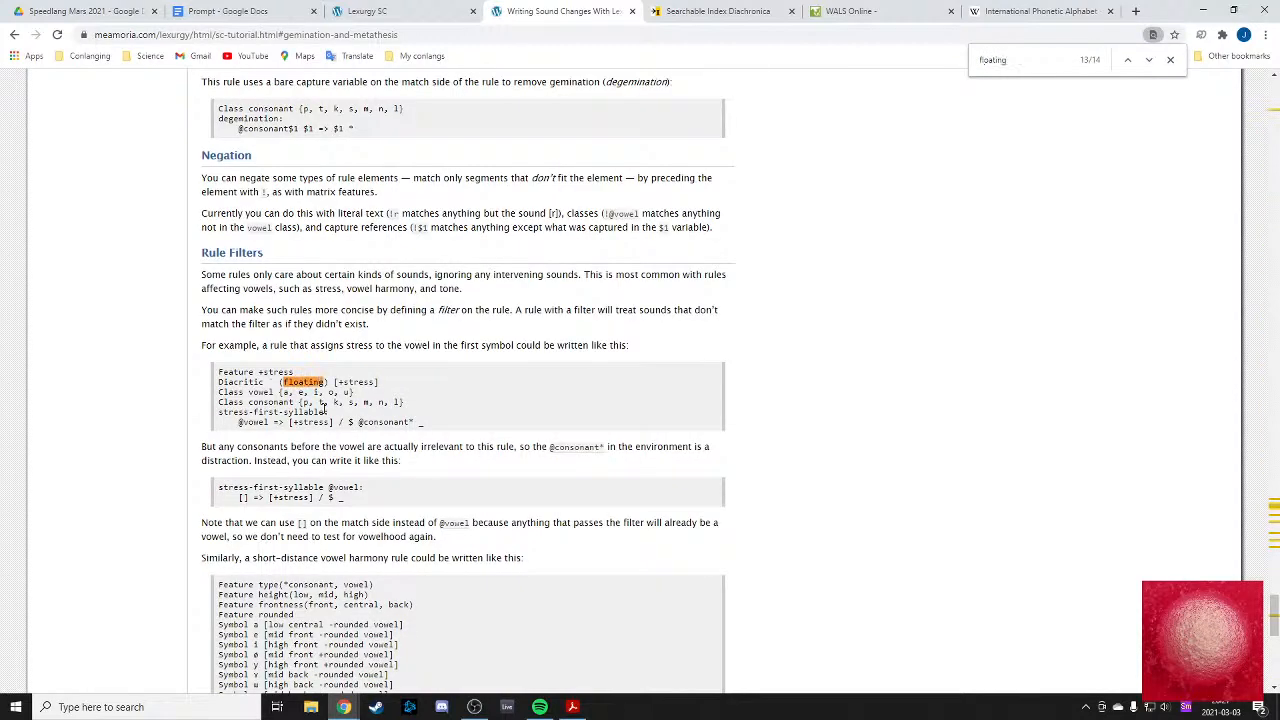
pyautogui.press('Return')
pyautogui.press('Return')
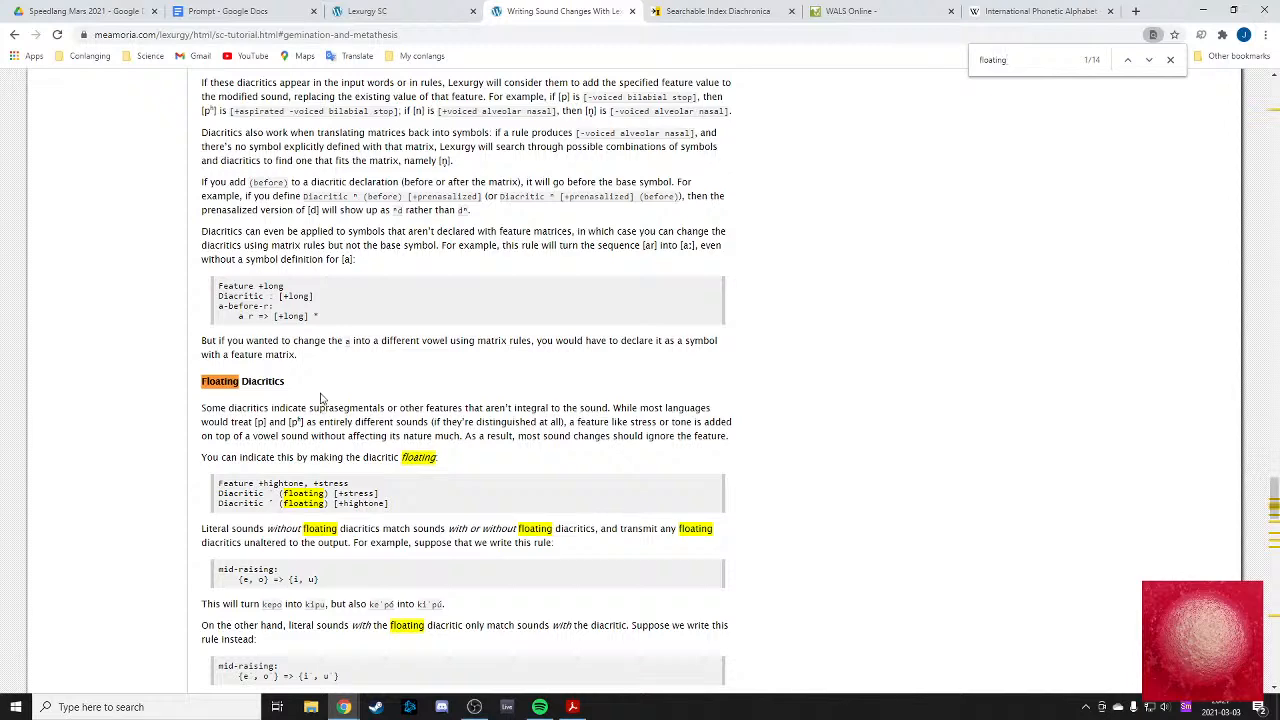
# - Read the Floating Diacritics section for the declaration syntax and how rules match sounds with and without floating diacritics
pyautogui.scroll(-1, 322, 410)
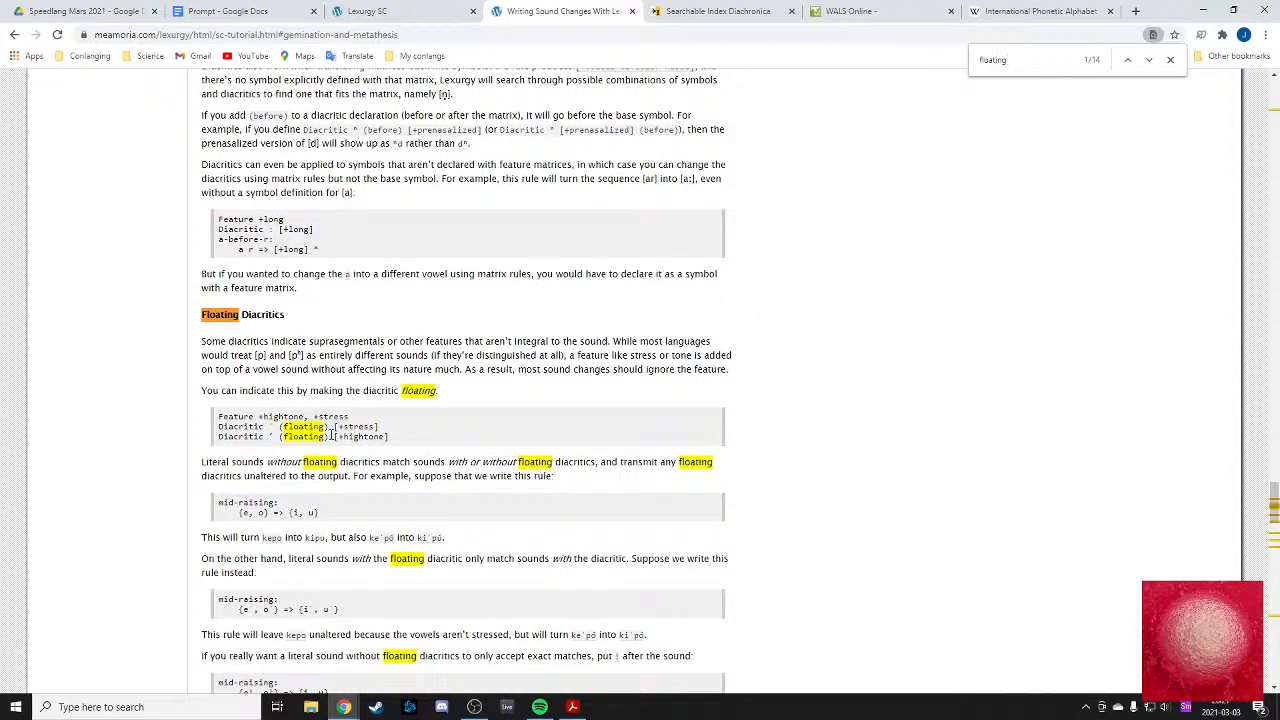
pyautogui.moveTo(282, 427); pyautogui.dragTo(325, 428)
pyautogui.click(325, 428)
pyautogui.moveTo(235, 476); pyautogui.dragTo(534, 490)
pyautogui.click(438, 478)
pyautogui.click(266, 490)
pyautogui.scroll(-1, 293, 537)
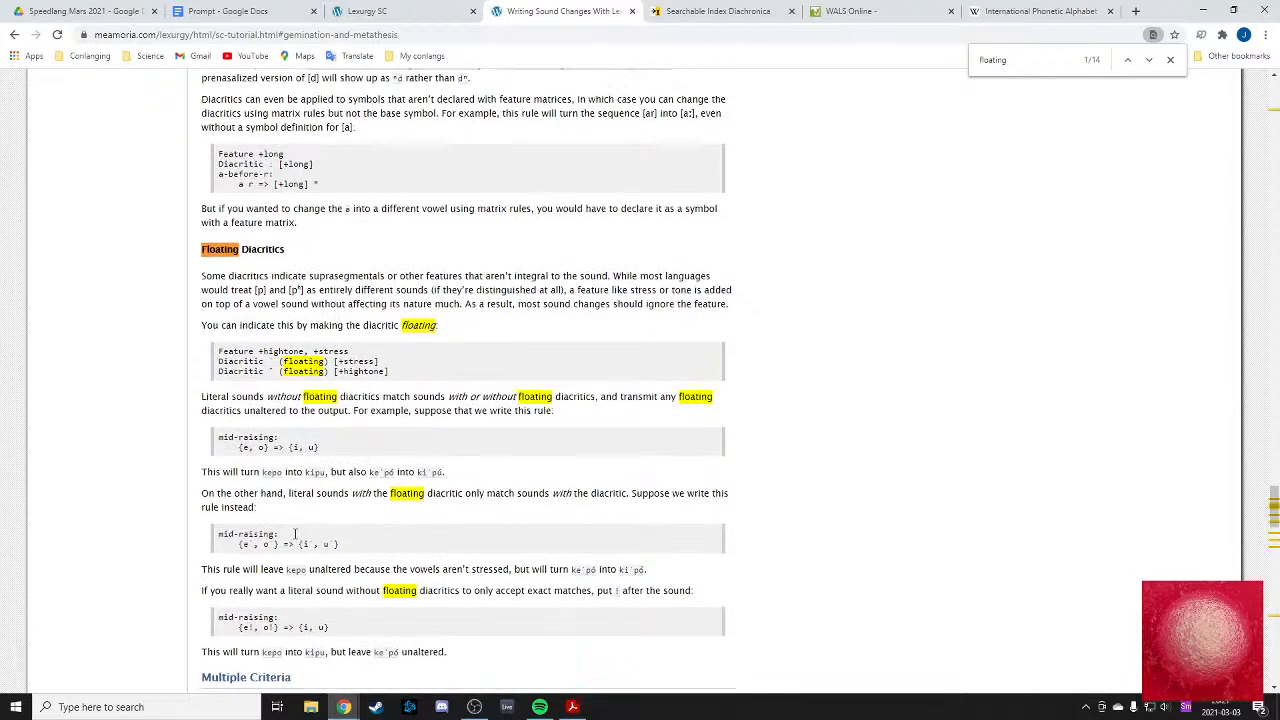
pyautogui.scroll(-2, 260, 535)
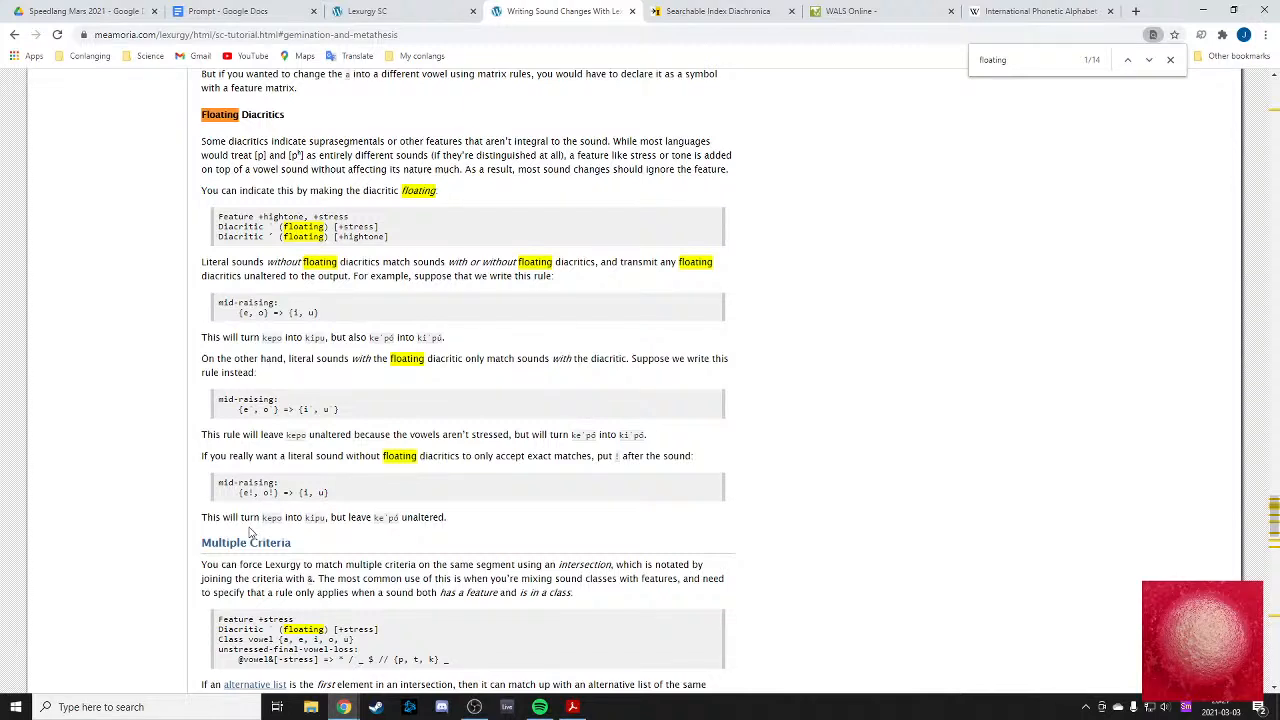
# - Return to Lexurgy SC and add (floating) to the stress diacritic declaration before [+stress]
pyautogui.click(363, 11)
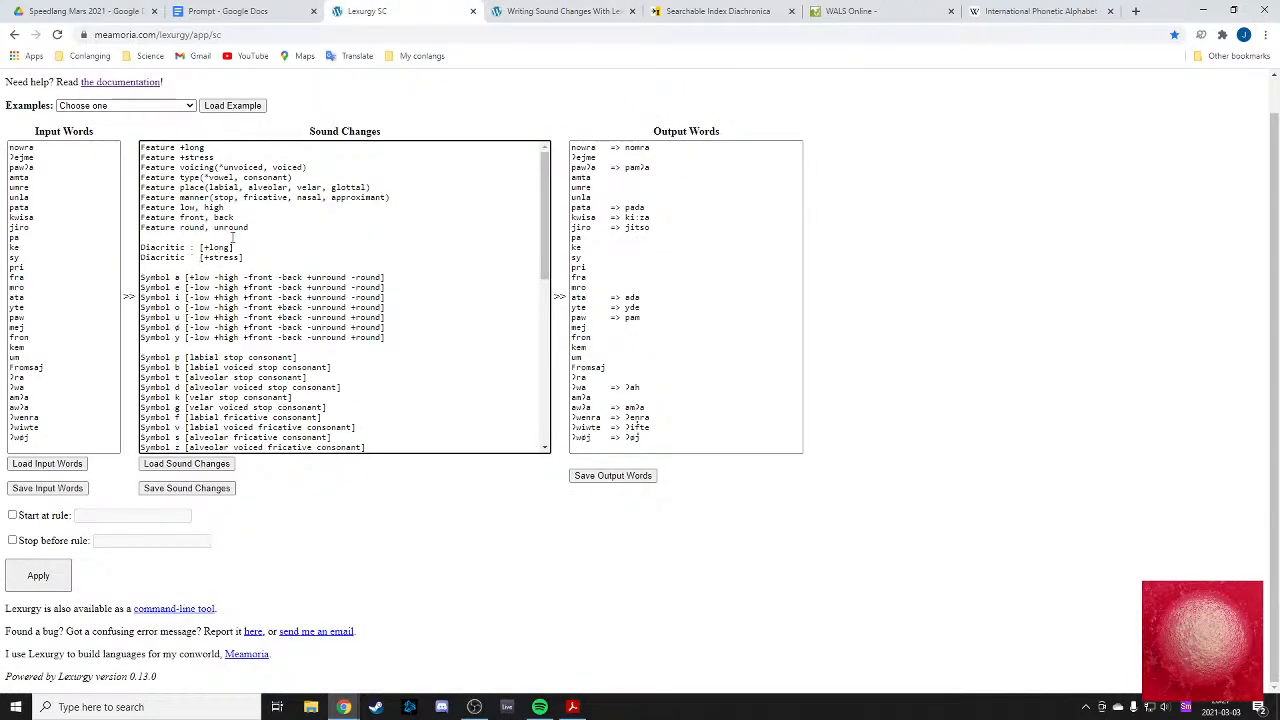
pyautogui.write('(floating)')
# - Start a new rule headed "stress:" between the class declarations and the glide-cluster-simplification rule in the sound changes
pyautogui.scroll(-2, 275, 254)
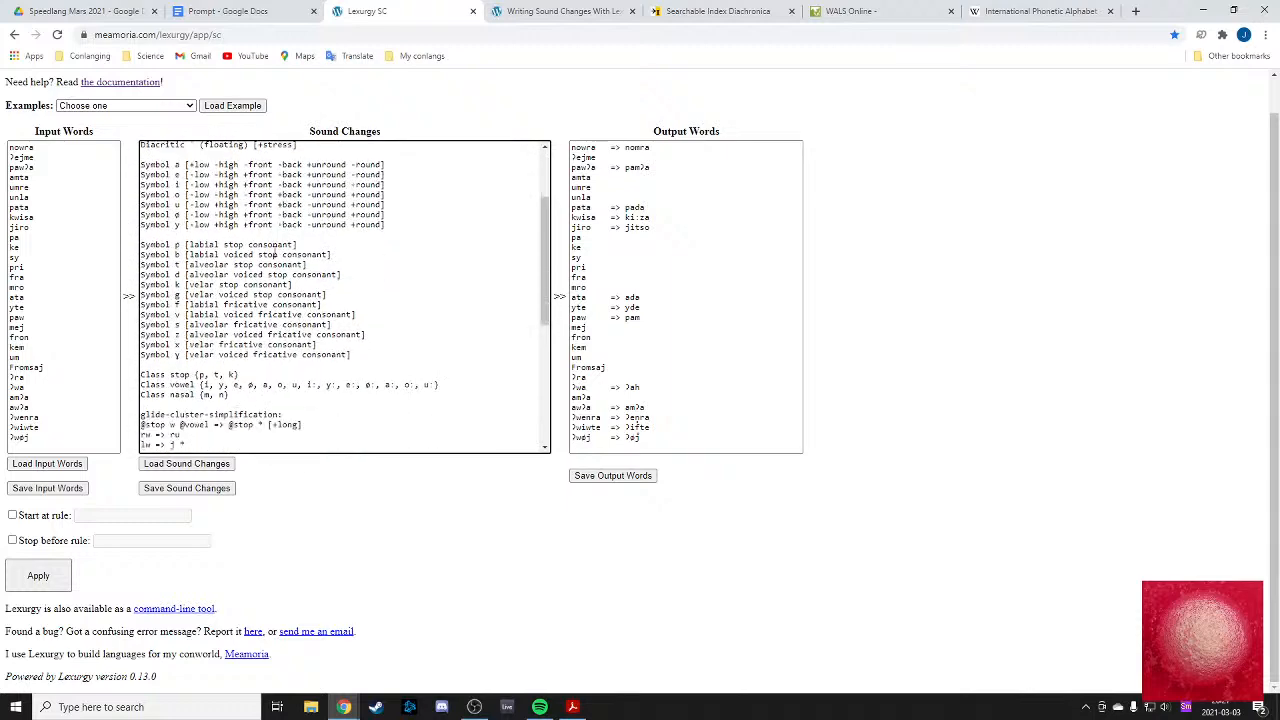
pyautogui.scroll(-3, 275, 254)
pyautogui.scroll(1, 184, 221)
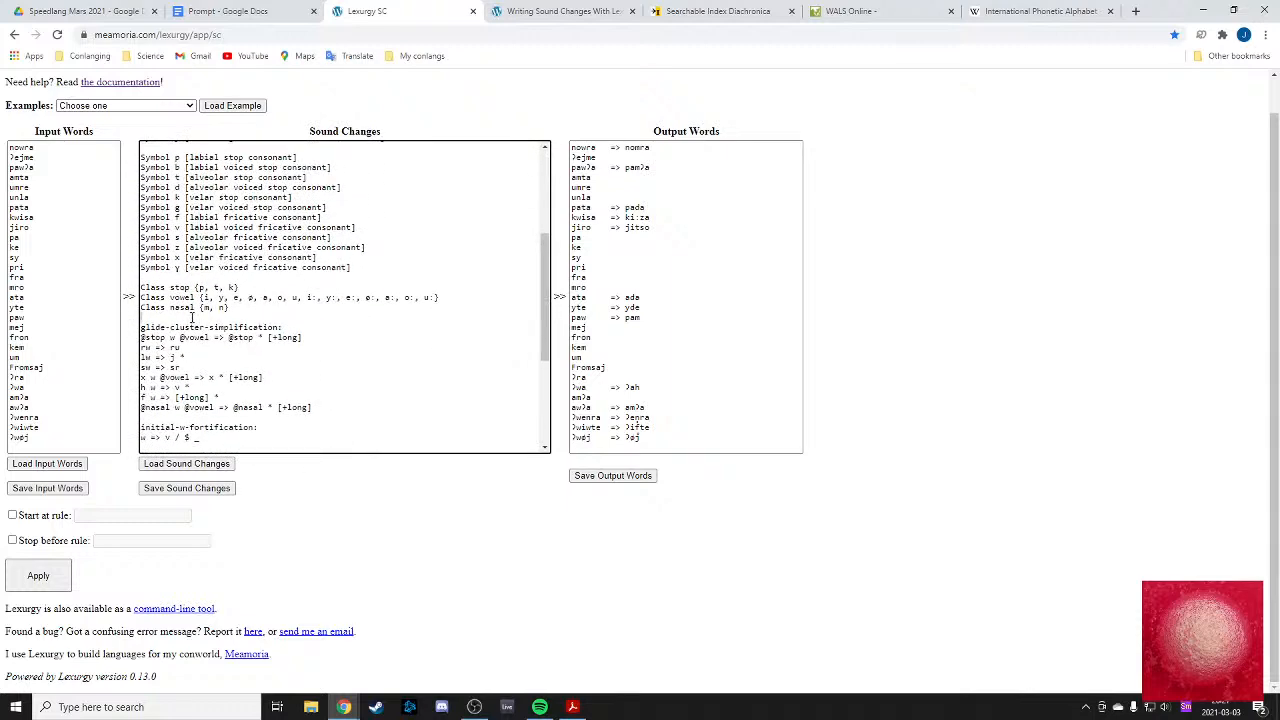
pyautogui.scroll(-3, 192, 318)
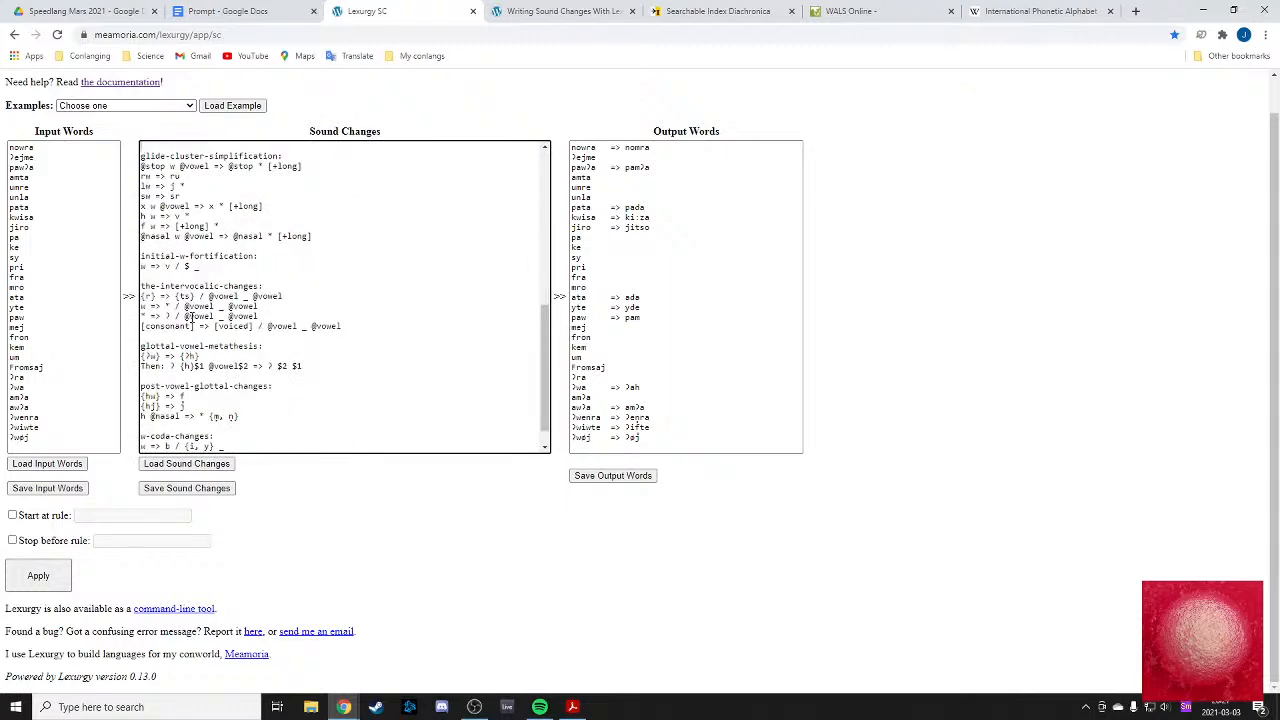
pyautogui.scroll(2, 190, 325)
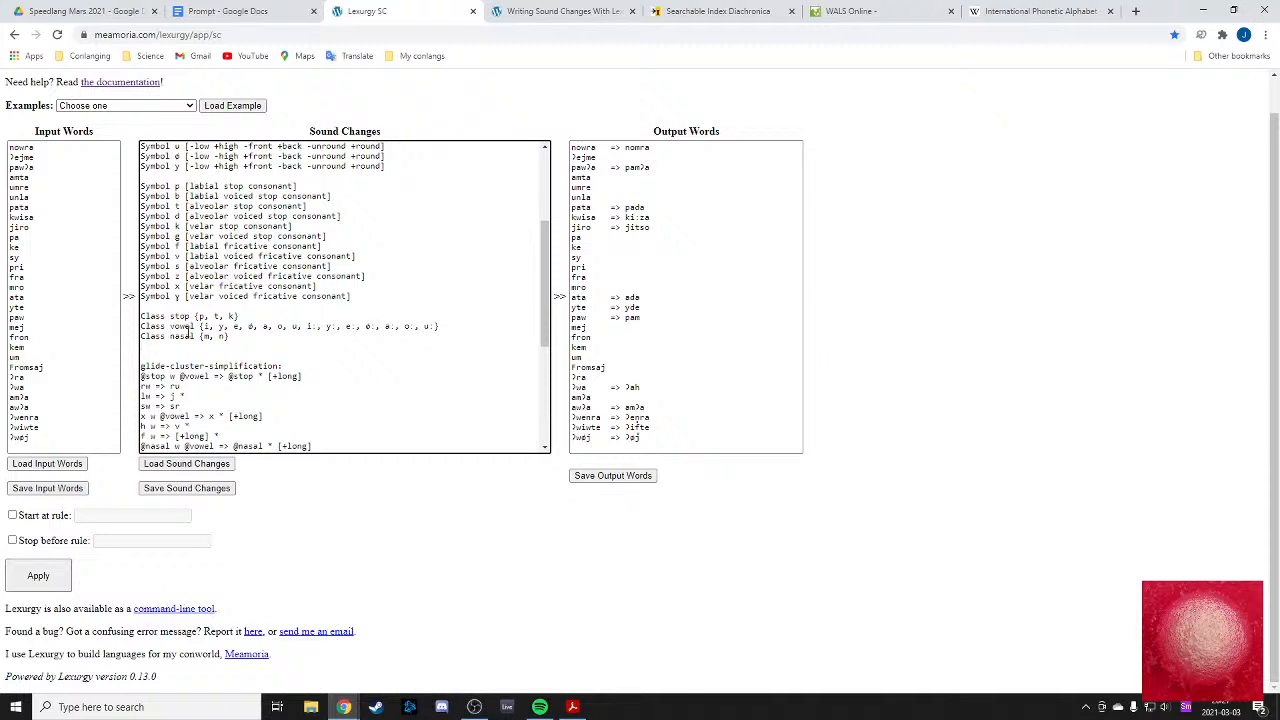
pyautogui.press('Return')
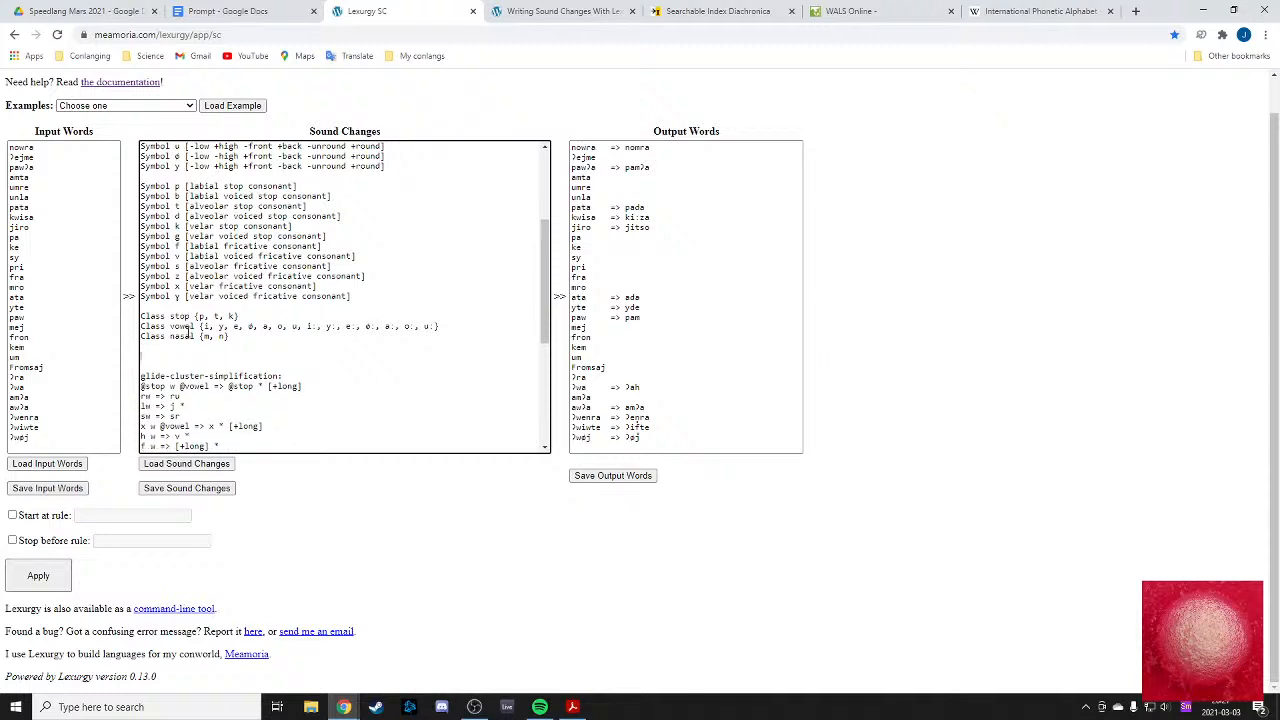
pyautogui.write('stress:')
pyautogui.press('Return')
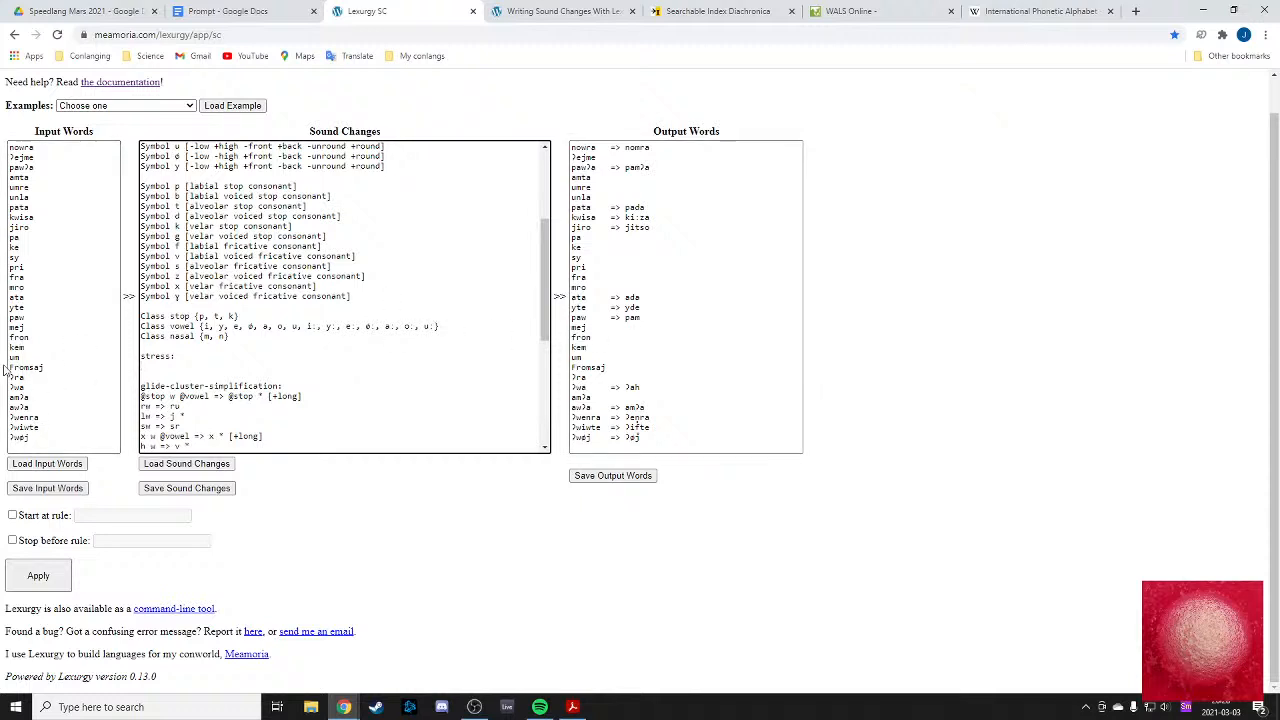
pyautogui.click(74, 362)
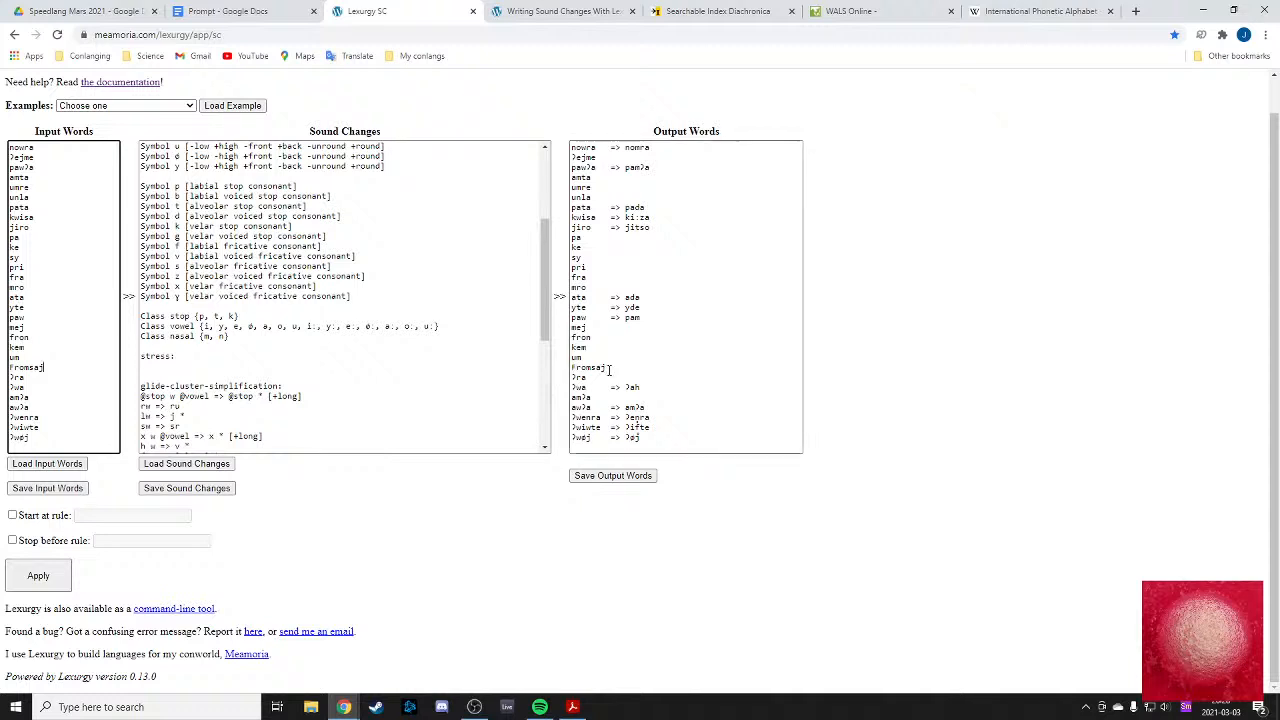
pyautogui.click(600, 367)
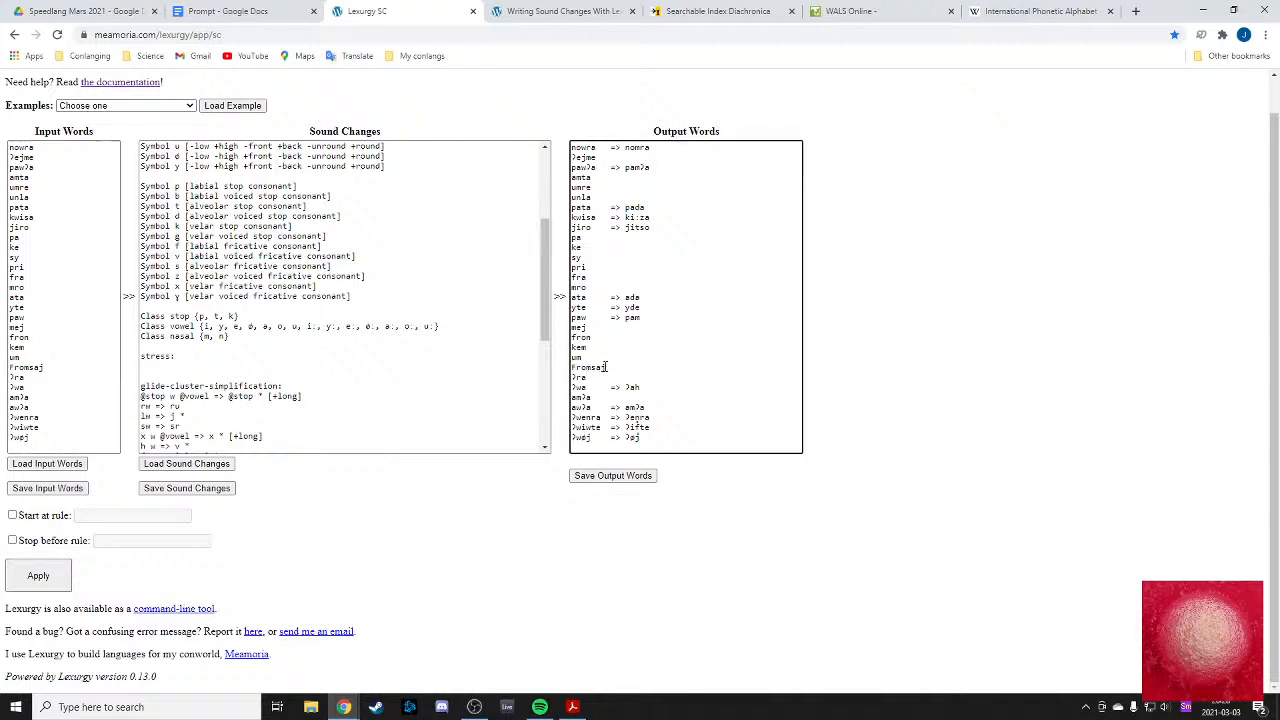
pyautogui.moveTo(590, 367); pyautogui.dragTo(612, 368)
pyautogui.click(660, 404)
pyautogui.moveTo(623, 407); pyautogui.dragTo(648, 408)
pyautogui.click(640, 408)
pyautogui.click(650, 408)
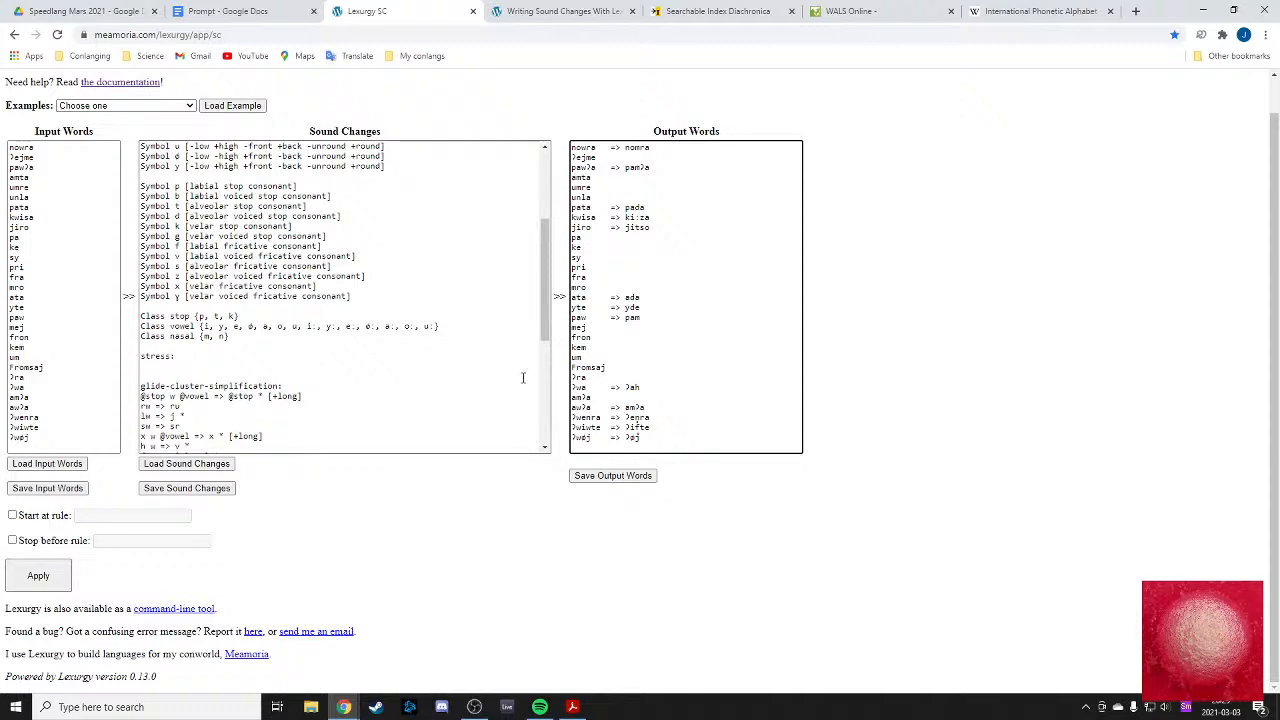
pyautogui.scroll(-1, 523, 375)
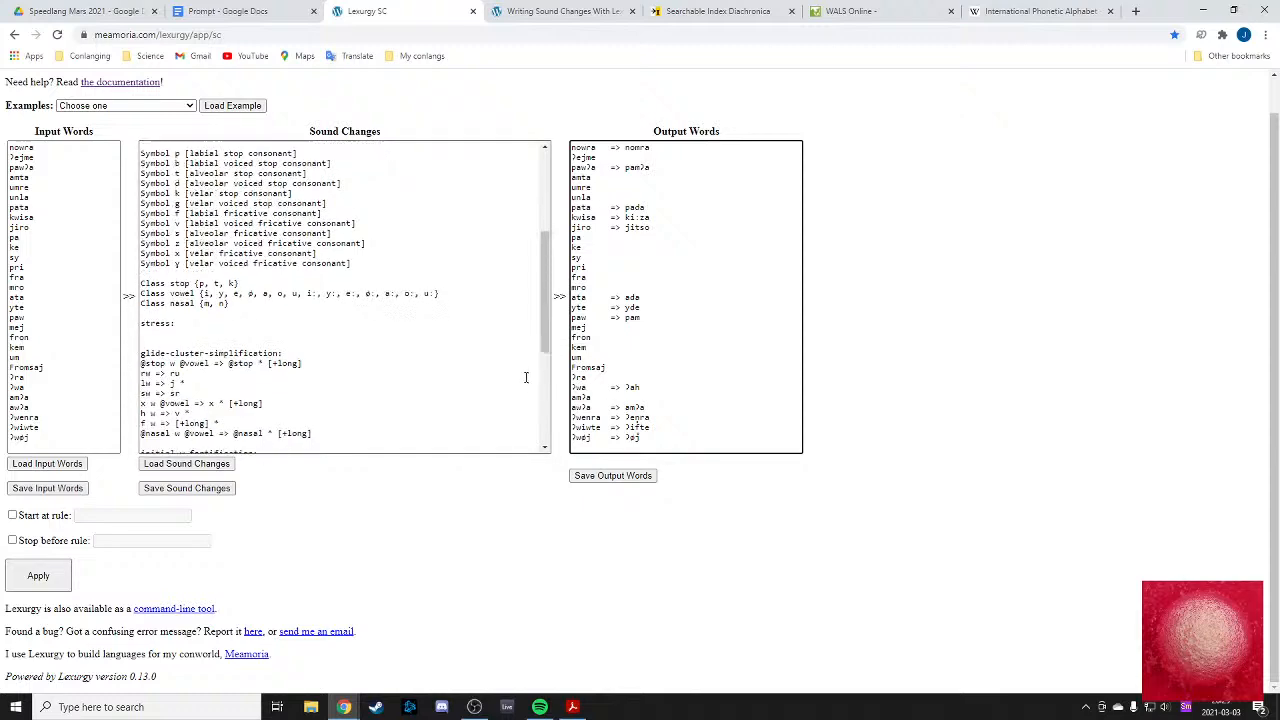
pyautogui.scroll(1, 523, 375)
# - Switch to the Lexurgy tutorial and look through the diacritics and features sections for guidance on writing a stress rule
pyautogui.click(530, 11)
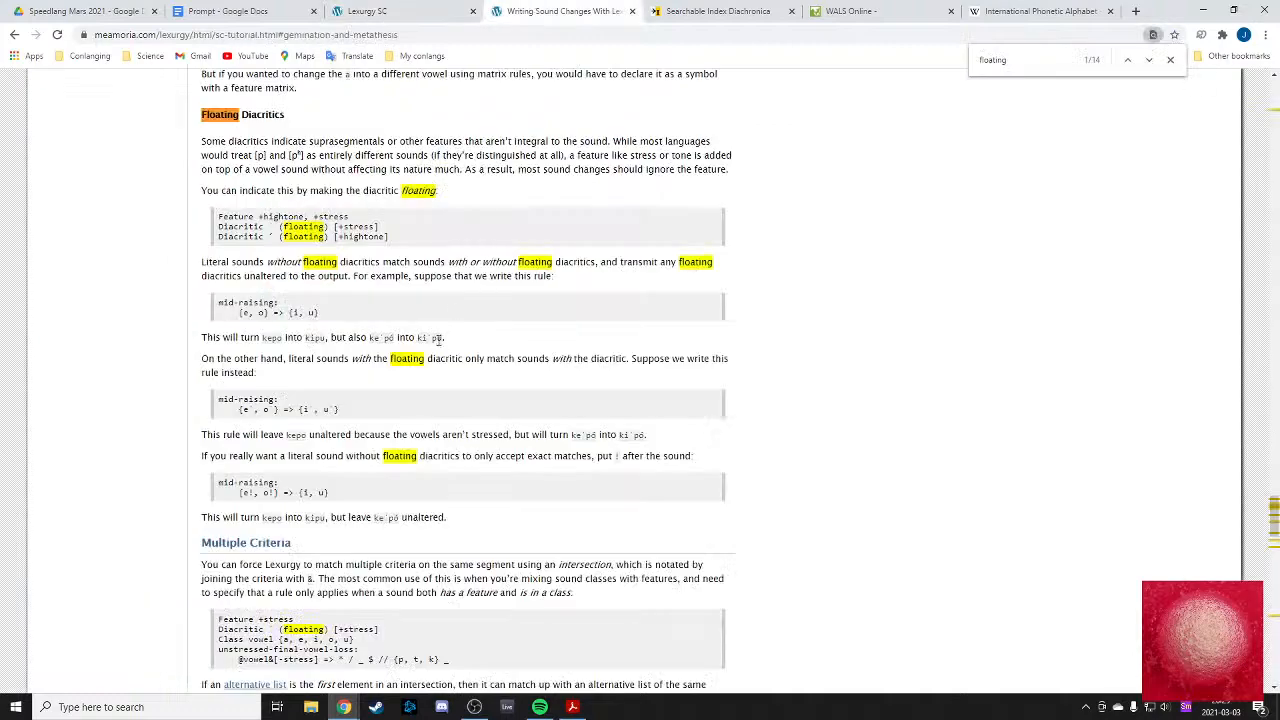
pyautogui.scroll(-1, 424, 340)
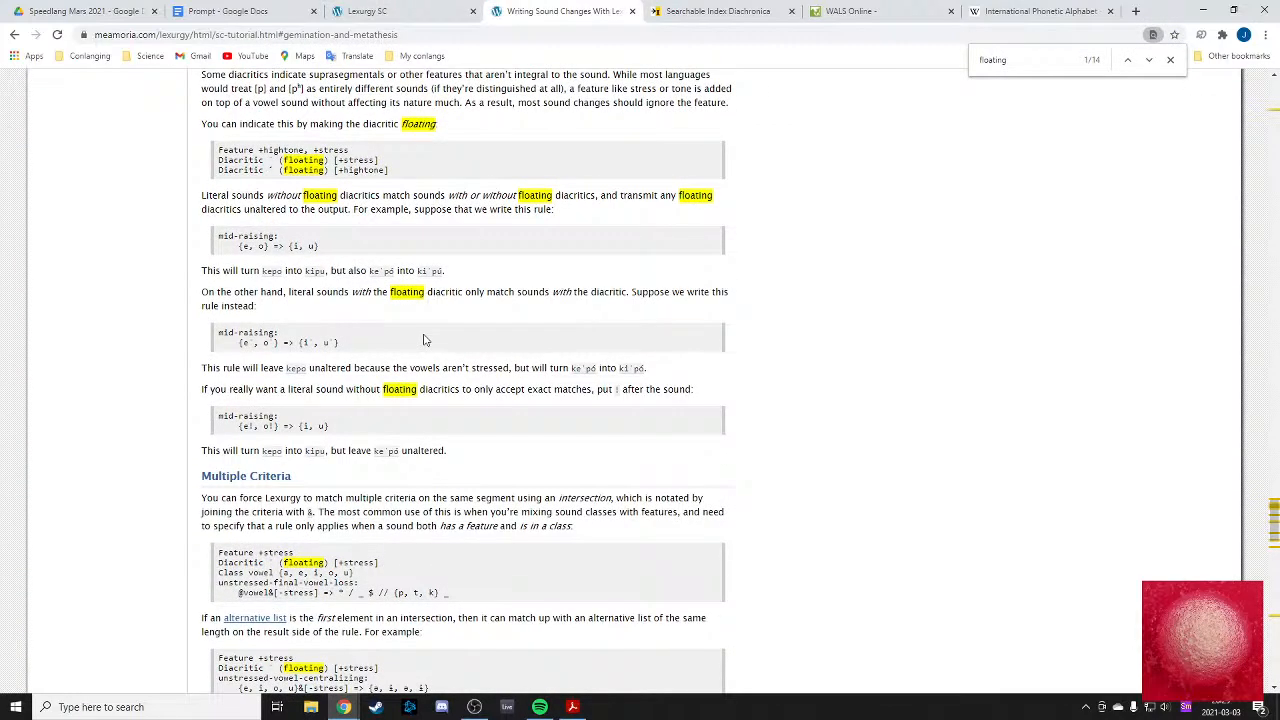
pyautogui.scroll(4, 424, 340)
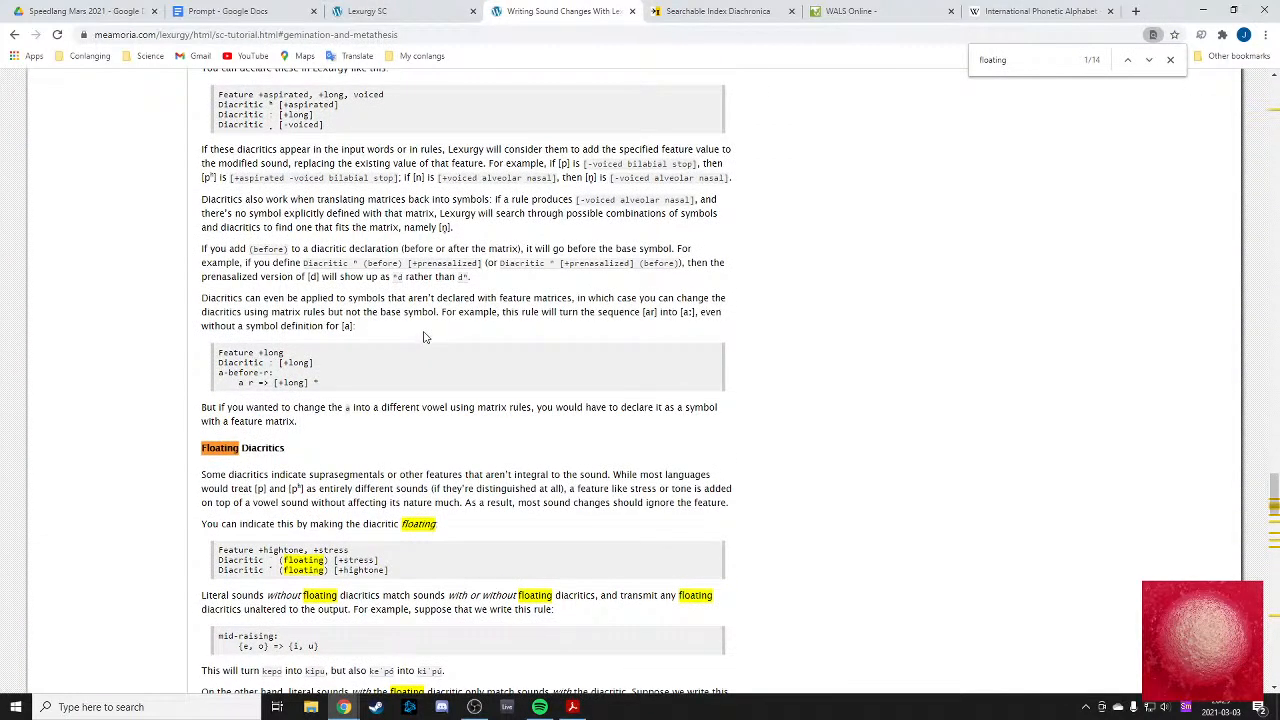
pyautogui.click(342, 11)
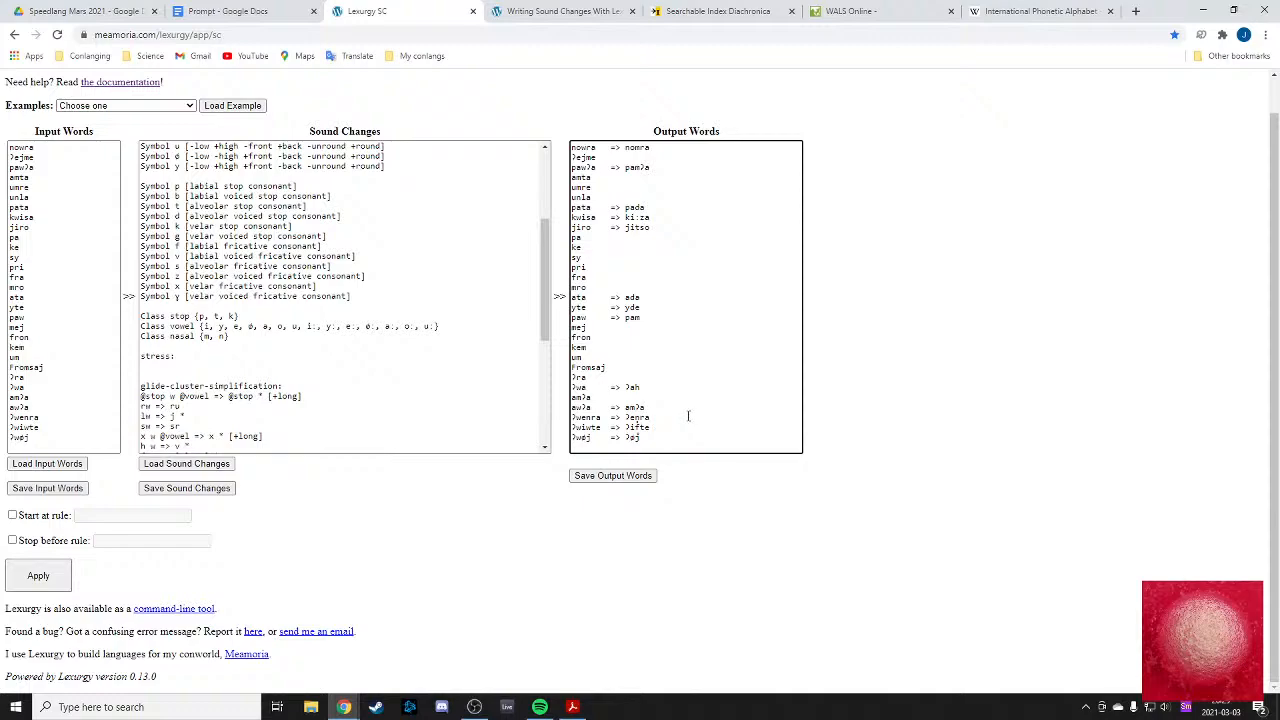
pyautogui.hotkey('ctrl', 'Tab')
pyautogui.scroll(5, 422, 295)
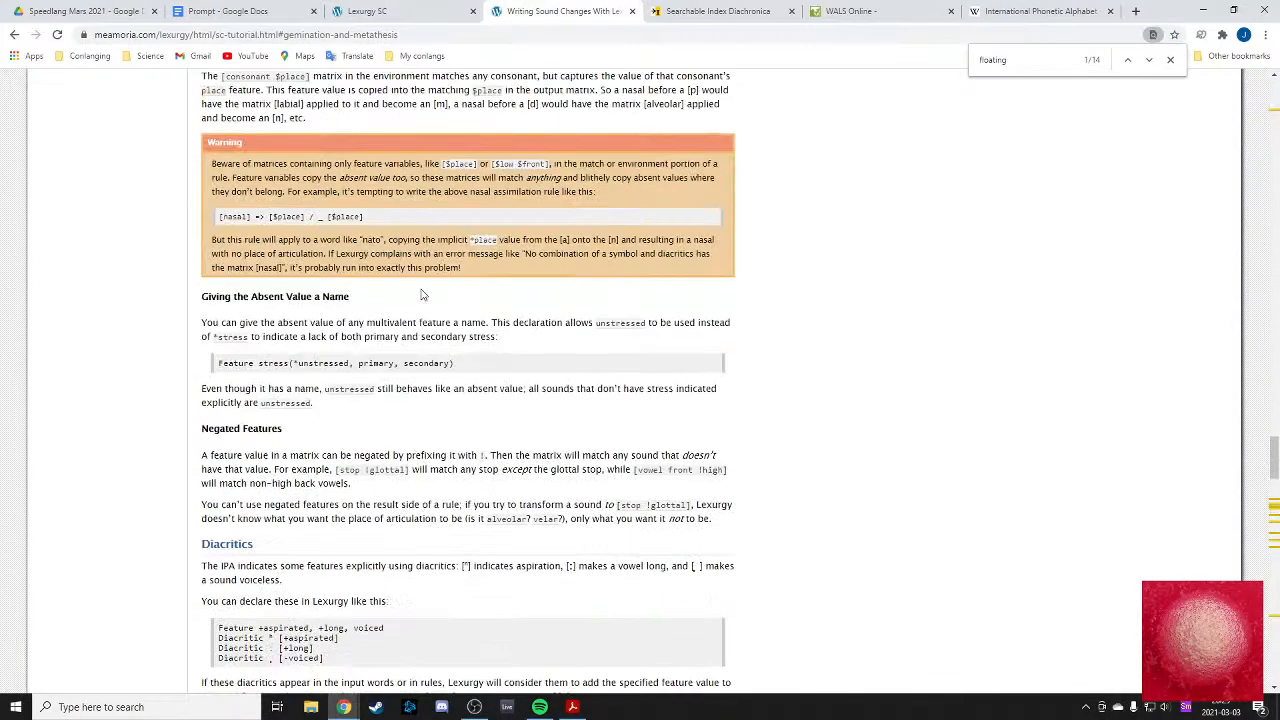
pyautogui.scroll(15, 422, 295)
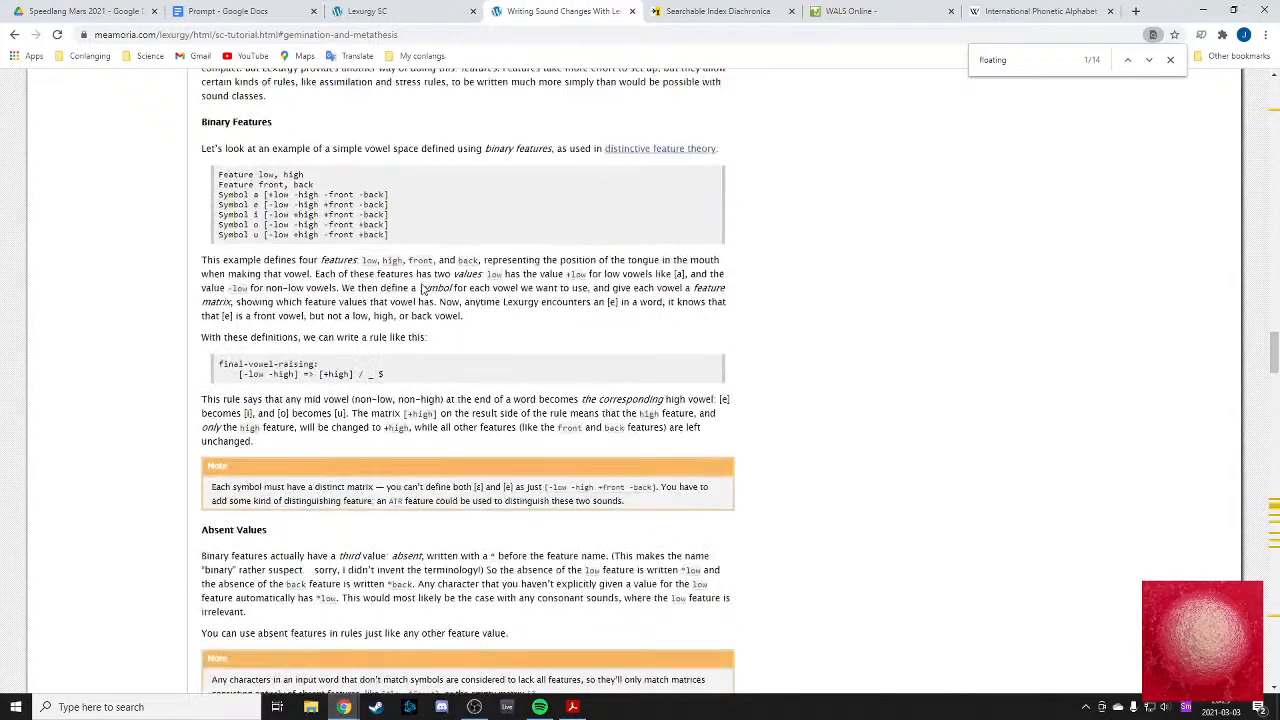
pyautogui.scroll(4, 422, 290)
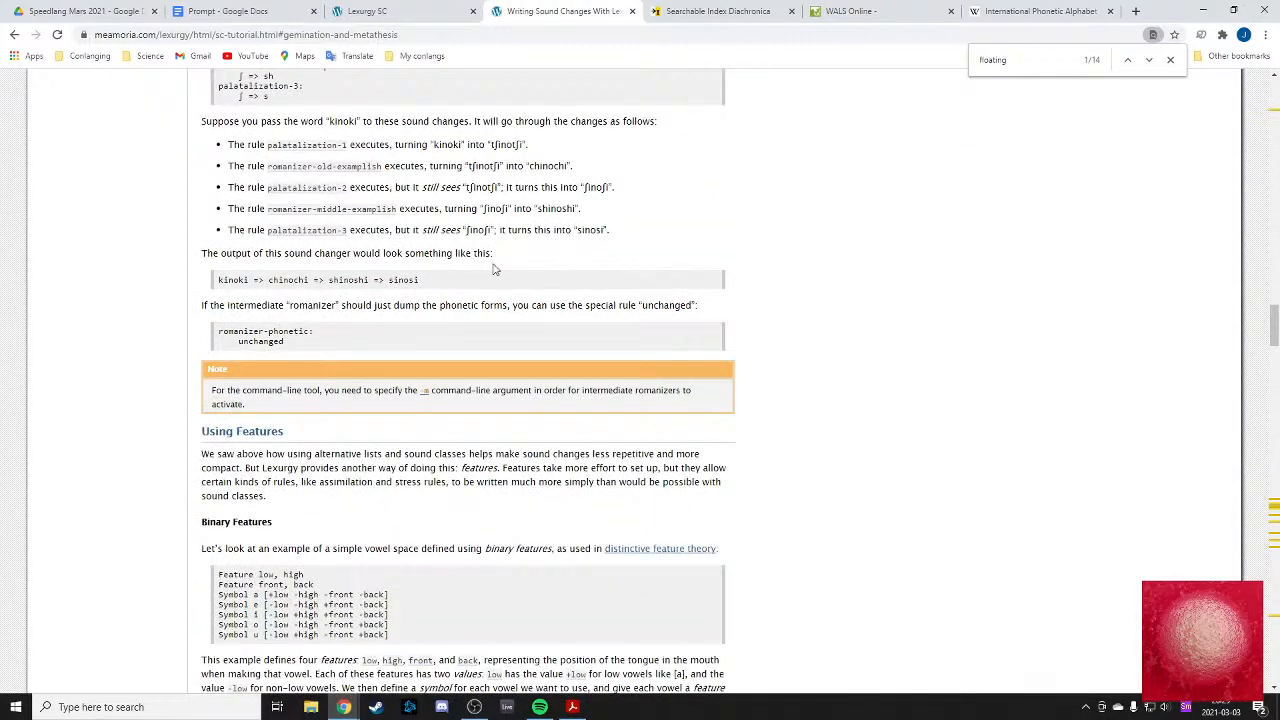
# - Search the tutorial for "stress" and go through the matches to the stress-closed-last-syllable example under Optional and Repeated Segments
pyautogui.hotkey('ctrl', 'f')
pyautogui.write('stre')
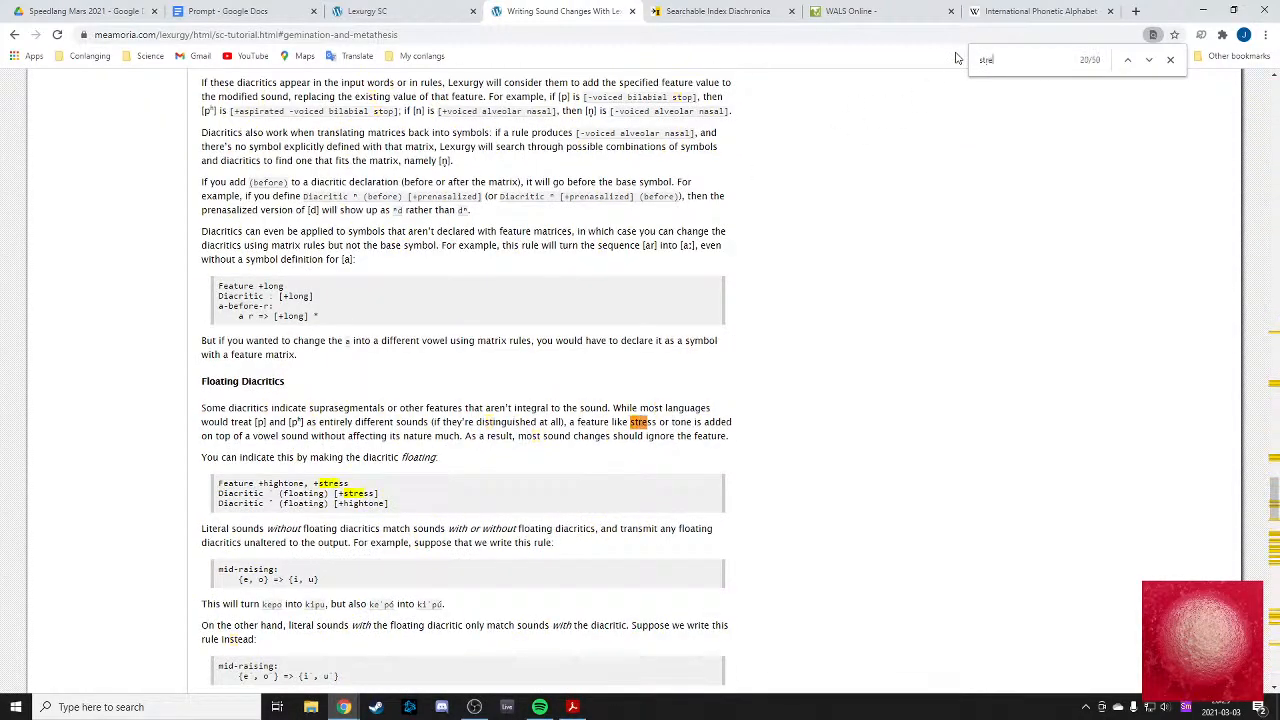
pyautogui.write('ss')
pyautogui.press('Return')
pyautogui.press('Return')
pyautogui.press('Return')
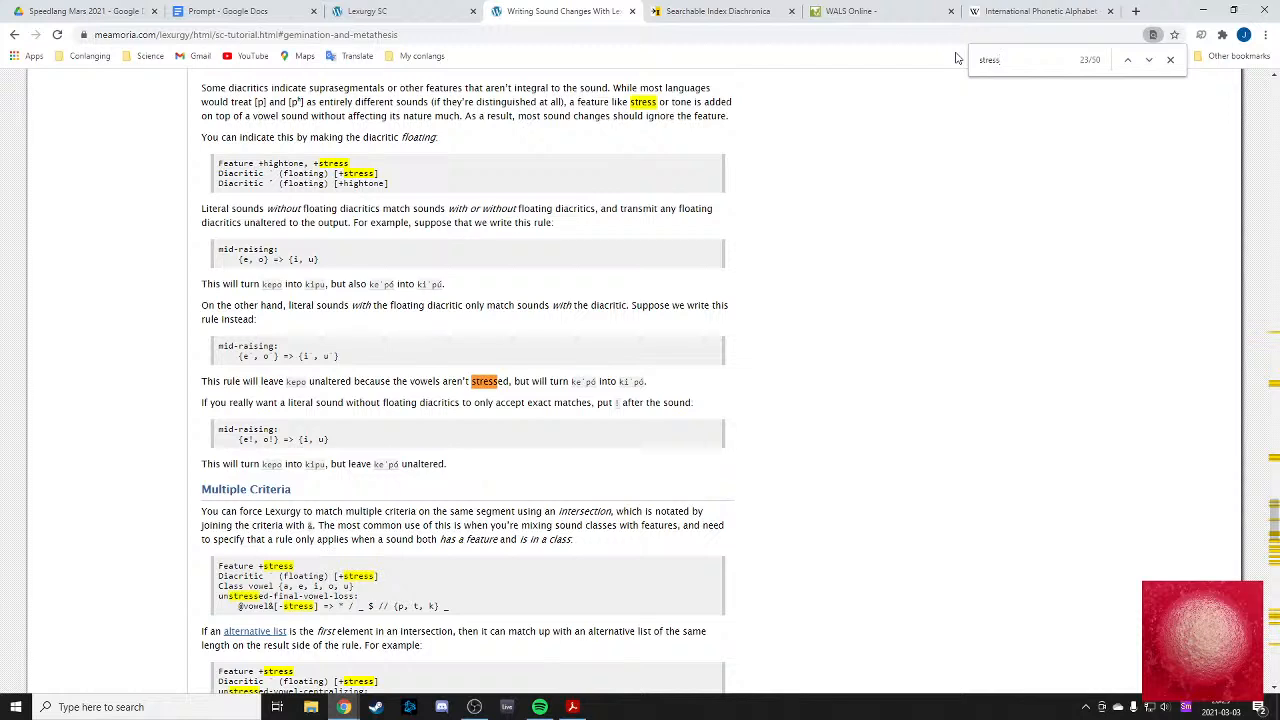
pyautogui.press('Return')
pyautogui.press('Return')
pyautogui.press('Return')
pyautogui.press('Return')
pyautogui.press('Return')
pyautogui.press('Return')
pyautogui.press('Return')
pyautogui.press('Return')
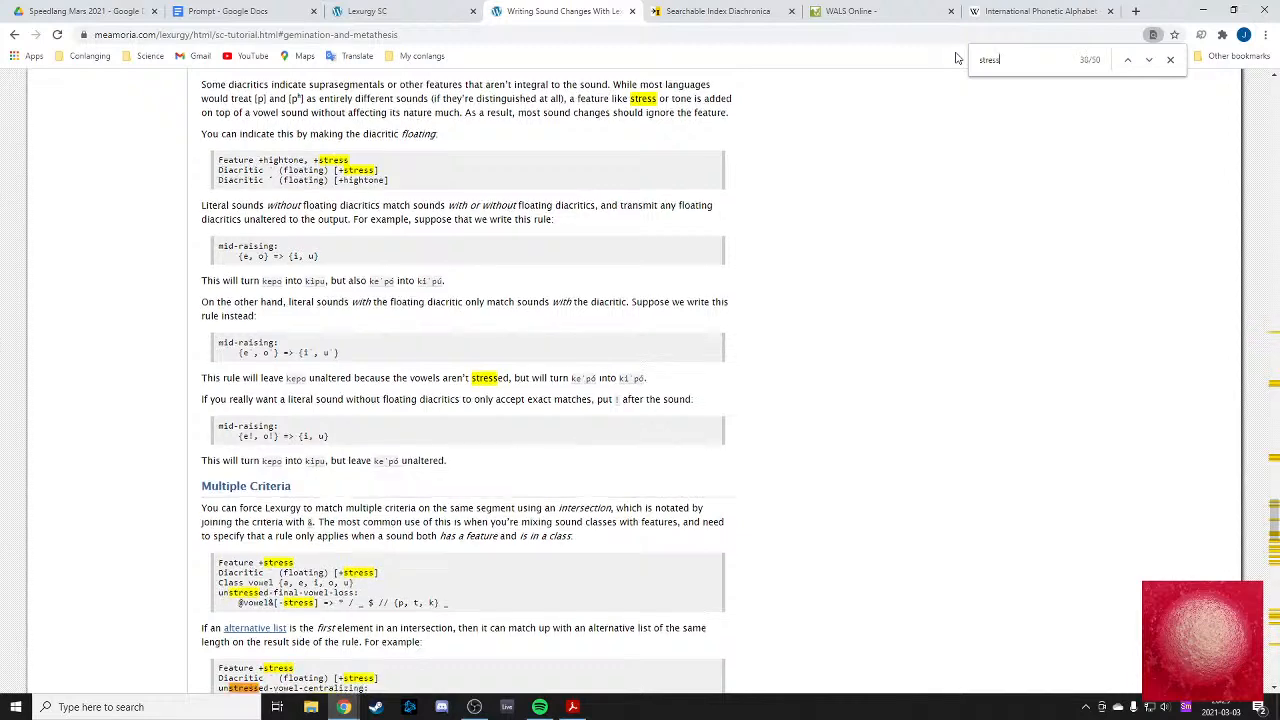
pyautogui.press('Return')
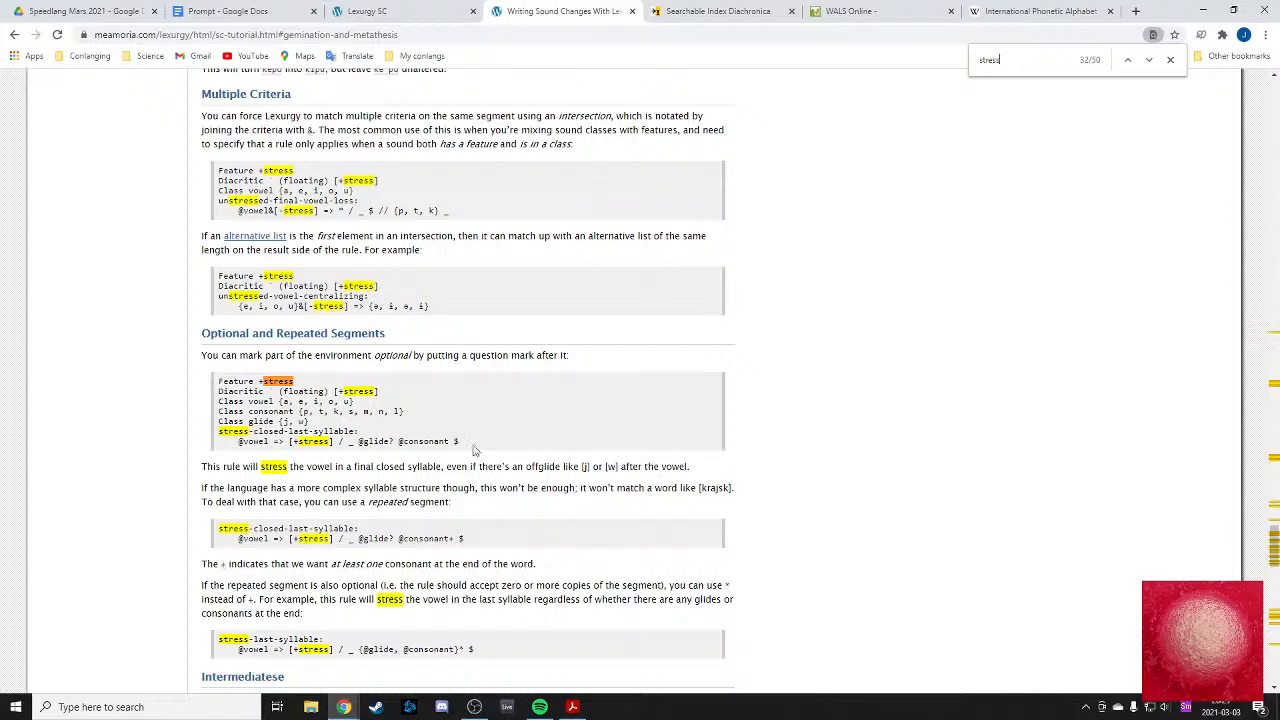
pyautogui.moveTo(480, 451); pyautogui.dragTo(218, 446)
pyautogui.hotkey('ctrl', 'c')
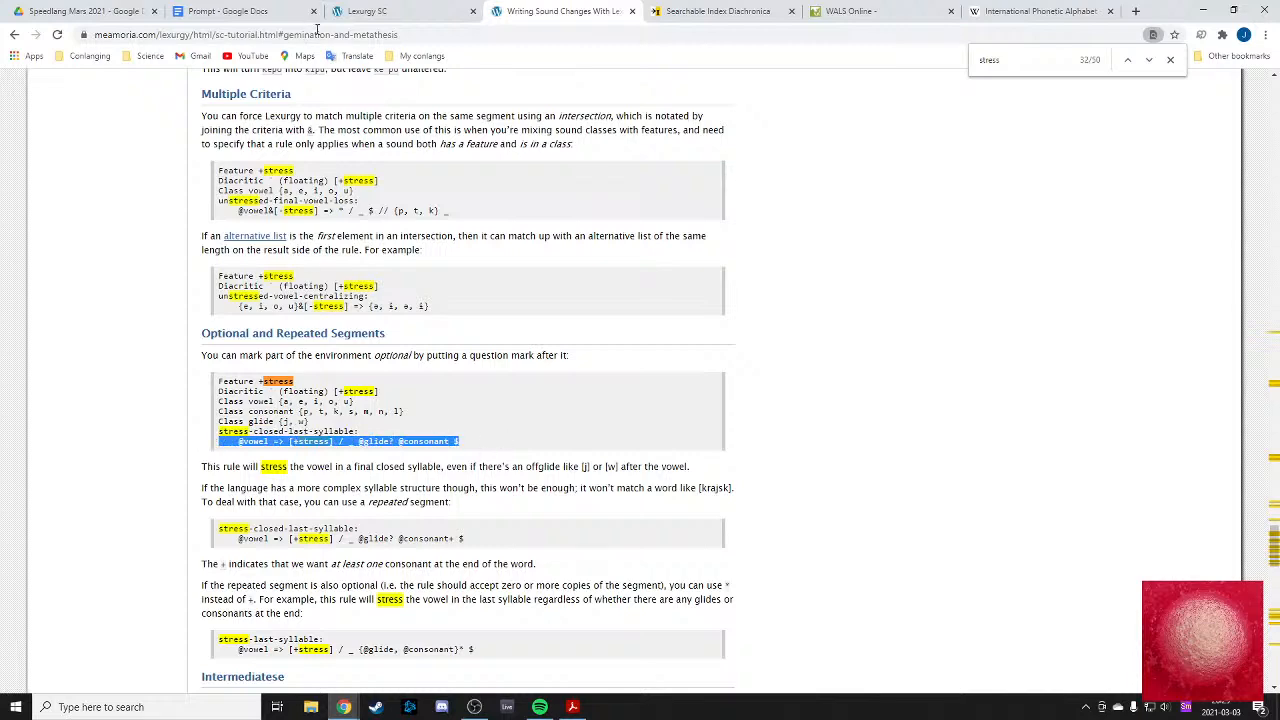
pyautogui.hotkey('ctrl', 'pageup')
pyautogui.click(178, 365)
pyautogui.hotkey('ctrl', 'v')
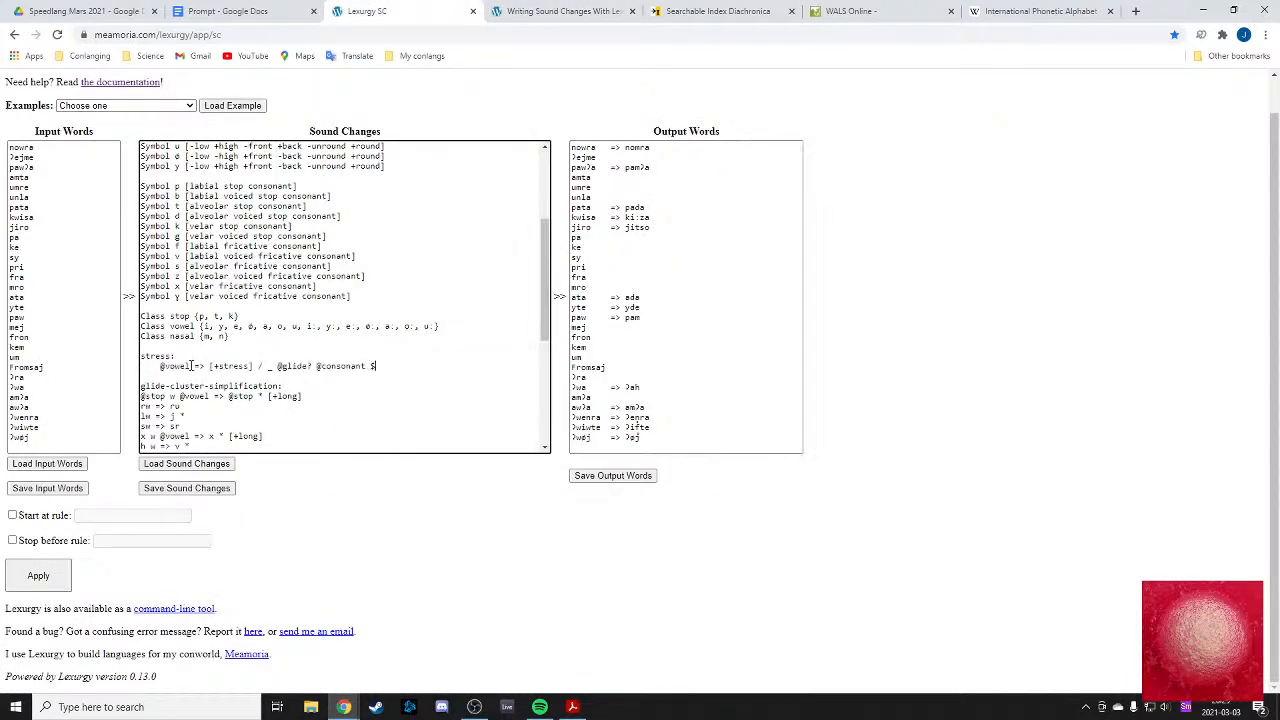
pyautogui.scroll(-2, 170, 365)
pyautogui.scroll(1, 162, 363)
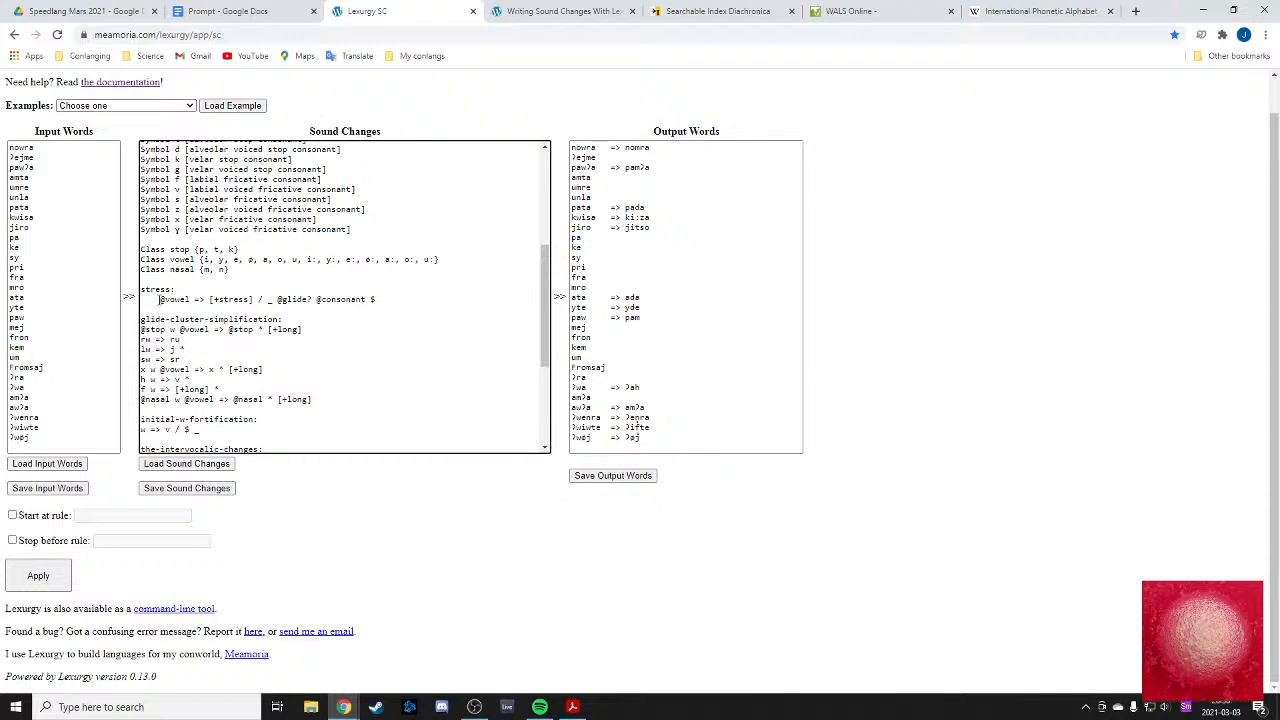
pyautogui.press('BackSpace')
pyautogui.press('BackSpace')
pyautogui.press('BackSpace')
pyautogui.press('BackSpace')
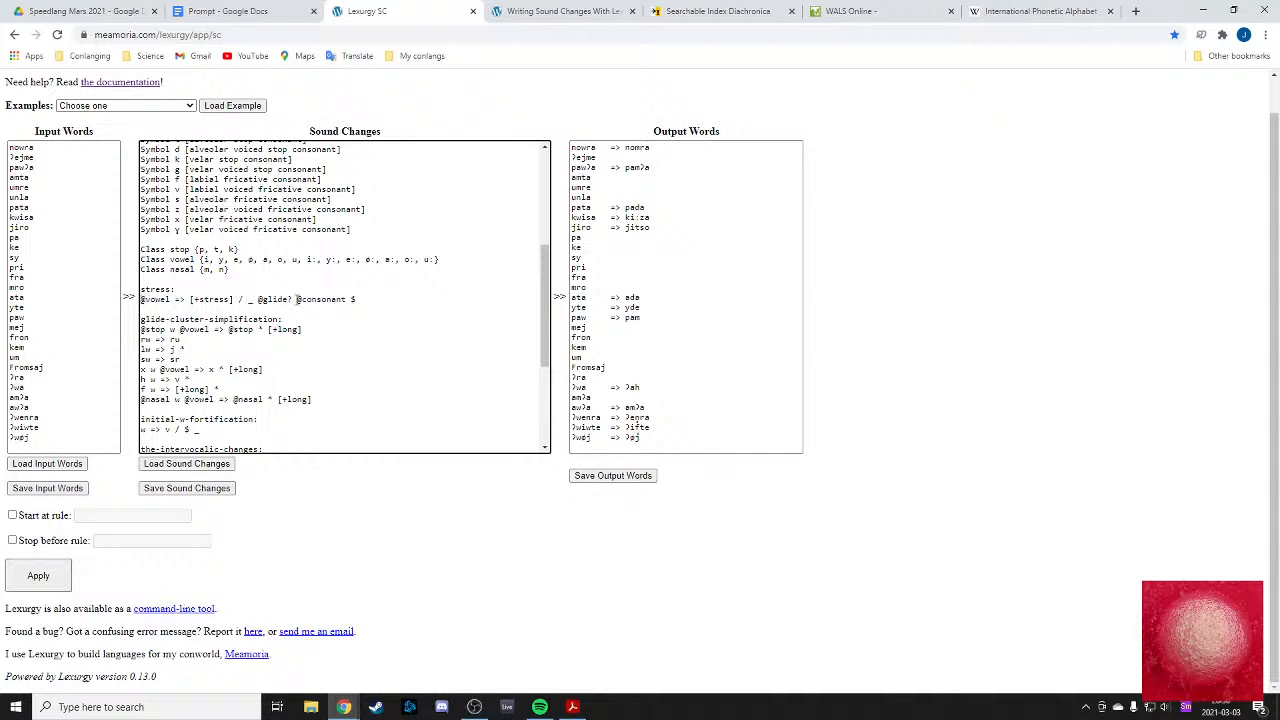
pyautogui.moveTo(297, 299); pyautogui.dragTo(257, 300)
pyautogui.press('BackSpace')
pyautogui.click(396, 322)
# - Return to the tutorial and read how Optional and Repeated Segments examples use ?, + and * in stress rules
pyautogui.click(540, 11)
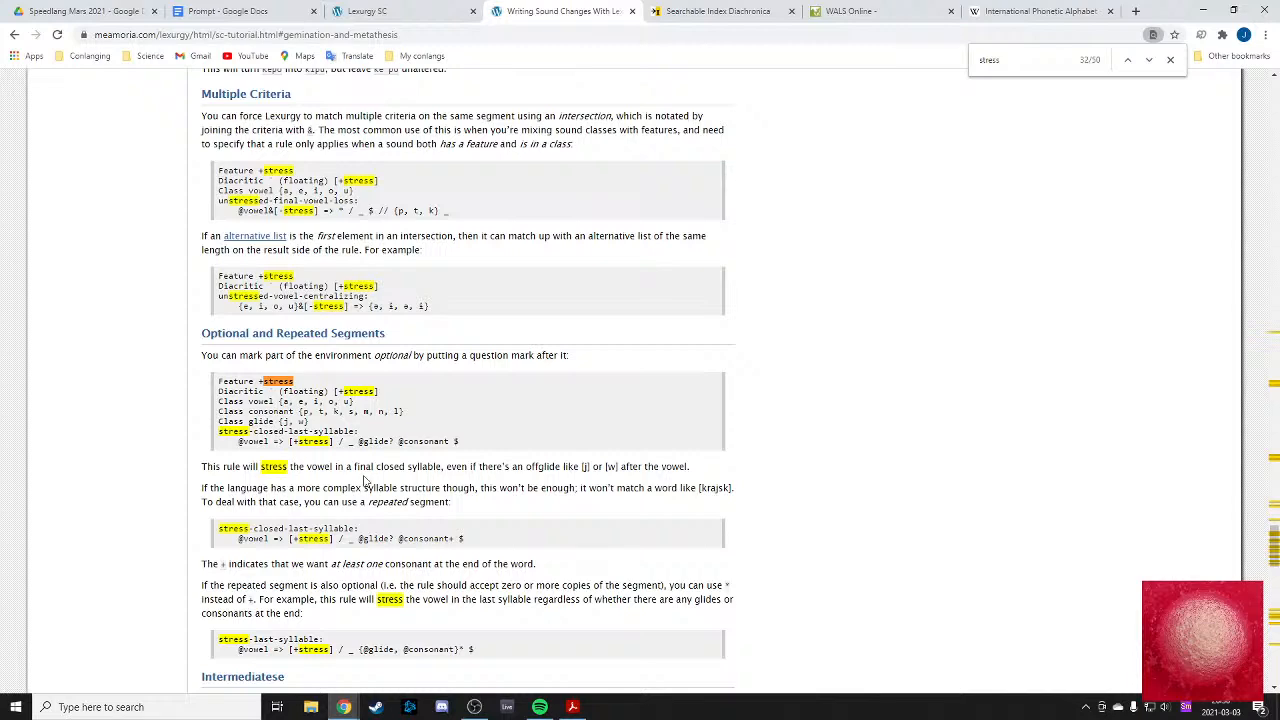
pyautogui.scroll(-1, 370, 481)
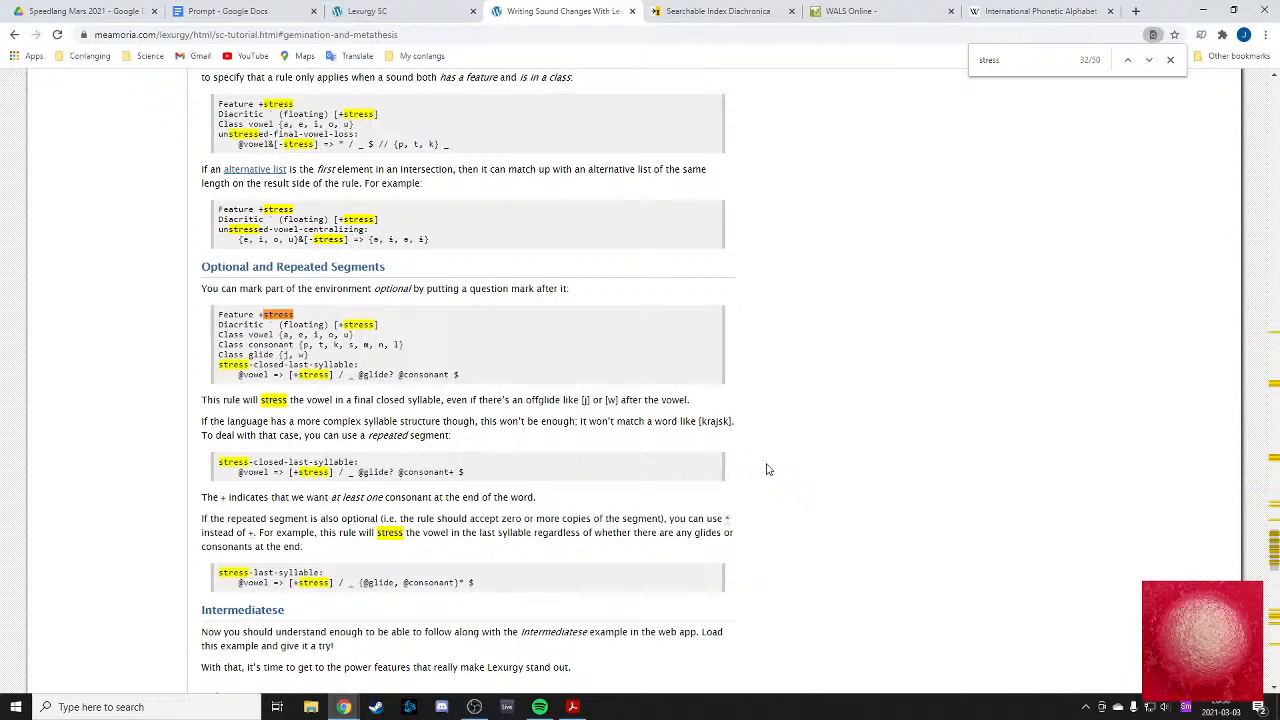
pyautogui.scroll(-1, 500, 428)
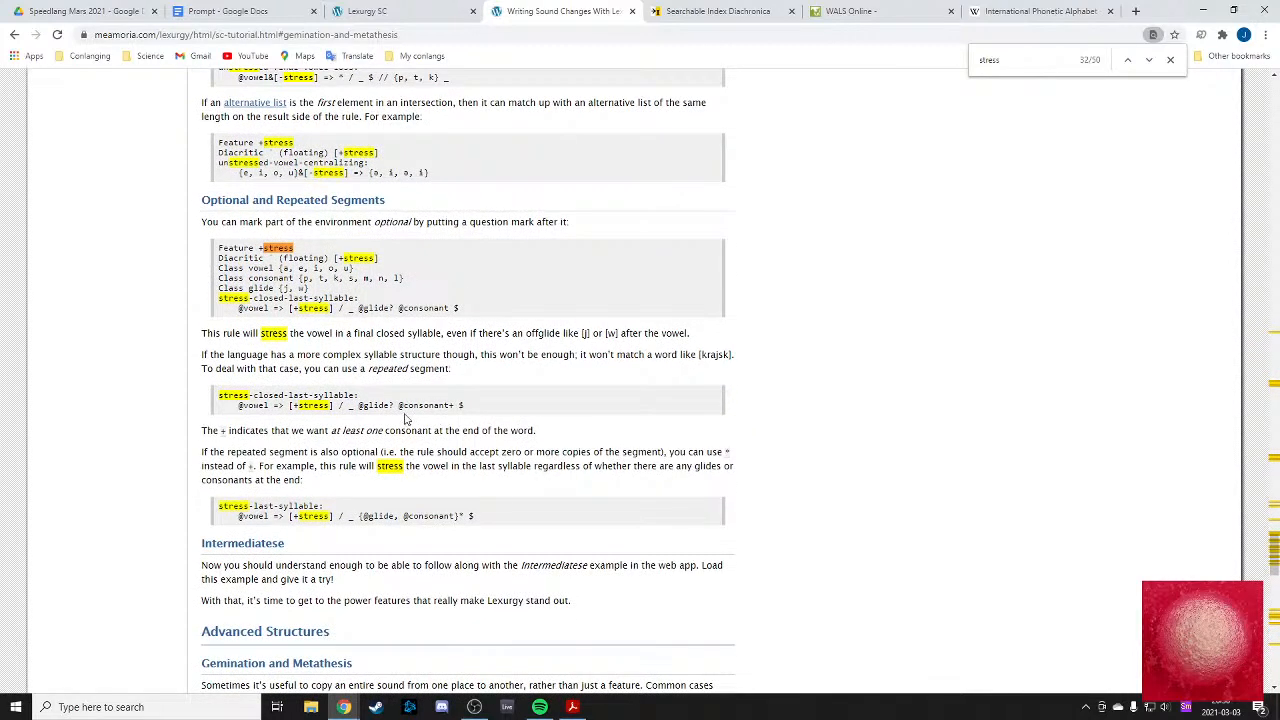
pyautogui.scroll(-1, 405, 418)
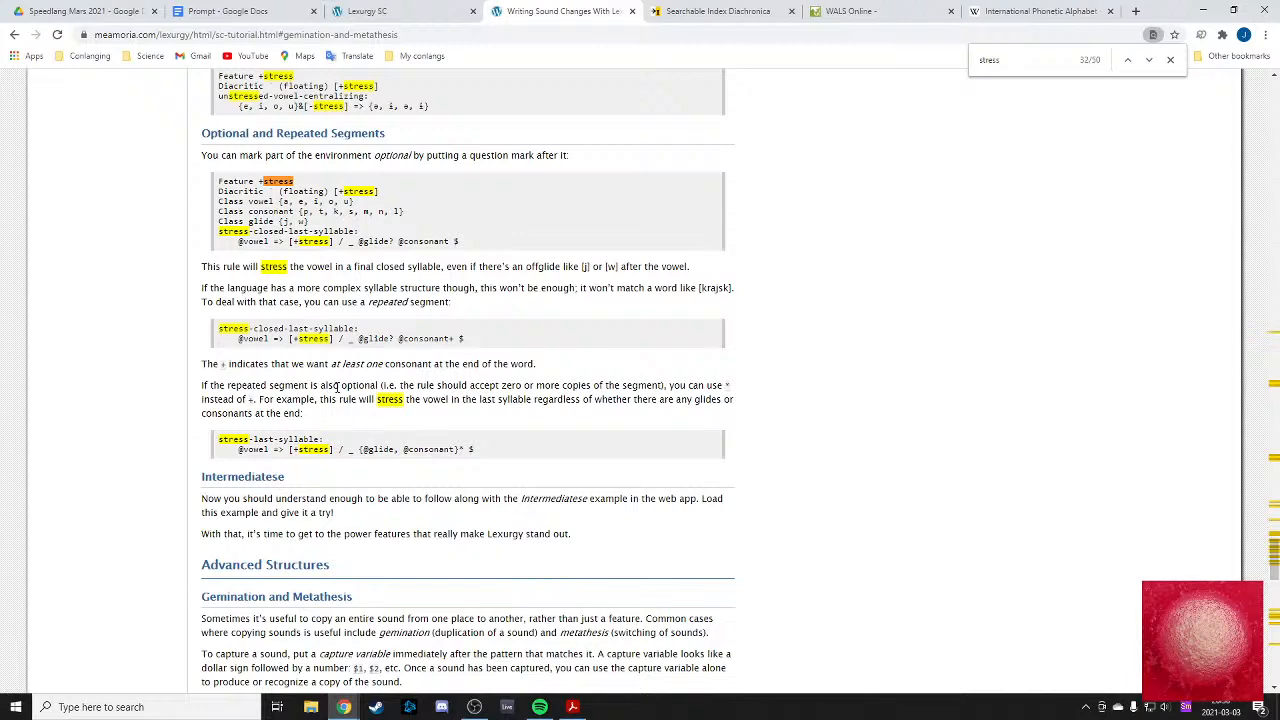
pyautogui.scroll(1, 336, 388)
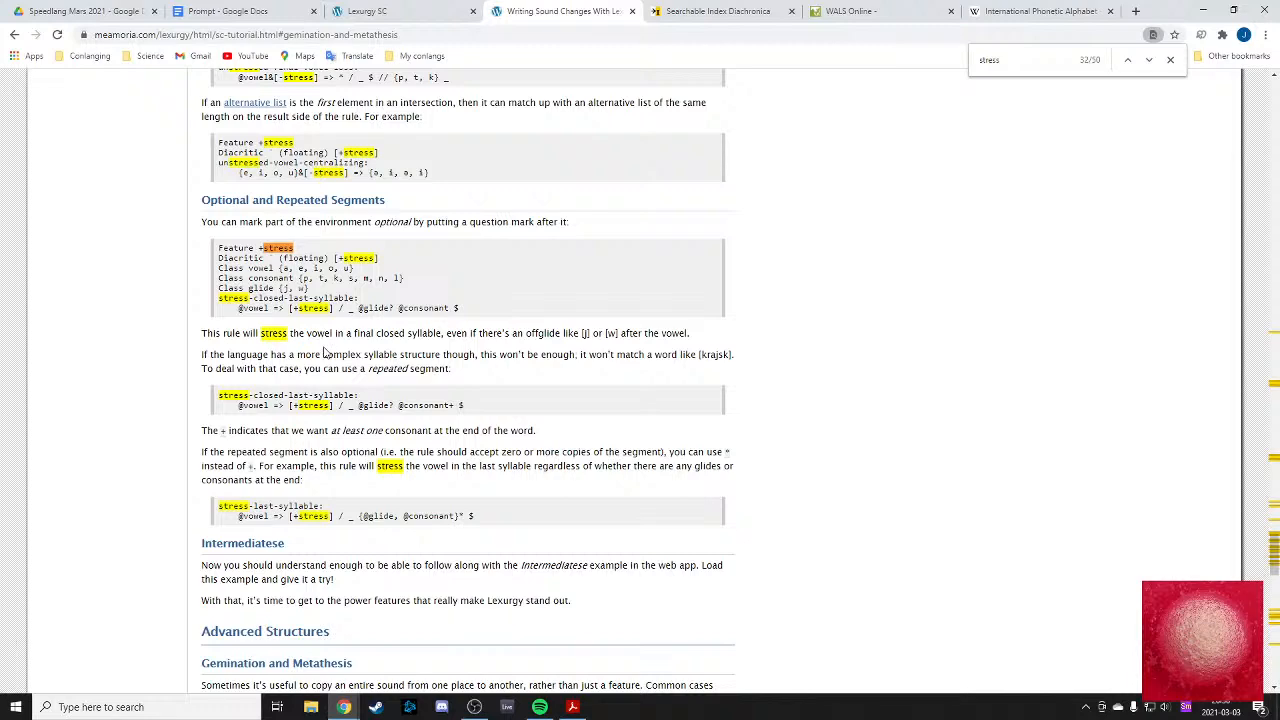
# - Go back to Lexurgy SC, apply the sound changes with the stress rule and read the full output message
pyautogui.click(340, 11)
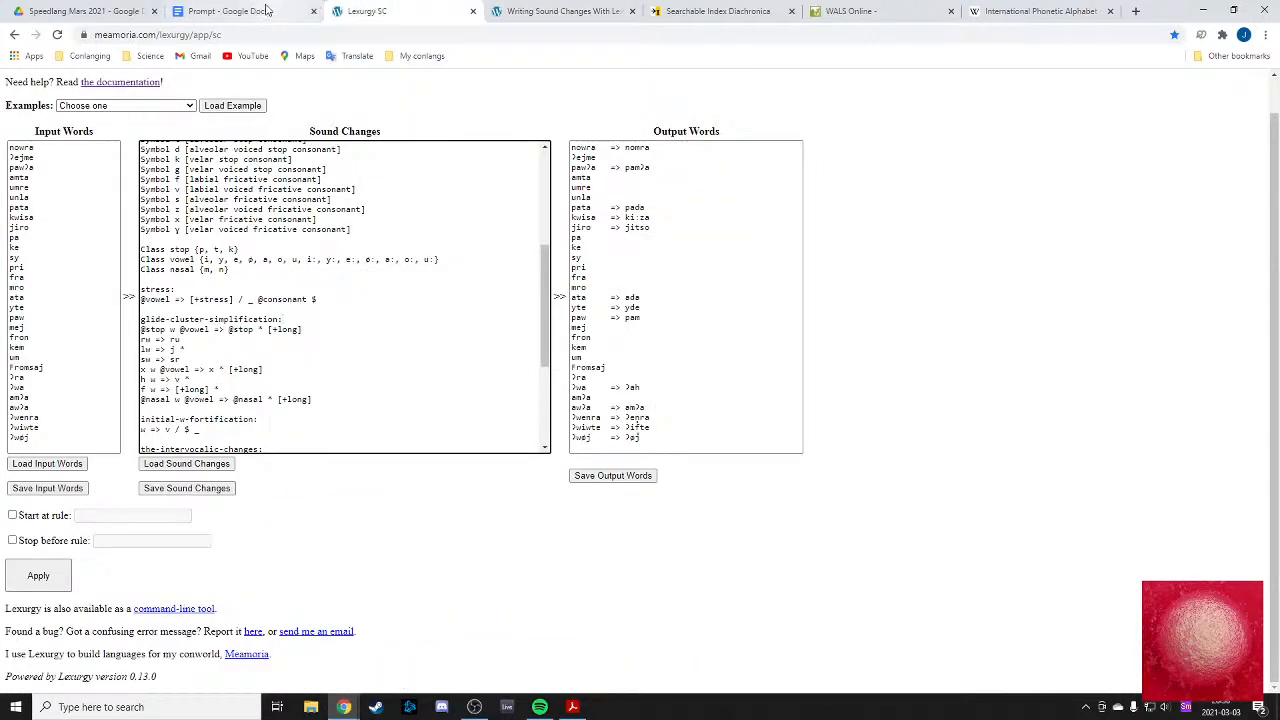
pyautogui.click(341, 299)
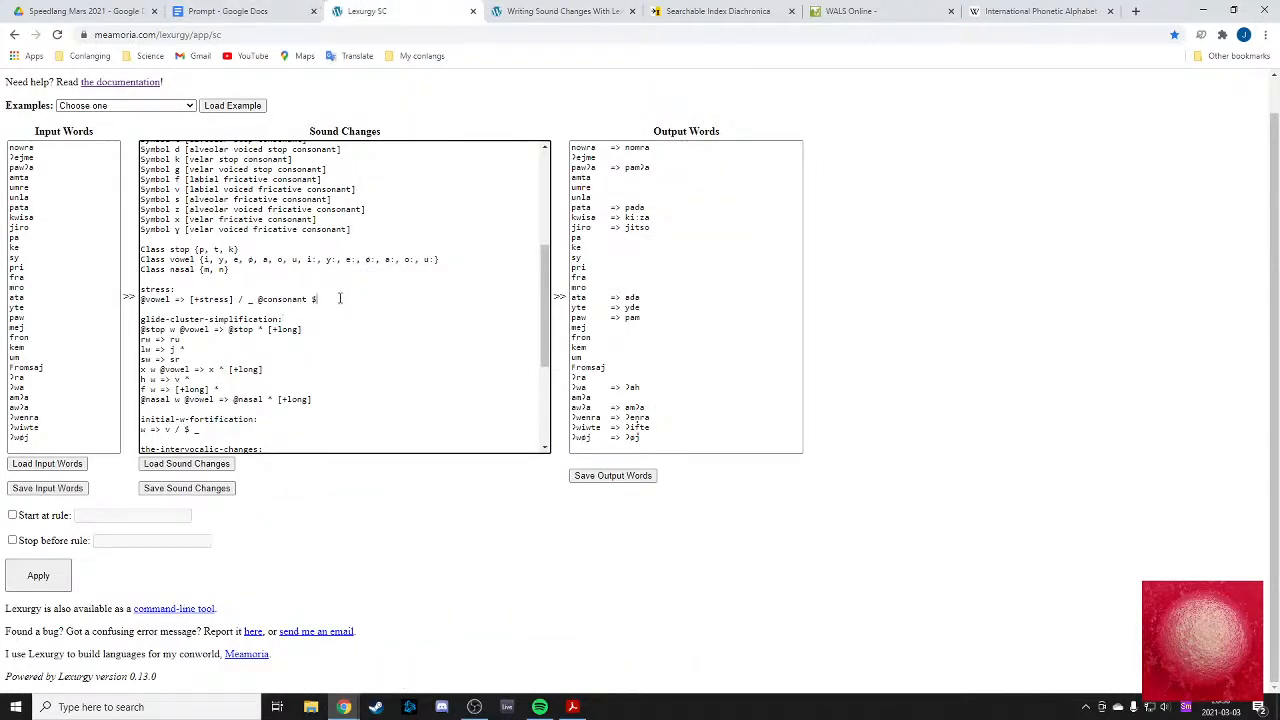
pyautogui.click(39, 578)
pyautogui.moveTo(660, 448); pyautogui.dragTo(598, 440)
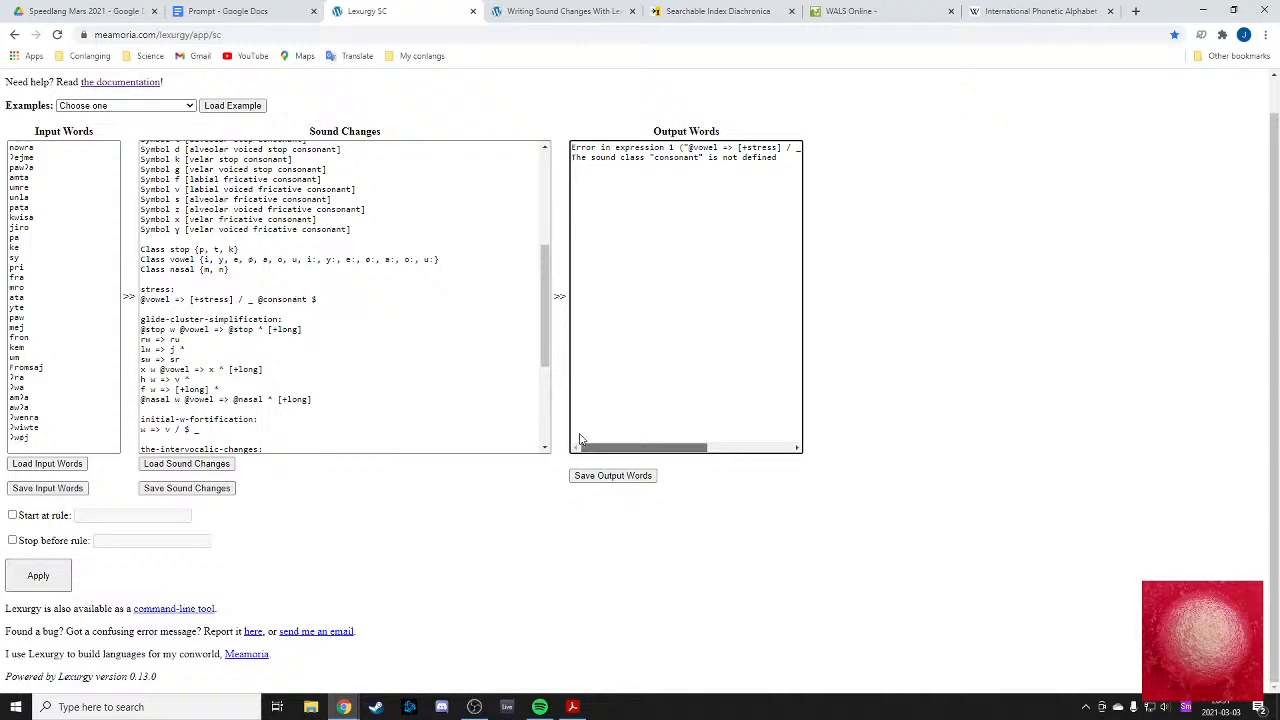
pyautogui.moveTo(610, 440); pyautogui.dragTo(723, 438)
# - Start a new "Class consonant" definition on its own line between the stop and vowel classes
pyautogui.scroll(2, 224, 382)
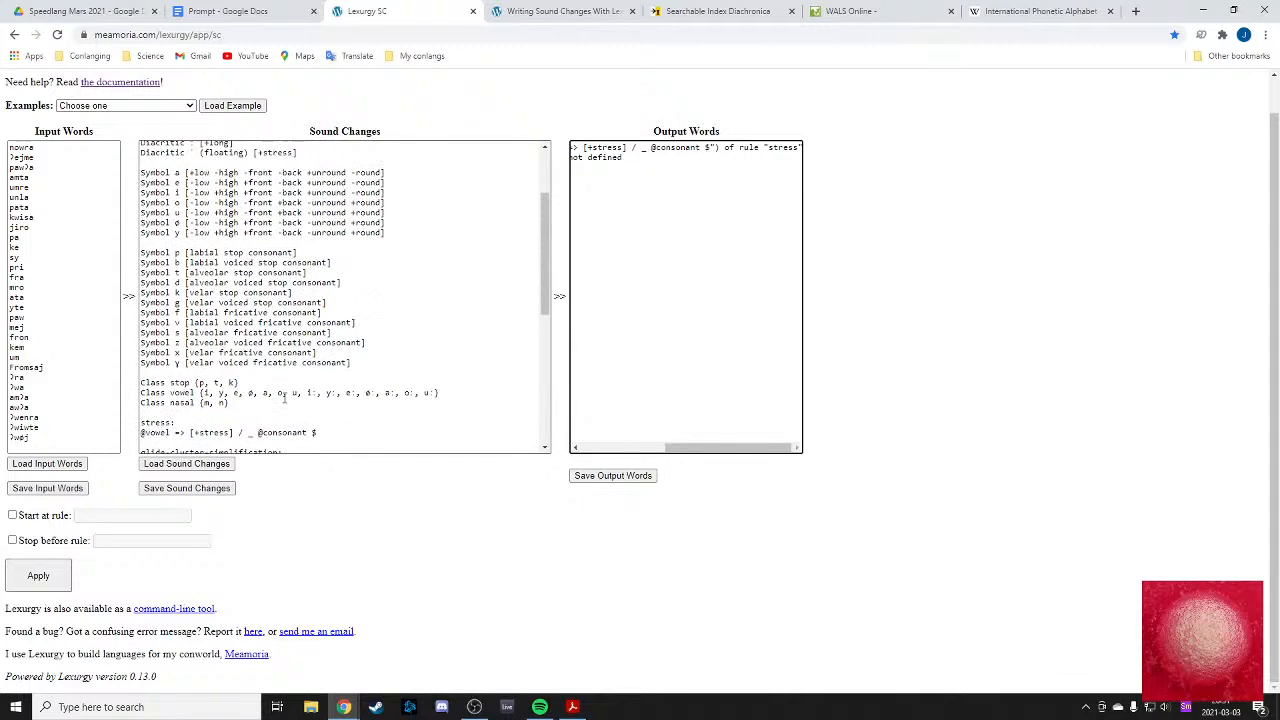
pyautogui.click(256, 318)
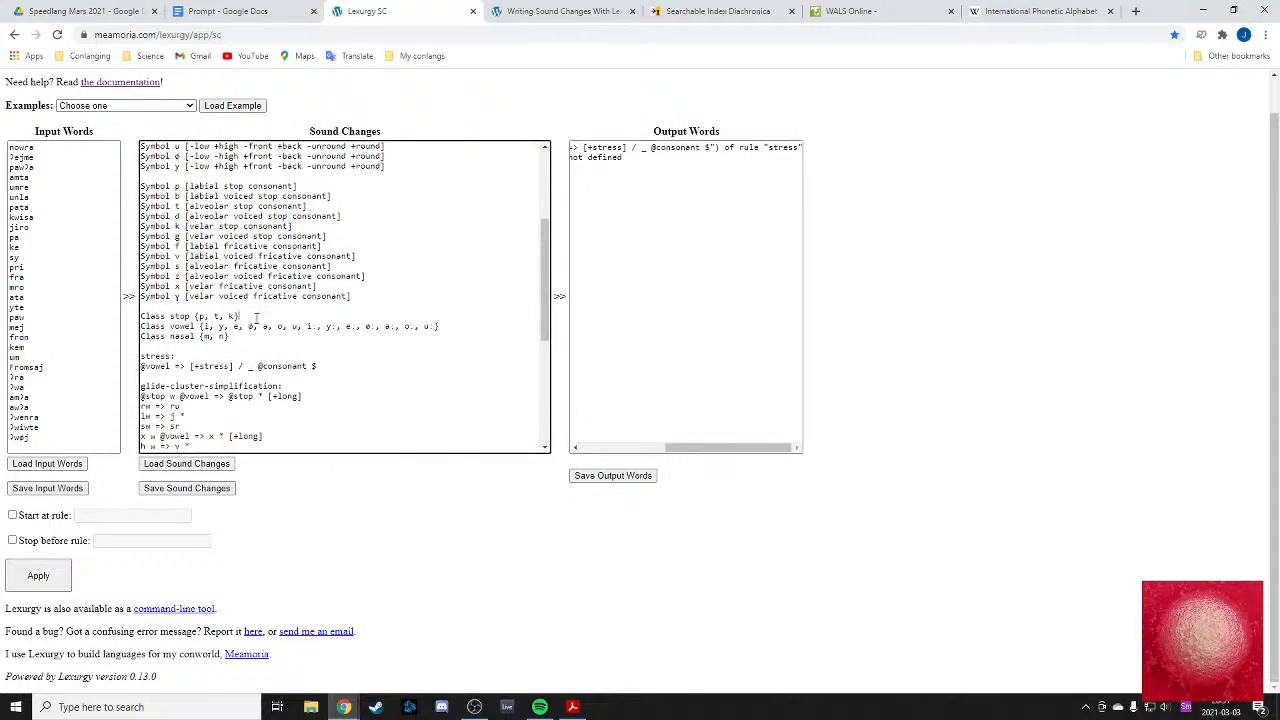
pyautogui.scroll(-5, 256, 318)
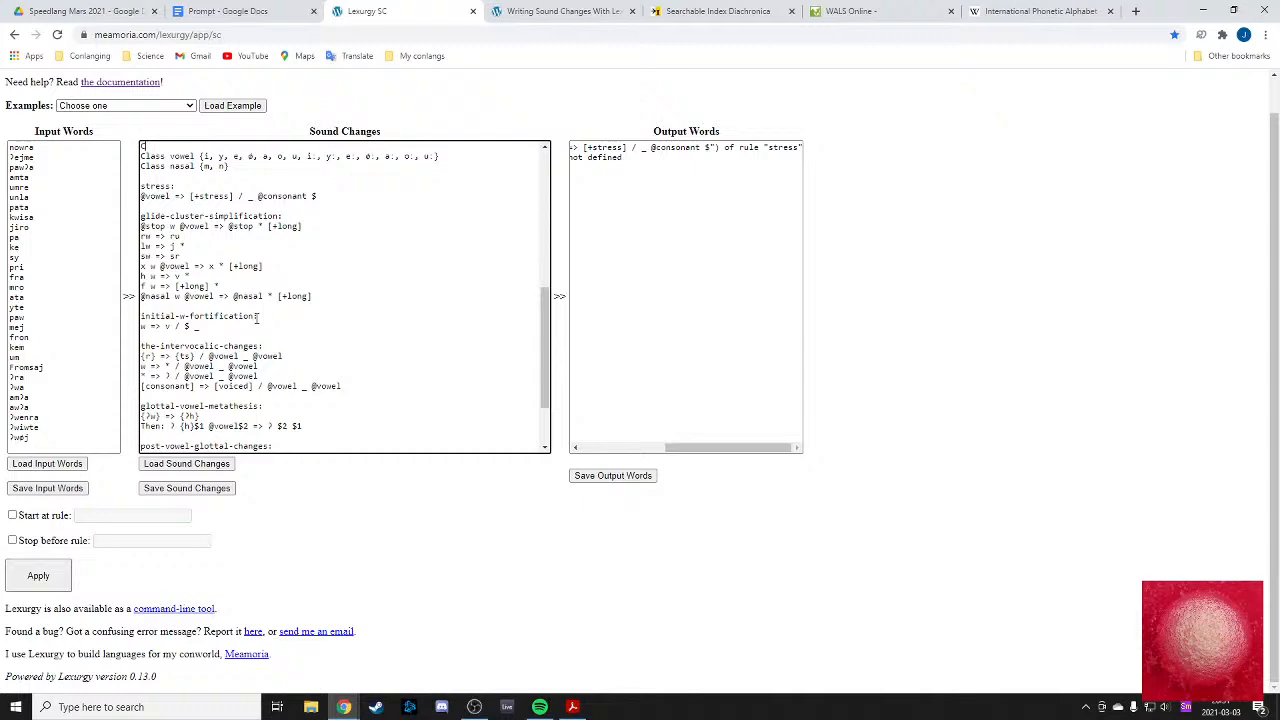
pyautogui.write('lass consonant')
pyautogui.scroll(5, 230, 283)
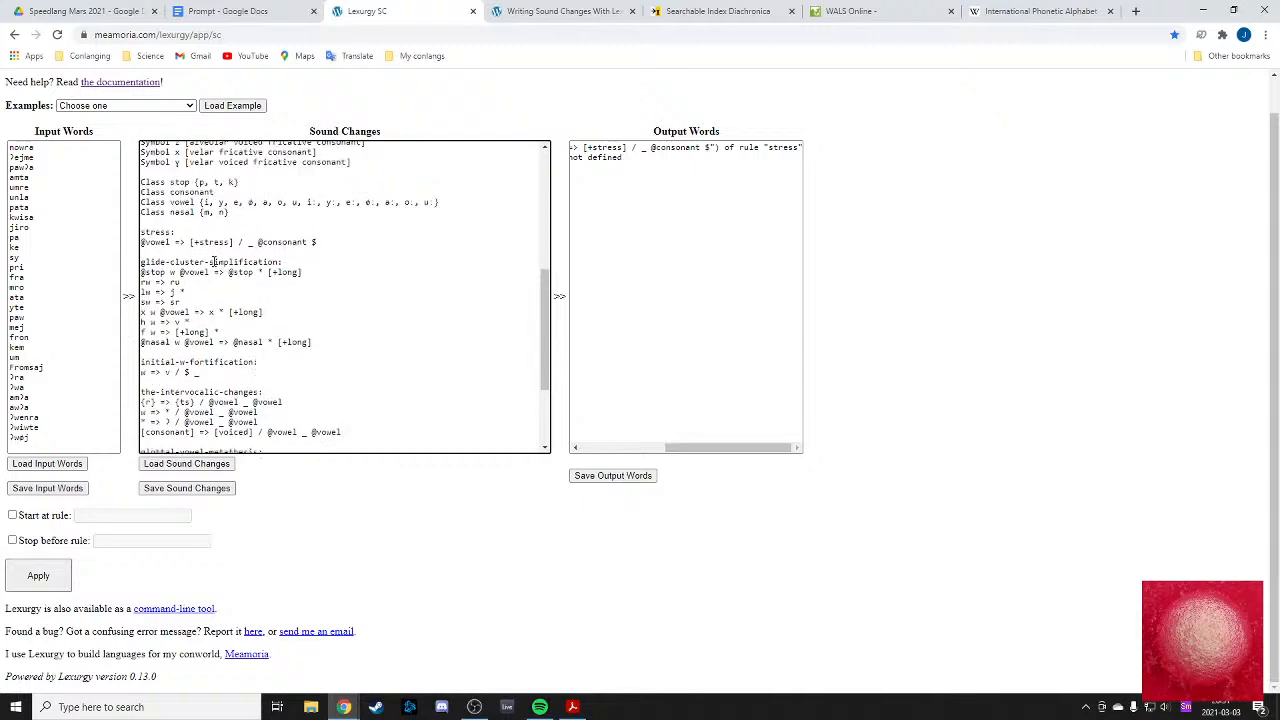
pyautogui.scroll(-2, 230, 283)
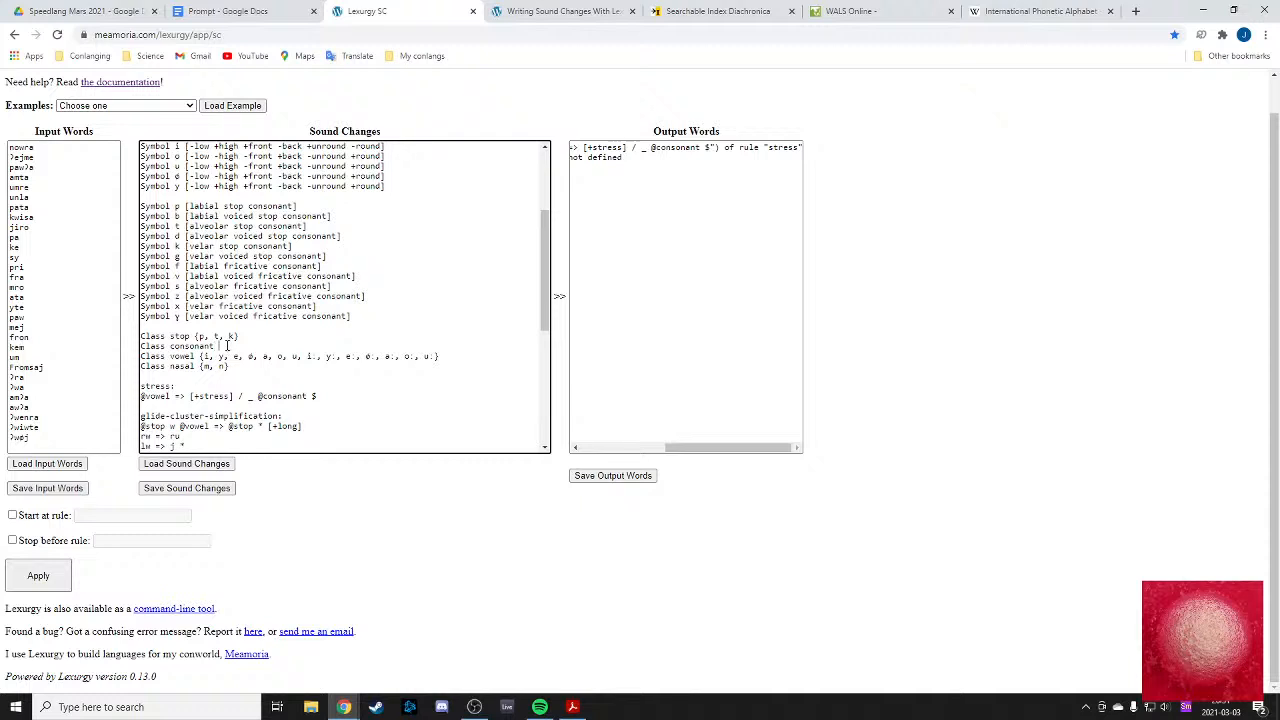
# - Fill the consonant class with {m, n, p, t, k, ʔ, r, l, f, s, x, h, w, j}
pyautogui.write('[')
pyautogui.write('p,')
pyautogui.write('{p, n')
pyautogui.write(', p, t, k,')
pyautogui.write(' ʔ,')
pyautogui.write(' r,')
pyautogui.write(' l, f, s, x,')
pyautogui.write(' h')
pyautogui.write(', w, j')
pyautogui.write('}')
# - Apply the sound changes and check the stress marking in the outputs of vowel-final words such as ata, yte, pata and jiro
pyautogui.click(38, 576)
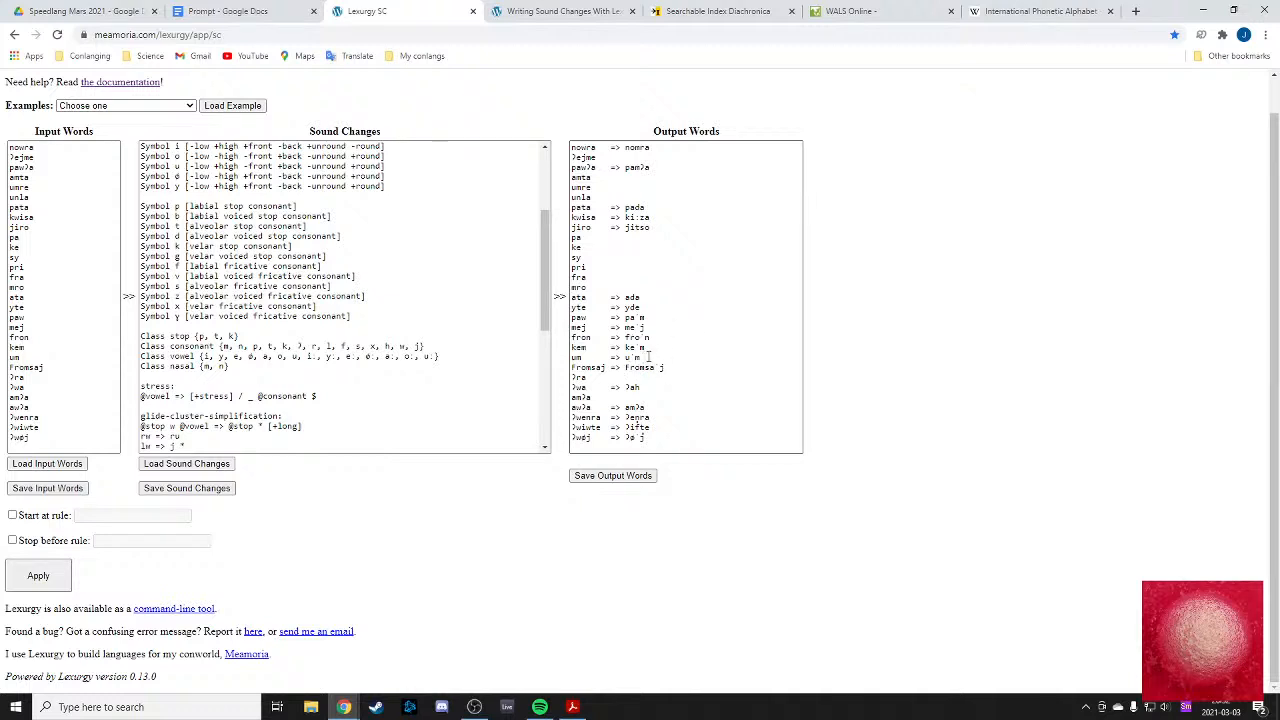
pyautogui.moveTo(629, 307); pyautogui.dragTo(647, 296)
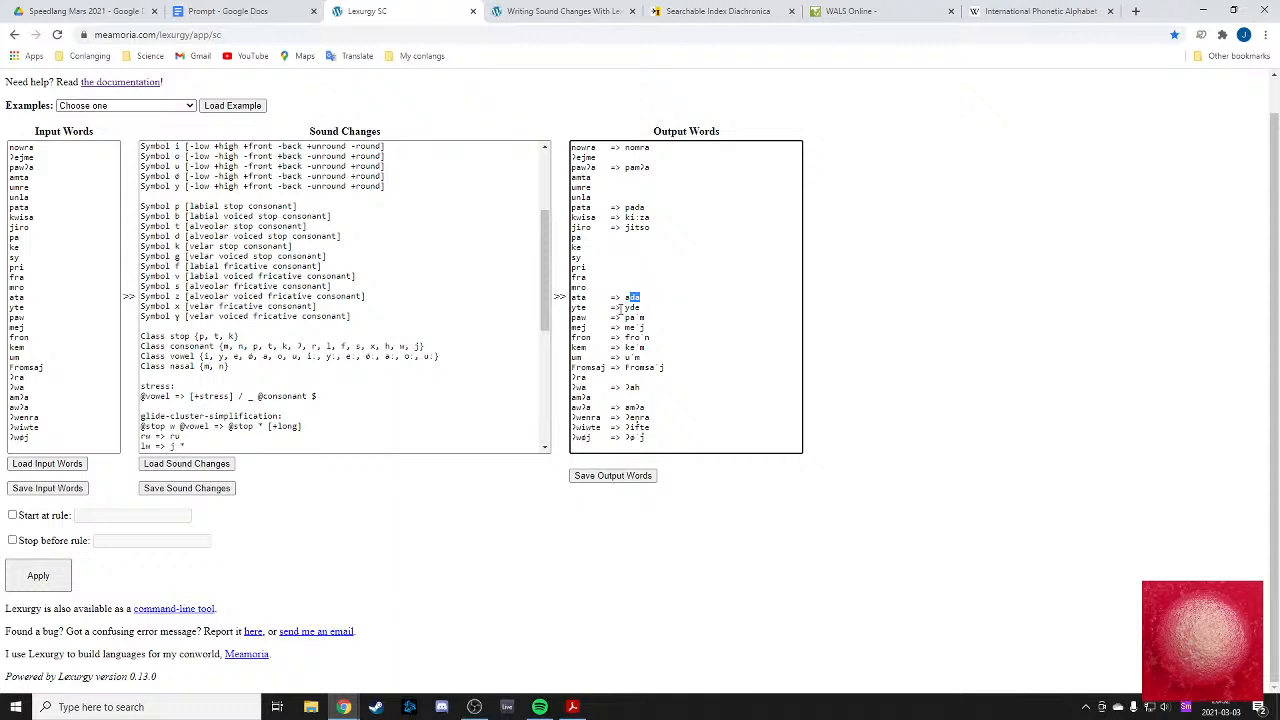
pyautogui.doubleClick(632, 307)
pyautogui.moveTo(630, 227)
pyautogui.mouseDown()
pyautogui.moveTo(676, 216)
pyautogui.moveTo(646, 208)
pyautogui.mouseUp()
pyautogui.click(622, 208)
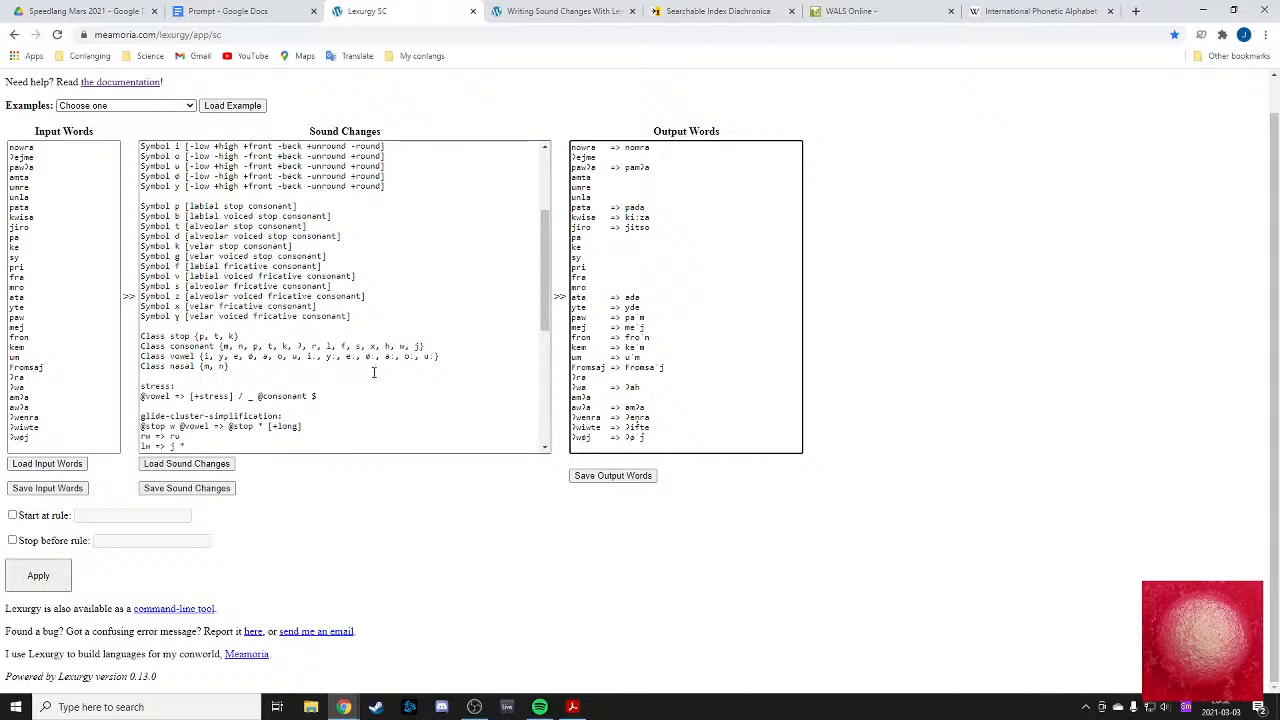
pyautogui.scroll(-2, 315, 316)
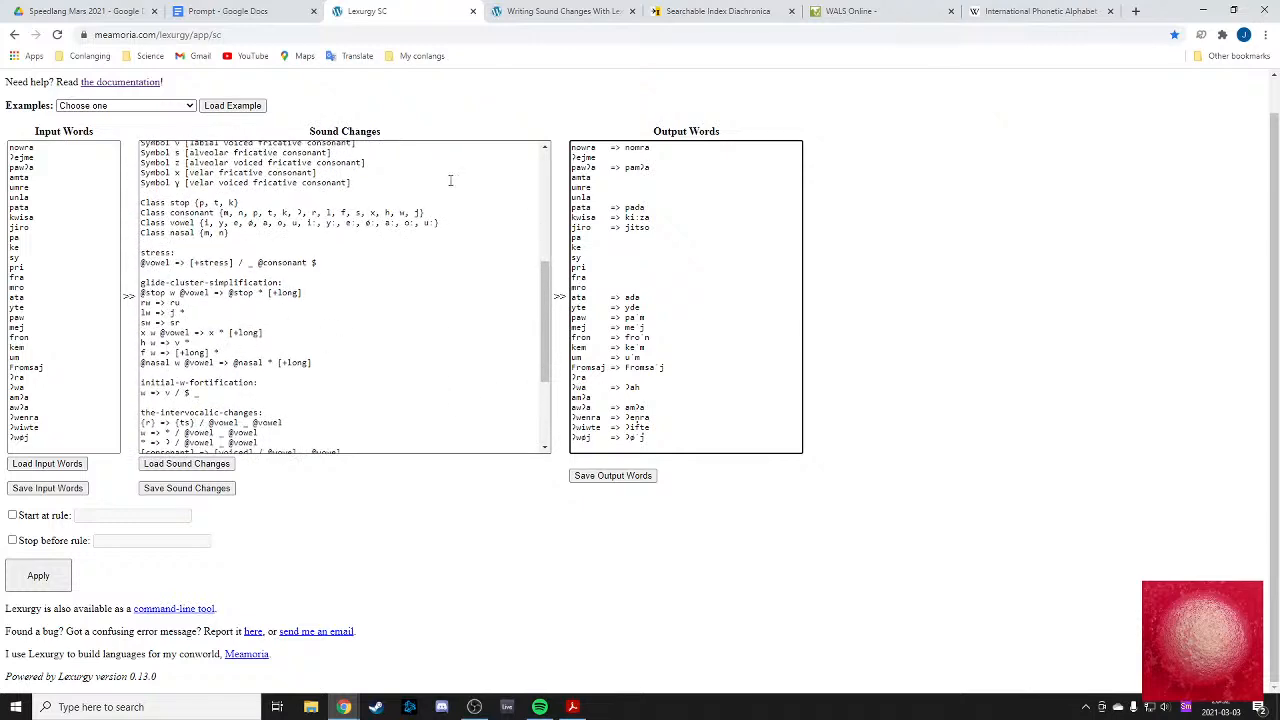
# - Switch to the Lexurgy tutorial and read how Multiple Criteria combines sound classes with features using an intersection
pyautogui.hotkey('ctrl', 'Tab')
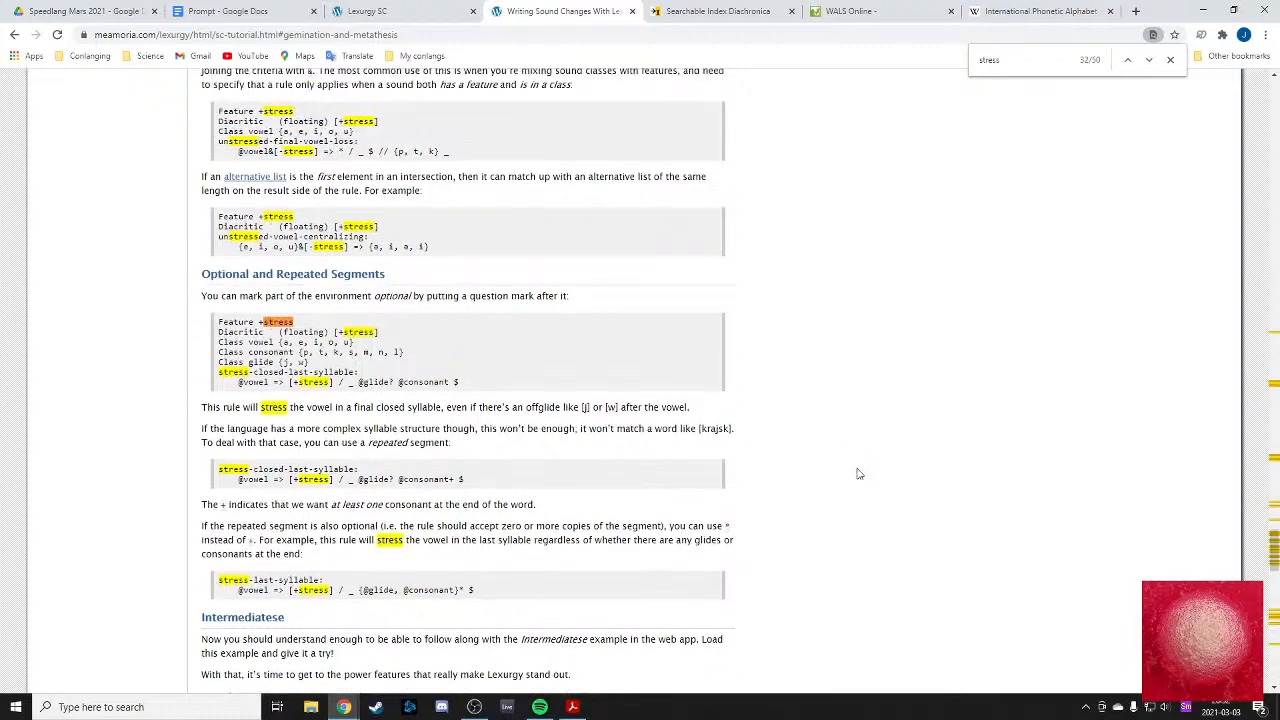
pyautogui.scroll(1, 857, 473)
pyautogui.scroll(2, 857, 473)
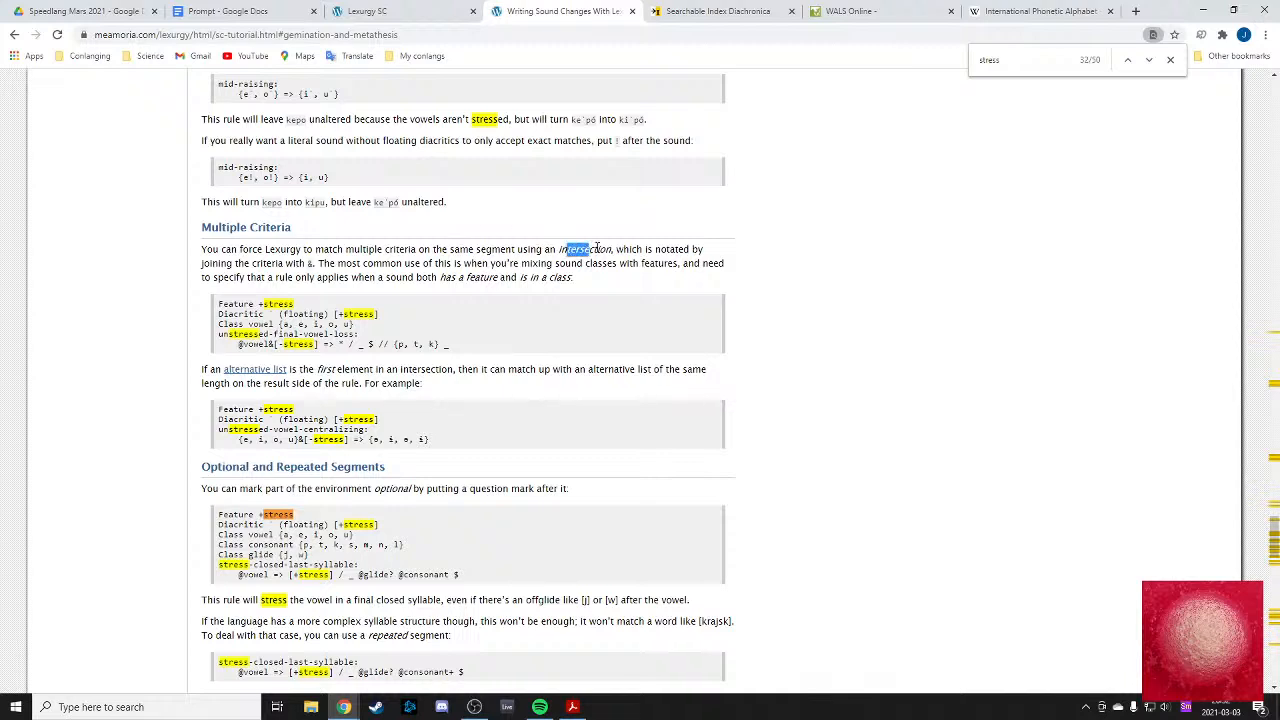
pyautogui.moveTo(251, 263); pyautogui.dragTo(318, 262)
pyautogui.click(321, 262)
pyautogui.click(320, 262)
pyautogui.moveTo(319, 263); pyautogui.dragTo(447, 255)
pyautogui.click(450, 256)
pyautogui.moveTo(612, 264); pyautogui.dragTo(652, 265)
pyautogui.click(677, 267)
# - Study the tutorial's examples for unstressed vowels and alternative lists, plus the Optional and Repeated Segments section
pyautogui.scroll(-2, 254, 299)
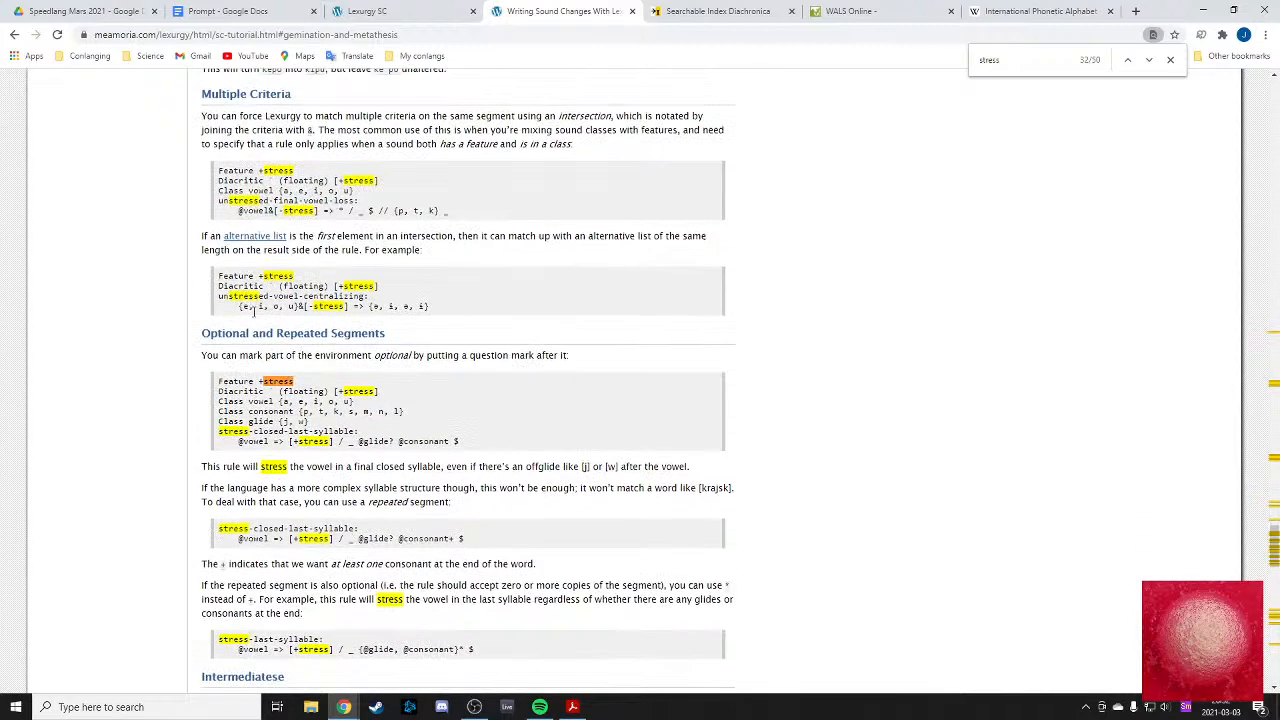
pyautogui.scroll(1, 279, 322)
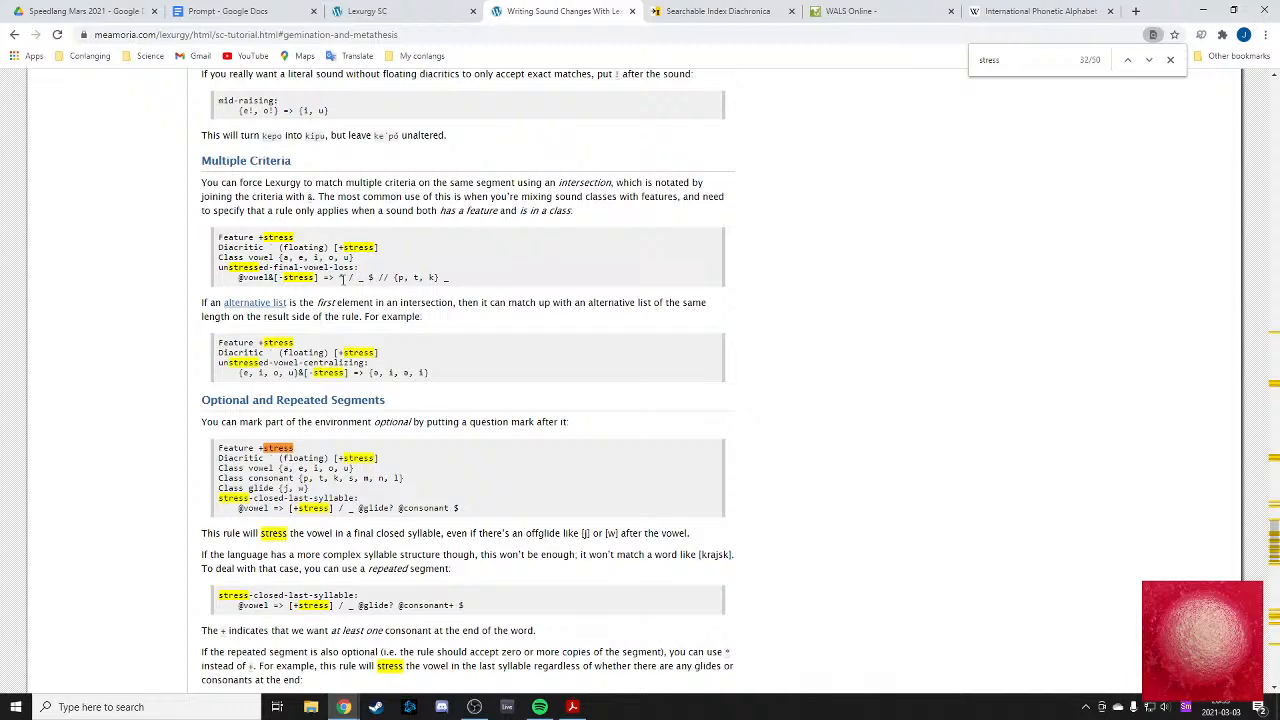
pyautogui.moveTo(349, 303); pyautogui.dragTo(425, 305)
pyautogui.click(483, 315)
pyautogui.scroll(-1, 349, 373)
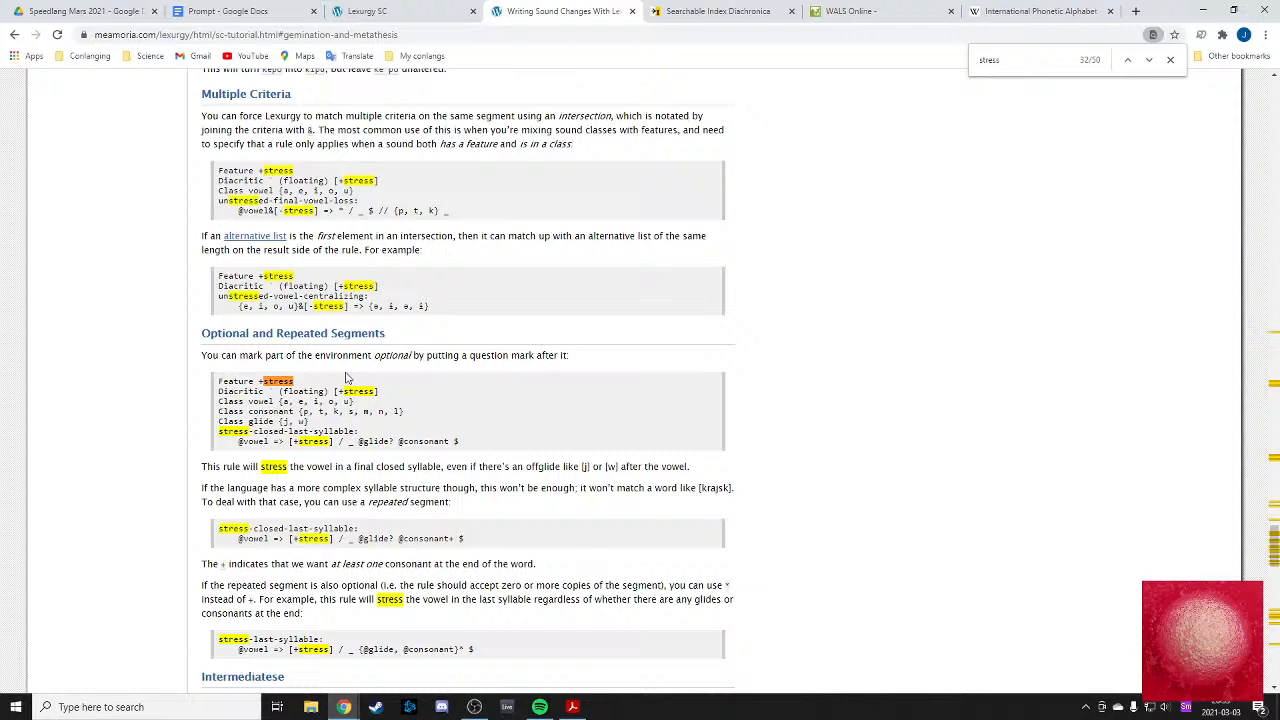
pyautogui.scroll(-3, 341, 378)
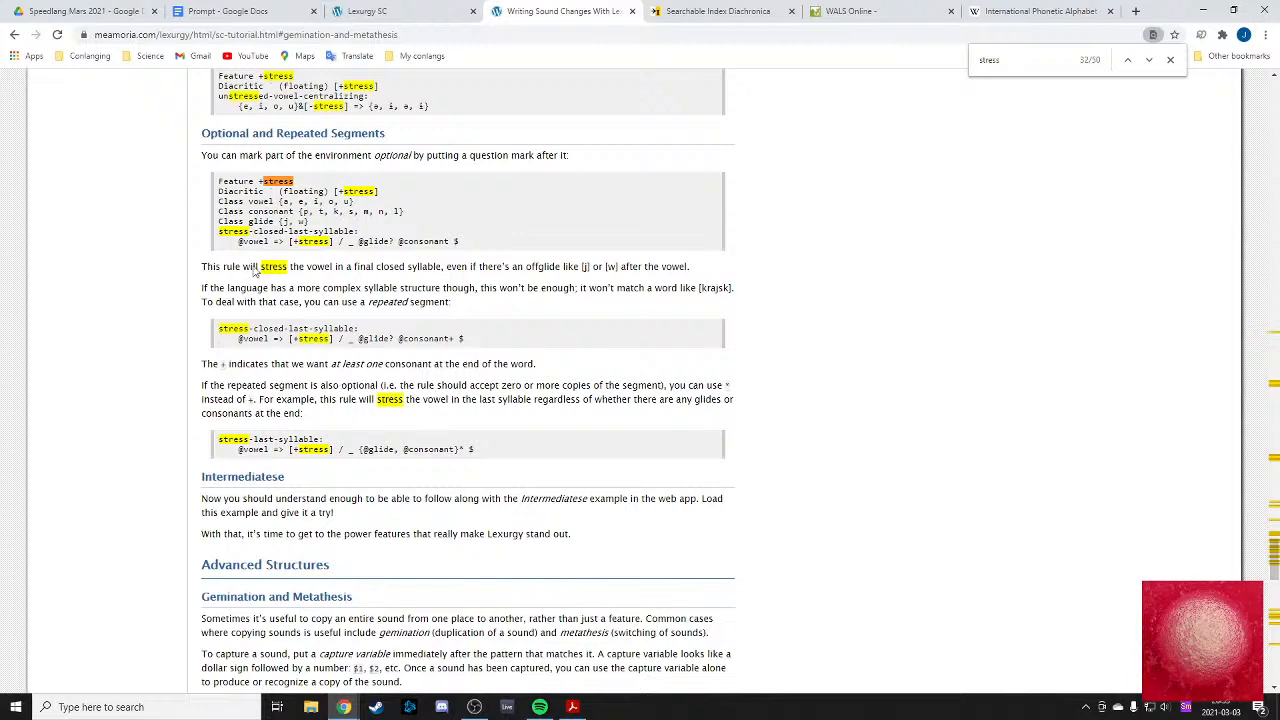
# - Return to Lexurgy SC and inspect the output for the last input word
pyautogui.click(372, 11)
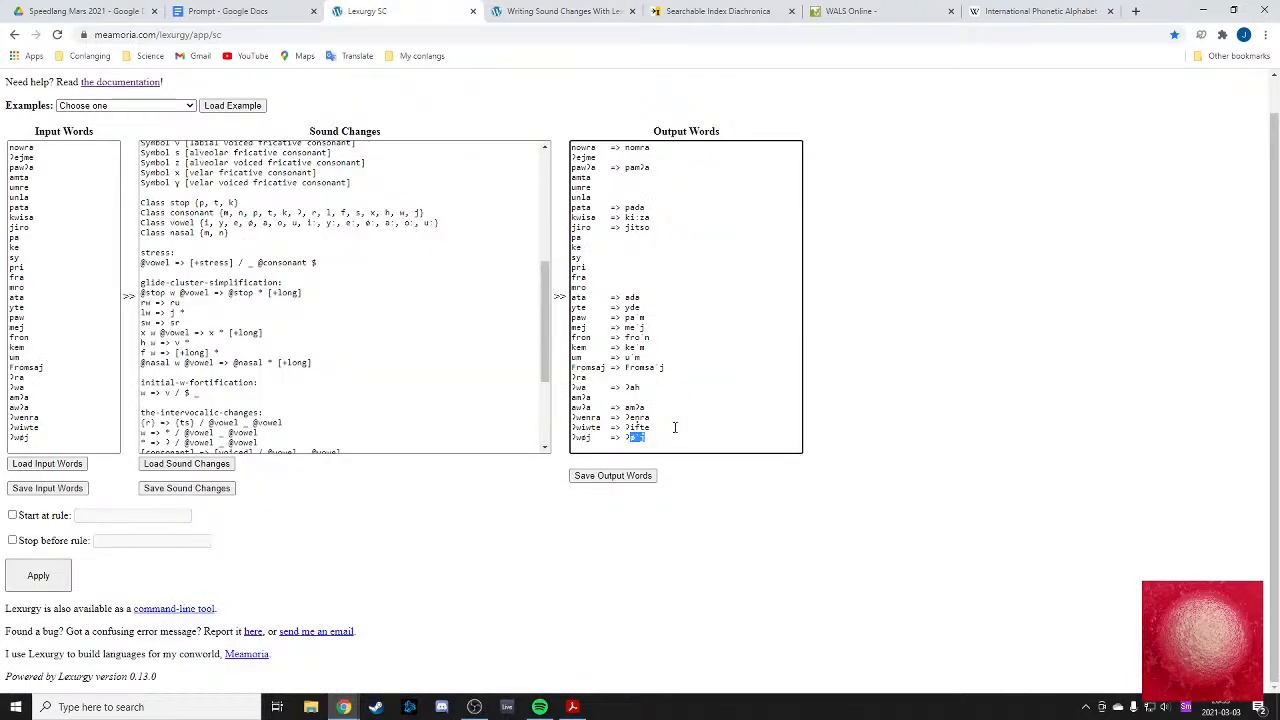
pyautogui.click(675, 429)
pyautogui.moveTo(663, 439); pyautogui.dragTo(618, 439)
pyautogui.click(659, 438)
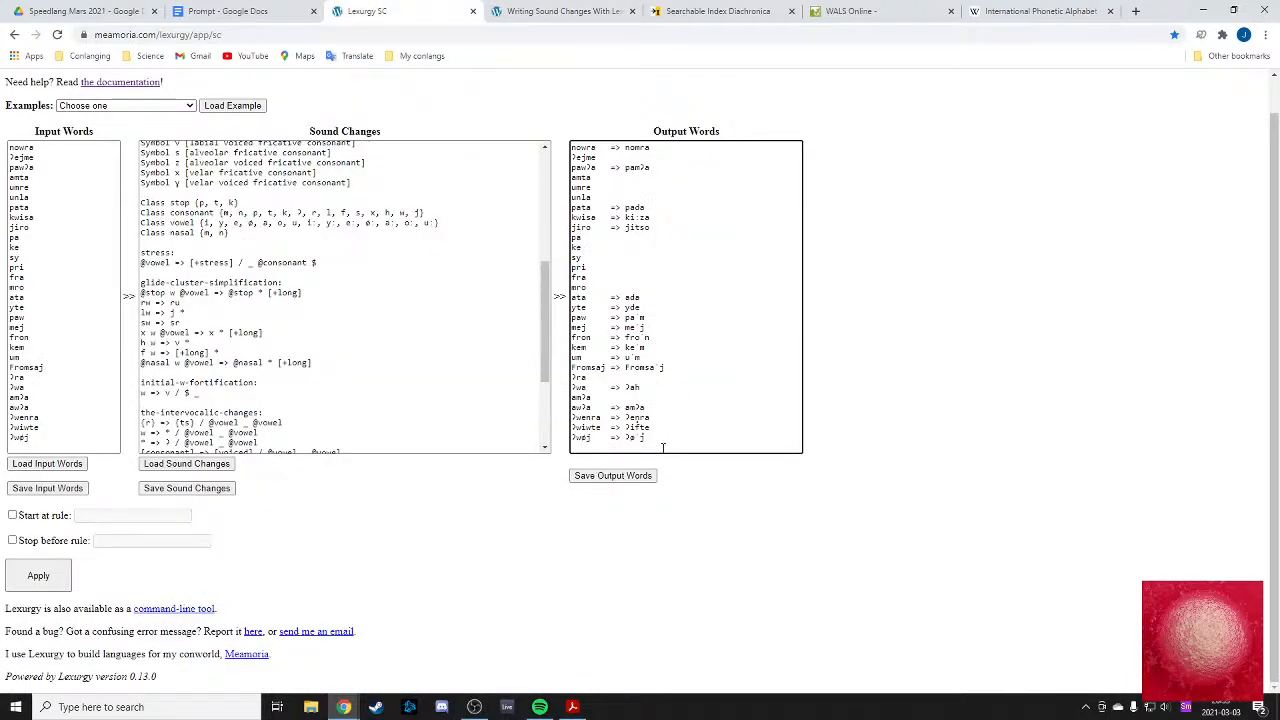
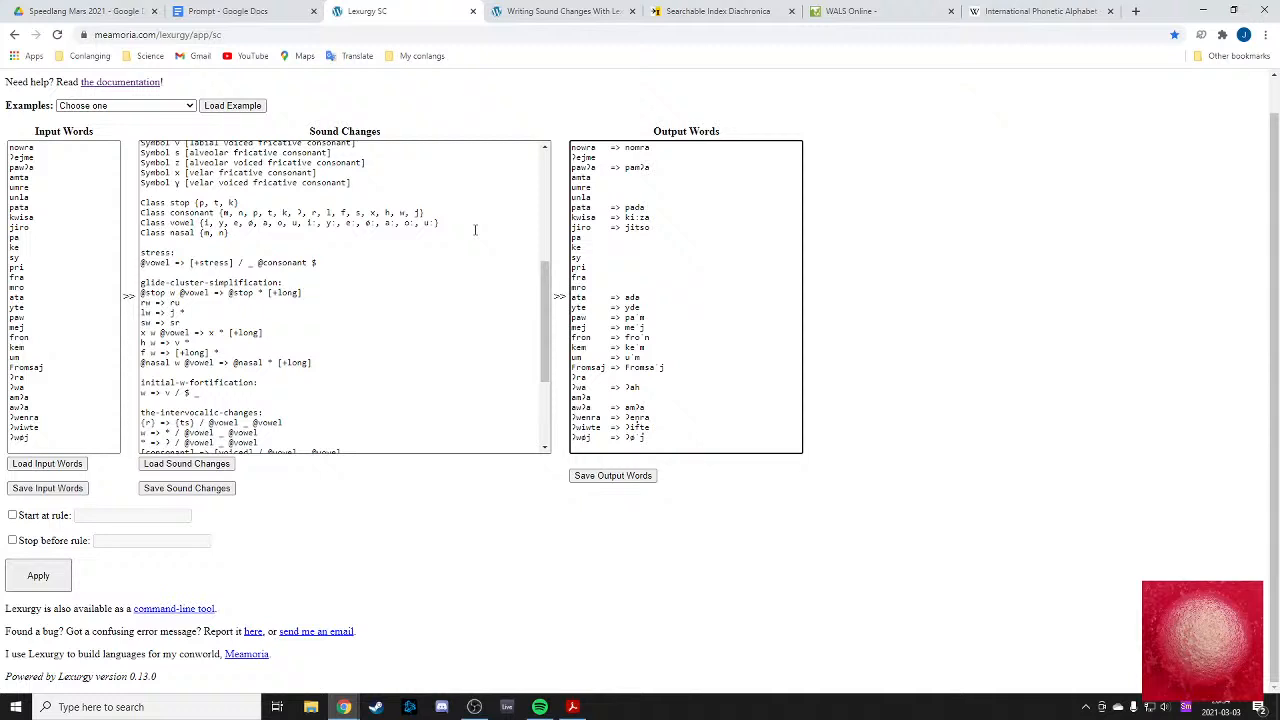
# - Rename the stress rule as stress1 and reapply the sound changes
pyautogui.click(172, 252)
pyautogui.write('1')
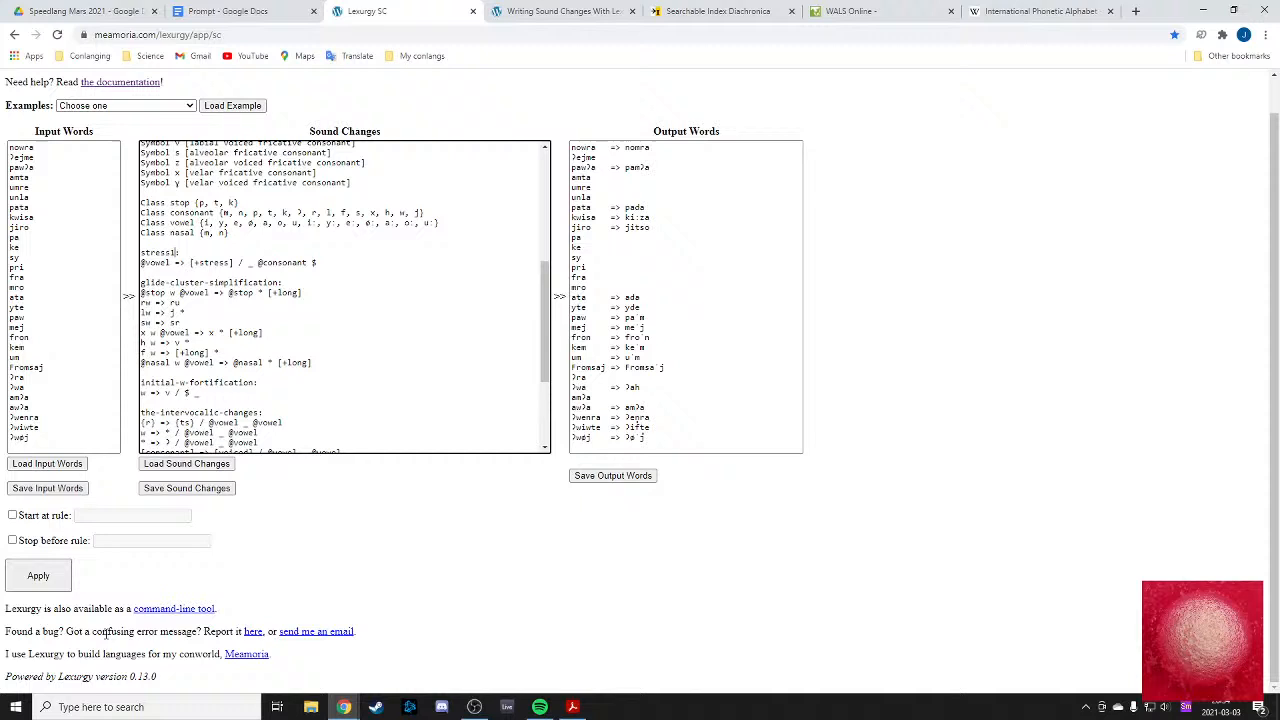
pyautogui.click(55, 590)
# - Add a second rule heading, stress2, beneath the stress1 rule and give it the [vowel] filter
pyautogui.click(330, 260)
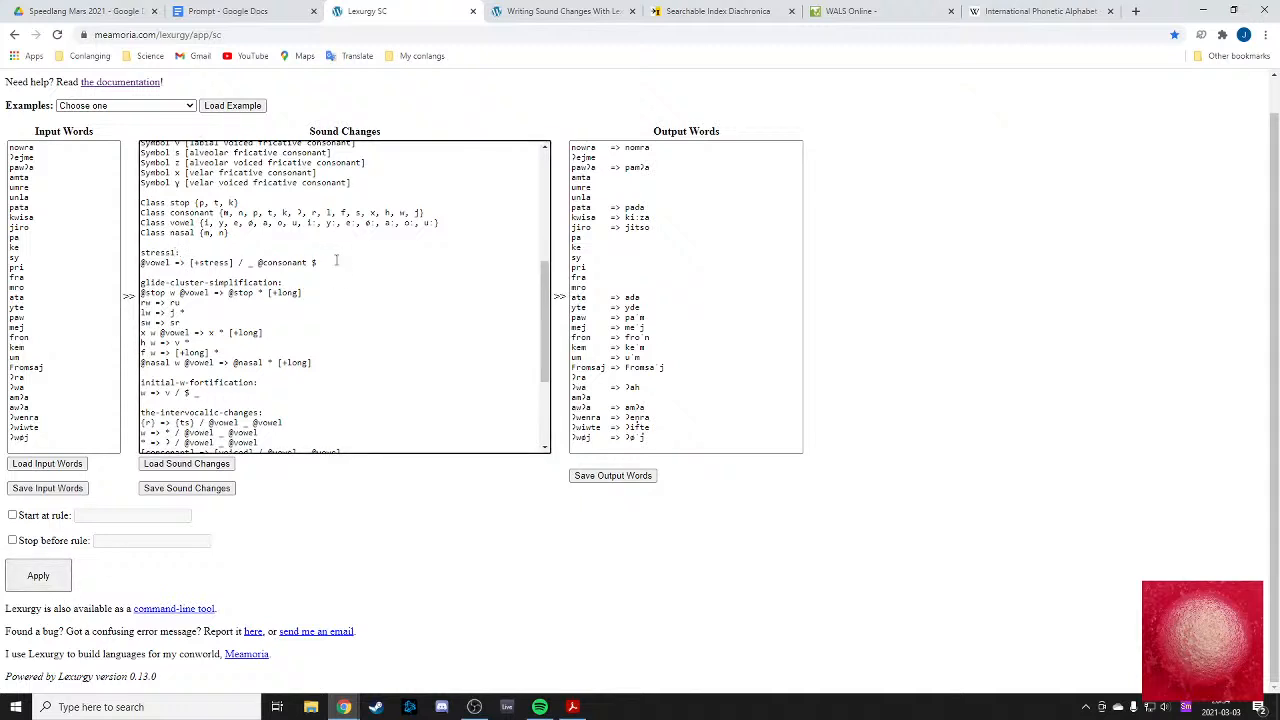
pyautogui.press('Return')
pyautogui.press('Return')
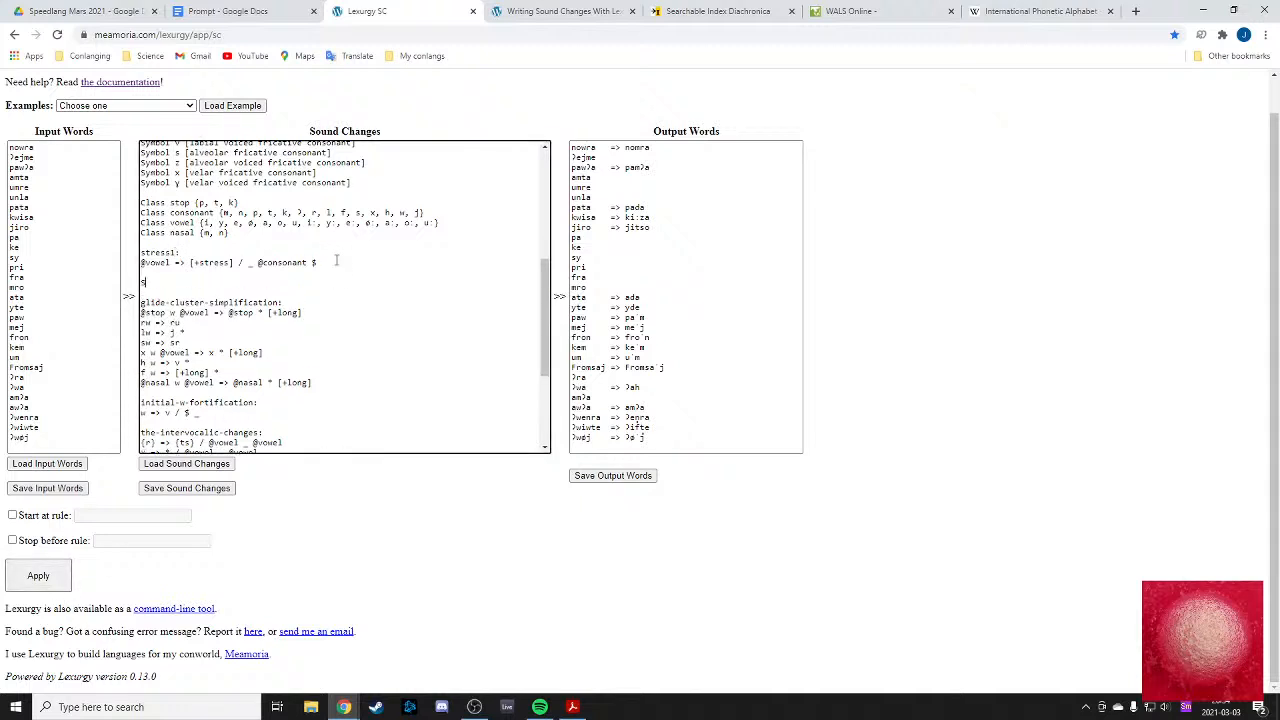
pyautogui.write('stress2:')
pyautogui.press('Return')
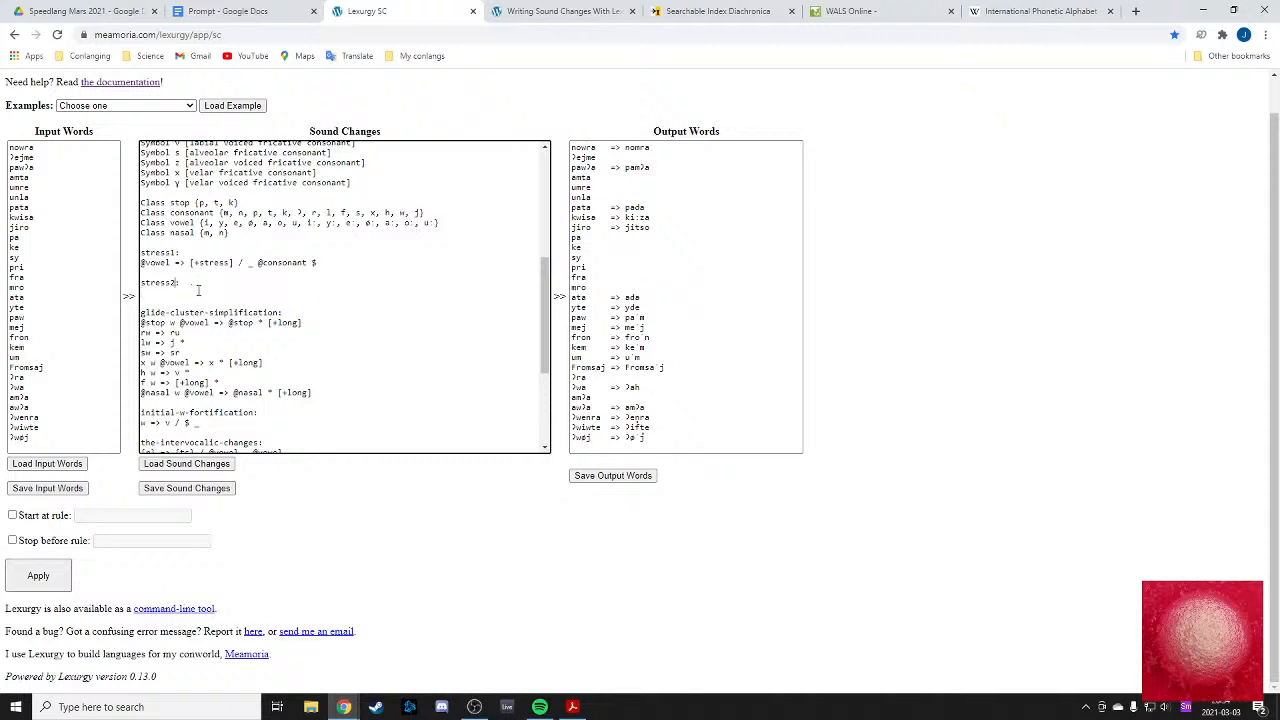
pyautogui.write('[vowel]')
# - Go back to the tutorial and look through its advanced sections on propagating rules and interactions between words
pyautogui.click(533, 9)
pyautogui.click(395, 9)
pyautogui.click(522, 7)
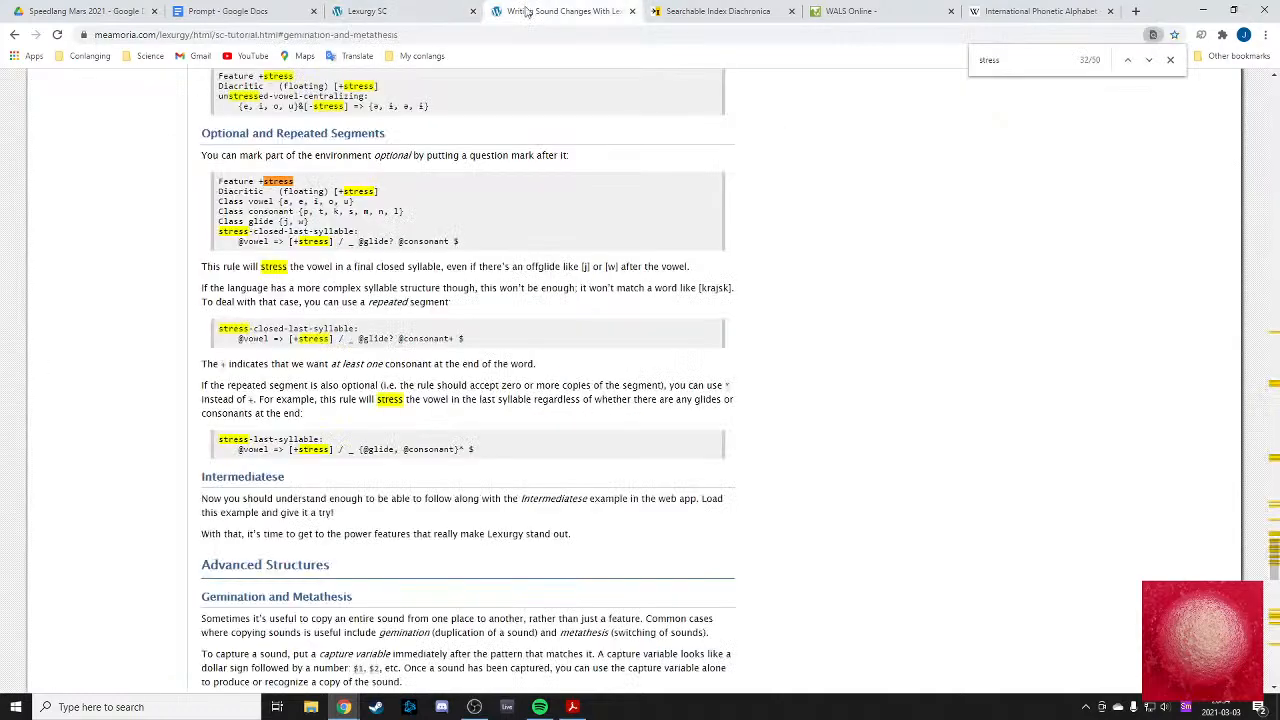
pyautogui.scroll(-10, 500, 300)
pyautogui.scroll(-7, 500, 343)
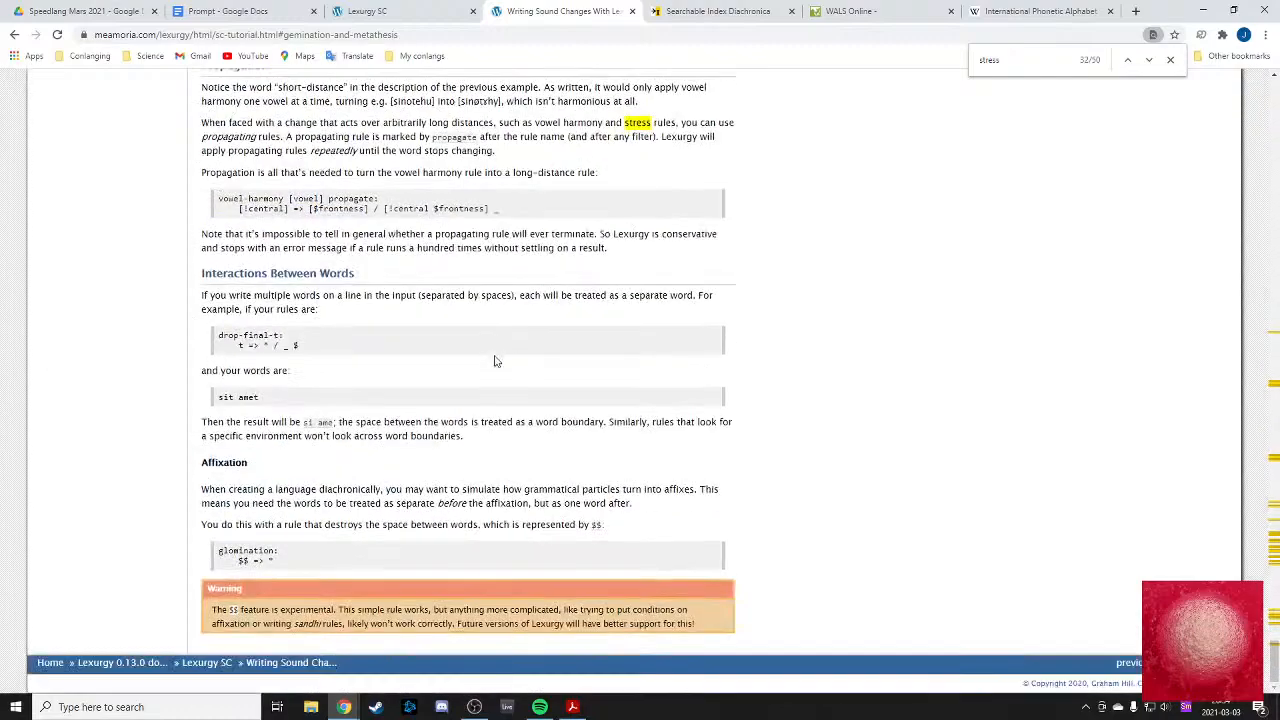
# - Review the Propagation and Rule Filters sections of the tutorial for how vowel-harmony and stress rules are written
pyautogui.scroll(1, 523, 380)
pyautogui.scroll(1, 437, 364)
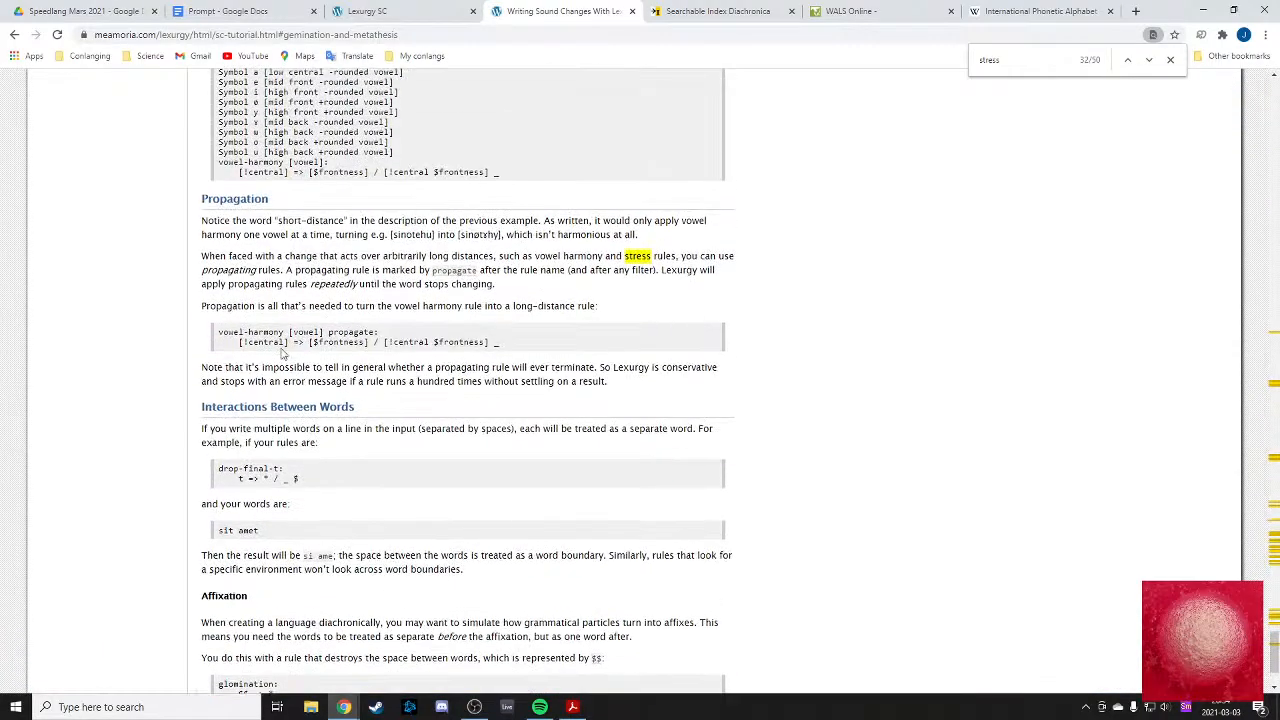
pyautogui.moveTo(228, 332); pyautogui.dragTo(376, 331)
pyautogui.click(376, 333)
pyautogui.scroll(3, 374, 342)
pyautogui.scroll(6, 376, 342)
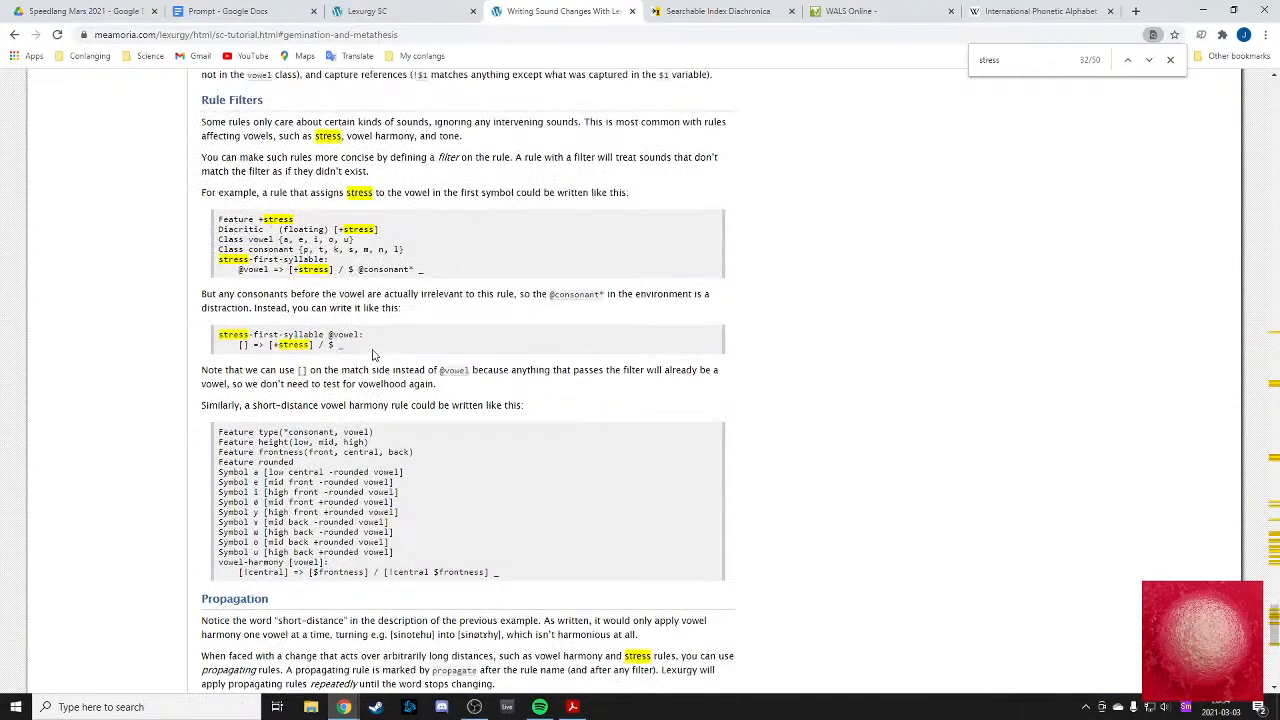
pyautogui.scroll(3, 406, 356)
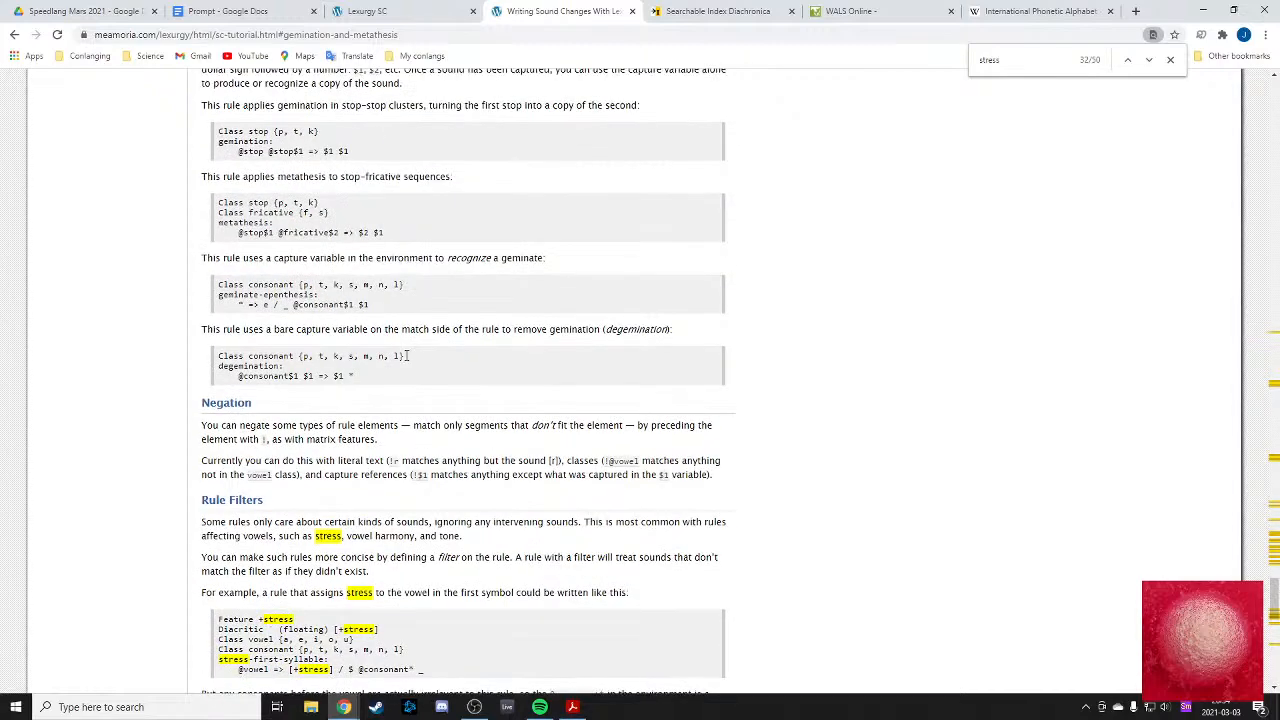
pyautogui.scroll(-3, 373, 327)
pyautogui.tripleClick(373, 327)
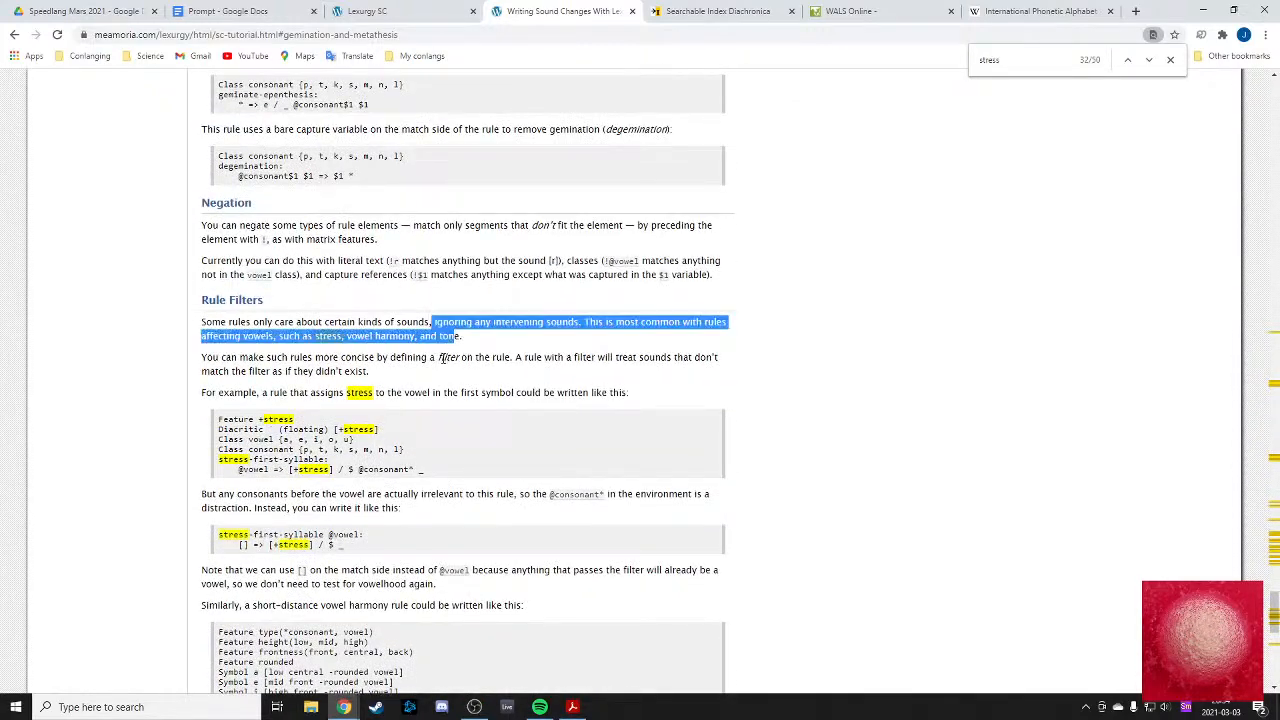
pyautogui.click(447, 366)
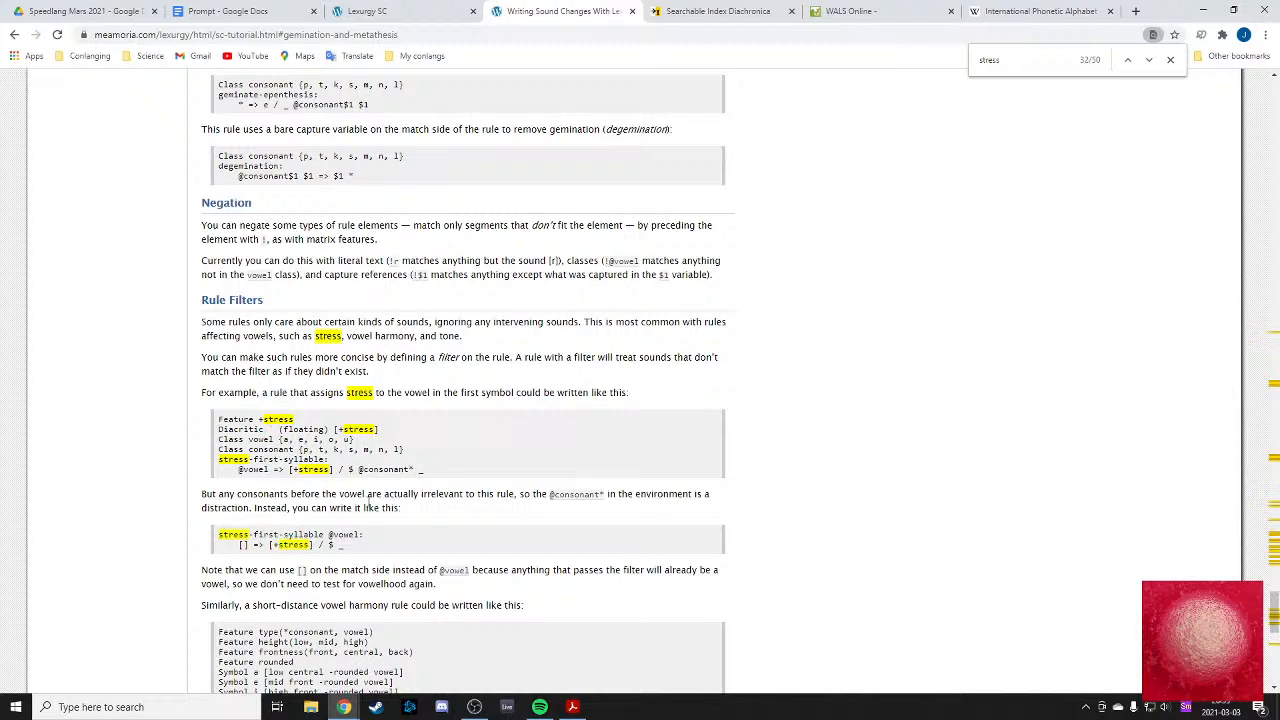
# - Read the two stress-first-syllable examples and the explanation of why consonants before the vowel can be left out
pyautogui.moveTo(420, 494); pyautogui.dragTo(449, 509)
pyautogui.click(486, 517)
pyautogui.scroll(-1, 268, 485)
pyautogui.moveTo(408, 383); pyautogui.dragTo(321, 391)
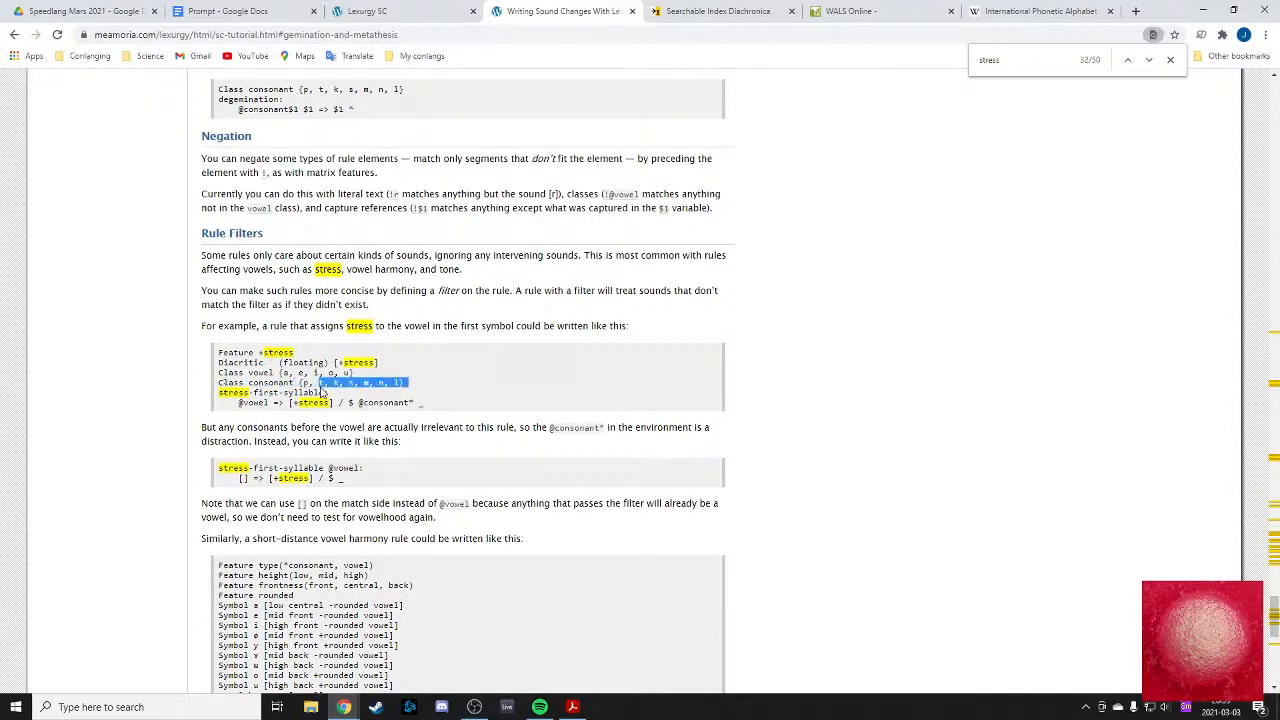
pyautogui.click(323, 391)
pyautogui.moveTo(257, 427); pyautogui.dragTo(321, 427)
pyautogui.click(346, 428)
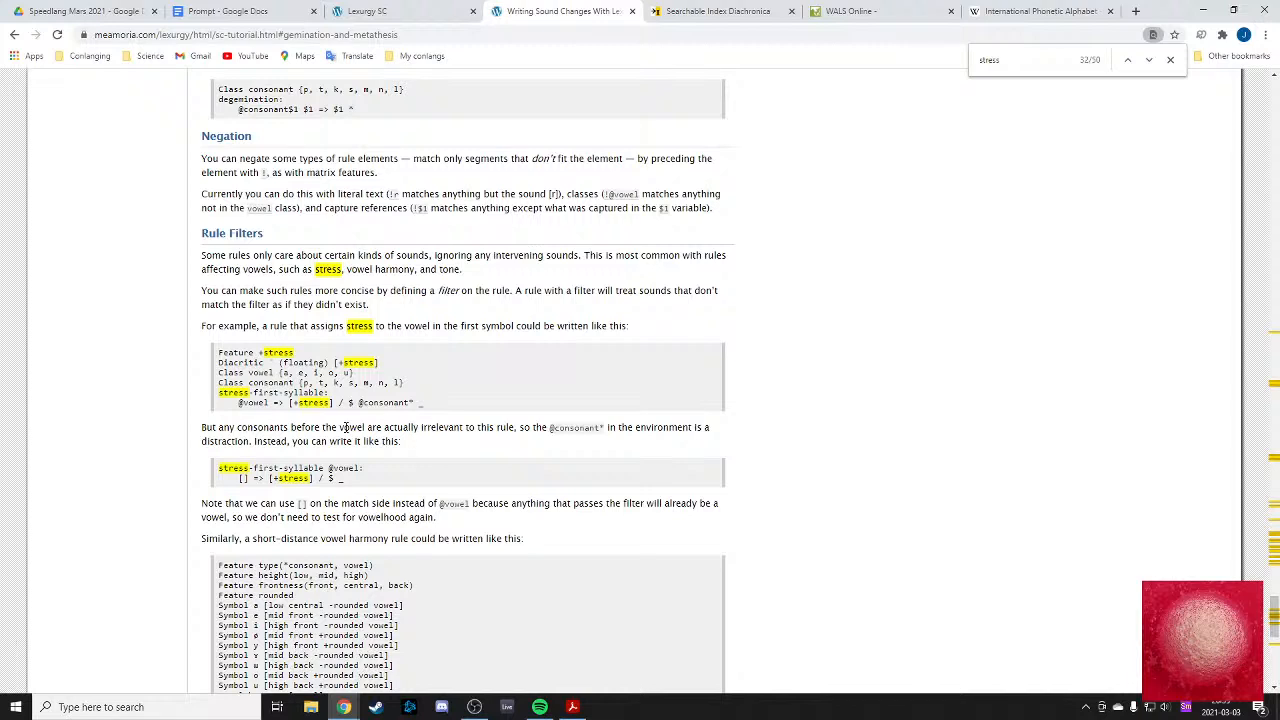
pyautogui.moveTo(313, 432); pyautogui.dragTo(426, 432)
pyautogui.click(405, 445)
pyautogui.moveTo(291, 427); pyautogui.dragTo(455, 447)
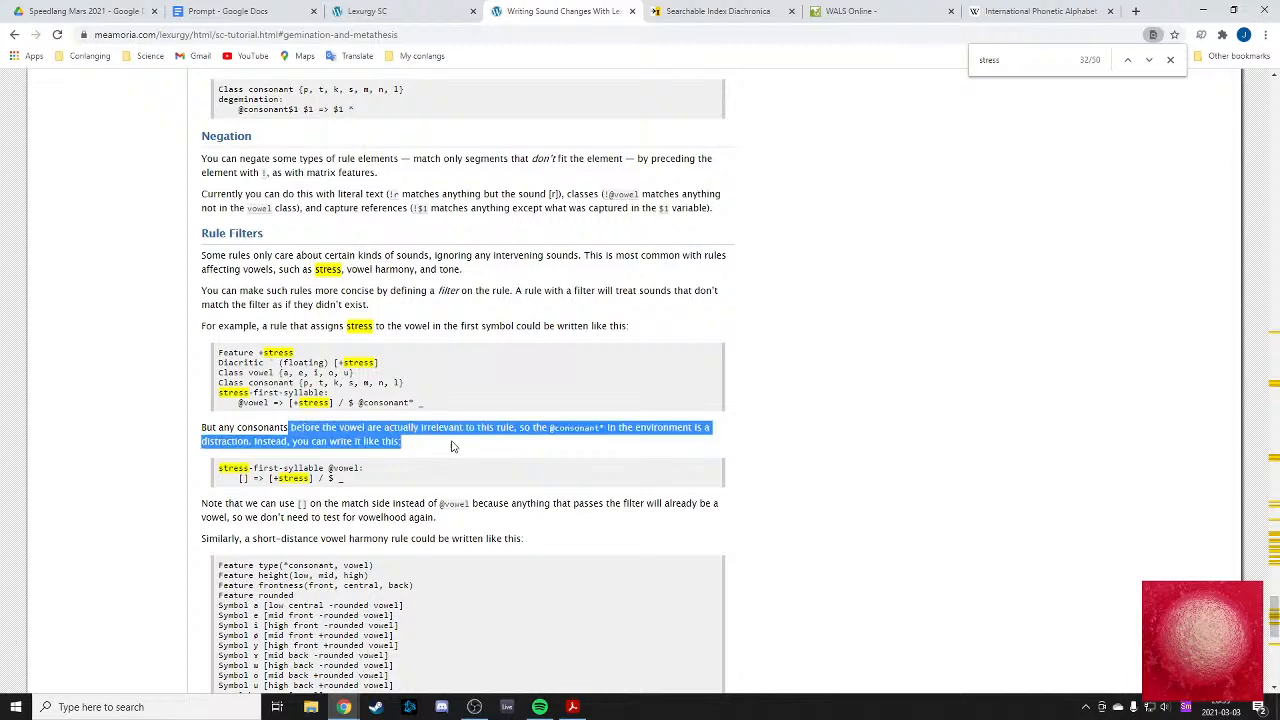
pyautogui.click(291, 427)
pyautogui.click(442, 428)
pyautogui.moveTo(291, 427); pyautogui.dragTo(471, 449)
pyautogui.click(357, 443)
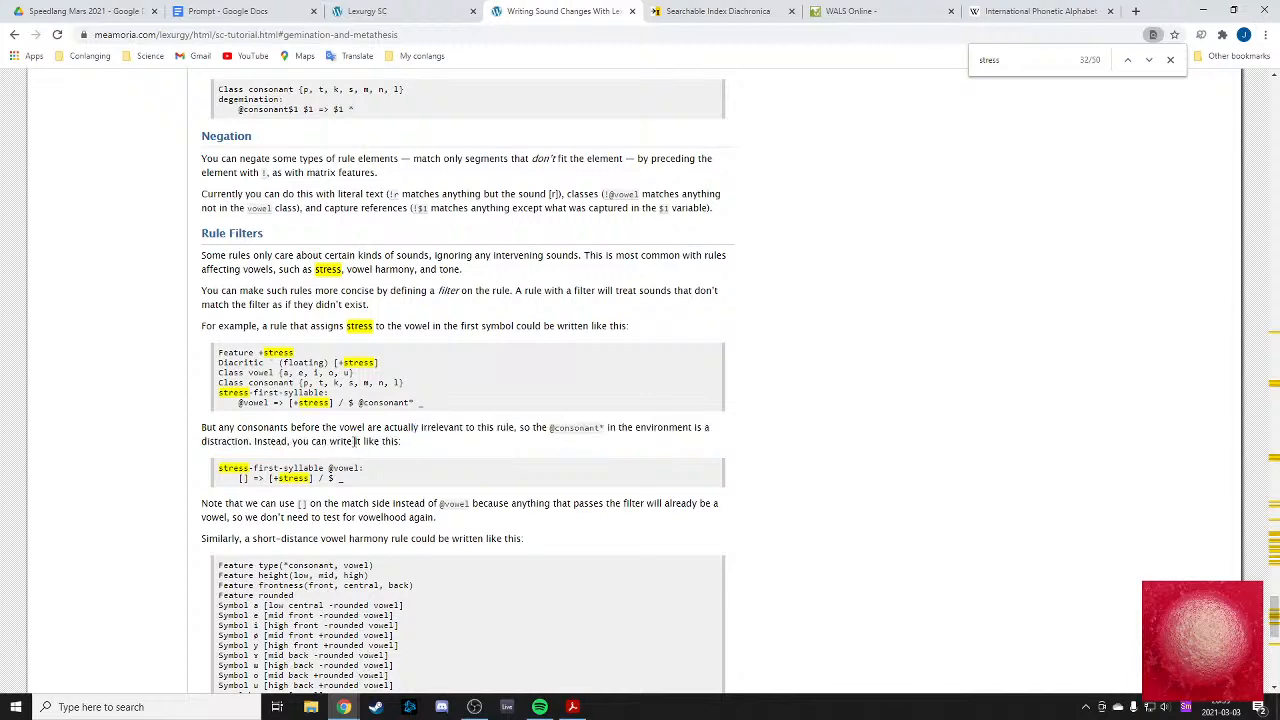
pyautogui.moveTo(291, 427); pyautogui.dragTo(433, 451)
pyautogui.click(445, 443)
pyautogui.click(451, 452)
# - In the Lexurgy SC sound changes, begin the body of the stress2 rule with "[] =>"
pyautogui.click(400, 11)
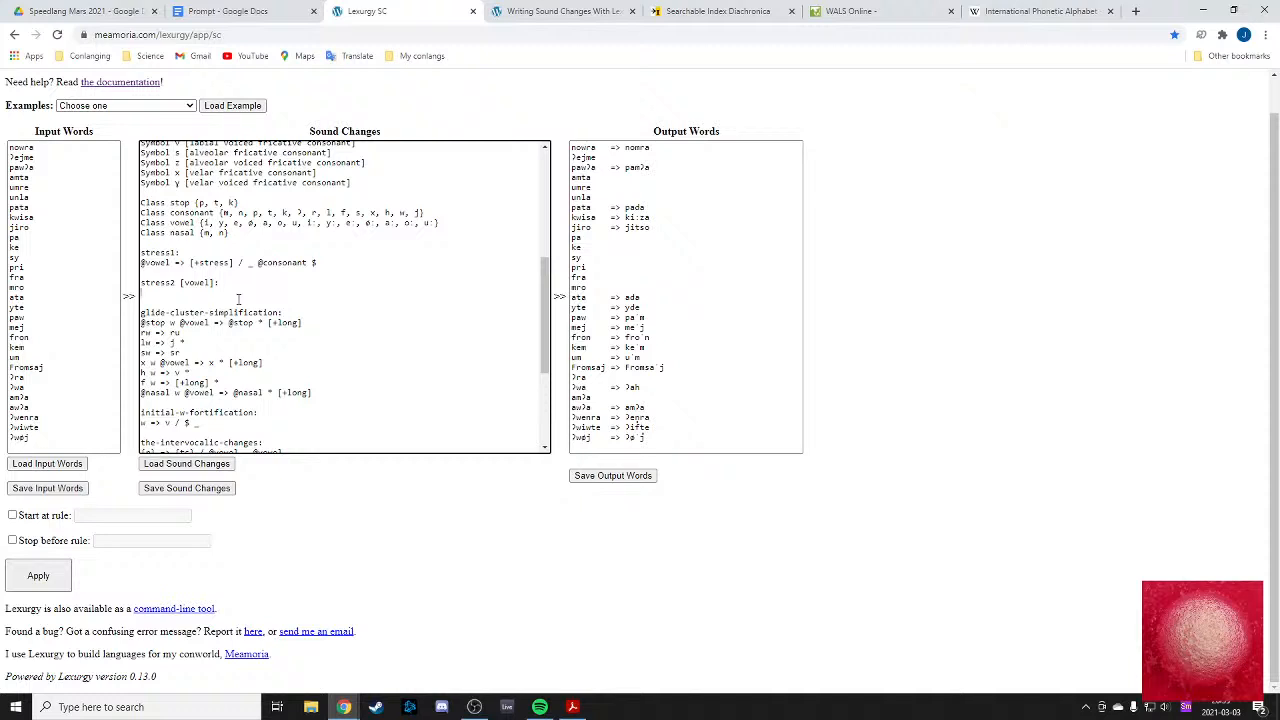
pyautogui.write('[] =>')
pyautogui.moveTo(185, 283); pyautogui.dragTo(154, 293)
pyautogui.click(209, 282)
pyautogui.click(180, 291)
pyautogui.hotkey('ctrl', 'Tab')
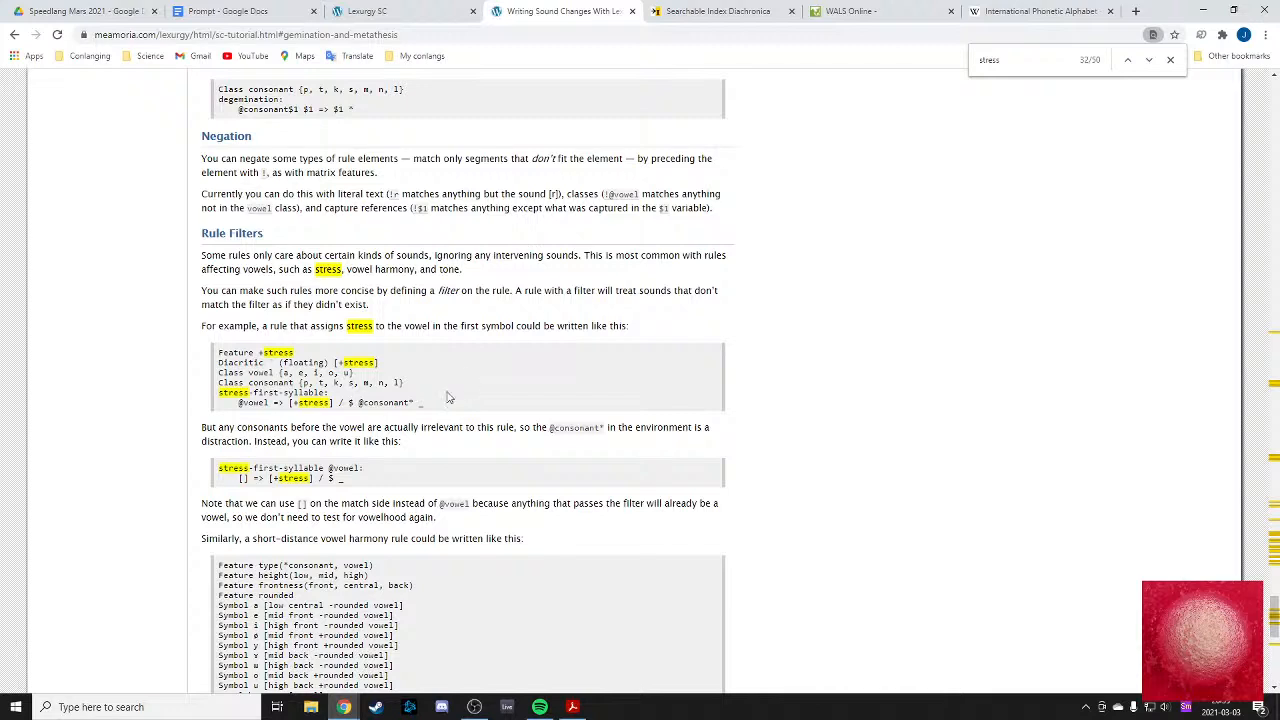
pyautogui.click(408, 402)
pyautogui.moveTo(363, 405); pyautogui.dragTo(432, 404)
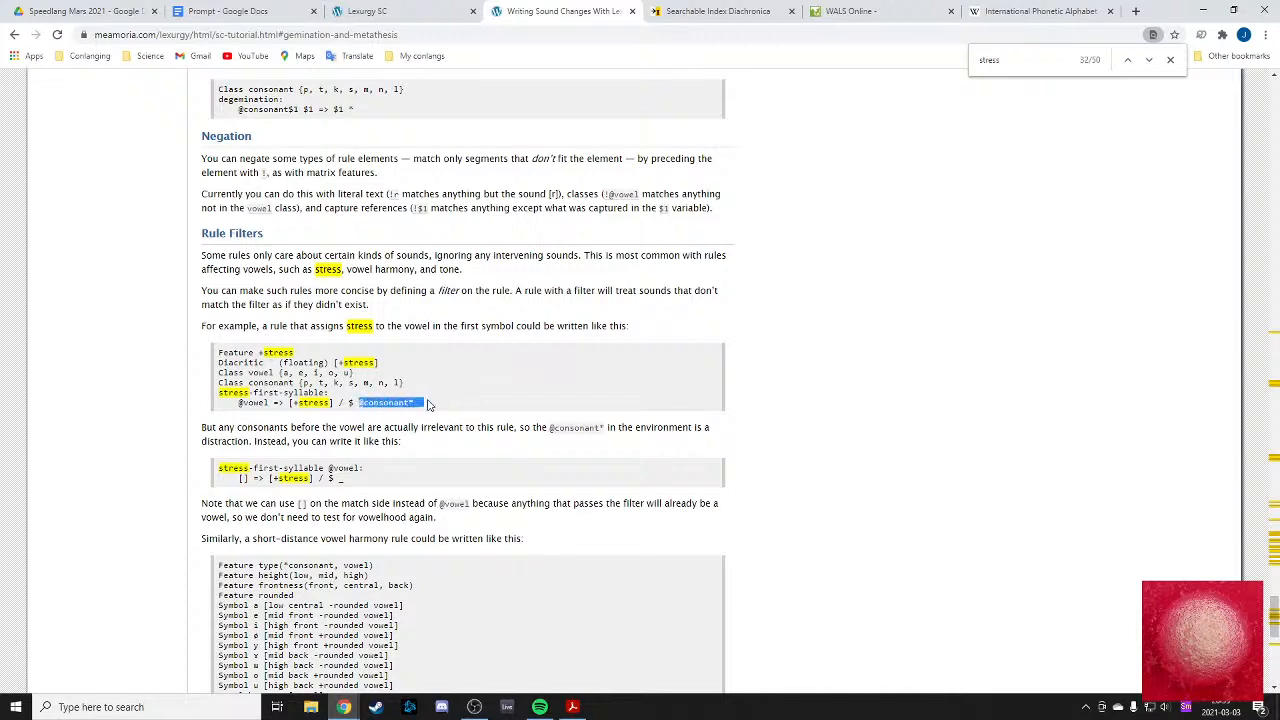
pyautogui.click(432, 404)
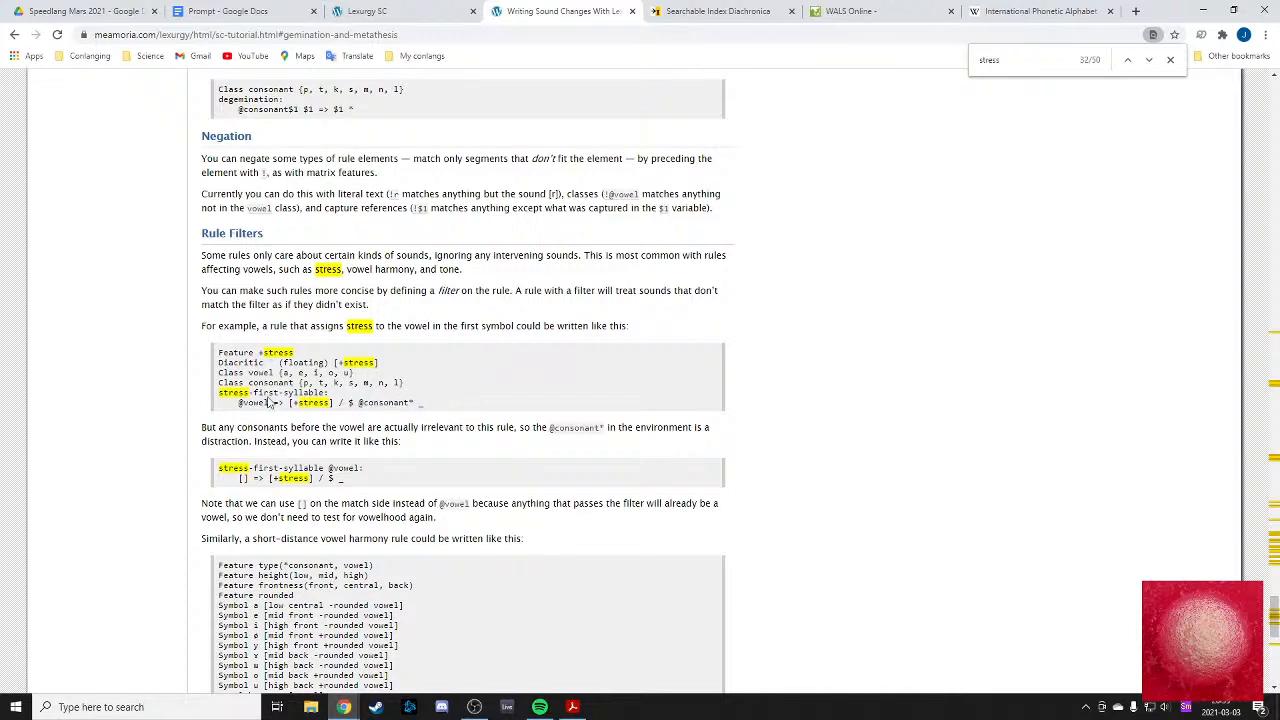
pyautogui.moveTo(298, 470); pyautogui.dragTo(389, 472)
pyautogui.click(389, 472)
pyautogui.moveTo(273, 469); pyautogui.dragTo(382, 472)
pyautogui.click(369, 470)
pyautogui.click(384, 472)
# - Look through the Rule Filters and Propagation examples for how the [vowel] filter is used in the vowel-harmony rule
pyautogui.scroll(1, 309, 383)
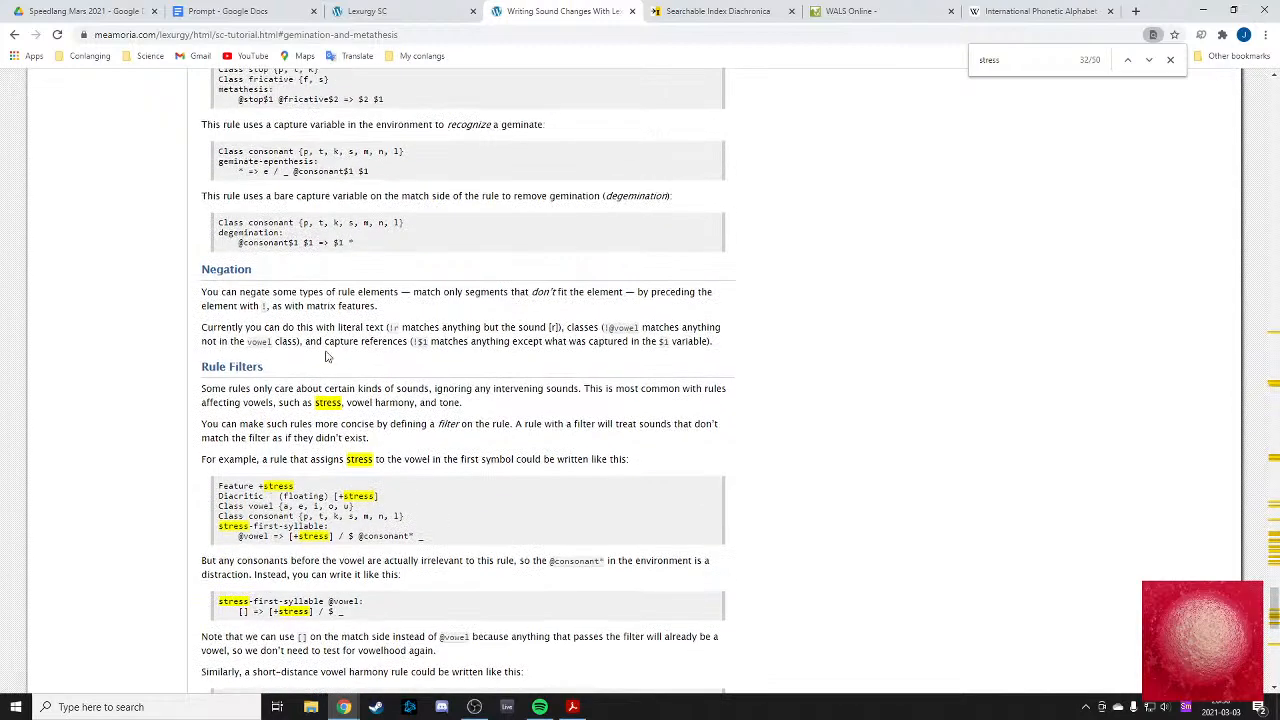
pyautogui.scroll(-2, 311, 370)
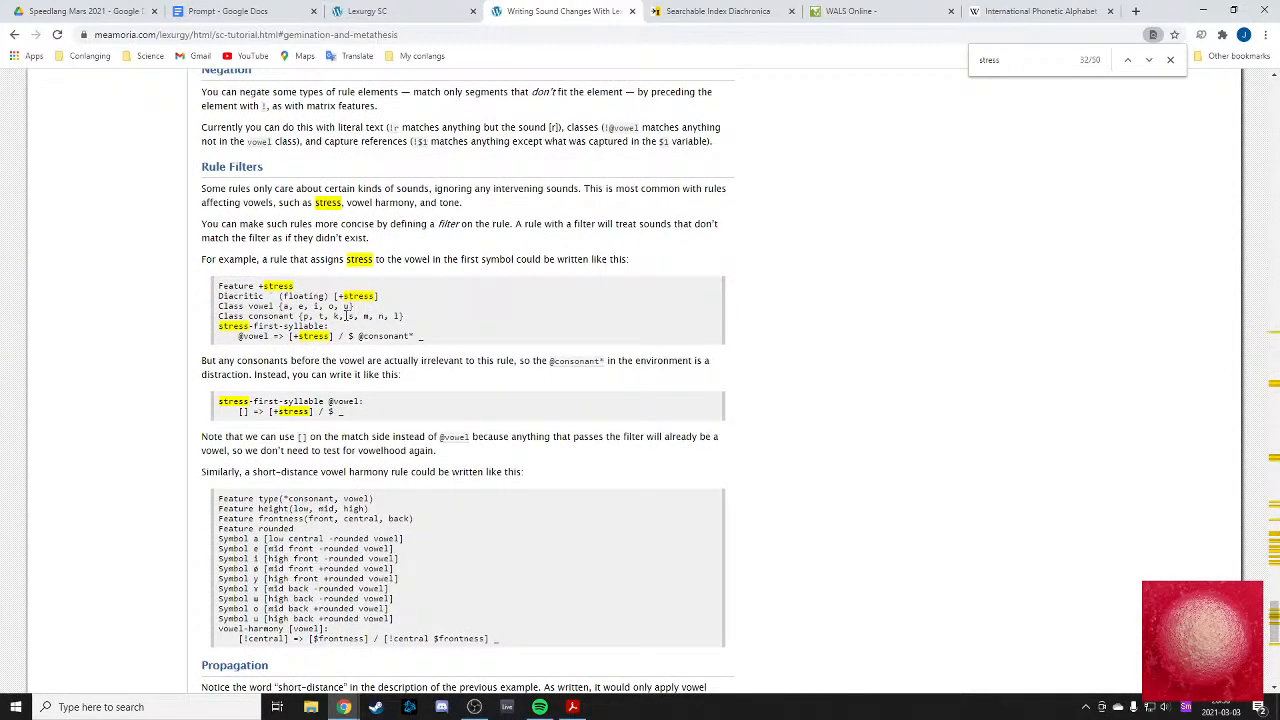
pyautogui.scroll(2, 320, 345)
pyautogui.scroll(-5, 313, 333)
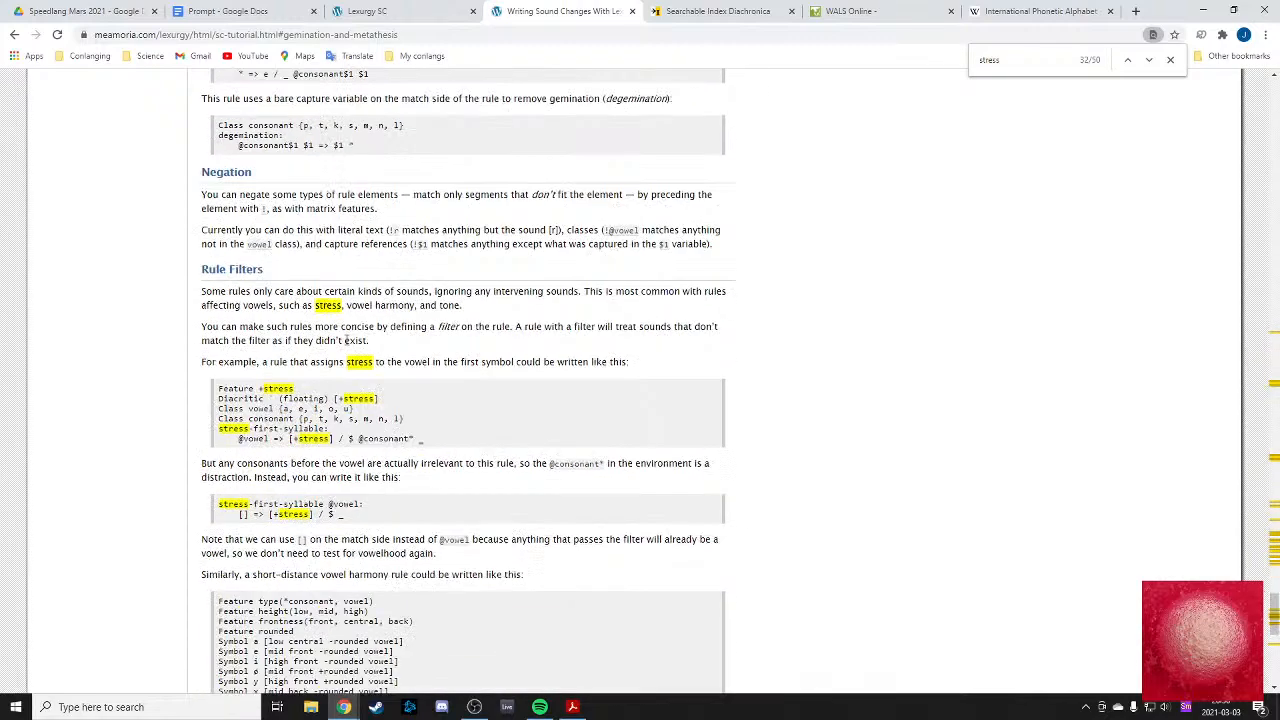
pyautogui.moveTo(299, 465); pyautogui.dragTo(317, 465)
pyautogui.click(304, 465)
pyautogui.click(316, 465)
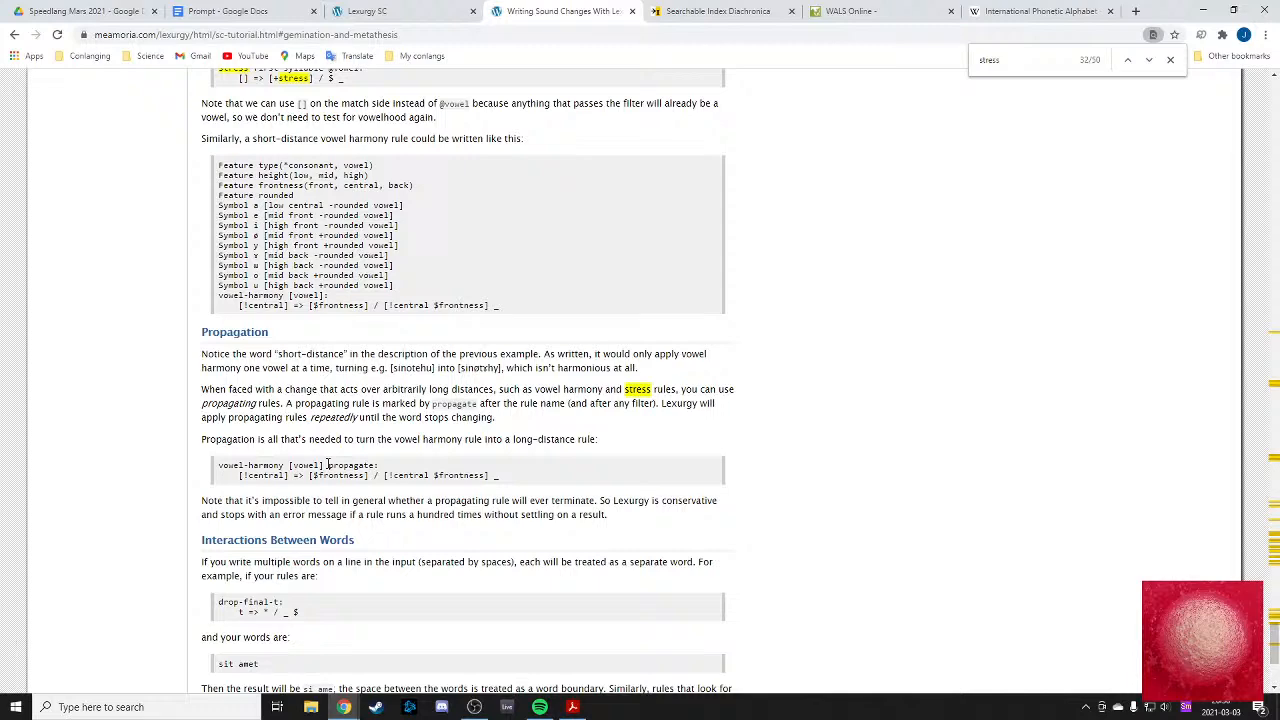
pyautogui.scroll(1, 327, 465)
pyautogui.click(390, 11)
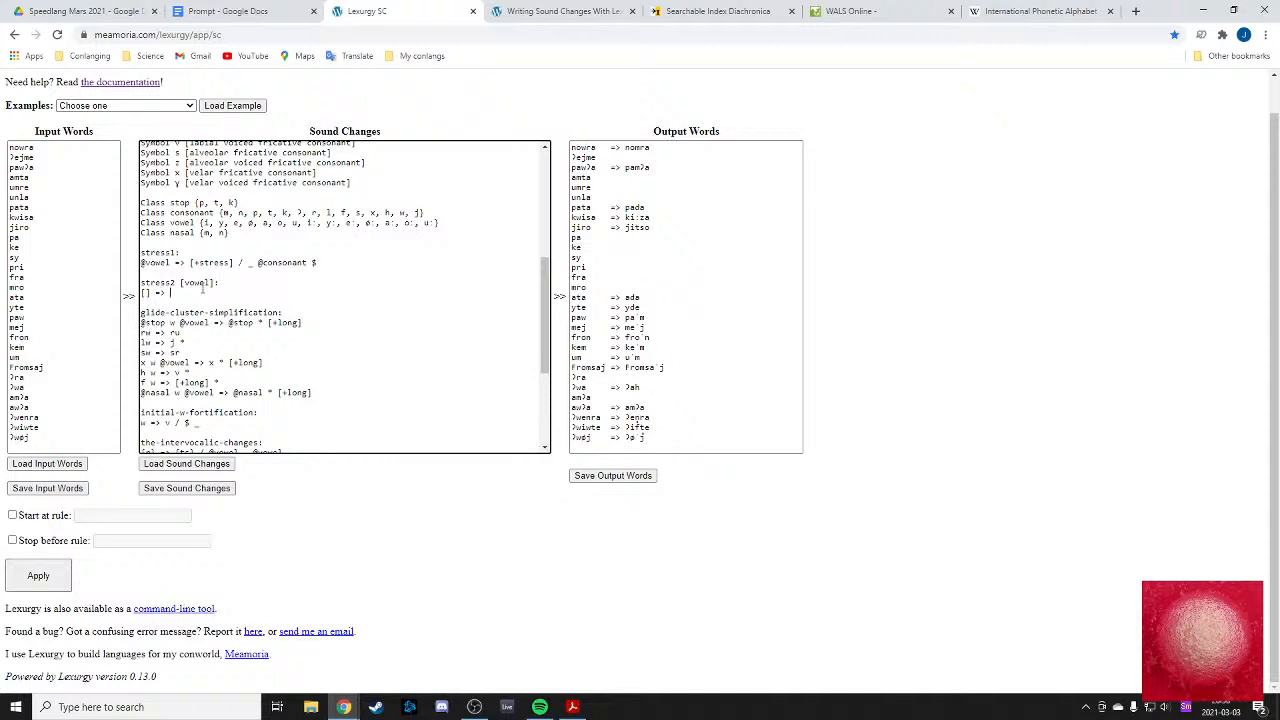
pyautogui.write('{')
pyautogui.write('+st')
pyautogui.write('ss')
pyautogui.write(']')
pyautogui.write(' /')
pyautogui.write('_ @')
pyautogui.write('vowel')
pyautogui.write('&')
pyautogui.write('[')
pyautogui.write('-stre')
pyautogui.write('ss')
pyautogui.write(']')
pyautogui.write(' $')
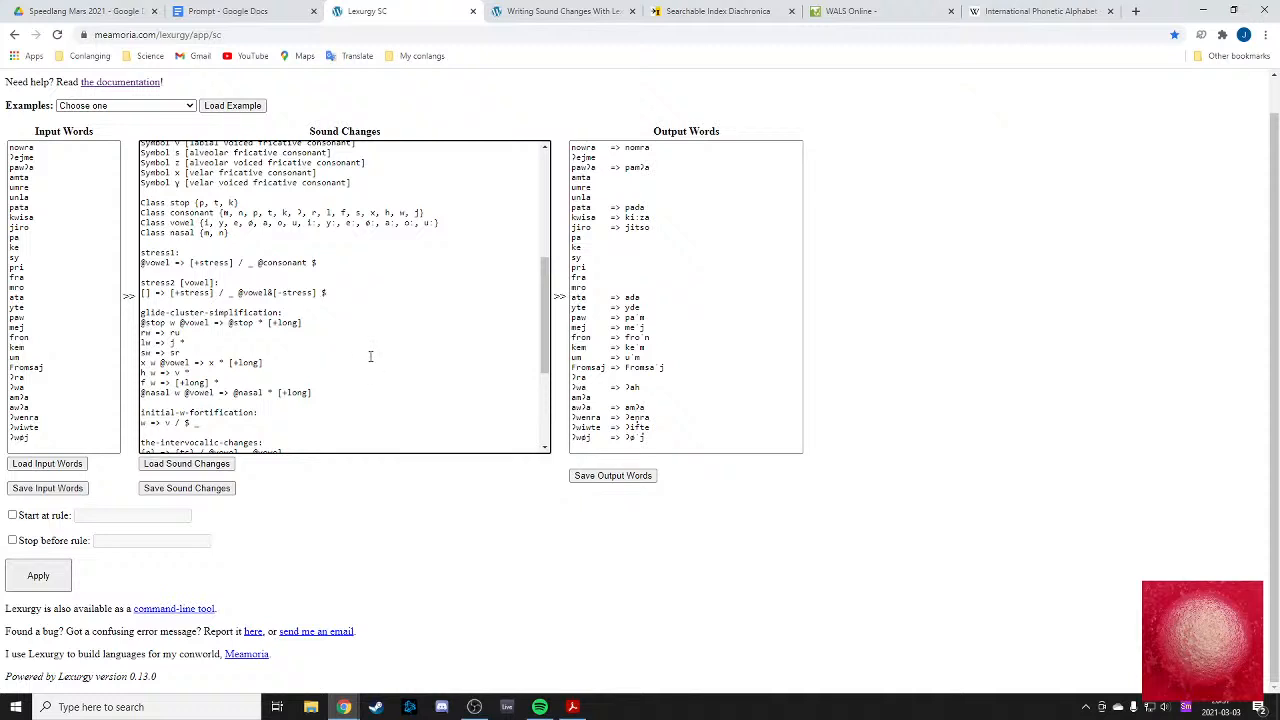
pyautogui.click(38, 576)
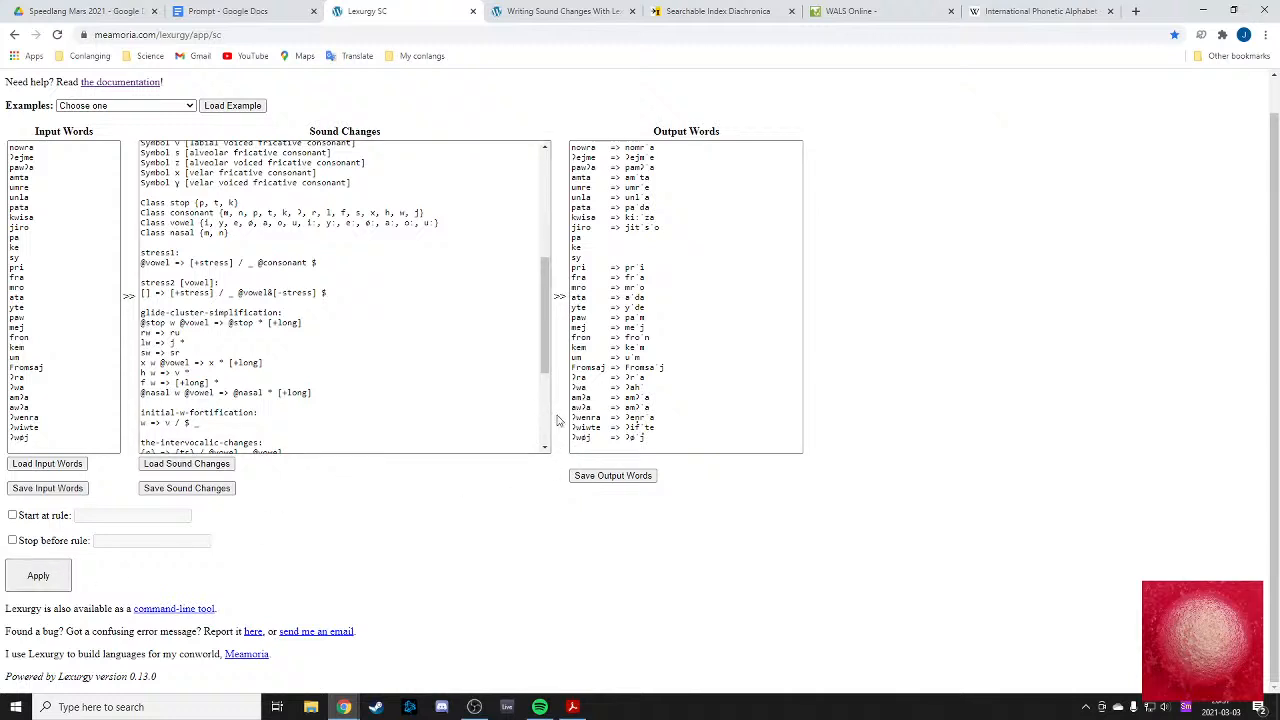
# - Examine where the stress mark lands in the last output words and compare it with the stress1 rule
pyautogui.moveTo(636, 428)
pyautogui.mouseDown()
pyautogui.moveTo(657, 428)
pyautogui.moveTo(641, 438)
pyautogui.moveTo(658, 418)
pyautogui.mouseUp()
pyautogui.click(642, 438)
pyautogui.click(649, 439)
pyautogui.click(641, 436)
pyautogui.click(667, 418)
pyautogui.click(658, 418)
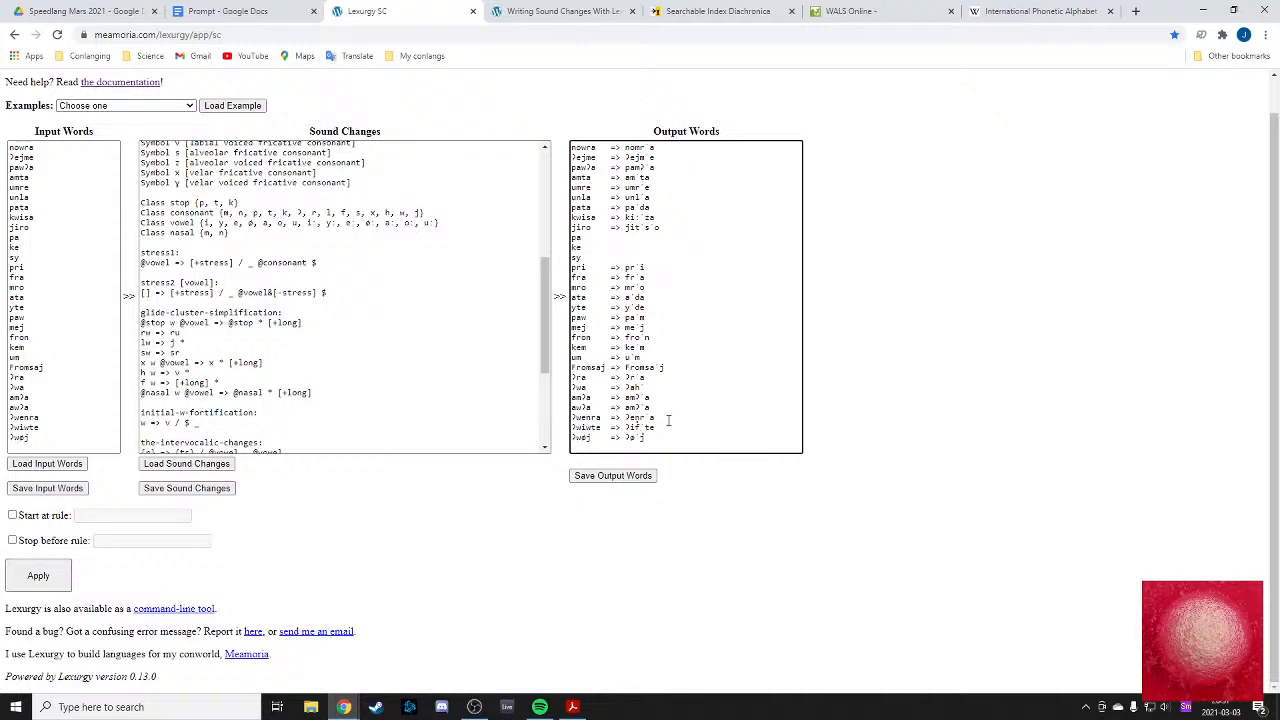
pyautogui.scroll(1, 196, 345)
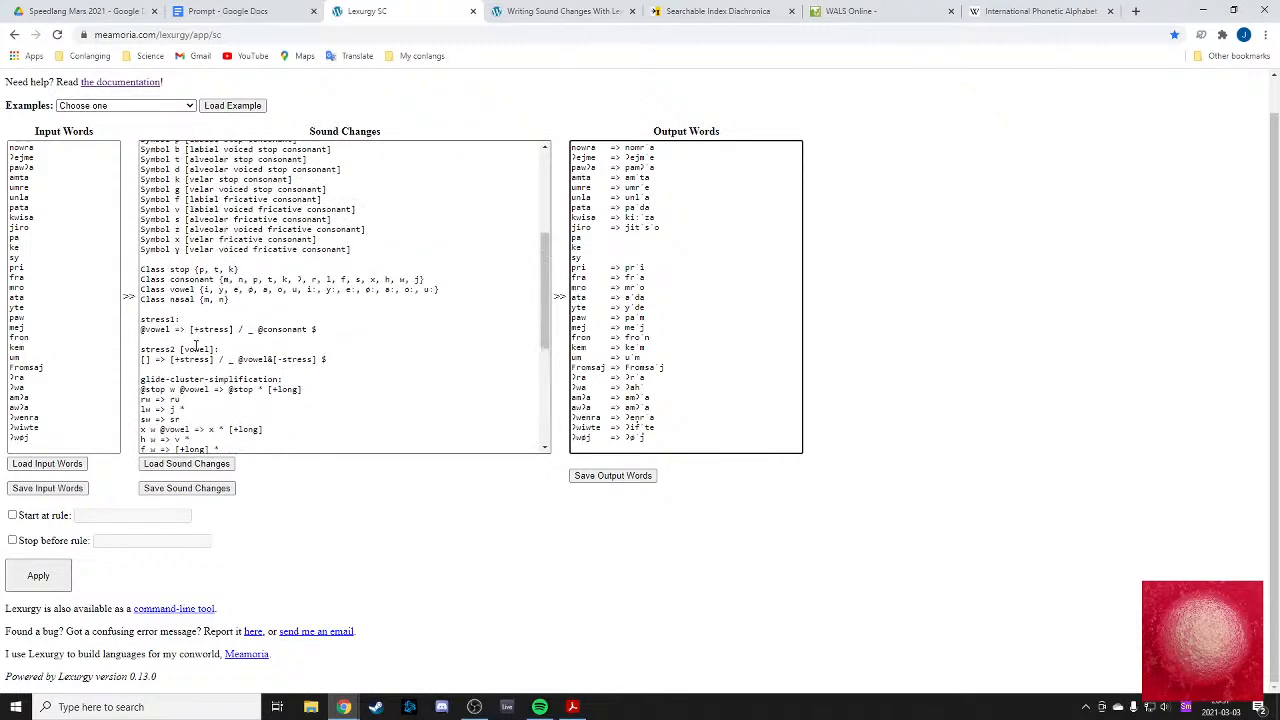
pyautogui.moveTo(189, 331); pyautogui.dragTo(308, 330)
pyautogui.click(460, 356)
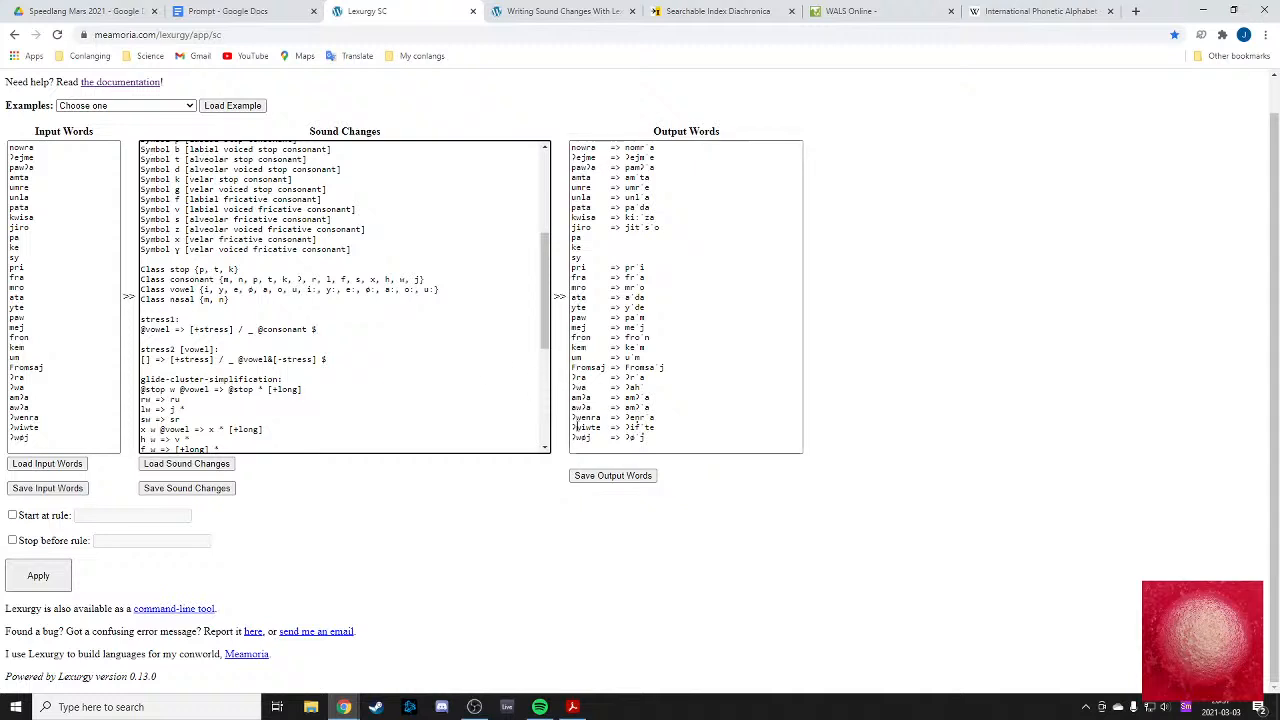
# - Compare the inputs and outputs of ʔwiwte, ʔwenra and awʔa to see which vowel receives the stress
pyautogui.moveTo(576, 428); pyautogui.dragTo(592, 428)
pyautogui.click(605, 428)
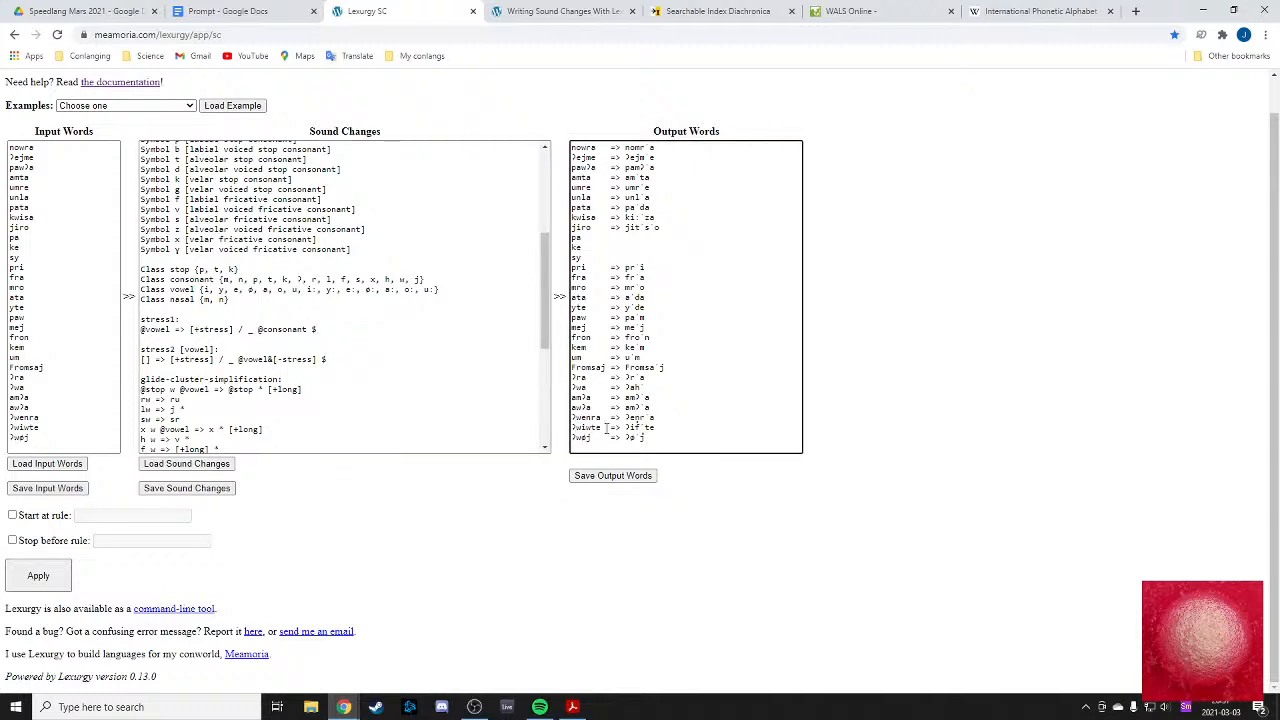
pyautogui.moveTo(577, 427); pyautogui.dragTo(584, 428)
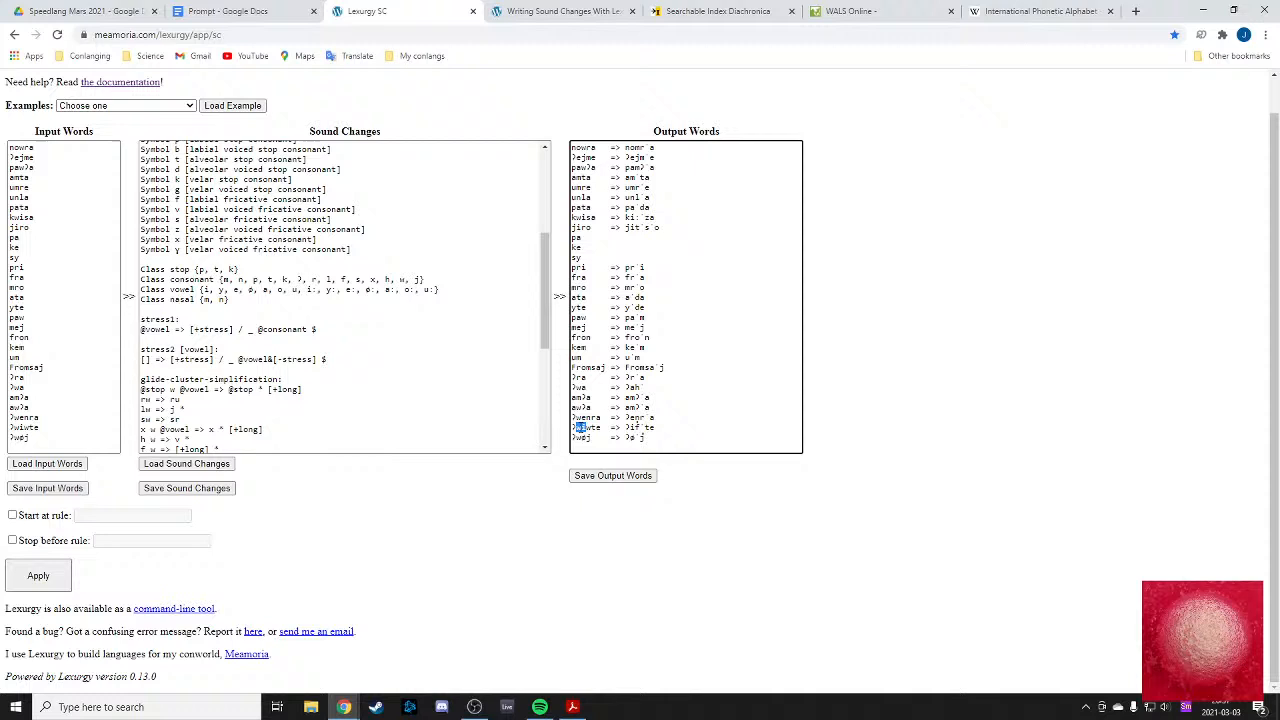
pyautogui.click(602, 427)
pyautogui.moveTo(629, 427)
pyautogui.mouseDown()
pyautogui.moveTo(659, 418)
pyautogui.moveTo(642, 418)
pyautogui.mouseUp()
pyautogui.click(642, 425)
pyautogui.click(653, 418)
pyautogui.click(637, 417)
pyautogui.moveTo(631, 408); pyautogui.dragTo(643, 408)
pyautogui.click(646, 408)
# - Check the stress1 and stress2 rules against the class, symbol and feature declarations in the sound changes
pyautogui.scroll(-1, 412, 396)
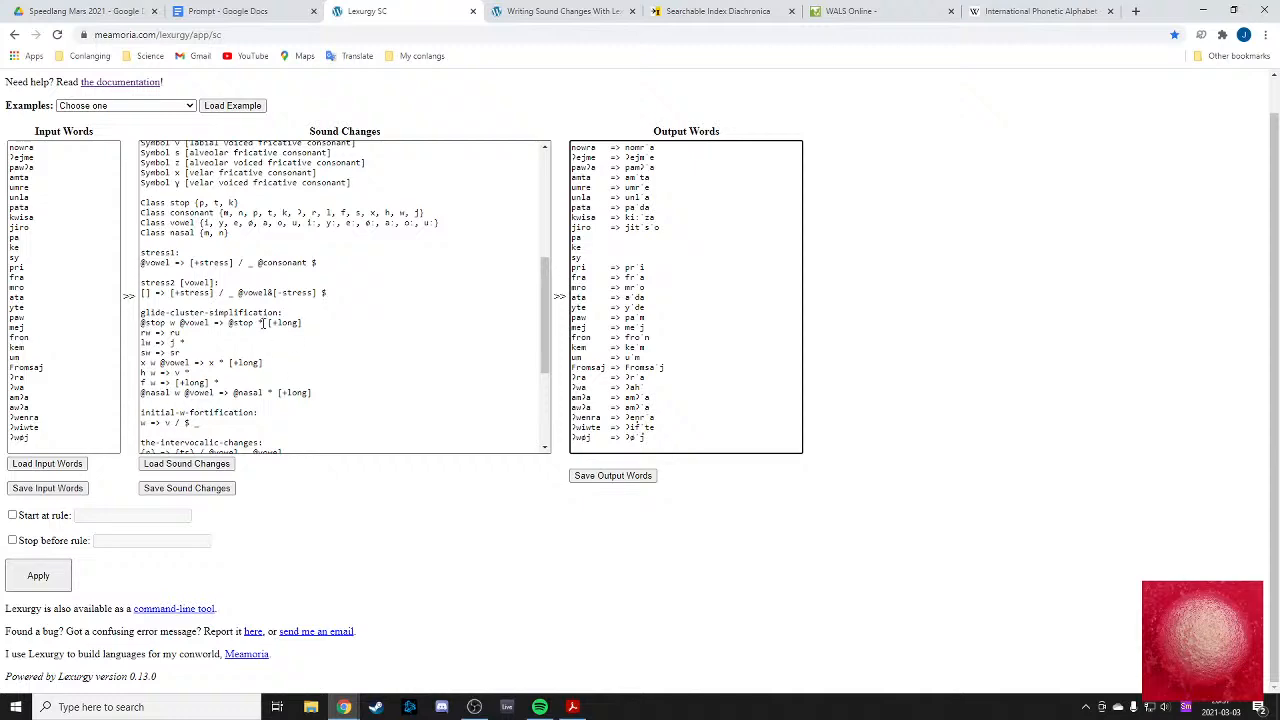
pyautogui.scroll(3, 330, 305)
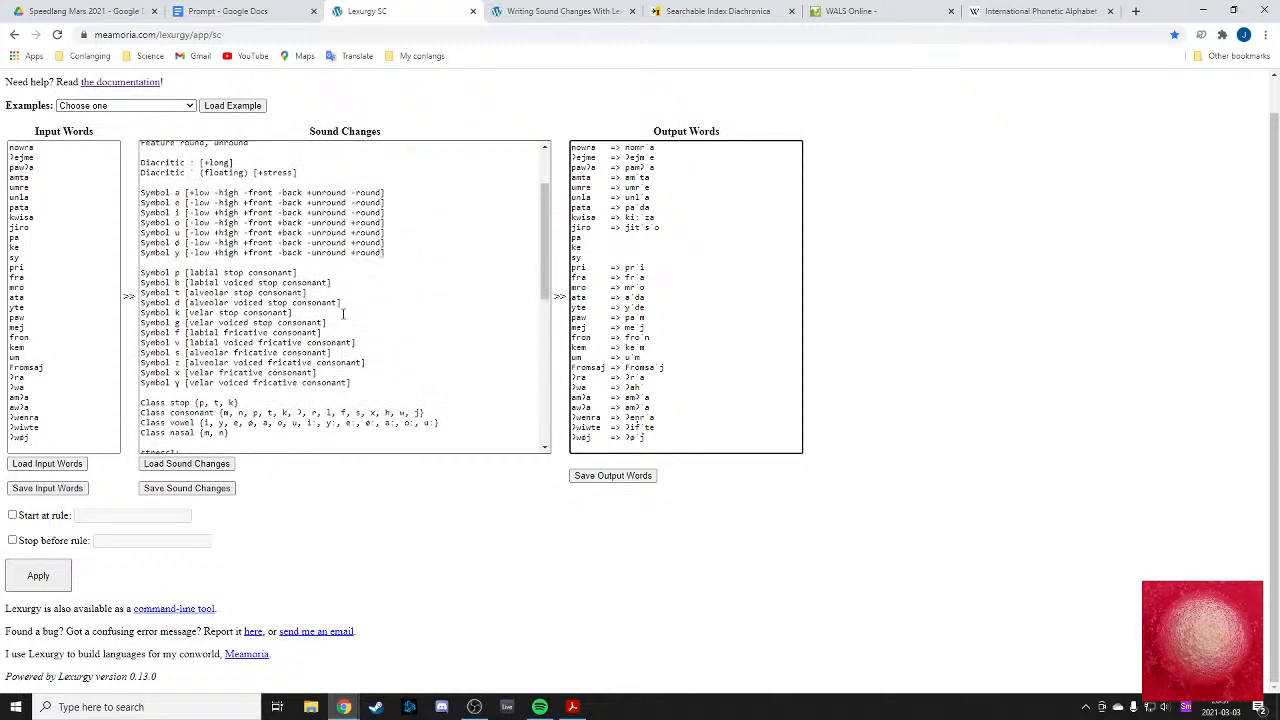
pyautogui.scroll(-3, 344, 310)
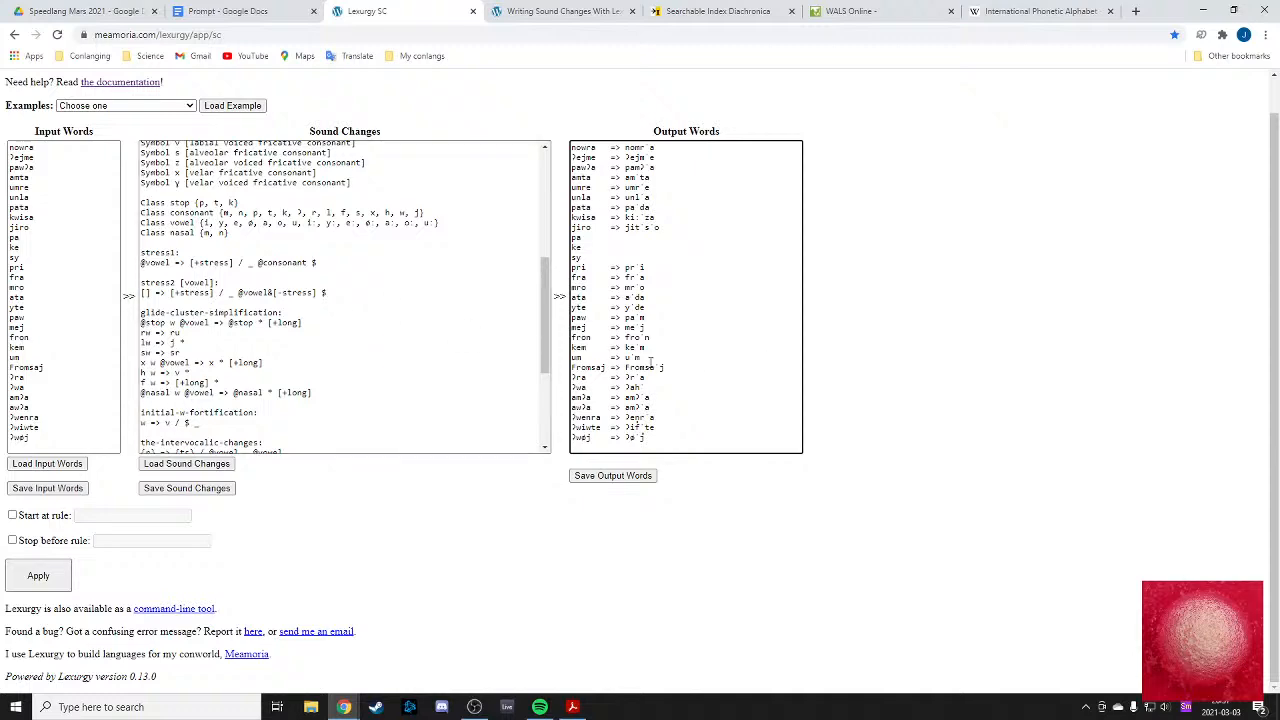
pyautogui.scroll(5, 372, 313)
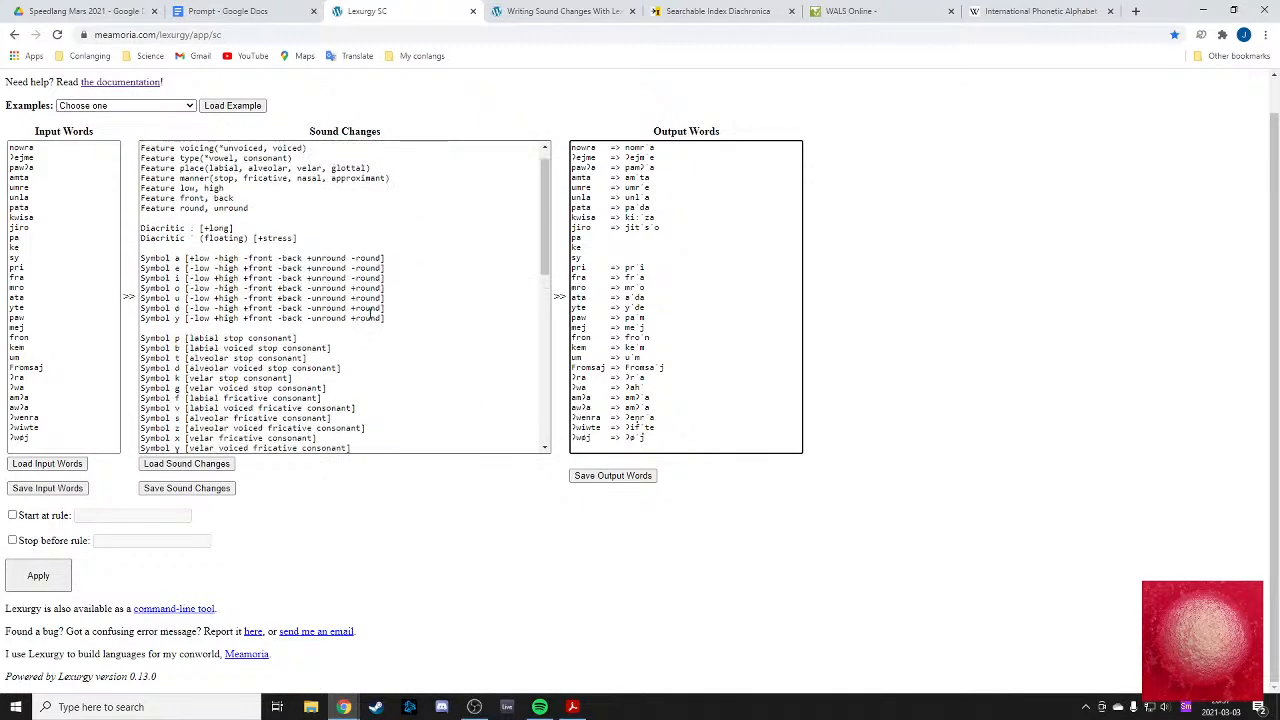
pyautogui.scroll(-3, 372, 313)
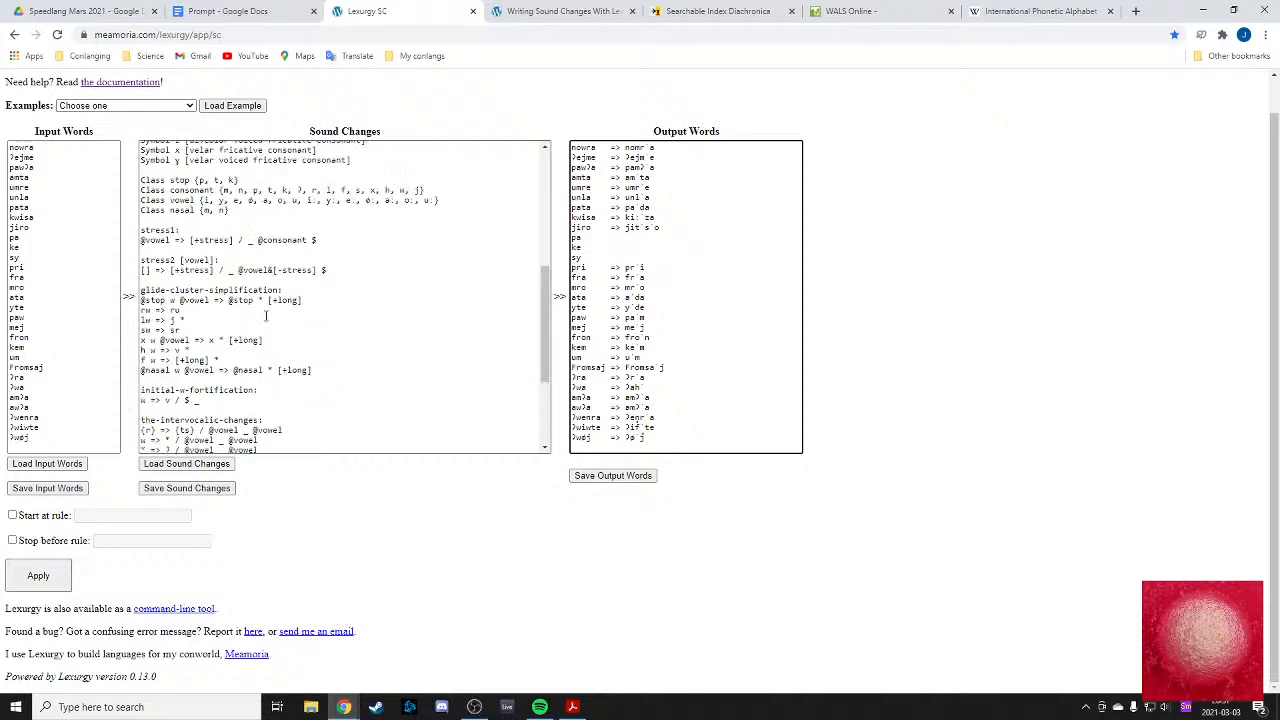
pyautogui.scroll(5, 300, 340)
pyautogui.scroll(-1, 375, 384)
# - Insert an empty line below the velar voiced fricative's symbol declaration and check the feature declarations
pyautogui.click(375, 384)
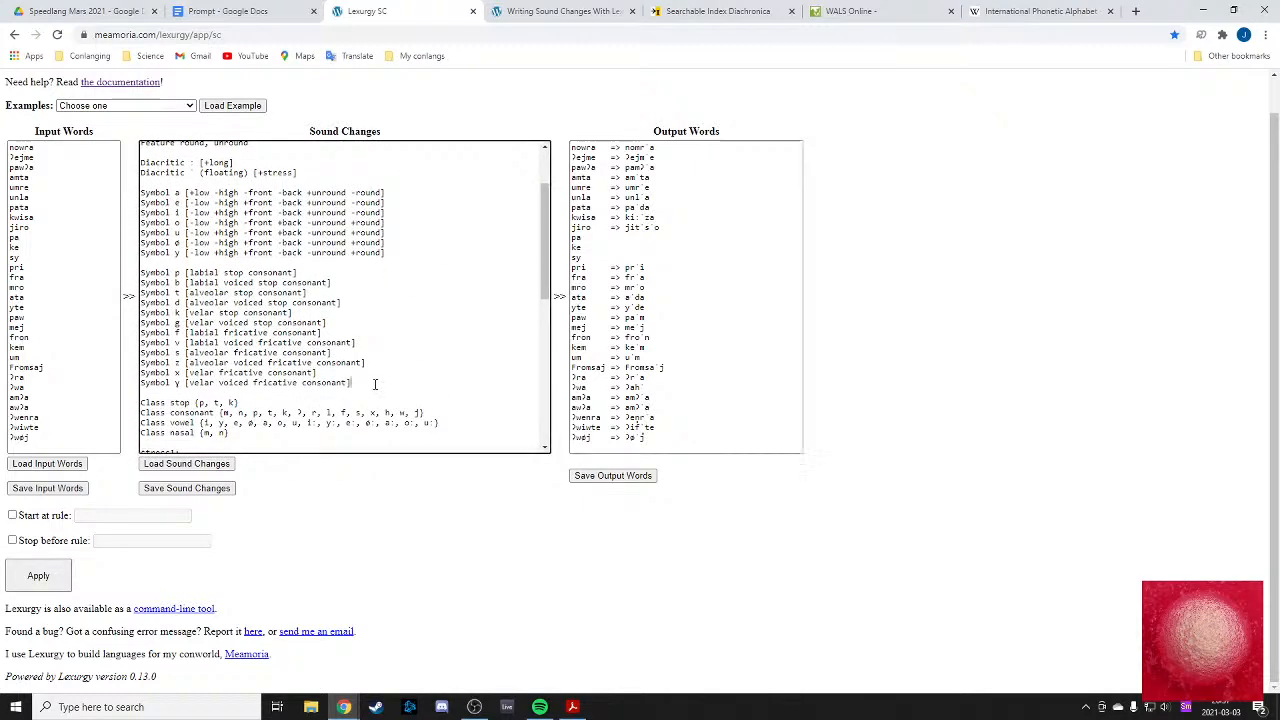
pyautogui.scroll(-2, 376, 384)
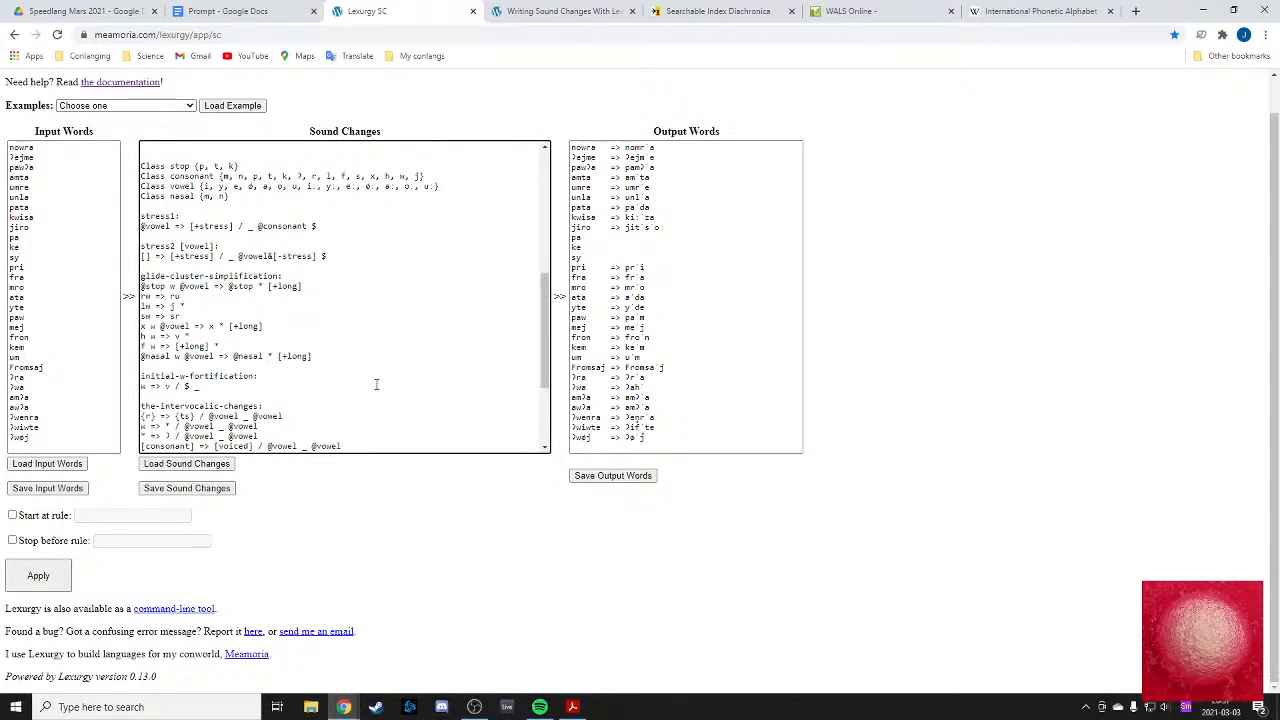
pyautogui.scroll(5, 376, 384)
pyautogui.scroll(-3, 300, 360)
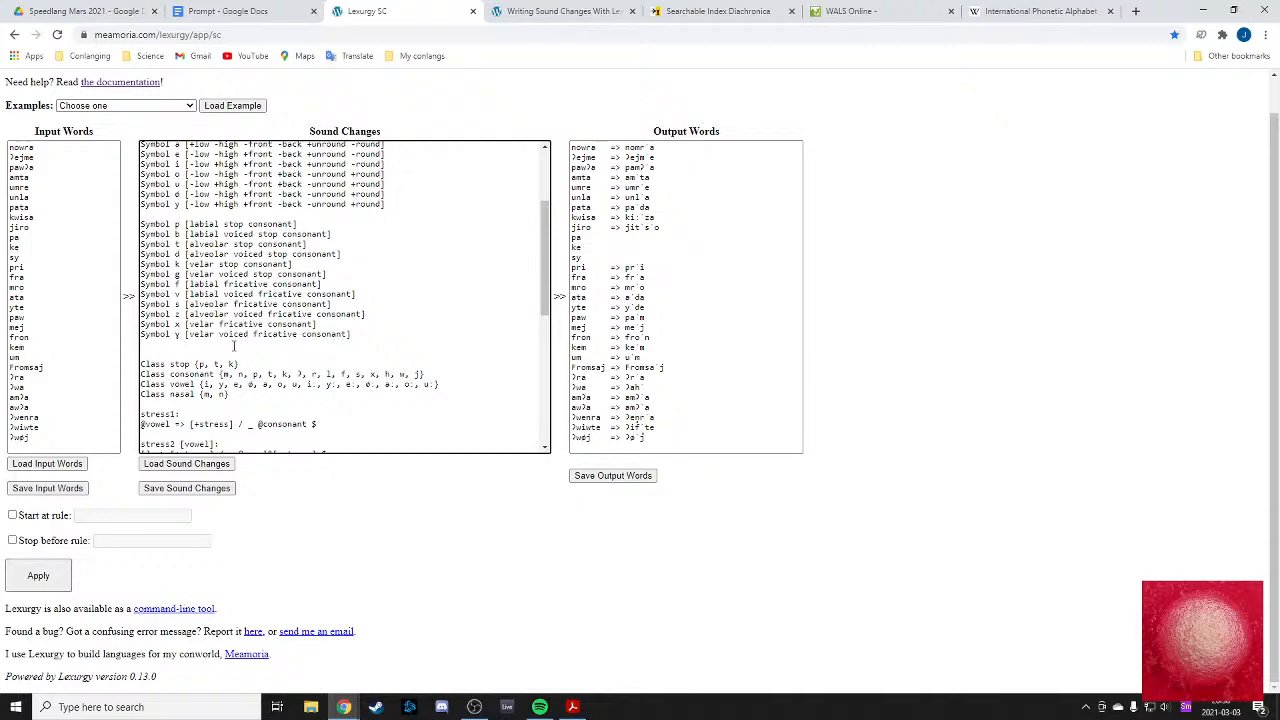
pyautogui.scroll(4, 250, 245)
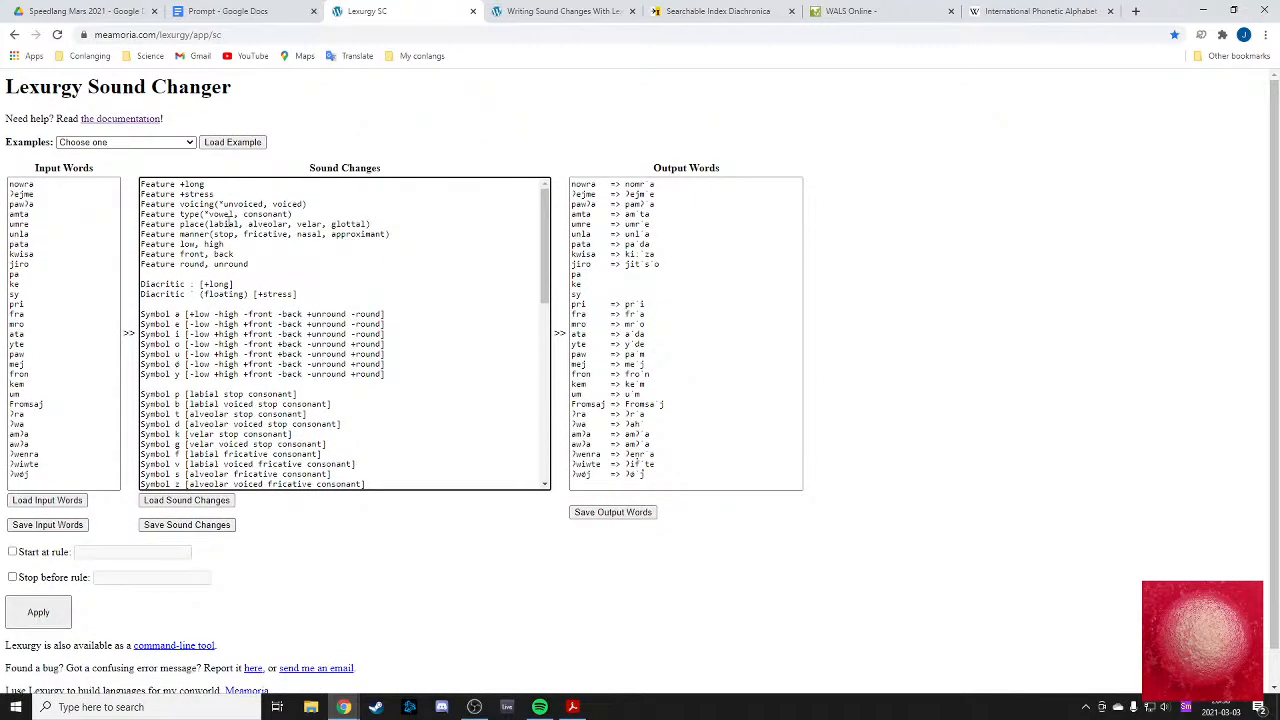
pyautogui.scroll(-1, 230, 290)
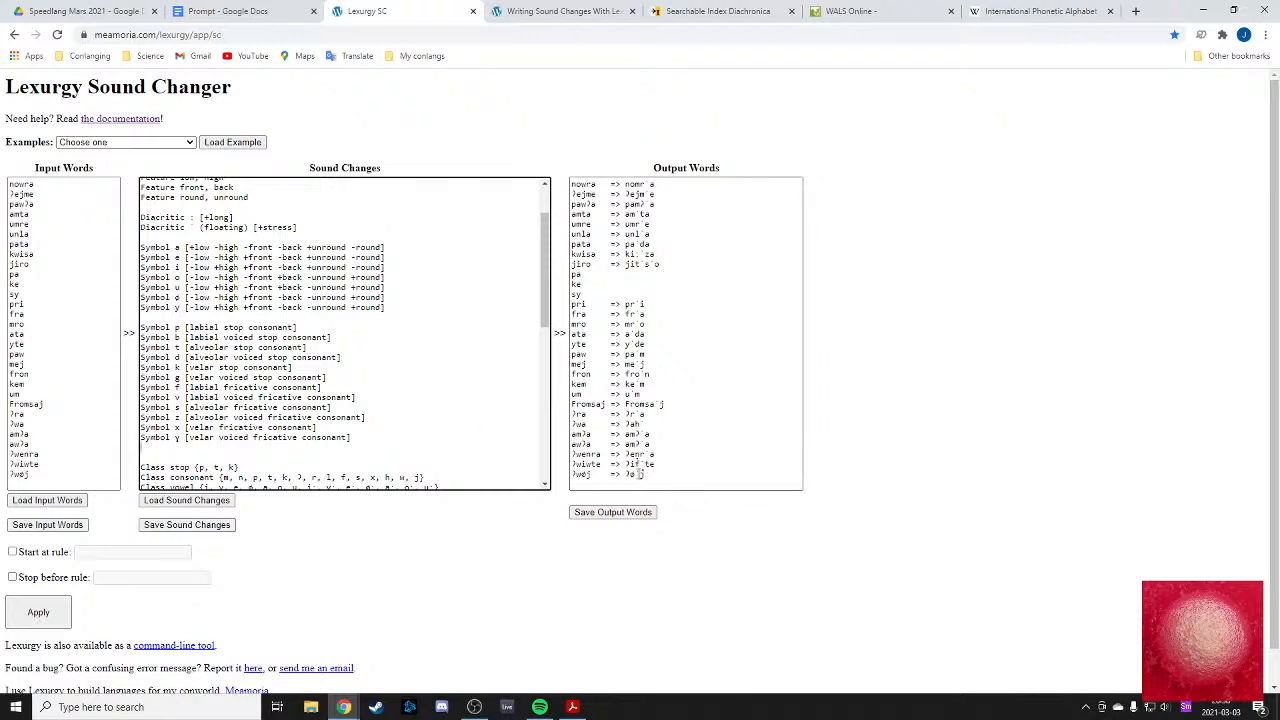
# - Examine the stress mark in the outputs of kem and um against the stress rules, classes and declared symbols
pyautogui.click(644, 476)
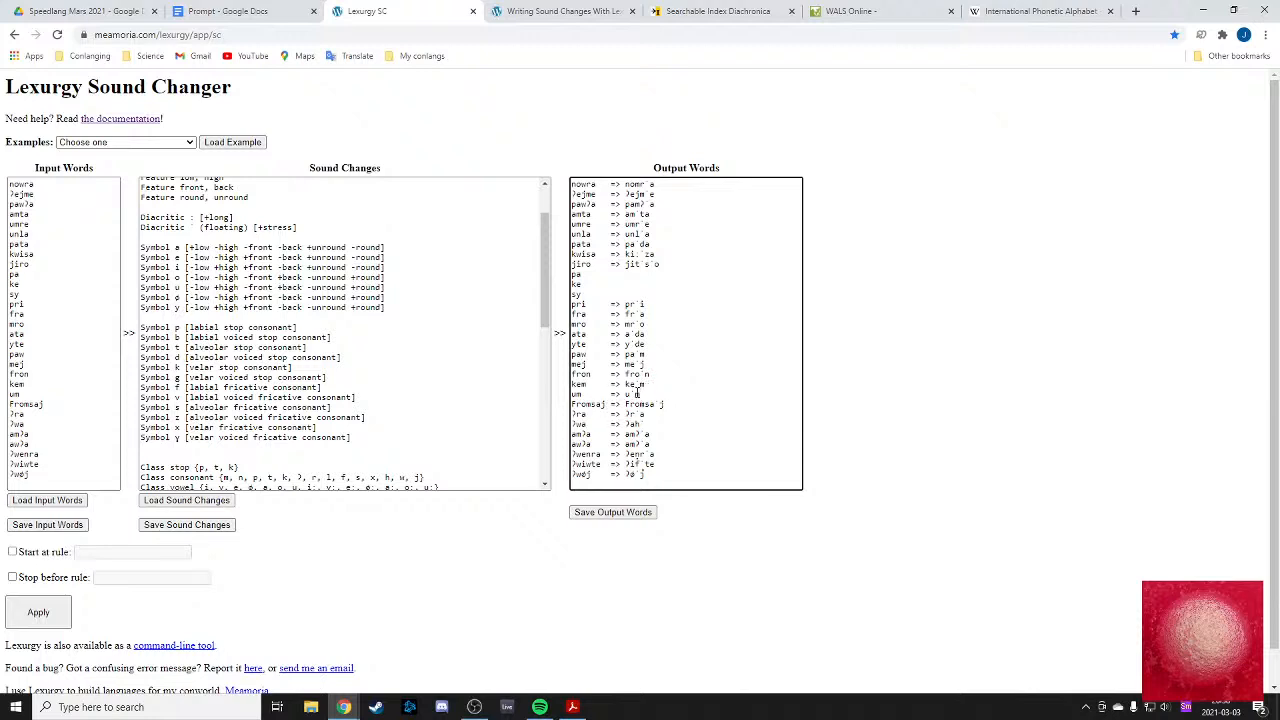
pyautogui.moveTo(640, 386); pyautogui.dragTo(634, 395)
pyautogui.click(487, 398)
pyautogui.scroll(-1, 487, 398)
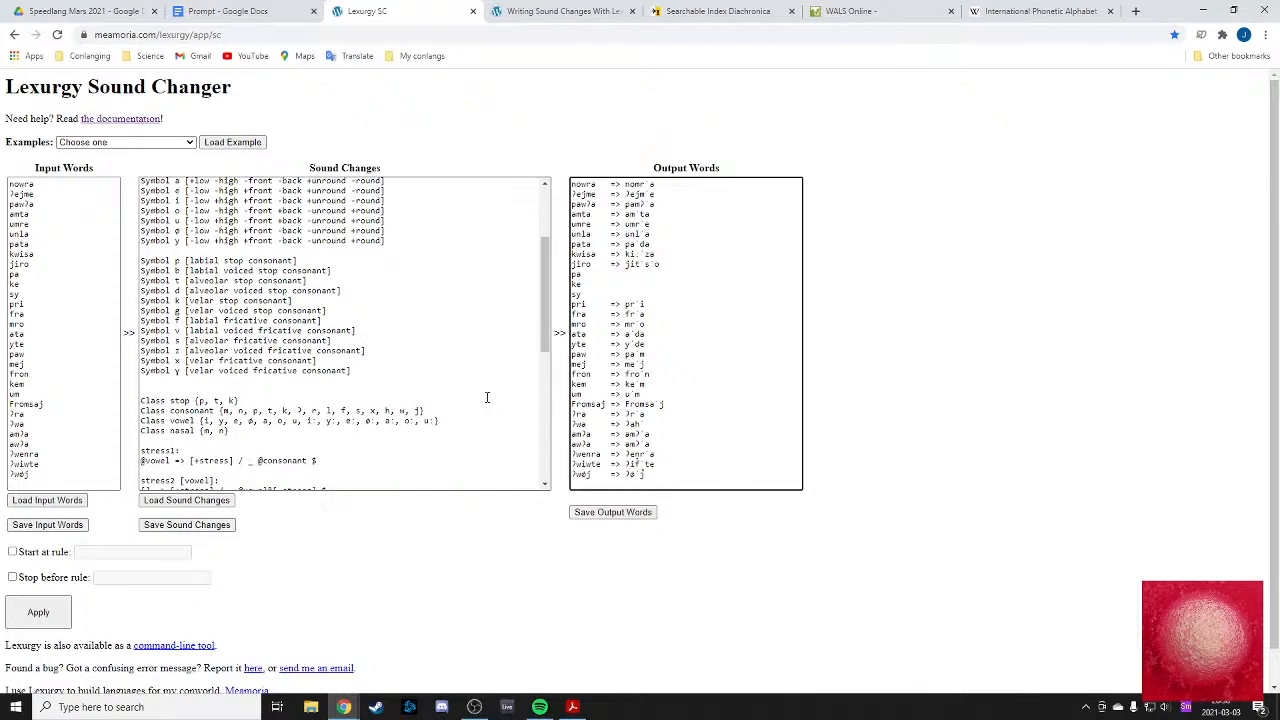
pyautogui.scroll(-1, 640, 400)
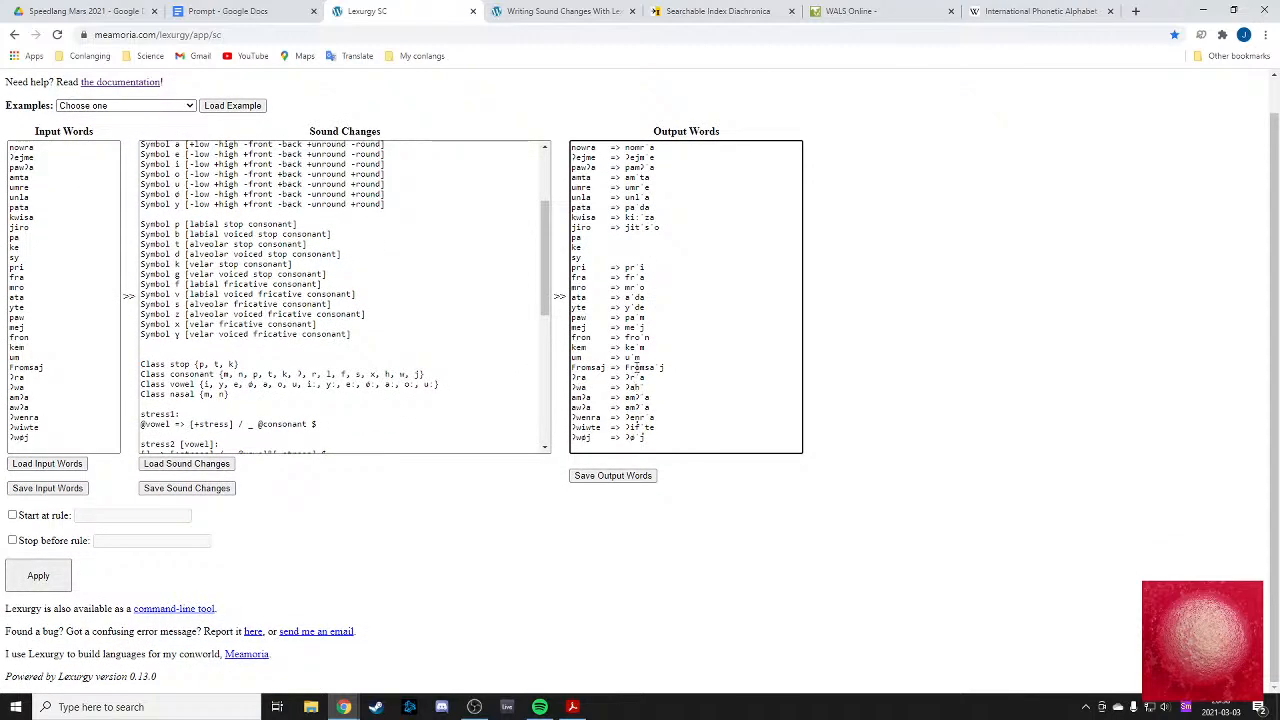
pyautogui.moveTo(634, 357); pyautogui.dragTo(640, 358)
pyautogui.scroll(1, 653, 365)
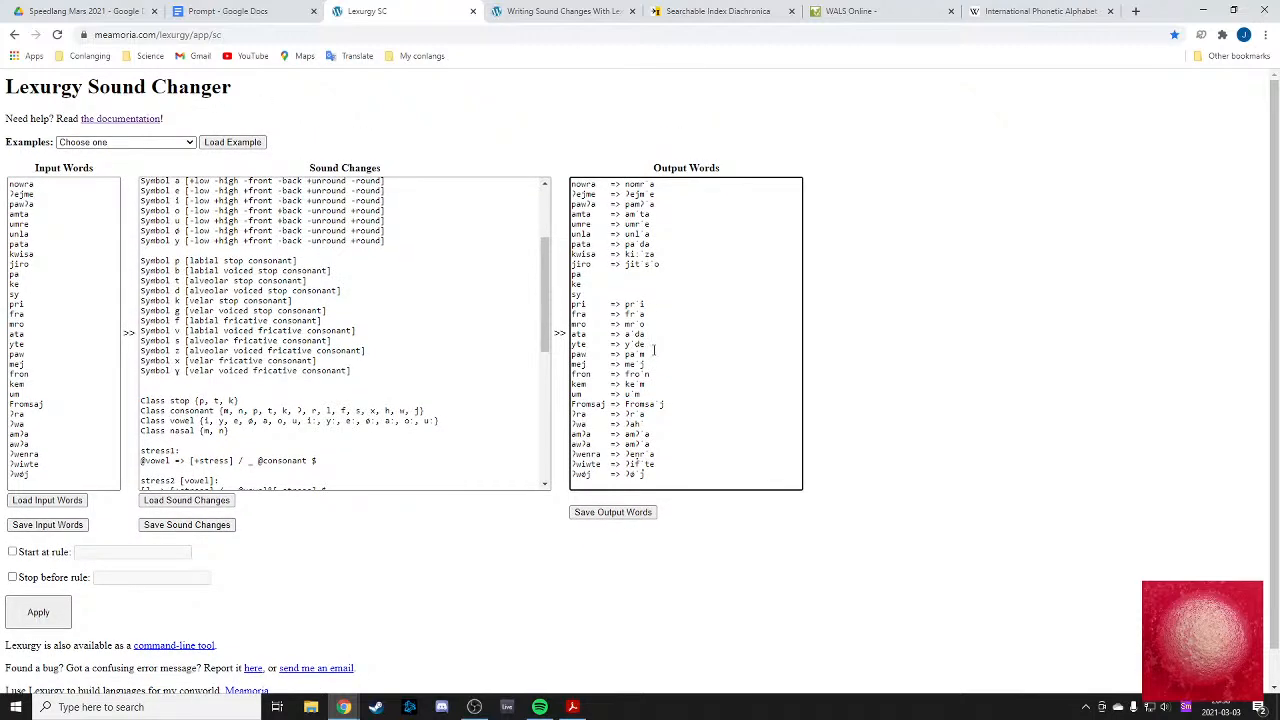
pyautogui.scroll(-1, 560, 345)
pyautogui.scroll(-2, 220, 334)
pyautogui.scroll(-2, 219, 337)
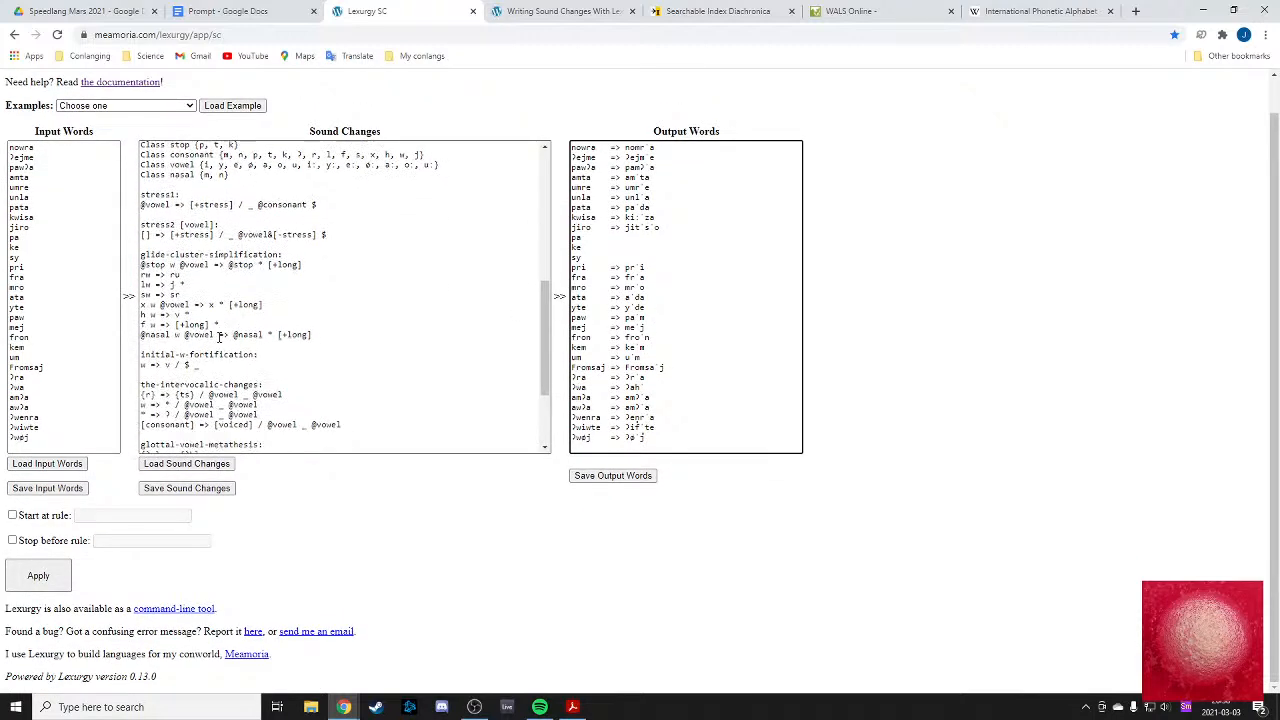
pyautogui.scroll(2, 207, 309)
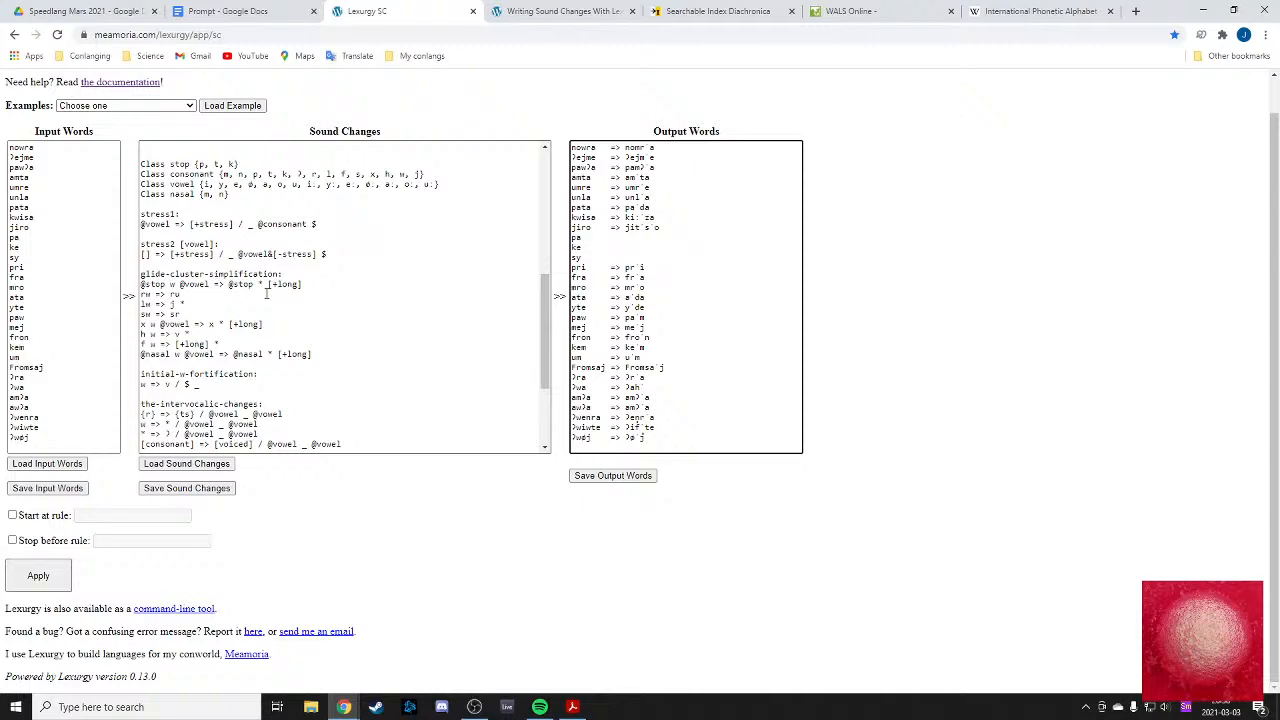
pyautogui.scroll(1, 266, 294)
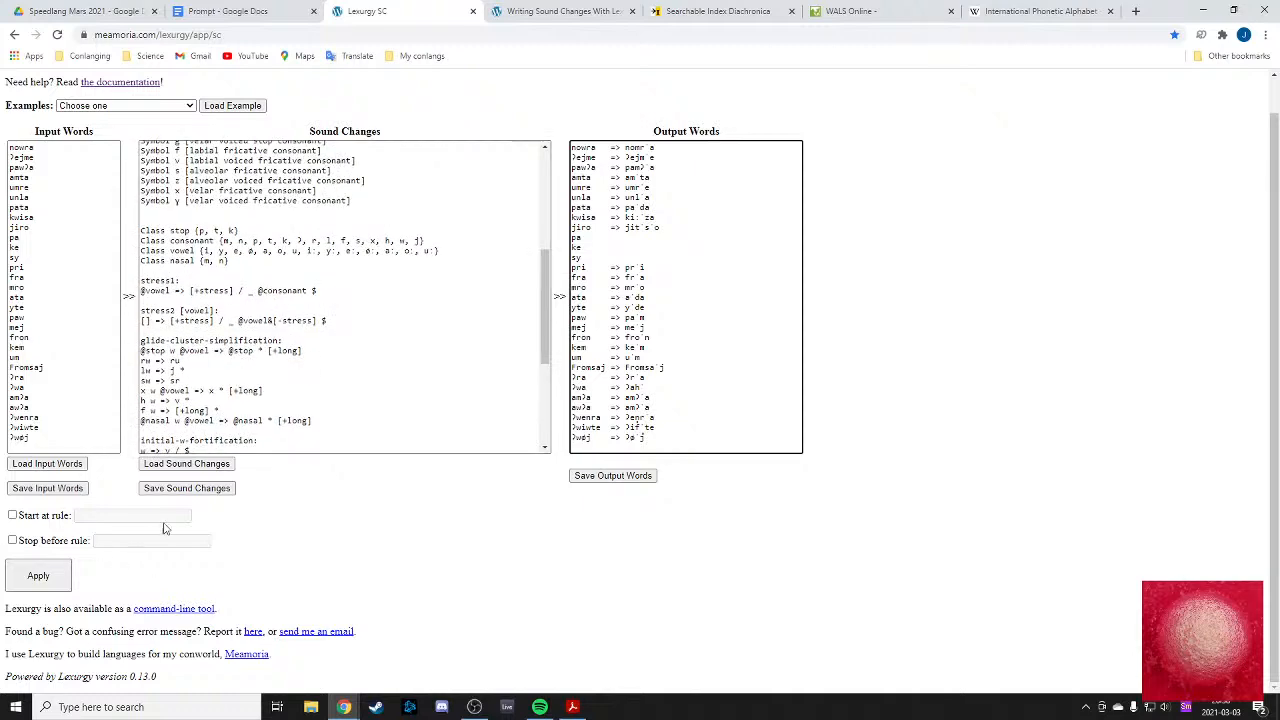
pyautogui.scroll(3, 283, 320)
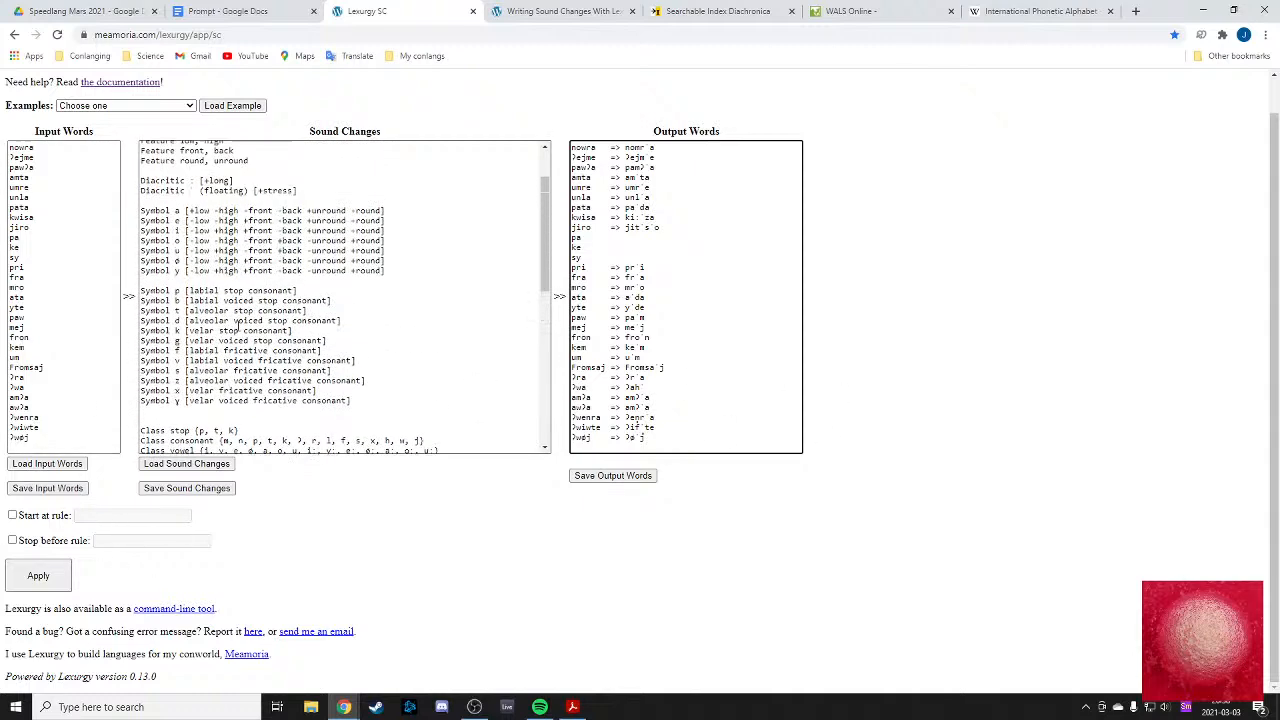
# - Add a symbol declaration for m as labial voiced nasal consonant below the velar voiced fricative's declaration
pyautogui.scroll(-1, 155, 345)
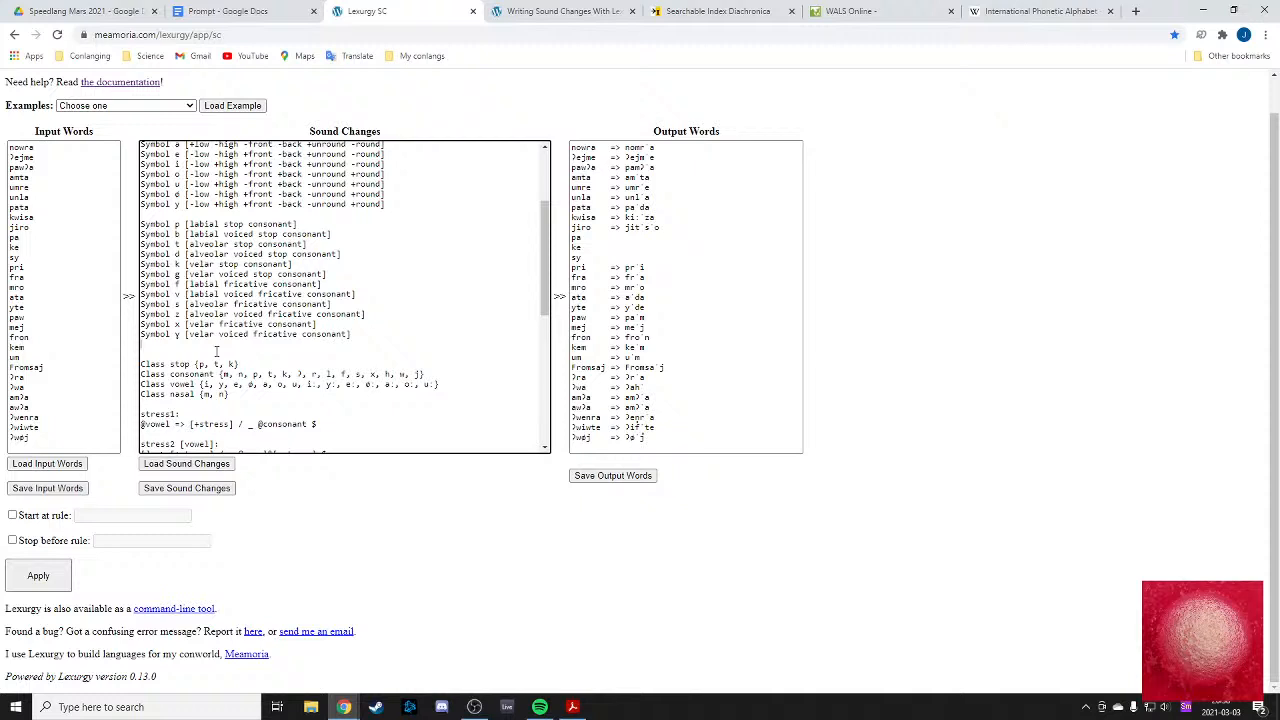
pyautogui.write('SY')
pyautogui.write('ymbol m')
pyautogui.write(' [')
pyautogui.write('labi')
pyautogui.write('al voic')
pyautogui.write('ed ')
pyautogui.write('nasal con')
pyautogui.write('sonant]')
# - Declare Symbol n as [alveolar voiced nasal consonant] and close the bracket of the Symbol m declaration
pyautogui.scroll(3, 214, 348)
pyautogui.scroll(1, 213, 345)
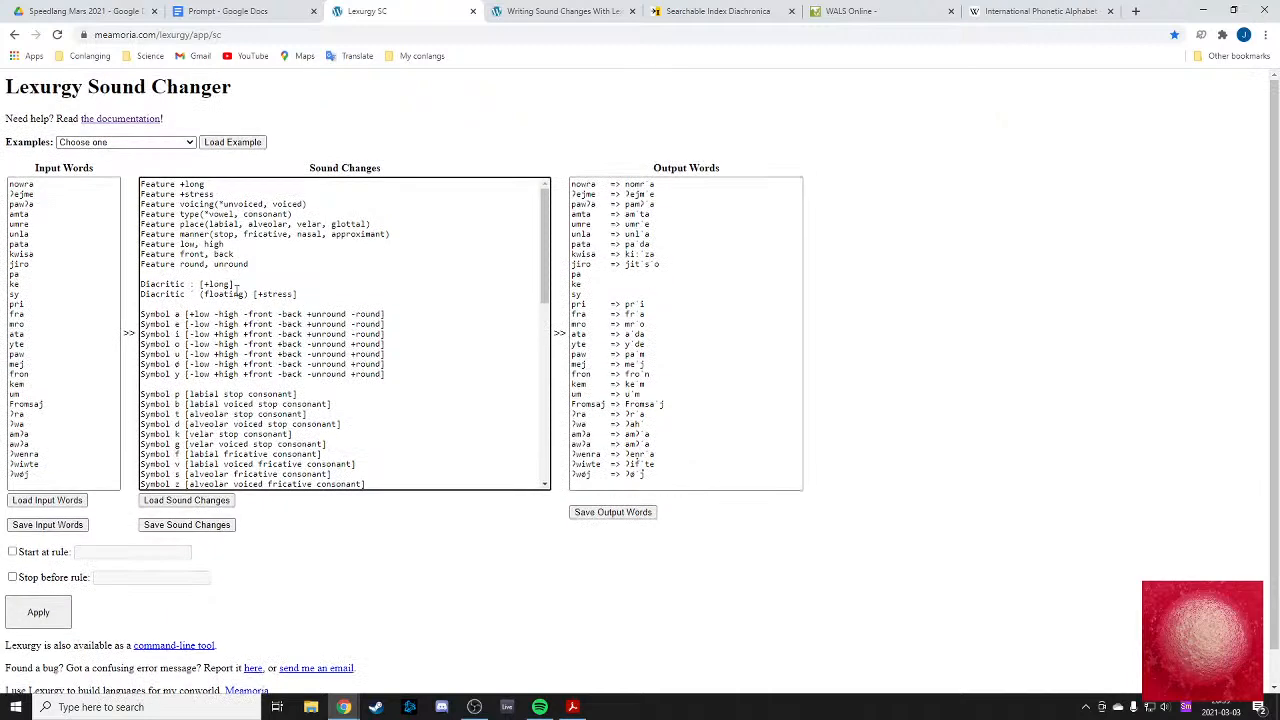
pyautogui.scroll(-3, 220, 345)
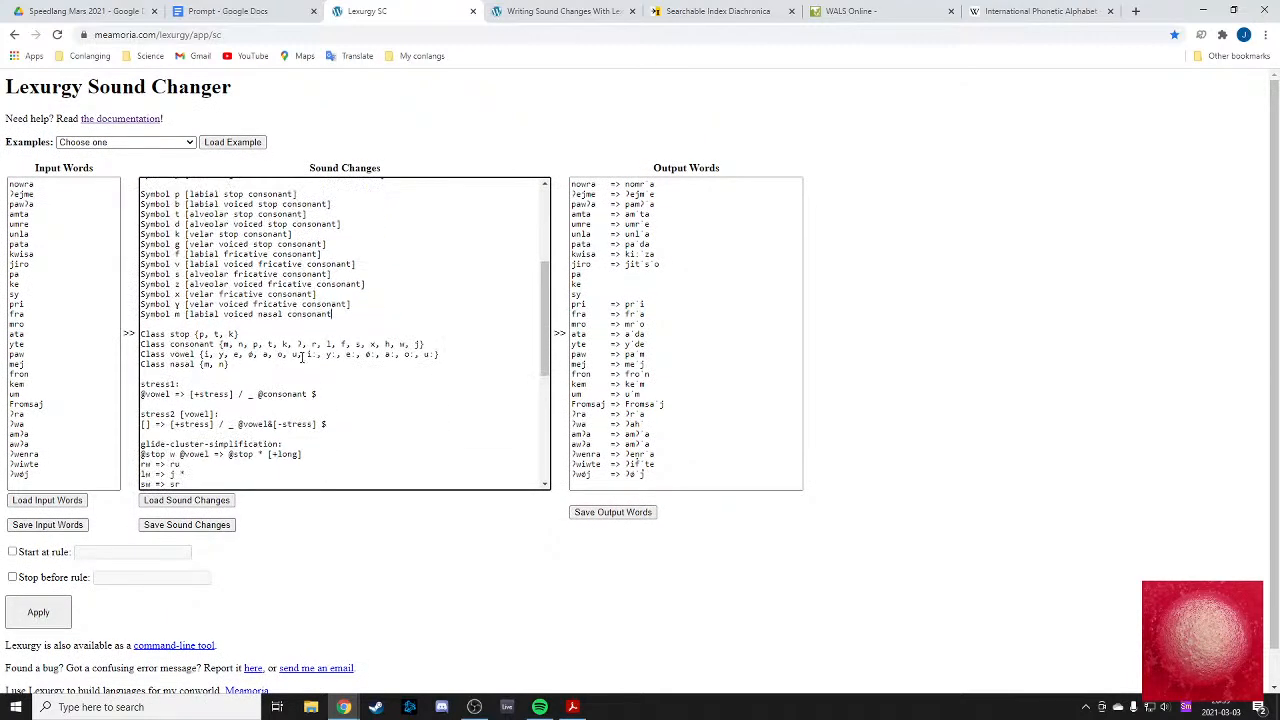
pyautogui.scroll(1, 548, 331)
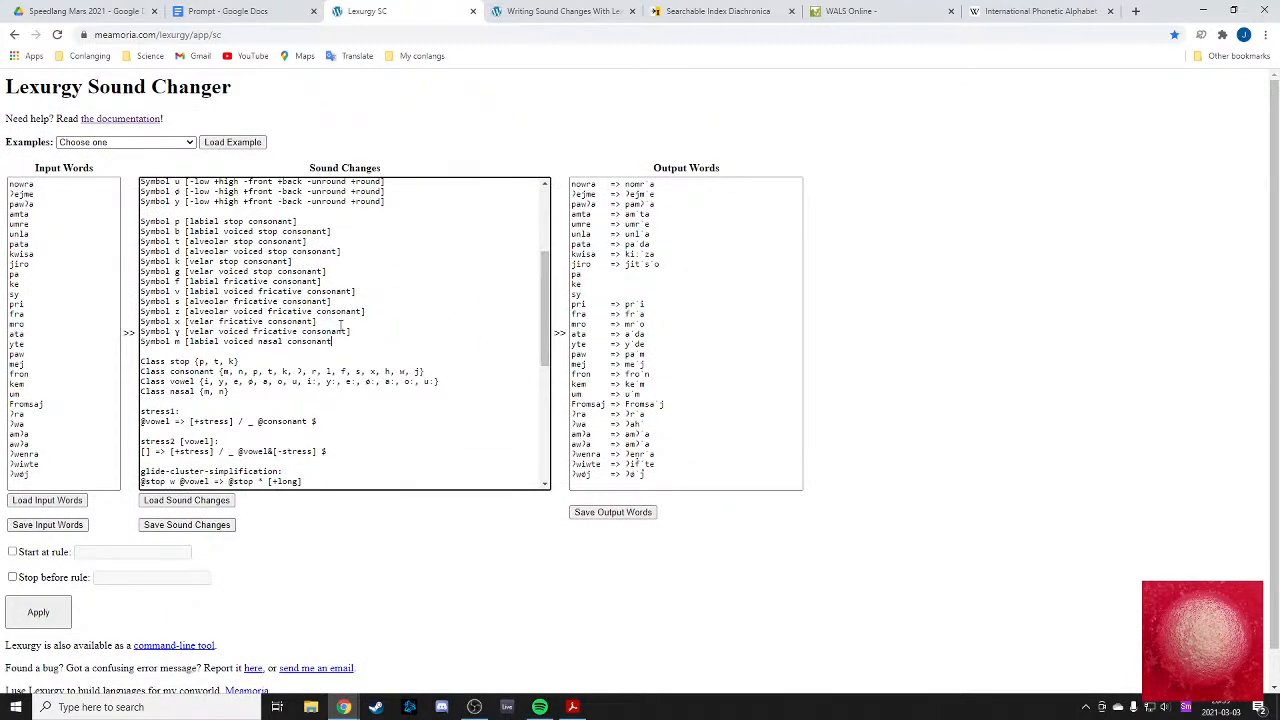
pyautogui.press('Return')
pyautogui.write('Symb')
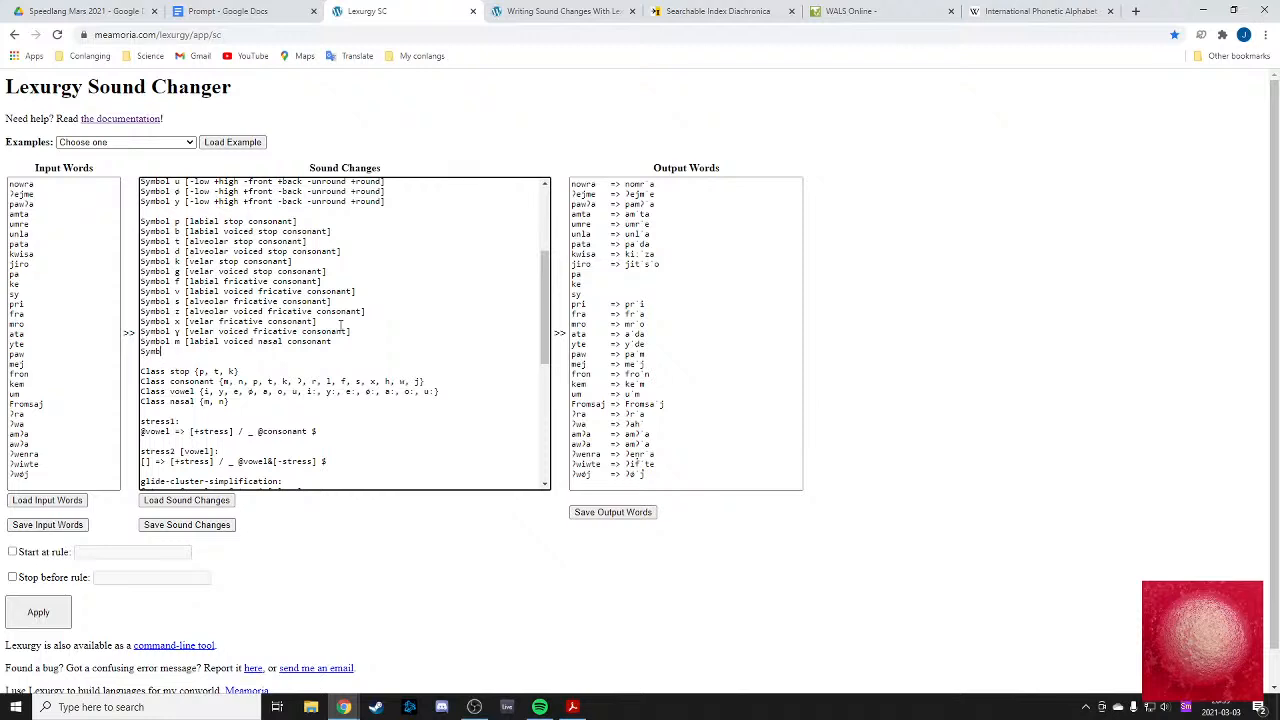
pyautogui.write('ol n')
pyautogui.write('[alveolar c')
pyautogui.press('BackSpace')
pyautogui.write('voiced nasal consonant]')
pyautogui.press('Up')
pyautogui.write(']')
# - Begin the declaration "Symbol r [alveolar" and add lateral and rhotic to the manner feature's values
pyautogui.press('Return')
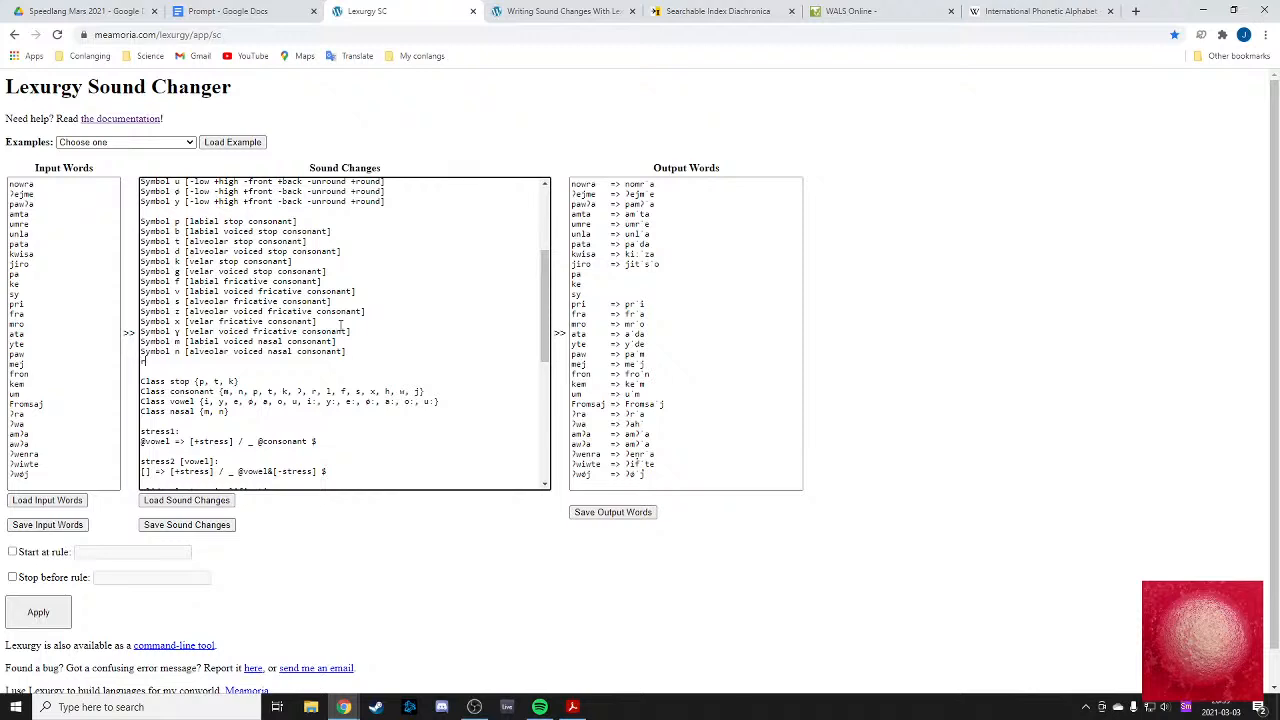
pyautogui.write('Symbol r [alveolar')
pyautogui.scroll(3, 352, 354)
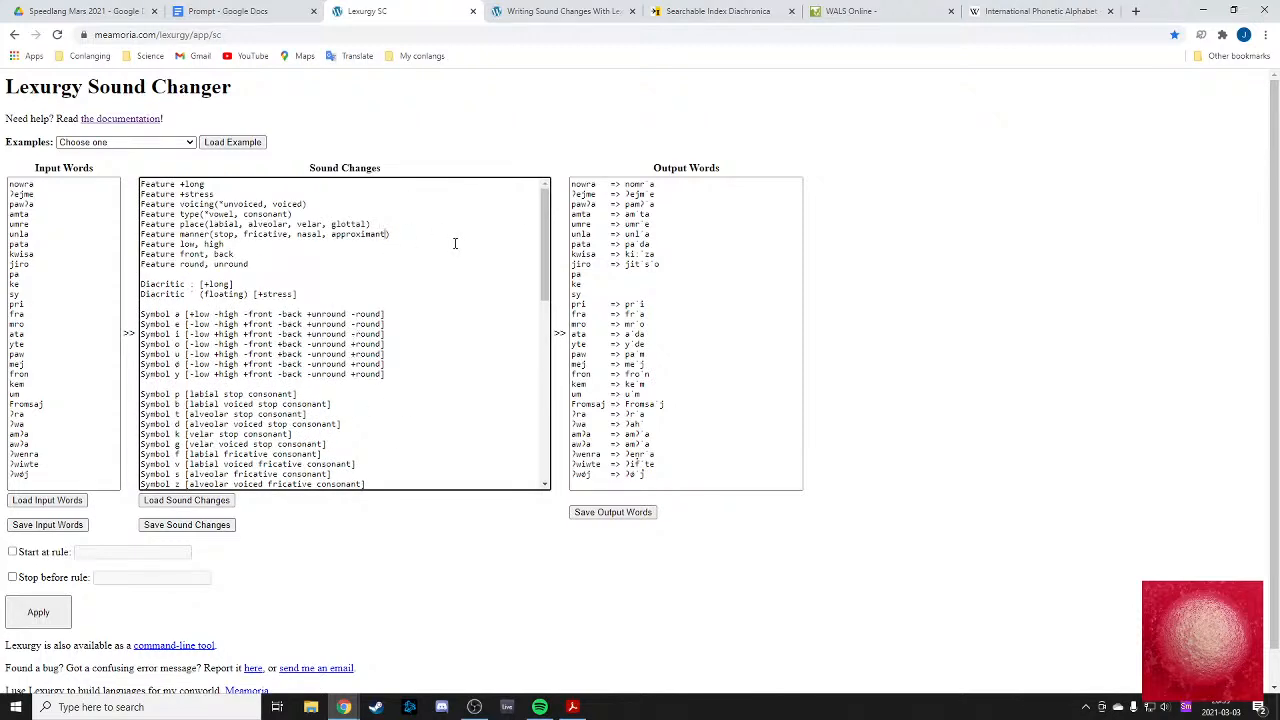
pyautogui.write(', l')
pyautogui.press('BackSpace')
pyautogui.write('ateral, rhotic')
pyautogui.press('BackSpace')
# - Complete the Symbol r declaration as [alveolar voiced rhotic consonant]
pyautogui.scroll(-5, 407, 263)
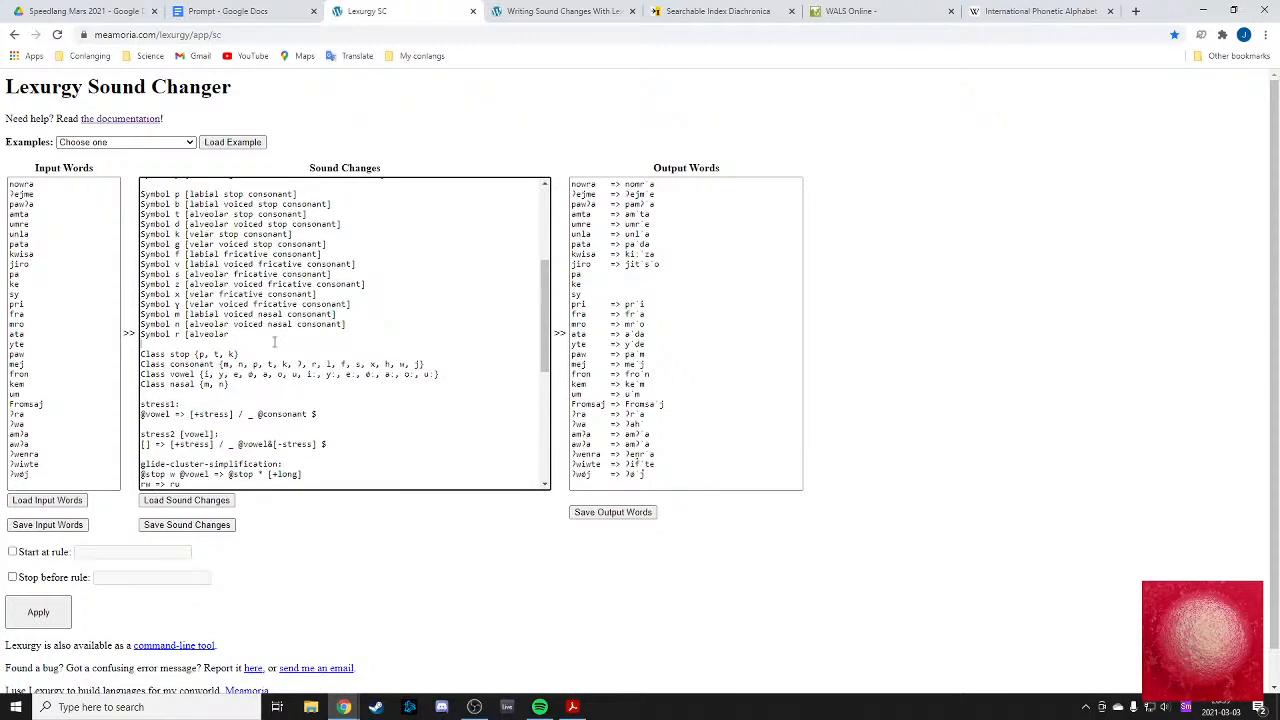
pyautogui.click(272, 337)
pyautogui.write('voiced rhotic consonant]')
# - Declare Symbol l as [alveolar voiced lateral consonant] on the line below Symbol r
pyautogui.press('Return')
pyautogui.write('S')
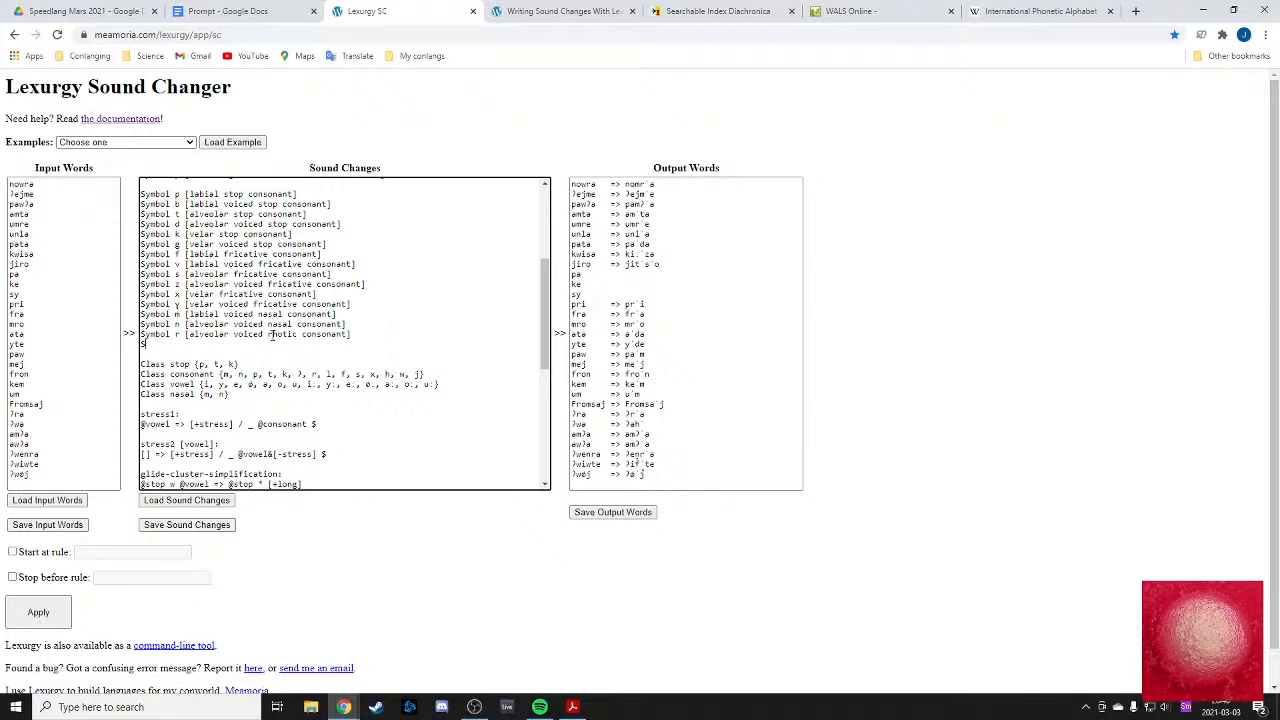
pyautogui.write('ymbol l [alveolar voiced lateral consonant')
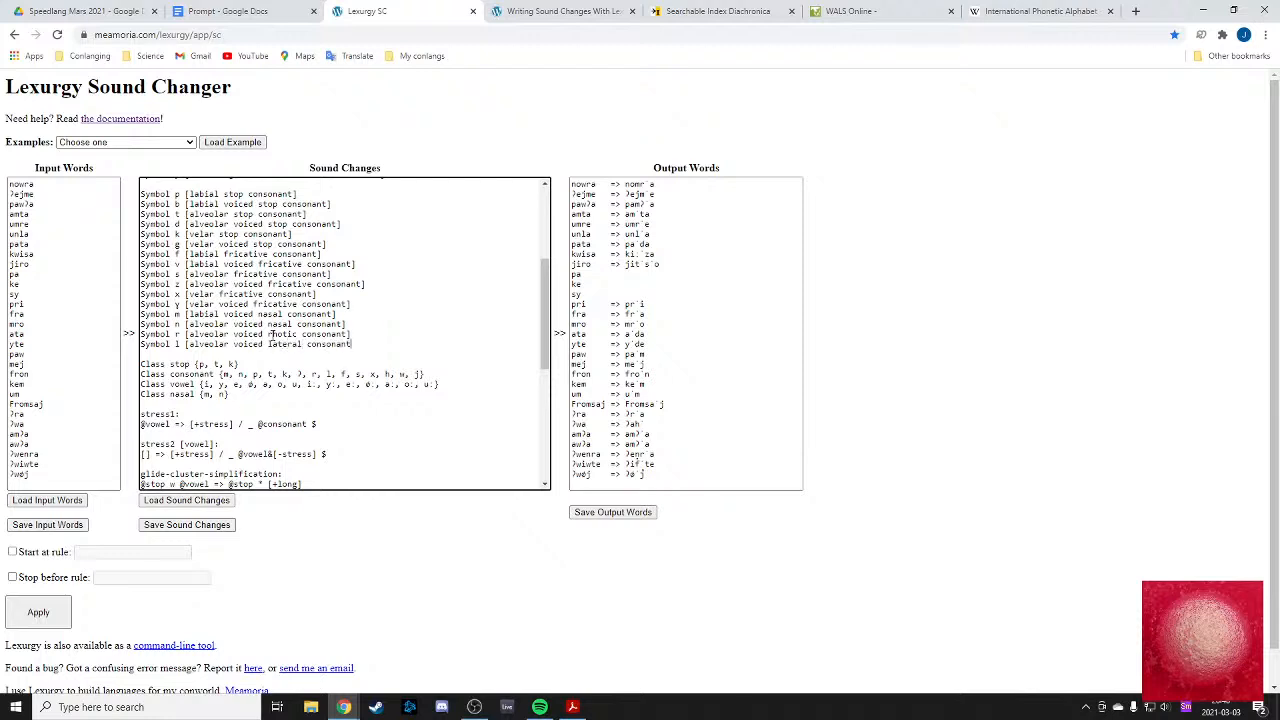
pyautogui.write(']]')
# - Declare Symbol w as [labial voiced approximate consonant] on the line below Symbol l
pyautogui.press('Return')
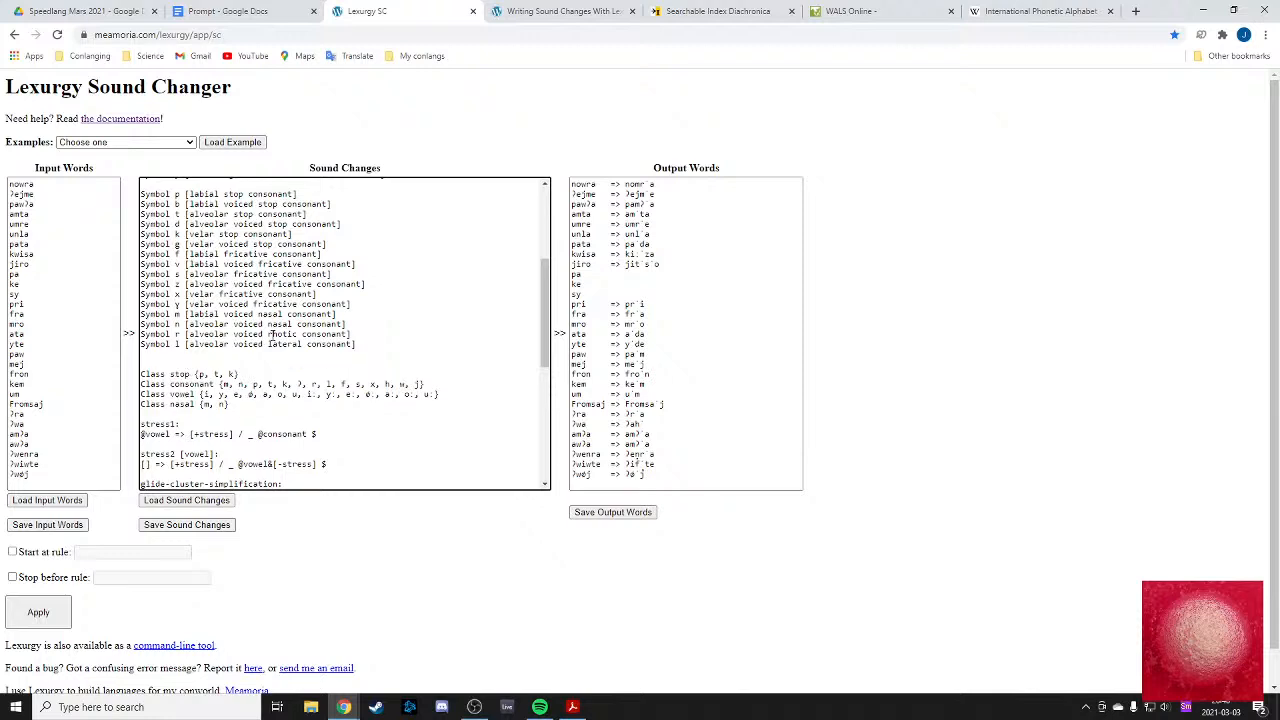
pyautogui.write('Symbol')
pyautogui.press('BackSpace')
pyautogui.write('ol w [labial voiced approximate')
pyautogui.hotkey('alt', 'f')
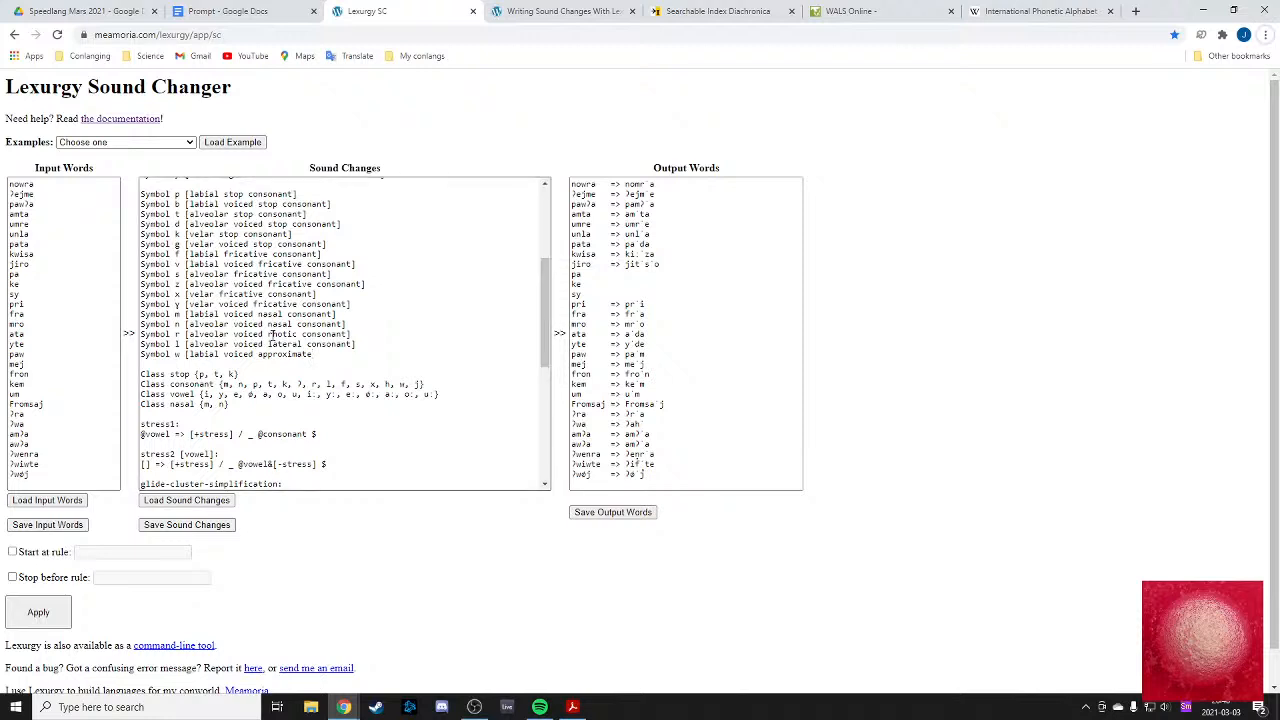
pyautogui.press('Escape')
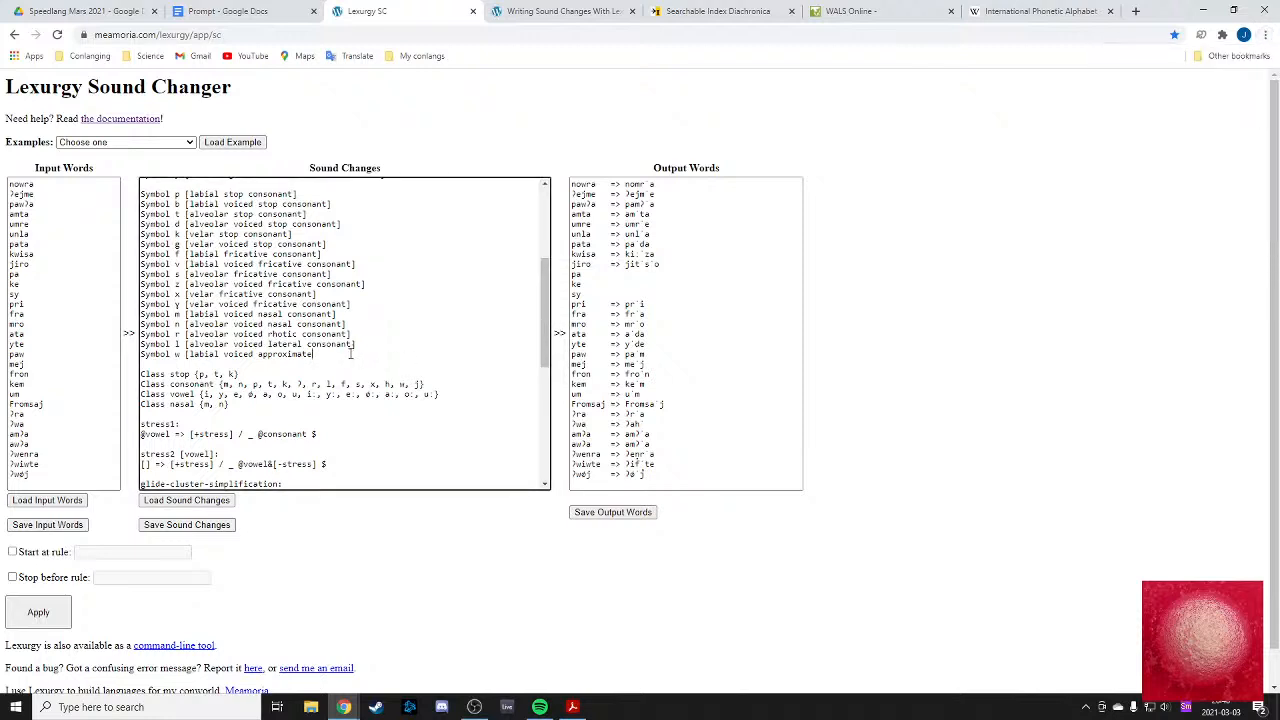
pyautogui.write('consonant]')
# - Begin the declaration "Symbol j [" on a new line below Symbol w and add palatal to the place feature's values
pyautogui.scroll(5, 347, 243)
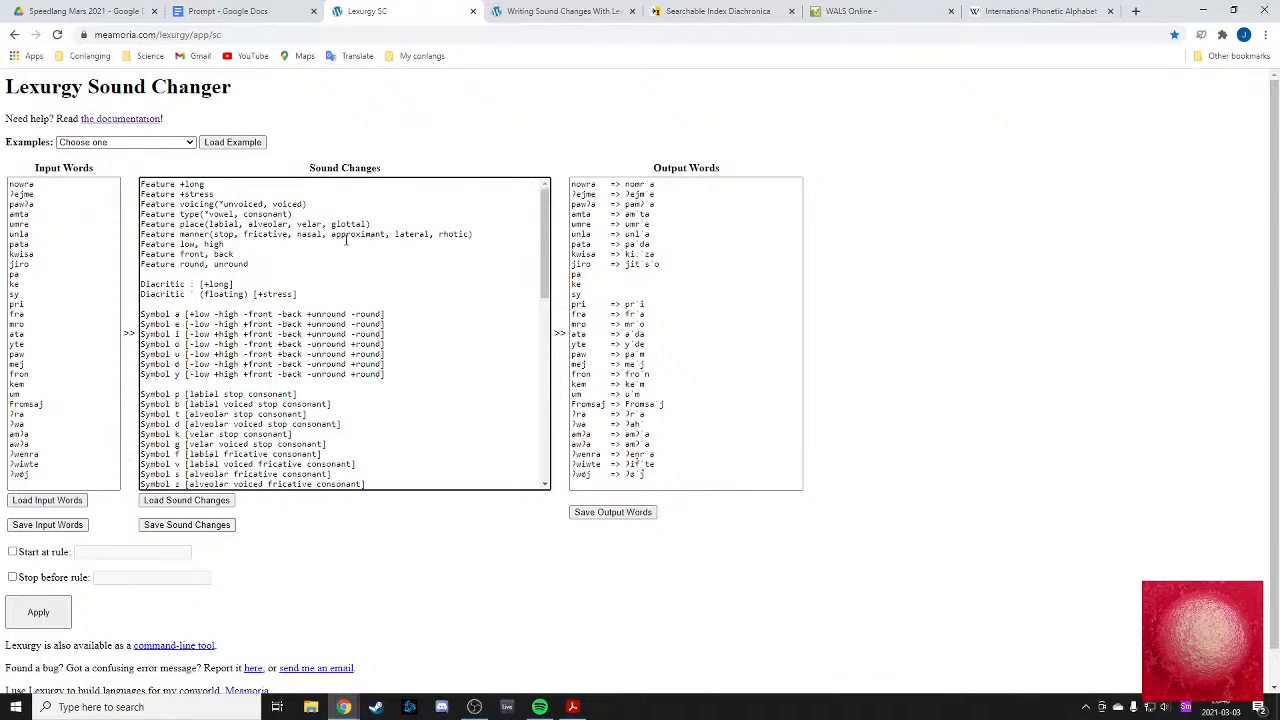
pyautogui.scroll(-3, 245, 232)
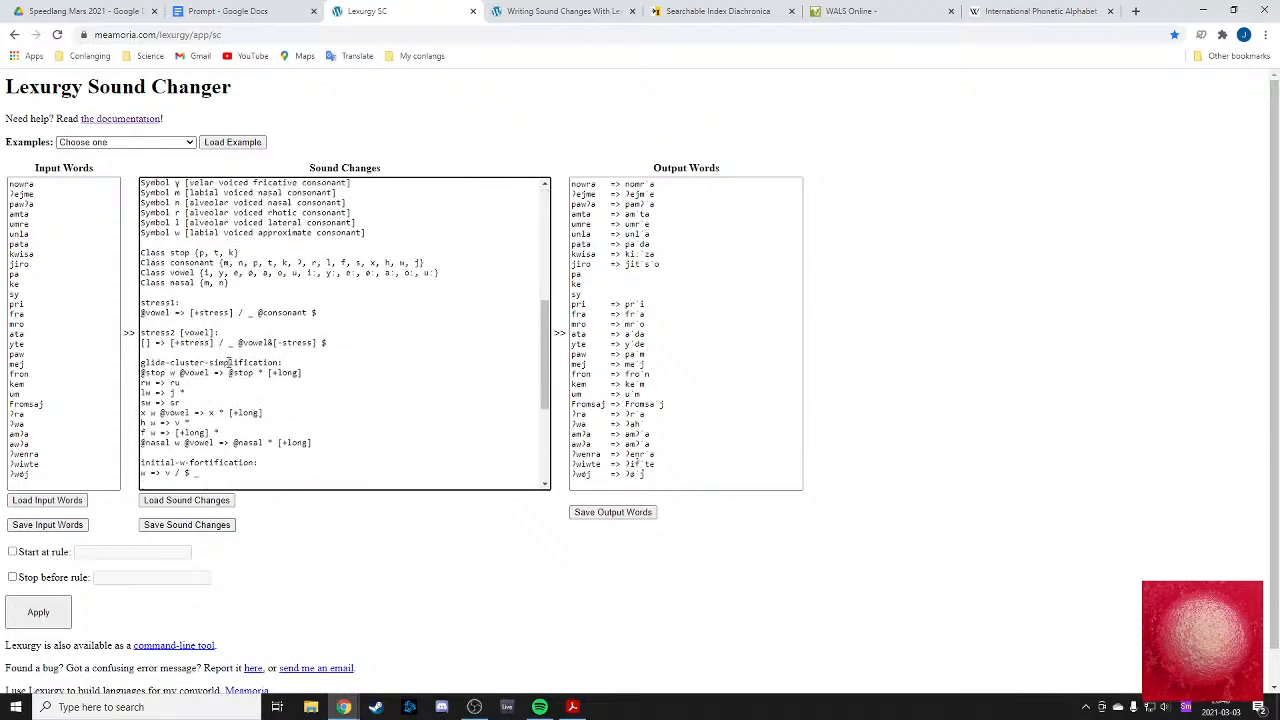
pyautogui.scroll(2, 232, 330)
pyautogui.scroll(1, 224, 362)
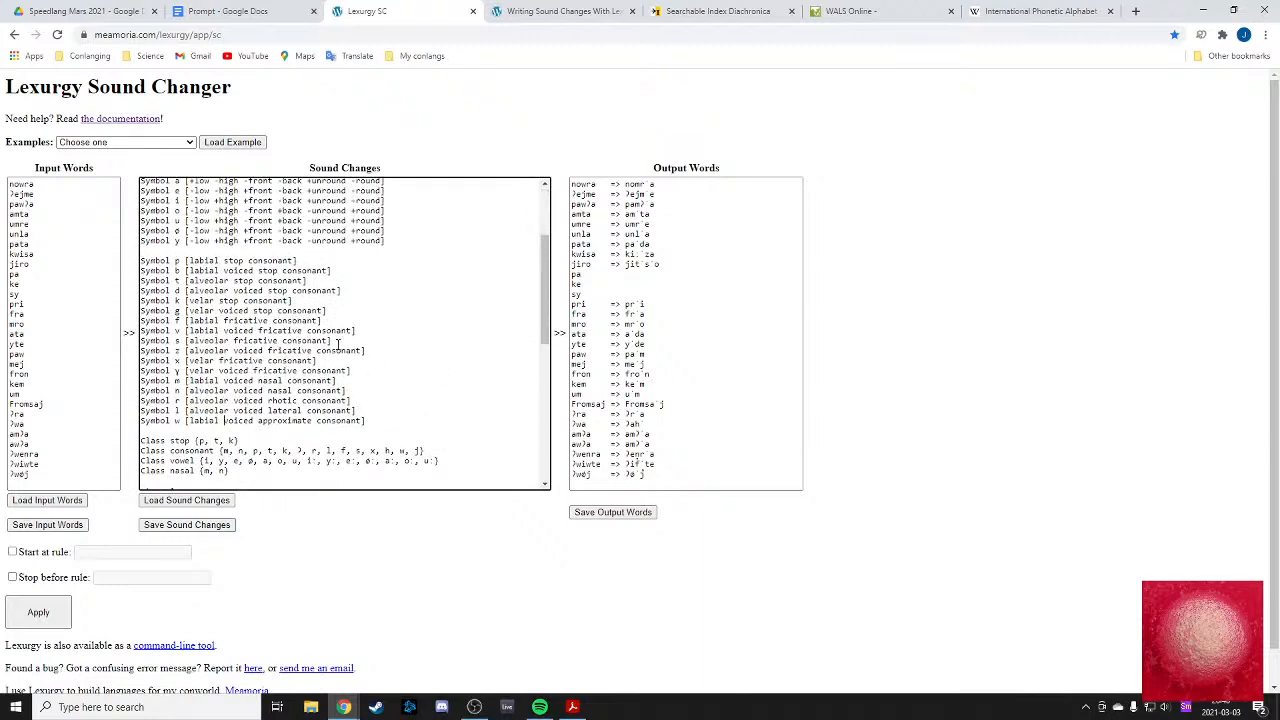
pyautogui.click(370, 420)
pyautogui.press('Return')
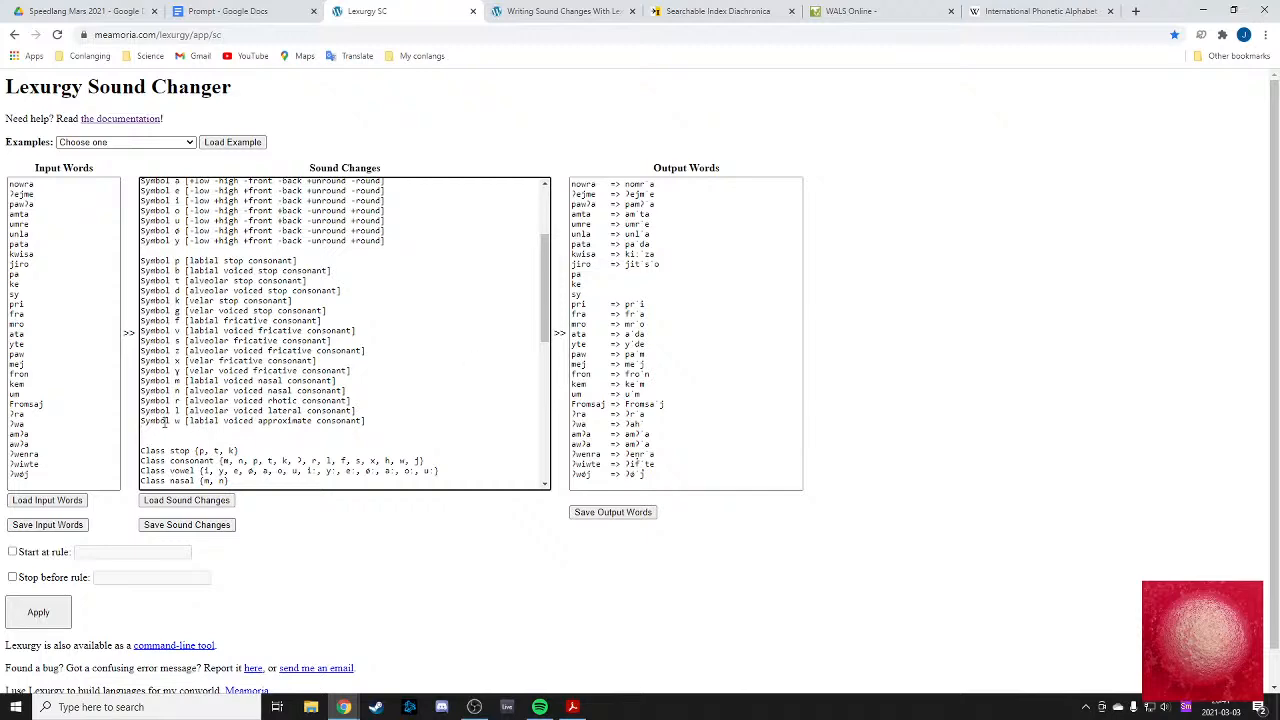
pyautogui.scroll(-3, 178, 422)
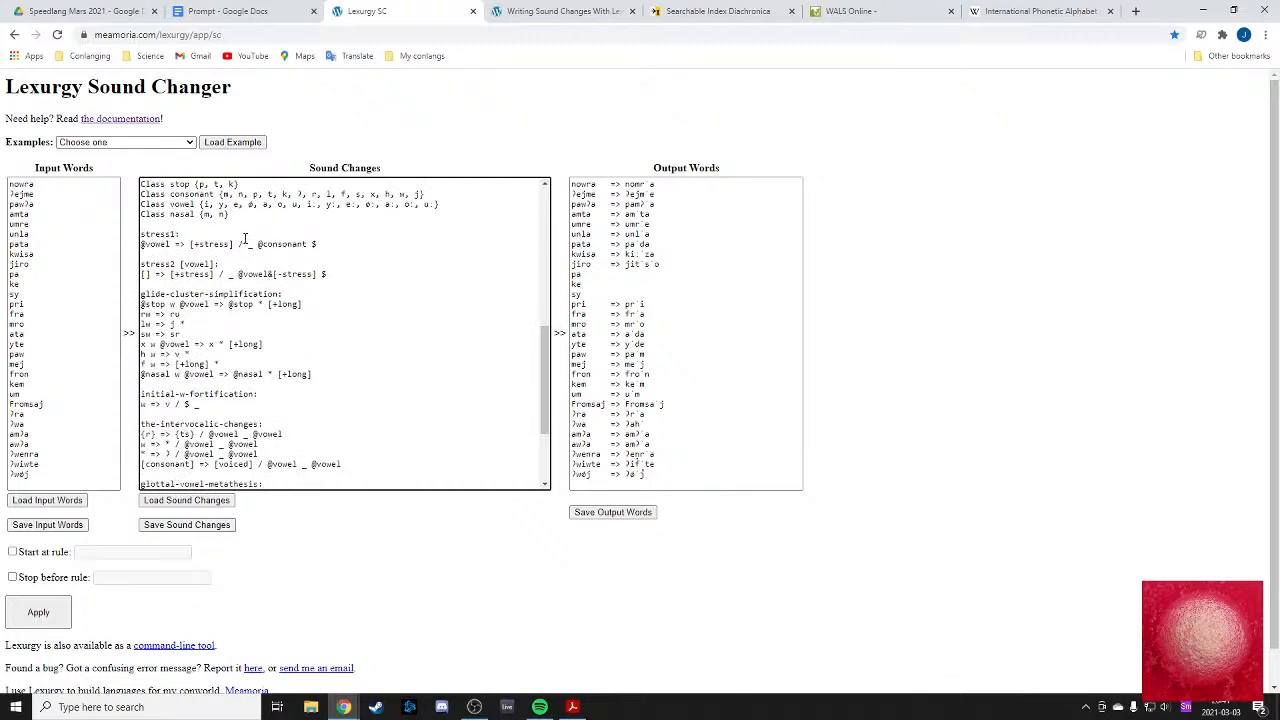
pyautogui.scroll(-2, 230, 380)
pyautogui.scroll(5, 200, 440)
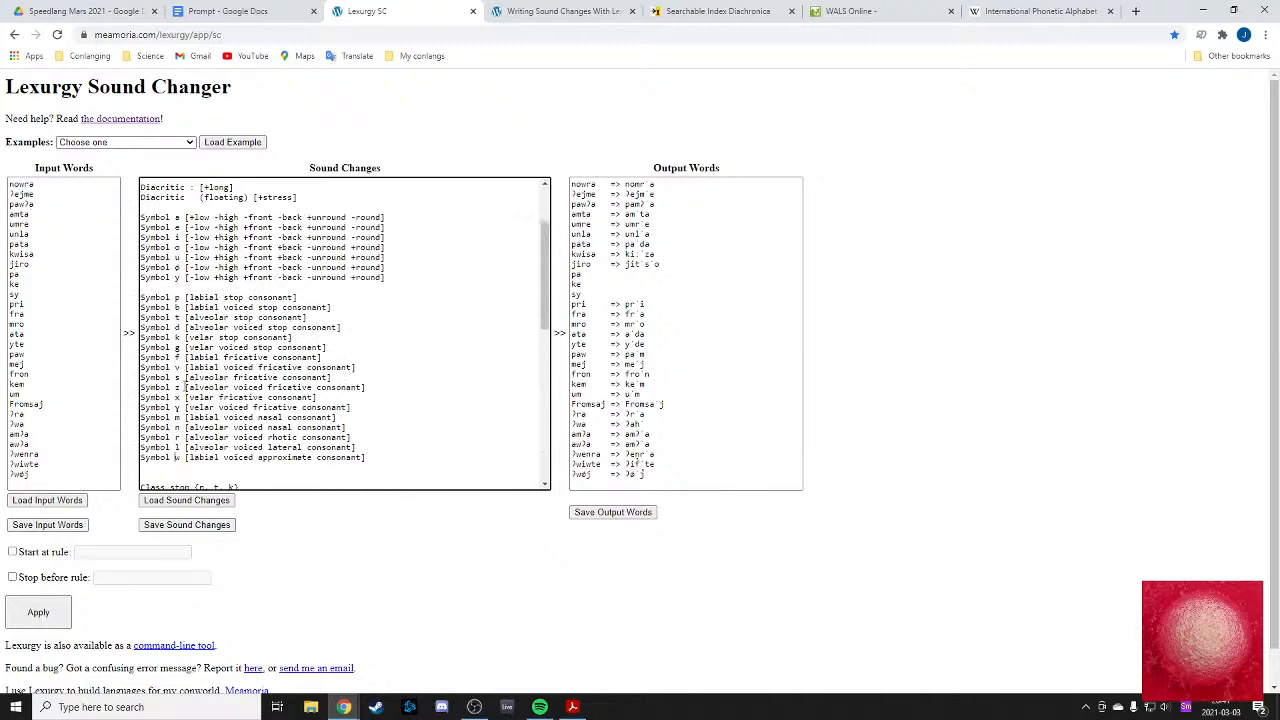
pyautogui.scroll(-1, 185, 386)
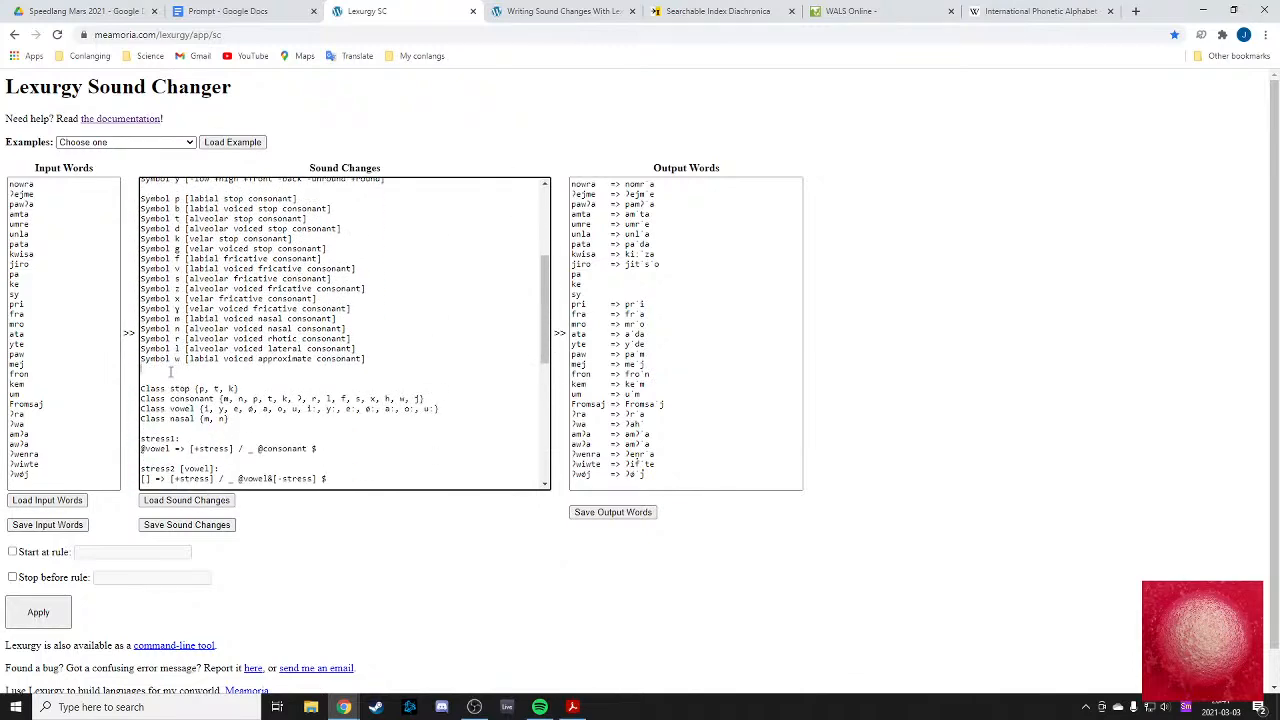
pyautogui.click(171, 372)
pyautogui.write('Symbol ŋ [')
pyautogui.scroll(2, 172, 373)
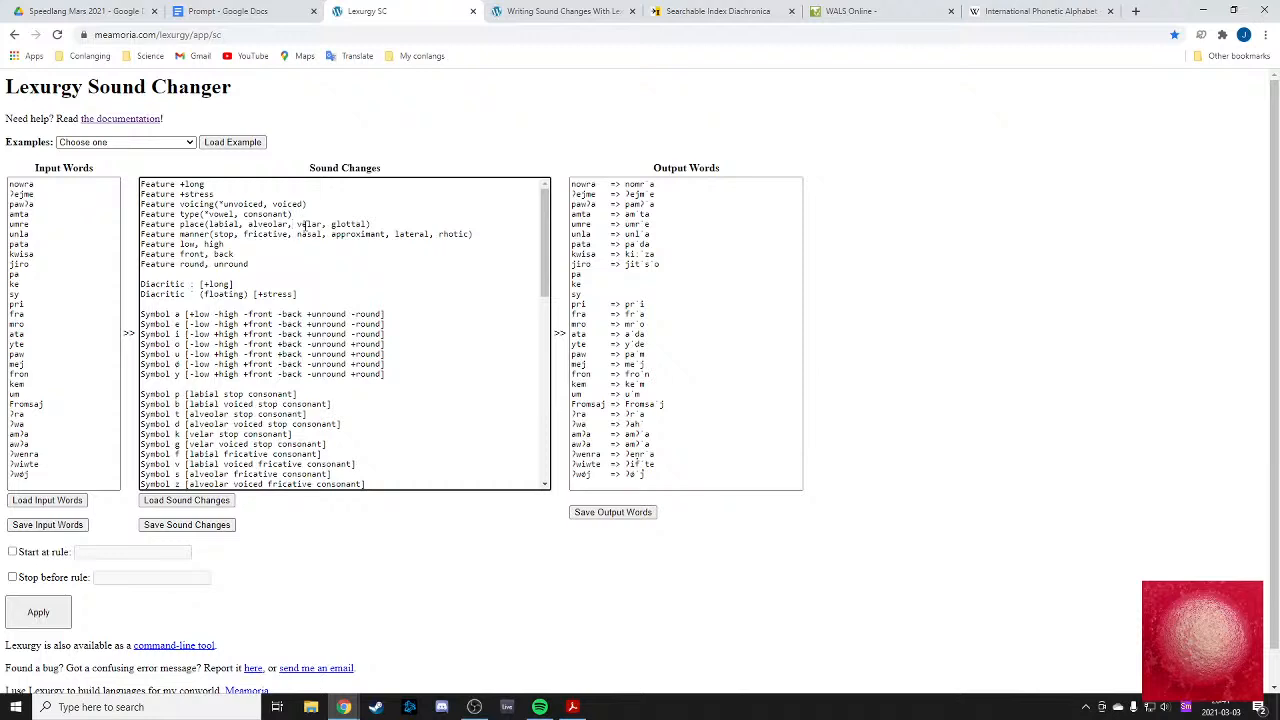
pyautogui.write('palatal,')
# - Complete Symbol j as [palatal voiced approximant consonant] and correct Symbol w's manner value to approximant
pyautogui.scroll(-2, 347, 269)
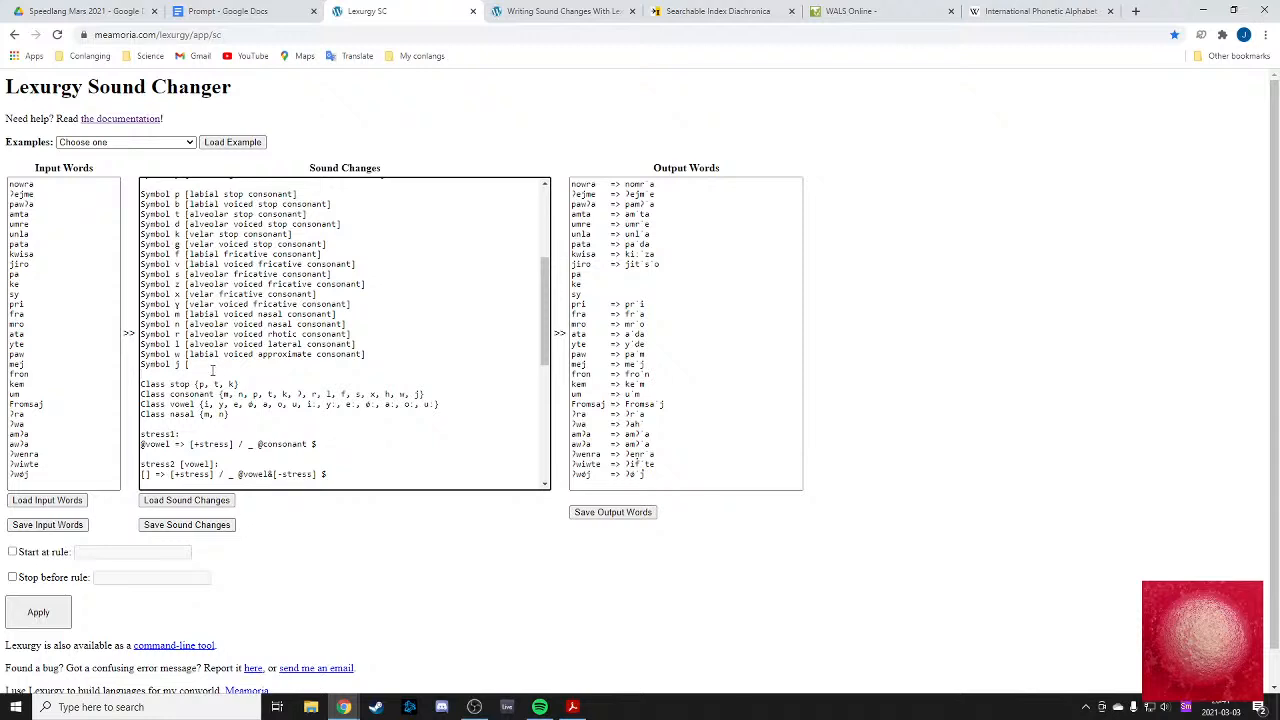
pyautogui.write('palatal voiced approximat')
pyautogui.scroll(3, 189, 364)
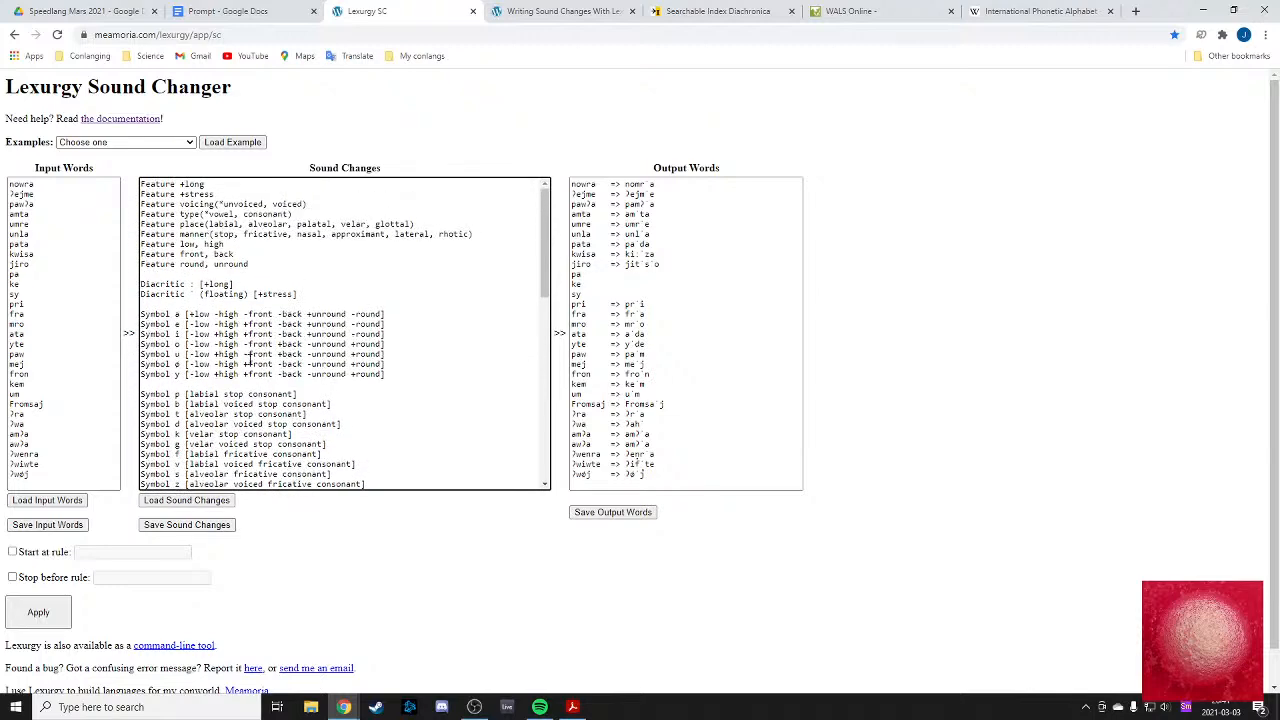
pyautogui.scroll(-4, 251, 359)
pyautogui.press('BackSpace')
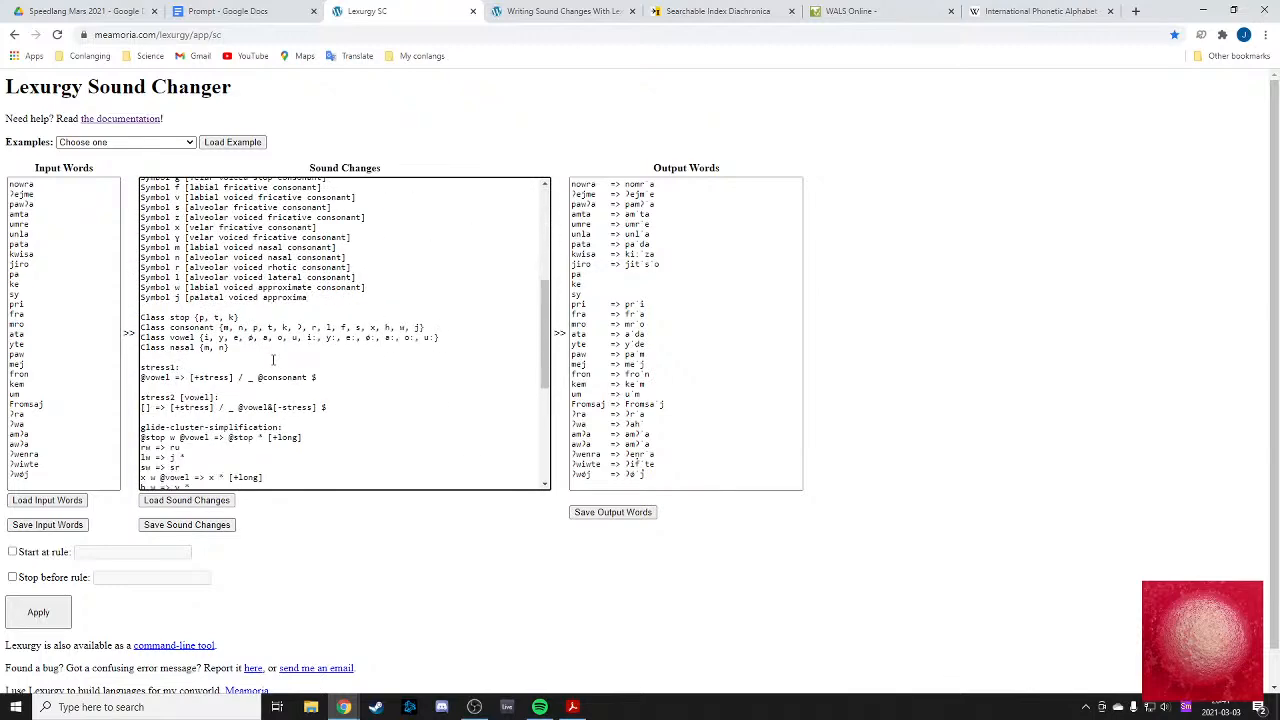
pyautogui.write('nt')
pyautogui.moveTo(311, 287); pyautogui.dragTo(302, 287)
pyautogui.write('nt consonant]')
# - Check the new symbol declarations against the feature list and apply the sound changes to the input words
pyautogui.scroll(3, 340, 295)
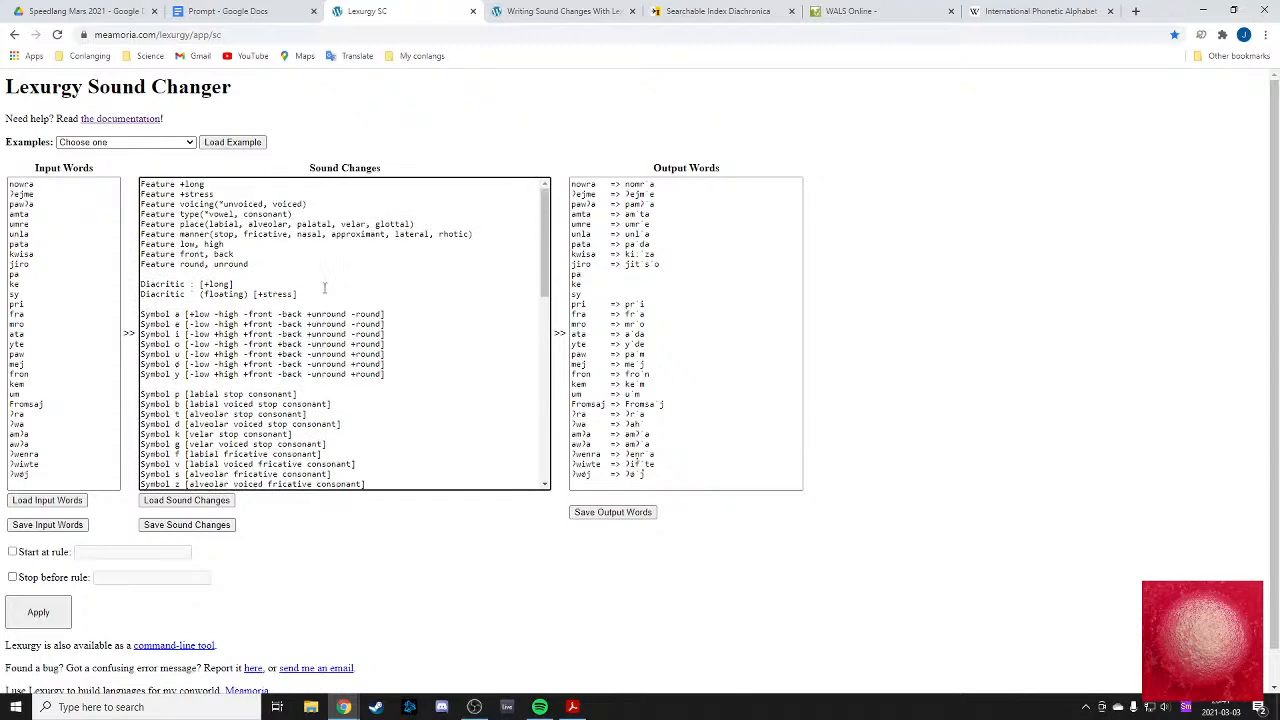
pyautogui.scroll(-5, 340, 295)
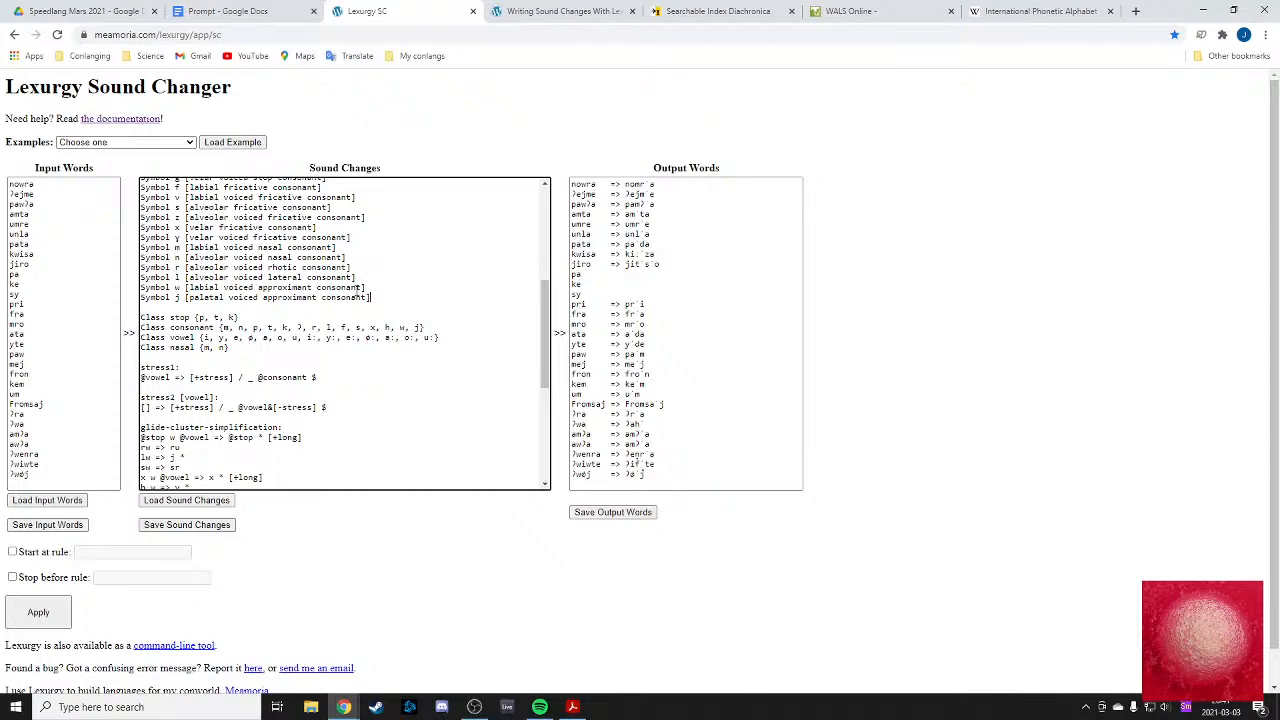
pyautogui.moveTo(376, 298); pyautogui.dragTo(354, 267)
pyautogui.click(400, 279)
pyautogui.scroll(-3, 434, 306)
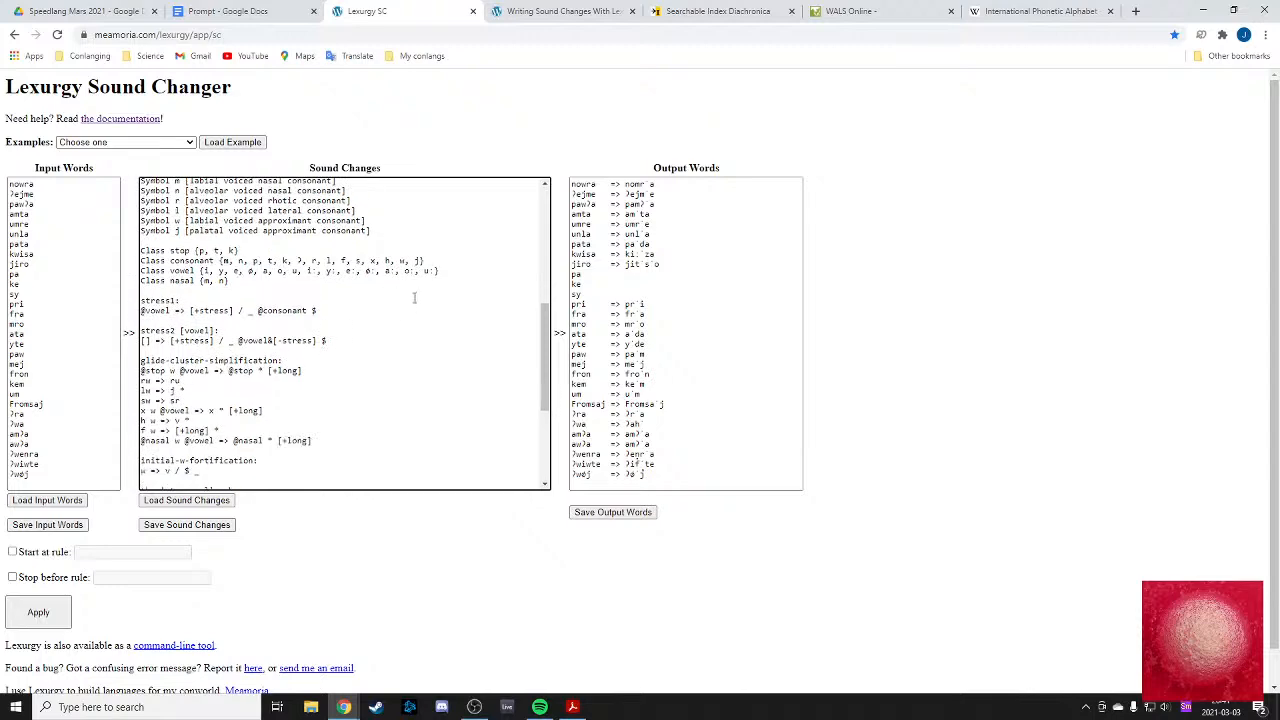
pyautogui.scroll(-2, 432, 328)
pyautogui.click(62, 610)
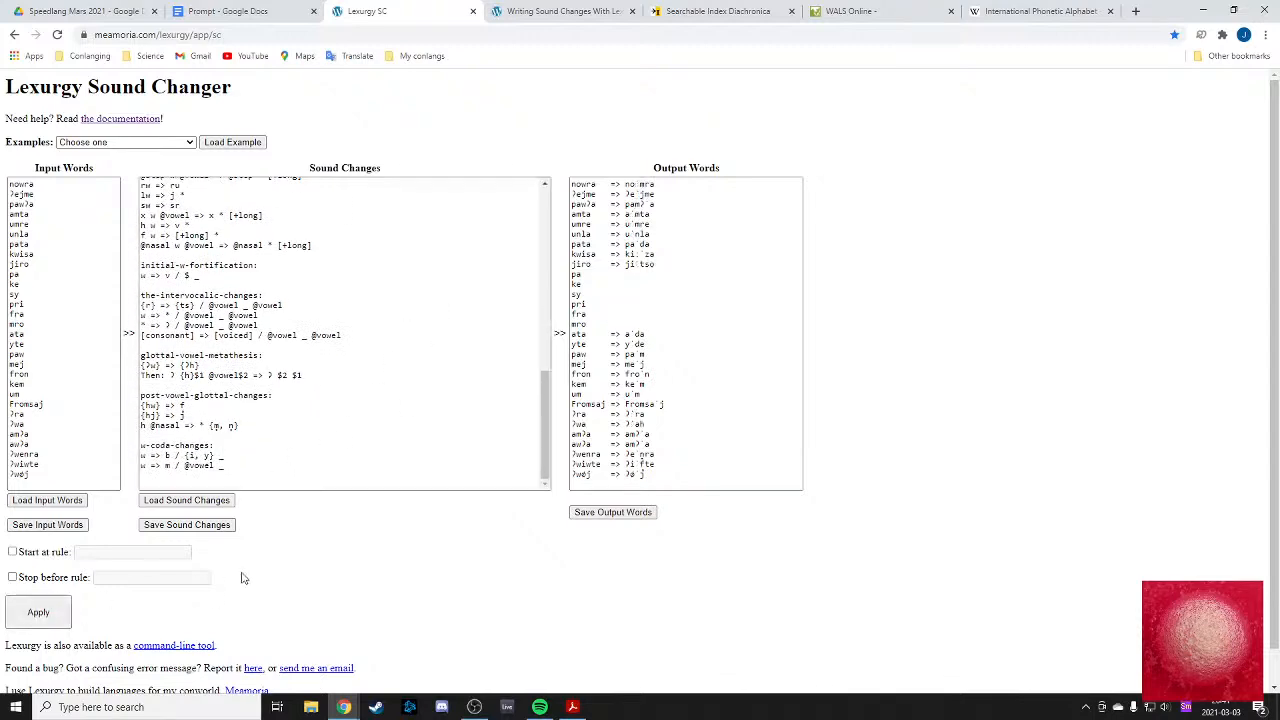
# - Examine the stress placement in the output words, especially the results for ʔra and ʔwa
pyautogui.moveTo(641, 424); pyautogui.dragTo(649, 384)
pyautogui.click(677, 420)
pyautogui.click(648, 387)
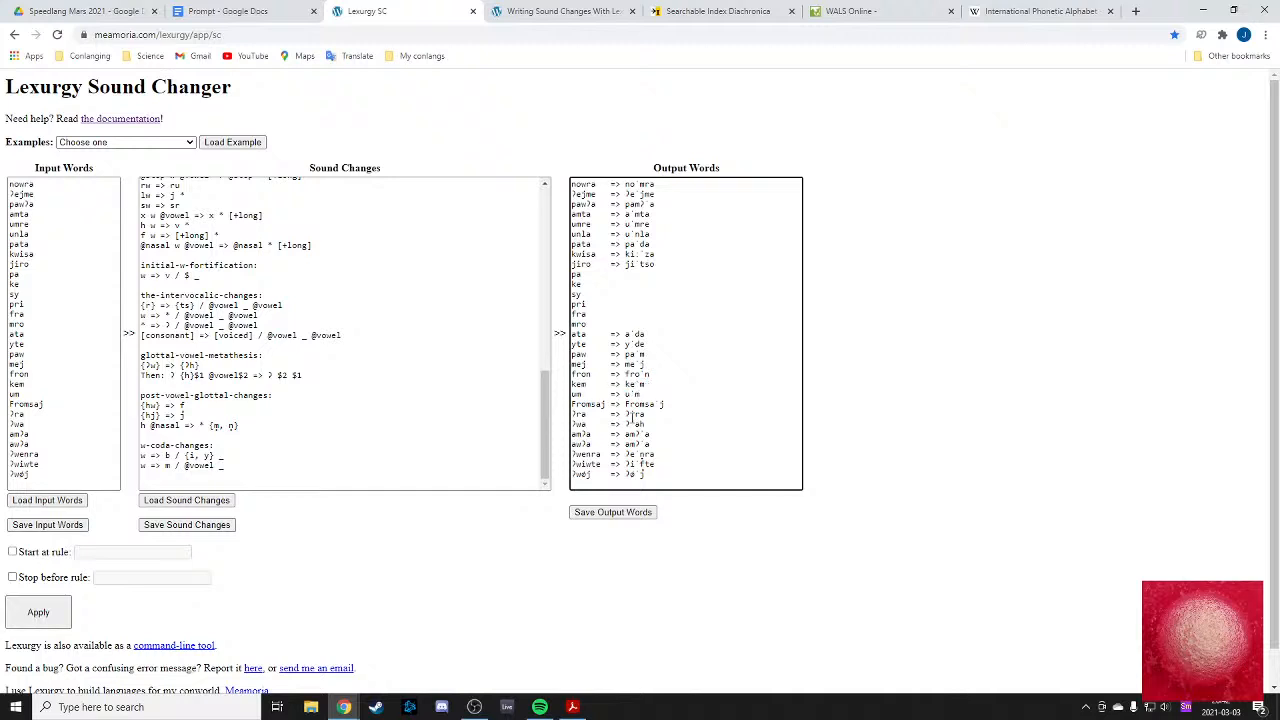
pyautogui.moveTo(630, 414); pyautogui.dragTo(648, 414)
pyautogui.click(632, 414)
pyautogui.click(650, 414)
pyautogui.moveTo(631, 414); pyautogui.dragTo(654, 414)
pyautogui.click(655, 414)
pyautogui.scroll(-1, 655, 414)
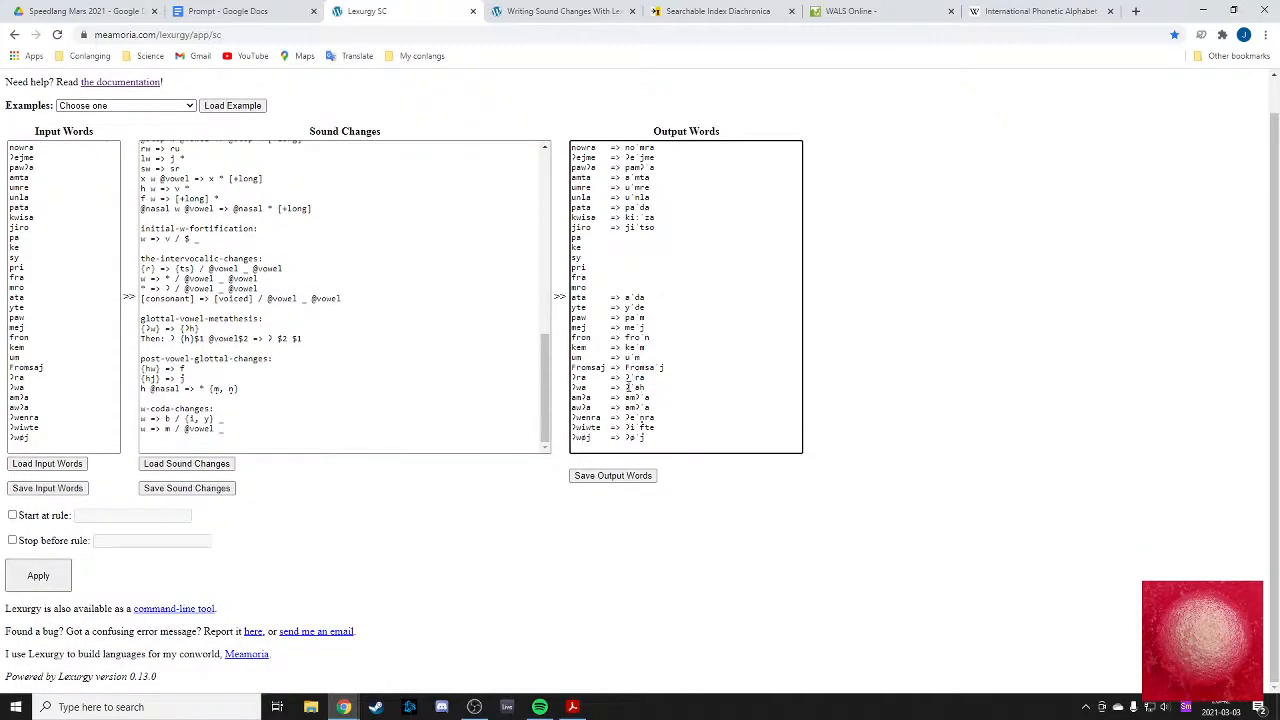
# - Declare Symbol ʔ as [glottal stop consonant] on the line below Symbol j
pyautogui.scroll(1, 628, 388)
pyautogui.scroll(10, 385, 380)
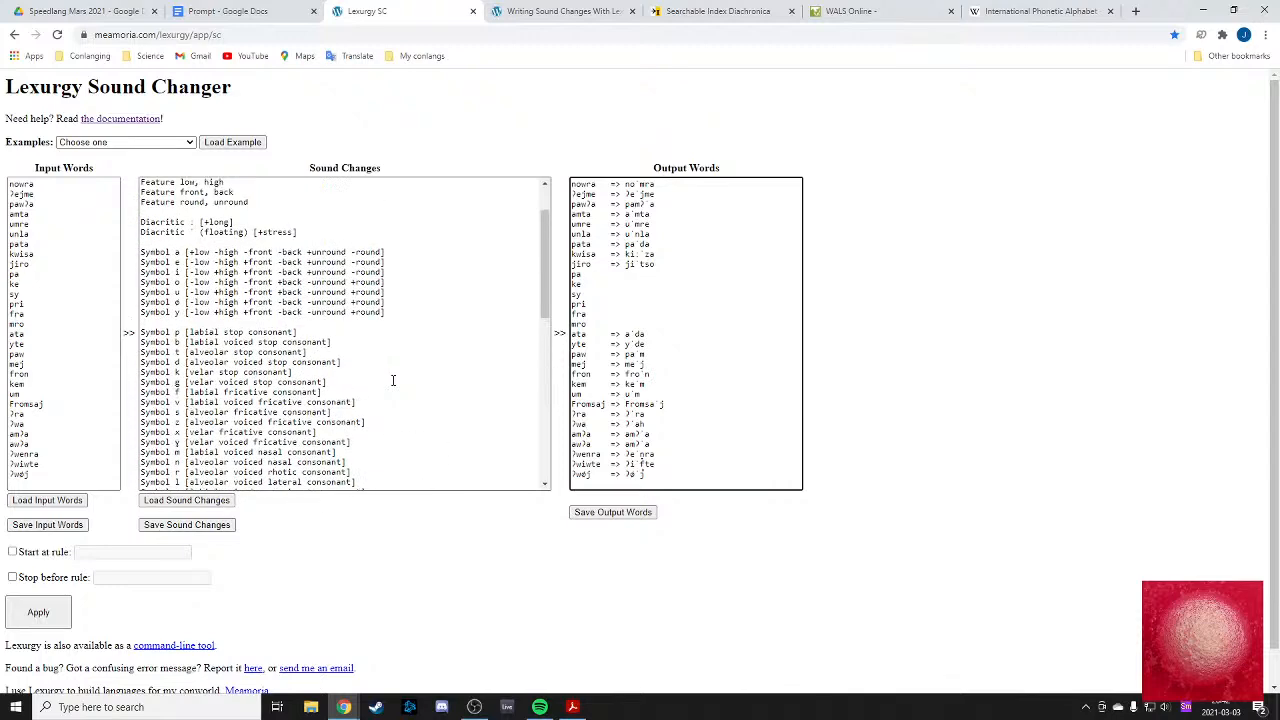
pyautogui.click(377, 369)
pyautogui.press('Return')
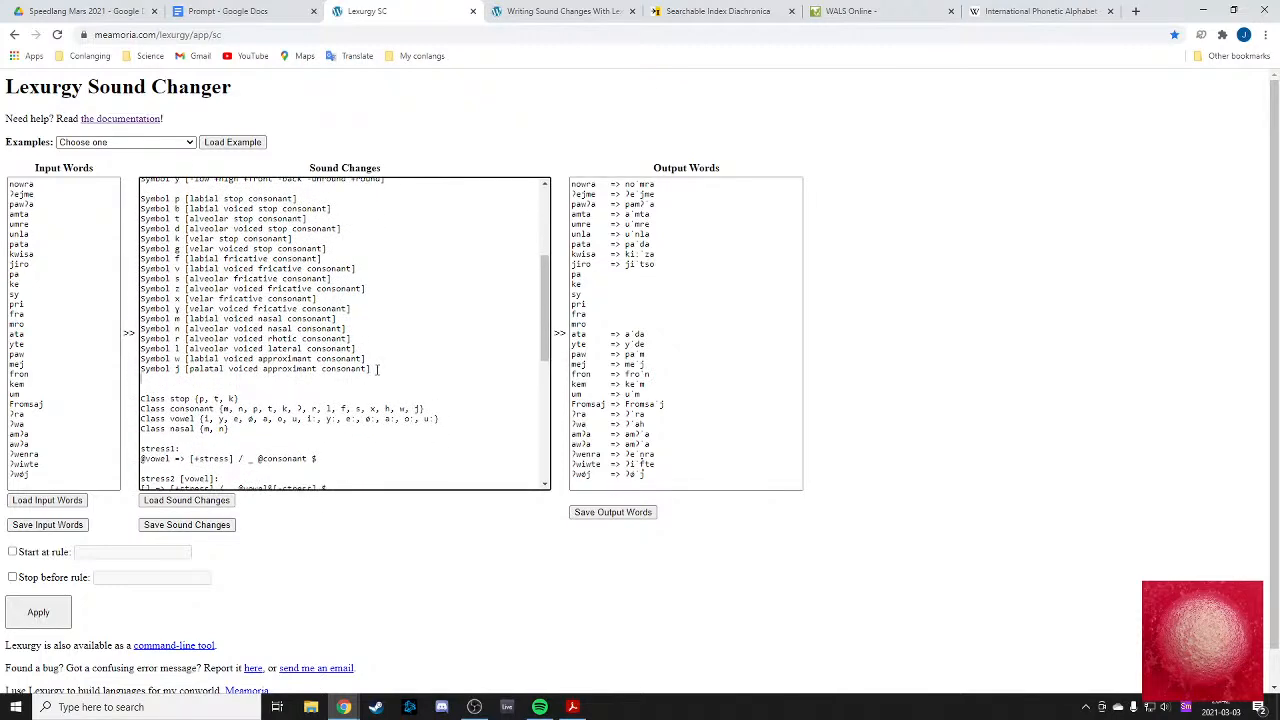
pyautogui.write('Symbol ʔ [glota')
pyautogui.write('al stop consonant]')
# - Reapply the sound changes and check the output of the words ʔra and ʔwa
pyautogui.click(38, 612)
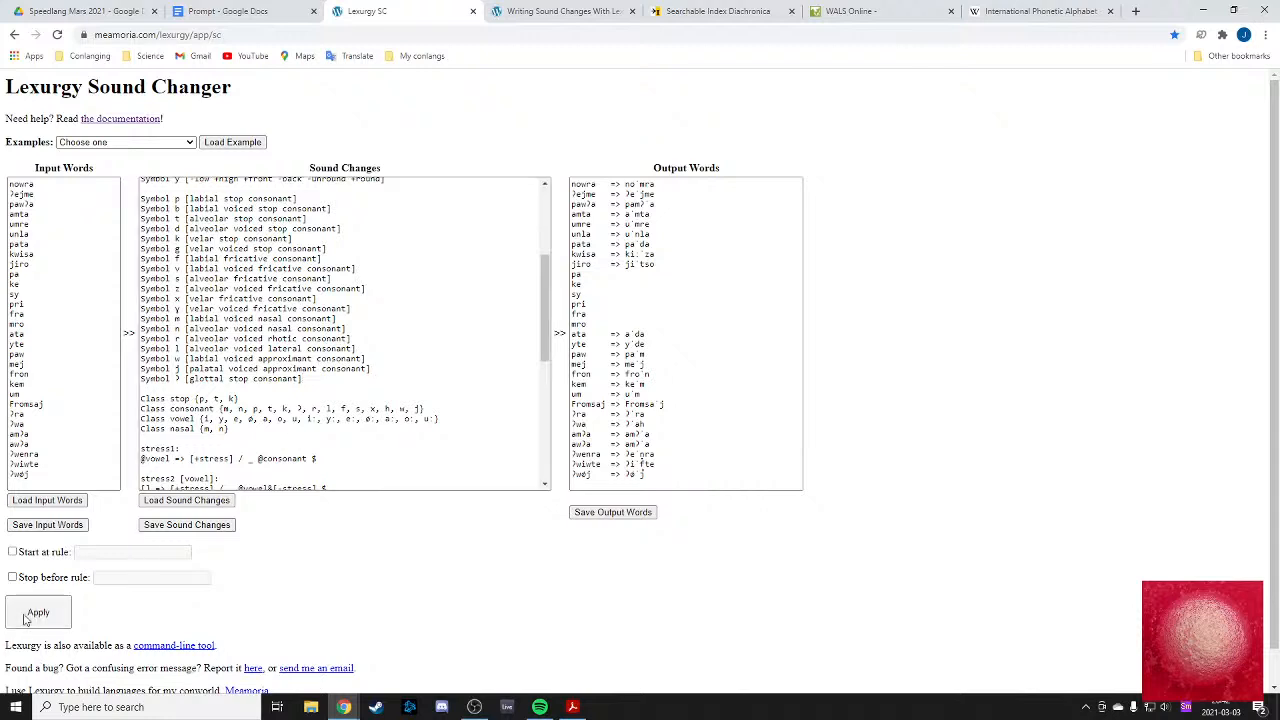
pyautogui.moveTo(650, 422)
pyautogui.mouseDown()
pyautogui.moveTo(620, 416)
pyautogui.moveTo(652, 422)
pyautogui.mouseUp()
pyautogui.click(617, 413)
pyautogui.click(652, 422)
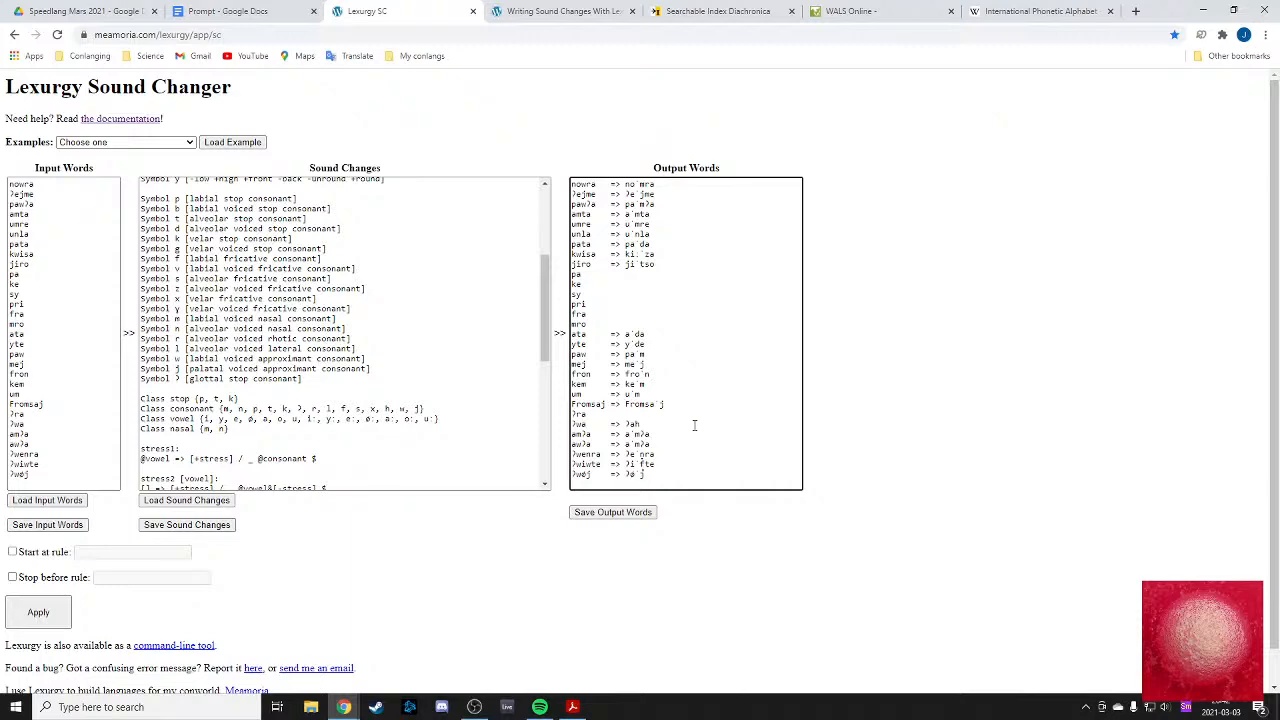
# - Add the line "[] => [+stress] / $ _ $" at the end of the stress2 rule
pyautogui.scroll(-3, 234, 344)
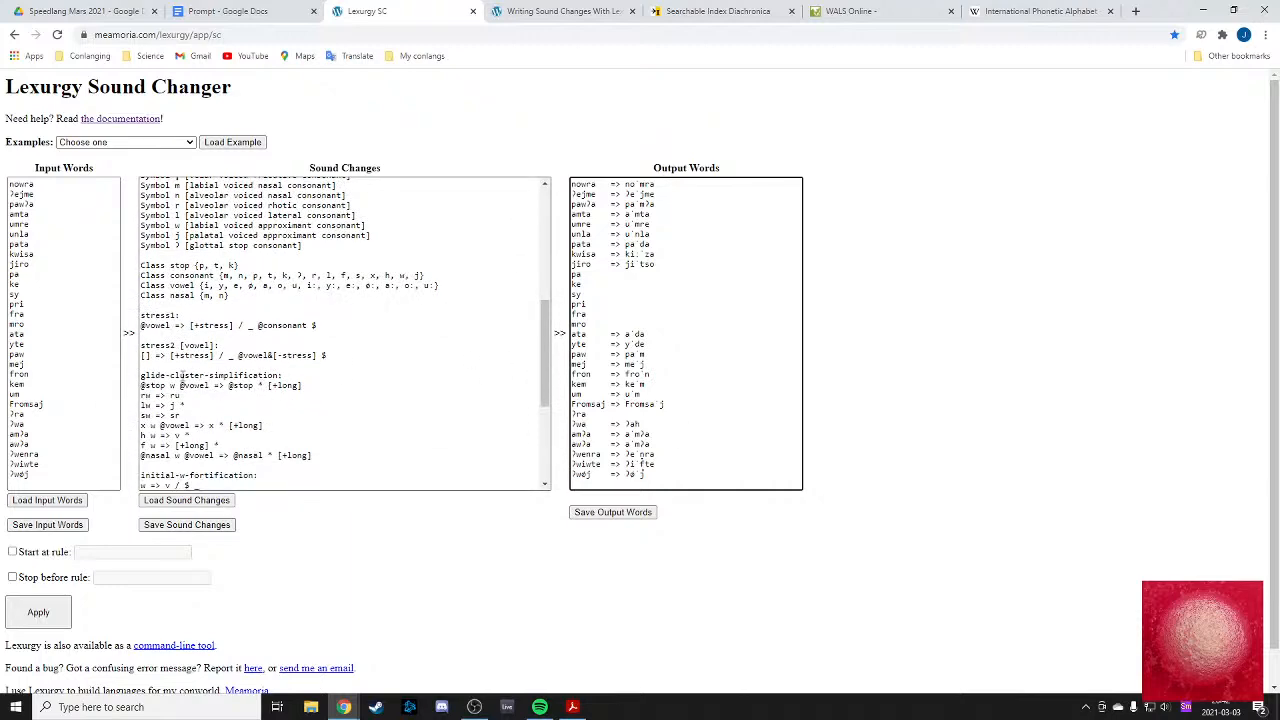
pyautogui.click(338, 355)
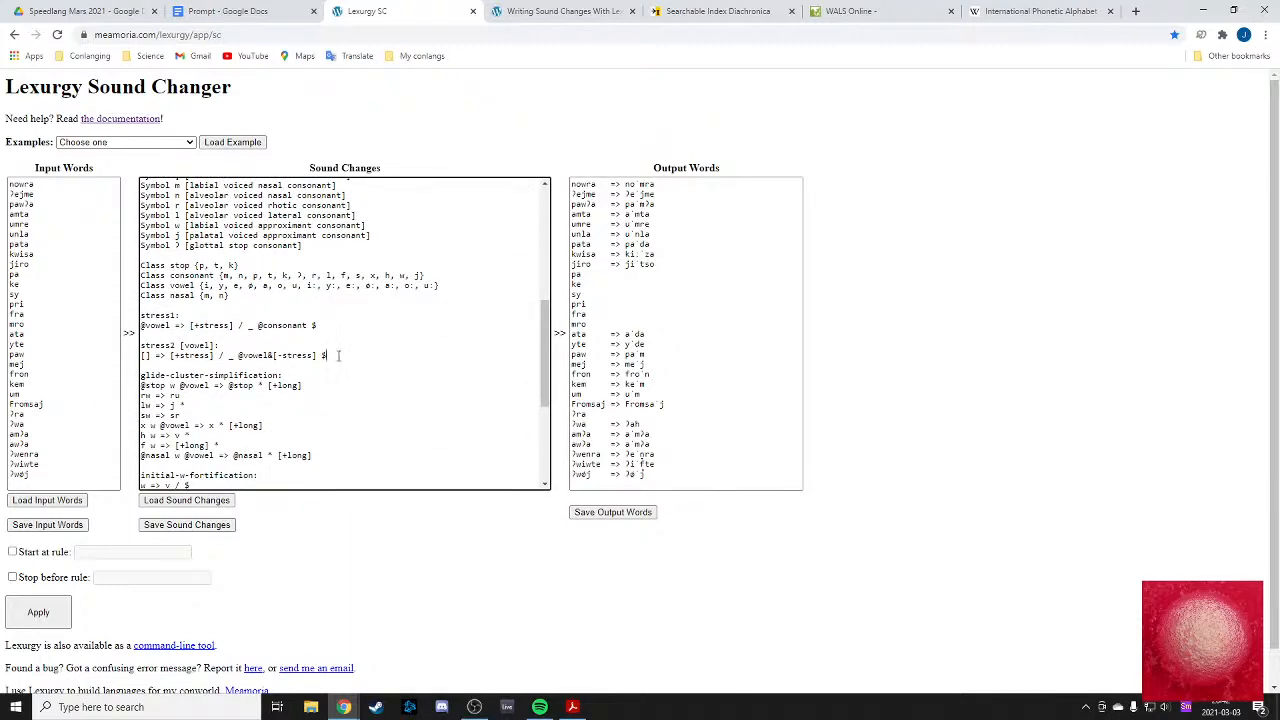
pyautogui.press('Return')
pyautogui.write('[')
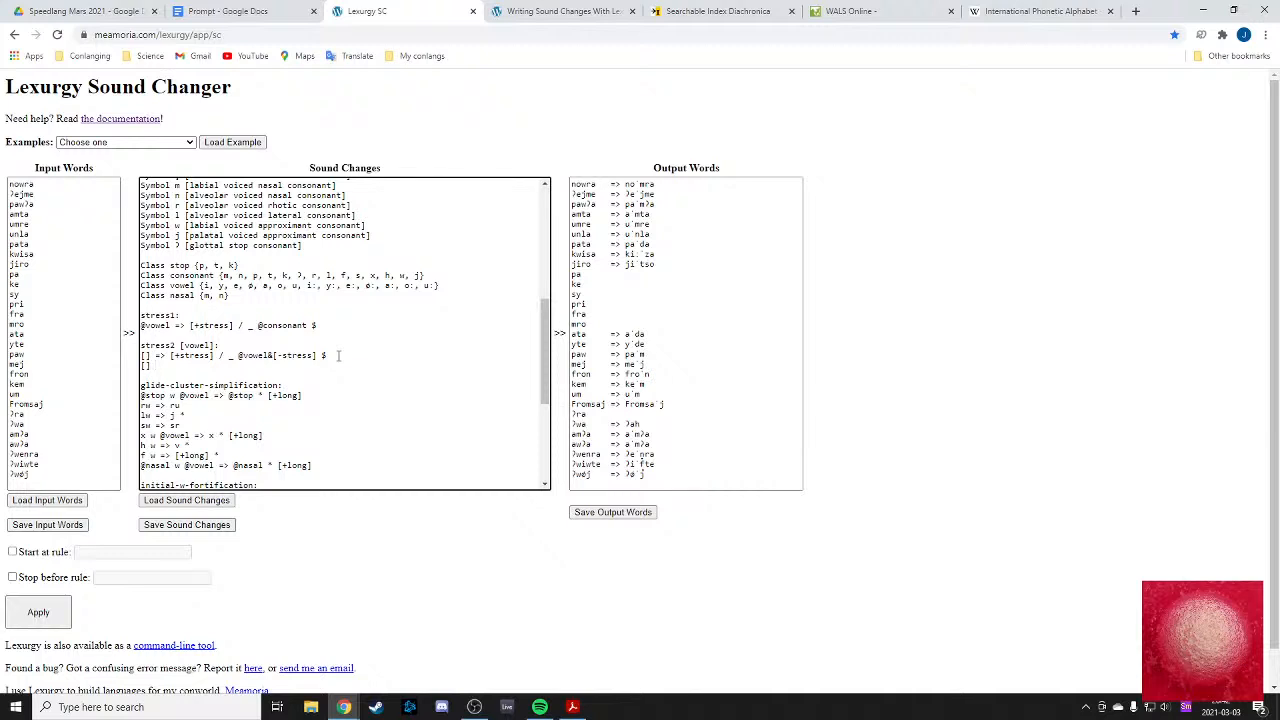
pyautogui.write('] =>')
pyautogui.write(' [s')
pyautogui.write('stress')
pyautogui.write(']')
pyautogui.write(' /')
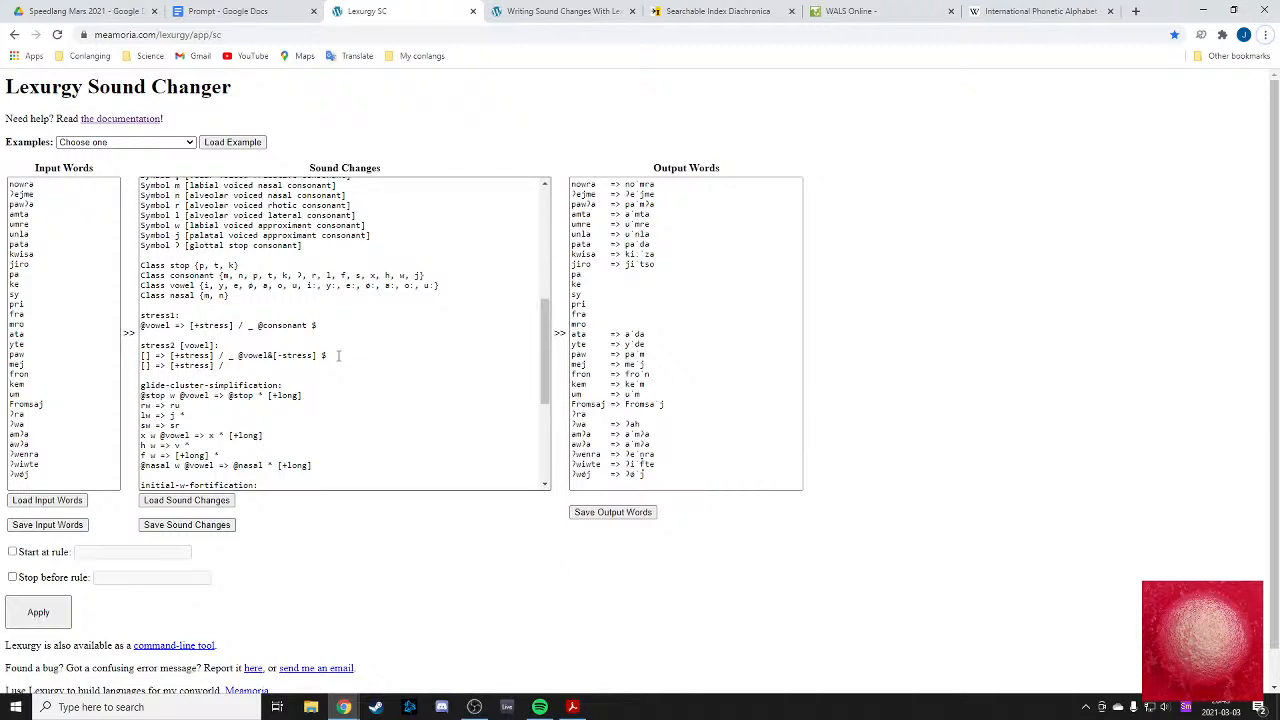
pyautogui.click(234, 369)
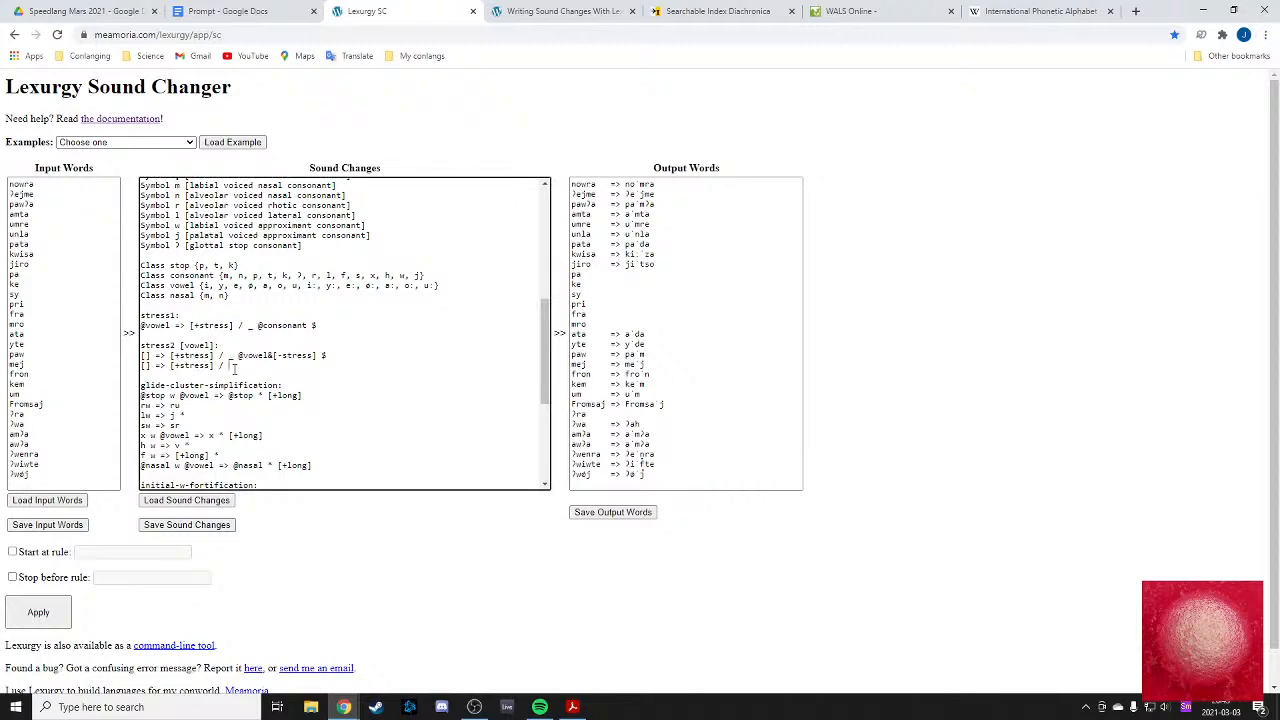
pyautogui.write('$ _ $')
# - Apply the extended stress2 rule to the input words and review the stress marks in the output
pyautogui.click(38, 613)
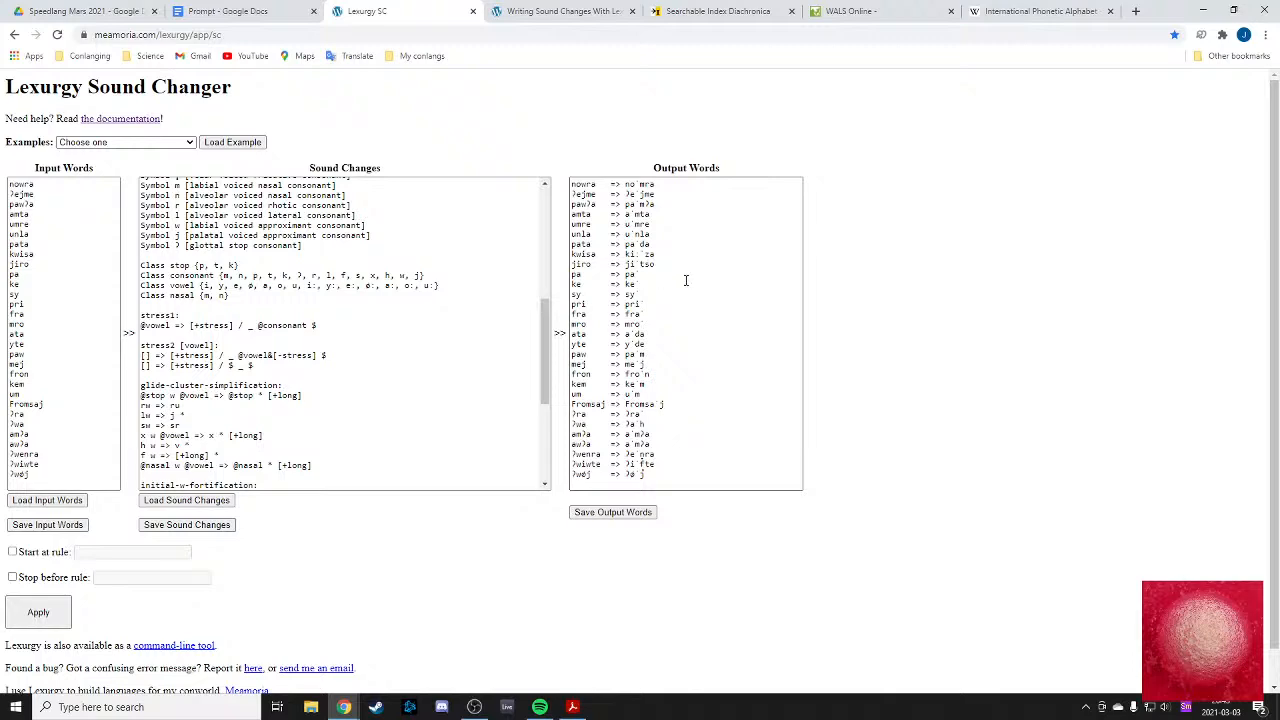
pyautogui.scroll(-1, 680, 297)
pyautogui.scroll(1, 540, 320)
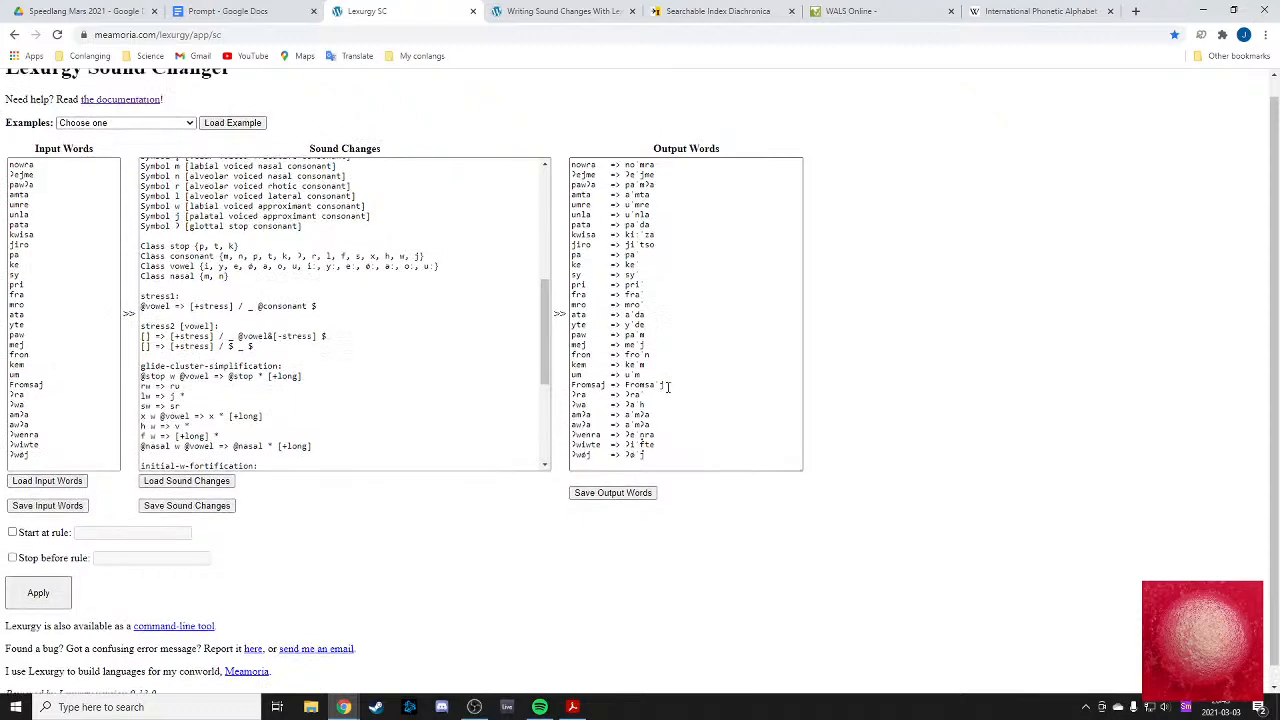
# - Copy the stress1 and stress2 rules into the Prompt document in Google Docs, below "S = stops" under Sound changes!
pyautogui.moveTo(322, 368); pyautogui.dragTo(184, 305)
pyautogui.hotkey('ctrl', 'c')
pyautogui.click(199, 14)
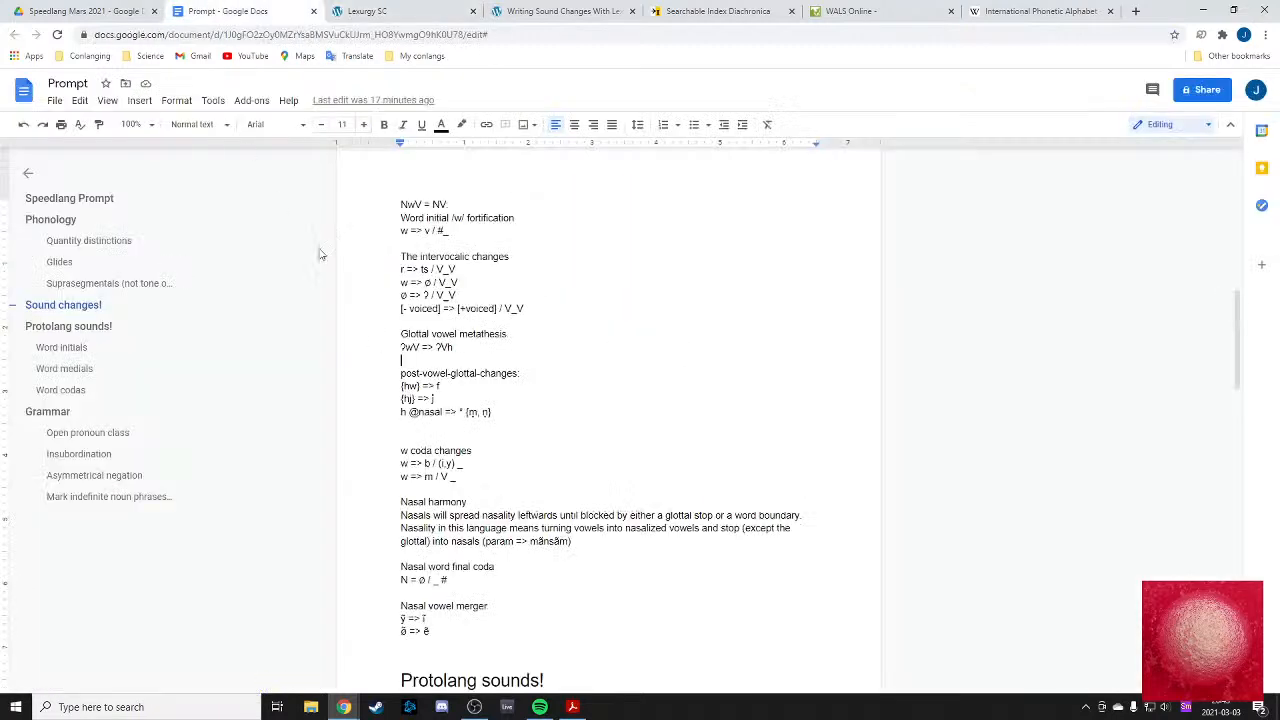
pyautogui.scroll(3, 432, 345)
pyautogui.scroll(1, 422, 345)
pyautogui.click(405, 405)
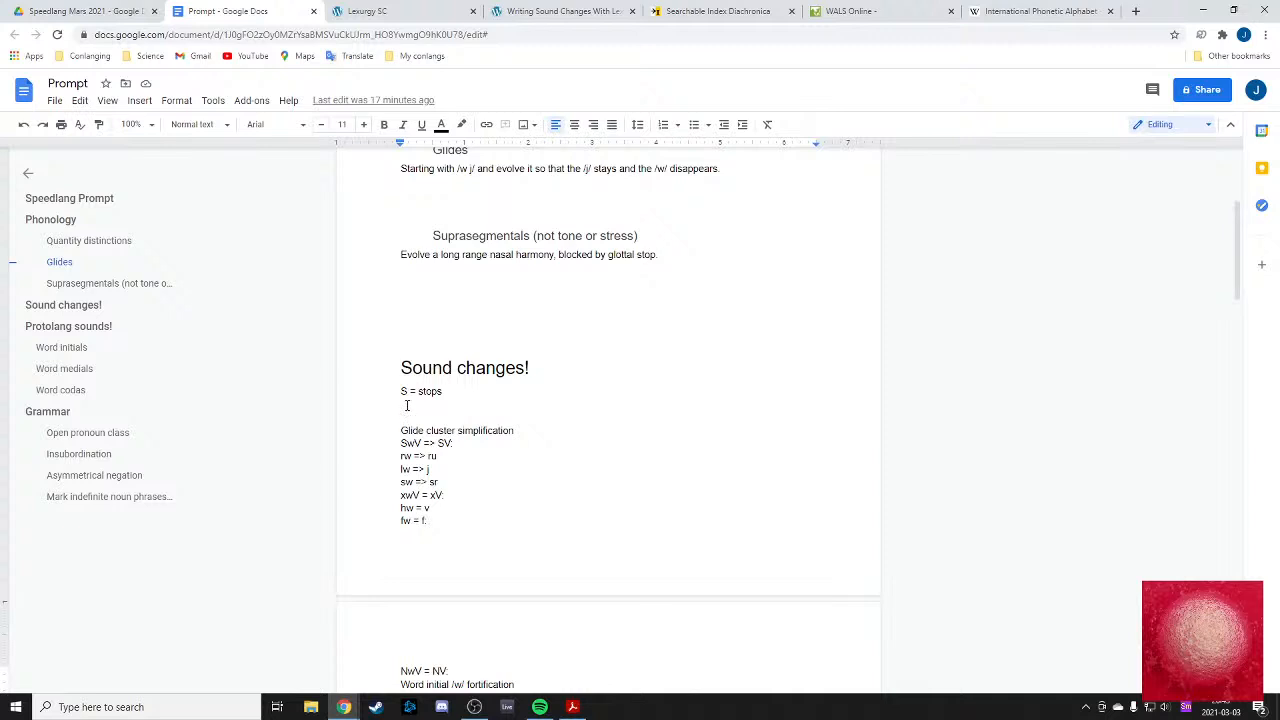
pyautogui.hotkey('ctrl', 'v')
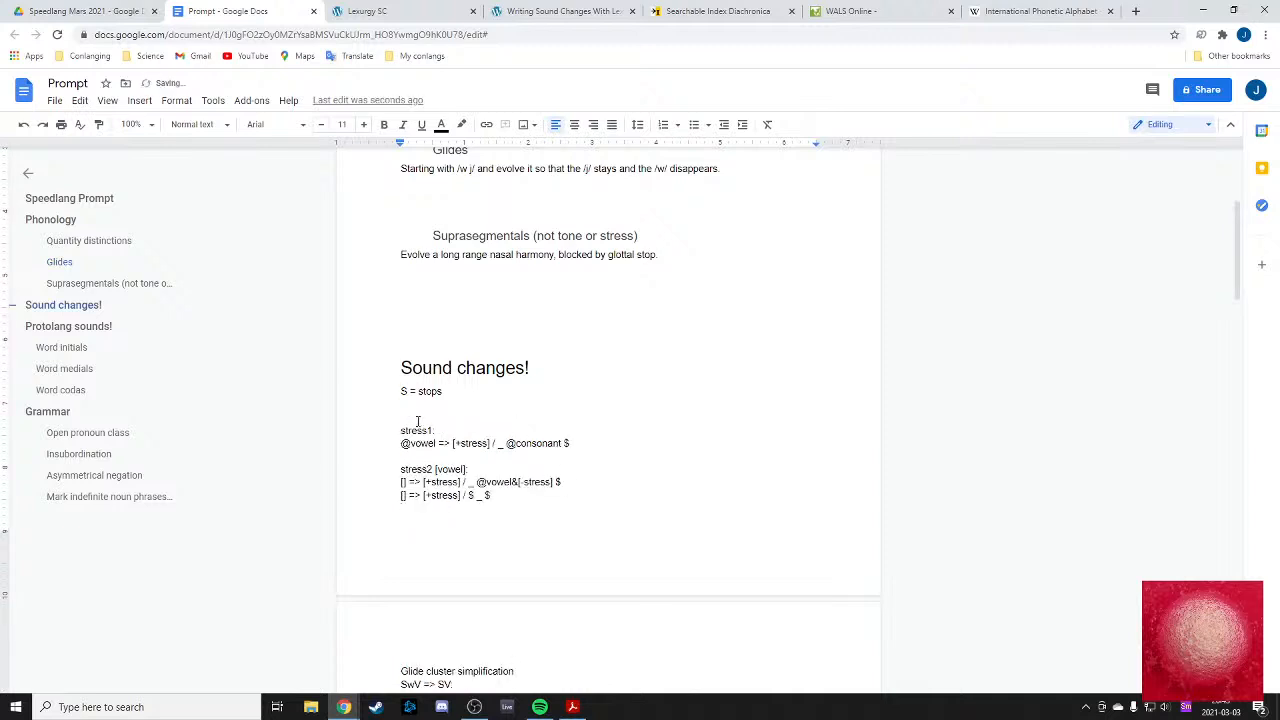
# - Look over the pasted stress1 and stress2 rules in the Sound changes! section
pyautogui.scroll(-1, 420, 430)
pyautogui.moveTo(466, 460); pyautogui.dragTo(629, 397)
pyautogui.click(425, 390)
pyautogui.moveTo(384, 352); pyautogui.dragTo(551, 474)
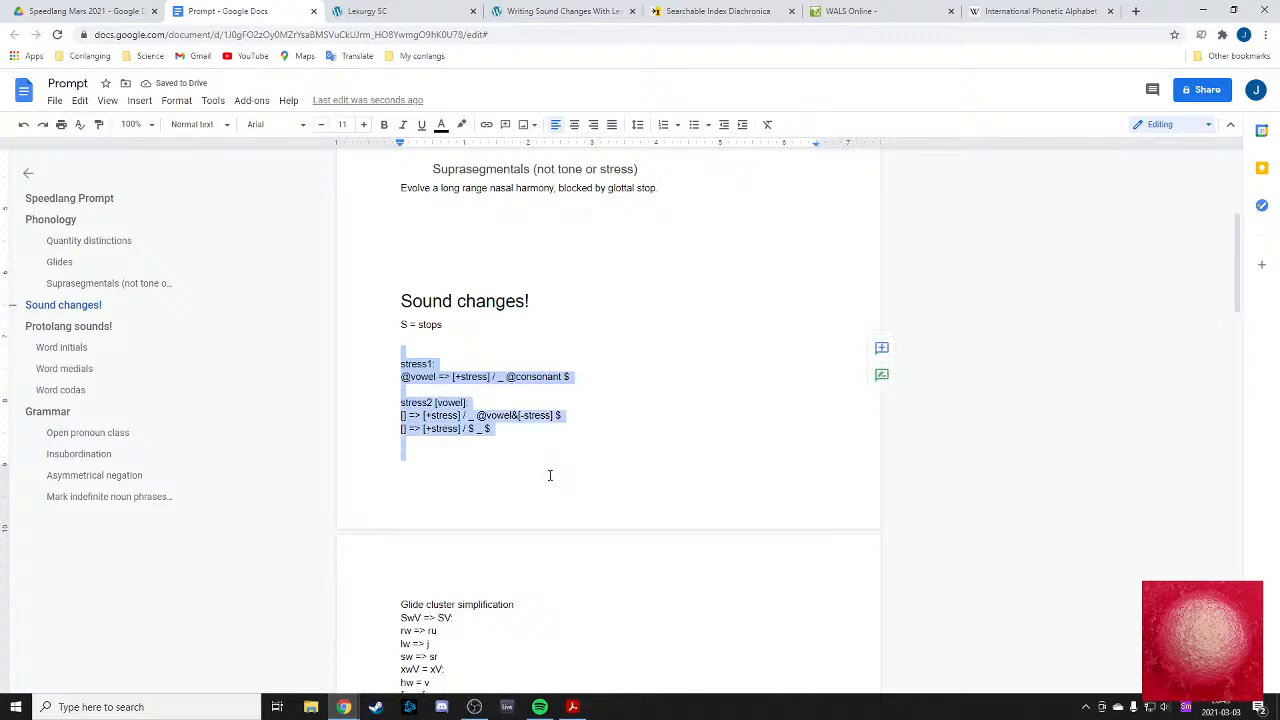
pyautogui.click(551, 474)
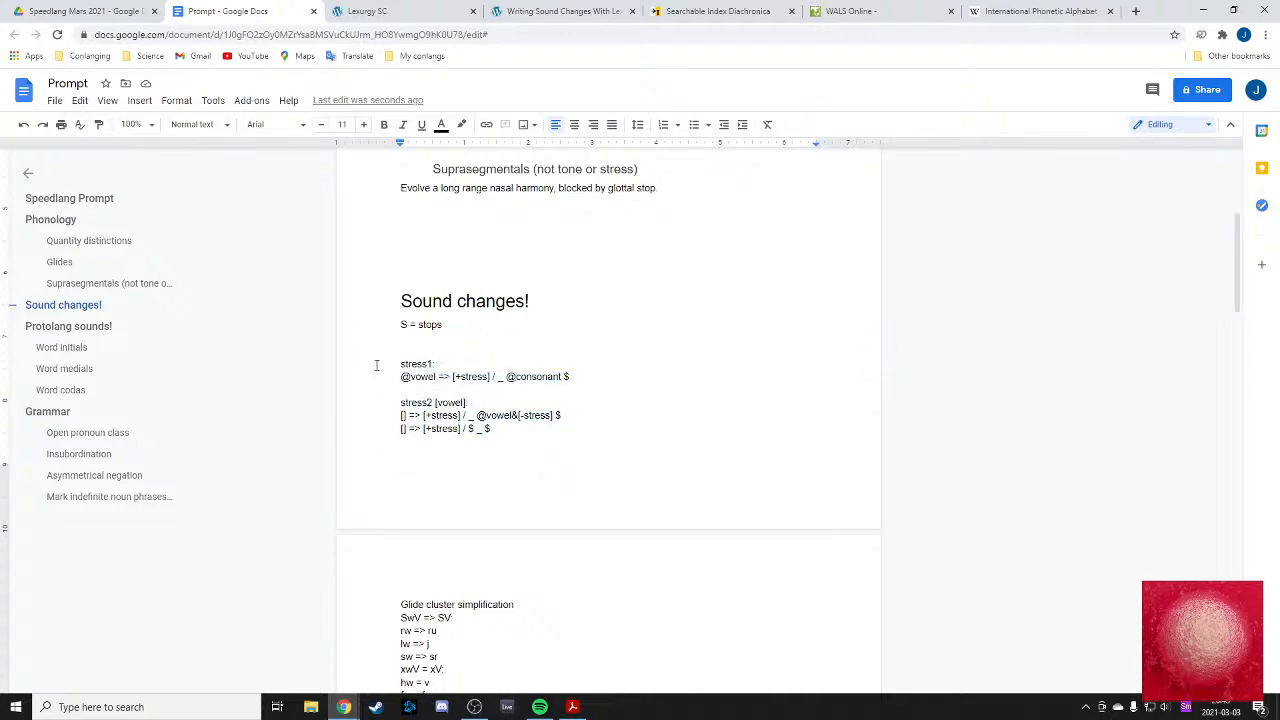
pyautogui.moveTo(392, 365); pyautogui.dragTo(557, 392)
pyautogui.click(557, 392)
# - Switch back to Lexurgy SC and review the rules down to w-coda-changes along with the output words
pyautogui.click(400, 12)
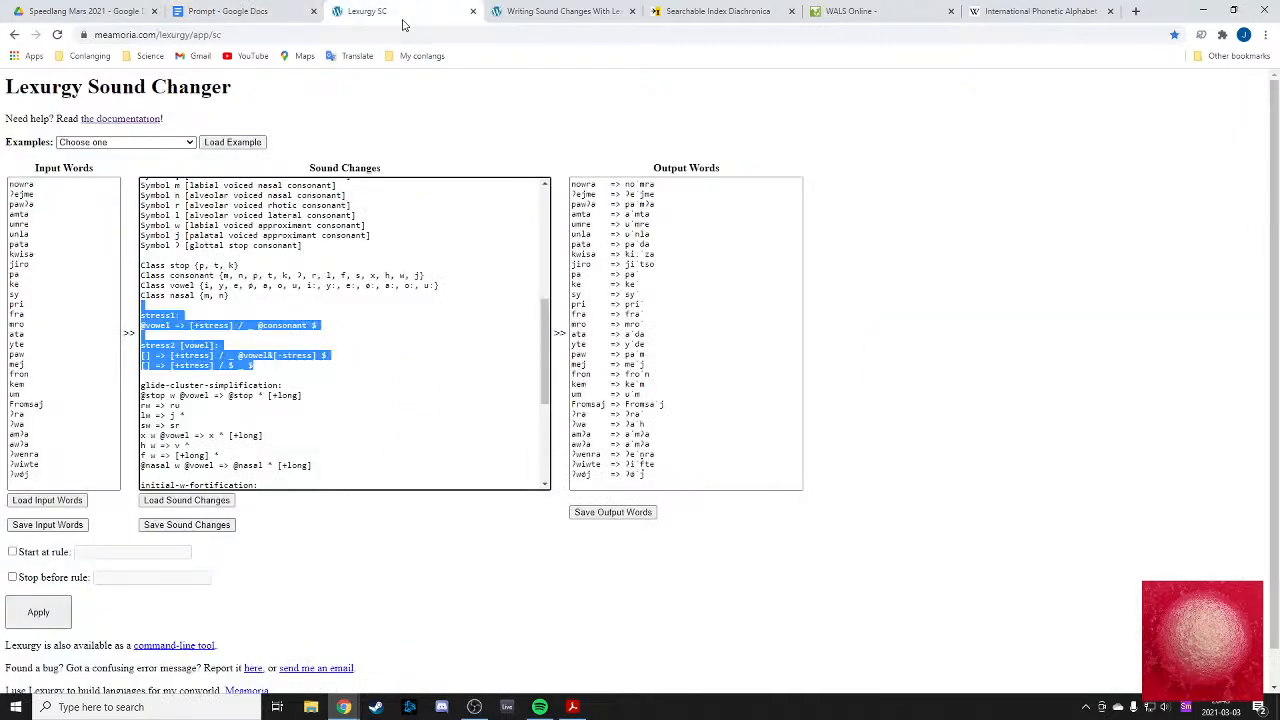
pyautogui.click(360, 353)
pyautogui.scroll(-5, 446, 380)
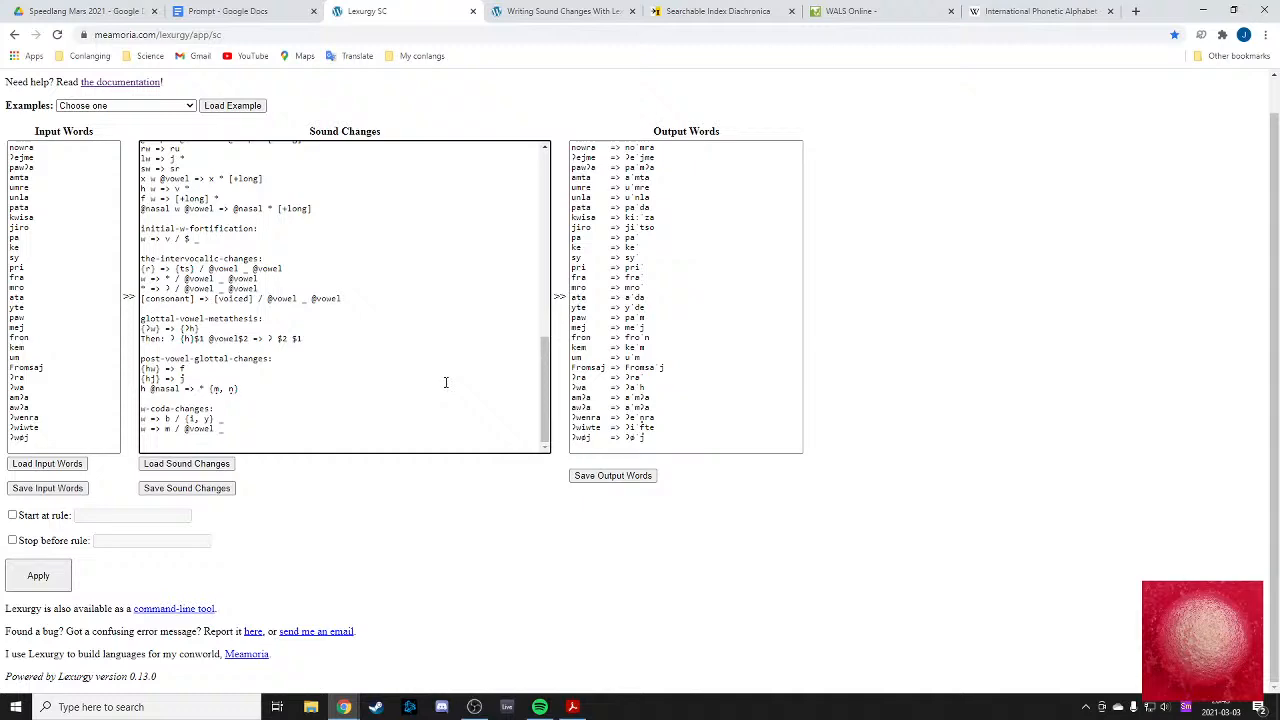
pyautogui.scroll(1, 660, 333)
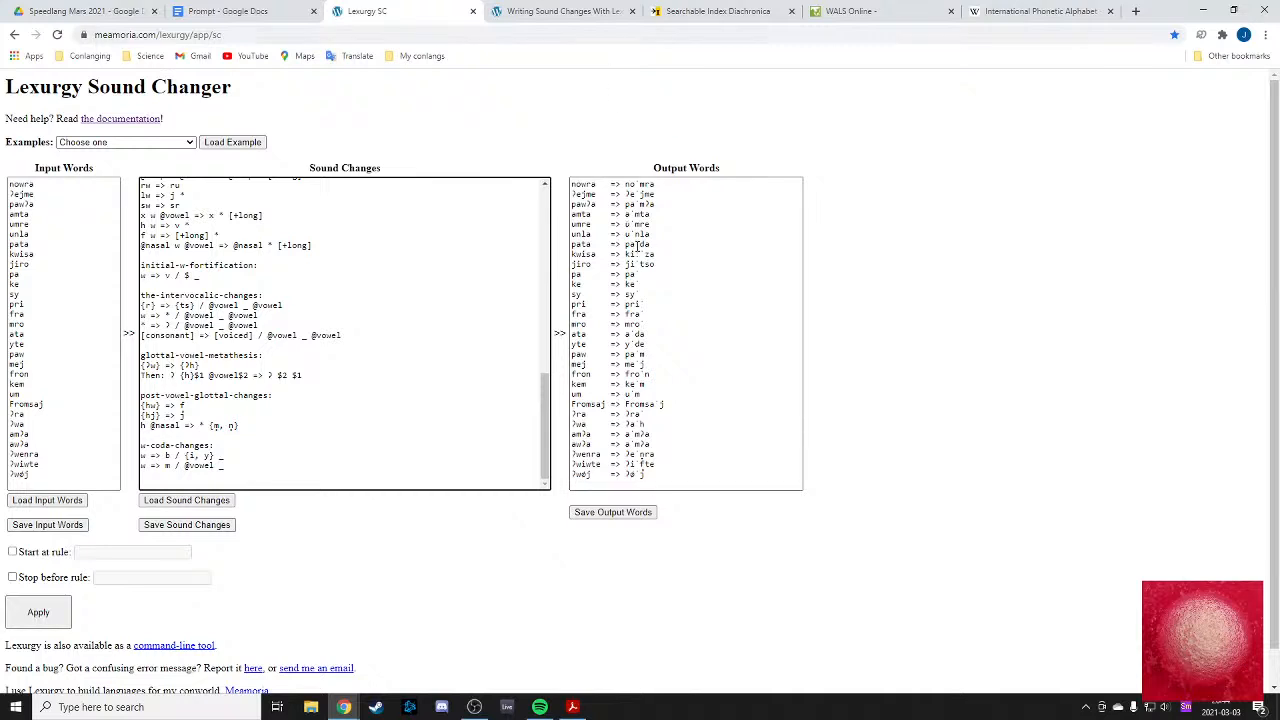
pyautogui.moveTo(622, 283); pyautogui.dragTo(648, 325)
pyautogui.click(639, 275)
pyautogui.click(686, 301)
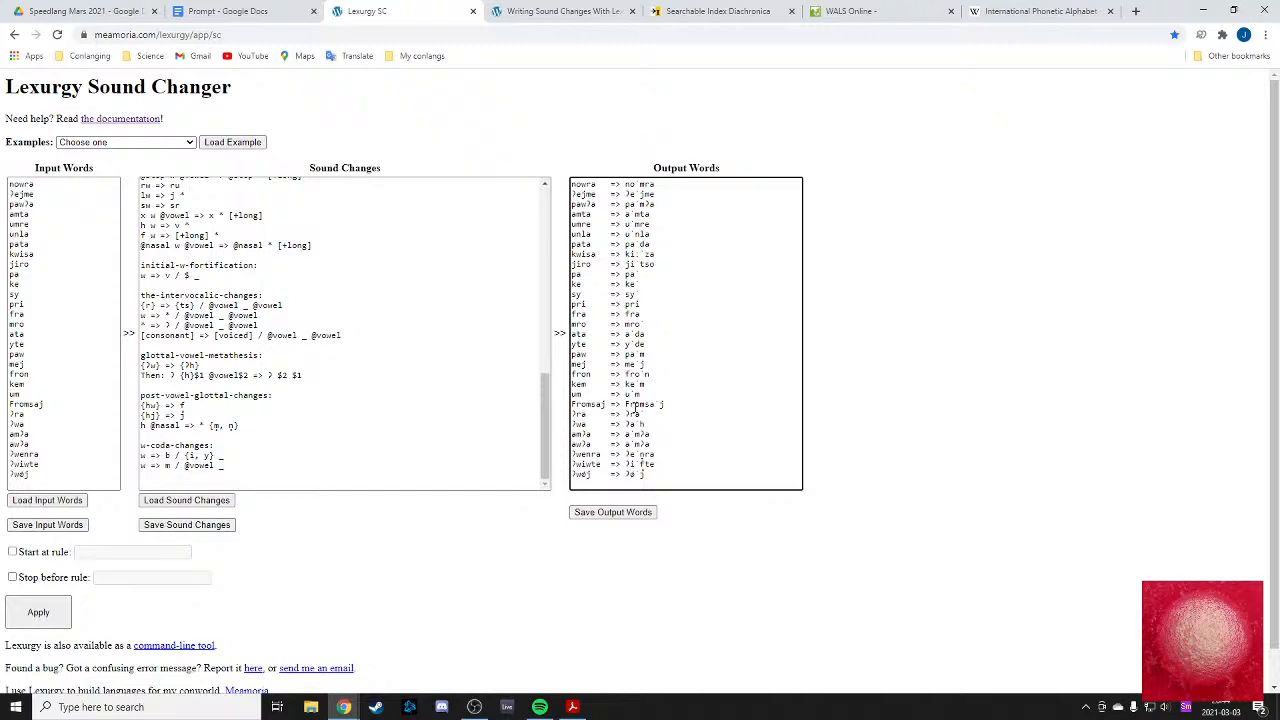
pyautogui.scroll(-1, 640, 420)
pyautogui.scroll(1, 660, 430)
# - Examine the outputs of one-syllable words such as mro and sy, and check the feature and symbol definitions
pyautogui.moveTo(625, 325); pyautogui.dragTo(640, 324)
pyautogui.click(628, 324)
pyautogui.click(629, 324)
pyautogui.click(630, 324)
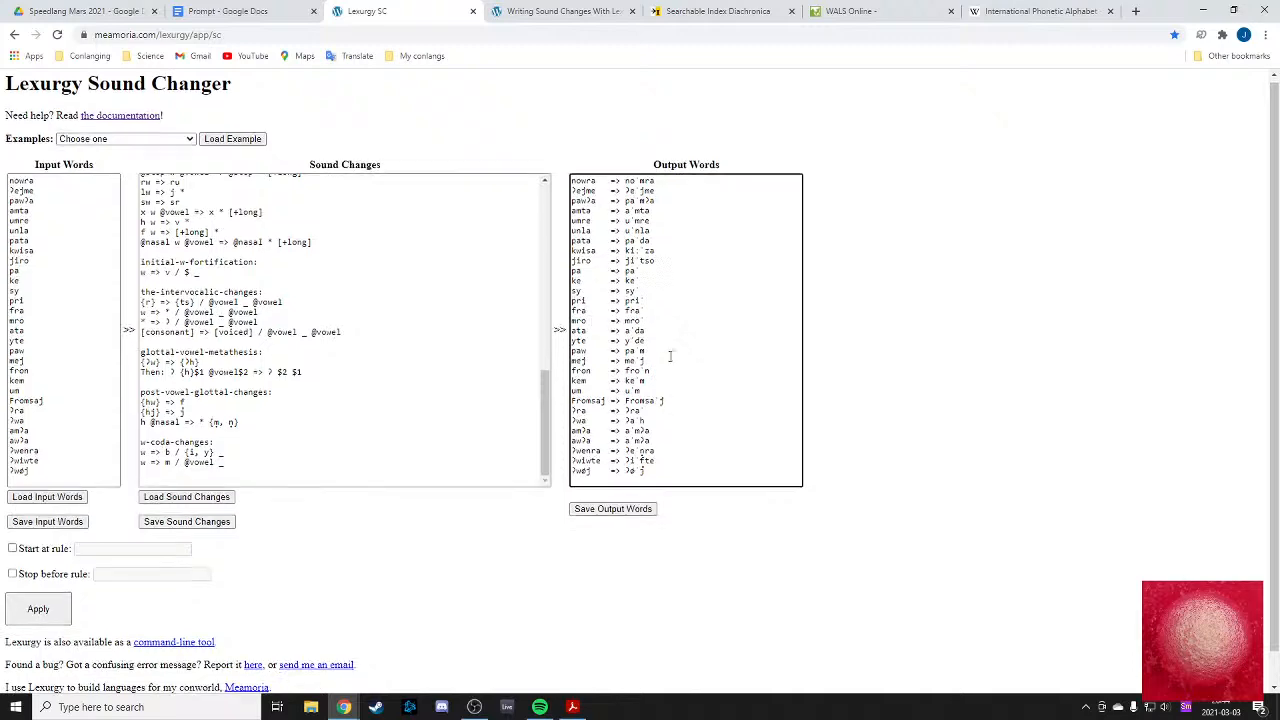
pyautogui.scroll(-1, 660, 350)
pyautogui.scroll(1, 312, 348)
pyautogui.scroll(5, 312, 348)
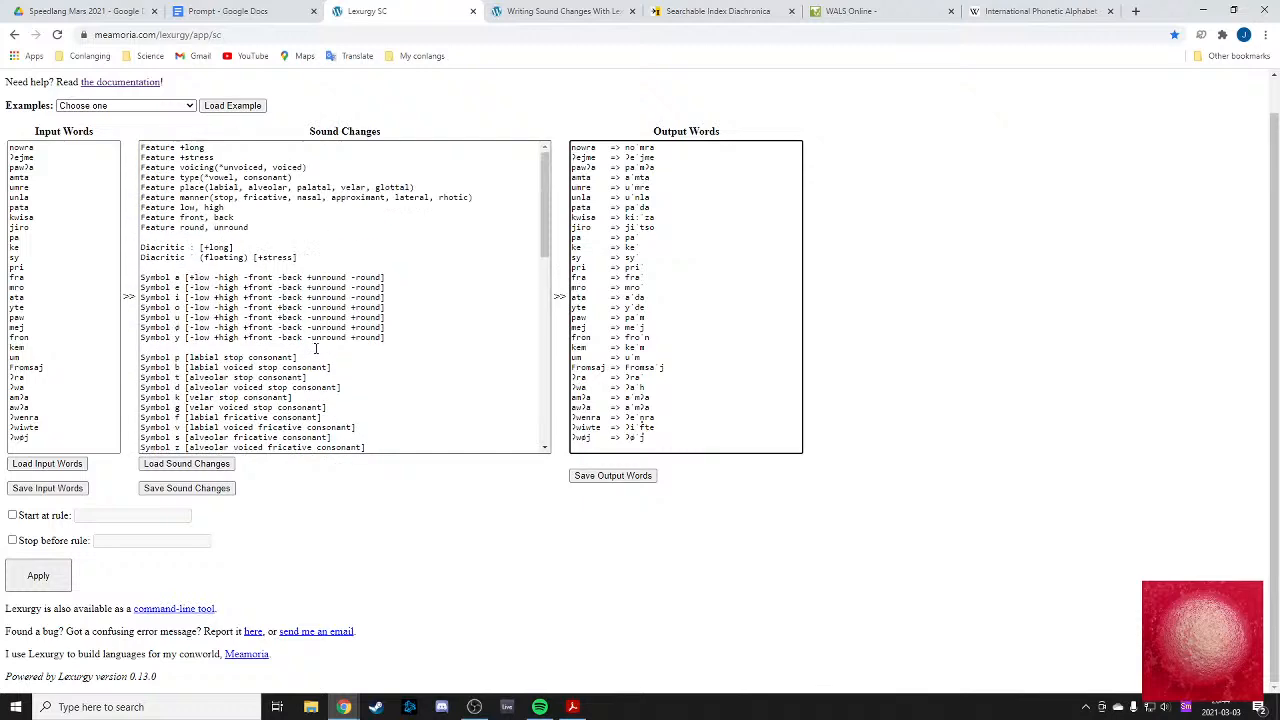
pyautogui.scroll(-10, 362, 408)
pyautogui.scroll(1, 954, 580)
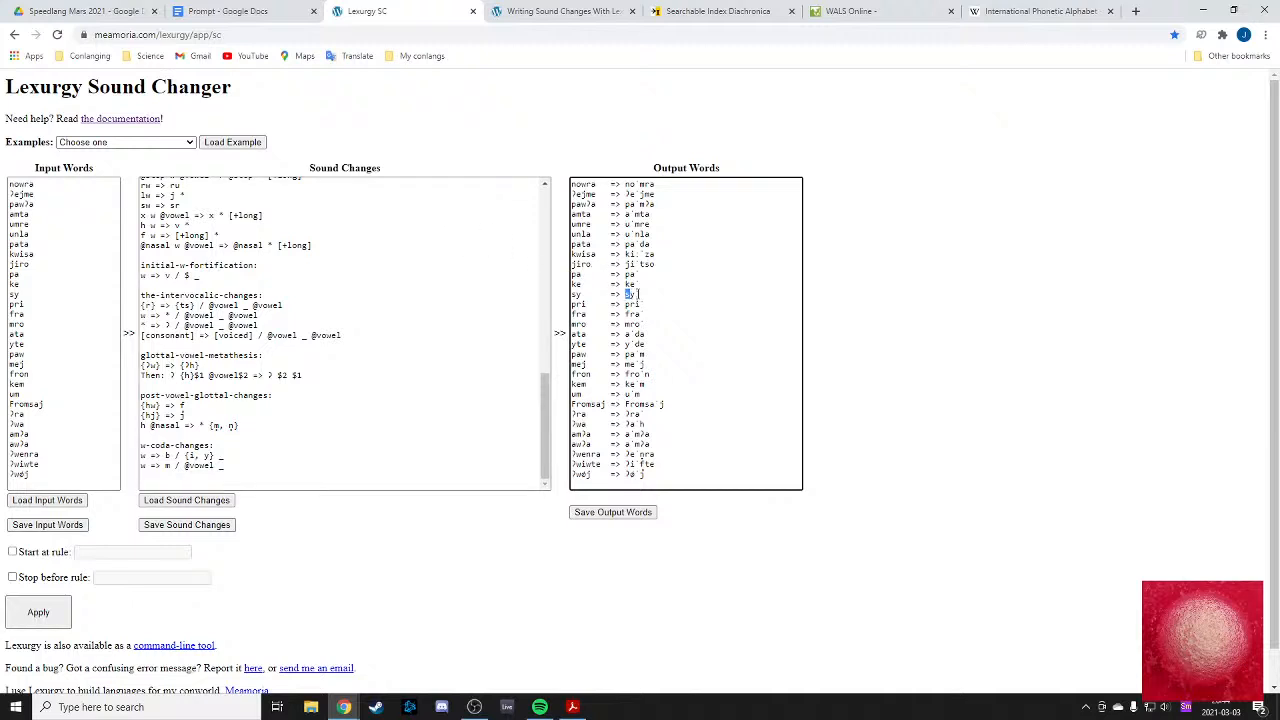
pyautogui.scroll(-1, 229, 487)
# - Start a new rule headed "palatalization:" below the w-coda-changes rule in the sound changes
pyautogui.click(248, 432)
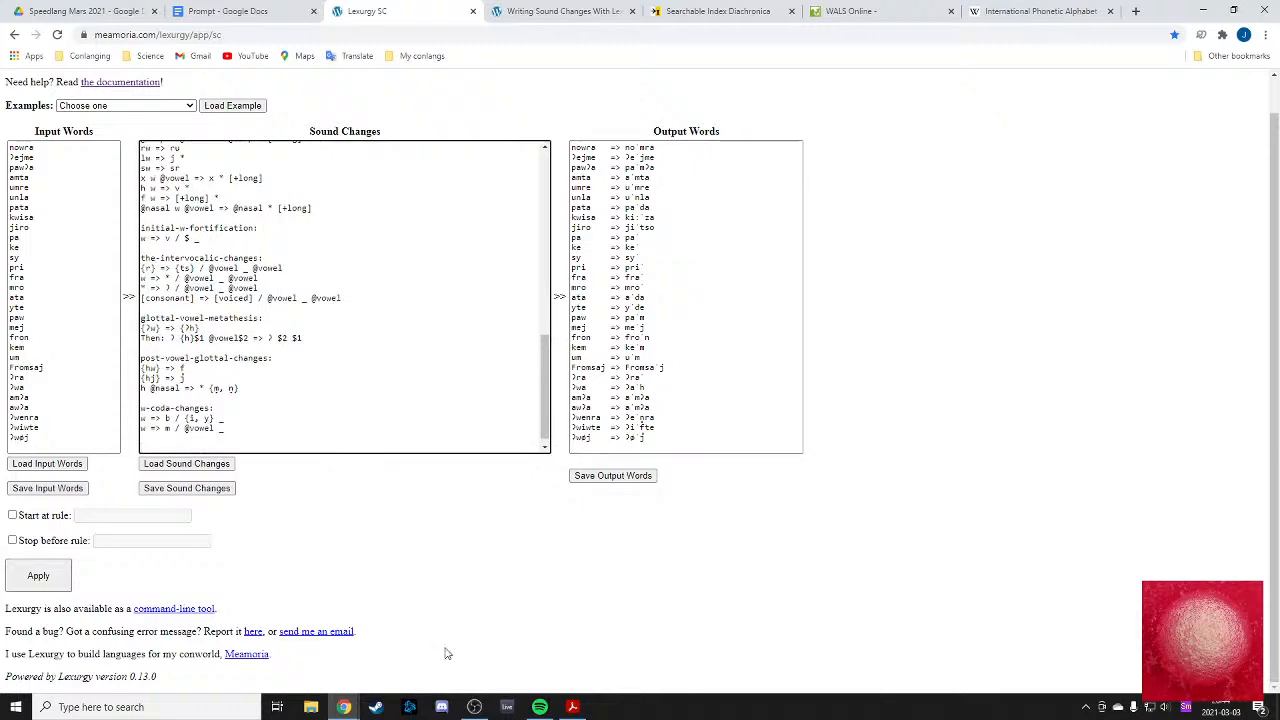
pyautogui.scroll(1, 746, 337)
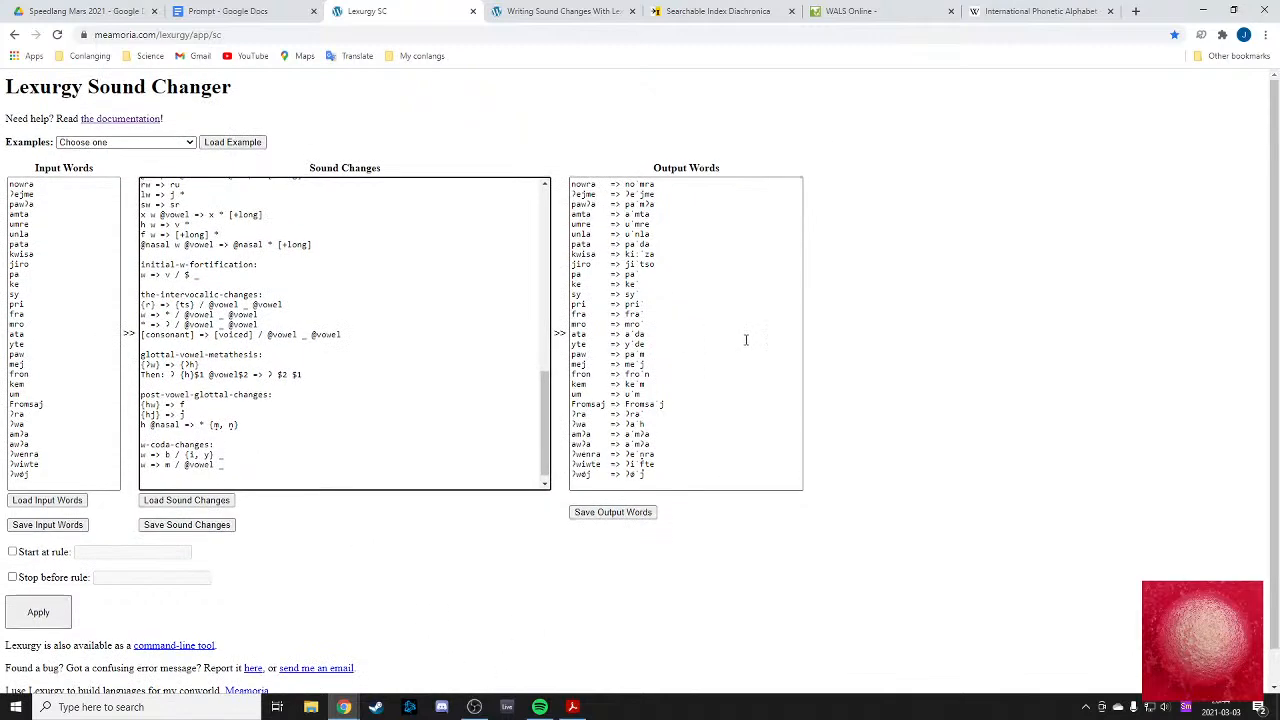
pyautogui.scroll(-1, 740, 340)
pyautogui.scroll(1, 730, 340)
pyautogui.scroll(-1, 716, 330)
pyautogui.scroll(1, 712, 322)
pyautogui.scroll(-1, 738, 309)
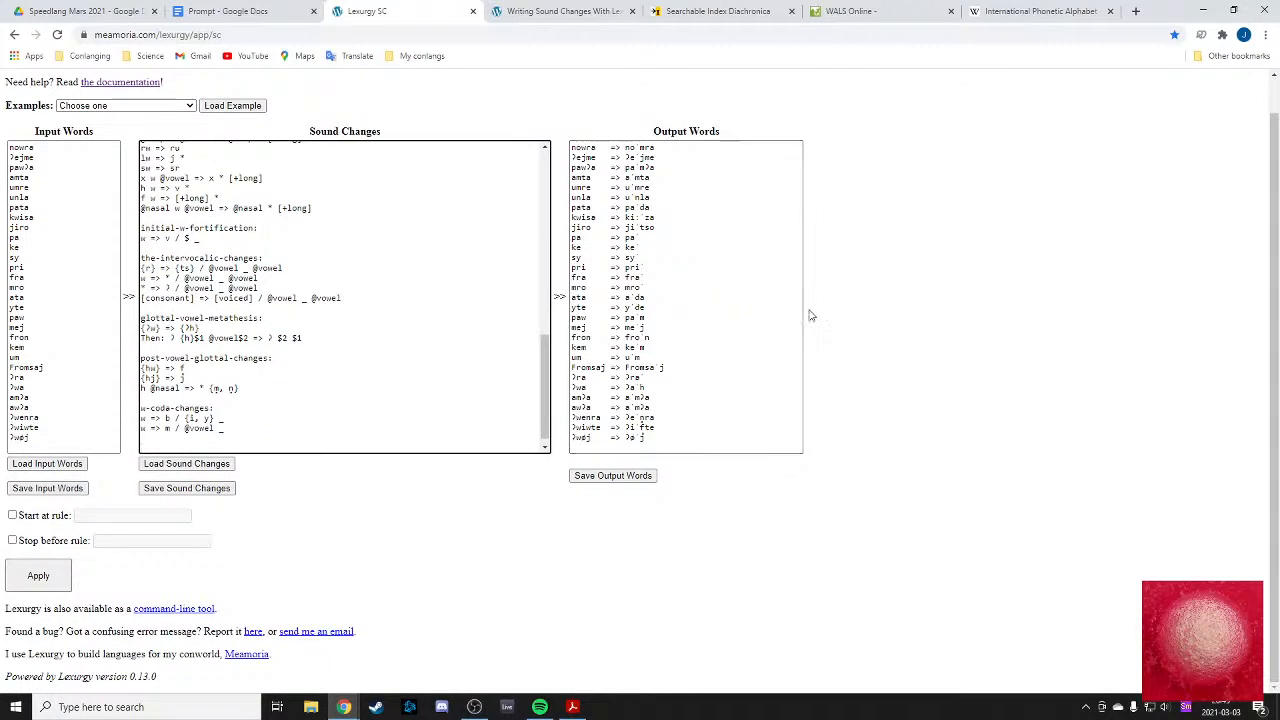
pyautogui.scroll(1, 890, 332)
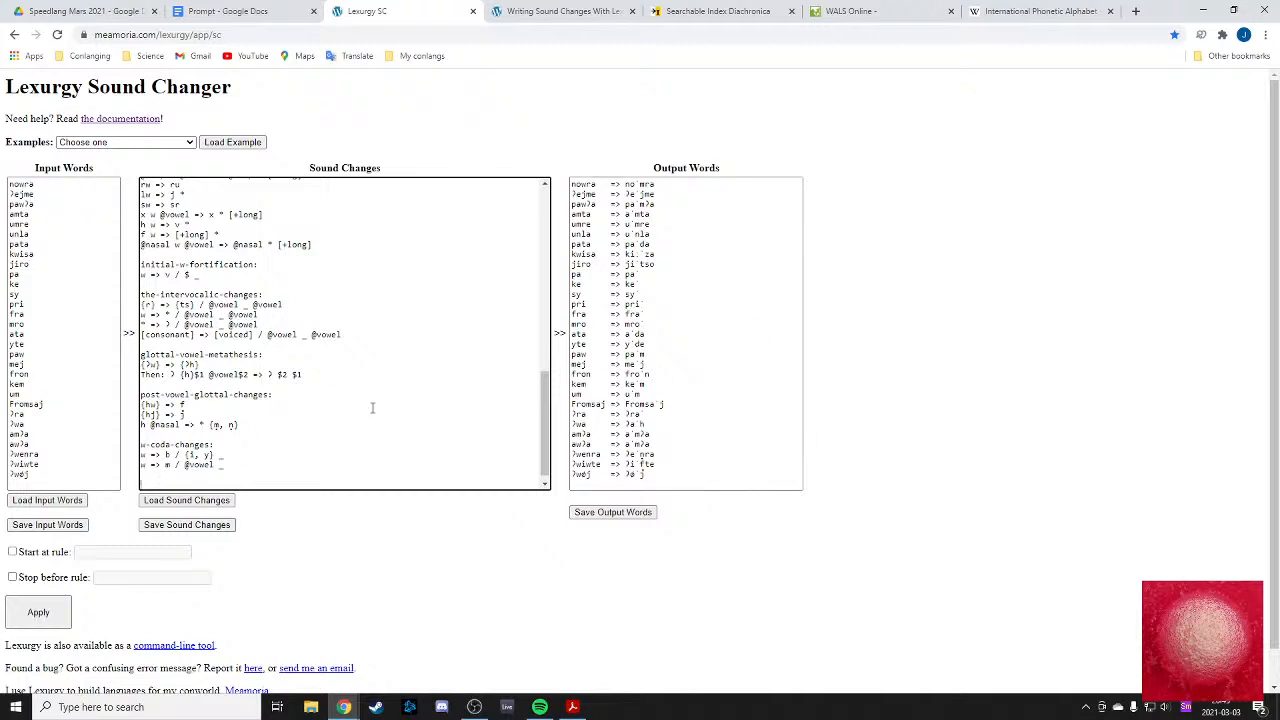
pyautogui.write('palatalization:')
pyautogui.scroll(-1, 478, 394)
pyautogui.scroll(-2, 383, 354)
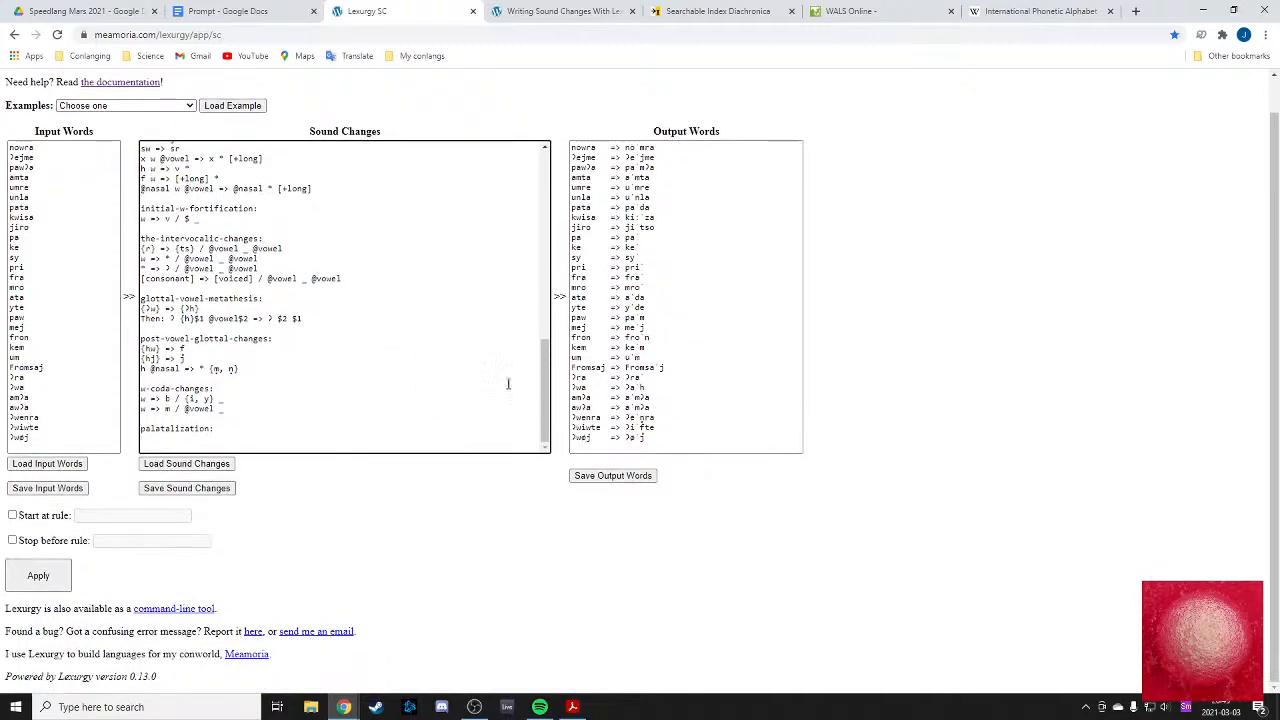
pyautogui.scroll(3, 437, 403)
pyautogui.scroll(-3, 437, 403)
pyautogui.scroll(1, 829, 446)
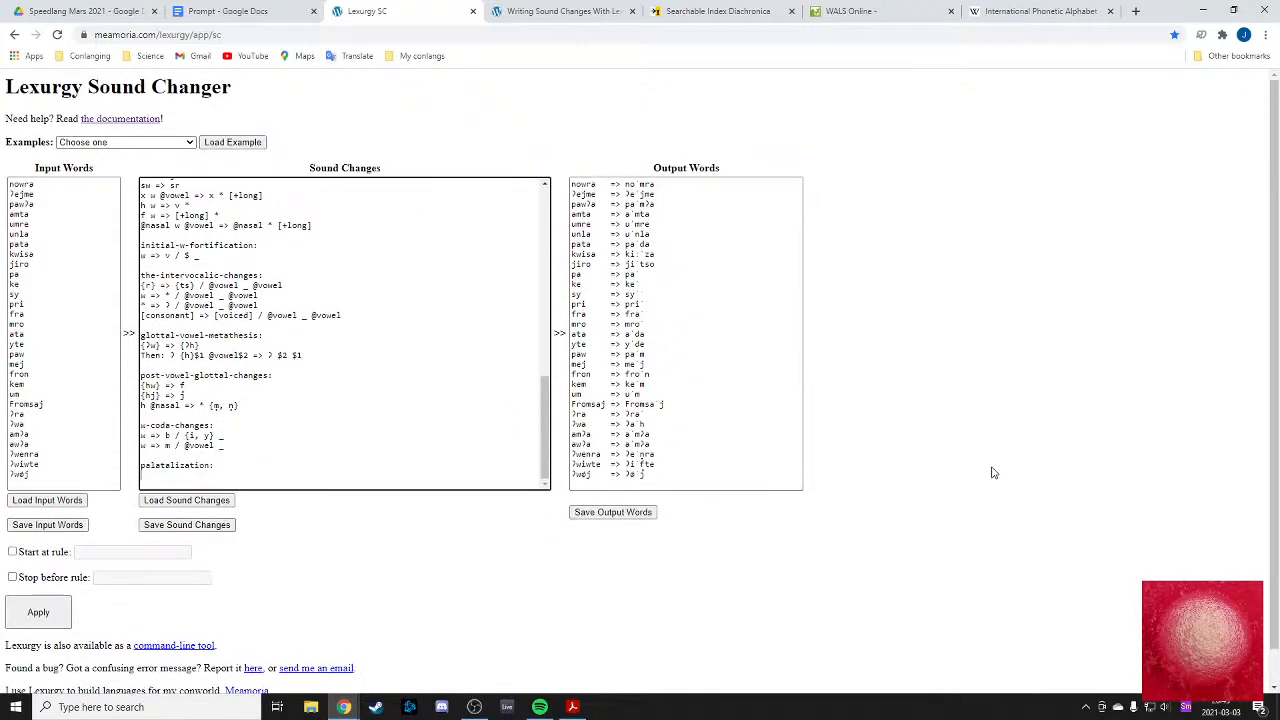
pyautogui.scroll(-1, 1050, 520)
pyautogui.scroll(1, 900, 572)
pyautogui.hotkey('alt', 'Tab')
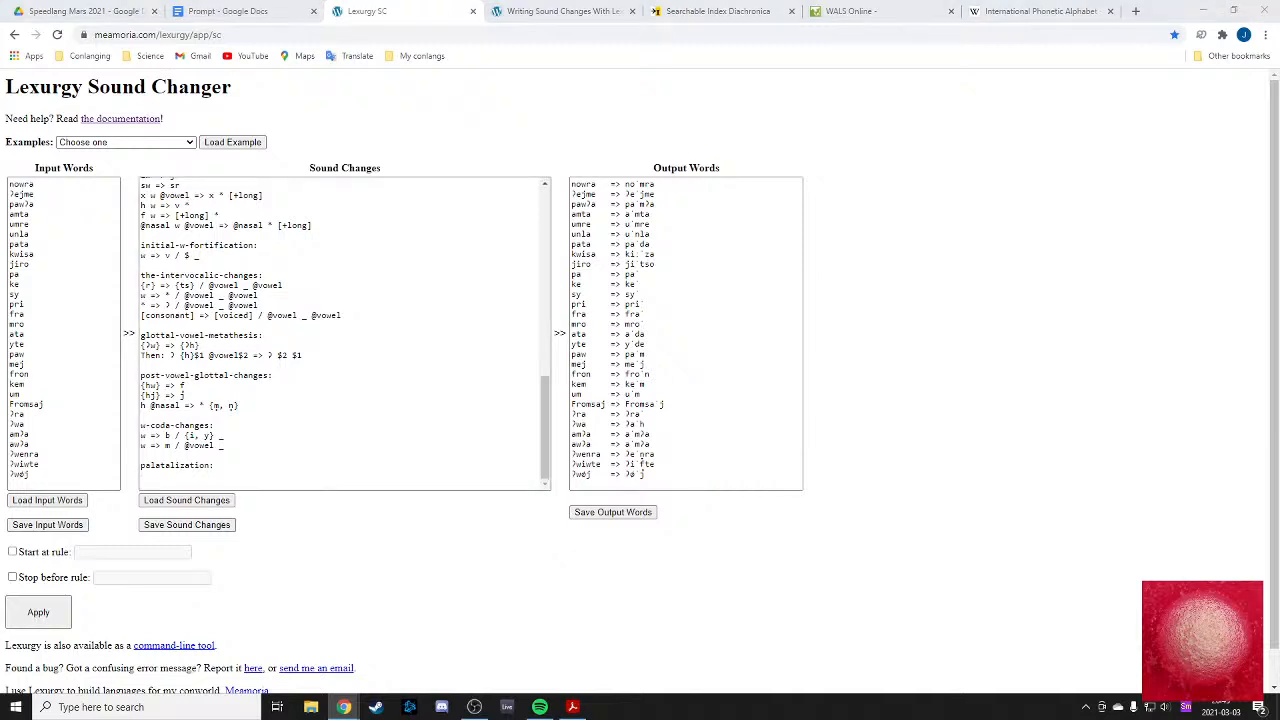
pyautogui.click(323, 487)
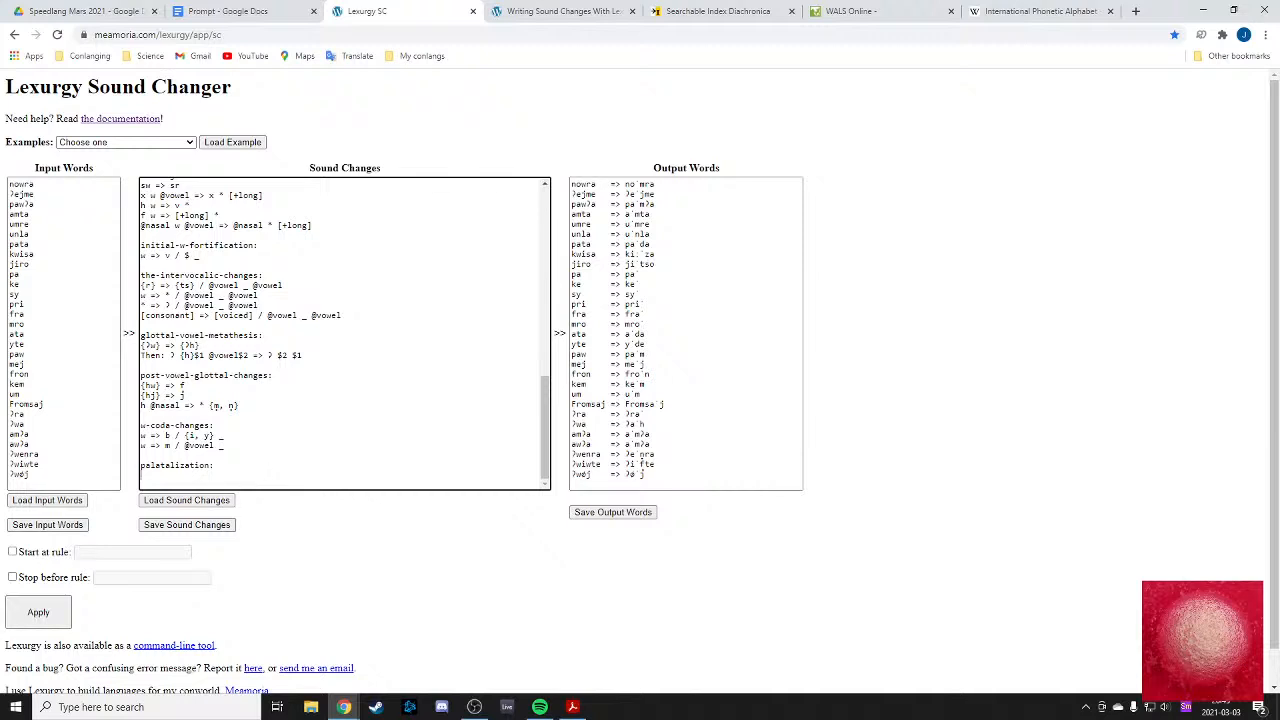
pyautogui.hotkey('alt', 'Tab')
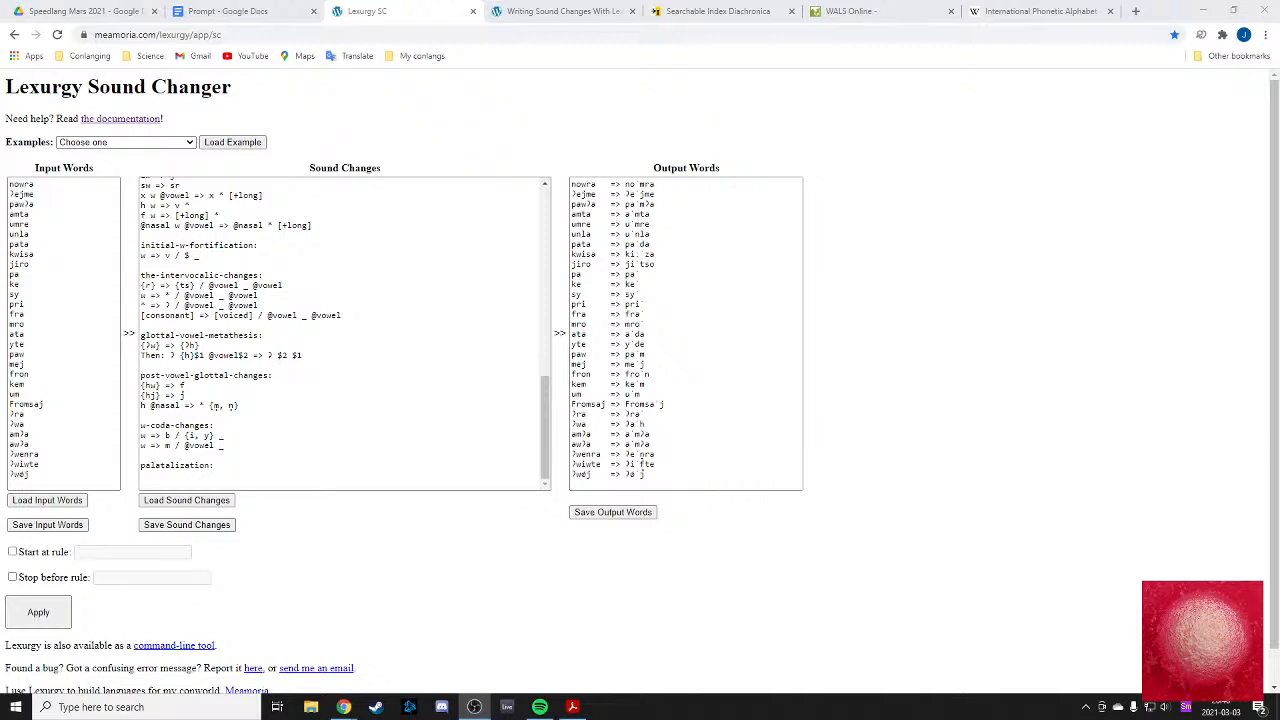
pyautogui.hotkey('alt', 'Tab')
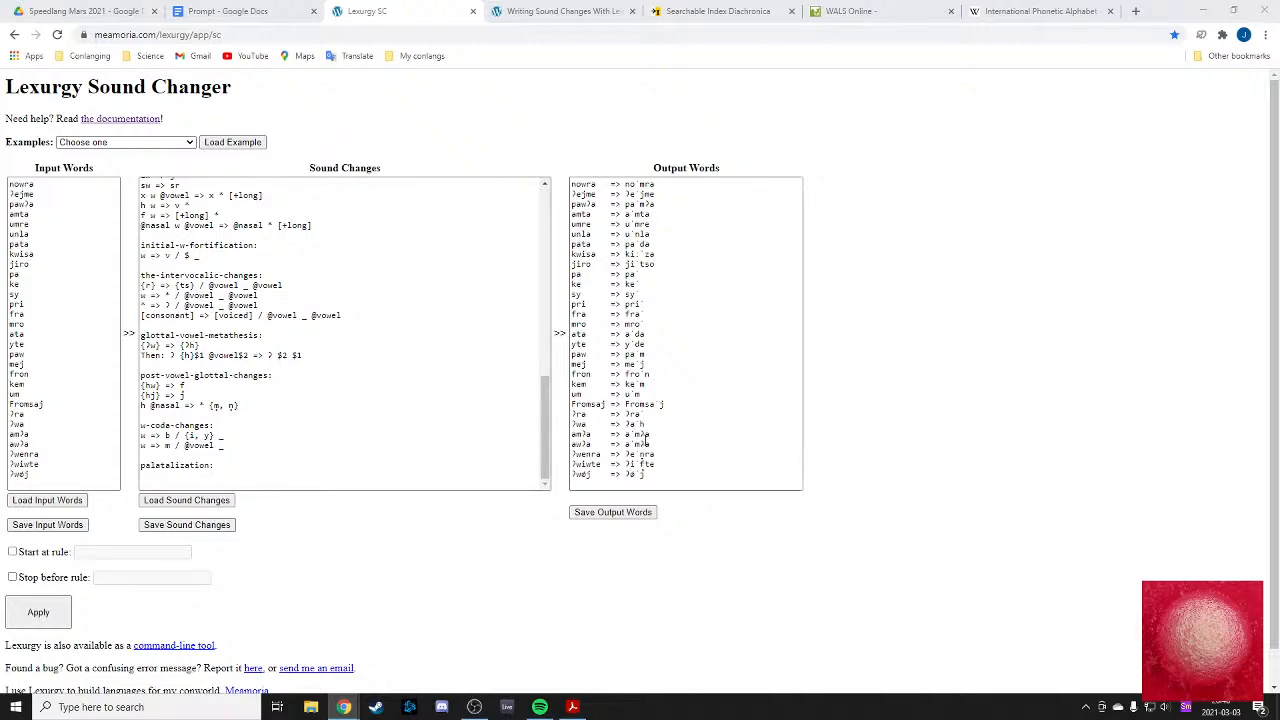
pyautogui.click(714, 474)
pyautogui.scroll(-1, 440, 330)
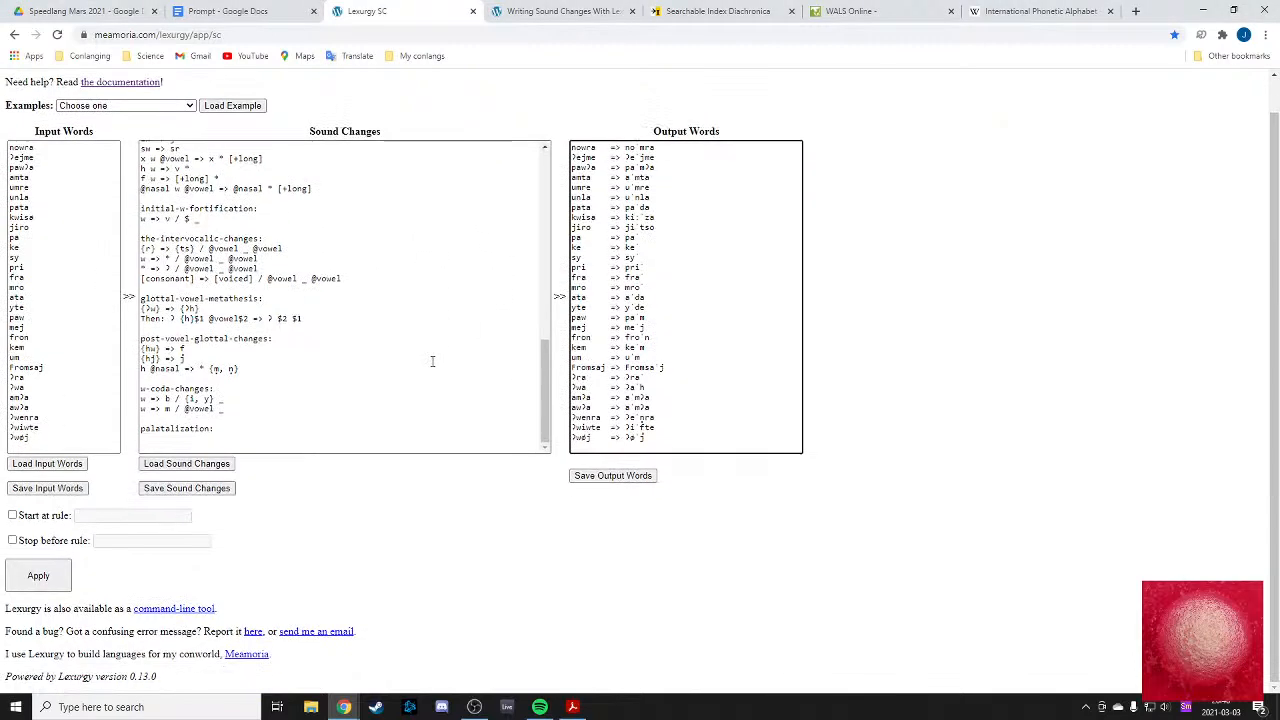
pyautogui.scroll(2, 434, 363)
pyautogui.scroll(-2, 434, 371)
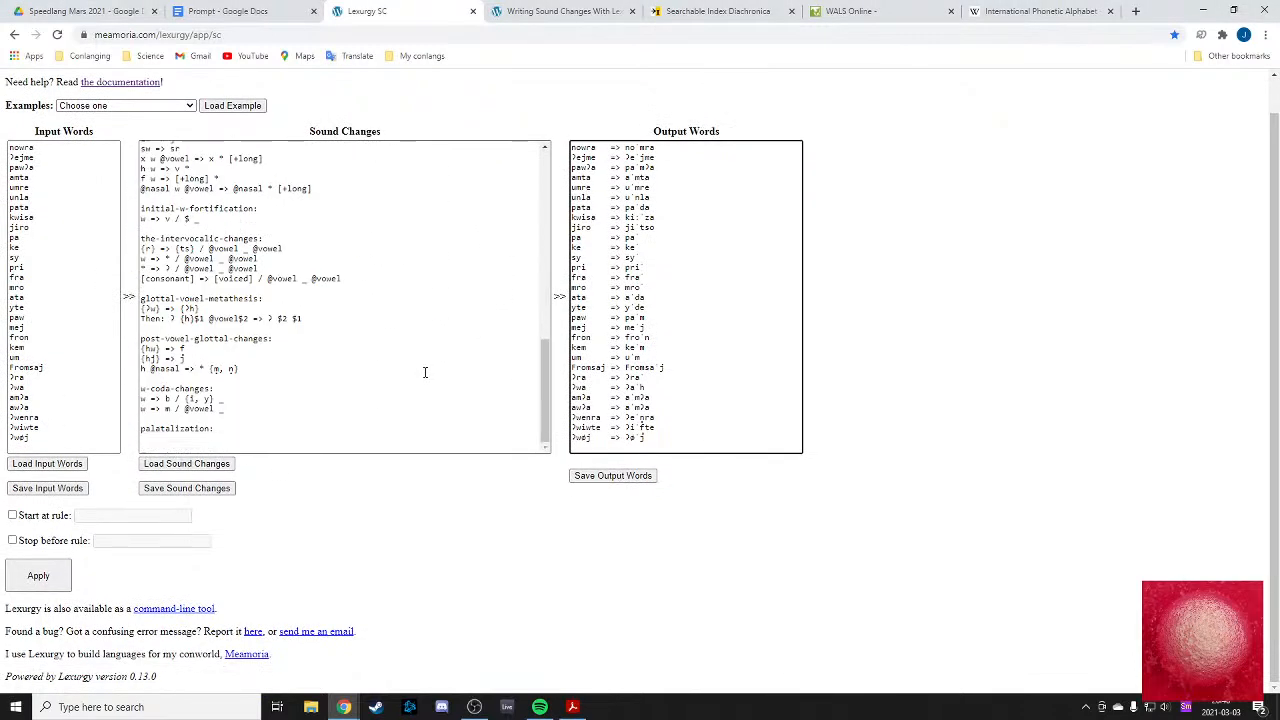
# - Check the symbol definitions and begin the first line of the palatalization rule with "{h"
pyautogui.click(186, 436)
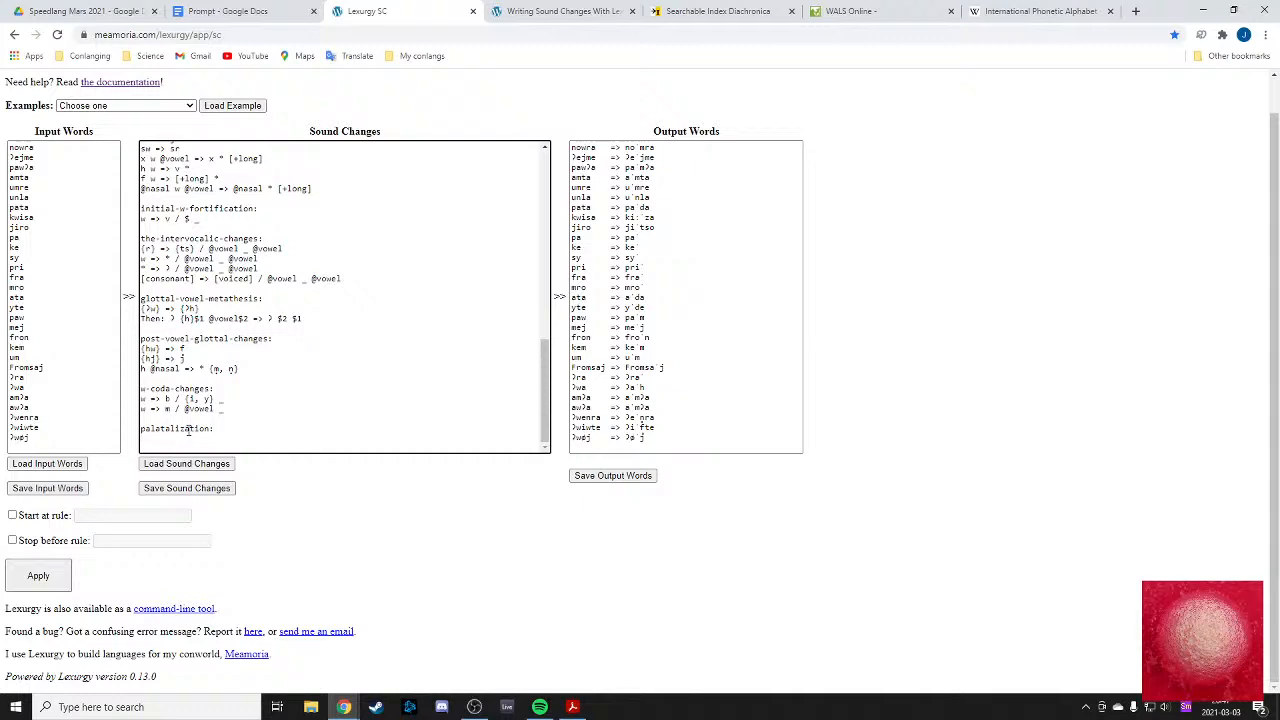
pyautogui.scroll(10, 210, 375)
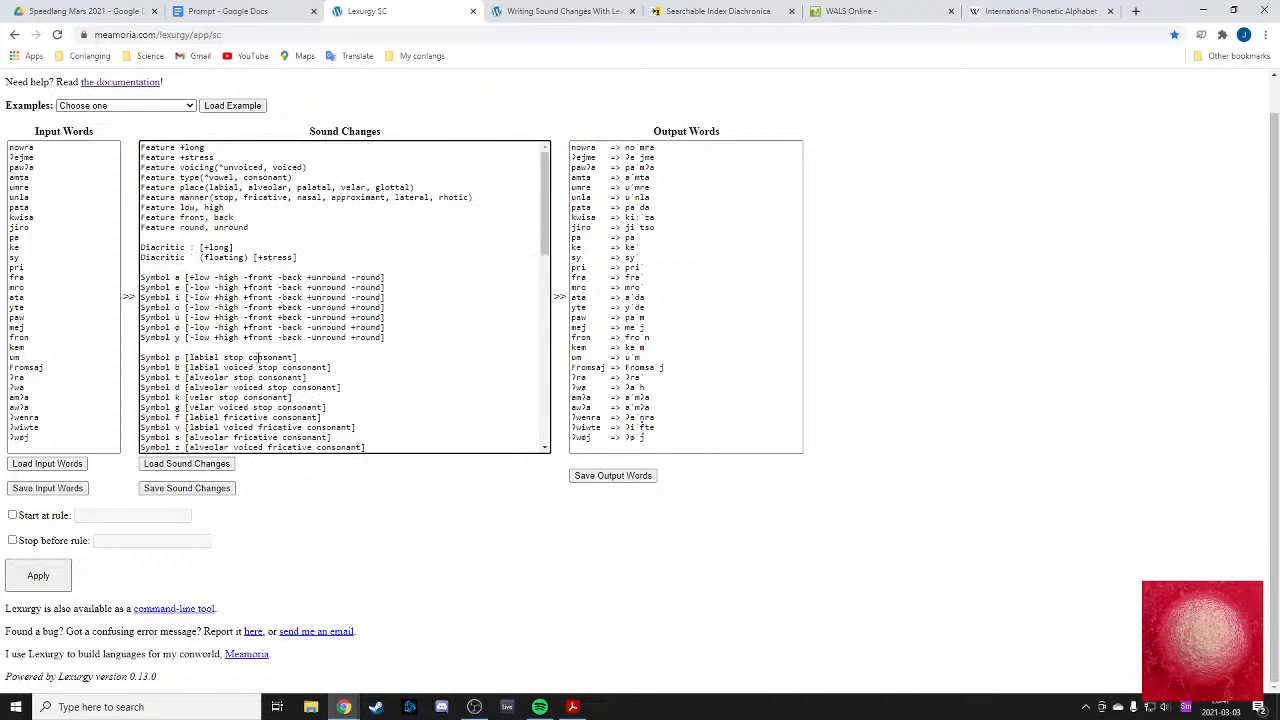
pyautogui.scroll(-10, 235, 360)
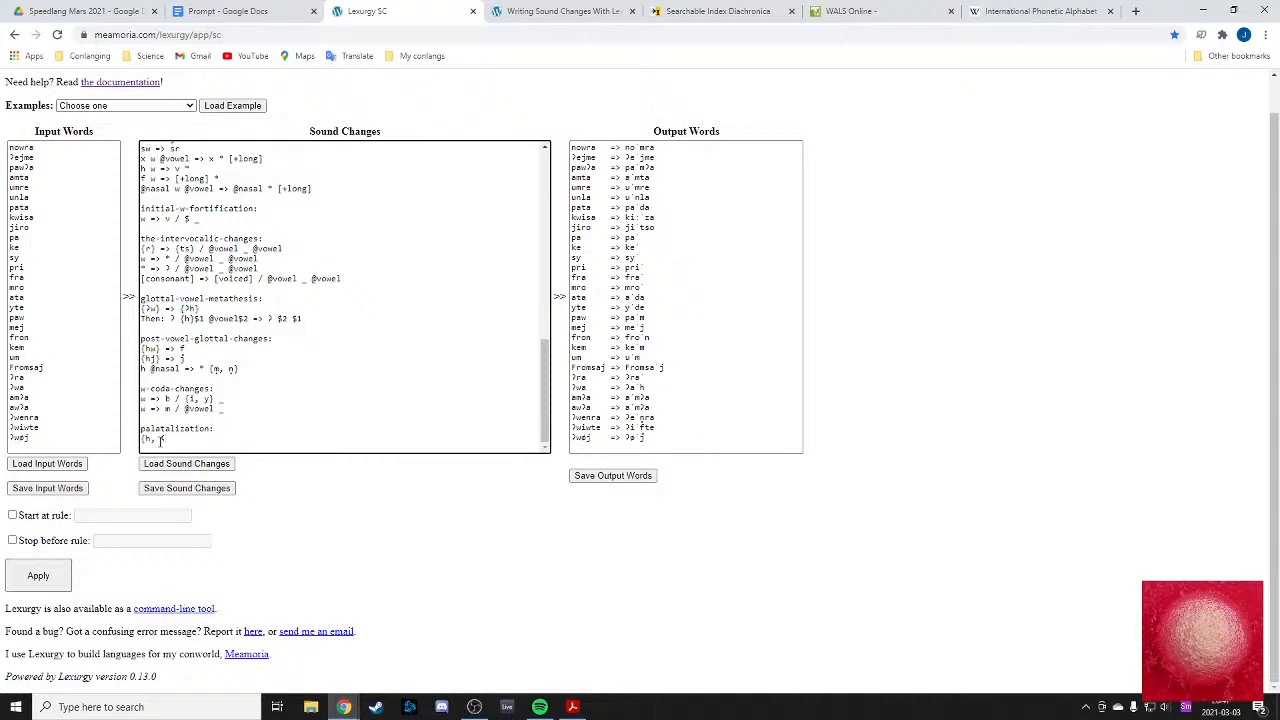
pyautogui.moveTo(173, 438); pyautogui.dragTo(154, 438)
pyautogui.click(560, 11)
pyautogui.click(400, 11)
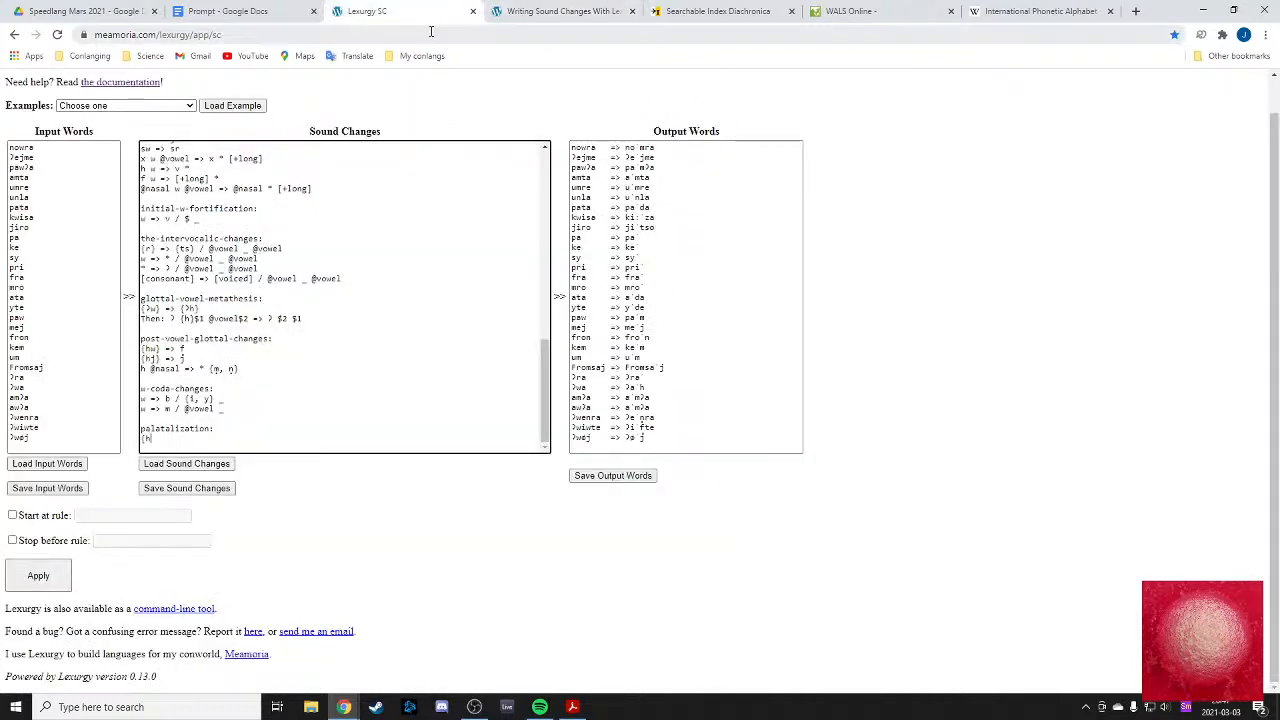
# - Switch to the Searchable Index Diachronica, look up the sound h, and examine its changes in the Afro-Asiatic and Algonquian languages
pyautogui.click(790, 9)
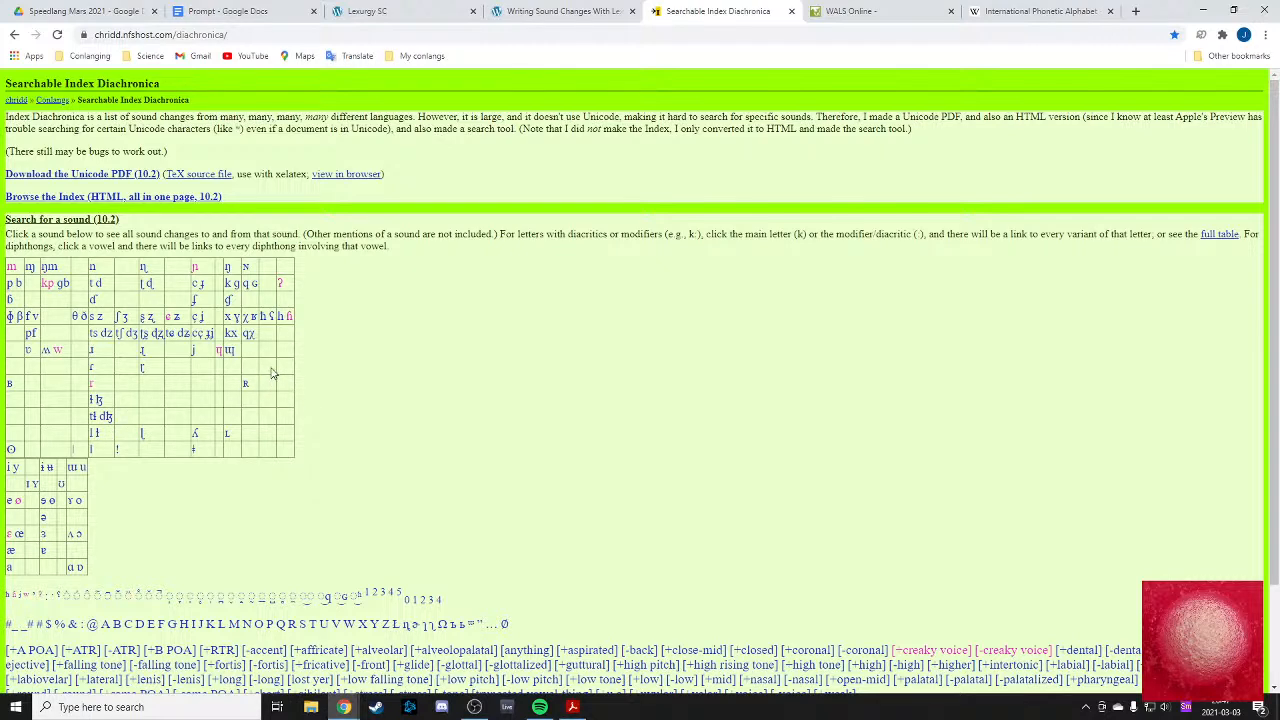
pyautogui.click(281, 317)
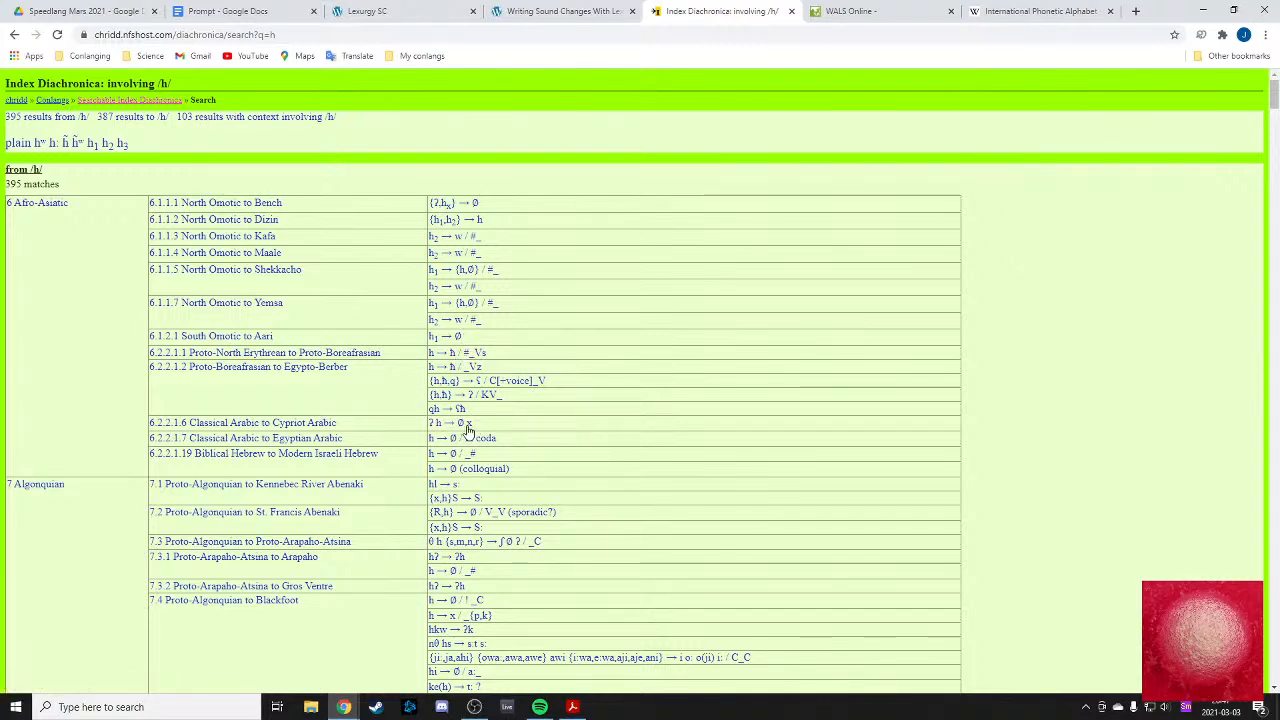
pyautogui.scroll(-1, 458, 452)
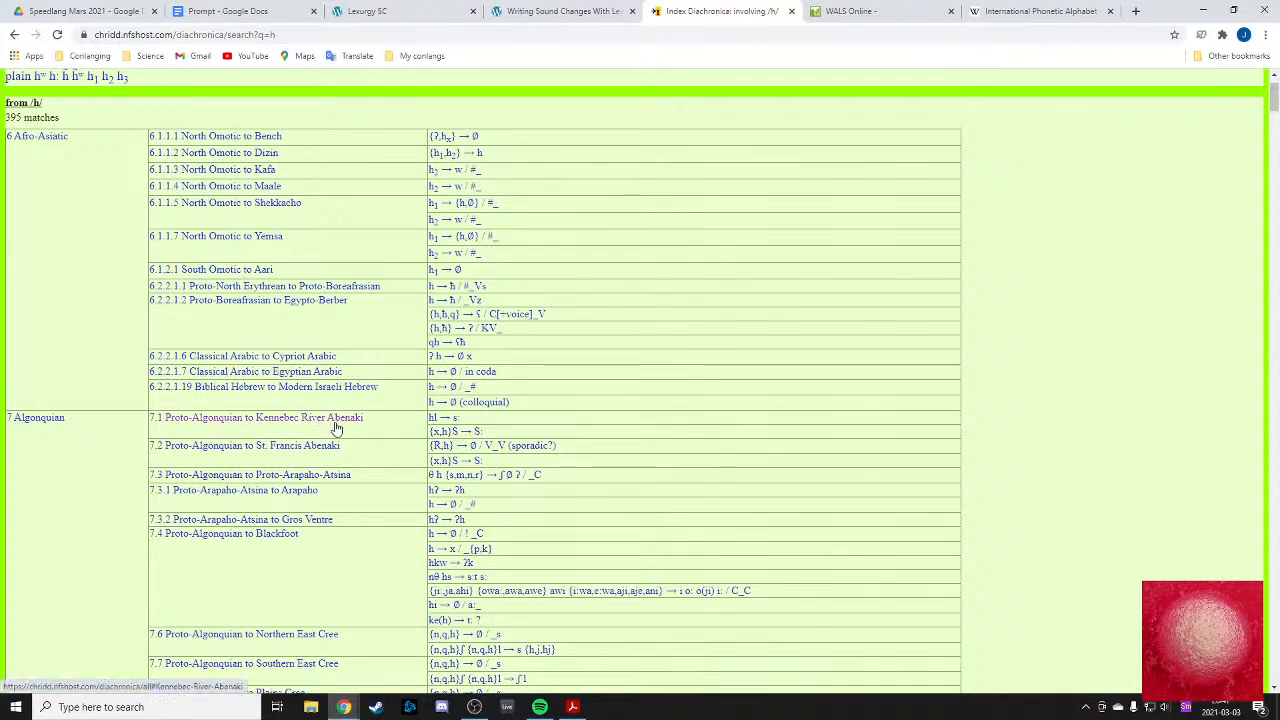
pyautogui.scroll(-1, 440, 430)
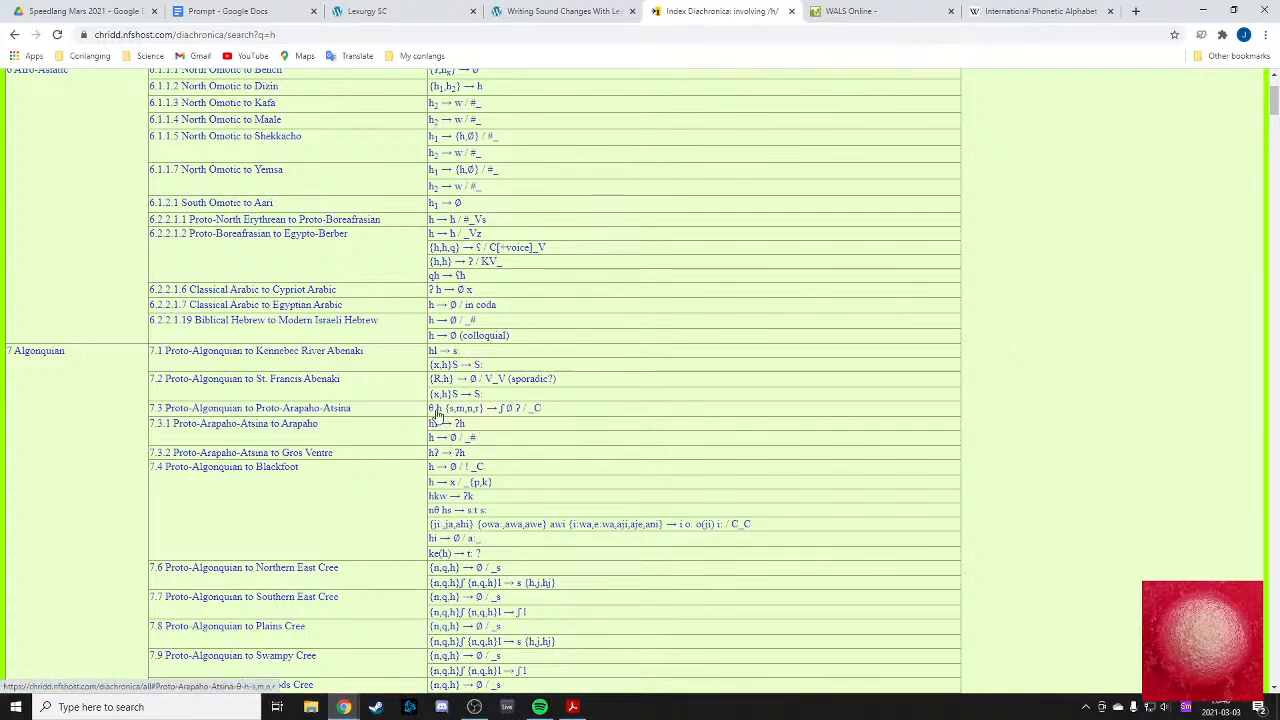
pyautogui.scroll(-1, 437, 418)
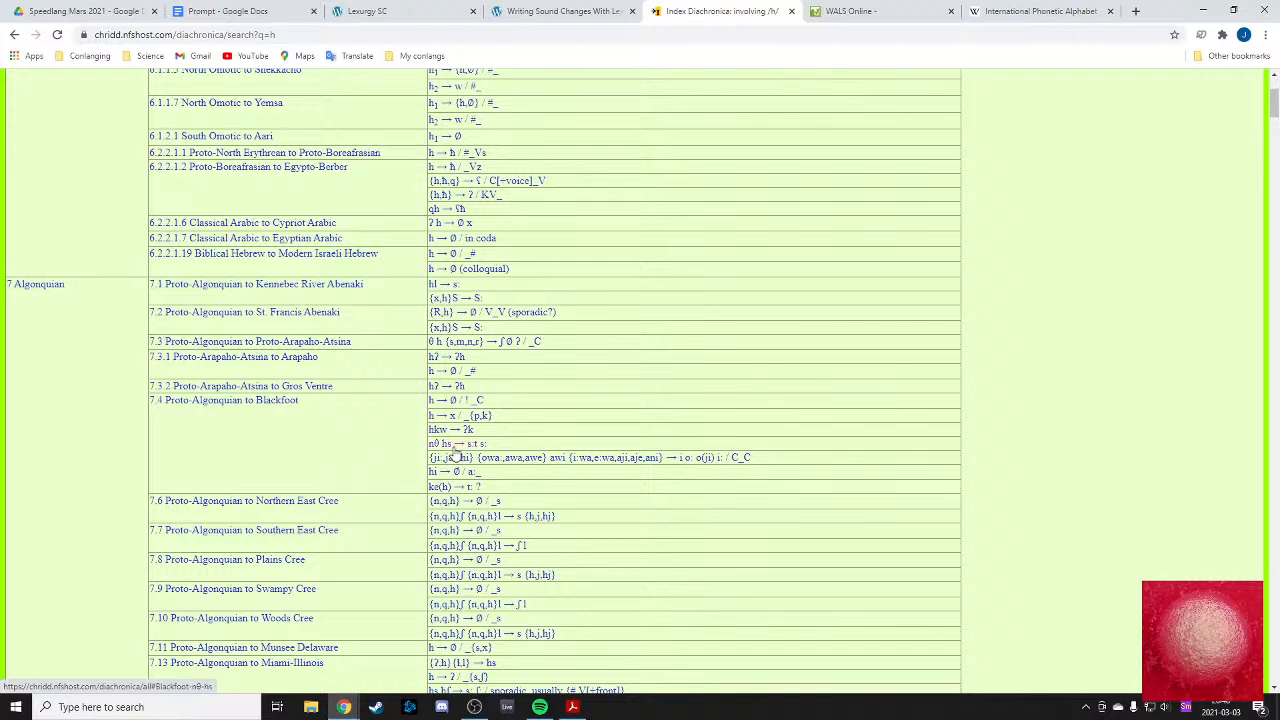
pyautogui.scroll(-1, 447, 400)
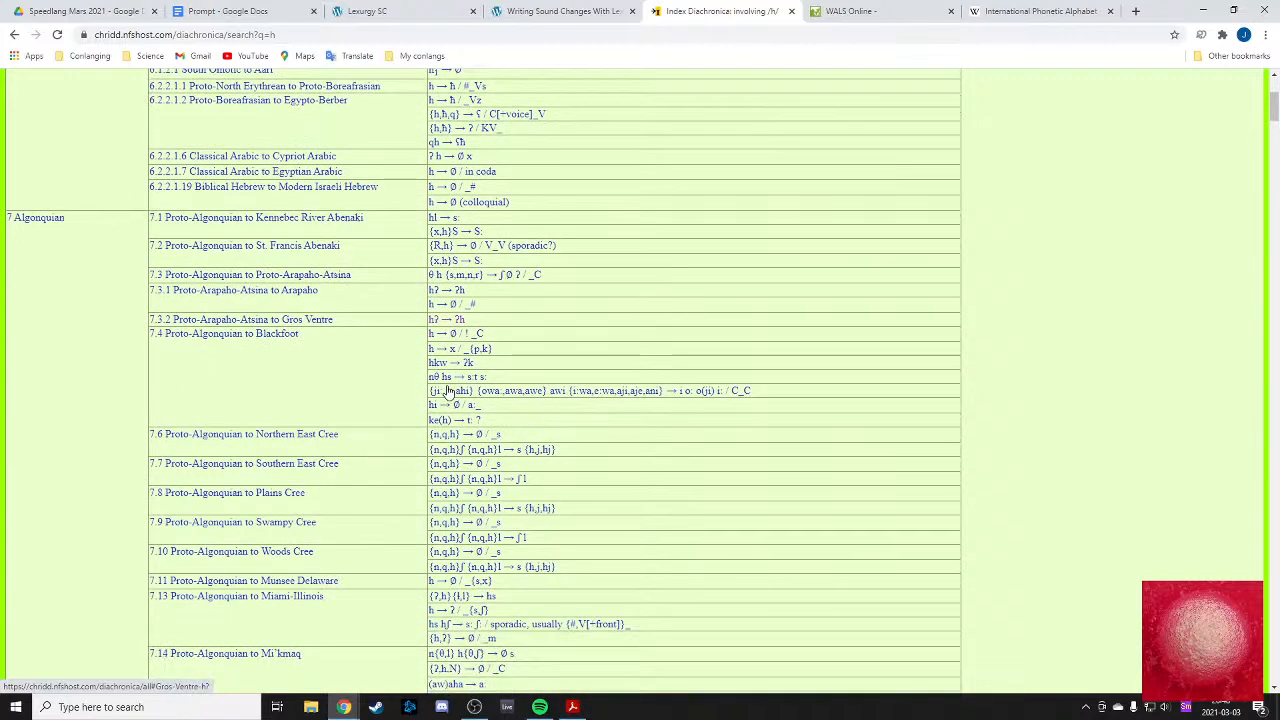
pyautogui.scroll(-1, 453, 358)
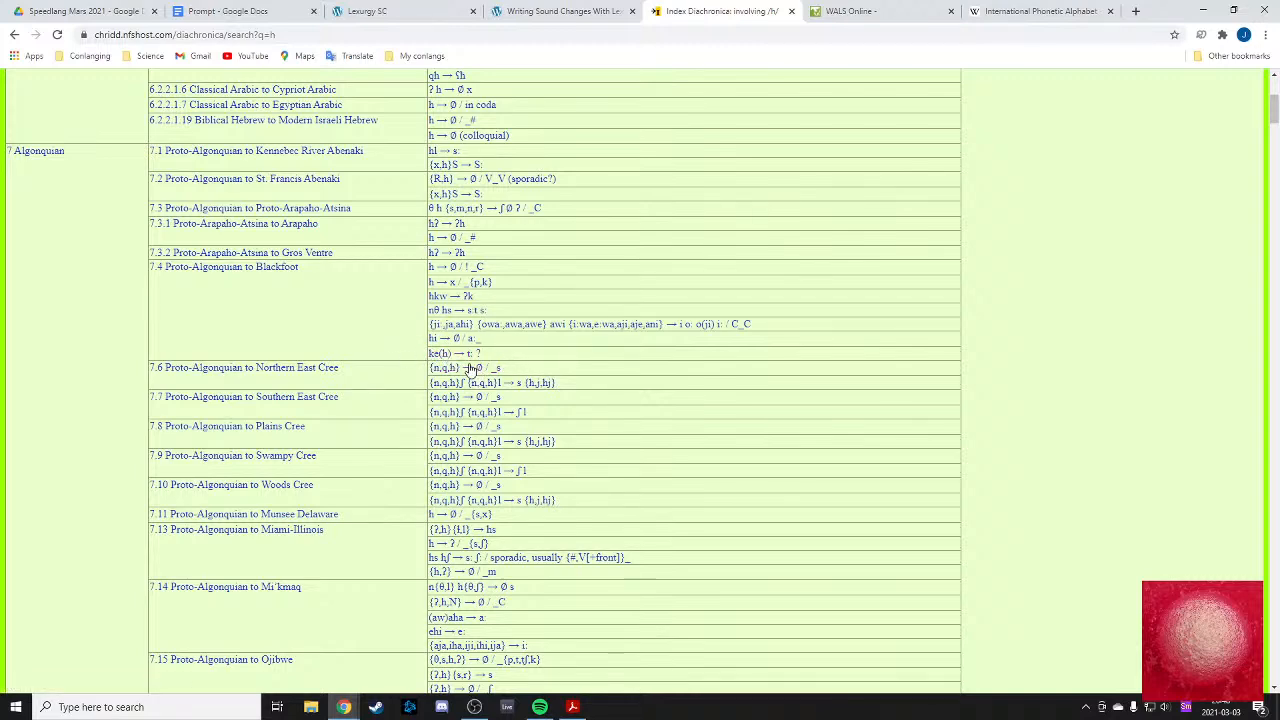
pyautogui.scroll(-1, 510, 352)
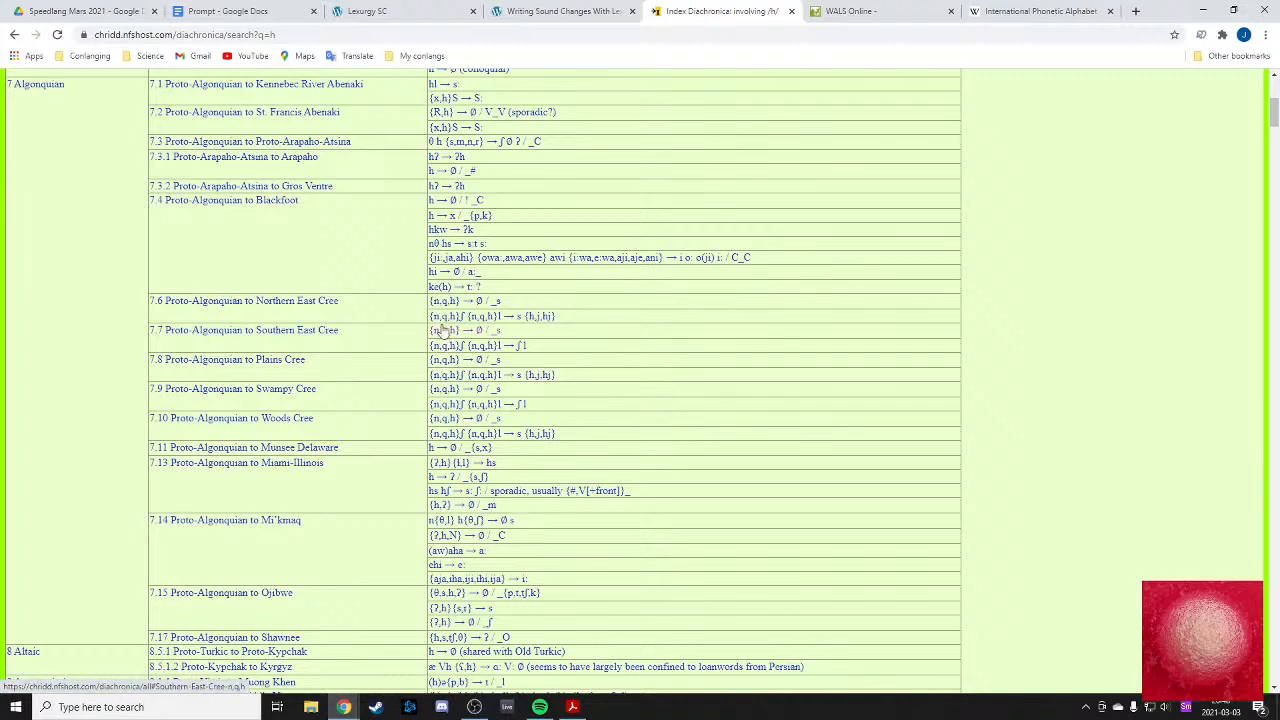
pyautogui.scroll(-1, 485, 343)
pyautogui.scroll(-1, 490, 349)
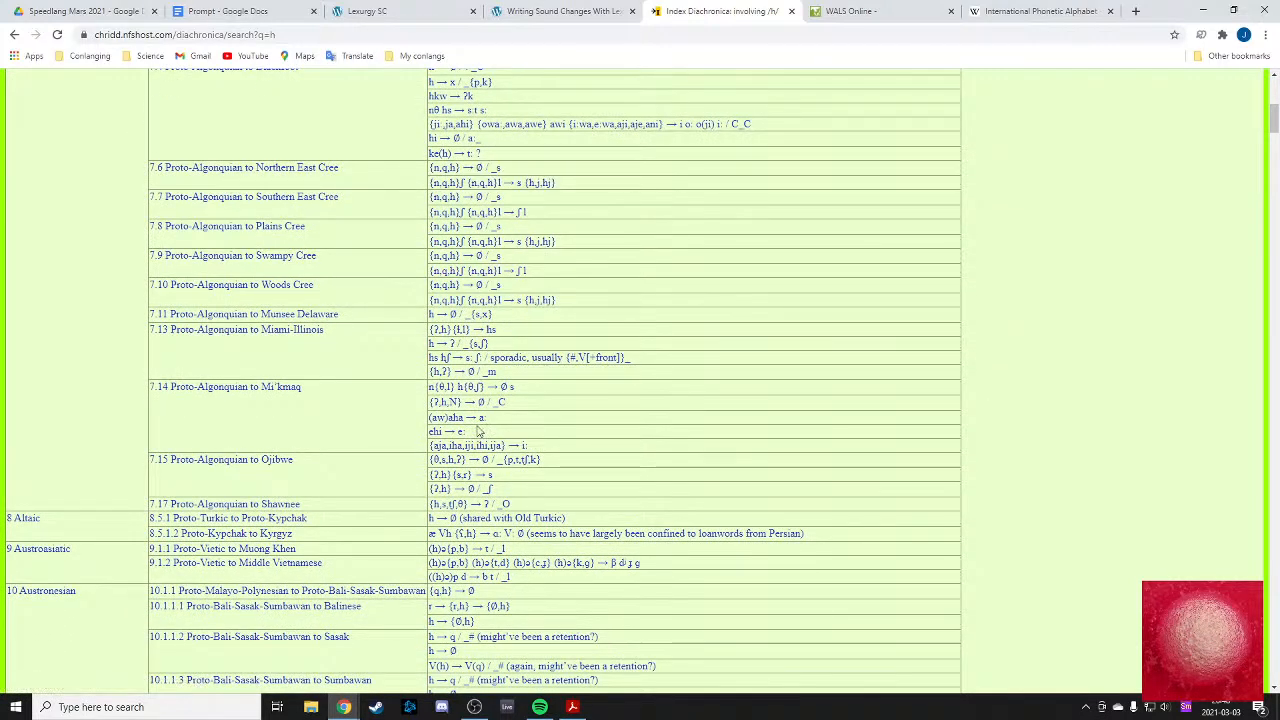
# - Examine the changes from h listed for the Altaic, Austroasiatic and Austronesian languages
pyautogui.scroll(-1, 482, 425)
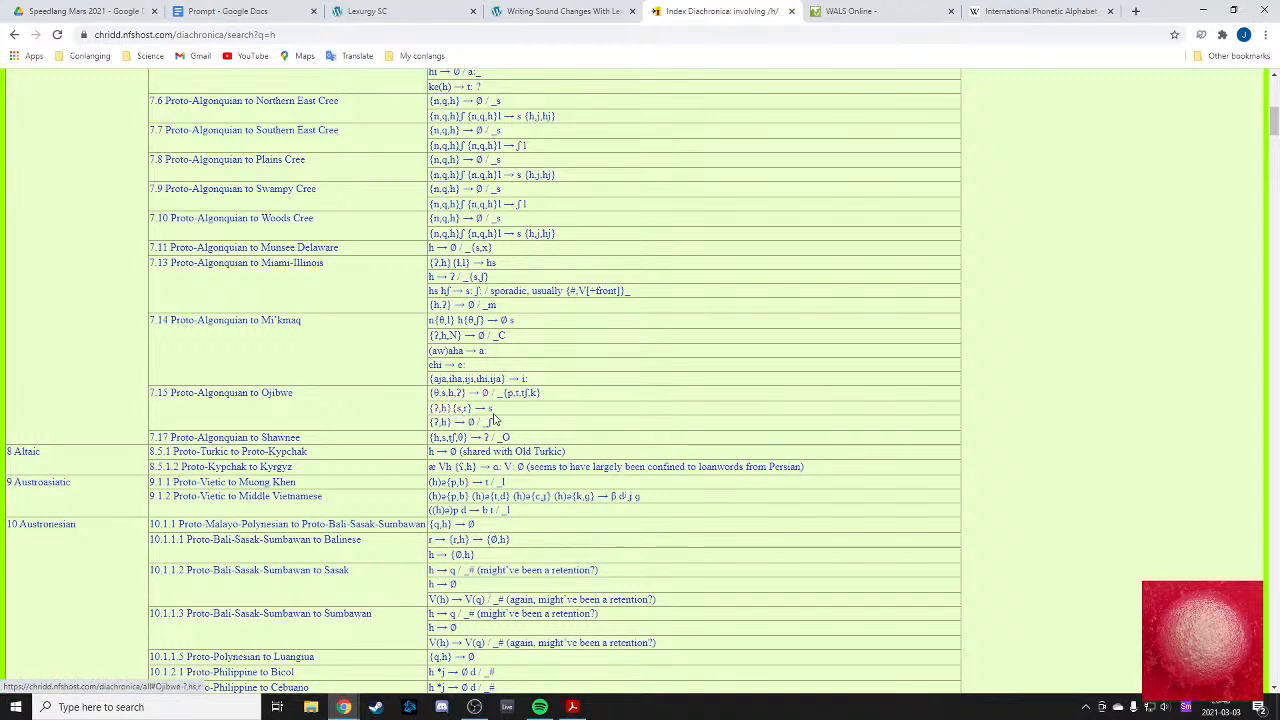
pyautogui.scroll(-1, 486, 438)
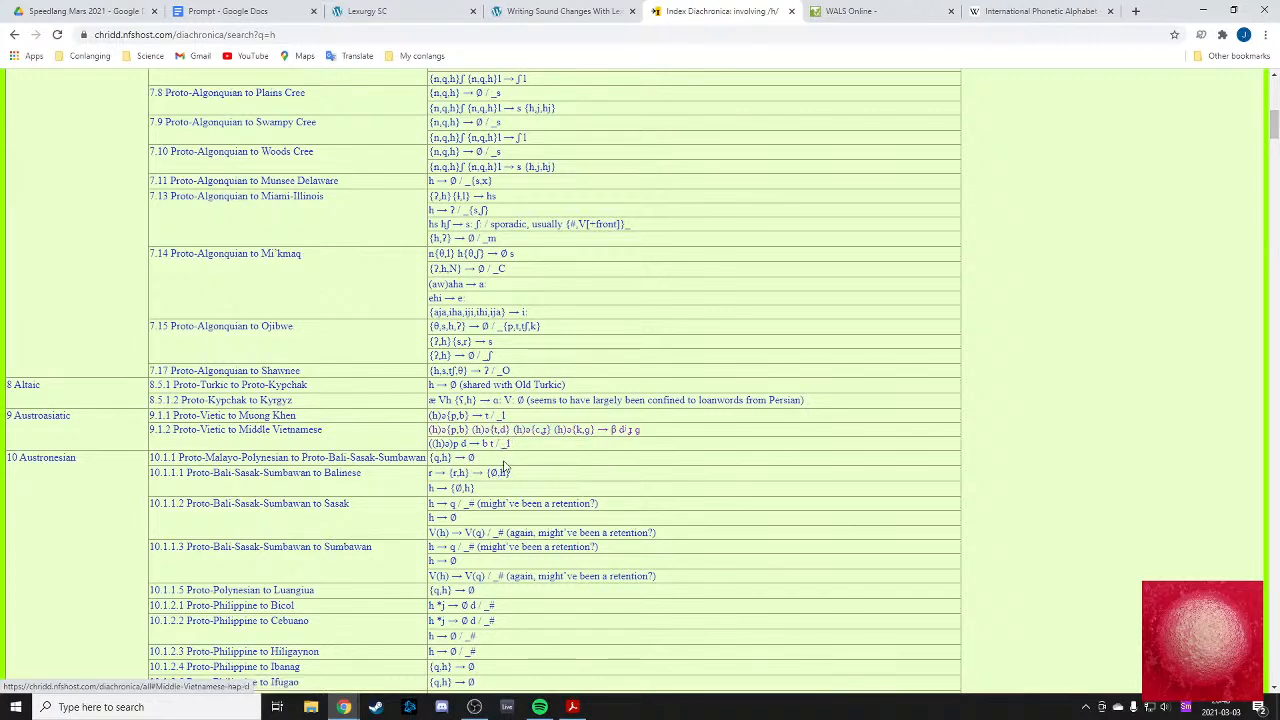
pyautogui.scroll(-1, 508, 468)
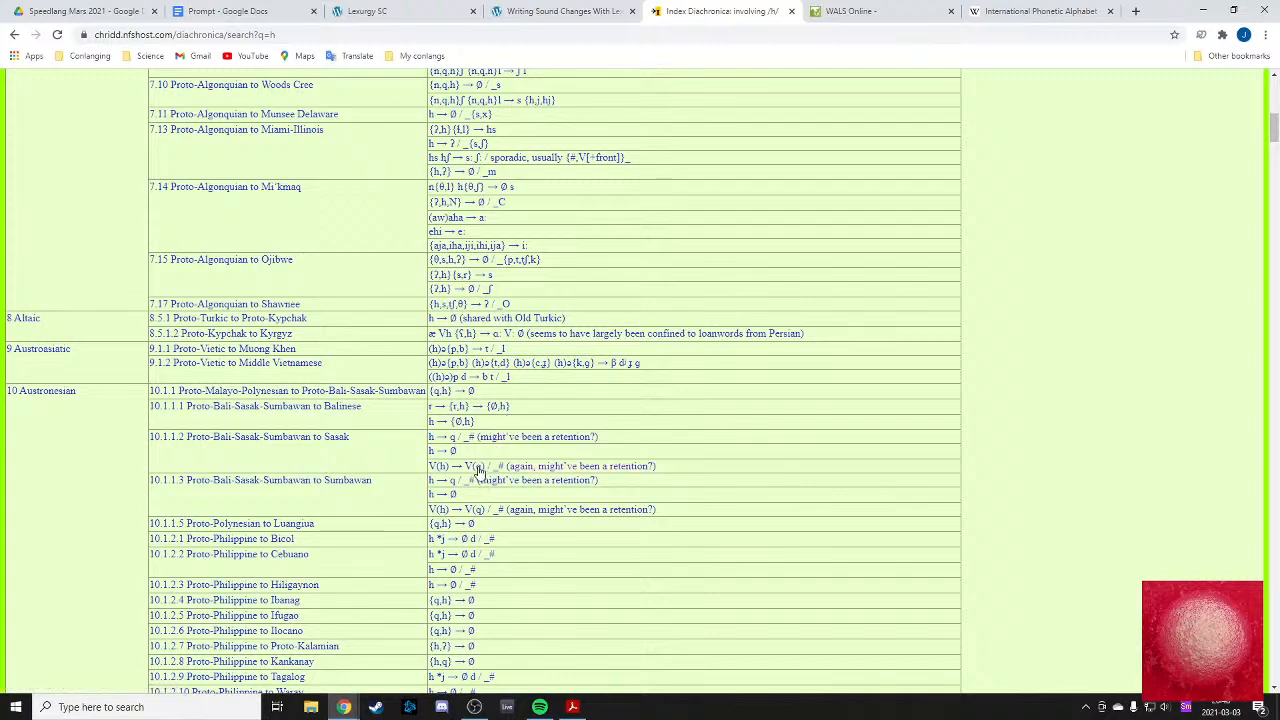
pyautogui.scroll(-1, 441, 498)
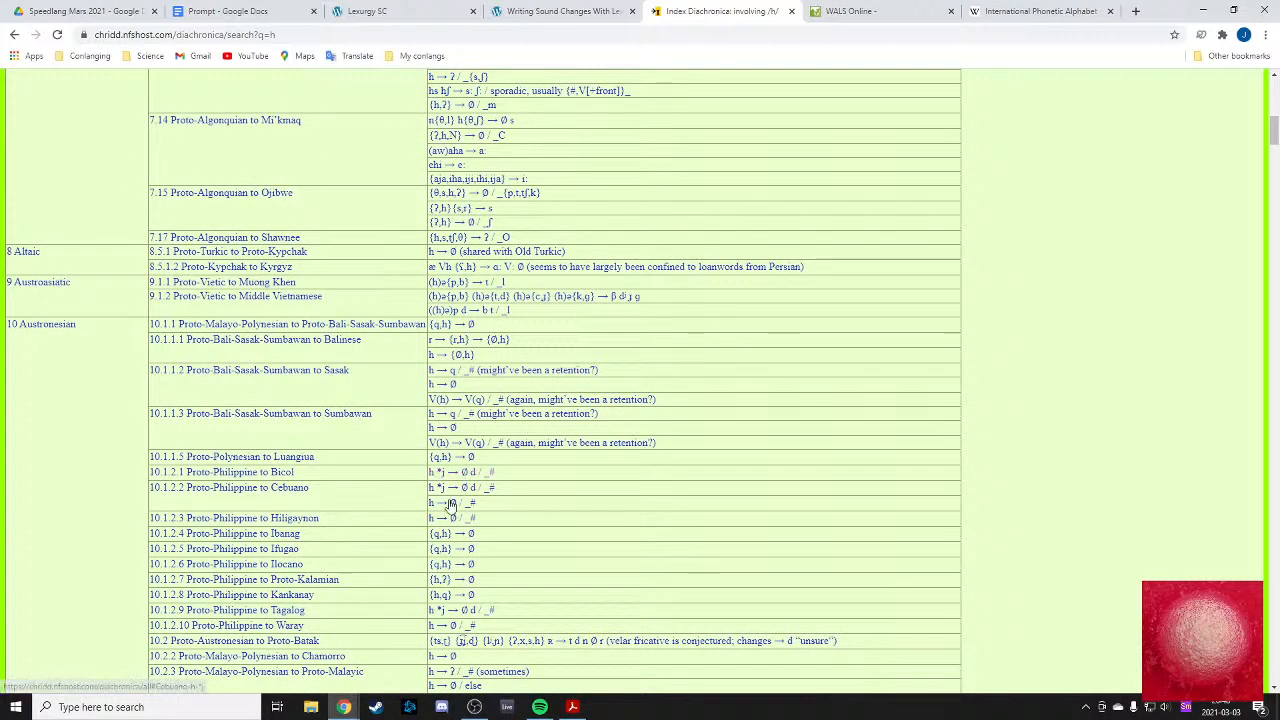
pyautogui.scroll(-5, 447, 527)
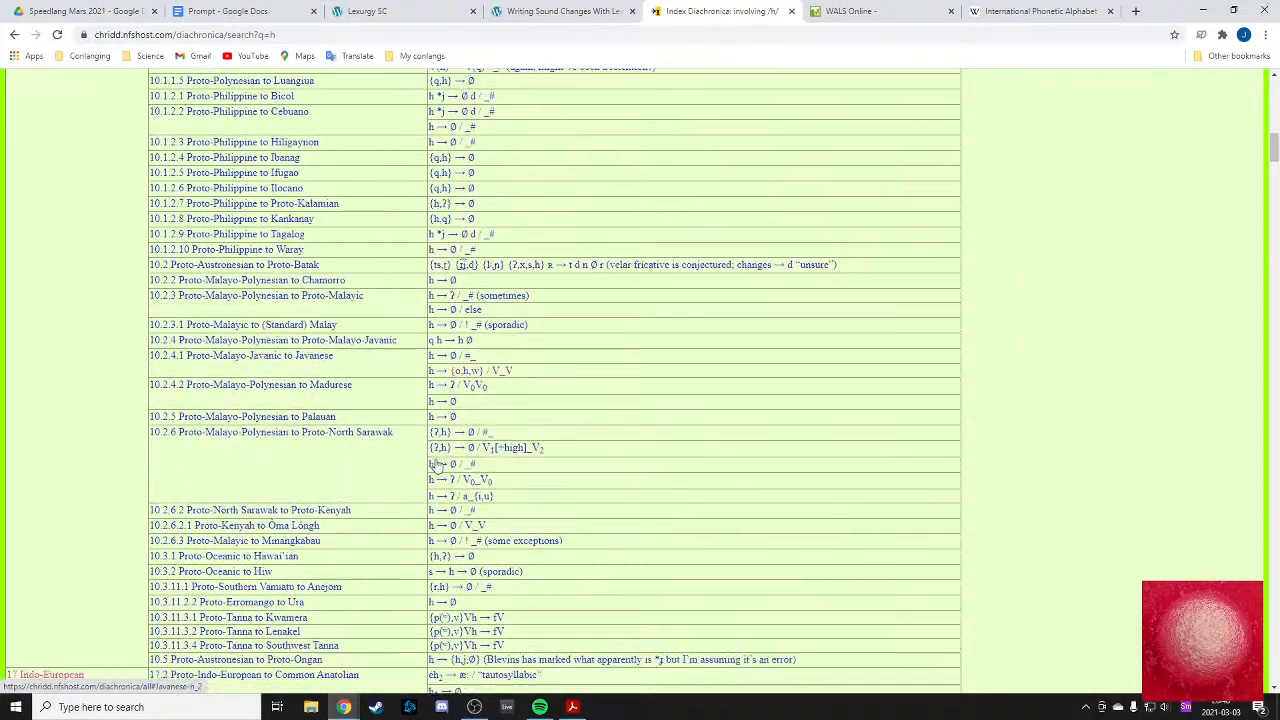
pyautogui.scroll(-1, 436, 425)
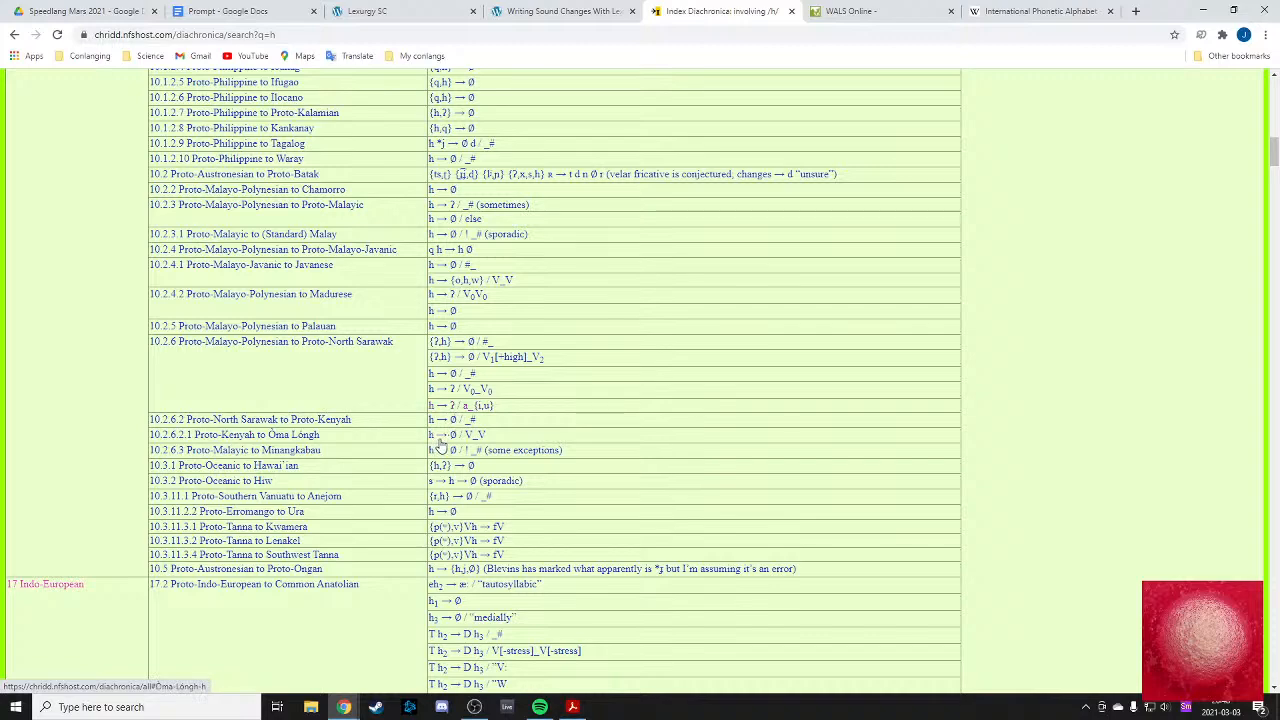
pyautogui.scroll(-1, 439, 445)
pyautogui.scroll(-4, 437, 447)
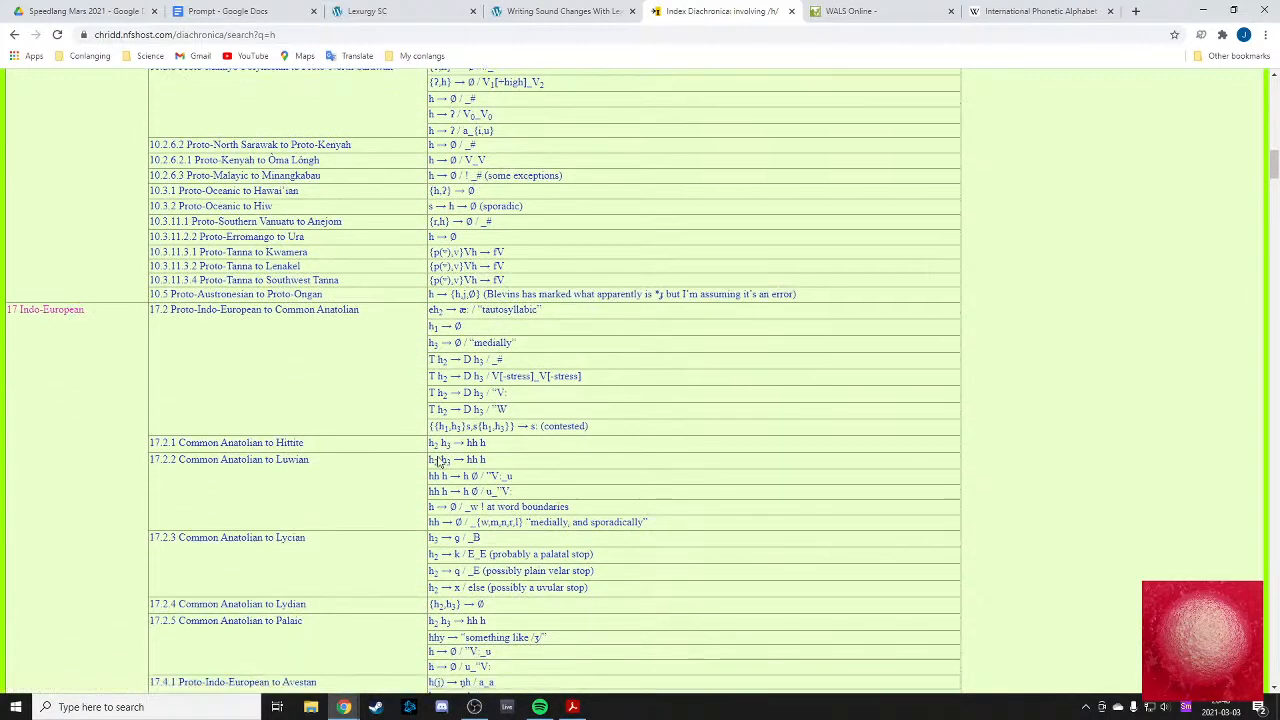
# - Examine the Indo-European changes from h, from Common Anatolian to the Old Norse descendants, including h before i in Orkney Norn
pyautogui.scroll(-3, 437, 460)
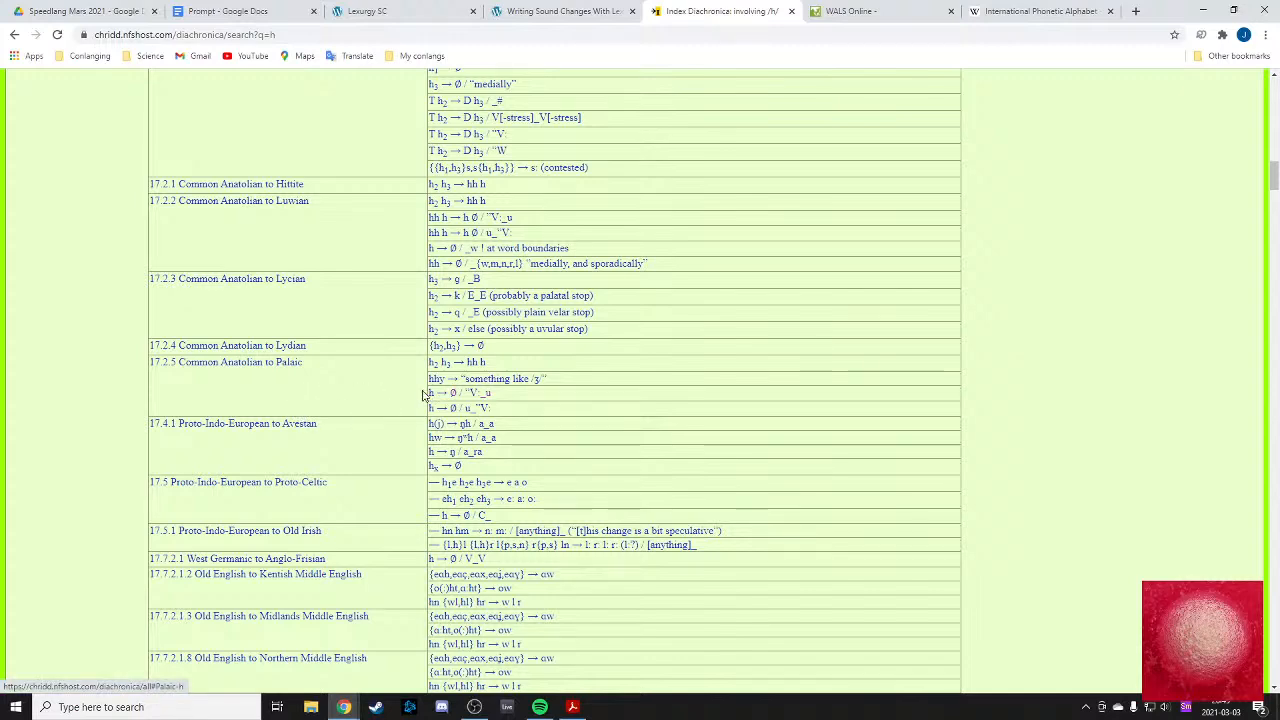
pyautogui.scroll(-1, 398, 401)
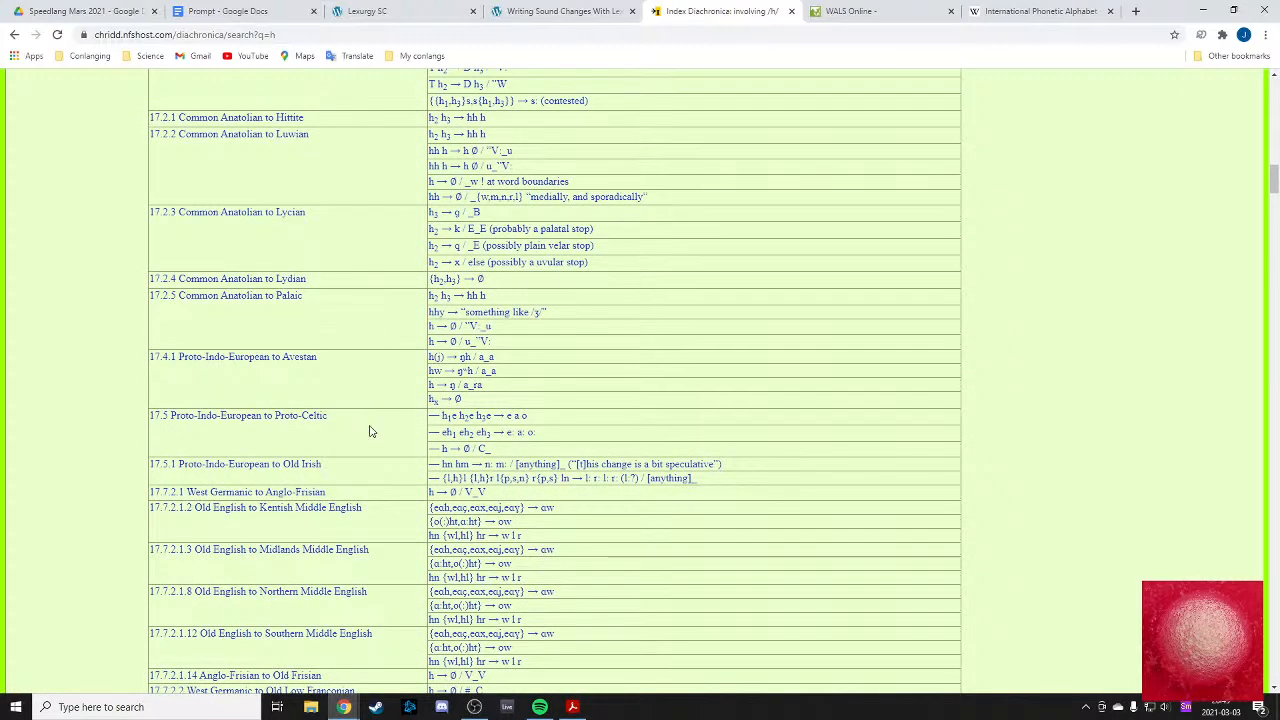
pyautogui.scroll(-1, 370, 432)
pyautogui.scroll(-1, 370, 432)
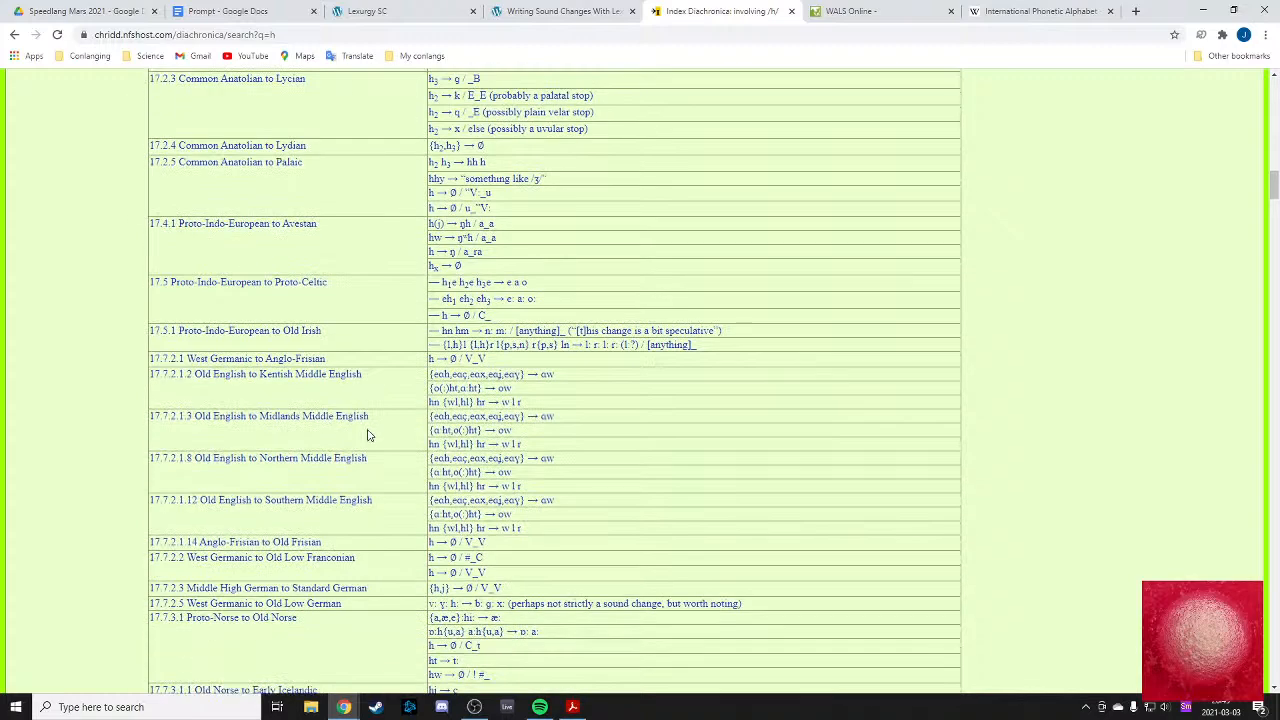
pyautogui.scroll(-3, 367, 435)
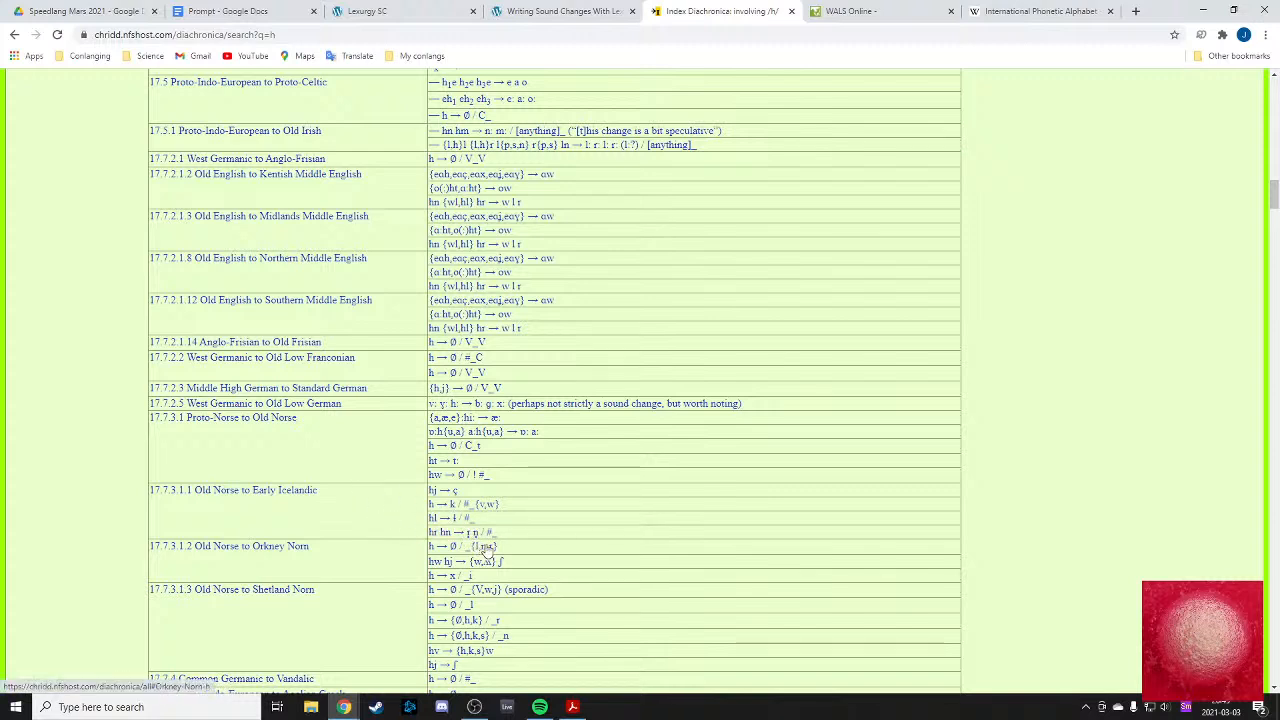
pyautogui.moveTo(477, 580); pyautogui.dragTo(430, 585)
pyautogui.click(430, 585)
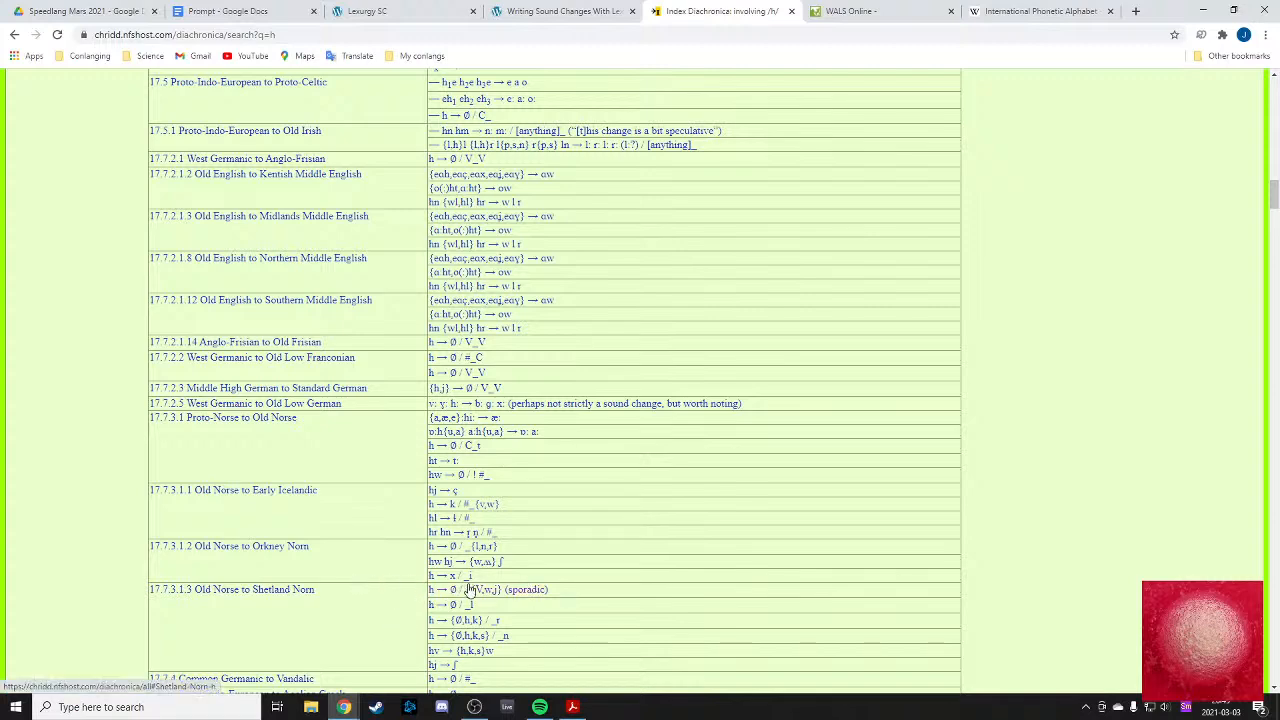
# - Examine the changes from h in the Shetland Norn, Greek, Latin, Tocharian, Je-Tupi-Carib and Khoisan entries
pyautogui.scroll(-1, 377, 597)
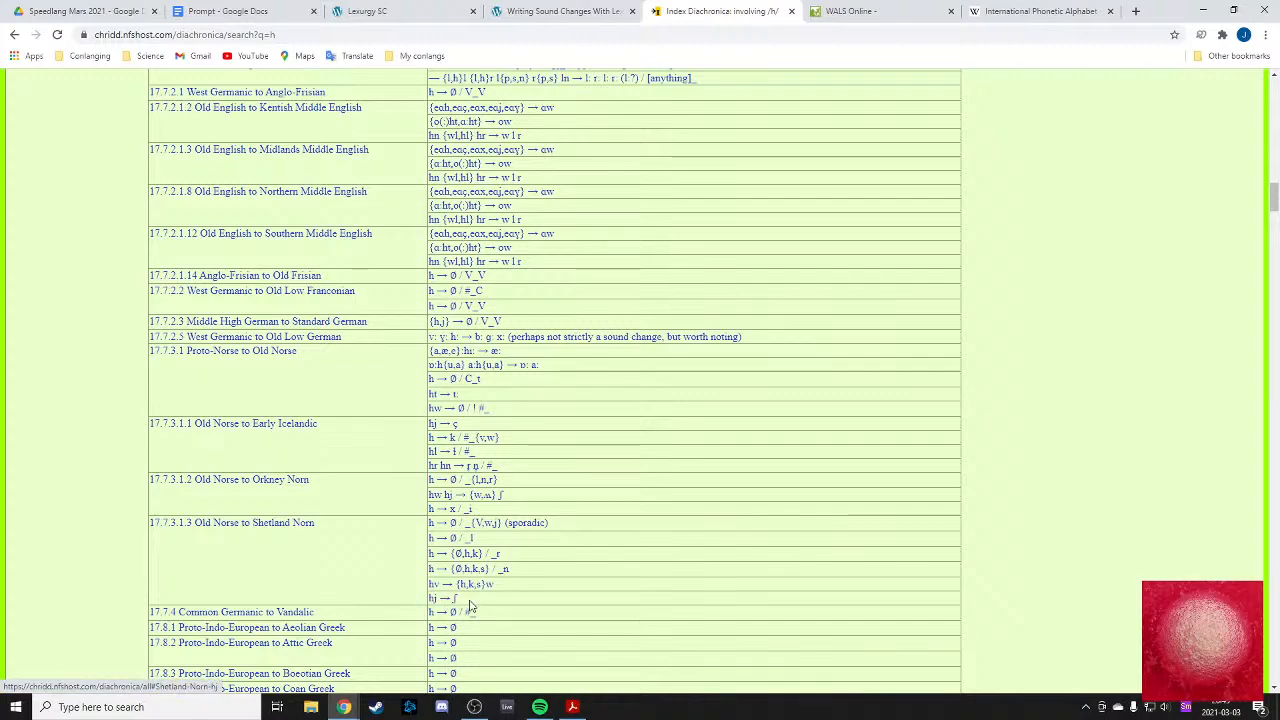
pyautogui.scroll(-3, 469, 601)
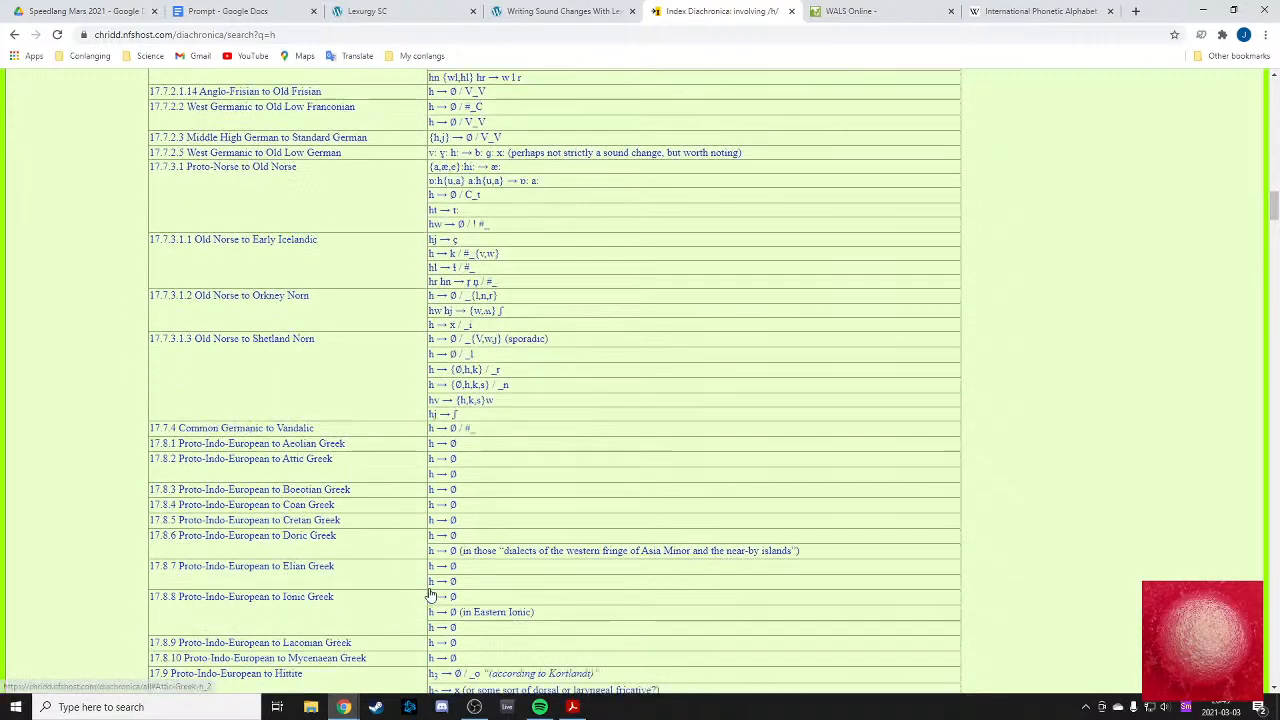
pyautogui.scroll(-1, 447, 494)
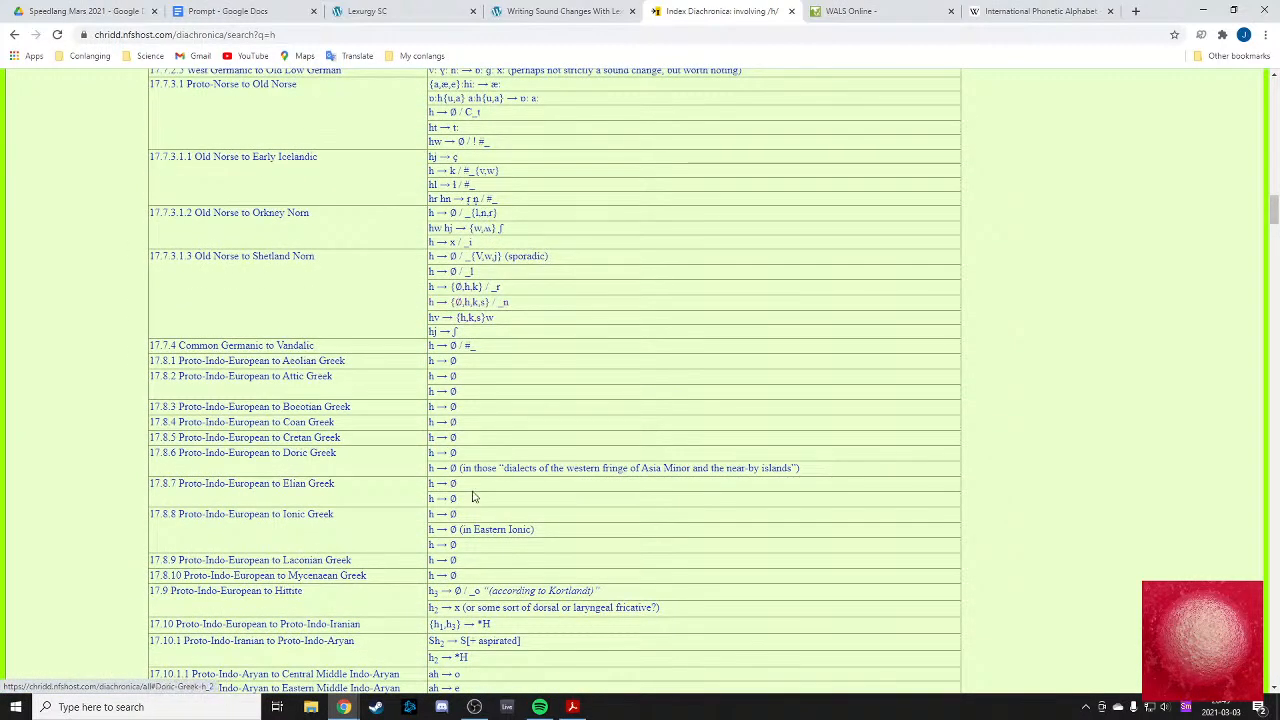
pyautogui.scroll(-1, 442, 510)
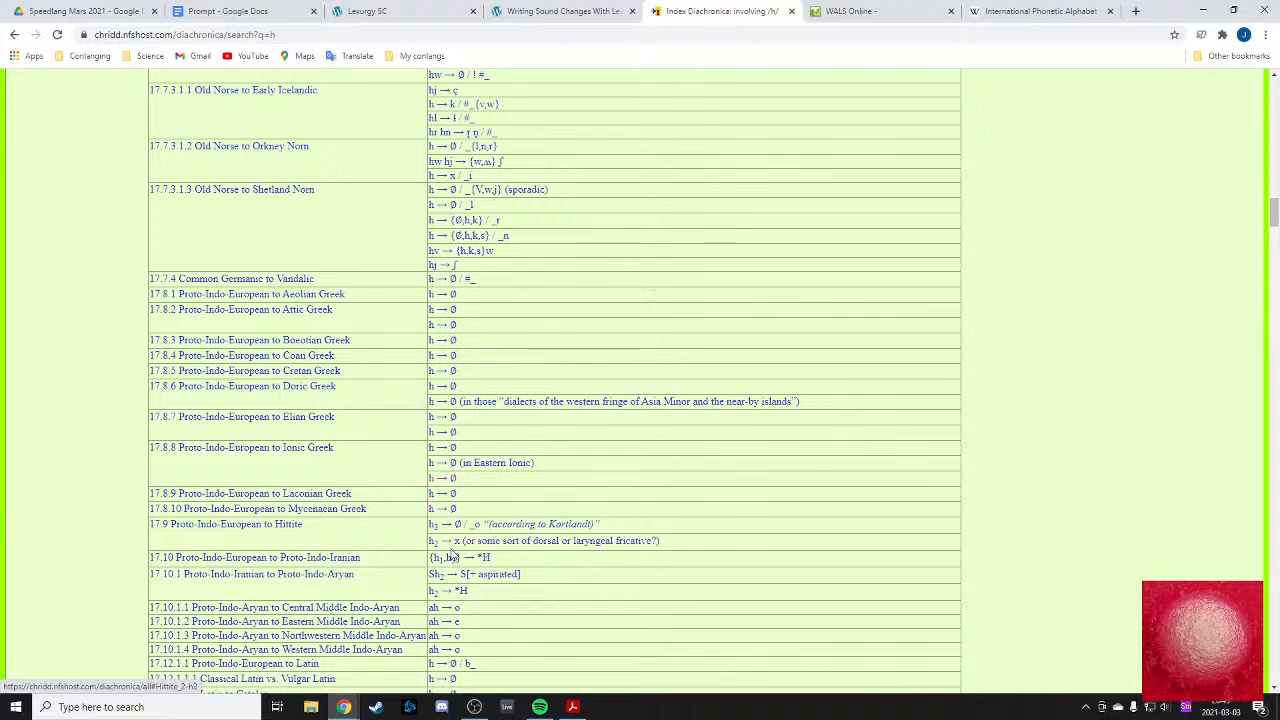
pyautogui.scroll(-1, 490, 555)
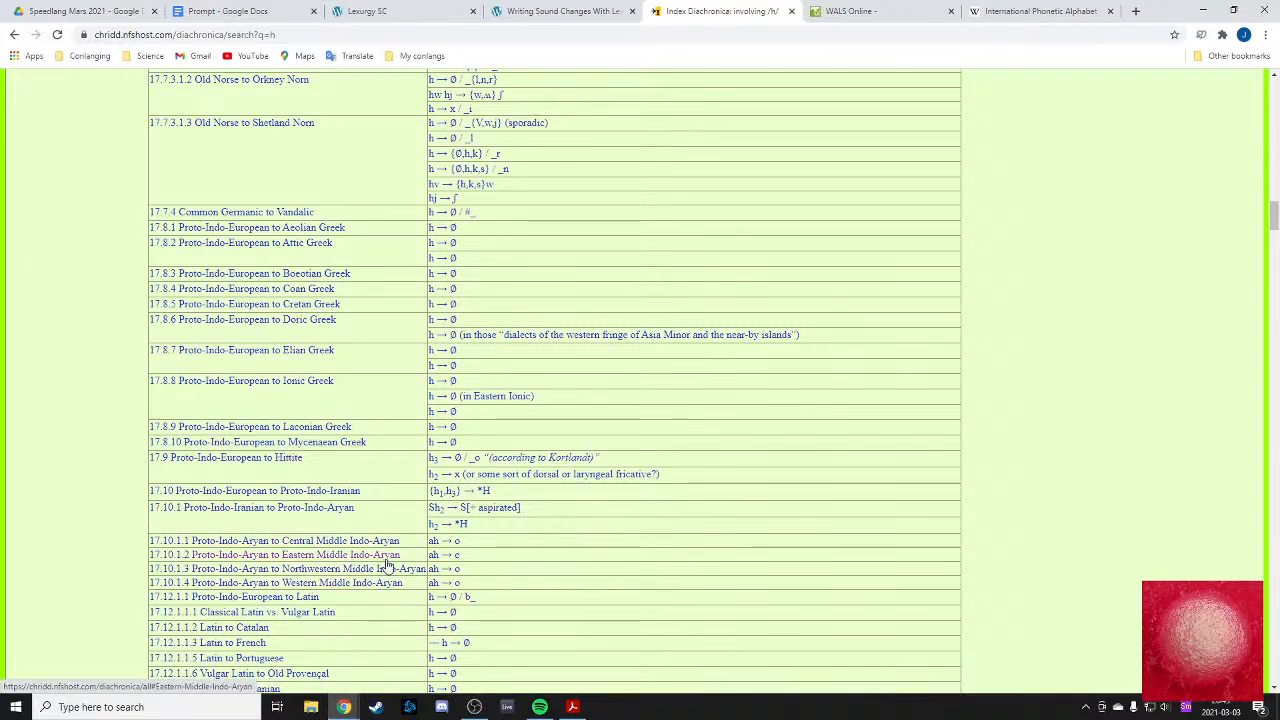
pyautogui.scroll(-2, 443, 565)
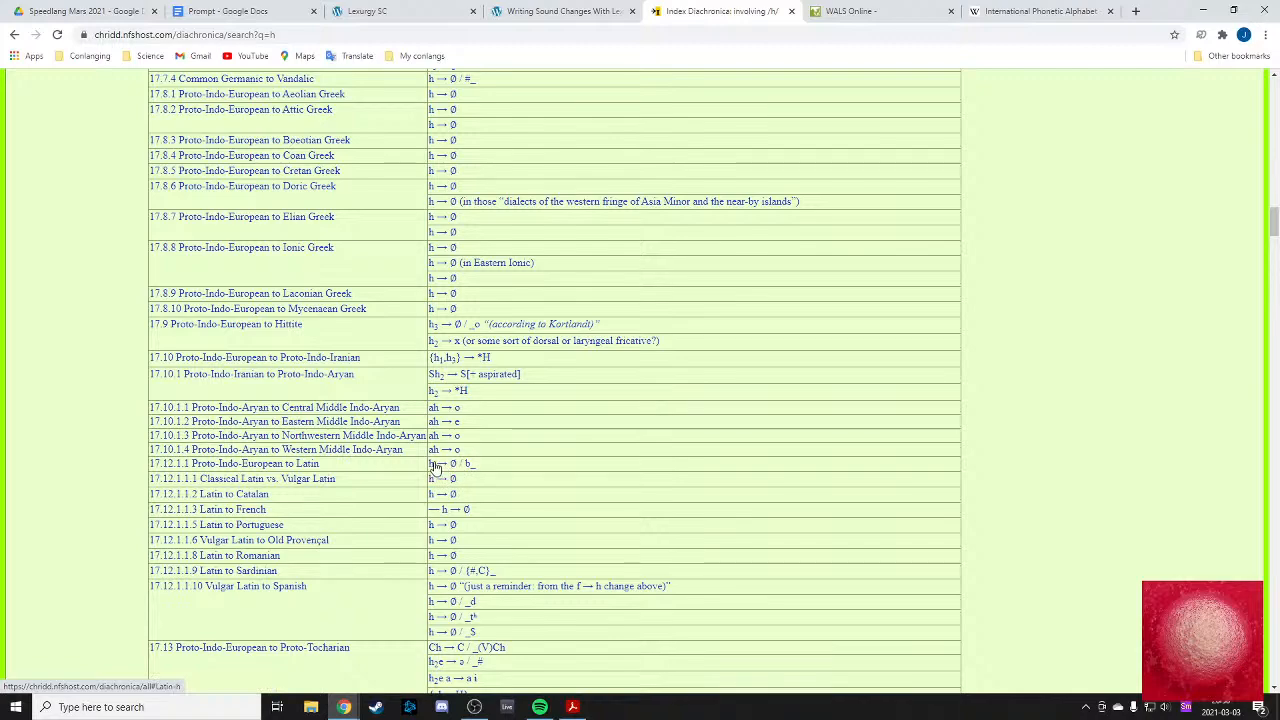
pyautogui.scroll(-1, 458, 535)
pyautogui.scroll(-1, 457, 533)
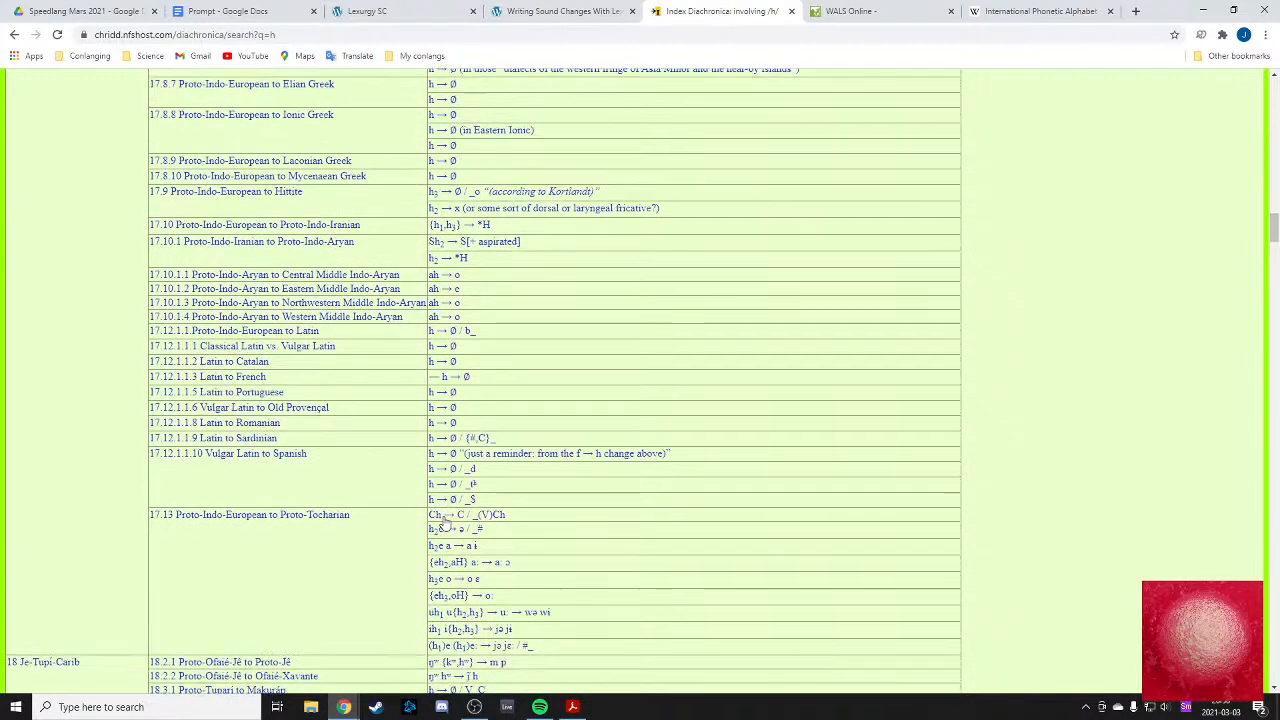
pyautogui.scroll(-2, 293, 504)
pyautogui.scroll(-3, 293, 504)
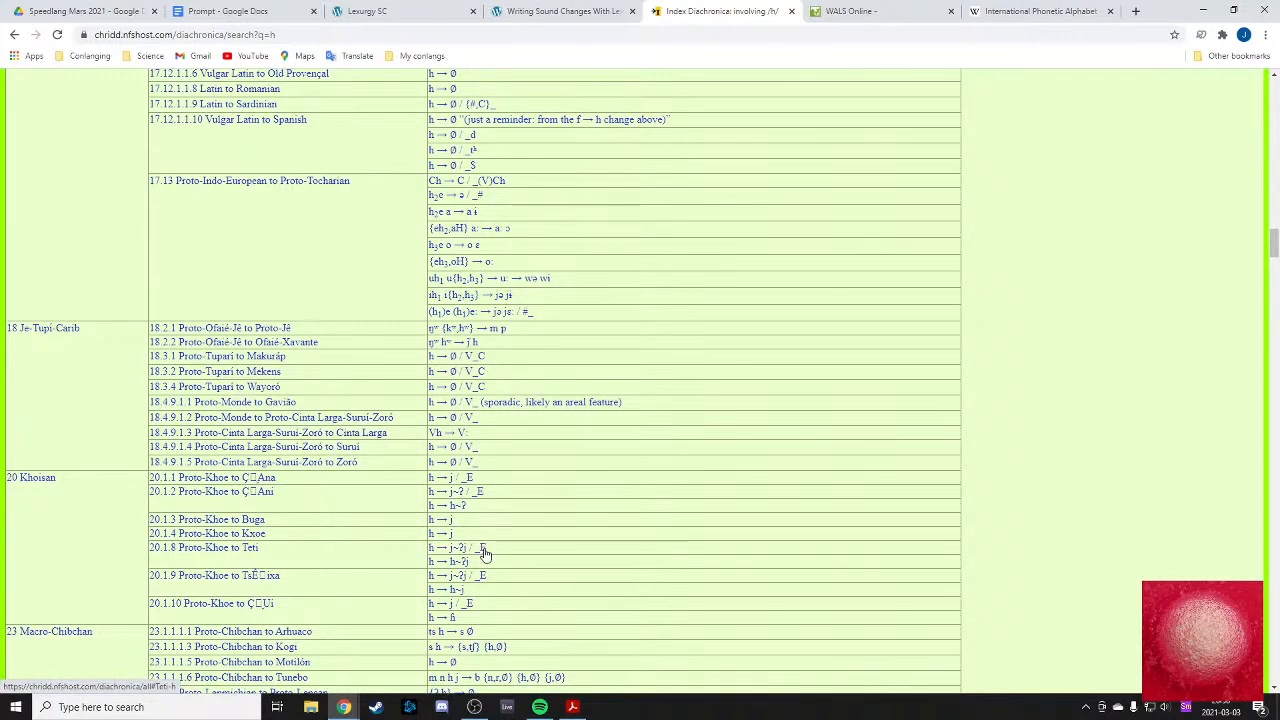
# - Open the Proto-Khoe to Teti change "h → j~ʔj / _E" in a separate tab, check its context in the full index, and close that tab
pyautogui.middleClick(484, 553)
pyautogui.click(775, 12)
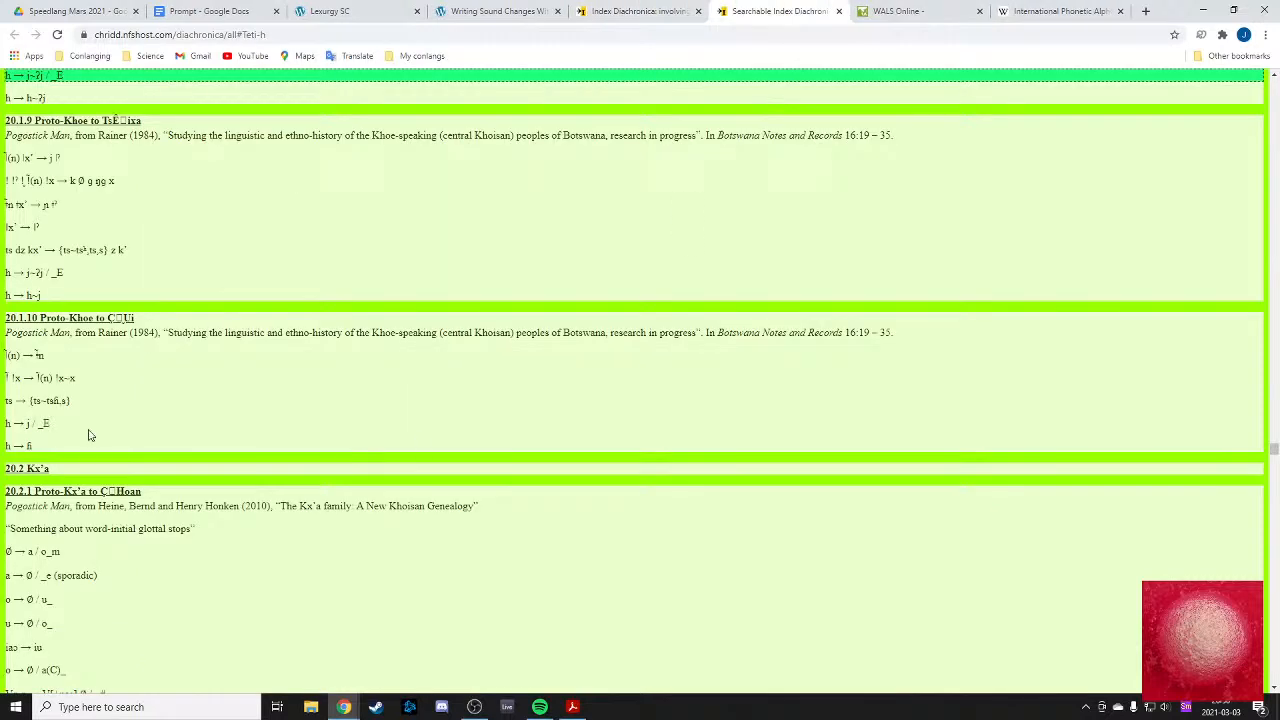
pyautogui.scroll(4, 43, 175)
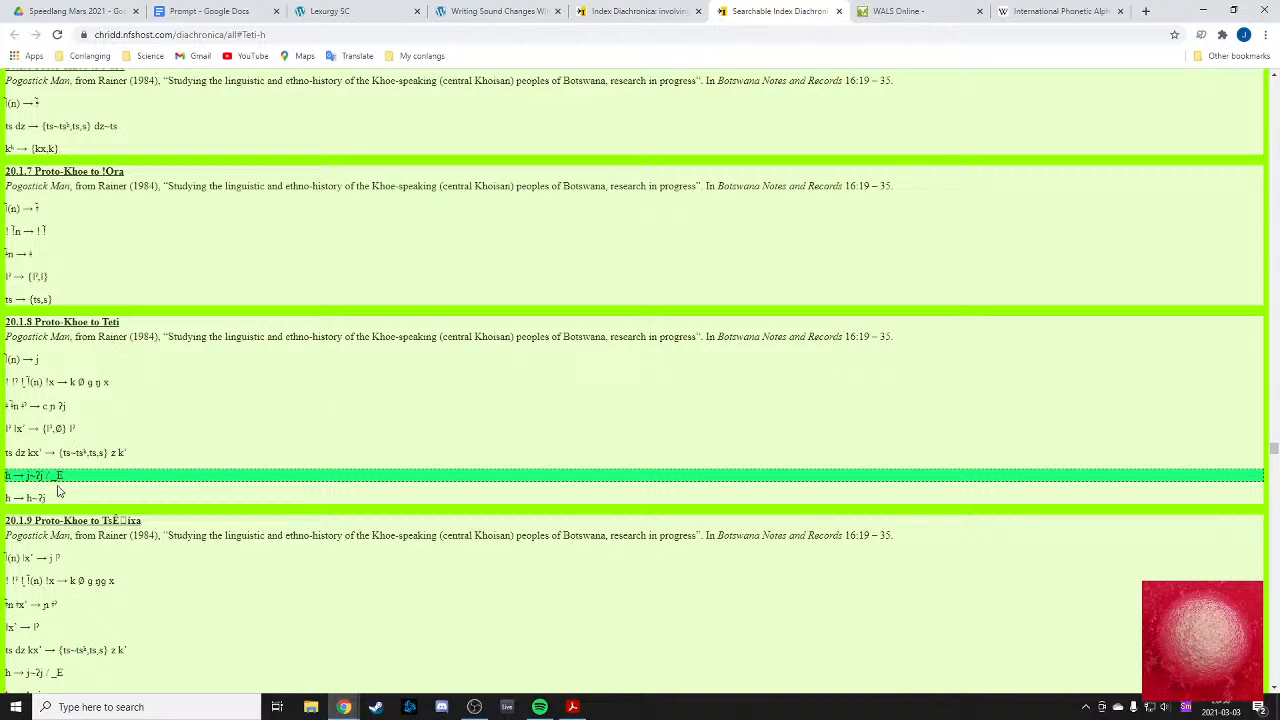
pyautogui.scroll(20, 193, 462)
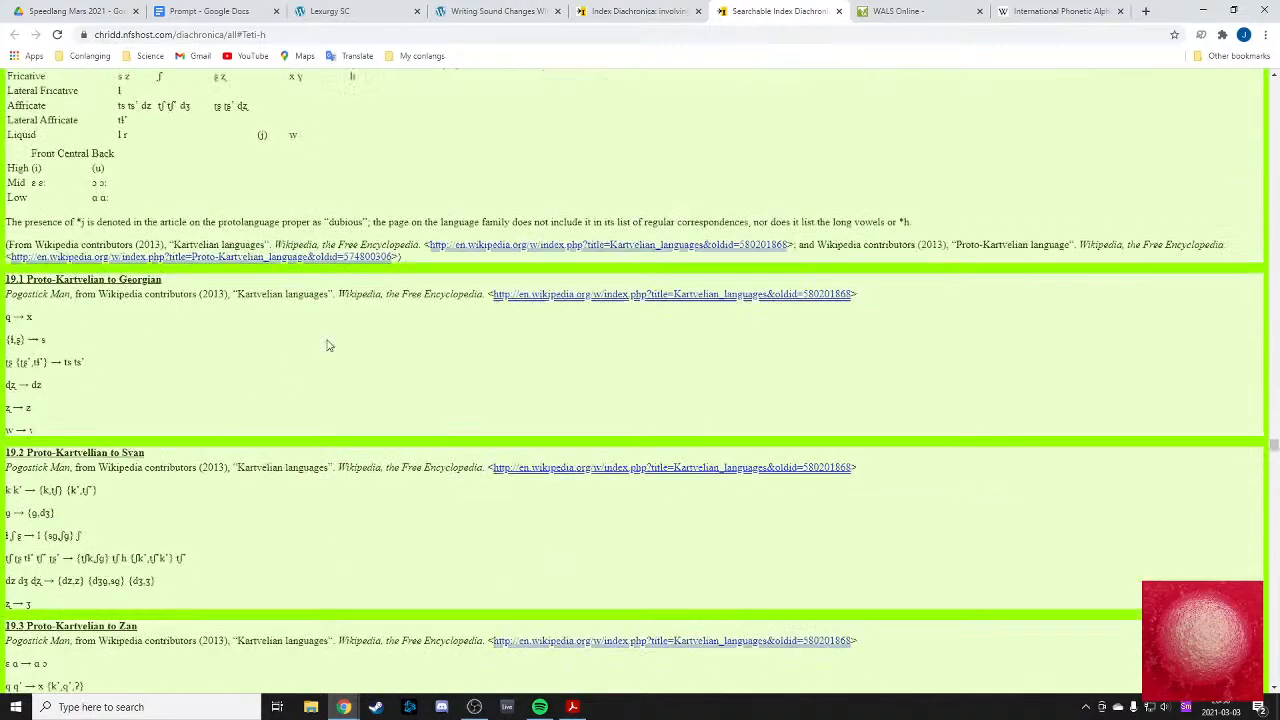
pyautogui.click(838, 12)
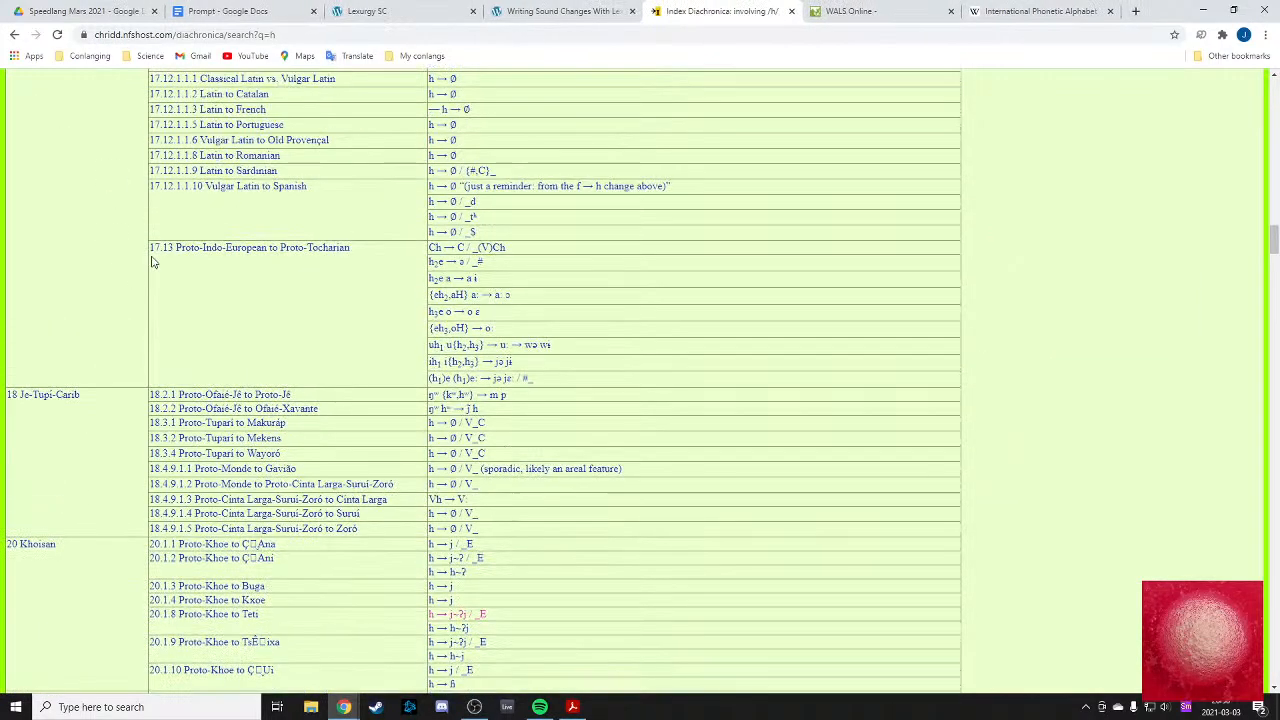
# - Examine the changes from h listed for the Khoisan, Macro-Chibchan, Mayan, Muskogean, Na-Dene, Niger-Congo, Oto-Manguean, Penutian and Quechumaran languages
pyautogui.scroll(-2, 440, 580)
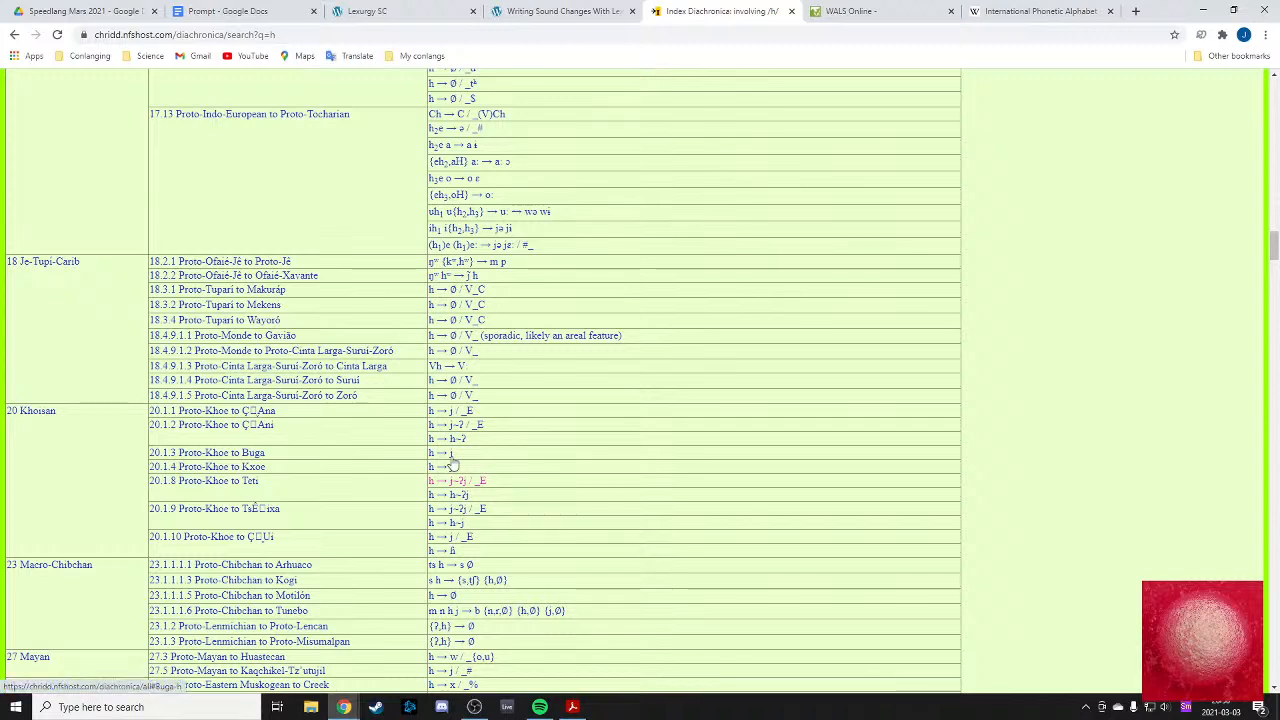
pyautogui.scroll(-2, 451, 466)
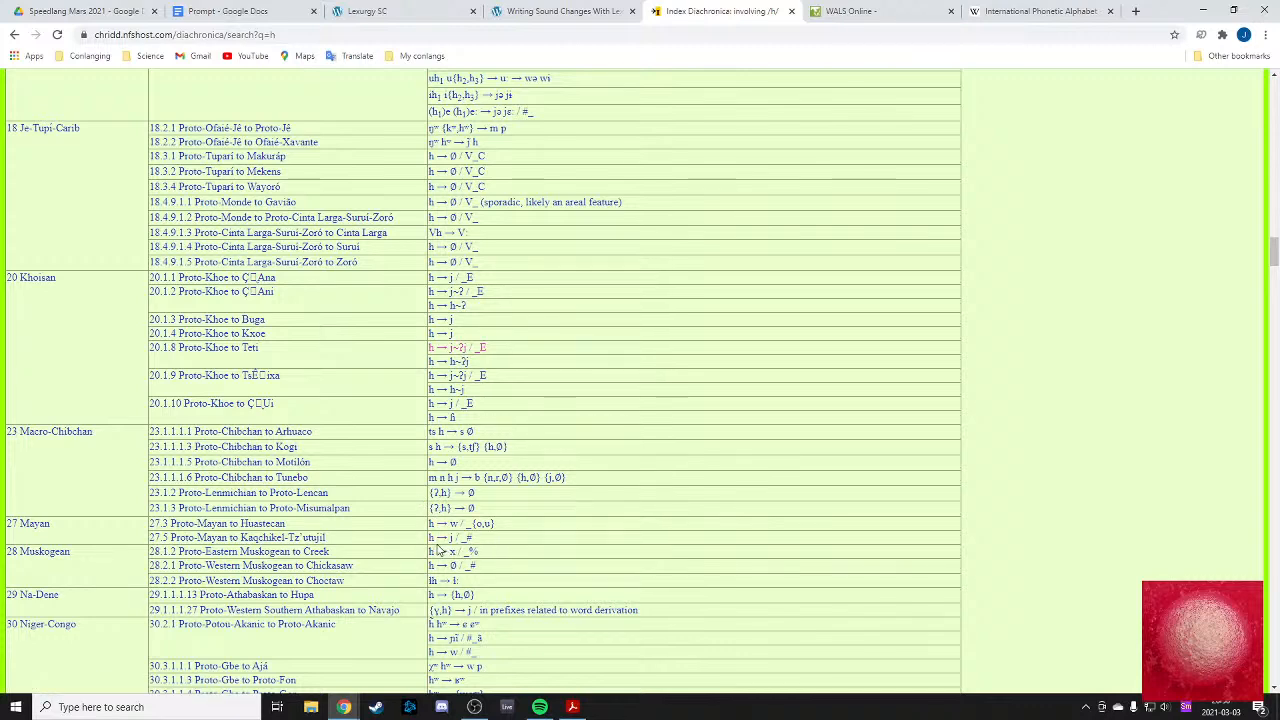
pyautogui.scroll(-3, 440, 540)
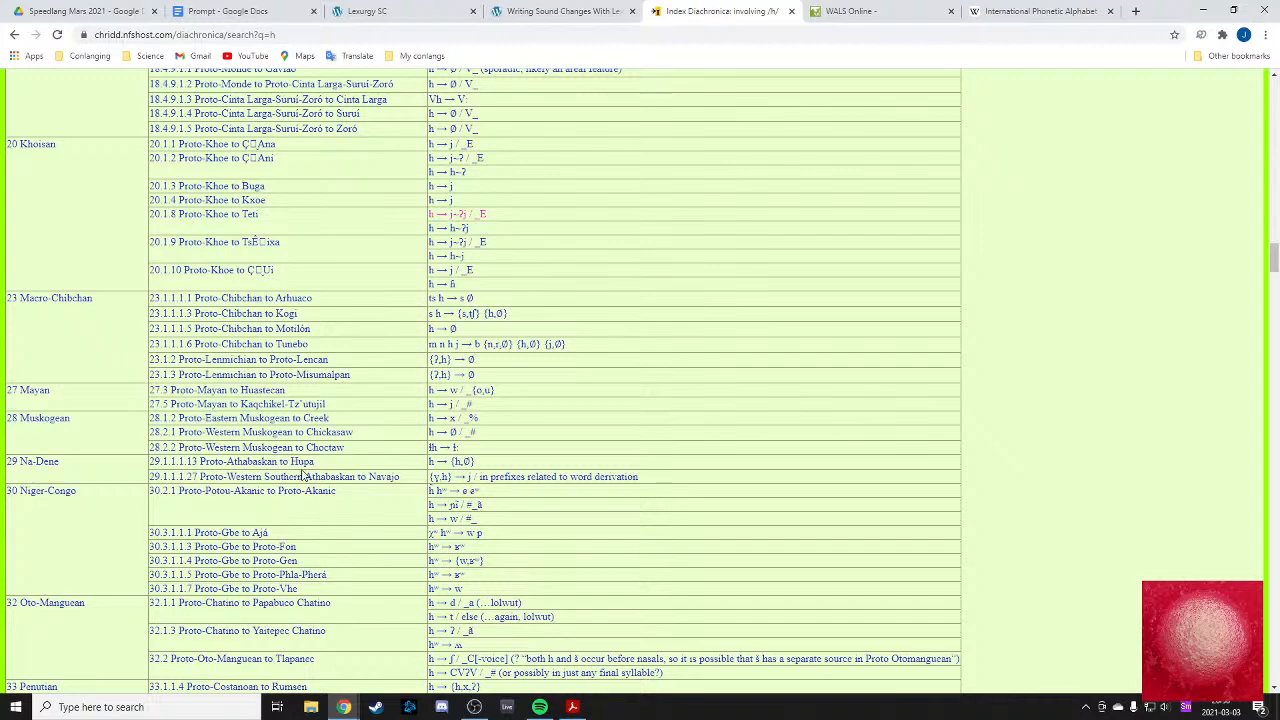
pyautogui.scroll(-2, 368, 496)
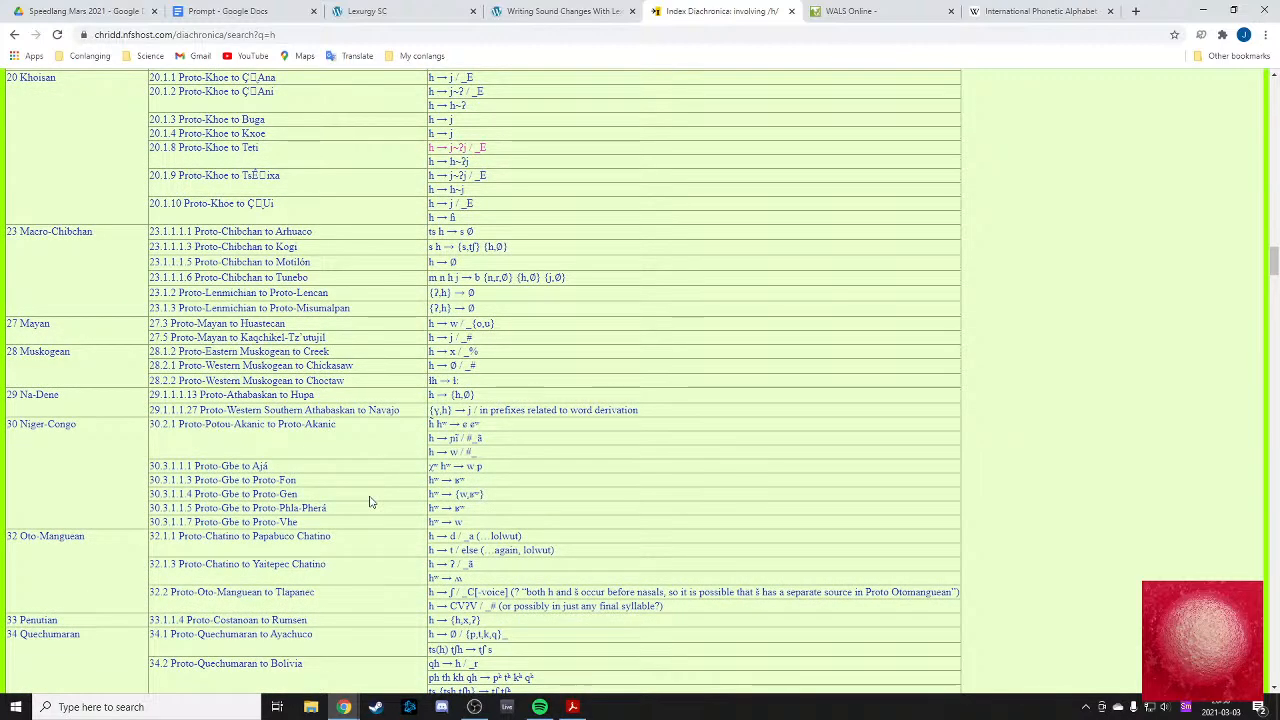
pyautogui.scroll(-3, 477, 512)
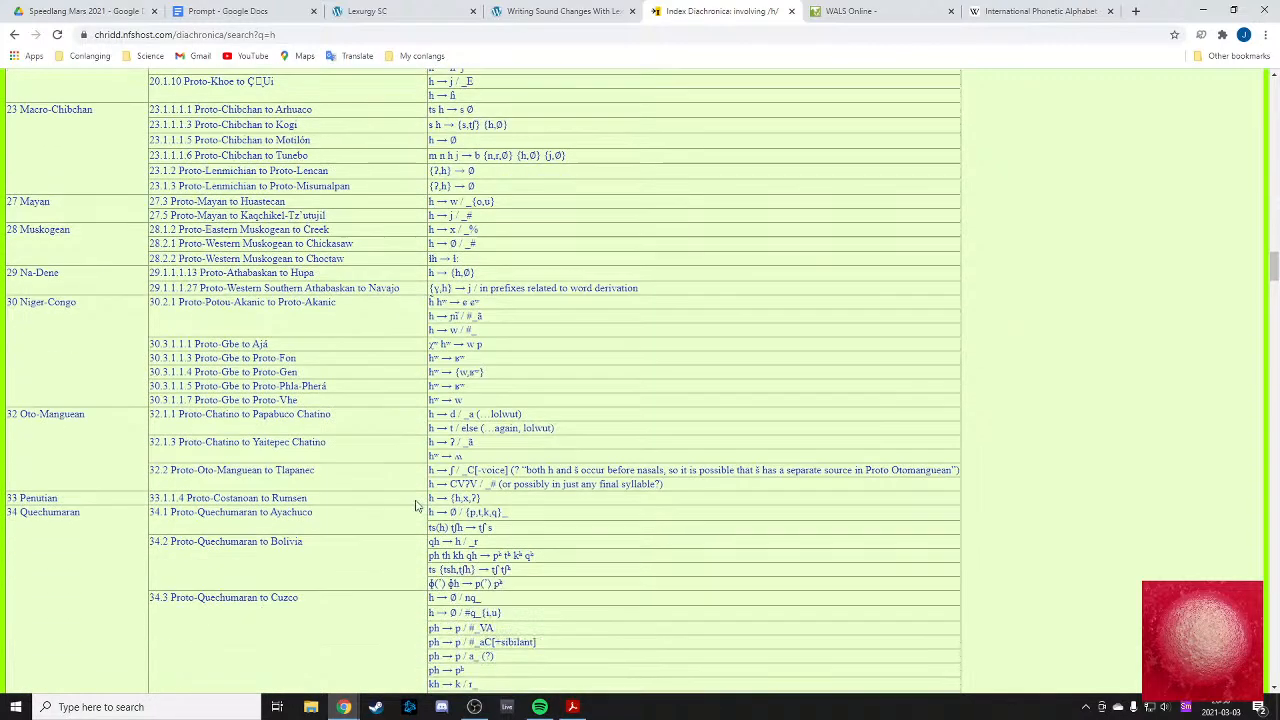
pyautogui.scroll(-5, 477, 512)
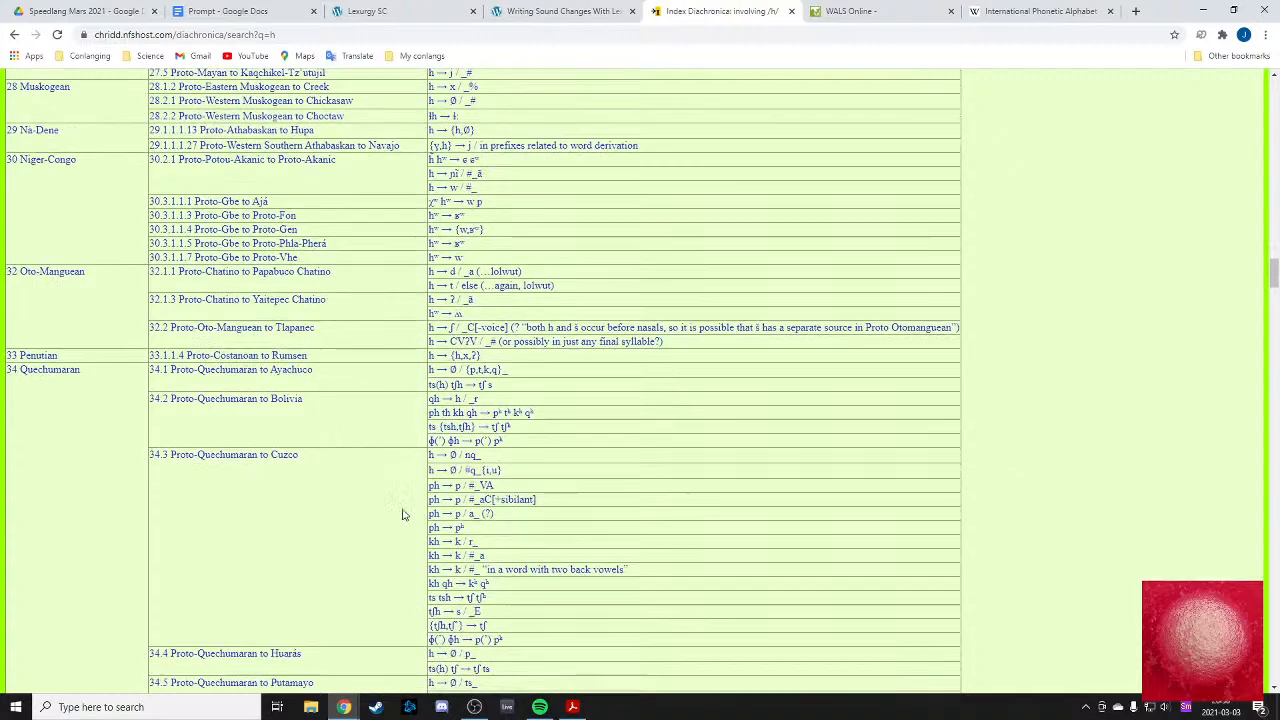
pyautogui.scroll(-5, 403, 514)
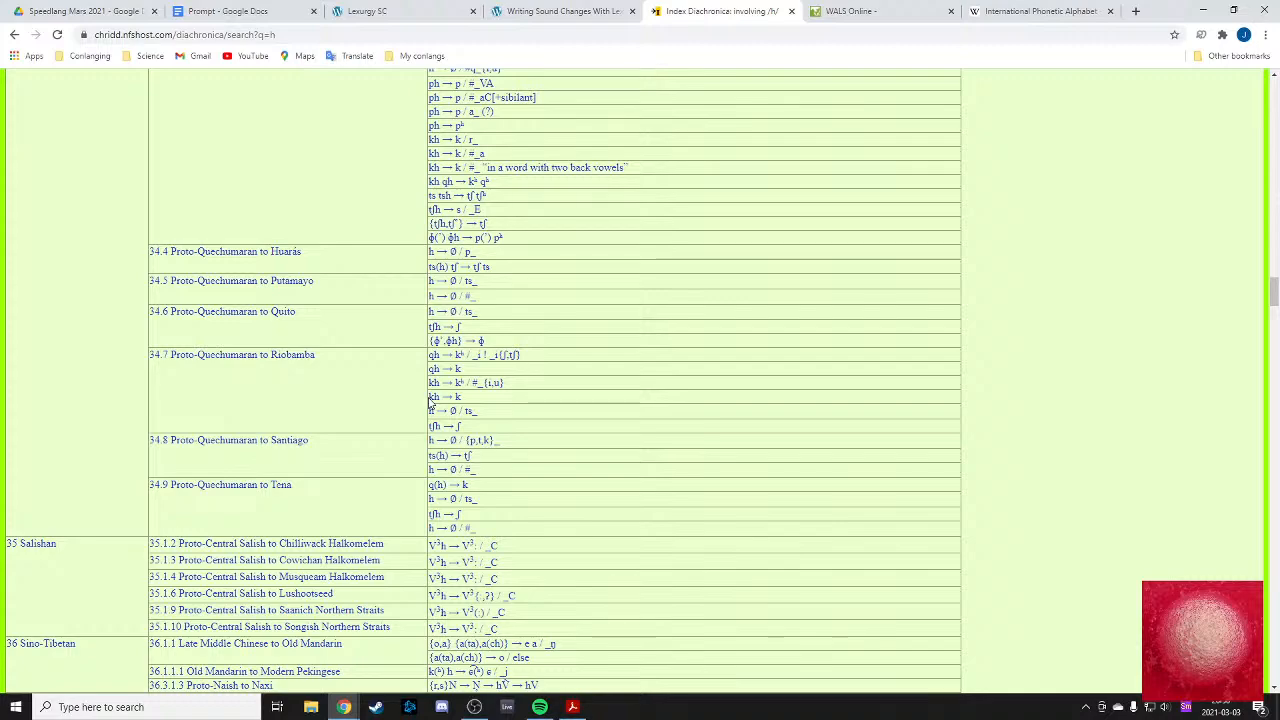
pyautogui.scroll(-1, 453, 479)
pyautogui.scroll(-3, 353, 501)
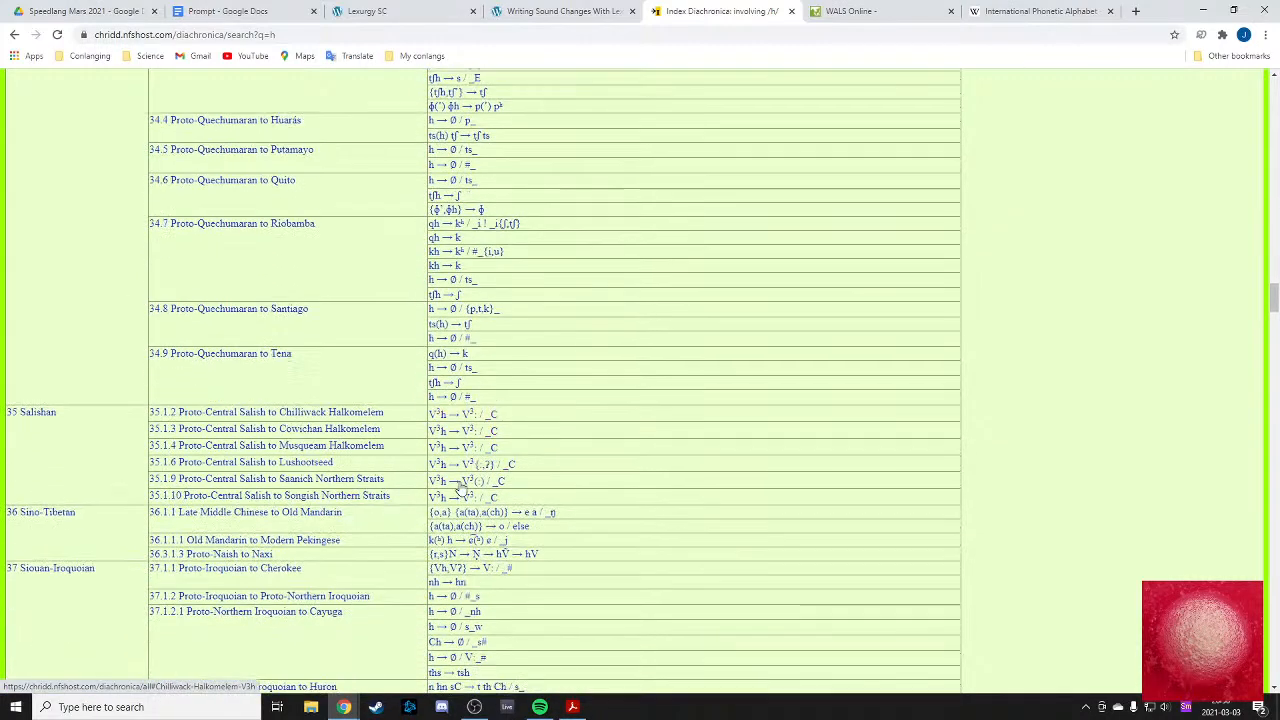
# - Examine the remaining changes from h, from Salishan and Siouan-Iroquoian to Vasconic, and the first entries of the changes to h
pyautogui.scroll(-2, 375, 500)
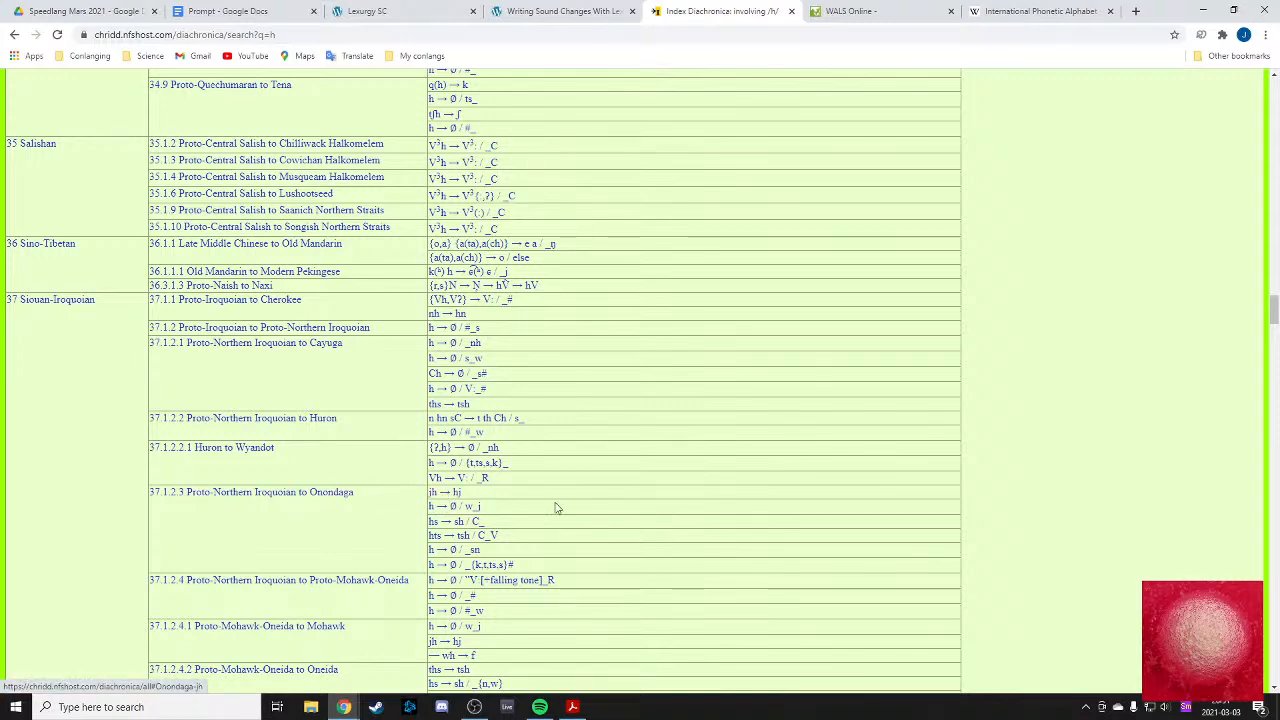
pyautogui.scroll(-1, 490, 535)
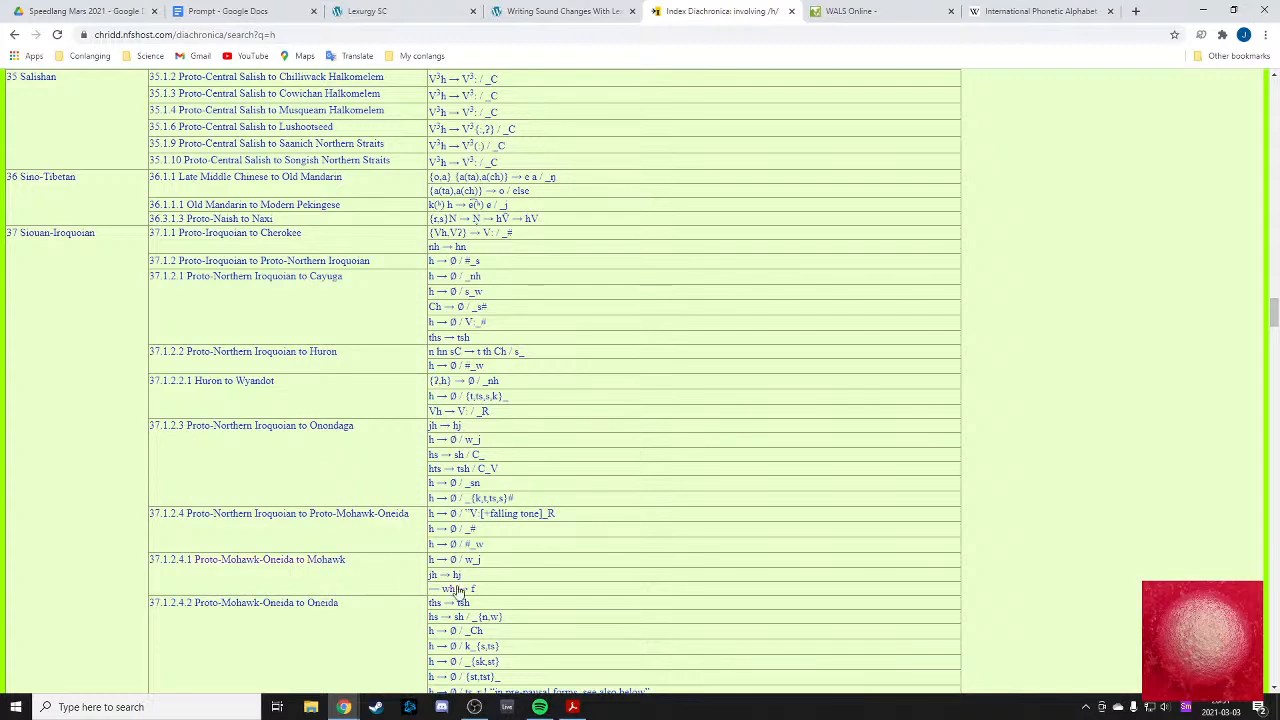
pyautogui.scroll(-3, 443, 588)
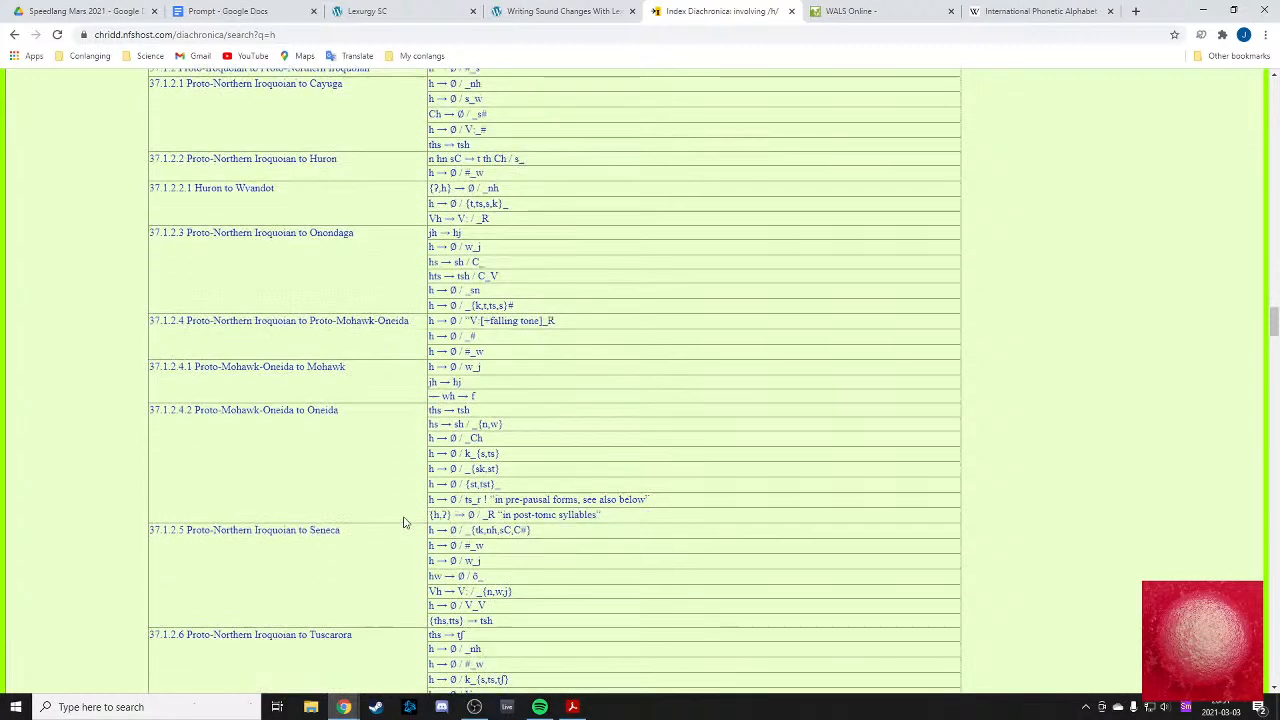
pyautogui.scroll(-3, 410, 516)
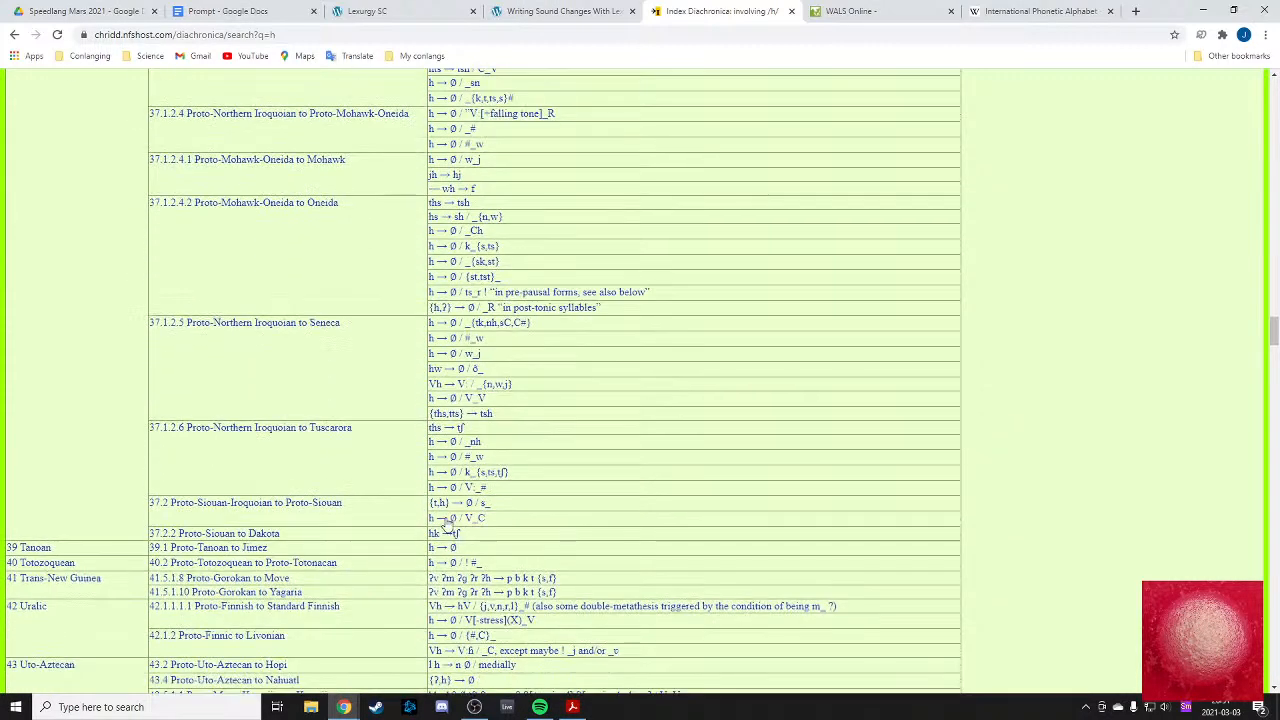
pyautogui.scroll(-2, 431, 545)
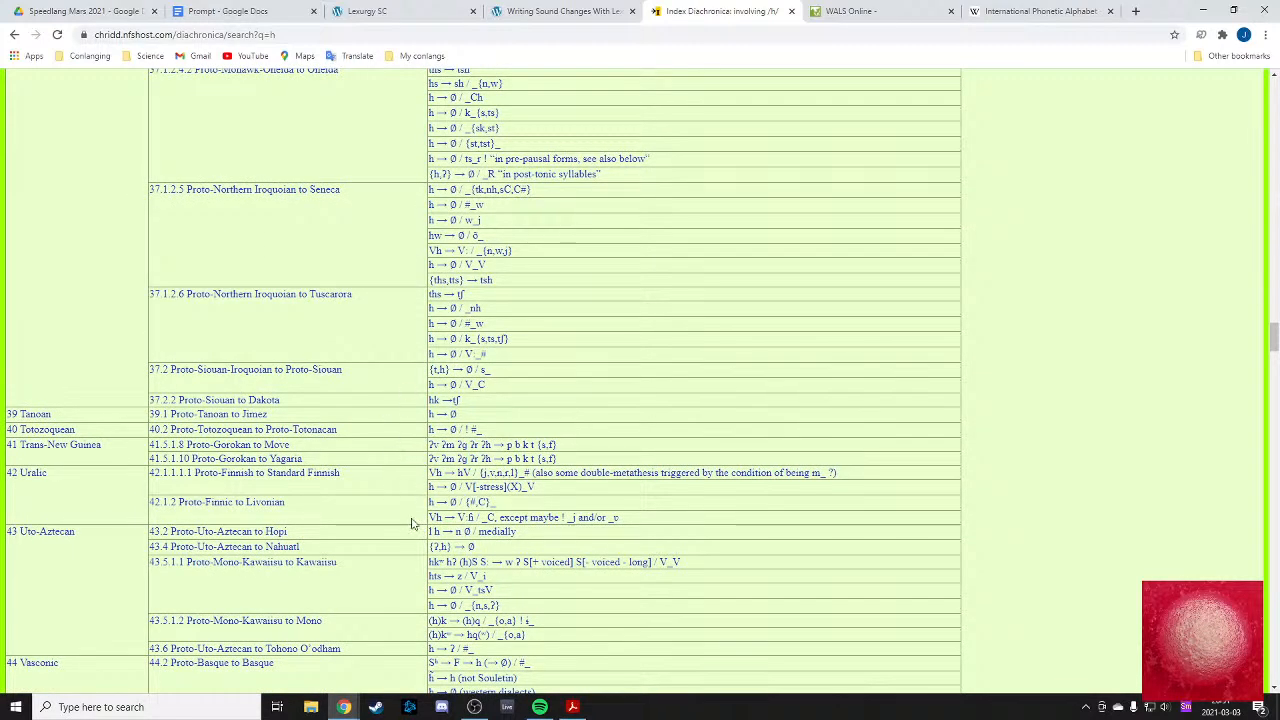
pyautogui.scroll(-3, 410, 524)
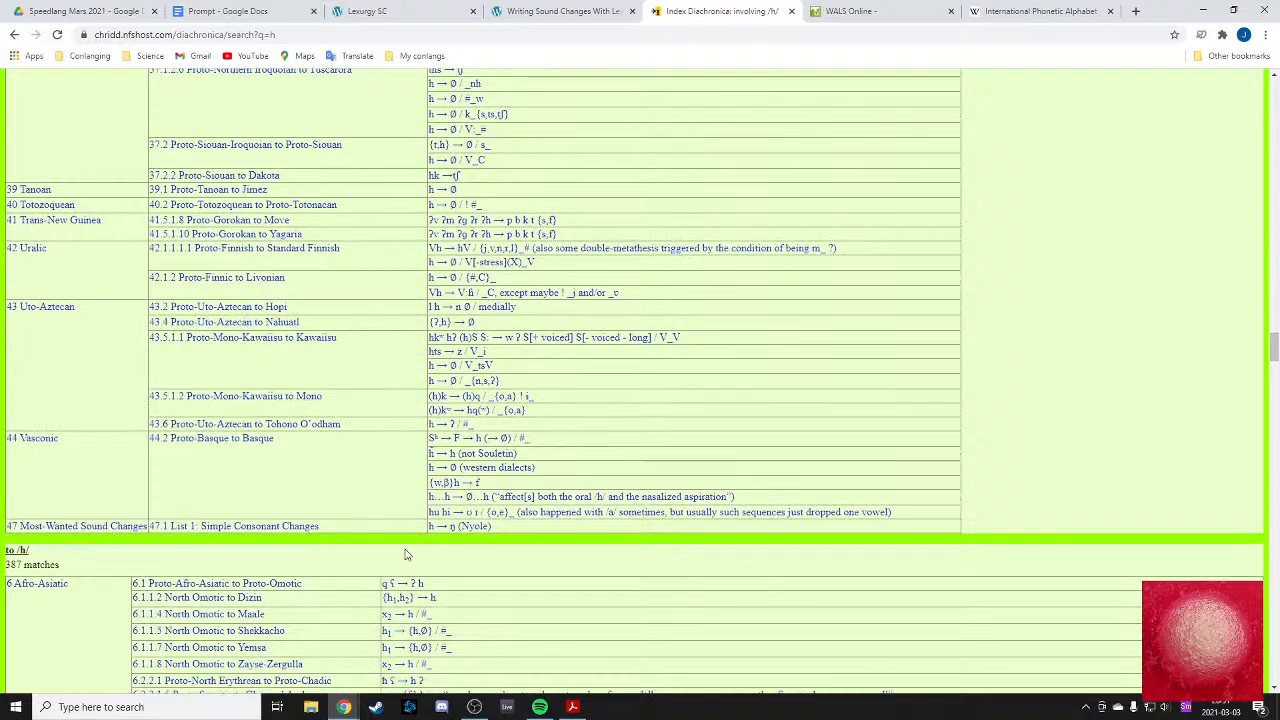
pyautogui.scroll(-2, 405, 554)
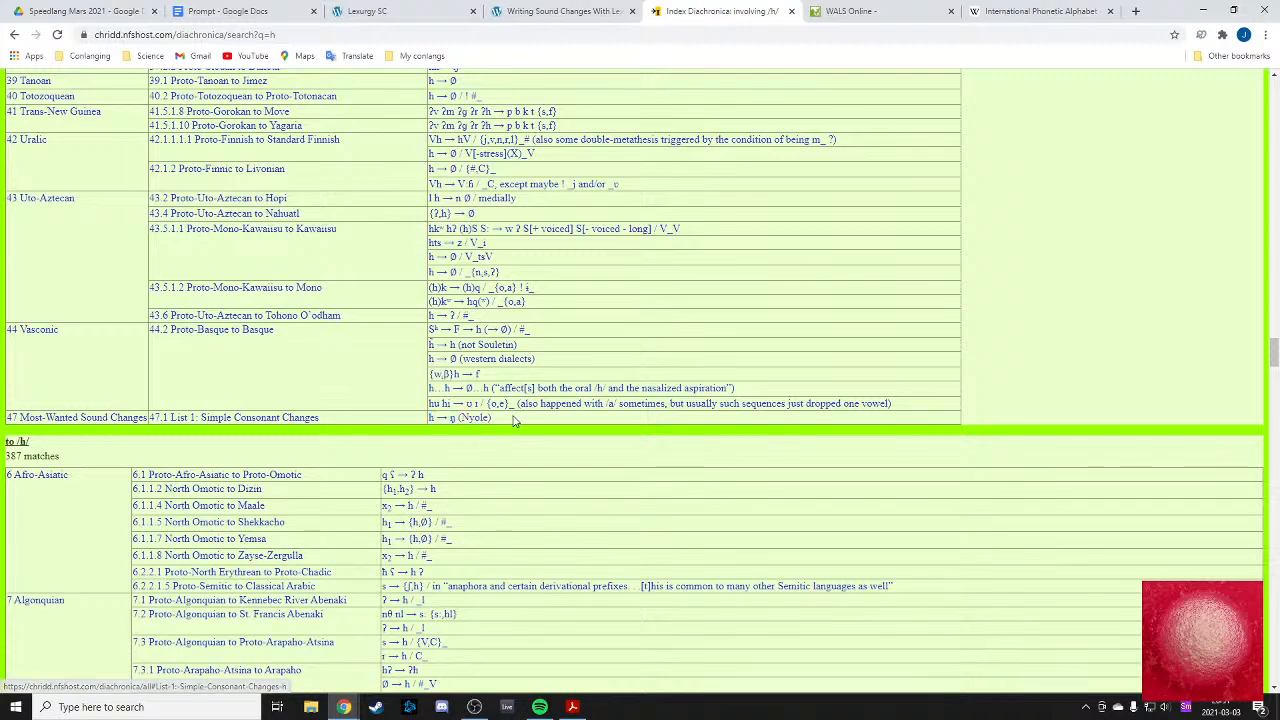
pyautogui.scroll(-3, 398, 456)
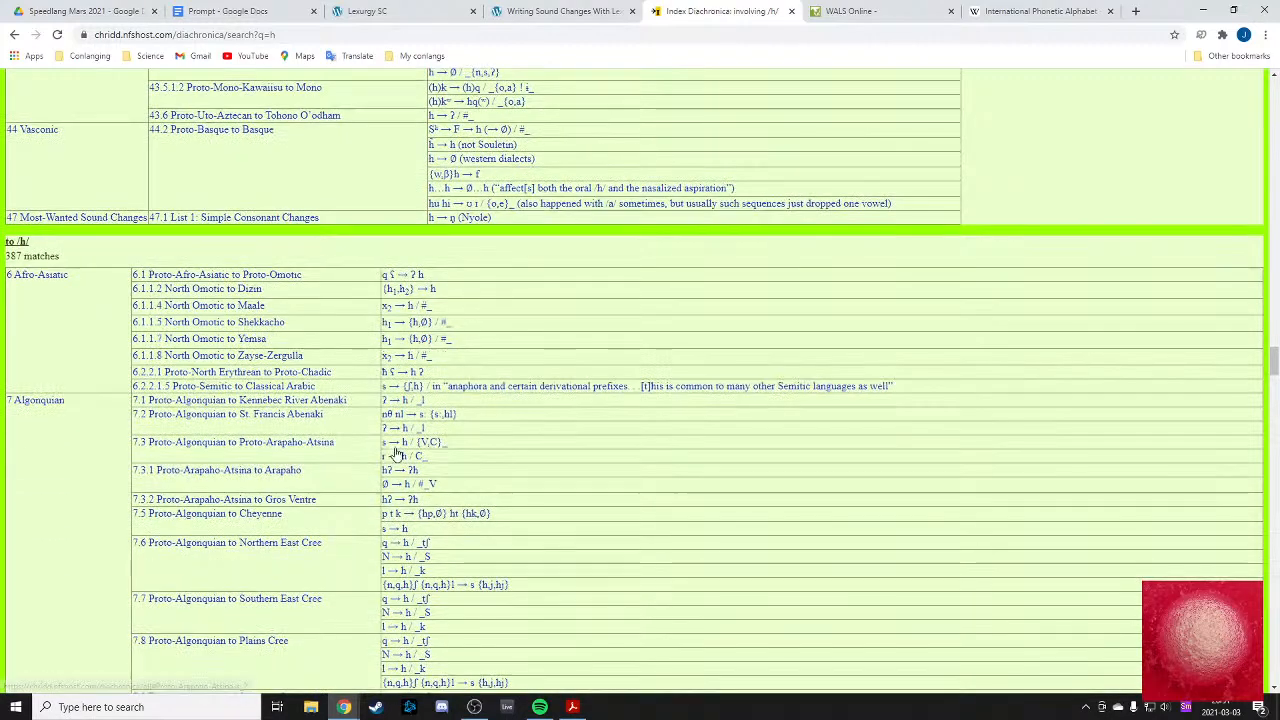
pyautogui.scroll(-15, 395, 456)
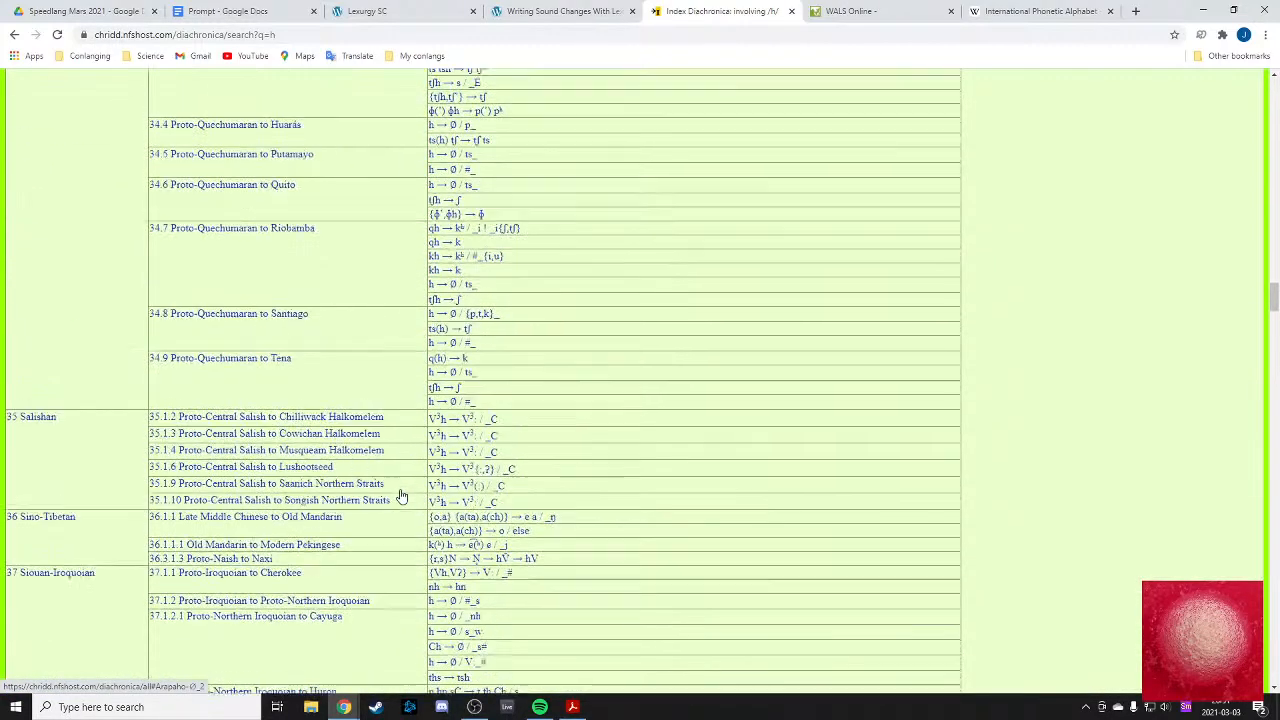
pyautogui.scroll(20, 395, 497)
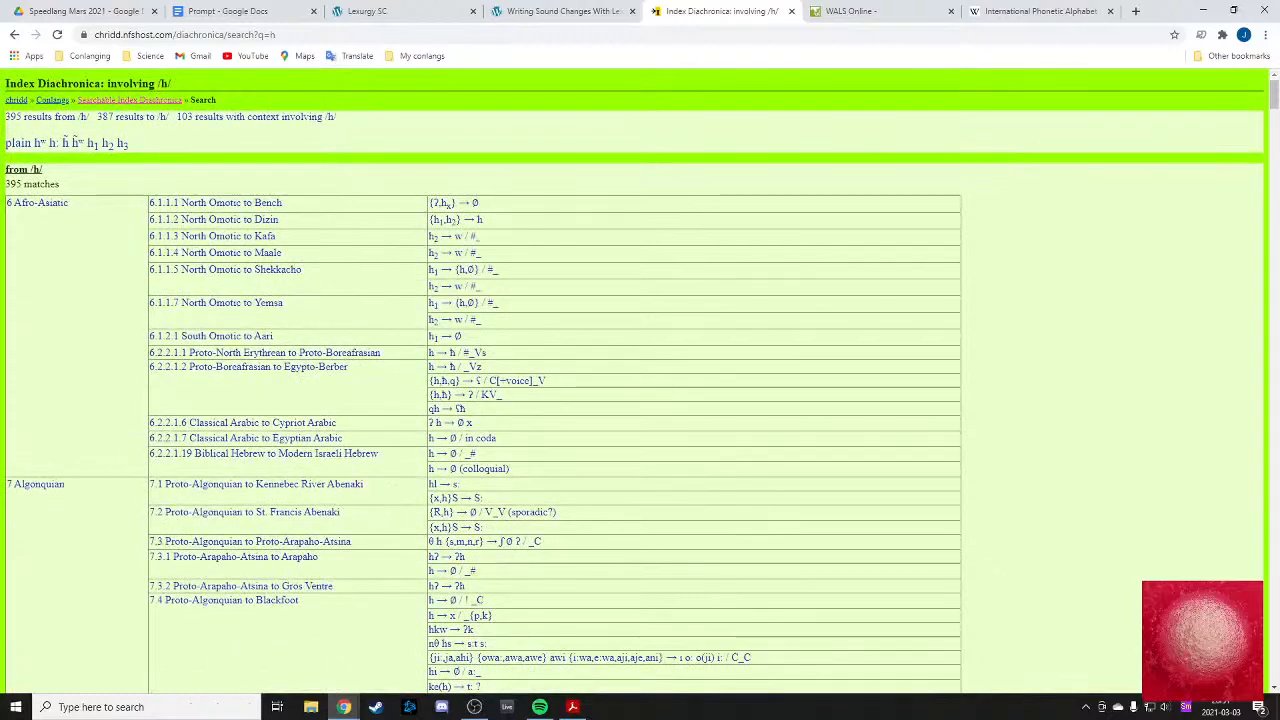
# - Go back to the sound index, look up the changes involving E in a separate tab, and close that tab
pyautogui.click(16, 37)
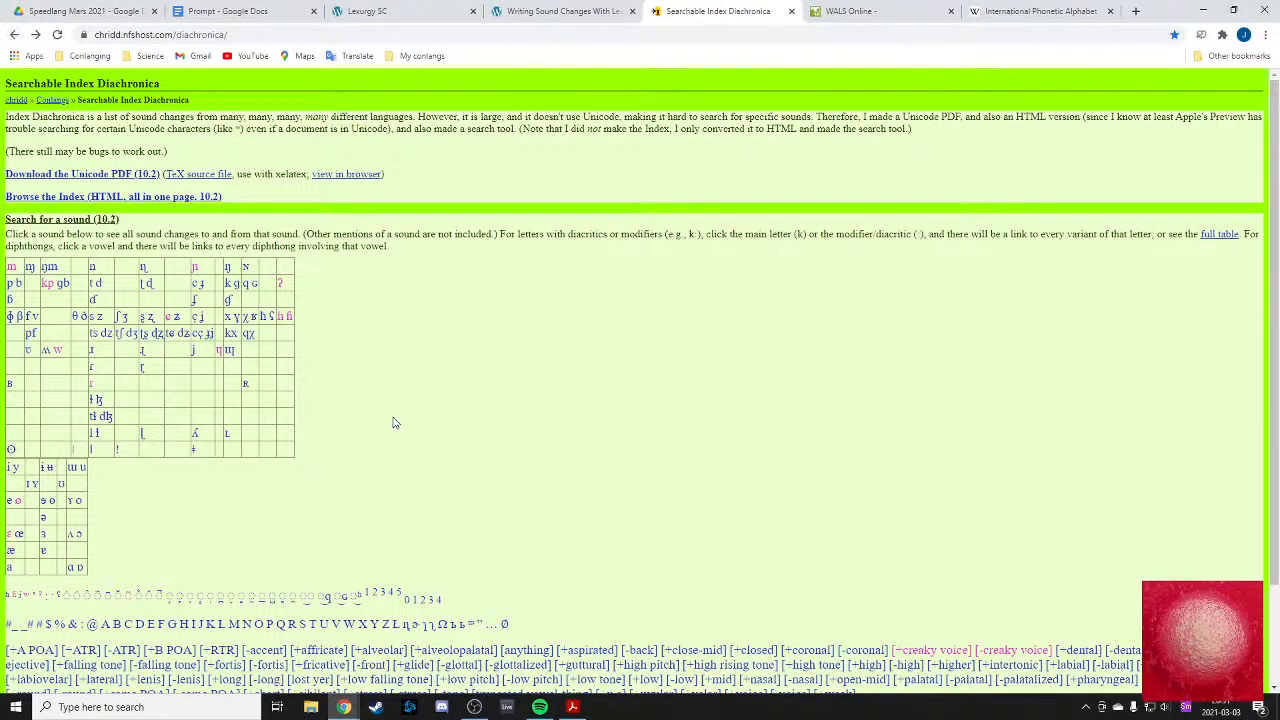
pyautogui.scroll(-1, 360, 440)
pyautogui.click(152, 557)
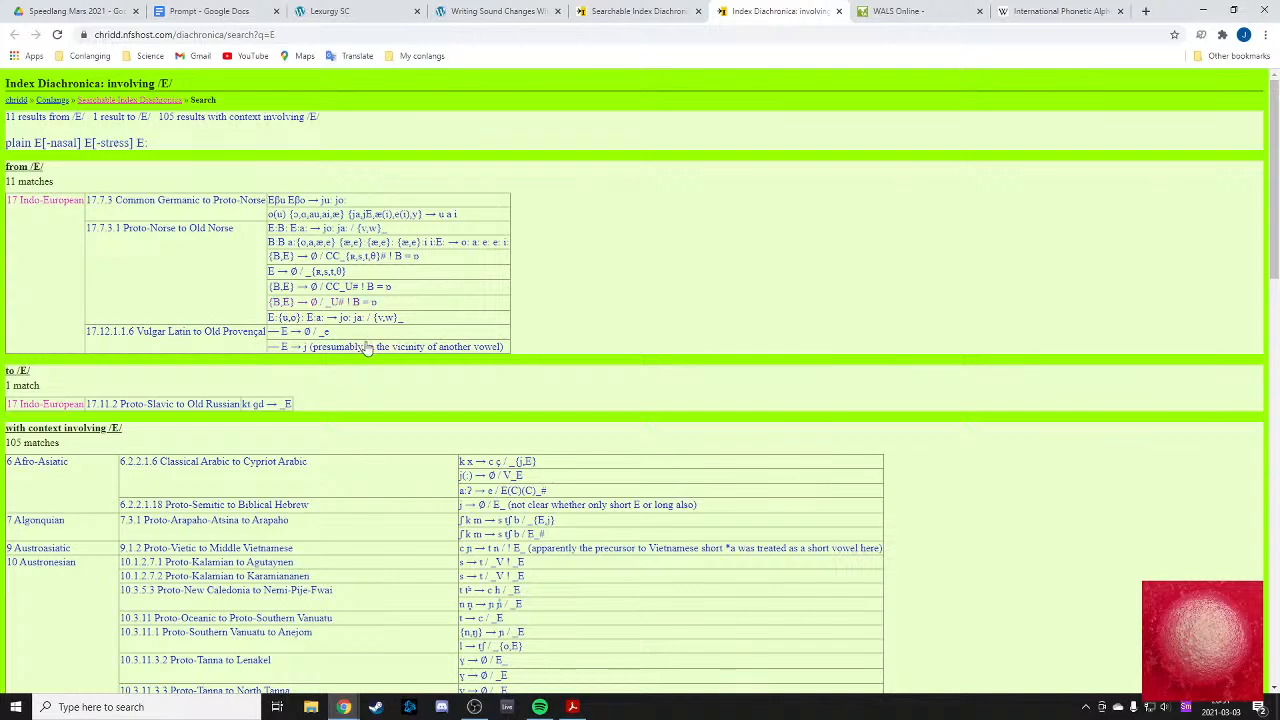
pyautogui.scroll(-2, 366, 349)
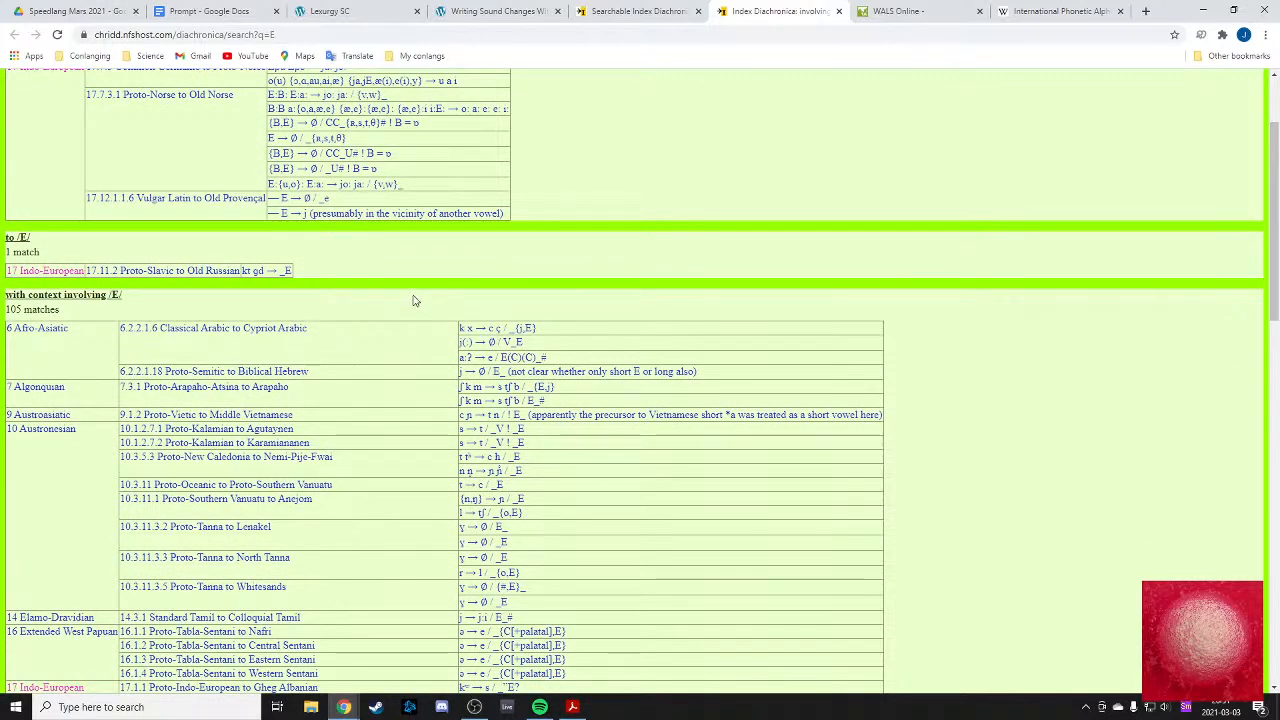
pyautogui.scroll(2, 406, 296)
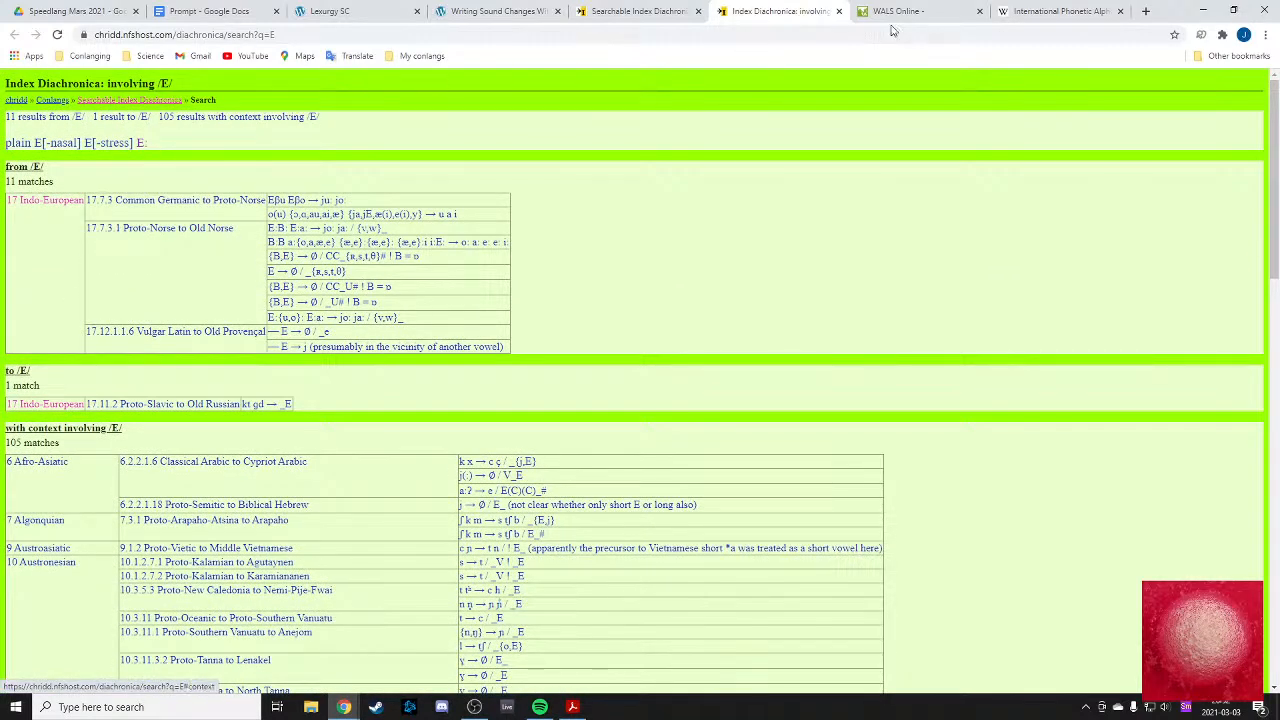
pyautogui.click(839, 11)
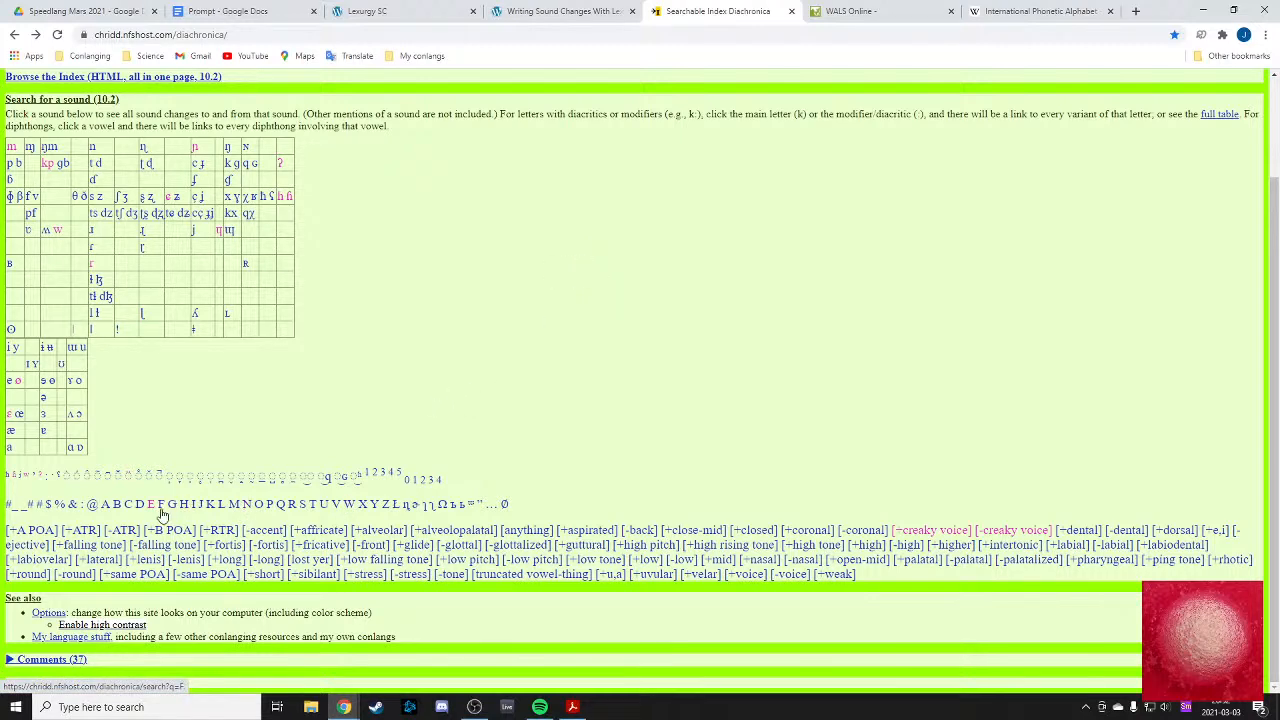
# - Check the palatalization rule in Lexurgy SC and open the Index Diachronica results for ʔ, dismissing the translation offer
pyautogui.click(560, 11)
pyautogui.click(400, 11)
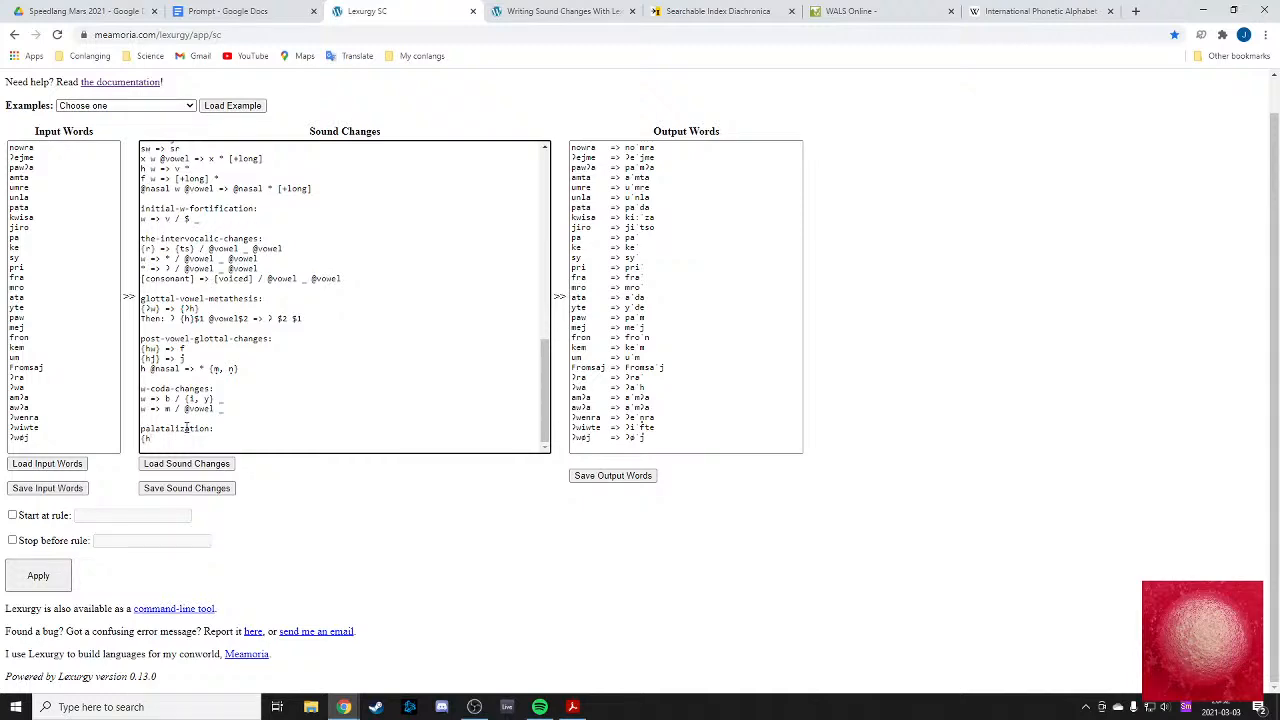
pyautogui.click(713, 11)
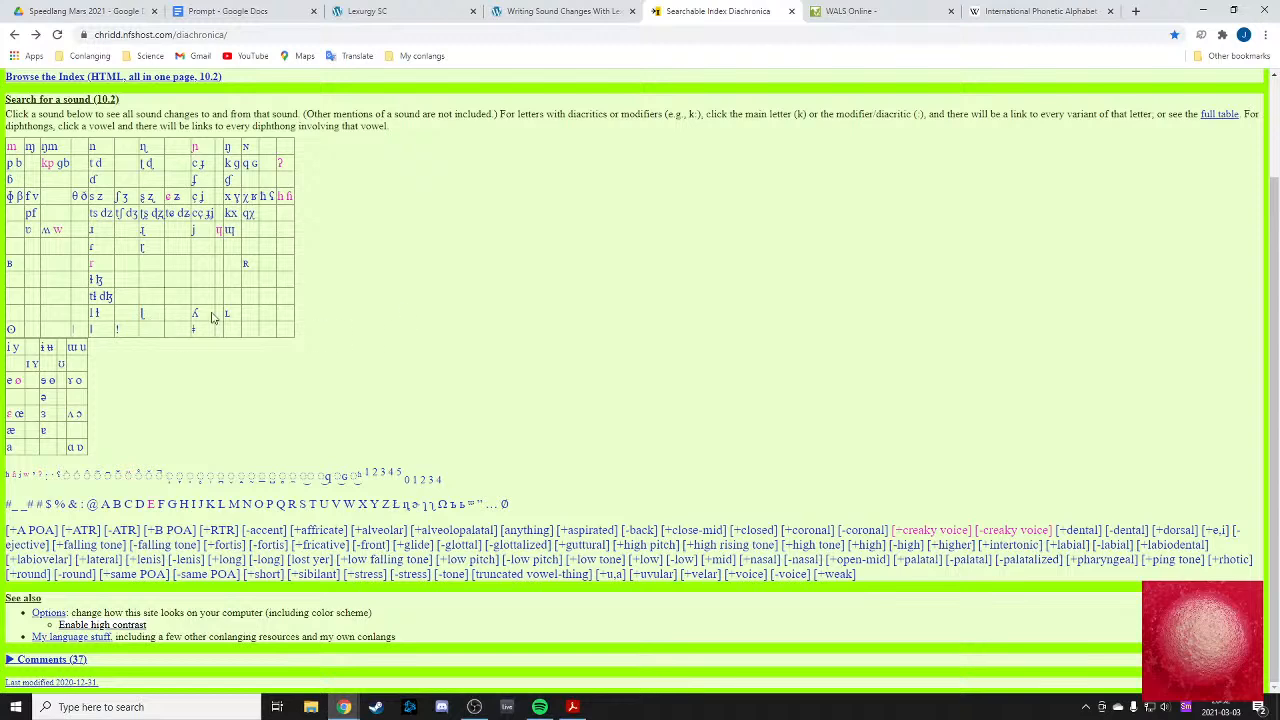
pyautogui.click(282, 168)
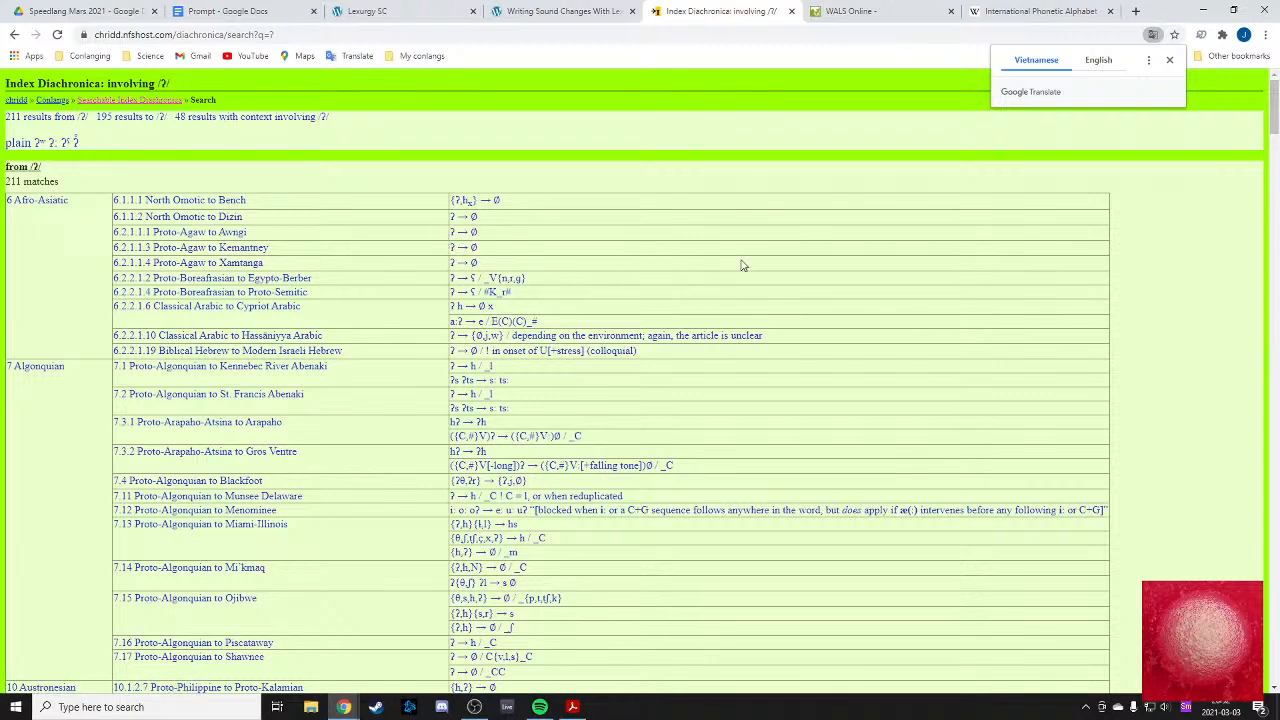
pyautogui.click(1170, 60)
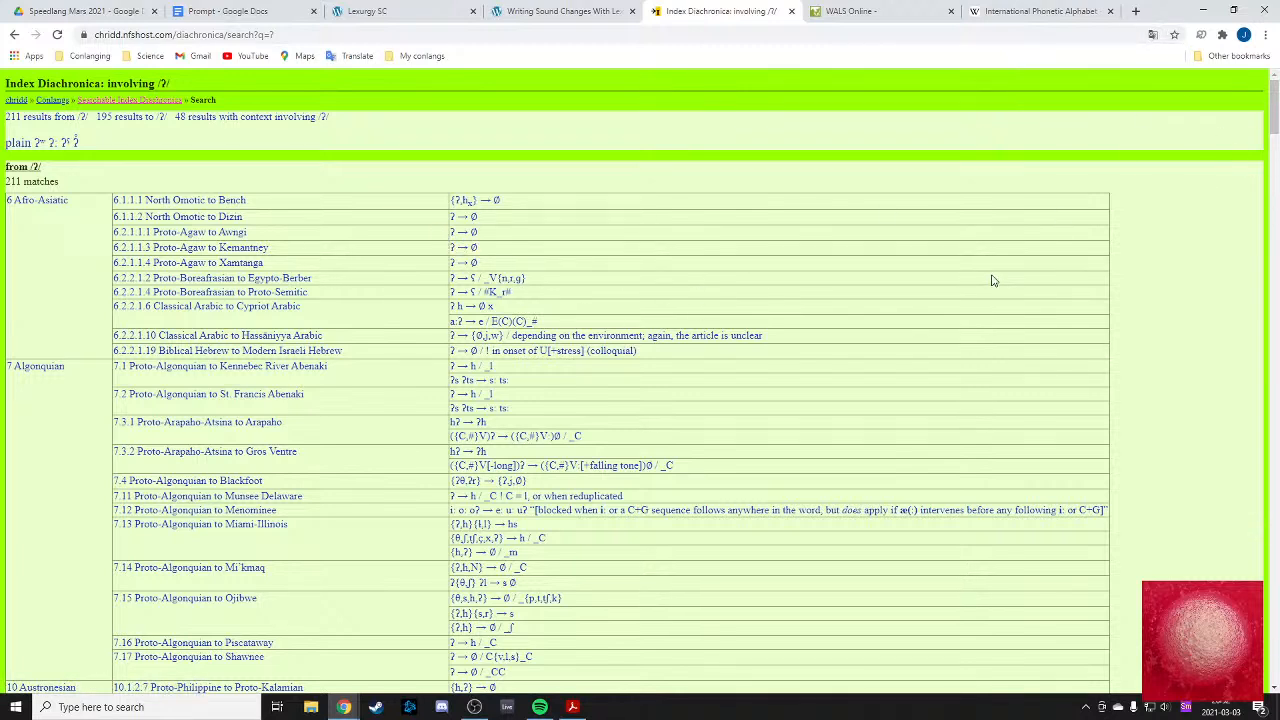
# - Search the ʔ results page for the context "_V" and review the matches in the Austronesian and Je-Tupi-Carib entries
pyautogui.hotkey('ctrl', 'f')
pyautogui.write('_')
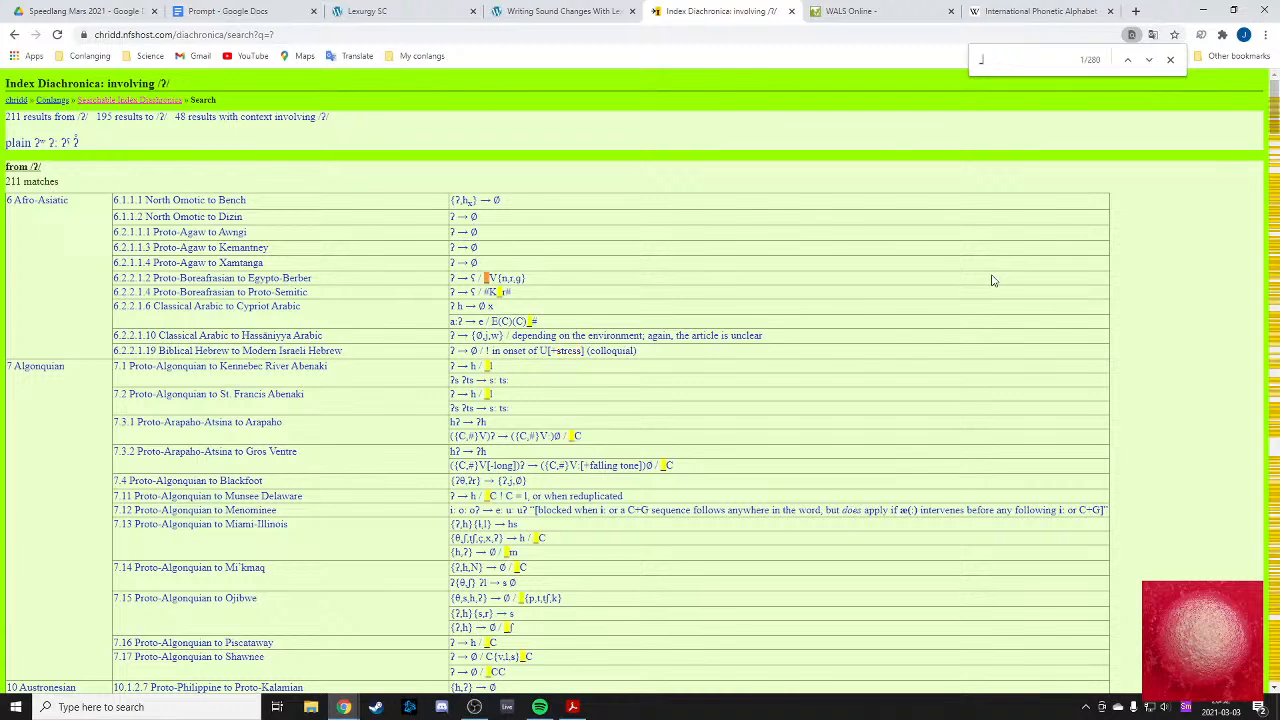
pyautogui.write('i')
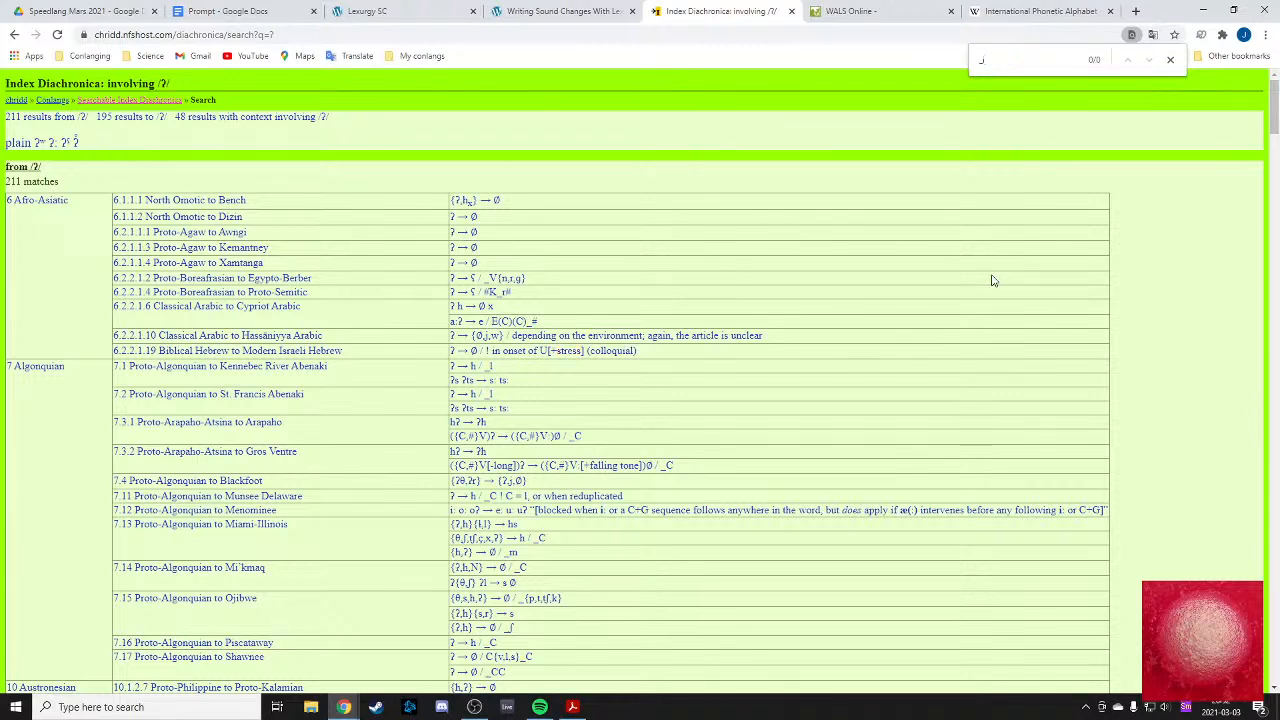
pyautogui.press('BackSpace')
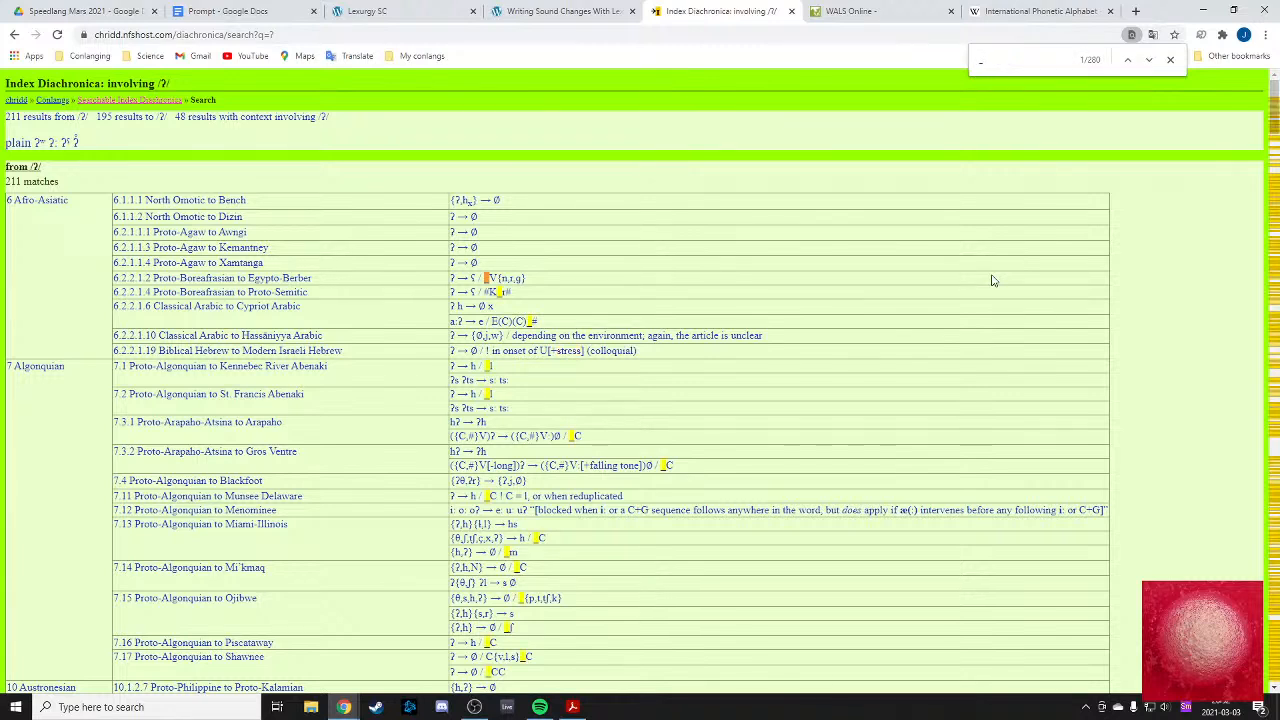
pyautogui.write('V')
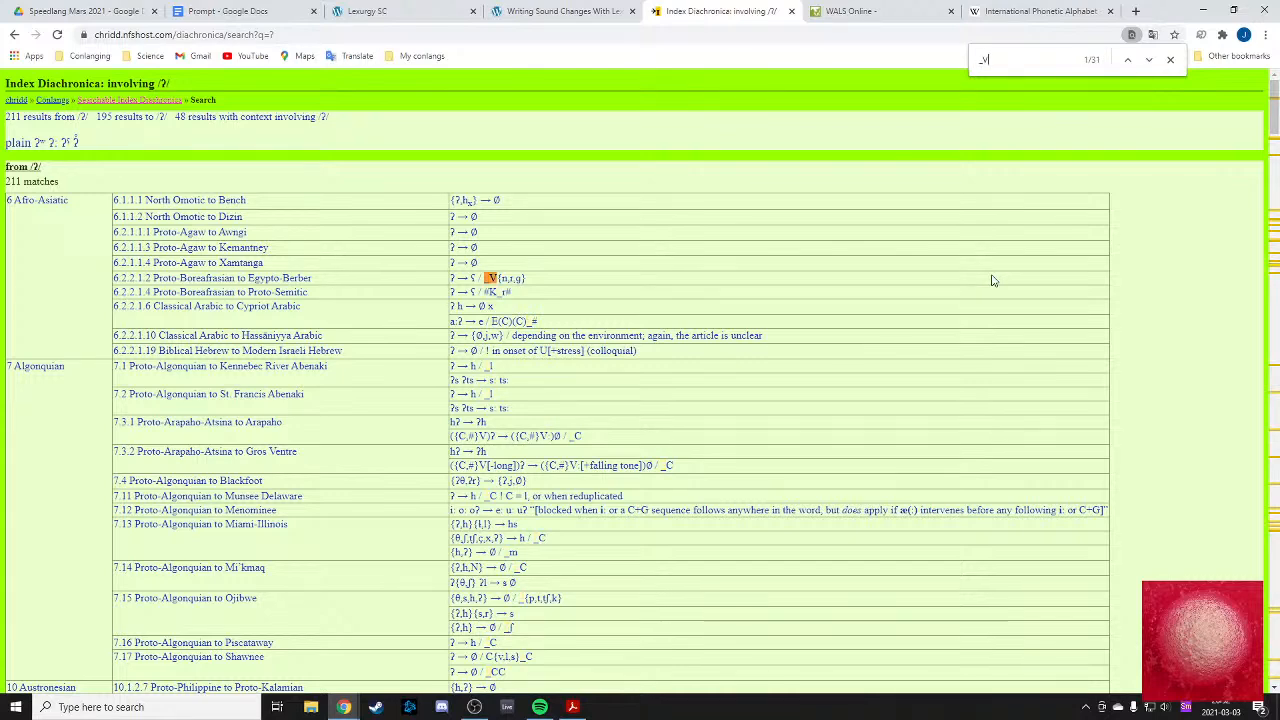
pyautogui.press('Return')
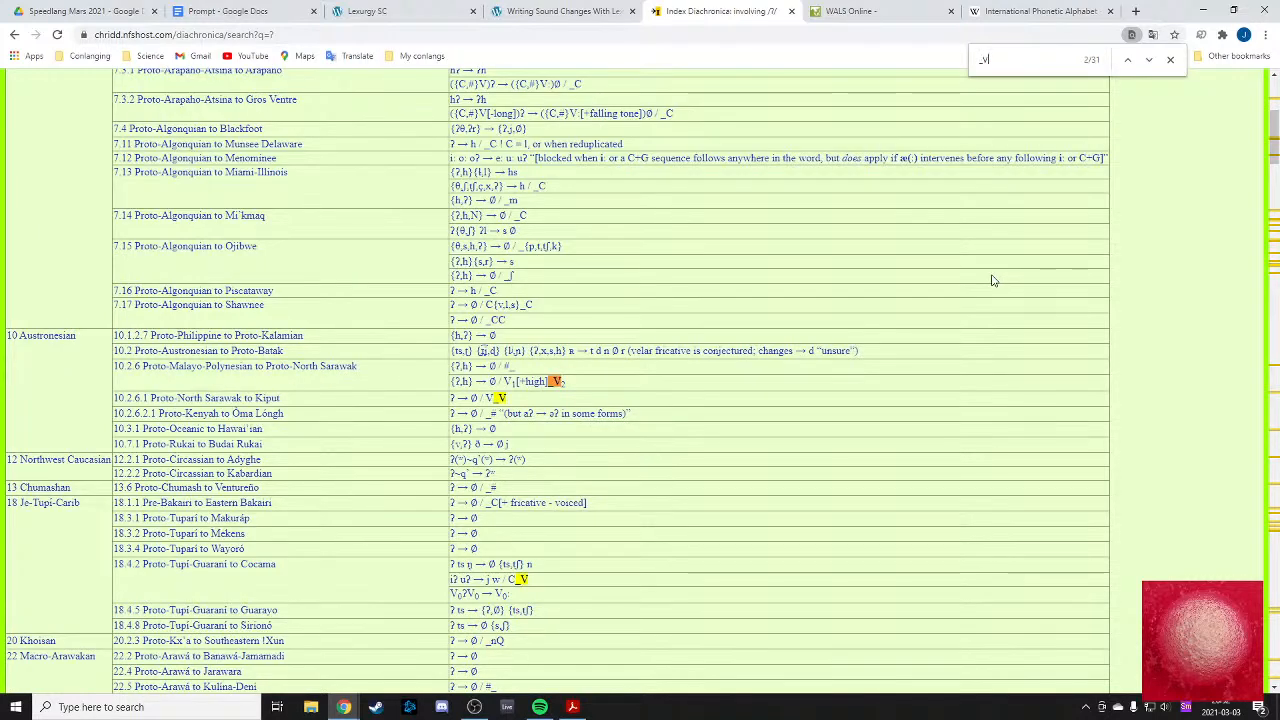
pyautogui.press('Return')
pyautogui.press('Return')
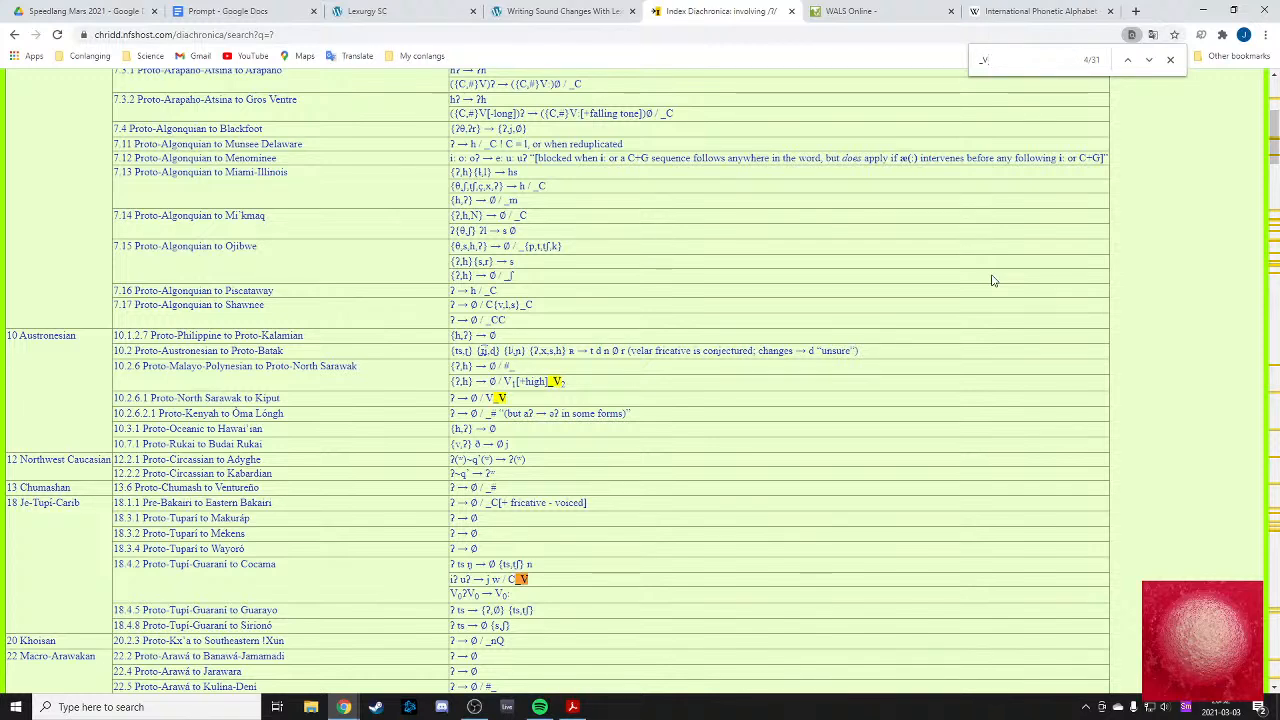
# - Review the next "_V" matches in the ʔ changes, from the Salishan entries to Sino-Tibetan
pyautogui.press('Return')
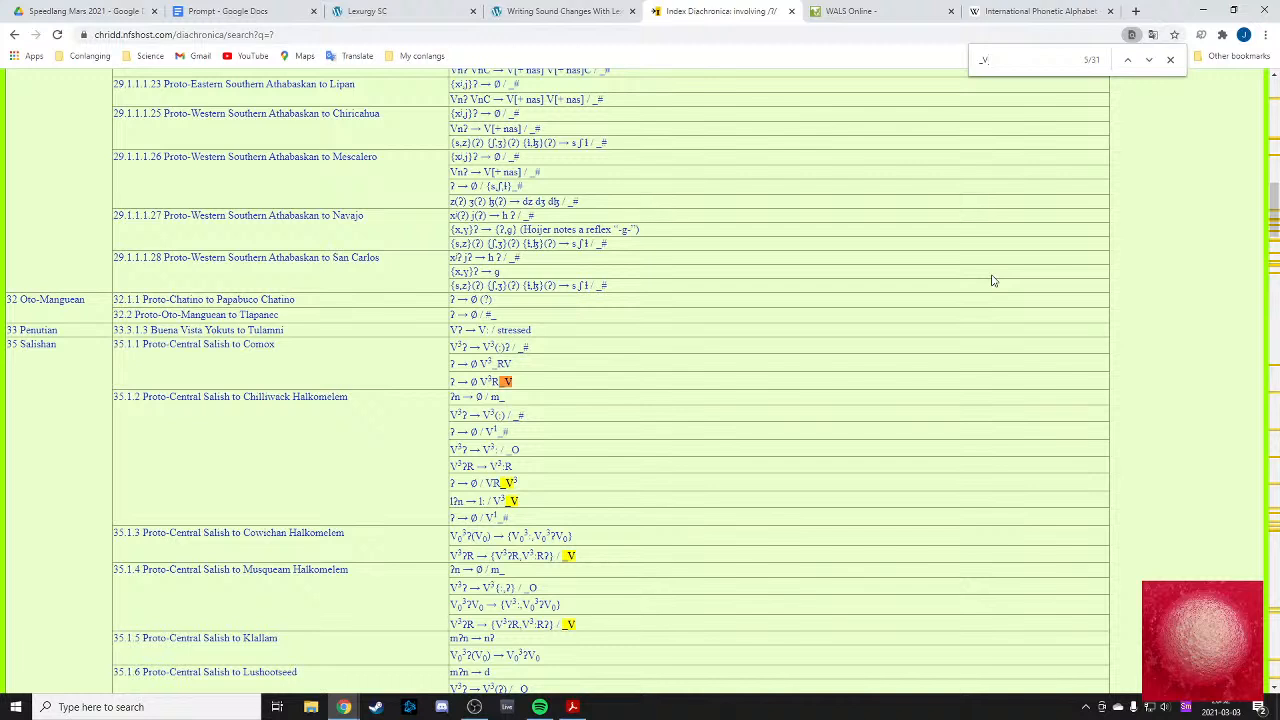
pyautogui.press('Return')
pyautogui.press('Return')
pyautogui.press('Return')
pyautogui.press('Return')
pyautogui.press('Return')
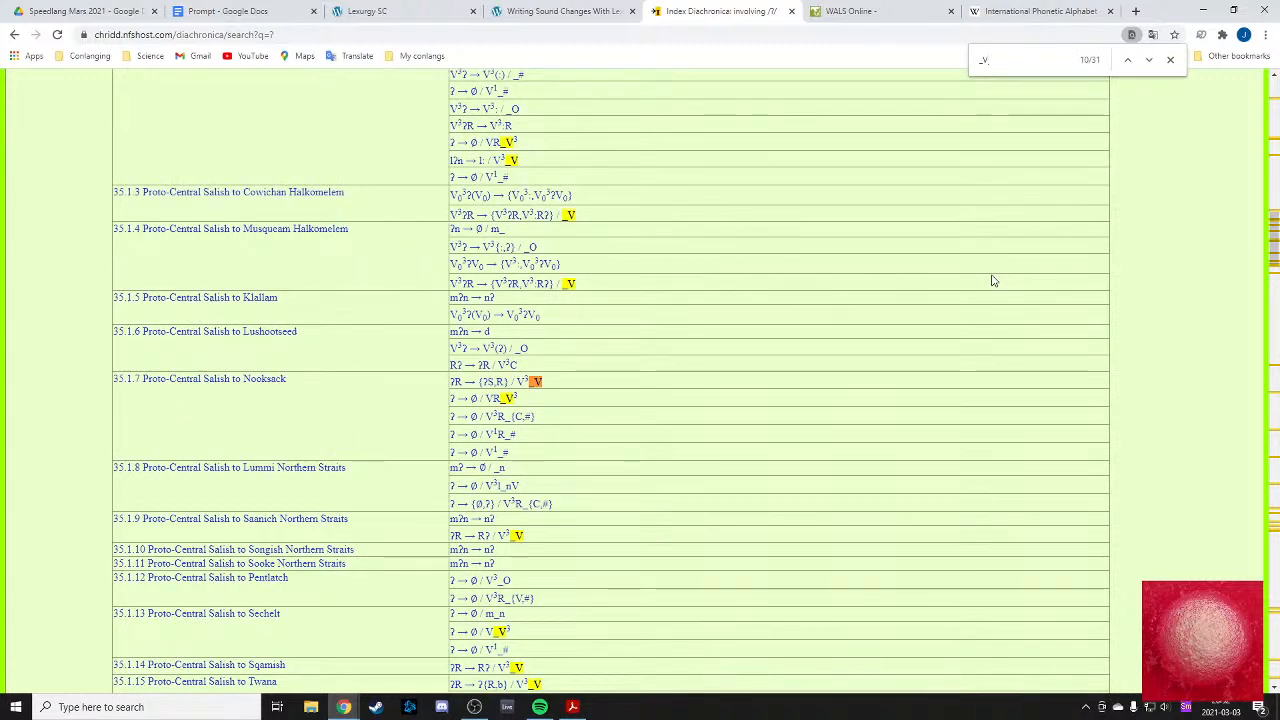
pyautogui.press('Return')
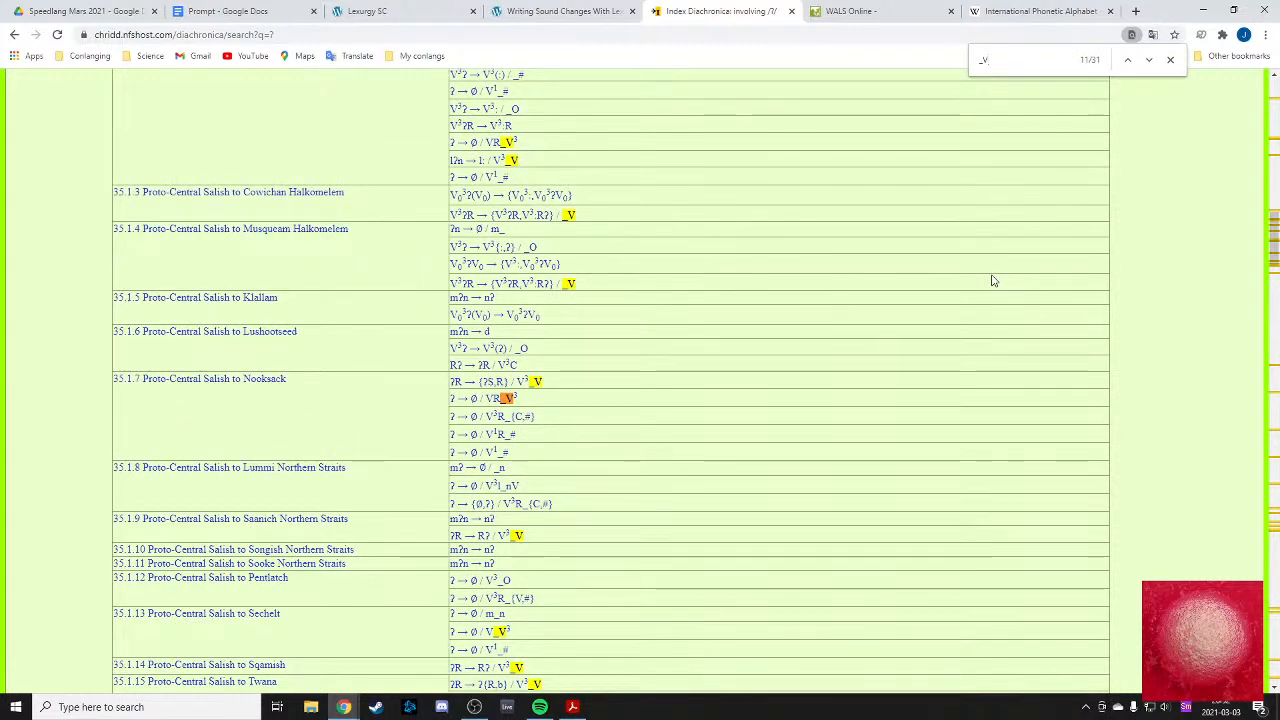
pyautogui.press('Return')
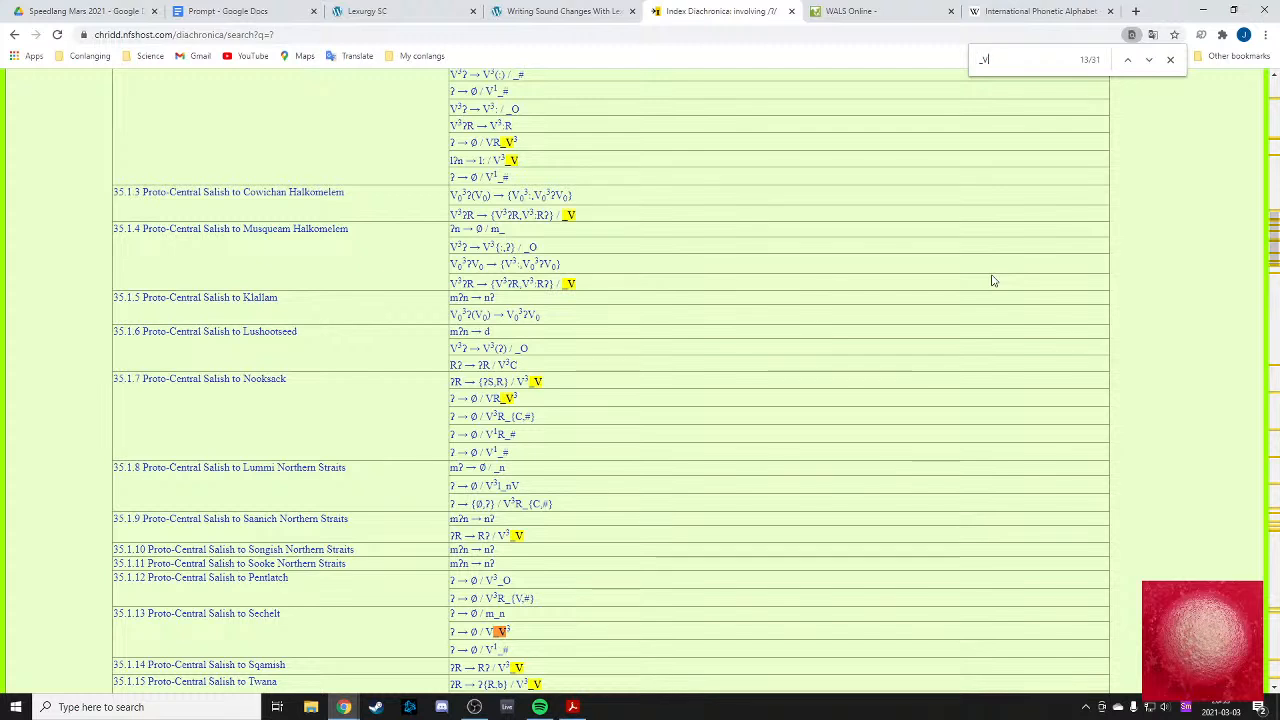
pyautogui.press('Return')
pyautogui.press('Return')
pyautogui.press('Return')
pyautogui.press('Return')
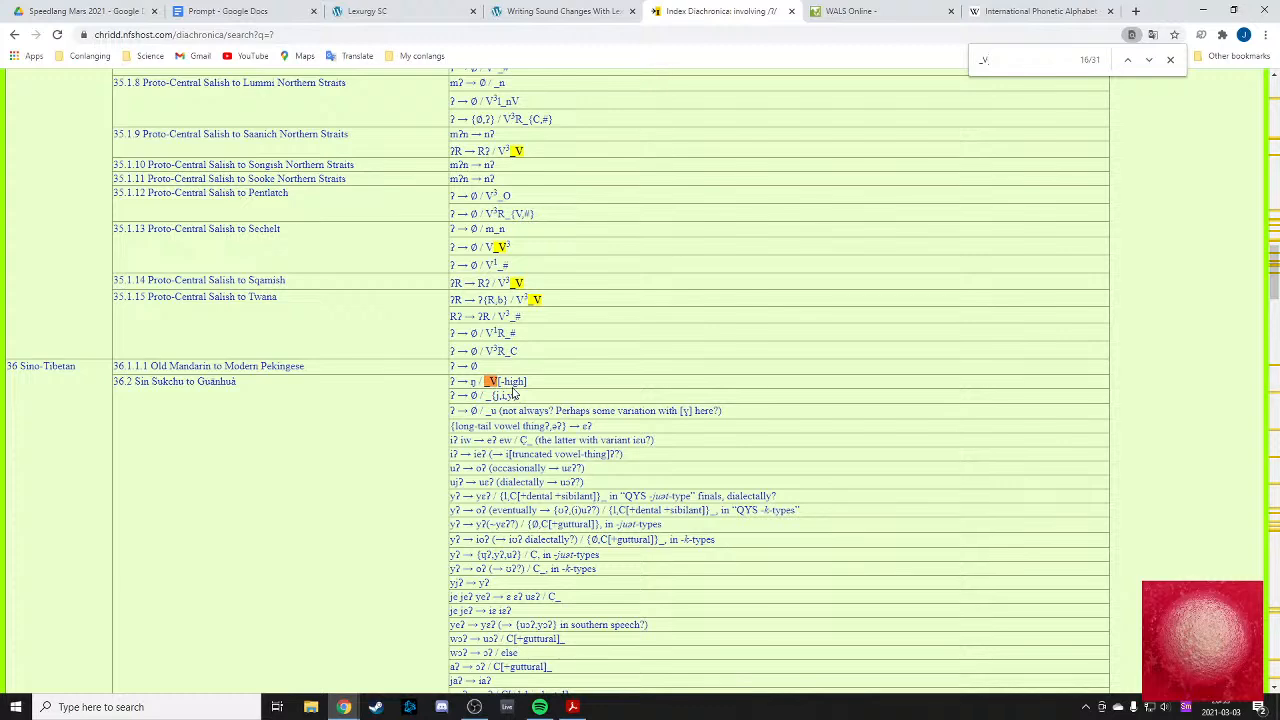
# - Examine the ʔ changes from Sino-Tibetan through Siouan-Iroquoian and Uto-Aztecan, and recheck the Algonquian and Austronesian entries
pyautogui.scroll(-2, 540, 425)
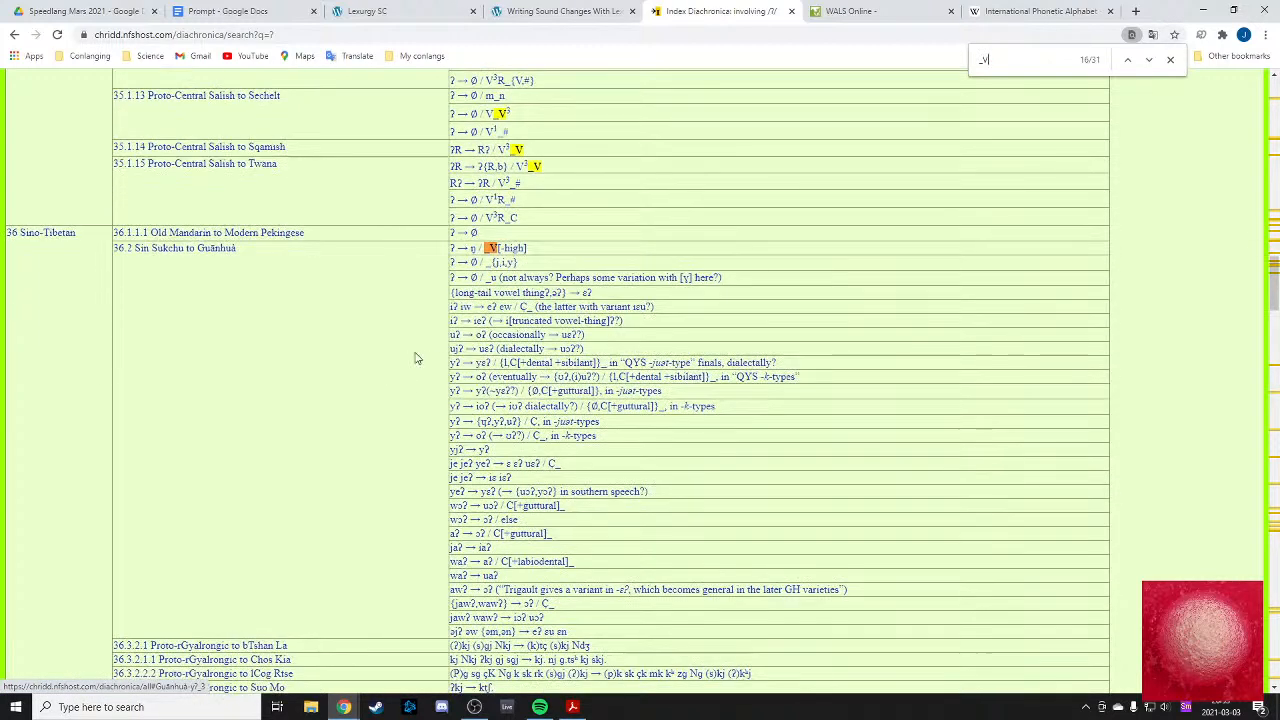
pyautogui.press('Return')
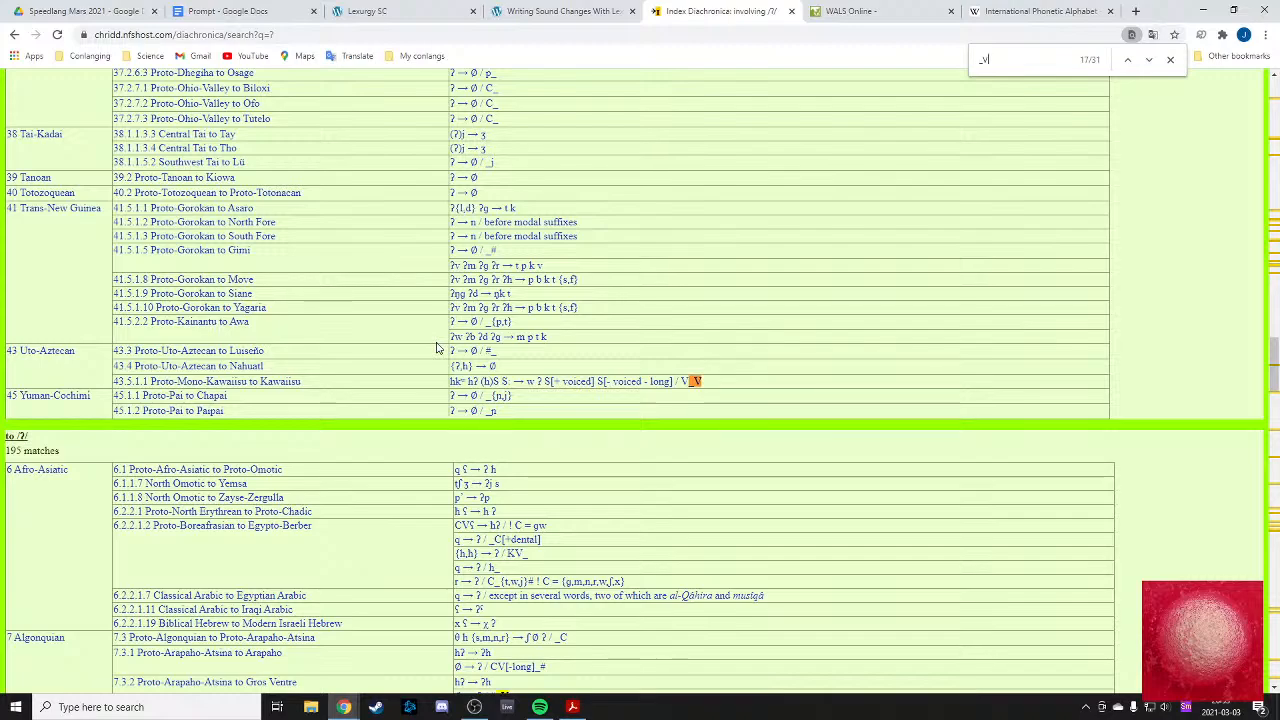
pyautogui.scroll(4, 530, 331)
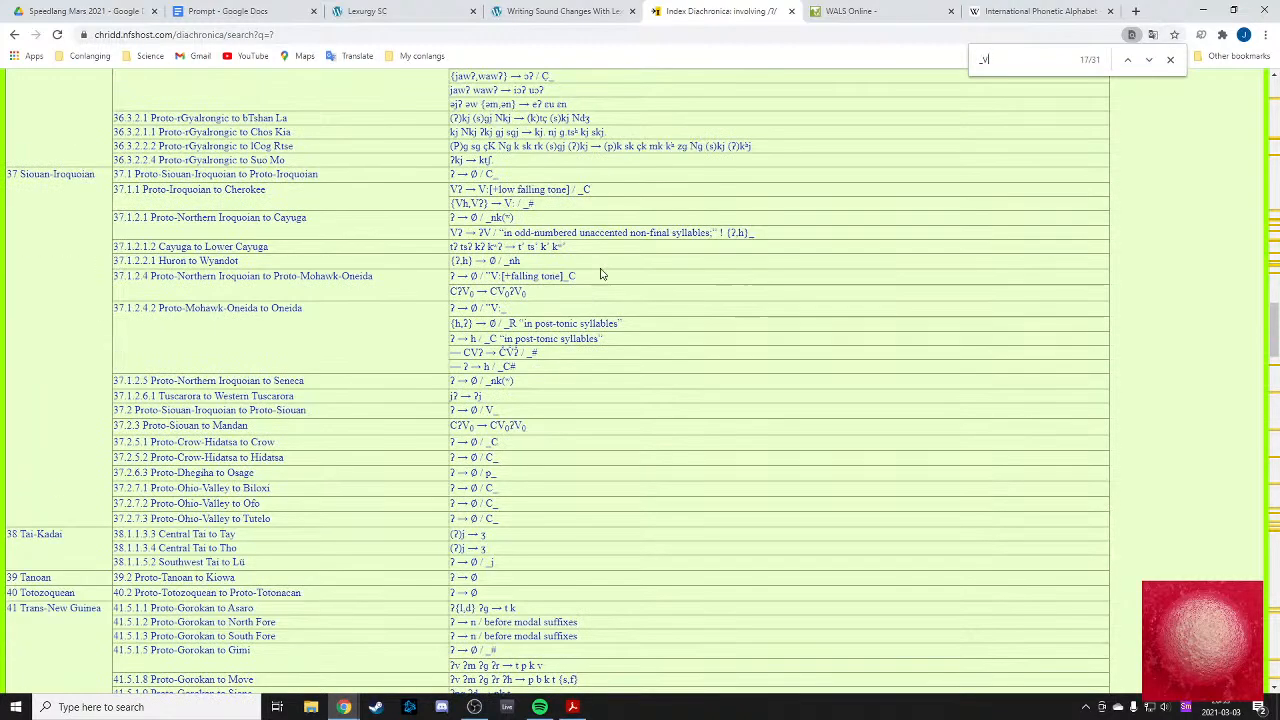
pyautogui.scroll(-3, 600, 280)
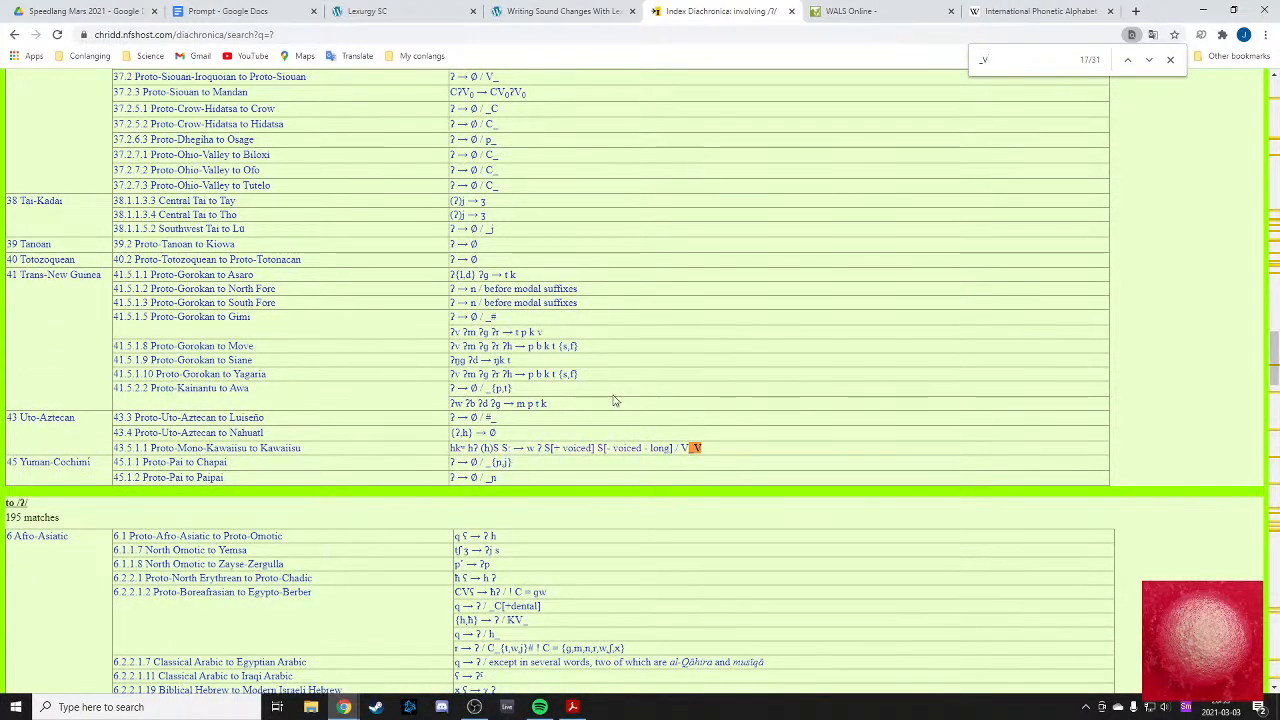
pyautogui.scroll(20, 792, 124)
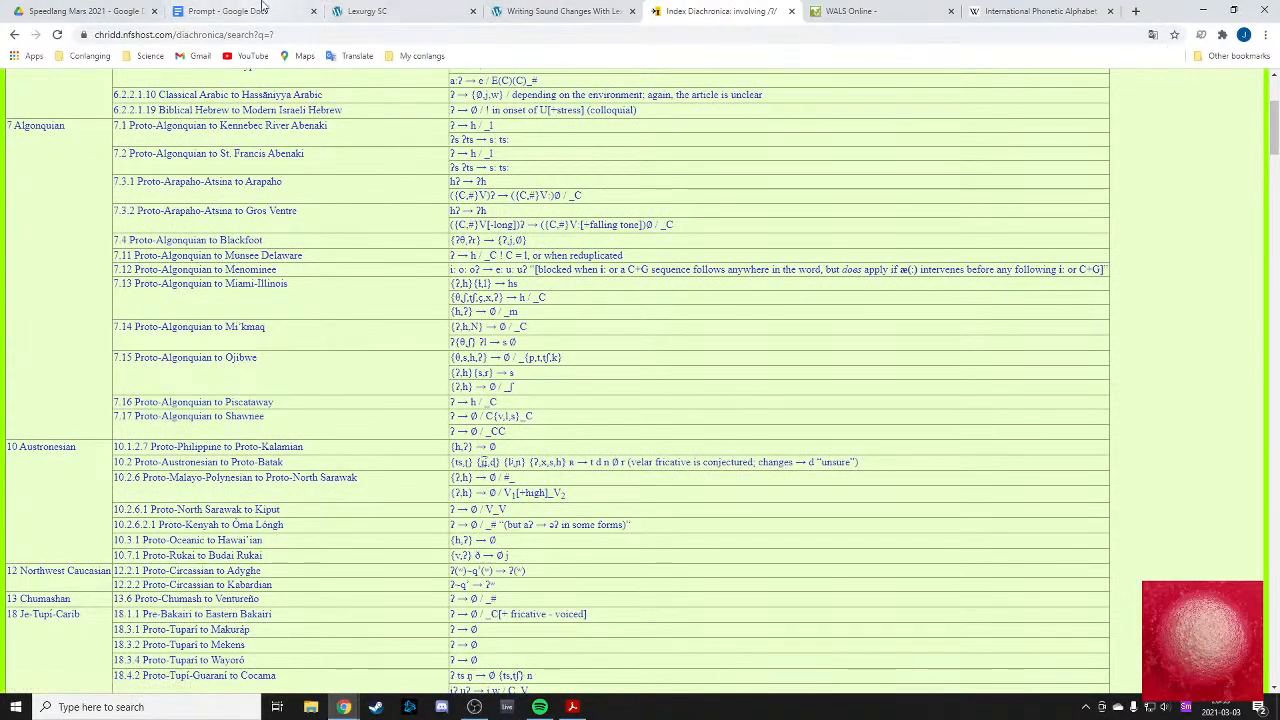
# - Return to Lexurgy SC and complete the palatalization rule's source set as {h, ʔ, n, n̥, s}
pyautogui.click(230, 11)
pyautogui.click(435, 7)
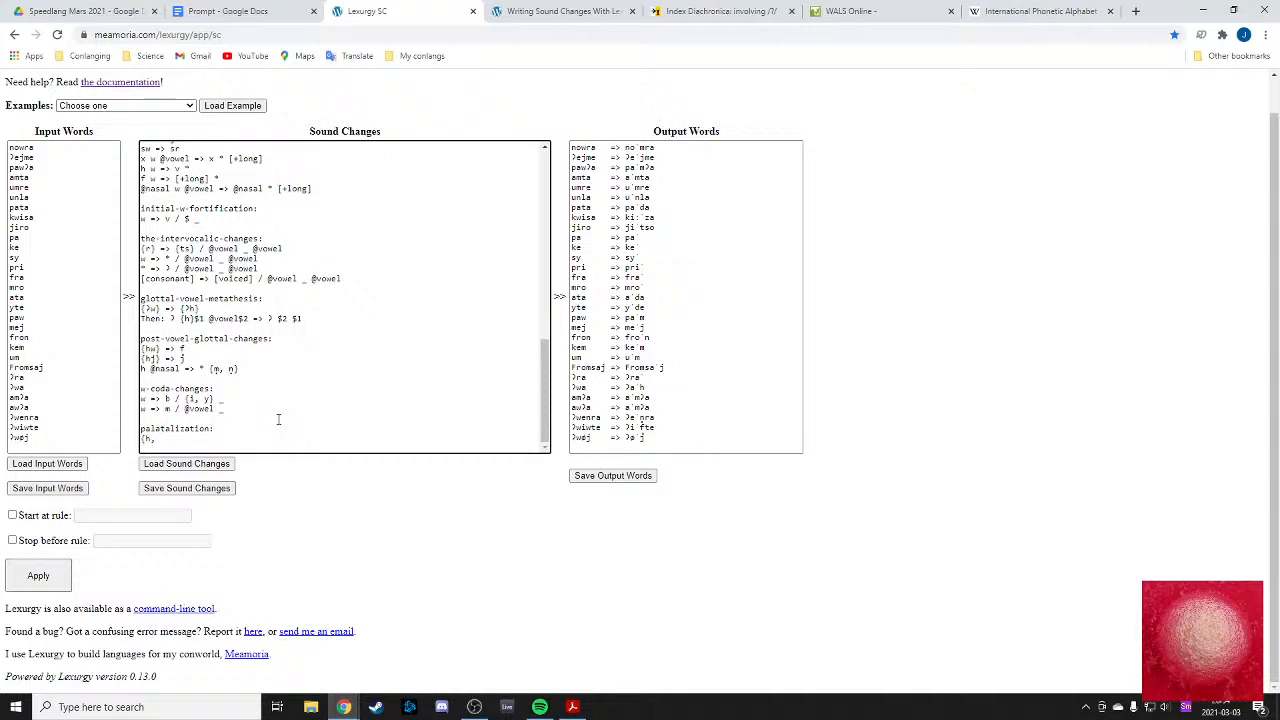
pyautogui.write('ʔ, n,')
pyautogui.scroll(1, 213, 428)
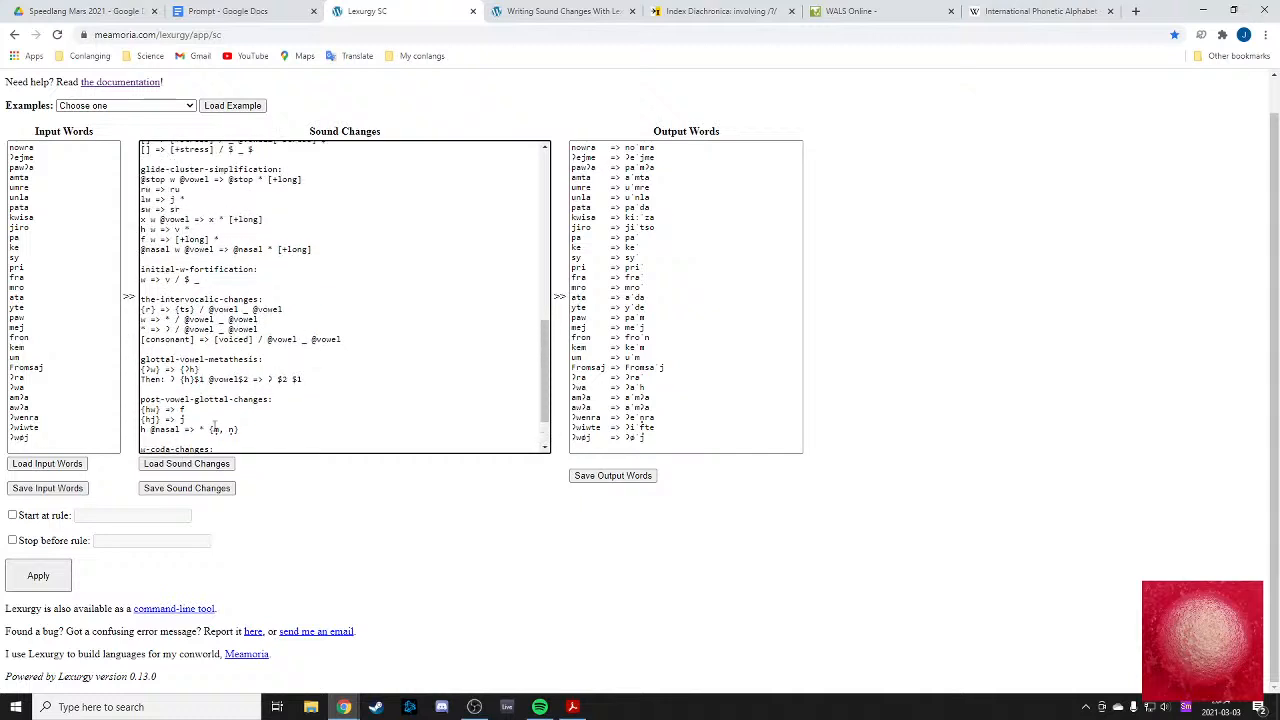
pyautogui.scroll(-1, 212, 422)
pyautogui.write(', ʔ, n,')
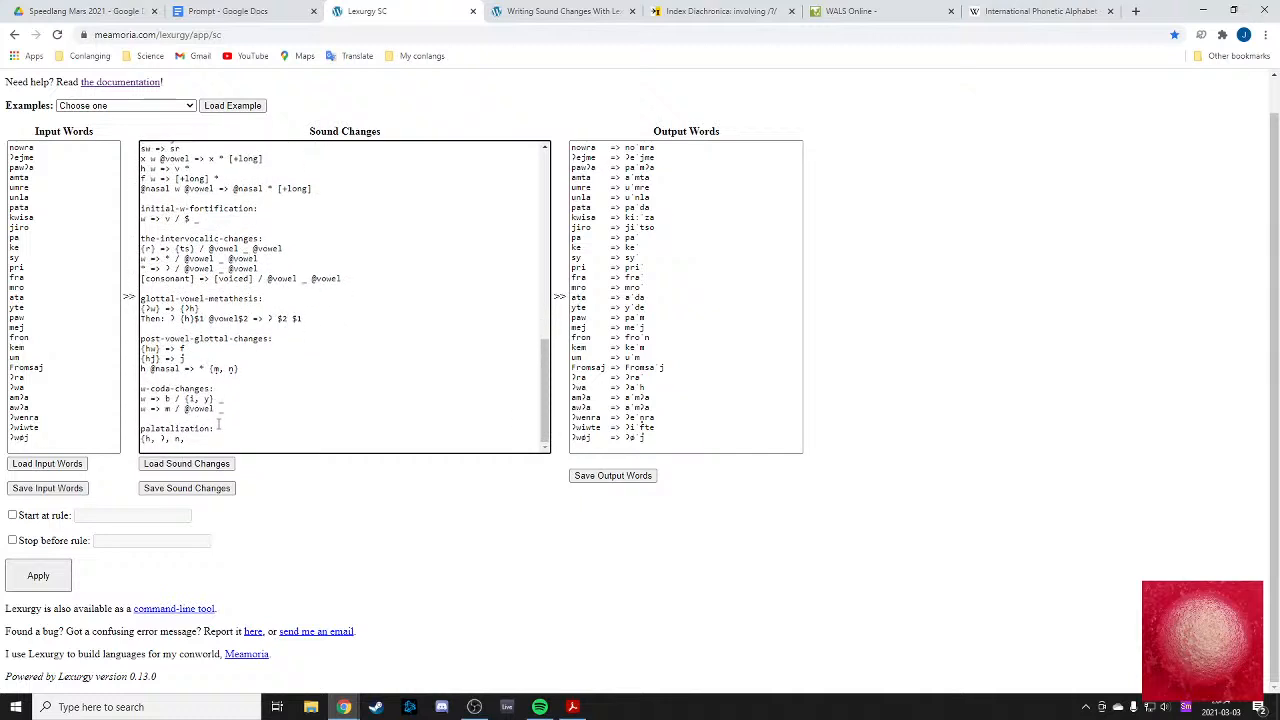
pyautogui.write(' s')
pyautogui.click(657, 437)
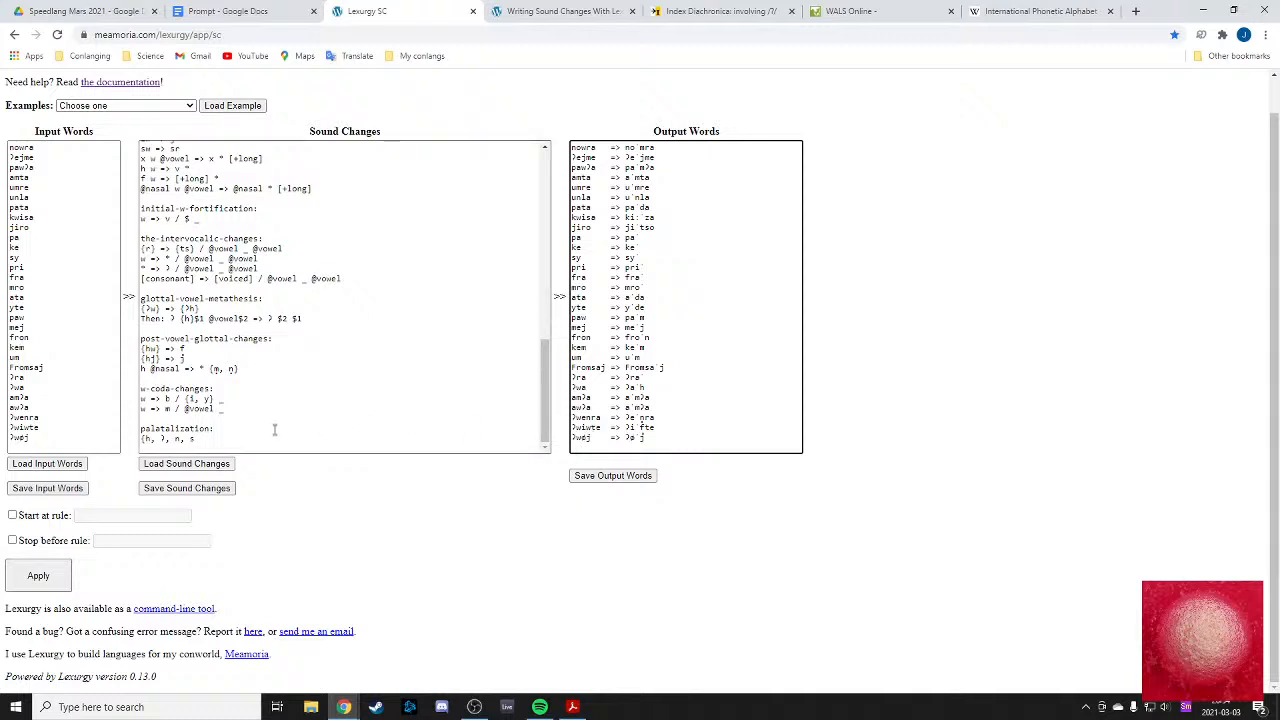
pyautogui.click(194, 438)
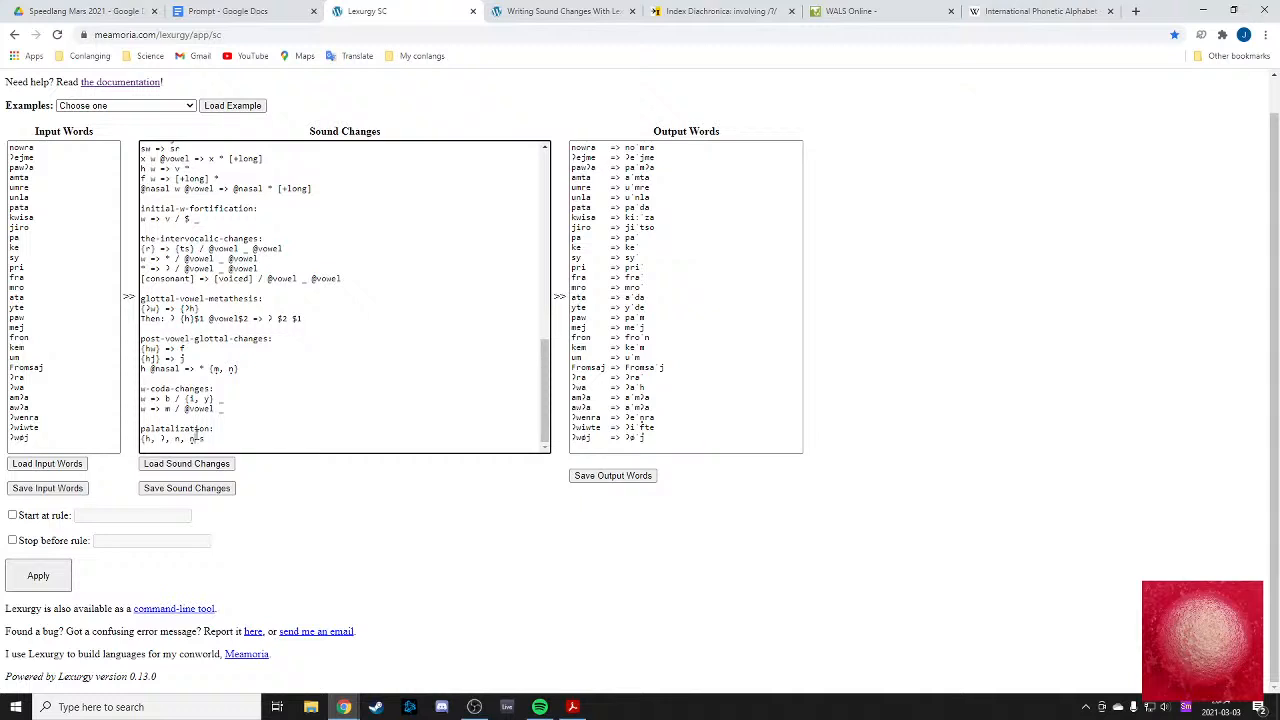
pyautogui.write(', s')
pyautogui.write('} ')
# - Map the palatalization sources to {j, *, ɲ, ɲ̊, ʃ} before {i, y} and apply the sound changes
pyautogui.write('=')
pyautogui.write('>')
pyautogui.write(' {')
pyautogui.write('ʃ')
pyautogui.write(',')
pyautogui.write(' *')
pyautogui.write(', ɲ')
pyautogui.write(', ɲ')
pyautogui.press('BackSpace')
pyautogui.write('ɳ')
pyautogui.write(', s')
pyautogui.press('BackSpace')
pyautogui.write('s}')
pyautogui.write('/ _ {i, y')
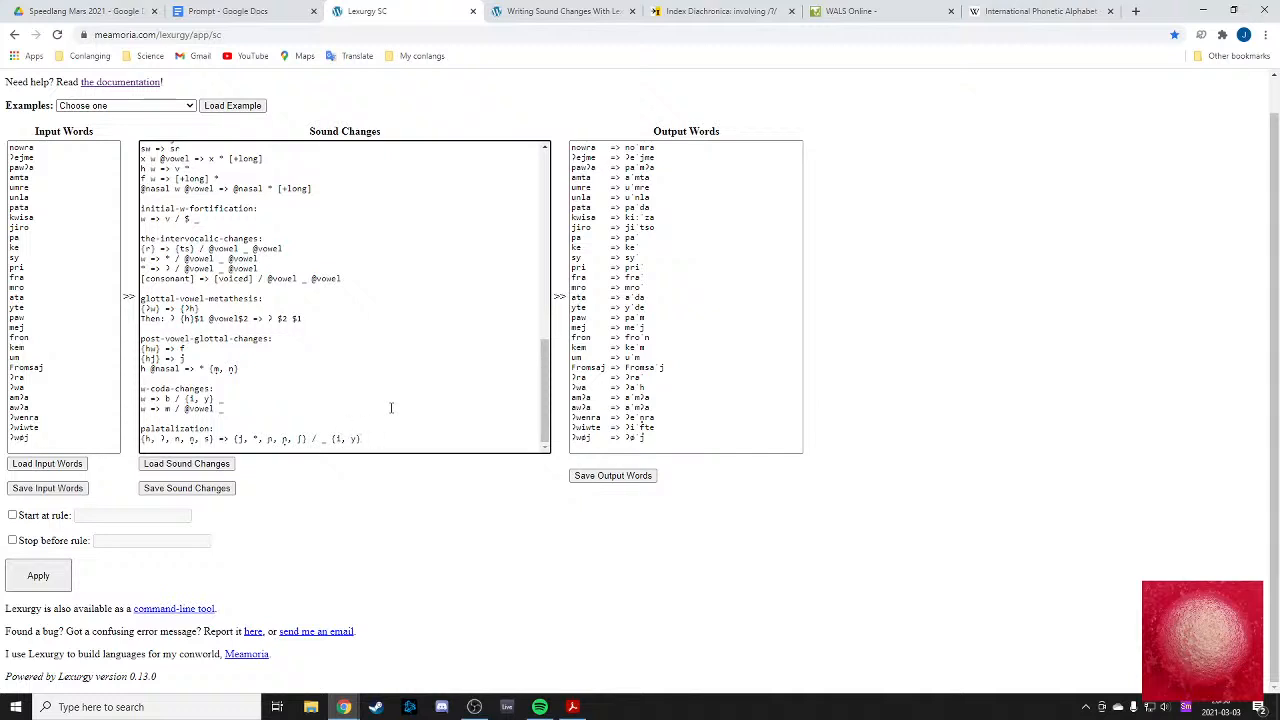
pyautogui.click(40, 575)
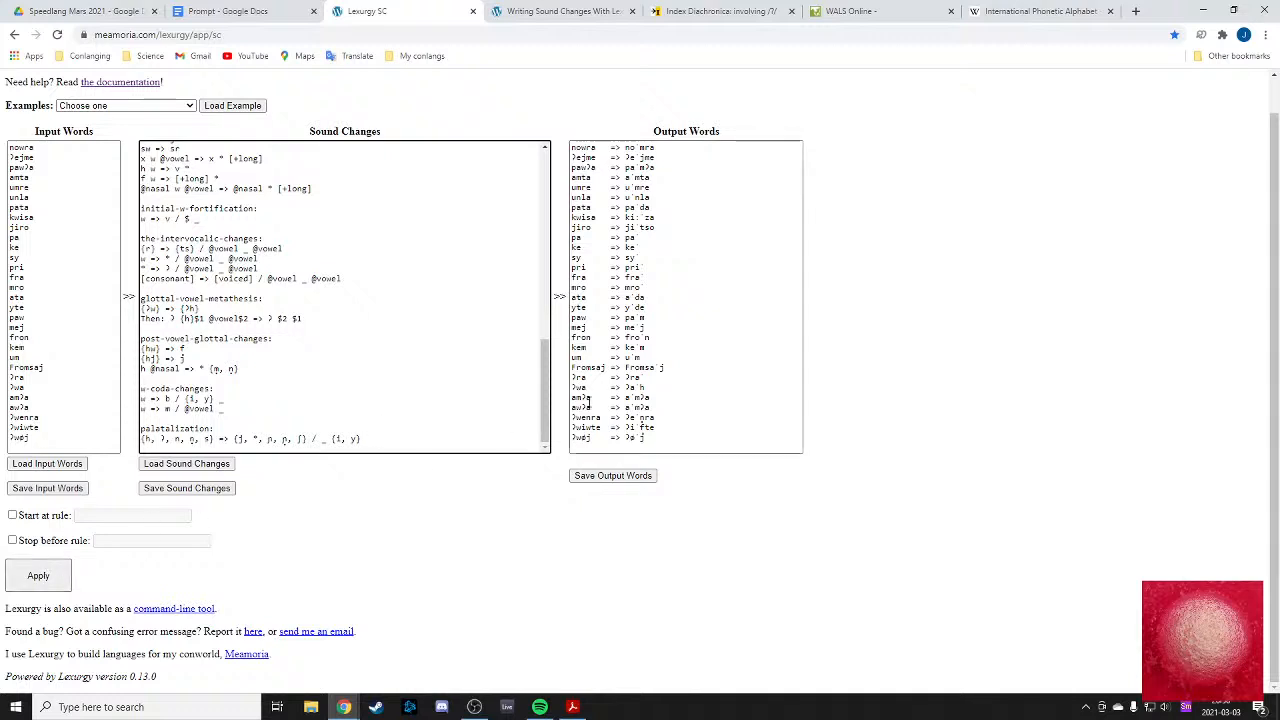
# - Check the outputs for sy and kwisa, and extend the palatalization rule with z becoming ʒ
pyautogui.moveTo(625, 258); pyautogui.dragTo(646, 217)
pyautogui.click(649, 260)
pyautogui.click(661, 217)
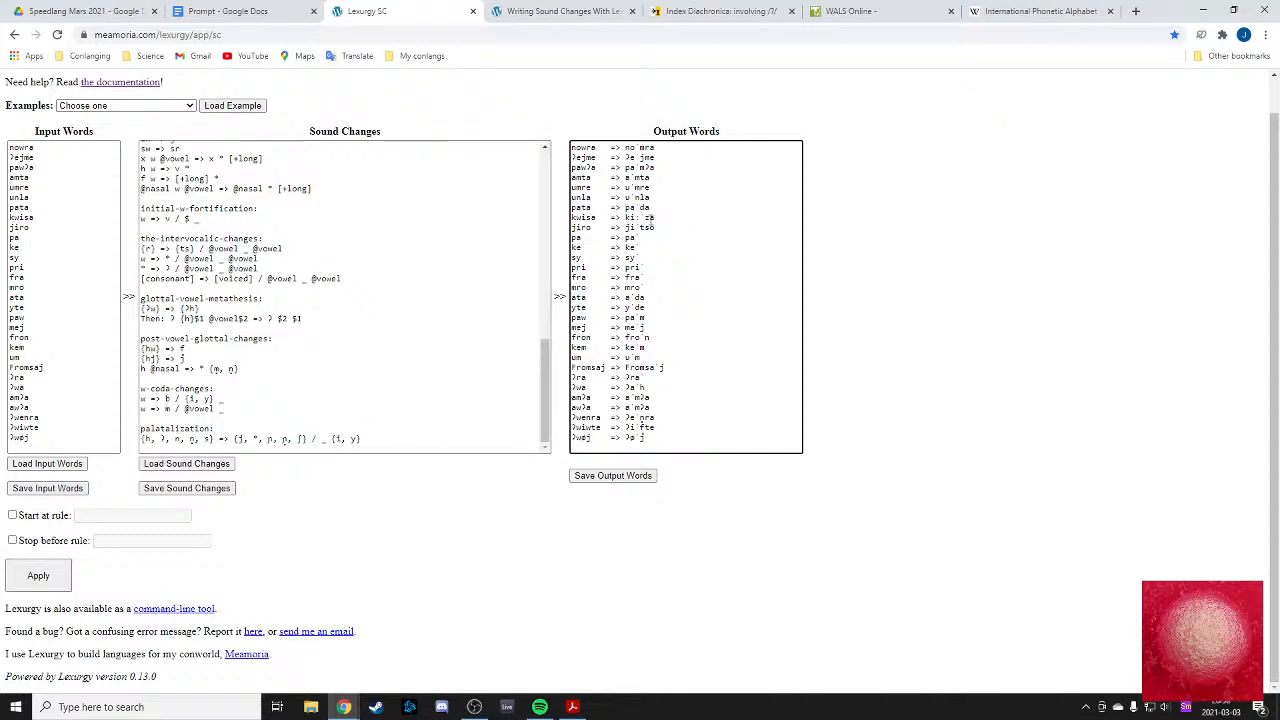
pyautogui.click(211, 439)
pyautogui.write(', z')
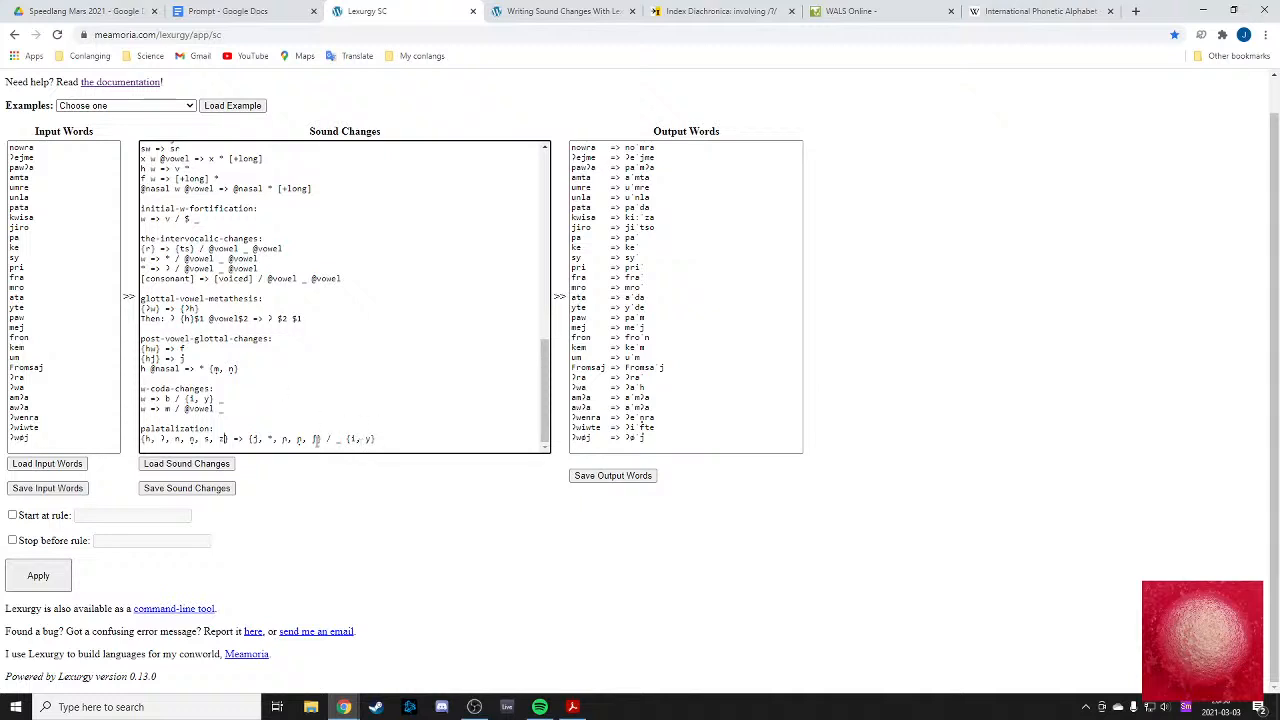
pyautogui.write(', ʒ')
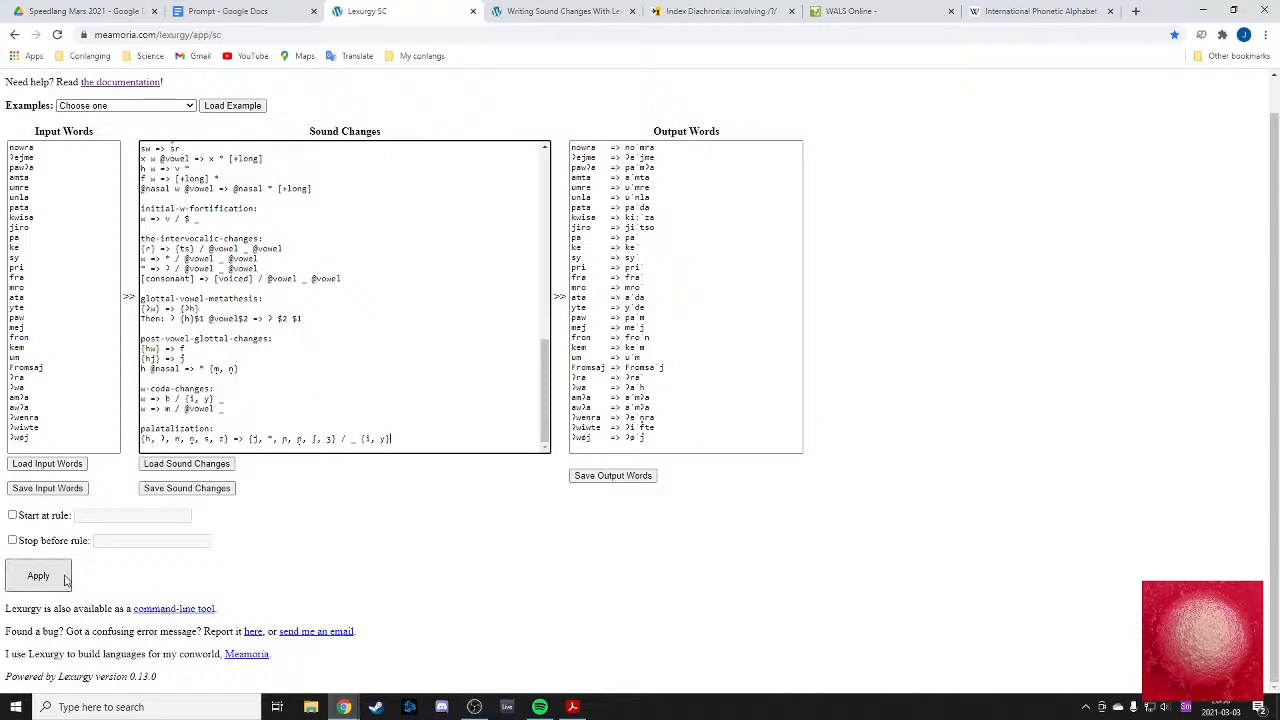
# - Clear all the existing input words
pyautogui.click(56, 437)
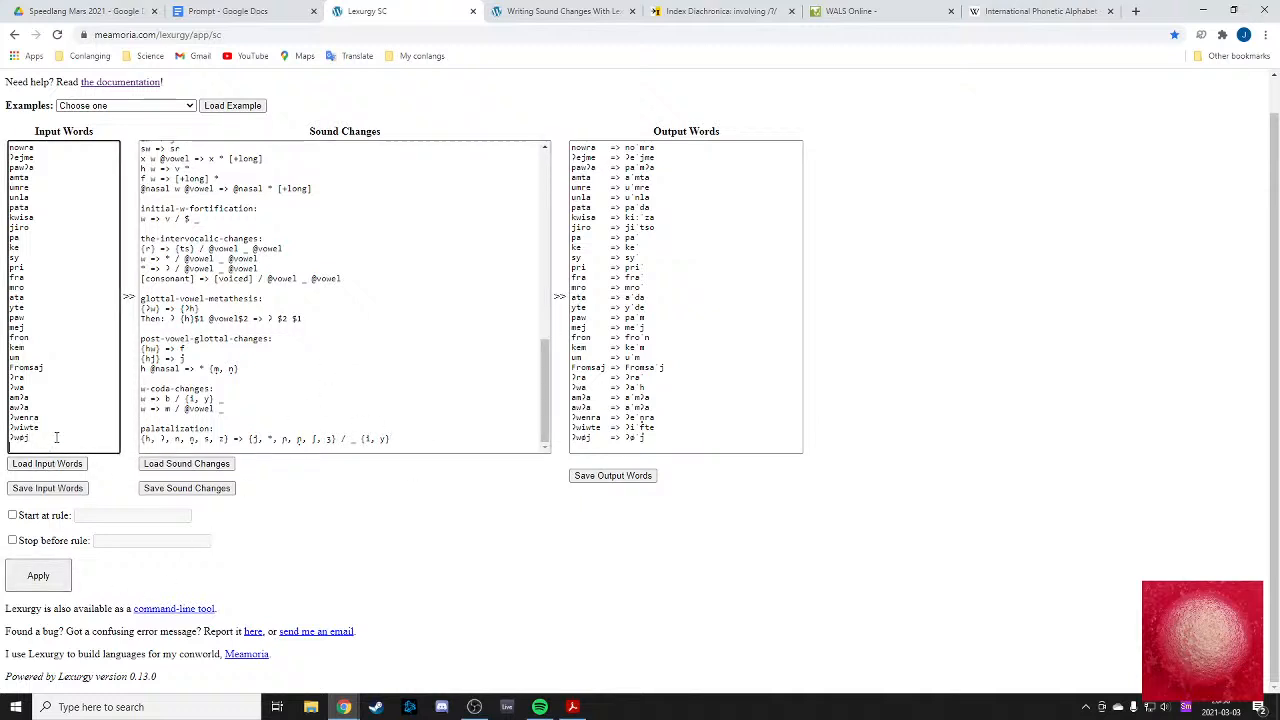
pyautogui.press('Return')
pyautogui.press('Return')
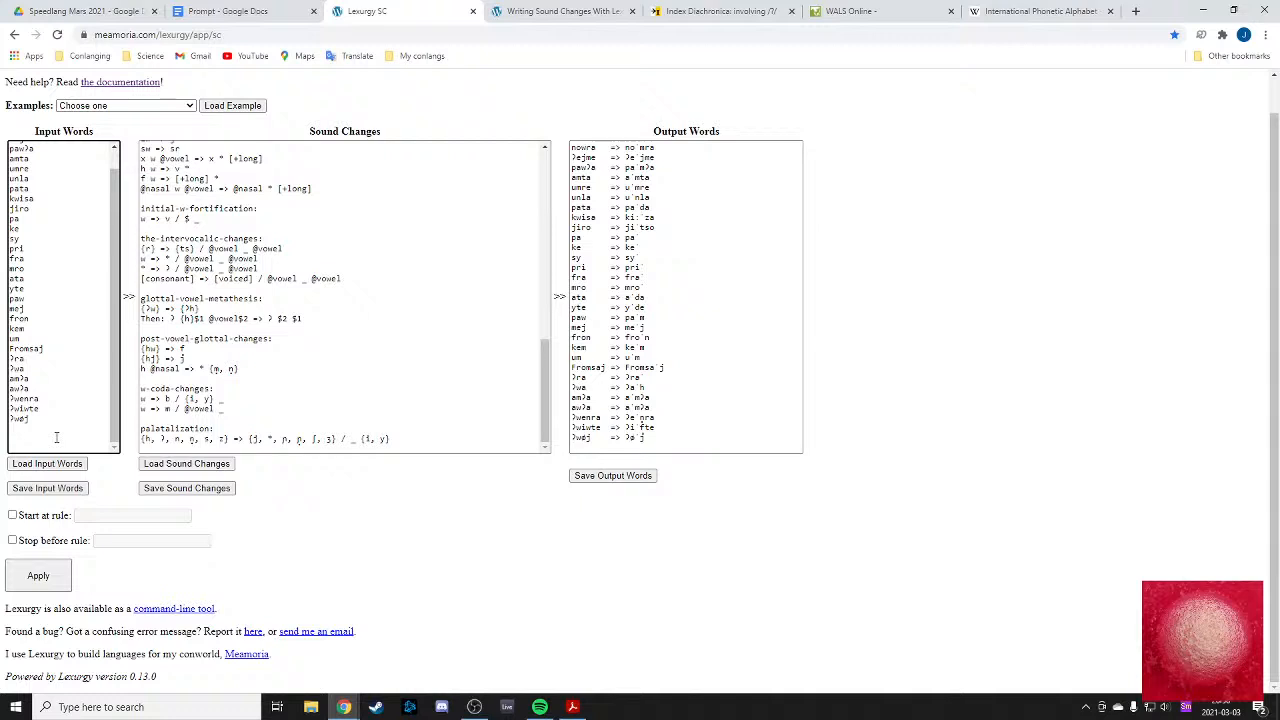
pyautogui.moveTo(56, 437); pyautogui.dragTo(12, 142)
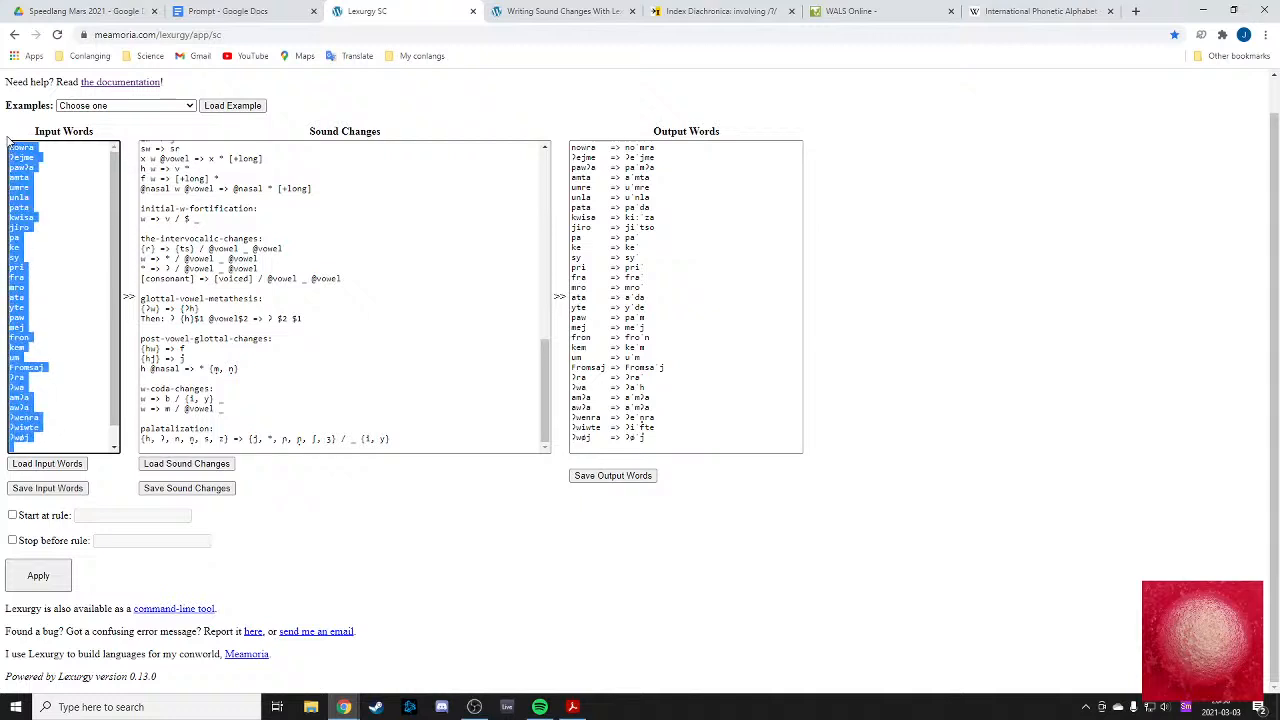
pyautogui.press('BackSpace')
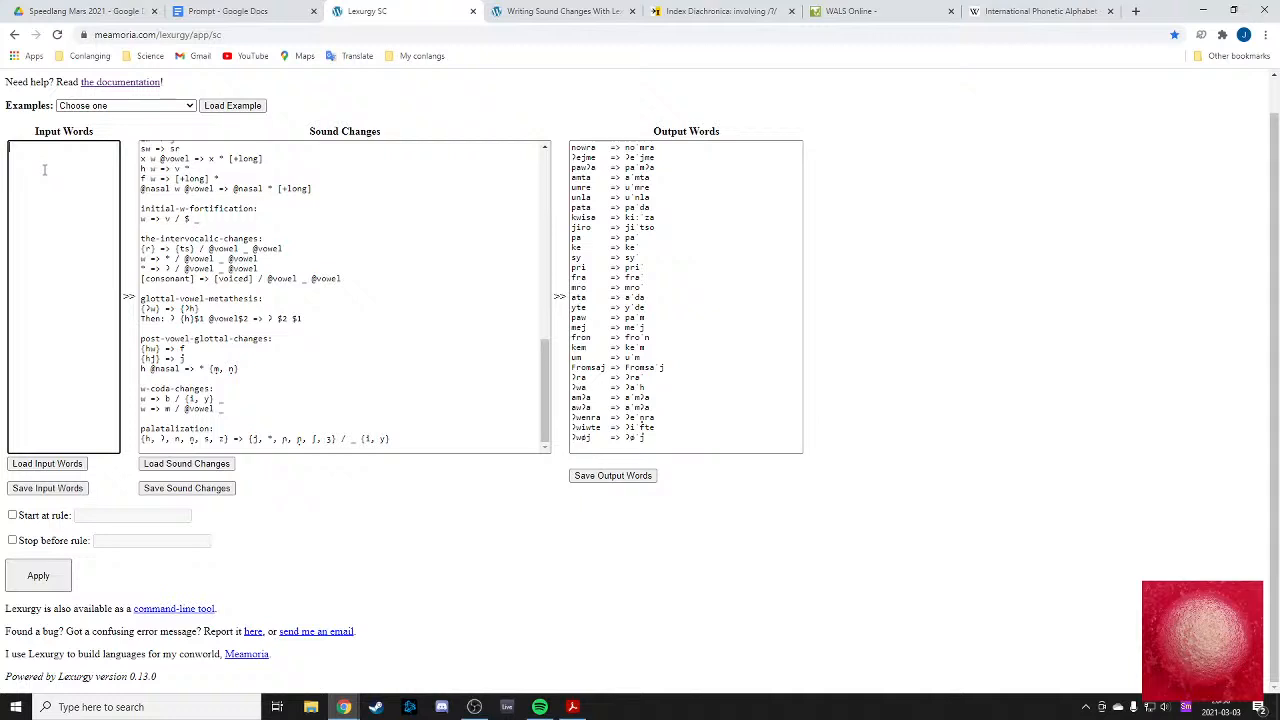
# - Enter the test words hi, ʔi, ni, n̥y, sy and zy, one per line, and apply the sound changes
pyautogui.write('hi ')
pyautogui.write('ʔ')
pyautogui.write('i')
pyautogui.press('Return')
pyautogui.write('ri ')
pyautogui.write('n')
pyautogui.write('y')
pyautogui.press('Return')
pyautogui.write('sy zy')
pyautogui.scroll(1, 71, 254)
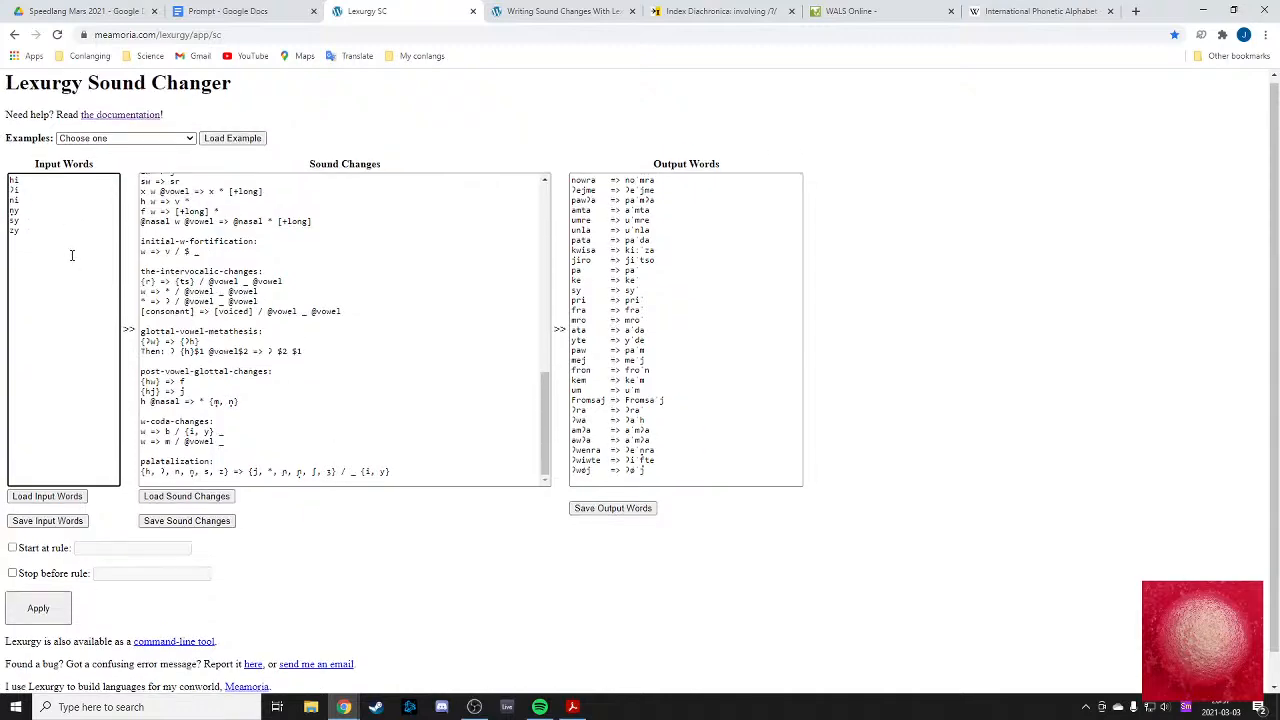
pyautogui.click(38, 612)
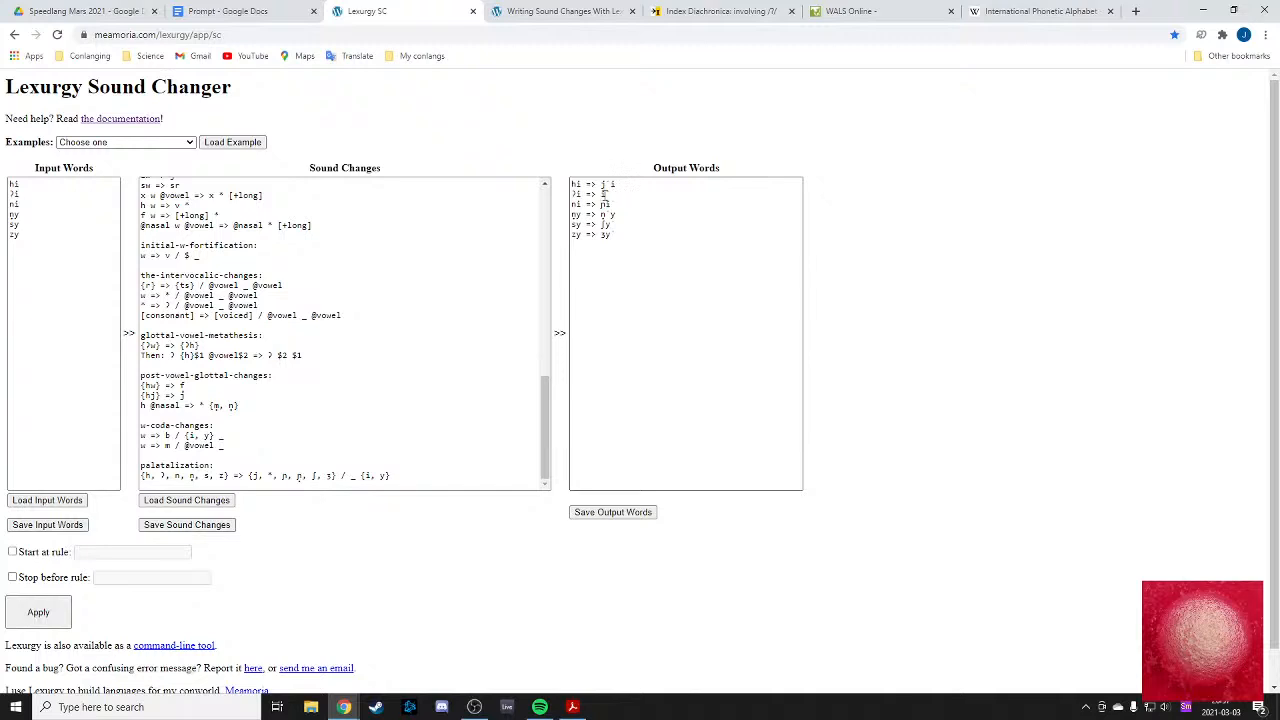
# - Check the output of the test word ʔi
pyautogui.doubleClick(606, 195)
pyautogui.click(611, 195)
pyautogui.doubleClick(611, 195)
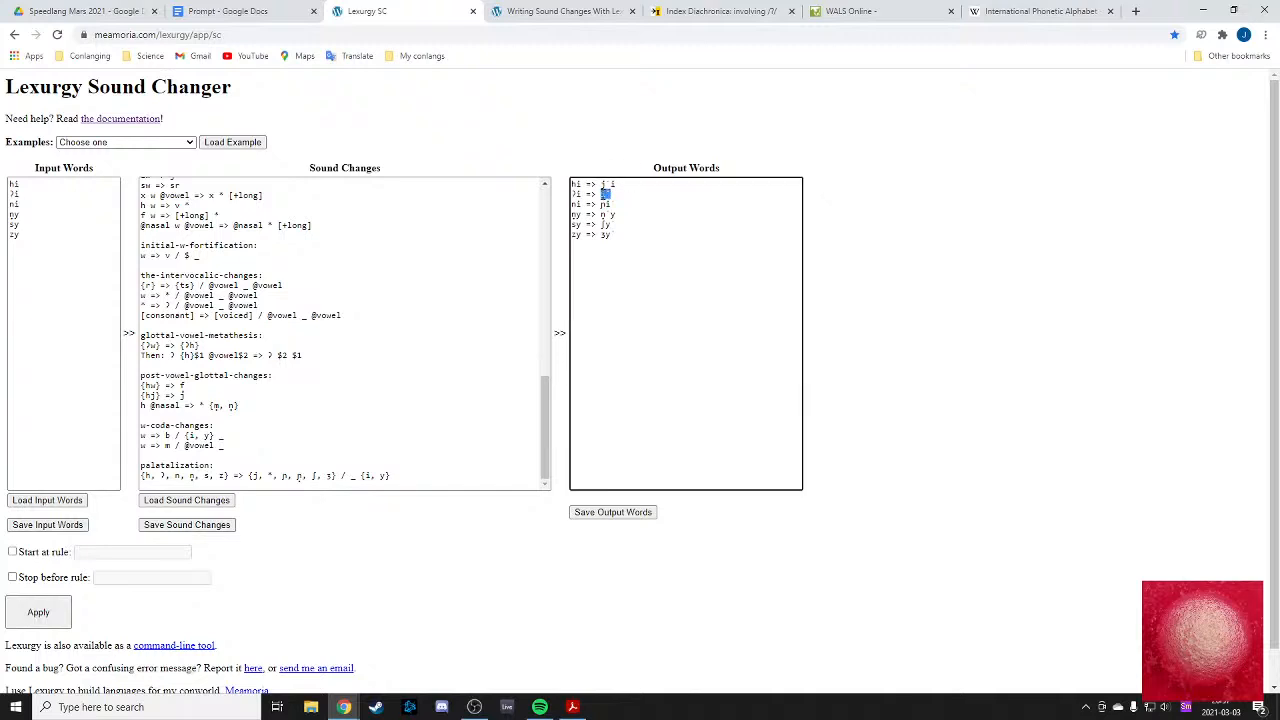
pyautogui.click(624, 193)
# - Examine the symbol definitions and the stress1 and stress2 rules in the sound changes
pyautogui.scroll(6, 423, 306)
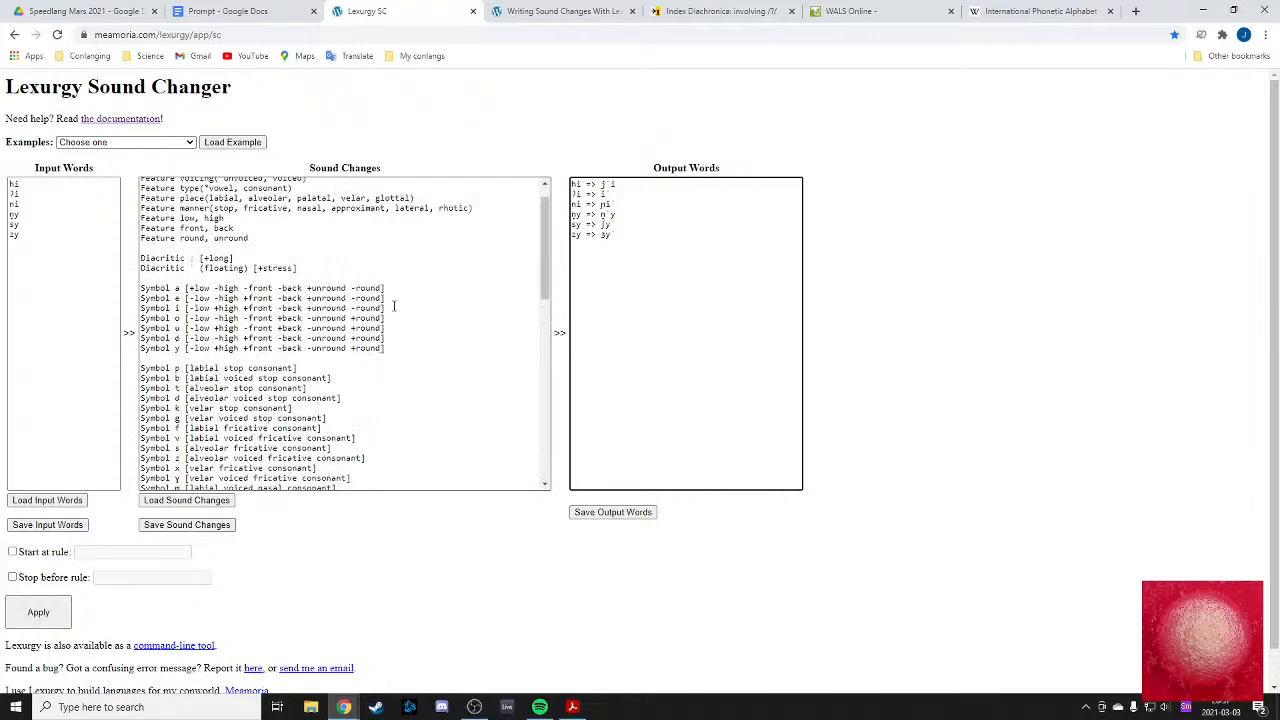
pyautogui.scroll(-2, 400, 306)
pyautogui.scroll(1, 393, 306)
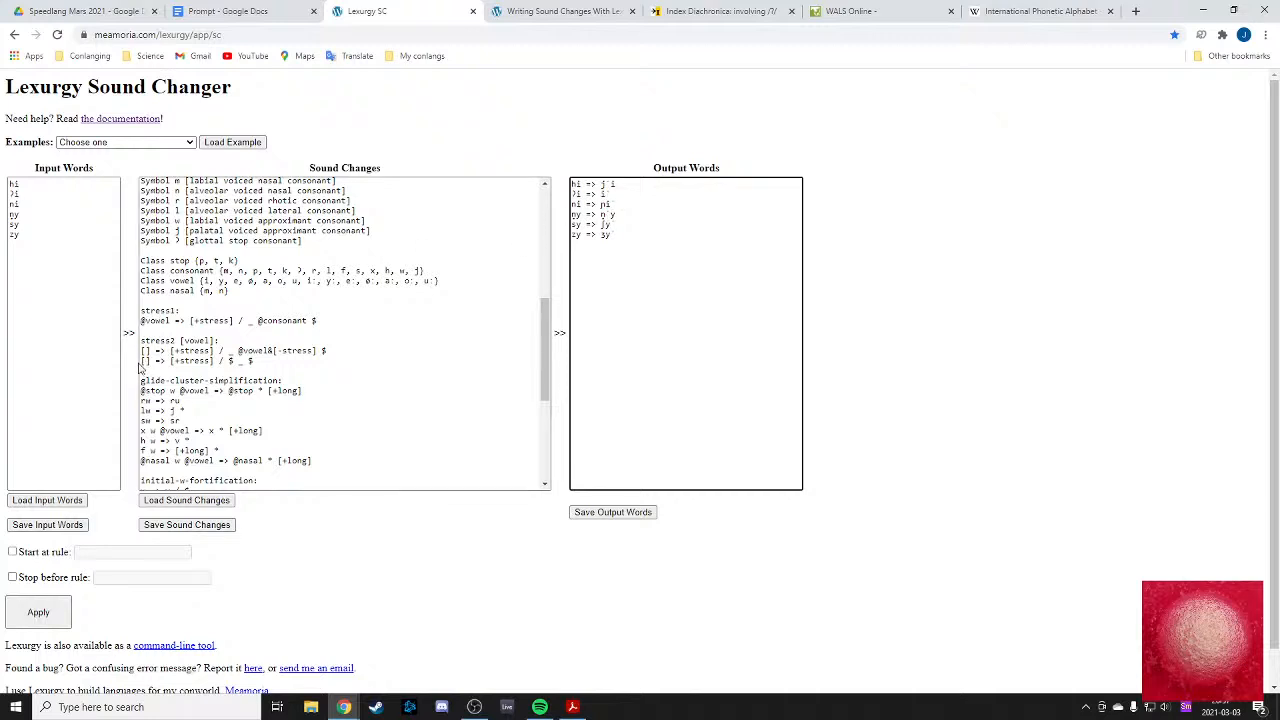
pyautogui.moveTo(141, 360); pyautogui.dragTo(171, 360)
pyautogui.click(291, 363)
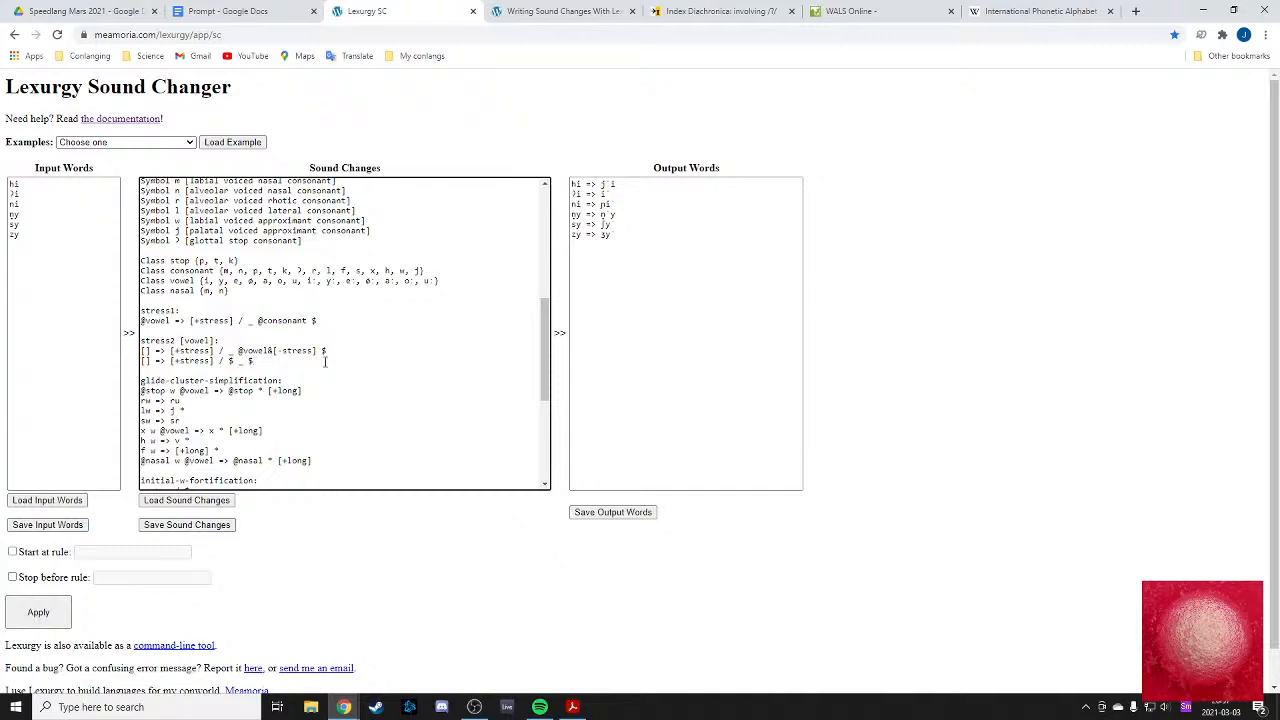
pyautogui.moveTo(325, 362)
pyautogui.mouseDown()
pyautogui.moveTo(144, 366)
pyautogui.moveTo(326, 366)
pyautogui.mouseUp()
pyautogui.scroll(-2, 308, 351)
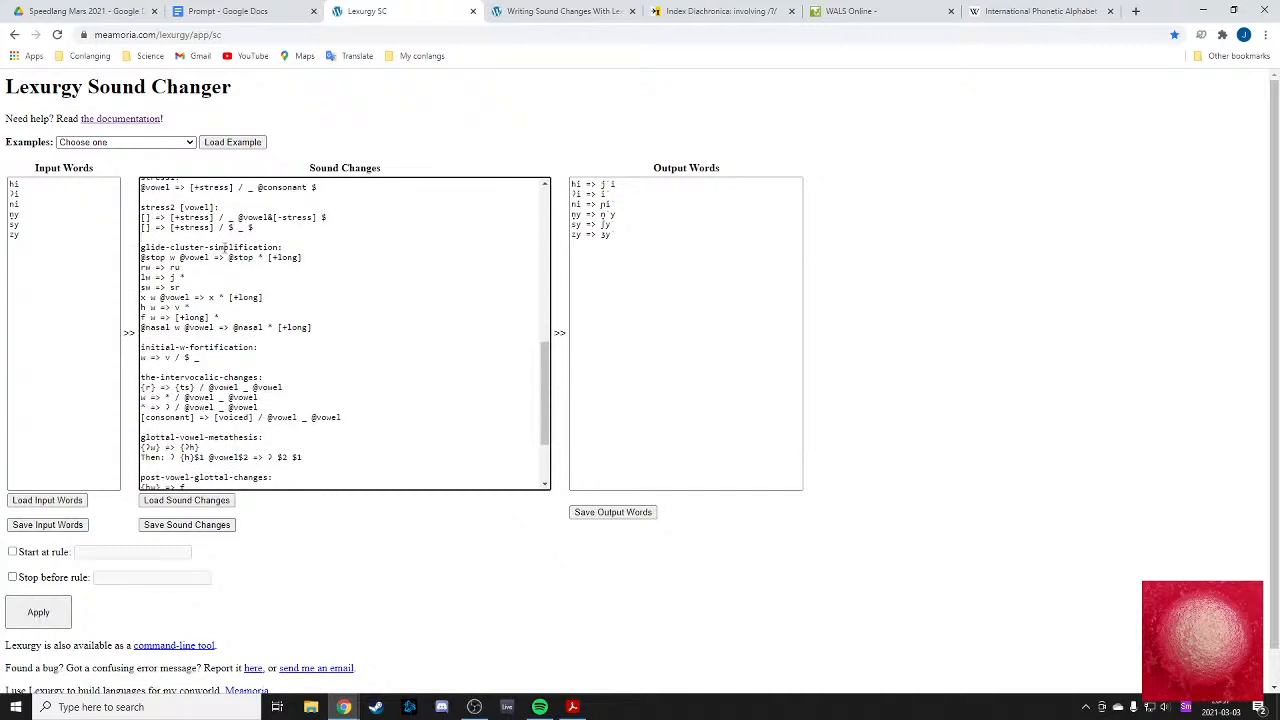
pyautogui.scroll(1, 222, 250)
pyautogui.scroll(-2, 212, 335)
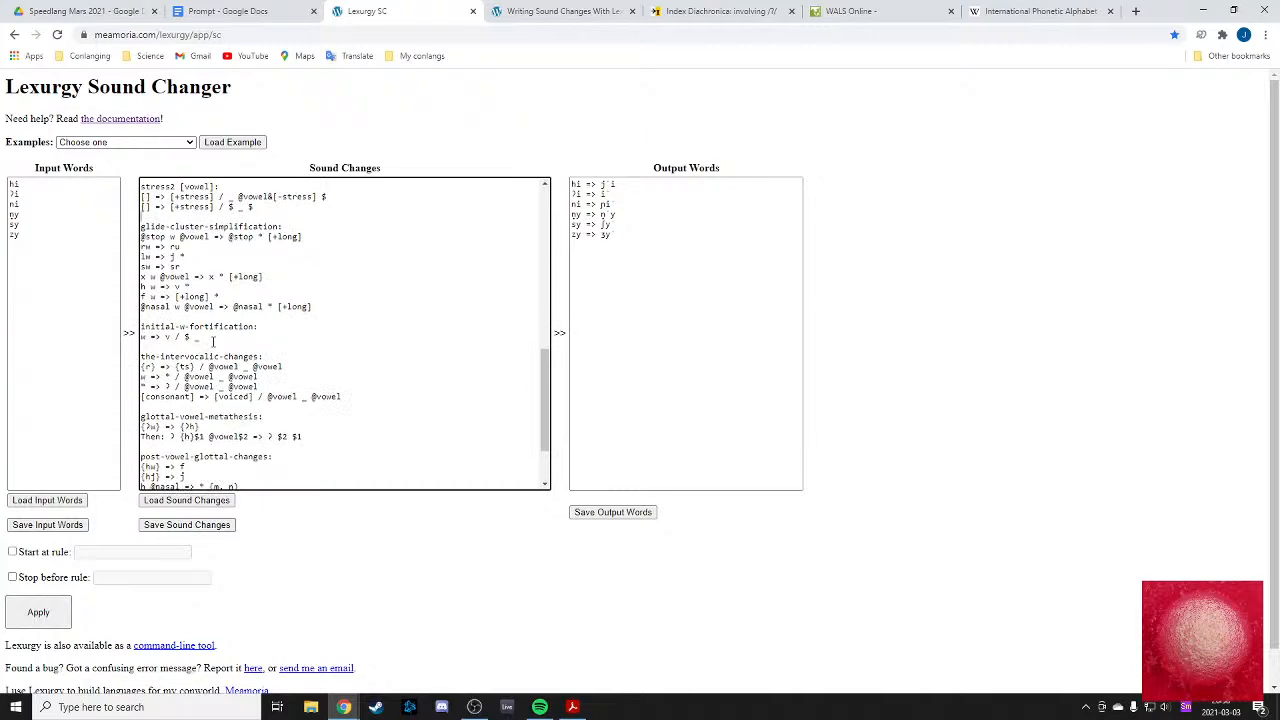
pyautogui.scroll(-3, 213, 341)
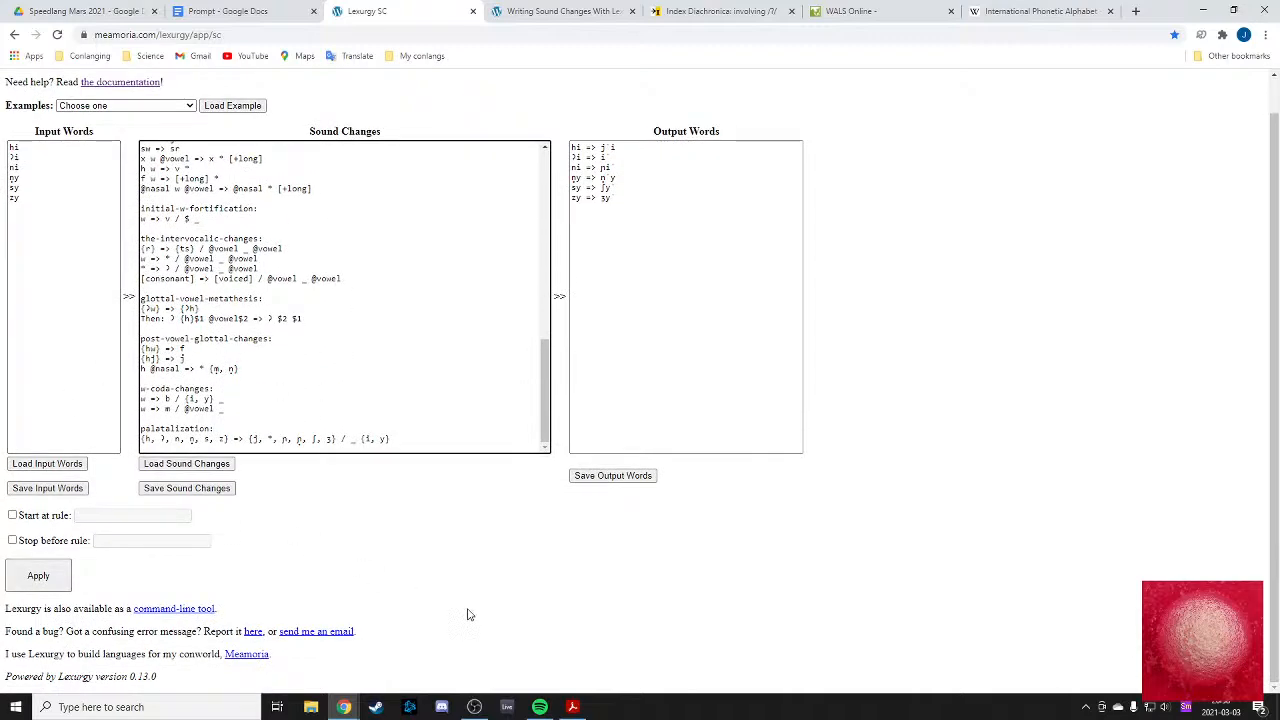
pyautogui.scroll(1, 469, 609)
pyautogui.moveTo(142, 406); pyautogui.dragTo(268, 404)
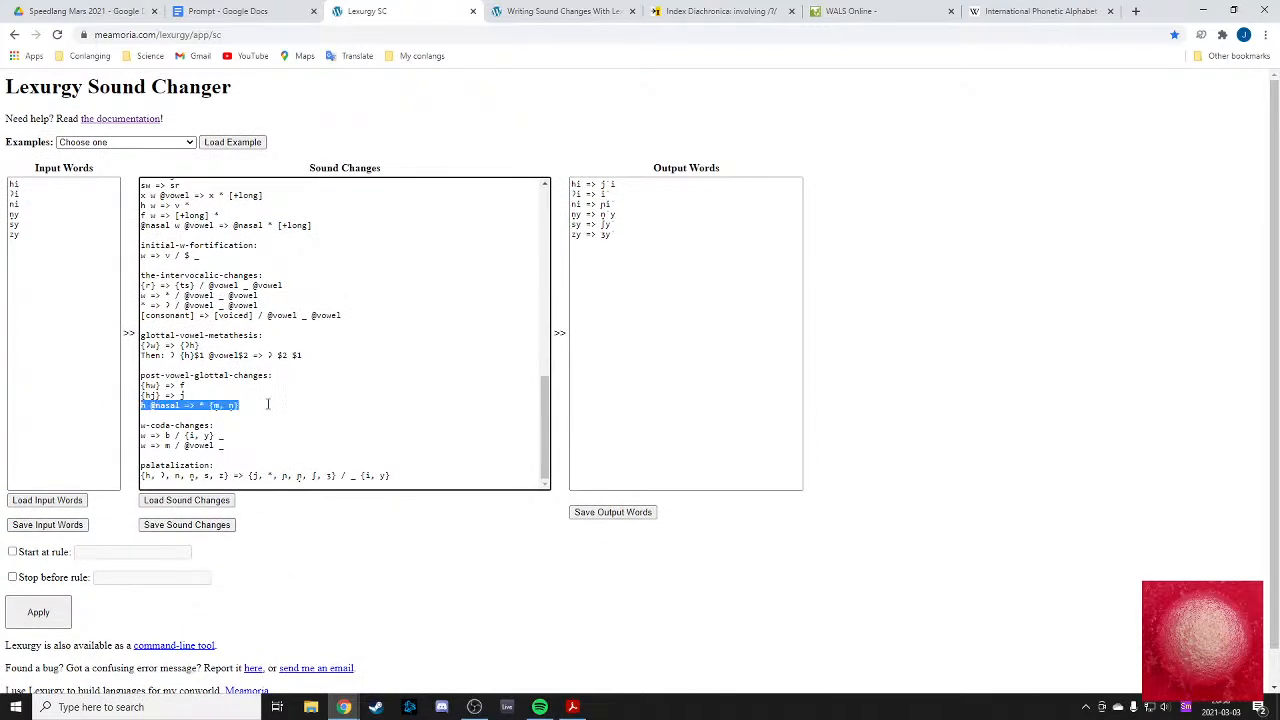
pyautogui.click(270, 403)
pyautogui.click(654, 233)
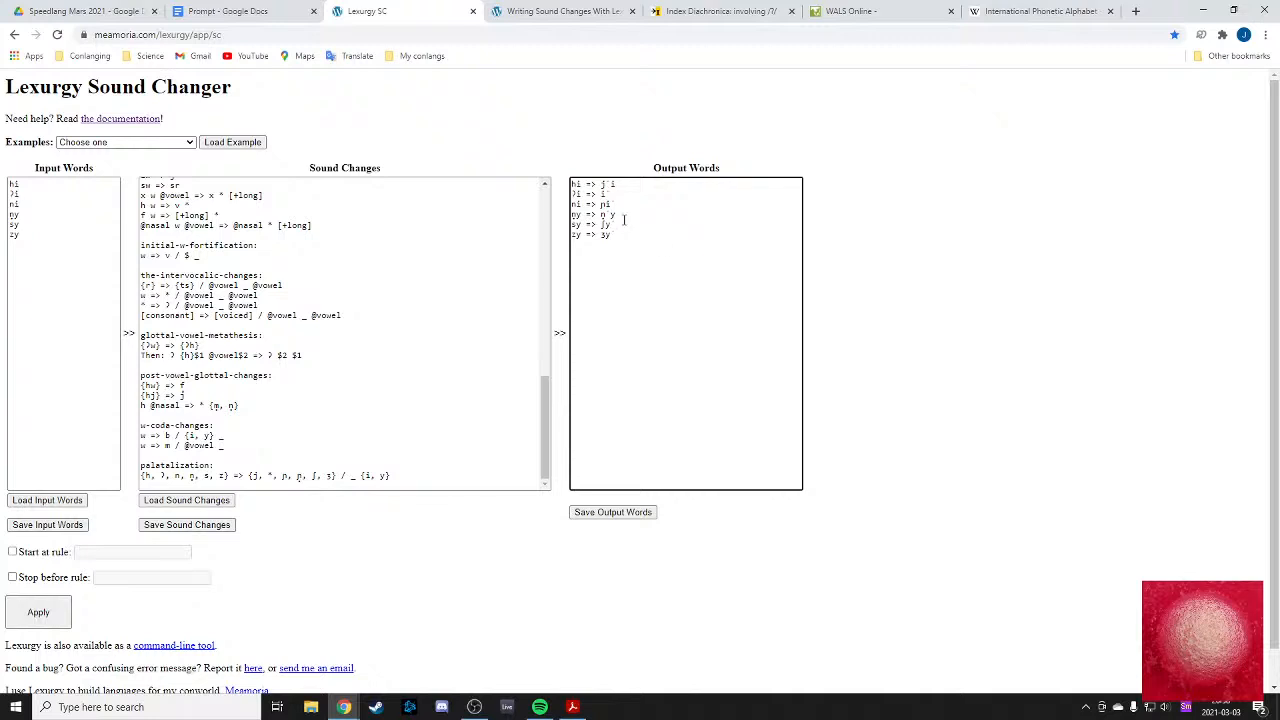
# - Compare the output of the test word n̥y with the n̥ entry in the palatalization rule
pyautogui.click(47, 251)
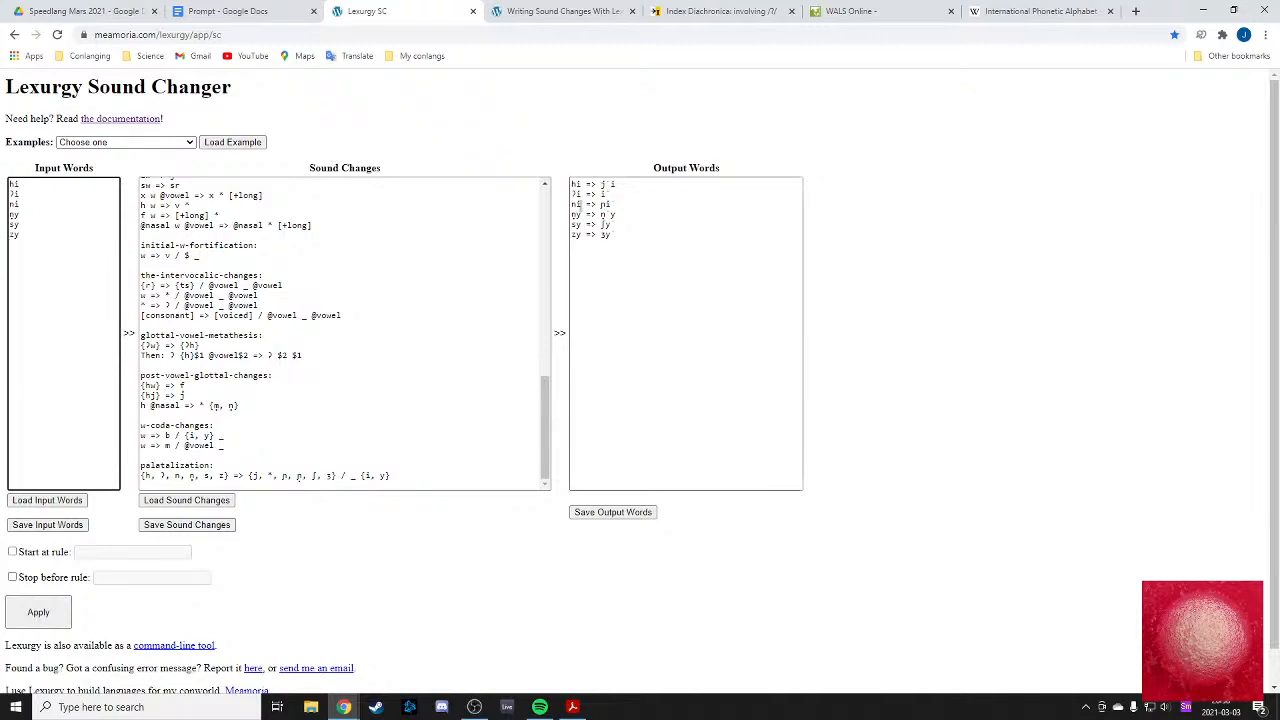
pyautogui.click(610, 205)
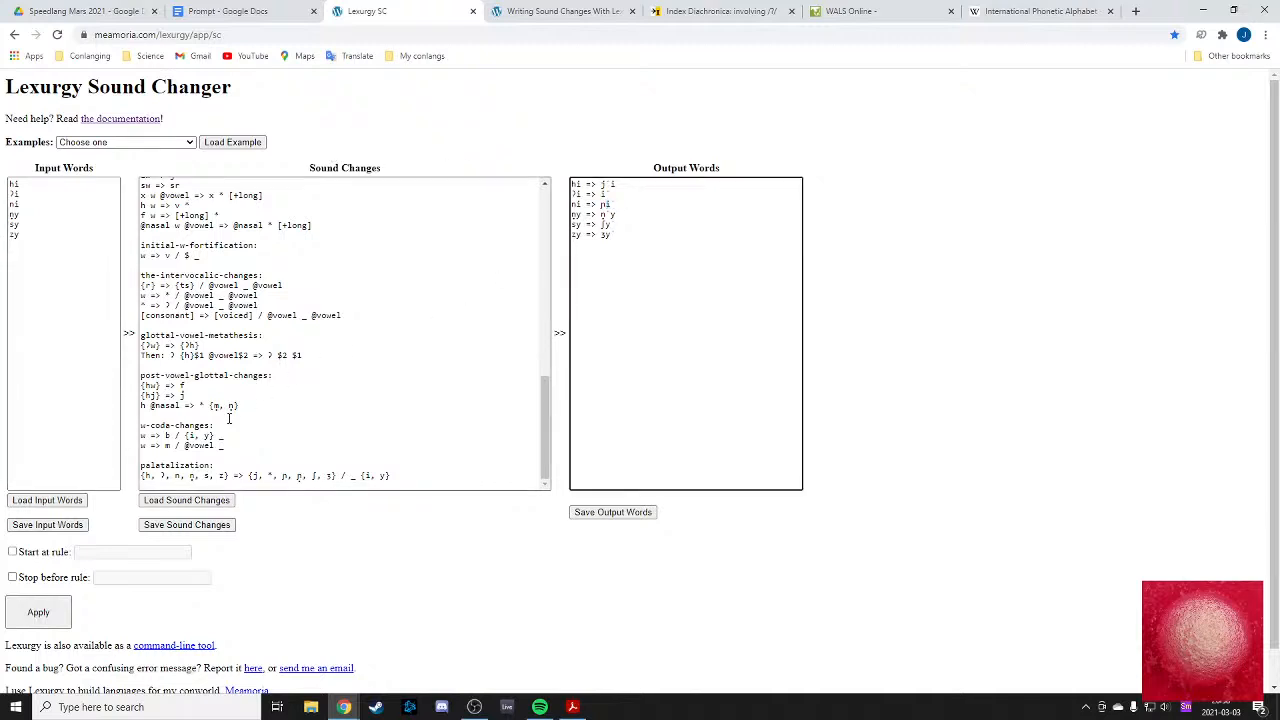
pyautogui.scroll(-1, 233, 415)
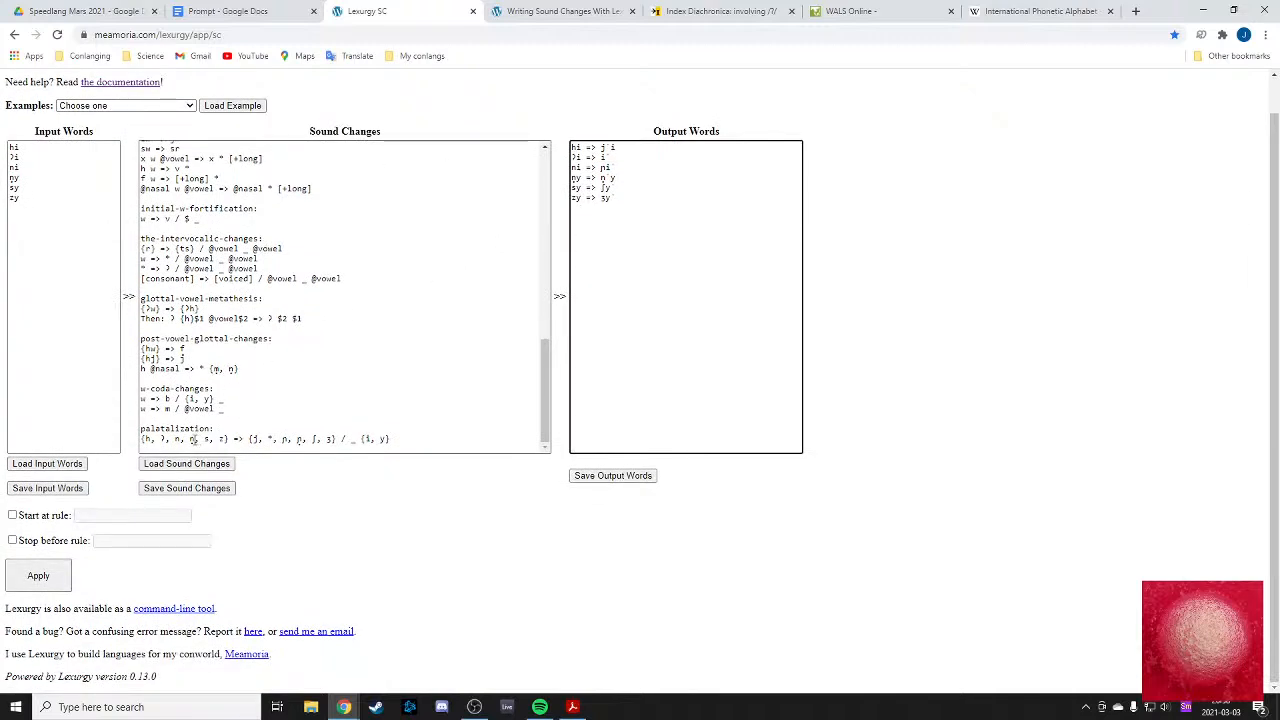
pyautogui.doubleClick(193, 440)
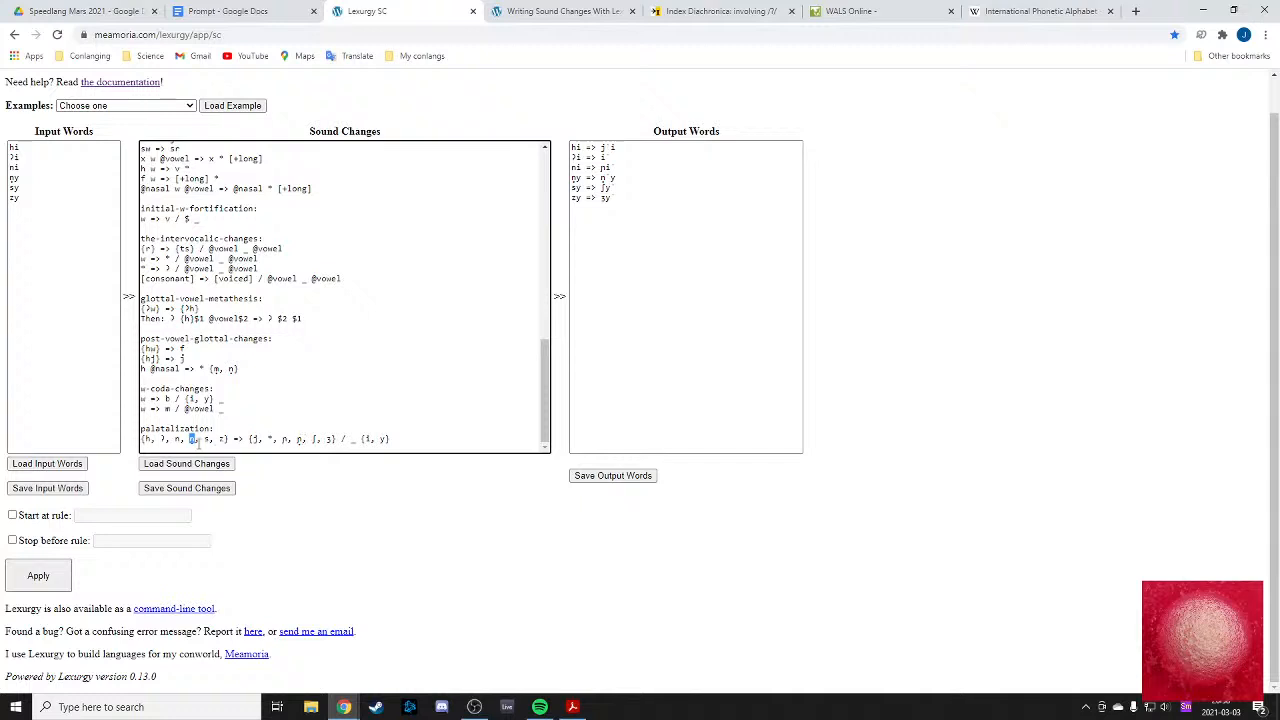
pyautogui.click(600, 178)
pyautogui.doubleClick(603, 178)
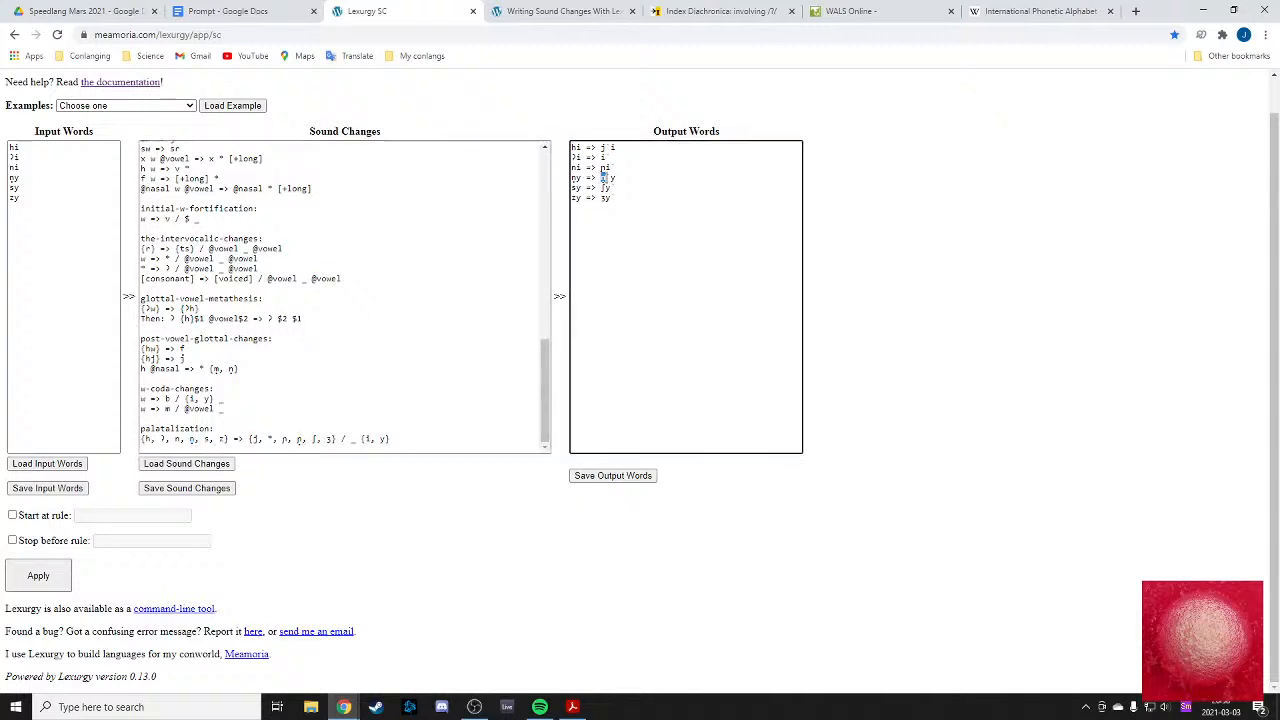
pyautogui.click(601, 178)
pyautogui.doubleClick(605, 178)
pyautogui.click(673, 187)
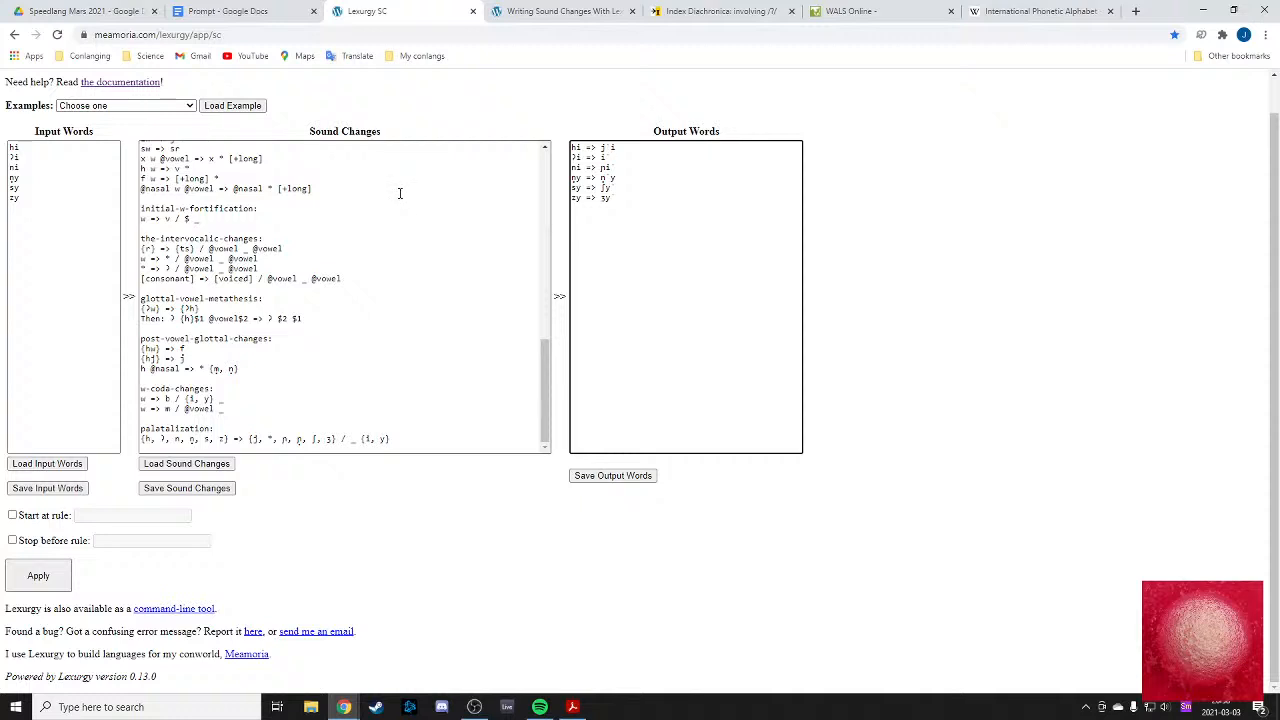
pyautogui.scroll(1, 600, 215)
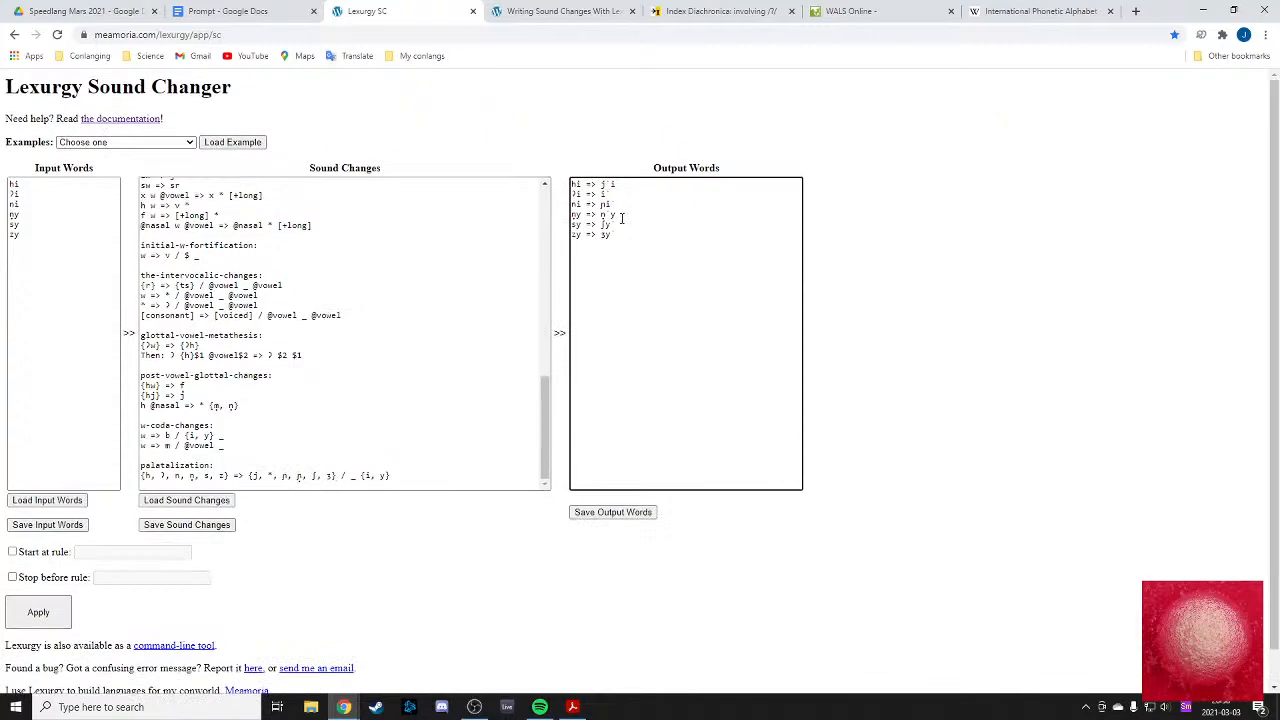
pyautogui.moveTo(573, 221); pyautogui.dragTo(577, 215)
pyautogui.click(566, 219)
pyautogui.click(575, 215)
# - Define the symbol m̥ as [labial nasal consonant] on a new line below the definition of m
pyautogui.scroll(5, 204, 395)
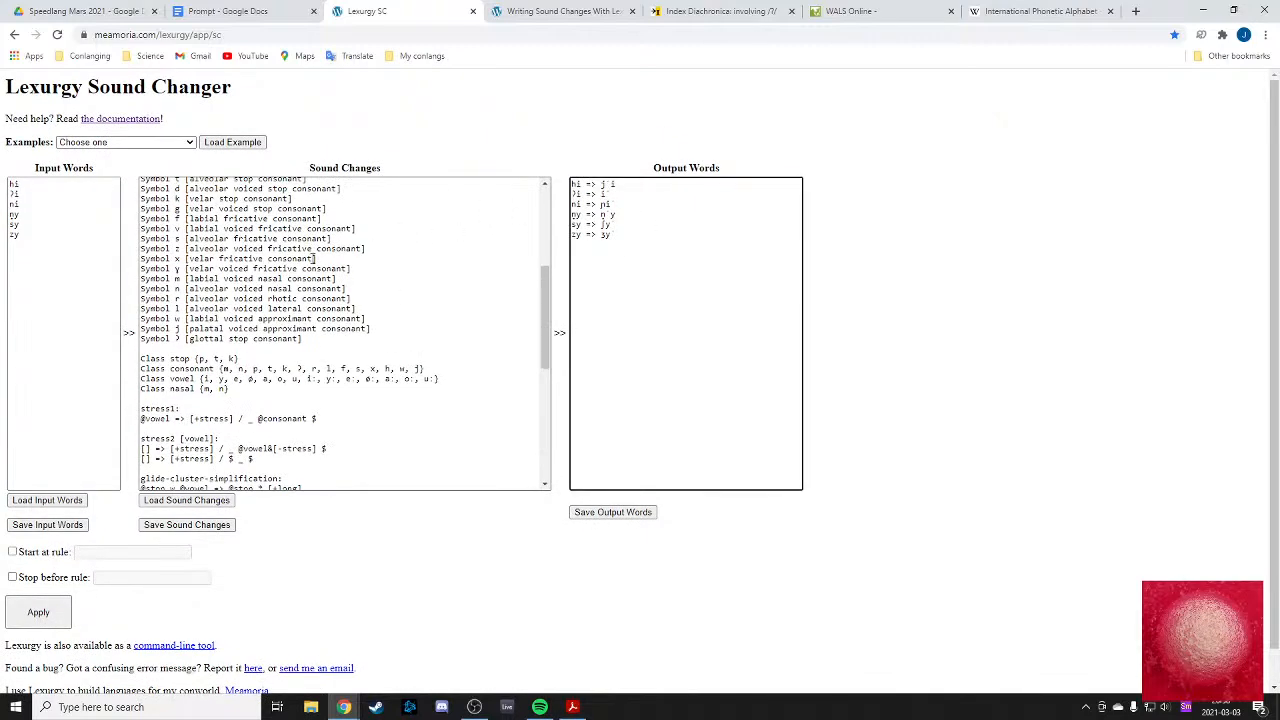
pyautogui.click(340, 405)
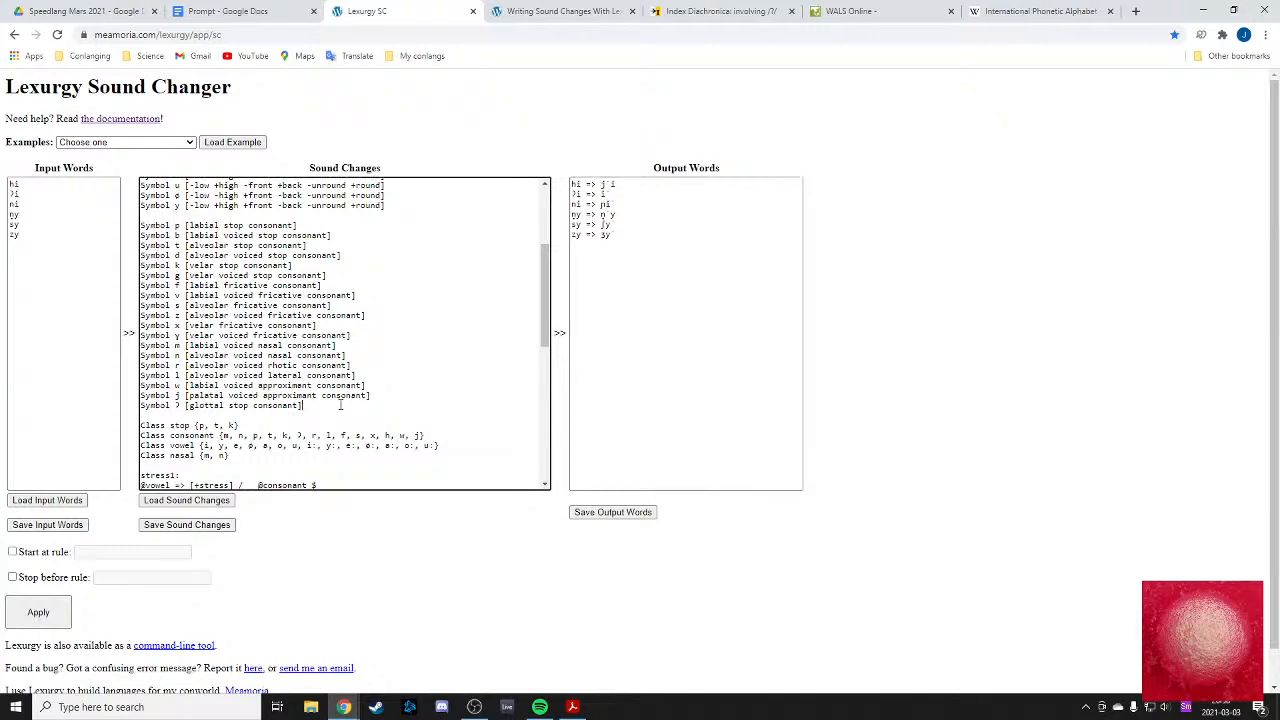
pyautogui.press('Return')
pyautogui.press('BackSpace')
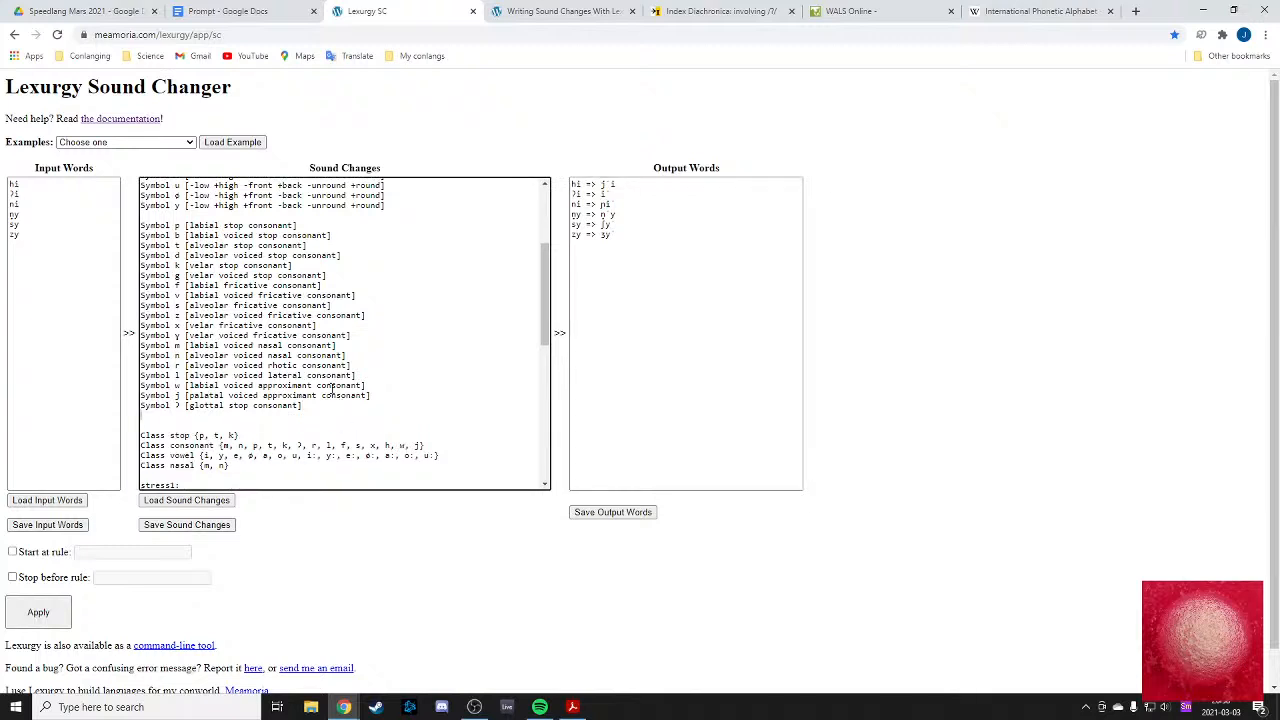
pyautogui.click(346, 343)
pyautogui.press('Return')
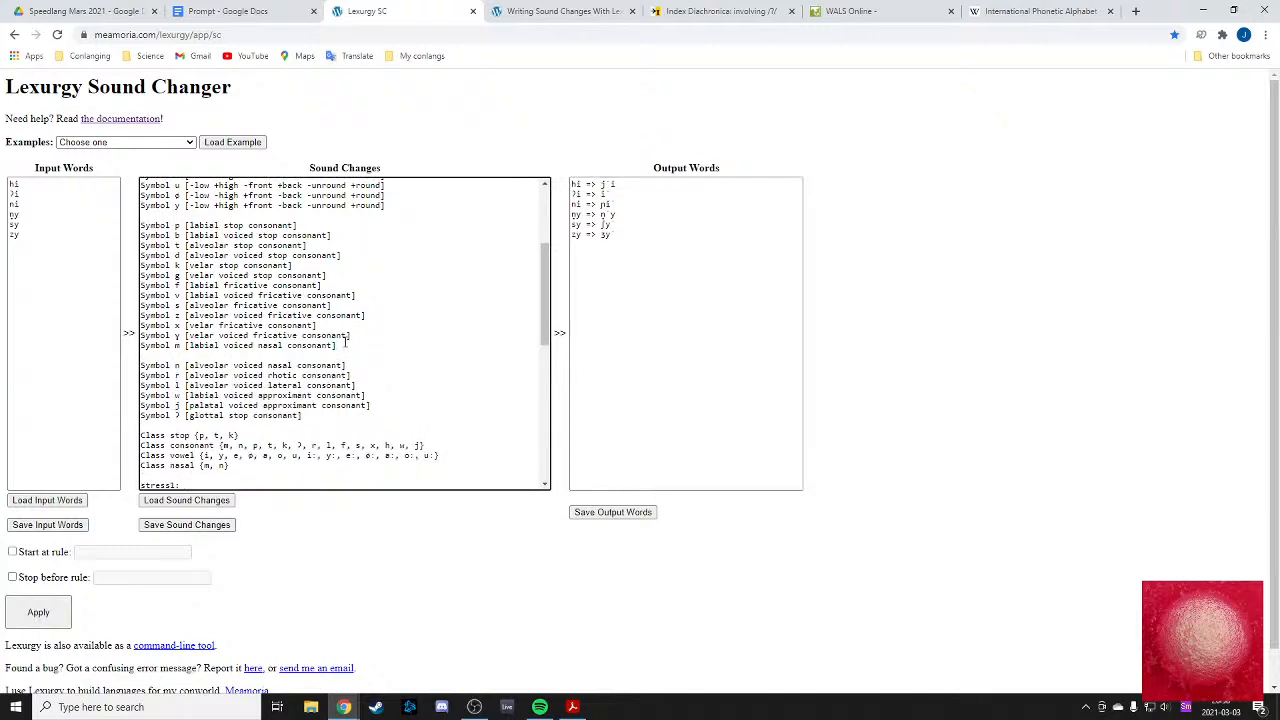
pyautogui.write('S')
pyautogui.write('ymbol ')
pyautogui.write('m')
pyautogui.write(' [lavi')
pyautogui.write('ial nasal consont')
pyautogui.write('onant')
pyautogui.write(']')
# - Define the symbol n̥ as [alveolar nasal consonant] below the definition of n, reapply the sound changes and check the output of n̥y
pyautogui.click(350, 365)
pyautogui.press('Return')
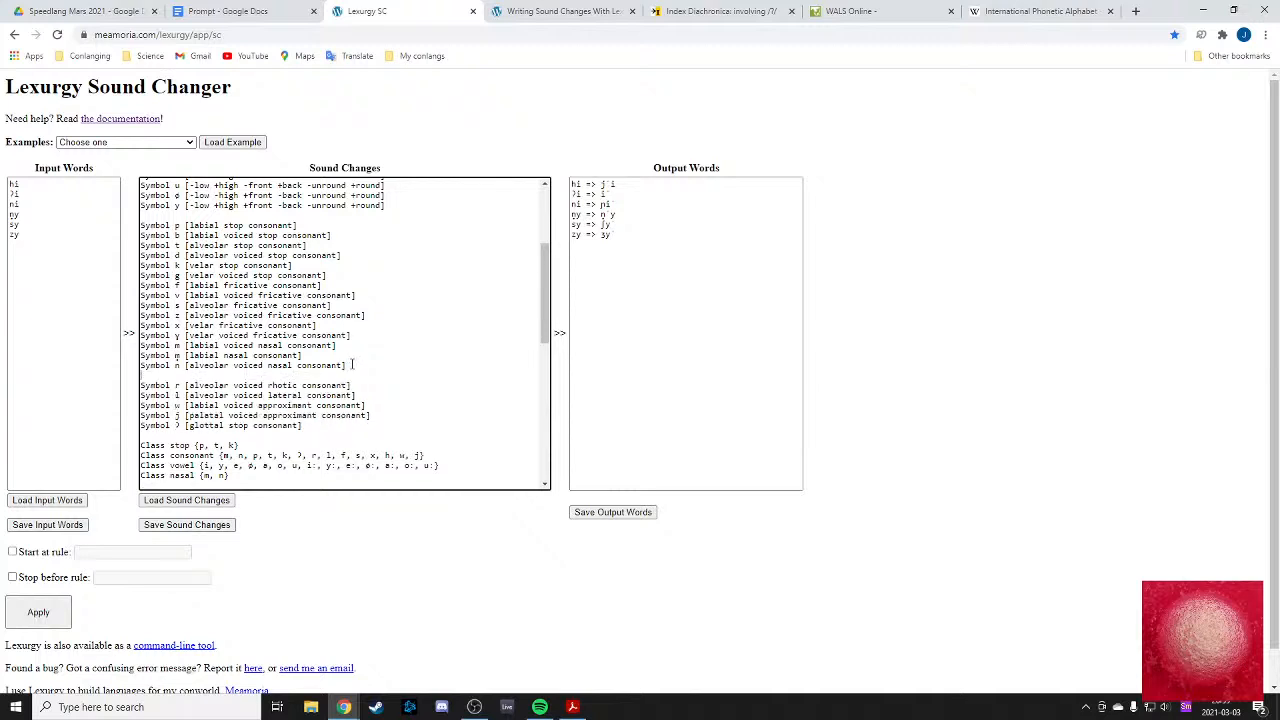
pyautogui.write('Symbol ŋ [alveolar nasal consonant]')
pyautogui.click(36, 615)
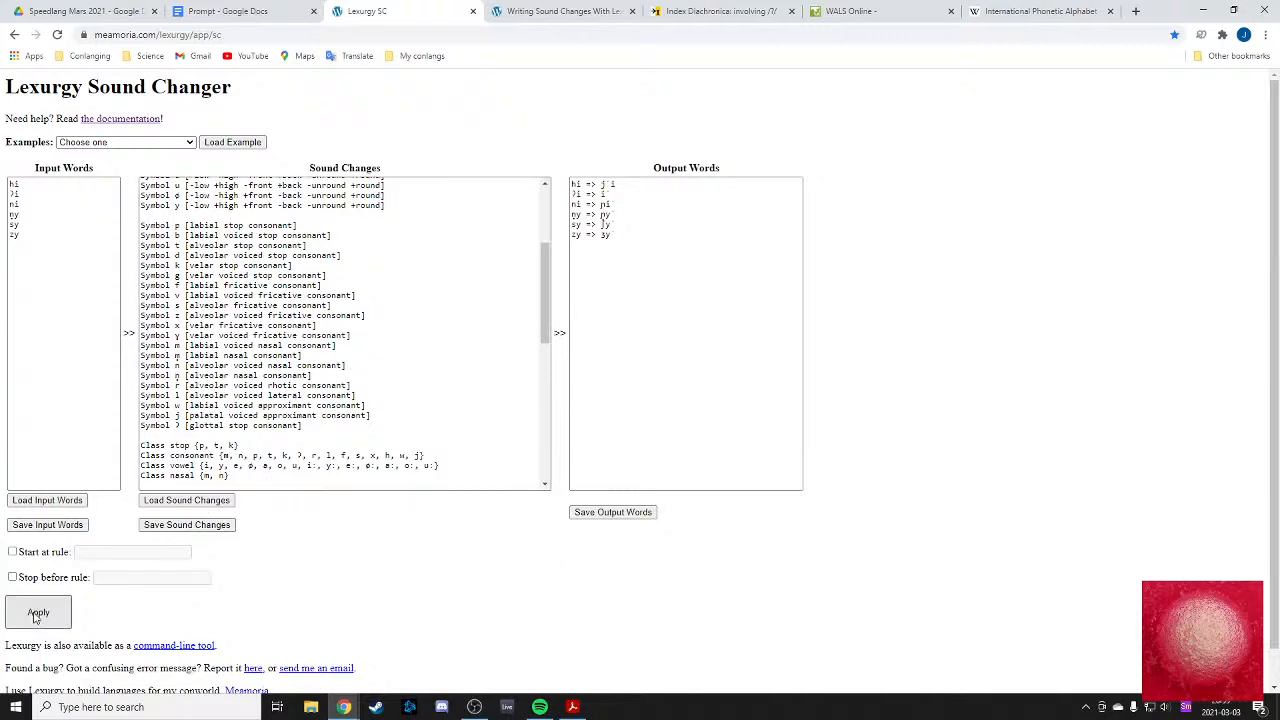
pyautogui.moveTo(582, 216); pyautogui.dragTo(620, 216)
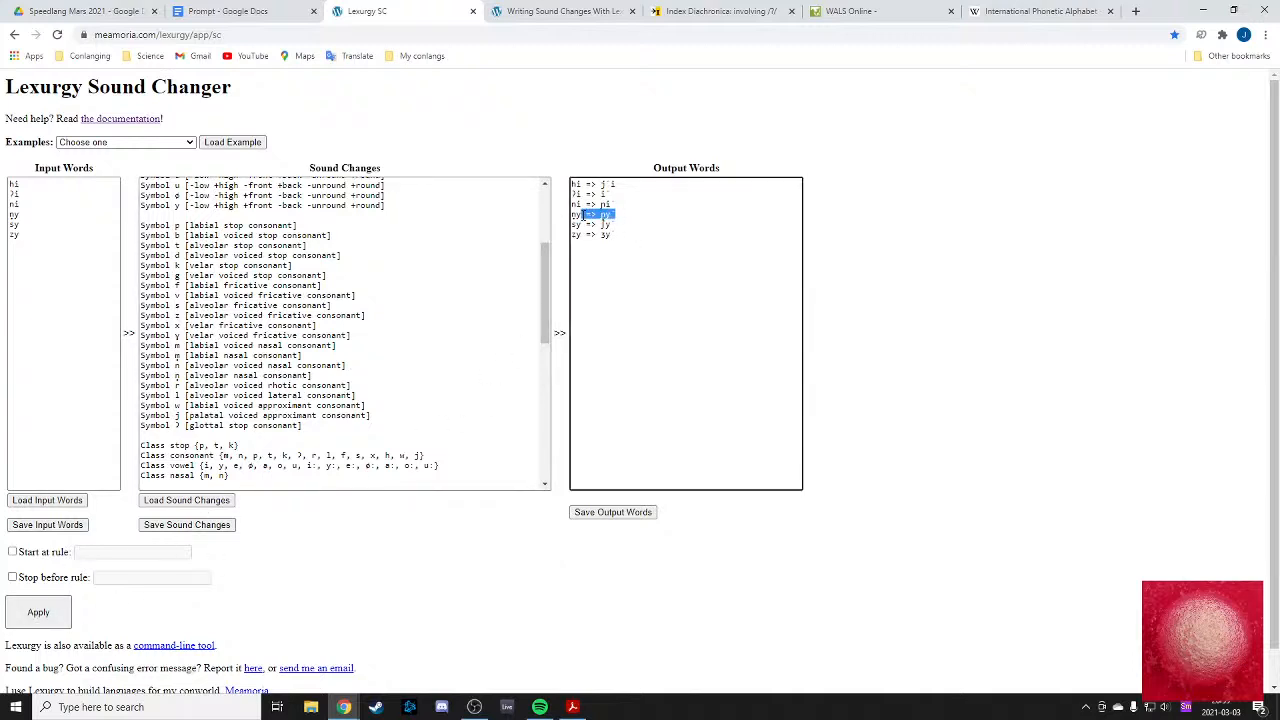
pyautogui.click(660, 226)
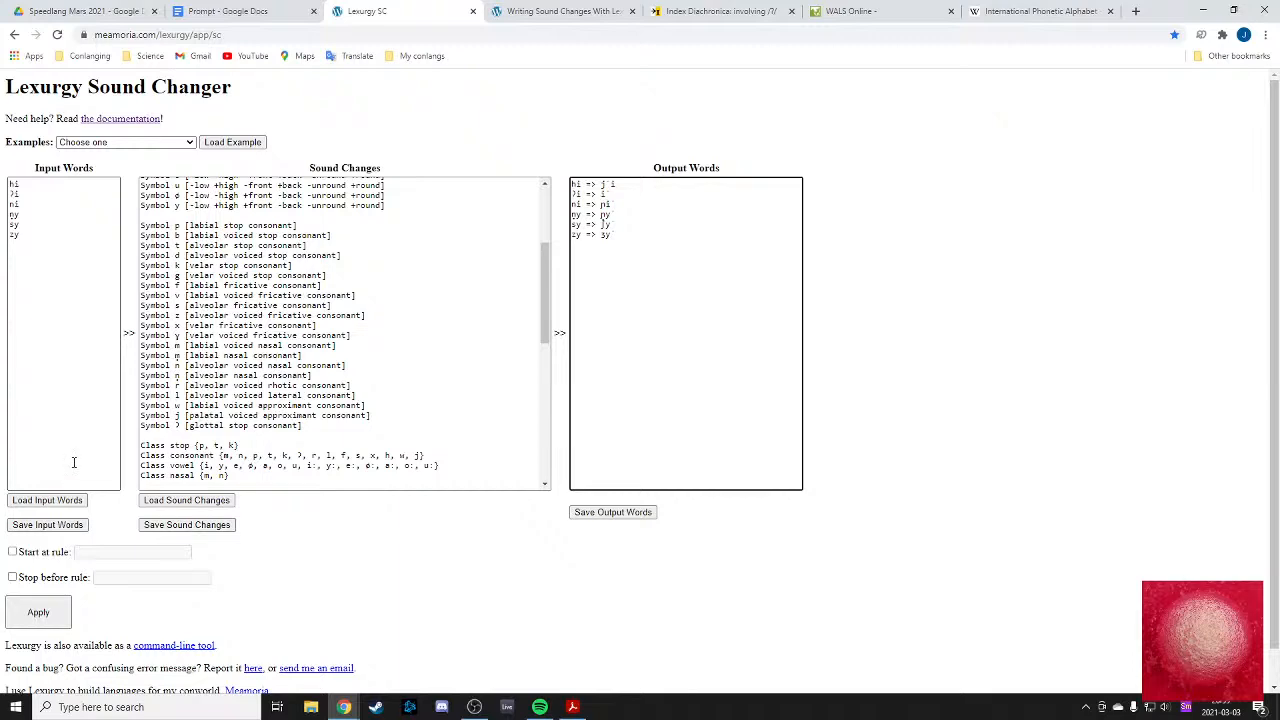
# - Switch to the Prompt document and add a palatalization heading below the nasal vowel merger rules
pyautogui.scroll(-3, 226, 480)
pyautogui.scroll(-5, 226, 480)
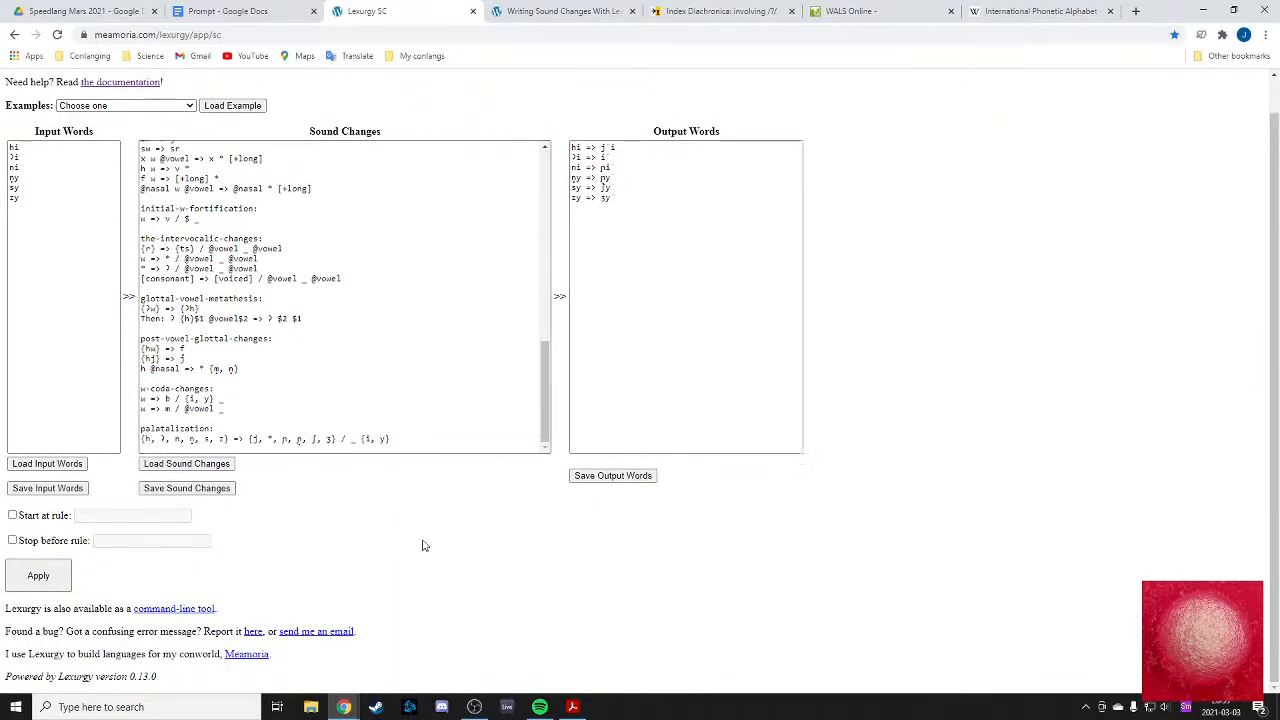
pyautogui.click(228, 11)
pyautogui.scroll(-15, 488, 260)
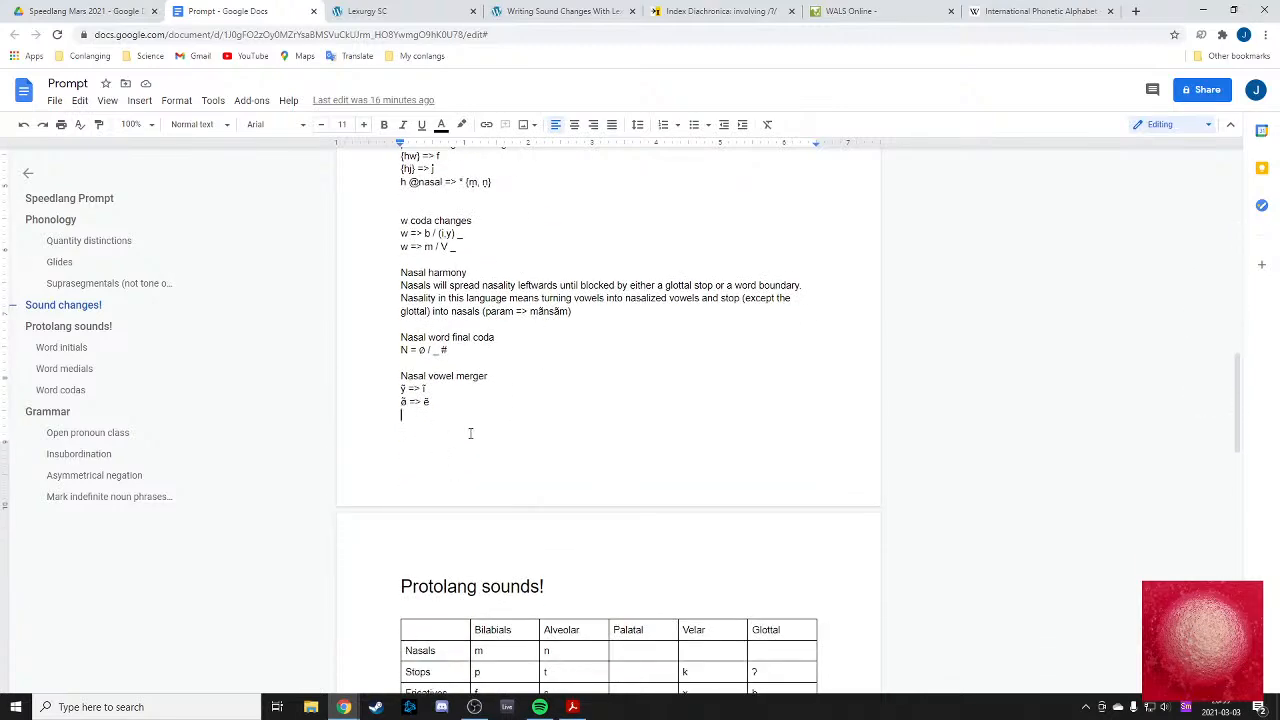
pyautogui.click(470, 433)
pyautogui.write('Palat')
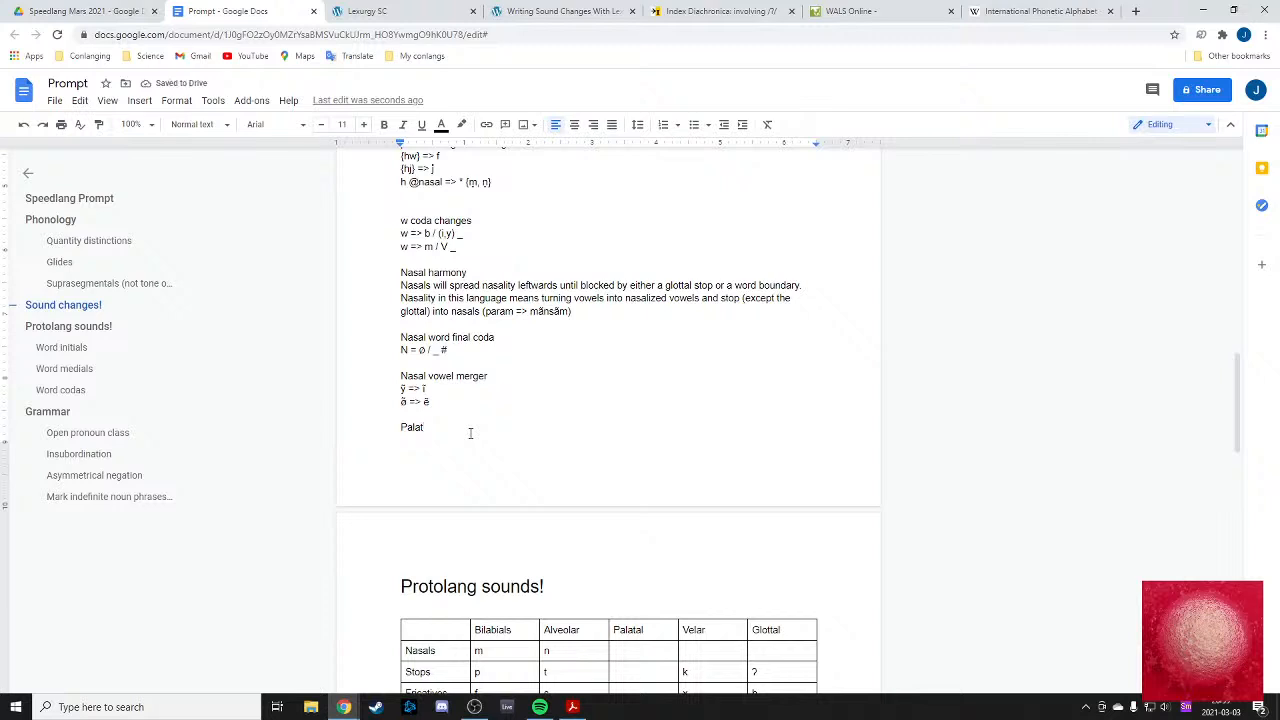
pyautogui.write('ilzation')
# - Switch back to Lexurgy SC and look over the test words and the existing sound change rules
pyautogui.click(406, 11)
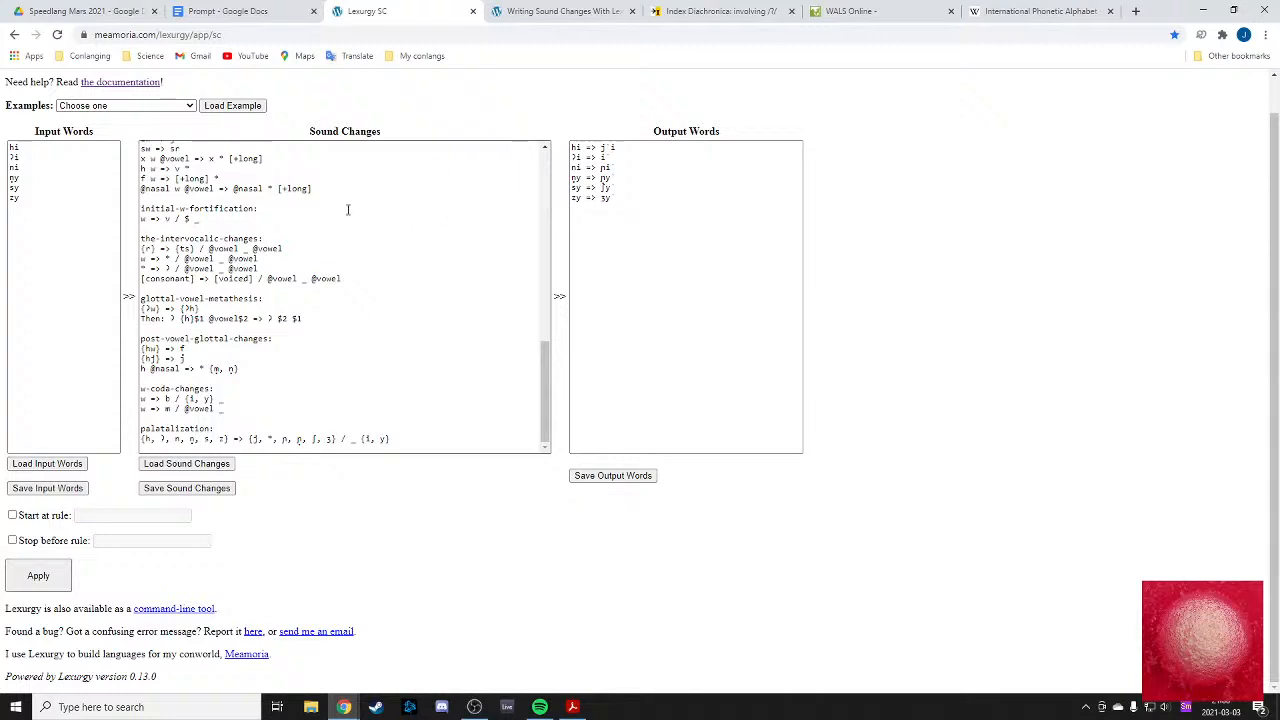
pyautogui.click(35, 217)
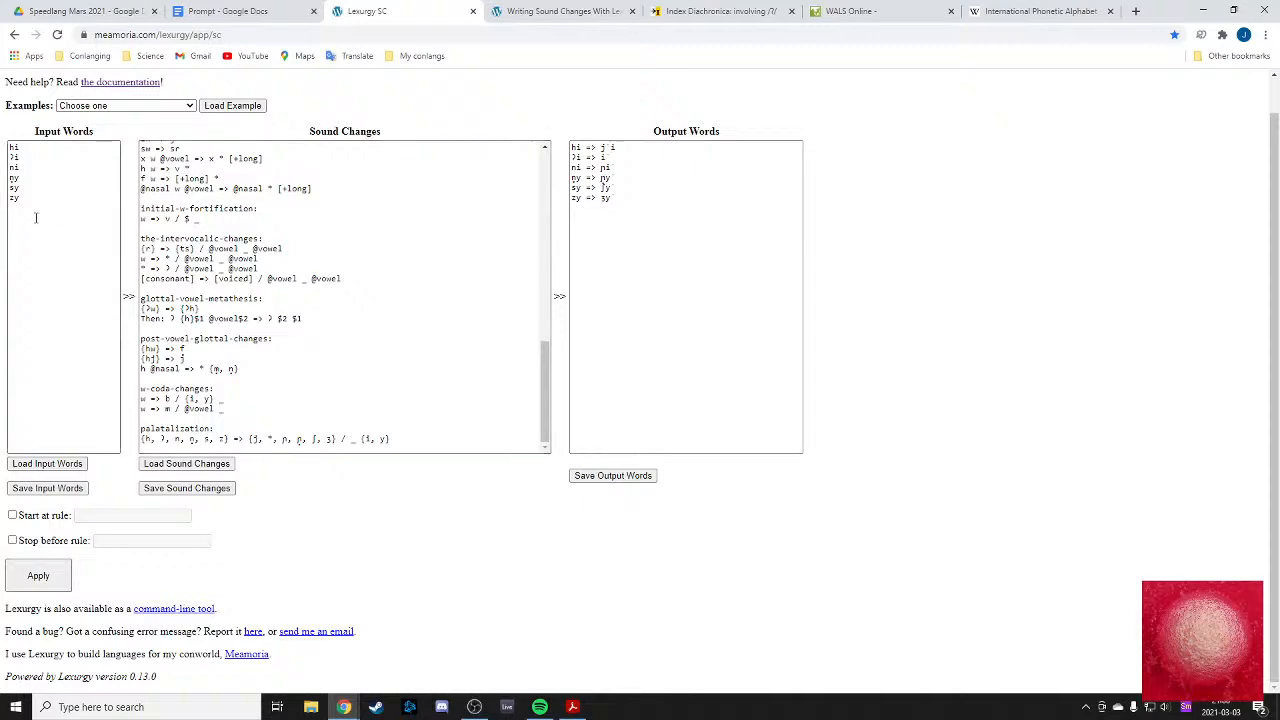
pyautogui.hotkey('ctrl', 'a')
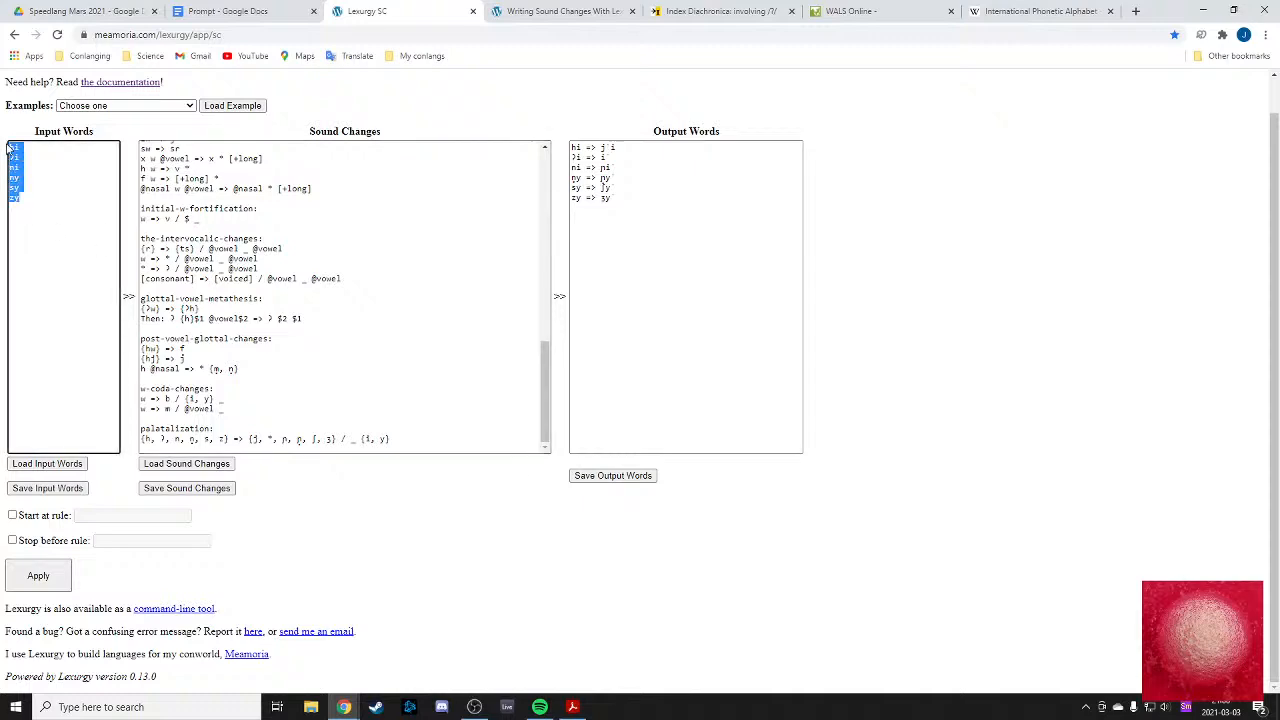
pyautogui.click(572, 348)
pyautogui.click(109, 285)
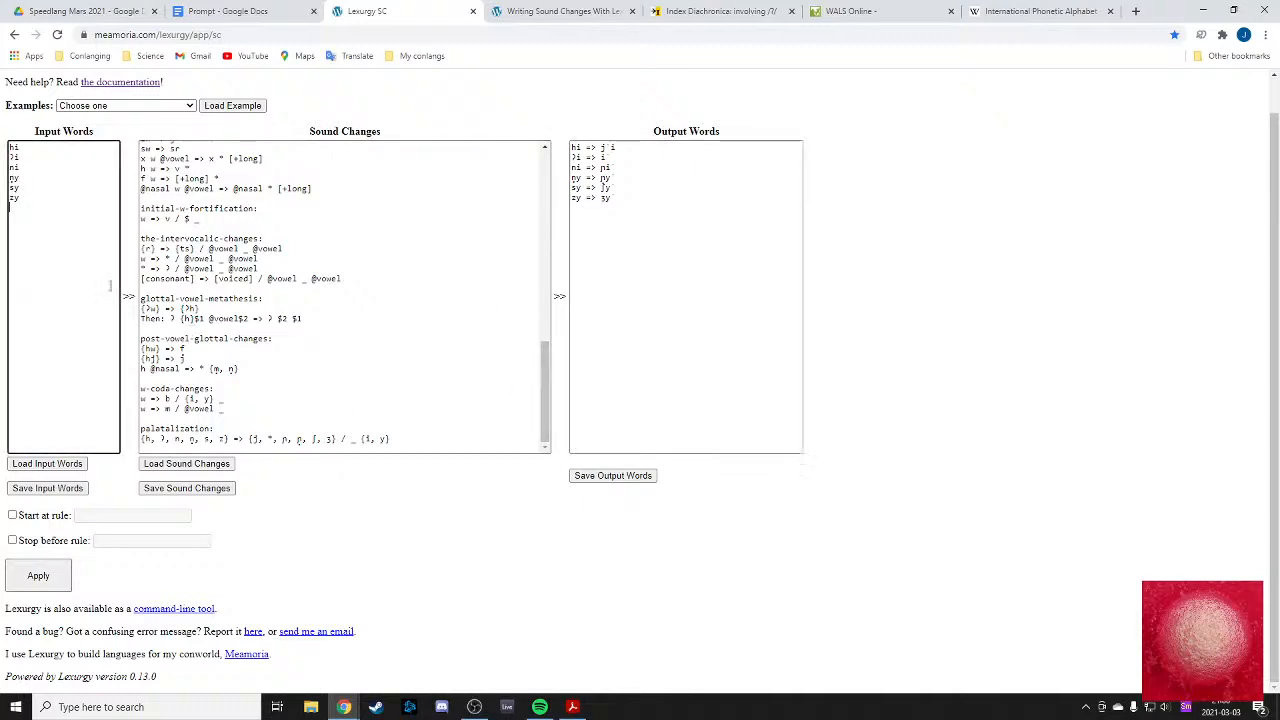
pyautogui.scroll(15, 400, 337)
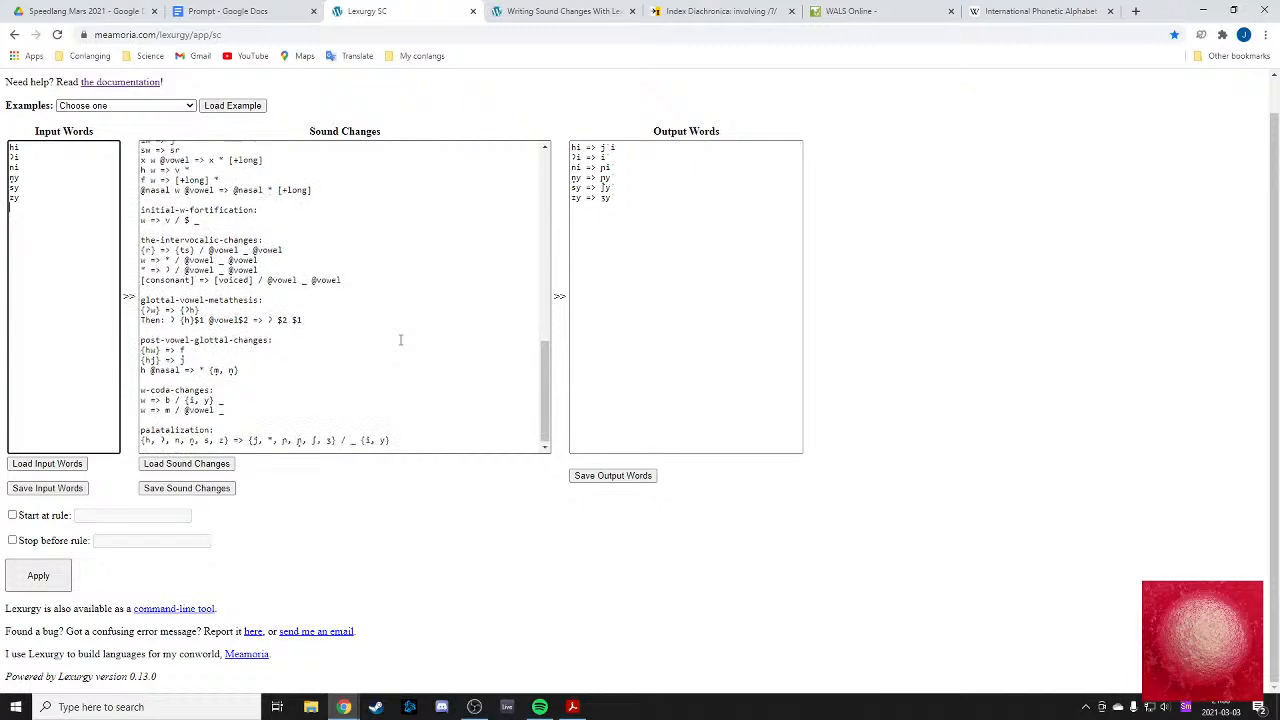
pyautogui.scroll(-15, 400, 340)
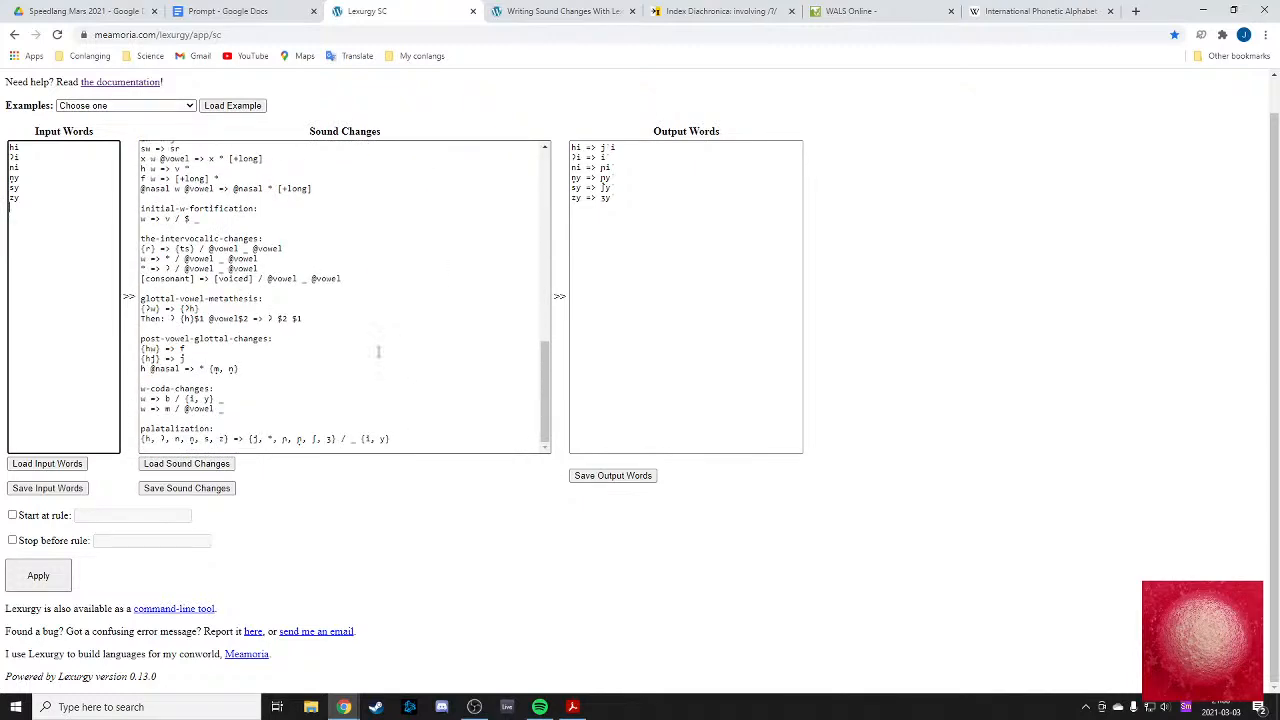
# - Start a second line in the palatalization rule with the source sounds {t, d, k, g}
pyautogui.click(422, 440)
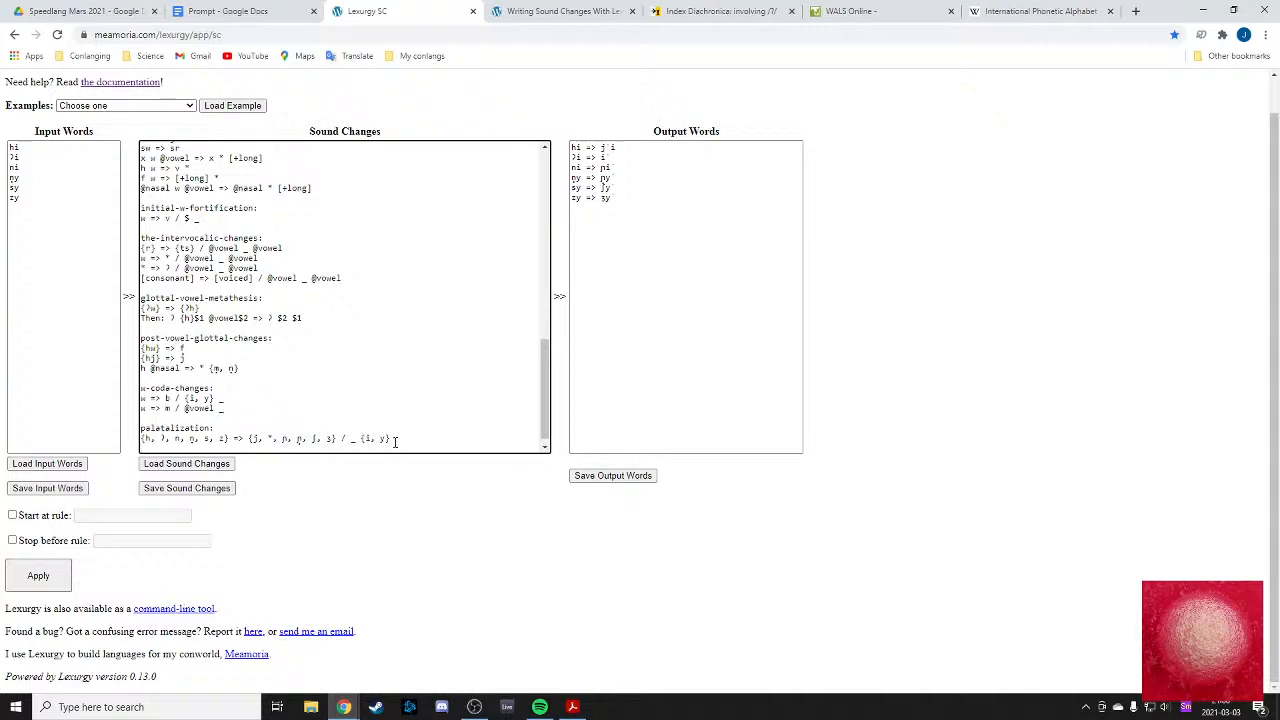
pyautogui.press('Return')
pyautogui.write('{t, d, k ,g')
pyautogui.click(186, 449)
pyautogui.press('BackSpace')
pyautogui.press('Right')
pyautogui.press('Right')
pyautogui.write('}')
pyautogui.click(149, 448)
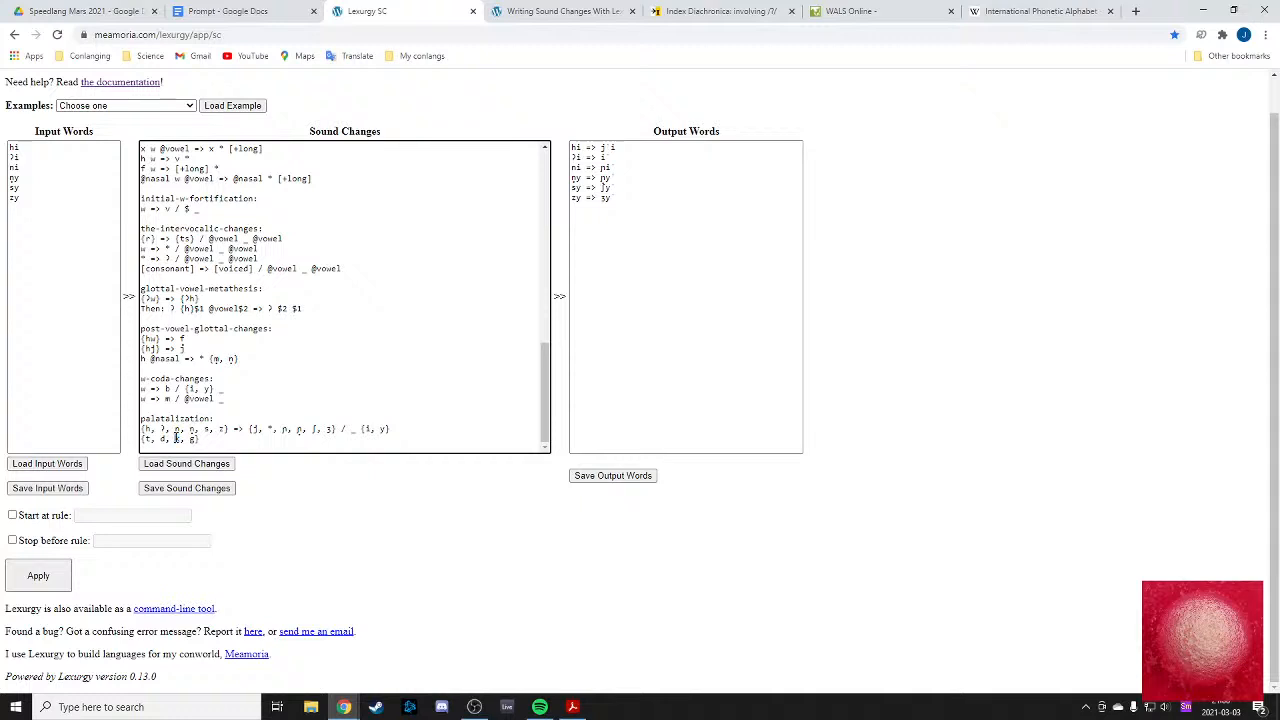
pyautogui.moveTo(176, 438); pyautogui.dragTo(199, 438)
pyautogui.click(181, 439)
pyautogui.doubleClick(181, 439)
pyautogui.moveTo(181, 439); pyautogui.dragTo(184, 439)
pyautogui.click(175, 439)
# - Complete the second palatalization line with => {tʃ, dʒ, c, ɟ} / _ {i, y} and apply the sound changes
pyautogui.write('=')
pyautogui.write('>')
pyautogui.write(' T')
pyautogui.write('[')
pyautogui.write('[t')
pyautogui.write('s')
pyautogui.write(', d')
pyautogui.write('z')
pyautogui.write(', c')
pyautogui.write(', ɟ')
pyautogui.write('}')
pyautogui.write(' / _ {i')
pyautogui.write(', y')
pyautogui.write('}')
pyautogui.click(38, 576)
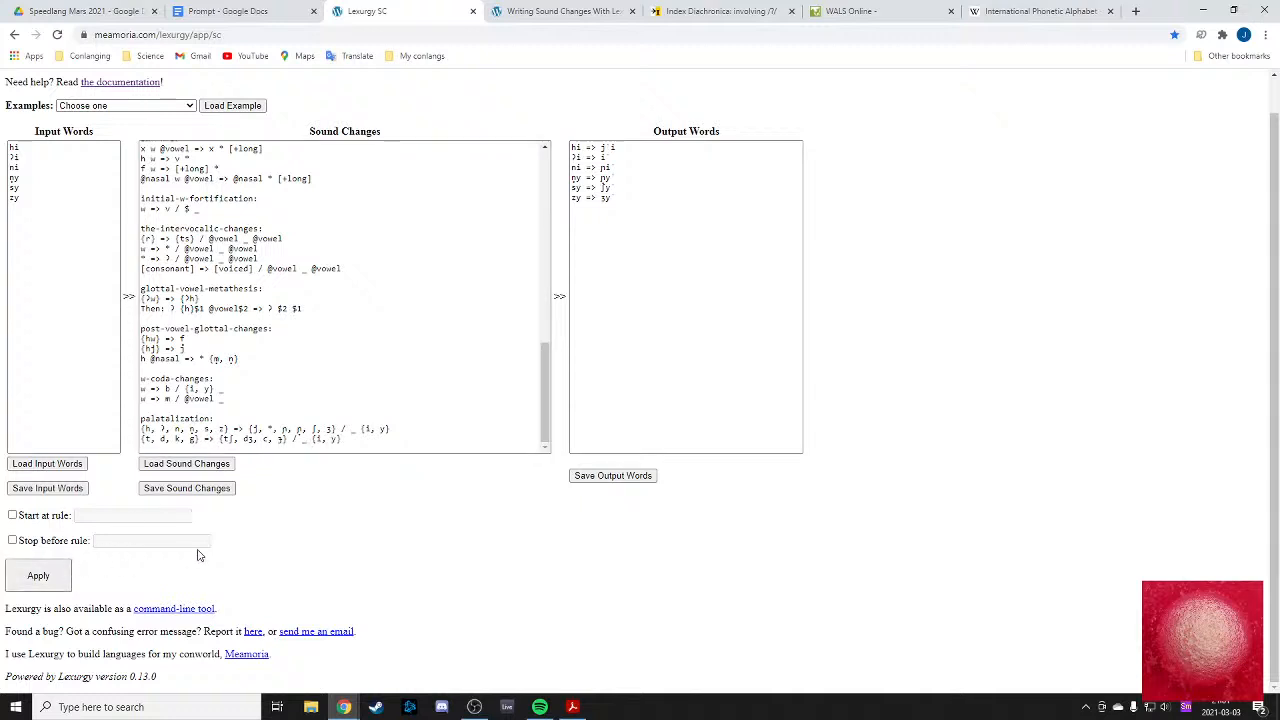
# - Add the test words ti, dy, ki and gy below zy, one per line
pyautogui.click(36, 213)
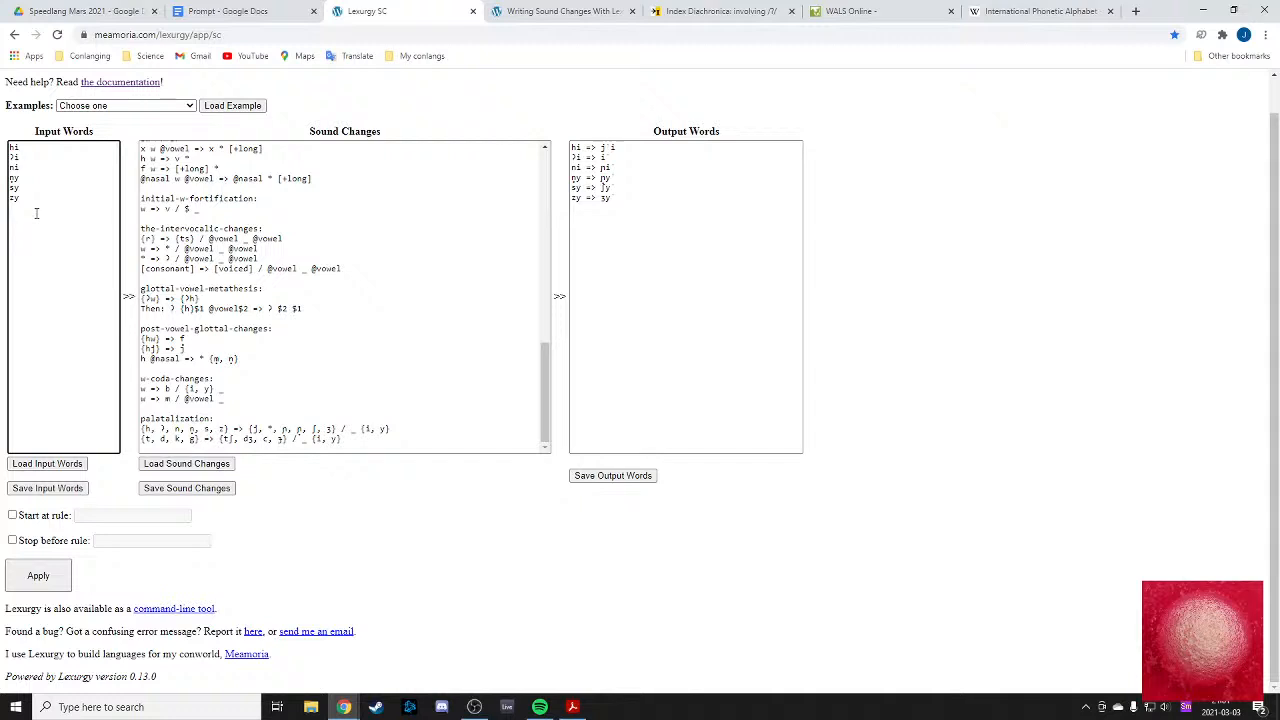
pyautogui.write('ty')
pyautogui.press('BackSpace')
pyautogui.write('i ')
pyautogui.write('dy ')
pyautogui.write('ki ')
pyautogui.write('gy')
# - Replace the test words dy and gy with aty and aky, and apply the sound changes
pyautogui.doubleClick(14, 218)
pyautogui.write('ty')
pyautogui.doubleClick(13, 237)
pyautogui.write('ky')
pyautogui.click(6, 218)
pyautogui.click(10, 217)
pyautogui.write('a')
pyautogui.click(9, 237)
pyautogui.write('a')
pyautogui.click(43, 577)
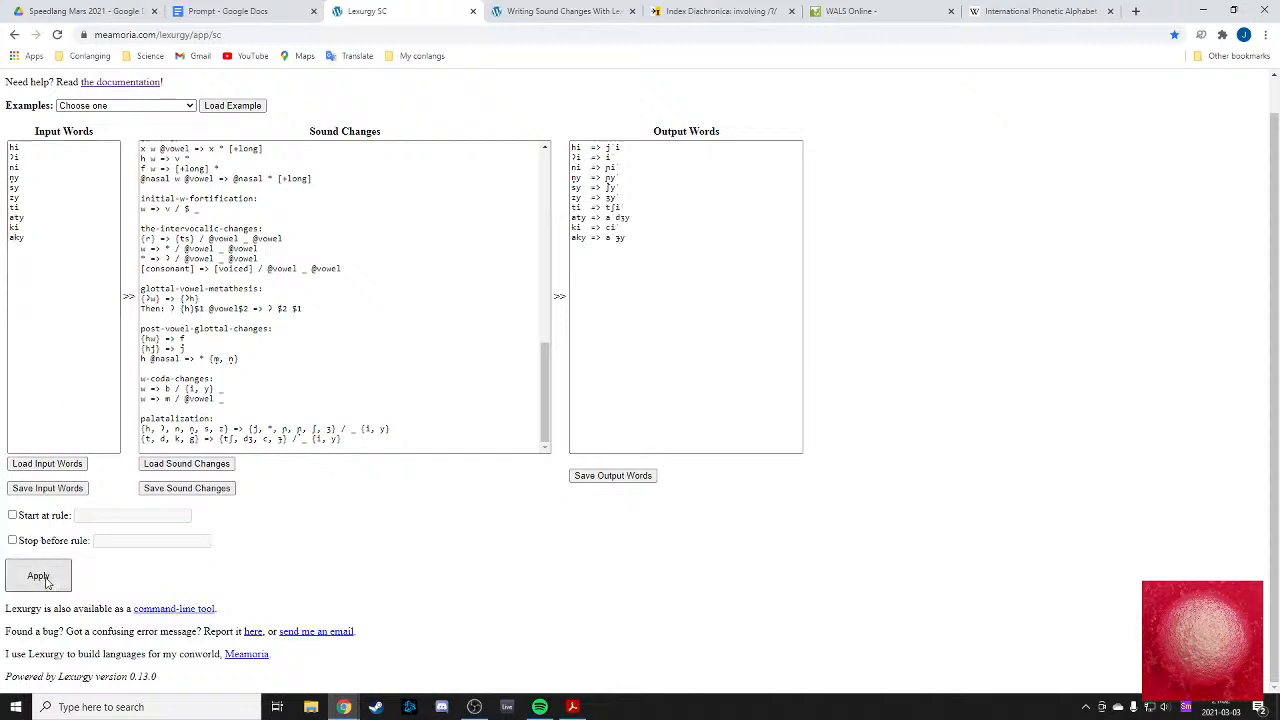
# - Check the output of the test word aky
pyautogui.click(636, 236)
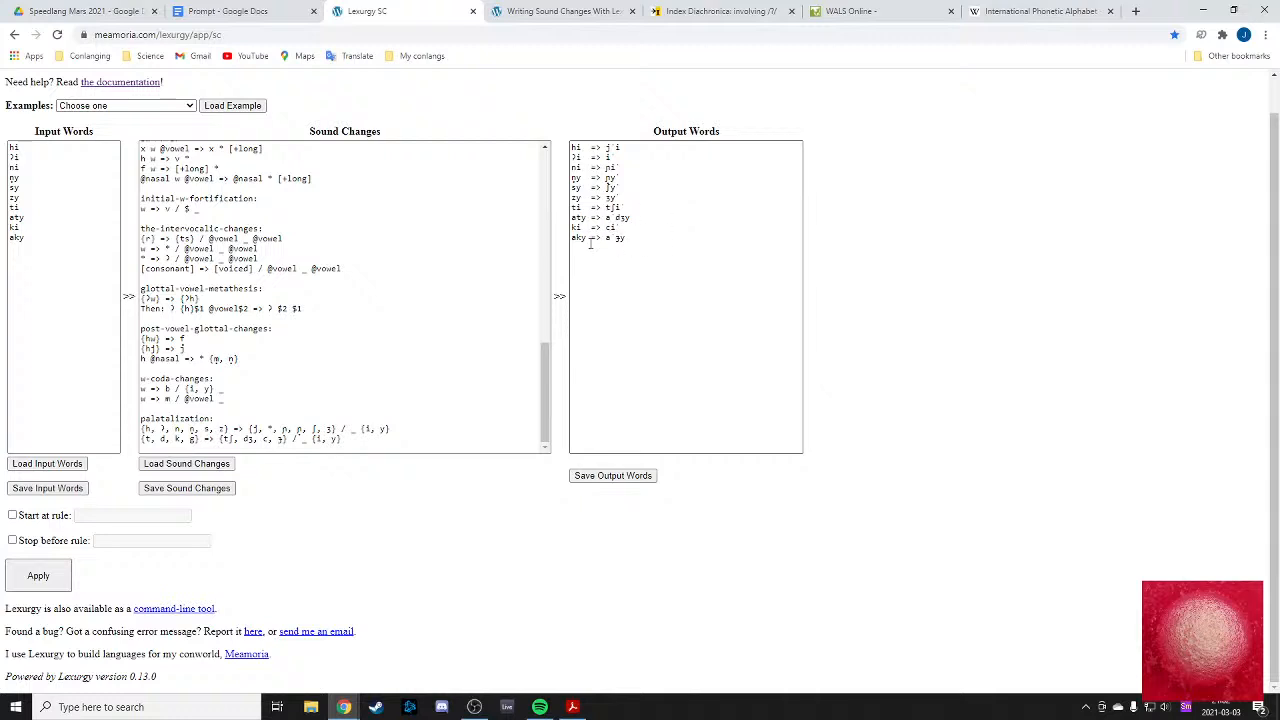
pyautogui.moveTo(597, 236); pyautogui.dragTo(647, 237)
pyautogui.click(693, 233)
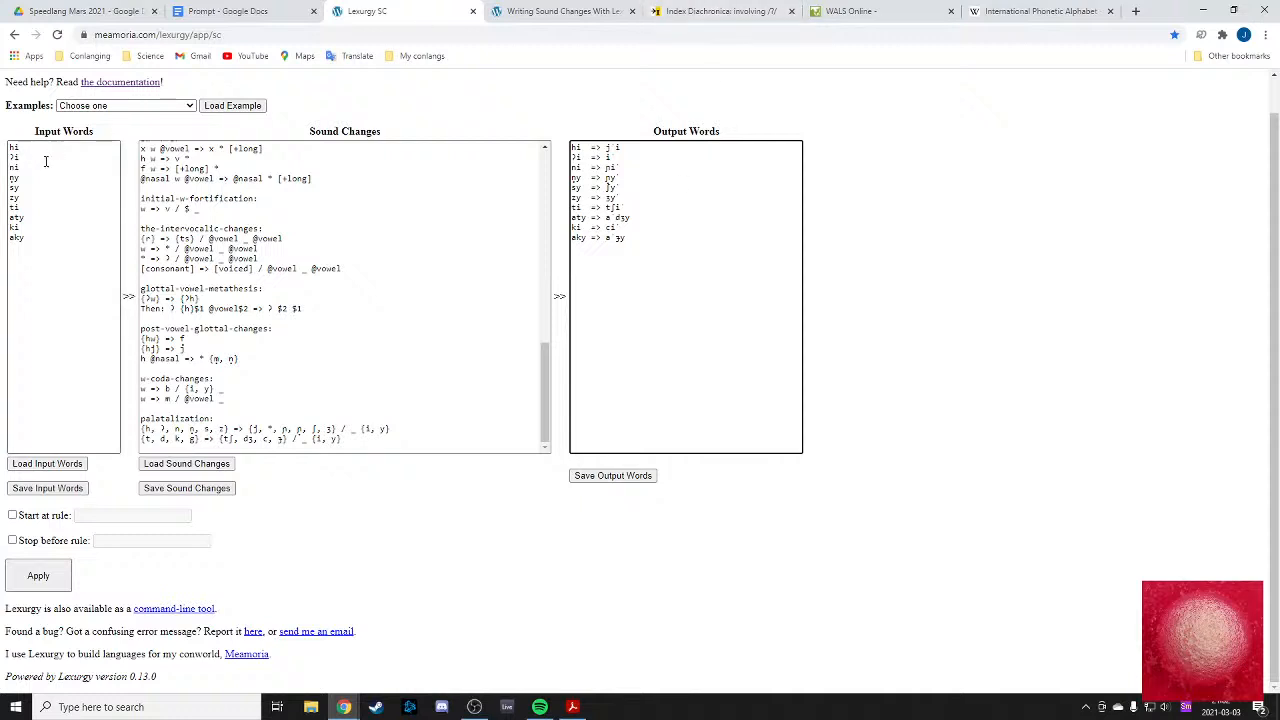
# - Change the test word n̥y to ʔwan̥y and apply the sound changes
pyautogui.doubleClick(20, 178)
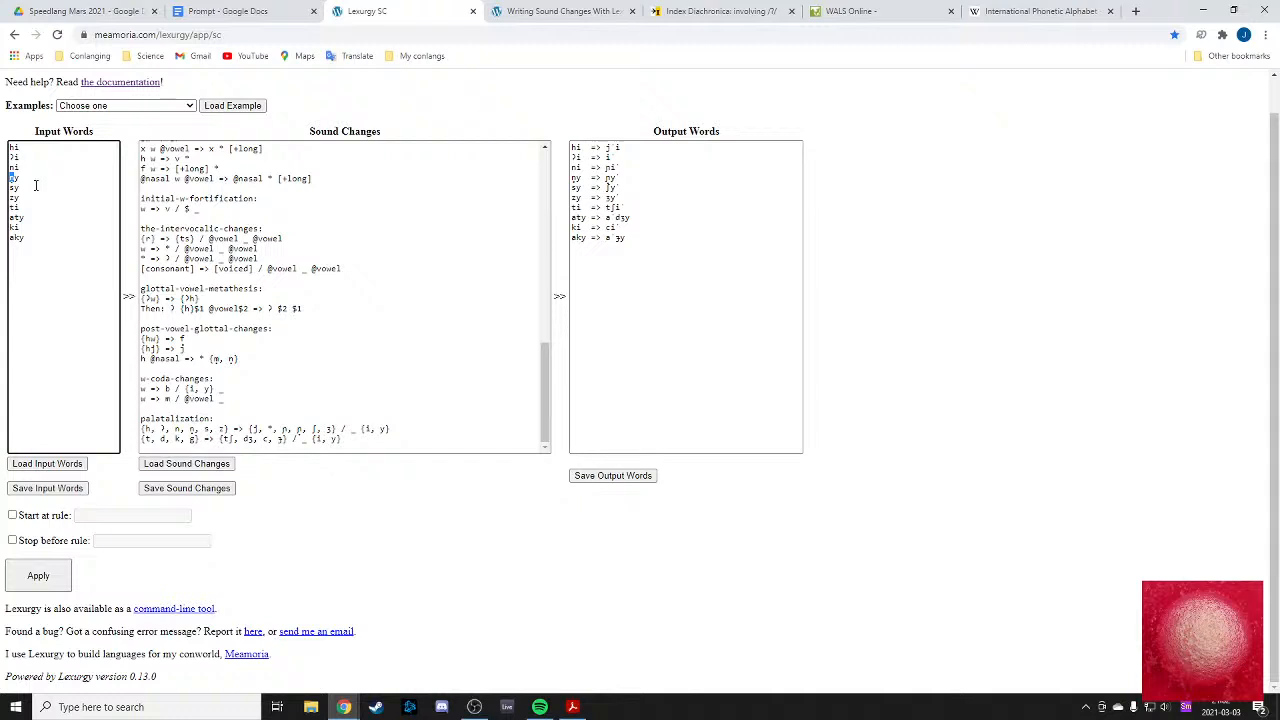
pyautogui.write('y')
pyautogui.write('ʔ')
pyautogui.write('wan')
pyautogui.click(38, 575)
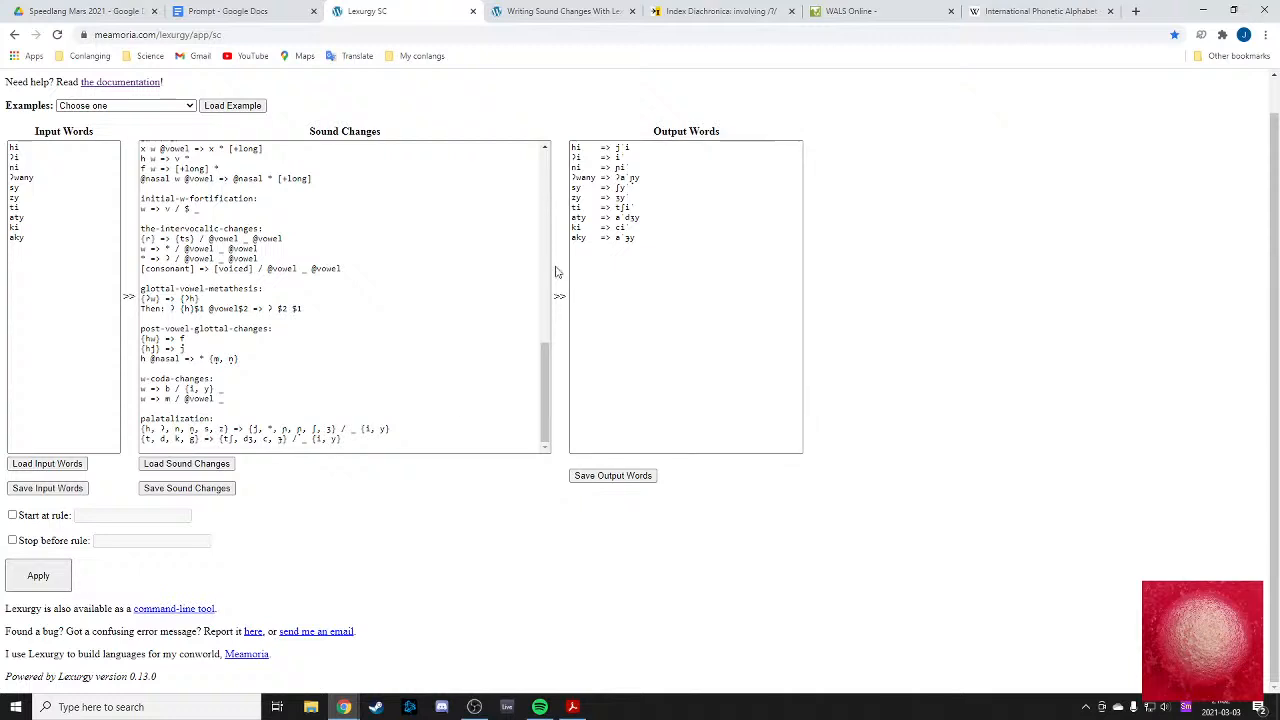
# - Inspect the output of the test word ʔwan̥y
pyautogui.click(624, 178)
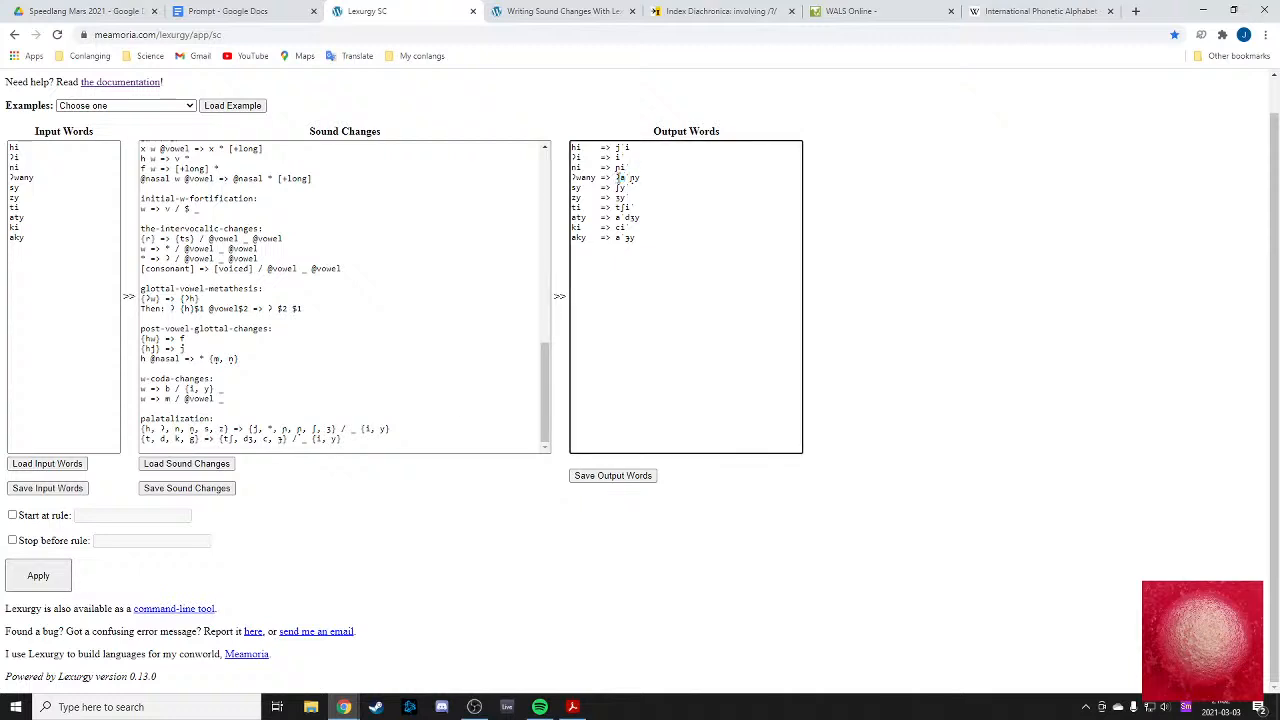
pyautogui.doubleClick(634, 178)
pyautogui.click(656, 179)
pyautogui.scroll(1, 674, 278)
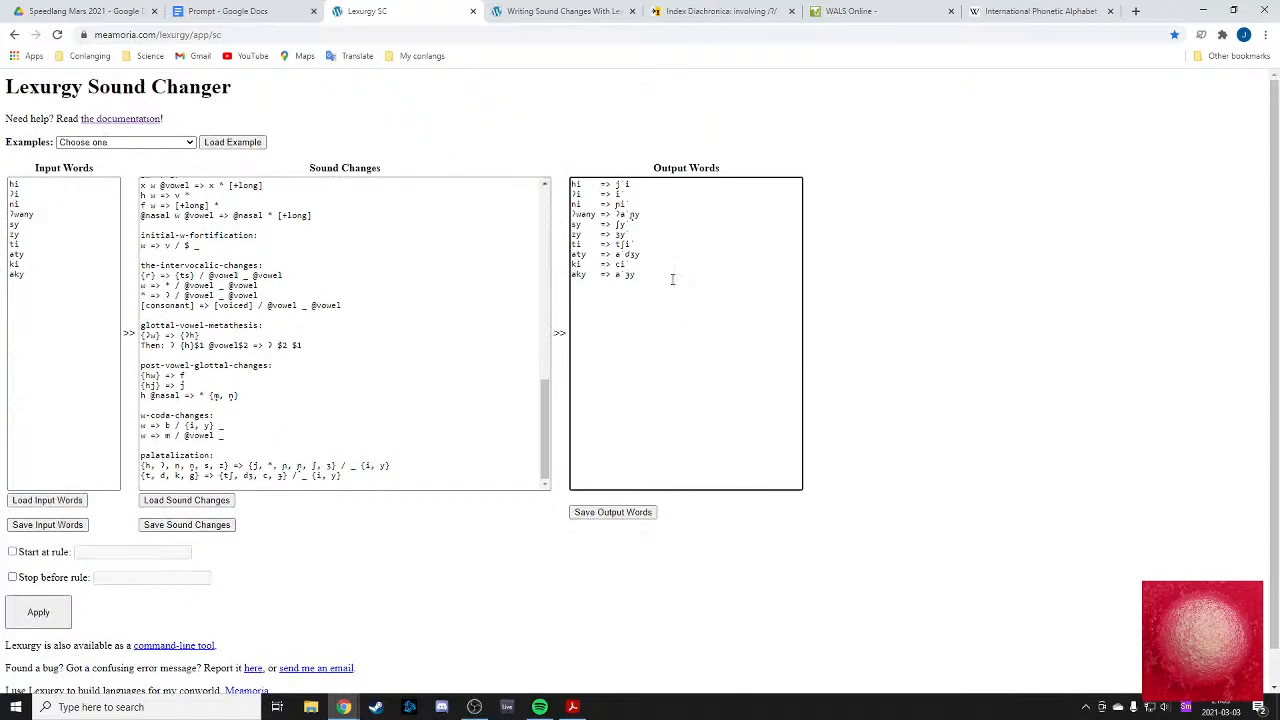
# - Review the output words produced by the palatalization rules, including the result for aty
pyautogui.moveTo(686, 277); pyautogui.dragTo(643, 213)
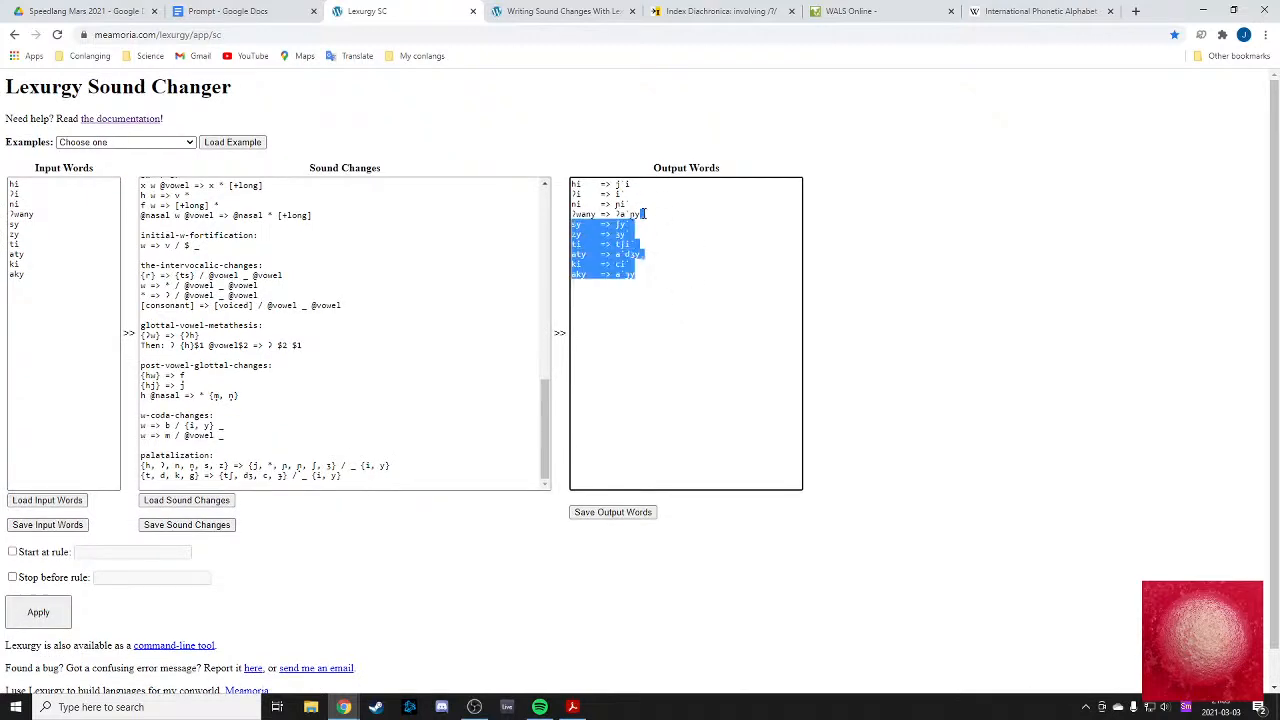
pyautogui.click(716, 312)
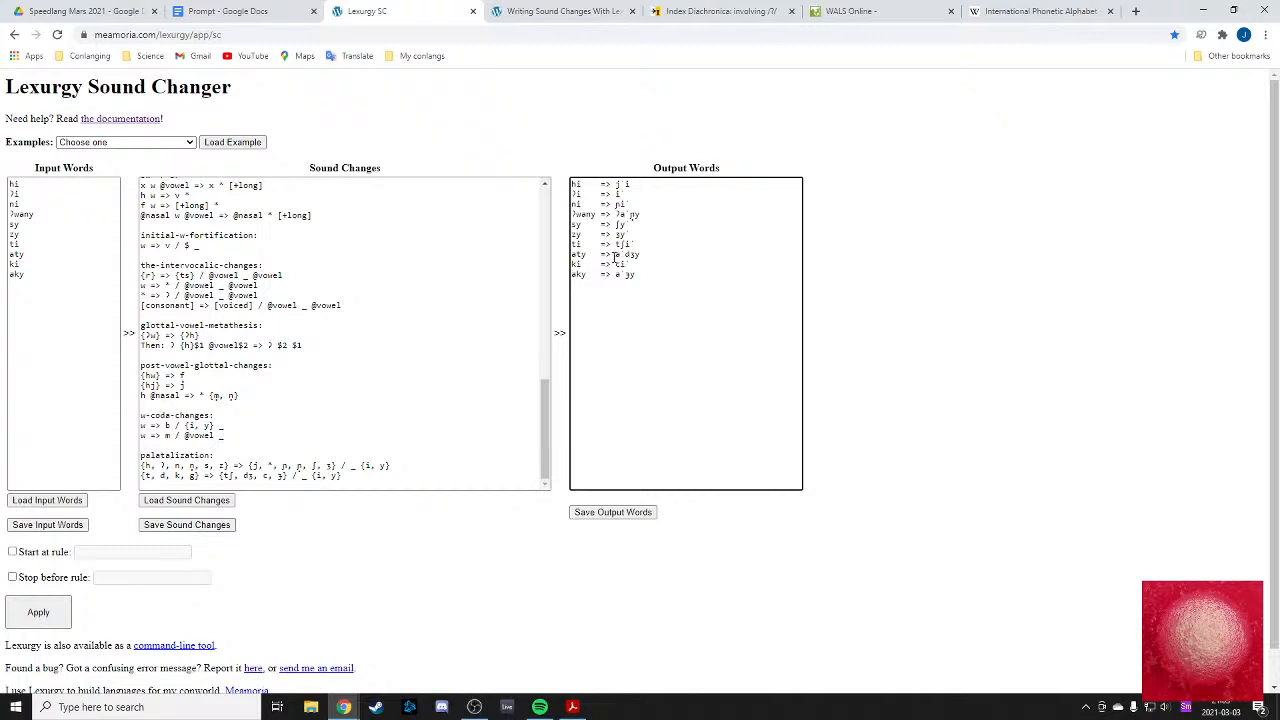
pyautogui.moveTo(614, 256); pyautogui.dragTo(637, 255)
pyautogui.scroll(-1, 393, 316)
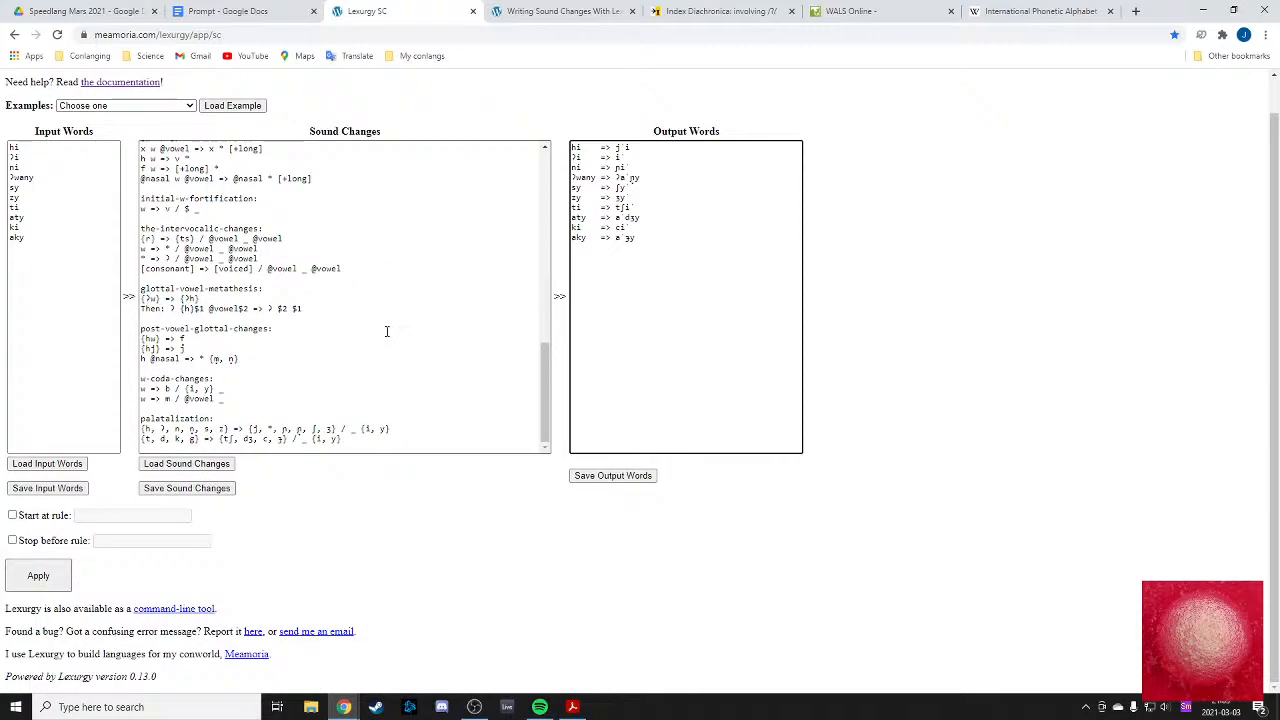
pyautogui.scroll(1, 59, 242)
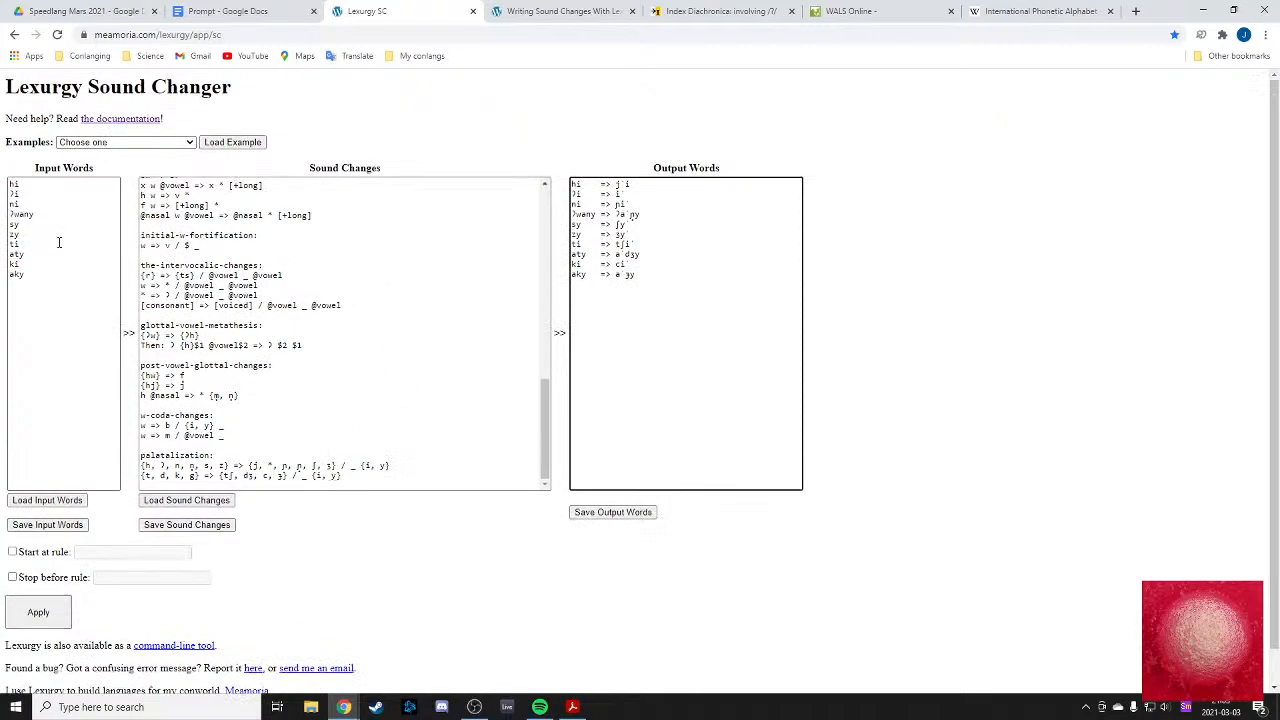
pyautogui.scroll(-1, 59, 242)
pyautogui.scroll(3, 291, 286)
# - Switch to the Prompt document and add the note "(day 3 or 4)" under the Insubordination heading in the Grammar section
pyautogui.click(228, 11)
pyautogui.scroll(-5, 495, 423)
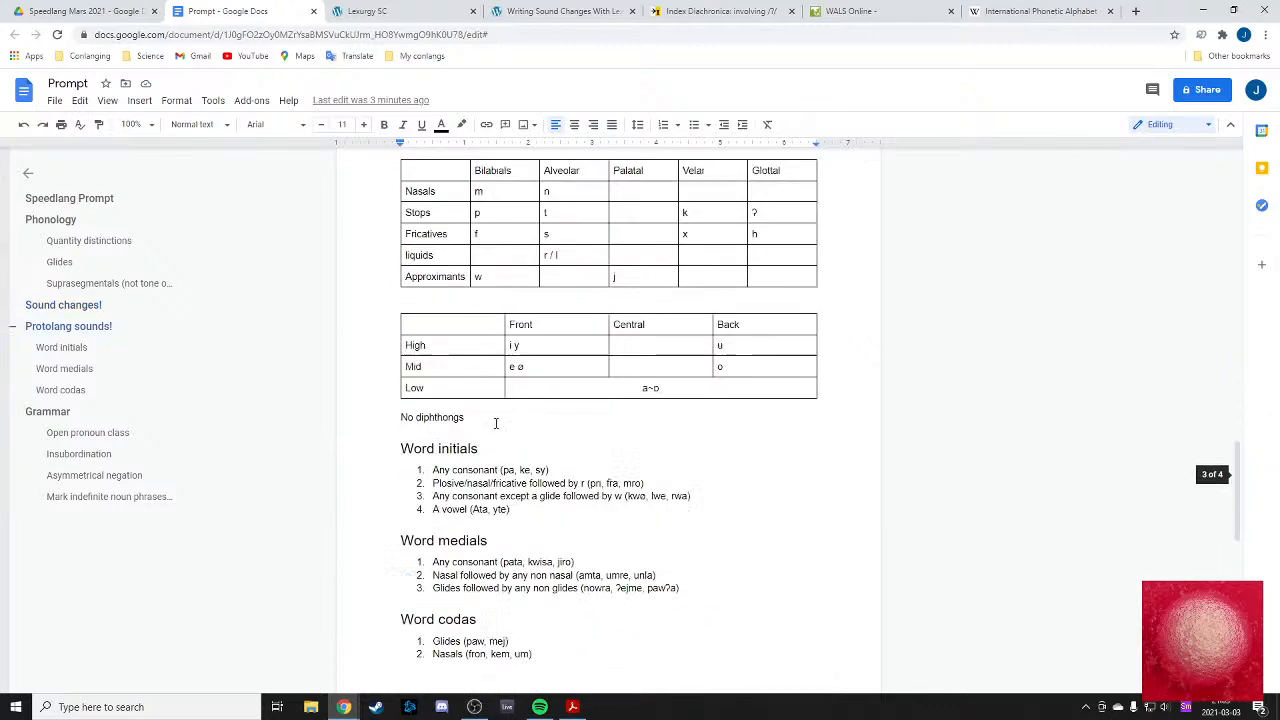
pyautogui.scroll(-7, 495, 423)
pyautogui.scroll(2, 494, 421)
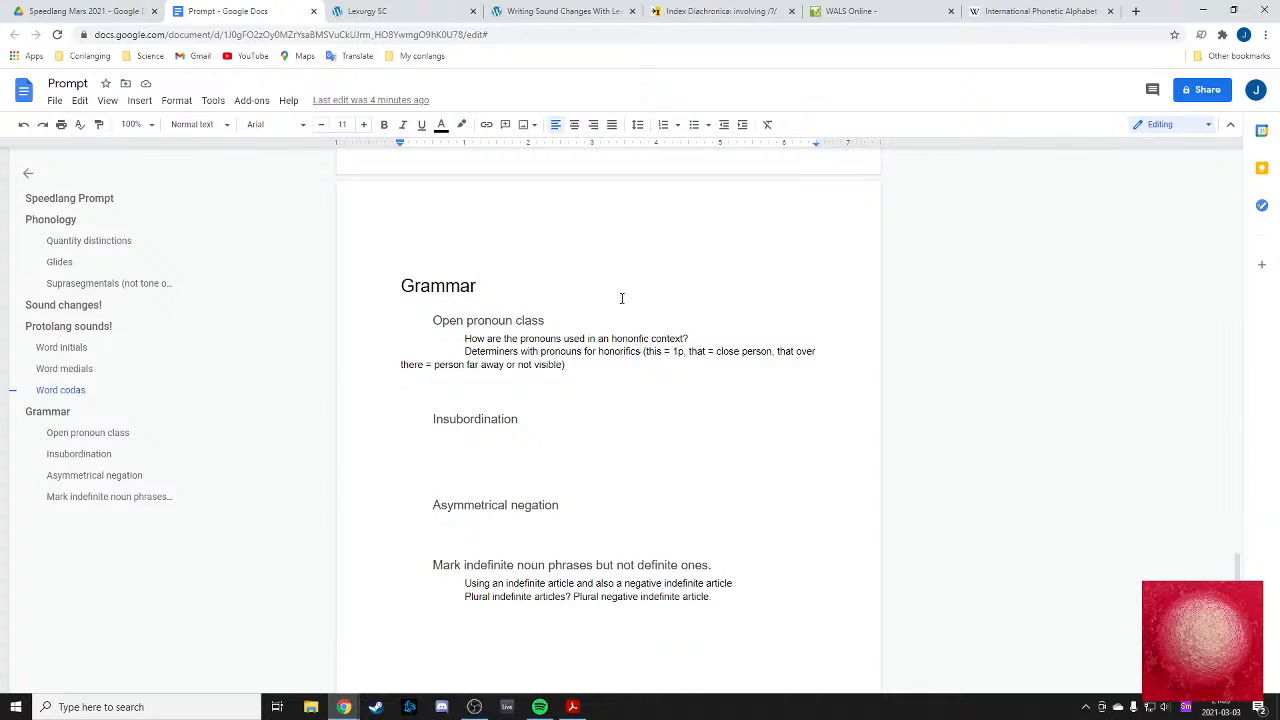
pyautogui.scroll(-1, 515, 188)
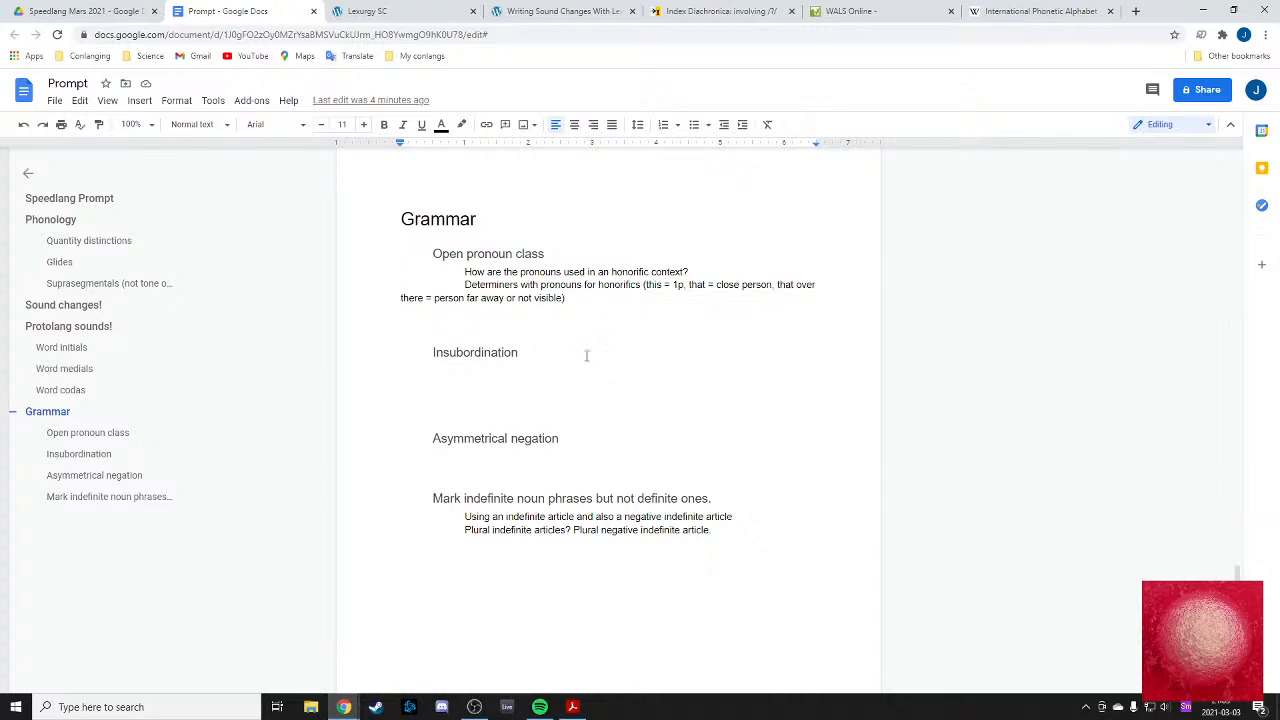
pyautogui.click(523, 361)
pyautogui.doubleClick(521, 370)
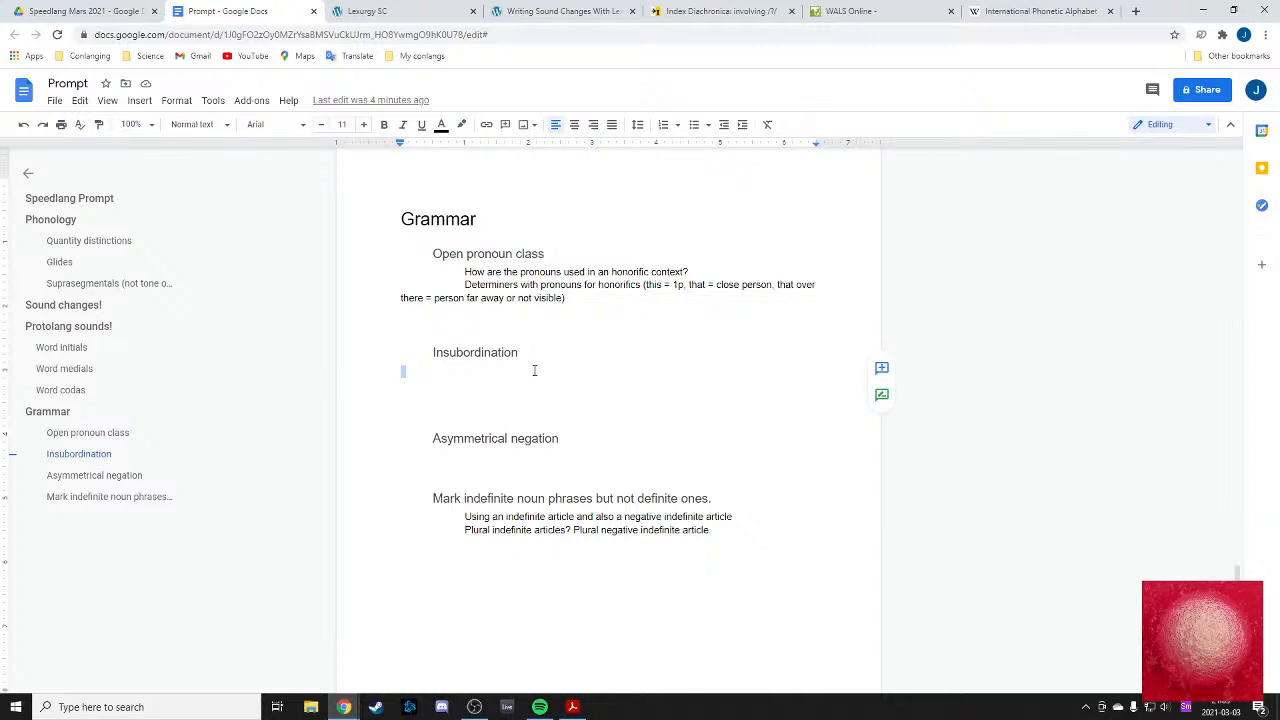
pyautogui.click(534, 370)
pyautogui.write('(day ')
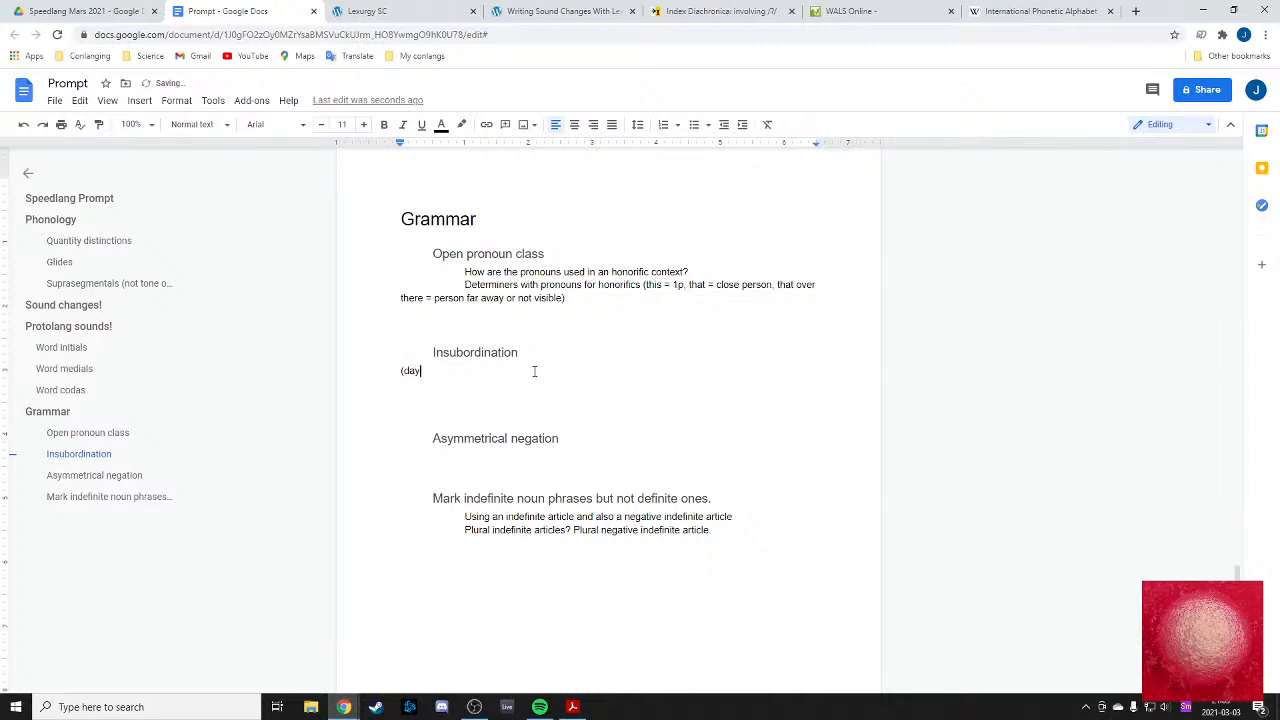
pyautogui.write('3 c')
pyautogui.write('r 4')
pyautogui.write(')')
# - Review the existing notes under the Asymmetrical negation and "Mark indefinite noun phrases but not definite ones" headings
pyautogui.click(450, 401)
pyautogui.click(481, 456)
pyautogui.scroll(-2, 425, 310)
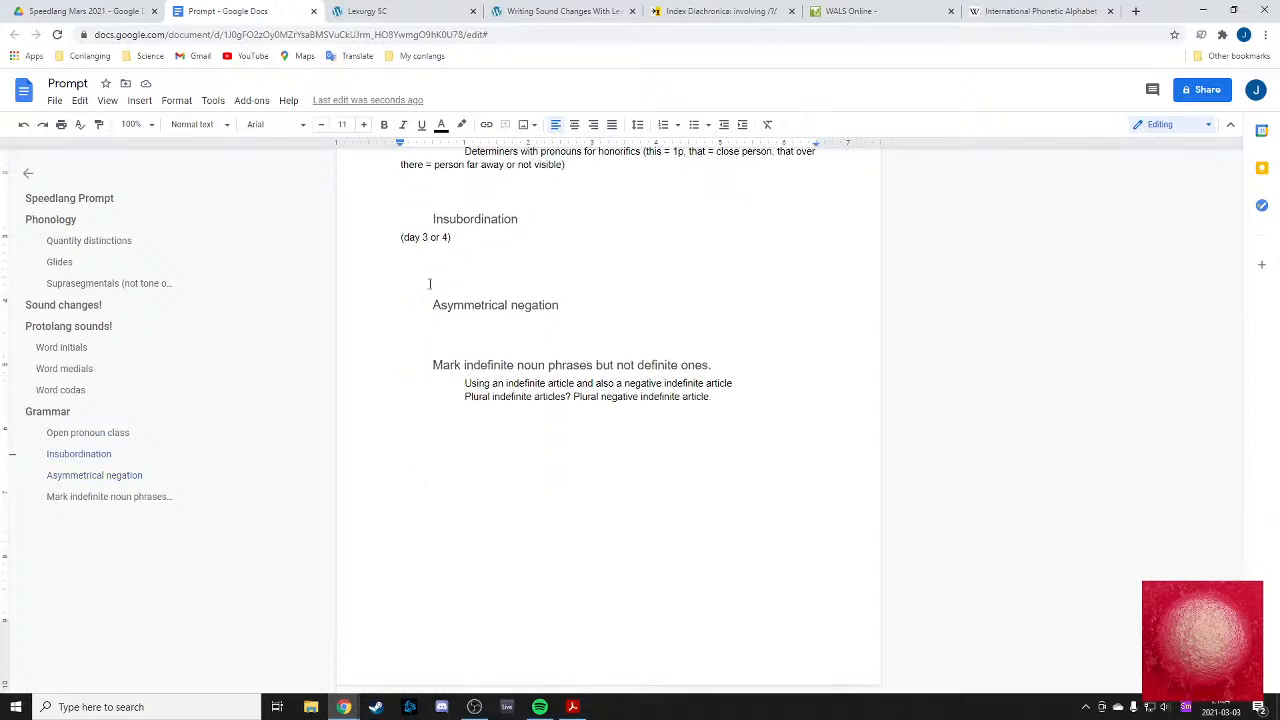
pyautogui.moveTo(420, 349); pyautogui.dragTo(563, 400)
pyautogui.click(735, 408)
pyautogui.click(397, 360)
pyautogui.click(729, 408)
pyautogui.doubleClick(725, 407)
pyautogui.hotkey('ctrl', 'z')
# - Below the notes on indefinite noun phrases, add the line "Indefinite article < one"
pyautogui.click(507, 437)
pyautogui.press('Return')
pyautogui.write('indefit')
pyautogui.press('BackSpace')
pyautogui.write('nite article <')
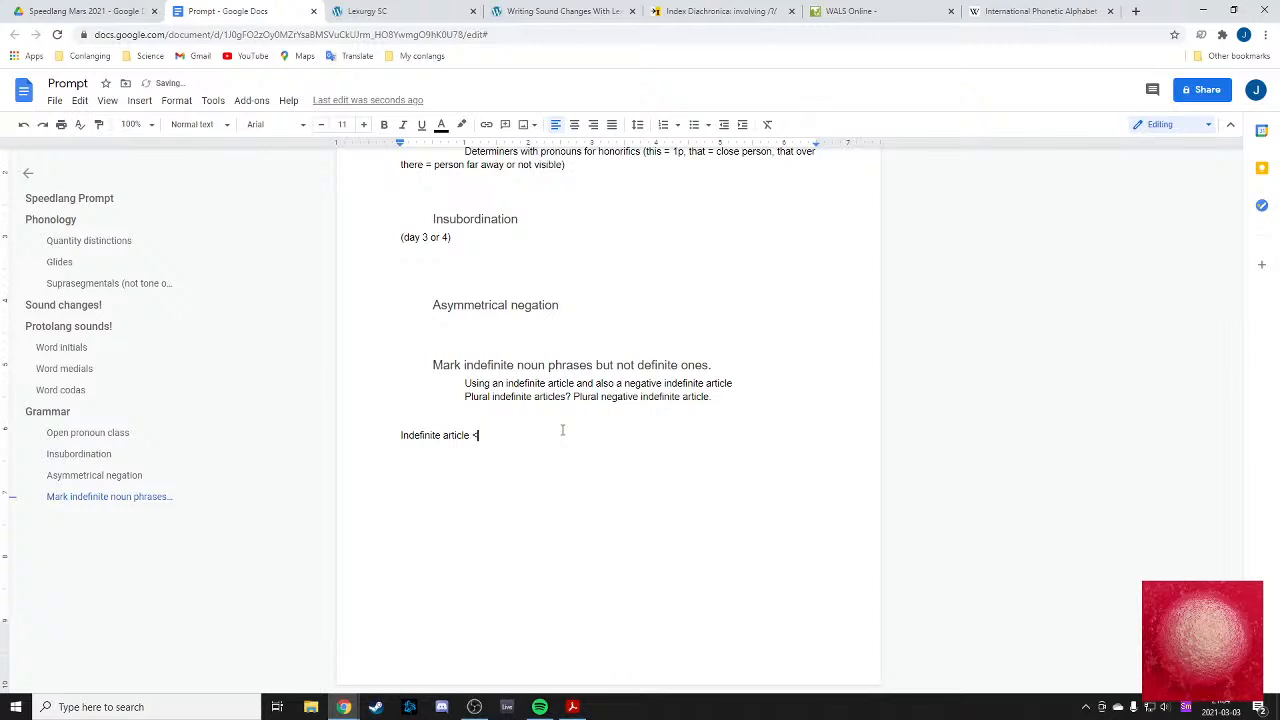
pyautogui.press('BackSpace')
pyautogui.write('>')
pyautogui.press('BackSpace')
pyautogui.write('< one')
# - Add the line "Plural article < some/few" below the indefinite article line
pyautogui.press('Return')
pyautogui.write('Plural article < spme')
pyautogui.press('BackSpace')
pyautogui.press('BackSpace')
pyautogui.press('BackSpace')
pyautogui.write('ome/few')
# - Add the line "Negative article < no vs some morphology" below the plural article line
pyautogui.press('Return')
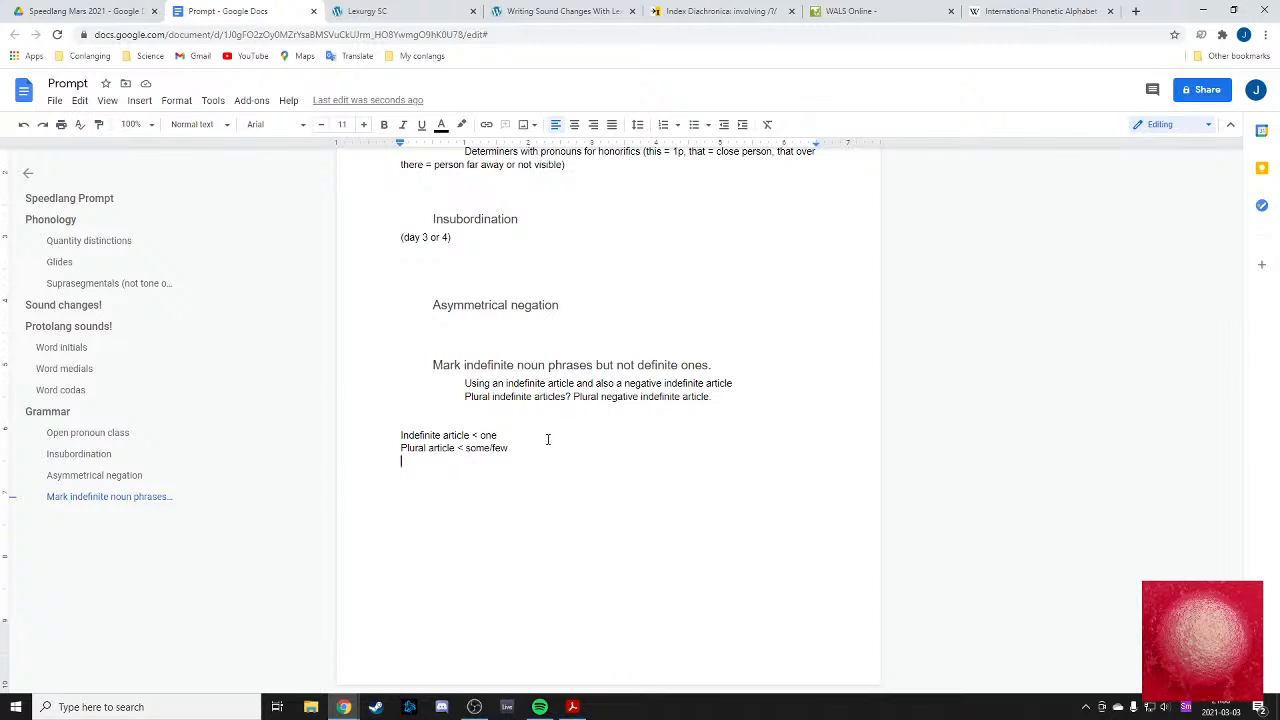
pyautogui.write('+neg')
pyautogui.press('BackSpace')
pyautogui.press('BackSpace')
pyautogui.press('BackSpace')
pyautogui.press('BackSpace')
pyautogui.write('n')
pyautogui.press('BackSpace')
pyautogui.write('Negative')
pyautogui.write('article <')
pyautogui.write('no')
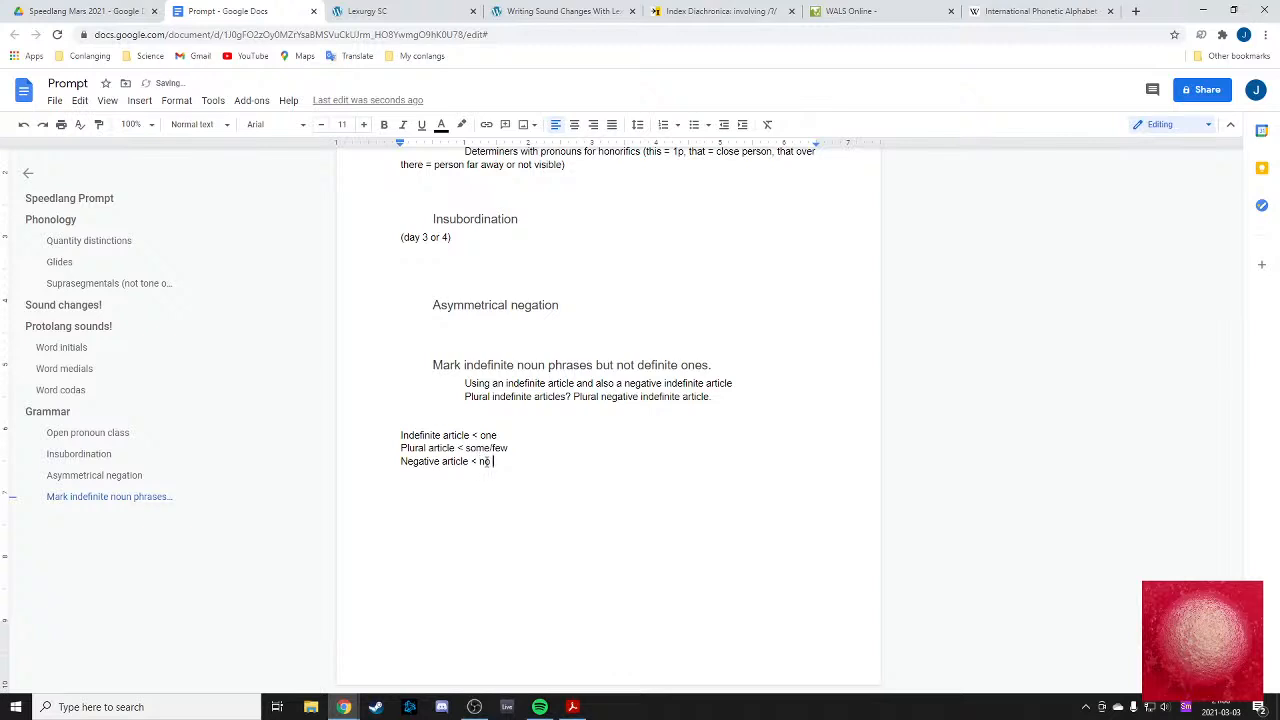
pyautogui.write(' vs some morphology')
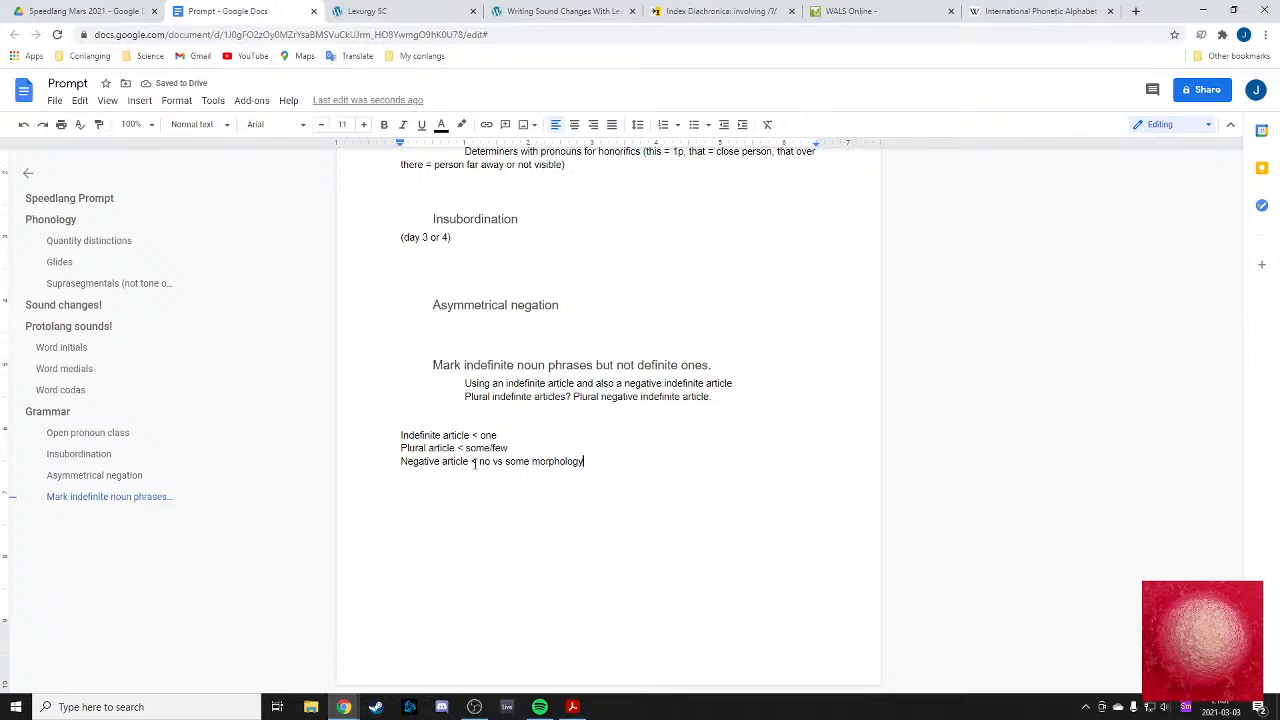
# - Reread the article origin lines and look through the whole document from the Phonology section to the Grammar section
pyautogui.moveTo(478, 462); pyautogui.dragTo(594, 461)
pyautogui.click(601, 463)
pyautogui.moveTo(478, 462); pyautogui.dragTo(592, 462)
pyautogui.click(588, 465)
pyautogui.click(631, 509)
pyautogui.moveTo(427, 508); pyautogui.dragTo(434, 403)
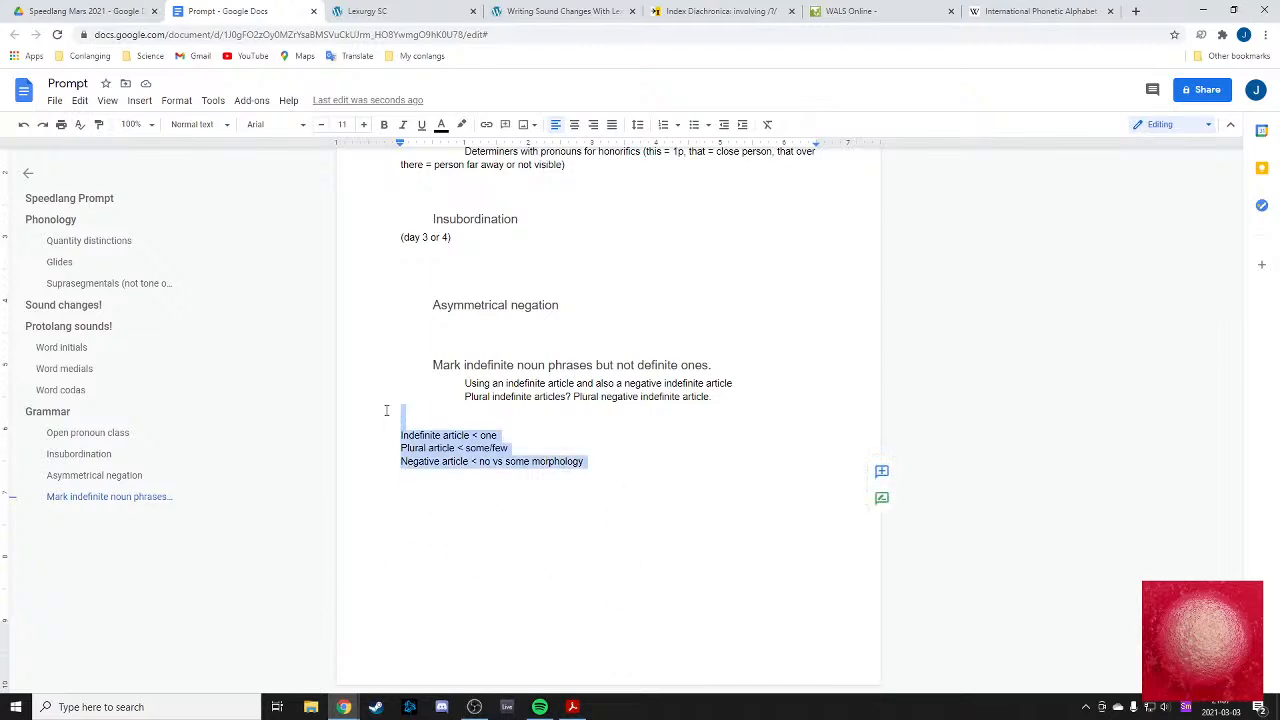
pyautogui.click(434, 403)
pyautogui.scroll(20, 445, 415)
pyautogui.scroll(10, 451, 426)
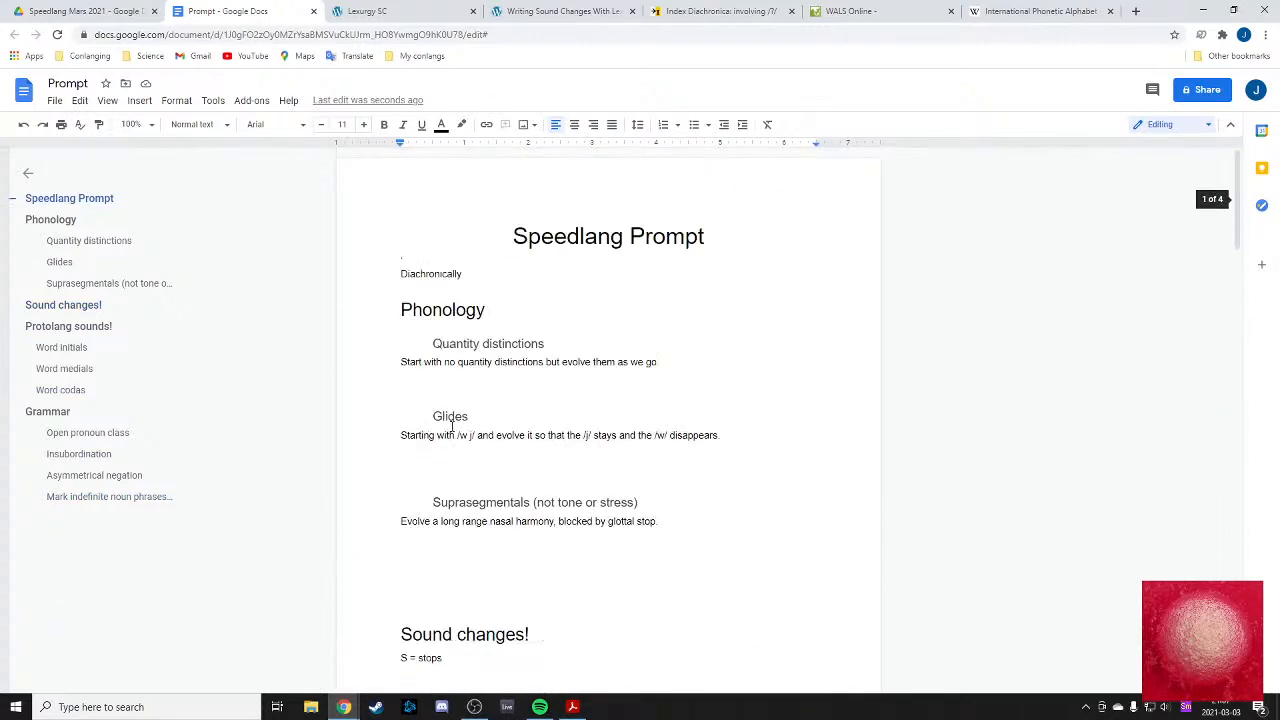
pyautogui.scroll(-20, 450, 428)
pyautogui.scroll(-3, 450, 429)
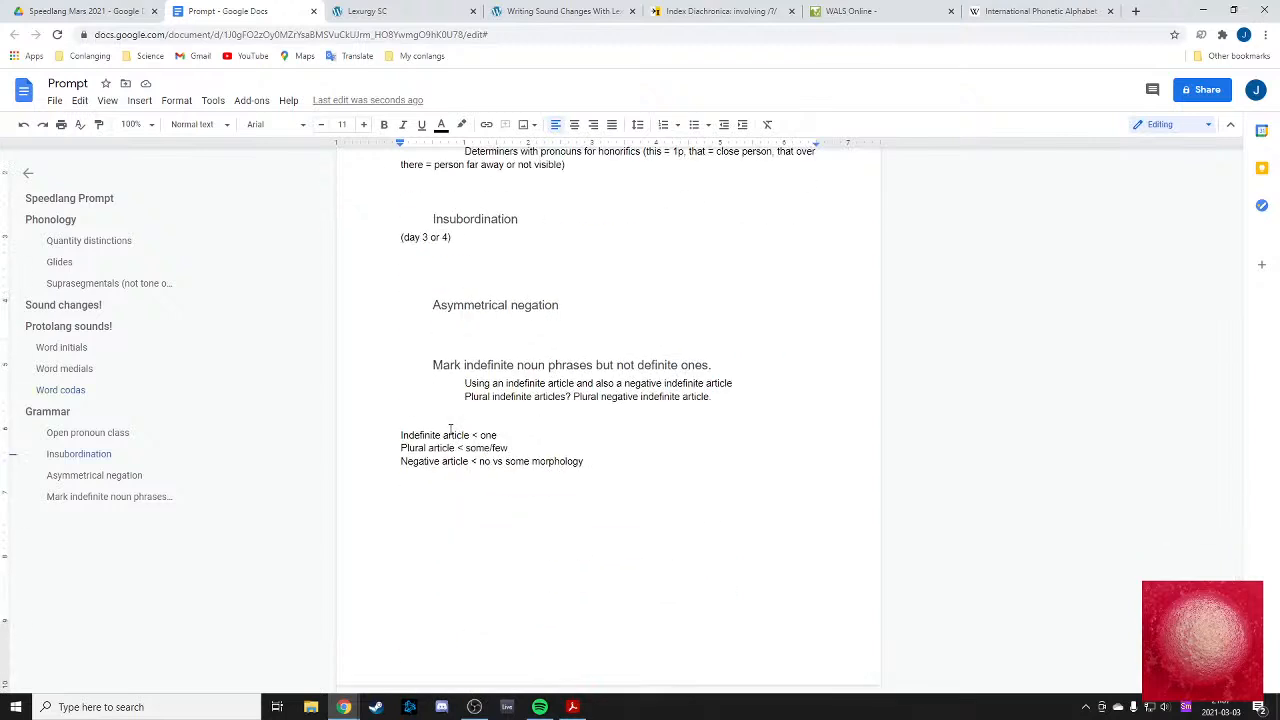
pyautogui.click(512, 579)
pyautogui.scroll(2, 537, 369)
# - Examine the indefinite, plural and negative article lines in relation to the Asymmetrical negation section
pyautogui.click(492, 458)
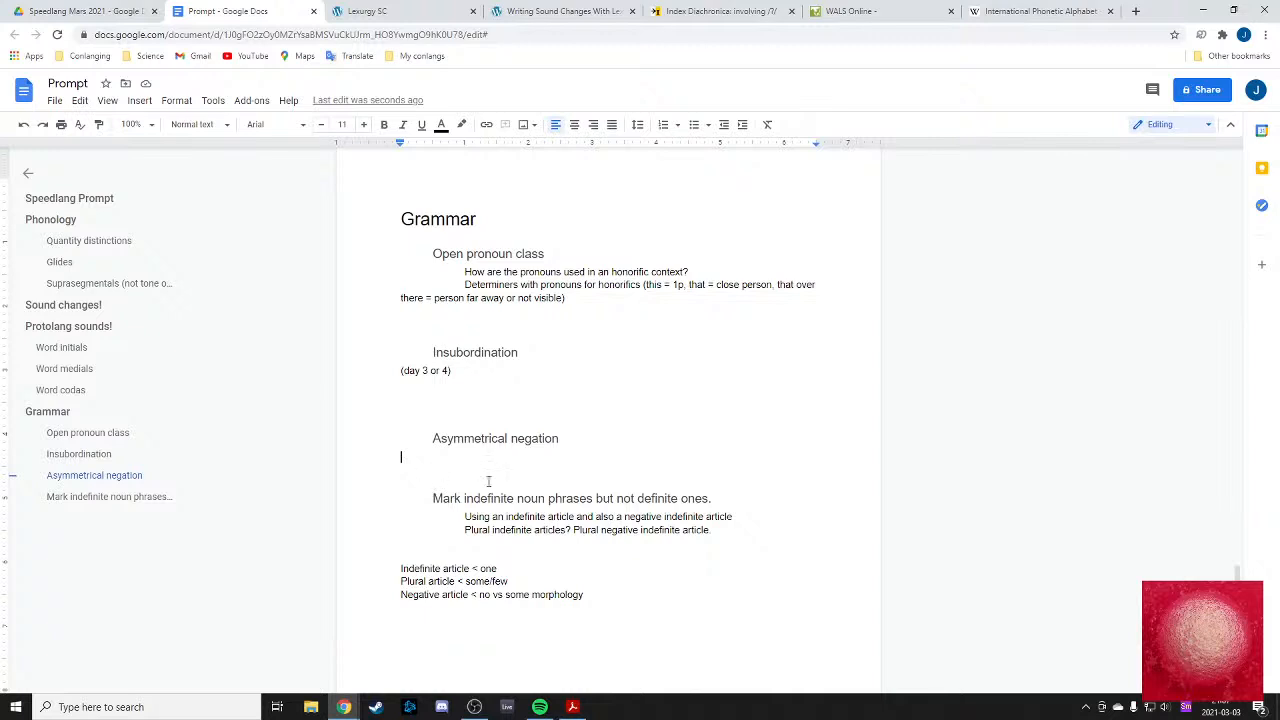
pyautogui.click(512, 468)
pyautogui.moveTo(400, 594); pyautogui.dragTo(651, 594)
pyautogui.click(669, 594)
pyautogui.click(556, 461)
pyautogui.click(543, 475)
pyautogui.moveTo(380, 560); pyautogui.dragTo(628, 600)
pyautogui.click(677, 597)
pyautogui.click(411, 543)
pyautogui.click(628, 583)
pyautogui.moveTo(408, 548); pyautogui.dragTo(499, 556)
pyautogui.click(541, 552)
pyautogui.moveTo(401, 568); pyautogui.dragTo(640, 588)
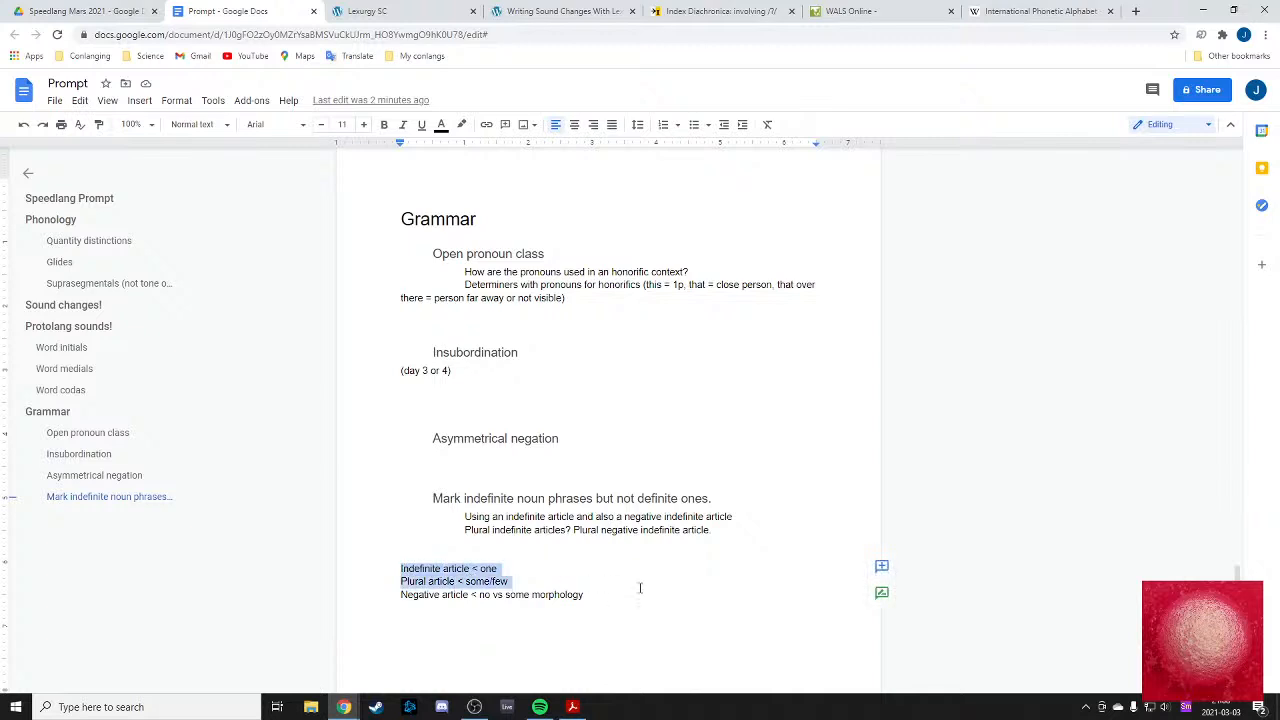
pyautogui.click(643, 592)
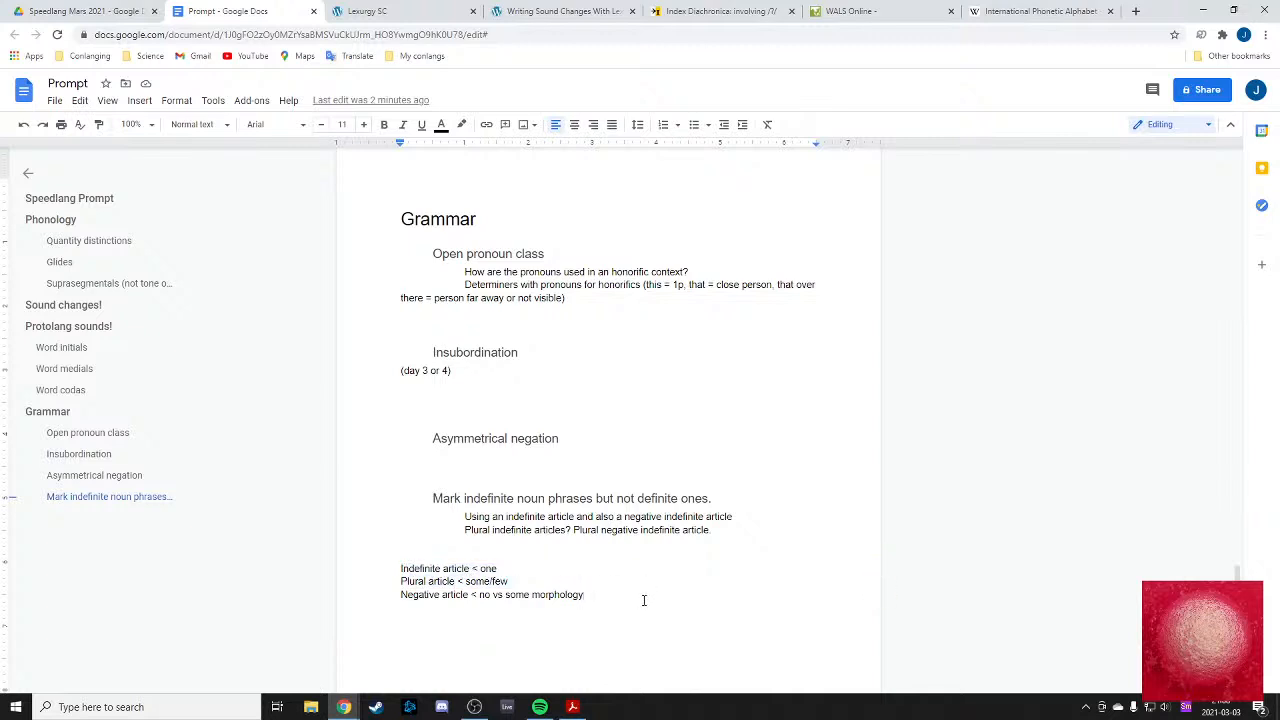
pyautogui.moveTo(568, 604); pyautogui.dragTo(671, 609)
pyautogui.click(671, 609)
pyautogui.click(494, 492)
pyautogui.moveTo(757, 494); pyautogui.dragTo(582, 484)
pyautogui.click(611, 470)
pyautogui.click(490, 394)
# - Add the title "Nouns:" a few lines below the article notes and format it as Heading 2
pyautogui.scroll(-2, 470, 433)
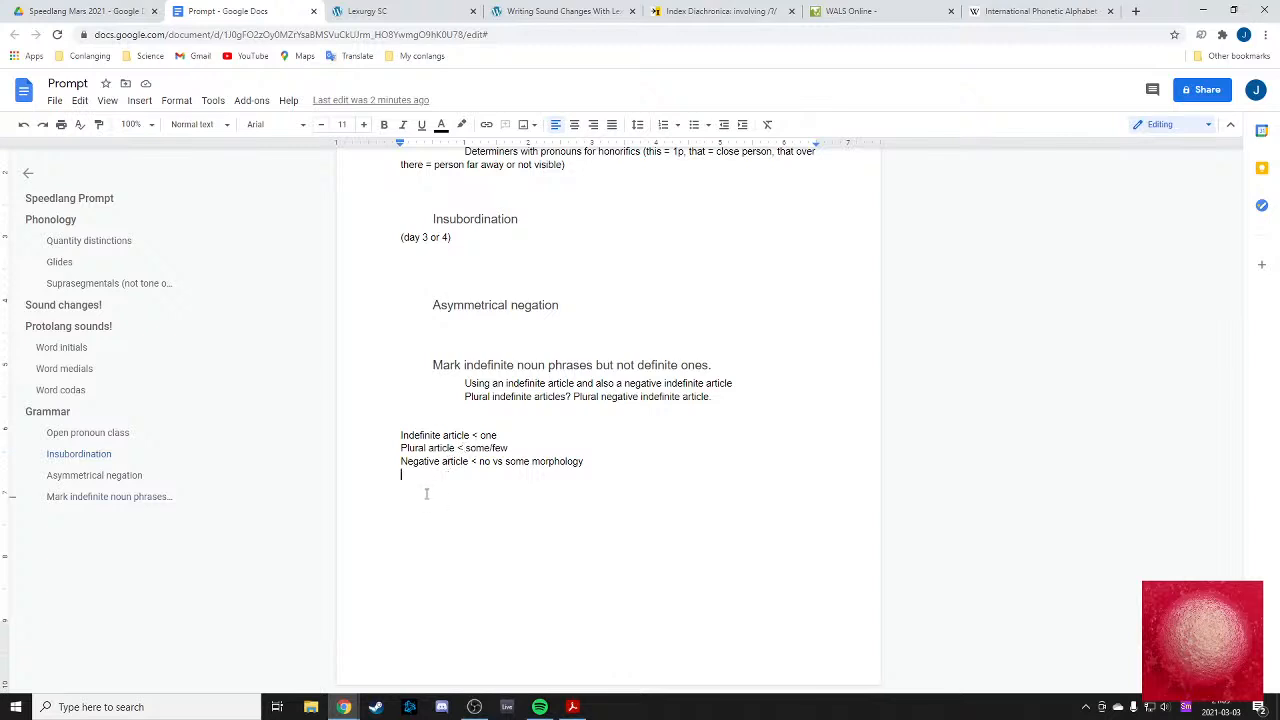
pyautogui.press('Return')
pyautogui.press('Return')
pyautogui.press('Return')
pyautogui.write('Nouns')
pyautogui.click(195, 124)
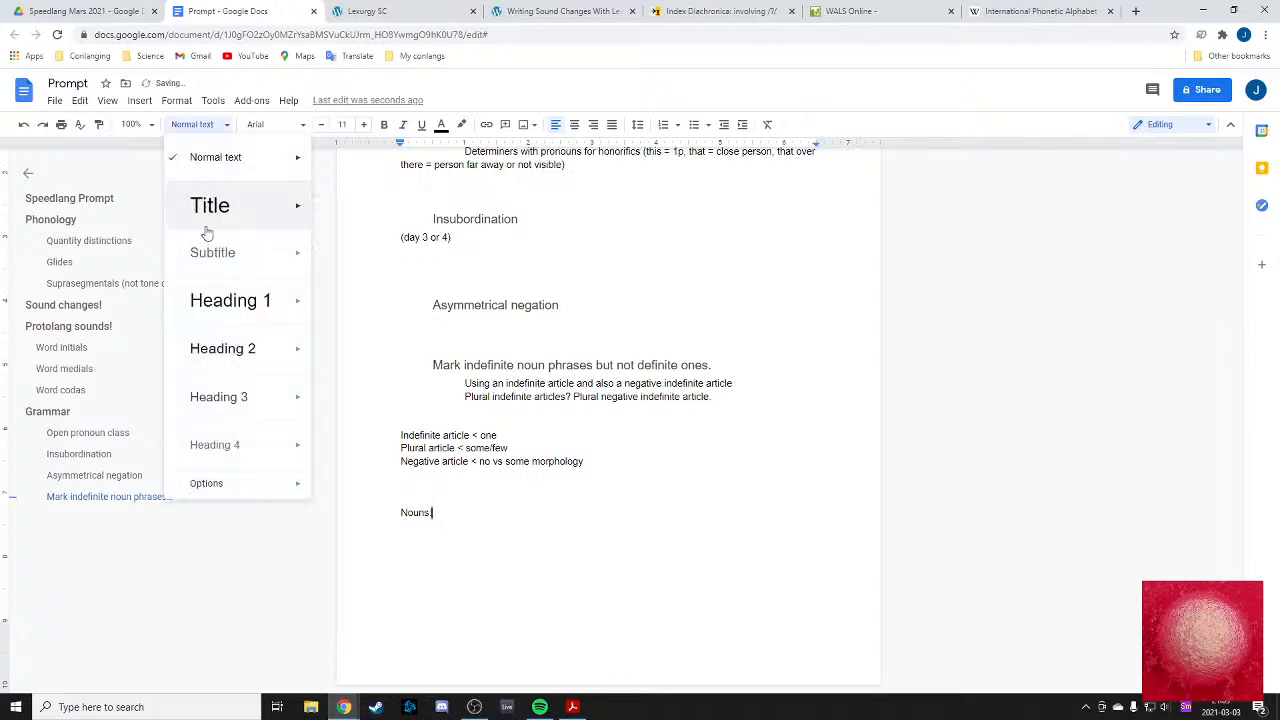
pyautogui.click(220, 342)
pyautogui.write(':')
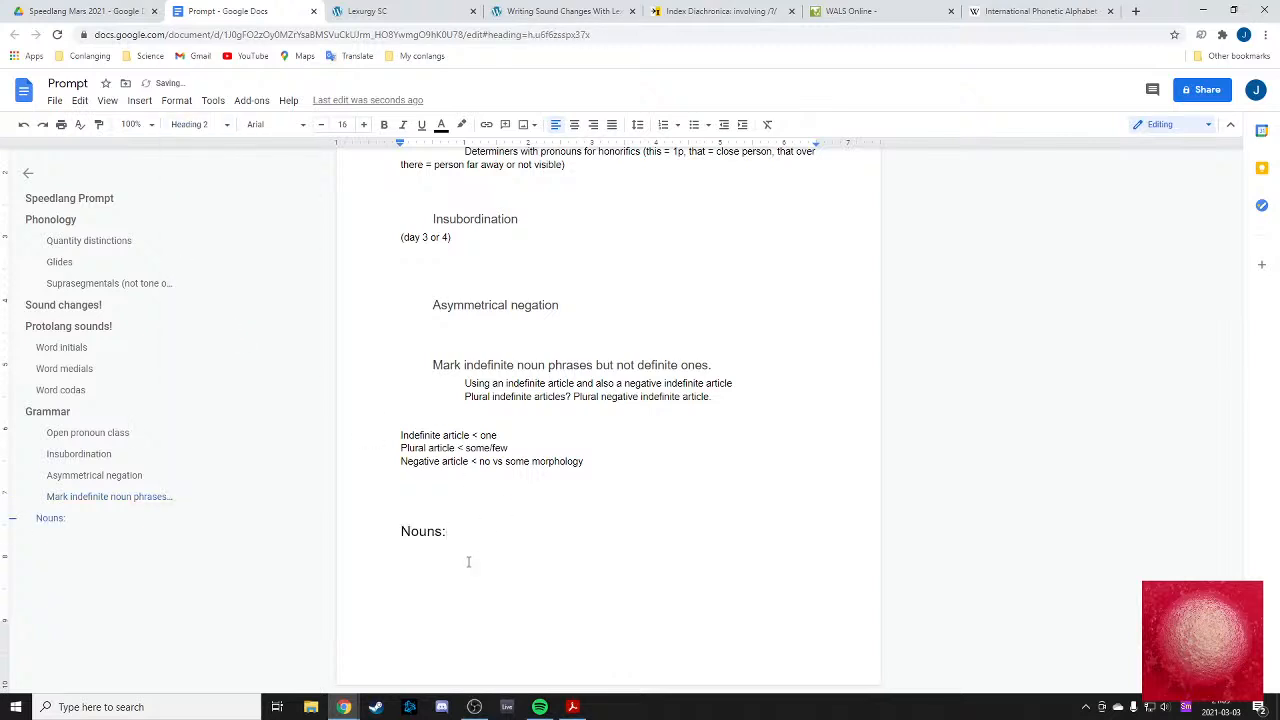
# - Write "Number - singular" below the Nouns heading
pyautogui.press('Return')
pyautogui.write('NUmber')
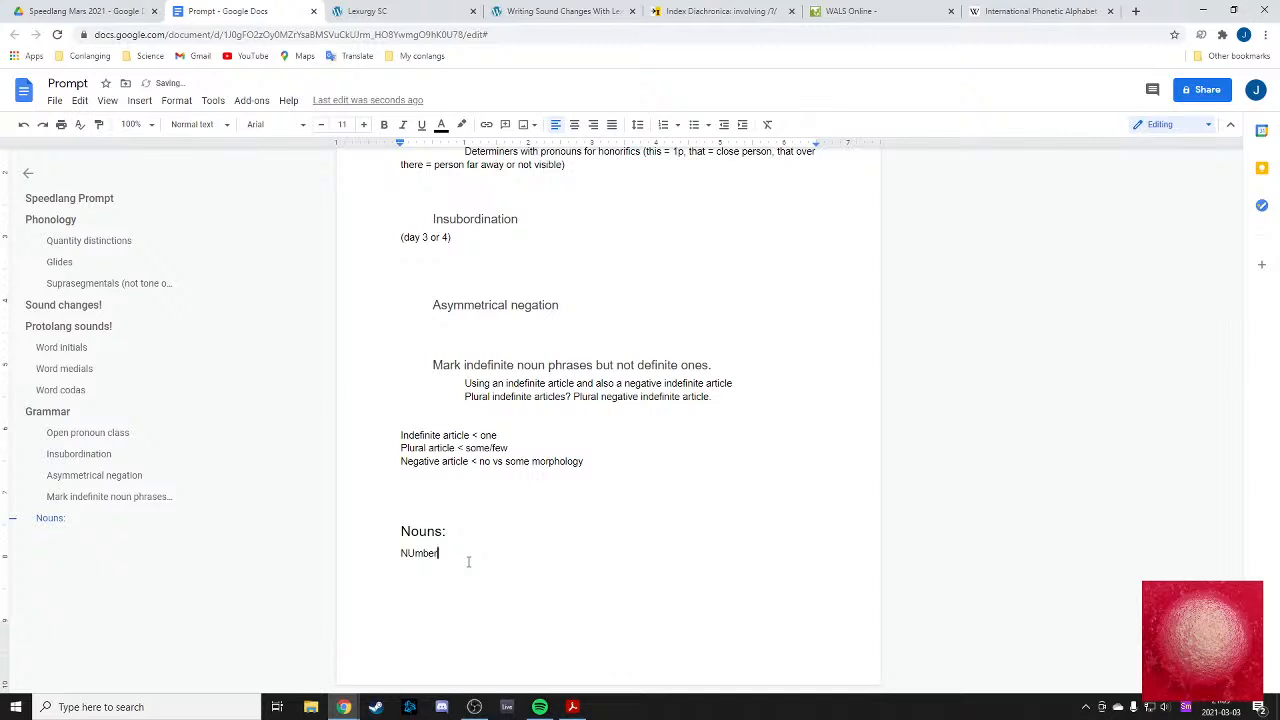
pyautogui.press('BackSpace')
pyautogui.press('BackSpace')
pyautogui.press('BackSpace')
pyautogui.press('BackSpace')
pyautogui.press('BackSpace')
pyautogui.write('umber')
pyautogui.write(' - ')
pyautogui.write('*singular')
pyautogui.press('BackSpace')
pyautogui.write('r')
# - Put singular on its own line and format "Number -" as Heading 3
pyautogui.moveTo(443, 553); pyautogui.dragTo(448, 553)
pyautogui.press('Return')
pyautogui.rightClick(419, 553)
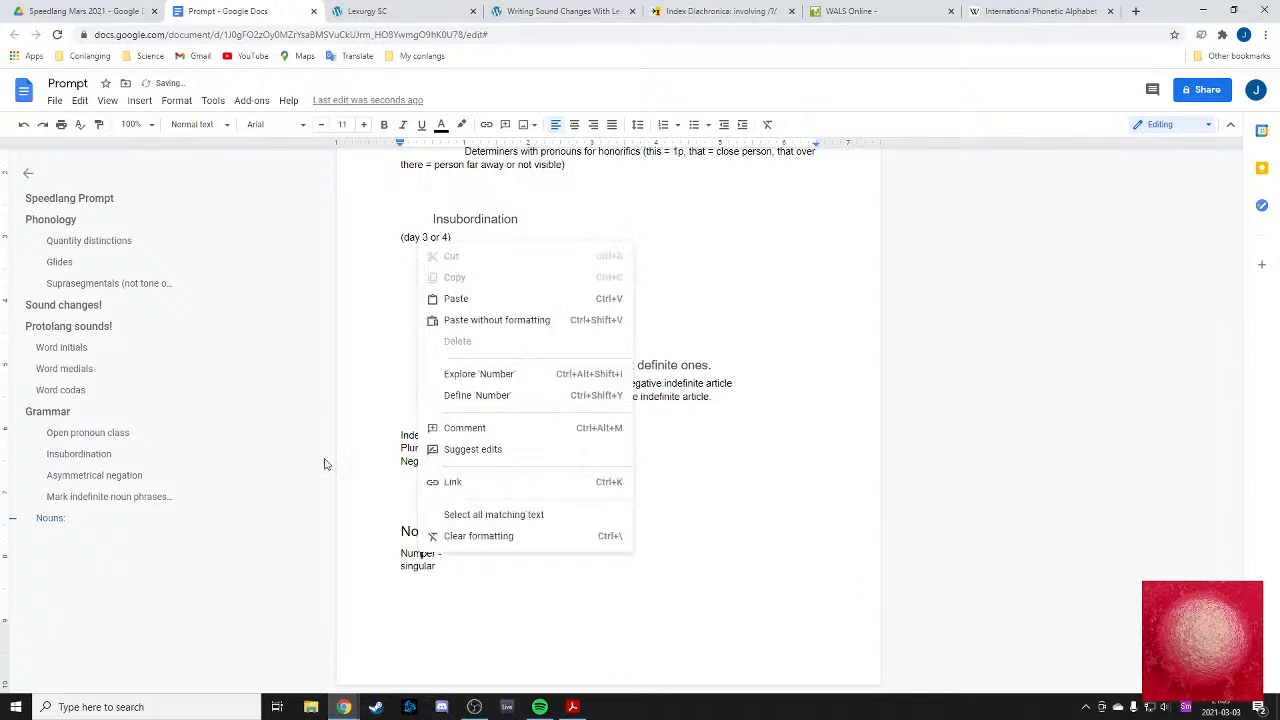
pyautogui.click(410, 554)
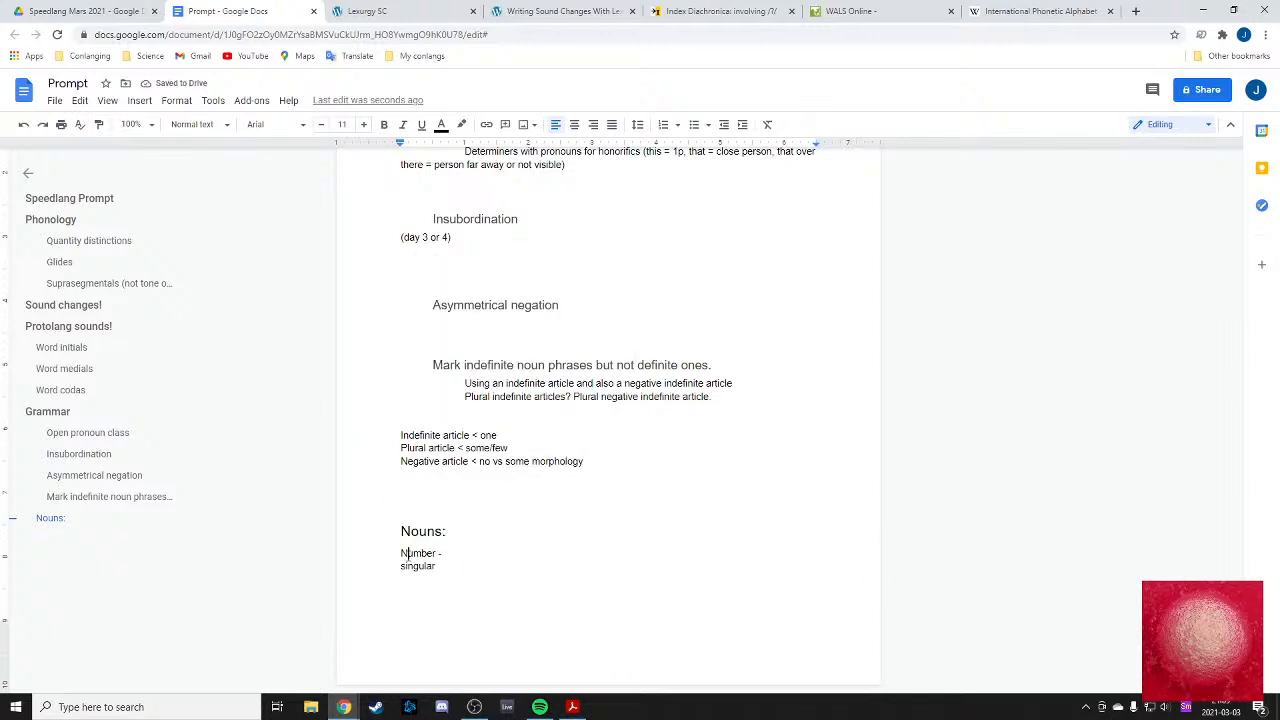
pyautogui.click(183, 127)
pyautogui.click(218, 397)
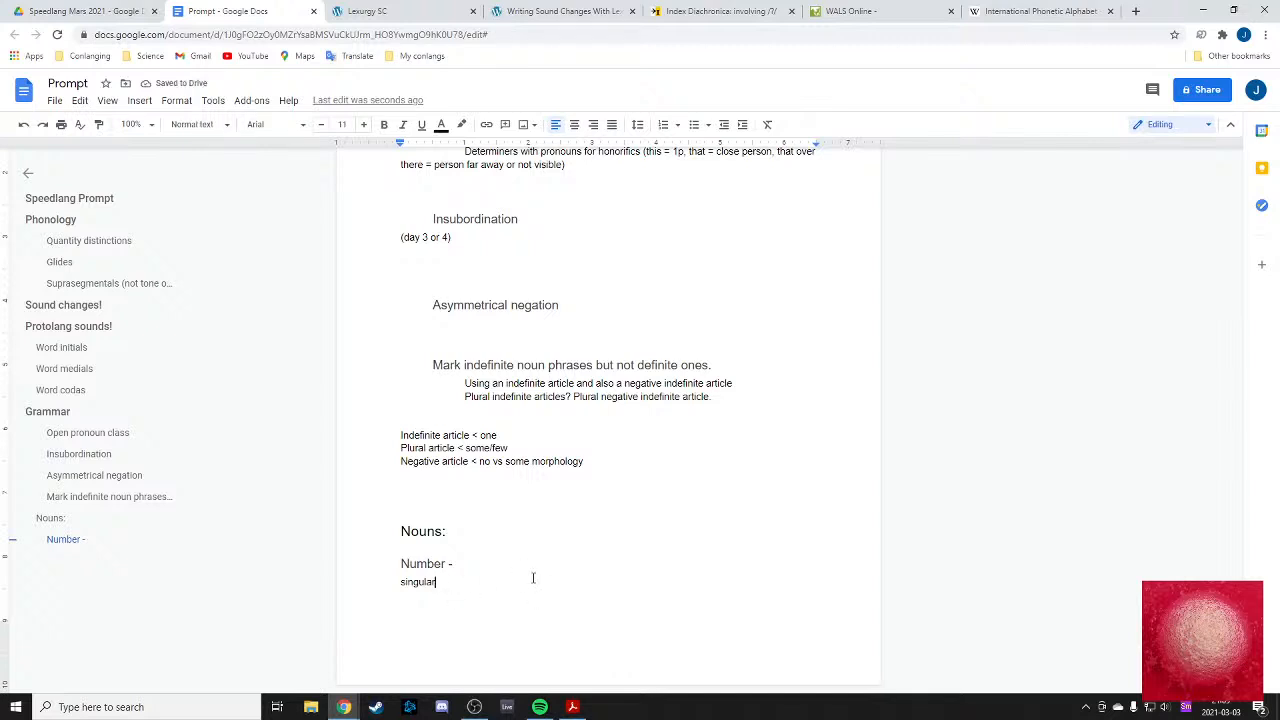
# - Add Plural on a new line below Singular in the Number list
pyautogui.press('Return')
pyautogui.write('pl')
pyautogui.write('lural')
pyautogui.press('Return')
pyautogui.moveTo(479, 602); pyautogui.dragTo(452, 527)
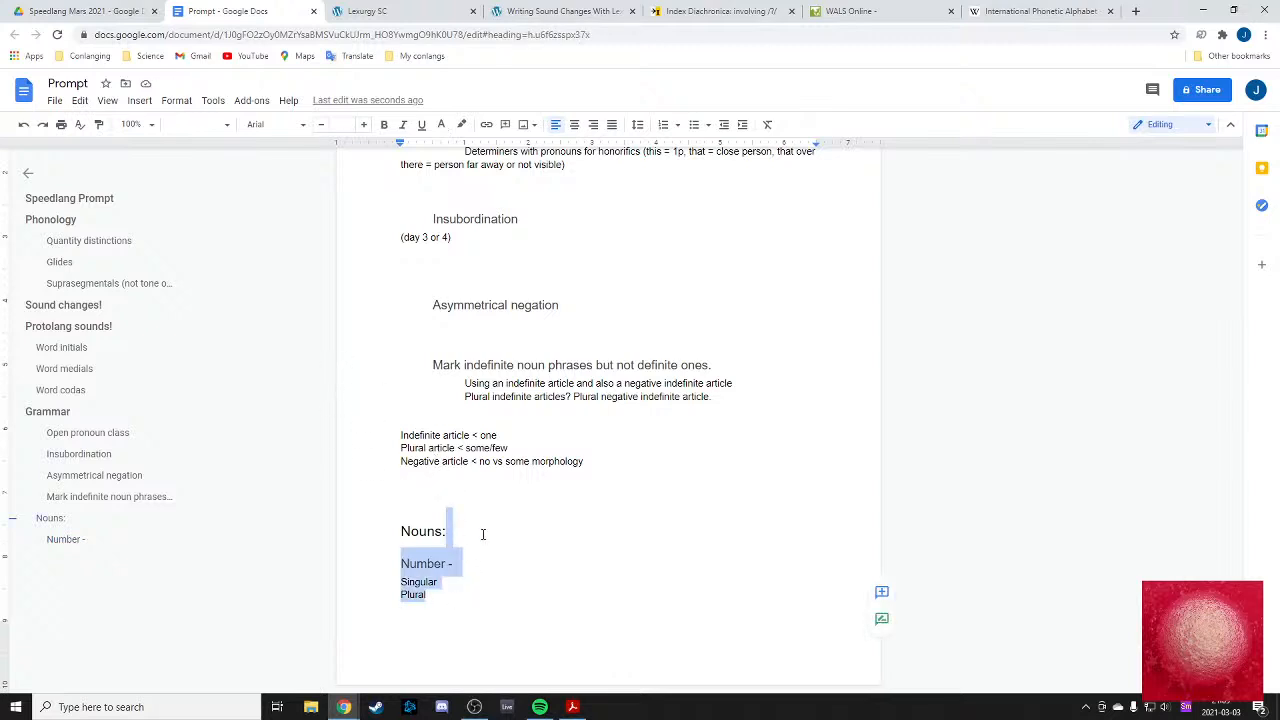
pyautogui.click(483, 534)
pyautogui.click(481, 609)
pyautogui.moveTo(481, 609); pyautogui.dragTo(491, 563)
pyautogui.moveTo(509, 620); pyautogui.dragTo(514, 577)
pyautogui.click(514, 577)
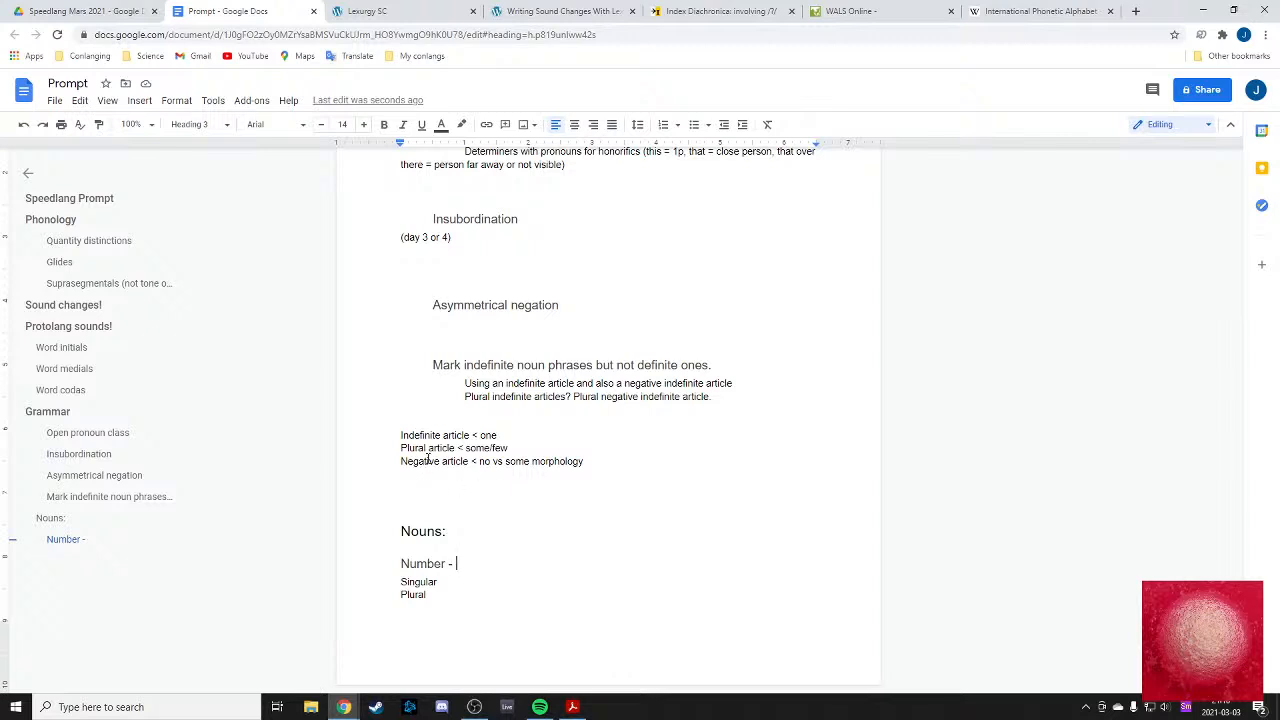
# - Insert the line "Dual indefinite article" between the indefinite and plural article lines
pyautogui.click(433, 608)
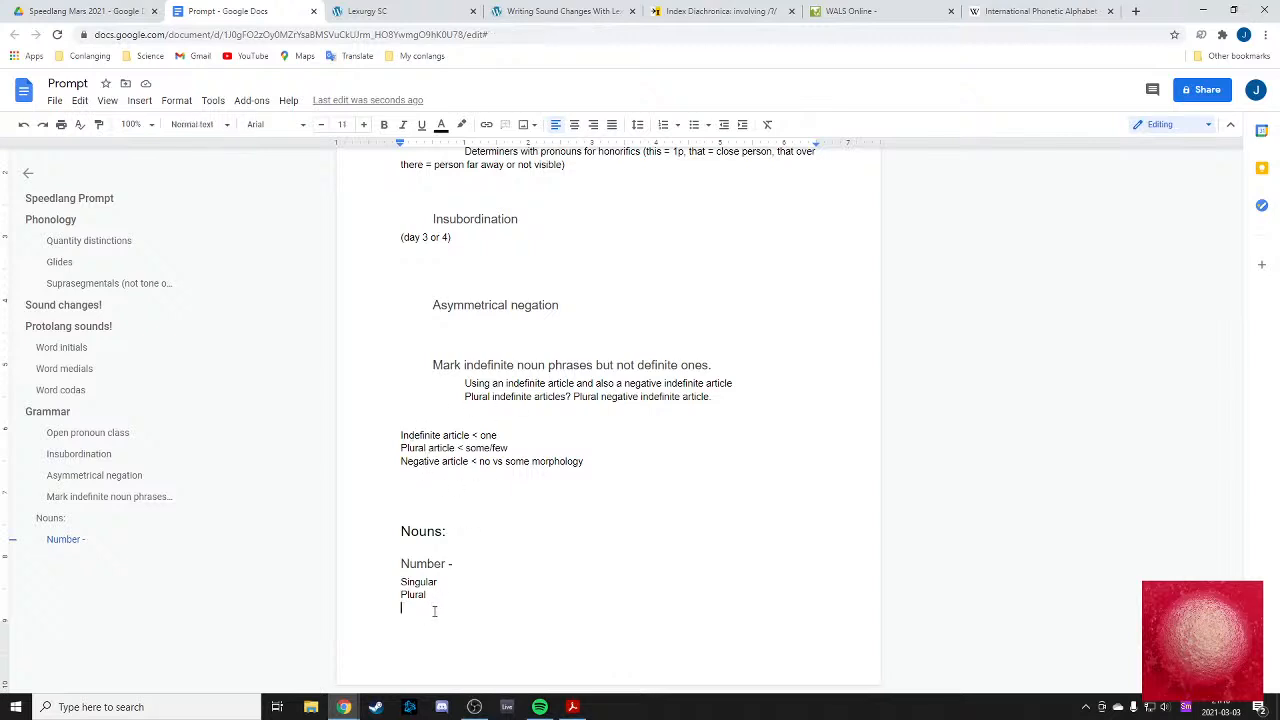
pyautogui.write('Dual')
pyautogui.click(514, 449)
pyautogui.press('Return')
pyautogui.write('Dual')
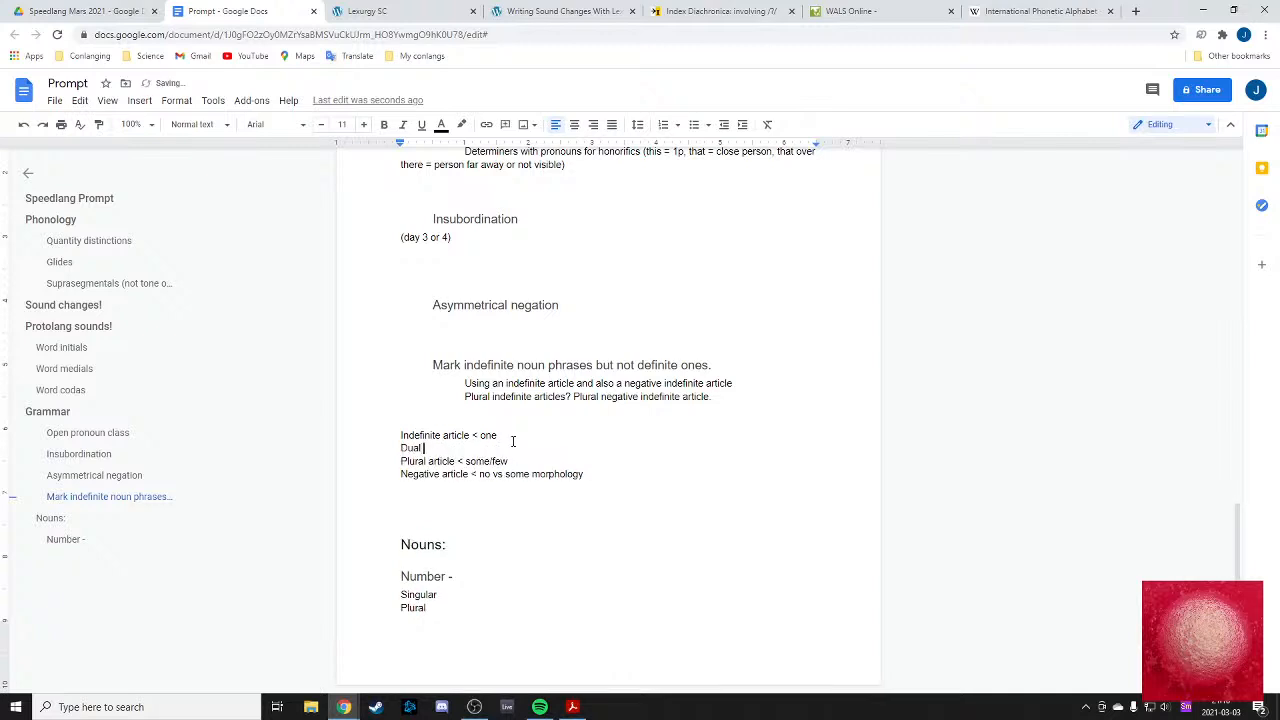
pyautogui.write(' indefinite article')
# - Add the word "indefinite" before "article" in the plural and negative article lines
pyautogui.click(430, 461)
pyautogui.write('indefinite article')
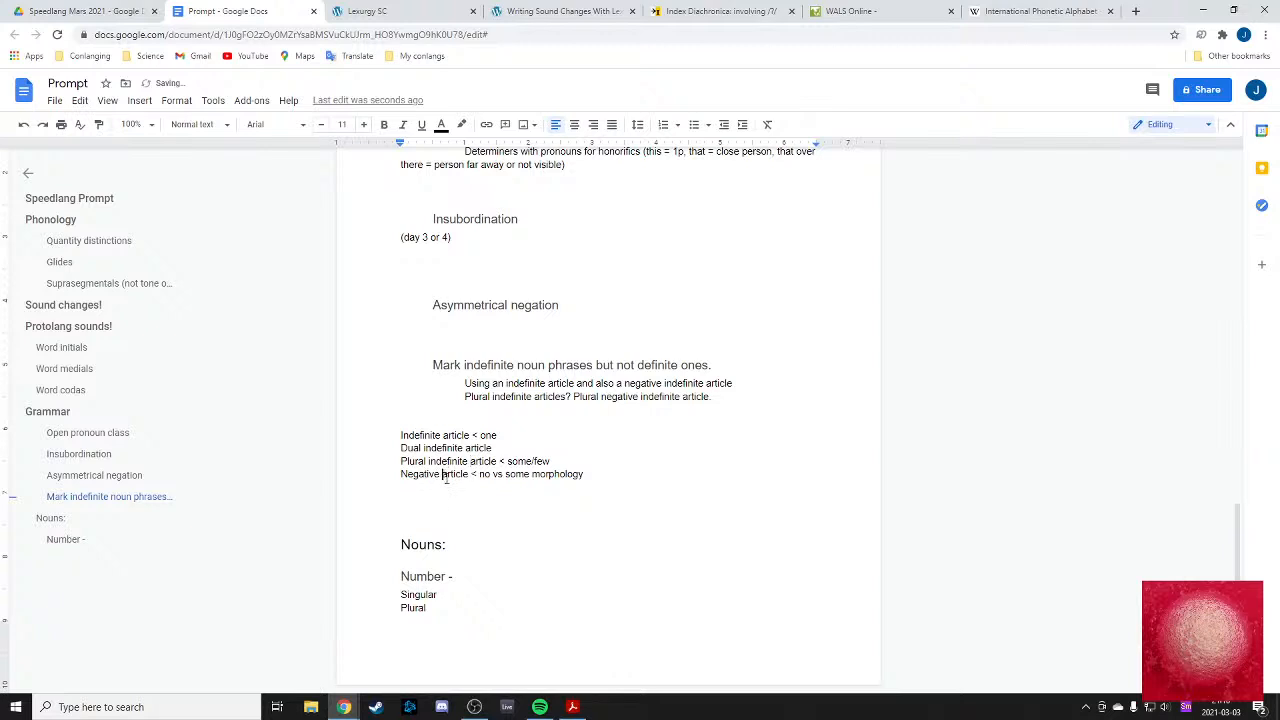
pyautogui.click(446, 476)
pyautogui.write('indefinite')
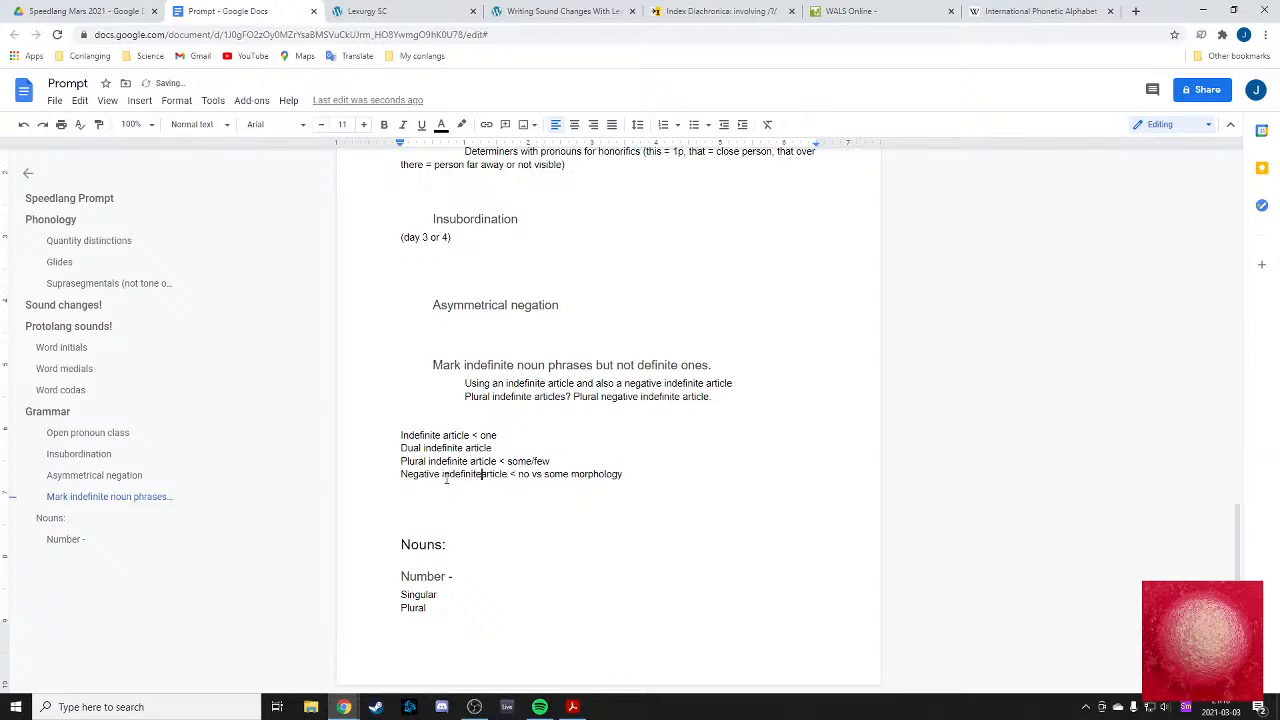
# - Complete the dual indefinite article line with the origin "< pair"
pyautogui.click(507, 448)
pyautogui.write('<')
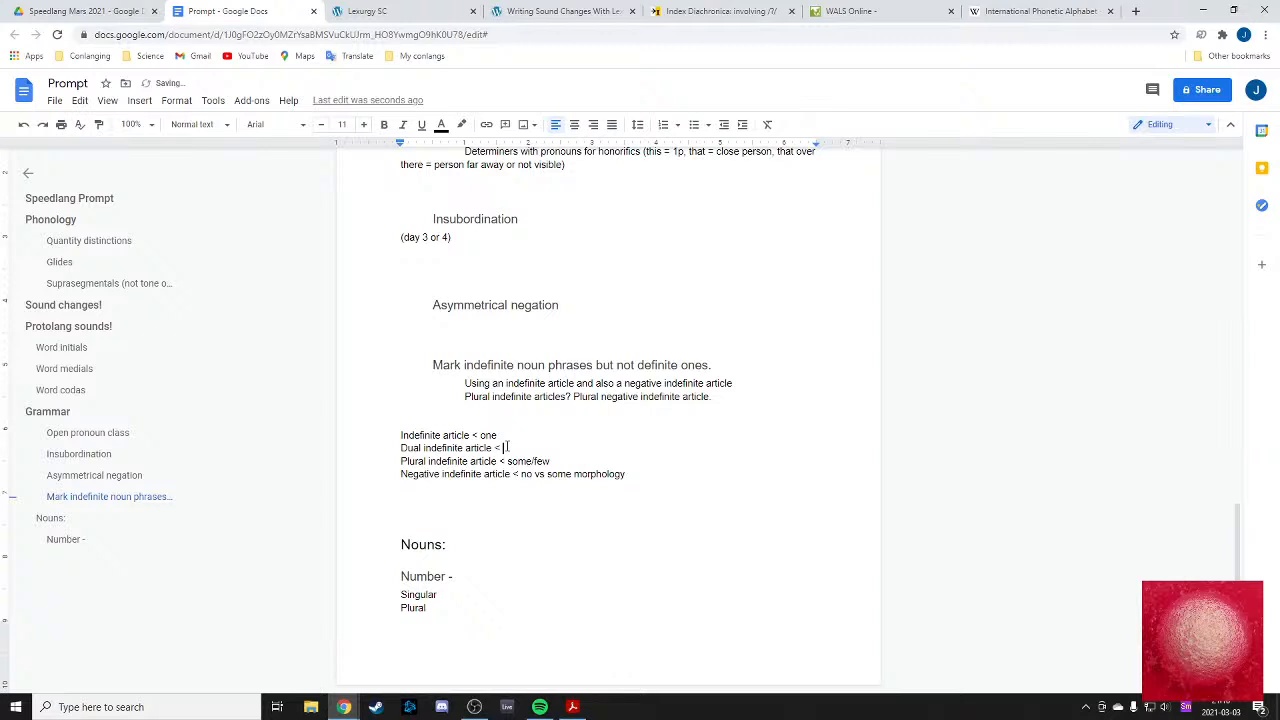
pyautogui.write(' pair')
pyautogui.moveTo(421, 449); pyautogui.dragTo(569, 449)
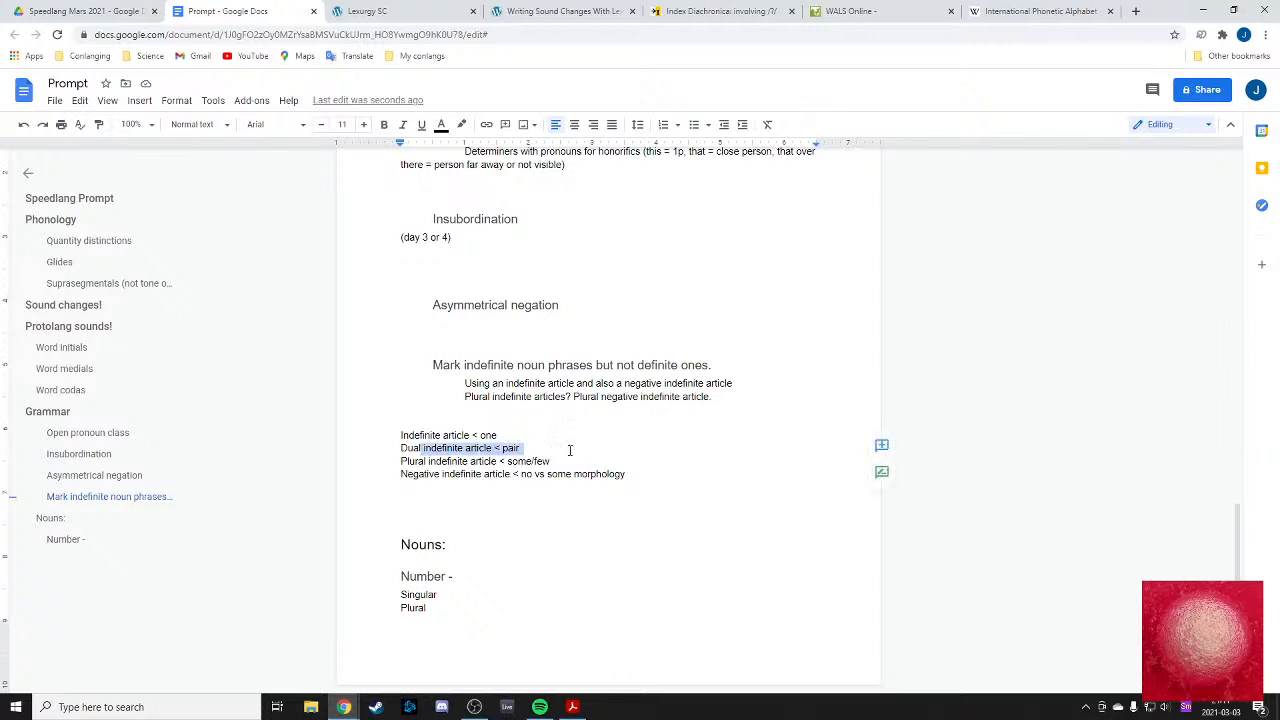
# - Replace the origin "pair" with "two" in the dual indefinite article line
pyautogui.press('Right')
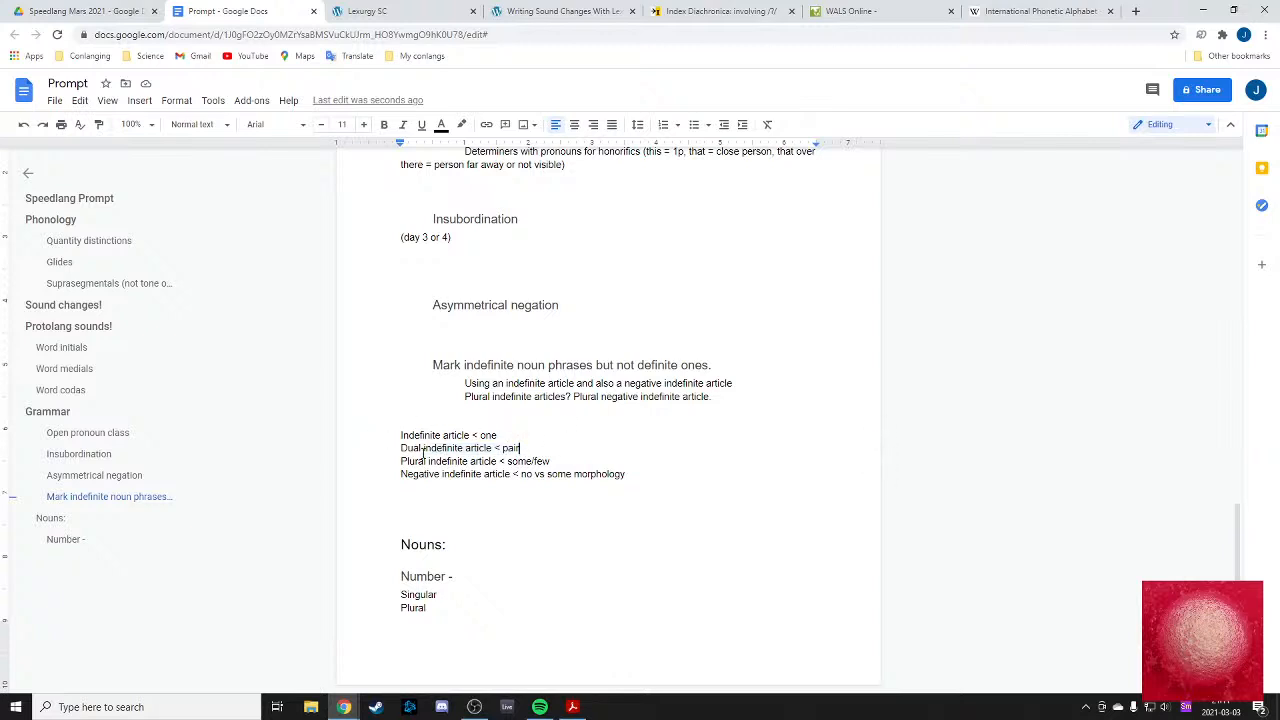
pyautogui.doubleClick(510, 448)
pyautogui.press('BackSpace')
pyautogui.write('two')
pyautogui.click(660, 552)
pyautogui.click(402, 500)
pyautogui.moveTo(469, 500); pyautogui.dragTo(366, 428)
pyautogui.click(366, 428)
# - Start a new line below Dual in the Number list
pyautogui.scroll(-3, 429, 500)
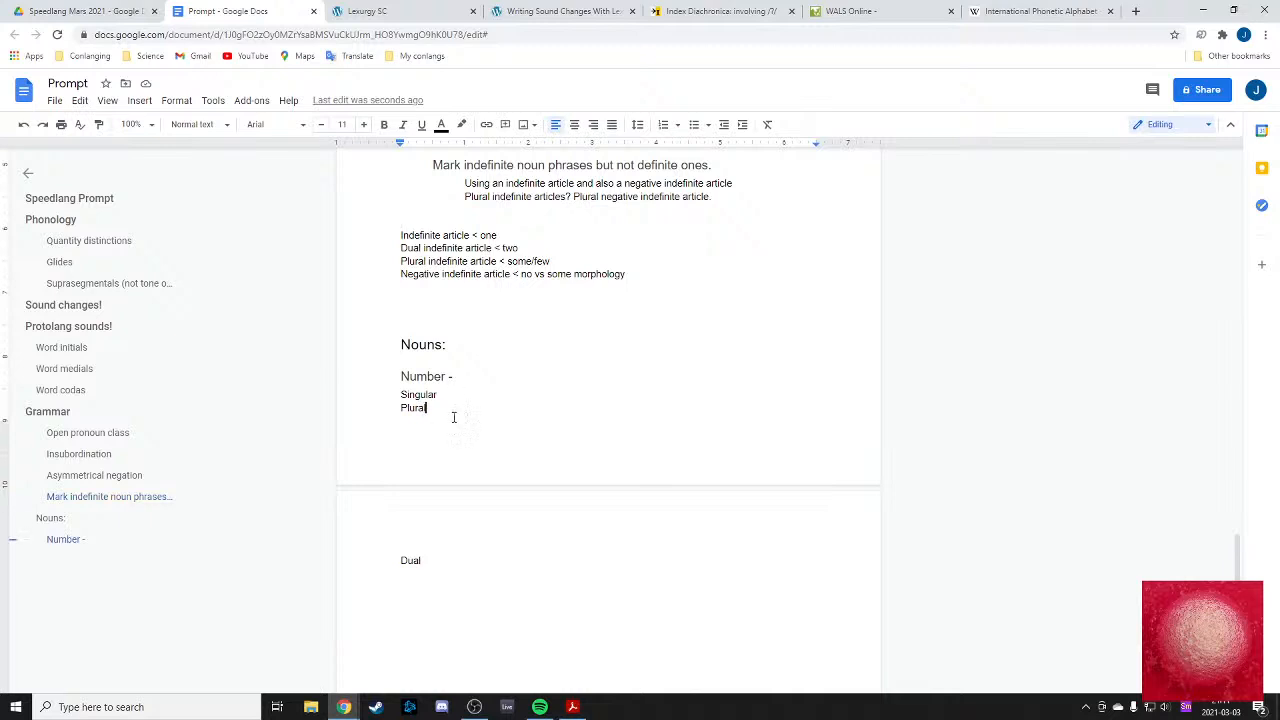
pyautogui.click(452, 562)
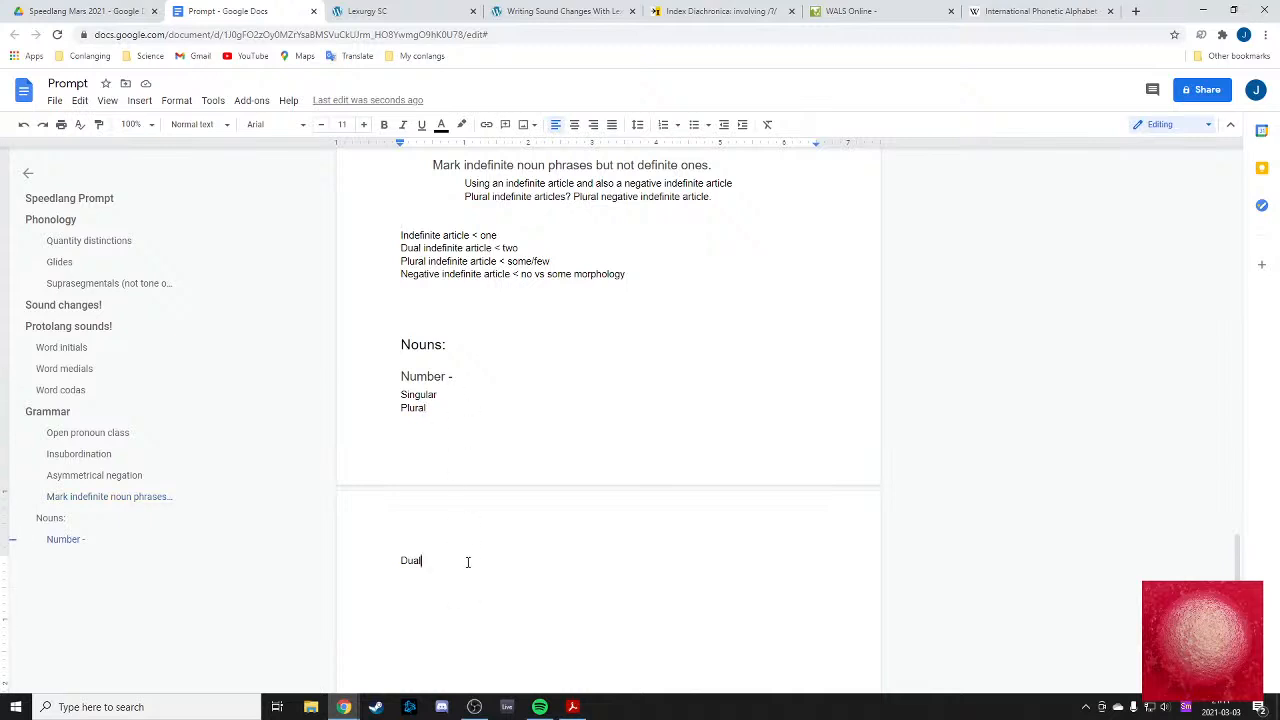
pyautogui.press('Return')
# - Switch to the Wikipedia page, search for "Grammatical case" and open that article
pyautogui.click(1020, 12)
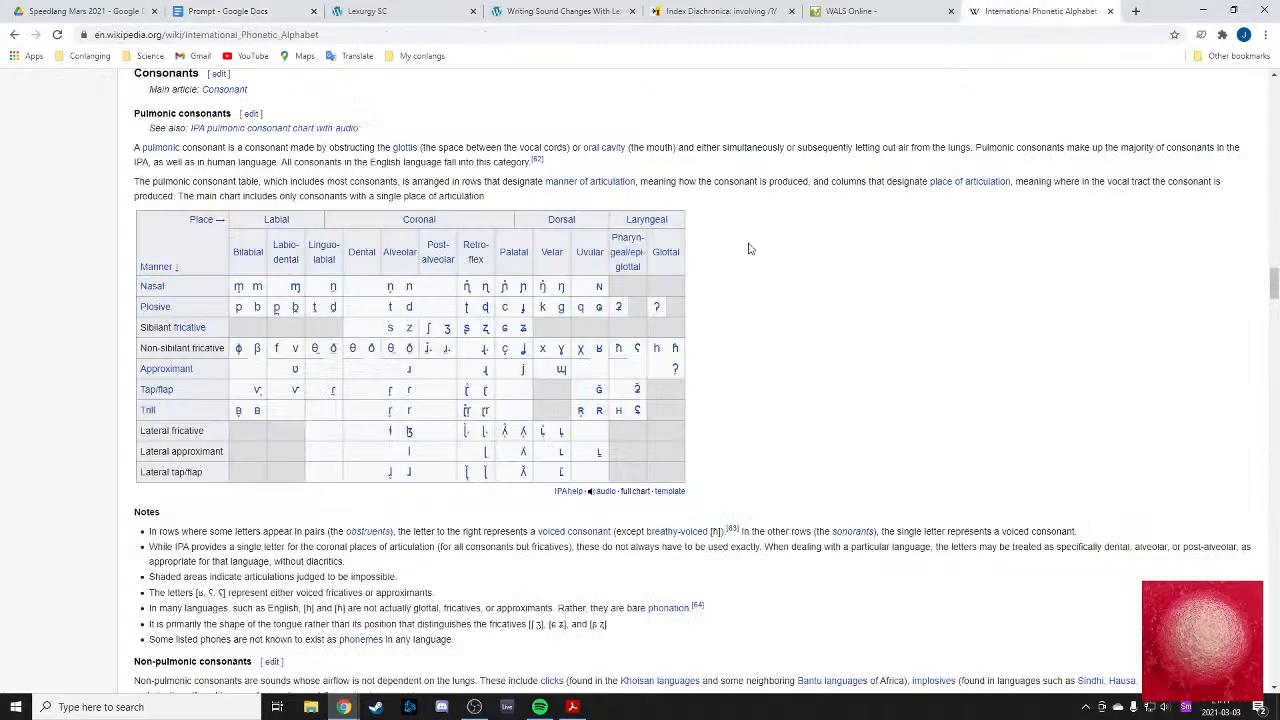
pyautogui.scroll(5, 688, 345)
pyautogui.scroll(15, 688, 345)
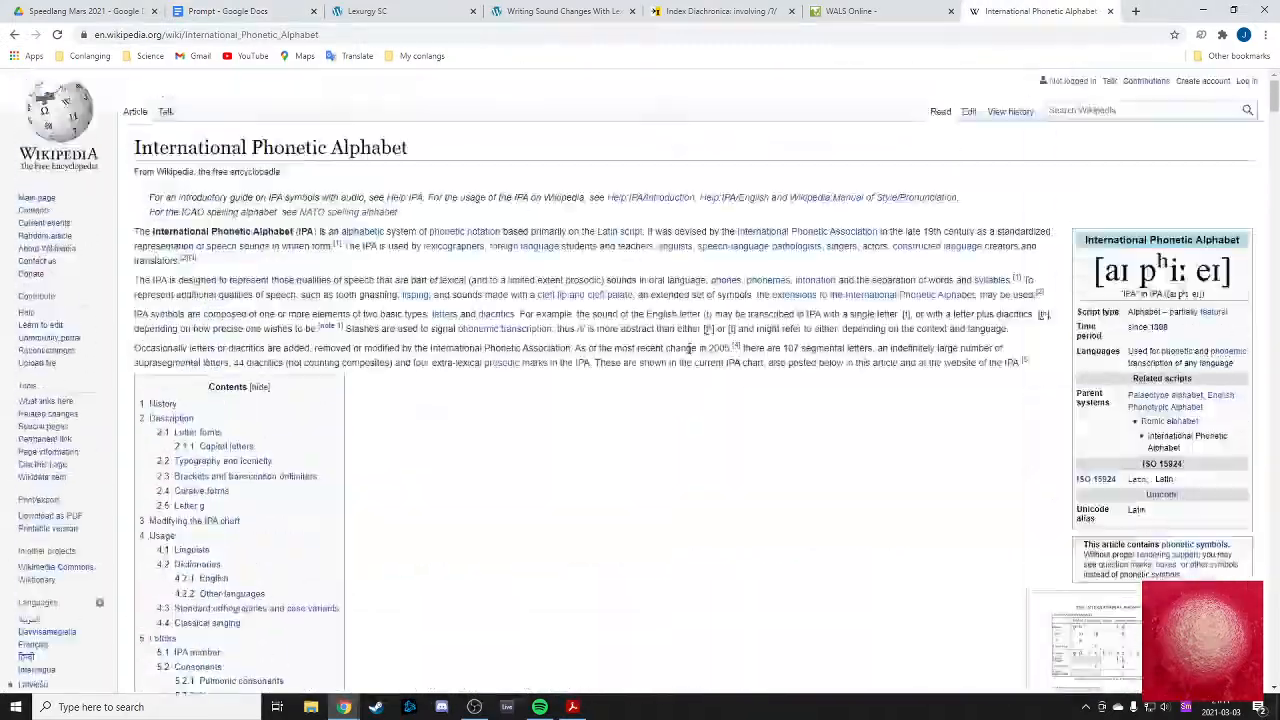
pyautogui.click(1103, 109)
pyautogui.write('Gr')
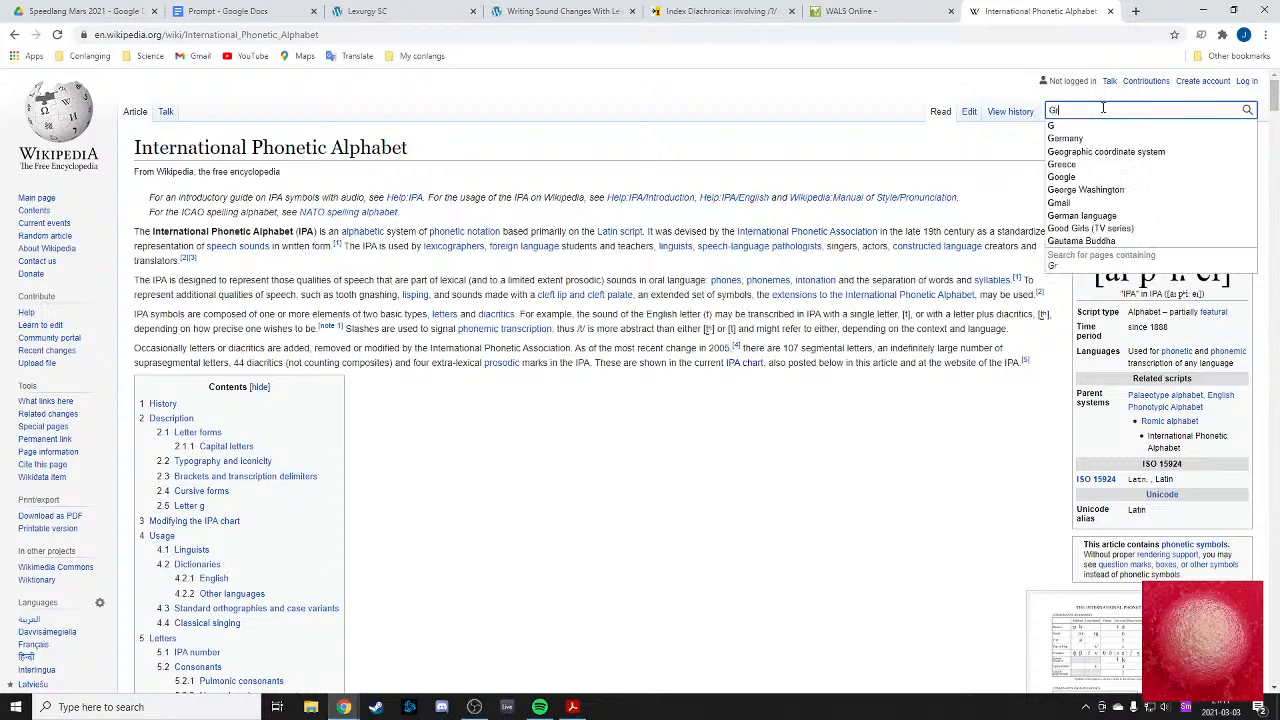
pyautogui.write('ammatical case')
pyautogui.click(1103, 127)
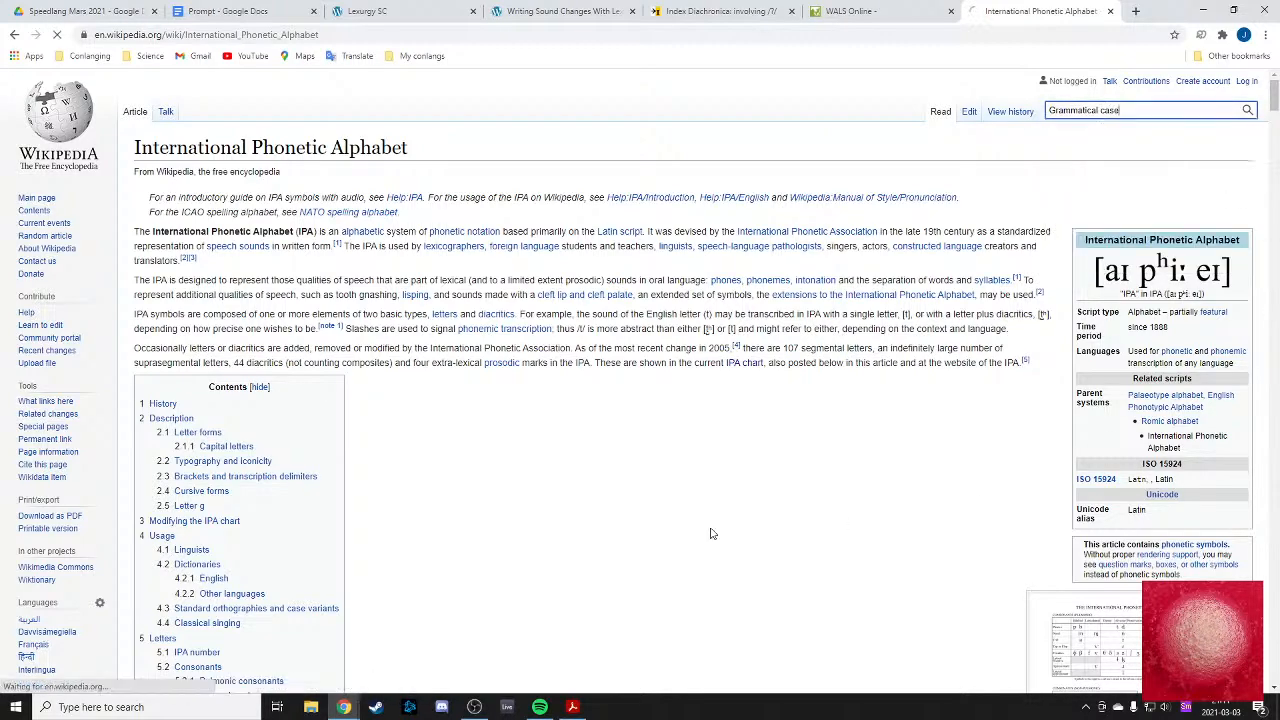
# - Examine the noun-related grammatical features and the case overview in the Grammatical case article, and close the article
pyautogui.scroll(-6, 783, 443)
pyautogui.scroll(5, 874, 437)
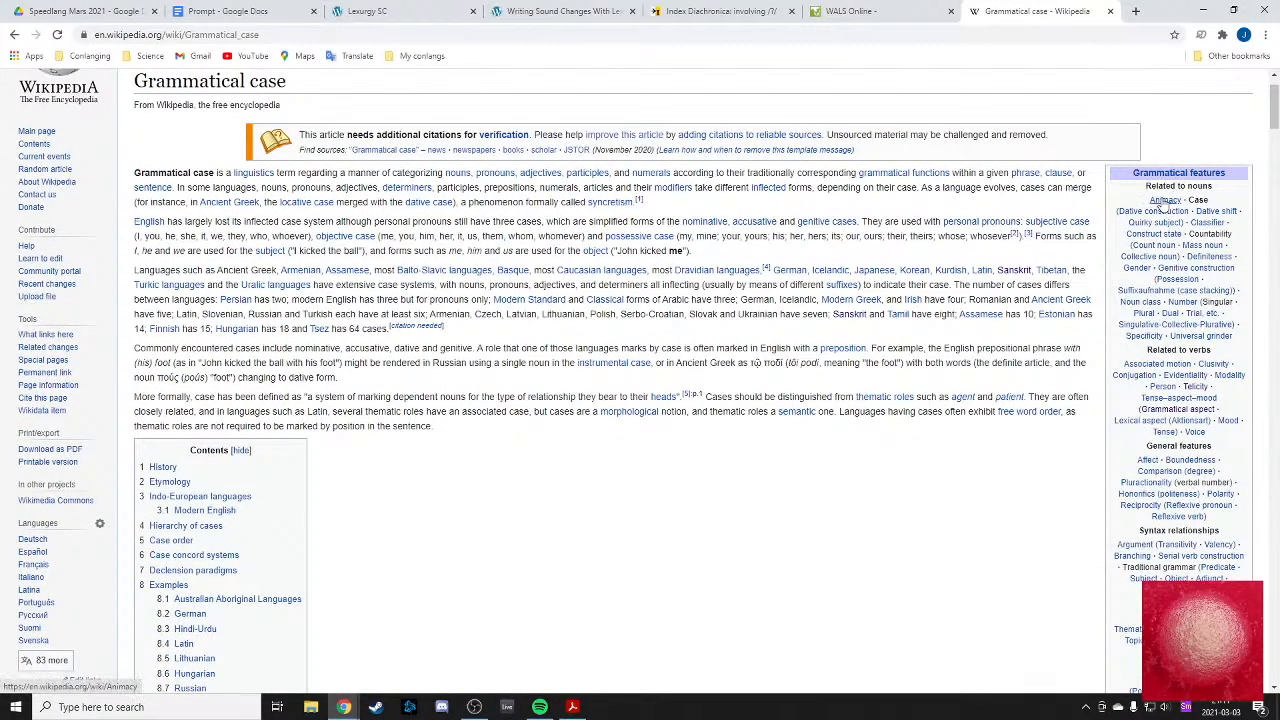
pyautogui.moveTo(1218, 220)
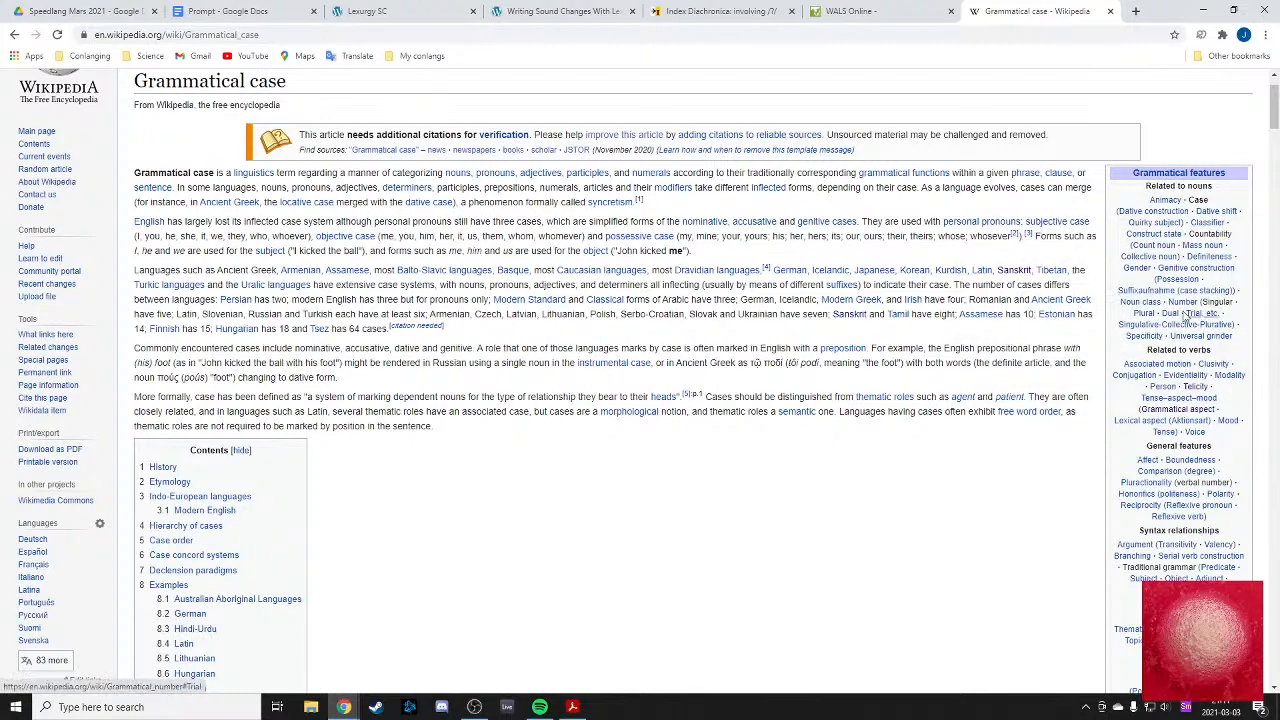
pyautogui.moveTo(1151, 312)
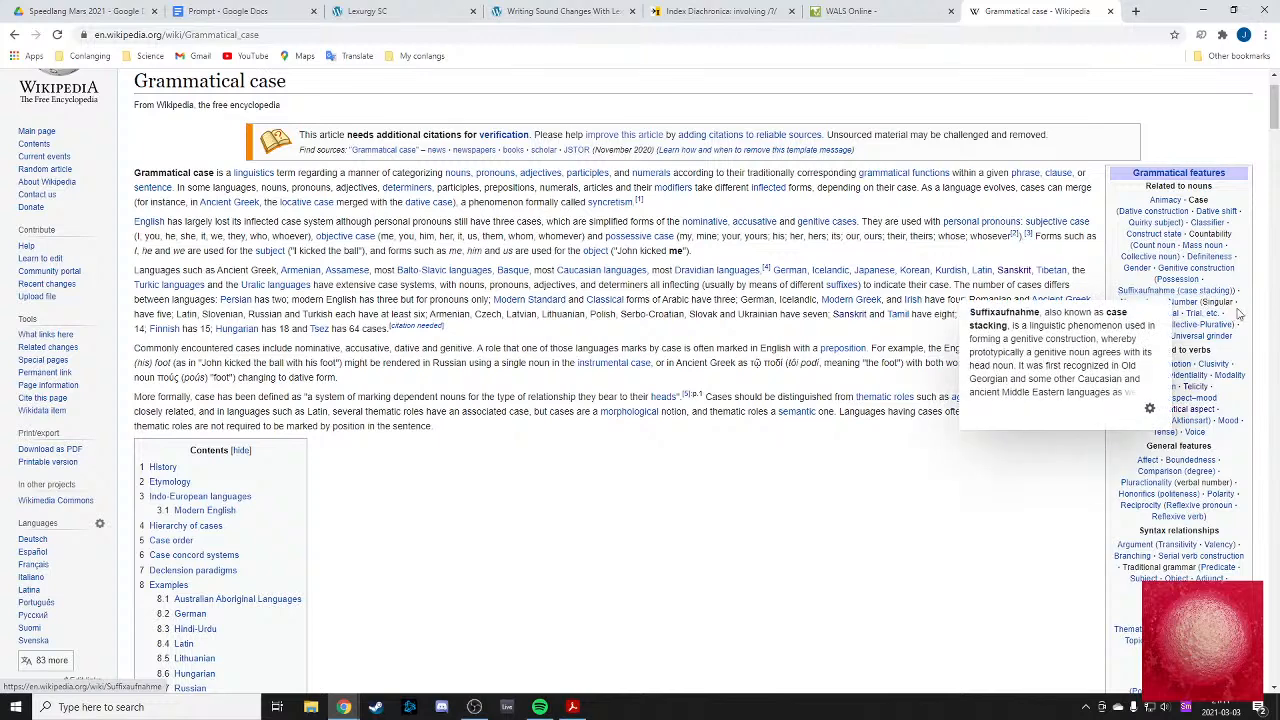
pyautogui.moveTo(1140, 342)
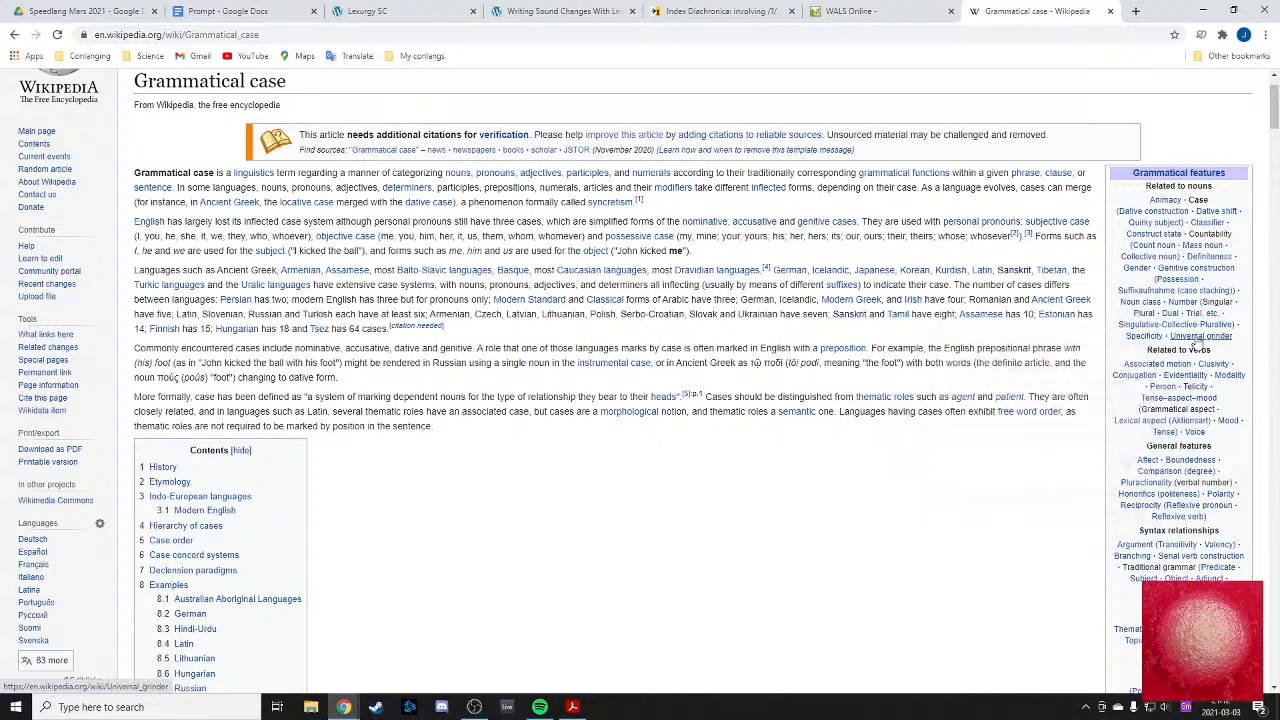
pyautogui.moveTo(1198, 341)
pyautogui.moveTo(1200, 249)
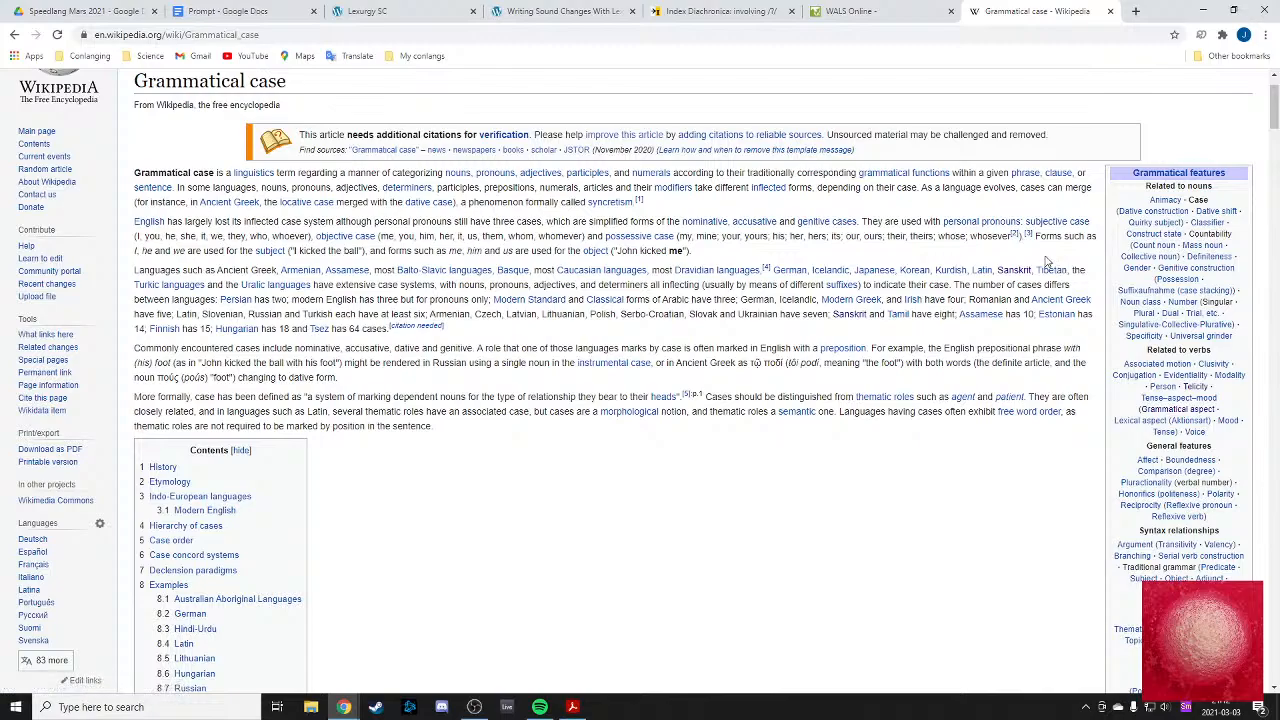
pyautogui.scroll(-10, 965, 289)
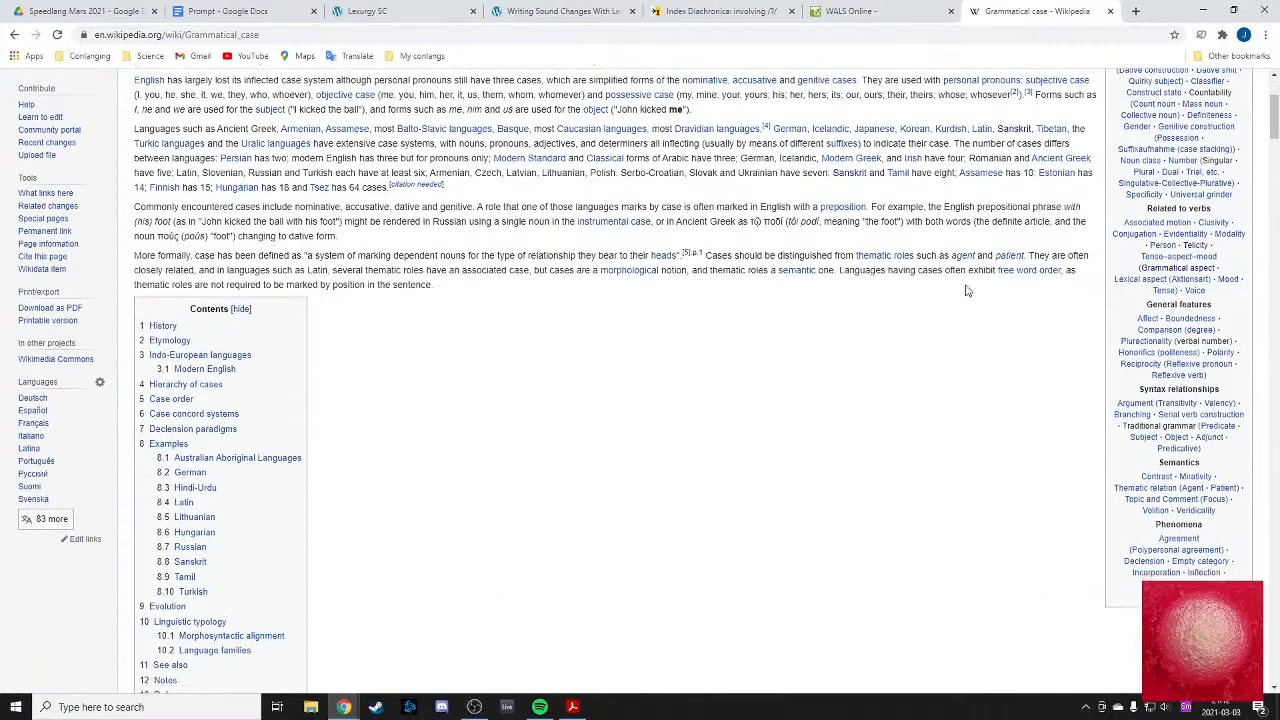
pyautogui.scroll(4, 813, 356)
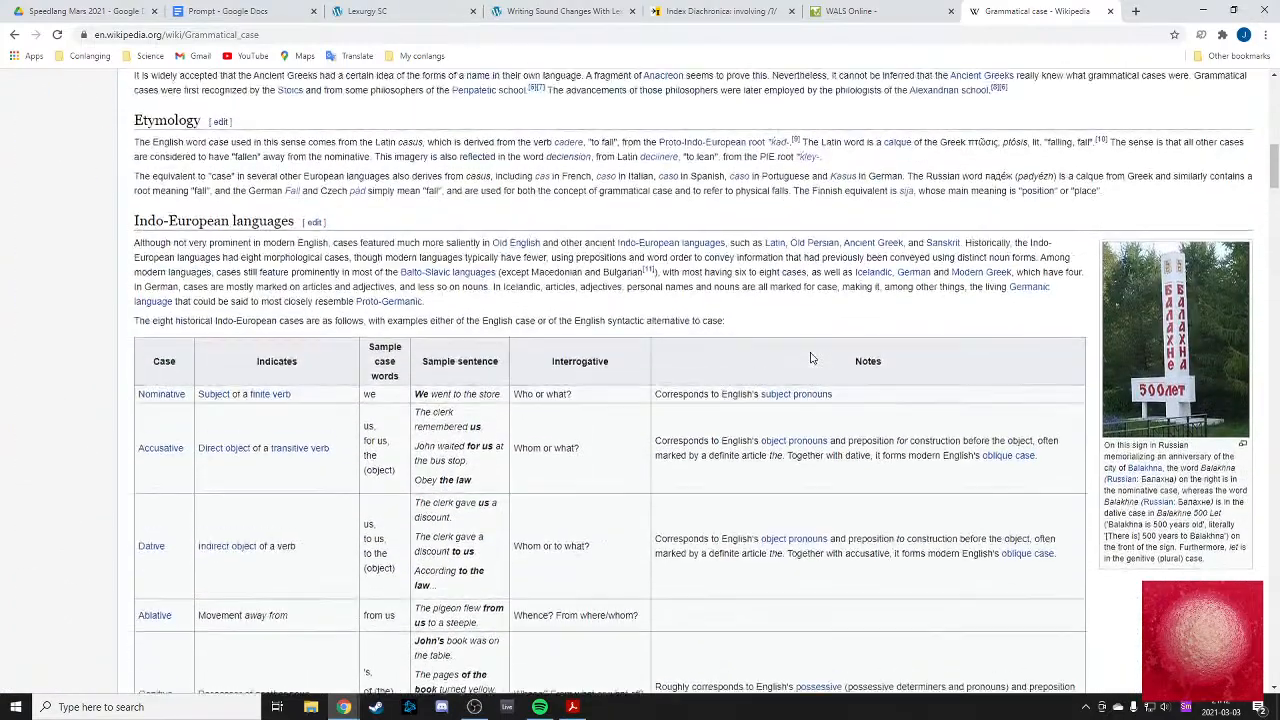
pyautogui.scroll(2, 815, 353)
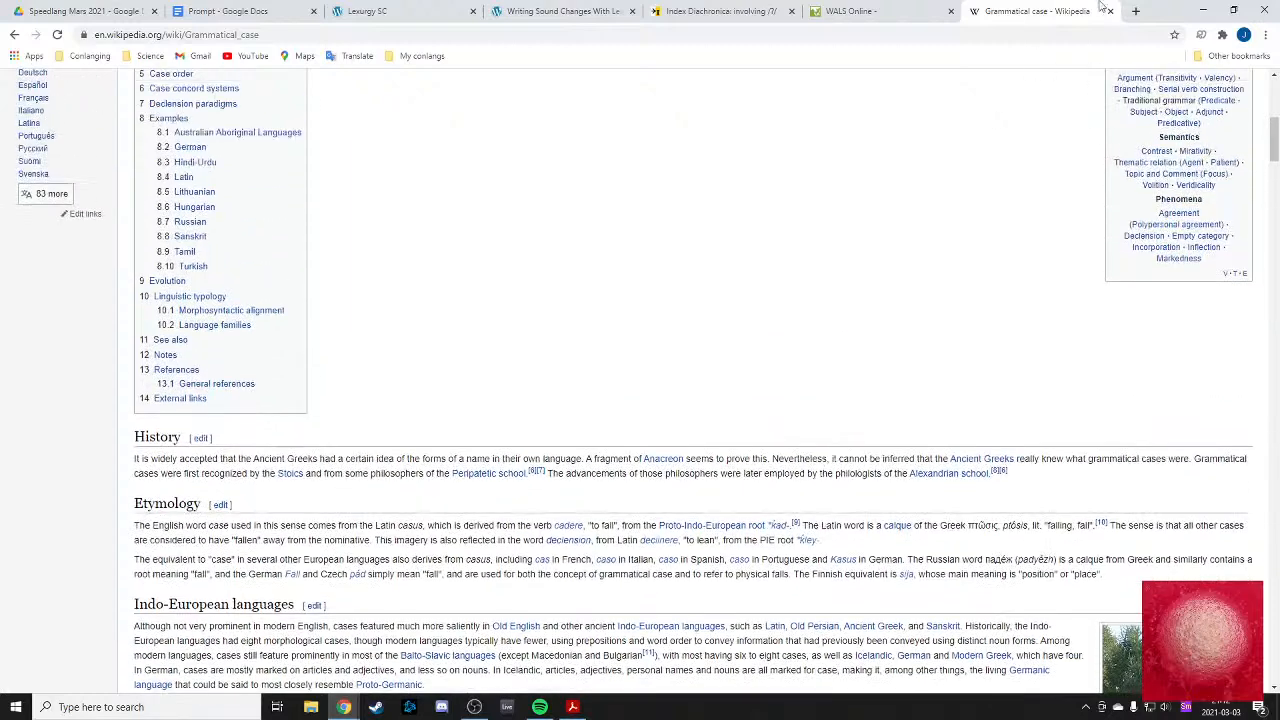
pyautogui.click(1110, 11)
# - Return to the Prompt document and add "Case?" below Dual, formatted as Heading 2
pyautogui.click(225, 11)
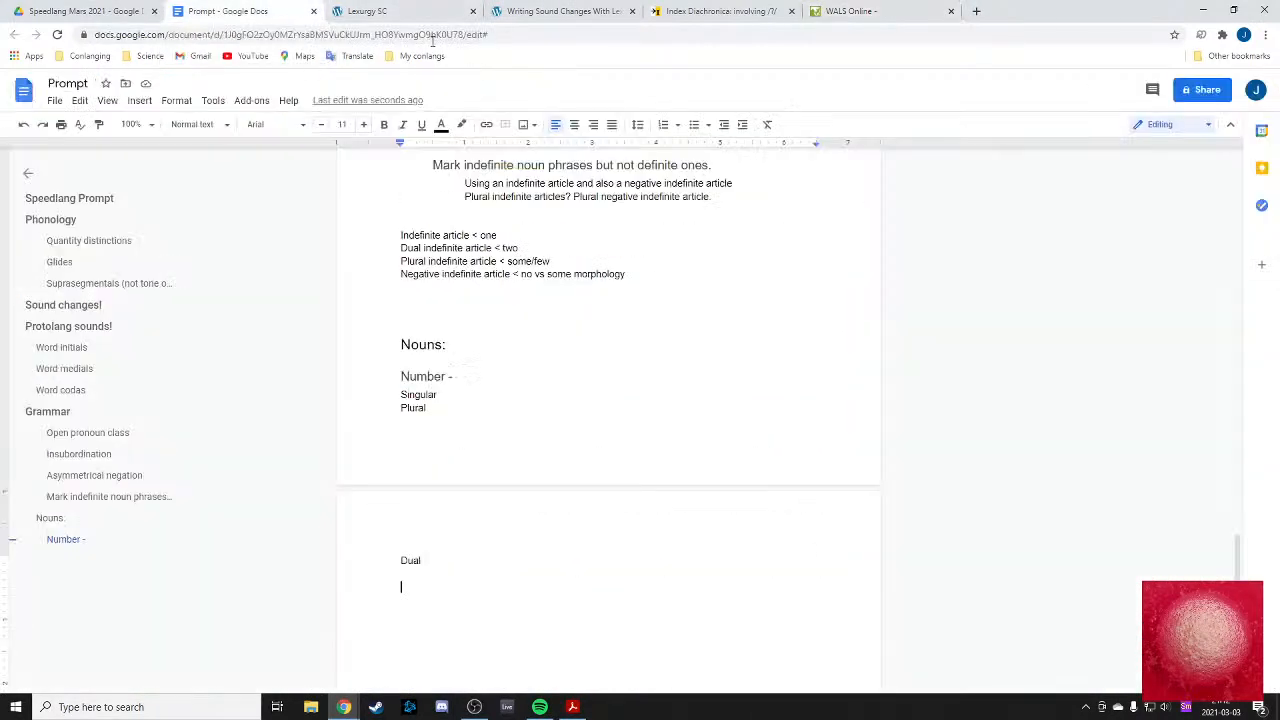
pyautogui.click(368, 11)
pyautogui.click(203, 8)
pyautogui.scroll(-2, 464, 574)
pyautogui.write('Case')
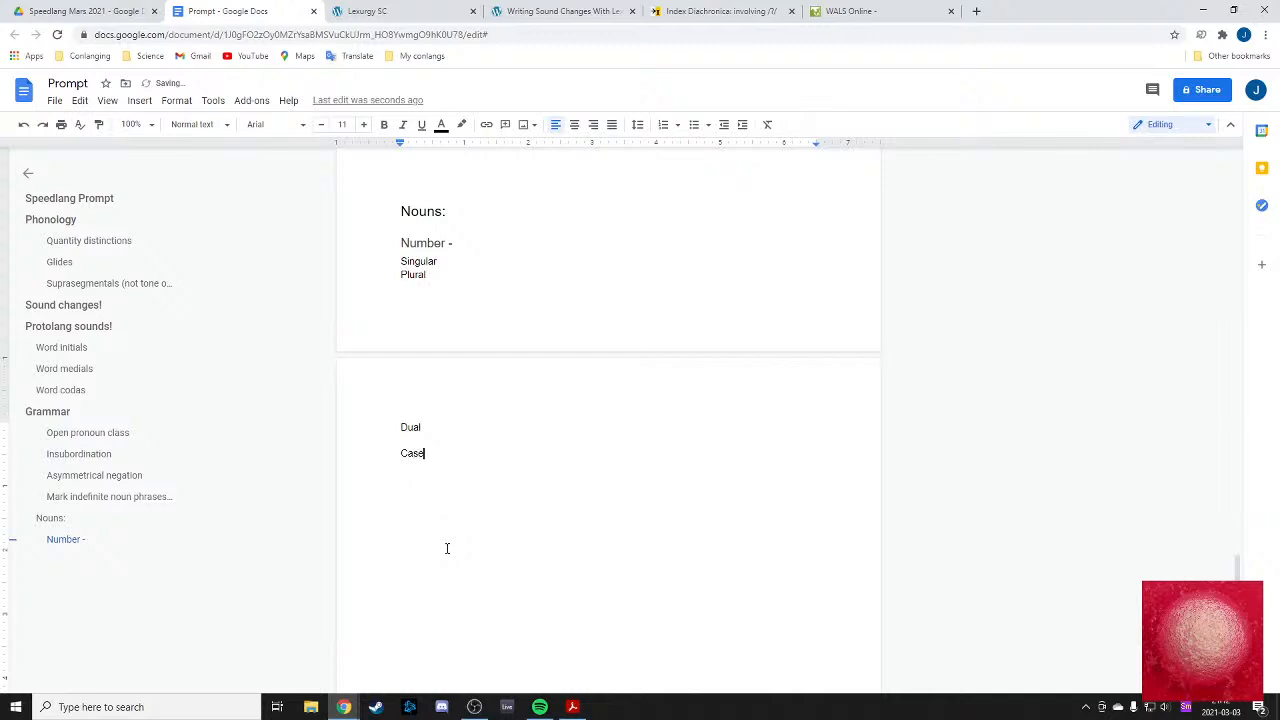
pyautogui.write('?')
pyautogui.click(208, 133)
pyautogui.click(232, 348)
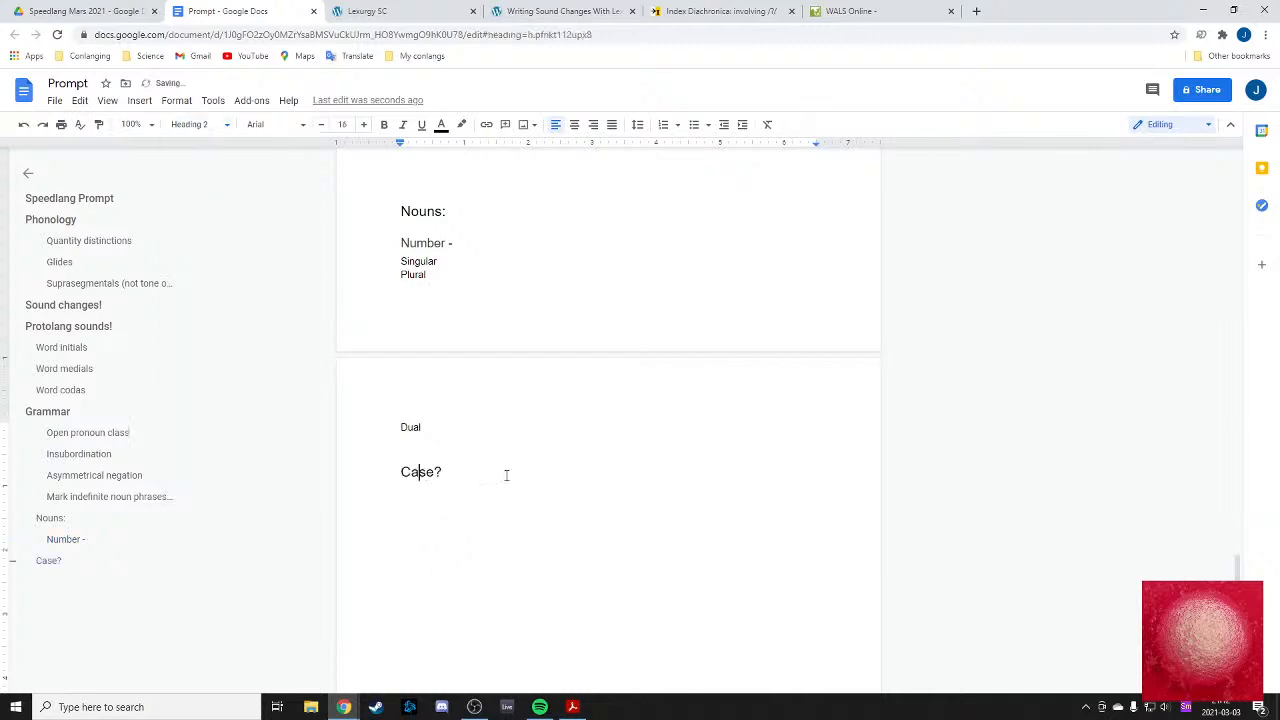
# - Add the line "Do we want them and if, how many" under the Case? heading
pyautogui.press('Return')
pyautogui.write('Do we want t')
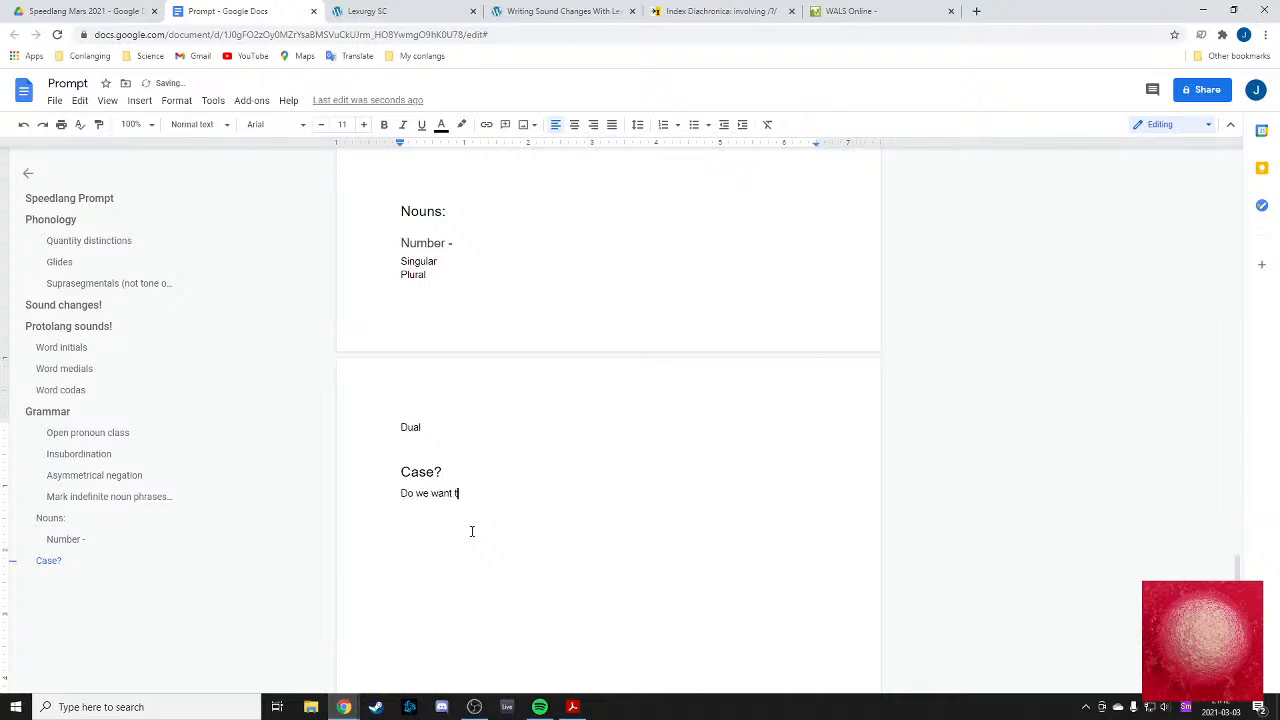
pyautogui.write('hem and if, how many')
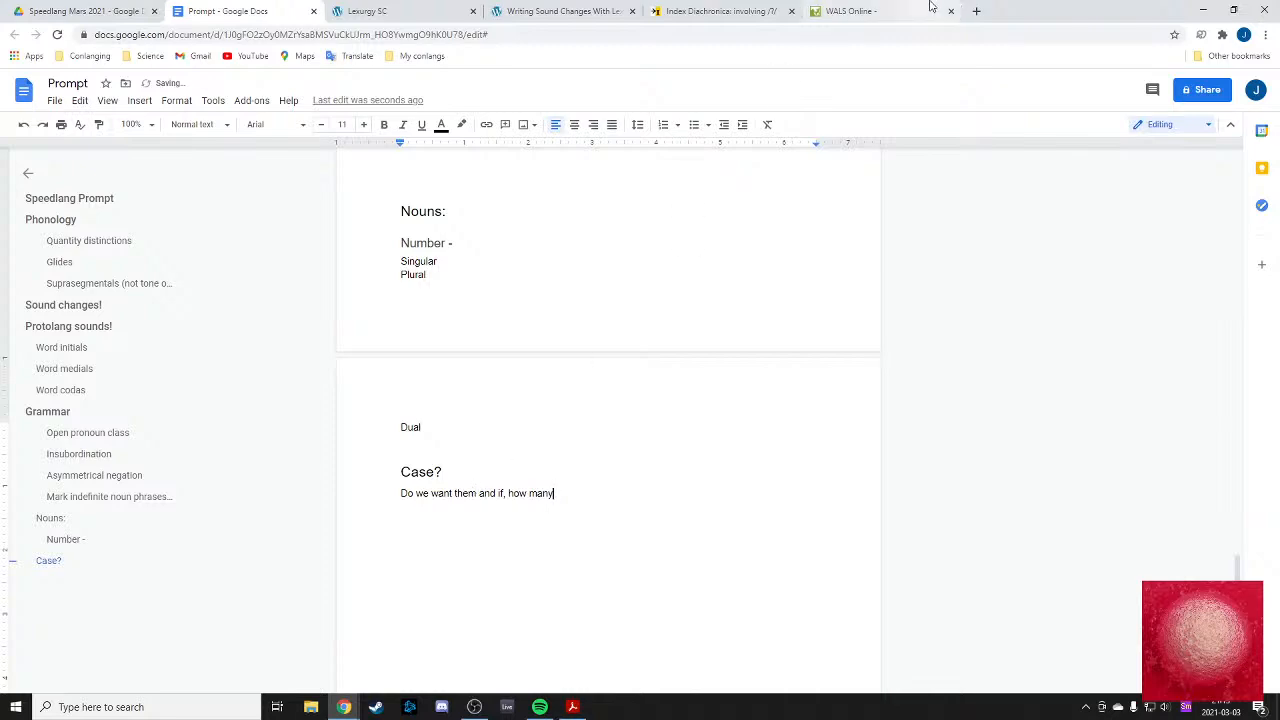
# - Switch to WALS Online, find the Number of Cases chapter in the chapter list and open it in a separate tab
pyautogui.click(850, 11)
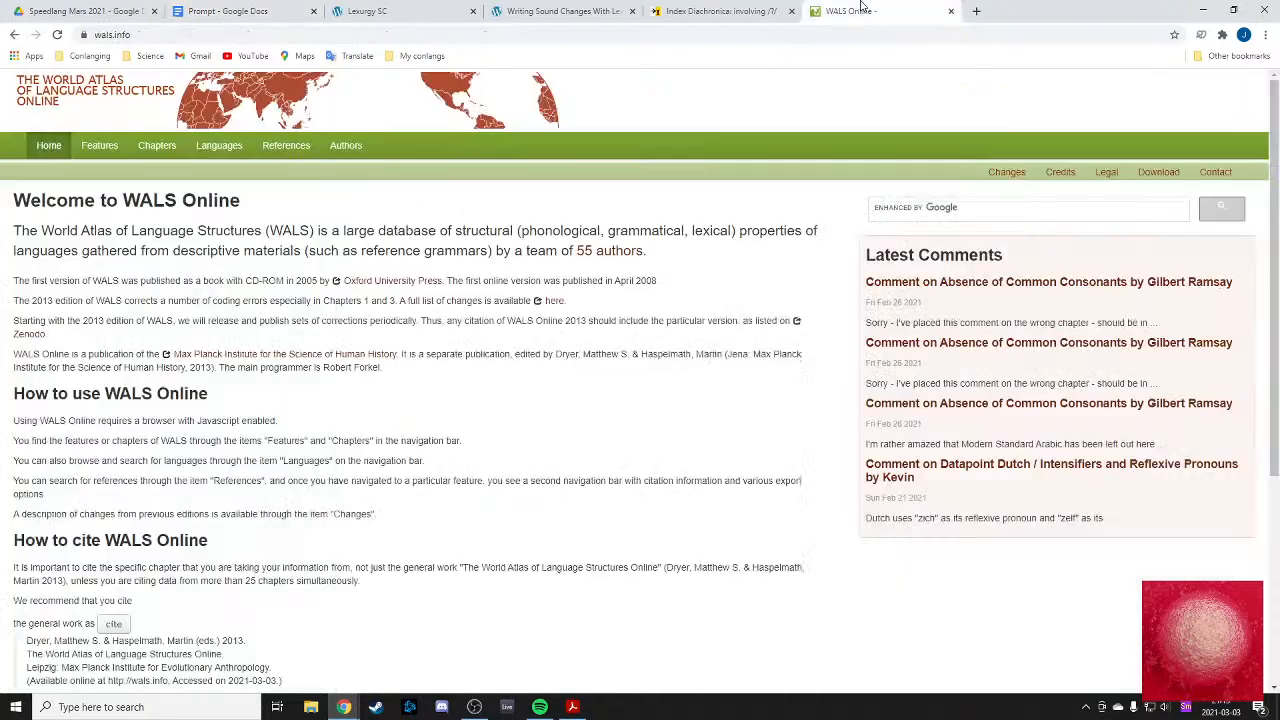
pyautogui.click(152, 150)
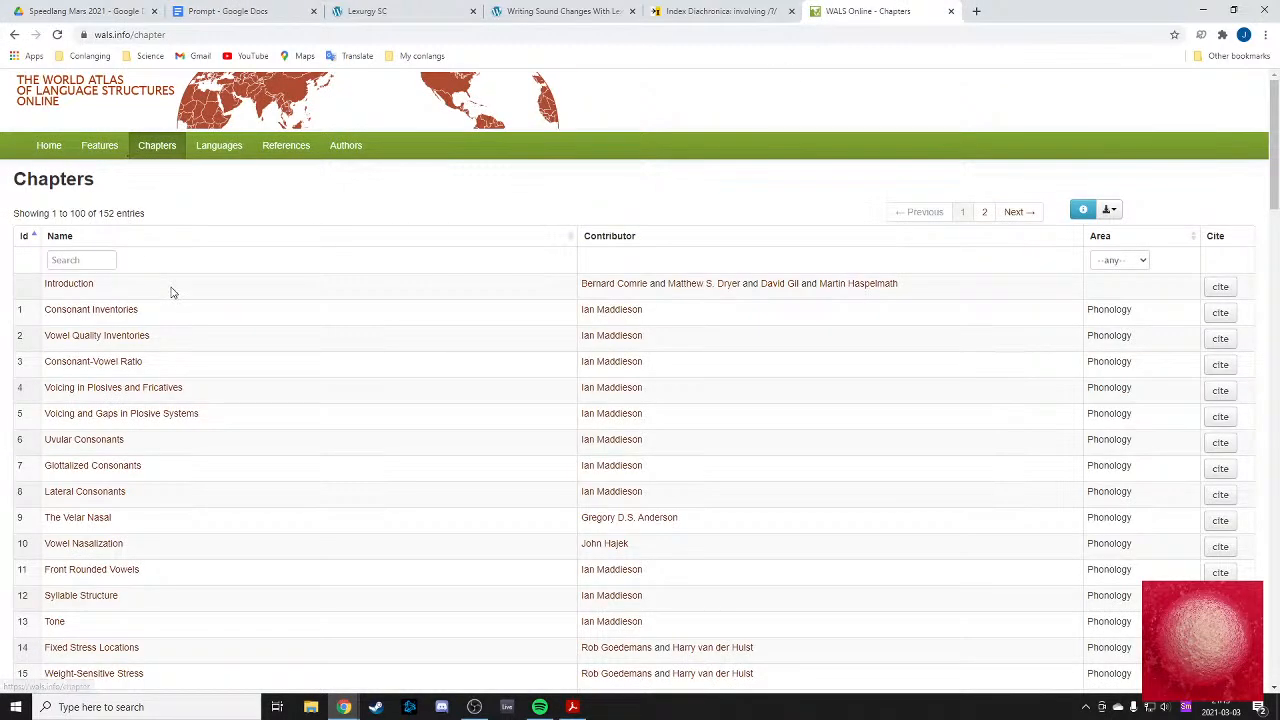
pyautogui.scroll(-3, 171, 295)
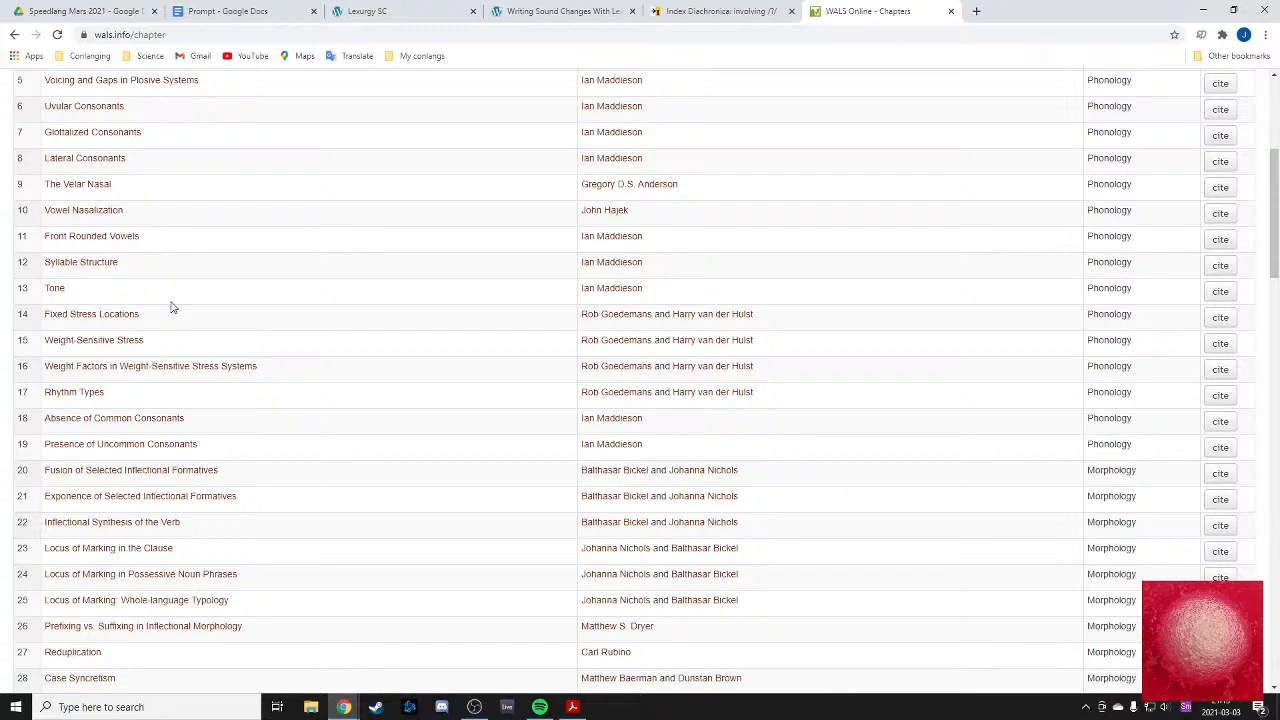
pyautogui.scroll(-1, 171, 307)
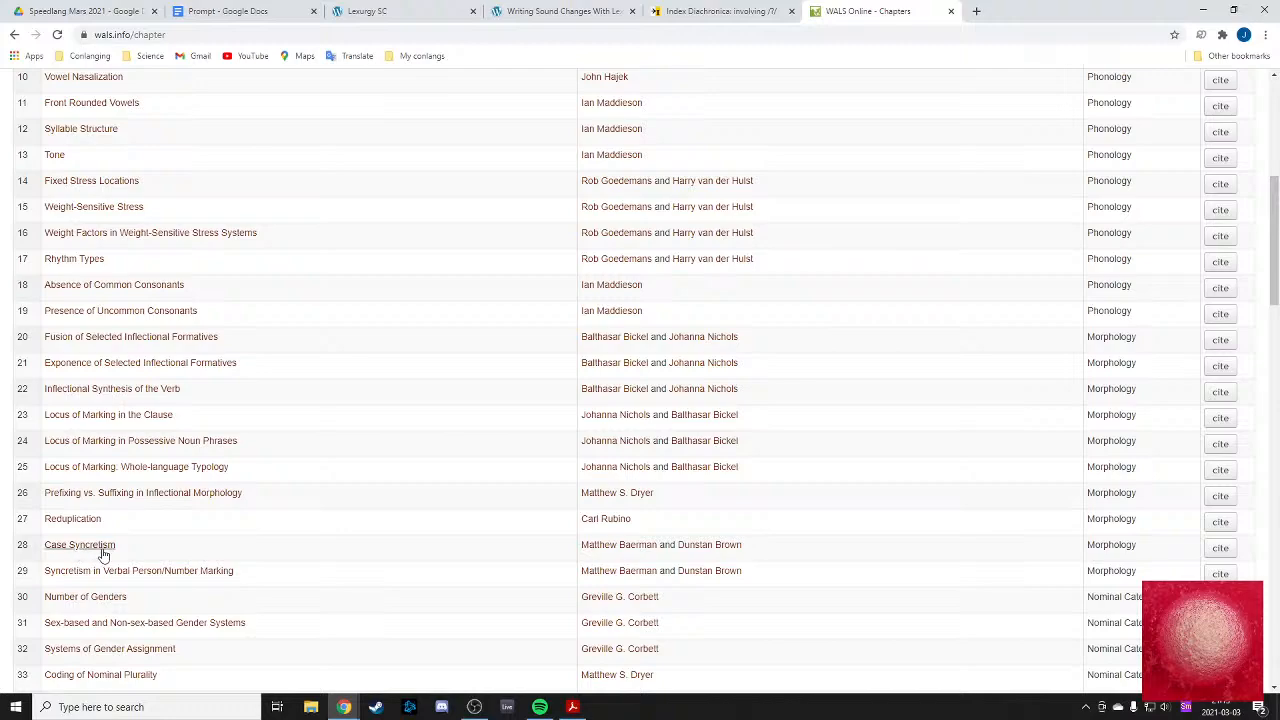
pyautogui.scroll(-2, 143, 531)
pyautogui.scroll(-3, 106, 397)
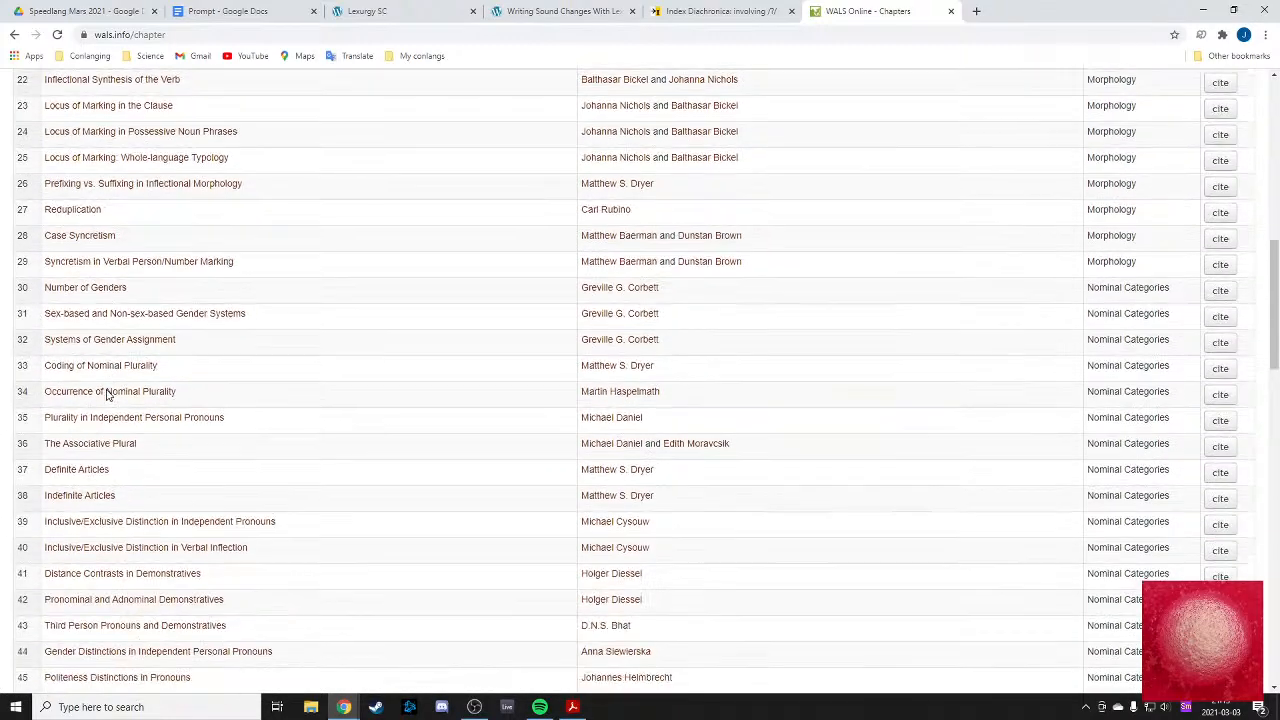
pyautogui.scroll(-6, 106, 397)
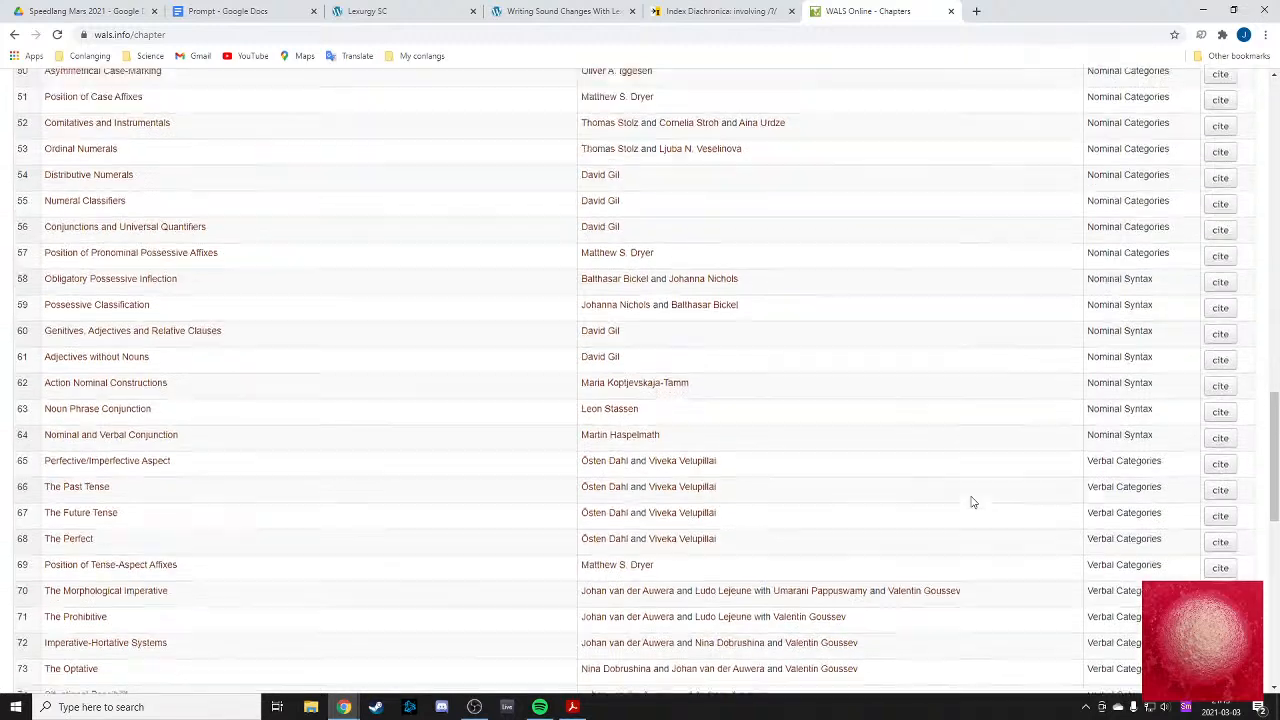
pyautogui.scroll(1, 969, 500)
pyautogui.scroll(1, 103, 480)
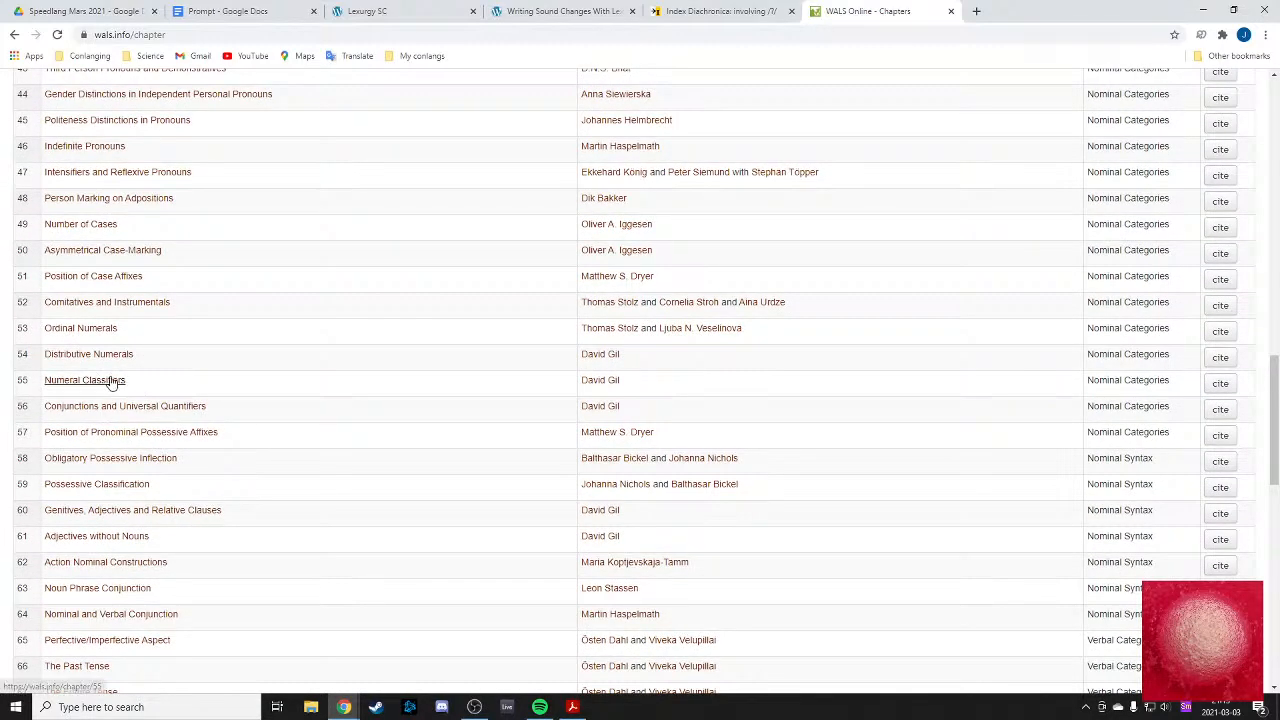
pyautogui.scroll(1, 108, 384)
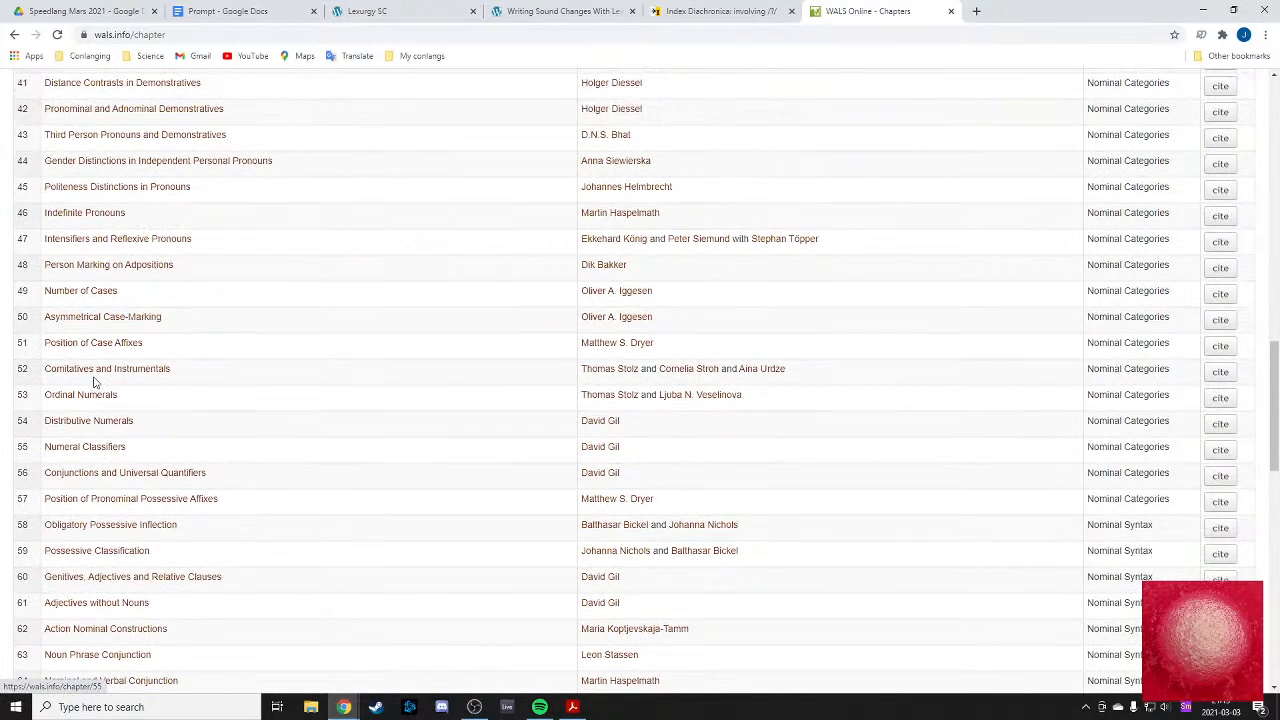
pyautogui.middleClick(86, 291)
pyautogui.hotkey('ctrl', 'Tab')
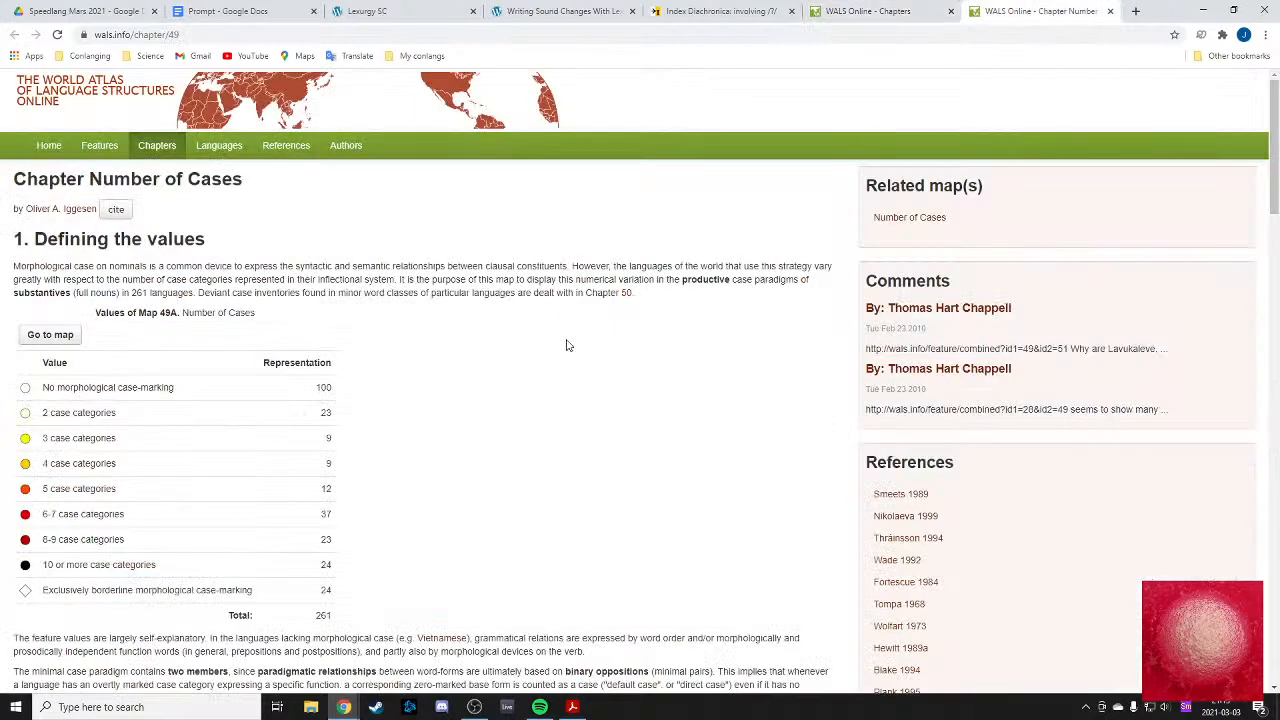
# - Review the Number of Cases representation table and open its map
pyautogui.scroll(-1, 194, 455)
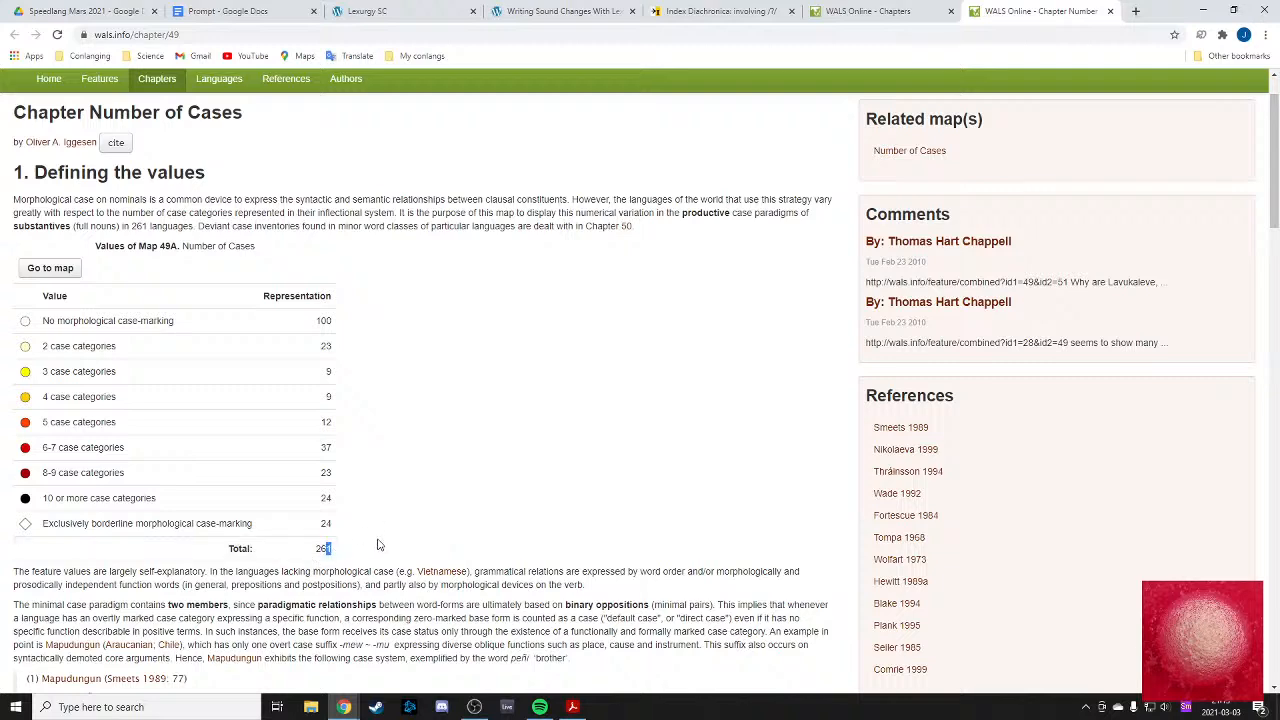
pyautogui.moveTo(309, 322); pyautogui.dragTo(426, 323)
pyautogui.click(426, 323)
pyautogui.click(71, 273)
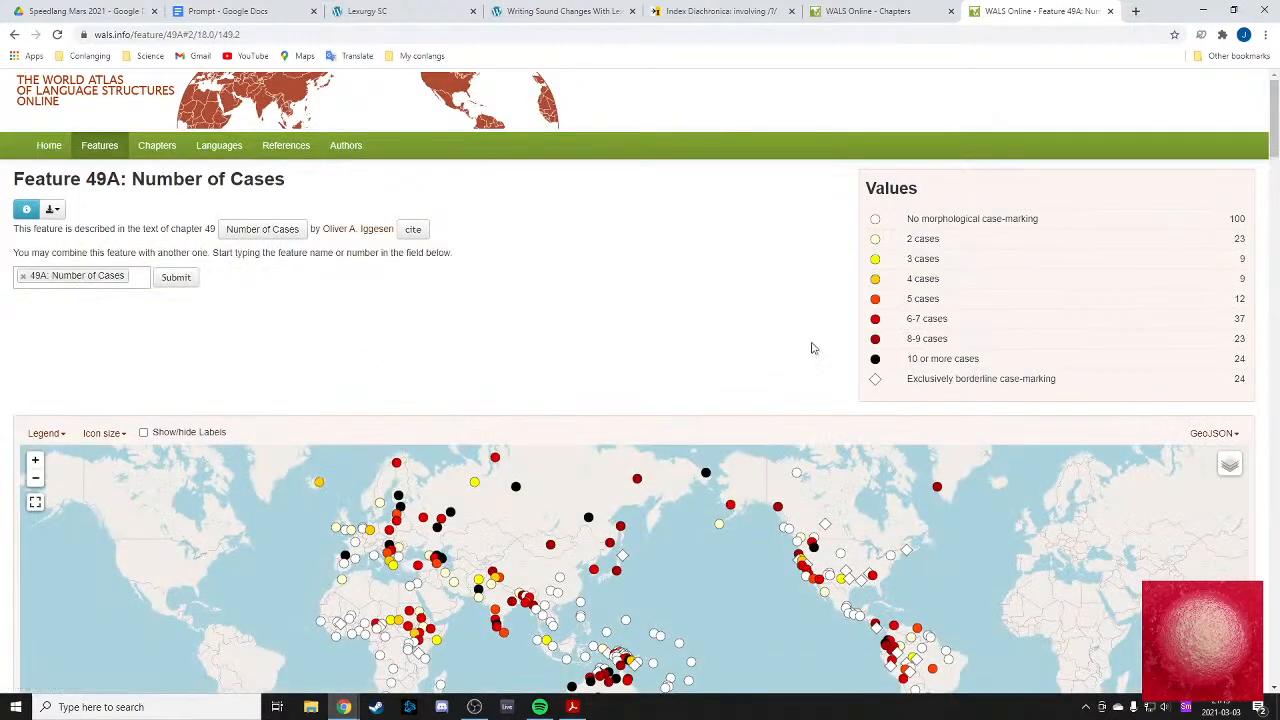
# - Examine the values legend and language markers on the Number of Cases map, and go back to the chapter
pyautogui.scroll(-2, 577, 259)
pyautogui.scroll(1, 402, 535)
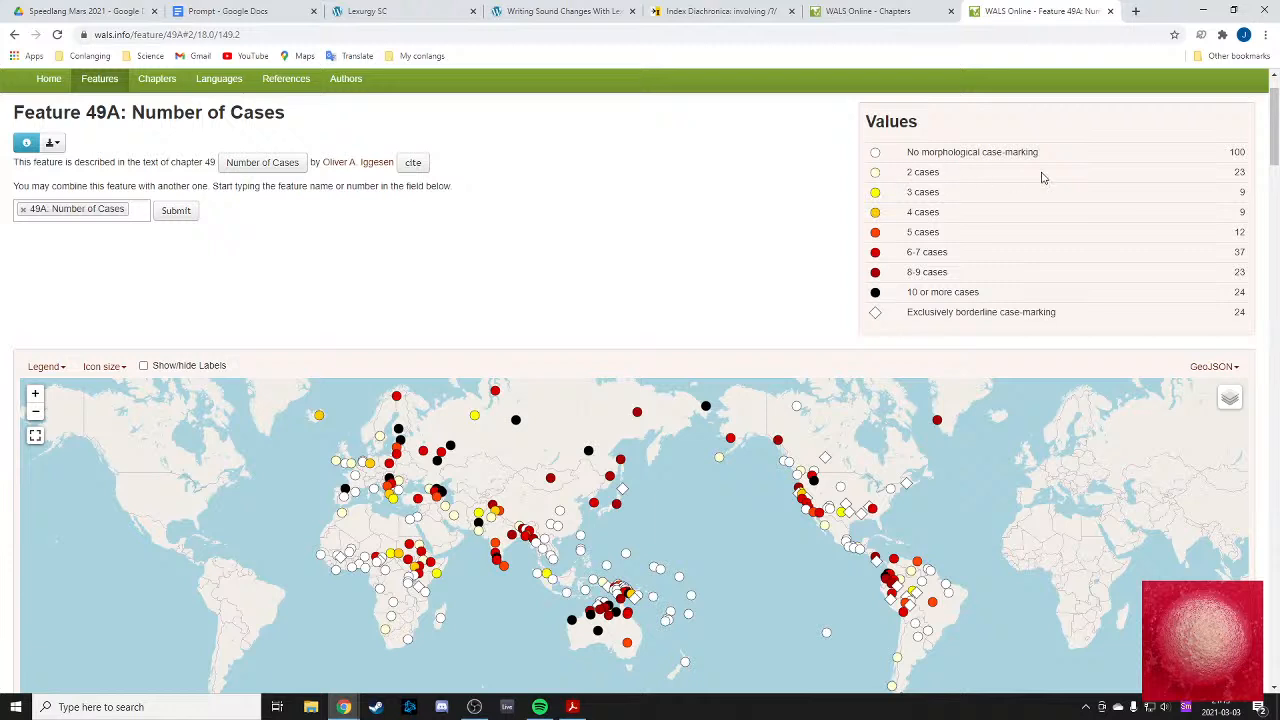
pyautogui.moveTo(1256, 172); pyautogui.dragTo(1207, 174)
pyautogui.click(1206, 174)
pyautogui.moveTo(897, 278); pyautogui.dragTo(963, 276)
pyautogui.click(865, 288)
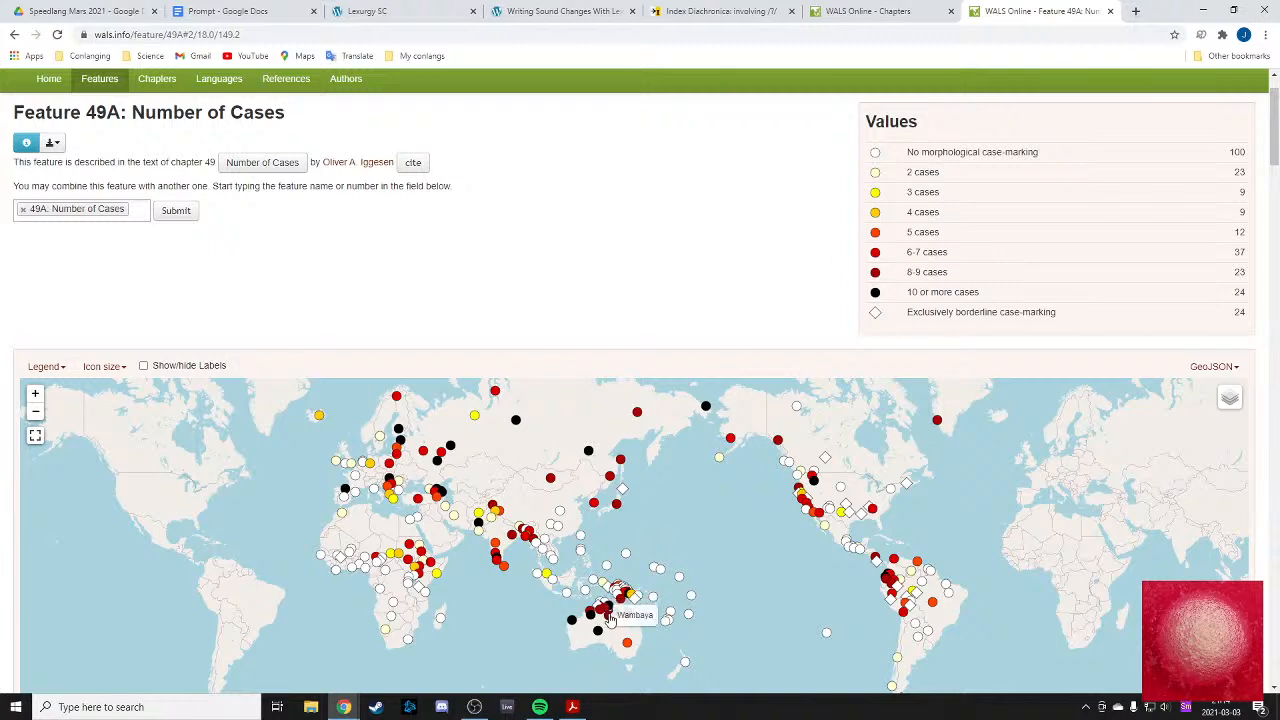
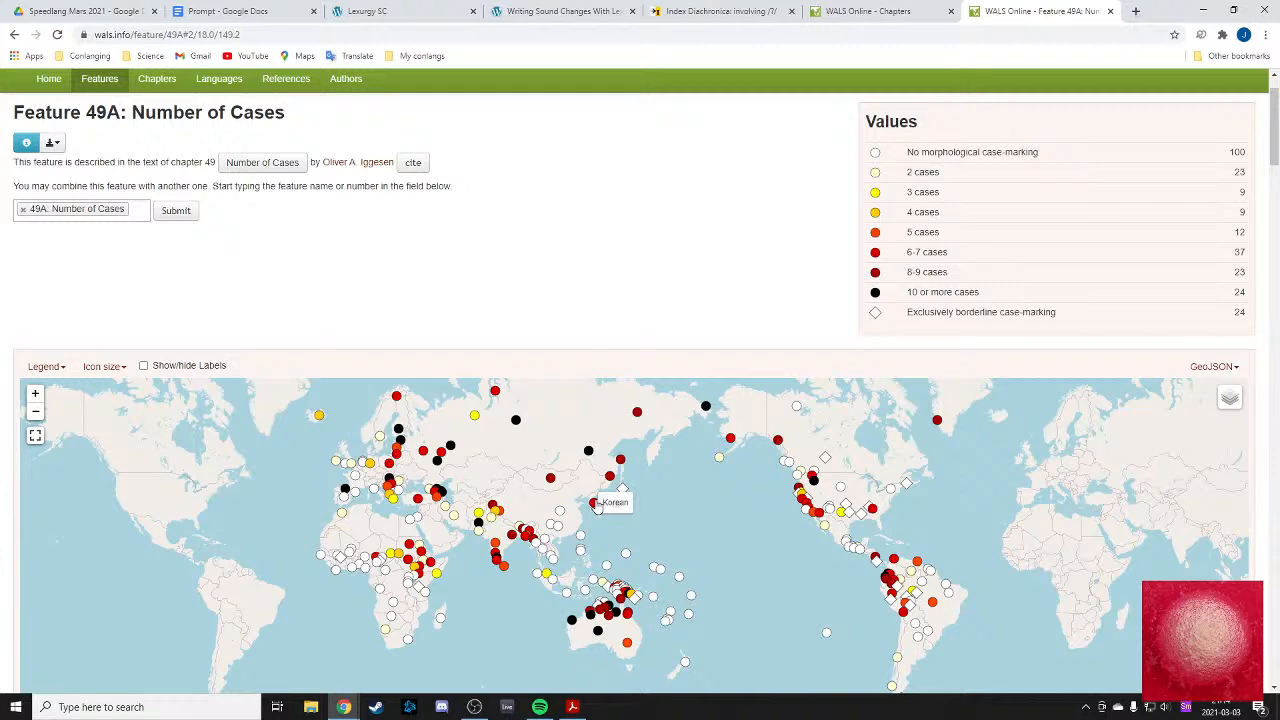
pyautogui.moveTo(897, 252); pyautogui.dragTo(975, 249)
pyautogui.click(980, 249)
pyautogui.hotkey('alt', 'Left')
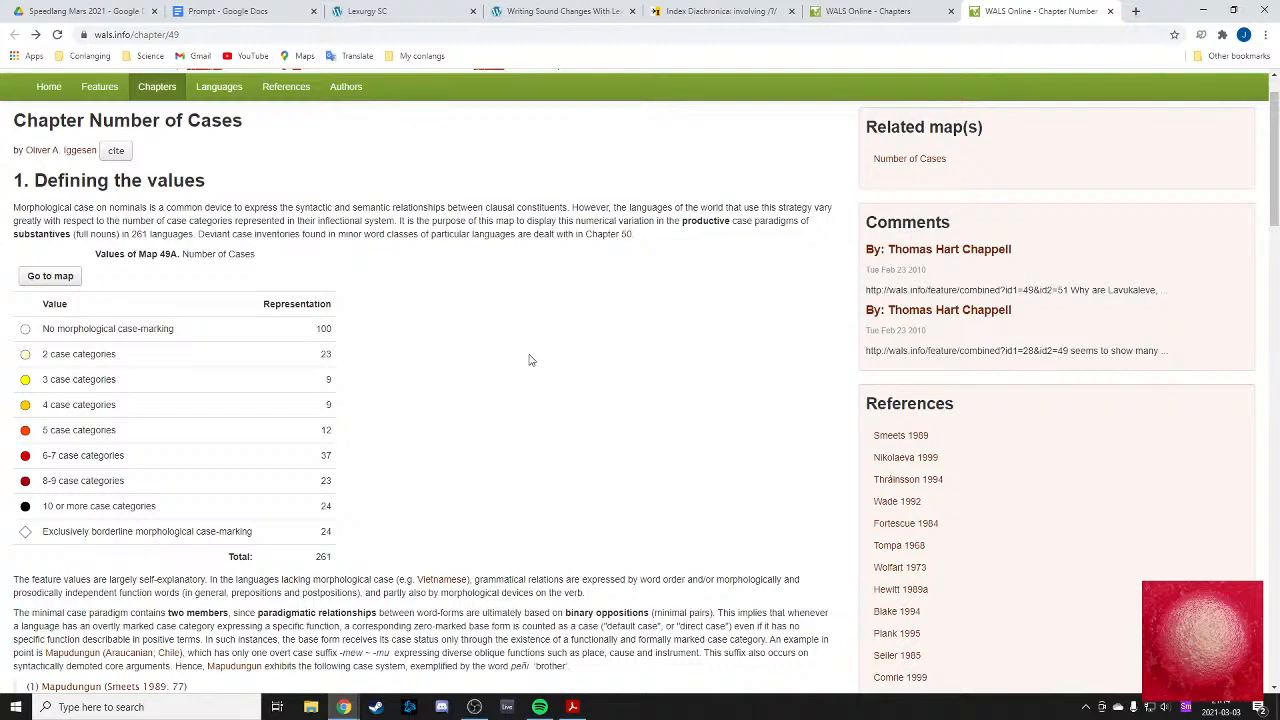
# - Examine the example case paradigms in the Number of Cases chapter, including Hungarian, West Greenlandic and Russian, and return to the values table
pyautogui.scroll(-20, 531, 360)
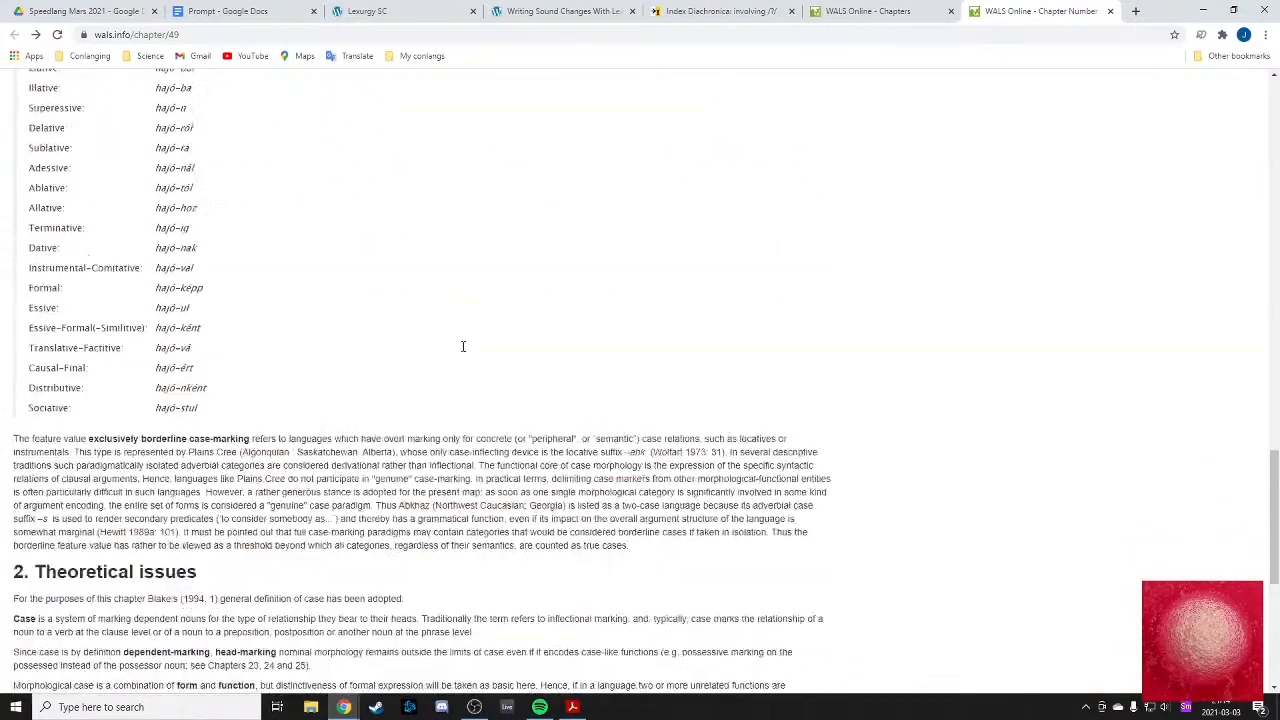
pyautogui.scroll(4, 463, 346)
pyautogui.scroll(-2, 273, 552)
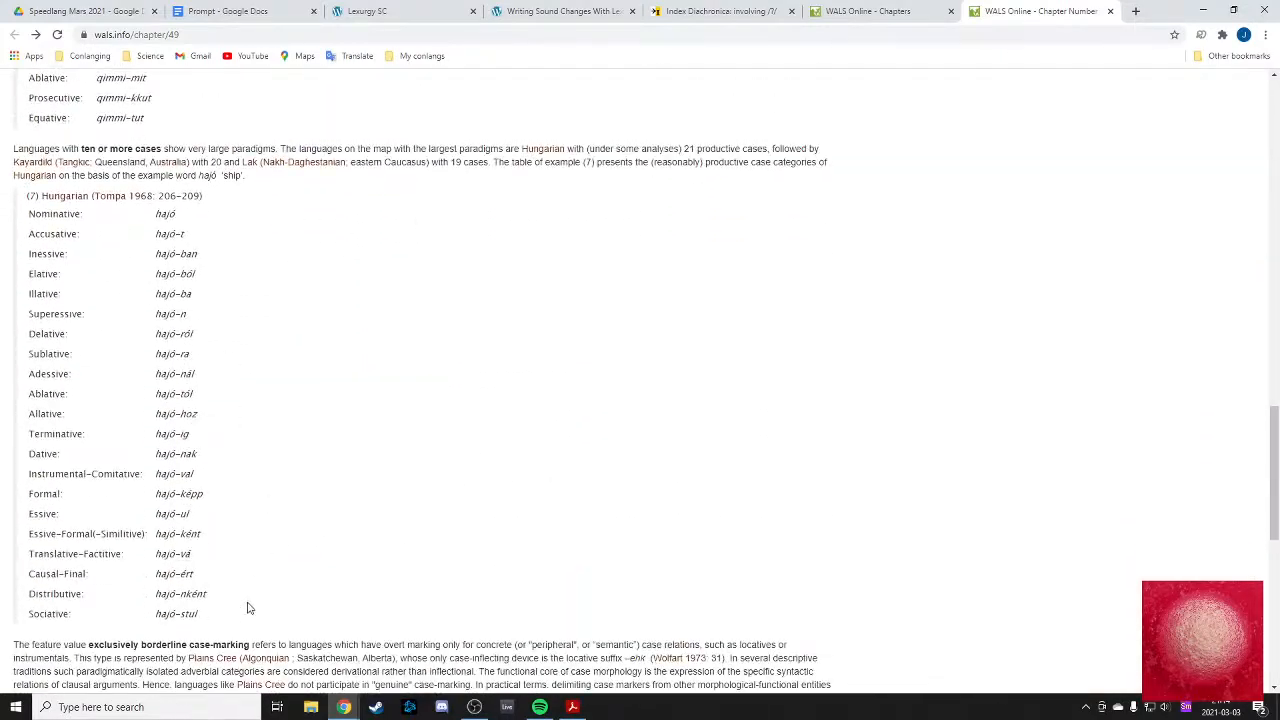
pyautogui.moveTo(249, 608); pyautogui.dragTo(268, 240)
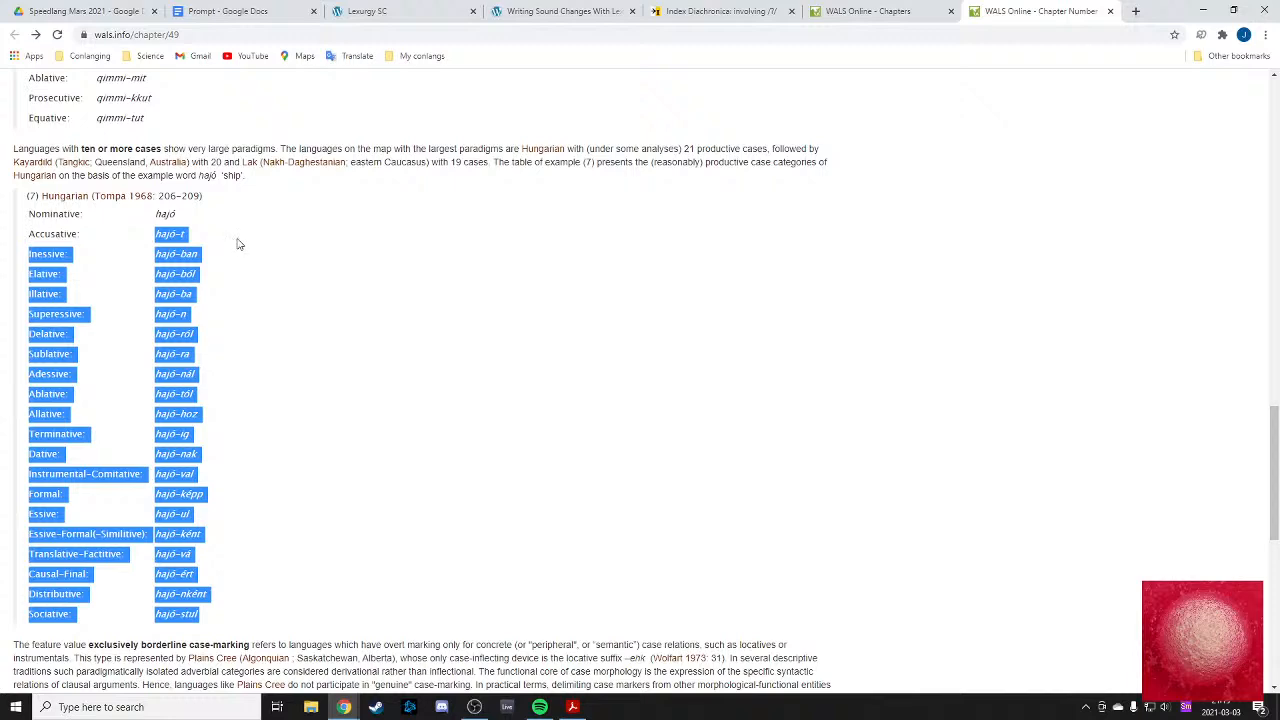
pyautogui.click(238, 244)
pyautogui.scroll(4, 240, 480)
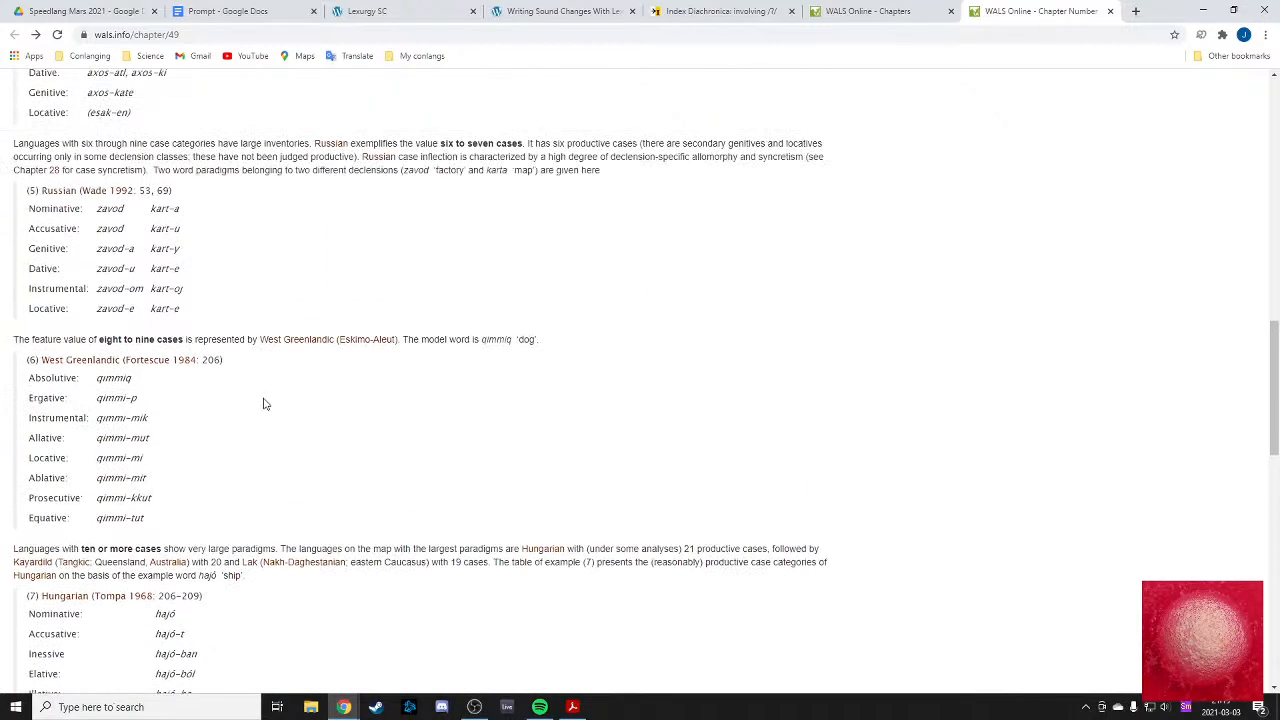
pyautogui.scroll(1, 270, 477)
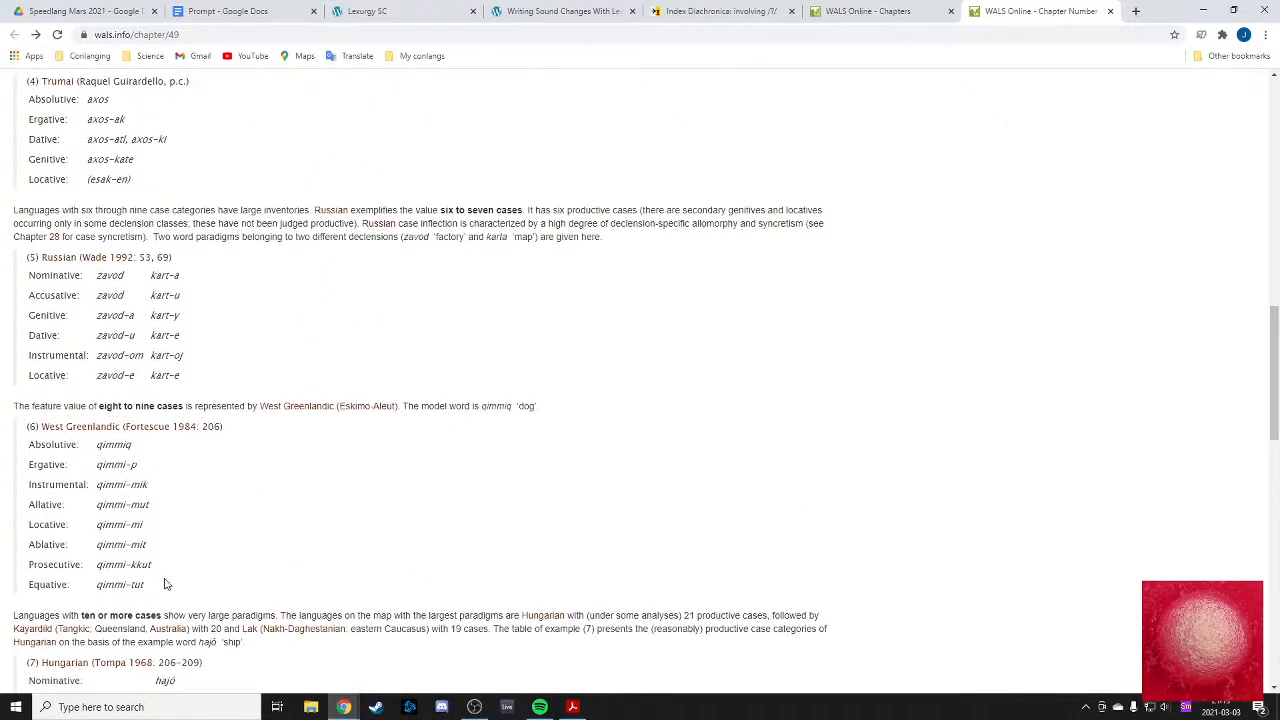
pyautogui.scroll(10, 323, 517)
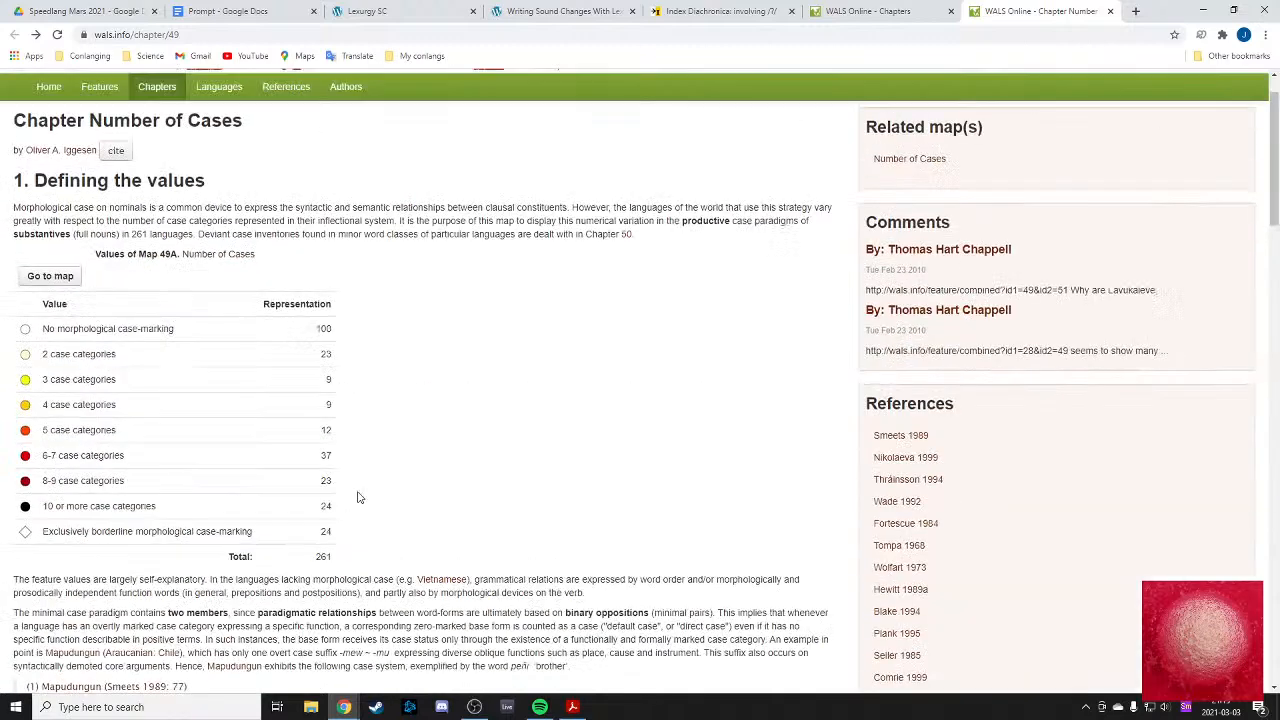
pyautogui.scroll(1, 359, 497)
# - Switch to the Prompt document and review the notes on indefinite articles, noun number and the Case? section
pyautogui.click(289, 11)
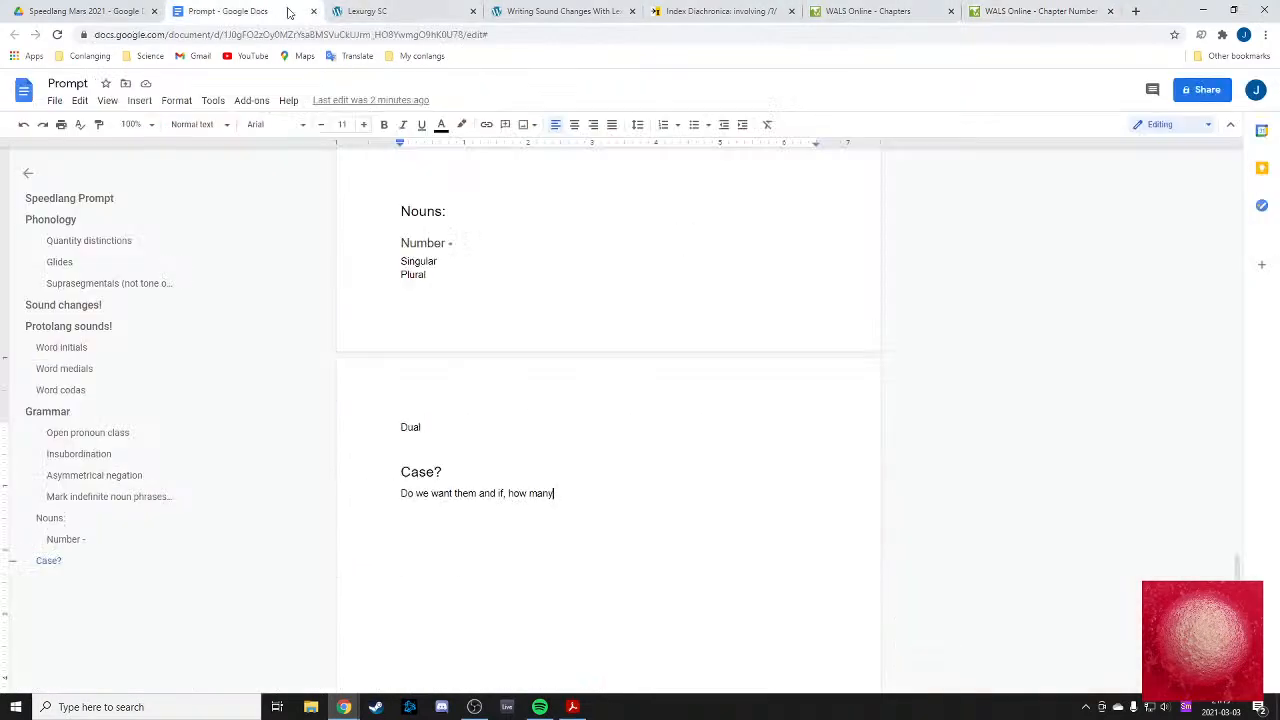
pyautogui.moveTo(606, 500); pyautogui.dragTo(494, 476)
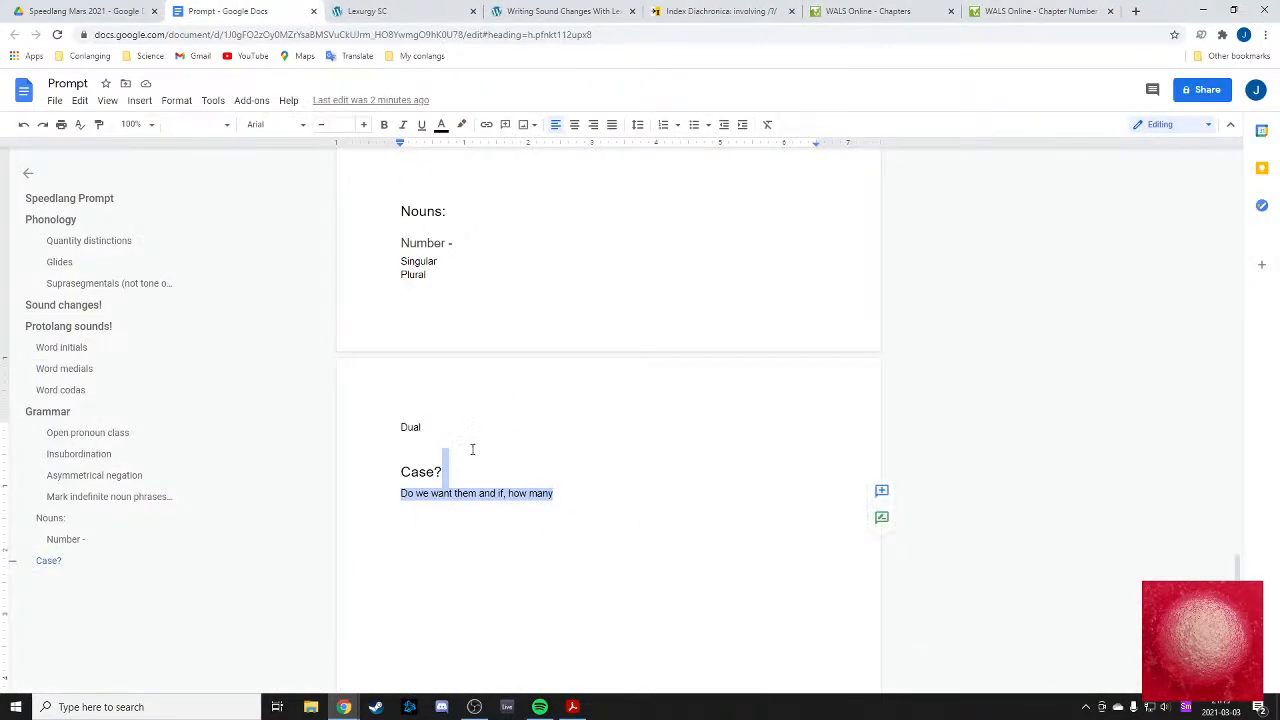
pyautogui.moveTo(408, 467); pyautogui.dragTo(640, 510)
pyautogui.click(639, 510)
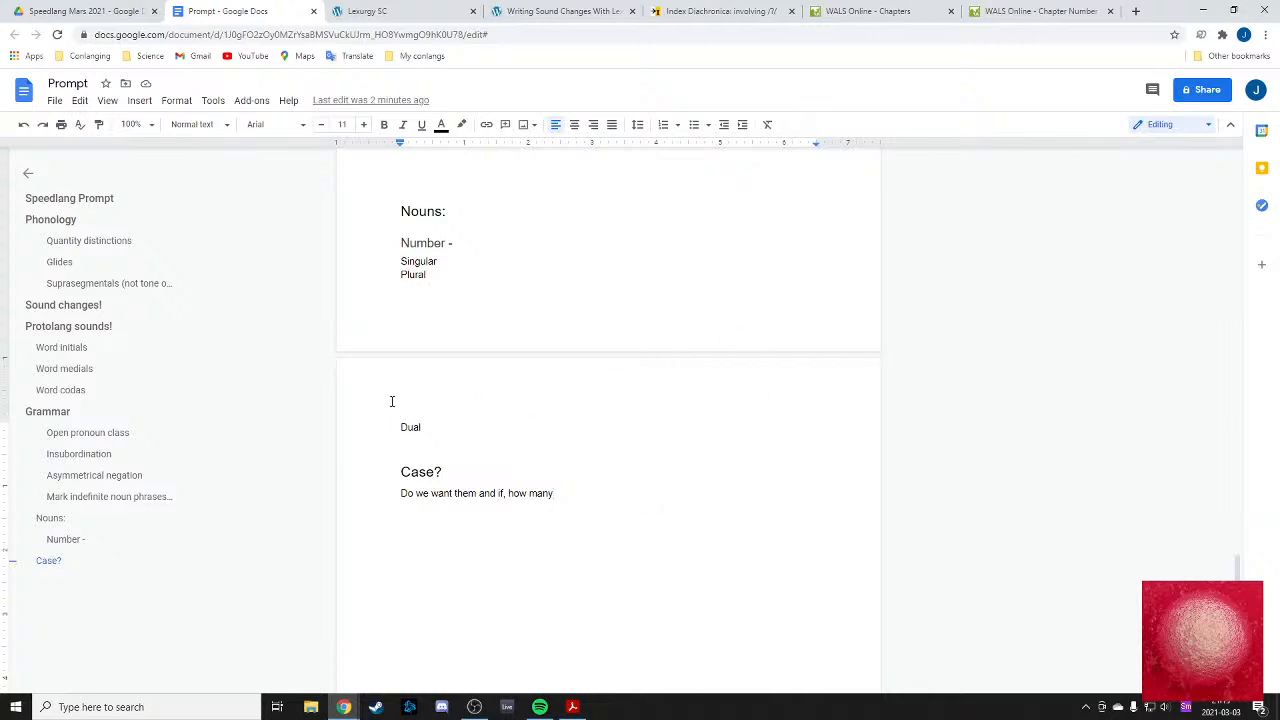
pyautogui.scroll(2, 420, 420)
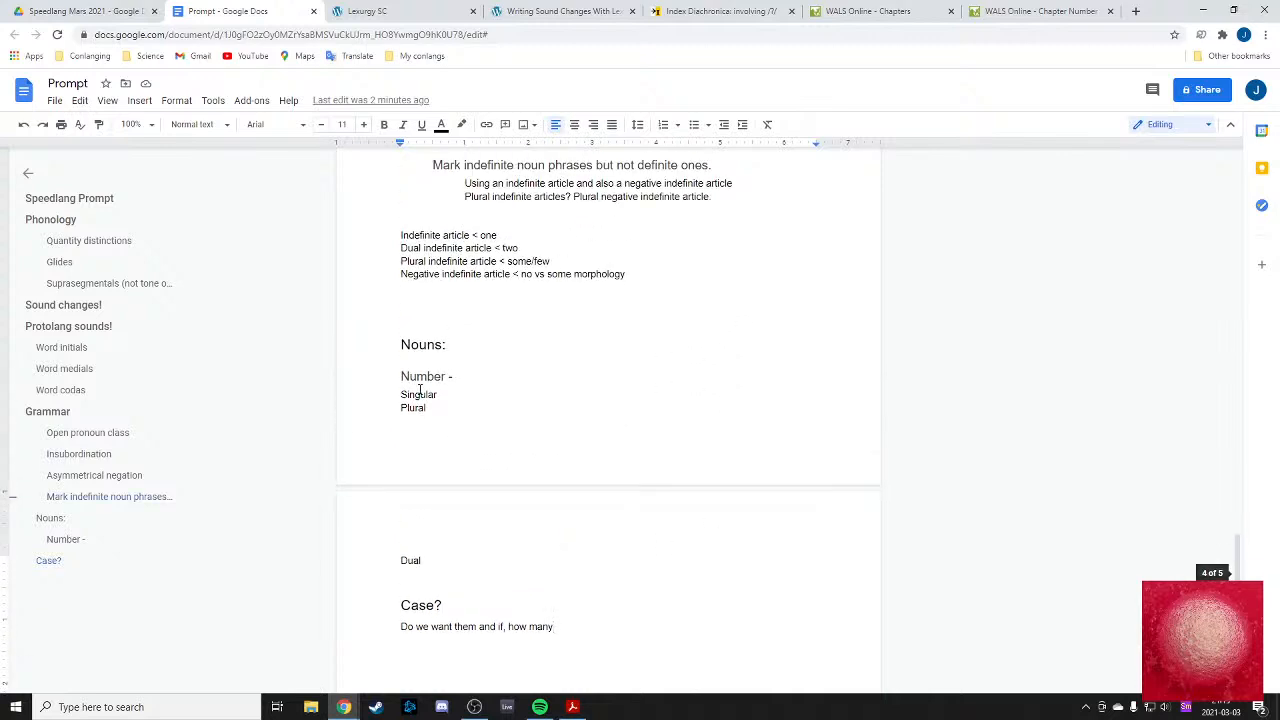
pyautogui.scroll(-2, 440, 400)
pyautogui.scroll(4, 474, 437)
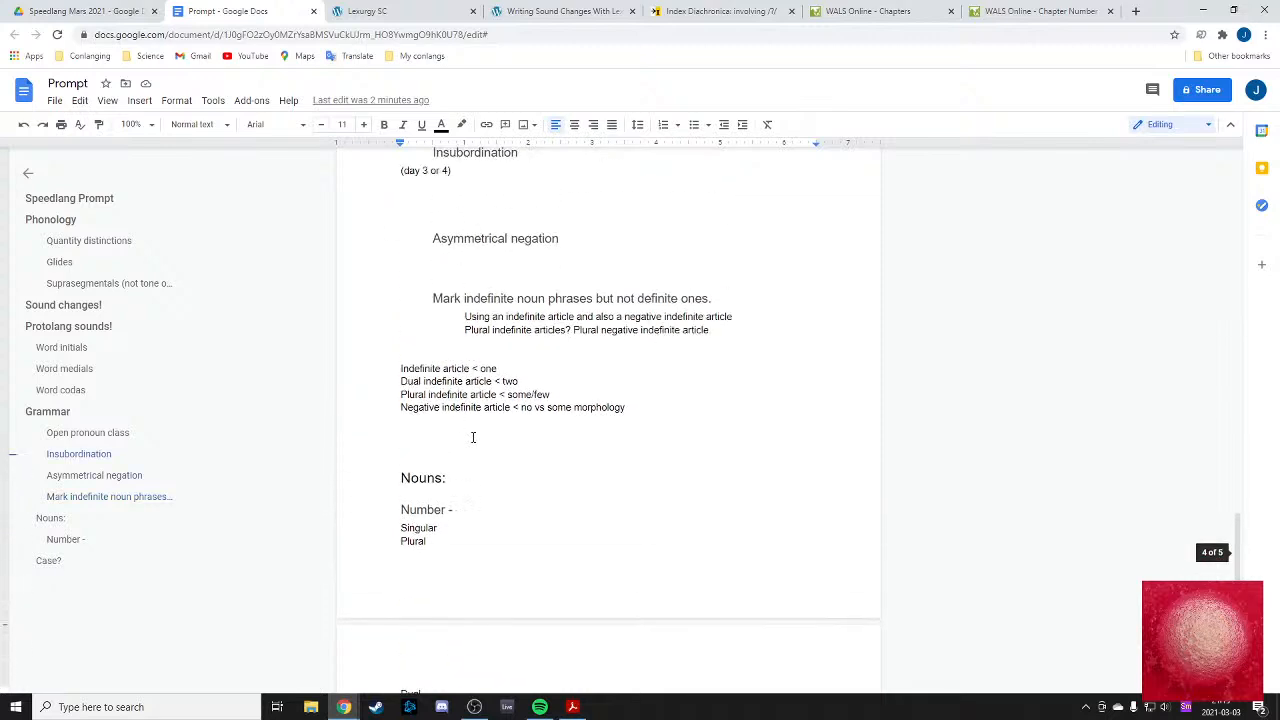
pyautogui.scroll(-8, 471, 434)
pyautogui.scroll(5, 471, 437)
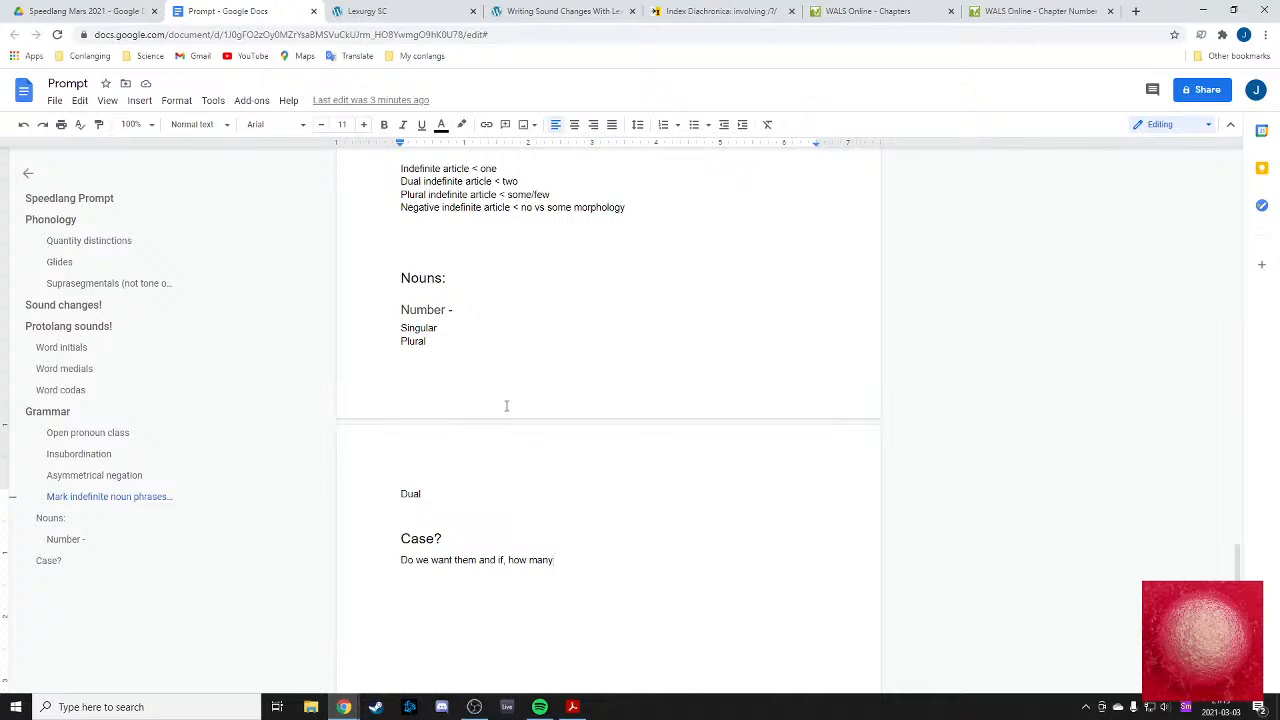
# - Switch back to WALS Online and skim the nominal and verbal chapters around Number of Cases in the chapter list
pyautogui.click(1040, 11)
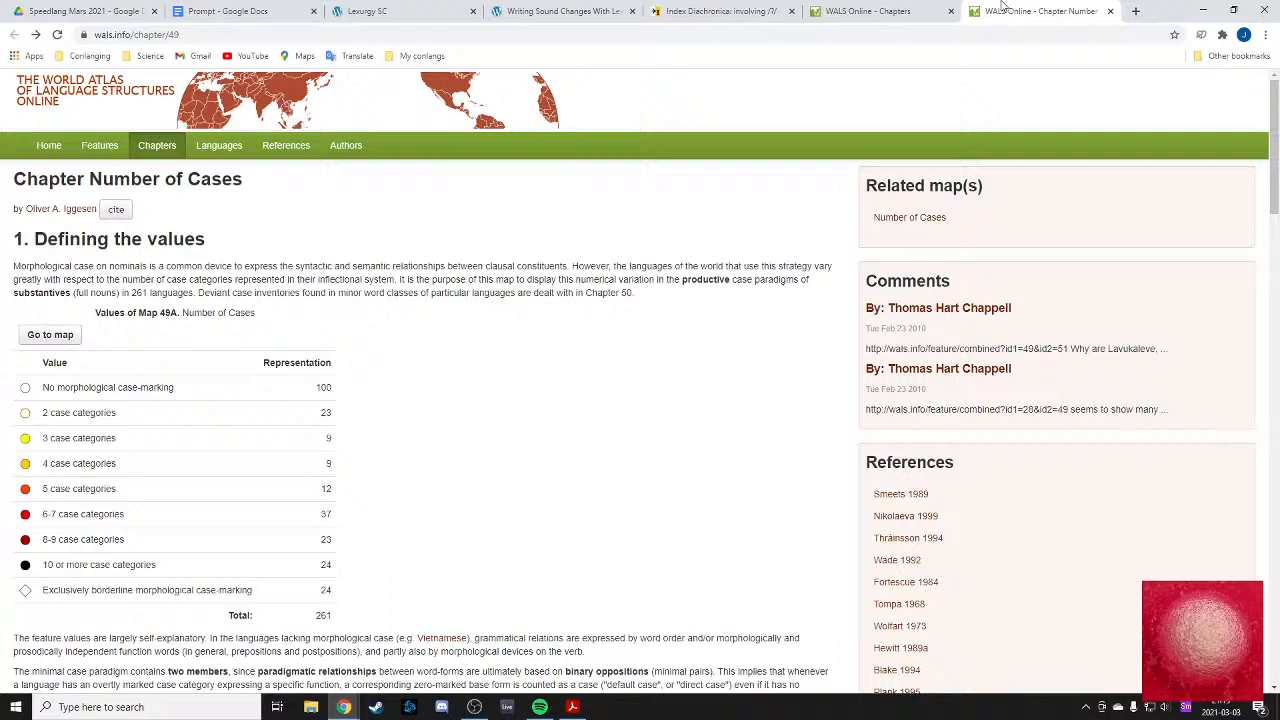
pyautogui.click(868, 11)
pyautogui.scroll(-3, 341, 410)
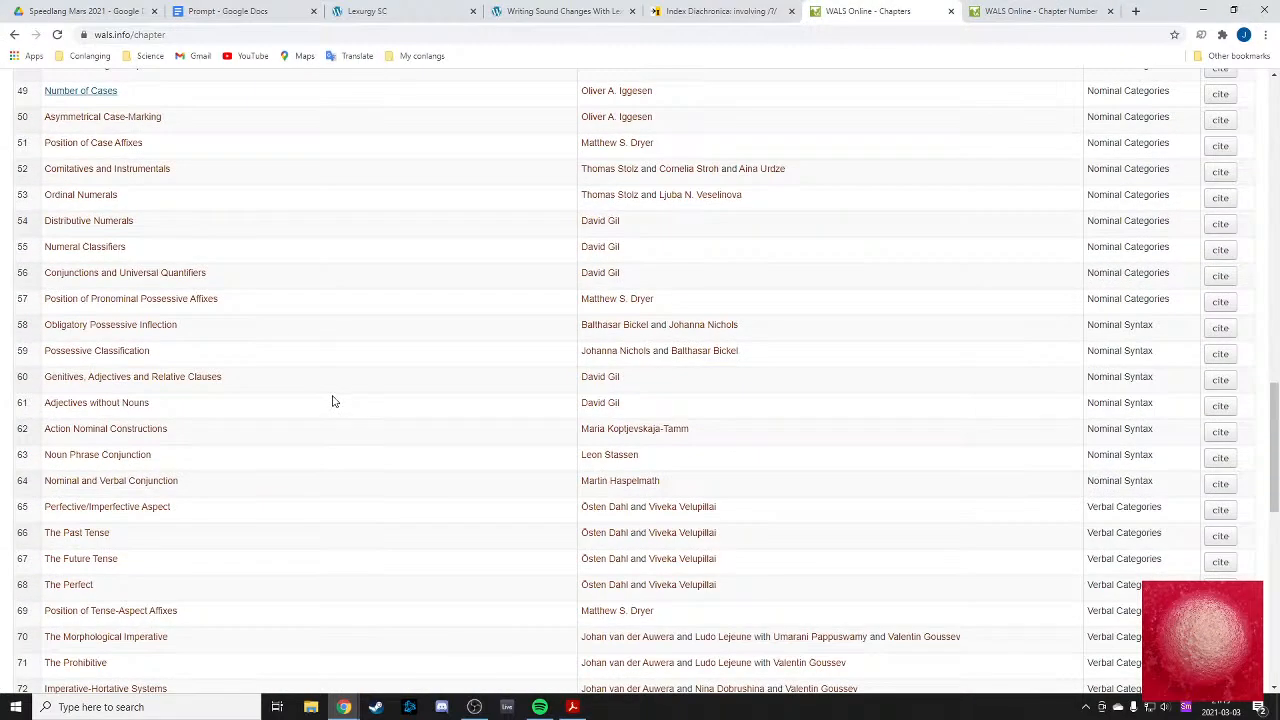
pyautogui.scroll(-1, 334, 401)
pyautogui.scroll(3, 448, 357)
# - Open the Number of Cases map and browse the features that can be combined with it, without adding one
pyautogui.click(1040, 11)
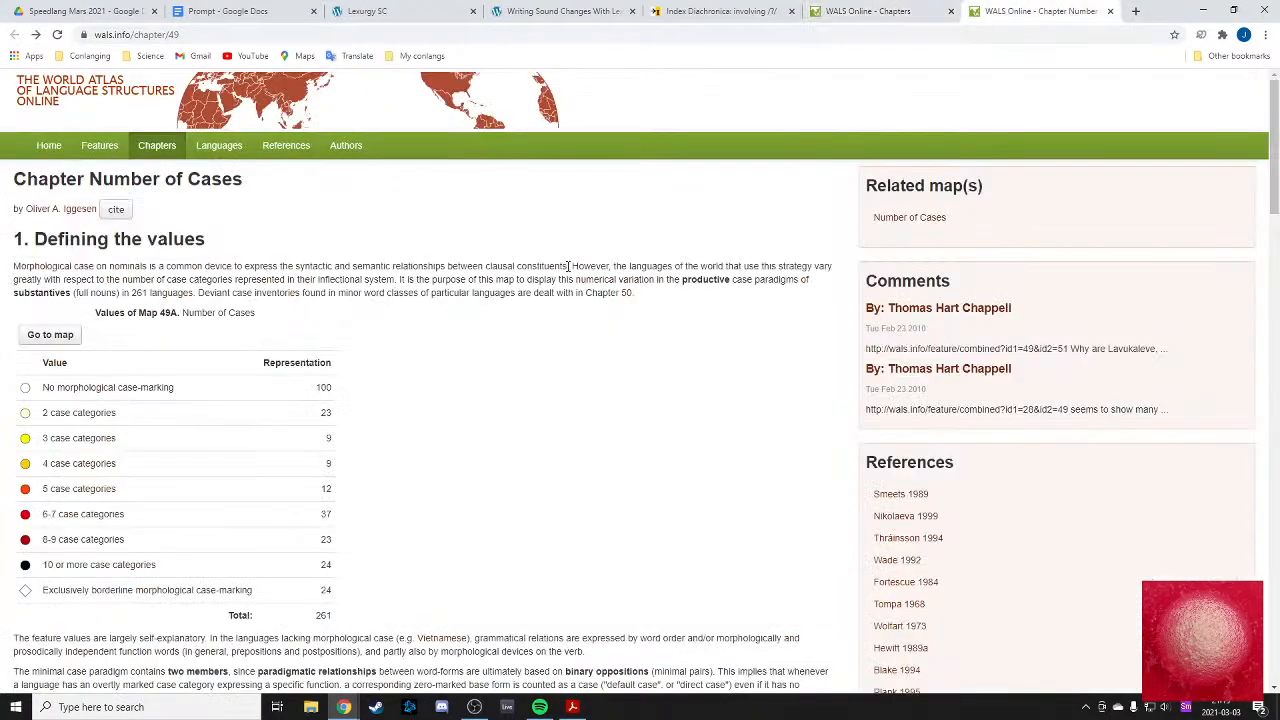
pyautogui.click(50, 334)
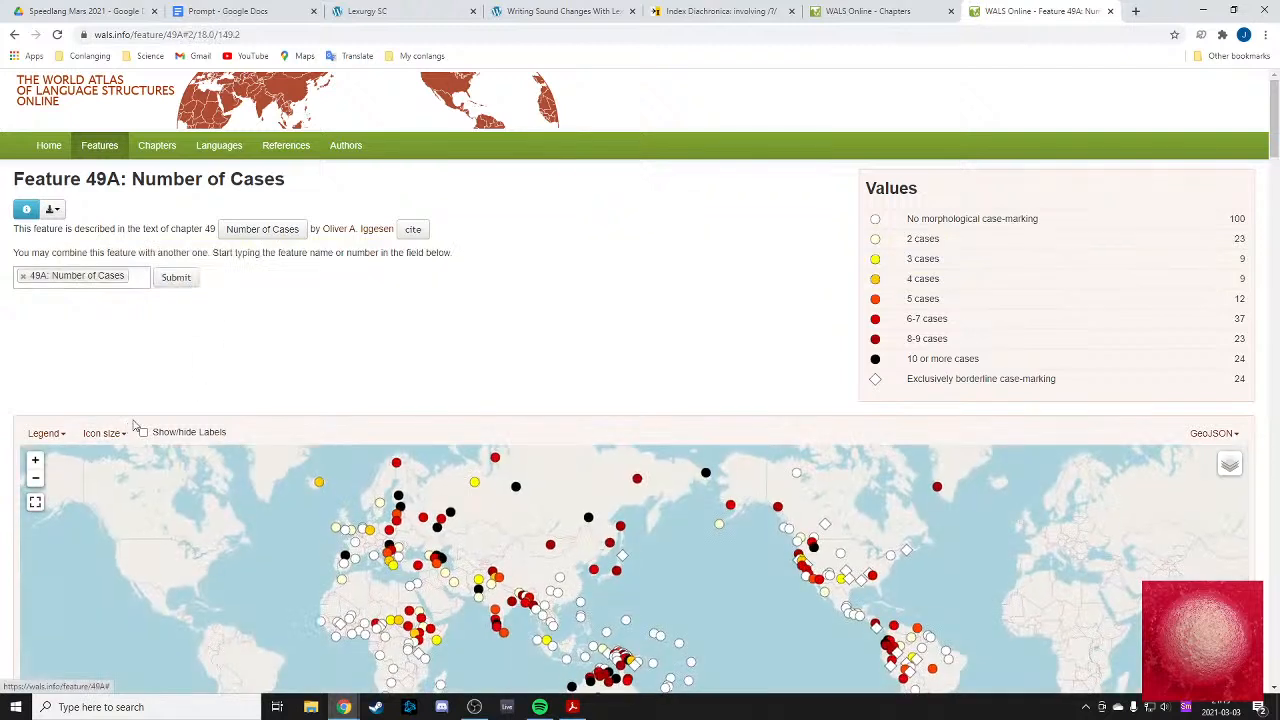
pyautogui.click(145, 276)
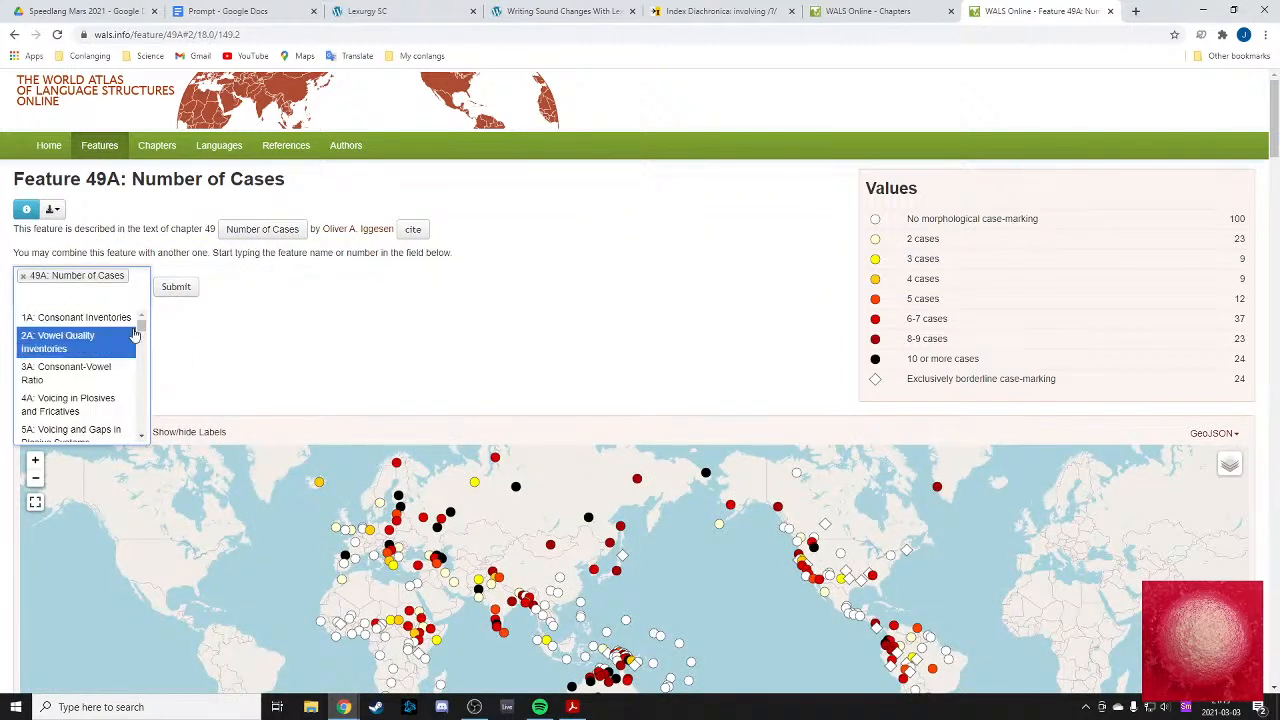
pyautogui.scroll(-5, 115, 350)
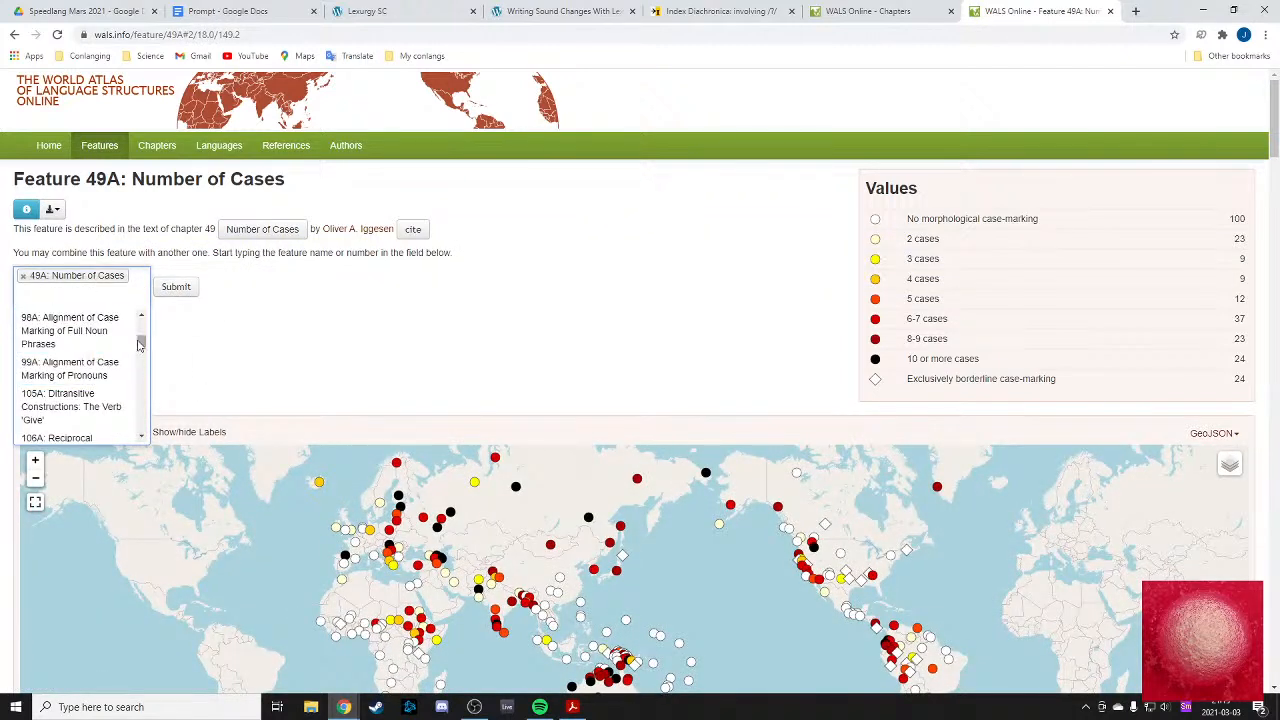
pyautogui.scroll(1, 121, 350)
pyautogui.scroll(3, 121, 352)
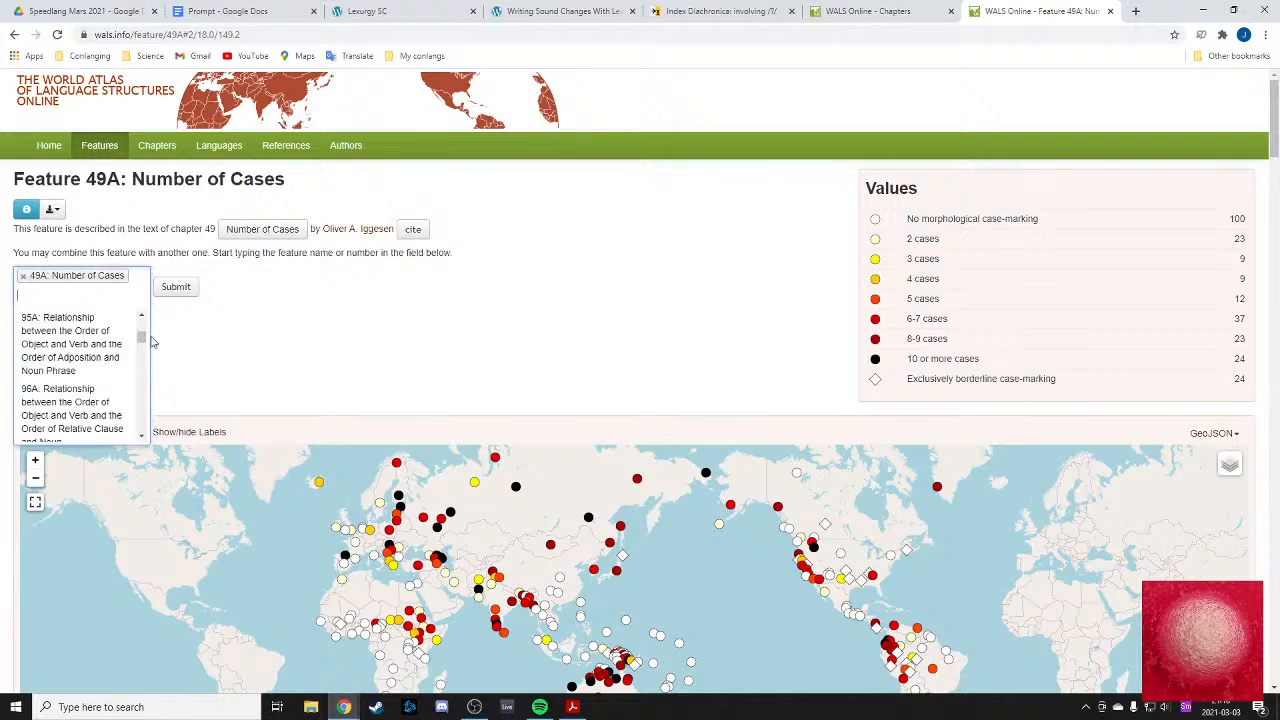
pyautogui.click(258, 360)
# - Go back to the WALS chapter list and examine the nominal syntax, verbal category and word order chapters
pyautogui.click(868, 11)
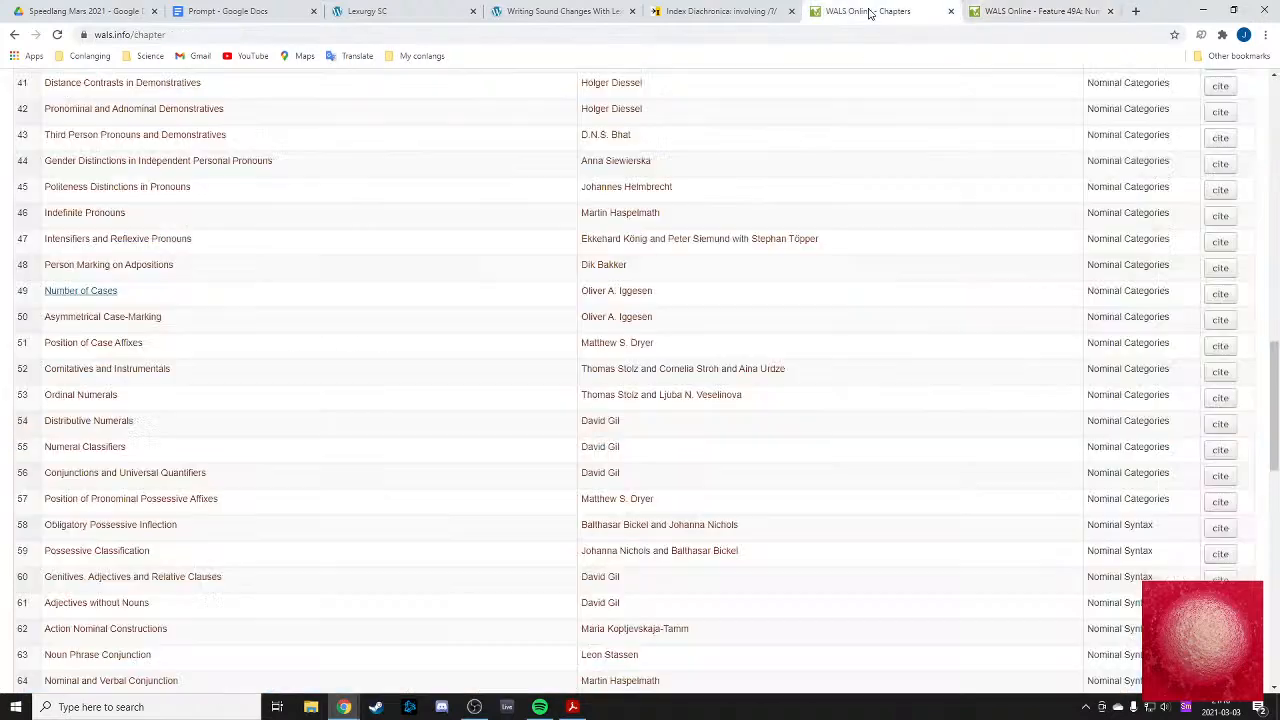
pyautogui.scroll(-1, 288, 502)
pyautogui.scroll(-6, 288, 502)
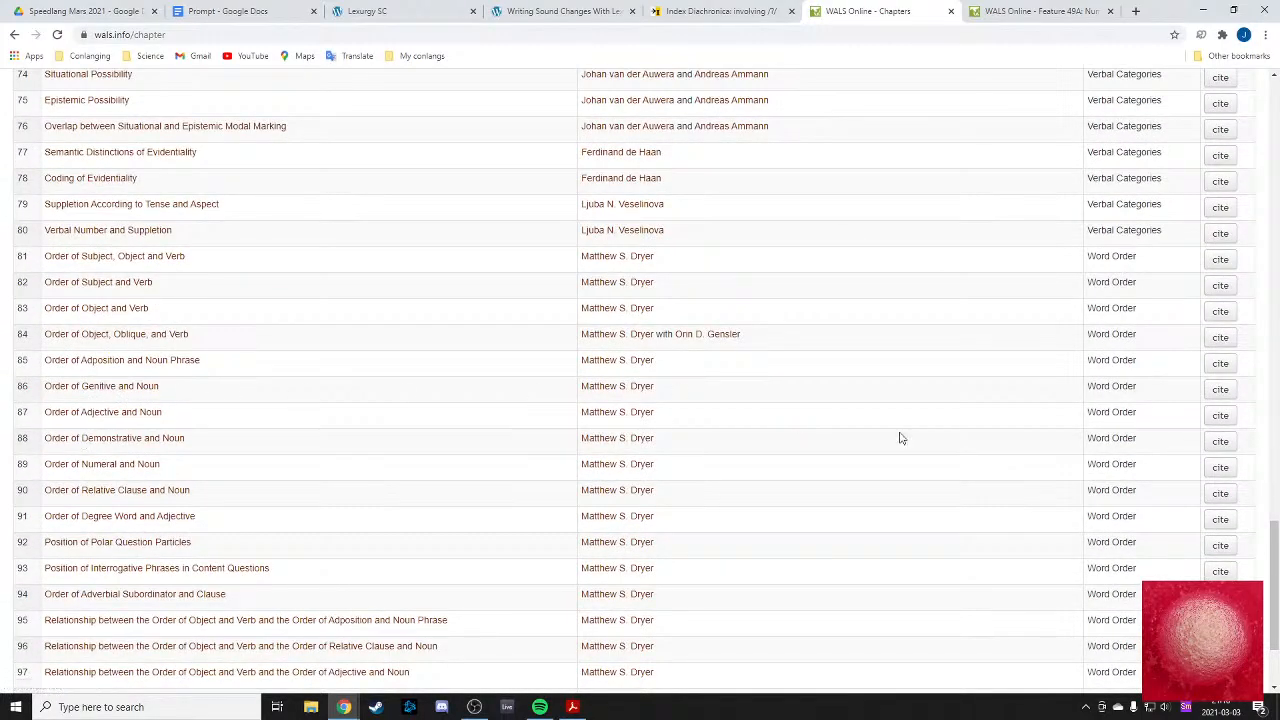
pyautogui.scroll(2, 1120, 453)
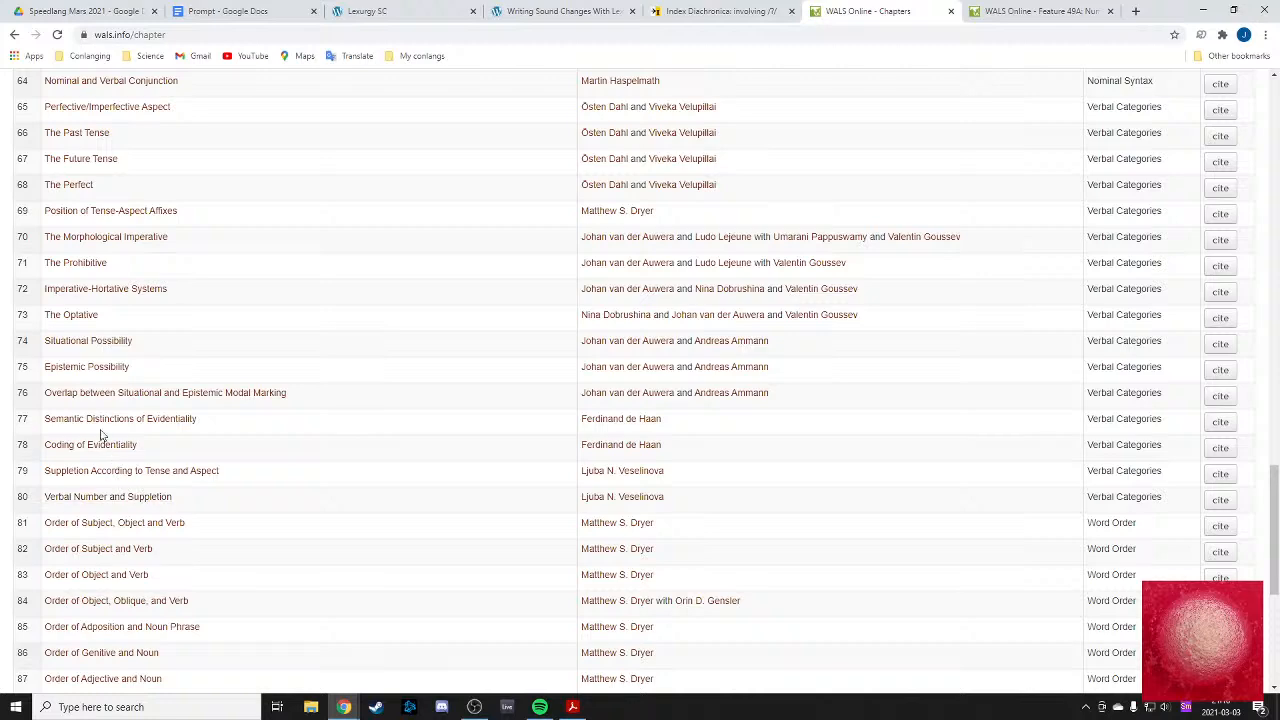
pyautogui.scroll(1, 100, 405)
pyautogui.scroll(1, 90, 400)
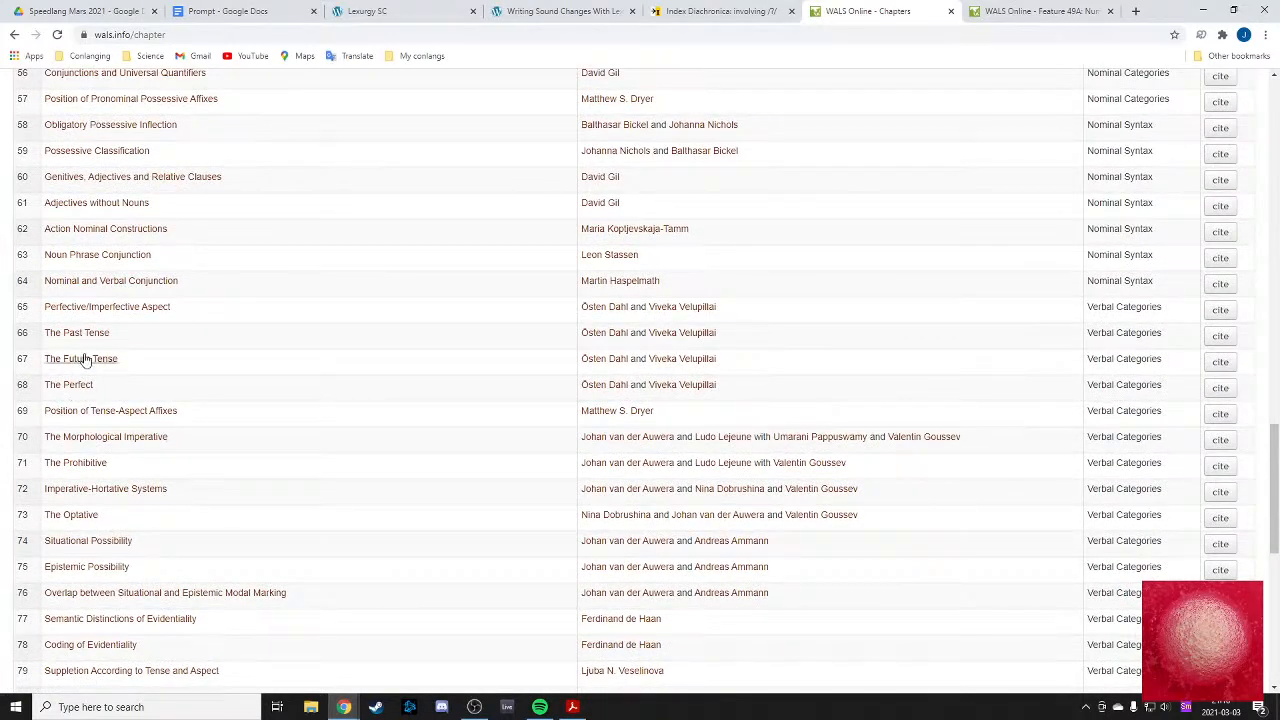
pyautogui.scroll(1, 85, 360)
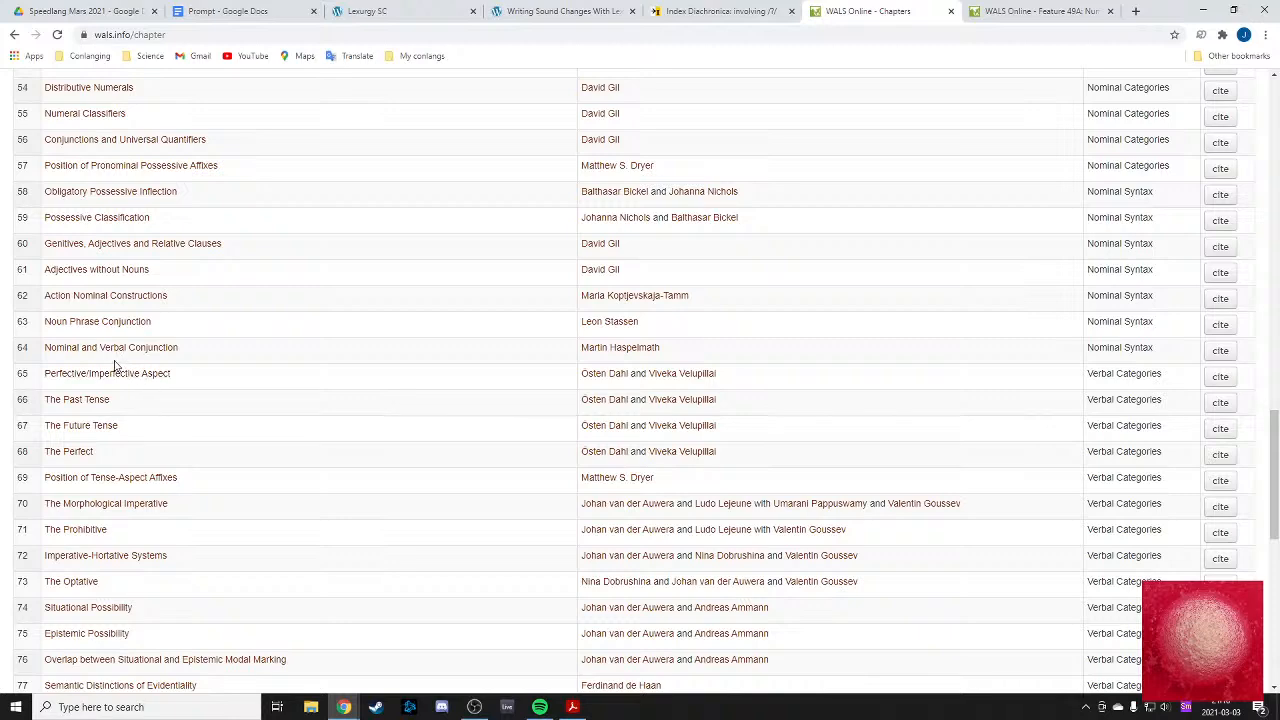
pyautogui.scroll(1, 208, 352)
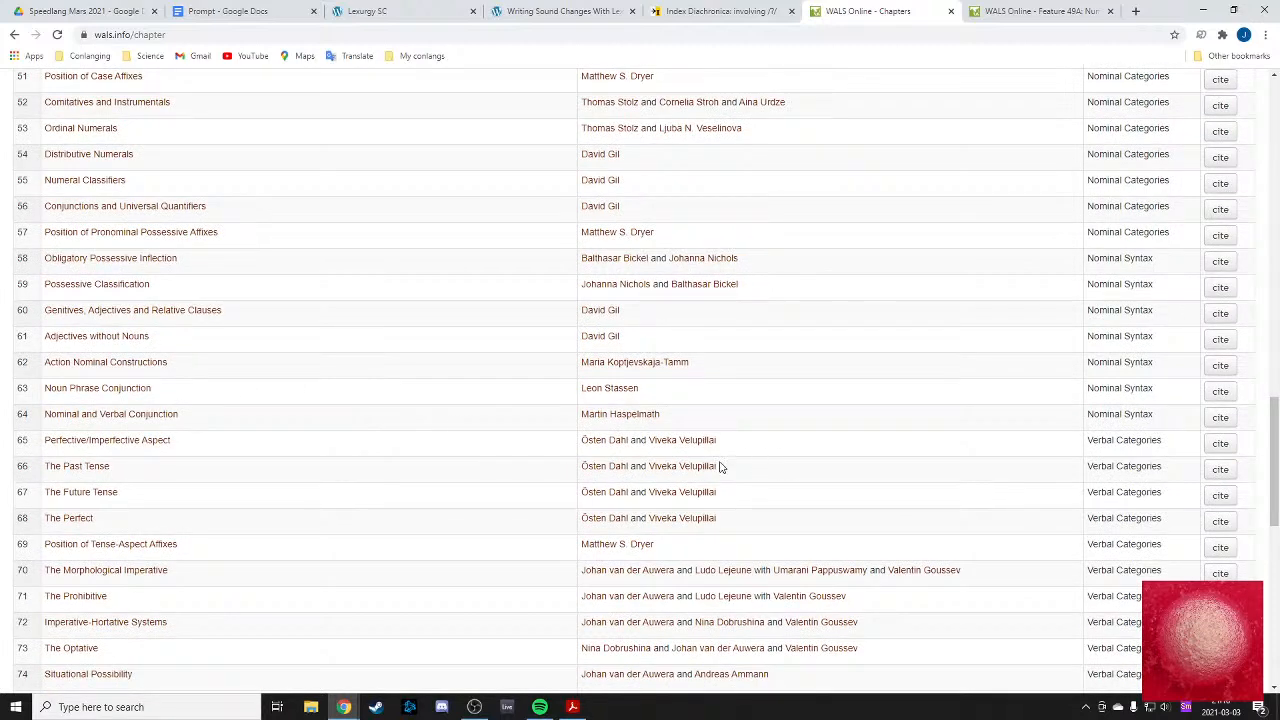
pyautogui.scroll(-3, 257, 452)
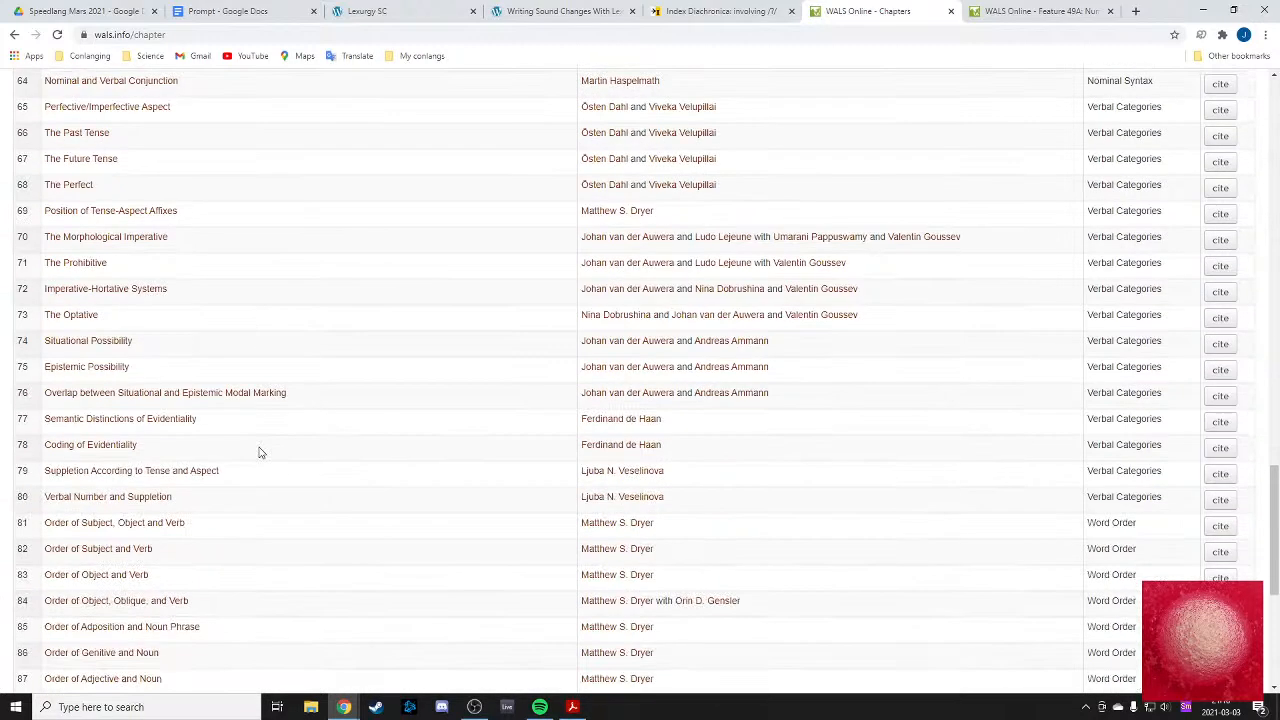
# - Look through the WALS chapter list from the verbal categories and word order chapters to the second page of entries
pyautogui.scroll(-2, 258, 452)
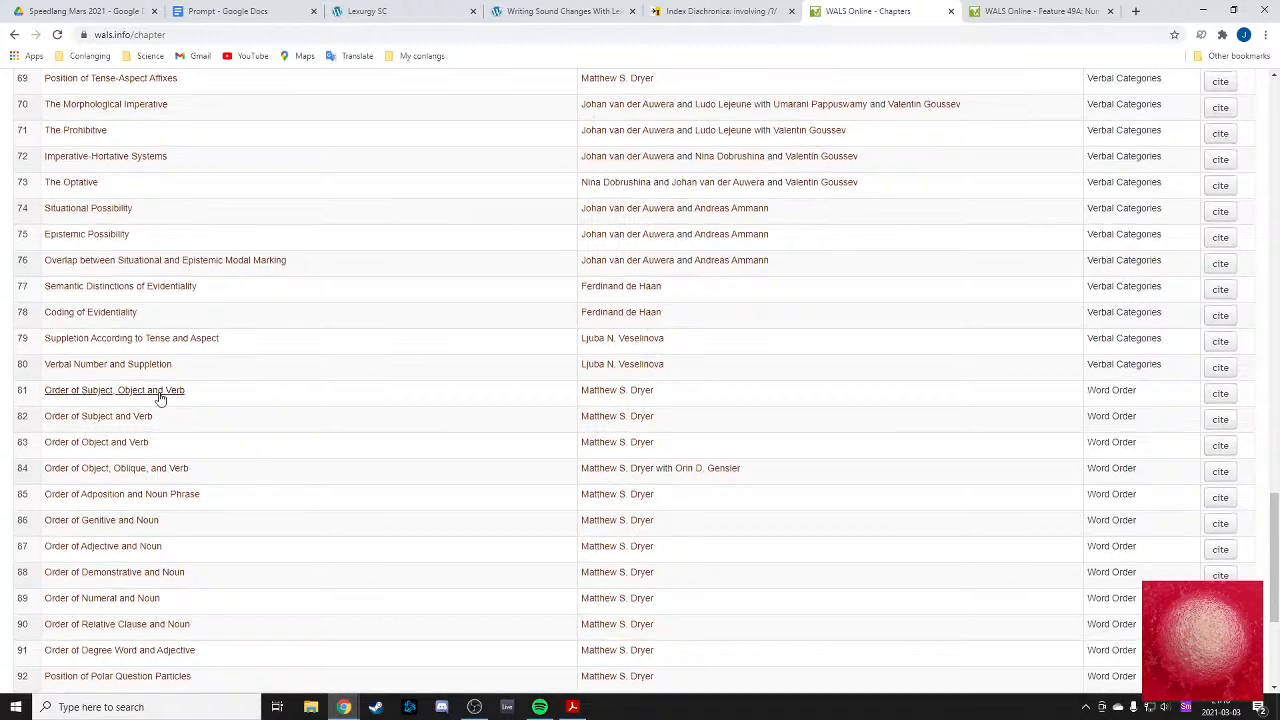
pyautogui.scroll(2, 238, 463)
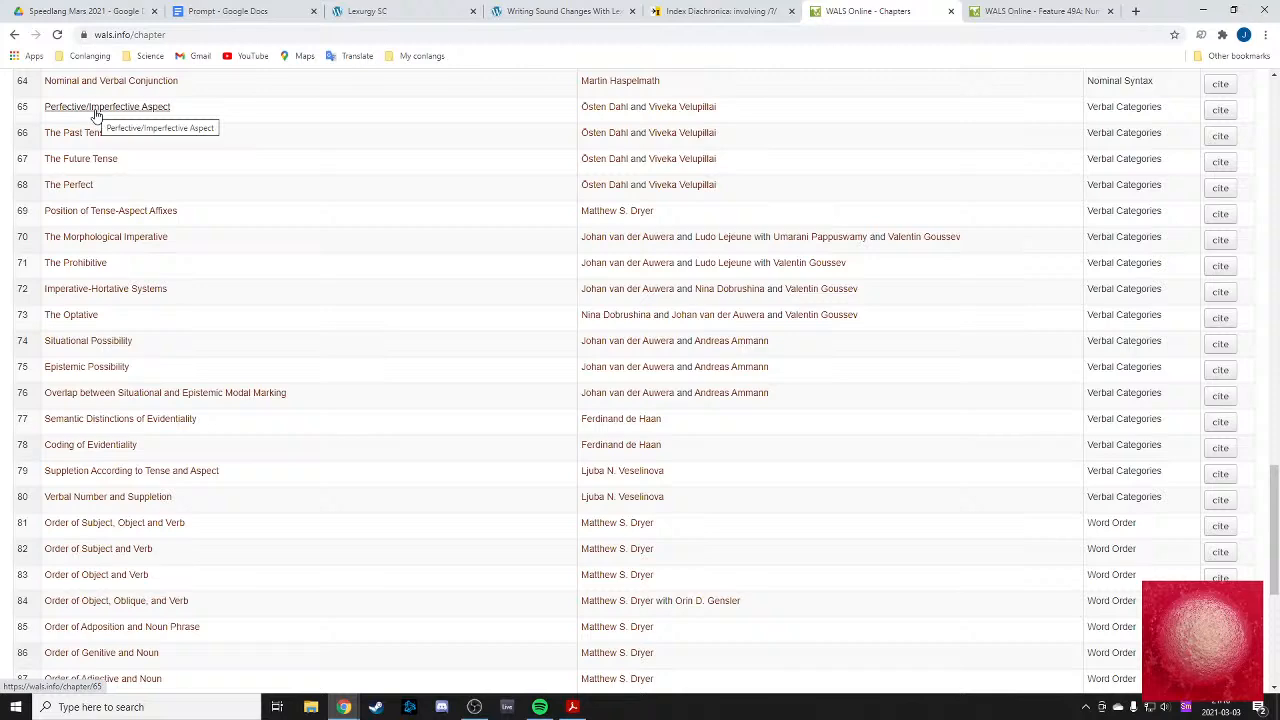
pyautogui.scroll(-2, 234, 220)
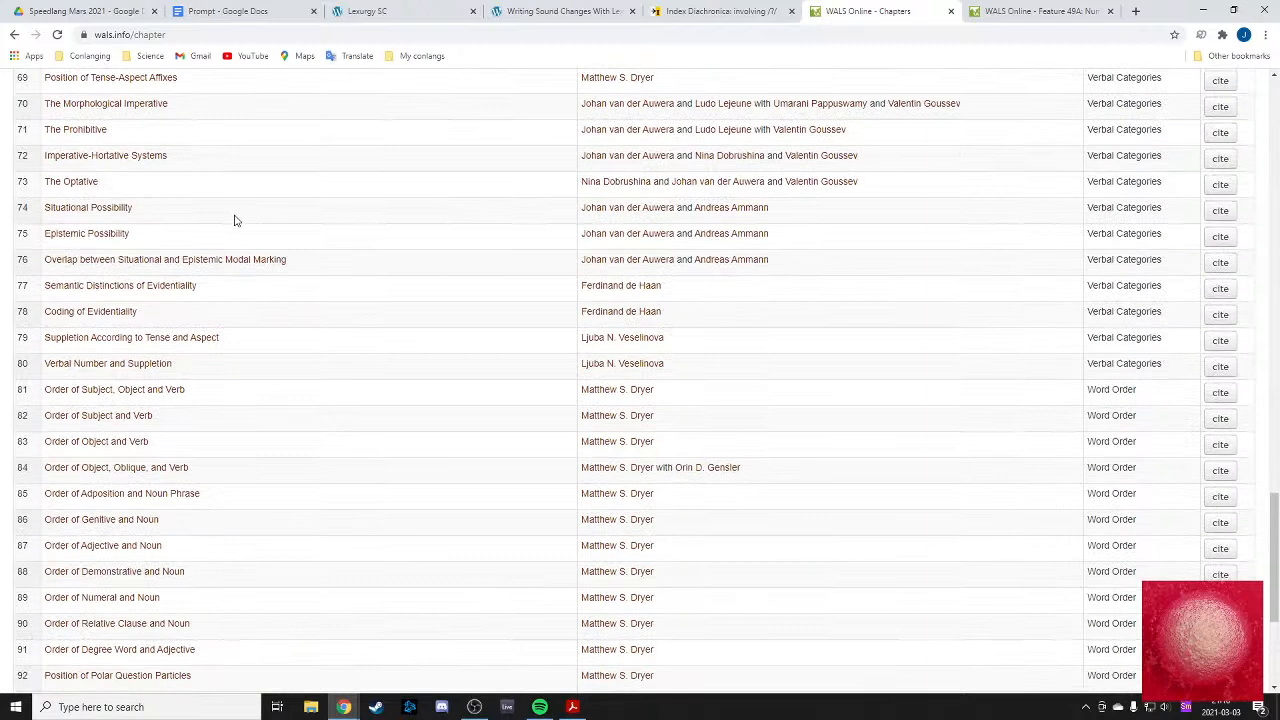
pyautogui.scroll(-4, 234, 220)
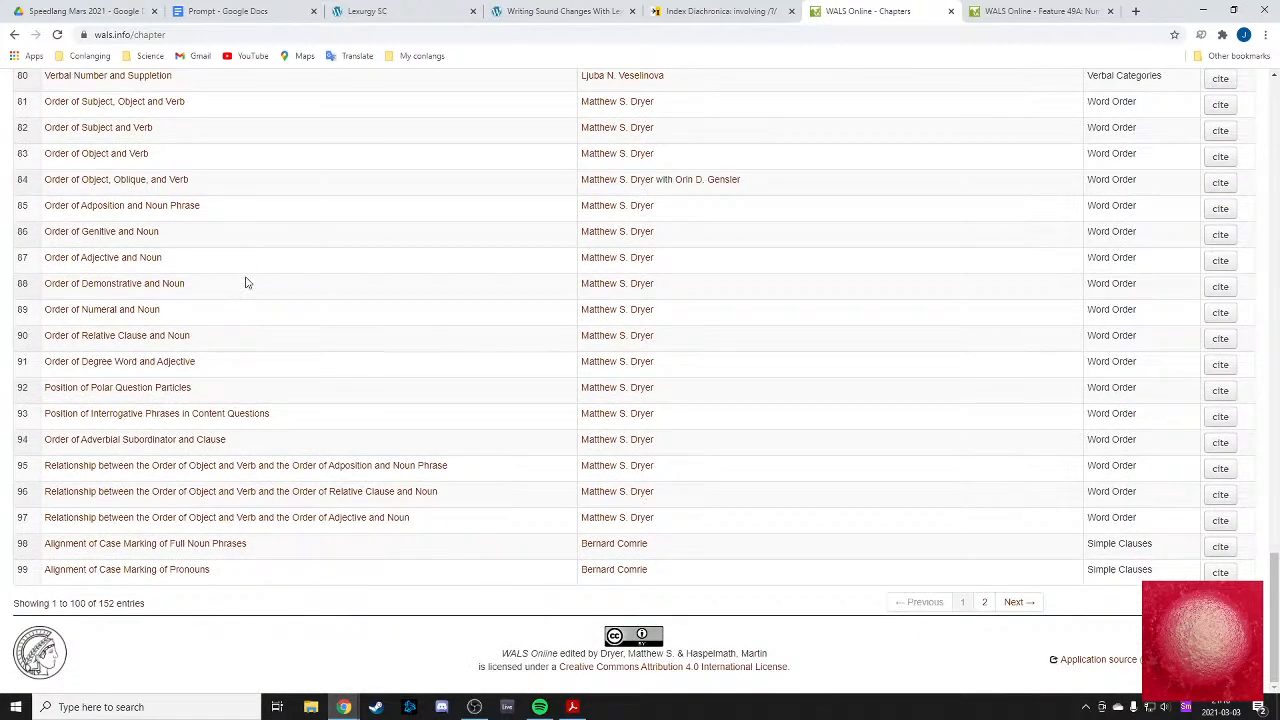
pyautogui.click(985, 603)
pyautogui.scroll(12, 423, 506)
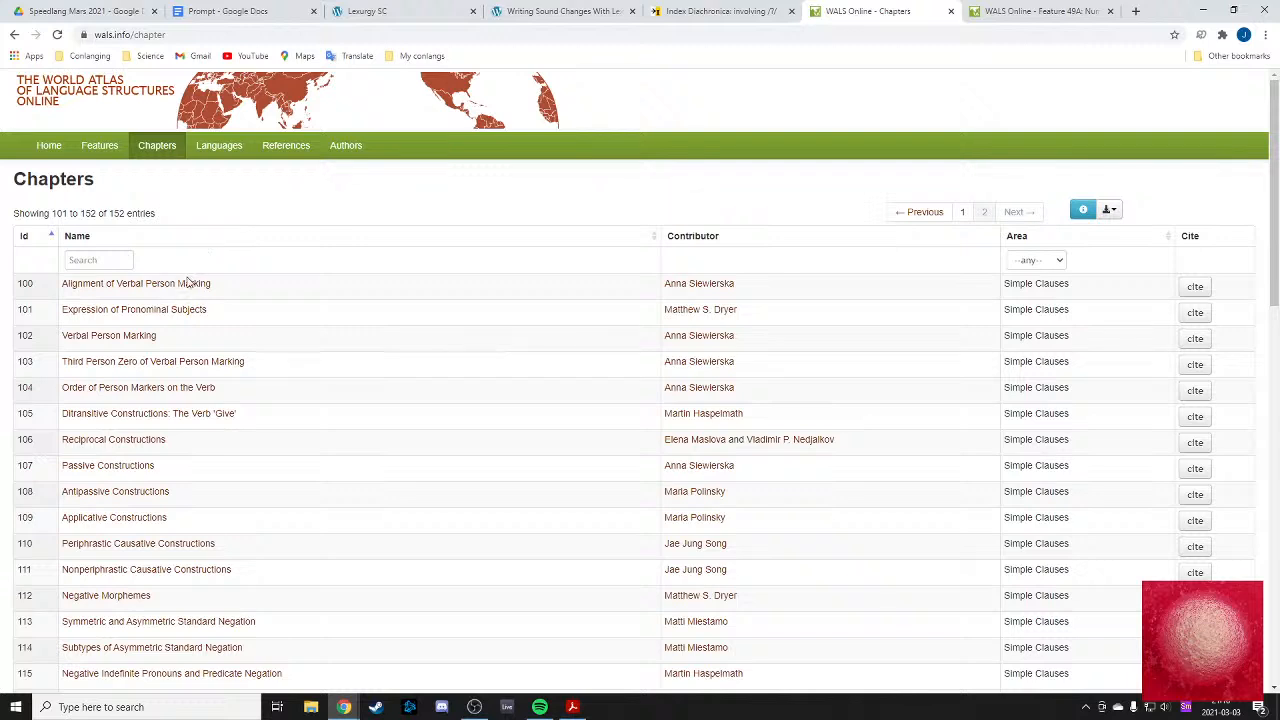
# - View chapter 102, Verbal Person Marking, in a separate tab and close it again
pyautogui.middleClick(137, 340)
pyautogui.click(895, 14)
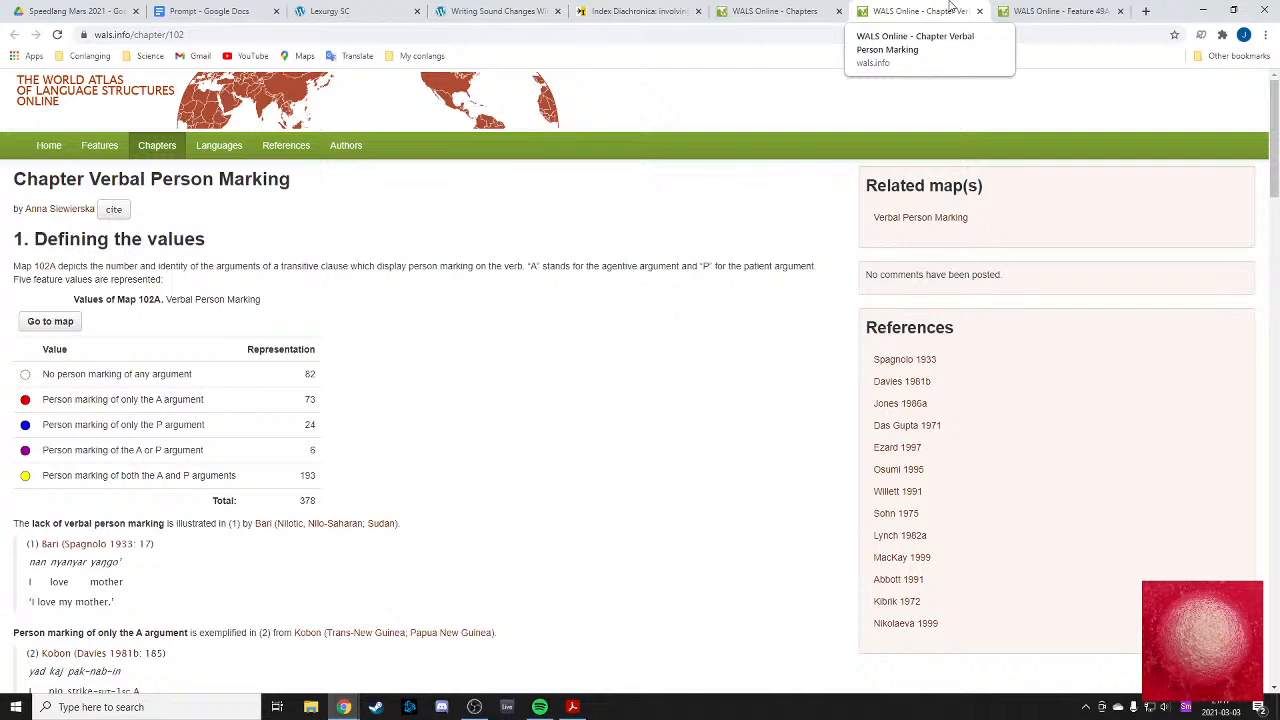
pyautogui.click(979, 11)
# - Combine feature 49A: Number of Cases with feature 102A: Verbal Person Marking and submit the combination
pyautogui.click(930, 11)
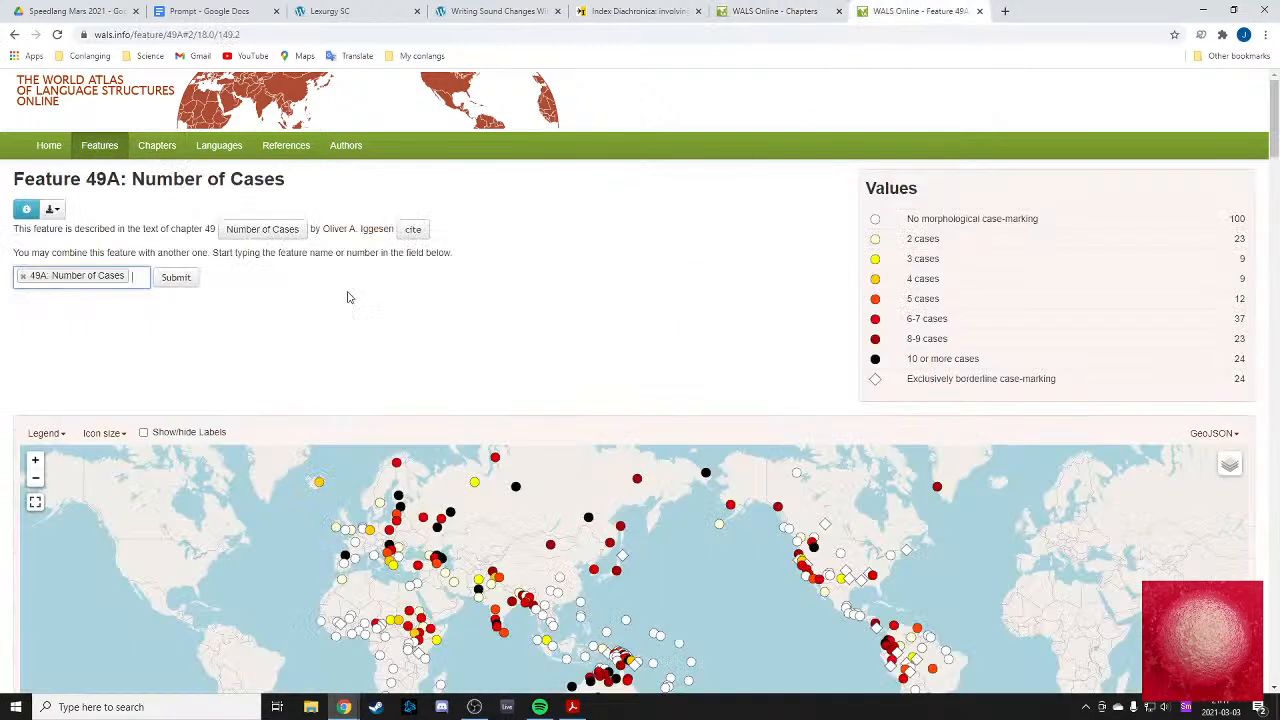
pyautogui.click(143, 278)
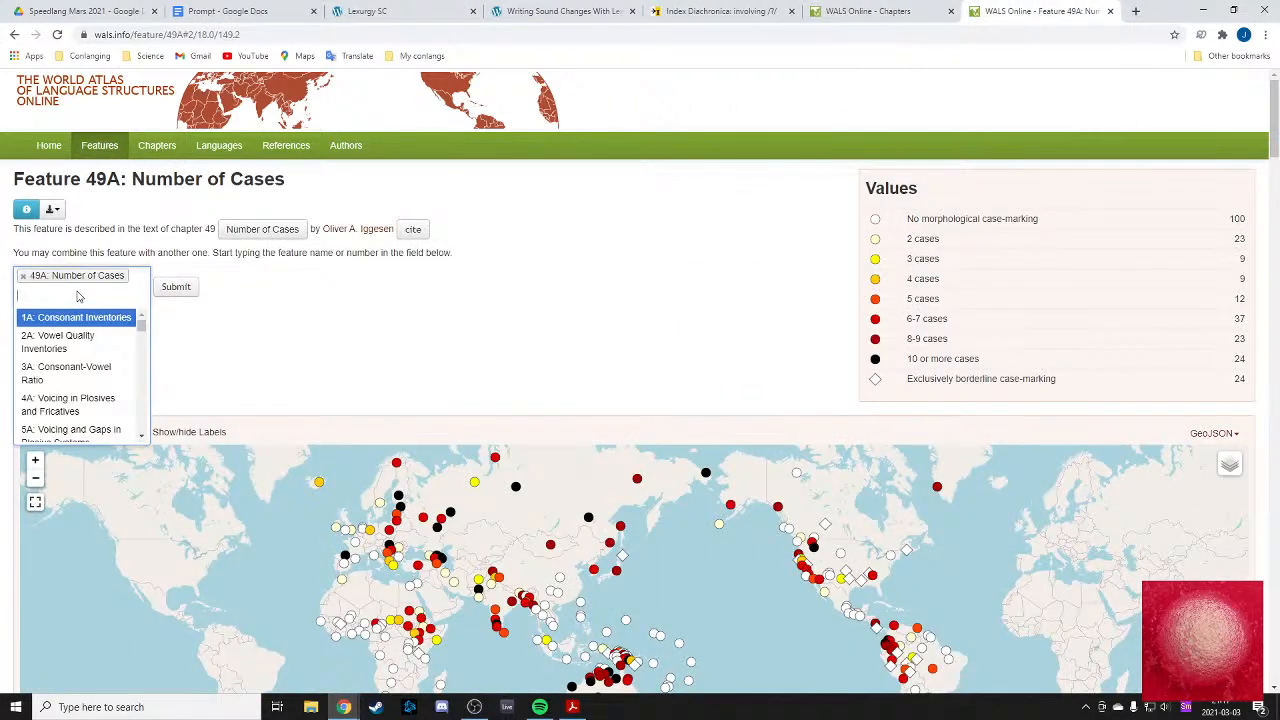
pyautogui.write('102')
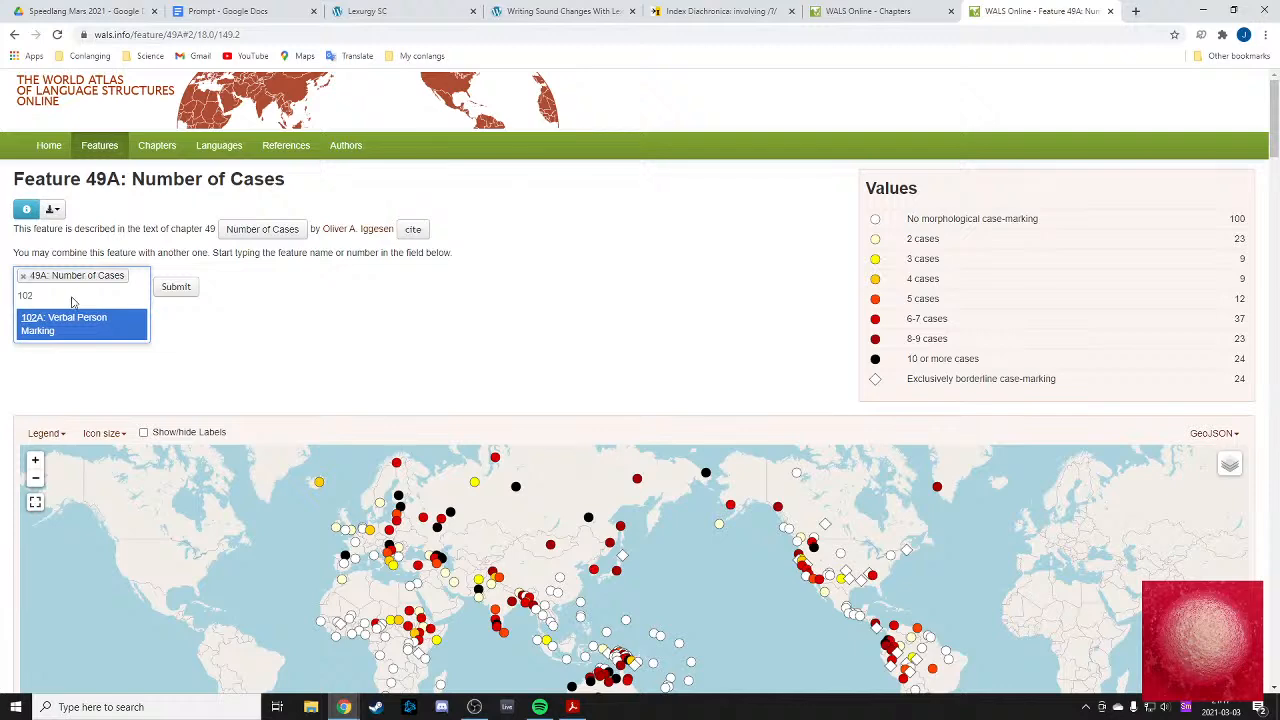
pyautogui.click(72, 322)
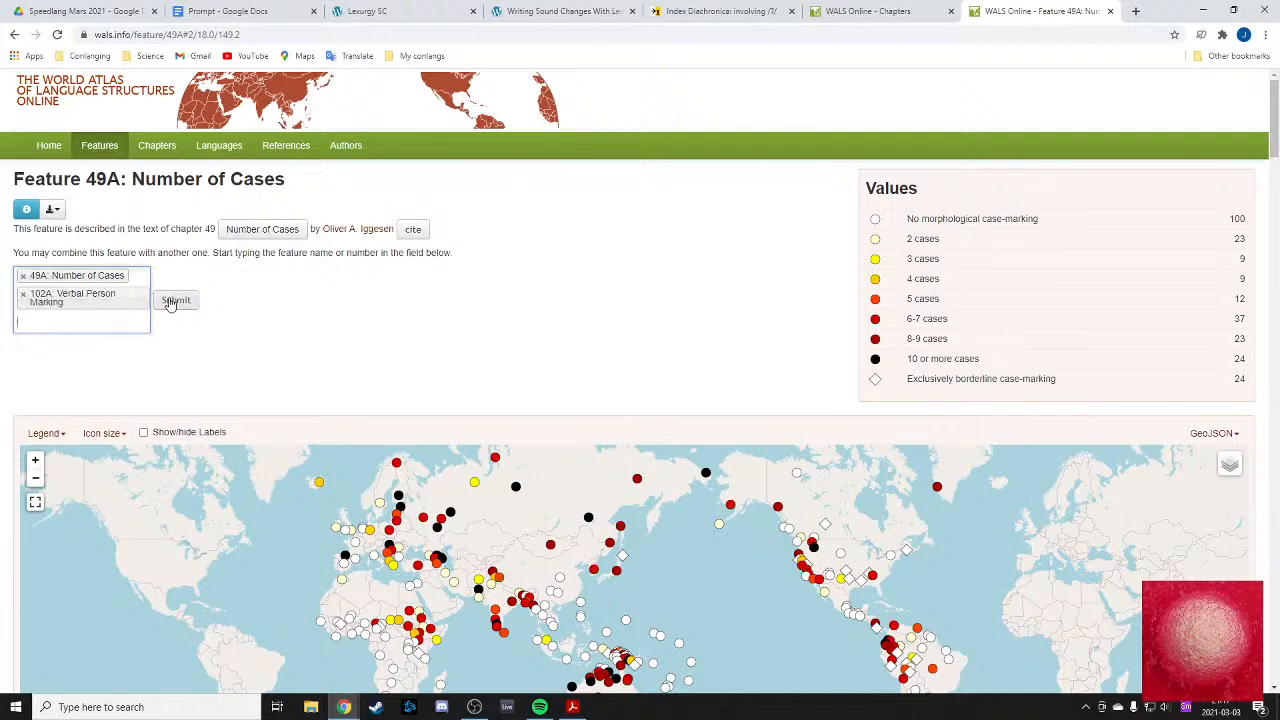
pyautogui.click(182, 303)
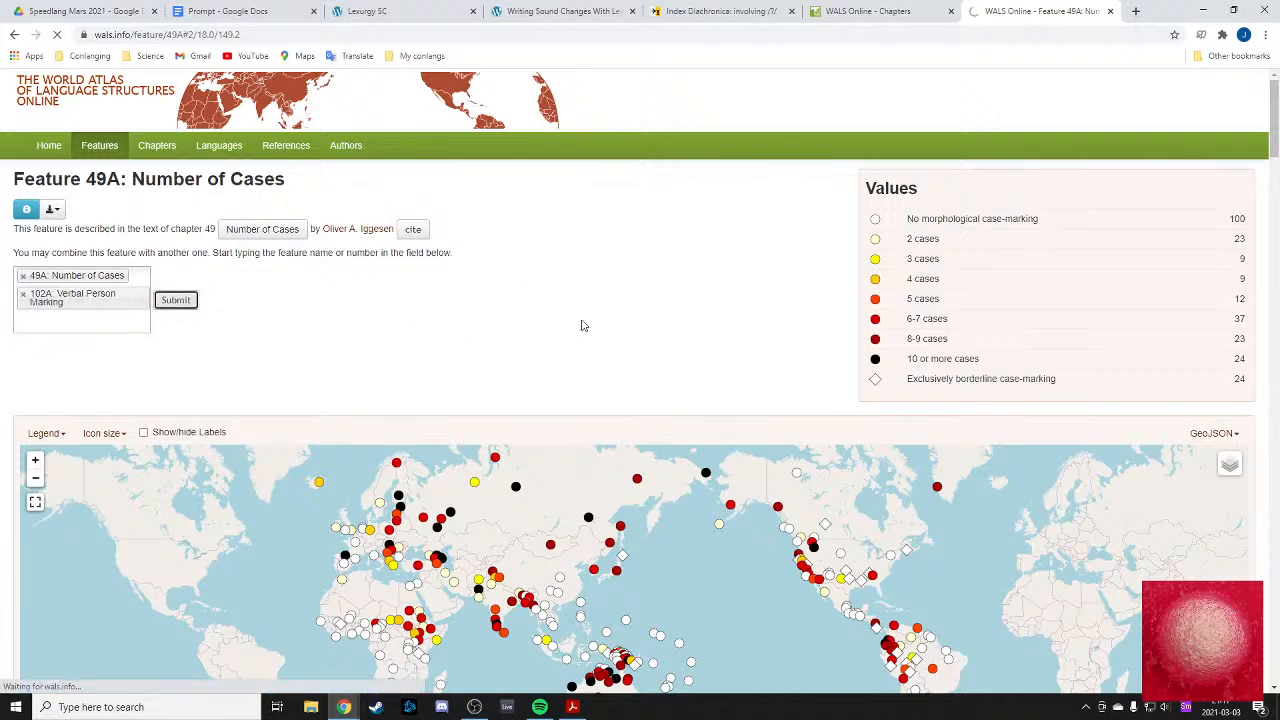
# - Examine the combined map and briefly expand the languages under Only the P argument / No morphological case-marking
pyautogui.scroll(-4, 591, 289)
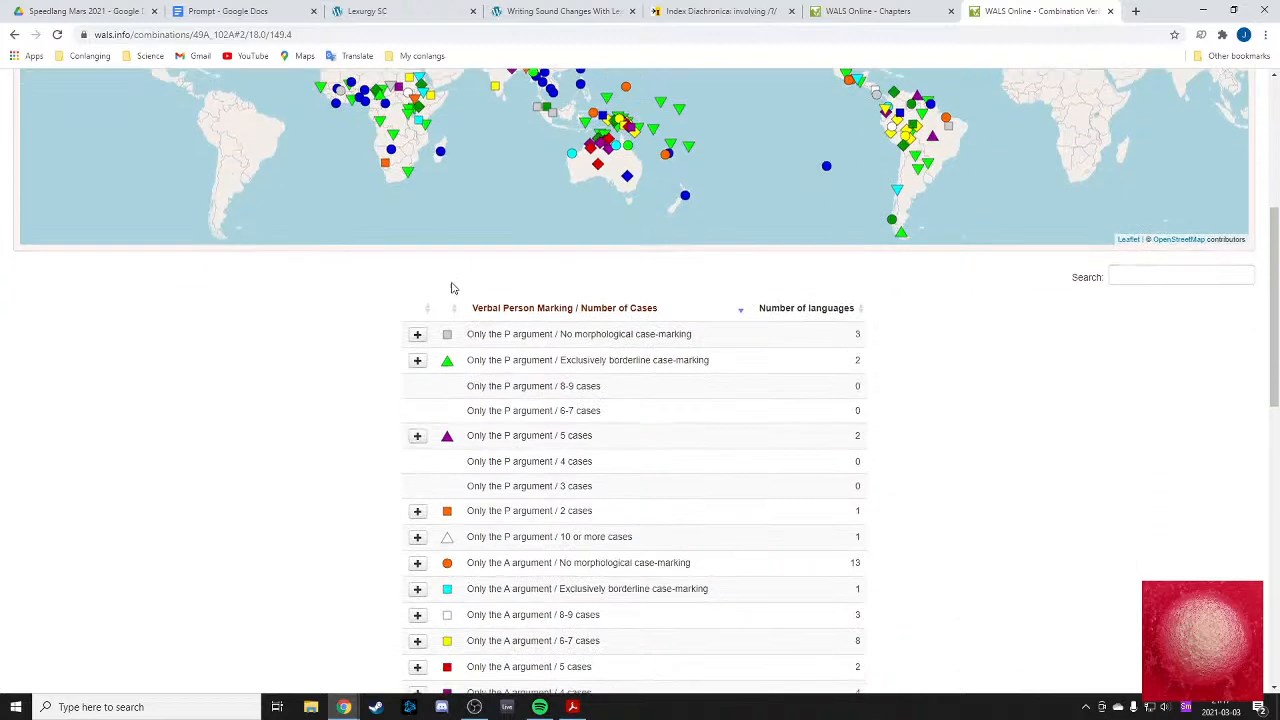
pyautogui.scroll(2, 470, 288)
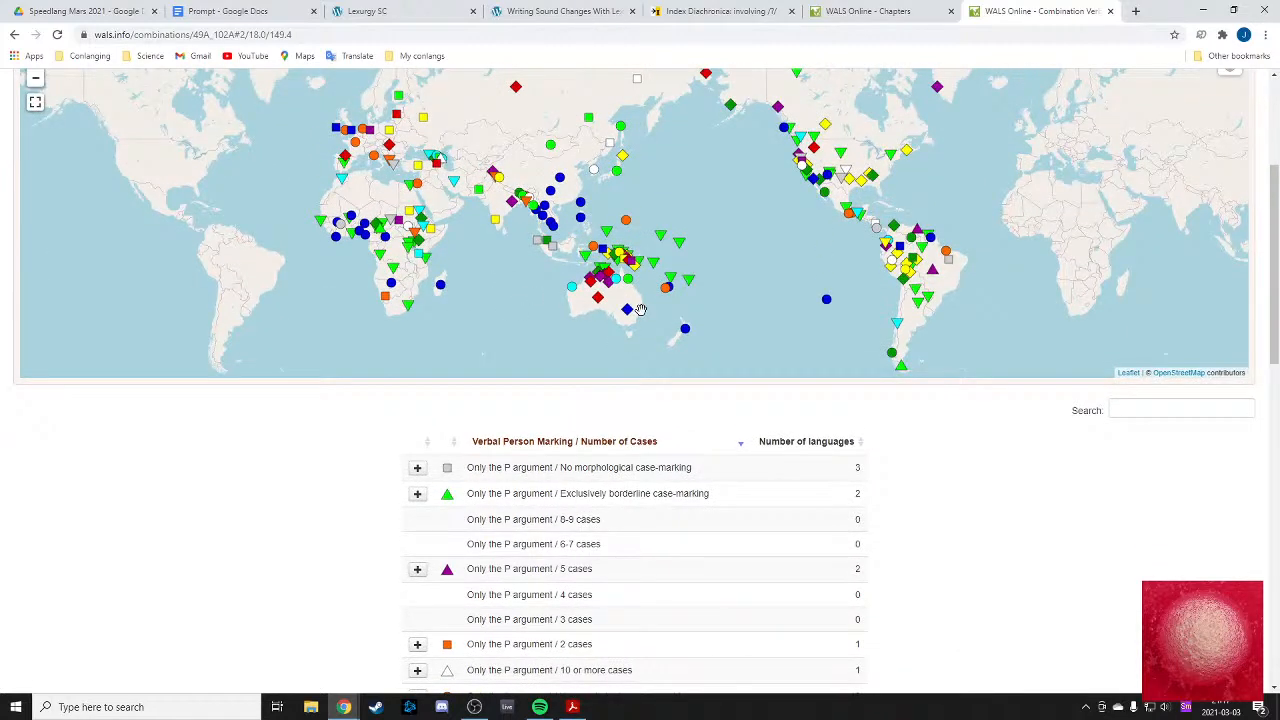
pyautogui.scroll(3, 630, 320)
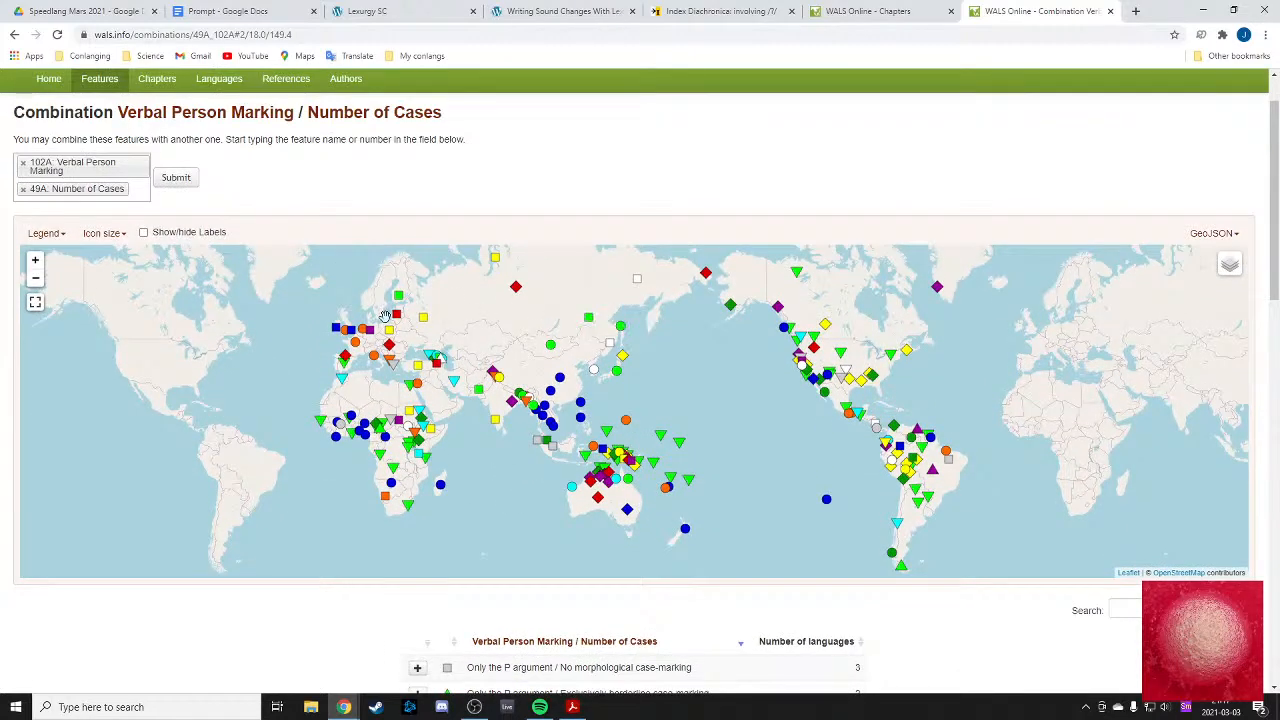
pyautogui.scroll(-3, 385, 313)
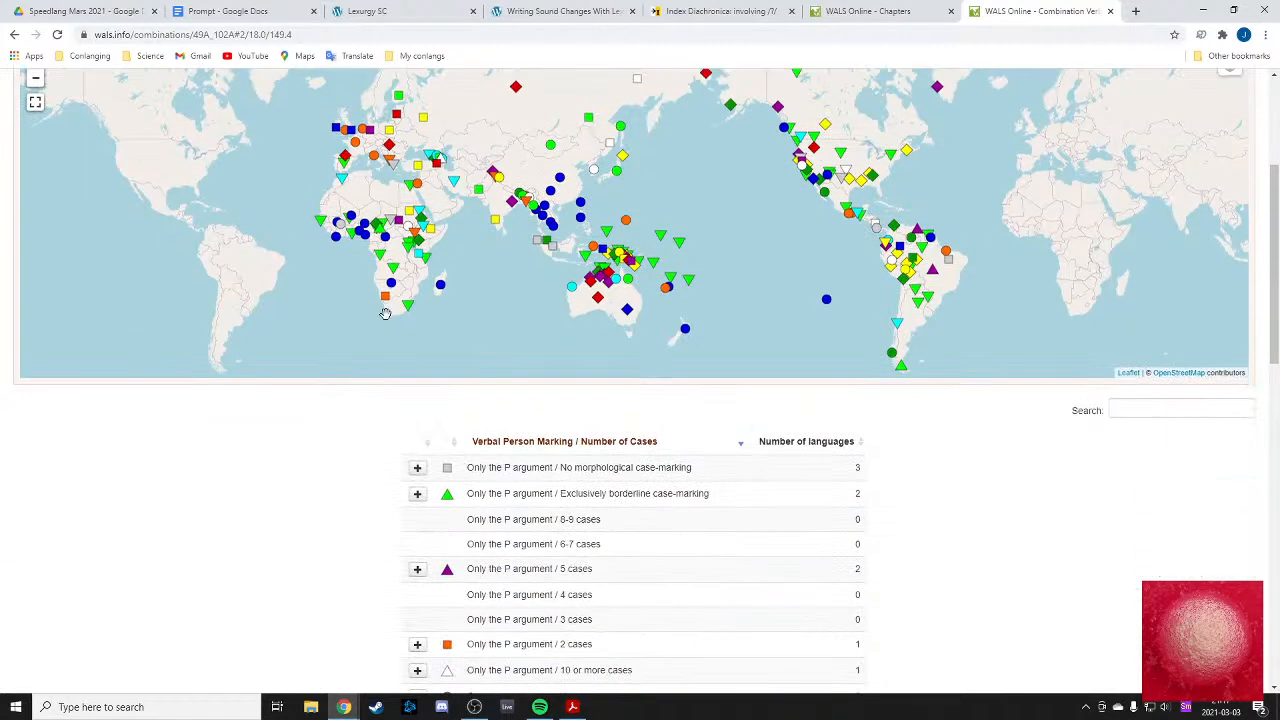
pyautogui.click(417, 467)
pyautogui.click(417, 467)
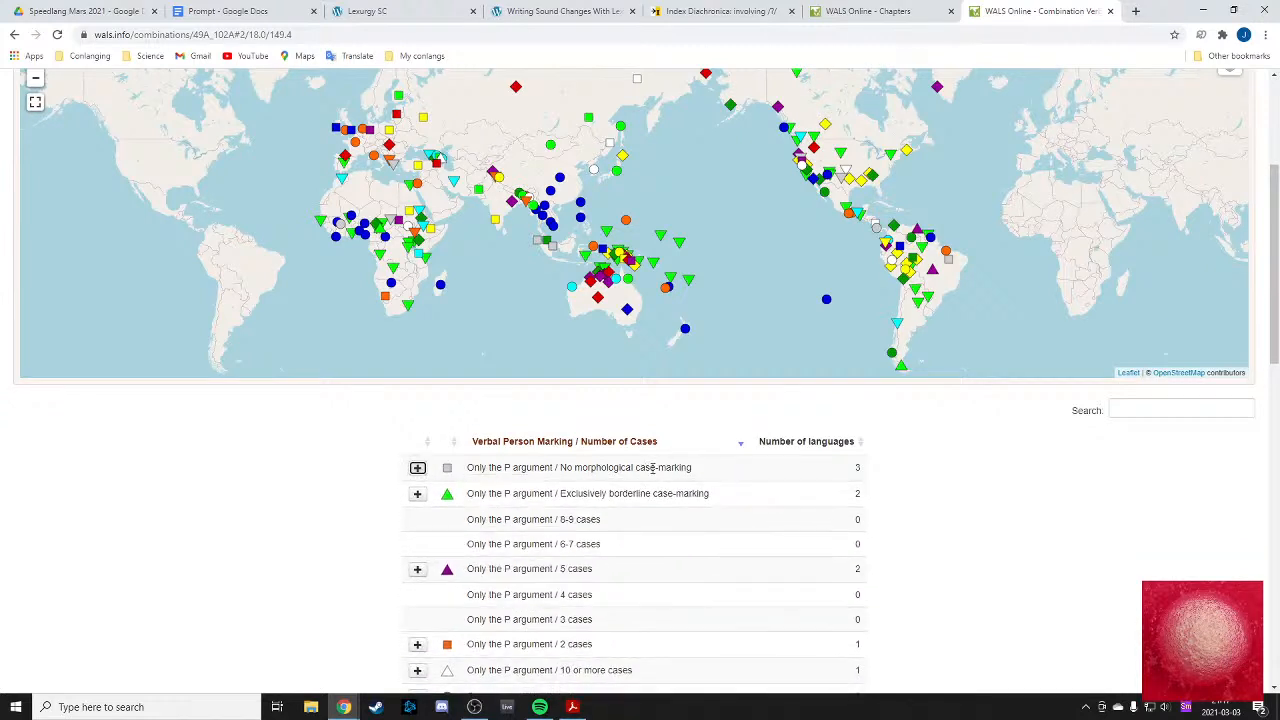
pyautogui.scroll(1, 496, 503)
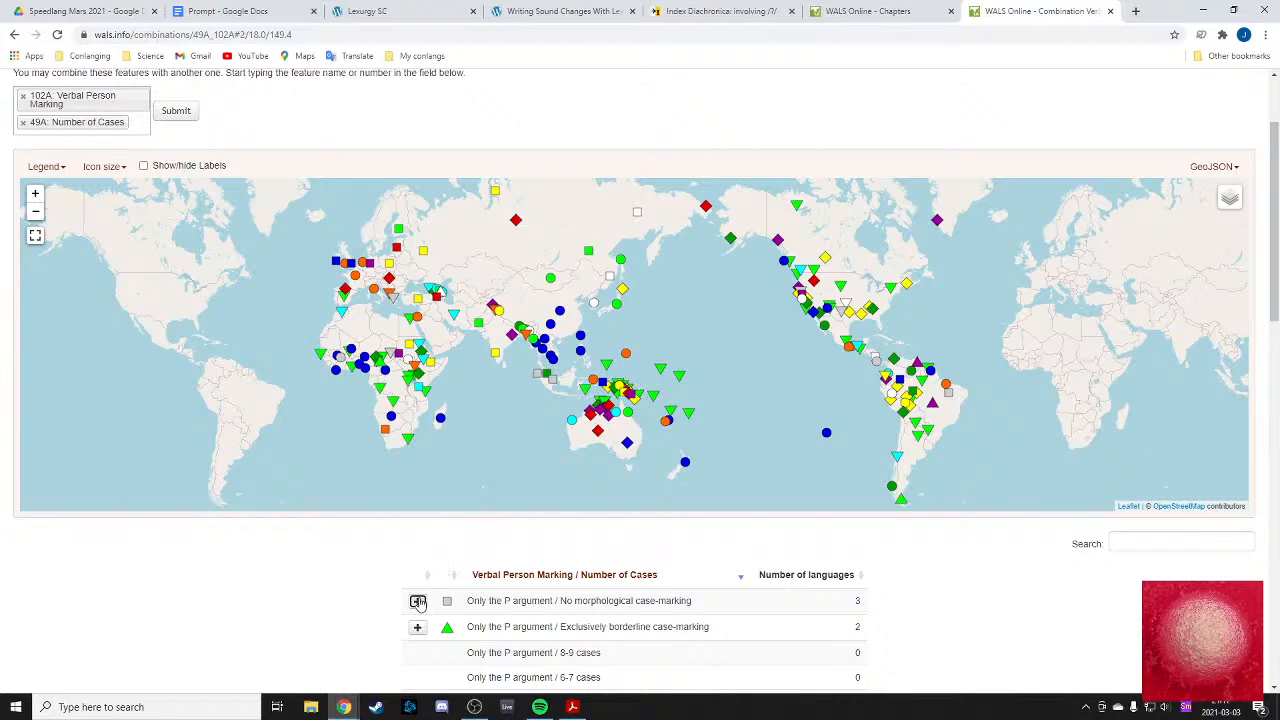
# - Read the Only the P argument rows for no morphological and exclusively borderline case-marking in the combination table
pyautogui.moveTo(504, 602); pyautogui.dragTo(556, 606)
pyautogui.click(538, 602)
pyautogui.click(540, 602)
pyautogui.click(540, 598)
pyautogui.moveTo(688, 602); pyautogui.dragTo(705, 610)
pyautogui.scroll(-1, 569, 603)
pyautogui.moveTo(580, 561); pyautogui.dragTo(745, 570)
pyautogui.click(646, 563)
pyautogui.click(727, 572)
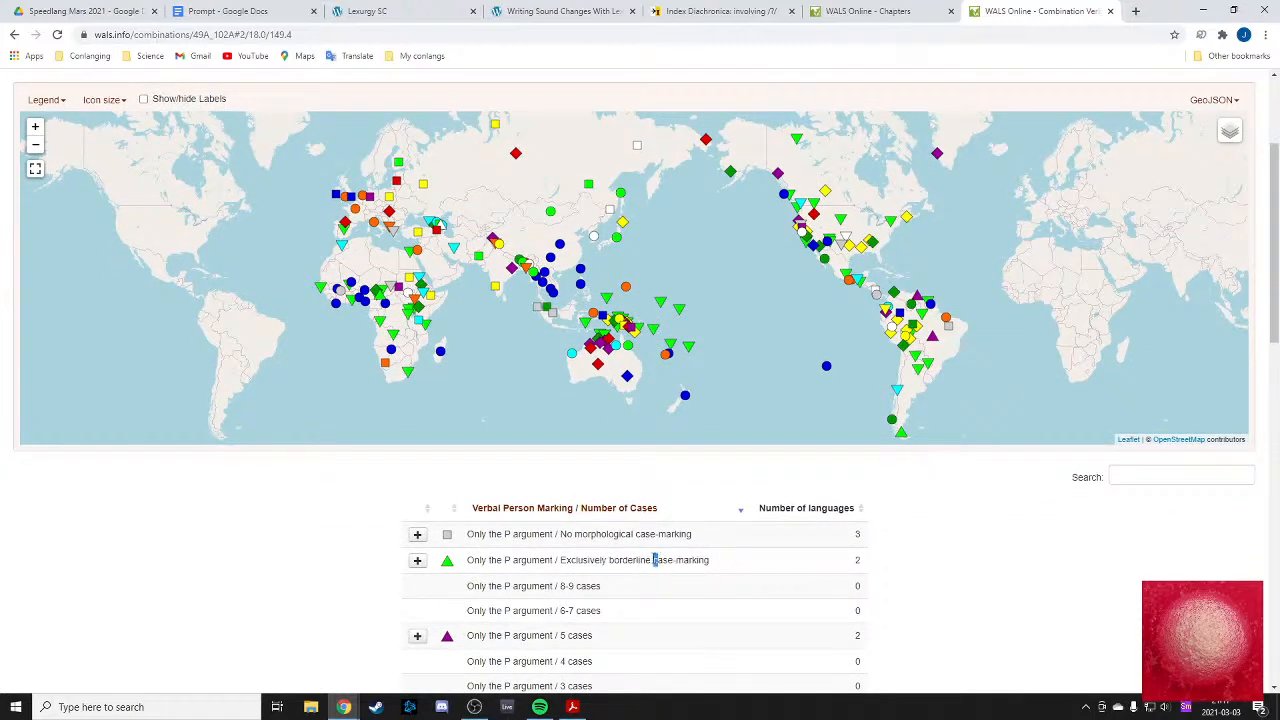
# - Examine the rest of the combination table, especially the A or P argument rows at its end
pyautogui.scroll(-10, 480, 535)
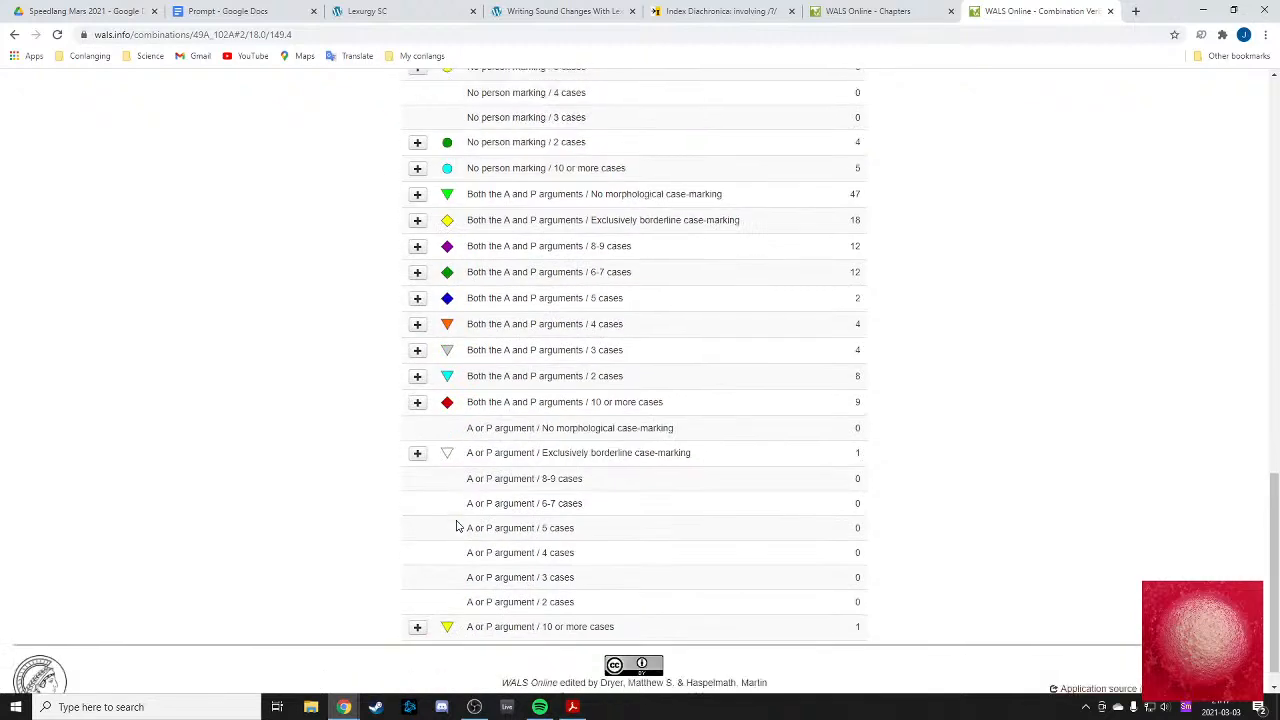
pyautogui.scroll(-1, 456, 527)
pyautogui.scroll(1, 448, 533)
pyautogui.scroll(-1, 448, 533)
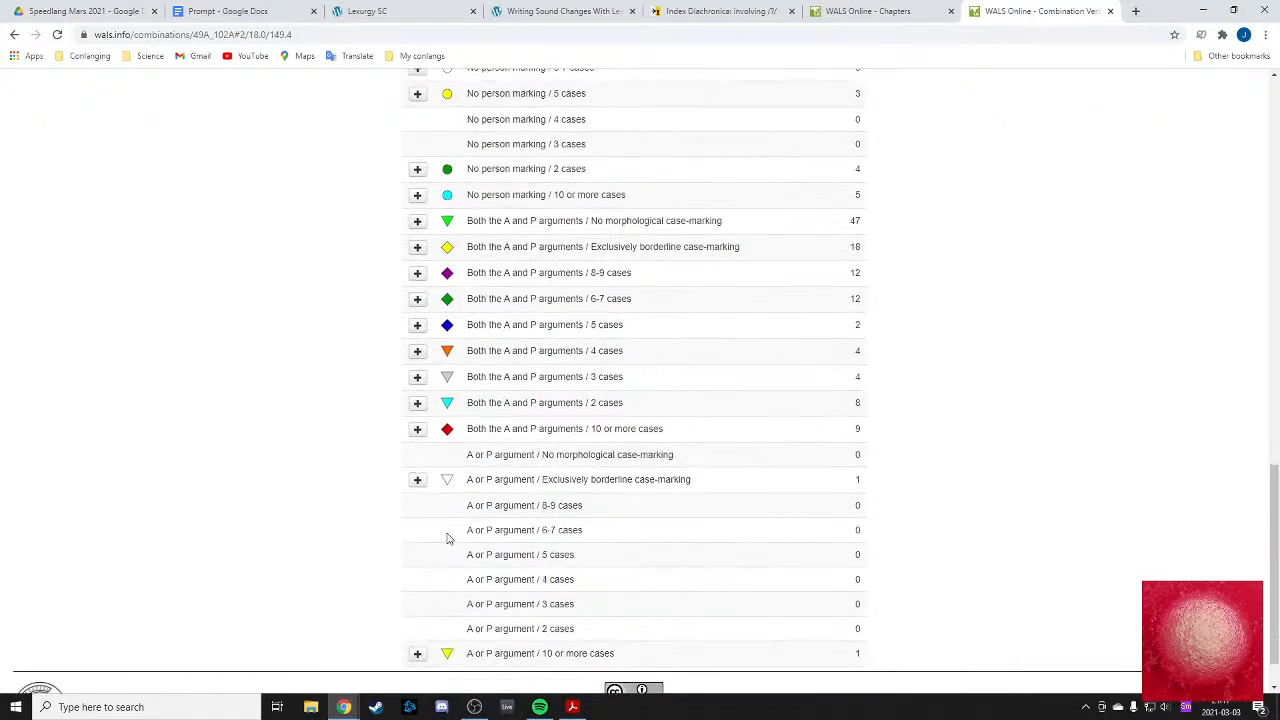
pyautogui.moveTo(428, 455); pyautogui.dragTo(677, 557)
pyautogui.click(518, 487)
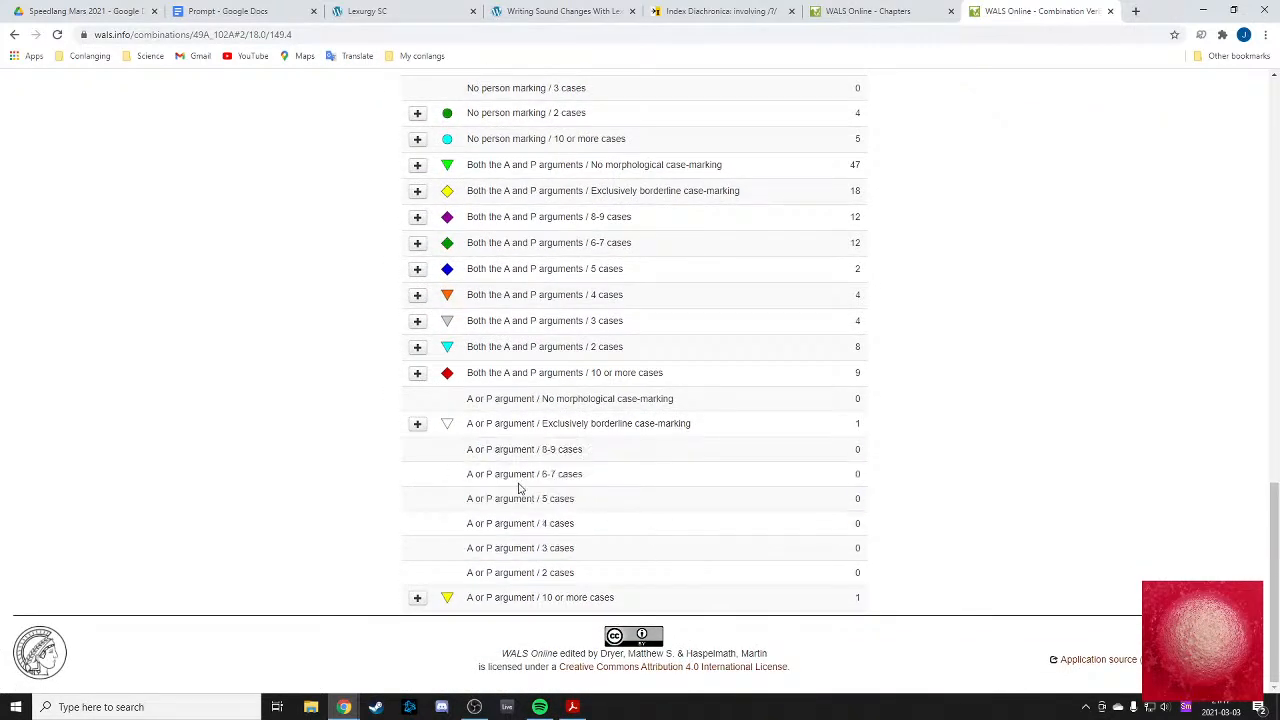
pyautogui.scroll(15, 737, 506)
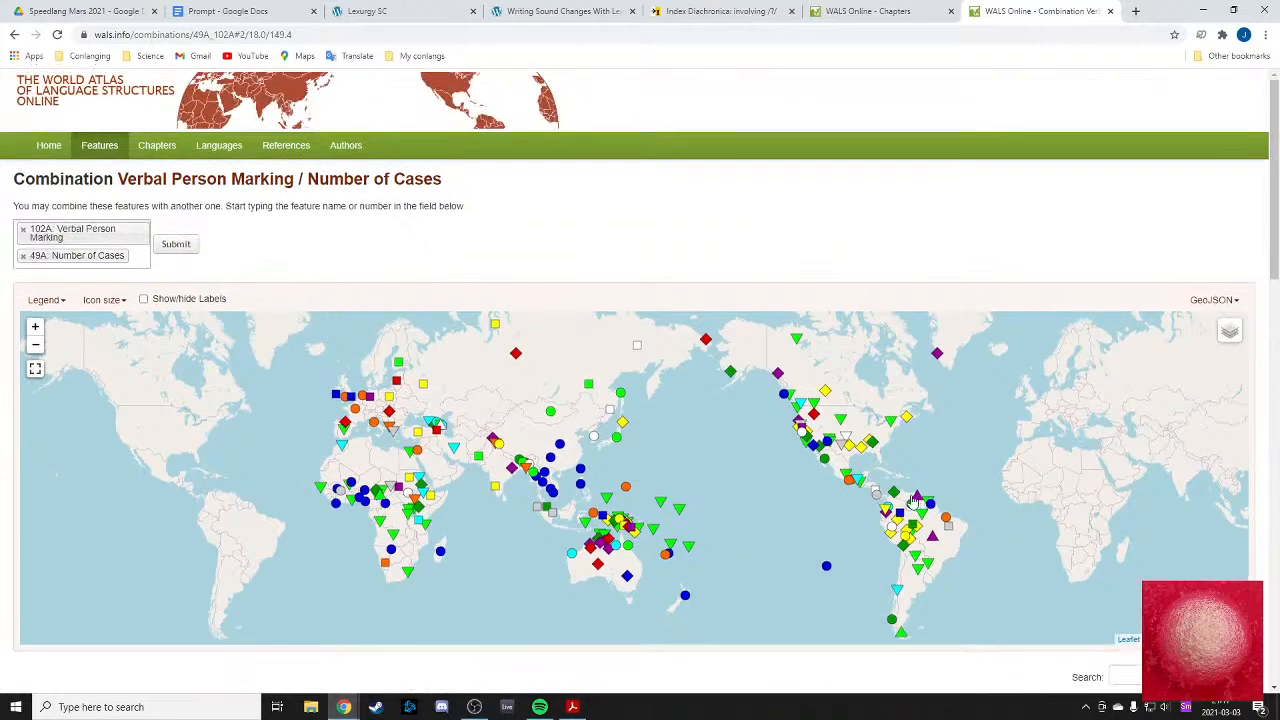
# - Hide all five person-marking combinations with 10 or more cases from the map through its legend
pyautogui.scroll(-1, 286, 480)
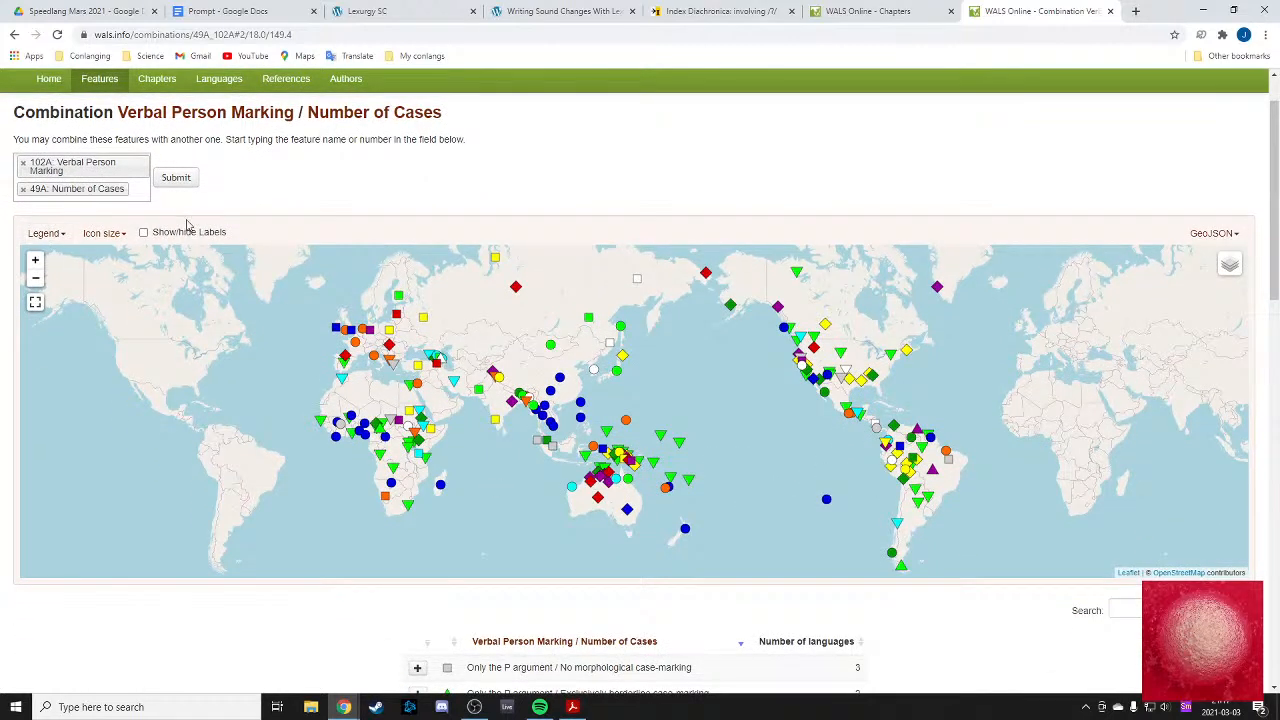
pyautogui.click(46, 234)
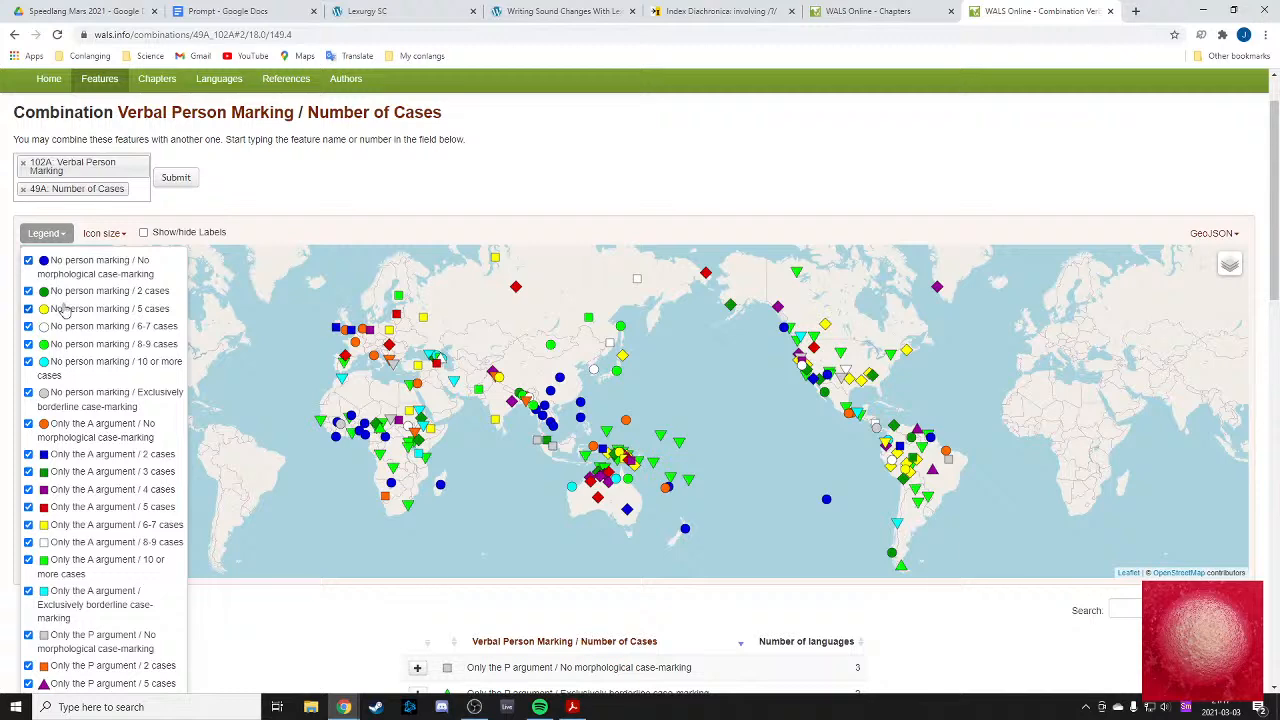
pyautogui.click(29, 362)
pyautogui.scroll(-1, 30, 368)
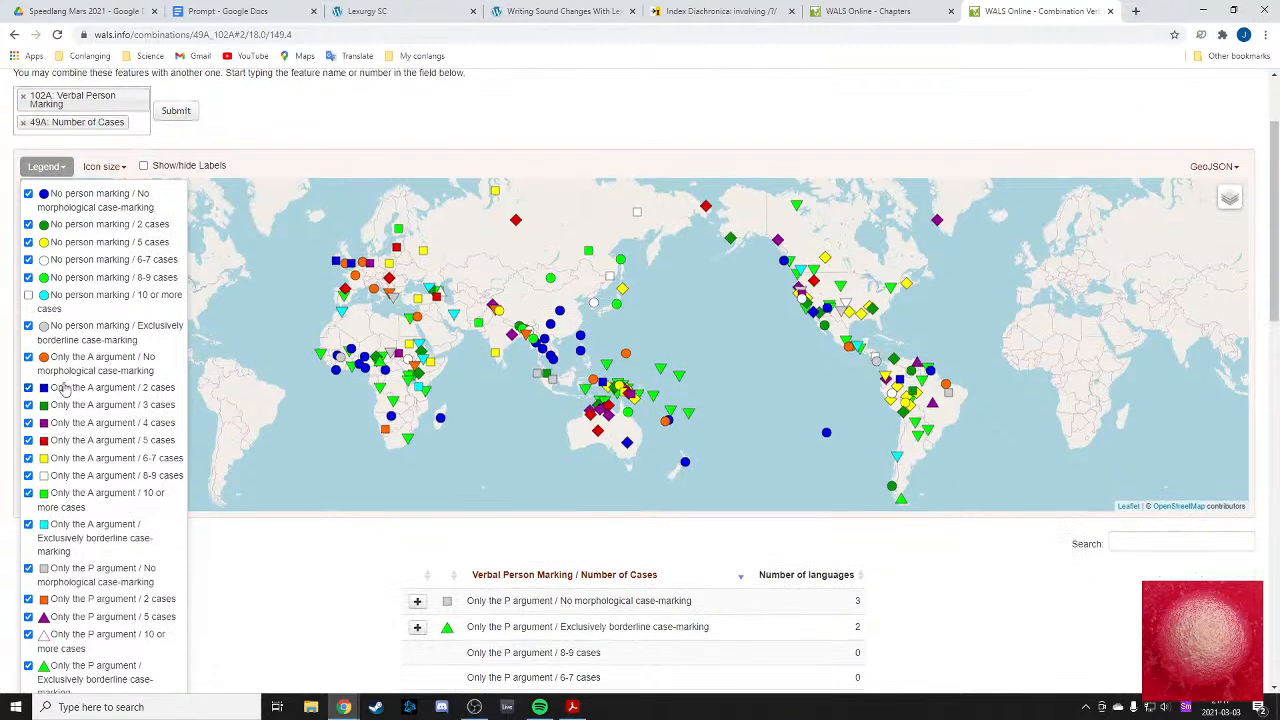
pyautogui.click(29, 494)
pyautogui.scroll(-2, 32, 498)
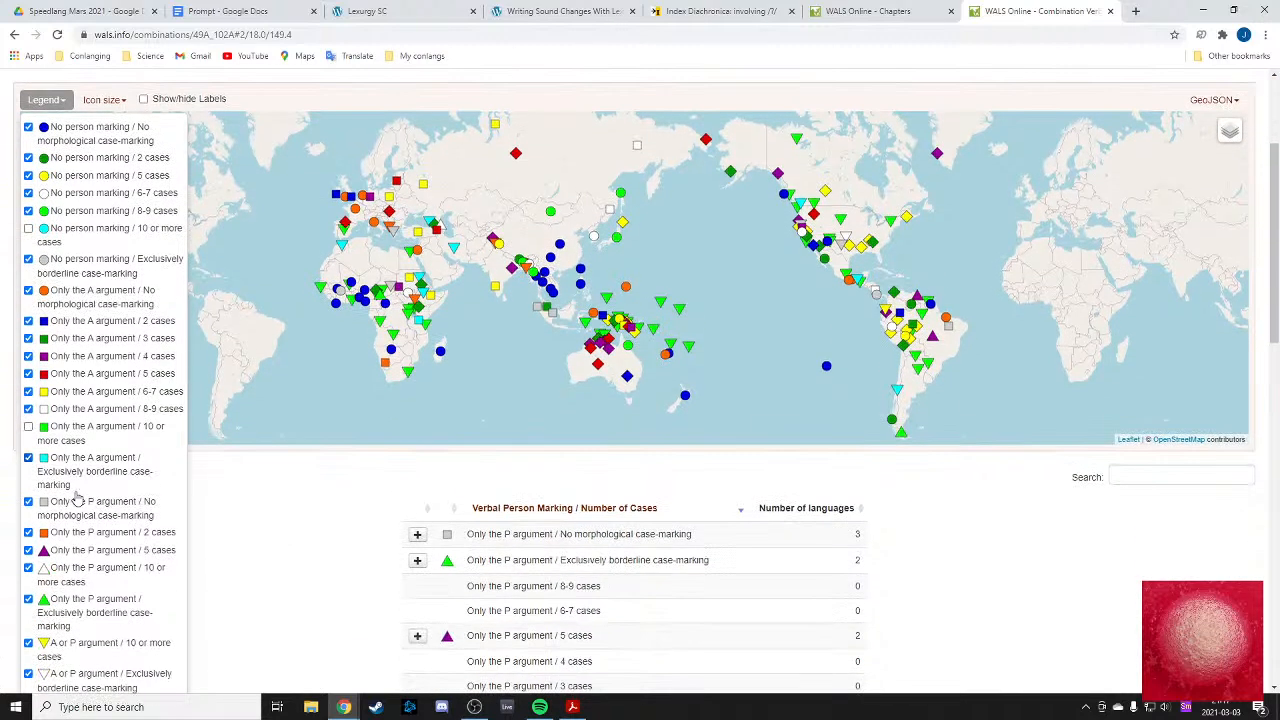
pyautogui.click(29, 502)
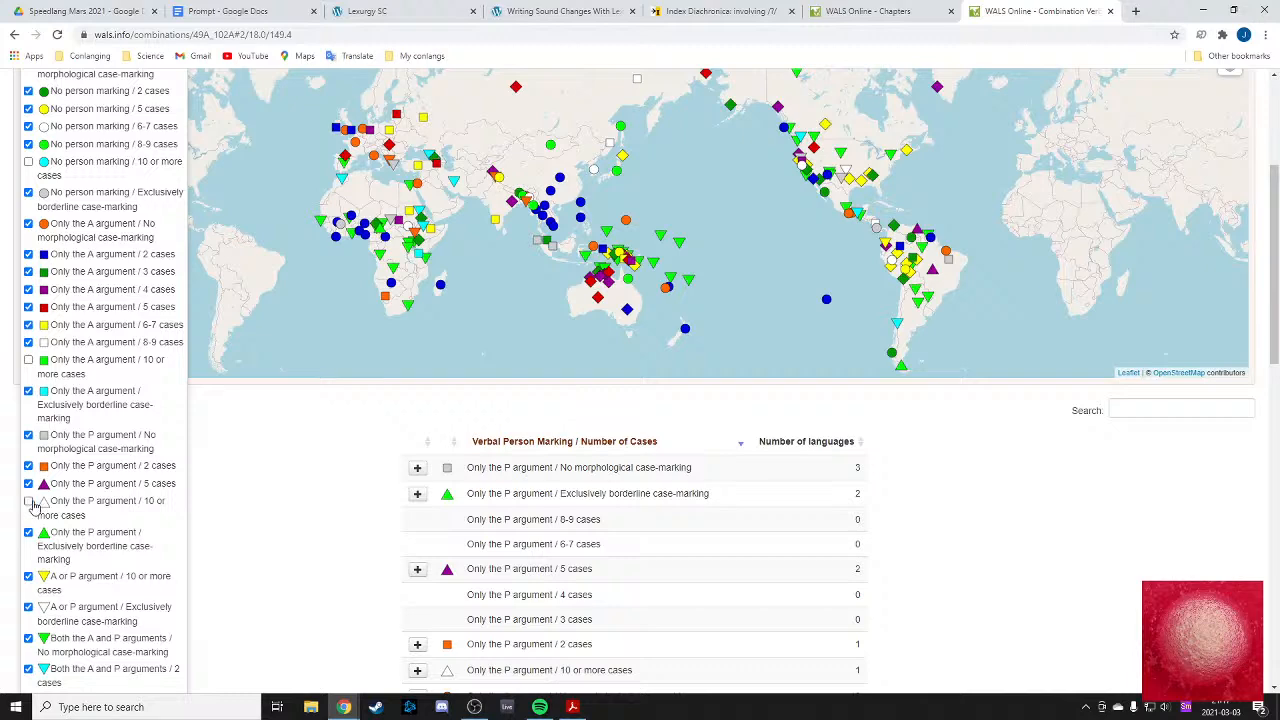
pyautogui.scroll(-2, 30, 503)
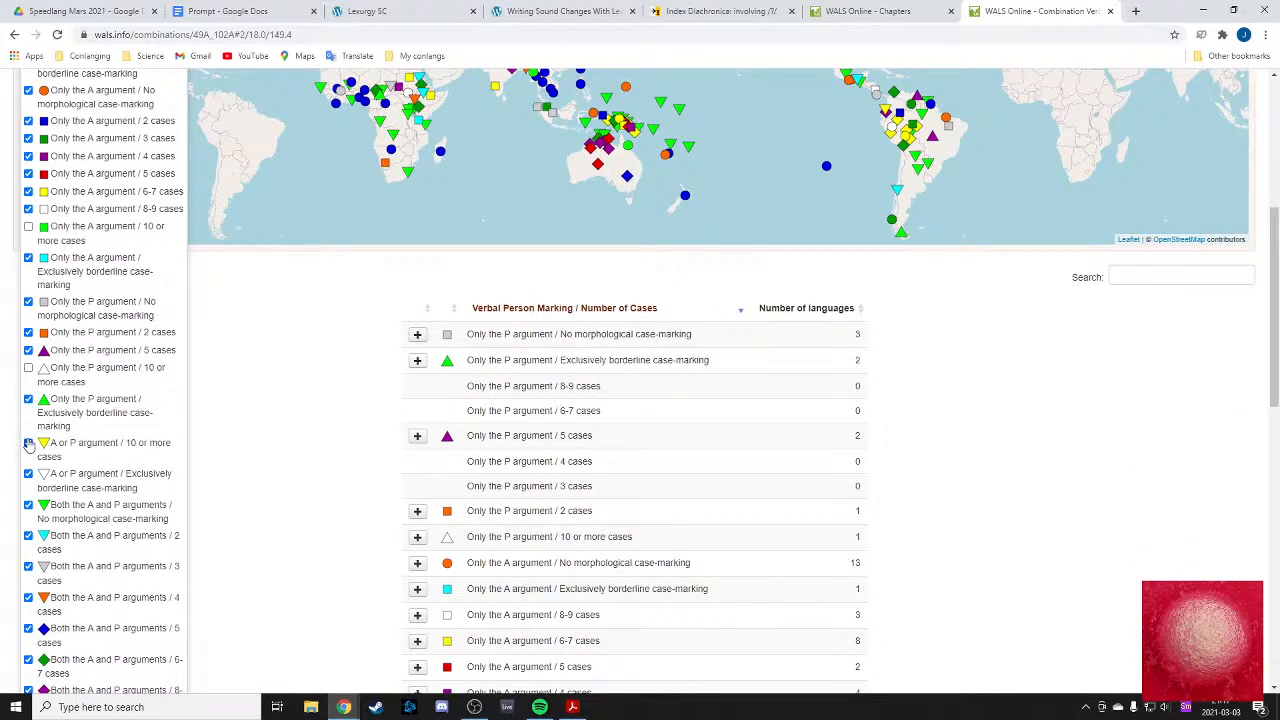
pyautogui.click(28, 444)
pyautogui.scroll(-2, 28, 446)
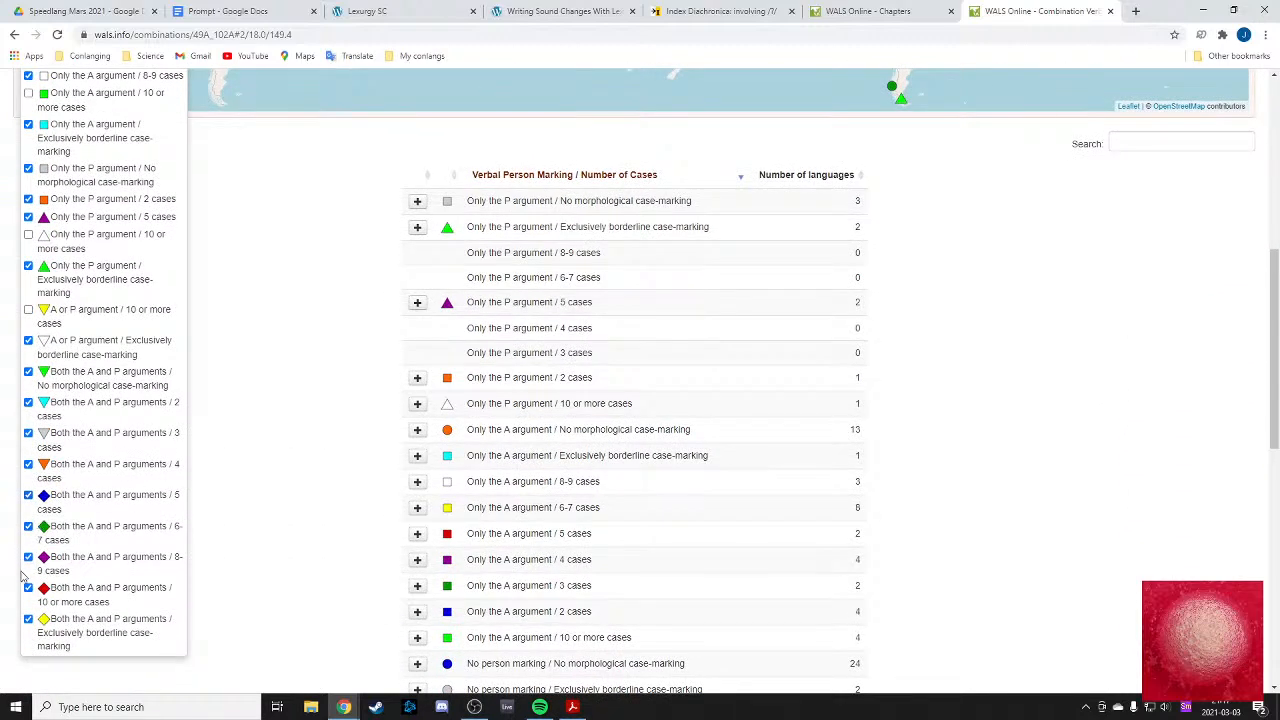
pyautogui.click(28, 588)
# - Hide the combinations with 8-9 cases, including Only the A argument and No person marking, and close the legend
pyautogui.scroll(2, 30, 556)
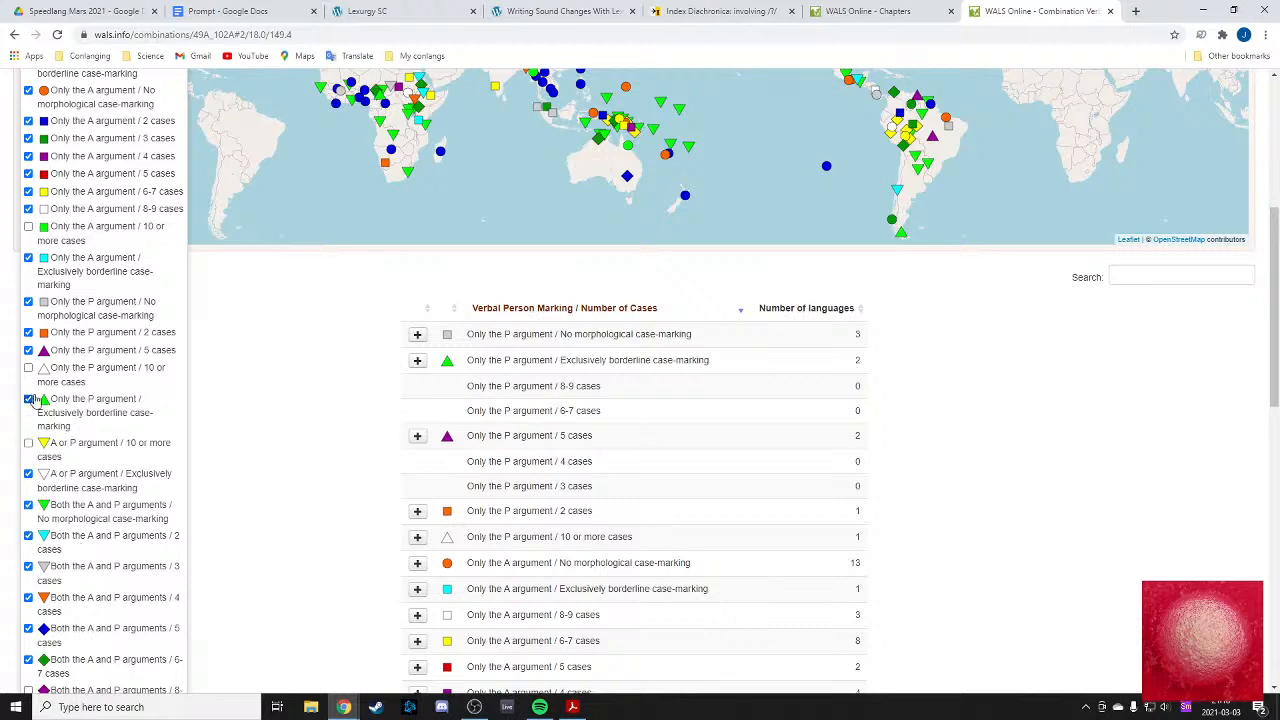
pyautogui.scroll(1, 30, 352)
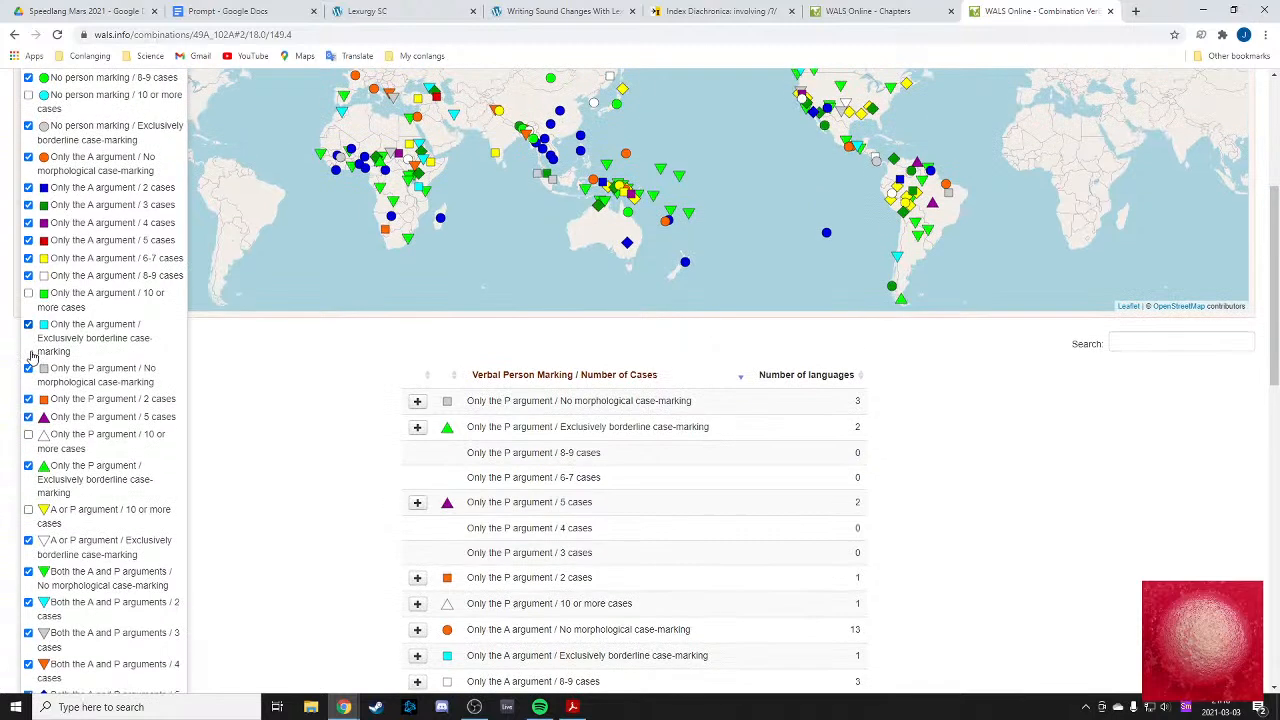
pyautogui.scroll(1, 30, 355)
pyautogui.click(28, 344)
pyautogui.scroll(2, 40, 370)
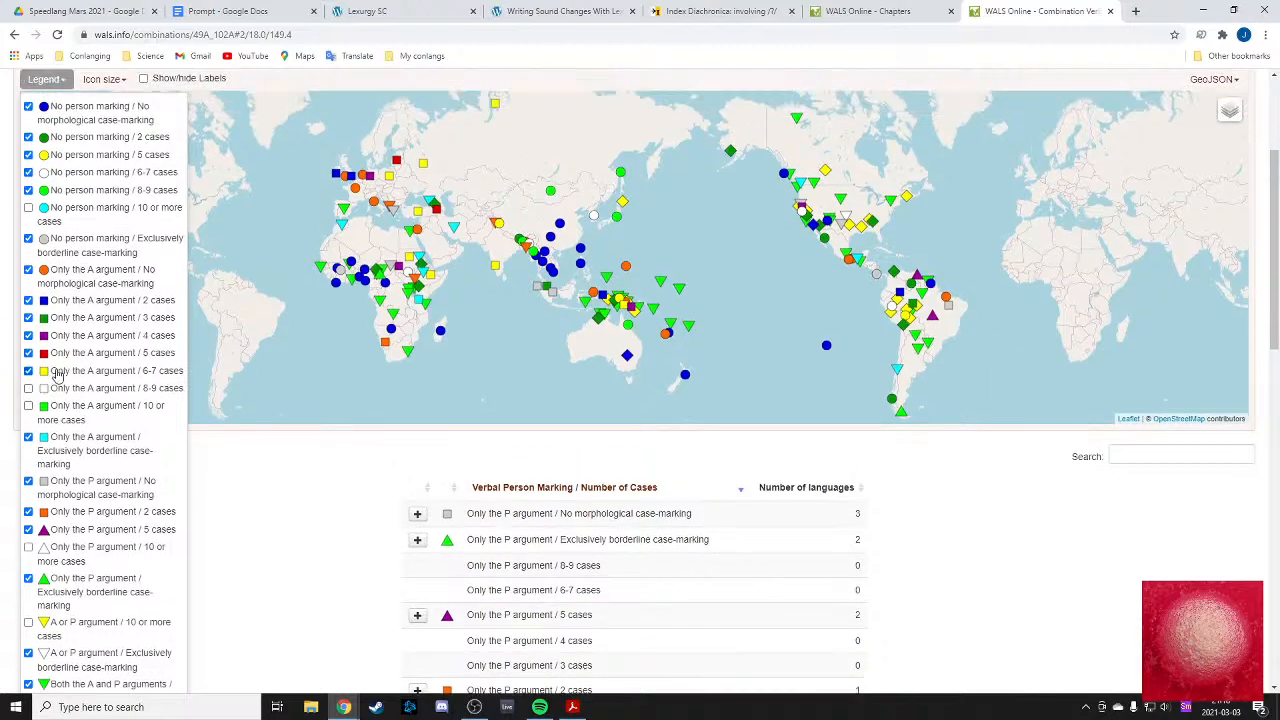
pyautogui.click(29, 277)
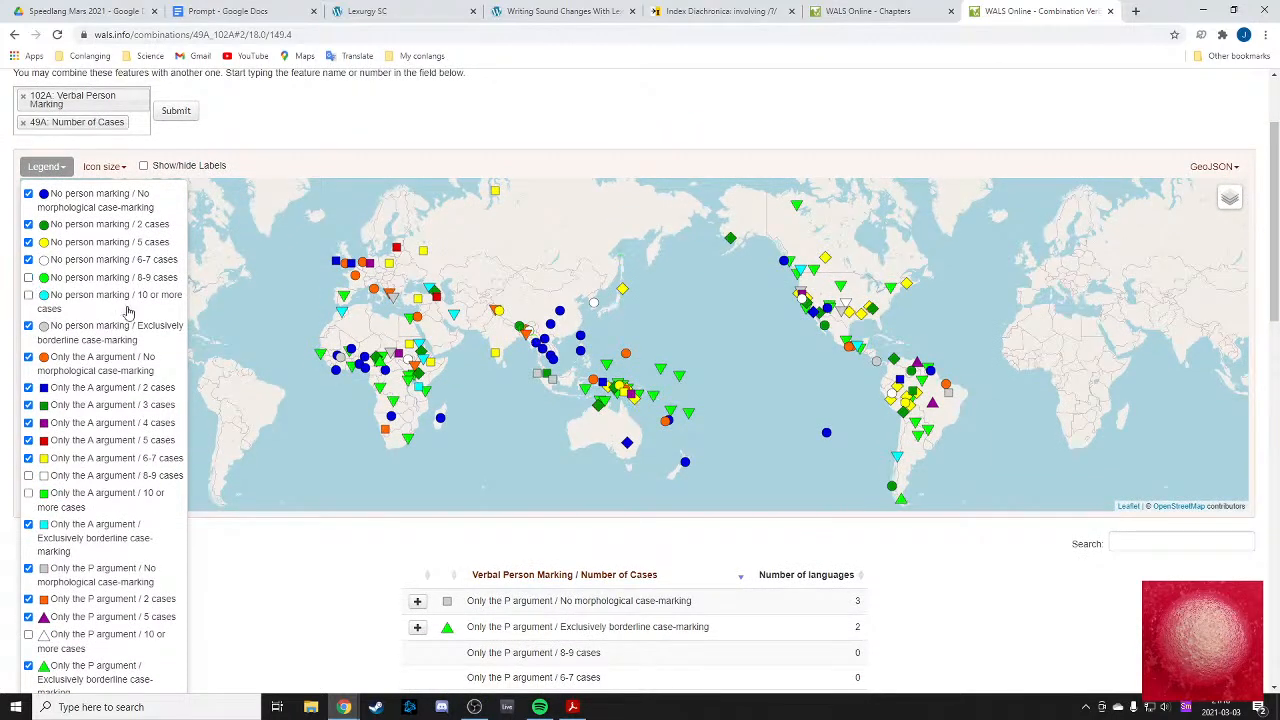
pyautogui.click(505, 139)
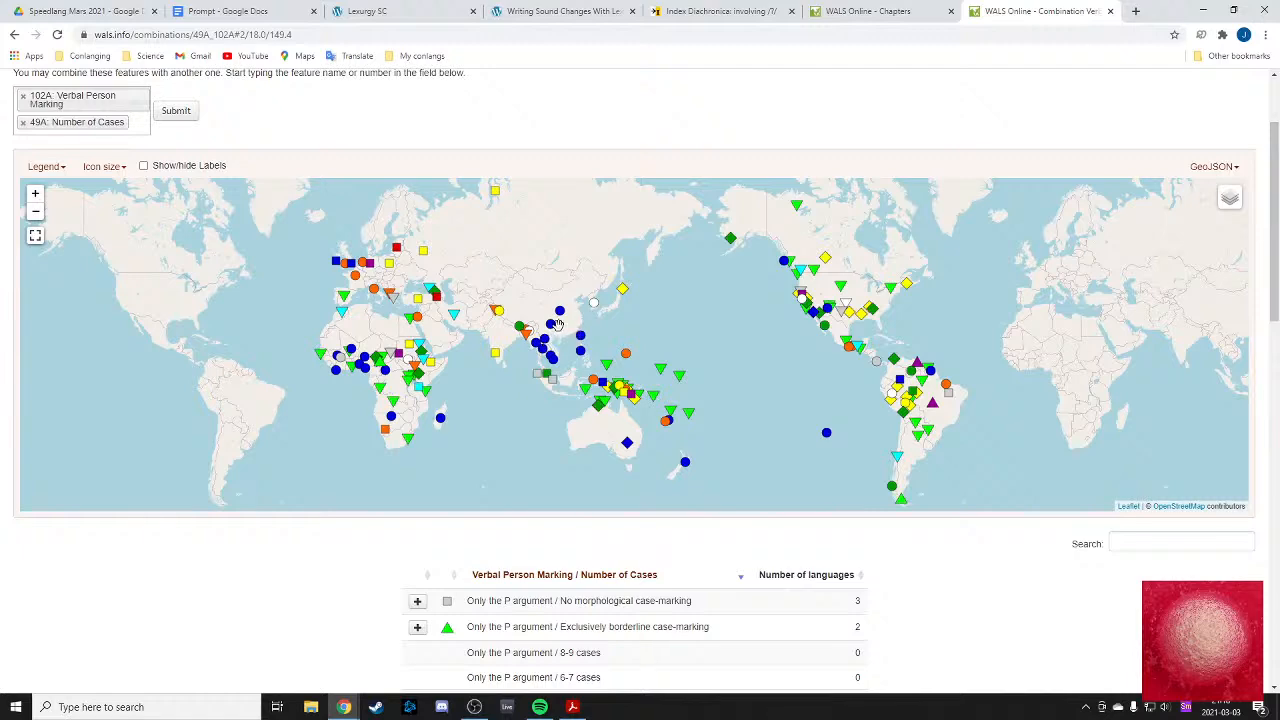
# - Compare the filtered map with the Only the A argument and No person marking rows of the table
pyautogui.scroll(-1, 557, 328)
pyautogui.scroll(1, 560, 340)
pyautogui.scroll(-6, 561, 326)
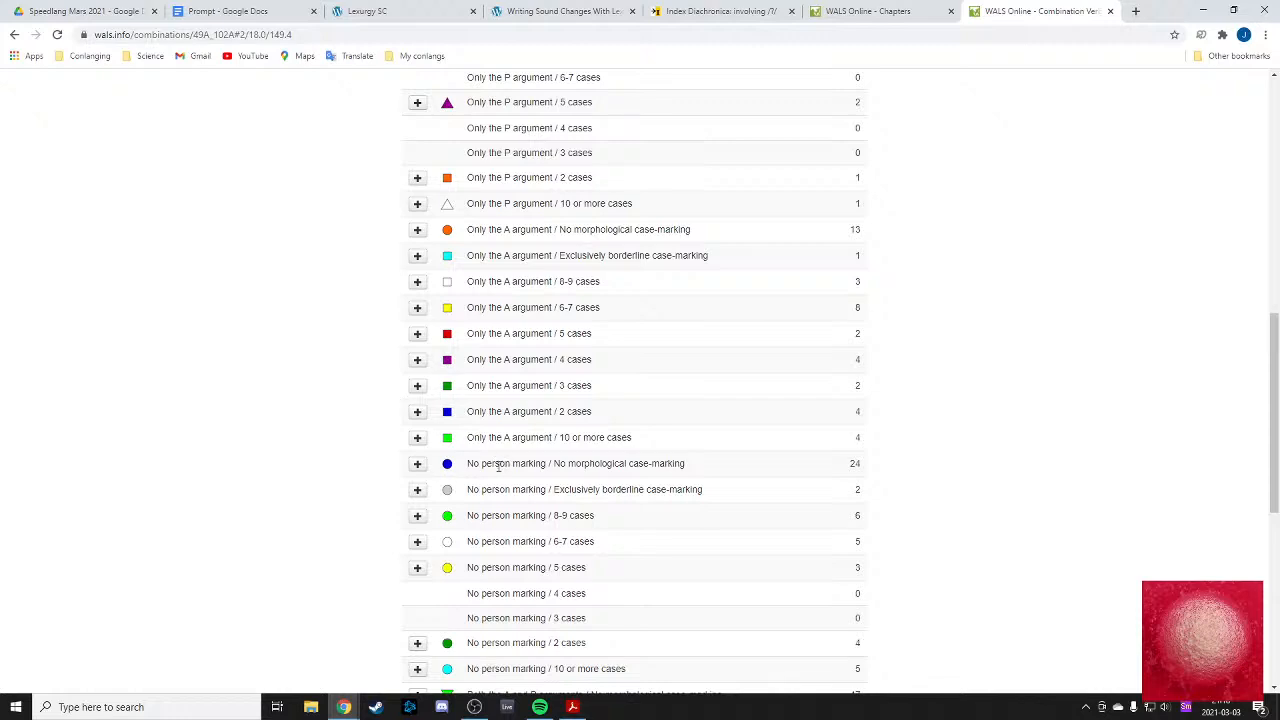
# - Hide every remaining No person marking combination from the map, including no morphological case-marking, 2, 5, 6-7 cases and exclusively borderline
pyautogui.moveTo(494, 465); pyautogui.dragTo(547, 464)
pyautogui.moveTo(576, 464); pyautogui.dragTo(651, 463)
pyautogui.click(696, 463)
pyautogui.scroll(4, 745, 464)
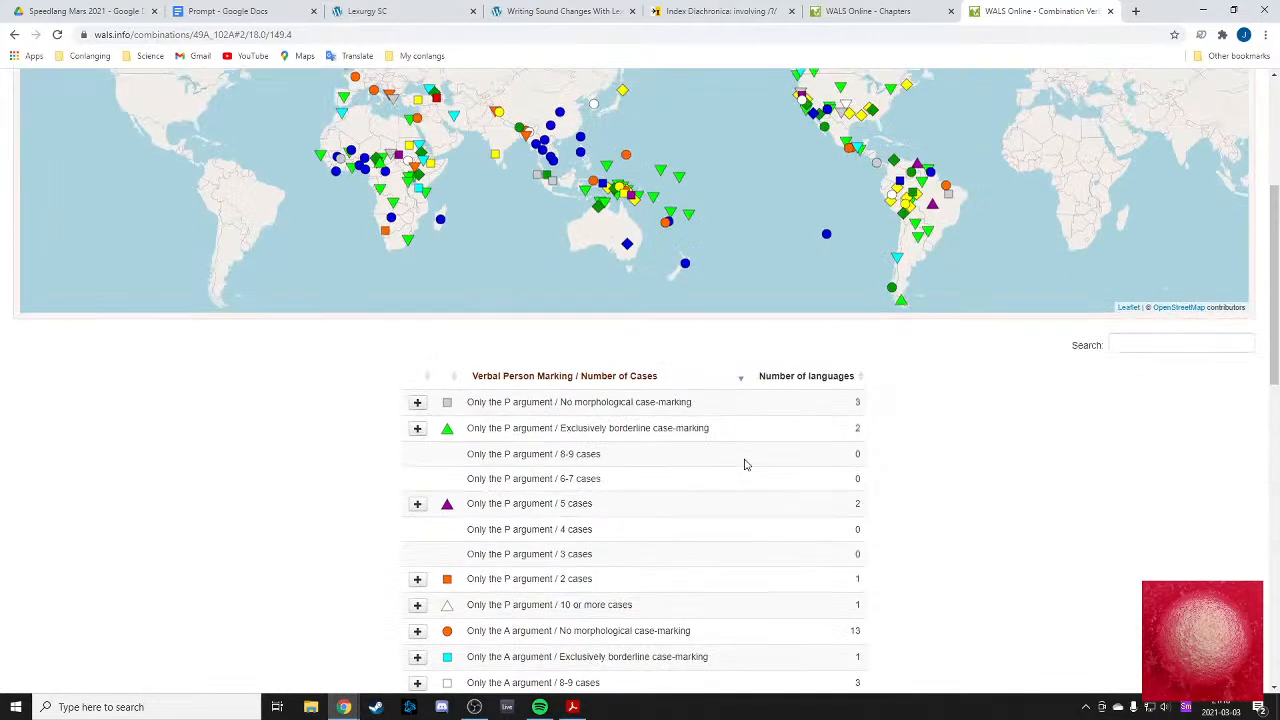
pyautogui.scroll(3, 744, 464)
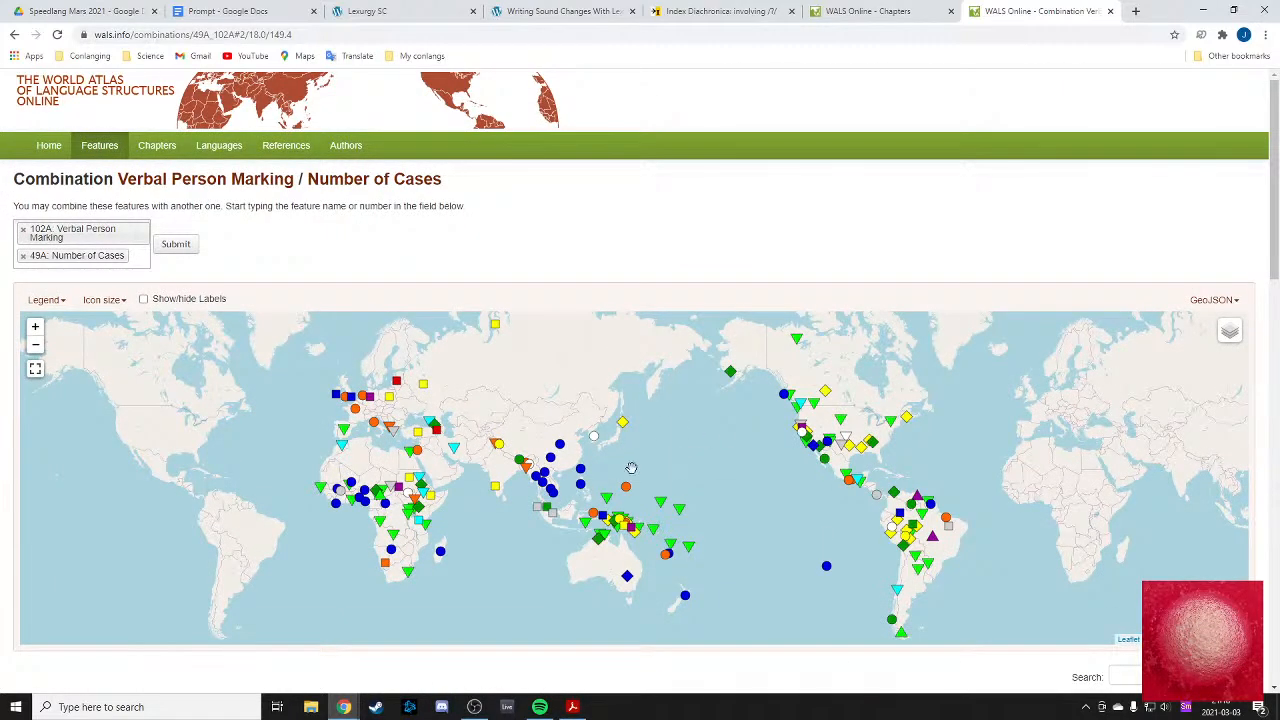
pyautogui.click(44, 299)
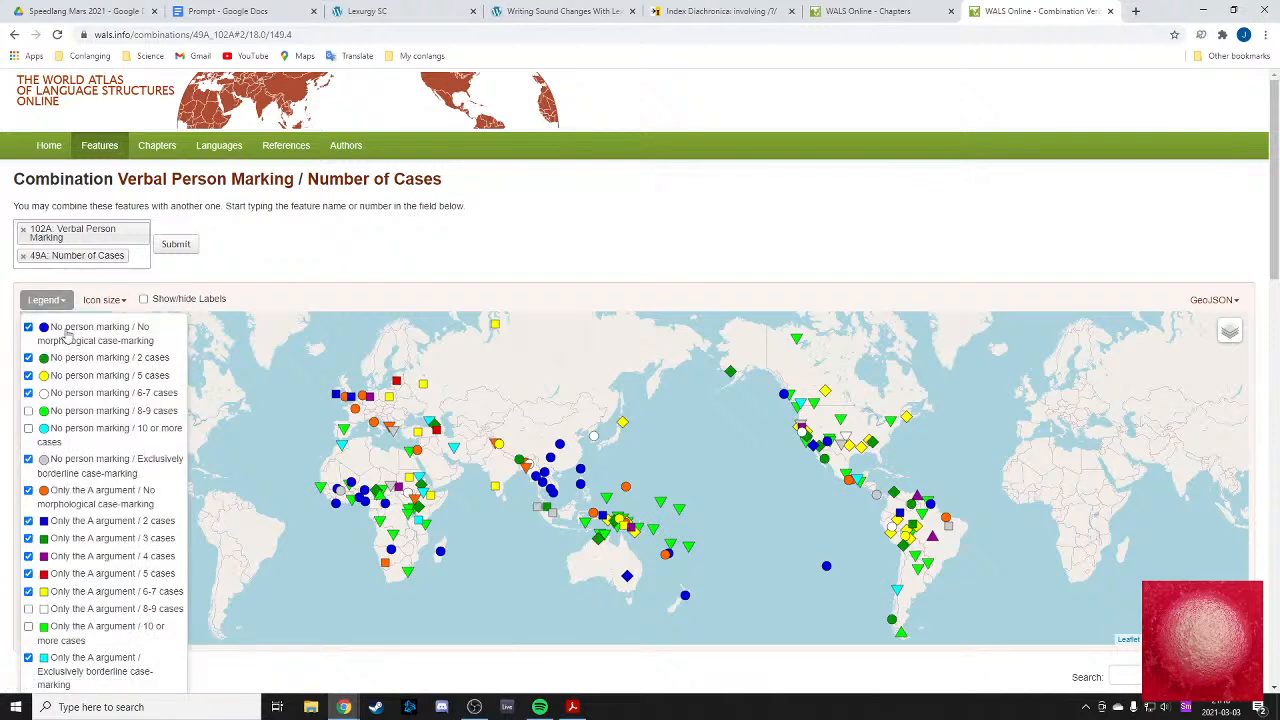
pyautogui.click(28, 327)
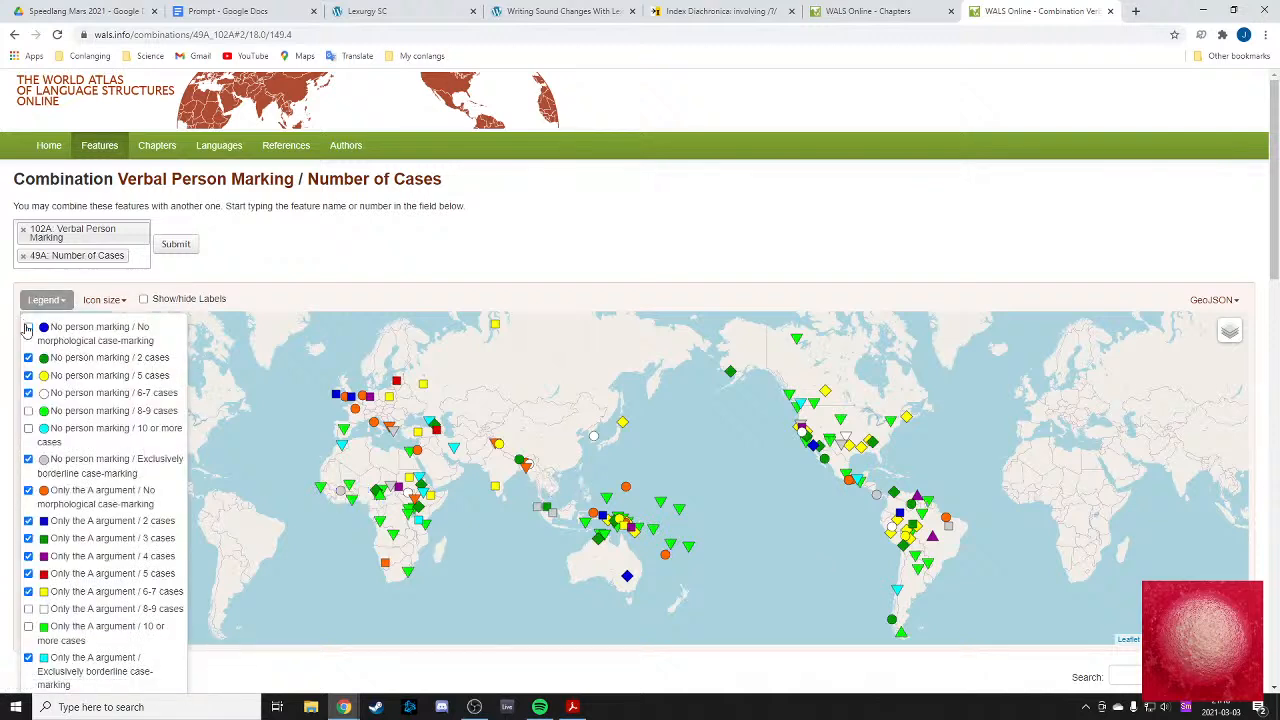
pyautogui.click(28, 357)
pyautogui.click(28, 375)
pyautogui.click(28, 392)
pyautogui.click(28, 410)
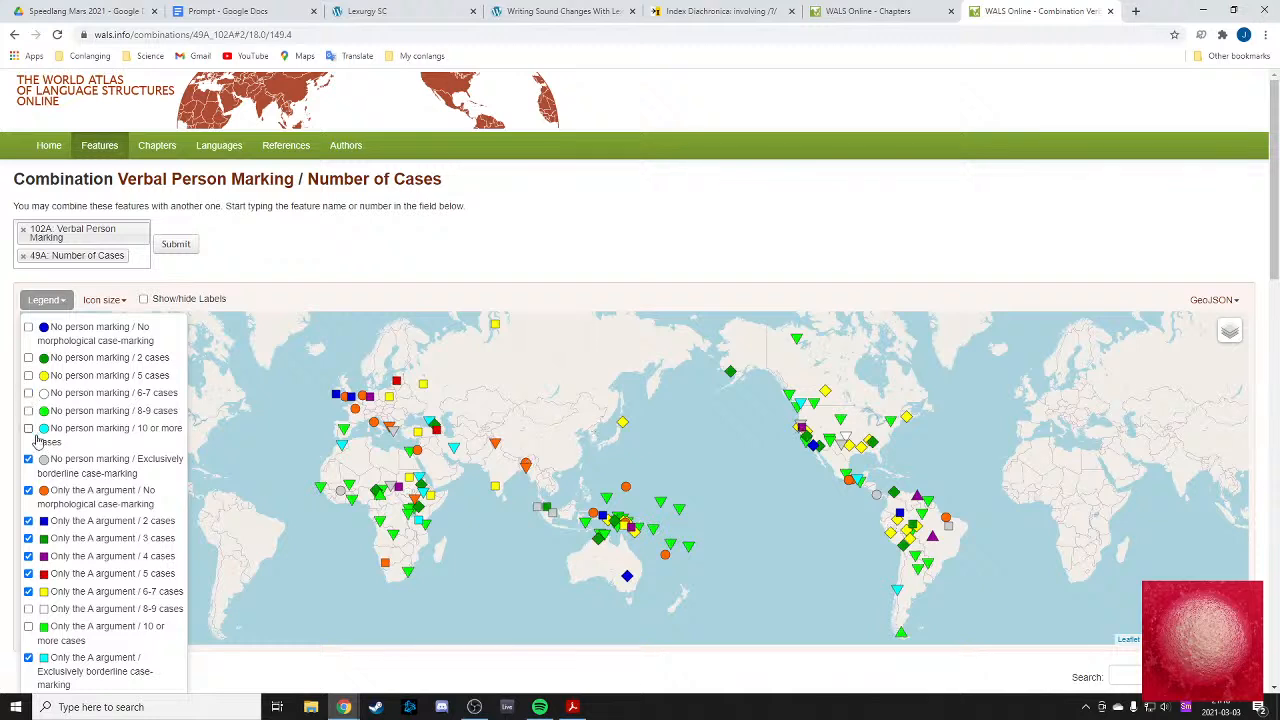
pyautogui.click(28, 458)
pyautogui.click(379, 241)
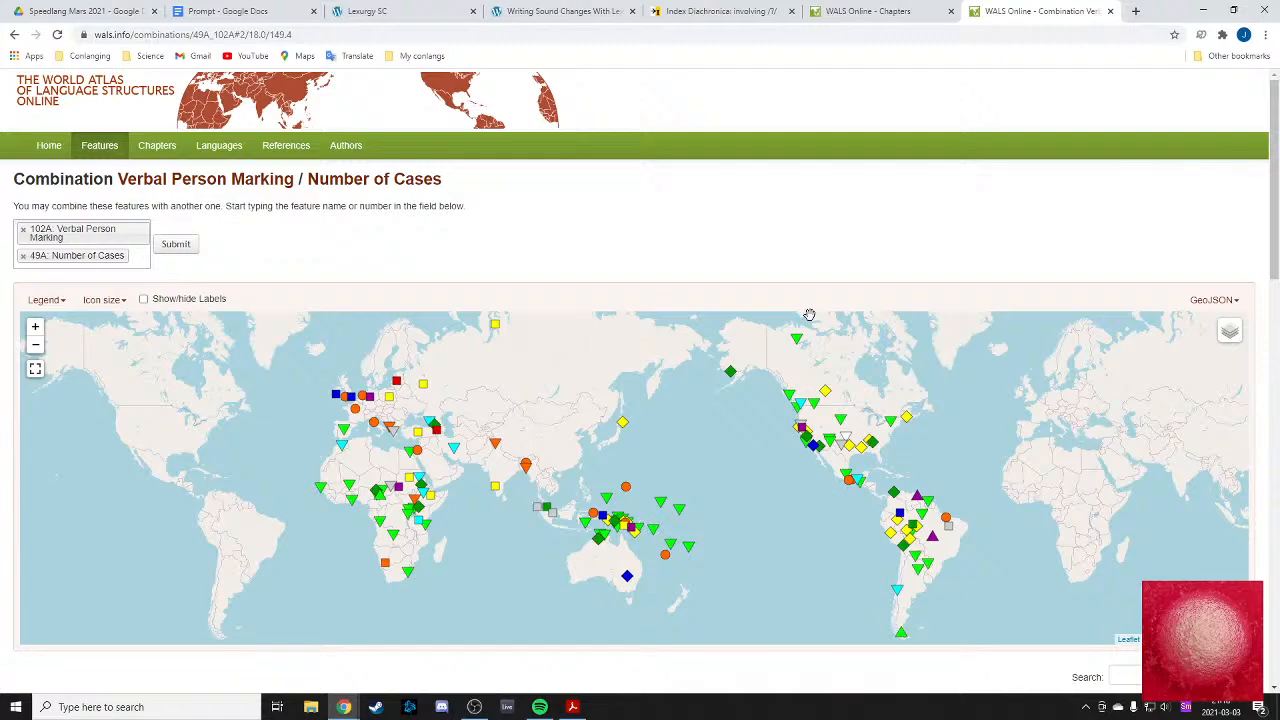
# - Check the combination table for the Both the A and P arguments / No morphological case-marking row and compare it with the map
pyautogui.moveTo(340, 436)
pyautogui.scroll(-7, 365, 448)
pyautogui.scroll(1, 371, 458)
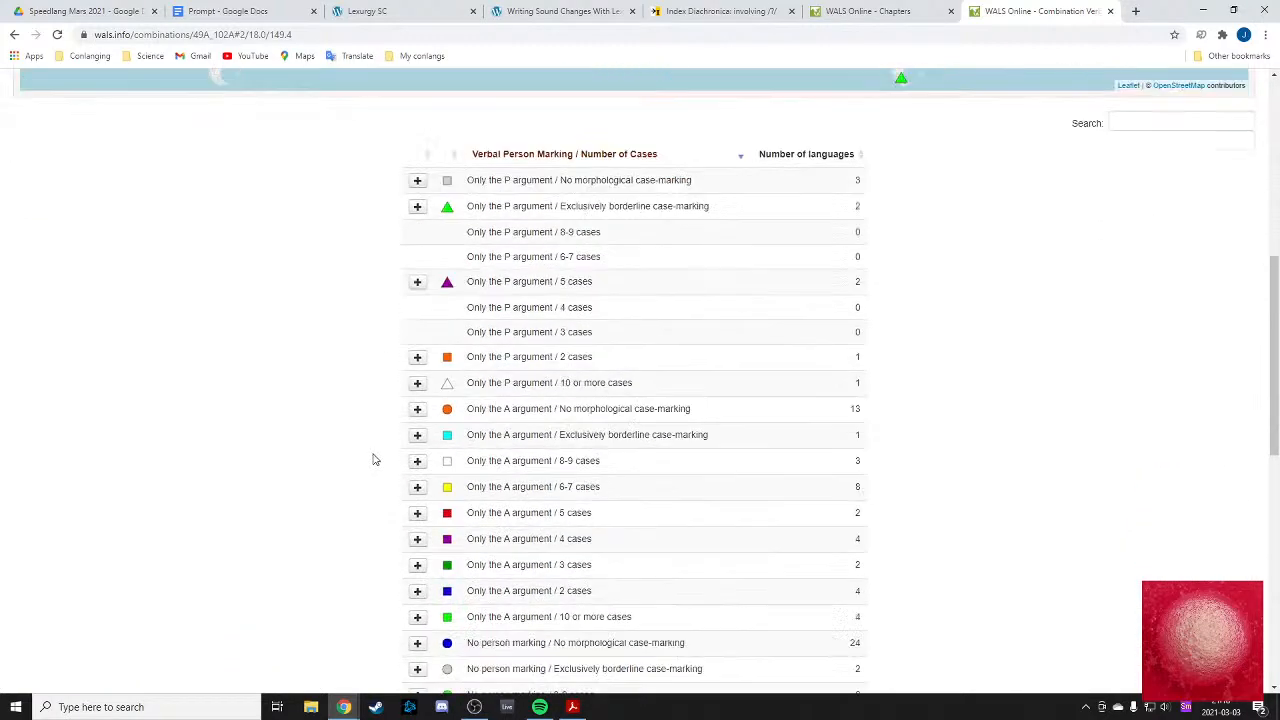
pyautogui.scroll(-4, 371, 458)
pyautogui.moveTo(481, 496); pyautogui.dragTo(718, 506)
pyautogui.click(573, 498)
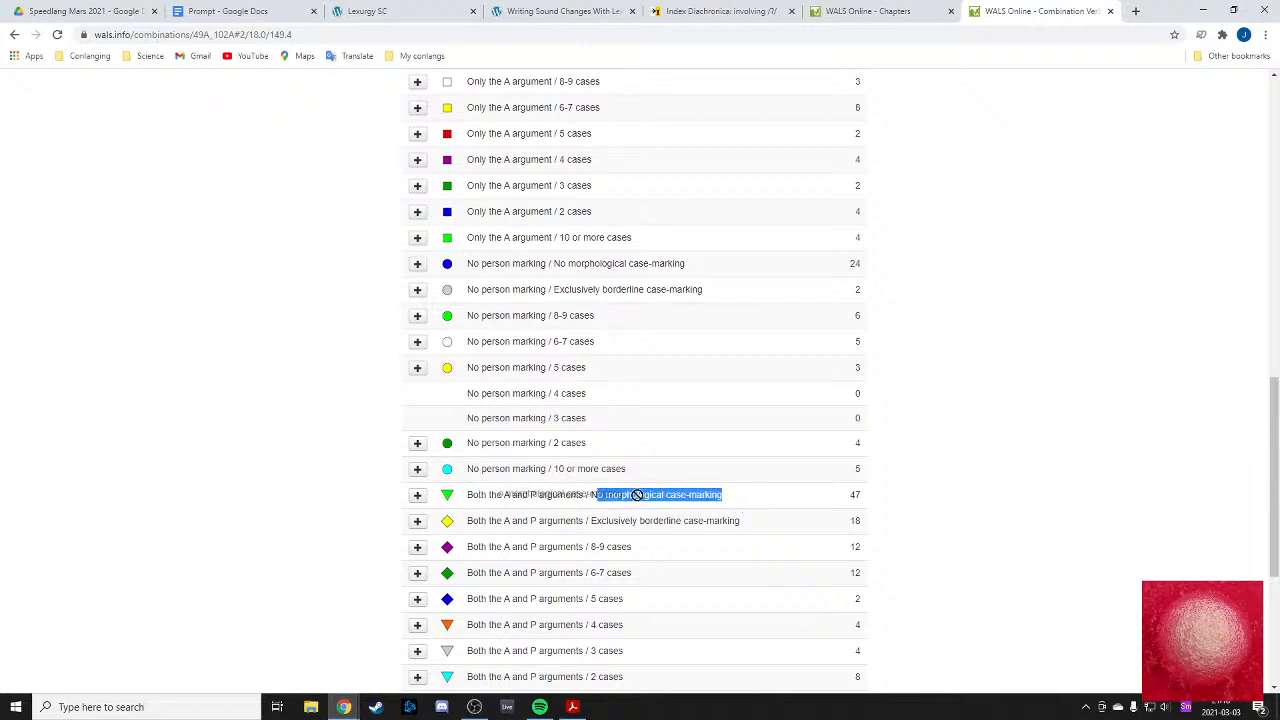
pyautogui.moveTo(466, 496); pyautogui.dragTo(590, 496)
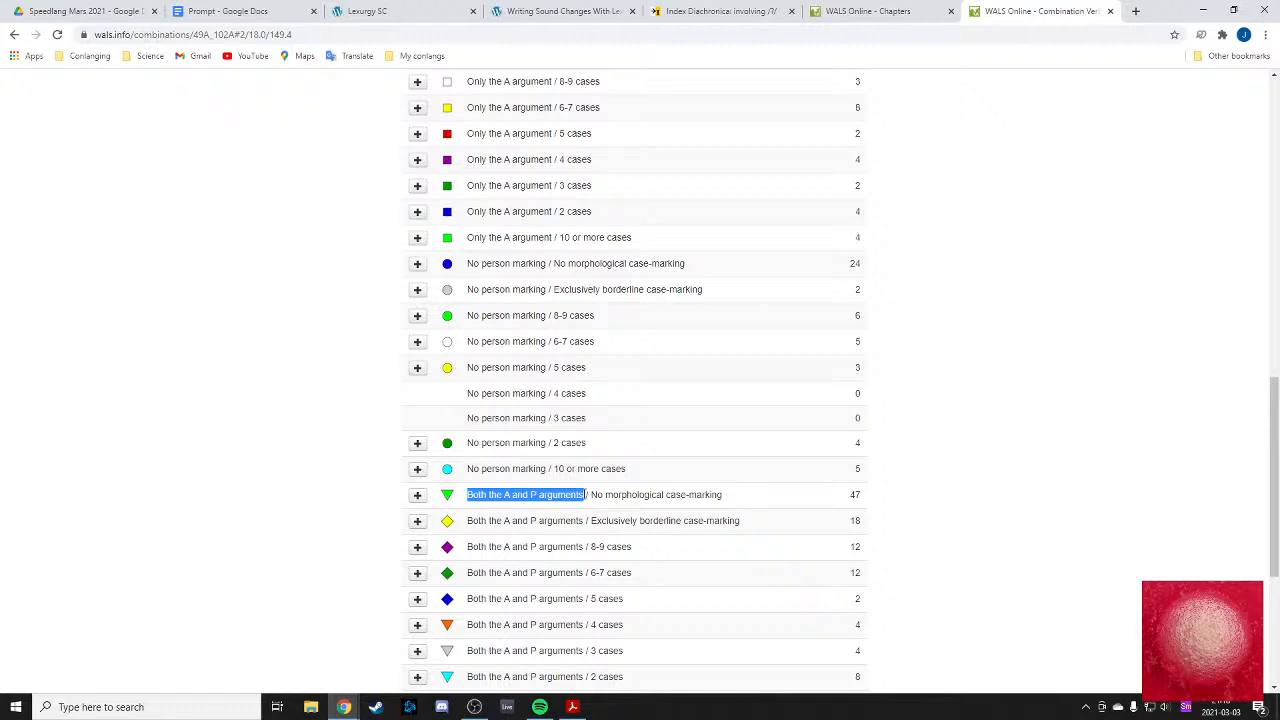
pyautogui.click(587, 496)
pyautogui.scroll(15, 267, 426)
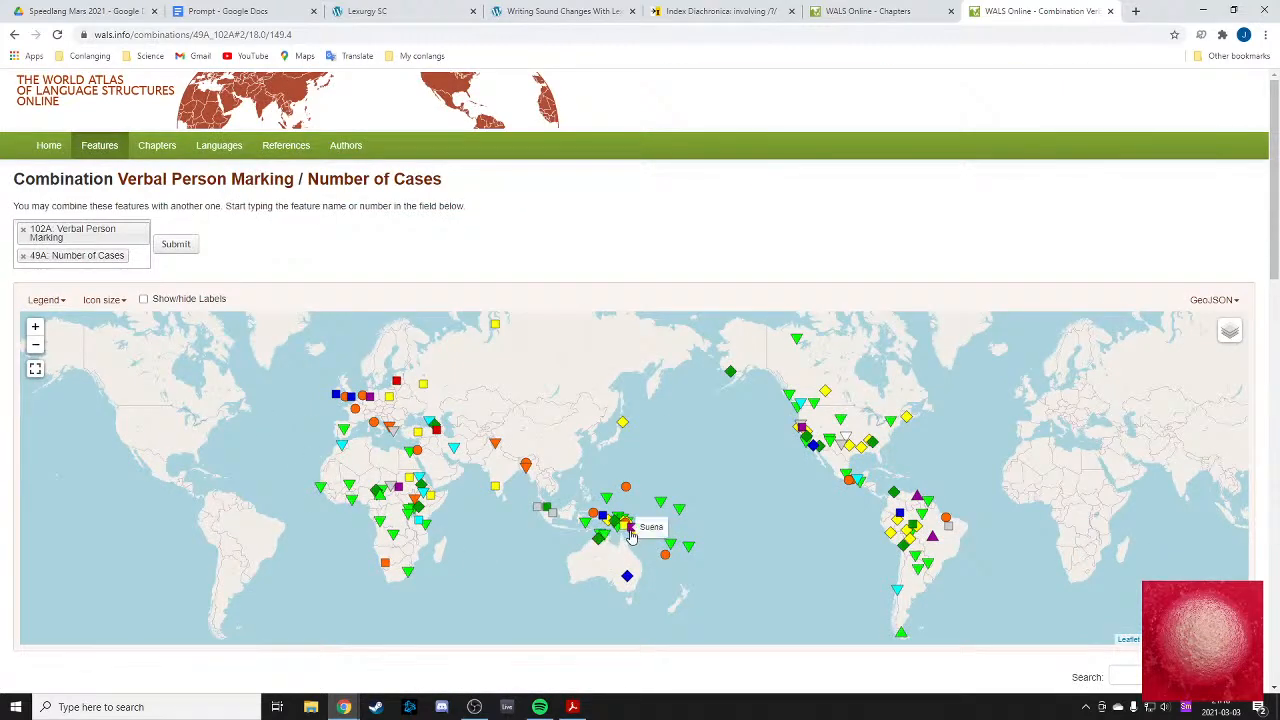
# - Examine how the remaining marker combinations are distributed on the map across Oceania, Eurasia, Africa and the Americas
pyautogui.moveTo(638, 512); pyautogui.dragTo(608, 463)
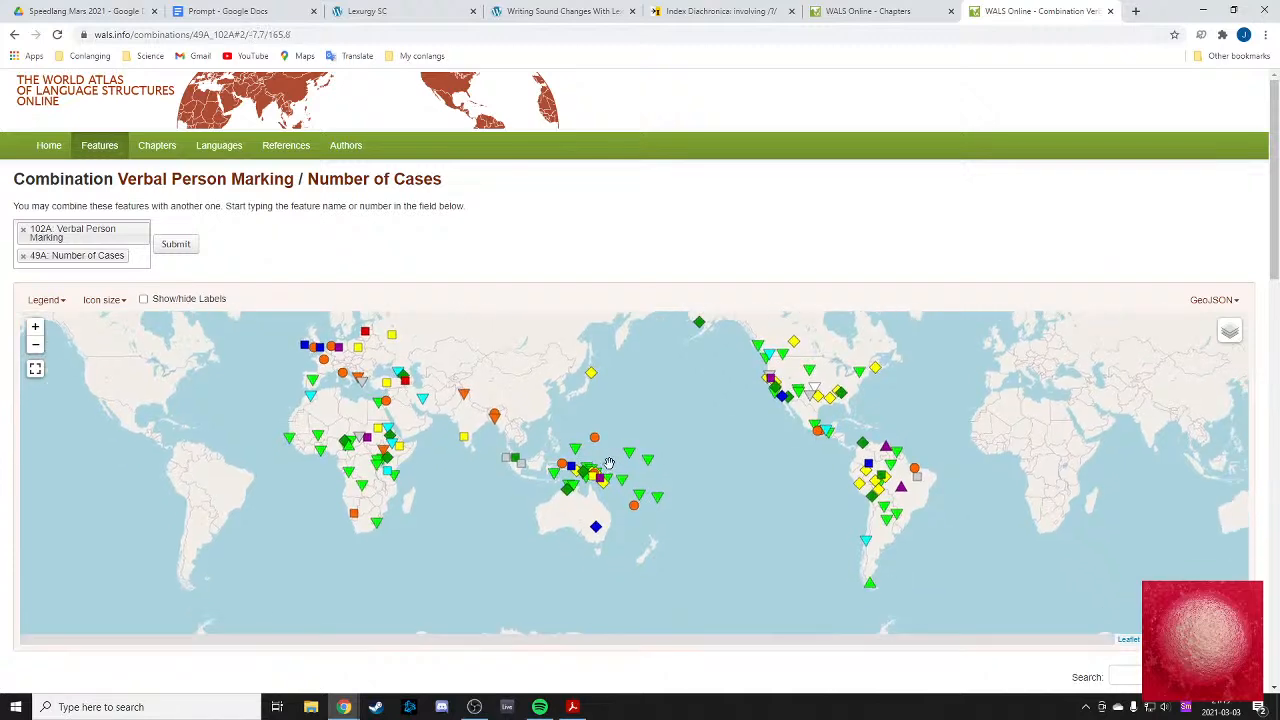
pyautogui.scroll(1, 608, 463)
pyautogui.scroll(-2, 400, 410)
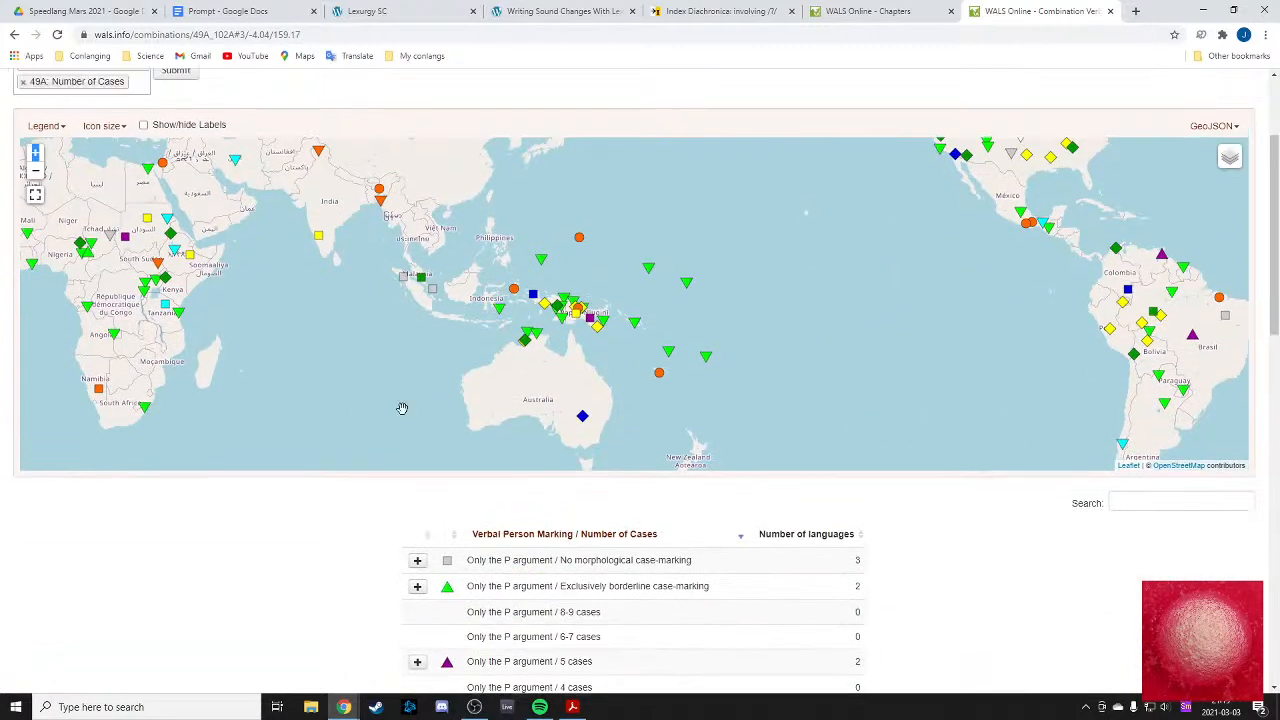
pyautogui.scroll(2, 400, 410)
pyautogui.click(36, 345)
pyautogui.moveTo(423, 355); pyautogui.dragTo(483, 470)
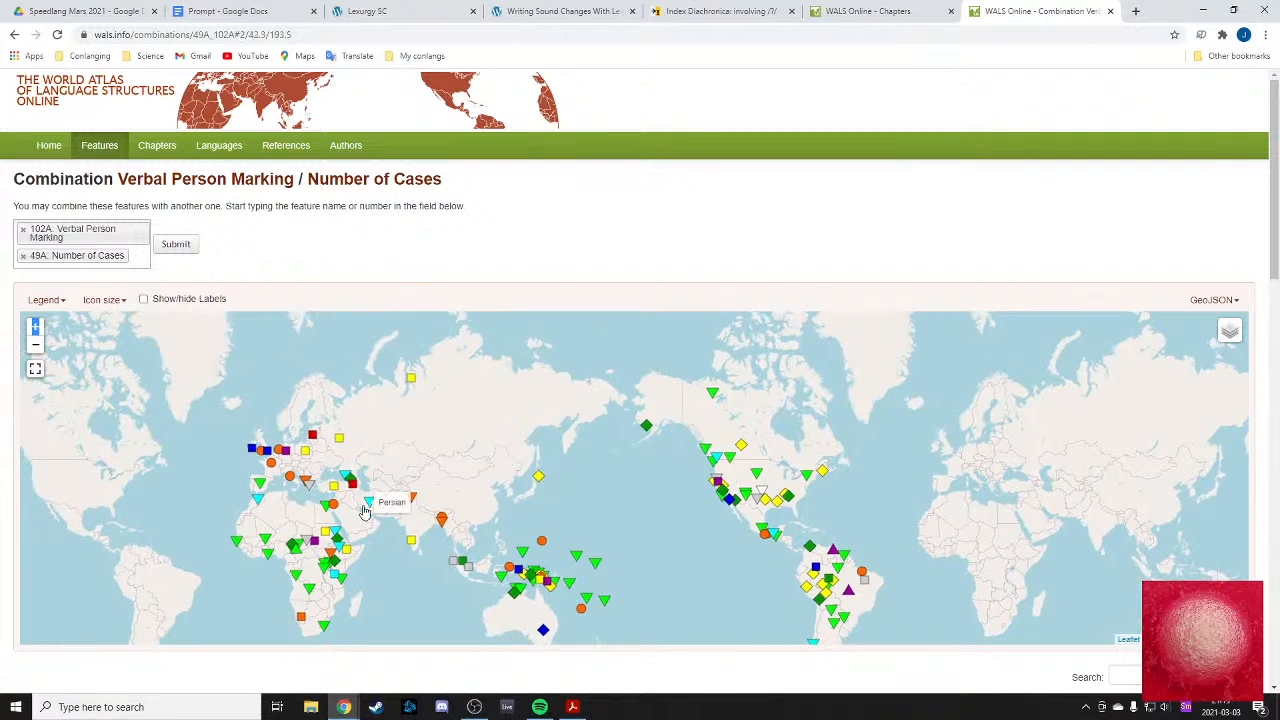
pyautogui.moveTo(553, 516); pyautogui.dragTo(434, 451)
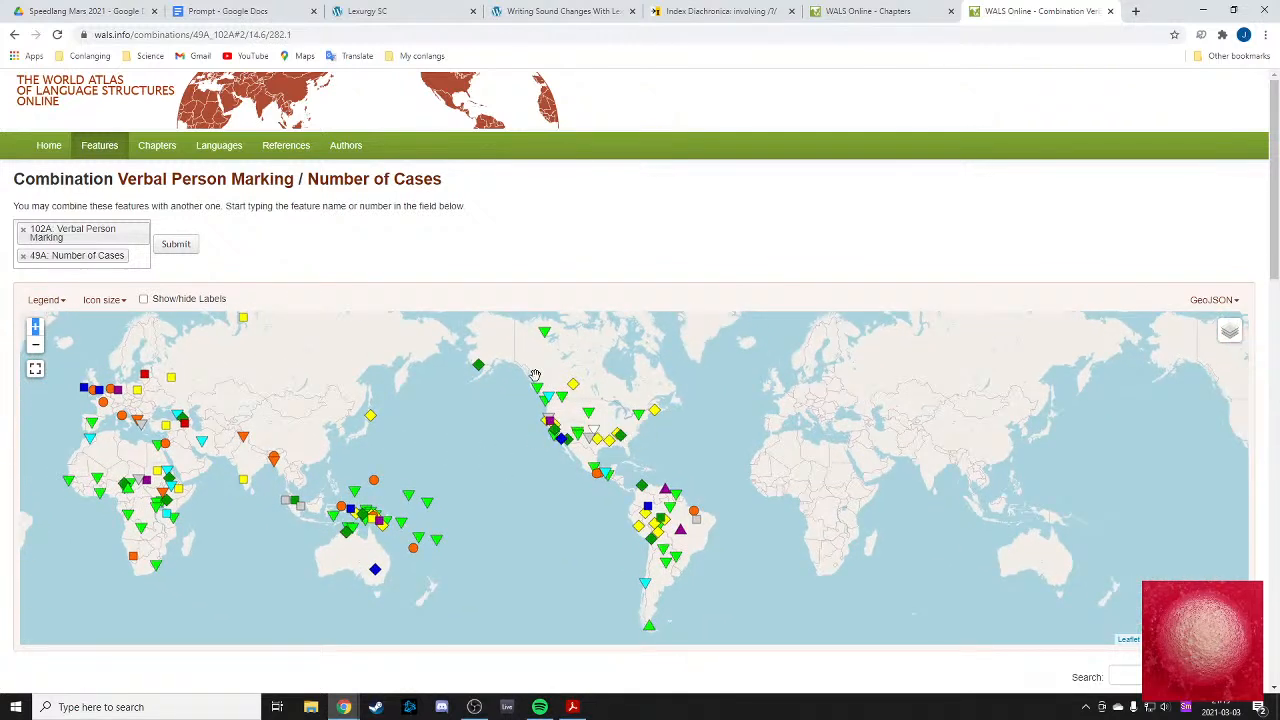
pyautogui.moveTo(663, 520)
pyautogui.moveTo(487, 551); pyautogui.dragTo(553, 495)
pyautogui.moveTo(478, 482)
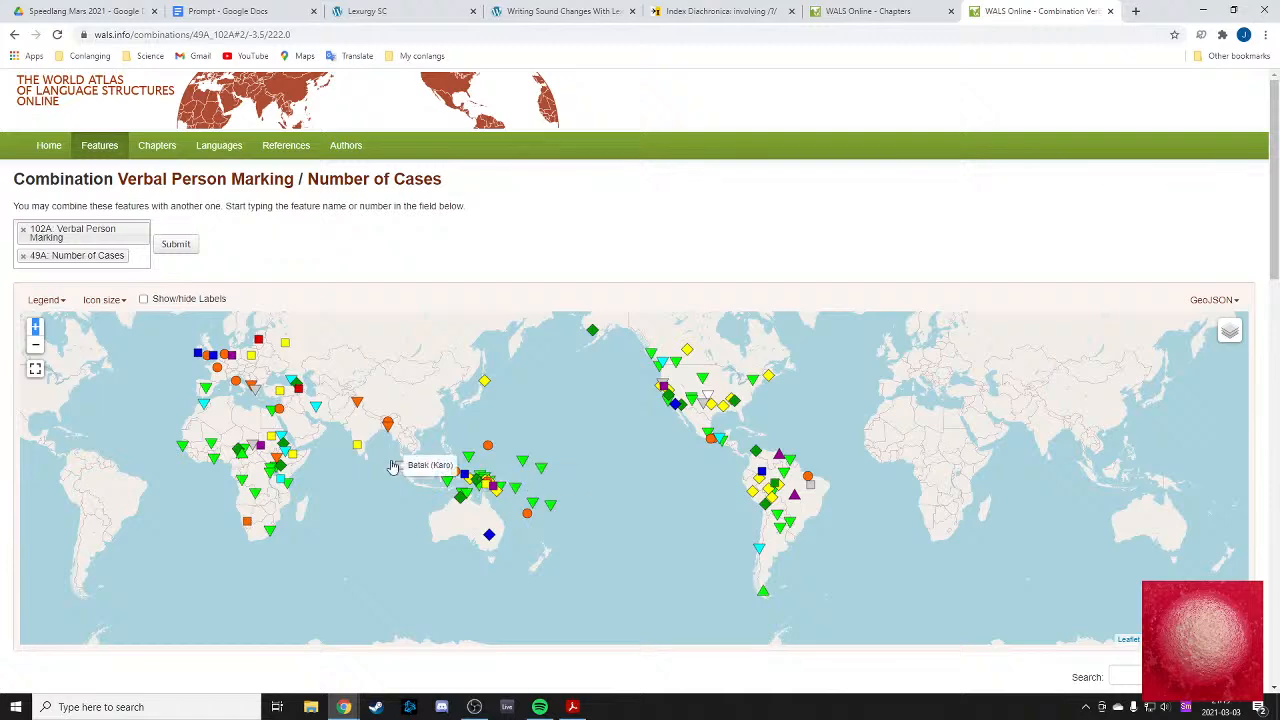
pyautogui.moveTo(254, 469); pyautogui.dragTo(395, 489)
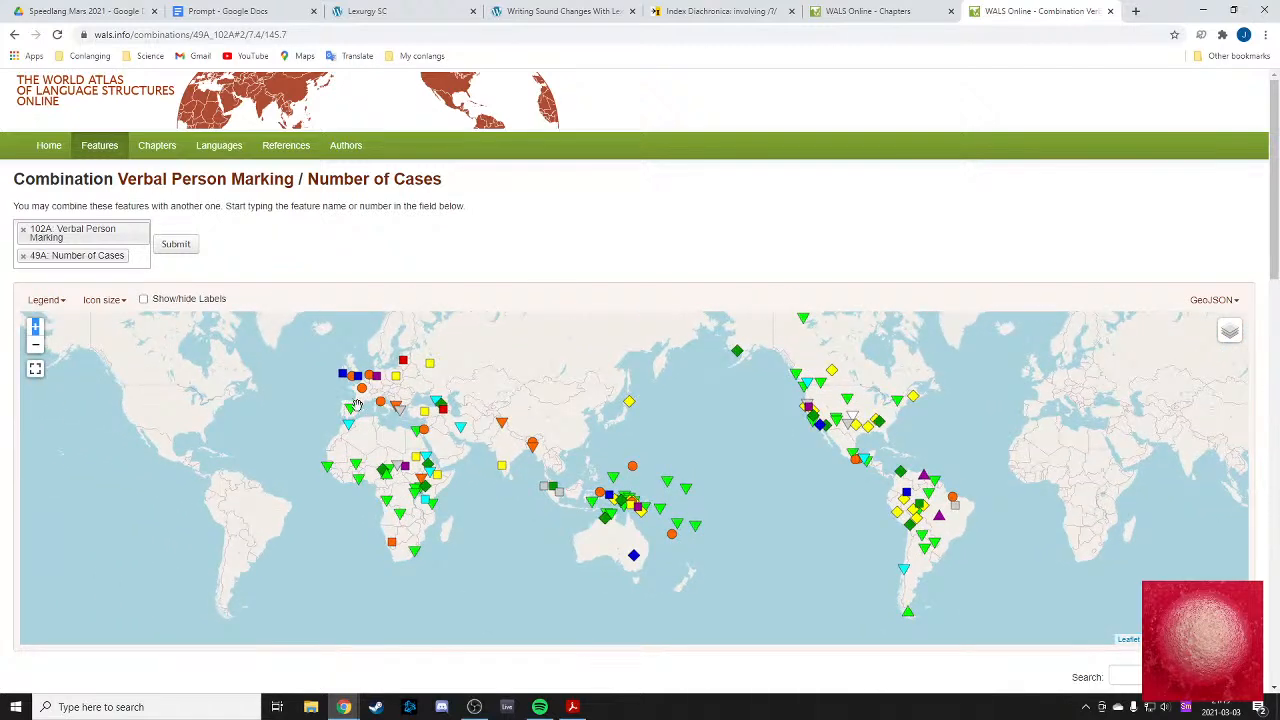
# - Compare the map's remaining markers with the table rows for P-only, A-only and both-argument marking
pyautogui.scroll(-12, 406, 455)
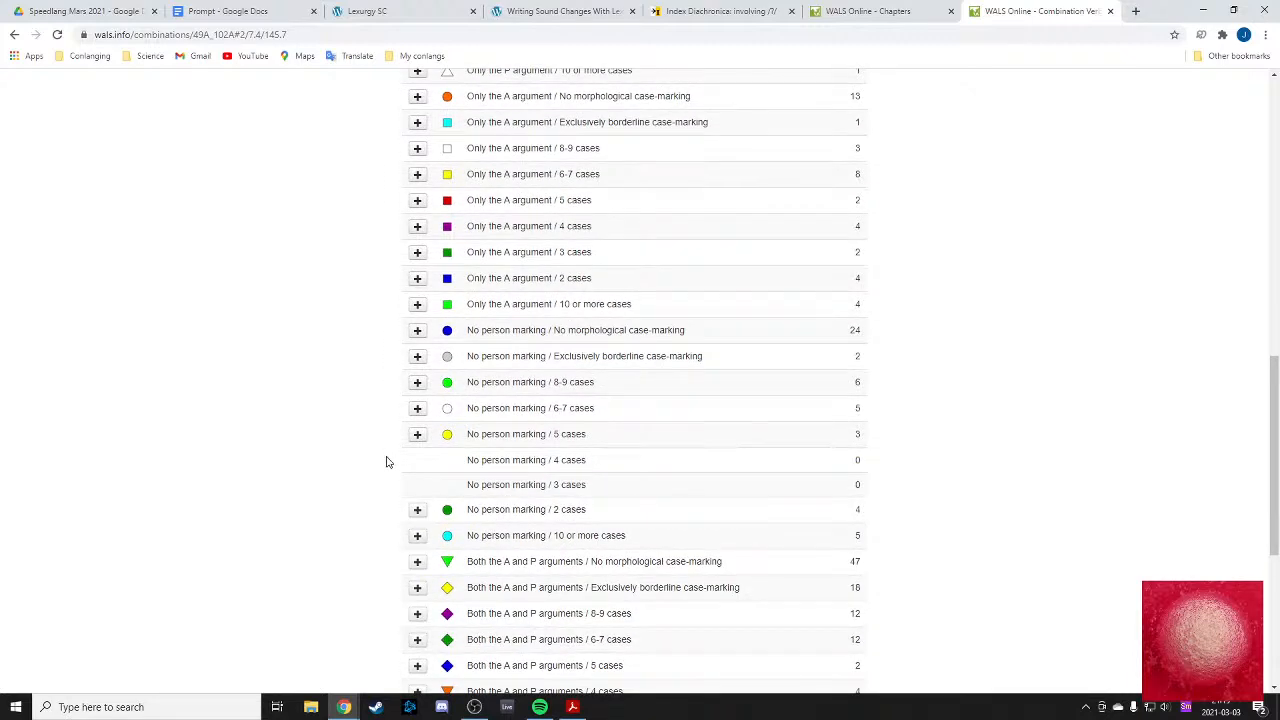
pyautogui.scroll(15, 458, 308)
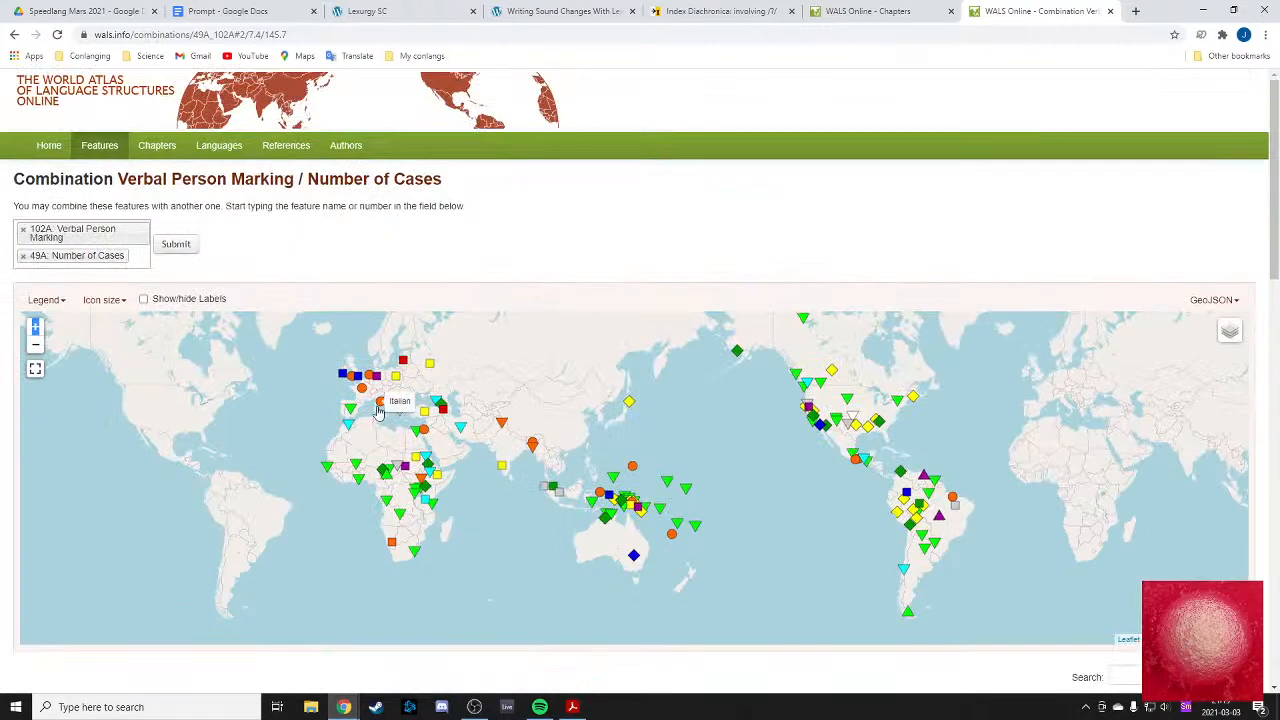
pyautogui.scroll(-4, 358, 386)
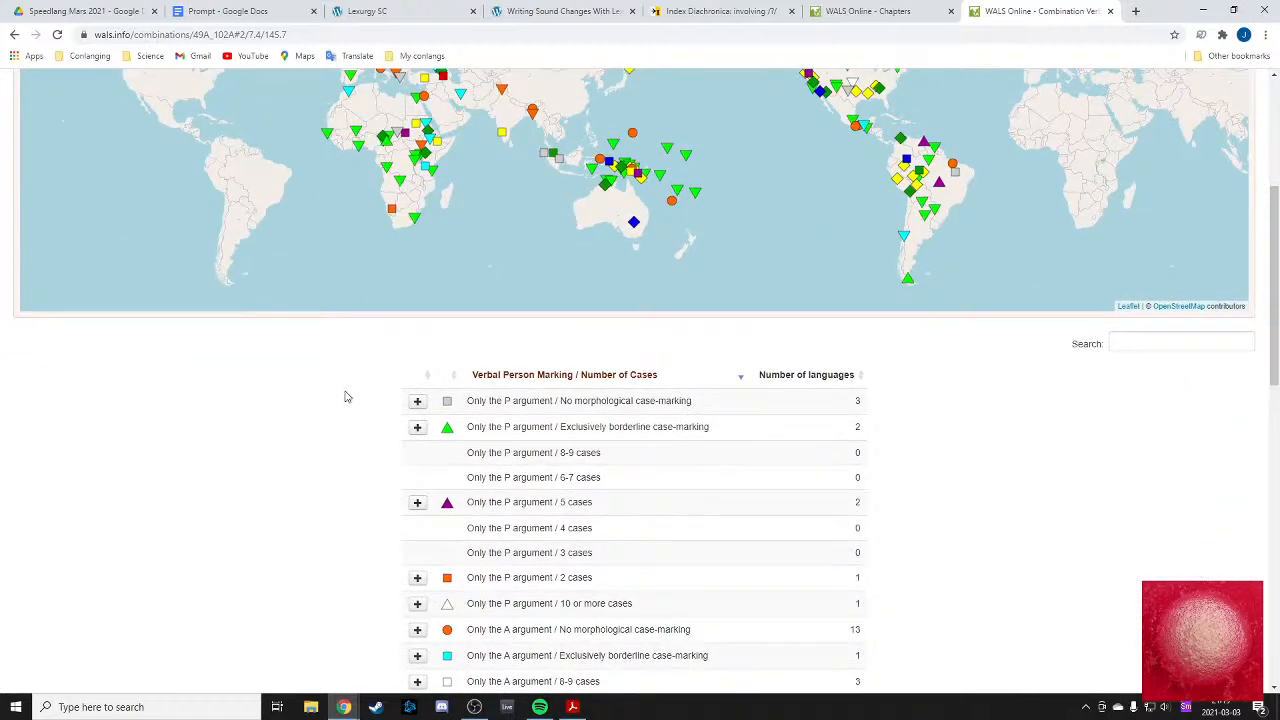
pyautogui.scroll(-6, 335, 405)
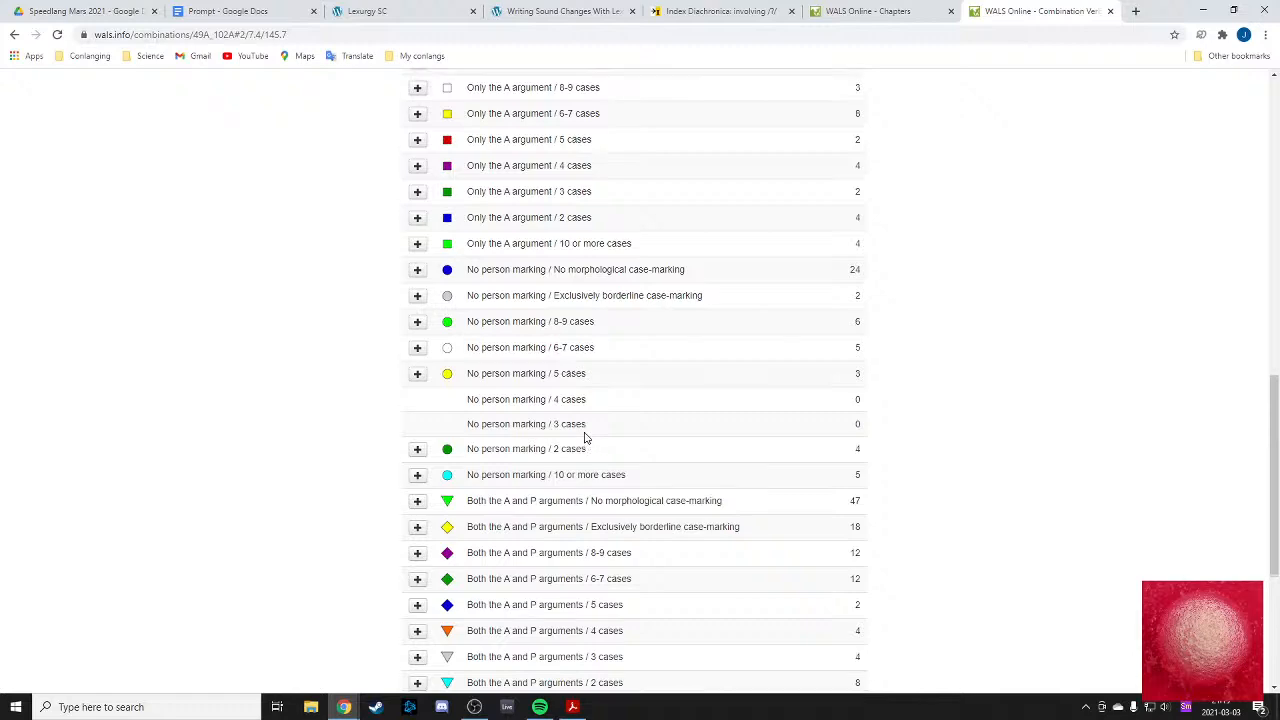
pyautogui.scroll(5, 563, 357)
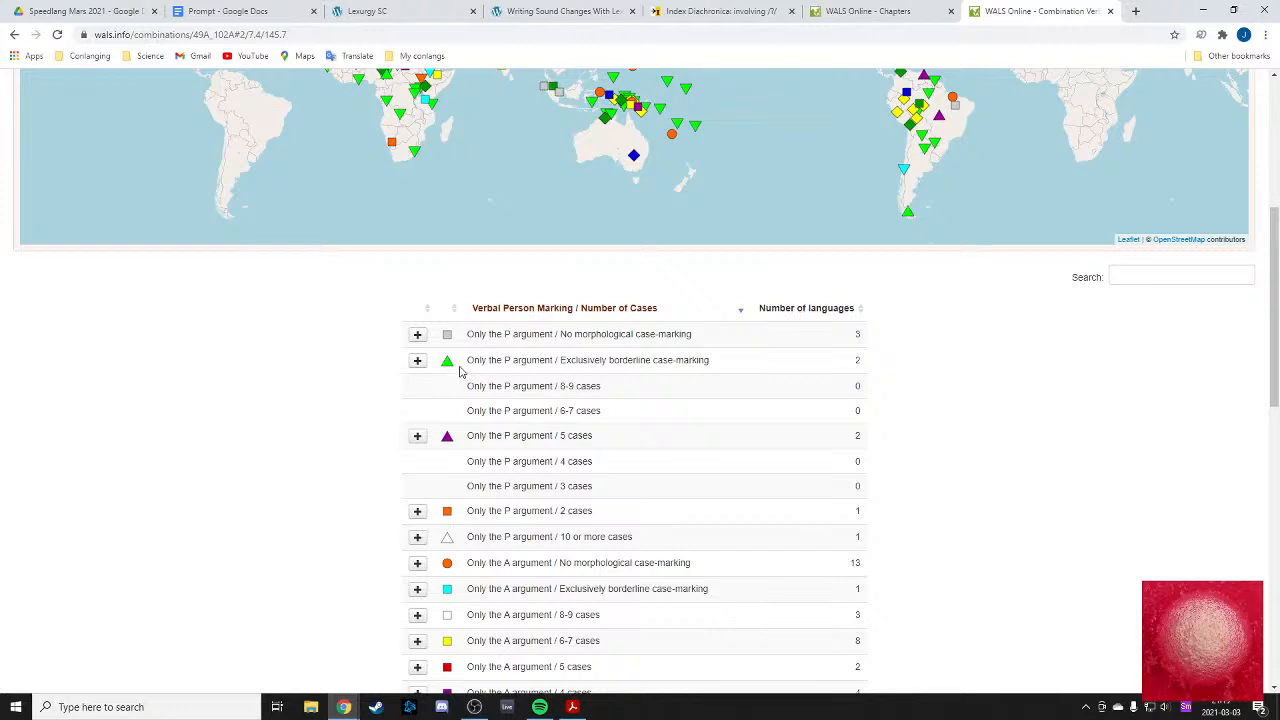
pyautogui.scroll(1, 620, 352)
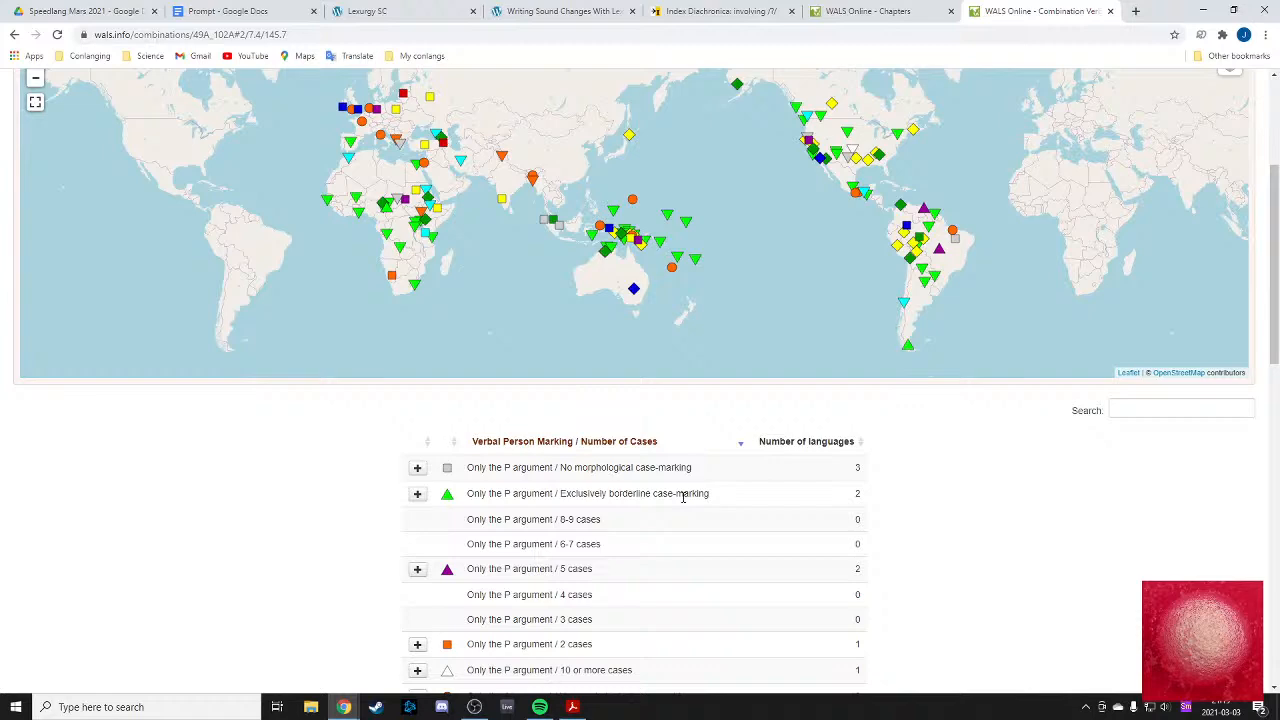
pyautogui.scroll(2, 670, 494)
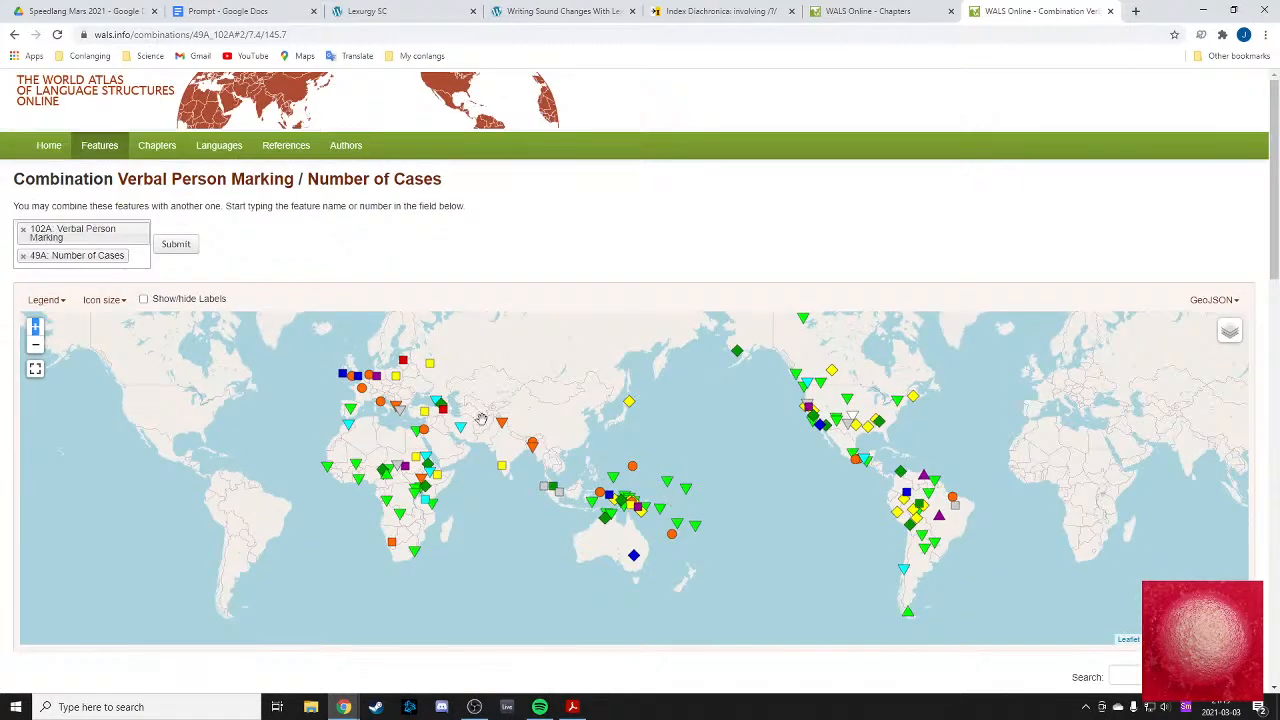
# - Open the Verbal Person Marking chapter in a new tab from the Chapters list, checking the combination map for feature numbers
pyautogui.click(858, 14)
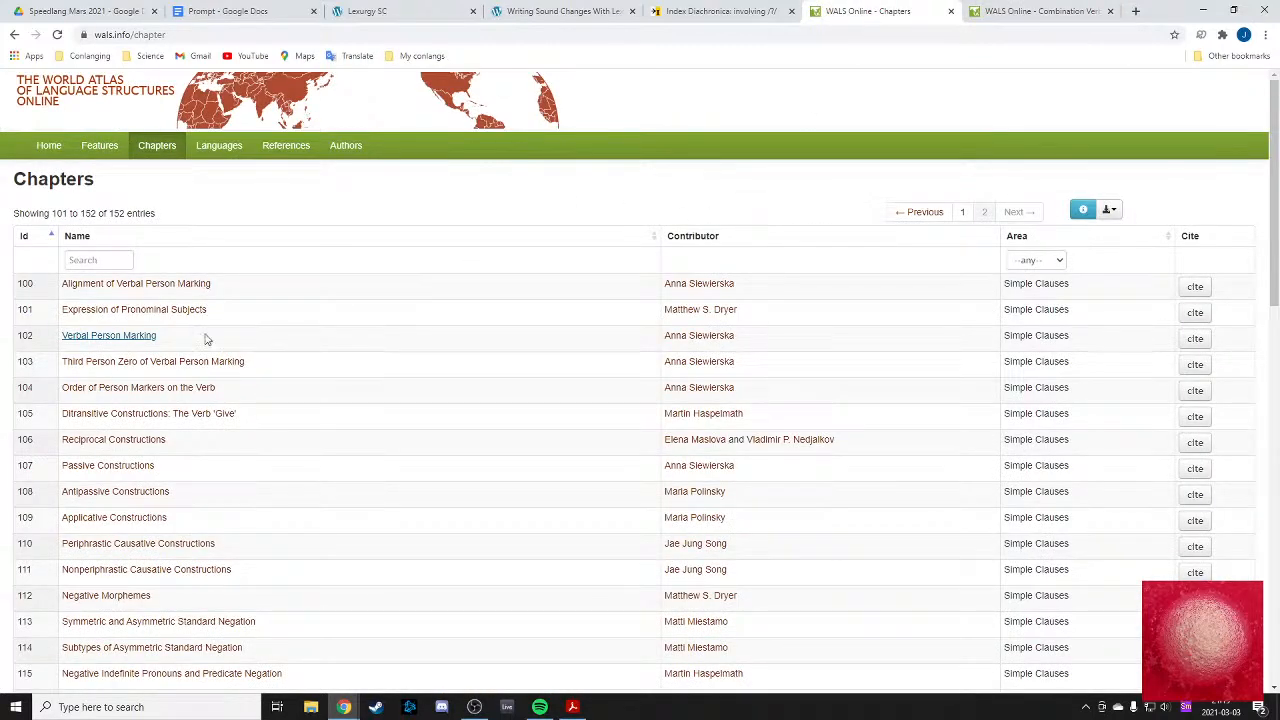
pyautogui.middleClick(146, 337)
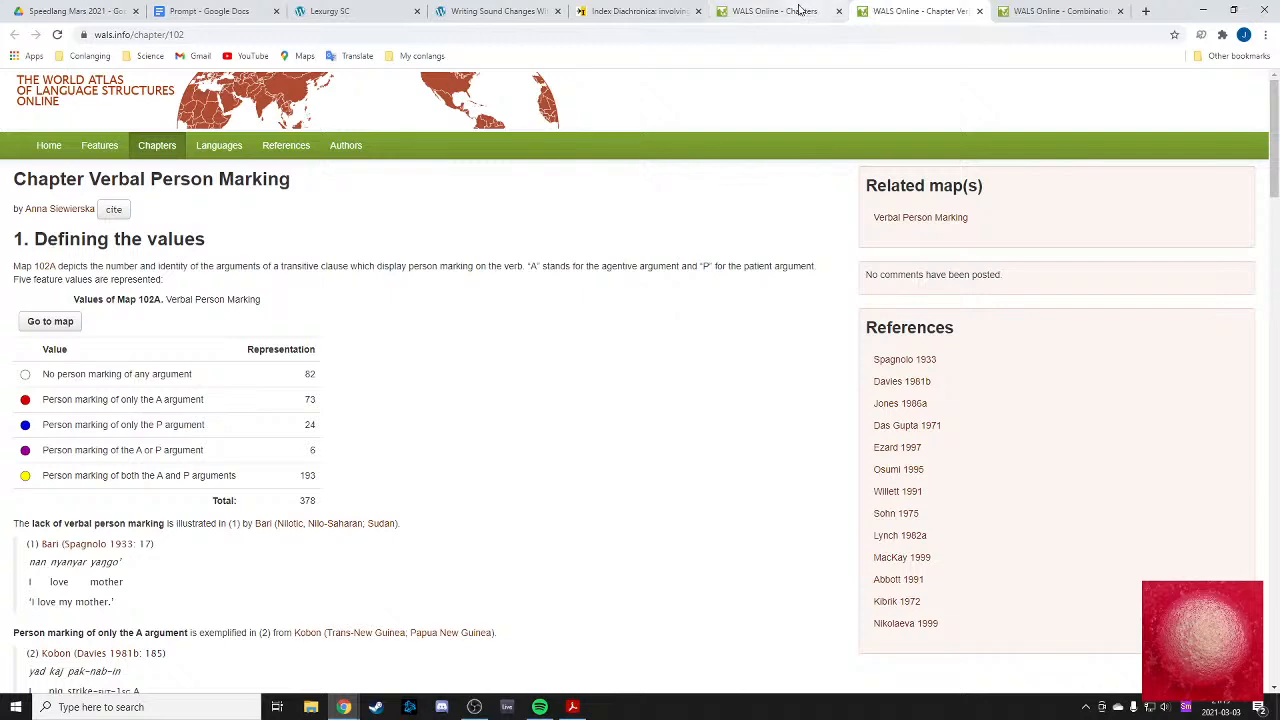
pyautogui.click(1045, 14)
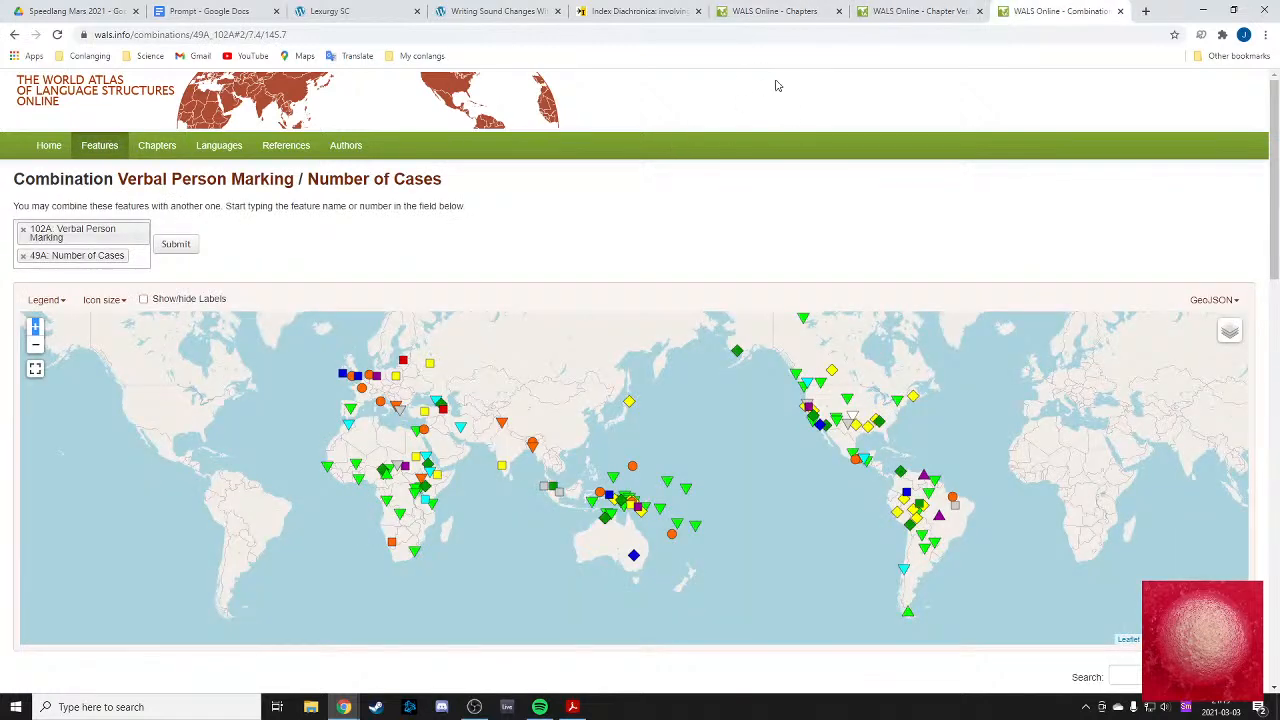
pyautogui.click(885, 11)
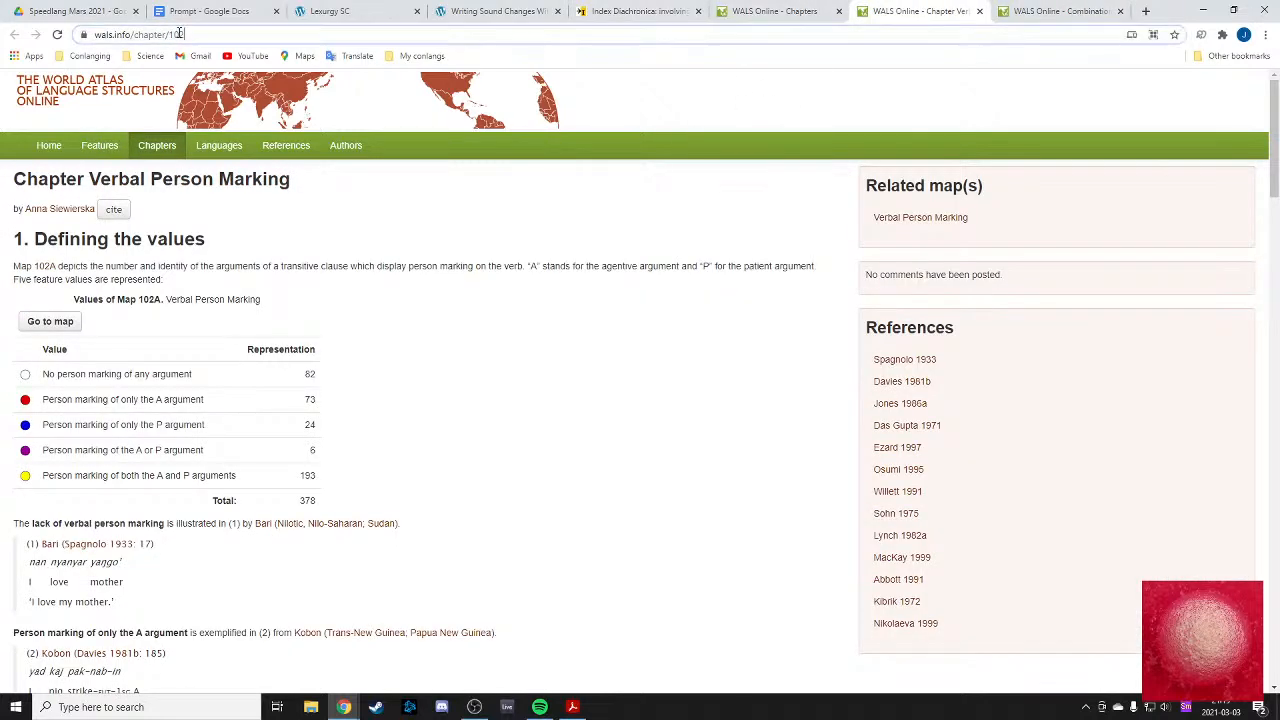
# - Try to load the Number of Cases chapter by changing the chapter number in the address to 49a and 49A
pyautogui.doubleClick(180, 34)
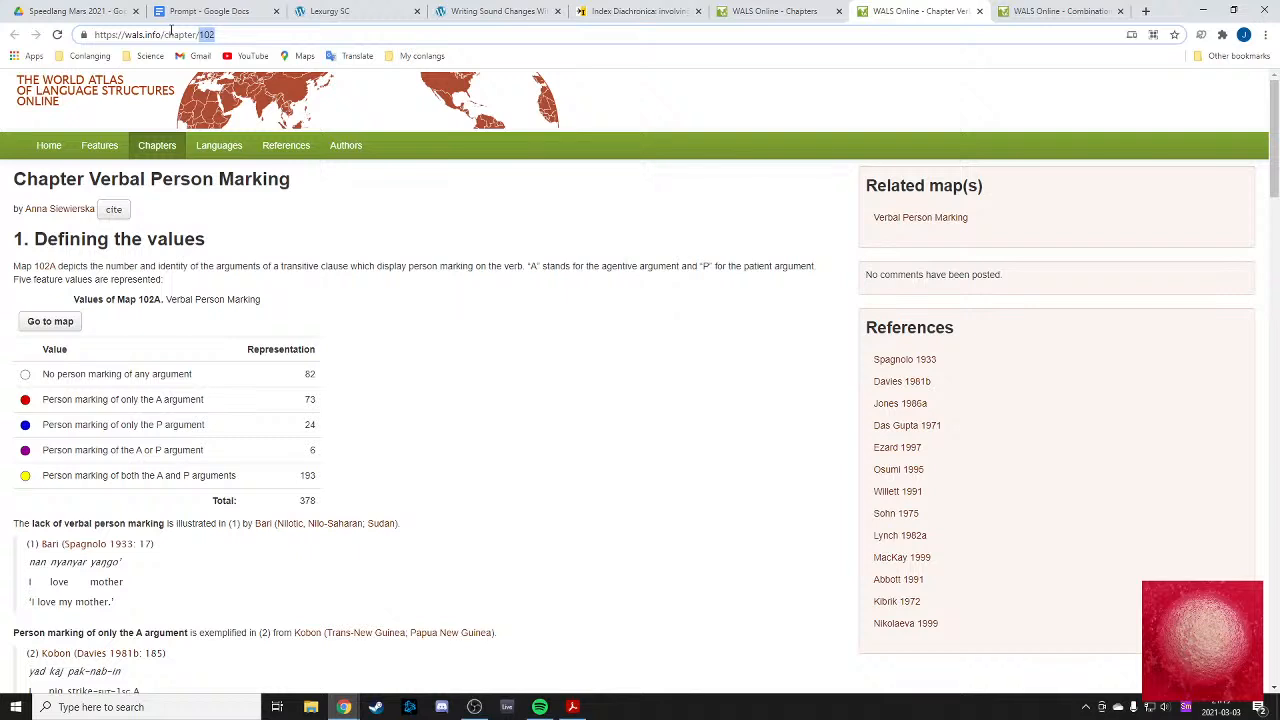
pyautogui.write('49a')
pyautogui.press('Return')
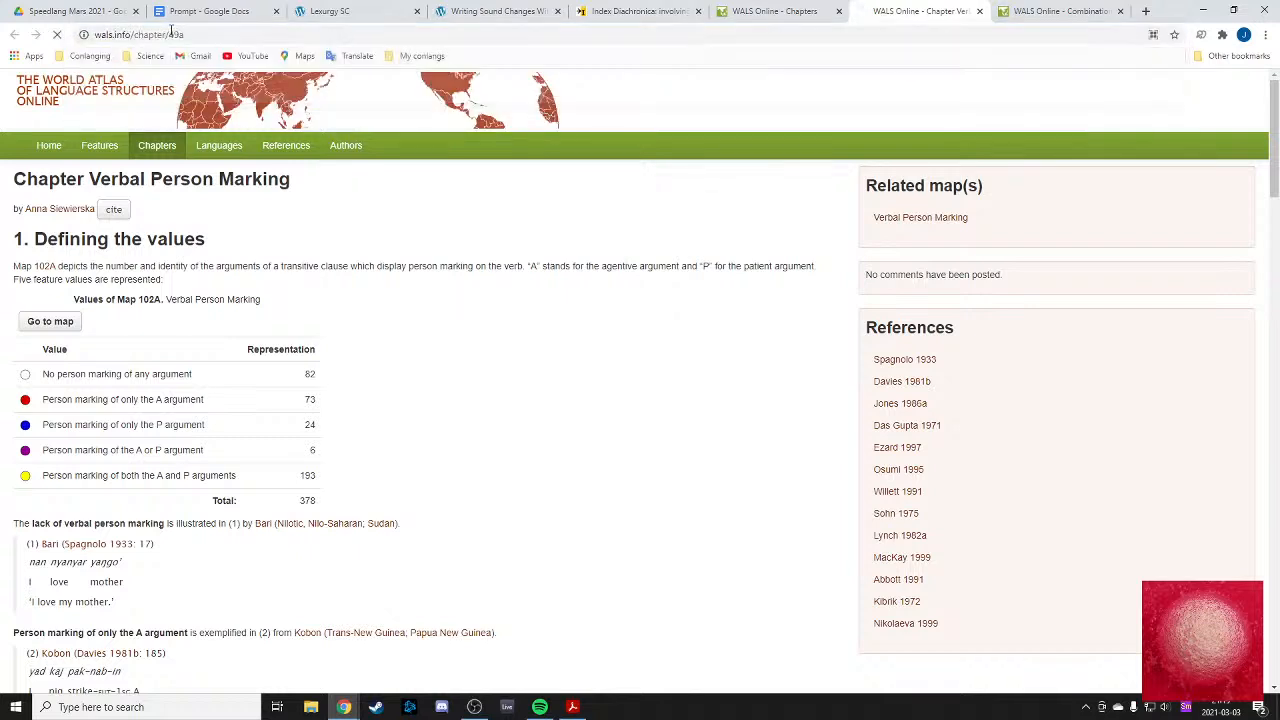
pyautogui.click(185, 34)
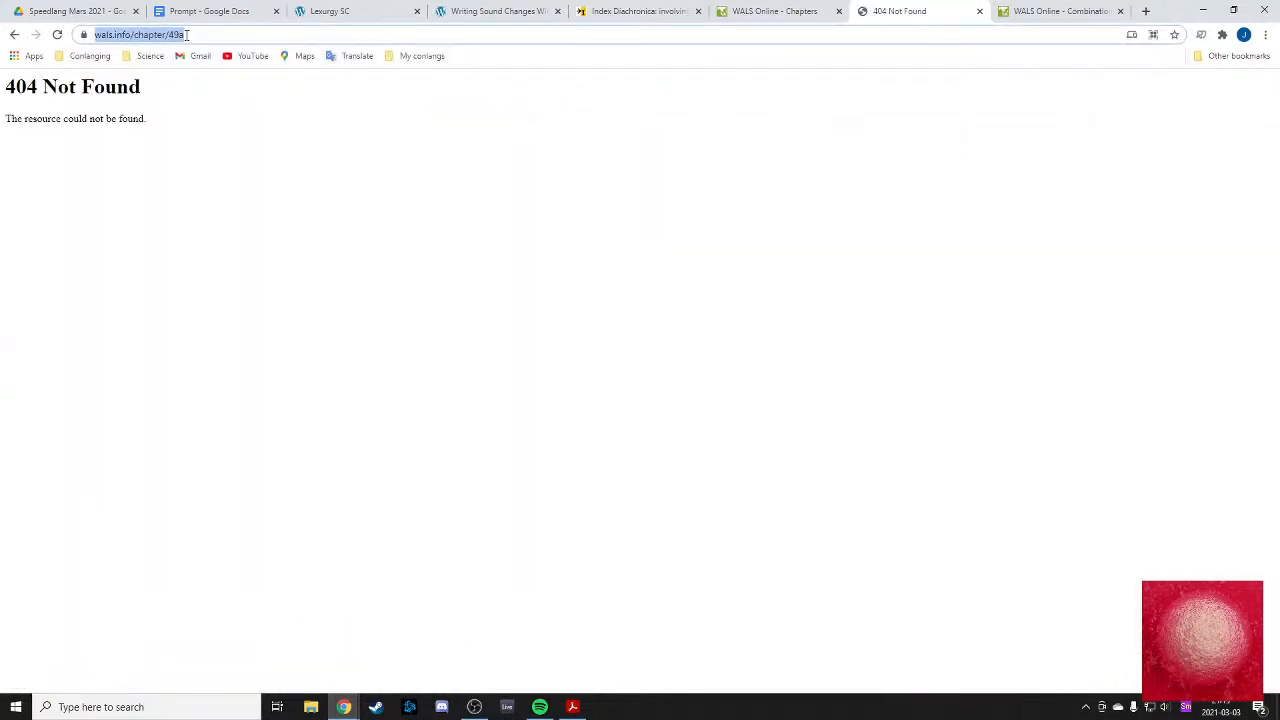
pyautogui.click(185, 34)
pyautogui.press('BackSpace')
pyautogui.write('A')
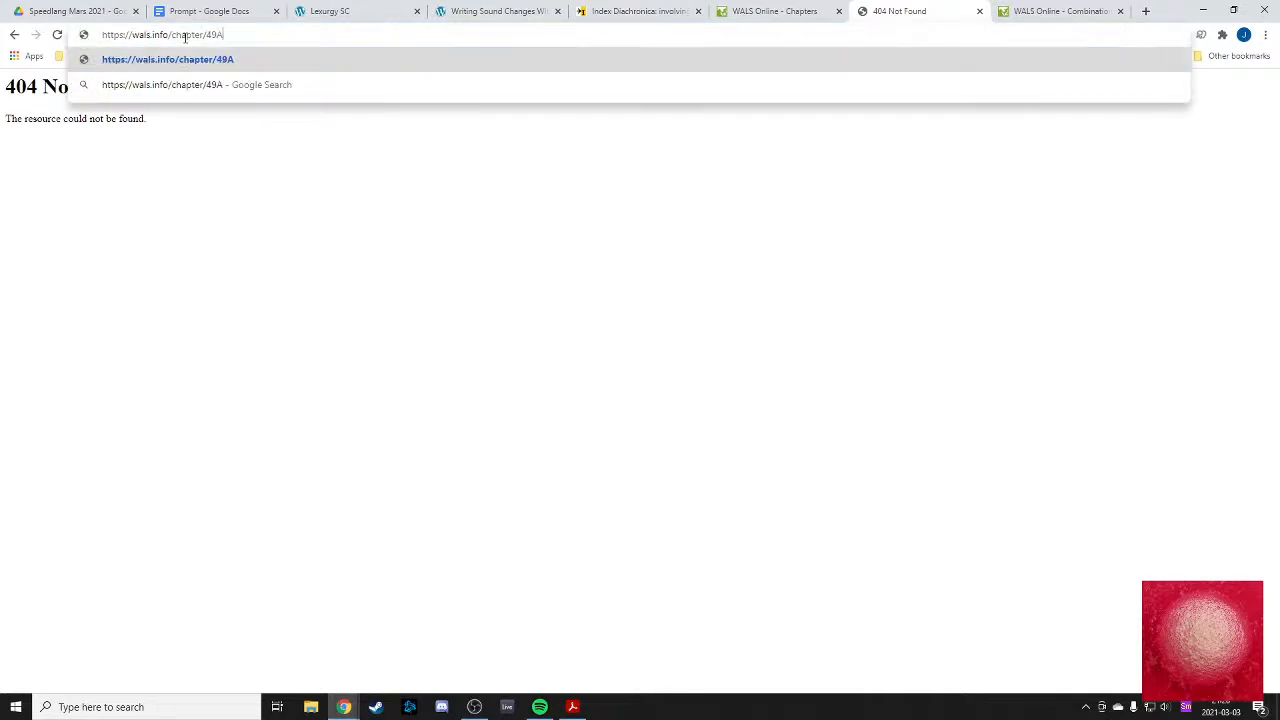
pyautogui.press('Return')
# - Load chapter 49, Number of Cases, and skim it through to the Geographical distribution section and back to its values table
pyautogui.click(200, 34)
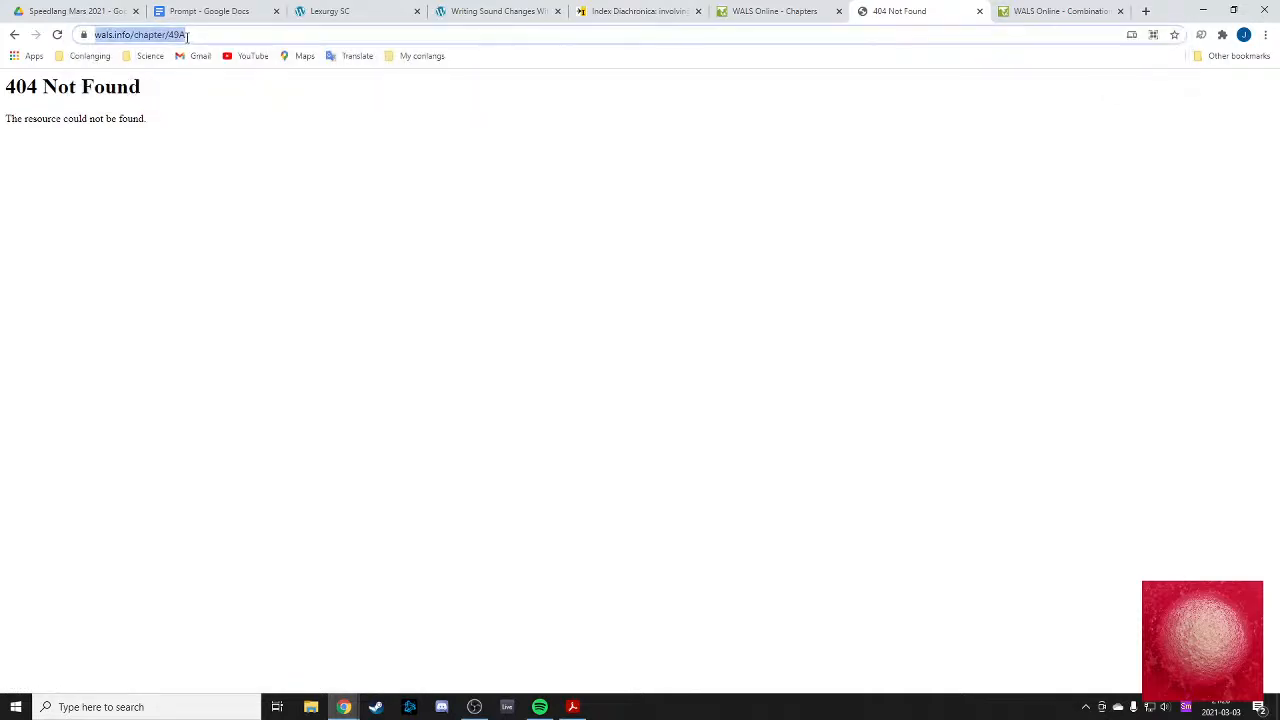
pyautogui.click(202, 34)
pyautogui.press('BackSpace')
pyautogui.press('Return')
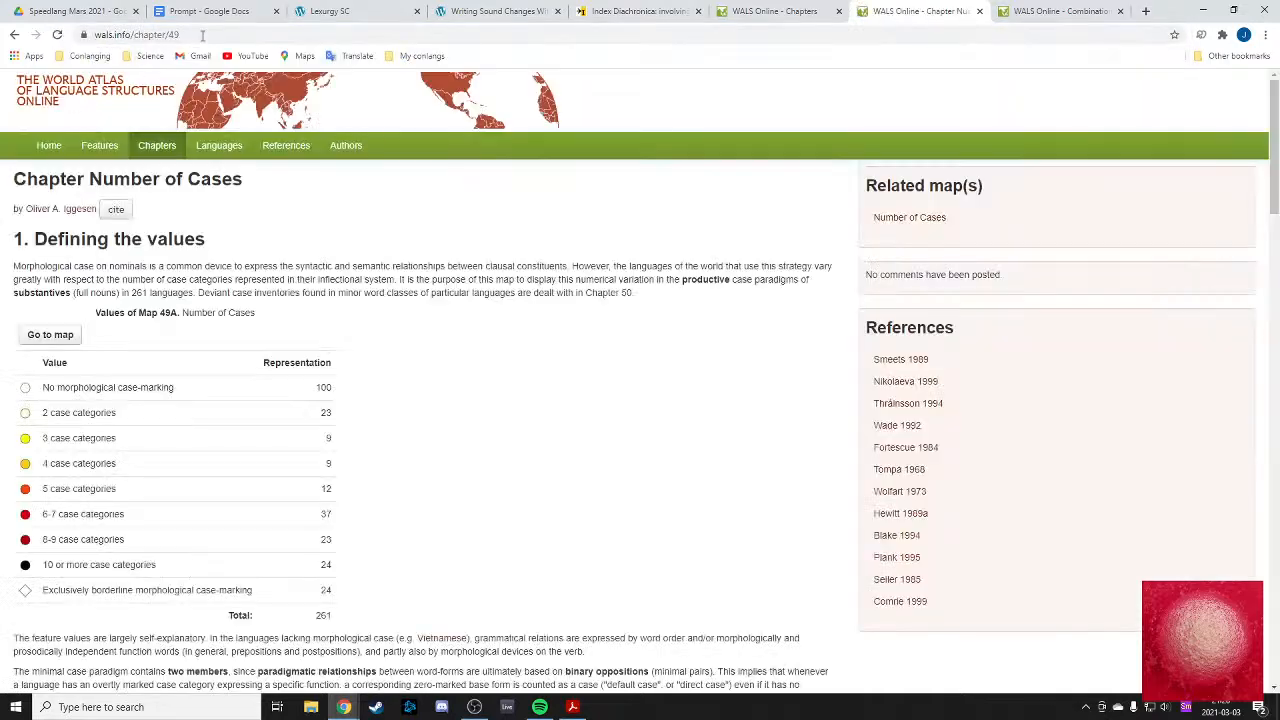
pyautogui.scroll(-5, 187, 287)
pyautogui.scroll(-20, 180, 300)
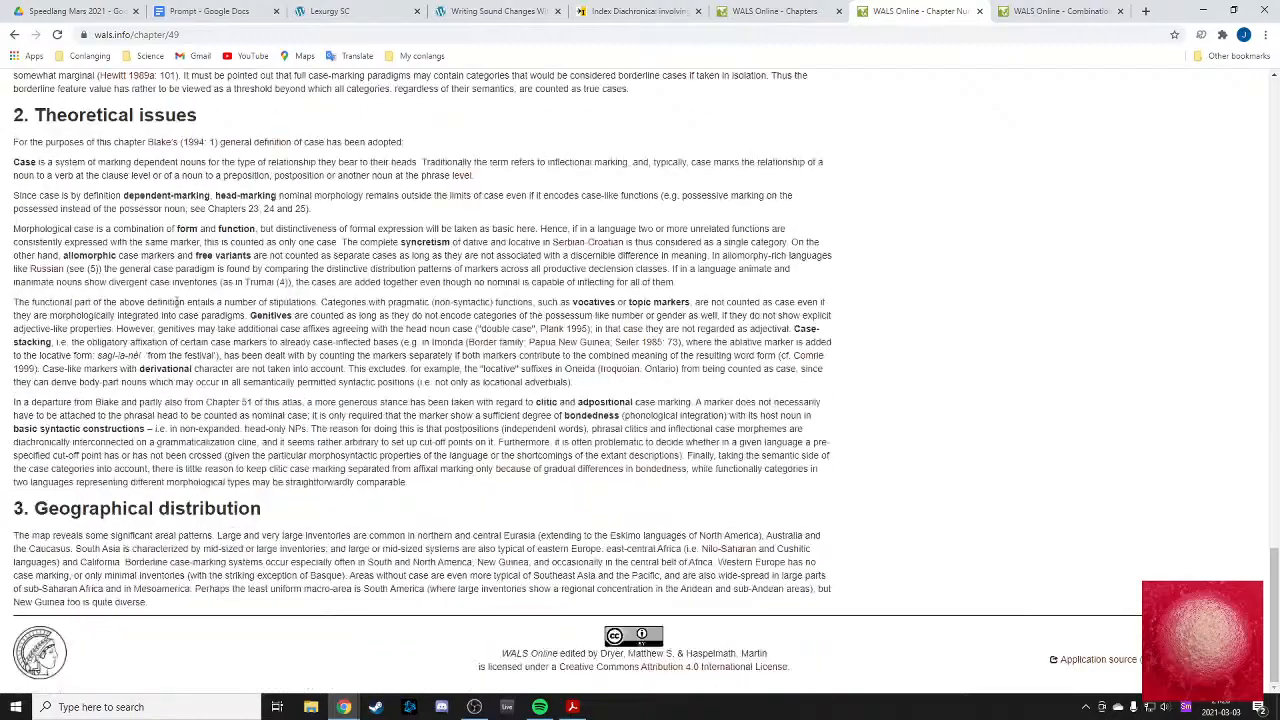
pyautogui.scroll(16, 225, 325)
pyautogui.scroll(15, 245, 346)
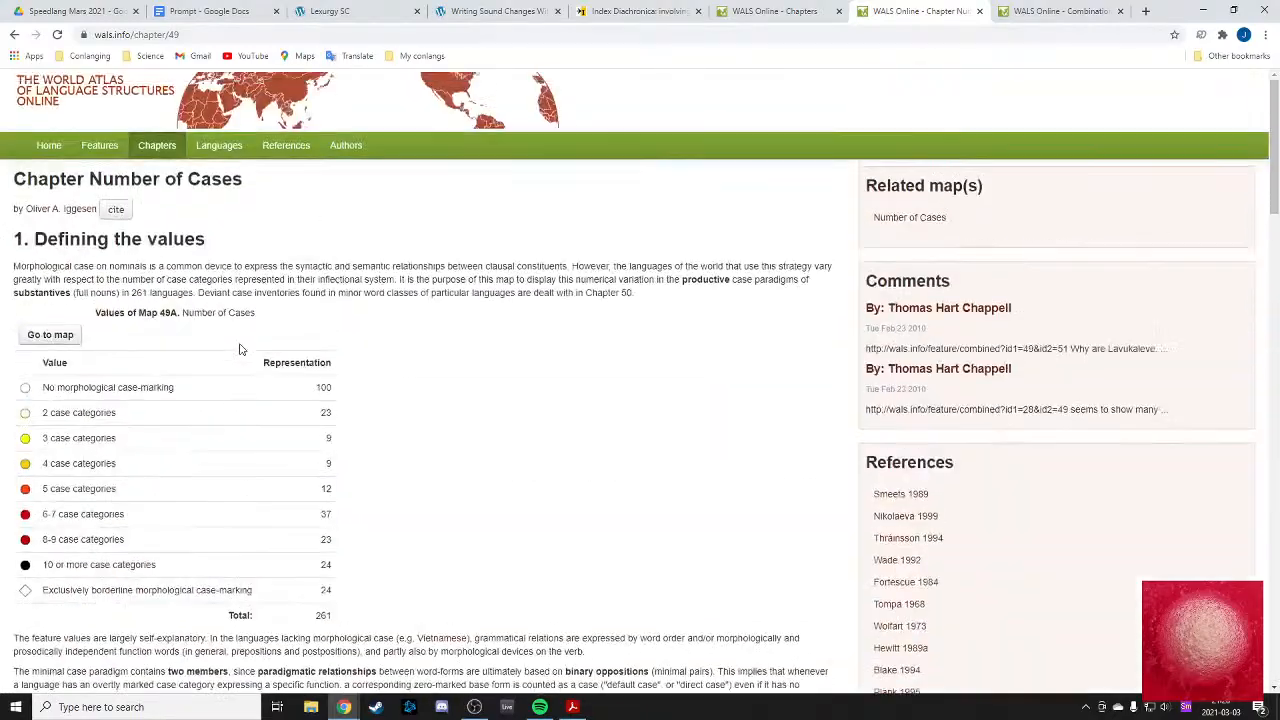
# - Read the explanation of exclusively borderline case-marking in the Number of Cases chapter and close the chapter tab
pyautogui.scroll(-15, 192, 589)
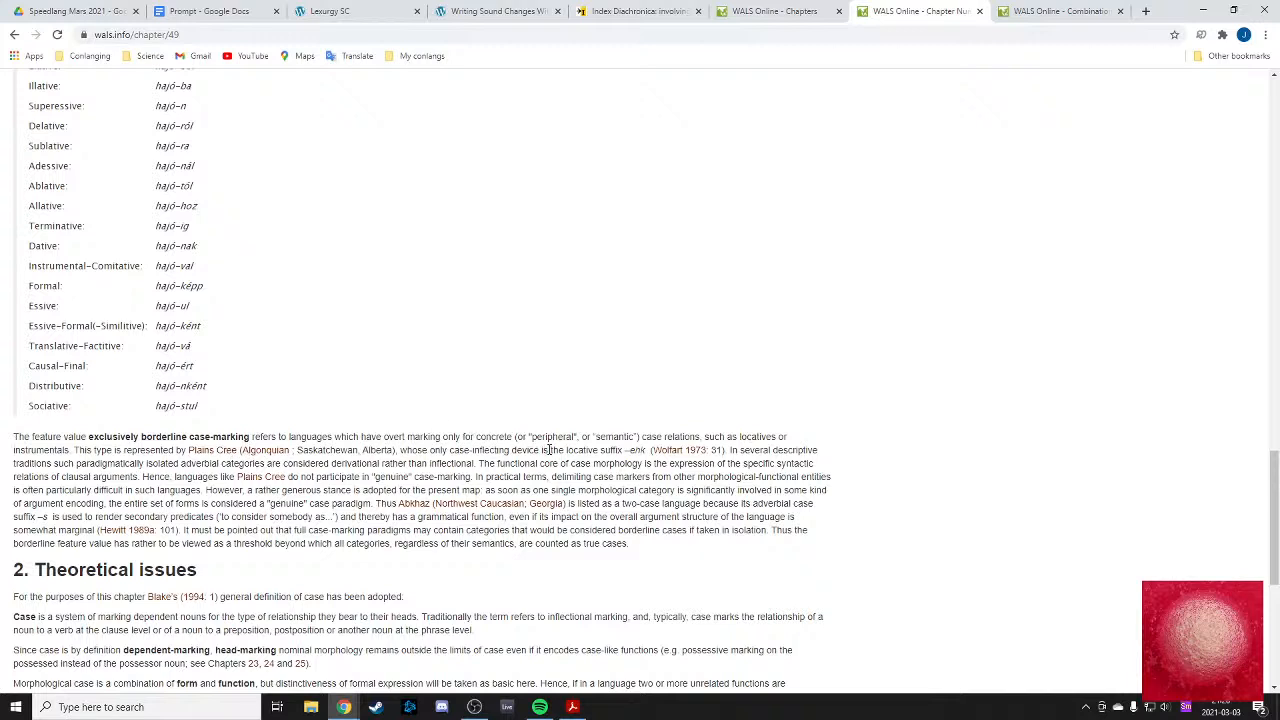
pyautogui.moveTo(80, 463); pyautogui.dragTo(702, 464)
pyautogui.click(92, 463)
pyautogui.scroll(20, 497, 451)
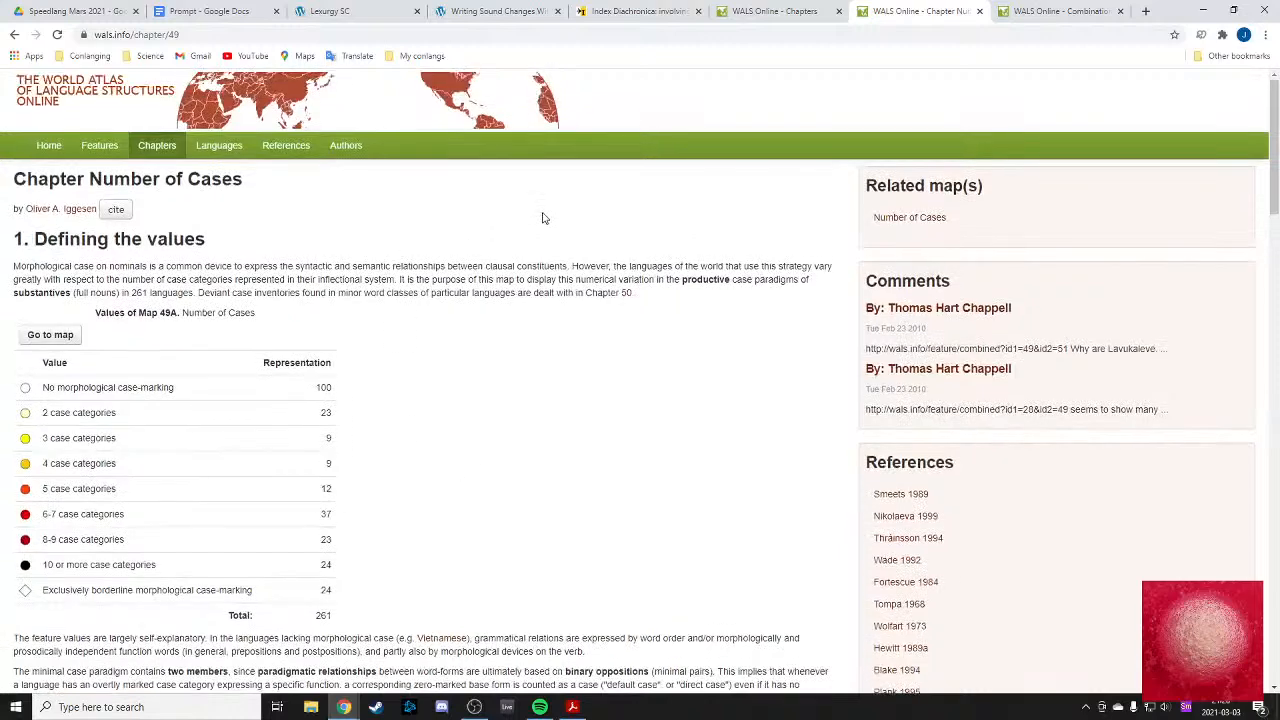
pyautogui.click(979, 11)
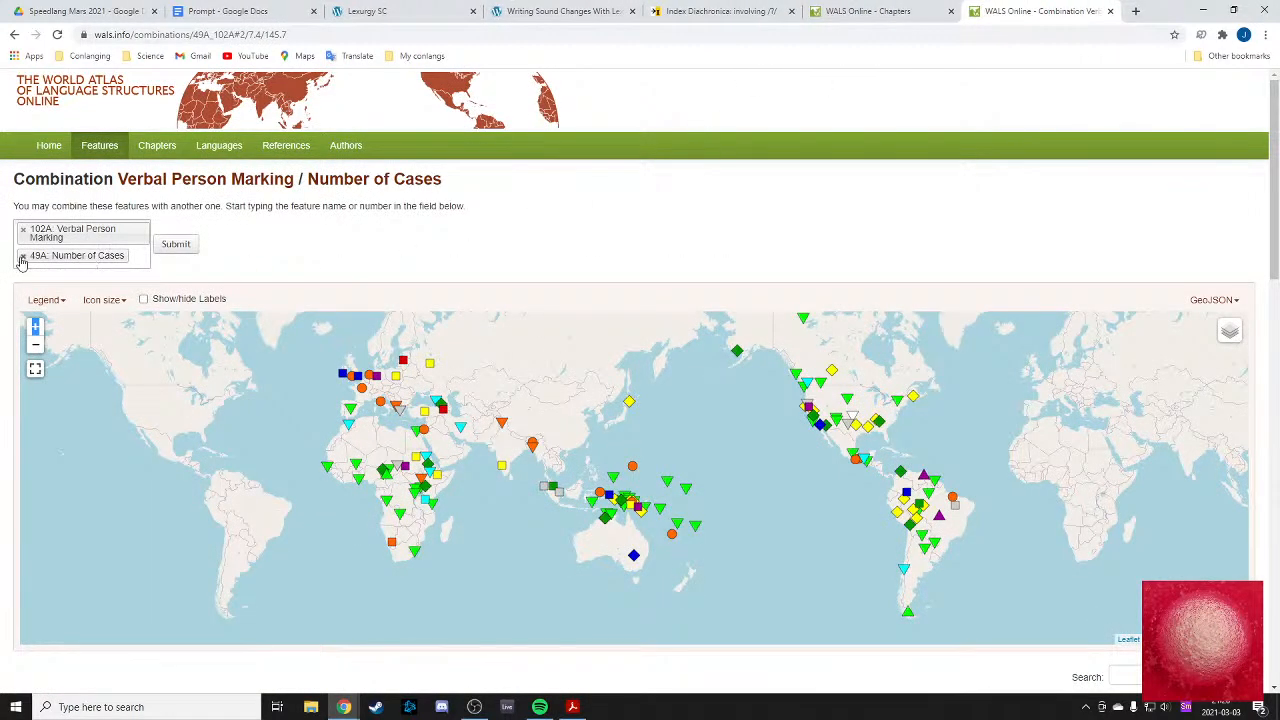
# - Hide the exclusively borderline case-marking markers for only-A, only-P and both-argument marking on the combination map
pyautogui.click(66, 301)
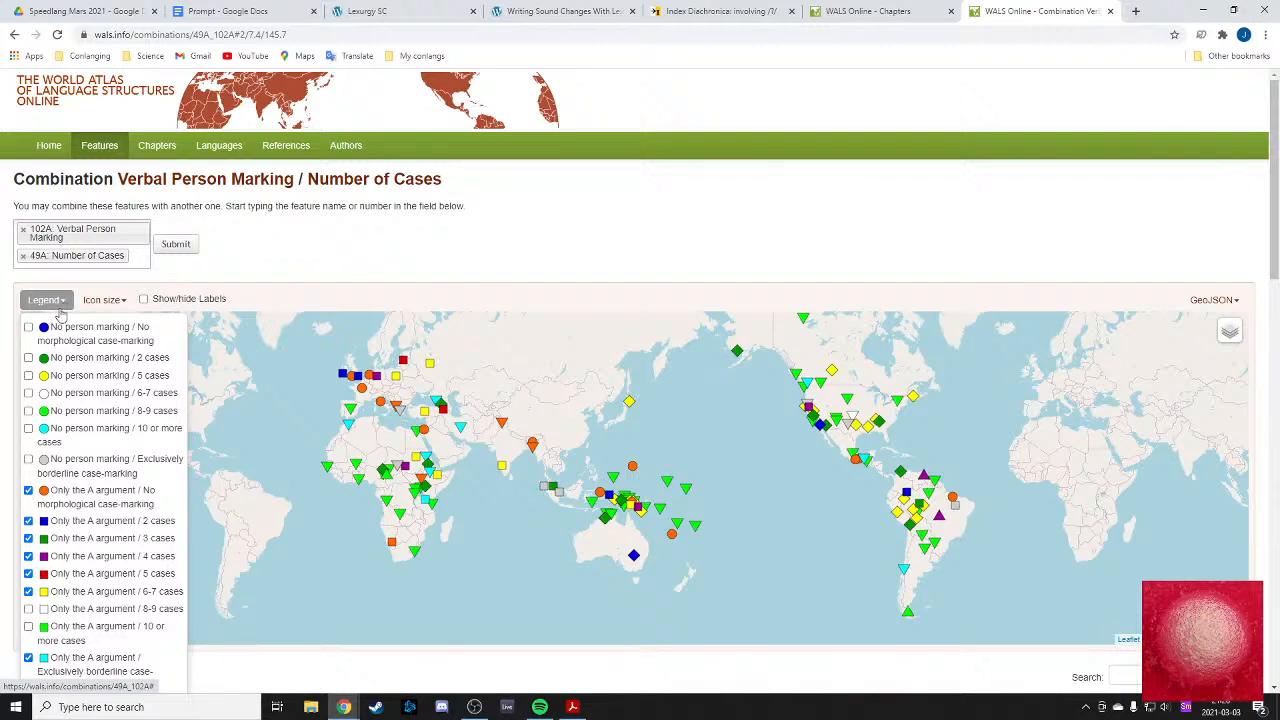
pyautogui.scroll(-1, 105, 452)
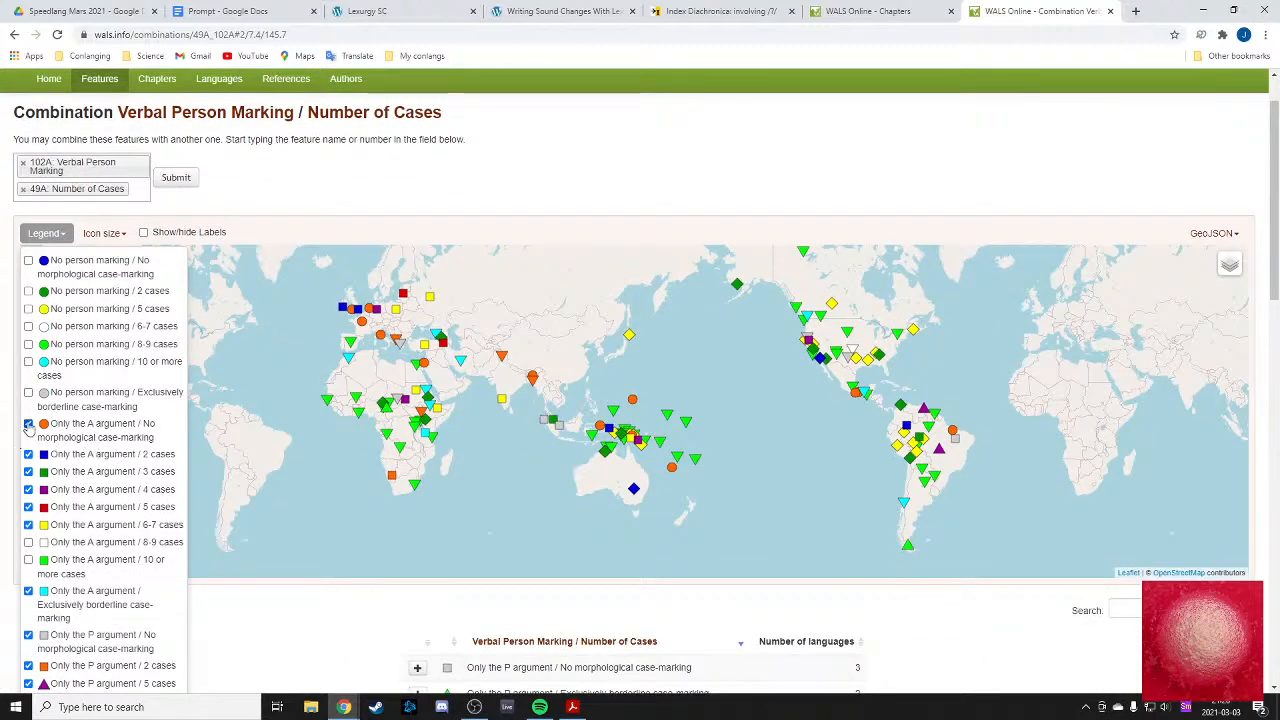
pyautogui.scroll(-2, 125, 440)
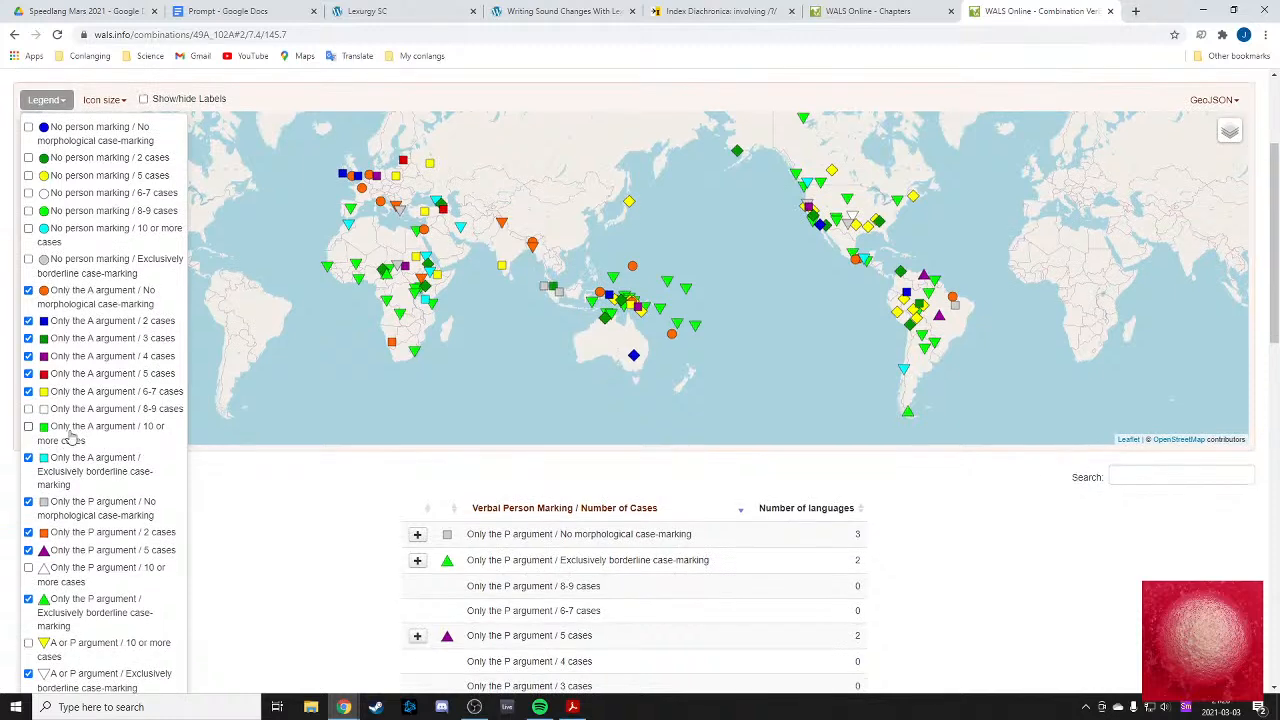
pyautogui.click(30, 460)
pyautogui.scroll(-1, 75, 450)
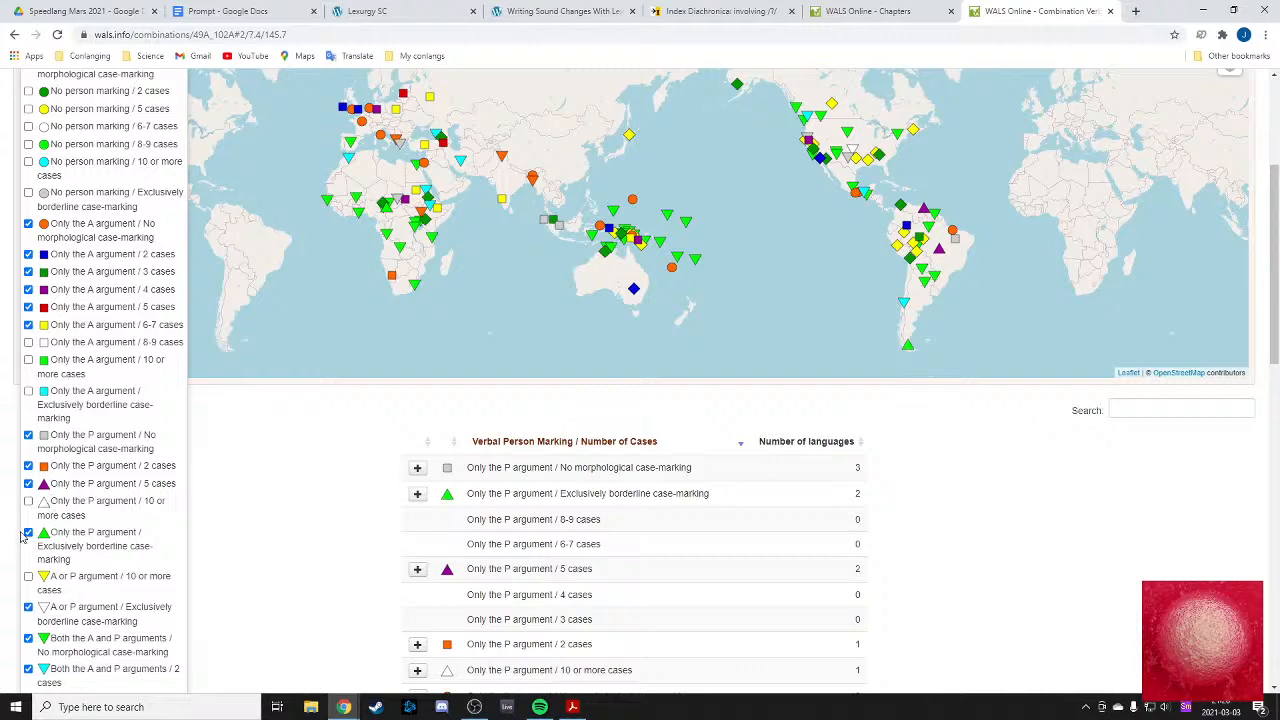
pyautogui.click(28, 532)
pyautogui.scroll(-1, 67, 505)
pyautogui.scroll(-3, 66, 505)
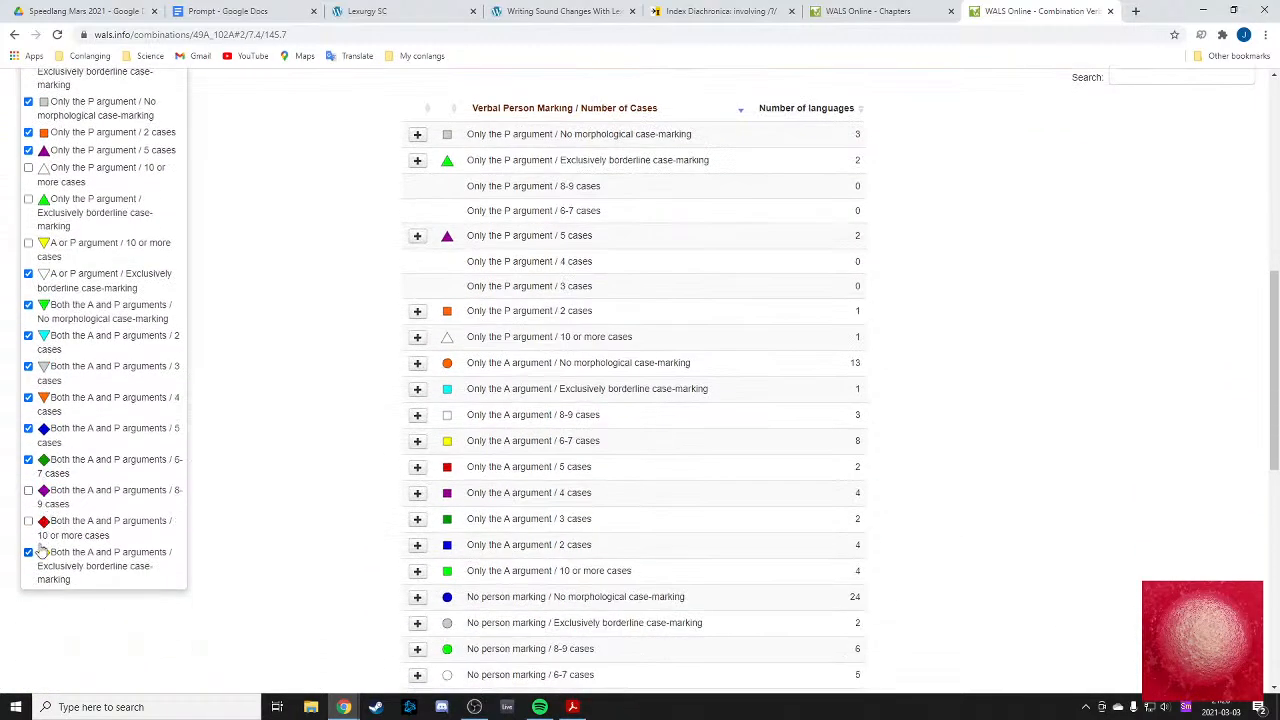
pyautogui.scroll(2, 148, 502)
pyautogui.scroll(7, 148, 502)
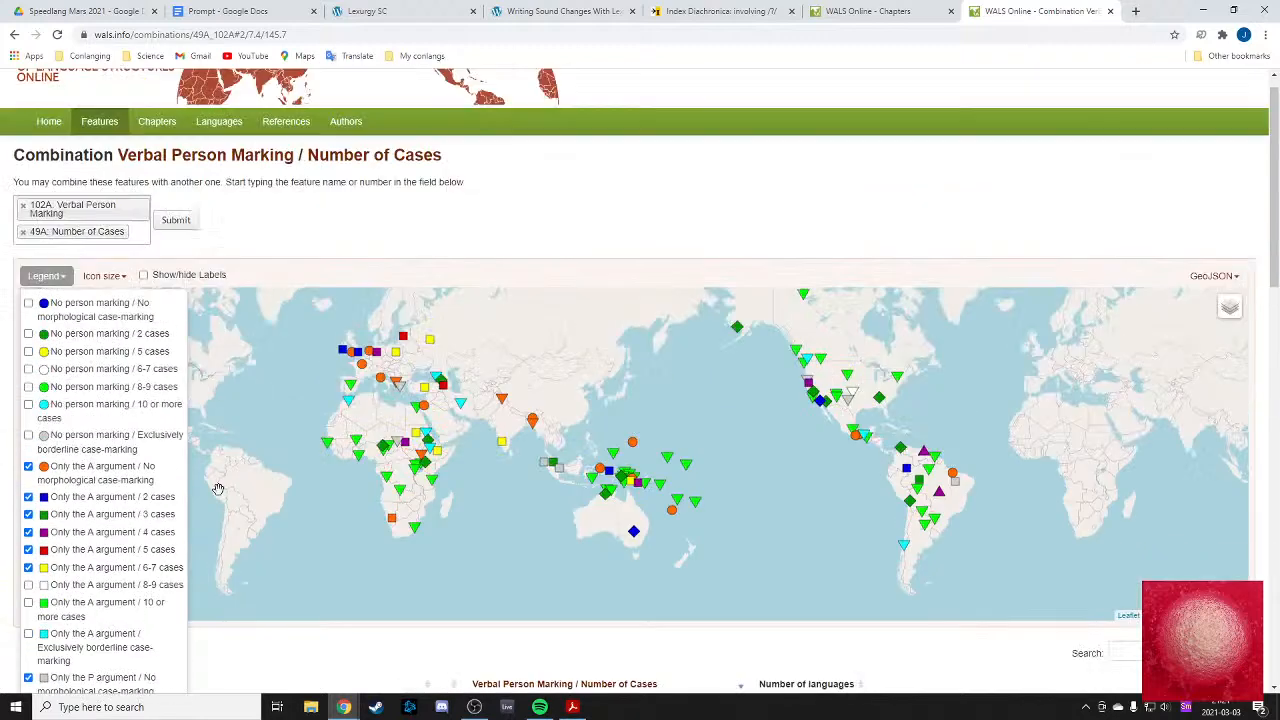
pyautogui.click(534, 249)
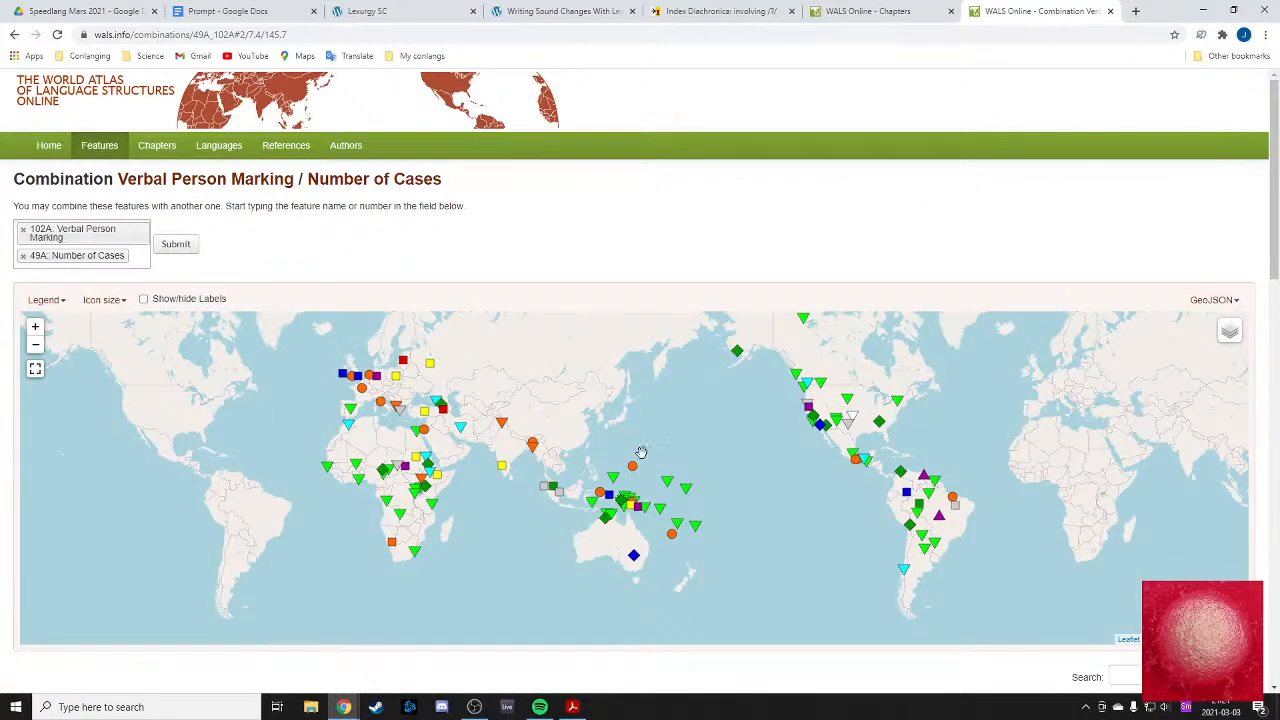
# - Compare the filtered map with the combination table, checking the row for both A and P arguments without morphological case-marking
pyautogui.moveTo(603, 432); pyautogui.dragTo(589, 466)
pyautogui.scroll(-3, 737, 449)
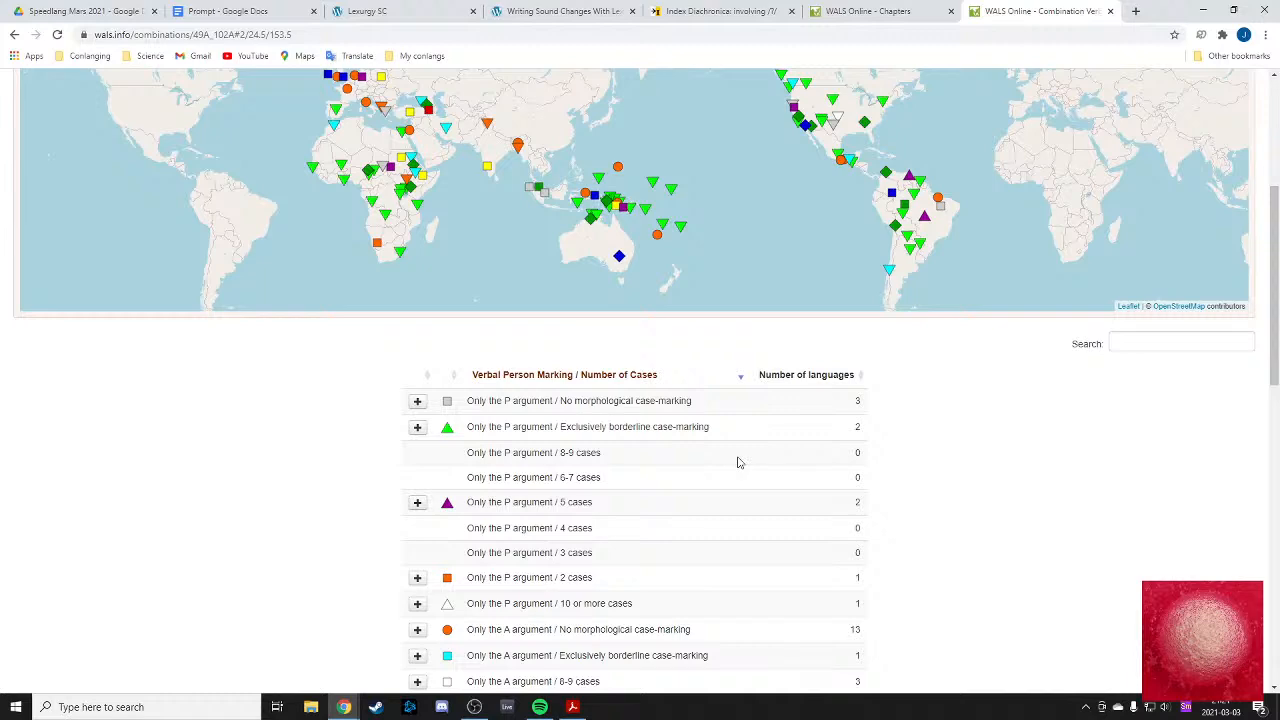
pyautogui.scroll(-3, 739, 462)
pyautogui.scroll(-3, 739, 462)
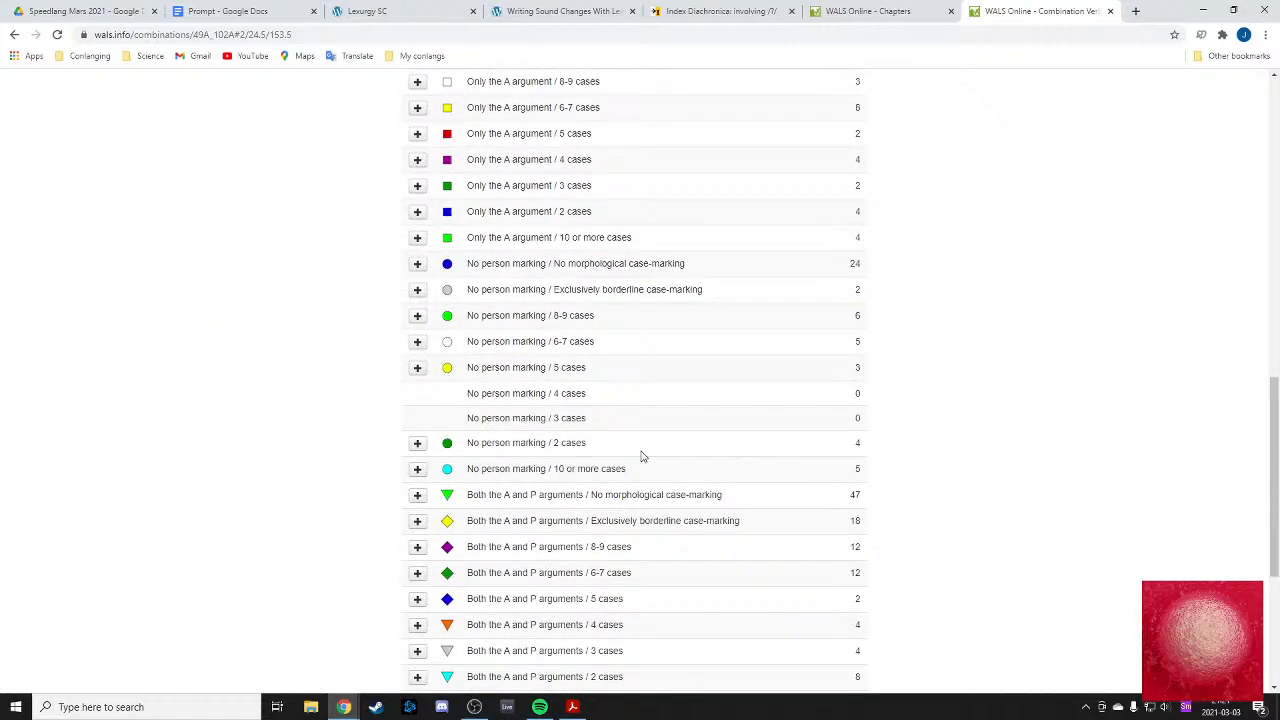
pyautogui.moveTo(600, 492); pyautogui.dragTo(757, 494)
pyautogui.click(757, 494)
pyautogui.scroll(10, 746, 469)
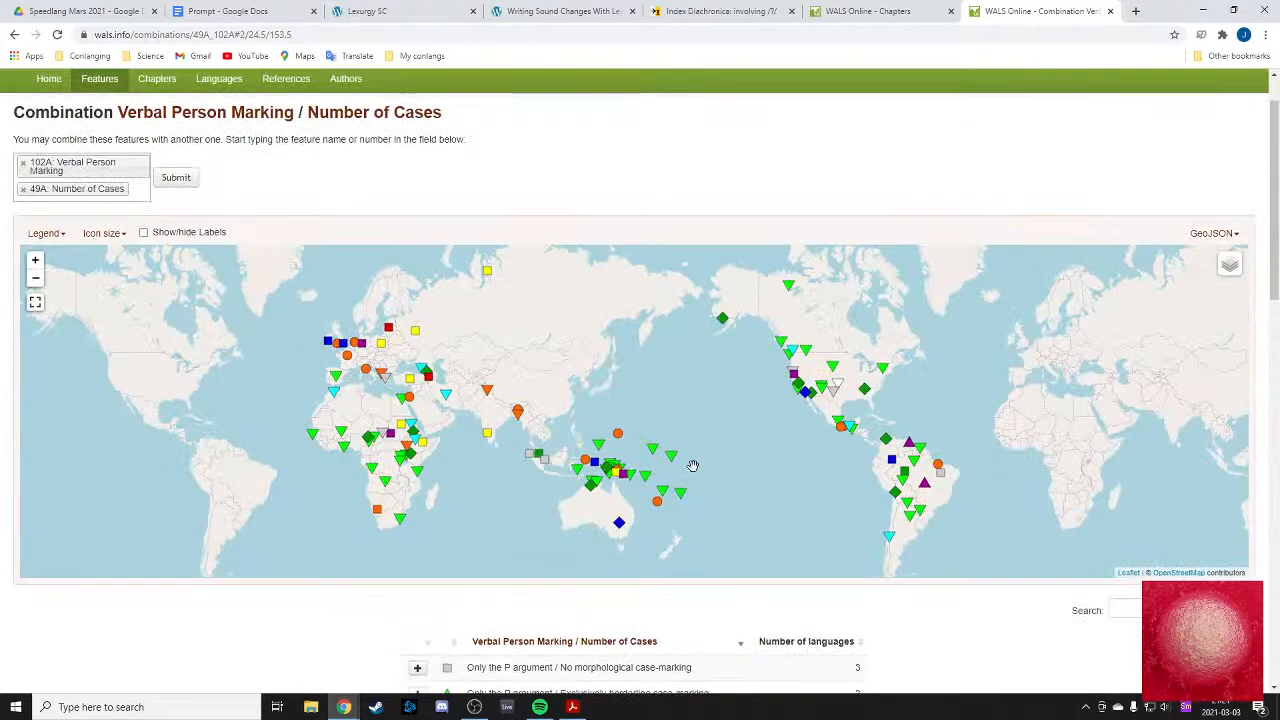
pyautogui.scroll(-1, 698, 480)
pyautogui.scroll(1, 698, 478)
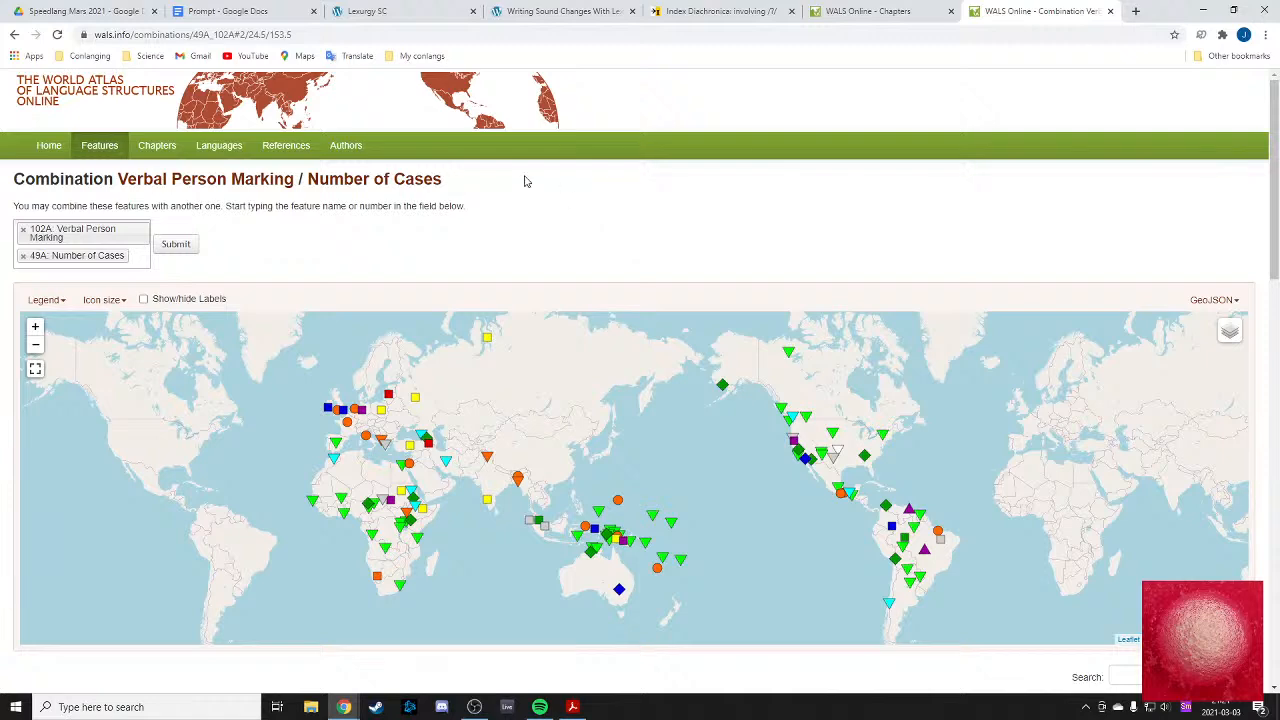
pyautogui.scroll(-3, 457, 240)
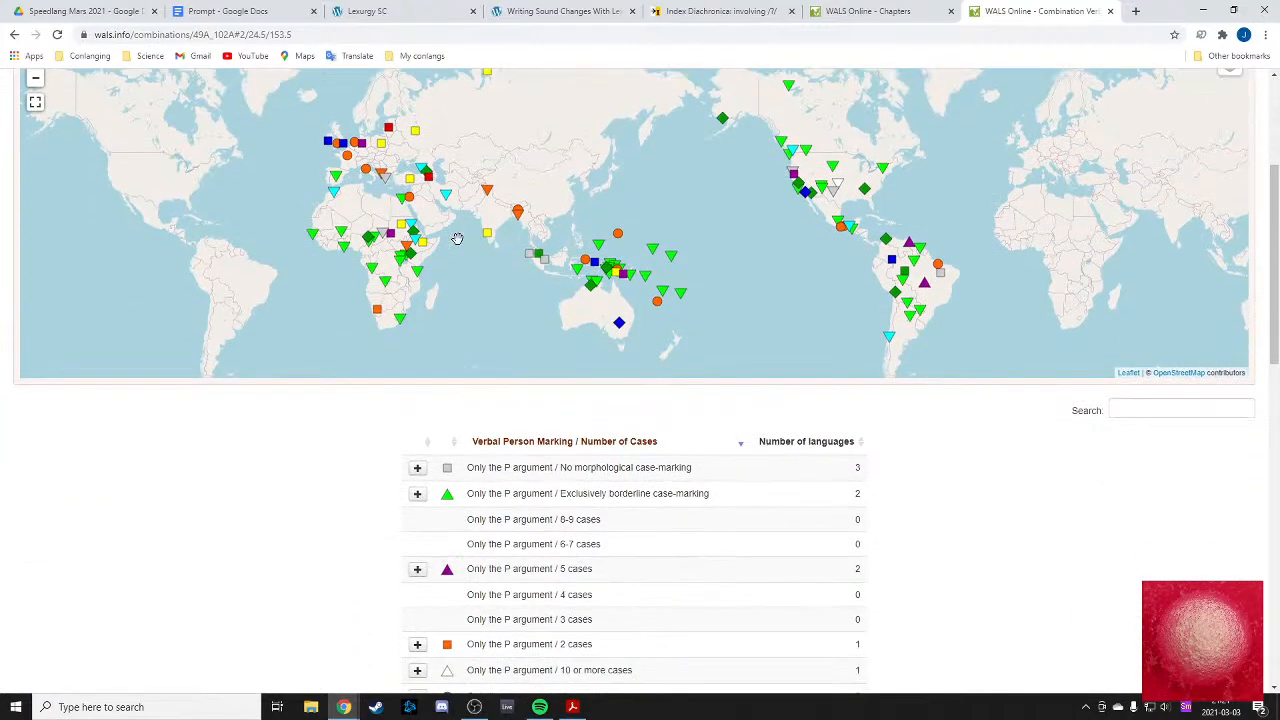
# - Search Google for "accusative" in a new tab and open the Wikipedia article on the accusative case
pyautogui.click(1136, 10)
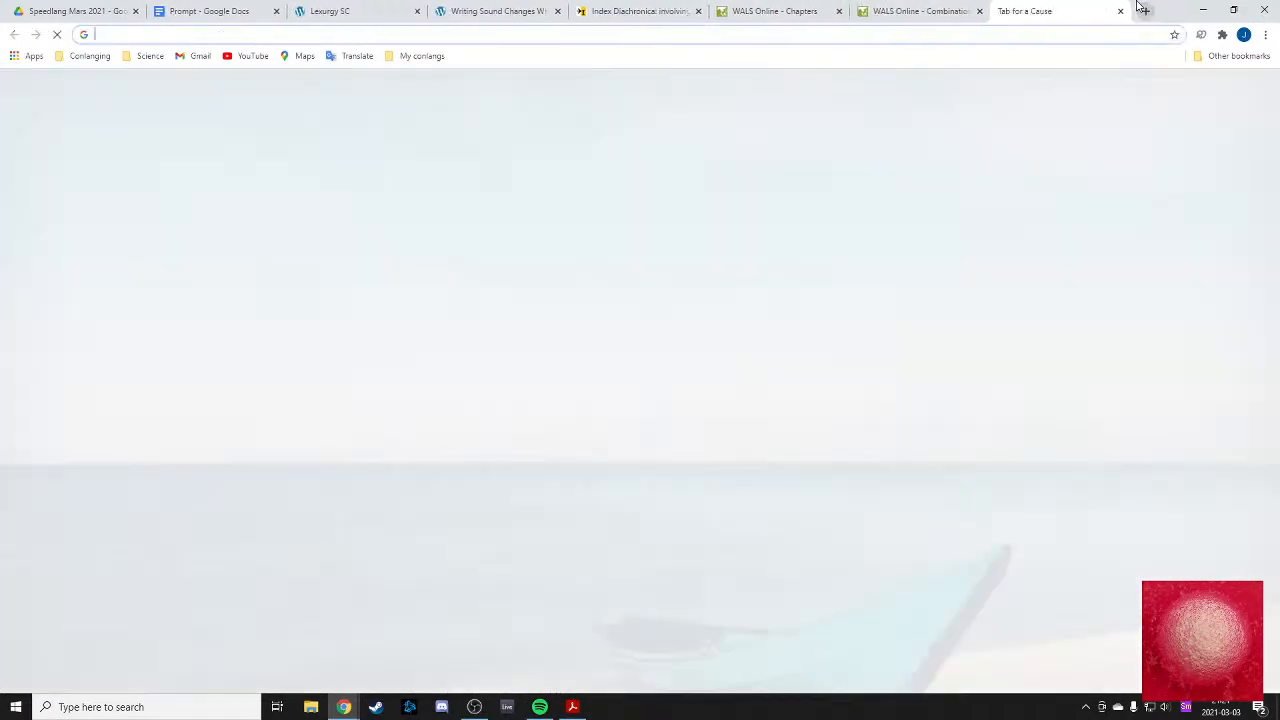
pyautogui.write('acc')
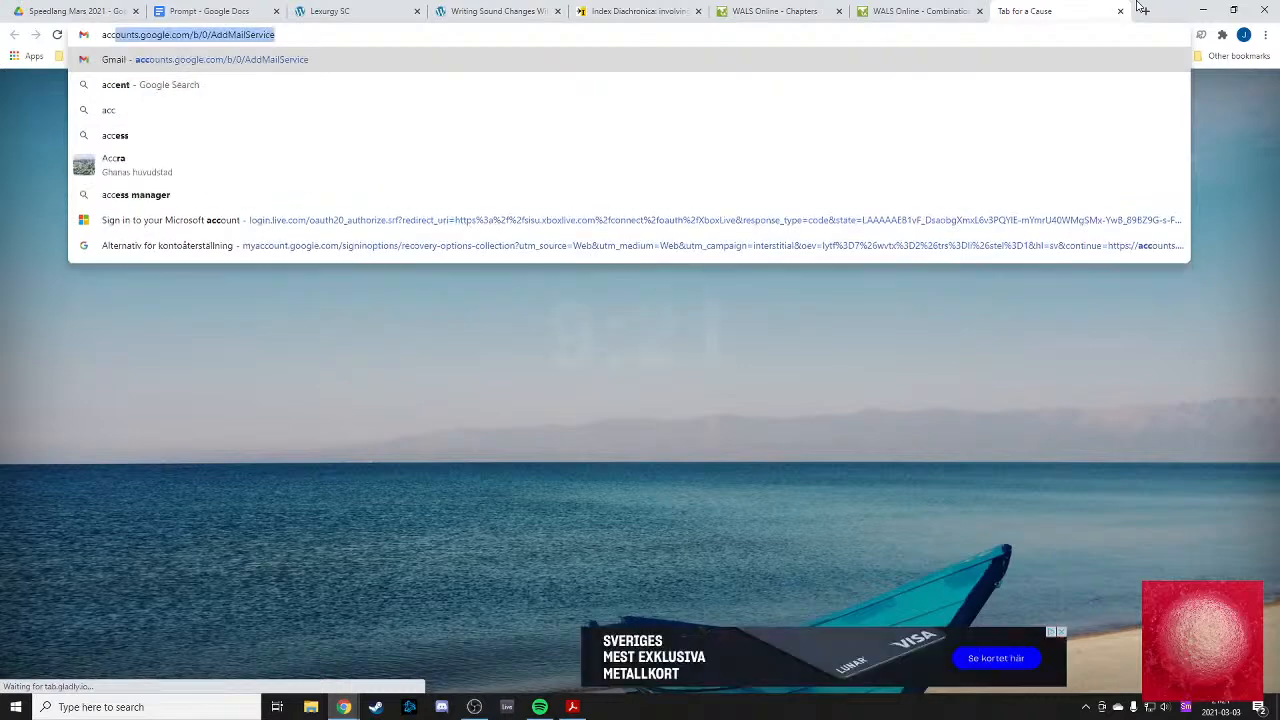
pyautogui.write('usative')
pyautogui.press('Return')
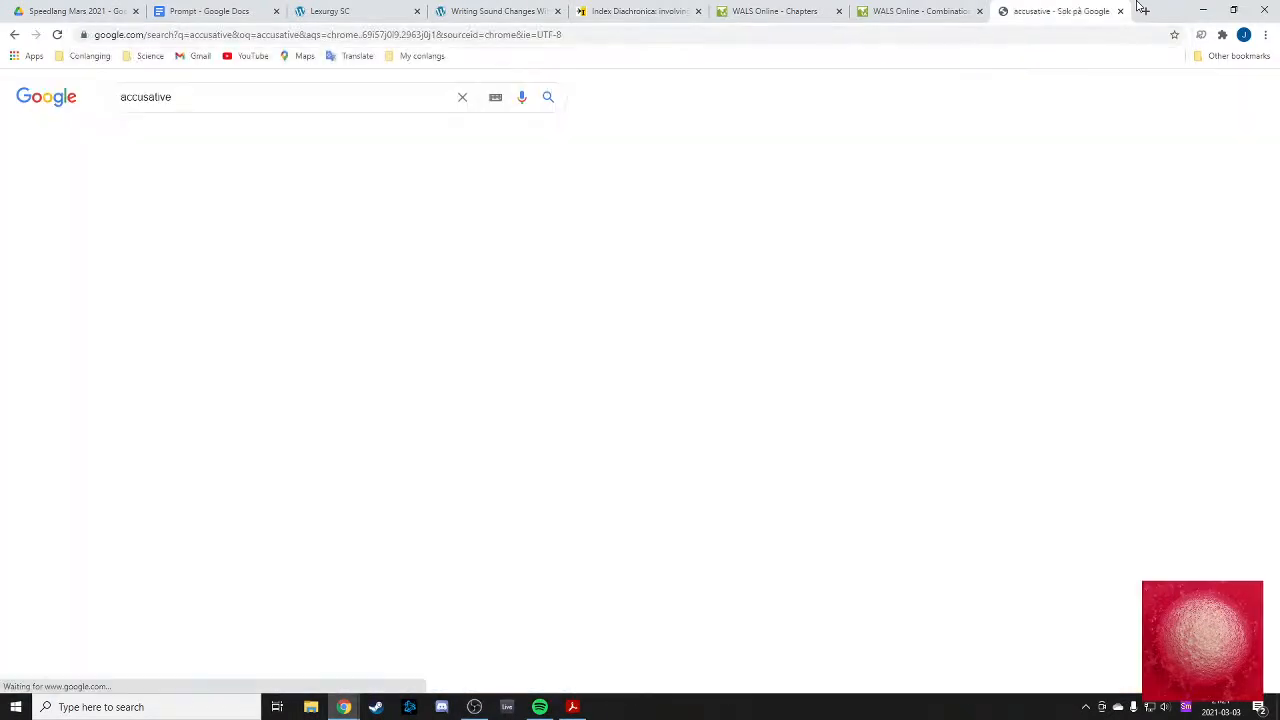
pyautogui.click(215, 208)
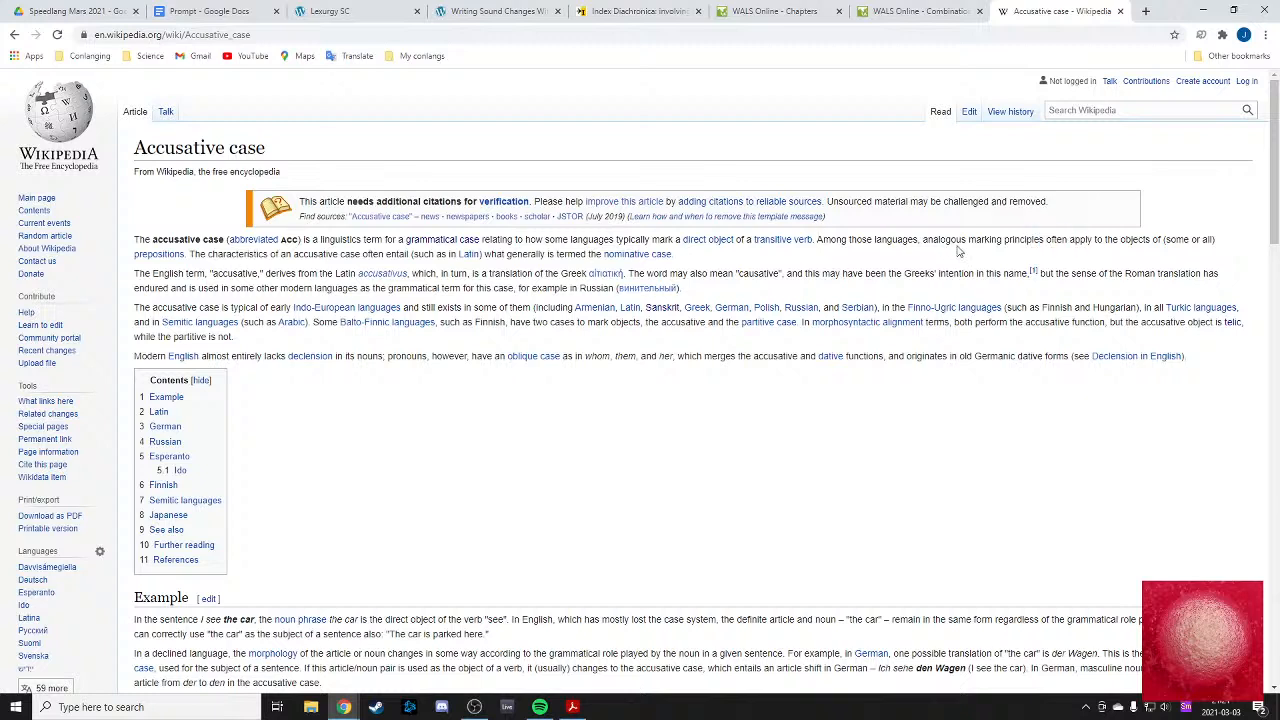
# - Read the accusative article's introduction on where the case occurs and its Example section, and close the article
pyautogui.moveTo(957, 250); pyautogui.dragTo(1040, 244)
pyautogui.click(1008, 266)
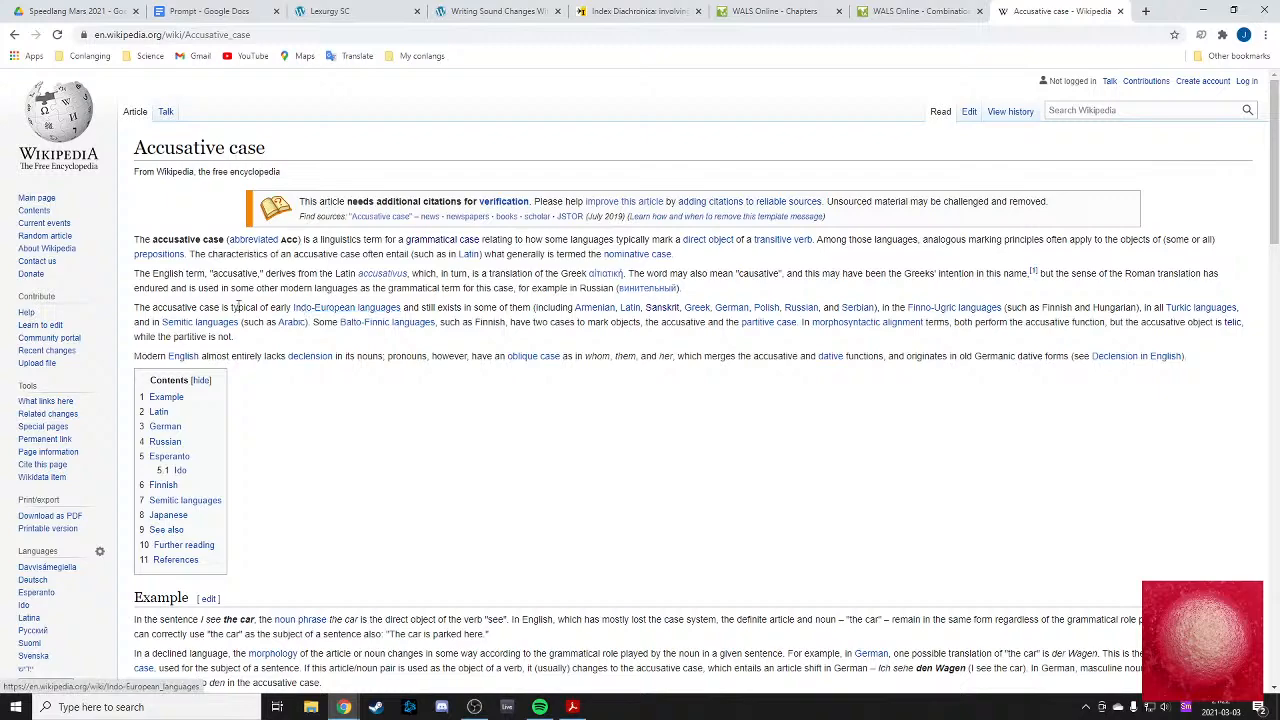
pyautogui.moveTo(224, 307); pyautogui.dragTo(262, 307)
pyautogui.moveTo(474, 307); pyautogui.dragTo(532, 307)
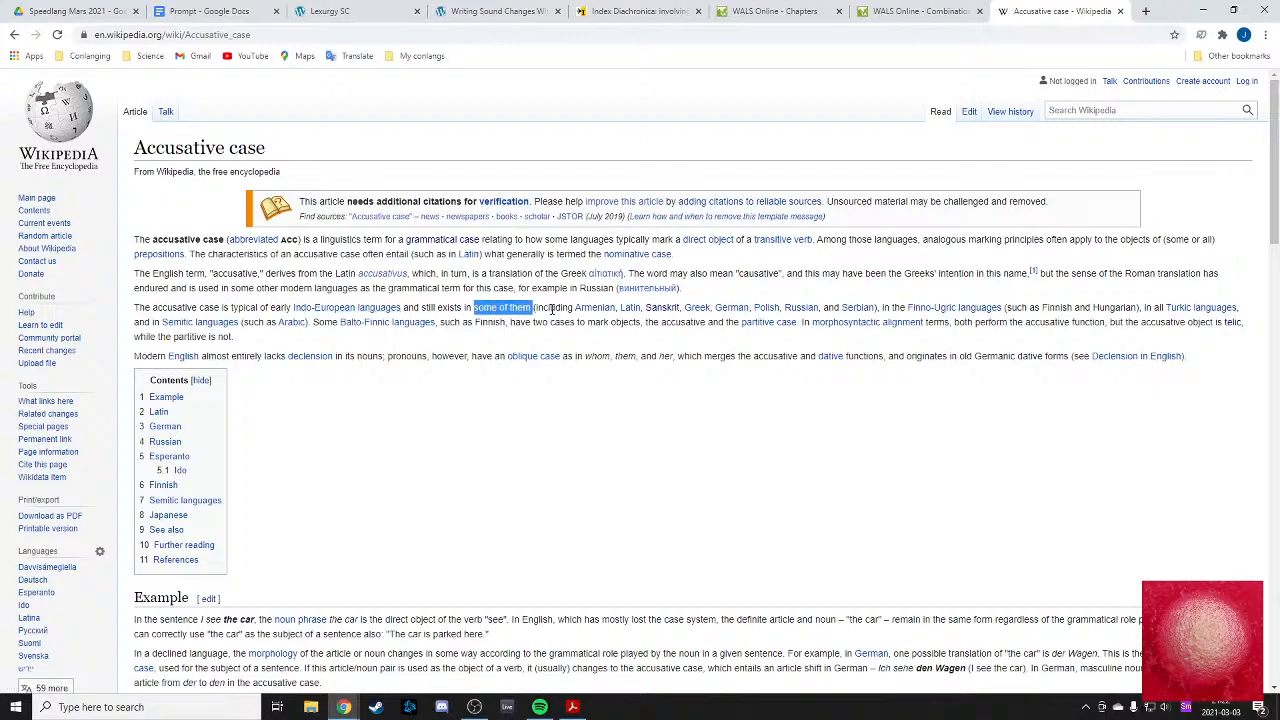
pyautogui.click(1048, 318)
pyautogui.scroll(-3, 560, 383)
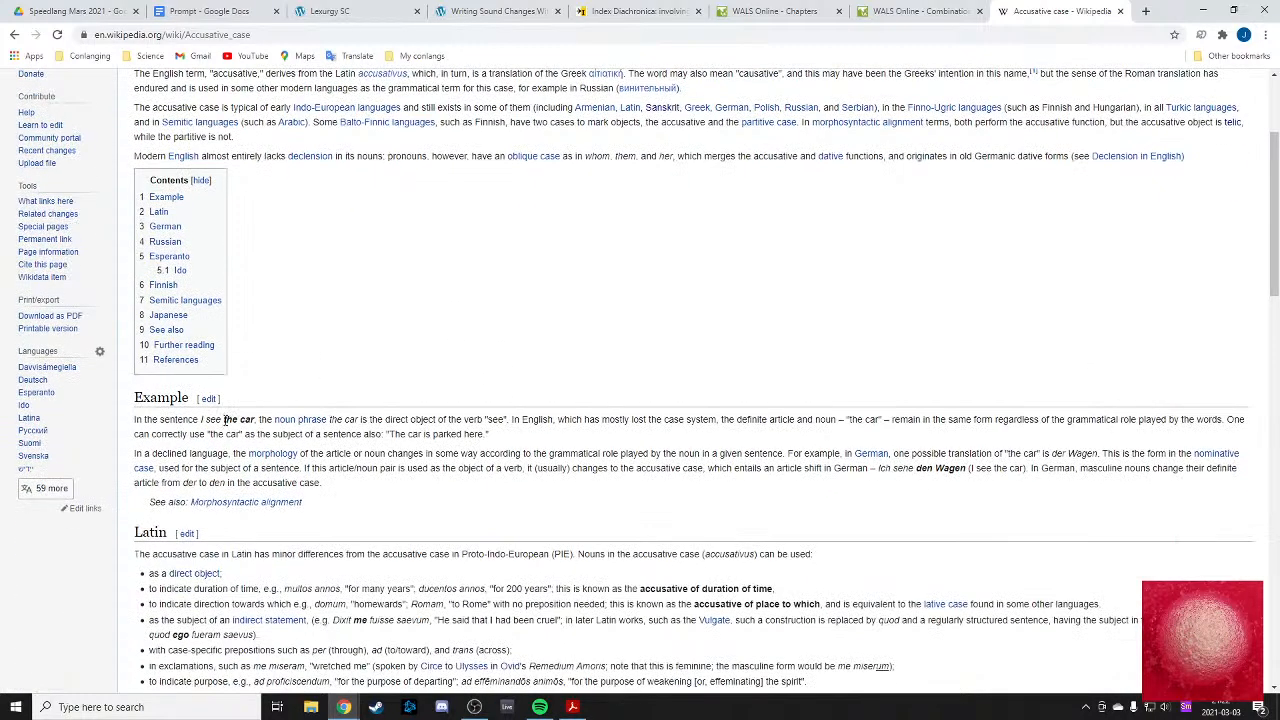
pyautogui.moveTo(224, 352); pyautogui.dragTo(257, 352)
pyautogui.click(360, 291)
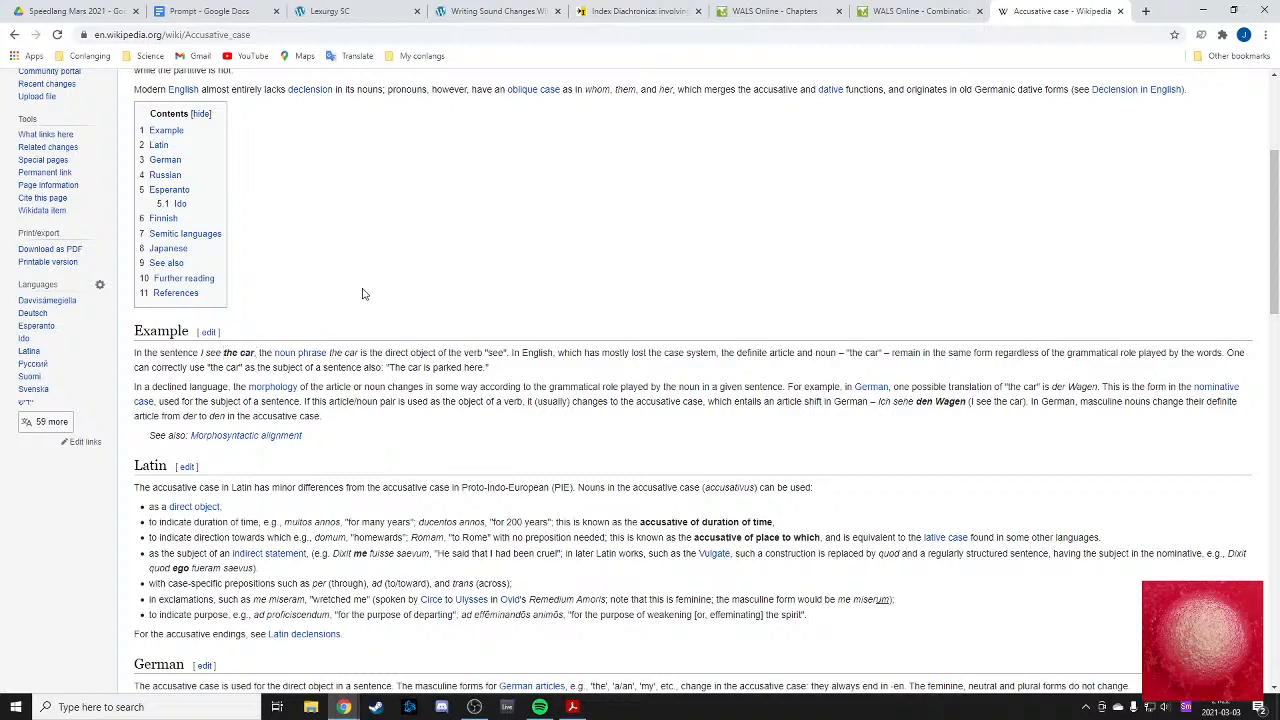
pyautogui.scroll(3, 360, 291)
pyautogui.click(1120, 11)
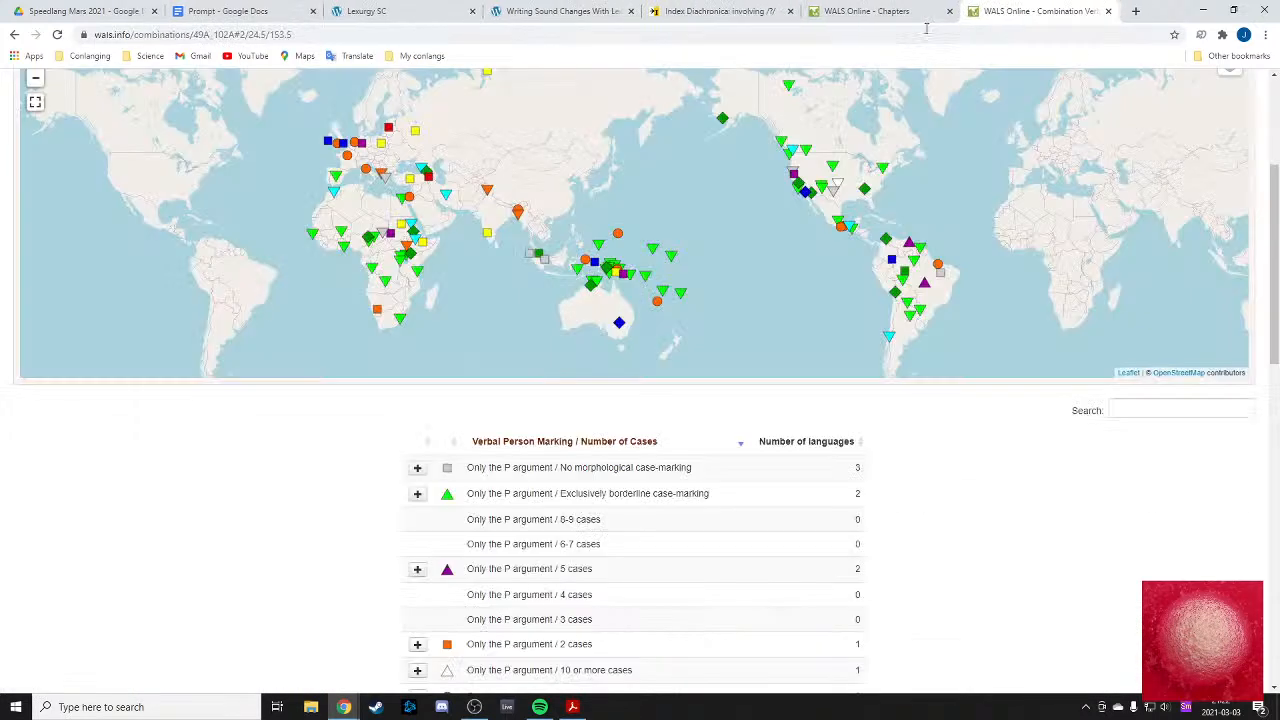
# - In the Prompt document in Google Docs, list Nominative, Accusative and Locative on separate lines under the Case? heading
pyautogui.click(367, 9)
pyautogui.click(243, 10)
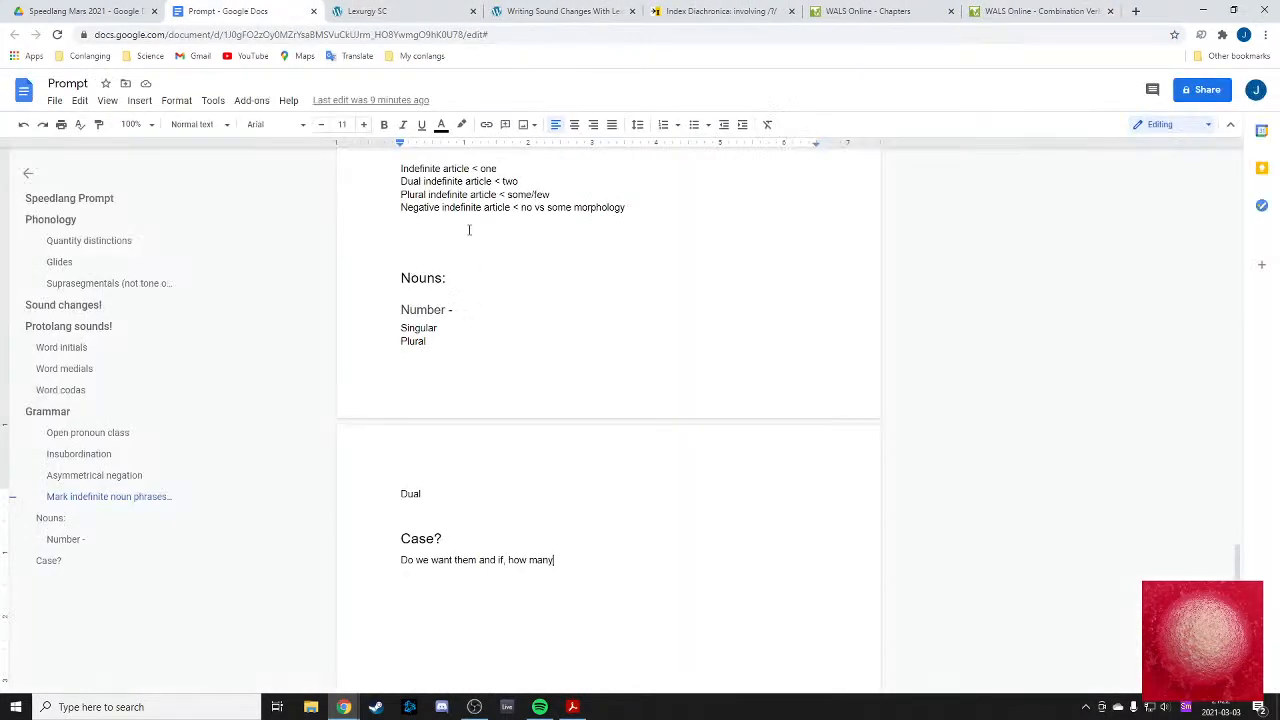
pyautogui.scroll(-2, 566, 444)
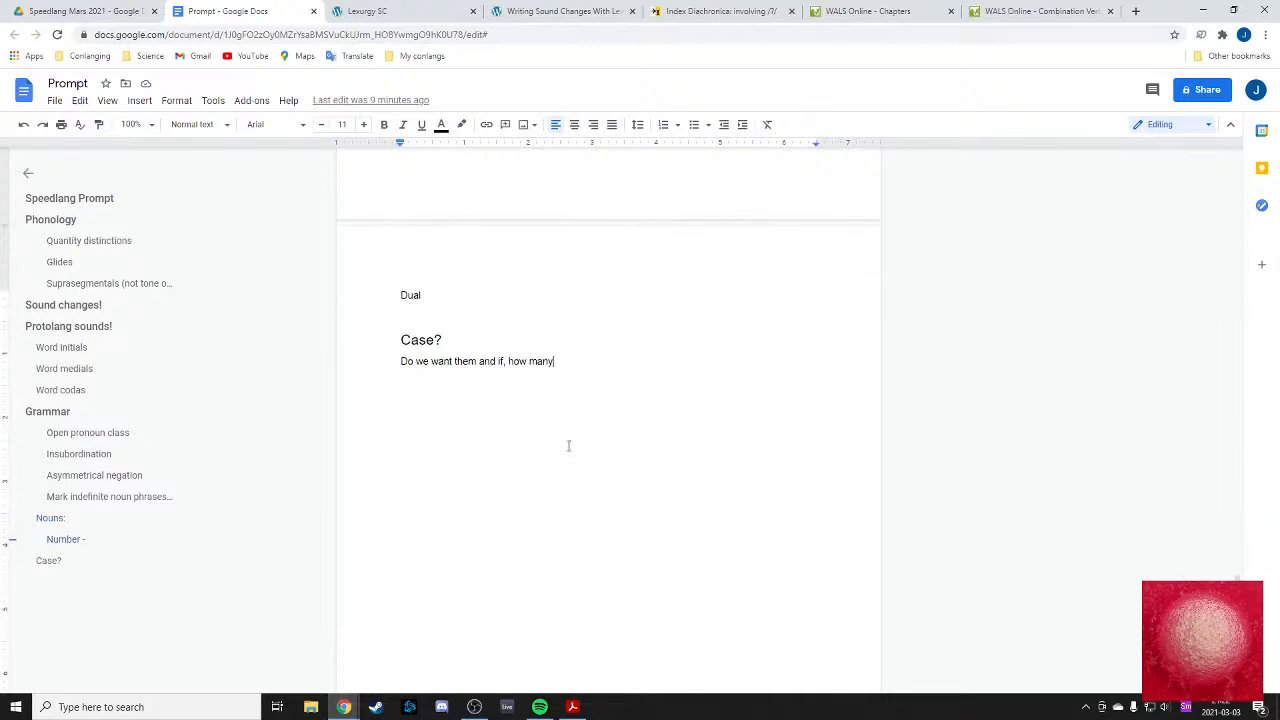
pyautogui.press('Return')
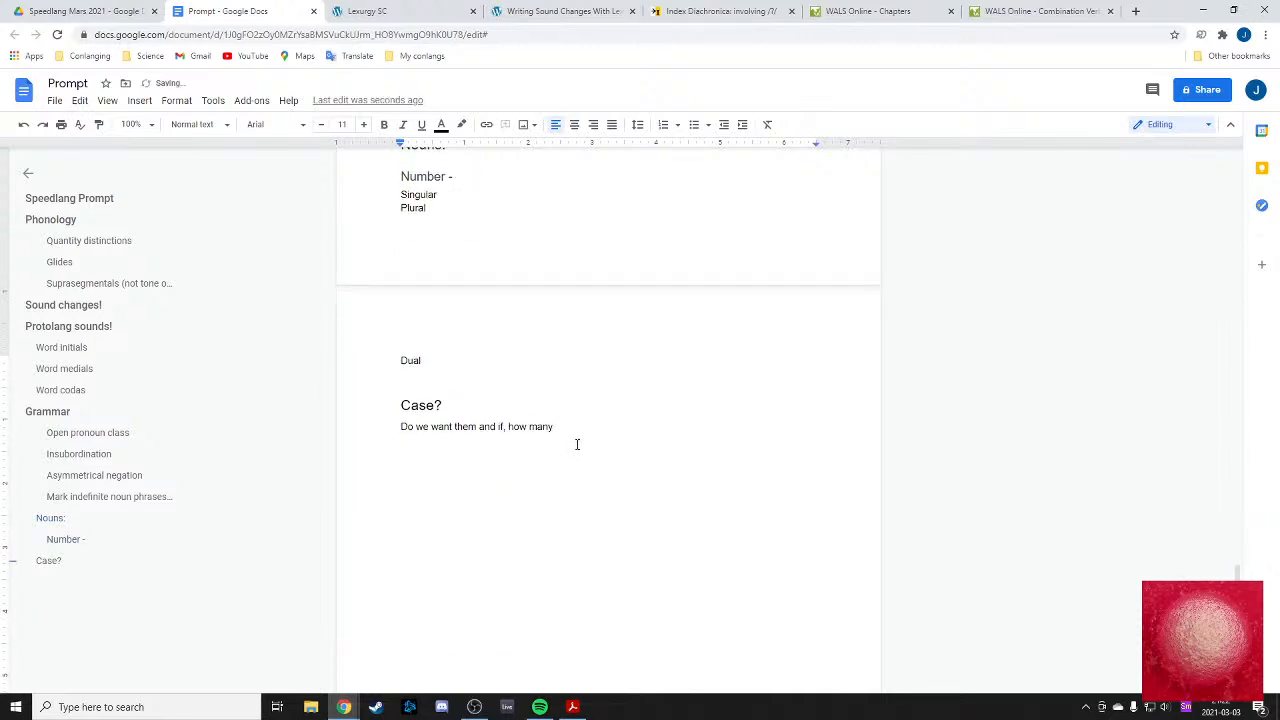
pyautogui.write('No')
pyautogui.write('Accusative')
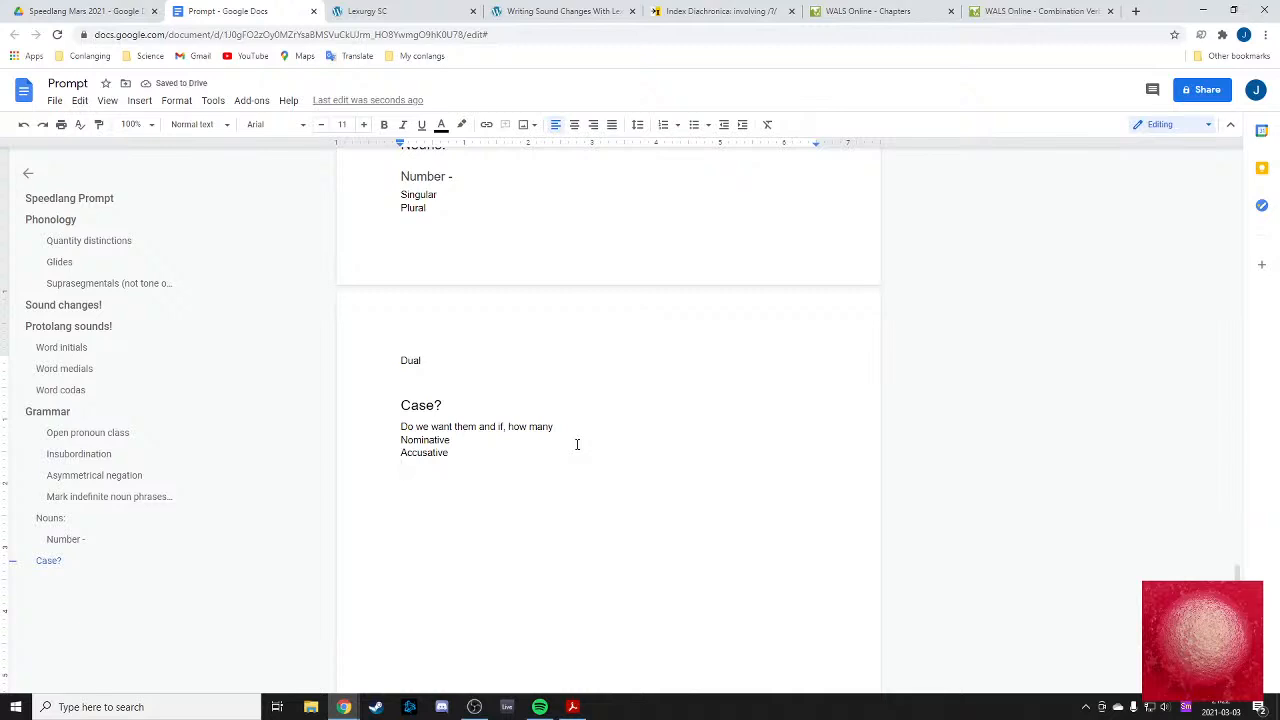
pyautogui.write('Locative')
pyautogui.moveTo(460, 467); pyautogui.dragTo(386, 456)
pyautogui.click(1045, 12)
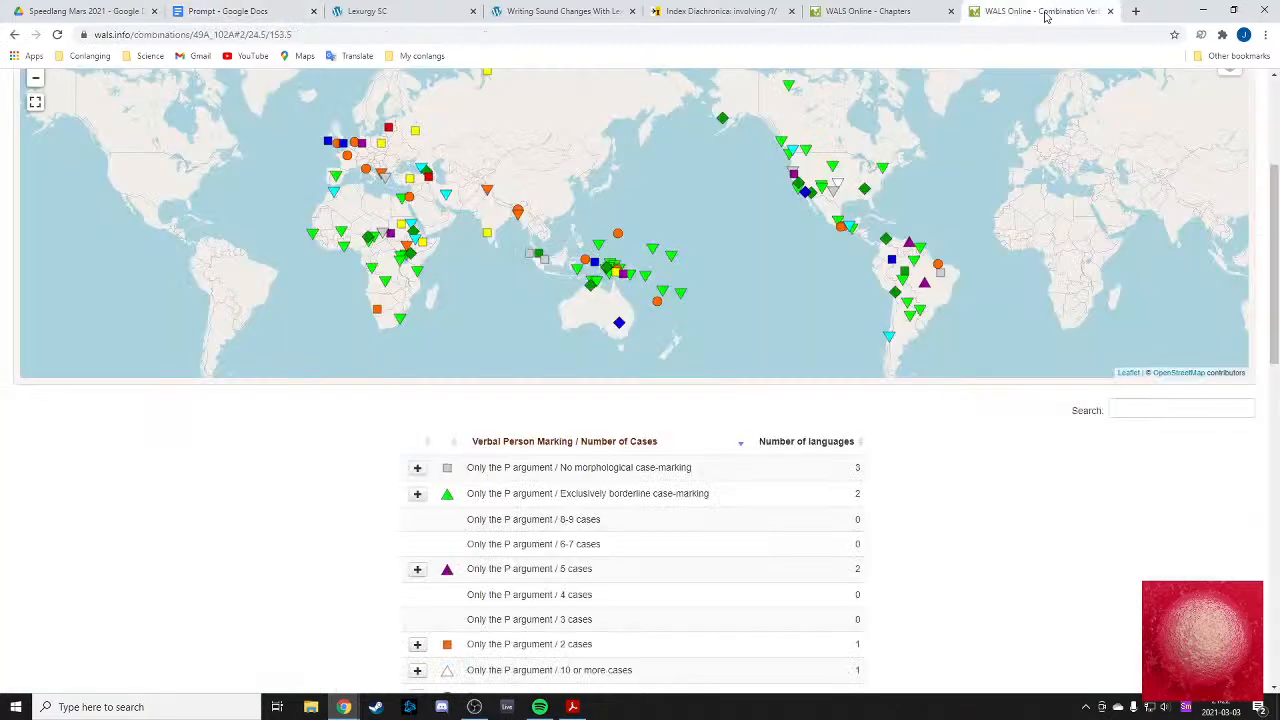
pyautogui.click(868, 11)
pyautogui.click(1045, 12)
pyautogui.click(367, 11)
pyautogui.click(566, 10)
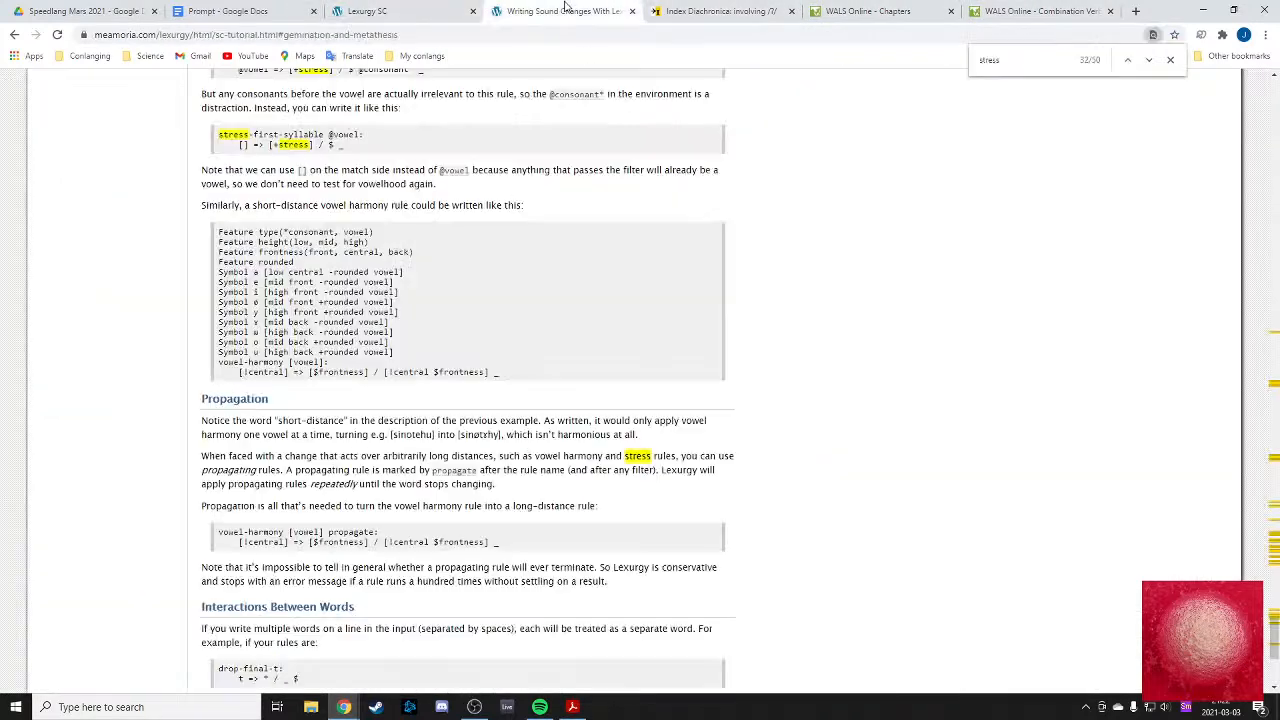
pyautogui.click(433, 11)
# - In the WALS combination map, hide the "Only the A argument" languages with no case-marking, 2, 4, 5 and 6-7 cases, keeping 3 cases
pyautogui.click(988, 11)
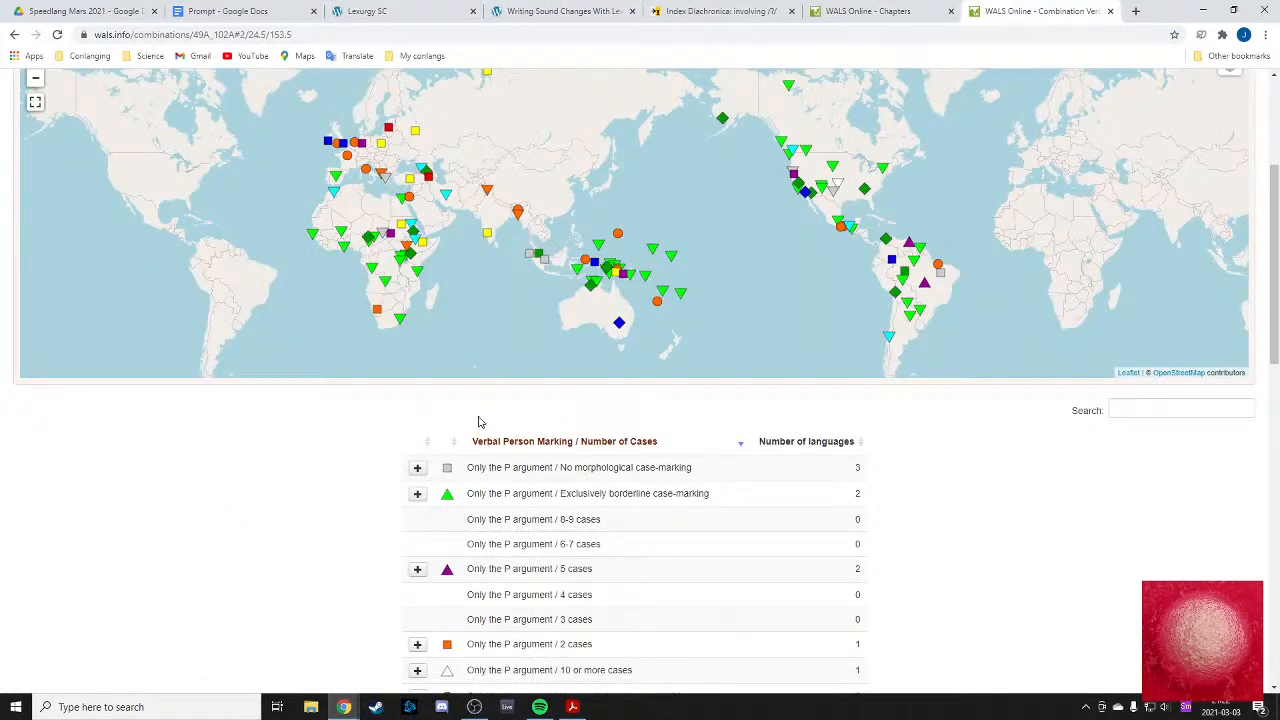
pyautogui.scroll(3, 400, 410)
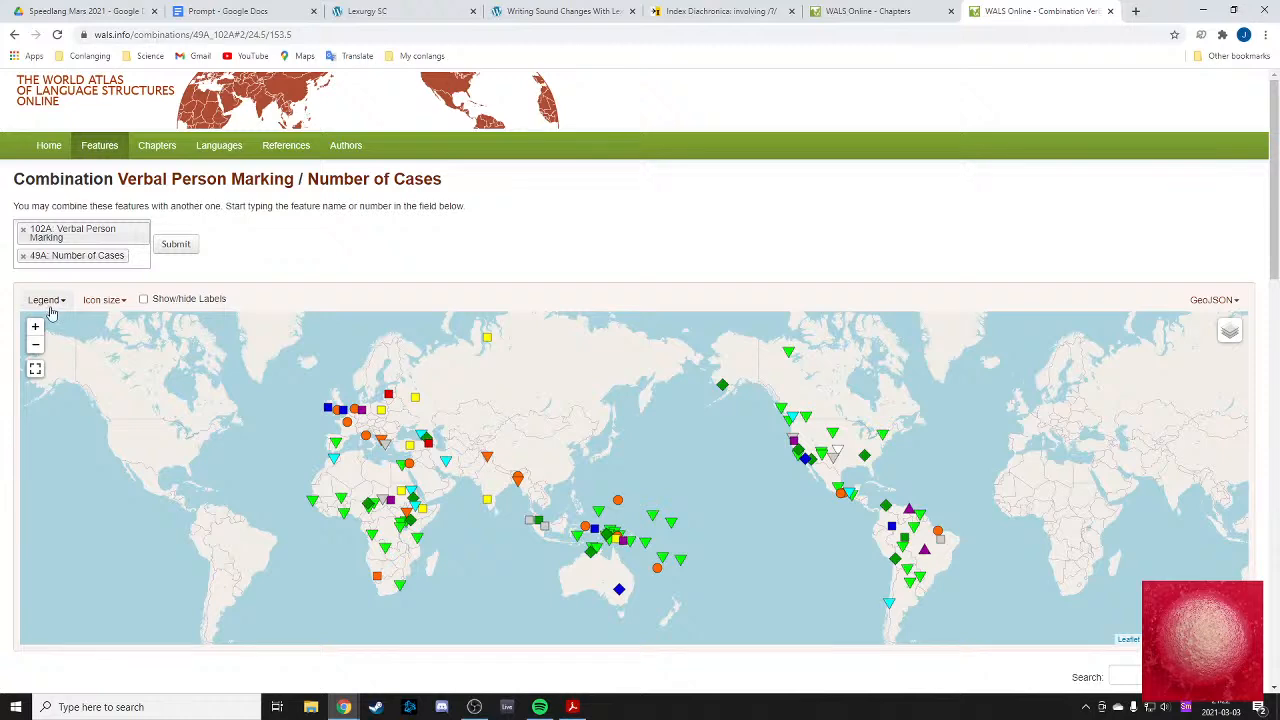
pyautogui.click(46, 300)
pyautogui.scroll(-1, 37, 388)
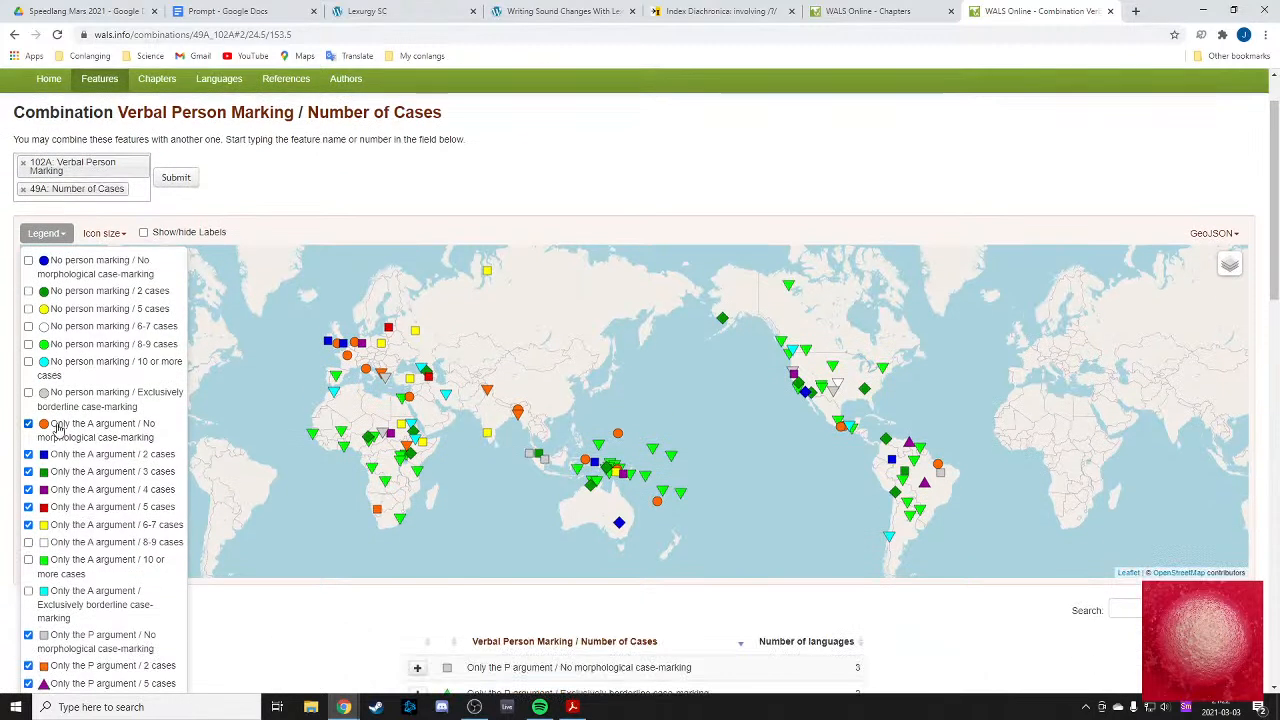
pyautogui.click(28, 454)
pyautogui.click(28, 423)
pyautogui.click(28, 489)
pyautogui.click(28, 506)
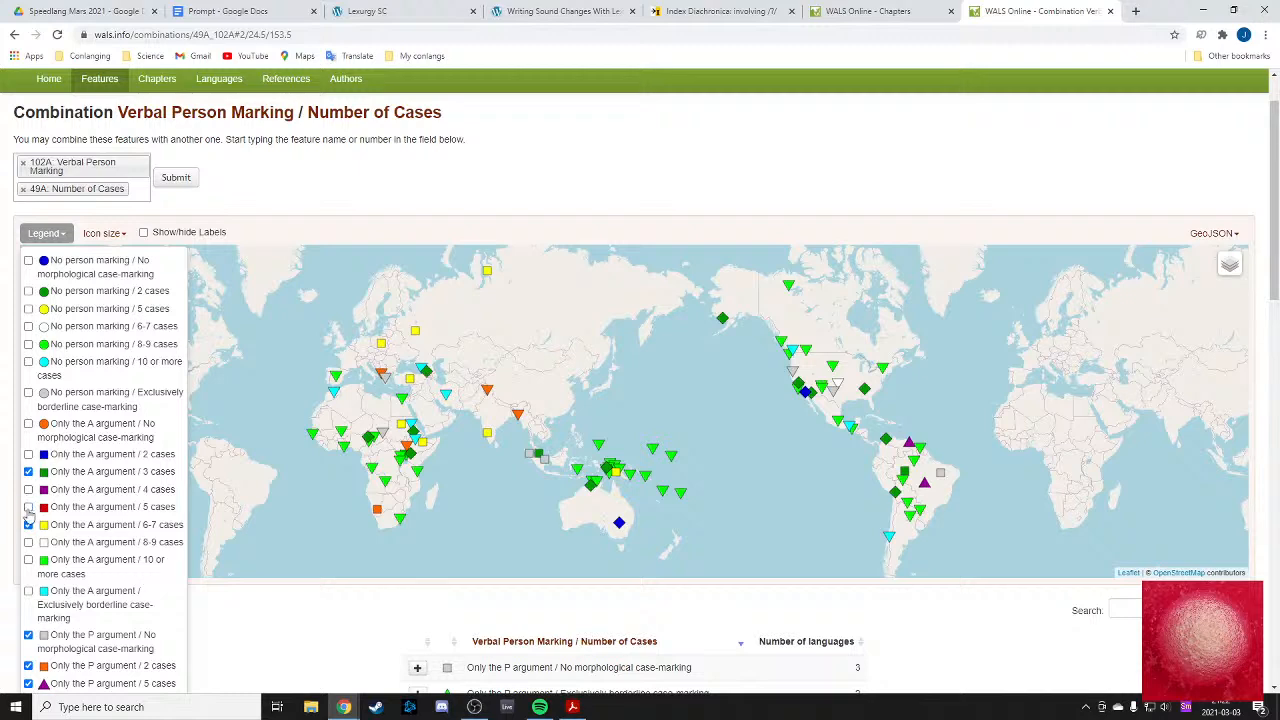
pyautogui.click(28, 524)
# - Hide the map's "Only the P argument" languages with no case-marking, 2 cases and 5 cases, plus "A or P argument / Exclusively borderline case-marking"
pyautogui.scroll(-2, 29, 522)
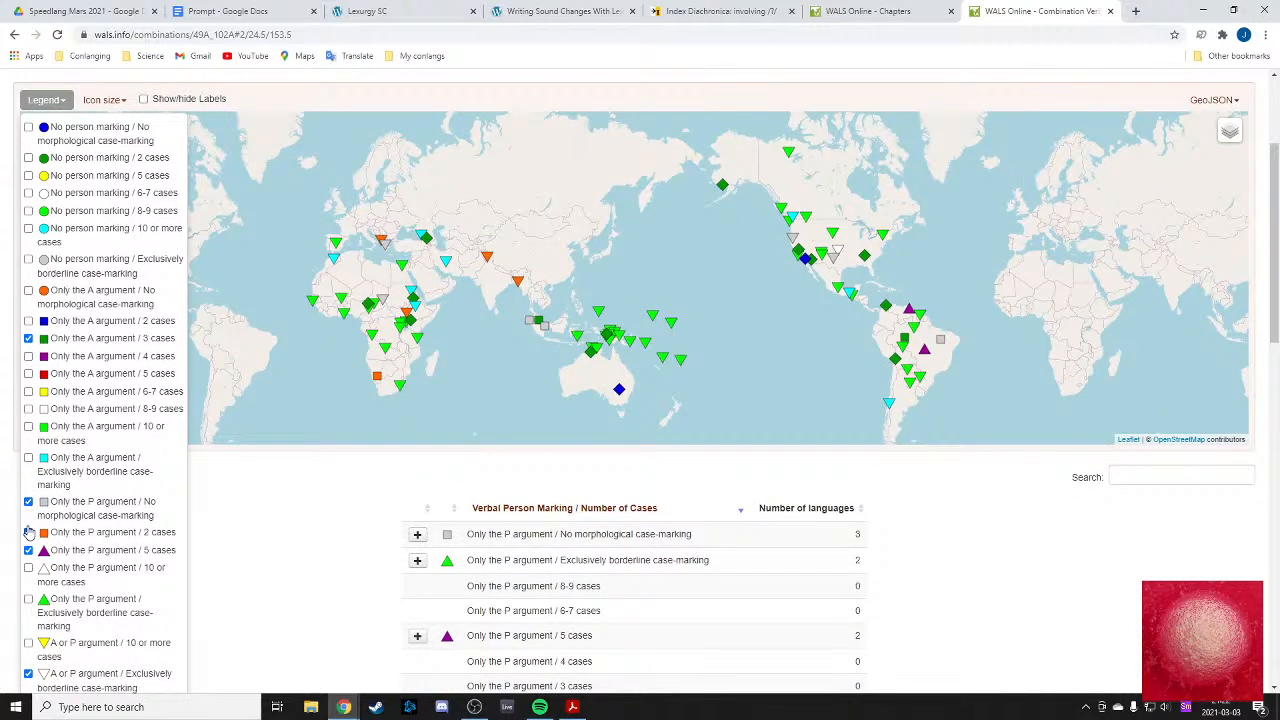
pyautogui.click(28, 501)
pyautogui.click(28, 550)
pyautogui.scroll(-1, 33, 545)
pyautogui.scroll(-1, 33, 545)
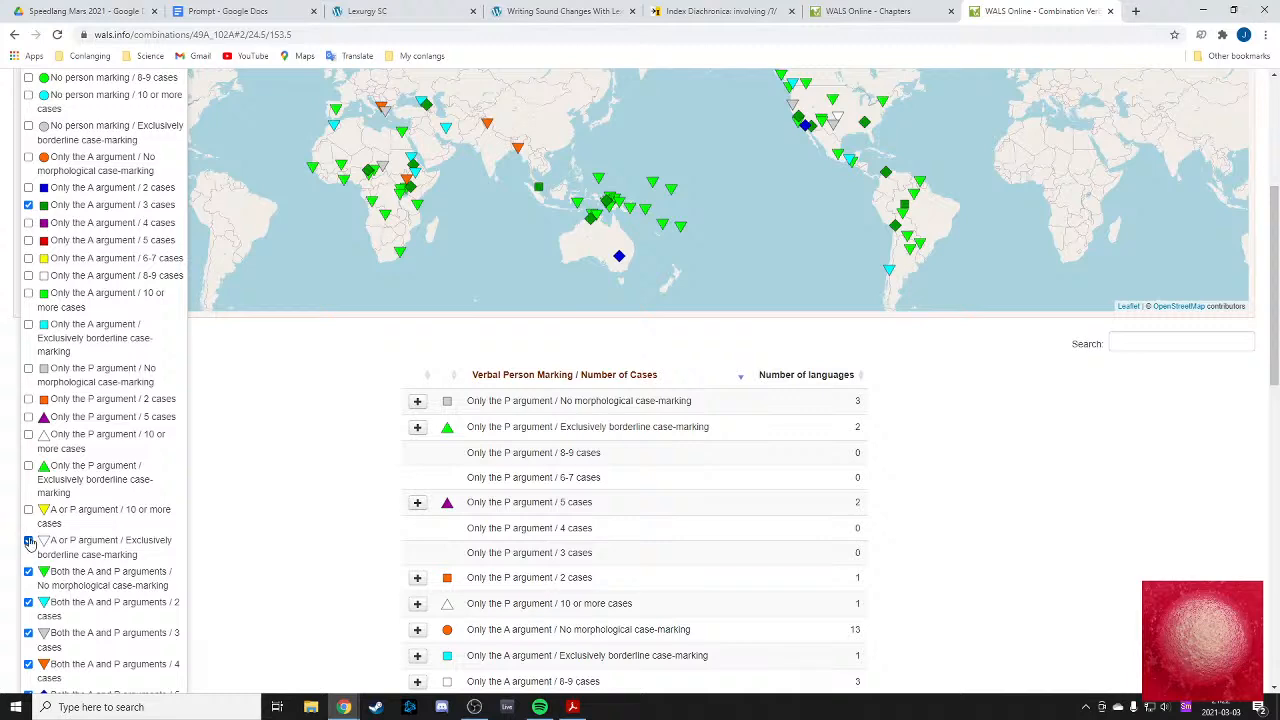
pyautogui.click(29, 542)
# - Hide the "Both the A and P arguments" languages with no case-marking, 2, 4, 5 and 6-7 cases, keeping 3 cases, and close the legend
pyautogui.scroll(-1, 28, 545)
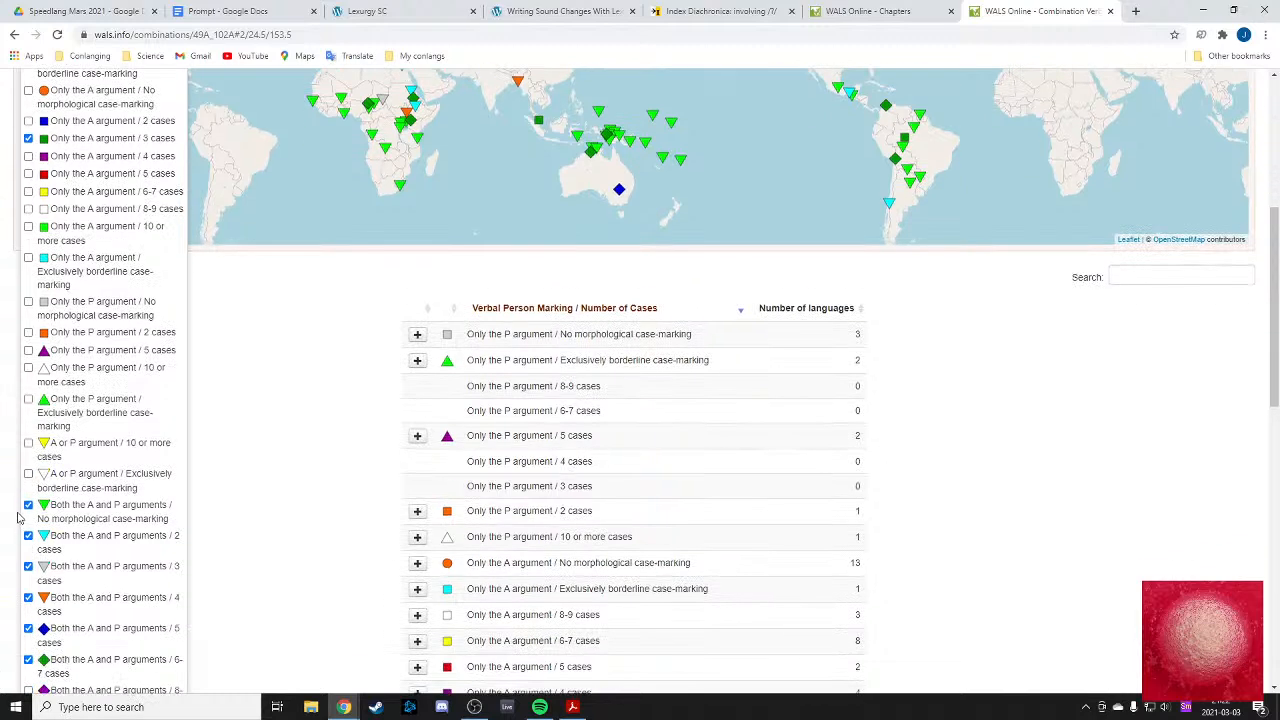
pyautogui.click(28, 506)
pyautogui.click(28, 536)
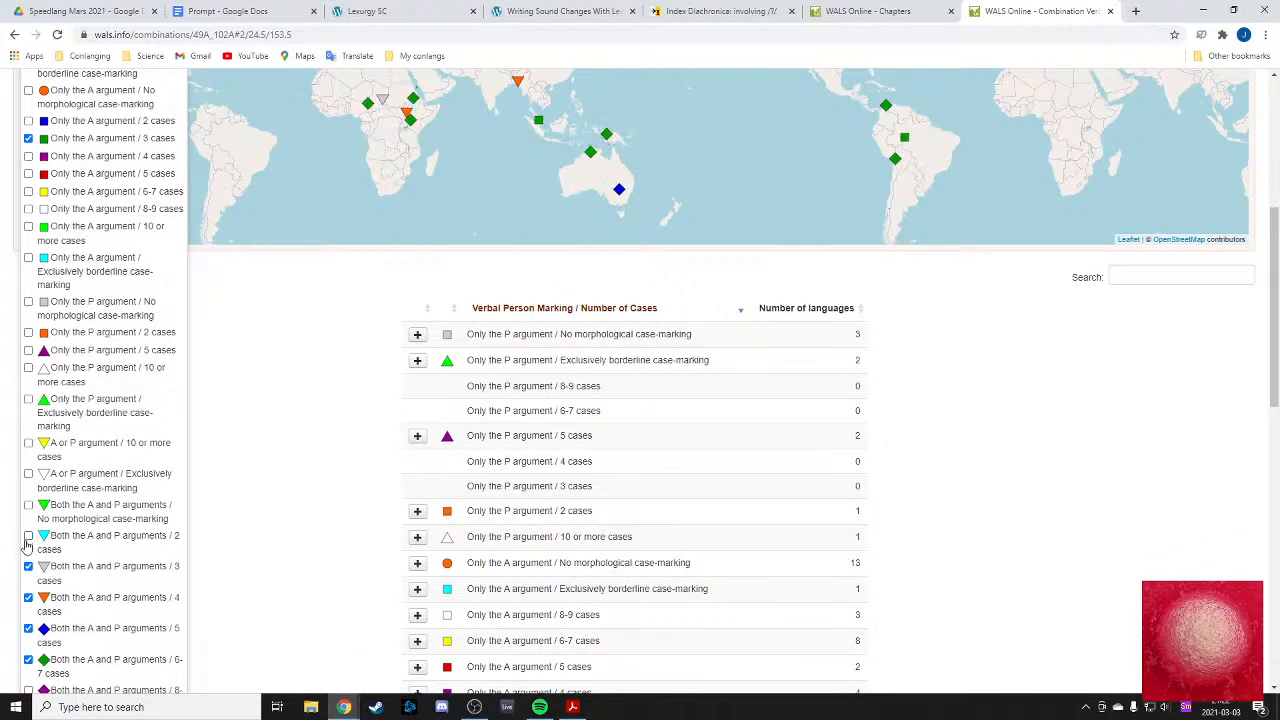
pyautogui.click(28, 597)
pyautogui.click(28, 628)
pyautogui.click(28, 659)
pyautogui.scroll(-3, 42, 598)
pyautogui.scroll(8, 391, 485)
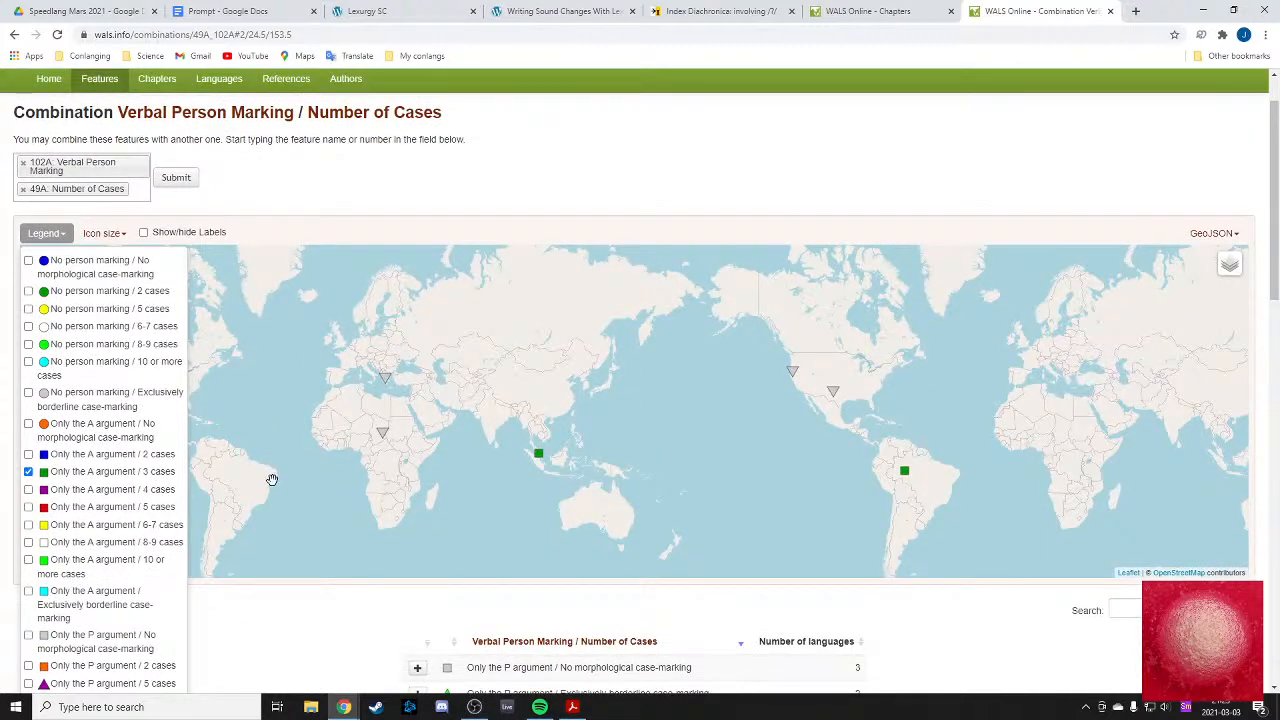
pyautogui.click(62, 234)
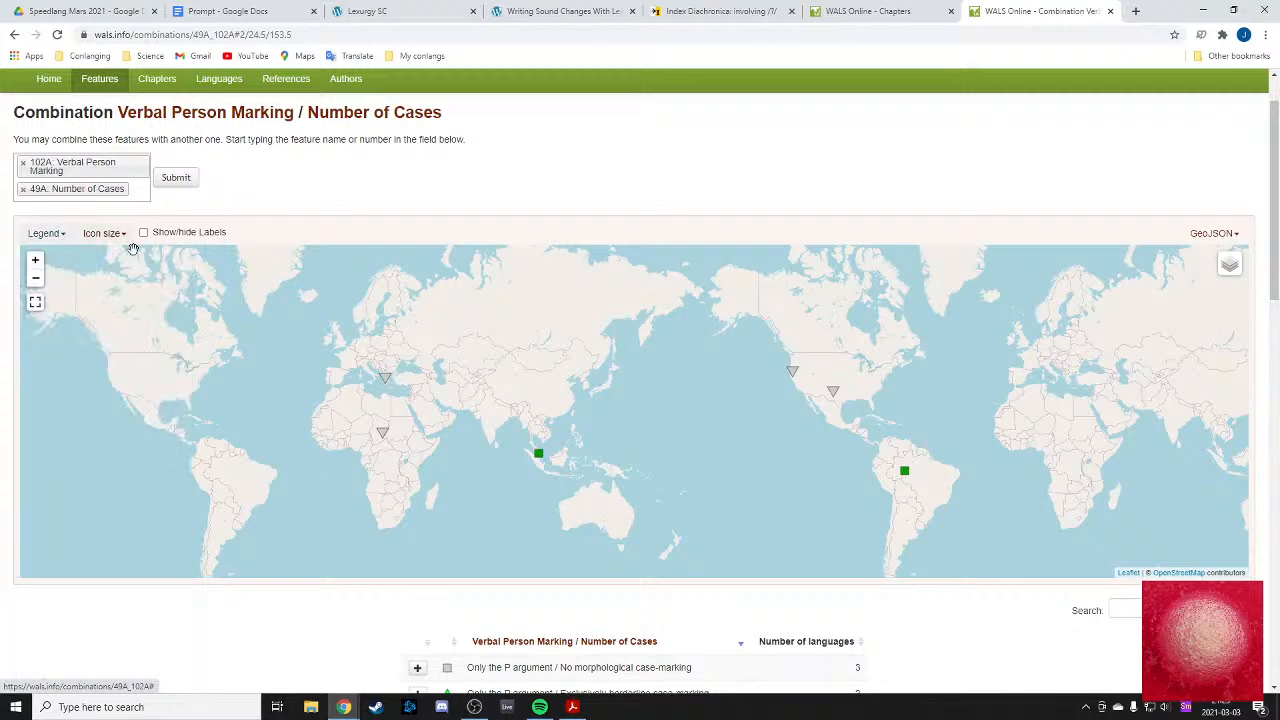
# - Check which languages the grey triangle markers stand for and find the table row for both A and P arguments with 3 cases
pyautogui.scroll(-1, 522, 400)
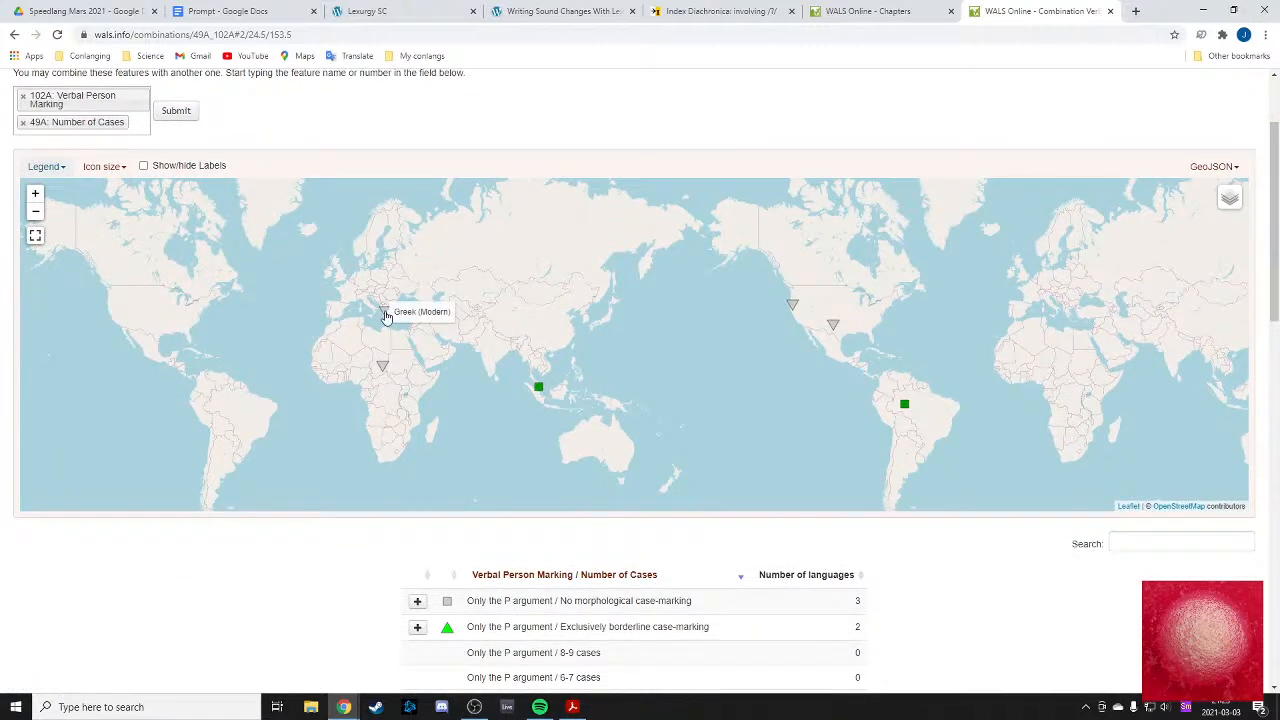
pyautogui.moveTo(381, 376)
pyautogui.scroll(-7, 381, 376)
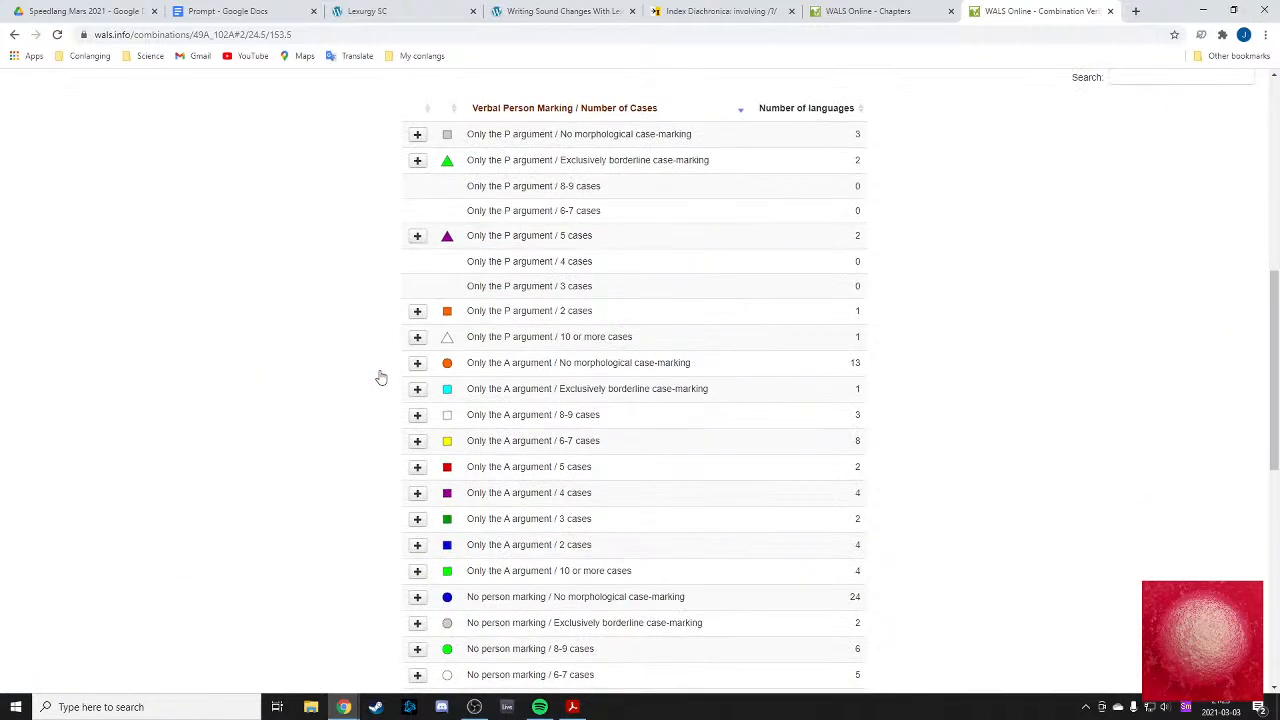
pyautogui.scroll(-3, 380, 375)
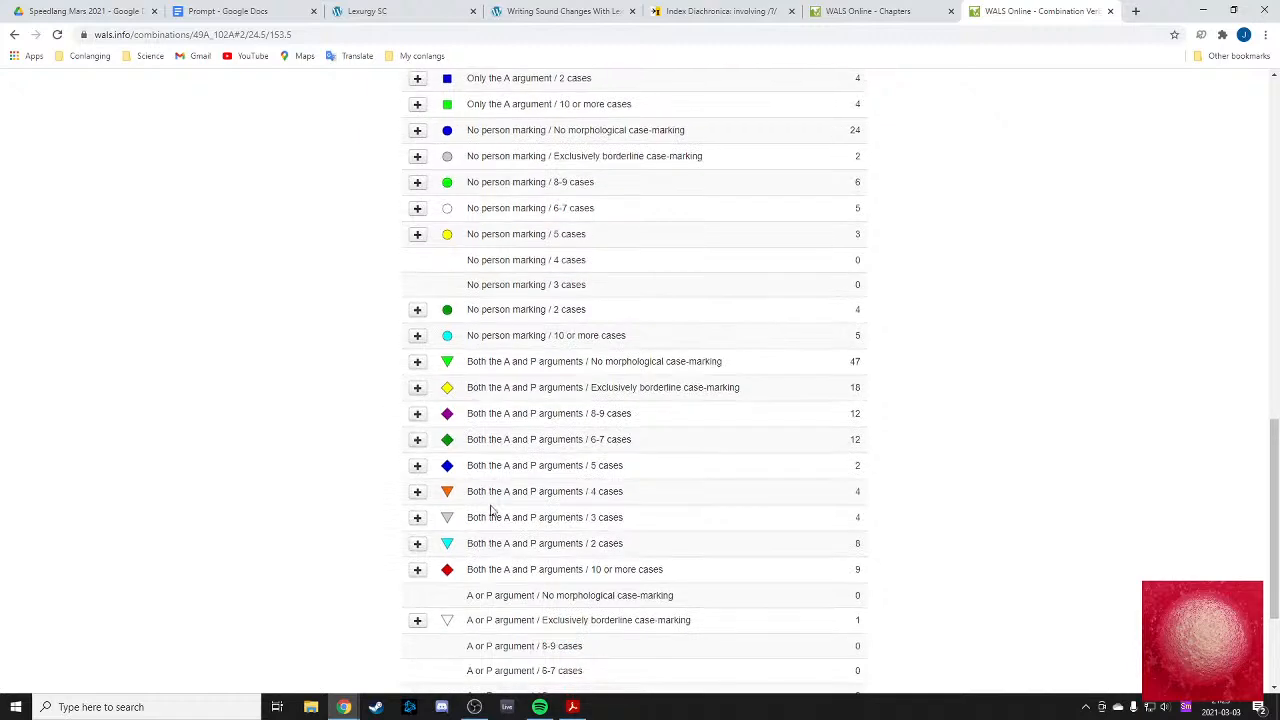
pyautogui.moveTo(468, 517); pyautogui.dragTo(587, 517)
pyautogui.click(587, 517)
pyautogui.scroll(10, 634, 523)
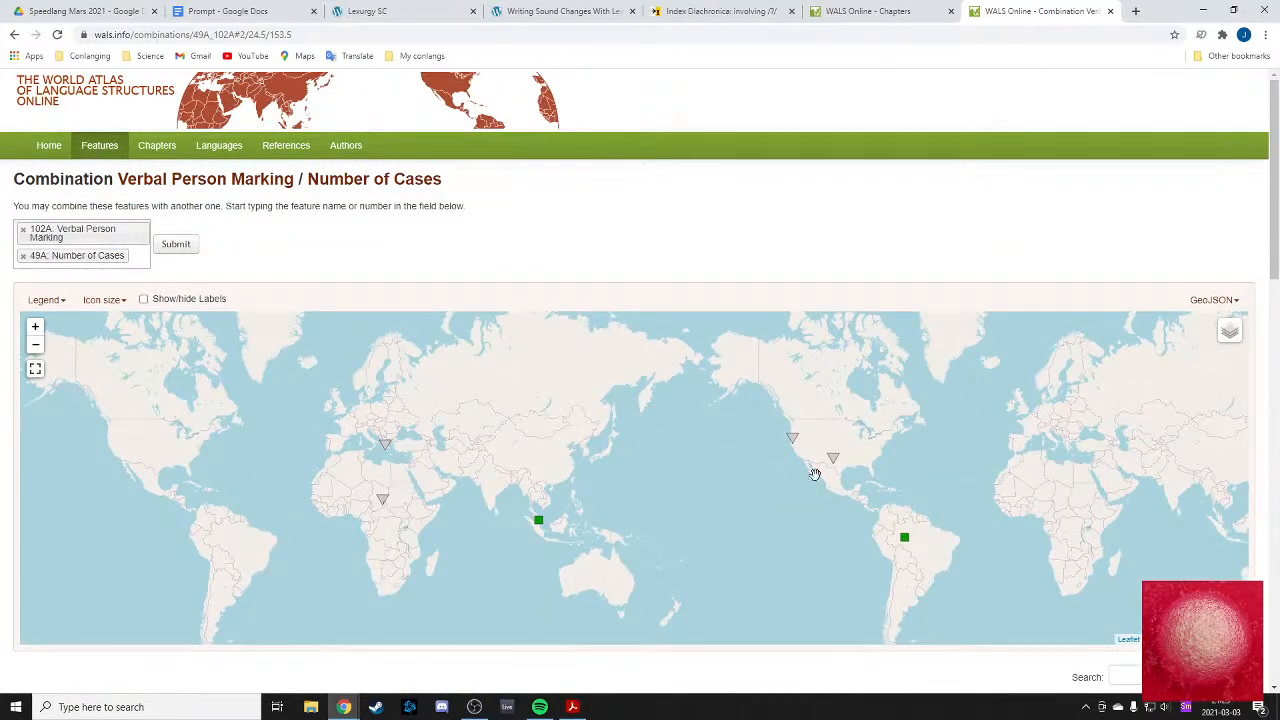
pyautogui.moveTo(833, 459)
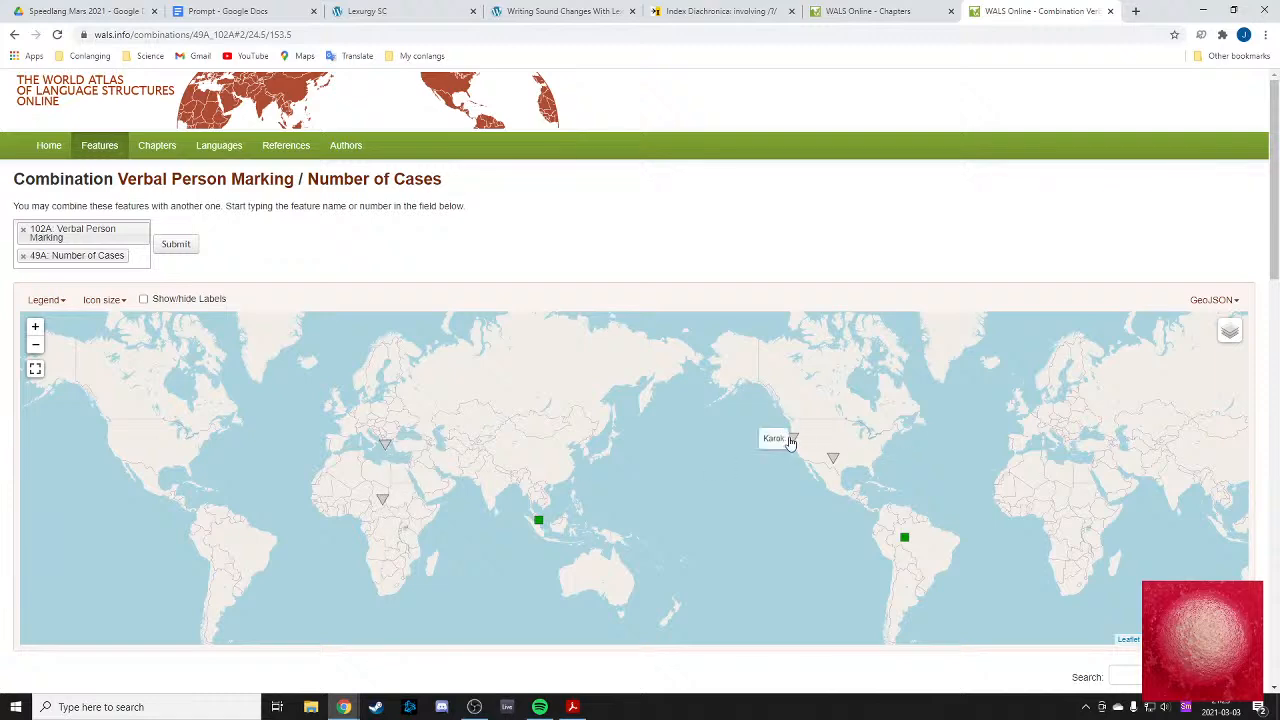
# - Check the table row for only the A argument with 3 cases and identify the languages behind its green square markers on the map
pyautogui.scroll(-5, 650, 505)
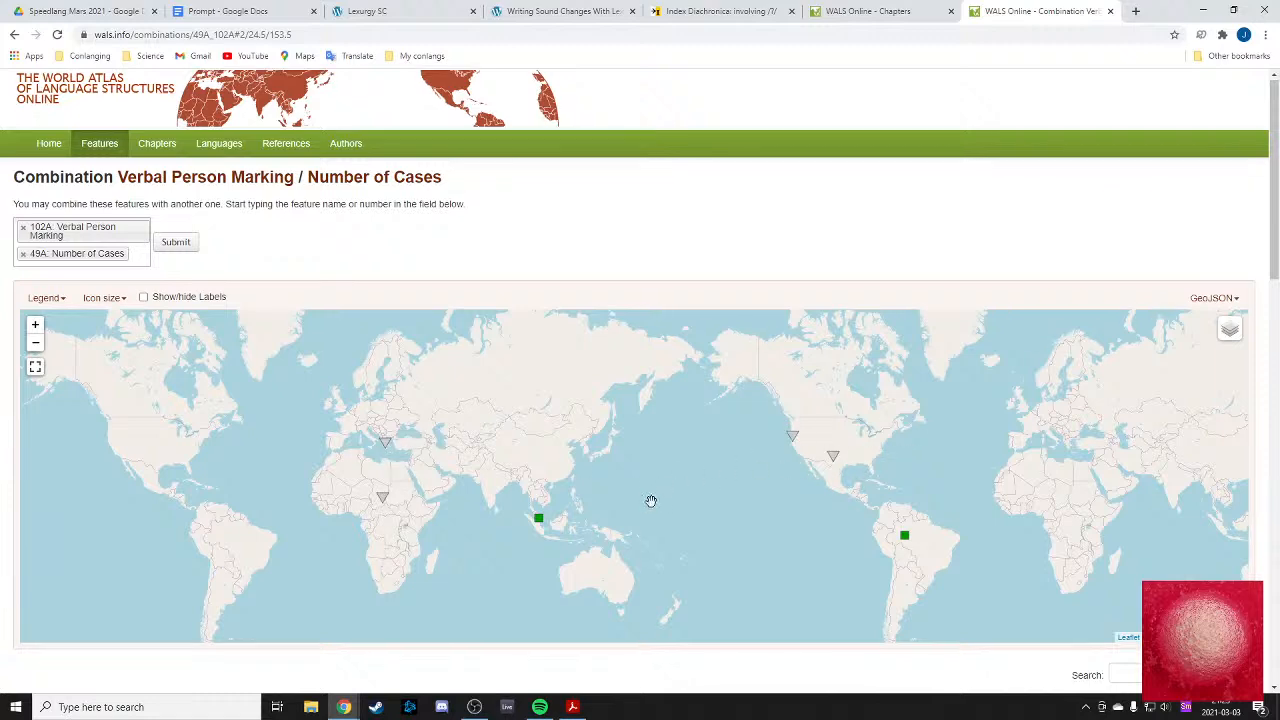
pyautogui.moveTo(488, 591); pyautogui.dragTo(511, 586)
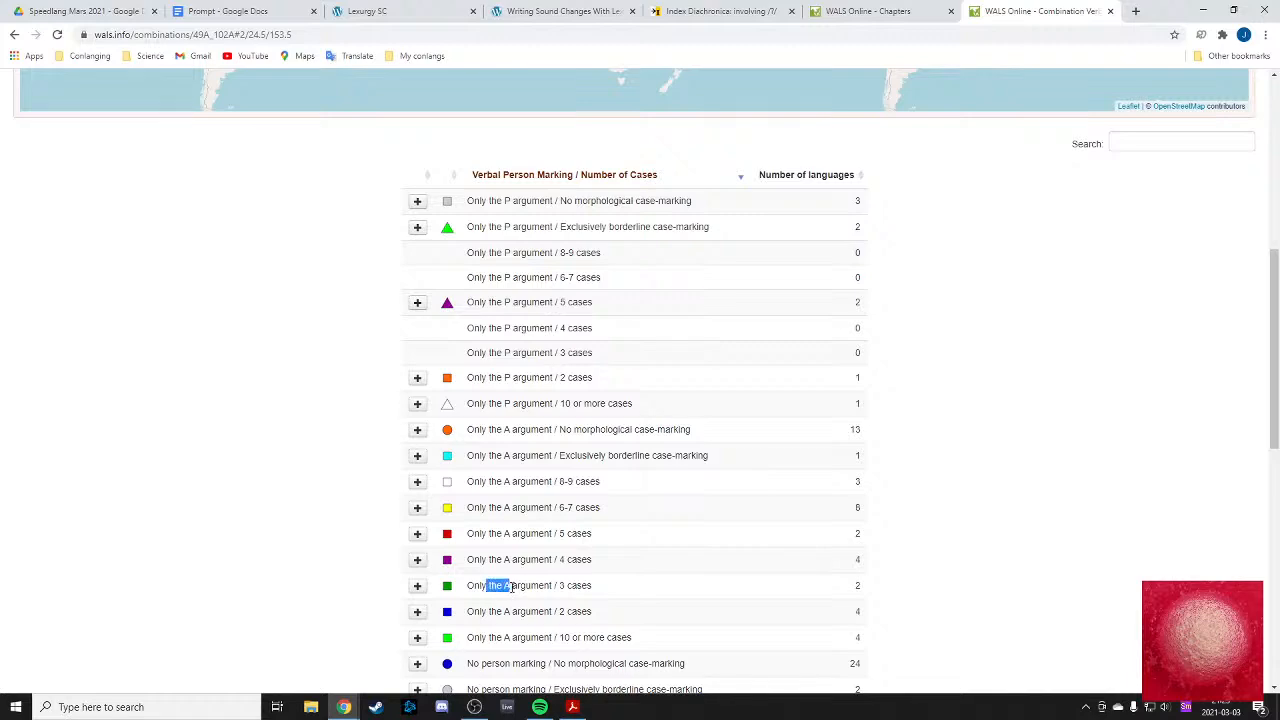
pyautogui.click(537, 585)
pyautogui.moveTo(488, 589); pyautogui.dragTo(552, 587)
pyautogui.click(552, 585)
pyautogui.scroll(3, 617, 567)
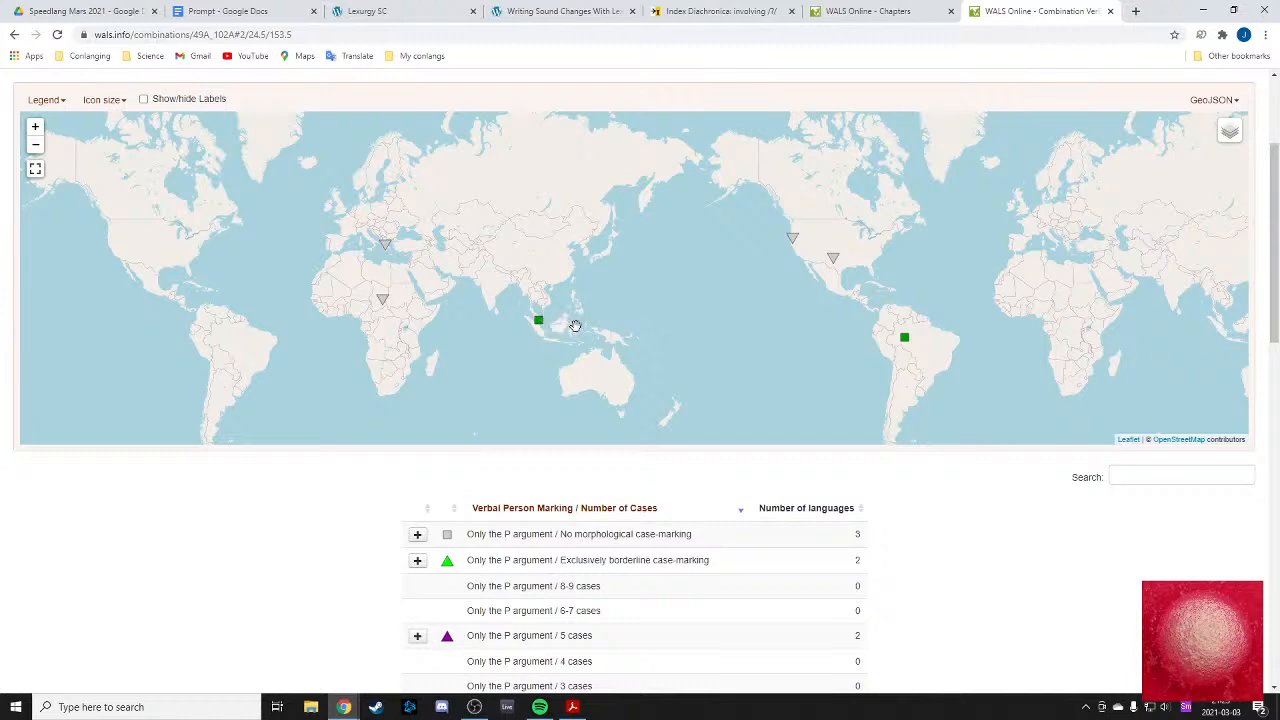
pyautogui.moveTo(905, 341)
pyautogui.scroll(3, 905, 341)
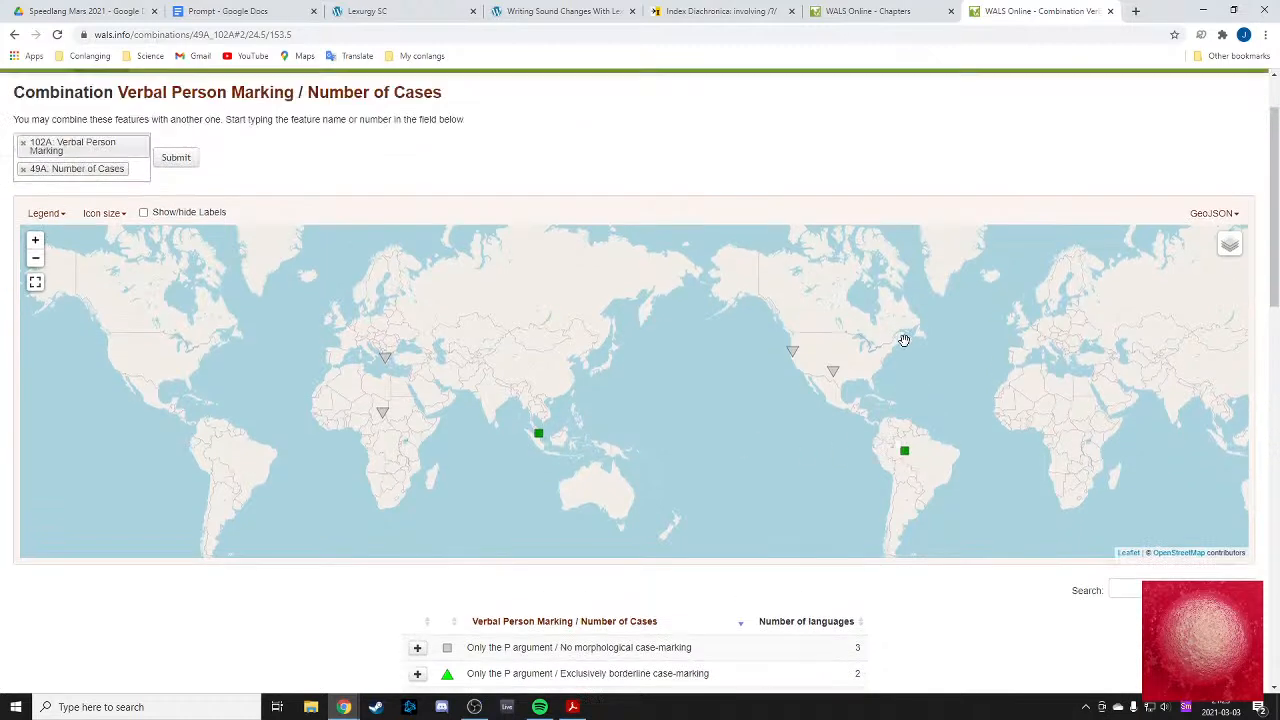
pyautogui.moveTo(517, 449); pyautogui.dragTo(440, 450)
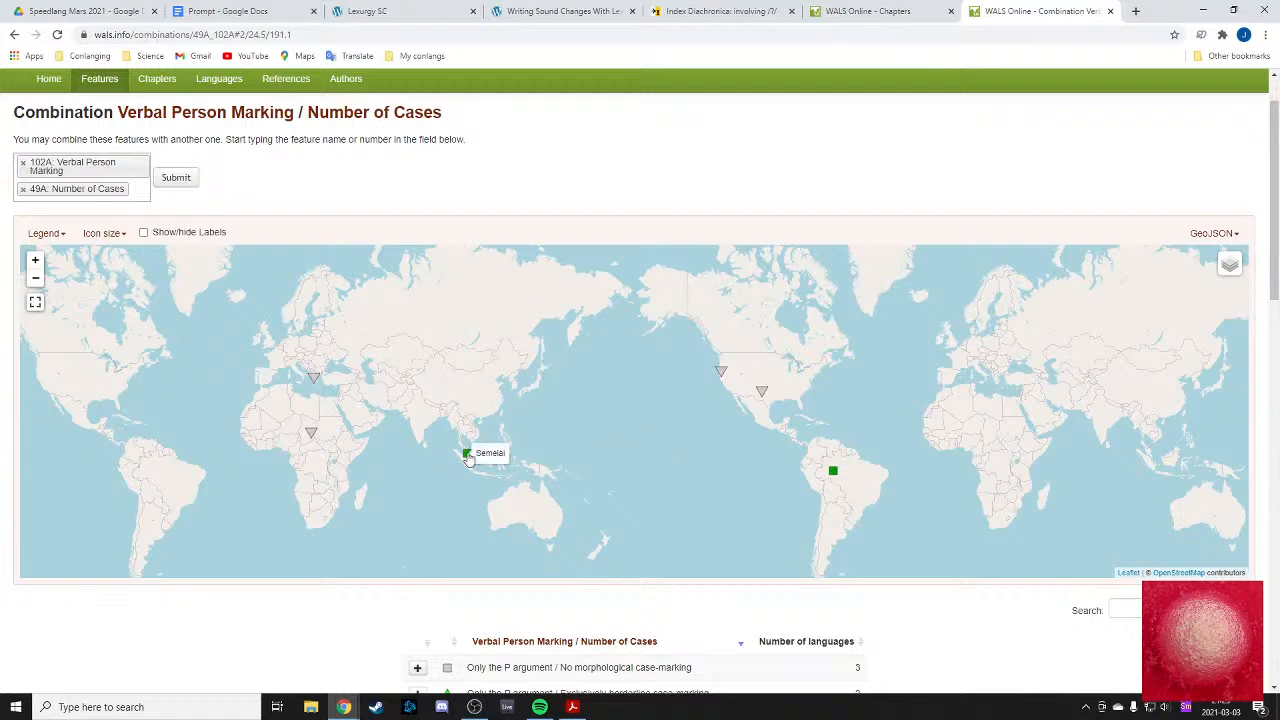
pyautogui.scroll(1, 470, 452)
pyautogui.moveTo(466, 491); pyautogui.dragTo(552, 505)
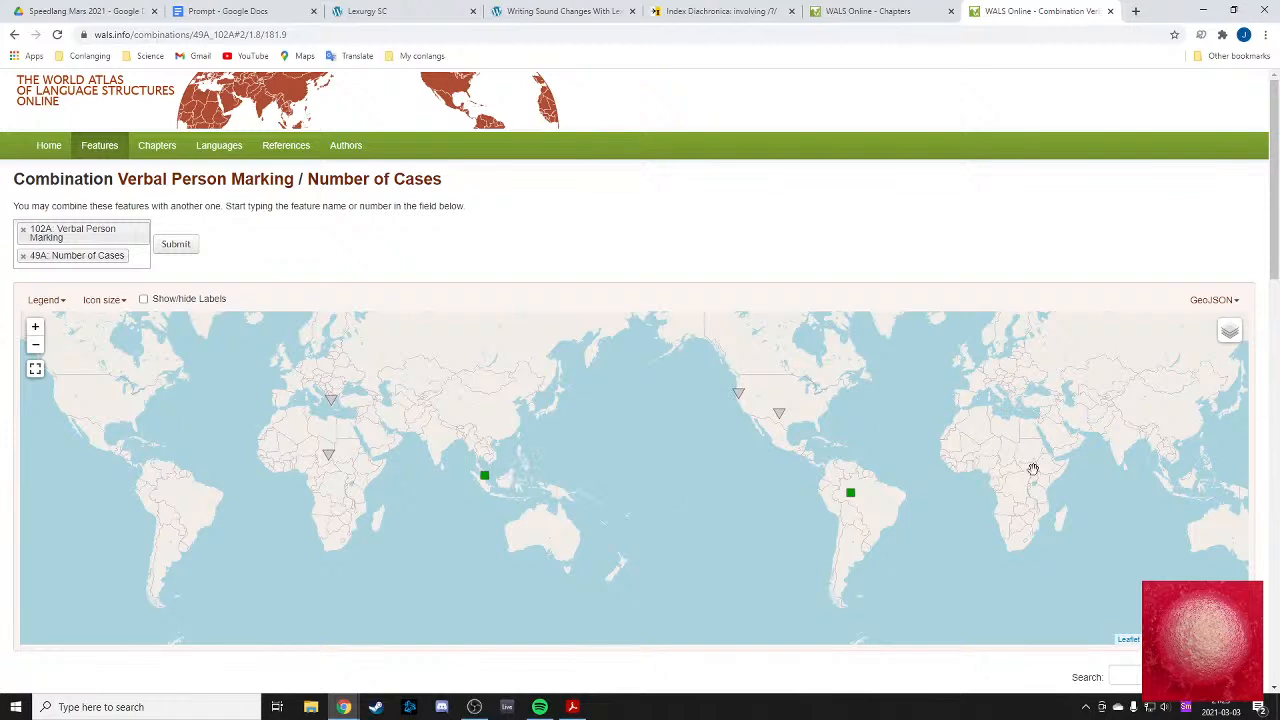
# - Close the WALS combination map and, in the Prompt document, add "<" after Nominative, Accusative and Locative
pyautogui.click(1110, 11)
pyautogui.click(370, 11)
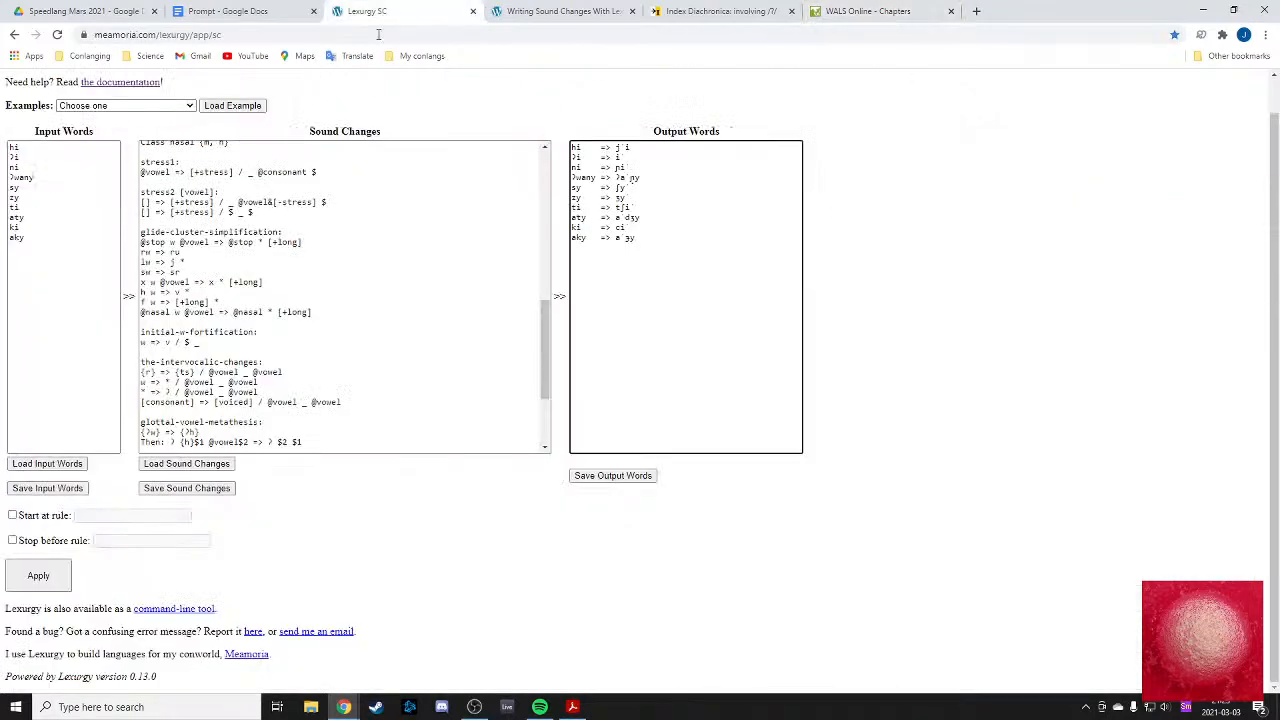
pyautogui.click(228, 11)
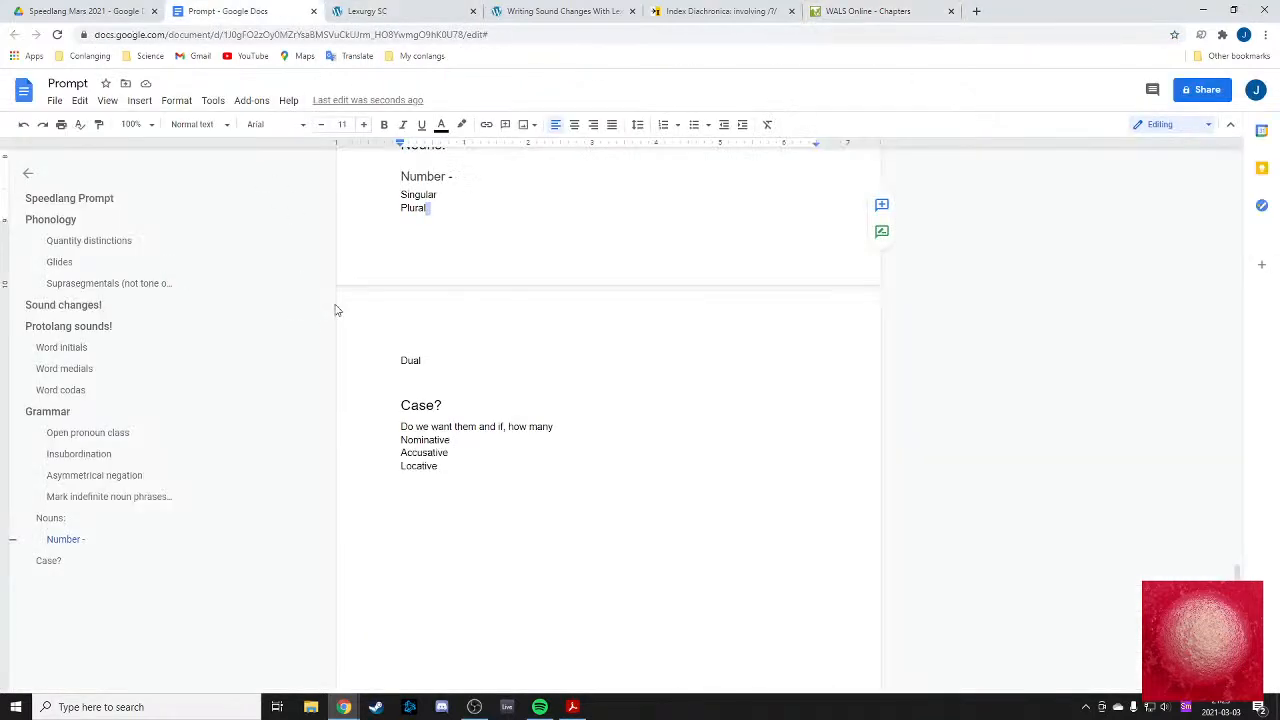
pyautogui.moveTo(470, 466); pyautogui.dragTo(402, 441)
pyautogui.click(459, 464)
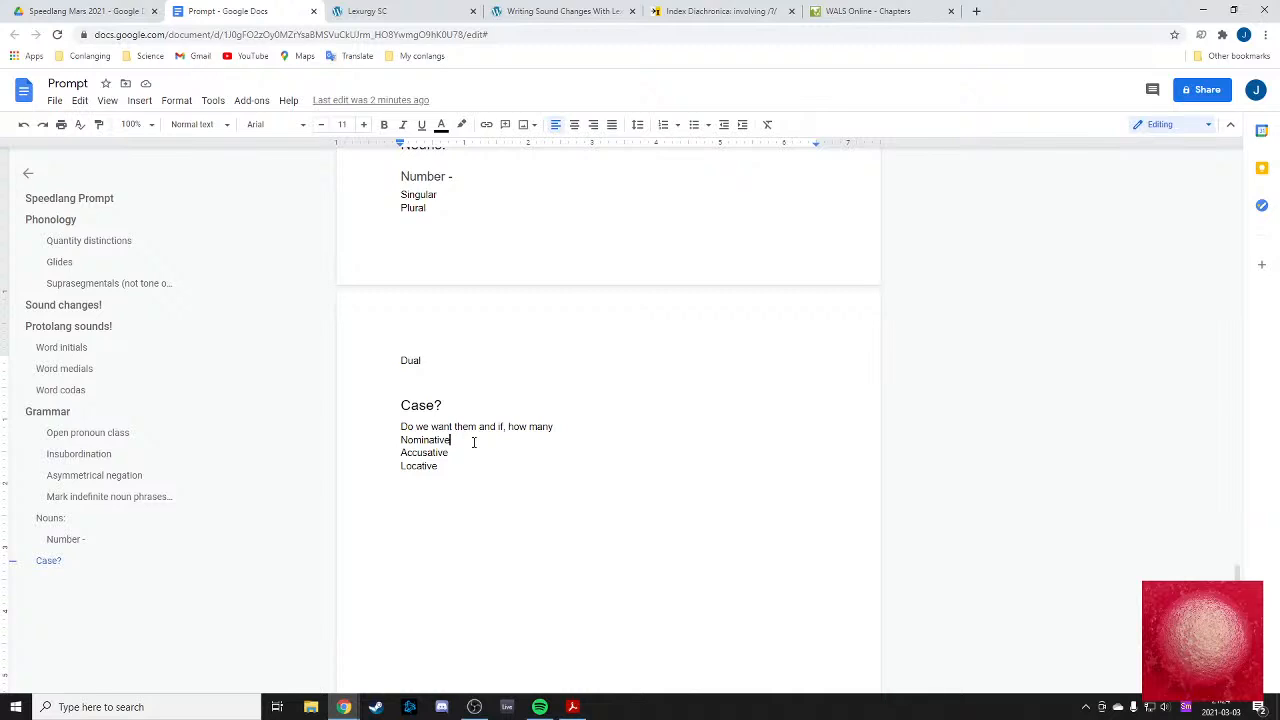
pyautogui.write('<')
pyautogui.click(461, 454)
pyautogui.write('<')
pyautogui.click(459, 467)
pyautogui.scroll(5, 469, 395)
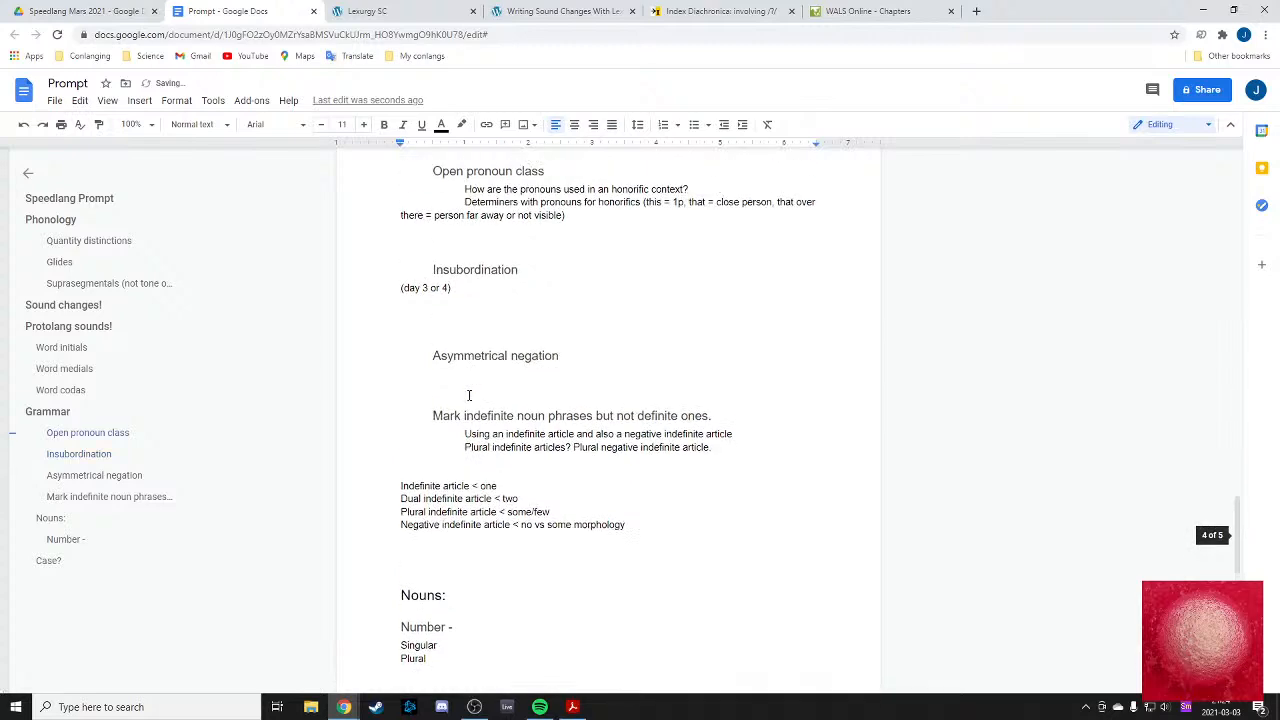
pyautogui.scroll(1, 469, 395)
pyautogui.scroll(-5, 469, 395)
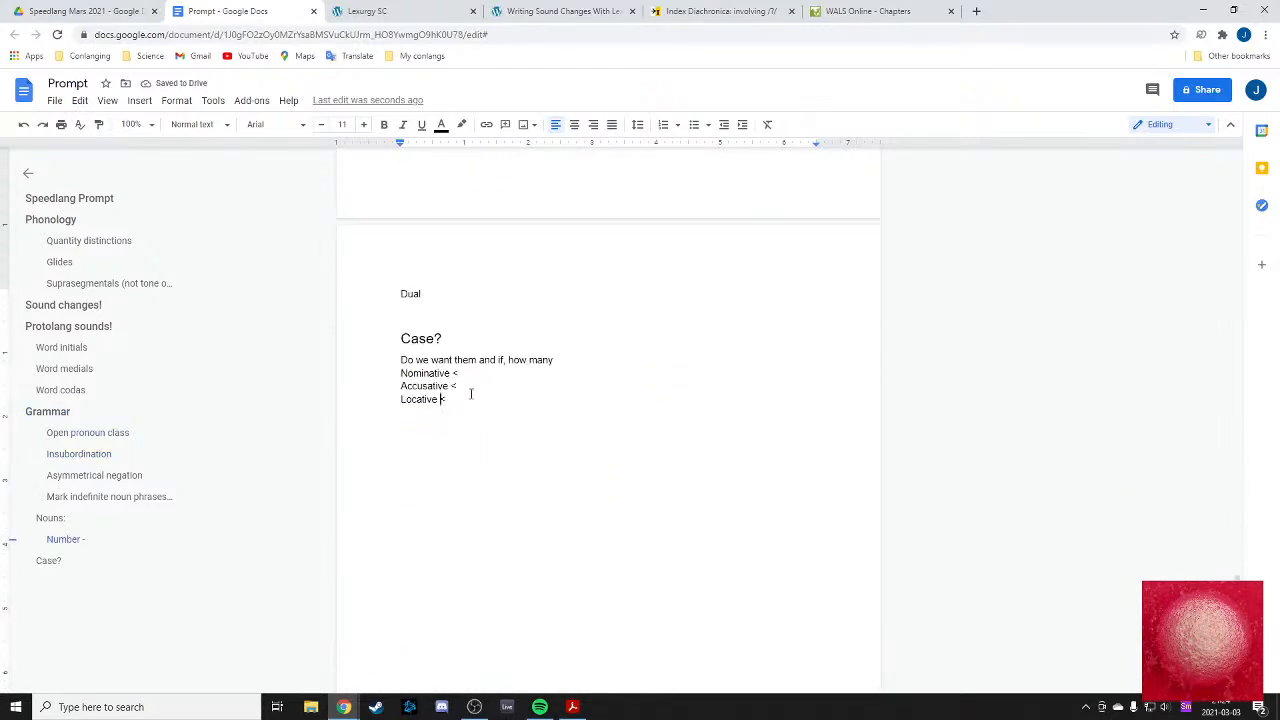
# - List the Locative sources as "place, area, locative copula, ear, edge, hand, home, house, lip, liver, neck, side"
pyautogui.click(484, 388)
pyautogui.press('BackSpace')
pyautogui.write('place, stand, stay')
pyautogui.moveTo(526, 400); pyautogui.dragTo(471, 400)
pyautogui.press('BackSpace')
pyautogui.write(', area, locative copula, eat,')
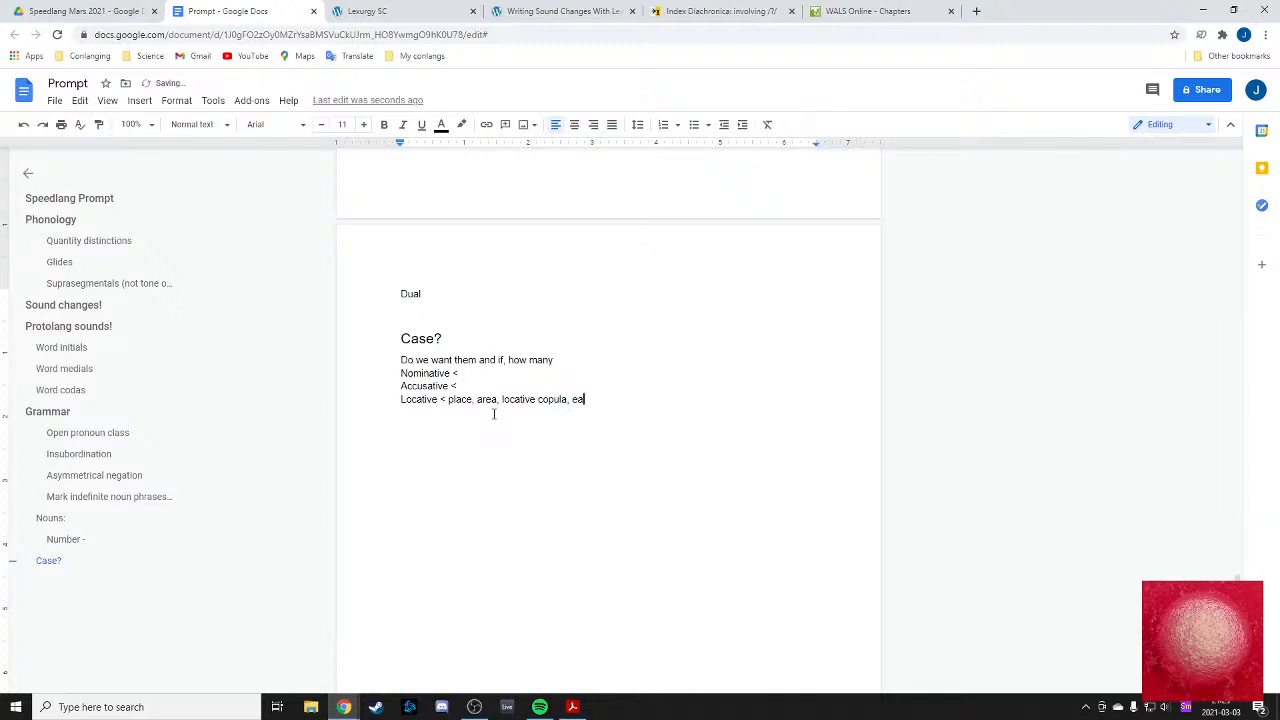
pyautogui.press('BackSpace')
pyautogui.press('BackSpace')
pyautogui.press('BackSpace')
pyautogui.write('r, edge, hand, home, house, lip, liver, ')
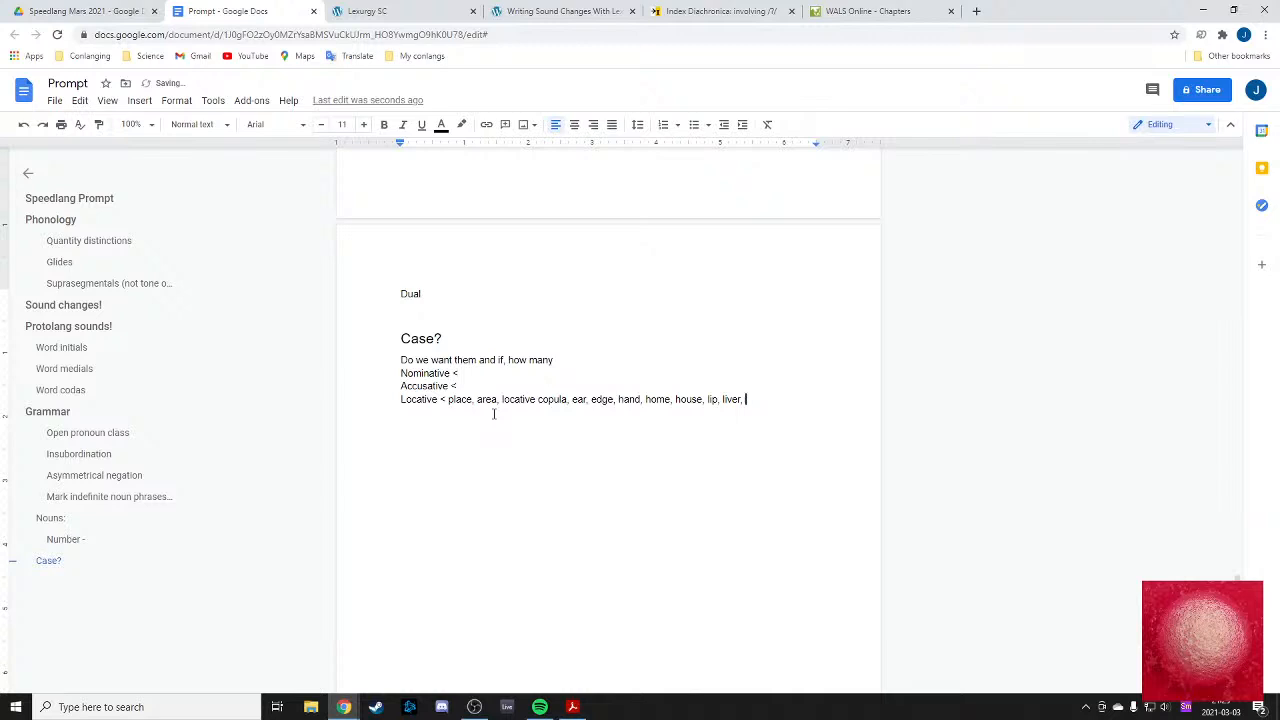
pyautogui.write('neck, side')
# - Enter "ø" as the source of the Nominative case
pyautogui.write(')')
pyautogui.write('}}')
pyautogui.press('Down')
# - Switch to the Lexurgy Sound Changer and read through its sound change rules from the stress rules to palatalization
pyautogui.click(540, 9)
pyautogui.click(392, 10)
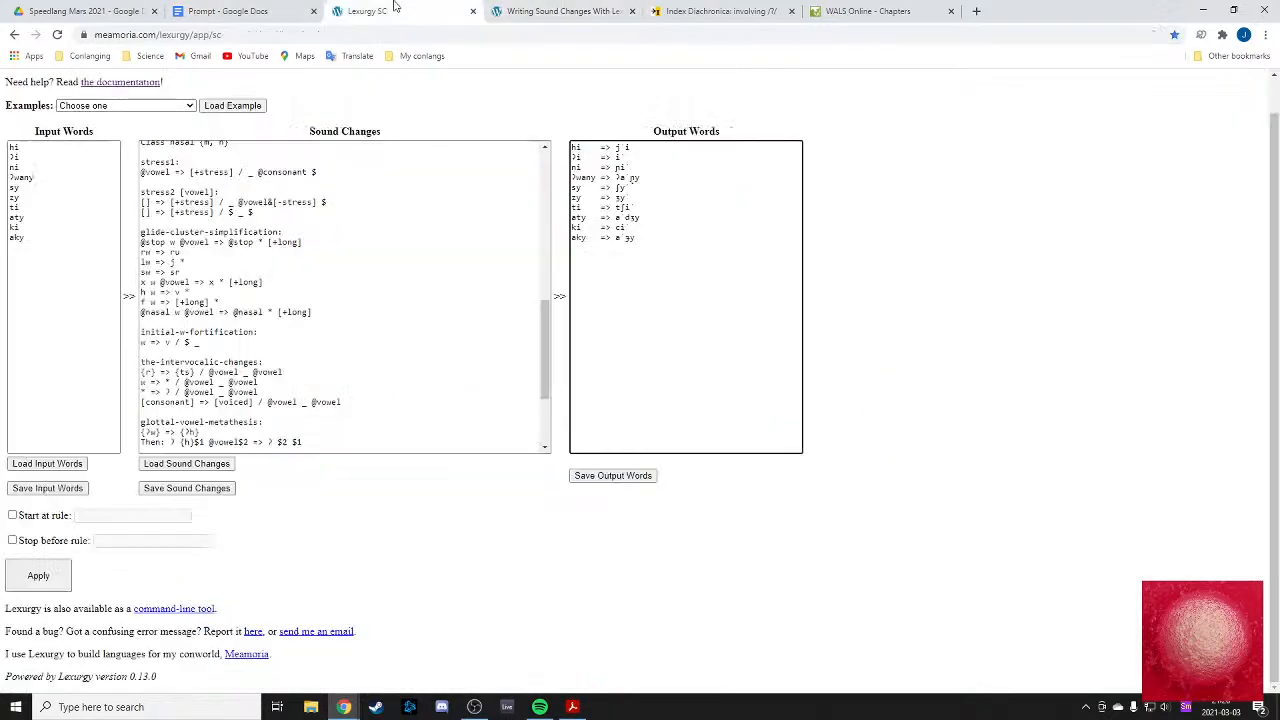
pyautogui.click(240, 10)
pyautogui.click(365, 10)
pyautogui.scroll(1, 323, 323)
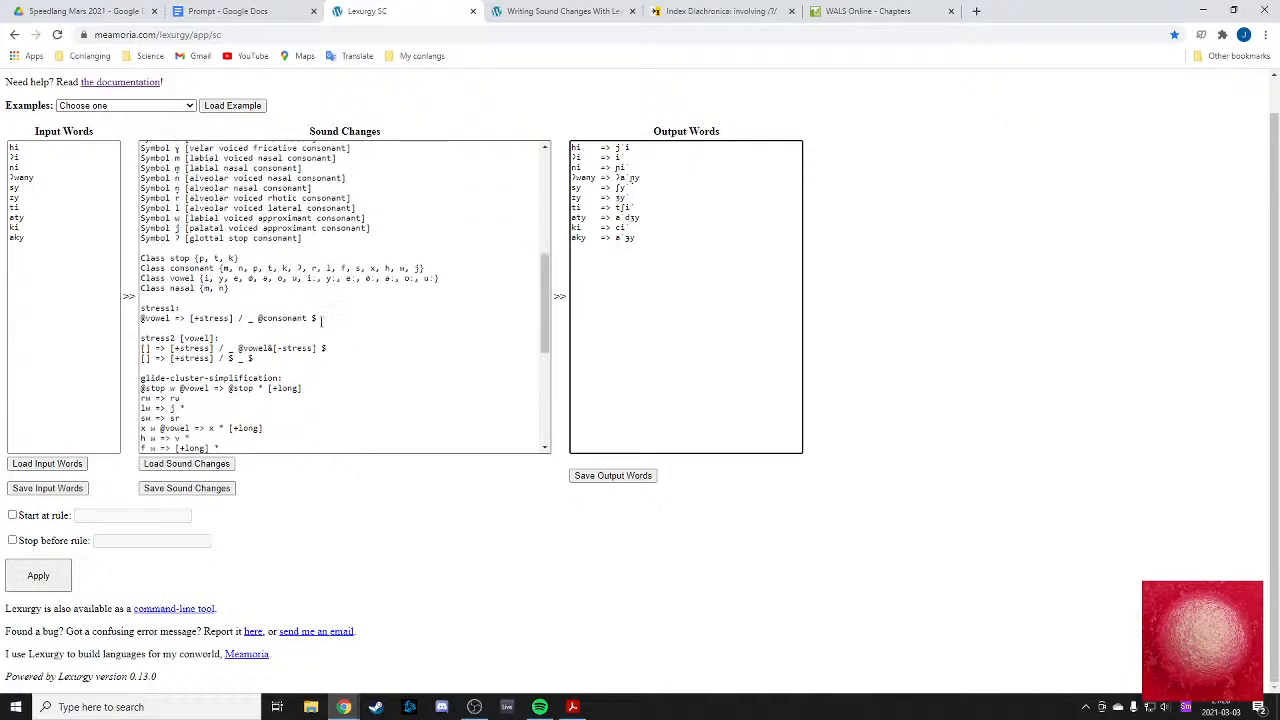
pyautogui.scroll(-3, 323, 323)
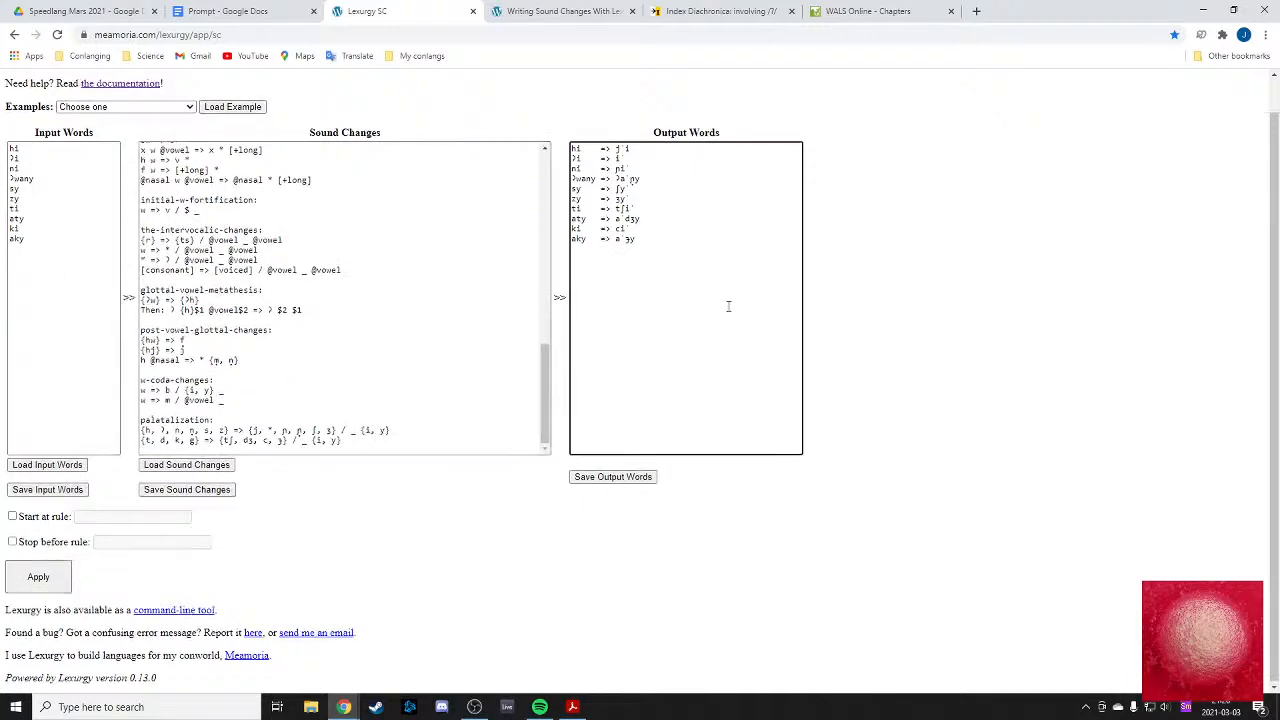
pyautogui.scroll(1, 729, 306)
pyautogui.click(80, 304)
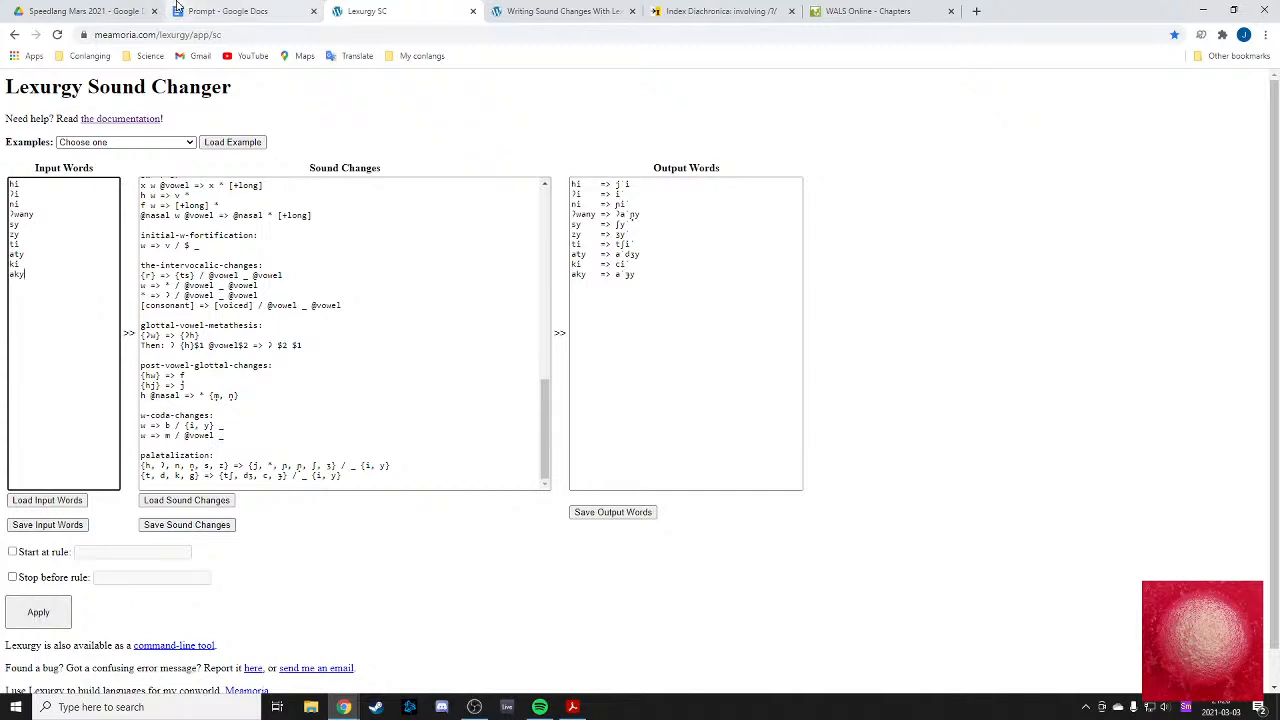
# - Compare the sound changes listed in the Prompt document, including nasal harmony and the nasal vowel merger, with the rules in Lexurgy
pyautogui.hotkey('ctrl', 'shift', 'Tab')
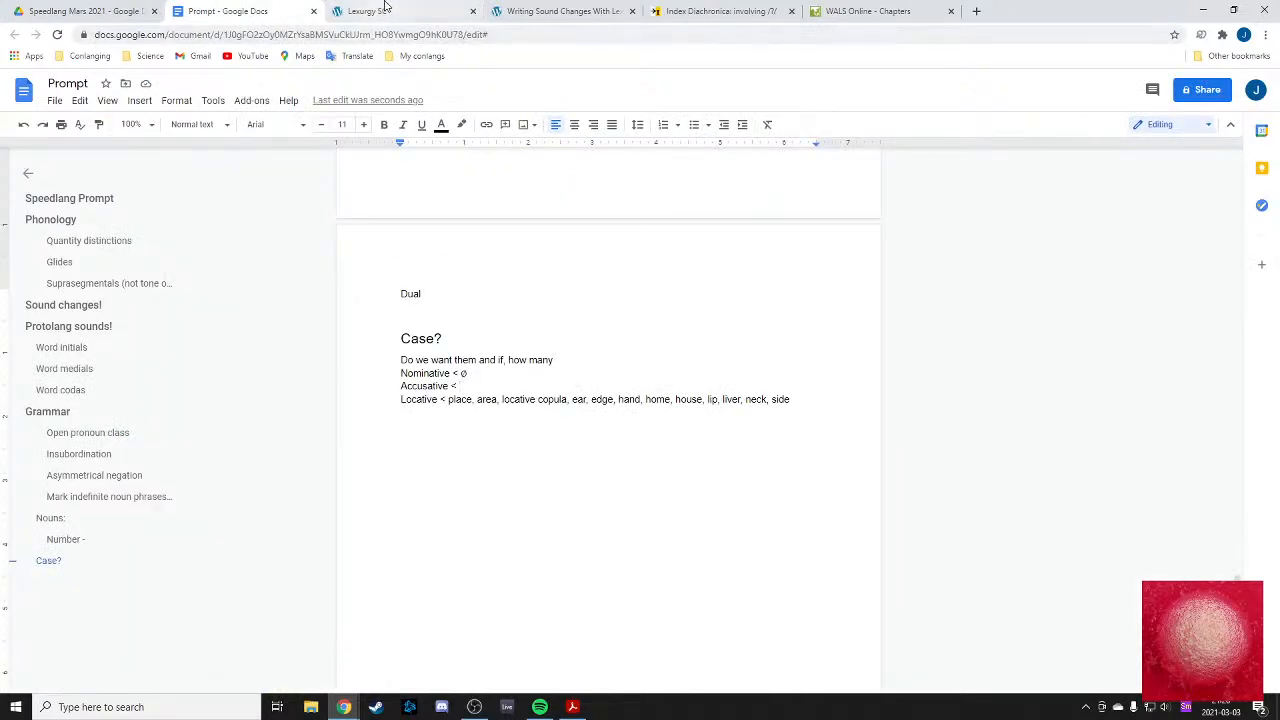
pyautogui.click(380, 10)
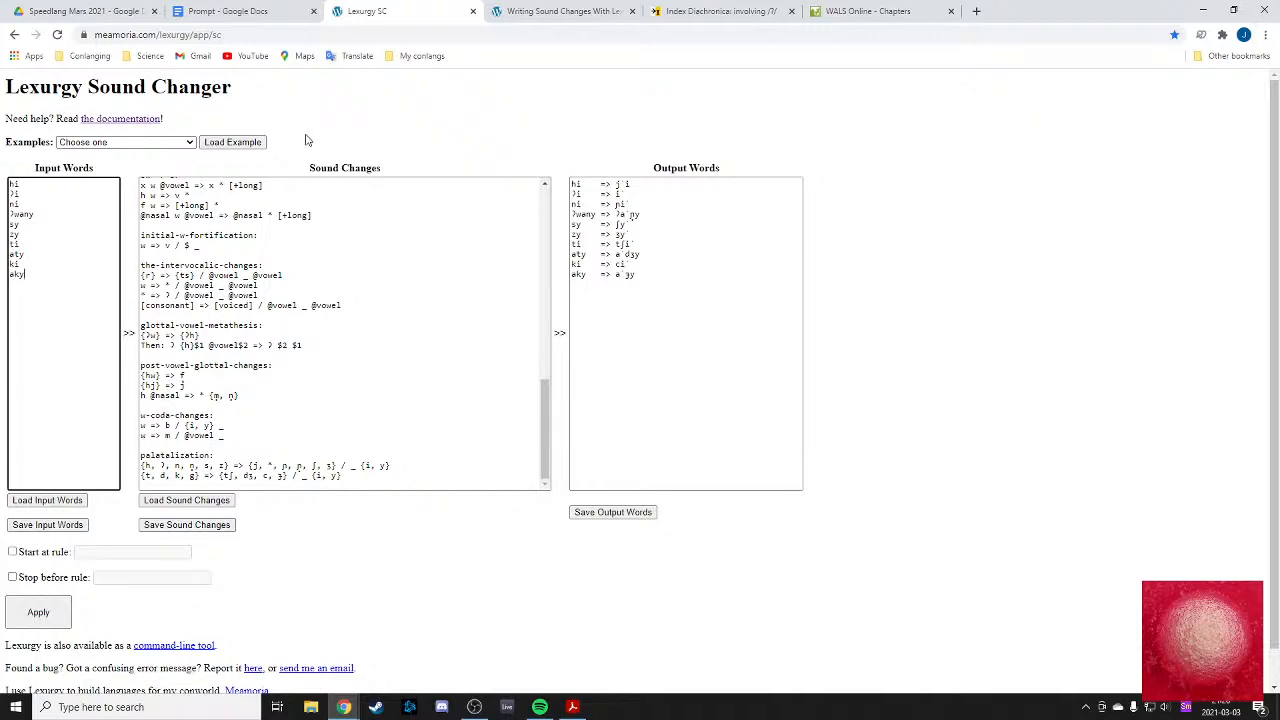
pyautogui.scroll(-1, 305, 135)
pyautogui.click(232, 12)
pyautogui.scroll(20, 506, 340)
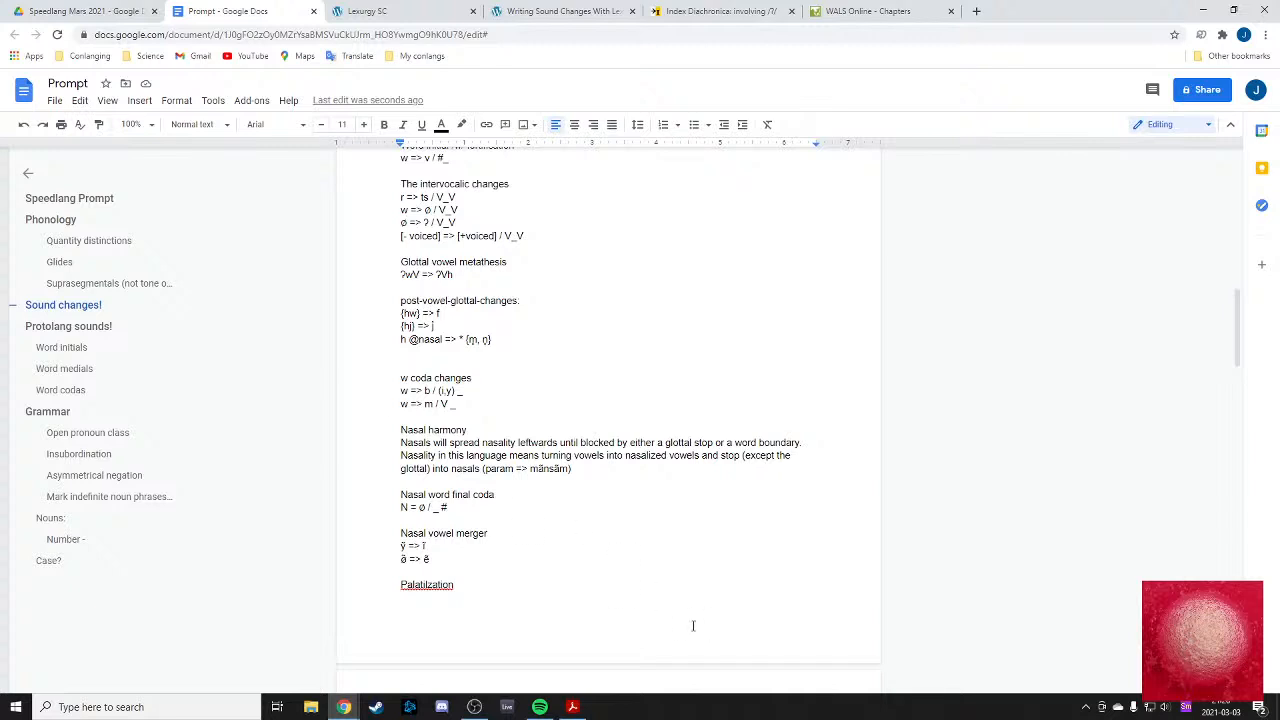
pyautogui.moveTo(471, 557)
pyautogui.mouseDown()
pyautogui.moveTo(395, 432)
pyautogui.moveTo(470, 432)
pyautogui.moveTo(510, 559)
pyautogui.moveTo(379, 424)
pyautogui.moveTo(489, 564)
pyautogui.mouseUp()
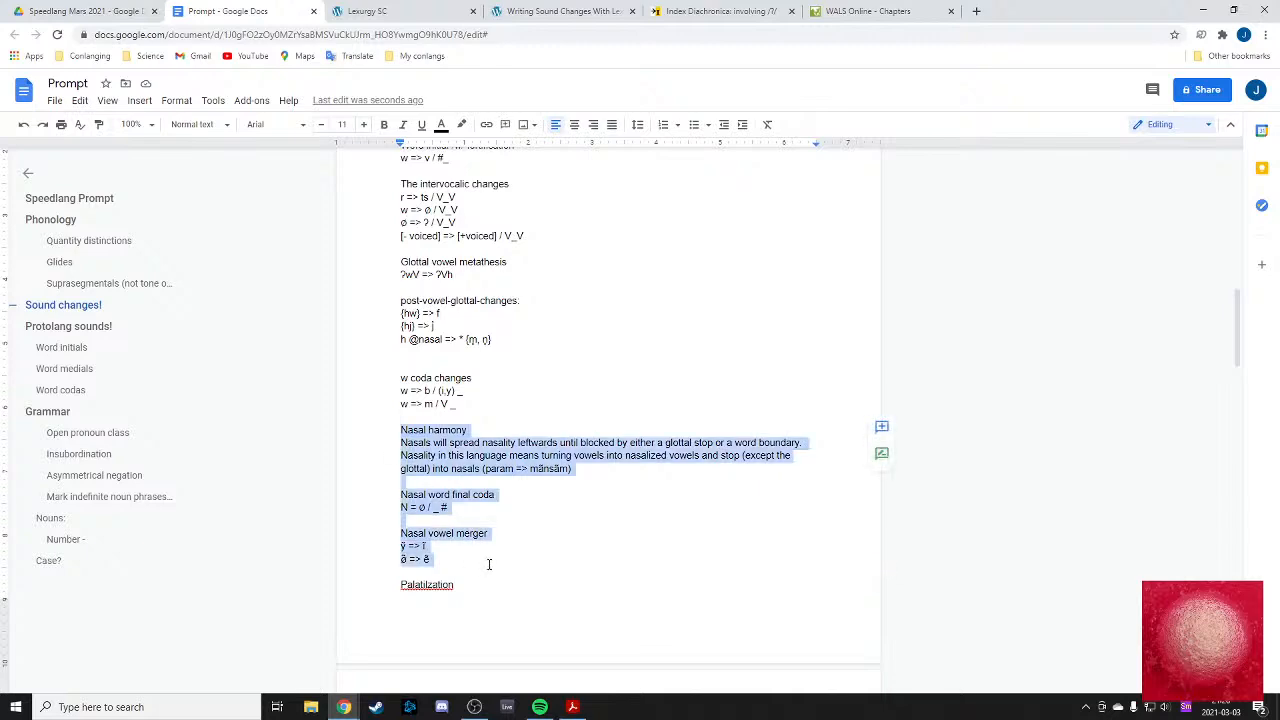
pyautogui.click(489, 564)
pyautogui.click(385, 10)
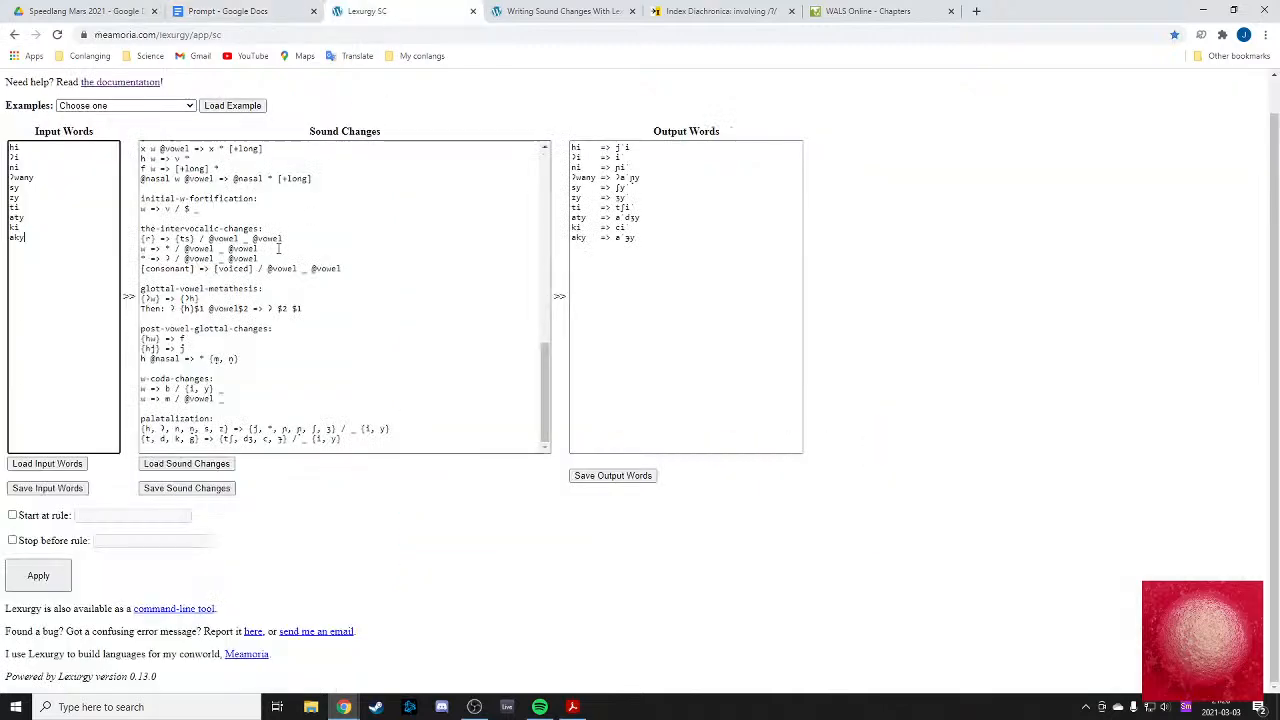
pyautogui.click(275, 10)
# - Under Case? in the Prompt document, replace the Nominative source with the suffix "-ø" and give the Accusative the suffix "-(i)n"
pyautogui.scroll(-20, 443, 491)
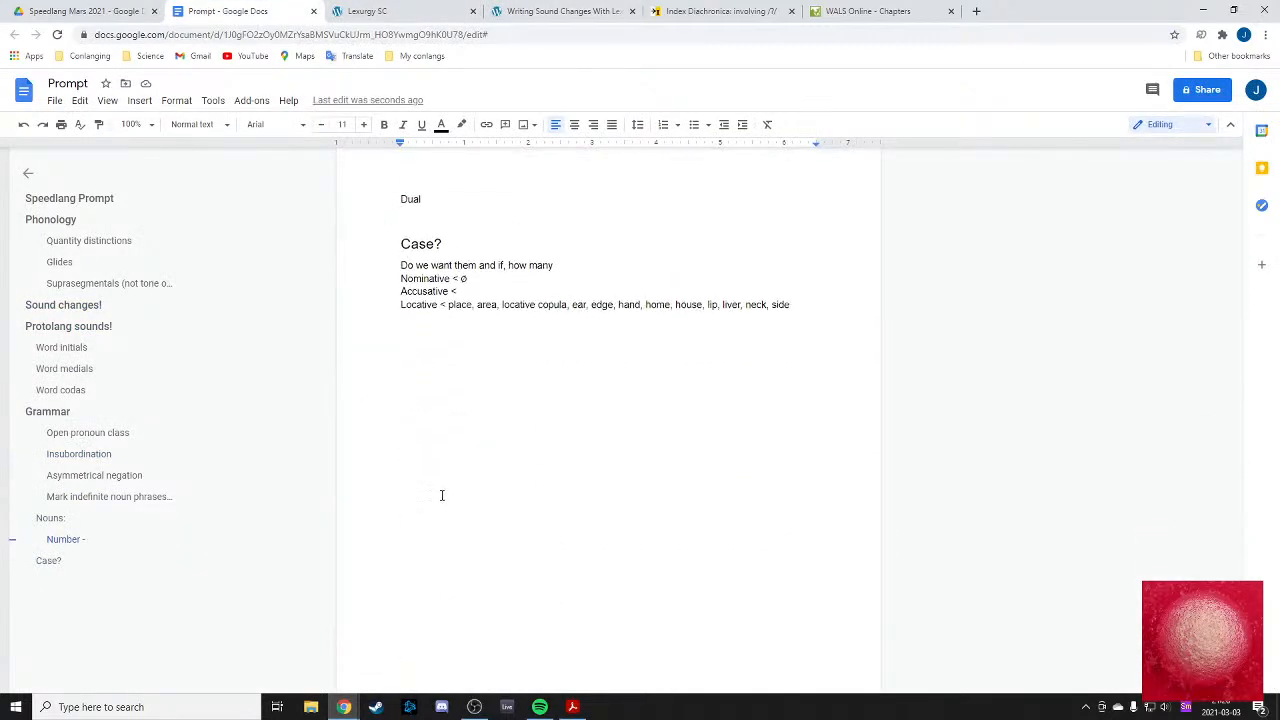
pyautogui.scroll(2, 441, 495)
pyautogui.click(451, 386)
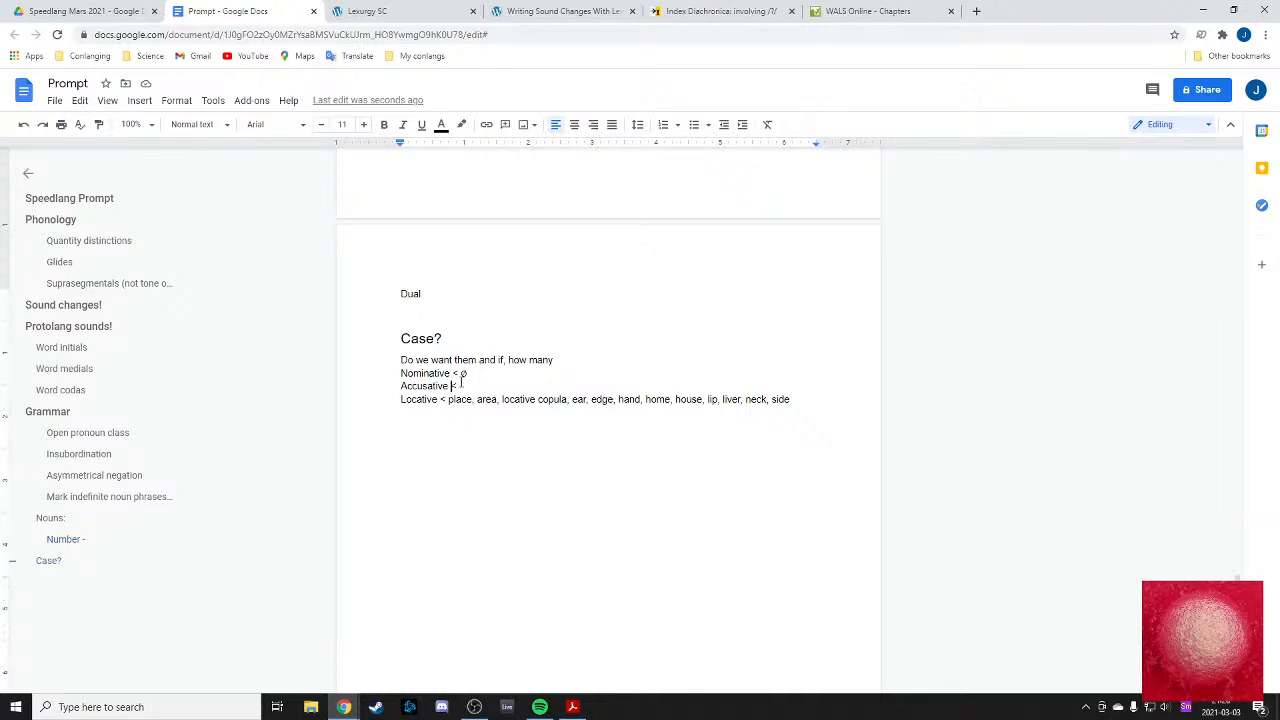
pyautogui.click(453, 371)
pyautogui.write('-')
pyautogui.hotkey('shift', 'End')
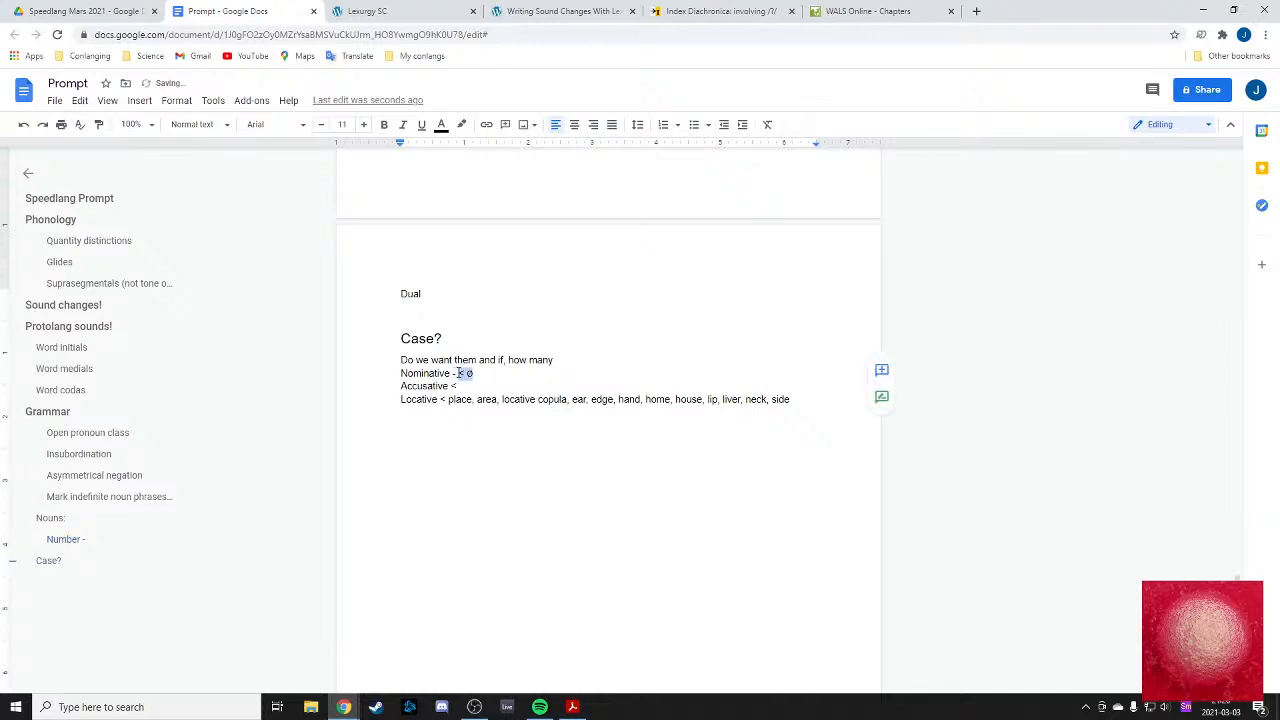
pyautogui.press('BackSpace')
pyautogui.press('BackSpace')
pyautogui.write('ø')
pyautogui.write('(i)')
pyautogui.write('n')
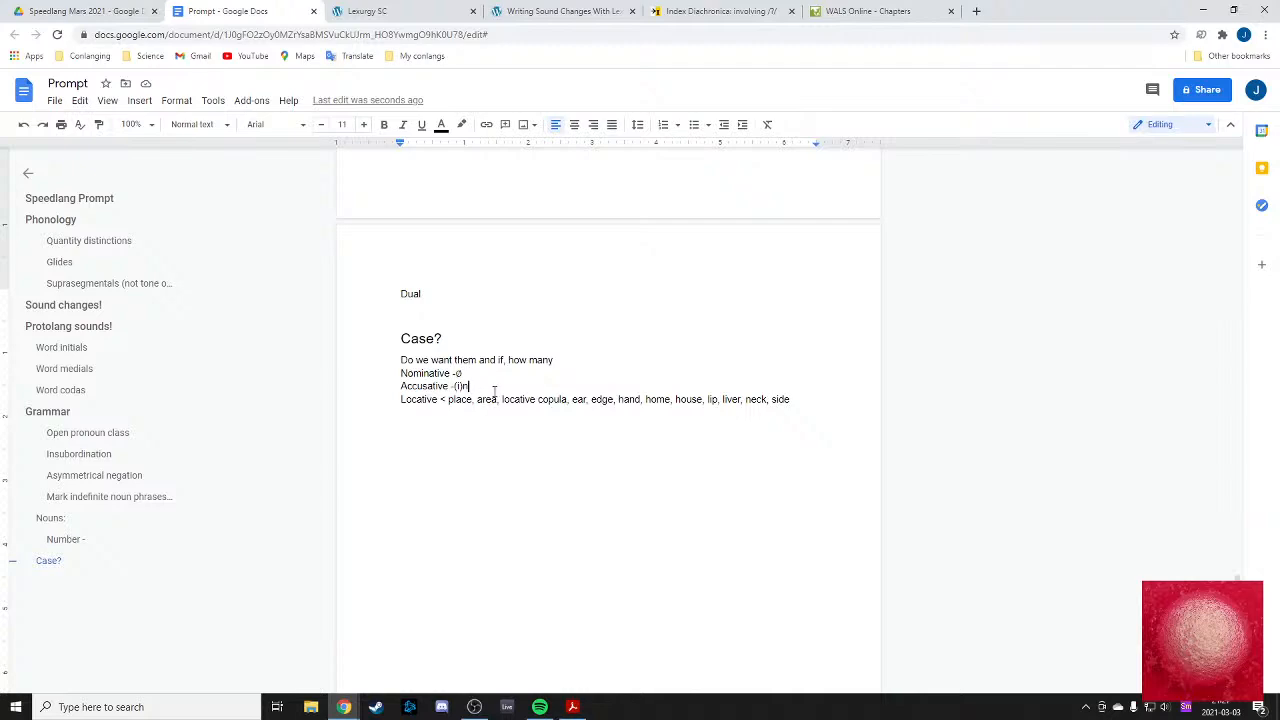
# - Add the example "La → lan" on a new line below the Accusative
pyautogui.scroll(8, 508, 338)
pyautogui.scroll(-4, 520, 352)
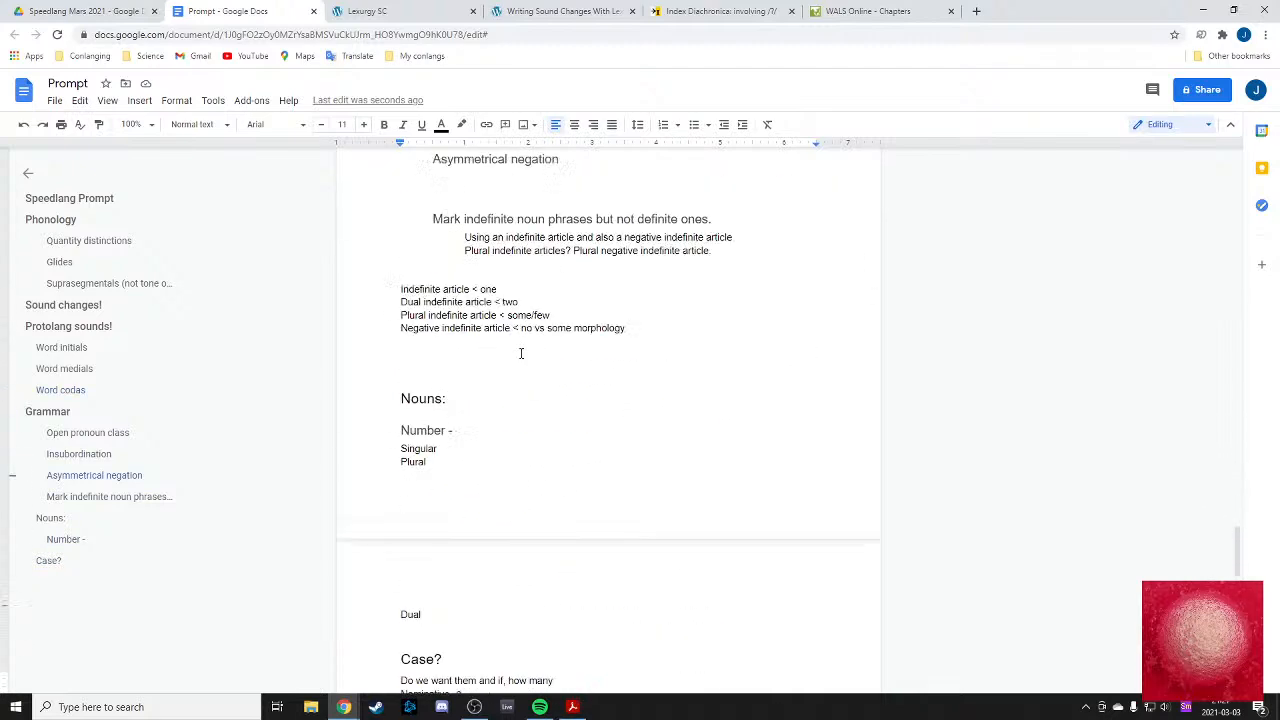
pyautogui.scroll(4, 520, 351)
pyautogui.scroll(-9, 526, 380)
pyautogui.scroll(3, 480, 420)
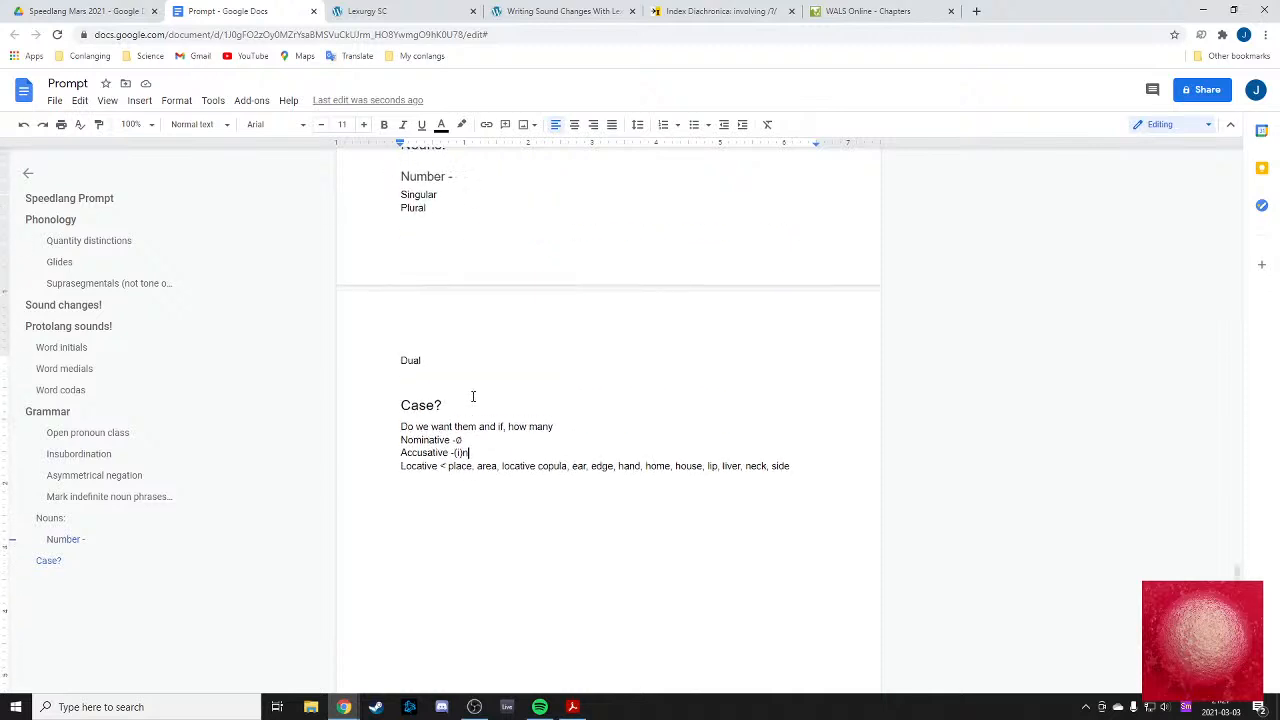
pyautogui.press('Return')
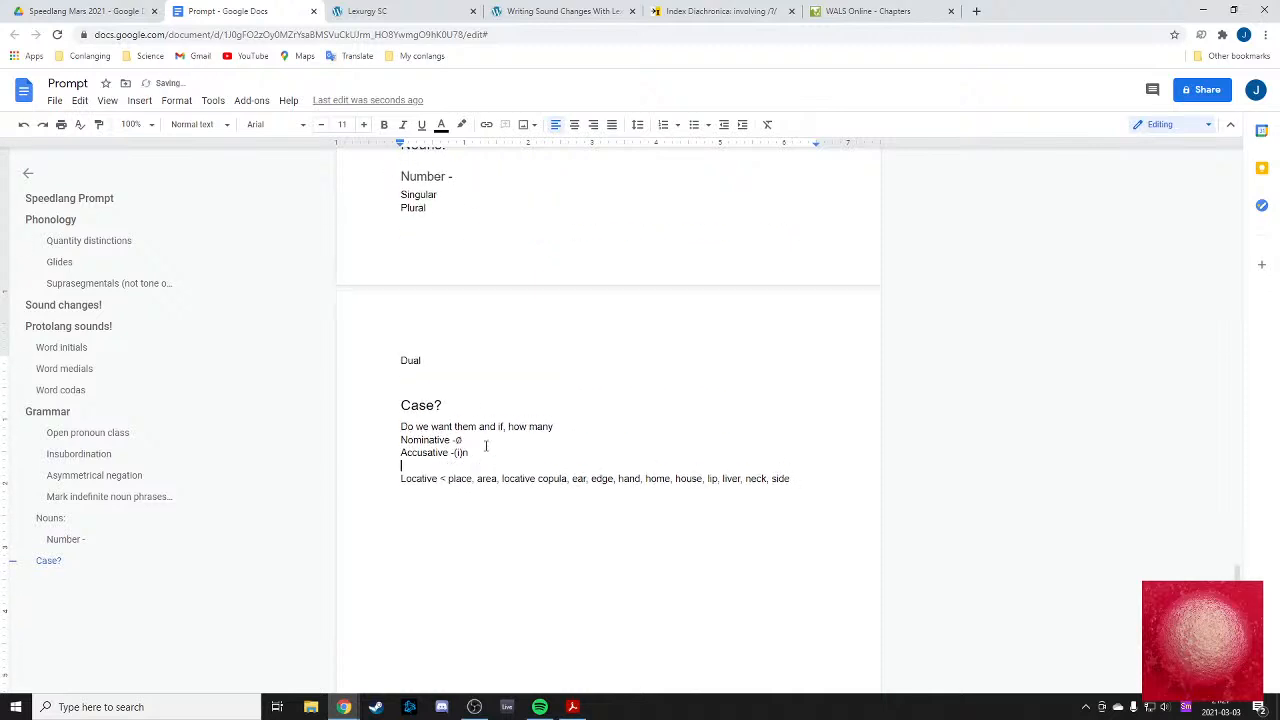
pyautogui.write('la ->lan')
pyautogui.press('Return')
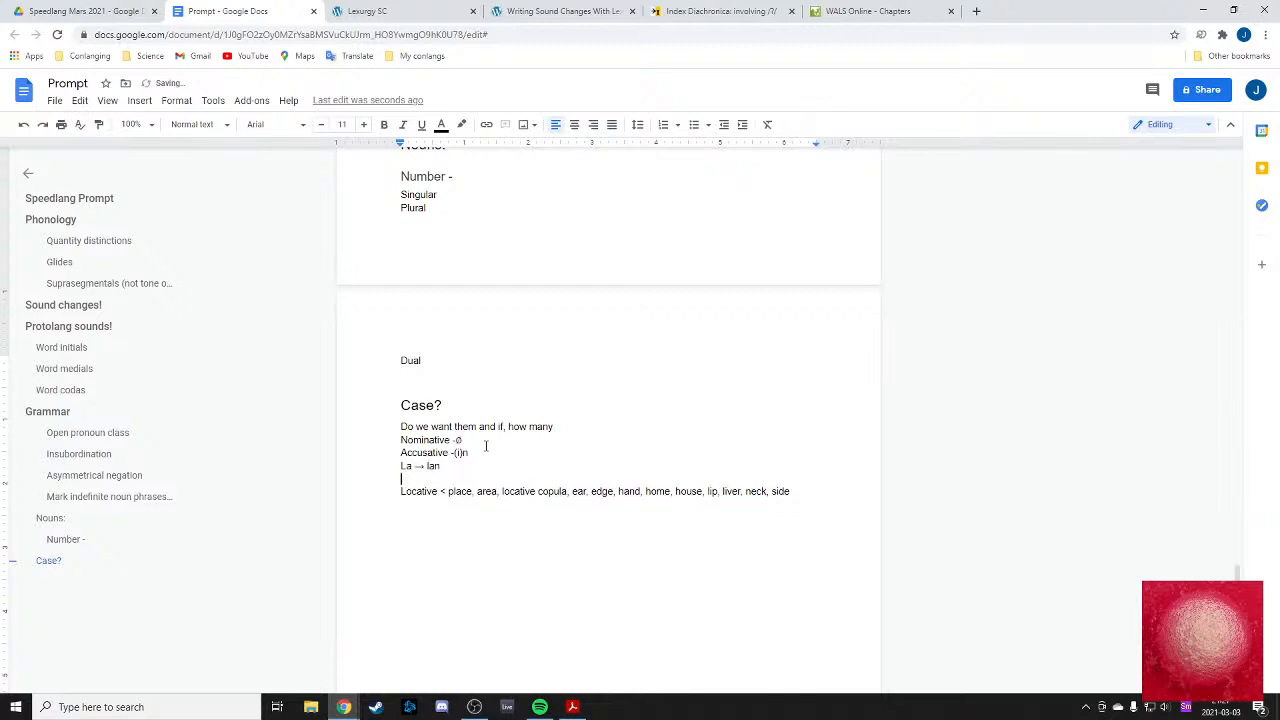
# - Add the accusative examples "Law → lawin" and "Lam → lamin" on separate lines below the La example
pyautogui.write('law')
pyautogui.press('Return')
pyautogui.write('lam')
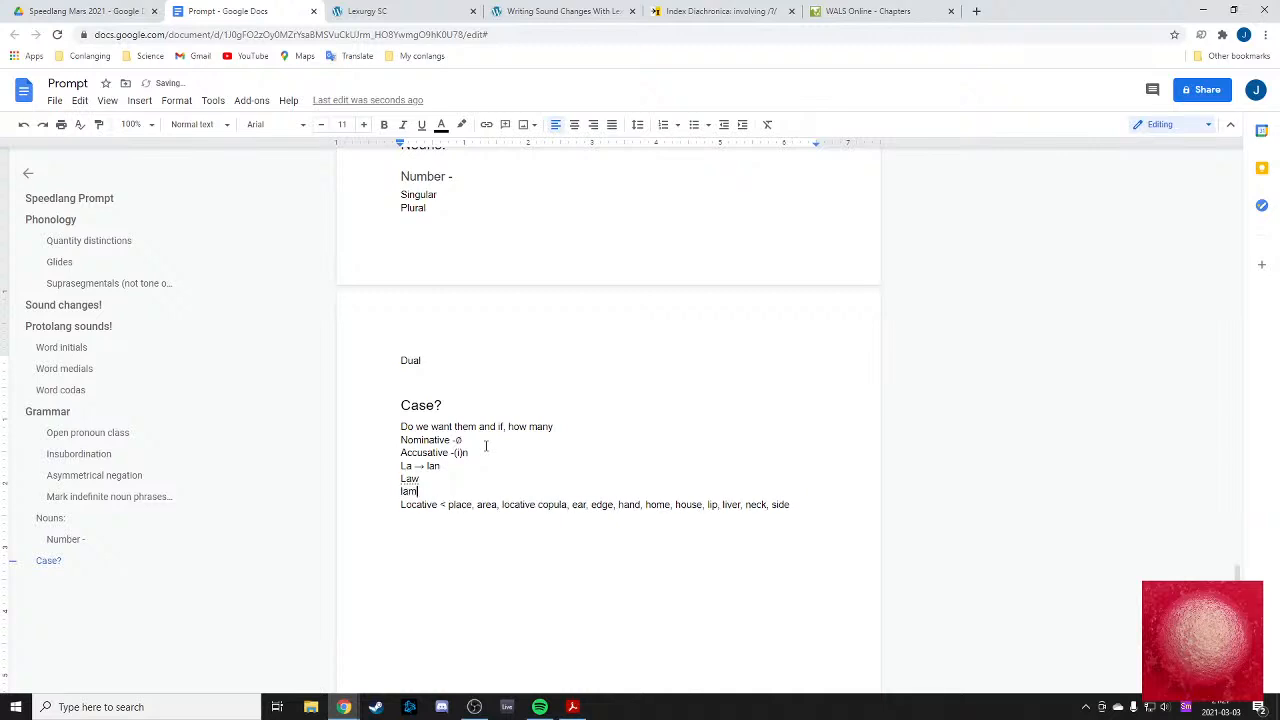
pyautogui.press('Up')
pyautogui.write('-> ')
pyautogui.write('lawin')
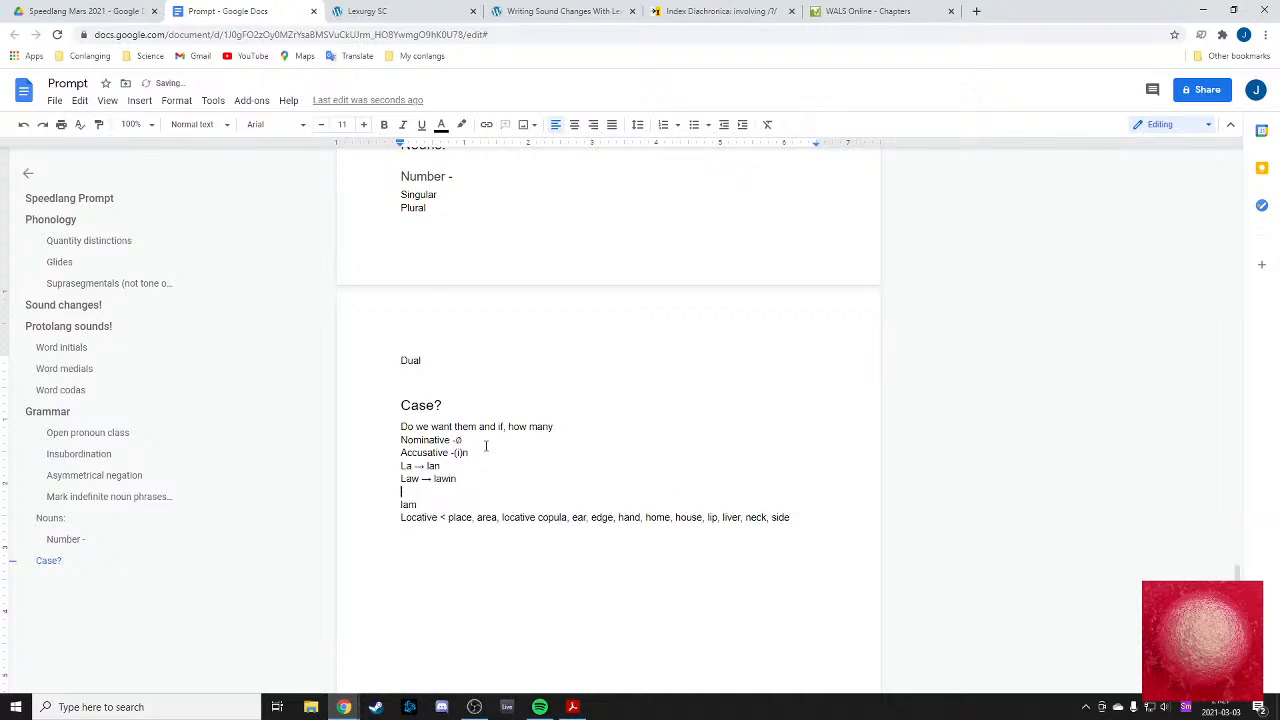
pyautogui.press('Down')
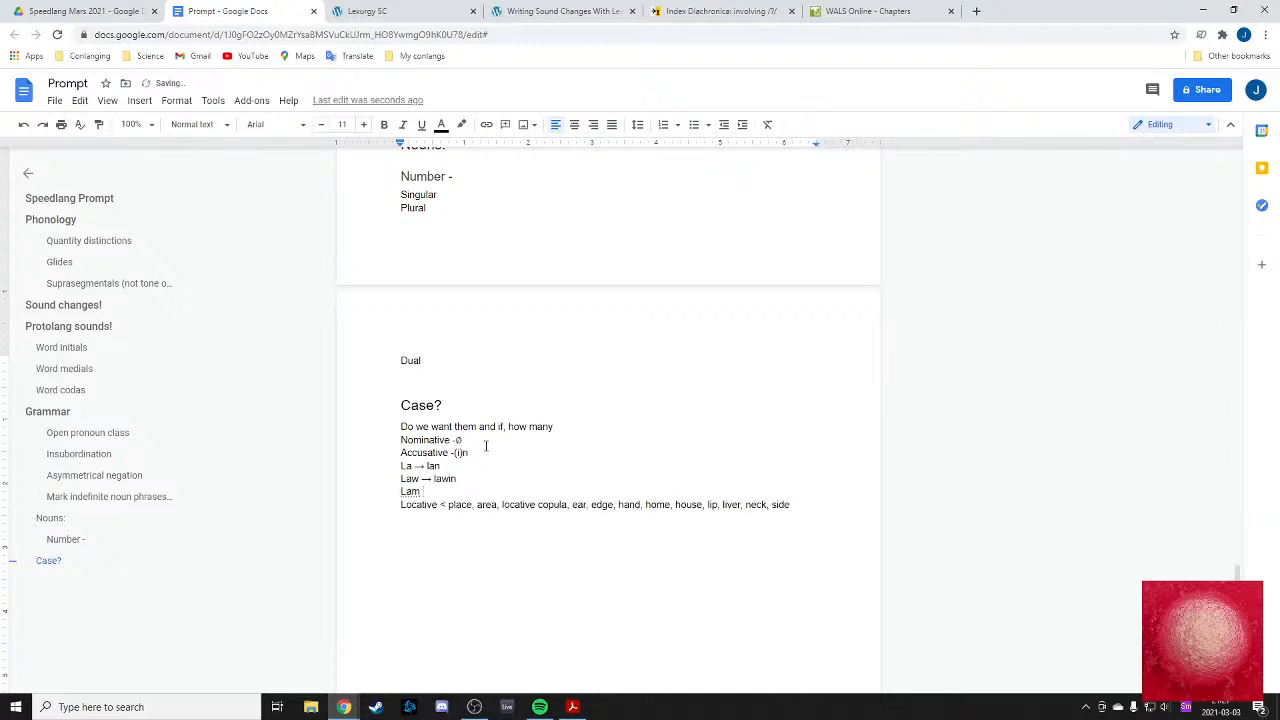
pyautogui.write('->')
pyautogui.write(' lamin')
# - Extend the La and Law examples with their sound-changed outcomes "→ lã" and "→ lãmĩ"
pyautogui.click(476, 463)
pyautogui.write('?')
pyautogui.press('BackSpace')
pyautogui.write('→ lawin → ö')
pyautogui.press('BackSpace')
pyautogui.write('la')
pyautogui.doubleClick(484, 482)
pyautogui.press('BackSpace')
pyautogui.write('mi')
# - Extend the Lam example with the outcome "→ lãmĩ", copied from the Law line
pyautogui.click(520, 492)
pyautogui.write('-> l')
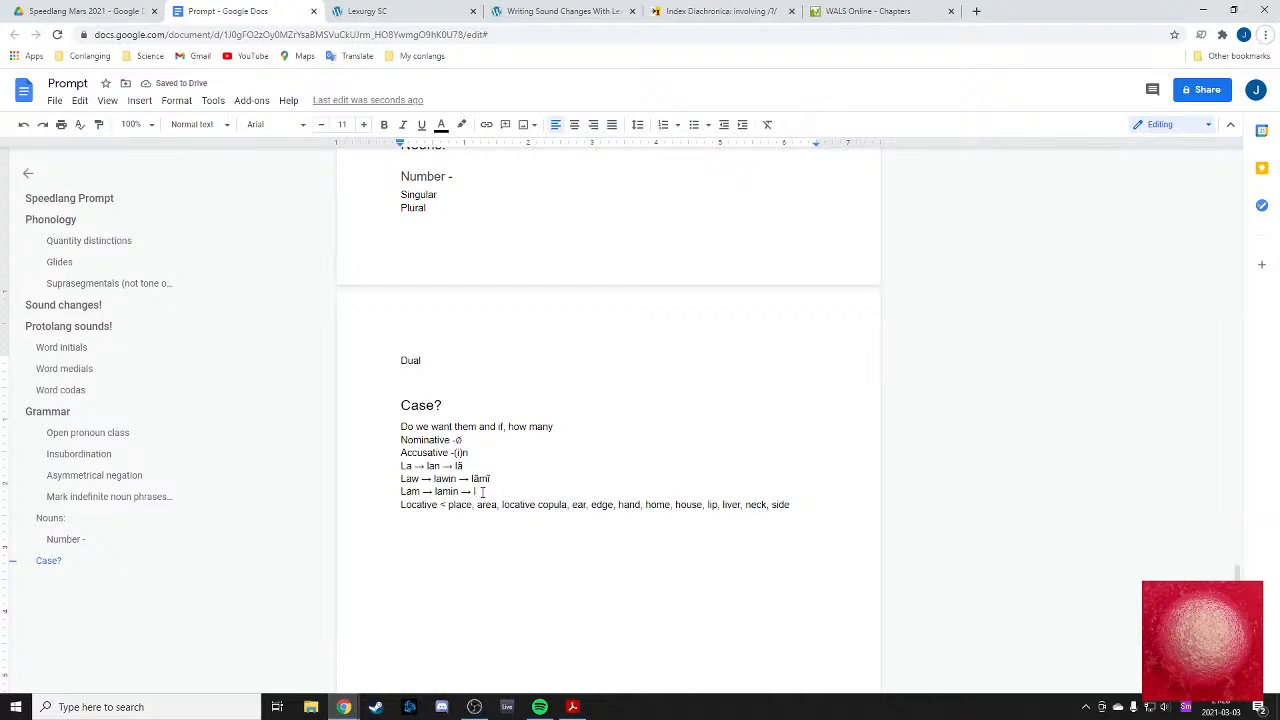
pyautogui.moveTo(472, 478); pyautogui.dragTo(495, 478)
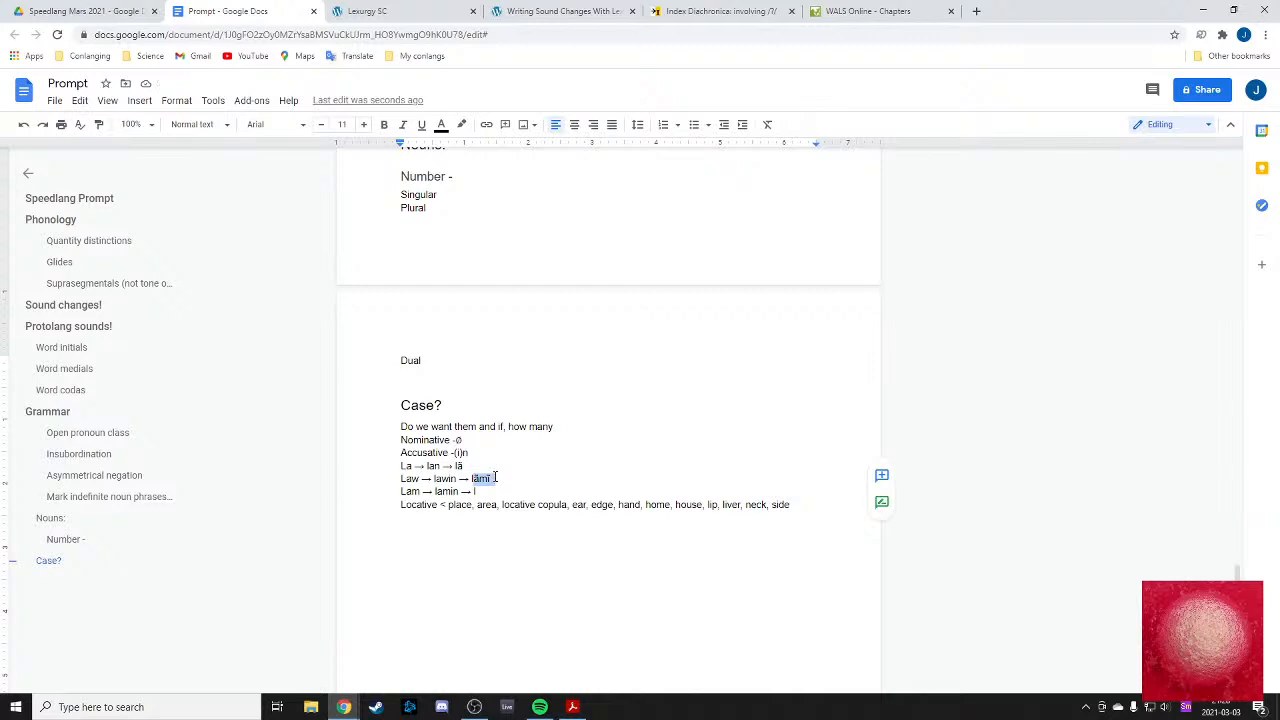
pyautogui.hotkey('ctrl', 'c')
pyautogui.click(480, 491)
pyautogui.press('BackSpace')
pyautogui.hotkey('ctrl', 'v')
pyautogui.press('Return')
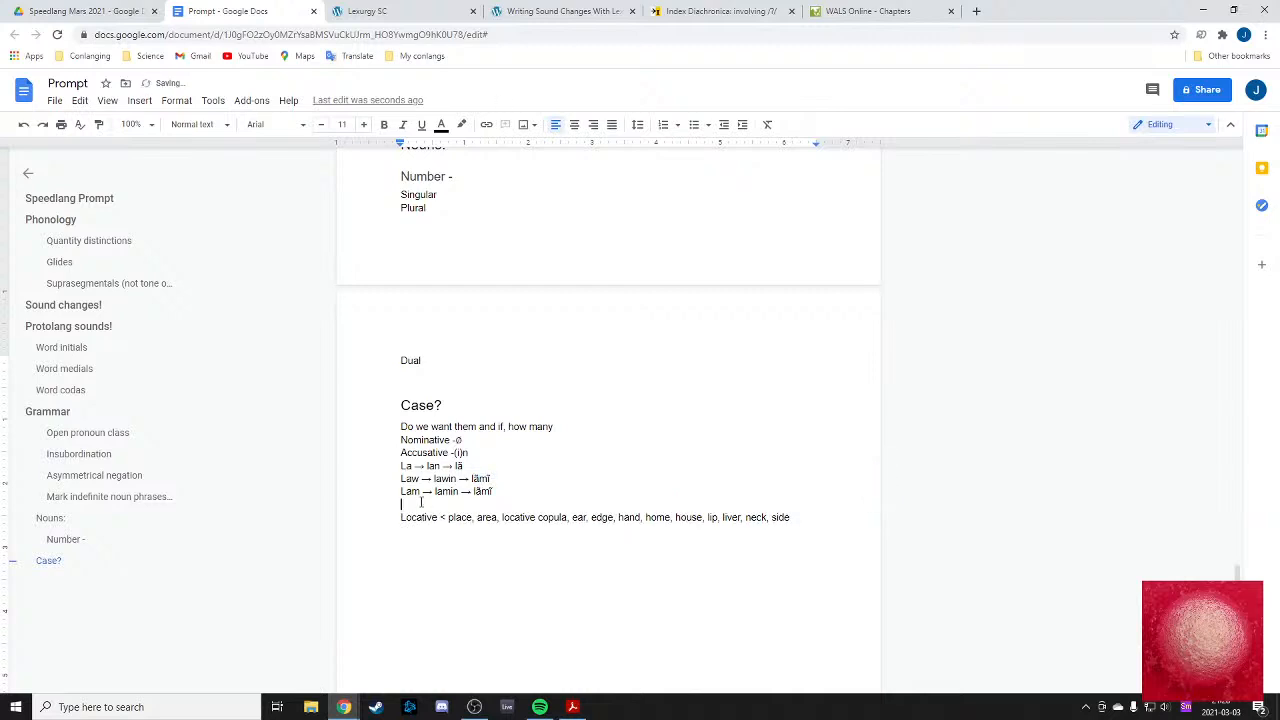
pyautogui.press('BackSpace')
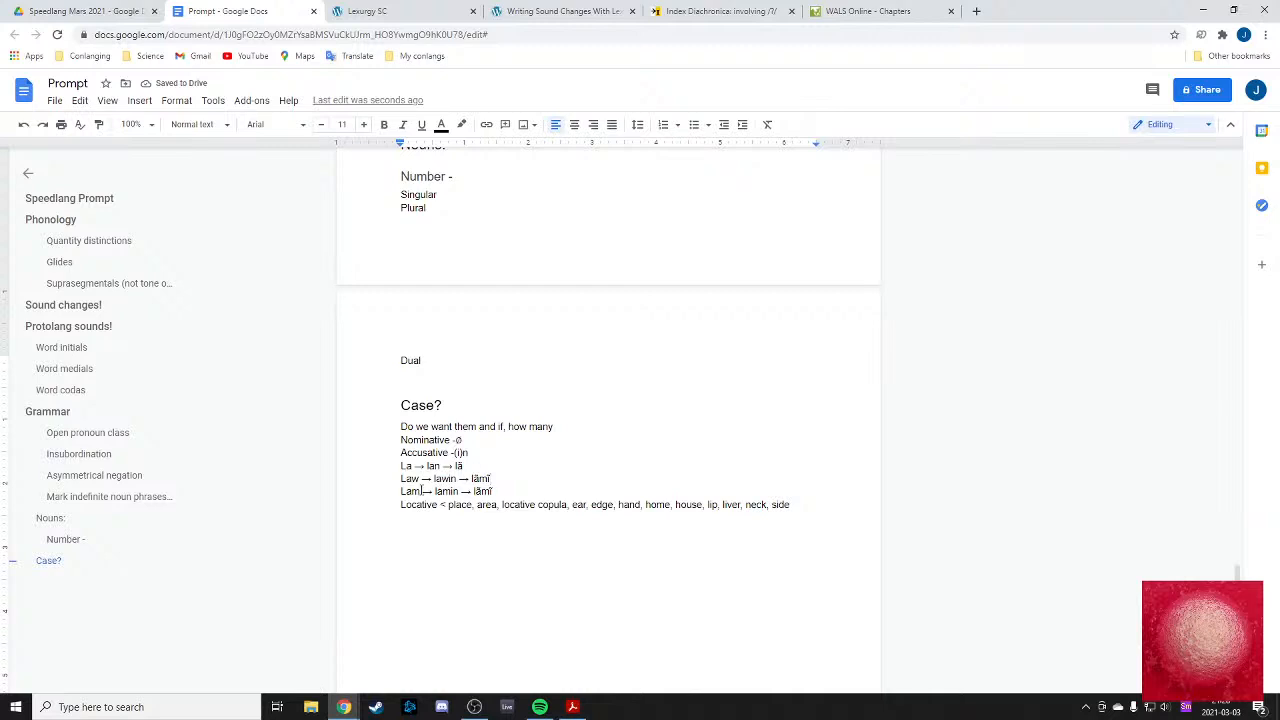
# - Insert the example "Laj → lajin → lãjĩ" between the Law and Lam lines
pyautogui.click(508, 479)
pyautogui.press('Return')
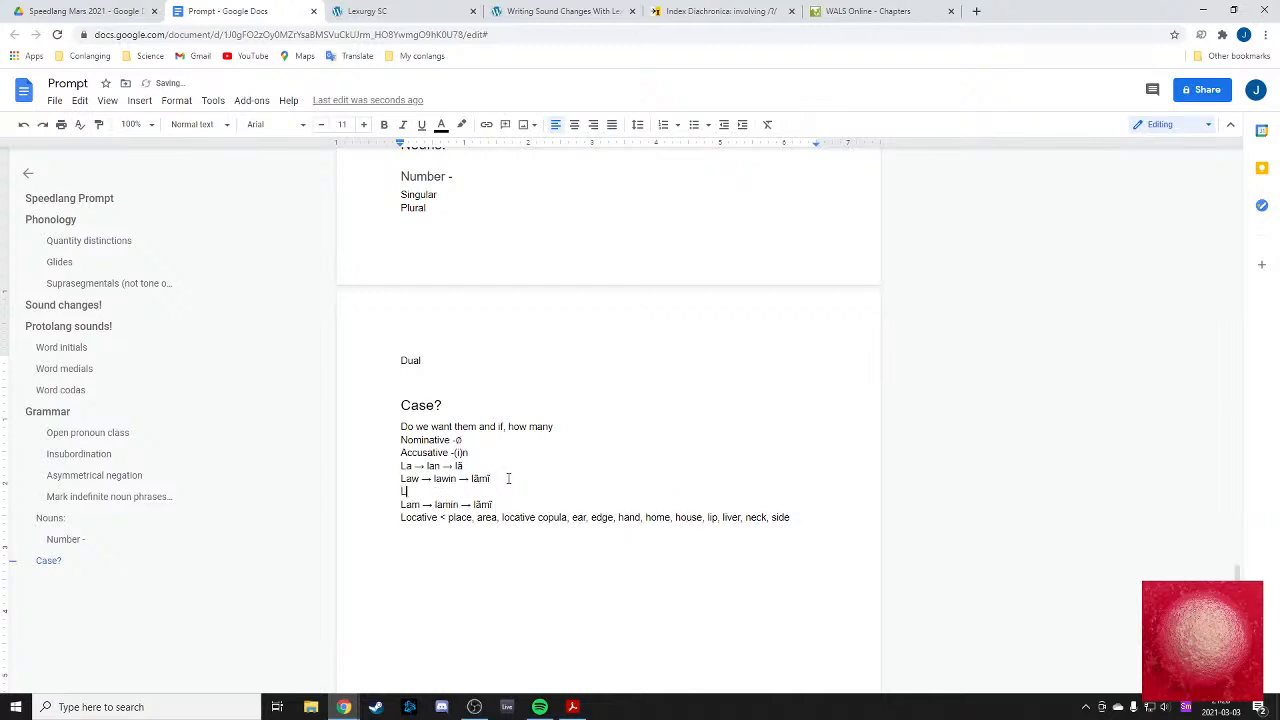
pyautogui.write('La')
pyautogui.write('j')
pyautogui.write(' ->')
pyautogui.write(' la')
pyautogui.write('jin')
pyautogui.write(' -')
pyautogui.write('> ')
pyautogui.write('la')
pyautogui.write('j')
pyautogui.write('ĩ')
# - Review the La, Law, Laj and Lam example forms listed under the Accusative
pyautogui.click(500, 477)
pyautogui.click(688, 361)
pyautogui.moveTo(507, 504); pyautogui.dragTo(402, 478)
pyautogui.click(517, 478)
pyautogui.moveTo(521, 504); pyautogui.dragTo(500, 466)
pyautogui.click(500, 466)
pyautogui.moveTo(503, 504); pyautogui.dragTo(520, 451)
pyautogui.click(503, 469)
pyautogui.click(503, 469)
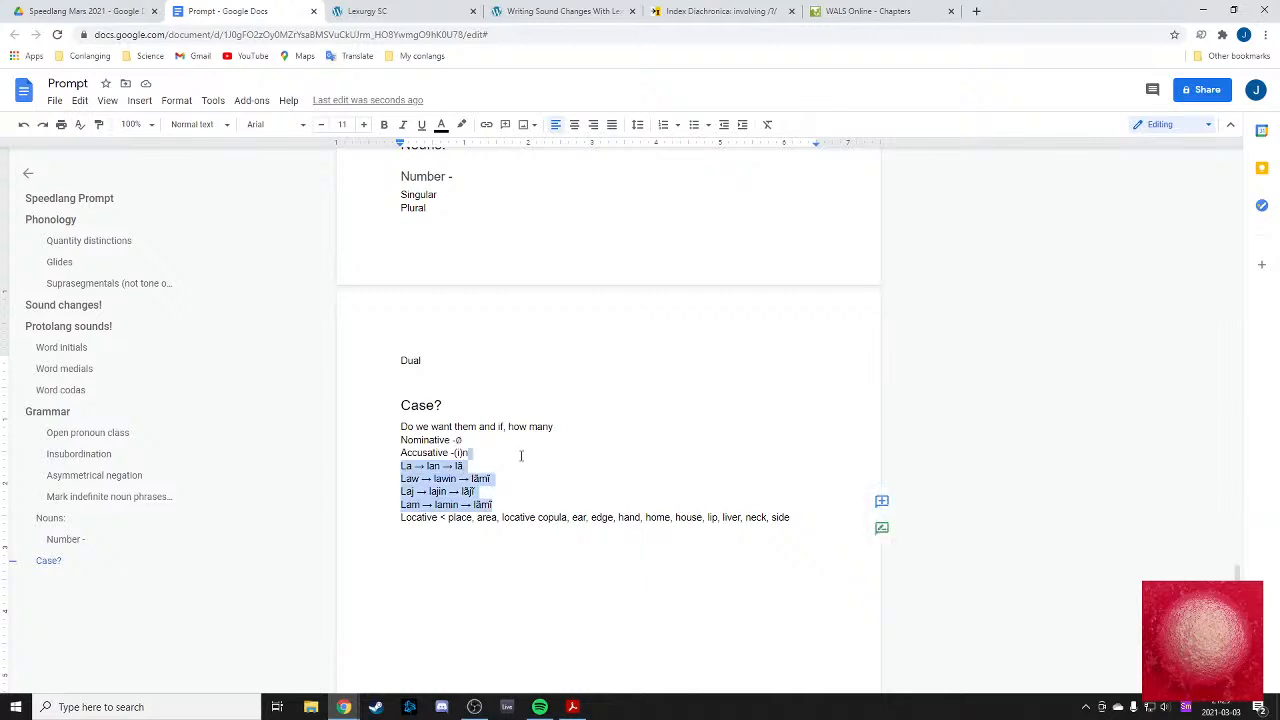
pyautogui.click(520, 451)
pyautogui.moveTo(510, 505); pyautogui.dragTo(506, 457)
# - Start a new example line below Lam with the vowel-final word "Jaʔe"
pyautogui.click(511, 477)
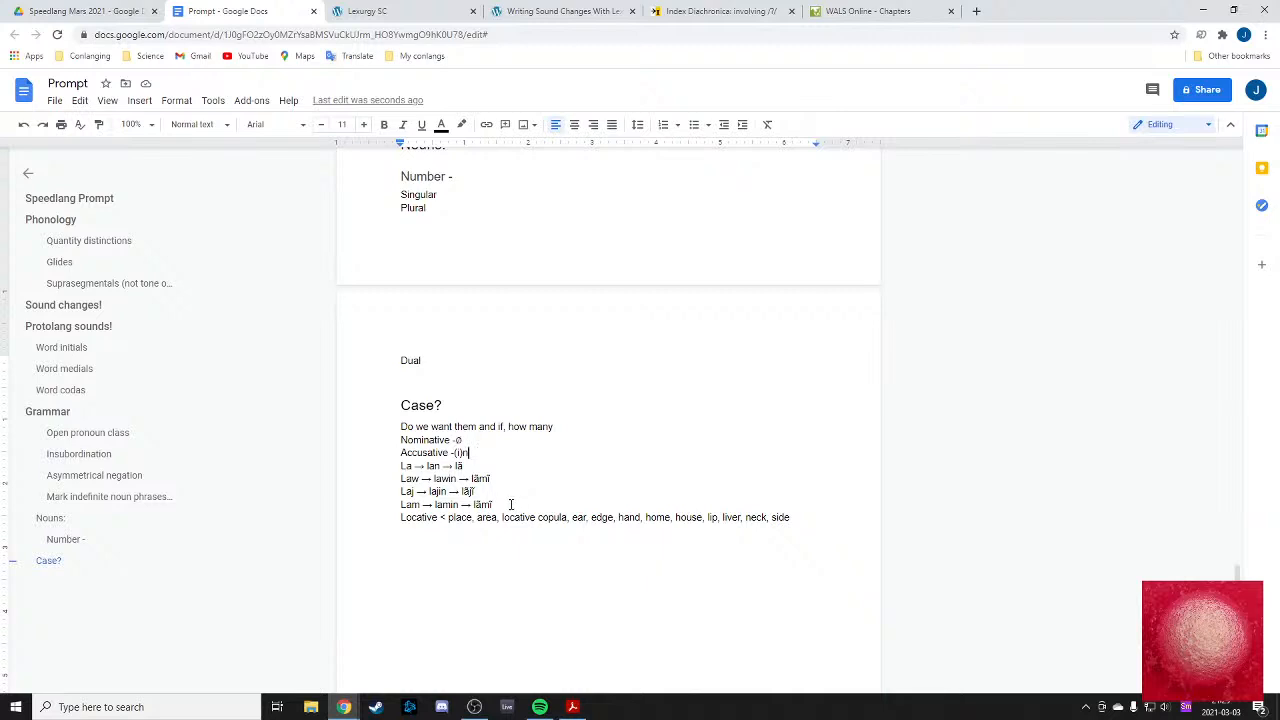
pyautogui.press('Return')
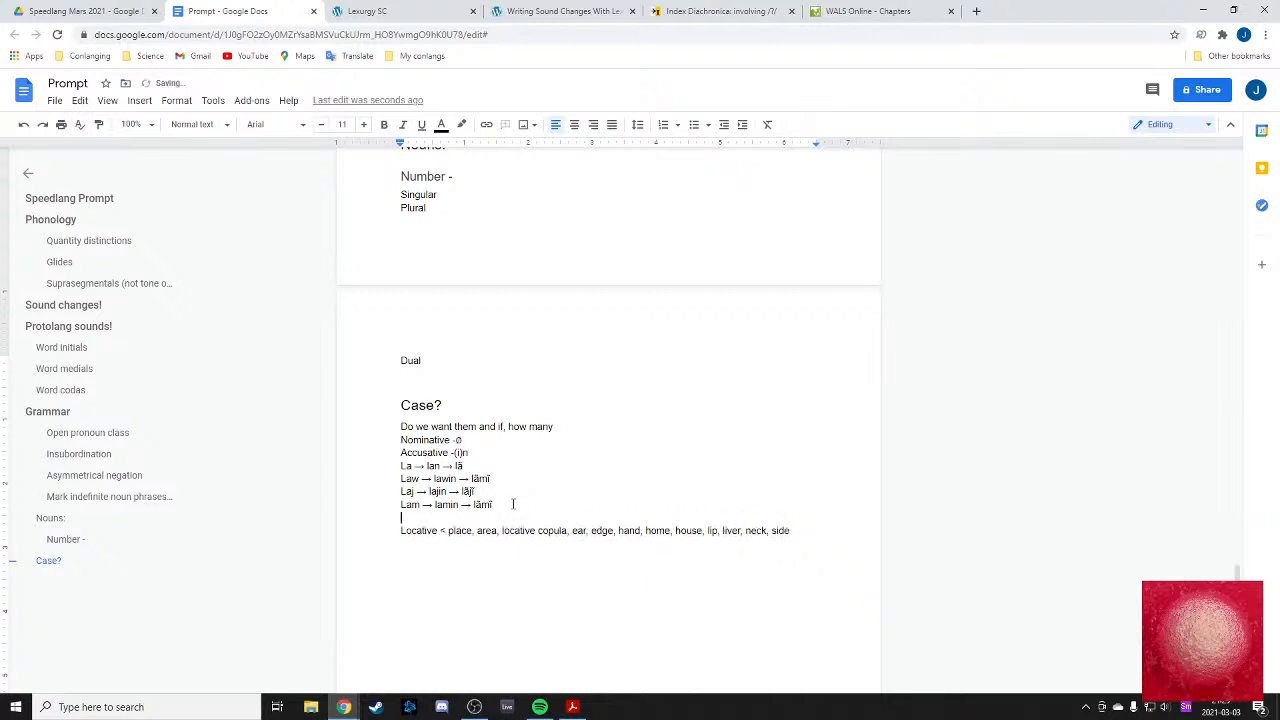
pyautogui.write('ma')
pyautogui.press('BackSpace')
pyautogui.press('BackSpace')
pyautogui.write('ja?')
pyautogui.write('en')
pyautogui.press('BackSpace')
# - Complete the Jaʔe example with its accusative "→ jaʔen" and the sound-changed outcome "→ jaʔẽ"
pyautogui.write('-> ')
pyautogui.write('jaʔ')
pyautogui.write('en')
pyautogui.write(' ->')
pyautogui.write(' ja')
pyautogui.write('ʔ')
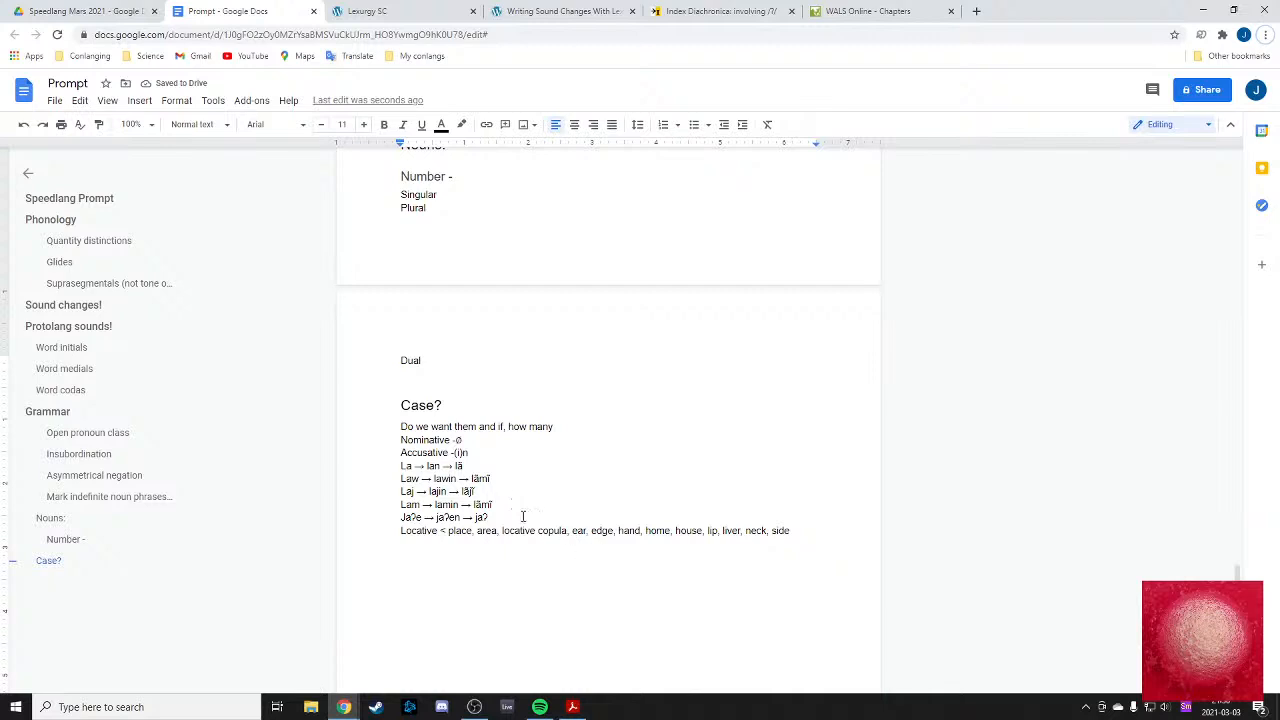
pyautogui.write('e')
pyautogui.doubleClick(489, 518)
pyautogui.click(630, 471)
pyautogui.scroll(1, 603, 363)
pyautogui.scroll(-1, 597, 408)
pyautogui.scroll(-1, 596, 408)
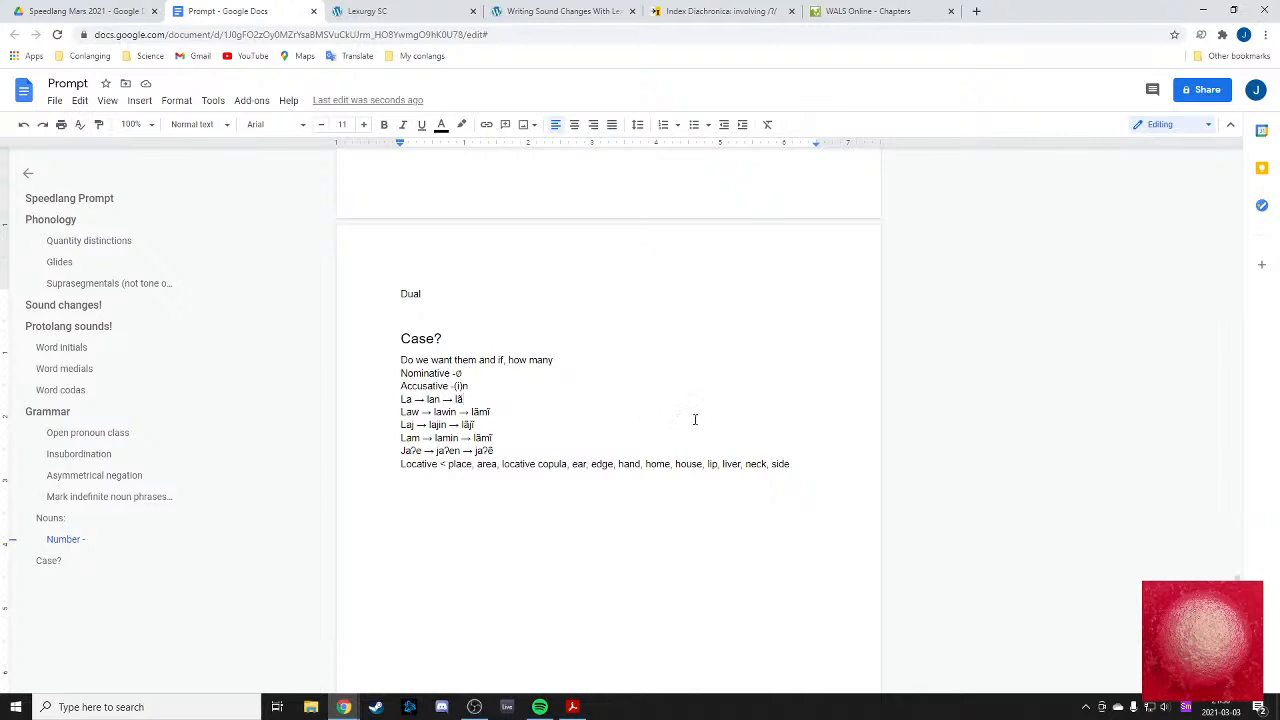
pyautogui.scroll(4, 695, 419)
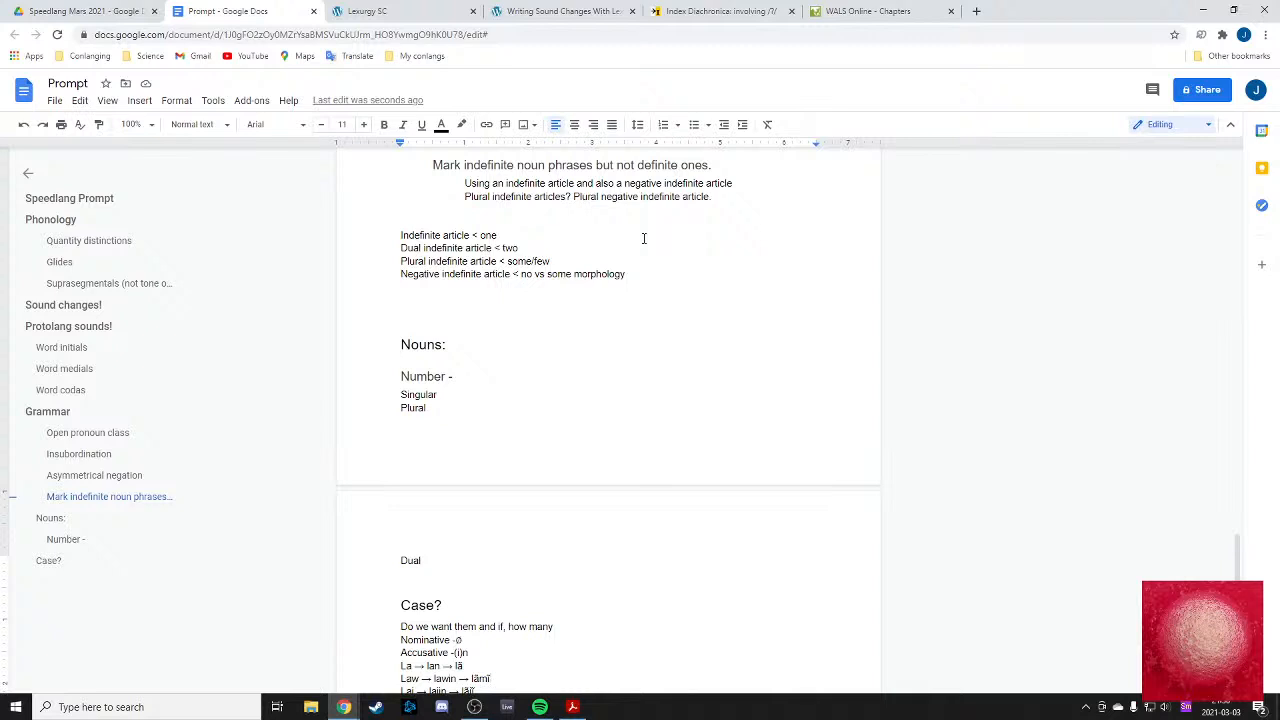
pyautogui.scroll(-2, 617, 293)
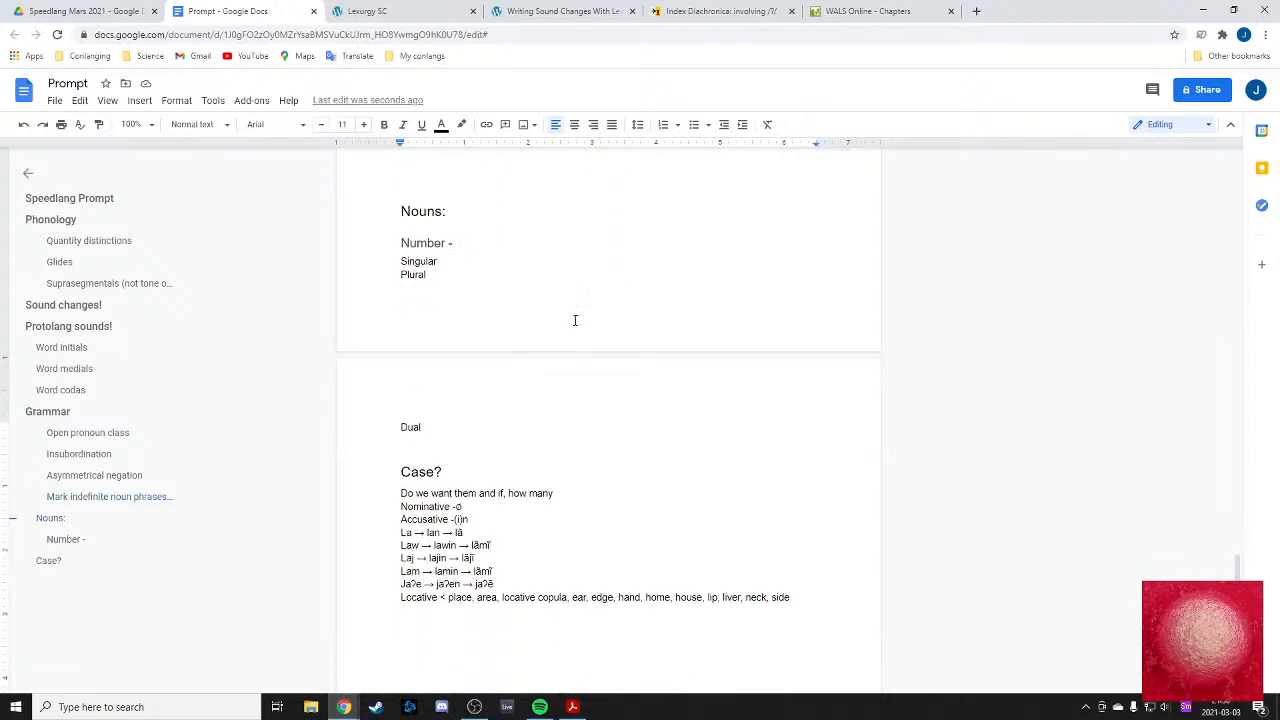
# - Search the web for "head final" and look through the Wikipedia article Head (linguistics) for its head-initial, head-final and head-marking sections
pyautogui.click(975, 8)
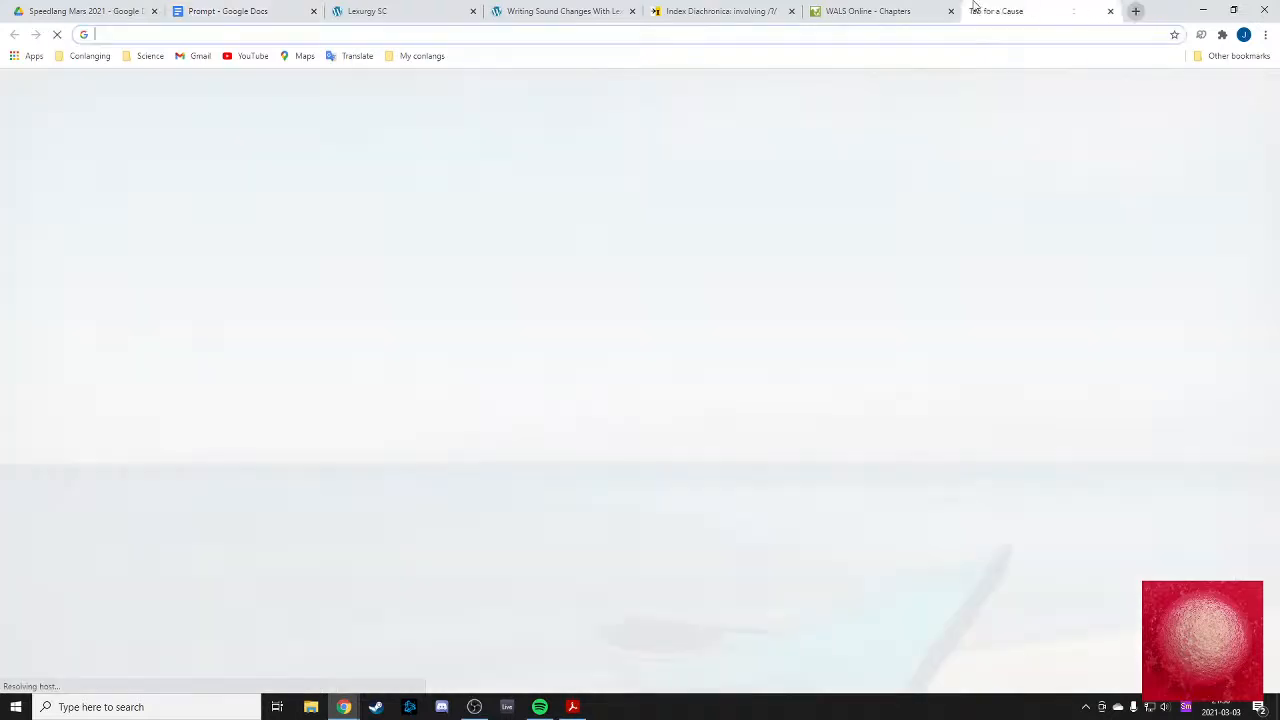
pyautogui.write('head final')
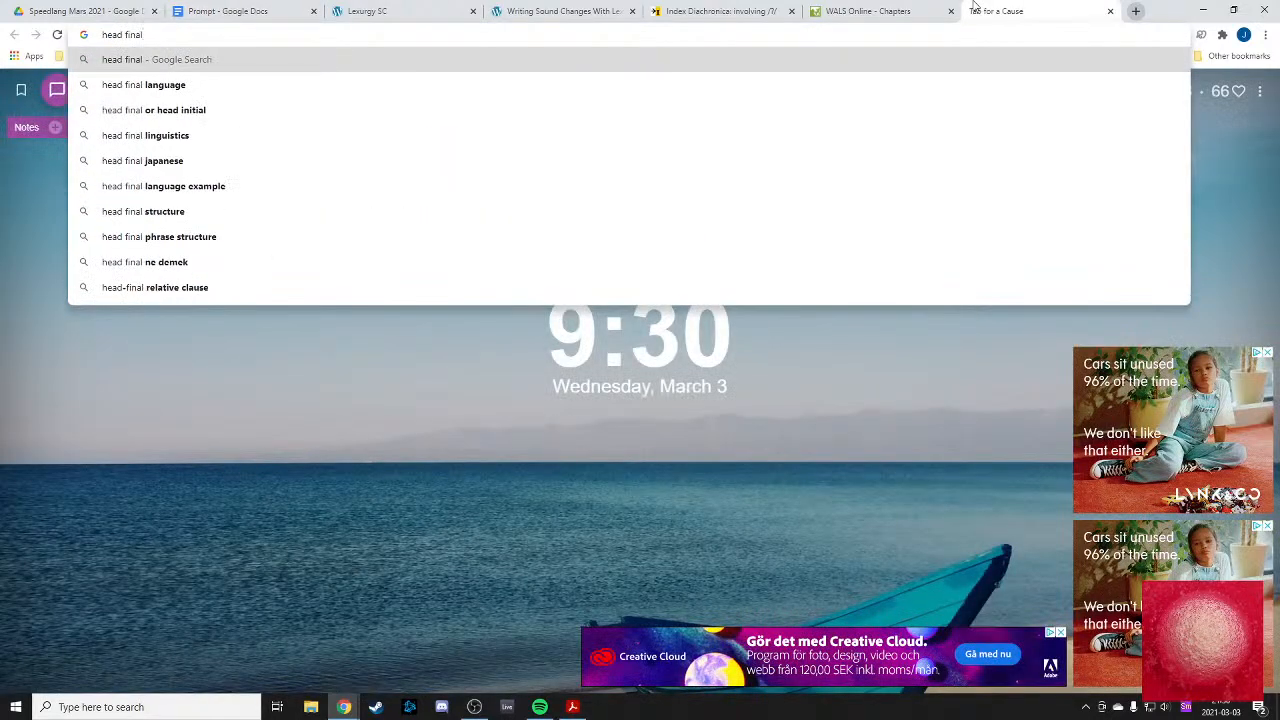
pyautogui.press('Return')
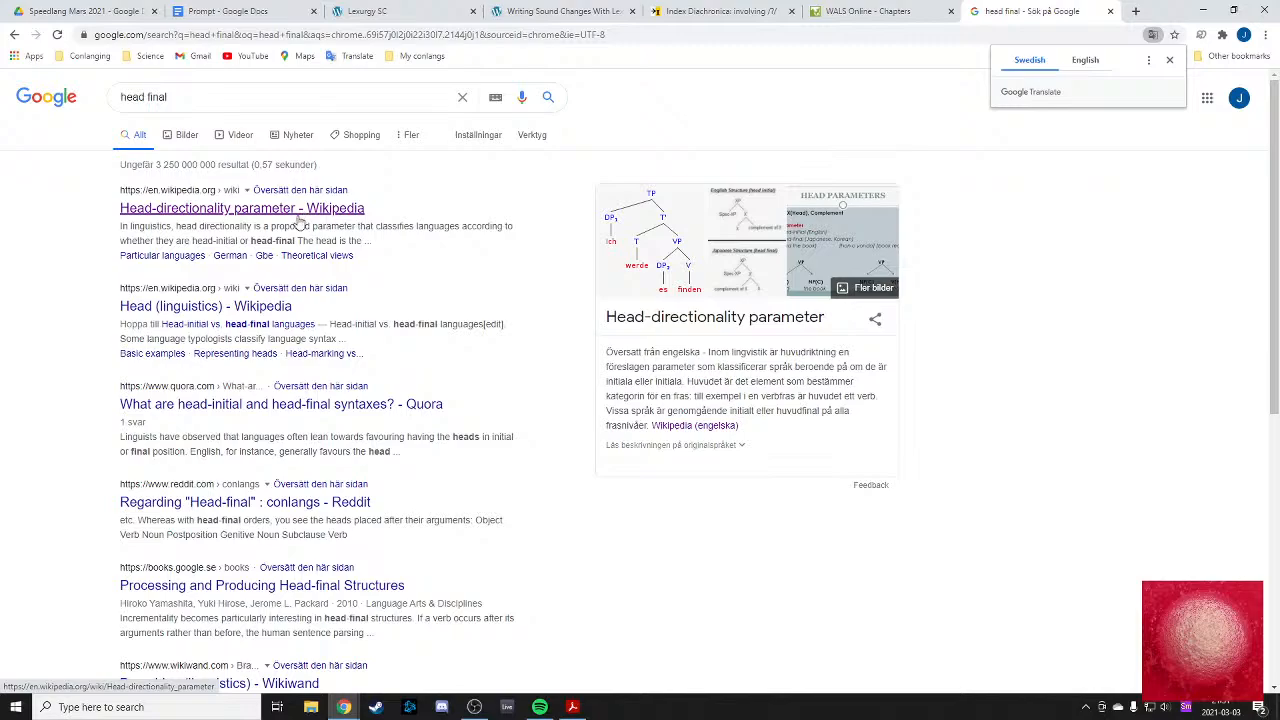
pyautogui.click(275, 306)
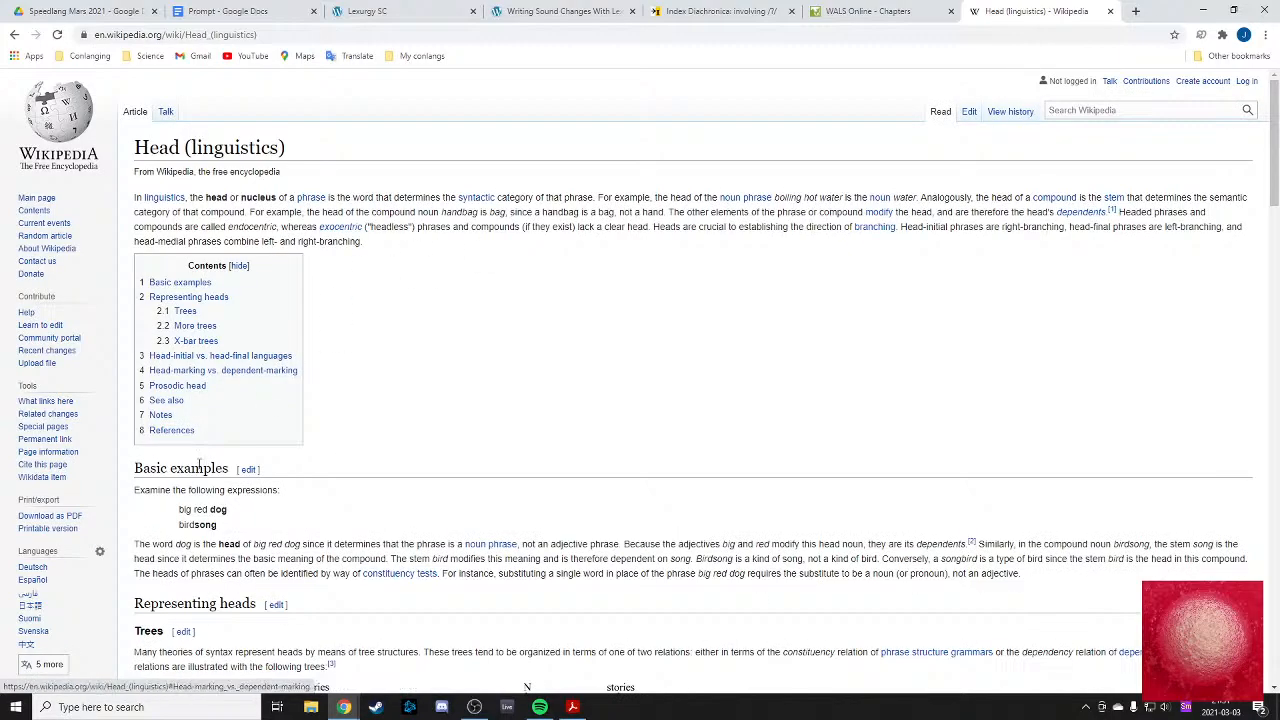
pyautogui.scroll(-3, 202, 421)
pyautogui.scroll(-20, 202, 421)
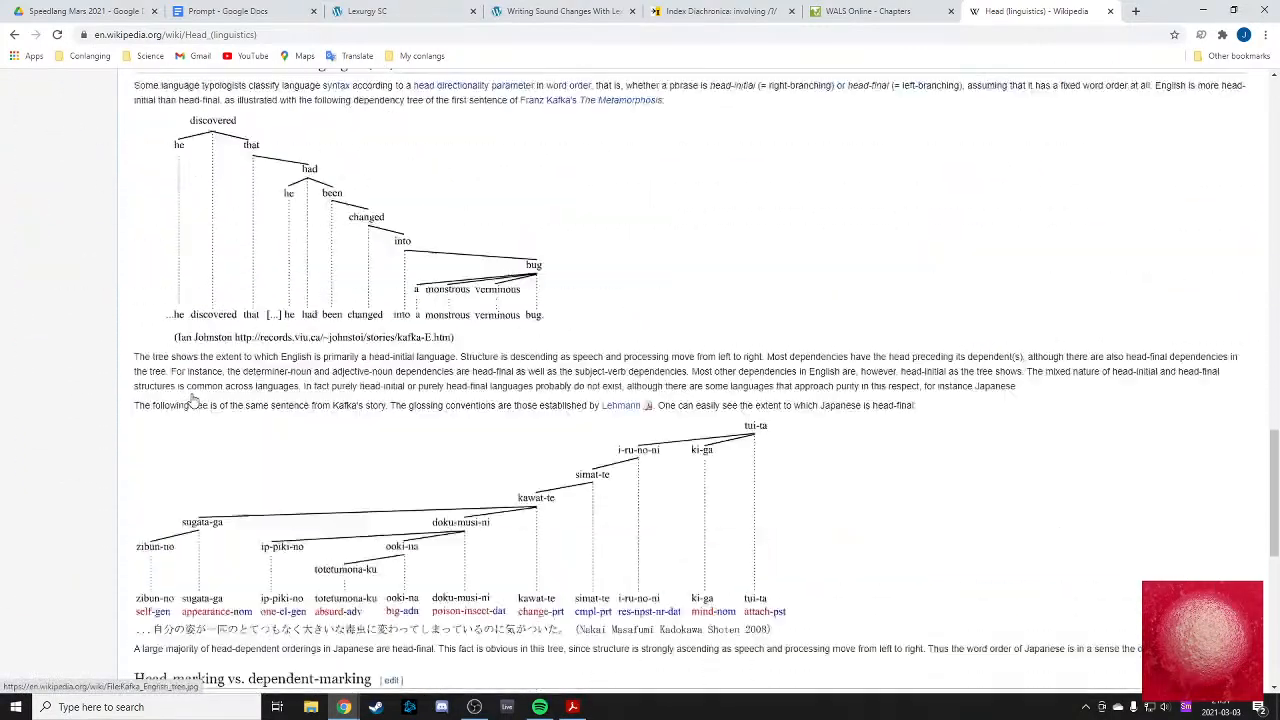
pyautogui.scroll(2, 200, 395)
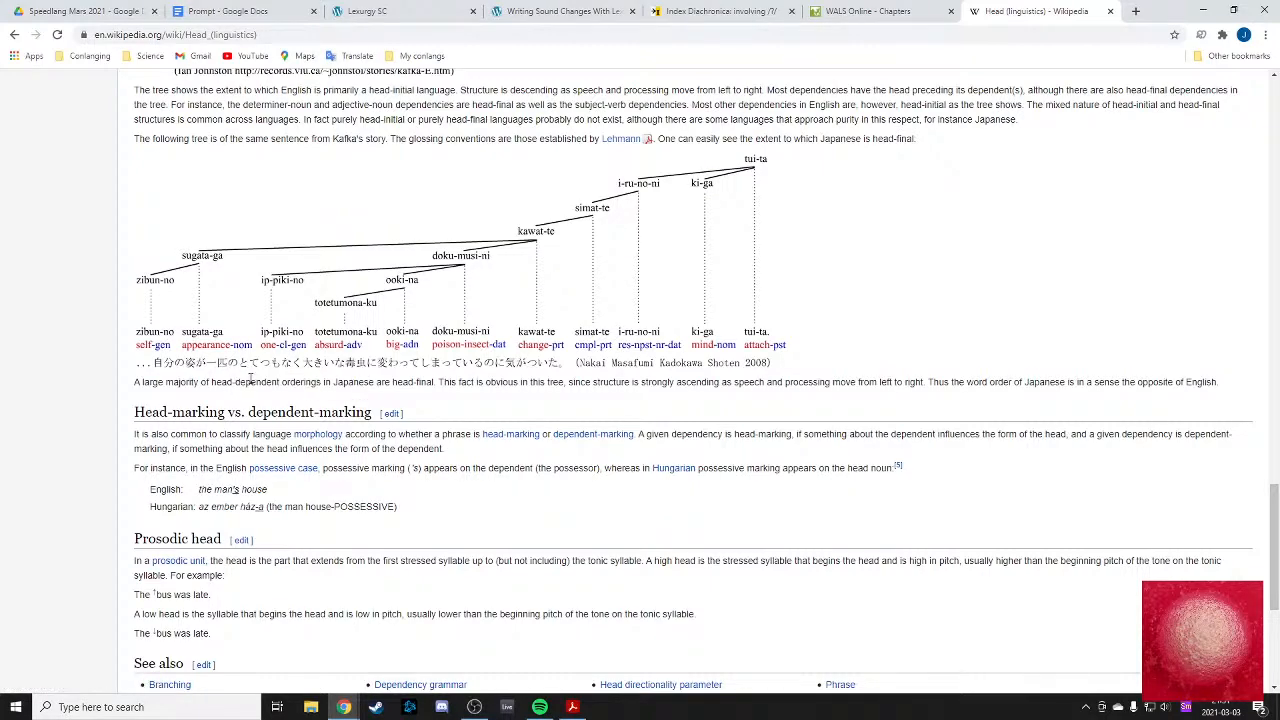
pyautogui.scroll(20, 250, 380)
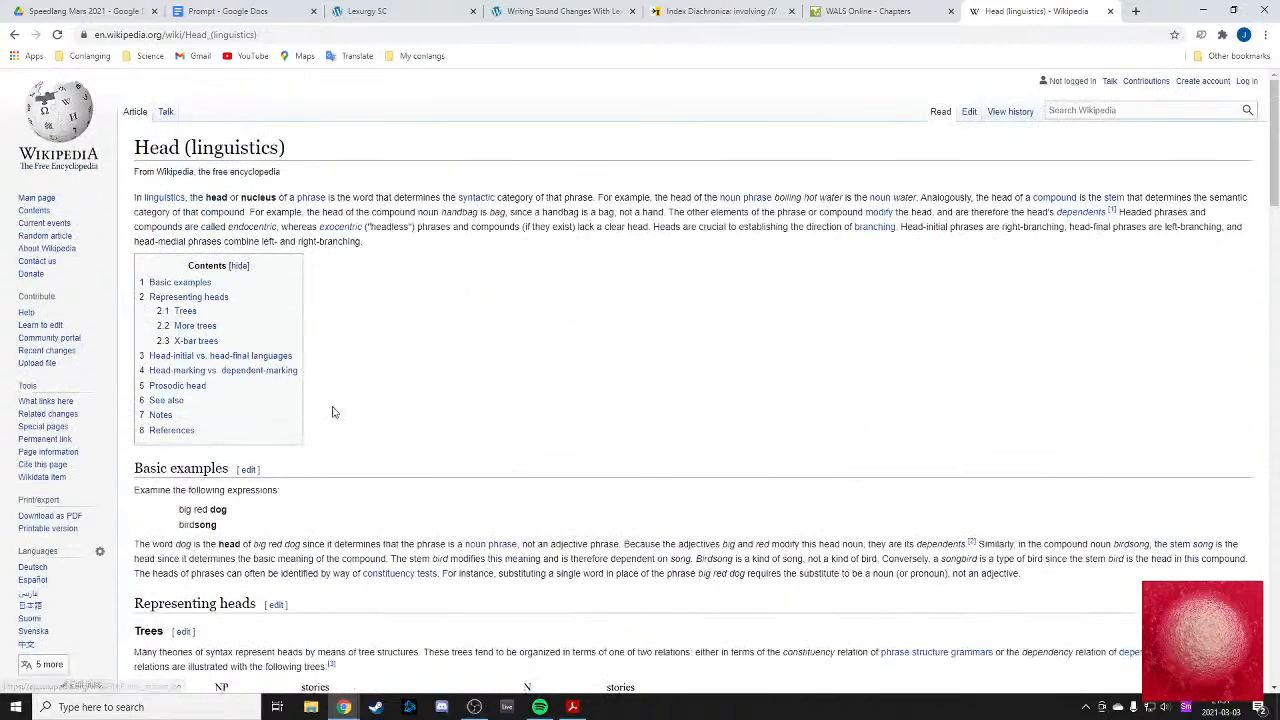
# - Read the Wikipedia section on head-initial vs. head-final languages and open the WALS chapter on polar question particle position for reference
pyautogui.click(232, 358)
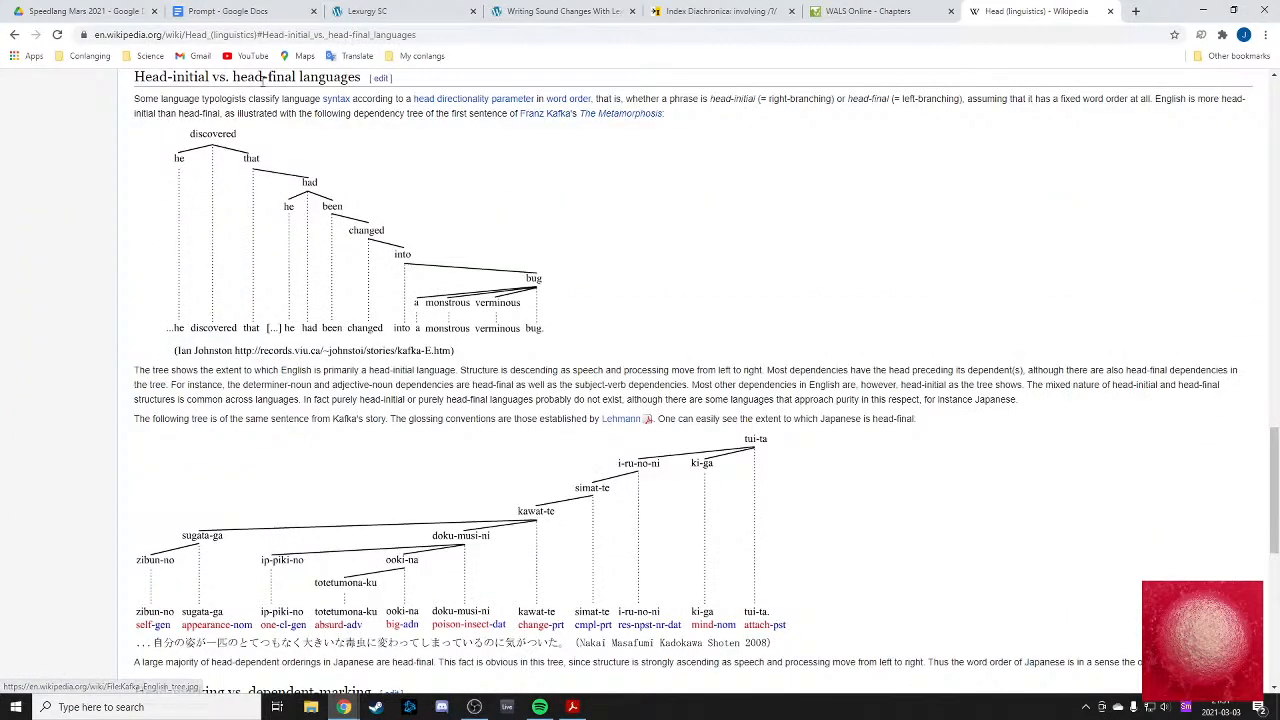
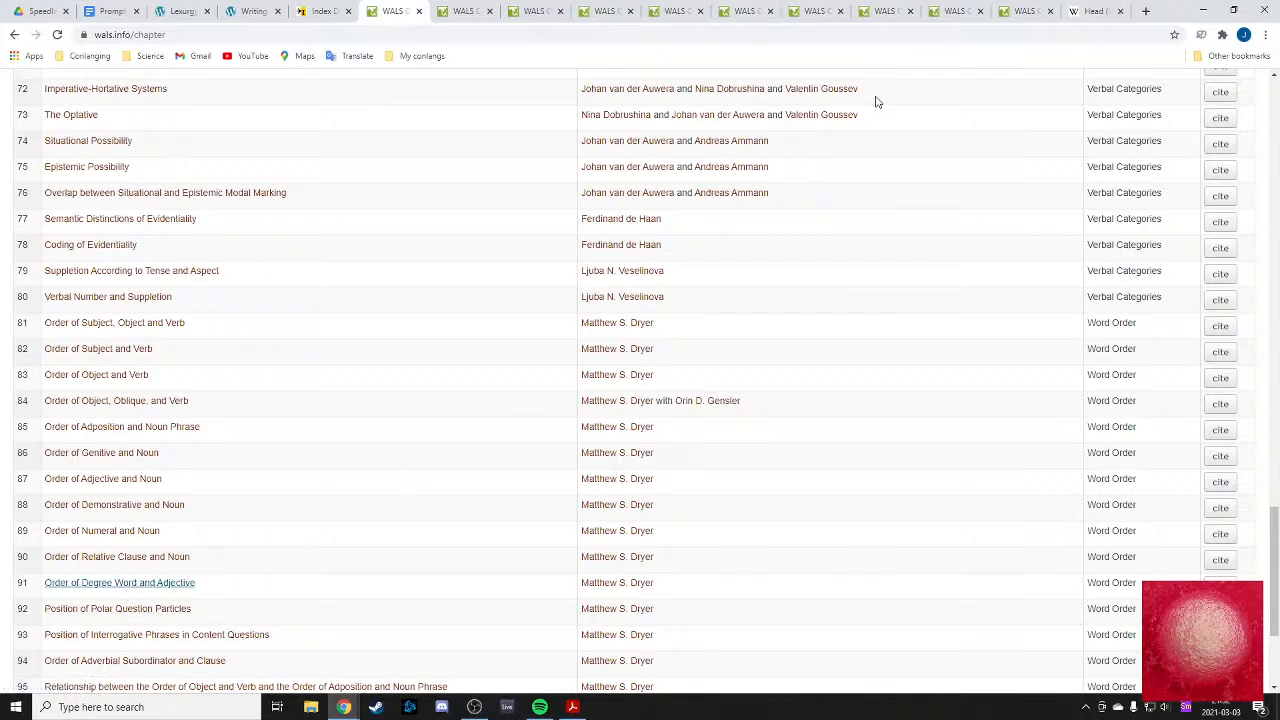
pyautogui.scroll(-1, 820, 115)
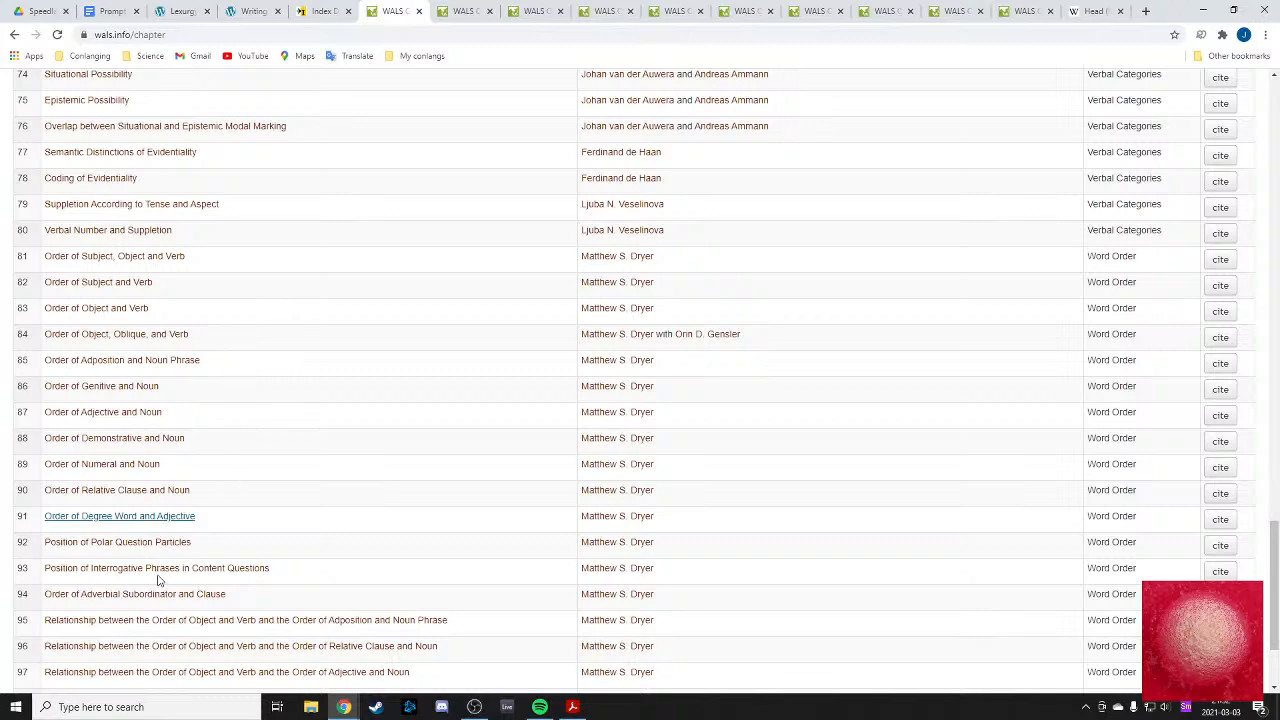
pyautogui.middleClick(151, 543)
# - Open the map of the WALS chapter Order of Subject and Verb and compare how common SV and VS are
pyautogui.click(442, 11)
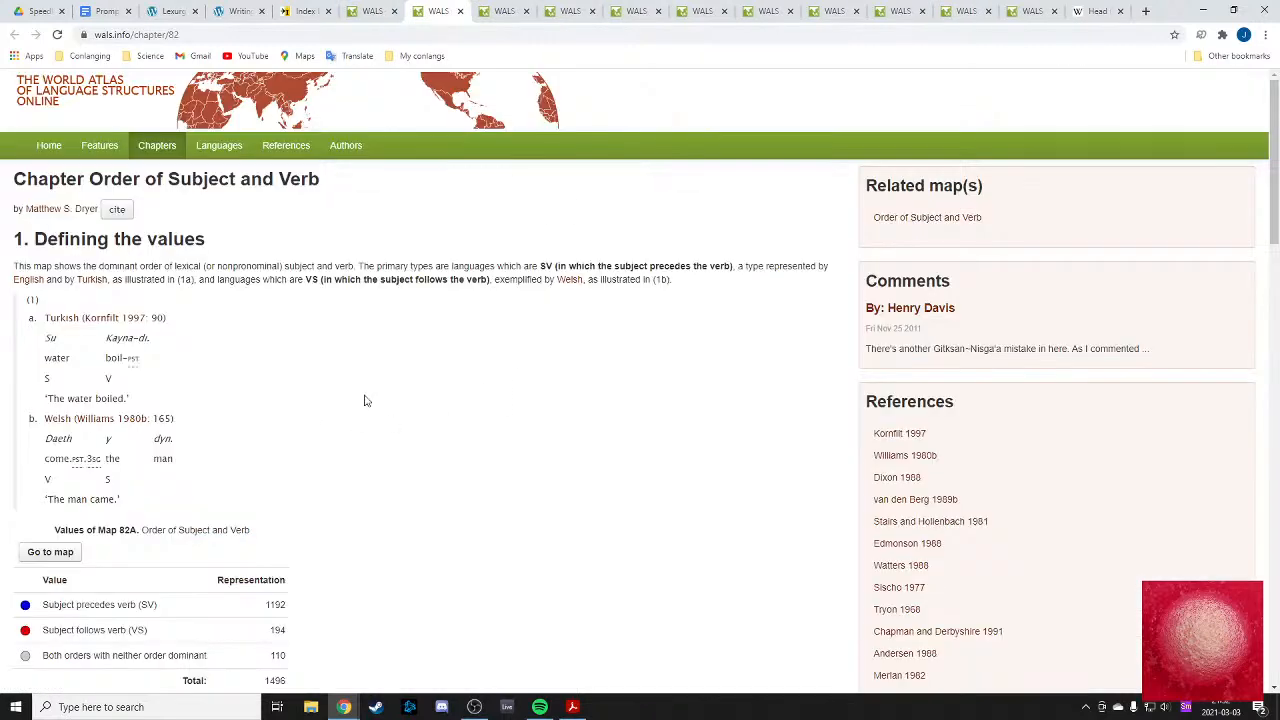
pyautogui.scroll(-2, 365, 400)
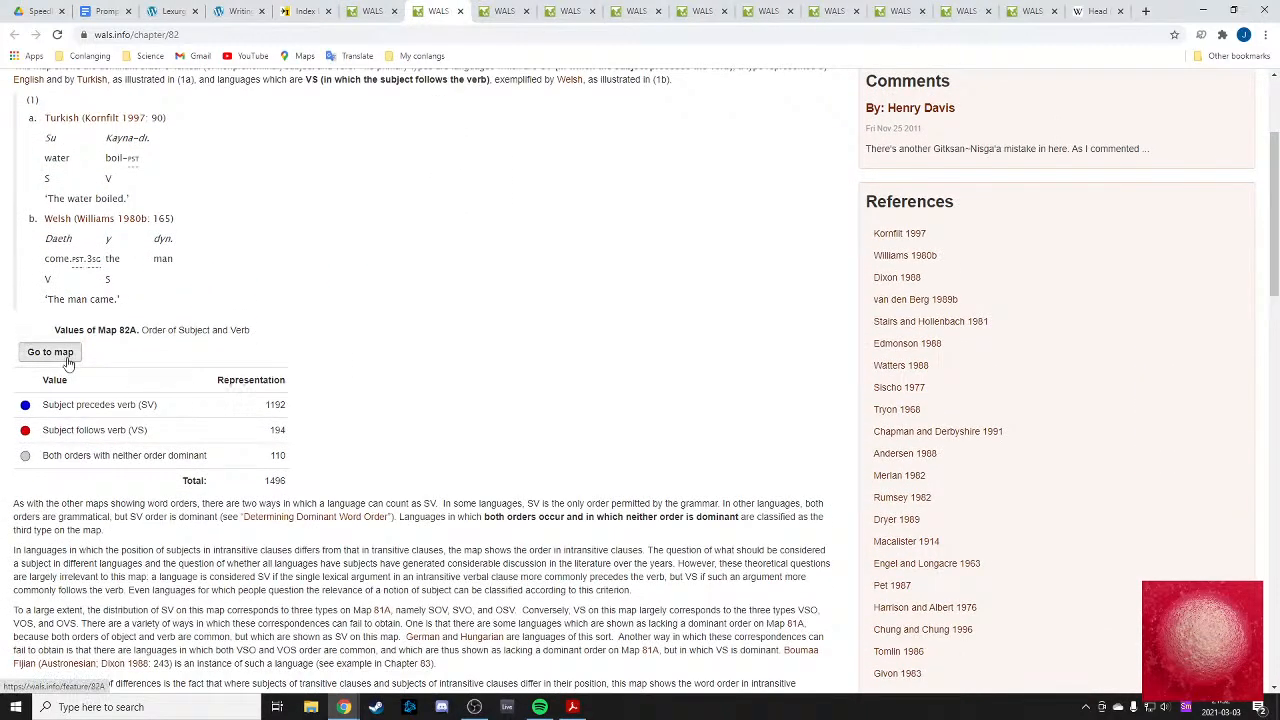
pyautogui.click(50, 352)
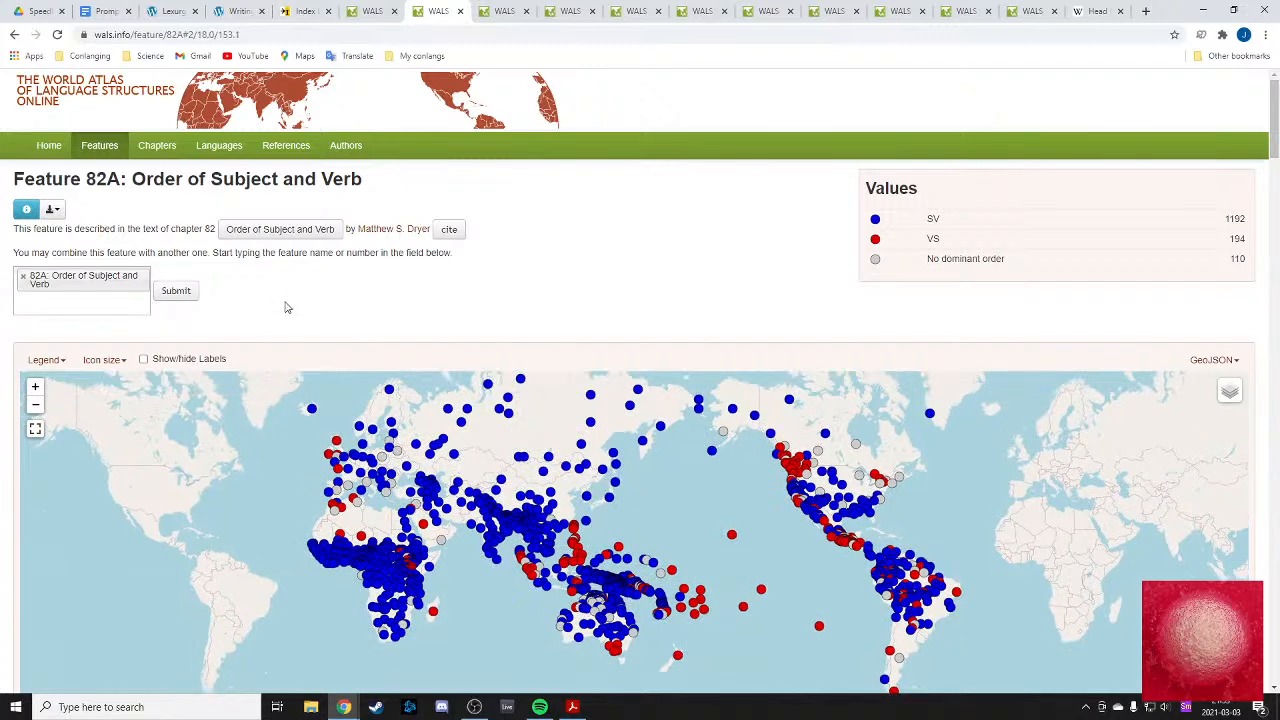
pyautogui.moveTo(465, 559)
pyautogui.mouseDown()
pyautogui.moveTo(440, 528)
pyautogui.moveTo(459, 563)
pyautogui.mouseUp()
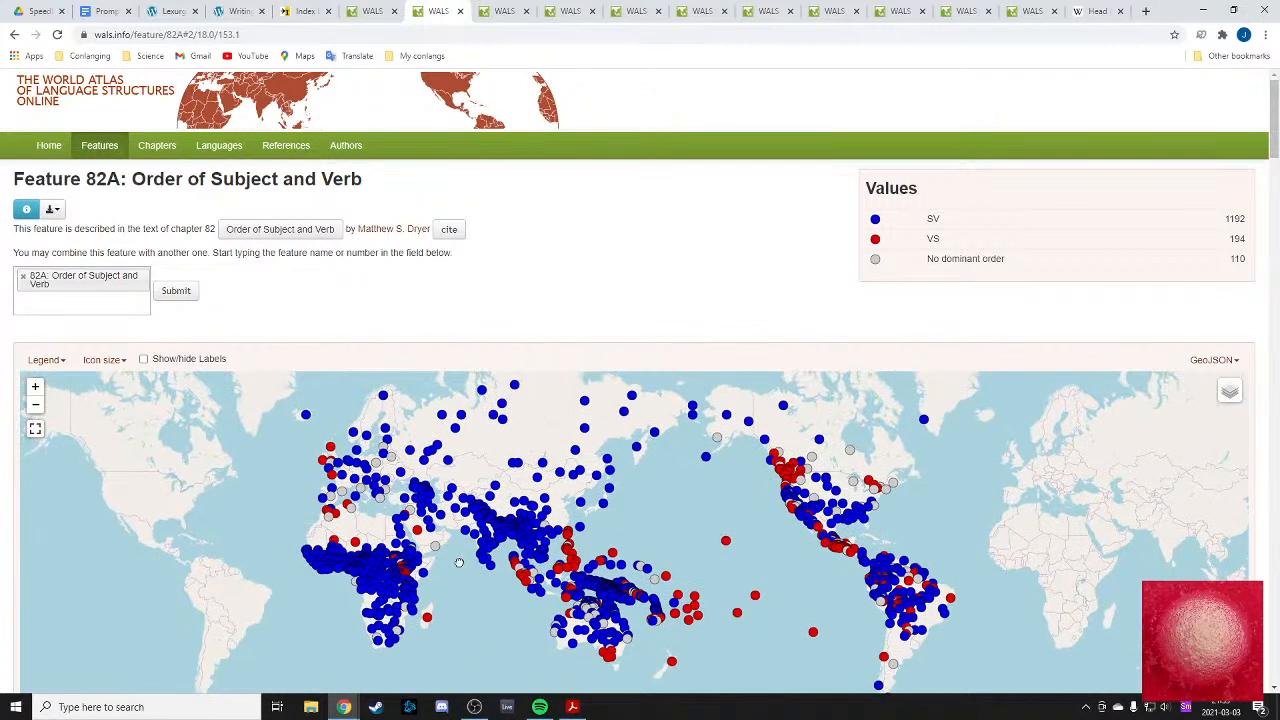
pyautogui.moveTo(1228, 219); pyautogui.dragTo(1254, 214)
pyautogui.click(1253, 219)
pyautogui.click(1242, 218)
# - Return to the Prompt document and add a "Word order" line below the Locative entry, separated by blank lines
pyautogui.click(107, 11)
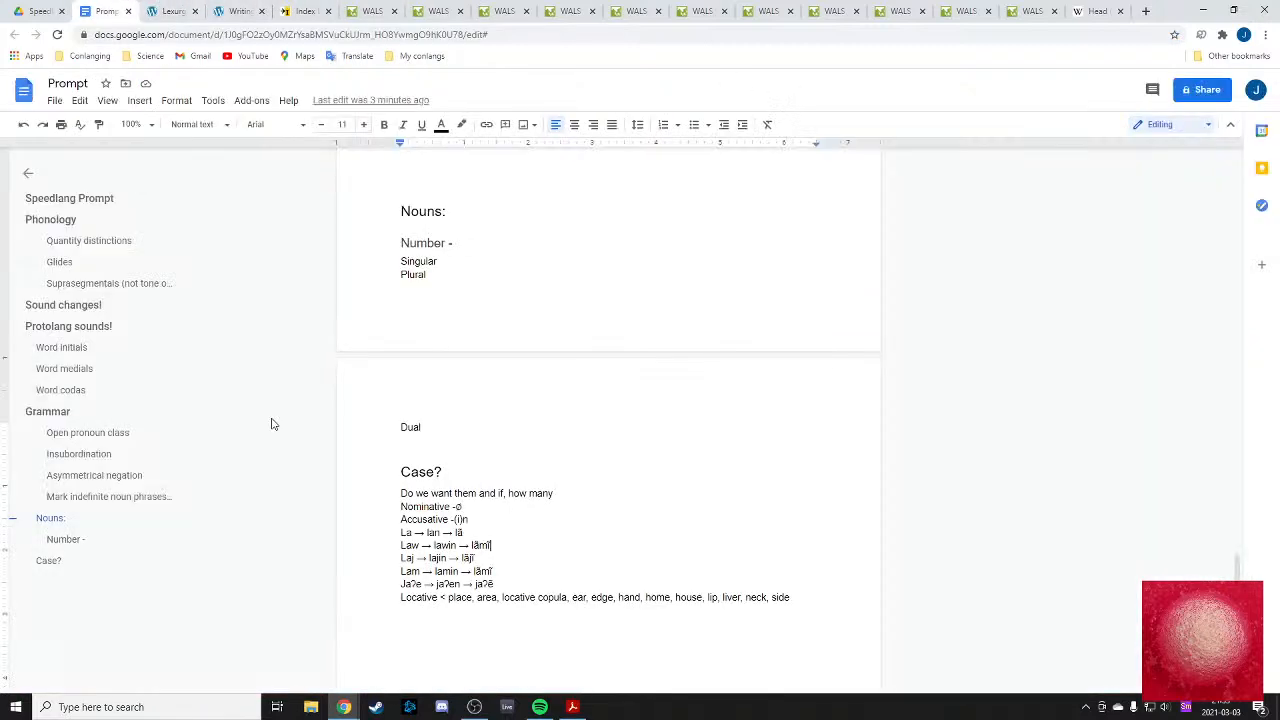
pyautogui.scroll(-3, 600, 460)
pyautogui.click(844, 434)
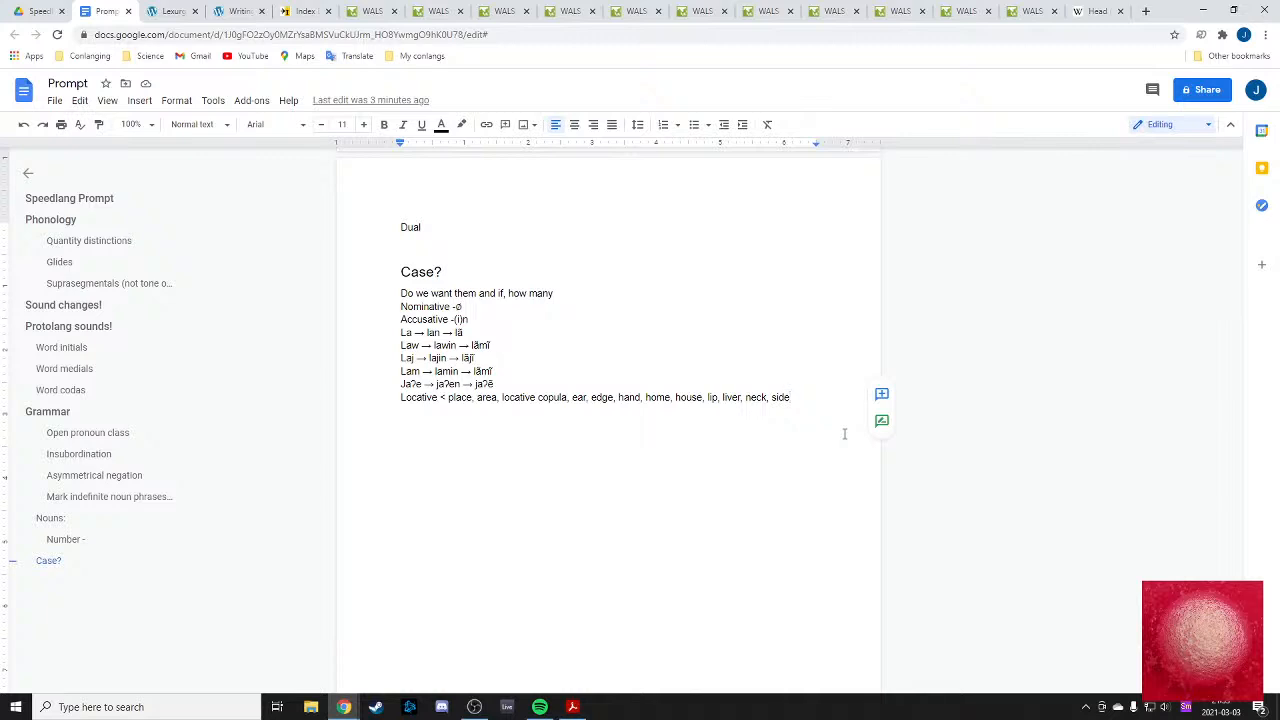
pyautogui.press('Return')
pyautogui.press('Return')
pyautogui.press('Return')
pyautogui.press('Return')
pyautogui.press('Return')
pyautogui.write('Wor')
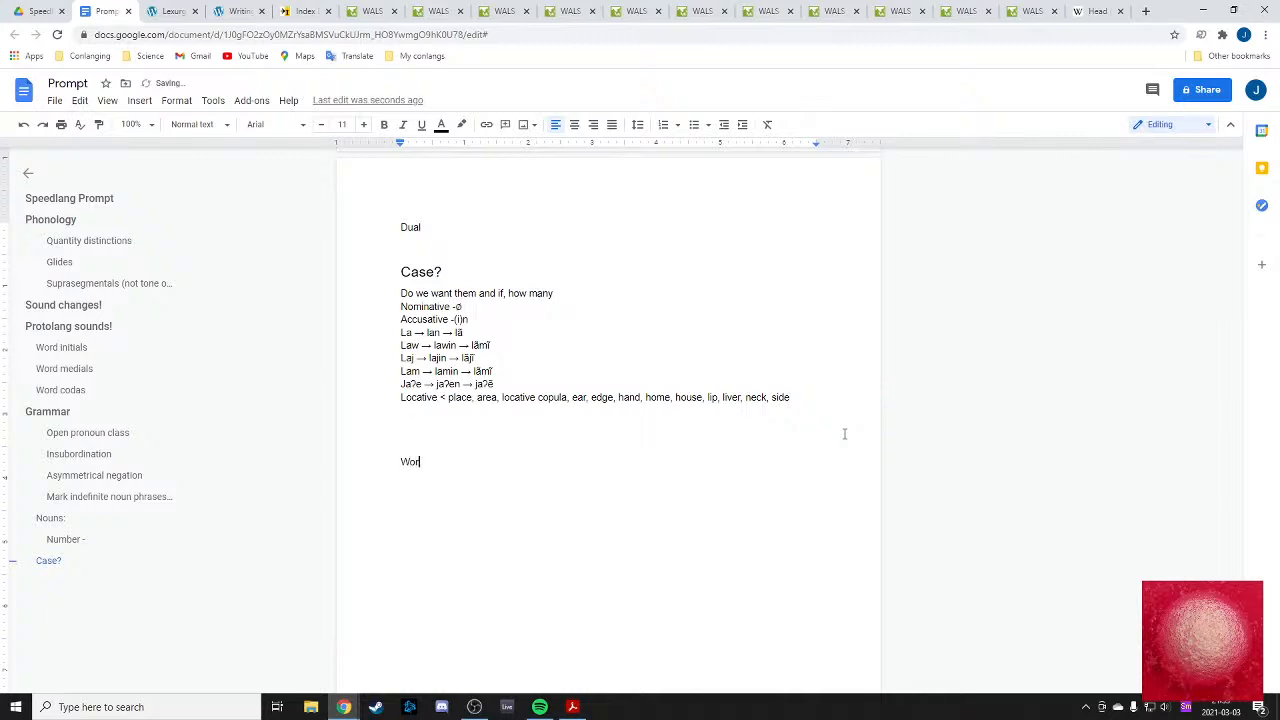
pyautogui.write('d ode')
pyautogui.press('BackSpace')
pyautogui.press('BackSpace')
pyautogui.press('BackSpace')
pyautogui.write('ord')
# - Format the "Word order" line as Heading 1 and enter "Subject Verb" beneath it
pyautogui.click(196, 124)
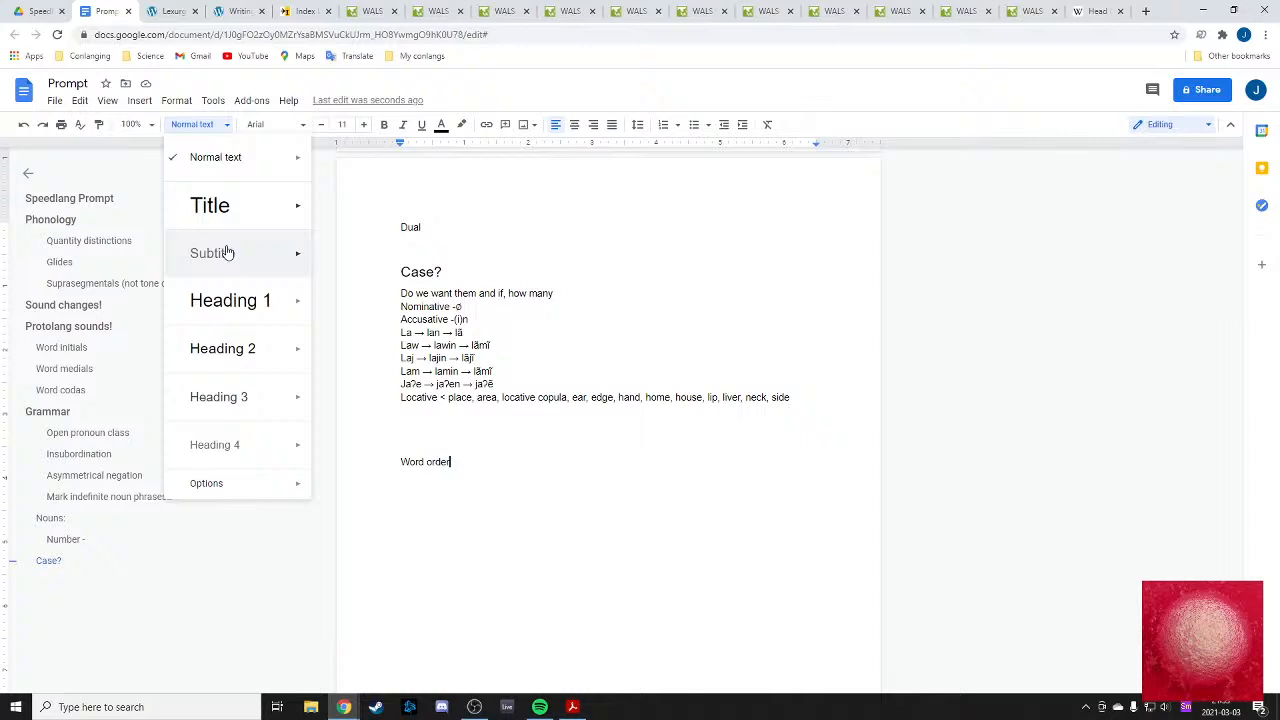
pyautogui.click(230, 300)
pyautogui.press('Return')
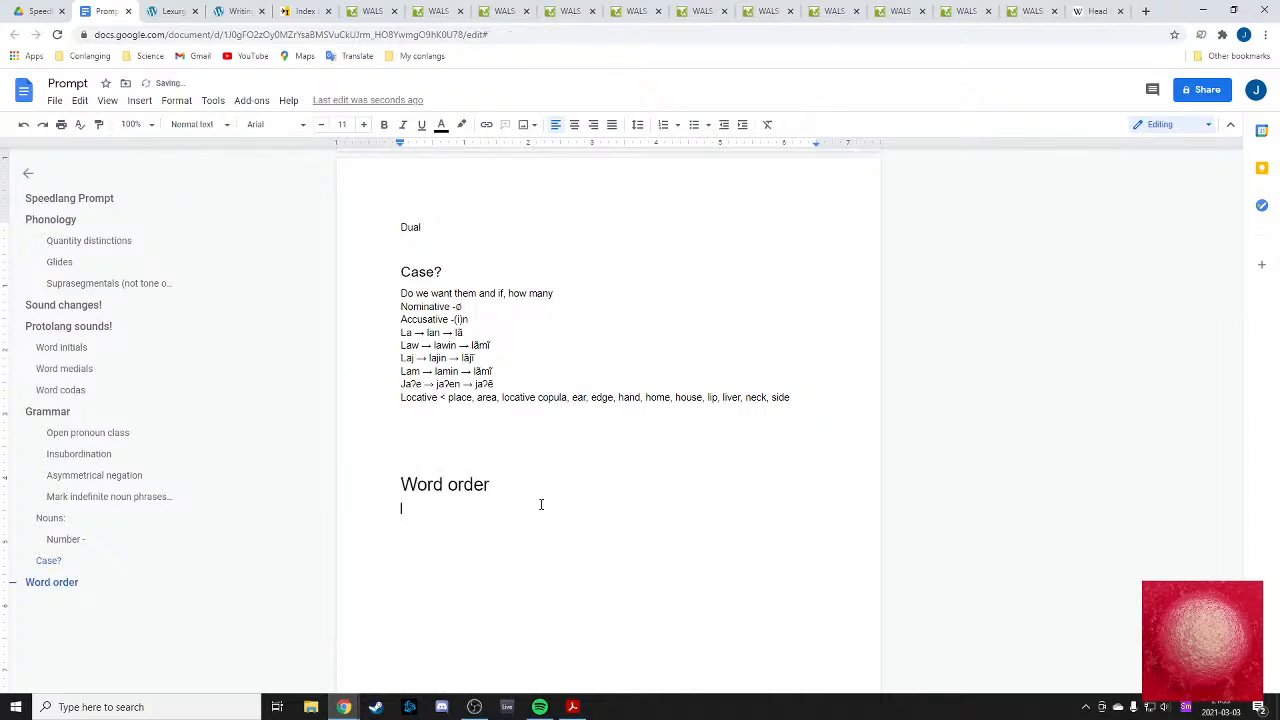
pyautogui.write('Subject Verbb')
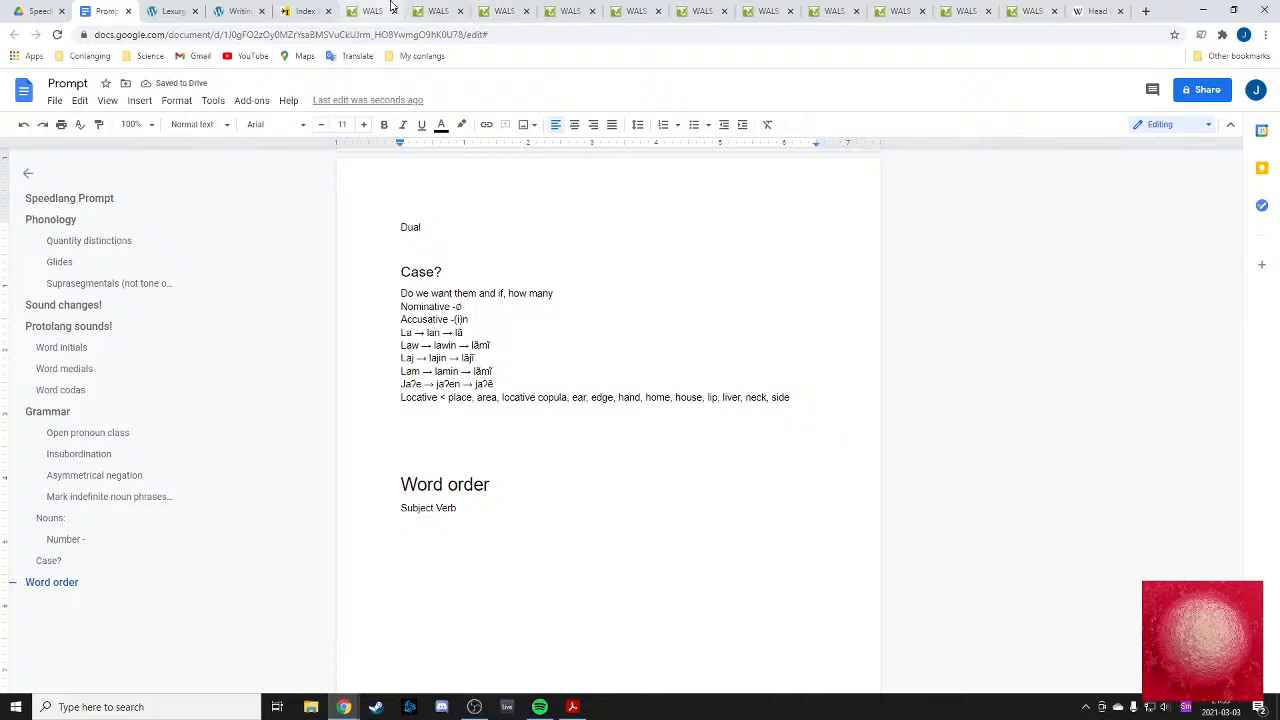
# - Open the map of the WALS chapter Order of Object and Verb and compare OV with VO
pyautogui.click(438, 11)
pyautogui.click(504, 11)
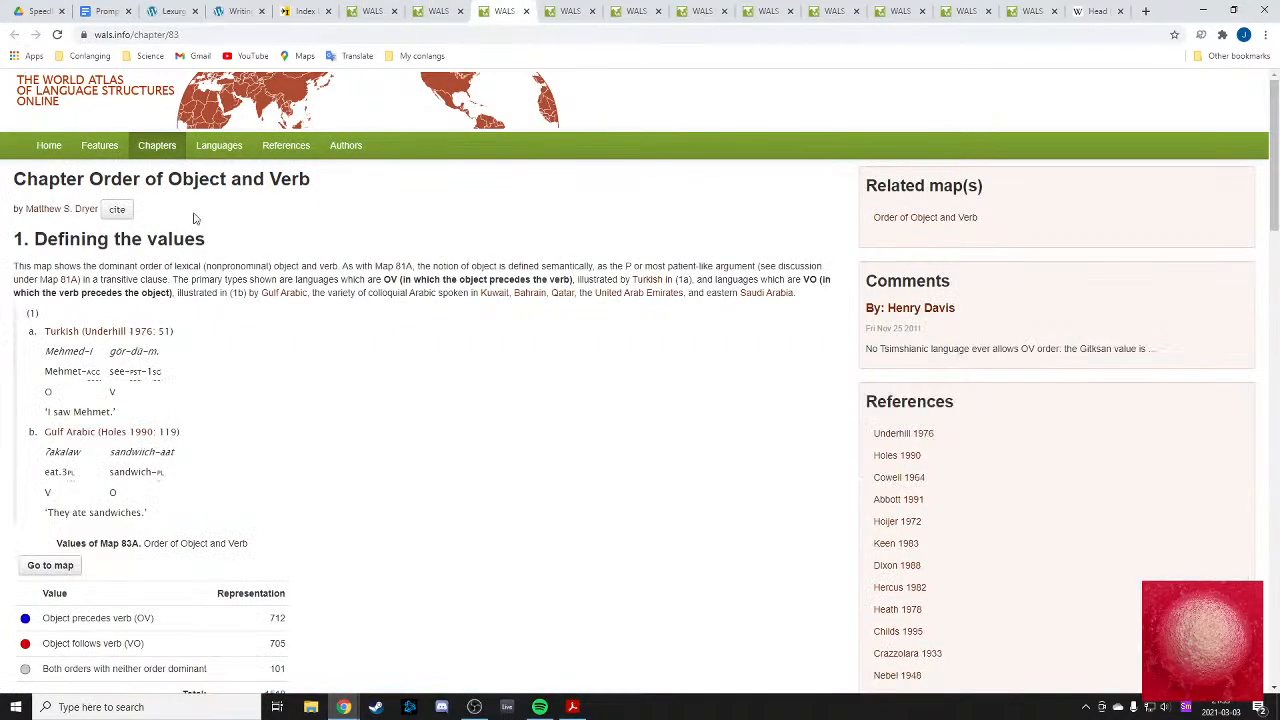
pyautogui.click(52, 566)
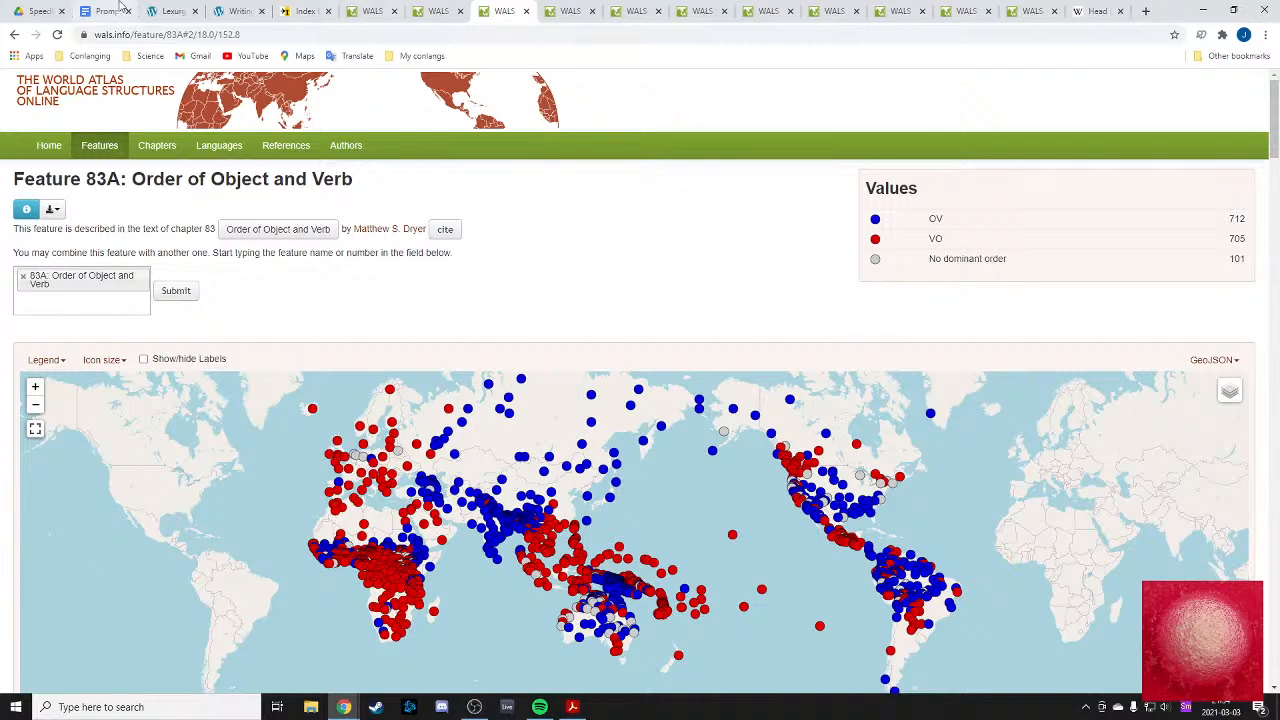
# - Add the line "VO / OV depending on the sentence" below "Subject Verb" in the Prompt document
pyautogui.click(105, 11)
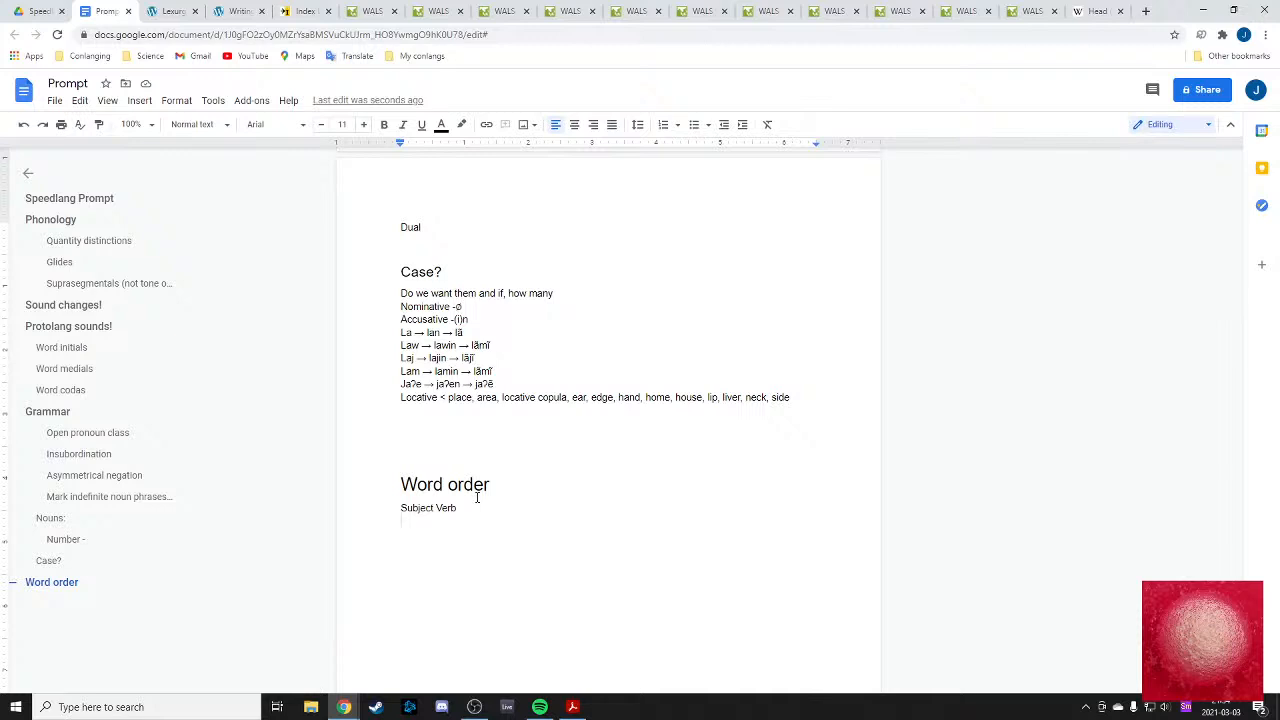
pyautogui.write('VO / OV depending on ')
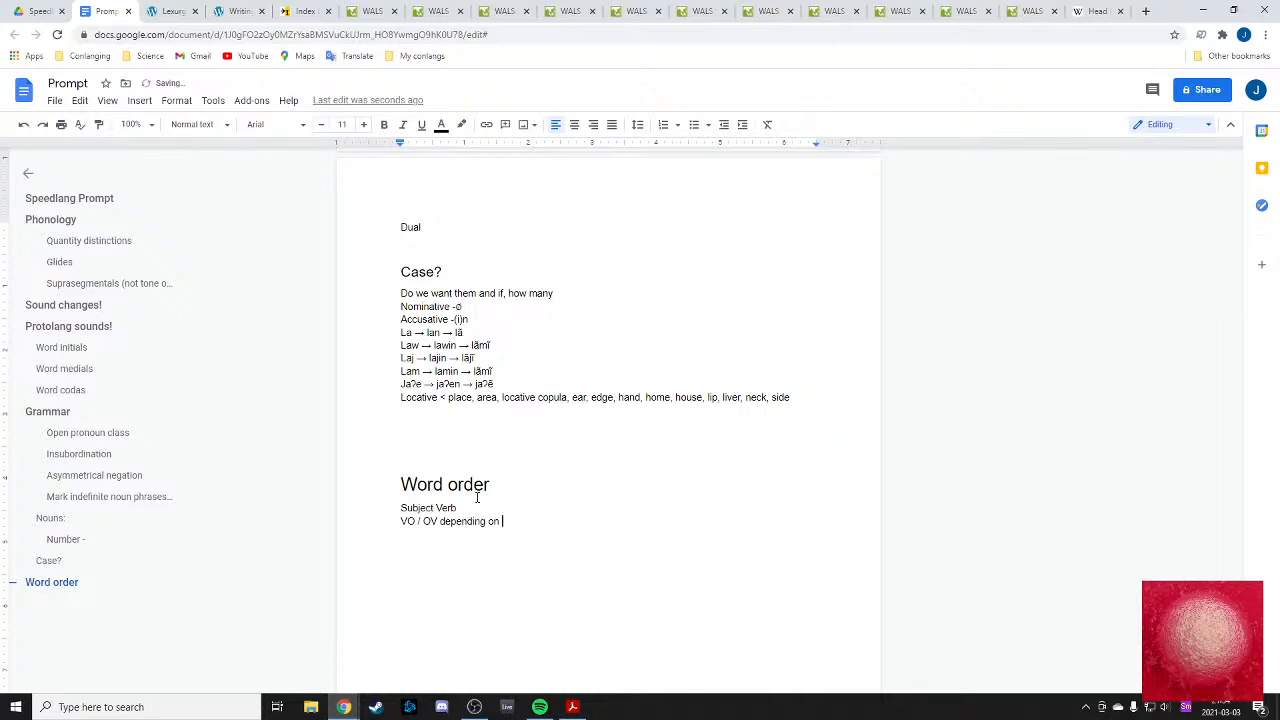
pyautogui.write('the sentence')
# - Revisit the WALS subject-verb and object-verb maps and open the map for Order of Object, Oblique, and Verb
pyautogui.click(442, 12)
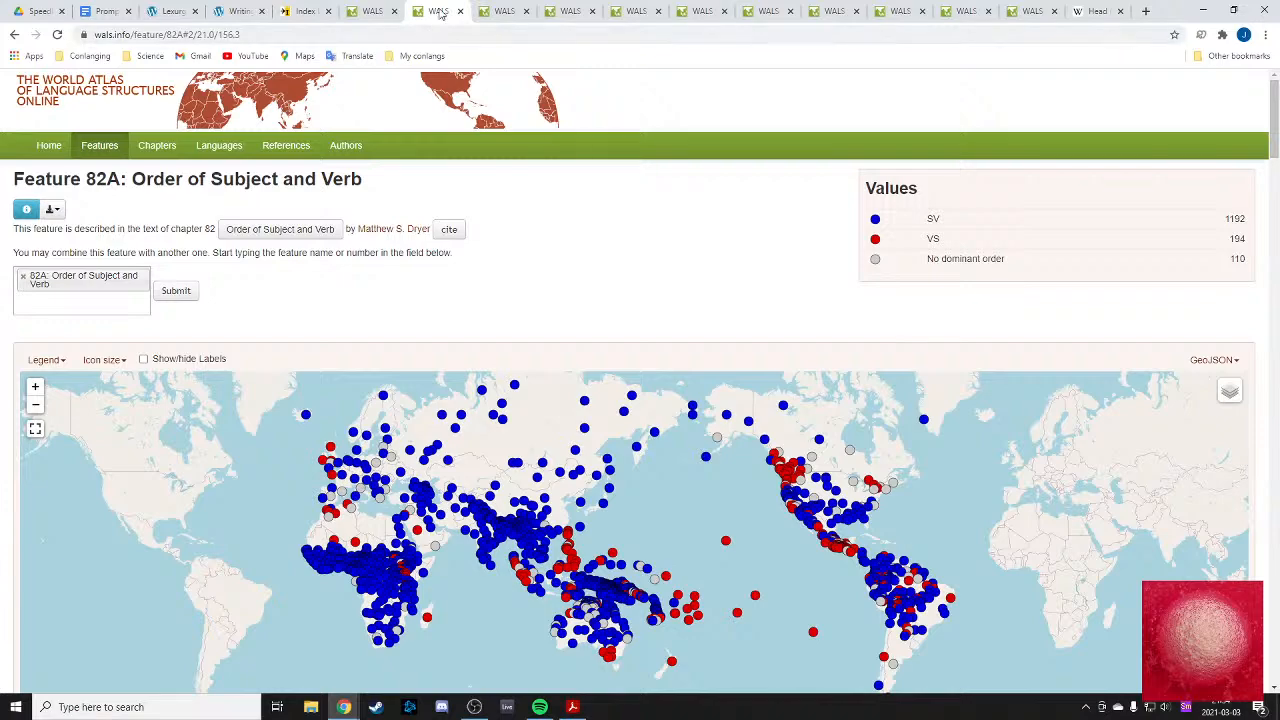
pyautogui.click(490, 12)
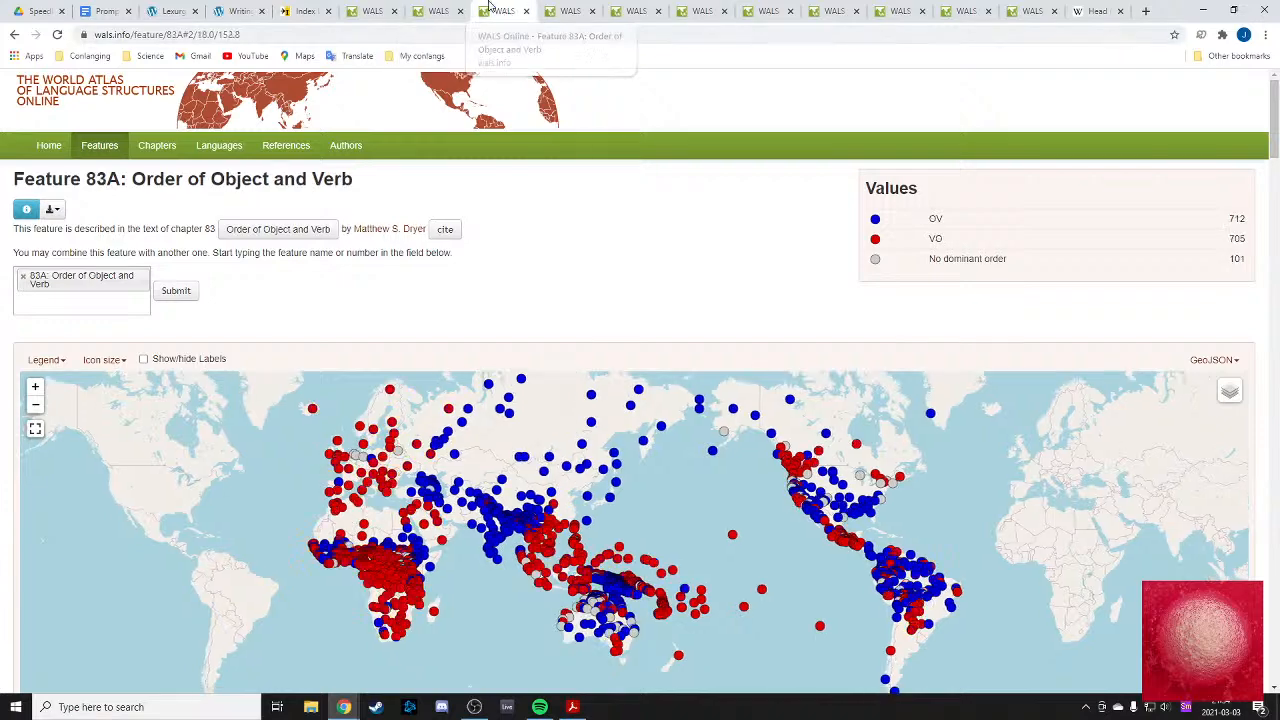
pyautogui.click(425, 10)
pyautogui.click(495, 11)
pyautogui.click(565, 11)
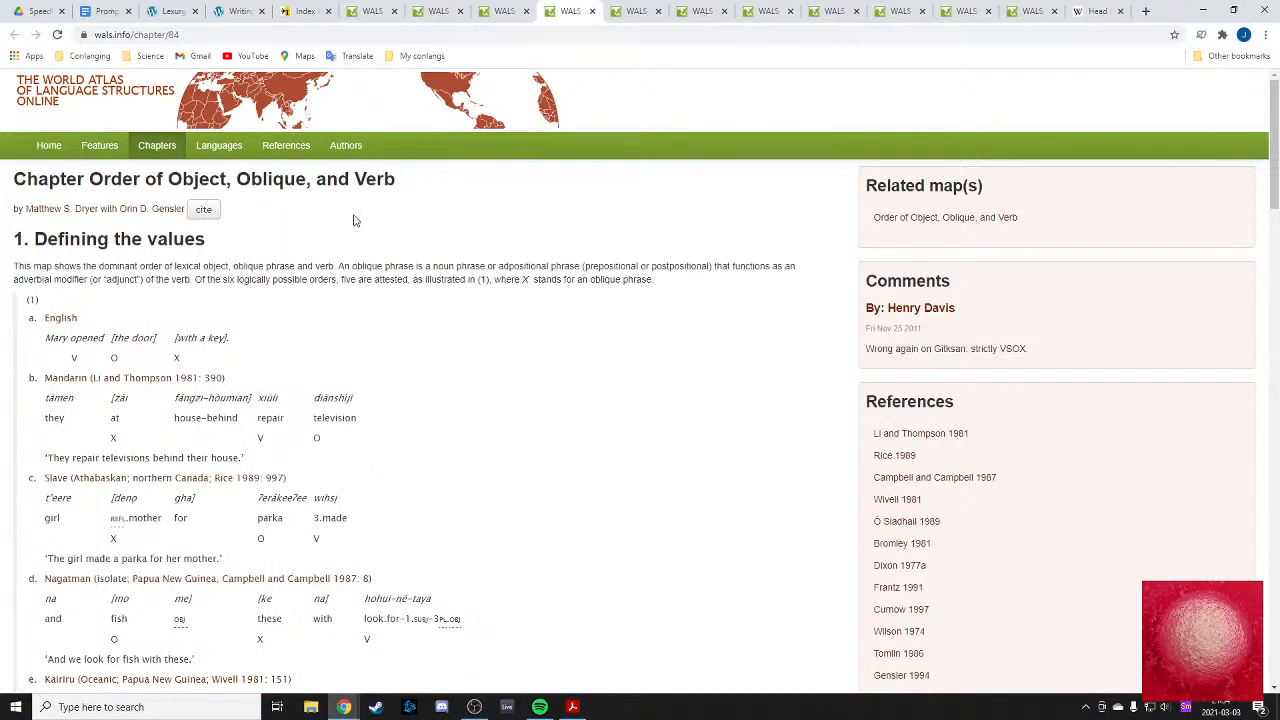
pyautogui.scroll(-4, 214, 329)
pyautogui.click(60, 497)
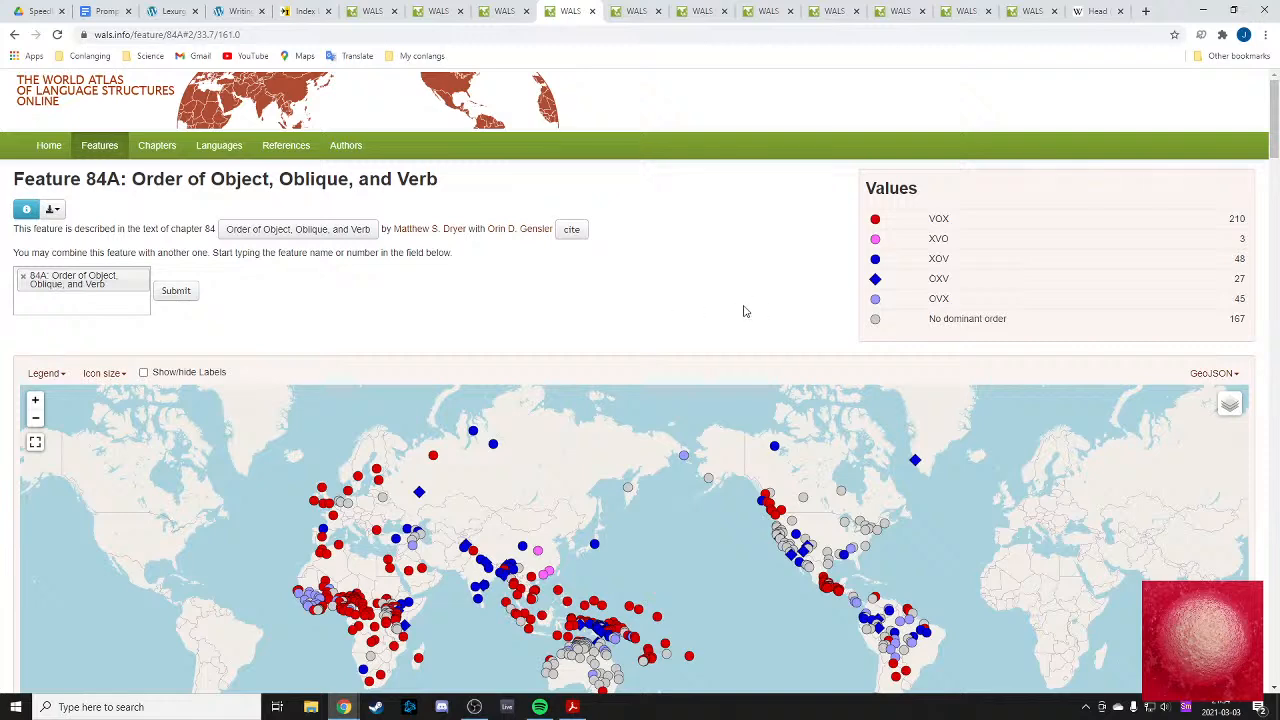
pyautogui.scroll(-1, 700, 295)
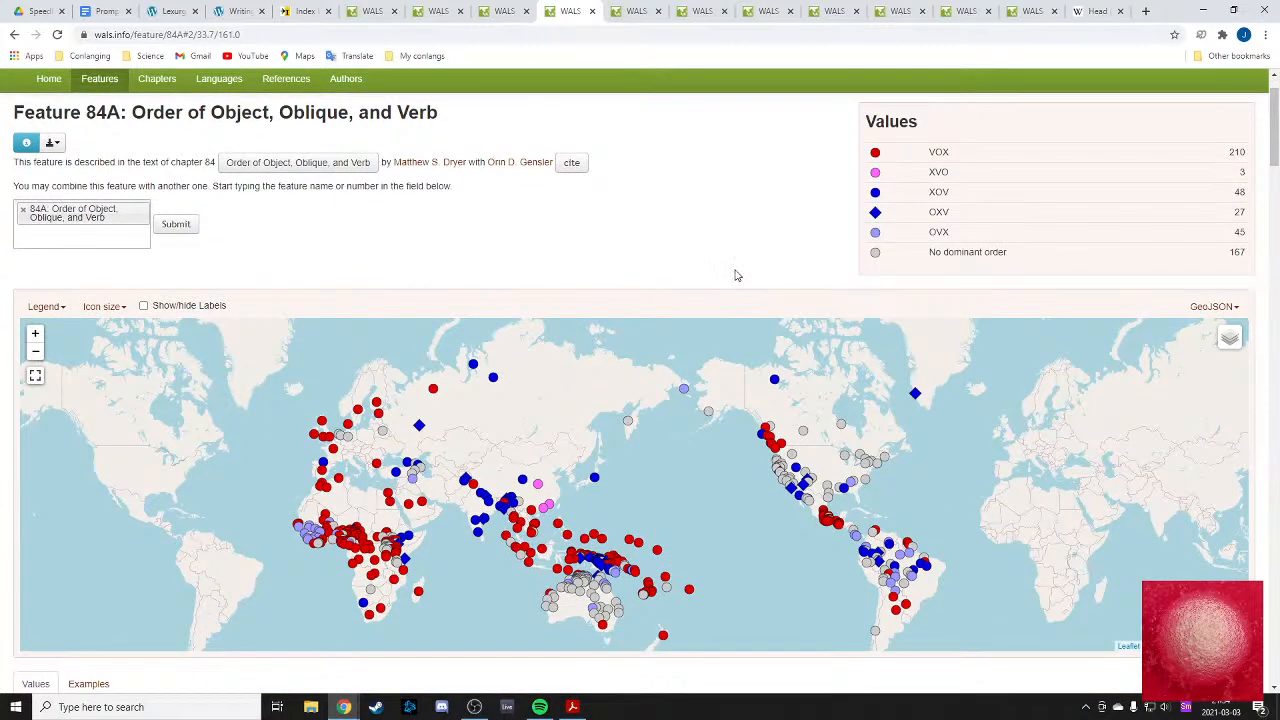
pyautogui.scroll(1, 706, 240)
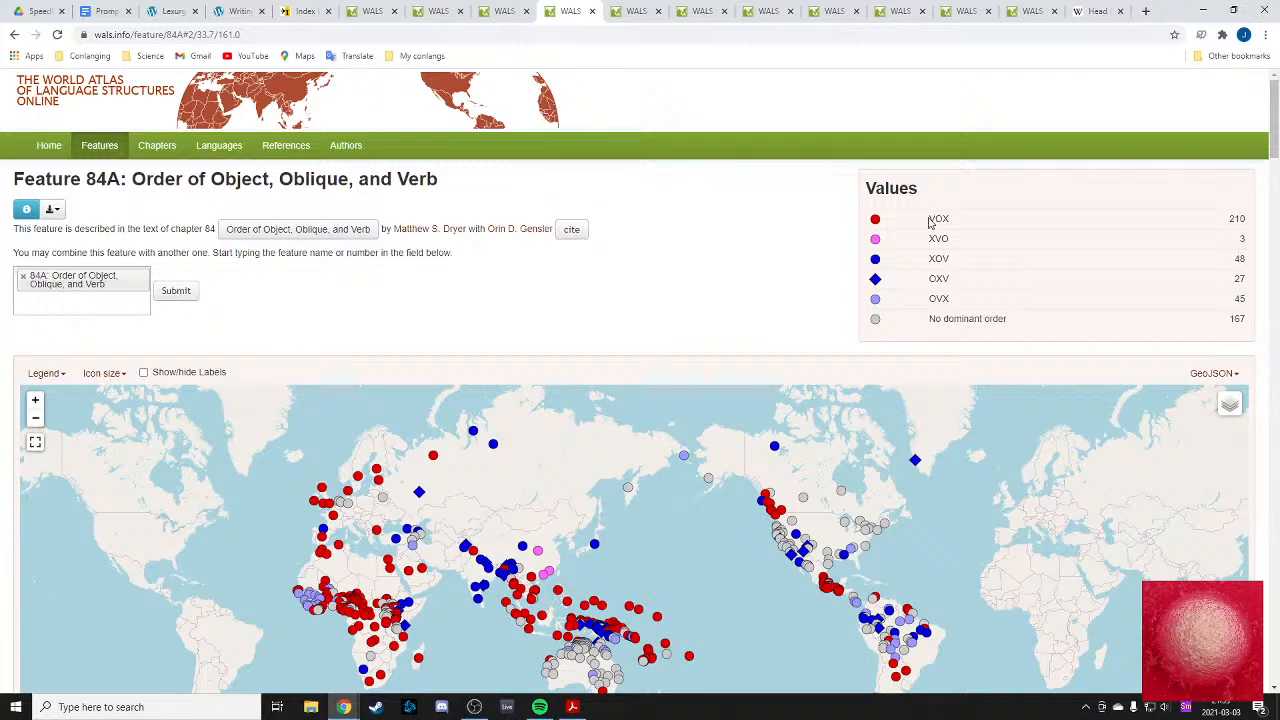
# - Compare the VOX, OVX and OXV orders in the value list of WALS Feature 84A
pyautogui.moveTo(929, 219); pyautogui.dragTo(966, 219)
pyautogui.click(959, 219)
pyautogui.click(972, 221)
pyautogui.moveTo(922, 298); pyautogui.dragTo(966, 300)
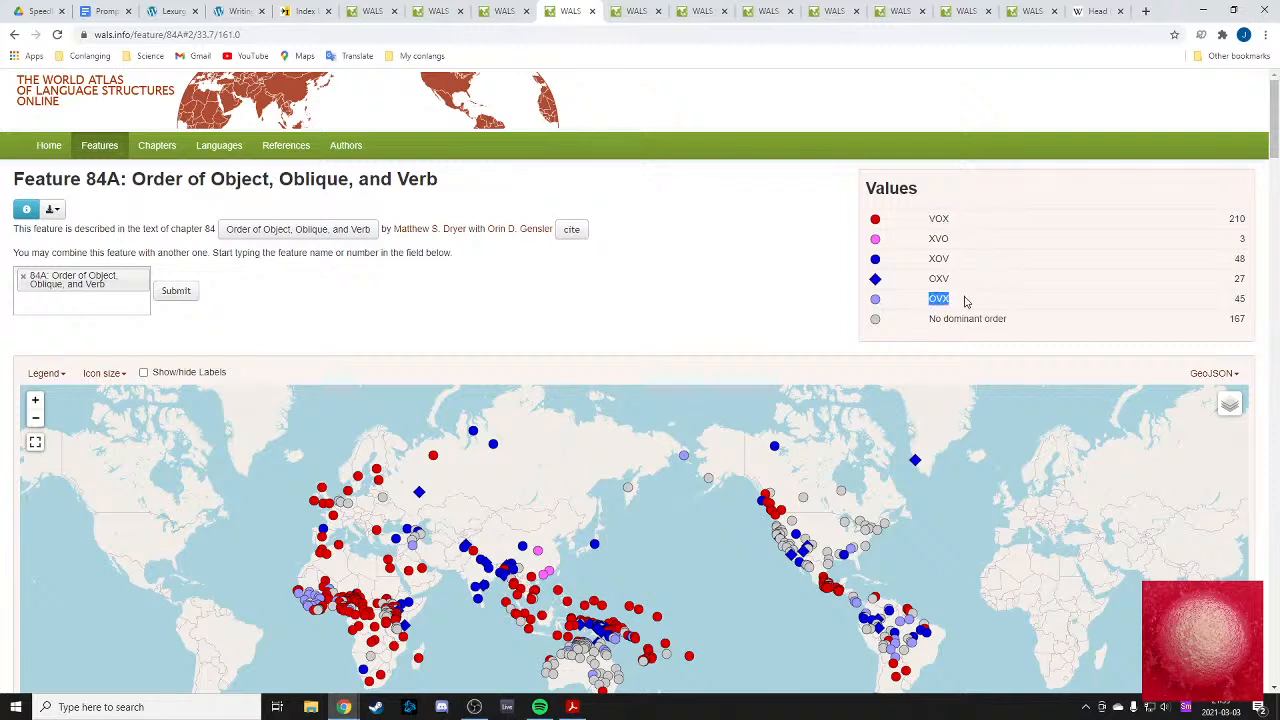
pyautogui.click(1041, 304)
pyautogui.moveTo(929, 299); pyautogui.dragTo(945, 297)
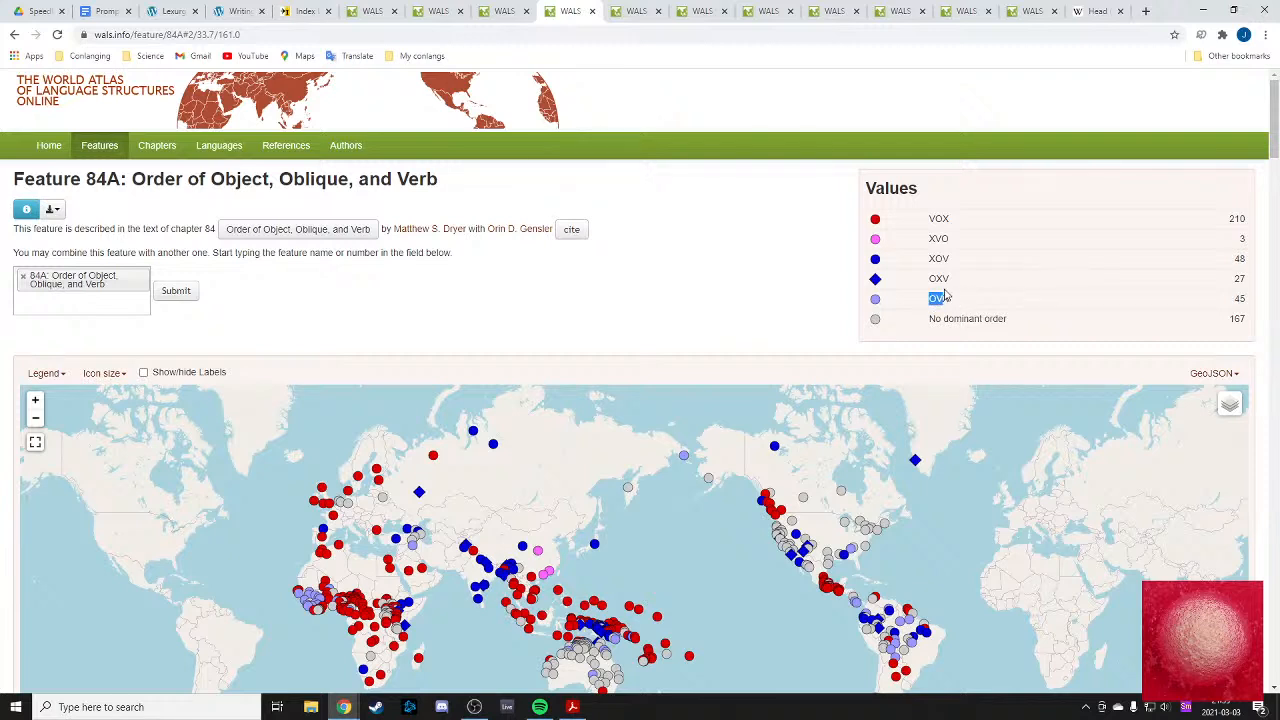
pyautogui.moveTo(934, 219); pyautogui.dragTo(941, 218)
pyautogui.click(940, 218)
pyautogui.moveTo(930, 217); pyautogui.dragTo(961, 218)
pyautogui.click(960, 219)
pyautogui.moveTo(926, 281)
pyautogui.mouseDown()
pyautogui.moveTo(962, 280)
pyautogui.moveTo(914, 280)
pyautogui.mouseUp()
pyautogui.click(962, 285)
pyautogui.click(930, 280)
pyautogui.moveTo(922, 217); pyautogui.dragTo(957, 214)
pyautogui.moveTo(926, 282)
pyautogui.mouseDown()
pyautogui.moveTo(965, 303)
pyautogui.moveTo(920, 276)
pyautogui.mouseUp()
pyautogui.click(969, 305)
pyautogui.click(919, 277)
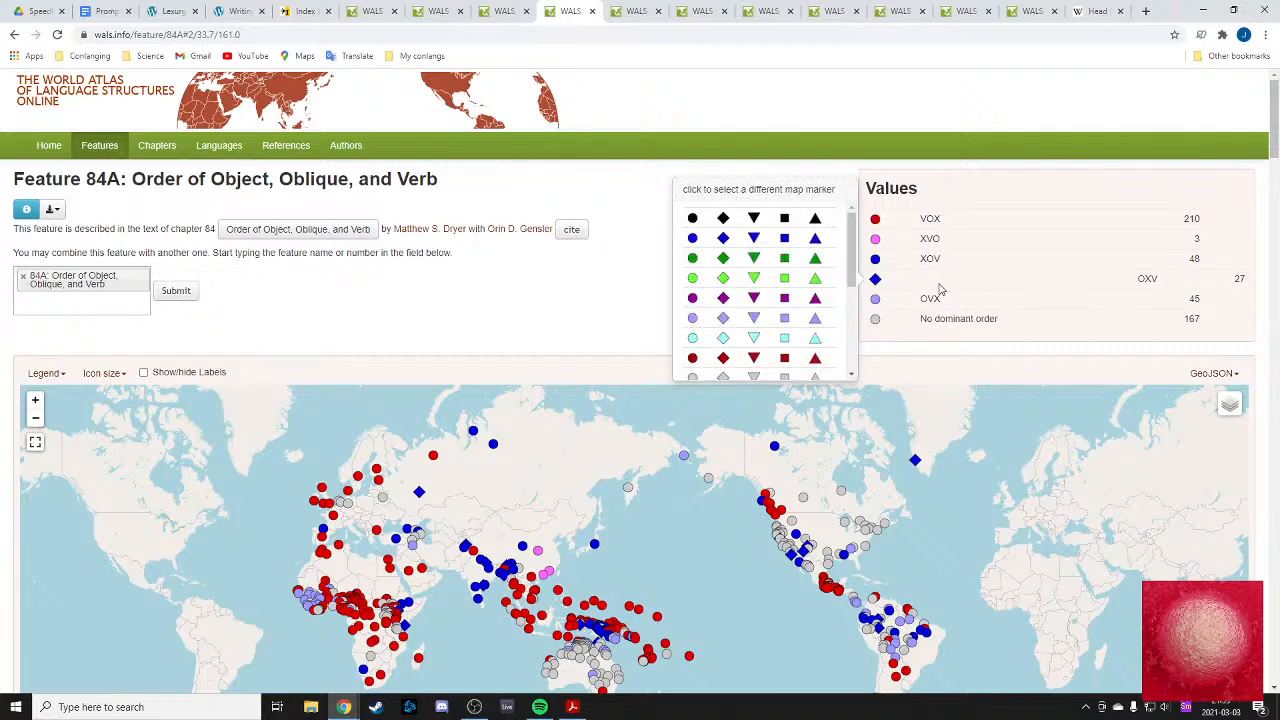
pyautogui.click(999, 287)
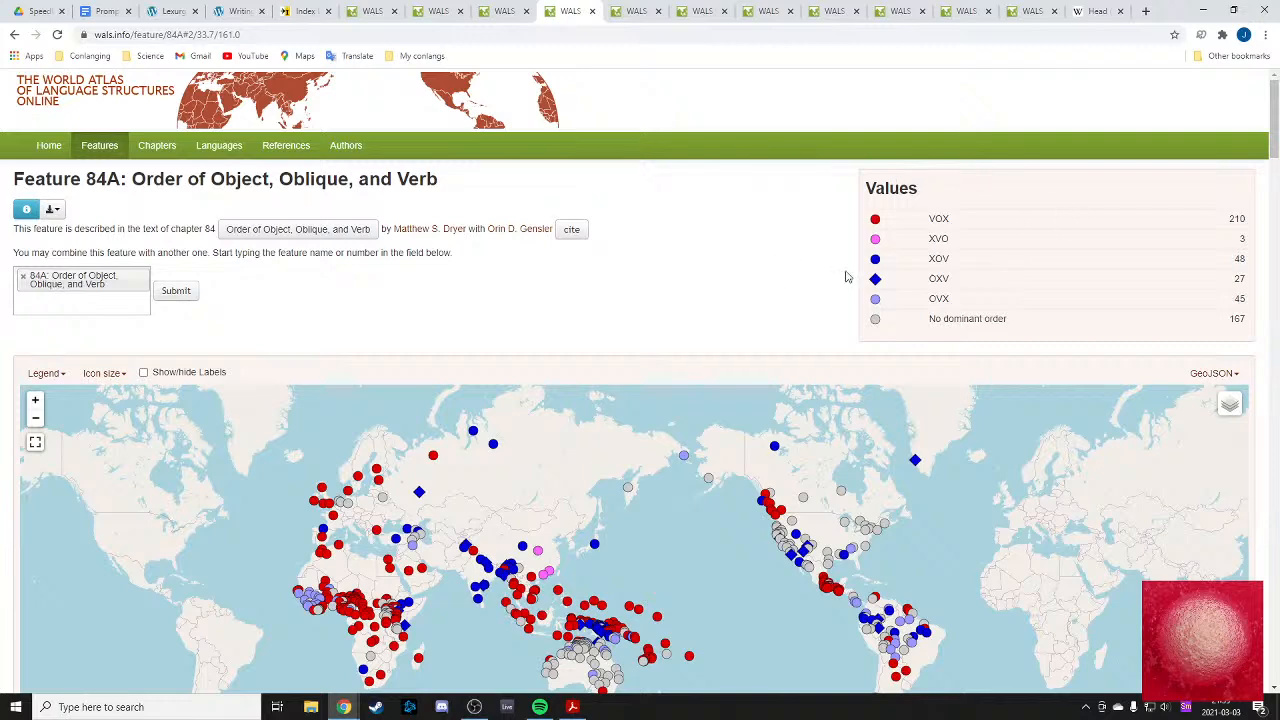
# - Hide XVO, XOV and No dominant order on the Feature 84A map and examine where the remaining orders occur
pyautogui.scroll(-2, 731, 306)
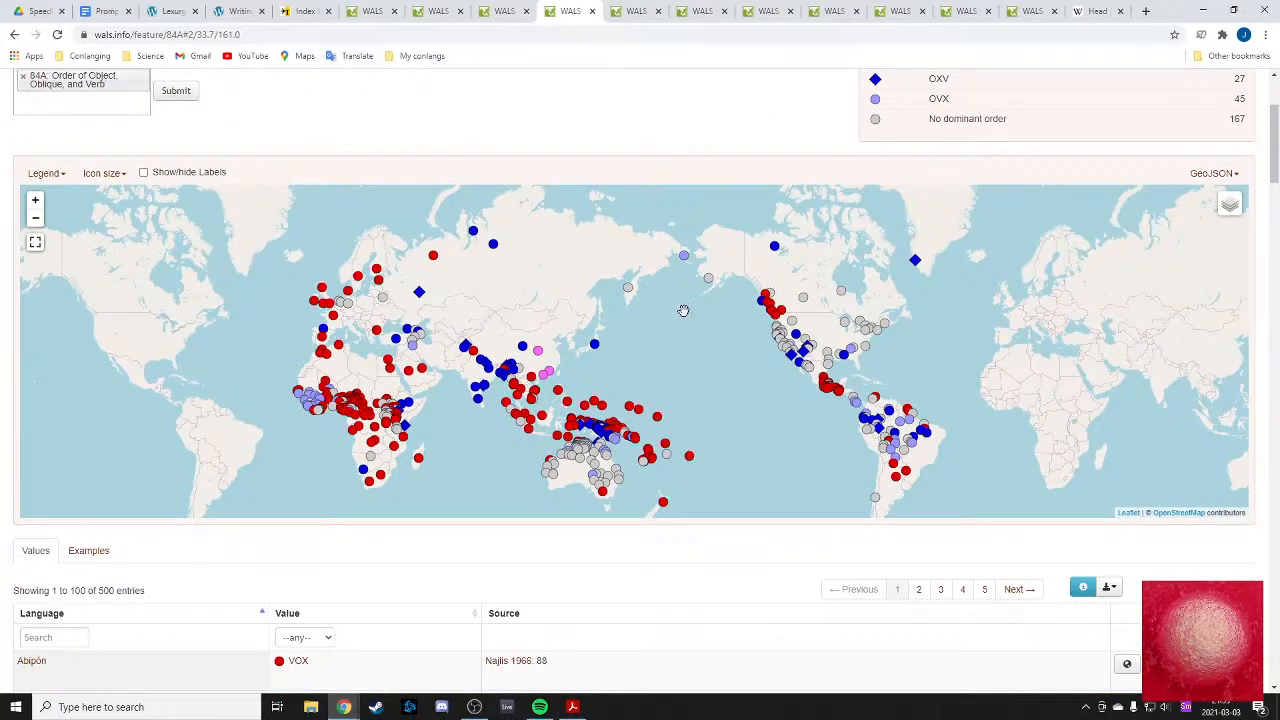
pyautogui.scroll(1, 730, 302)
pyautogui.scroll(1, 729, 302)
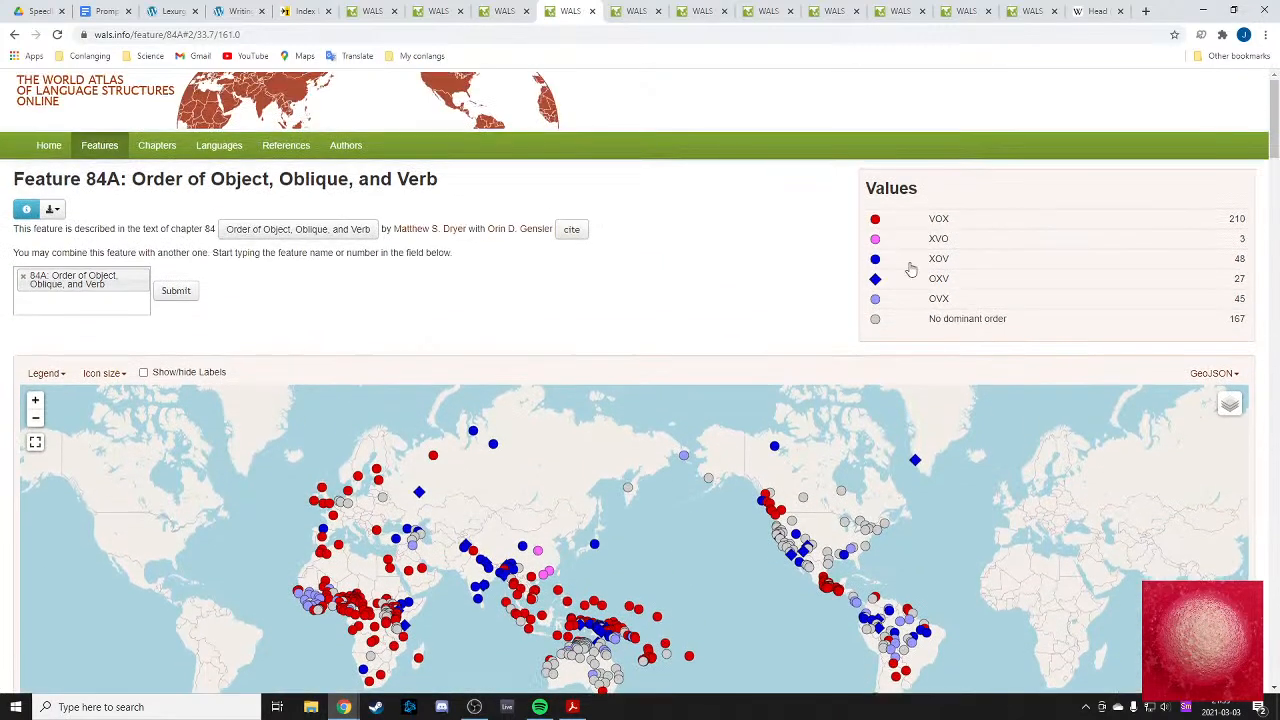
pyautogui.click(44, 373)
pyautogui.click(28, 417)
pyautogui.click(28, 435)
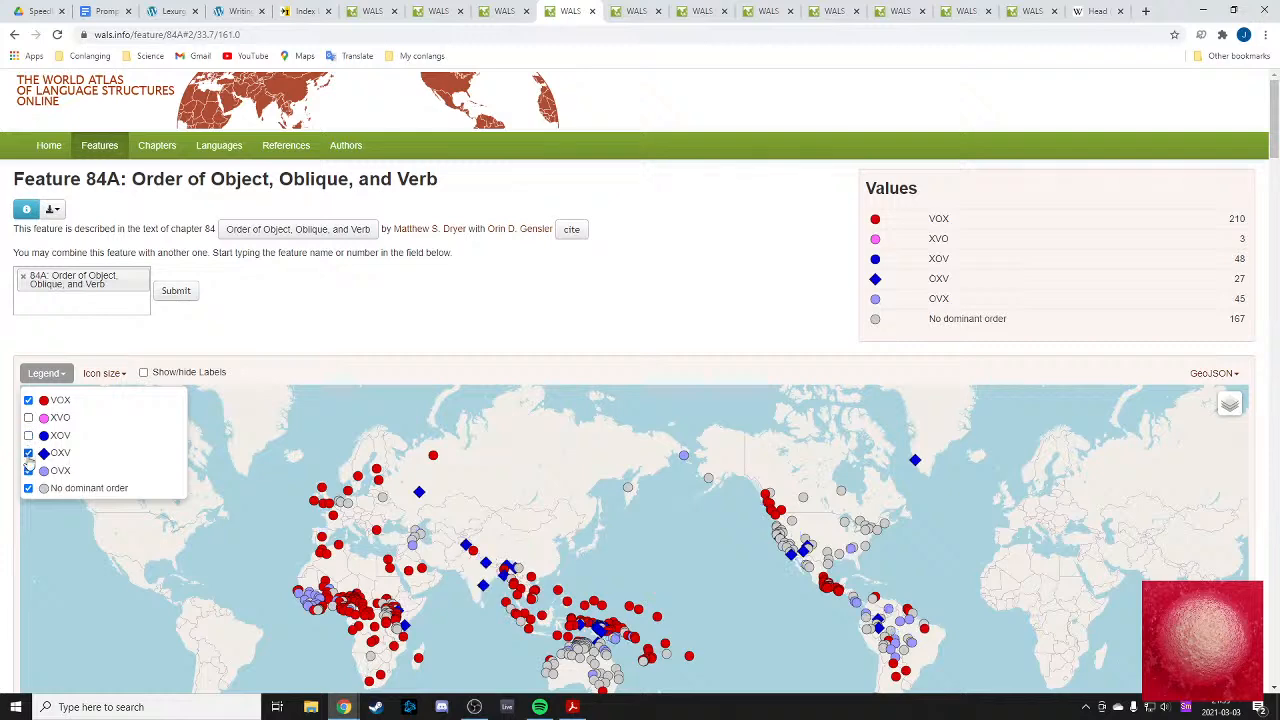
pyautogui.click(28, 490)
pyautogui.click(638, 319)
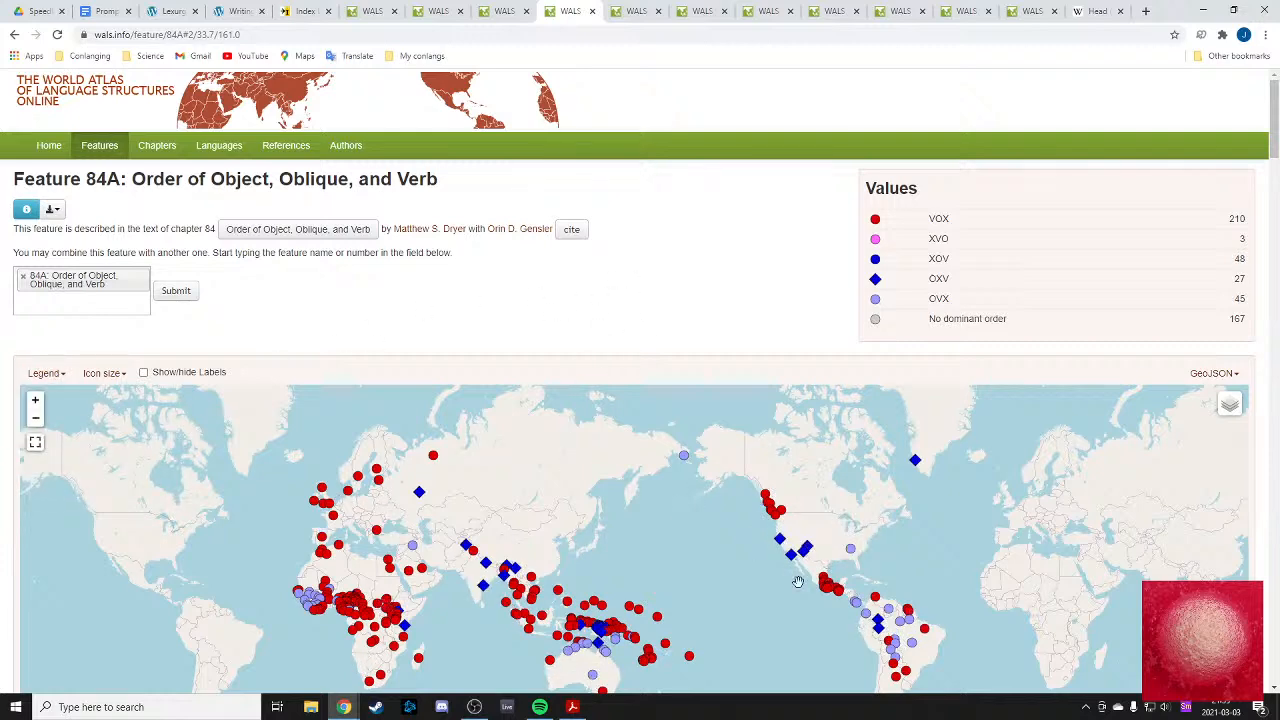
pyautogui.scroll(-2, 795, 585)
pyautogui.scroll(1, 791, 589)
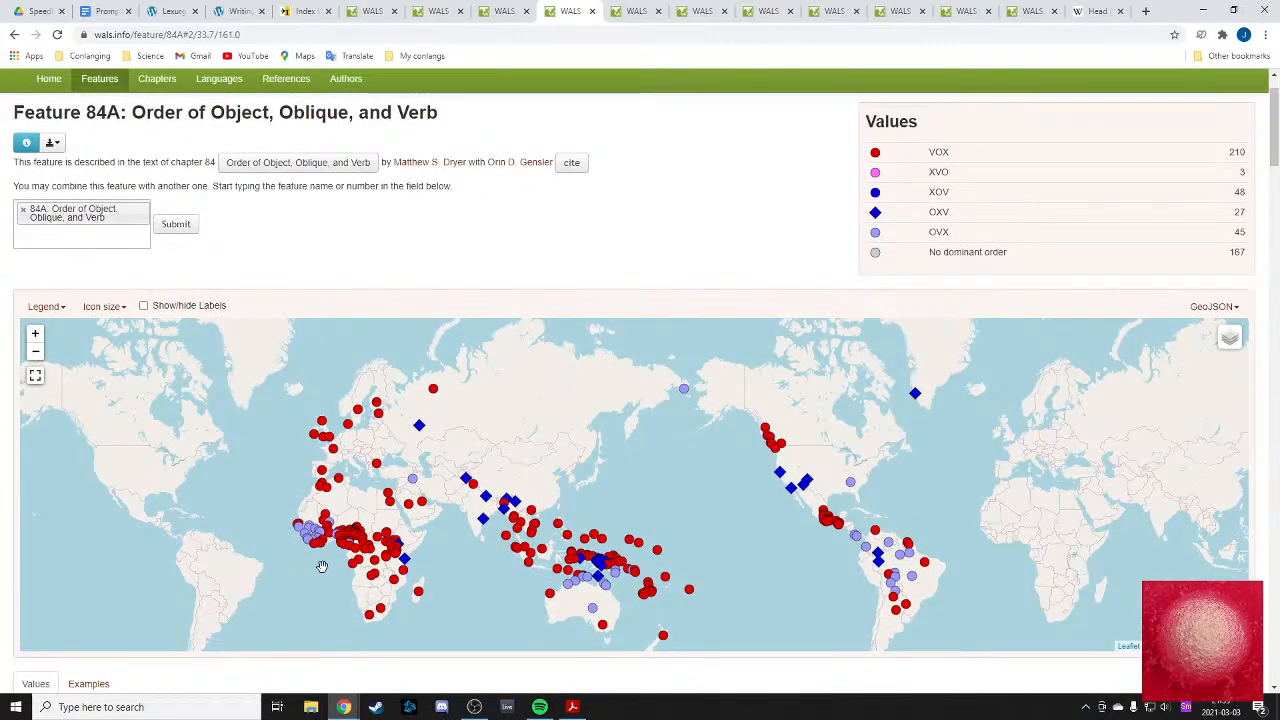
pyautogui.scroll(-1, 649, 482)
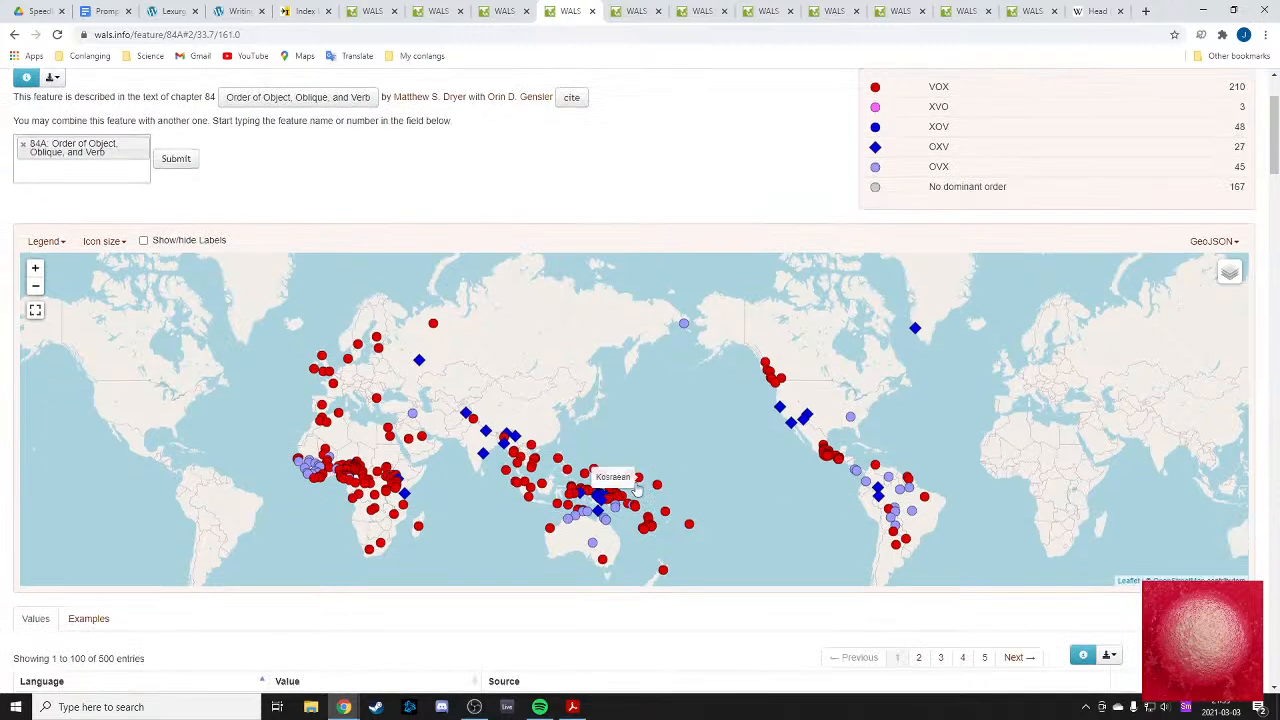
# - Add the line "VOX" below the VO / OV line in the Prompt document and recheck the WALS Feature 84A map
pyautogui.click(105, 11)
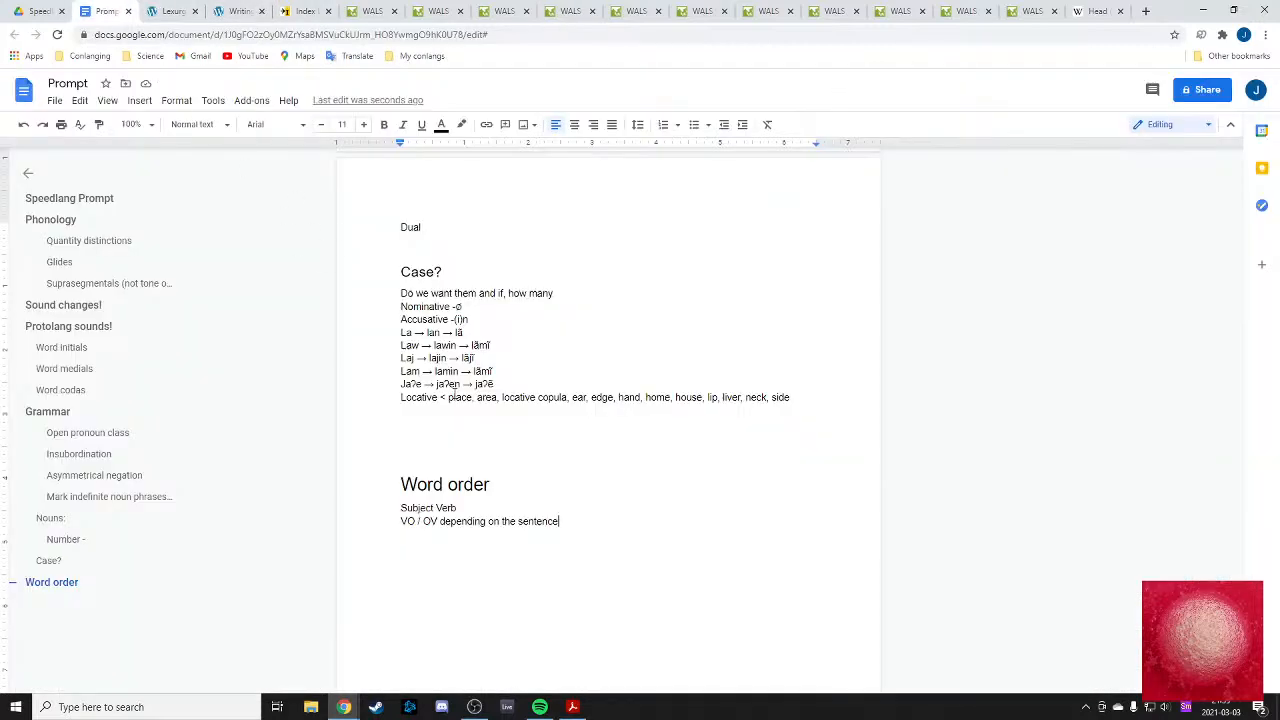
pyautogui.press('Return')
pyautogui.write('OVC')
pyautogui.press('BackSpace')
pyautogui.write('X')
pyautogui.press('BackSpace')
pyautogui.press('BackSpace')
pyautogui.press('BackSpace')
pyautogui.write('VOX')
pyautogui.click(563, 11)
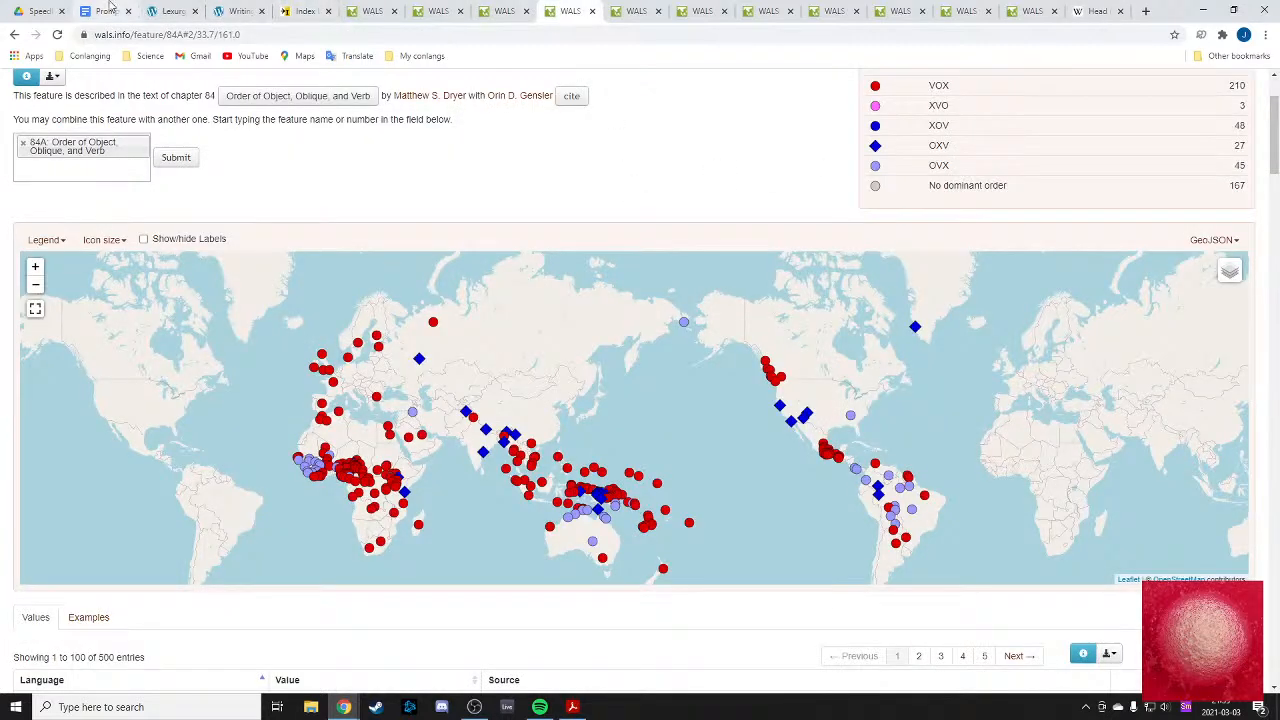
# - Extend the VOX line under Word order in the Prompt document so it reads "VOX vs OXV/OVX"
pyautogui.click(105, 11)
pyautogui.click(170, 11)
pyautogui.click(105, 11)
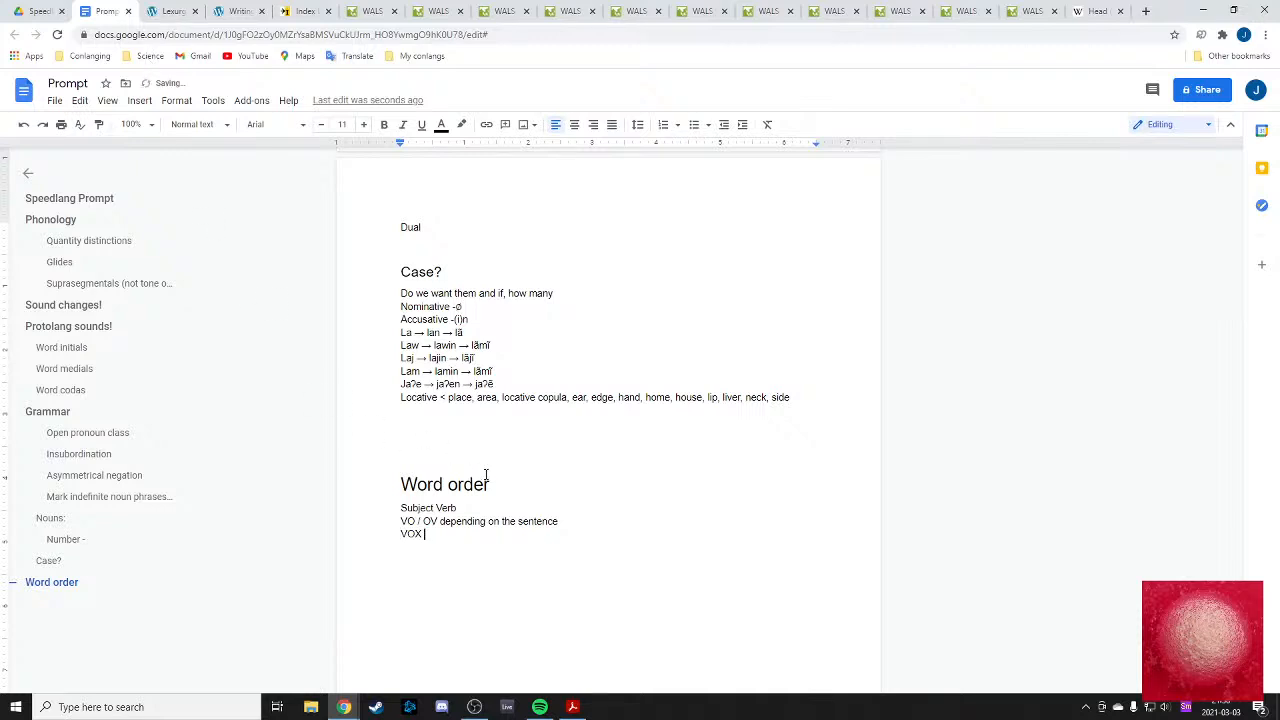
pyautogui.write('vs')
pyautogui.write('OXV/OVX')
# - Recheck the WALS 83A and 84A maps and read the English example in the chapter on Order of Object, Oblique, and Verb
pyautogui.click(505, 11)
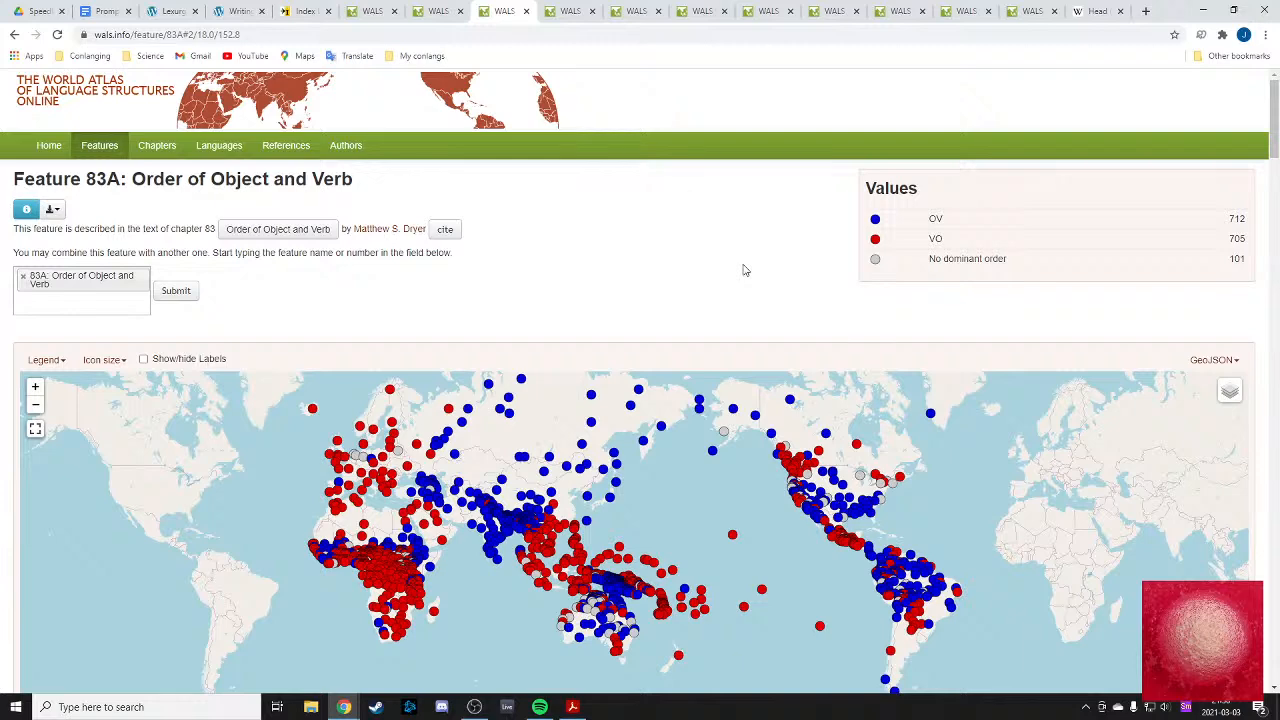
pyautogui.click(575, 10)
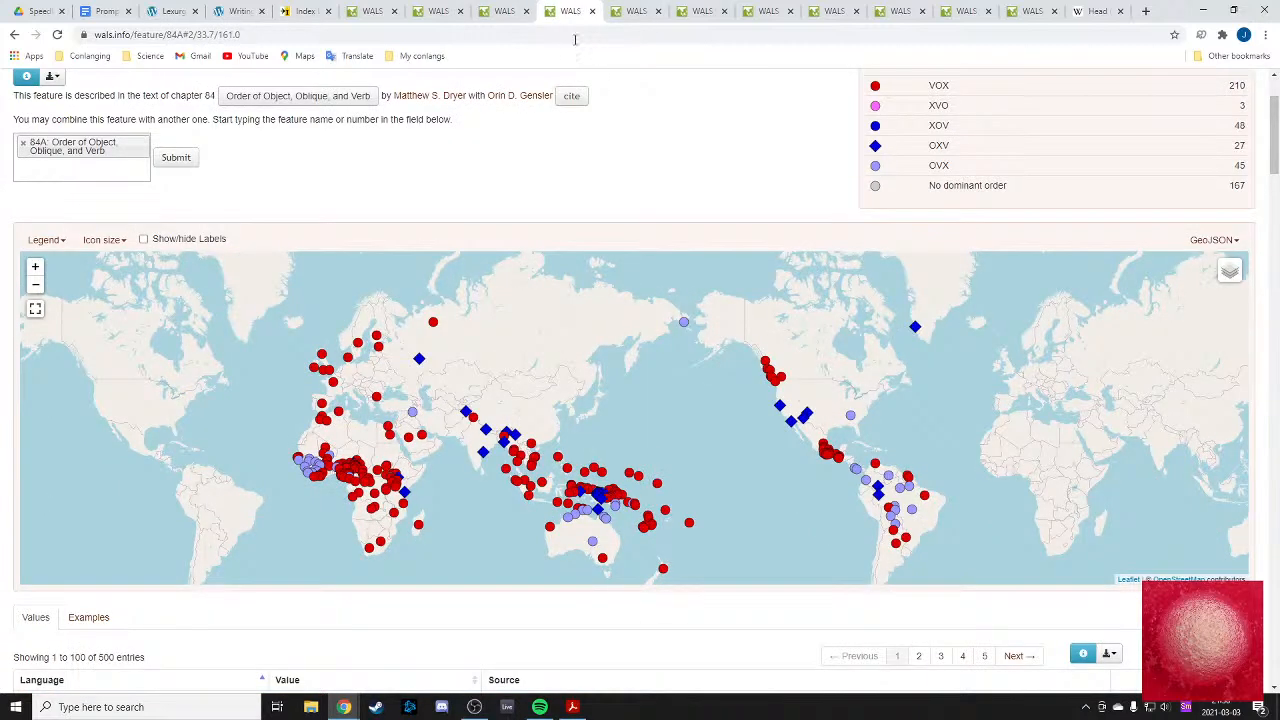
pyautogui.scroll(2, 597, 140)
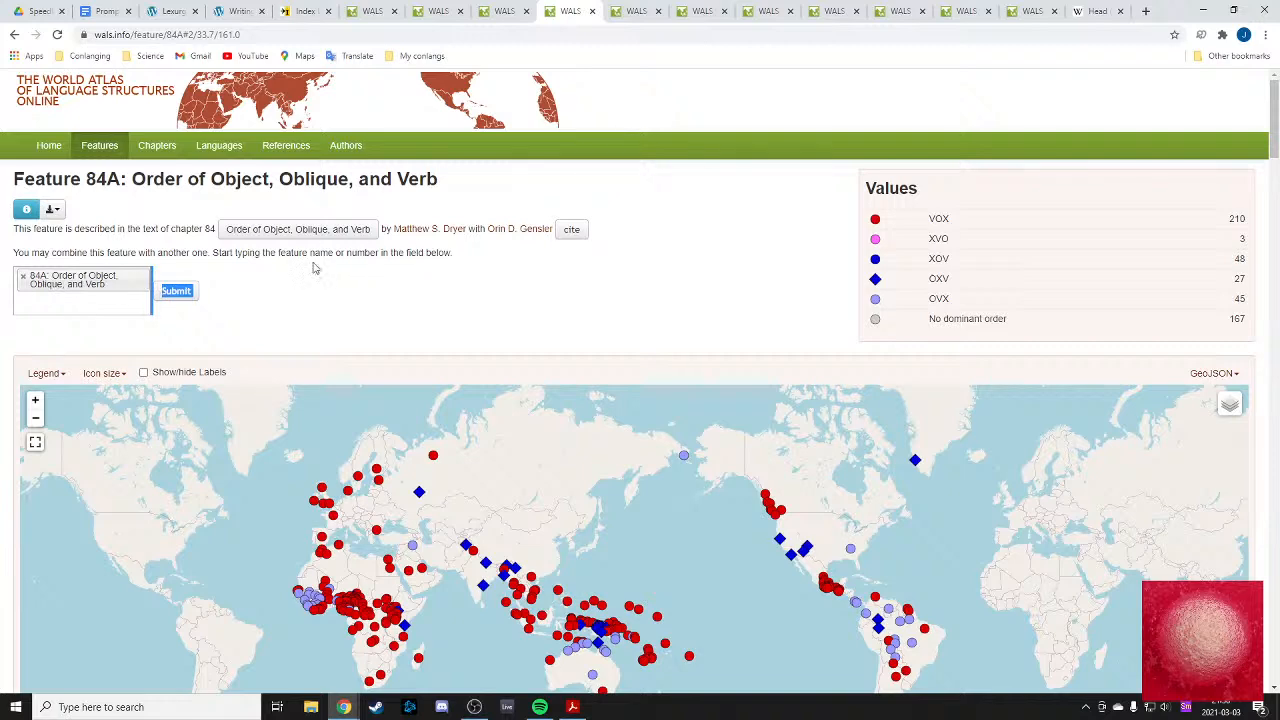
pyautogui.click(250, 229)
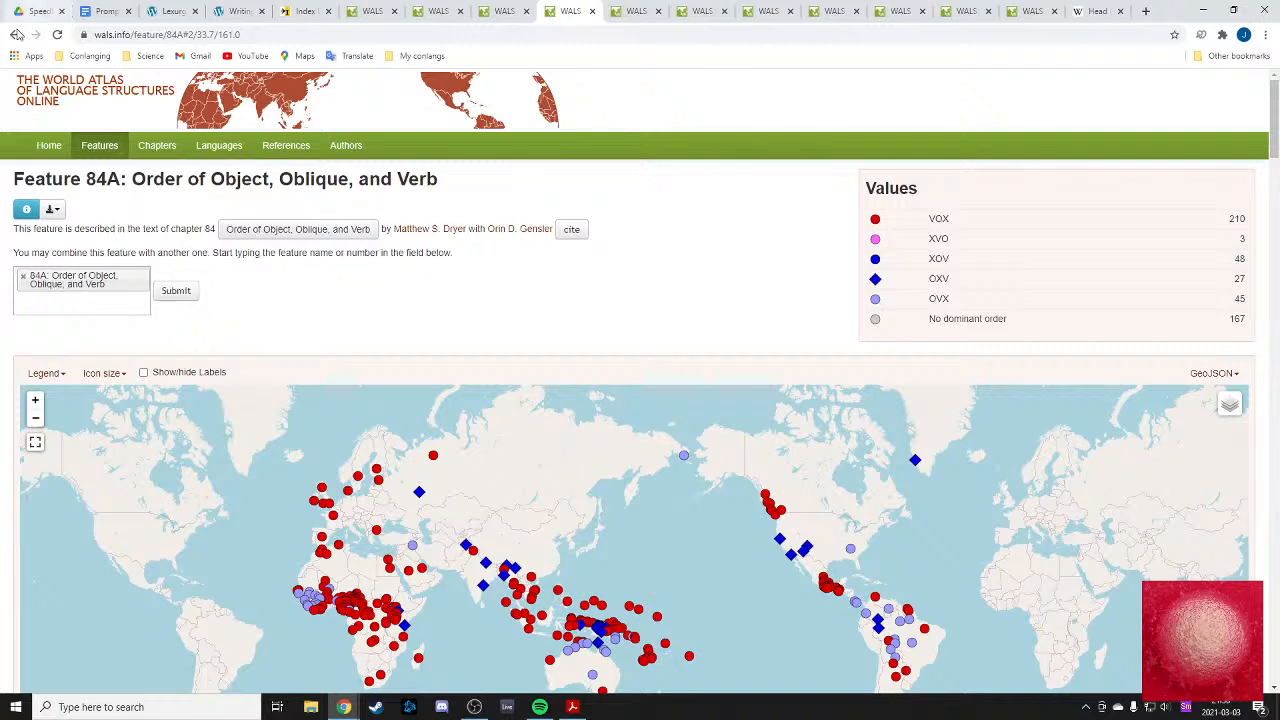
pyautogui.scroll(4, 357, 306)
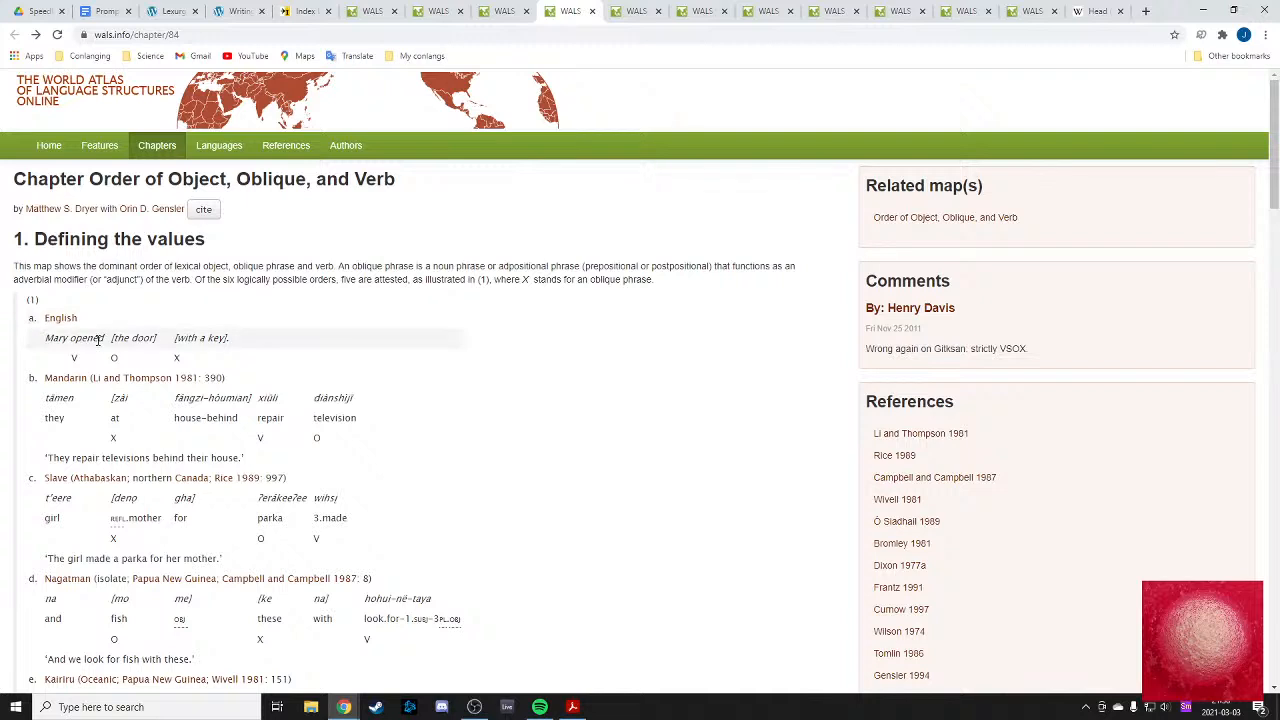
pyautogui.moveTo(93, 338); pyautogui.dragTo(119, 338)
pyautogui.click(158, 339)
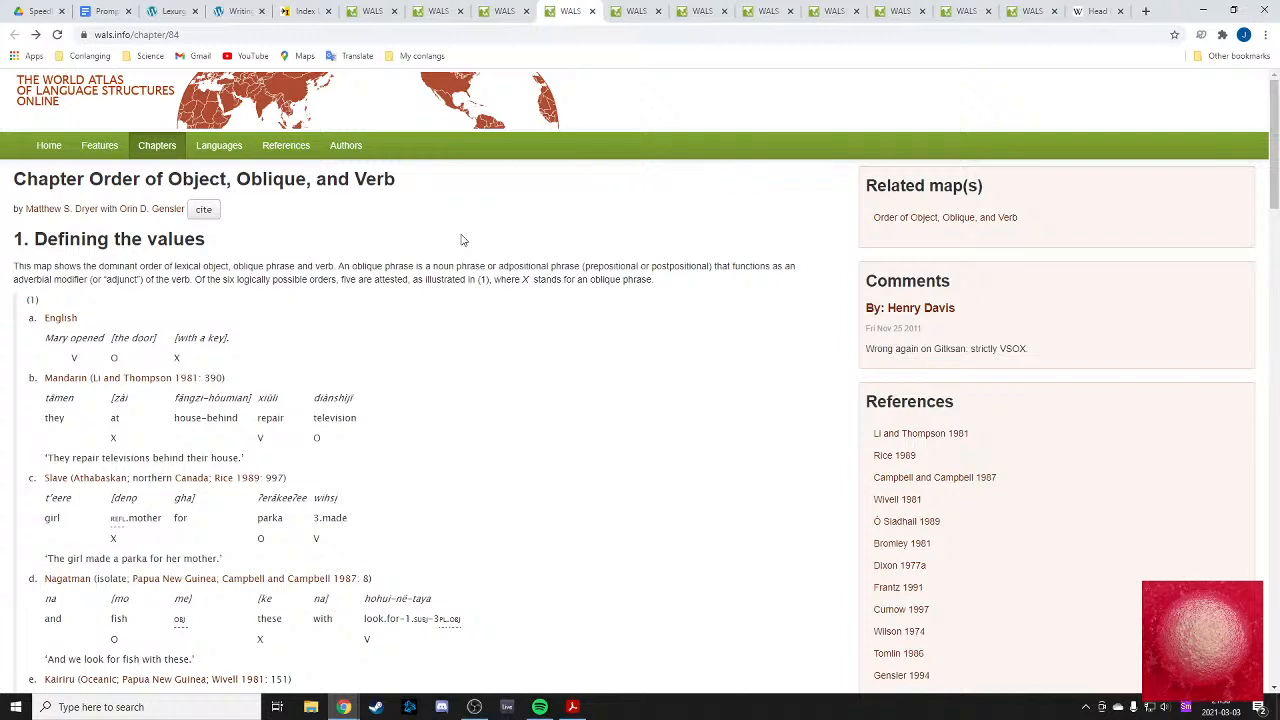
# - Review the "VOX vs OXV/OVX" line in the Prompt document, comparing the order before "vs" with the two after it
pyautogui.click(105, 11)
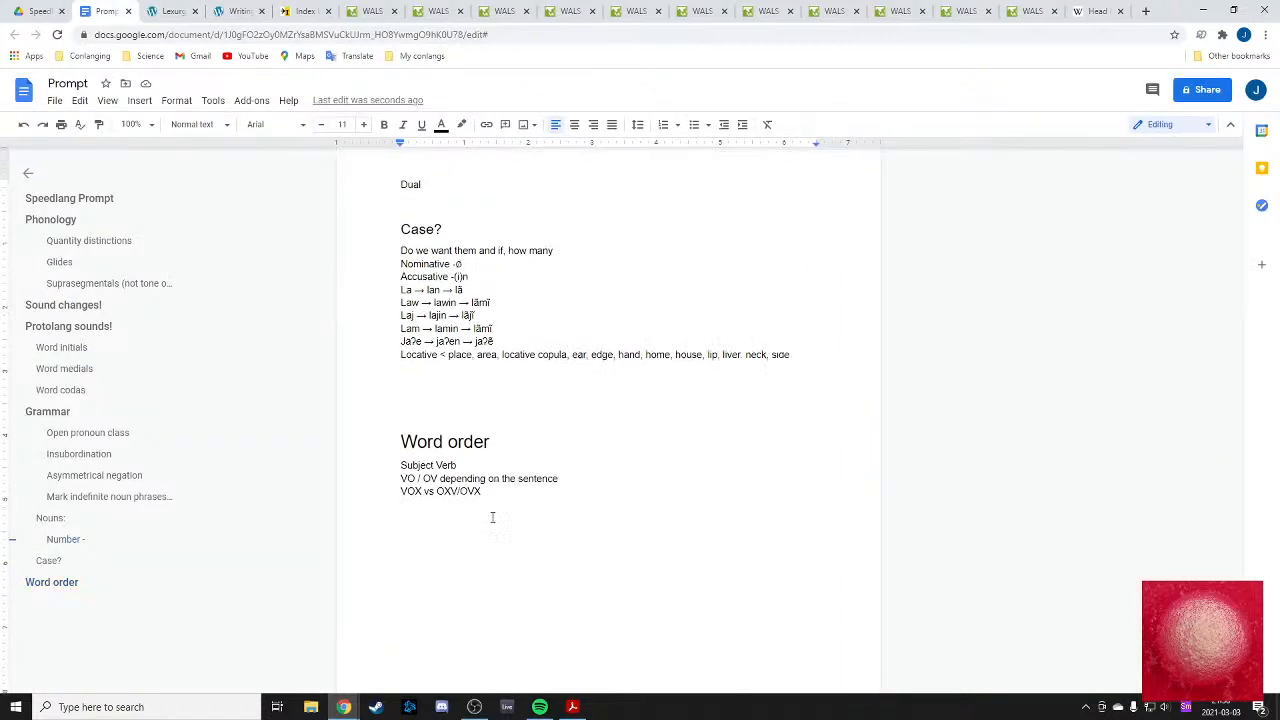
pyautogui.scroll(-1, 493, 518)
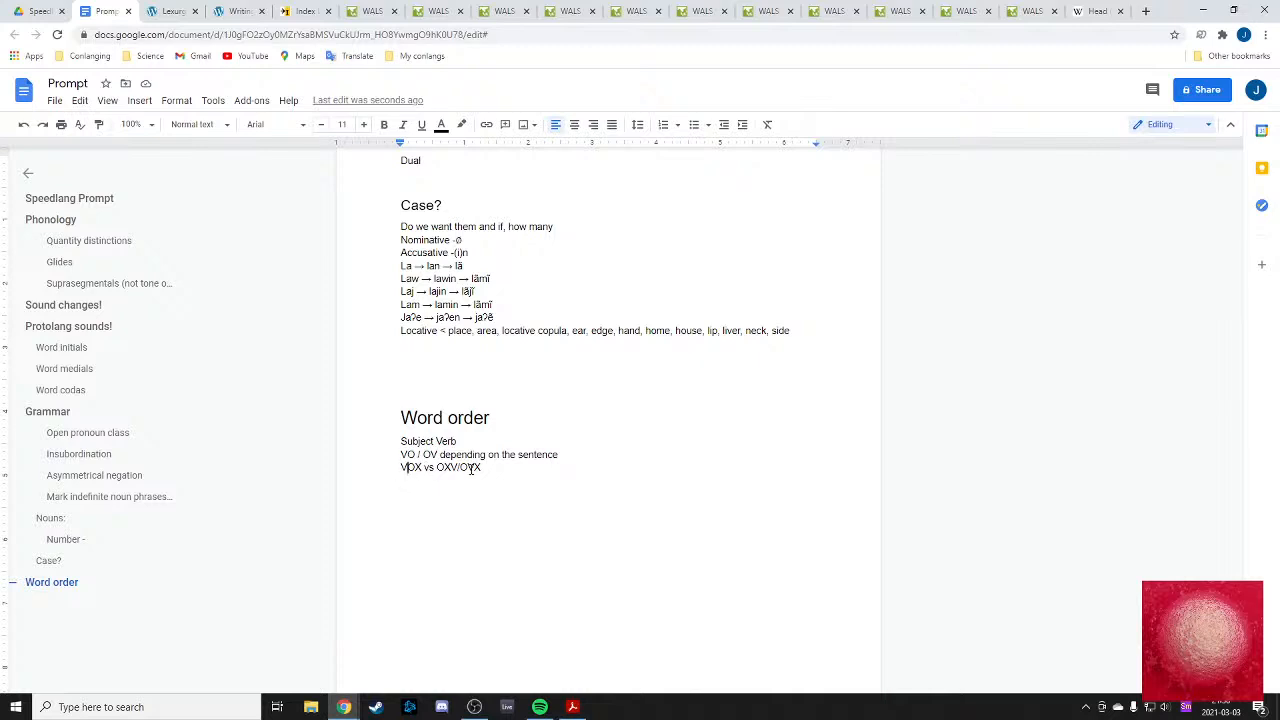
pyautogui.moveTo(446, 467); pyautogui.dragTo(452, 467)
pyautogui.click(452, 467)
pyautogui.click(452, 467)
pyautogui.moveTo(406, 467); pyautogui.dragTo(416, 467)
pyautogui.click(508, 480)
pyautogui.click(486, 467)
pyautogui.moveTo(446, 467); pyautogui.dragTo(528, 468)
pyautogui.click(528, 468)
pyautogui.moveTo(446, 467); pyautogui.dragTo(490, 470)
pyautogui.click(491, 471)
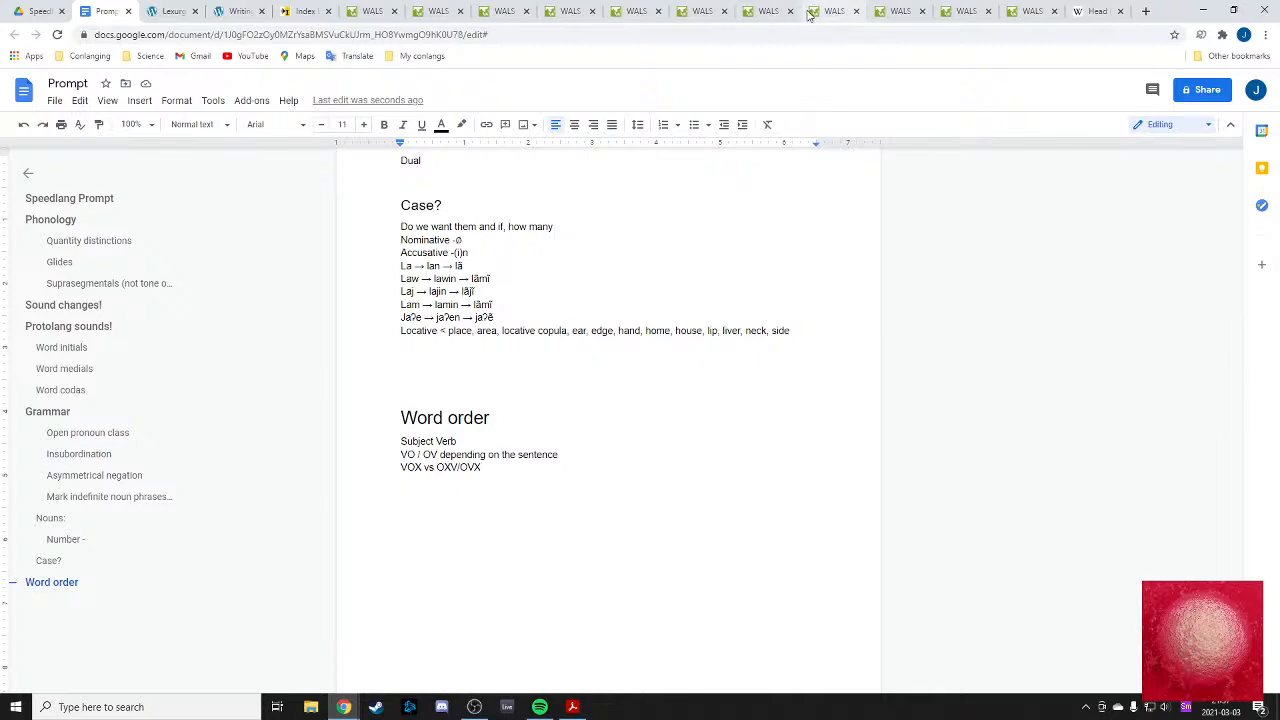
# - Reopen the Feature 84A map from its WALS chapter and hide the XVO, XOV and No dominant order values
pyautogui.click(576, 10)
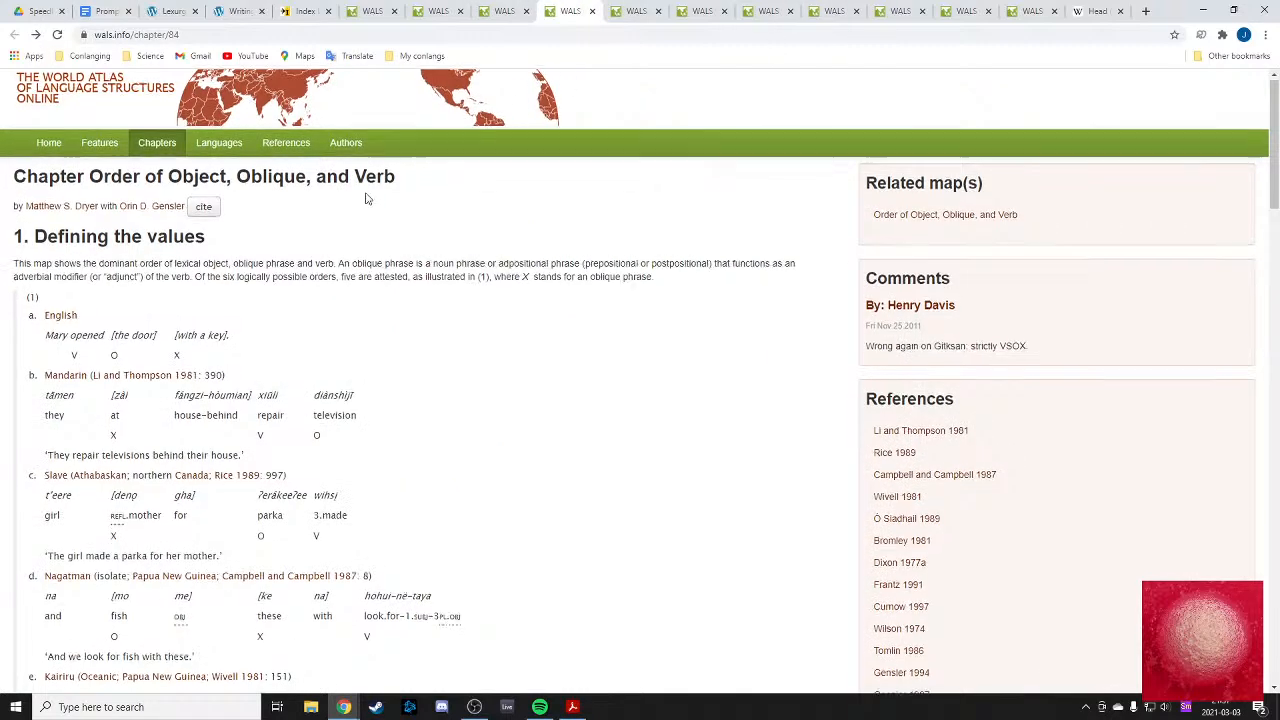
pyautogui.scroll(-4, 100, 400)
pyautogui.click(50, 499)
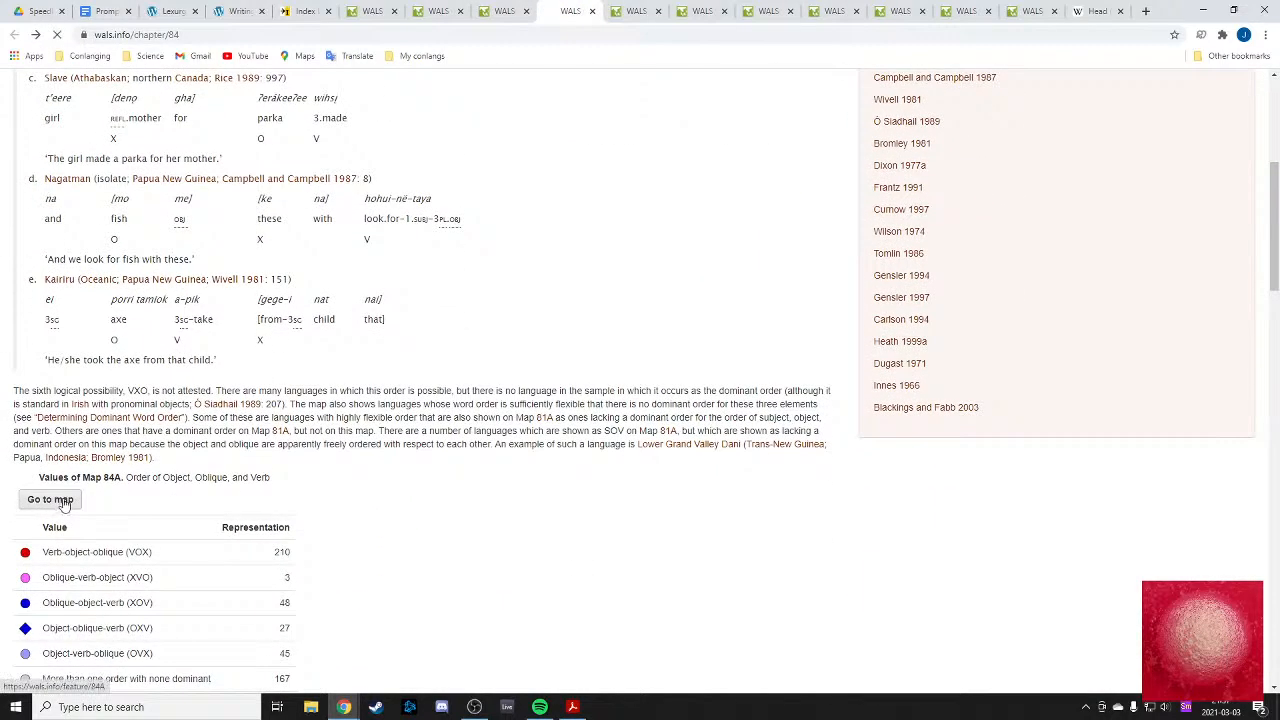
pyautogui.scroll(-2, 520, 290)
pyautogui.scroll(1, 760, 303)
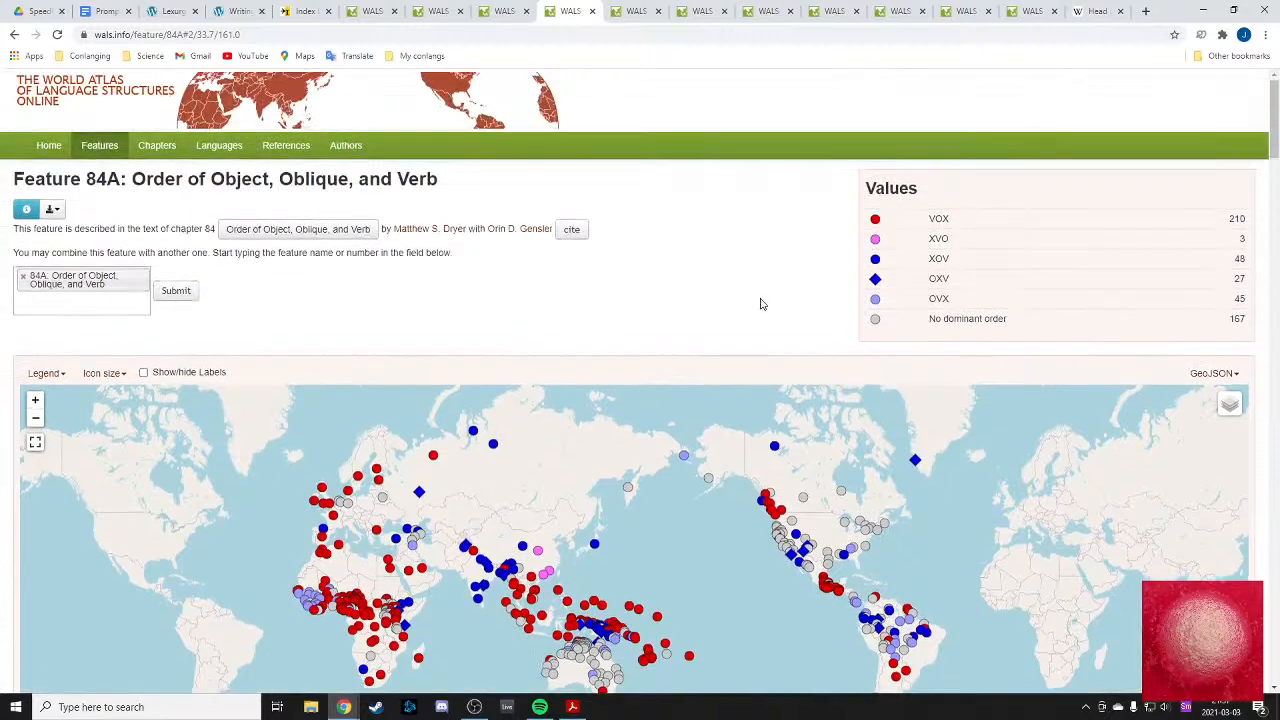
pyautogui.click(46, 373)
pyautogui.click(28, 417)
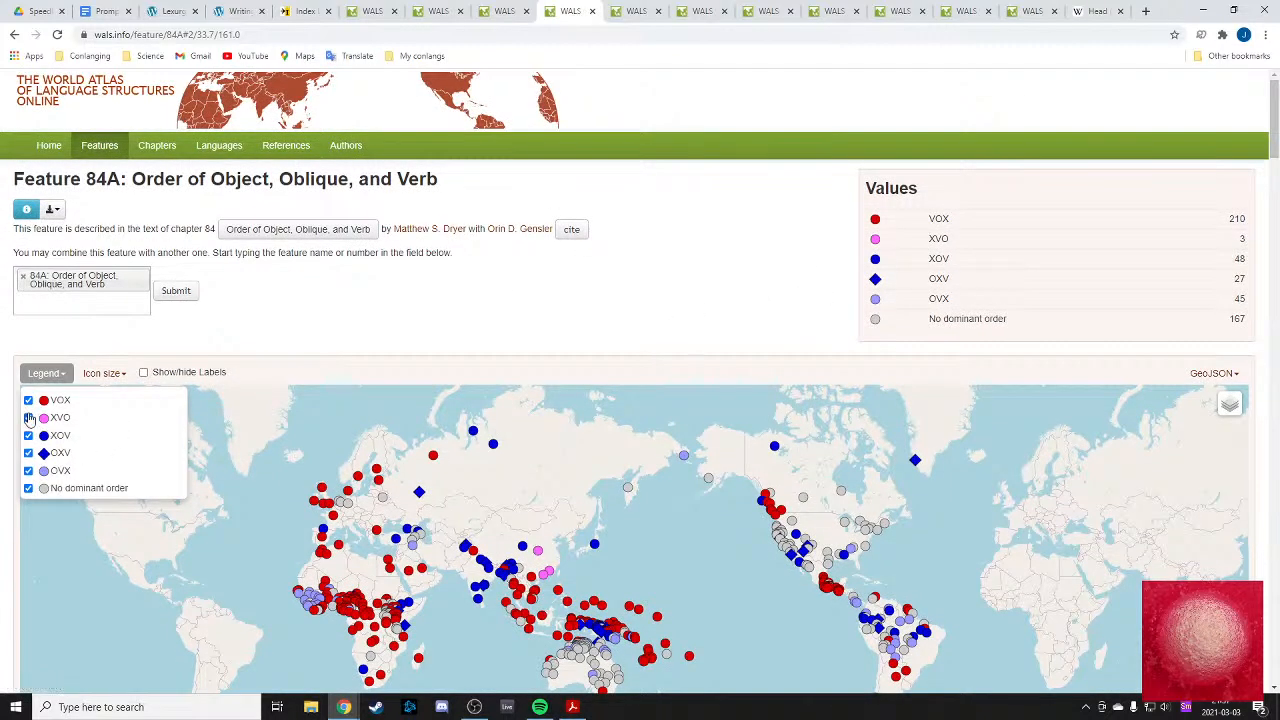
pyautogui.click(28, 435)
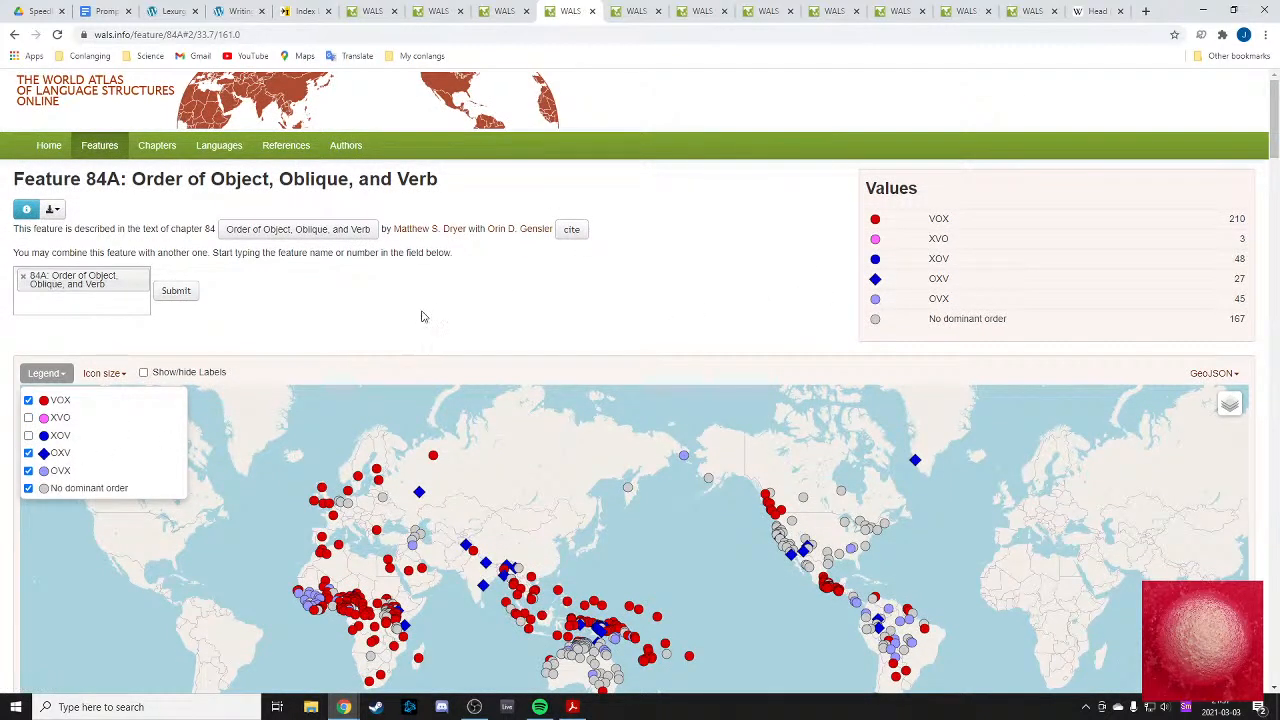
pyautogui.click(28, 488)
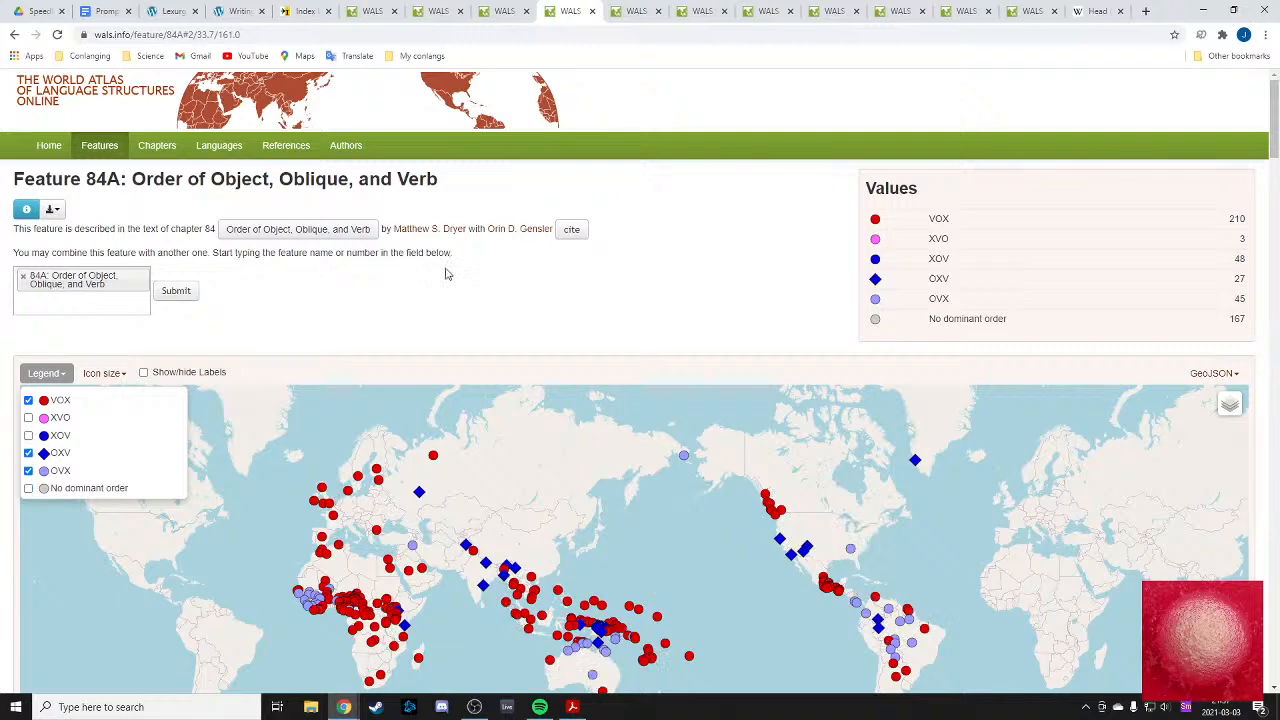
pyautogui.click(476, 339)
# - Open the map for Order of Adposition and Noun Phrase from WALS chapter 85 and compare it with the subject-verb and object-verb maps
pyautogui.click(630, 10)
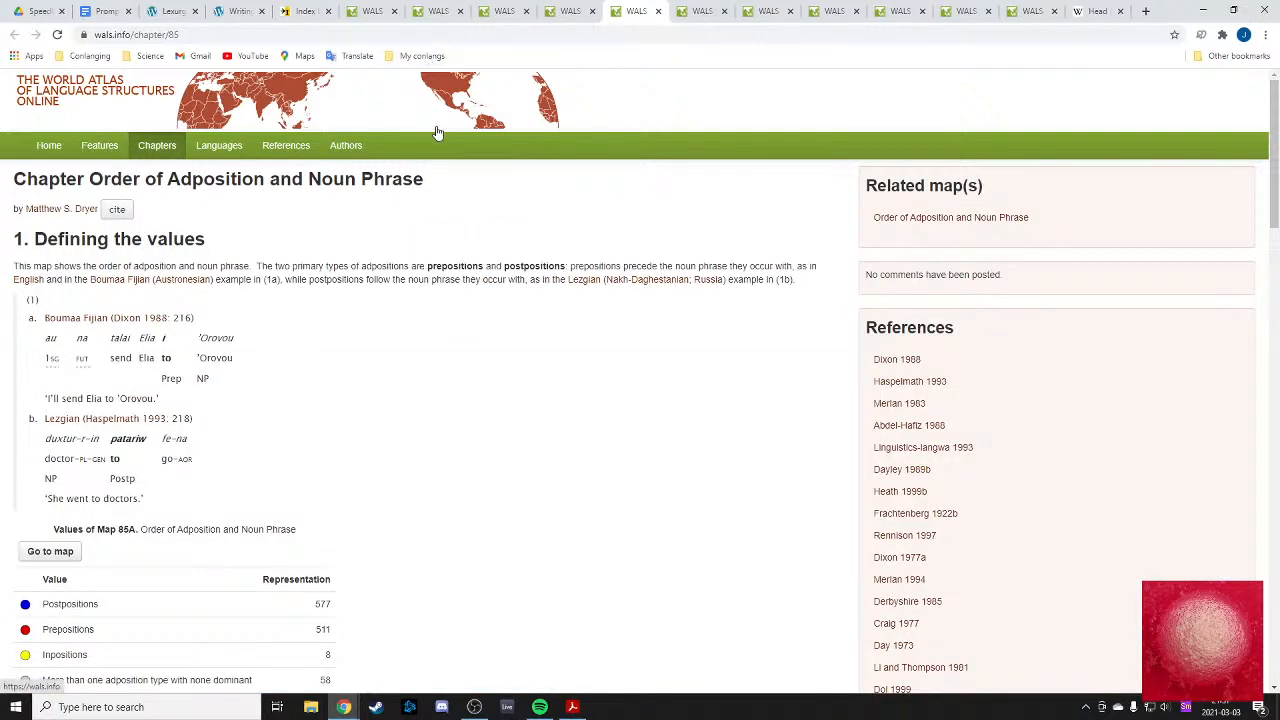
pyautogui.scroll(-3, 300, 210)
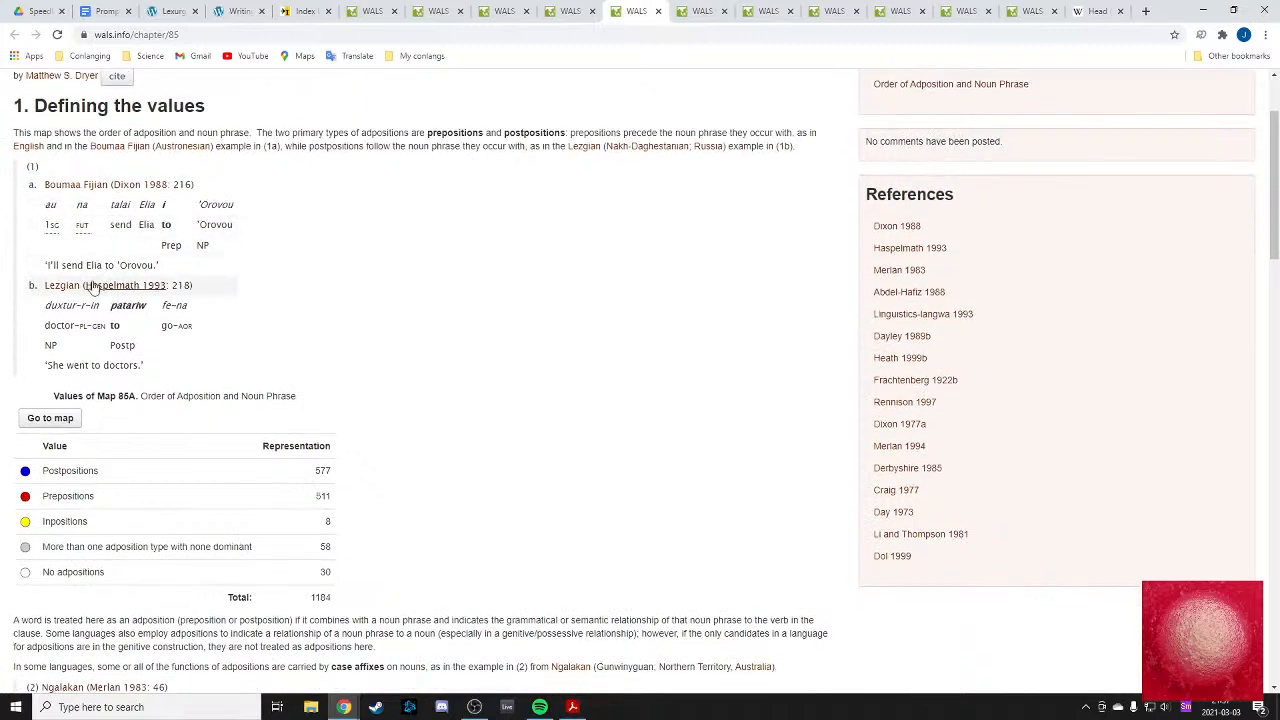
pyautogui.click(70, 420)
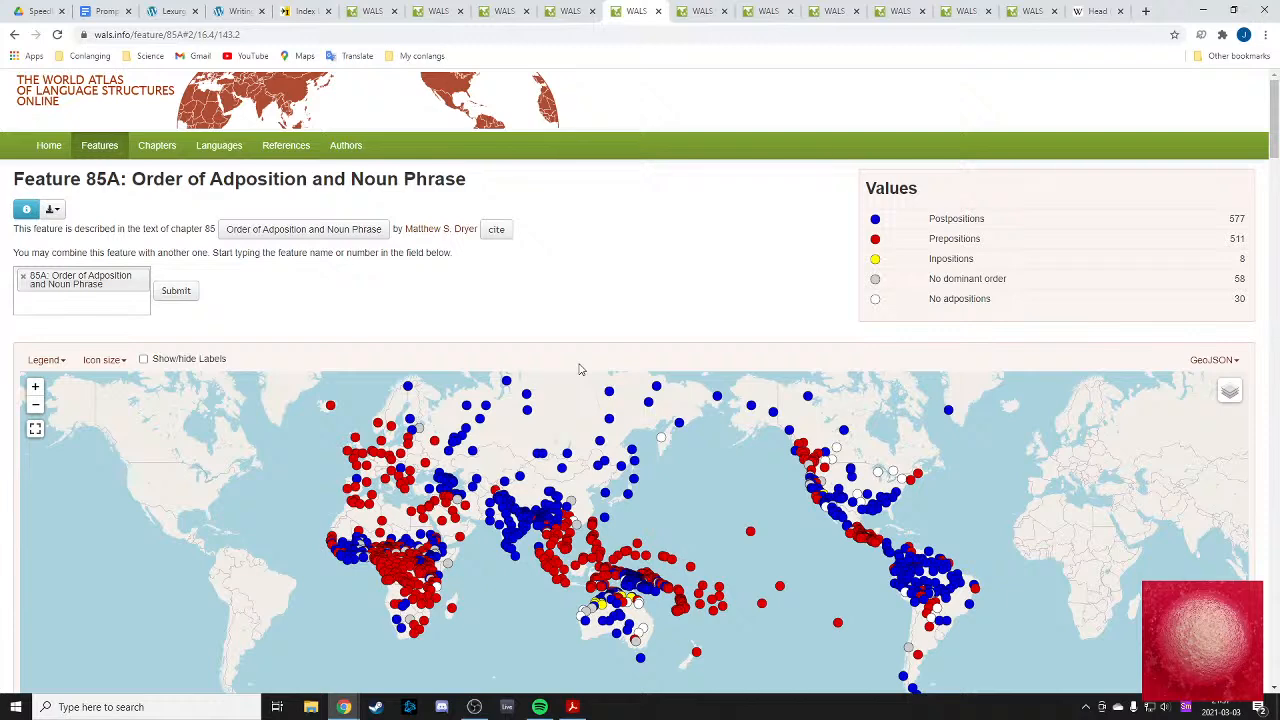
pyautogui.scroll(-3, 588, 259)
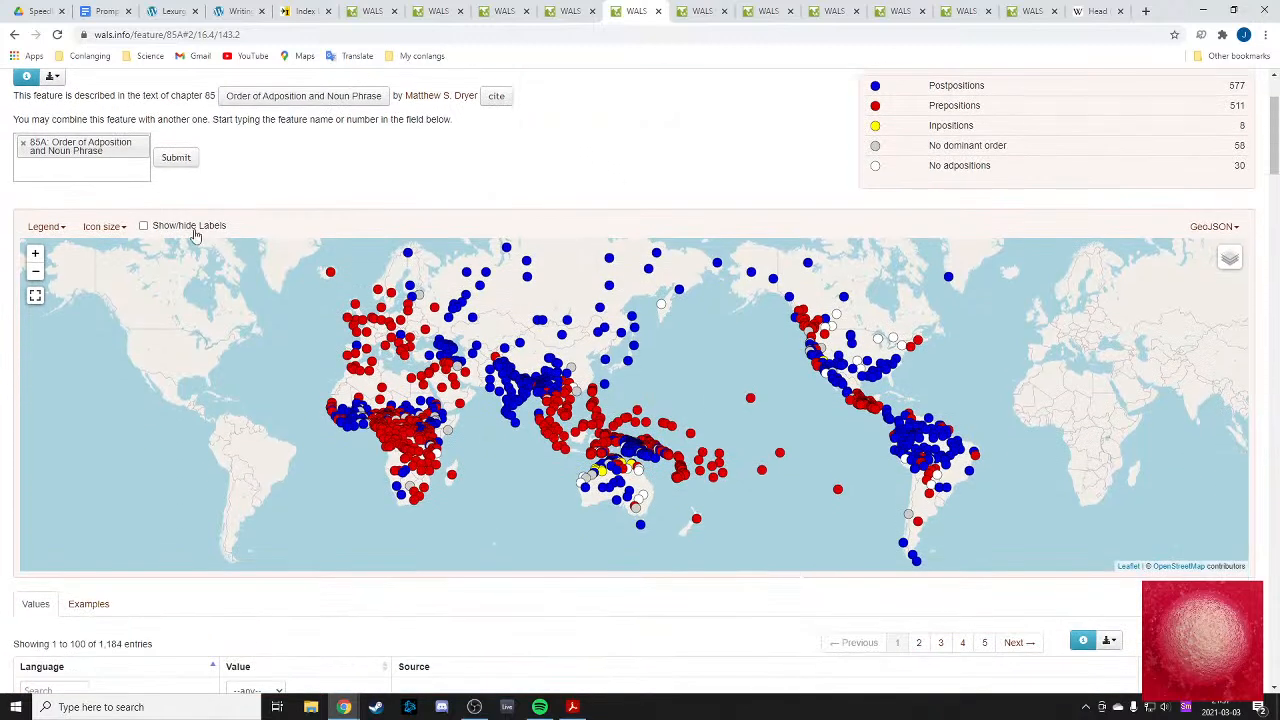
pyautogui.click(450, 8)
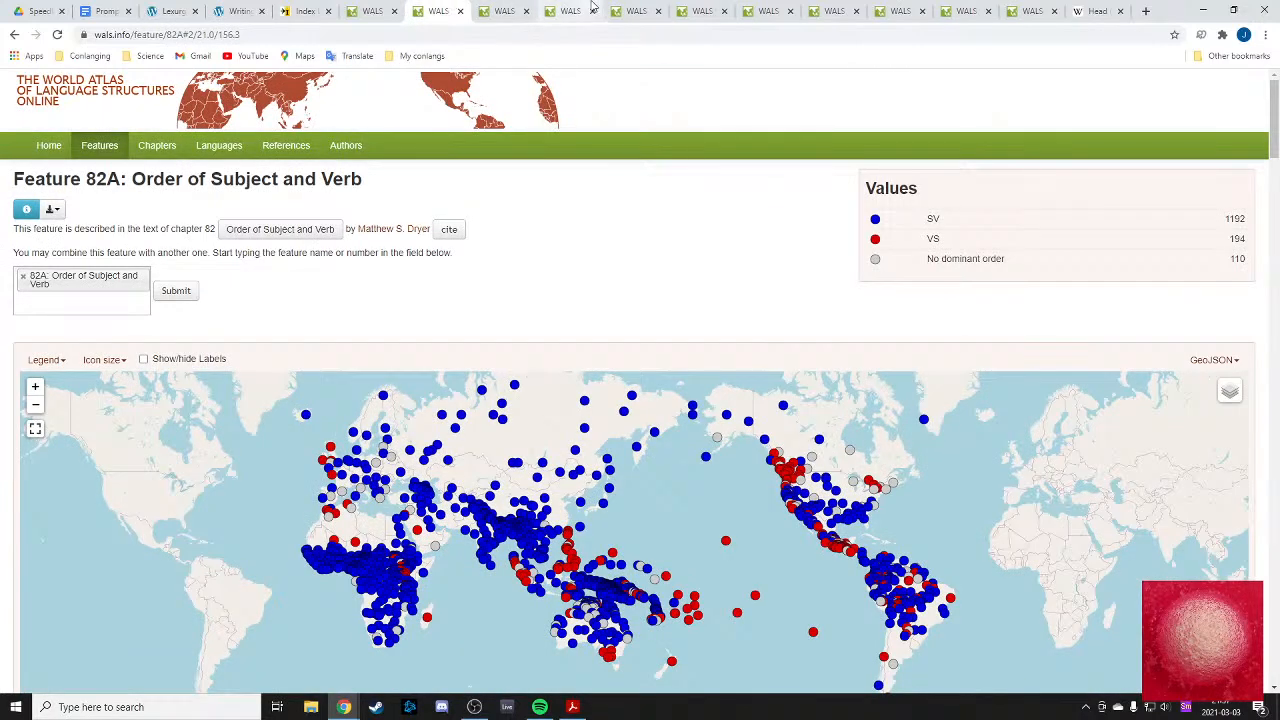
pyautogui.click(502, 10)
pyautogui.click(635, 8)
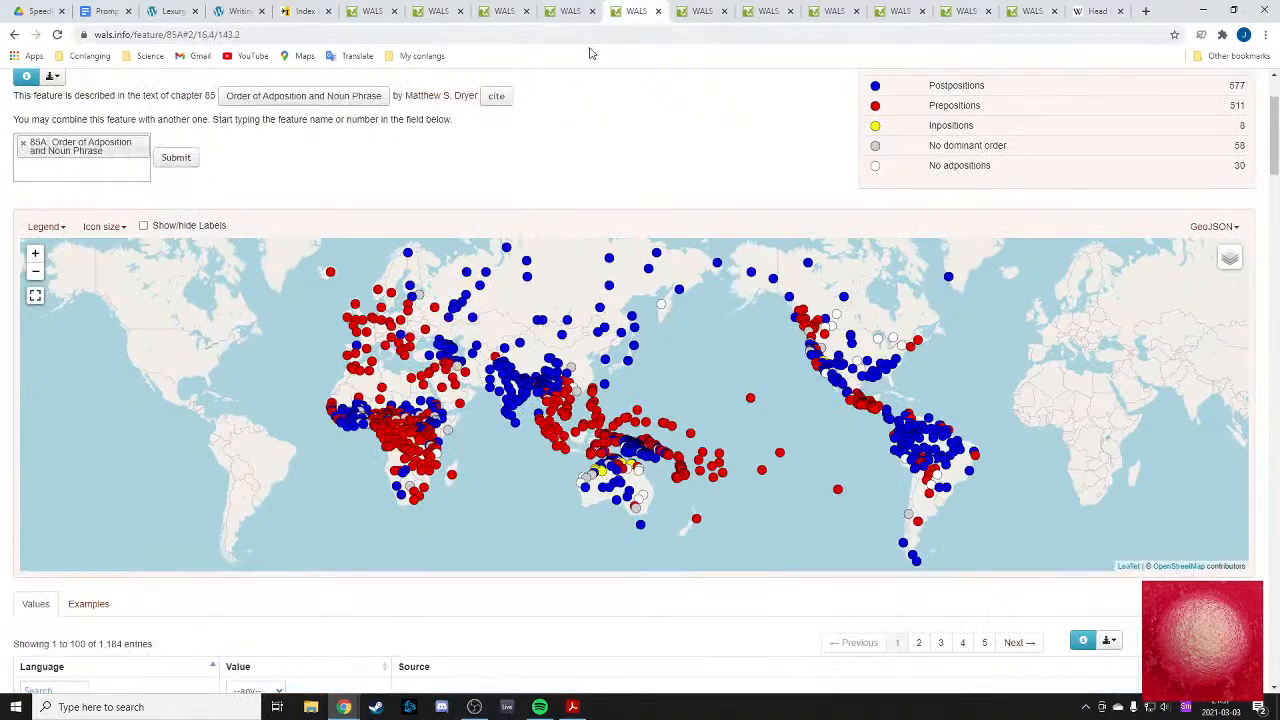
# - Combine Feature 85A with 82A: Order of Subject and Verb and display the combined map
pyautogui.scroll(2, 117, 251)
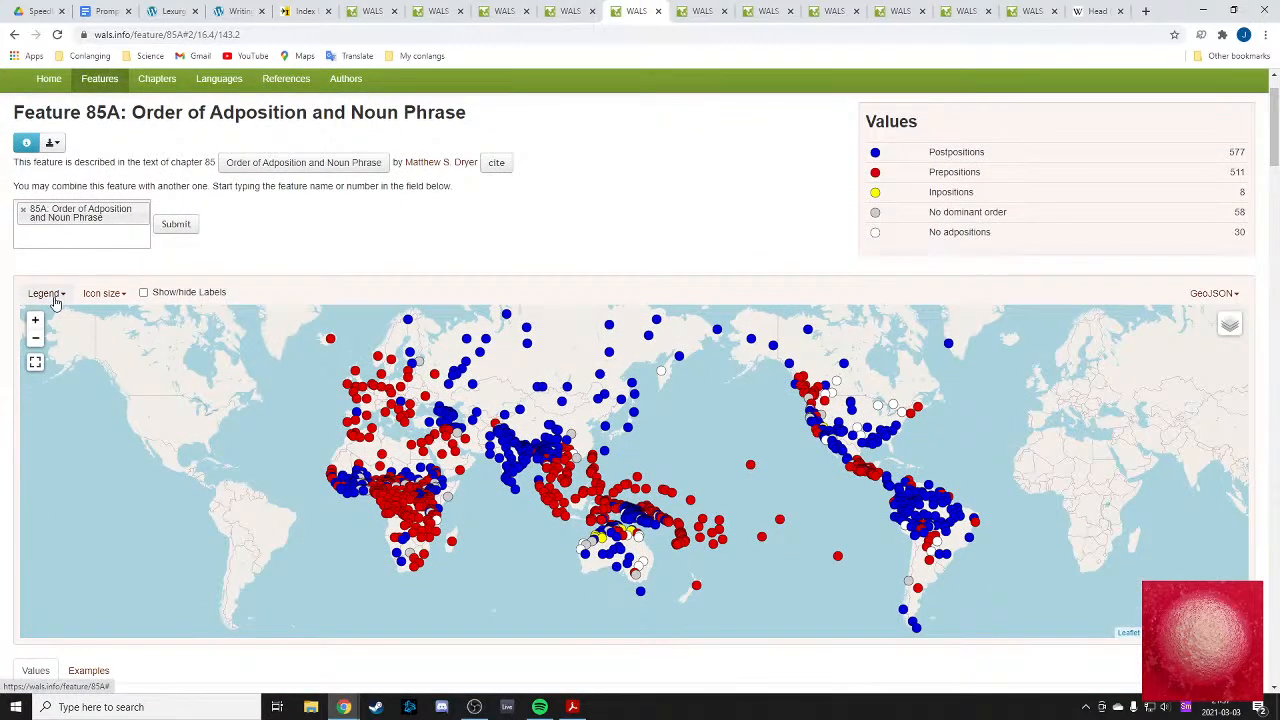
pyautogui.click(75, 240)
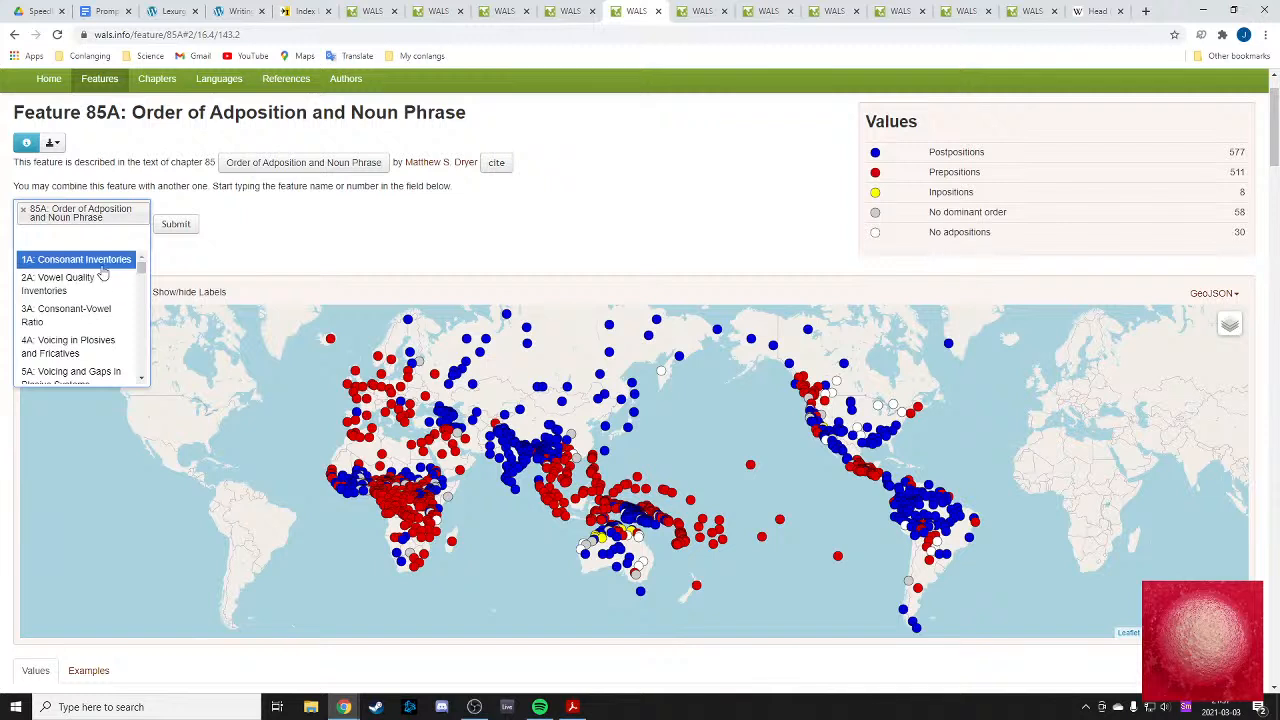
pyautogui.scroll(-20, 110, 290)
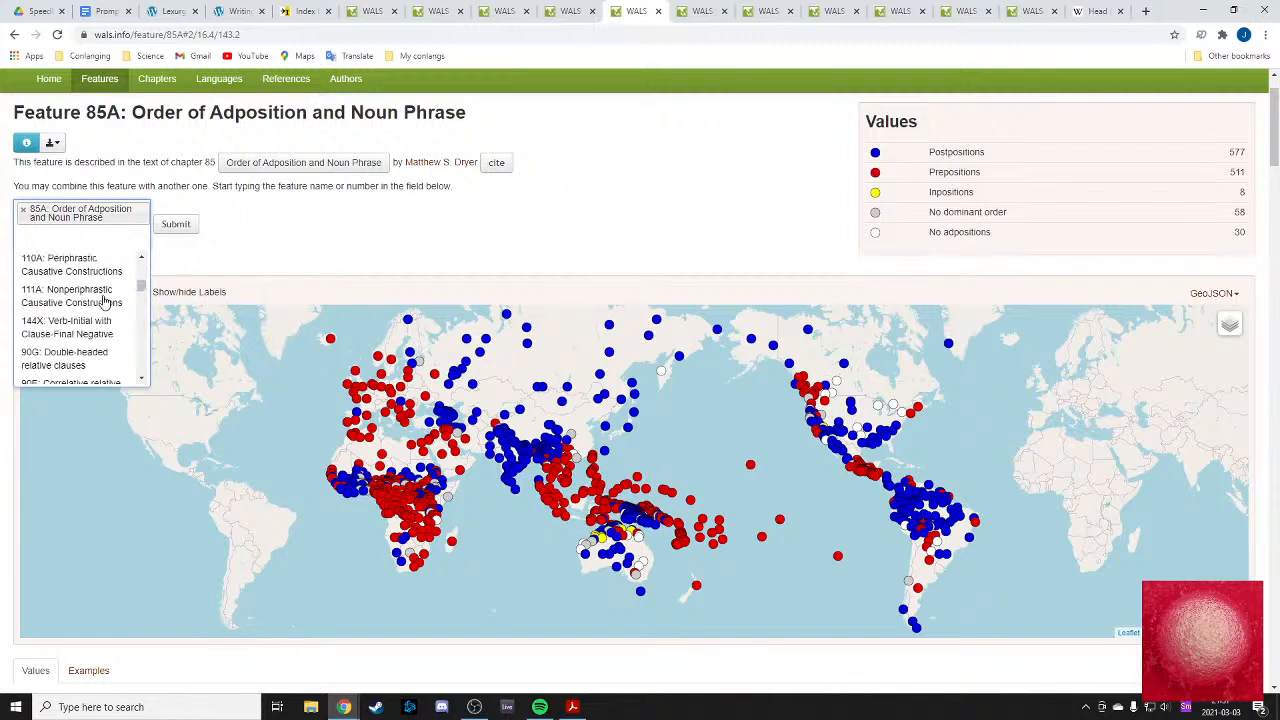
pyautogui.scroll(10, 104, 301)
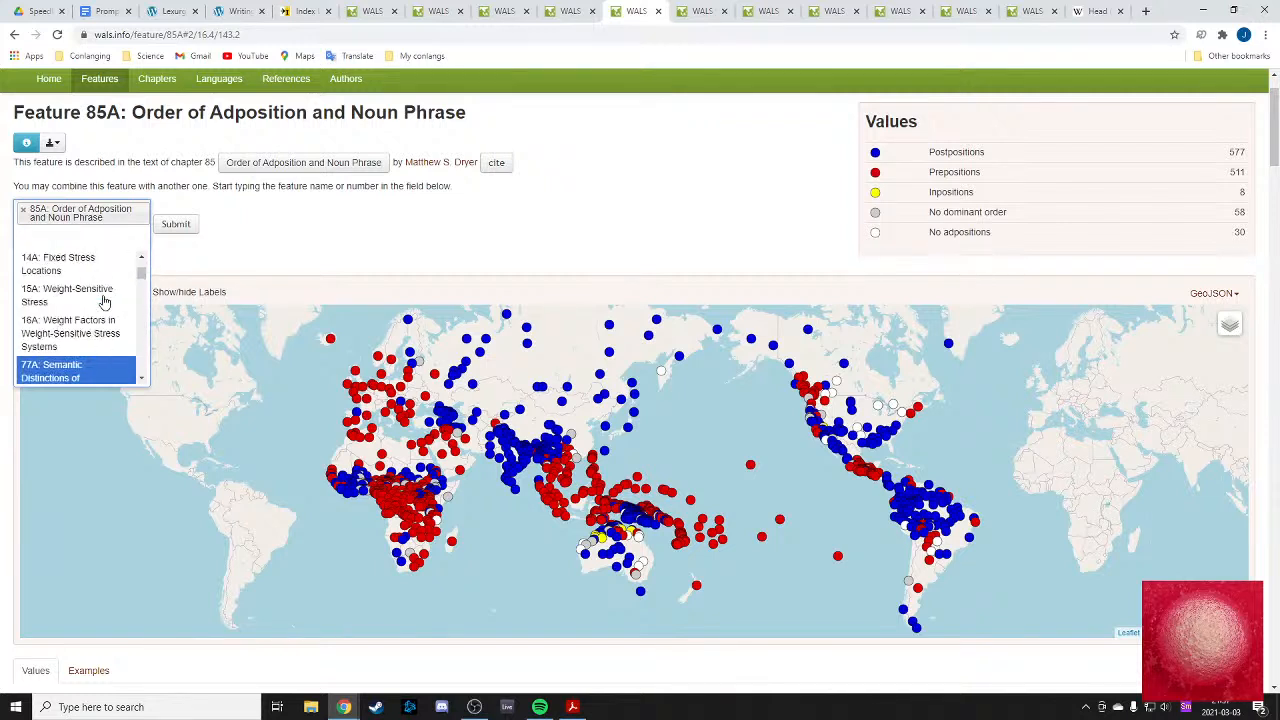
pyautogui.scroll(1, 104, 303)
pyautogui.scroll(-3, 102, 305)
pyautogui.scroll(2, 82, 306)
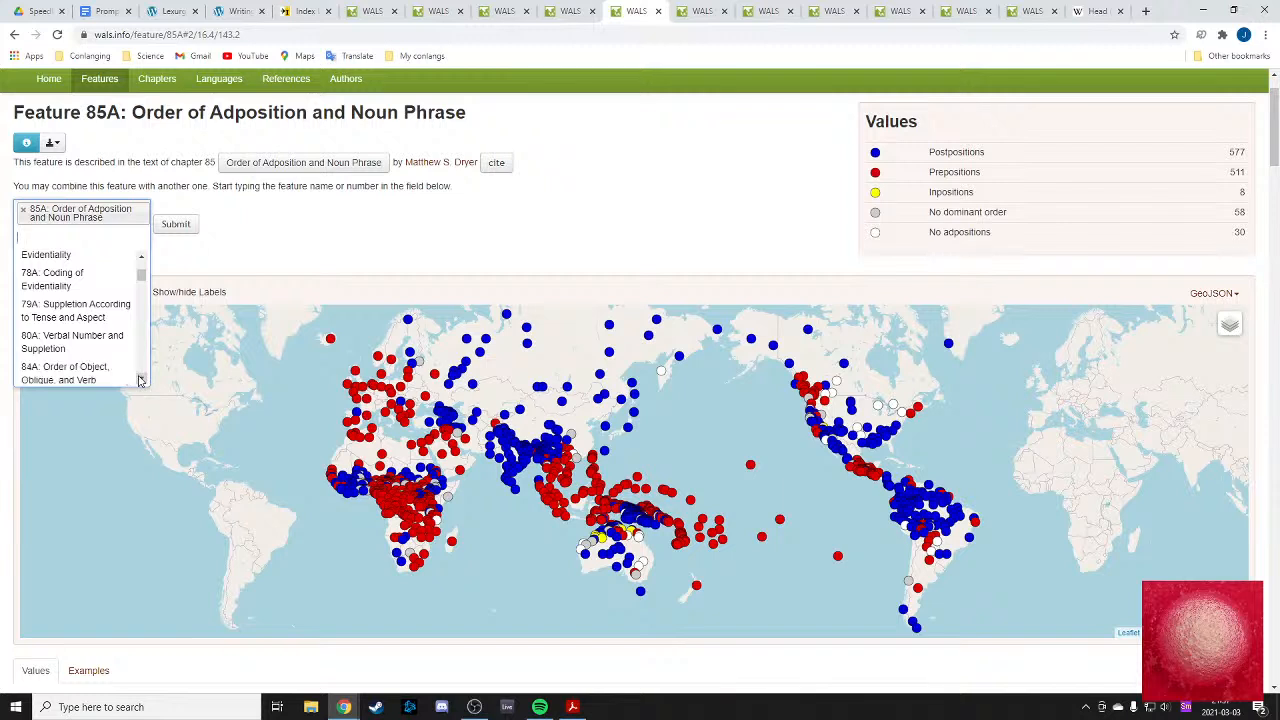
pyautogui.scroll(-1, 98, 365)
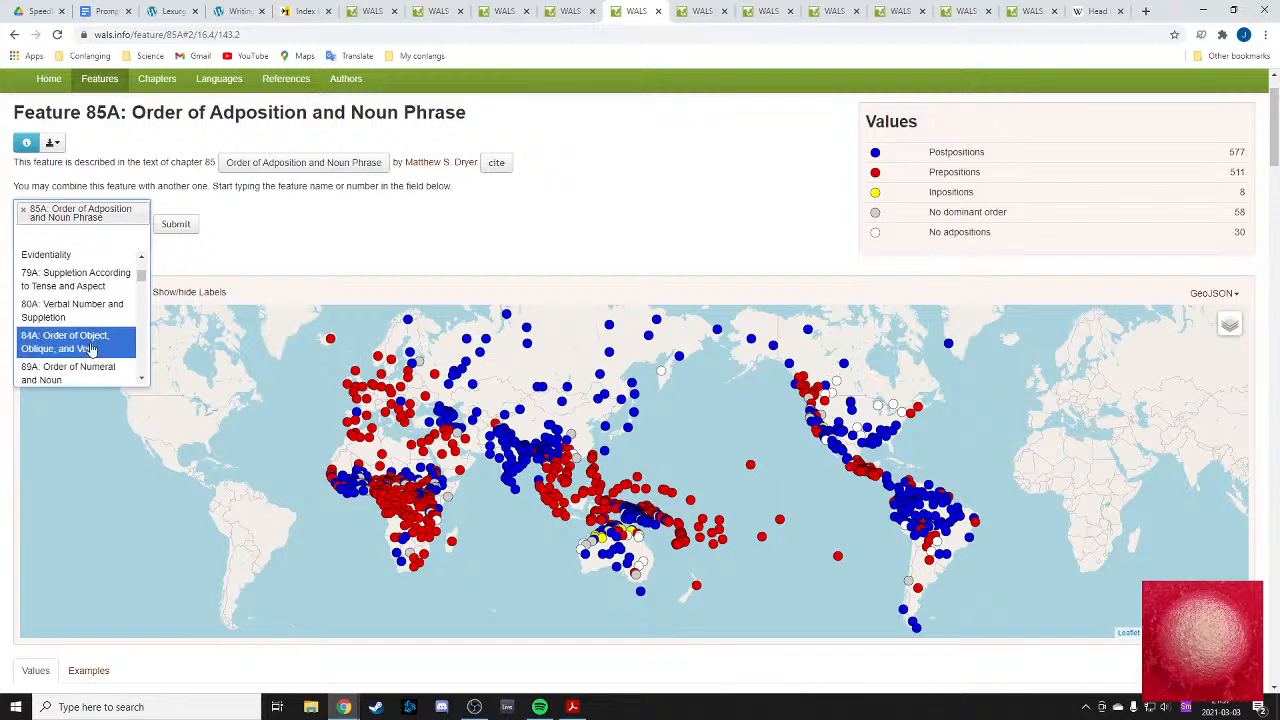
pyautogui.scroll(1, 90, 345)
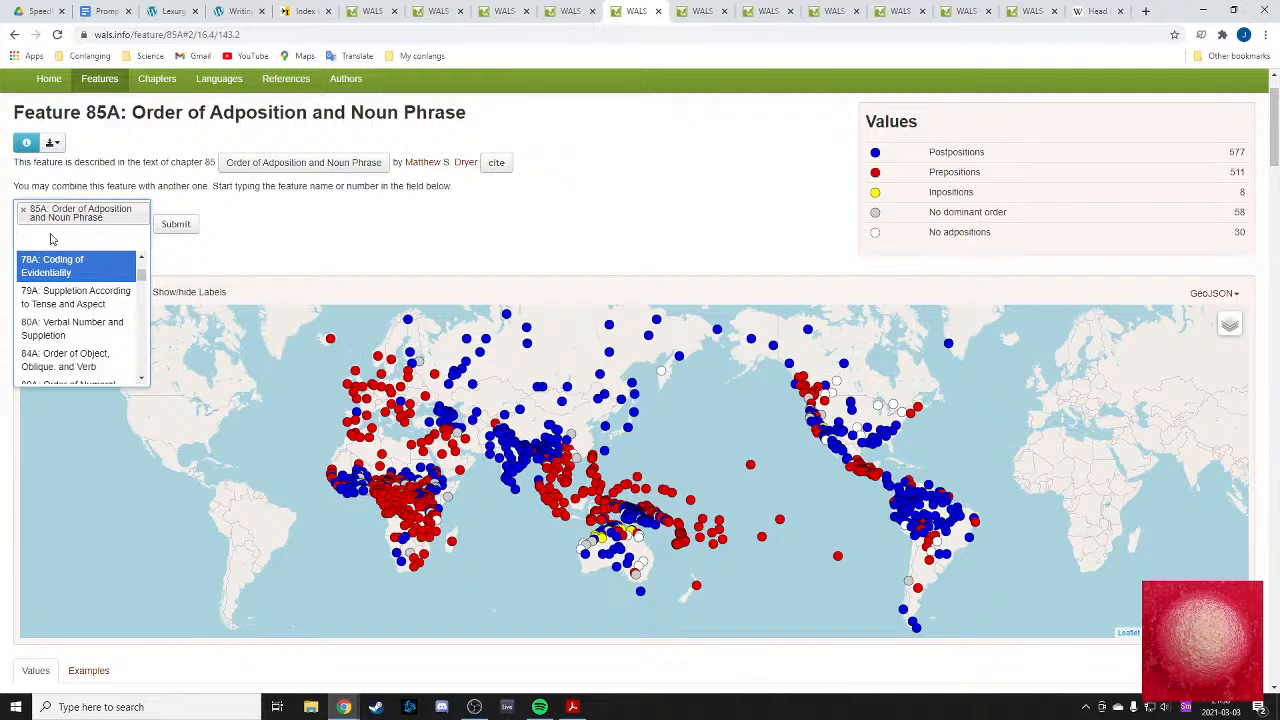
pyautogui.write('82')
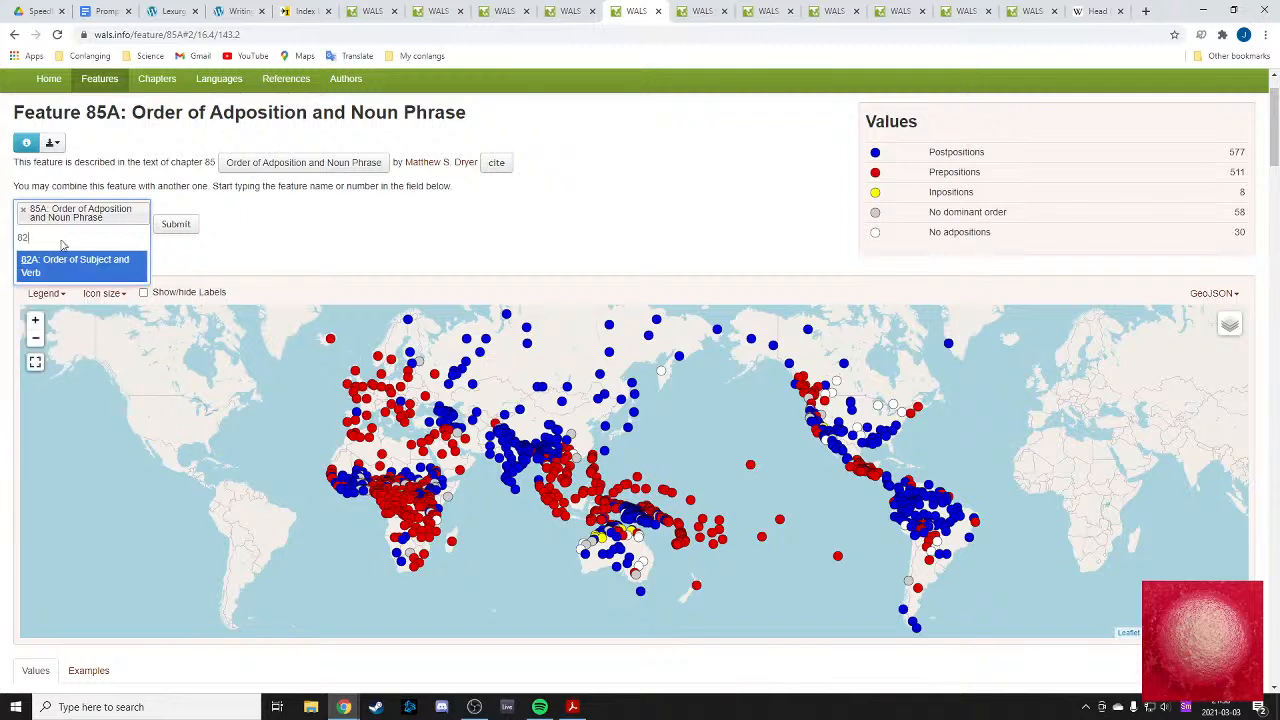
pyautogui.click(72, 265)
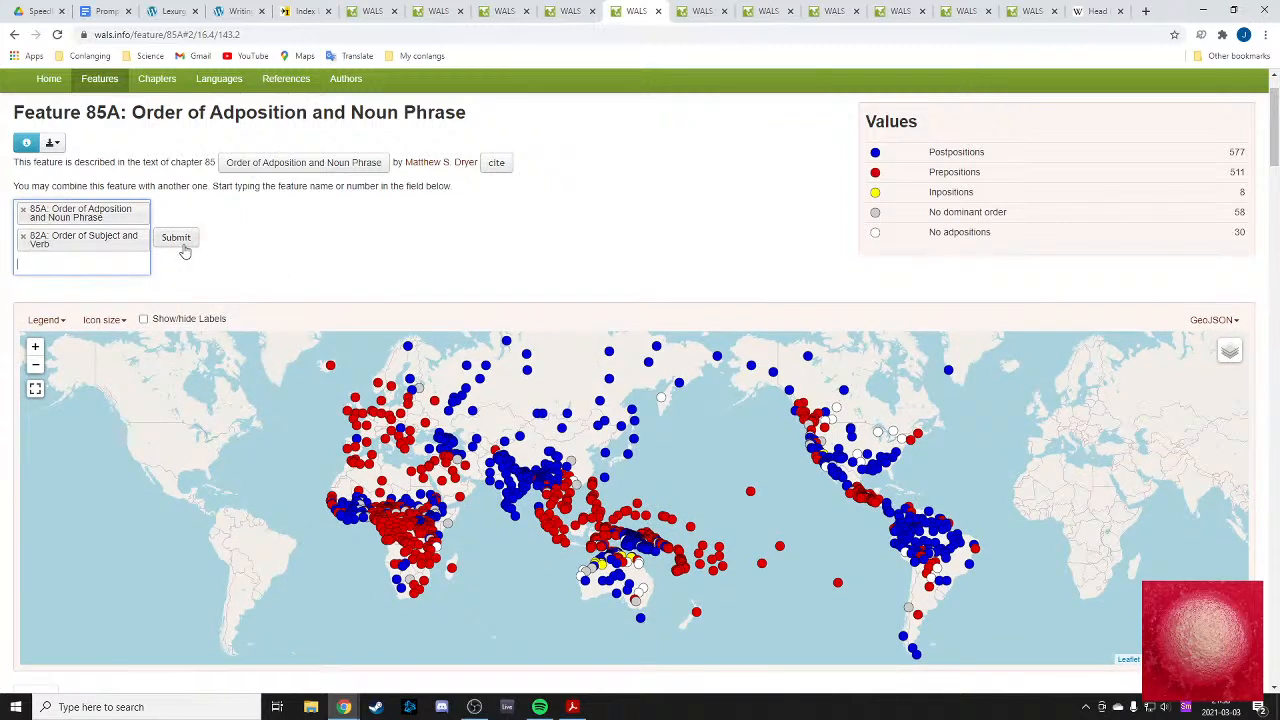
pyautogui.click(183, 246)
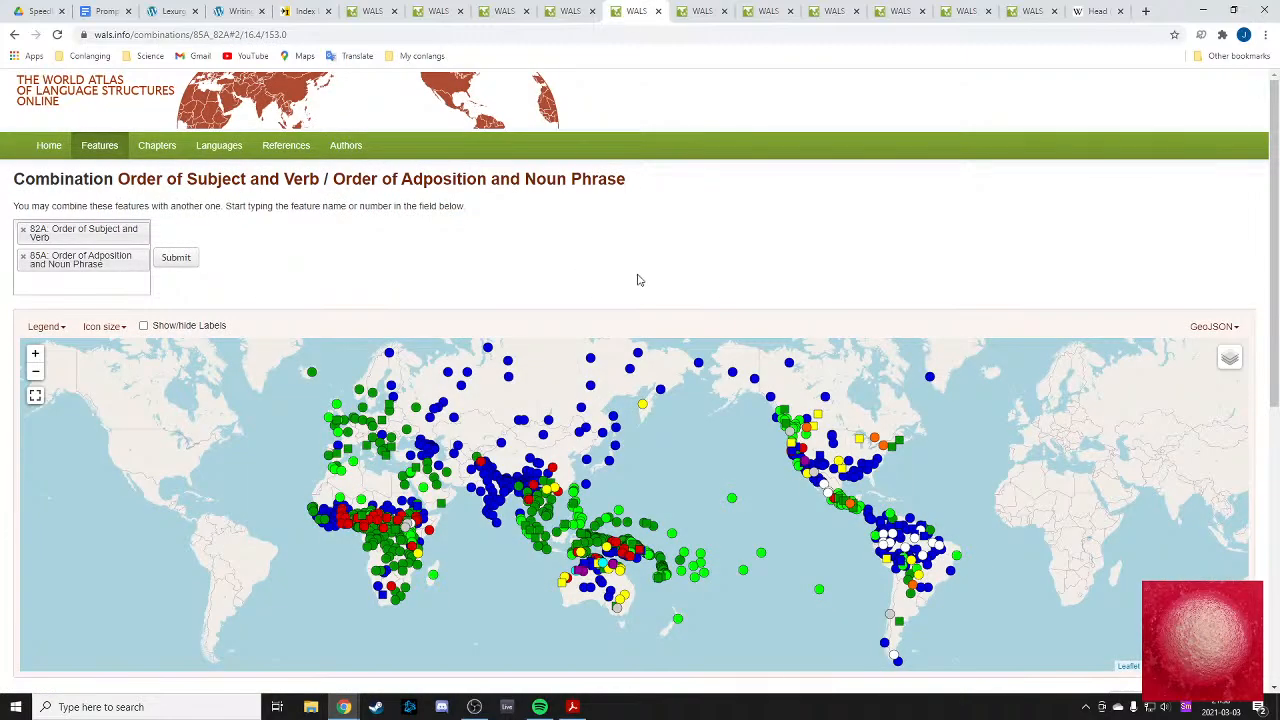
# - Hide all five VS combinations, from VS / Postpositions to VS / No adpositions, on the combined subject-verb and adposition map
pyautogui.scroll(-5, 600, 275)
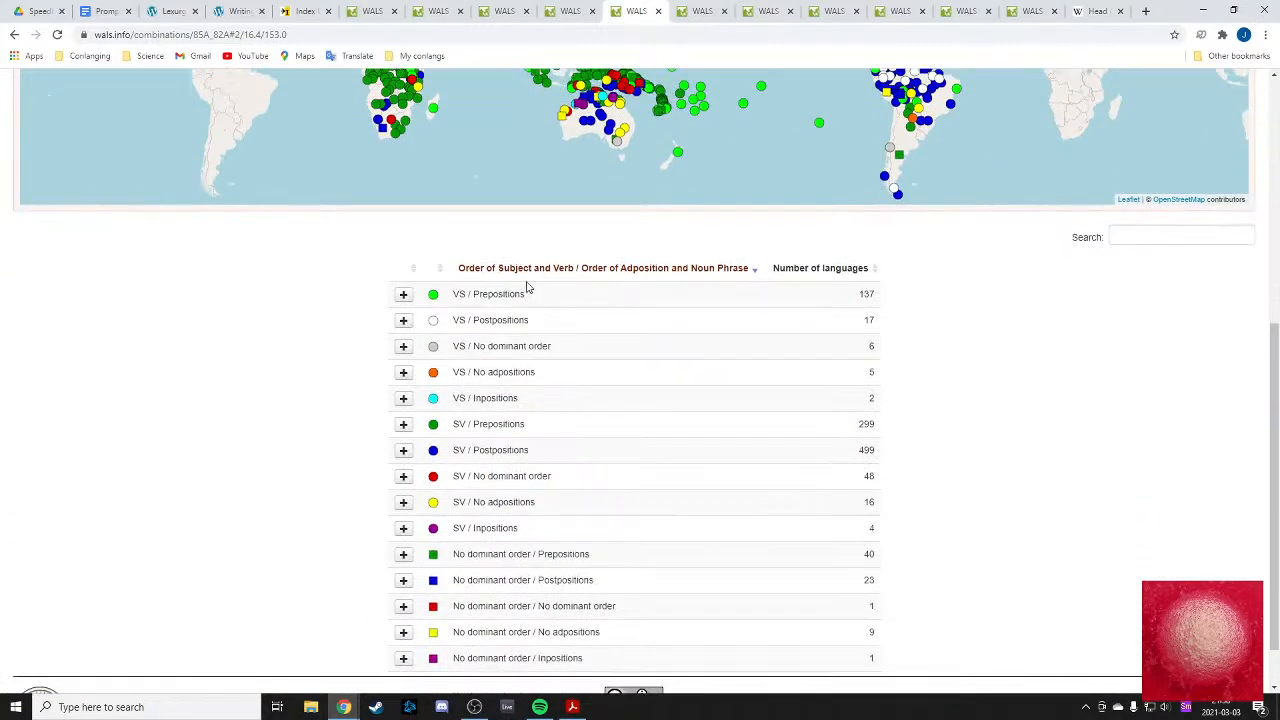
pyautogui.scroll(4, 528, 288)
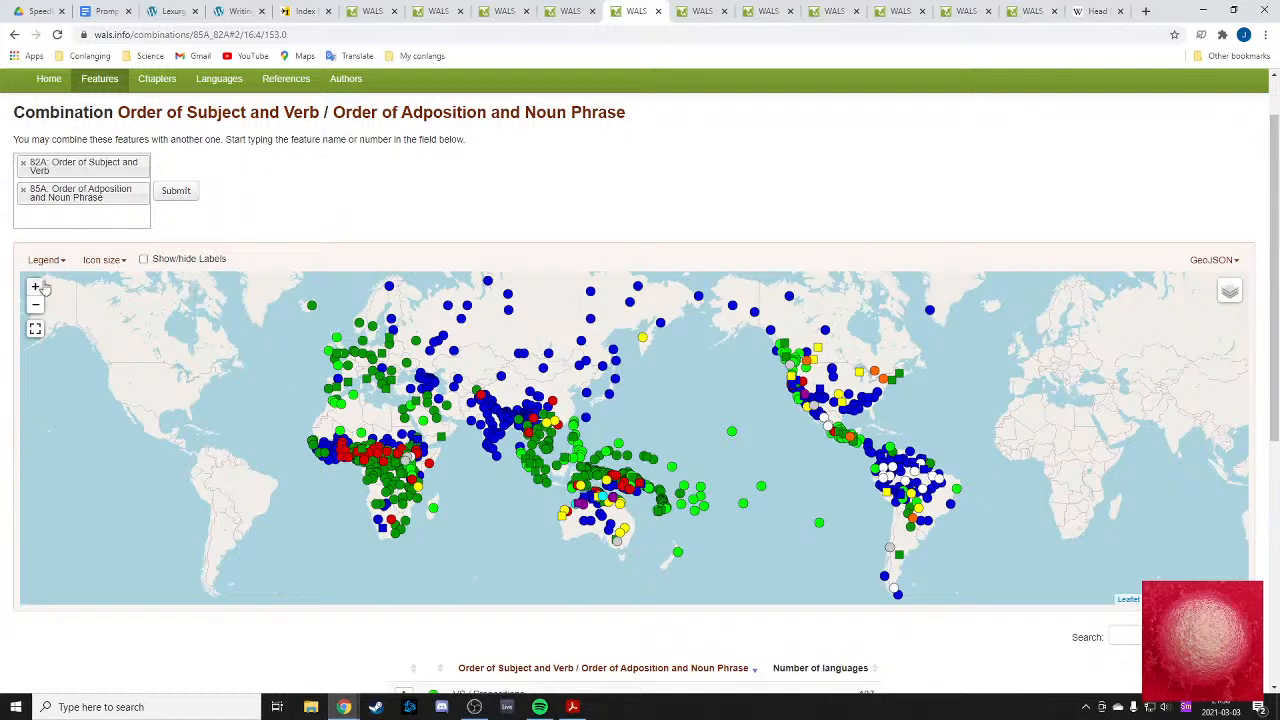
pyautogui.click(44, 260)
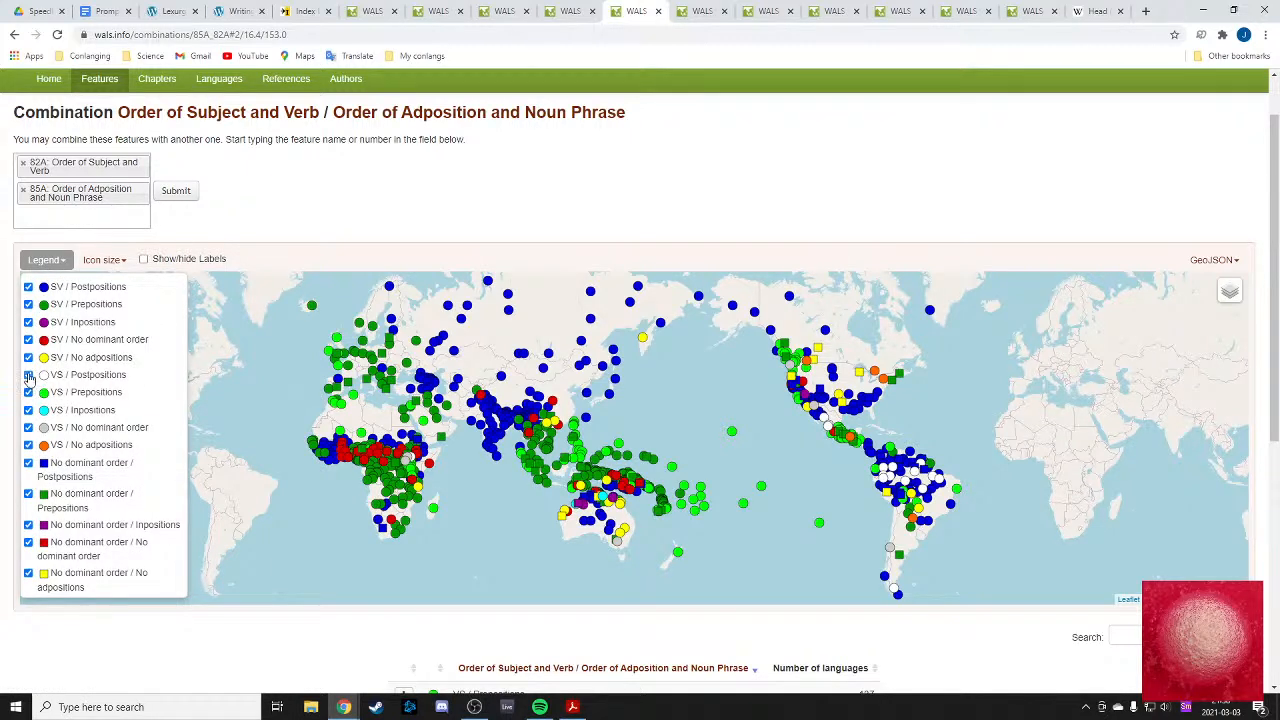
pyautogui.click(29, 375)
pyautogui.click(29, 392)
pyautogui.click(29, 410)
pyautogui.click(29, 427)
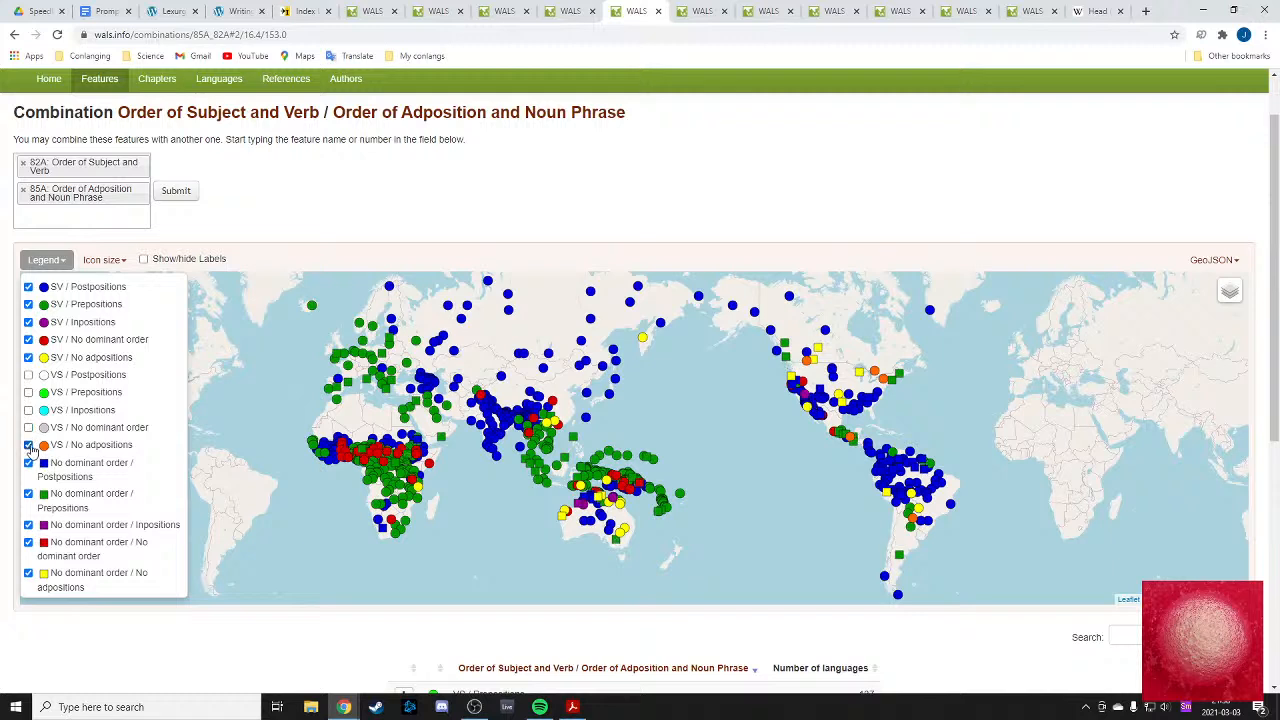
pyautogui.click(29, 445)
# - Hide all the combinations whose subject-verb value is No dominant order, leaving only the SV combinations on the map
pyautogui.click(29, 463)
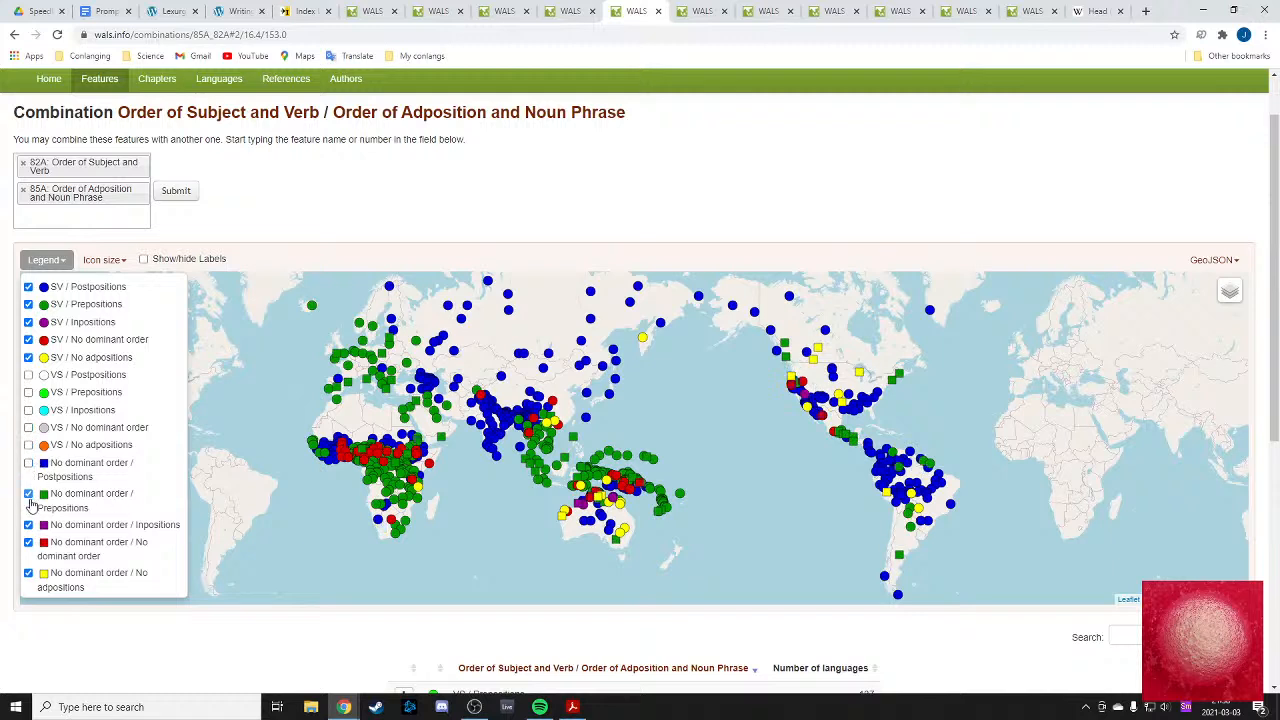
pyautogui.click(29, 494)
pyautogui.click(29, 525)
pyautogui.click(29, 542)
pyautogui.click(29, 573)
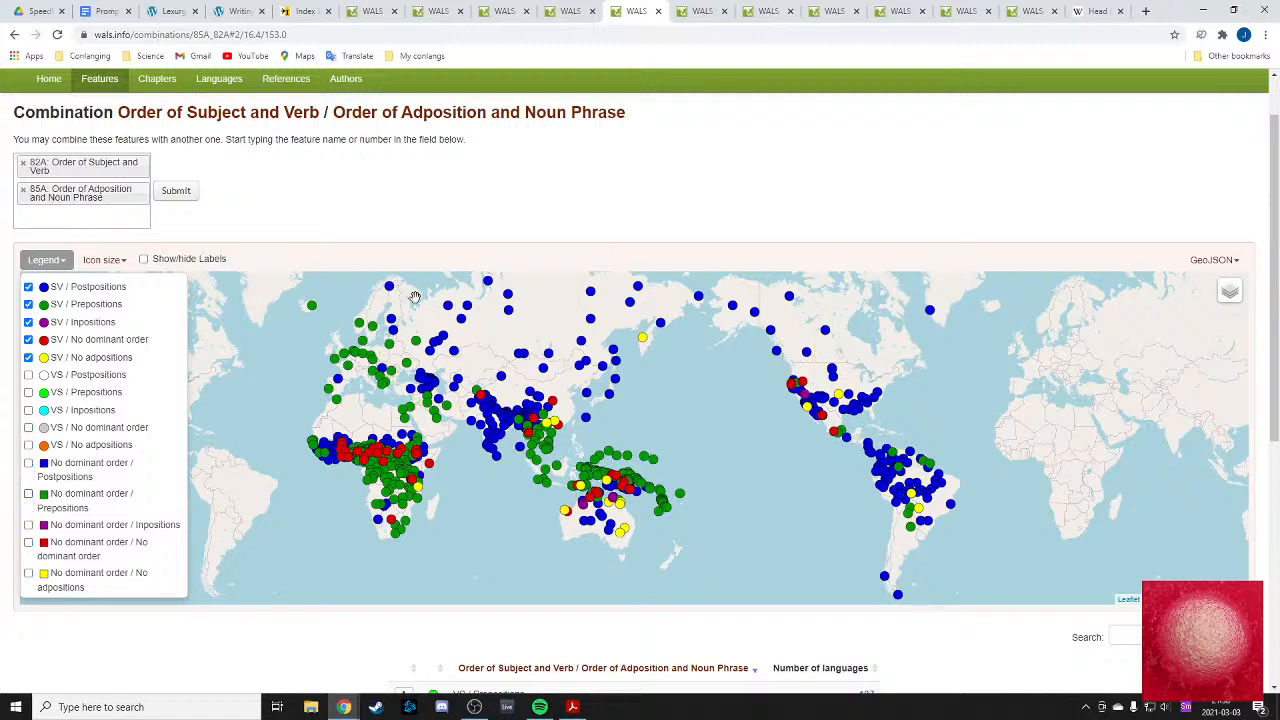
pyautogui.click(468, 198)
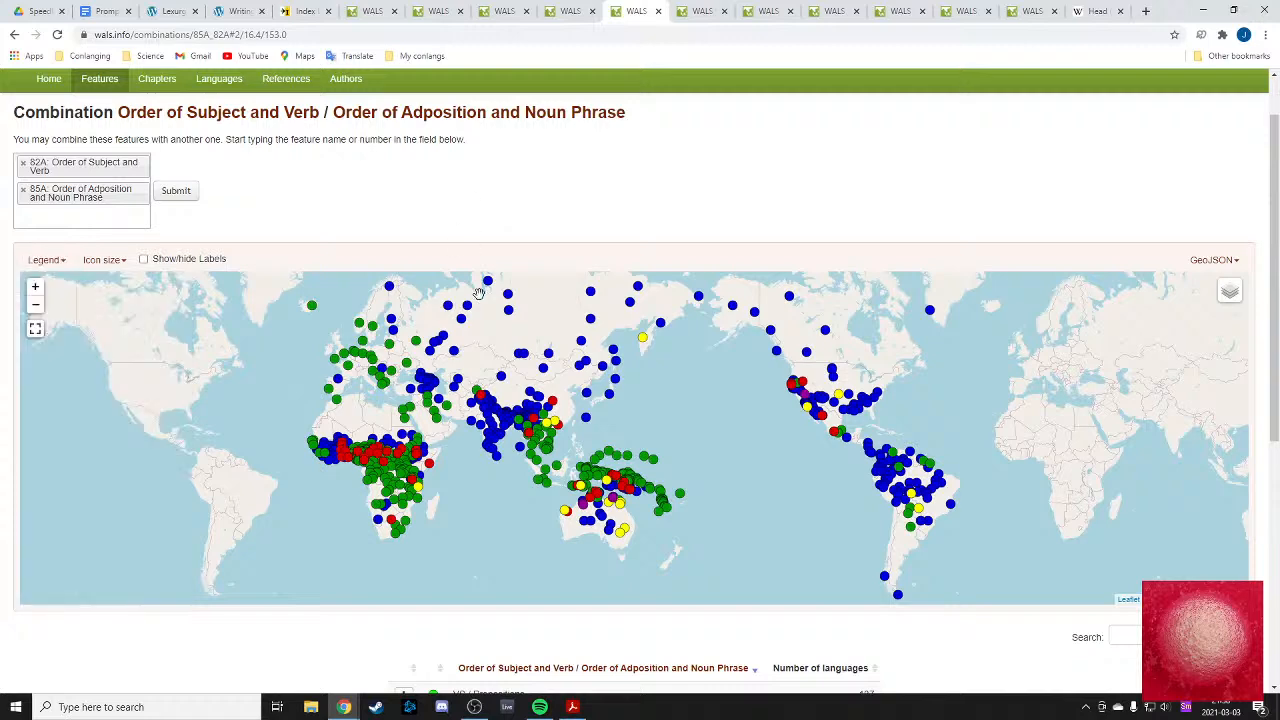
# - Check the map against the value table and hide the SV / No adpositions combination
pyautogui.scroll(-4, 494, 354)
pyautogui.scroll(3, 690, 433)
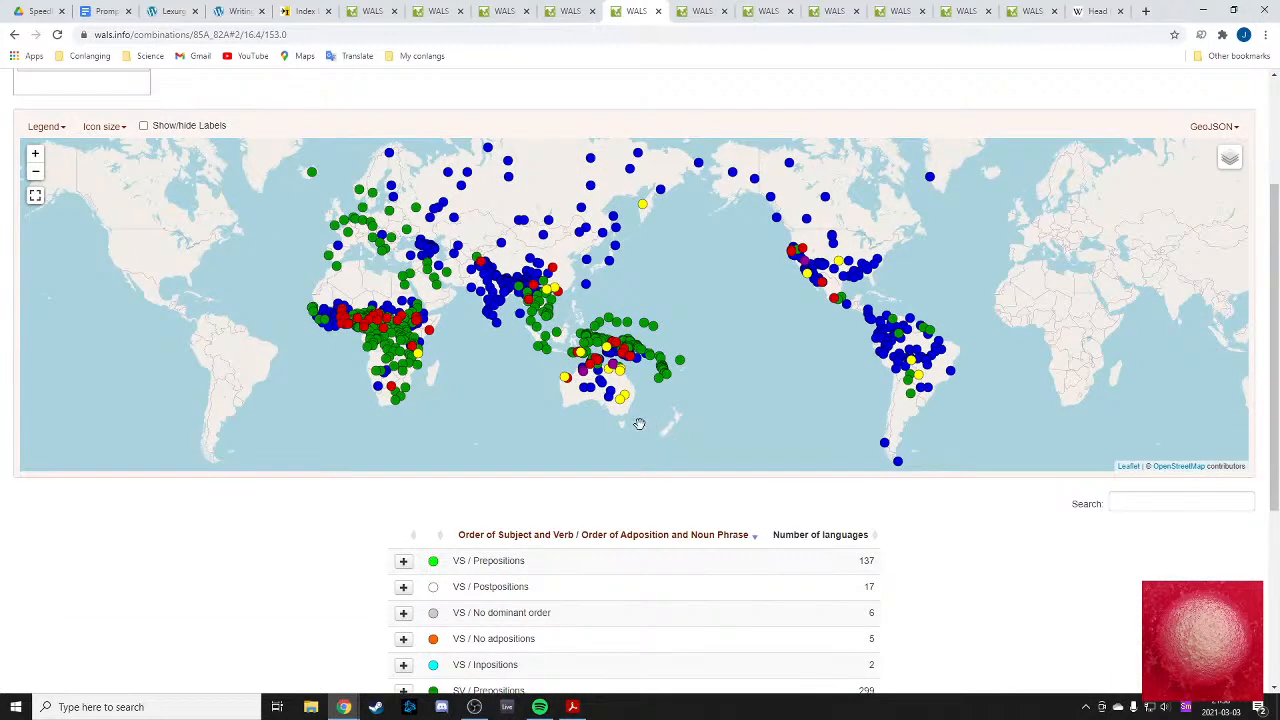
pyautogui.scroll(-2, 630, 430)
pyautogui.scroll(3, 200, 360)
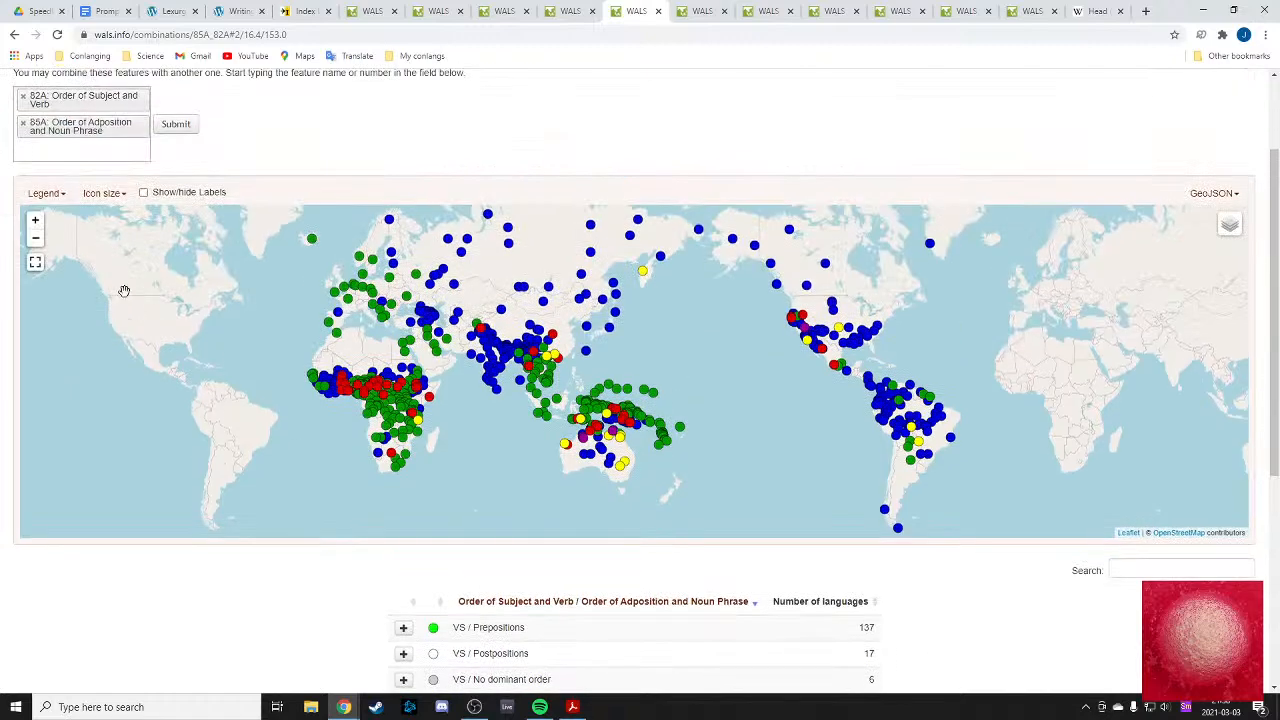
pyautogui.click(45, 259)
pyautogui.click(29, 357)
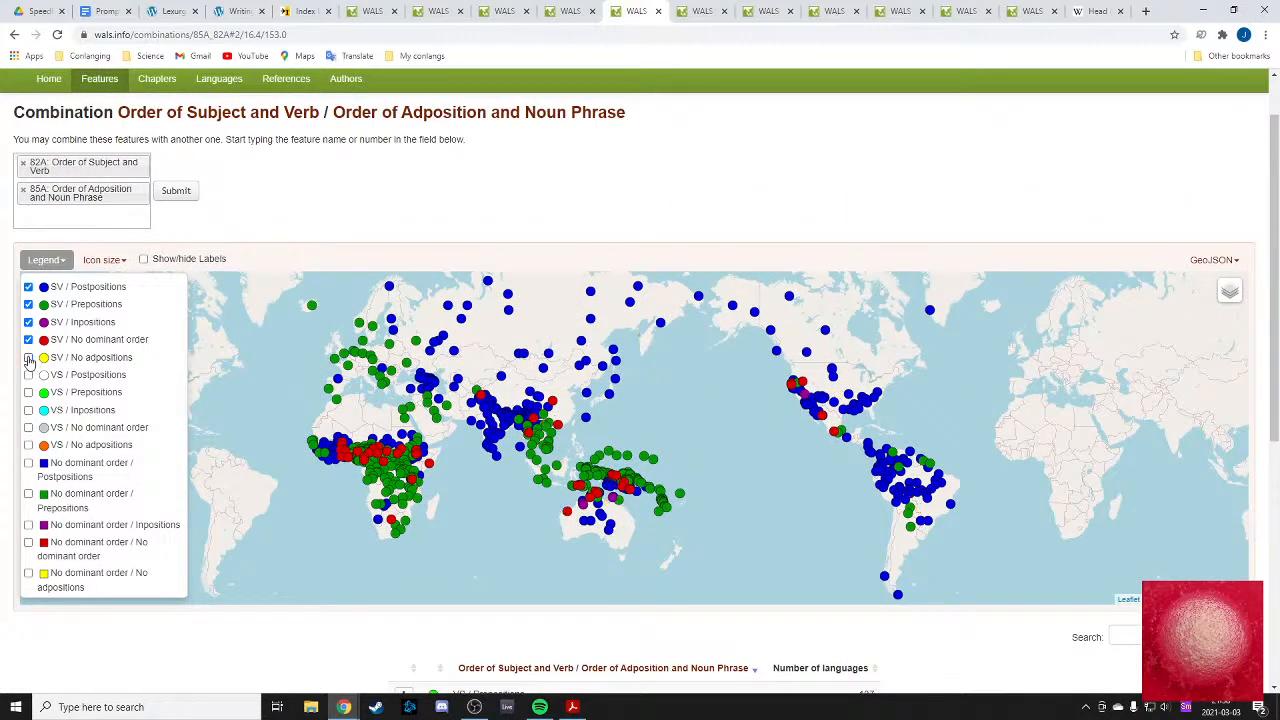
pyautogui.click(399, 235)
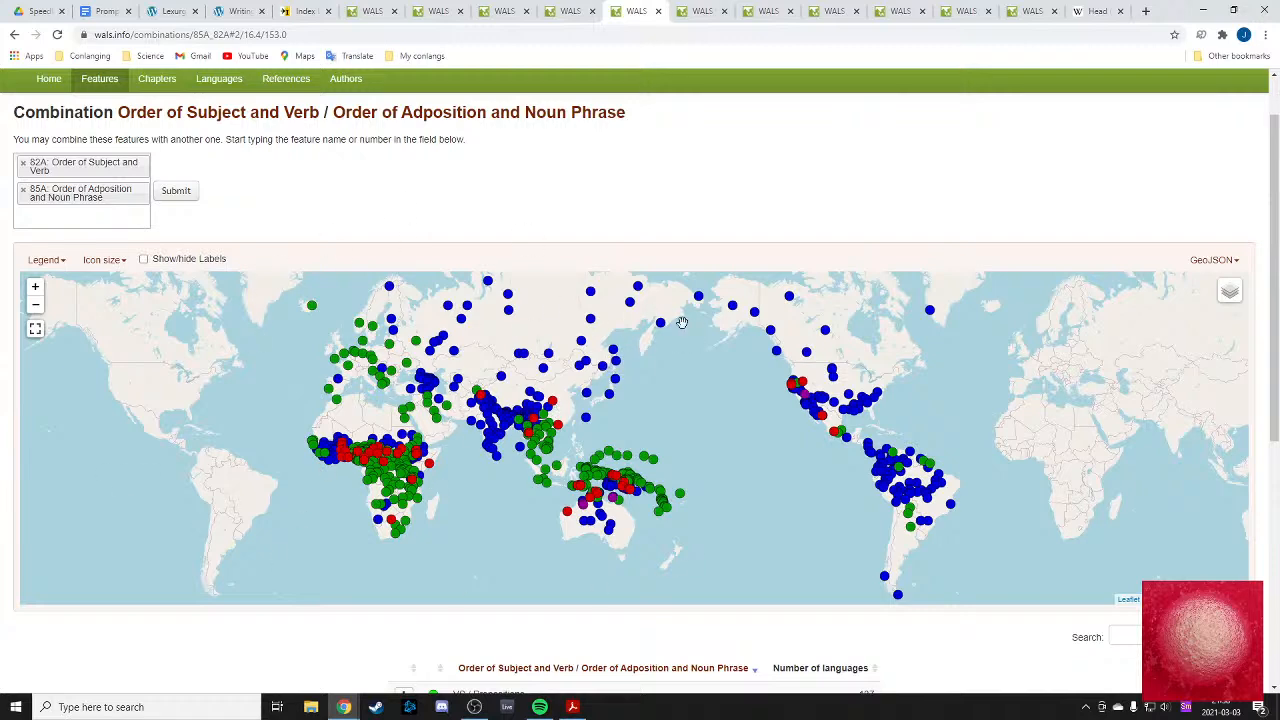
# - Compare the SV combinations on the map, including the points in Australia, with the number of languages per combination in the table
pyautogui.scroll(-3, 658, 364)
pyautogui.scroll(-2, 640, 351)
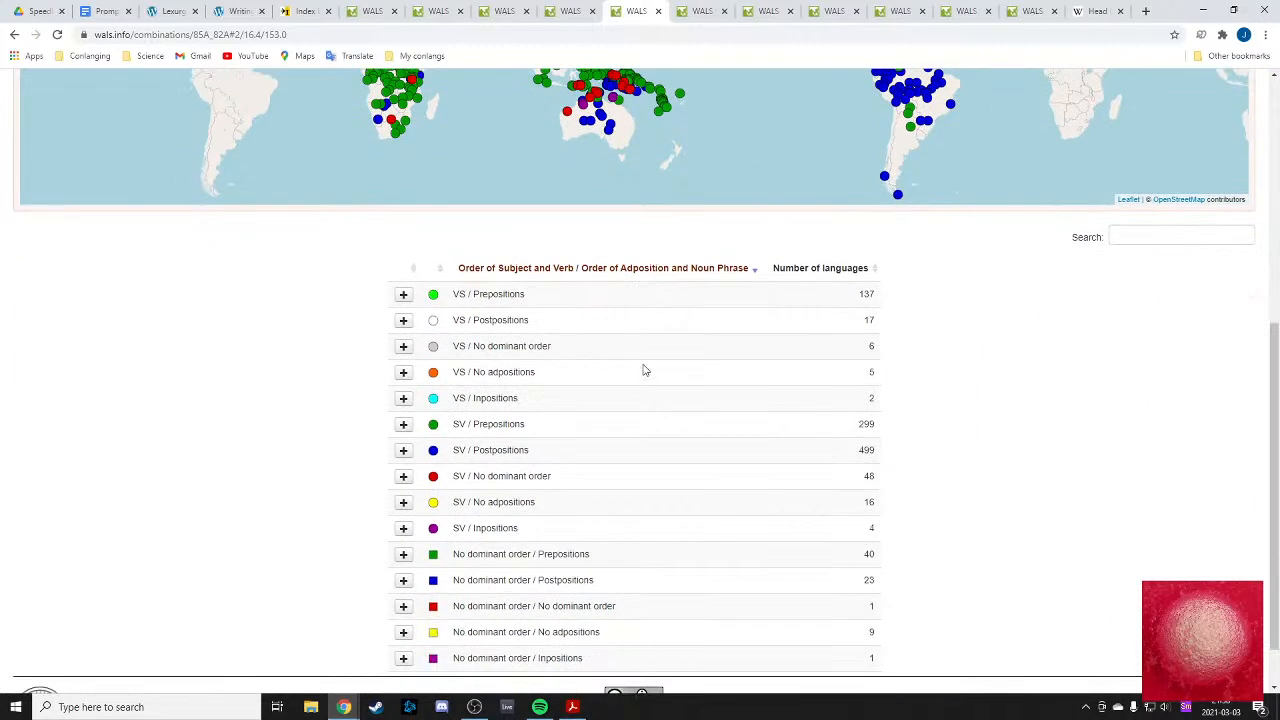
pyautogui.scroll(2, 686, 372)
pyautogui.scroll(2, 686, 372)
pyautogui.scroll(-1, 680, 363)
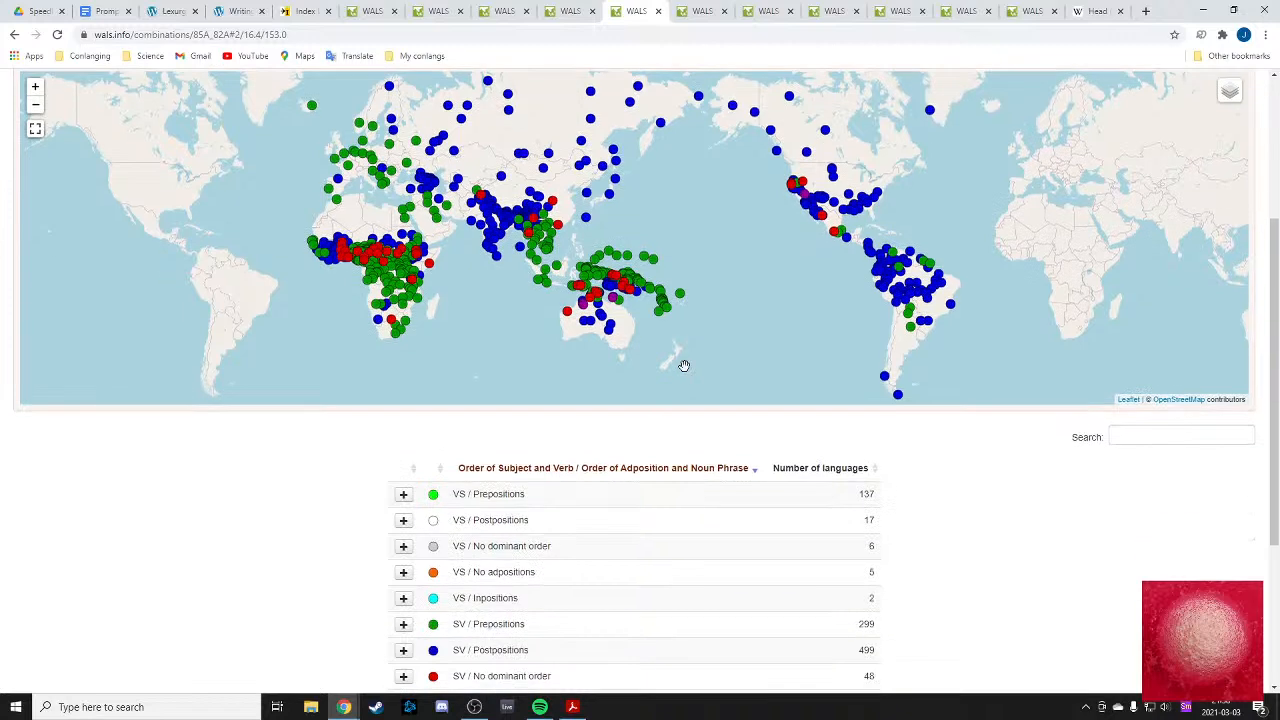
pyautogui.moveTo(611, 333)
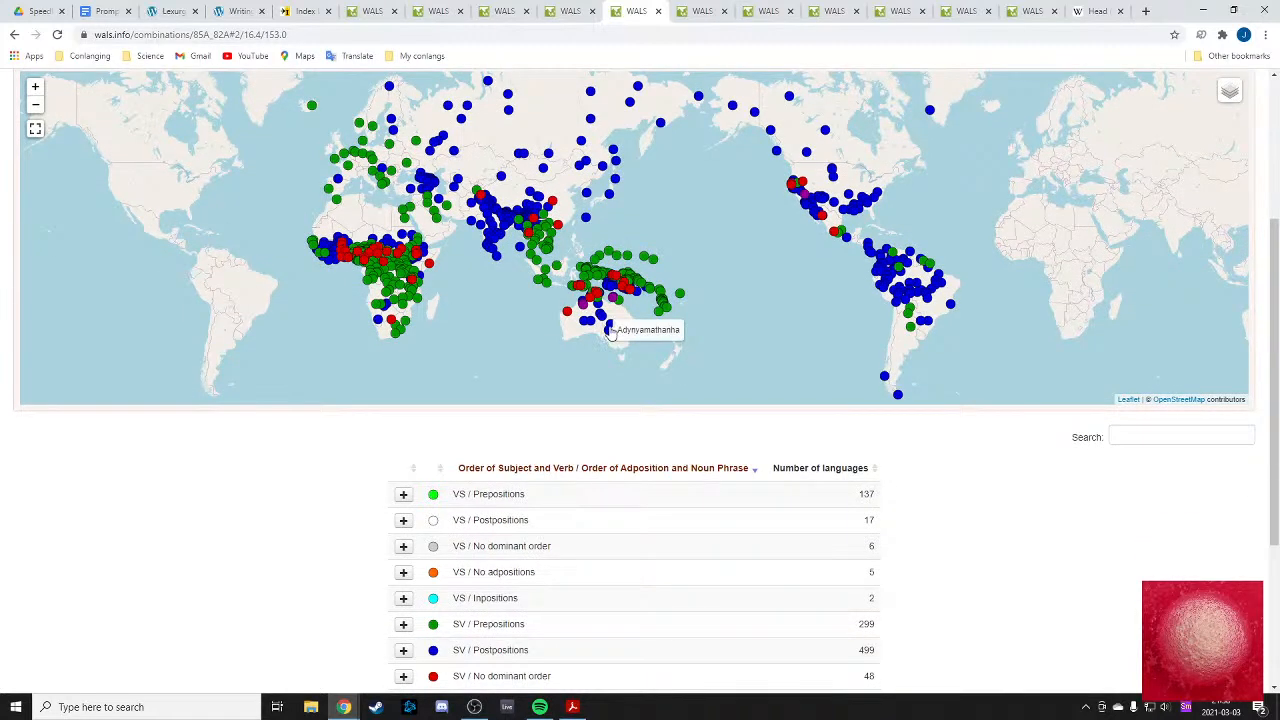
pyautogui.scroll(-1, 611, 333)
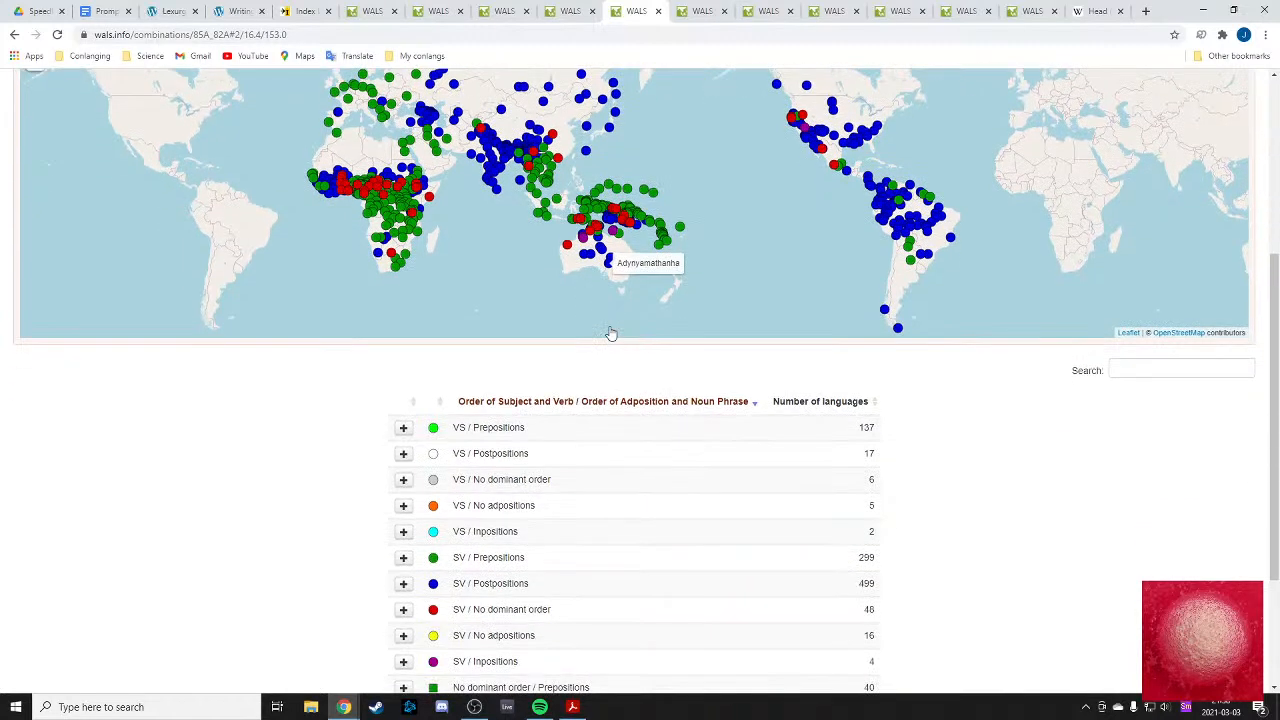
pyautogui.scroll(1, 560, 325)
pyautogui.scroll(2, 531, 317)
pyautogui.scroll(-1, 474, 313)
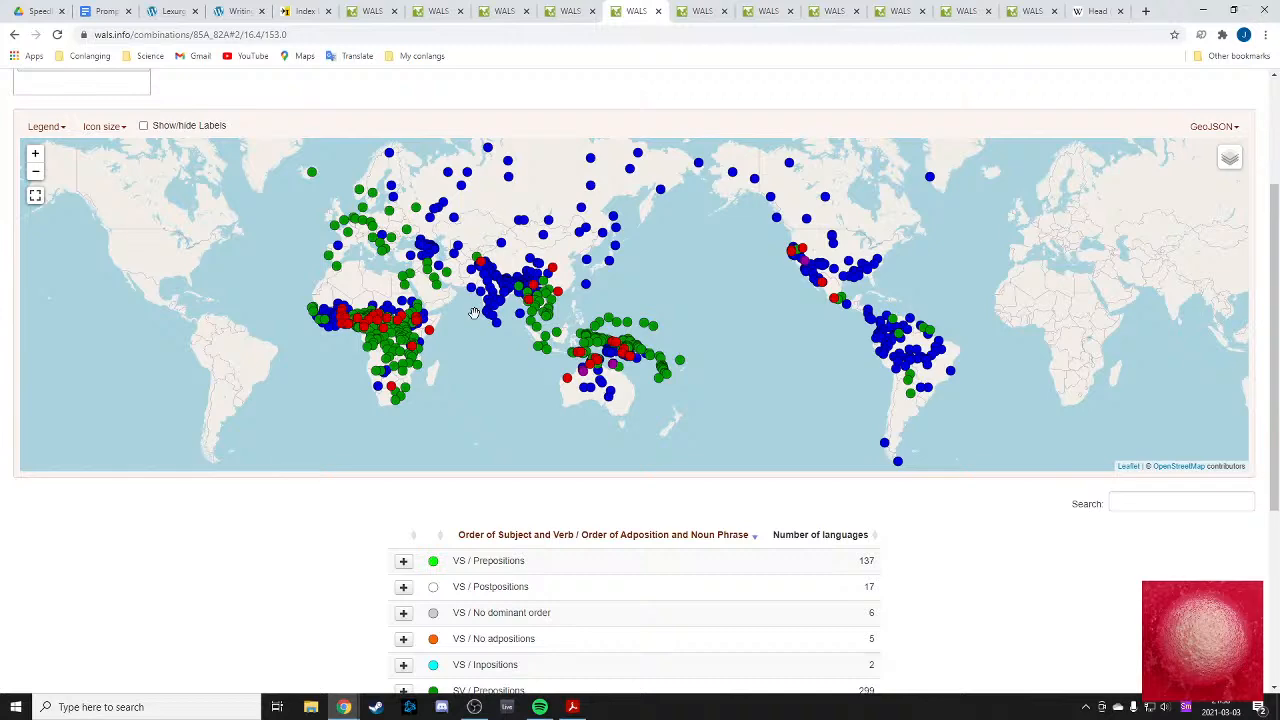
pyautogui.scroll(-3, 474, 313)
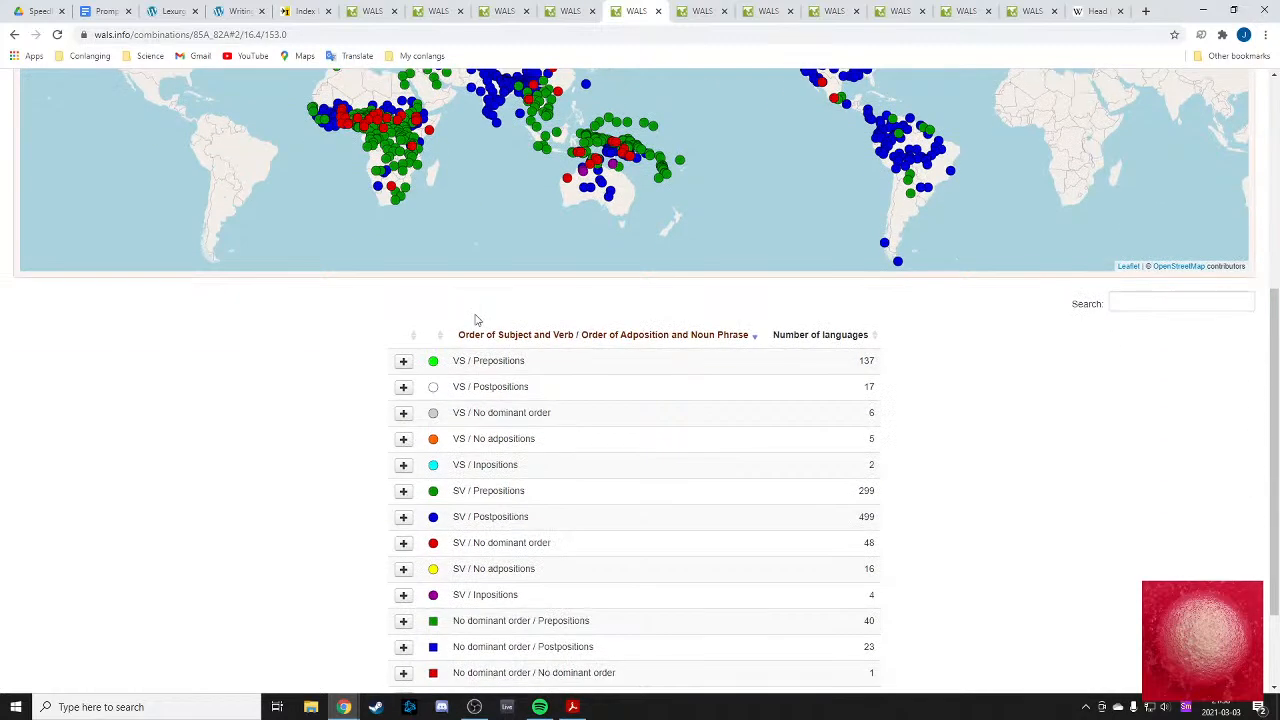
pyautogui.scroll(1, 648, 332)
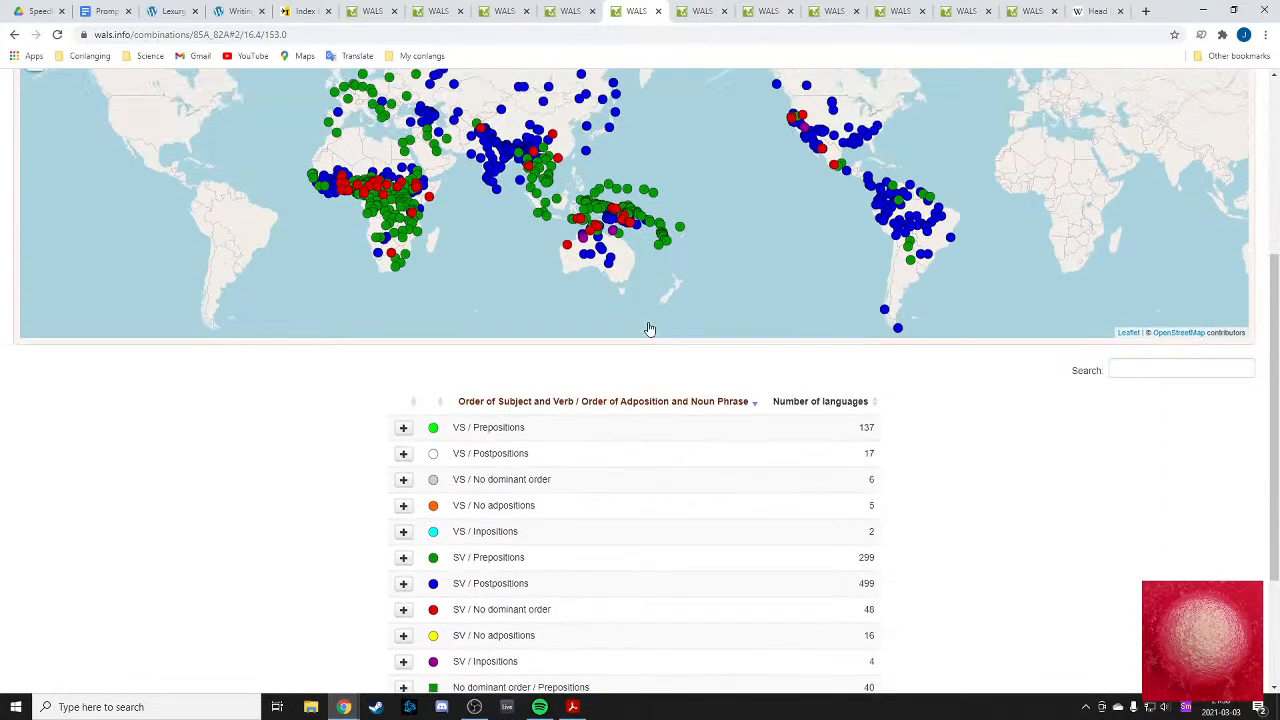
pyautogui.scroll(4, 649, 329)
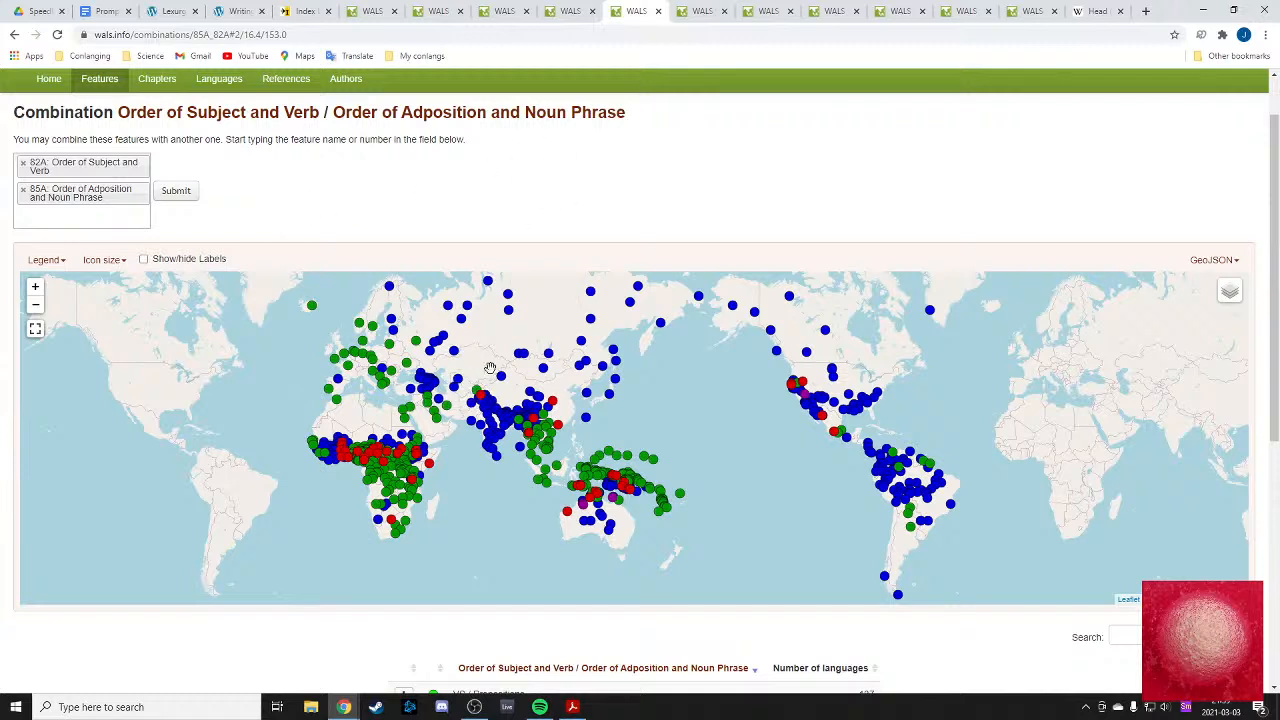
# - Examine how SV languages with prepositions, postpositions and no dominant adposition order are distributed across the world's regions
pyautogui.moveTo(362, 360)
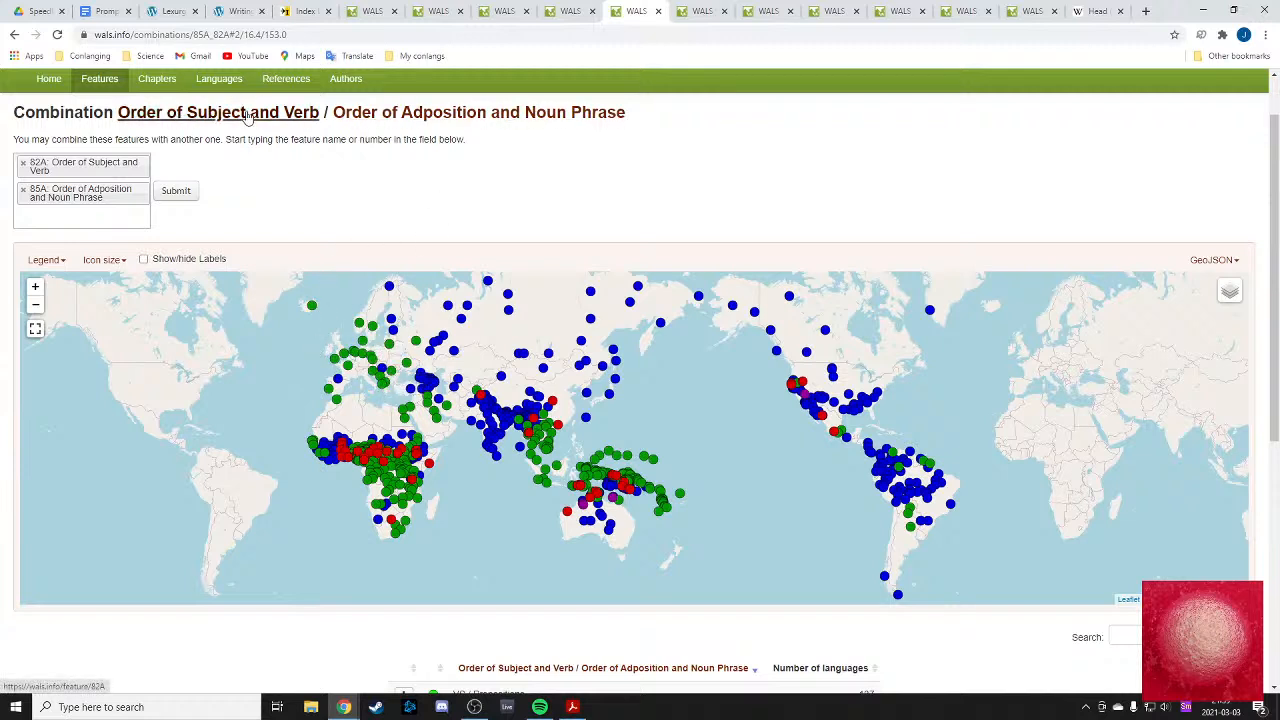
pyautogui.scroll(-1, 440, 228)
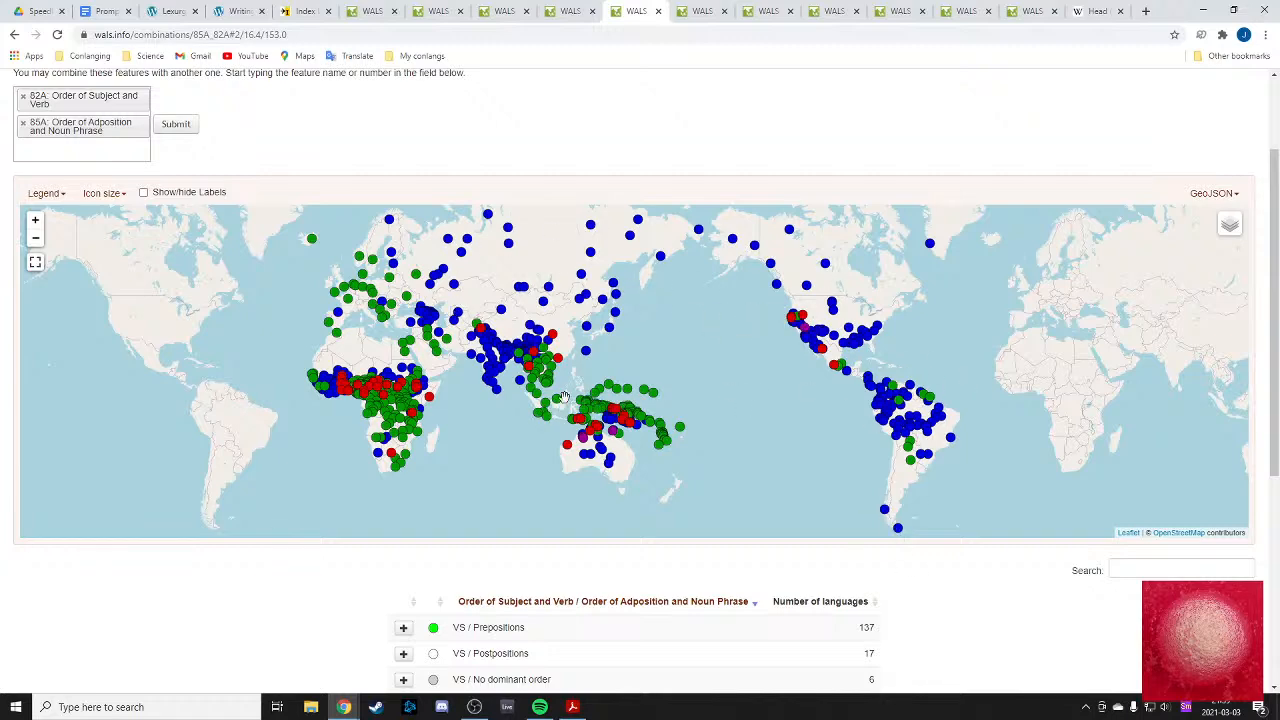
pyautogui.scroll(-3, 552, 373)
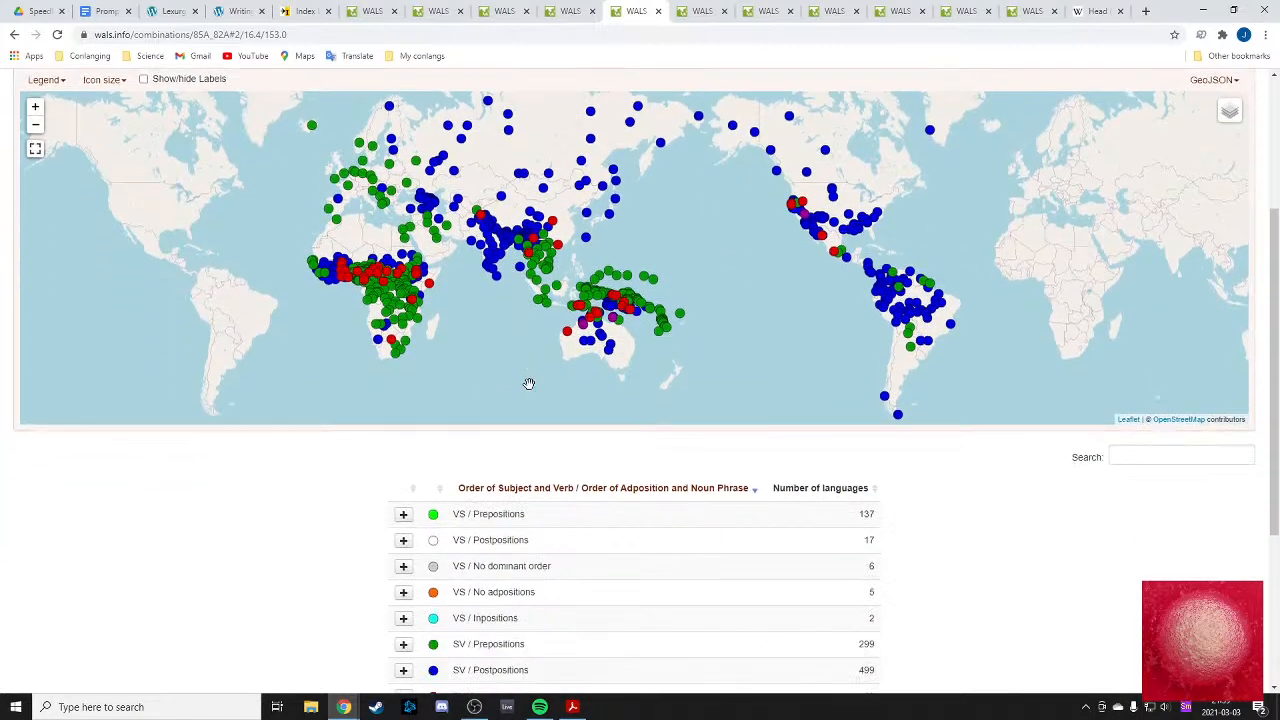
pyautogui.scroll(2, 508, 557)
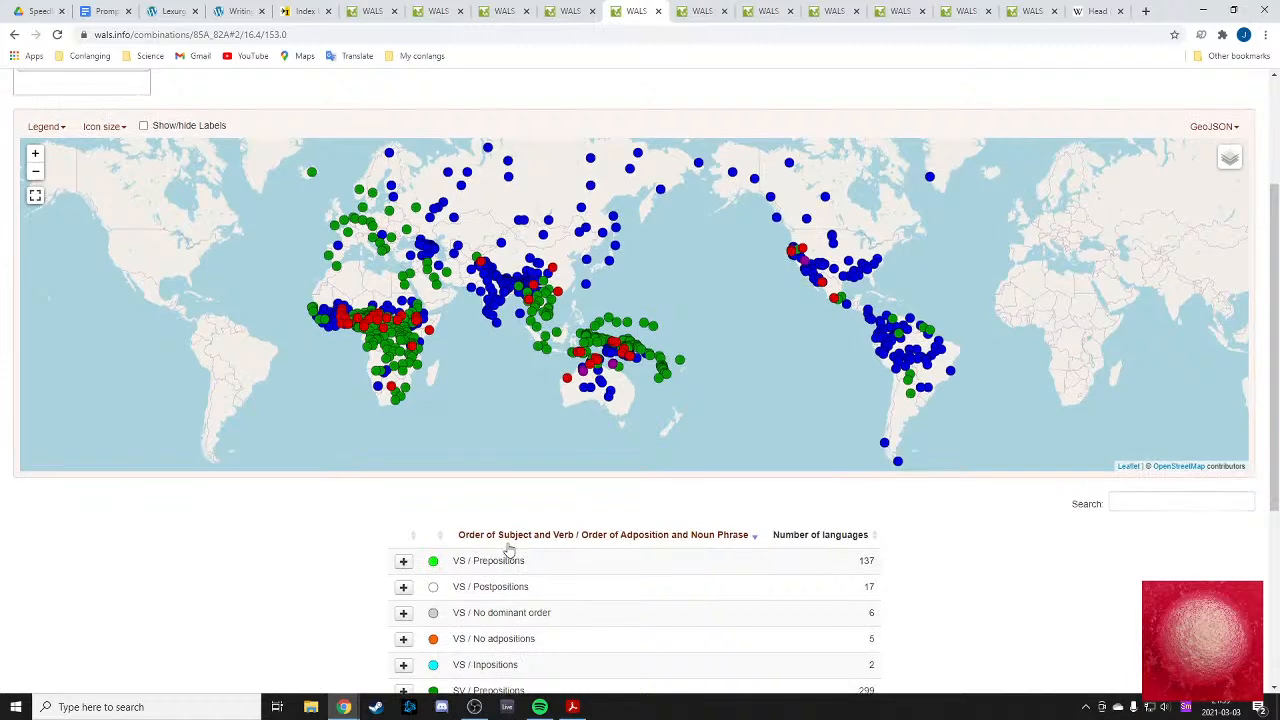
pyautogui.scroll(1, 508, 543)
pyautogui.scroll(1, 357, 477)
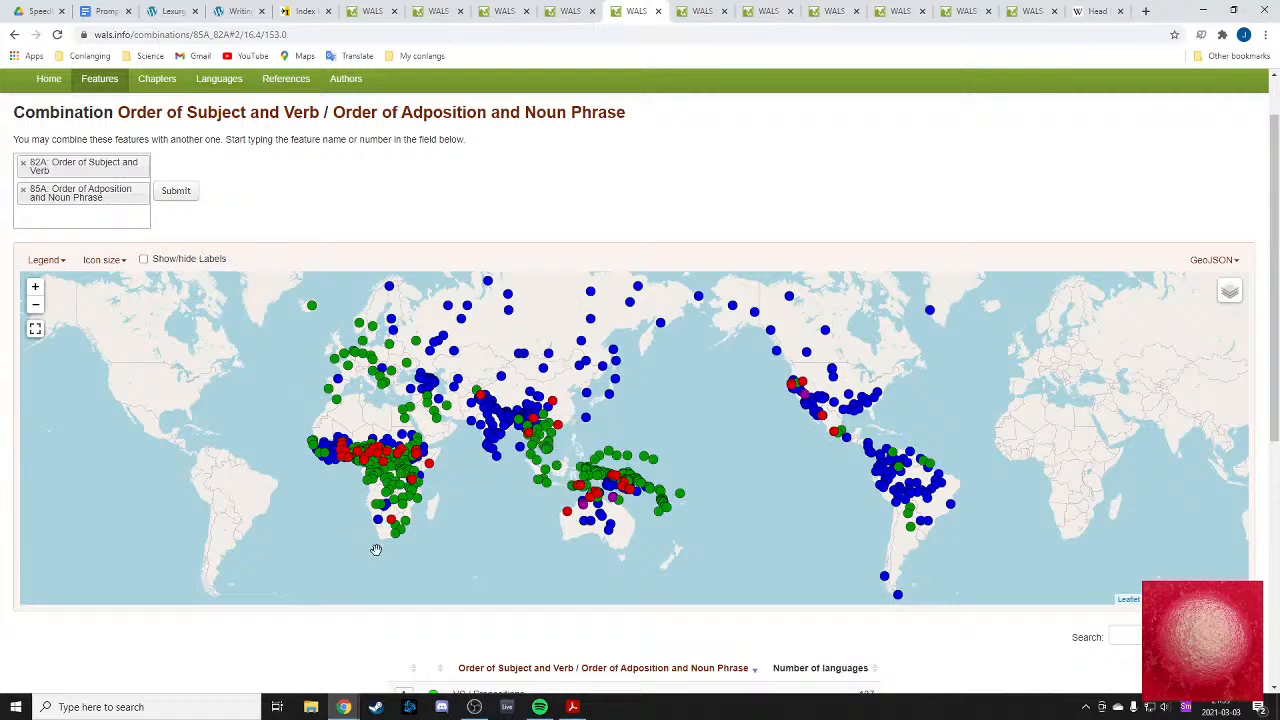
pyautogui.scroll(-3, 476, 452)
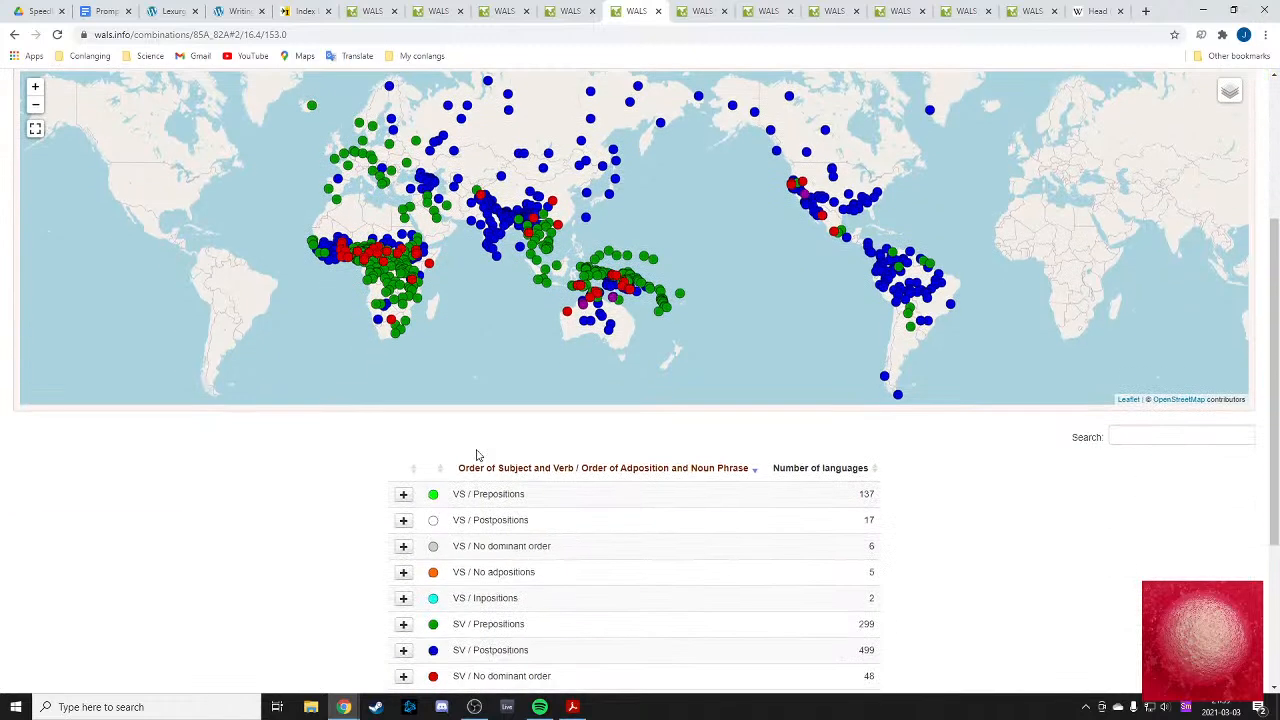
pyautogui.scroll(3, 476, 452)
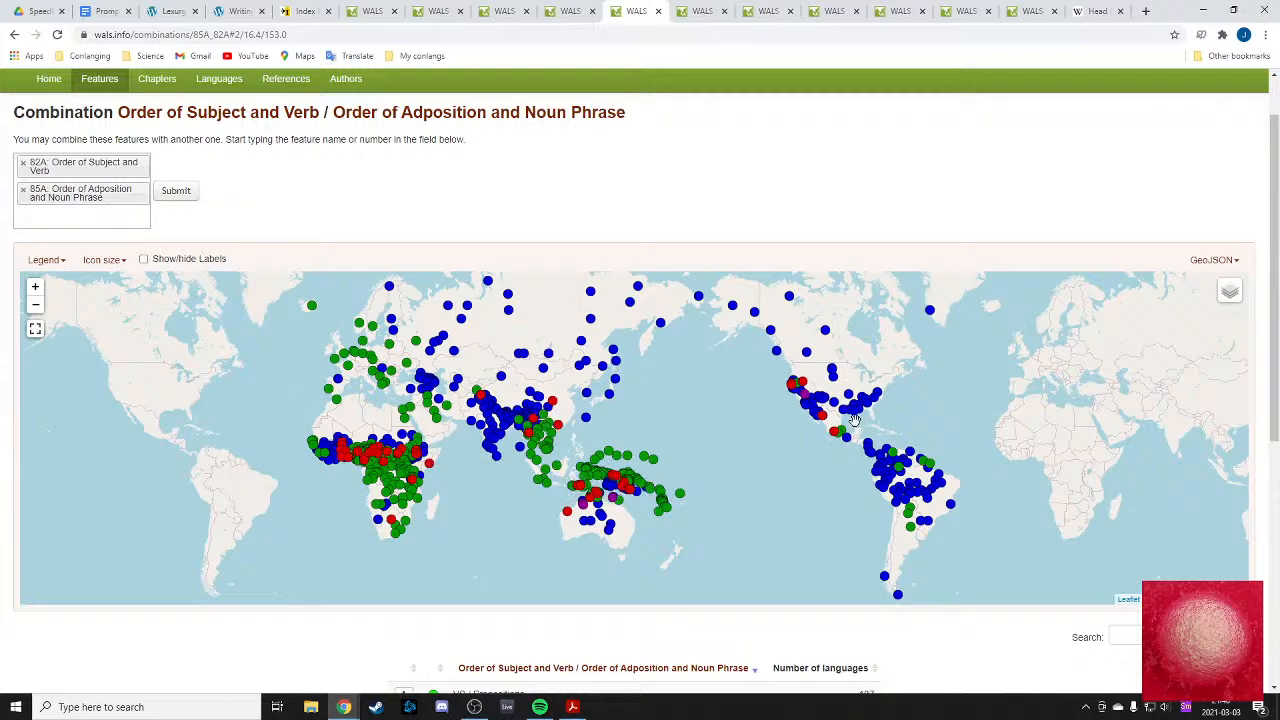
# - Identify the SV / Inpositions points on the map and list the languages in that combination
pyautogui.scroll(-1, 716, 472)
pyautogui.scroll(-4, 716, 472)
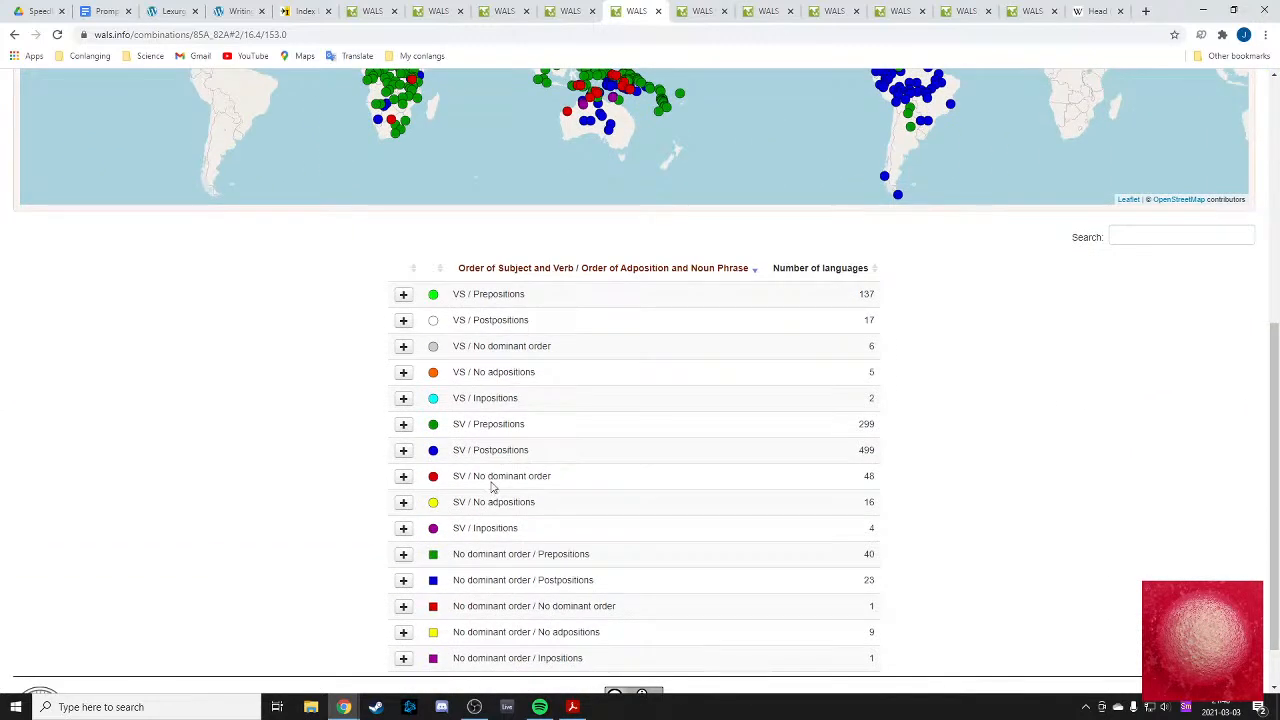
pyautogui.scroll(3, 540, 538)
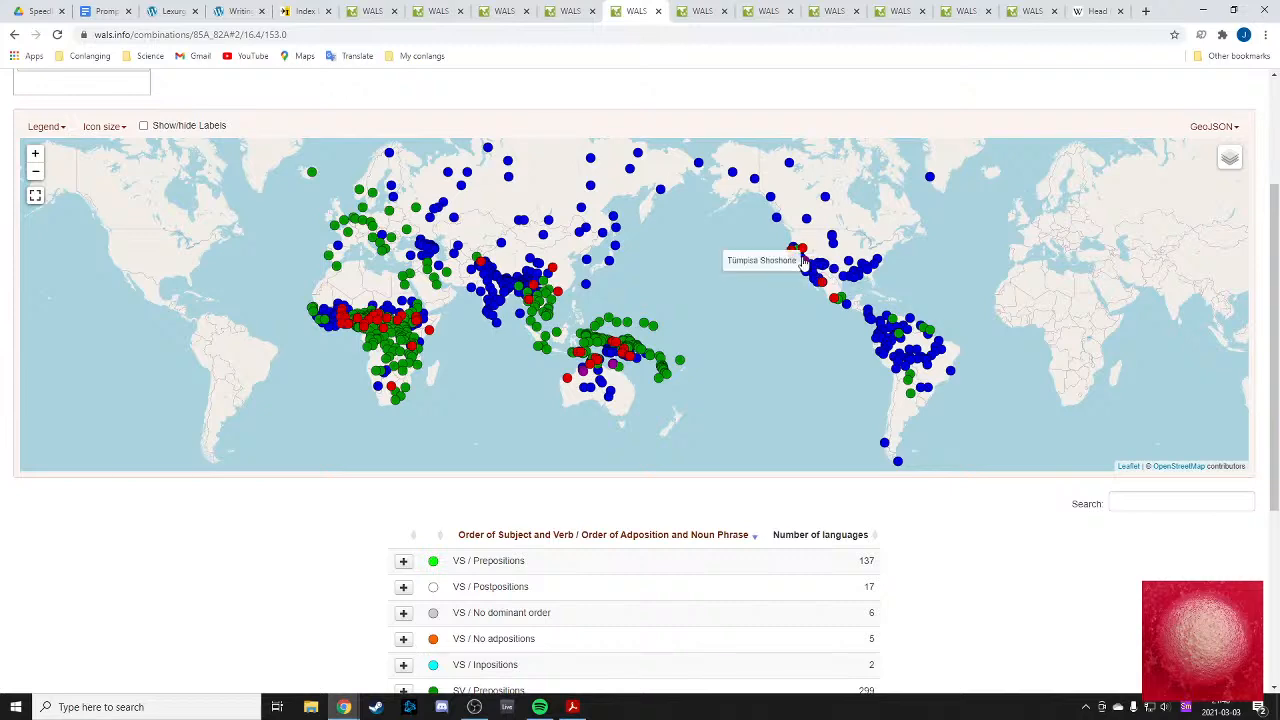
pyautogui.scroll(-3, 770, 404)
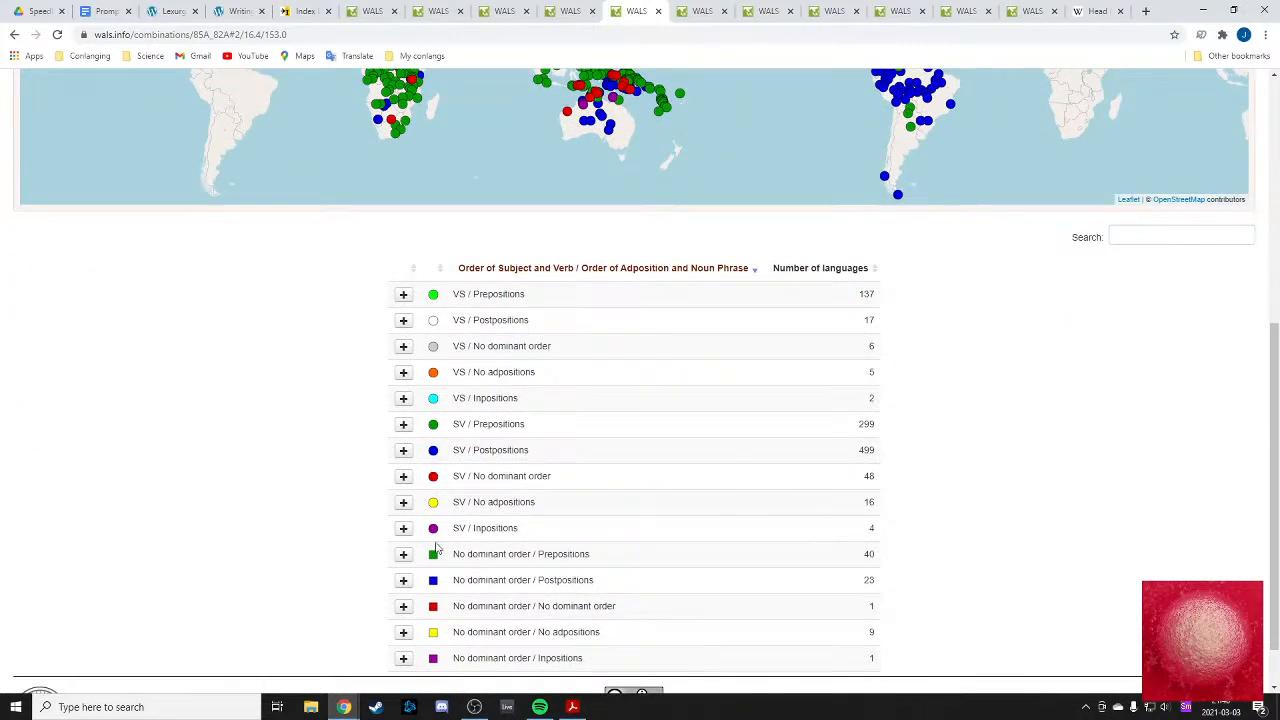
pyautogui.click(403, 528)
pyautogui.scroll(-1, 540, 494)
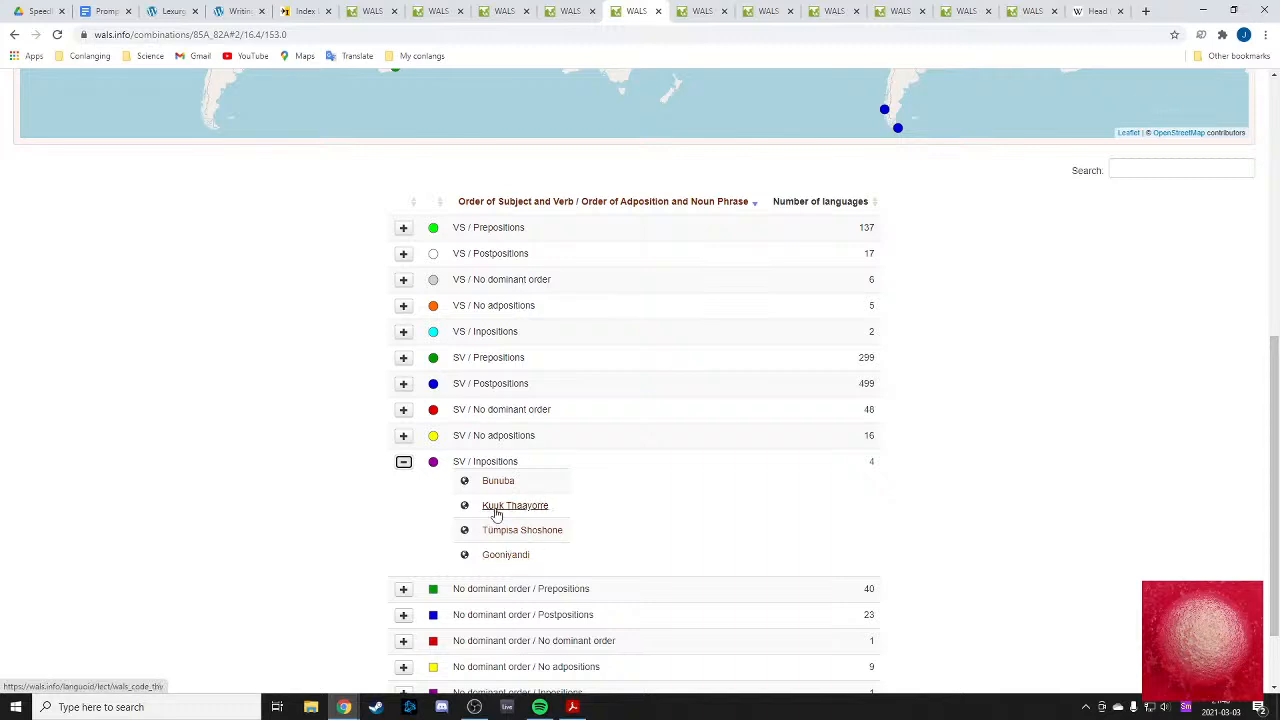
pyautogui.scroll(2, 534, 491)
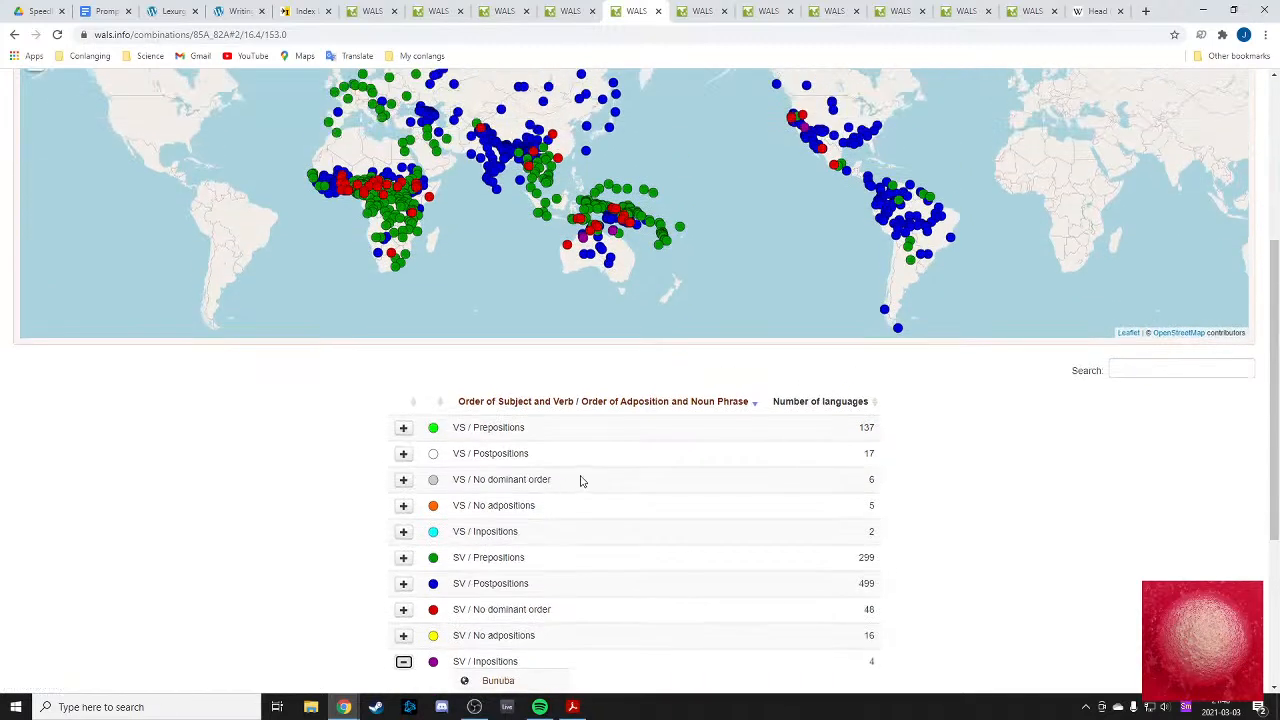
# - Hide the SV / Inpositions combination on the map, keeping only SV with postpositions, prepositions and no dominant order
pyautogui.scroll(3, 479, 243)
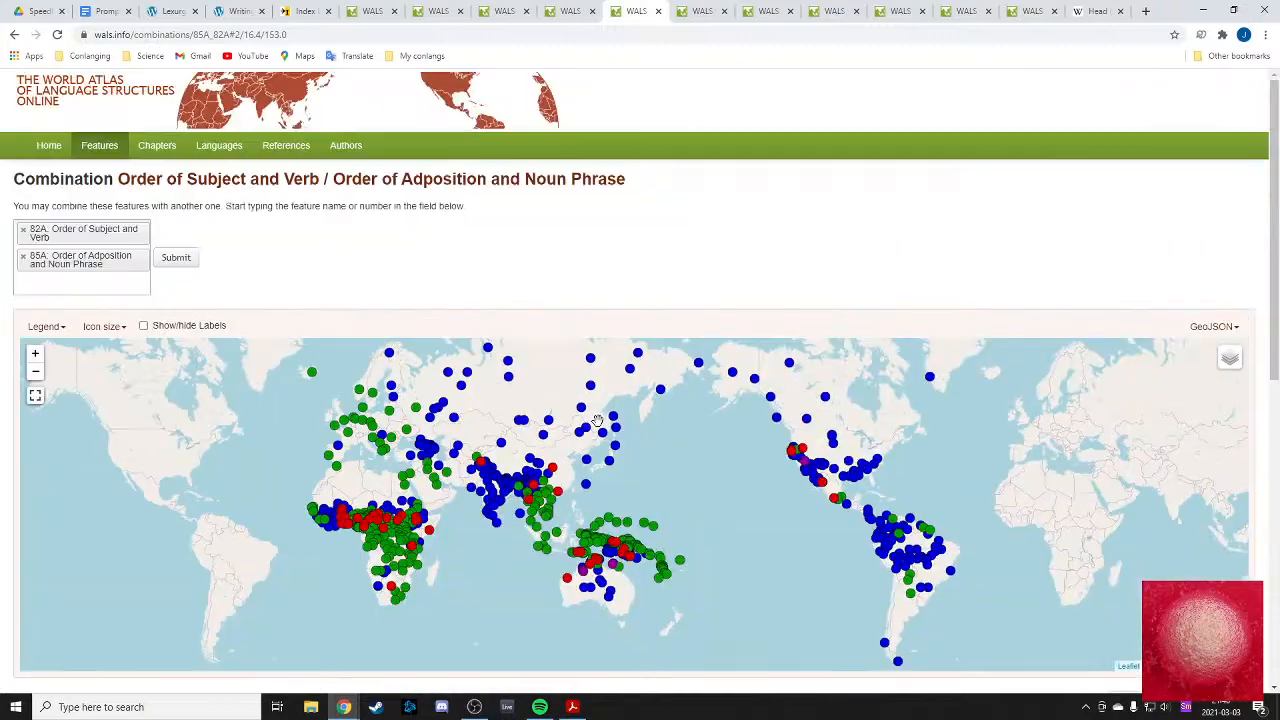
pyautogui.scroll(-4, 477, 297)
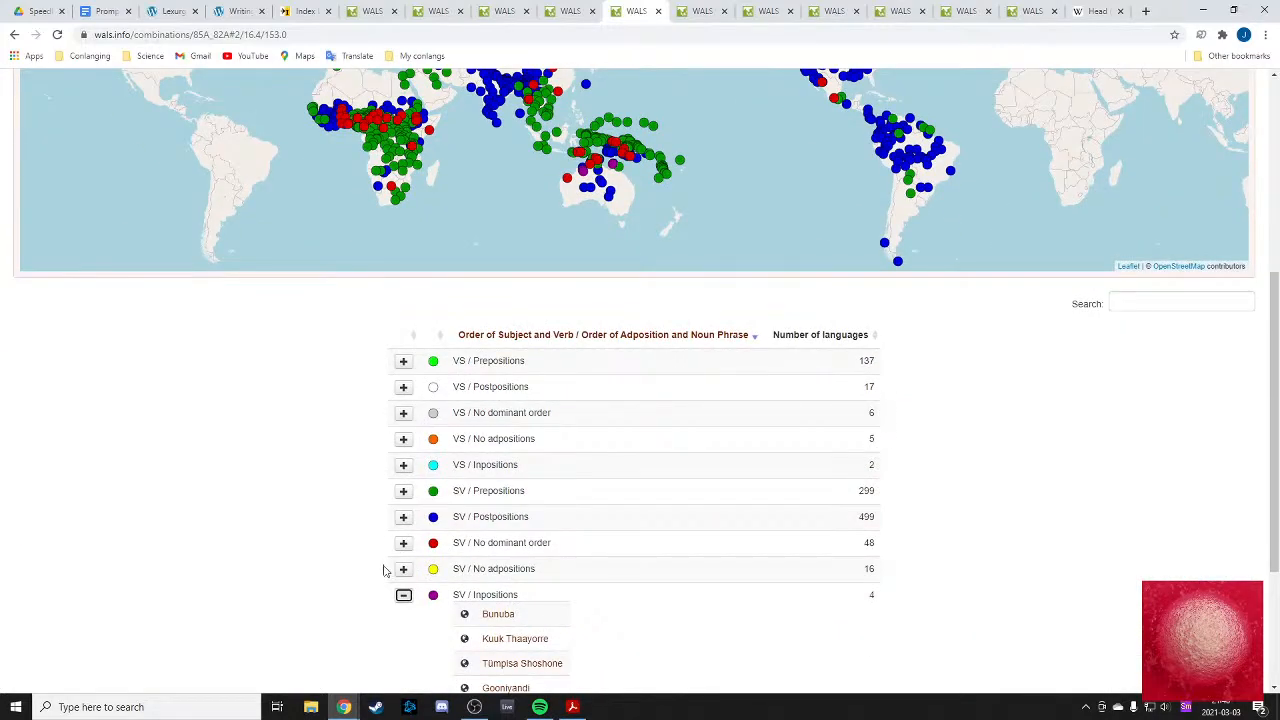
pyautogui.scroll(3, 407, 598)
pyautogui.click(47, 260)
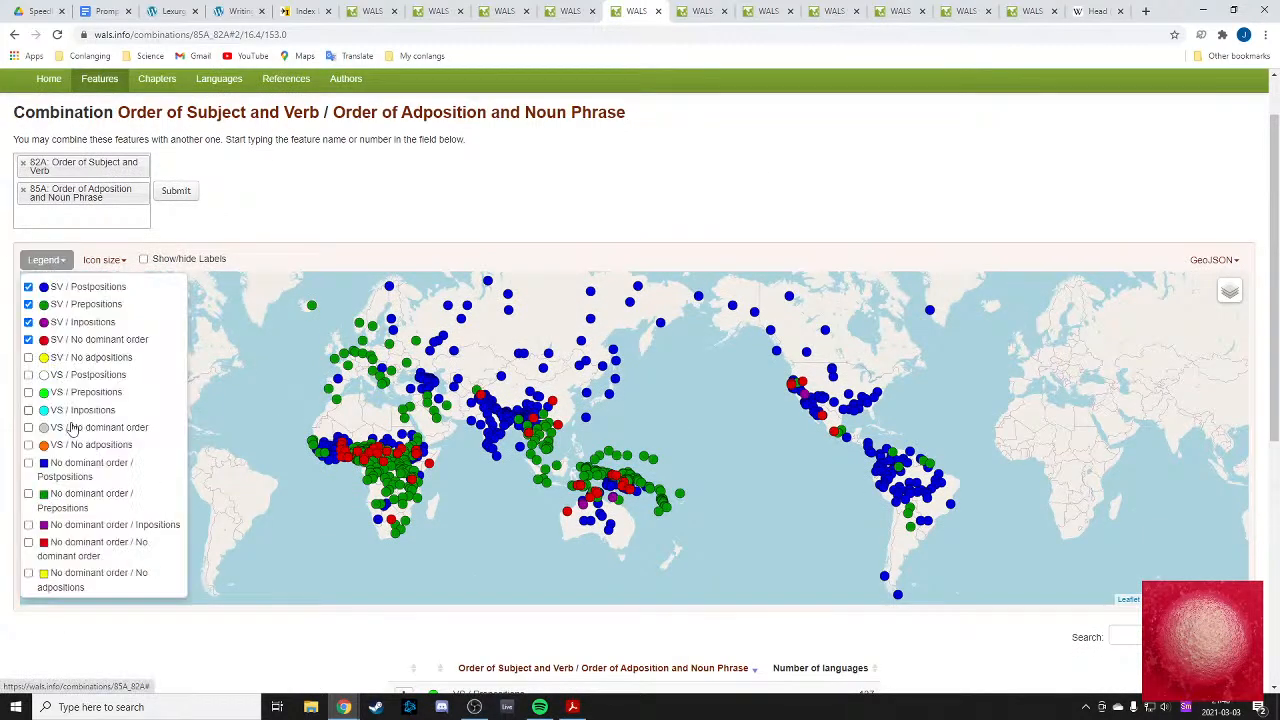
pyautogui.click(28, 323)
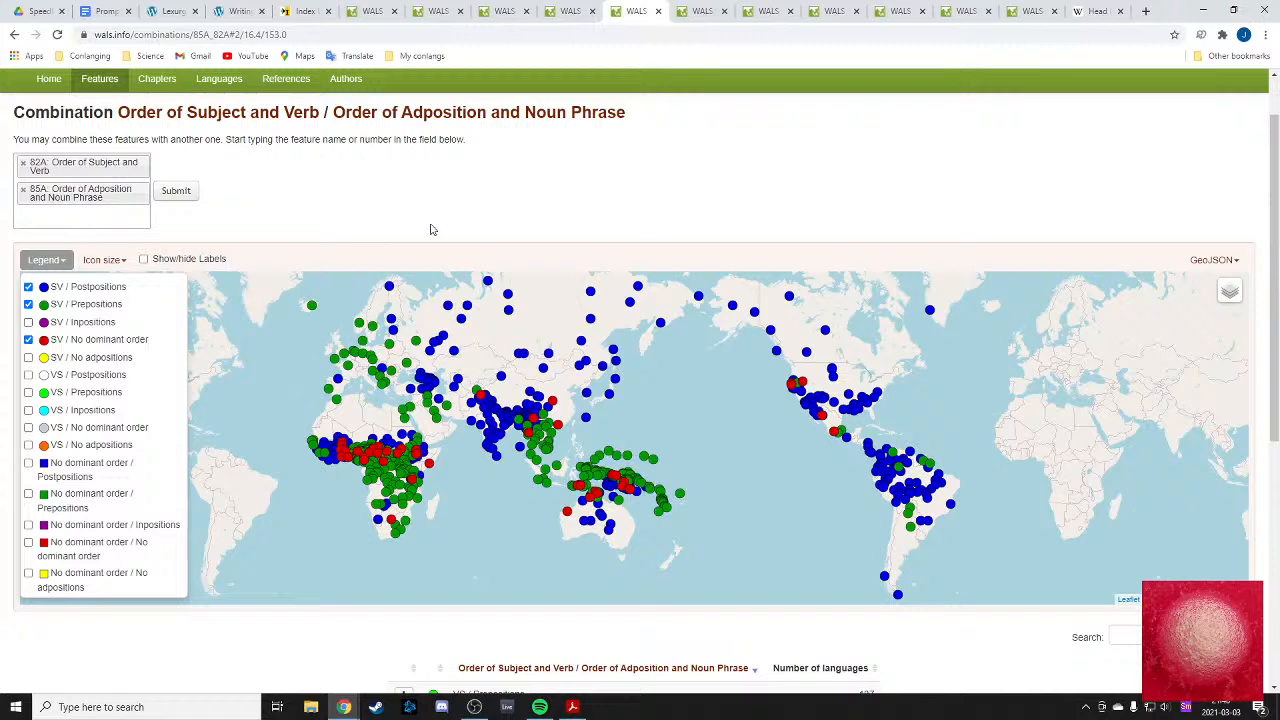
# - Return to the Prompt document and start a new line after a blank one below the VOX vs OXV/OVX note
pyautogui.click(432, 229)
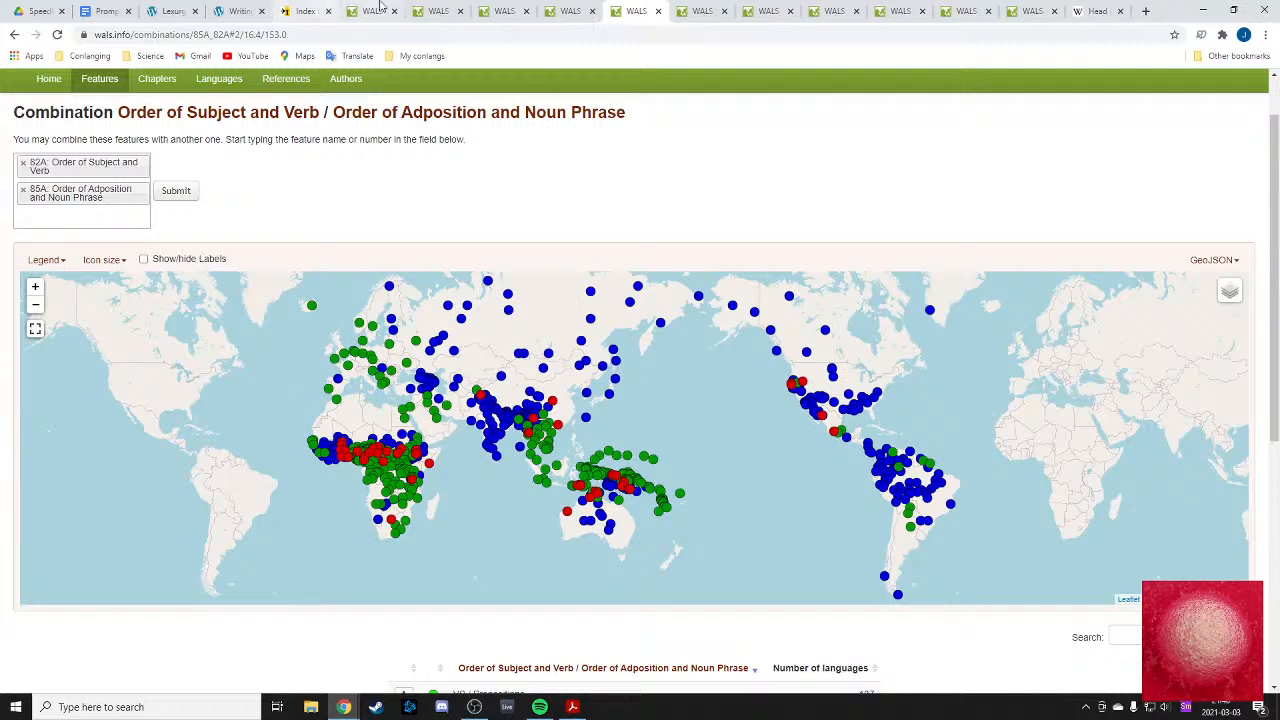
pyautogui.click(103, 10)
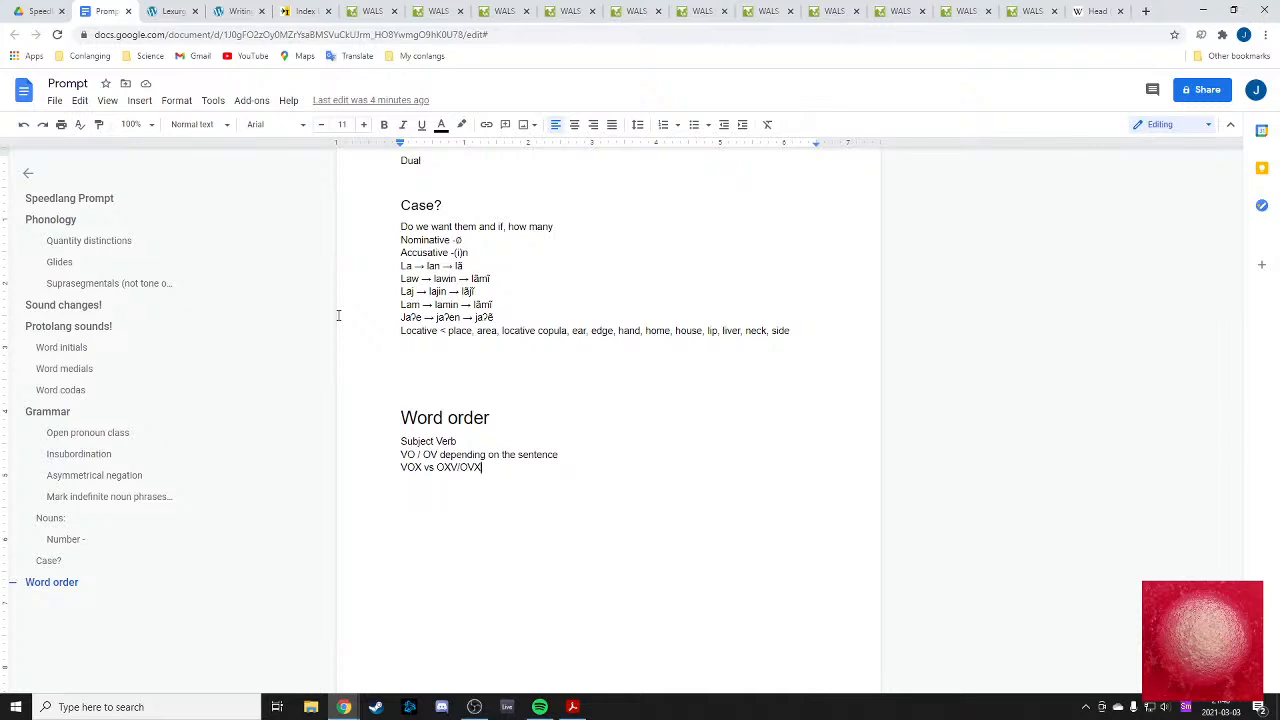
pyautogui.press('Return')
pyautogui.press('Return')
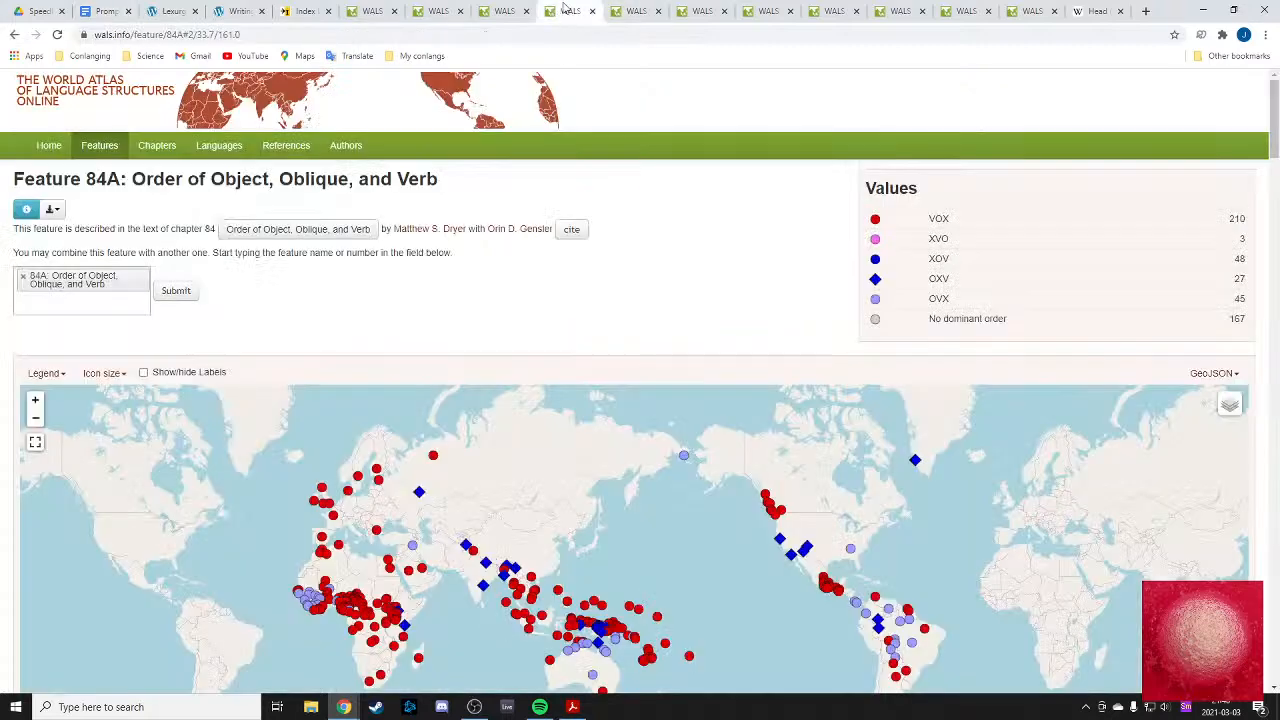
# - Open the map for the Order of Genitive and Noun chapter and examine how its values are distributed across the regions
pyautogui.click(568, 11)
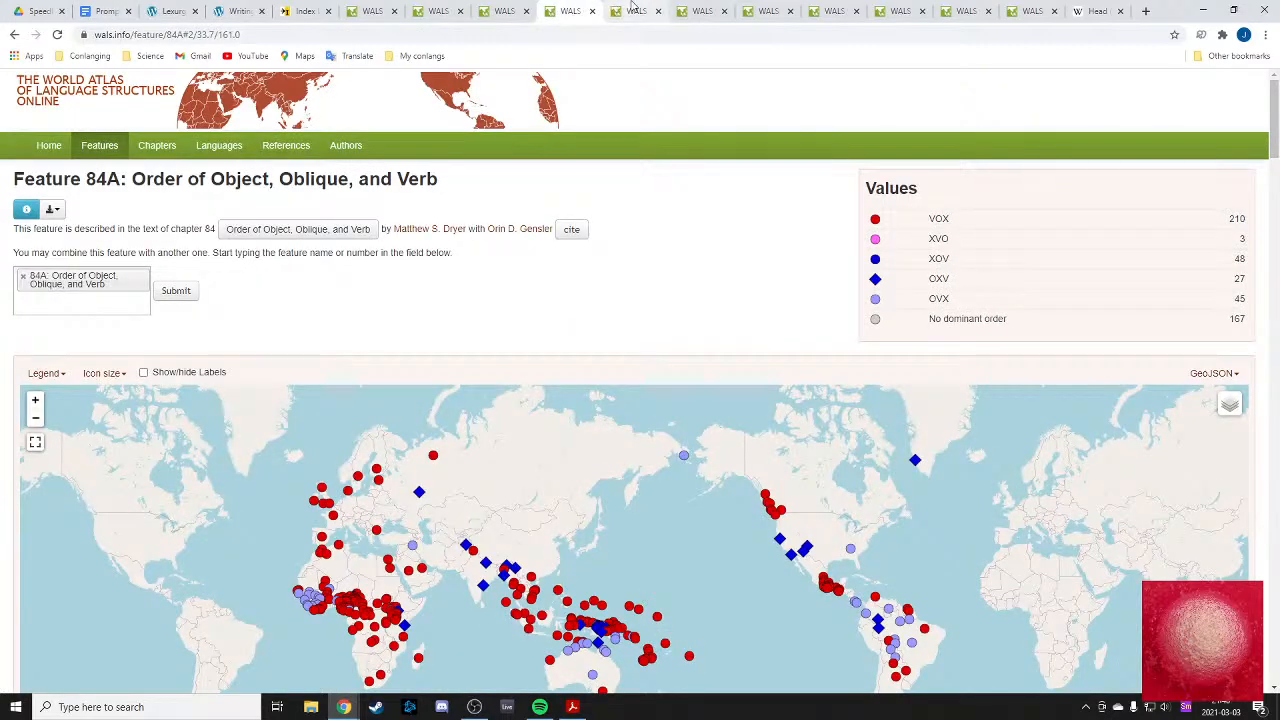
pyautogui.click(633, 10)
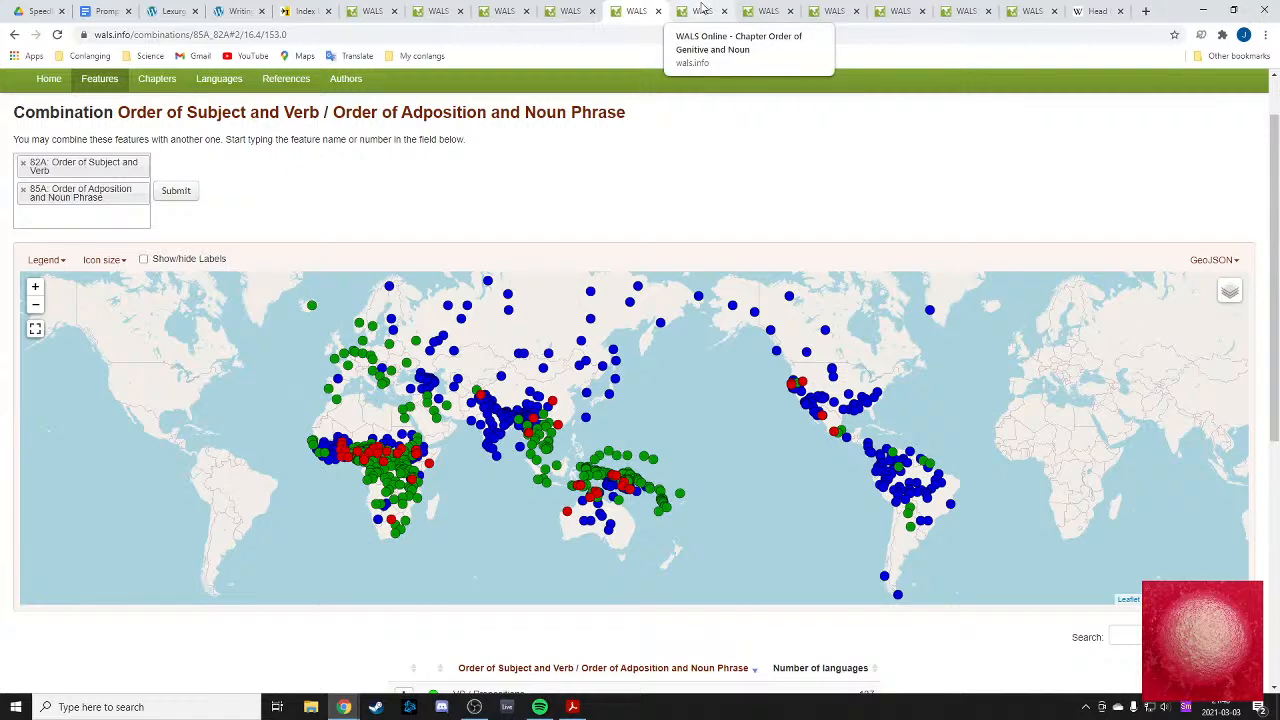
pyautogui.click(703, 10)
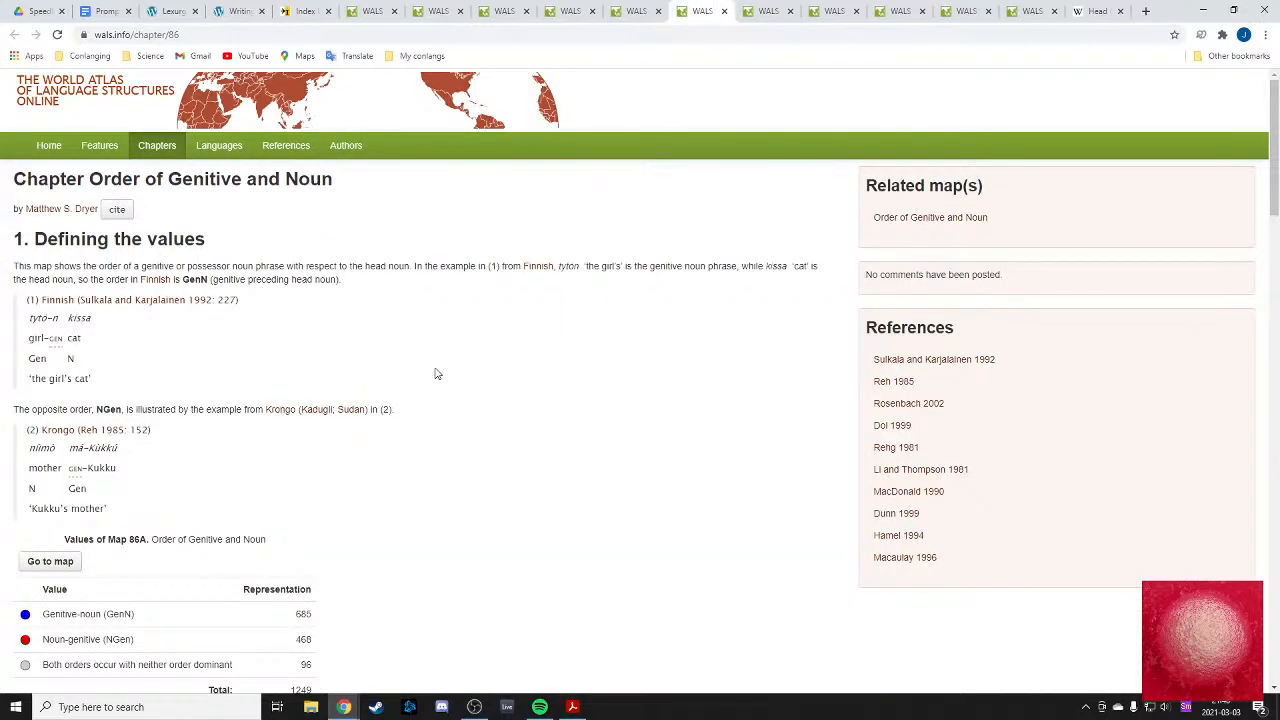
pyautogui.click(55, 561)
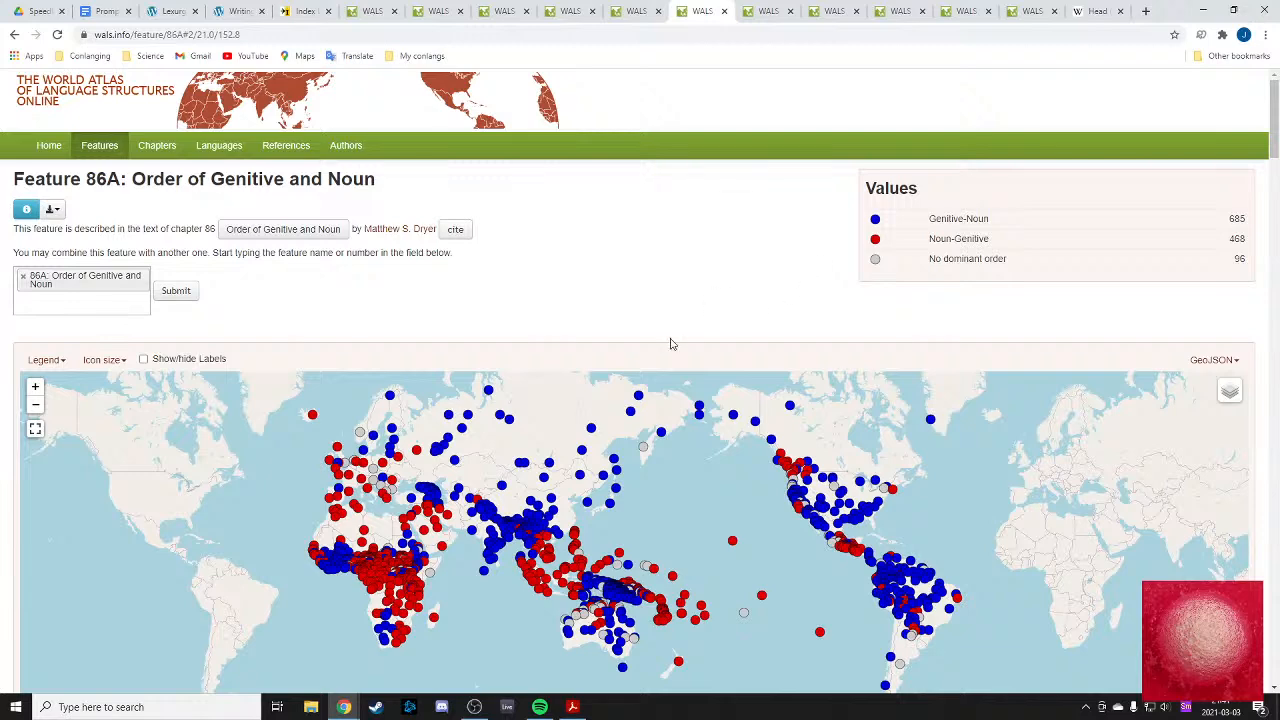
pyautogui.scroll(-1, 671, 343)
pyautogui.scroll(1, 594, 374)
pyautogui.scroll(-1, 511, 383)
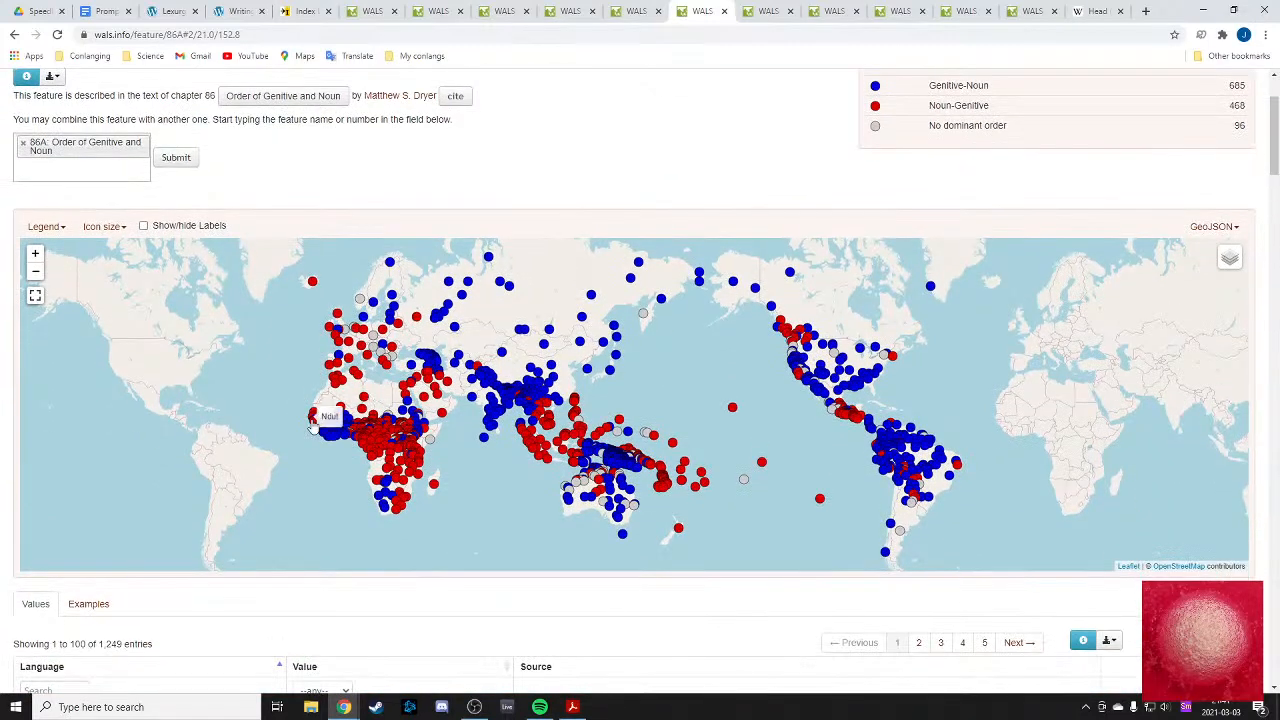
pyautogui.scroll(1, 640, 330)
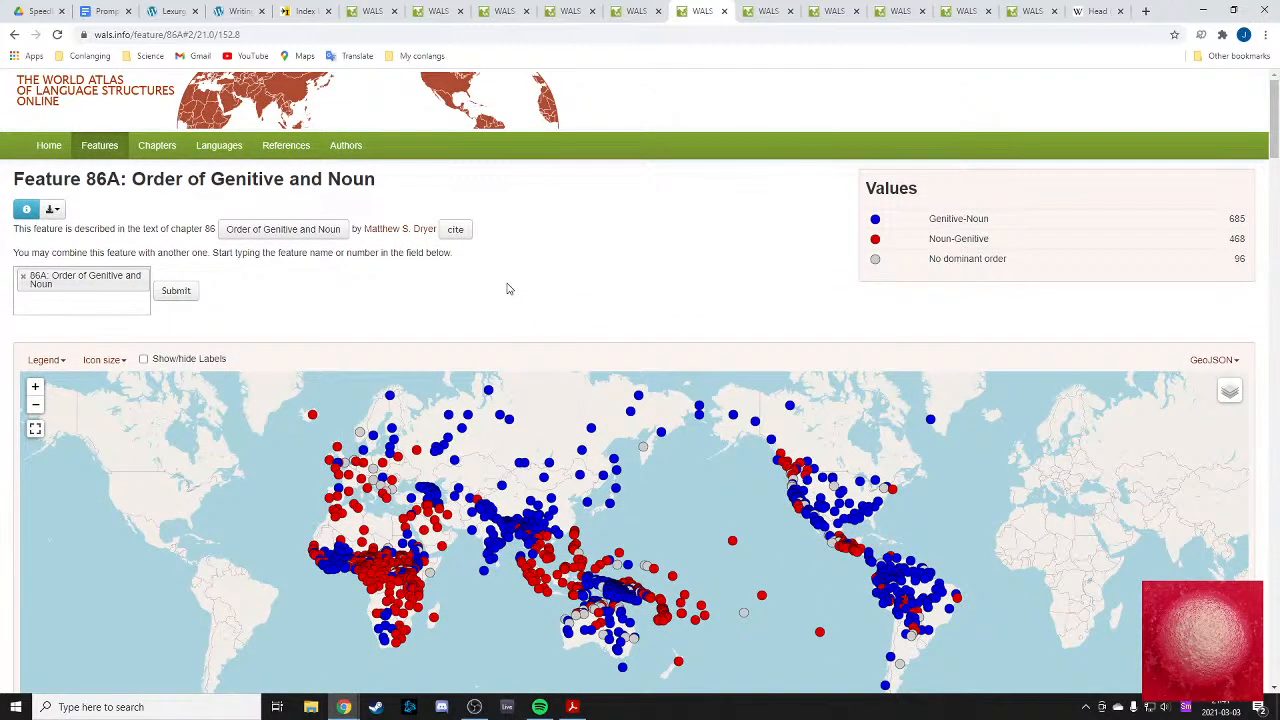
# - Compare the Genitive-Noun distribution on map 86A with the subject-verb / adposition combination map
pyautogui.click(640, 12)
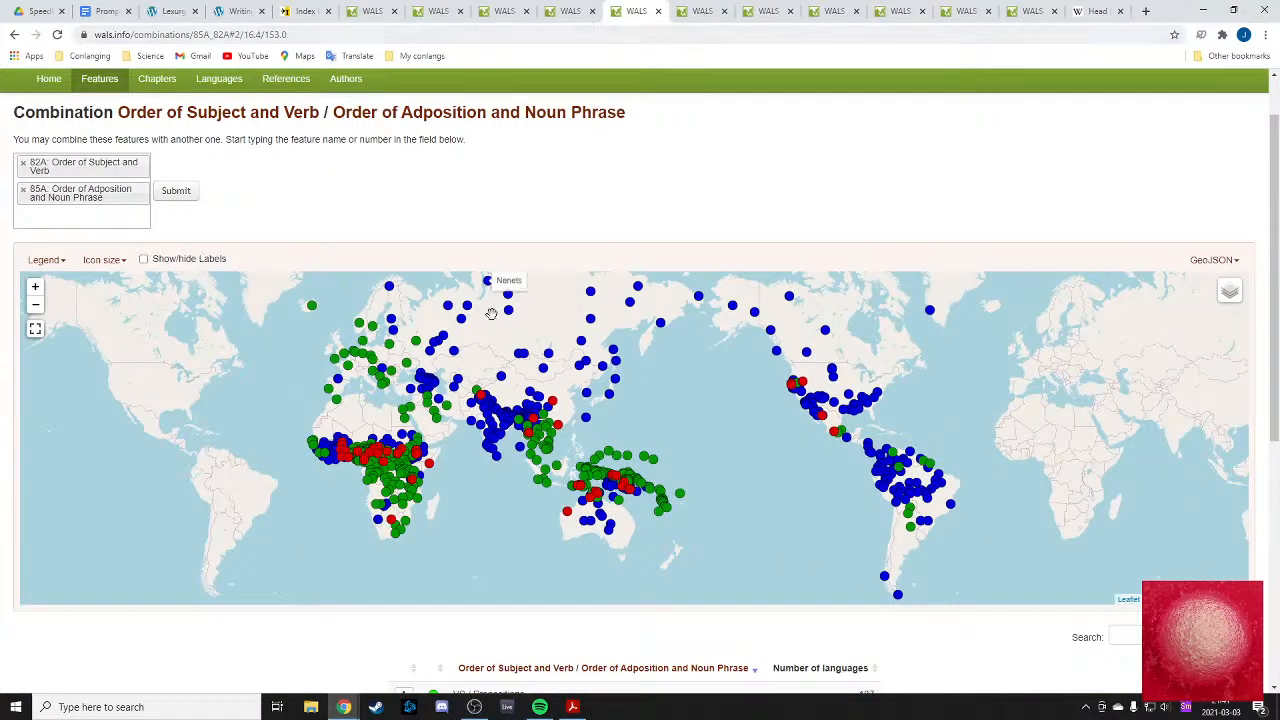
pyautogui.click(698, 8)
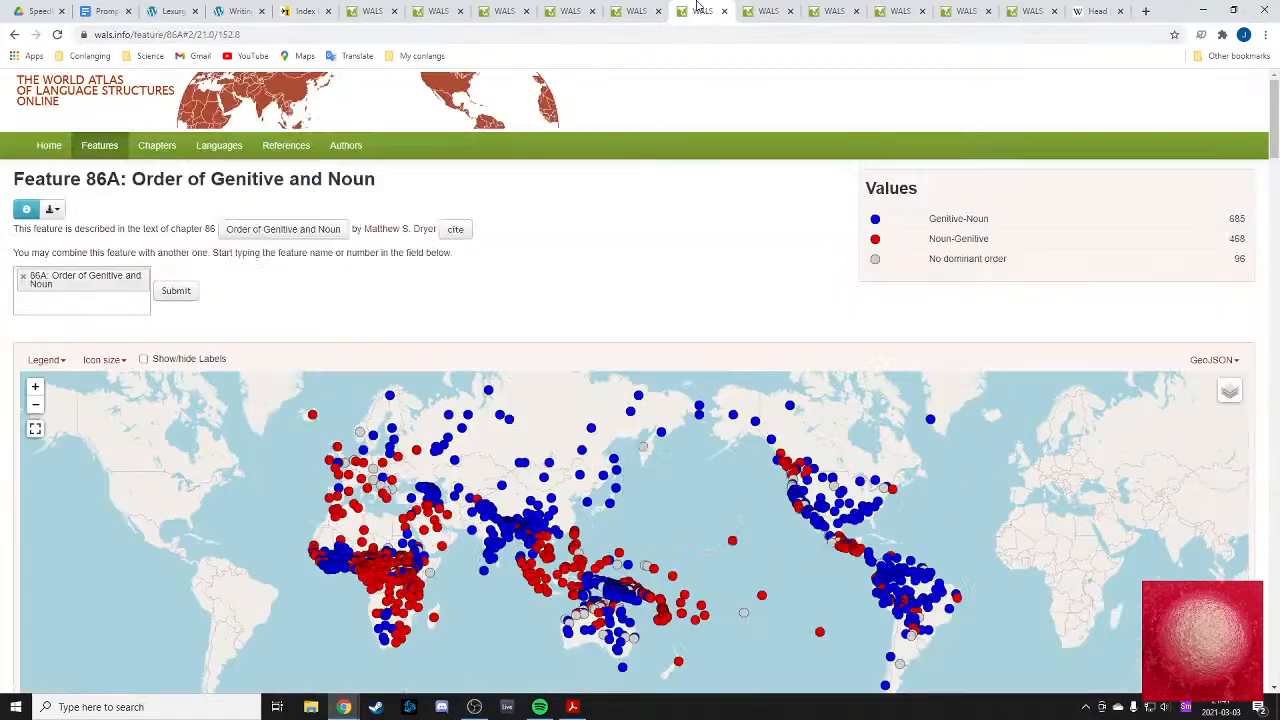
pyautogui.click(640, 10)
pyautogui.click(700, 8)
pyautogui.moveTo(927, 220); pyautogui.dragTo(1000, 215)
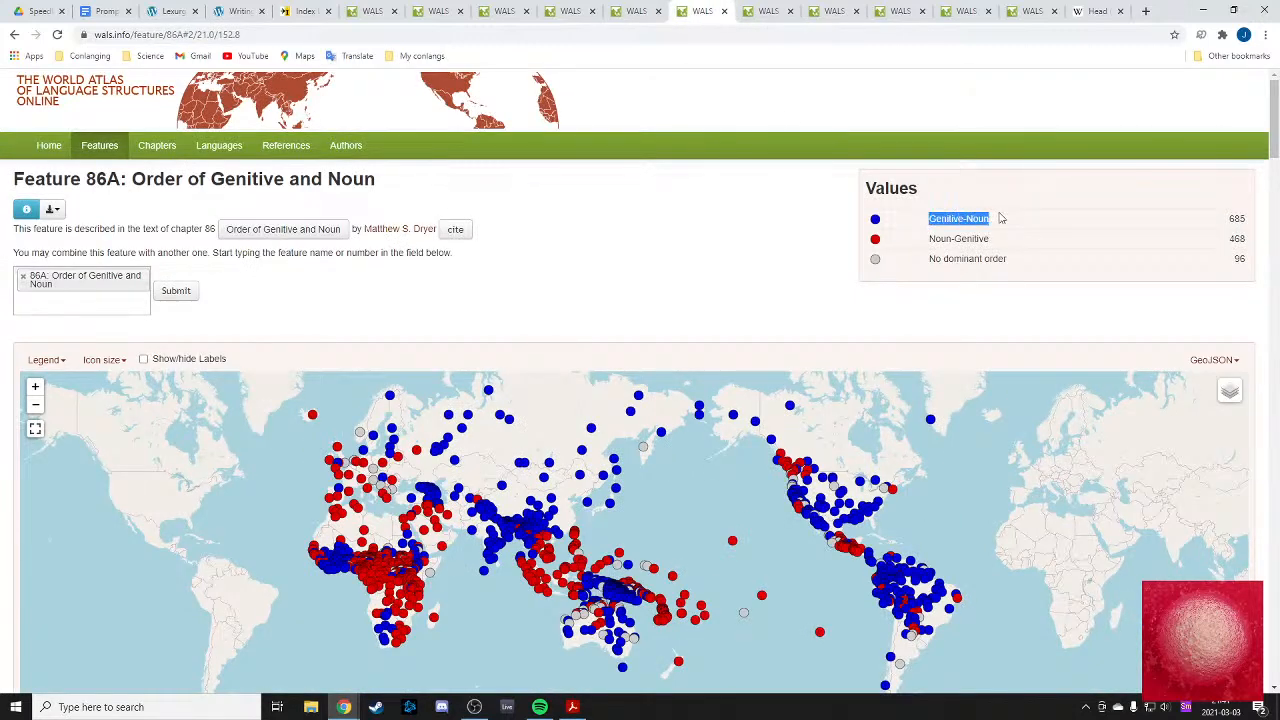
pyautogui.click(1000, 215)
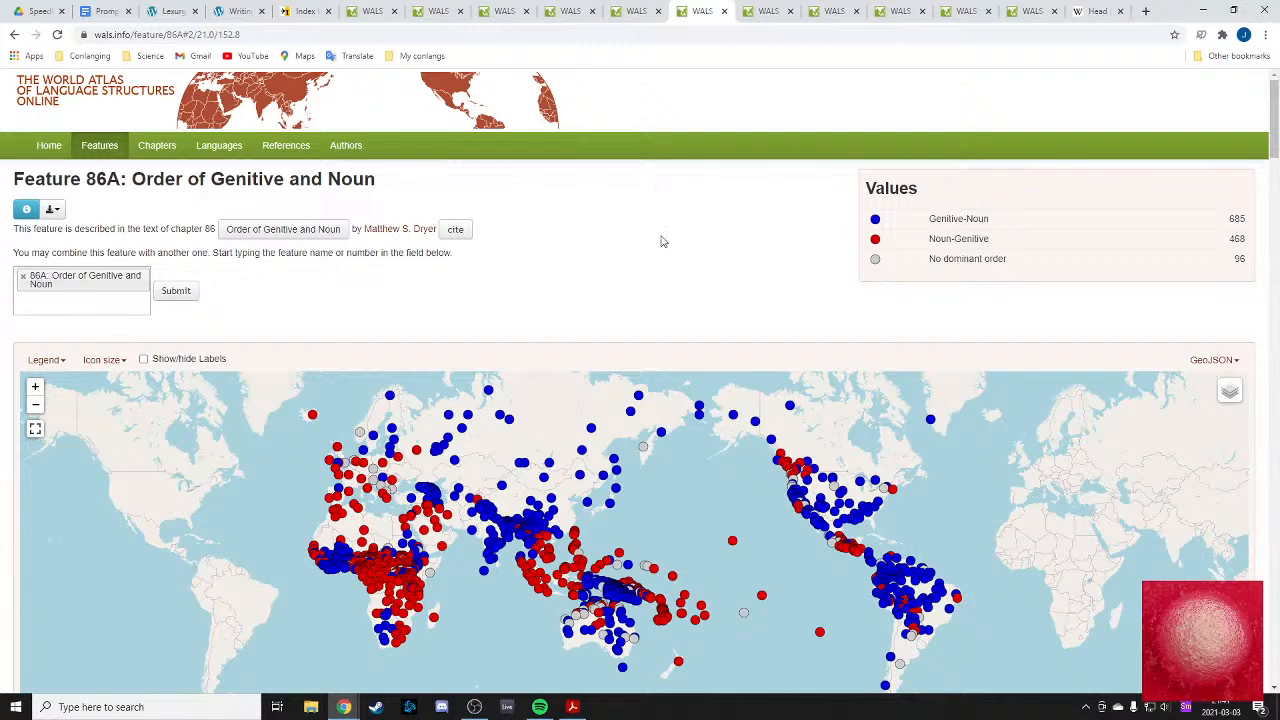
# - Review the Genitive-Noun, Noun-Genitive and No dominant order values of feature 86A one by one
pyautogui.moveTo(918, 224); pyautogui.dragTo(1025, 218)
pyautogui.click(1025, 218)
pyautogui.moveTo(925, 222); pyautogui.dragTo(990, 219)
pyautogui.moveTo(930, 241); pyautogui.dragTo(1001, 241)
pyautogui.click(1004, 241)
pyautogui.moveTo(923, 262); pyautogui.dragTo(1035, 258)
pyautogui.click(1035, 258)
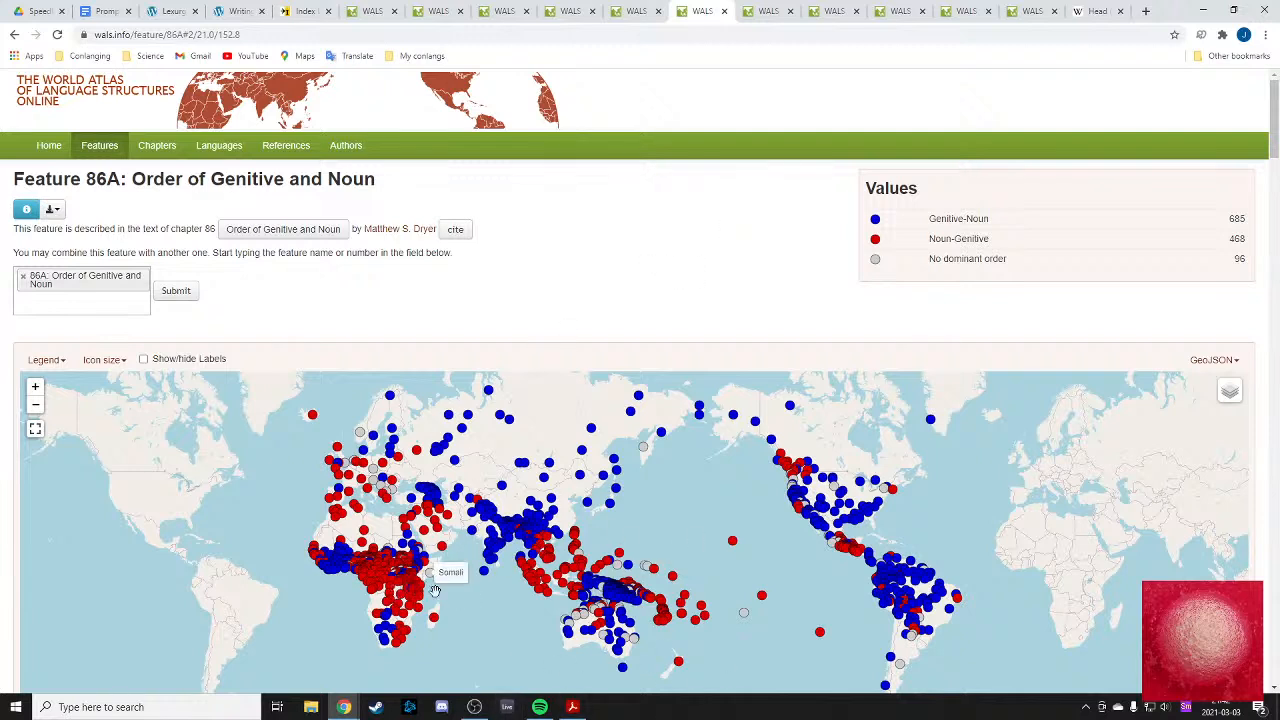
# - Check the genitive order map against the subject-verb / adposition combination map and the word order notes in the Prompt document
pyautogui.click(636, 11)
pyautogui.click(697, 8)
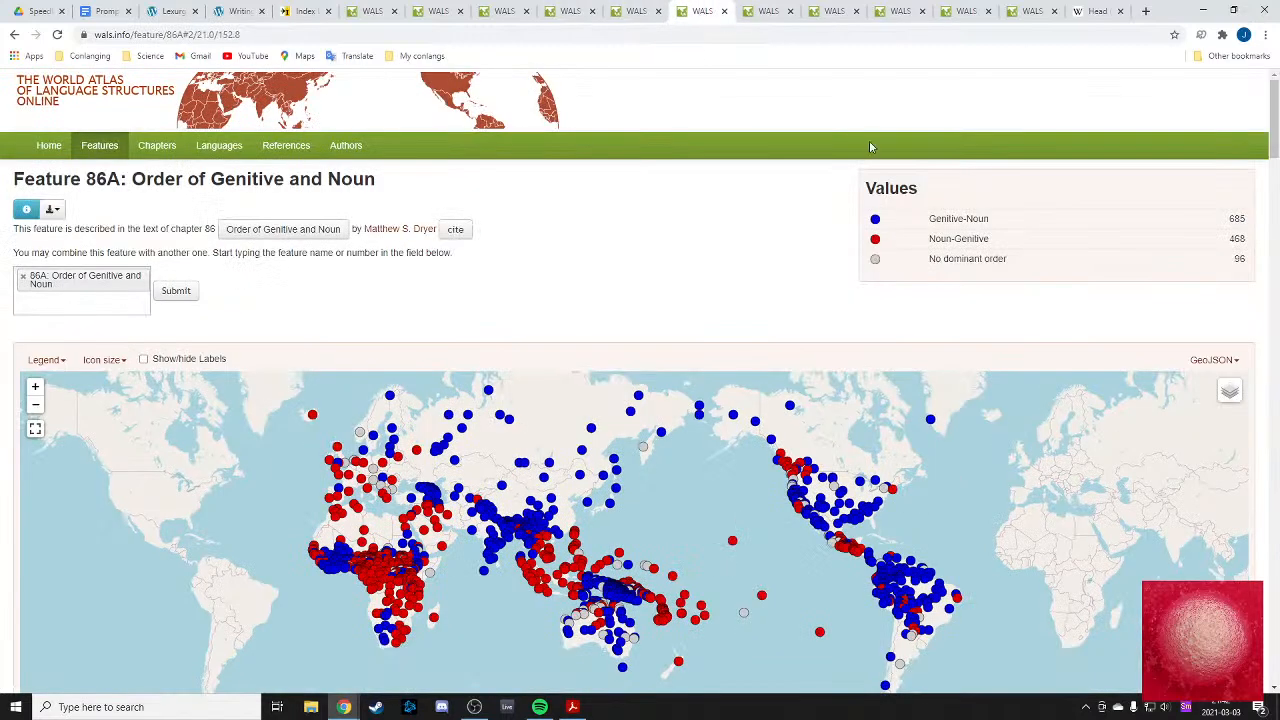
pyautogui.click(612, 12)
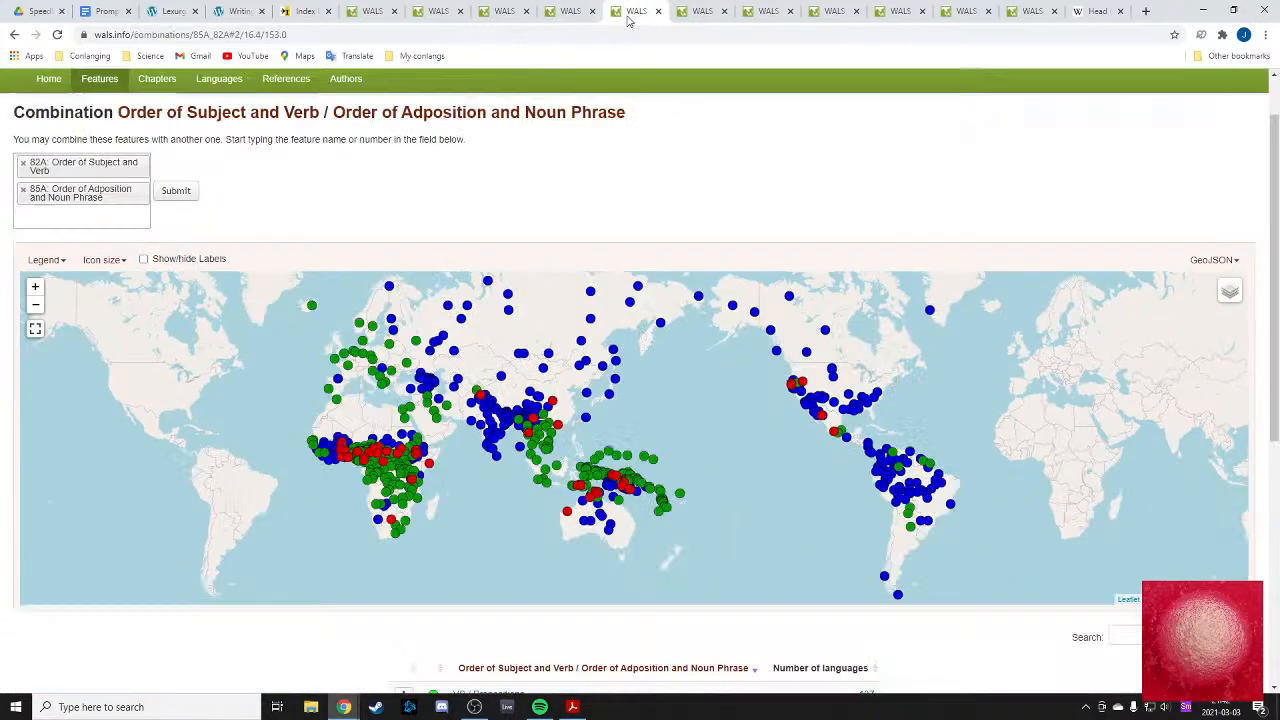
pyautogui.moveTo(360, 287)
pyautogui.mouseDown()
pyautogui.moveTo(427, 305)
pyautogui.moveTo(381, 299)
pyautogui.mouseUp()
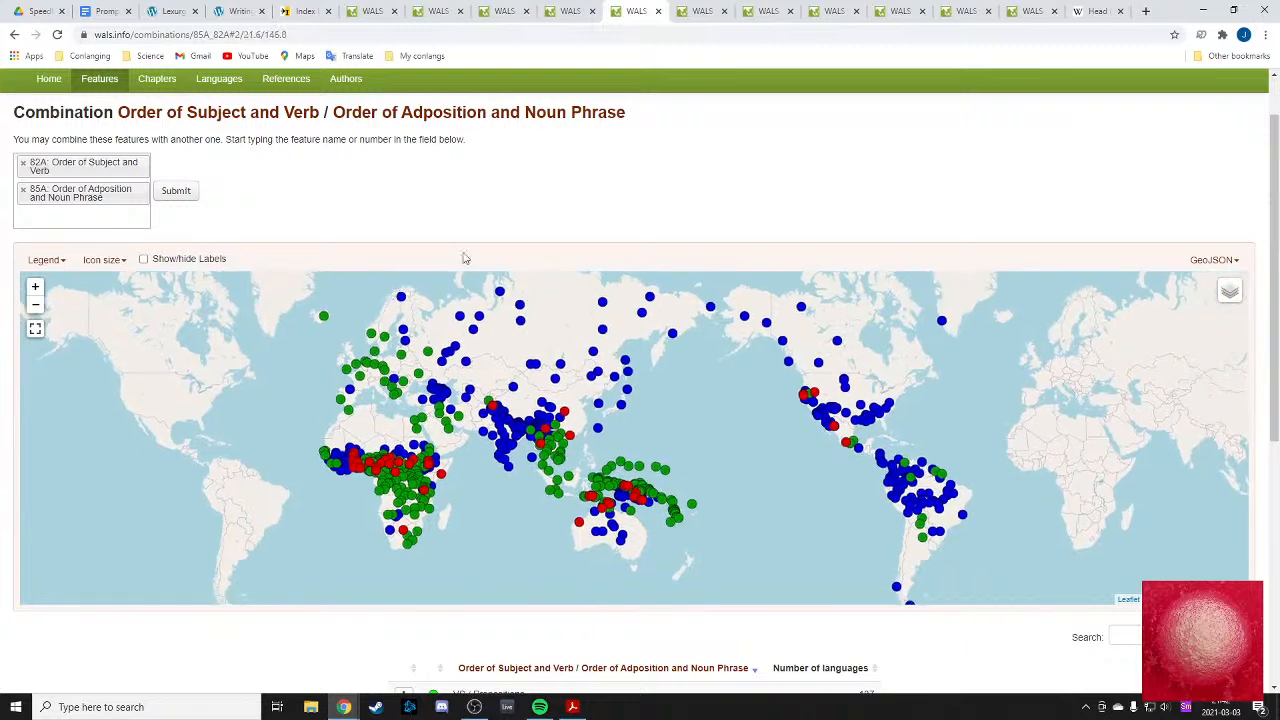
pyautogui.click(566, 10)
pyautogui.click(640, 10)
pyautogui.click(710, 10)
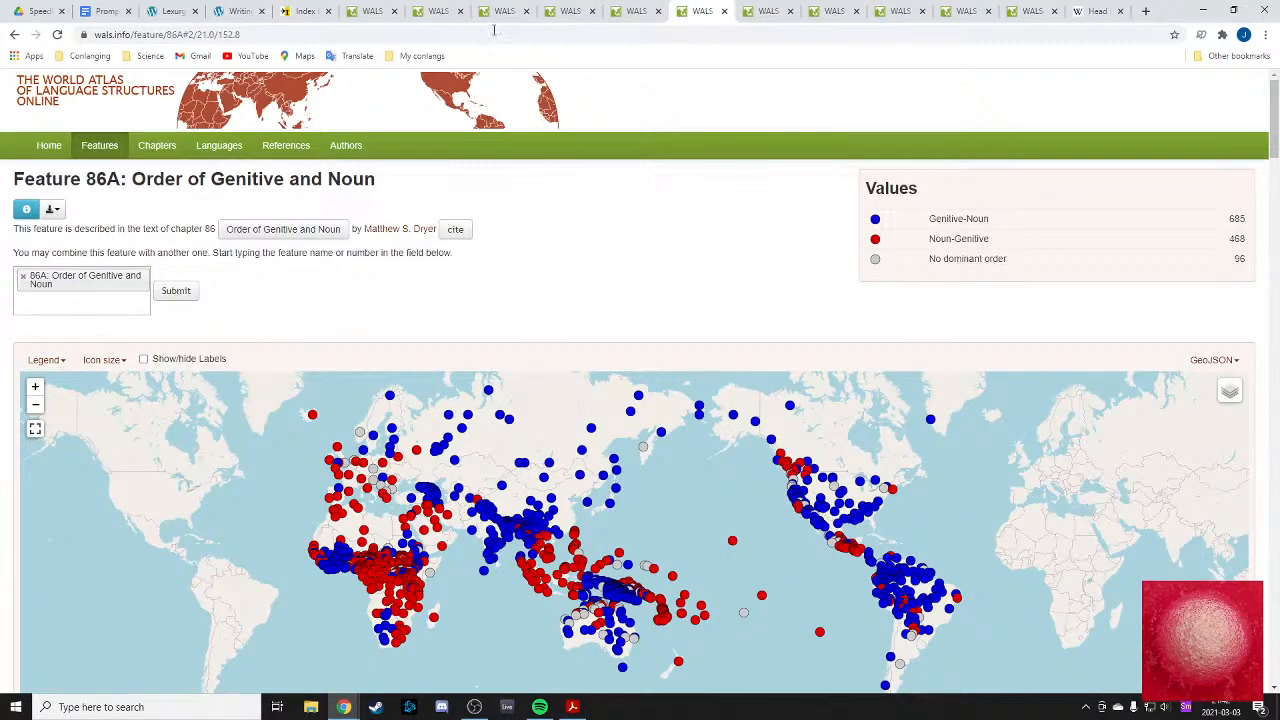
pyautogui.click(628, 11)
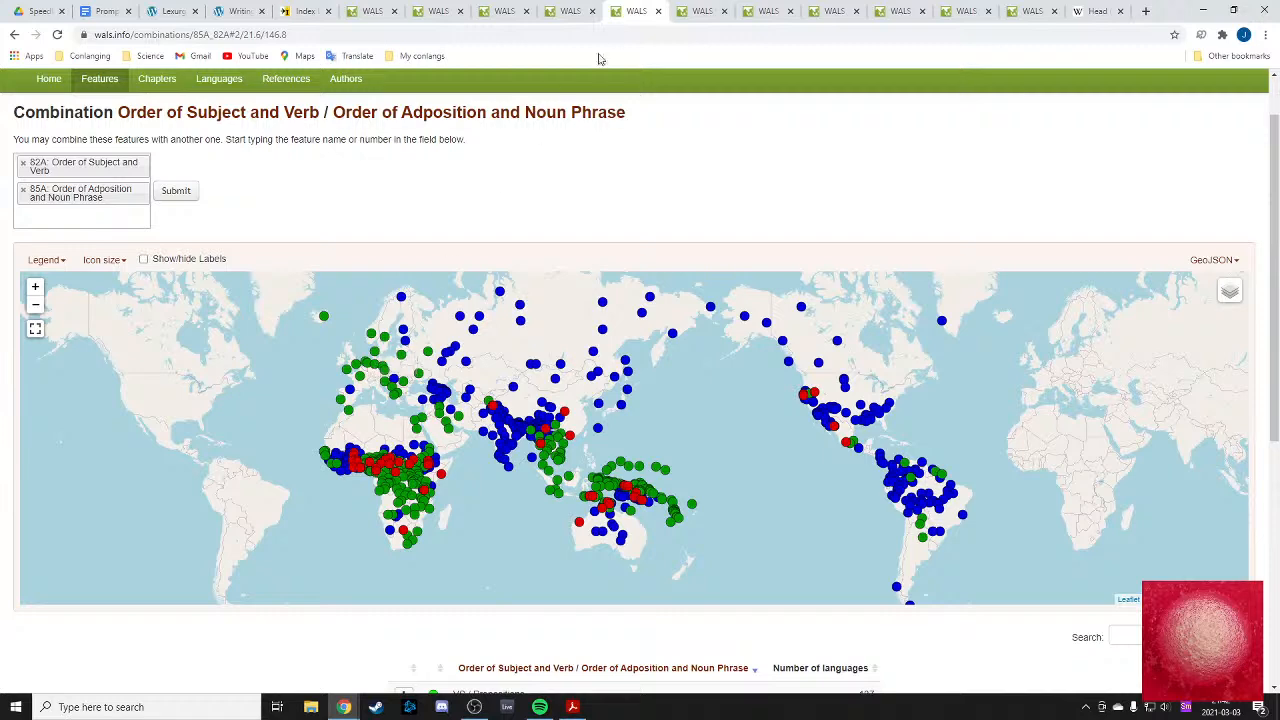
pyautogui.click(681, 11)
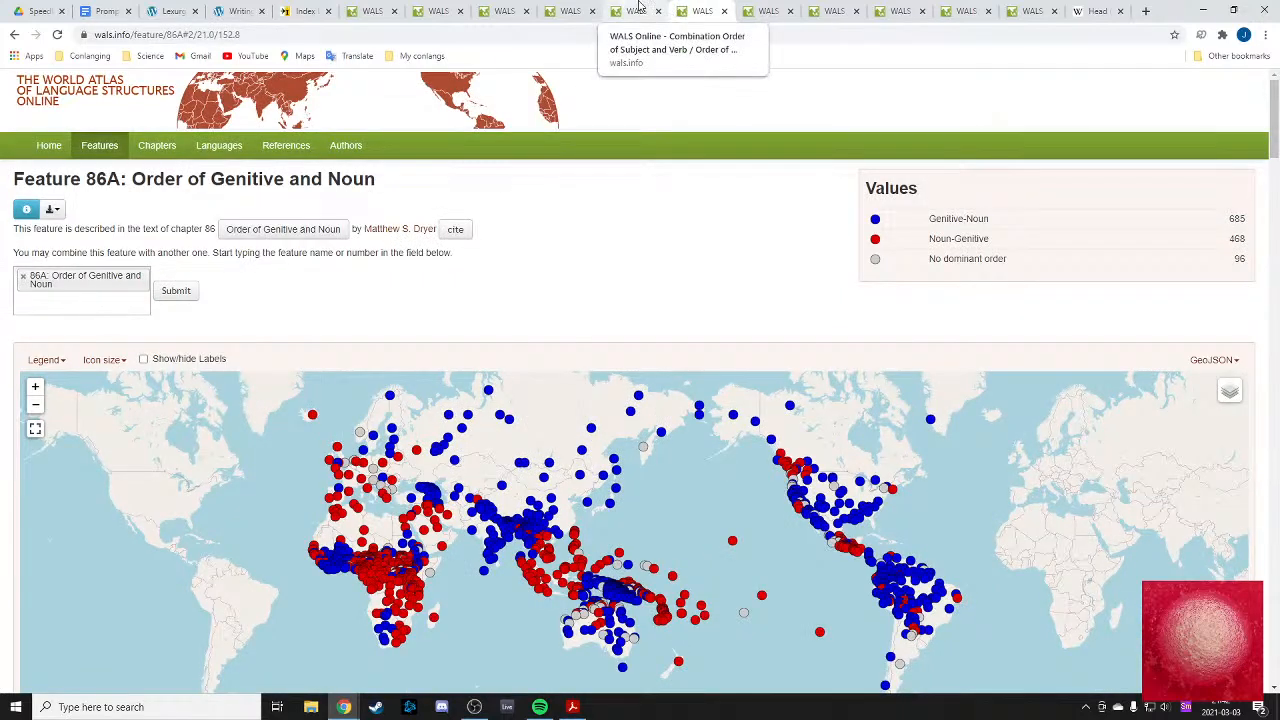
pyautogui.click(100, 11)
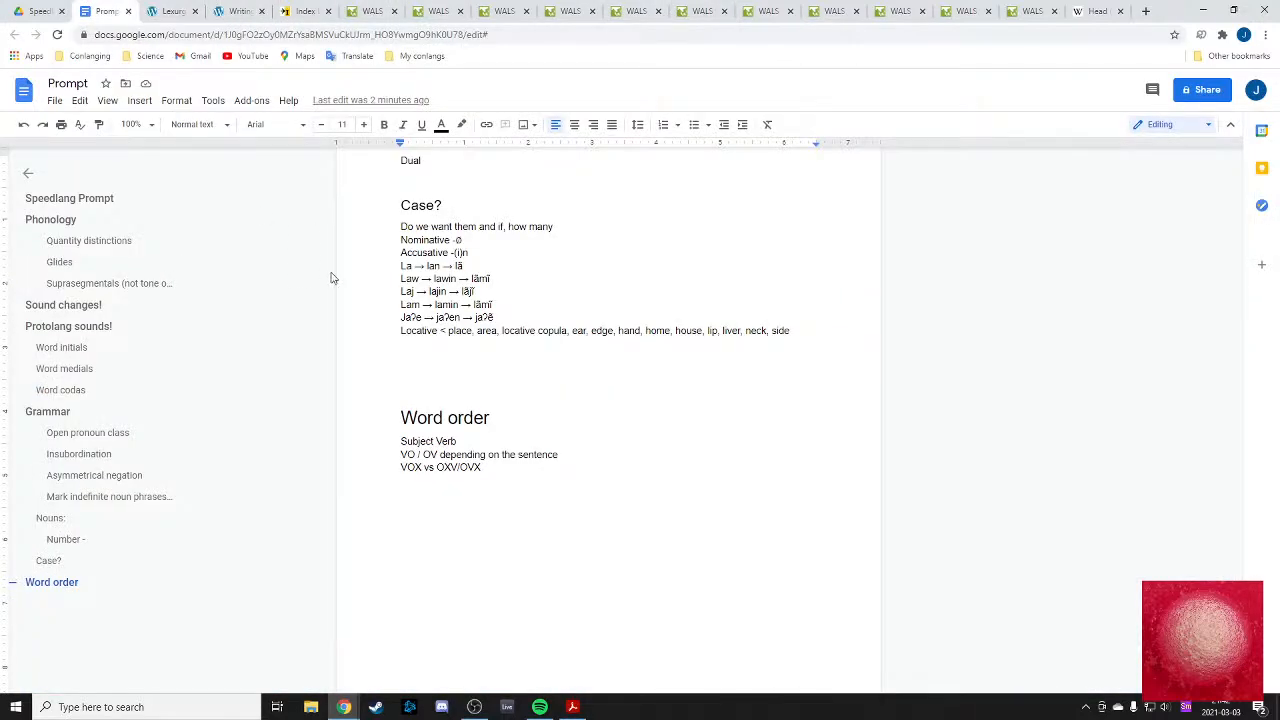
pyautogui.click(697, 9)
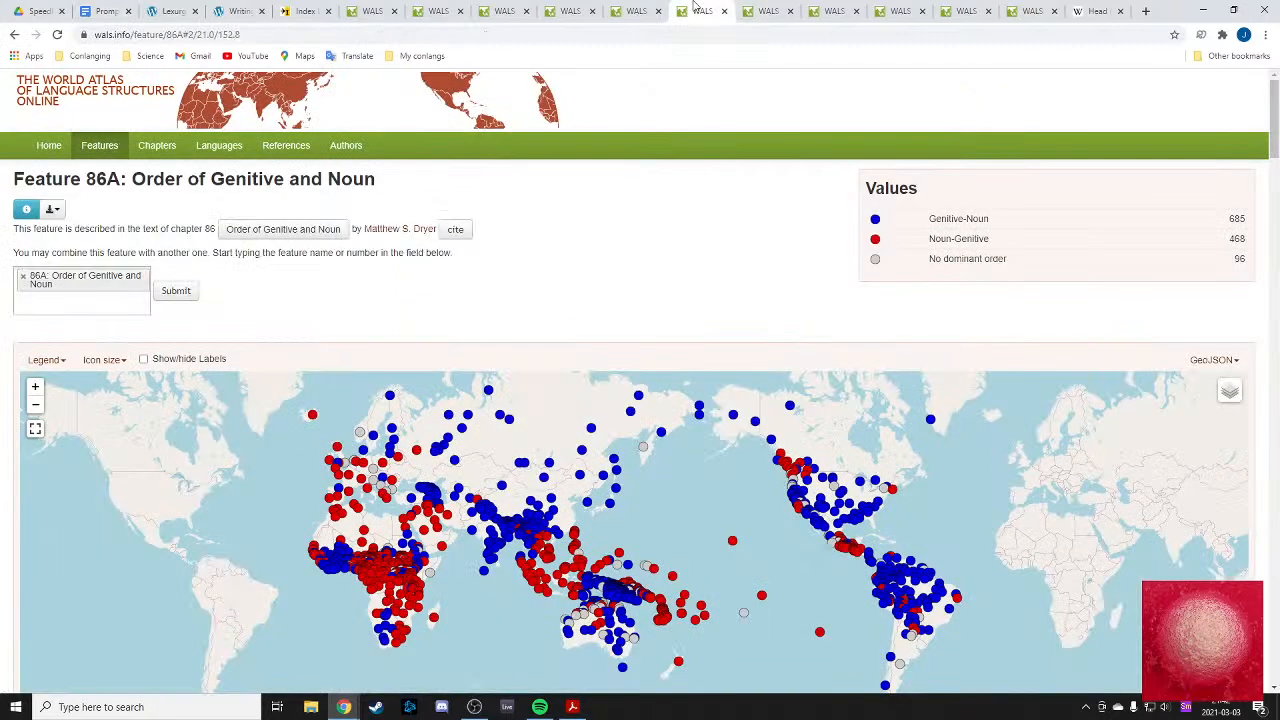
# - Open the map for the Order of Adjective and Noun chapter and examine its distribution across the regions
pyautogui.click(757, 9)
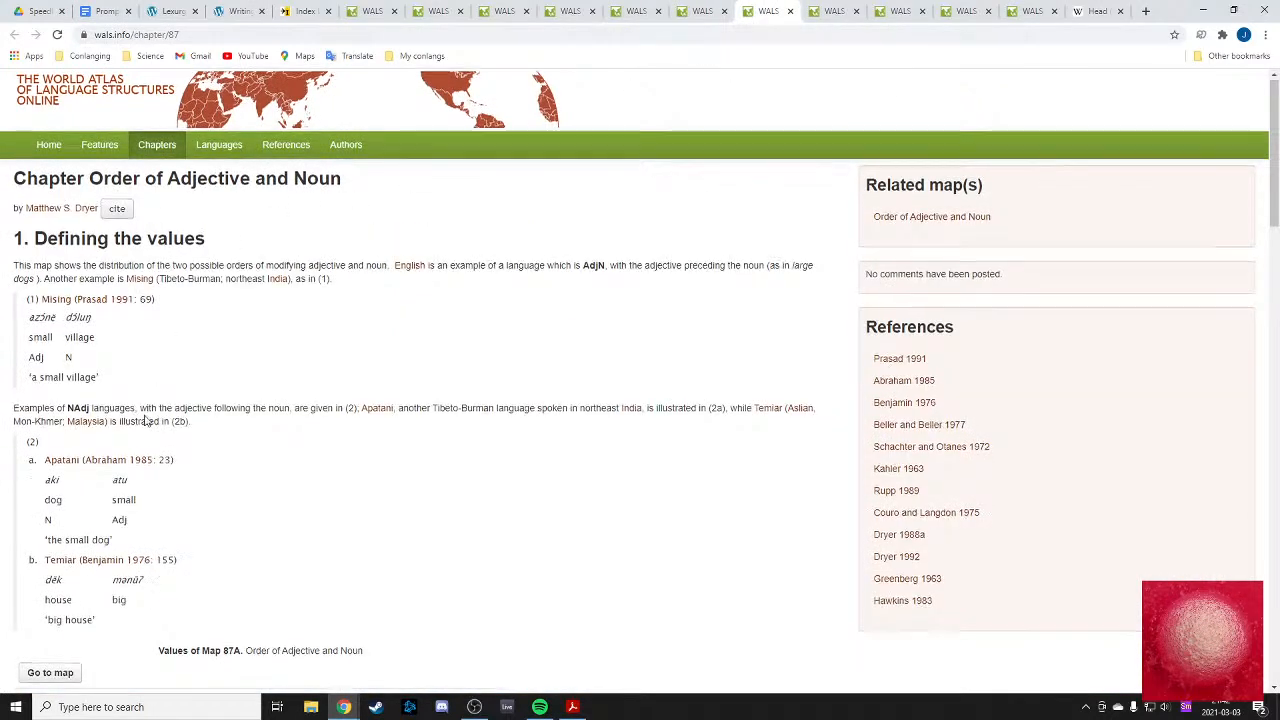
pyautogui.scroll(-2, 278, 492)
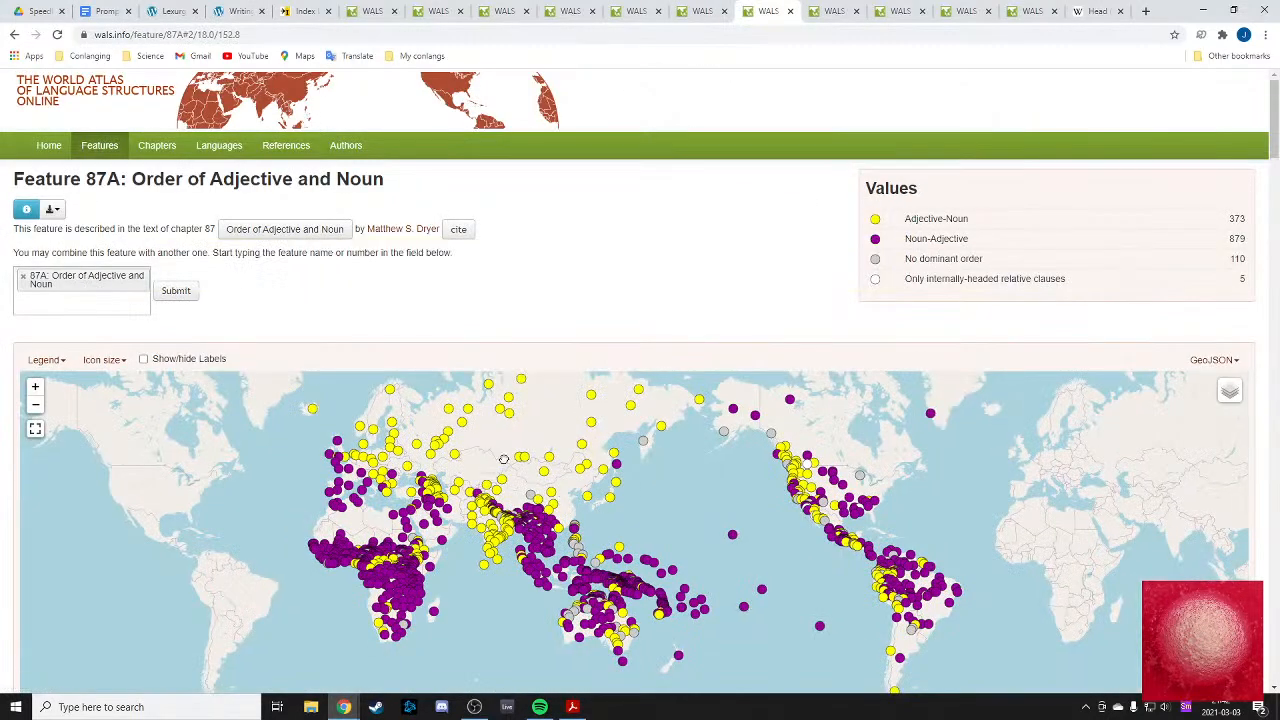
pyautogui.moveTo(503, 459); pyautogui.dragTo(533, 455)
pyautogui.scroll(-1, 456, 458)
pyautogui.scroll(1, 460, 458)
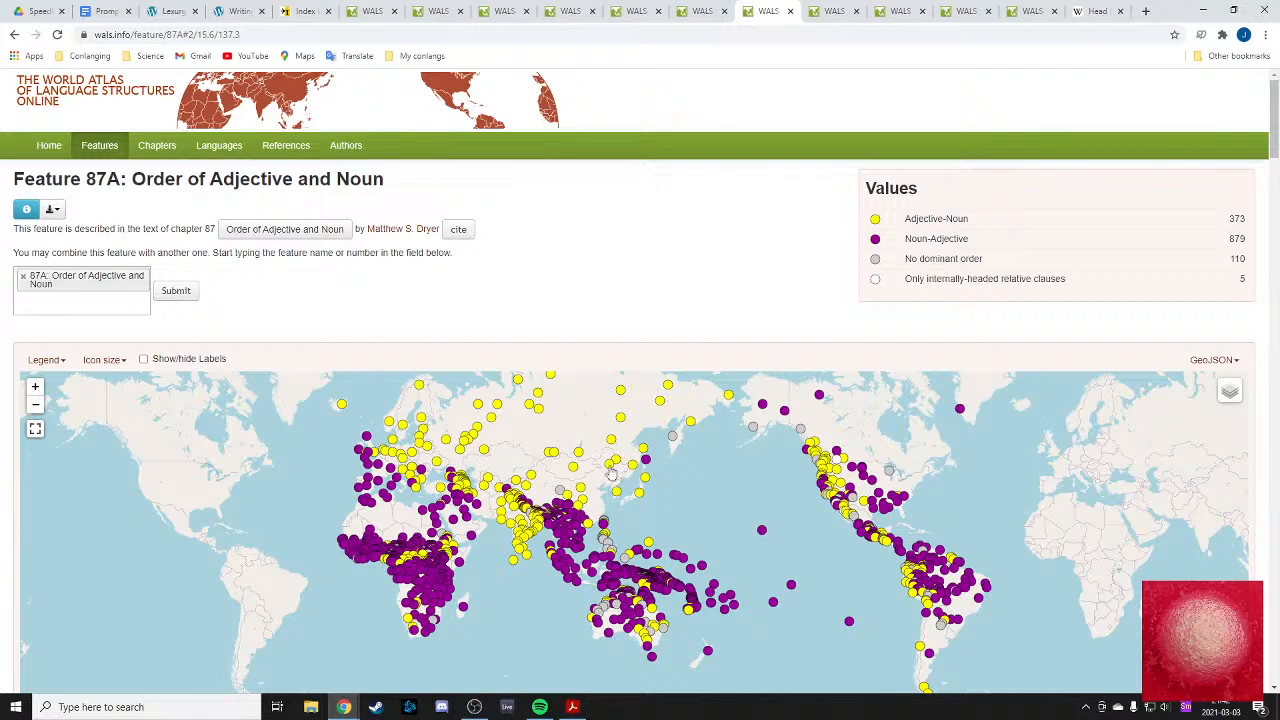
# - Combine feature 87A with 82A: Order of Subject and Verb and review the number of languages per combination
pyautogui.click(91, 299)
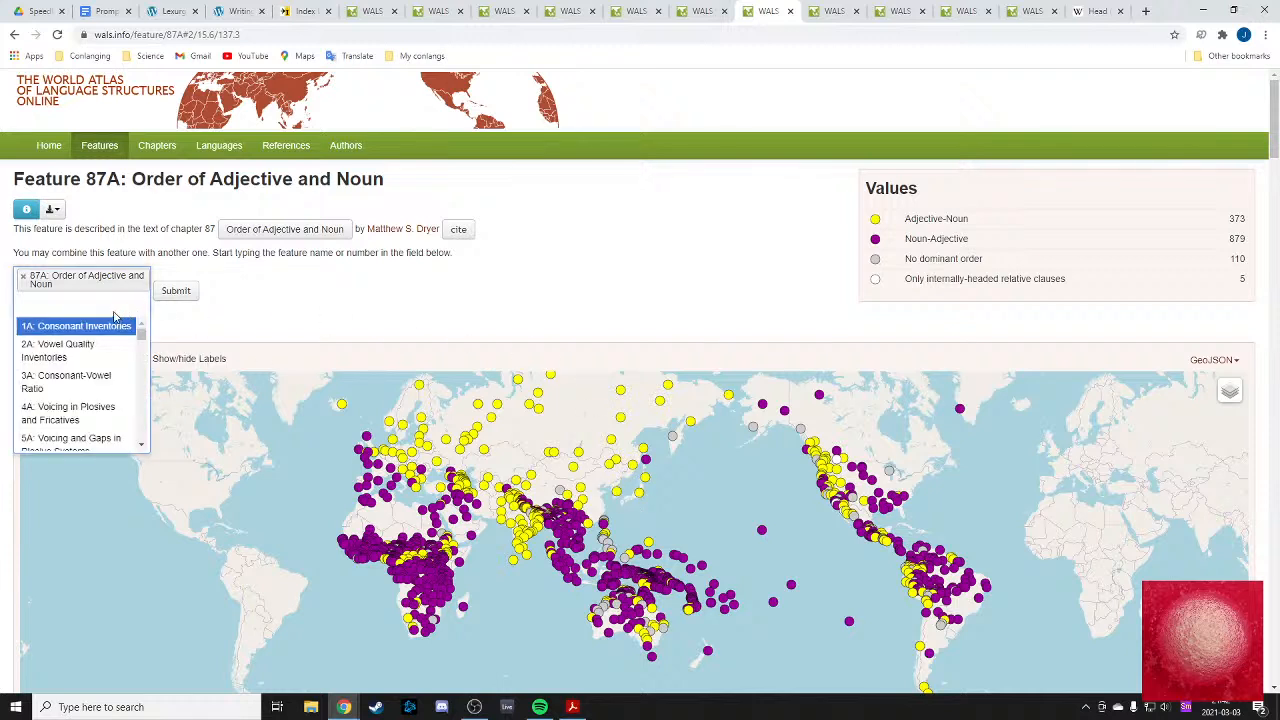
pyautogui.write('82')
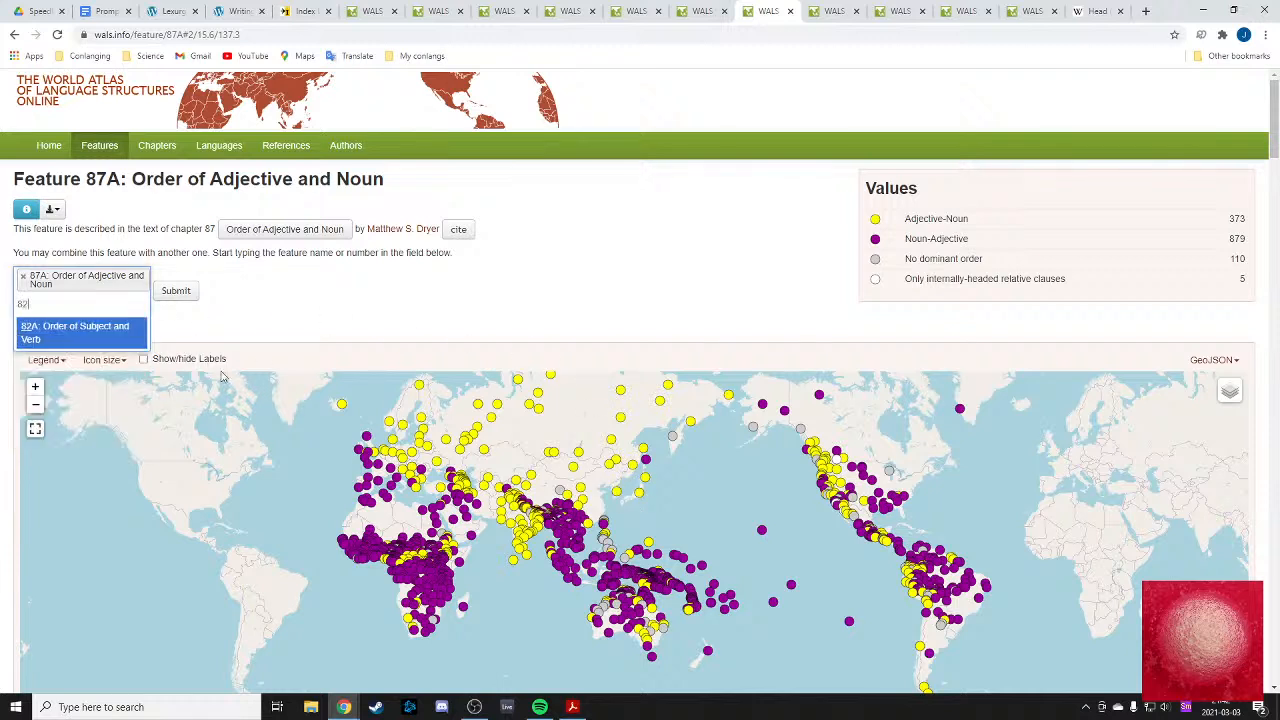
pyautogui.click(106, 332)
pyautogui.click(184, 304)
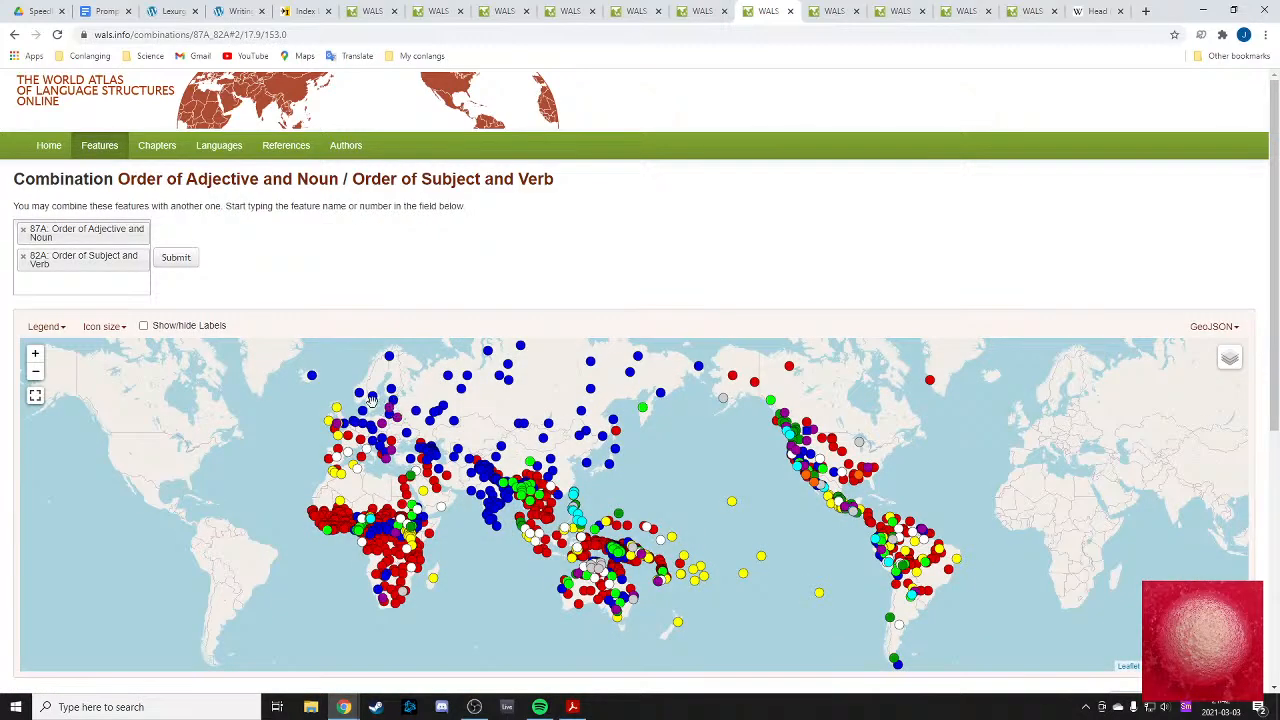
pyautogui.scroll(-1, 468, 430)
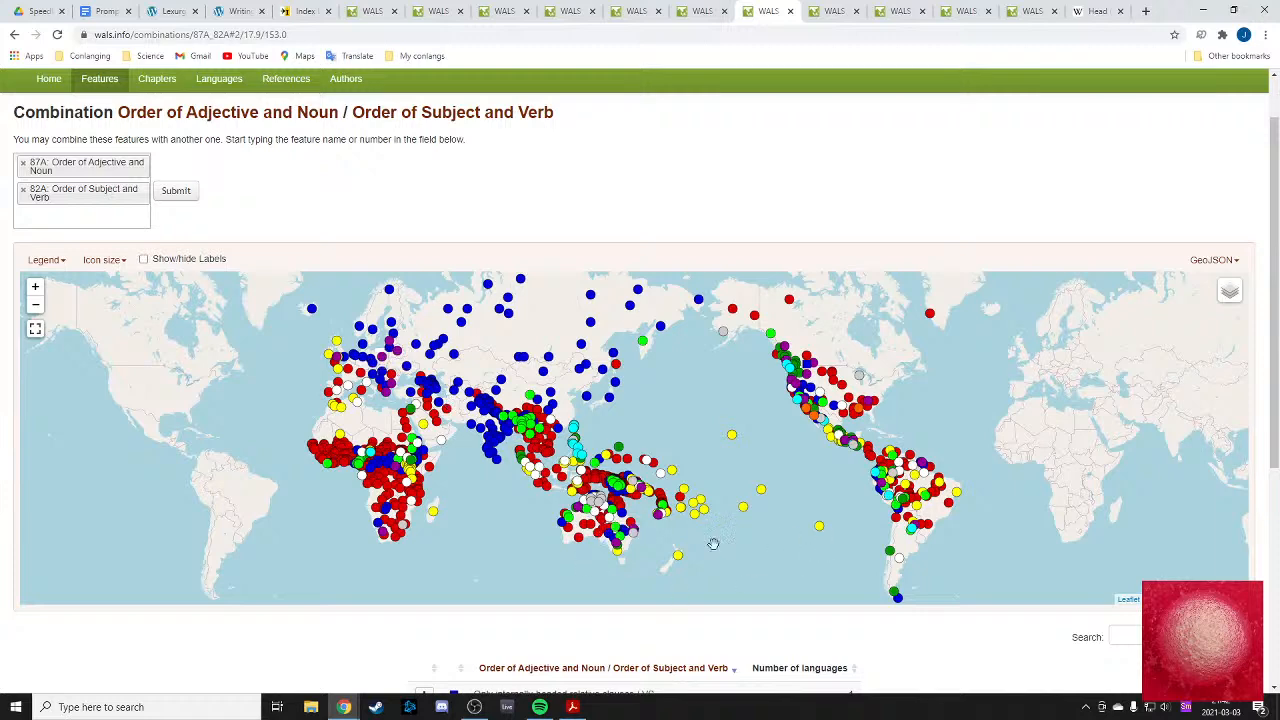
pyautogui.scroll(-3, 600, 405)
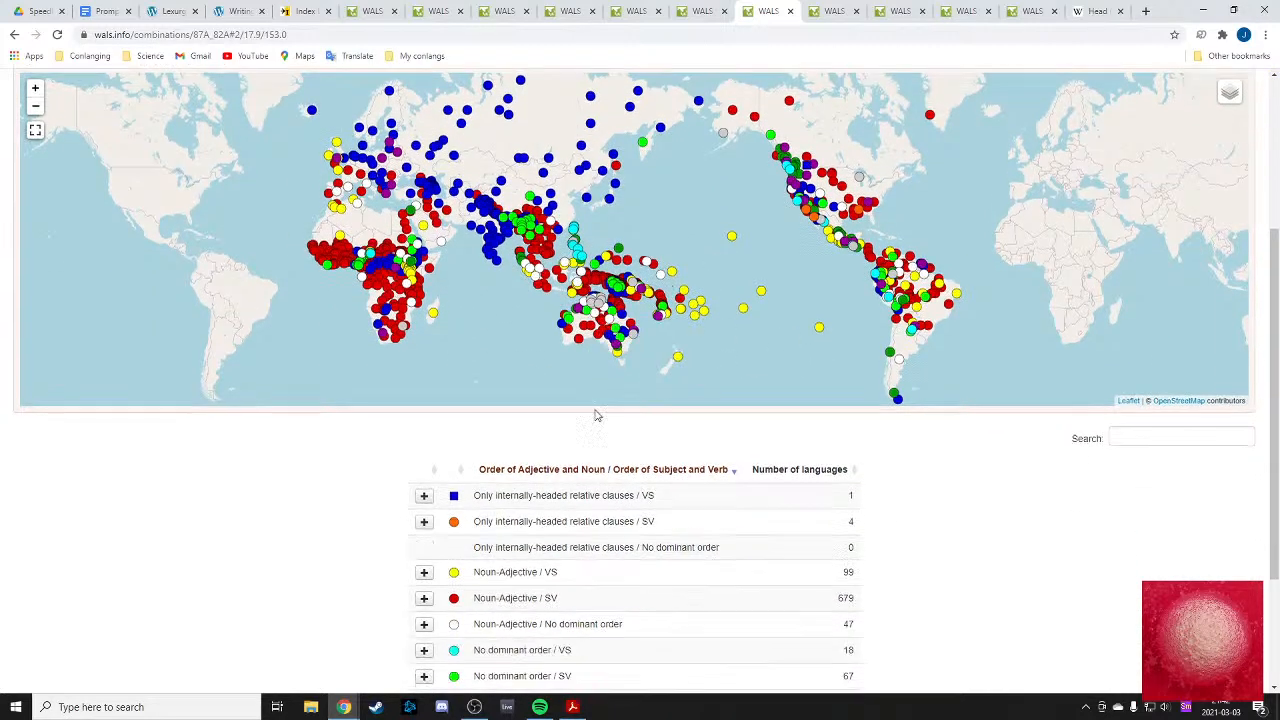
pyautogui.scroll(1, 602, 408)
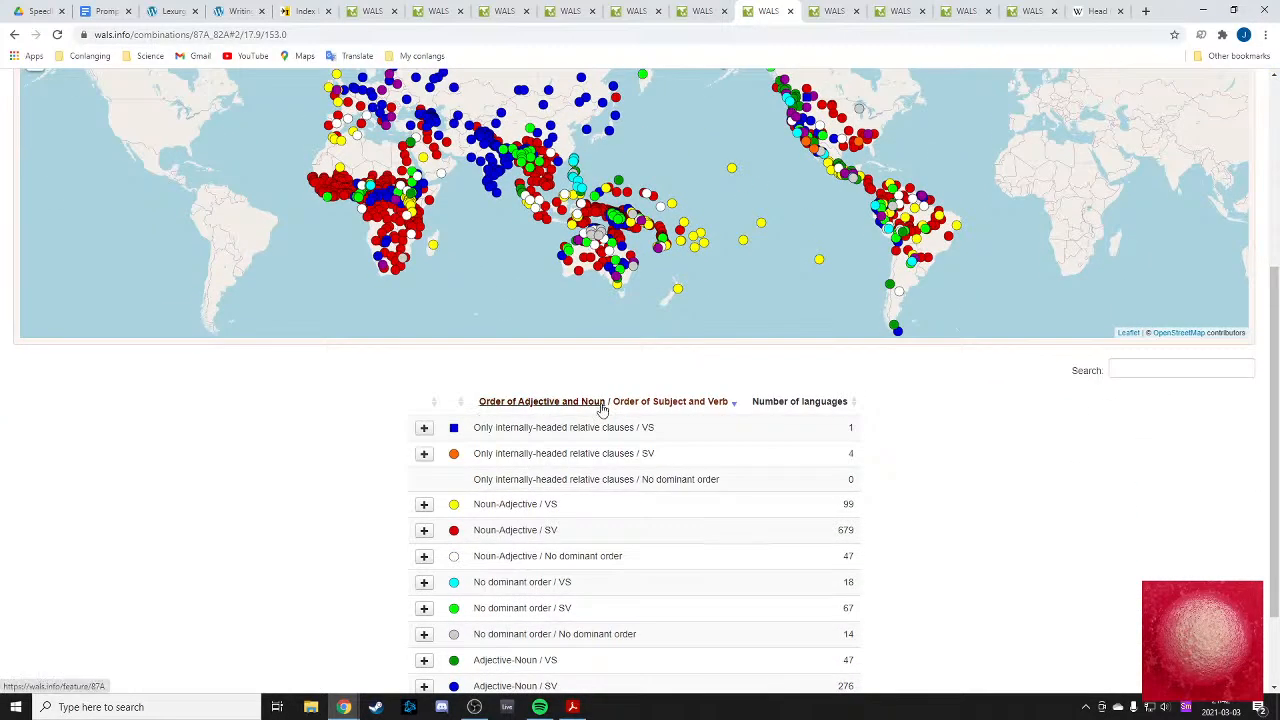
# - Hide all the VS and No dominant order subject-verb combinations on the 87A / 82A map, keeping only the SV ones
pyautogui.scroll(3, 600, 408)
pyautogui.click(58, 195)
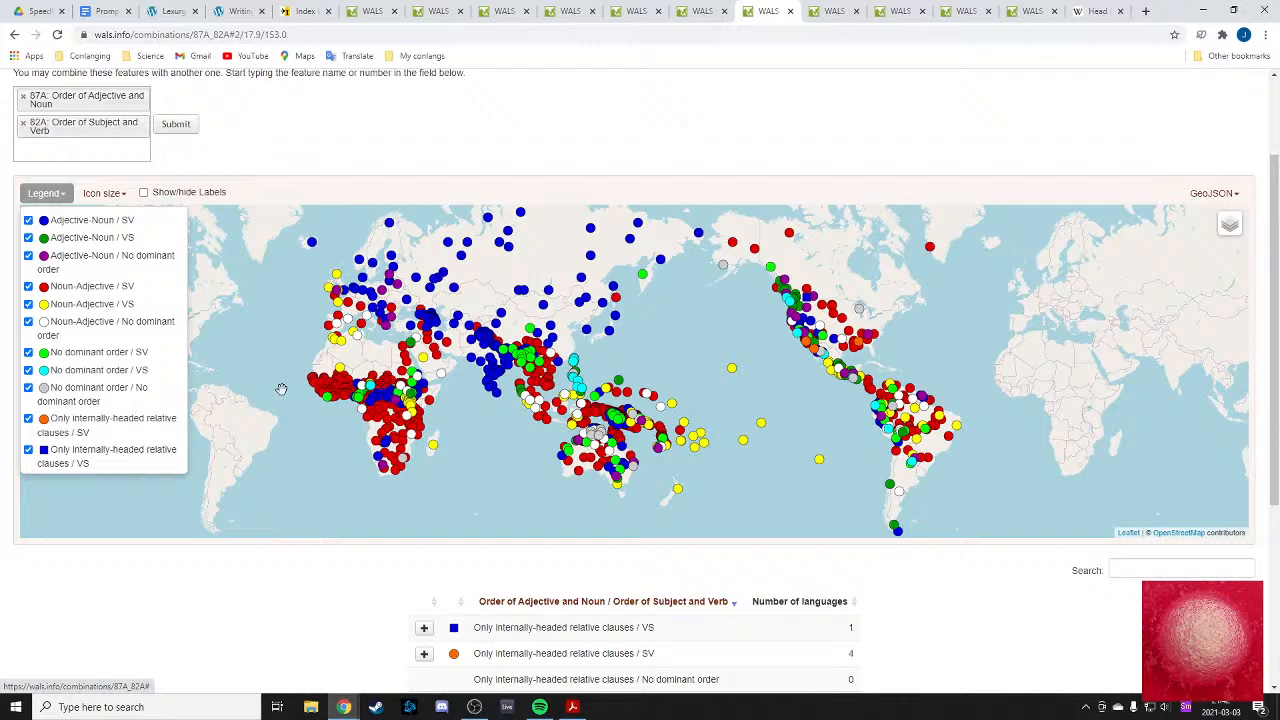
pyautogui.click(29, 370)
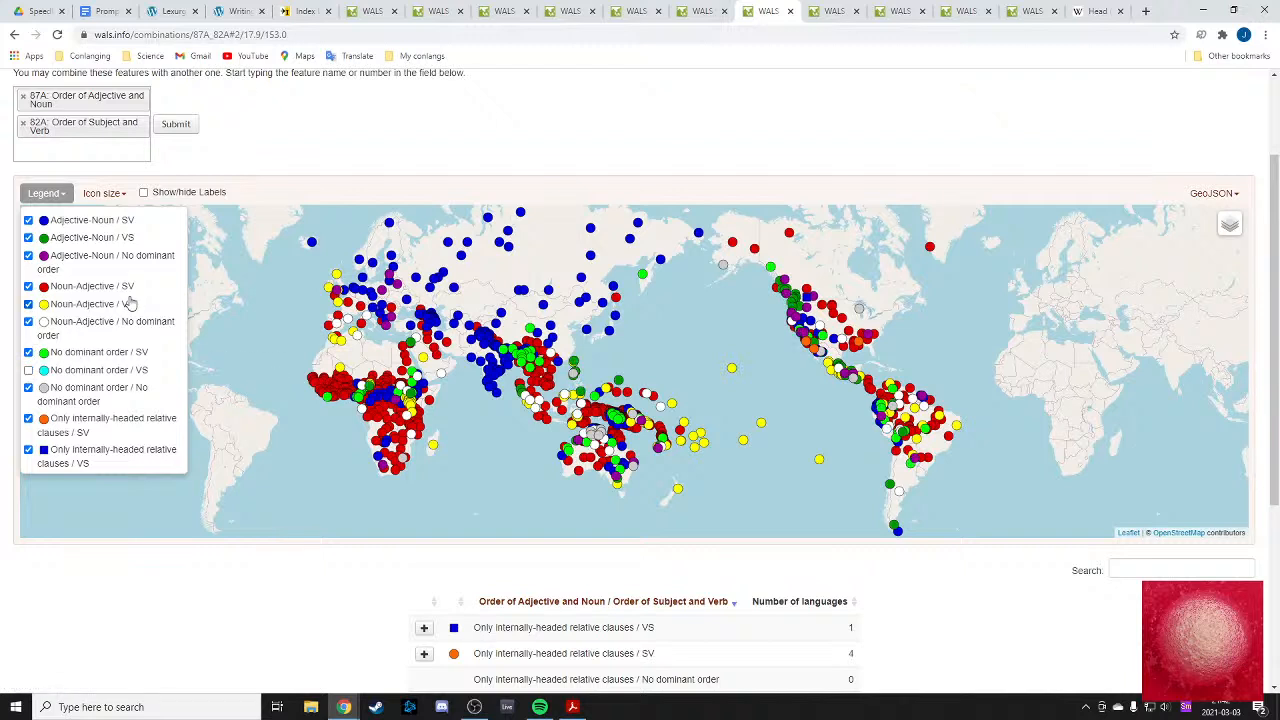
pyautogui.click(29, 388)
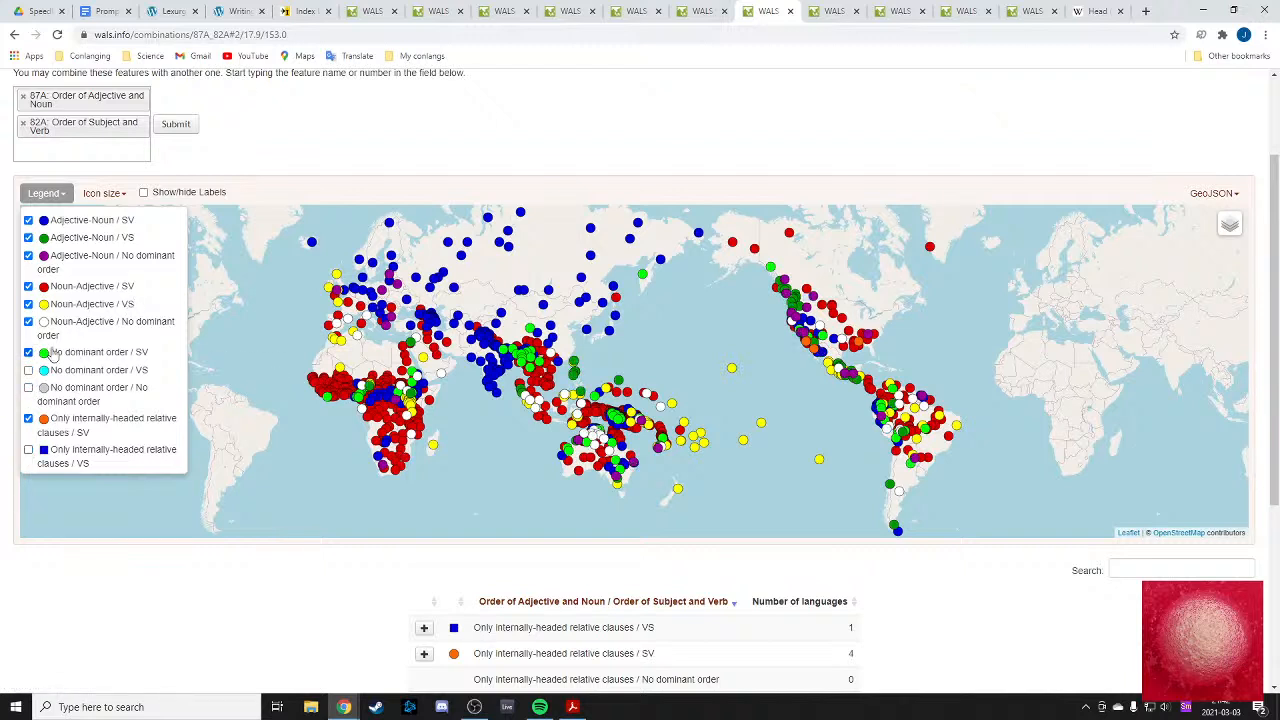
pyautogui.click(29, 322)
pyautogui.click(29, 304)
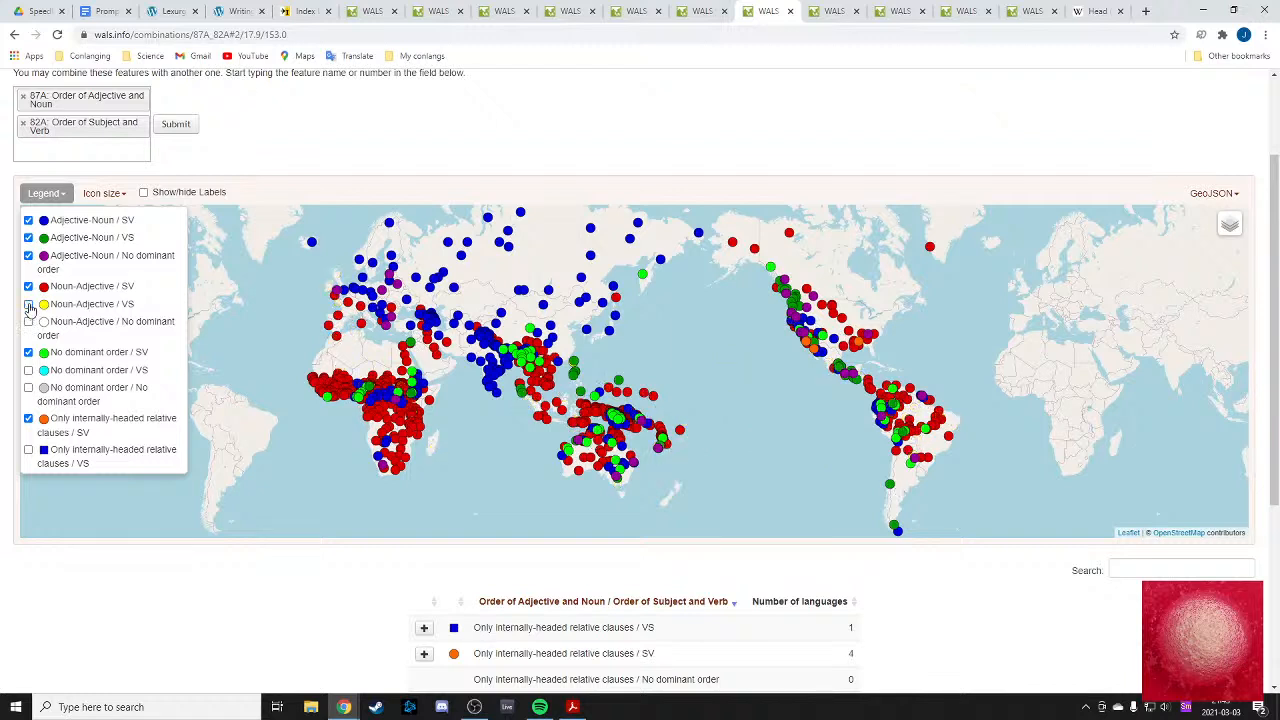
pyautogui.click(29, 256)
pyautogui.click(29, 238)
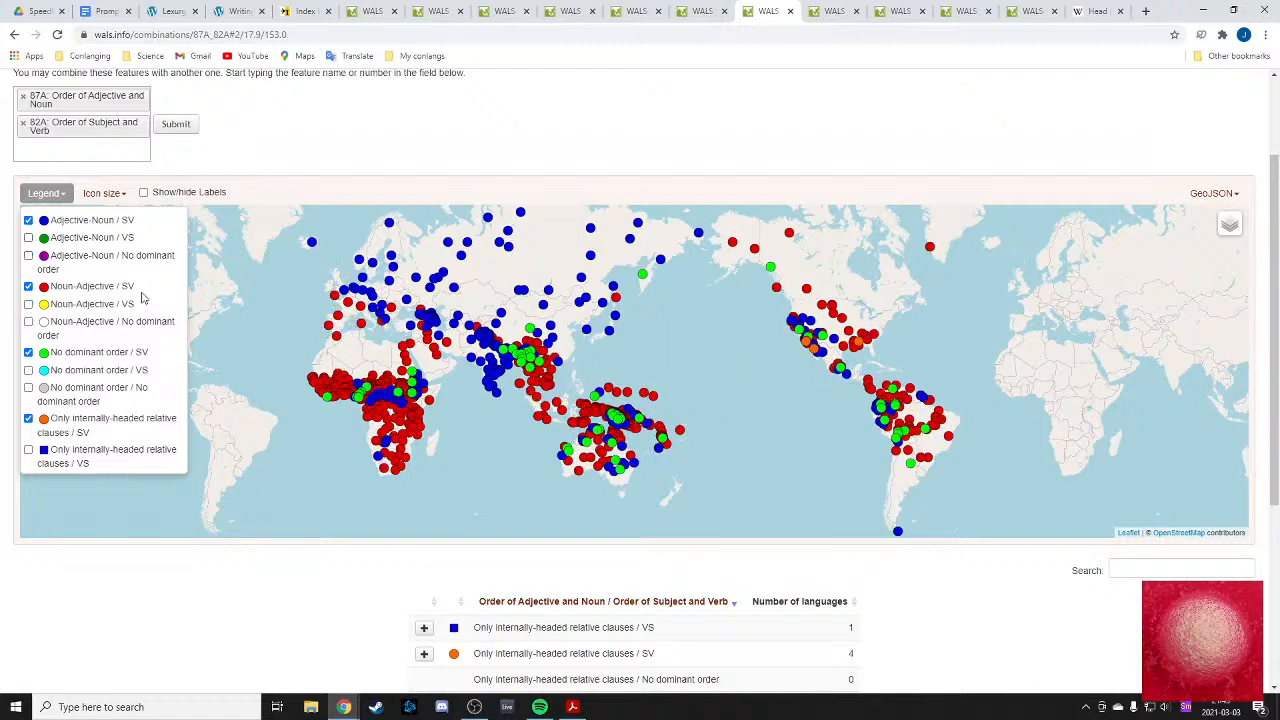
pyautogui.click(58, 196)
pyautogui.scroll(1, 466, 314)
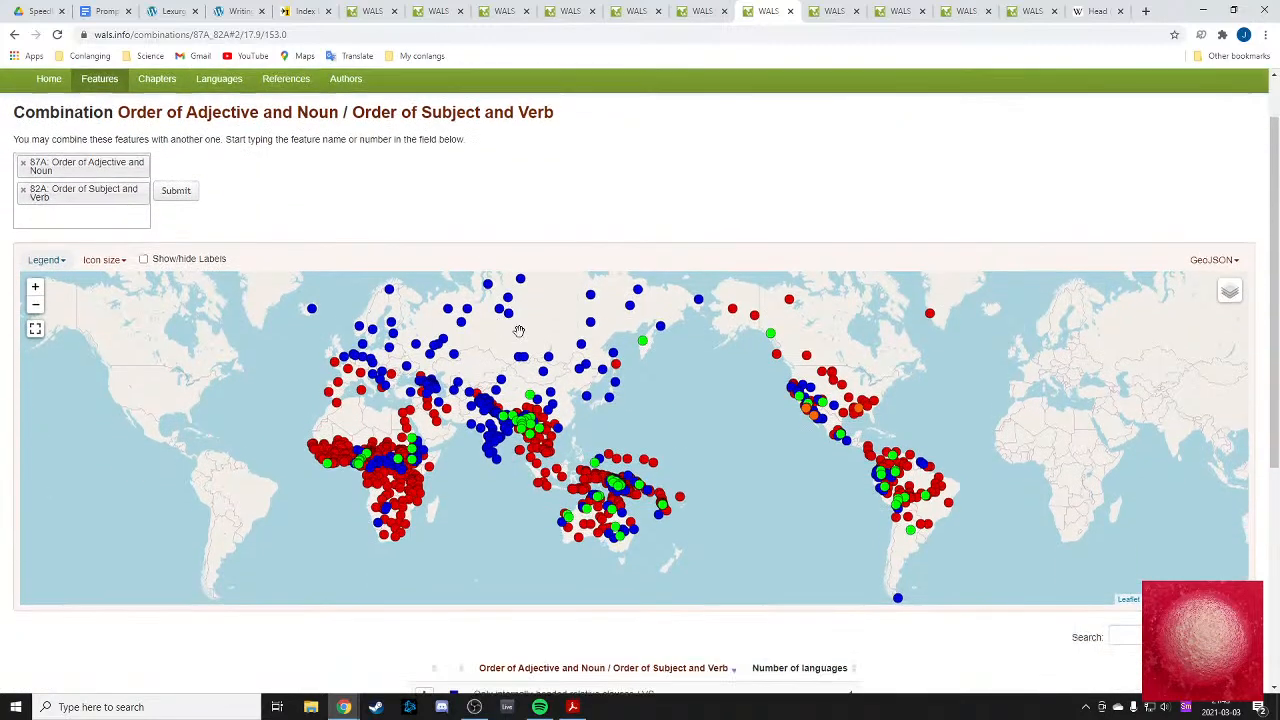
# - Hide the Only internally-headed relative clauses / SV combination on the map as well
pyautogui.scroll(-4, 519, 331)
pyautogui.scroll(3, 186, 280)
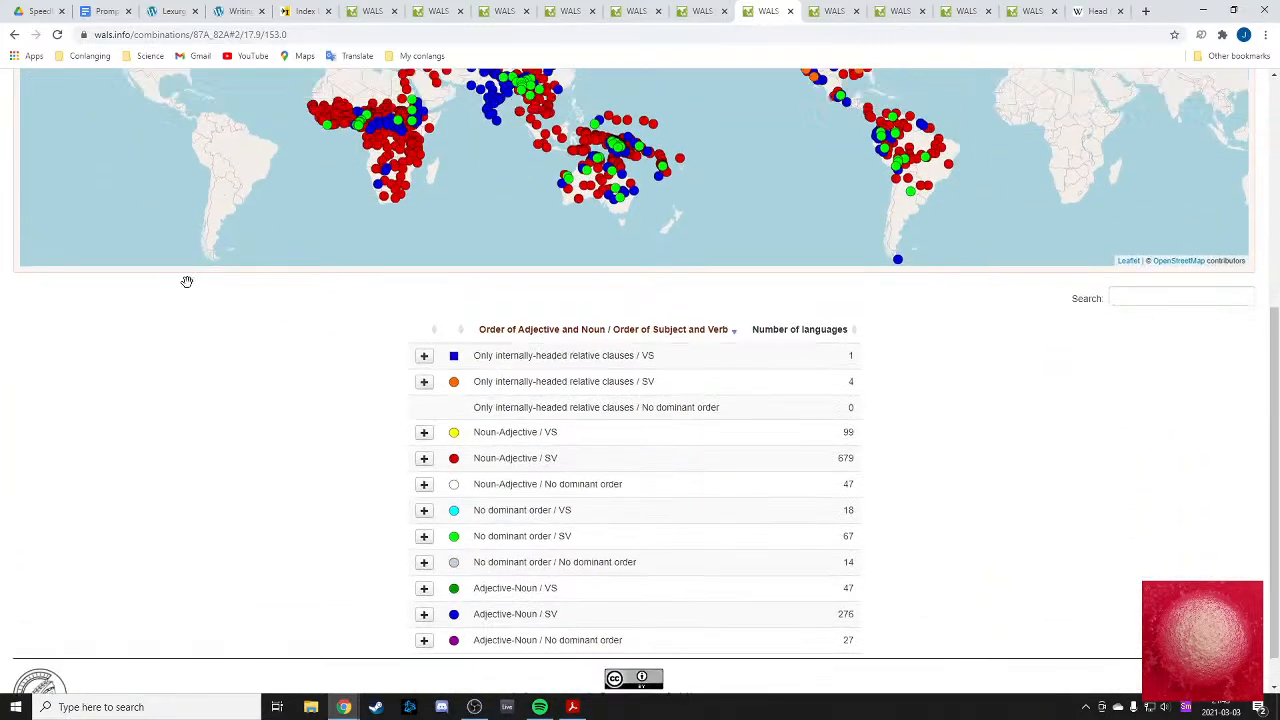
pyautogui.click(62, 148)
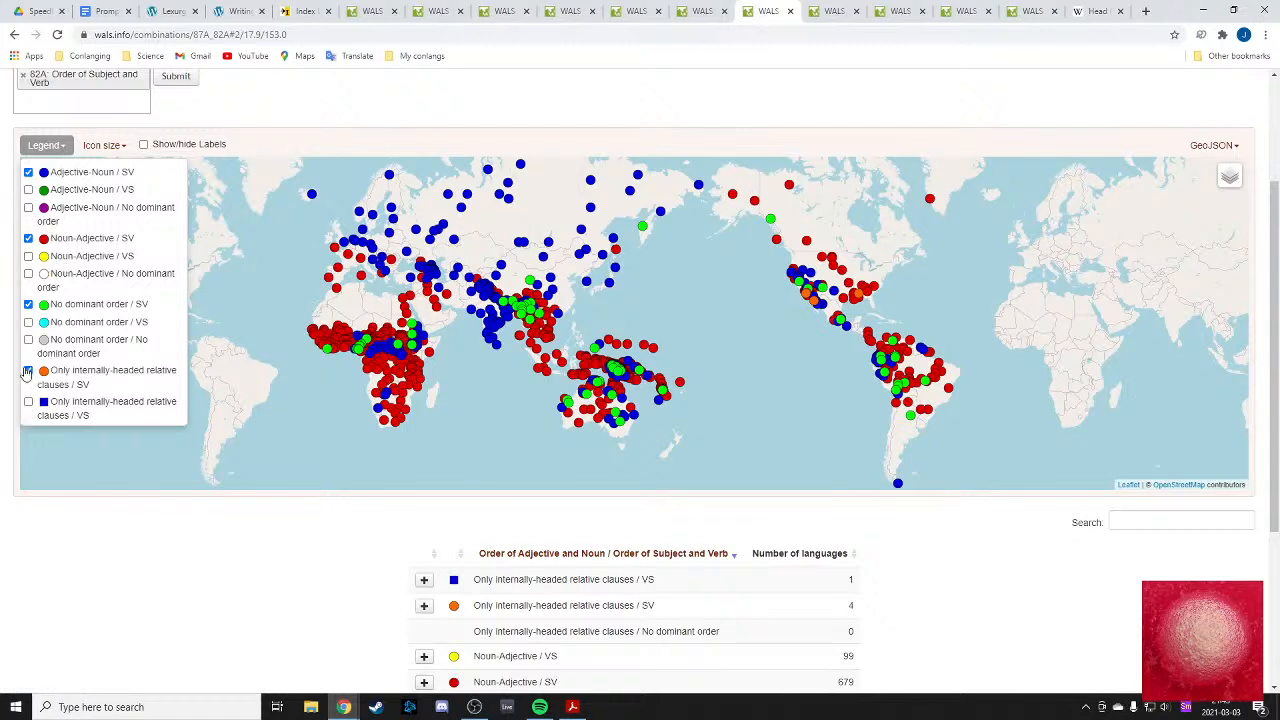
pyautogui.click(28, 371)
pyautogui.click(283, 545)
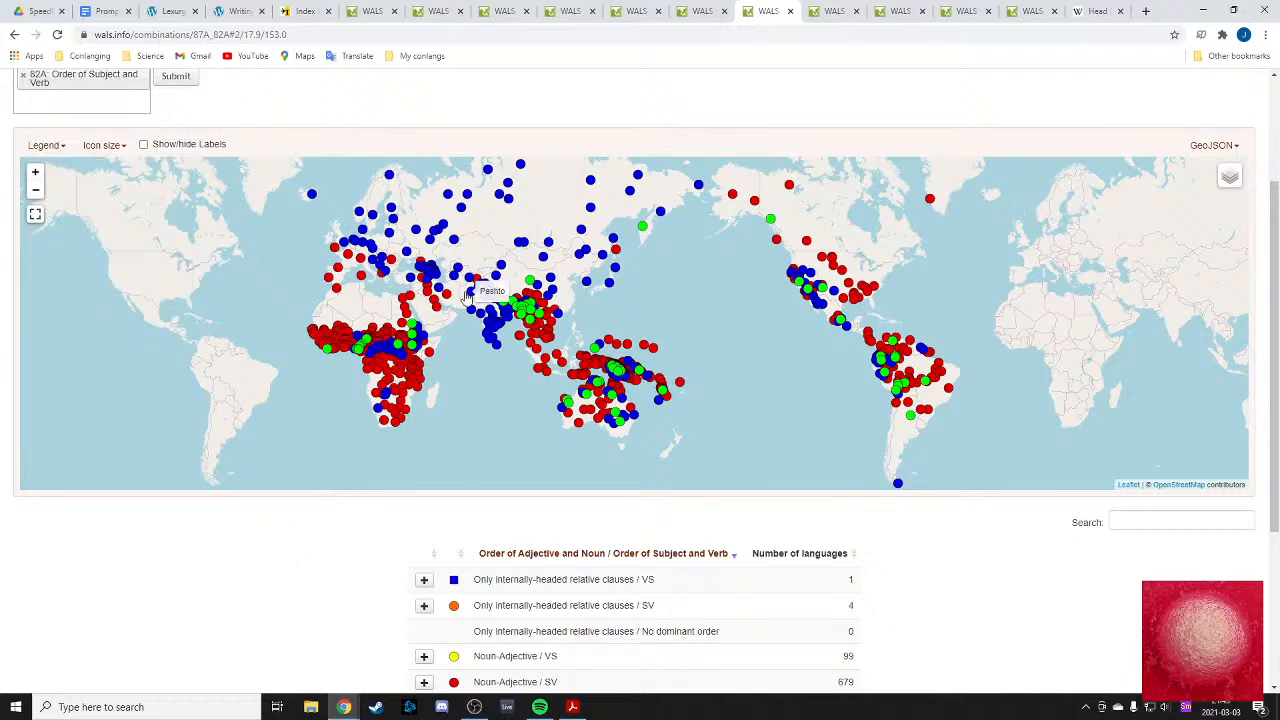
pyautogui.scroll(-2, 440, 297)
pyautogui.scroll(2, 446, 306)
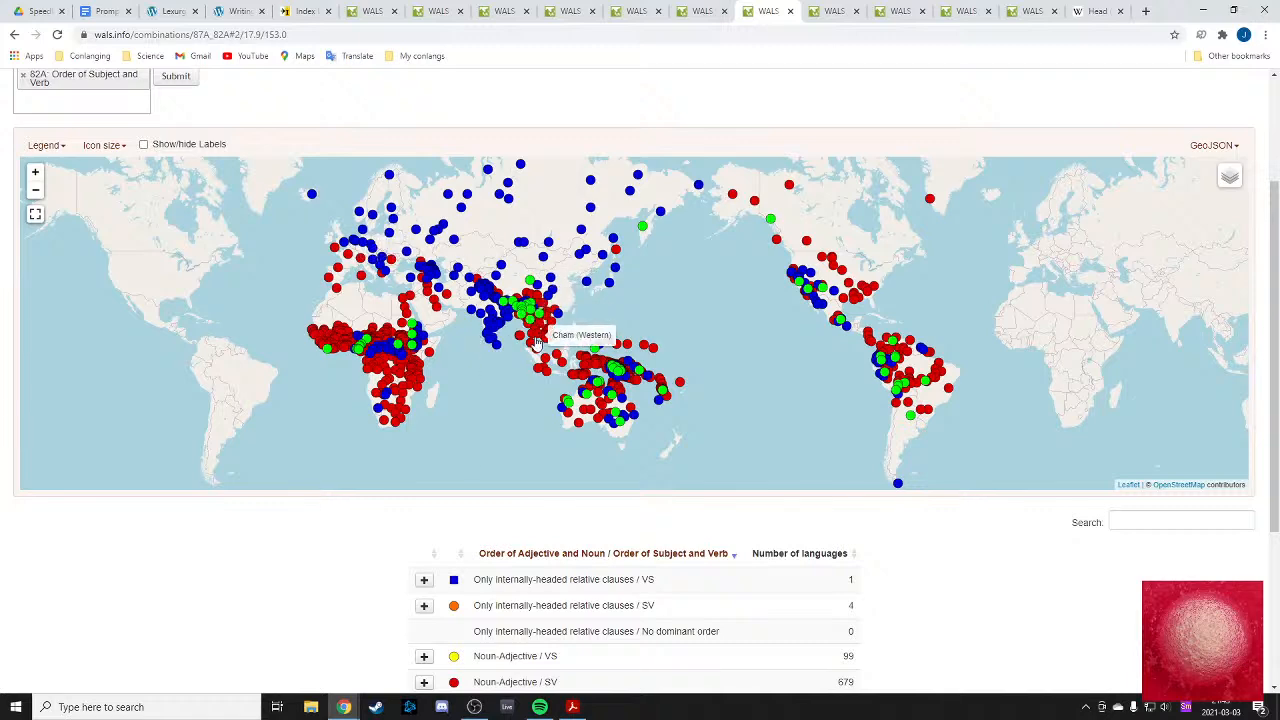
# - Compare the adjective order combination map with the genitive order map and the subject-verb / adposition combination map
pyautogui.click(645, 10)
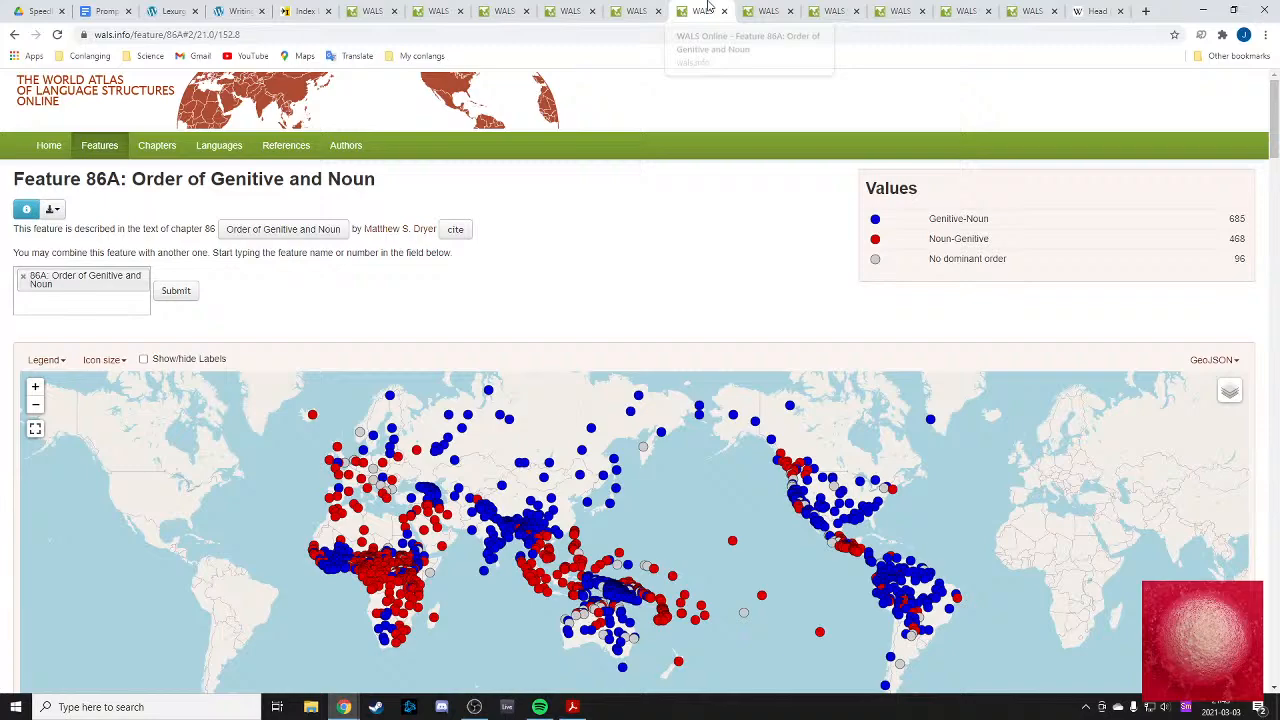
pyautogui.click(705, 10)
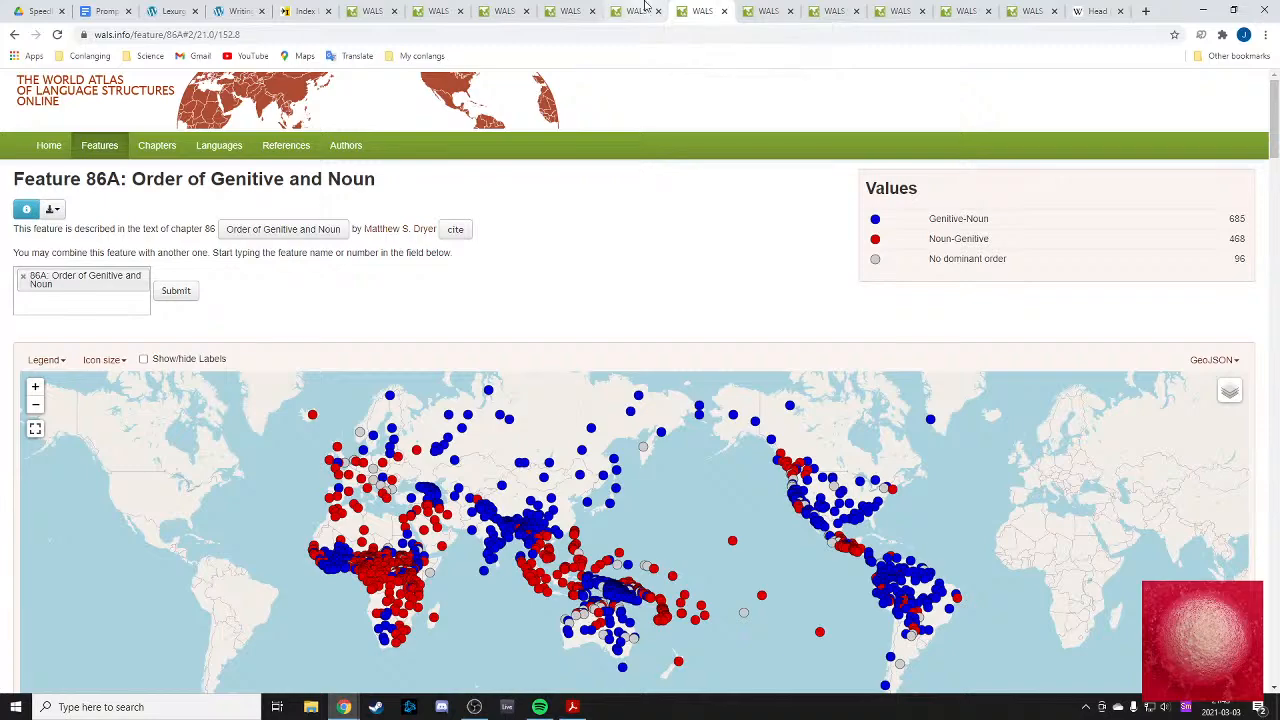
pyautogui.click(640, 10)
pyautogui.click(703, 10)
pyautogui.click(648, 10)
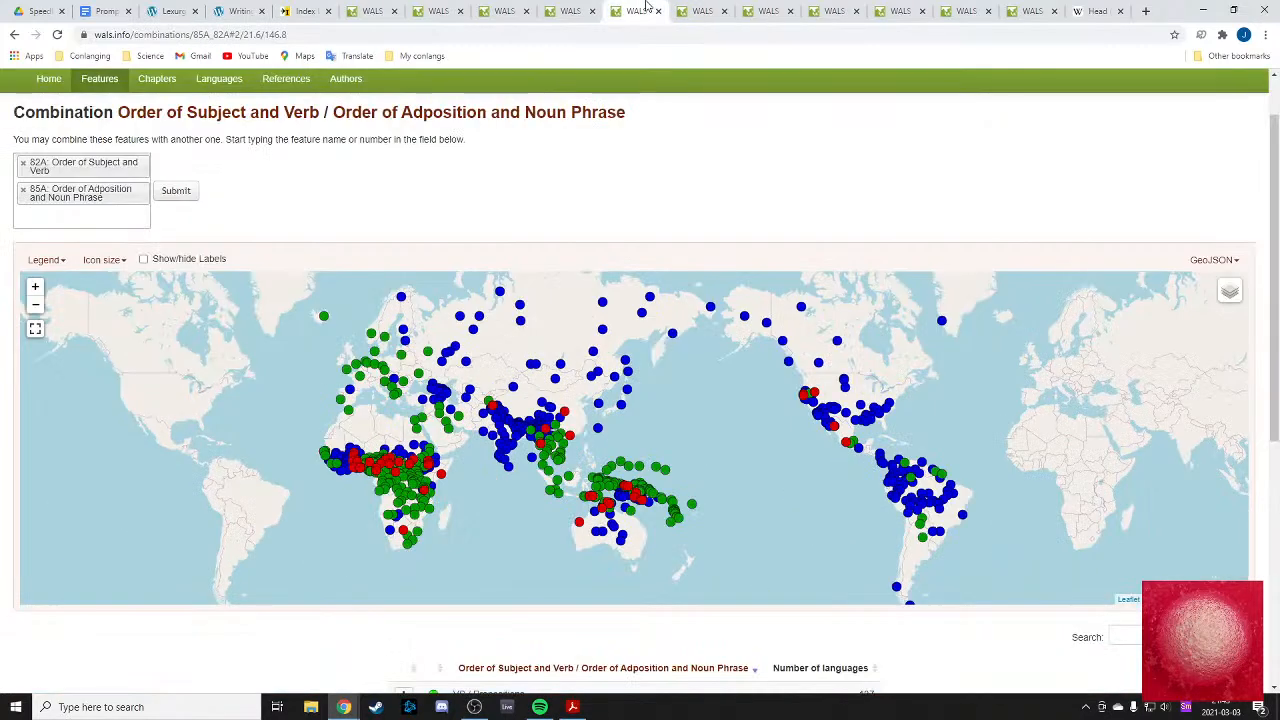
pyautogui.click(704, 10)
pyautogui.click(753, 8)
pyautogui.click(700, 11)
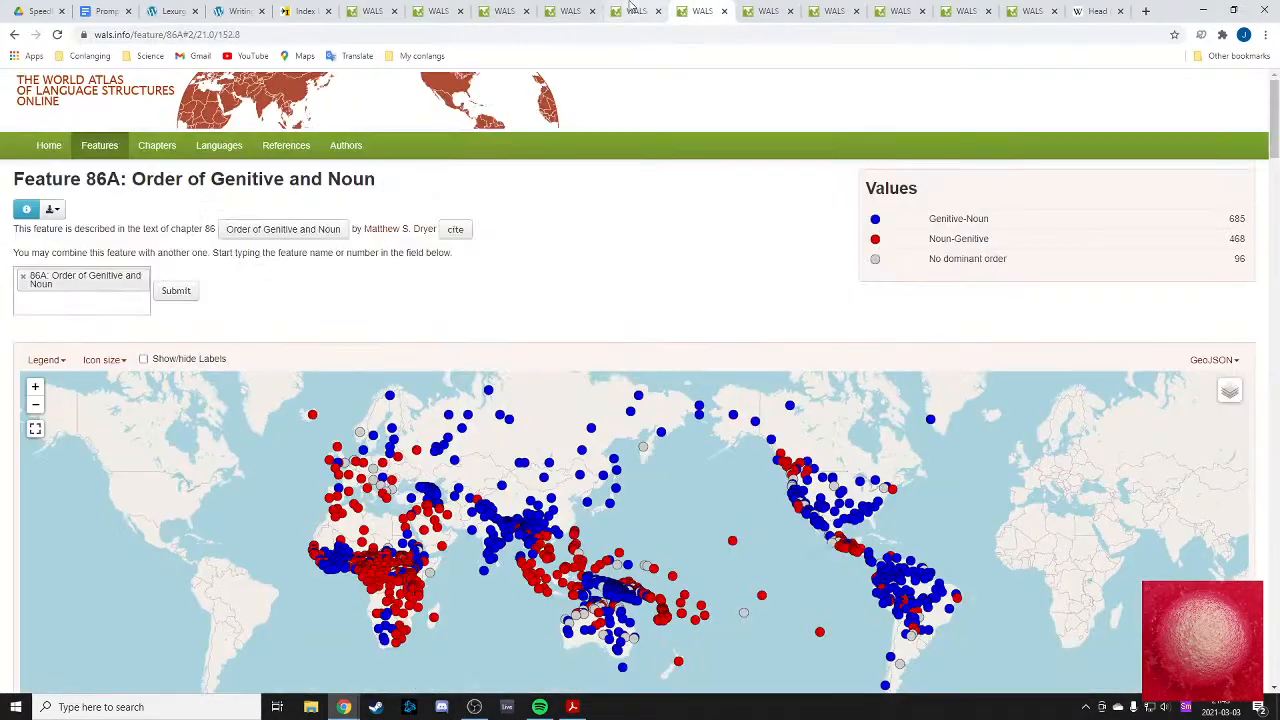
pyautogui.click(645, 10)
pyautogui.click(703, 10)
pyautogui.click(753, 10)
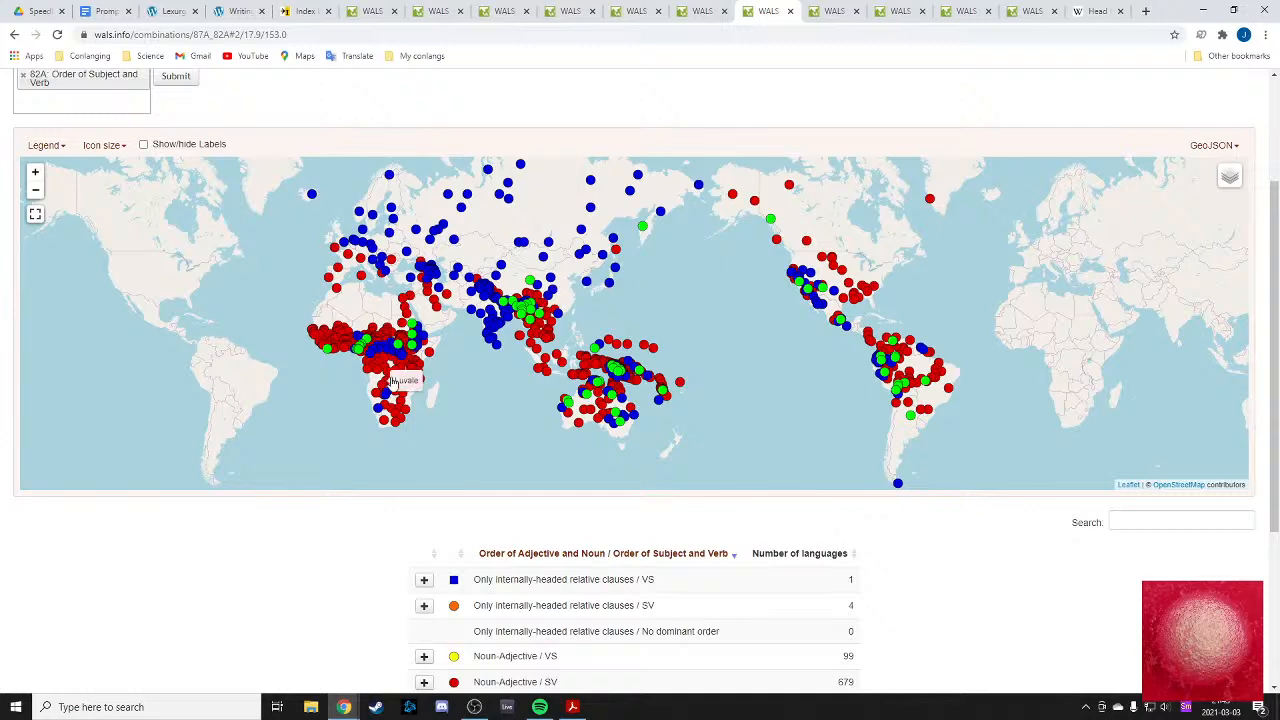
# - Examine how the remaining SV combinations of adjective and noun order are distributed across the regions
pyautogui.scroll(-1, 405, 375)
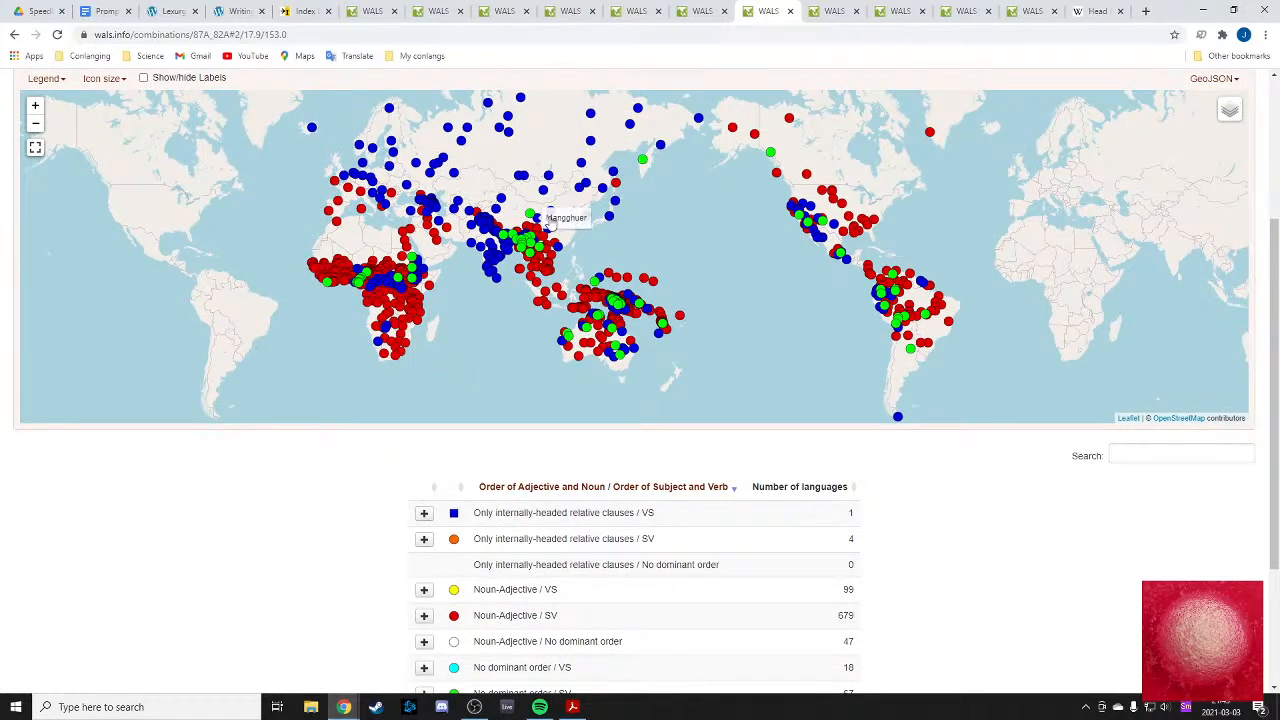
pyautogui.scroll(2, 483, 302)
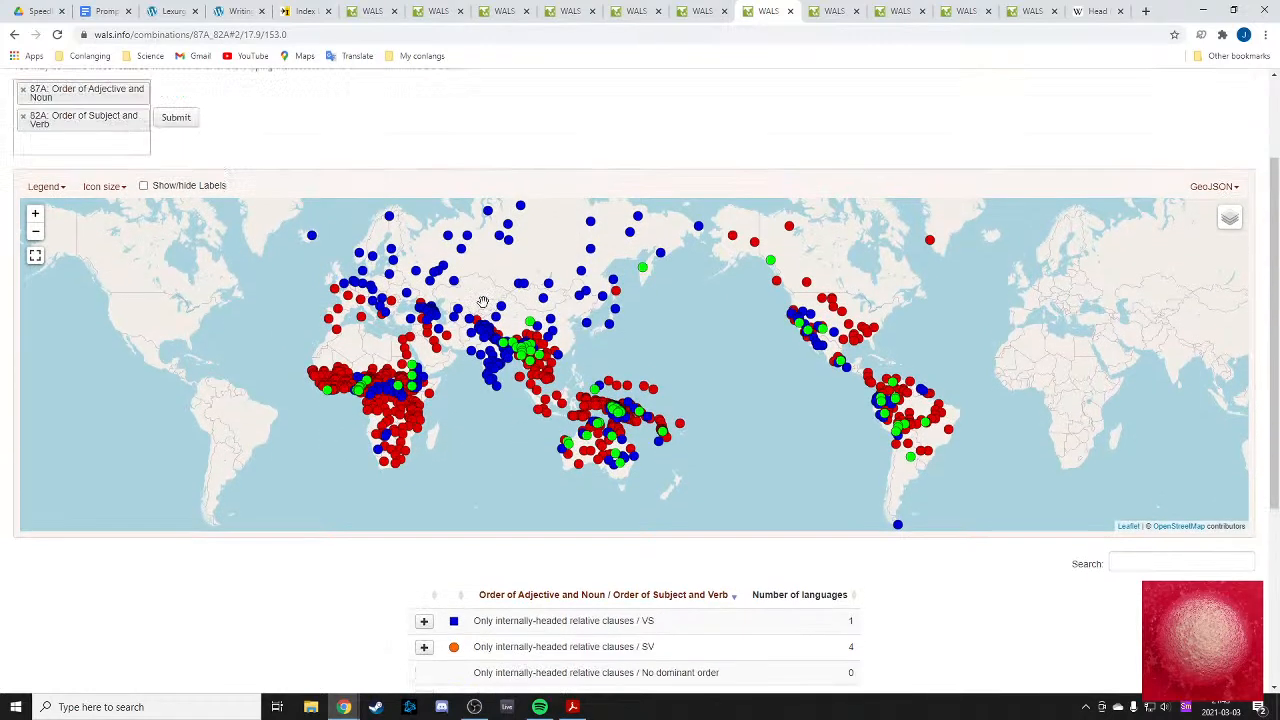
pyautogui.scroll(-1, 483, 302)
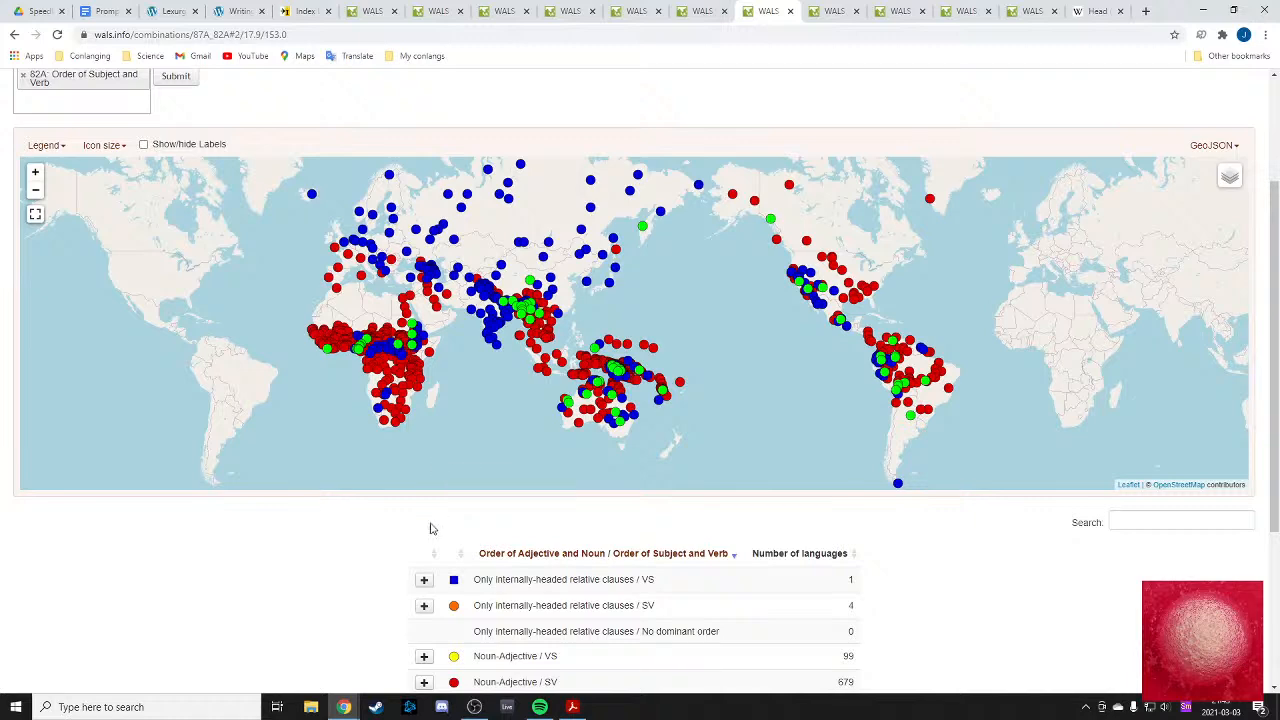
pyautogui.scroll(-1, 424, 570)
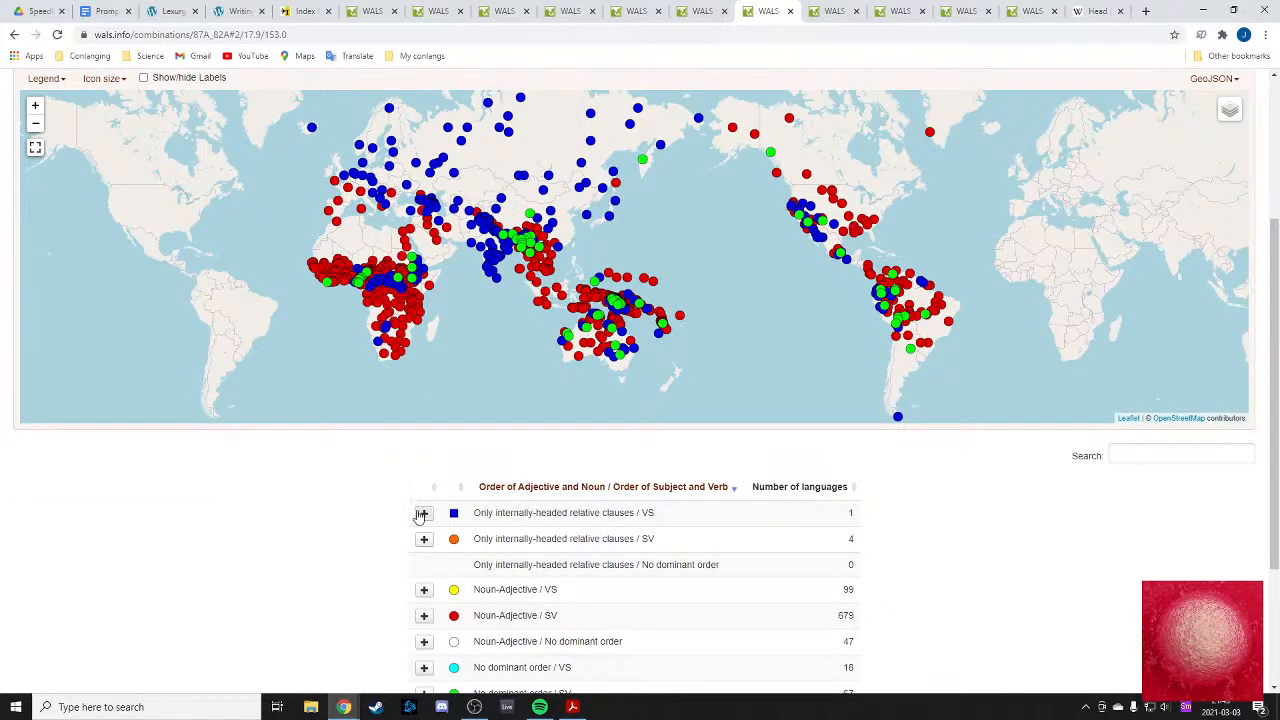
pyautogui.scroll(2, 290, 505)
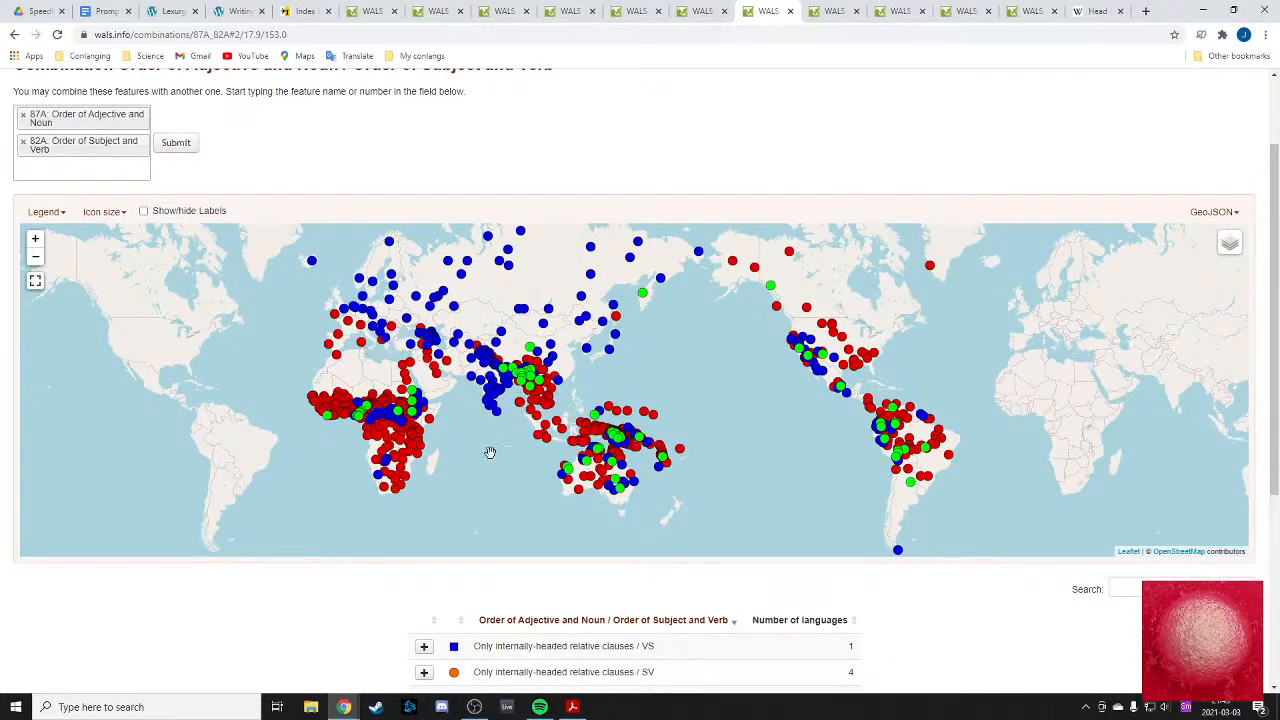
pyautogui.scroll(-3, 487, 460)
pyautogui.scroll(-2, 487, 472)
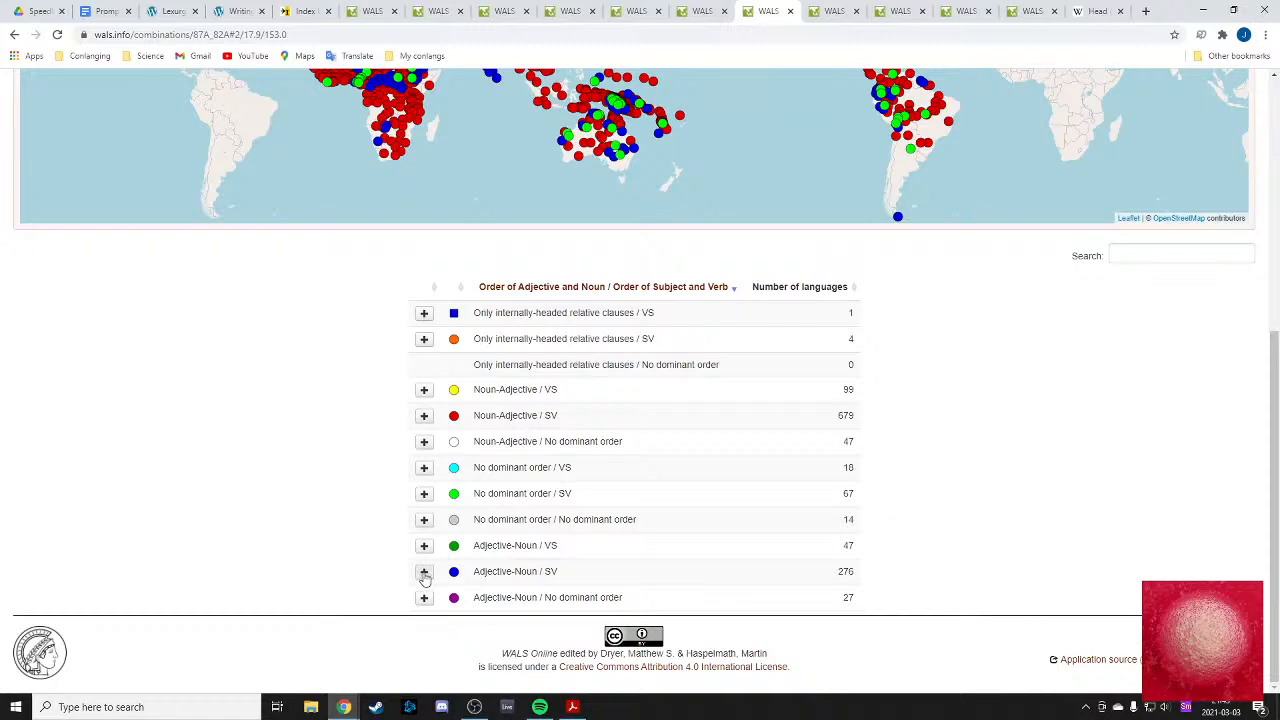
# - Expand the language list of the Adjective-Noun / SV combination, collapse it again and look back at the map
pyautogui.click(424, 572)
pyautogui.scroll(-2, 390, 458)
pyautogui.click(424, 439)
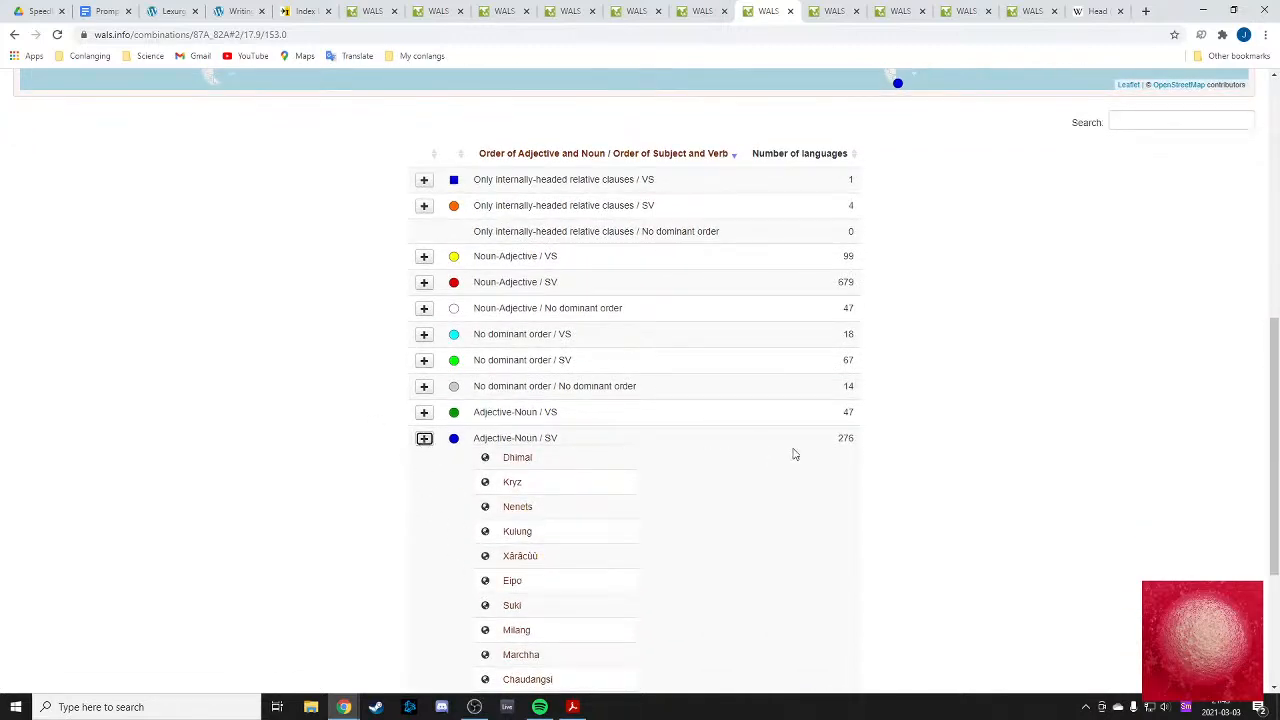
pyautogui.scroll(2, 406, 535)
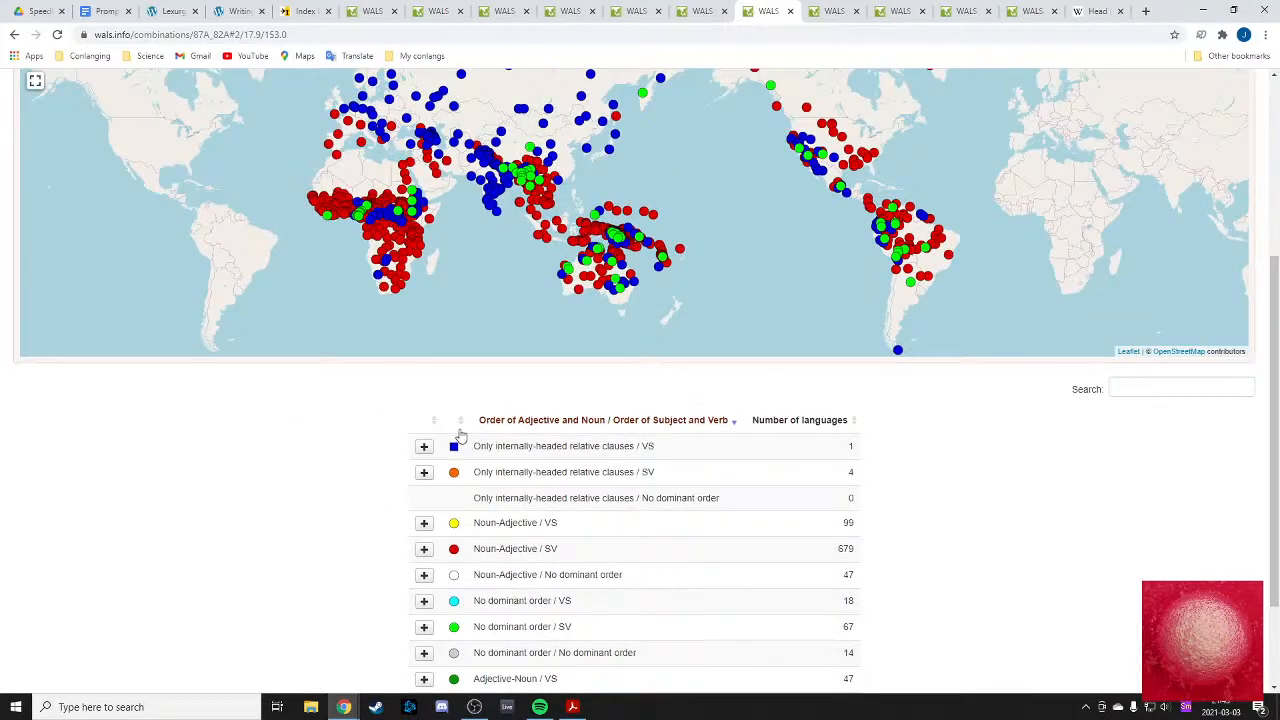
pyautogui.scroll(-2, 455, 436)
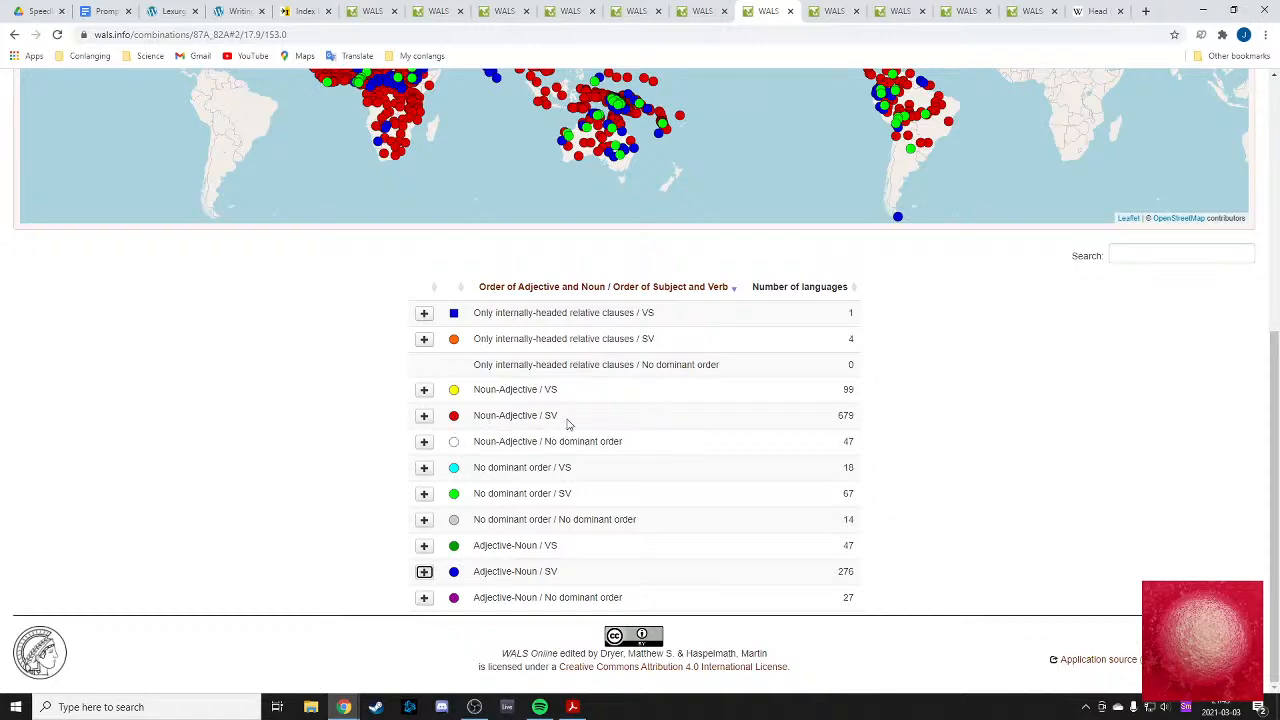
# - Check the Noun-Adjective / SV row of the combination table against the map
pyautogui.moveTo(567, 424); pyautogui.dragTo(487, 415)
pyautogui.click(604, 430)
pyautogui.scroll(3, 531, 437)
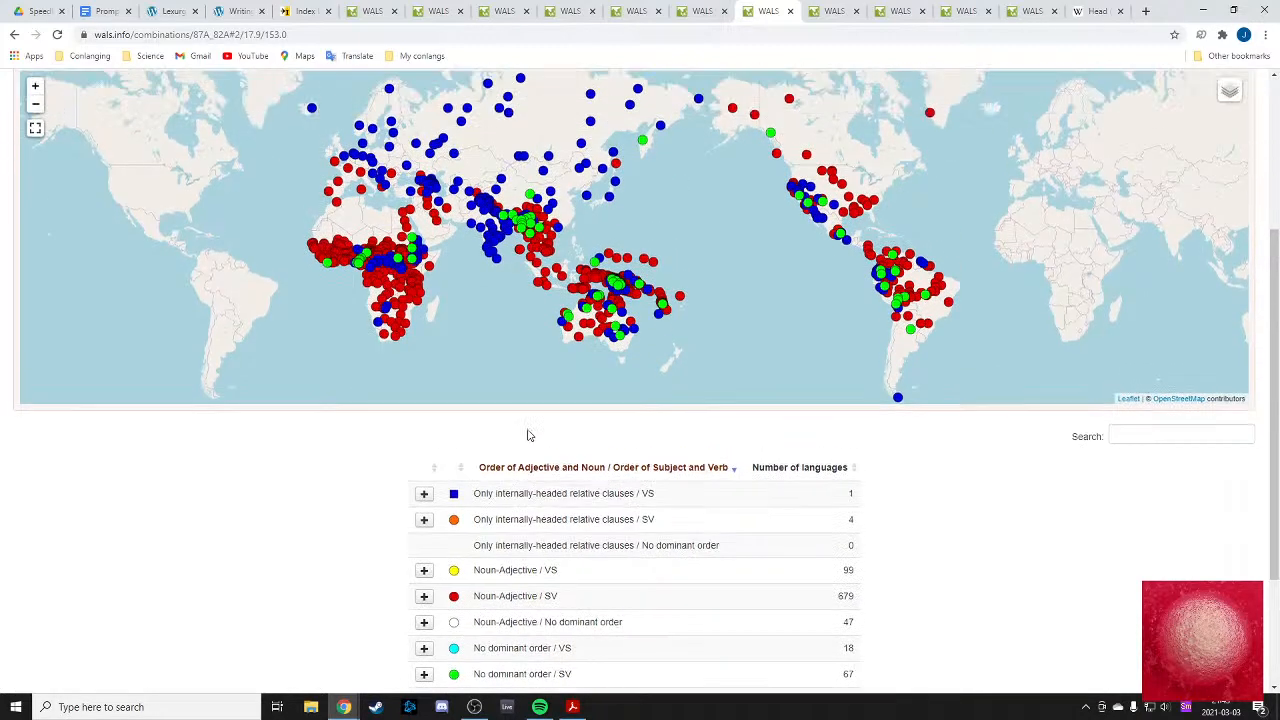
pyautogui.scroll(1, 516, 426)
pyautogui.moveTo(343, 180)
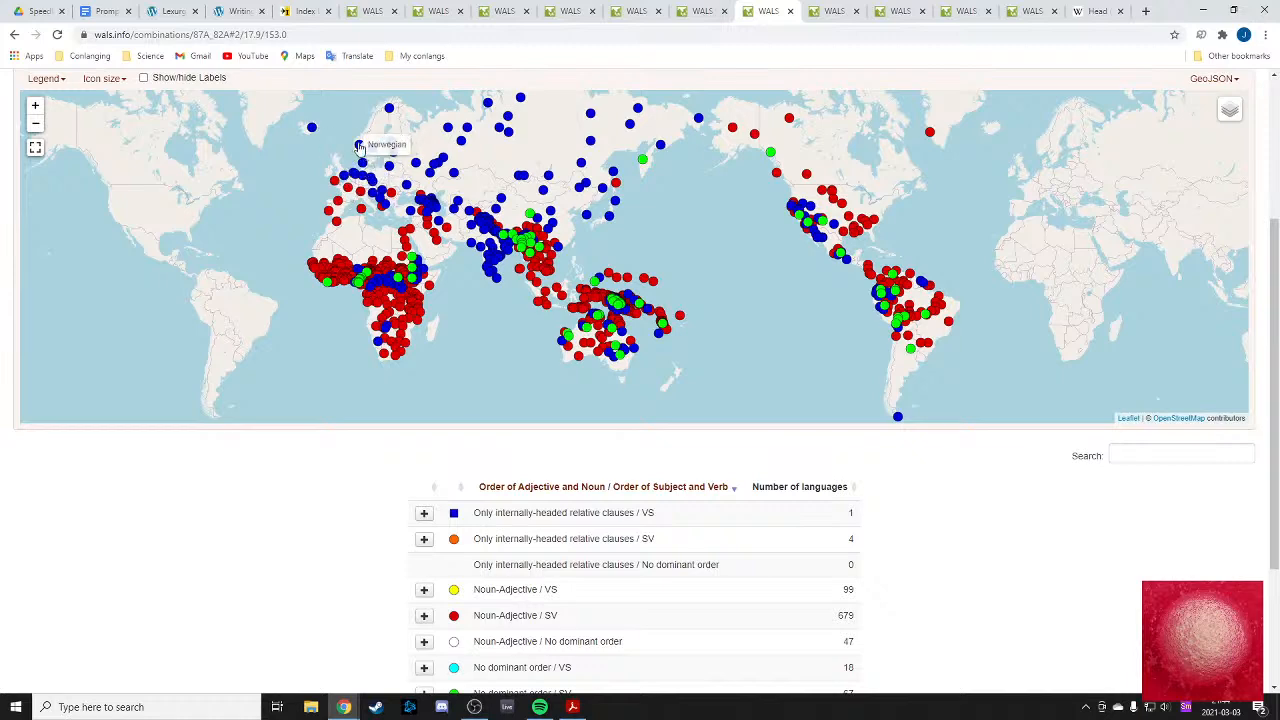
pyautogui.scroll(-2, 430, 450)
pyautogui.scroll(2, 474, 397)
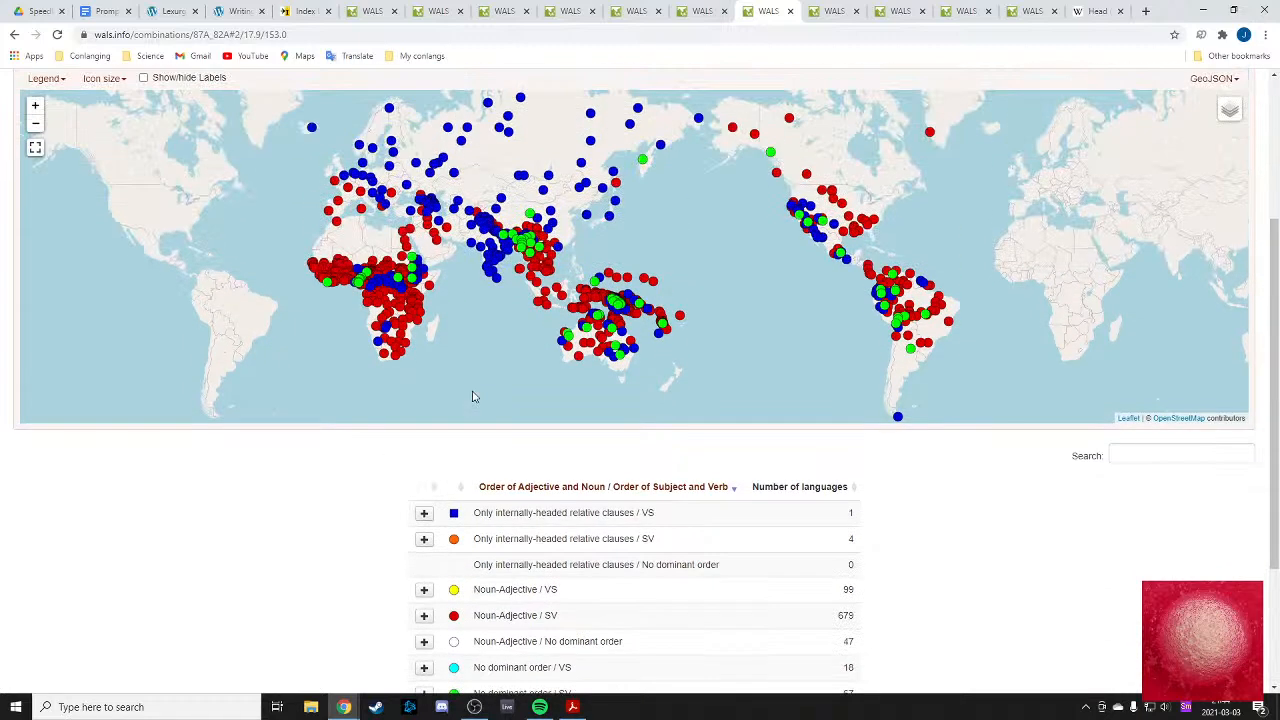
# - Check the No dominant order / SV row of the combination table against the map
pyautogui.scroll(-2, 467, 400)
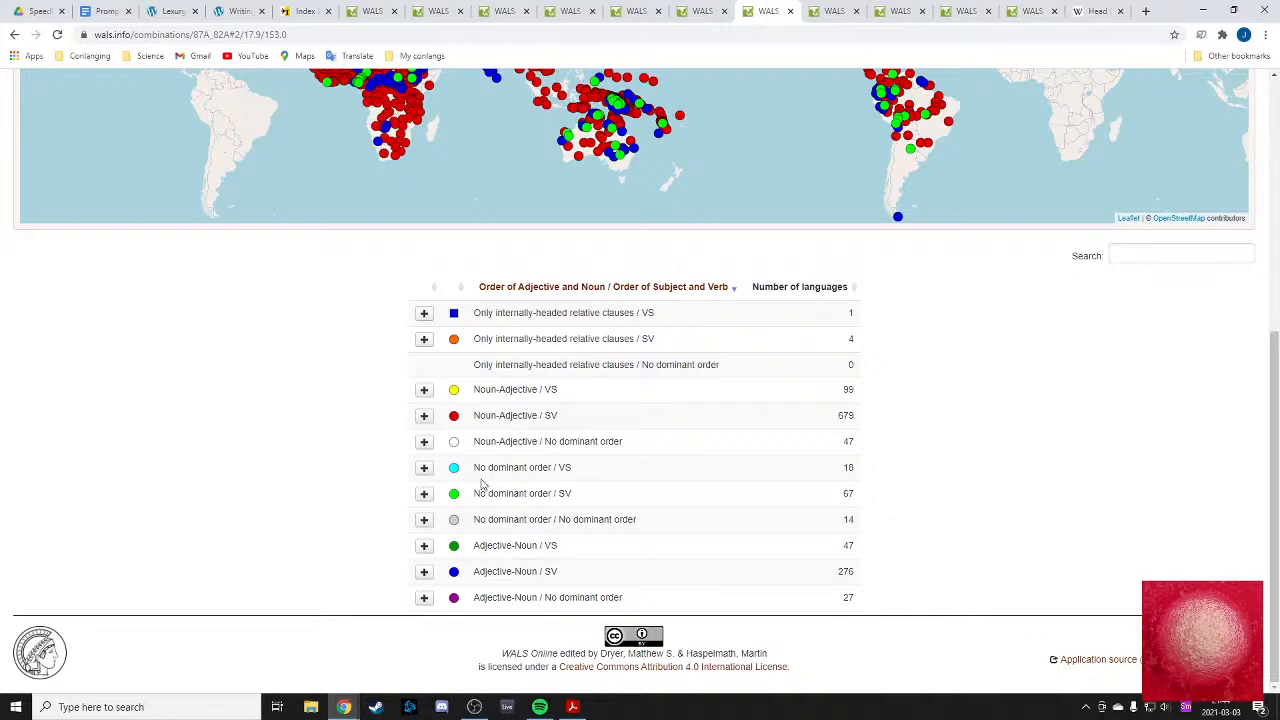
pyautogui.scroll(1, 481, 485)
pyautogui.scroll(-1, 592, 428)
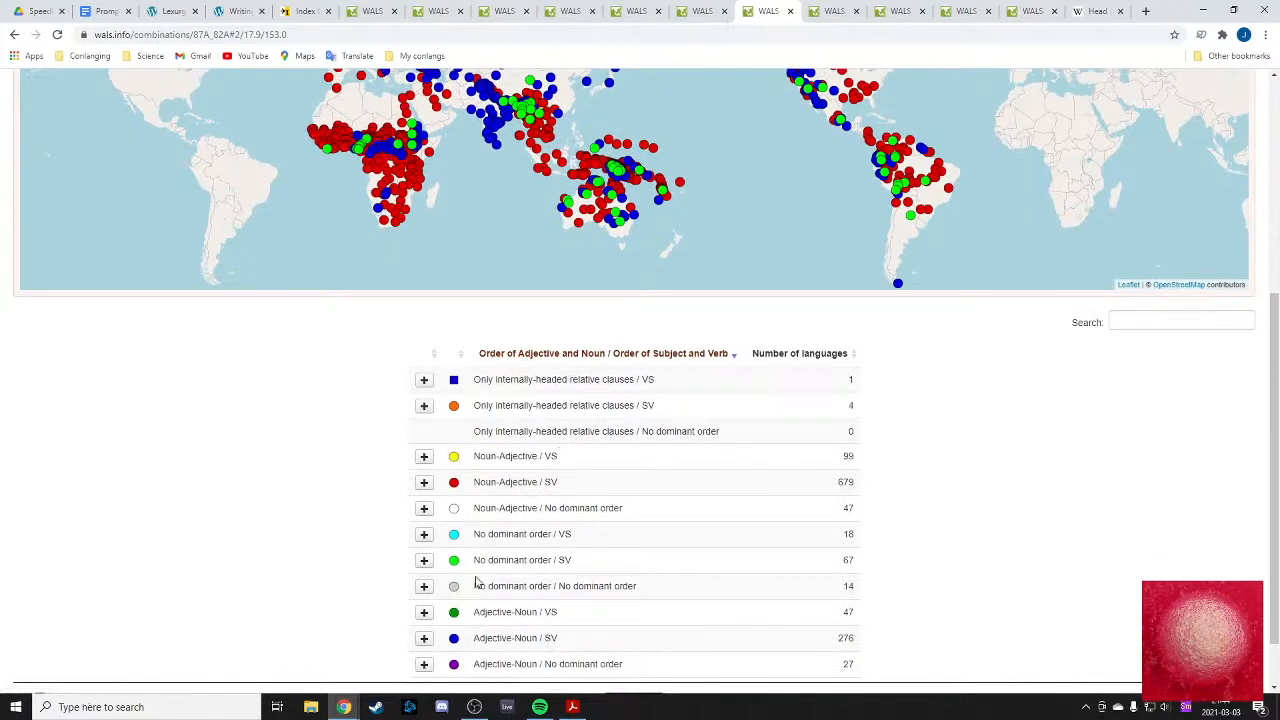
pyautogui.moveTo(479, 561); pyautogui.dragTo(551, 560)
pyautogui.click(578, 560)
pyautogui.click(581, 561)
pyautogui.scroll(3, 583, 565)
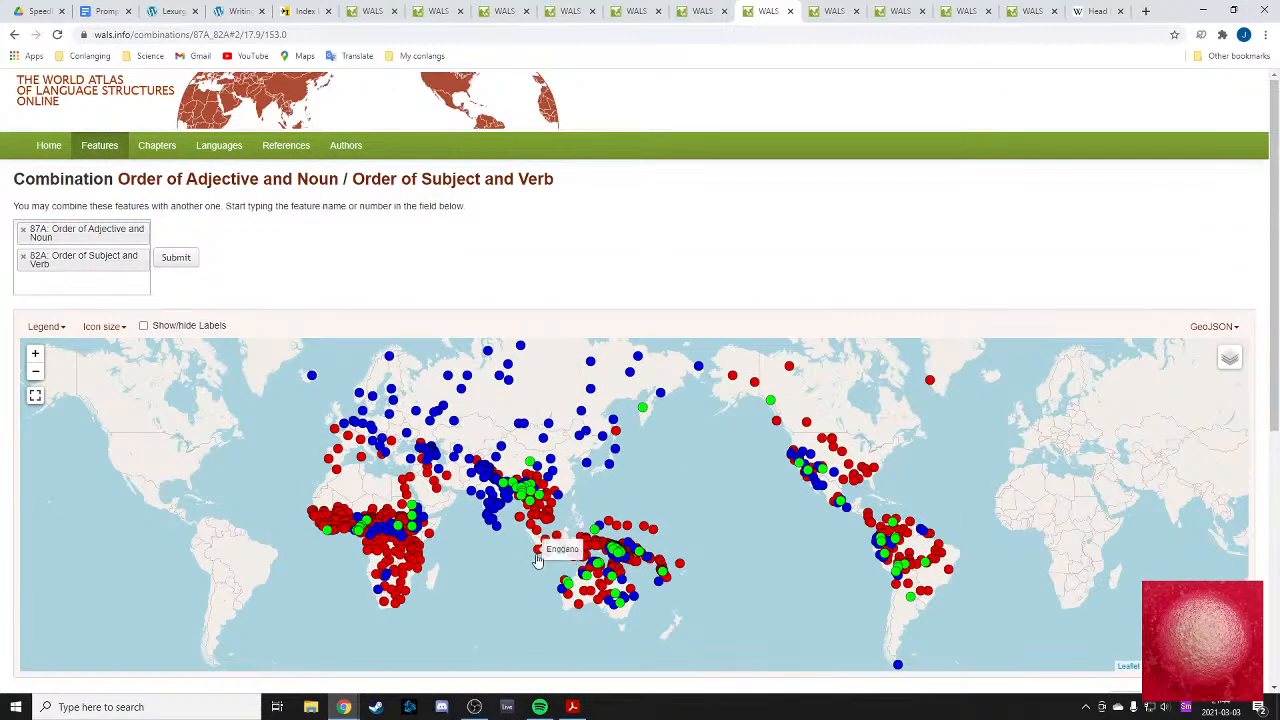
# - Remove feature 82A from the combination, resubmit with 87A alone and hide Only internally-headed relative clauses on the map
pyautogui.click(24, 258)
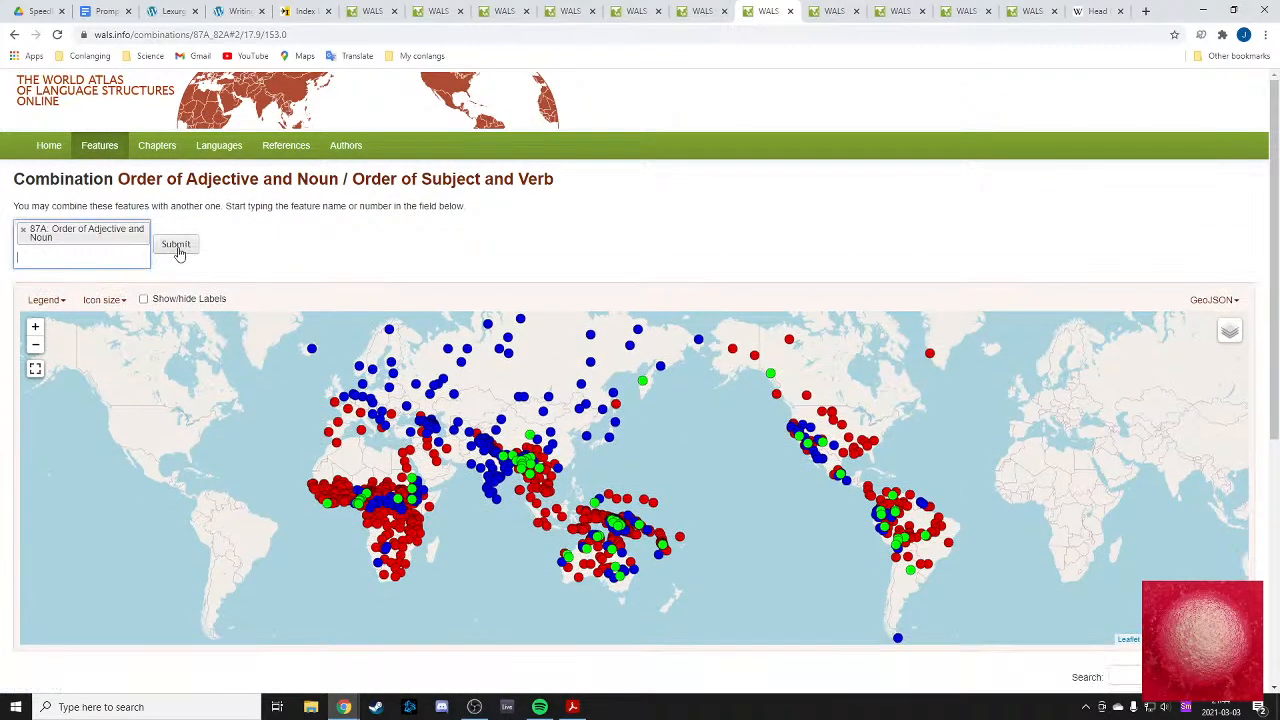
pyautogui.click(176, 245)
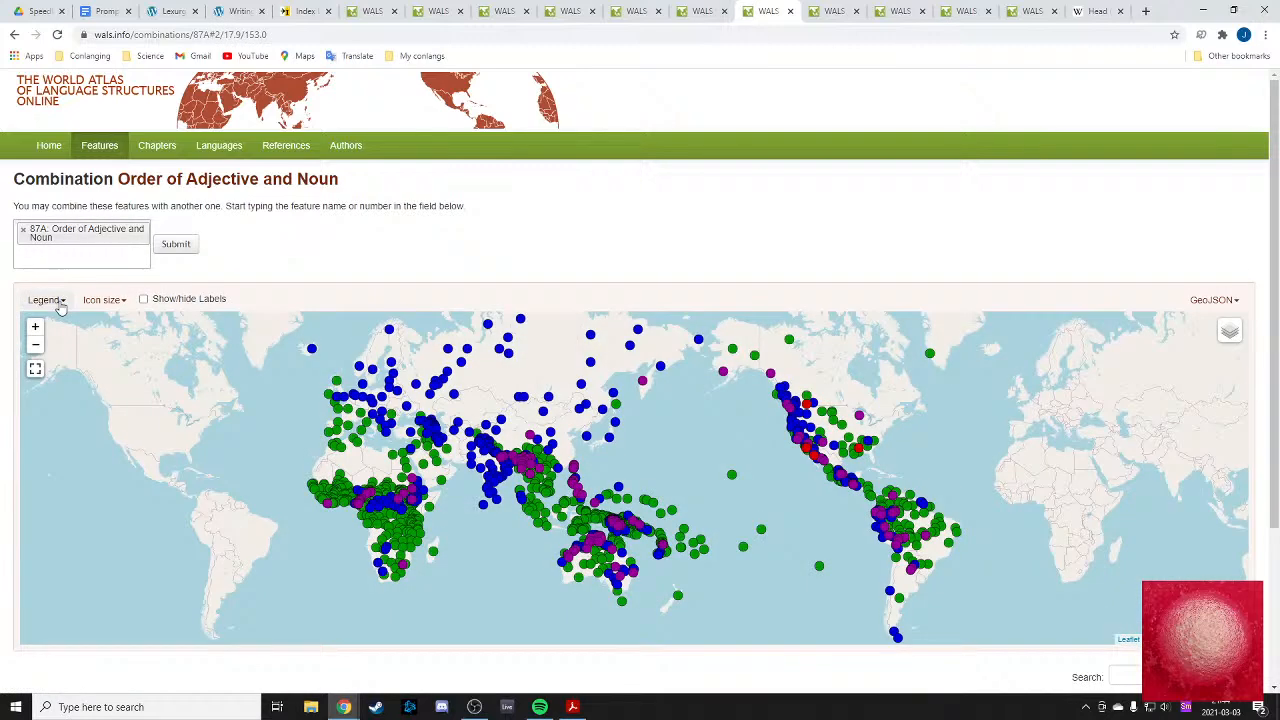
pyautogui.click(45, 300)
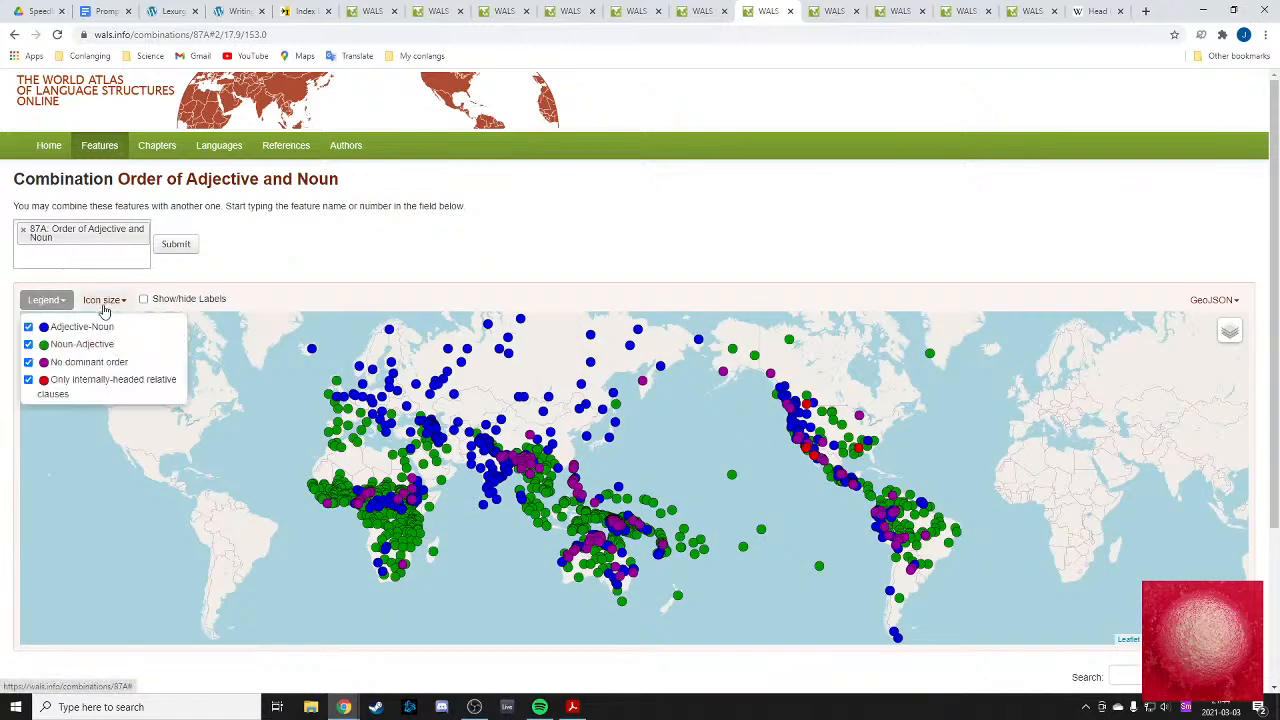
pyautogui.click(29, 381)
pyautogui.click(495, 316)
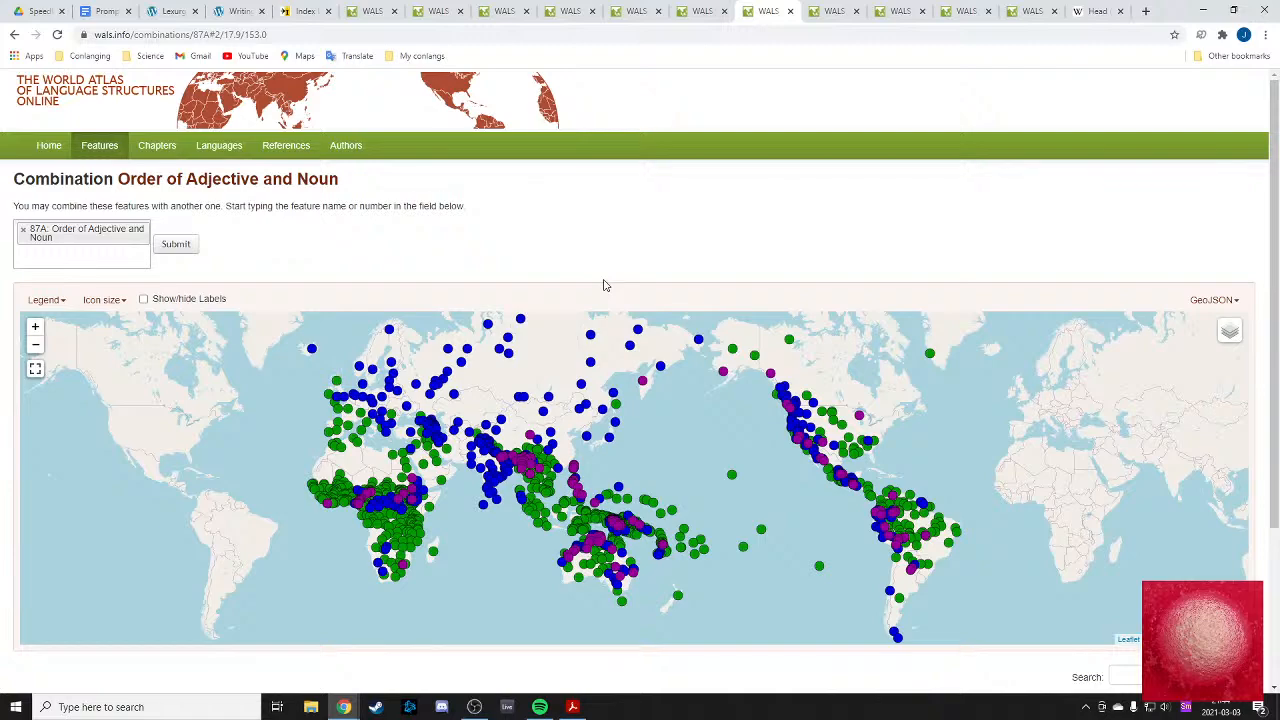
# - Compare the WALS maps for adposition order with subject-verb order, genitive-noun order and adjective-noun order
pyautogui.click(630, 11)
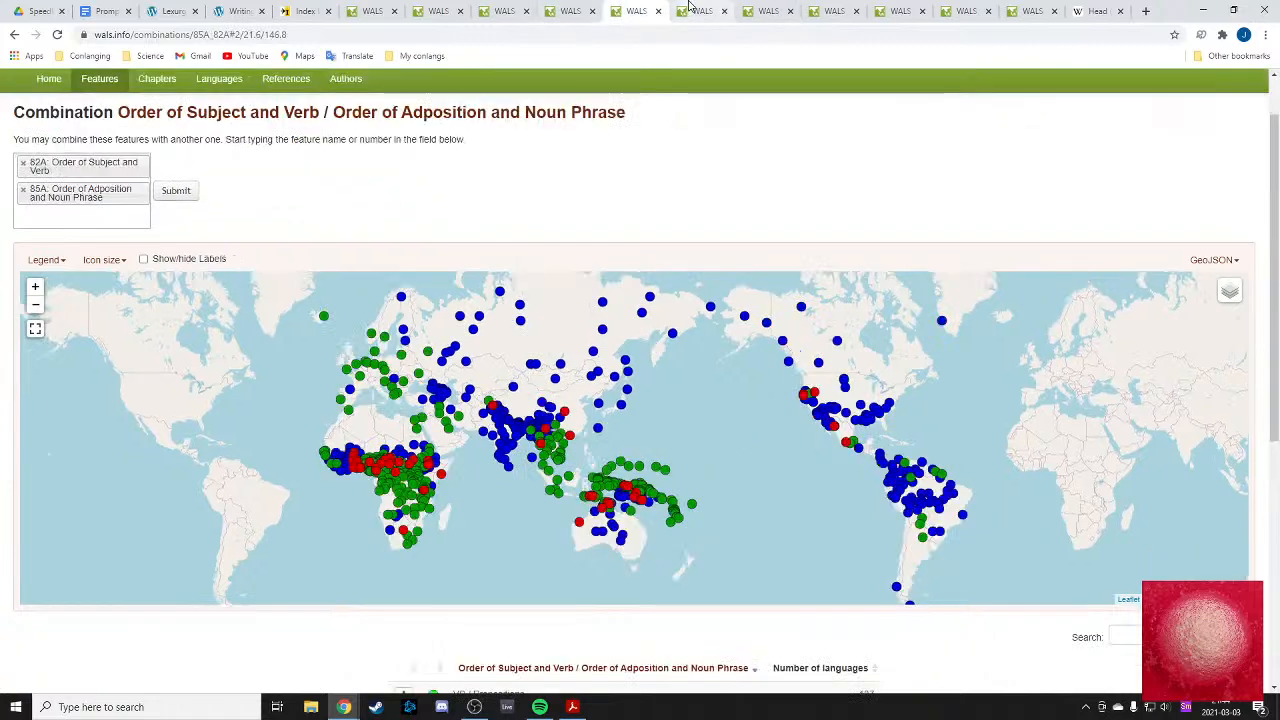
pyautogui.click(688, 10)
pyautogui.click(632, 10)
pyautogui.click(696, 10)
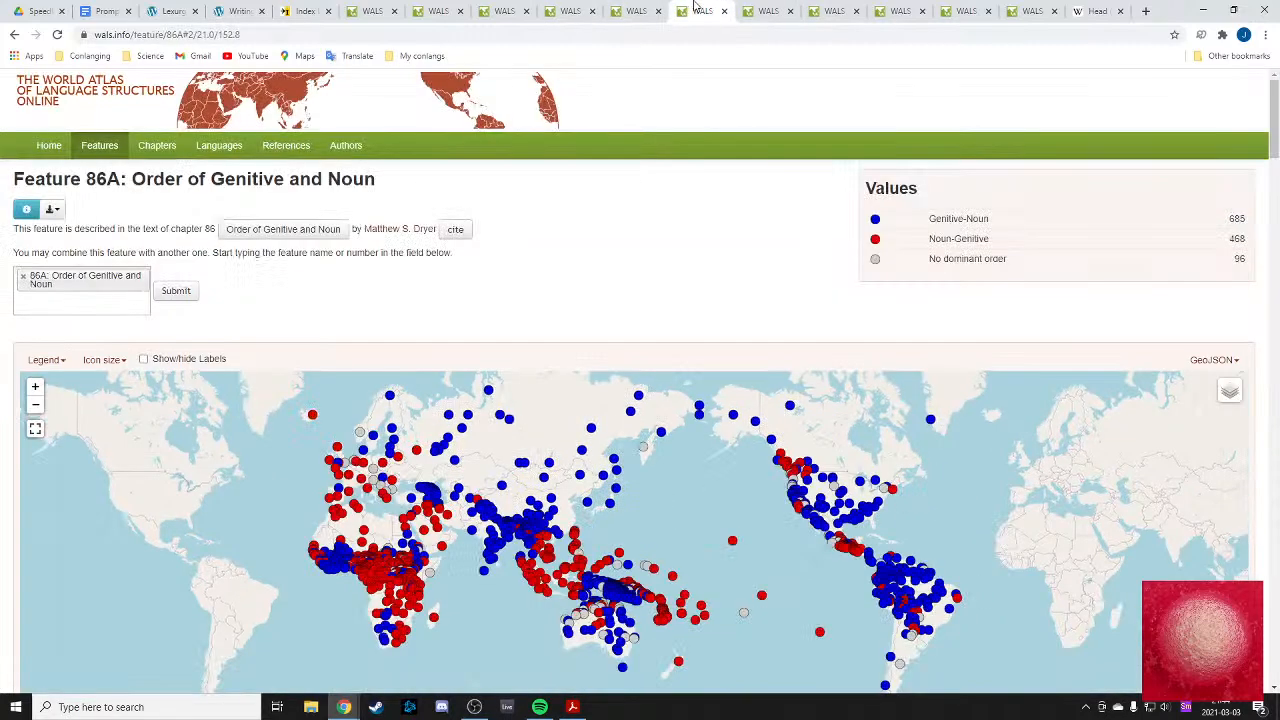
pyautogui.click(762, 10)
pyautogui.click(634, 8)
pyautogui.click(702, 10)
pyautogui.click(766, 10)
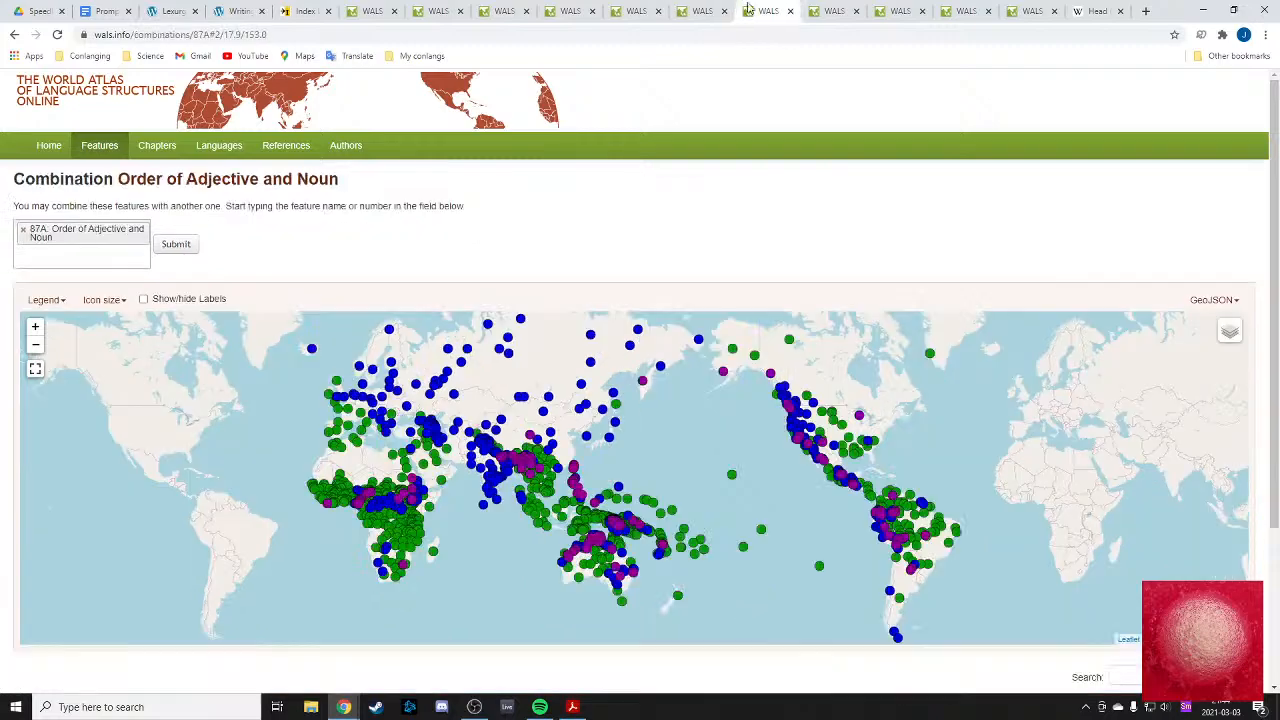
pyautogui.click(702, 10)
pyautogui.click(766, 10)
pyautogui.click(714, 9)
pyautogui.click(766, 10)
pyautogui.click(702, 10)
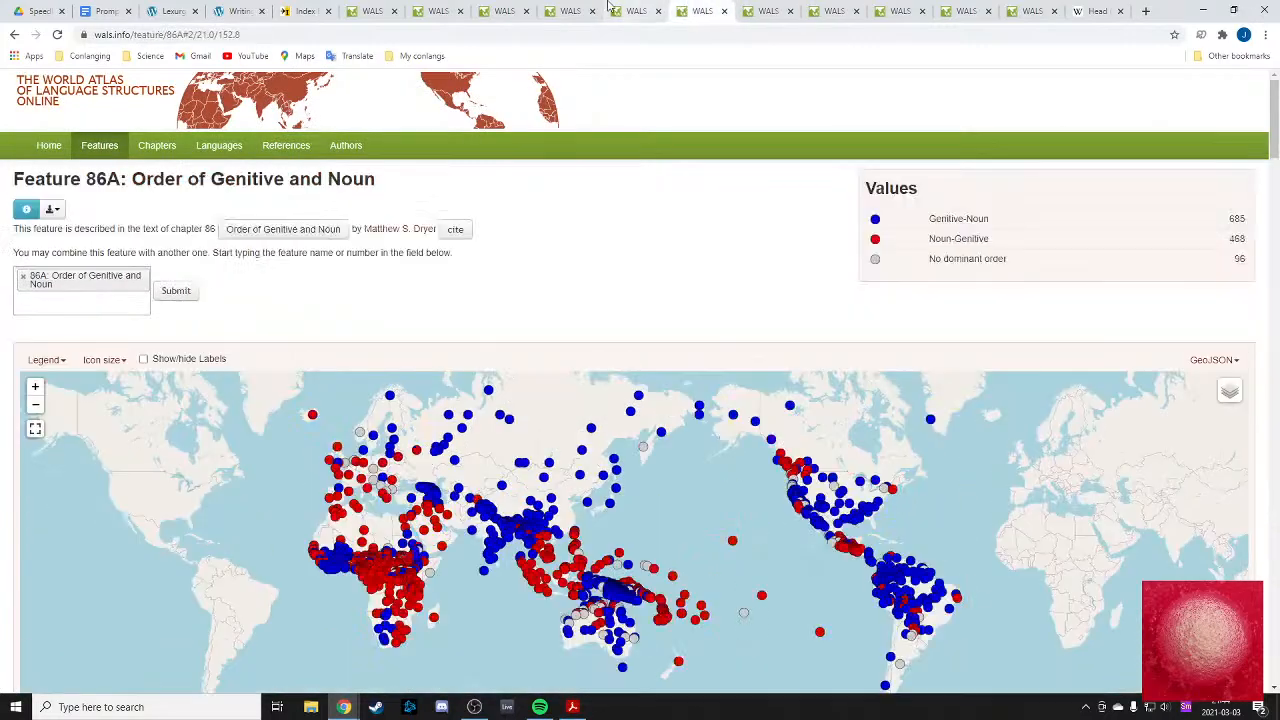
pyautogui.click(634, 10)
pyautogui.click(702, 10)
pyautogui.click(760, 10)
# - Open the map of feature 88A from the Order of Demonstrative and Noun chapter and examine its distribution
pyautogui.click(830, 10)
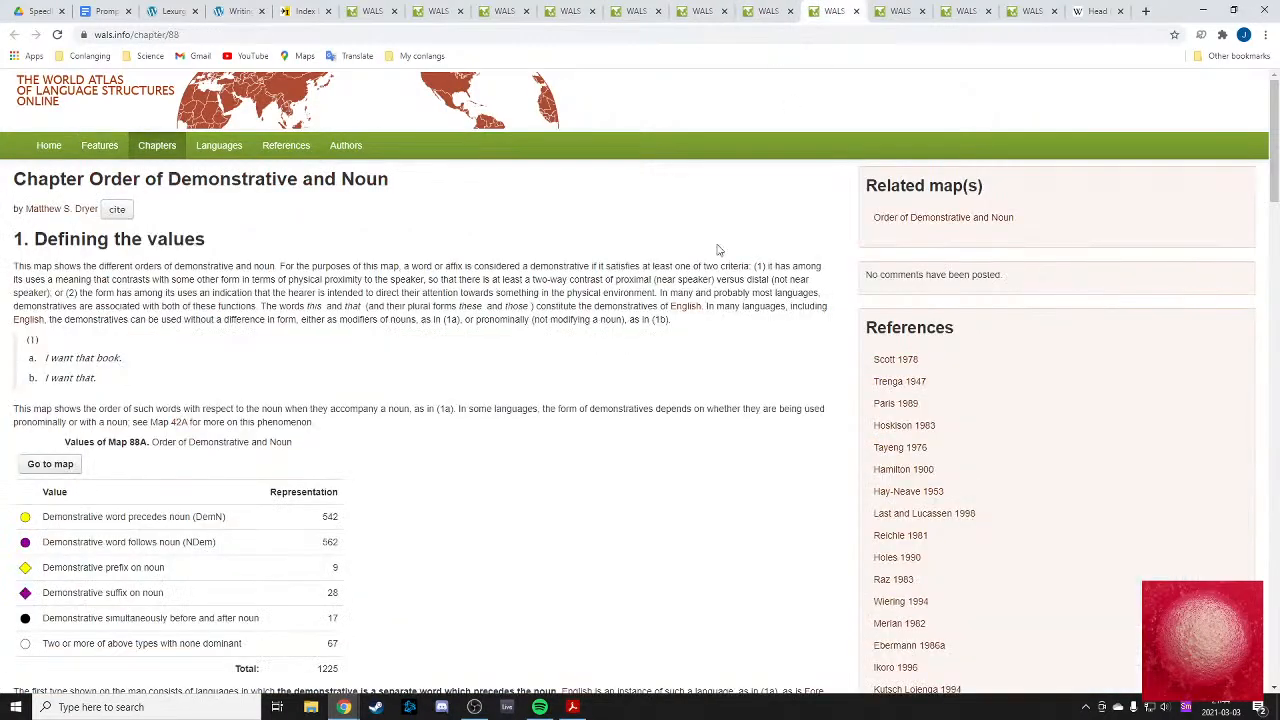
pyautogui.scroll(-4, 180, 330)
pyautogui.scroll(2, 62, 280)
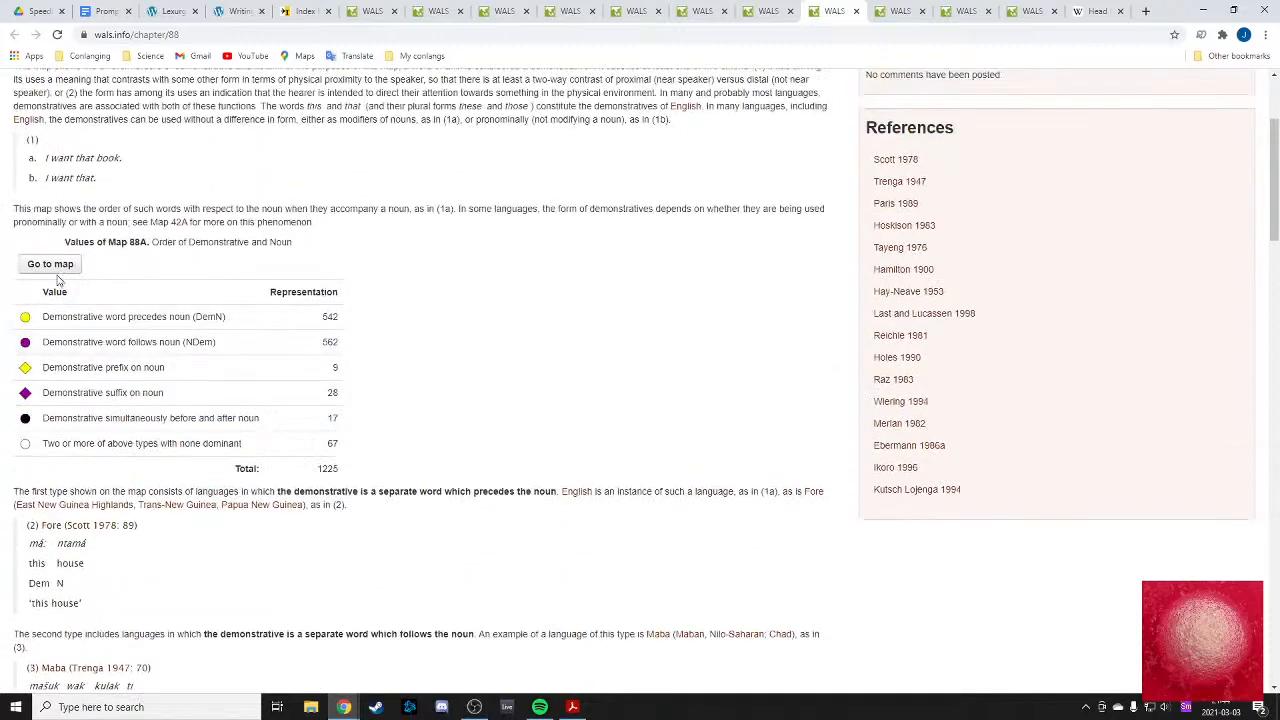
pyautogui.click(60, 268)
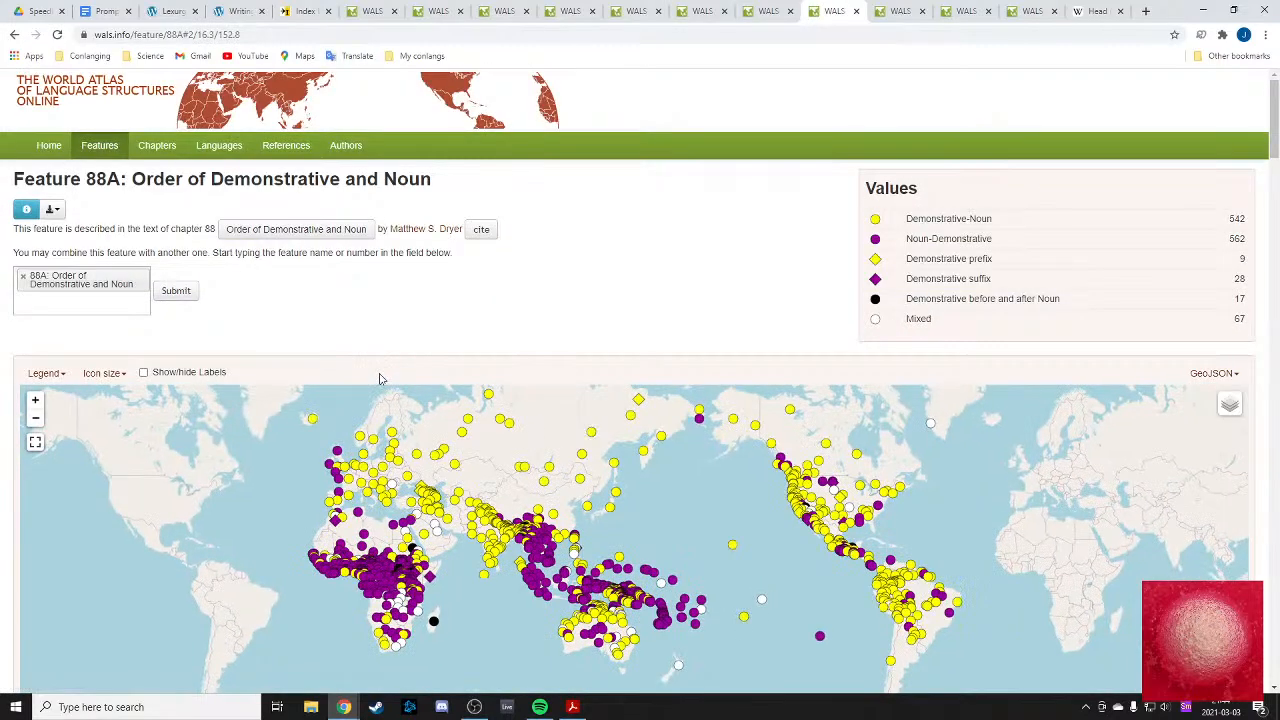
pyautogui.scroll(-2, 400, 382)
pyautogui.scroll(-1, 421, 388)
pyautogui.scroll(1, 400, 375)
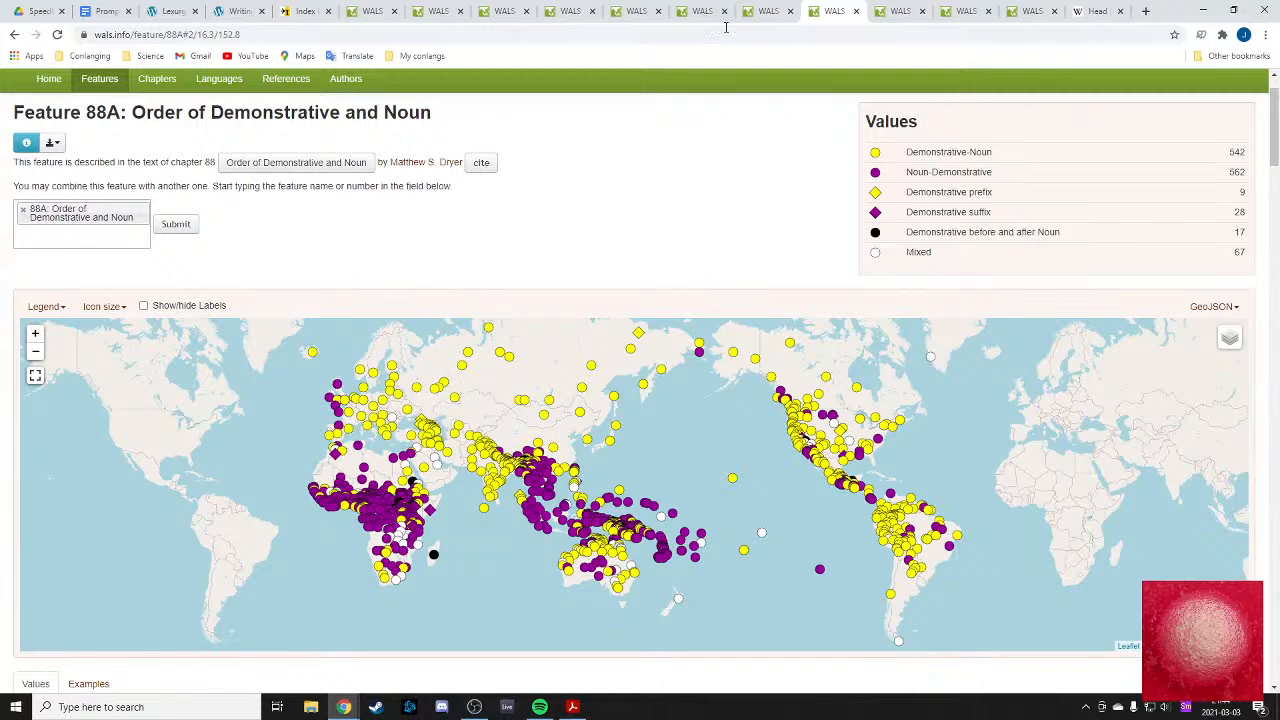
# - Compare the demonstrative order distribution with the 87A adjective and 86A genitive order maps
pyautogui.click(771, 9)
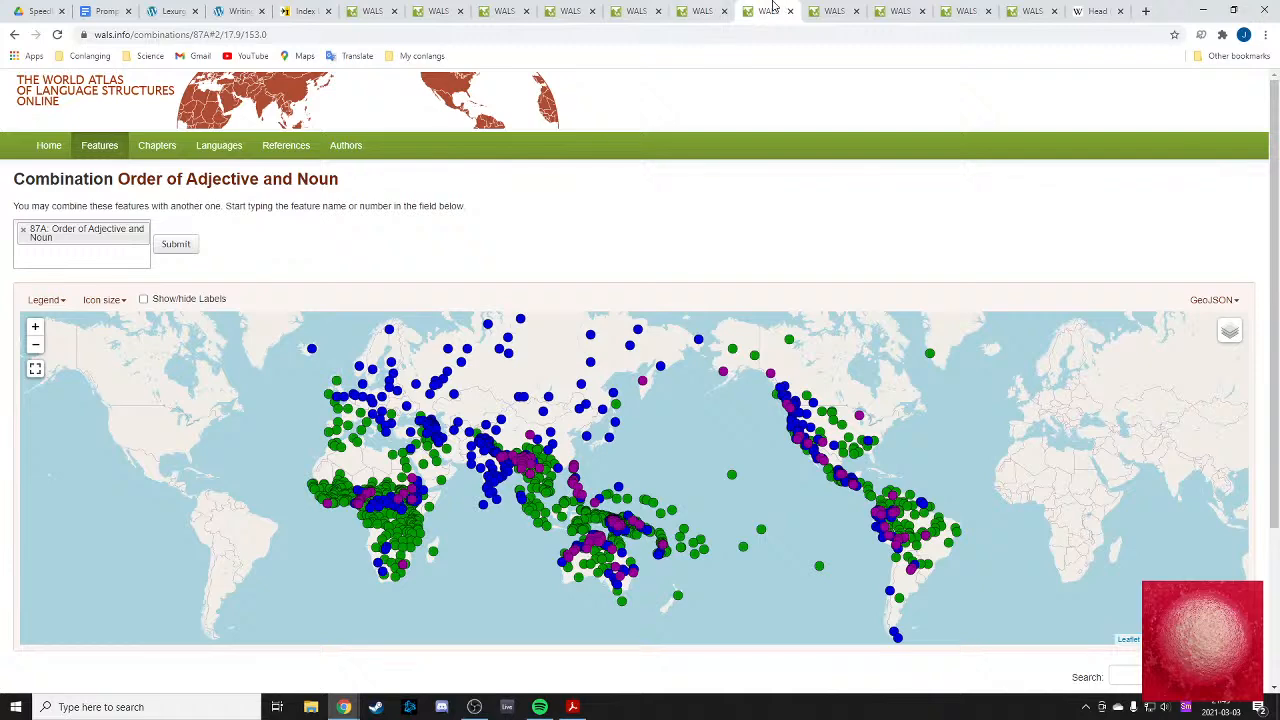
pyautogui.click(703, 9)
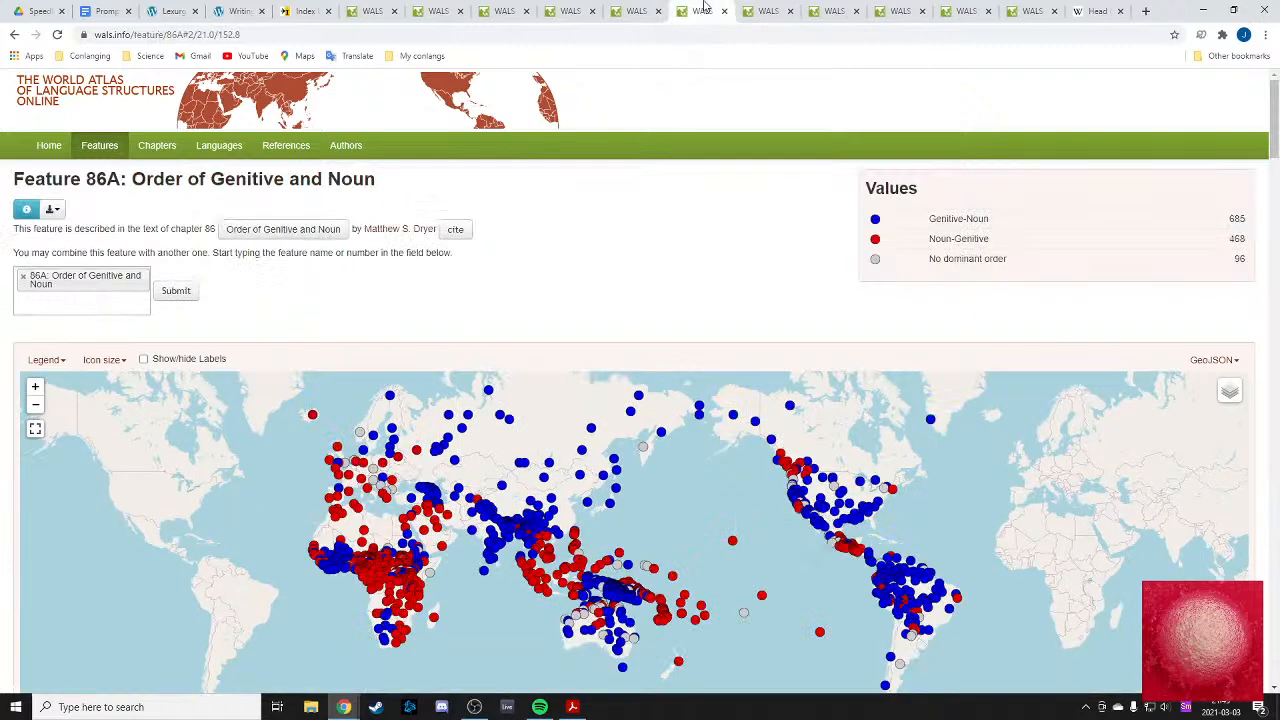
# - Examine the adjective and noun order map (87A) with its language table, and the demonstrative and noun order map (88A)
pyautogui.click(770, 10)
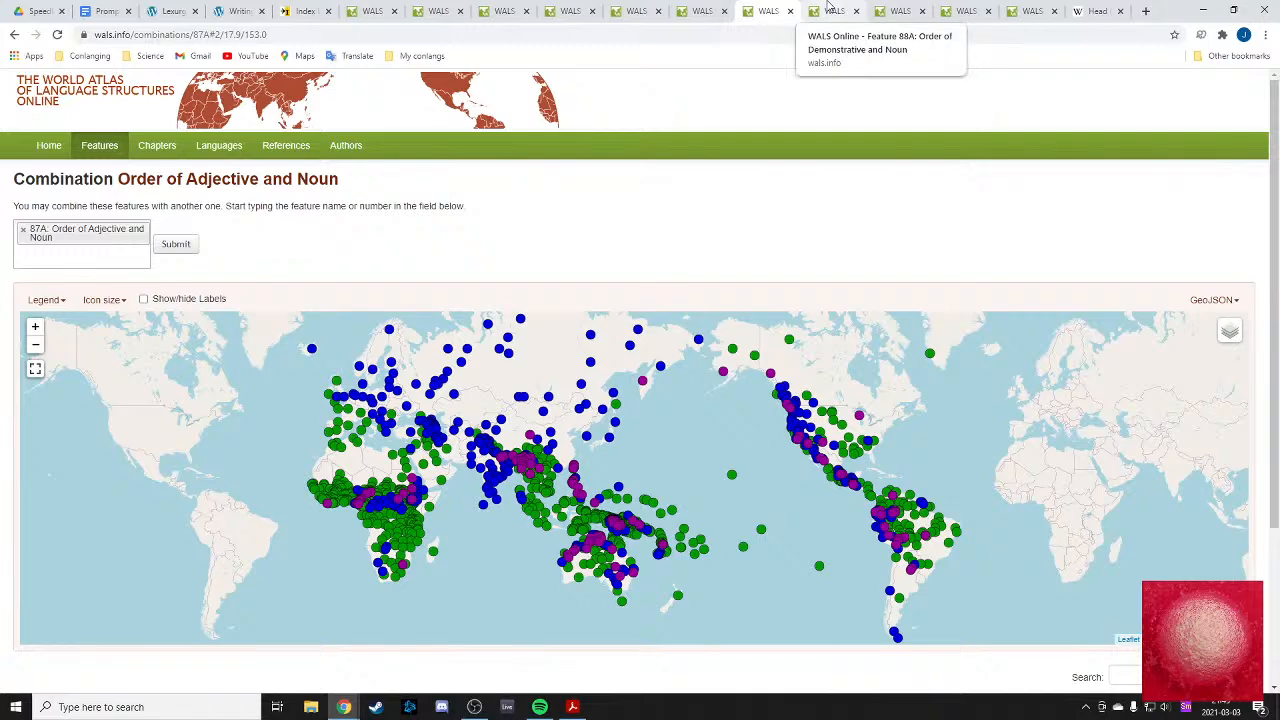
pyautogui.scroll(-2, 729, 257)
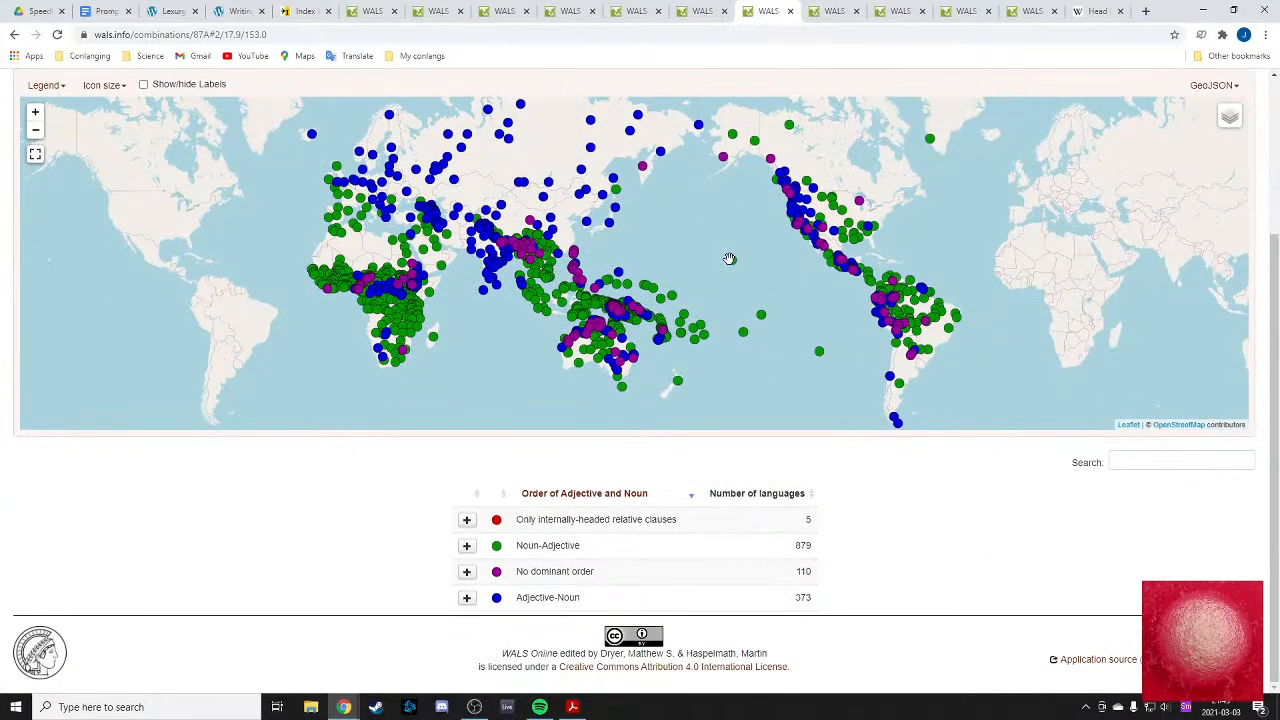
pyautogui.scroll(3, 731, 264)
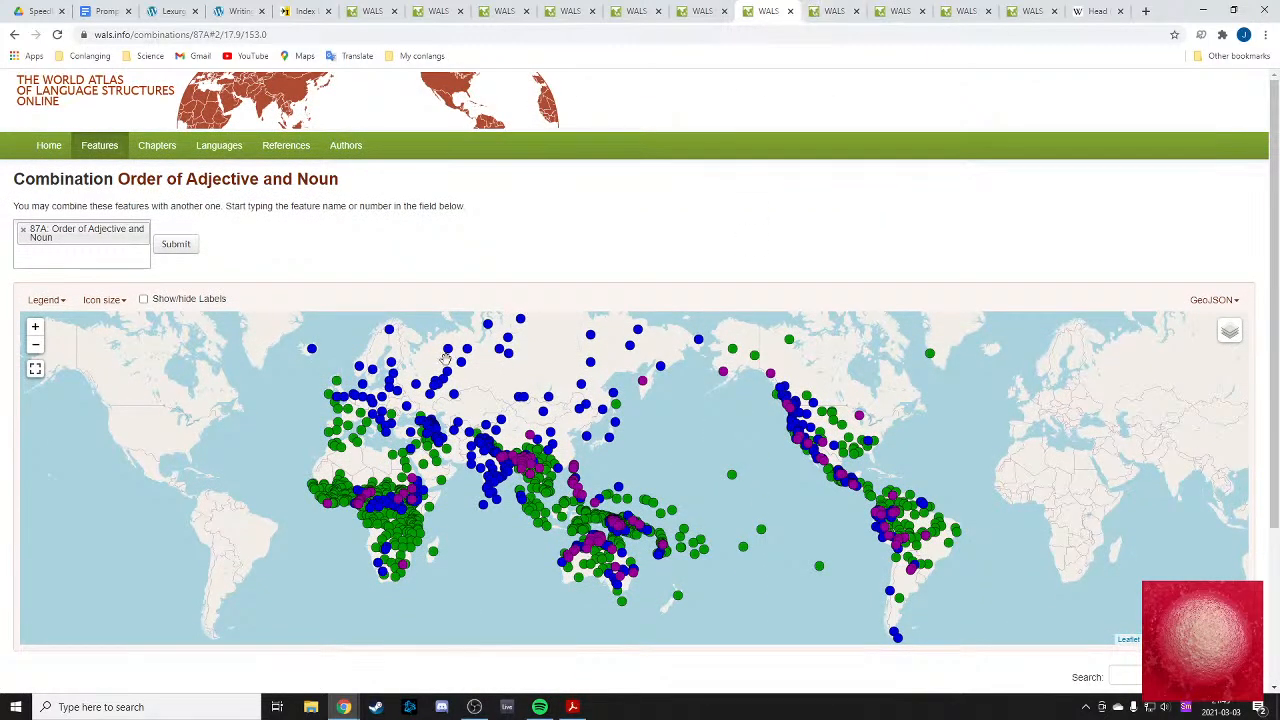
pyautogui.click(838, 9)
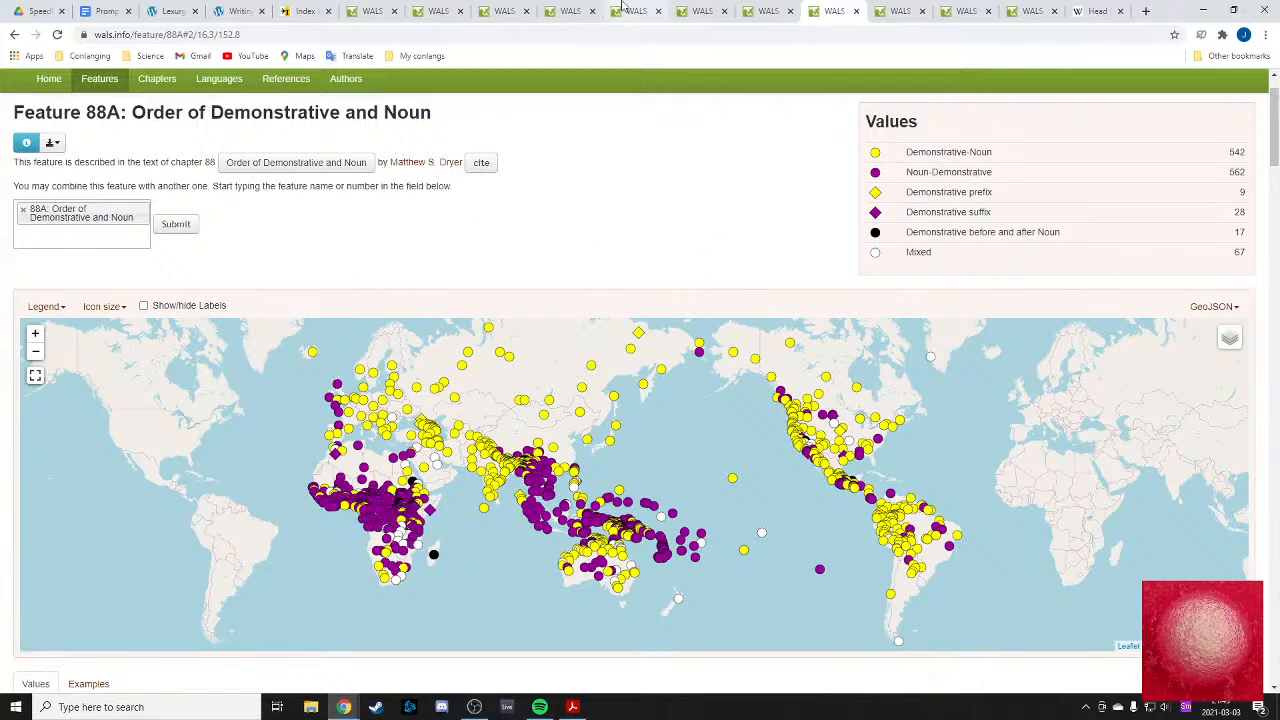
# - Find and close the three open WALS pages on verb-related word order, from 82A through 84A
pyautogui.click(568, 11)
pyautogui.click(627, 10)
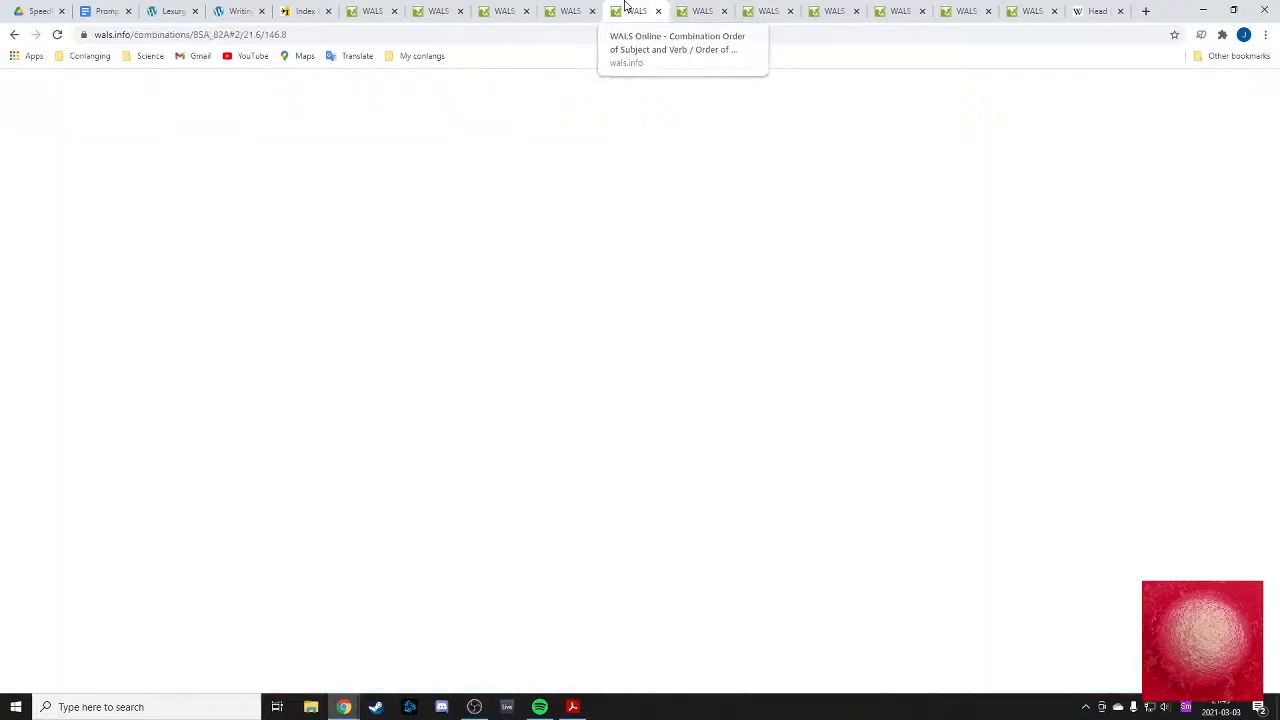
pyautogui.click(372, 11)
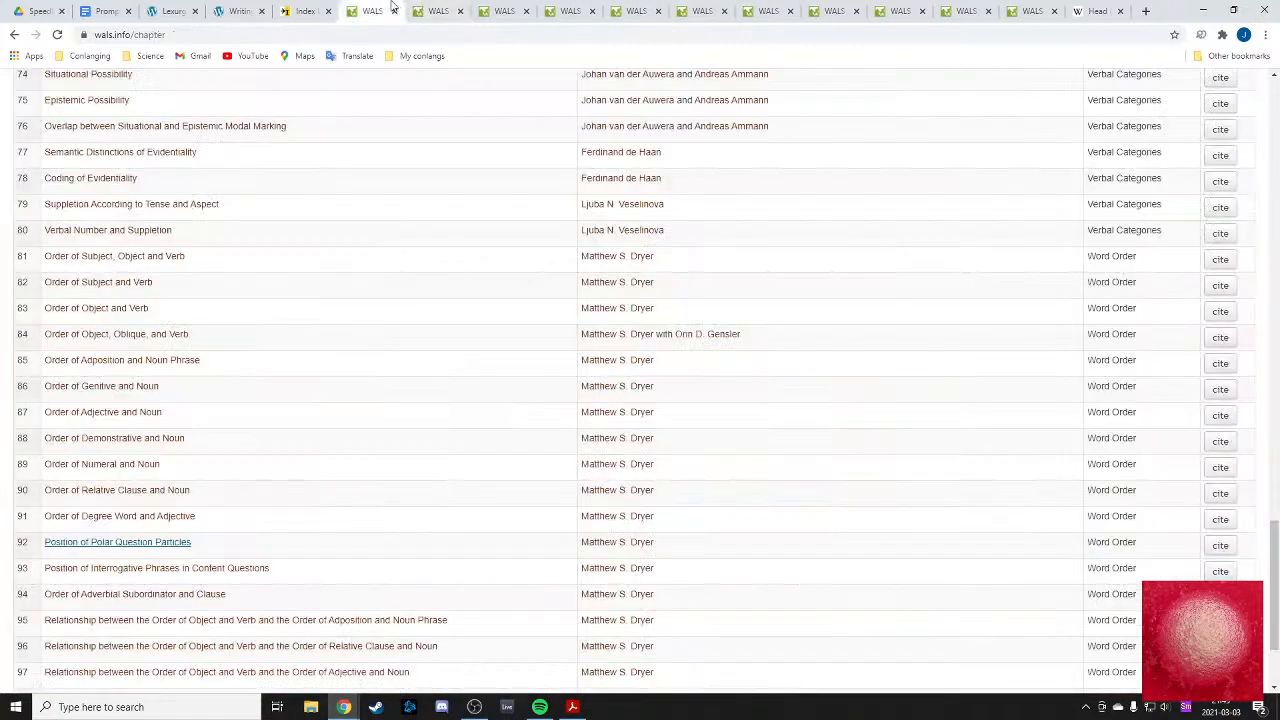
pyautogui.click(445, 11)
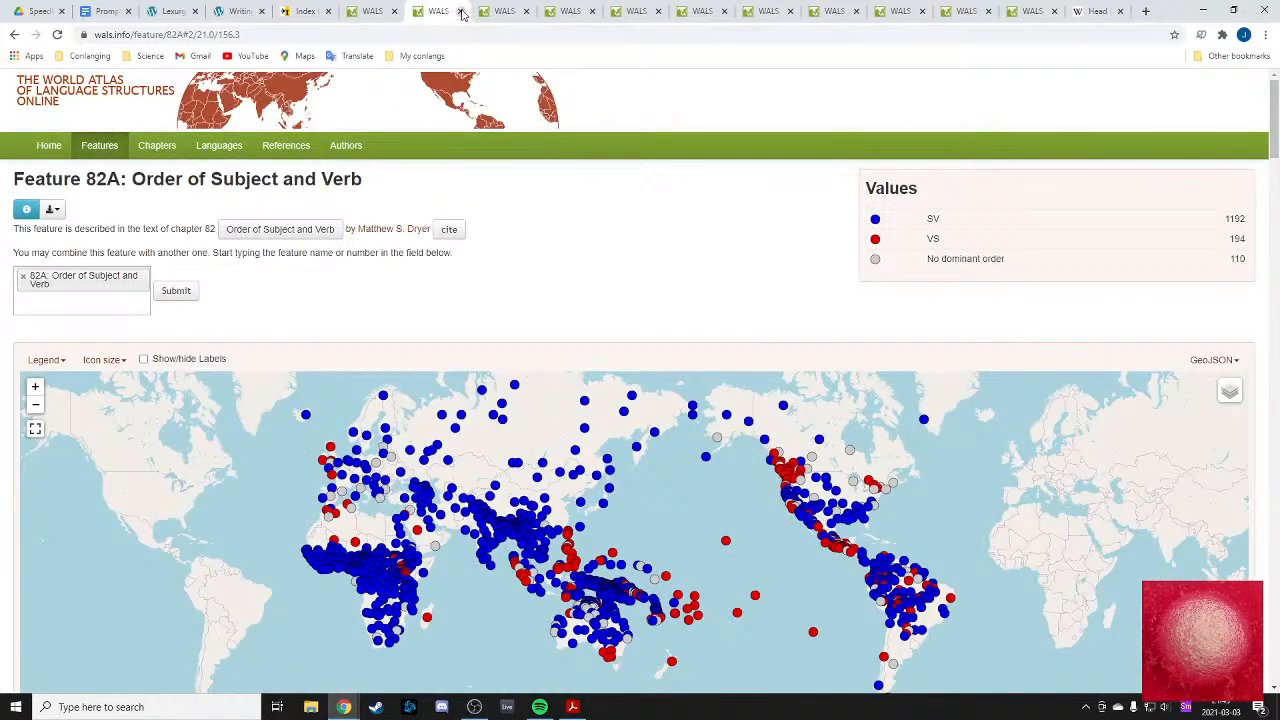
pyautogui.click(461, 11)
pyautogui.click(461, 11)
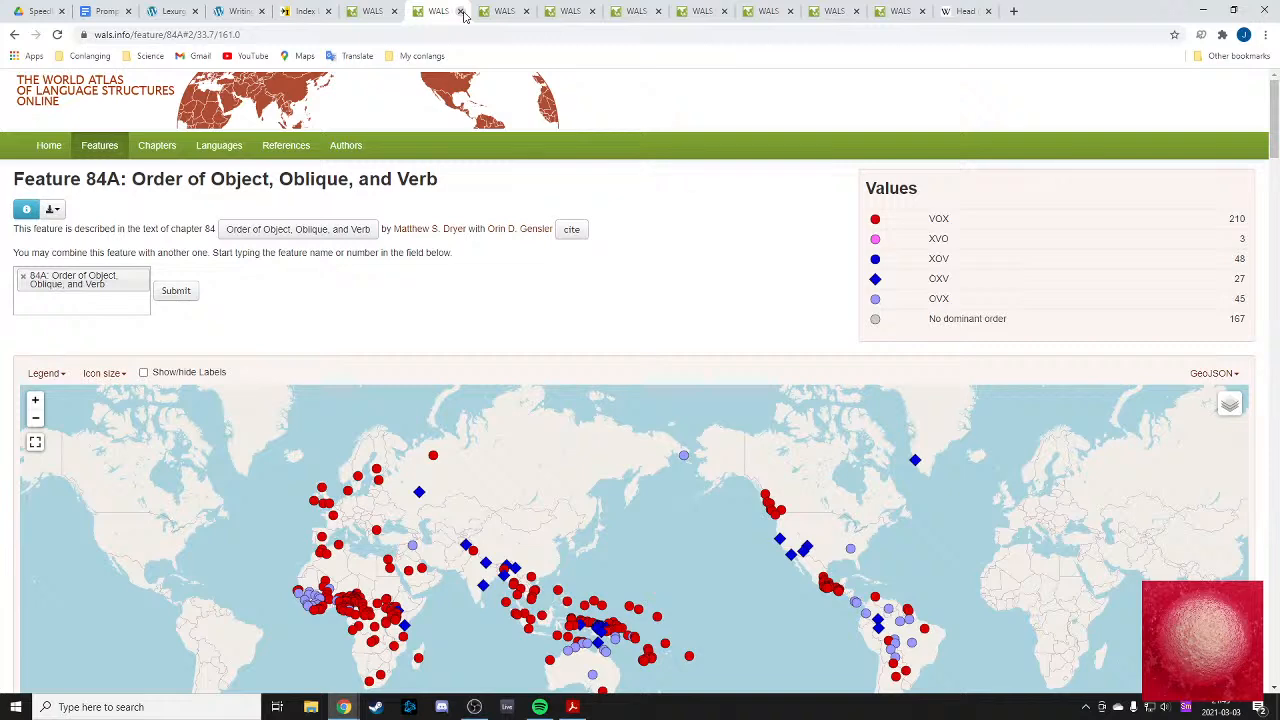
pyautogui.click(461, 11)
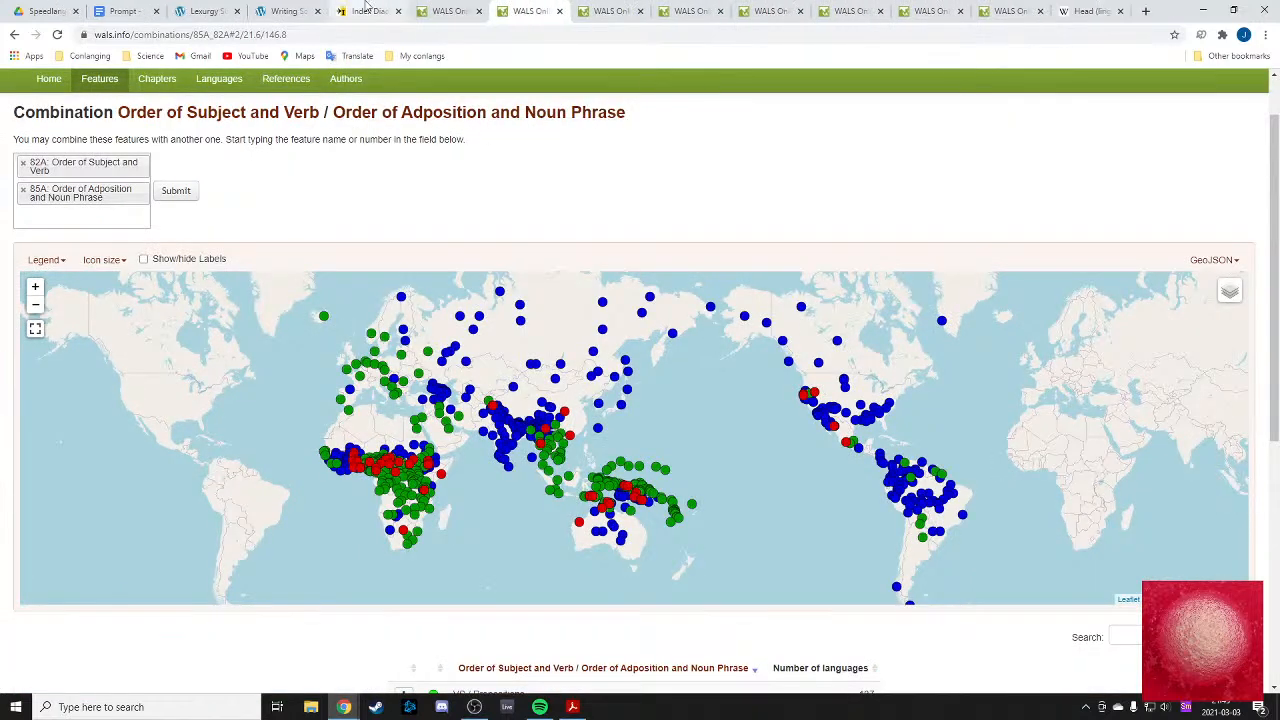
# - Go through the remaining WALS pages from the chapter list to the demonstrative and noun order map (88A)
pyautogui.click(455, 11)
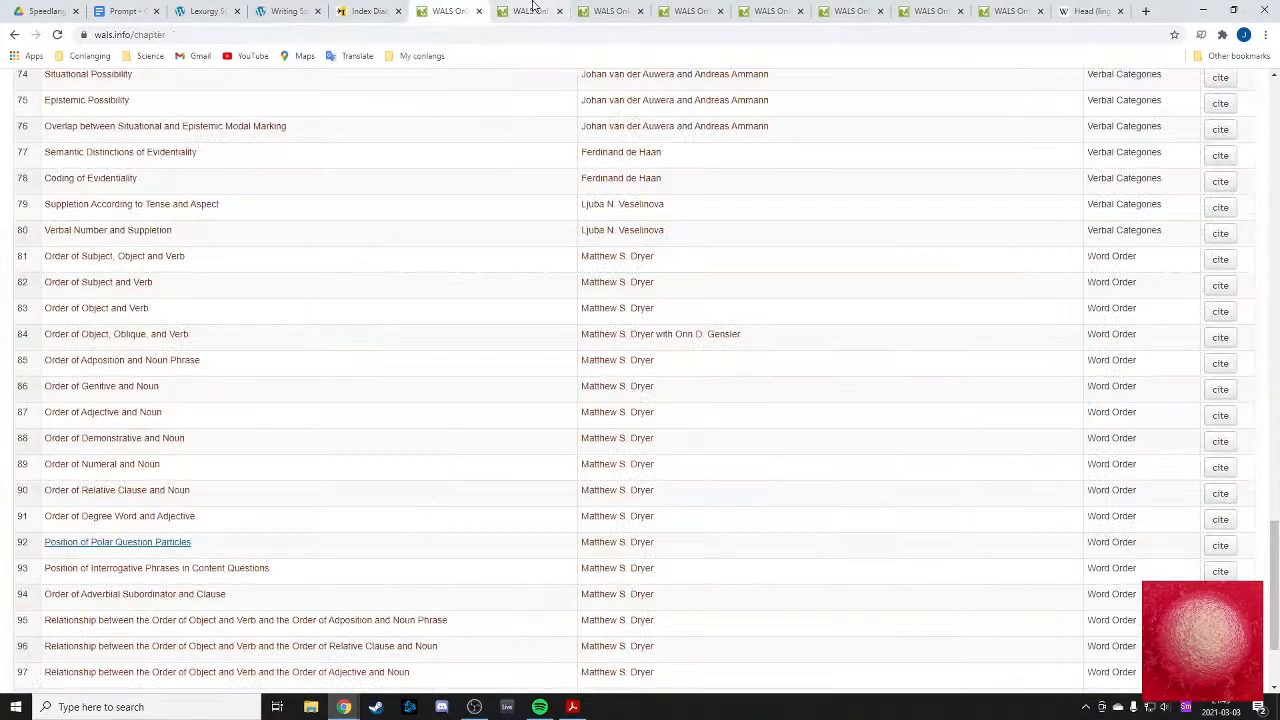
pyautogui.click(532, 11)
pyautogui.click(612, 11)
pyautogui.click(700, 11)
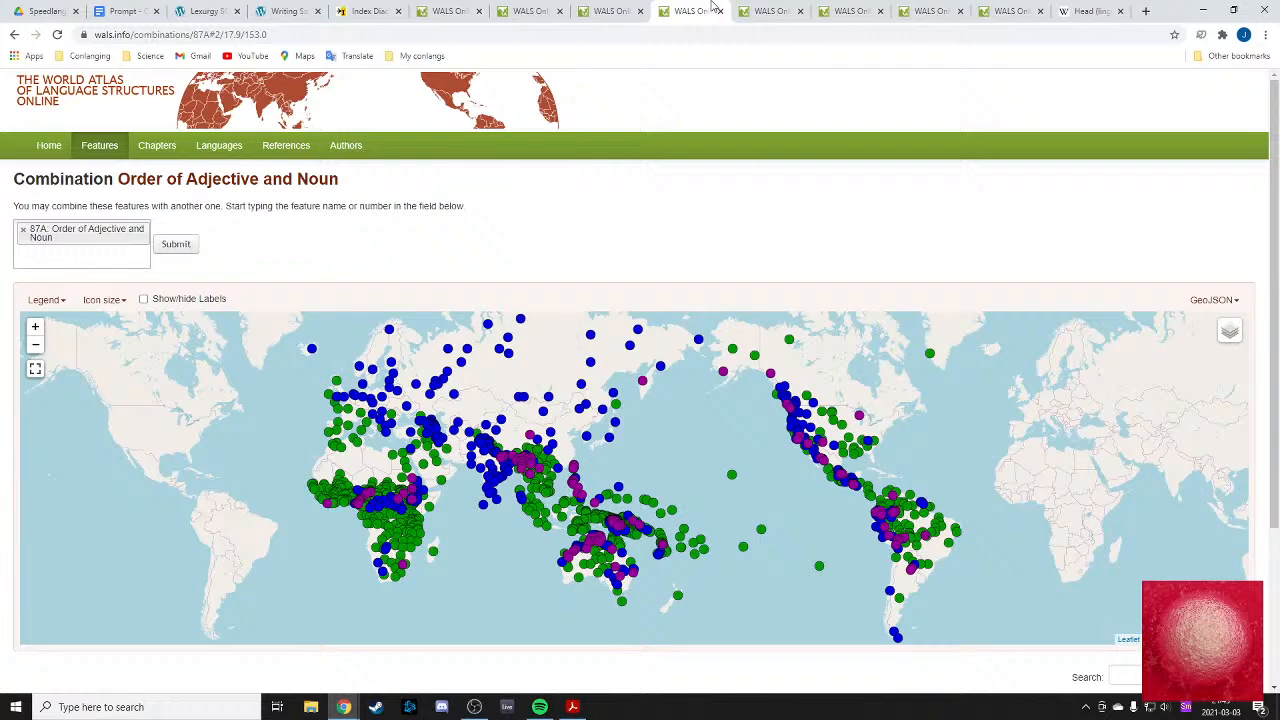
pyautogui.click(760, 11)
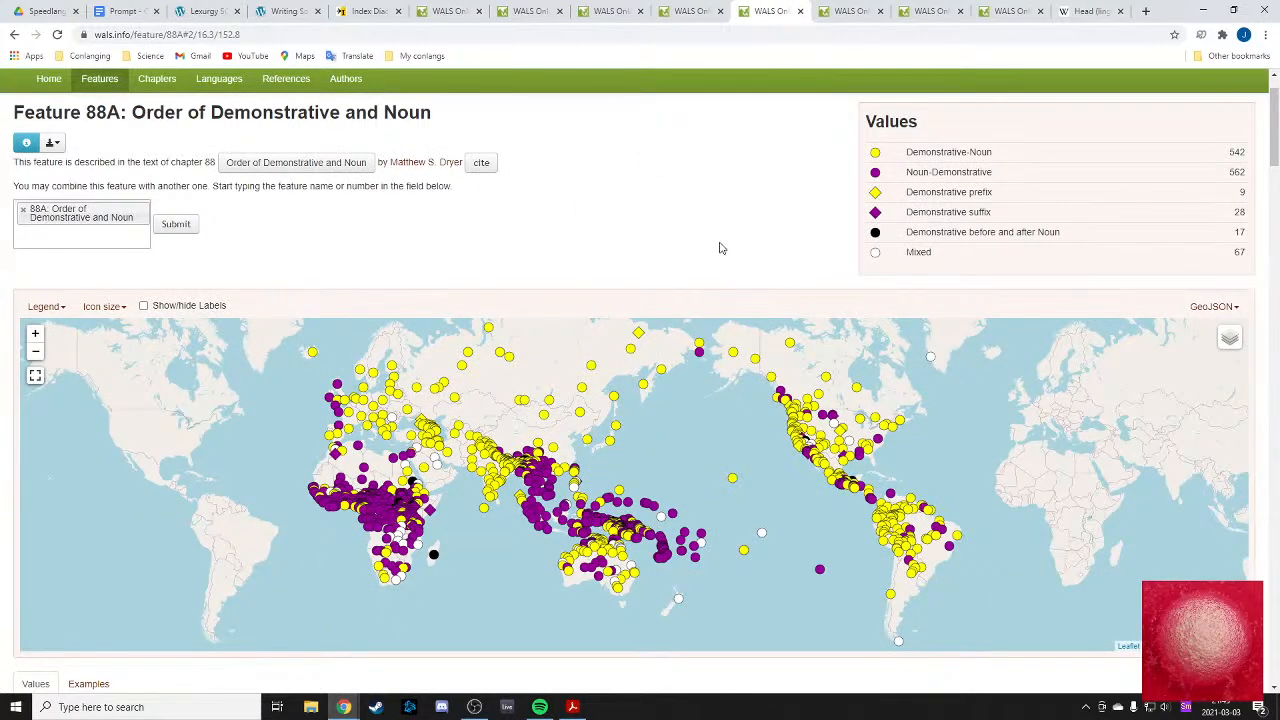
# - Open the Order of Numeral and Noun map (89A) from its chapter and examine its legend values
pyautogui.click(845, 11)
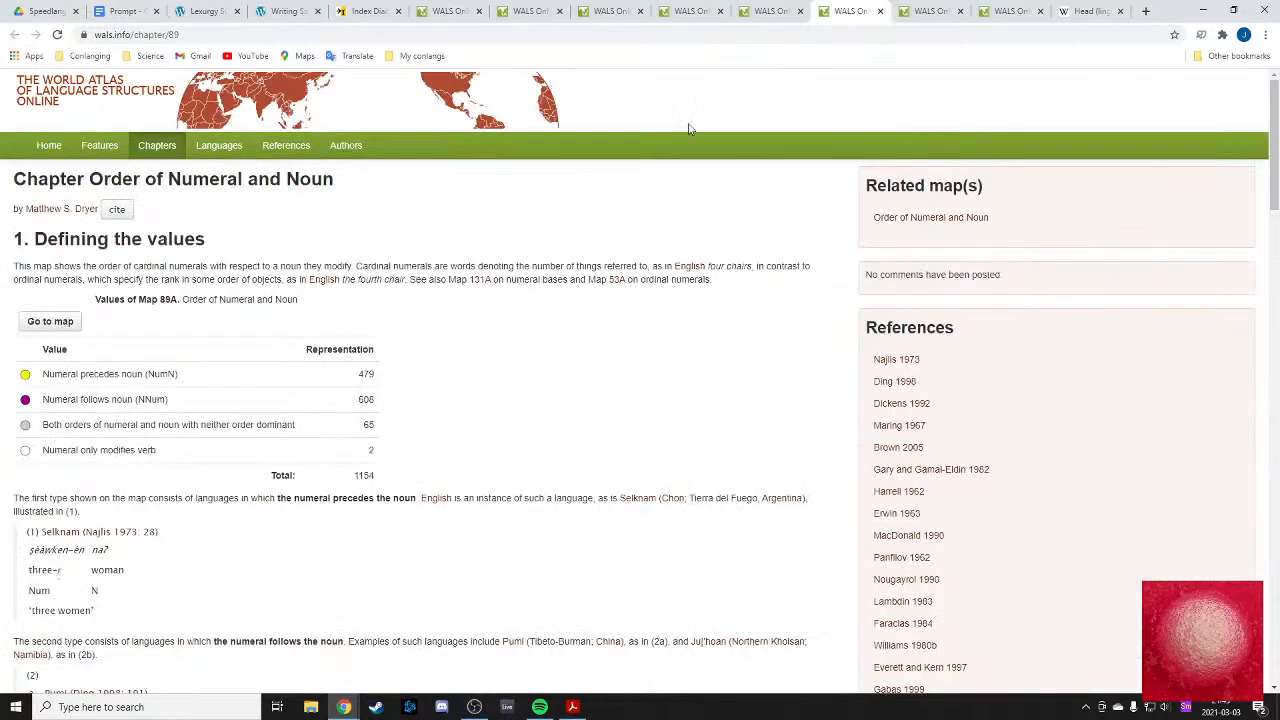
pyautogui.scroll(-2, 220, 259)
pyautogui.click(48, 188)
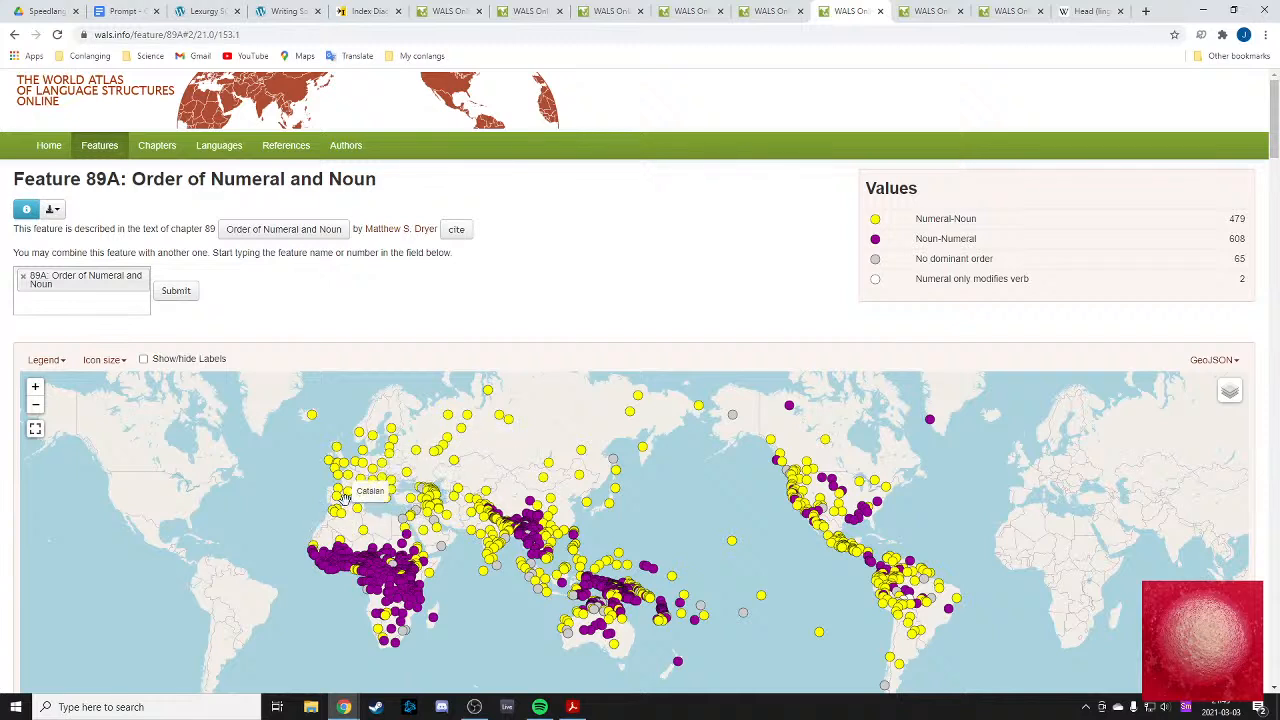
pyautogui.moveTo(917, 219)
pyautogui.mouseDown()
pyautogui.moveTo(1020, 214)
pyautogui.moveTo(962, 240)
pyautogui.moveTo(903, 245)
pyautogui.mouseUp()
pyautogui.click(1030, 212)
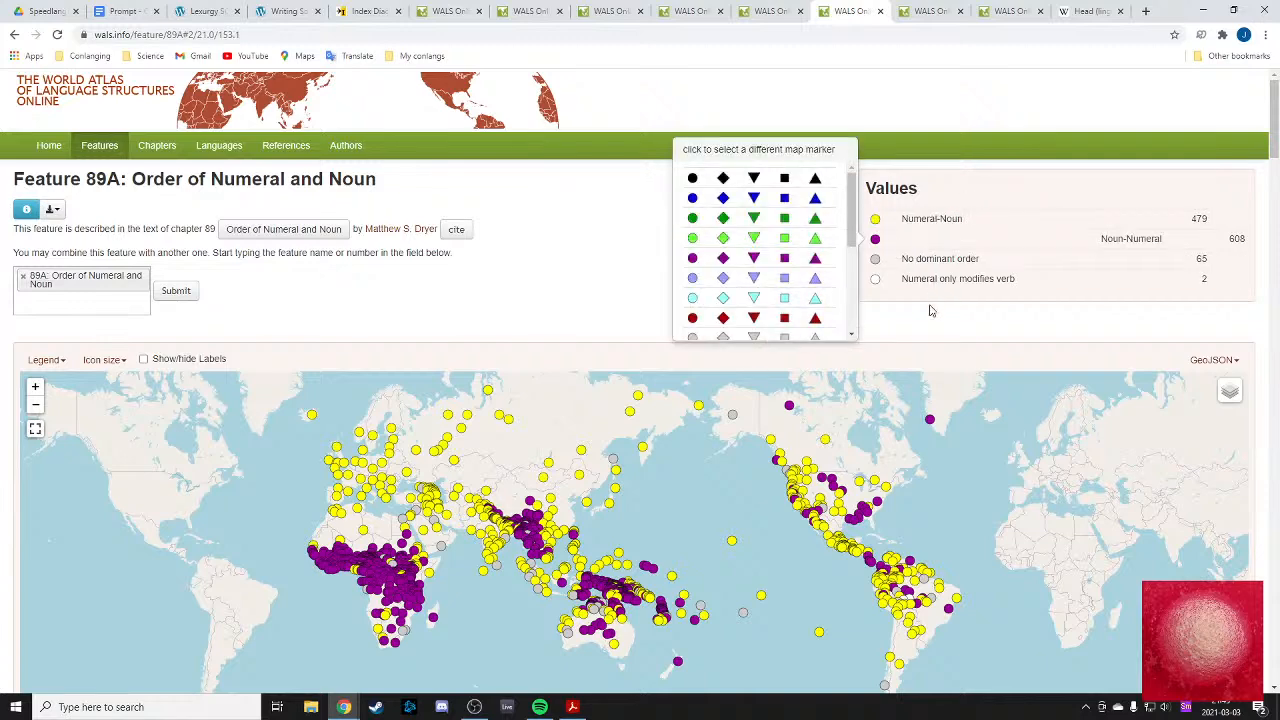
pyautogui.click(934, 340)
# - Compare the numeral and noun order map with the maps for demonstrative, adjective, genitive and adposition order
pyautogui.click(770, 8)
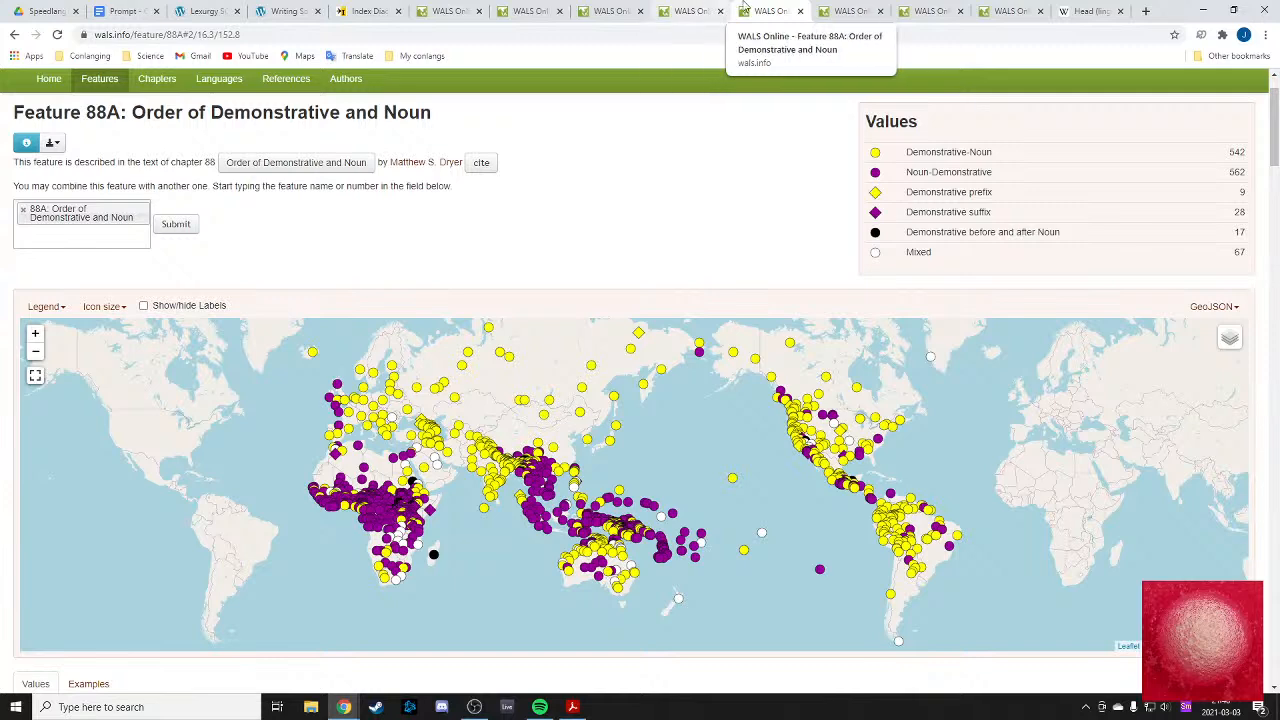
pyautogui.click(845, 10)
pyautogui.click(758, 8)
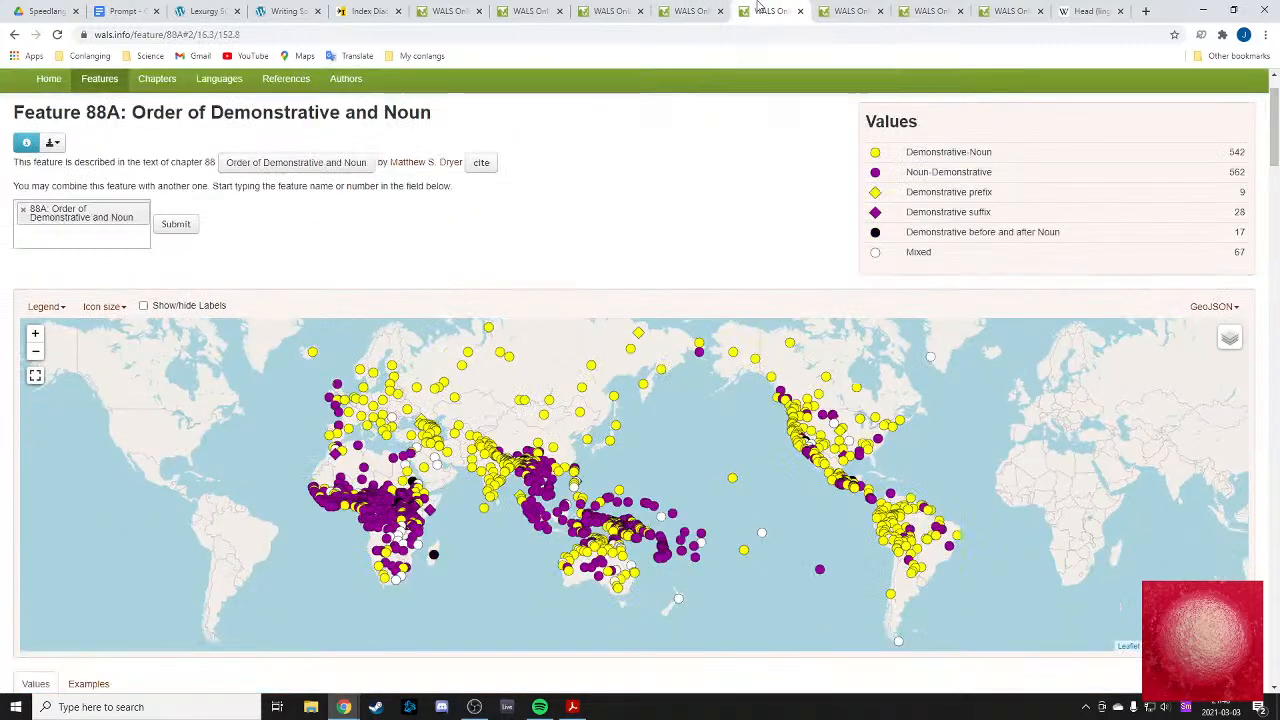
pyautogui.click(698, 10)
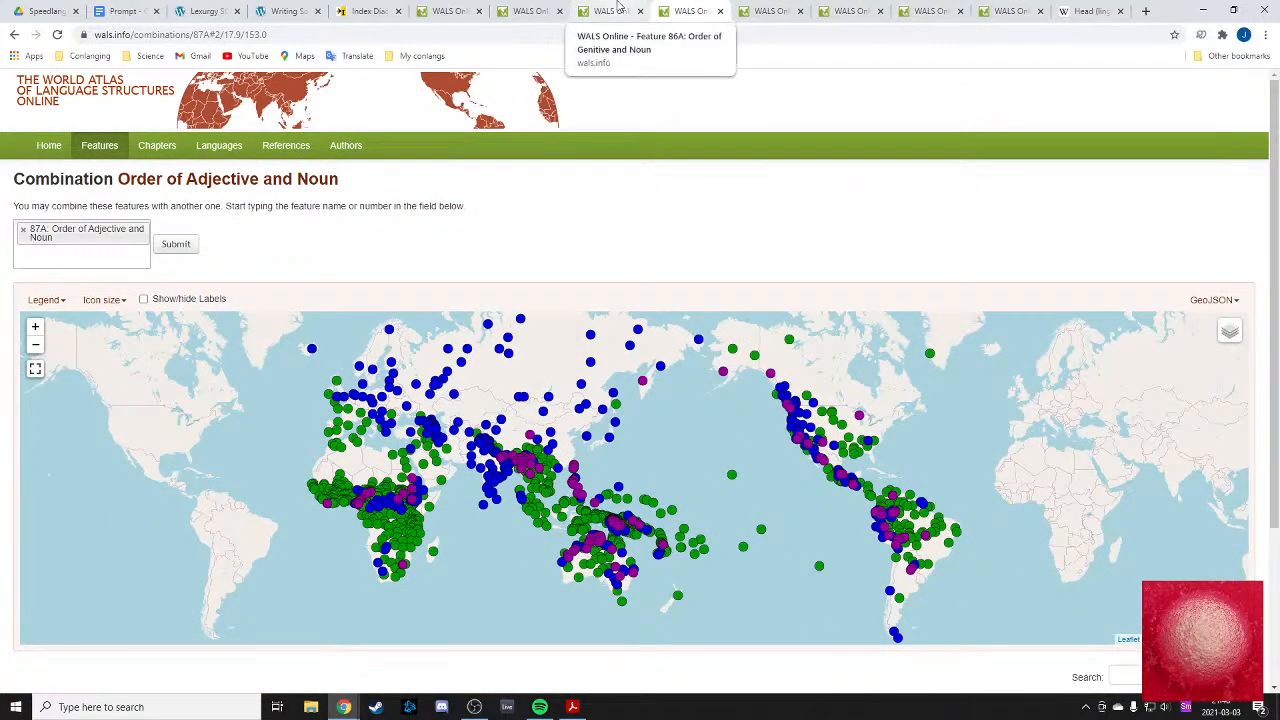
pyautogui.click(618, 8)
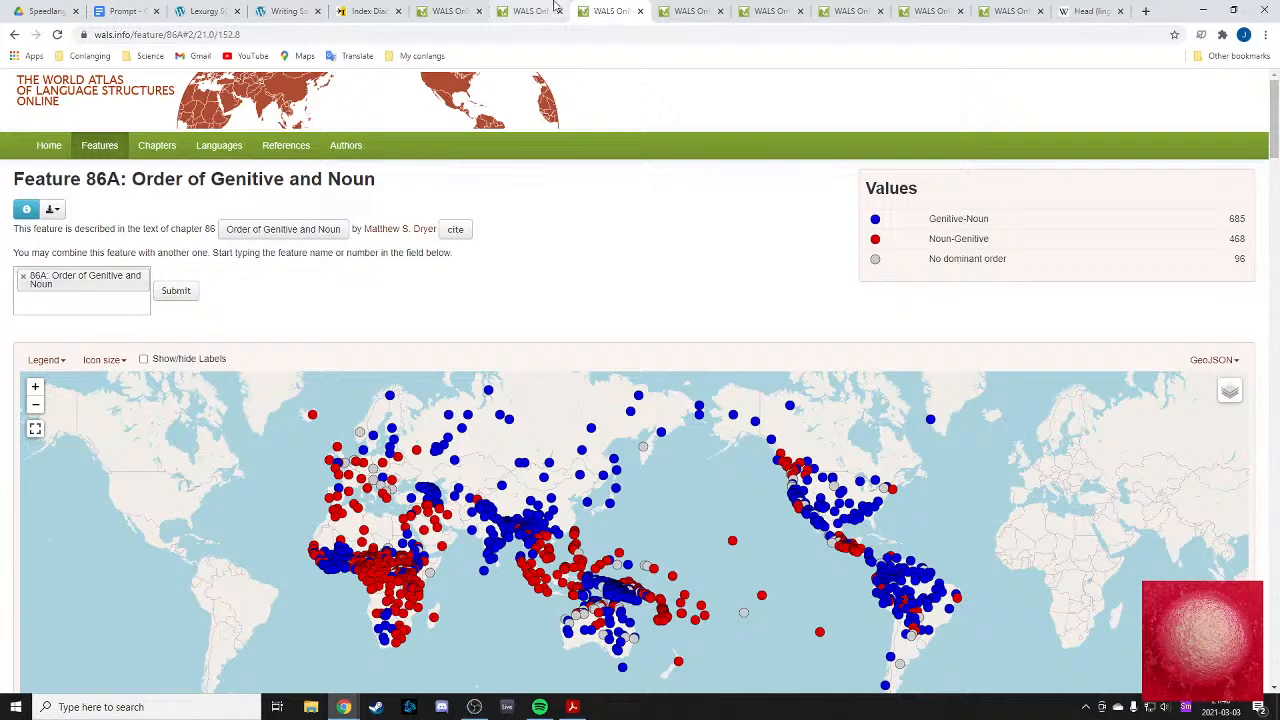
pyautogui.click(545, 8)
pyautogui.click(770, 11)
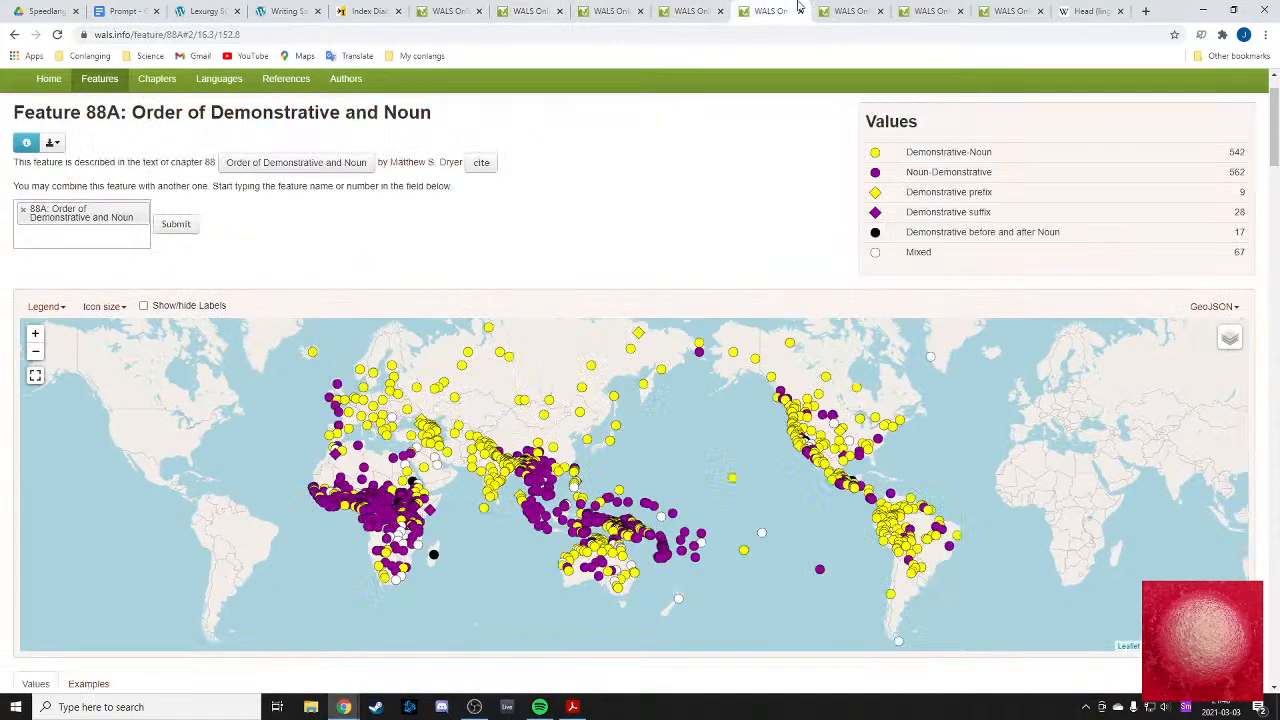
pyautogui.click(850, 11)
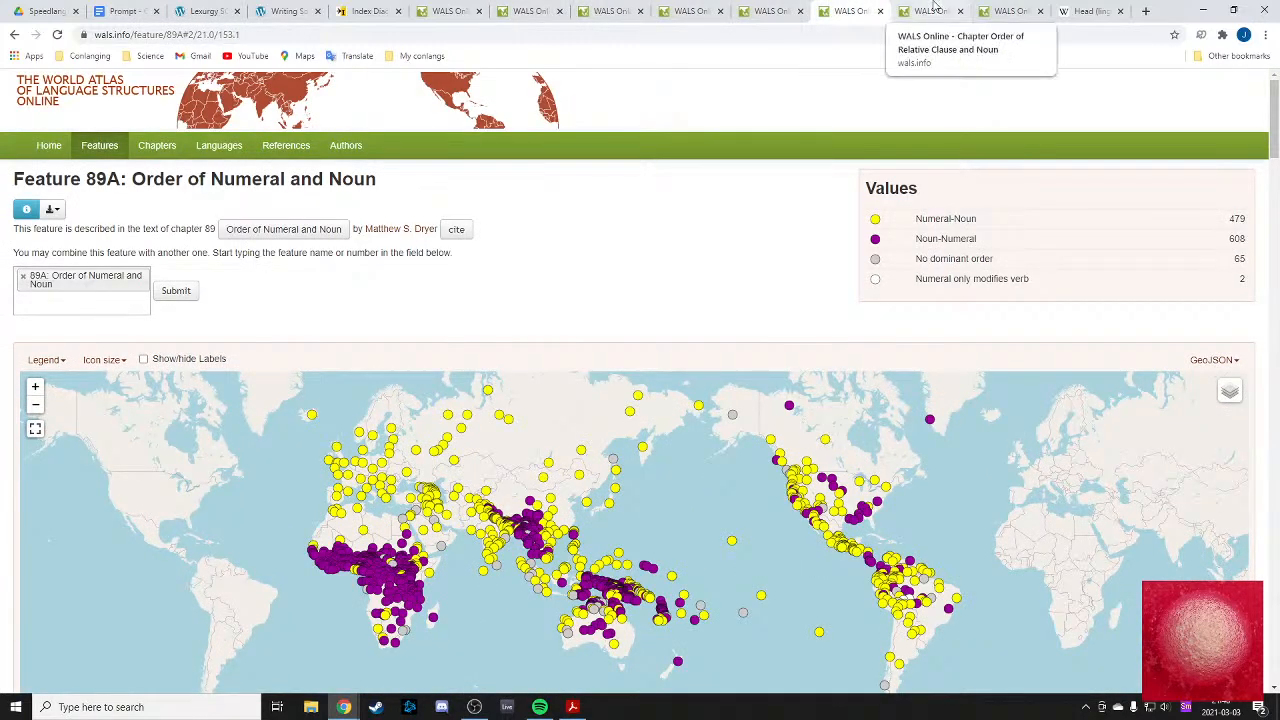
# - Open the map for Order of Relative Clause and Noun (90A) from its chapter
pyautogui.click(930, 11)
pyautogui.scroll(-3, 68, 488)
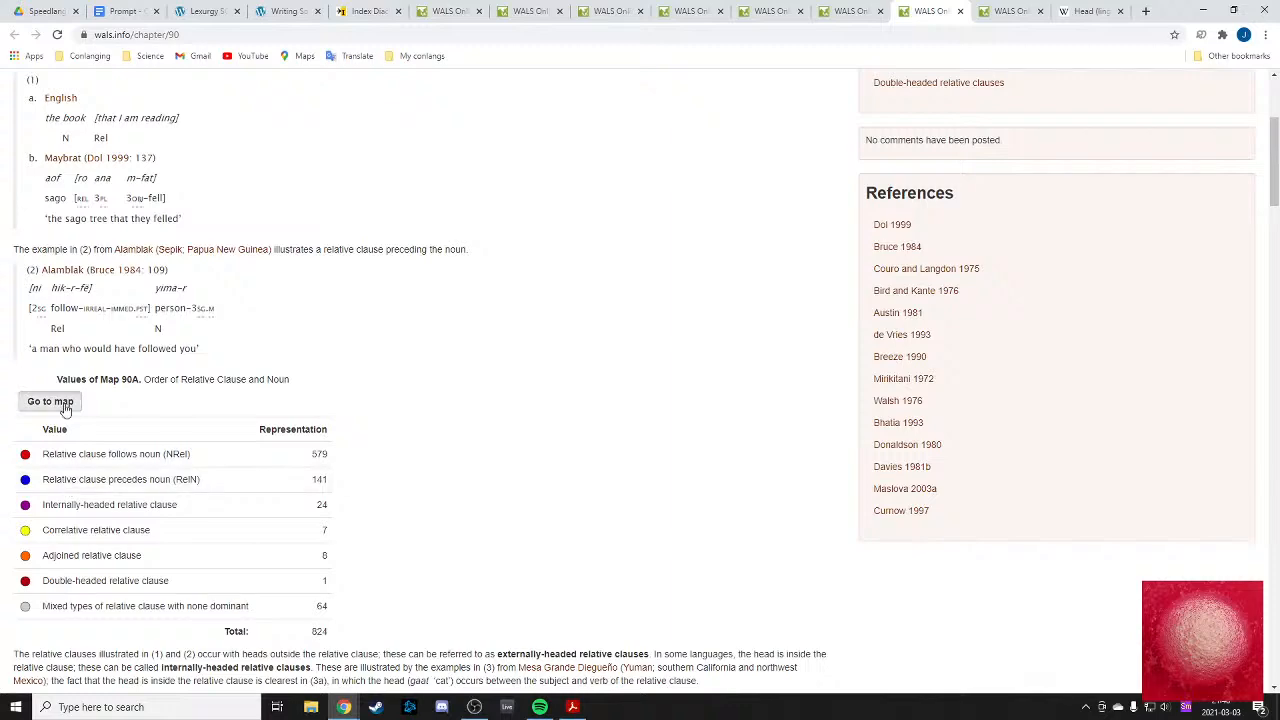
pyautogui.click(50, 401)
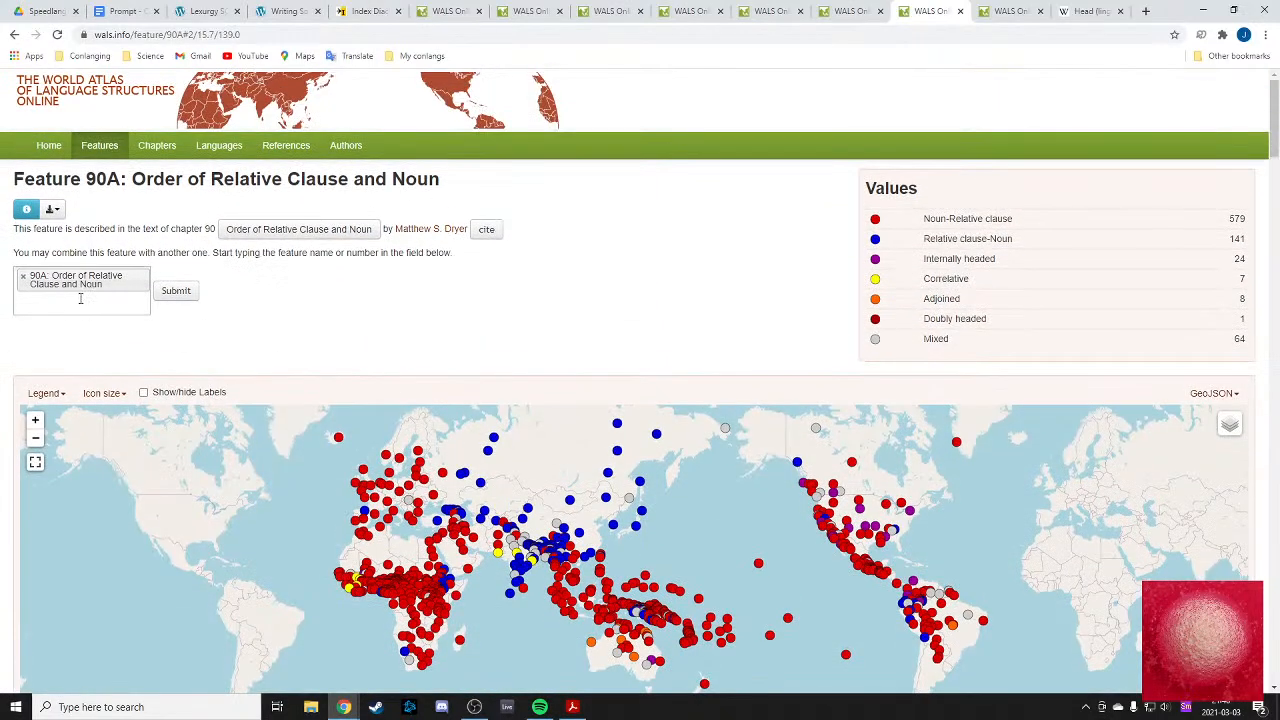
# - Combine the relative clause and noun feature with 83A: Order of Object and Verb, and submit the combination
pyautogui.click(83, 298)
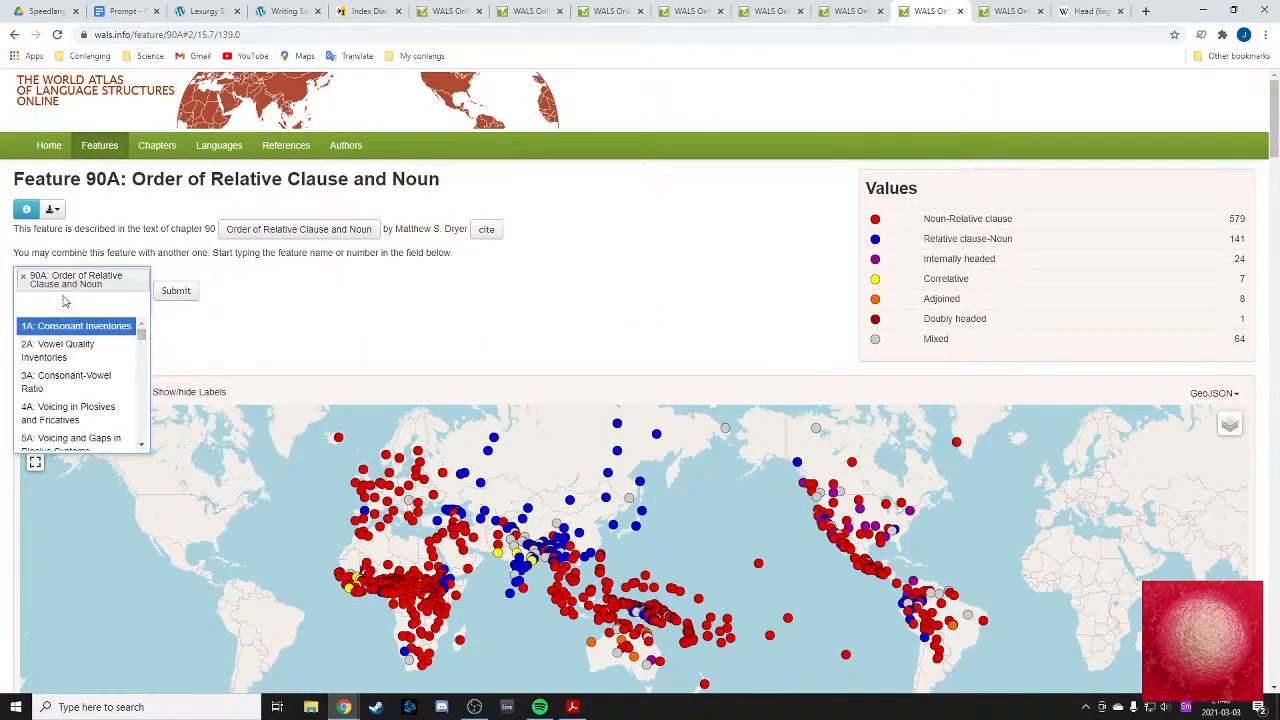
pyautogui.click(134, 301)
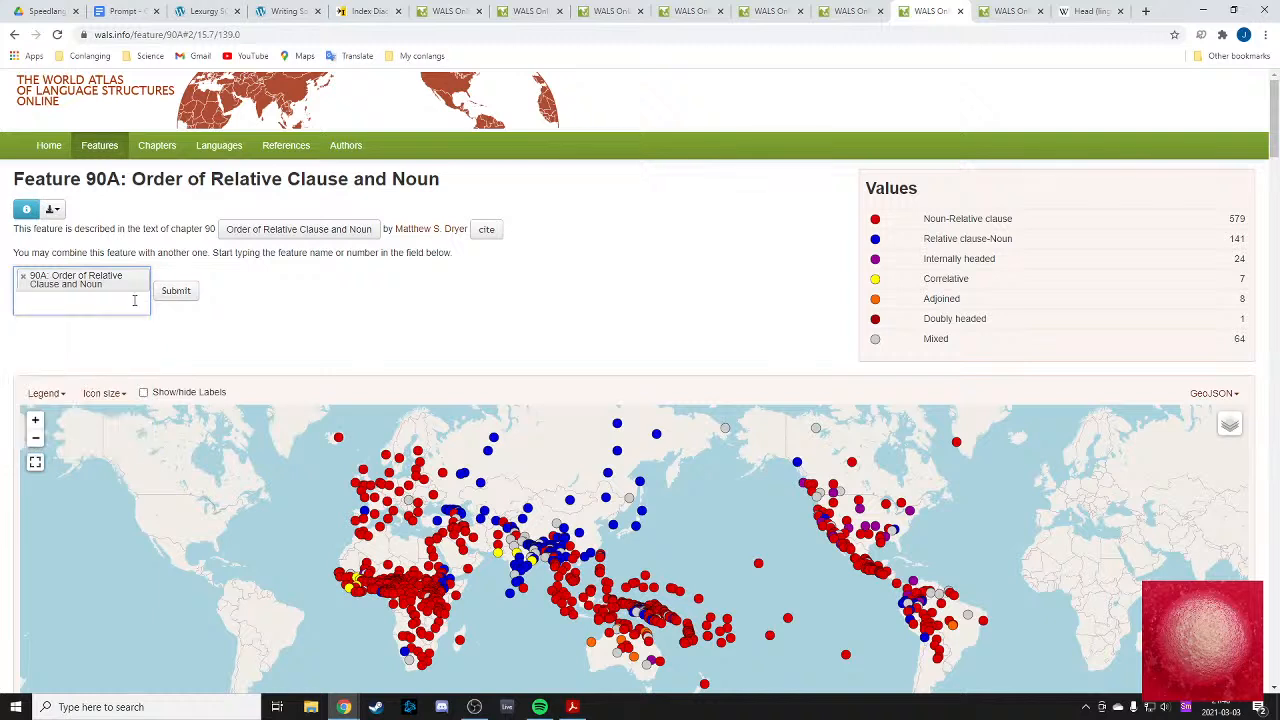
pyautogui.click(134, 301)
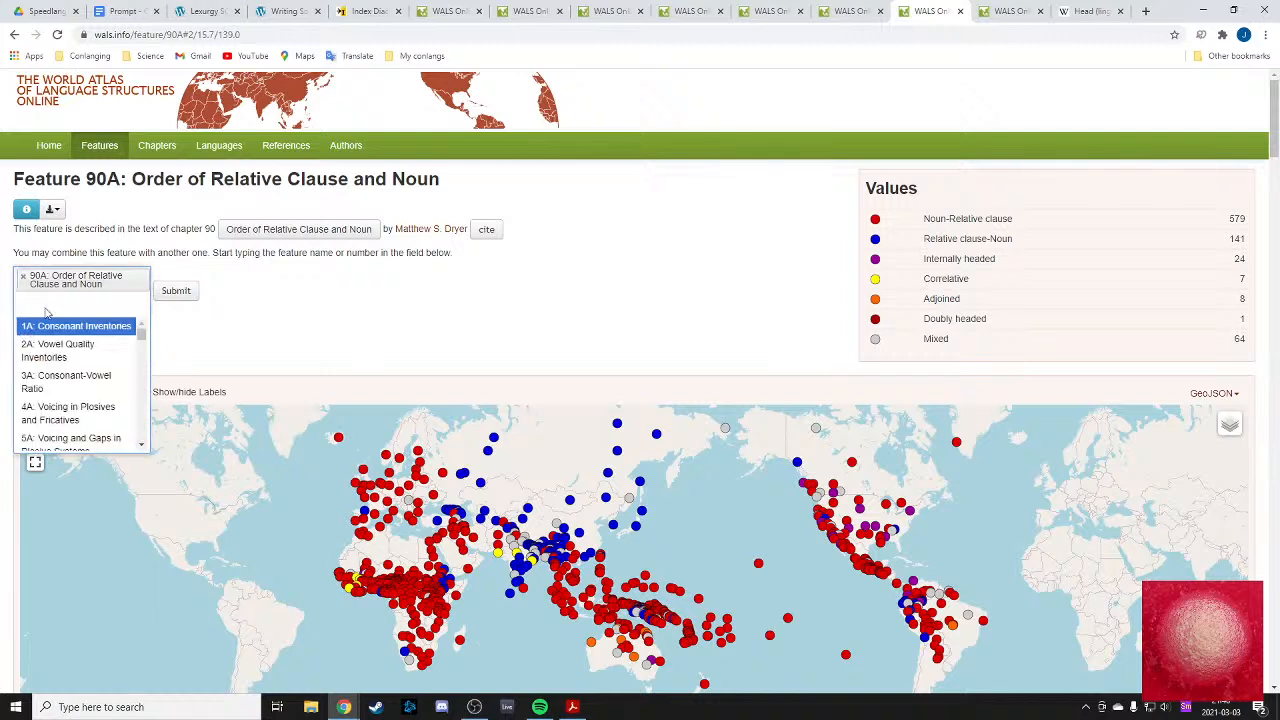
pyautogui.write('83')
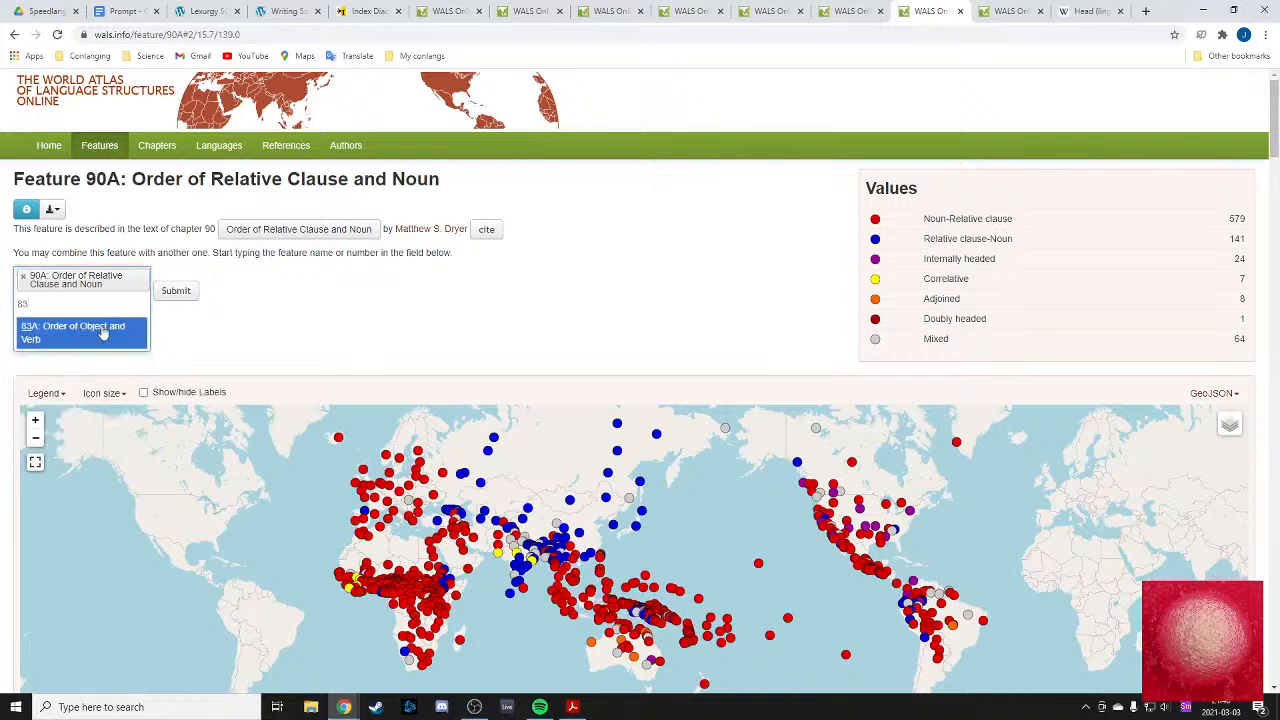
pyautogui.click(100, 332)
pyautogui.click(176, 304)
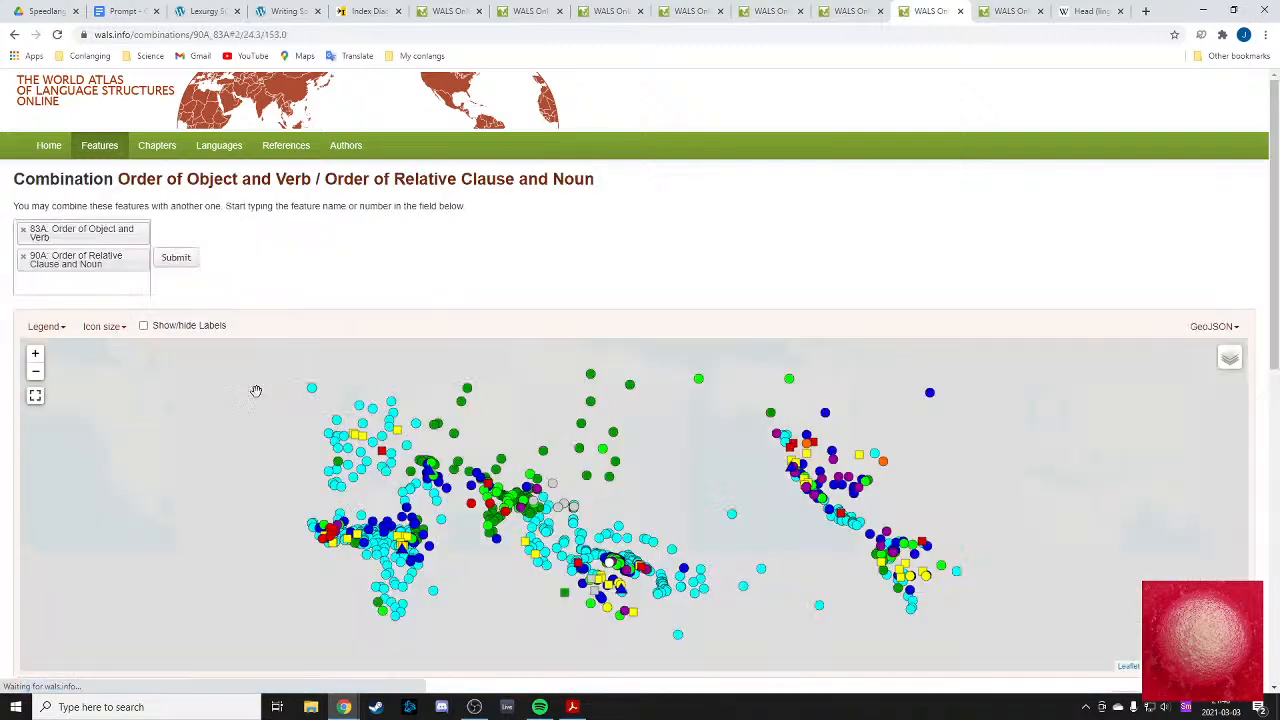
# - Examine the combined map and the VO rows of its table, especially VO / Noun-Relative clause
pyautogui.scroll(-3, 470, 448)
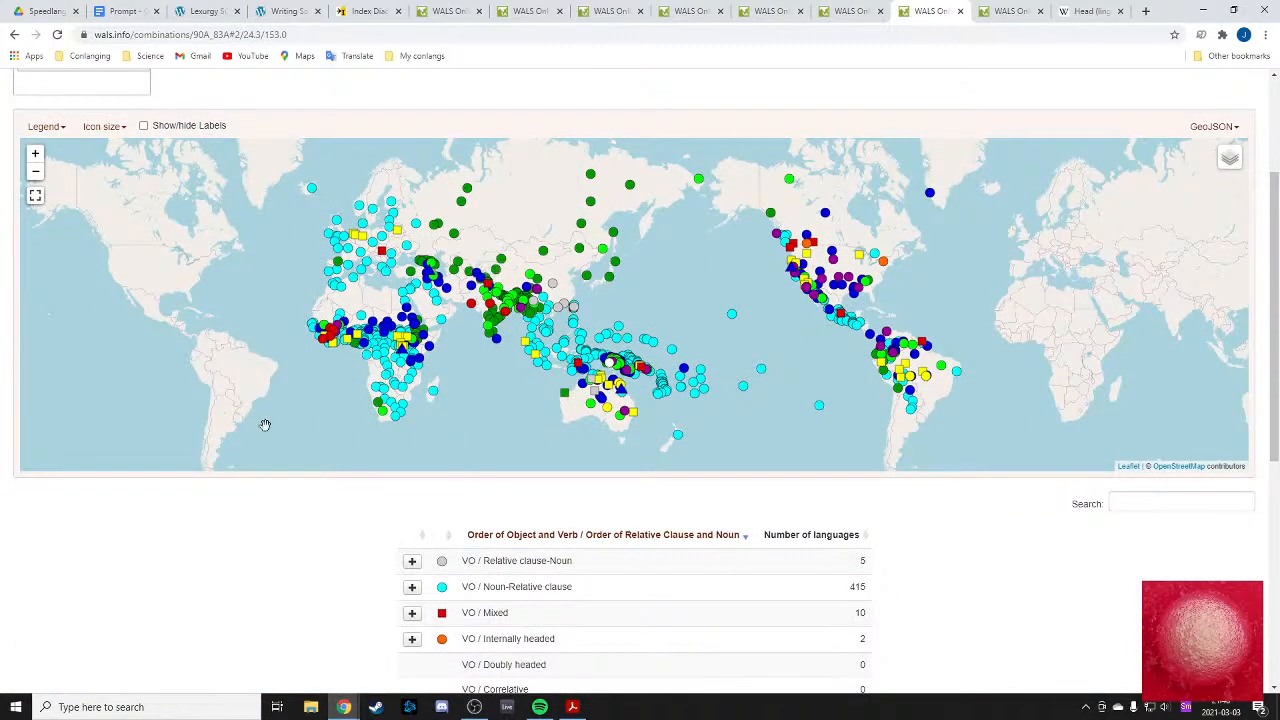
pyautogui.scroll(-1, 267, 431)
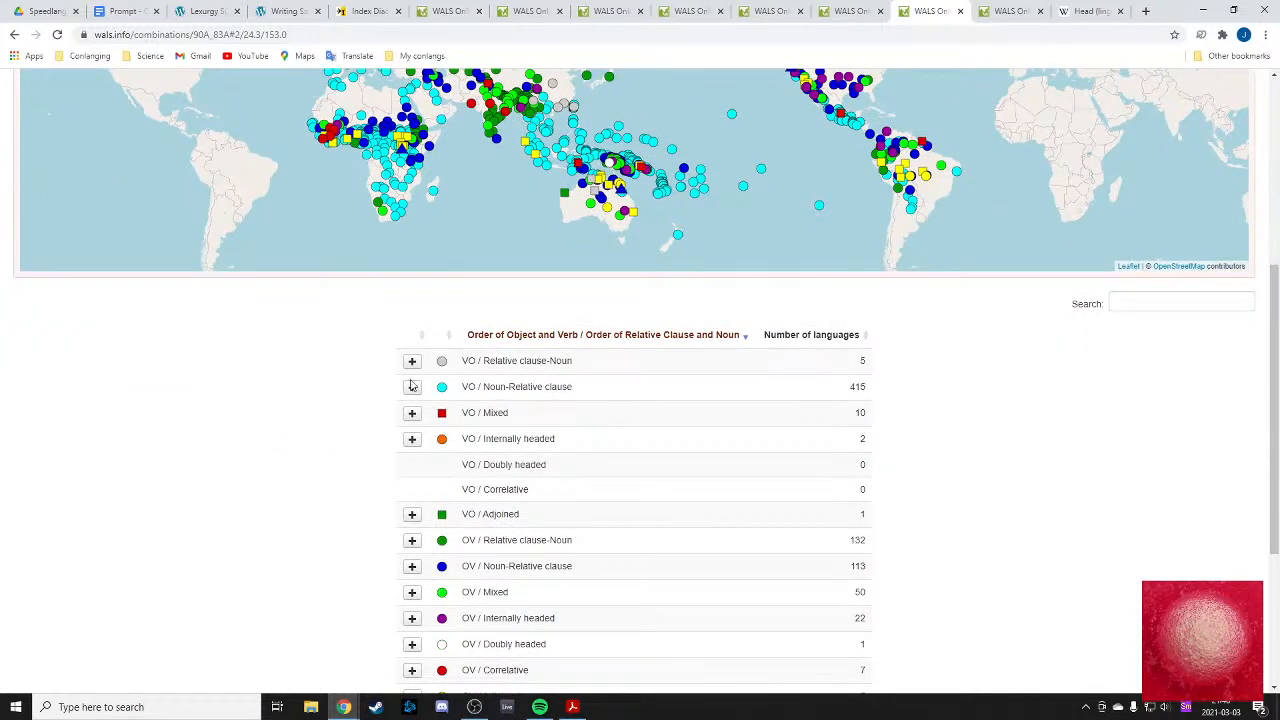
pyautogui.moveTo(478, 387); pyautogui.dragTo(522, 387)
pyautogui.click(474, 387)
pyautogui.scroll(1, 493, 392)
pyautogui.moveTo(508, 519); pyautogui.dragTo(578, 523)
pyautogui.click(510, 518)
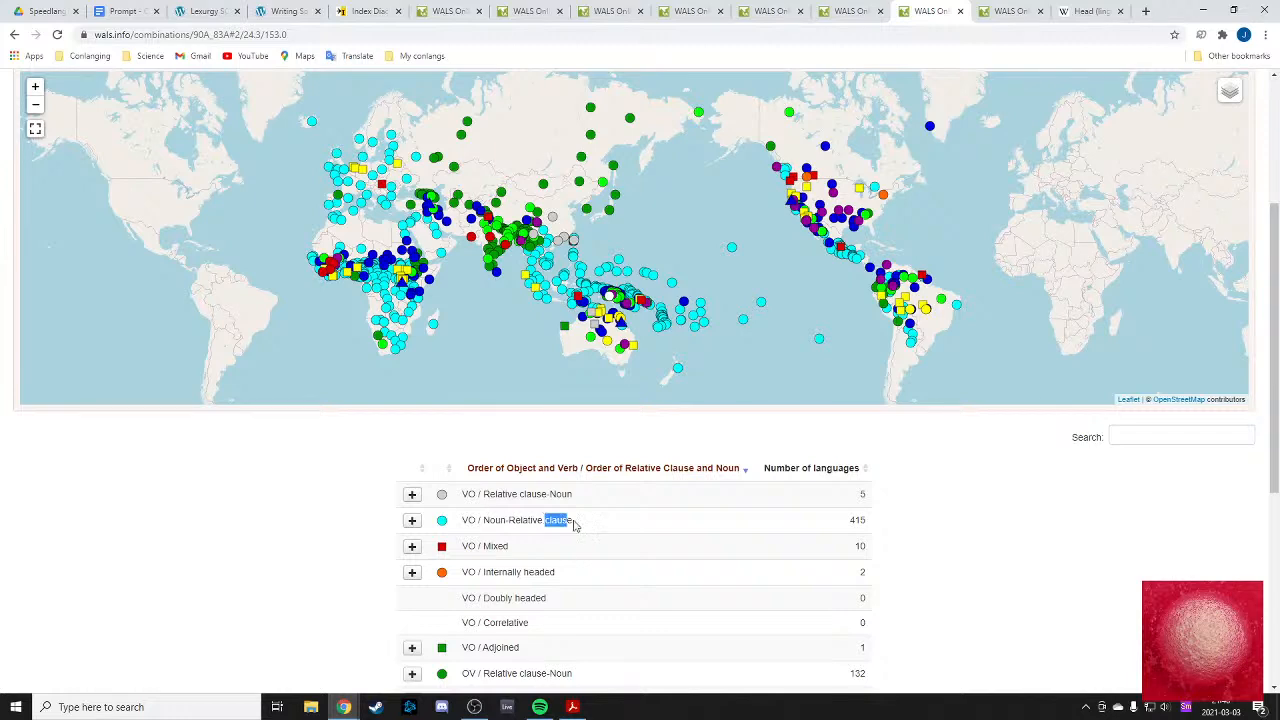
pyautogui.click(580, 523)
pyautogui.scroll(1, 508, 508)
pyautogui.scroll(-1, 510, 510)
# - Examine the OV rows of the object-verb and relative clause combination against its map, especially OV / Relative clause-Noun
pyautogui.scroll(-2, 510, 508)
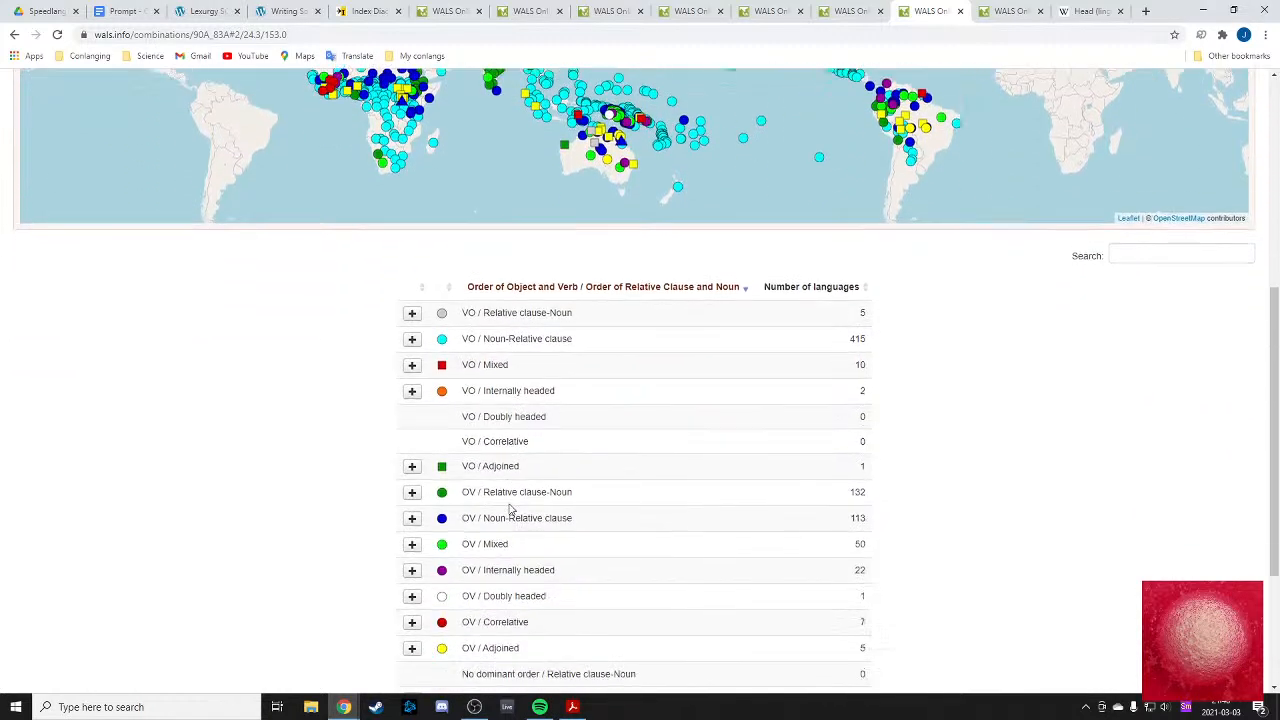
pyautogui.scroll(3, 510, 510)
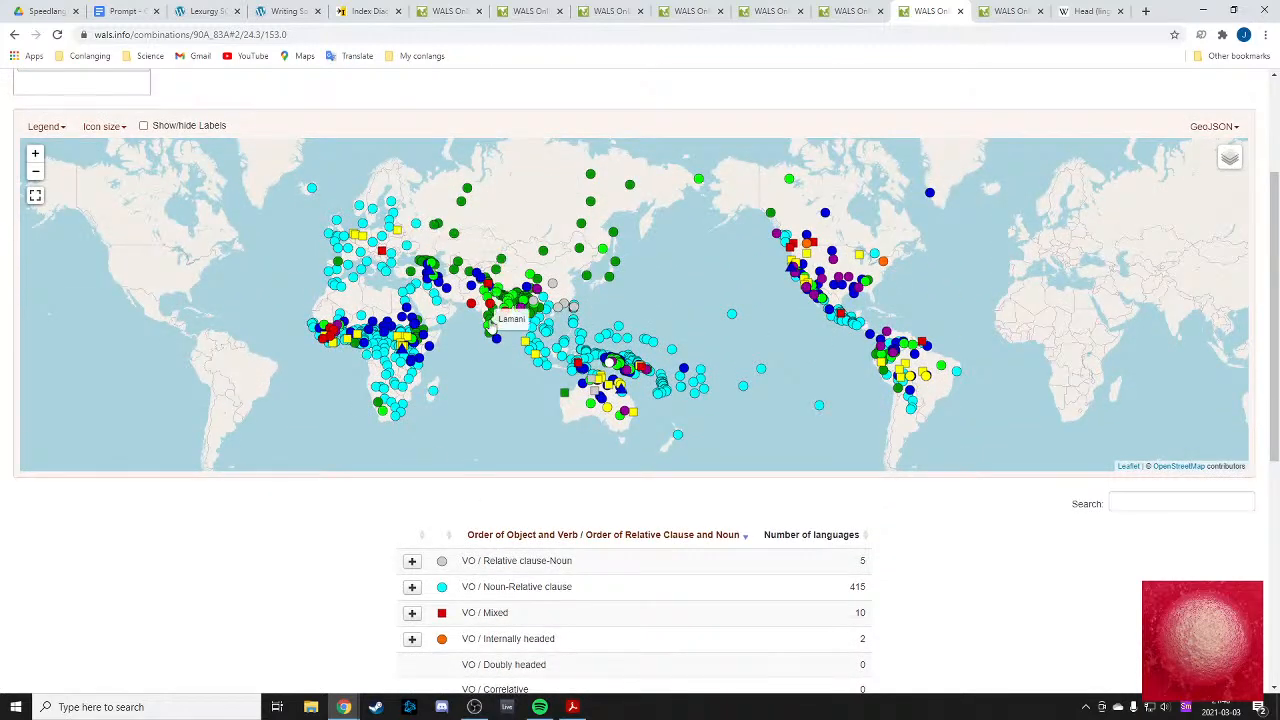
pyautogui.scroll(-3, 495, 370)
pyautogui.scroll(-1, 505, 387)
pyautogui.scroll(1, 501, 384)
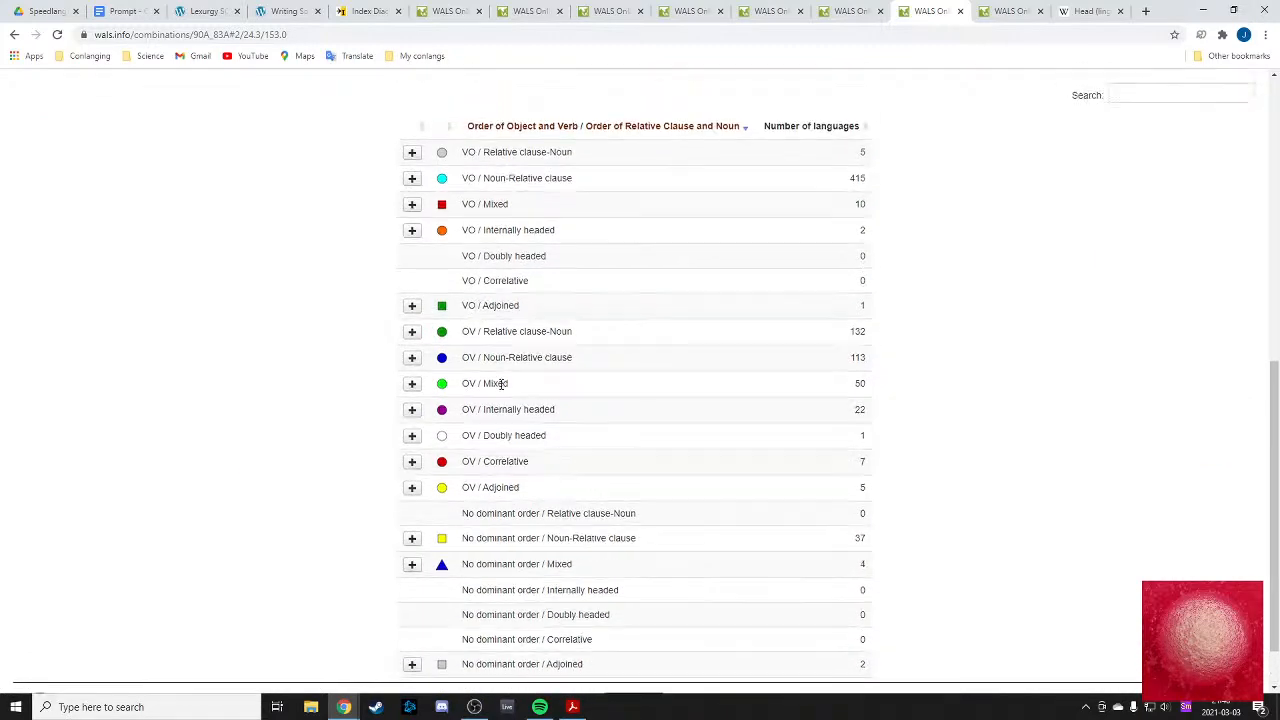
pyautogui.moveTo(489, 331); pyautogui.dragTo(520, 331)
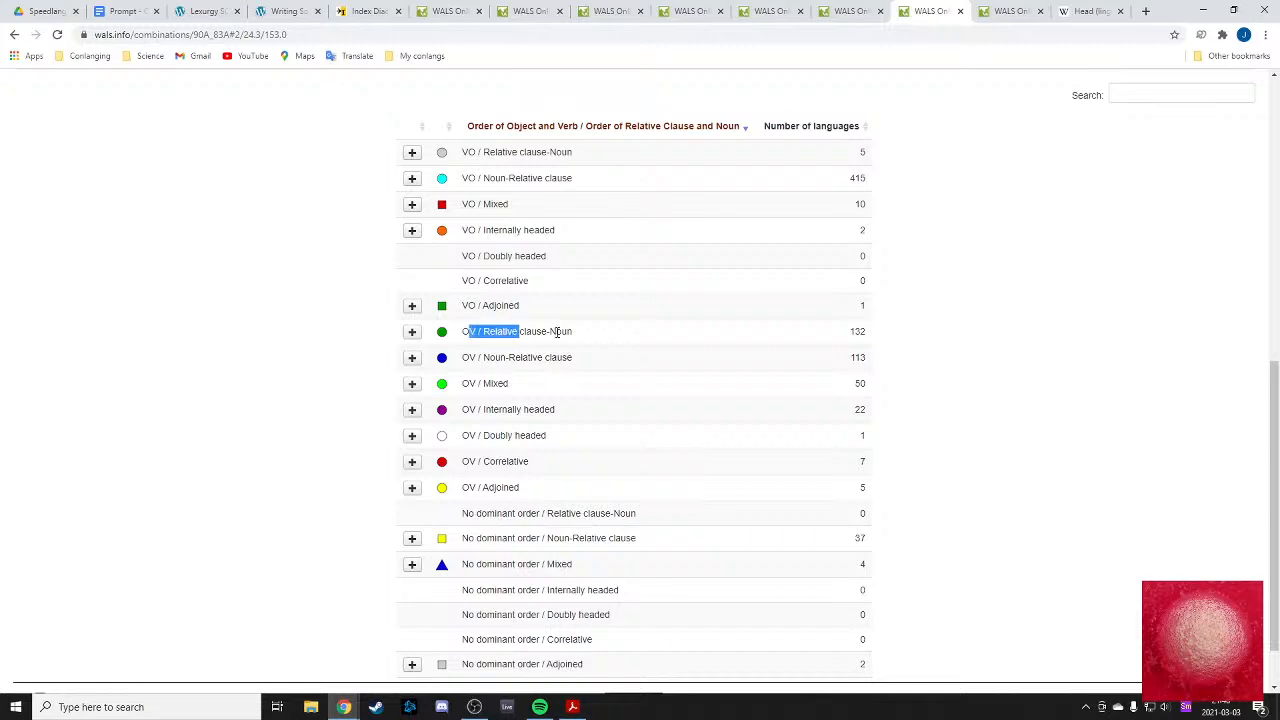
pyautogui.click(558, 332)
pyautogui.scroll(4, 573, 345)
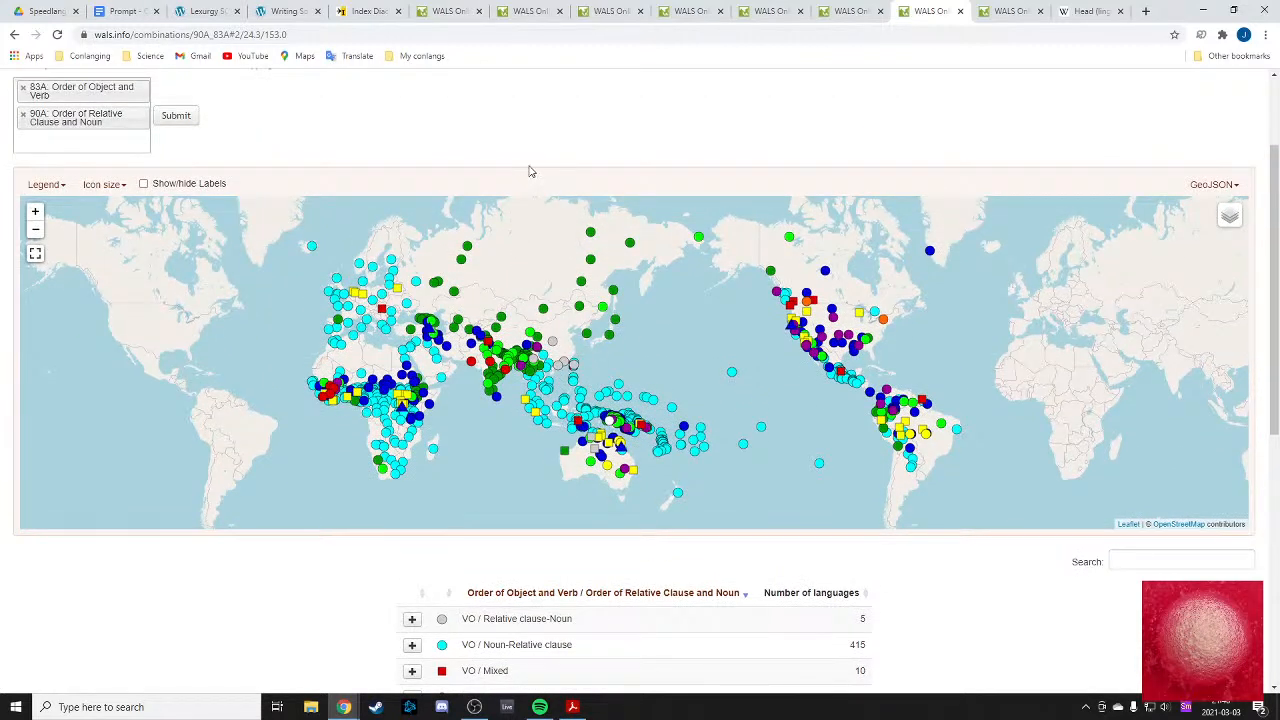
pyautogui.scroll(-3, 565, 353)
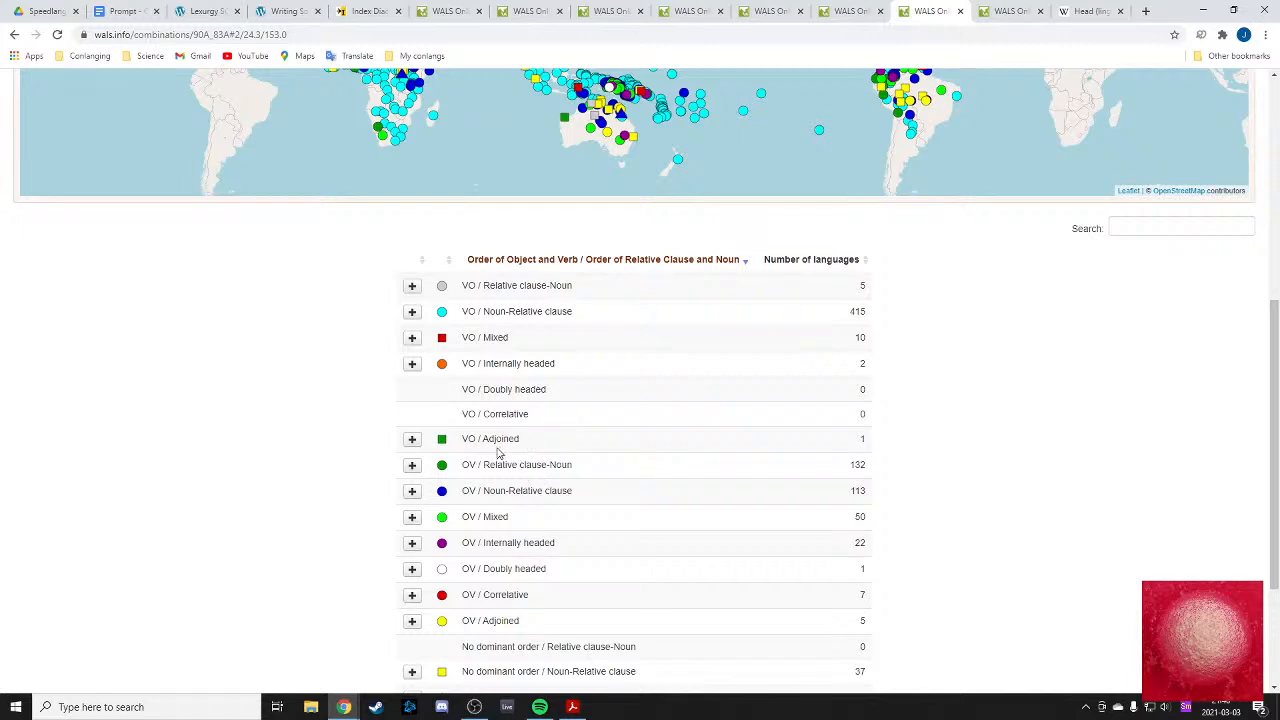
pyautogui.scroll(-2, 447, 477)
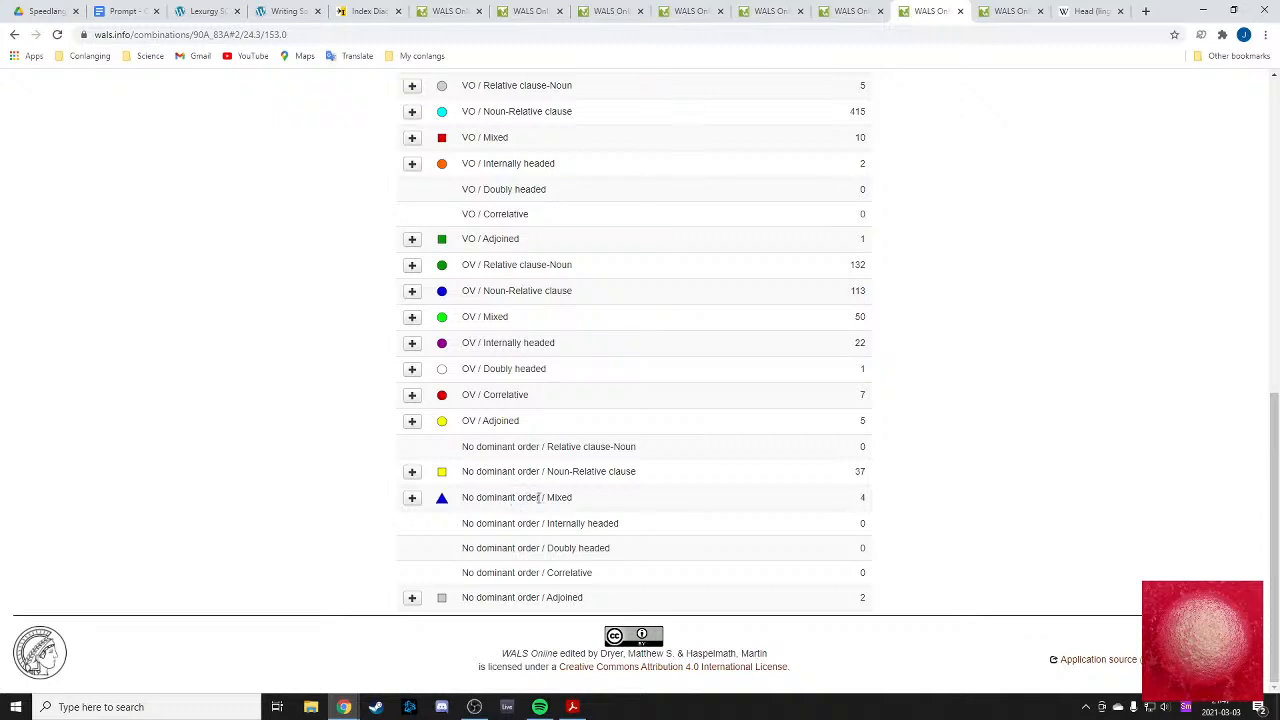
# - Read the No dominant order rows of the combination table, especially those for Noun-Relative clause and Mixed
pyautogui.moveTo(546, 498); pyautogui.dragTo(618, 474)
pyautogui.click(581, 499)
pyautogui.click(640, 472)
pyautogui.scroll(1, 590, 485)
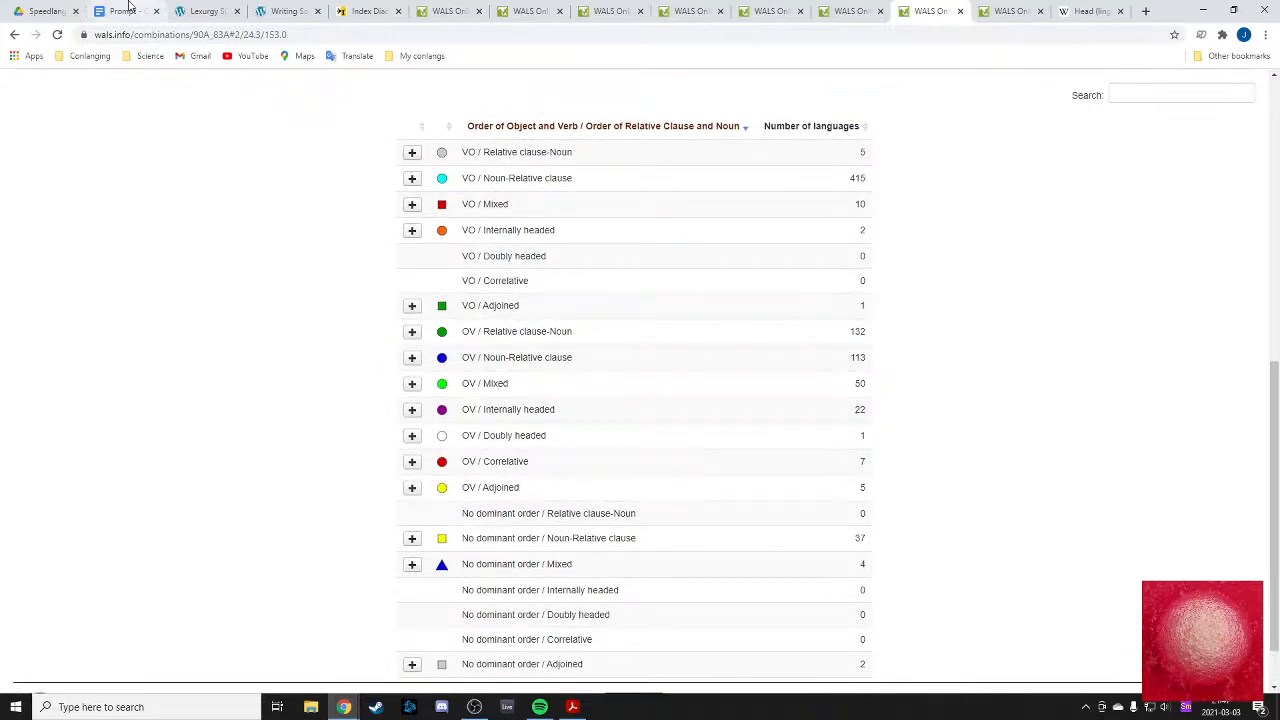
# - Add the line "Noun Relative clause" below the Word order notes in the Prompt document
pyautogui.click(135, 11)
pyautogui.click(200, 11)
pyautogui.click(125, 11)
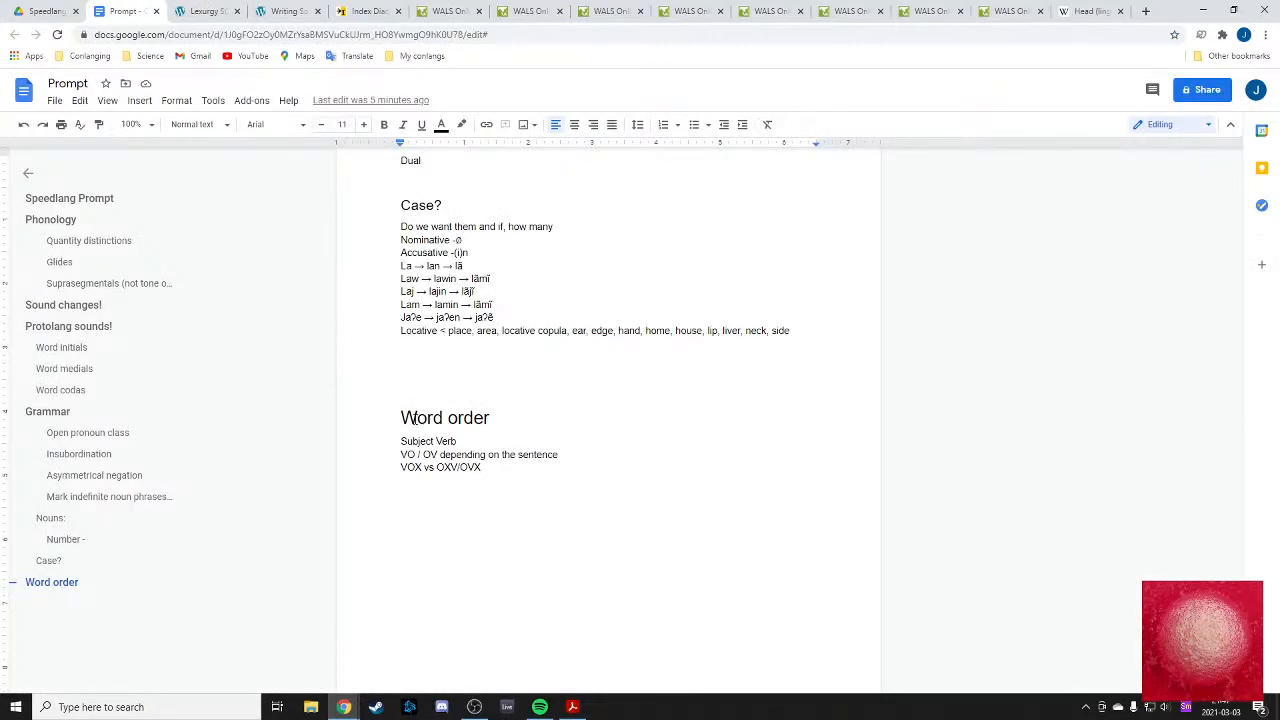
pyautogui.write('Noun Relative clause')
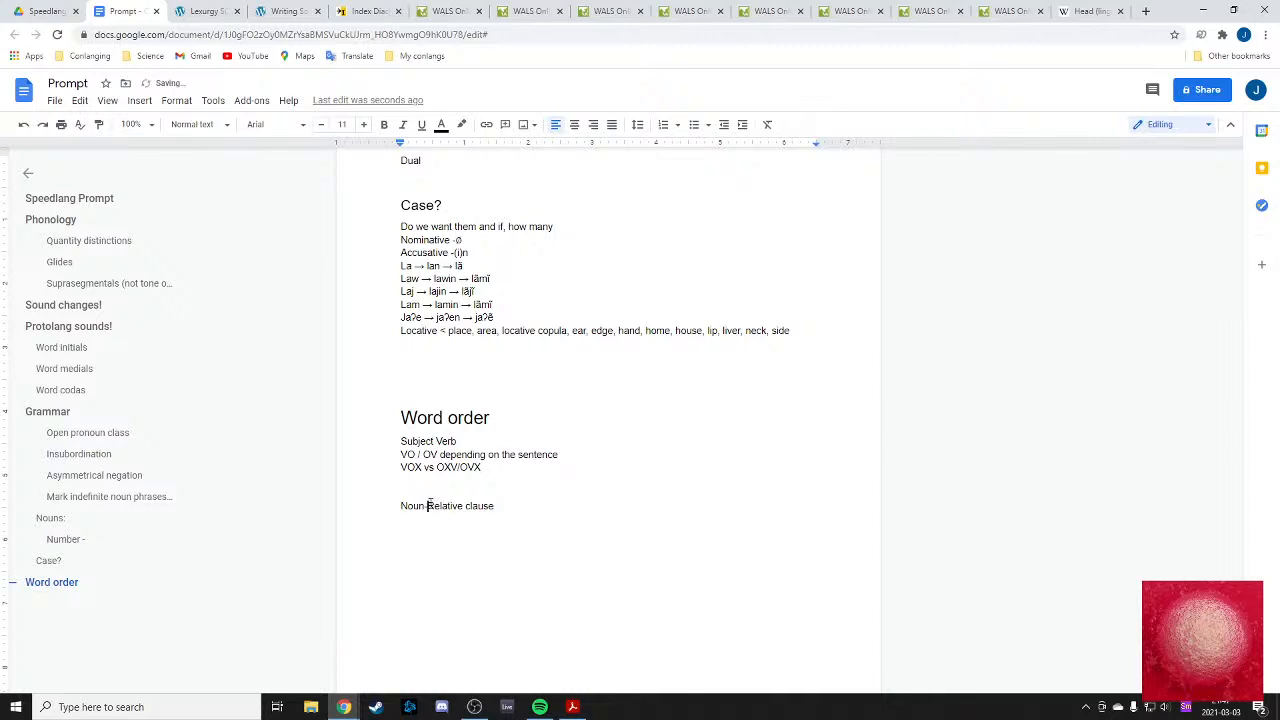
pyautogui.click(517, 499)
# - Return to WALS Online and open the 92A map from the Position of Polar Question Particles chapter
pyautogui.click(845, 11)
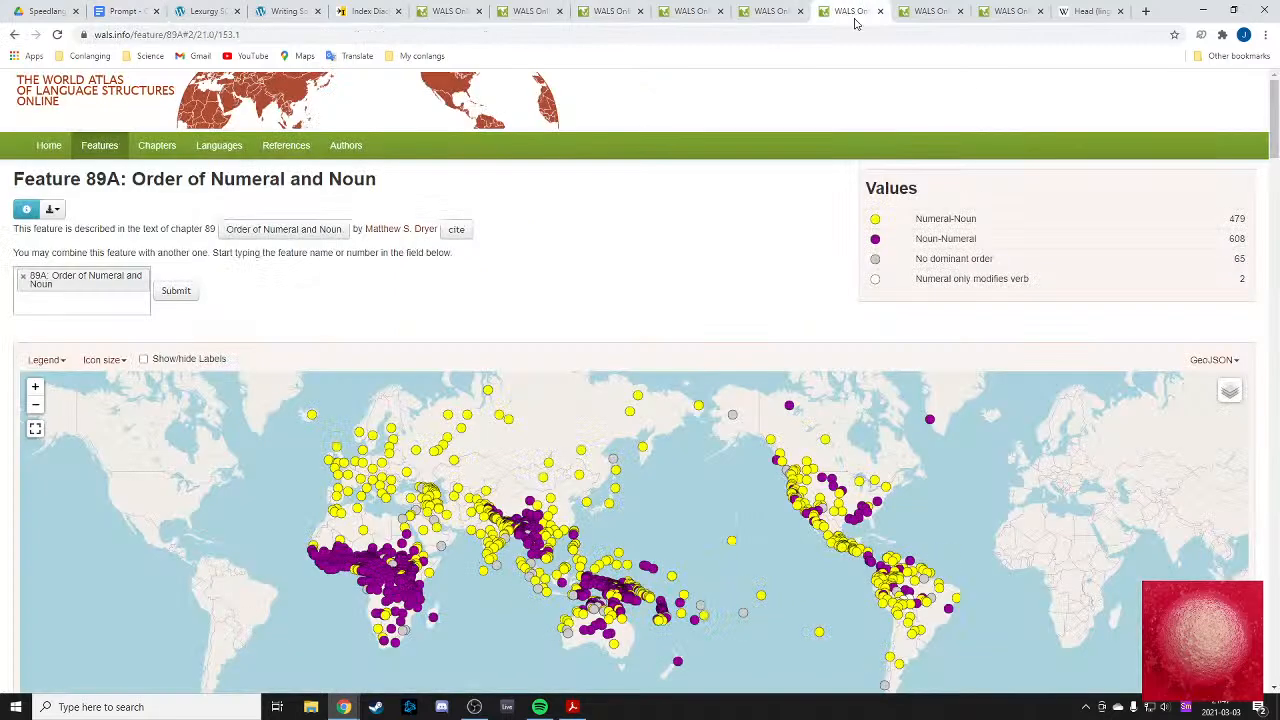
pyautogui.click(927, 11)
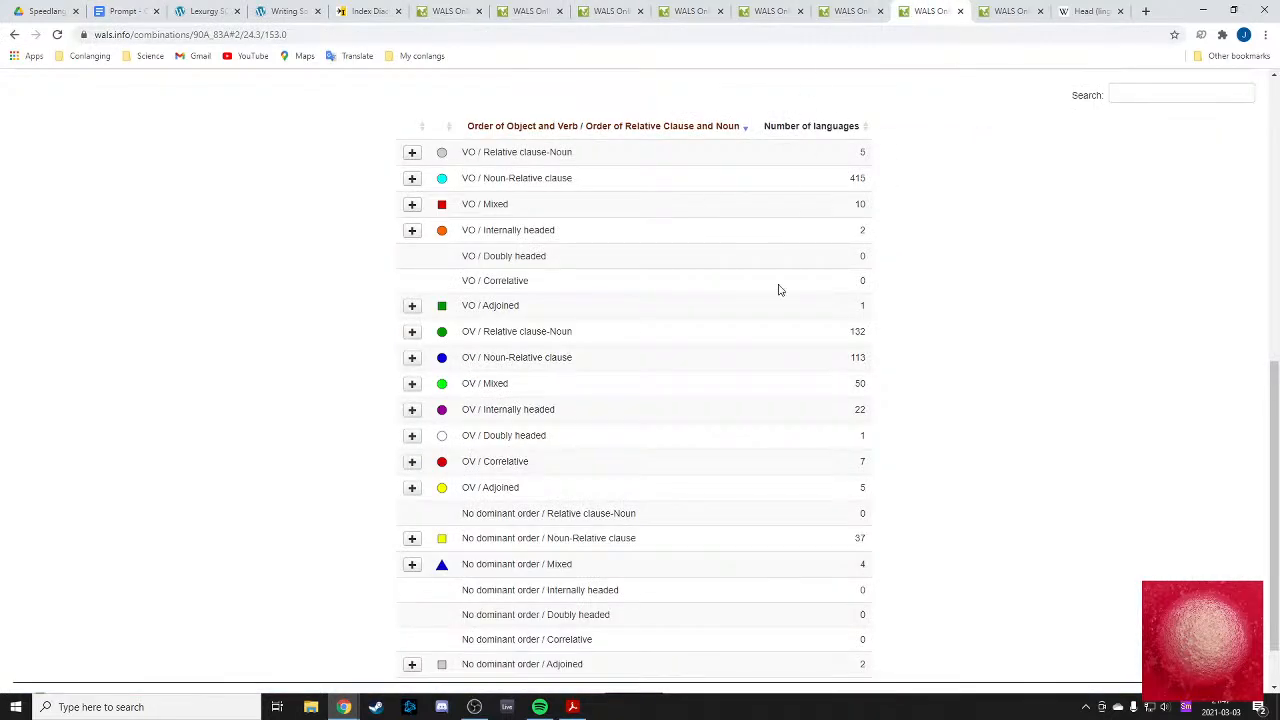
pyautogui.scroll(8, 779, 290)
pyautogui.click(1008, 11)
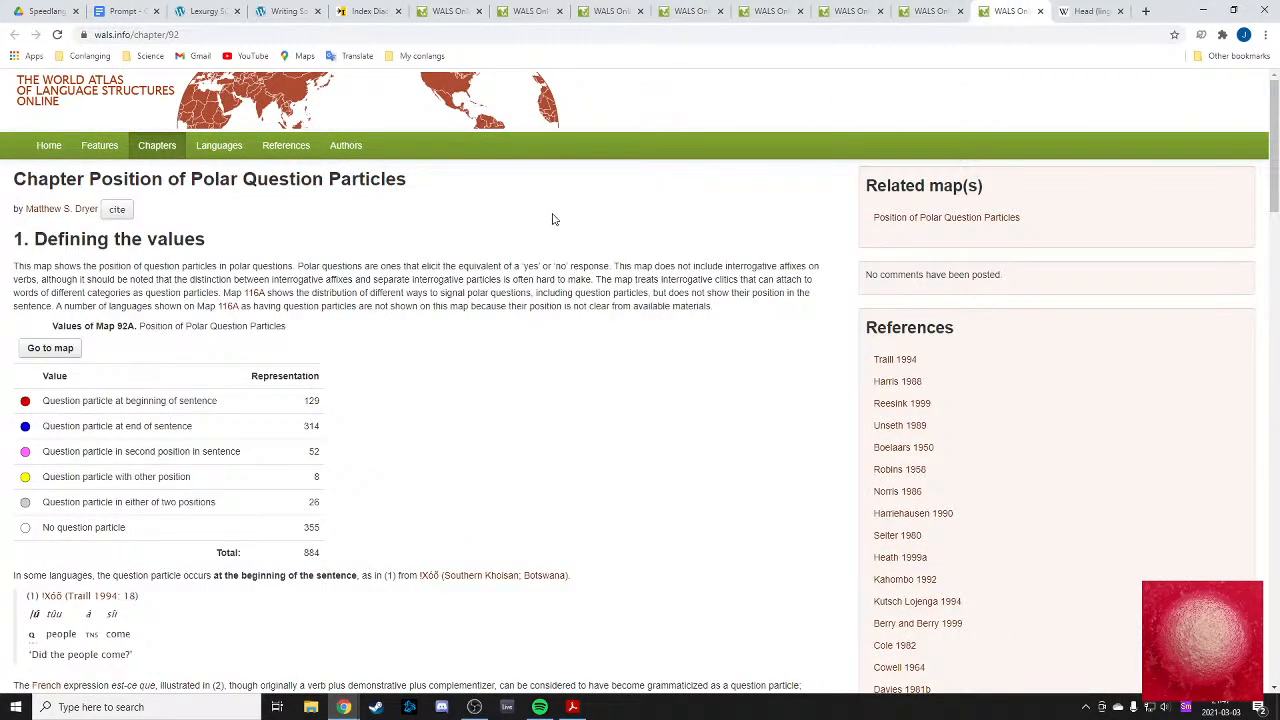
pyautogui.scroll(-1, 552, 219)
pyautogui.click(49, 216)
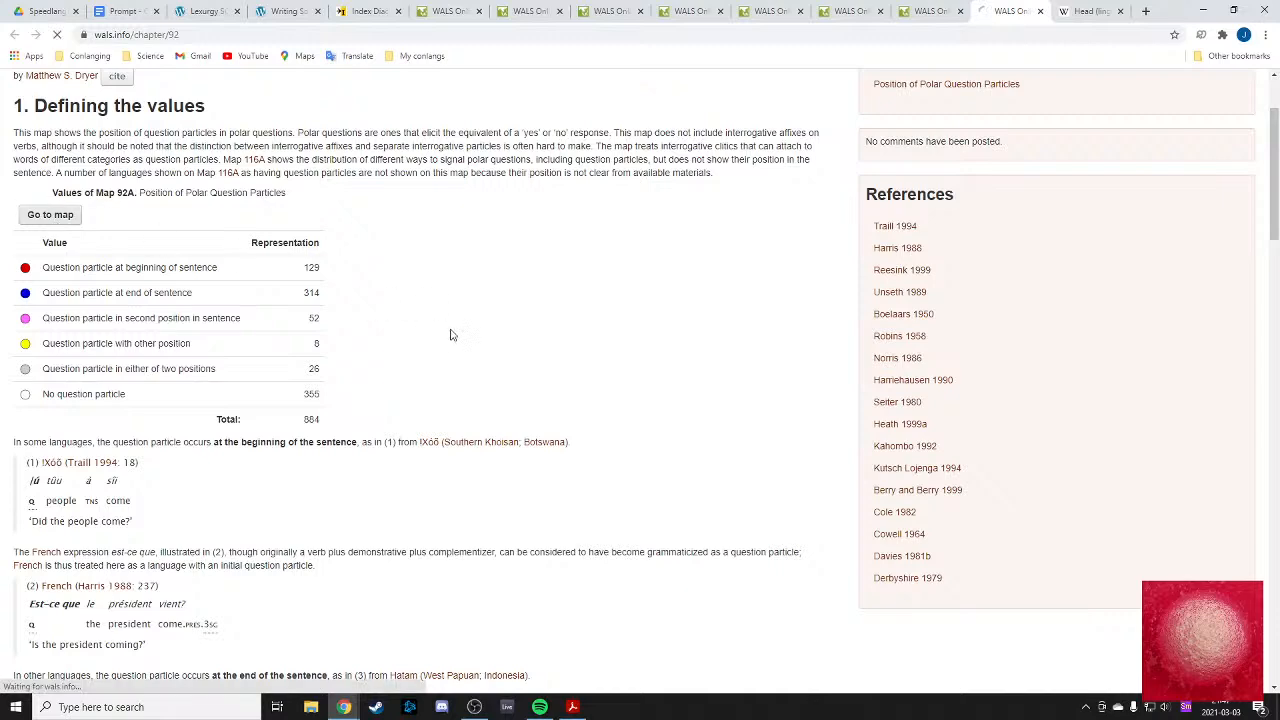
pyautogui.scroll(-1, 560, 384)
pyautogui.scroll(1, 545, 388)
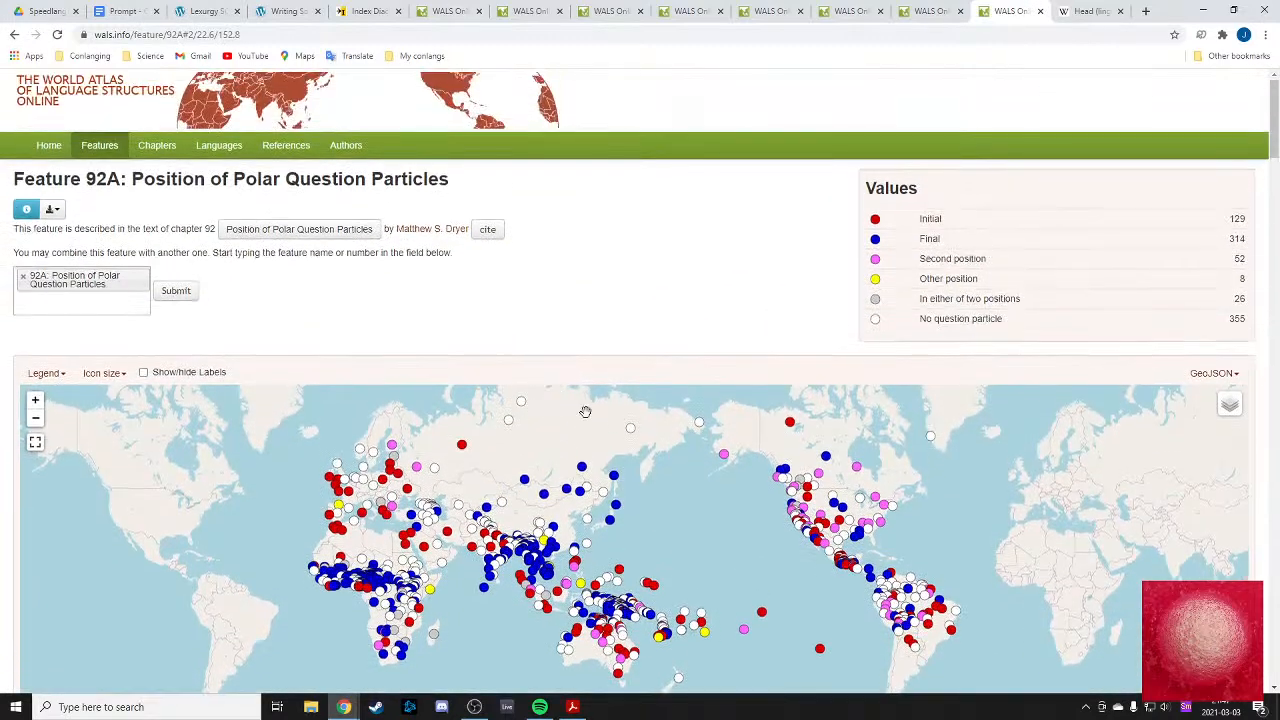
# - Look over the question particle positions in the value list of feature 92A
pyautogui.moveTo(874, 214); pyautogui.dragTo(1047, 334)
pyautogui.click(815, 202)
pyautogui.click(1028, 328)
# - Close the polar question particle page and the object-verb / relative clause combination page
pyautogui.click(1040, 11)
pyautogui.click(932, 7)
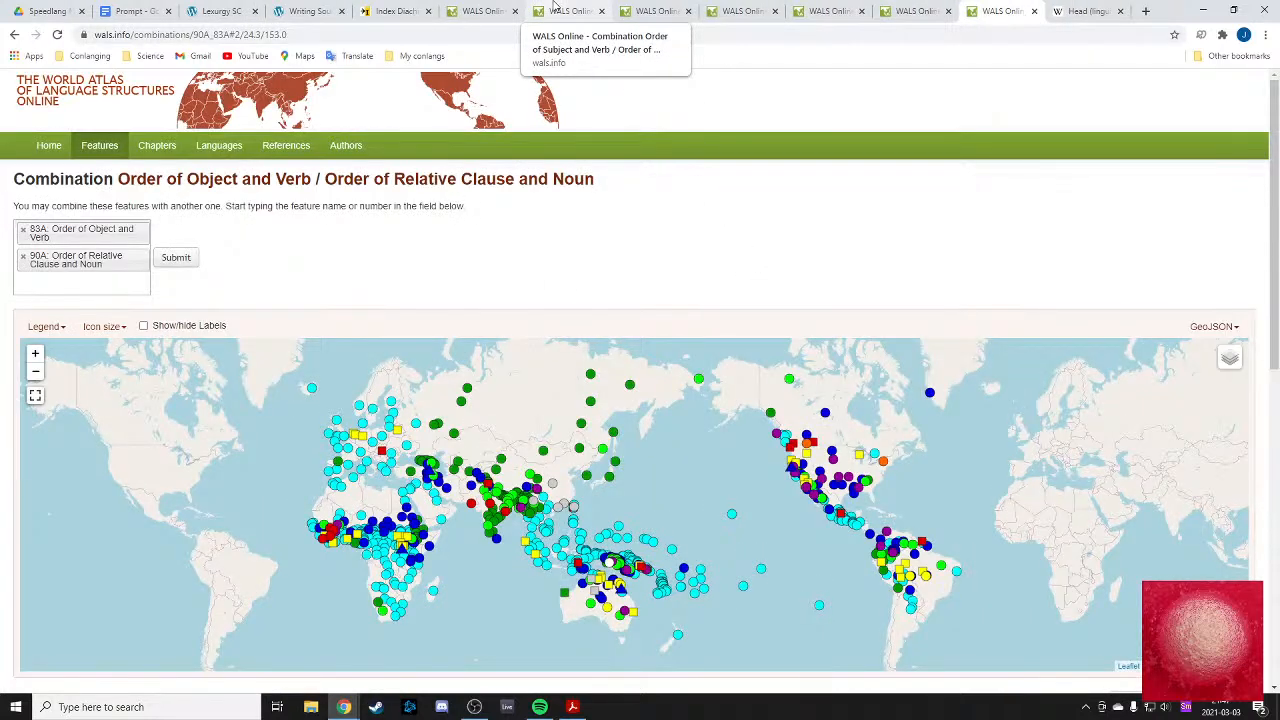
pyautogui.click(1034, 11)
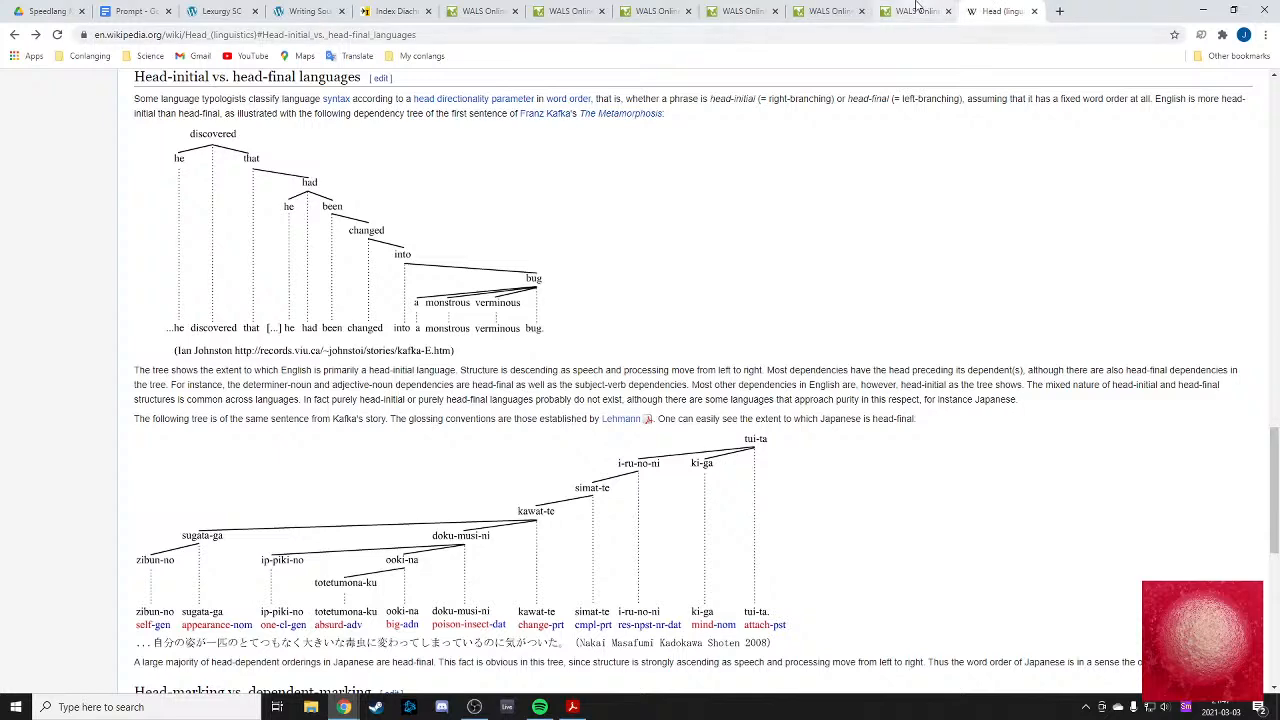
# - Compare the open order maps for adposition, genitive, adjective, demonstrative and numeral, ending on 88A: Order of Demonstrative and Noun
pyautogui.click(916, 8)
pyautogui.click(566, 10)
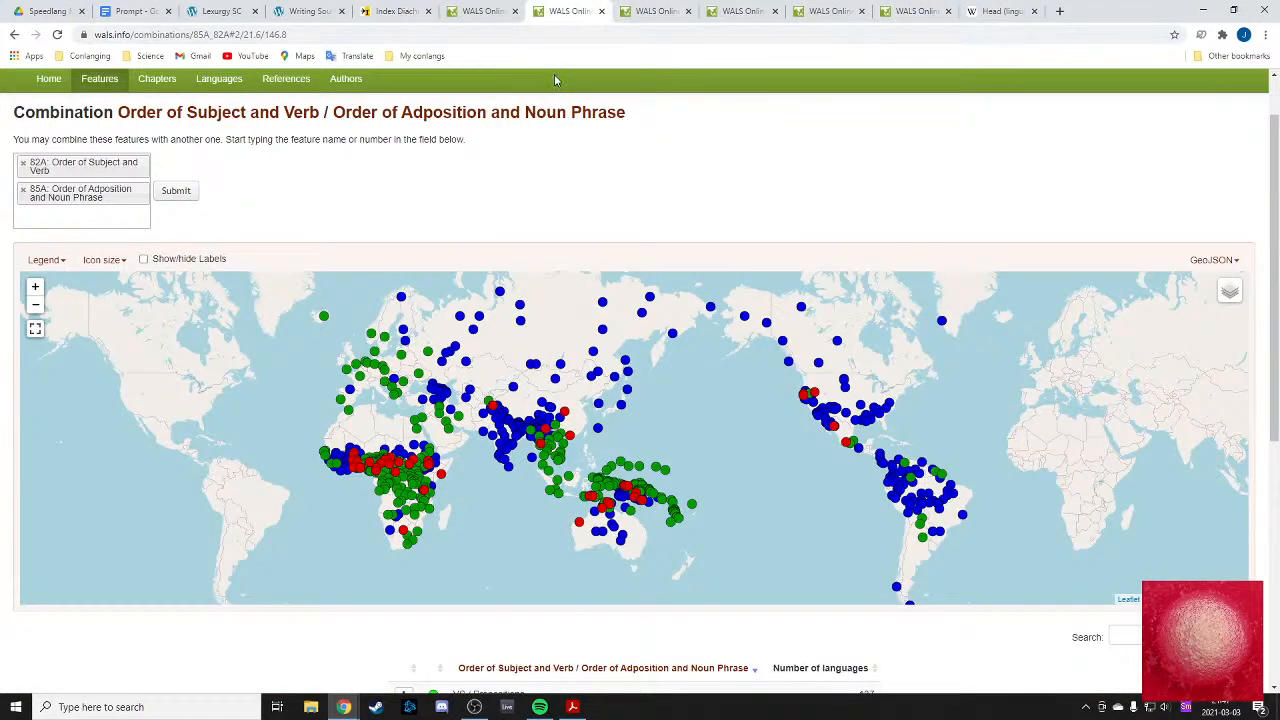
pyautogui.click(705, 11)
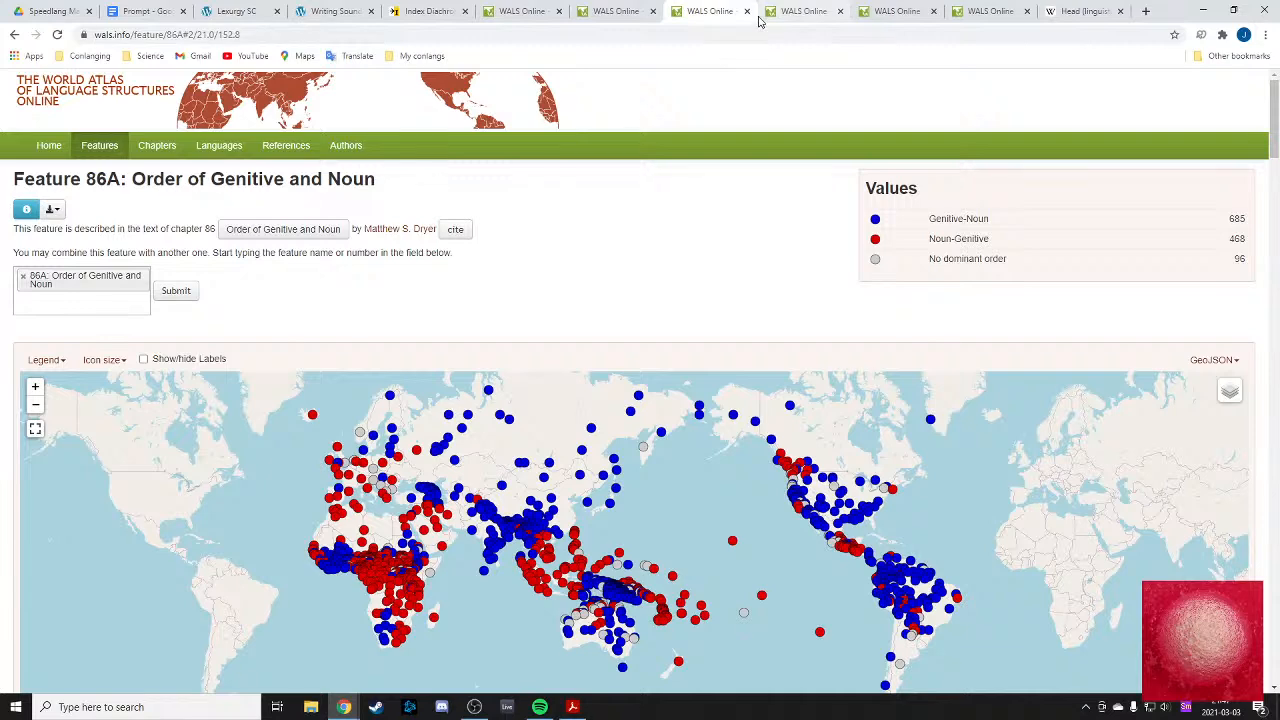
pyautogui.click(790, 9)
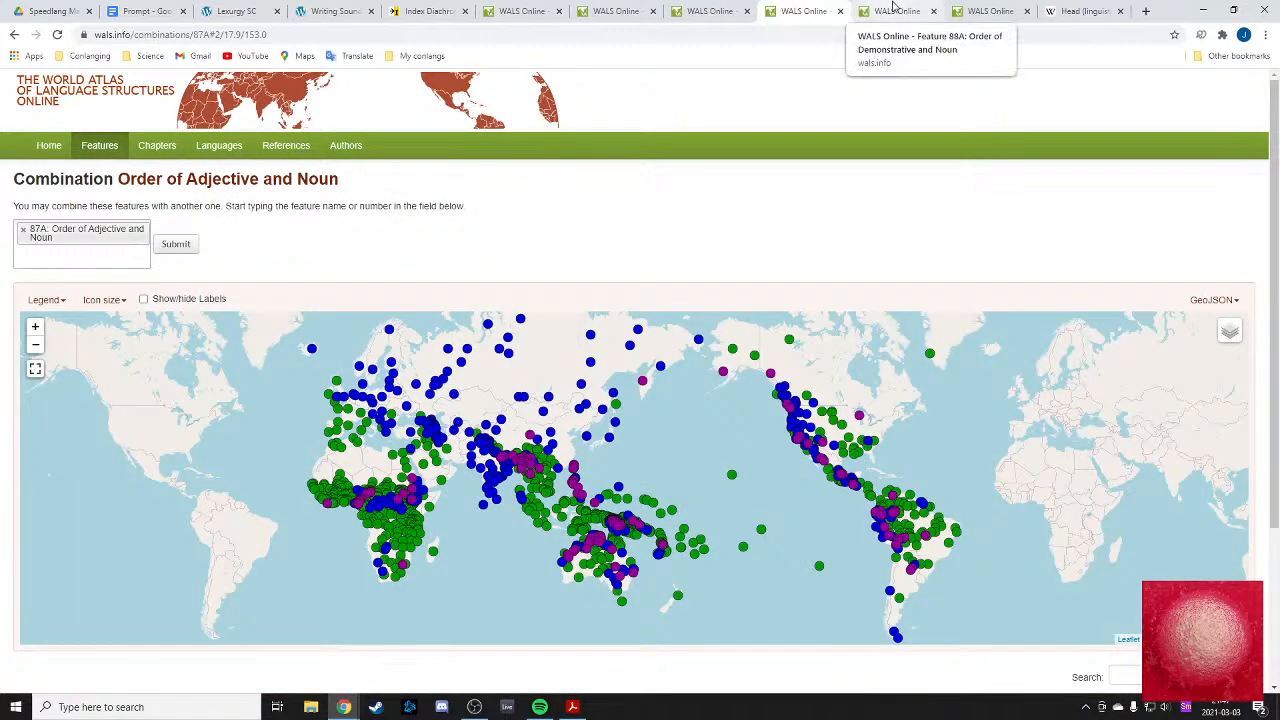
pyautogui.click(898, 10)
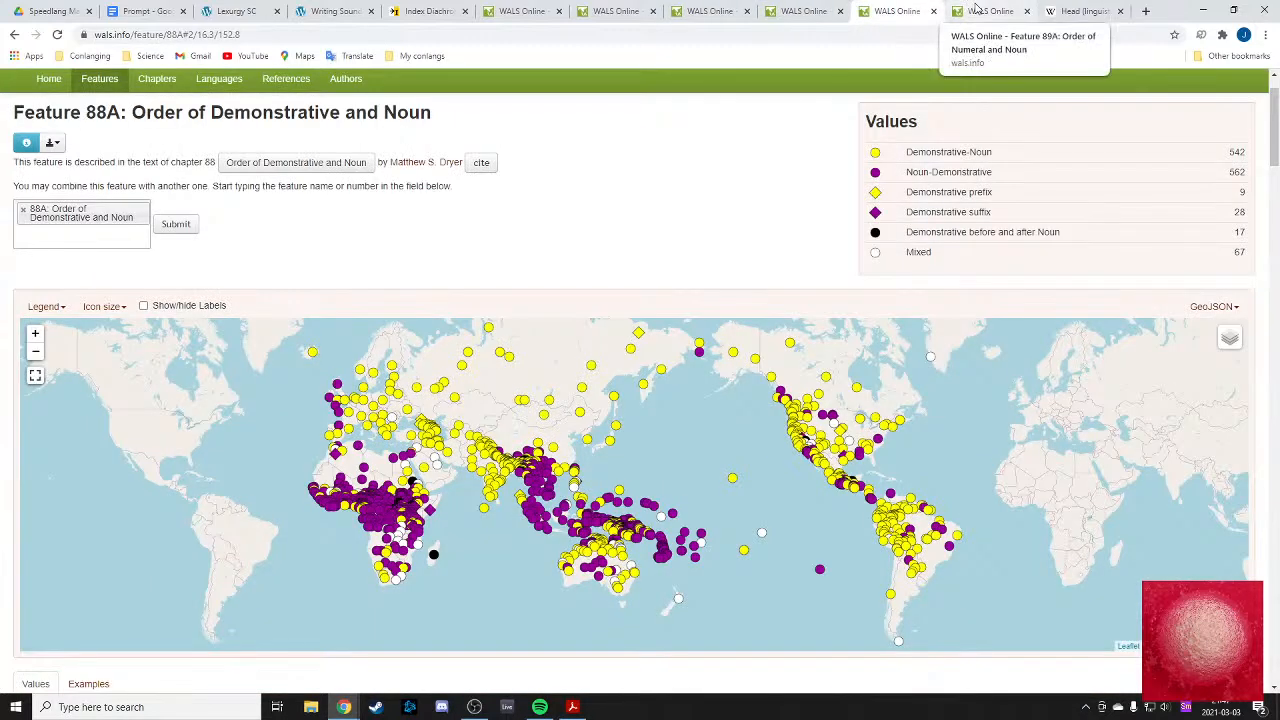
pyautogui.click(975, 9)
pyautogui.click(893, 9)
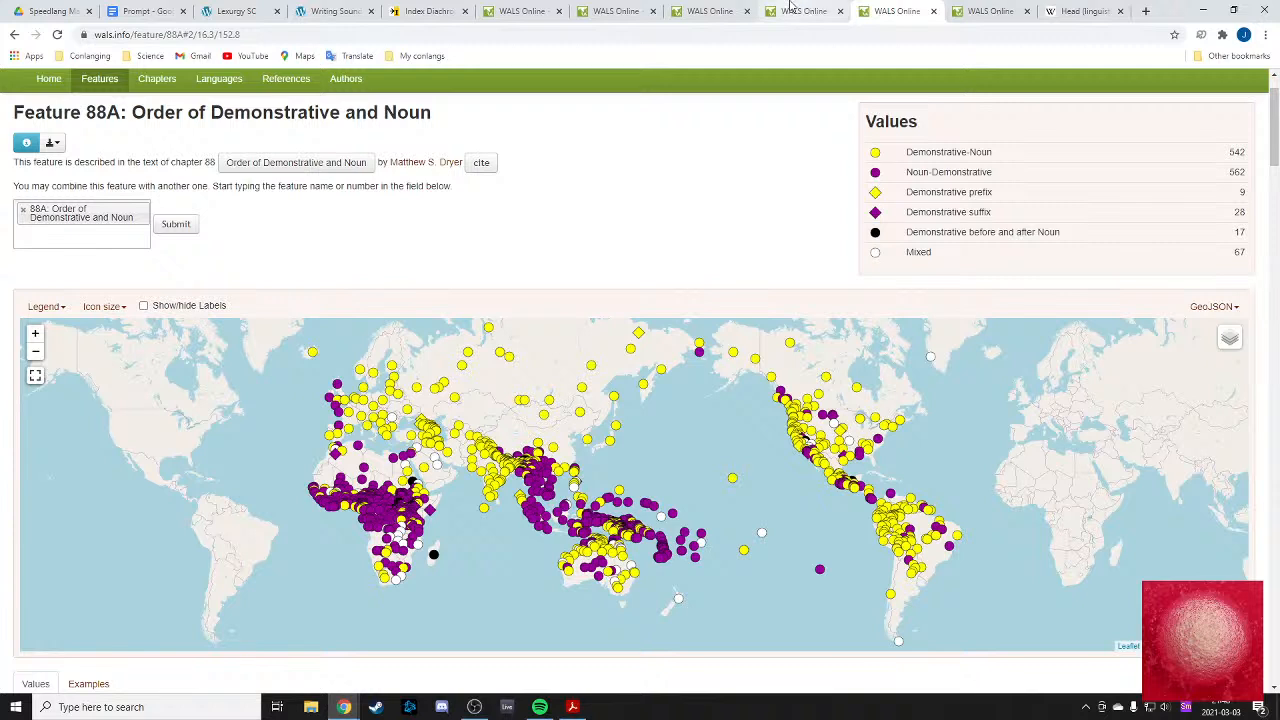
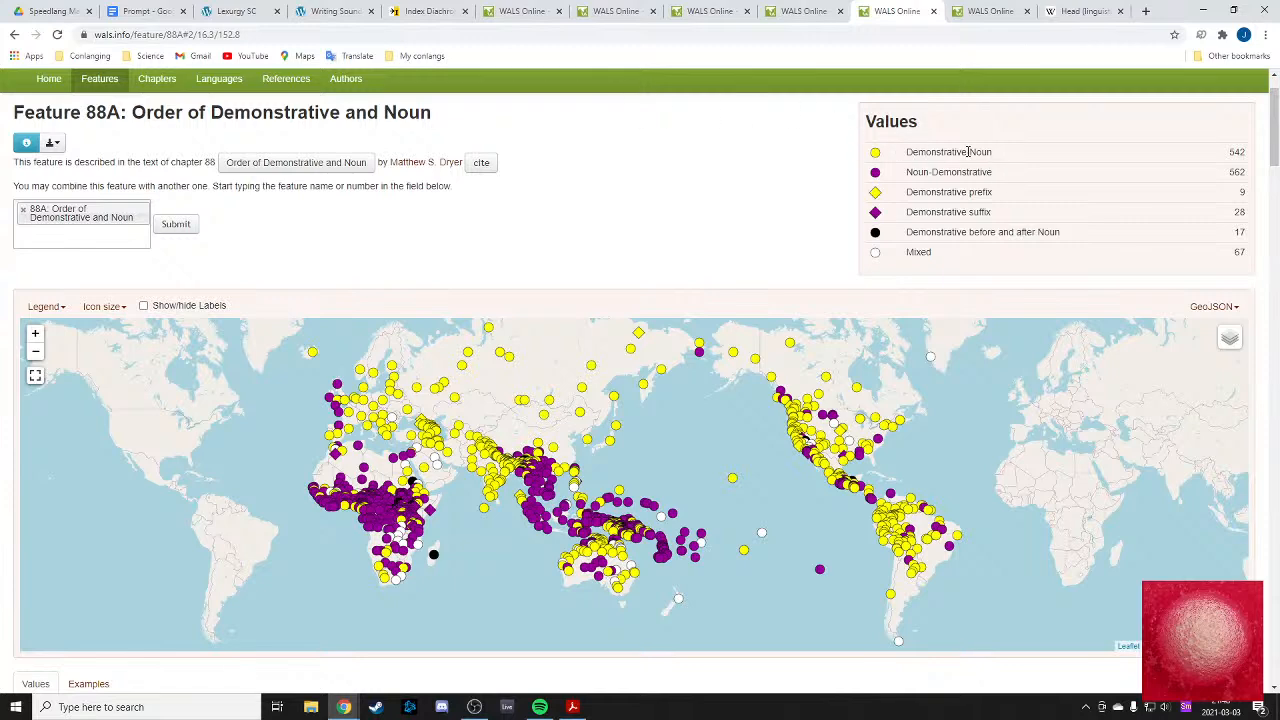
# - Open the plain feature map 87A: Order of Adjective and Noun from its combination page
pyautogui.click(779, 15)
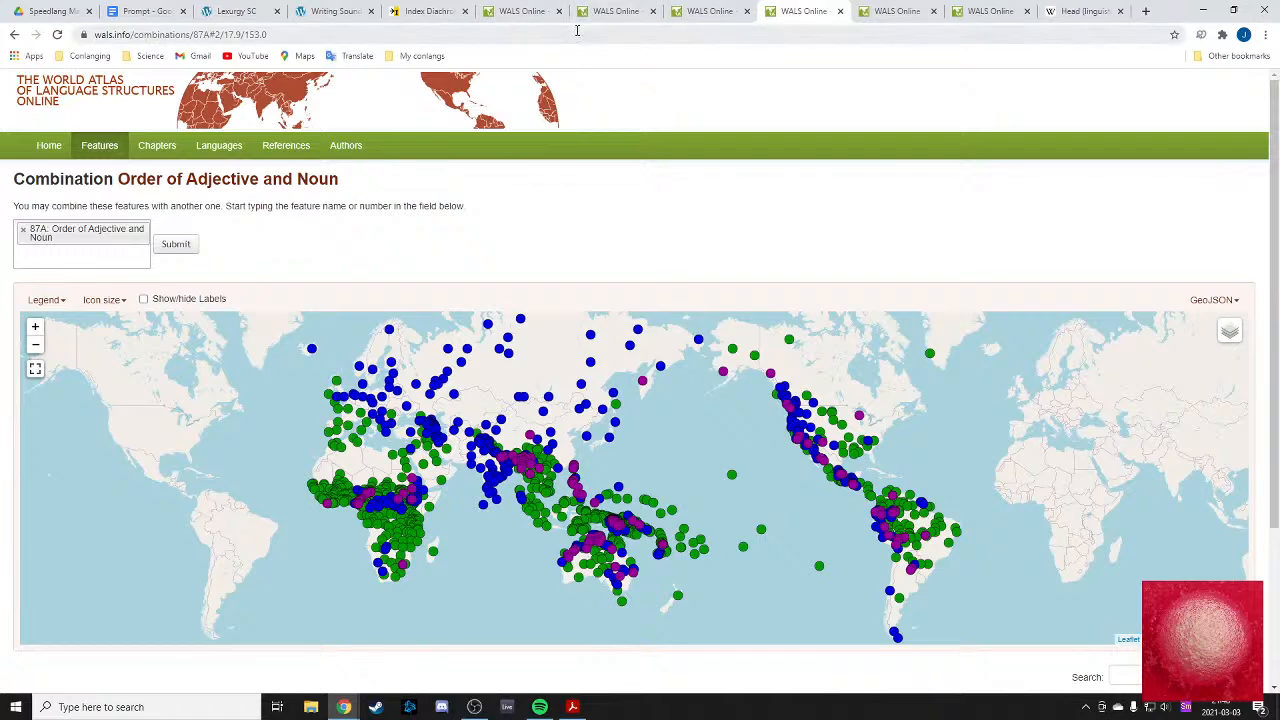
pyautogui.scroll(-2, 594, 121)
pyautogui.scroll(3, 366, 223)
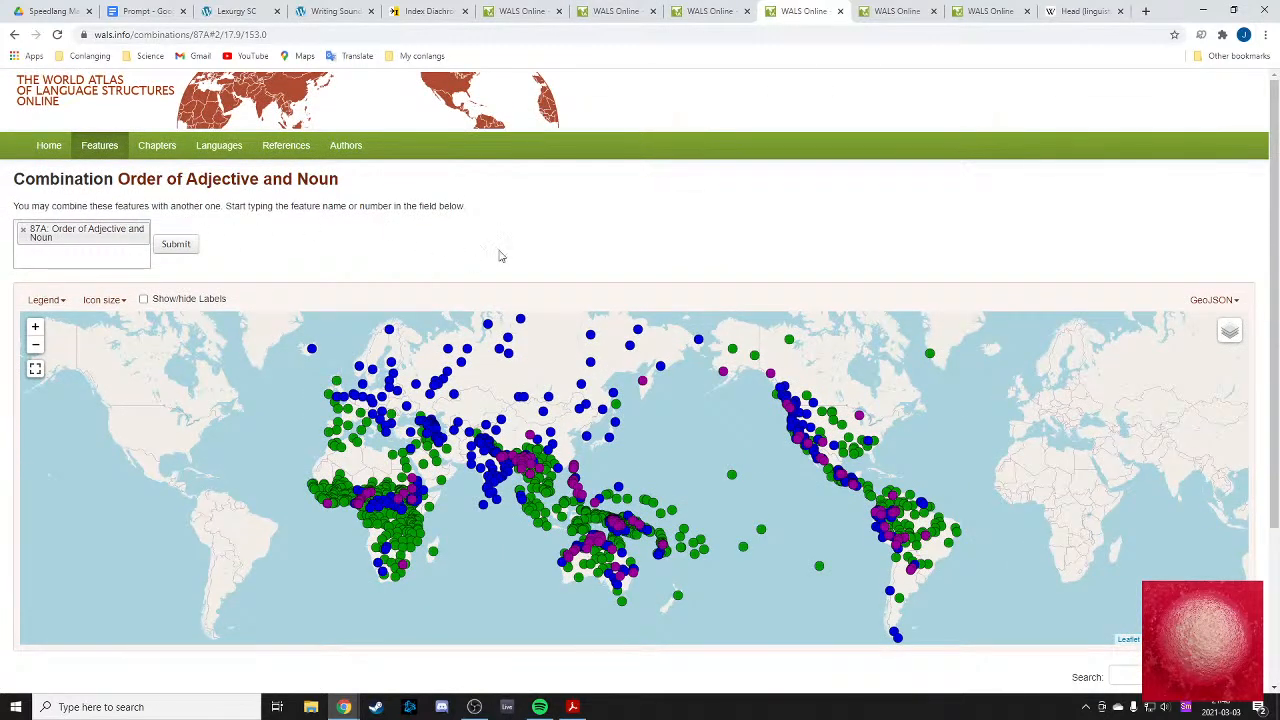
pyautogui.click(255, 186)
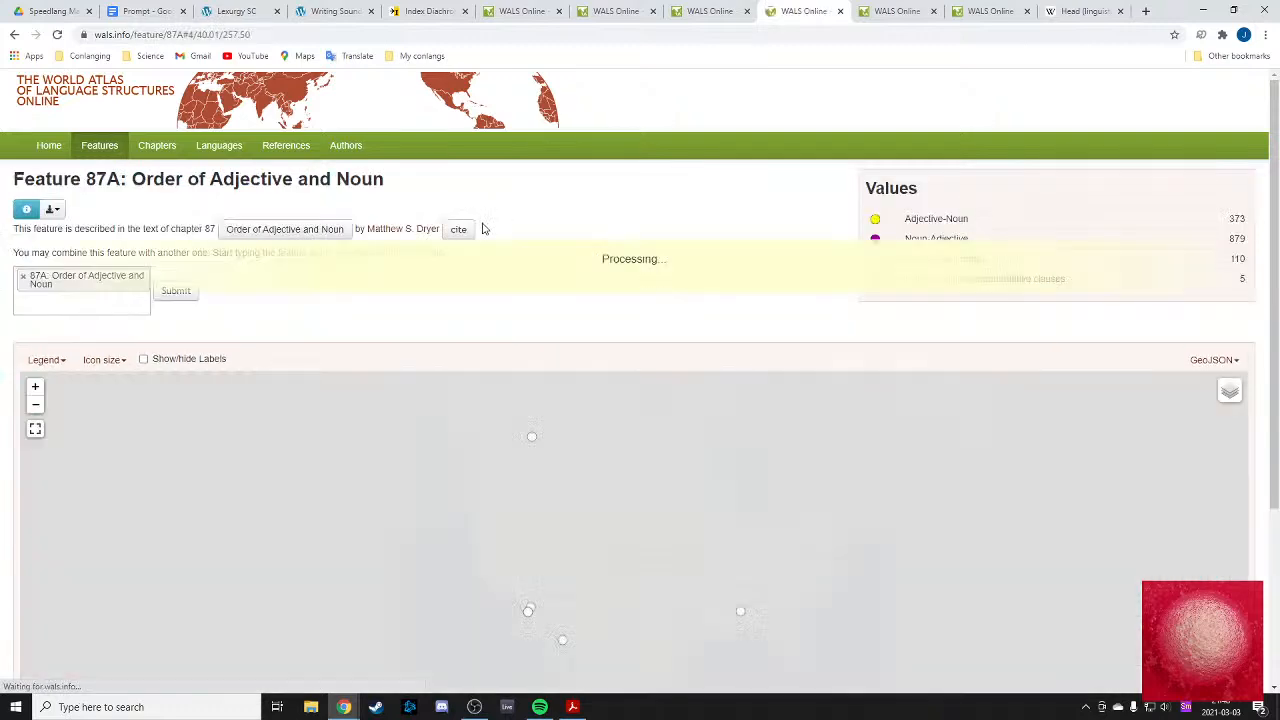
pyautogui.scroll(-1, 507, 302)
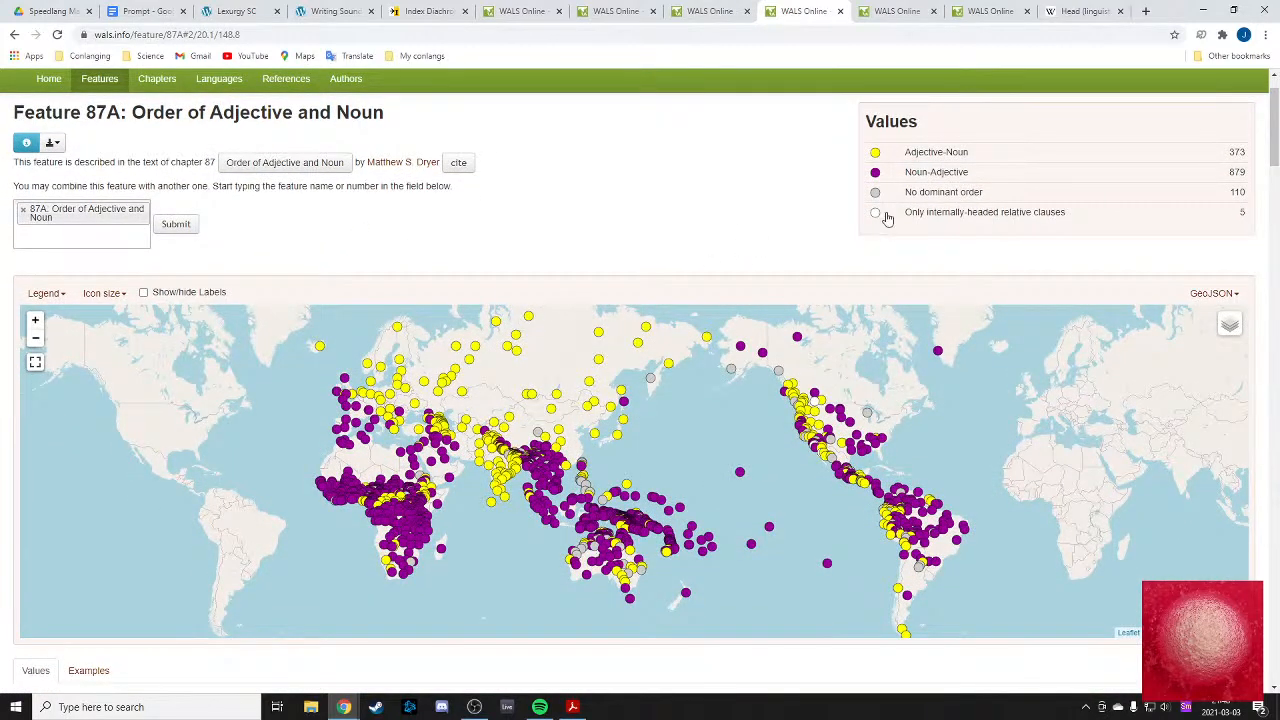
# - Compare the adjective and noun order map with the demonstrative, genitive and subject-verb / adposition maps
pyautogui.click(885, 11)
pyautogui.click(795, 11)
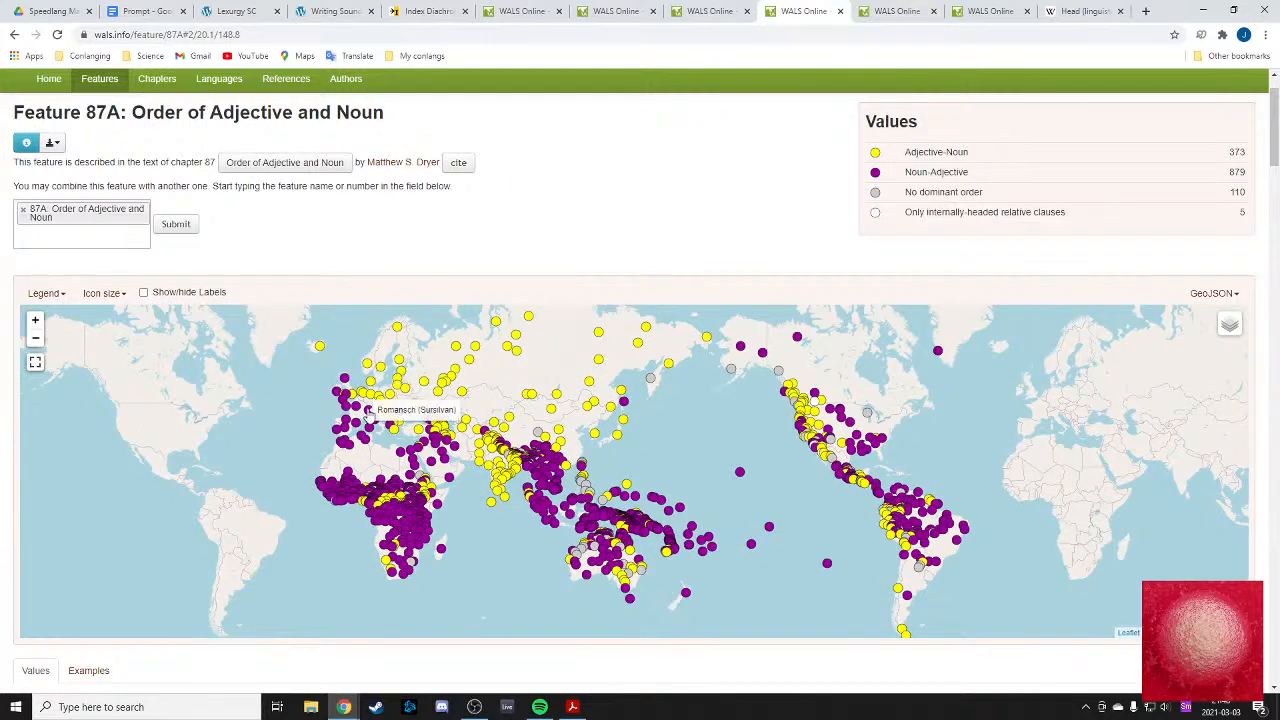
pyautogui.click(697, 8)
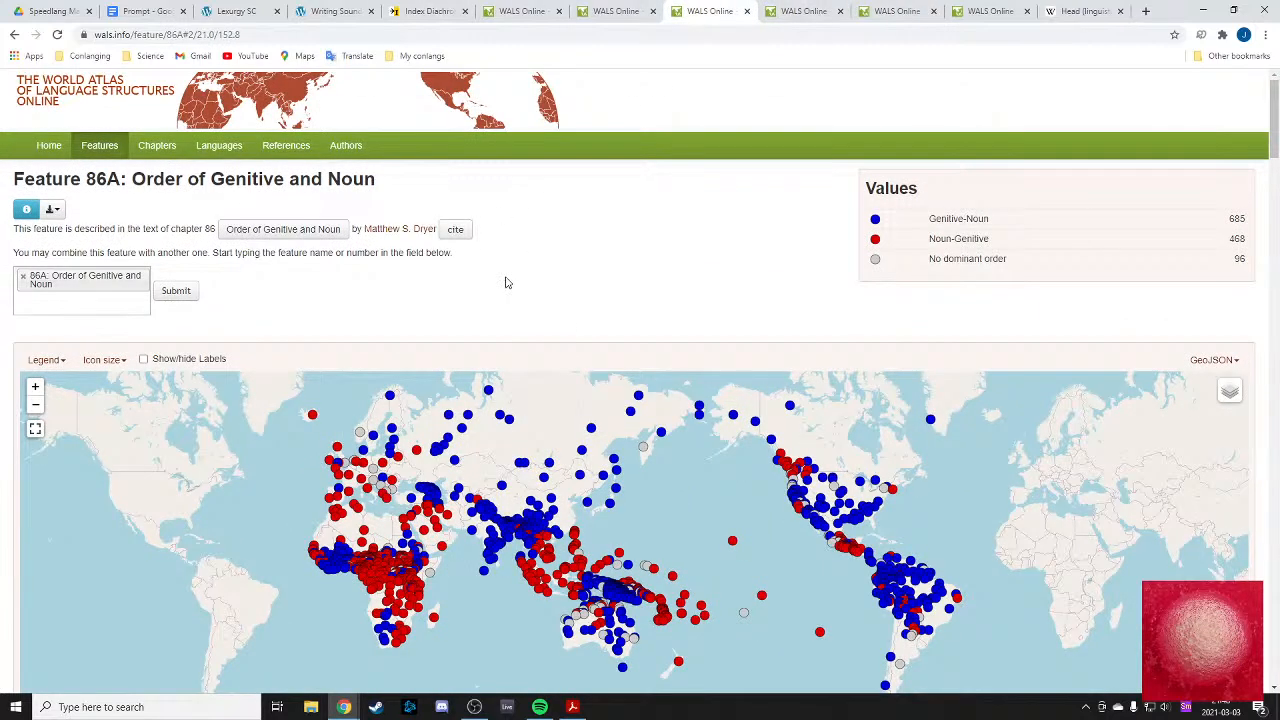
pyautogui.click(600, 8)
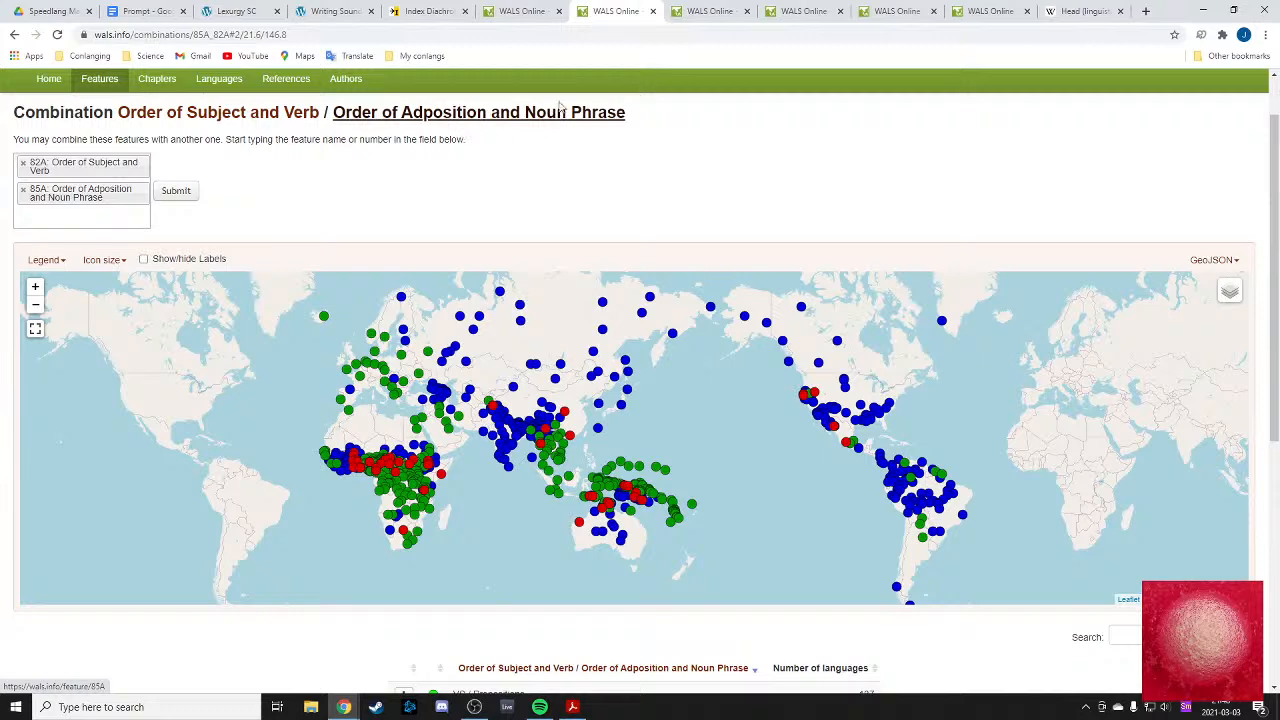
pyautogui.click(688, 10)
pyautogui.click(615, 10)
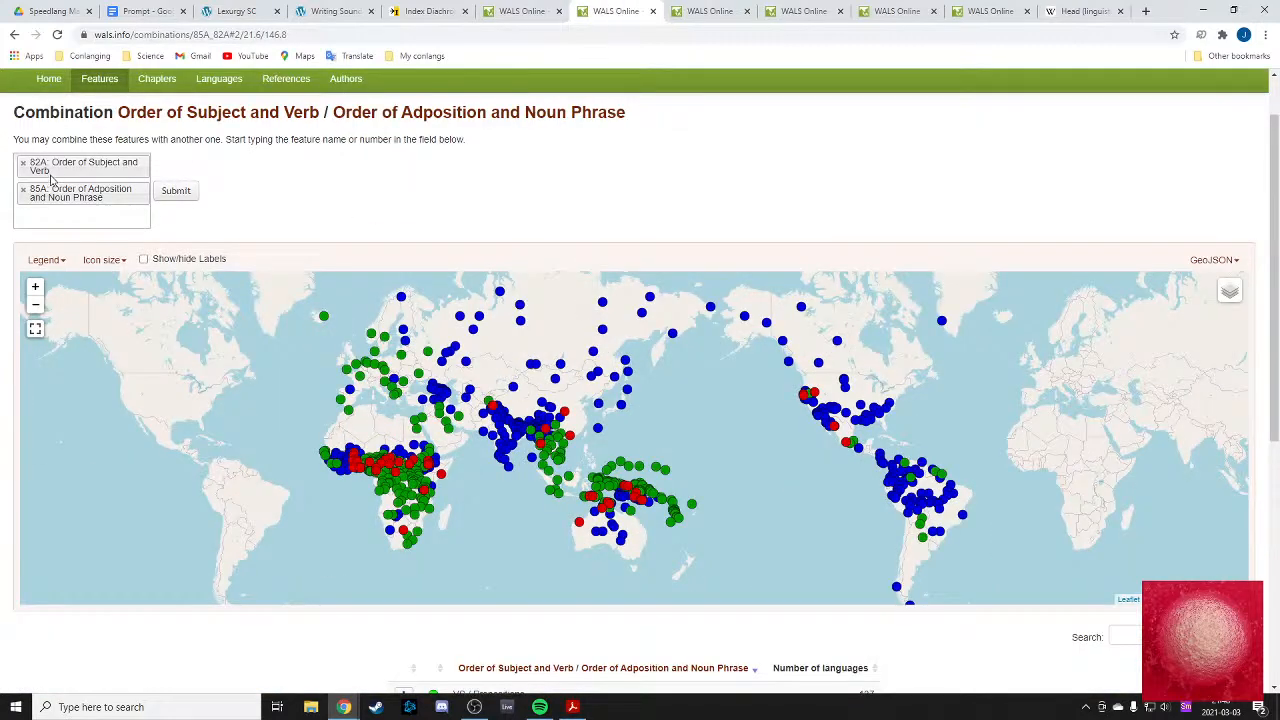
# - Open feature 85A: Order of Adposition and Noun Phrase, combine it with 82A: Order of Subject and Verb, and submit the combination
pyautogui.click(432, 114)
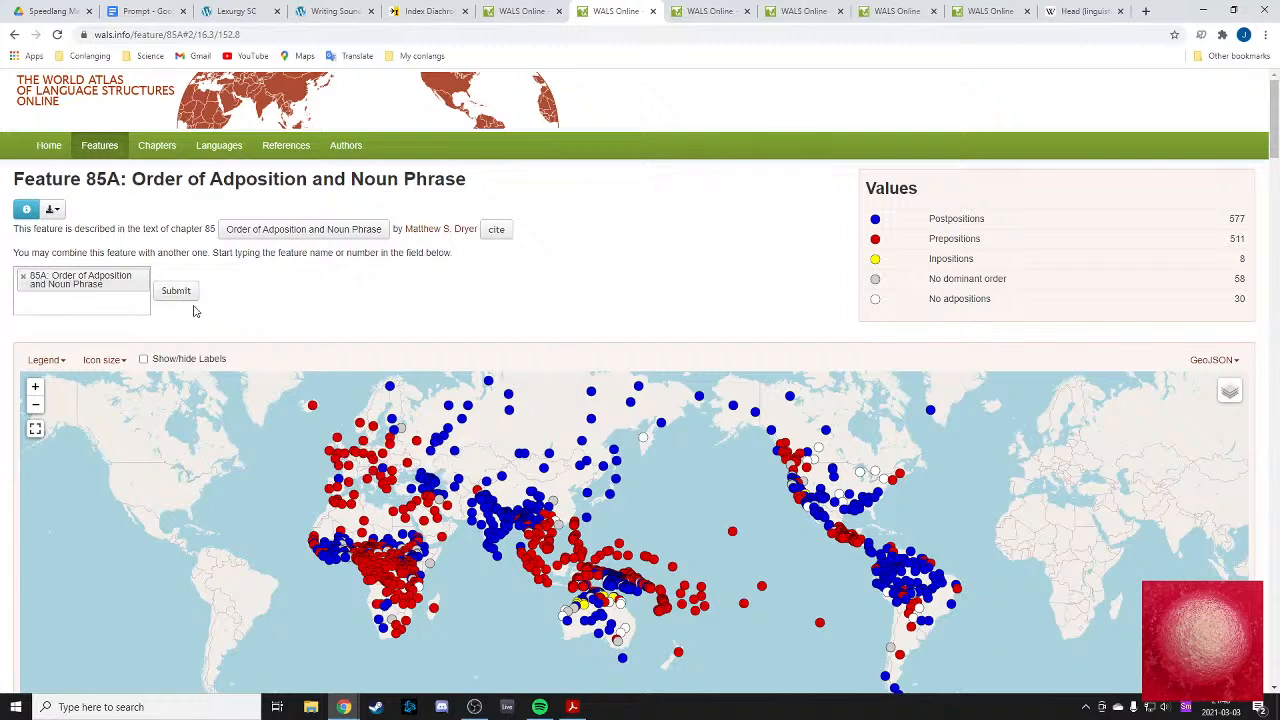
pyautogui.click(66, 300)
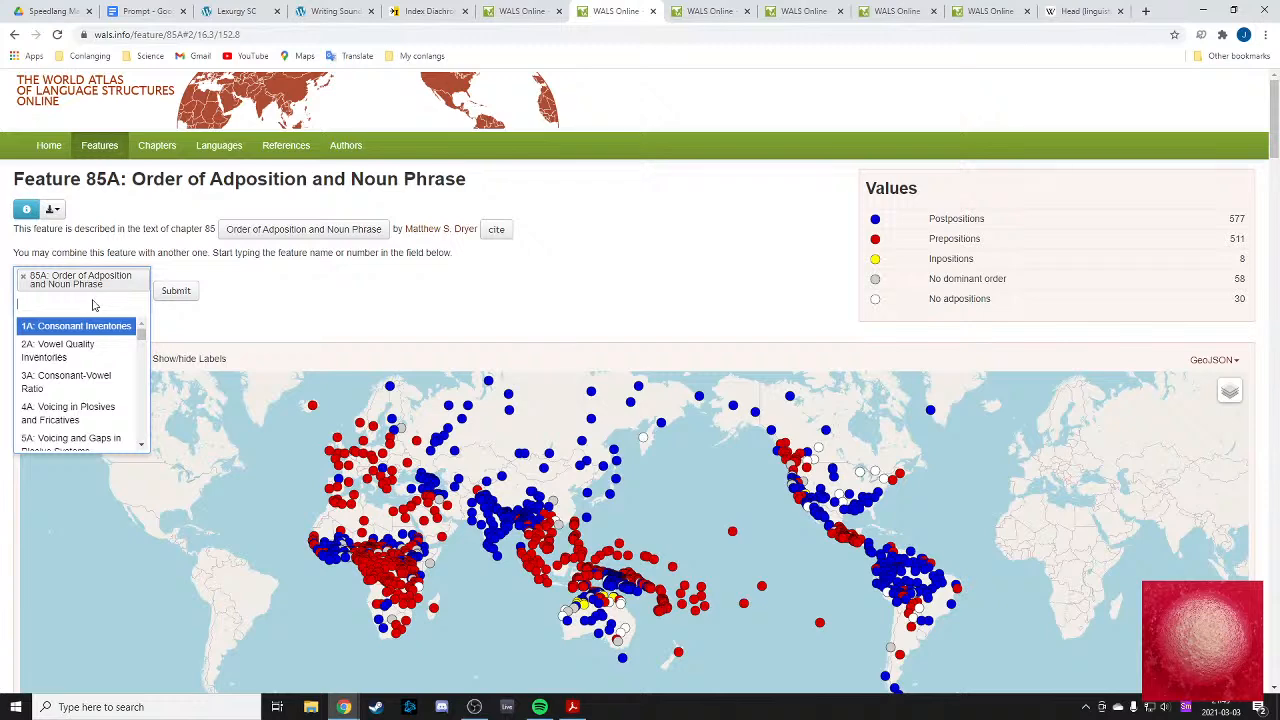
pyautogui.write('82')
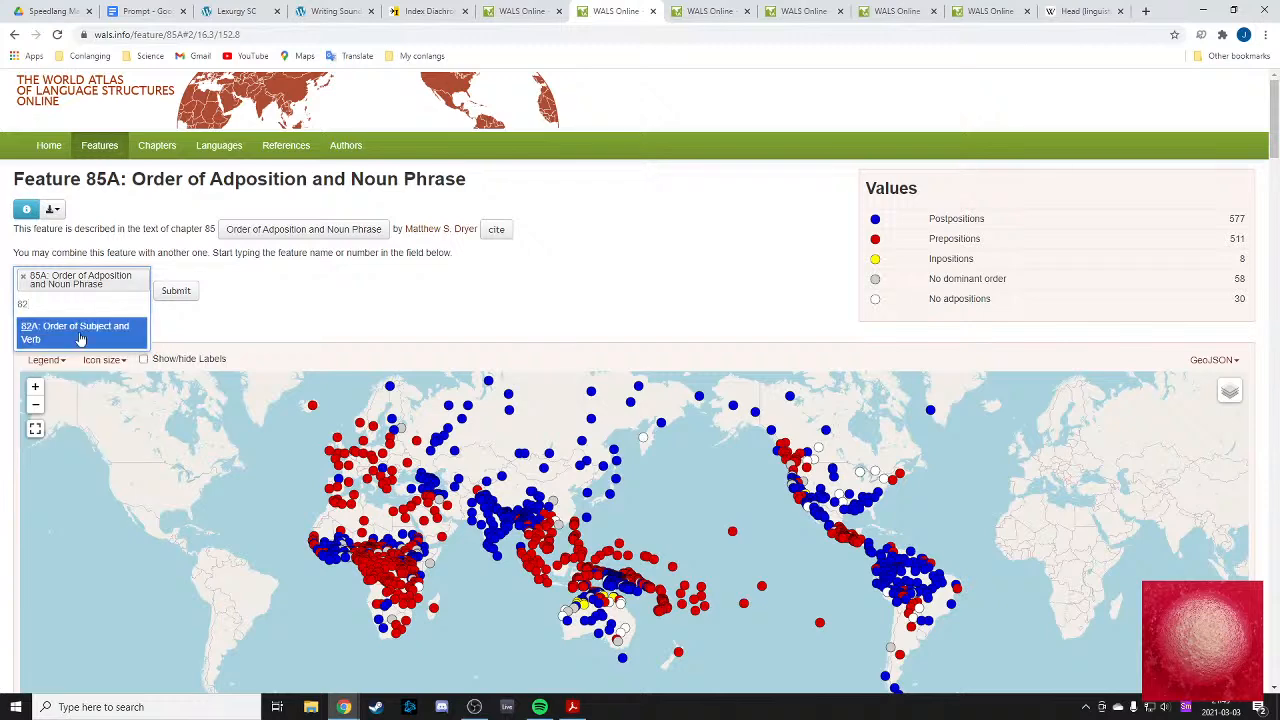
pyautogui.click(80, 334)
pyautogui.click(176, 304)
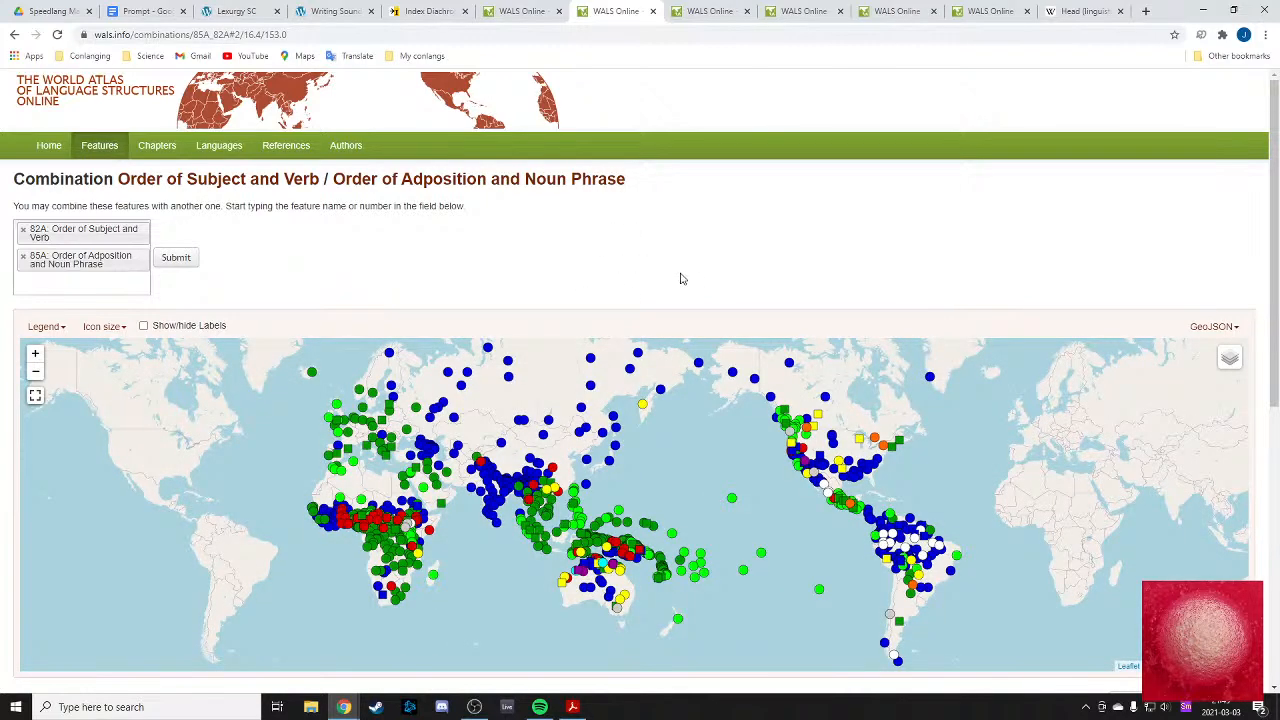
# - Examine the map and value table of the Order of Subject and Verb / Order of Adposition and Noun Phrase combination
pyautogui.scroll(-1, 523, 277)
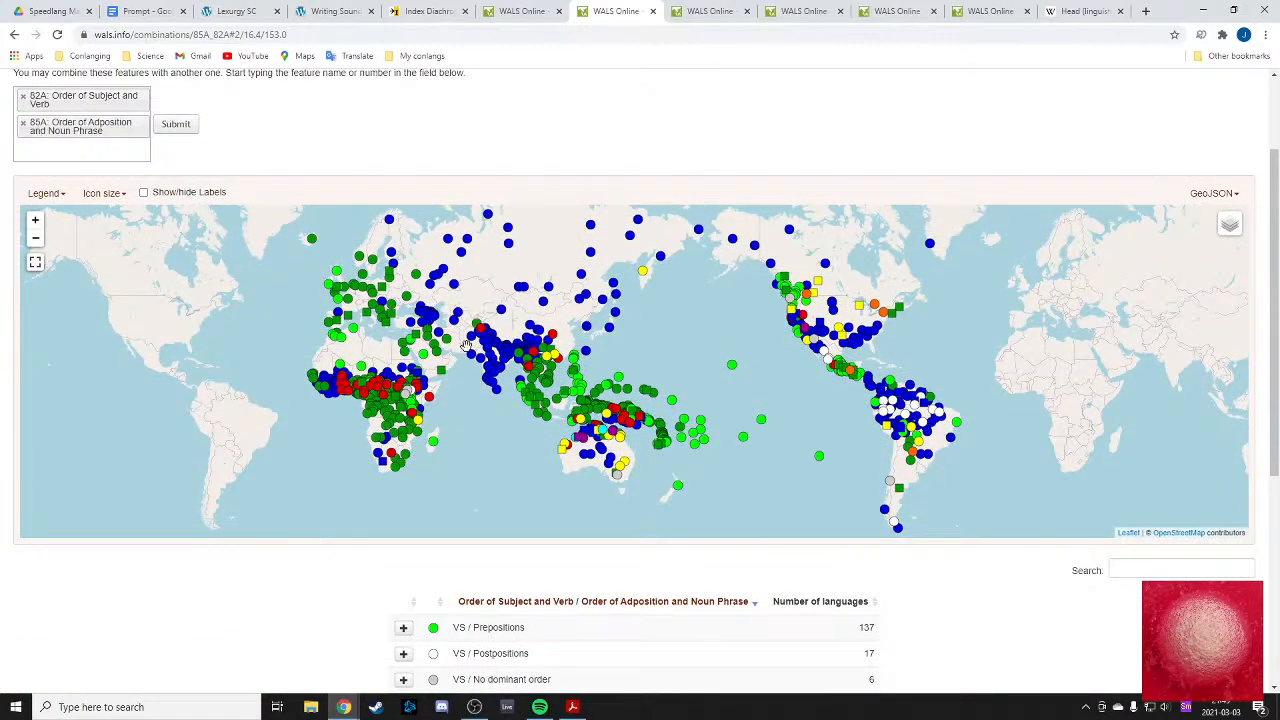
pyautogui.scroll(-3, 632, 465)
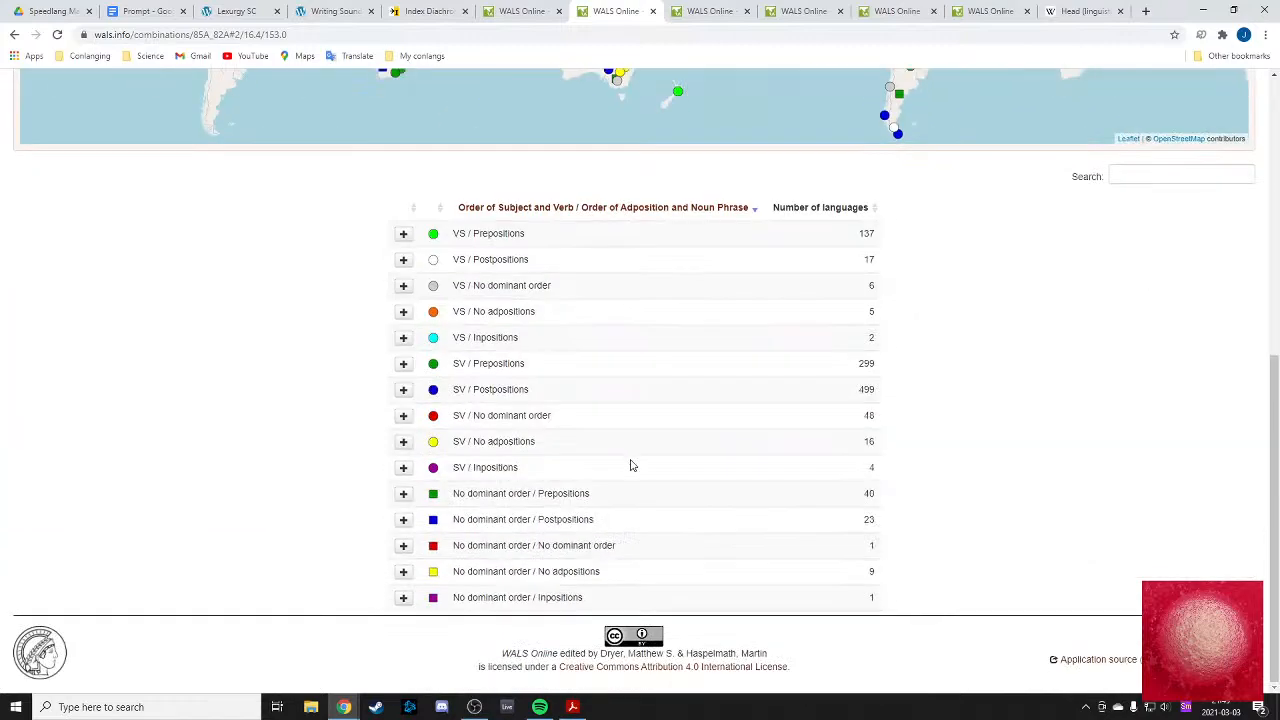
pyautogui.scroll(5, 594, 434)
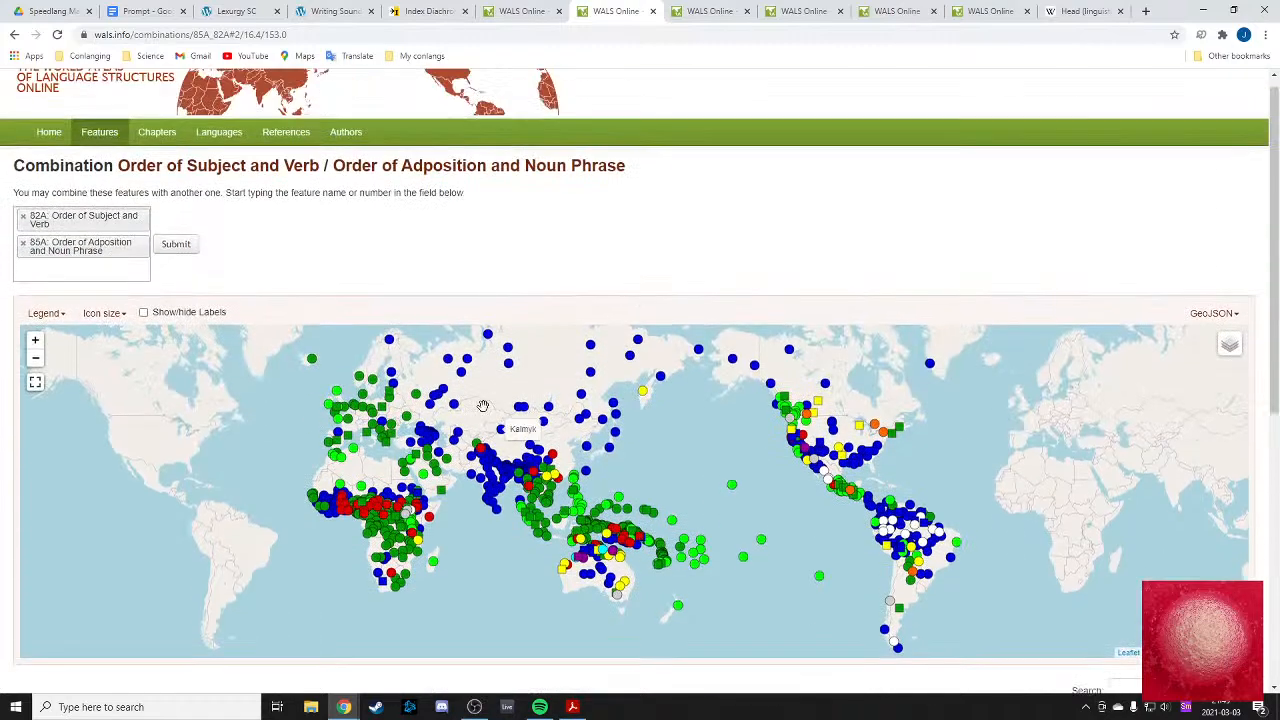
pyautogui.moveTo(689, 203); pyautogui.dragTo(521, 178)
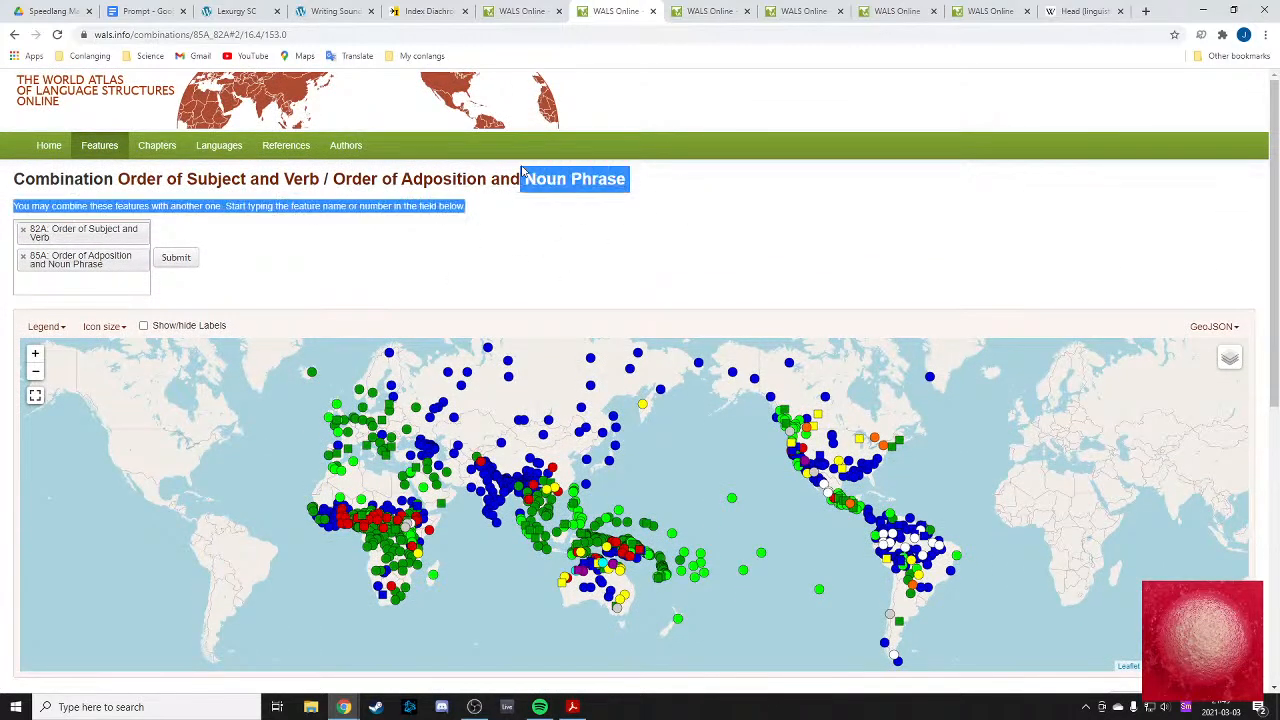
pyautogui.click(696, 168)
# - Compare the open maps for genitive, adjective, demonstrative and numeral order with the noun
pyautogui.click(710, 10)
pyautogui.click(805, 10)
pyautogui.click(897, 10)
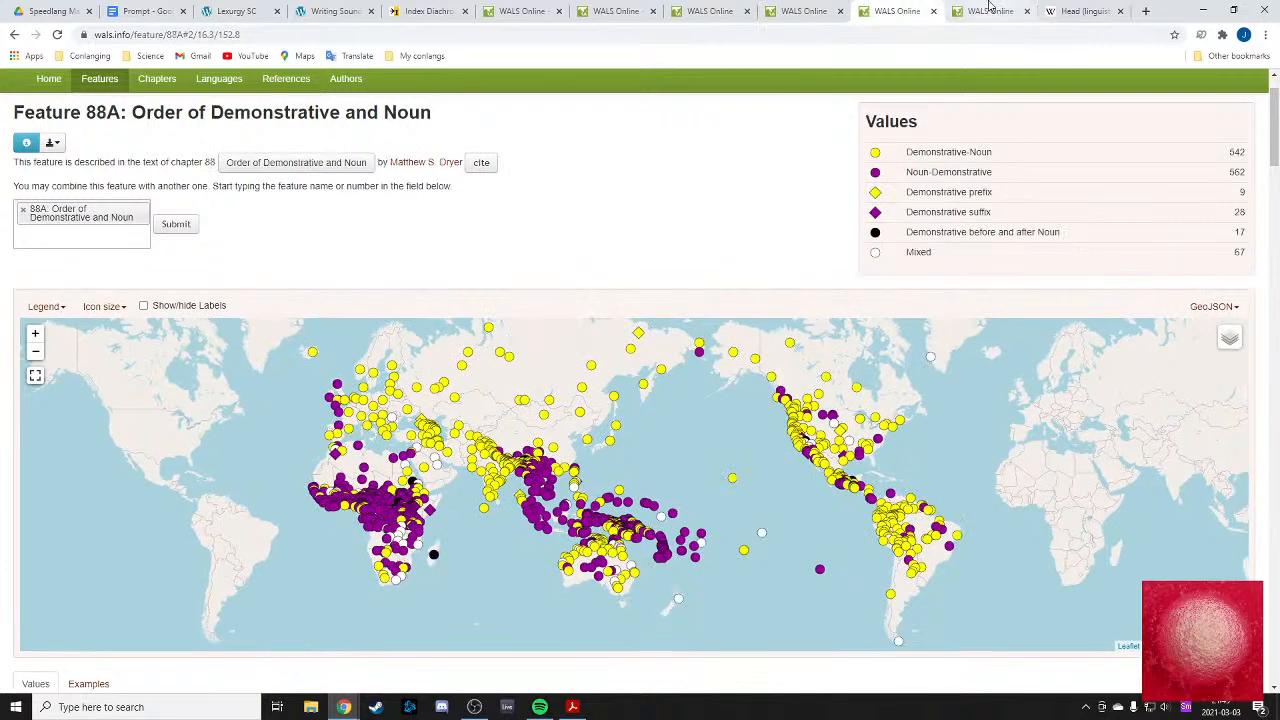
pyautogui.click(991, 10)
pyautogui.click(880, 10)
pyautogui.click(805, 10)
pyautogui.click(718, 10)
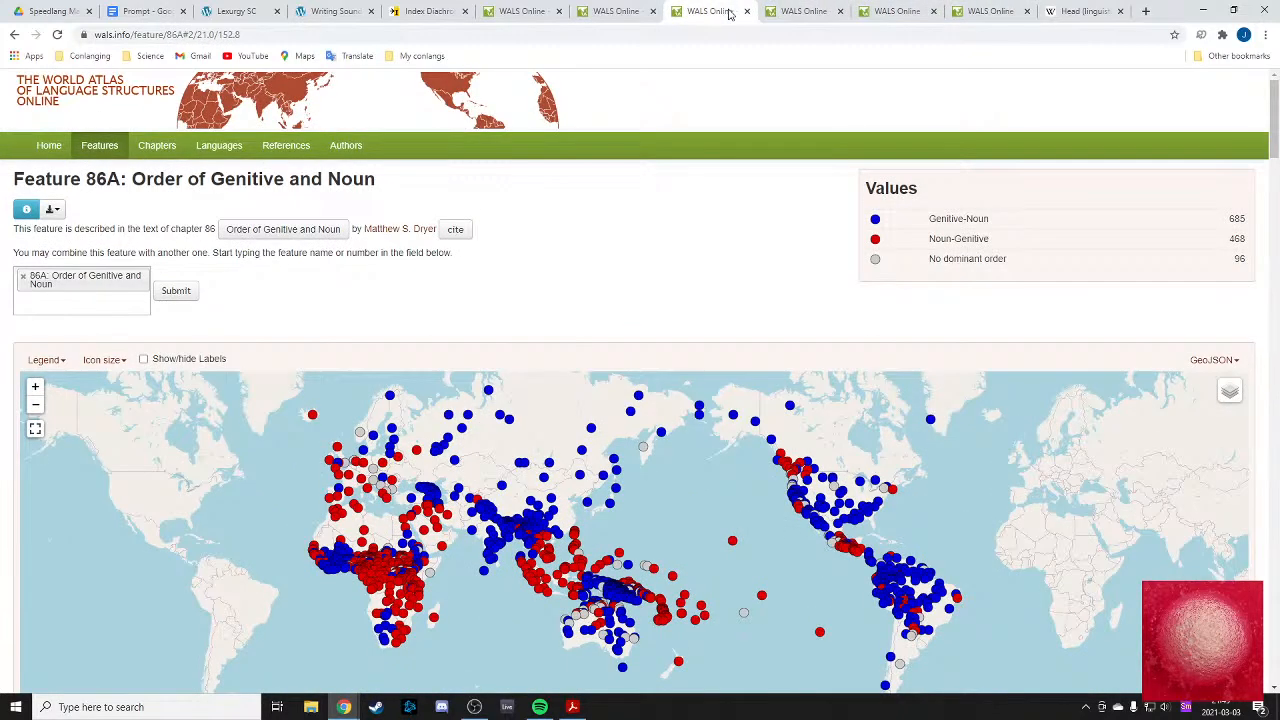
pyautogui.click(800, 10)
pyautogui.click(897, 10)
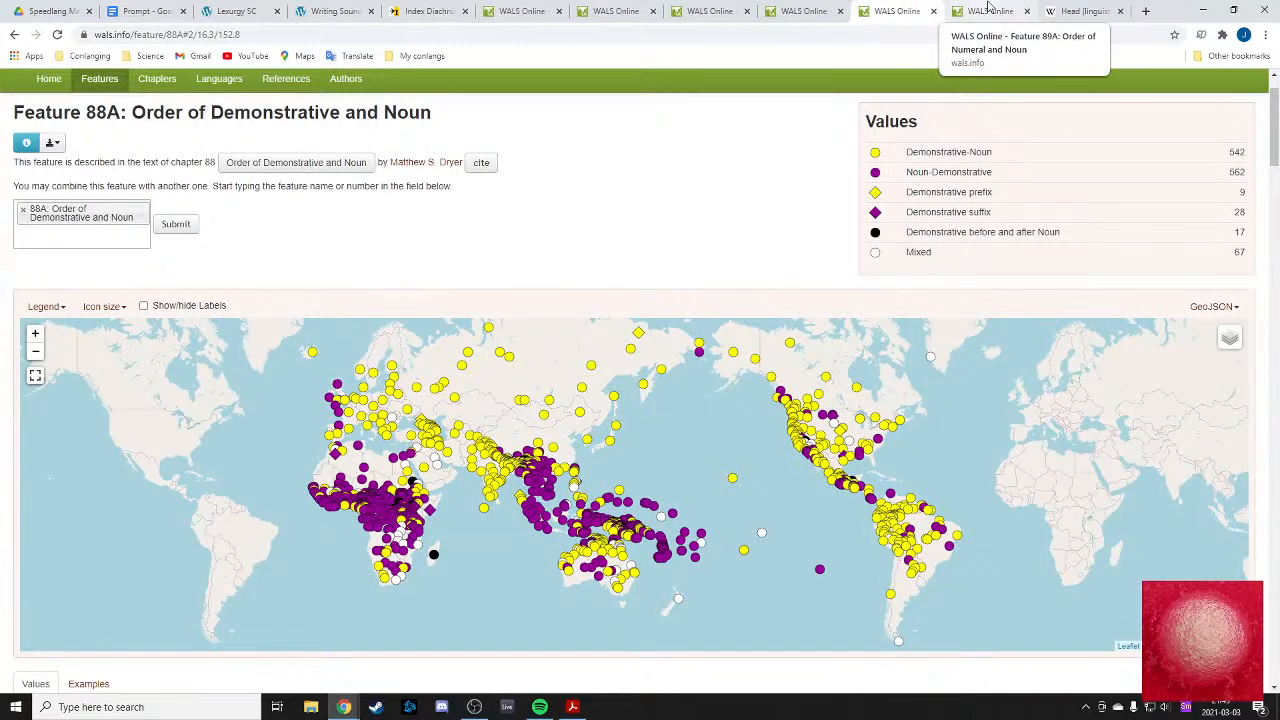
# - Compare the maps of 86A: Order of Genitive and Noun, 87A: Order of Adjective and Noun and 88A: Order of Demonstrative and Noun
pyautogui.click(830, 10)
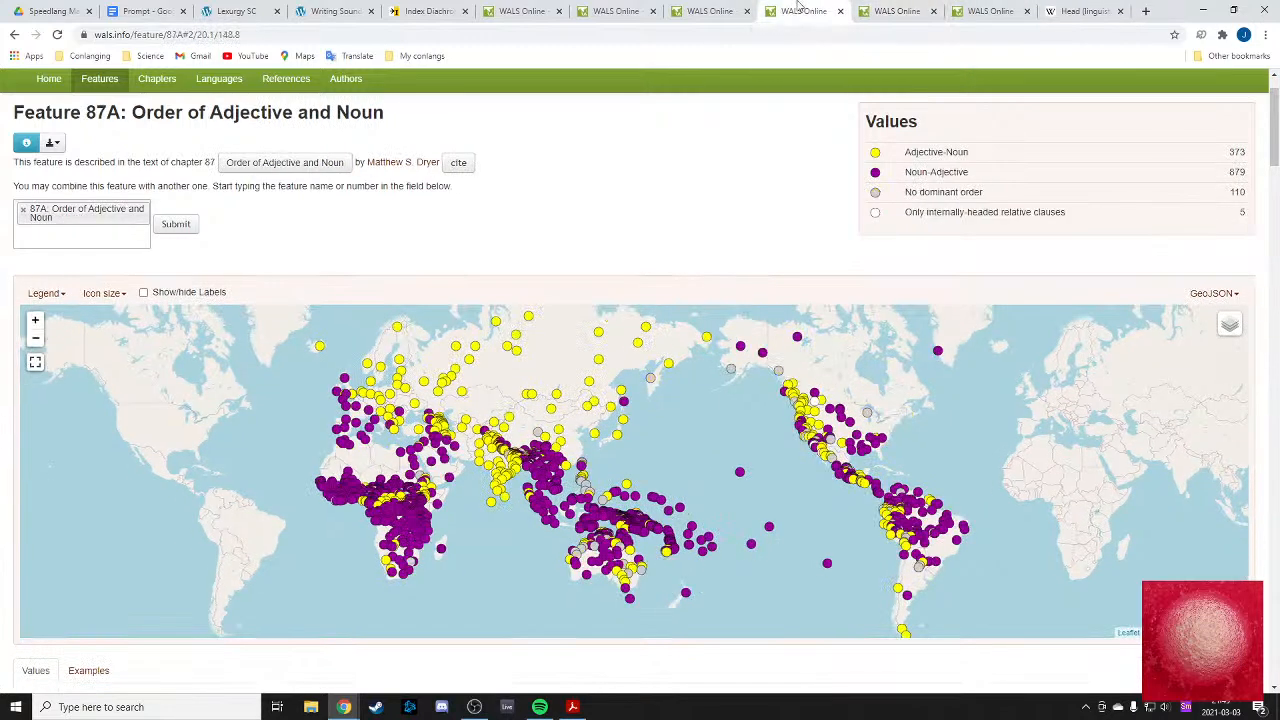
pyautogui.click(737, 9)
pyautogui.click(880, 9)
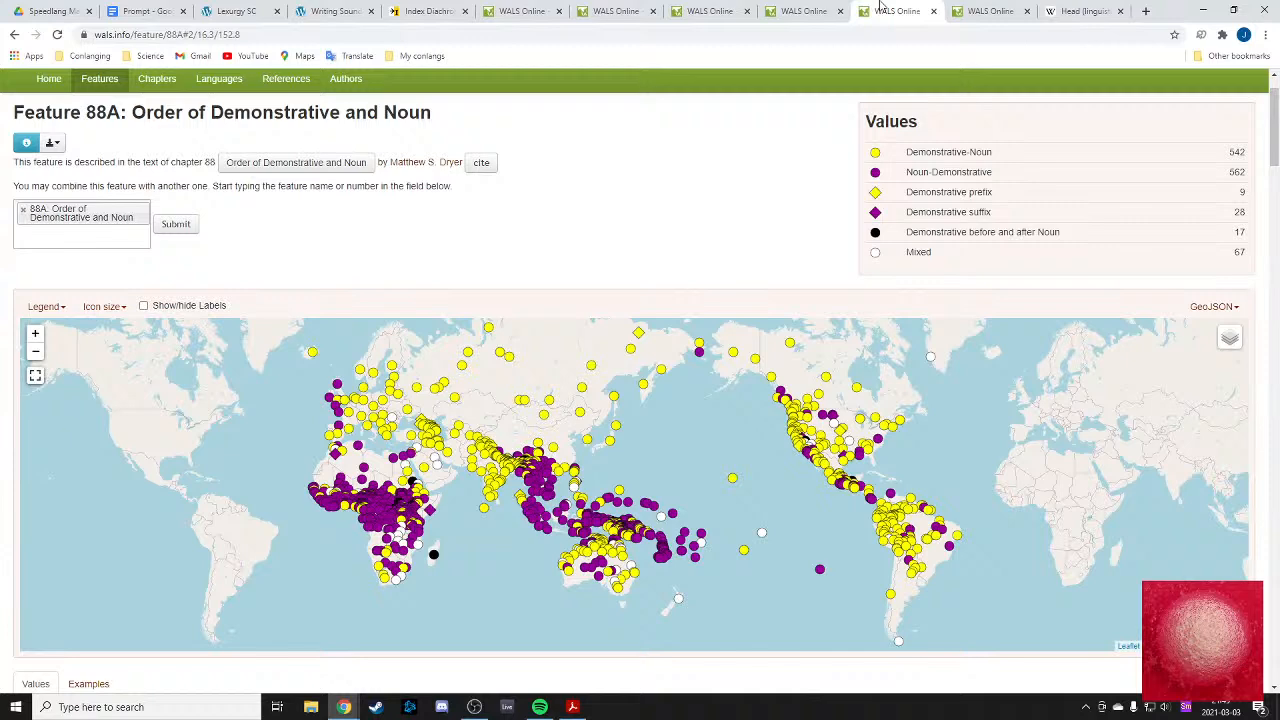
pyautogui.click(822, 10)
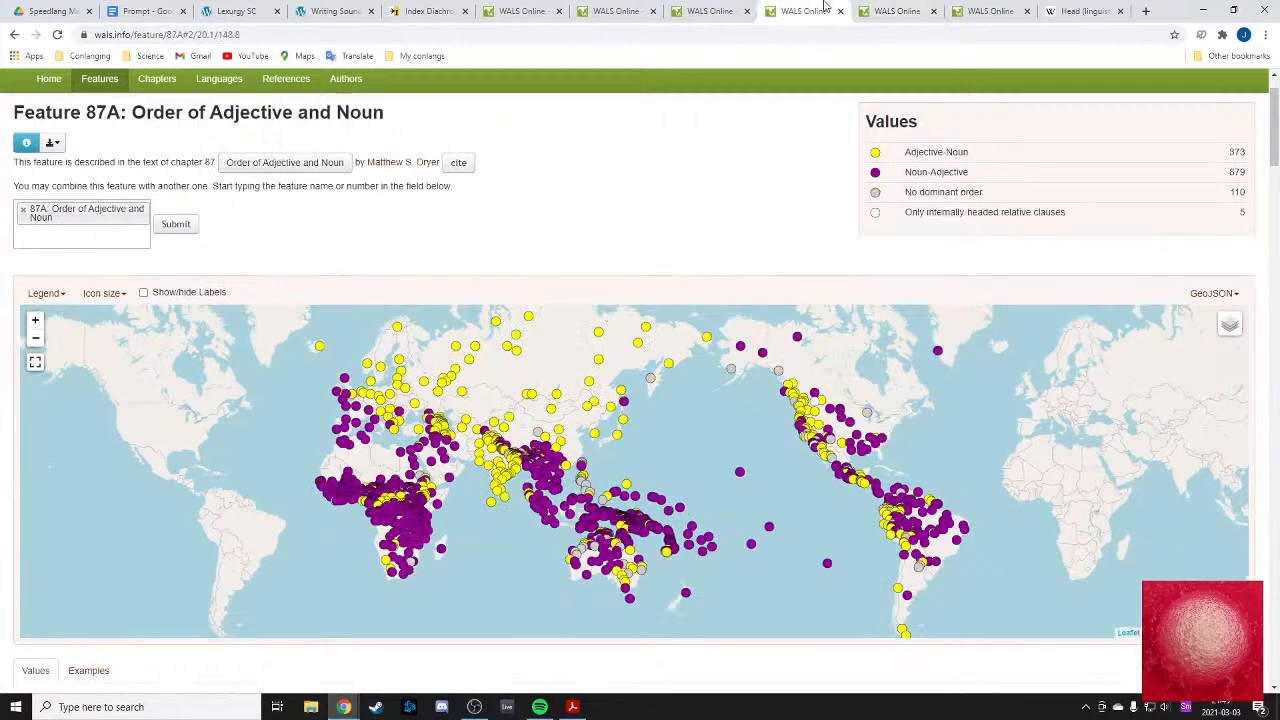
pyautogui.click(737, 9)
pyautogui.click(882, 9)
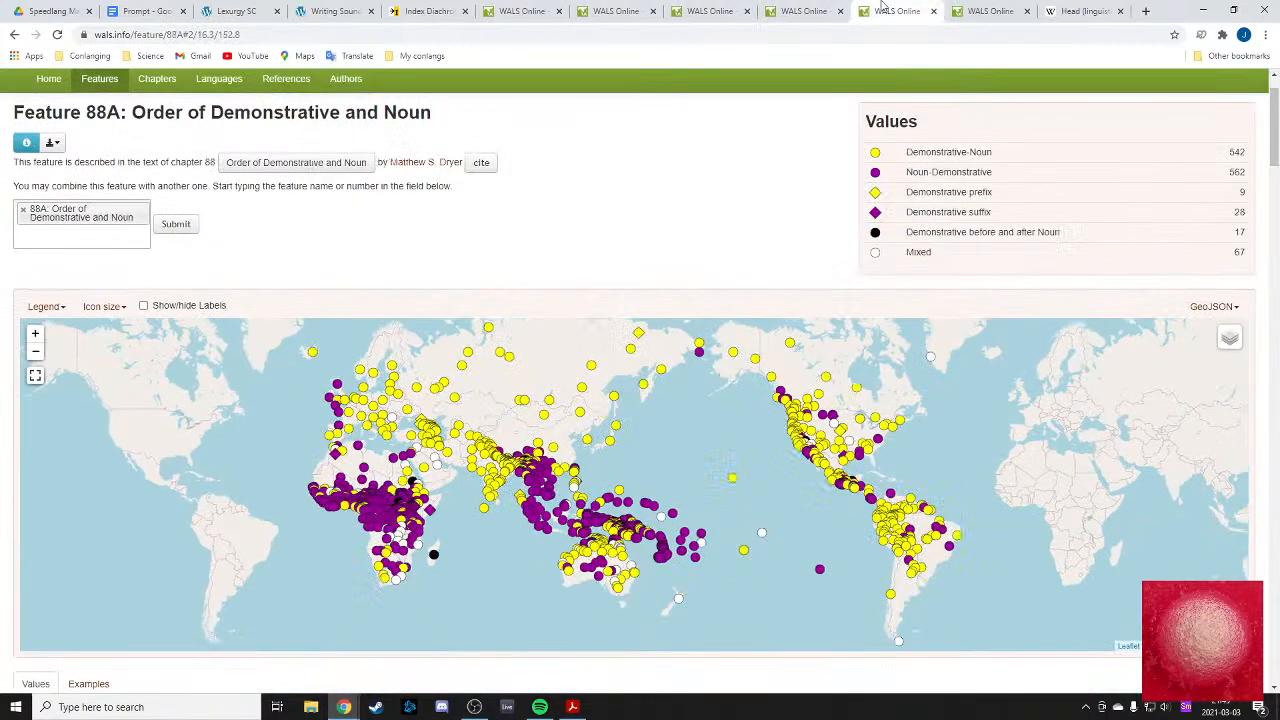
pyautogui.click(815, 10)
pyautogui.click(724, 9)
pyautogui.click(815, 10)
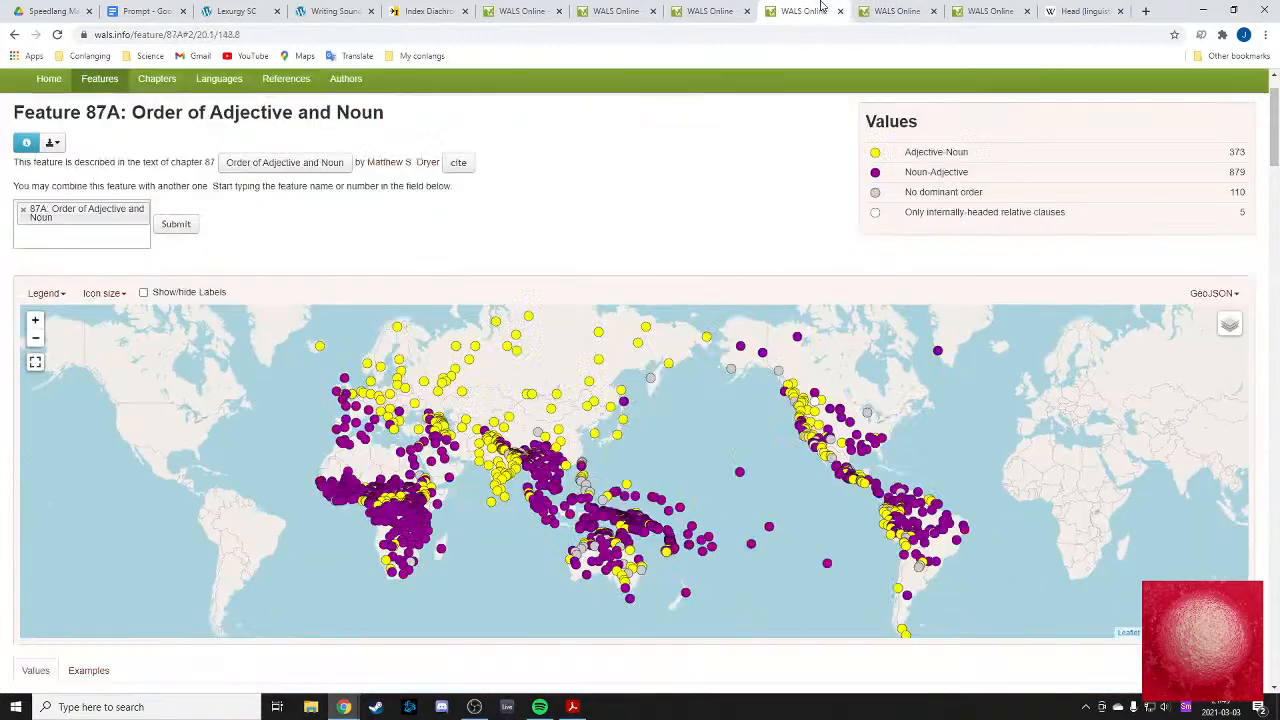
pyautogui.click(882, 9)
pyautogui.click(812, 10)
pyautogui.click(728, 8)
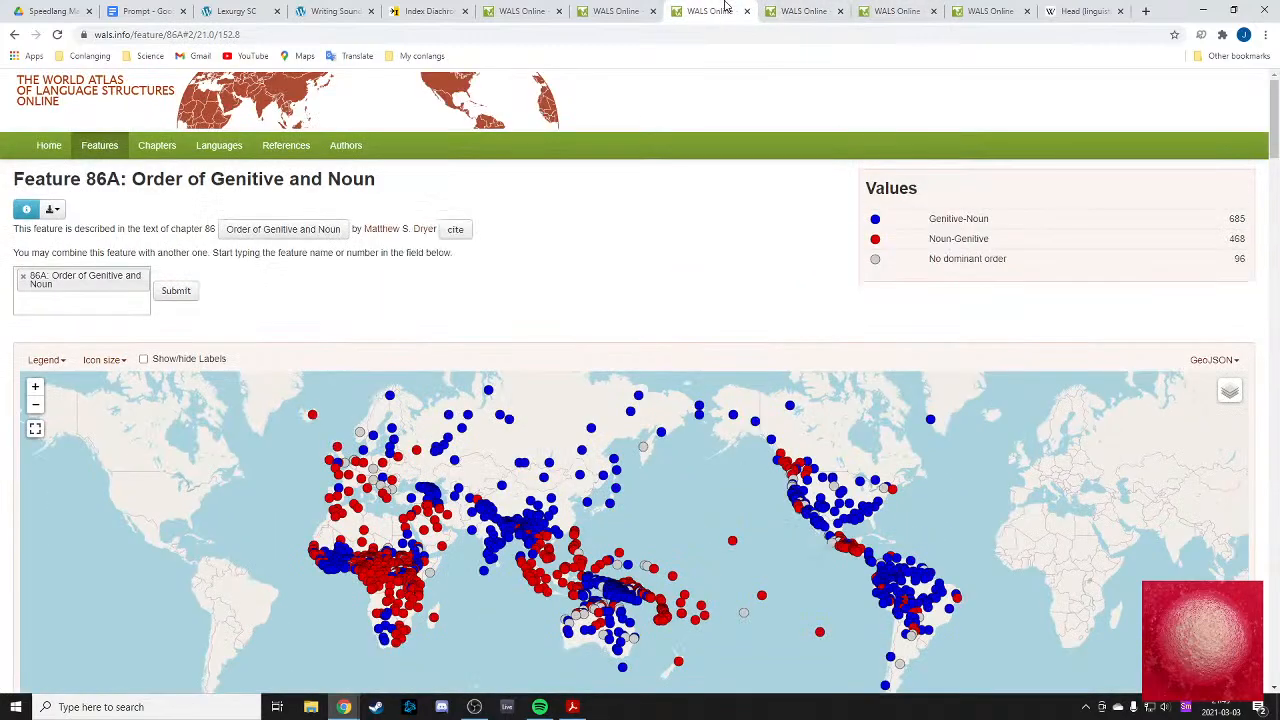
pyautogui.click(815, 10)
pyautogui.click(904, 8)
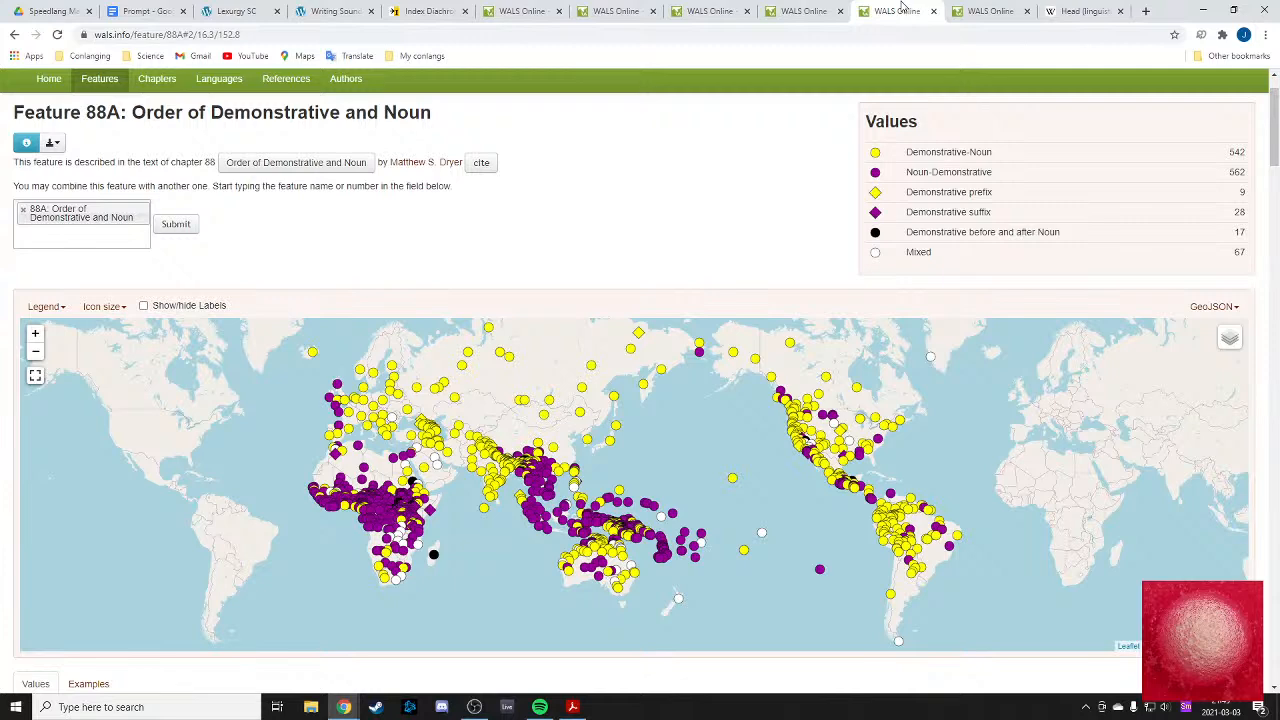
# - Close the page for 88A: Order of Demonstrative and Noun and go to 86A: Order of Genitive and Noun
pyautogui.middleClick(903, 8)
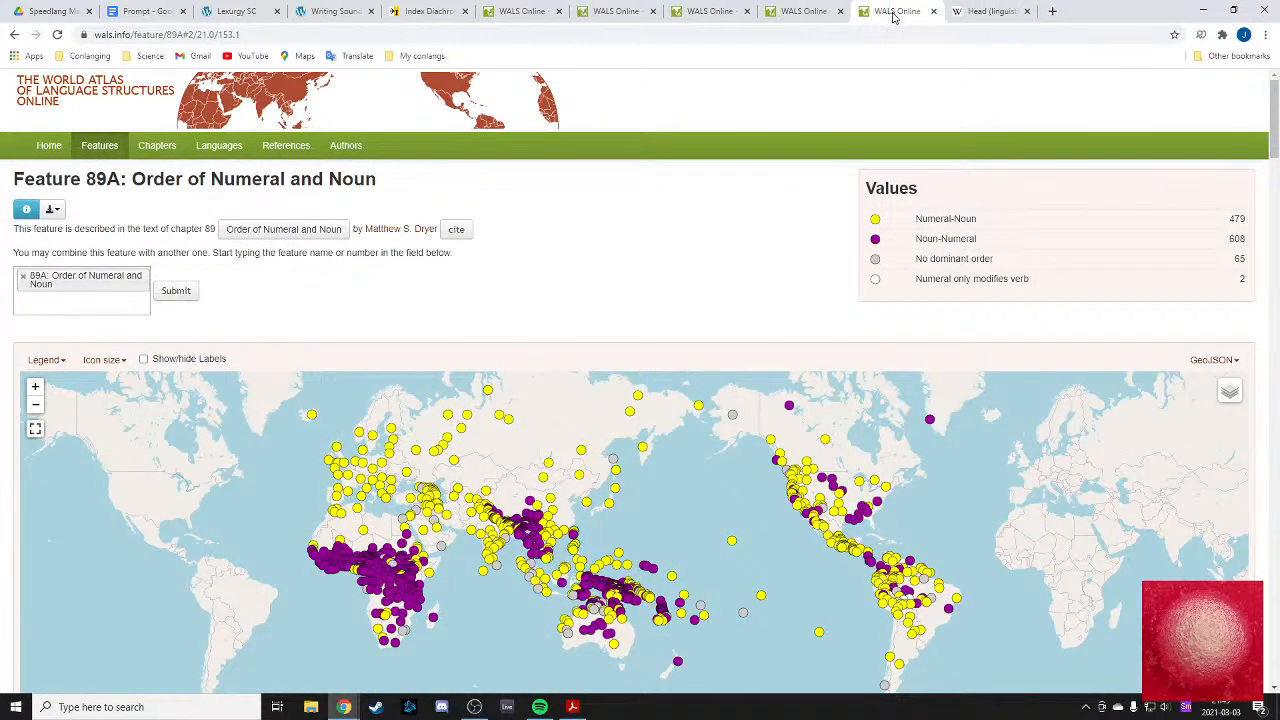
pyautogui.click(805, 10)
pyautogui.click(715, 10)
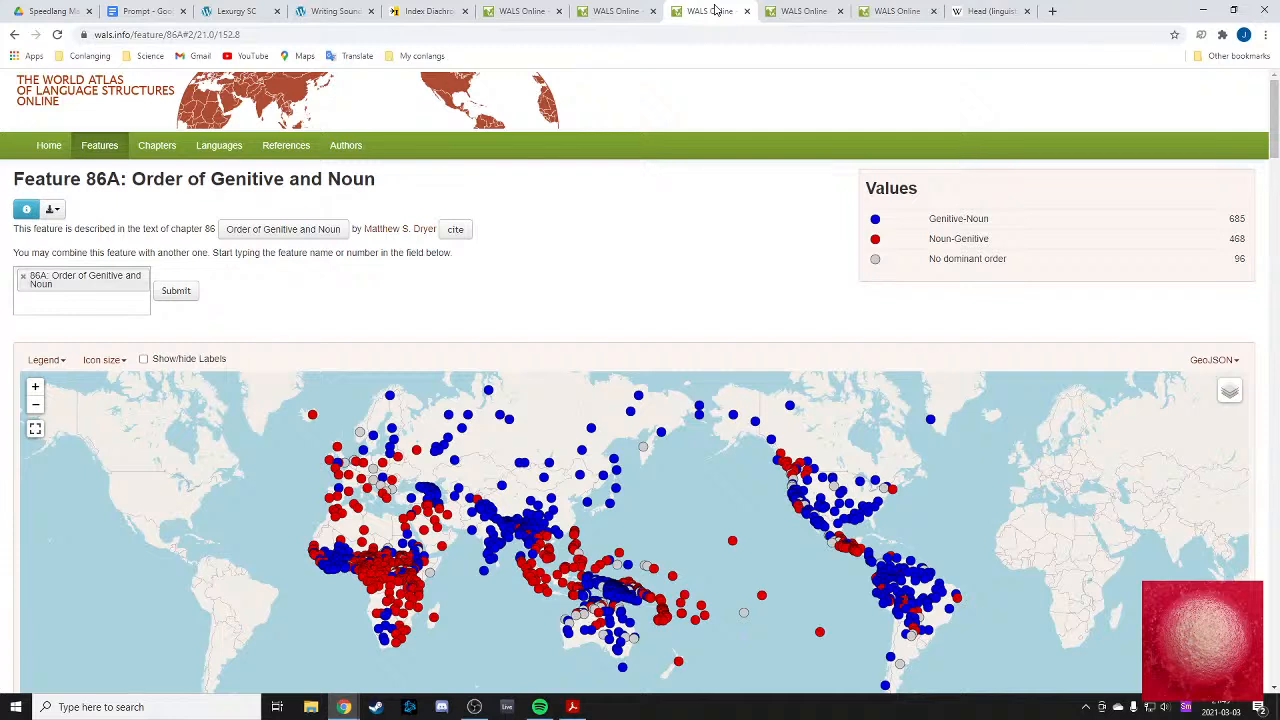
# - Combine feature 86A with 87A: Order of Adjective and Noun and 88A: Order of Demonstrative and Noun, and submit the combination
pyautogui.click(70, 302)
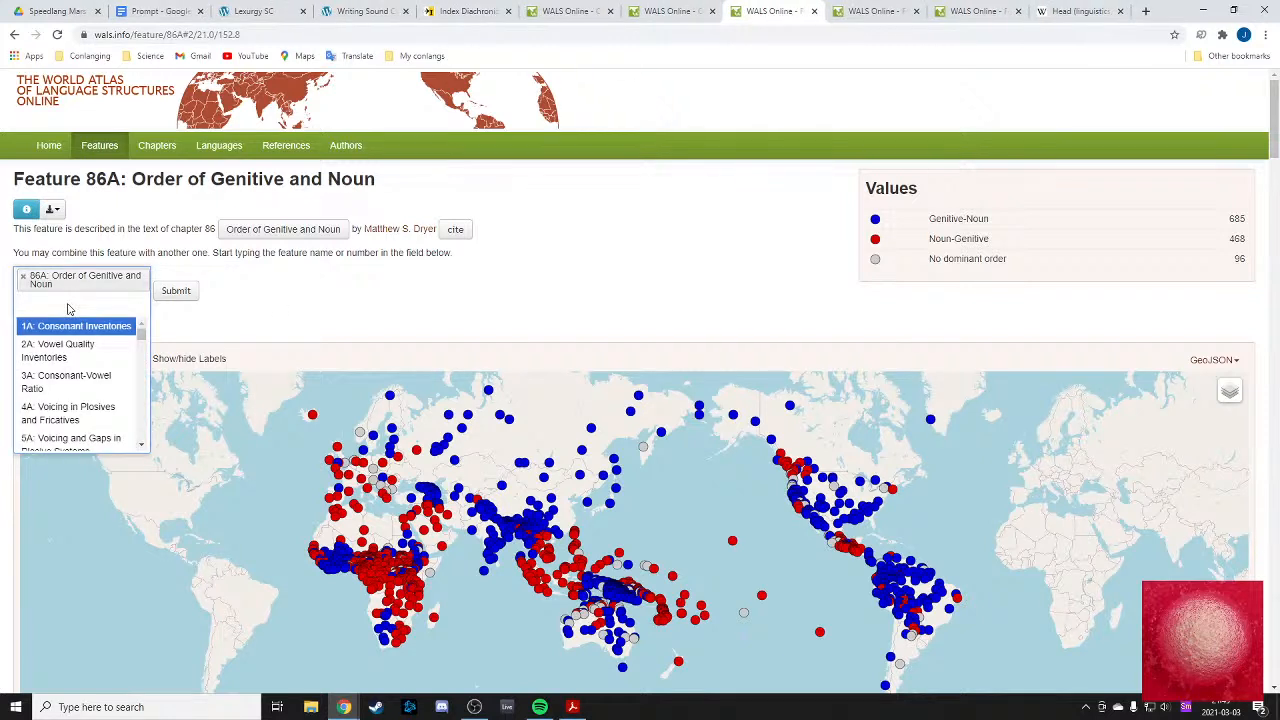
pyautogui.write('87')
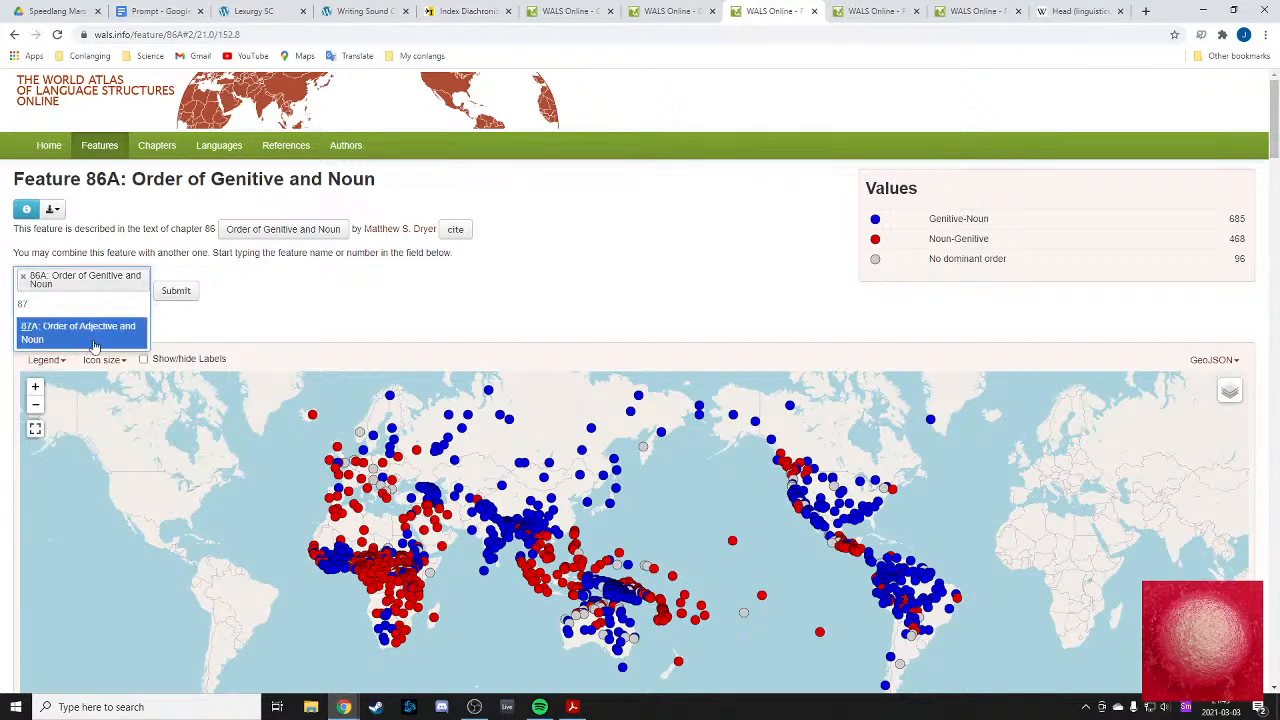
pyautogui.click(90, 338)
pyautogui.click(45, 330)
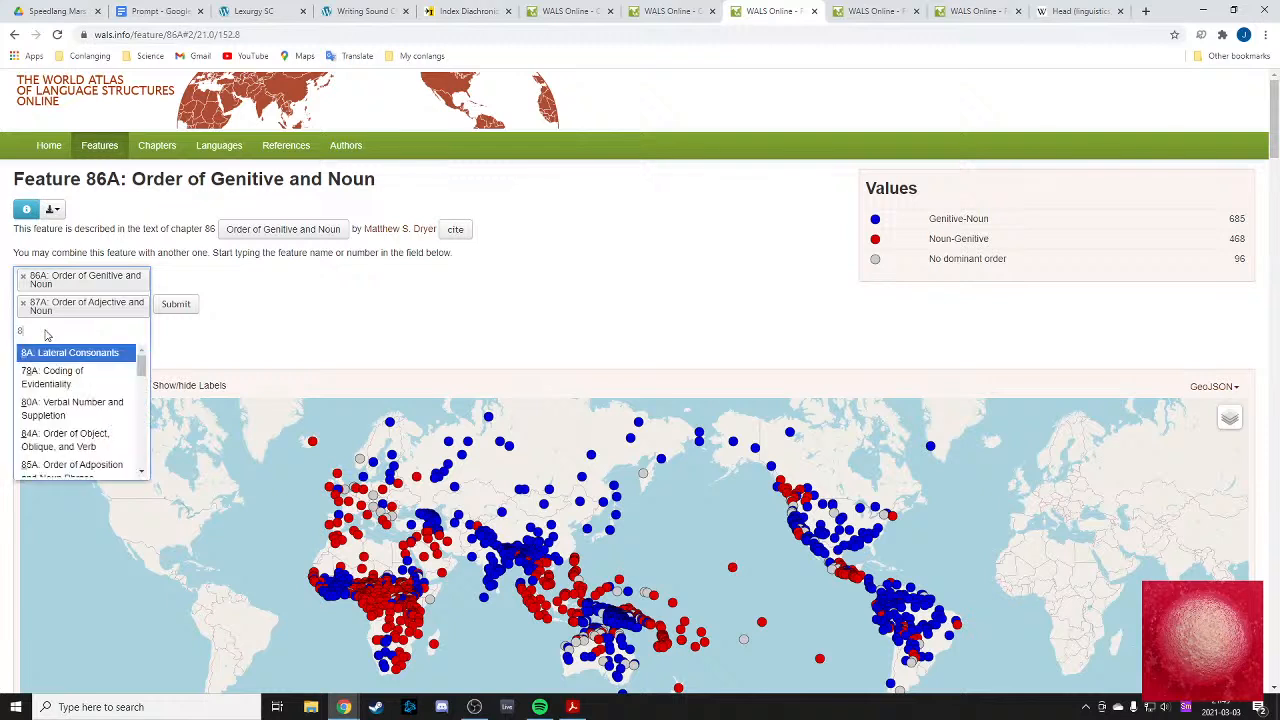
pyautogui.write('88')
pyautogui.click(180, 306)
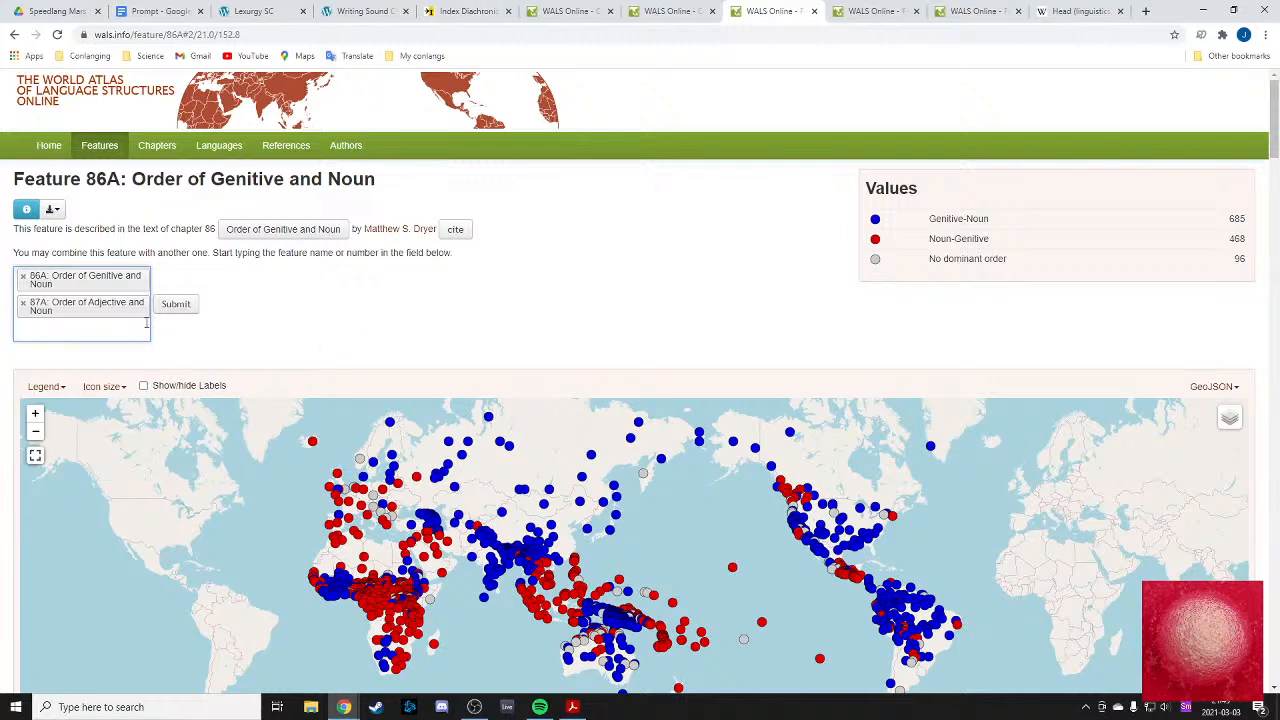
pyautogui.click(83, 331)
pyautogui.write('88')
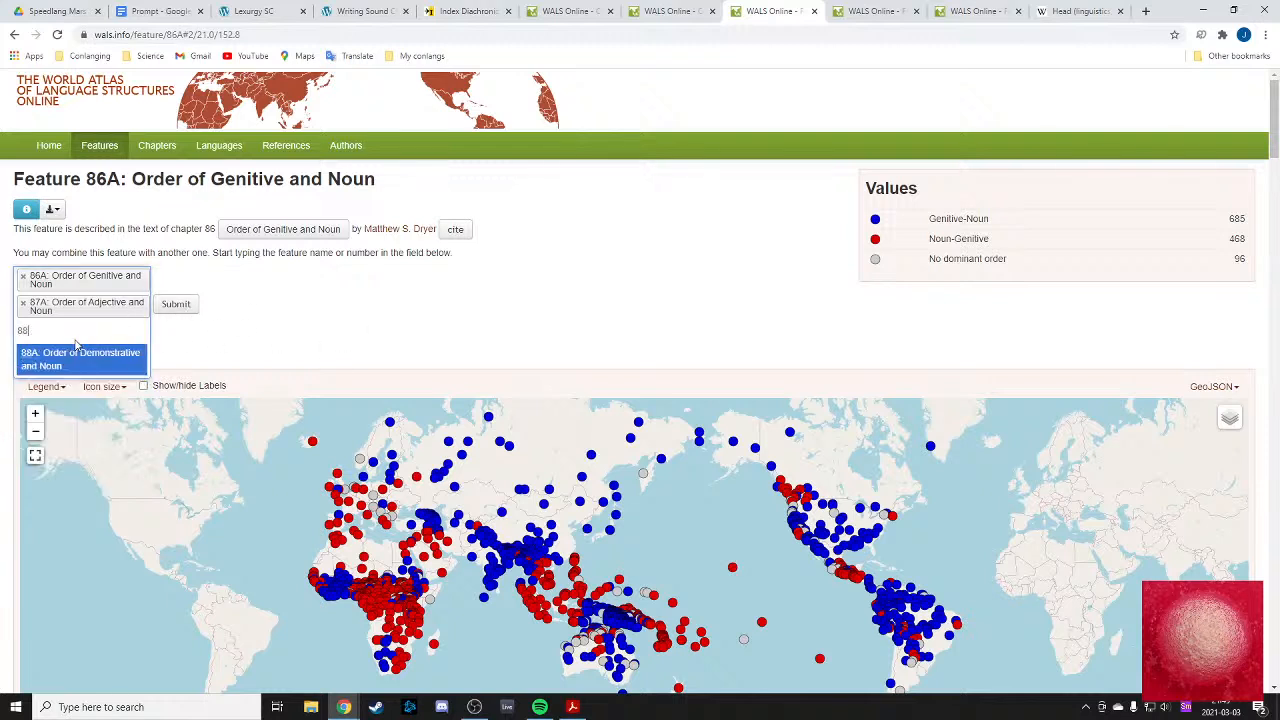
pyautogui.click(76, 356)
pyautogui.click(177, 316)
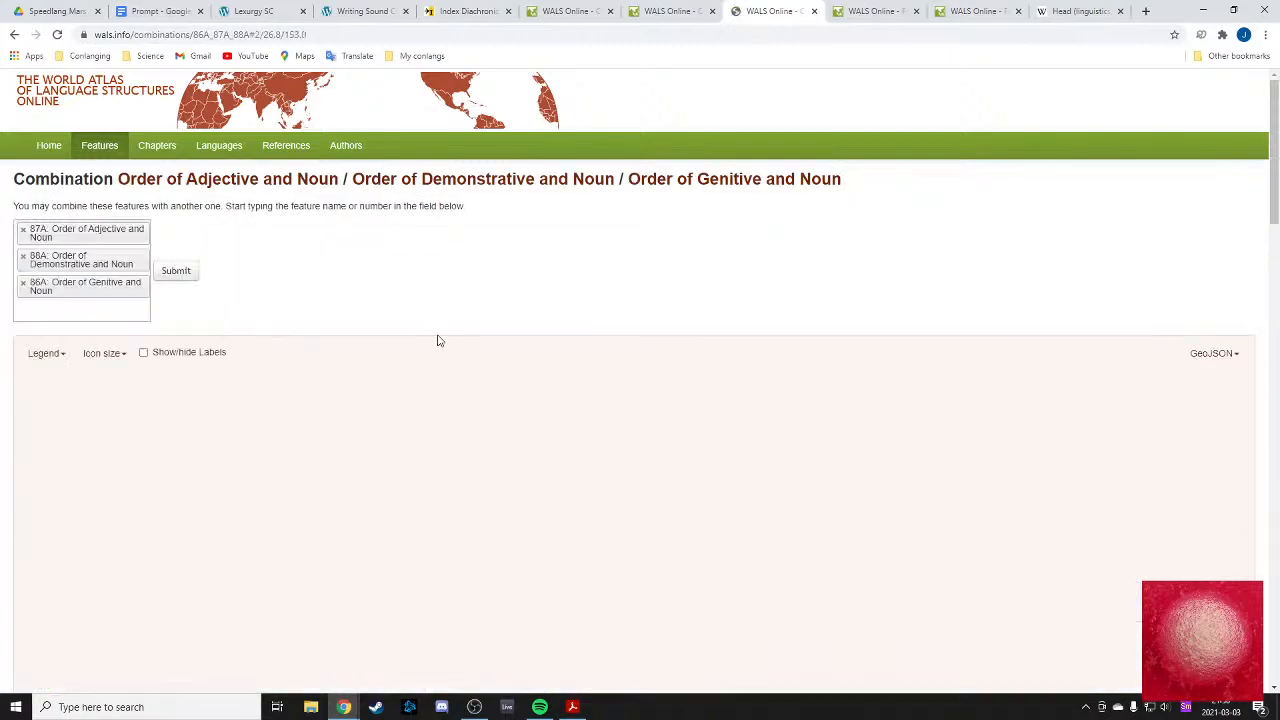
# - Examine the map and value table of the combined adjective, demonstrative and genitive order features
pyautogui.scroll(-15, 461, 247)
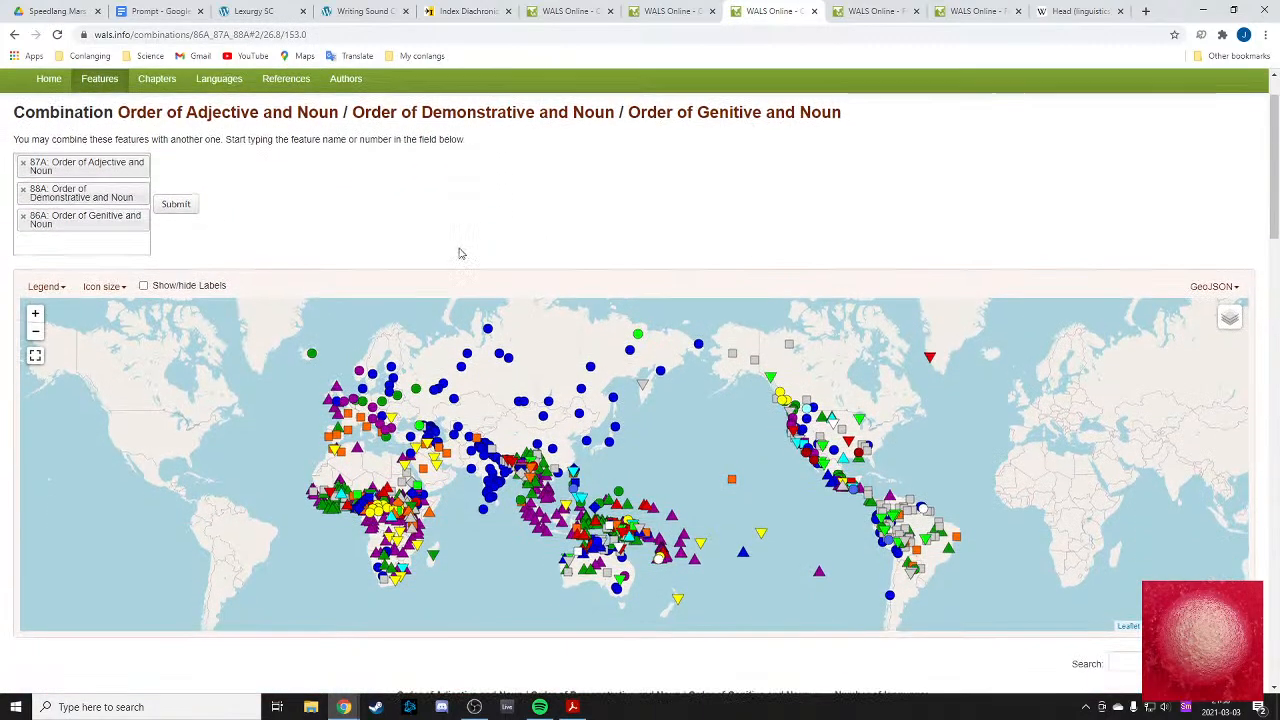
pyautogui.scroll(18, 457, 300)
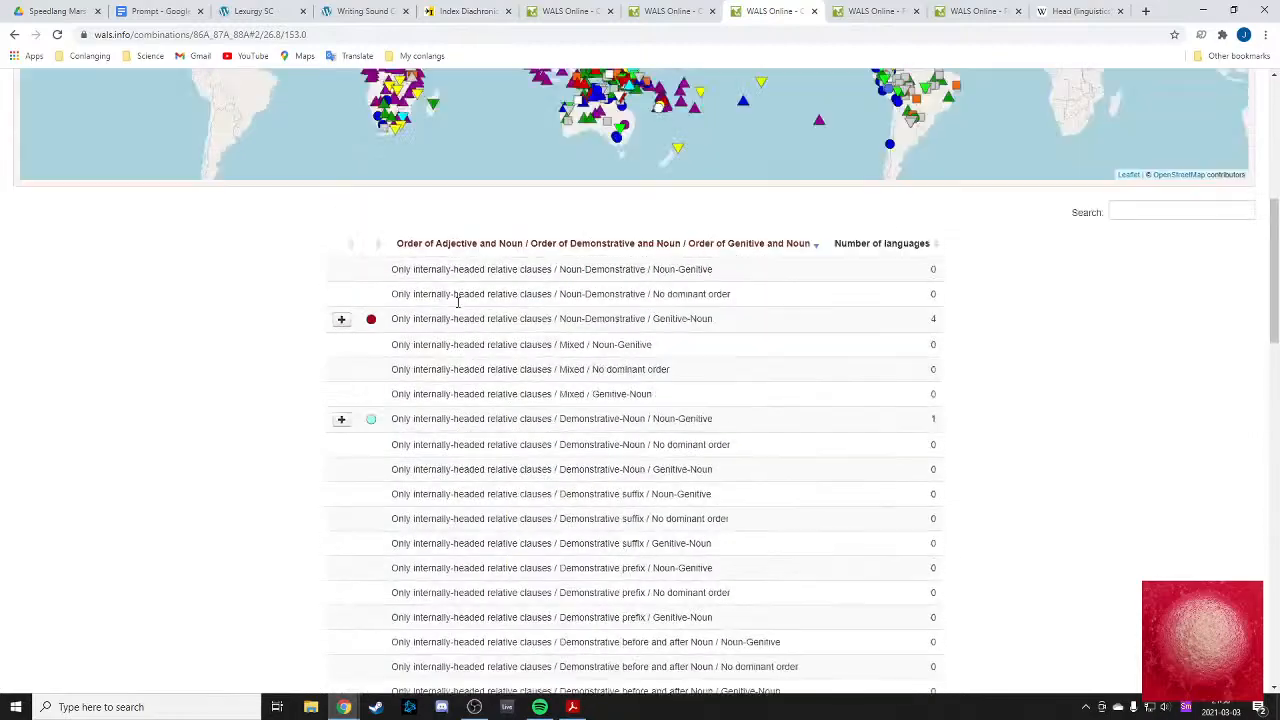
pyautogui.scroll(-2, 301, 312)
pyautogui.scroll(-1, 294, 294)
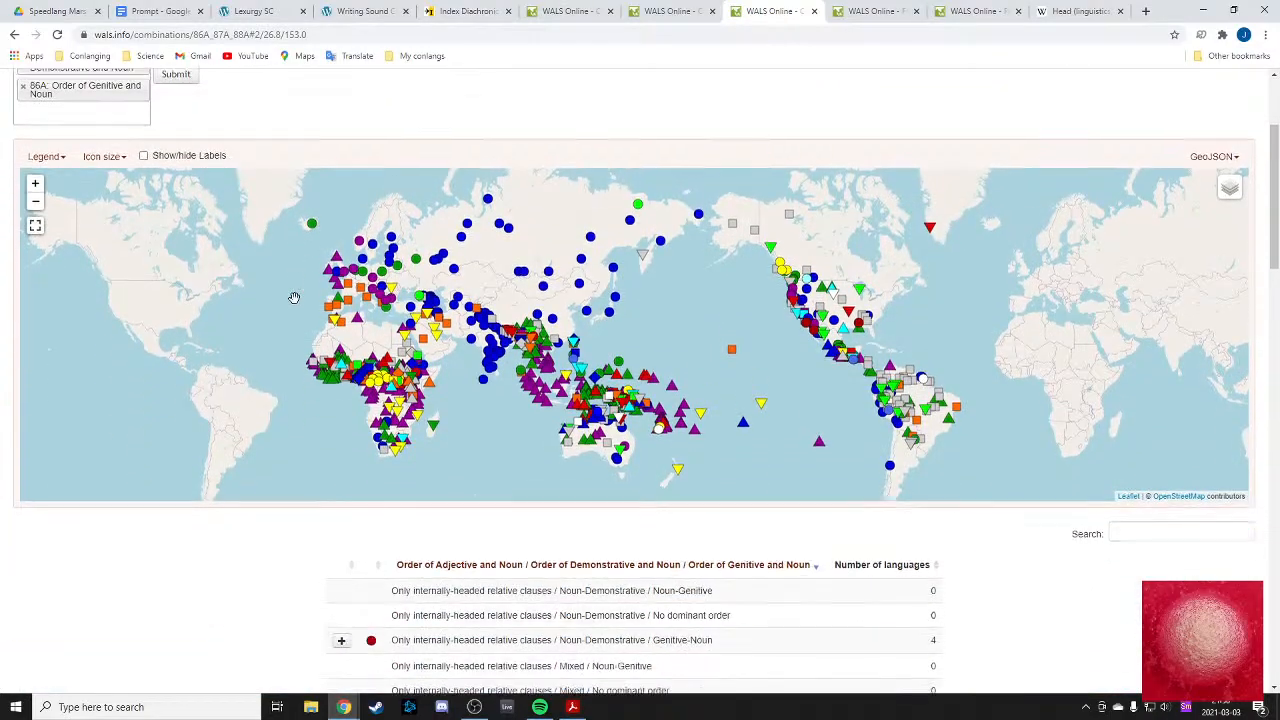
pyautogui.scroll(2, 303, 375)
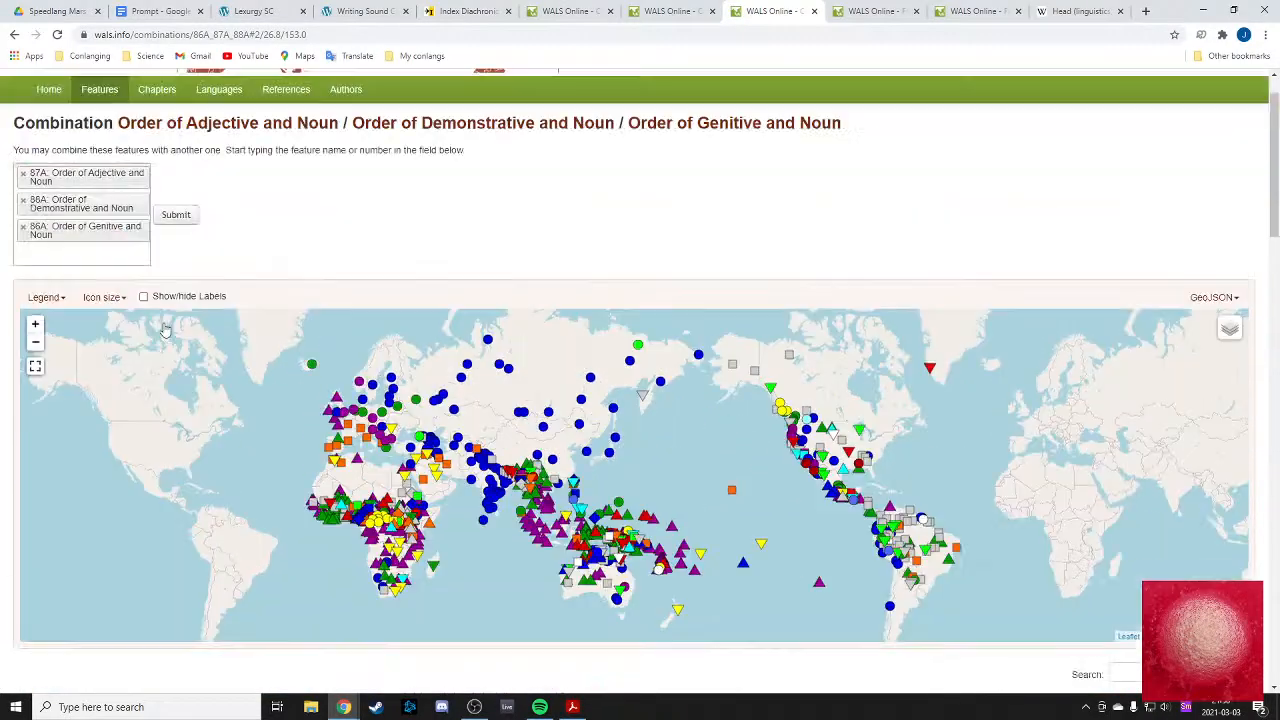
# - Hide the Adjective-Noun values with no dominant genitive order for Demonstrative-Noun, Noun-Demonstrative, and Demonstrative before and after Noun from the combined map
pyautogui.click(44, 353)
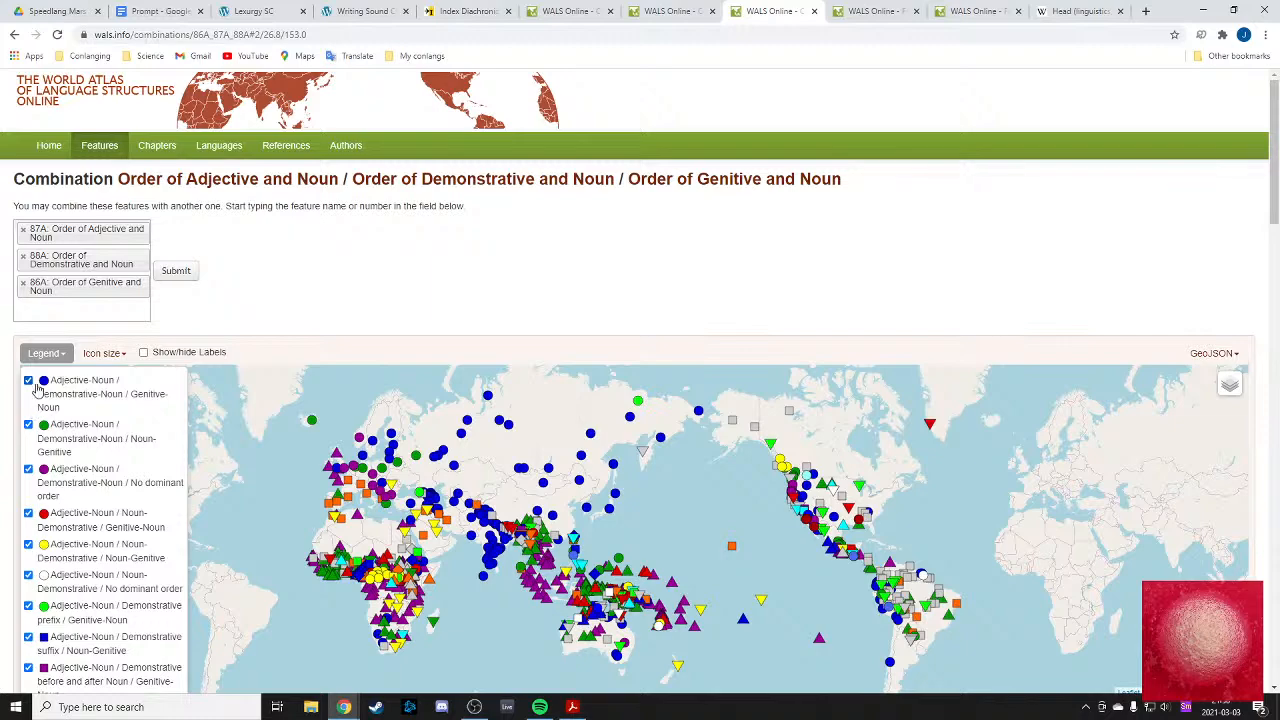
pyautogui.scroll(-2, 60, 405)
pyautogui.scroll(2, 78, 410)
pyautogui.scroll(-1, 86, 400)
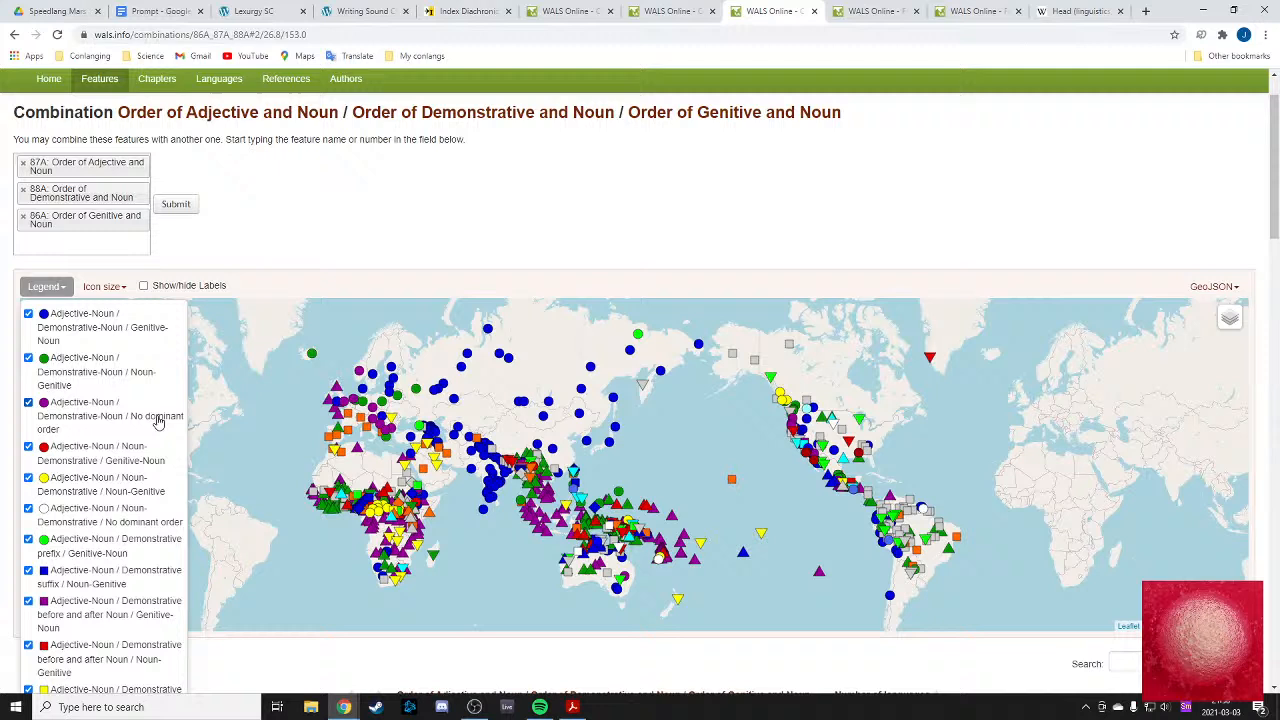
pyautogui.click(28, 402)
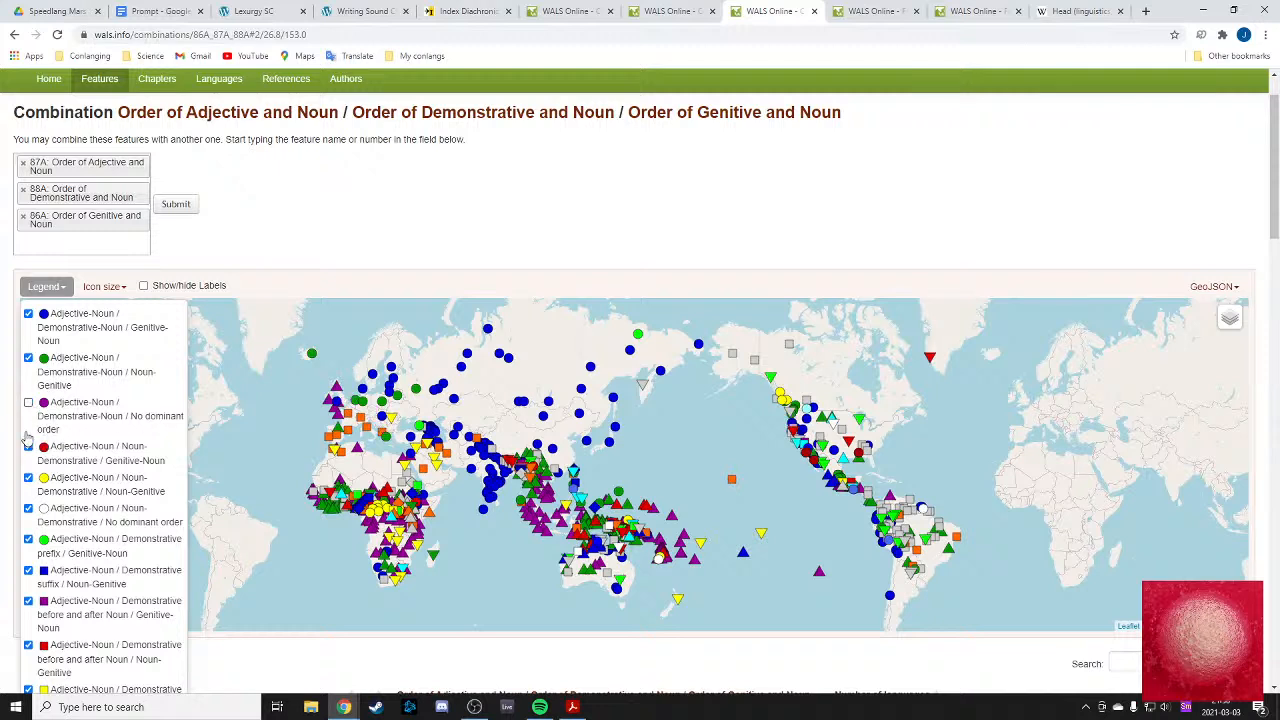
pyautogui.click(27, 509)
pyautogui.scroll(-1, 16, 530)
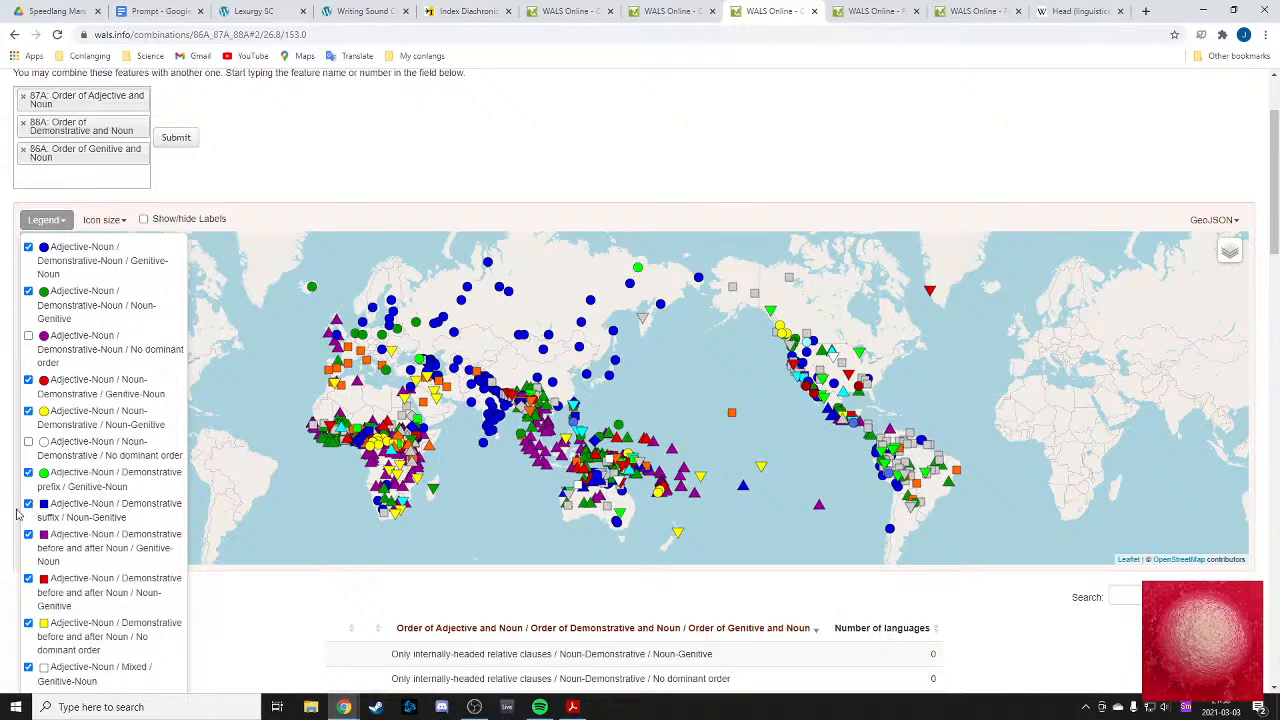
pyautogui.scroll(-1, 40, 495)
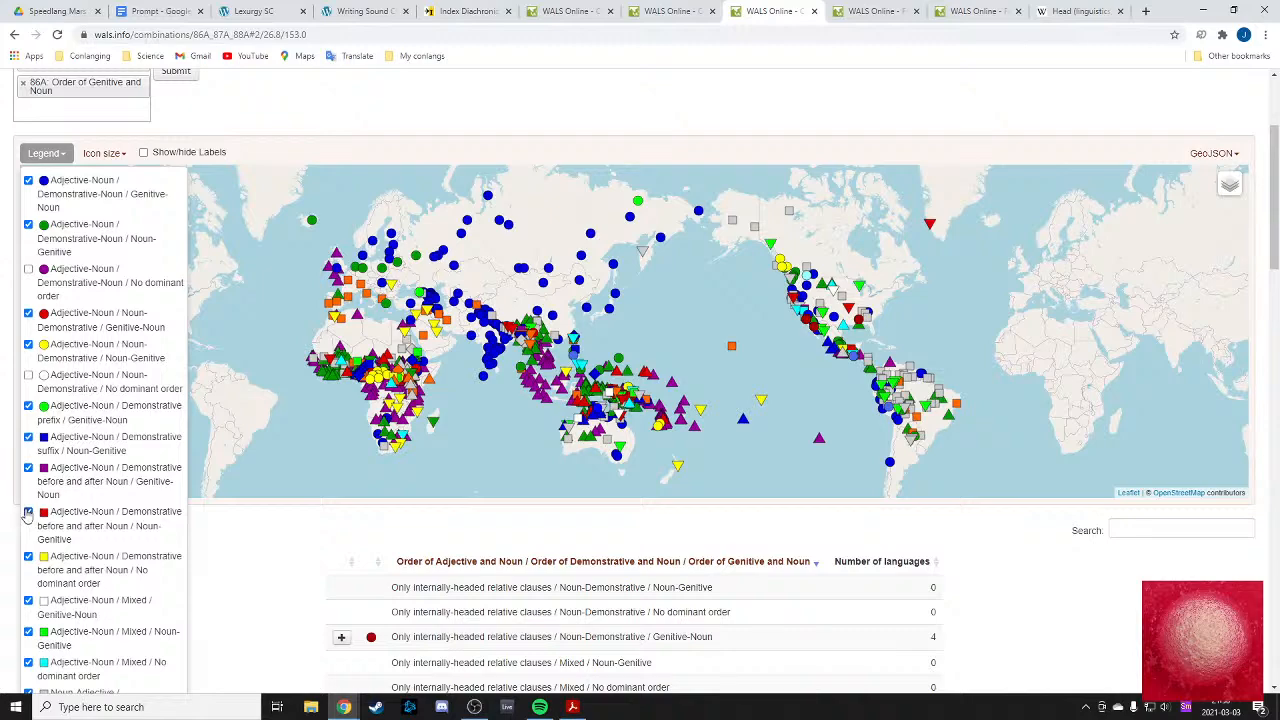
pyautogui.scroll(-1, 28, 515)
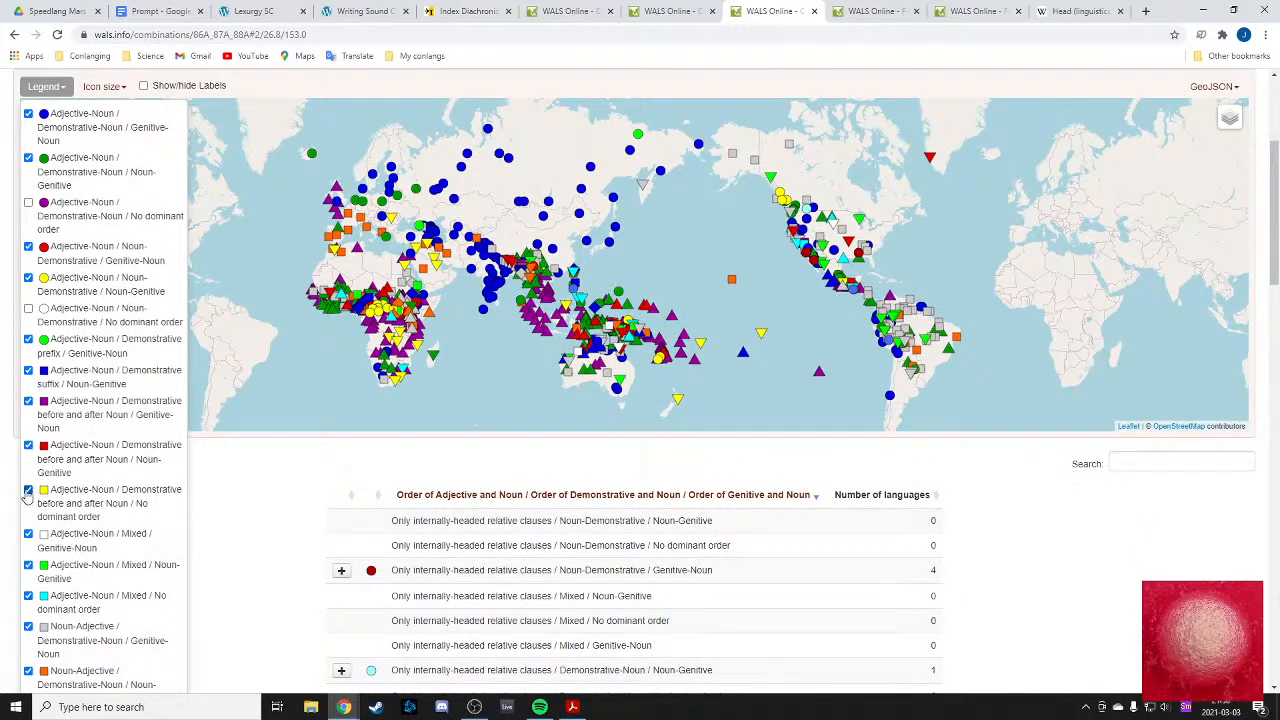
pyautogui.scroll(-1, 28, 530)
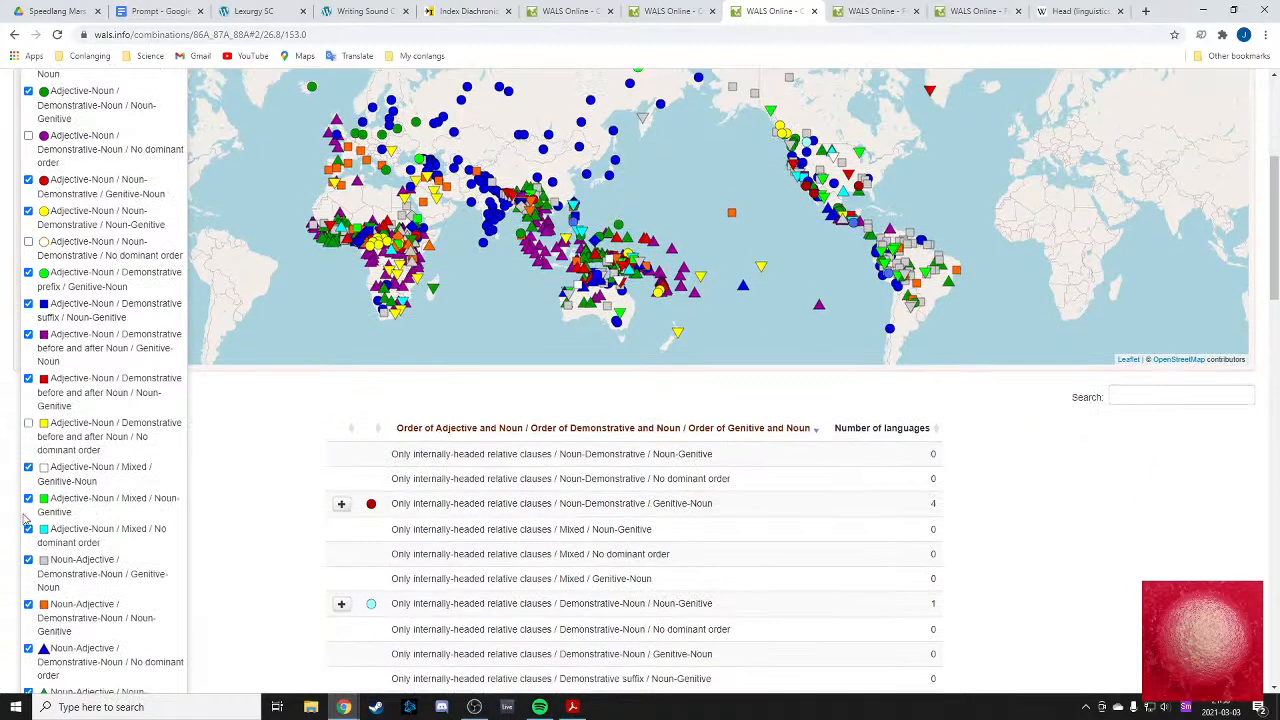
# - Recheck the hidden Adjective-Noun values and hide Adjective-Noun / Mixed / No dominant order as well
pyautogui.scroll(5, 30, 495)
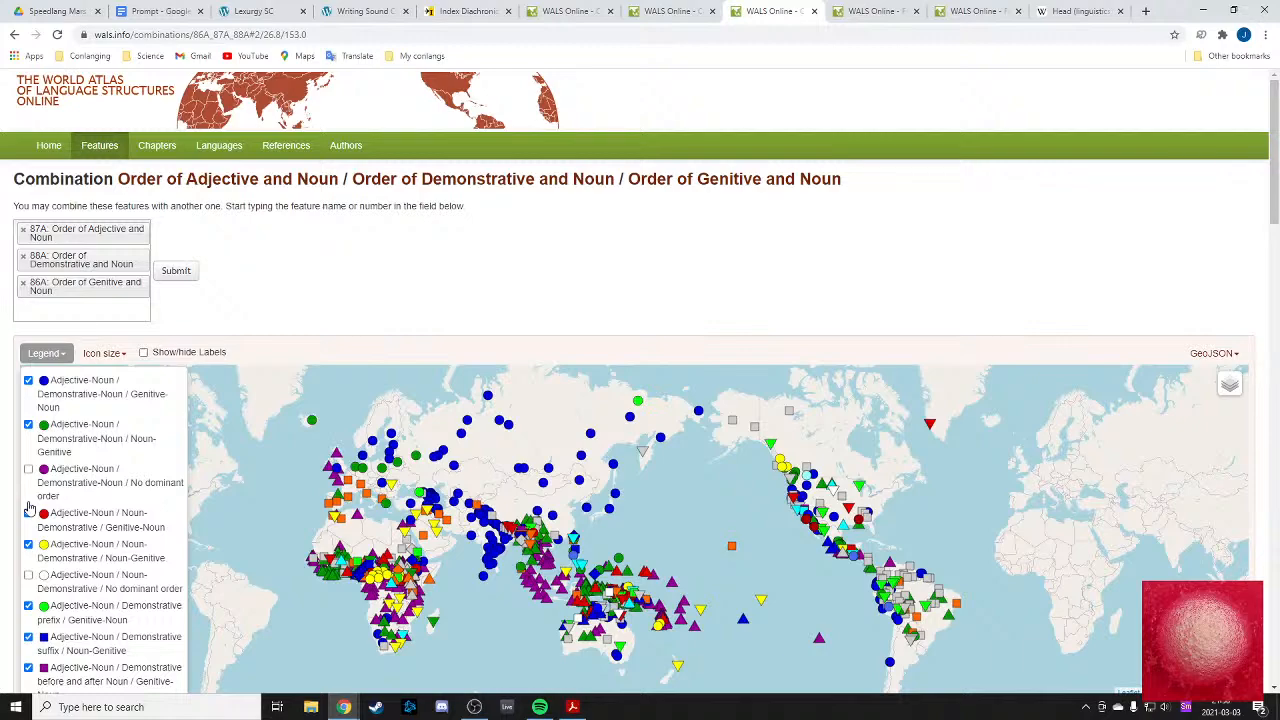
pyautogui.scroll(-4, 30, 509)
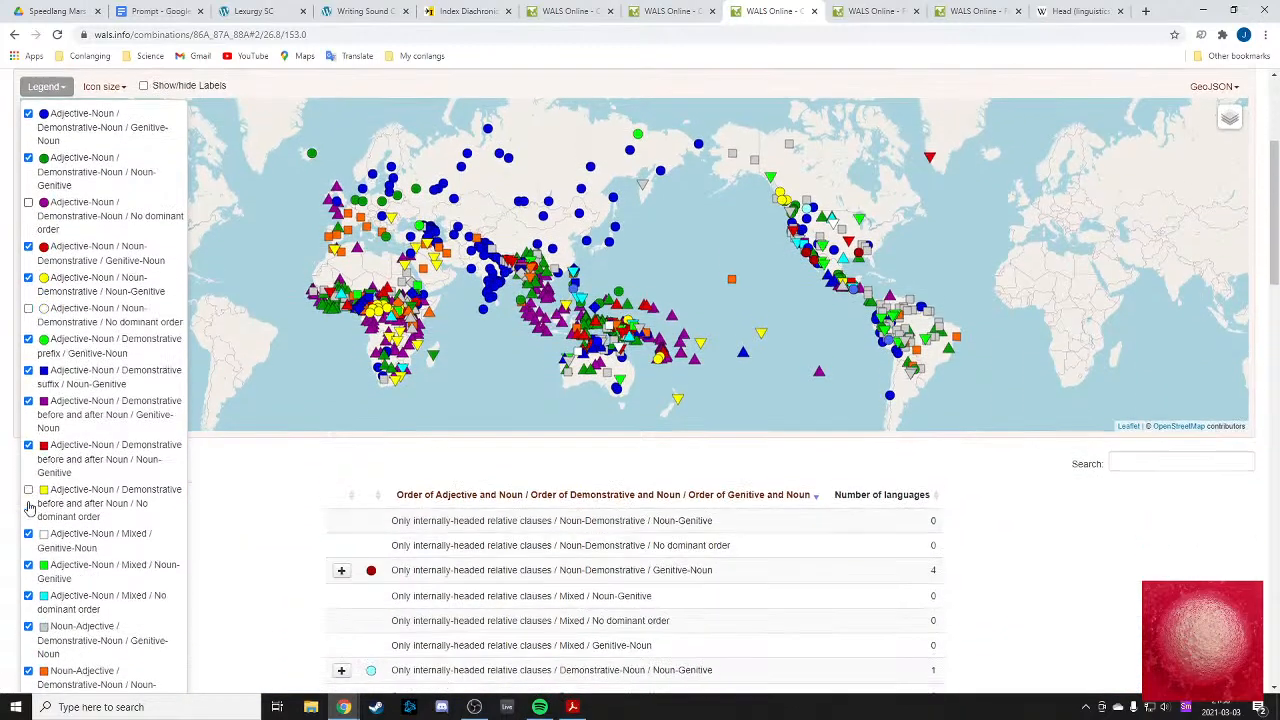
pyautogui.scroll(-2, 30, 500)
pyautogui.scroll(1, 29, 466)
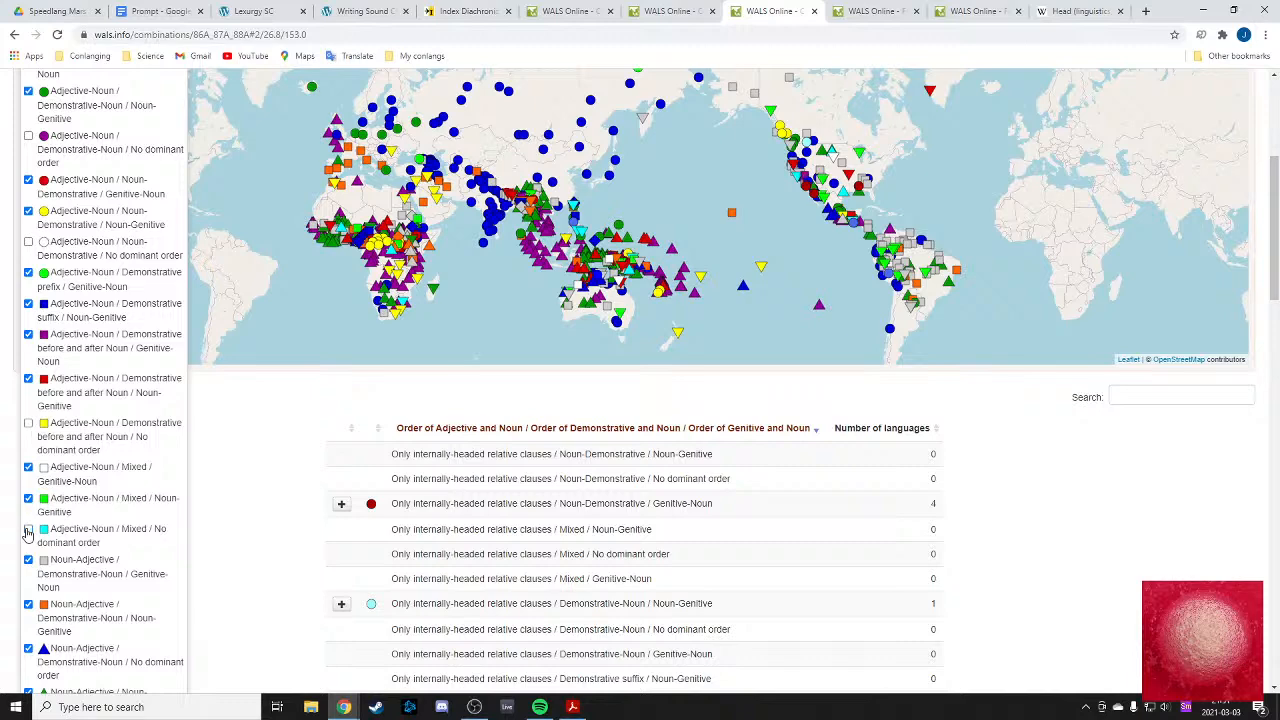
pyautogui.click(28, 533)
pyautogui.scroll(-1, 28, 555)
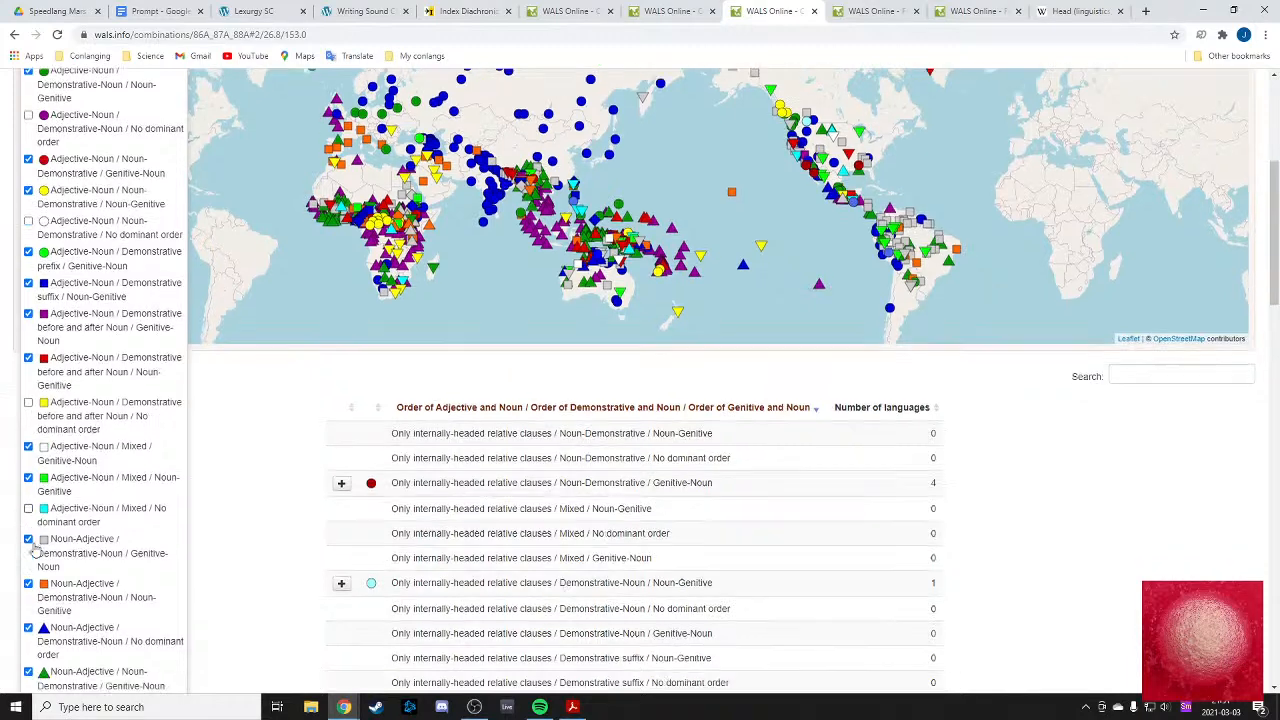
# - Hide the Noun-Adjective values with no dominant genitive order for Demonstrative-Noun, Noun-Demonstrative and Demonstrative suffix
pyautogui.click(28, 583)
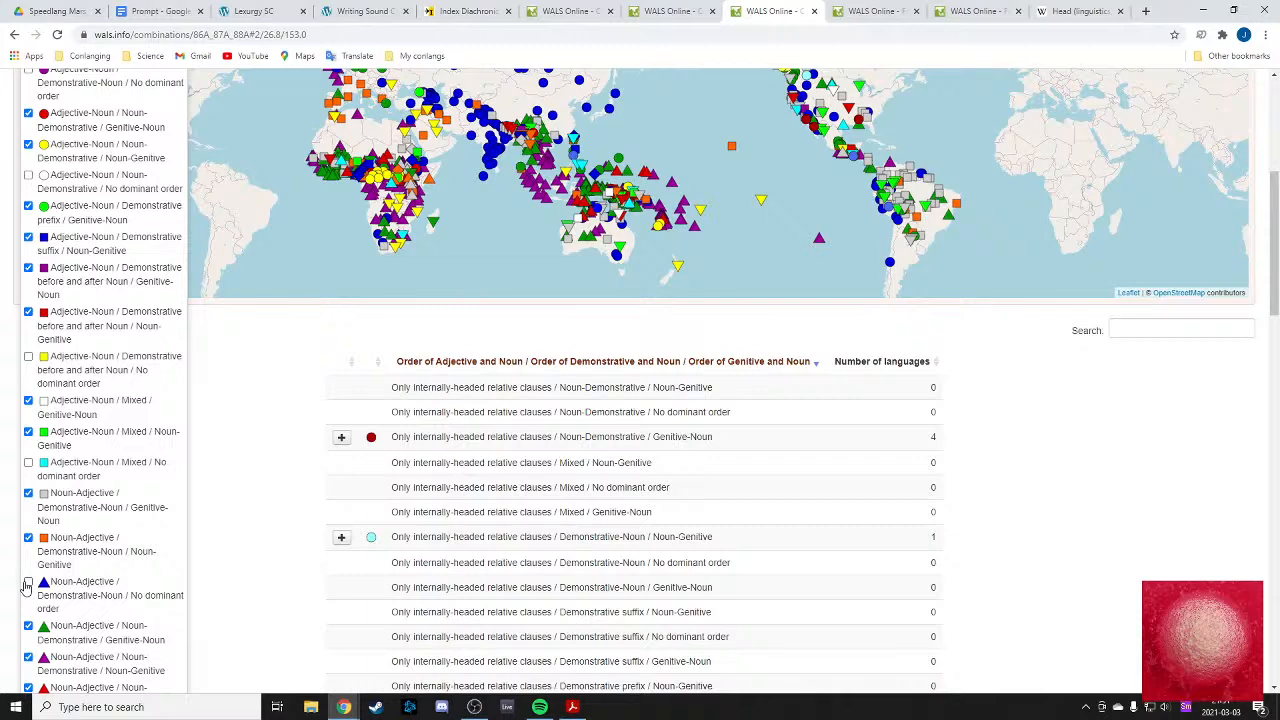
pyautogui.scroll(-1, 25, 587)
pyautogui.scroll(-1, 25, 589)
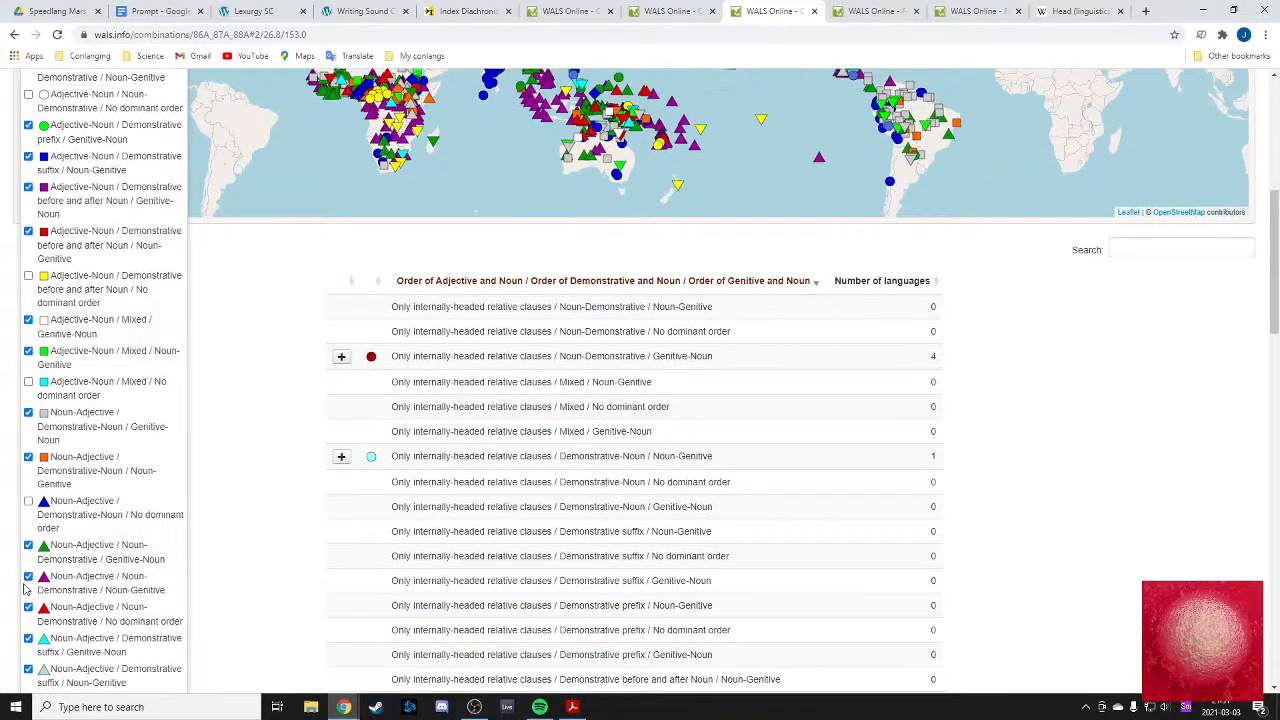
pyautogui.click(28, 556)
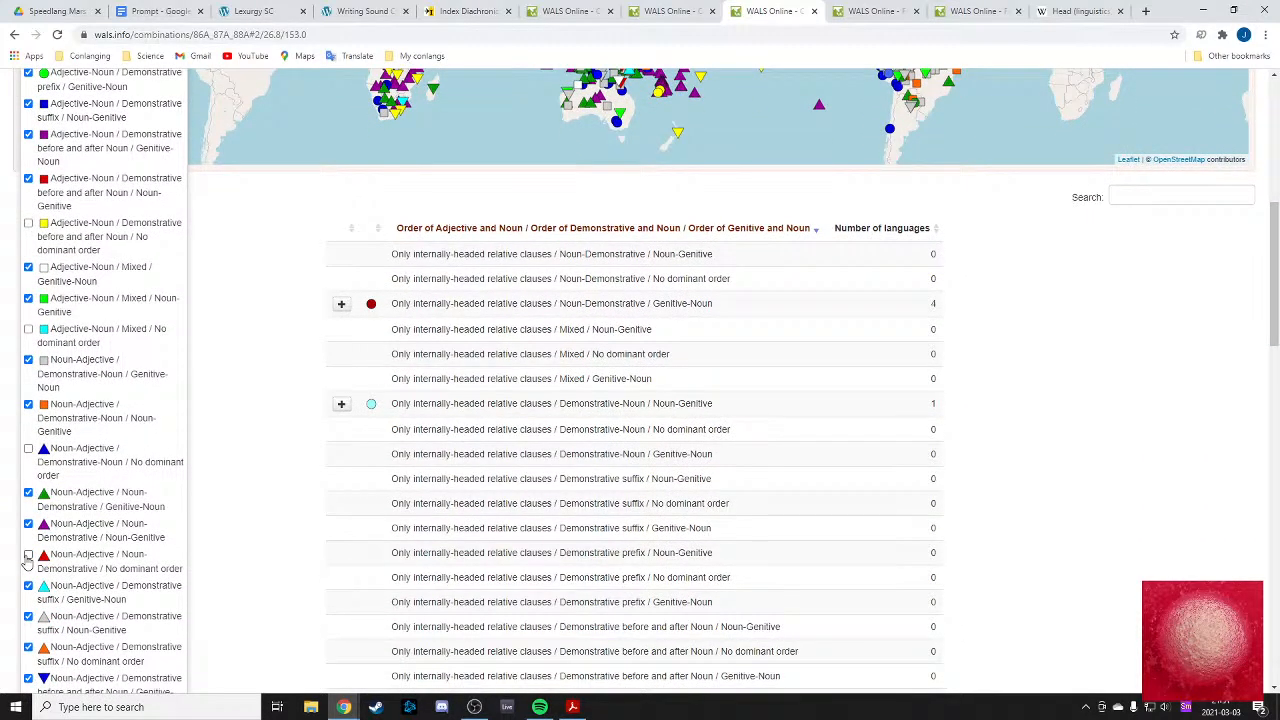
pyautogui.click(28, 647)
pyautogui.scroll(-1, 24, 640)
pyautogui.scroll(-1, 24, 610)
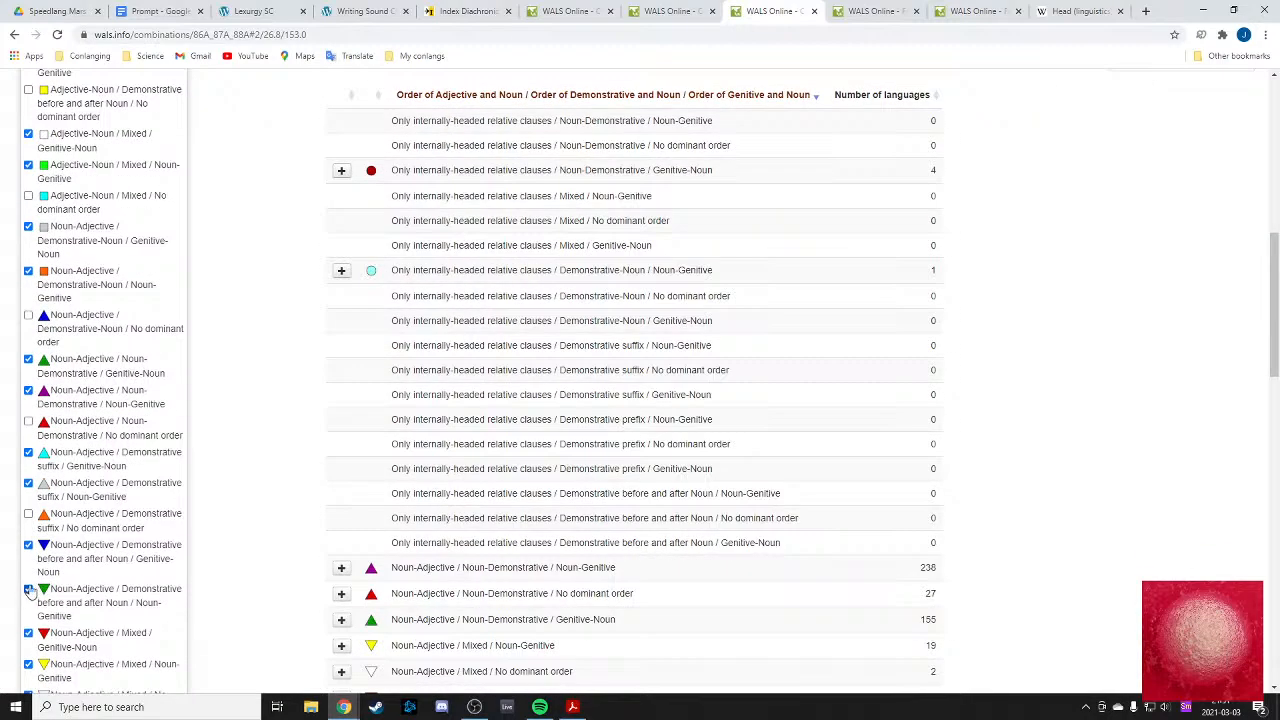
# - Hide No dominant order / Demonstrative-Noun / No dominant order, and review the remaining legend values and the filtered map
pyautogui.scroll(-1, 26, 590)
pyautogui.scroll(-2, 24, 596)
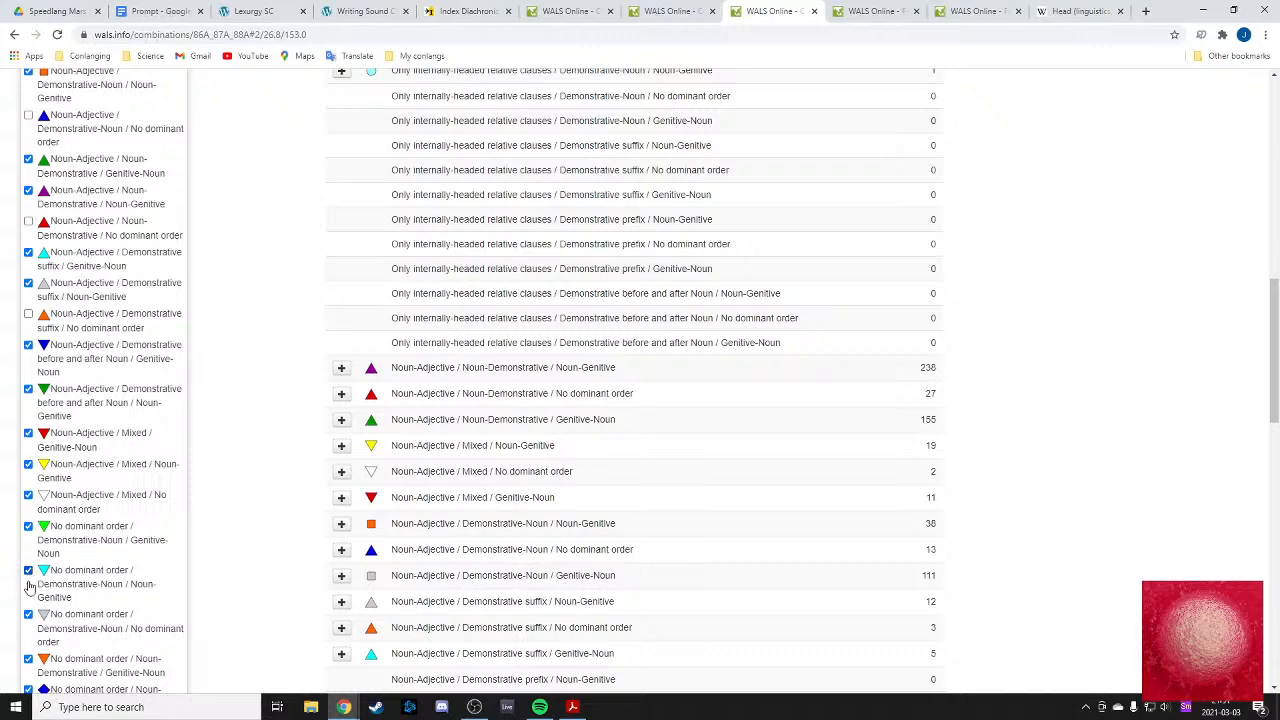
pyautogui.click(28, 614)
pyautogui.scroll(-1, 36, 585)
pyautogui.scroll(-1, 36, 580)
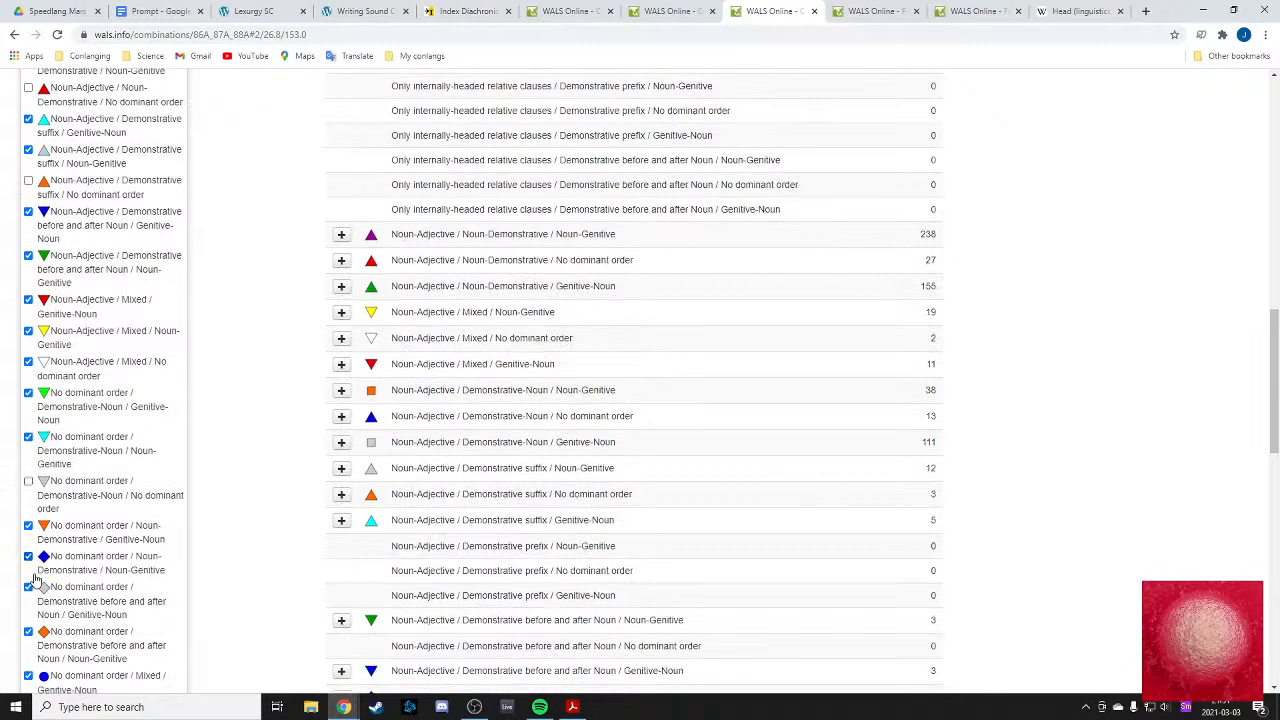
pyautogui.scroll(-1, 24, 628)
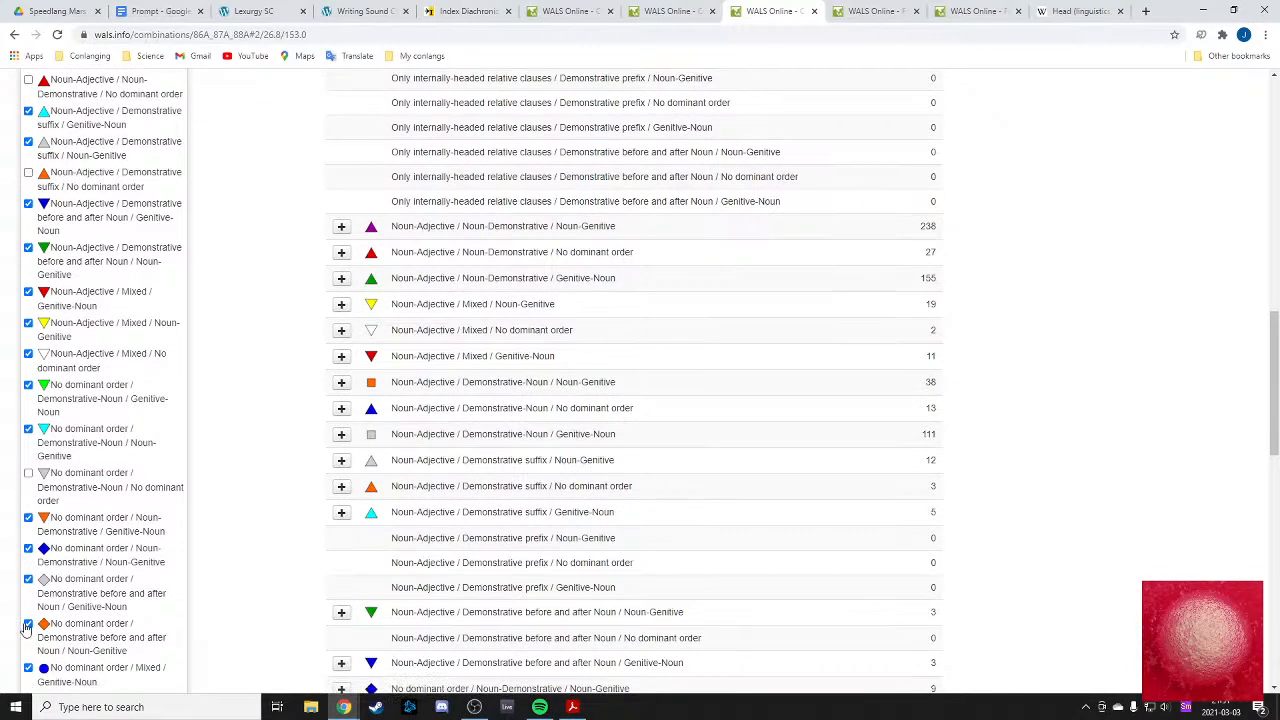
pyautogui.scroll(-1, 27, 618)
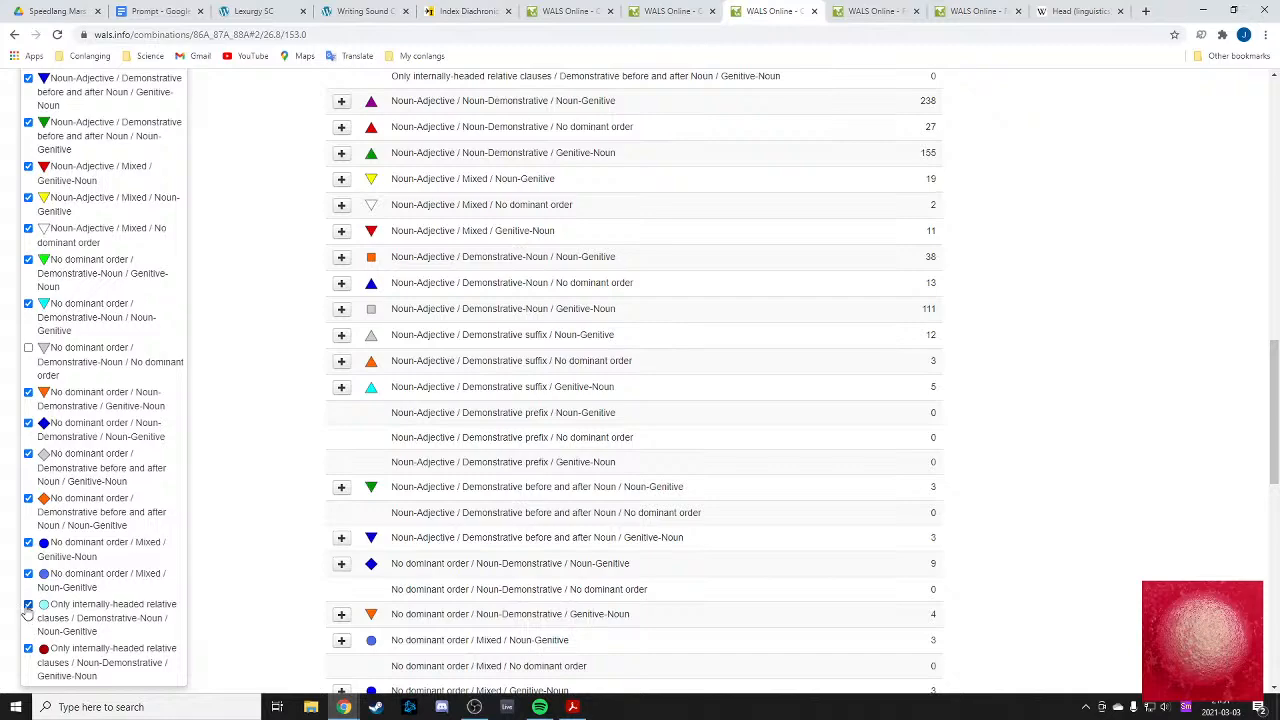
pyautogui.scroll(-1, 24, 614)
pyautogui.scroll(6, 122, 560)
pyautogui.scroll(10, 115, 565)
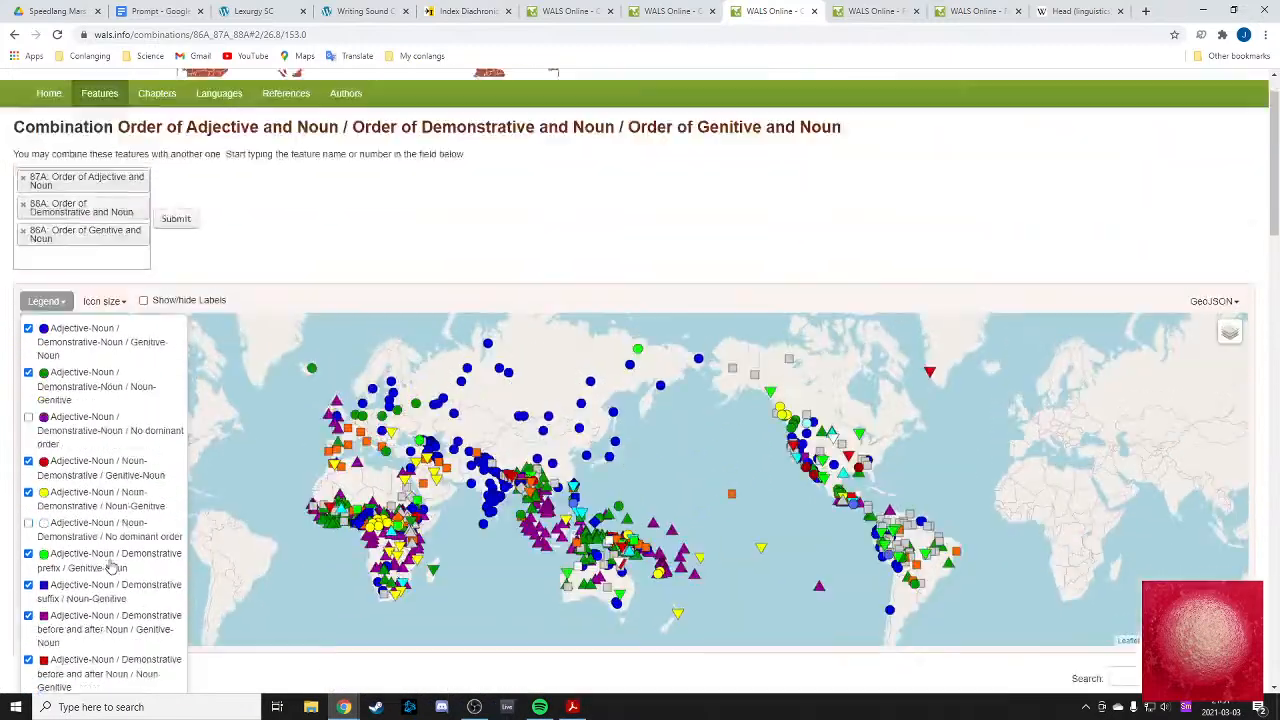
pyautogui.scroll(-1, 110, 565)
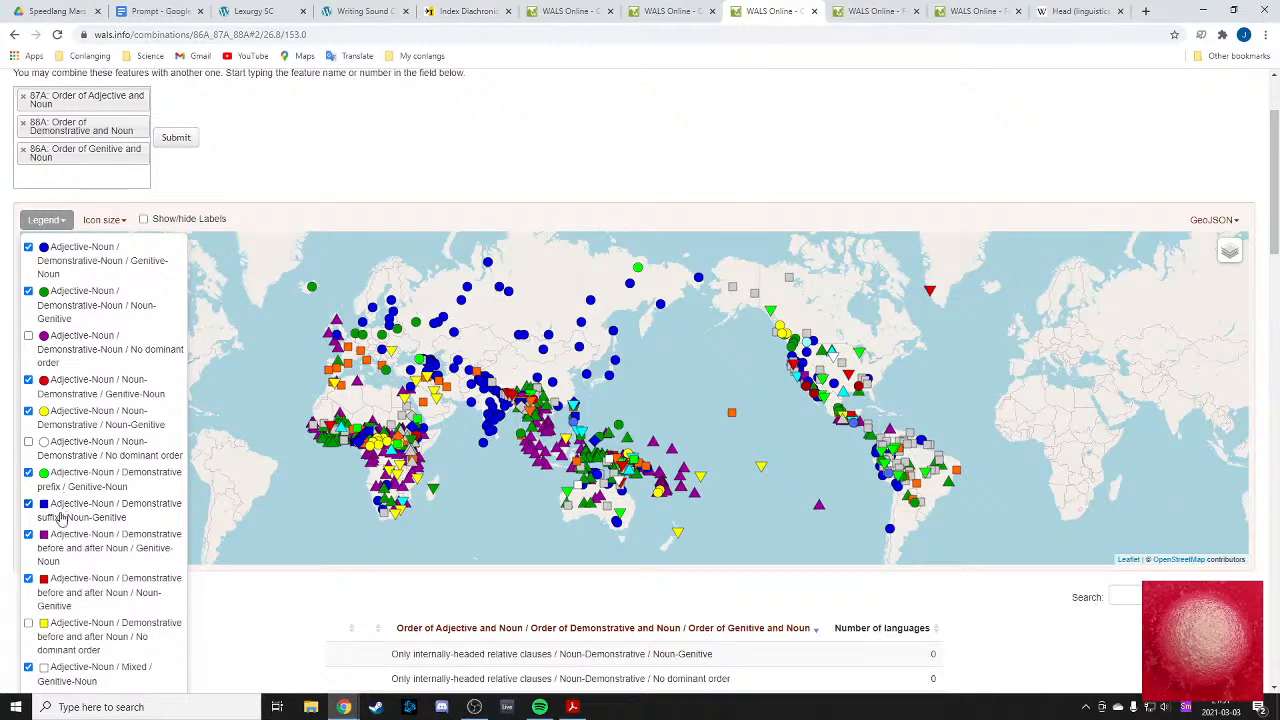
# - Look over the open feature pages for 87A: Order of Adjective and Noun and 89A: Order of Numeral and Noun
pyautogui.click(878, 11)
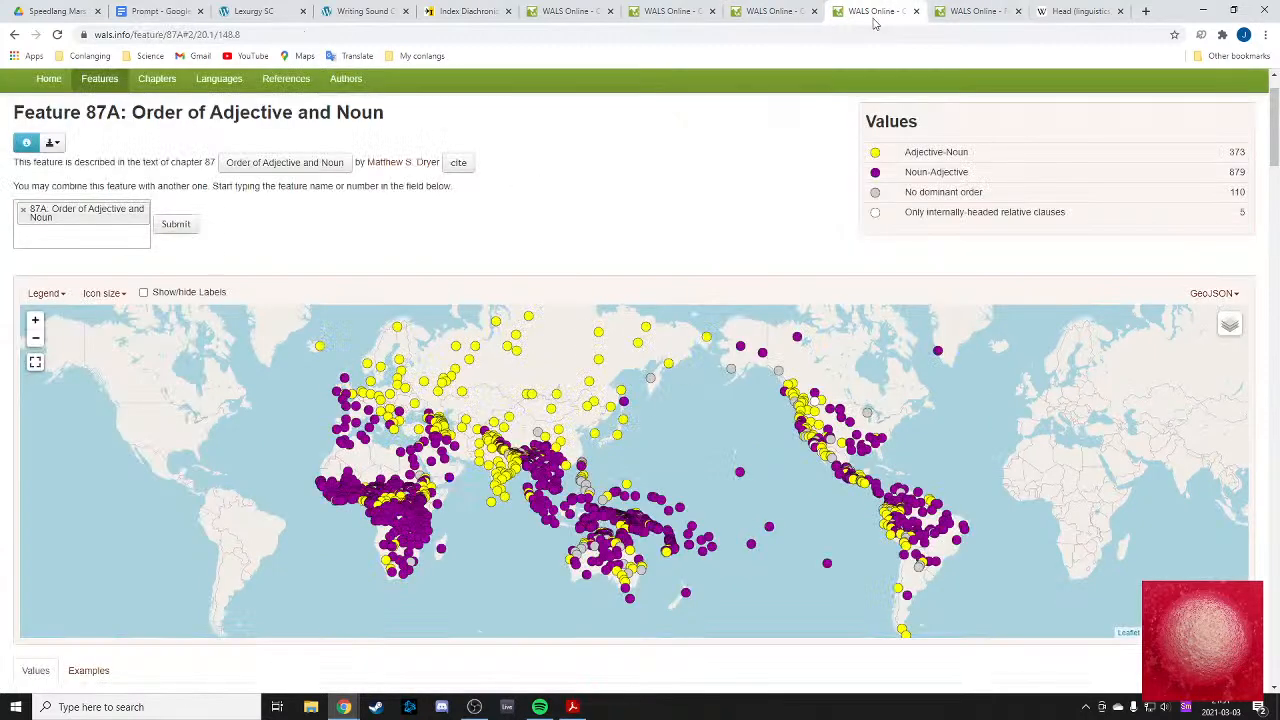
pyautogui.click(975, 8)
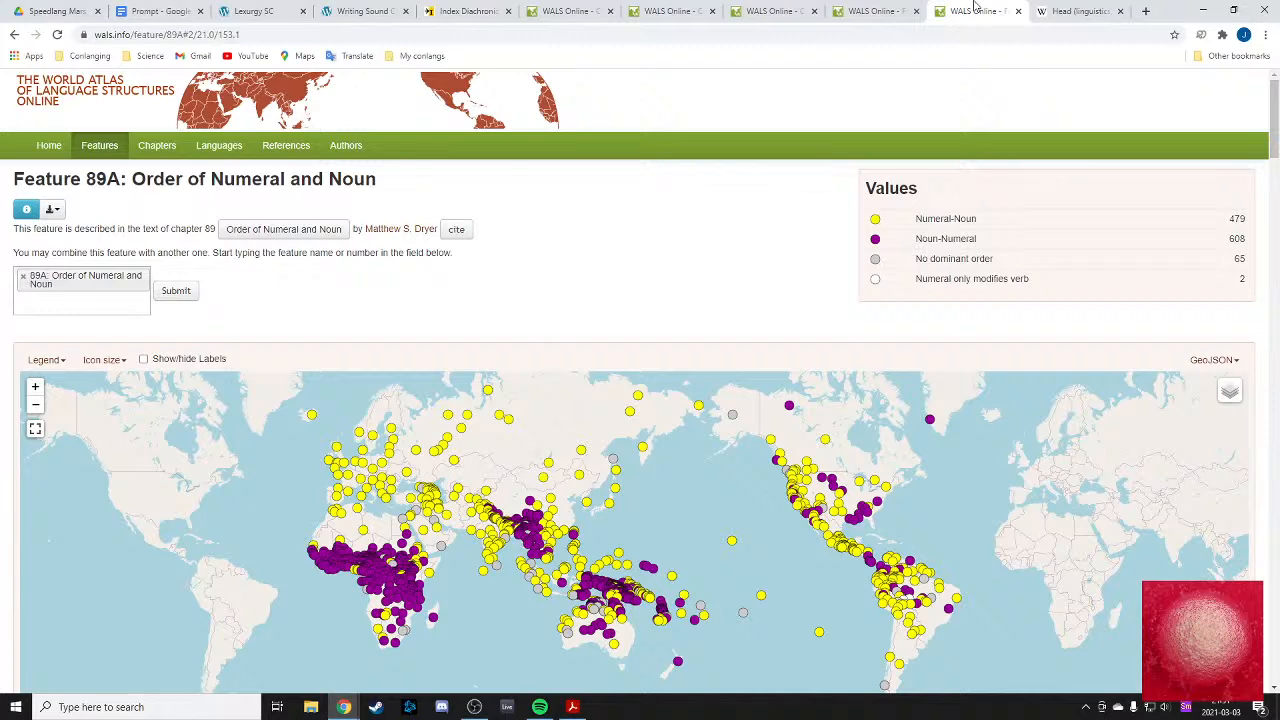
pyautogui.click(873, 9)
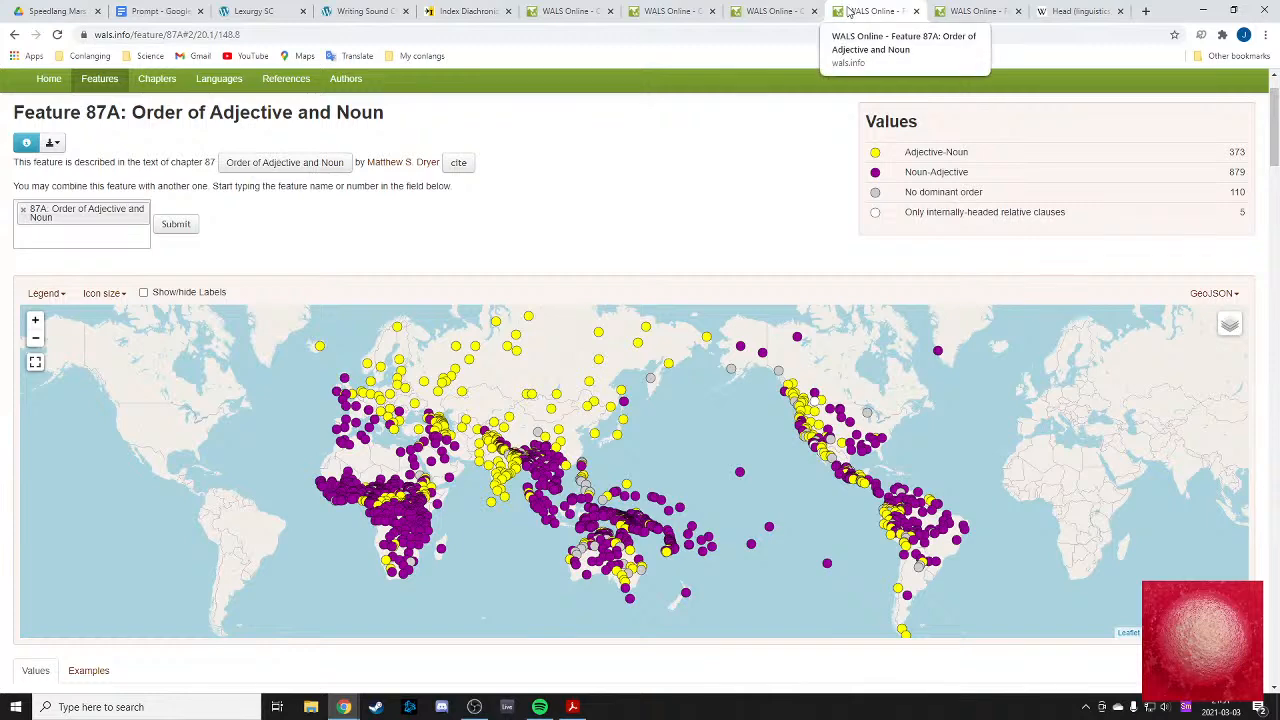
# - Load the wals.info chapter list in a new browser tab between the 87A and 89A feature pages
pyautogui.rightClick(868, 13)
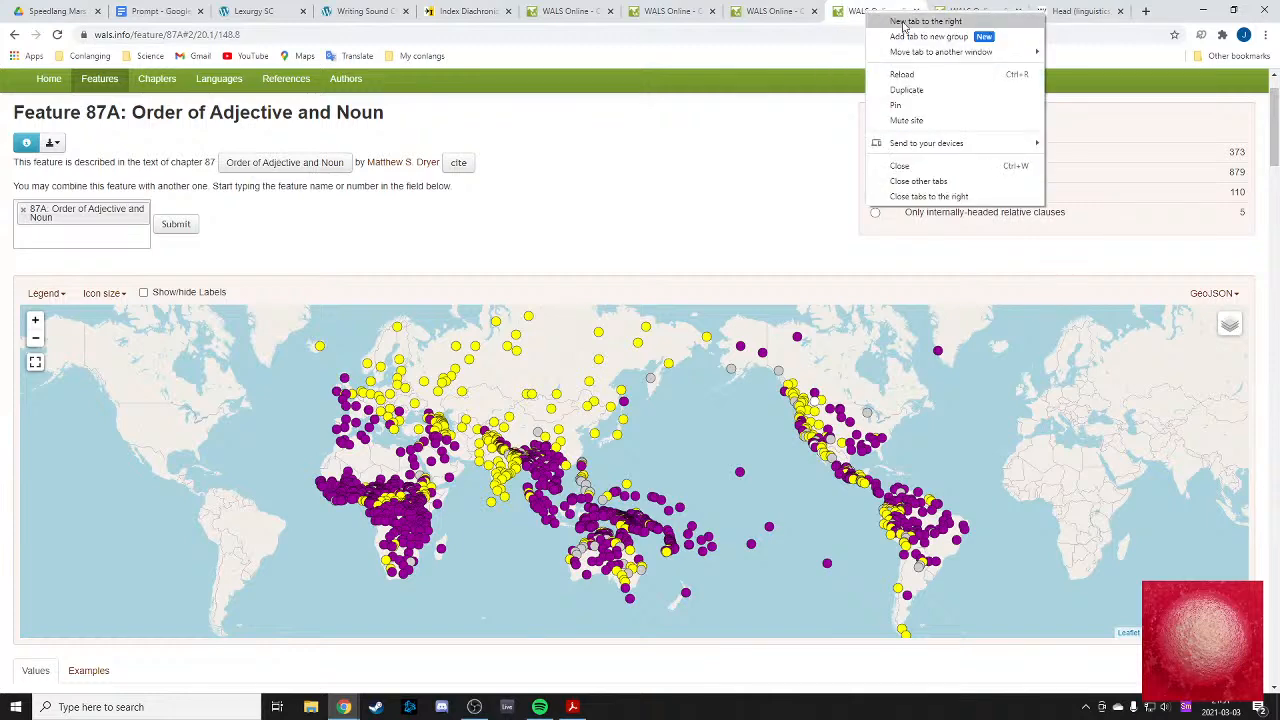
pyautogui.click(895, 21)
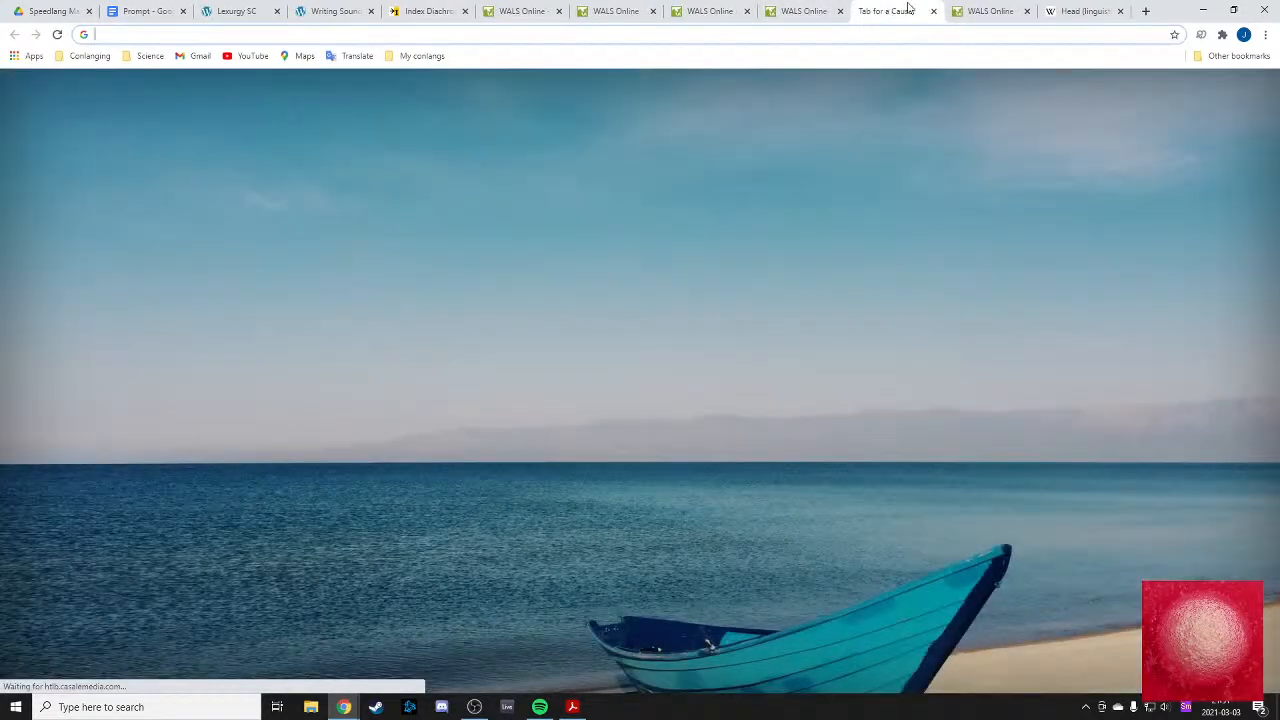
pyautogui.write('wals.info')
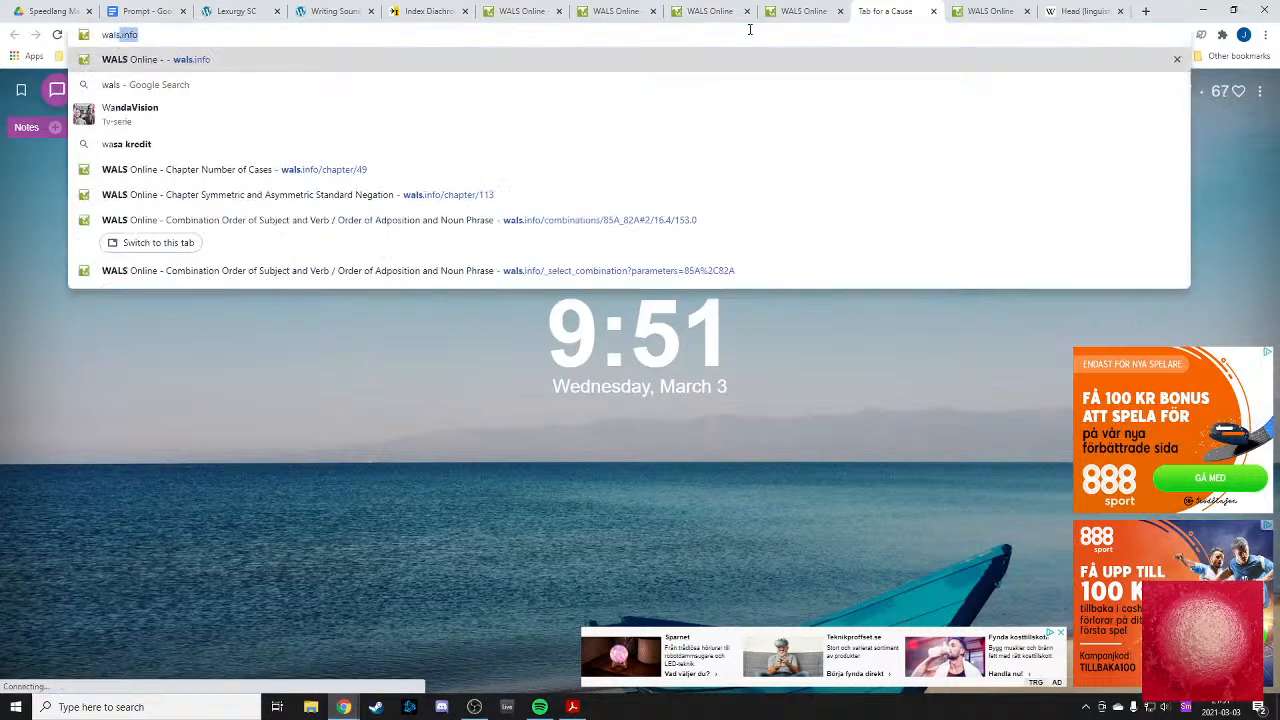
pyautogui.press('Return')
pyautogui.click(157, 145)
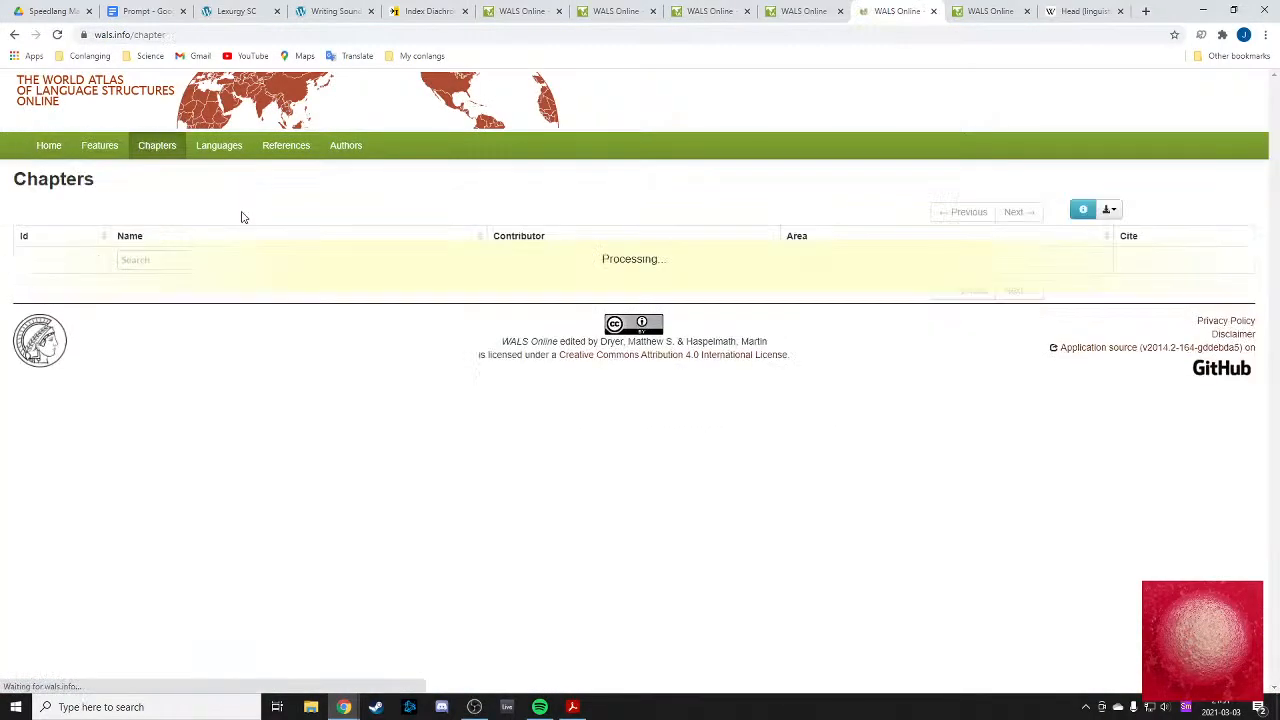
pyautogui.click(809, 6)
pyautogui.click(961, 6)
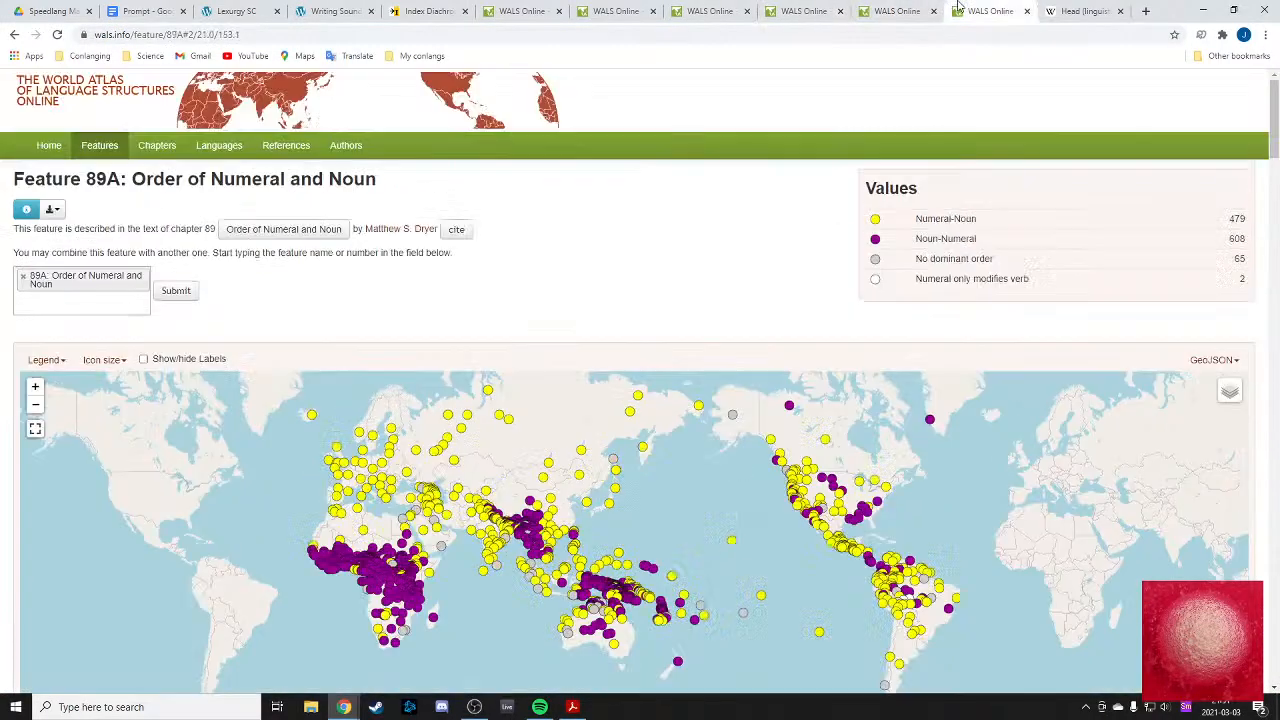
pyautogui.click(897, 6)
pyautogui.scroll(-2, 134, 389)
pyautogui.scroll(2, 86, 283)
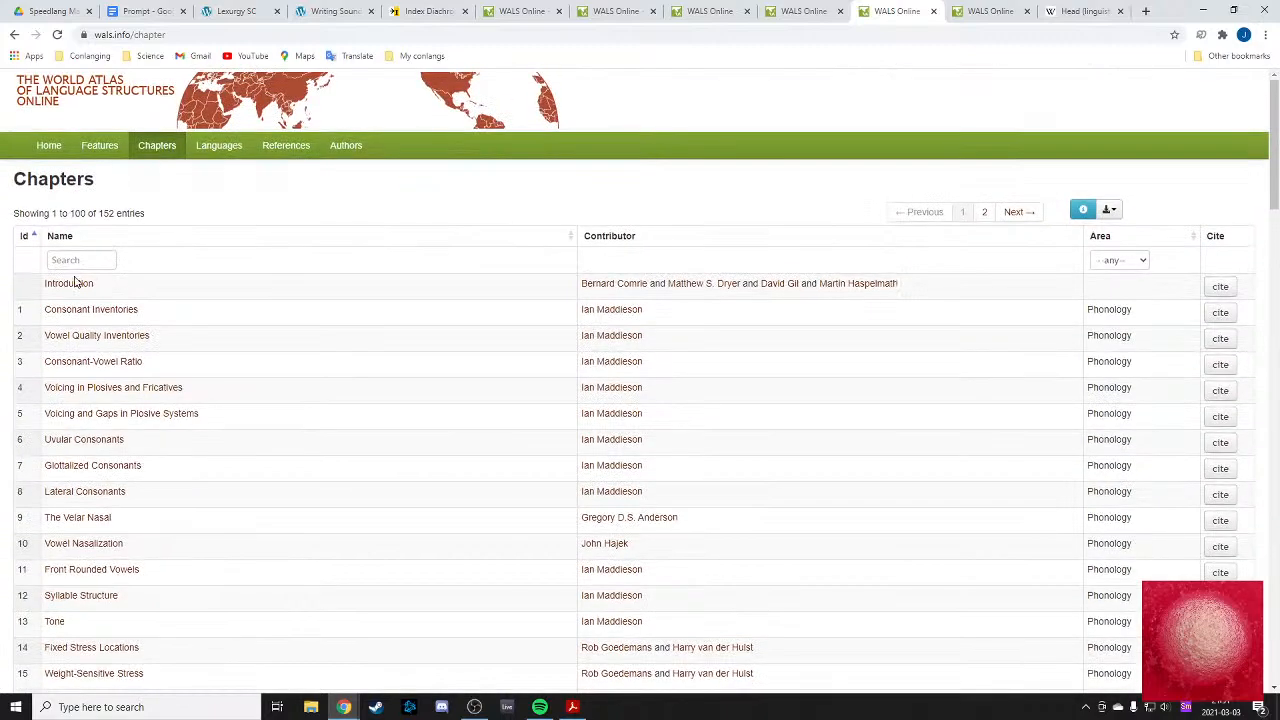
# - Try to filter the chapter list by name with 88, and clear the filter
pyautogui.click(83, 261)
pyautogui.write('88')
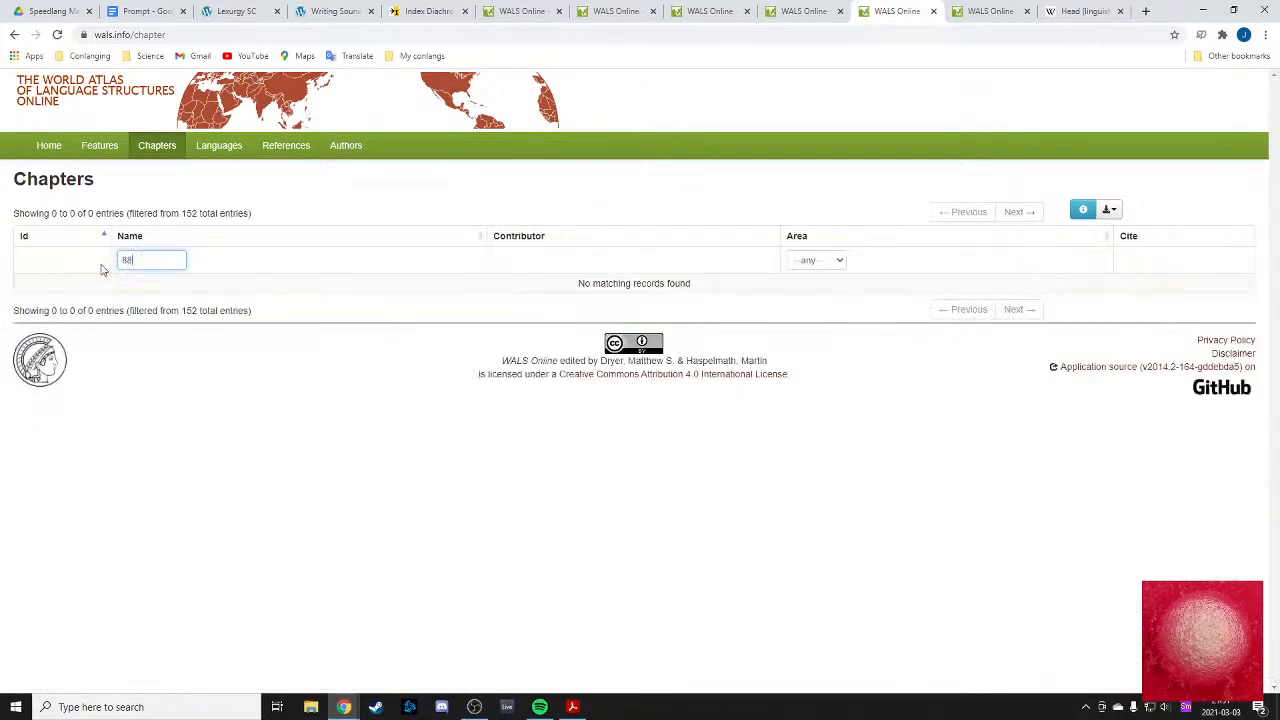
pyautogui.press('BackSpace')
pyautogui.press('BackSpace')
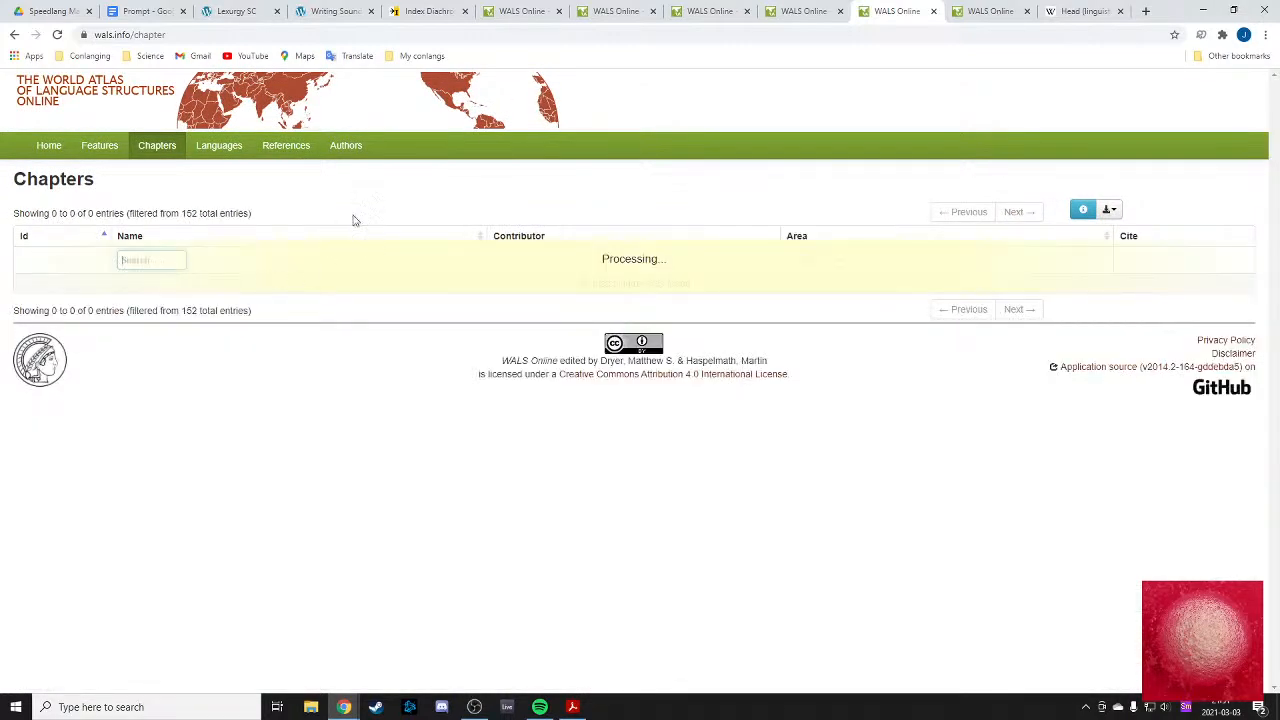
# - Open chapter 88, Order of Demonstrative and Noun, and read its table of values
pyautogui.scroll(-10, 172, 393)
pyautogui.scroll(-12, 172, 393)
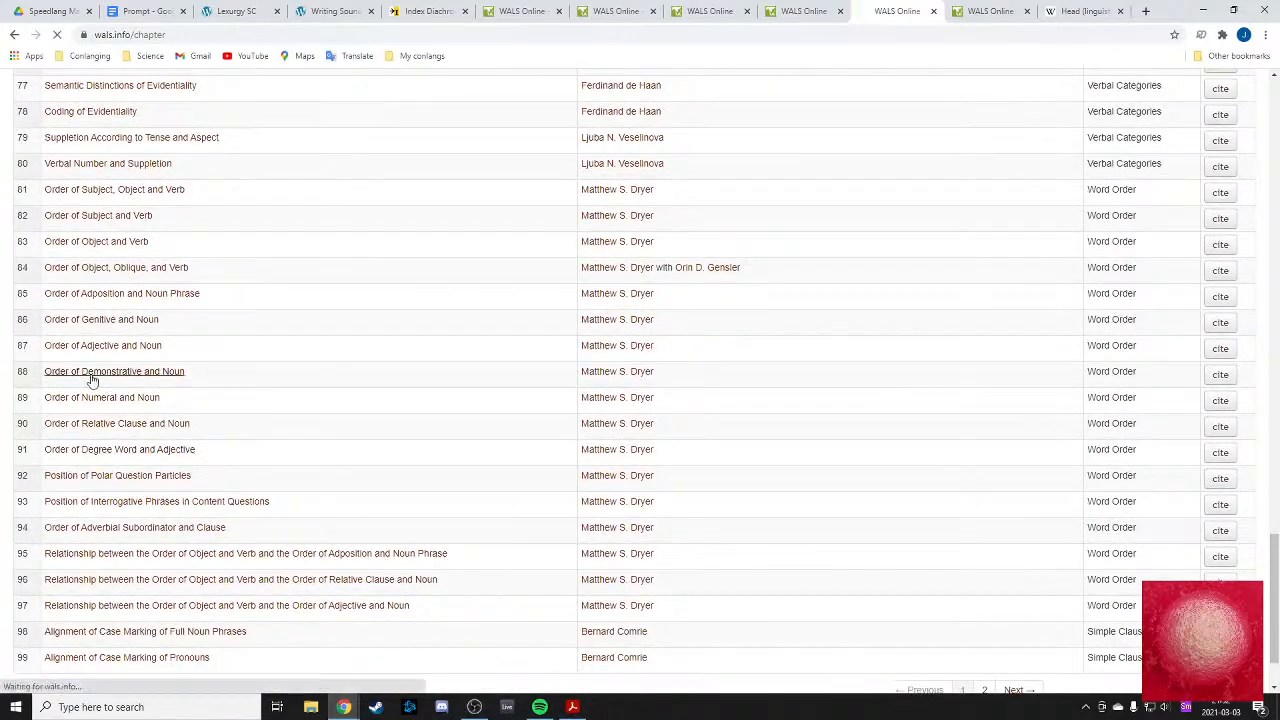
pyautogui.click(92, 373)
pyautogui.scroll(-1, 186, 453)
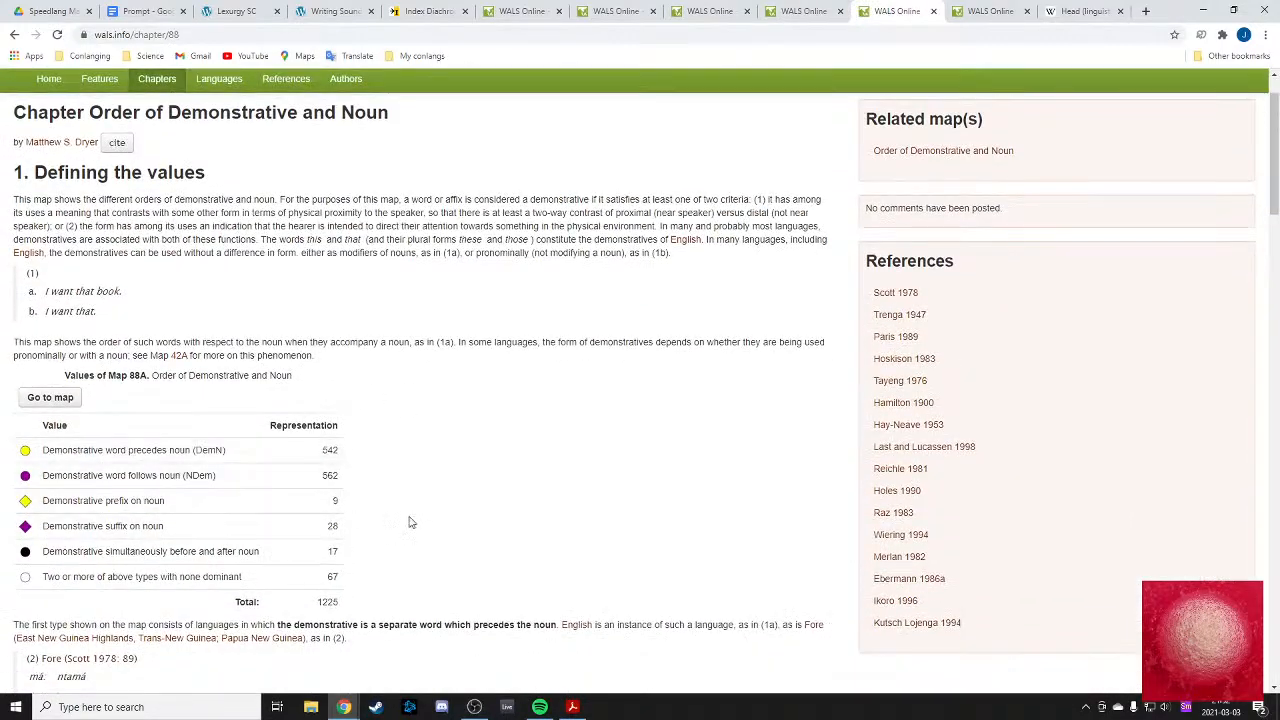
pyautogui.moveTo(437, 517); pyautogui.dragTo(213, 475)
pyautogui.click(464, 523)
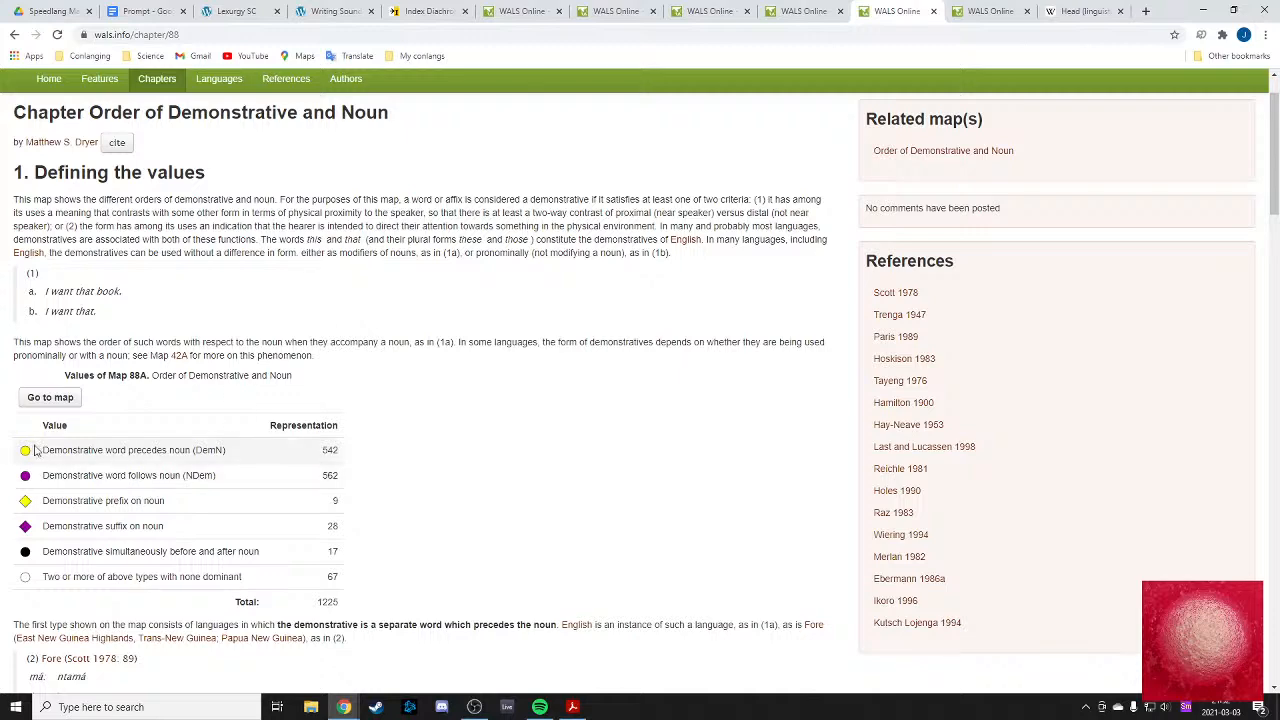
# - Record "Demonstrative - Noun" above the Noun-Relative clause line in the Word order section of the Prompt document
pyautogui.moveTo(40, 452); pyautogui.dragTo(236, 451)
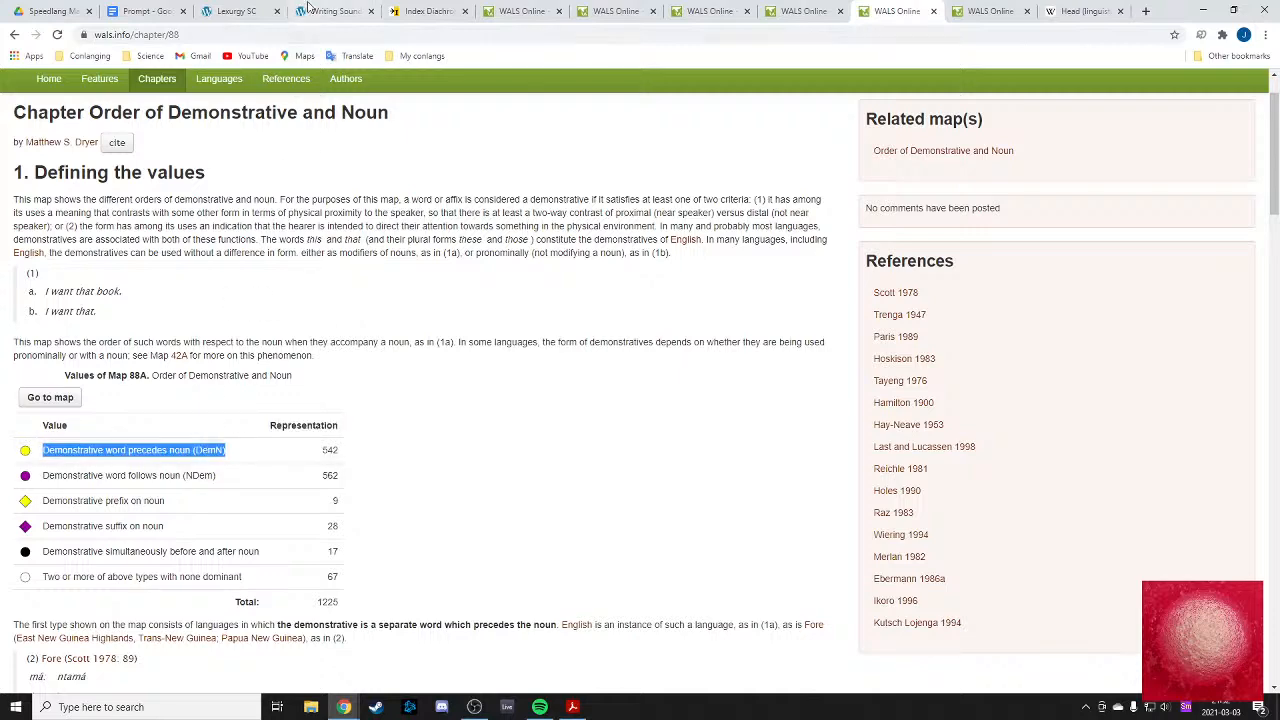
pyautogui.click(515, 10)
pyautogui.click(148, 10)
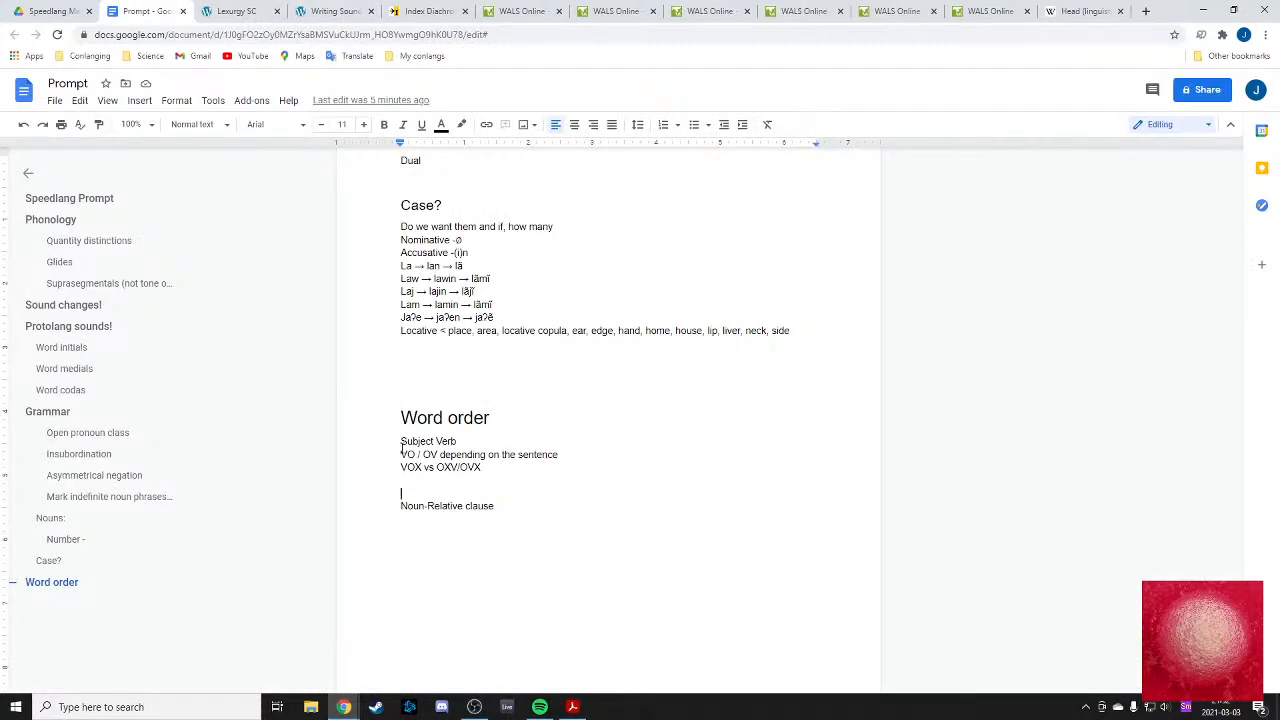
pyautogui.write('Demonstrative - Noun')
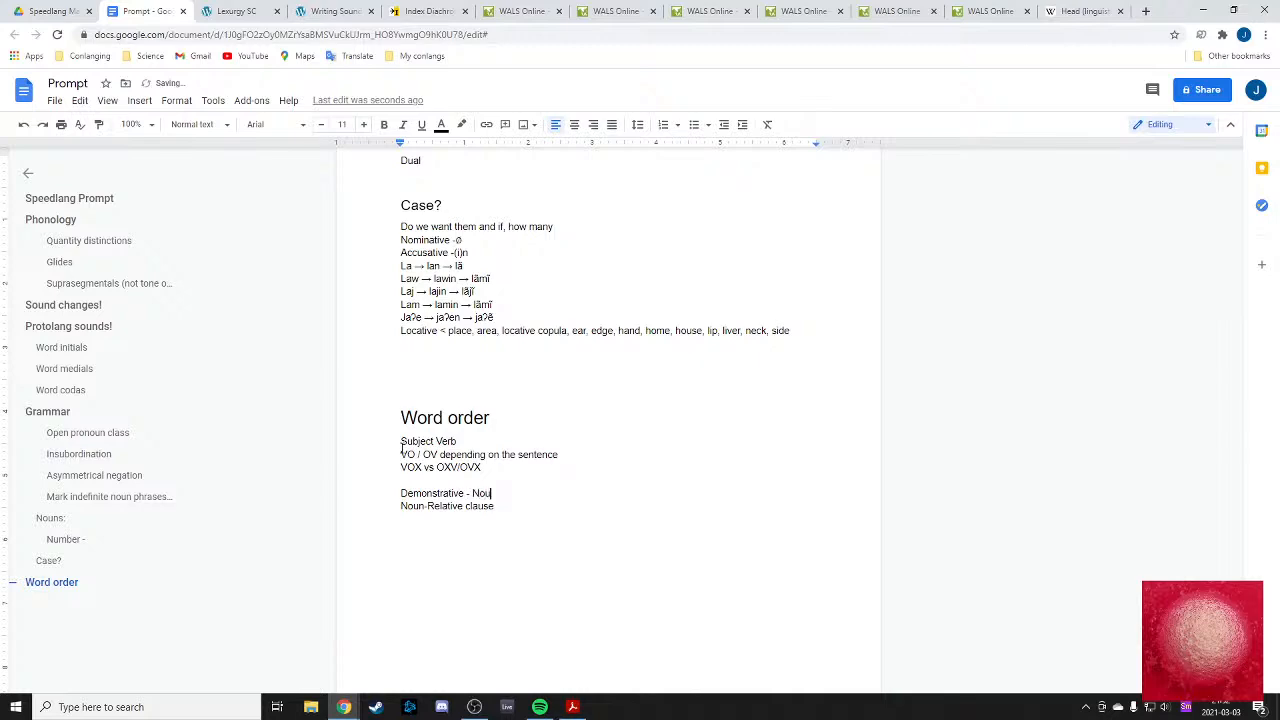
# - Check the demonstrative prefix value in the chapter 88 table on WALS, and close that chapter's tab
pyautogui.click(905, 14)
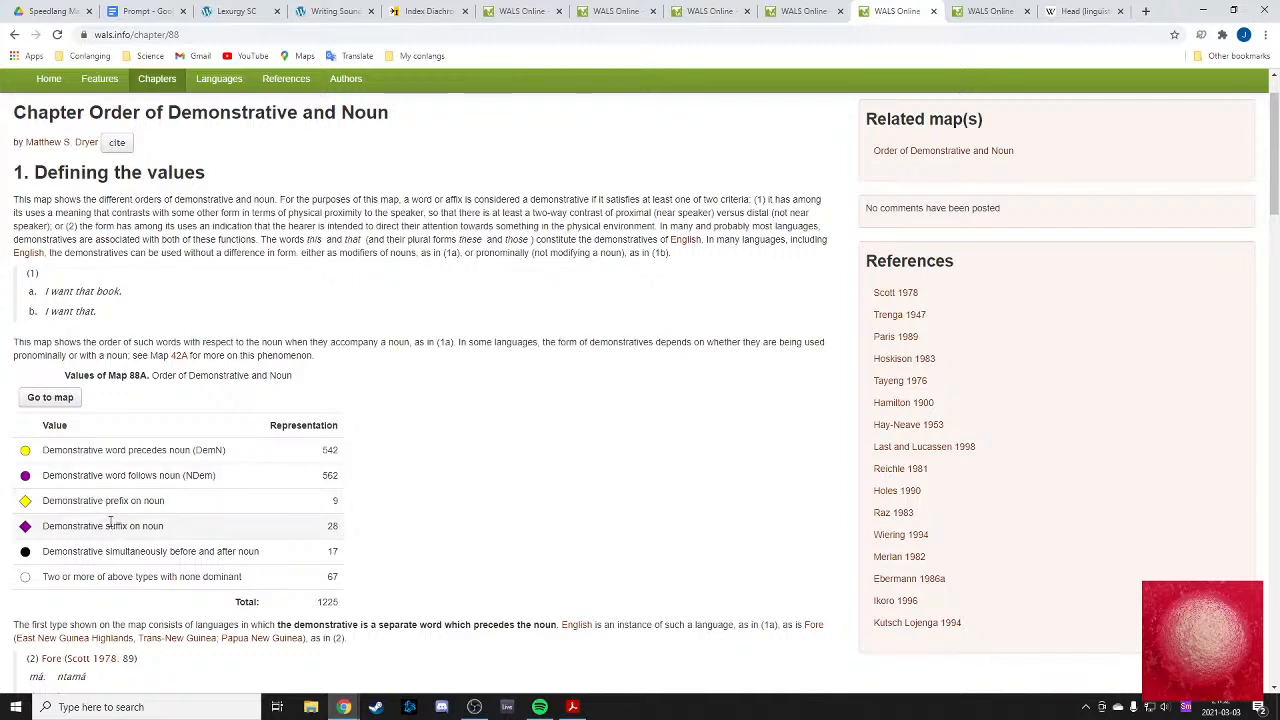
pyautogui.moveTo(44, 502)
pyautogui.mouseDown()
pyautogui.moveTo(172, 510)
pyautogui.moveTo(37, 507)
pyautogui.mouseUp()
pyautogui.click(172, 508)
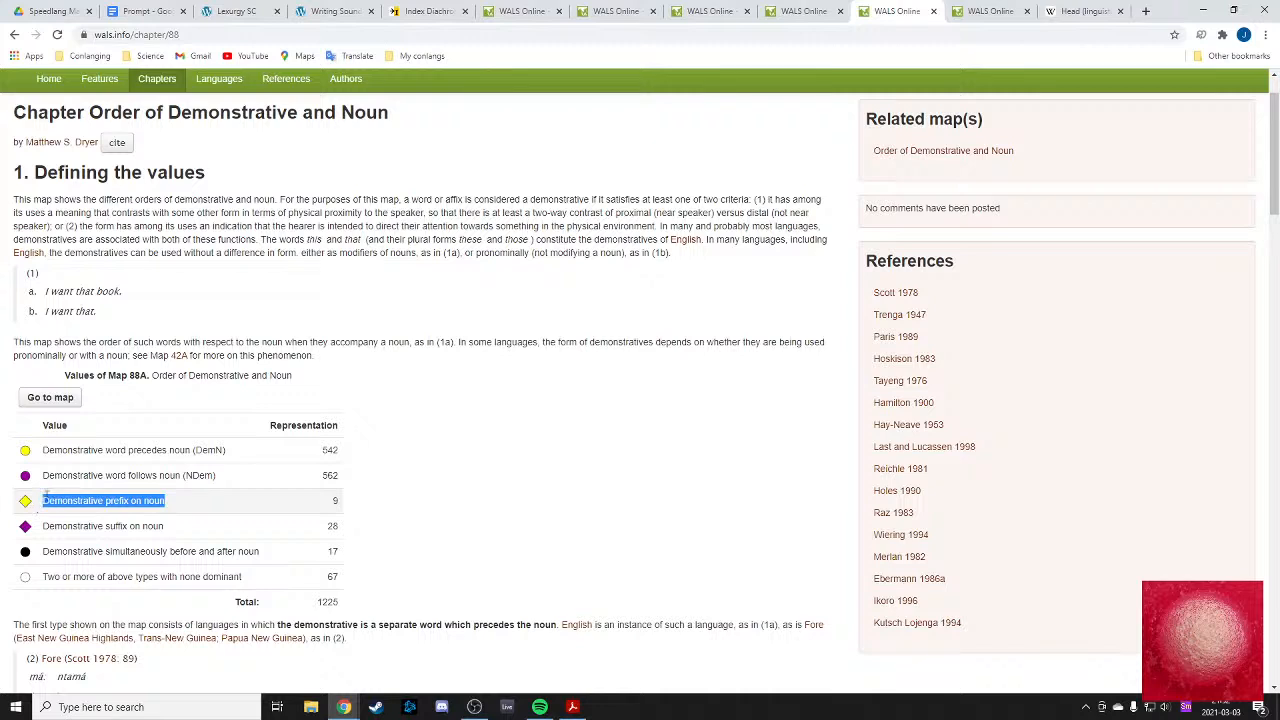
pyautogui.click(50, 498)
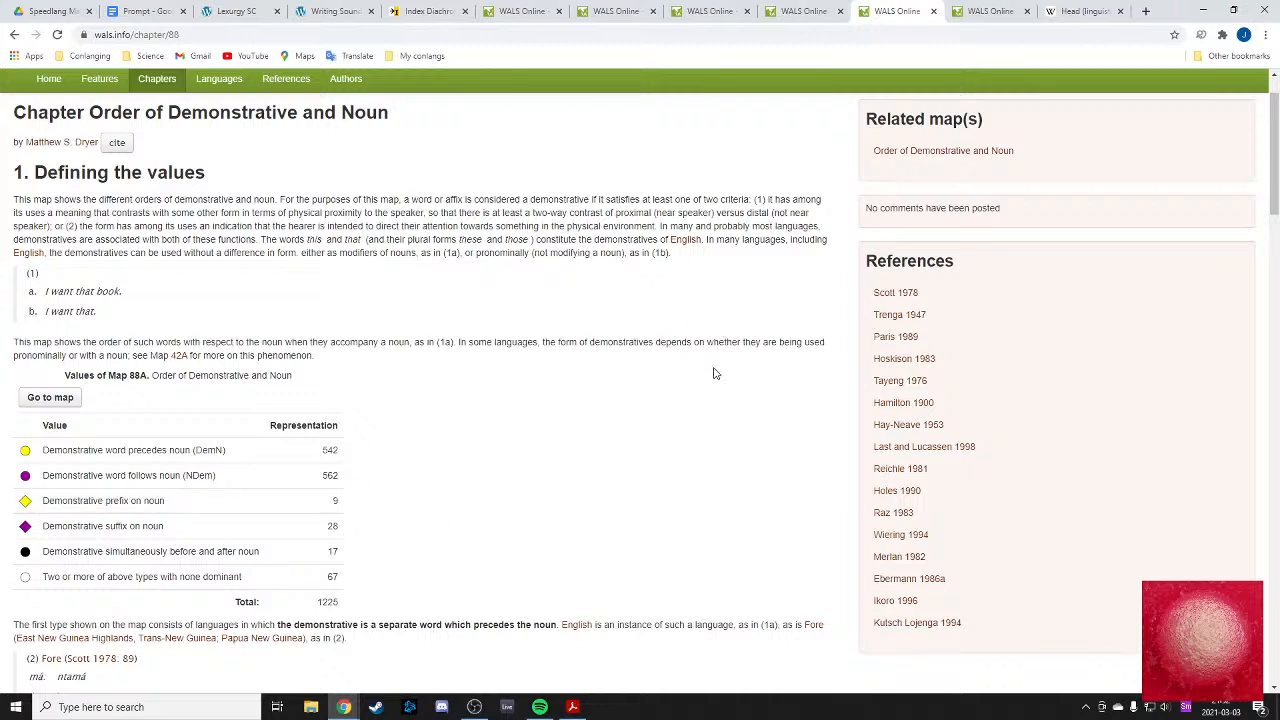
pyautogui.click(933, 11)
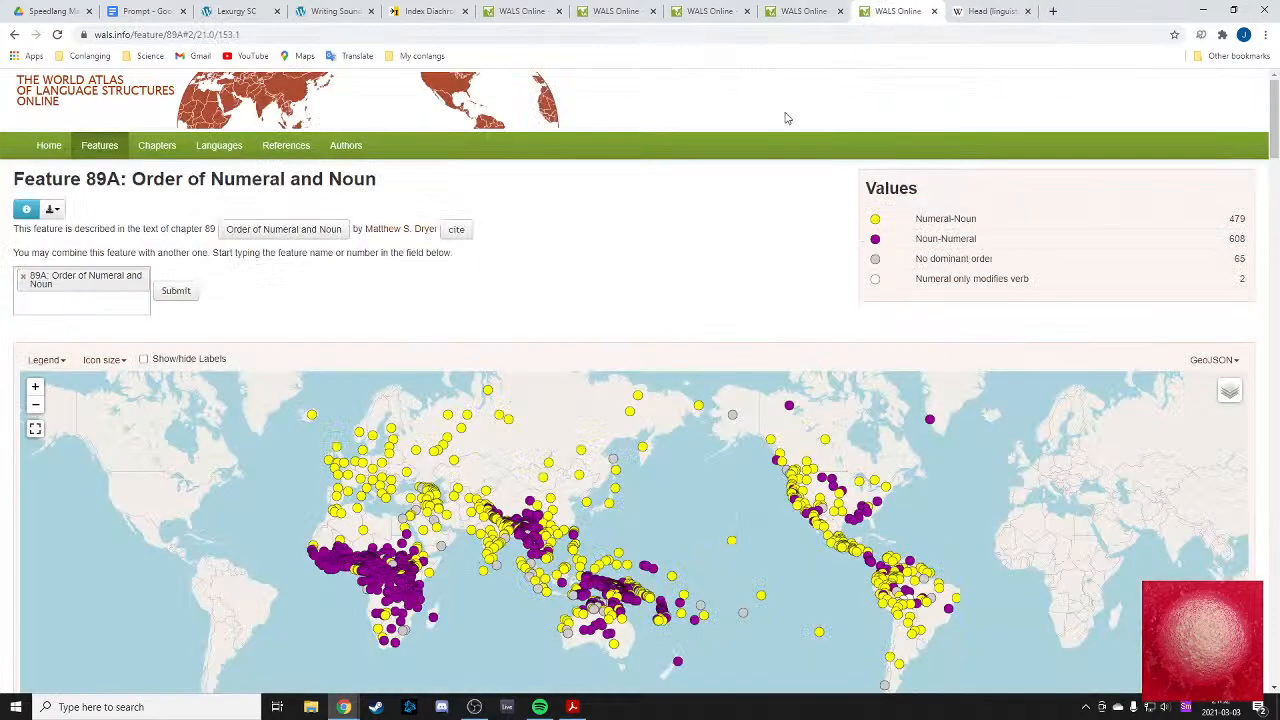
# - On the combined 87A, 88A and 86A map, toggle the Adjective-Noun / Demonstrative-Noun / Genitive-Noun layer off and on to compare
pyautogui.click(865, 11)
pyautogui.click(785, 10)
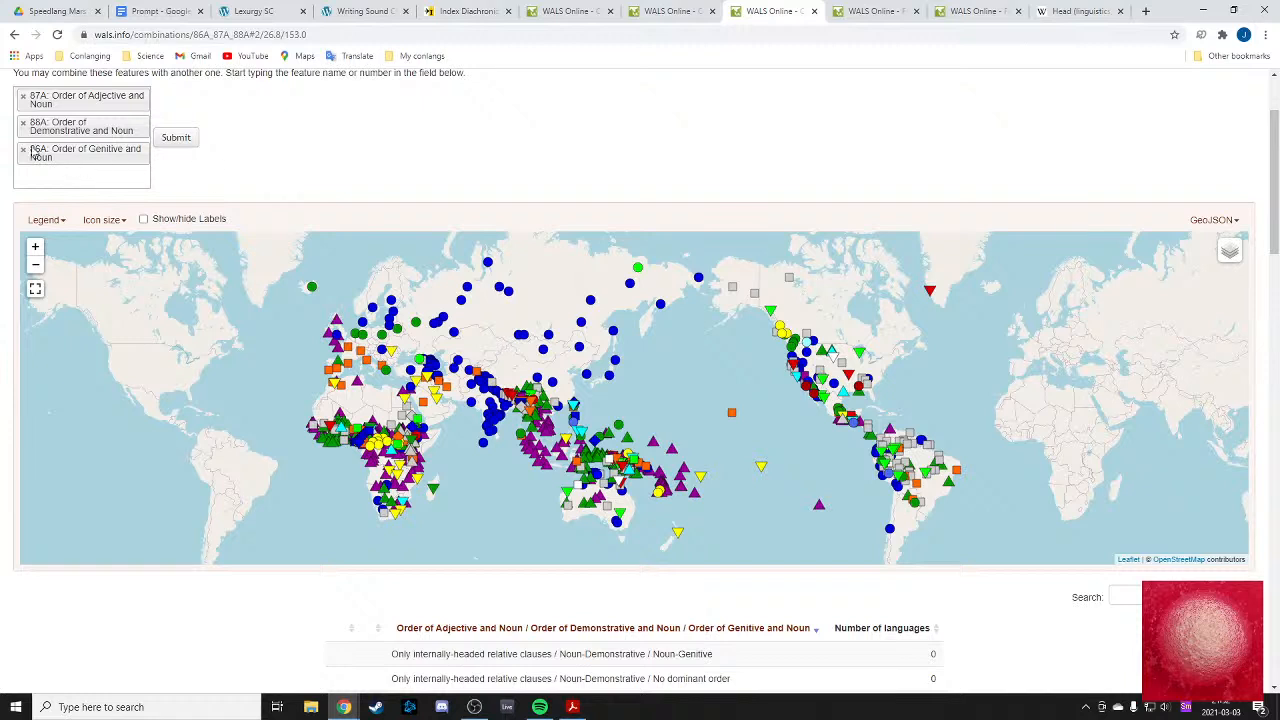
pyautogui.click(44, 224)
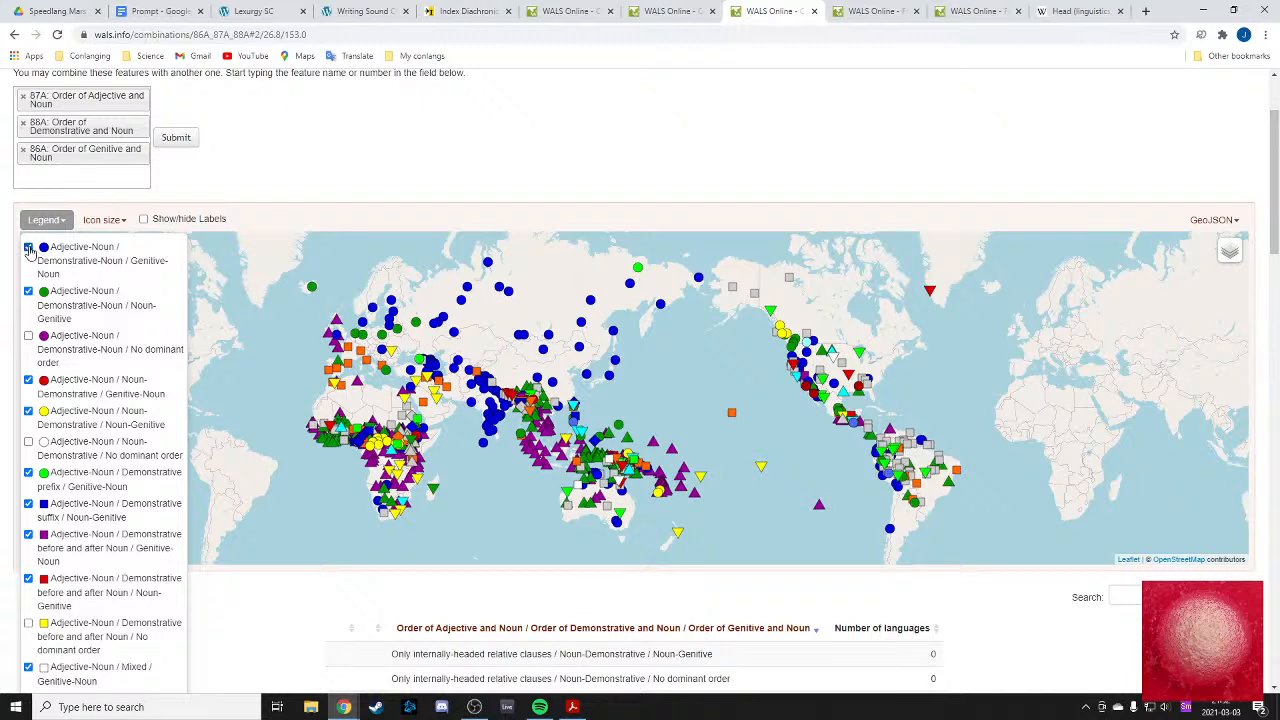
pyautogui.click(29, 248)
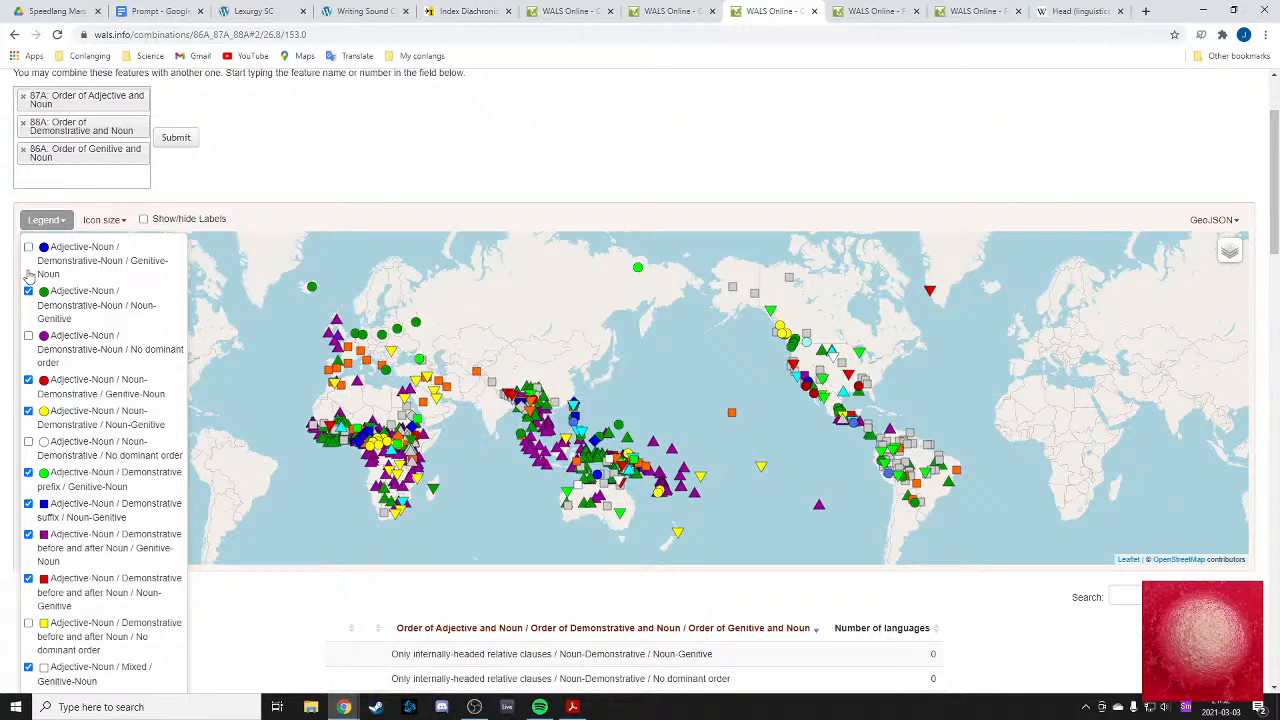
pyautogui.click(29, 248)
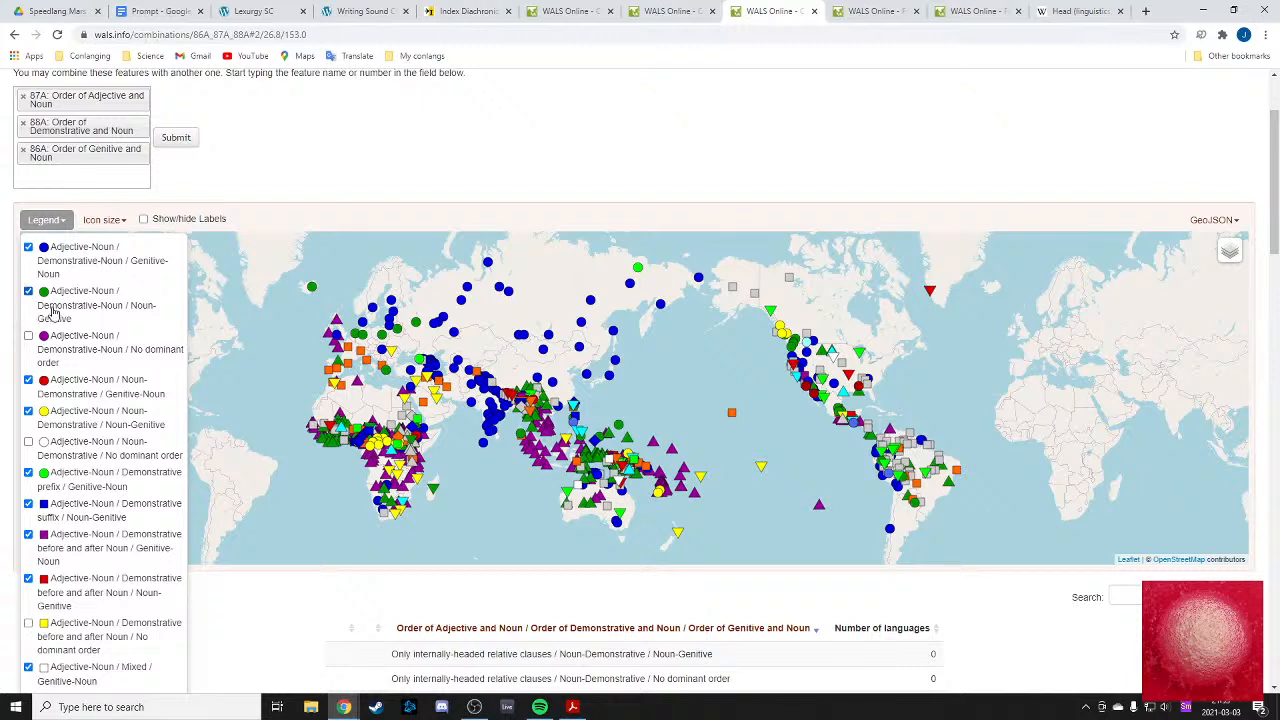
# - Hide the Adjective-Noun map layers that have Noun-Demonstrative, demonstrative suffix, before-and-after, or Mixed order
pyautogui.click(28, 381)
pyautogui.click(28, 412)
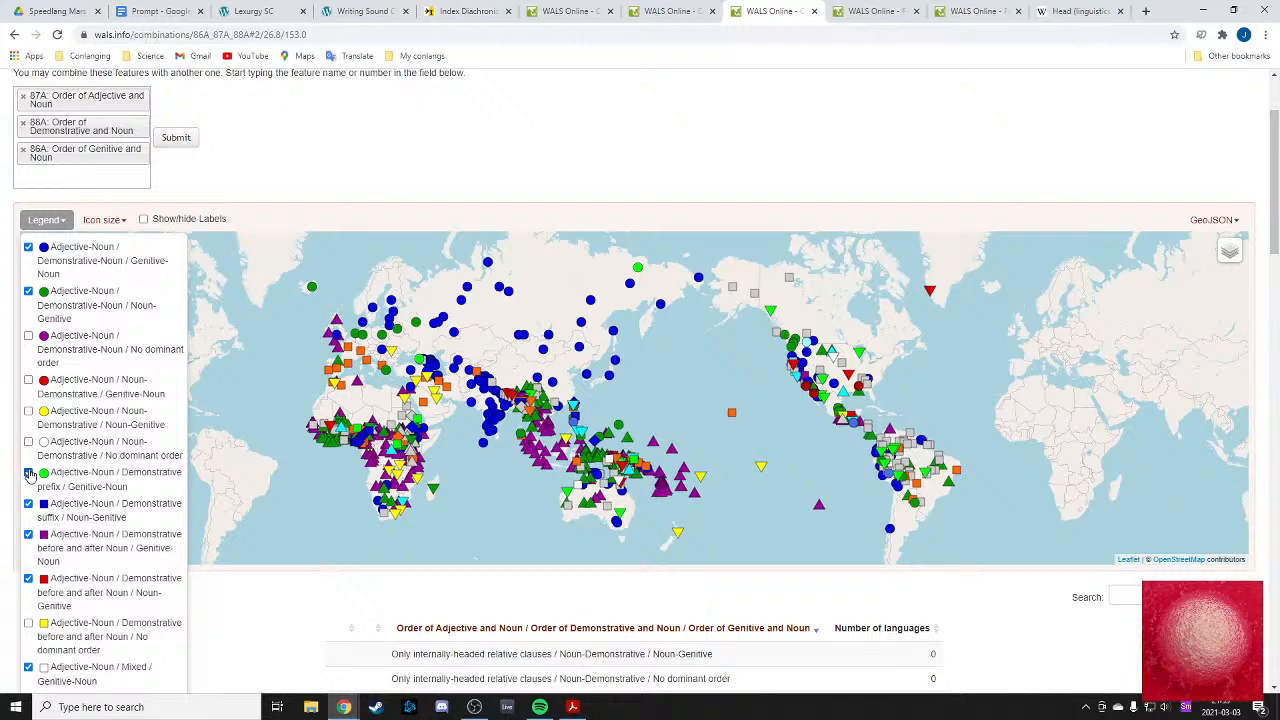
pyautogui.click(28, 505)
pyautogui.click(29, 537)
pyautogui.click(28, 579)
pyautogui.scroll(-2, 28, 580)
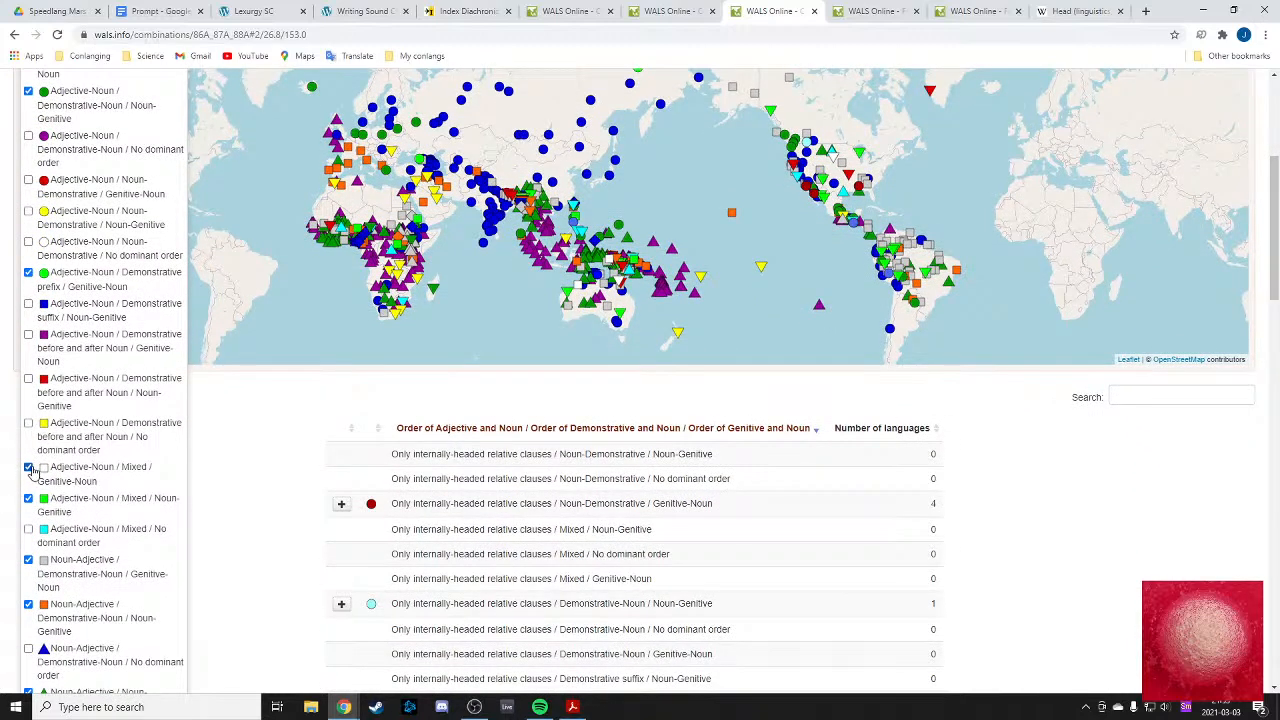
pyautogui.click(28, 467)
pyautogui.click(28, 497)
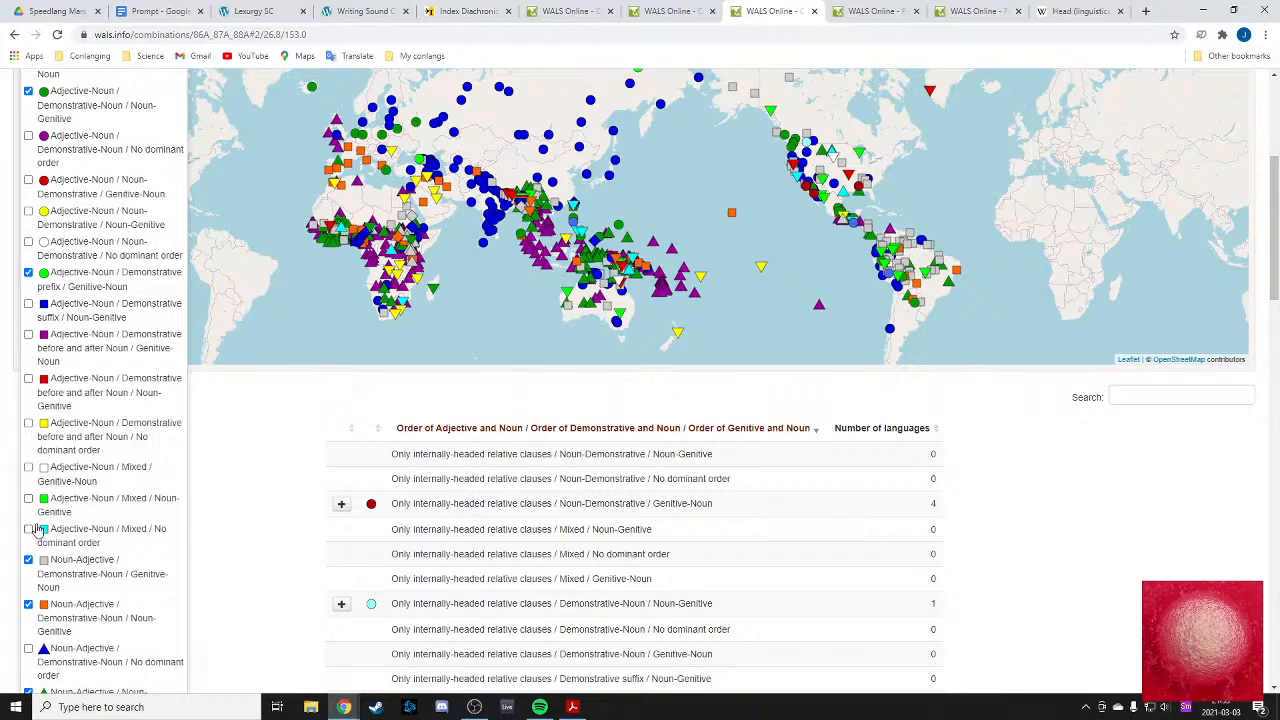
# - Hide the Noun-Adjective map layers that have Noun-Demonstrative, demonstrative suffix, or demonstrative before-and-after order
pyautogui.scroll(-1, 30, 530)
pyautogui.scroll(-2, 28, 505)
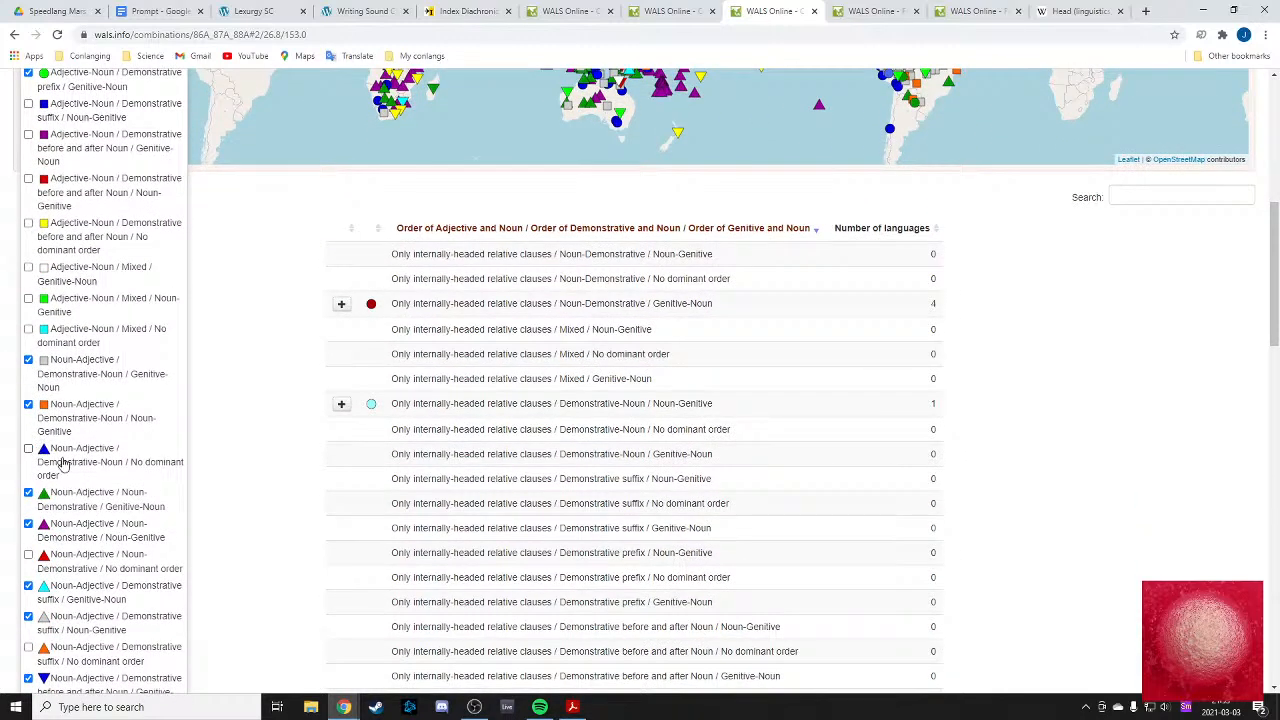
pyautogui.click(28, 492)
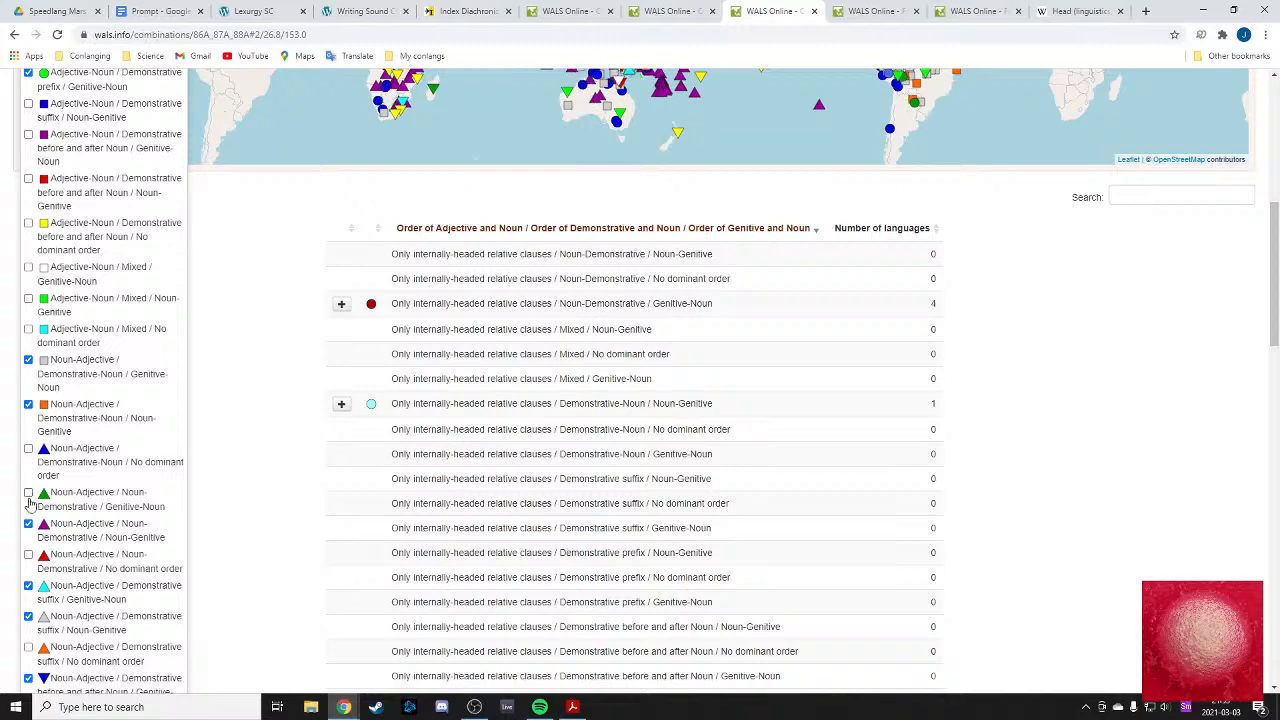
pyautogui.click(28, 527)
pyautogui.scroll(-1, 27, 515)
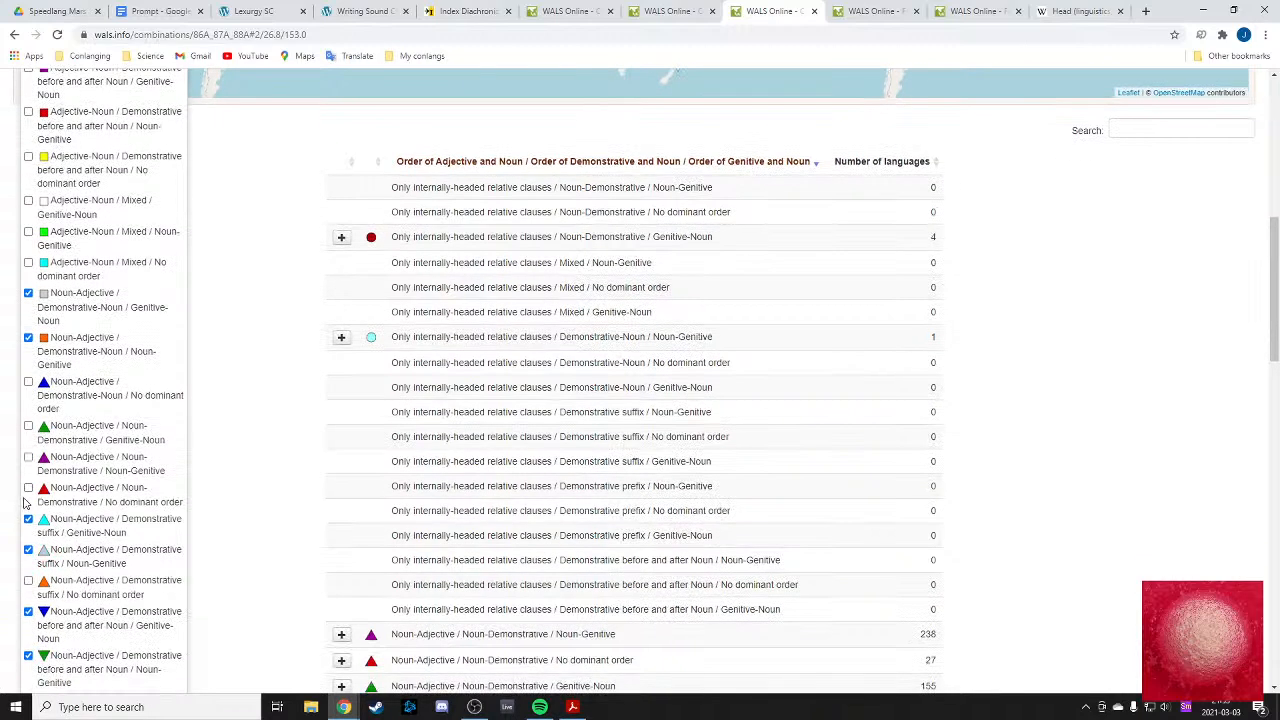
pyautogui.click(28, 519)
pyautogui.click(28, 611)
pyautogui.click(28, 655)
# - Hide the three Noun-Adjective / Mixed layers: Genitive-Noun, Noun-Genitive and No dominant order
pyautogui.scroll(-2, 30, 648)
pyautogui.click(28, 499)
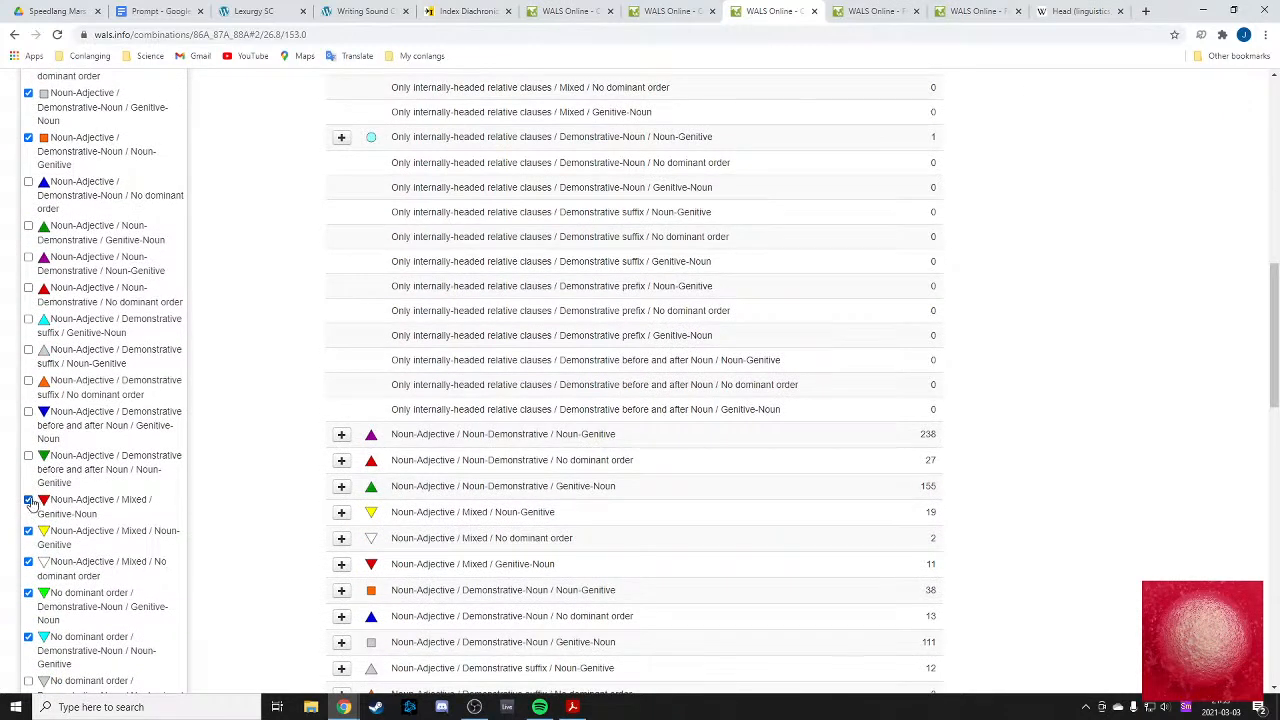
pyautogui.click(28, 499)
pyautogui.click(28, 531)
pyautogui.click(28, 562)
# - Hide the adjective No dominant order layers that have Noun-Demonstrative, demonstrative before-and-after, or Mixed order
pyautogui.scroll(-2, 40, 548)
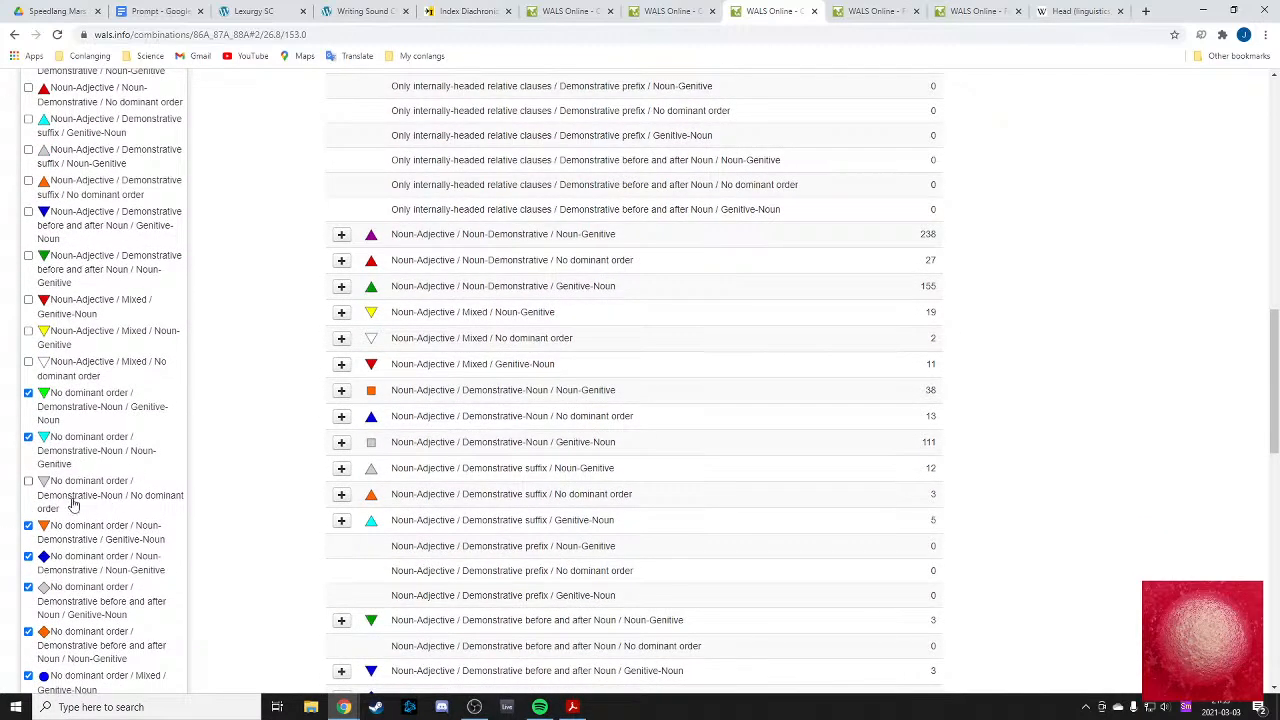
pyautogui.click(28, 526)
pyautogui.click(28, 558)
pyautogui.click(28, 587)
pyautogui.click(28, 633)
pyautogui.scroll(-3, 30, 600)
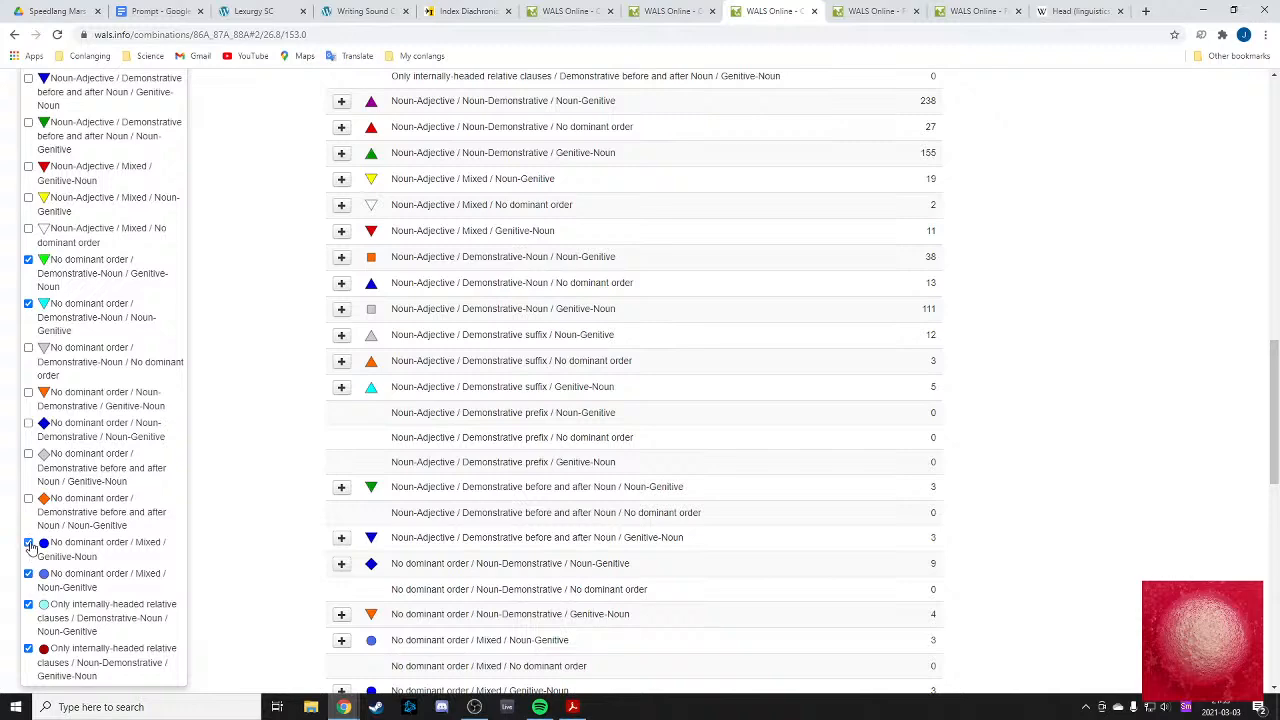
pyautogui.click(29, 543)
# - Hide both layers for only internally-headed relative clauses and close the map legend
pyautogui.scroll(-1, 58, 594)
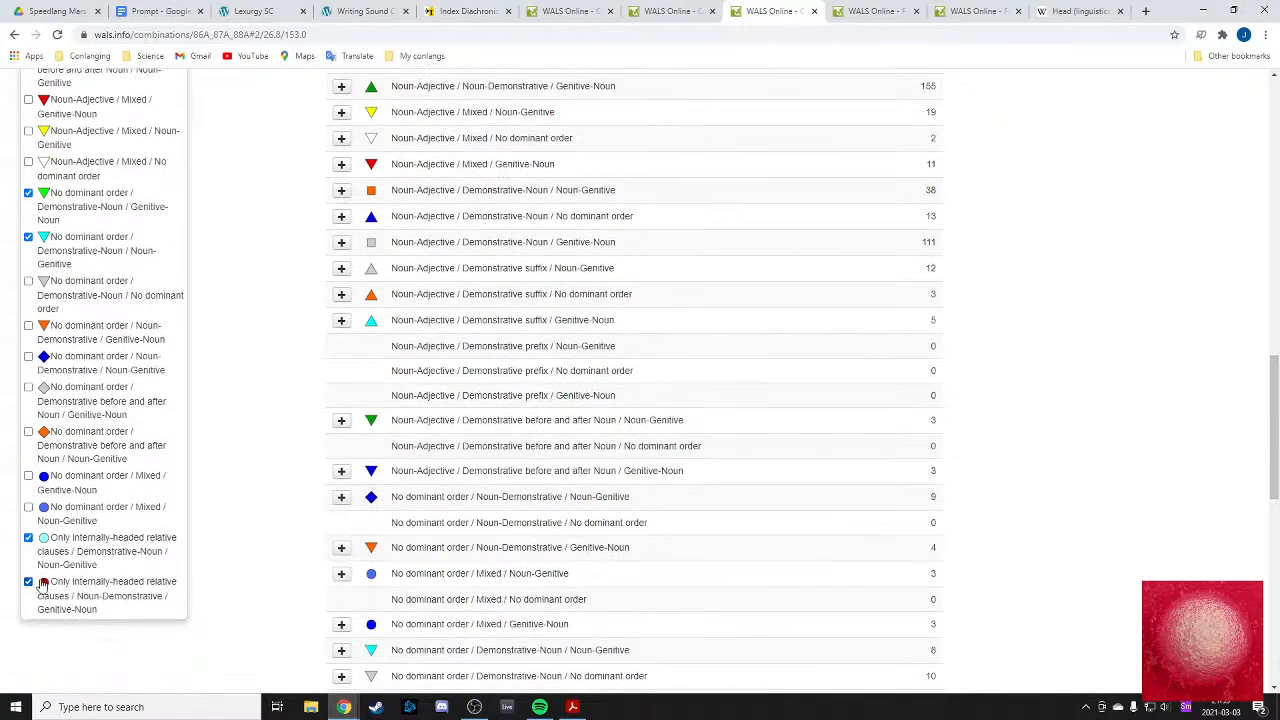
pyautogui.click(28, 538)
pyautogui.click(28, 581)
pyautogui.scroll(18, 146, 540)
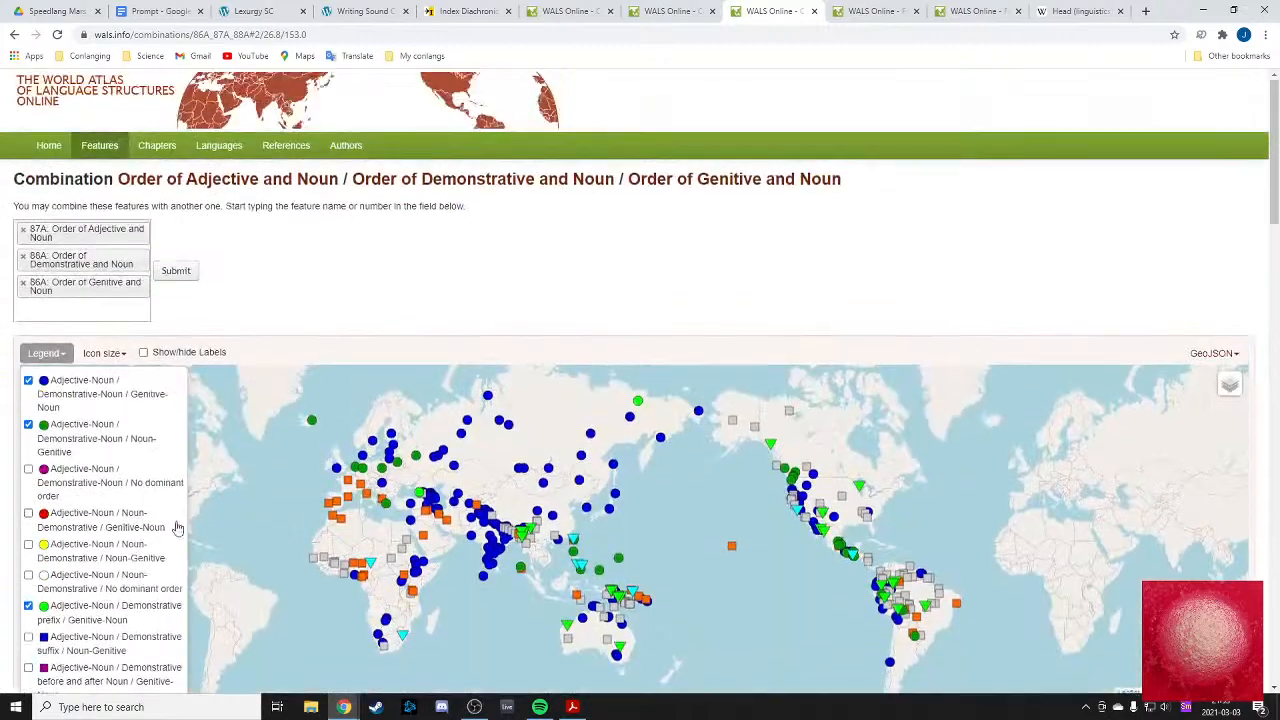
pyautogui.click(549, 287)
# - Examine the filtered map and its table, including the No dominant order / Mixed / Genitive-Noun row
pyautogui.scroll(-3, 419, 362)
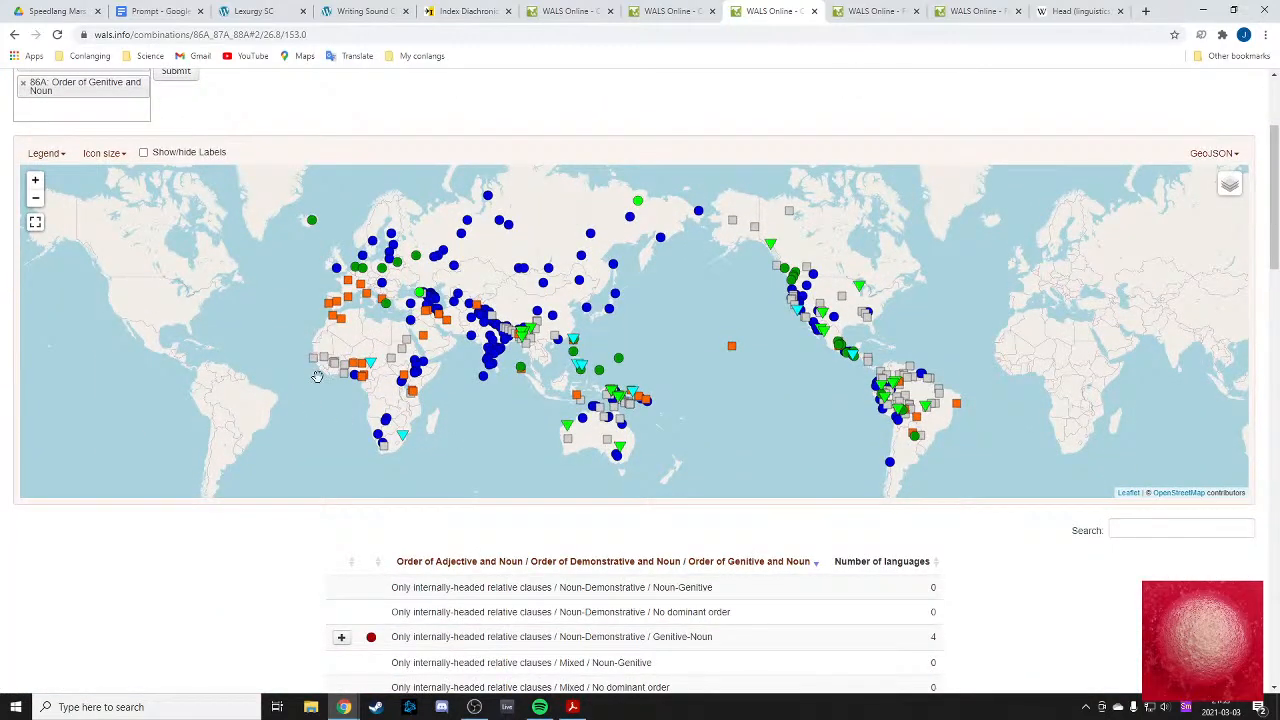
pyautogui.scroll(-9, 316, 385)
pyautogui.scroll(-2, 316, 387)
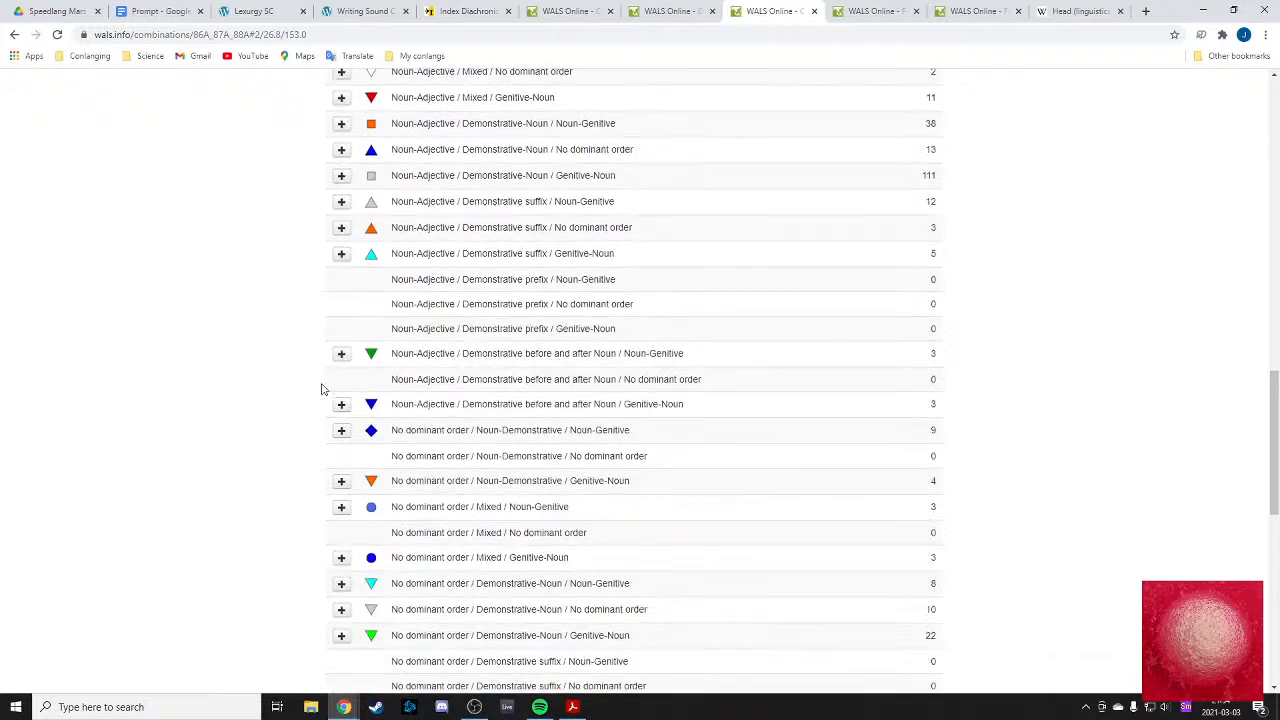
pyautogui.moveTo(391, 559); pyautogui.dragTo(574, 557)
pyautogui.click(590, 557)
pyautogui.scroll(10, 477, 558)
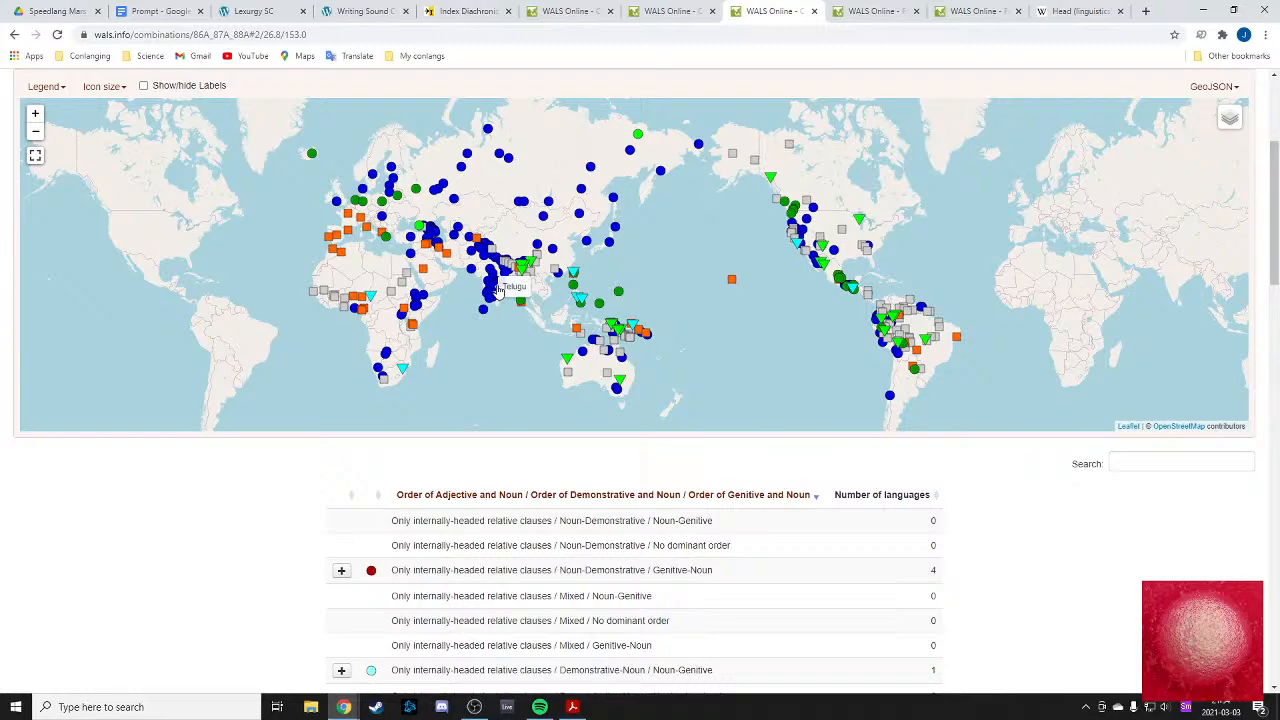
# - Read down the combination table to the language count for Adjective-Noun / Demonstrative-Noun / Genitive-Noun
pyautogui.scroll(-10, 477, 425)
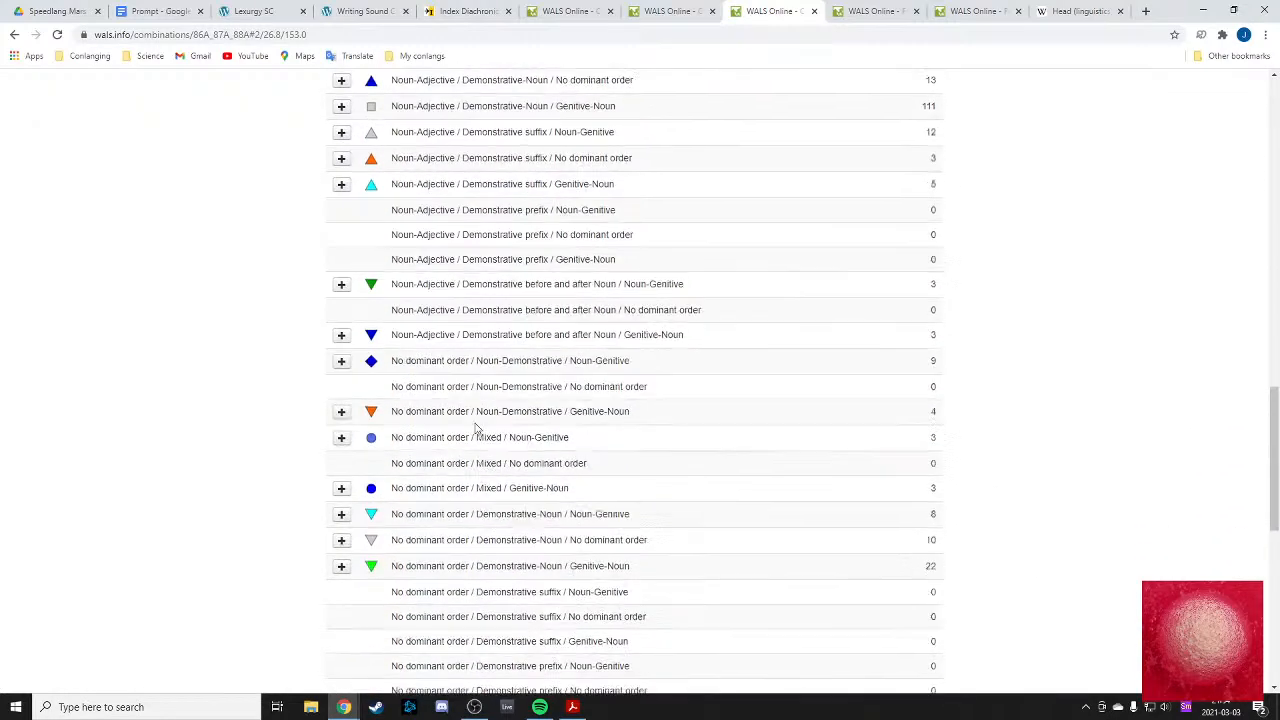
pyautogui.scroll(-3, 477, 430)
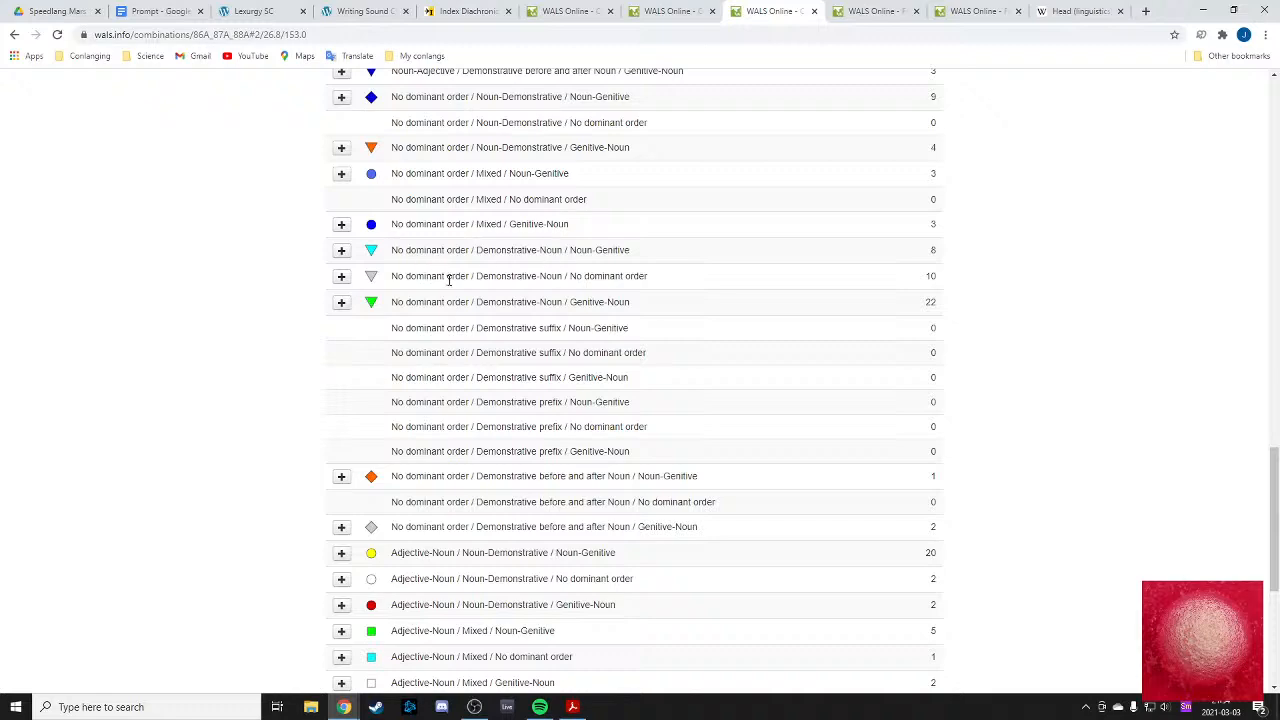
pyautogui.scroll(-4, 450, 283)
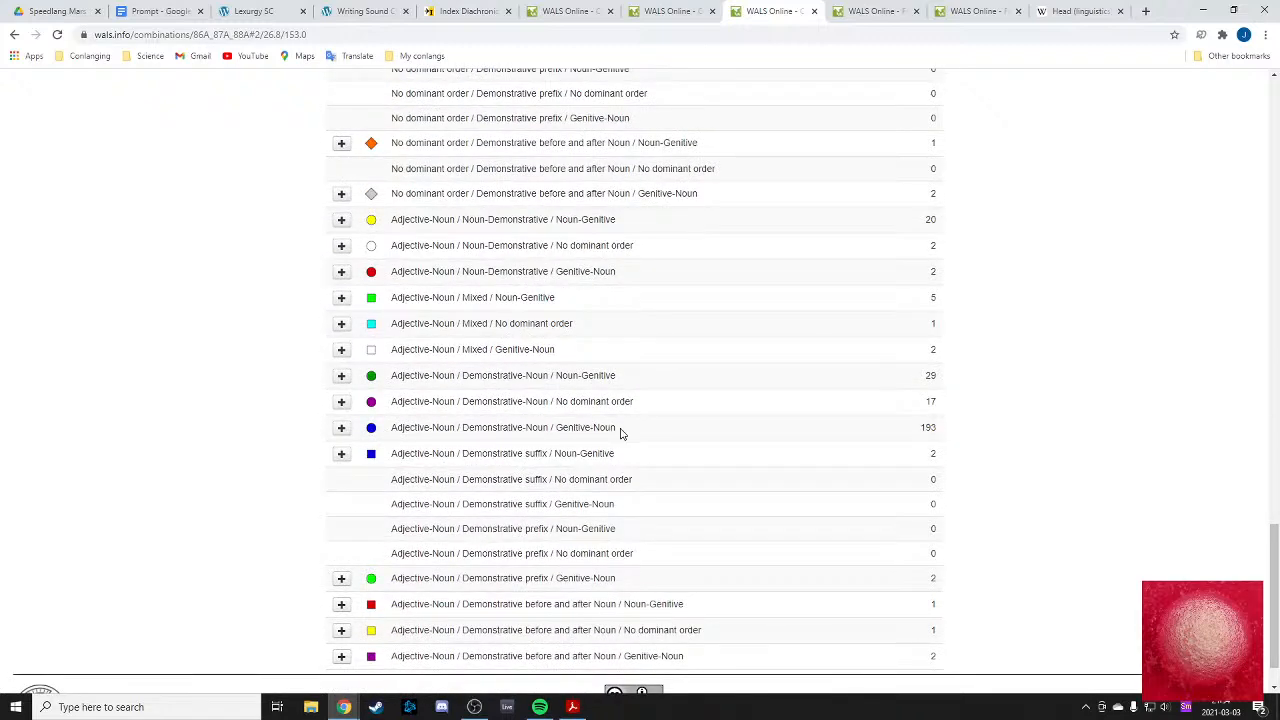
pyautogui.moveTo(400, 427); pyautogui.dragTo(644, 428)
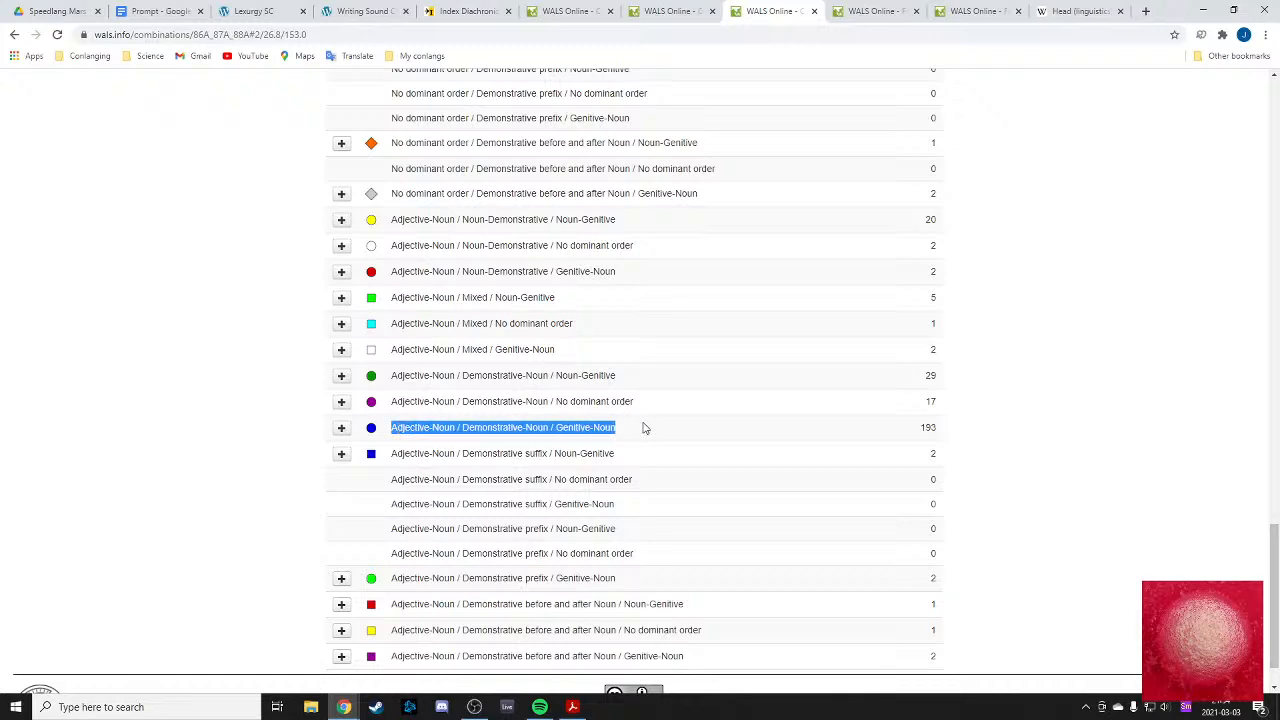
pyautogui.click(1010, 417)
# - Compare the map distribution with the table row for Noun-Adjective / Demonstrative-Noun / Genitive-Noun and the Adjective-Noun rows
pyautogui.scroll(15, 794, 446)
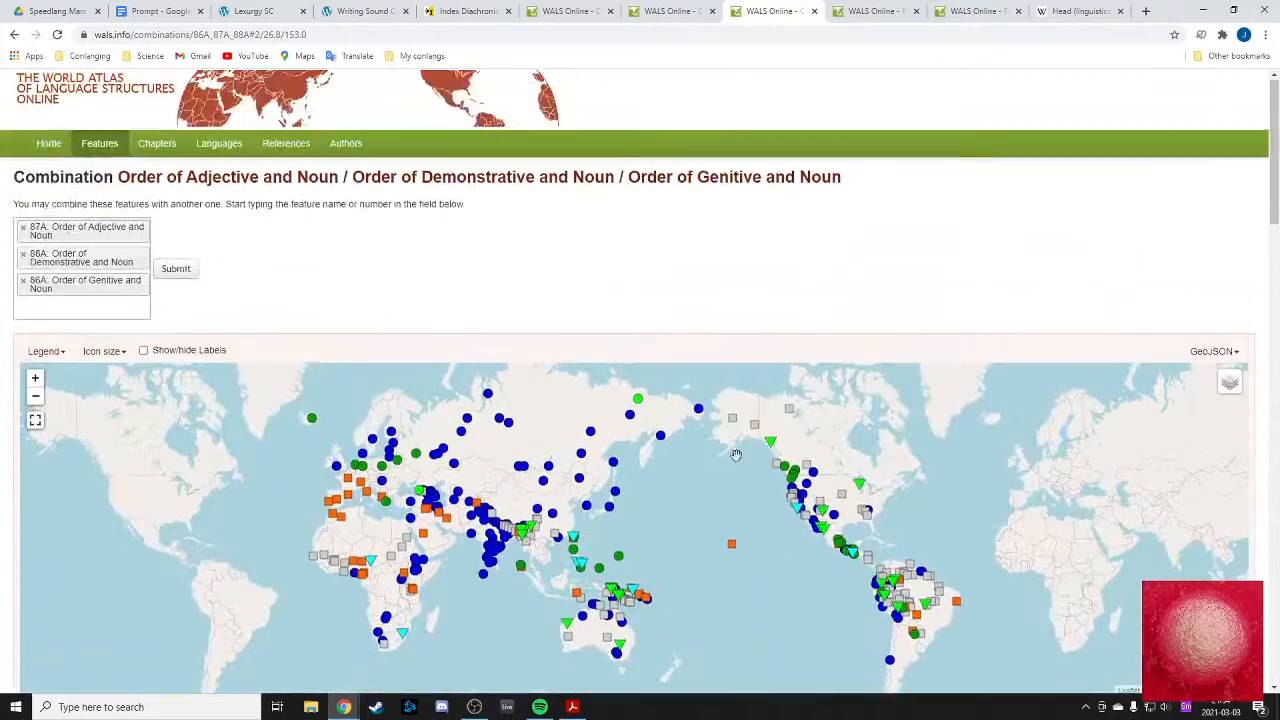
pyautogui.scroll(-1, 453, 444)
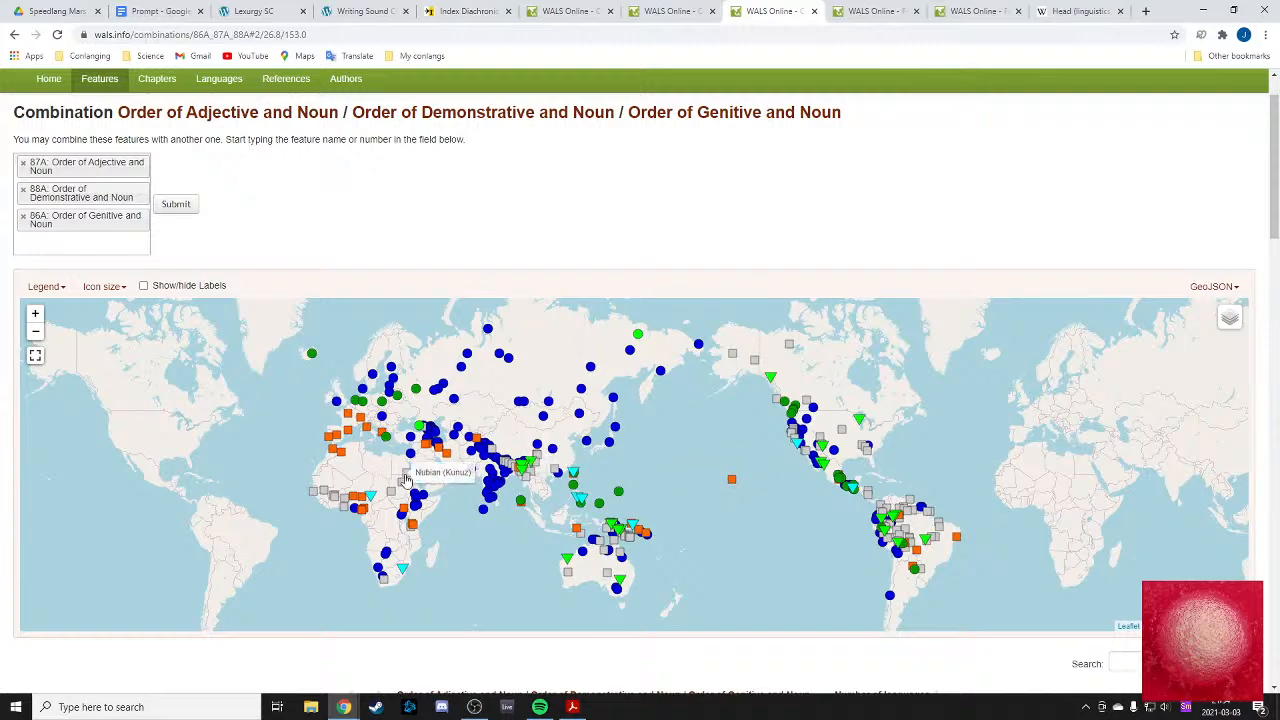
pyautogui.scroll(-12, 407, 480)
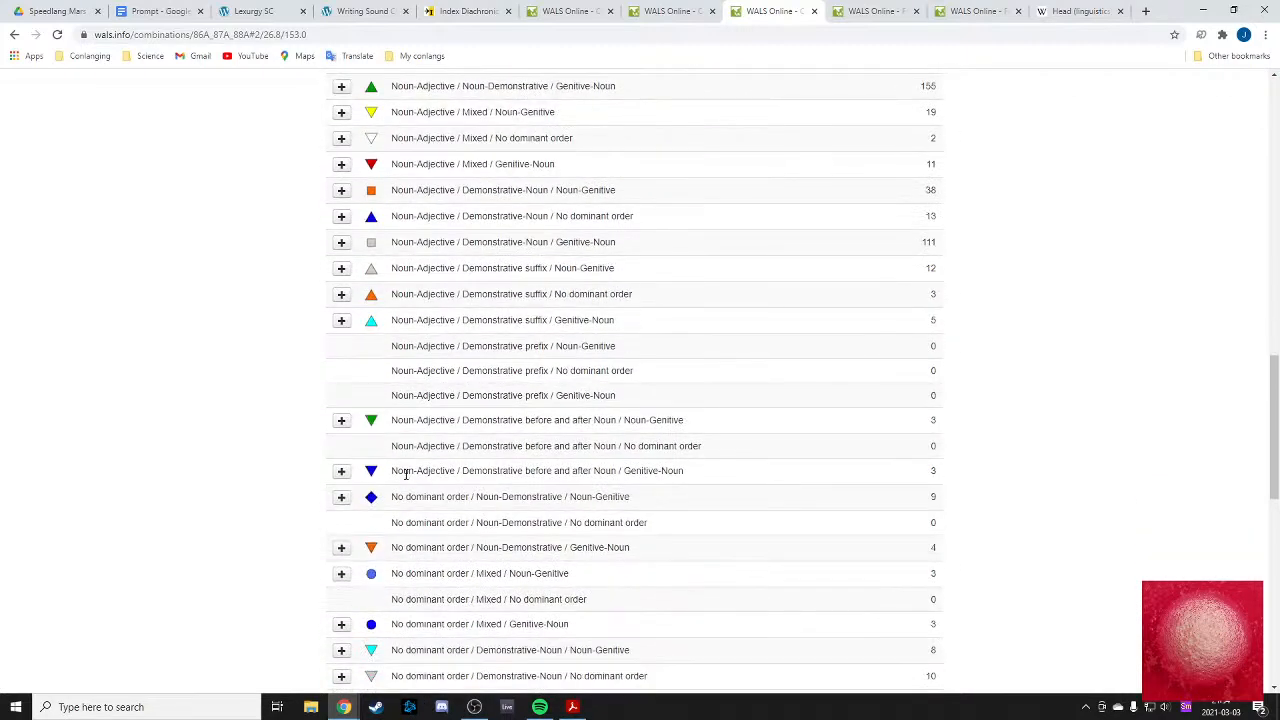
pyautogui.scroll(2, 423, 260)
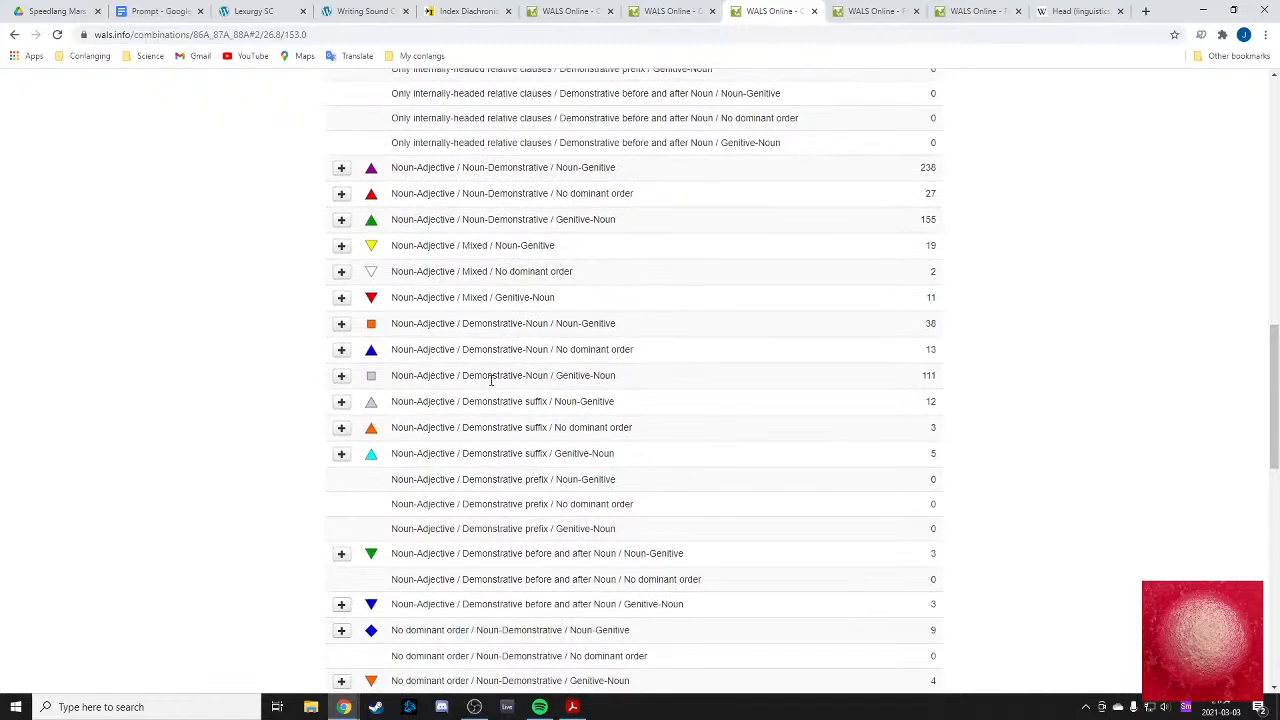
pyautogui.moveTo(389, 378); pyautogui.dragTo(454, 377)
pyautogui.moveTo(573, 376); pyautogui.dragTo(629, 381)
pyautogui.click(622, 387)
pyautogui.moveTo(436, 378); pyautogui.dragTo(562, 376)
pyautogui.click(563, 376)
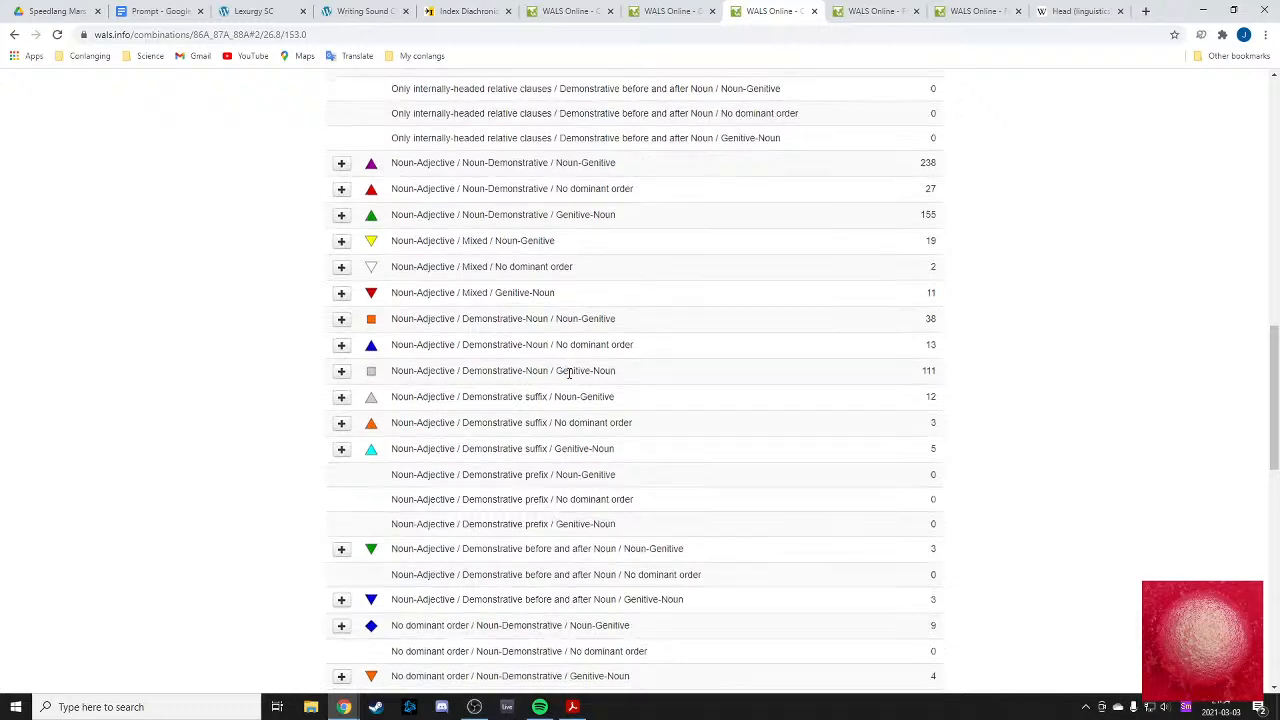
pyautogui.scroll(-3, 571, 375)
pyautogui.scroll(-4, 427, 421)
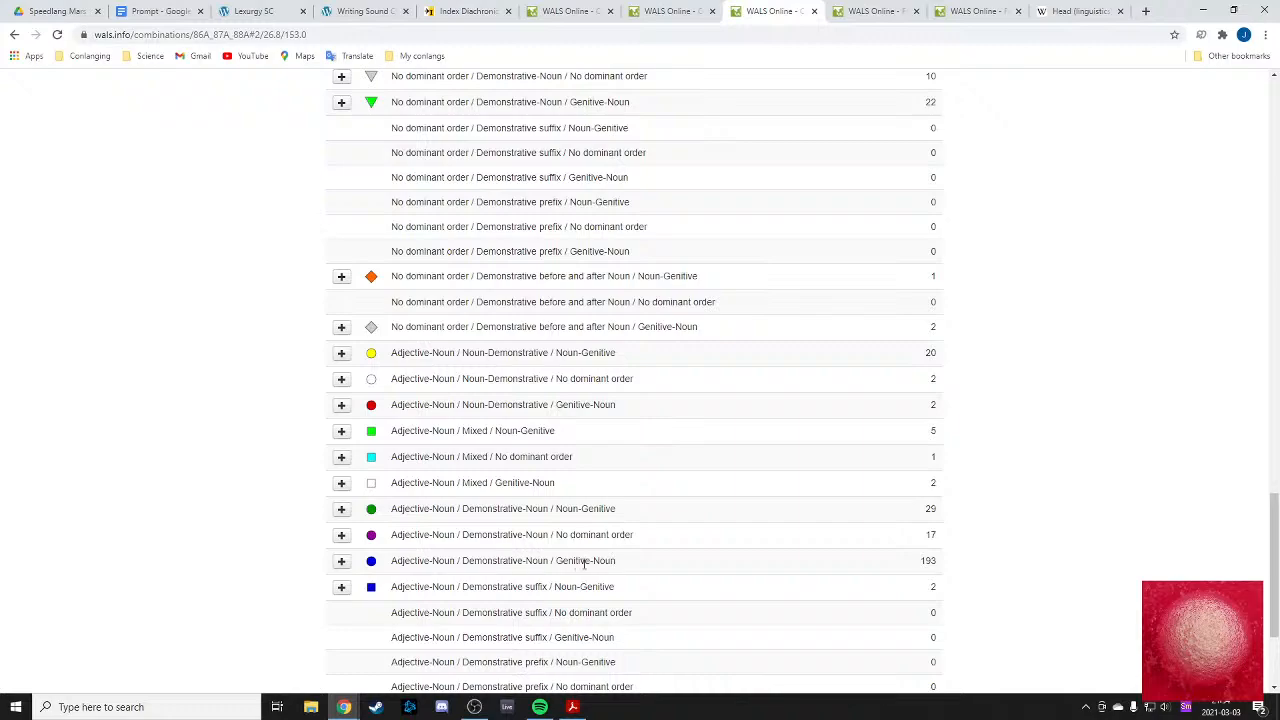
# - Compare the Noun-Adjective / Demonstrative-Noun rows in the combination table with their square markers on the map, including those in Europe
pyautogui.scroll(6, 604, 563)
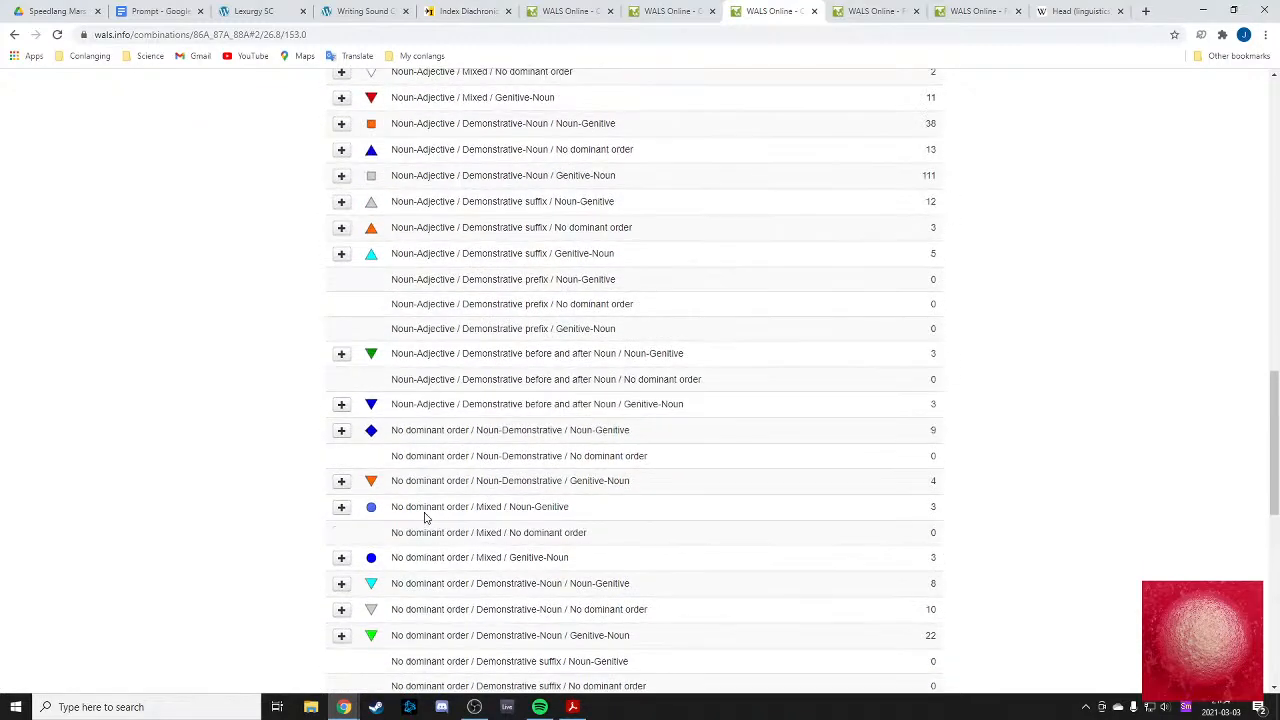
pyautogui.scroll(1, 411, 408)
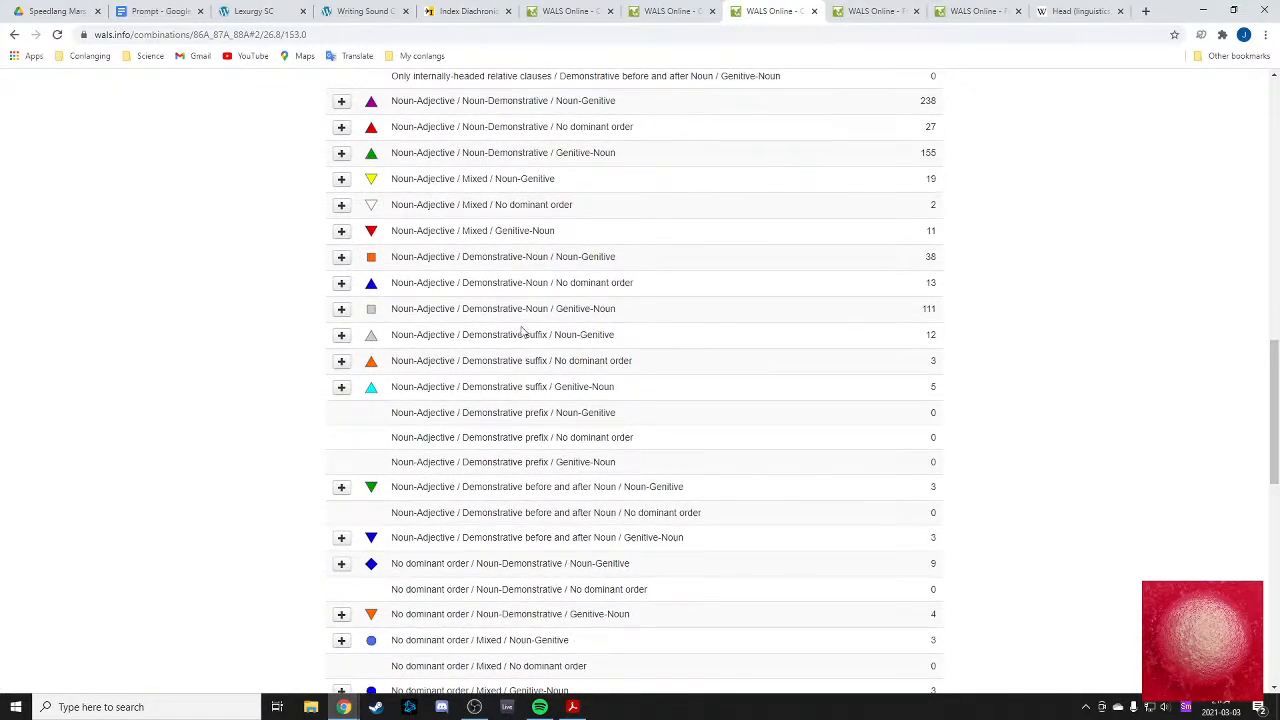
pyautogui.scroll(10, 470, 320)
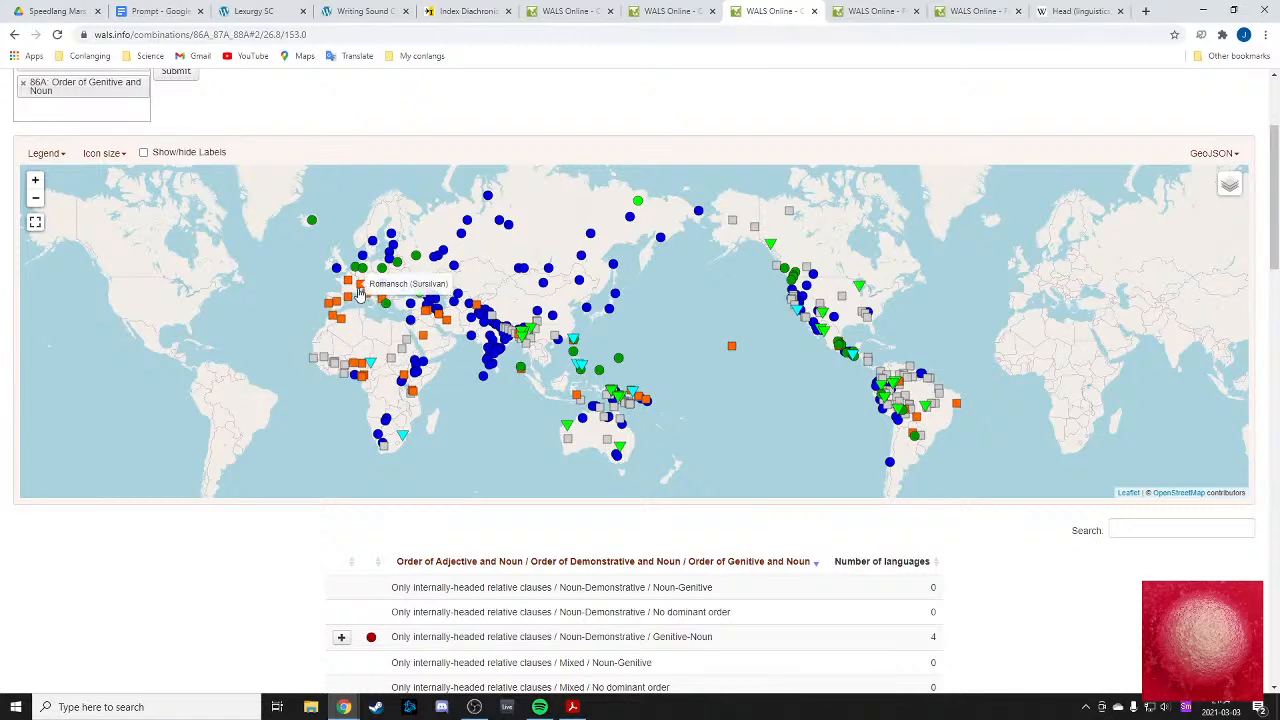
pyautogui.scroll(-8, 380, 330)
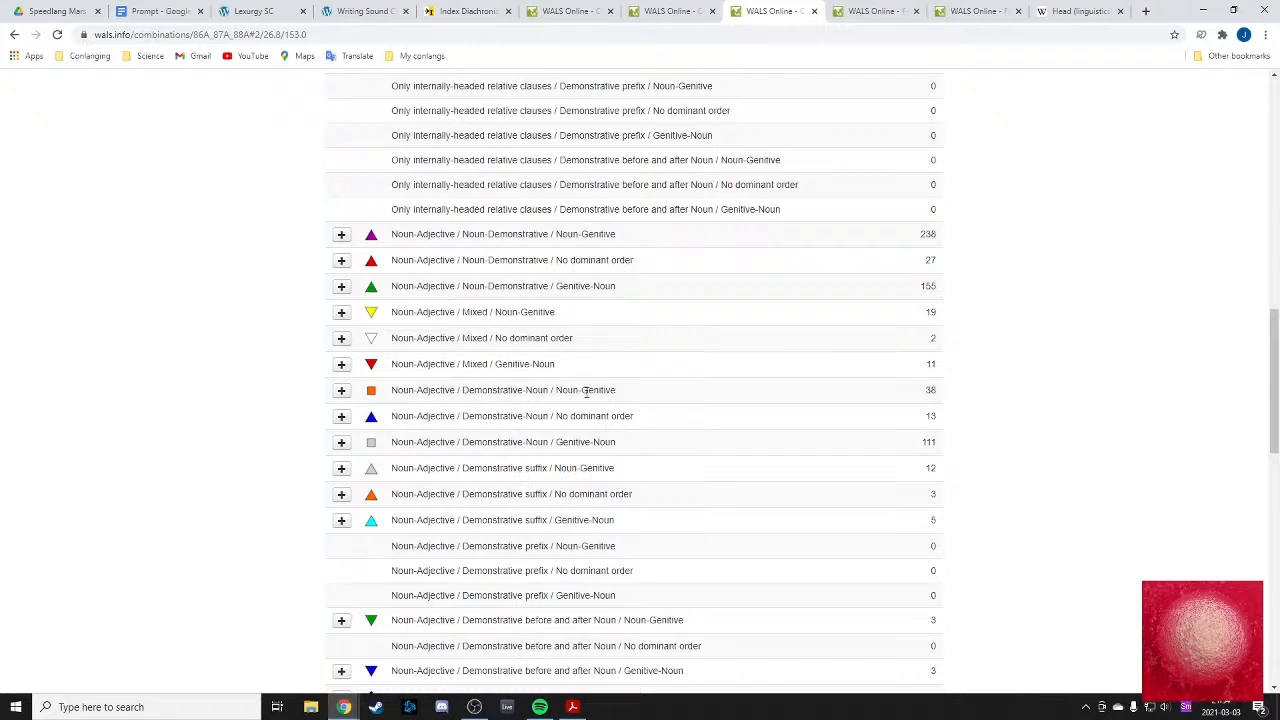
pyautogui.scroll(1, 583, 386)
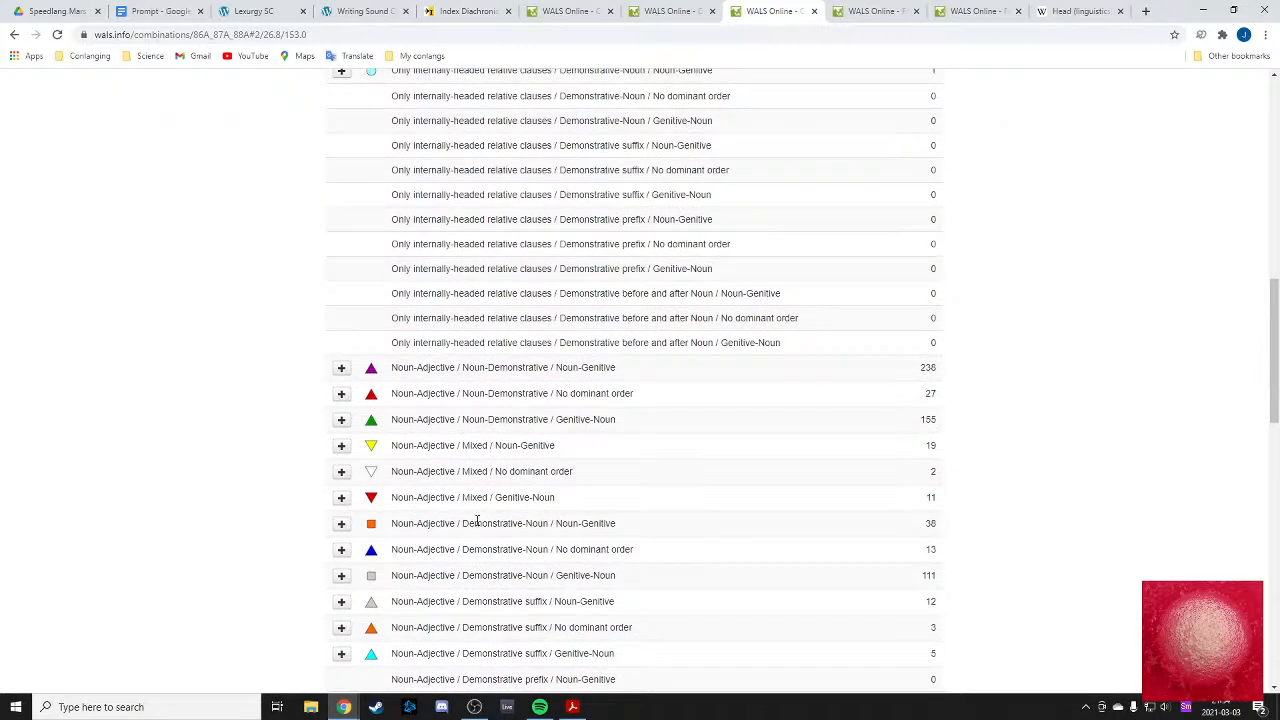
pyautogui.scroll(8, 477, 521)
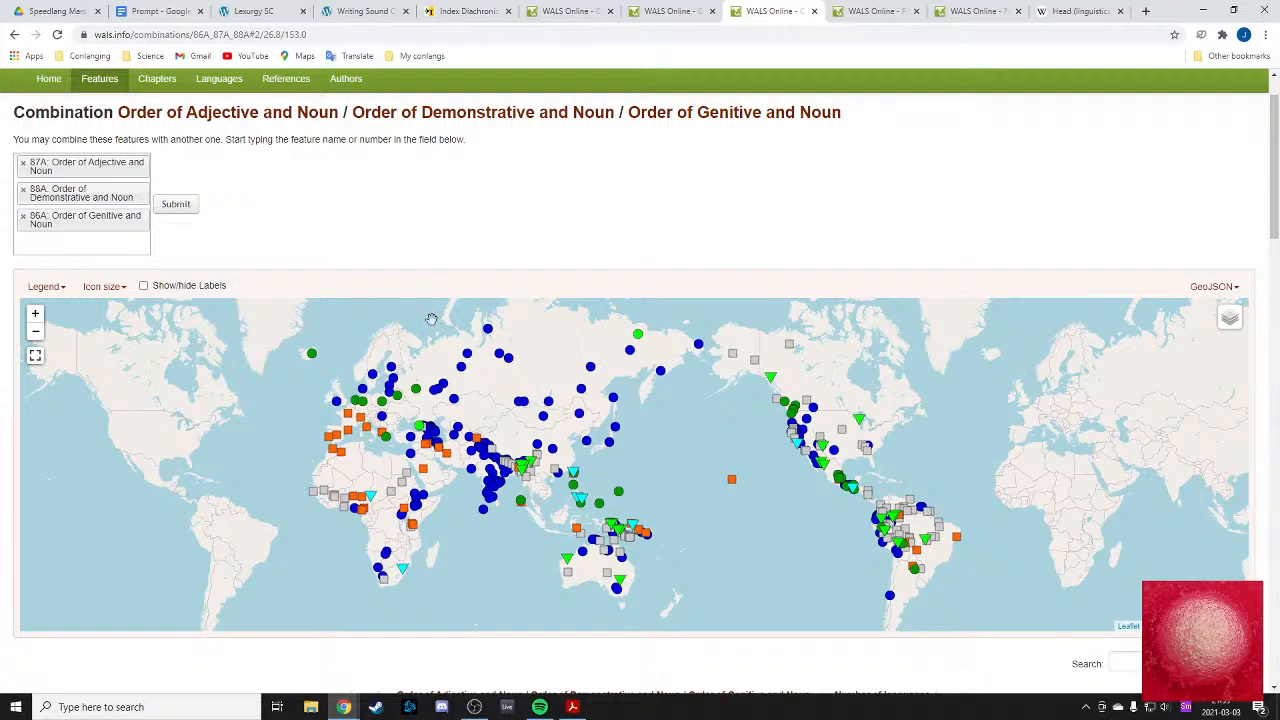
# - Match the Adjective-Noun / Demonstrative-Noun / Noun-Genitive table row to its dark green circles around Eastern Europe on the map
pyautogui.scroll(-5, 437, 402)
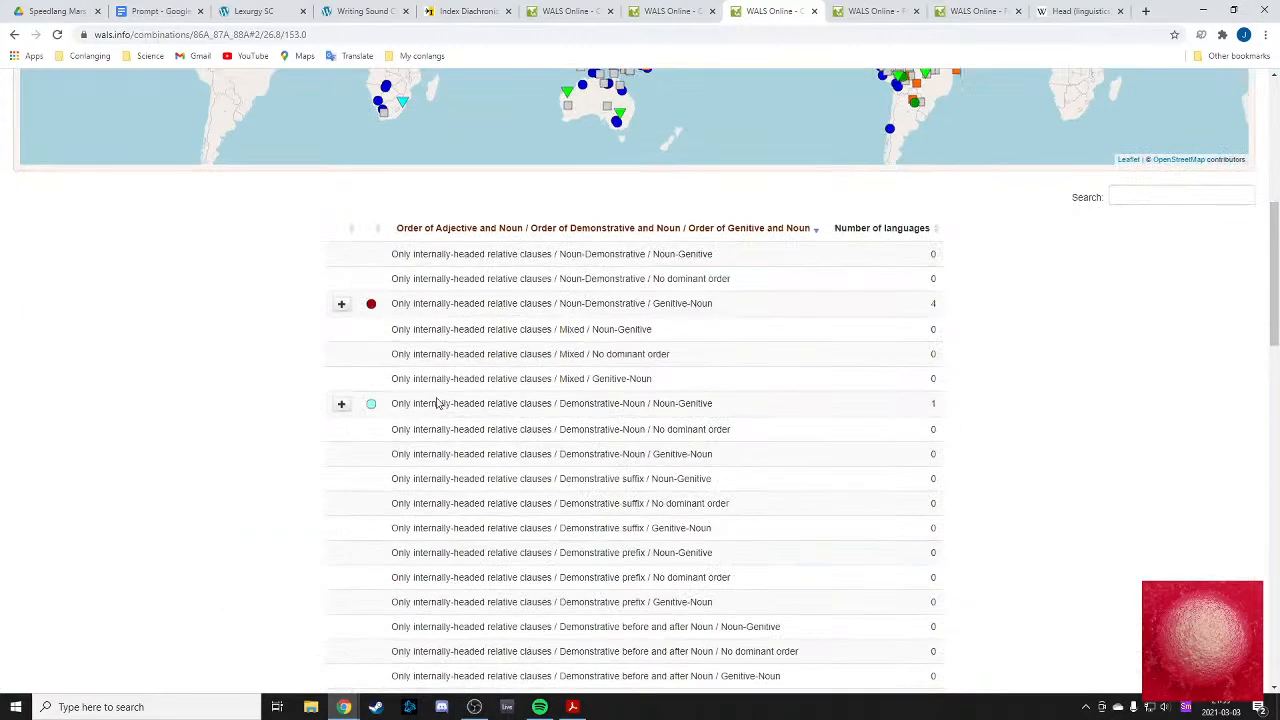
pyautogui.scroll(-11, 437, 402)
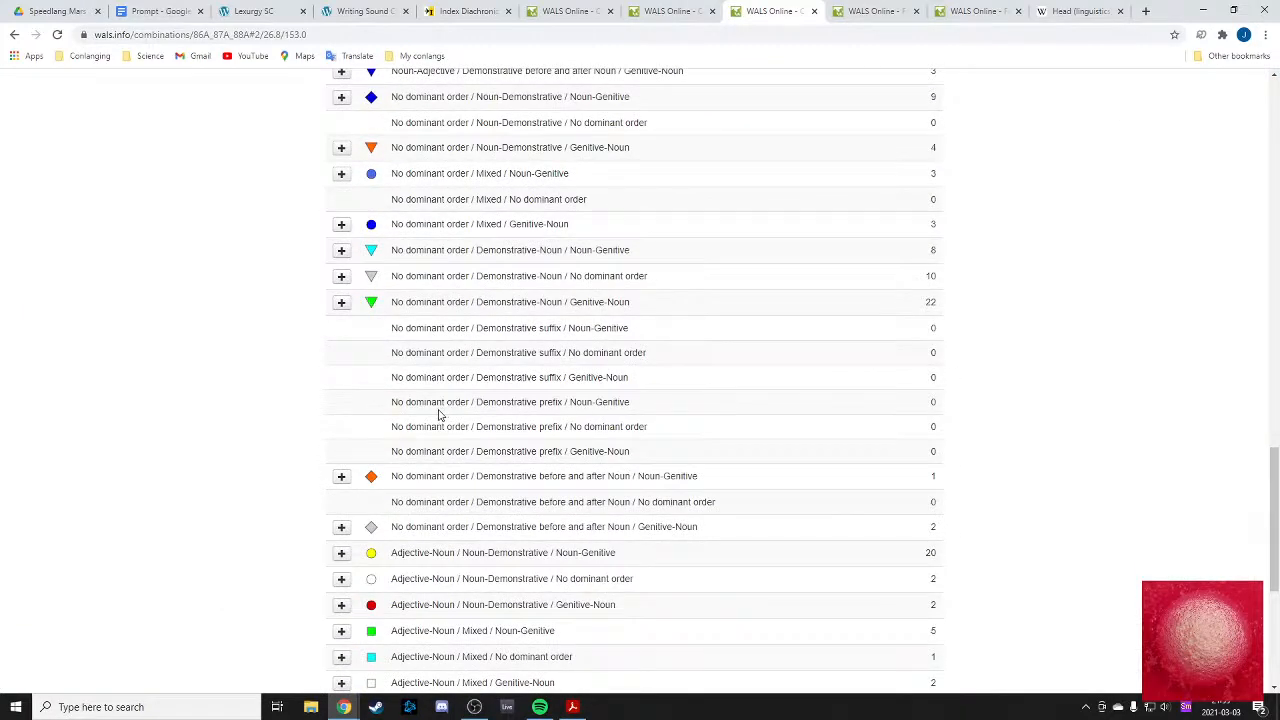
pyautogui.scroll(-4, 438, 414)
pyautogui.scroll(1, 432, 418)
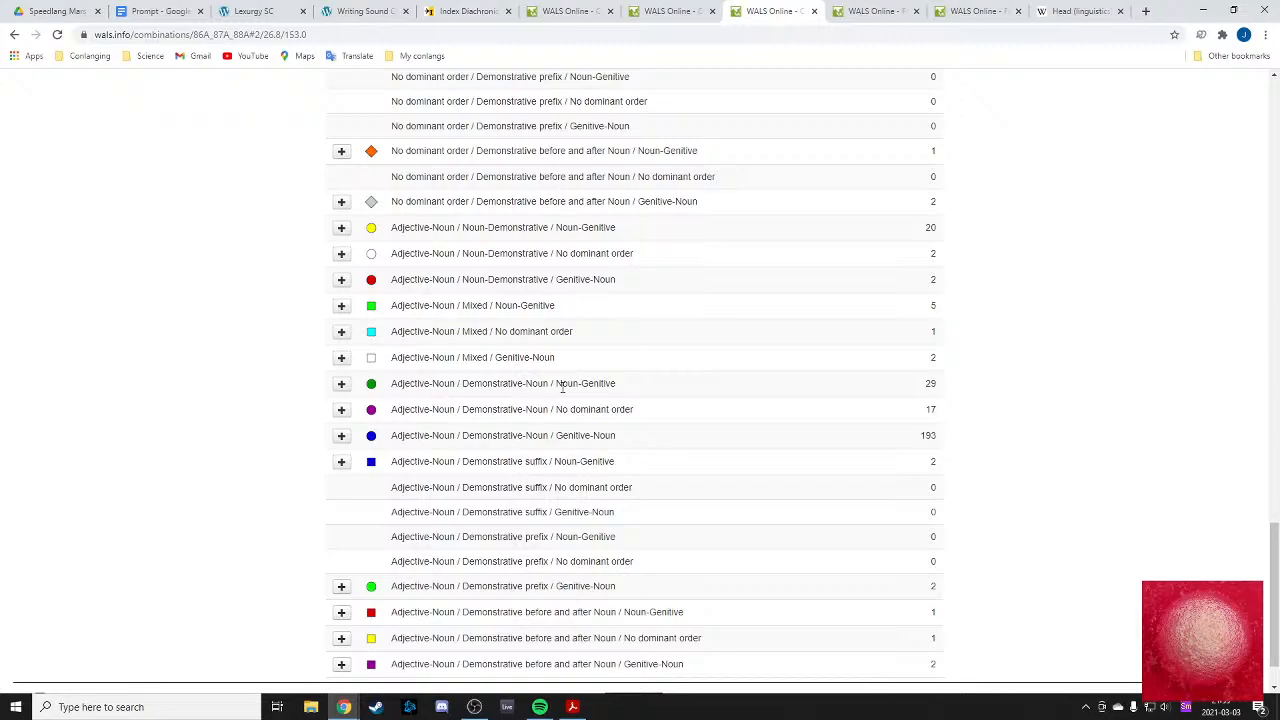
pyautogui.scroll(20, 598, 293)
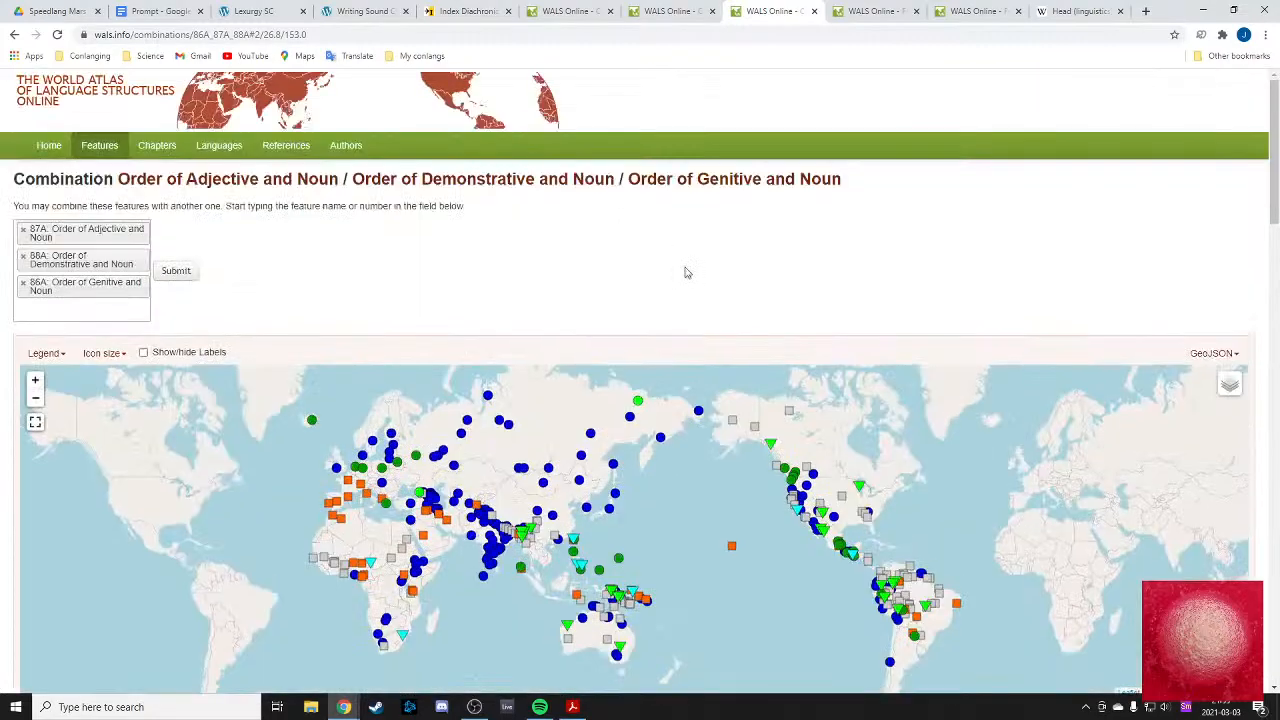
pyautogui.scroll(-15, 656, 258)
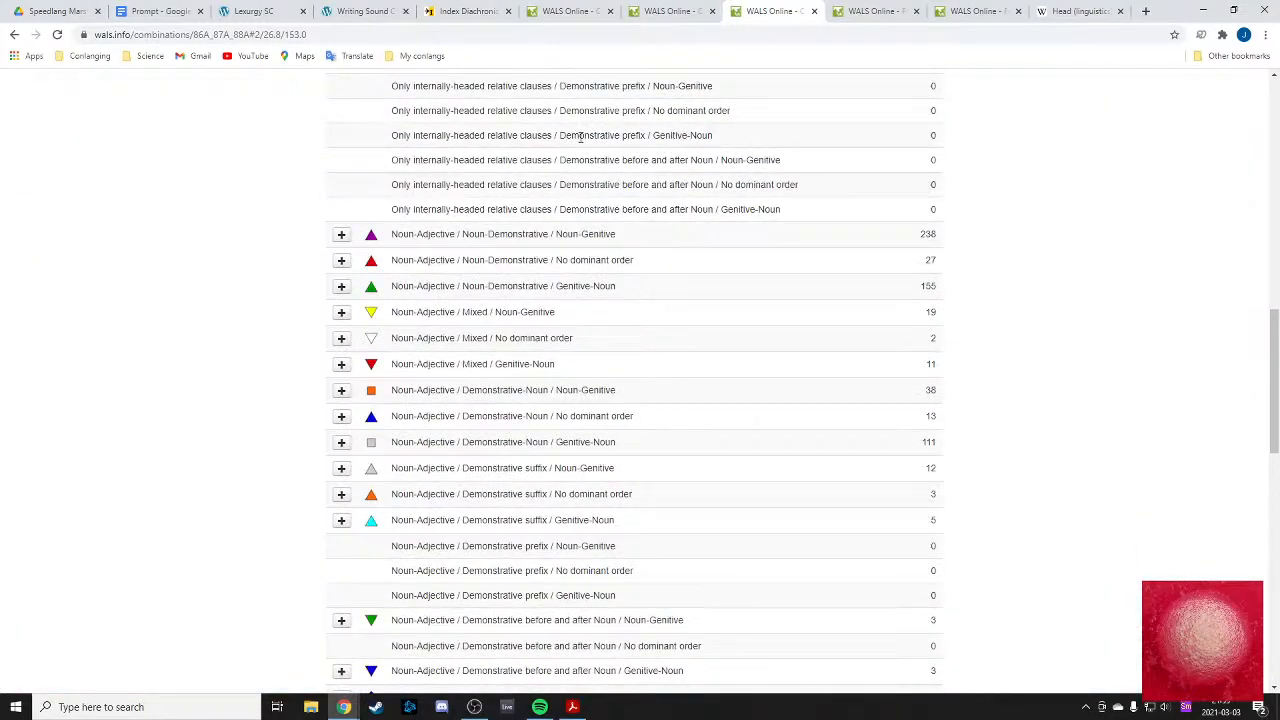
pyautogui.scroll(15, 400, 251)
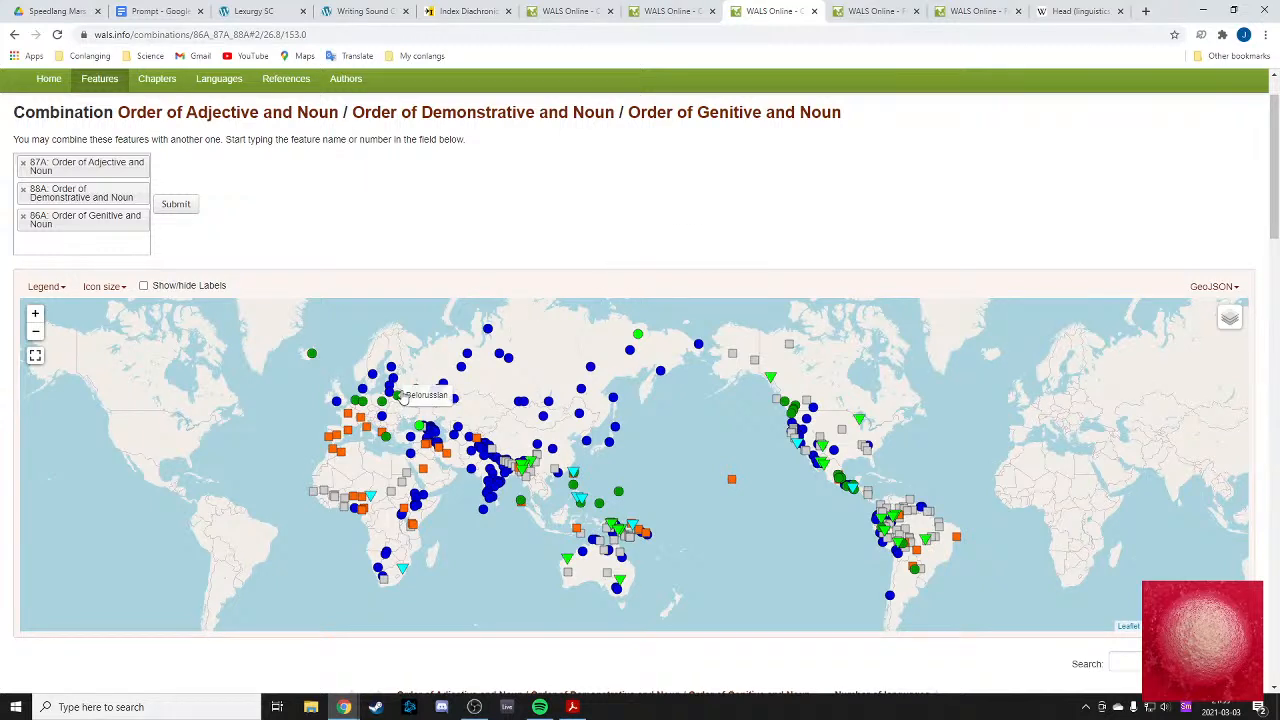
pyautogui.moveTo(390, 388)
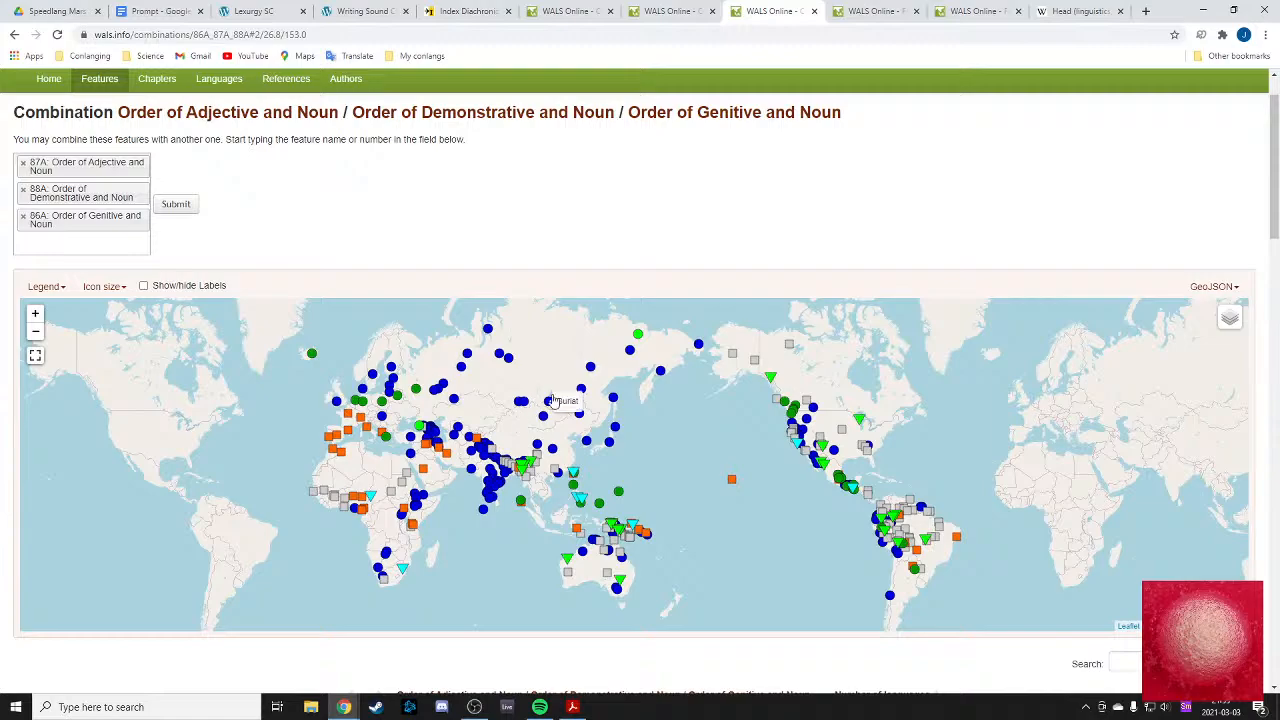
# - Check the Adjective-Noun / Demonstrative-Noun / Genitive-Noun table row against the spread of blue circles across Eurasia
pyautogui.scroll(-12, 605, 412)
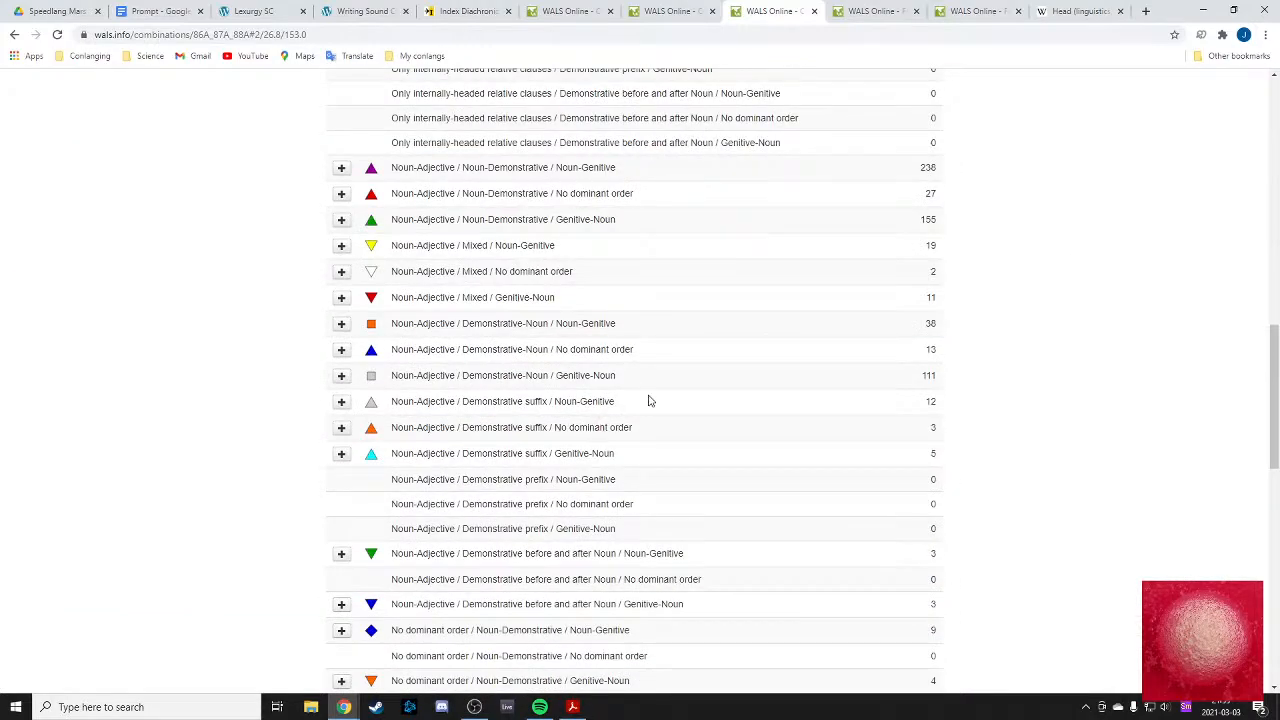
pyautogui.scroll(-10, 648, 401)
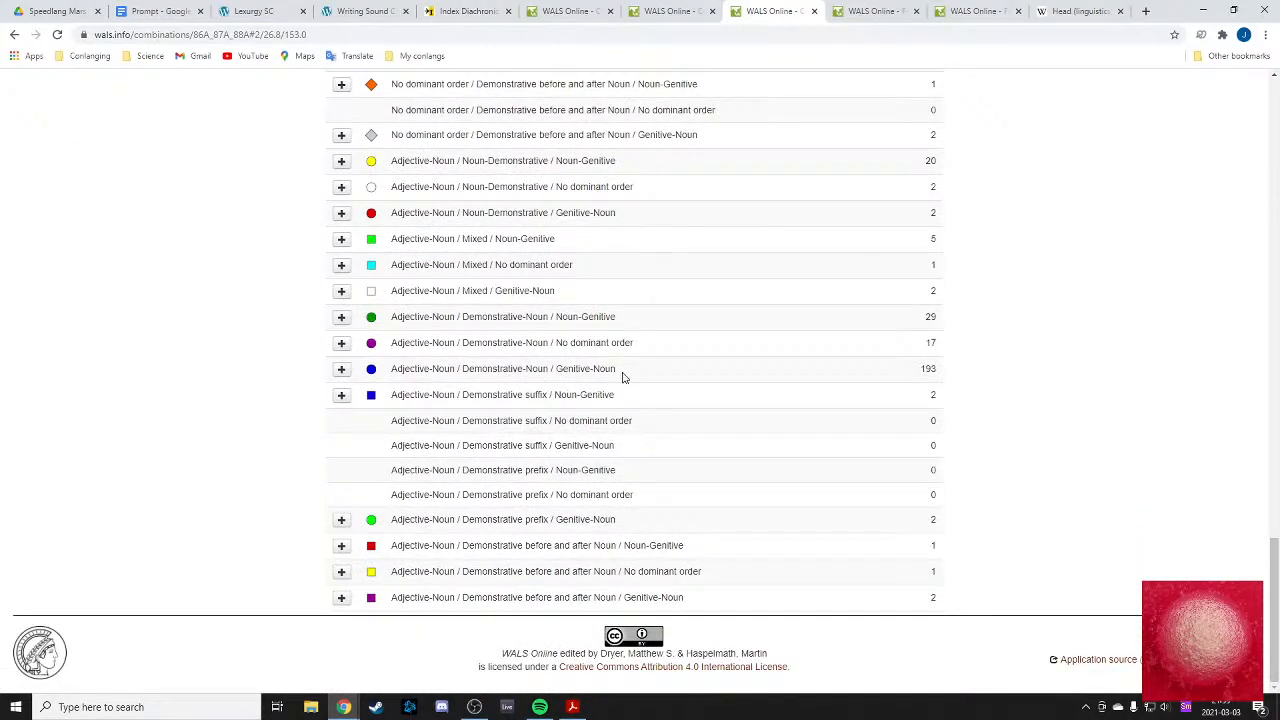
pyautogui.scroll(20, 732, 381)
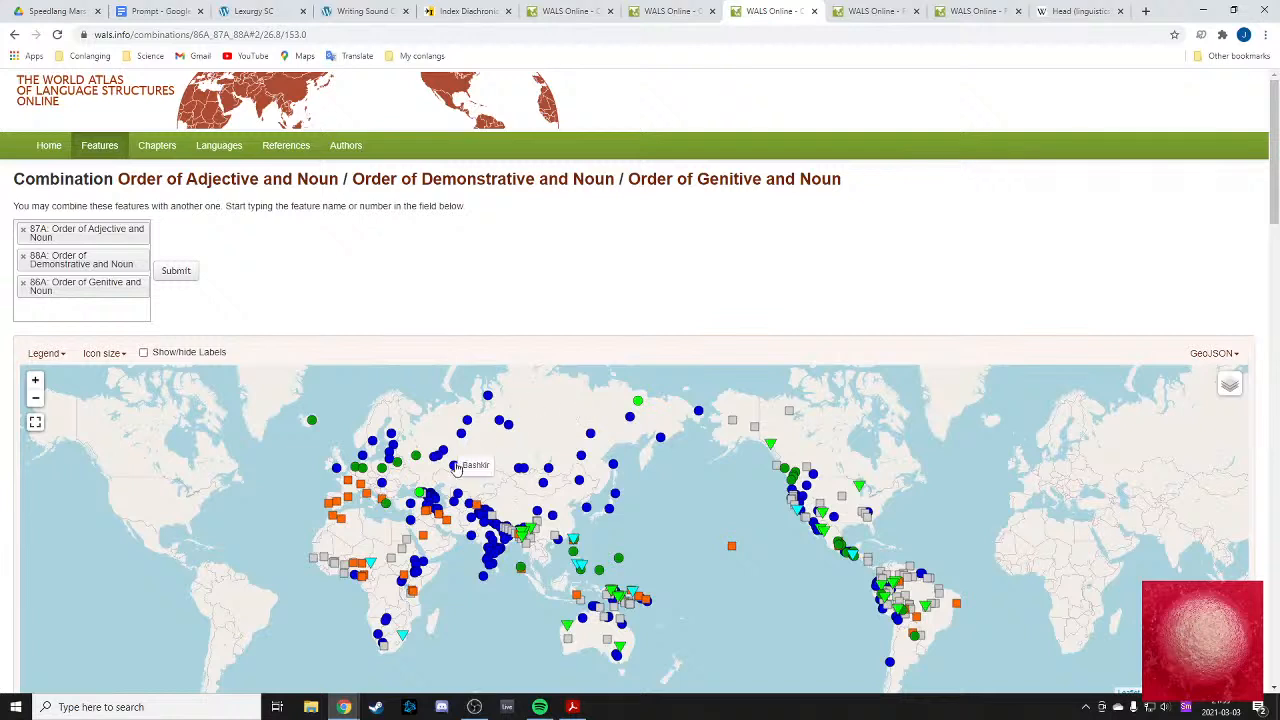
pyautogui.scroll(-1, 367, 508)
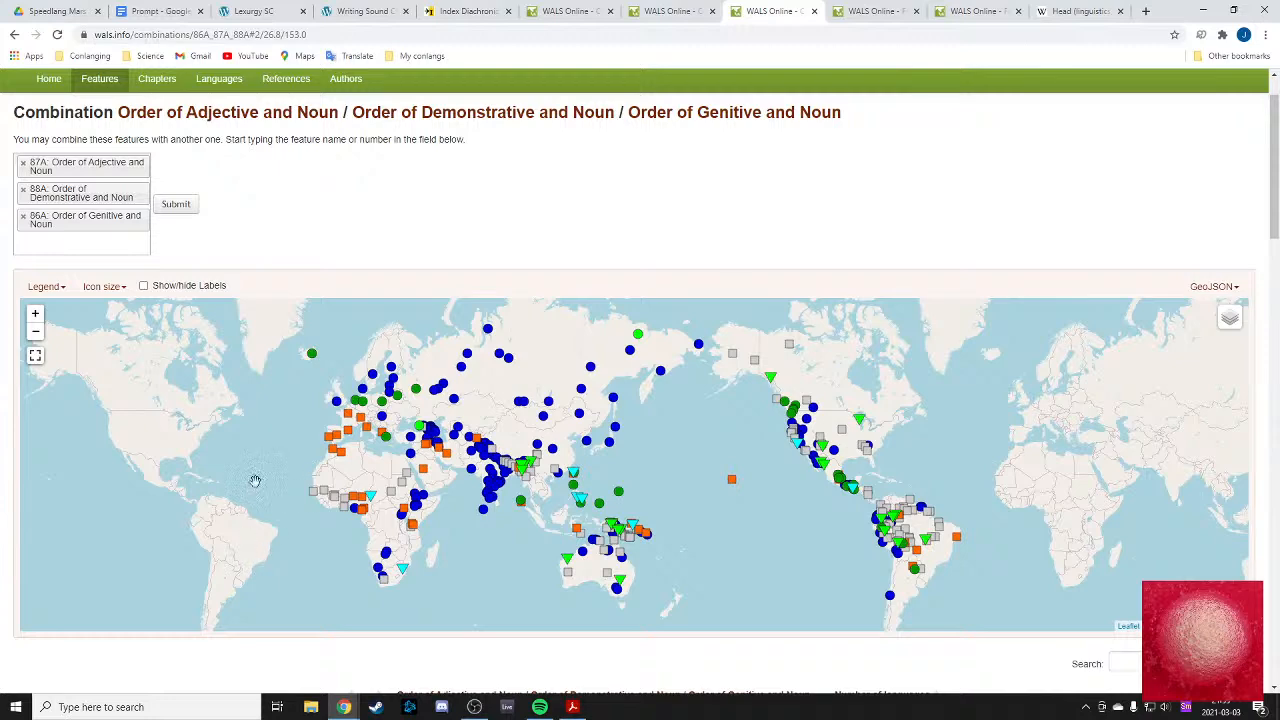
# - Read the Noun-Adjective / Demonstrative-Noun / Noun-Genitive row and examine where its orange squares and the neighbouring marker types fall on the map
pyautogui.moveTo(348, 441)
pyautogui.scroll(-10, 348, 441)
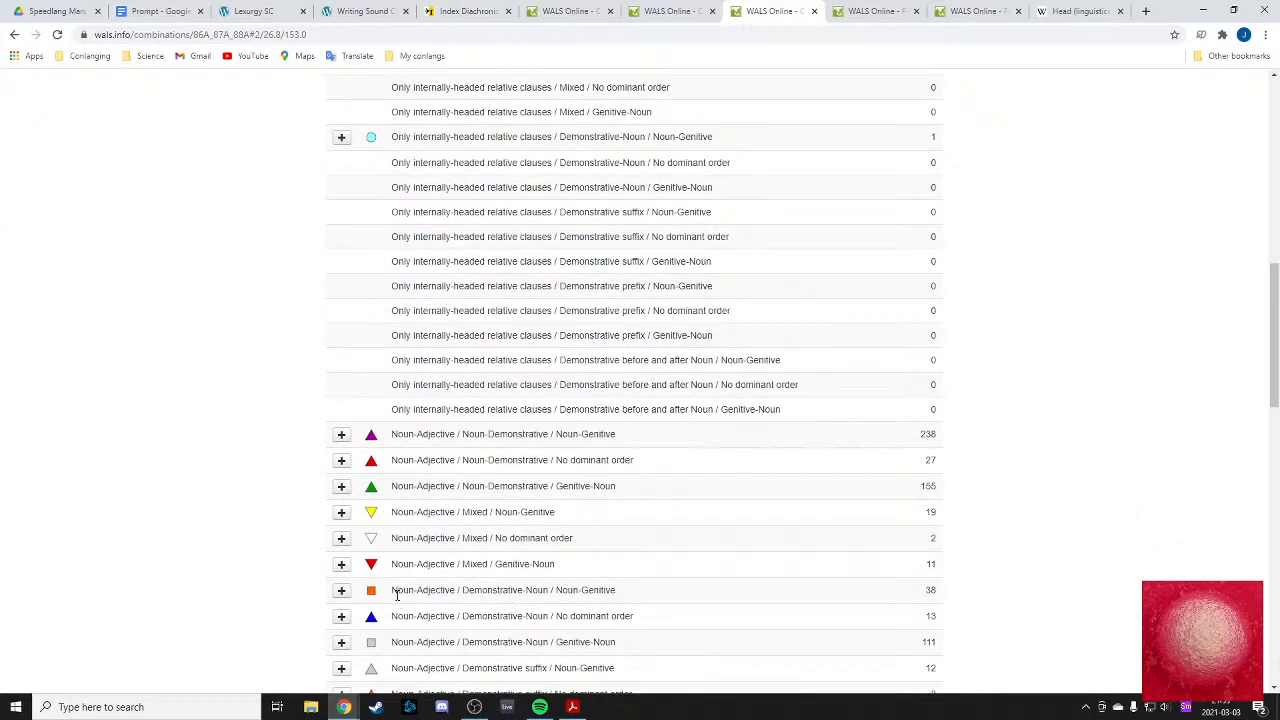
pyautogui.moveTo(392, 591); pyautogui.dragTo(666, 598)
pyautogui.click(779, 601)
pyautogui.scroll(6, 686, 517)
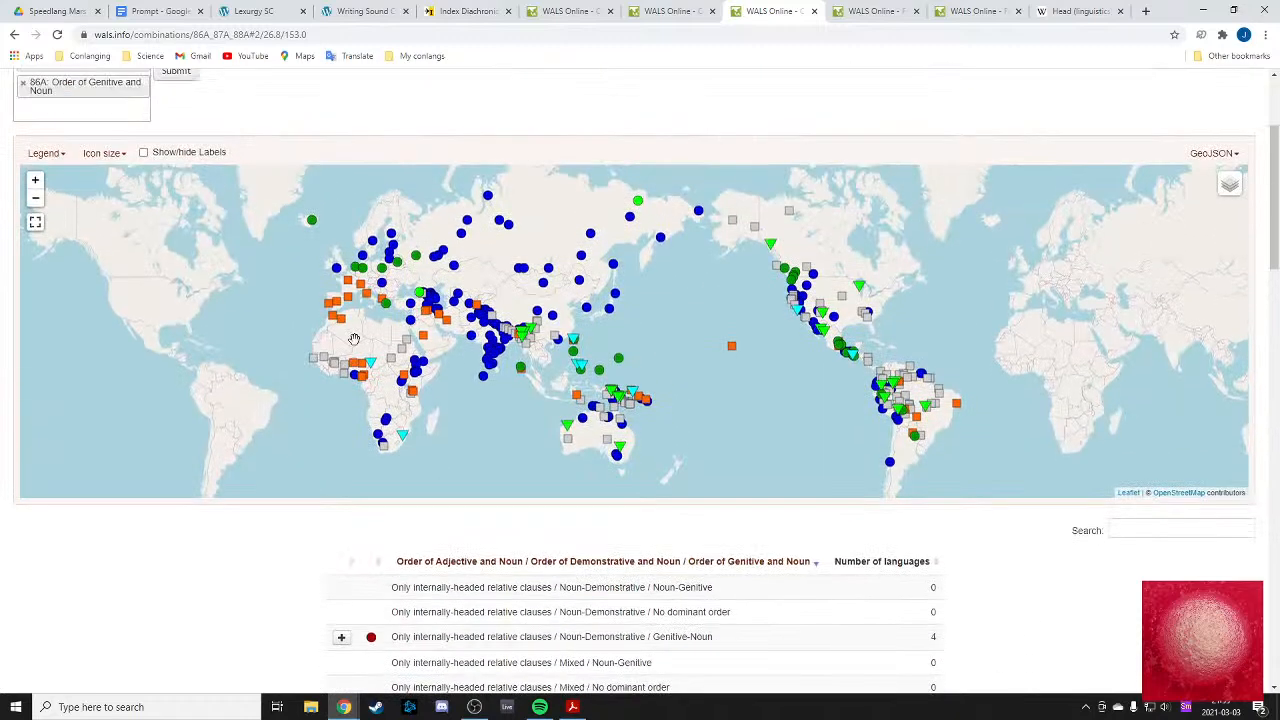
pyautogui.moveTo(345, 330)
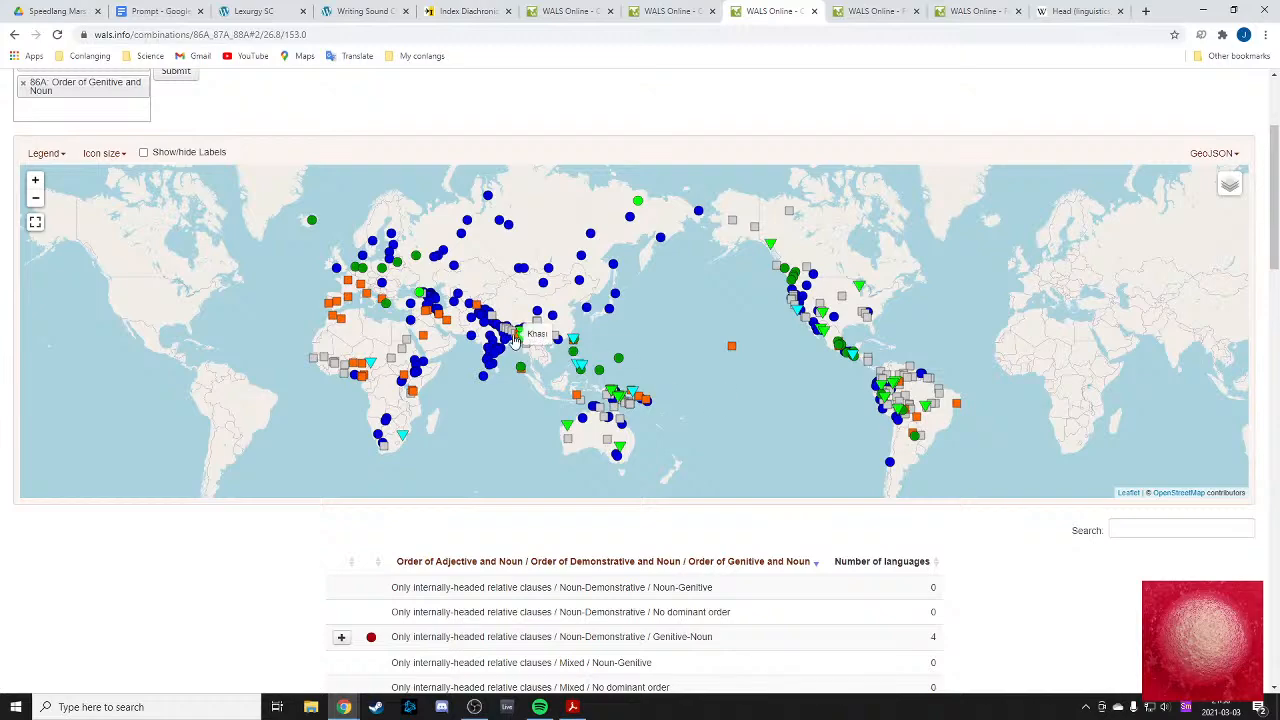
pyautogui.moveTo(772, 245)
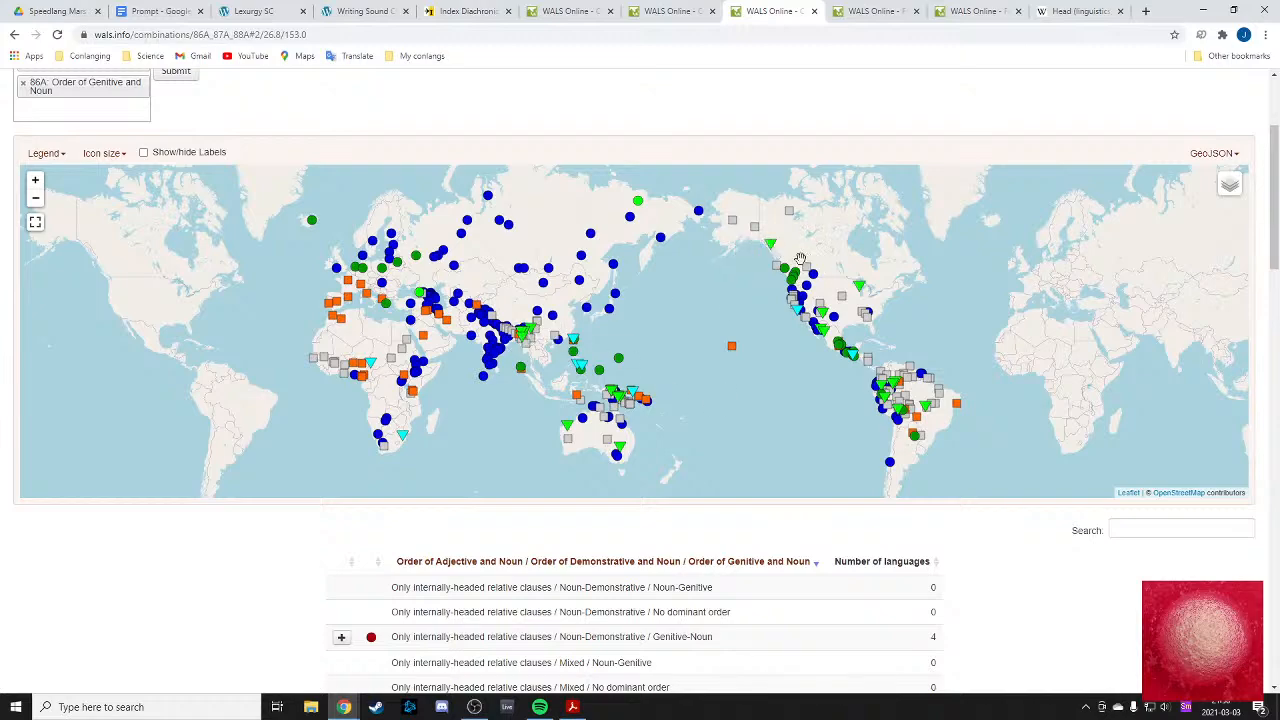
# - Read the No dominant order / Demonstrative-Noun / Genitive-Noun row and locate its light green triangles on the map
pyautogui.scroll(-7, 723, 363)
pyautogui.scroll(-6, 718, 363)
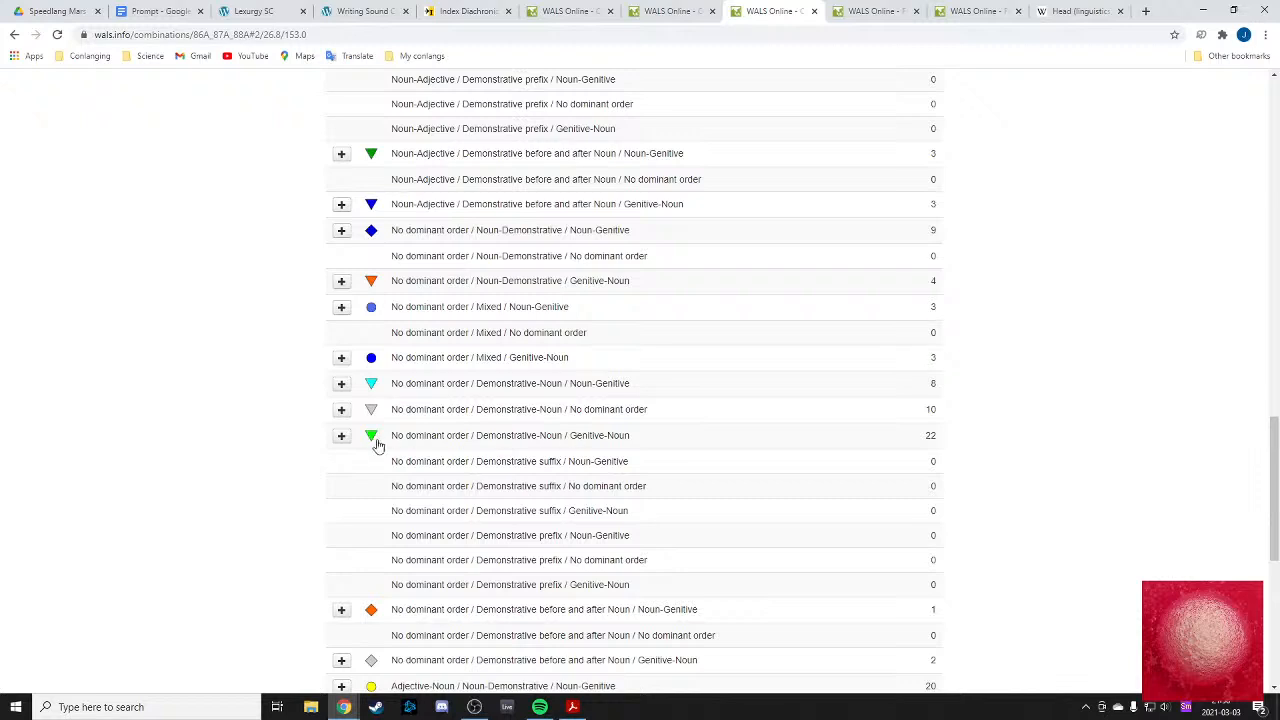
pyautogui.moveTo(390, 440); pyautogui.dragTo(455, 437)
pyautogui.moveTo(496, 436); pyautogui.dragTo(673, 449)
pyautogui.click(985, 440)
pyautogui.scroll(15, 854, 448)
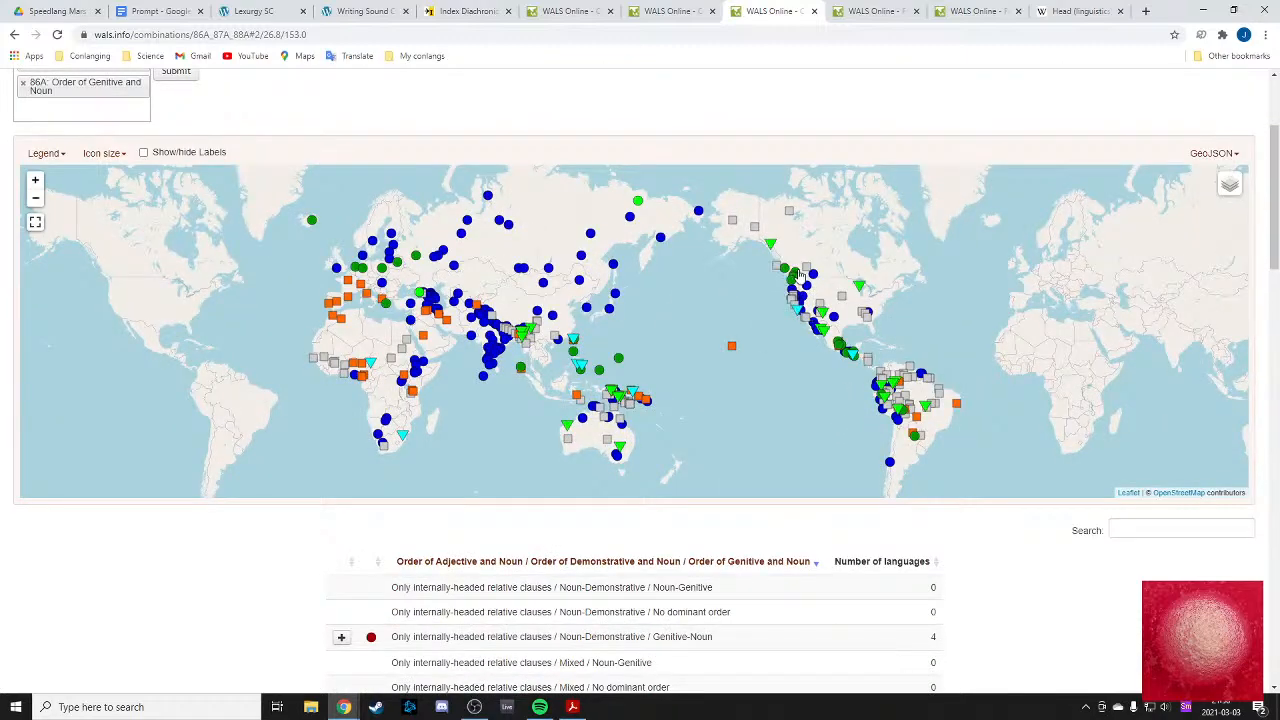
# - Compare the overall map distribution with the language counts of the Noun-Adjective combinations in the table
pyautogui.scroll(-1, 855, 378)
pyautogui.scroll(-8, 855, 378)
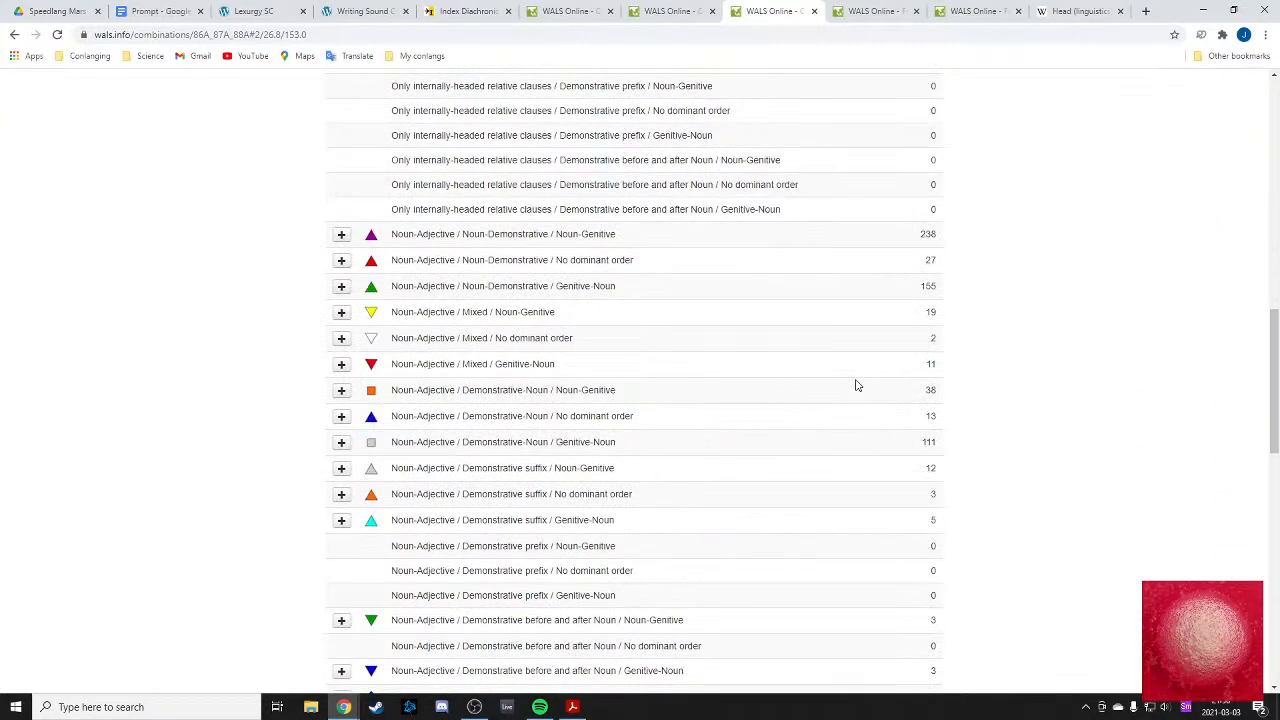
pyautogui.scroll(9, 855, 385)
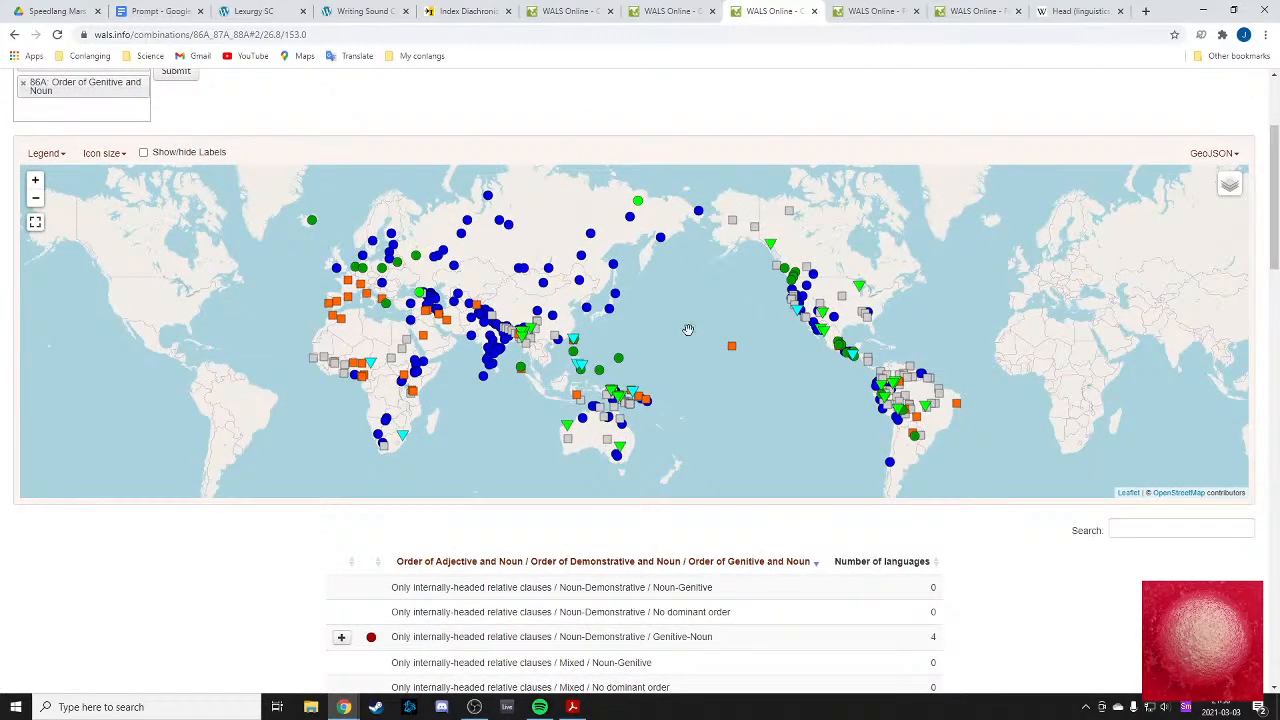
pyautogui.scroll(-15, 957, 420)
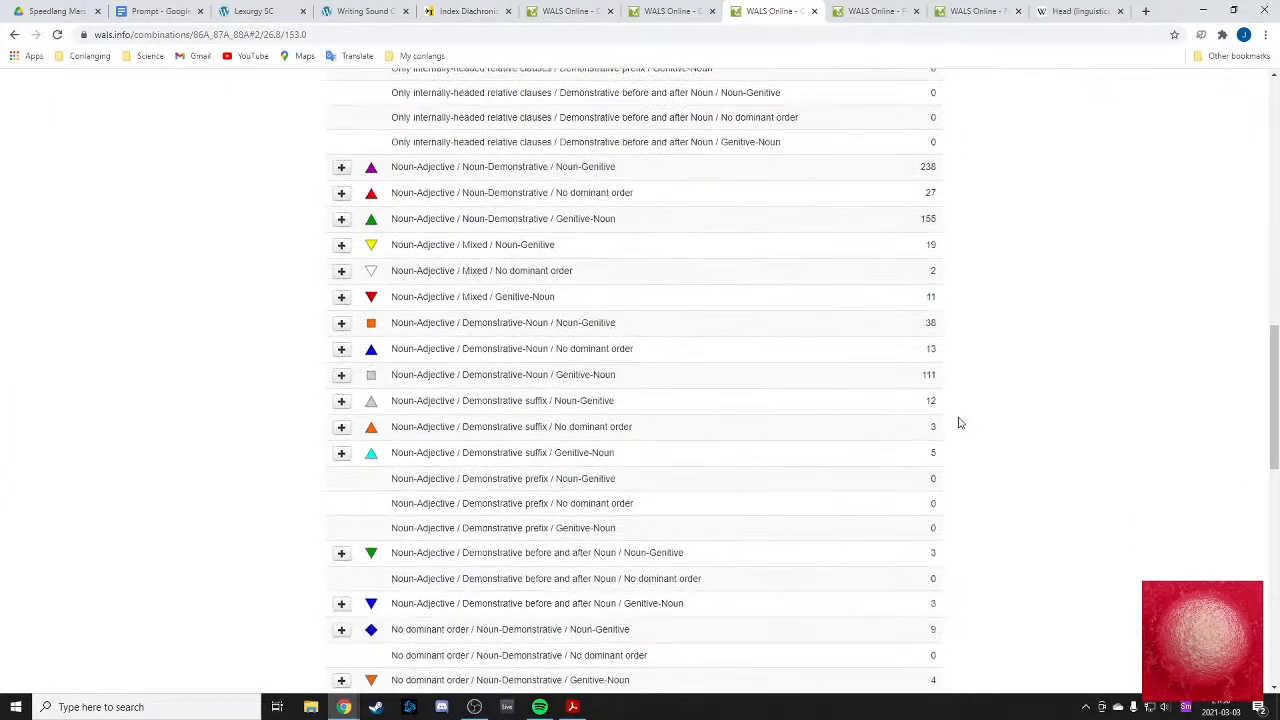
pyautogui.scroll(15, 957, 432)
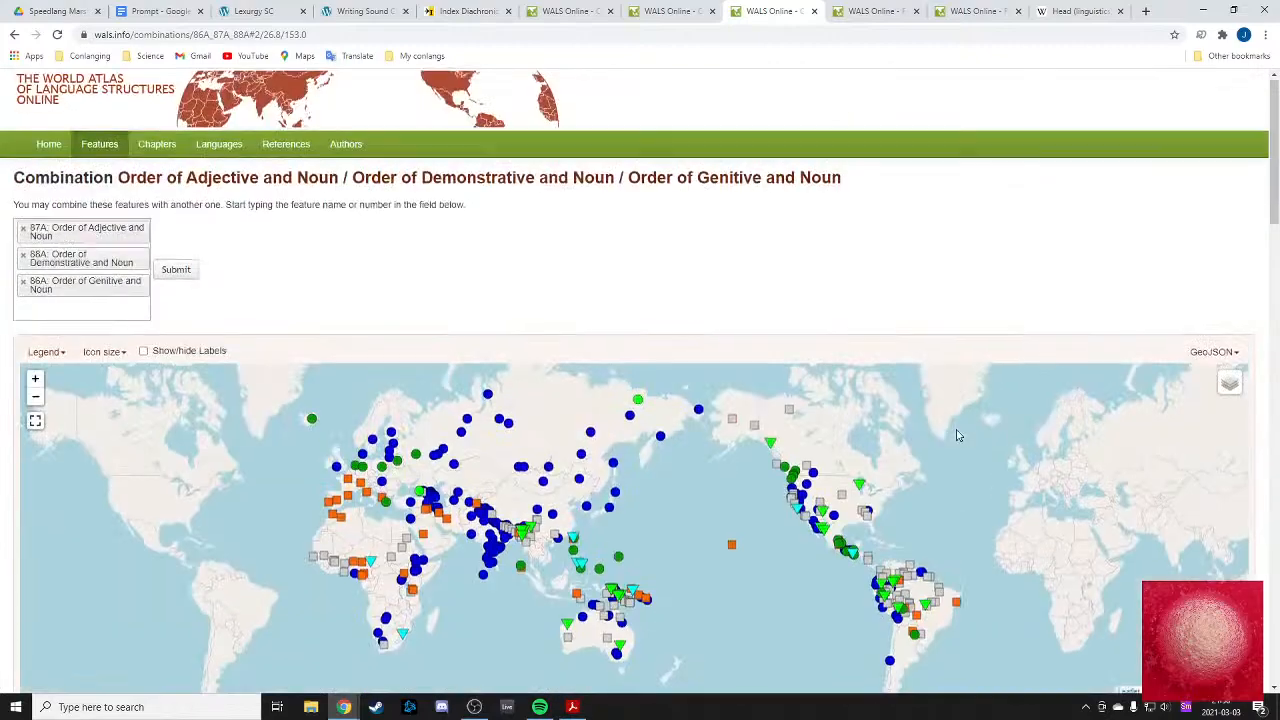
pyautogui.scroll(-5, 717, 366)
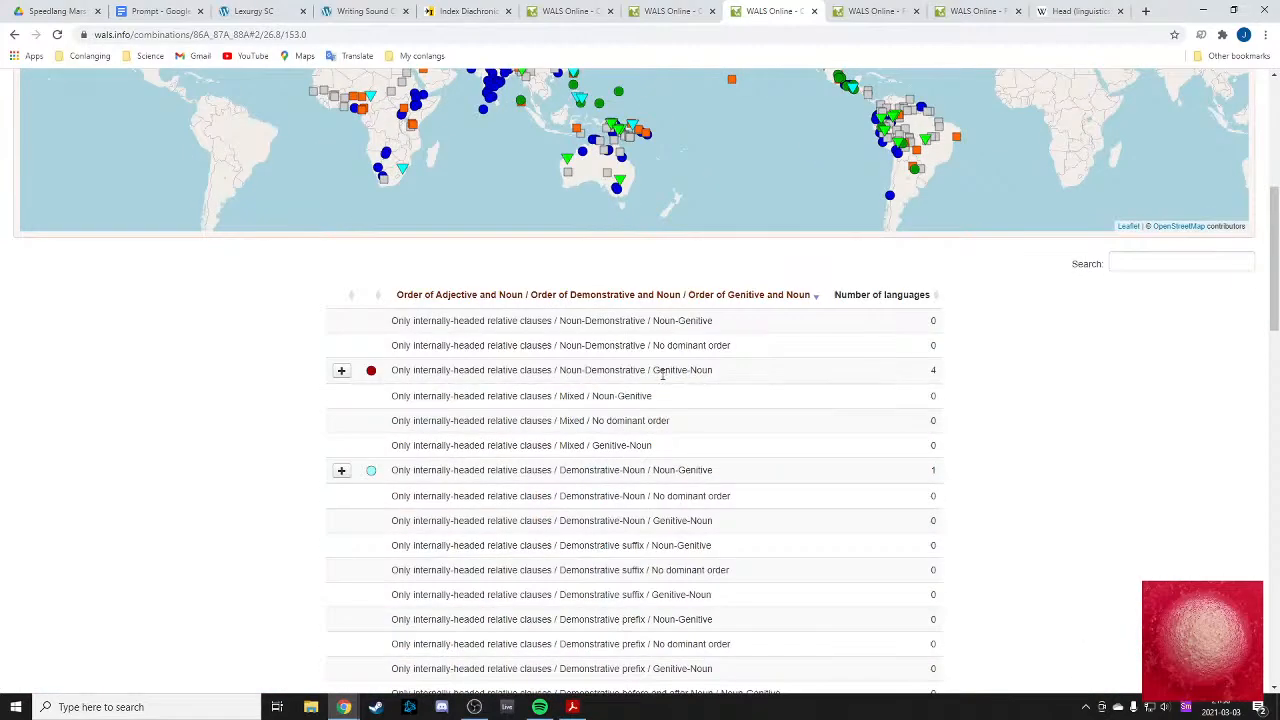
pyautogui.scroll(5, 680, 388)
pyautogui.scroll(-5, 795, 393)
pyautogui.scroll(1, 985, 465)
pyautogui.scroll(3, 965, 469)
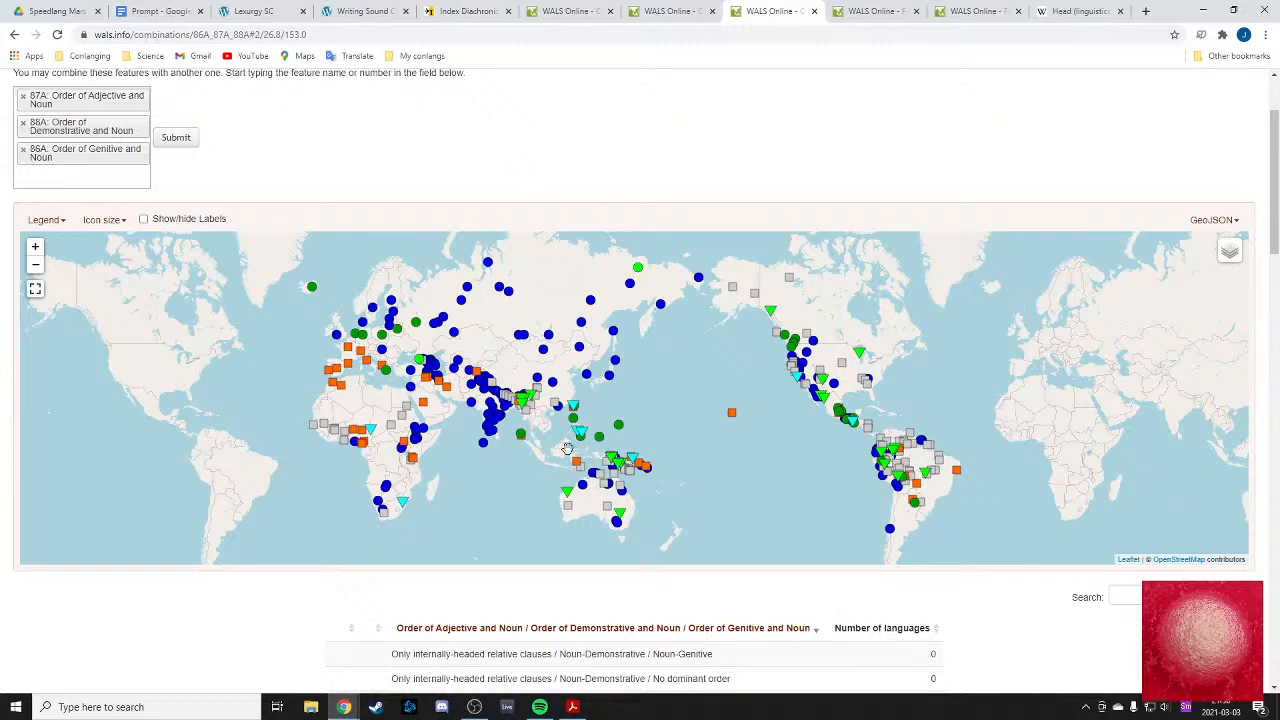
# - Look up the cyan triangle markers near the Philippines in the No dominant order / Demonstrative-Noun / Noun-Genitive table row
pyautogui.moveTo(576, 435)
pyautogui.scroll(-5, 494, 489)
pyautogui.scroll(-6, 494, 489)
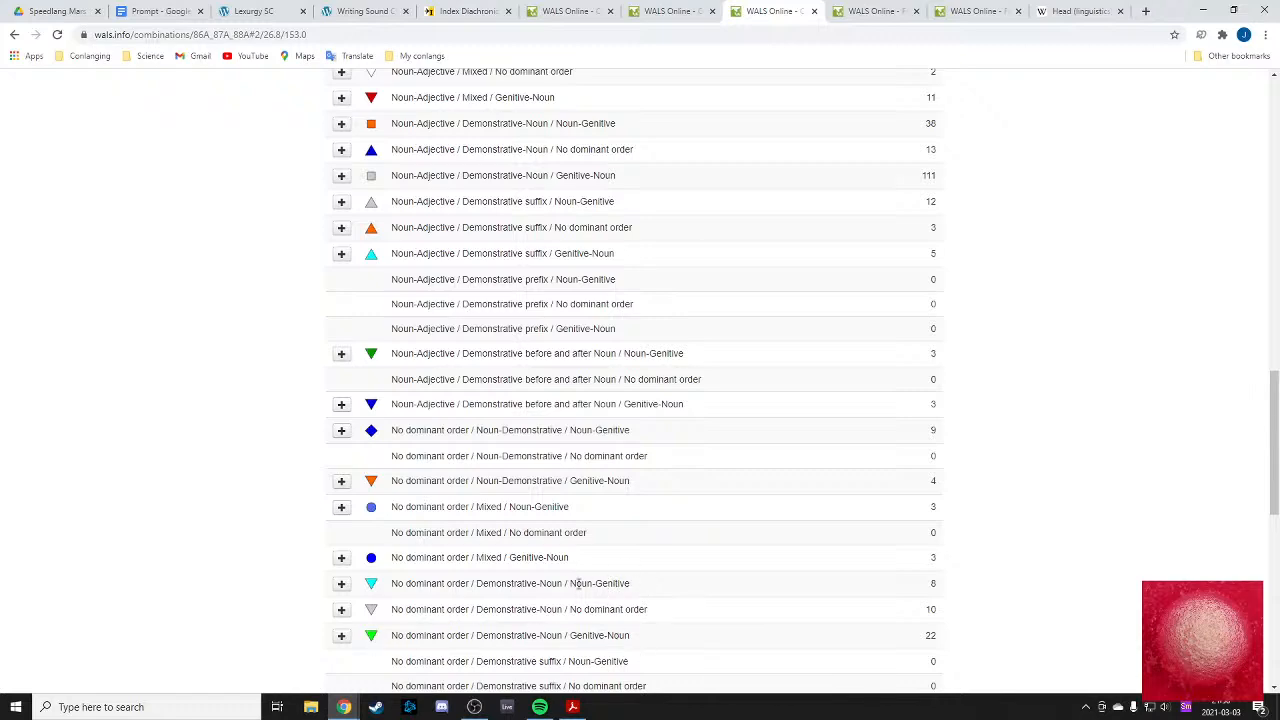
pyautogui.scroll(20, 614, 570)
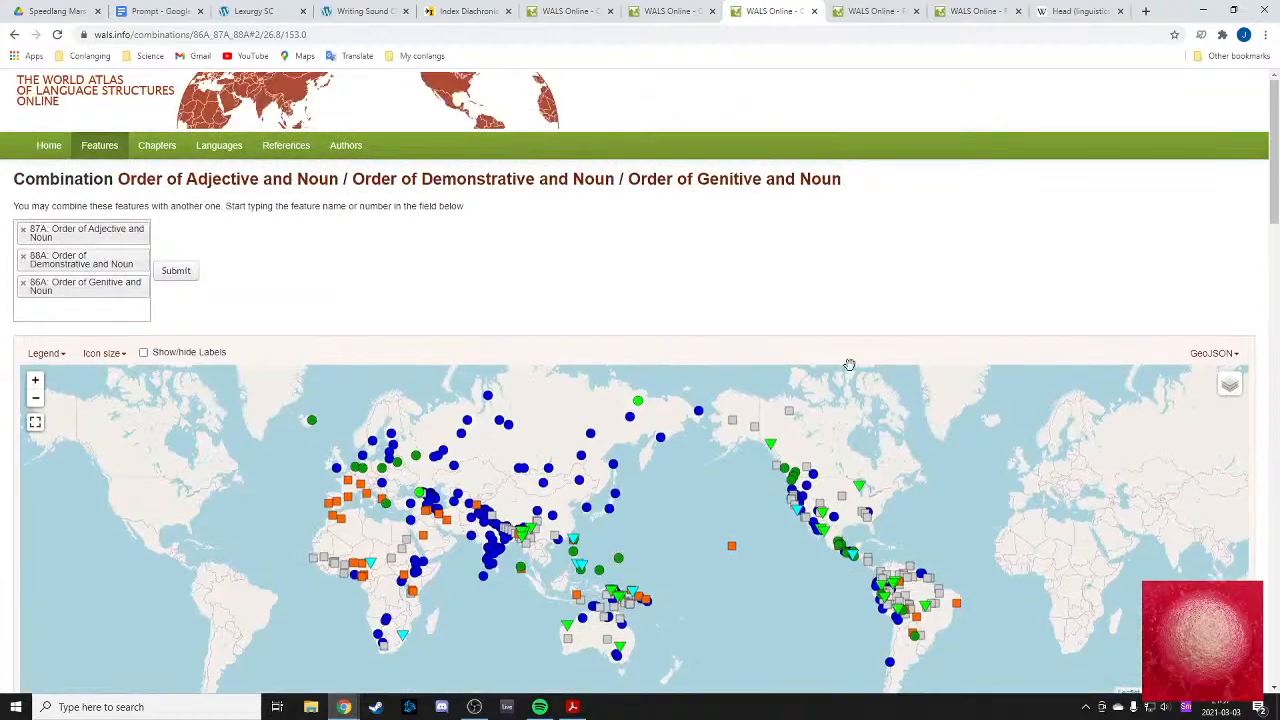
# - Identify the bright green circle in northeastern Siberia on the map and look for its combination in the table's Adjective-Noun rows
pyautogui.scroll(-3, 846, 363)
pyautogui.moveTo(637, 142)
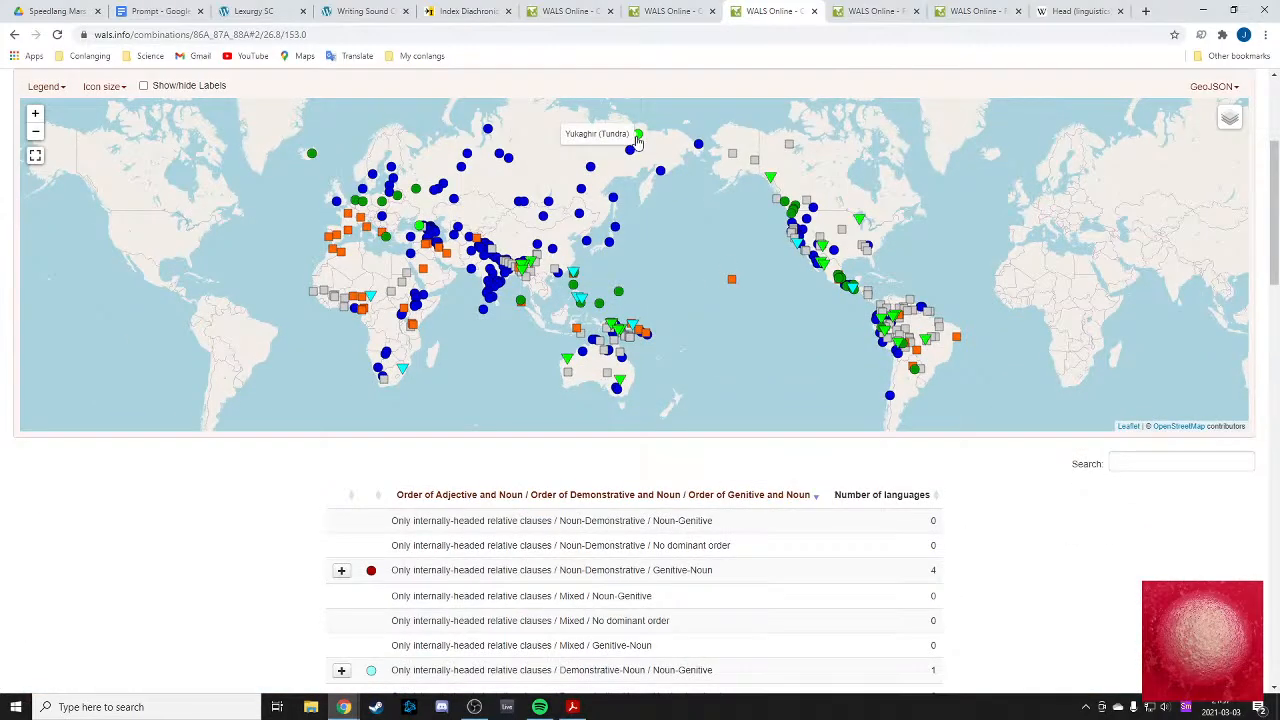
pyautogui.scroll(-3, 751, 297)
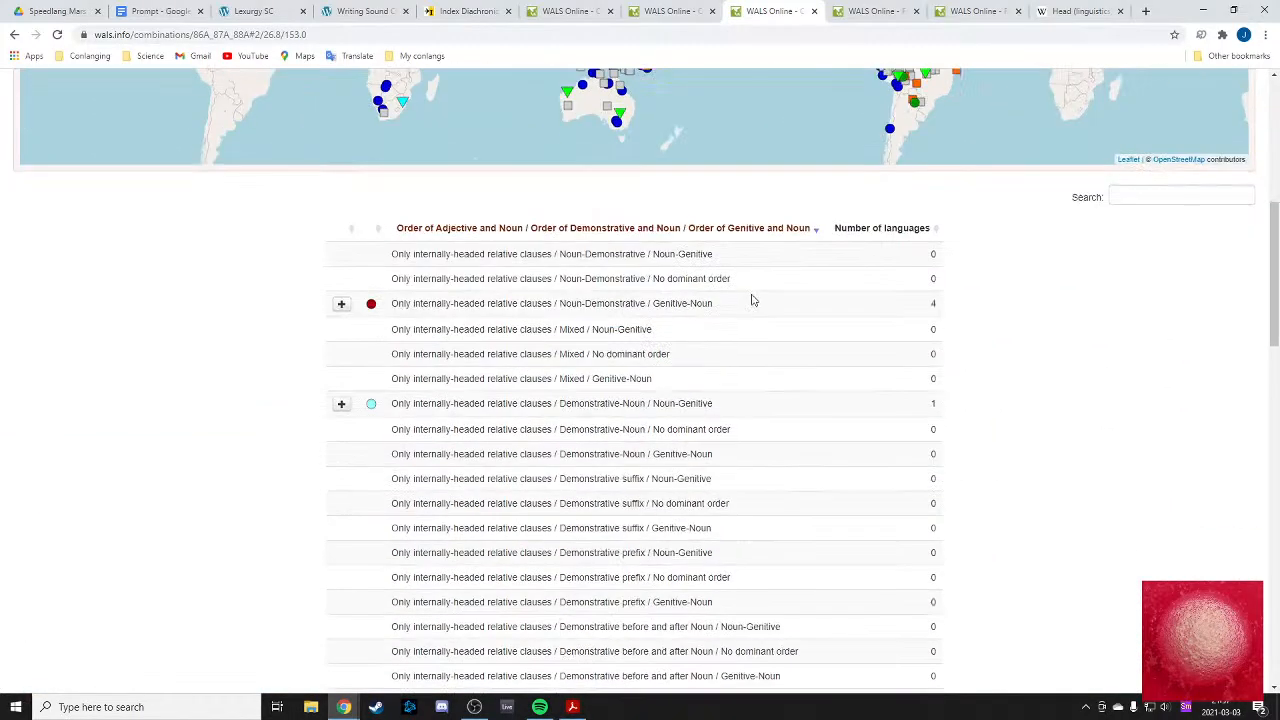
pyautogui.scroll(4, 645, 276)
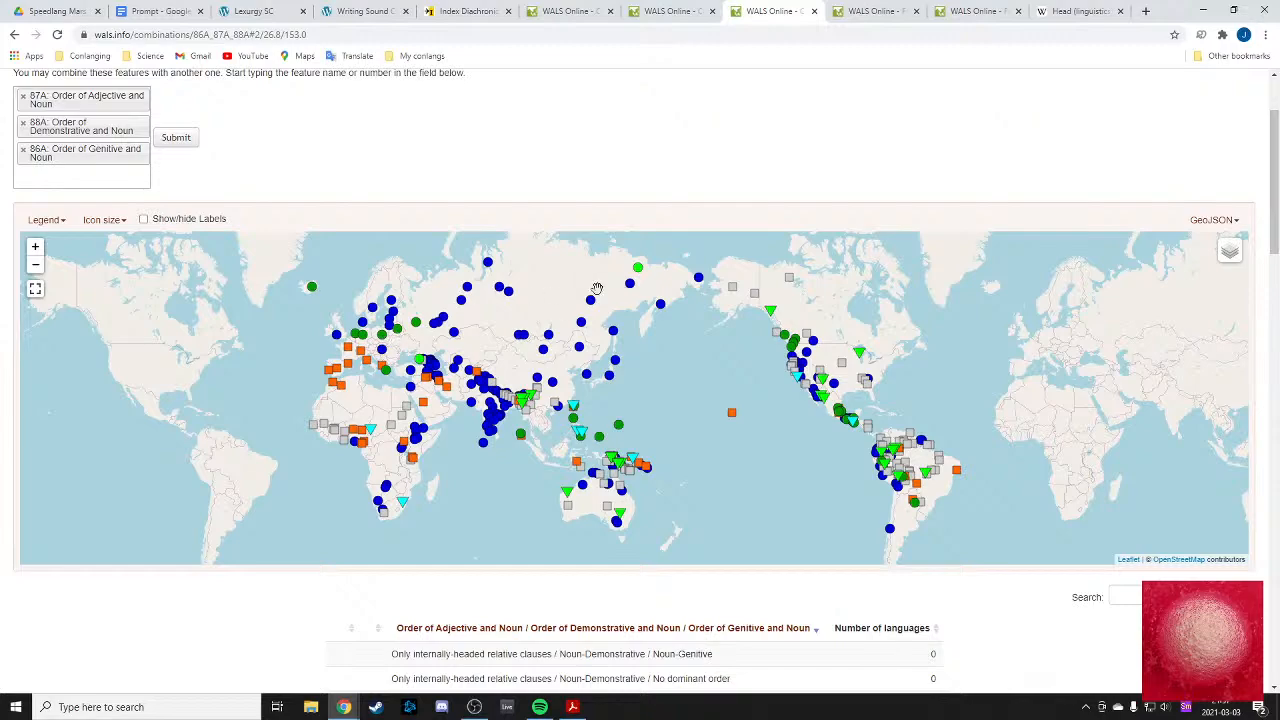
pyautogui.scroll(-5, 642, 273)
pyautogui.scroll(-10, 640, 270)
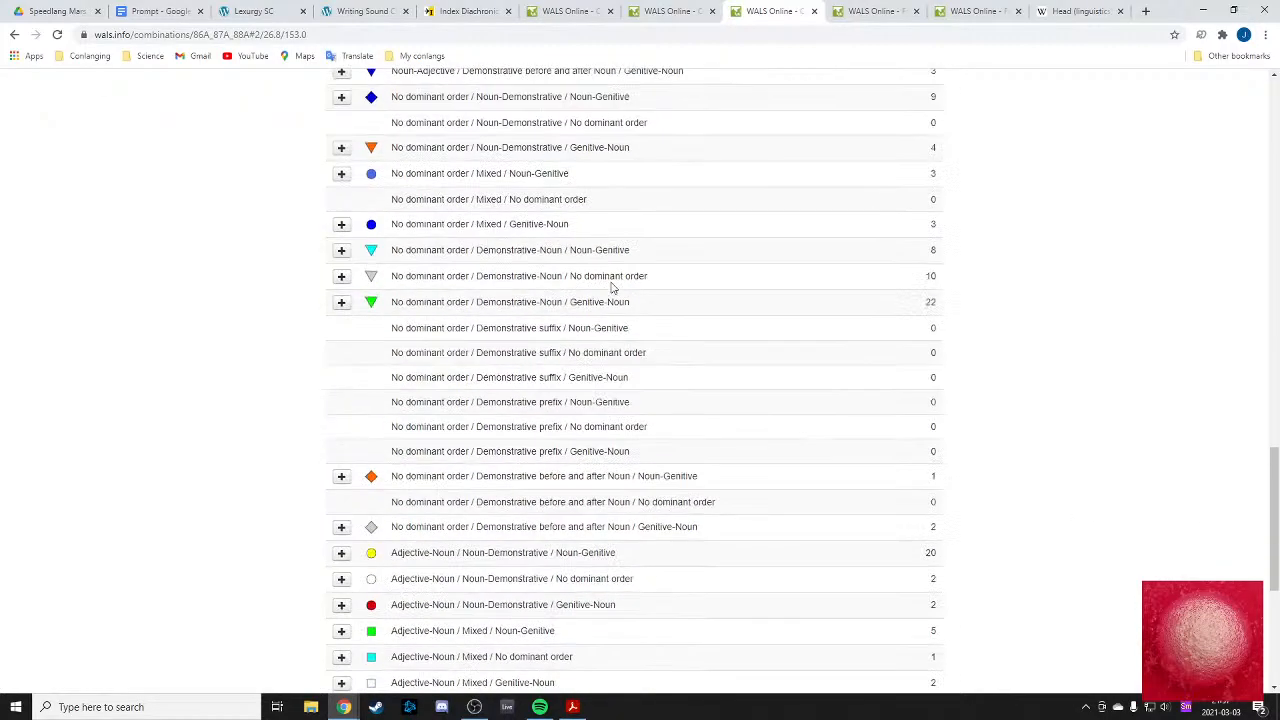
pyautogui.scroll(4, 610, 285)
pyautogui.scroll(-8, 608, 285)
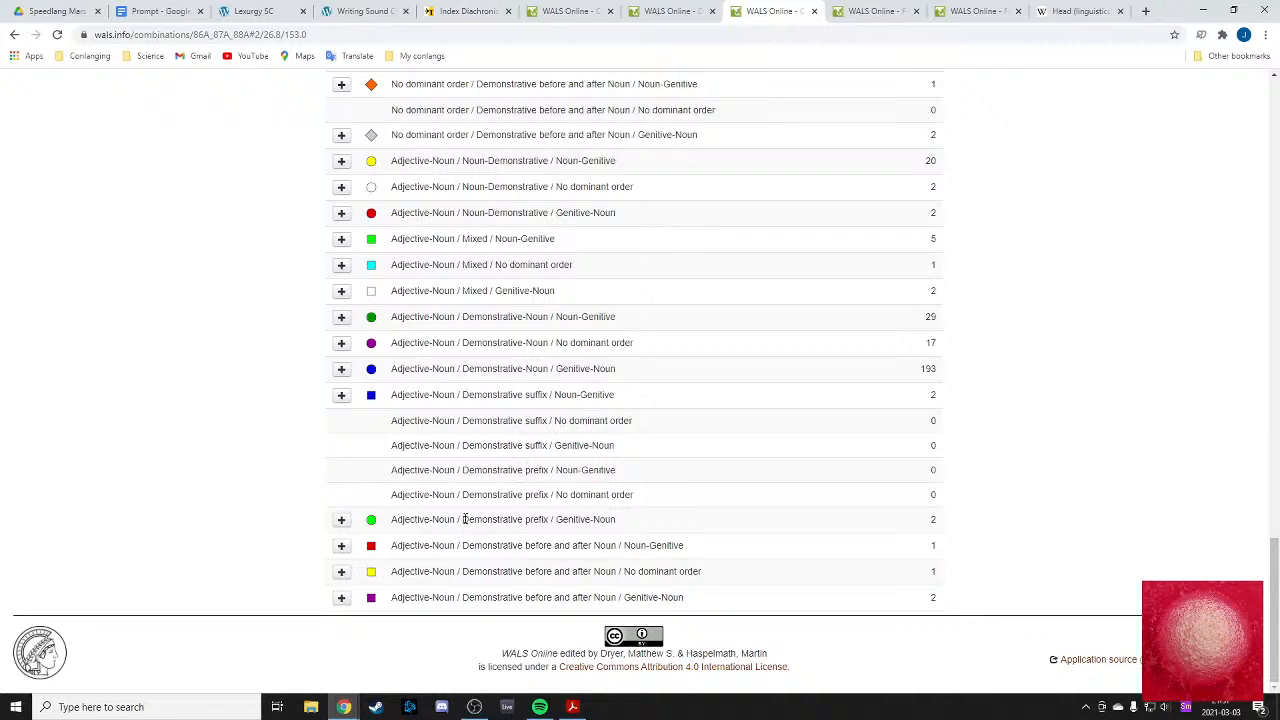
# - Read the Adjective-Noun / Demonstrative prefix / Genitive-Noun row and compare it with the neighbouring demonstrative prefix rows
pyautogui.moveTo(464, 519); pyautogui.dragTo(550, 517)
pyautogui.moveTo(463, 519); pyautogui.dragTo(550, 519)
pyautogui.click(550, 519)
pyautogui.moveTo(463, 519); pyautogui.dragTo(546, 519)
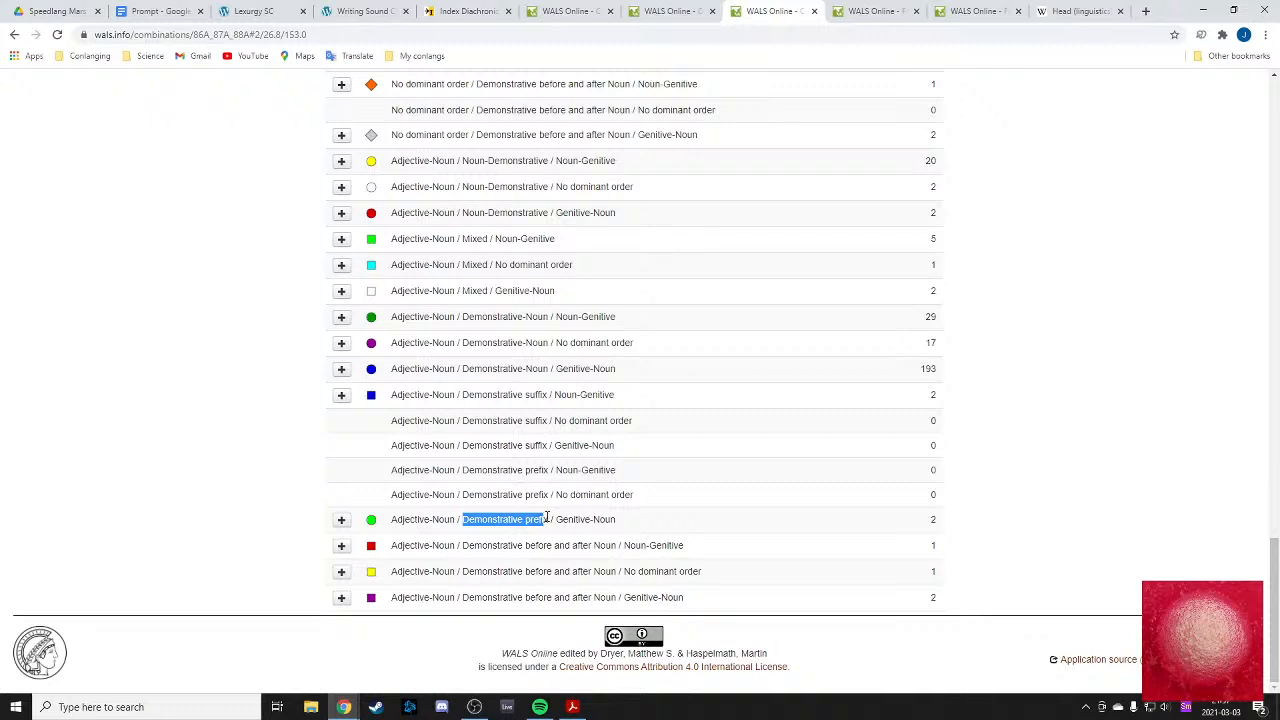
pyautogui.click(546, 519)
pyautogui.moveTo(390, 520); pyautogui.dragTo(569, 519)
pyautogui.click(627, 518)
pyautogui.click(568, 519)
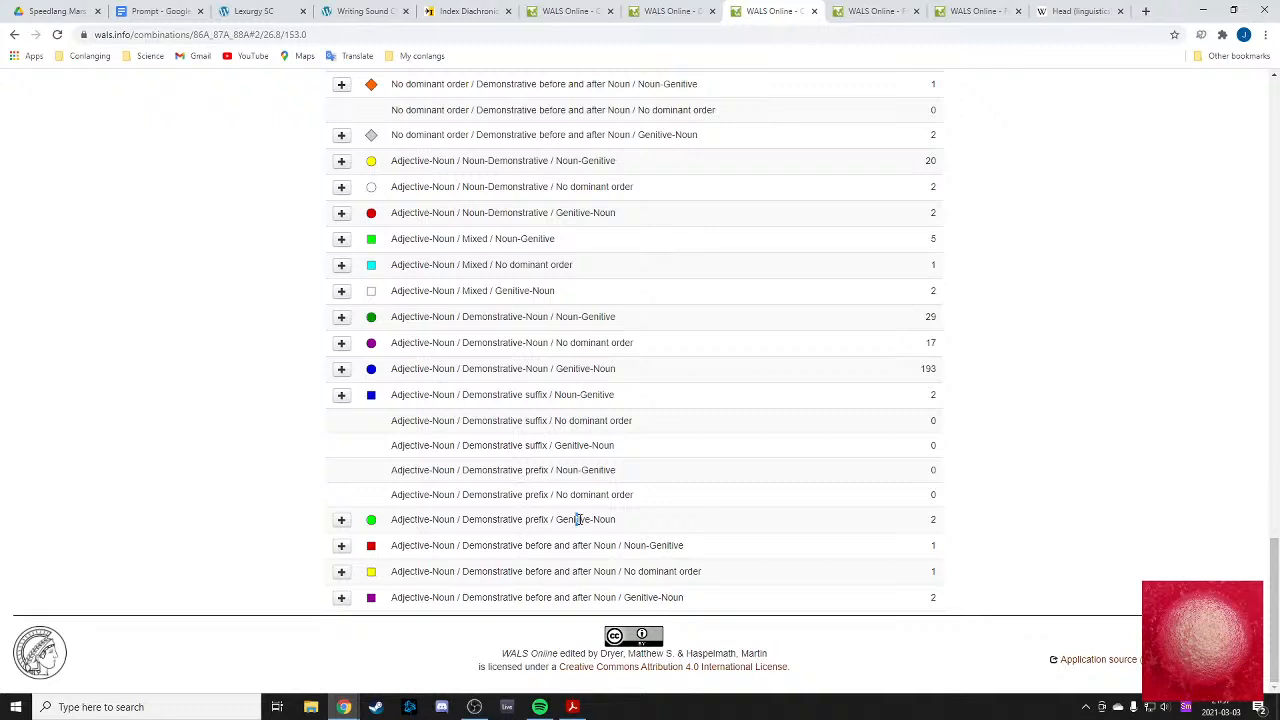
pyautogui.moveTo(576, 519); pyautogui.dragTo(543, 520)
pyautogui.click(614, 519)
pyautogui.moveTo(650, 469)
pyautogui.mouseDown()
pyautogui.moveTo(389, 477)
pyautogui.moveTo(652, 476)
pyautogui.mouseUp()
pyautogui.click(417, 472)
pyautogui.click(636, 495)
pyautogui.moveTo(630, 521); pyautogui.dragTo(592, 520)
pyautogui.click(610, 528)
# - Switch to the Prompt document and add the line "Adjective noun" above the demonstrative line under Word order
pyautogui.click(155, 11)
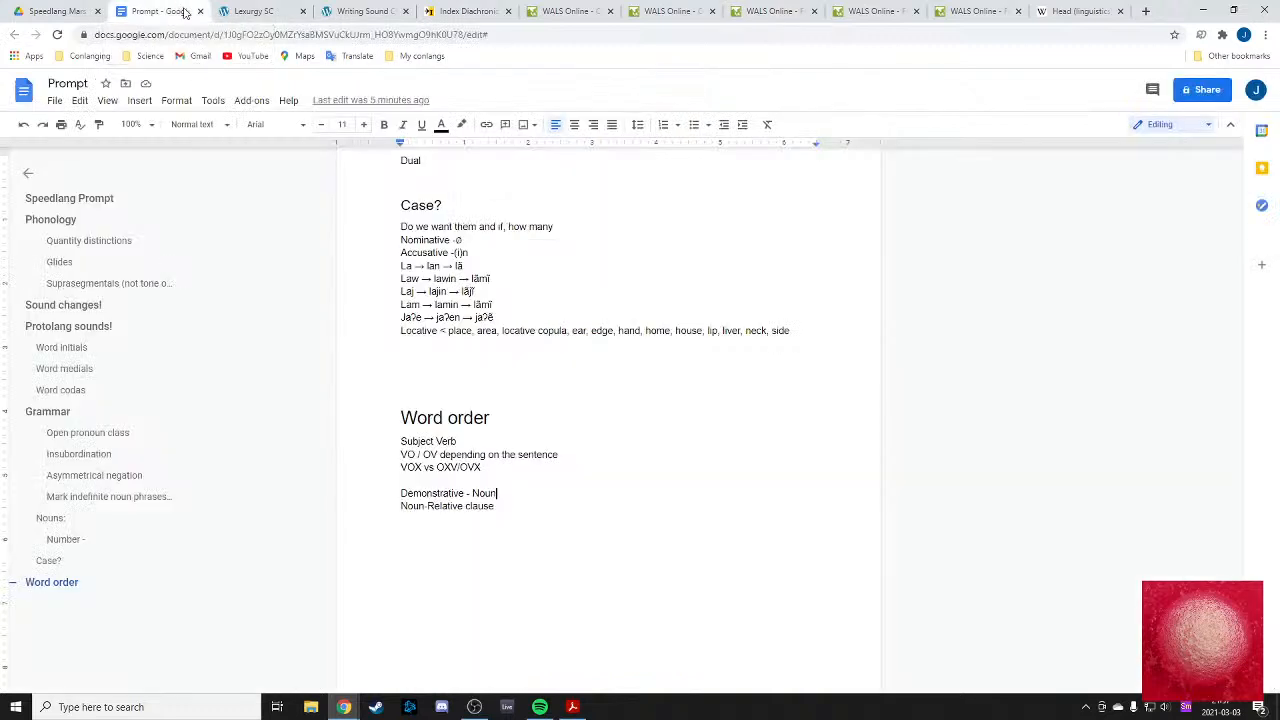
pyautogui.click(428, 480)
pyautogui.write('Adjecti')
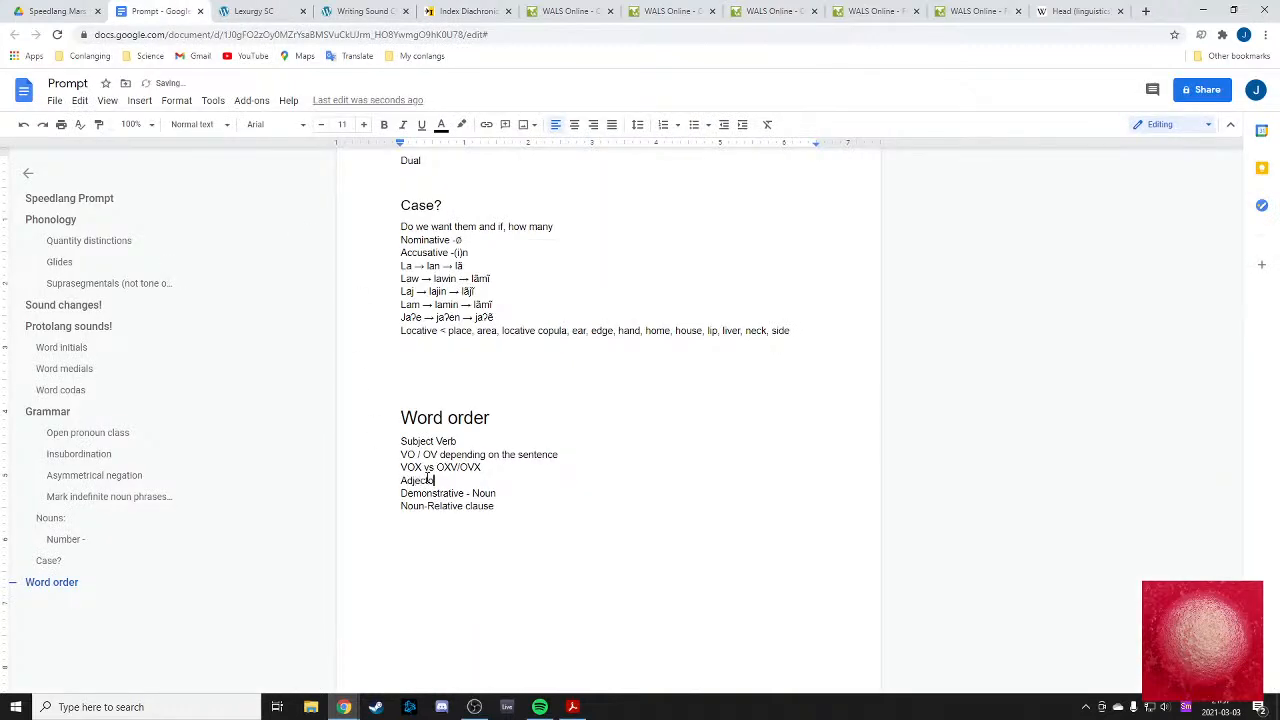
pyautogui.press('BackSpace')
pyautogui.write('ive noun')
pyautogui.press('Return')
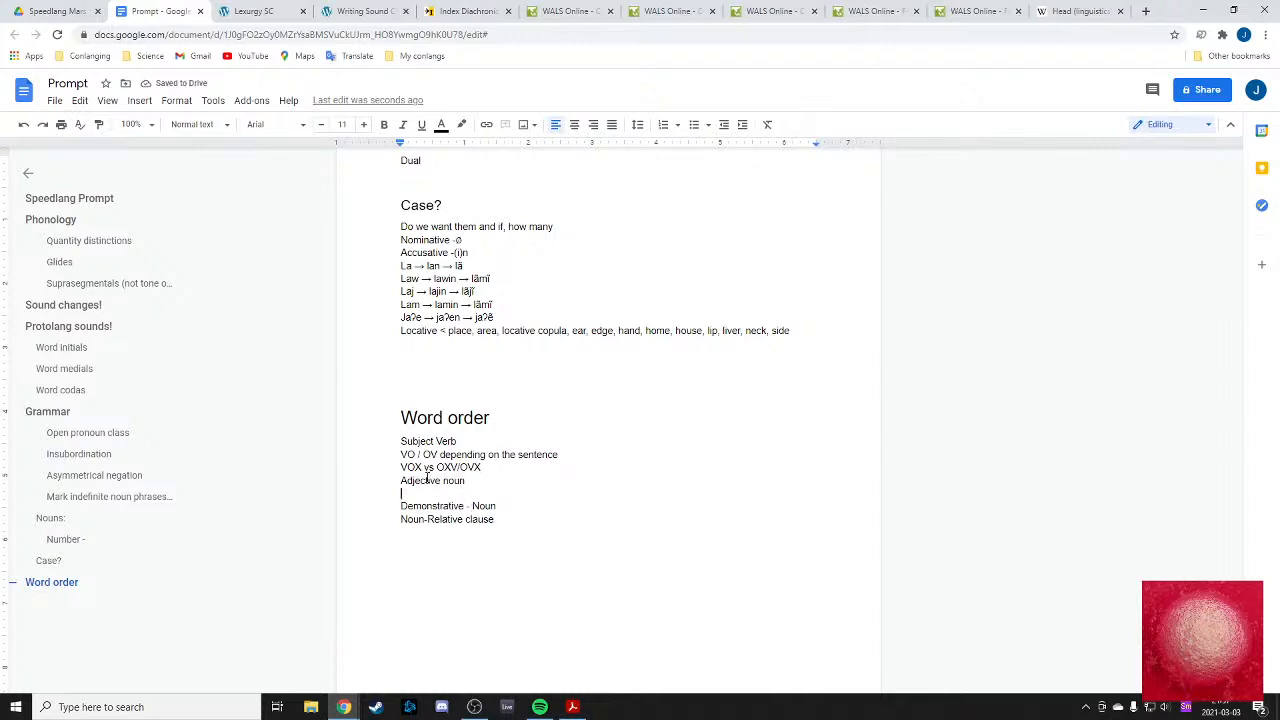
pyautogui.press('BackSpace')
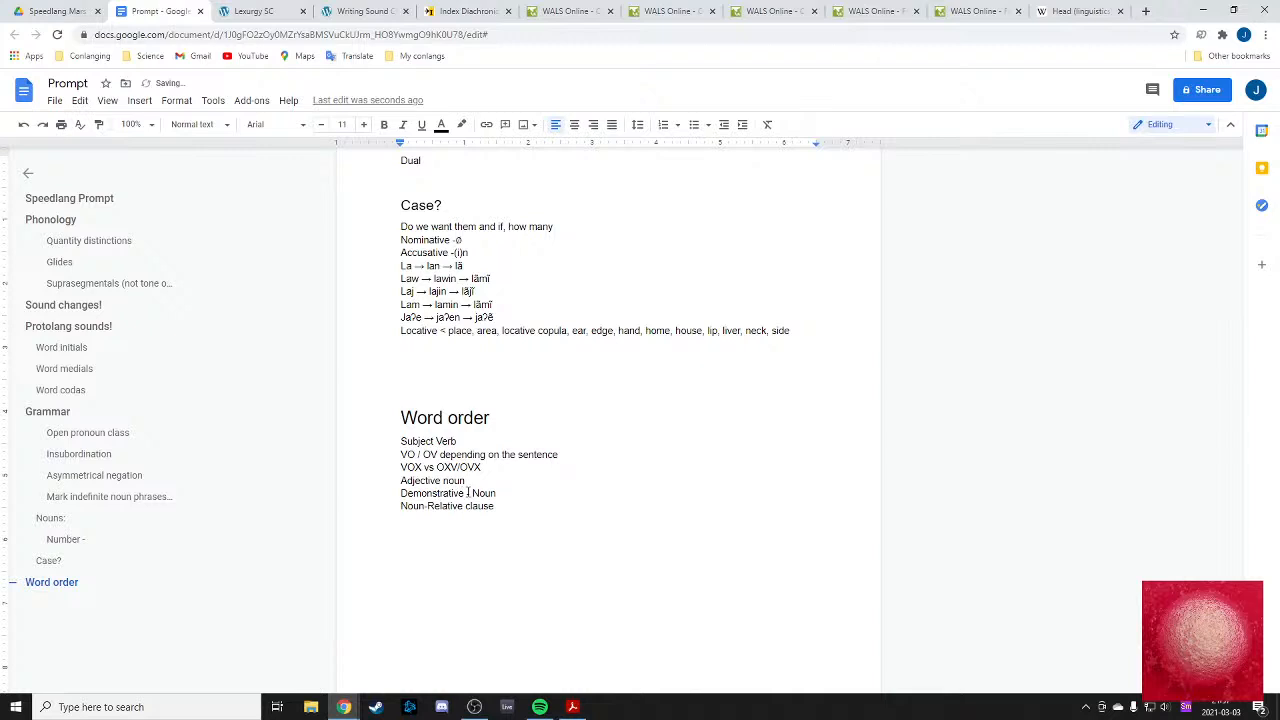
# - Change the demonstrative line to "Demonstrative prefix - Noun" and start a new line below it
pyautogui.click(468, 493)
pyautogui.write('prefix -')
pyautogui.press('Return')
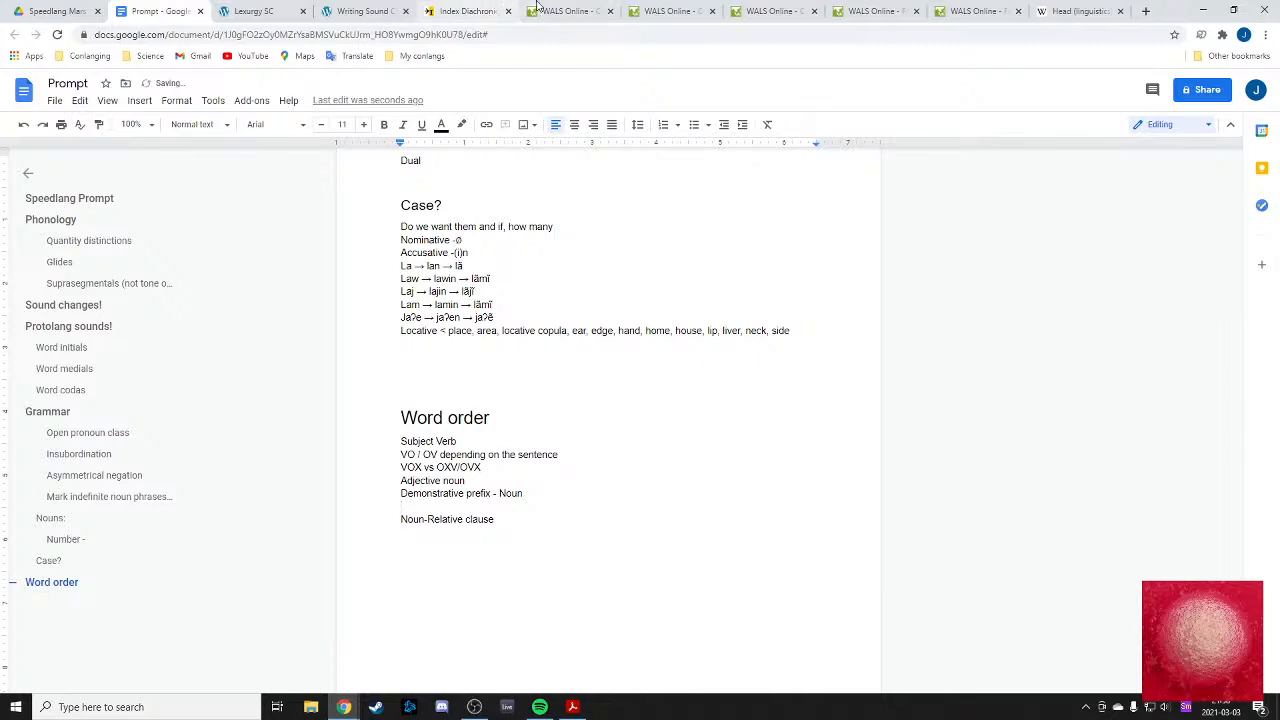
# - Recheck the genitive order in the WALS combination table and add "Genitive Noun" below the demonstrative line in the Prompt document
pyautogui.click(565, 11)
pyautogui.click(672, 11)
pyautogui.scroll(-1, 517, 251)
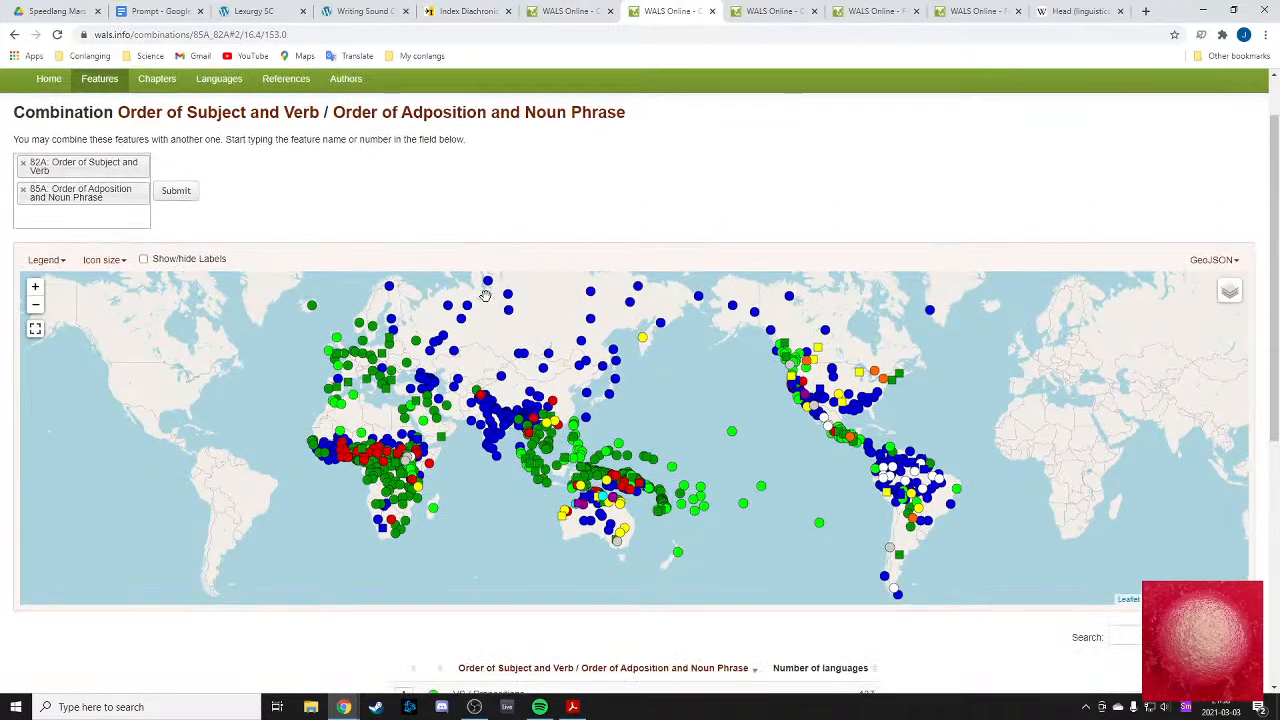
pyautogui.click(567, 12)
pyautogui.click(770, 11)
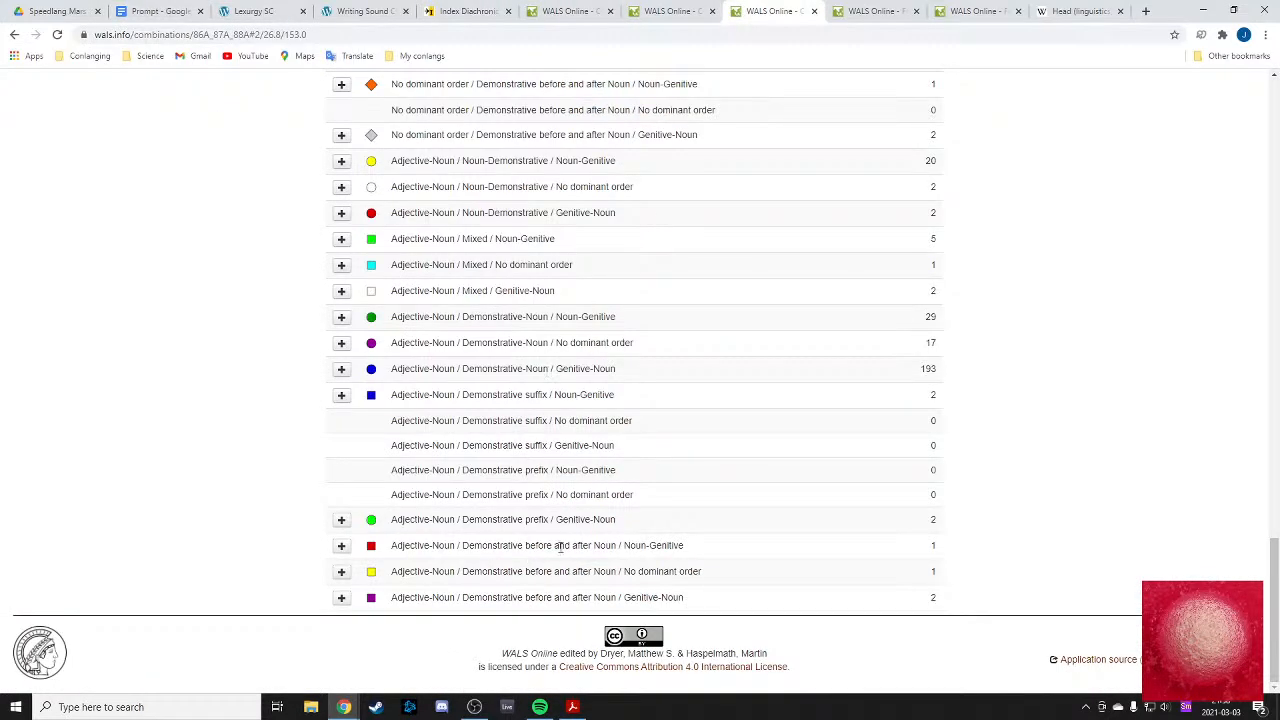
pyautogui.click(155, 11)
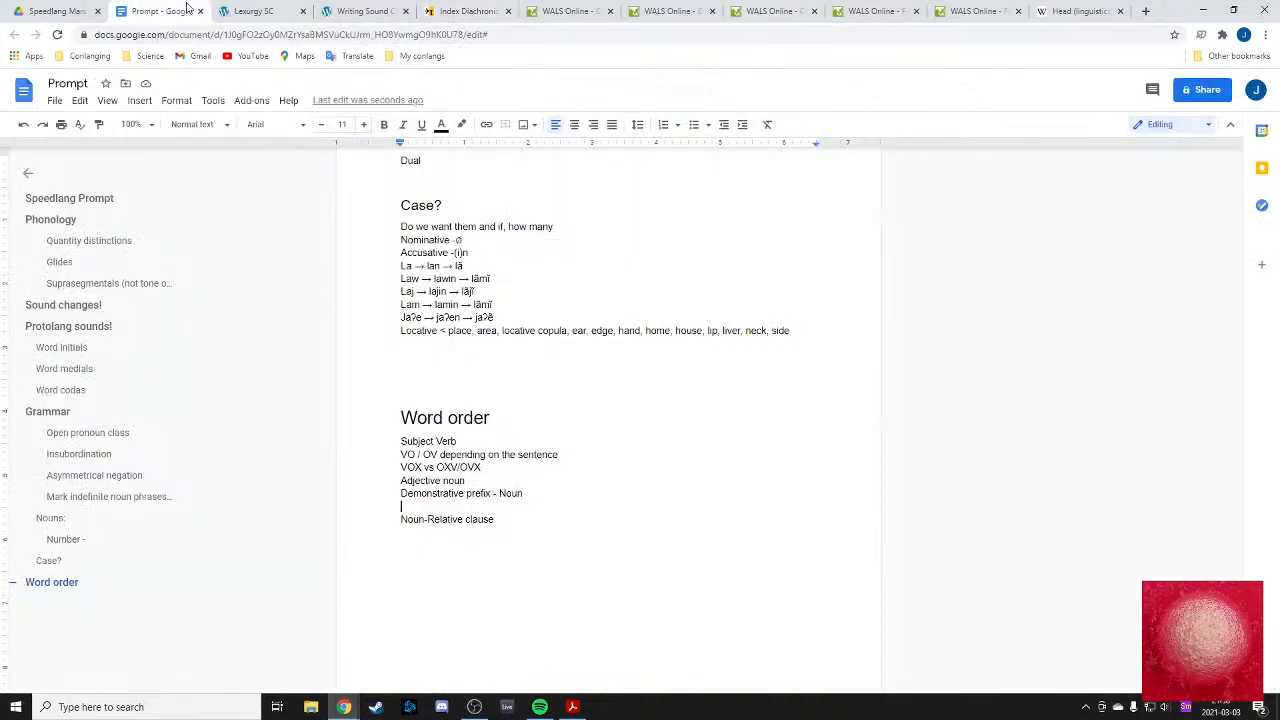
pyautogui.write('Genitive Noun')
# - Separate the adjective, demonstrative, genitive and relative clause lines under Word order with blank lines
pyautogui.scroll(-1, 512, 581)
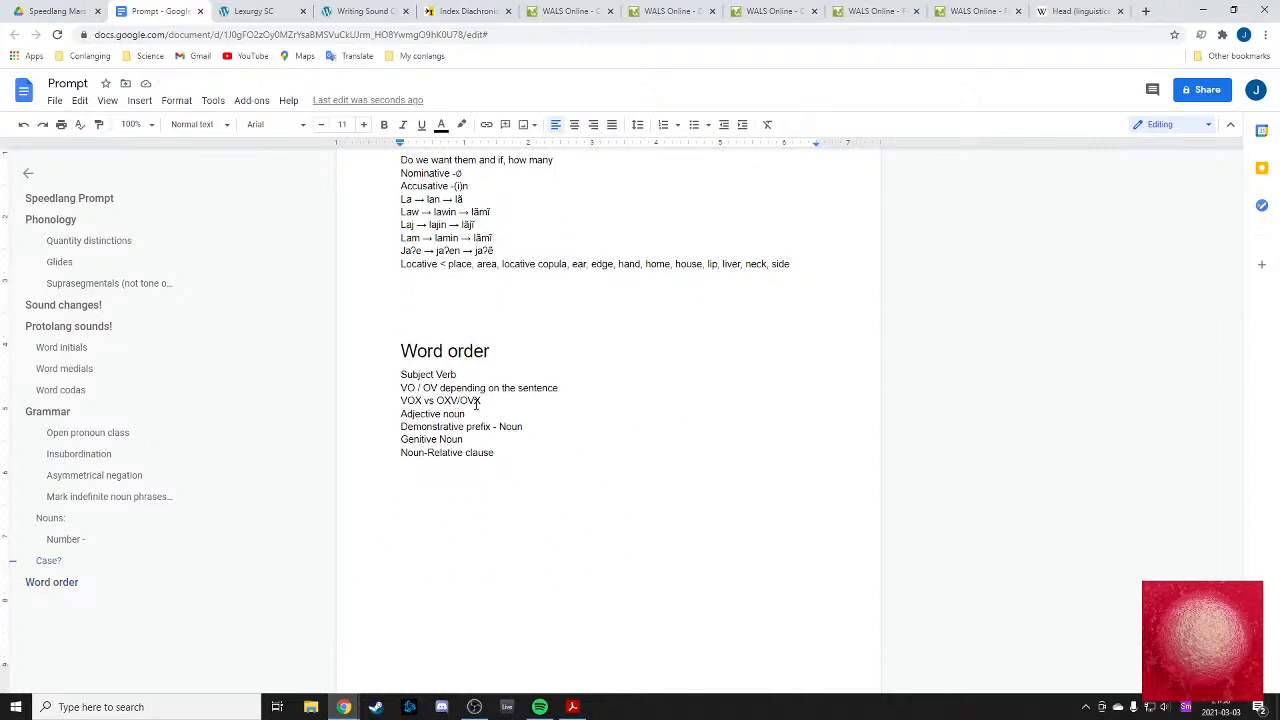
pyautogui.click(497, 403)
pyautogui.press('Return')
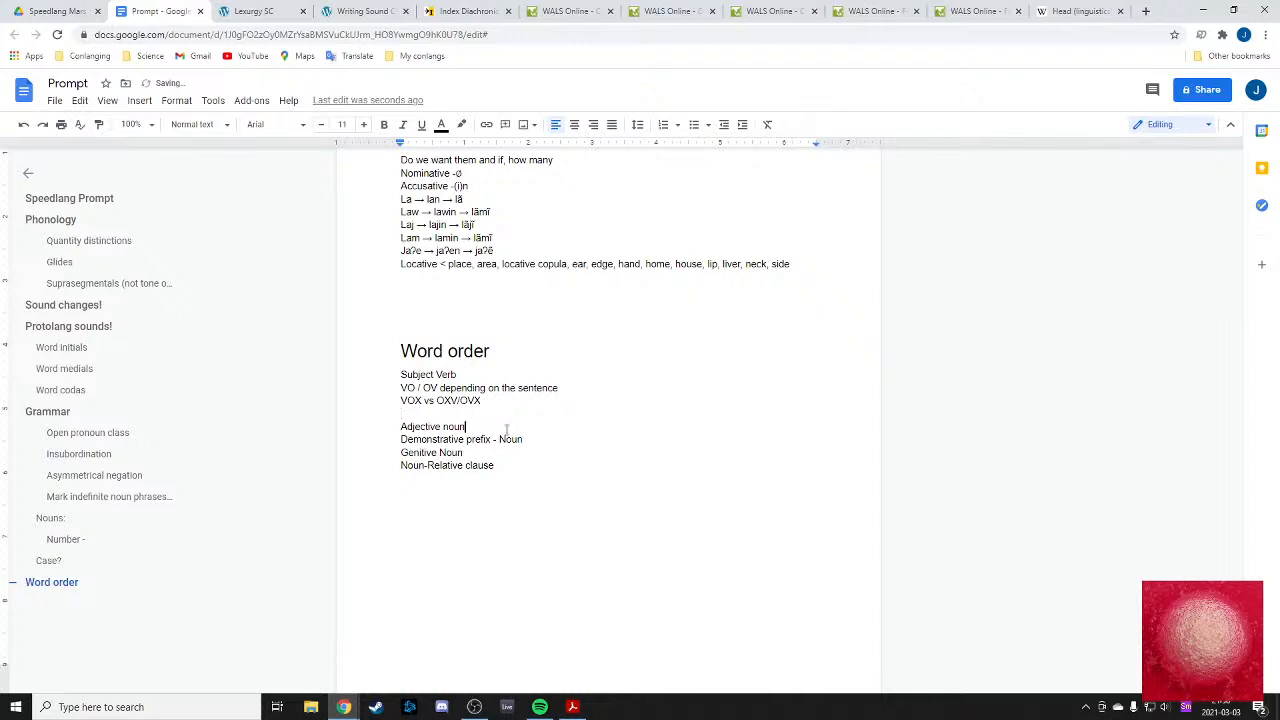
pyautogui.click(503, 428)
pyautogui.press('Return')
pyautogui.click(540, 450)
pyautogui.press('Return')
pyautogui.click(485, 478)
pyautogui.press('Return')
pyautogui.click(520, 503)
pyautogui.press('Return')
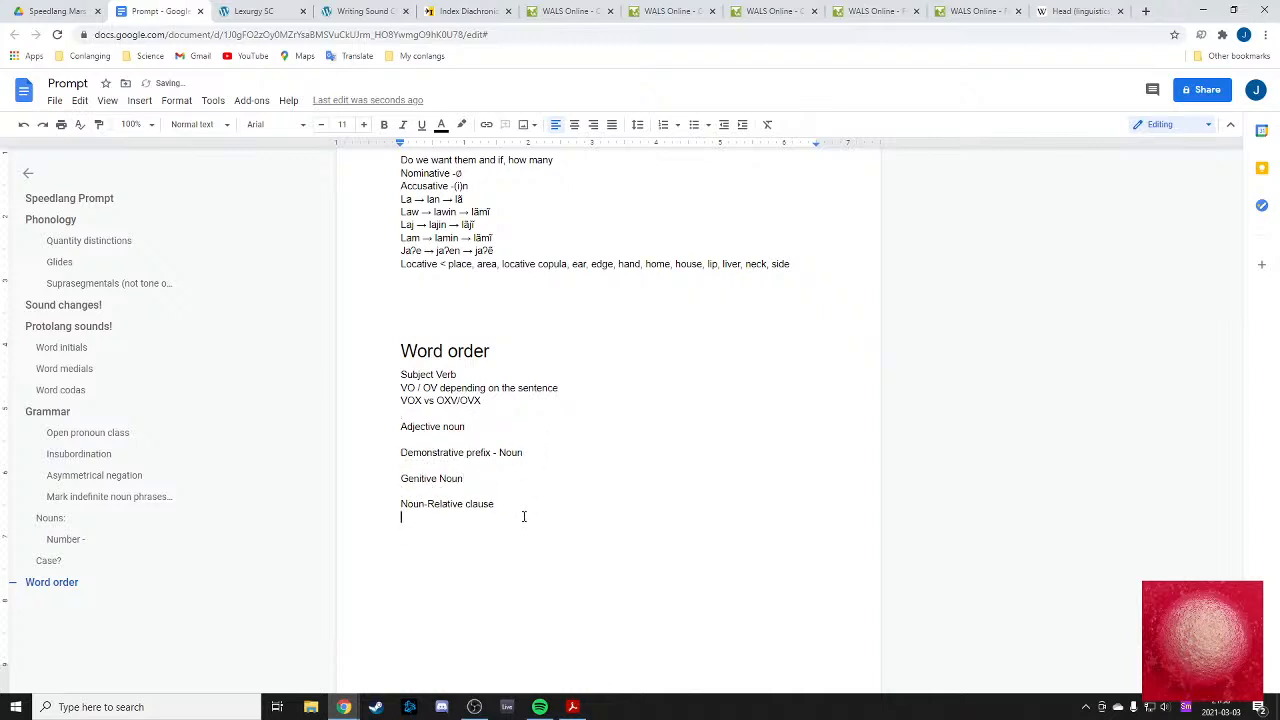
pyautogui.press('Return')
# - Add the title "Genitive constructions" above the Word order section and format it as Heading 2
pyautogui.scroll(5, 491, 476)
pyautogui.scroll(-4, 460, 463)
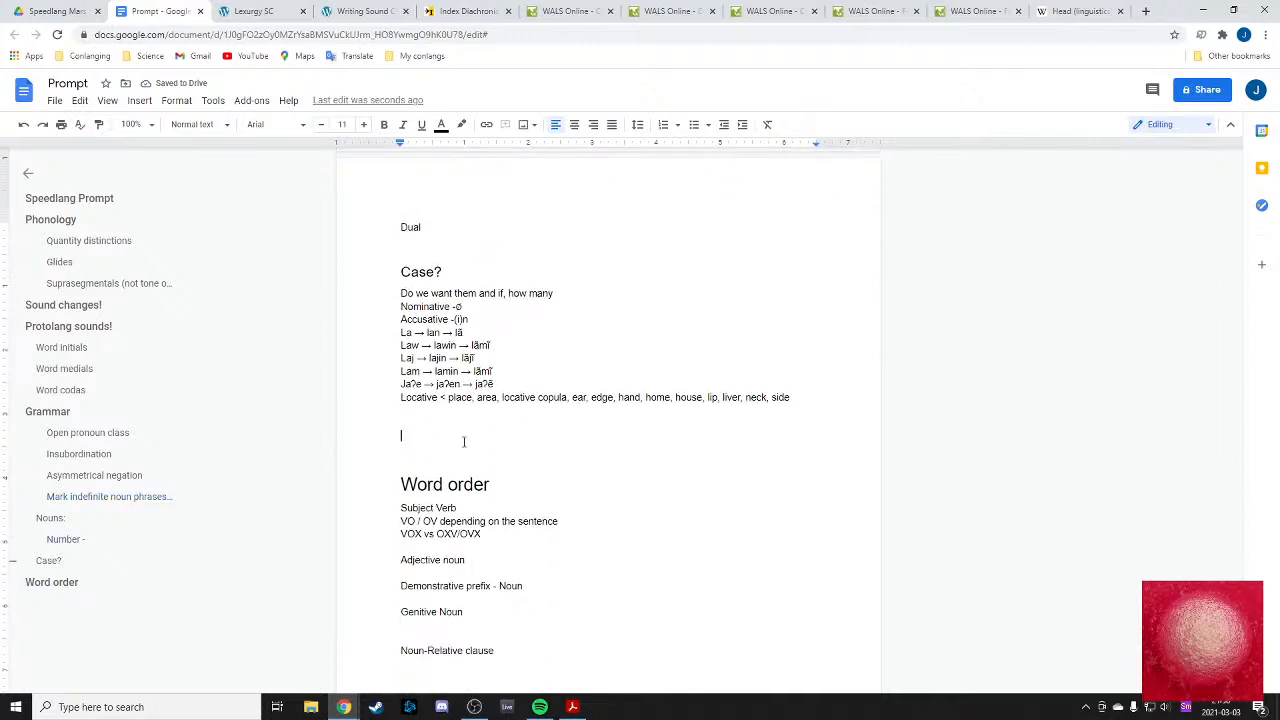
pyautogui.write('Gene')
pyautogui.write('tv')
pyautogui.press('BackSpace')
pyautogui.write('ive constructions')
pyautogui.click(460, 437)
pyautogui.click(198, 124)
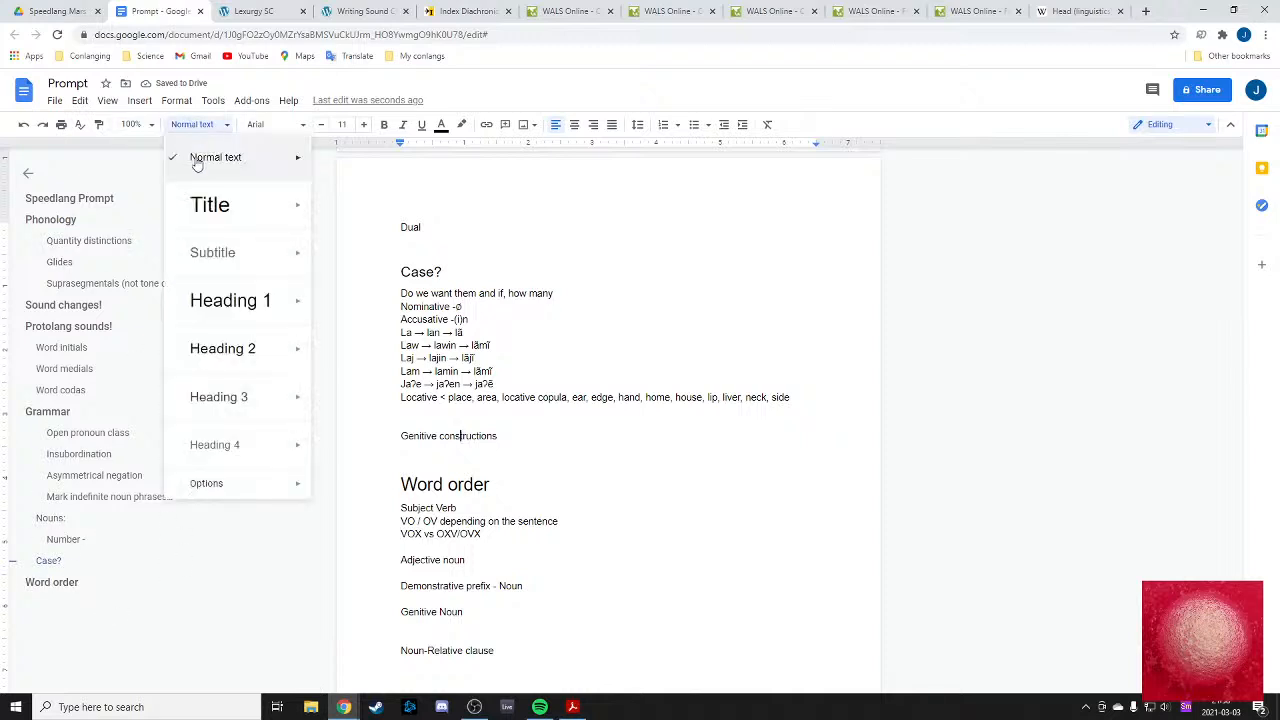
pyautogui.click(236, 360)
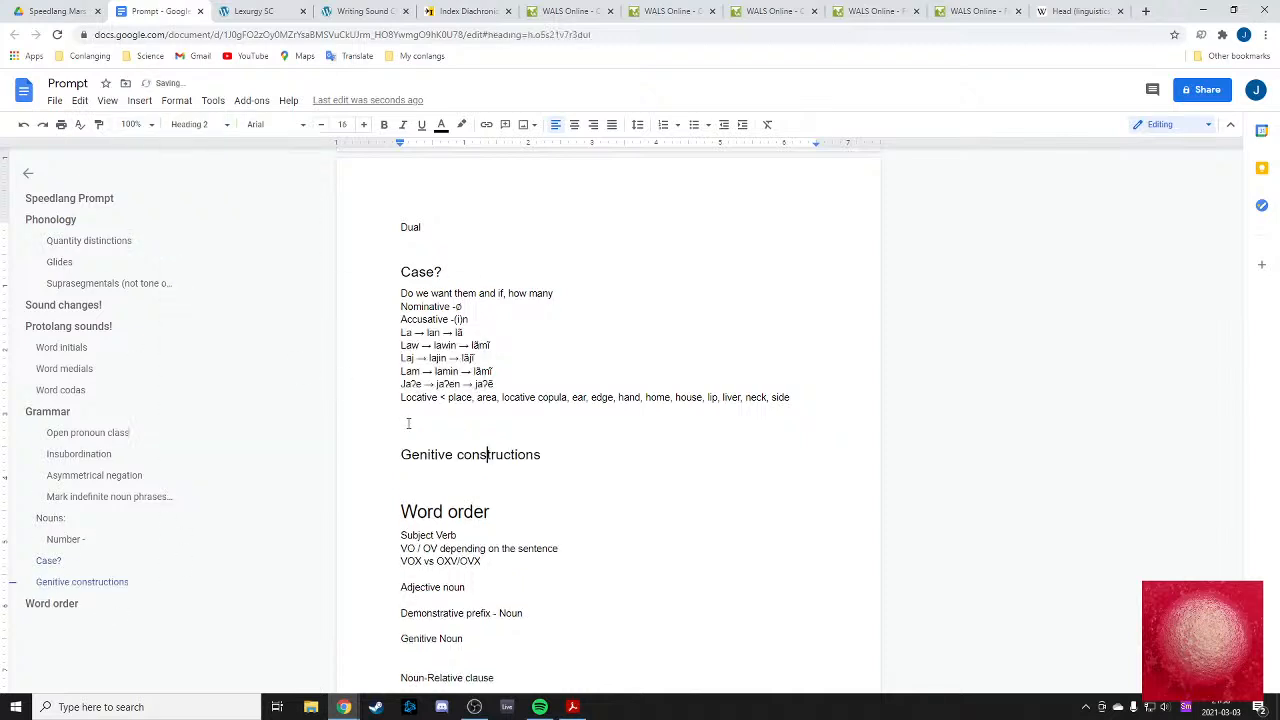
# - Add the line "Juxtaposition" below the Genitive constructions heading
pyautogui.click(580, 463)
pyautogui.press('Return')
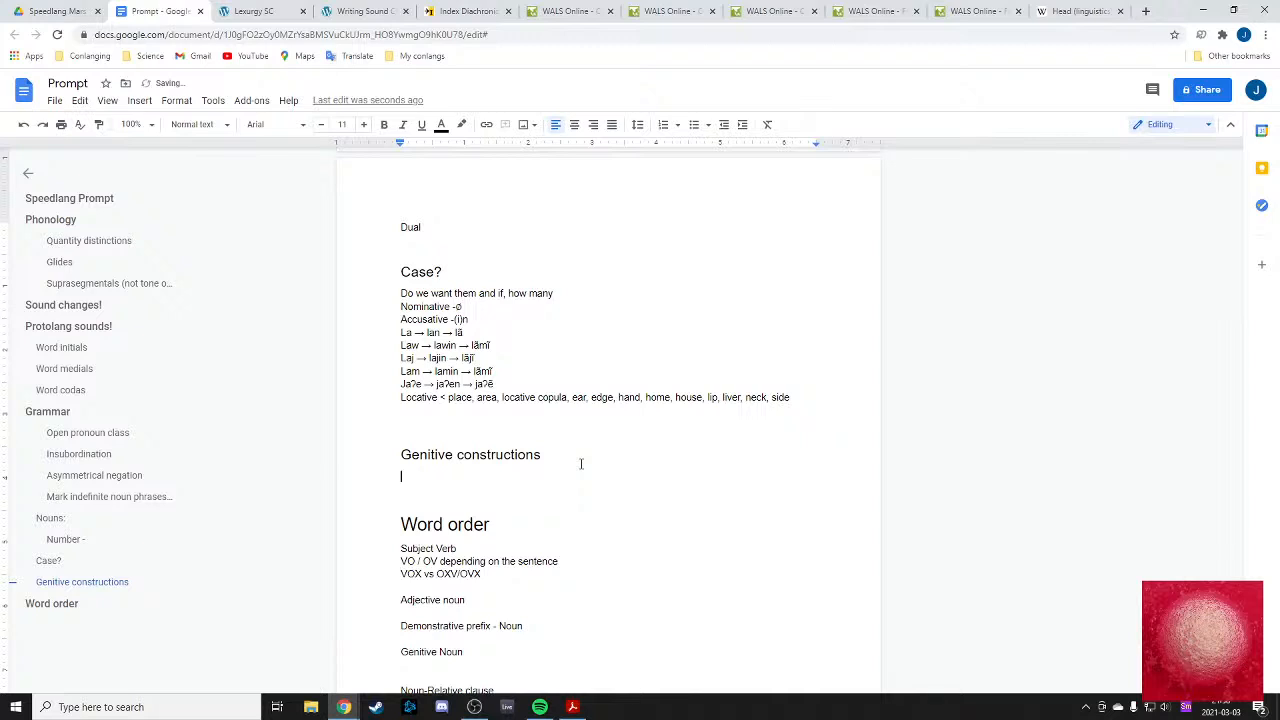
pyautogui.write('Juxpa')
pyautogui.write('sotio')
pyautogui.press('BackSpace')
pyautogui.press('BackSpace')
pyautogui.press('BackSpace')
pyautogui.press('BackSpace')
pyautogui.press('BackSpace')
pyautogui.press('BackSpace')
pyautogui.press('BackSpace')
pyautogui.write('taposition')
# - Write the example phrase "Jaʔe katsa" after the word Juxtaposition
pyautogui.write('Jaʔe')
pyautogui.write('kan')
pyautogui.moveTo(461, 478); pyautogui.dragTo(495, 476)
pyautogui.click(518, 478)
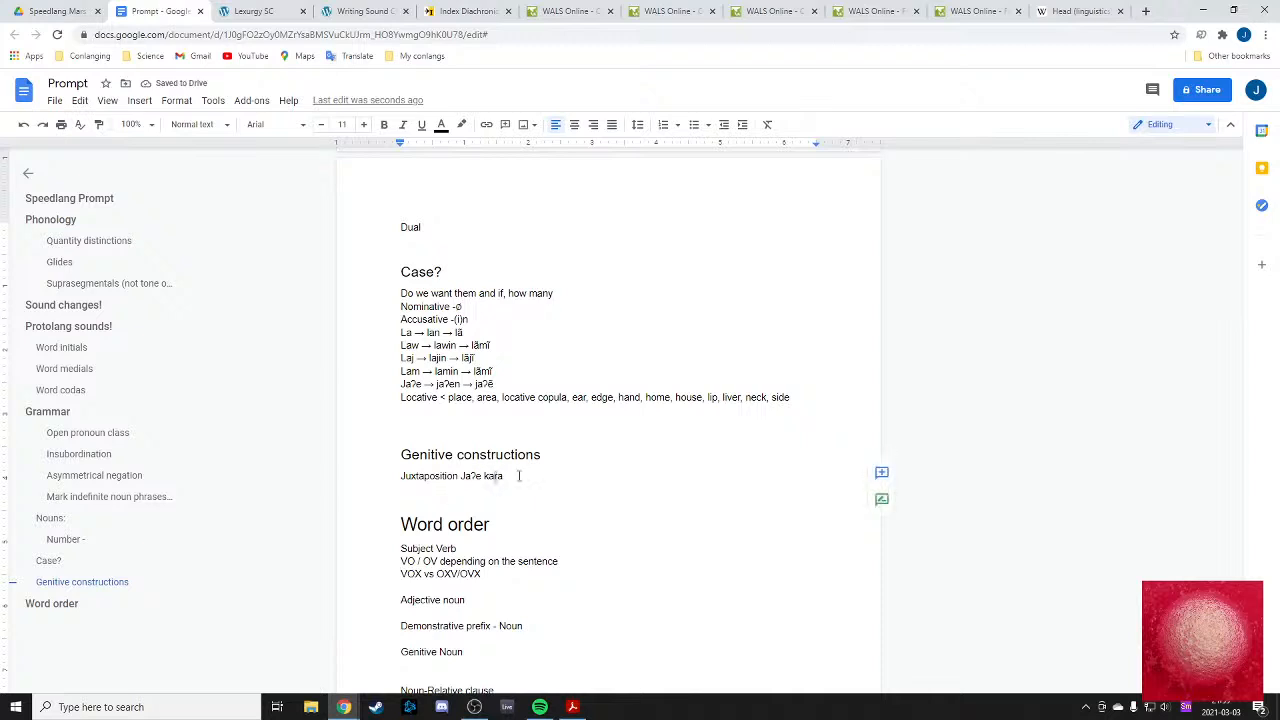
pyautogui.write('ts')
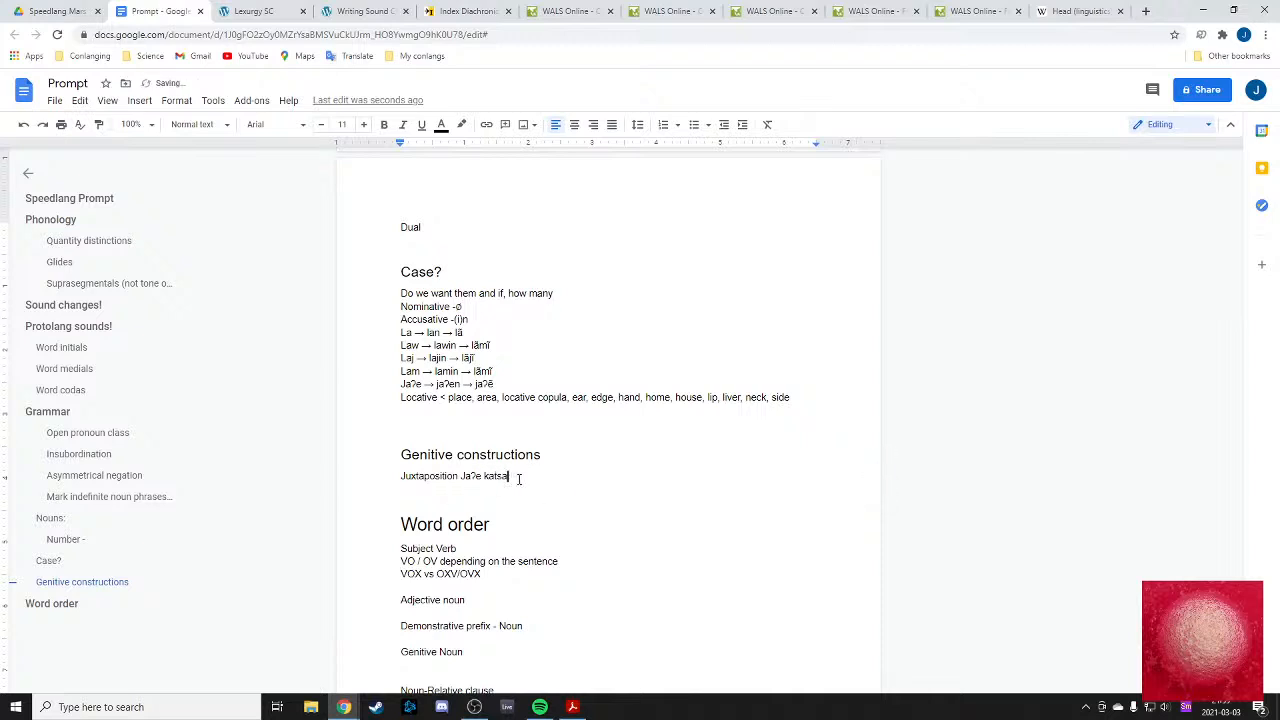
pyautogui.moveTo(485, 477); pyautogui.dragTo(516, 477)
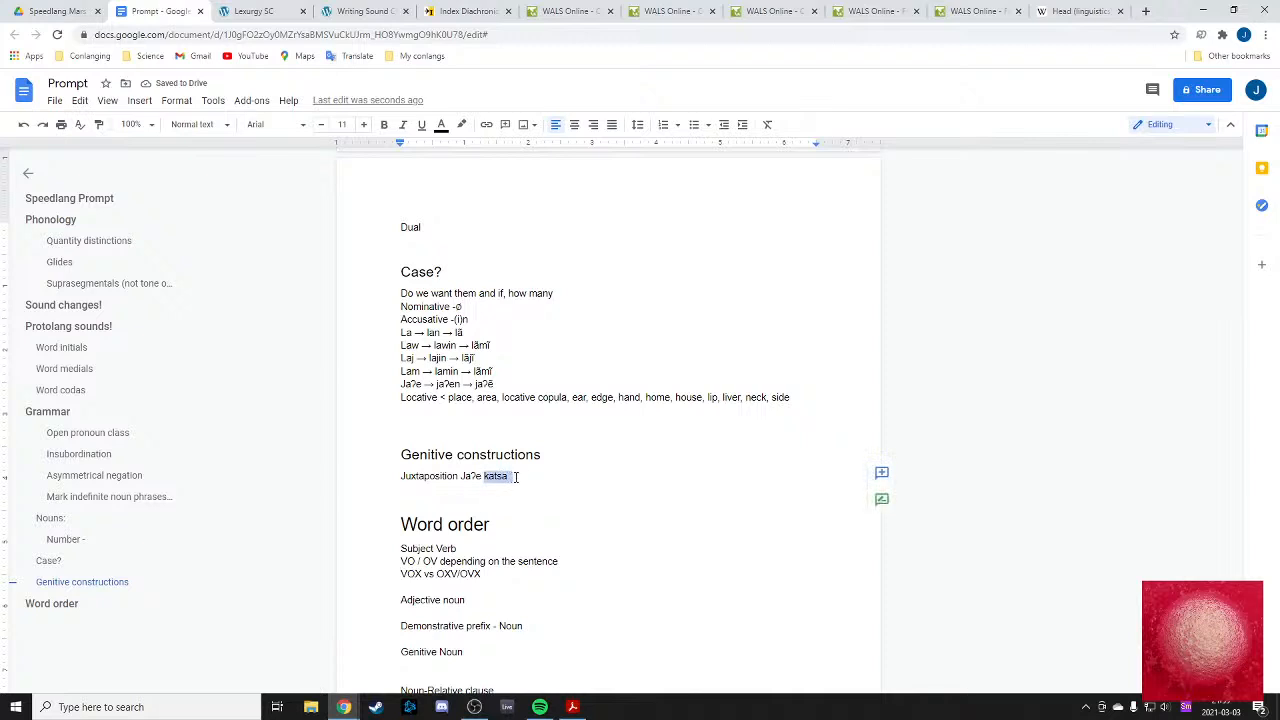
pyautogui.click(516, 477)
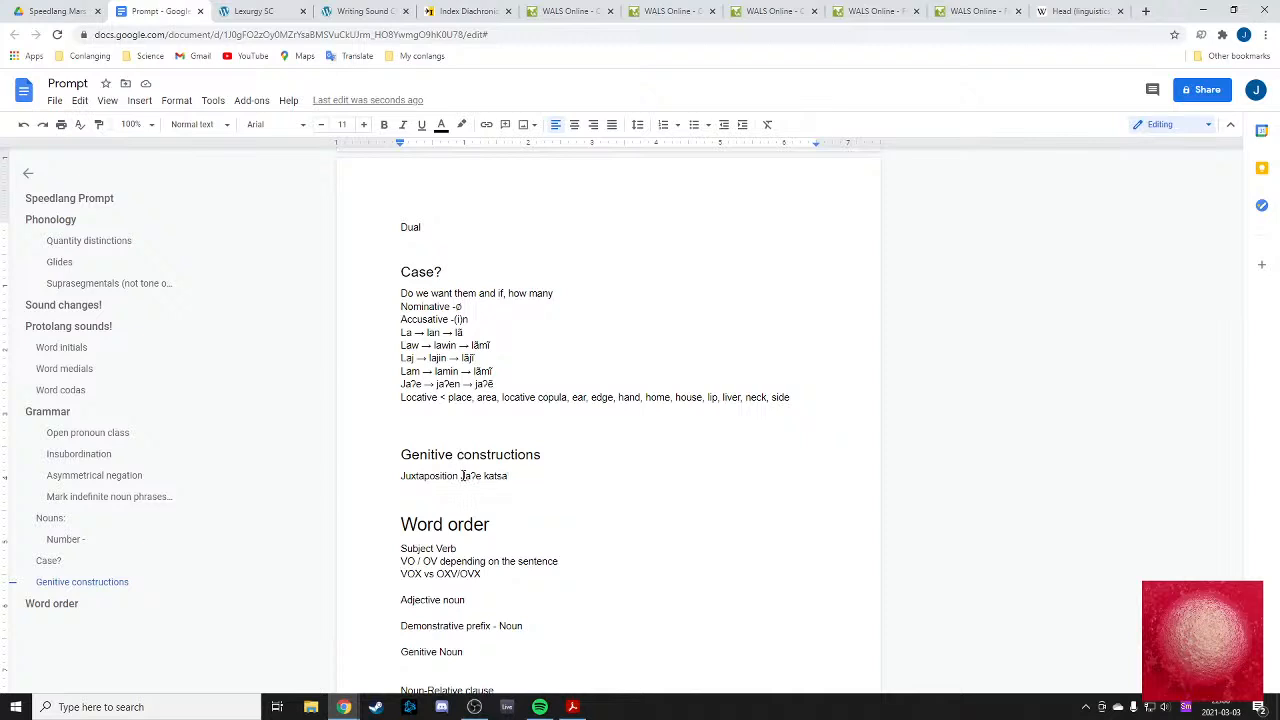
# - Move the example phrase "Jaʔe katsa" onto its own line below Juxtaposition
pyautogui.moveTo(461, 476); pyautogui.dragTo(512, 477)
pyautogui.click(538, 478)
pyautogui.click(535, 477)
pyautogui.click(462, 475)
pyautogui.click(512, 477)
pyautogui.press('Return')
# - Add the translation - "the boy's stone" after the example phrase "Jaʔe katsa"
pyautogui.click(462, 489)
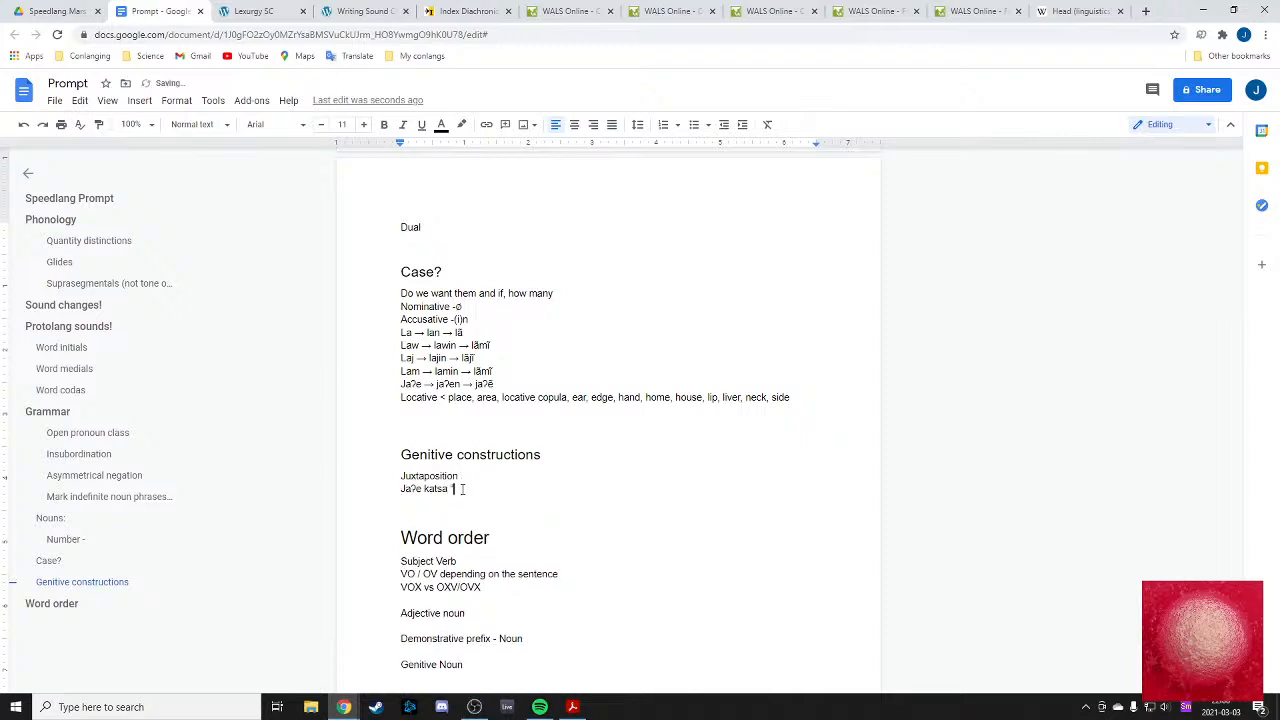
pyautogui.write('- ')
pyautogui.write('ʔẽh')
pyautogui.press('BackSpace')
pyautogui.write('e boy\'s stone"')
pyautogui.click(717, 442)
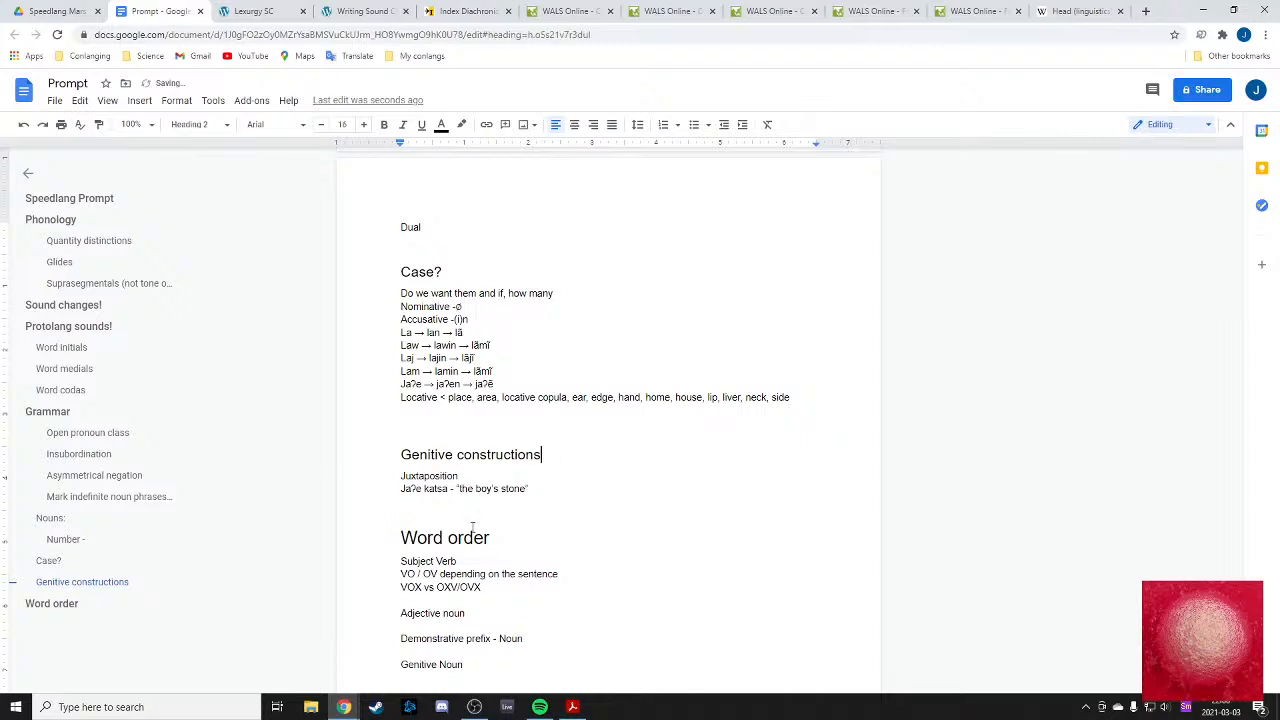
# - Switch to the Speedlang Mars 2021 folder in Google Drive and create a new Google Docs document there
pyautogui.scroll(-3, 577, 510)
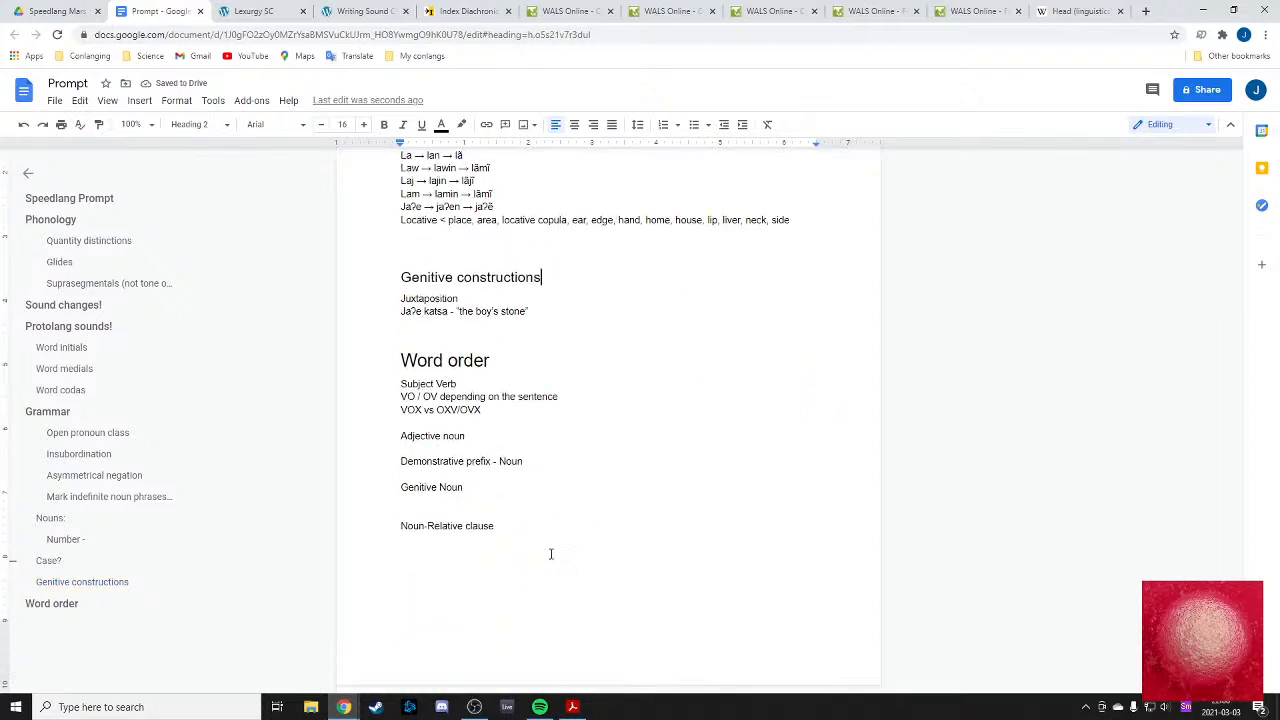
pyautogui.click(60, 11)
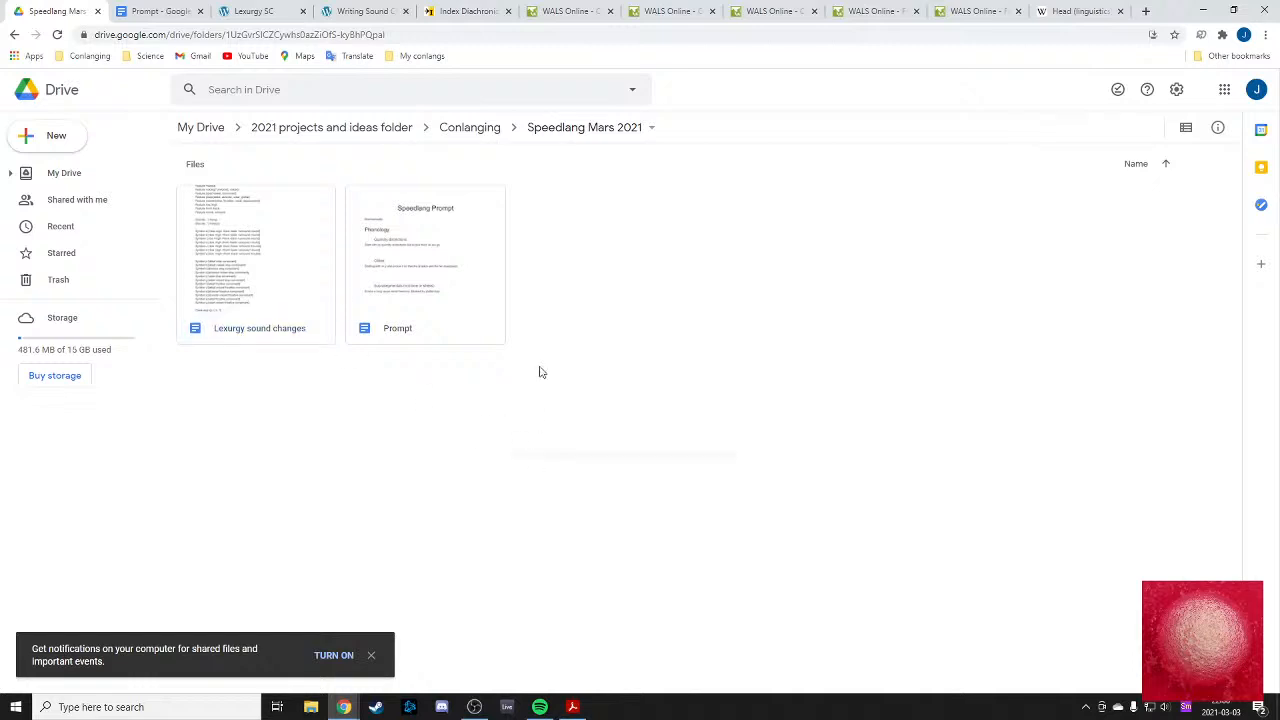
pyautogui.rightClick(540, 372)
pyautogui.click(679, 397)
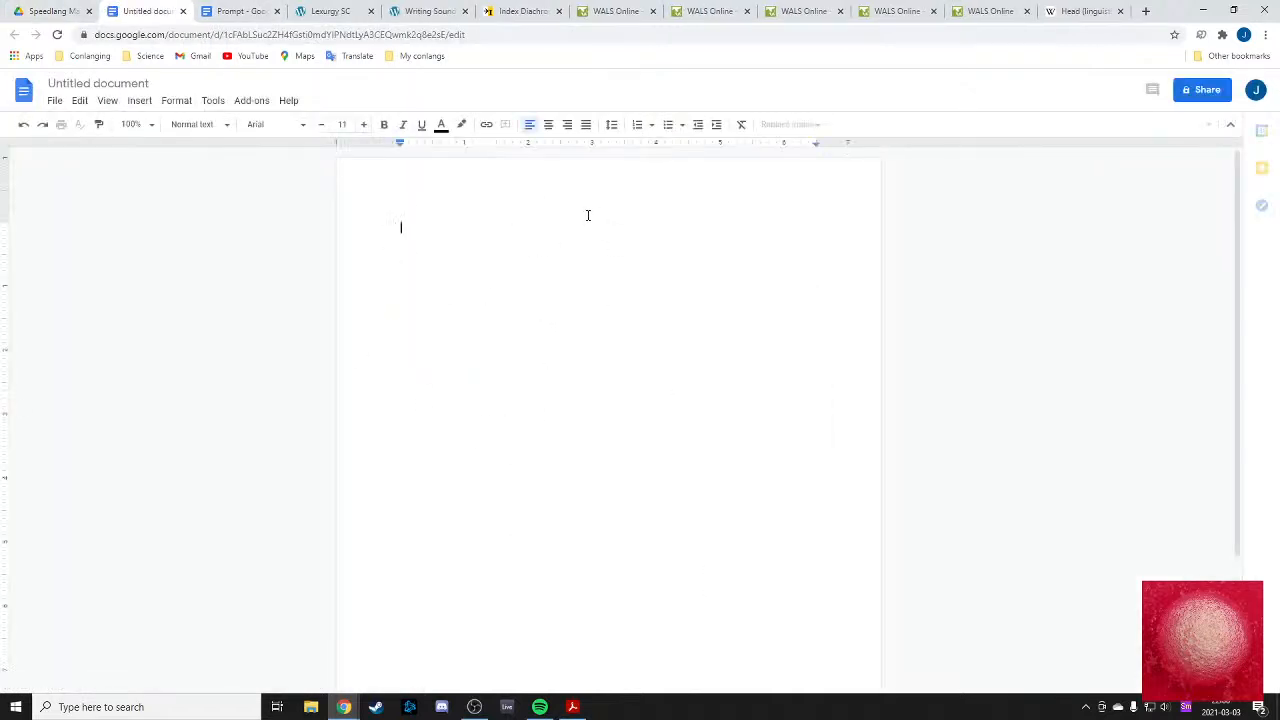
# - Enter "Word list" as a centred heading in the Title style and start a new line below it
pyautogui.write('Word list')
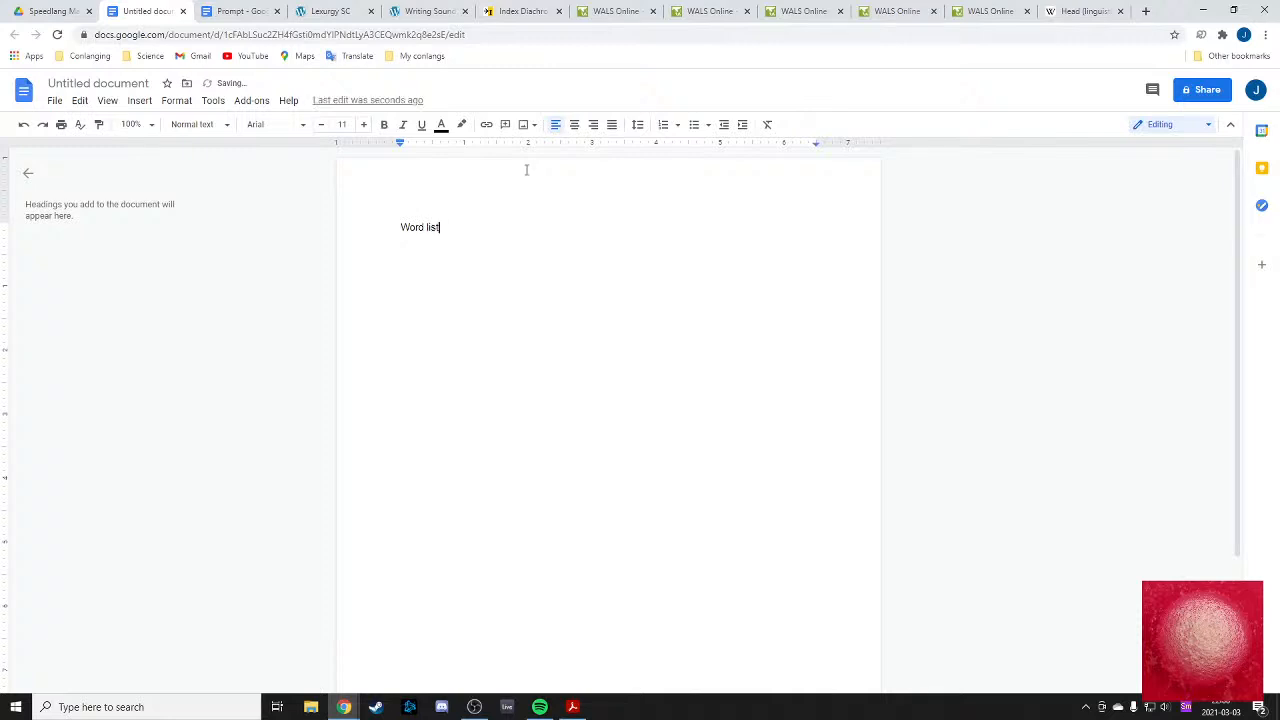
pyautogui.click(188, 124)
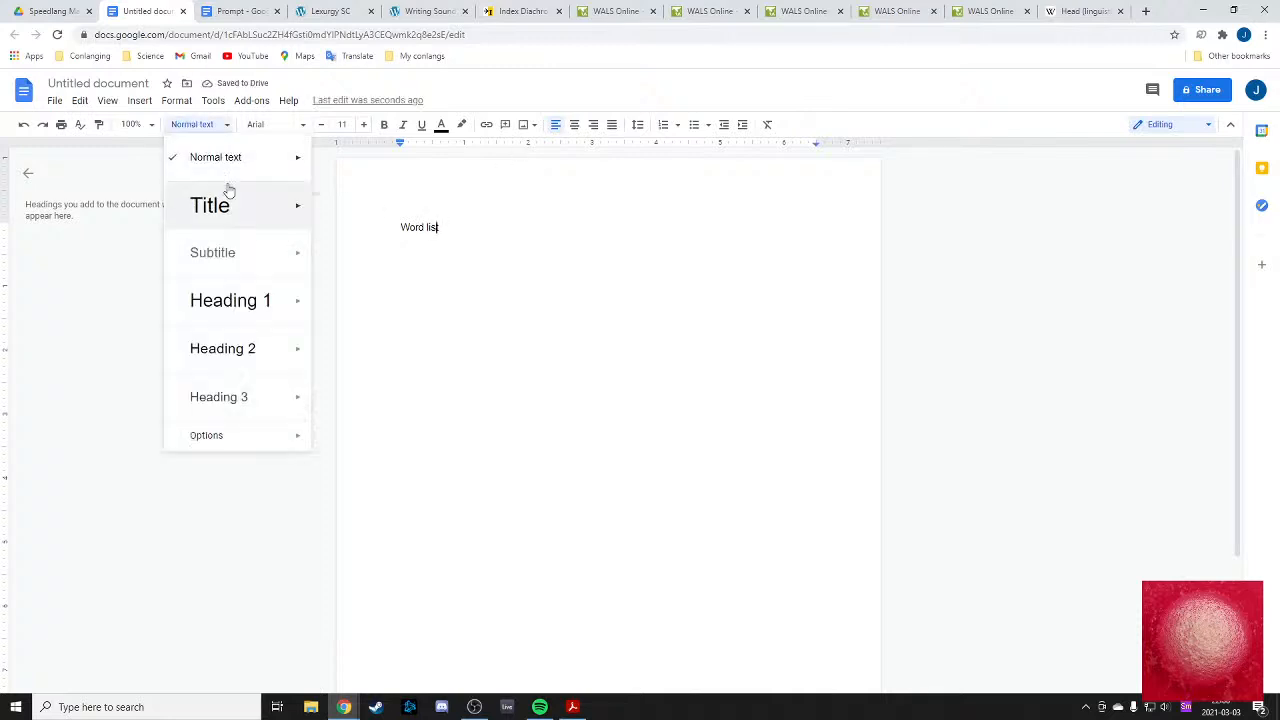
pyautogui.click(209, 205)
pyautogui.click(574, 124)
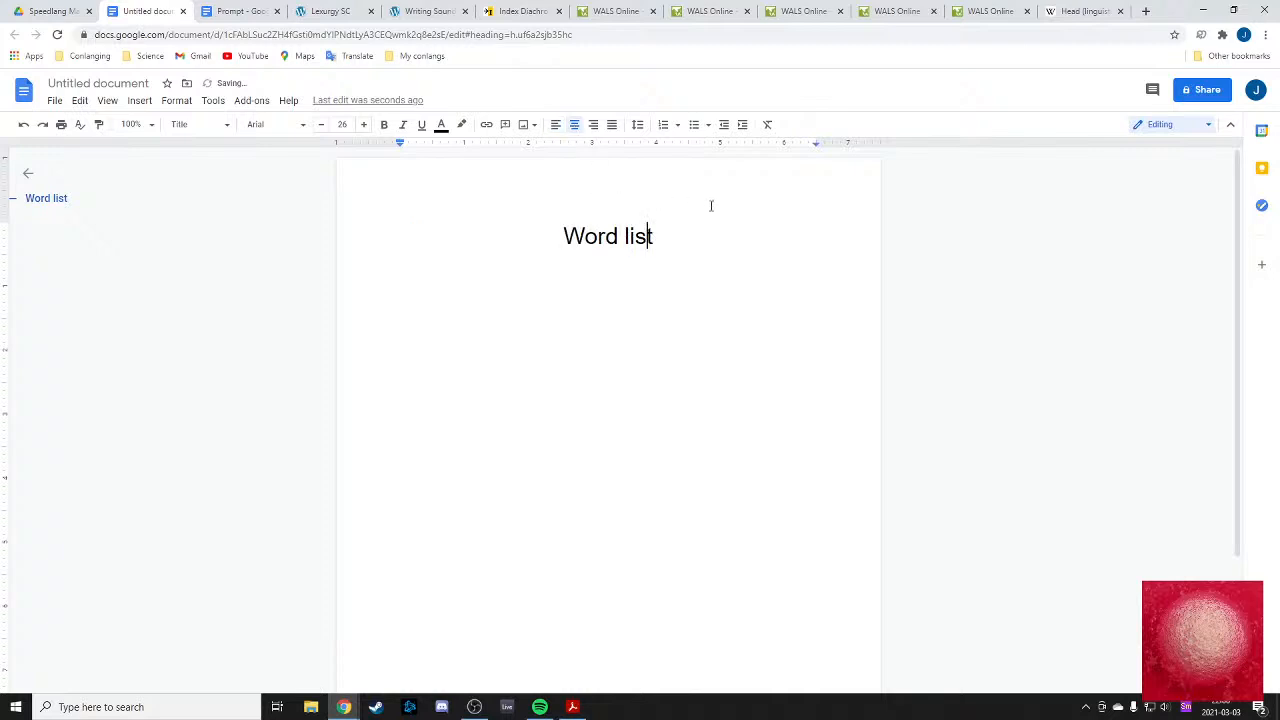
pyautogui.press('Return')
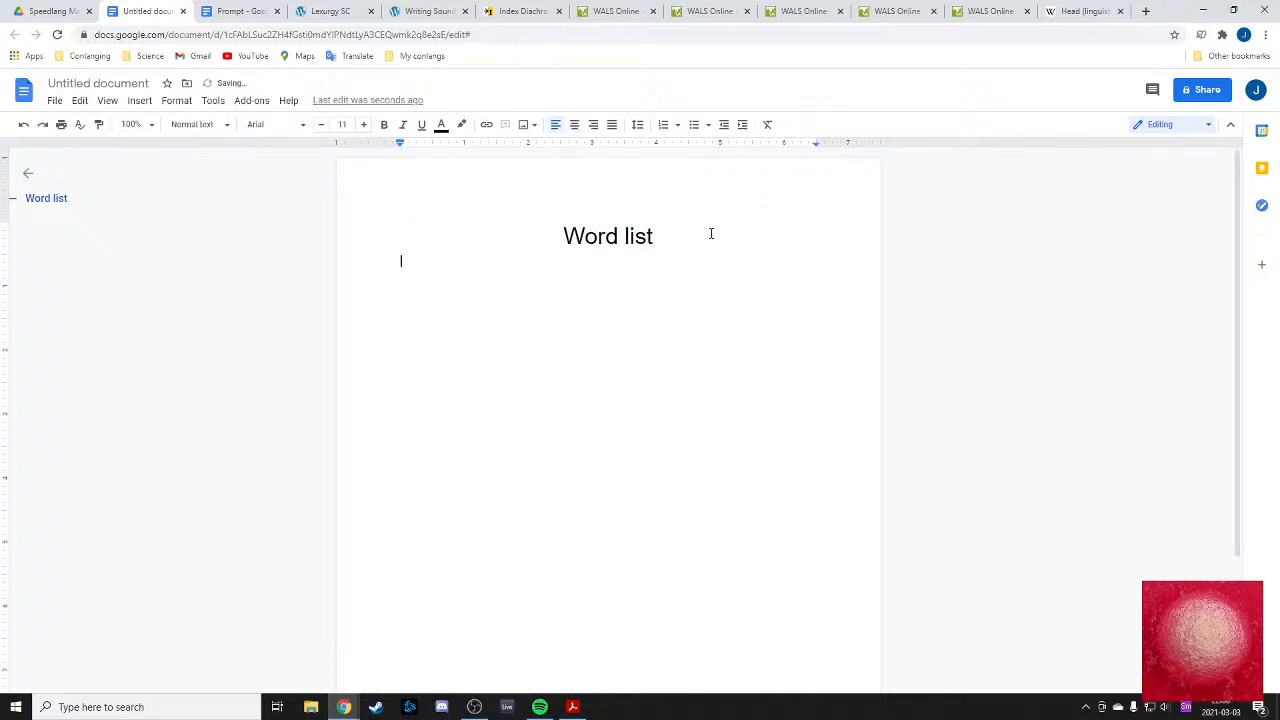
# - Name the document "Word list" and enter the spaced lines "Nouns", "Verbs" and "Adjectives" below the title
pyautogui.click(117, 80)
pyautogui.click(537, 345)
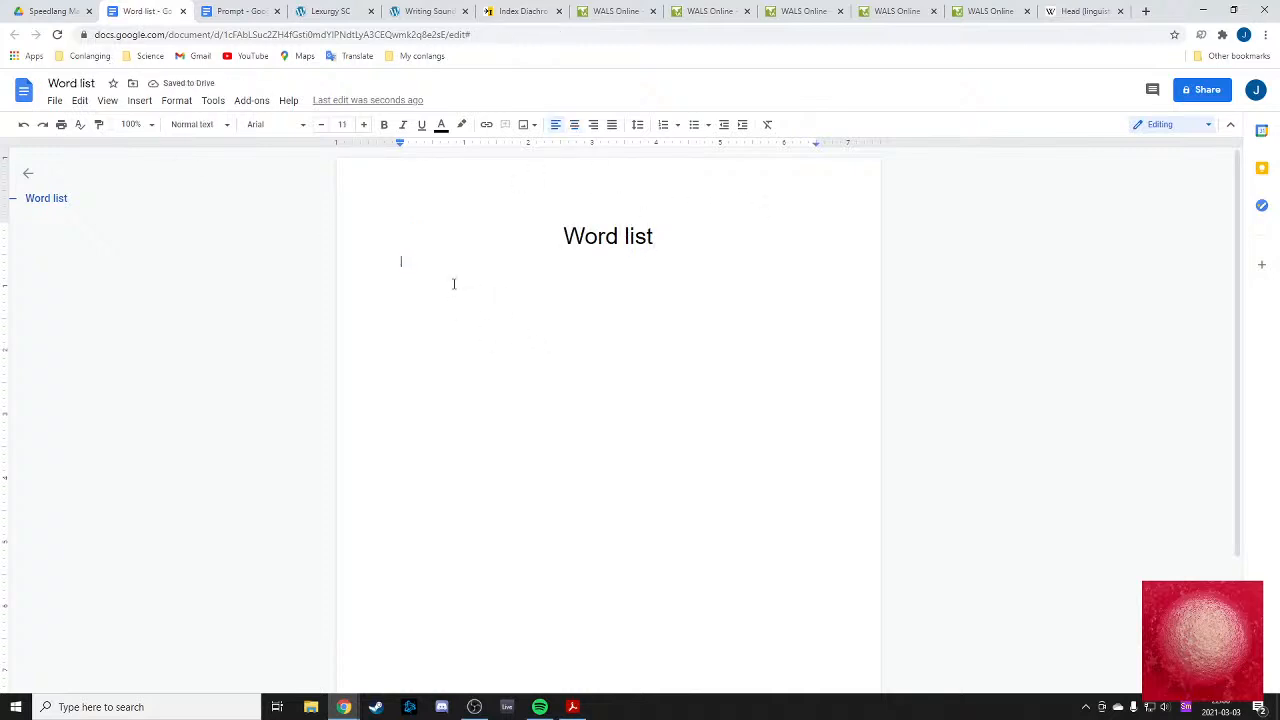
pyautogui.write('Nouns')
pyautogui.press('Return')
pyautogui.press('Return')
pyautogui.write('Vebs')
pyautogui.press('Return')
pyautogui.press('BackSpace')
pyautogui.press('BackSpace')
pyautogui.press('BackSpace')
pyautogui.write('rbs')
pyautogui.press('Return')
pyautogui.press('Return')
pyautogui.write('Adjectives')
pyautogui.click(433, 272)
pyautogui.press('Return')
# - Apply the Heading 1 style to the lines Nouns, Verbs and Adjectives
pyautogui.click(427, 261)
pyautogui.click(193, 124)
pyautogui.click(255, 302)
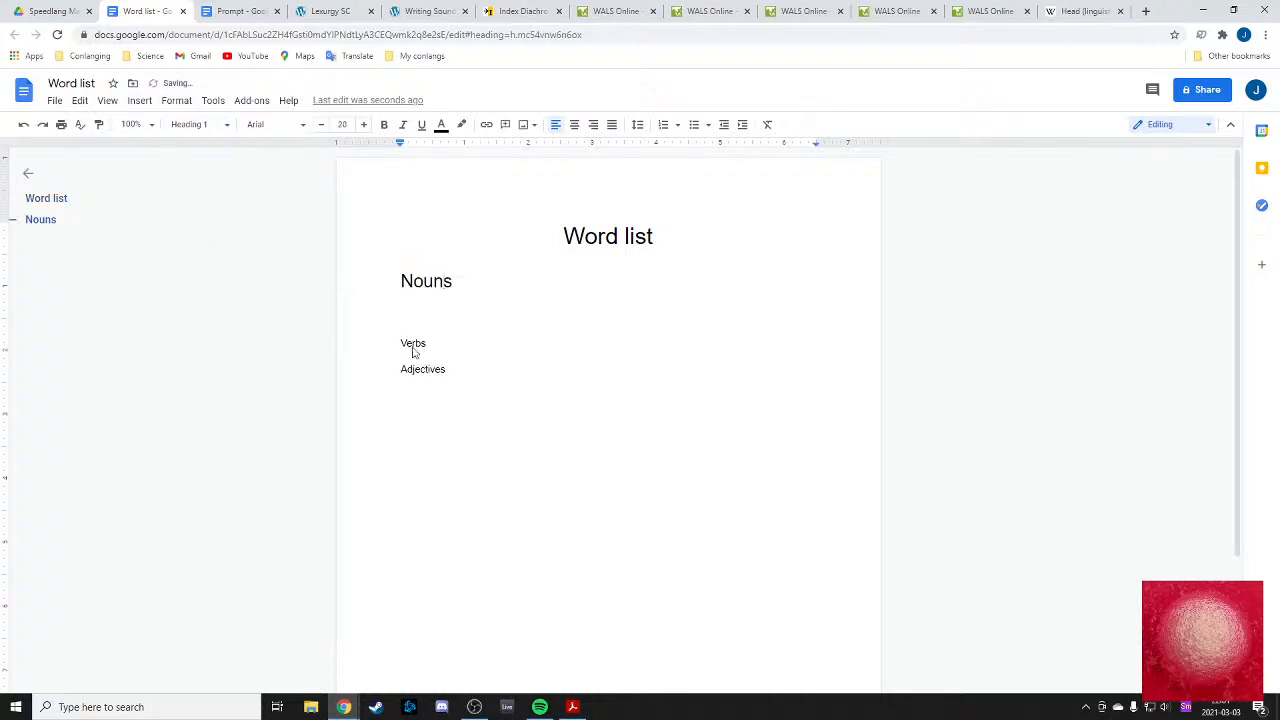
pyautogui.click(413, 352)
pyautogui.click(193, 124)
pyautogui.click(237, 302)
pyautogui.click(421, 403)
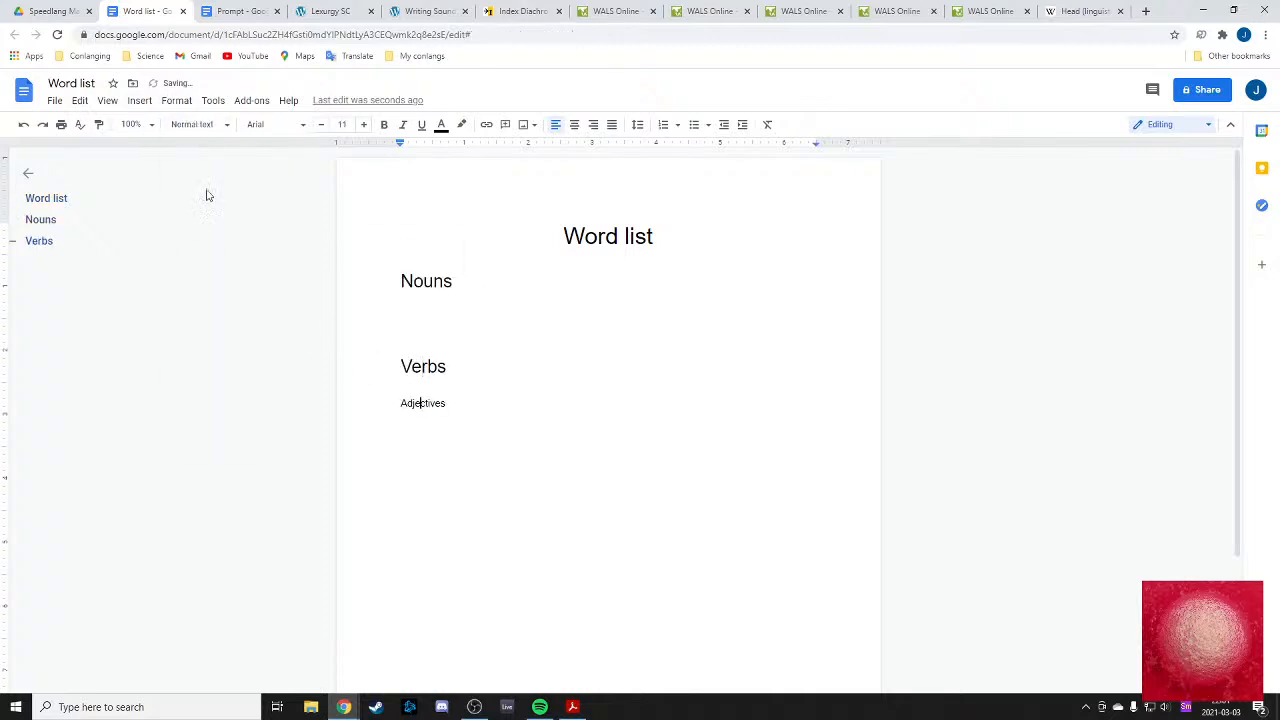
pyautogui.click(193, 124)
pyautogui.click(254, 302)
# - Enter the word entry "Jaʔe - boy, young man" under Nouns, followed by its source form "*jaʔe"
pyautogui.click(460, 309)
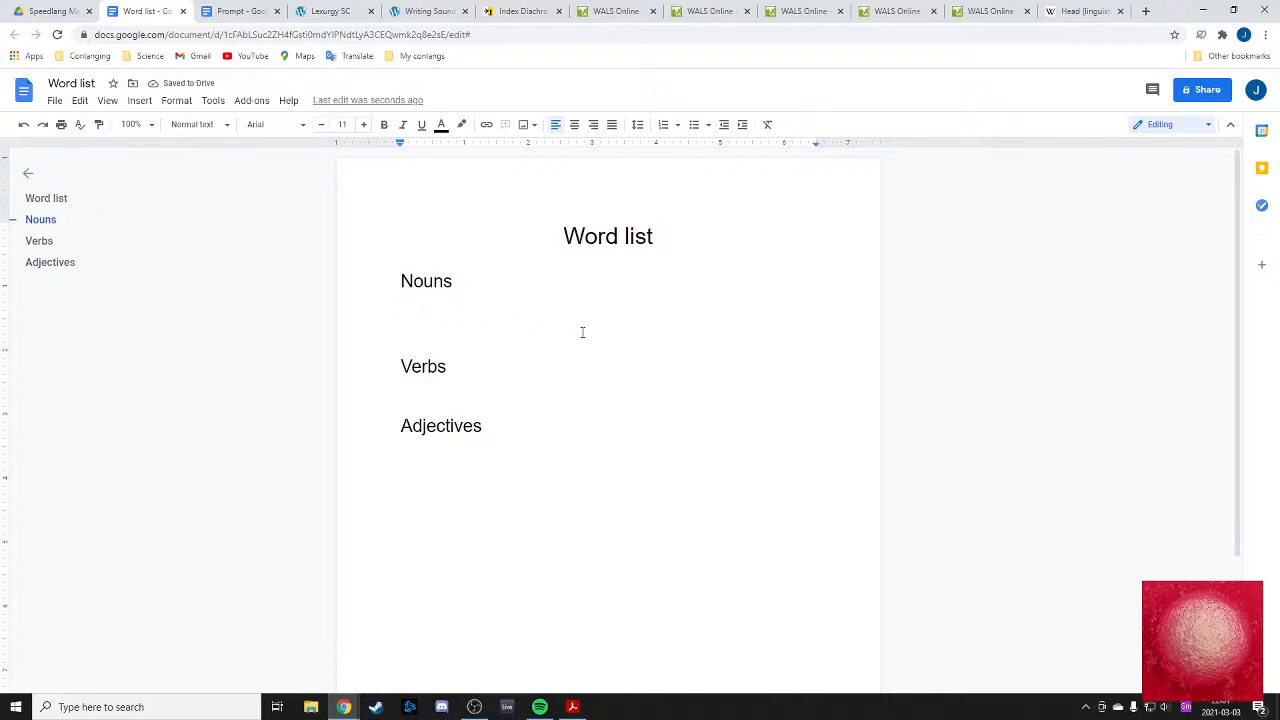
pyautogui.write('-')
pyautogui.write('a')
pyautogui.write('ʔe')
pyautogui.write(' - ')
pyautogui.write('boy')
pyautogui.write(', young man')
pyautogui.write('(')
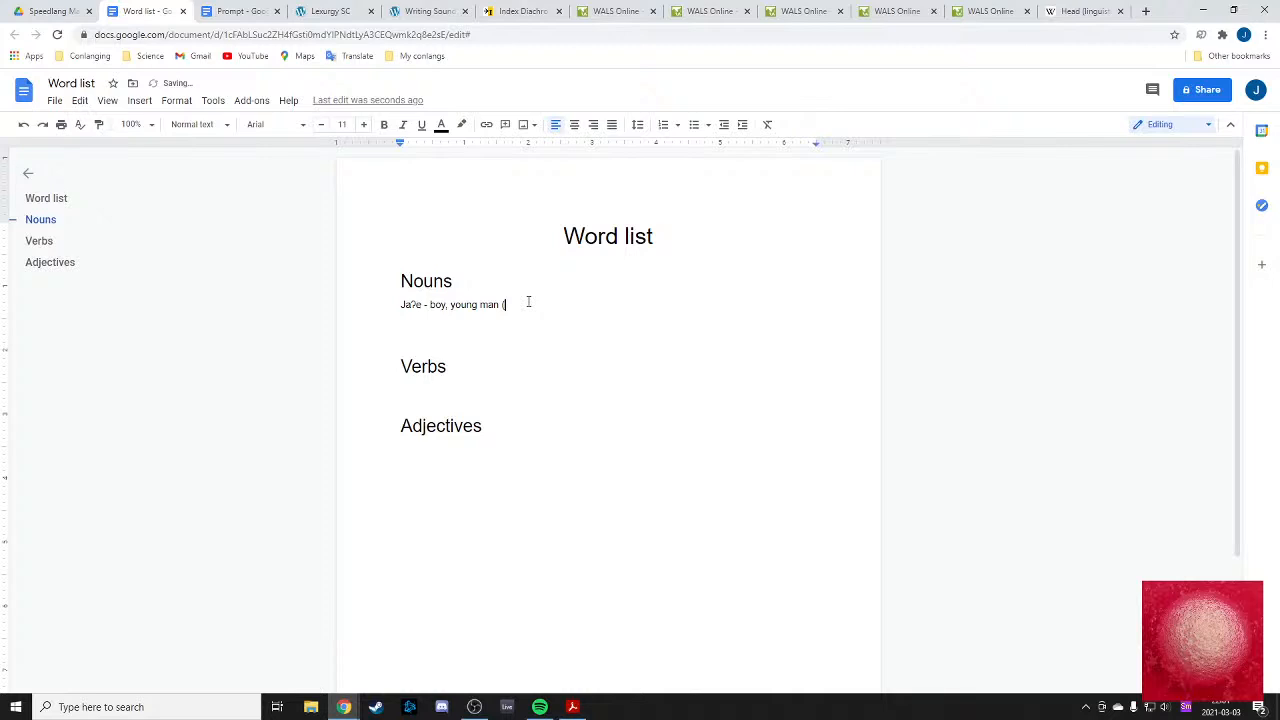
pyautogui.press('BackSpace')
pyautogui.write('(')
pyautogui.press('BackSpace')
pyautogui.write('*jaʔe')
# - Switch to Lexurgy SC, add jaʔe to the end of the input words and apply the sound changes
pyautogui.click(335, 11)
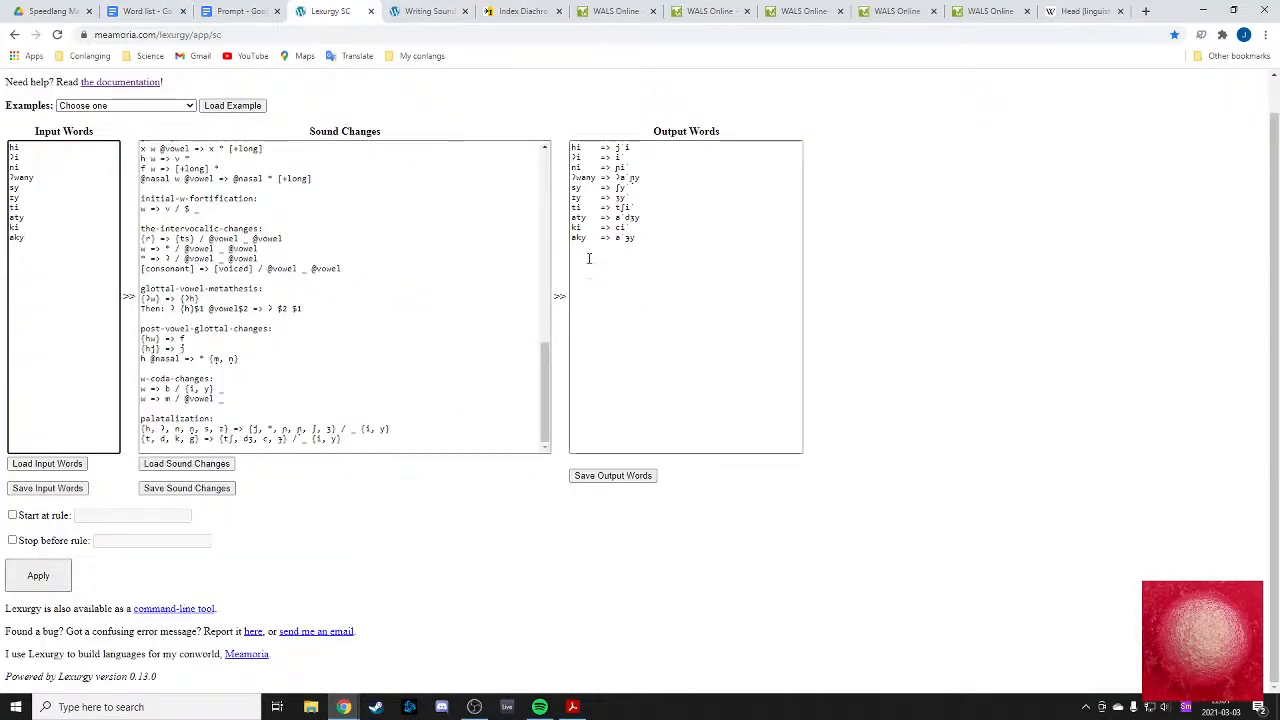
pyautogui.press('Return')
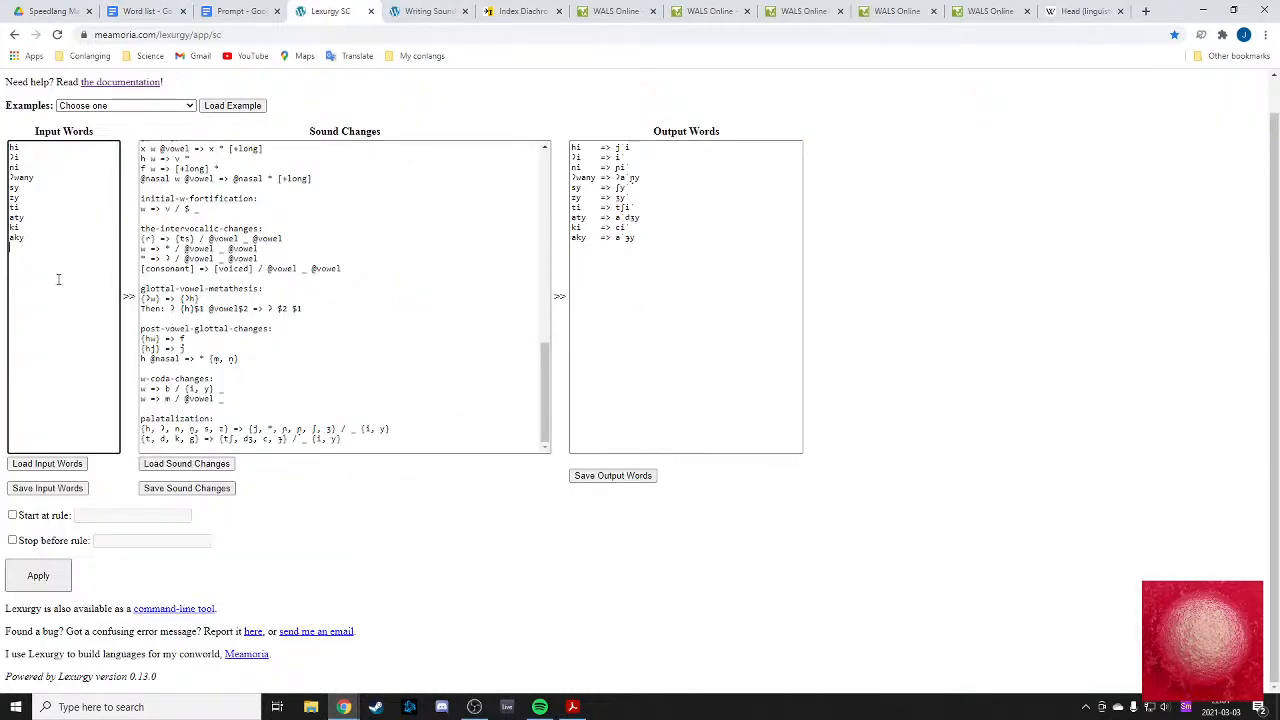
pyautogui.write('jaʔe')
pyautogui.click(60, 585)
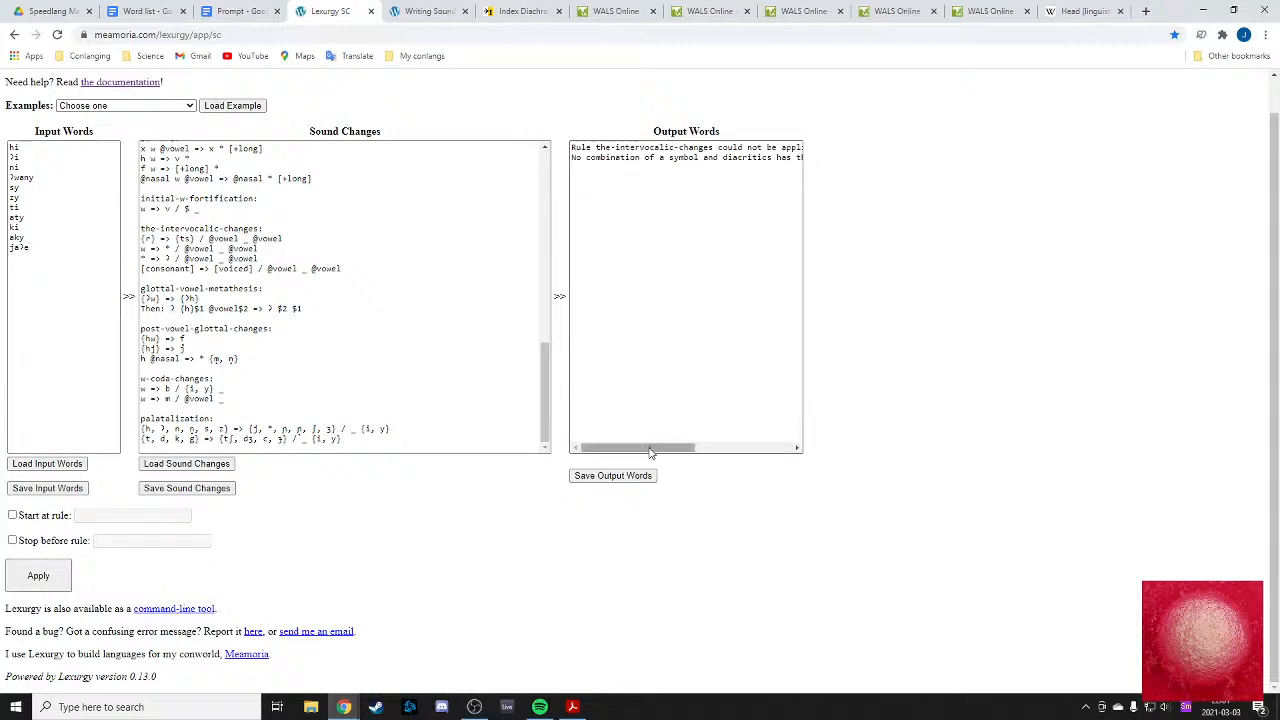
pyautogui.moveTo(650, 452); pyautogui.dragTo(679, 447)
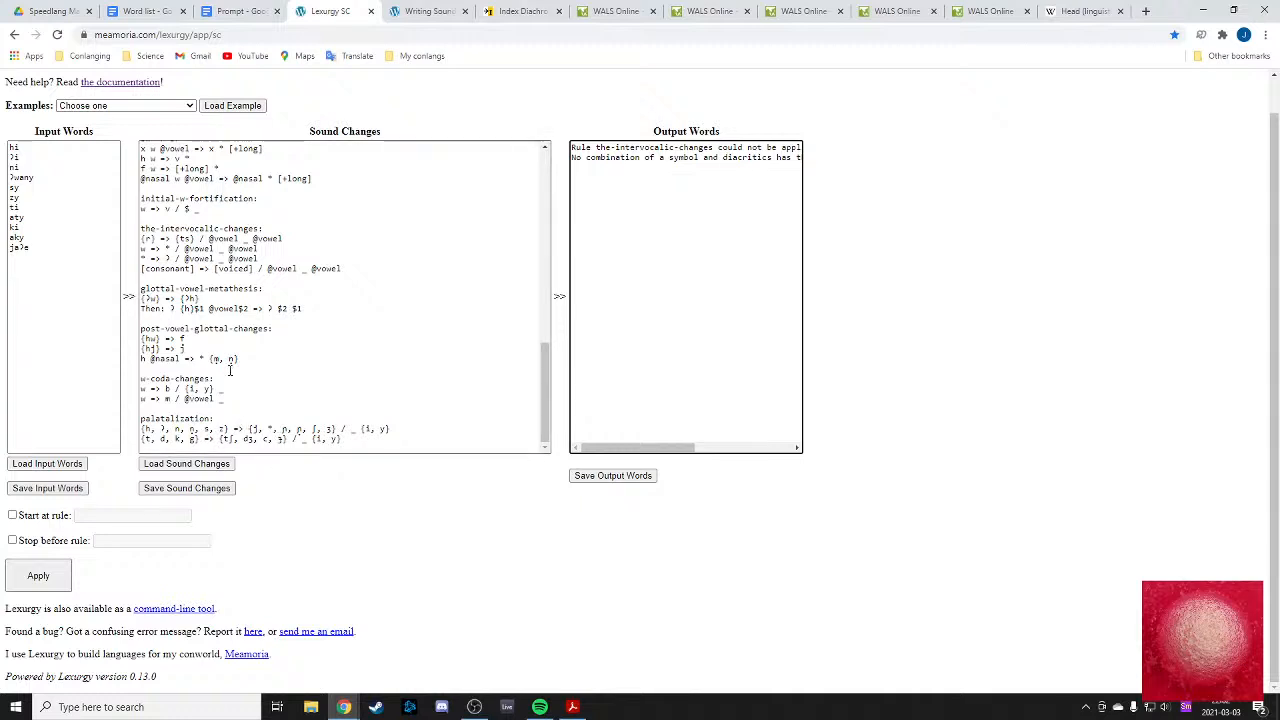
# - Add the exclusion &![glottal] after [consonant] in the intervocalic voicing rule, checking the ʔ symbol definition, and apply the sound changes
pyautogui.doubleClick(147, 268)
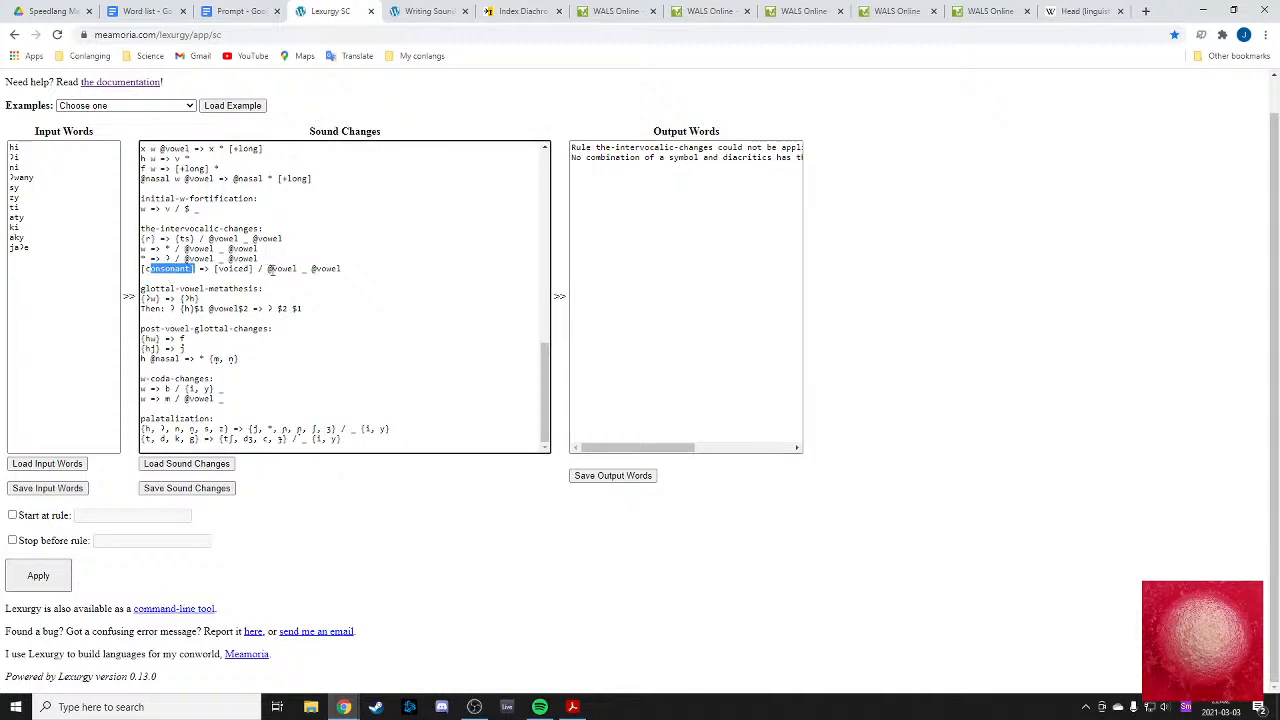
pyautogui.click(222, 268)
pyautogui.doubleClick(230, 268)
pyautogui.click(348, 278)
pyautogui.scroll(5, 348, 280)
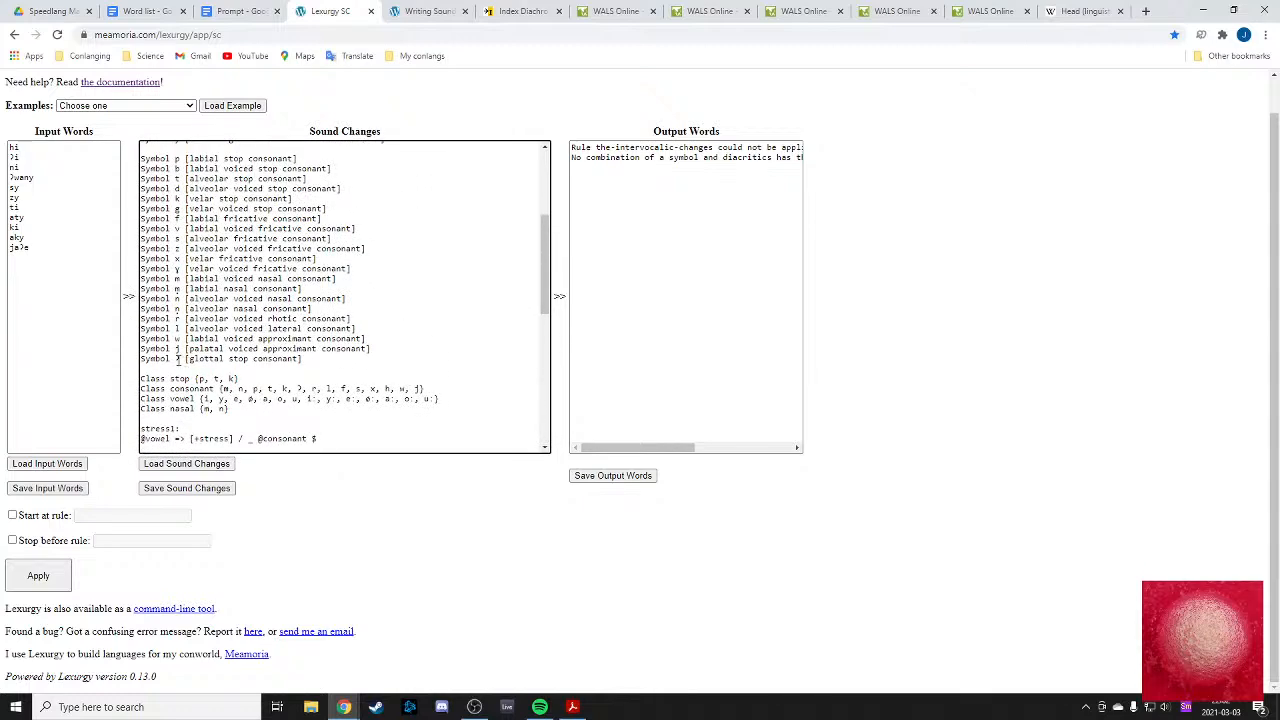
pyautogui.doubleClick(177, 359)
pyautogui.scroll(-10, 182, 358)
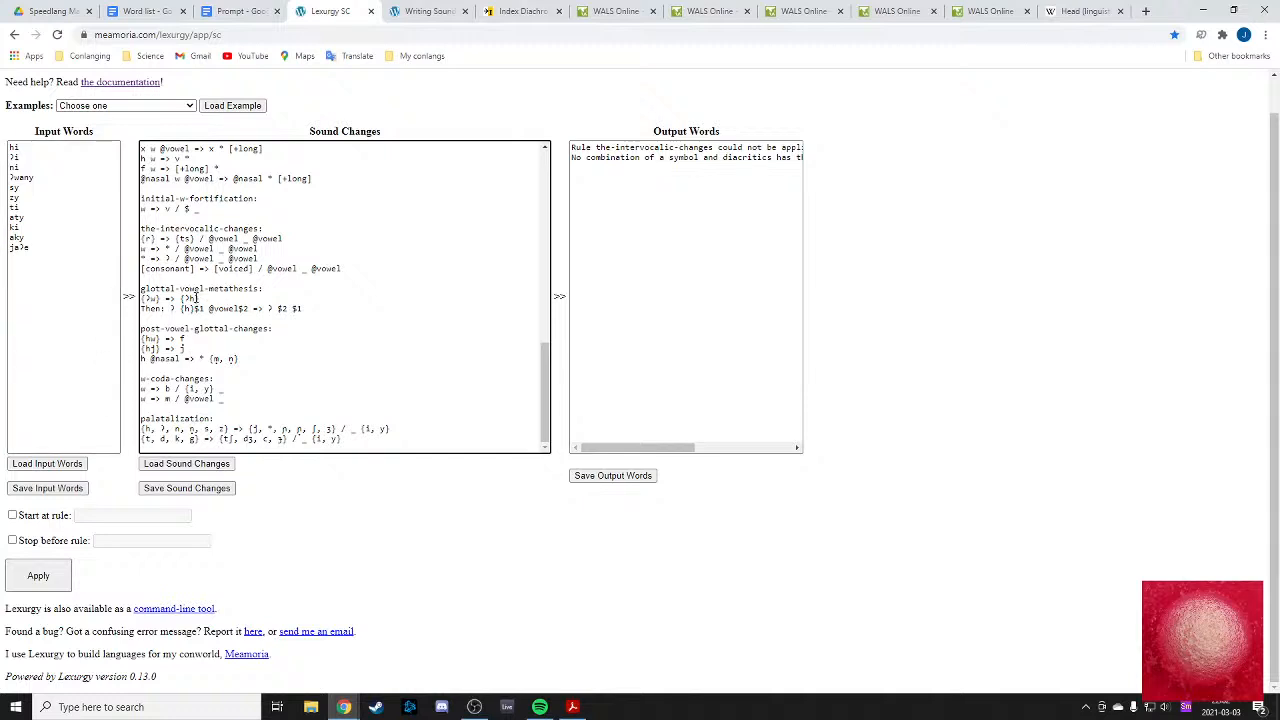
pyautogui.click(194, 269)
pyautogui.write('$')
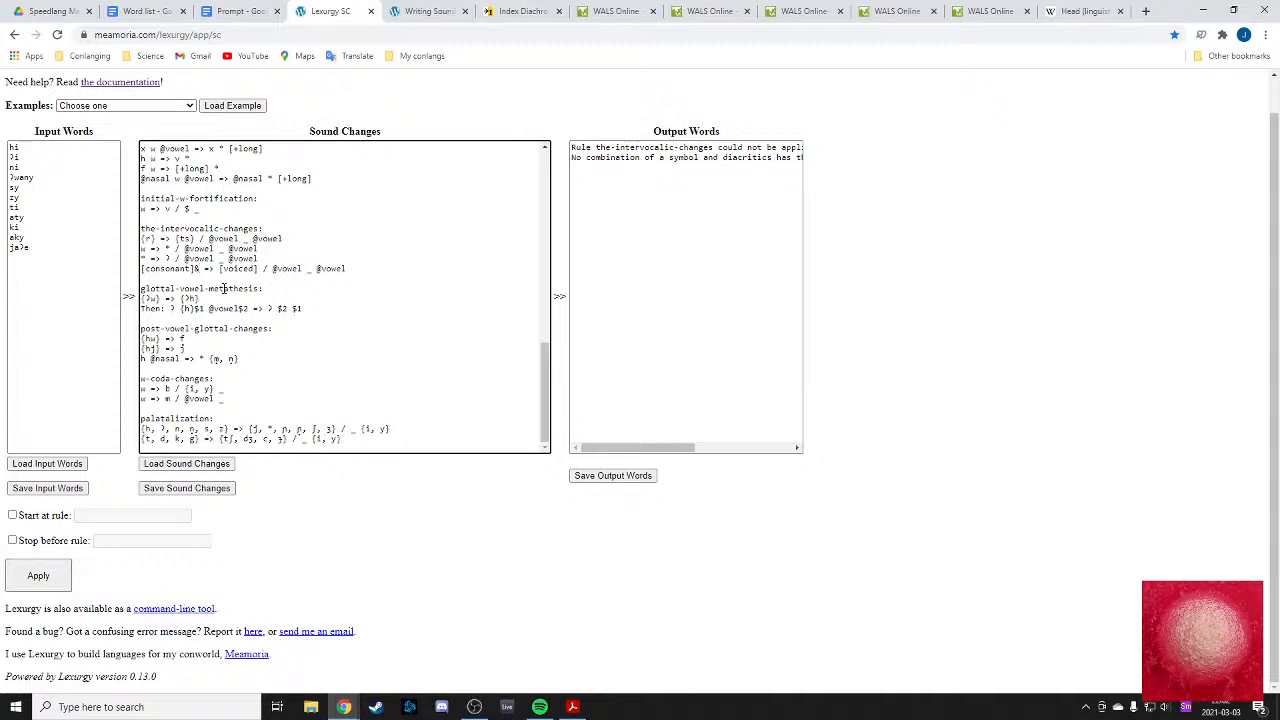
pyautogui.write('![glotta')
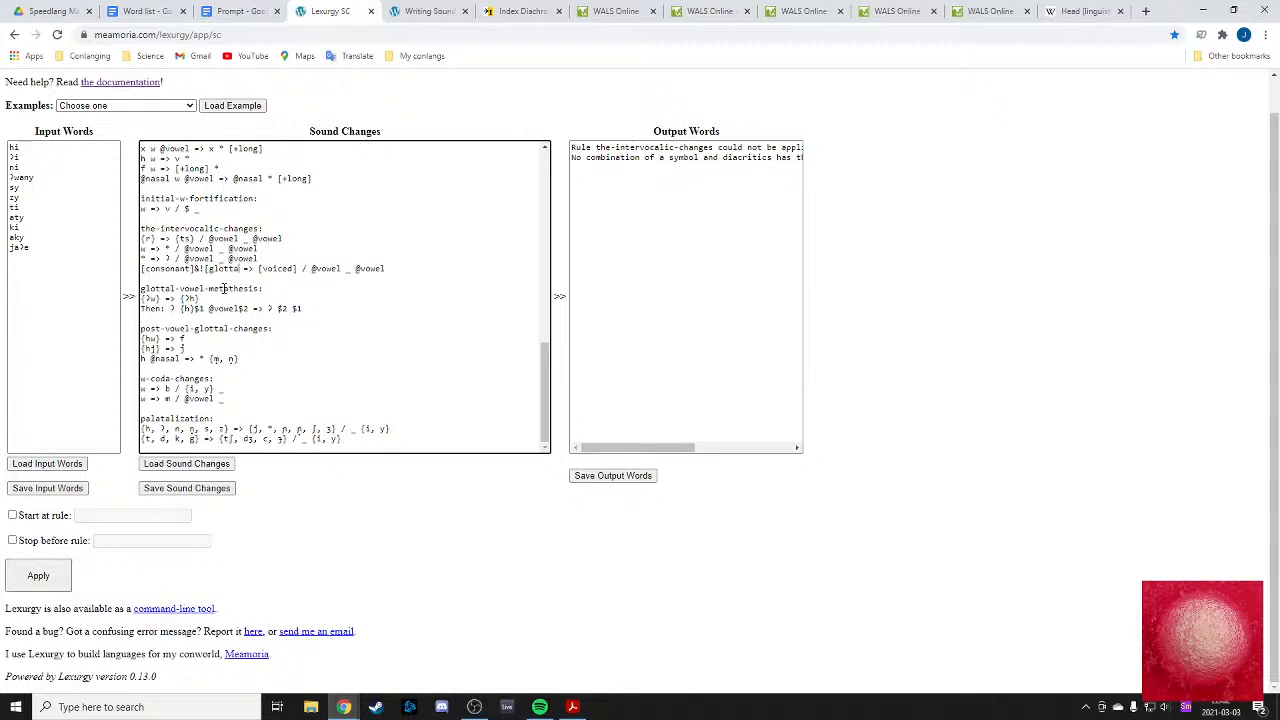
pyautogui.write('l]')
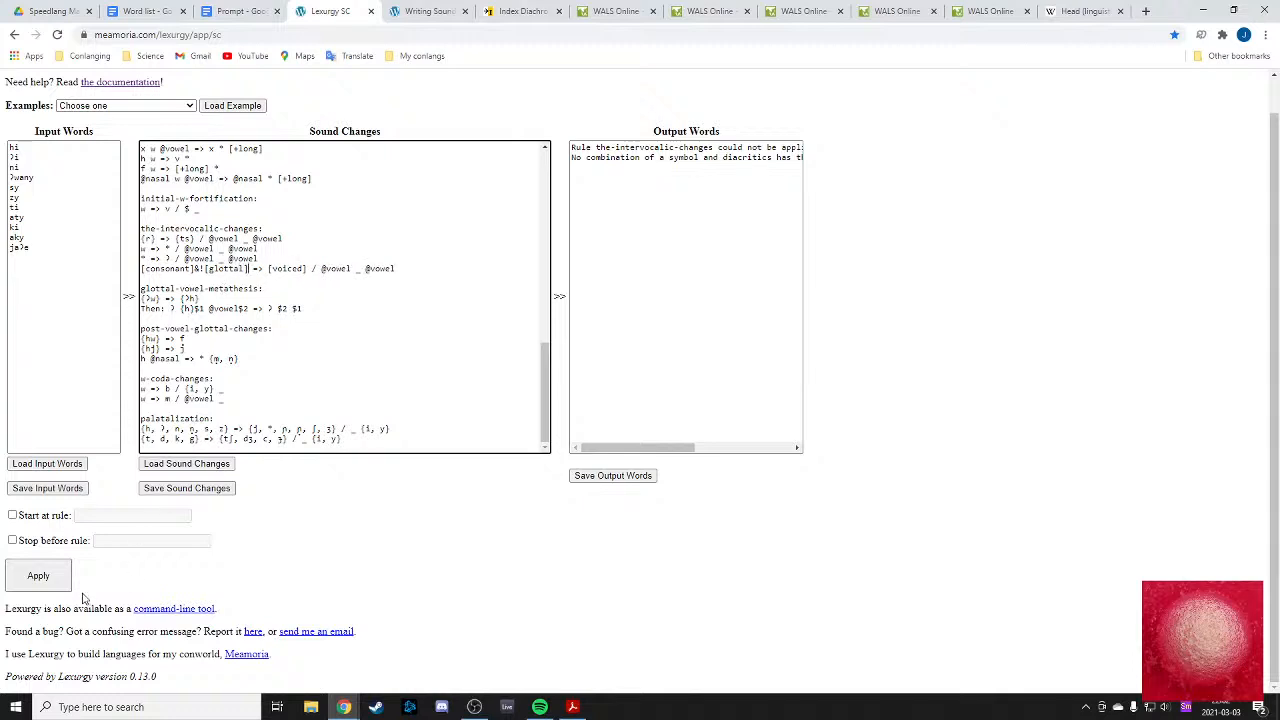
pyautogui.click(48, 578)
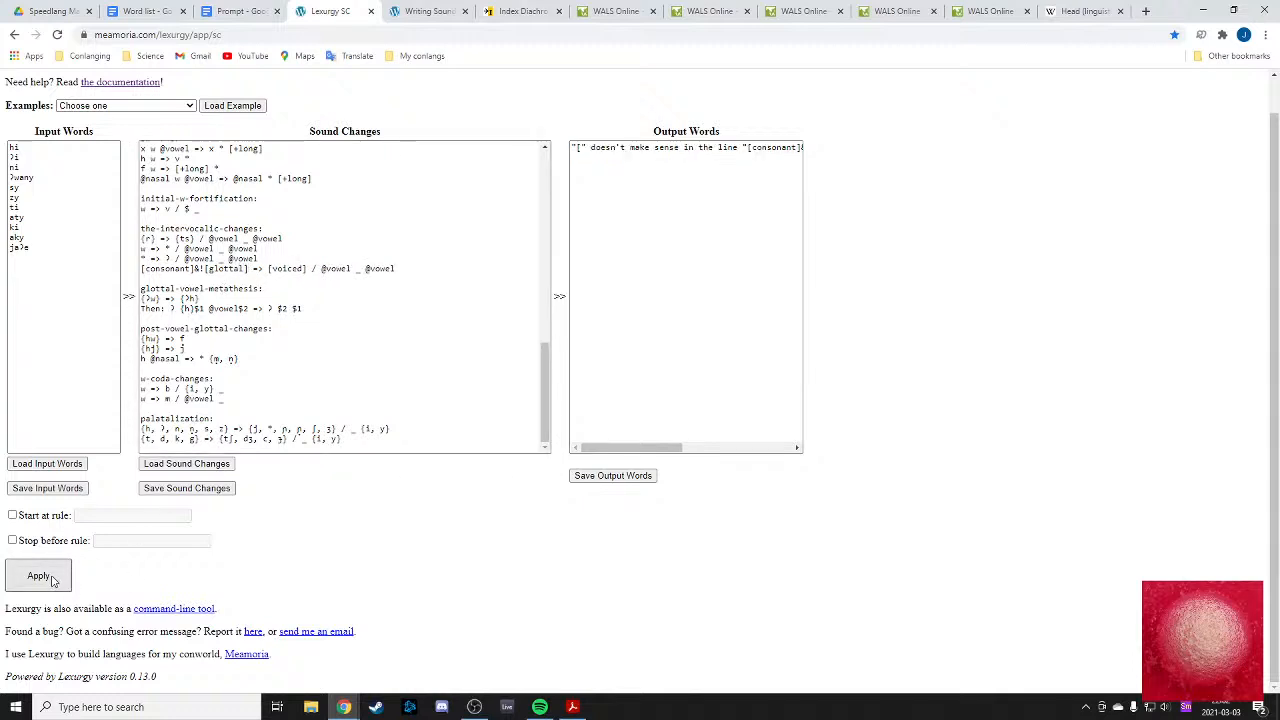
pyautogui.moveTo(605, 448)
pyautogui.mouseDown()
pyautogui.moveTo(714, 453)
pyautogui.moveTo(604, 450)
pyautogui.mouseUp()
# - Replace [glottal] with {ʔ} in the intervocalic voicing rule's exclusion and apply the sound changes
pyautogui.scroll(3, 251, 400)
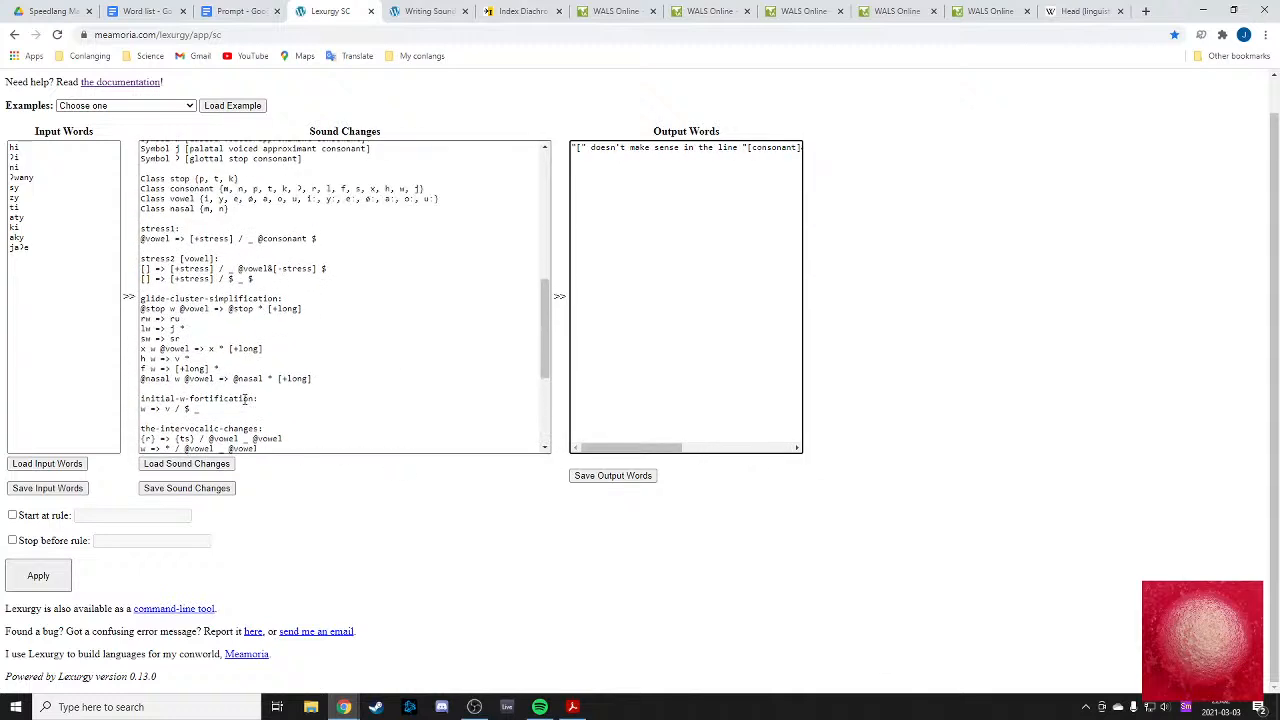
pyautogui.scroll(-2, 213, 335)
pyautogui.click(211, 335)
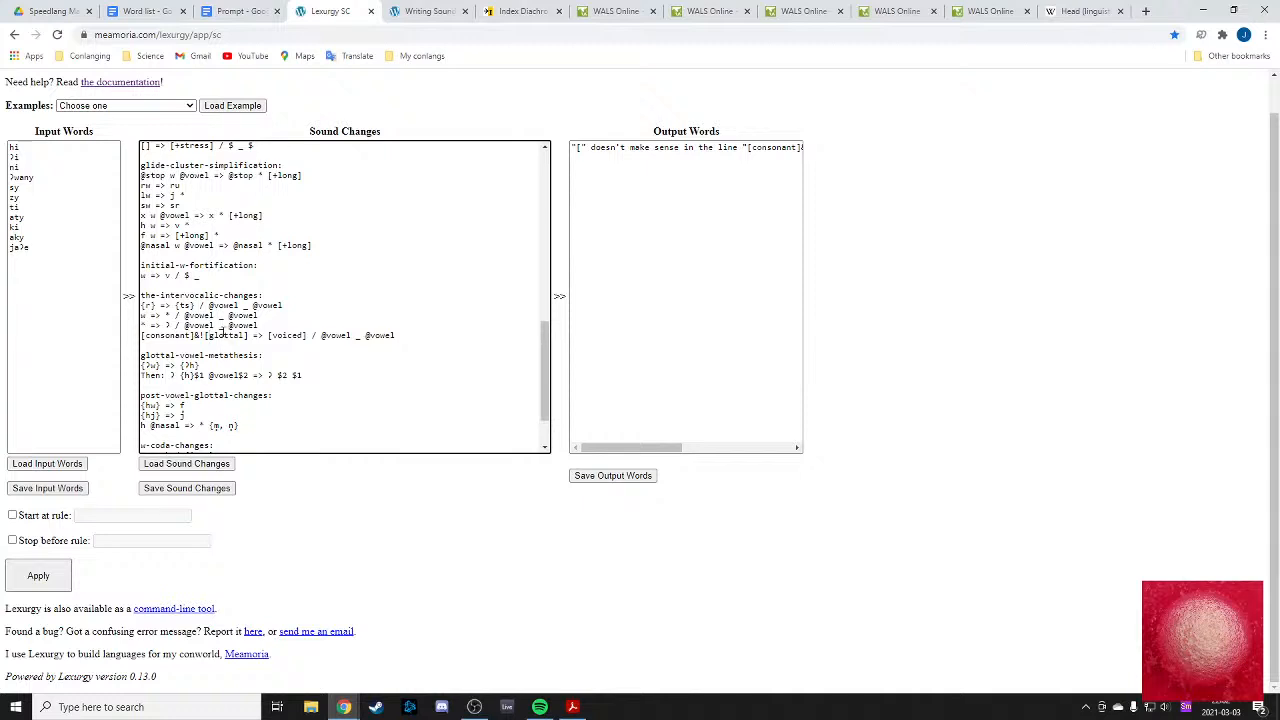
pyautogui.press('BackSpace')
pyautogui.write('{')
pyautogui.moveTo(249, 336); pyautogui.dragTo(243, 337)
pyautogui.write('}')
pyautogui.press('BackSpace')
pyautogui.press('BackSpace')
pyautogui.press('BackSpace')
pyautogui.press('BackSpace')
pyautogui.press('BackSpace')
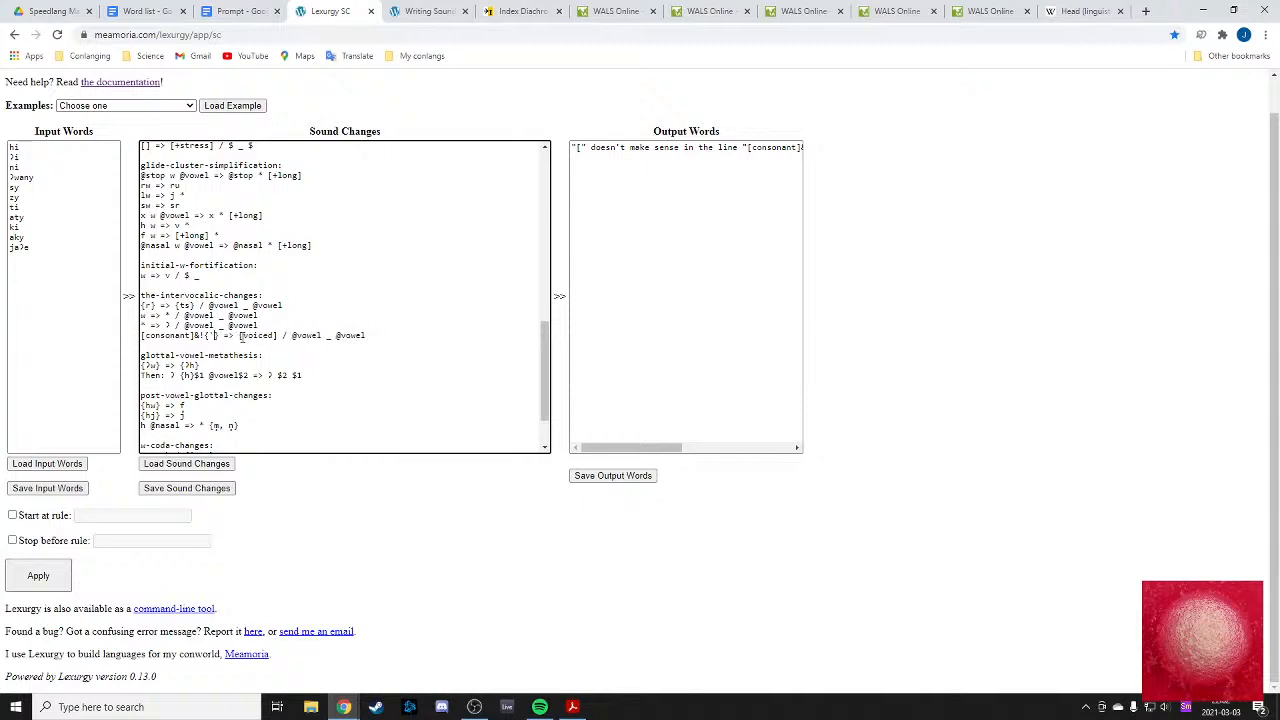
pyautogui.write('ʔ')
pyautogui.click(45, 575)
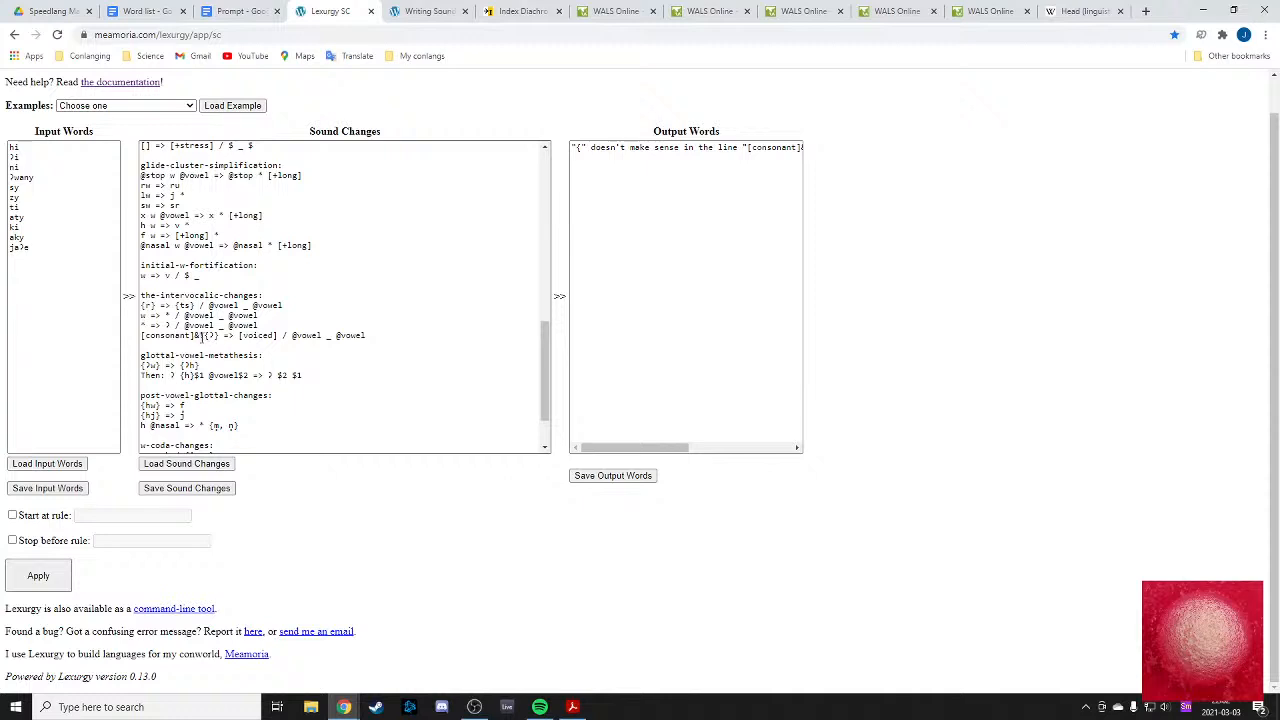
# - Move the exclamation mark inside the braces so the voicing rule starts with [consonant]&{!ʔ}, and apply the sound changes
pyautogui.click(201, 337)
pyautogui.press('Delete')
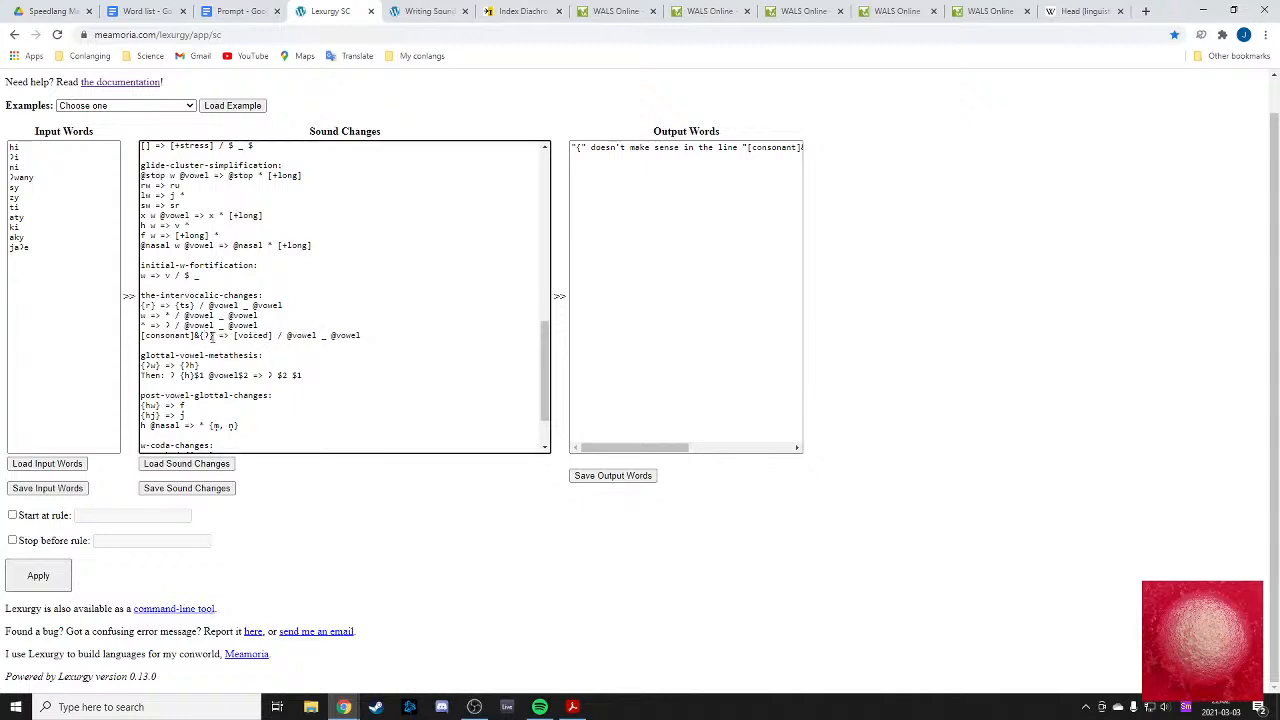
pyautogui.write('!')
pyautogui.click(57, 580)
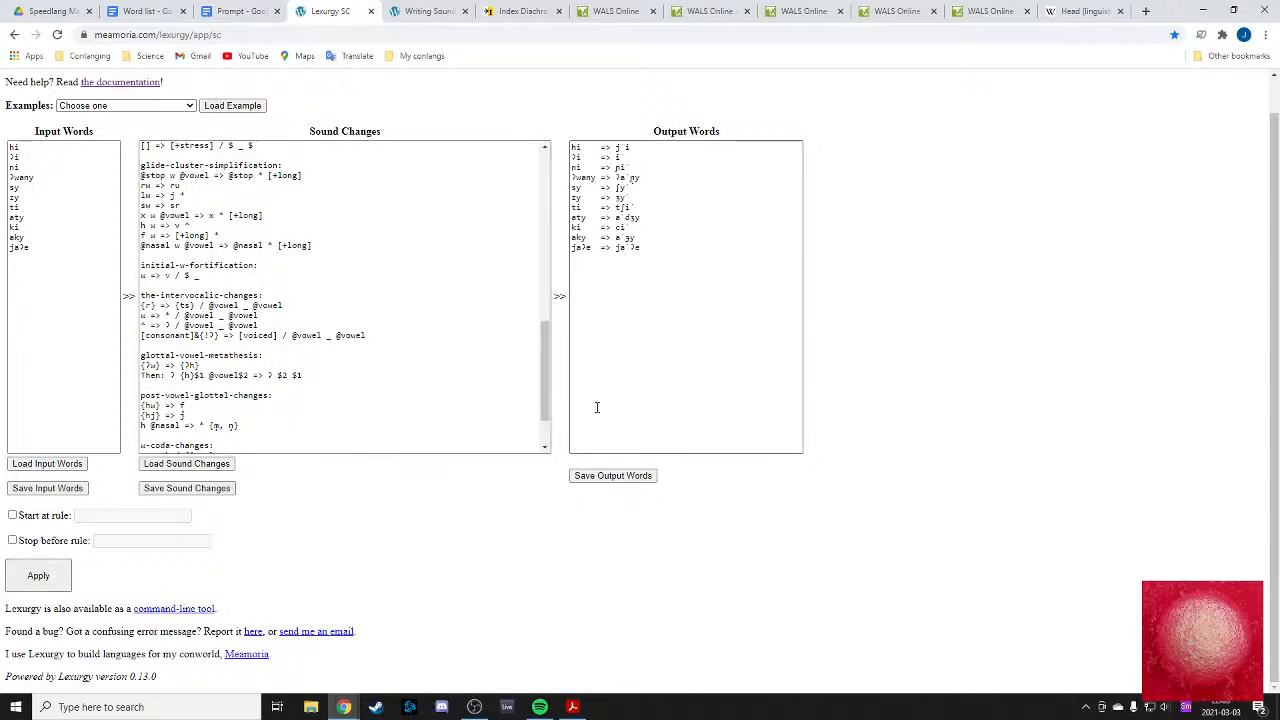
# - Extend the voicing rule's exclusion list to {!ʔ, !h, !r, !l}
pyautogui.click(214, 335)
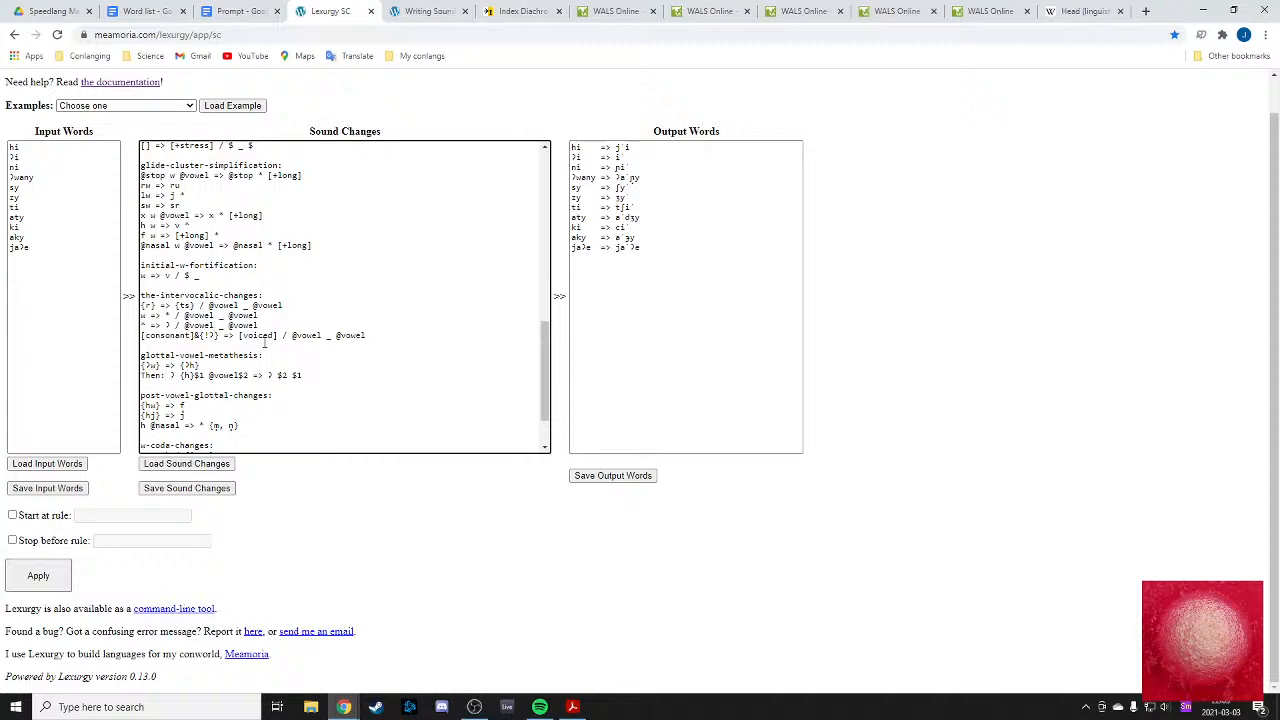
pyautogui.write(',ŋ')
pyautogui.write(' !ŋ')
pyautogui.press('BackSpace')
pyautogui.write('h')
pyautogui.write(', ')
pyautogui.write('!ɦ')
pyautogui.write(', !')
pyautogui.write('l, !')
pyautogui.press('BackSpace')
pyautogui.press('BackSpace')
pyautogui.press('BackSpace')
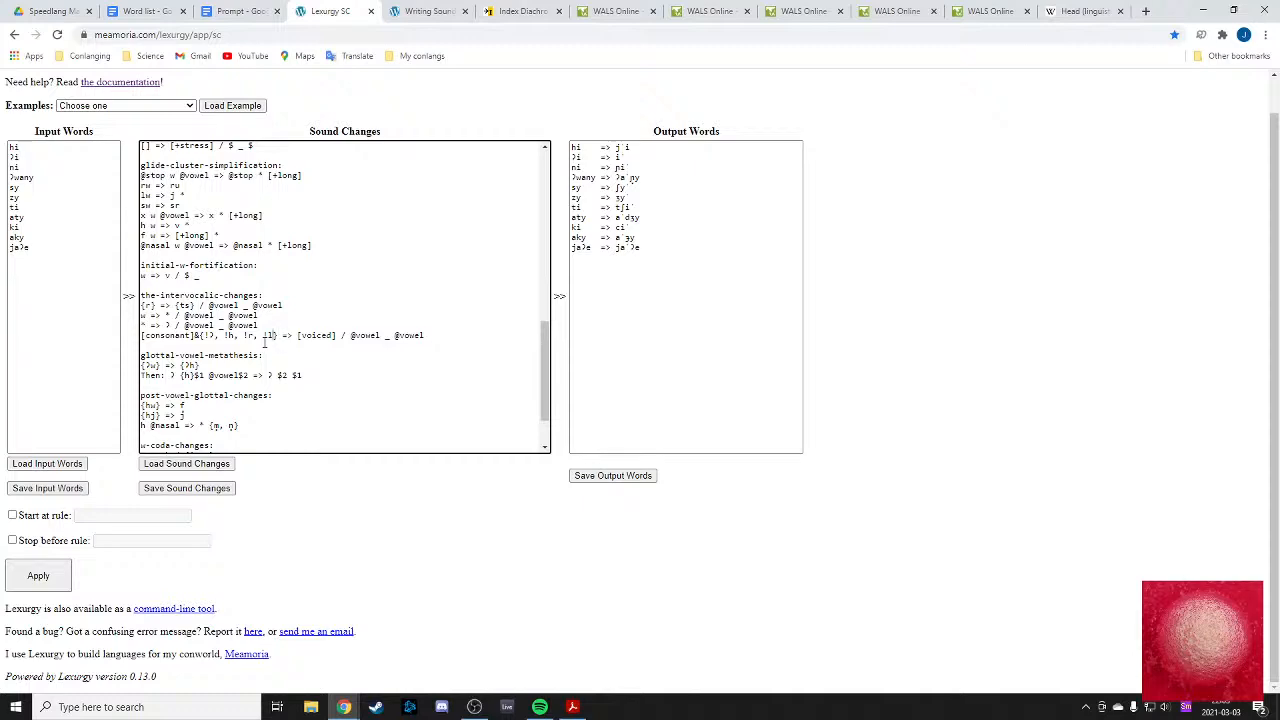
# - Remove !r and !l from the voicing rule's exclusions, check the symbol definitions and apply the sound changes
pyautogui.press('BackSpace')
pyautogui.press('BackSpace')
pyautogui.press('BackSpace')
pyautogui.press('BackSpace')
pyautogui.press('BackSpace')
pyautogui.press('BackSpace')
pyautogui.press('BackSpace')
pyautogui.scroll(5, 258, 340)
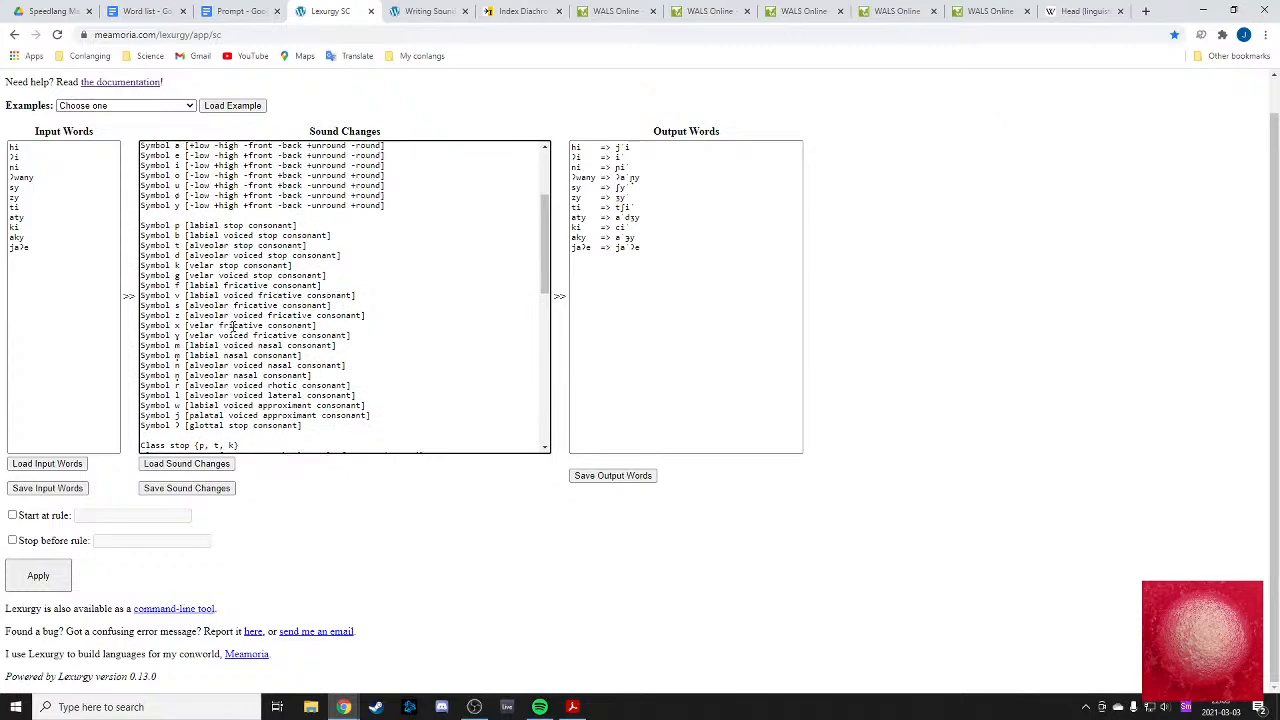
pyautogui.scroll(-4, 236, 318)
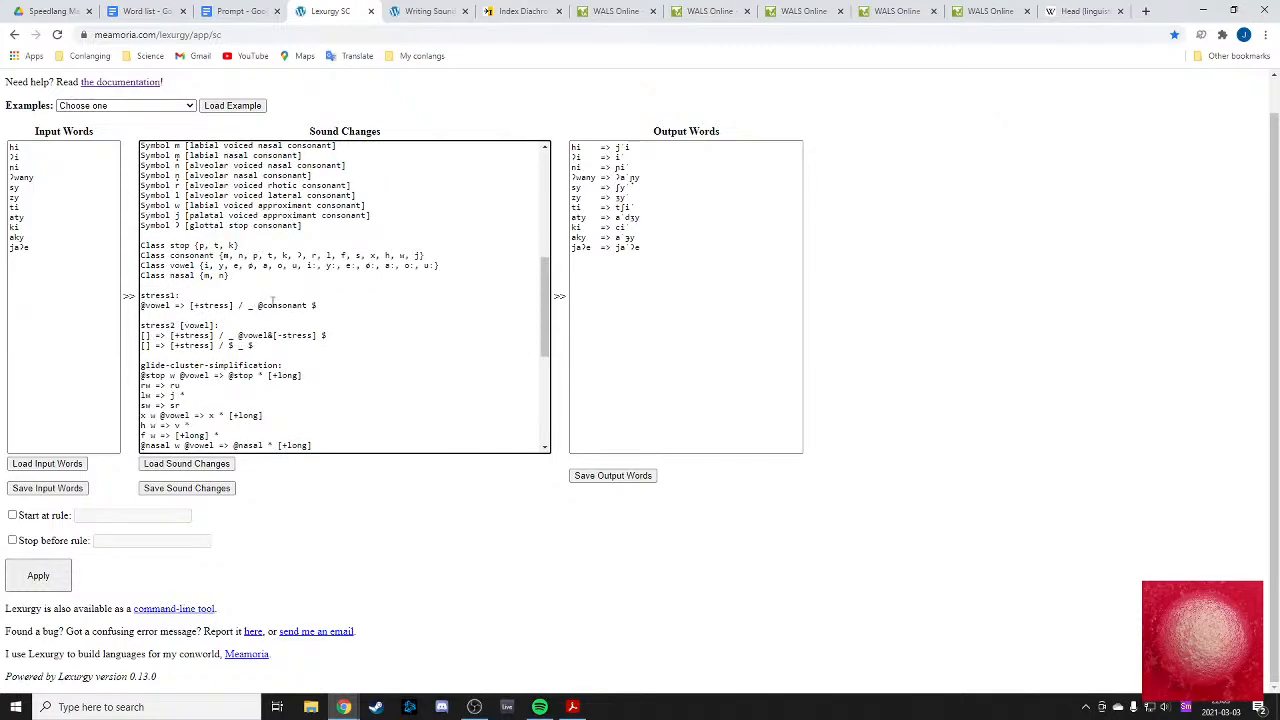
pyautogui.scroll(-5, 261, 297)
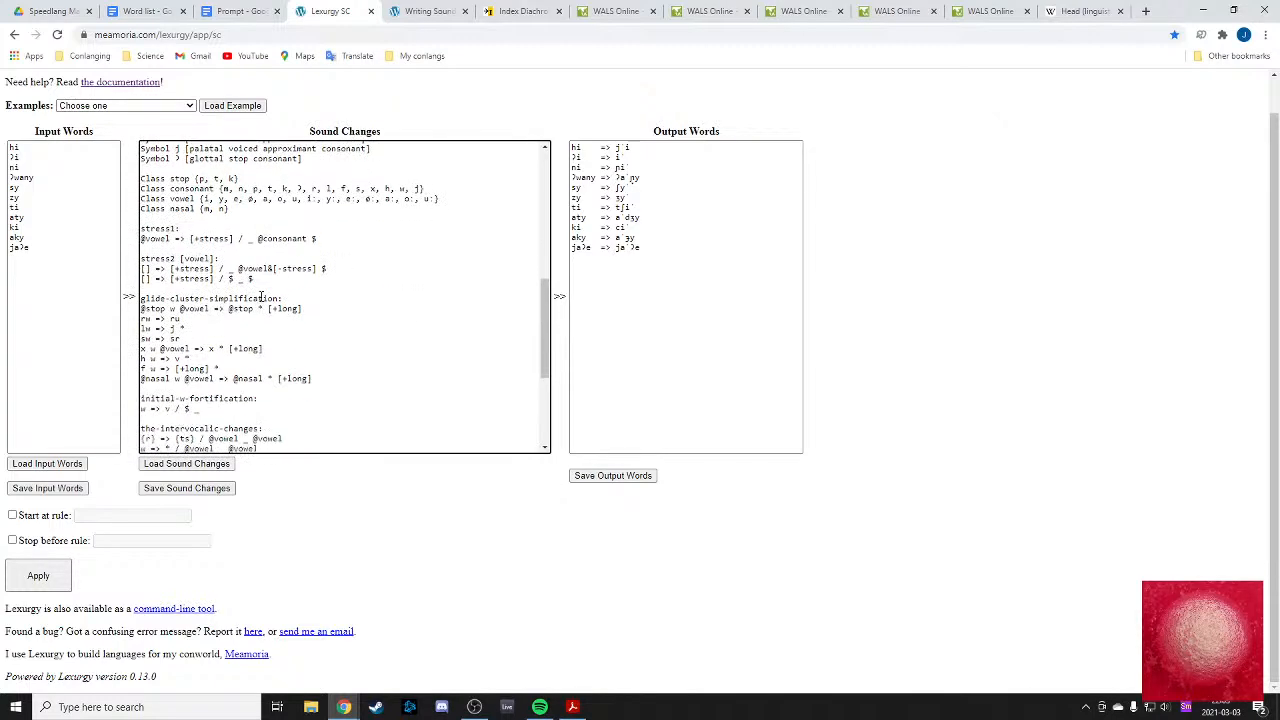
pyautogui.scroll(10, 303, 302)
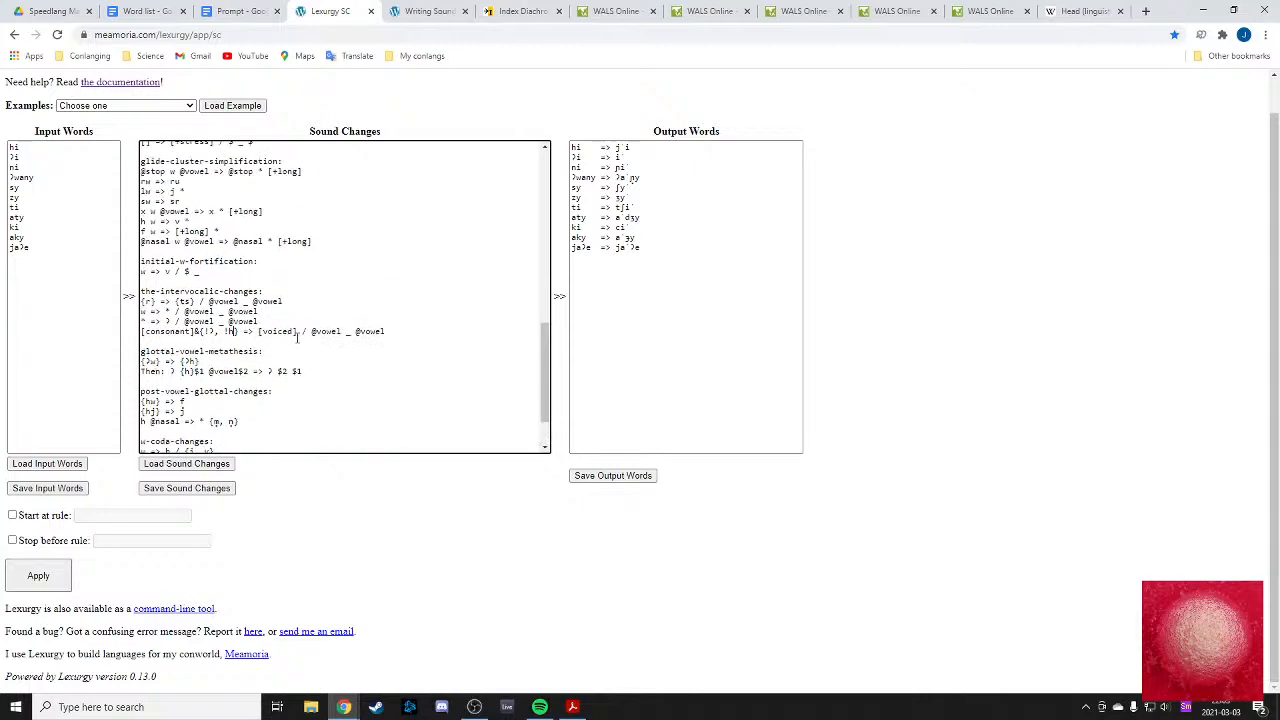
pyautogui.scroll(-10, 218, 396)
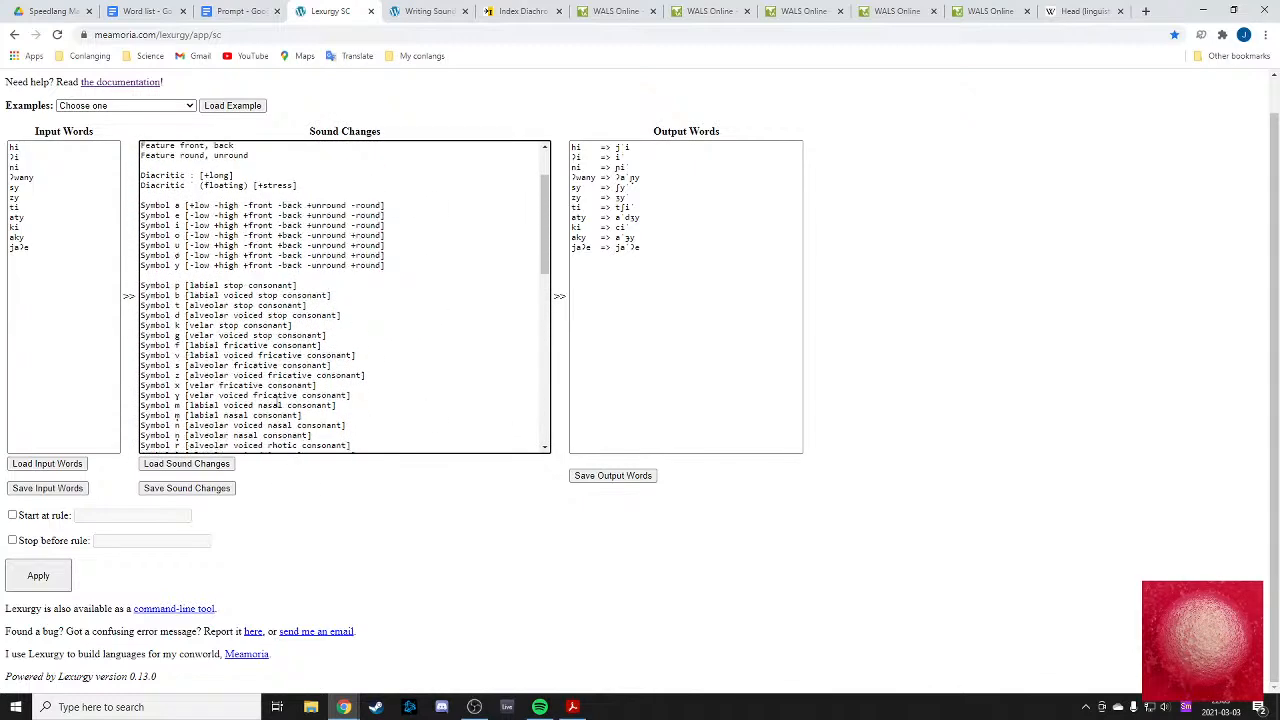
pyautogui.click(88, 328)
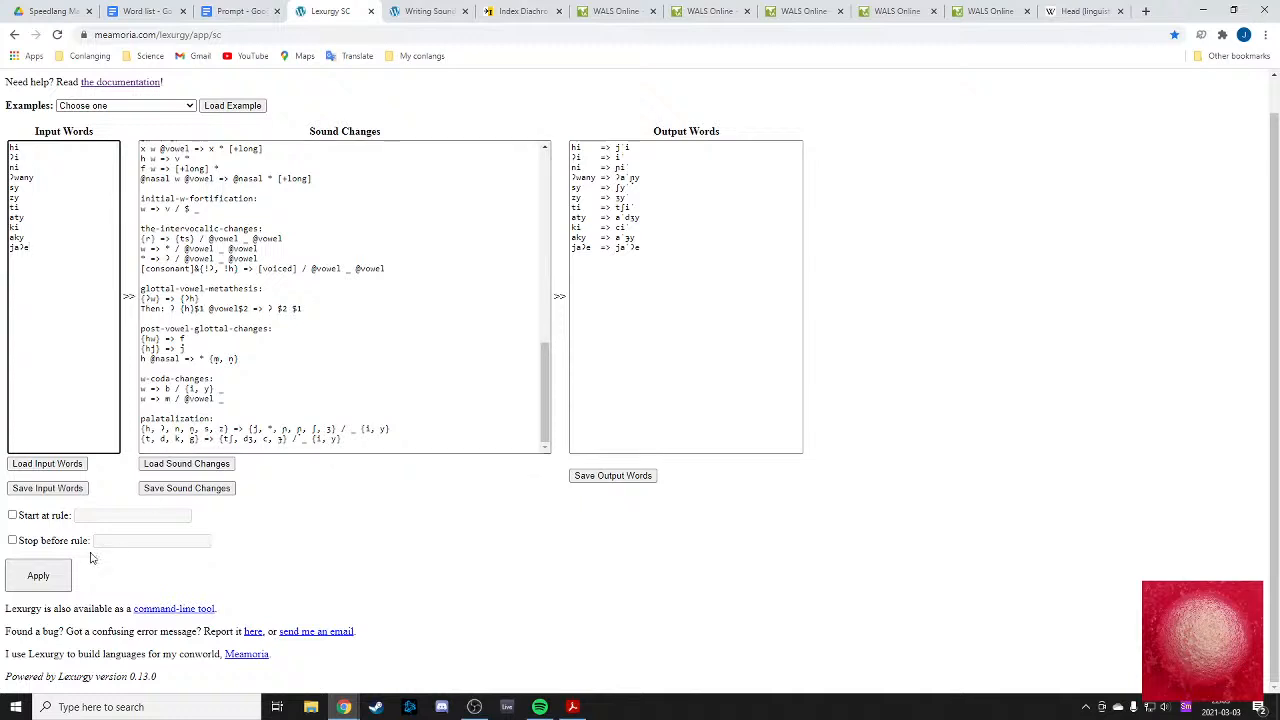
pyautogui.click(55, 575)
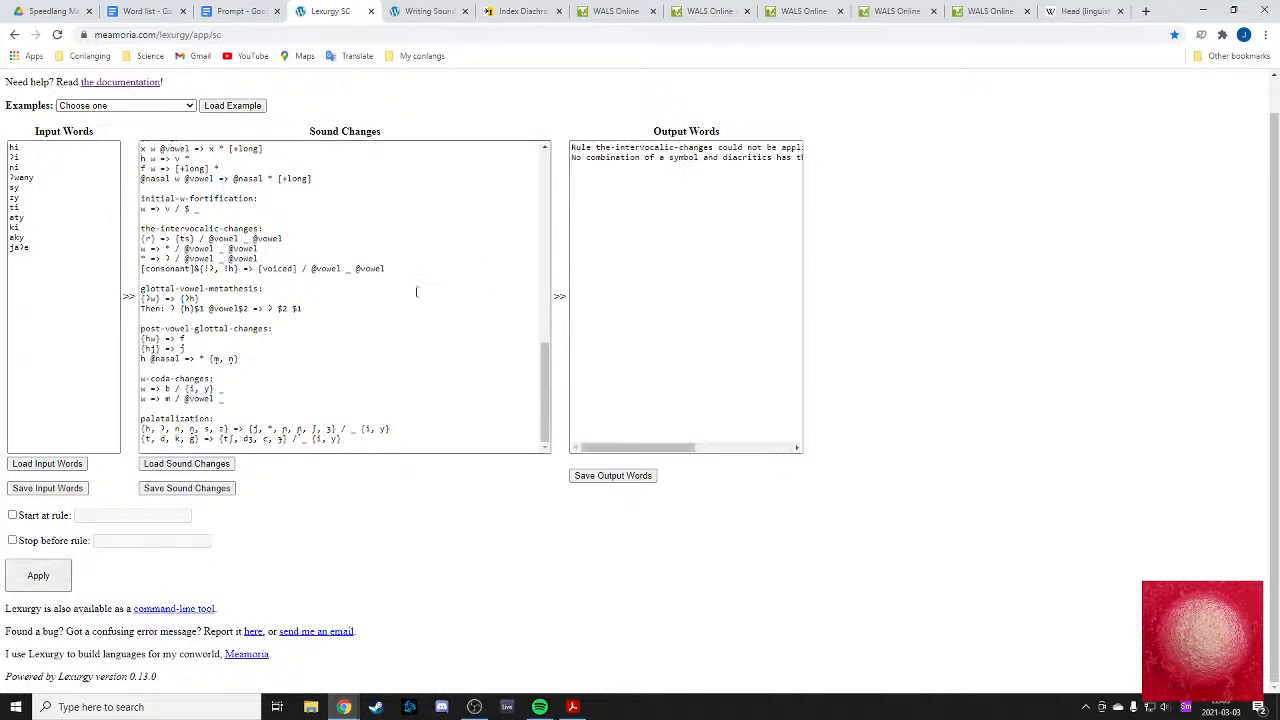
pyautogui.moveTo(648, 448); pyautogui.dragTo(767, 451)
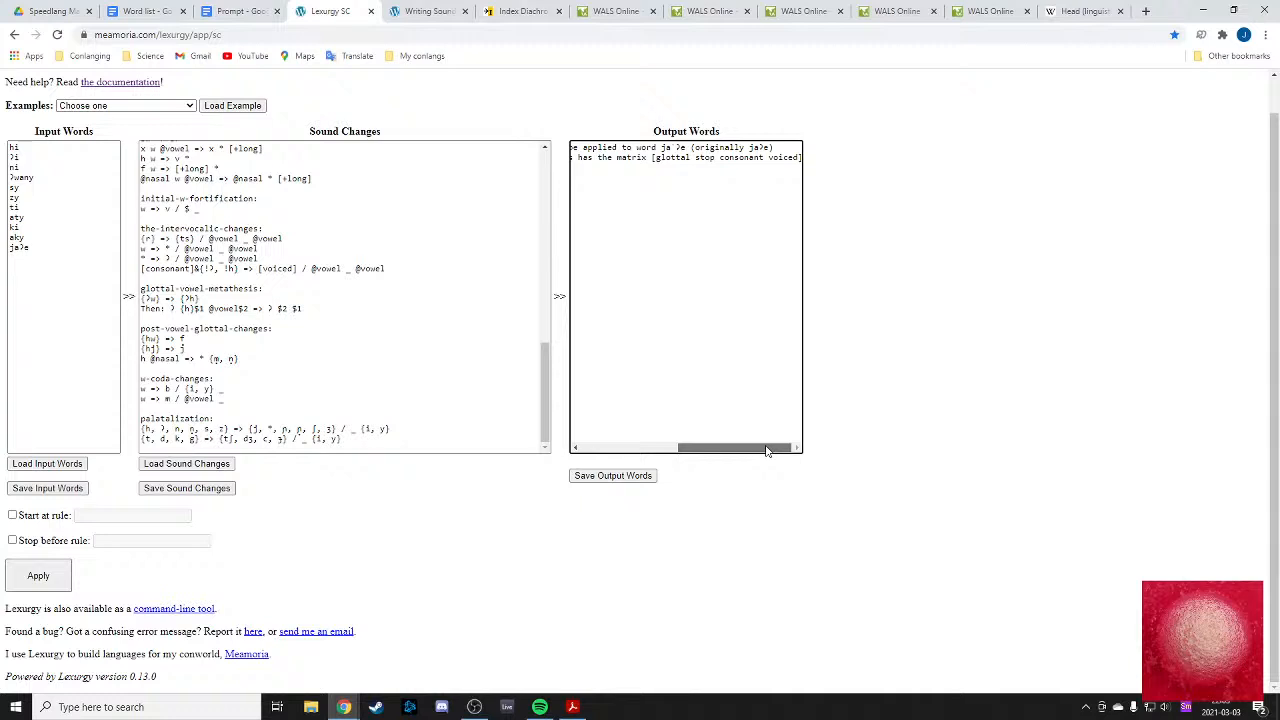
pyautogui.moveTo(767, 451); pyautogui.dragTo(600, 445)
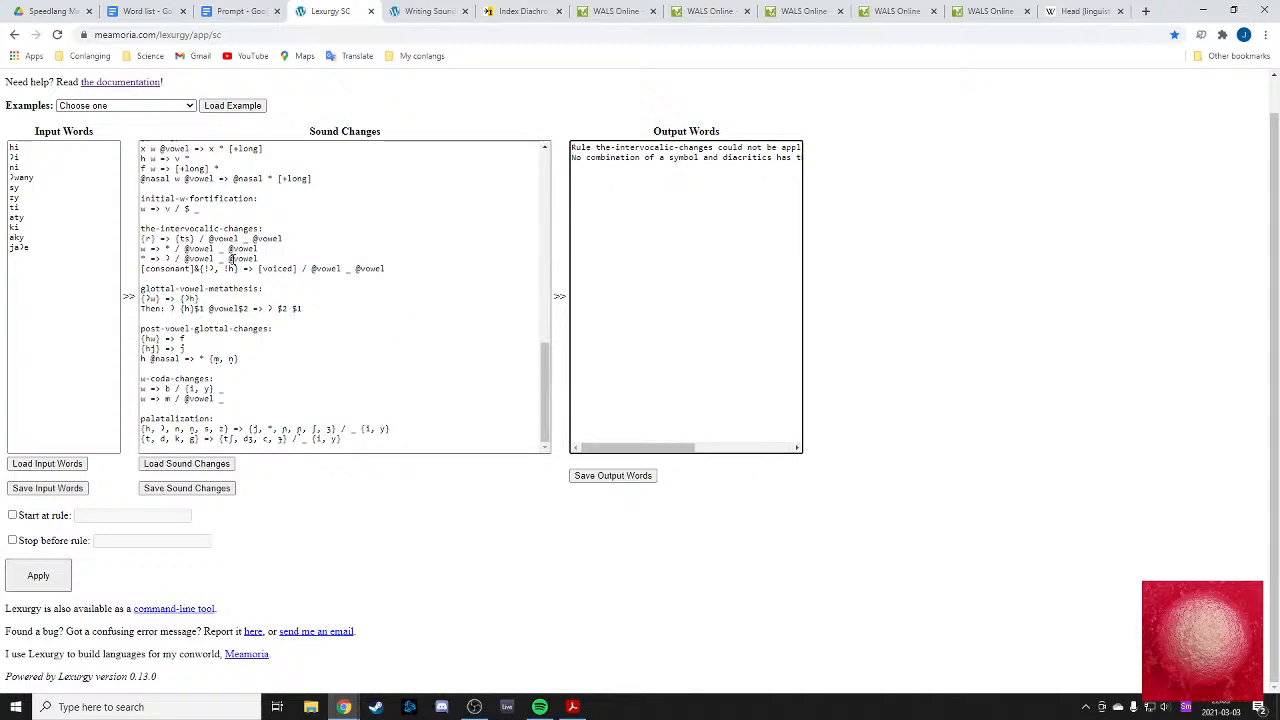
# - Remove the !h exclusion from the intervocalic voicing rule and reapply the sound changes
pyautogui.moveTo(237, 268); pyautogui.dragTo(214, 268)
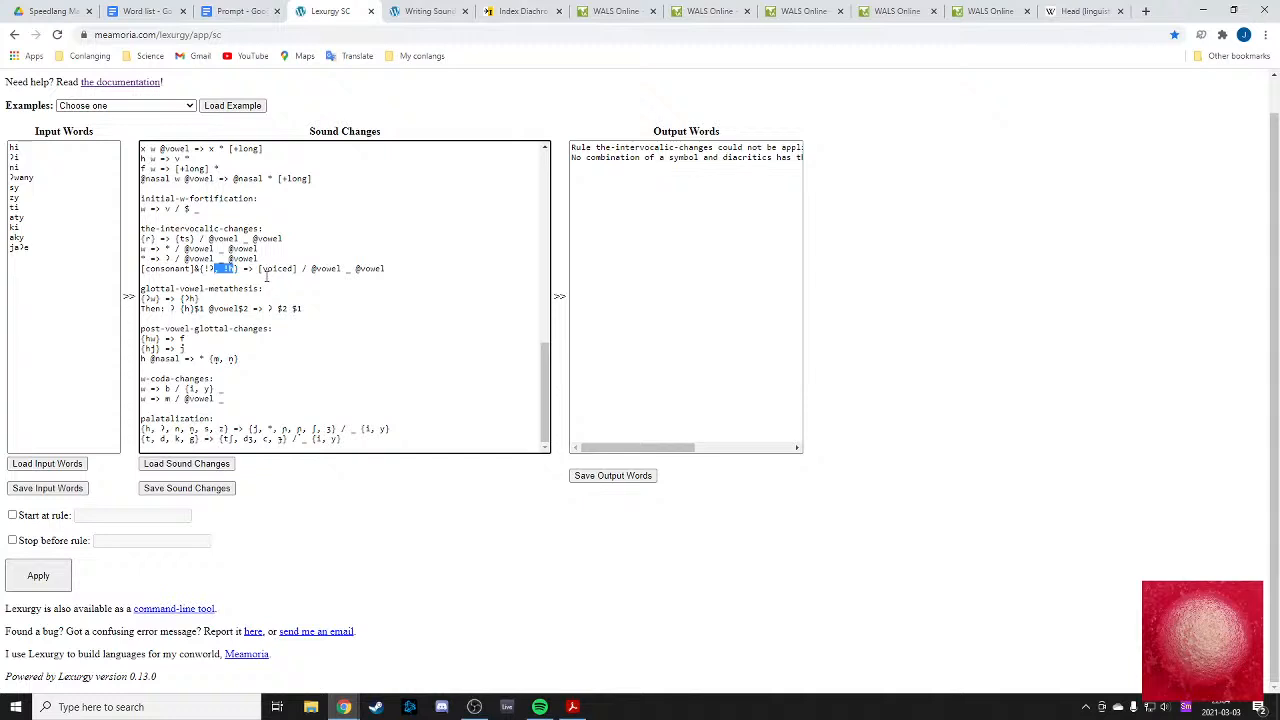
pyautogui.press('BackSpace')
pyautogui.click(37, 578)
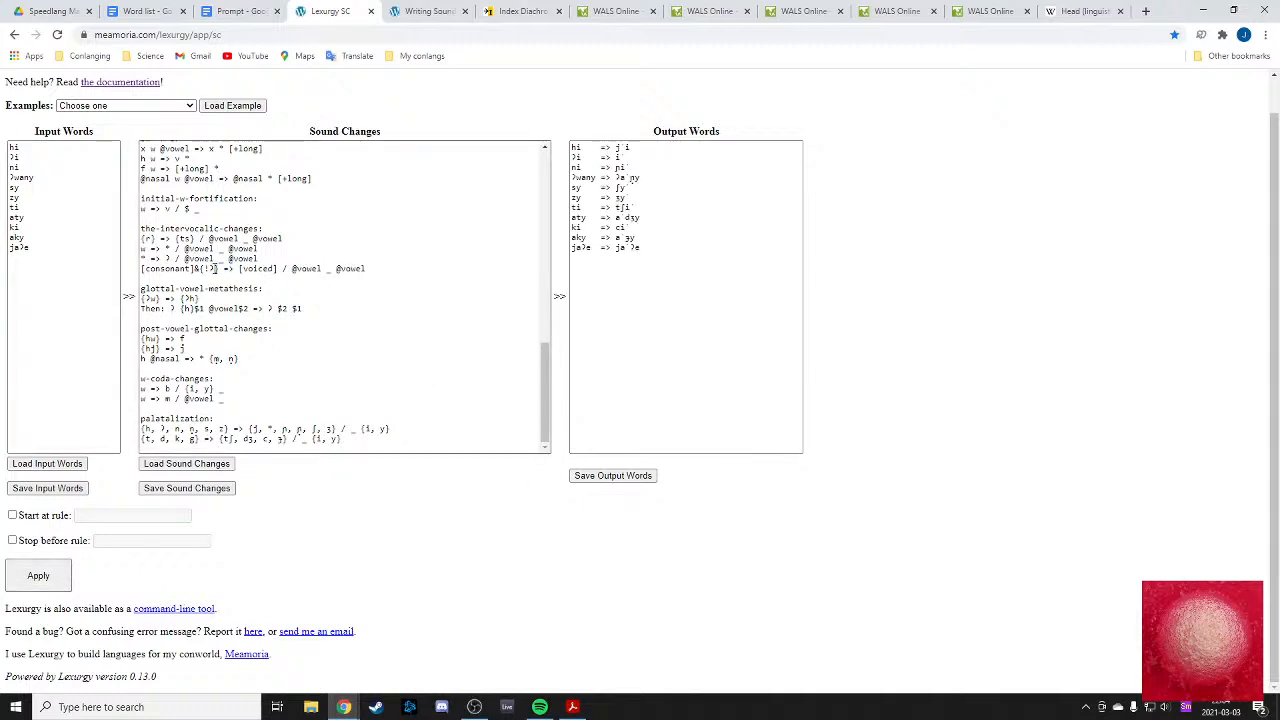
# - Add &{!h} after {!ʔ} in the intervocalic voicing rule and apply the sound changes
pyautogui.click(254, 269)
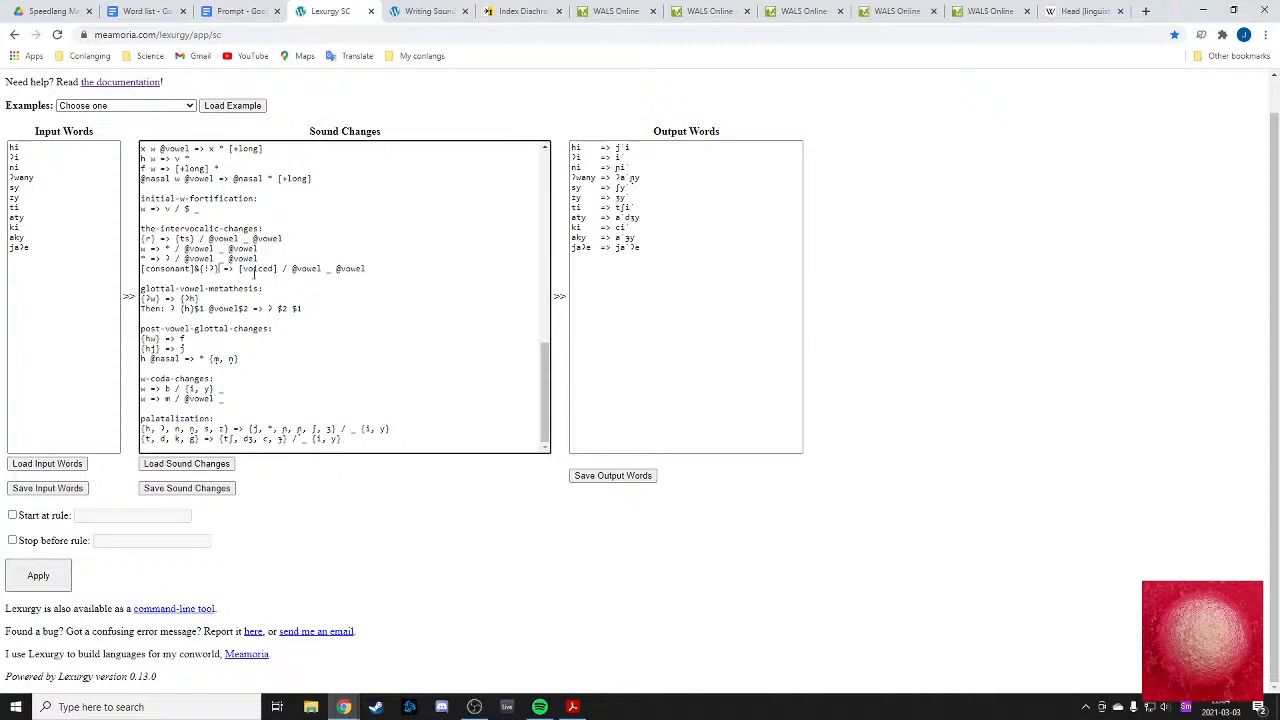
pyautogui.write('&{')
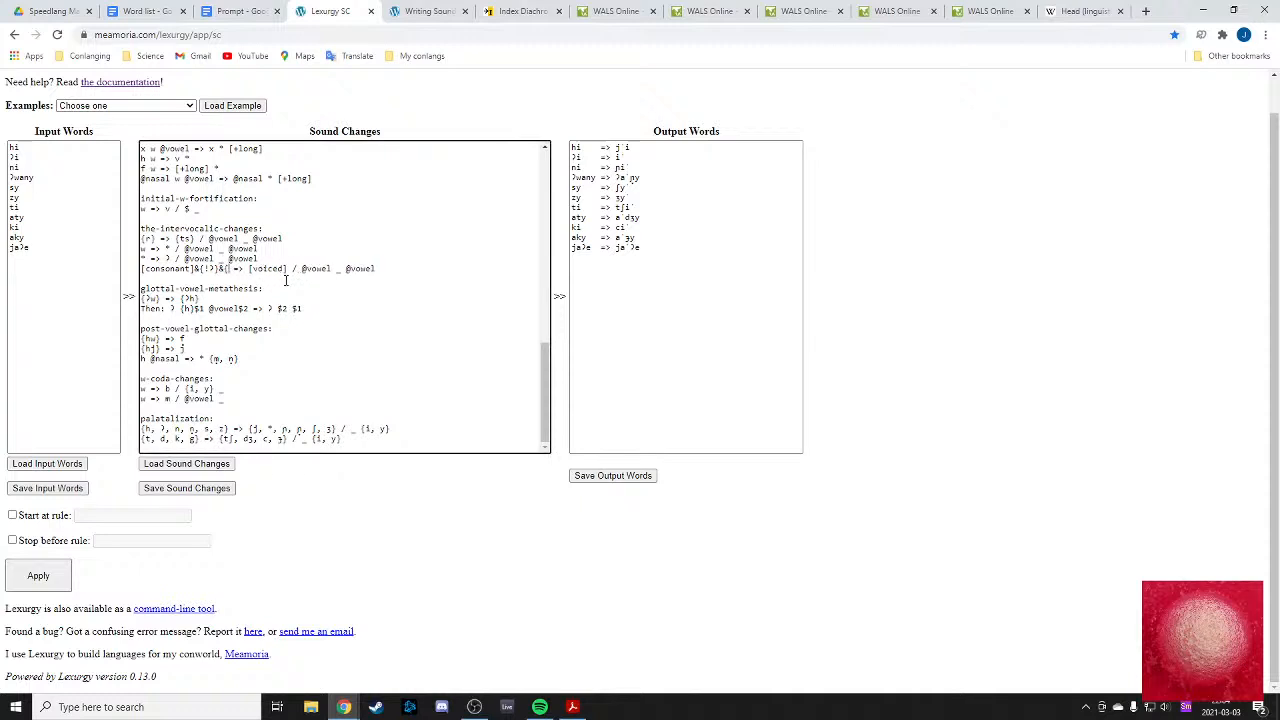
pyautogui.write('!h}')
pyautogui.click(61, 578)
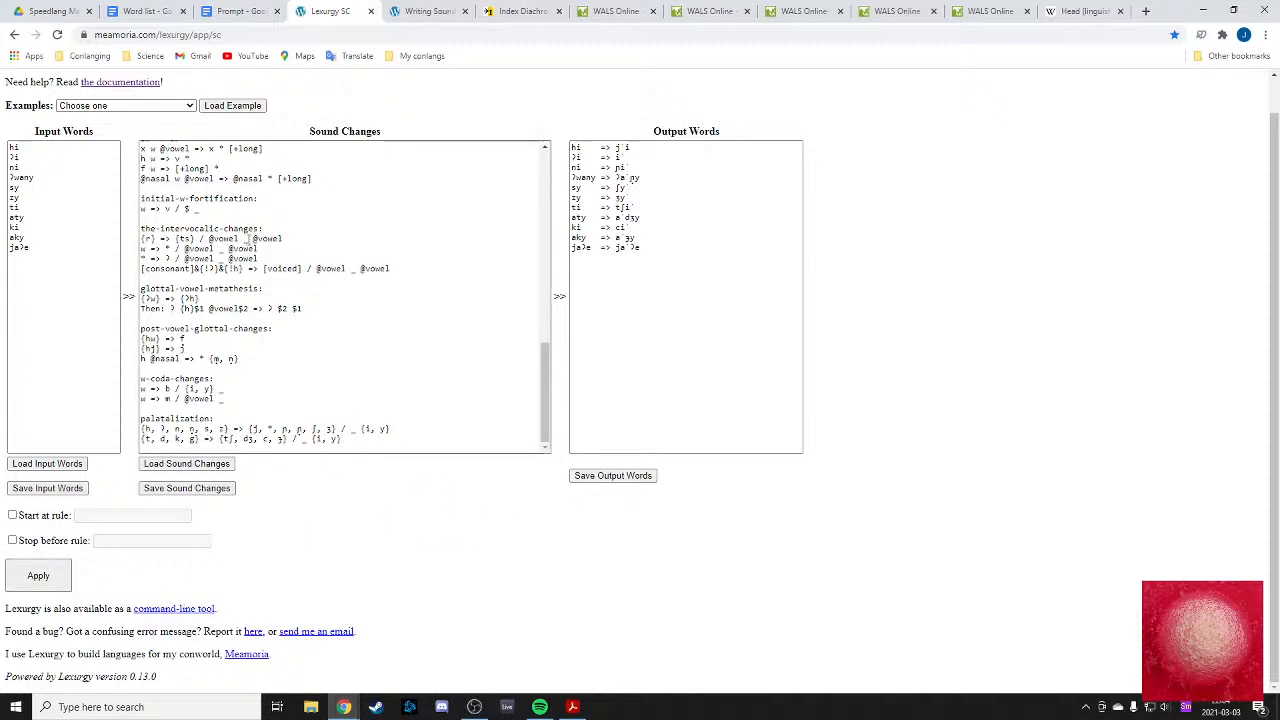
# - Add jahe to the input words and apply the sound changes to test it
pyautogui.click(86, 262)
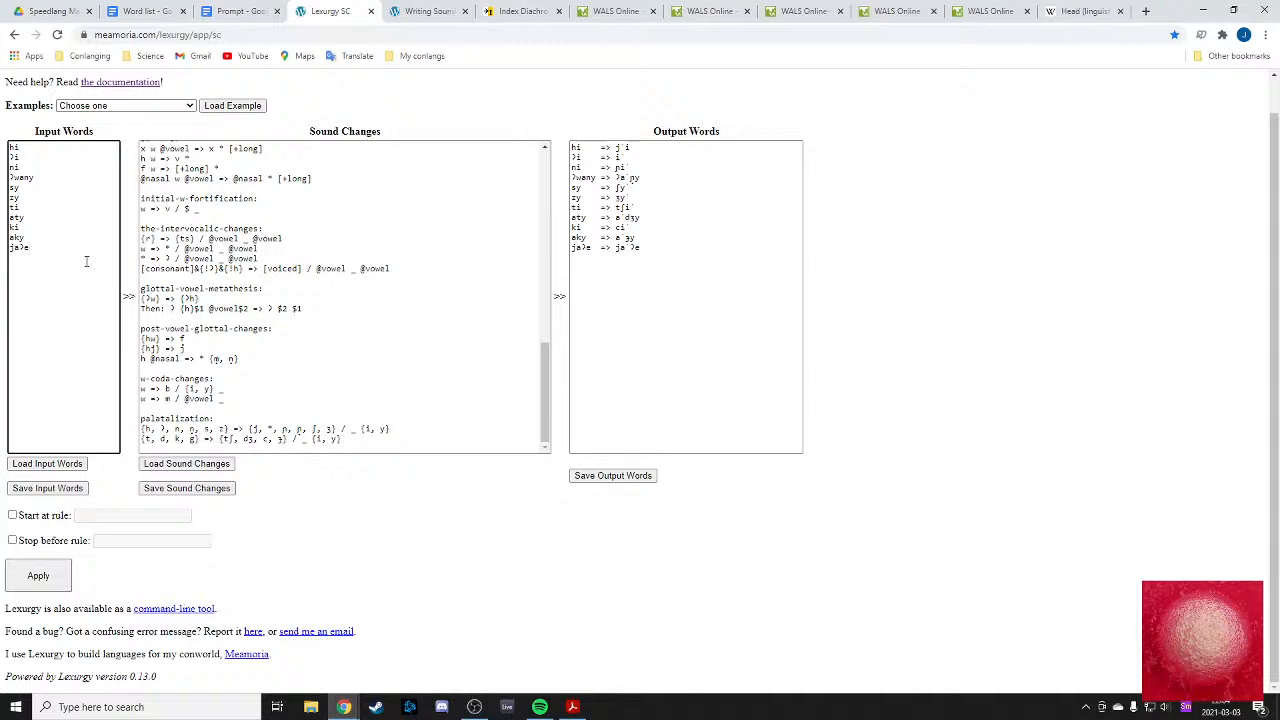
pyautogui.write('jahe')
pyautogui.click(38, 577)
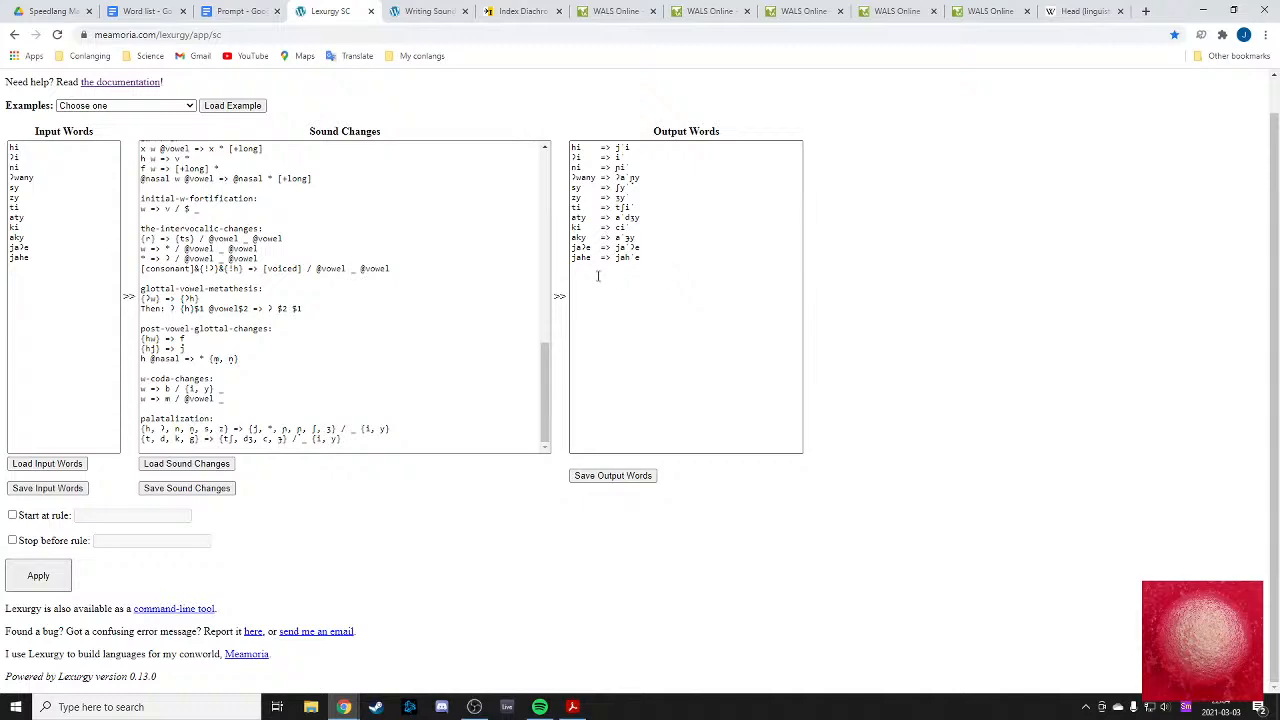
pyautogui.click(627, 259)
# - Define Symbol h as [glottal fricative consonant] below the ʔ symbol, reapply the sound changes and review the output
pyautogui.scroll(1, 677, 262)
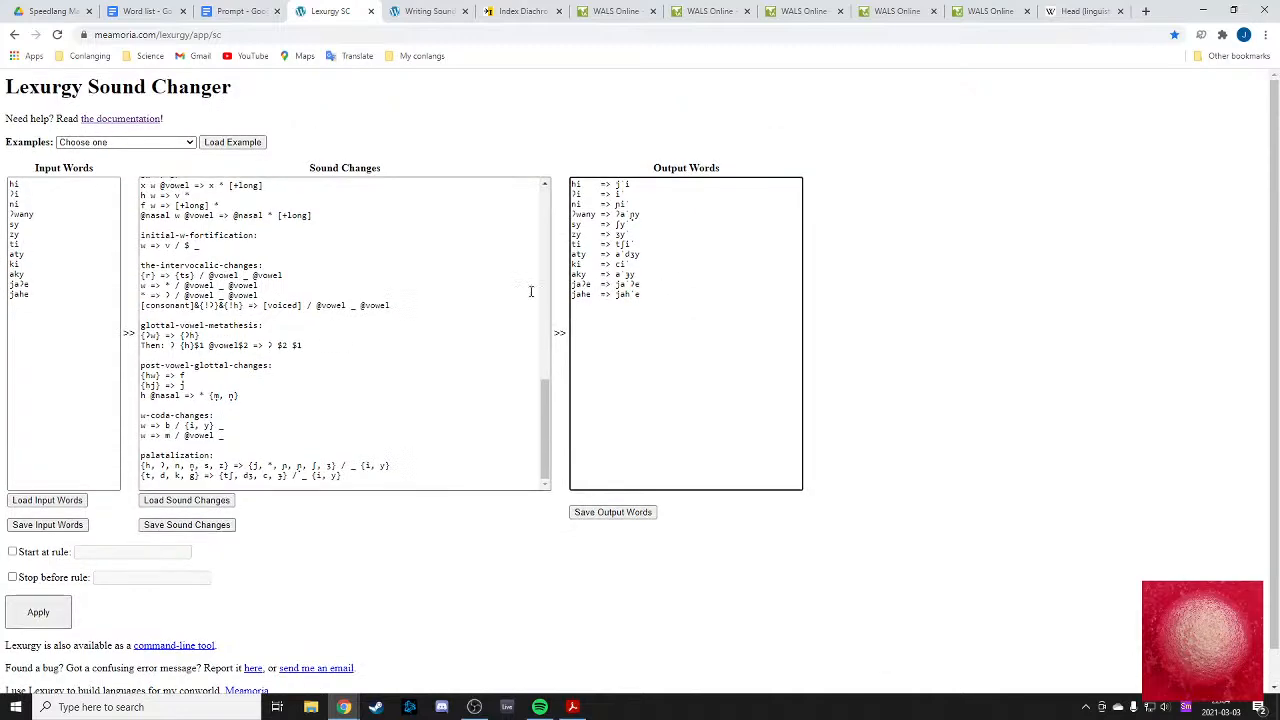
pyautogui.scroll(10, 300, 300)
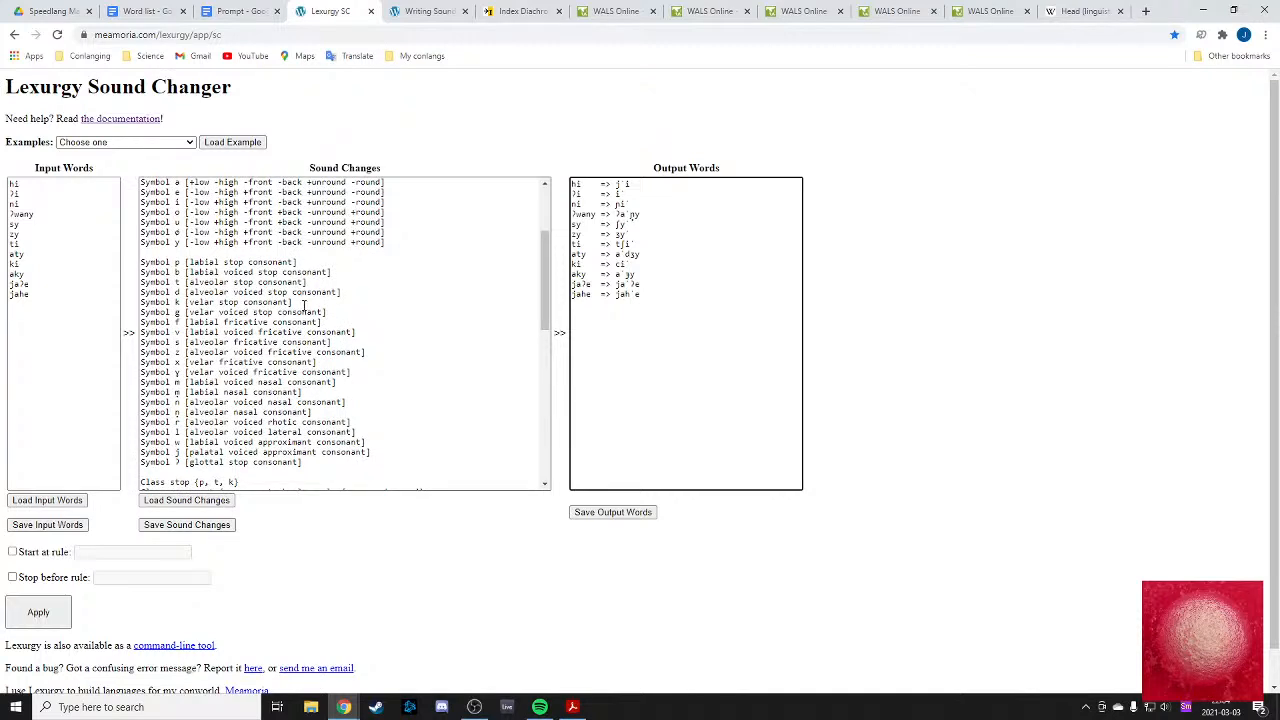
pyautogui.click(316, 460)
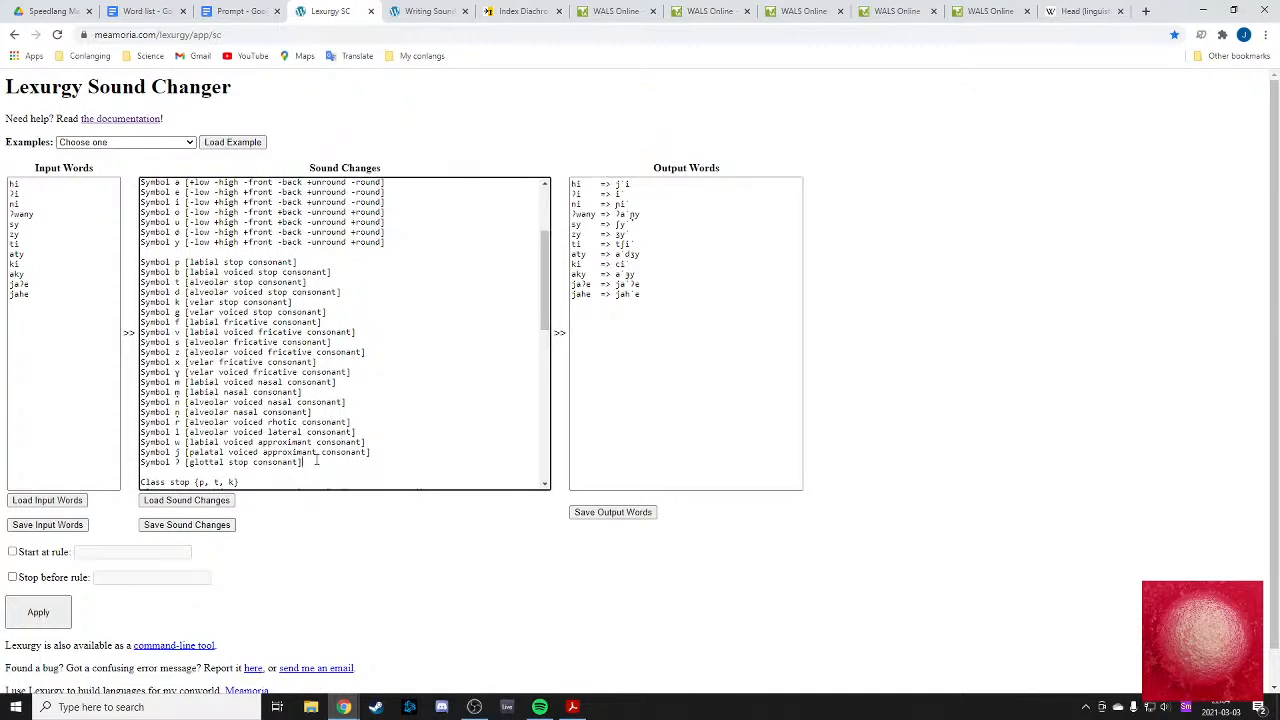
pyautogui.press('Return')
pyautogui.write('Symbol ')
pyautogui.write('h')
pyautogui.write(' [glottal')
pyautogui.write(' a')
pyautogui.write('ricative')
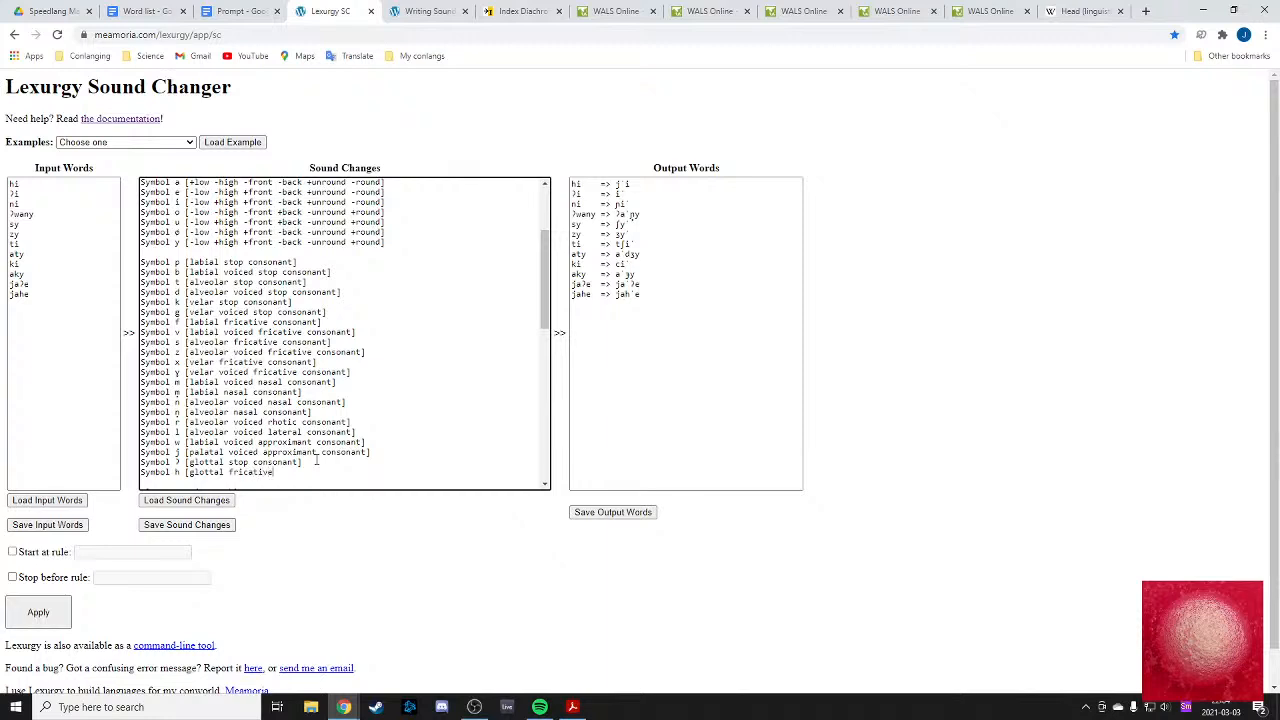
pyautogui.write(' consonant]')
pyautogui.click(61, 614)
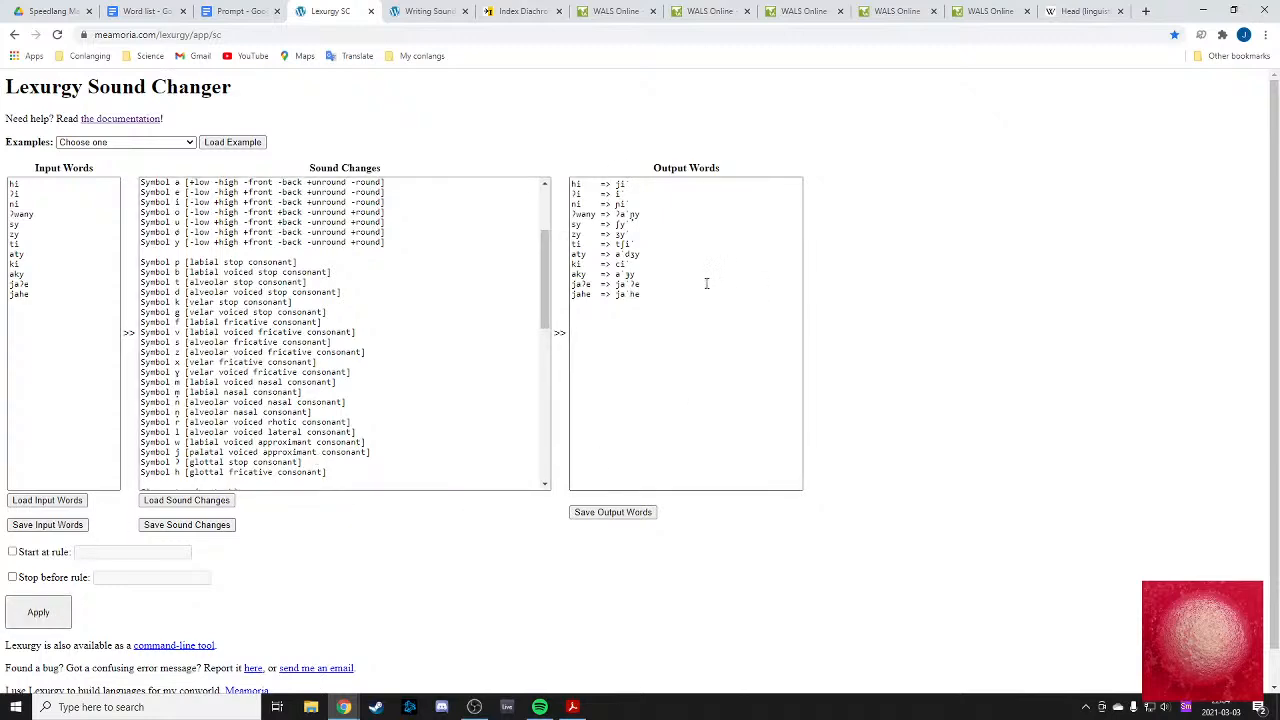
pyautogui.scroll(-5, 526, 303)
pyautogui.scroll(-3, 197, 300)
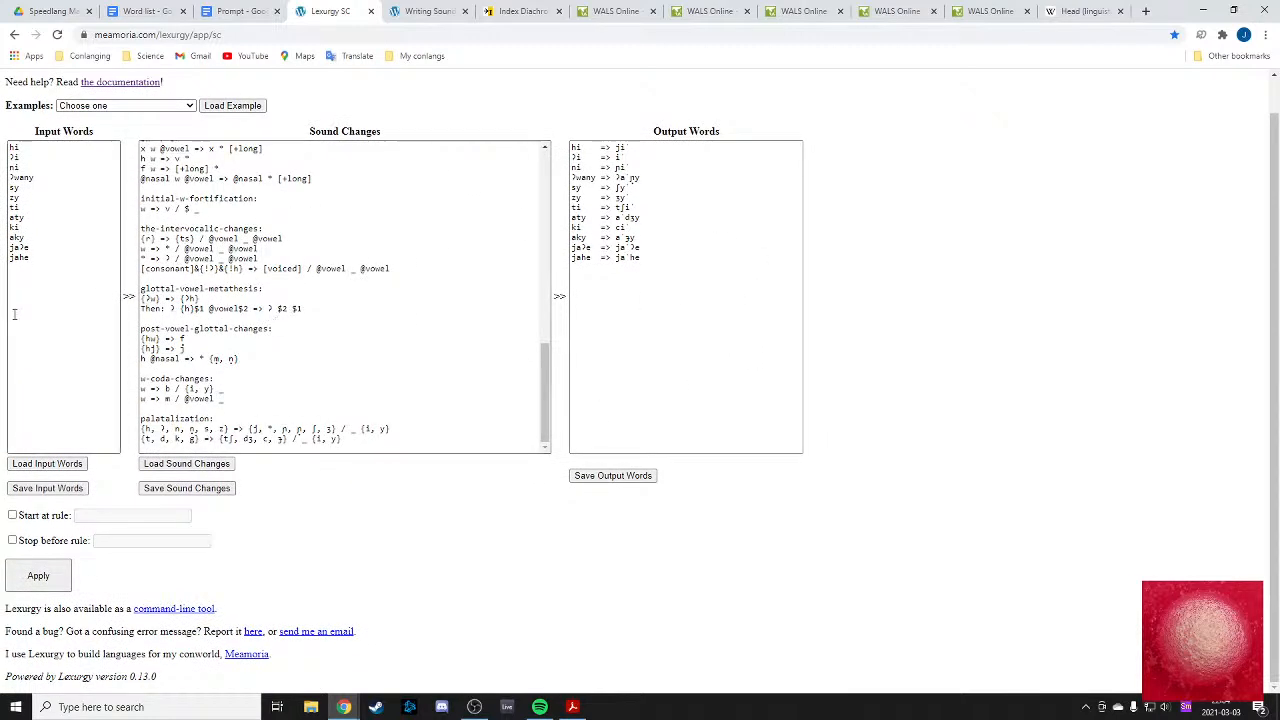
pyautogui.scroll(1, 212, 172)
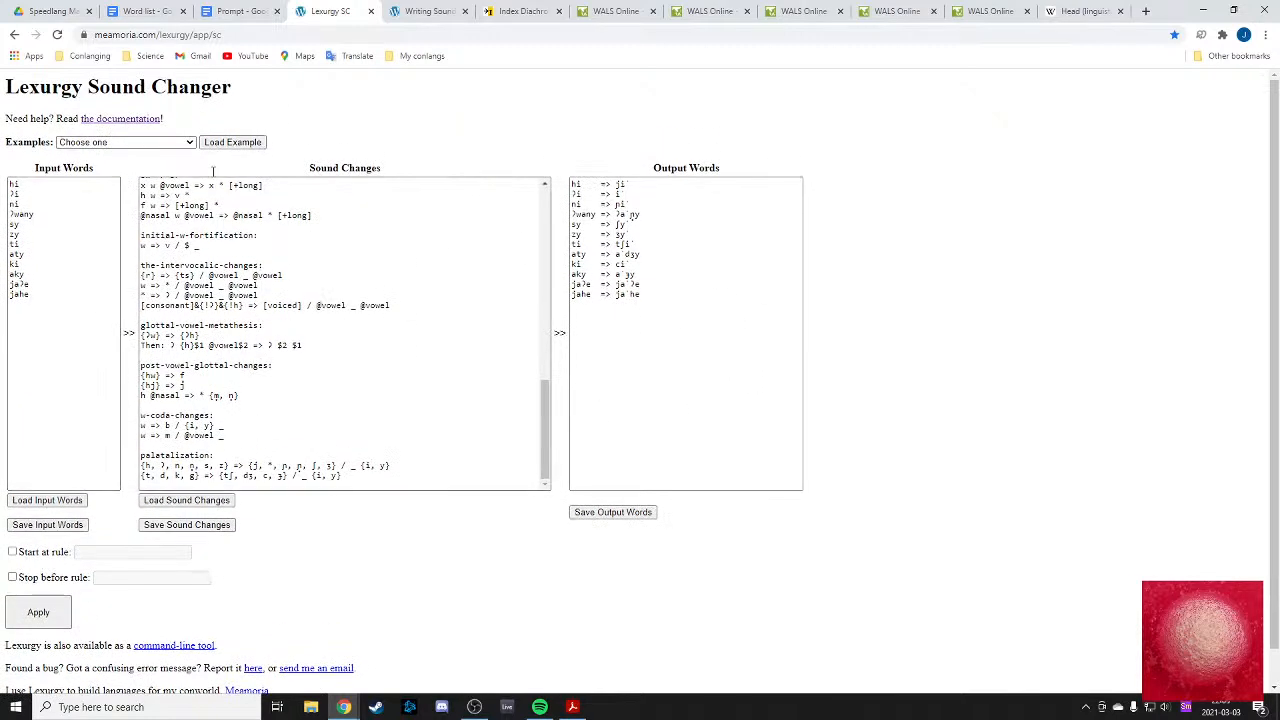
pyautogui.doubleClick(640, 285)
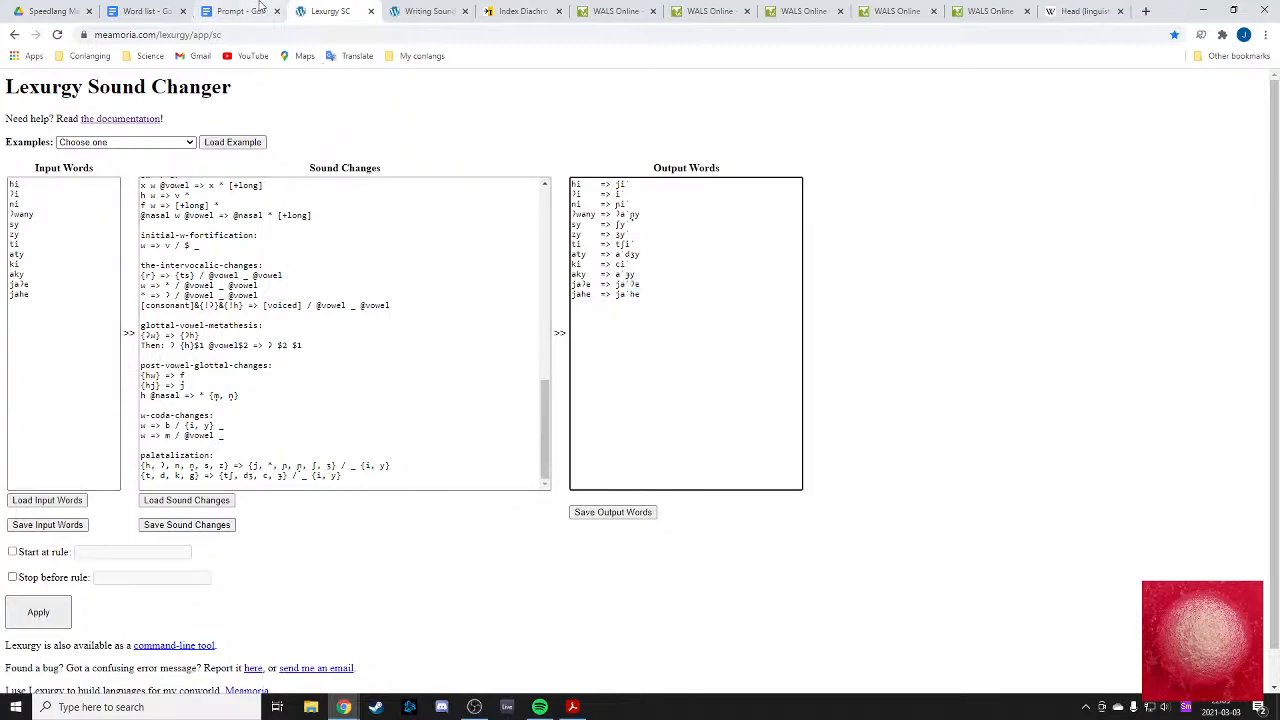
# - Switch to the Google Docs word list and complete the Jaʔe noun entry with the pronunciation [ˈja.ʔe]
pyautogui.click(262, 8)
pyautogui.click(150, 12)
pyautogui.click(205, 5)
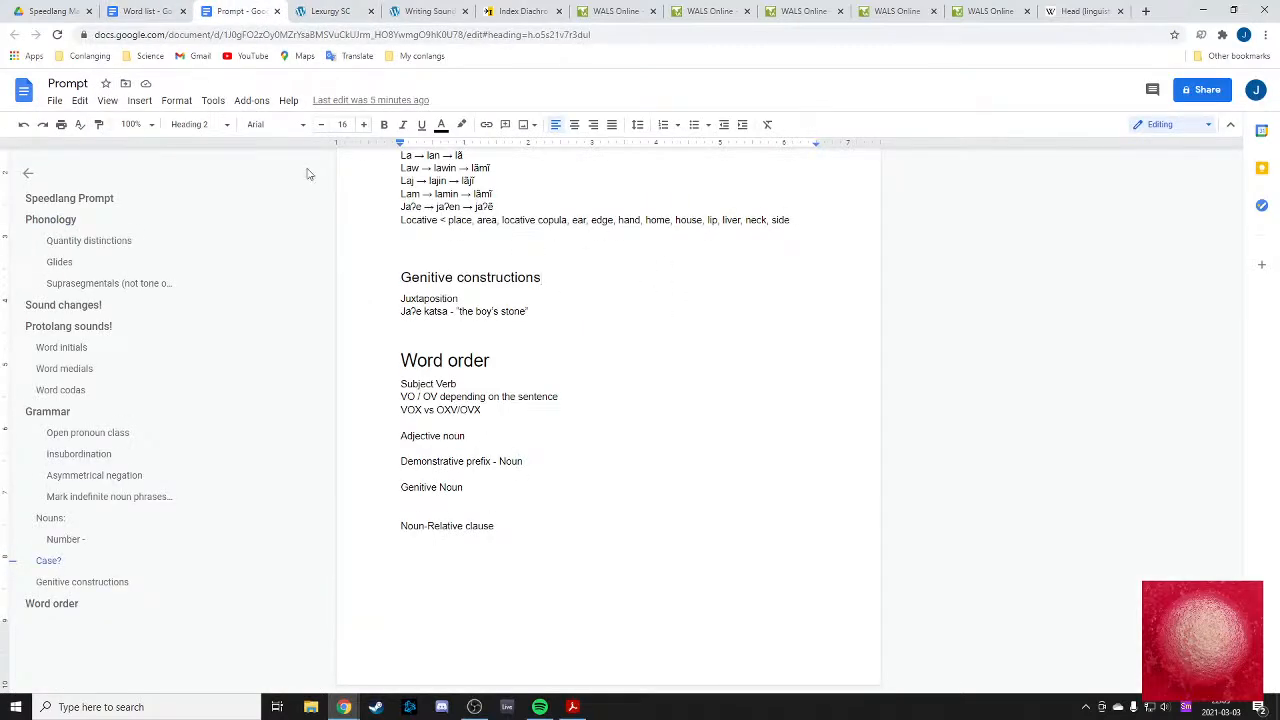
pyautogui.click(160, 9)
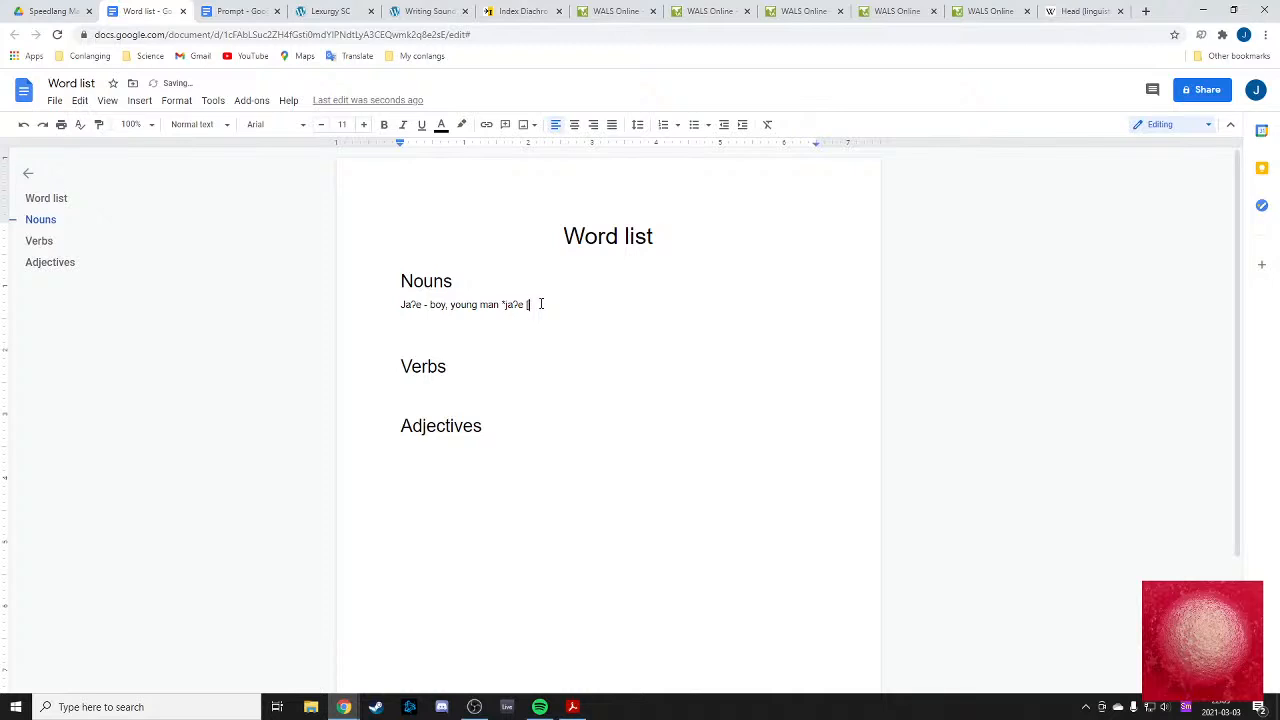
pyautogui.write('ˈja.ʔe')
pyautogui.click(529, 304)
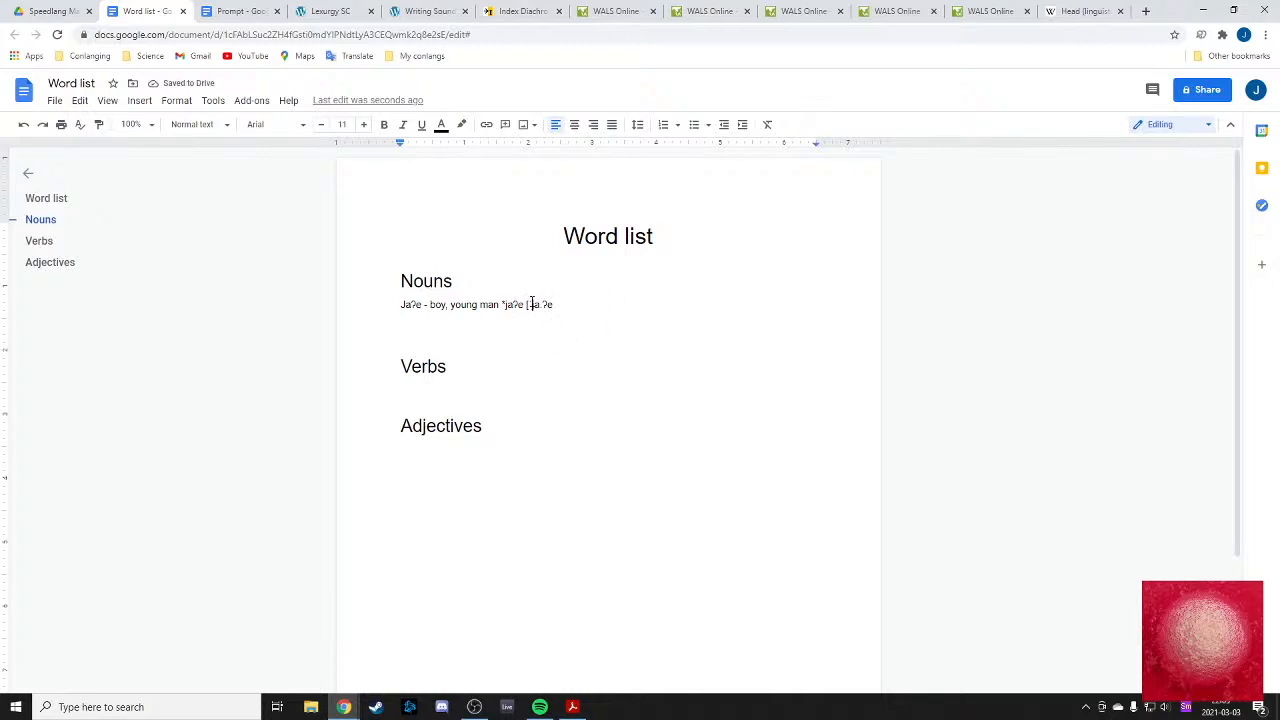
pyautogui.click(609, 304)
pyautogui.write(']')
# - Insert the letter J as a Heading 2 above the Jaʔe entry
pyautogui.click(404, 297)
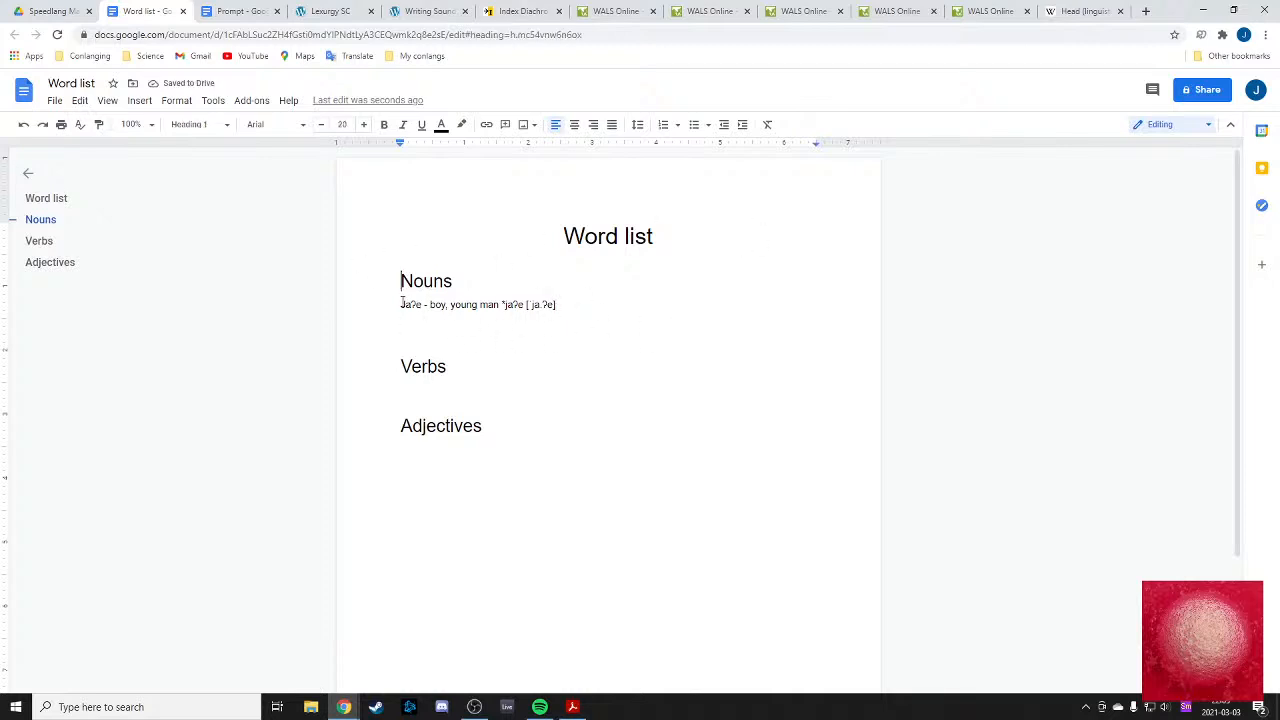
pyautogui.click(402, 304)
pyautogui.press('Return')
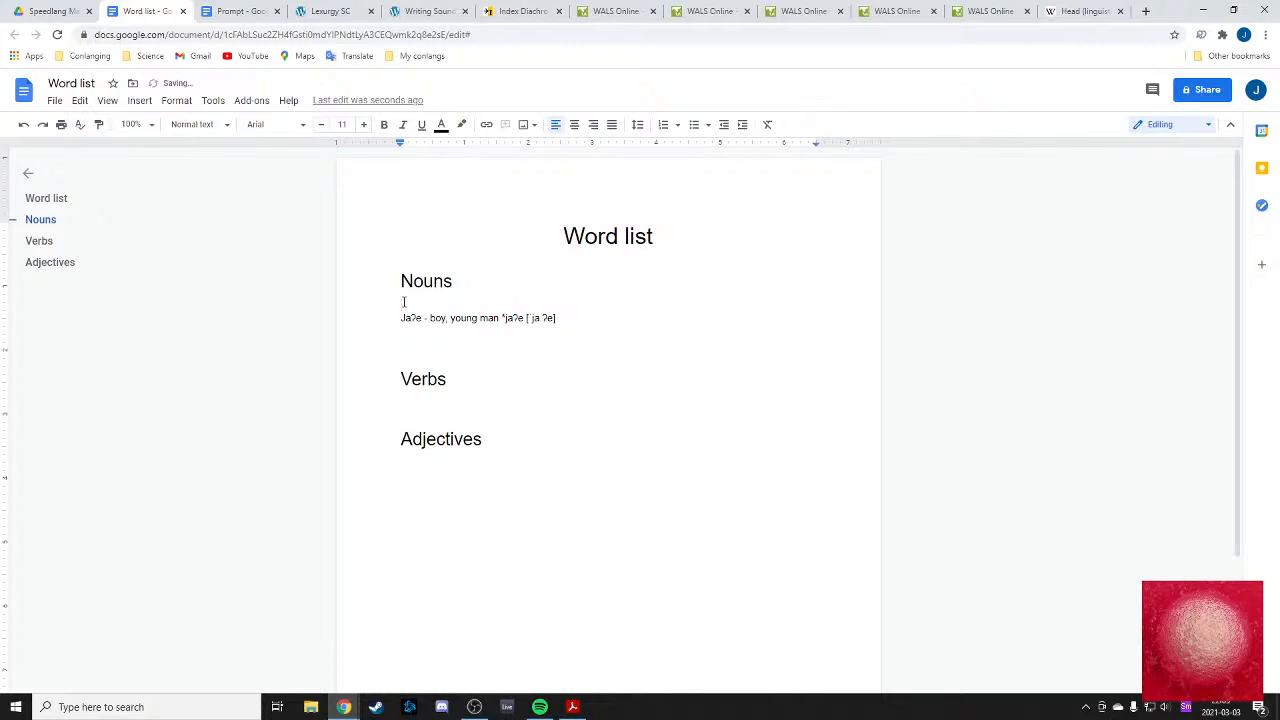
pyautogui.write('J')
pyautogui.click(180, 124)
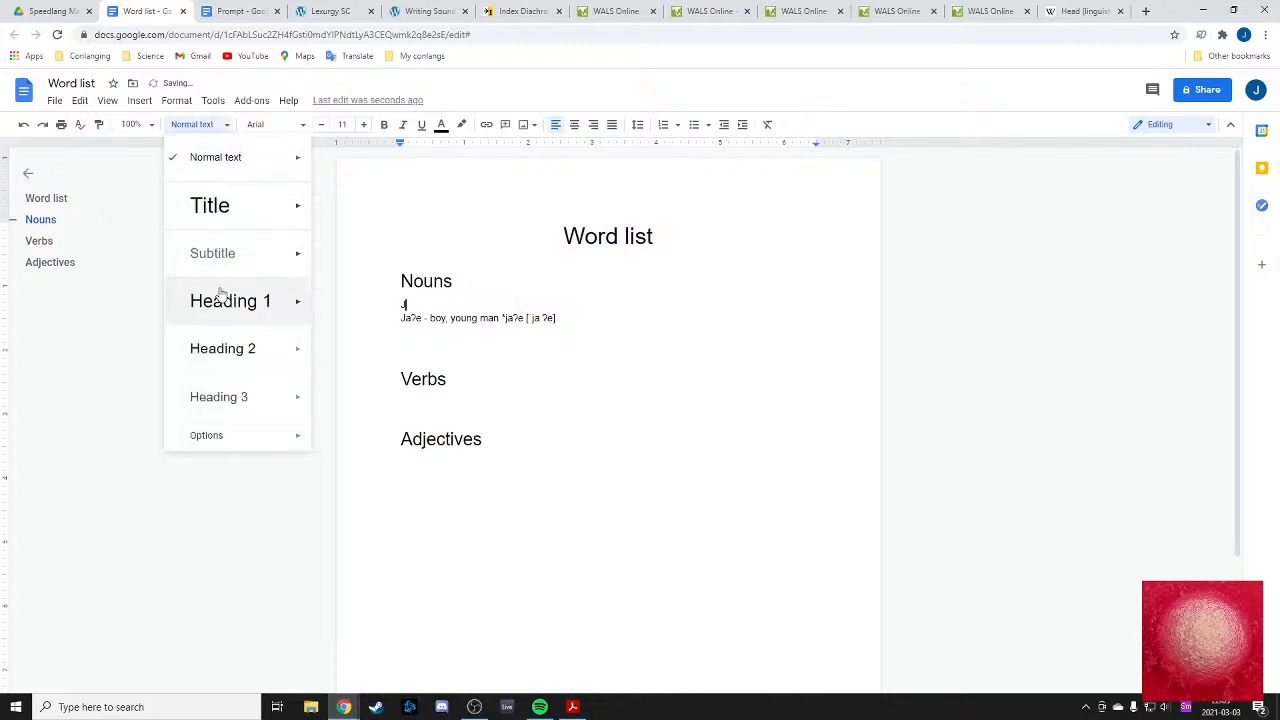
pyautogui.click(229, 348)
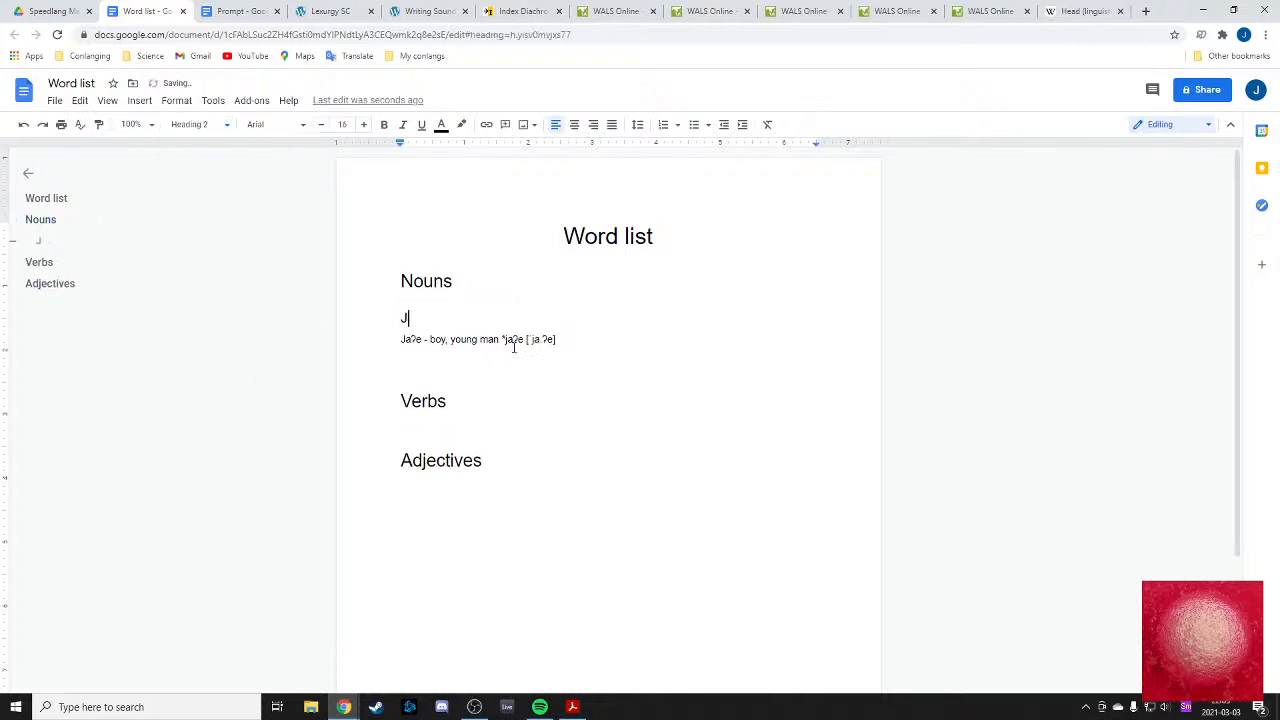
pyautogui.click(573, 342)
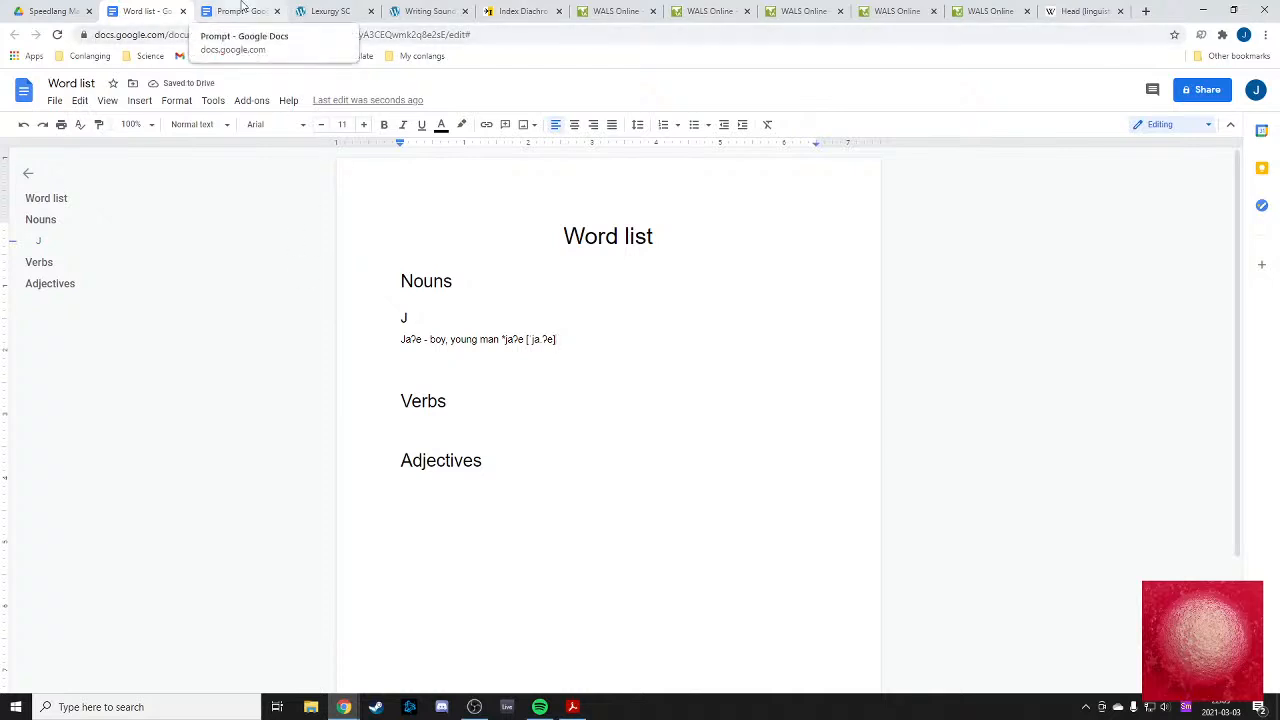
# - Insert a blank line between the Nouns heading and the J subheading in the word list
pyautogui.click(241, 8)
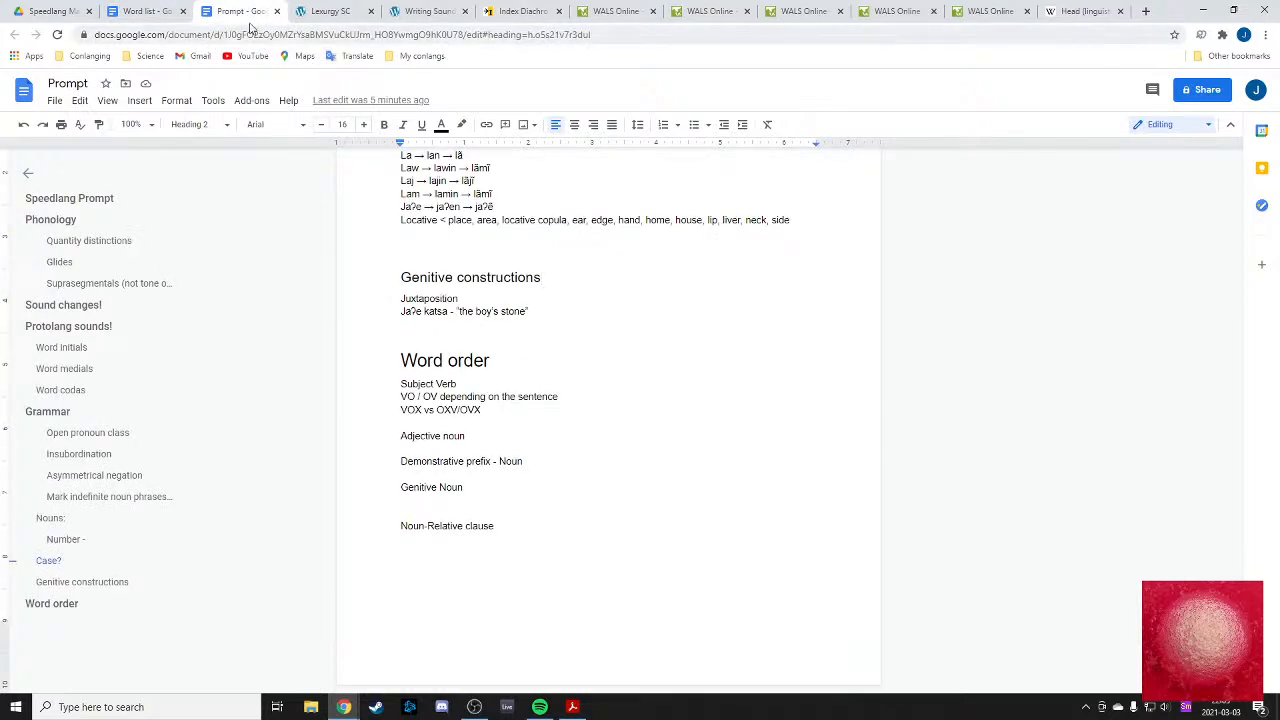
pyautogui.click(148, 11)
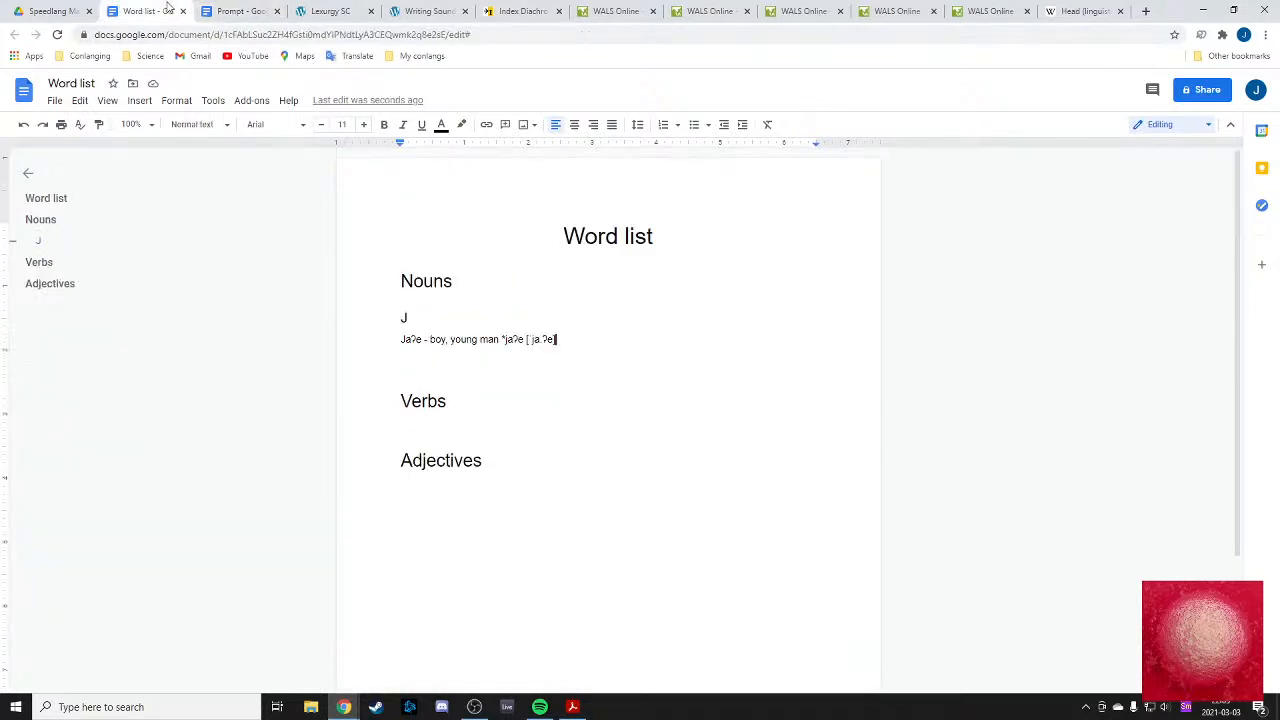
pyautogui.click(405, 313)
pyautogui.press('Return')
pyautogui.press('Up')
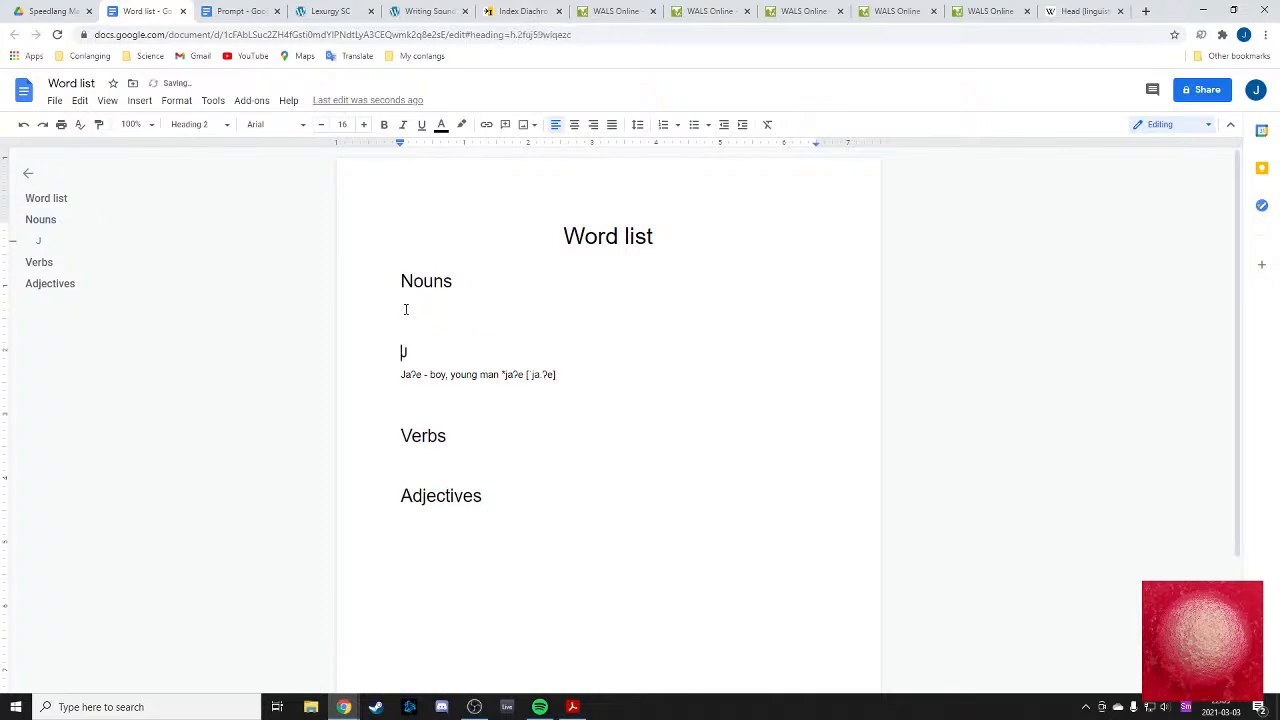
# - Add a Heading 2 section K below the Jaʔe entry and start it with the noun Katsa
pyautogui.press('Down')
pyautogui.press('Down')
pyautogui.press('Down')
pyautogui.write('K')
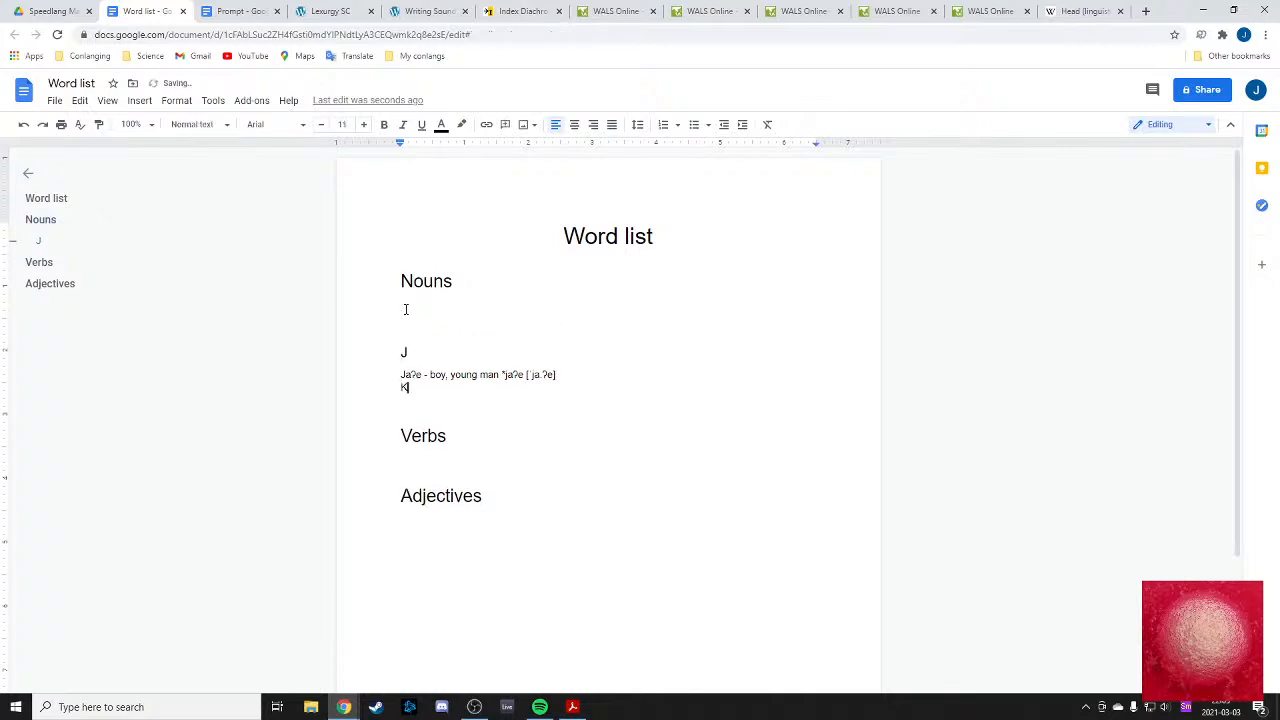
pyautogui.click(192, 124)
pyautogui.click(227, 344)
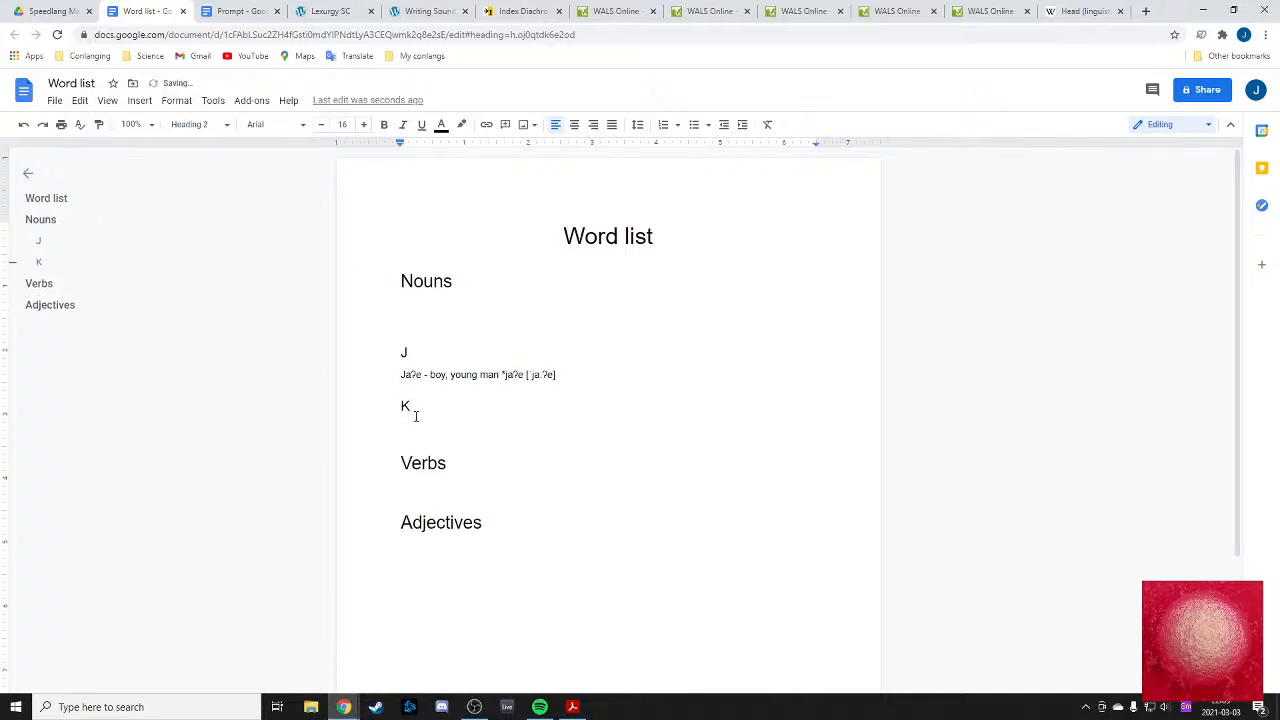
pyautogui.press('Return')
pyautogui.write('Katsa')
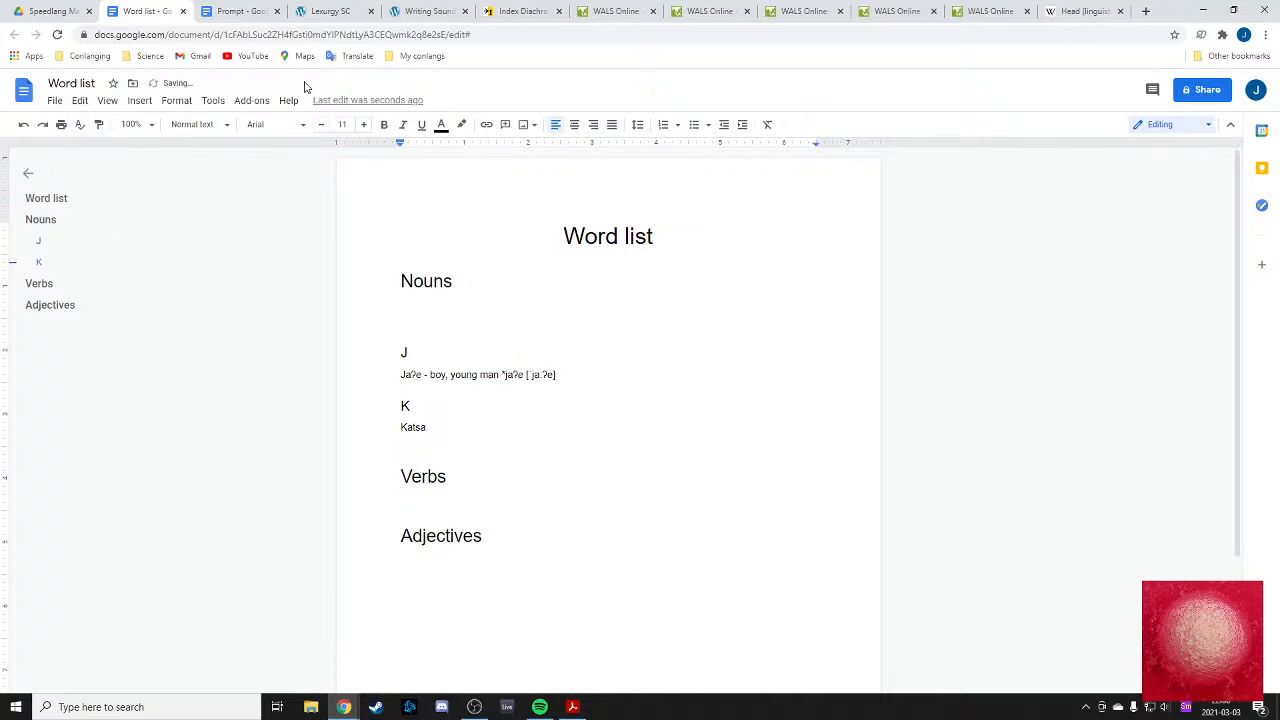
# - Switch to Lexurgy SC, add kara to the input words and apply the sound changes
pyautogui.click(330, 11)
pyautogui.click(65, 312)
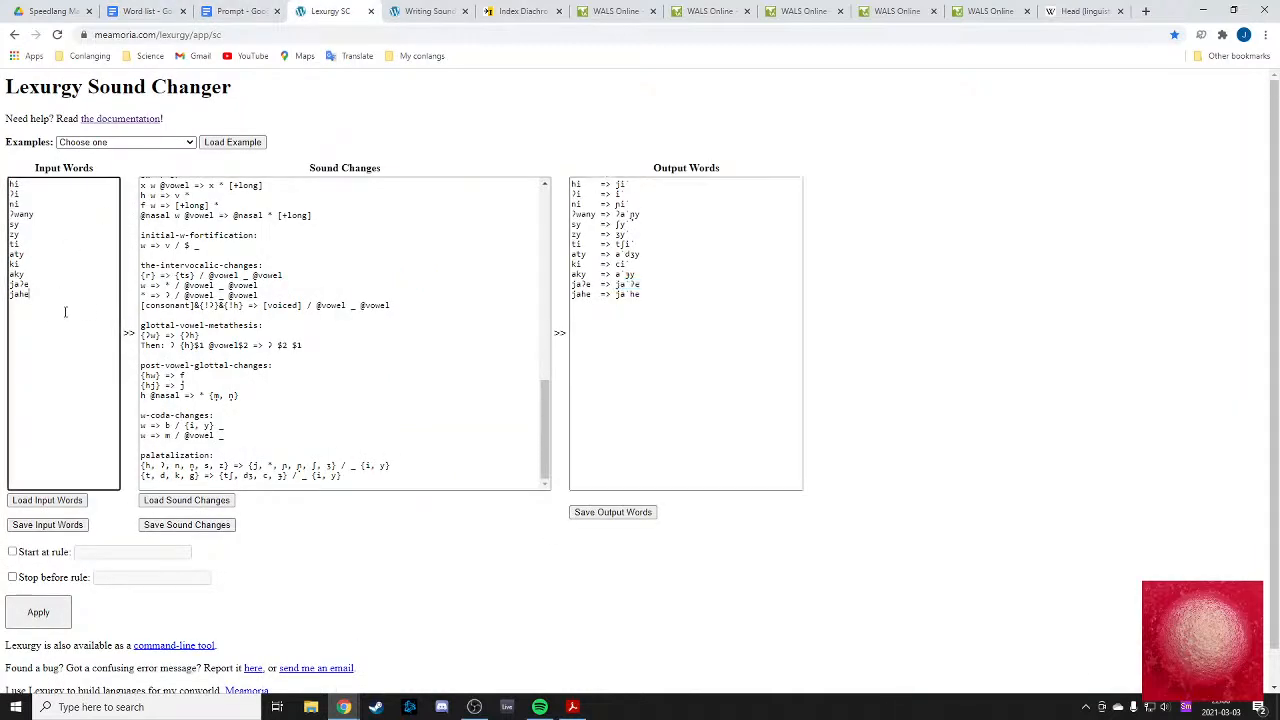
pyautogui.write('kara')
pyautogui.click(30, 610)
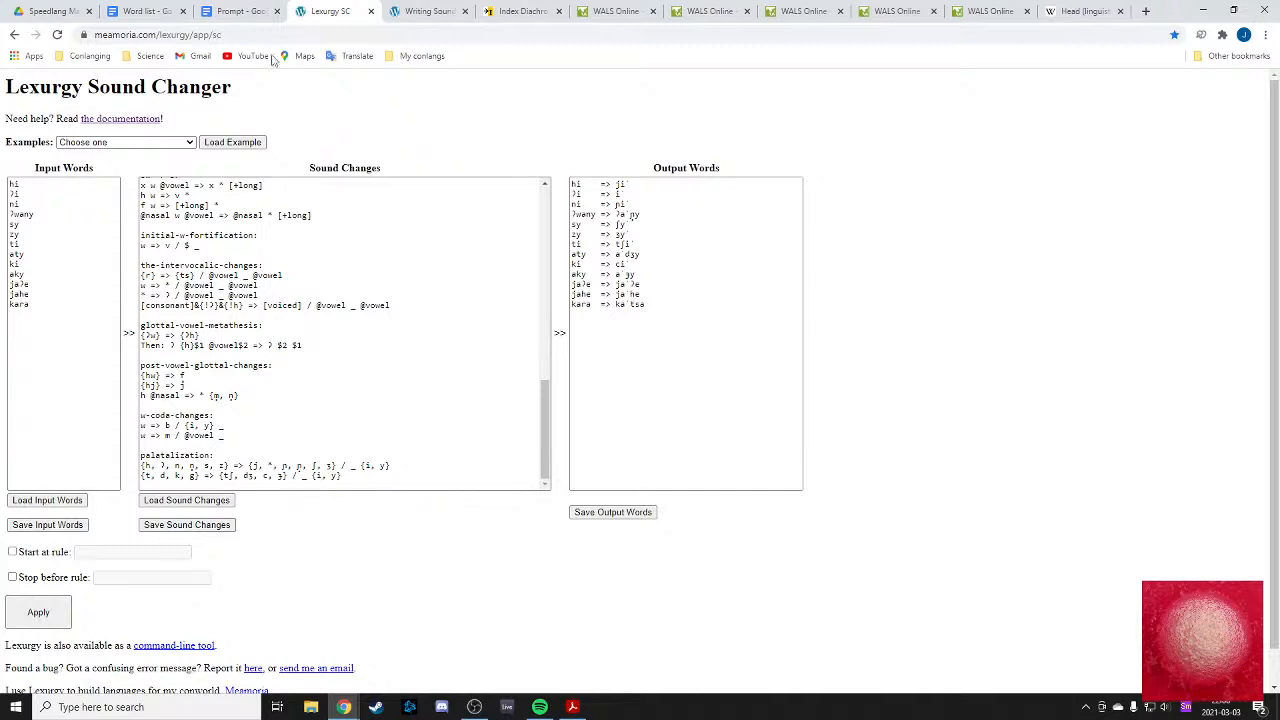
# - Back in the word list, extend the Katsa entry with "- stone, rock *kara [ˈka.tsa"
pyautogui.click(232, 11)
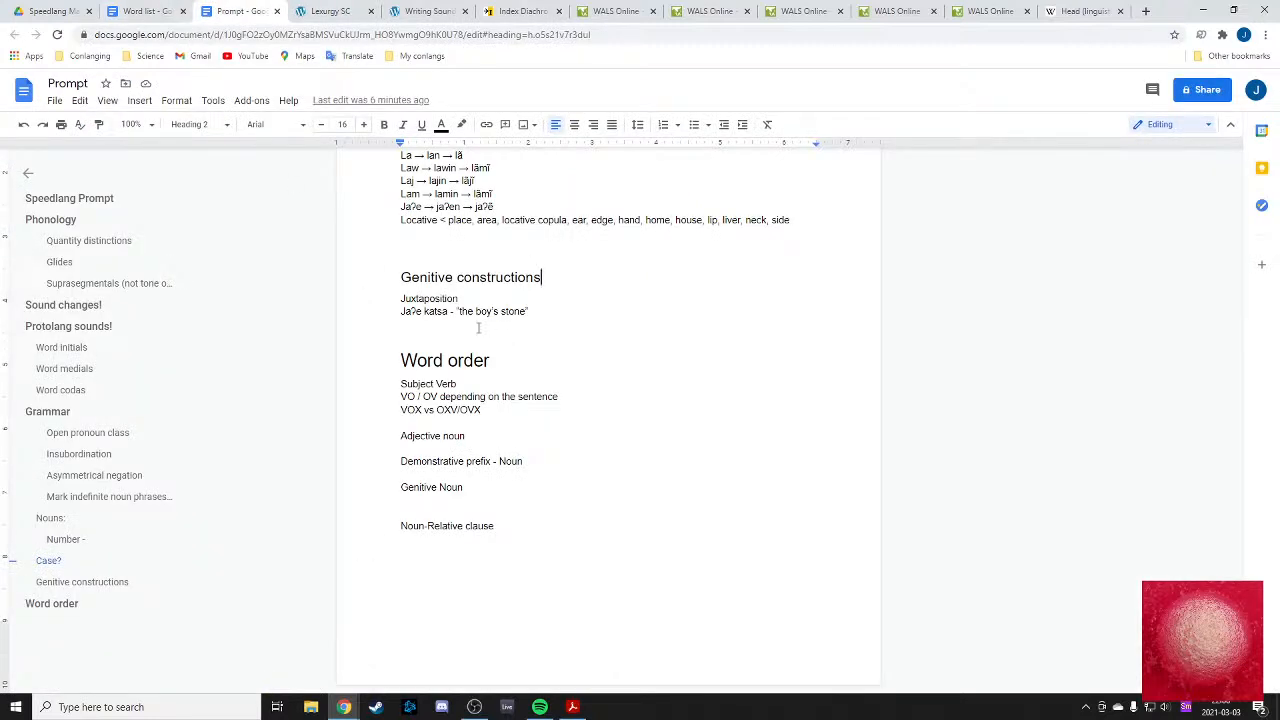
pyautogui.hotkey('ctrl', 'pageup')
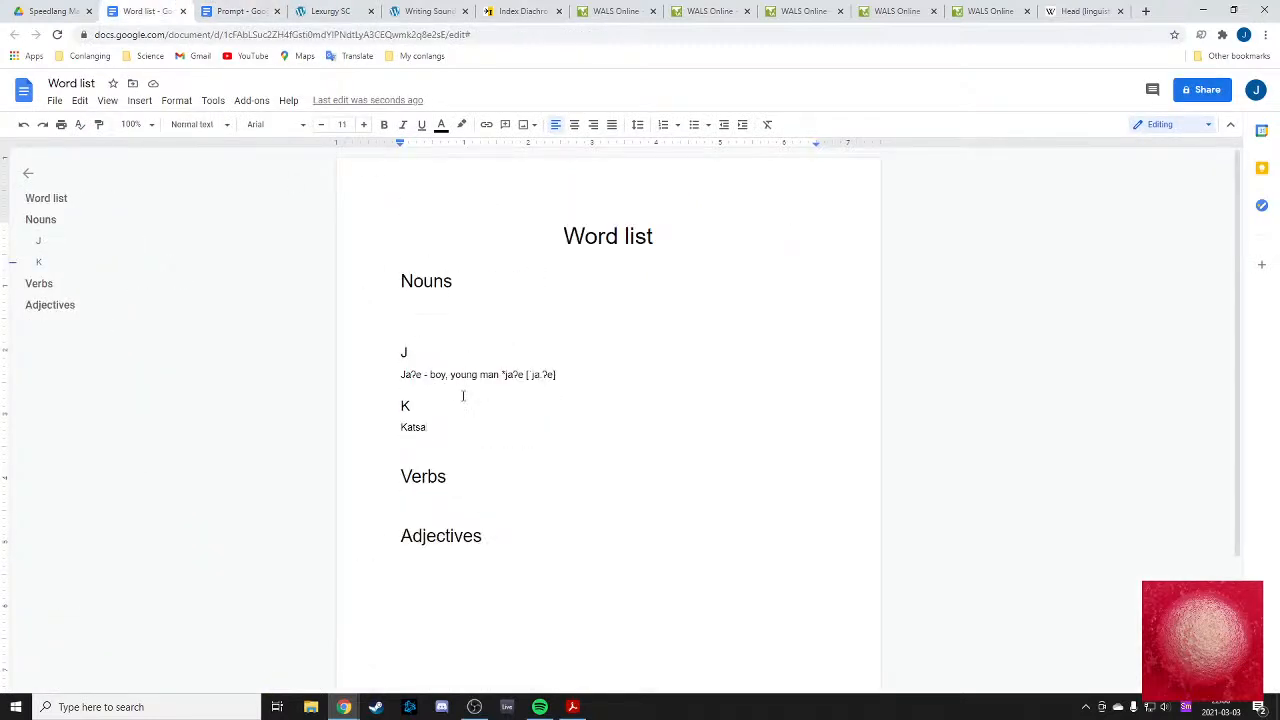
pyautogui.write('- stone, rock *kara [ˈka.t')
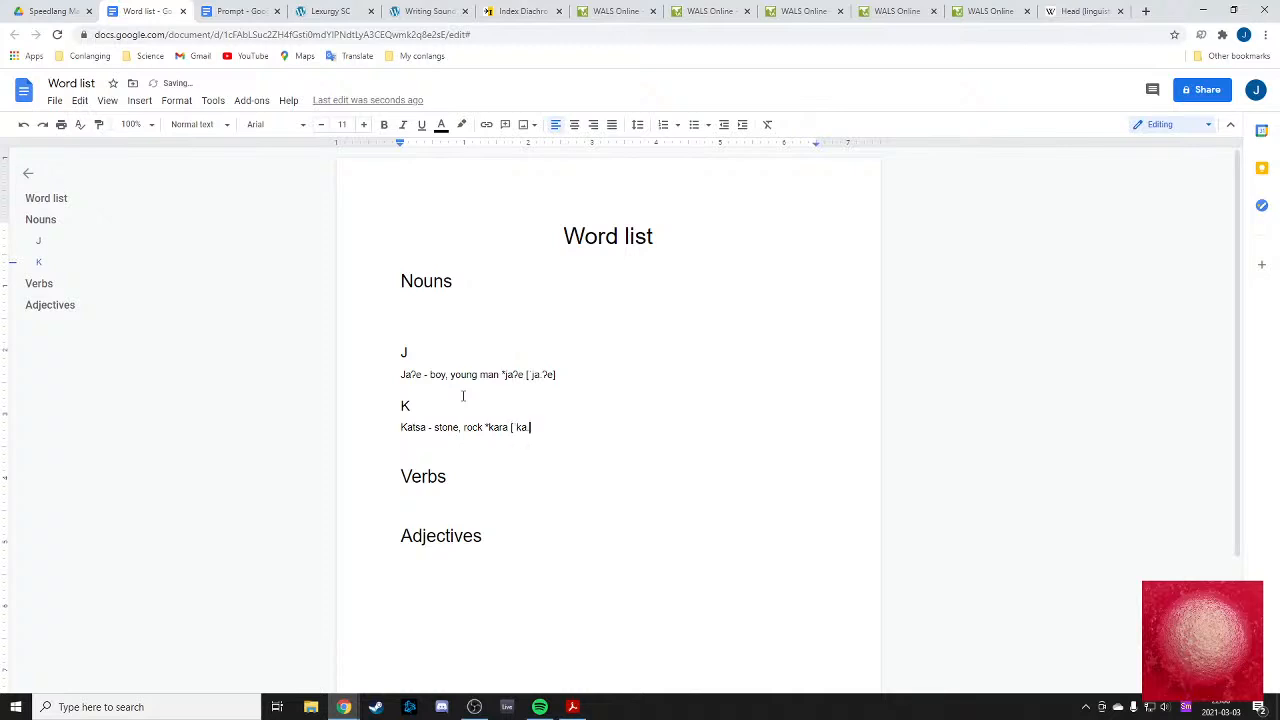
pyautogui.write('sa')
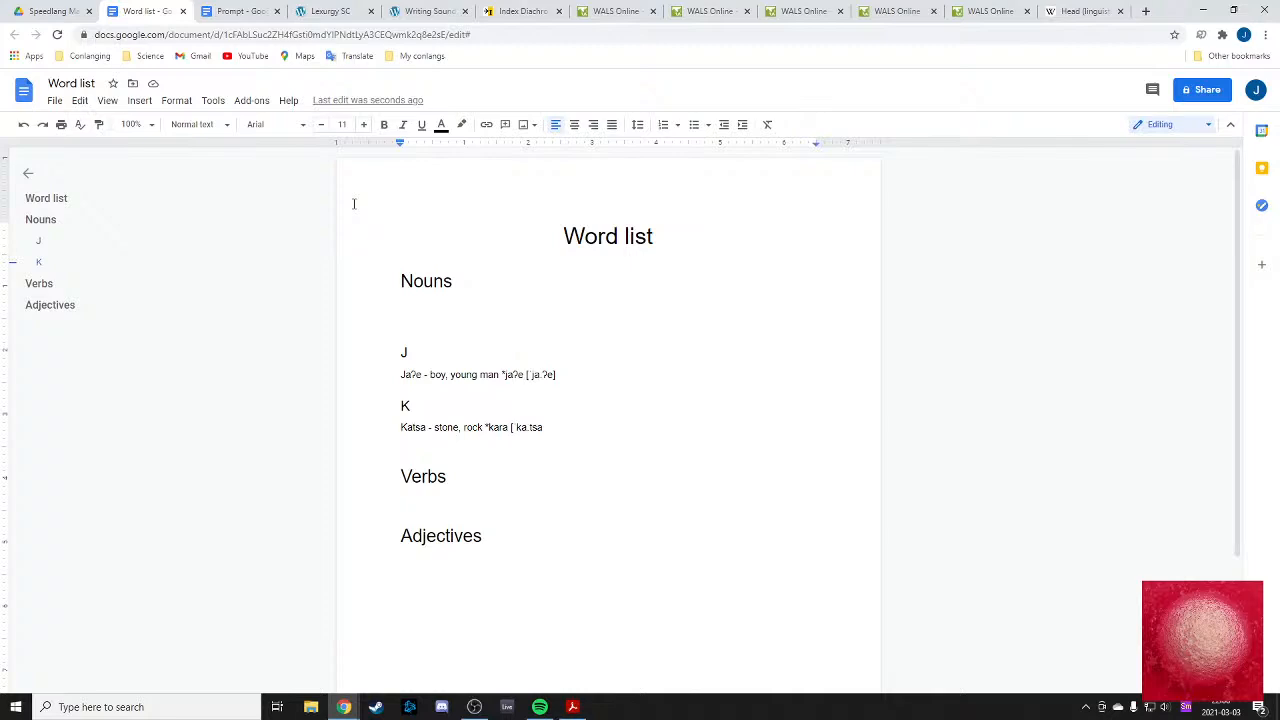
# - Review the stress, glide-cluster and intervocalic sound-change rules in Lexurgy SC
pyautogui.click(240, 11)
pyautogui.click(322, 8)
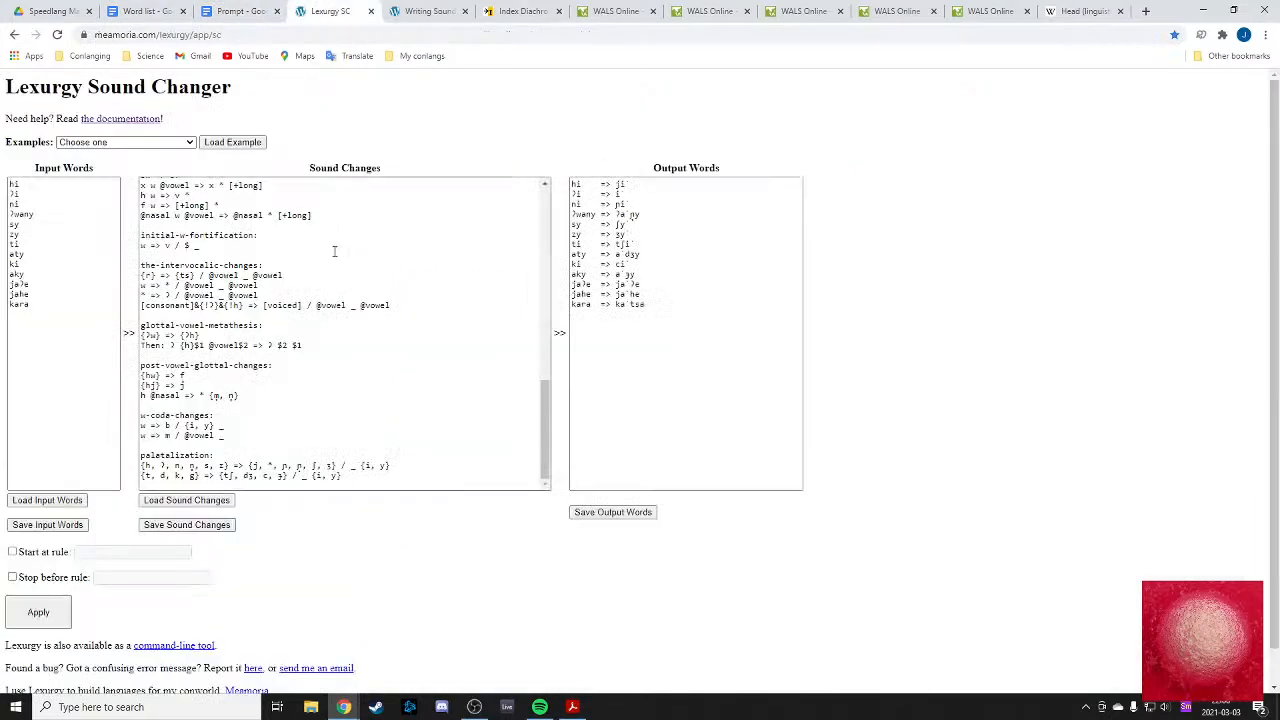
pyautogui.scroll(6, 335, 251)
pyautogui.scroll(-4, 335, 252)
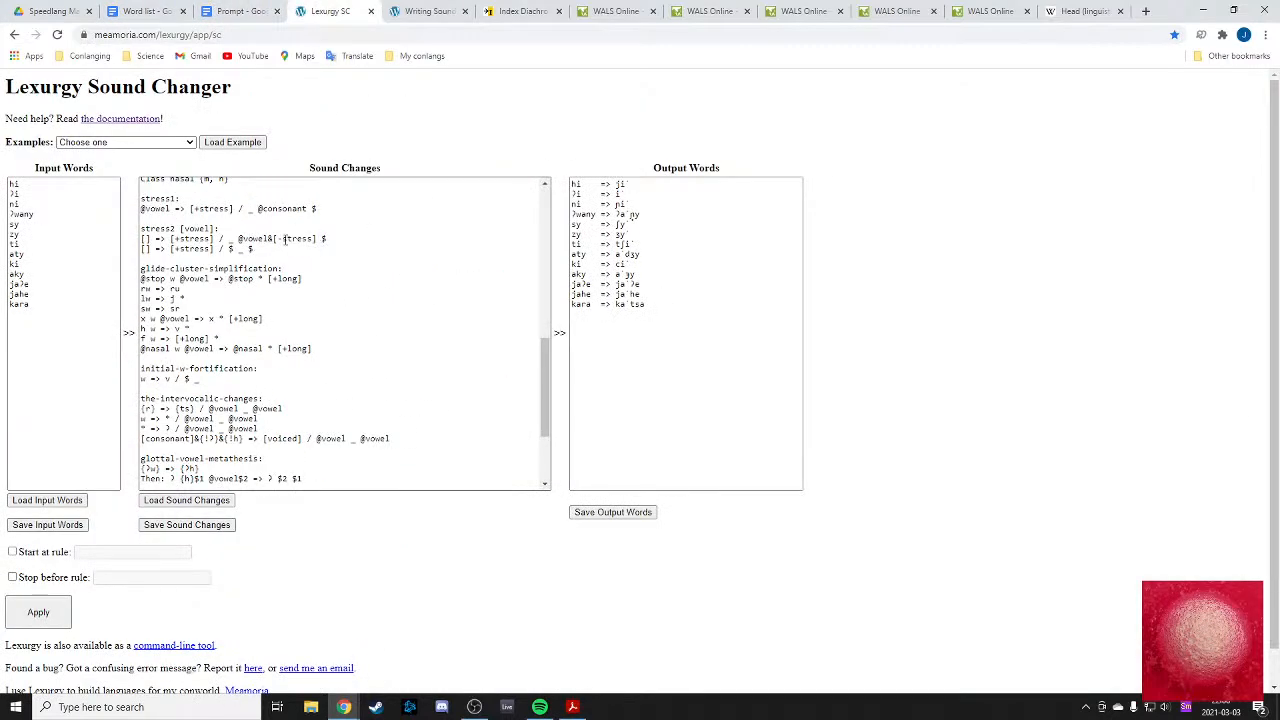
pyautogui.scroll(1, 292, 242)
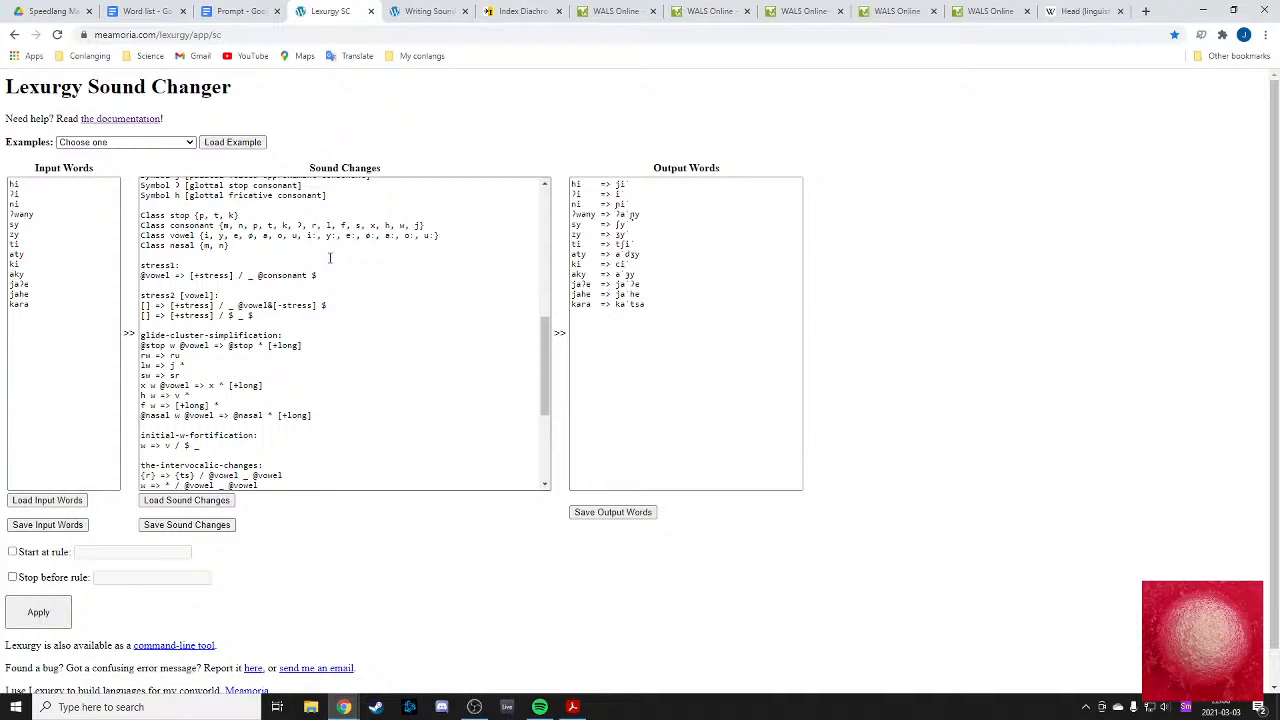
# - Review the case and genitive construction notes in the Prompt document, checking the "the boy's stone" example against the word list
pyautogui.click(238, 11)
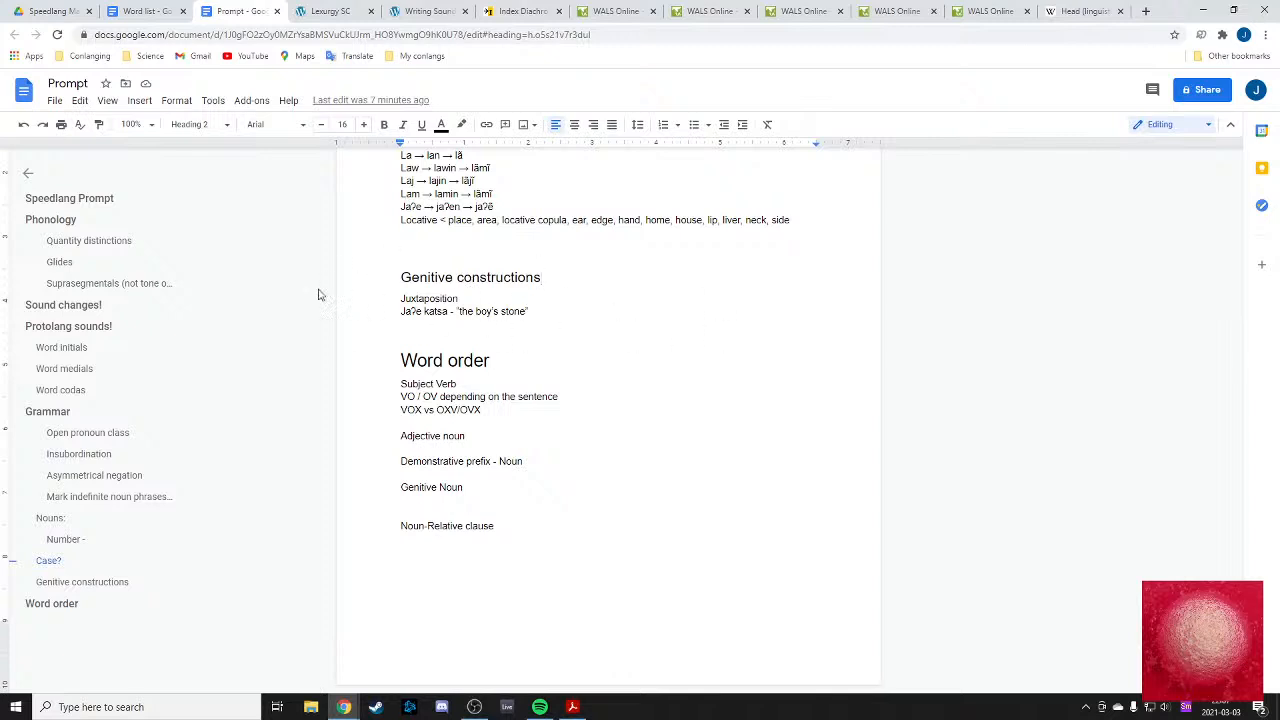
pyautogui.click(556, 313)
pyautogui.scroll(2, 620, 330)
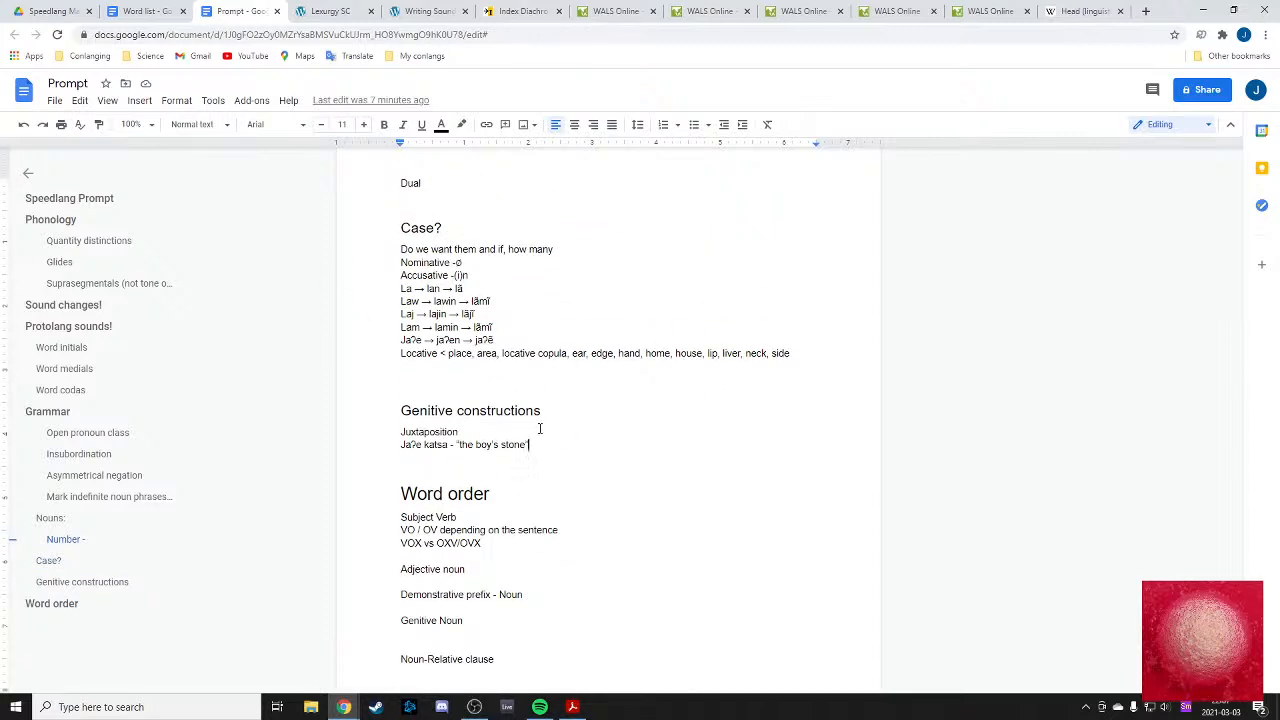
pyautogui.hotkey('ctrl', 'shift', 'Tab')
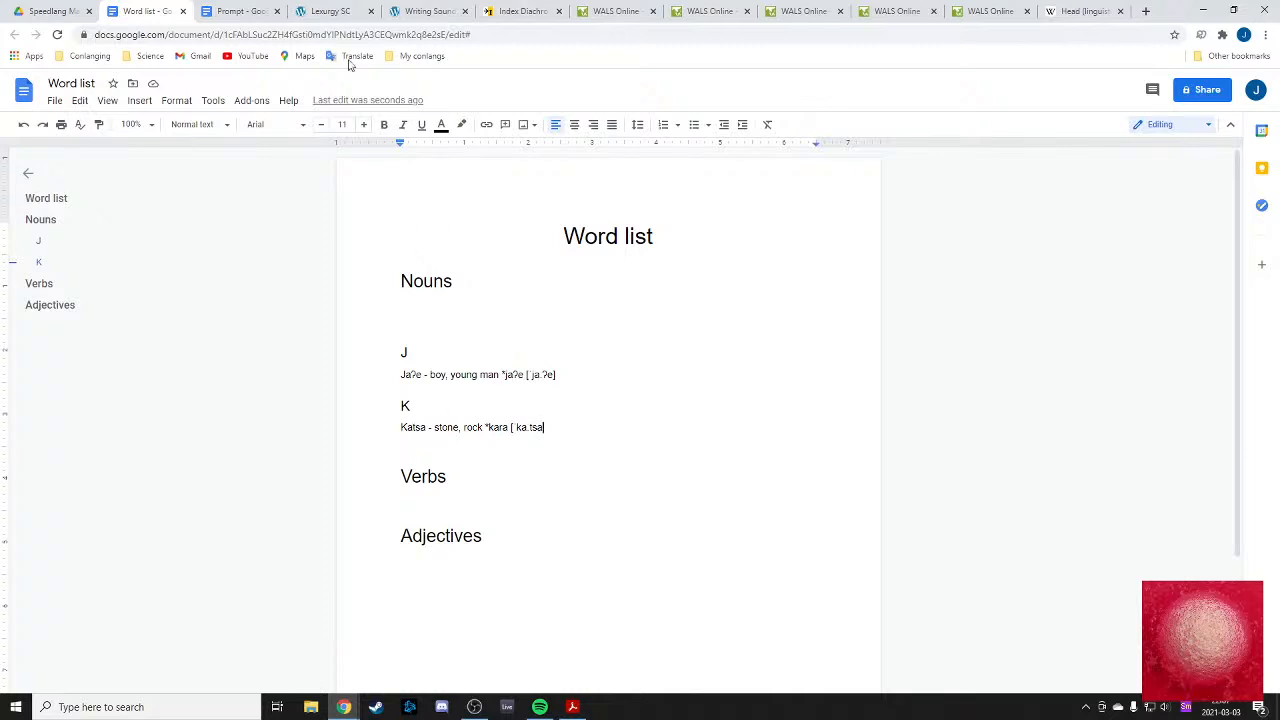
pyautogui.click(245, 11)
pyautogui.moveTo(528, 446); pyautogui.dragTo(456, 444)
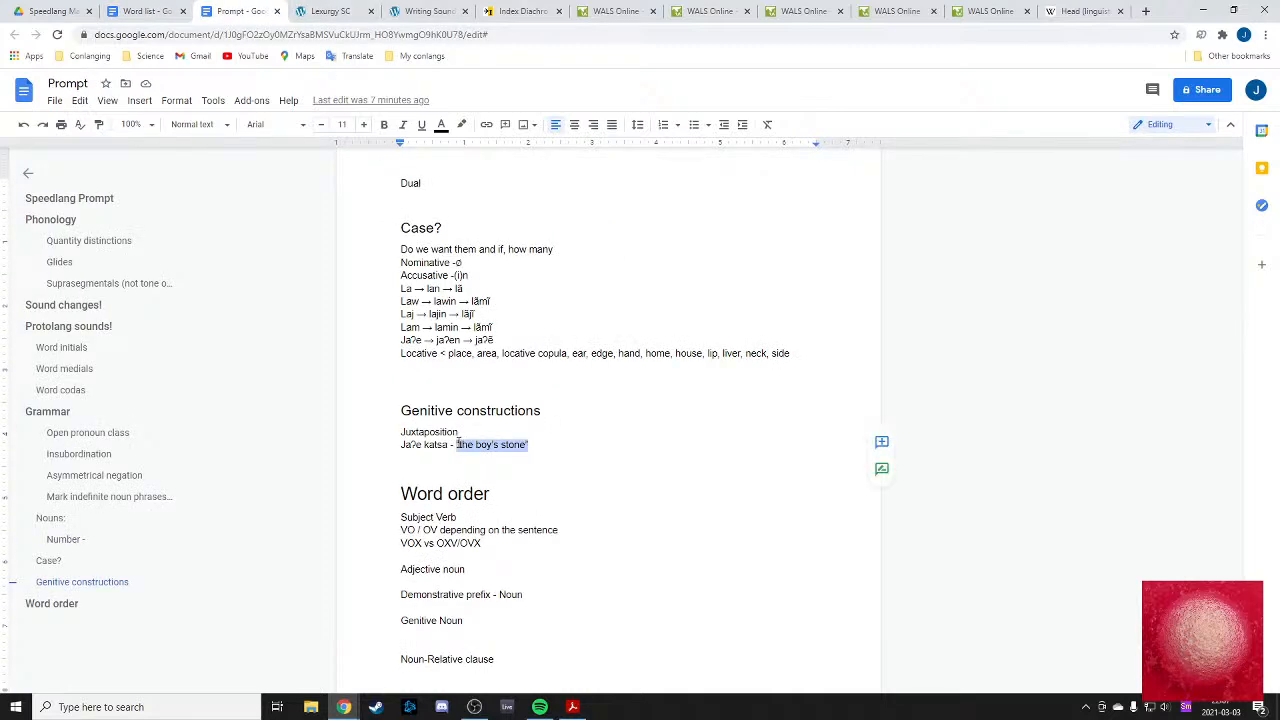
pyautogui.click(545, 444)
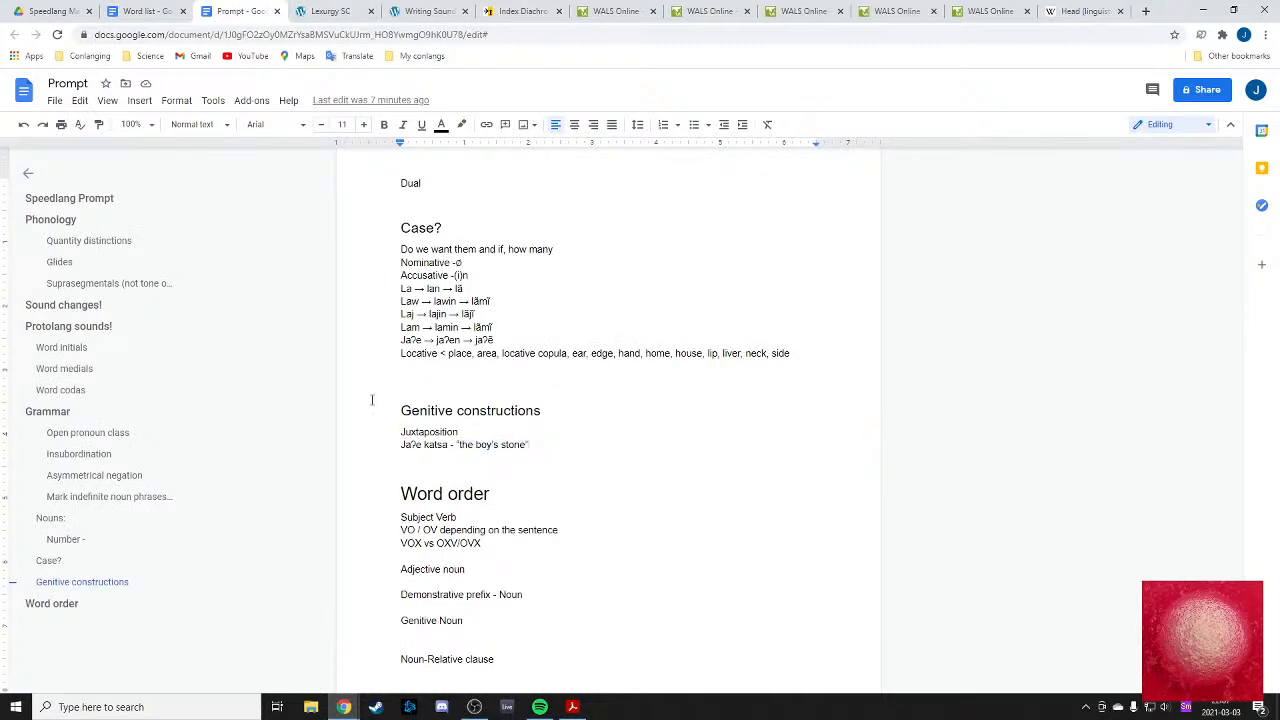
pyautogui.click(152, 11)
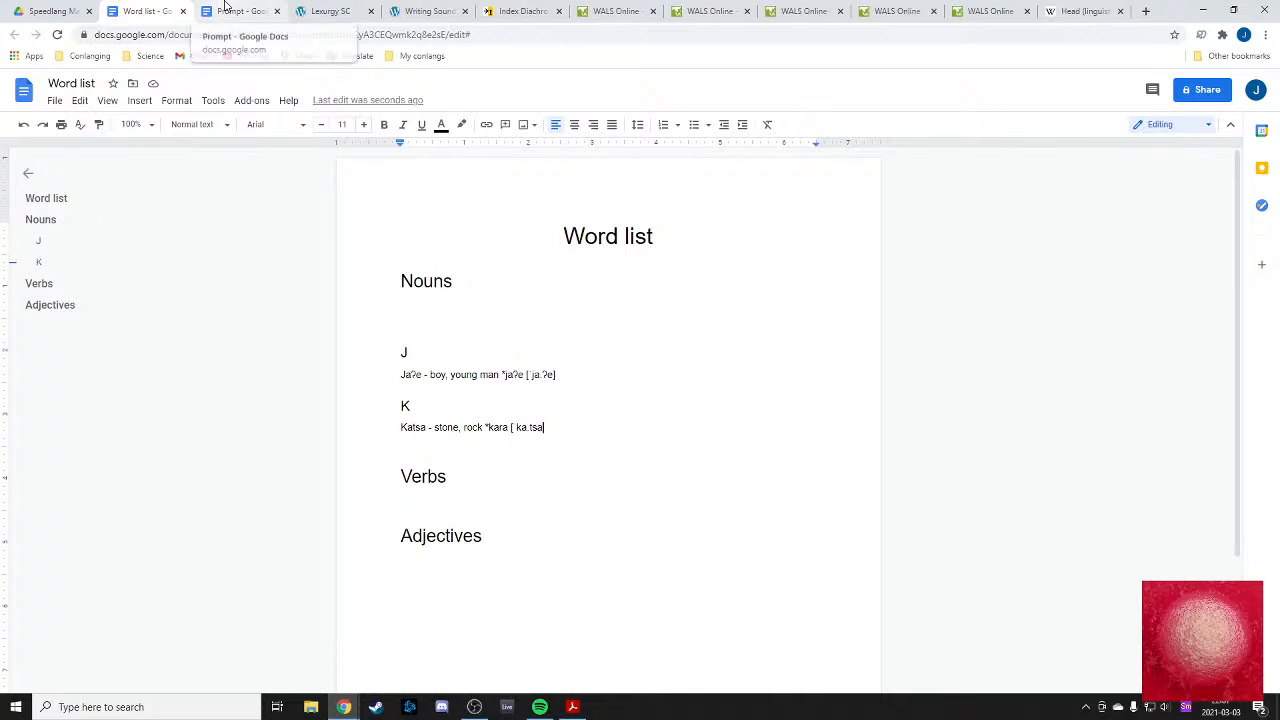
pyautogui.click(228, 9)
pyautogui.scroll(1, 616, 452)
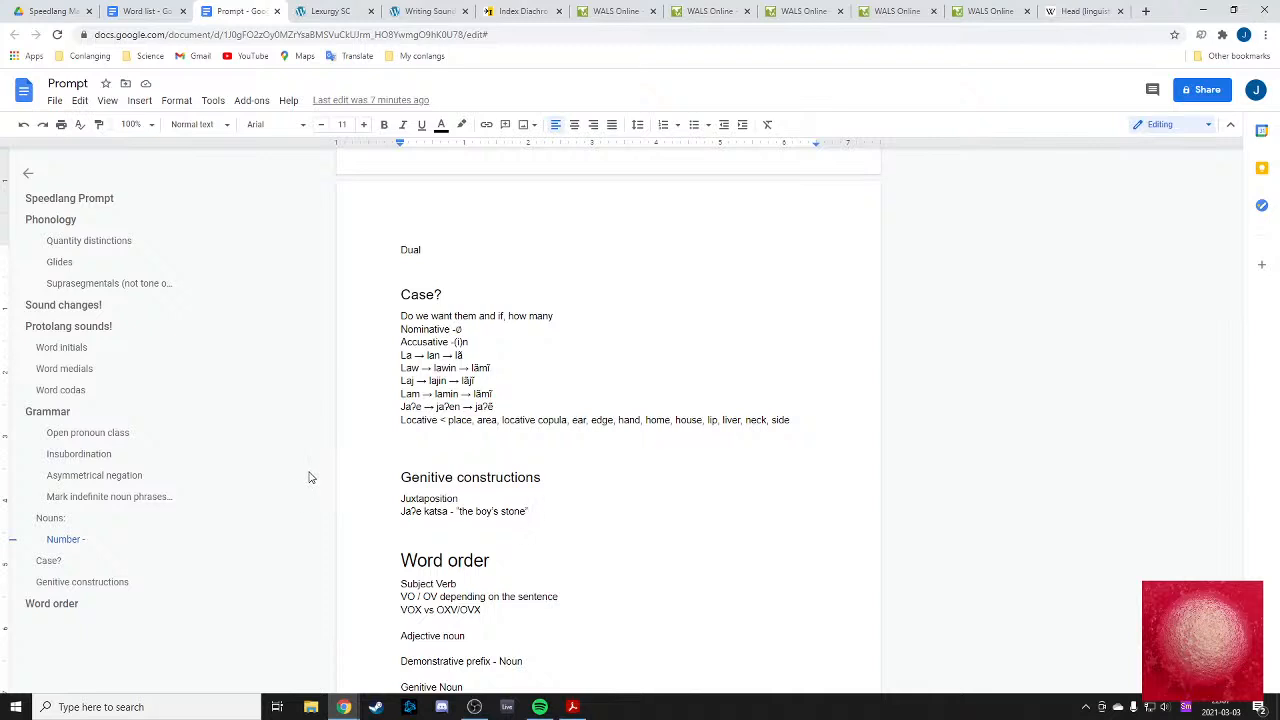
pyautogui.scroll(-1, 451, 453)
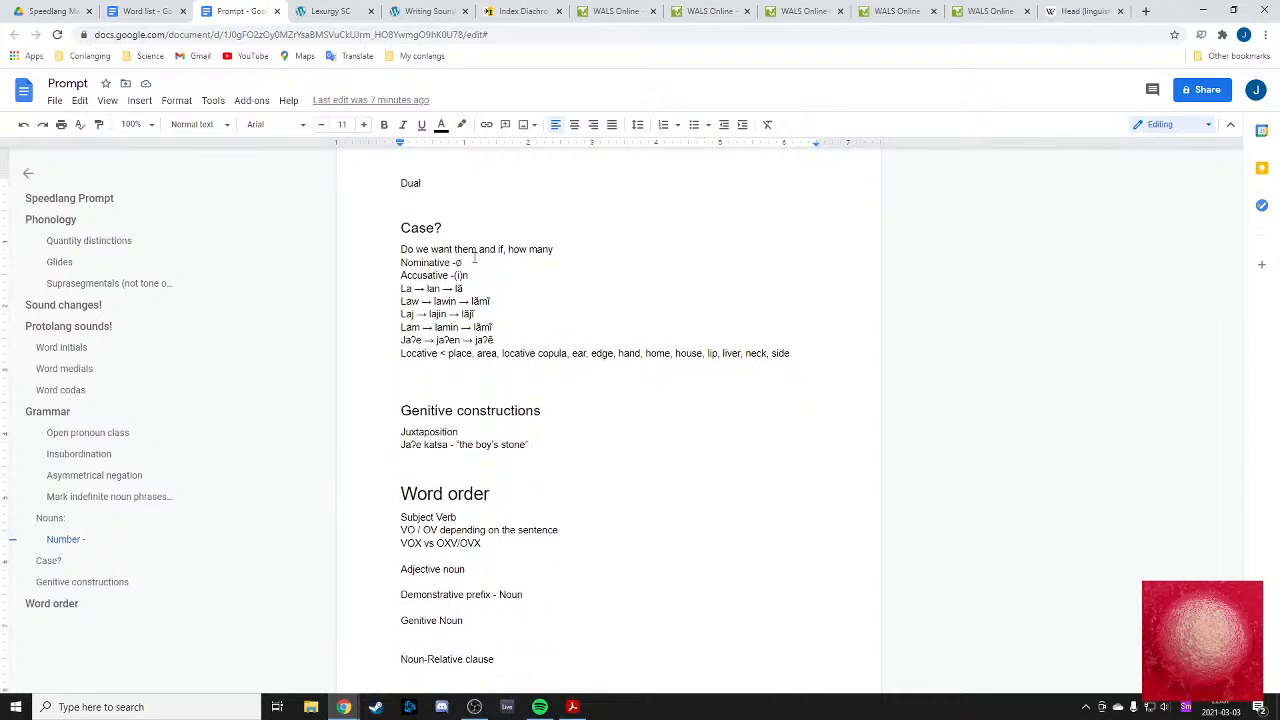
# - Add the line "Katsa → katsan" below the Jaʔe accusative example in the Case section
pyautogui.click(495, 374)
pyautogui.click(502, 340)
pyautogui.press('Return')
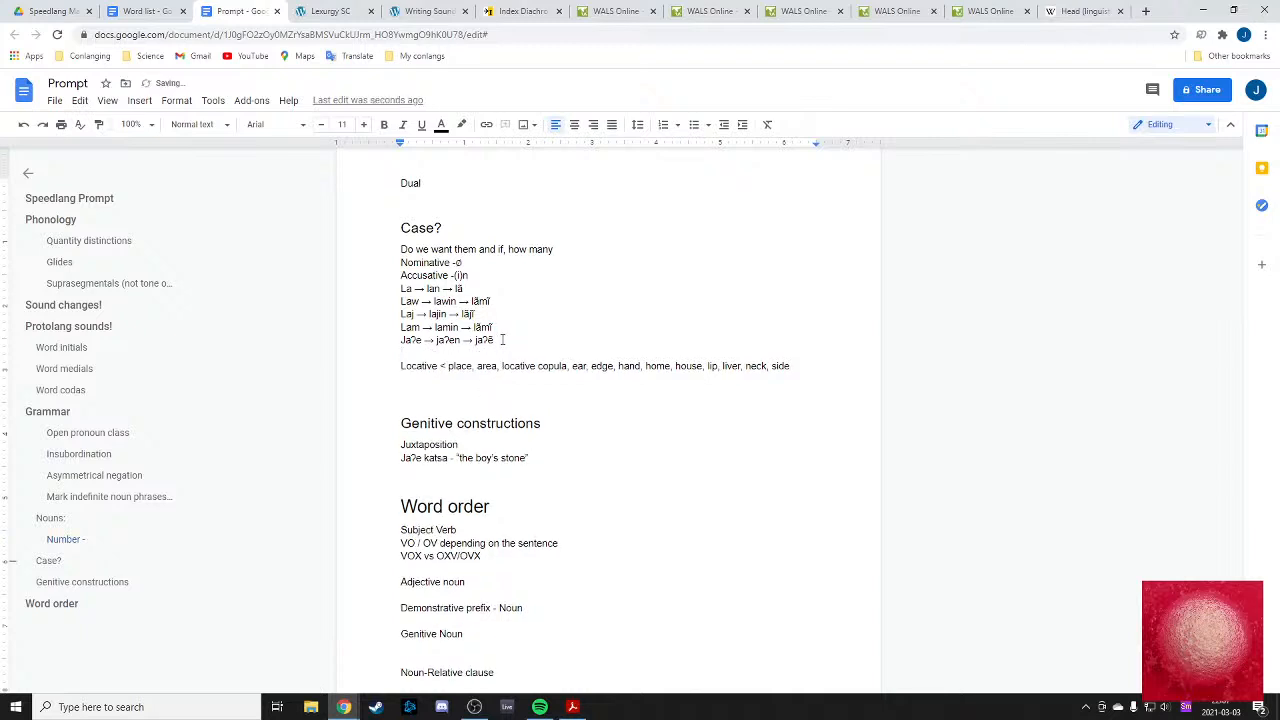
pyautogui.write('Katas')
pyautogui.press('BackSpace')
pyautogui.press('BackSpace')
pyautogui.write('sa')
pyautogui.write(' -> ')
pyautogui.write('kat')
pyautogui.write('san')
# - Extend the Katsa accusative line with the derived form "→ ŋãnsãn"
pyautogui.write(' ->')
pyautogui.write(' n')
pyautogui.write('a')
pyautogui.press('BackSpace')
pyautogui.write('a')
pyautogui.write('ns')
pyautogui.write('a')
pyautogui.write('n')
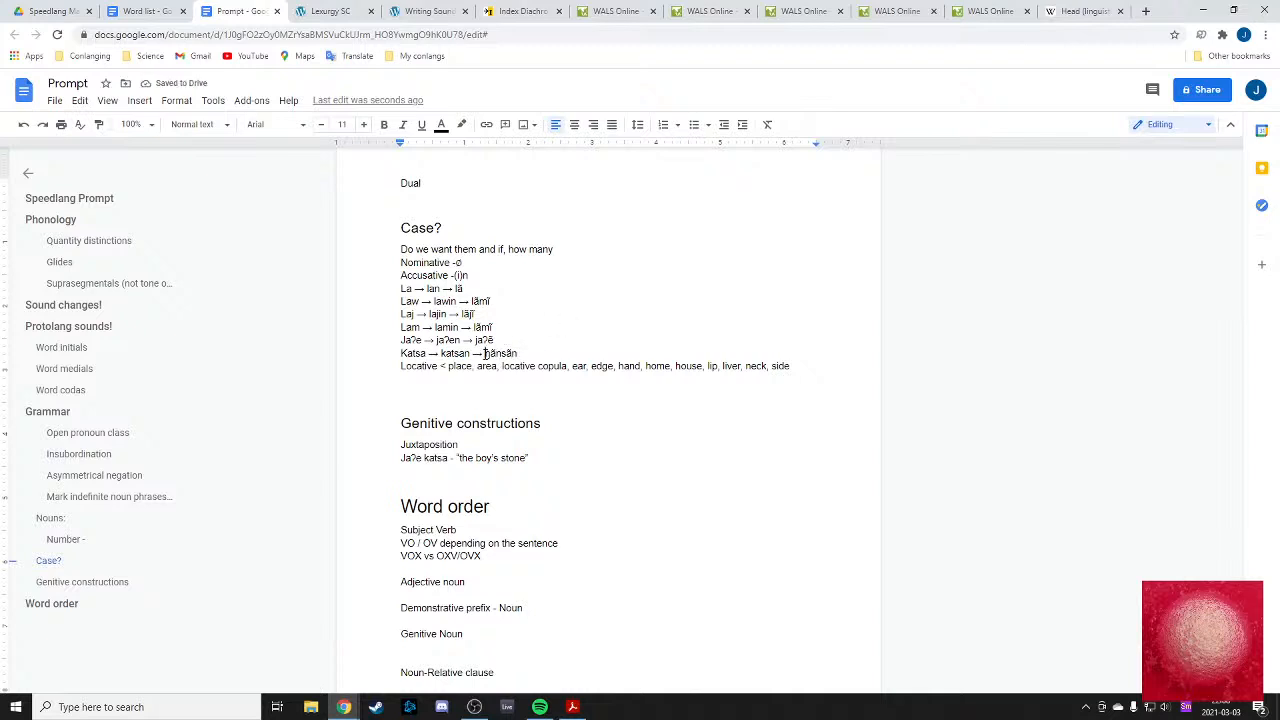
# - Examine the initial nasal, nasal vowels and ending of the derived Katsa accusative form against the other examples
pyautogui.moveTo(485, 355); pyautogui.dragTo(502, 357)
pyautogui.click(518, 355)
pyautogui.moveTo(402, 354); pyautogui.dragTo(408, 354)
pyautogui.click(412, 354)
pyautogui.click(538, 352)
pyautogui.moveTo(486, 355); pyautogui.dragTo(520, 354)
pyautogui.click(514, 354)
pyautogui.click(517, 356)
pyautogui.click(493, 329)
pyautogui.moveTo(490, 353); pyautogui.dragTo(502, 354)
pyautogui.click(495, 353)
pyautogui.click(494, 353)
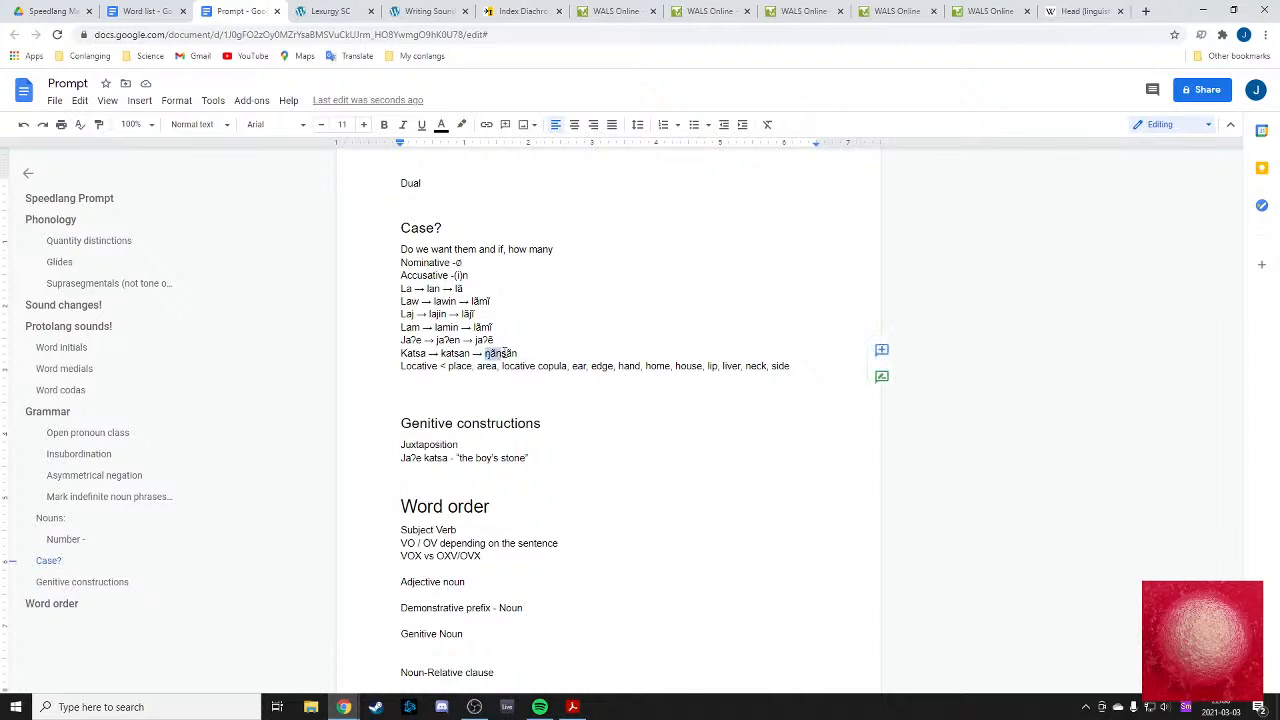
pyautogui.click(568, 346)
pyautogui.doubleClick(607, 328)
pyautogui.click(545, 312)
# - Change the final form in the Katsa accusative line to ŋãnsã
pyautogui.press('BackSpace')
pyautogui.press('F11')
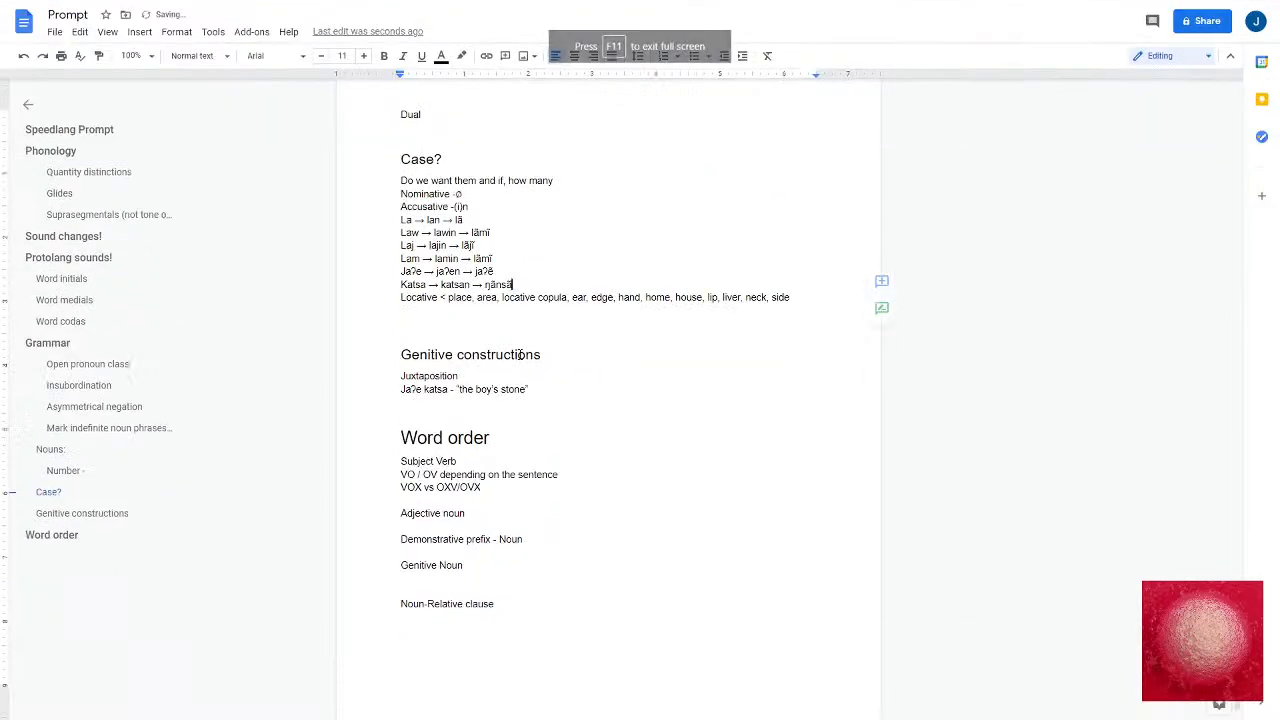
pyautogui.press('BackSpace')
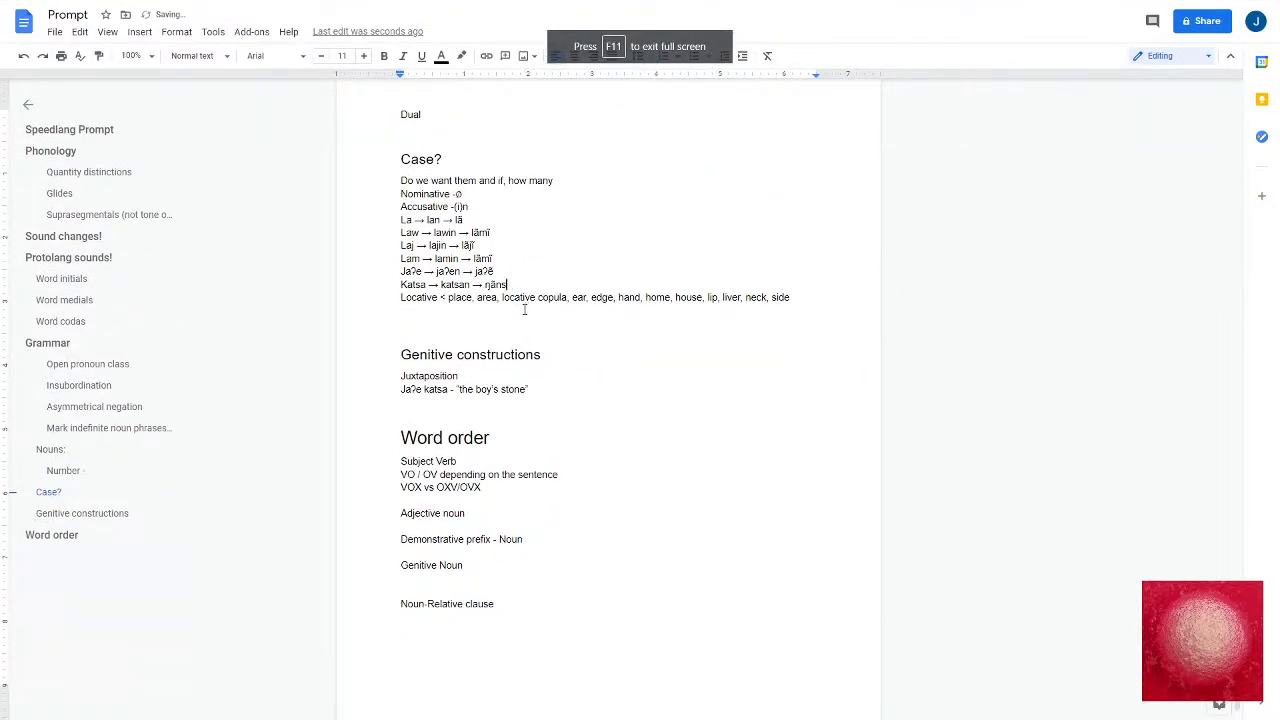
pyautogui.press('F11')
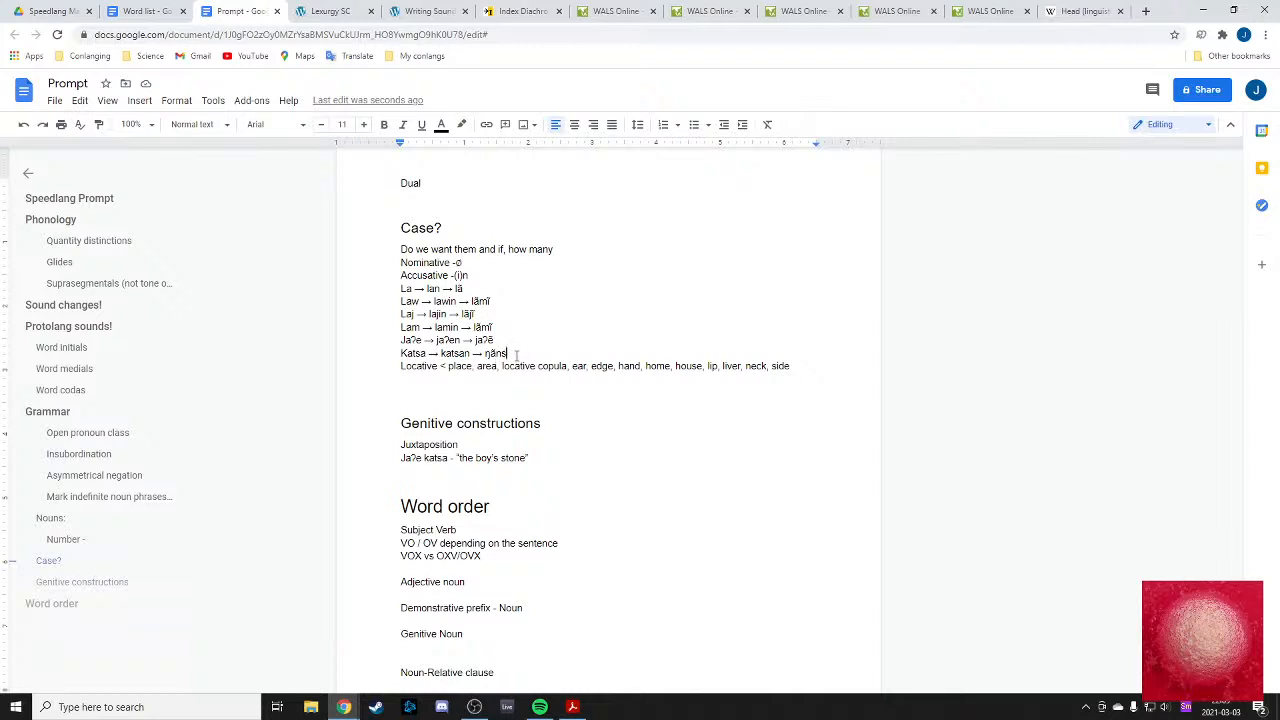
pyautogui.write('a')
pyautogui.click(560, 314)
pyautogui.click(528, 275)
pyautogui.click(530, 289)
pyautogui.moveTo(549, 329); pyautogui.dragTo(554, 343)
pyautogui.click(552, 344)
pyautogui.click(537, 356)
pyautogui.click(701, 278)
pyautogui.click(648, 326)
pyautogui.click(567, 230)
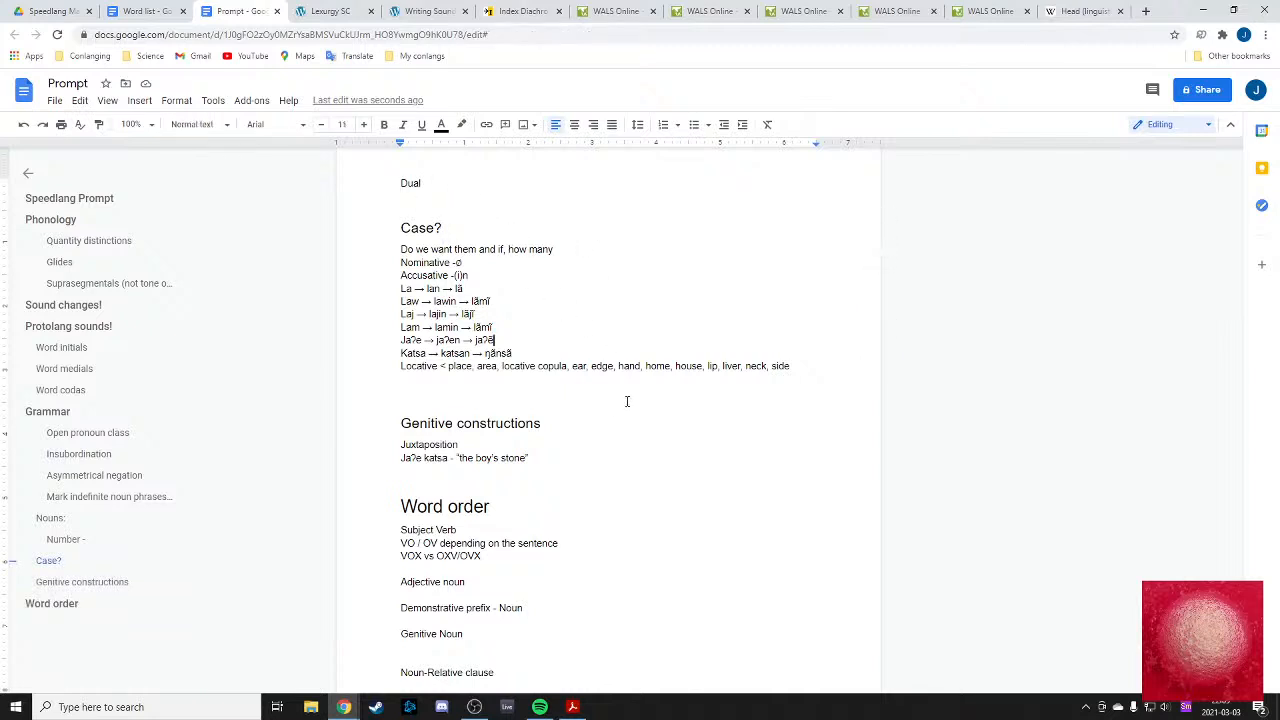
# - Review the case, genitive construction and word order notes, including the adjective-noun order
pyautogui.click(606, 429)
pyautogui.scroll(-1, 591, 402)
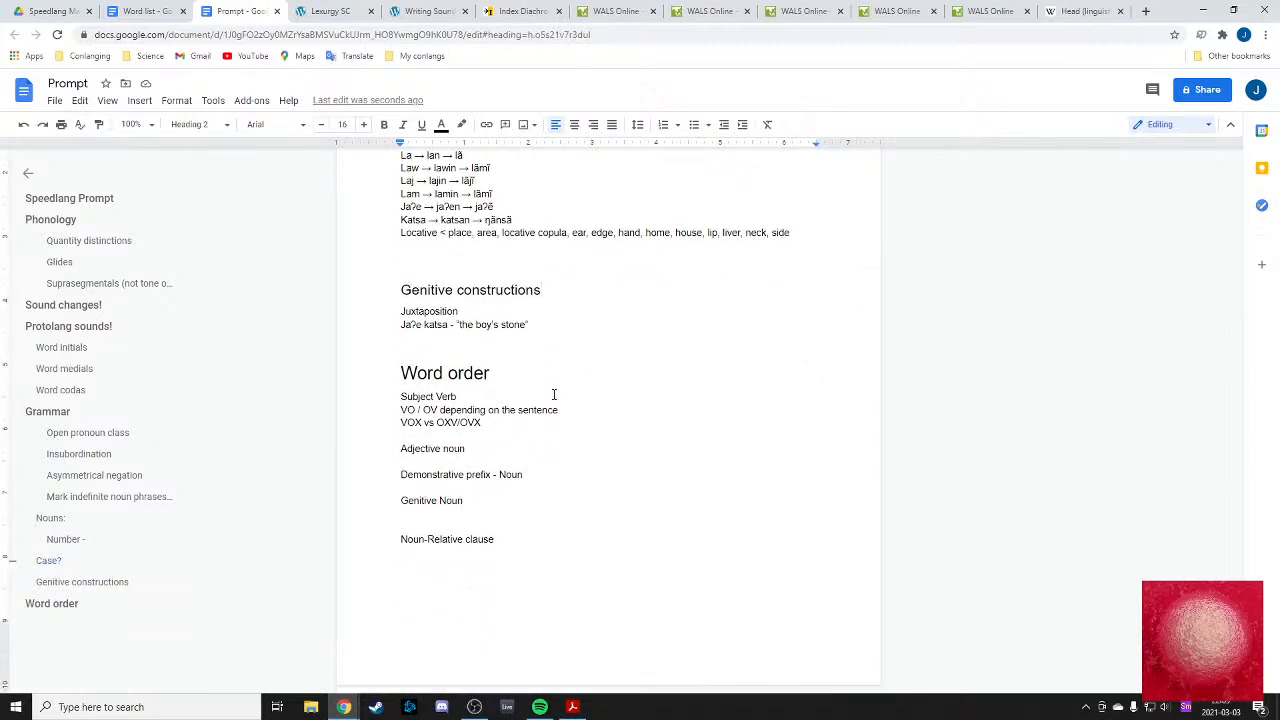
pyautogui.scroll(1, 486, 331)
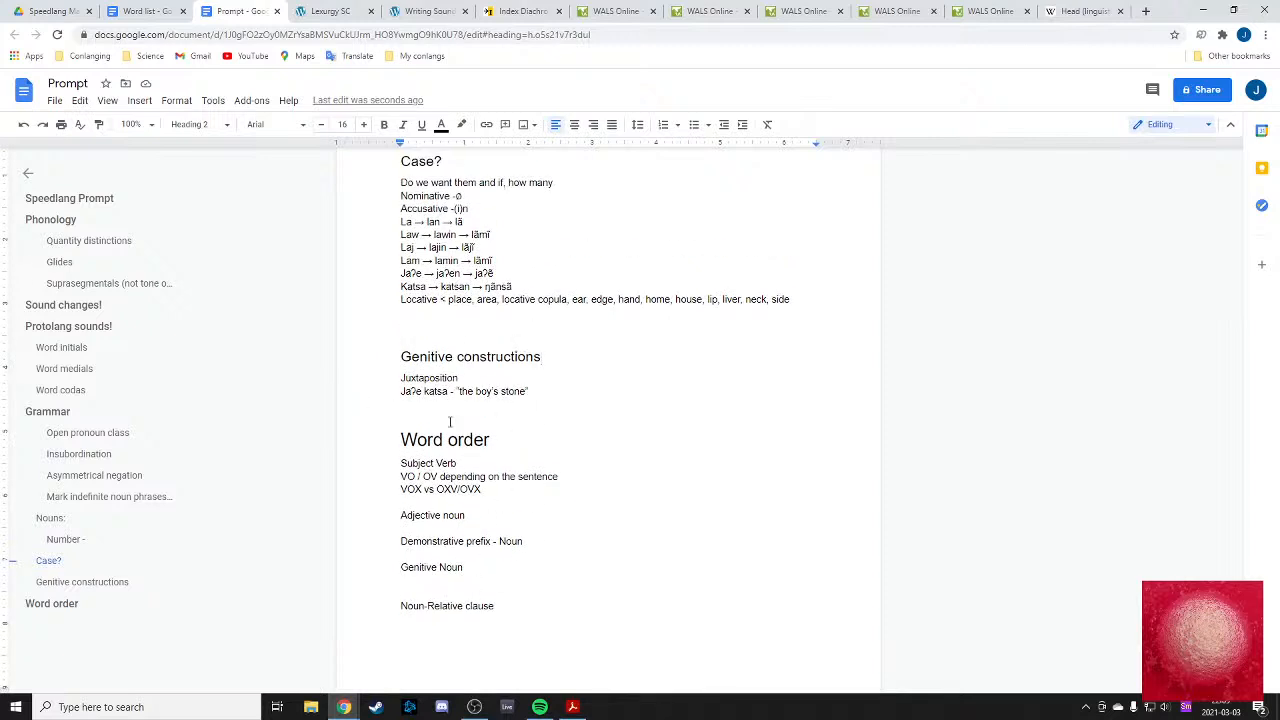
pyautogui.click(438, 586)
pyautogui.scroll(1, 486, 430)
pyautogui.scroll(1, 484, 436)
pyautogui.scroll(-2, 434, 452)
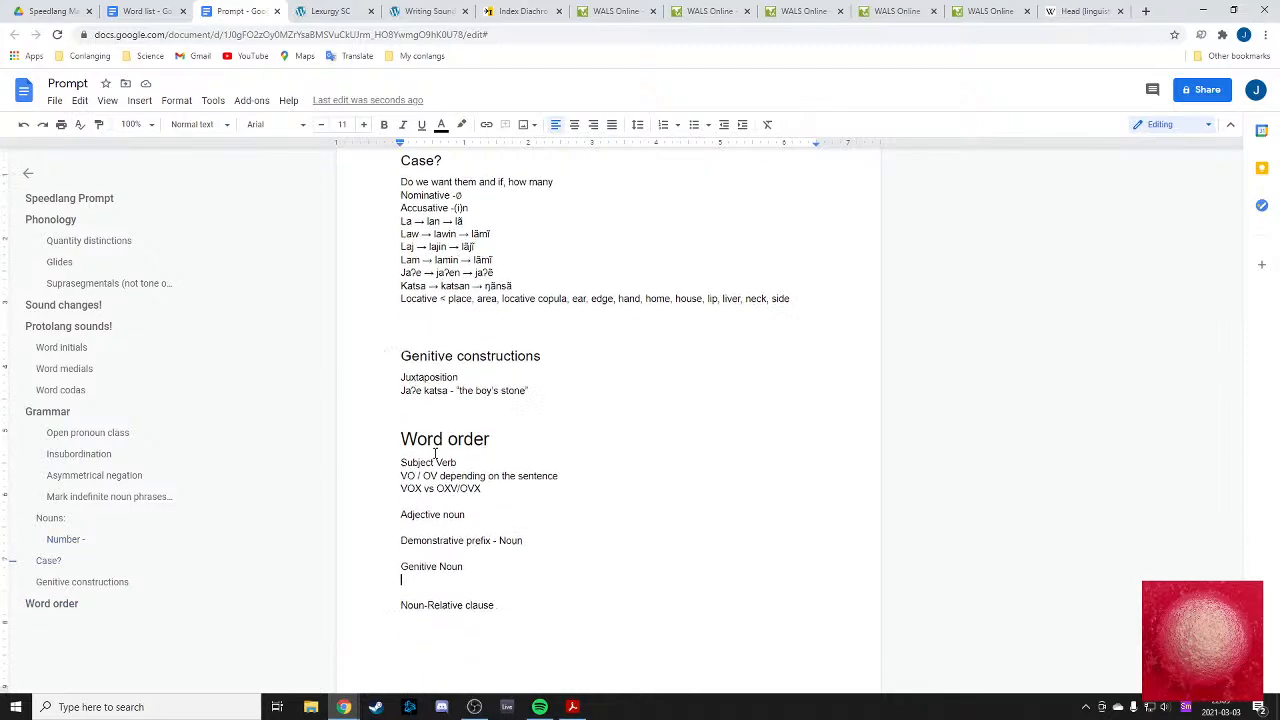
pyautogui.scroll(4, 434, 455)
pyautogui.scroll(-3, 434, 455)
pyautogui.scroll(1, 420, 470)
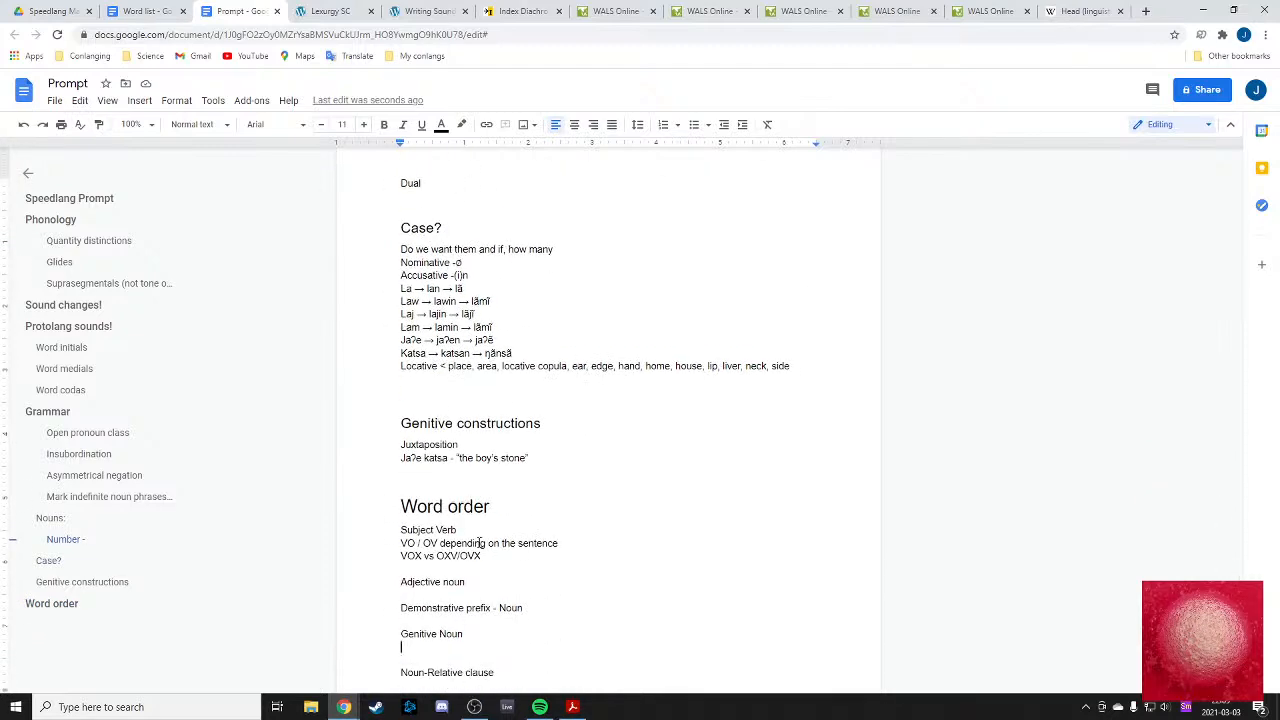
pyautogui.scroll(-1, 406, 500)
pyautogui.moveTo(468, 521); pyautogui.dragTo(397, 517)
pyautogui.click(458, 509)
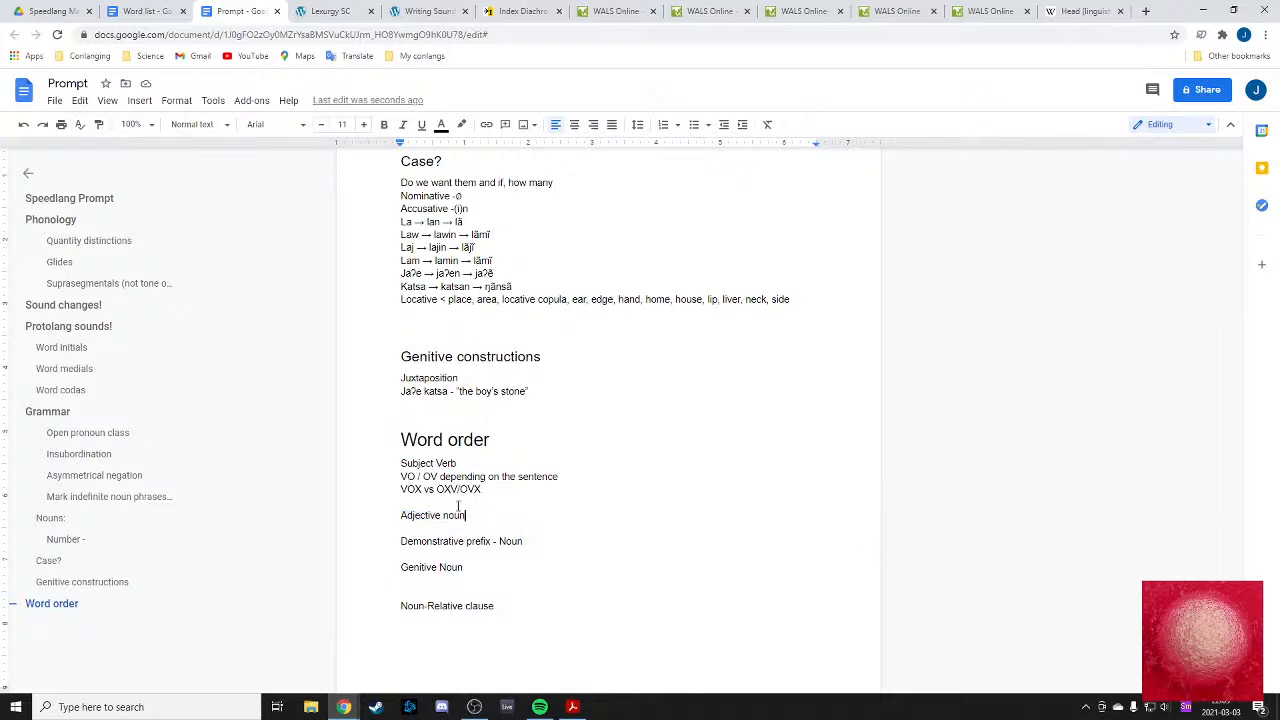
pyautogui.scroll(4, 438, 500)
pyautogui.scroll(-3, 418, 495)
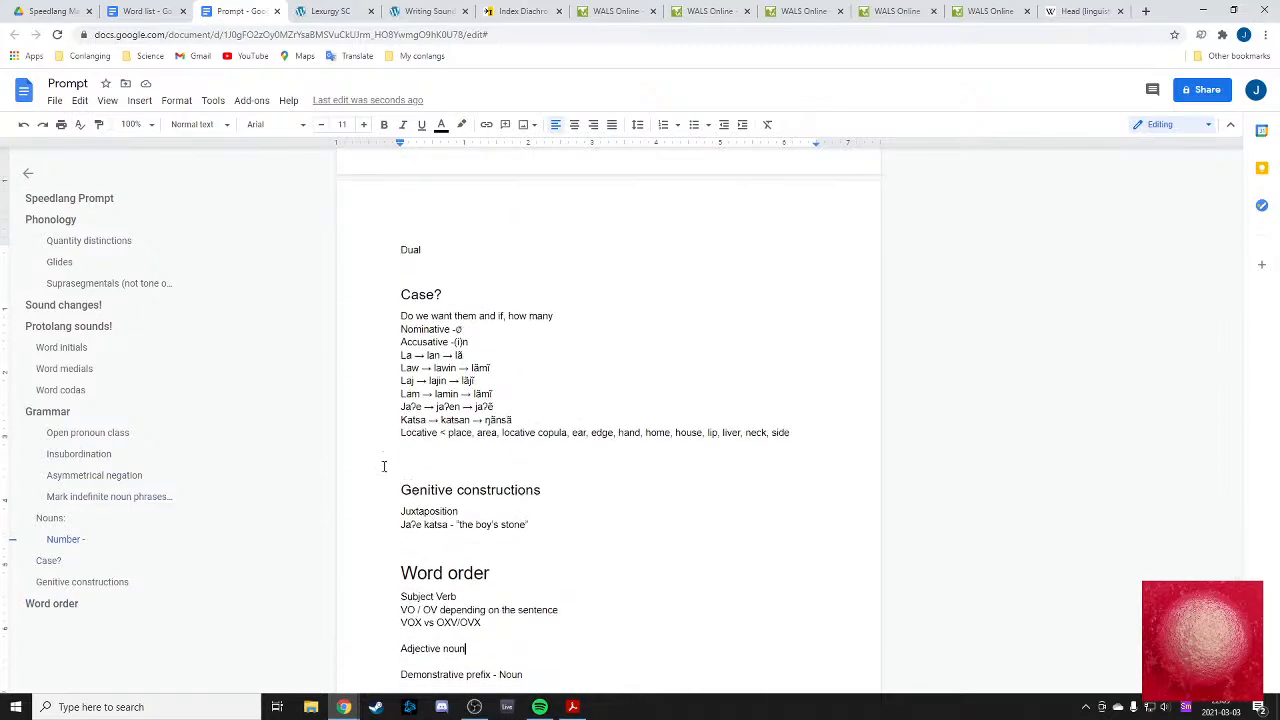
# - Insert a blank line after the Katsa accusative example and another after the Nominative -∅ line
pyautogui.click(383, 463)
pyautogui.click(515, 420)
pyautogui.press('Return')
pyautogui.click(470, 329)
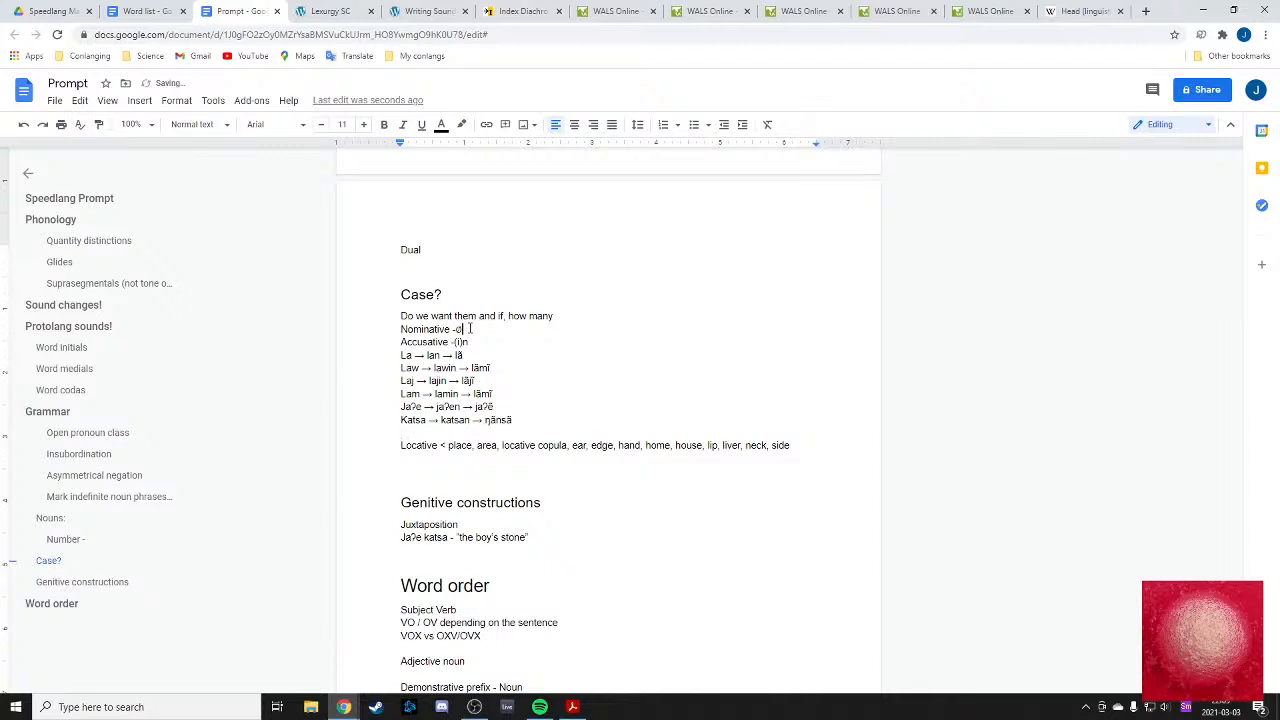
pyautogui.press('Return')
# - Apply the Heading 3 style to the Nominative, Accusative and Locative lines in the Case section
pyautogui.rightClick(424, 329)
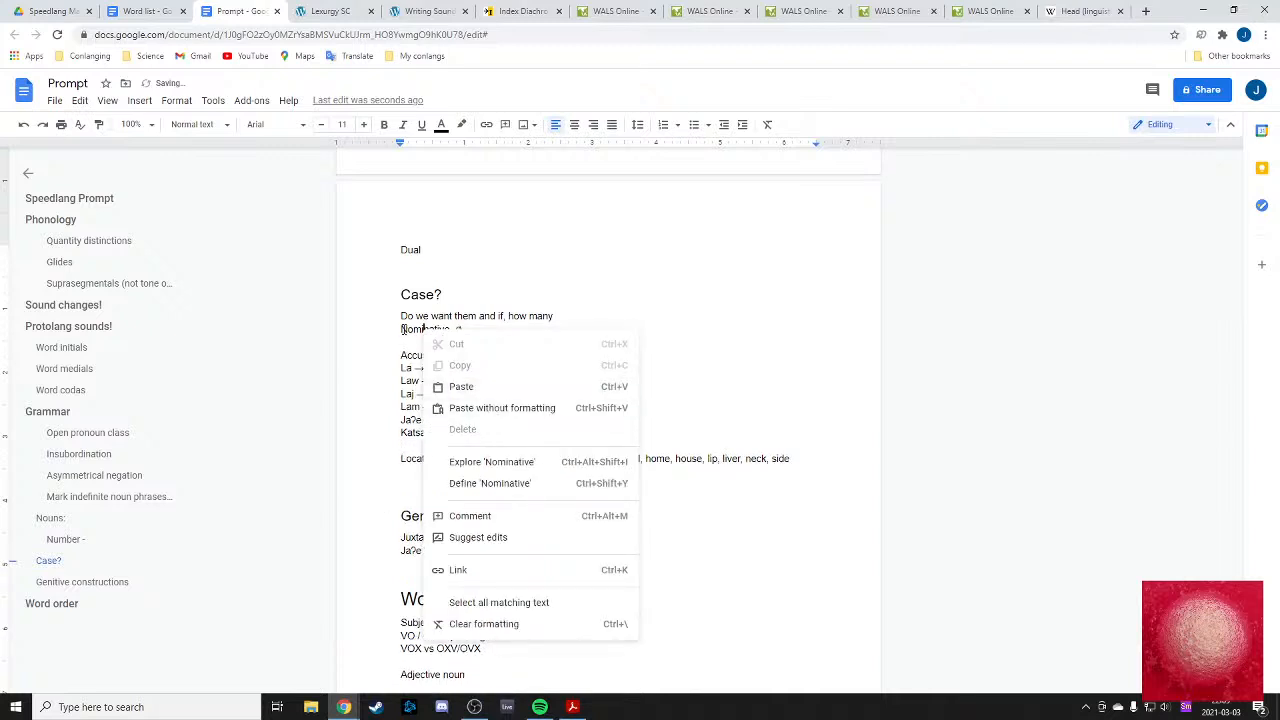
pyautogui.press('Escape')
pyautogui.click(192, 124)
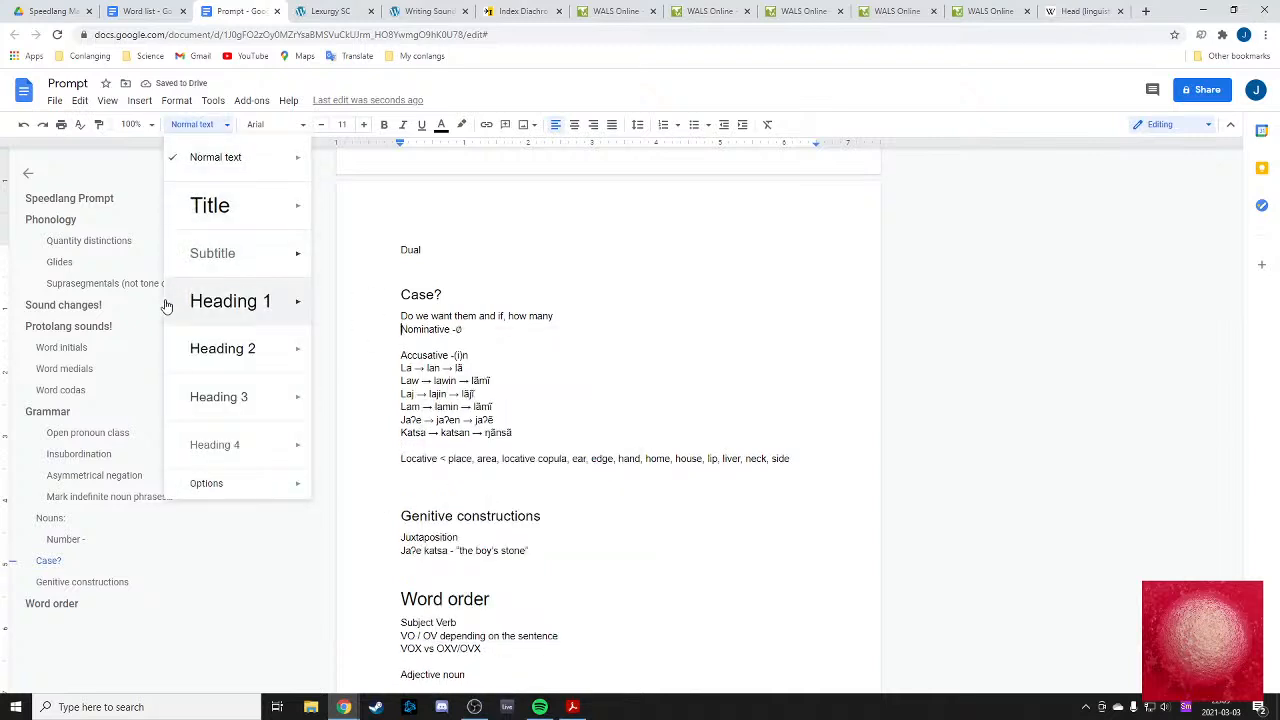
pyautogui.click(223, 398)
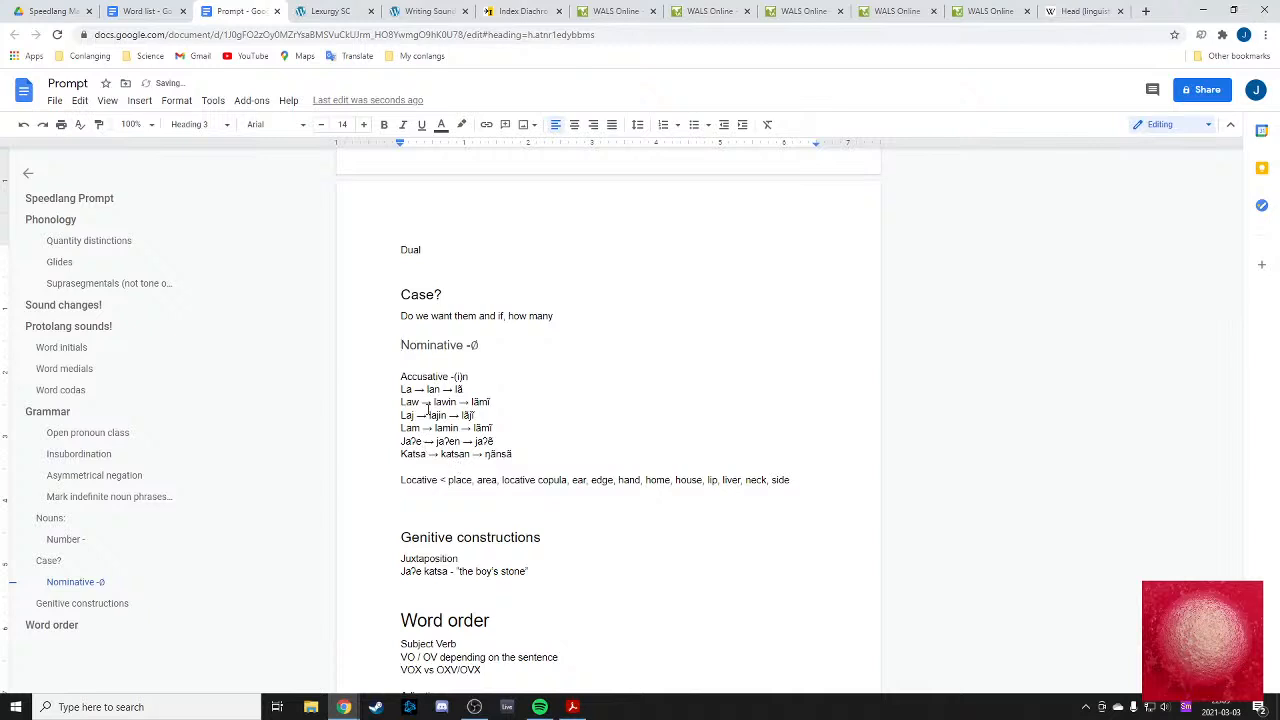
pyautogui.click(428, 378)
pyautogui.click(208, 124)
pyautogui.click(236, 393)
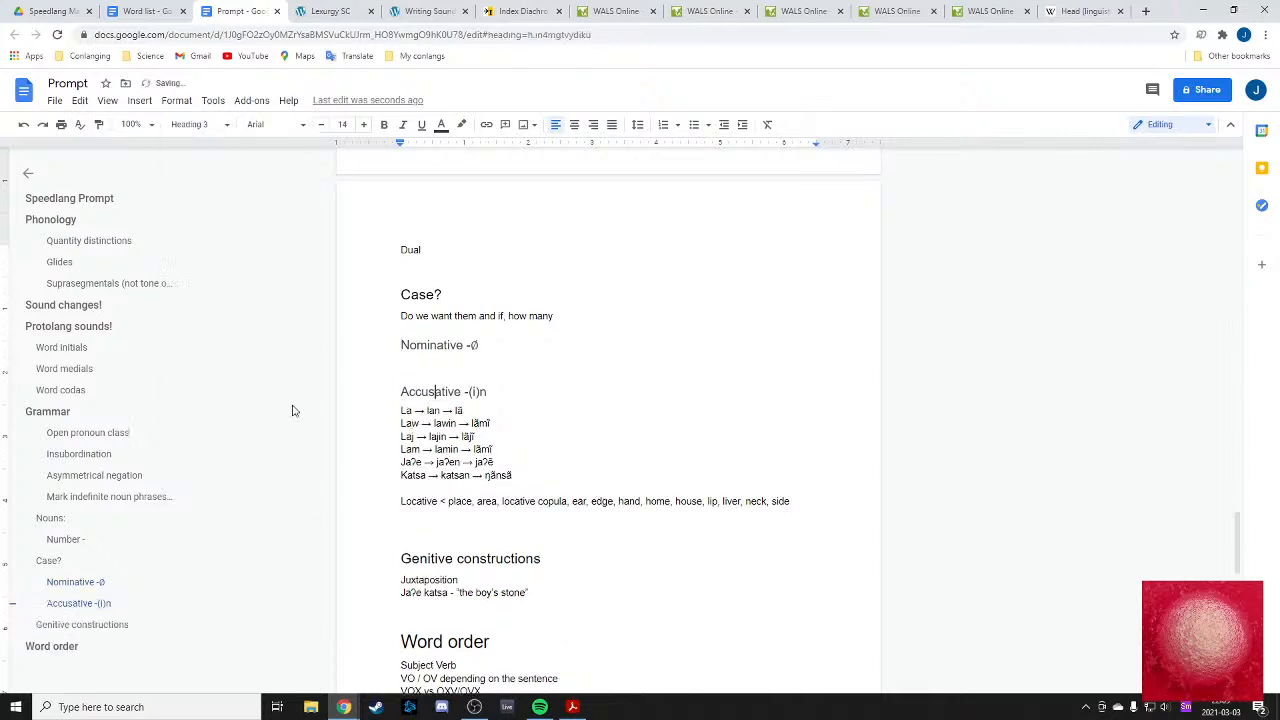
pyautogui.click(421, 501)
pyautogui.click(204, 124)
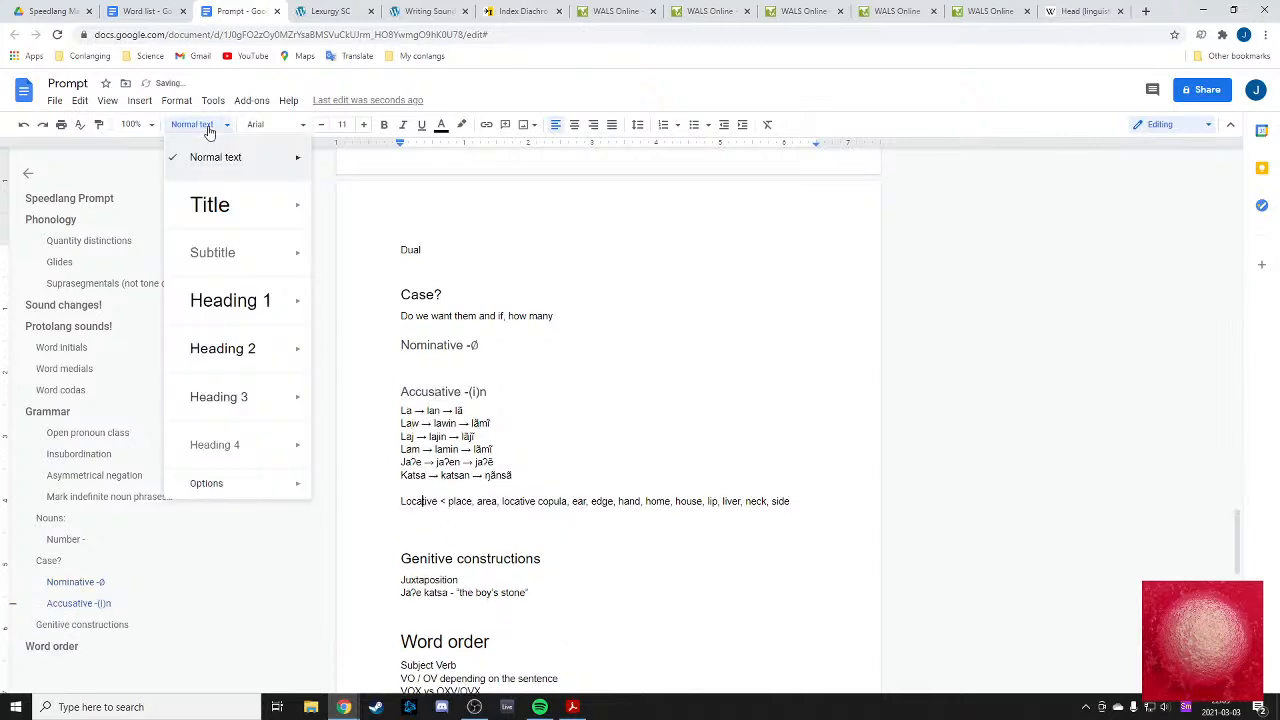
pyautogui.click(215, 395)
# - Add the example nouns Jaʔe and Katsa on separate lines below the Nominative -∅ heading
pyautogui.click(454, 488)
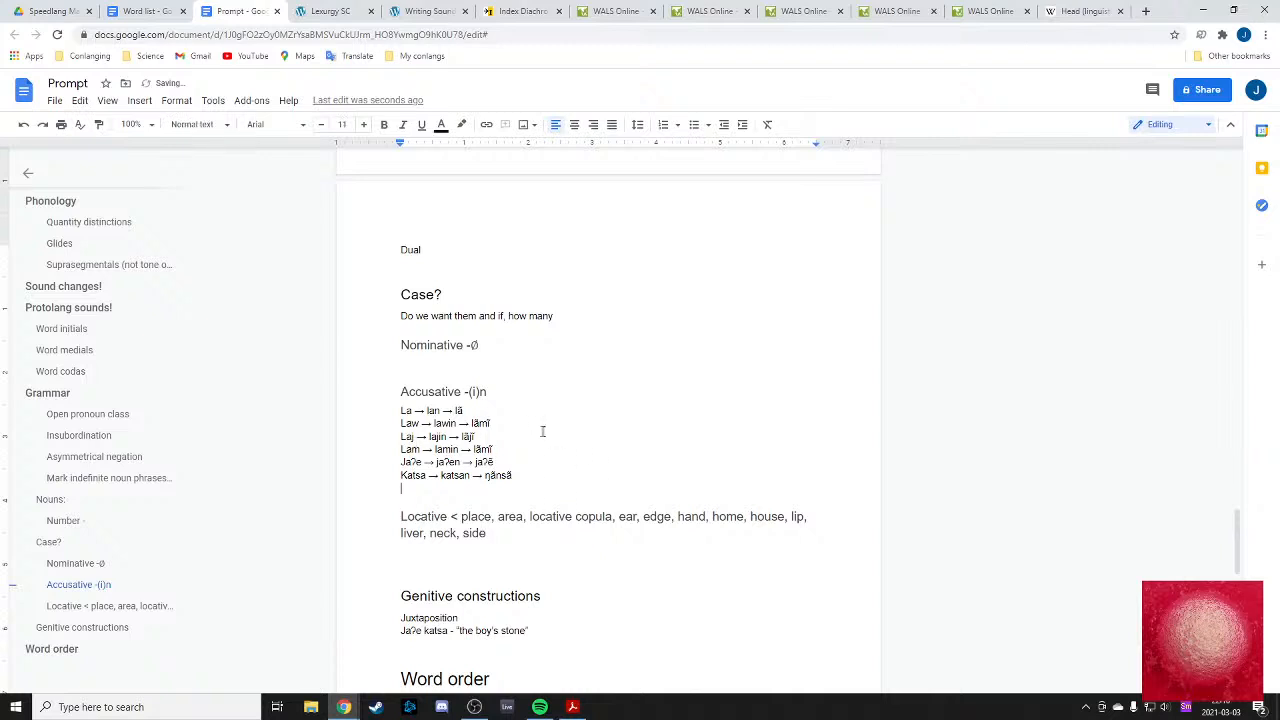
pyautogui.click(456, 360)
pyautogui.write('Jaʔe')
pyautogui.press('Return')
pyautogui.write('Katsa')
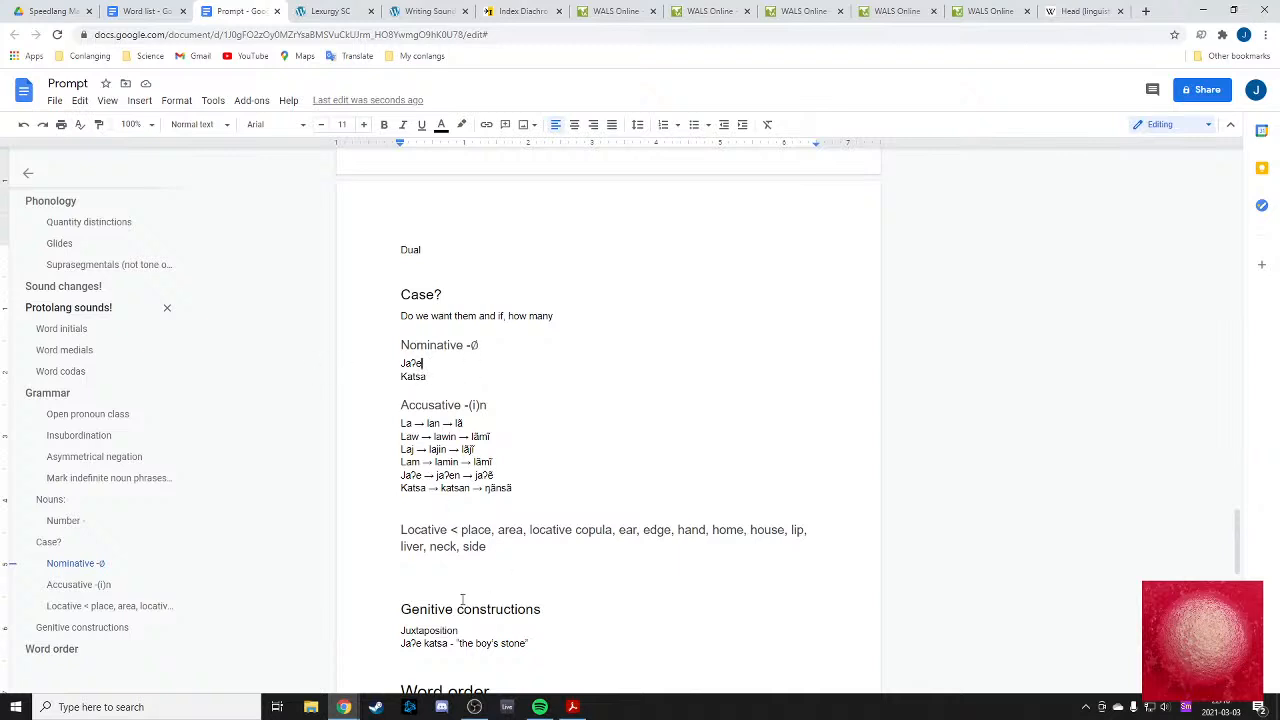
# - Examine the genitive example, the accusative forms and the candidate sources in the Locative heading, including "locative copula"
pyautogui.scroll(-2, 461, 598)
pyautogui.moveTo(449, 445); pyautogui.dragTo(569, 443)
pyautogui.click(569, 443)
pyautogui.scroll(1, 457, 406)
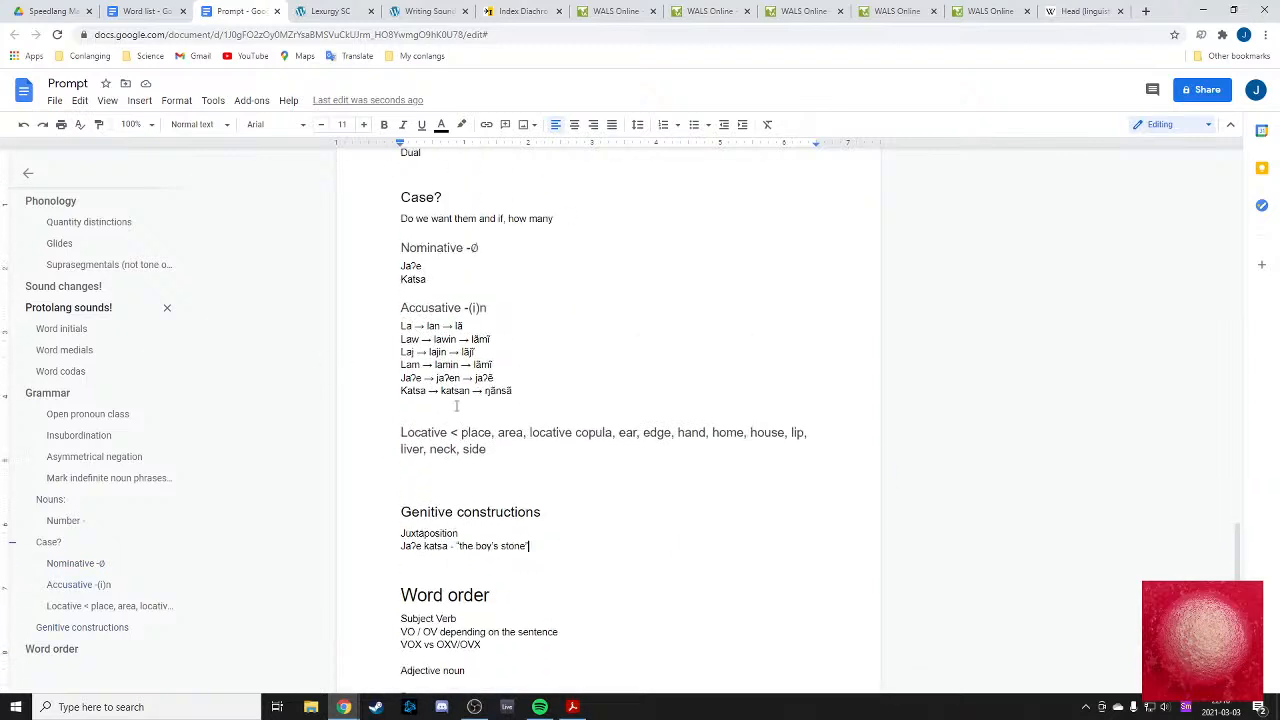
pyautogui.scroll(1, 456, 406)
pyautogui.click(543, 405)
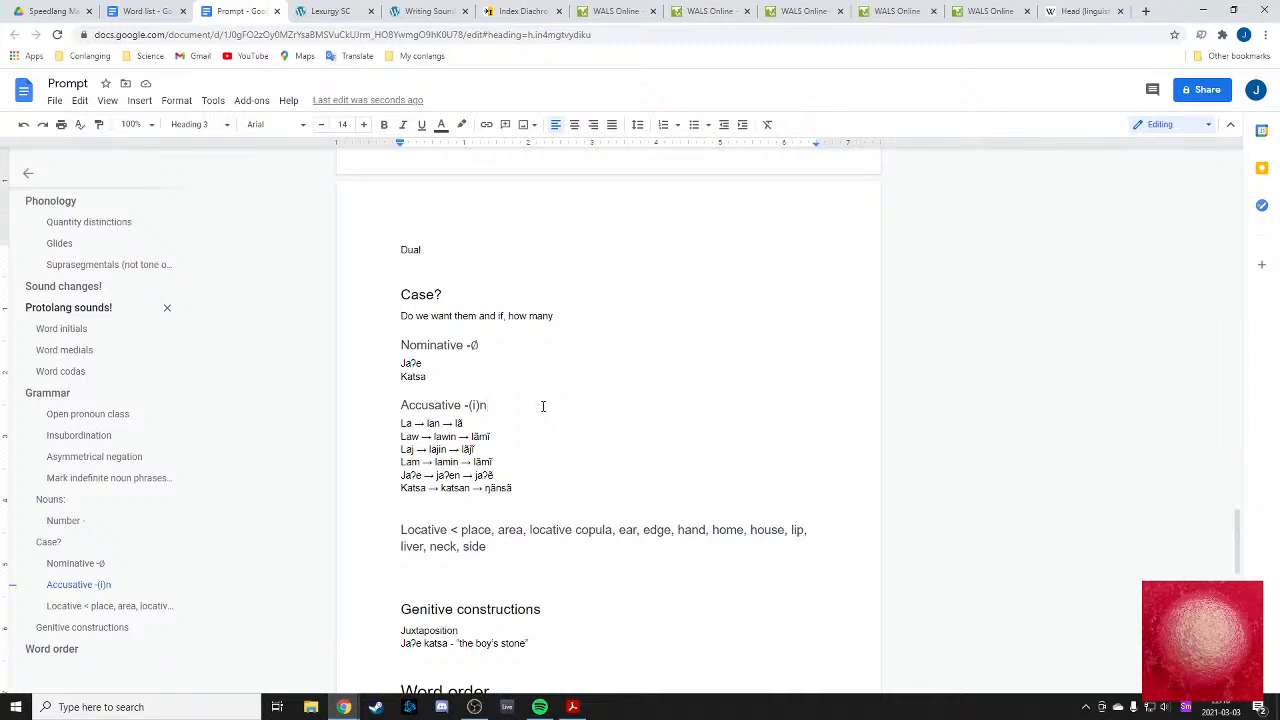
pyautogui.click(574, 463)
pyautogui.click(466, 529)
pyautogui.click(657, 530)
pyautogui.click(422, 547)
pyautogui.click(488, 548)
pyautogui.press('Left')
pyautogui.moveTo(613, 530); pyautogui.dragTo(522, 532)
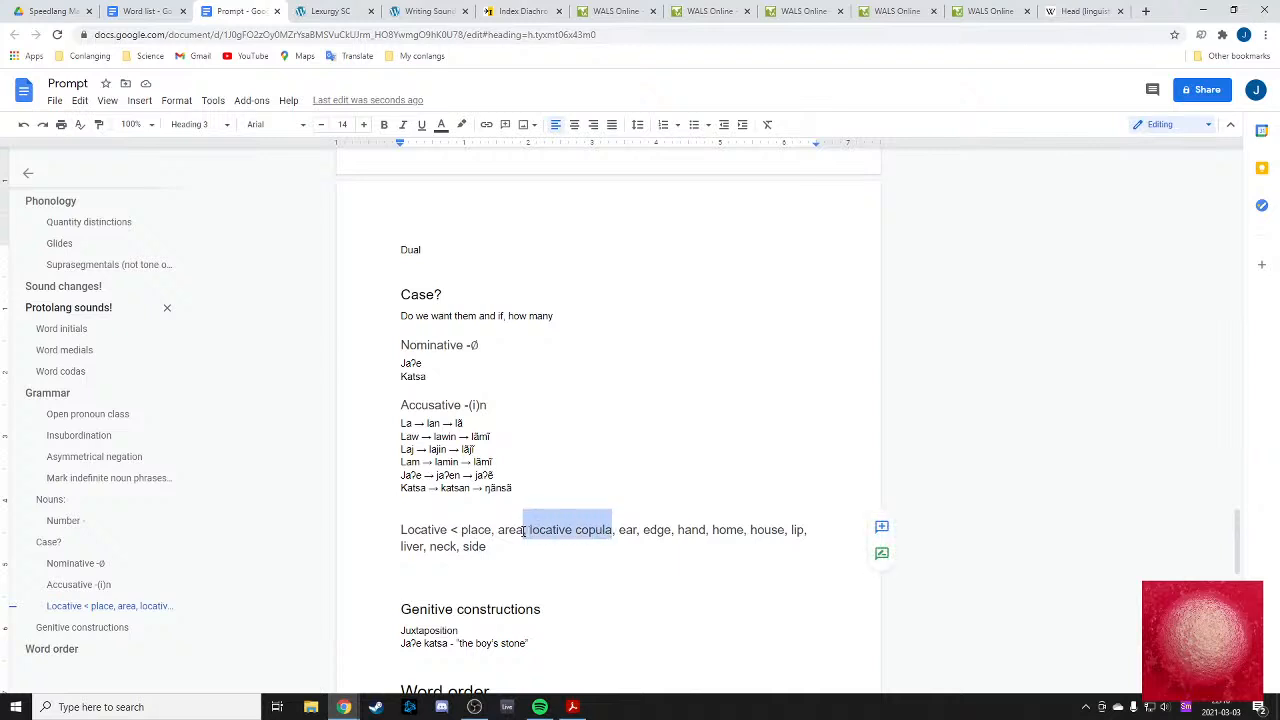
# - Remove "locative copula", "home", "house" and "edge" from the candidate sources in the Locative heading
pyautogui.press('BackSpace')
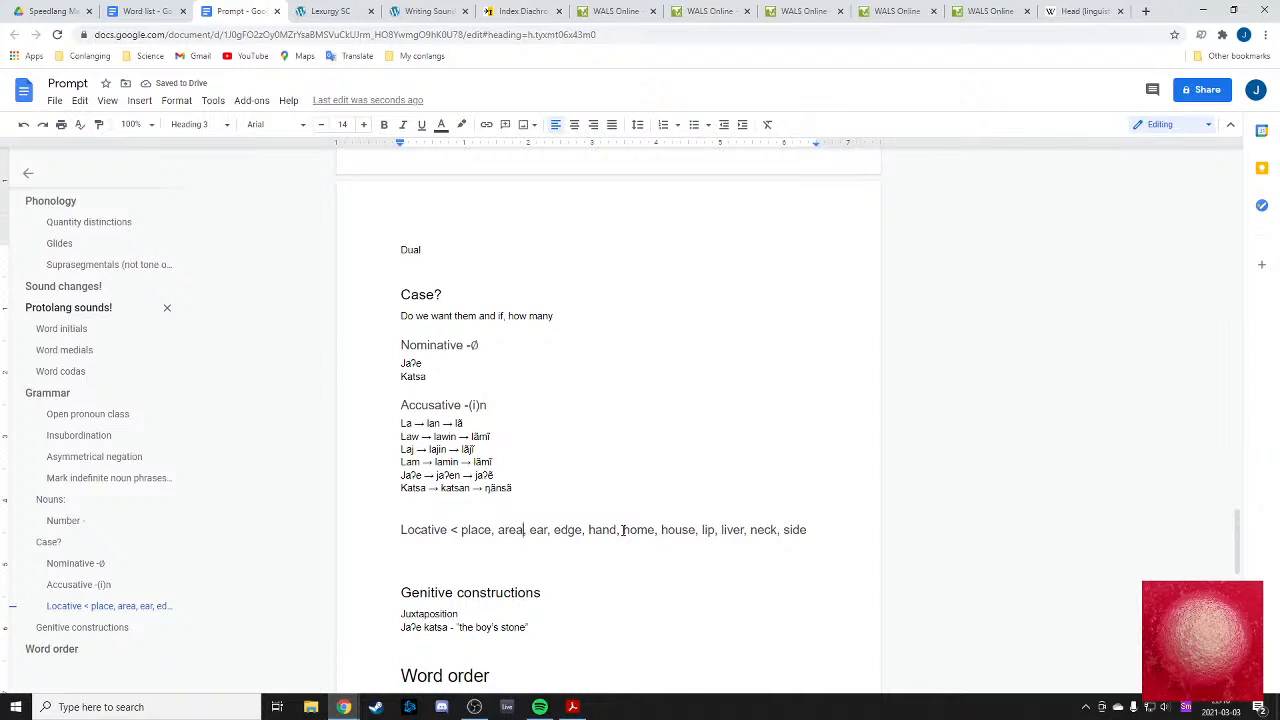
pyautogui.moveTo(623, 530); pyautogui.dragTo(697, 528)
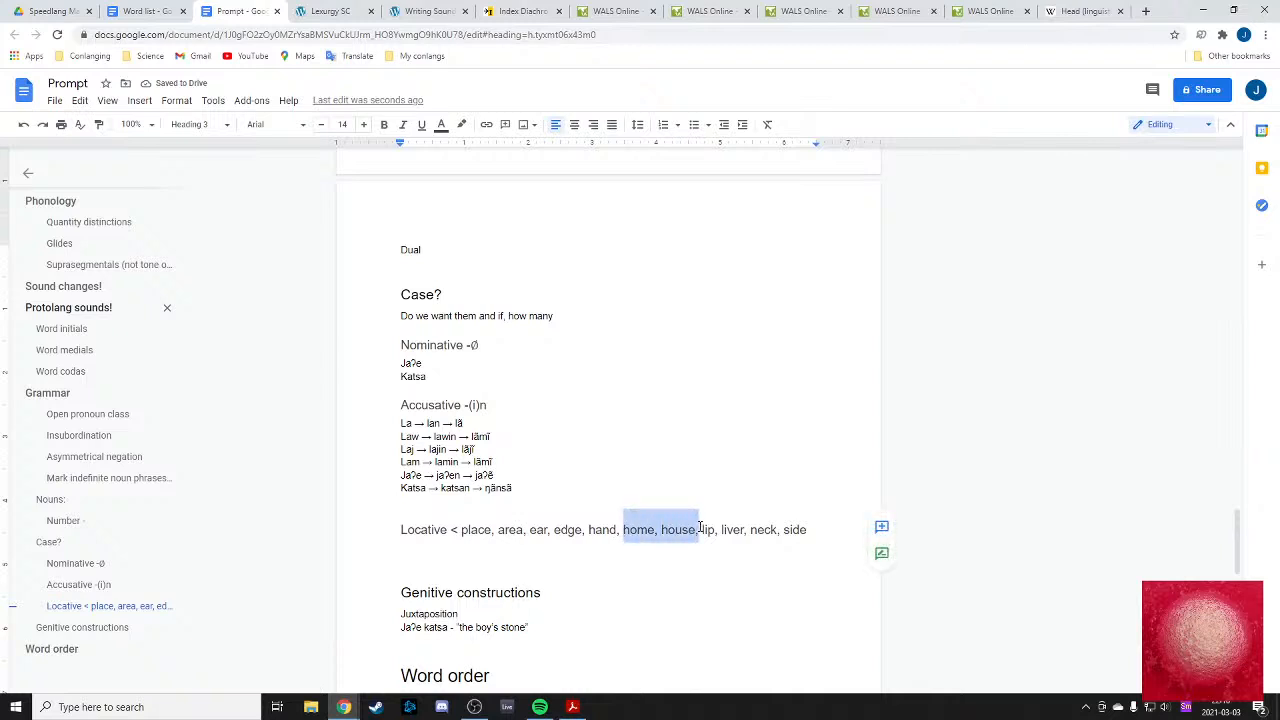
pyautogui.press('BackSpace')
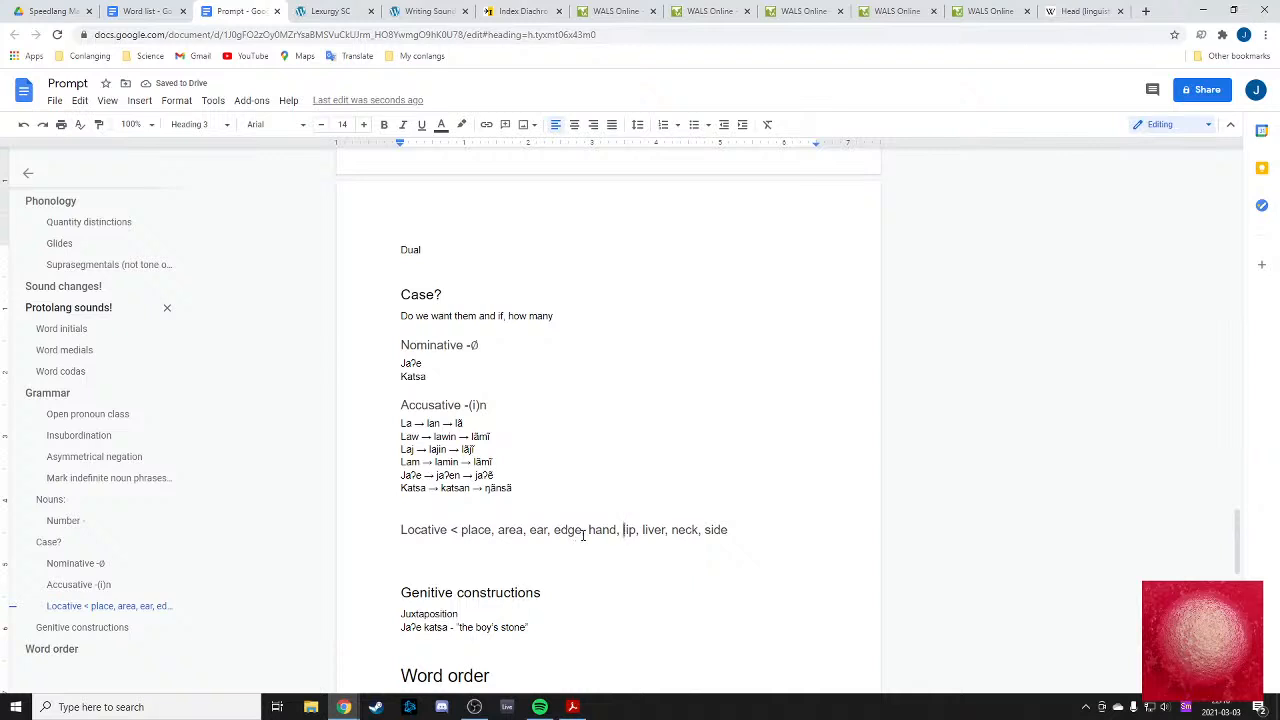
pyautogui.moveTo(581, 531); pyautogui.dragTo(547, 530)
pyautogui.press('BackSpace')
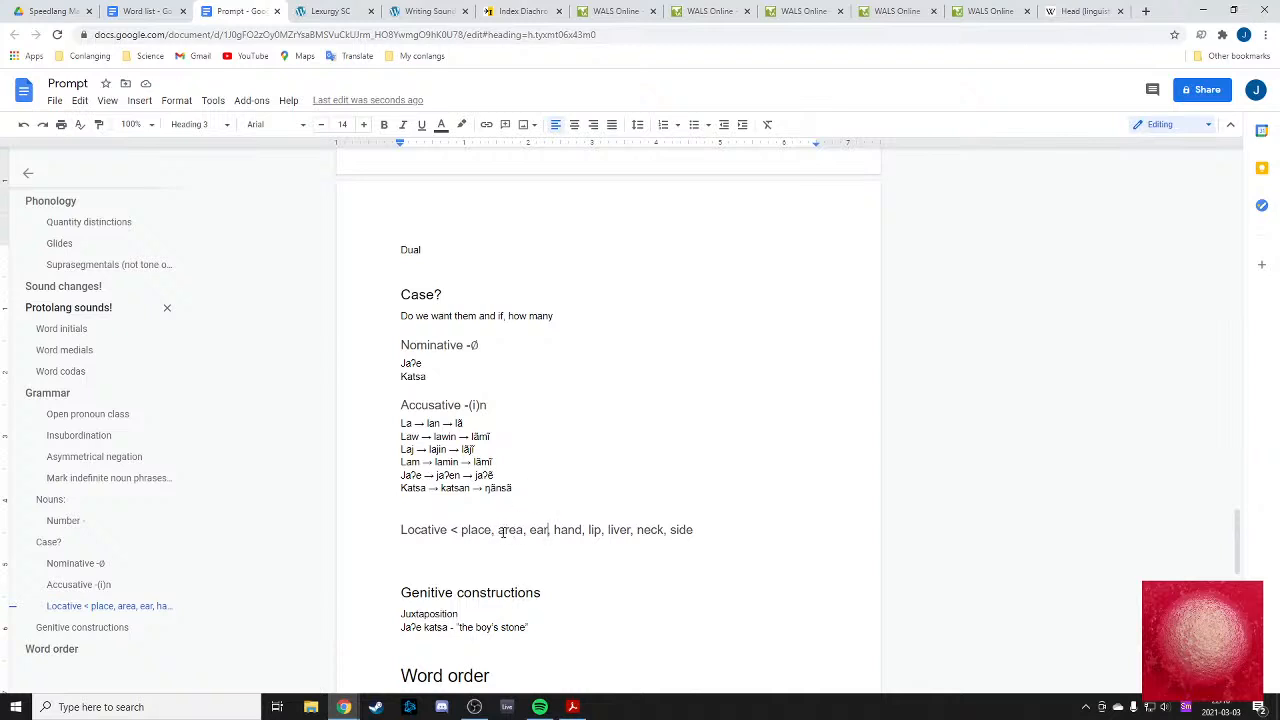
# - Delete the candidates "area", "side" and "ear" from the Locative heading
pyautogui.moveTo(495, 532); pyautogui.dragTo(529, 532)
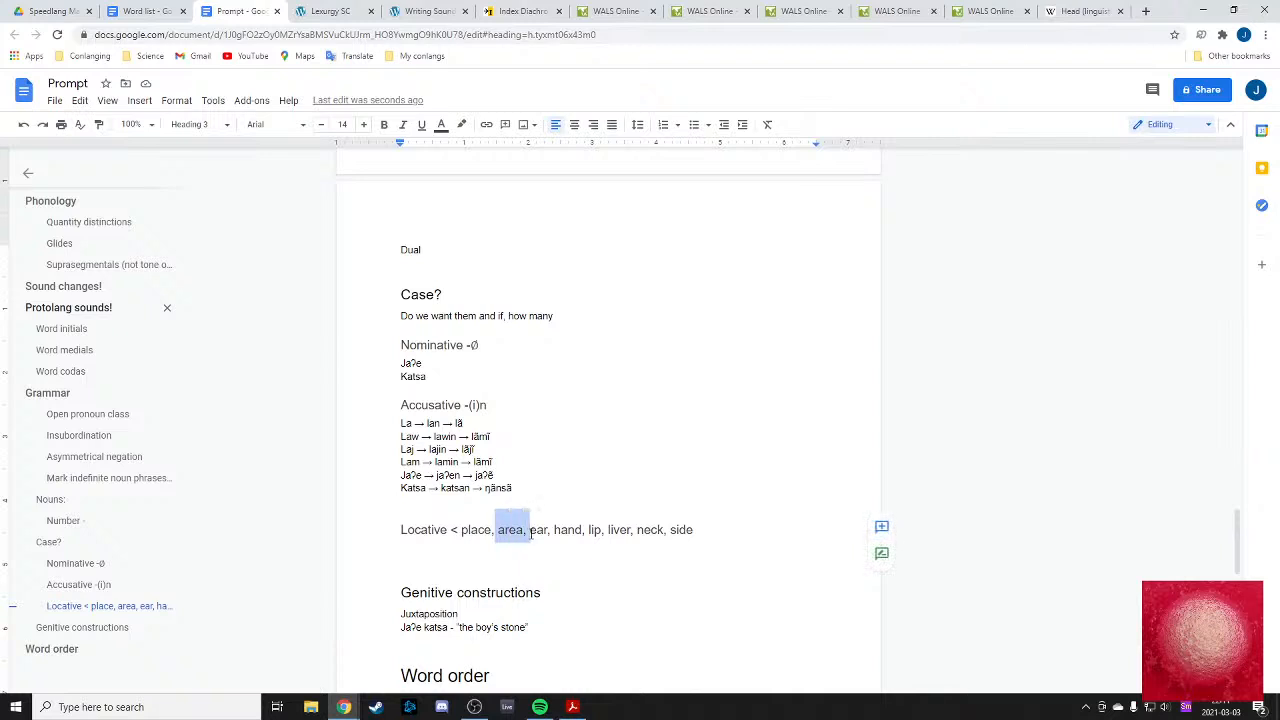
pyautogui.press('BackSpace')
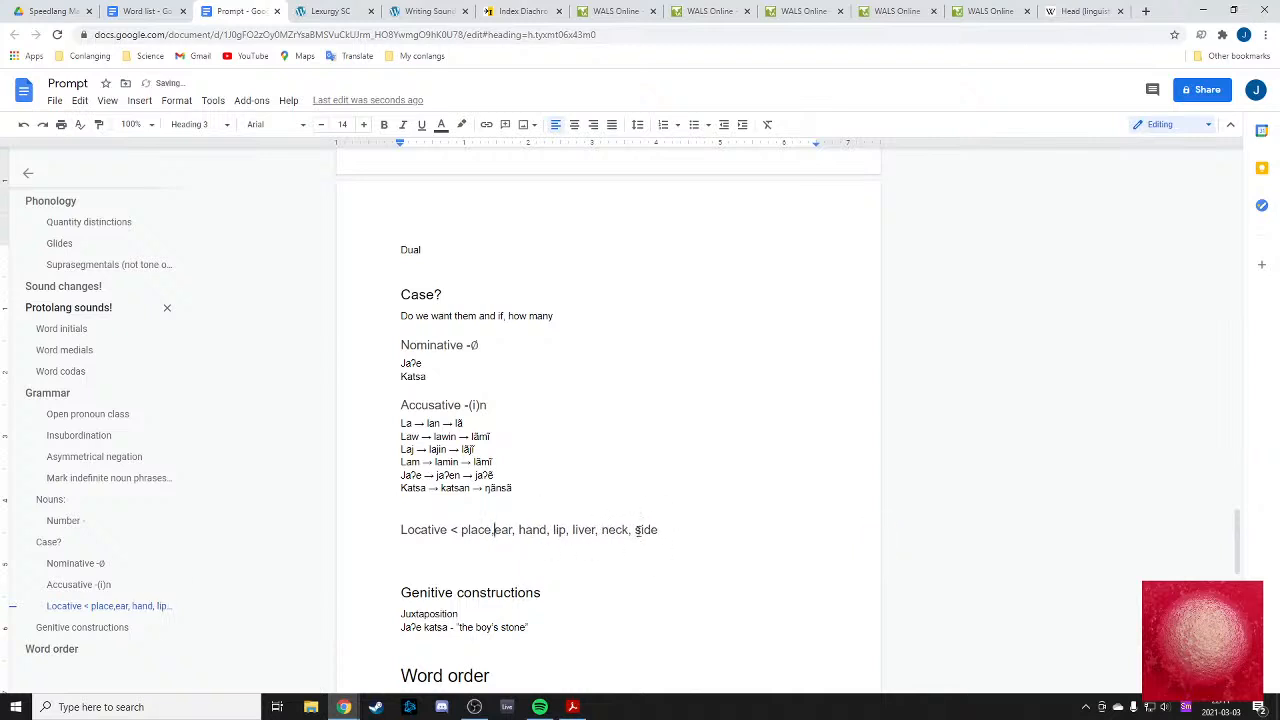
pyautogui.moveTo(630, 531); pyautogui.dragTo(664, 535)
pyautogui.press('BackSpace')
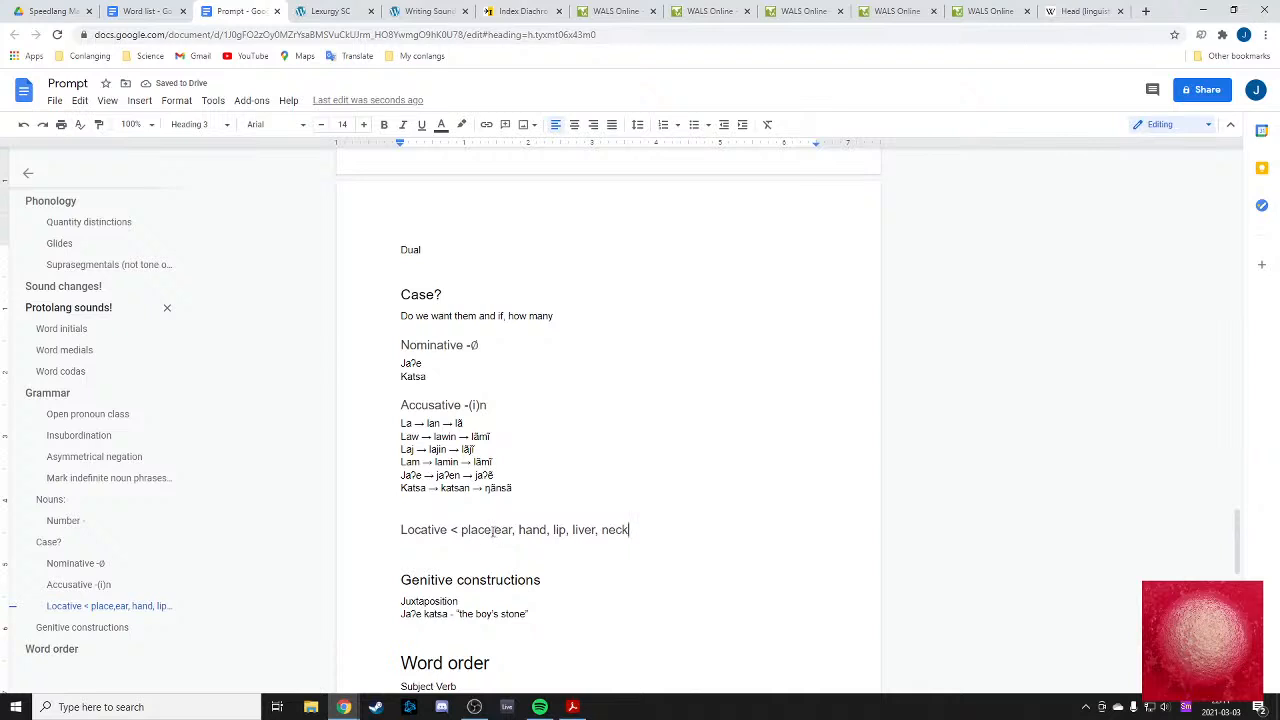
pyautogui.moveTo(491, 530); pyautogui.dragTo(514, 530)
pyautogui.press('BackSpace')
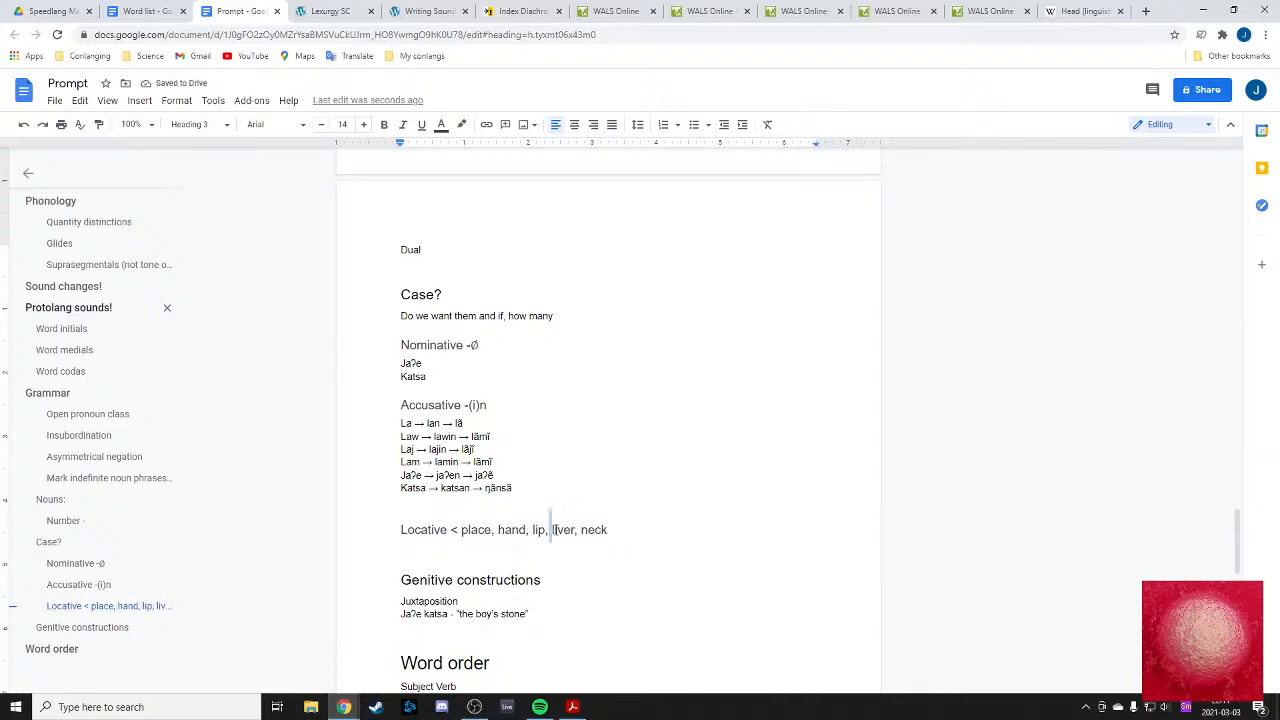
# - Cut "lip", "liver", "neck" and "place" from the Locative heading, leaving "hand" as its only source
pyautogui.moveTo(549, 530)
pyautogui.mouseDown()
pyautogui.moveTo(612, 548)
pyautogui.moveTo(525, 530)
pyautogui.mouseUp()
pyautogui.press('BackSpace')
pyautogui.press('BackSpace')
pyautogui.press('BackSpace')
pyautogui.press('BackSpace')
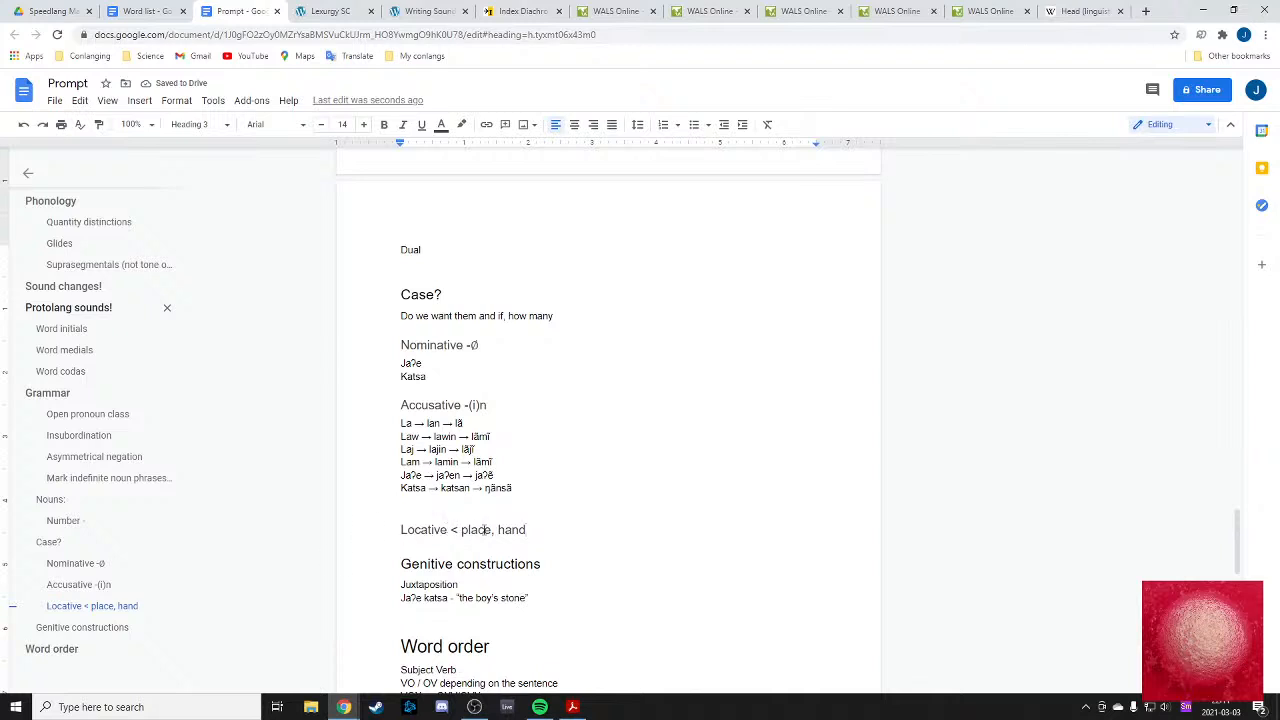
pyautogui.moveTo(499, 531); pyautogui.dragTo(461, 530)
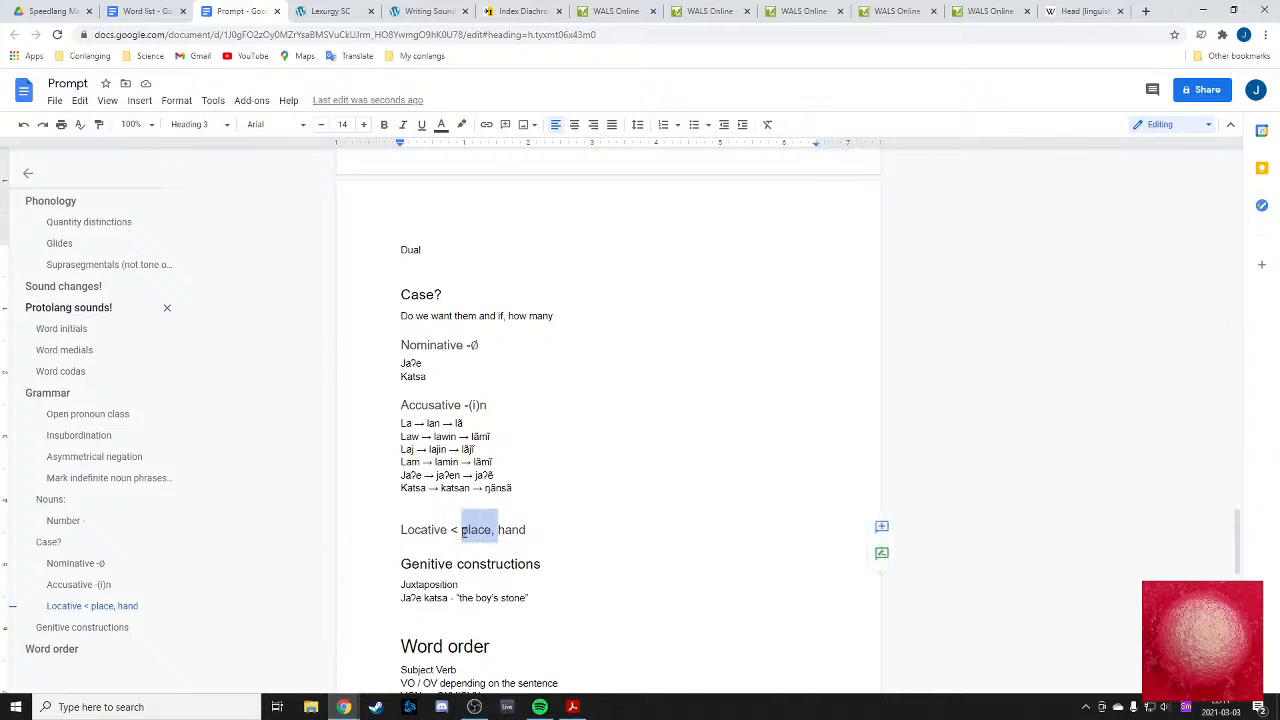
pyautogui.press('BackSpace')
pyautogui.click(573, 521)
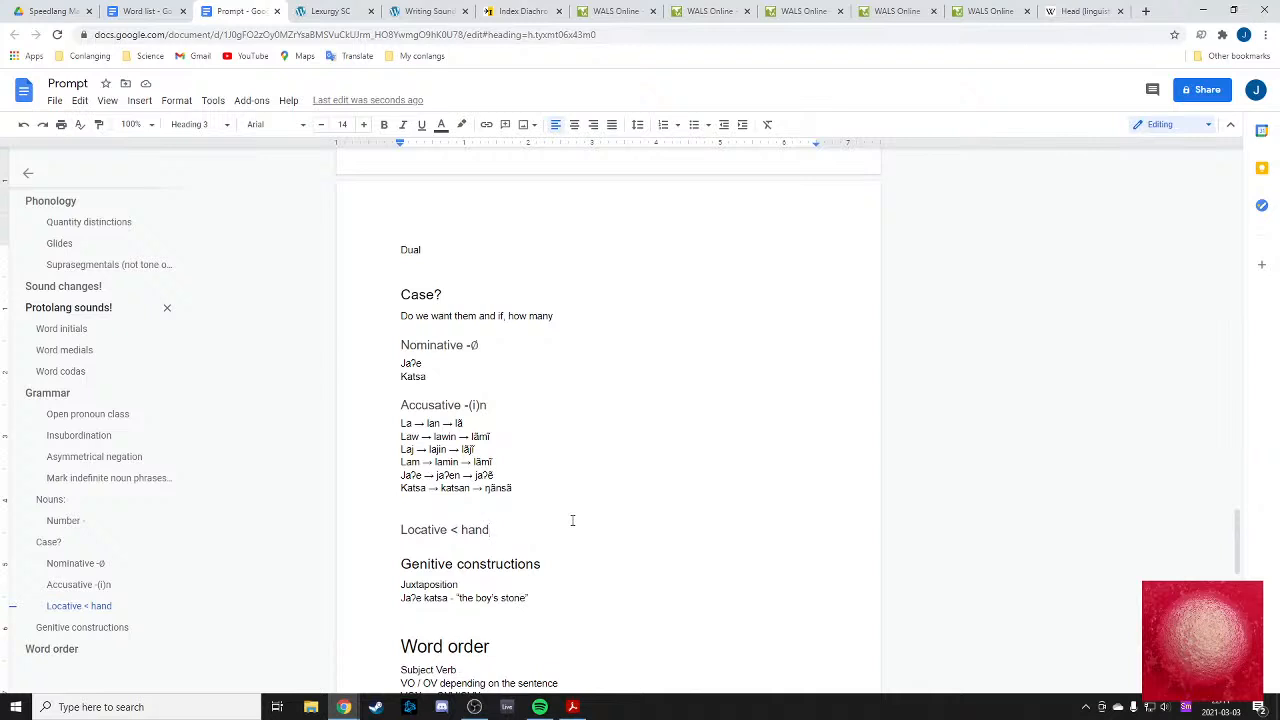
pyautogui.click(330, 11)
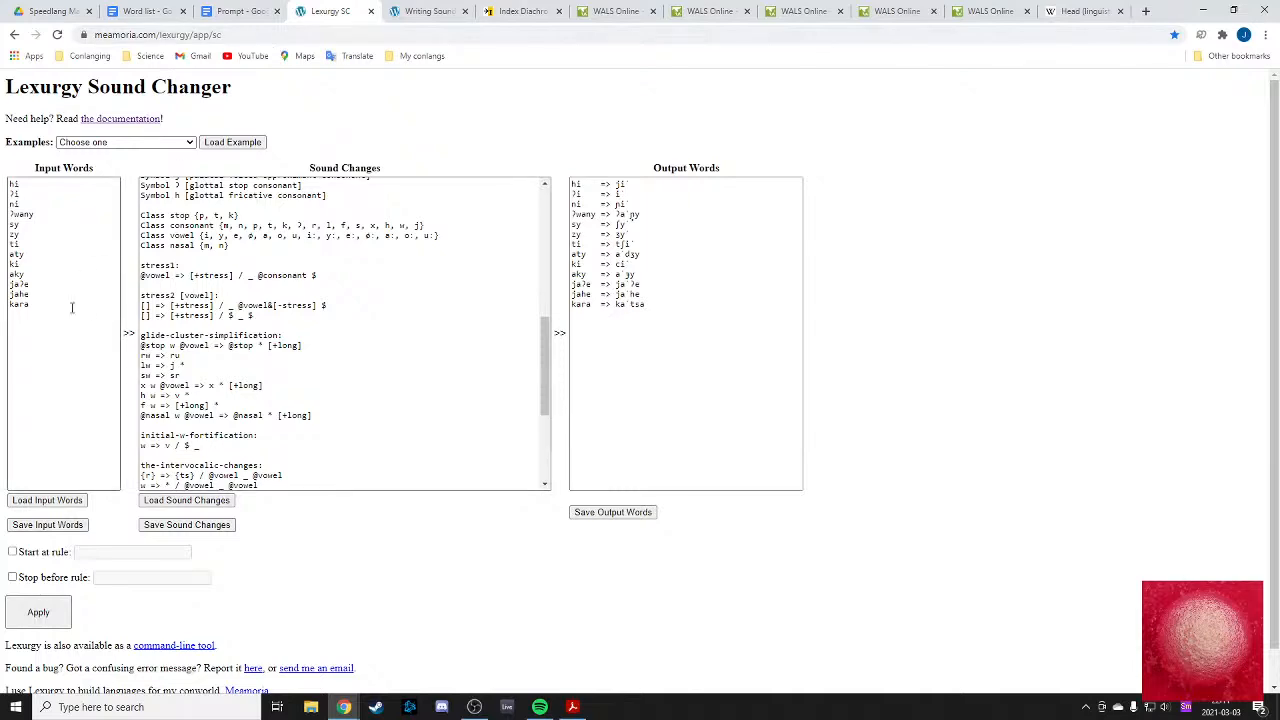
pyautogui.click(240, 11)
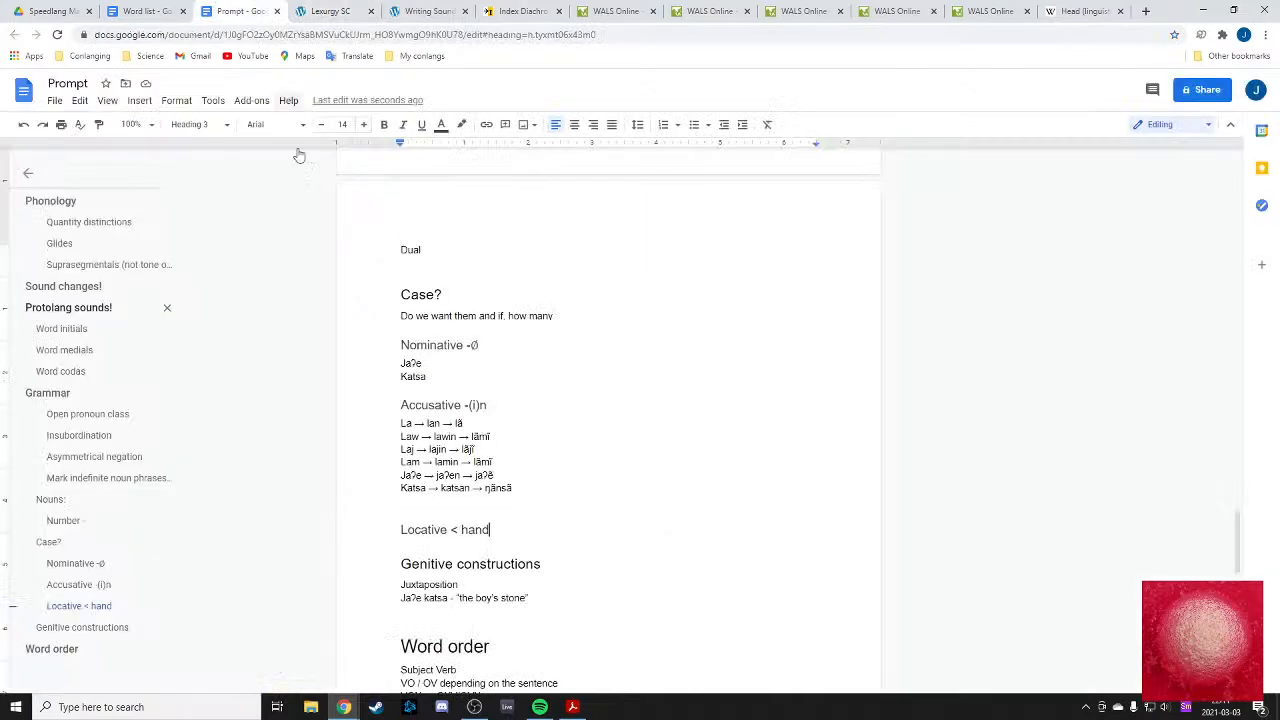
# - Switch to the Lexurgy Sound Changer and add "prej" at the end of the input words
pyautogui.click(330, 11)
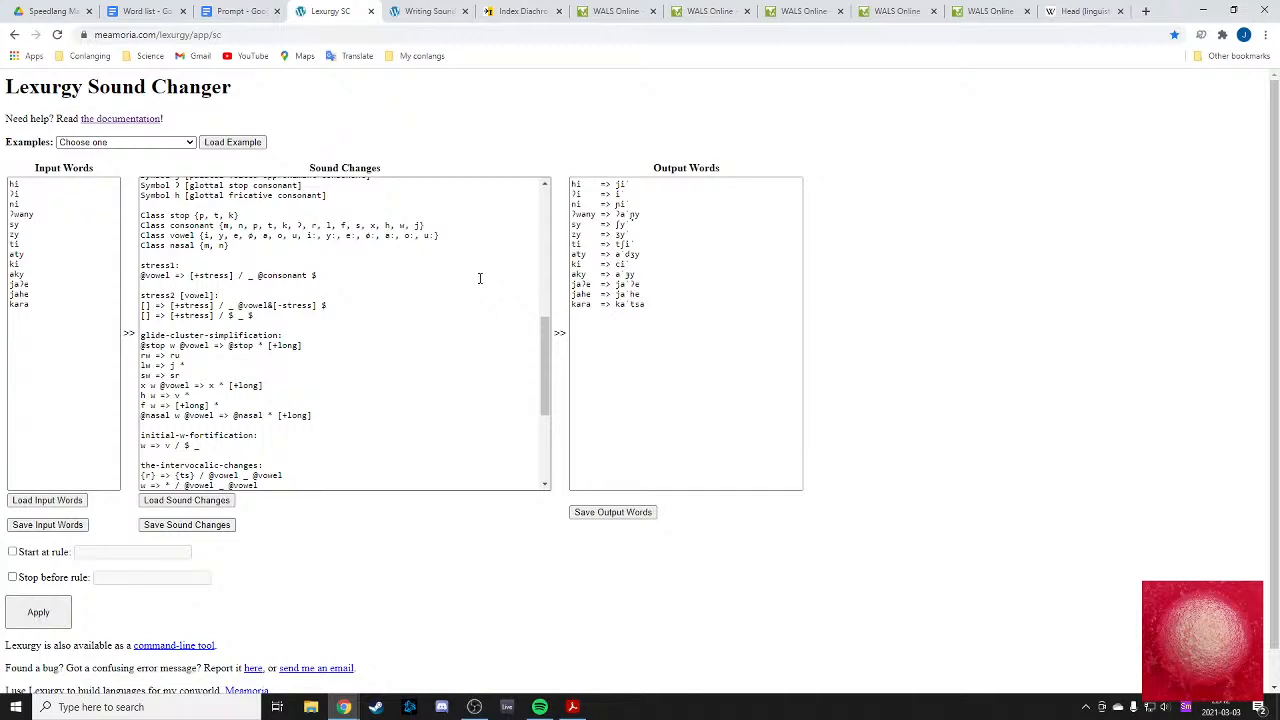
pyautogui.click(74, 314)
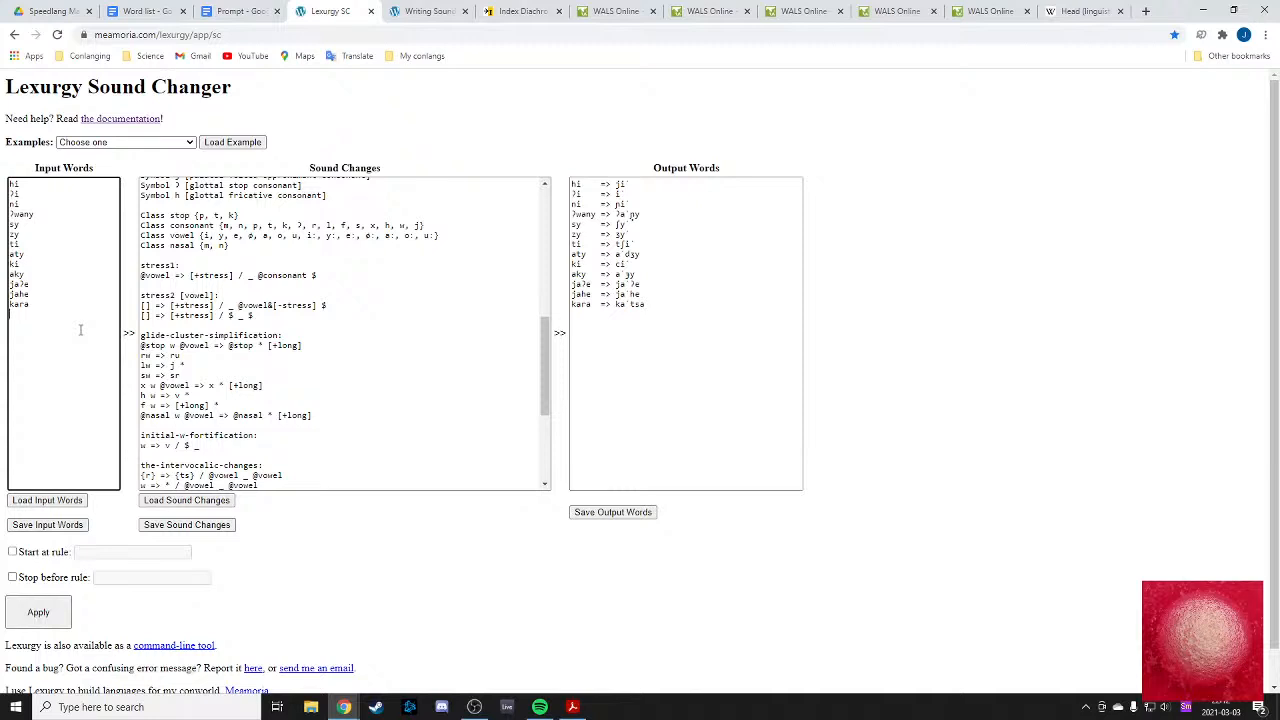
pyautogui.write('pre')
pyautogui.write('w')
pyautogui.write('j')
pyautogui.hotkey('shift', 'Home')
pyautogui.click(52, 332)
# - In the Word list document, add a "P" subheading in Heading 2 style below the Katsa entry and start the entry "Prej" under it
pyautogui.click(232, 11)
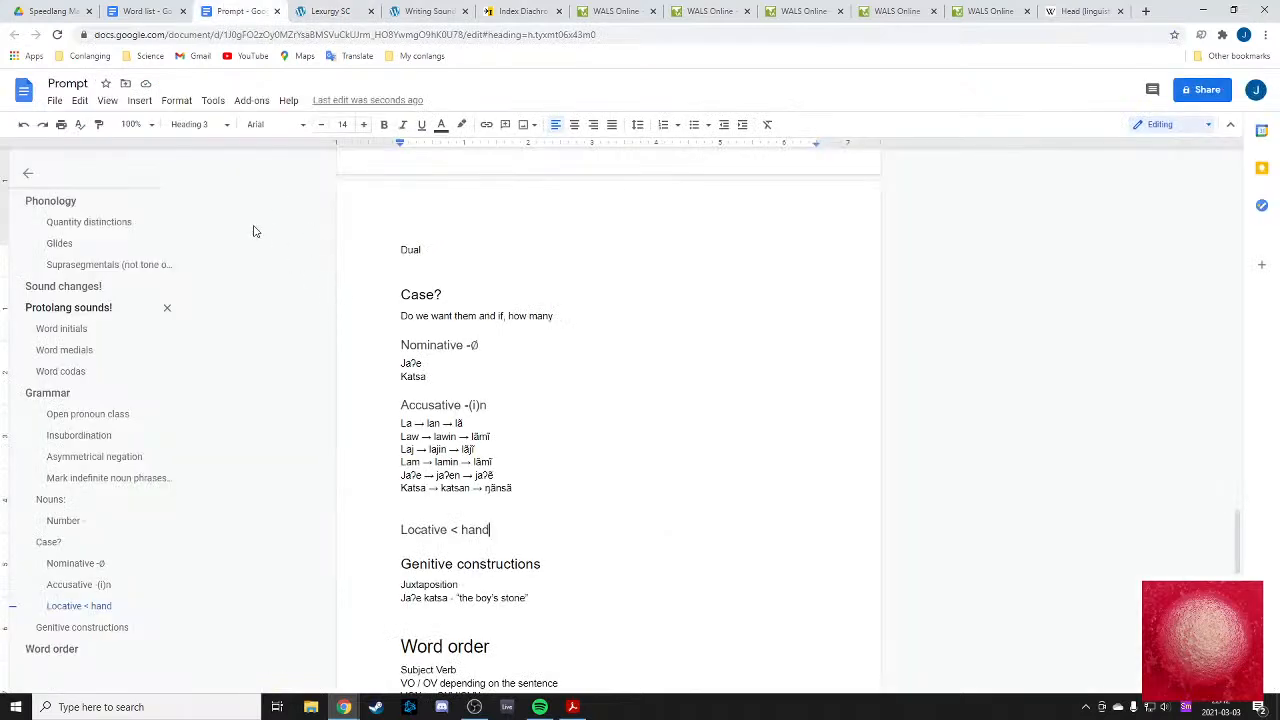
pyautogui.click(148, 11)
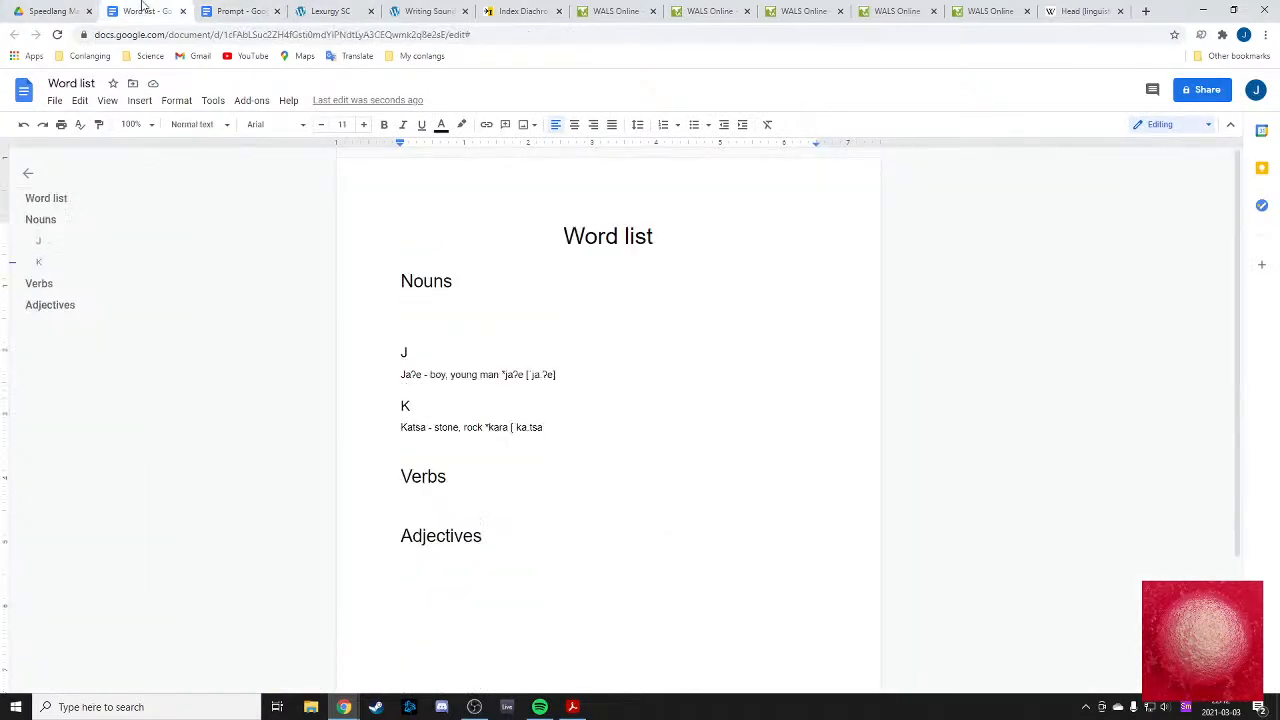
pyautogui.click(425, 446)
pyautogui.write('P')
pyautogui.click(199, 125)
pyautogui.moveTo(248, 346)
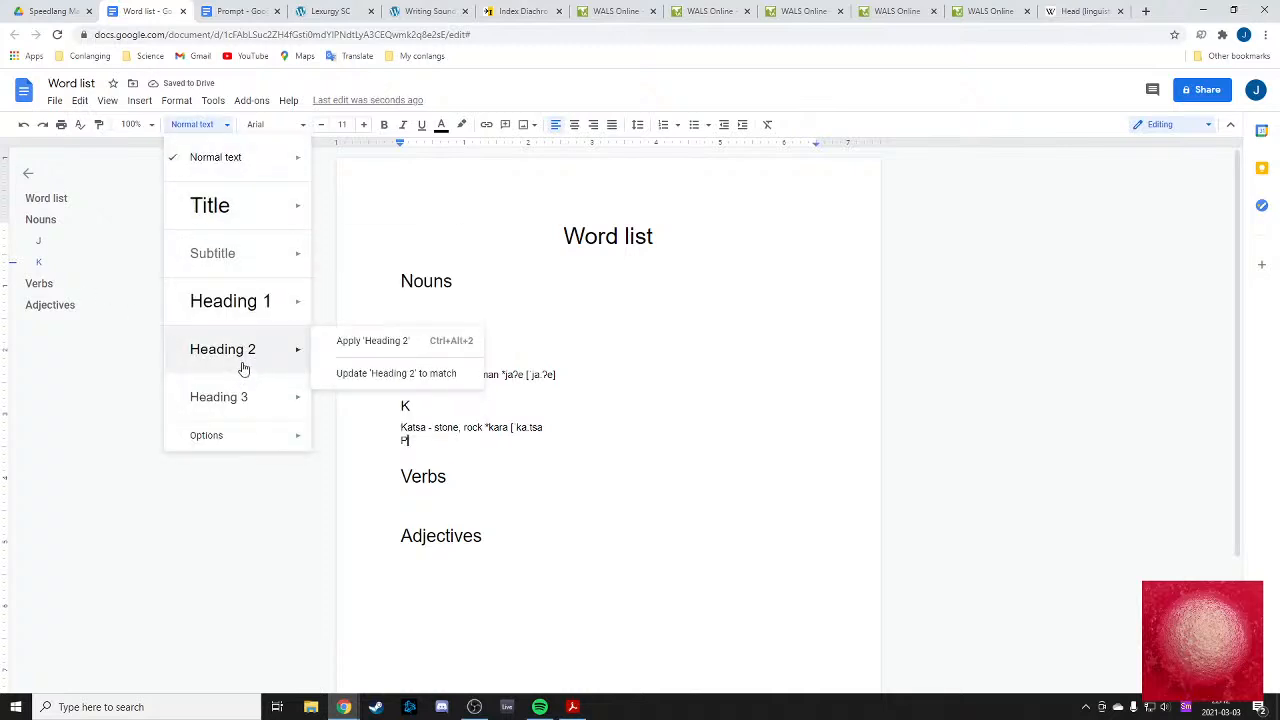
pyautogui.click(243, 369)
pyautogui.press('Return')
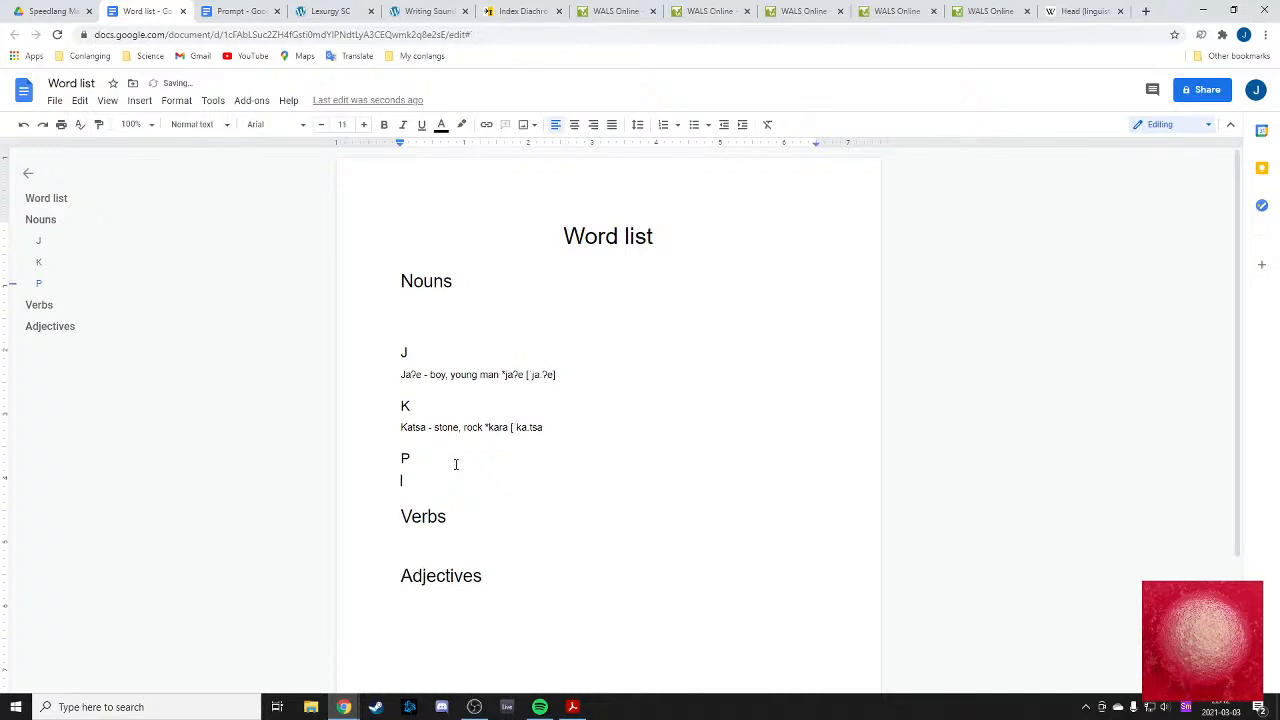
pyautogui.write('Prej')
# - Apply the sound changes to the input words in Lexurgy, and complete the Prej entry in the word list with "- hand, arm *prej [ˈprej]"
pyautogui.click(330, 11)
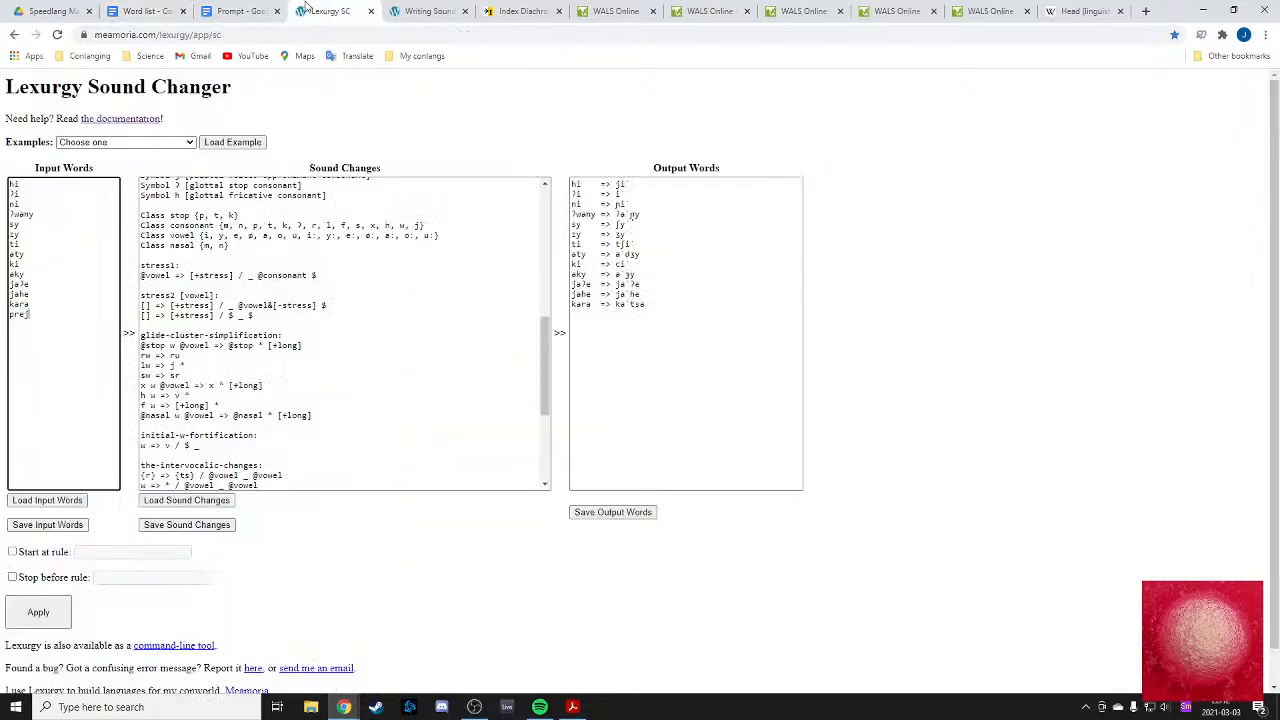
pyautogui.click(40, 607)
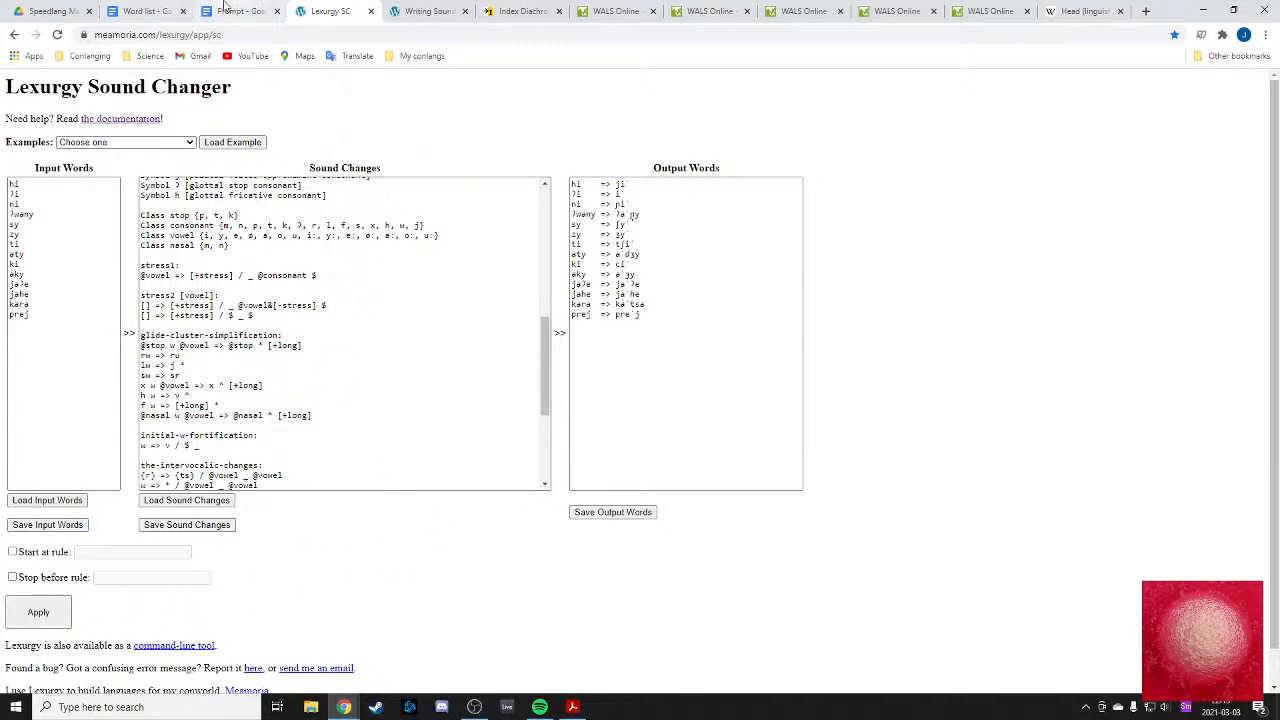
pyautogui.click(145, 11)
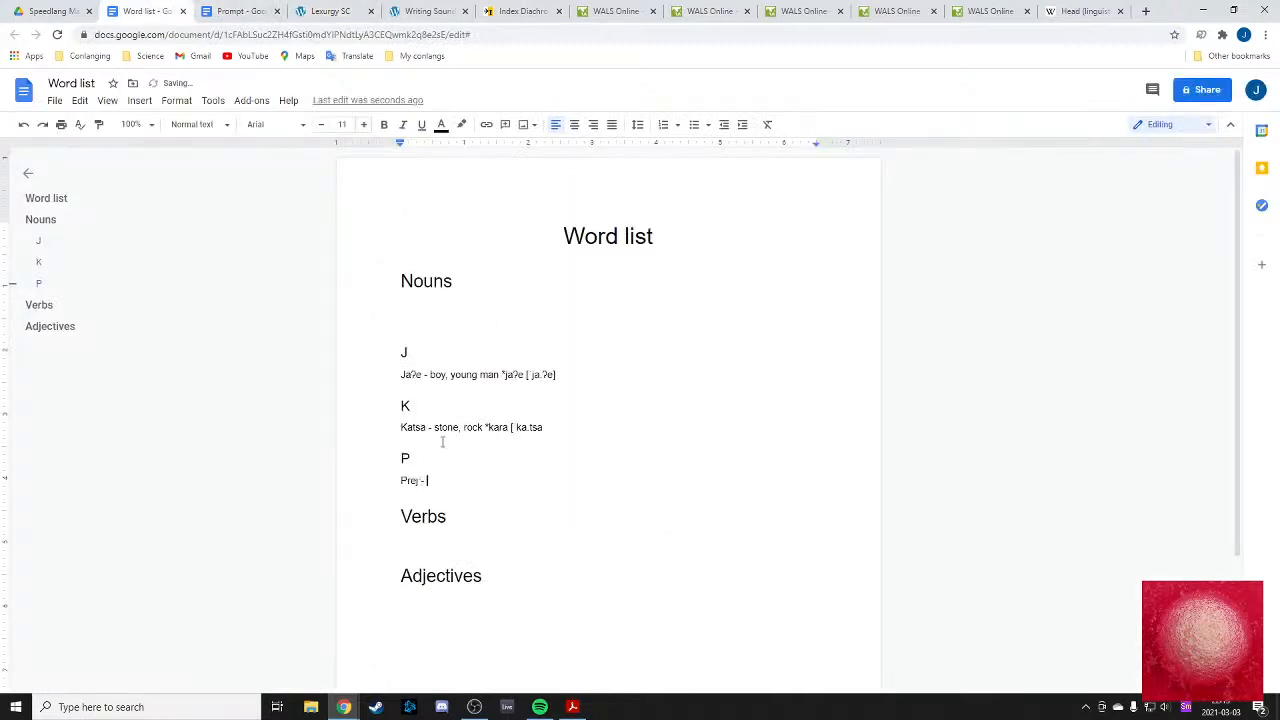
pyautogui.write('- hand, arm *pre')
pyautogui.press('BackSpace')
pyautogui.press('BackSpace')
pyautogui.press('BackSpace')
pyautogui.write('prej [ˈprej]')
# - In the Prompt document, replace "< hand" in the Locative heading with the derivation prej → rej → re, and shorten it to "Locative -re"
pyautogui.click(245, 11)
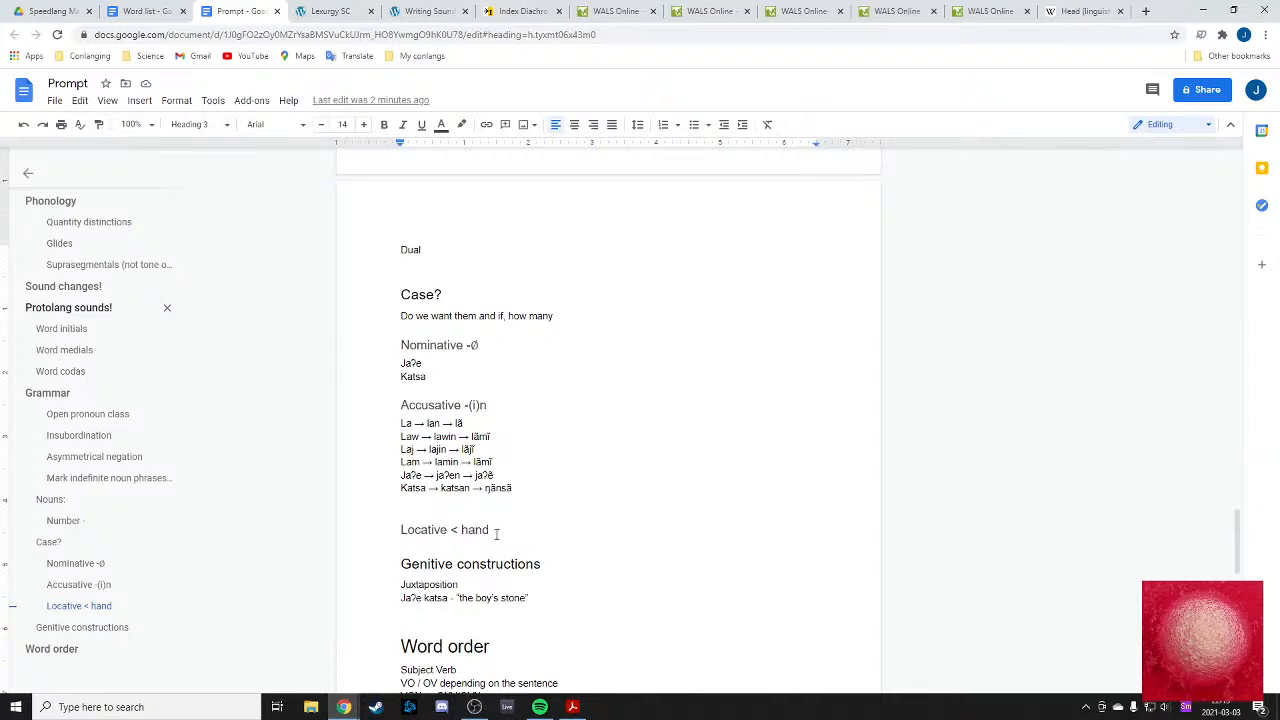
pyautogui.moveTo(496, 534); pyautogui.dragTo(452, 532)
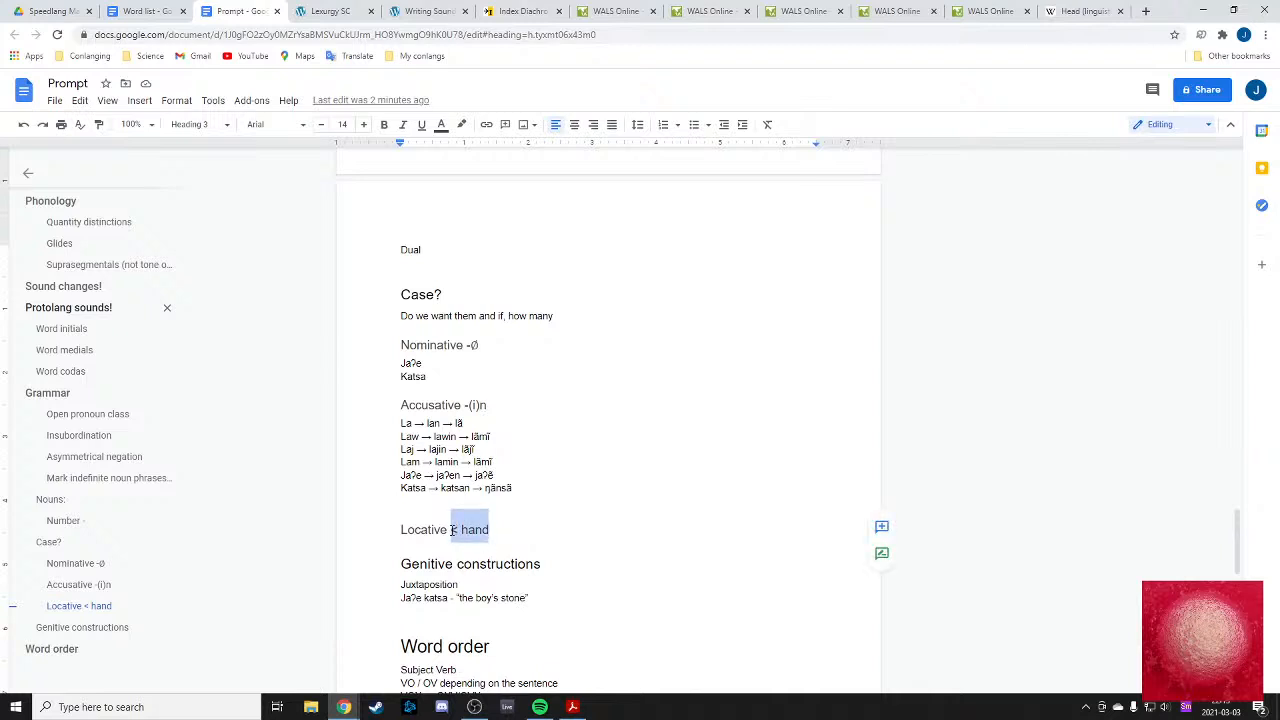
pyautogui.press('BackSpace')
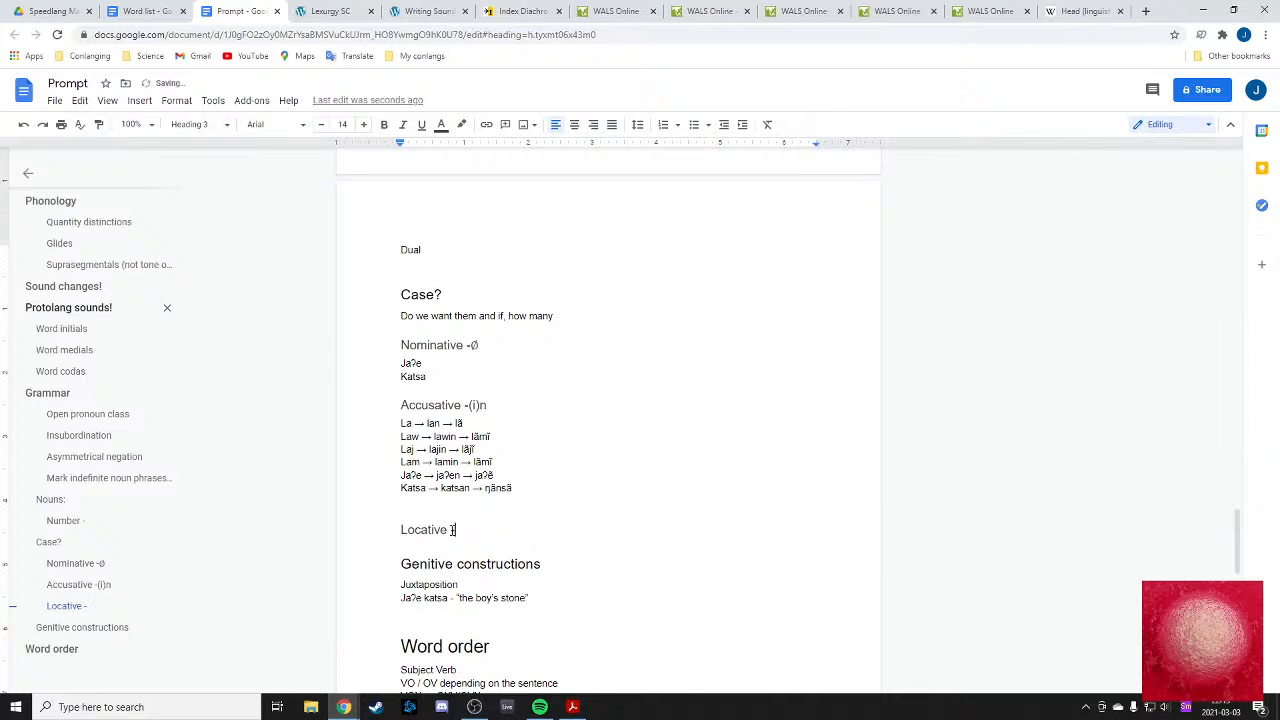
pyautogui.write('prej')
pyautogui.write(' -> ')
pyautogui.write('rej')
pyautogui.write(' -> ')
pyautogui.write('re')
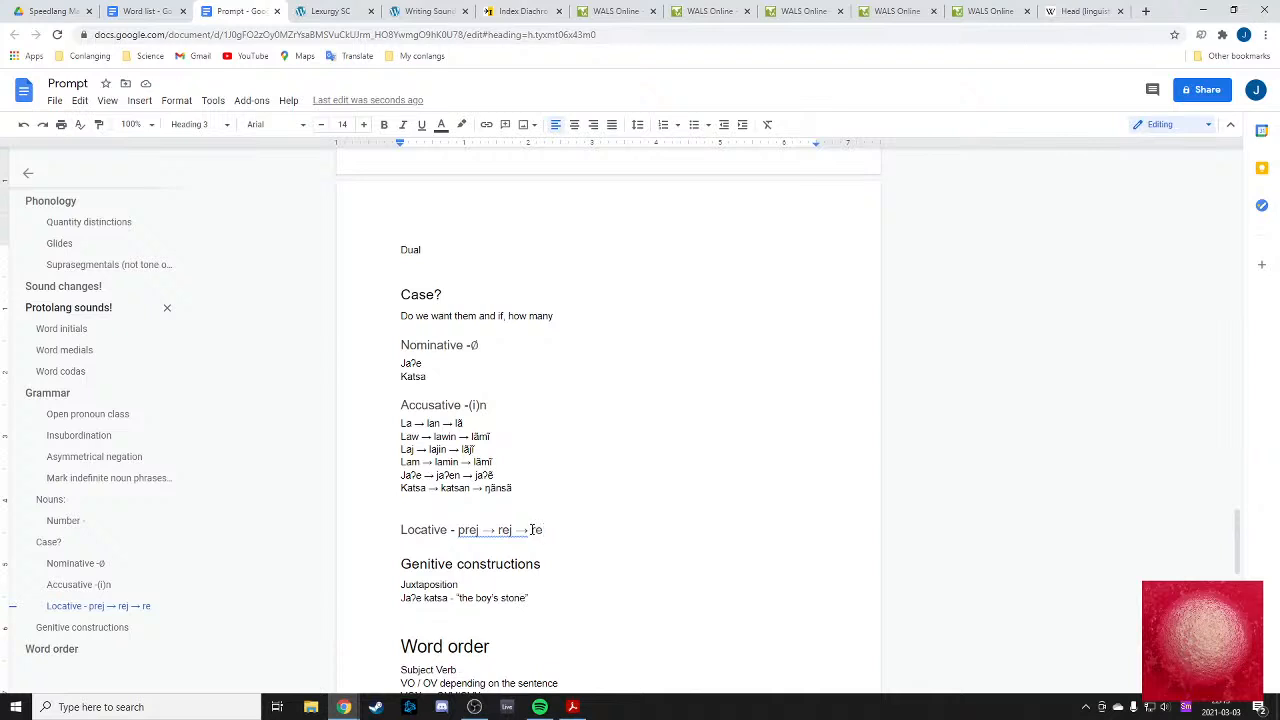
pyautogui.moveTo(531, 529); pyautogui.dragTo(455, 529)
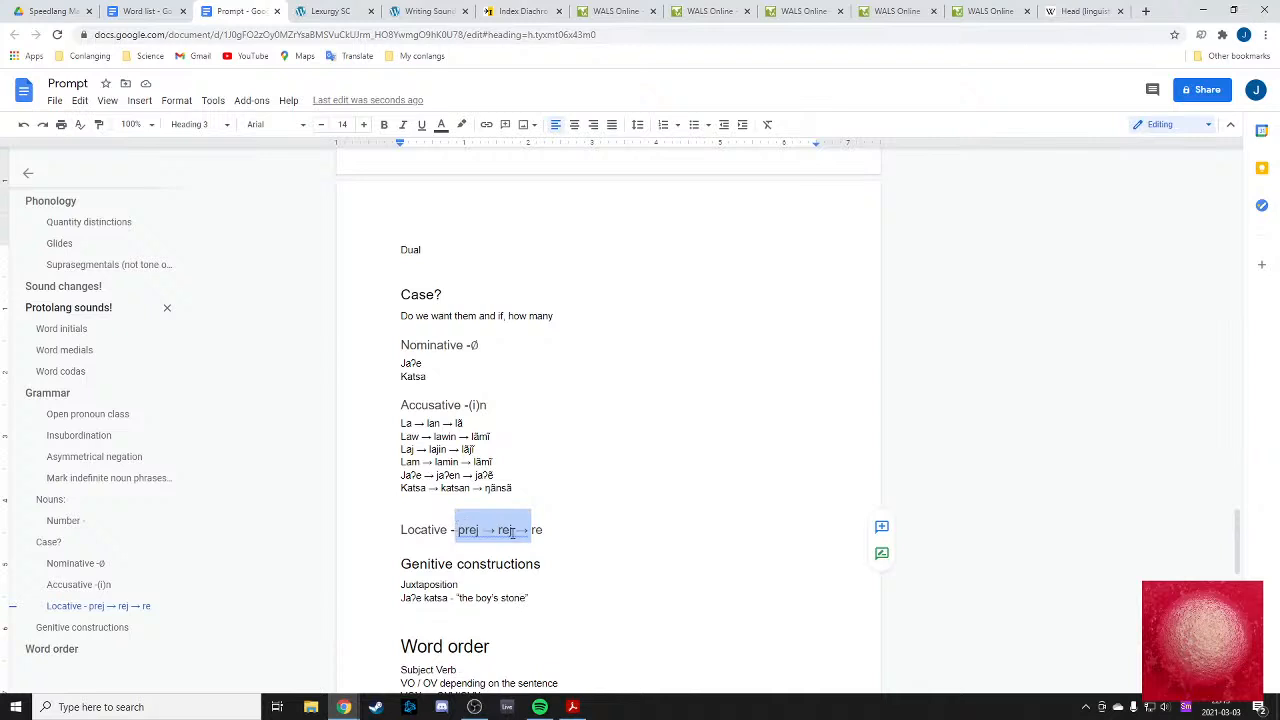
pyautogui.press('BackSpace')
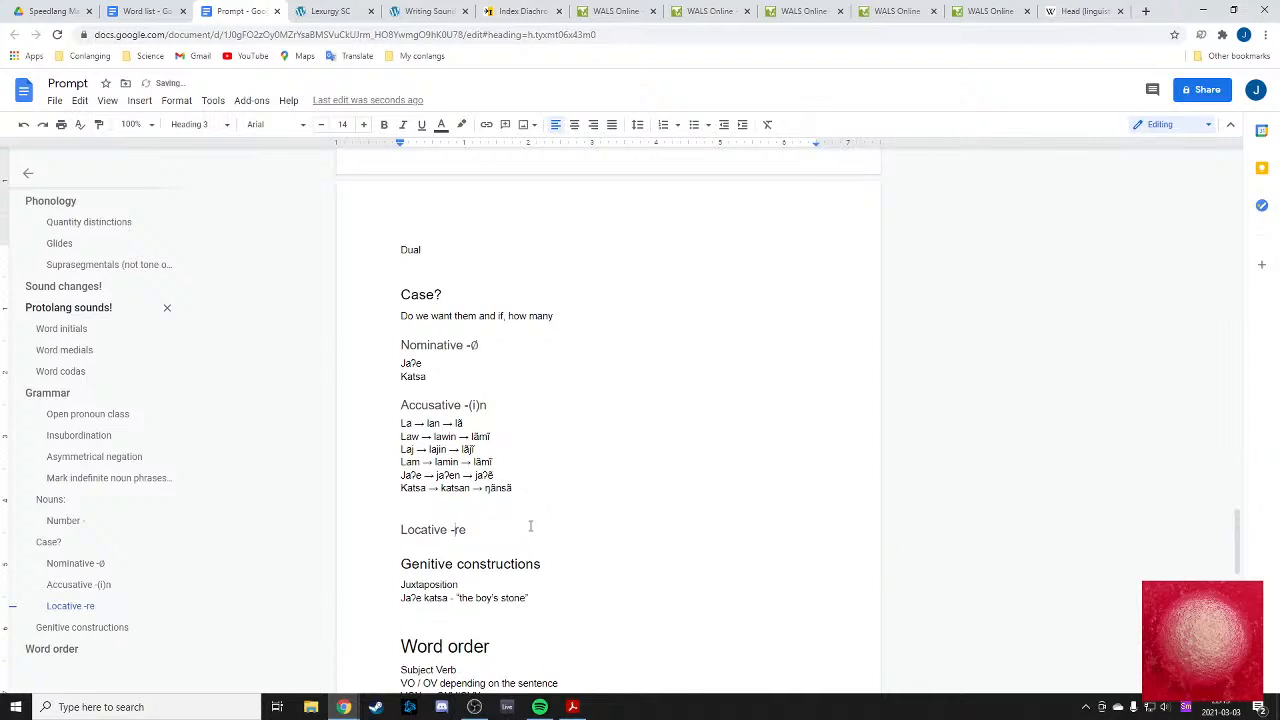
# - Review the case, genitive and word order notes in the Prompt document, and check them against the sound changer and the word list
pyautogui.scroll(-6, 515, 525)
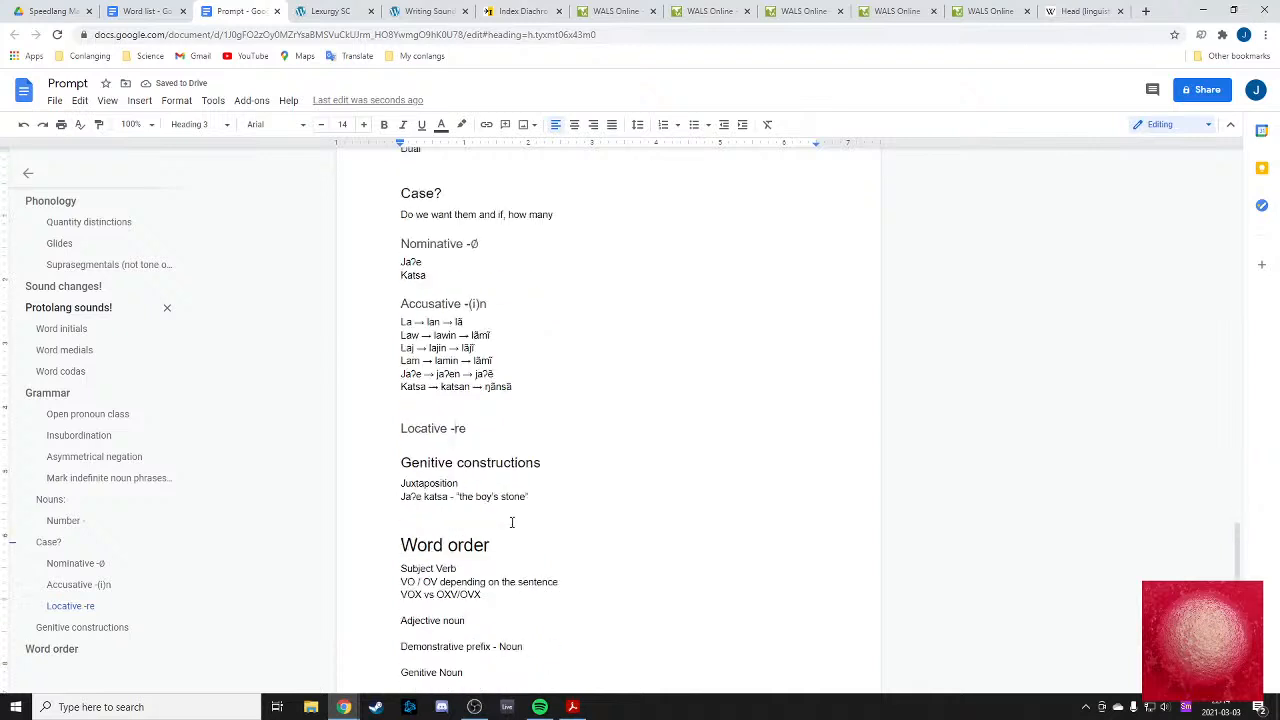
pyautogui.scroll(4, 511, 523)
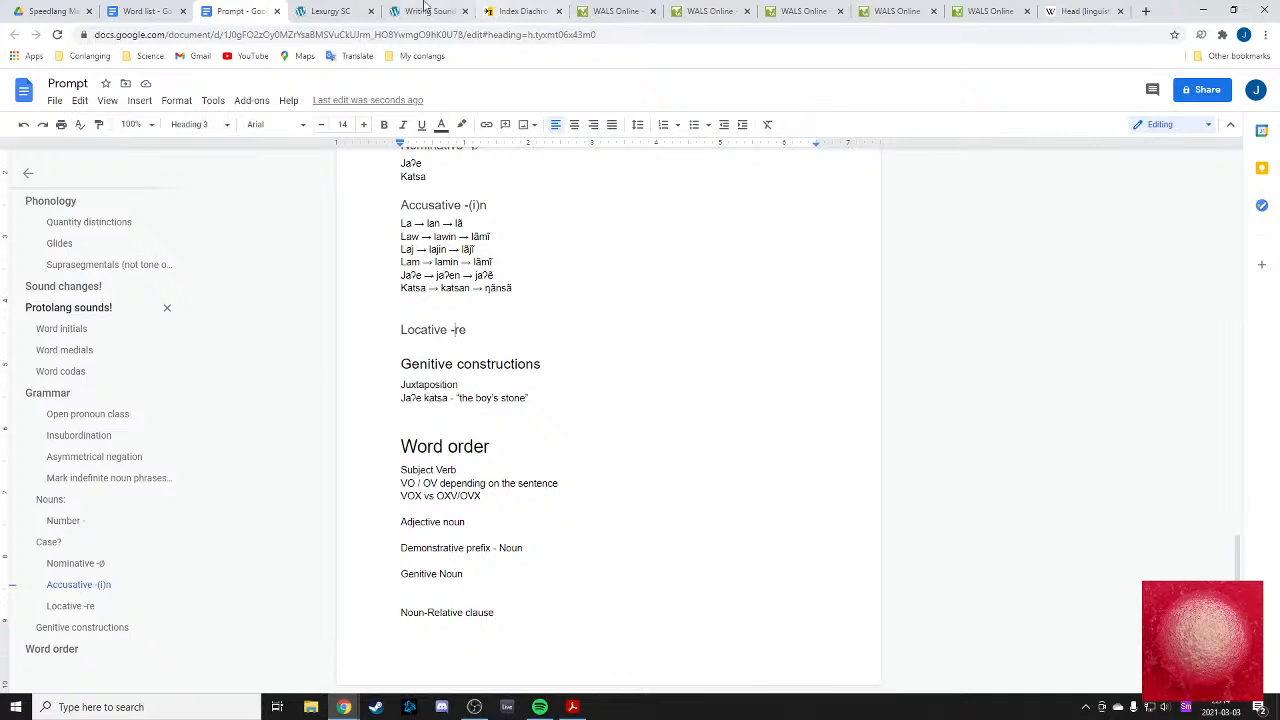
pyautogui.click(318, 8)
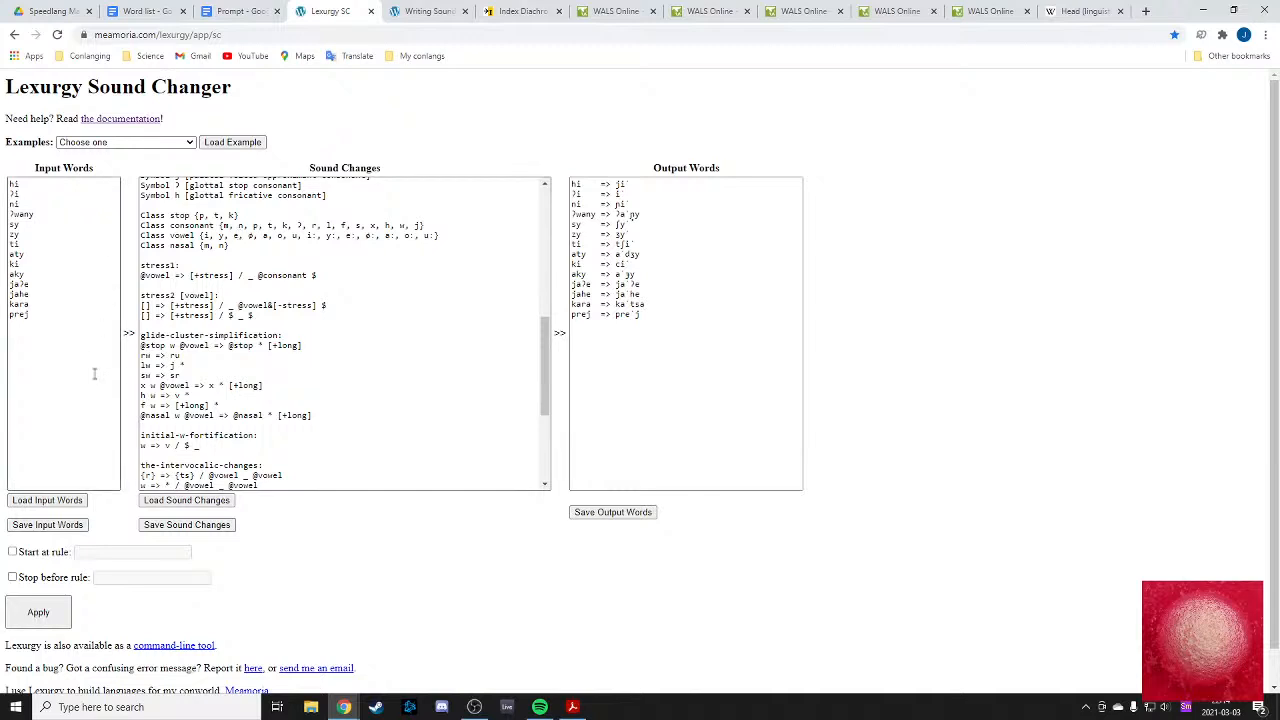
pyautogui.click(150, 8)
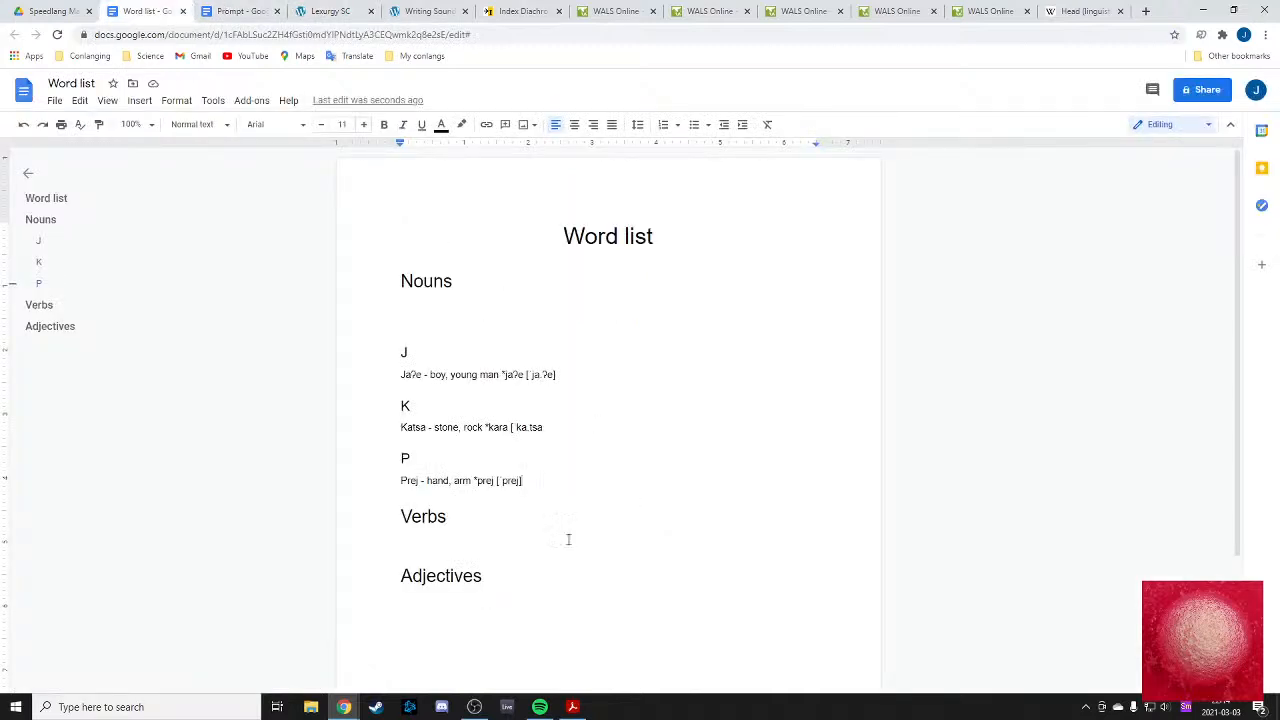
pyautogui.click(245, 11)
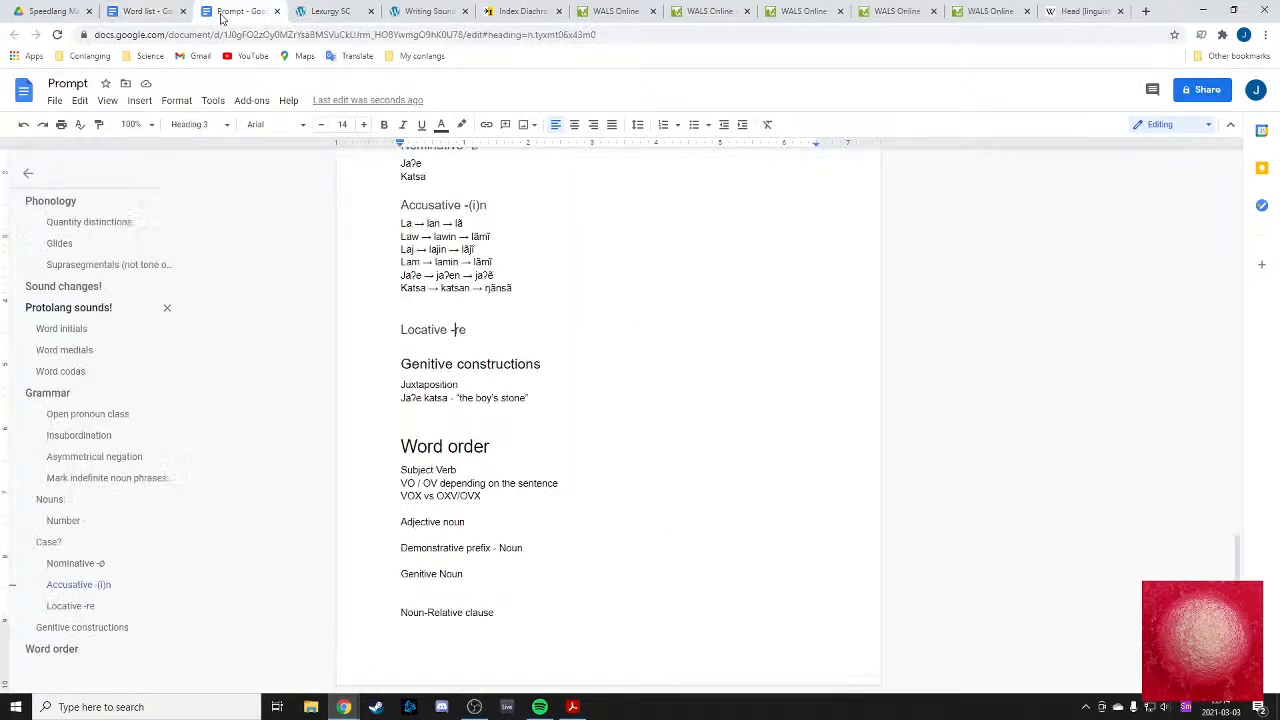
pyautogui.scroll(-1, 456, 331)
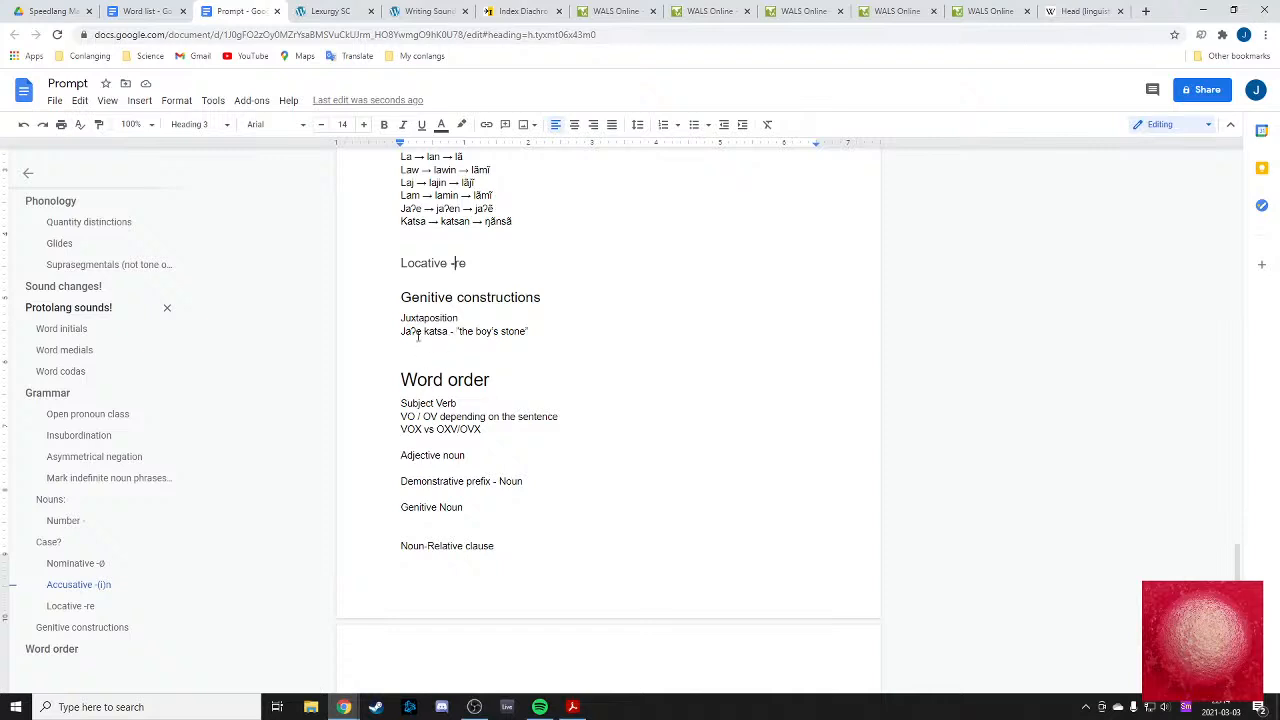
pyautogui.scroll(2, 558, 399)
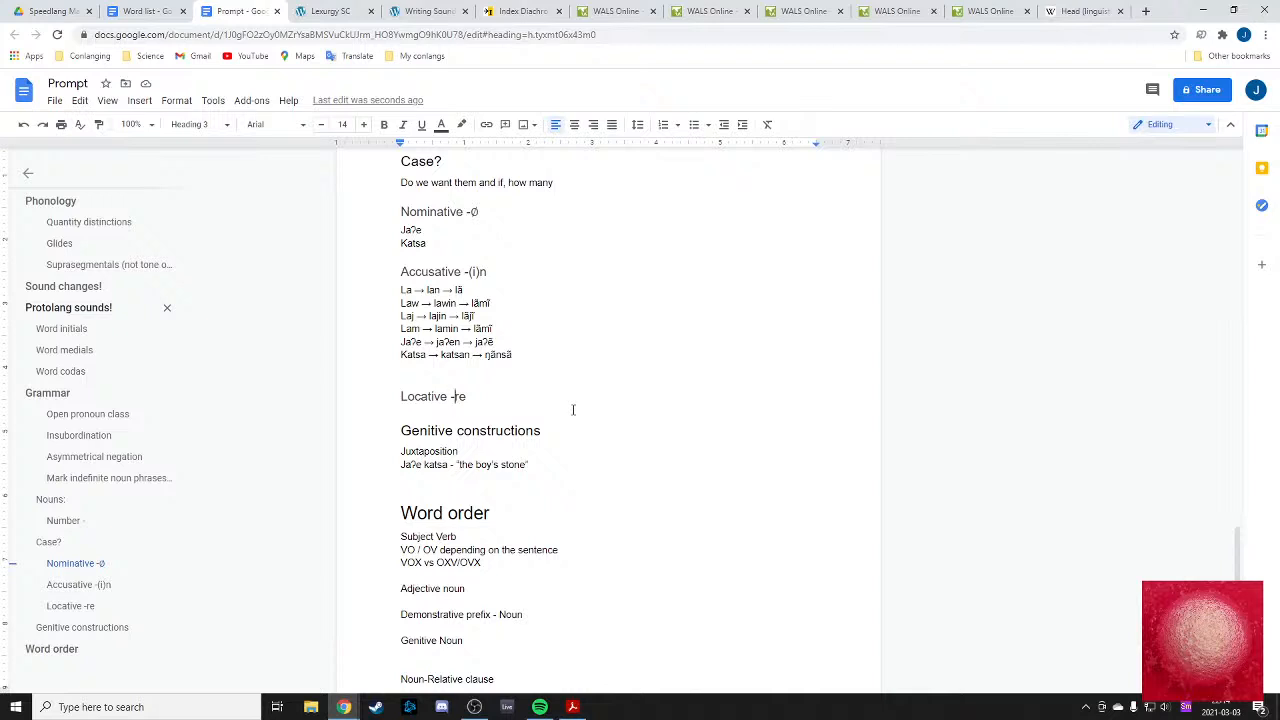
pyautogui.moveTo(456, 398); pyautogui.dragTo(460, 397)
pyautogui.click(467, 398)
pyautogui.click(457, 397)
pyautogui.click(468, 397)
pyautogui.click(468, 397)
pyautogui.hotkey('ctrl', 'shift', 'Tab')
pyautogui.hotkey('ctrl', 'Tab')
# - Examine the protolanguage's word initial and word medial rules in the Prompt document to see which consonant clusters are allowed
pyautogui.scroll(15, 577, 449)
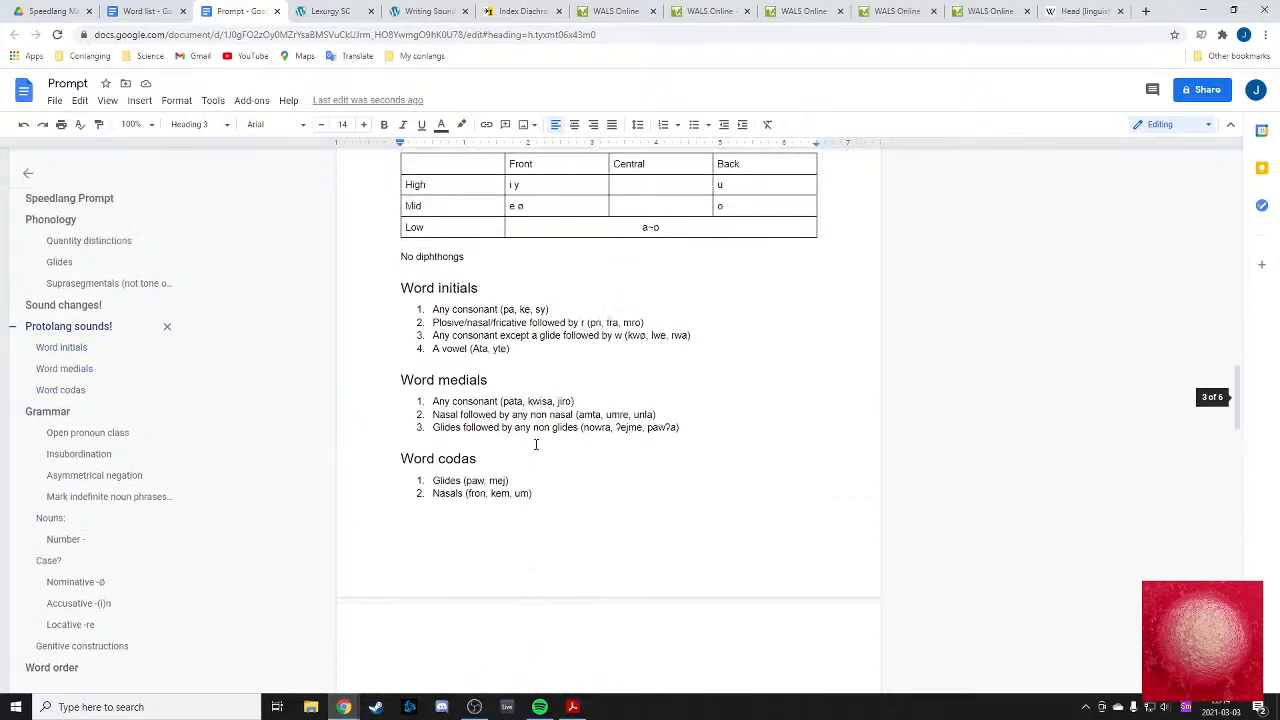
pyautogui.moveTo(465, 415); pyautogui.dragTo(643, 430)
pyautogui.click(720, 433)
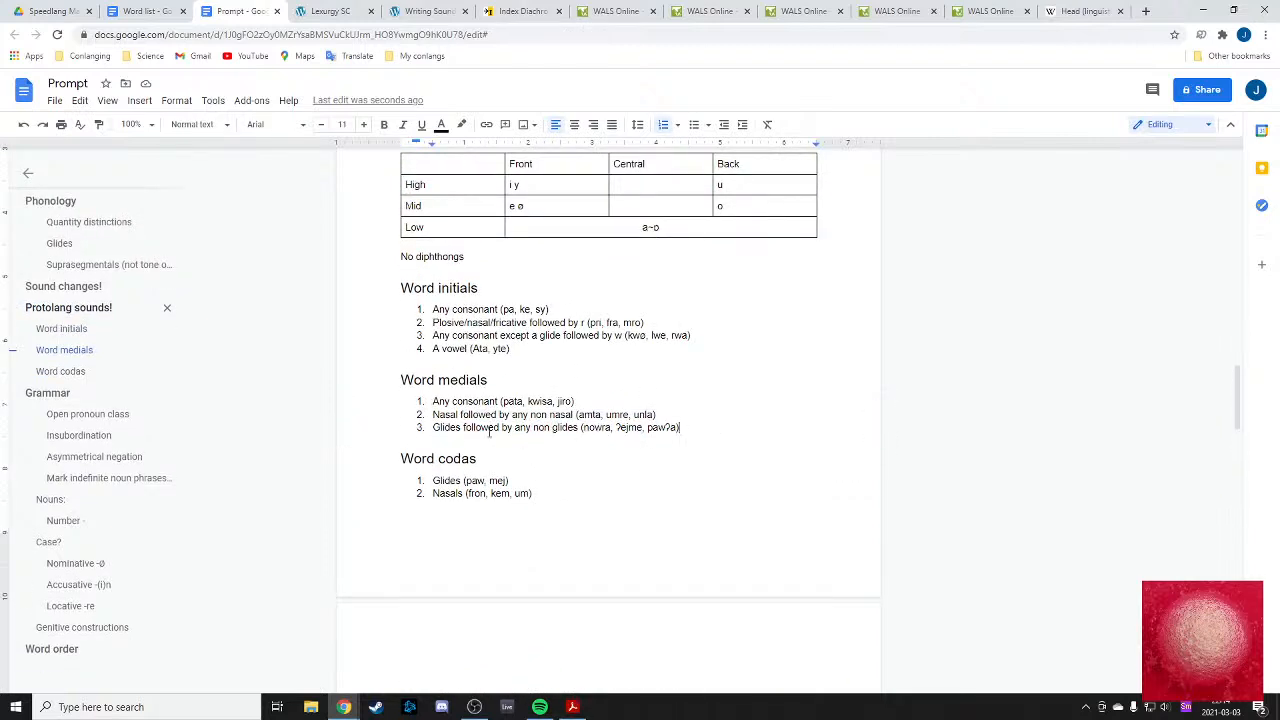
pyautogui.moveTo(465, 427); pyautogui.dragTo(585, 394)
pyautogui.click(705, 424)
pyautogui.click(537, 386)
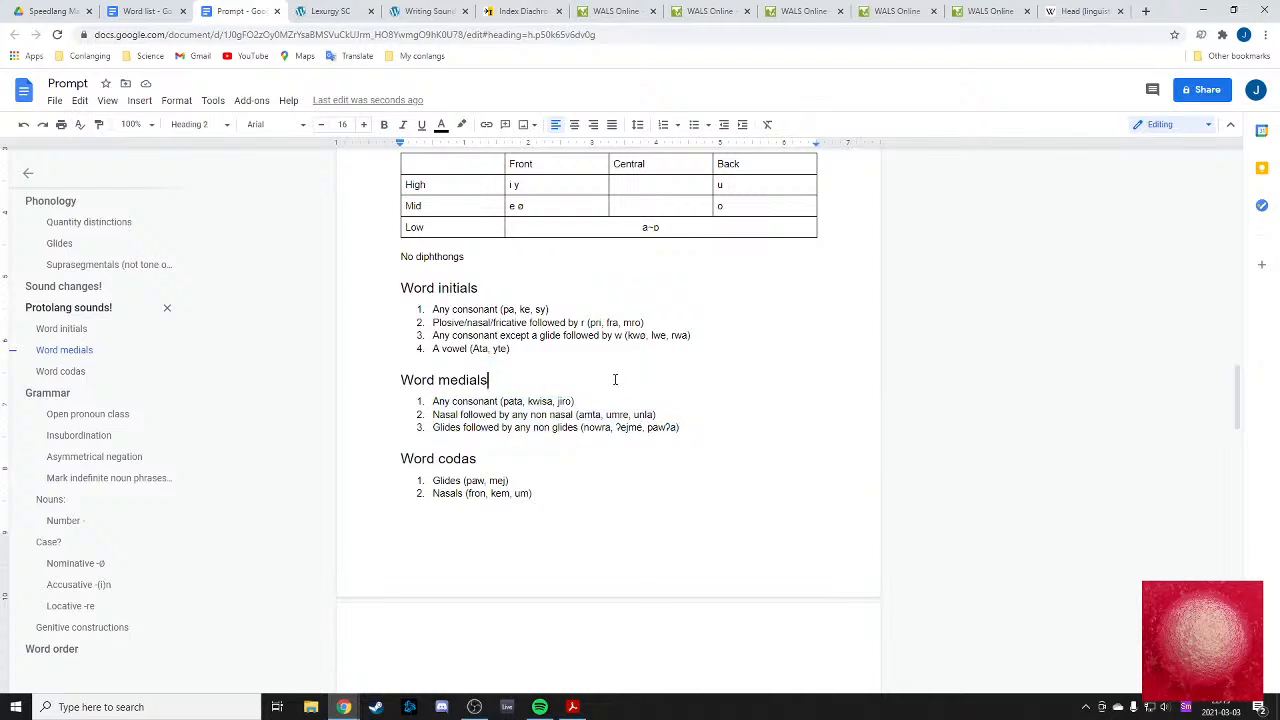
pyautogui.moveTo(522, 357); pyautogui.dragTo(523, 296)
pyautogui.click(524, 295)
pyautogui.moveTo(541, 355)
pyautogui.mouseDown()
pyautogui.moveTo(537, 303)
pyautogui.moveTo(555, 345)
pyautogui.mouseUp()
pyautogui.click(557, 349)
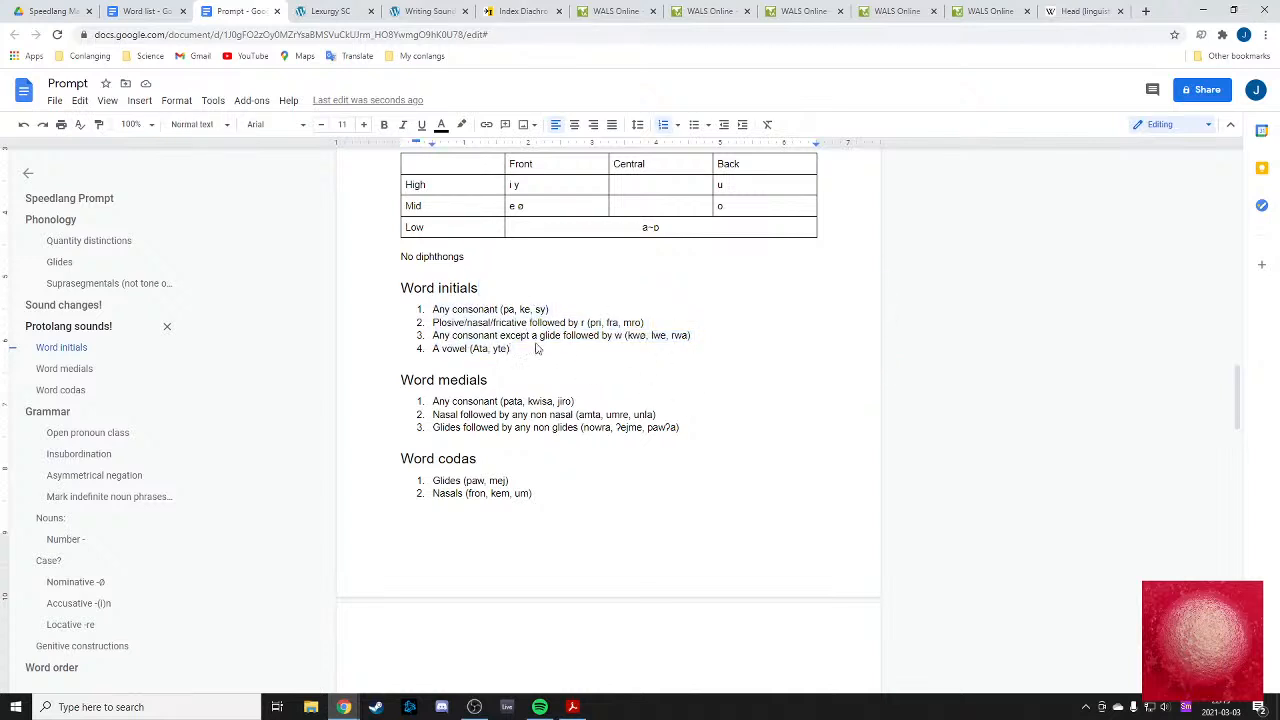
pyautogui.moveTo(537, 348); pyautogui.dragTo(520, 286)
pyautogui.click(520, 287)
pyautogui.moveTo(700, 451); pyautogui.dragTo(731, 434)
pyautogui.click(729, 435)
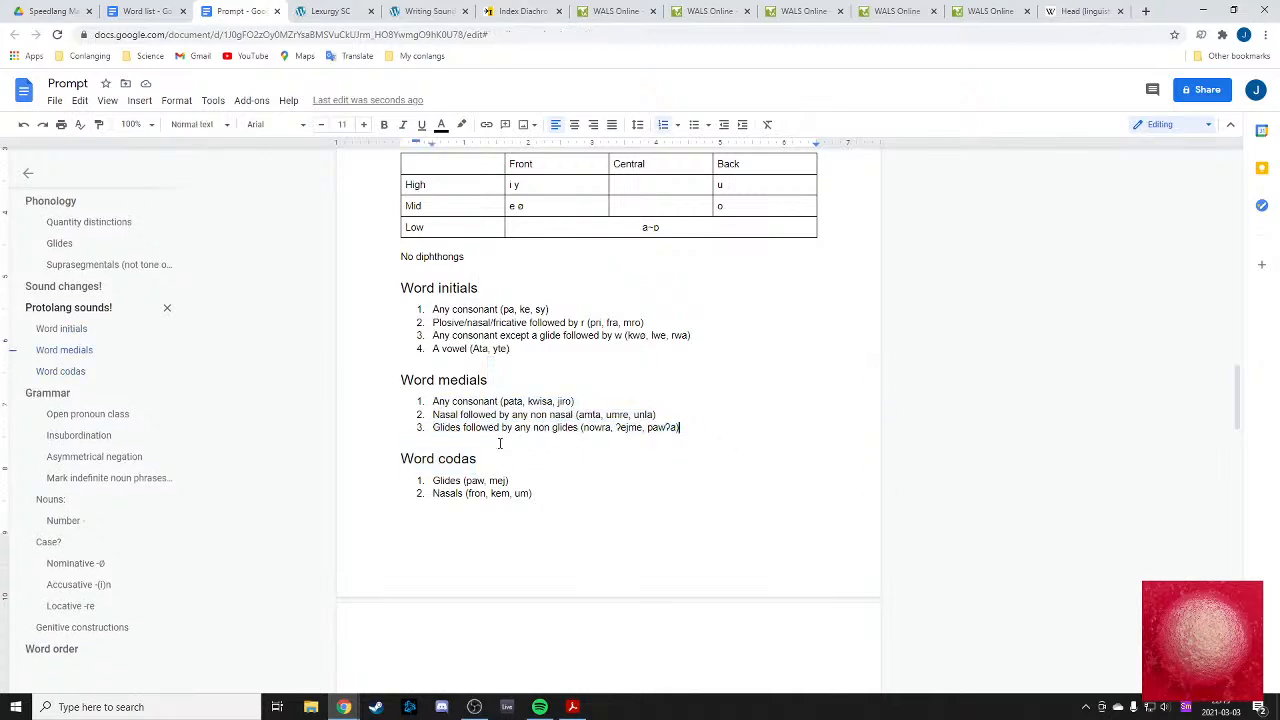
# - Reread the indefinite article, noun number, case, genitive and word order notes in the Grammar section of the Prompt document
pyautogui.scroll(-15, 460, 430)
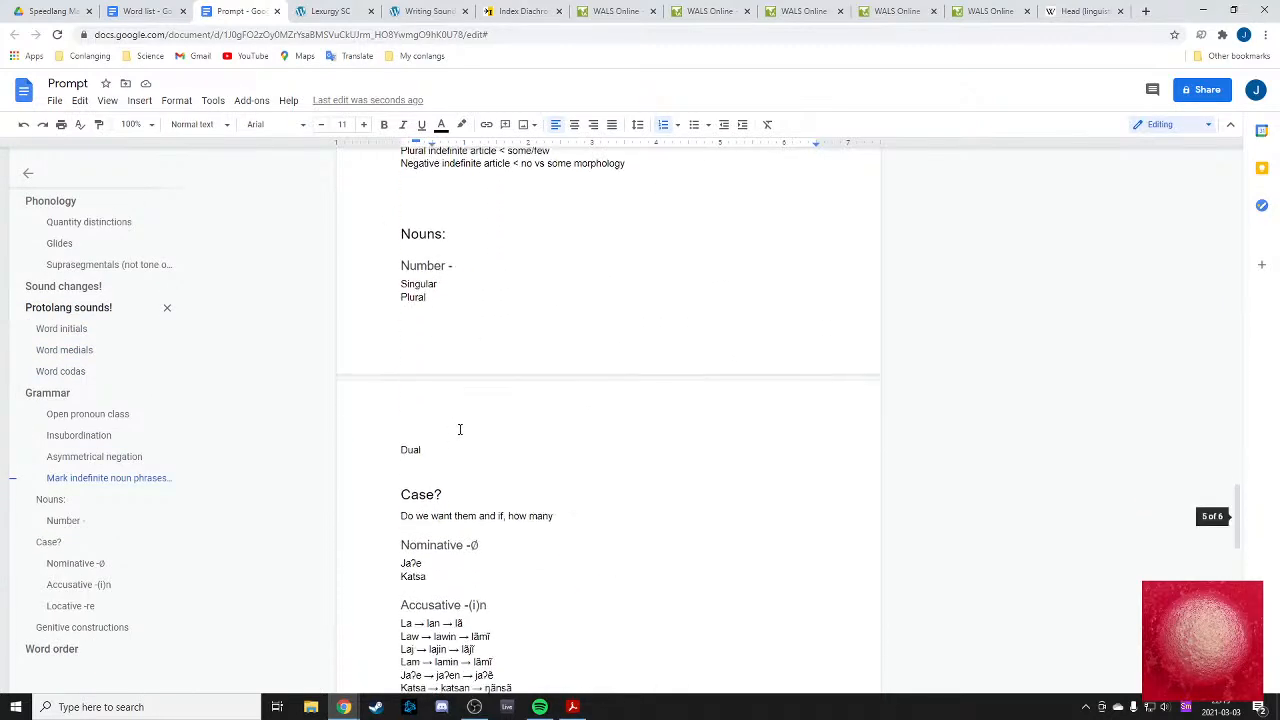
pyautogui.scroll(-4, 460, 429)
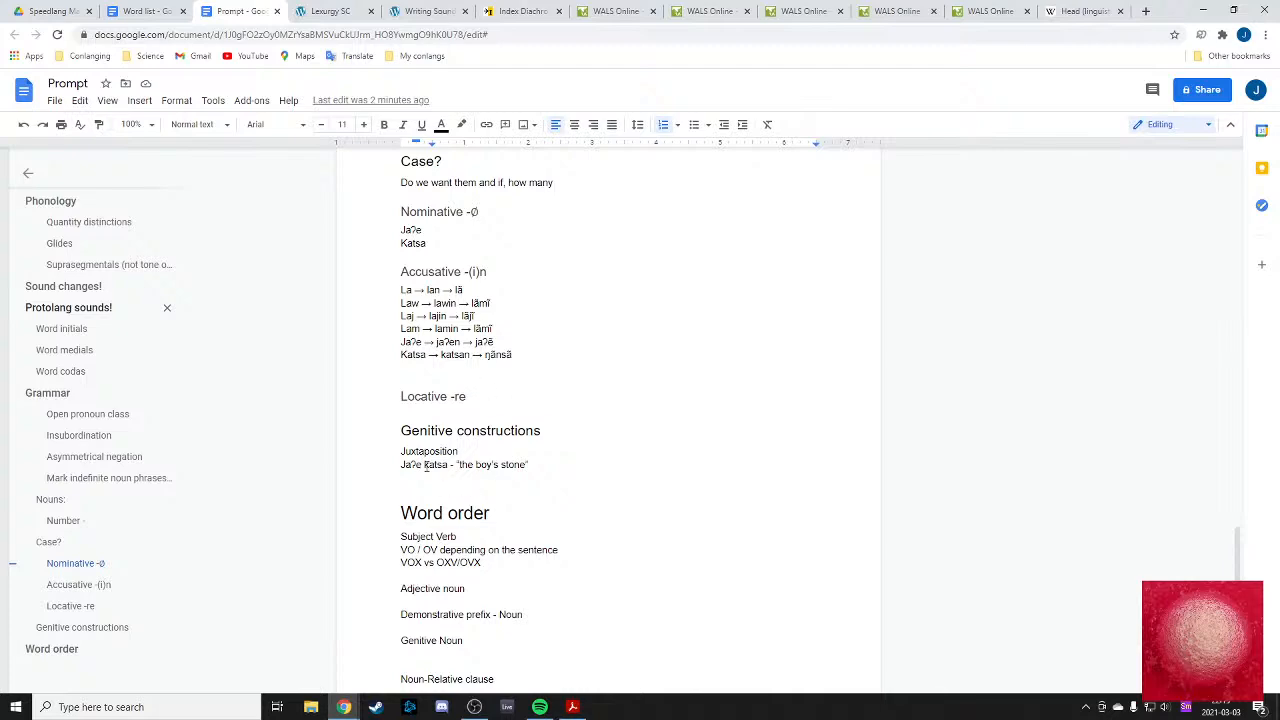
pyautogui.scroll(3, 448, 451)
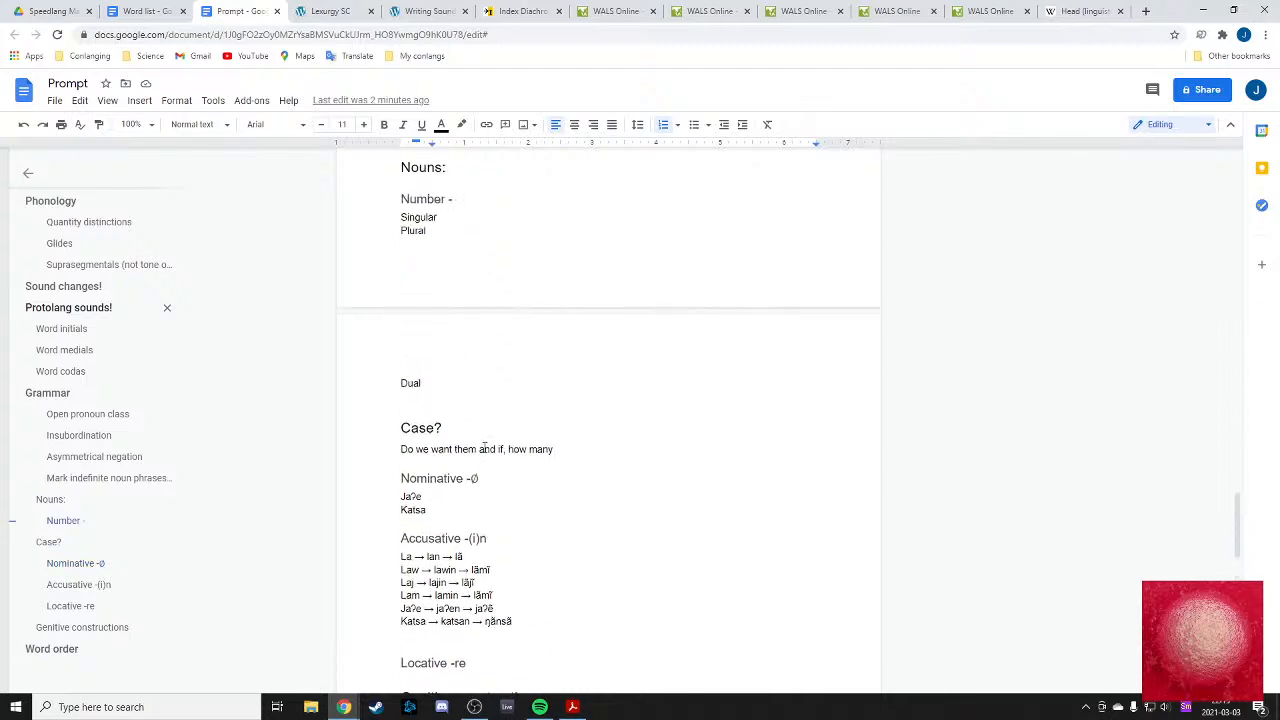
pyautogui.scroll(5, 484, 447)
pyautogui.scroll(-2, 484, 447)
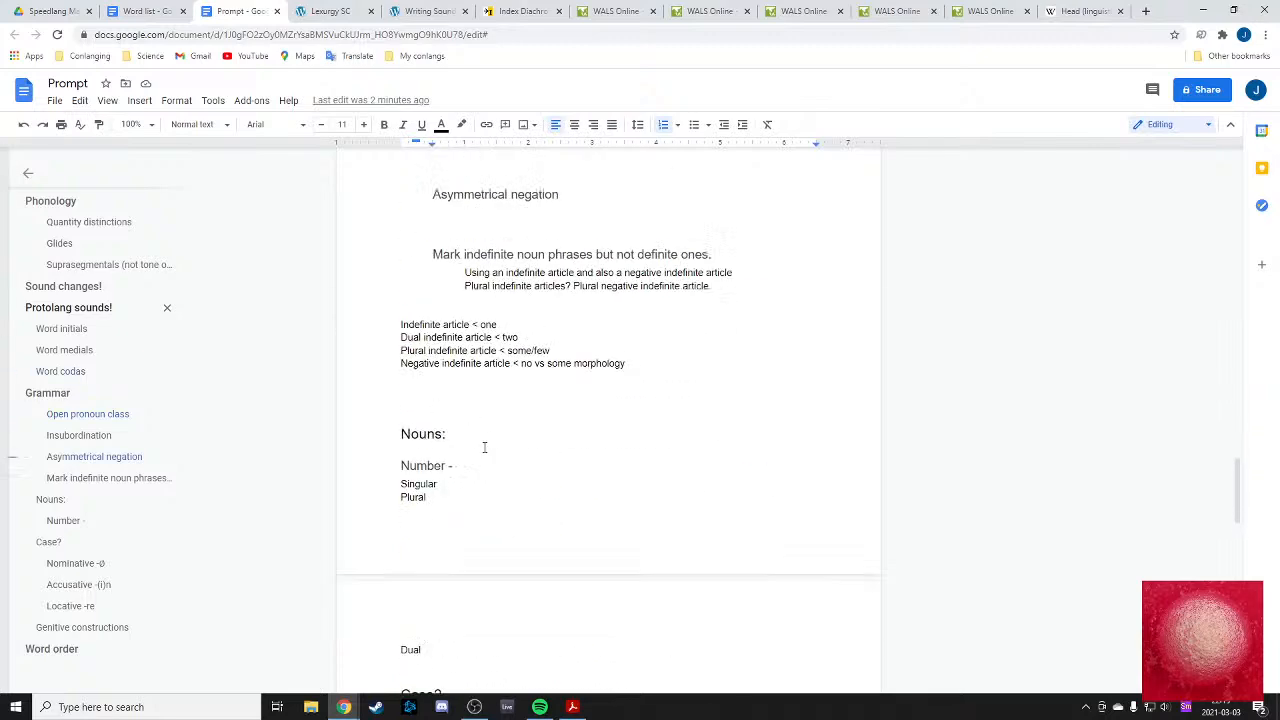
pyautogui.scroll(-8, 484, 447)
pyautogui.scroll(2, 294, 448)
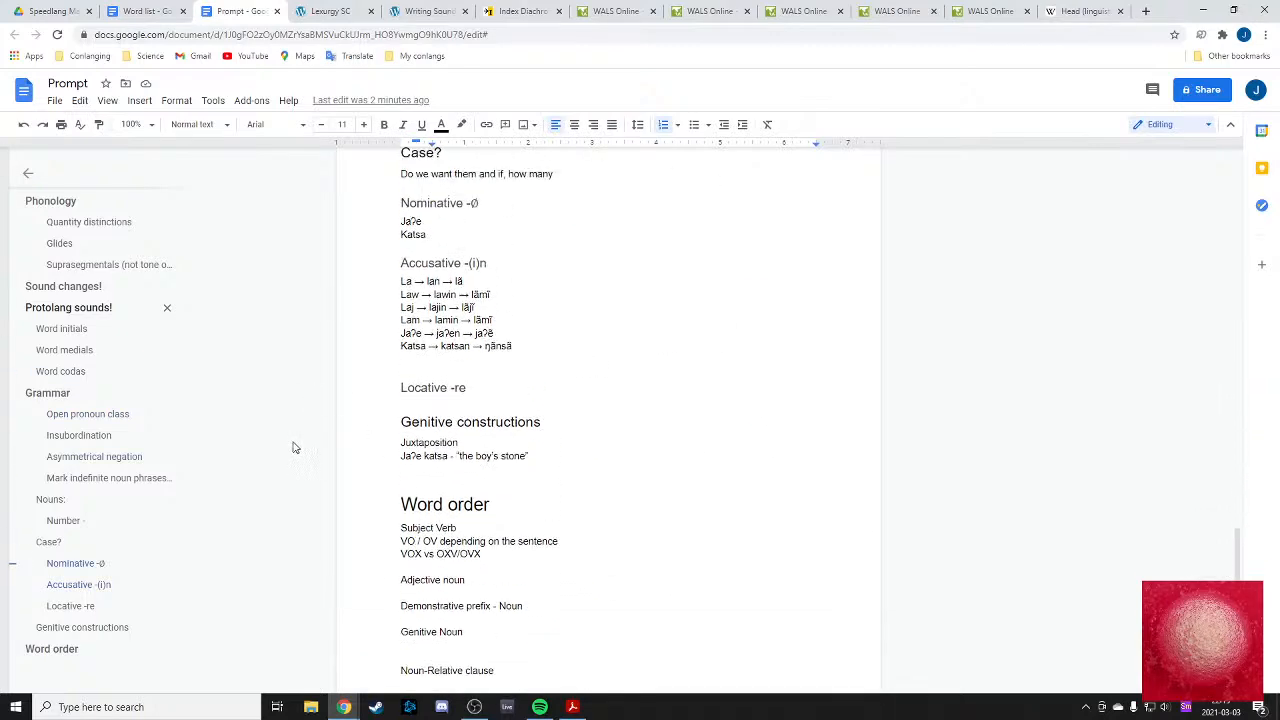
pyautogui.scroll(2, 468, 501)
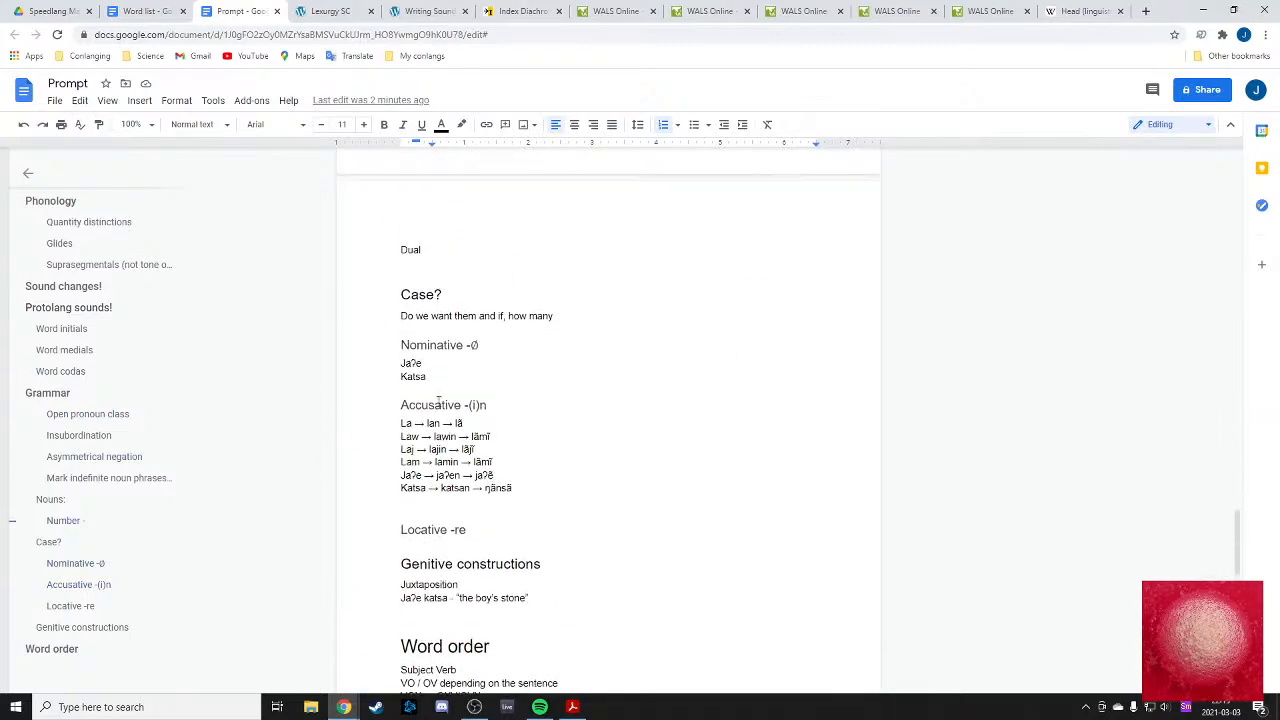
pyautogui.click(478, 530)
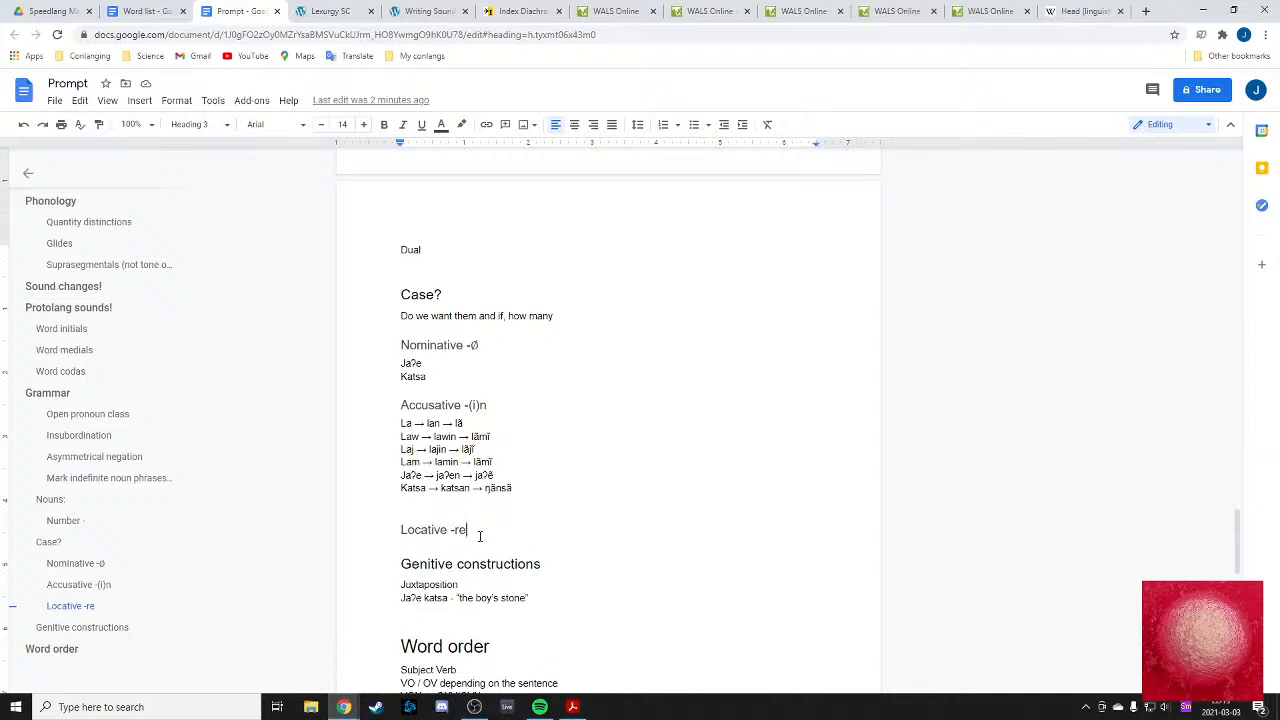
pyautogui.press('Return')
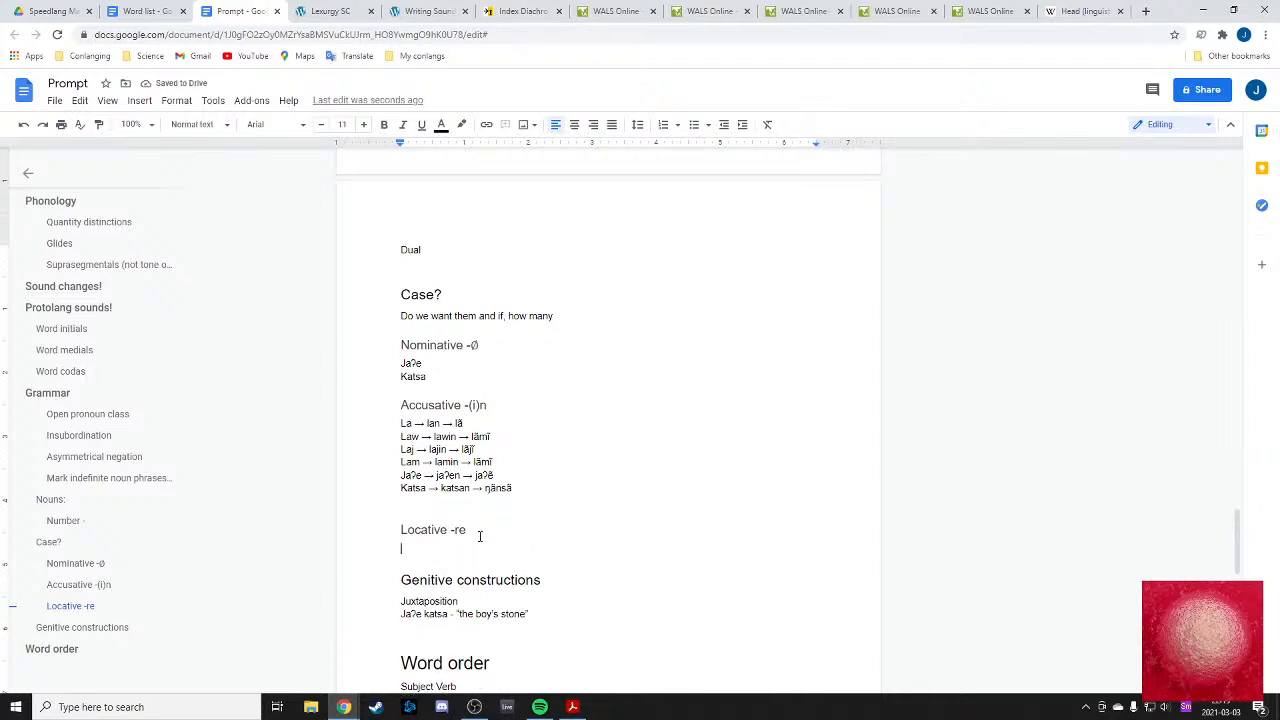
pyautogui.write('Takes')
pyautogui.press('BackSpace')
pyautogui.press('BackSpace')
pyautogui.press('BackSpace')
pyautogui.press('BackSpace')
pyautogui.press('BackSpace')
# - Extend the Locative heading so it reads "Locative/dative -re"
pyautogui.click(452, 531)
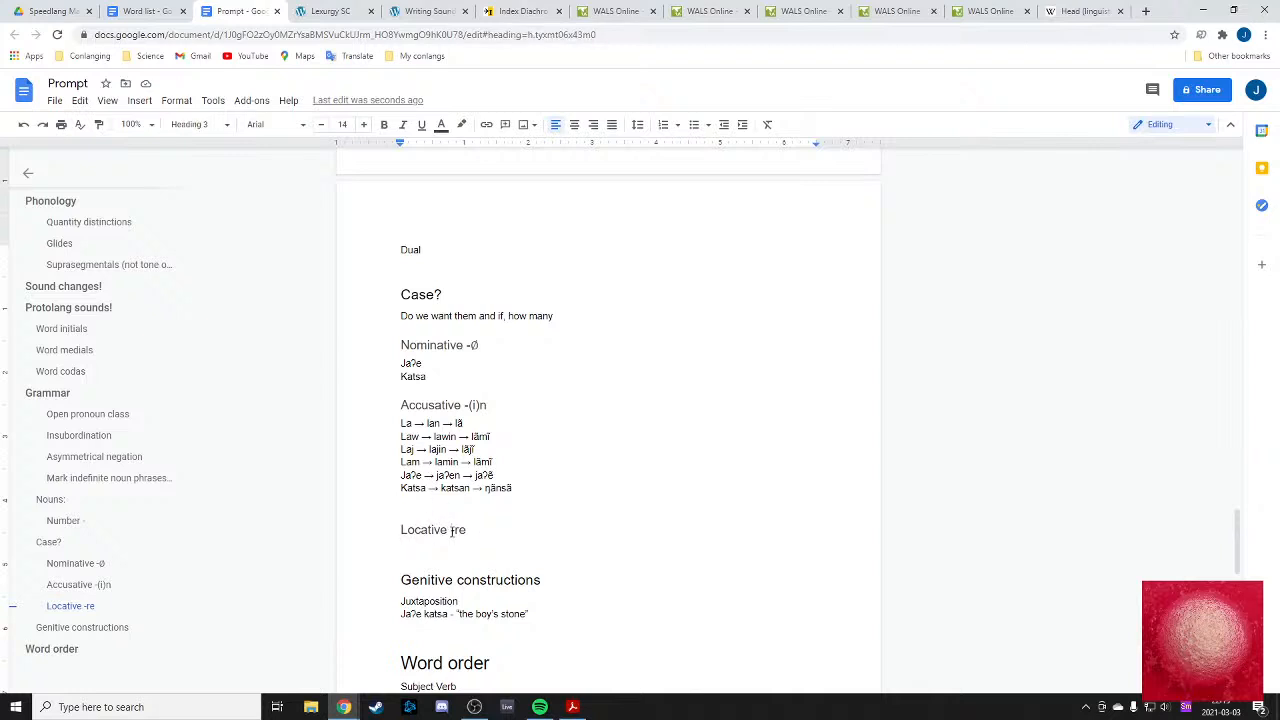
pyautogui.write('/dative')
pyautogui.press('Left')
pyautogui.press('Left')
pyautogui.press('Left')
pyautogui.press('Left')
# - Add the description "At the place, to the place, from the place" under the Locative/dative heading
pyautogui.press('Return')
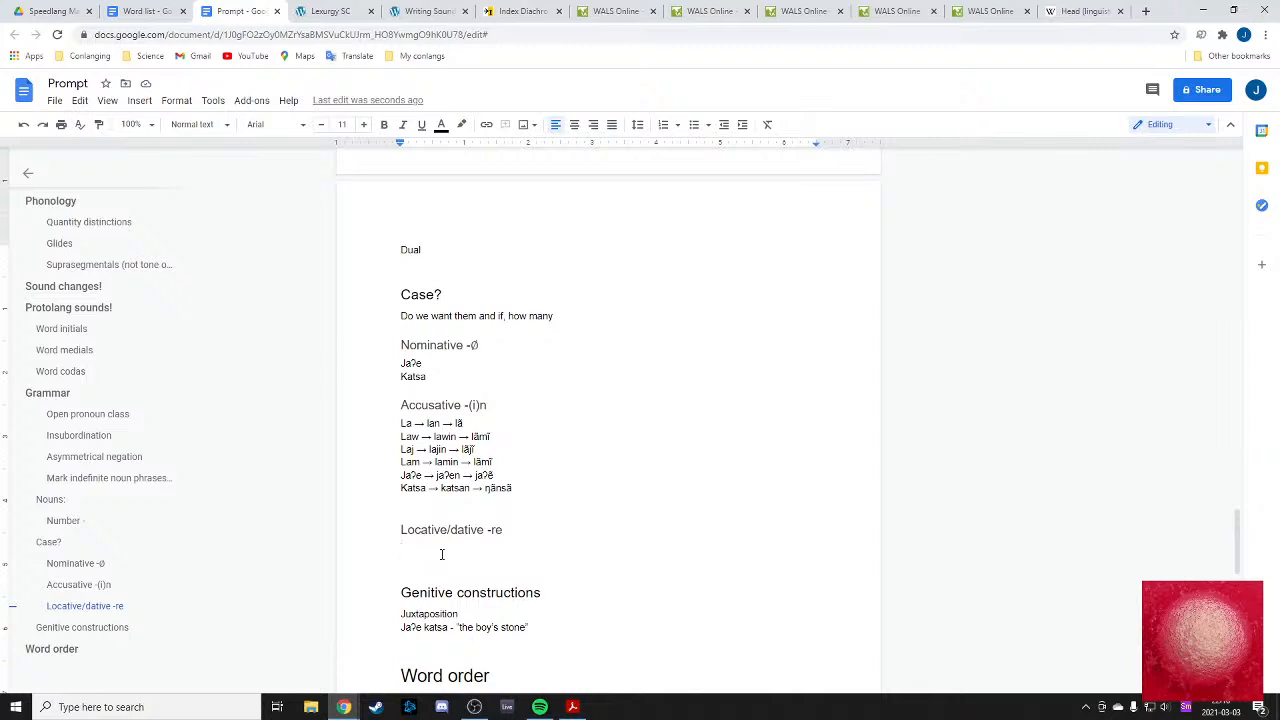
pyautogui.write('At the place, ro')
pyautogui.press('BackSpace')
pyautogui.press('BackSpace')
pyautogui.press('BackSpace')
pyautogui.write('to the place, from th')
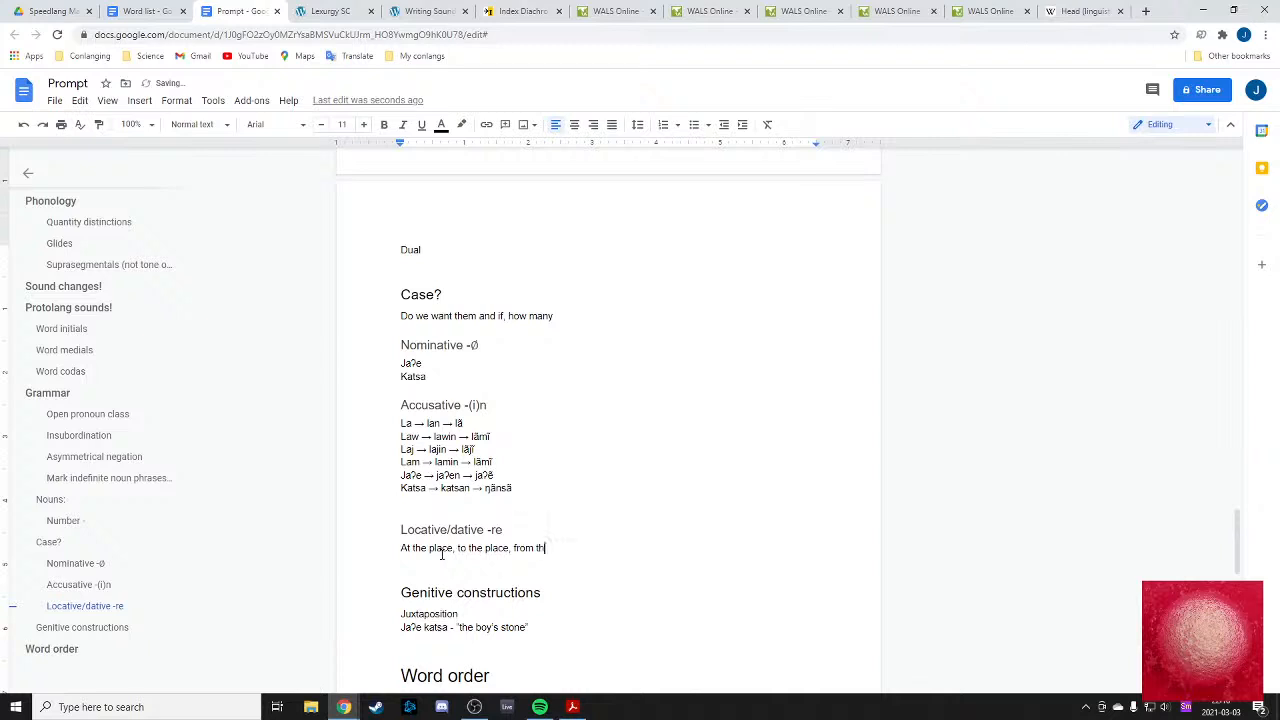
pyautogui.write('e place')
# - Insert two blank lines below "VOX vs OXV/OVX" in the Word order section
pyautogui.scroll(-5, 466, 503)
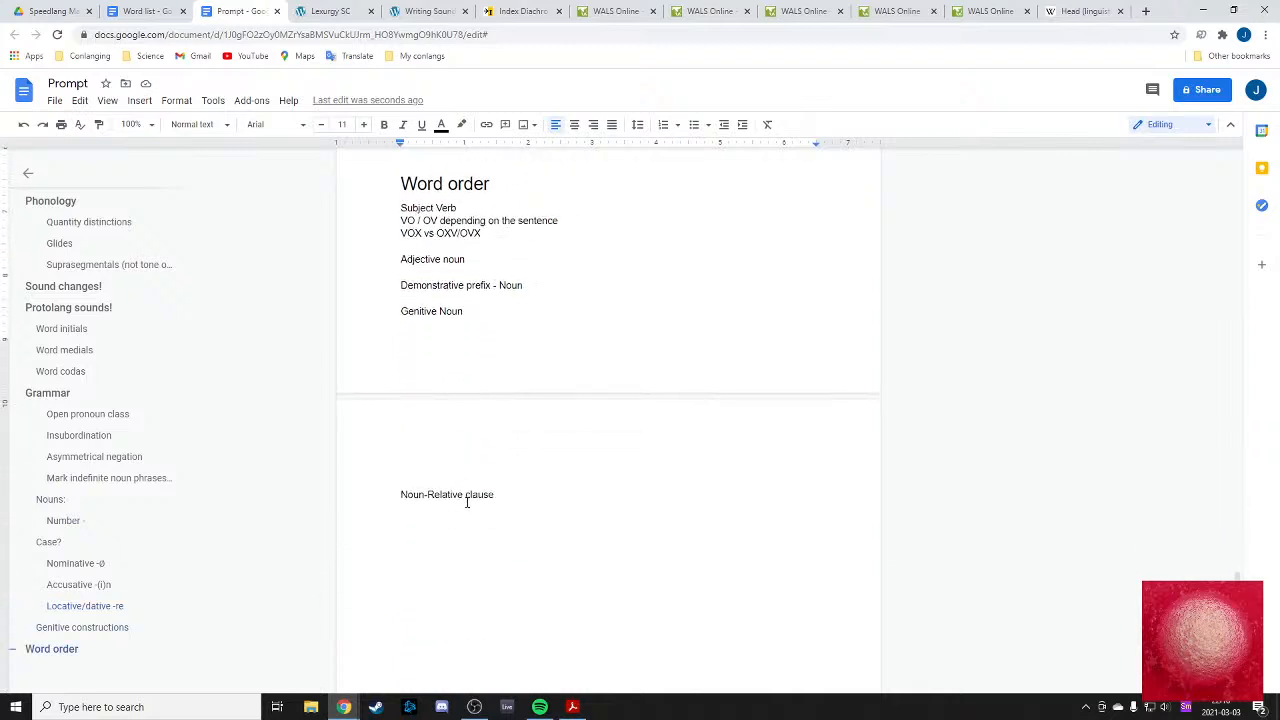
pyautogui.scroll(1, 463, 505)
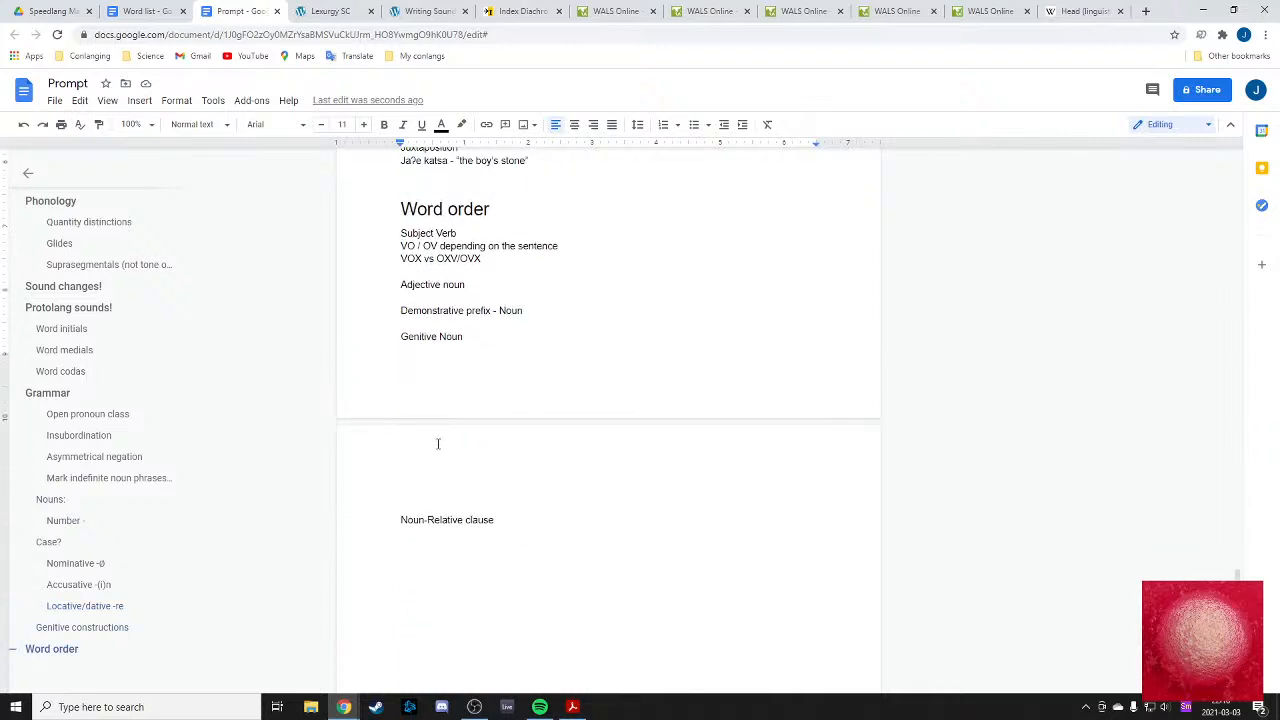
pyautogui.scroll(-3, 437, 443)
pyautogui.scroll(3, 437, 443)
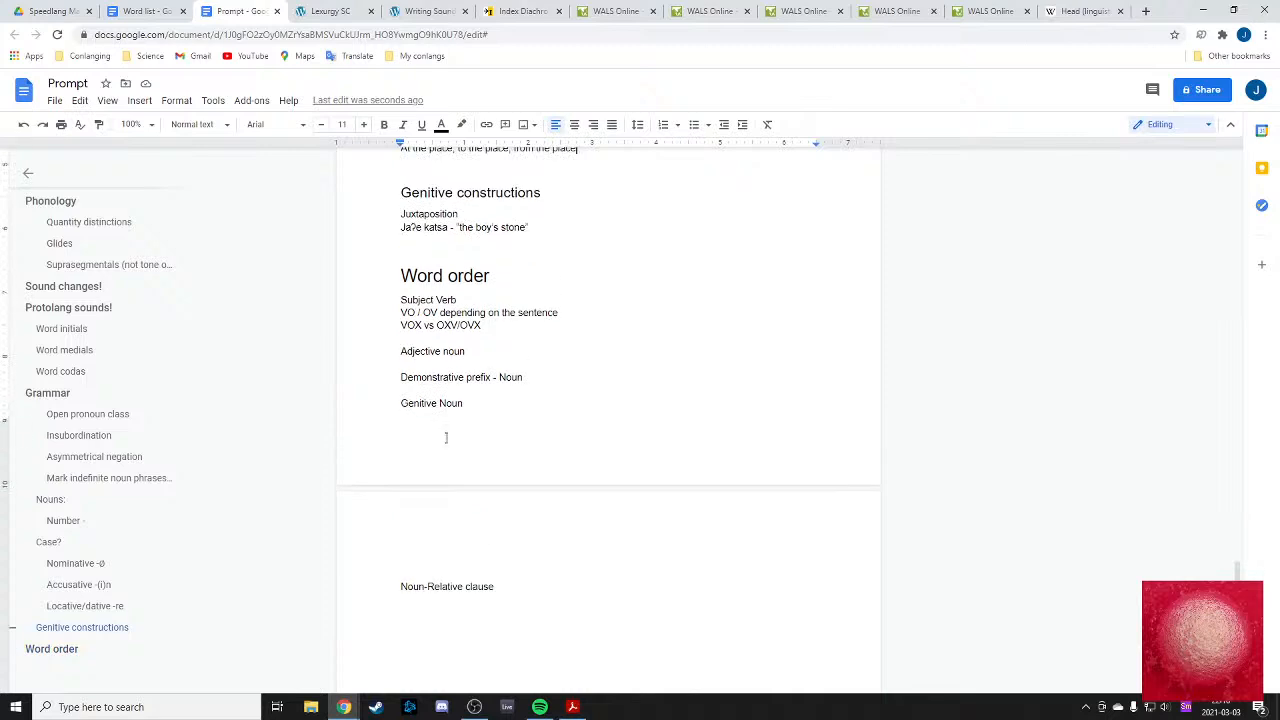
pyautogui.click(435, 338)
pyautogui.press('Return')
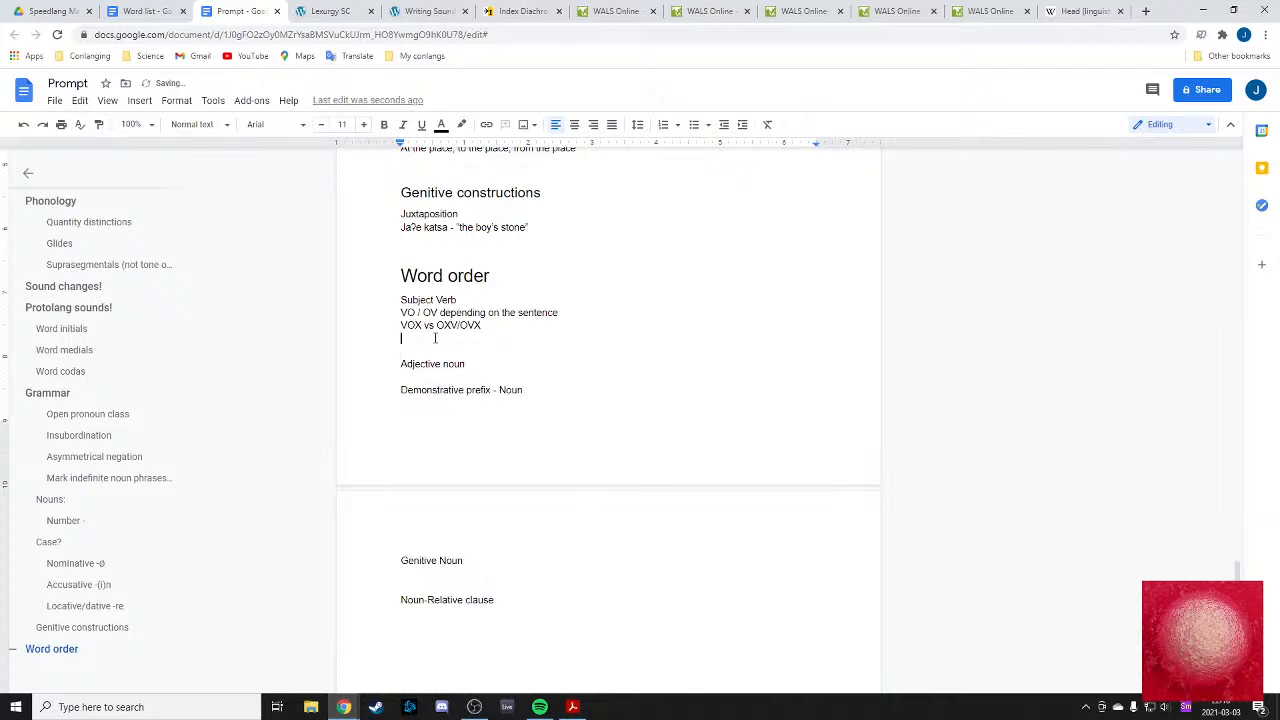
pyautogui.press('Return')
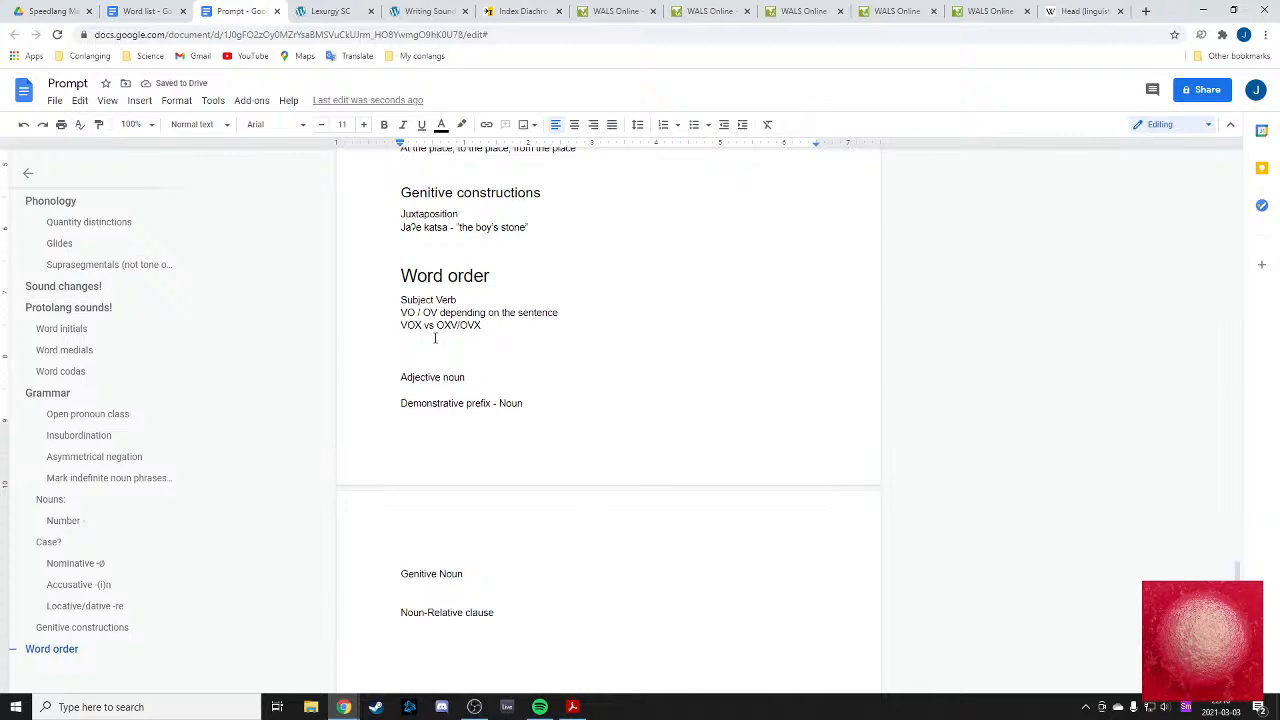
# - Check the WALS pages on subject-verb order combined with adposition order and on adjective-noun order, and glance at the word list
pyautogui.click(700, 10)
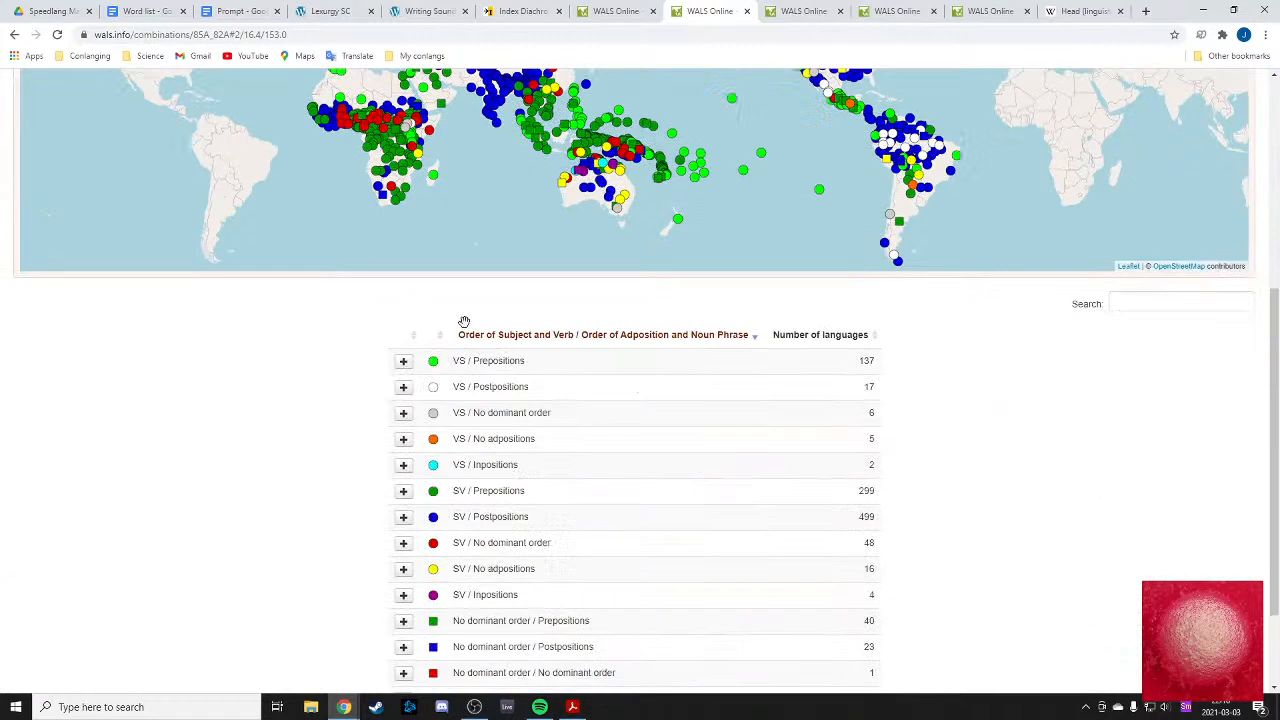
pyautogui.scroll(-3, 466, 325)
pyautogui.scroll(4, 466, 330)
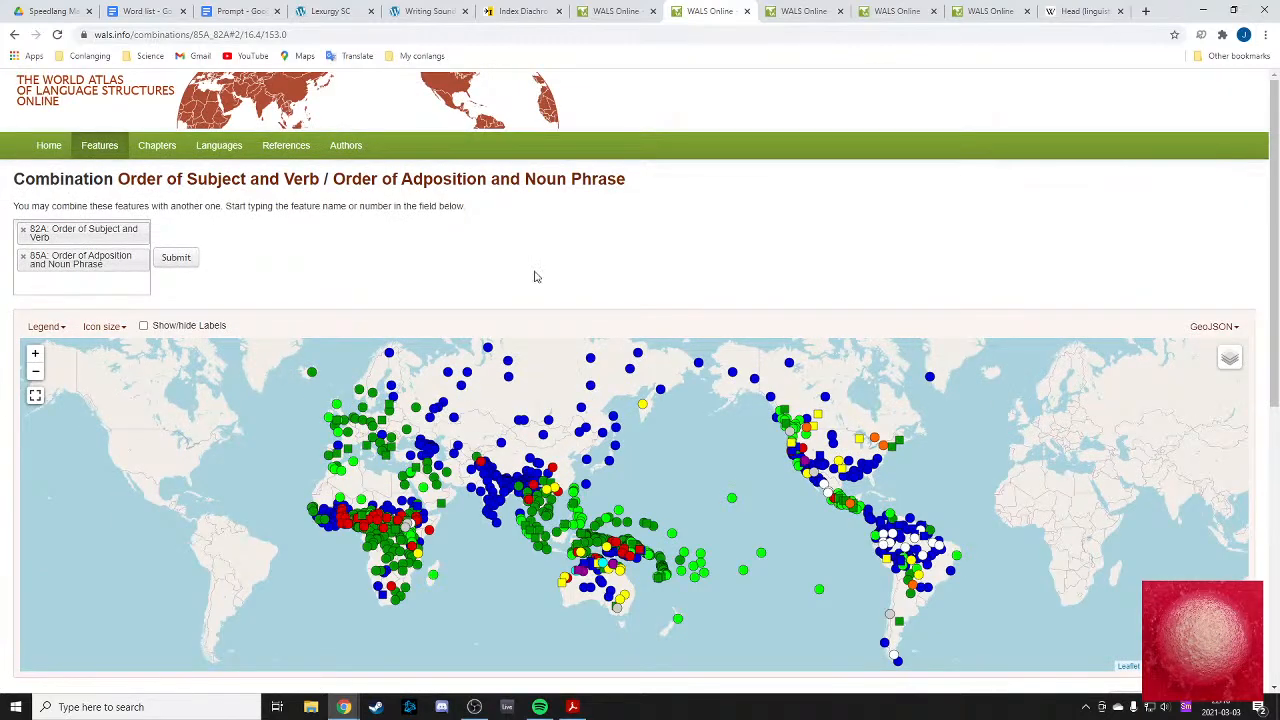
pyautogui.hotkey('ctrl', 'Tab')
pyautogui.hotkey('ctrl', 'Tab')
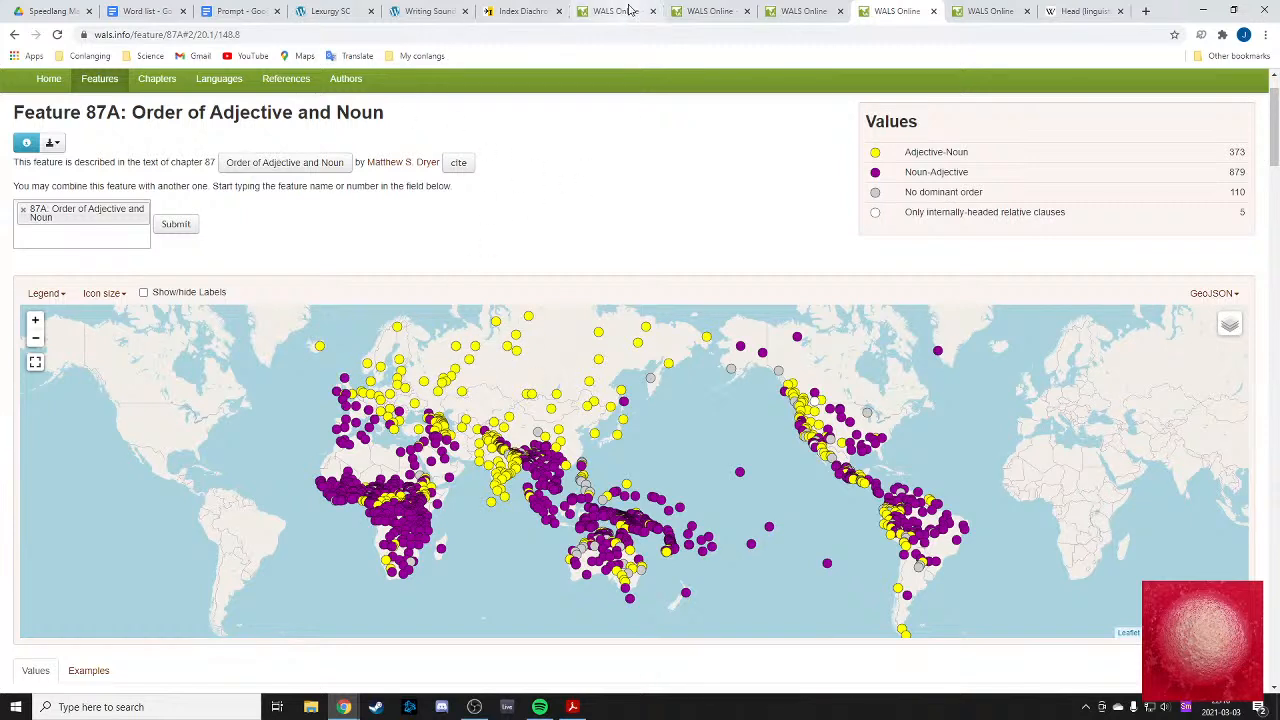
pyautogui.click(152, 10)
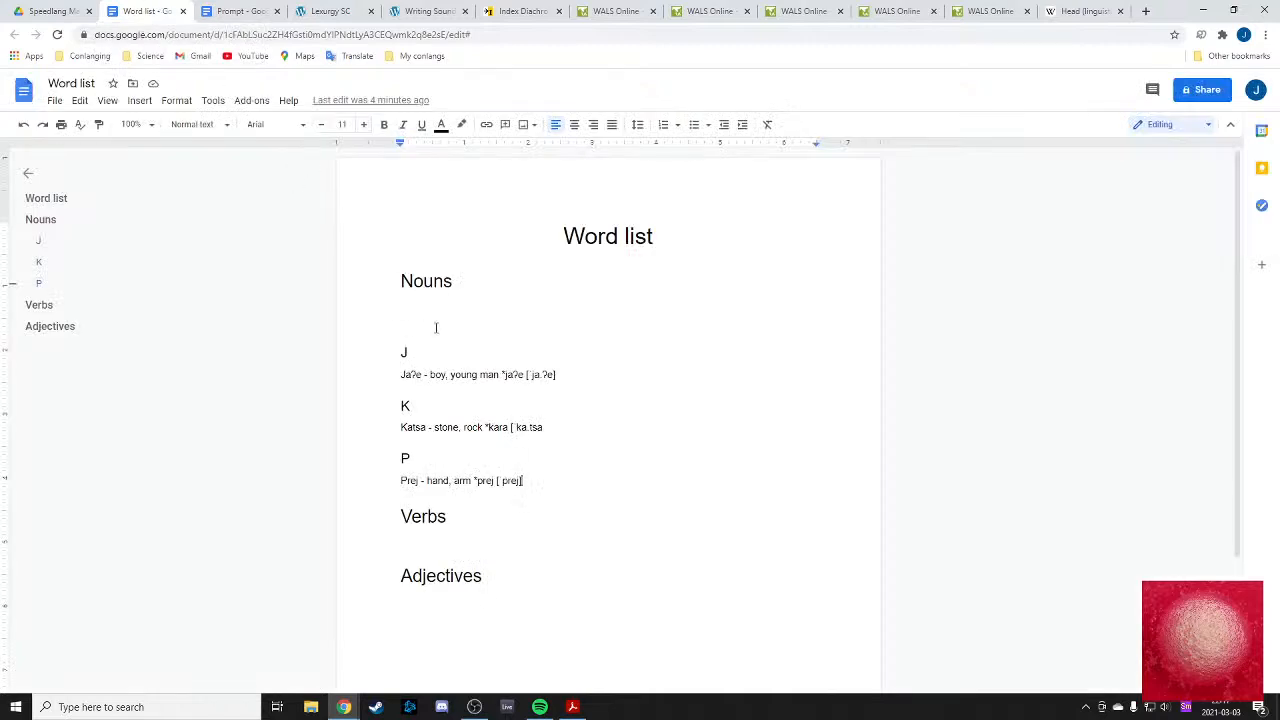
# - Add the entry "Prepositions" above "Adjective noun" in the Prompt document's Word order section
pyautogui.click(240, 10)
pyautogui.click(411, 350)
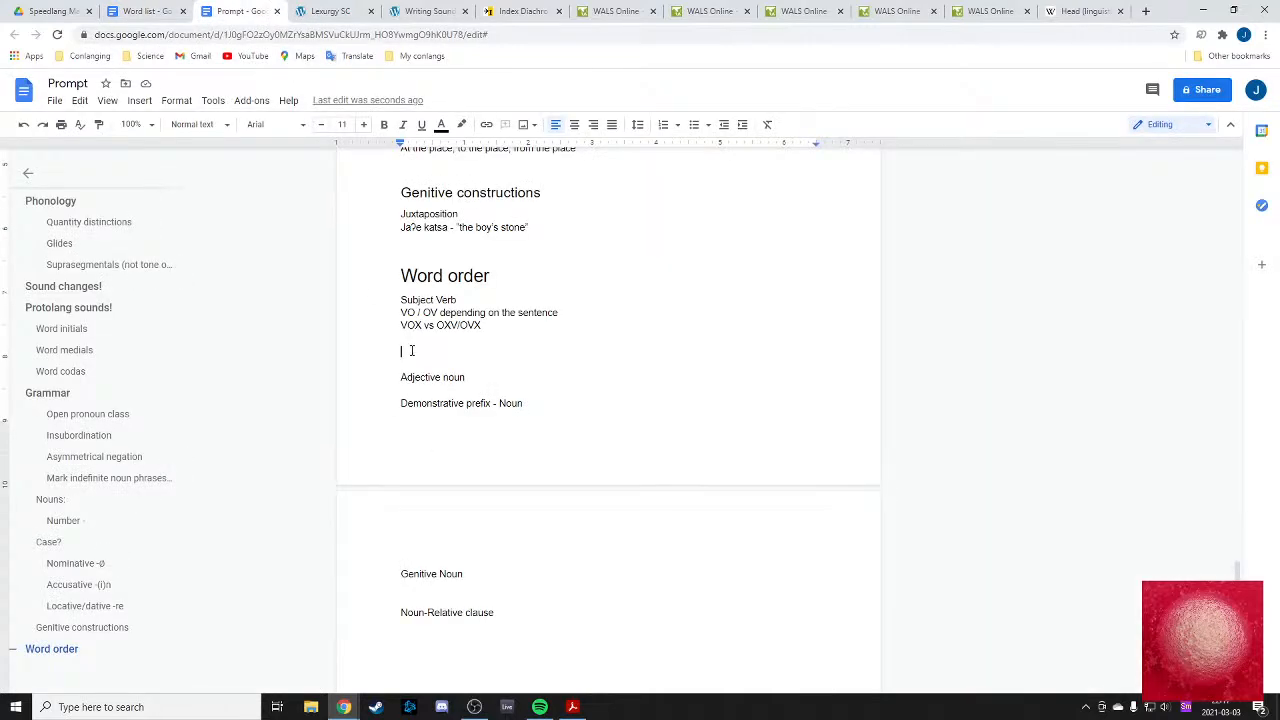
pyautogui.write('Prepositi')
pyautogui.press('BackSpace')
pyautogui.press('BackSpace')
pyautogui.write('itions')
# - Write the trial phrase "To the man" below the Noun-Relative clause entry
pyautogui.scroll(2, 428, 367)
pyautogui.scroll(2, 508, 393)
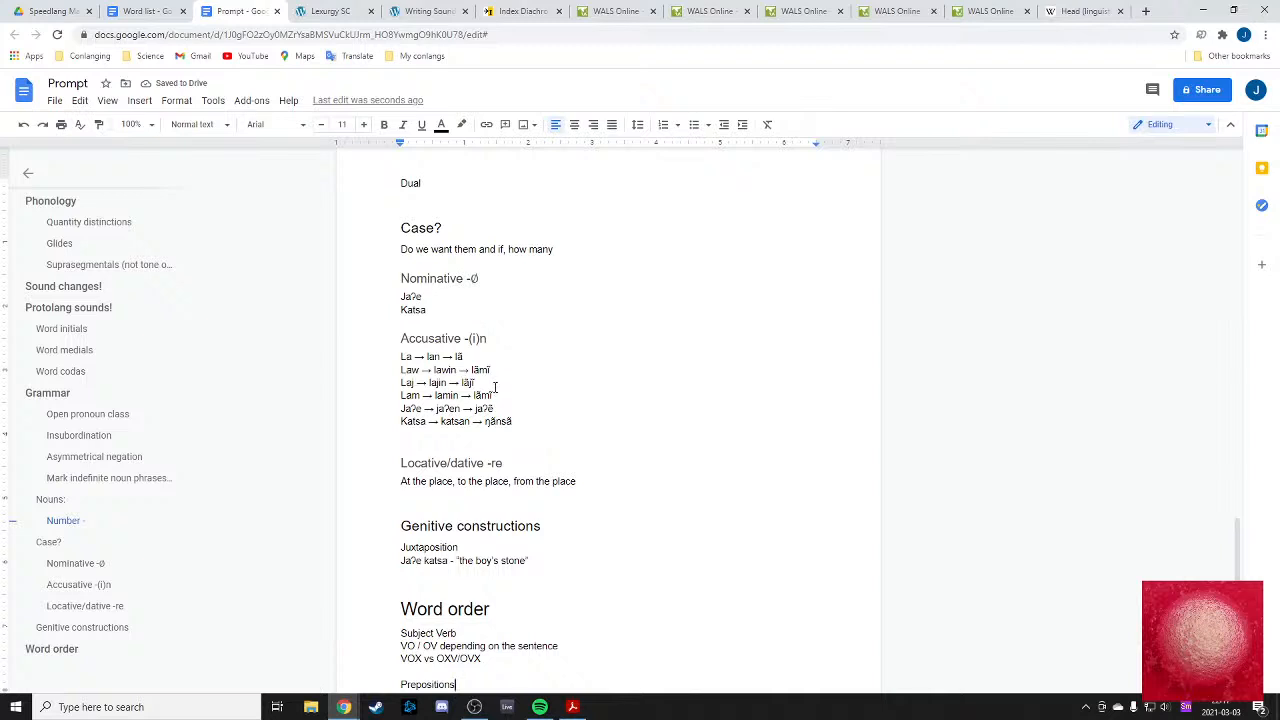
pyautogui.scroll(-3, 455, 422)
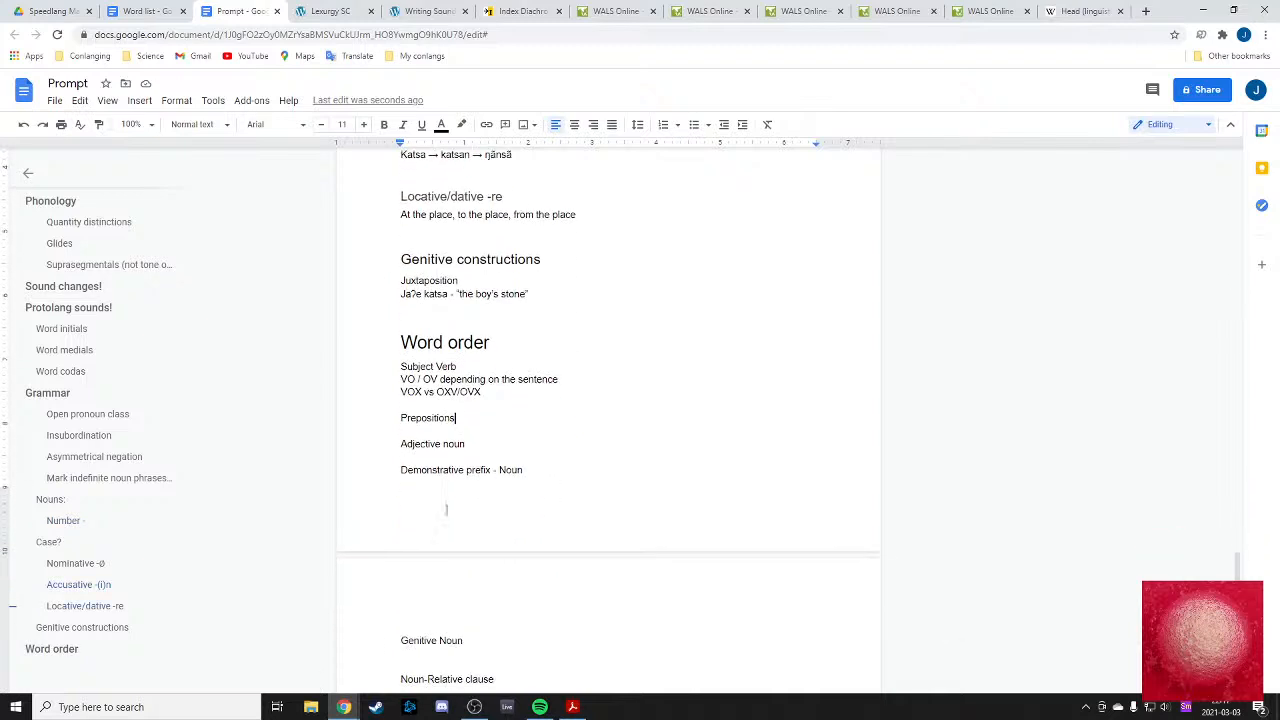
pyautogui.scroll(2, 522, 591)
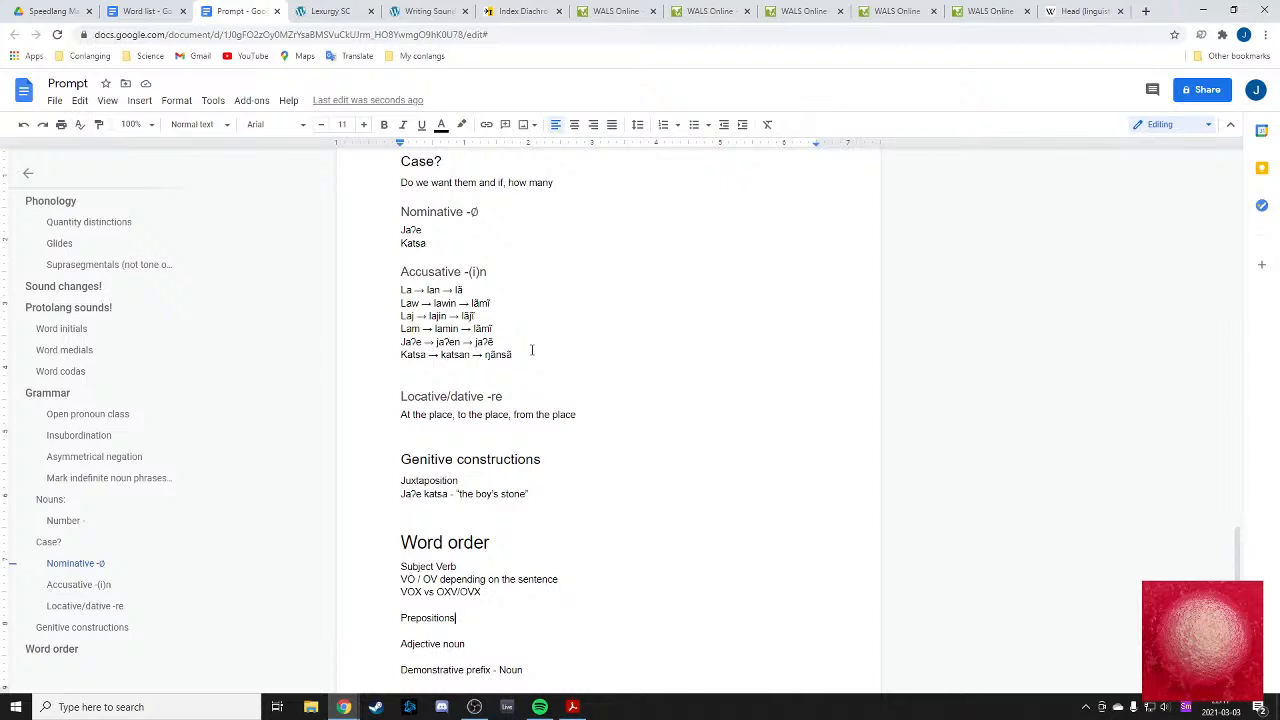
pyautogui.click(517, 436)
pyautogui.scroll(-7, 530, 428)
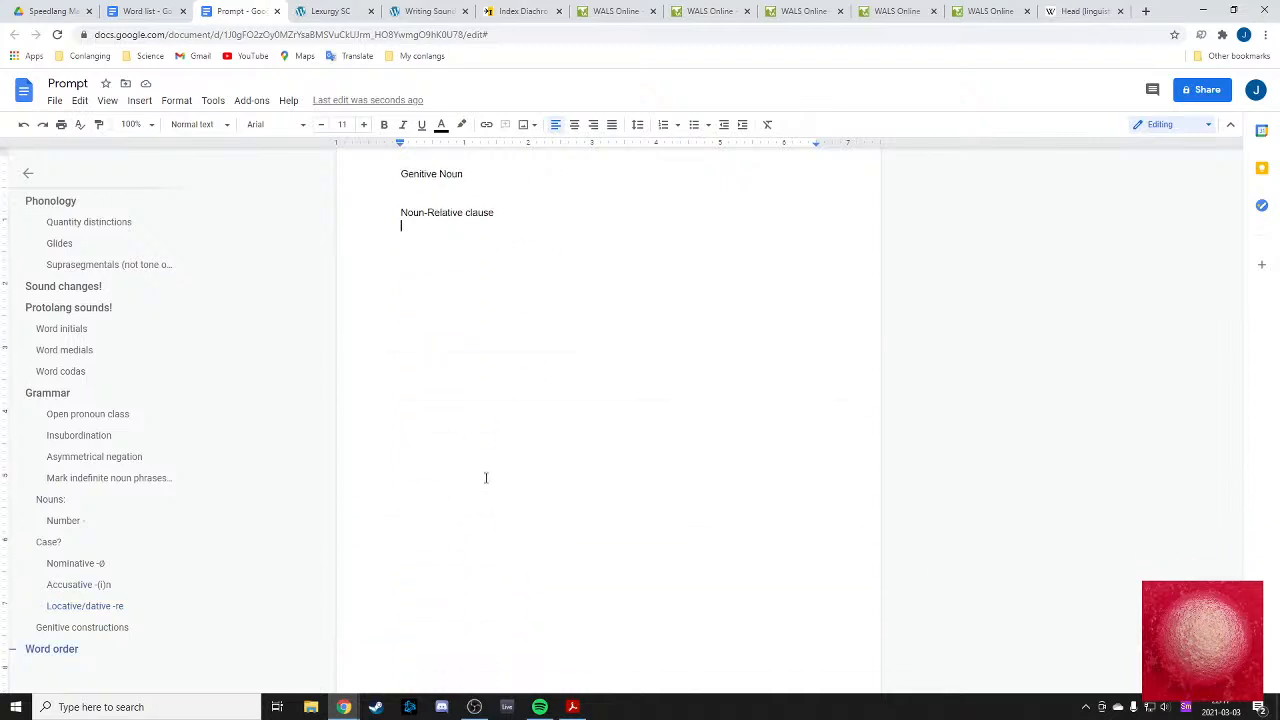
pyautogui.press('Return')
pyautogui.write('To the man')
pyautogui.press('Return')
# - Mark the noun in the trial phrase with the locative so it reads "To the man-loc"
pyautogui.scroll(1, 427, 296)
pyautogui.doubleClick(405, 384)
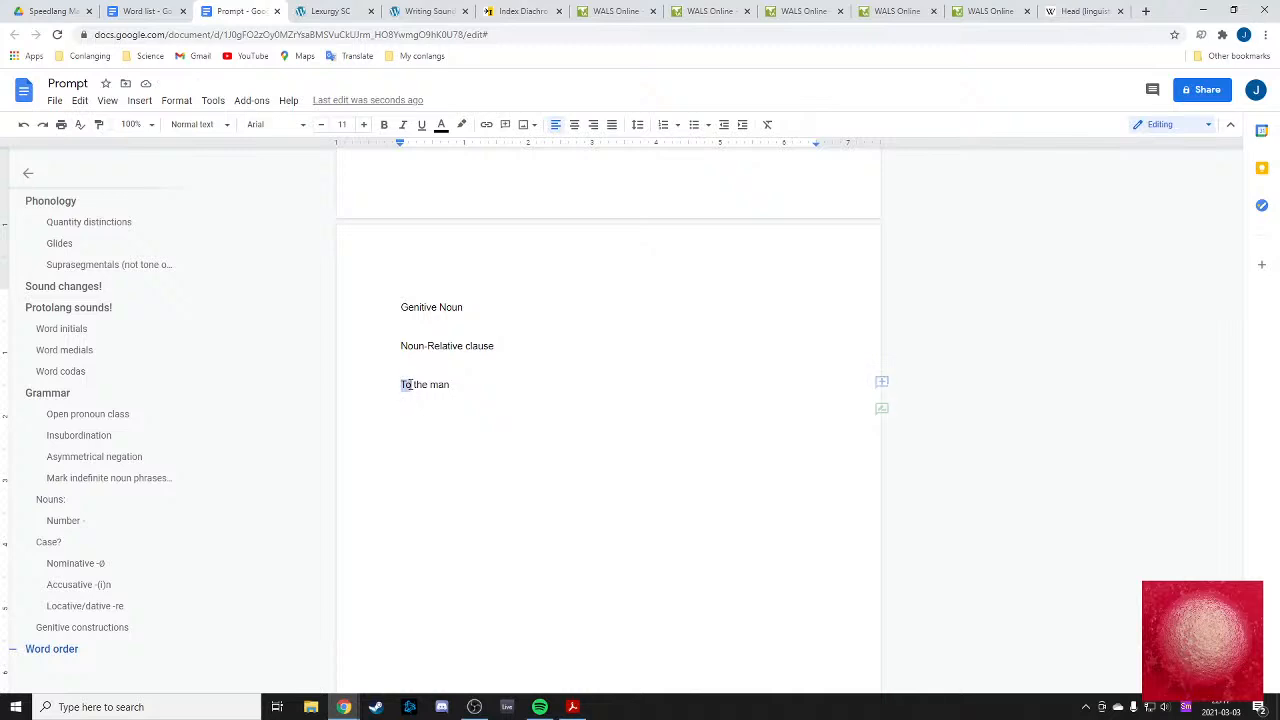
pyautogui.click(413, 384)
pyautogui.write('-loc')
pyautogui.press('Return')
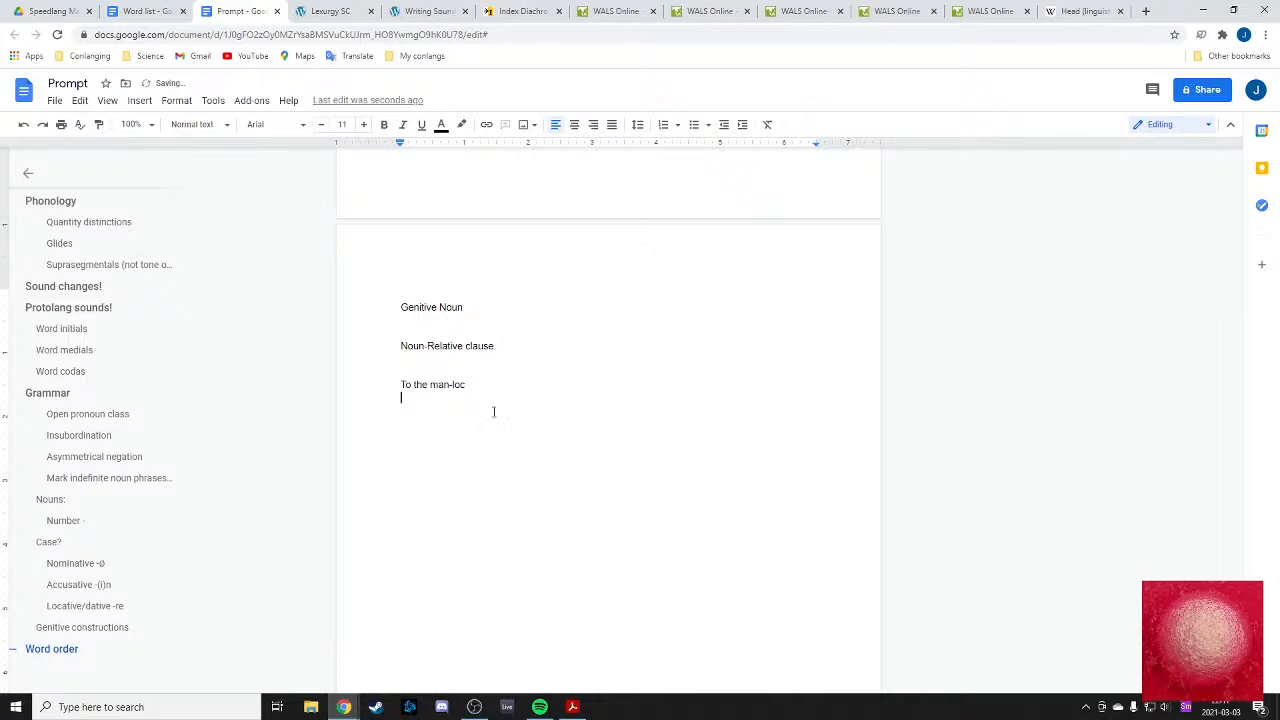
# - Write the preposition-less variant on a second line, and drop the articles so the lines read "To man-loc" and "man-loc"
pyautogui.write('t')
pyautogui.press('BackSpace')
pyautogui.write('The man')
pyautogui.press('BackSpace')
pyautogui.write('-loc')
pyautogui.moveTo(422, 398)
pyautogui.mouseDown()
pyautogui.moveTo(401, 398)
pyautogui.moveTo(414, 385)
pyautogui.mouseUp()
pyautogui.press('BackSpace')
pyautogui.press('BackSpace')
pyautogui.click(481, 382)
pyautogui.doubleClick(504, 381)
pyautogui.click(491, 383)
pyautogui.doubleClick(486, 384)
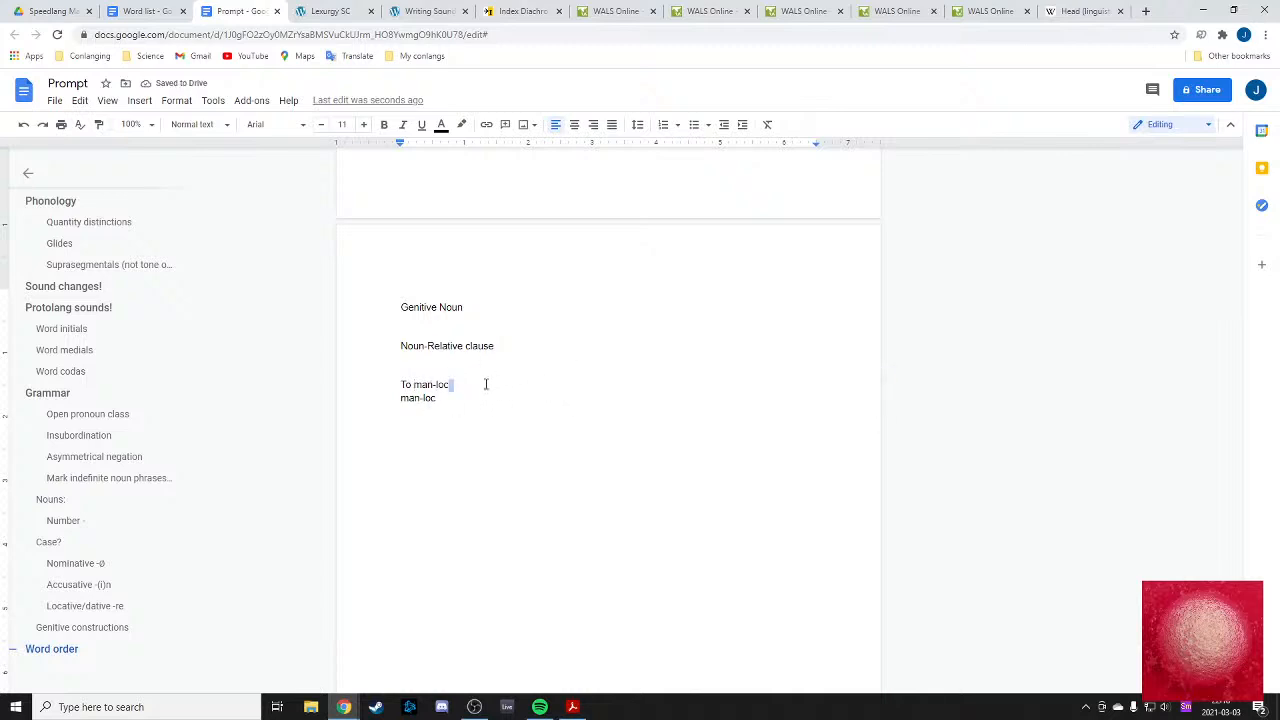
pyautogui.moveTo(503, 385)
pyautogui.mouseDown()
pyautogui.moveTo(397, 385)
pyautogui.moveTo(497, 384)
pyautogui.mouseUp()
pyautogui.click(497, 384)
pyautogui.click(411, 374)
pyautogui.moveTo(402, 382); pyautogui.dragTo(495, 387)
pyautogui.click(495, 387)
pyautogui.tripleClick(498, 384)
pyautogui.click(499, 384)
pyautogui.click(437, 398)
pyautogui.moveTo(409, 398); pyautogui.dragTo(477, 397)
pyautogui.click(450, 396)
pyautogui.click(477, 397)
# - Delete both trial locative phrases at the end of the Word order section
pyautogui.moveTo(391, 400)
pyautogui.mouseDown()
pyautogui.moveTo(506, 401)
pyautogui.moveTo(391, 389)
pyautogui.mouseUp()
pyautogui.click(506, 401)
pyautogui.click(477, 406)
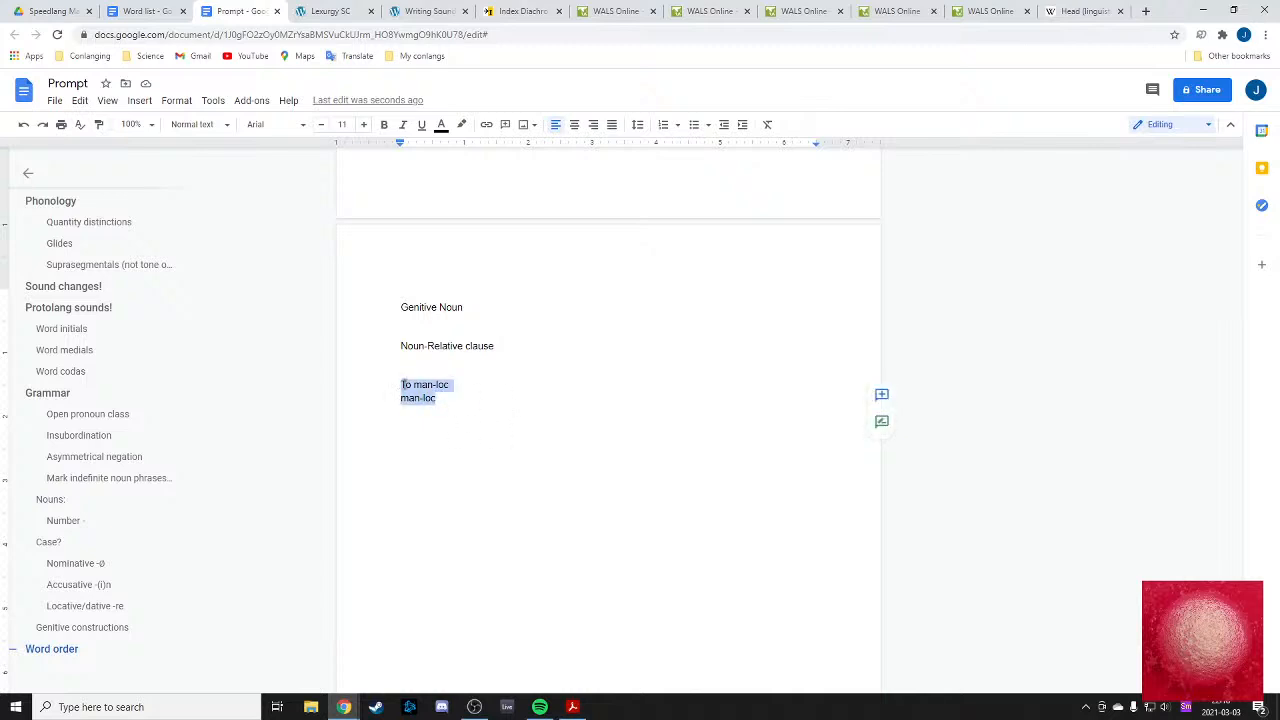
pyautogui.press('BackSpace')
# - Review the case headings, genitive construction and word order entries in the Prompt document against each other
pyautogui.scroll(8, 430, 420)
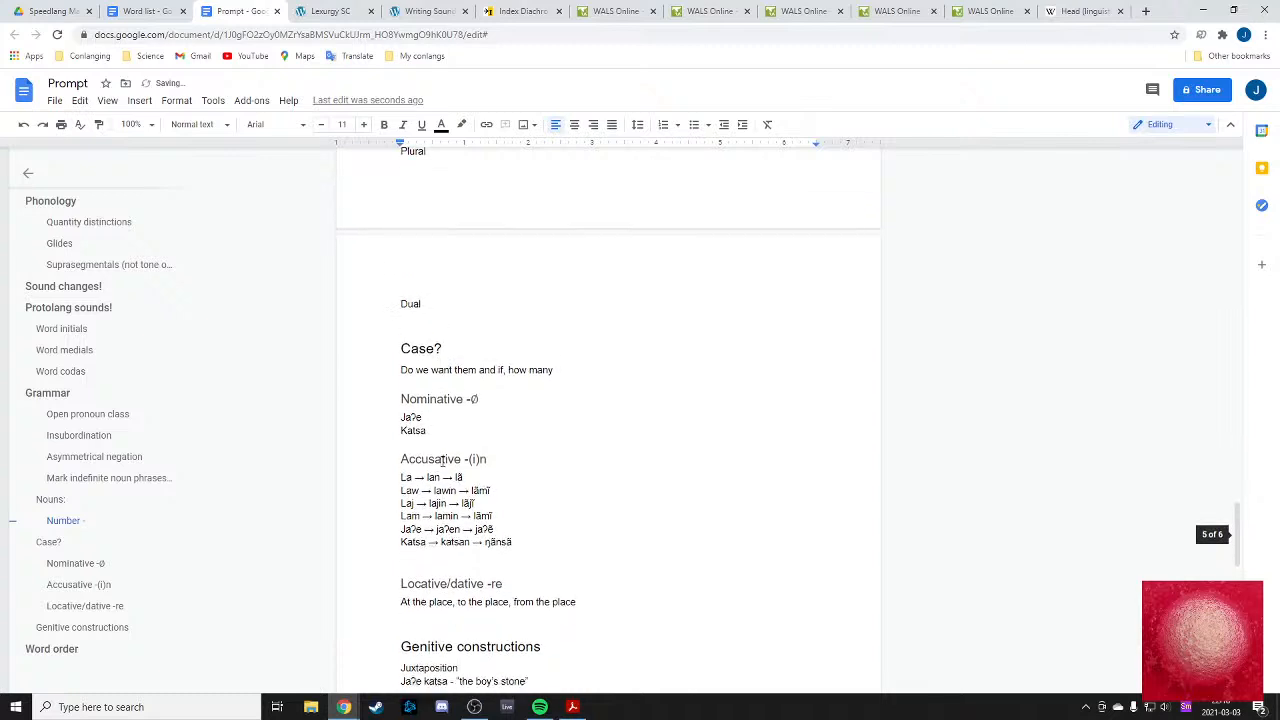
pyautogui.scroll(-2, 455, 458)
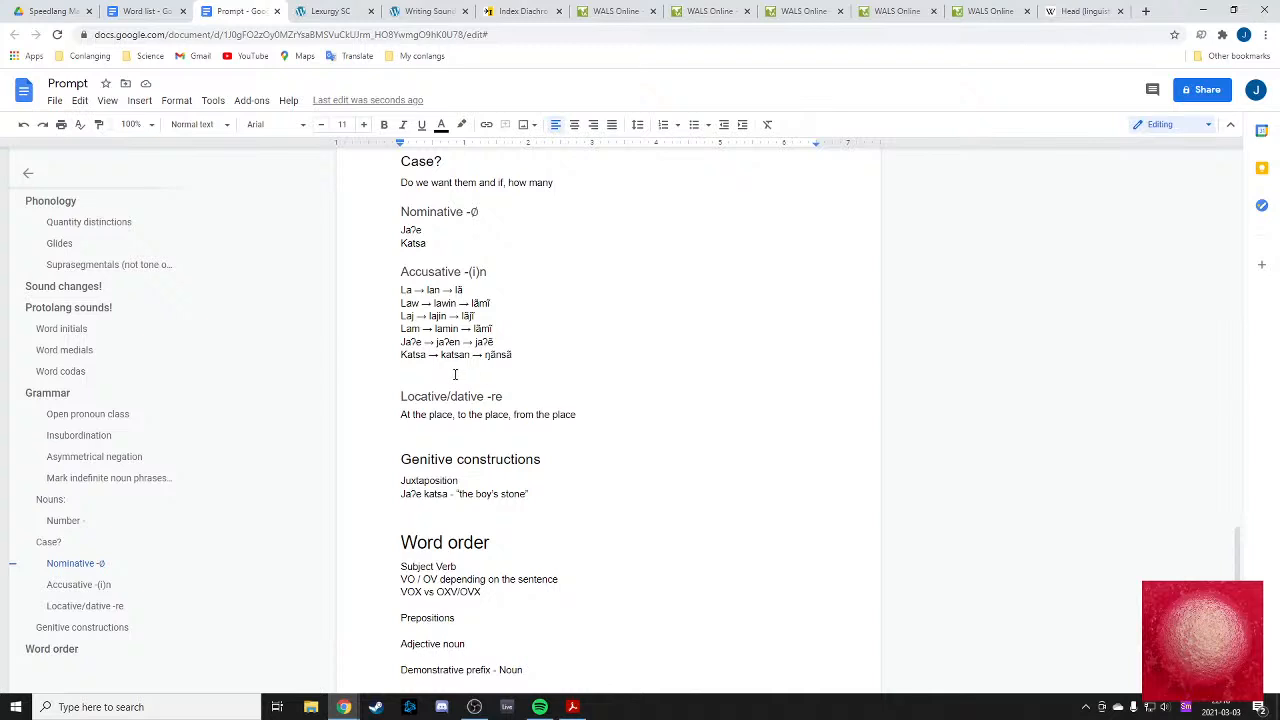
pyautogui.scroll(2, 460, 390)
pyautogui.scroll(-1, 500, 430)
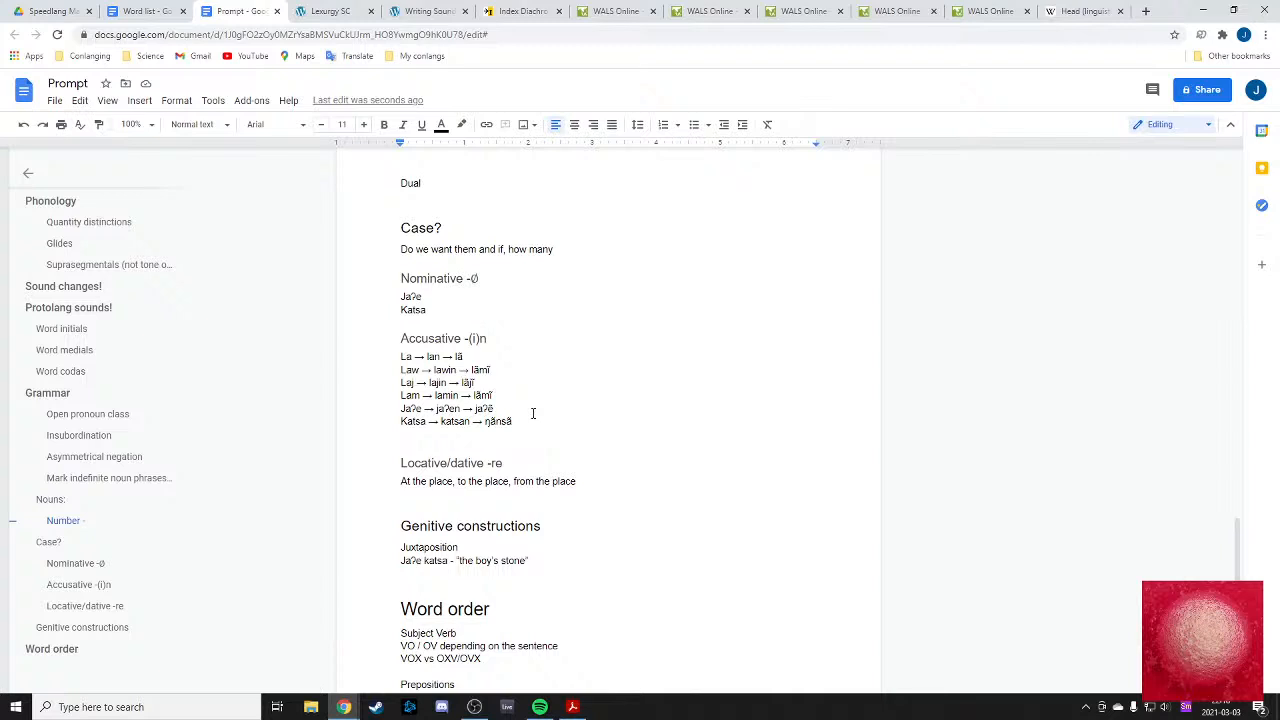
pyautogui.scroll(-3, 533, 413)
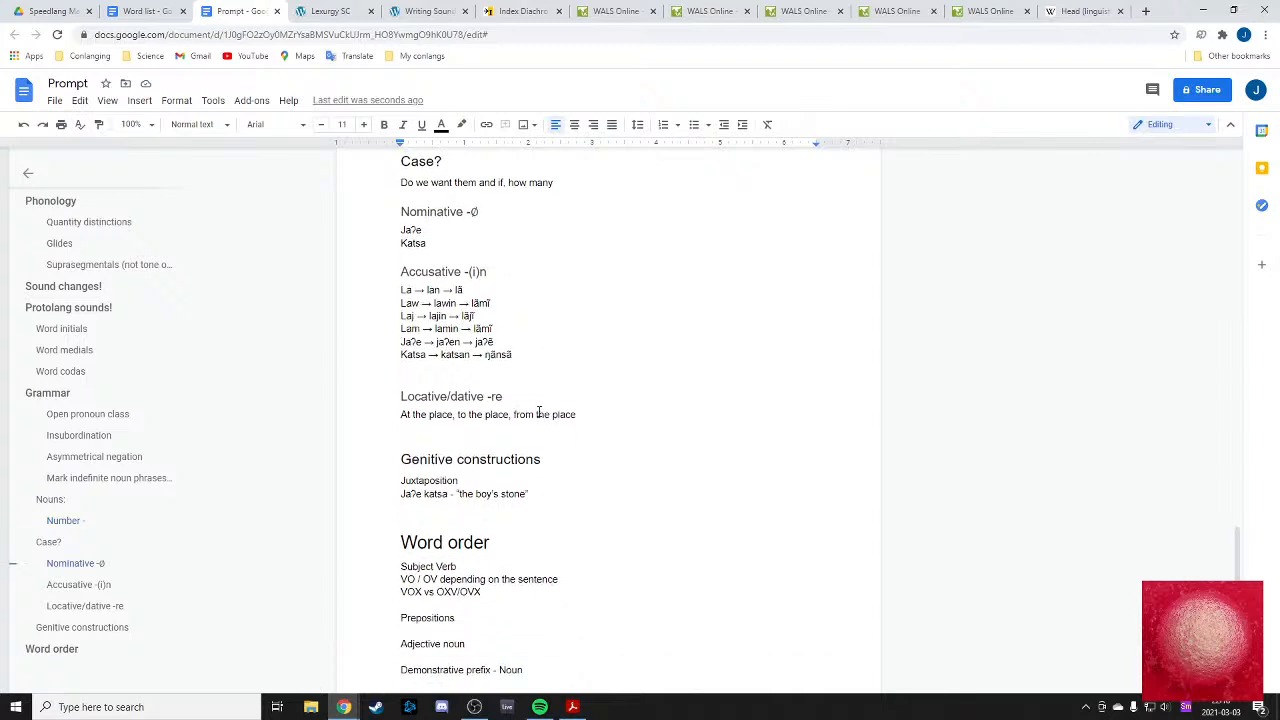
pyautogui.scroll(-4, 412, 395)
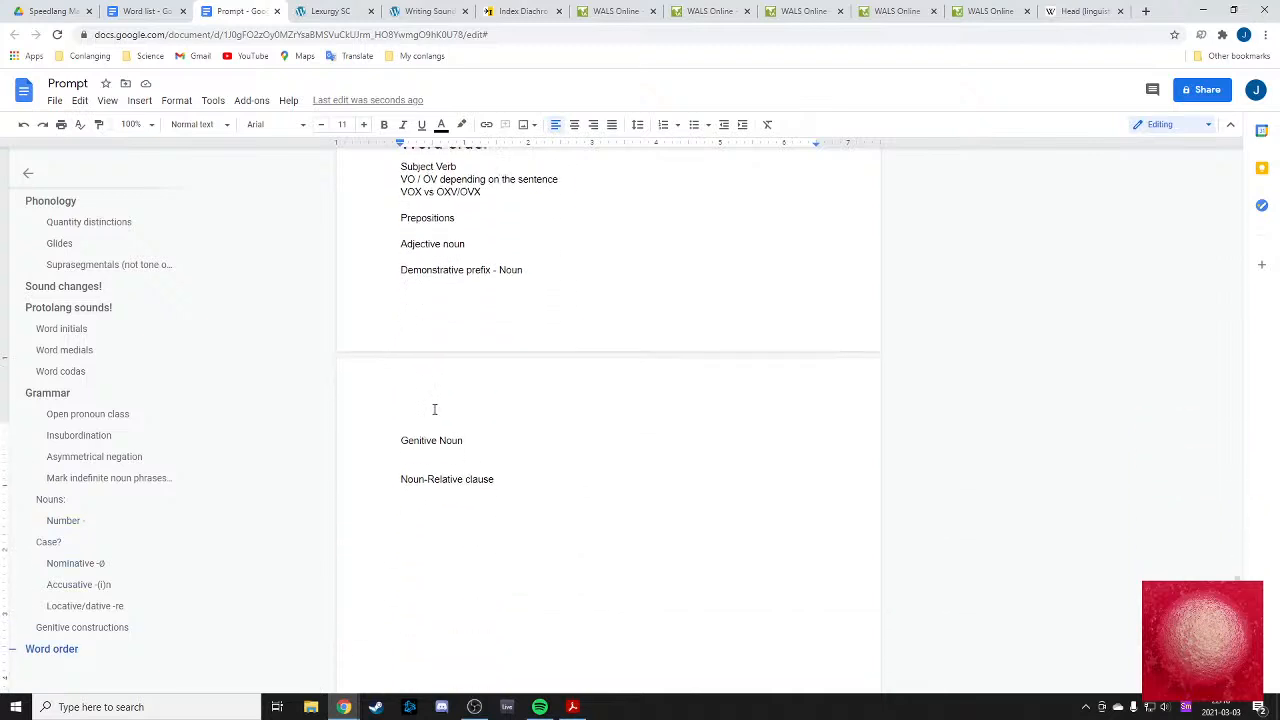
pyautogui.scroll(5, 540, 483)
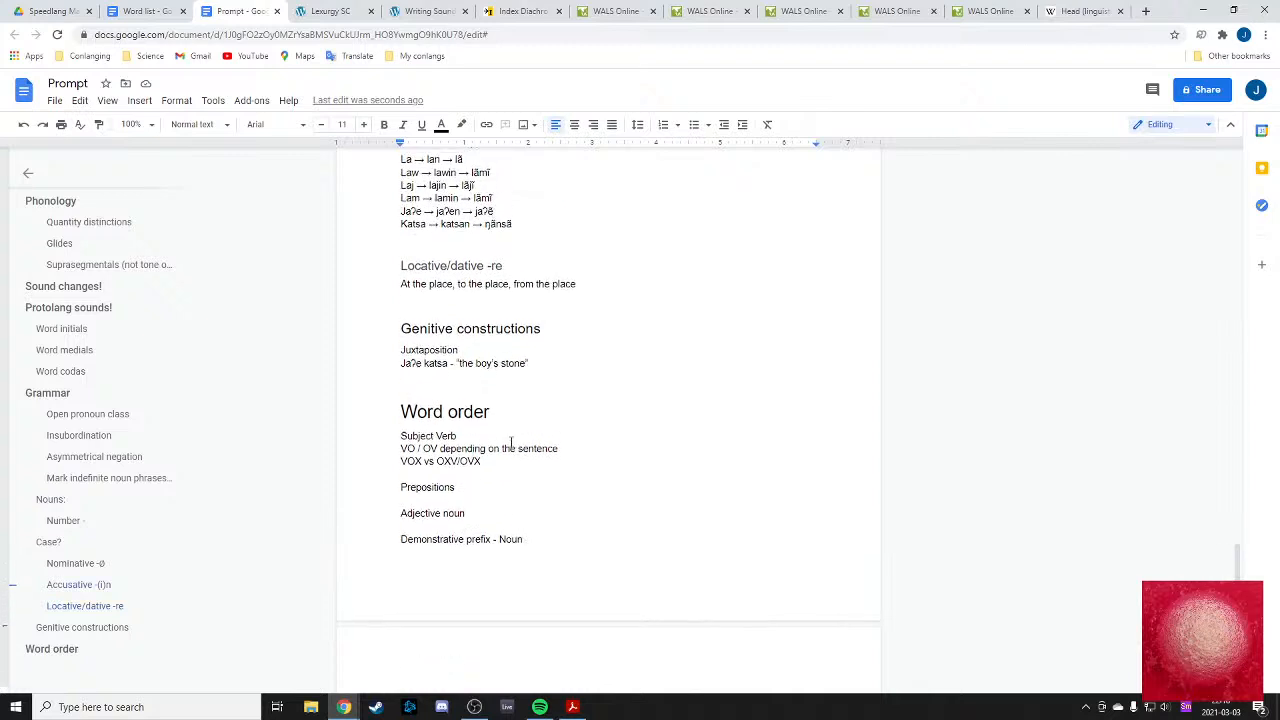
# - Add the zero suffix "-Ø" after Singular in the Number section of the noun notes
pyautogui.scroll(6, 587, 351)
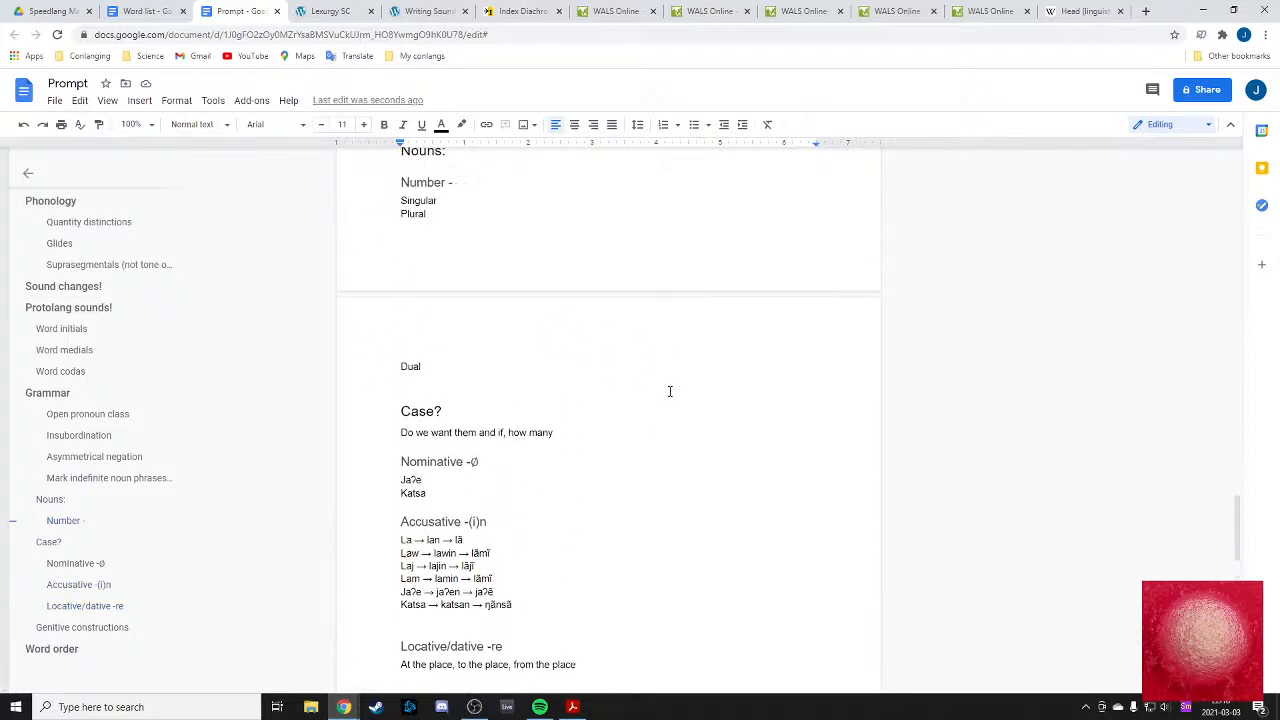
pyautogui.click(481, 285)
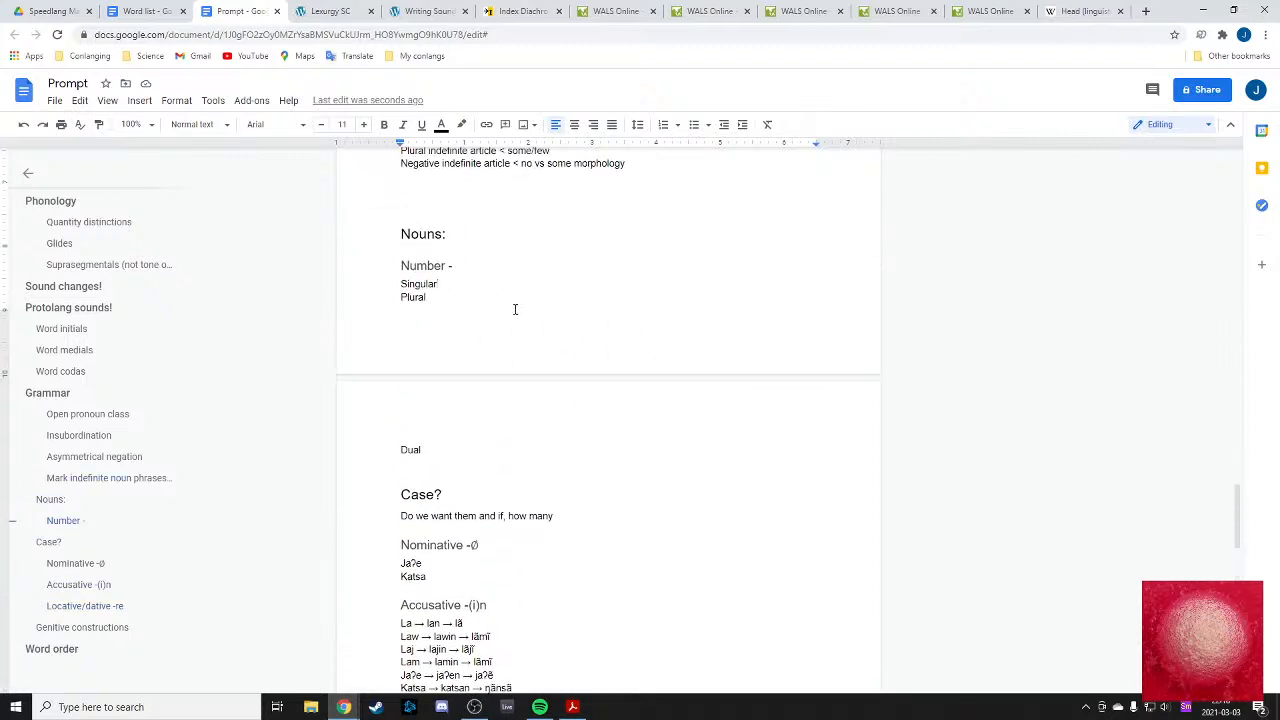
pyautogui.write('-Ø')
pyautogui.rightClick(419, 284)
pyautogui.press('Escape')
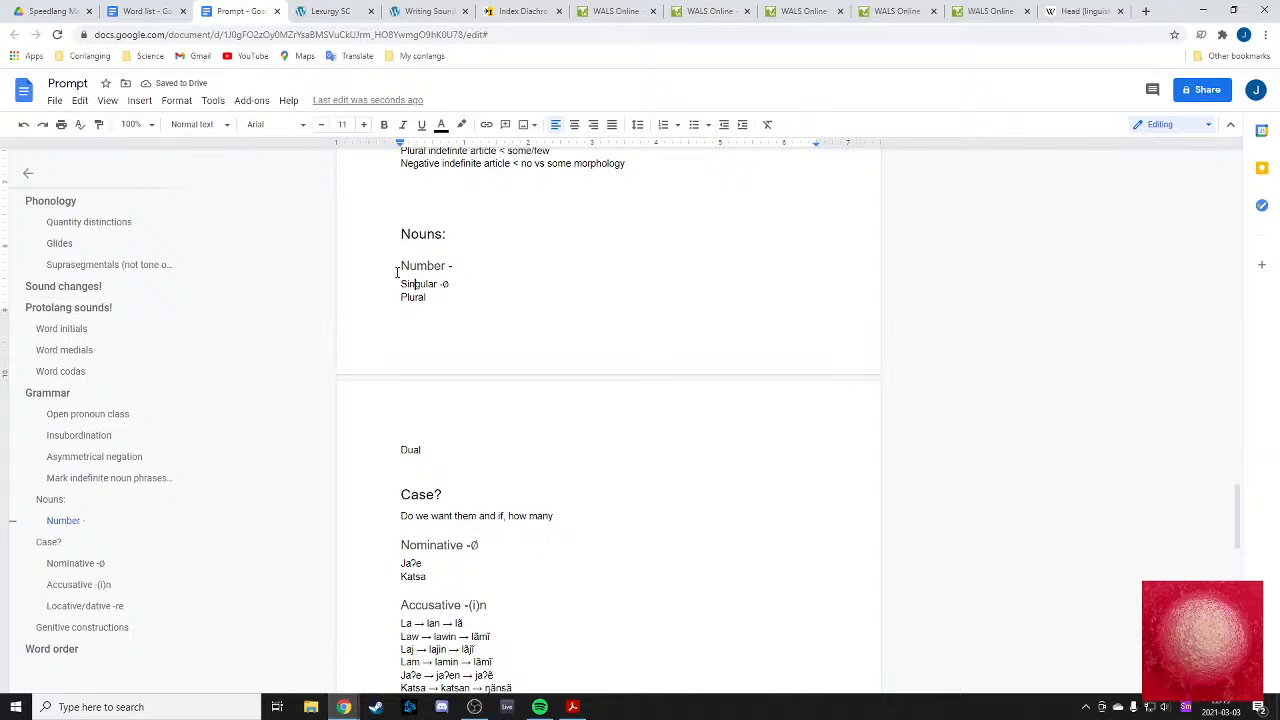
# - Format the "Singular -Ø" line as Heading 4 so it sits beneath Number
pyautogui.click(224, 125)
pyautogui.click(245, 384)
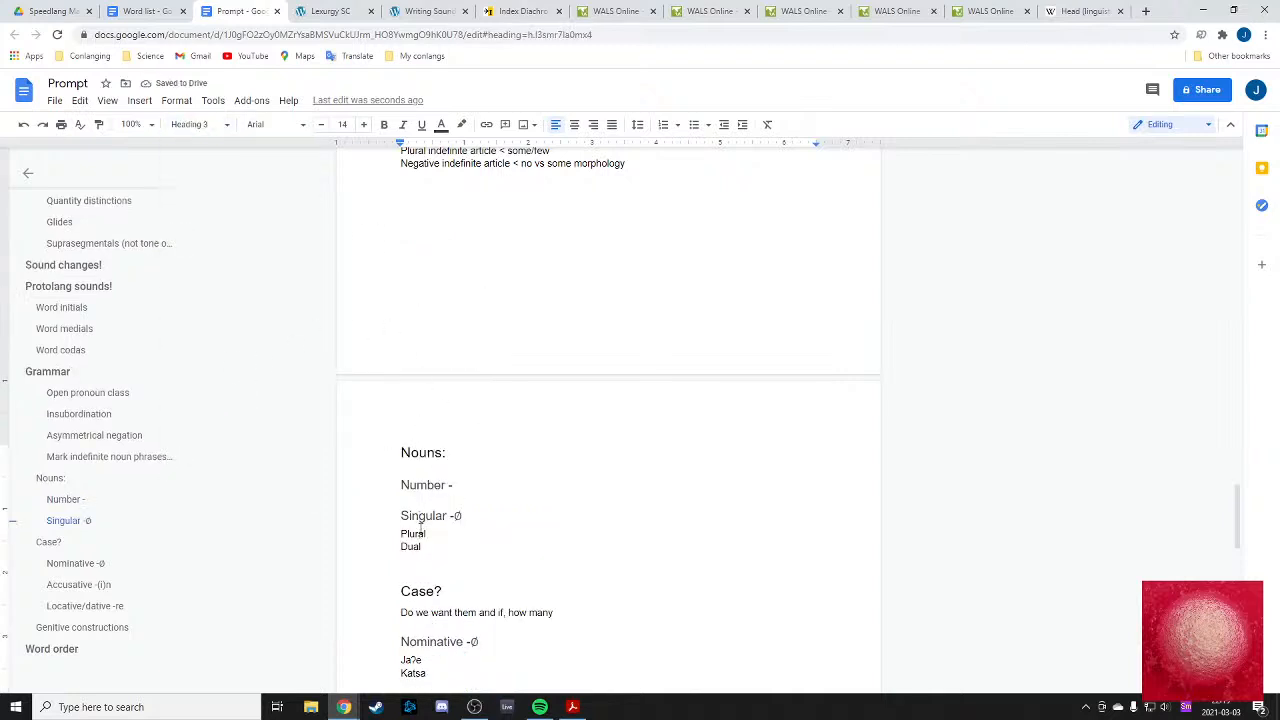
pyautogui.click(200, 125)
pyautogui.click(263, 443)
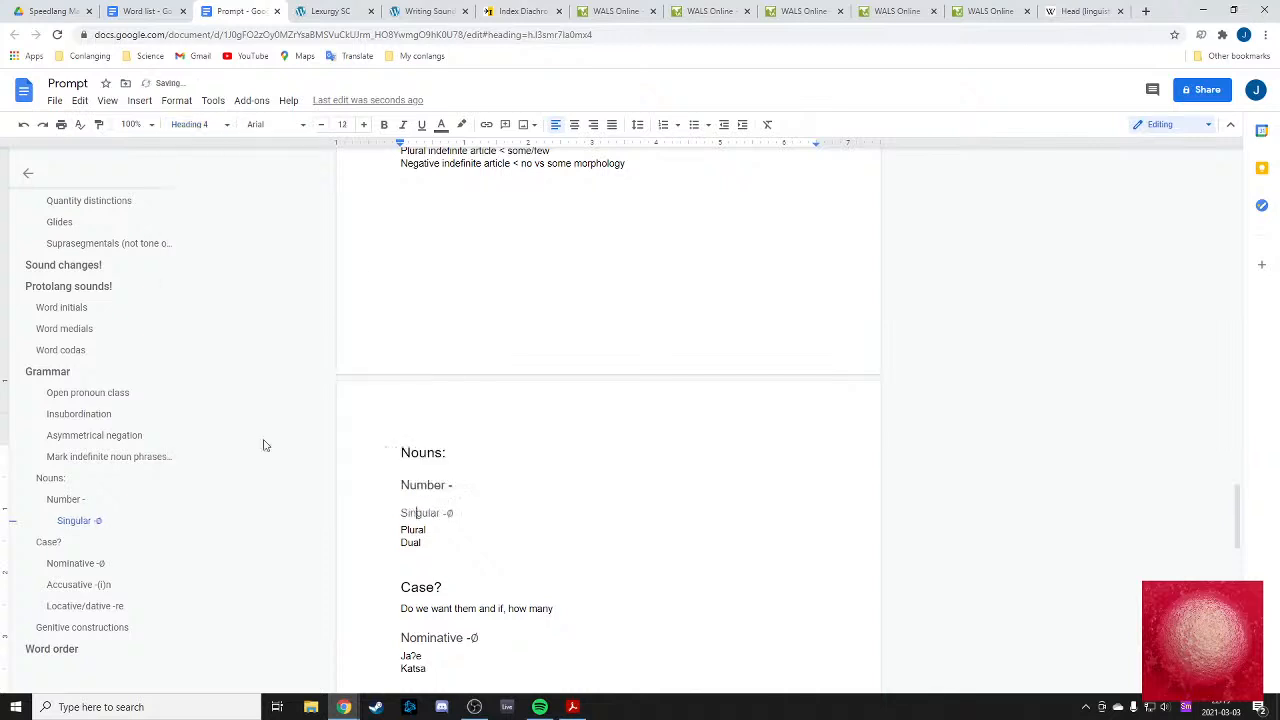
# - Format the Plural and Dual lines as Heading 4, matching the Singular entry
pyautogui.press('Down')
pyautogui.click(200, 125)
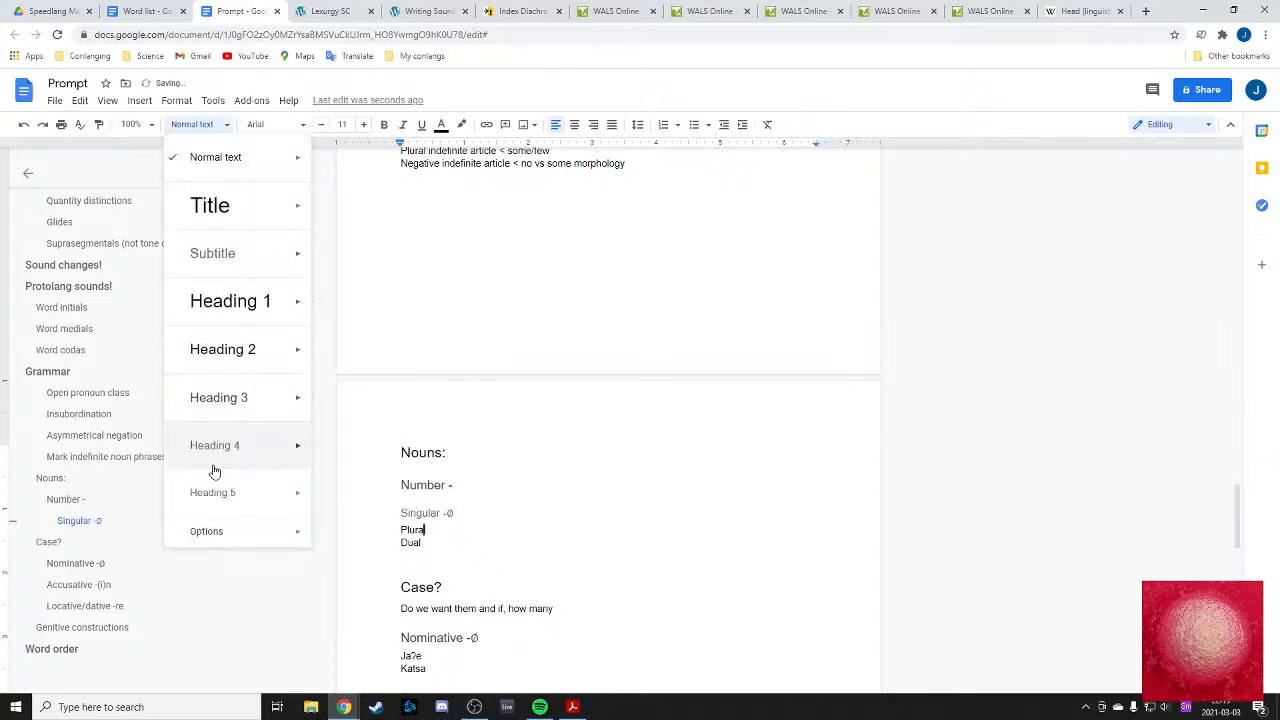
pyautogui.click(229, 448)
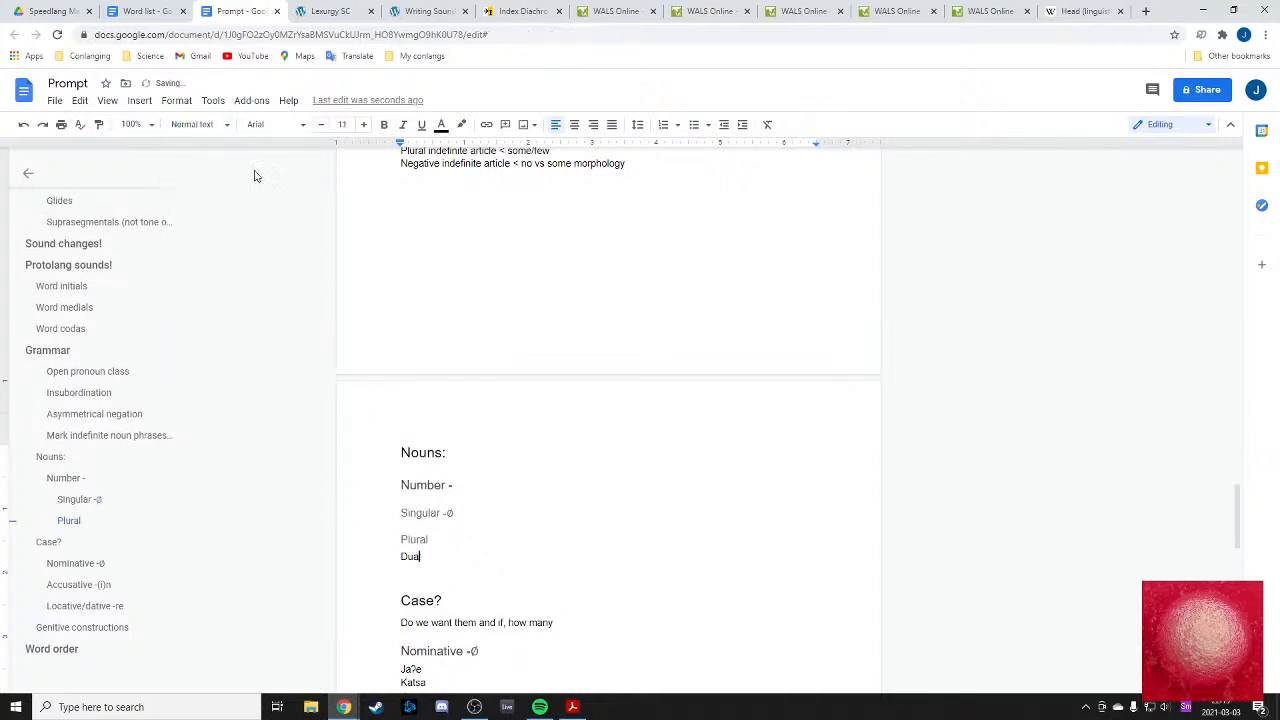
pyautogui.click(200, 125)
pyautogui.click(229, 443)
# - Change the "Case?" heading to Heading 3 so it falls under Nouns
pyautogui.scroll(-3, 493, 461)
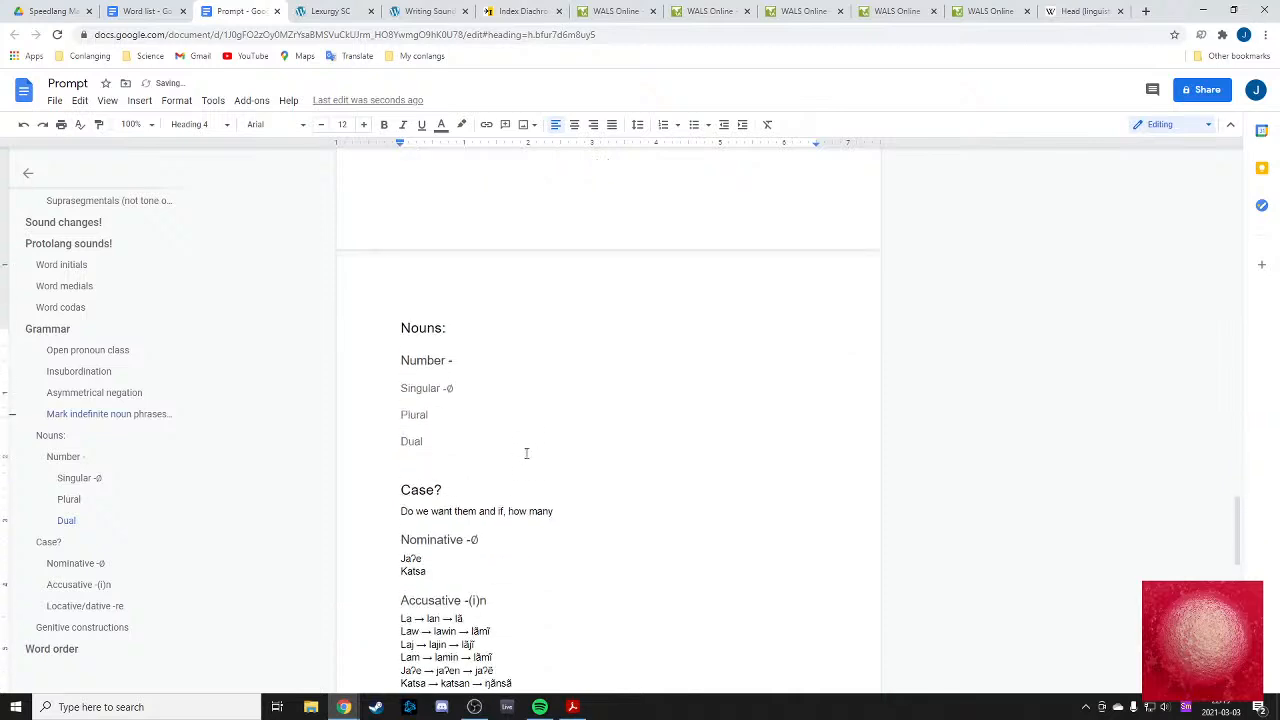
pyautogui.click(421, 479)
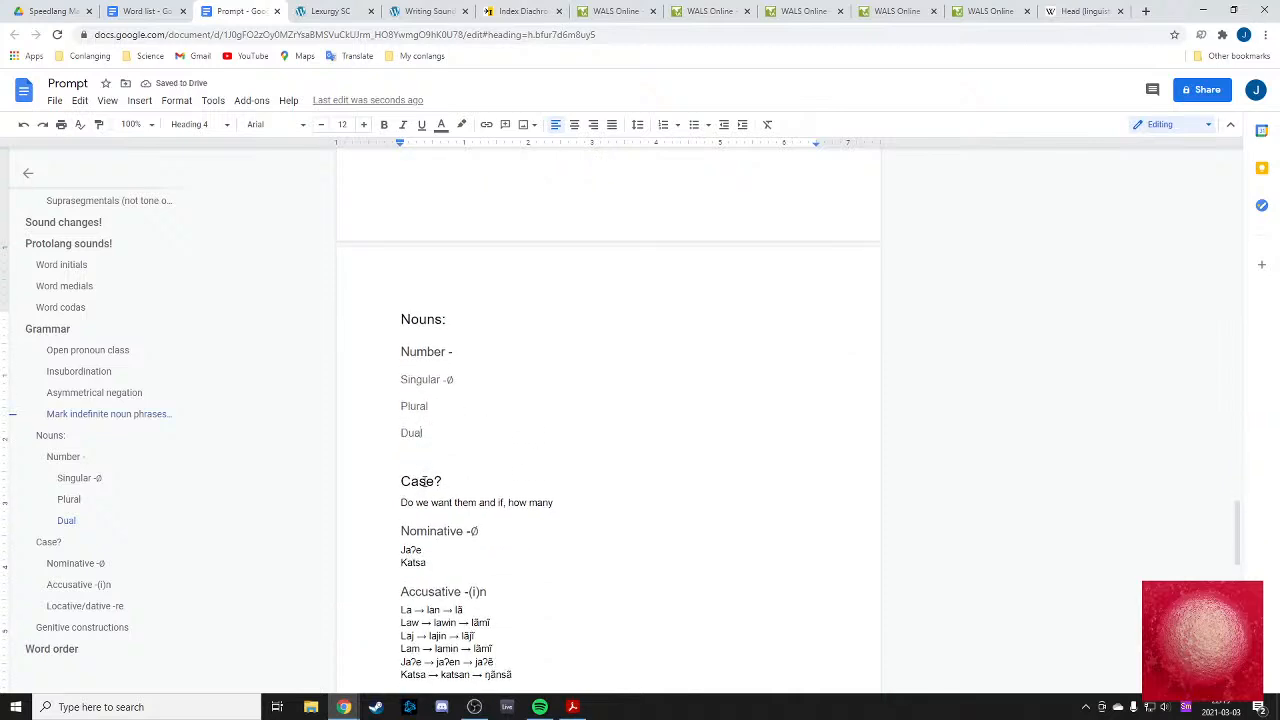
pyautogui.click(190, 126)
pyautogui.click(212, 397)
# - Change the Nominative and Accusative headings to Heading 4 so they nest under the Case heading
pyautogui.press('Down')
pyautogui.press('Down')
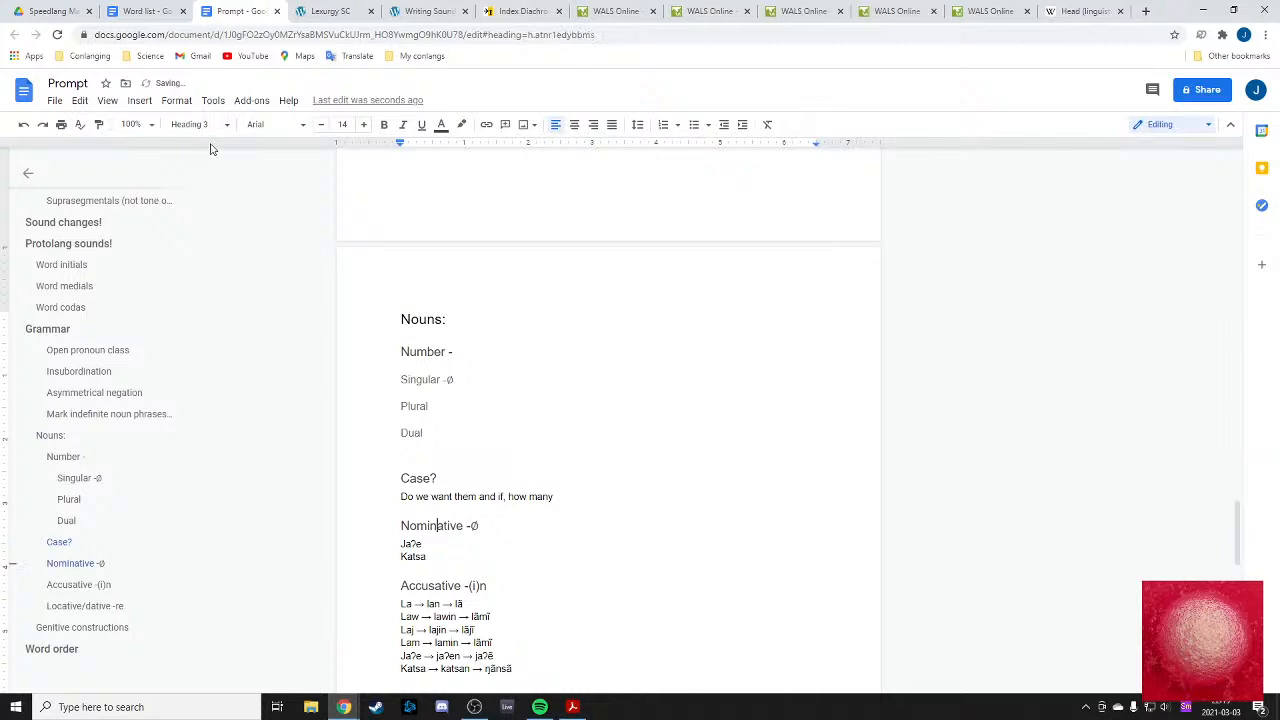
pyautogui.click(195, 124)
pyautogui.click(229, 443)
pyautogui.press('Down')
pyautogui.press('Down')
pyautogui.press('Down')
pyautogui.press('Down')
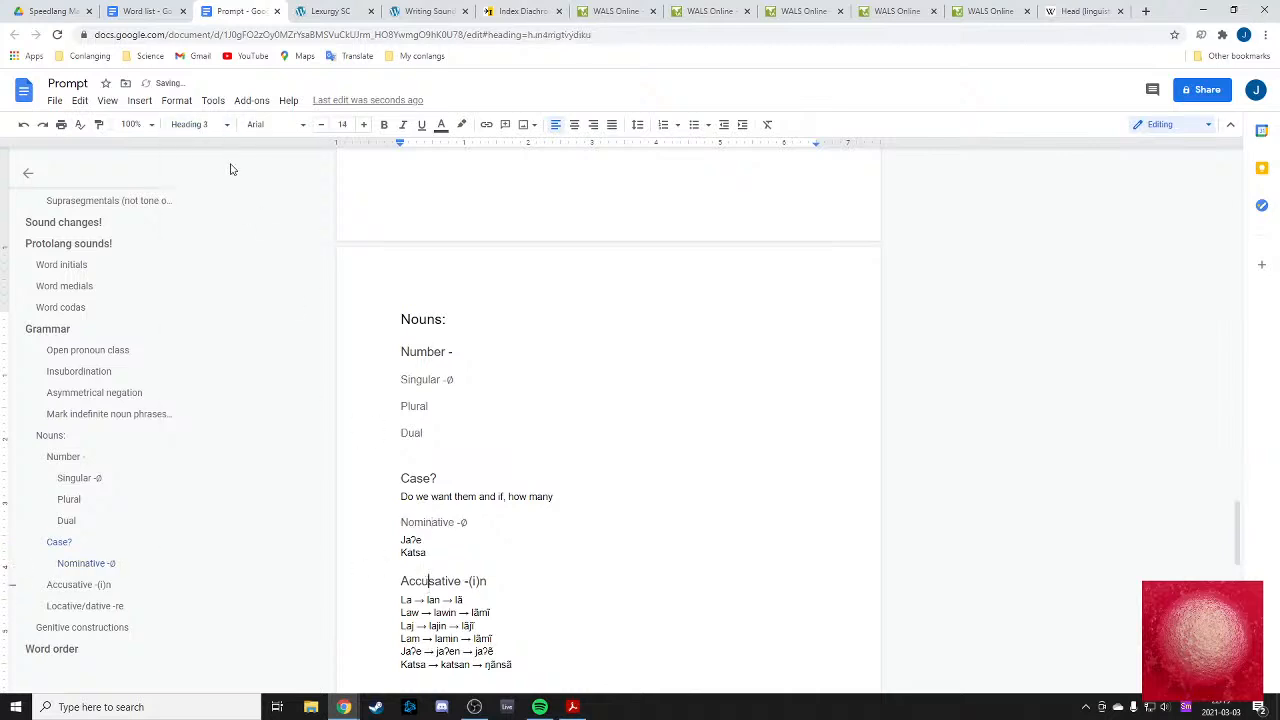
pyautogui.click(195, 124)
pyautogui.click(229, 443)
# - Change the "Locative/dative -re" heading to Heading 4, matching the other cases
pyautogui.scroll(-2, 427, 427)
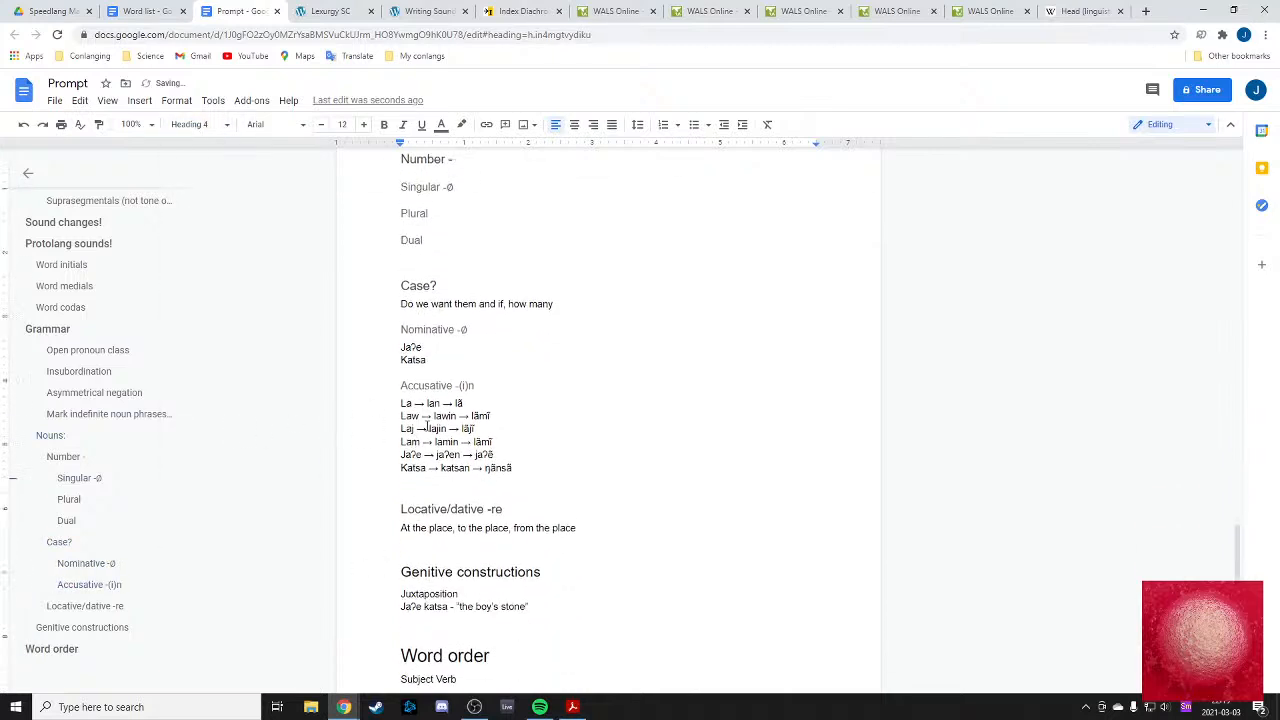
pyautogui.press('Down')
pyautogui.press('Down')
pyautogui.press('Down')
pyautogui.press('Down')
pyautogui.press('Down')
pyautogui.press('Down')
pyautogui.press('Down')
pyautogui.press('Down')
pyautogui.click(190, 124)
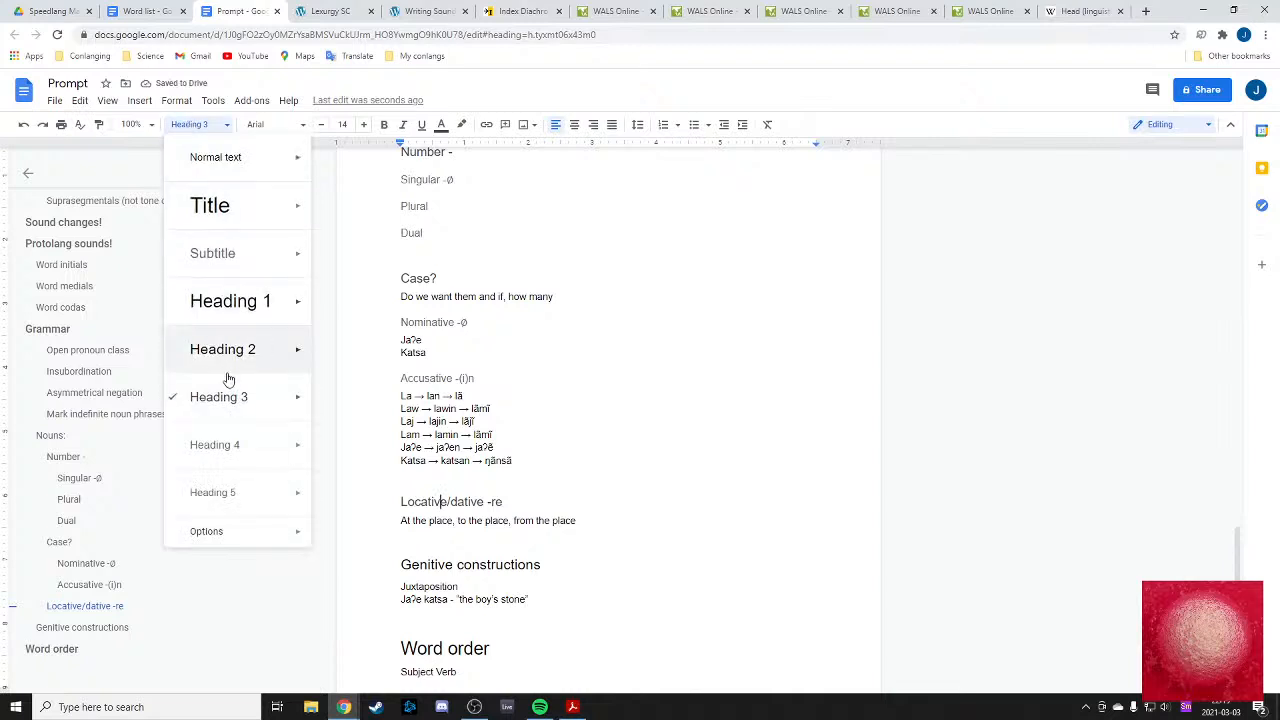
pyautogui.click(237, 440)
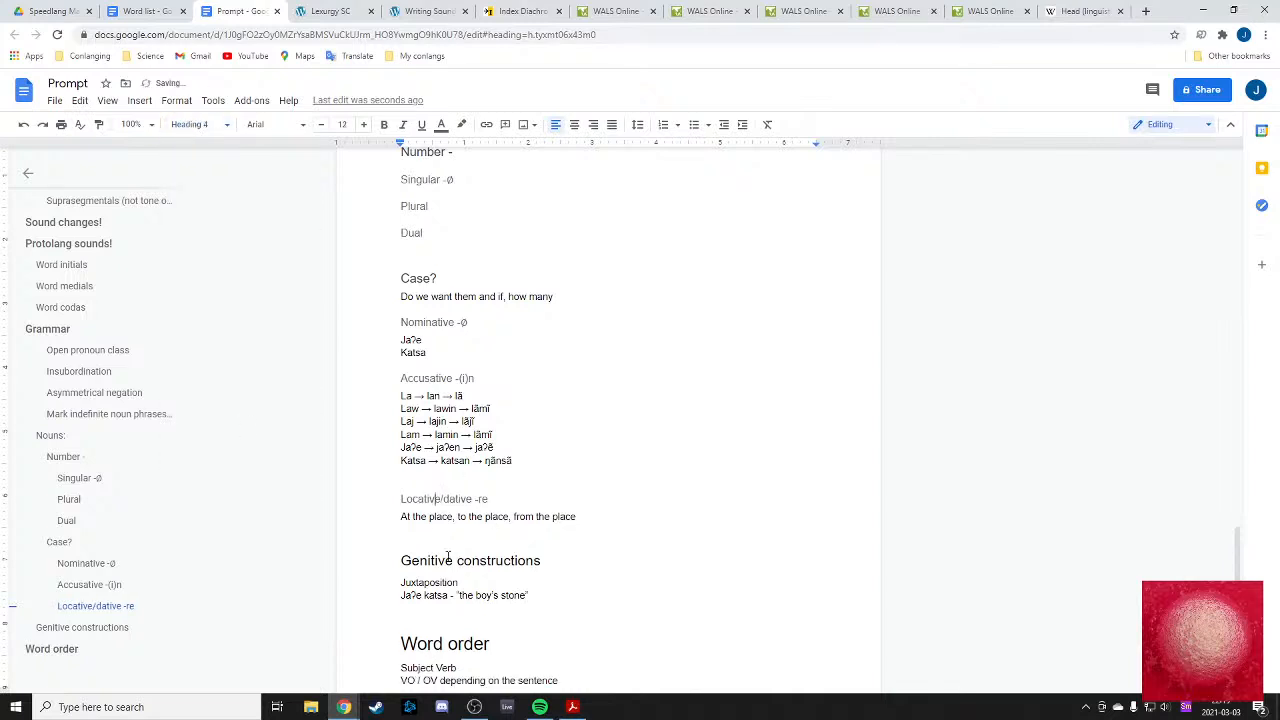
# - Change the "Genitive constructions" heading to Heading 3 so it falls under Nouns
pyautogui.scroll(3, 511, 579)
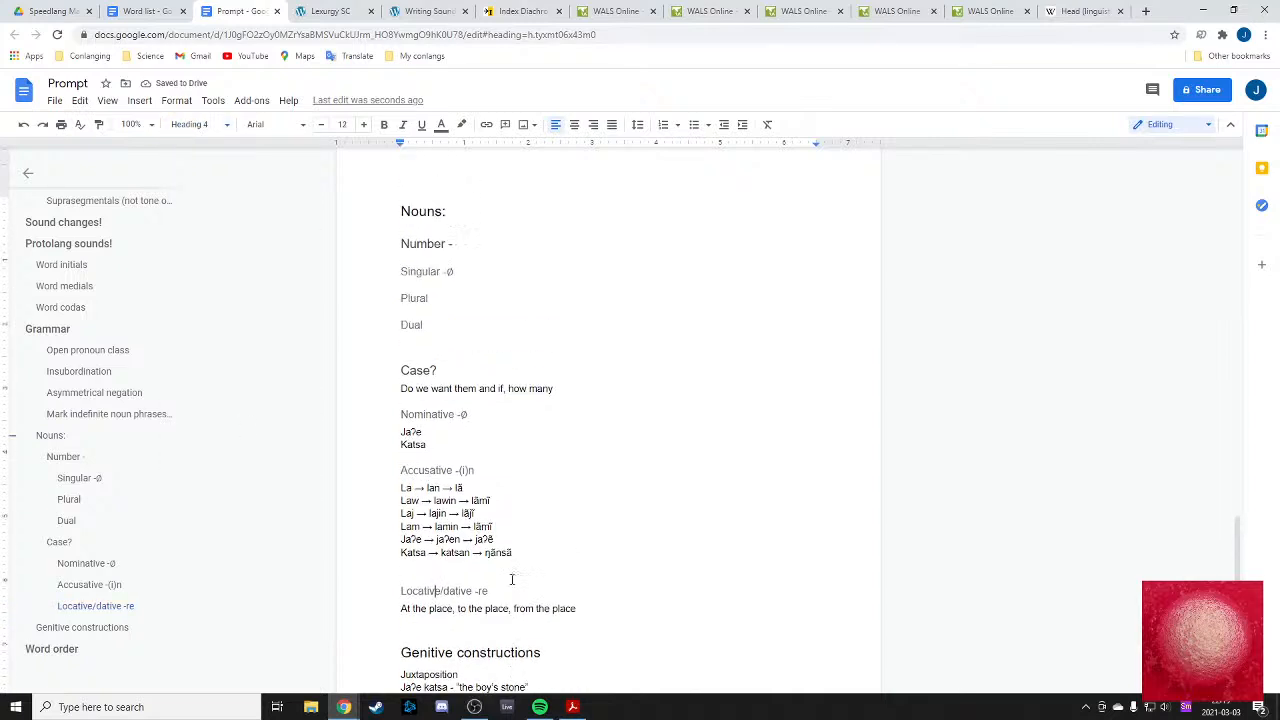
pyautogui.scroll(-4, 475, 524)
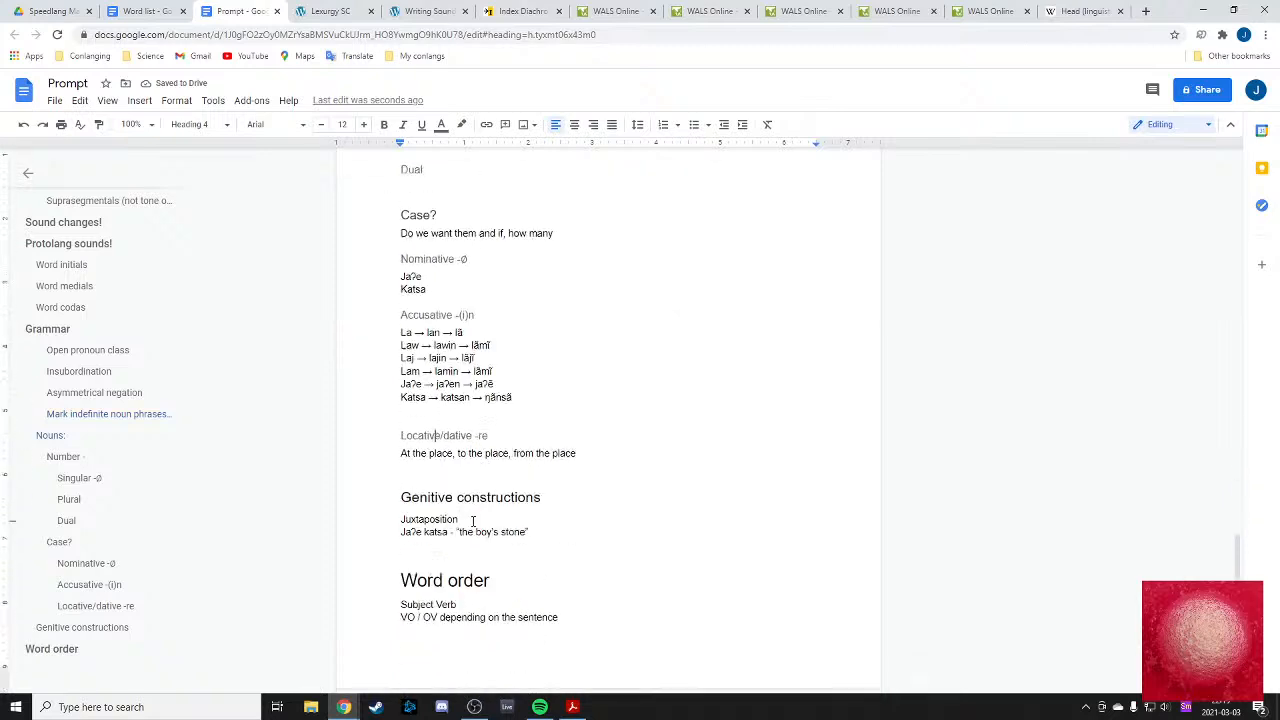
pyautogui.scroll(3, 446, 430)
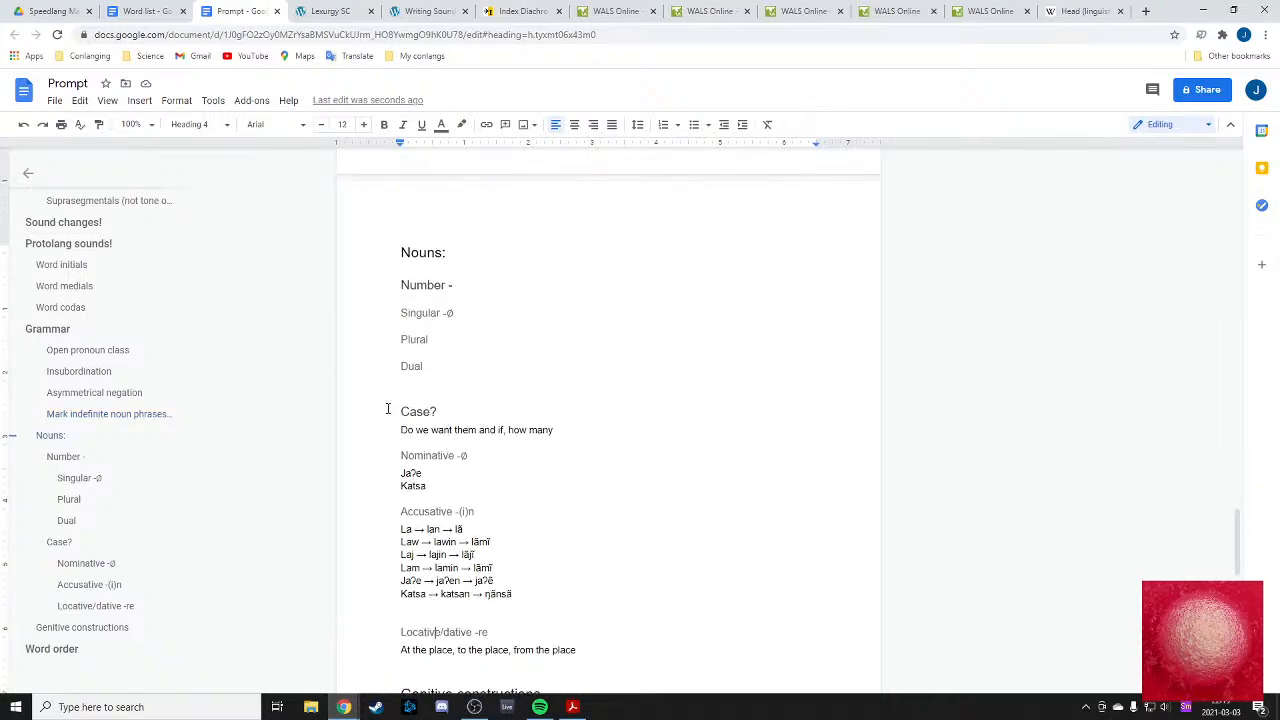
pyautogui.scroll(-1, 390, 407)
pyautogui.click(437, 560)
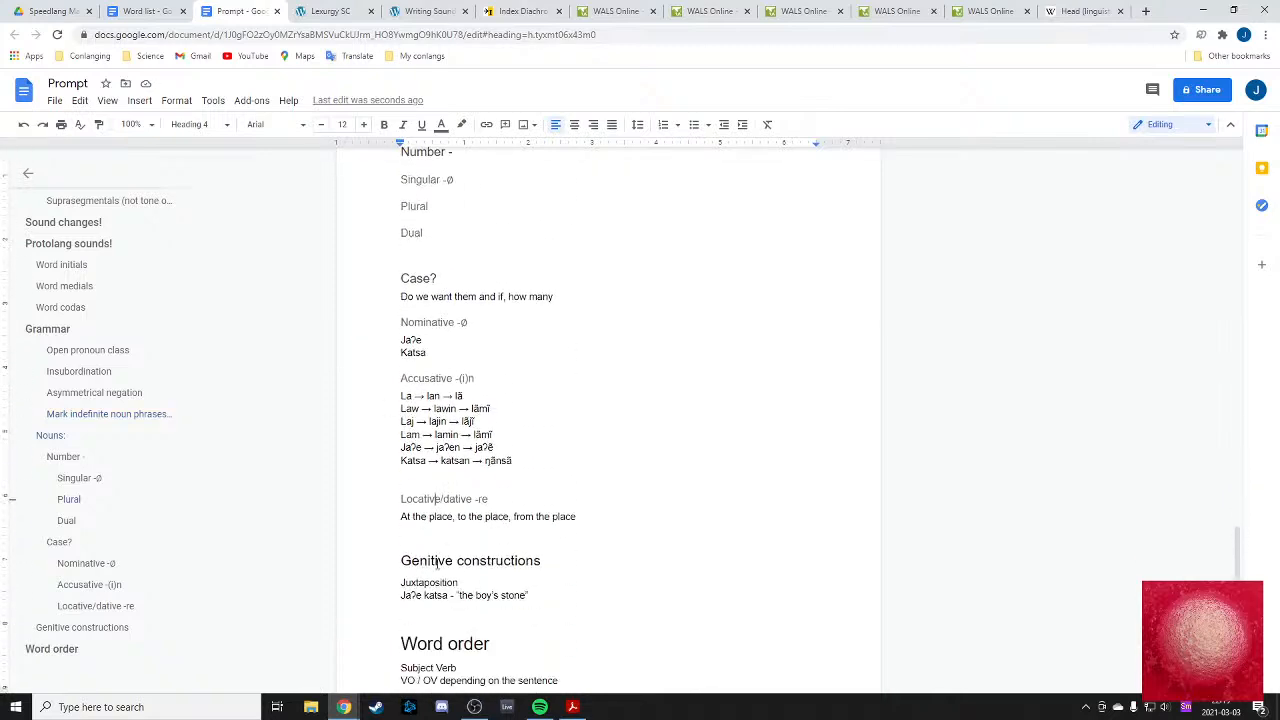
pyautogui.click(210, 128)
pyautogui.click(220, 396)
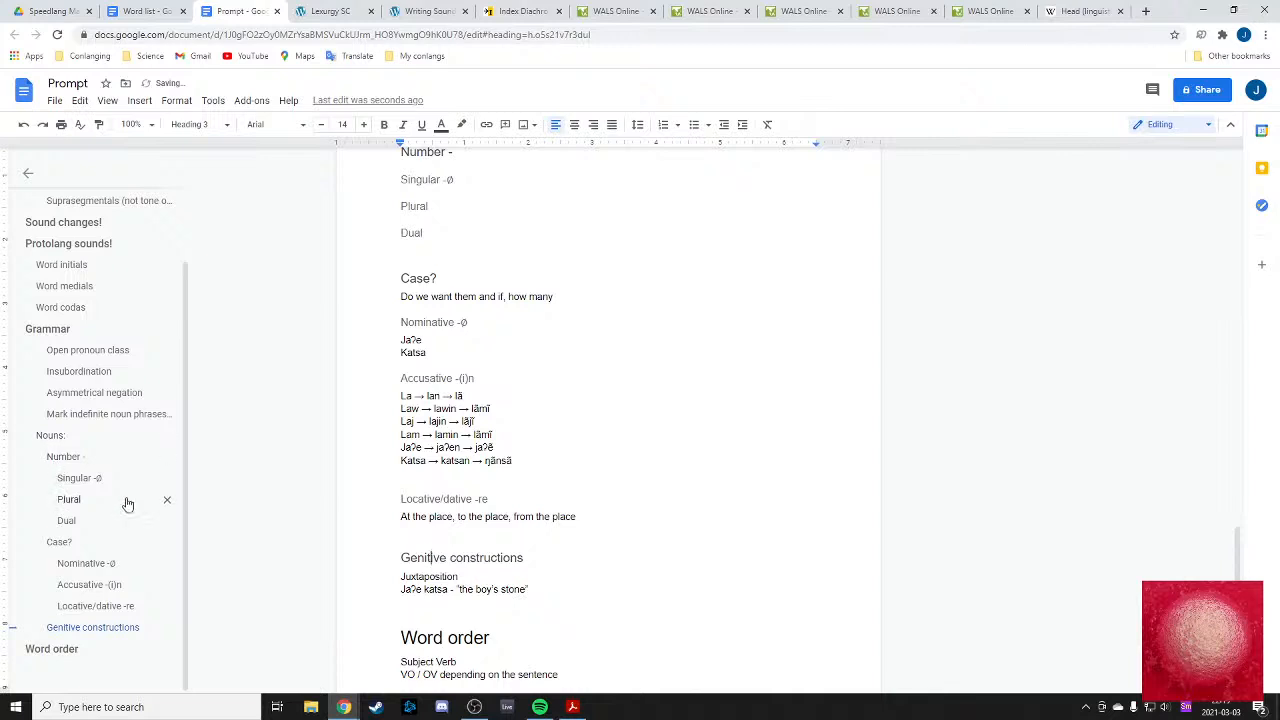
# - Add a hyphen after the Plural and Dual headings as suffix placeholders, and check them against the indefinite article notes
pyautogui.scroll(1, 518, 465)
pyautogui.click(494, 452)
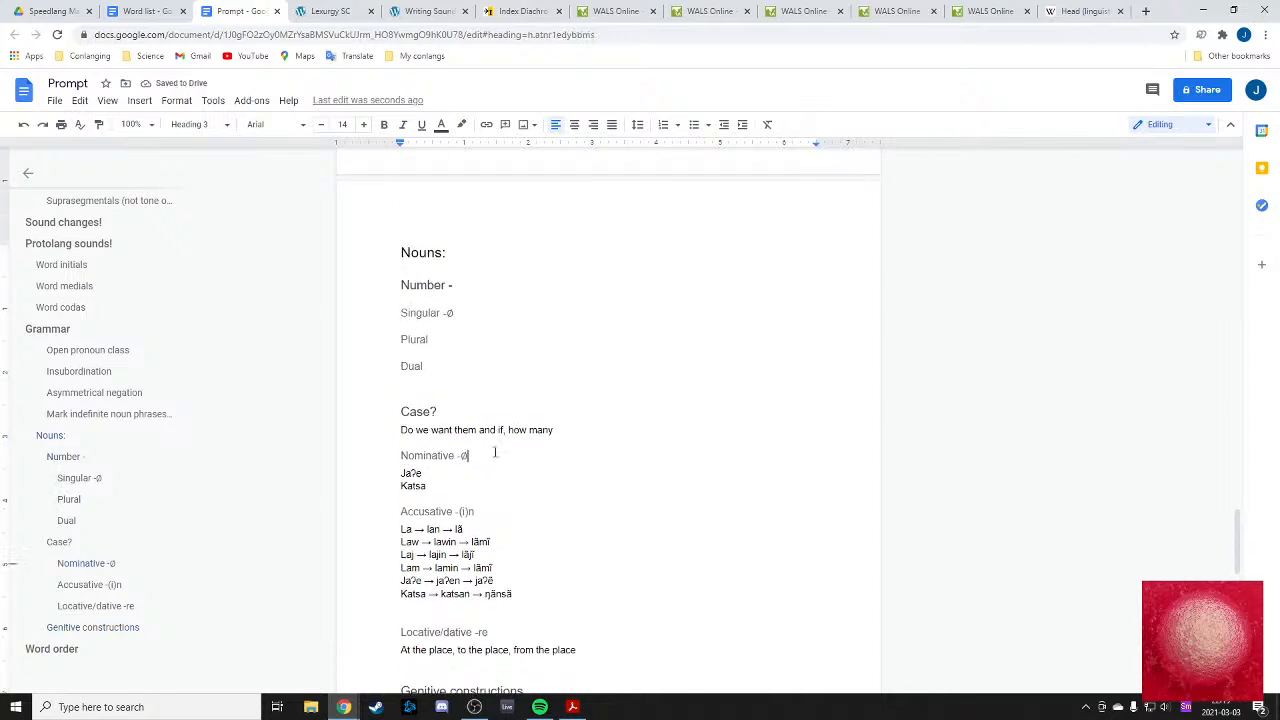
pyautogui.scroll(1, 474, 404)
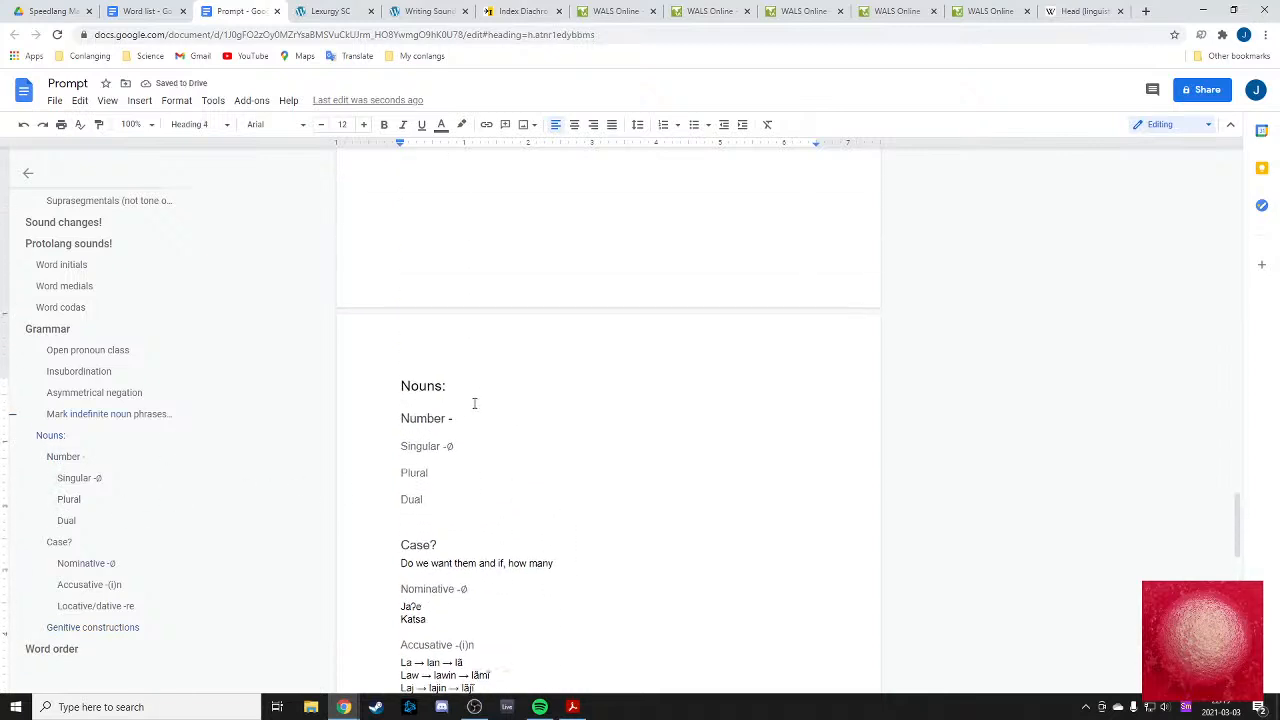
pyautogui.click(459, 473)
pyautogui.write('-')
pyautogui.click(438, 501)
pyautogui.write('-')
pyautogui.click(476, 488)
pyautogui.click(461, 499)
pyautogui.scroll(10, 461, 495)
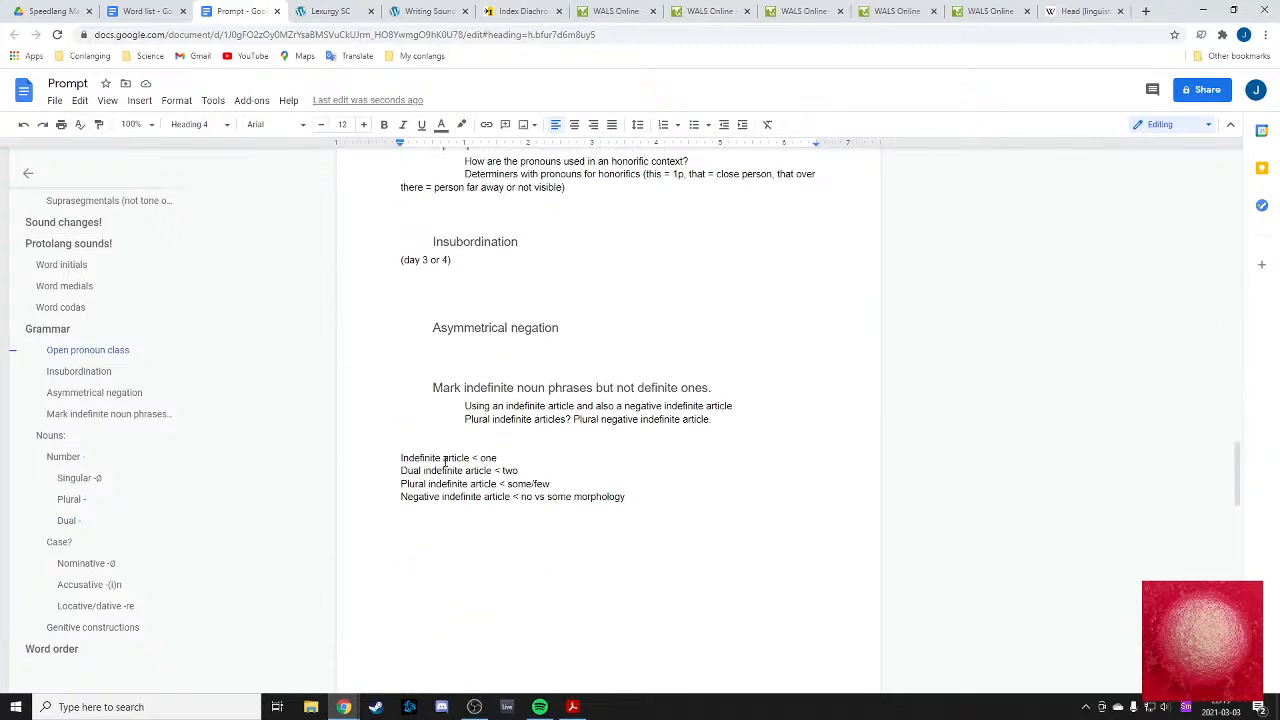
pyautogui.scroll(-3, 501, 480)
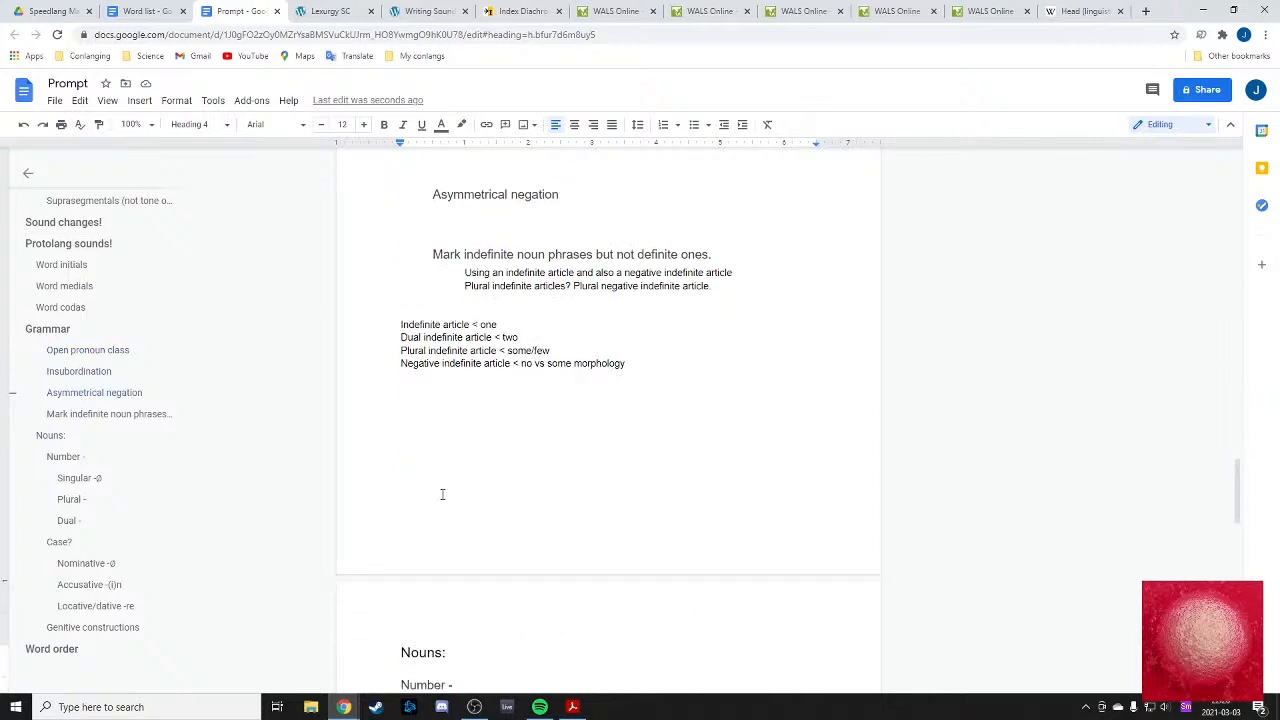
pyautogui.scroll(-4, 442, 494)
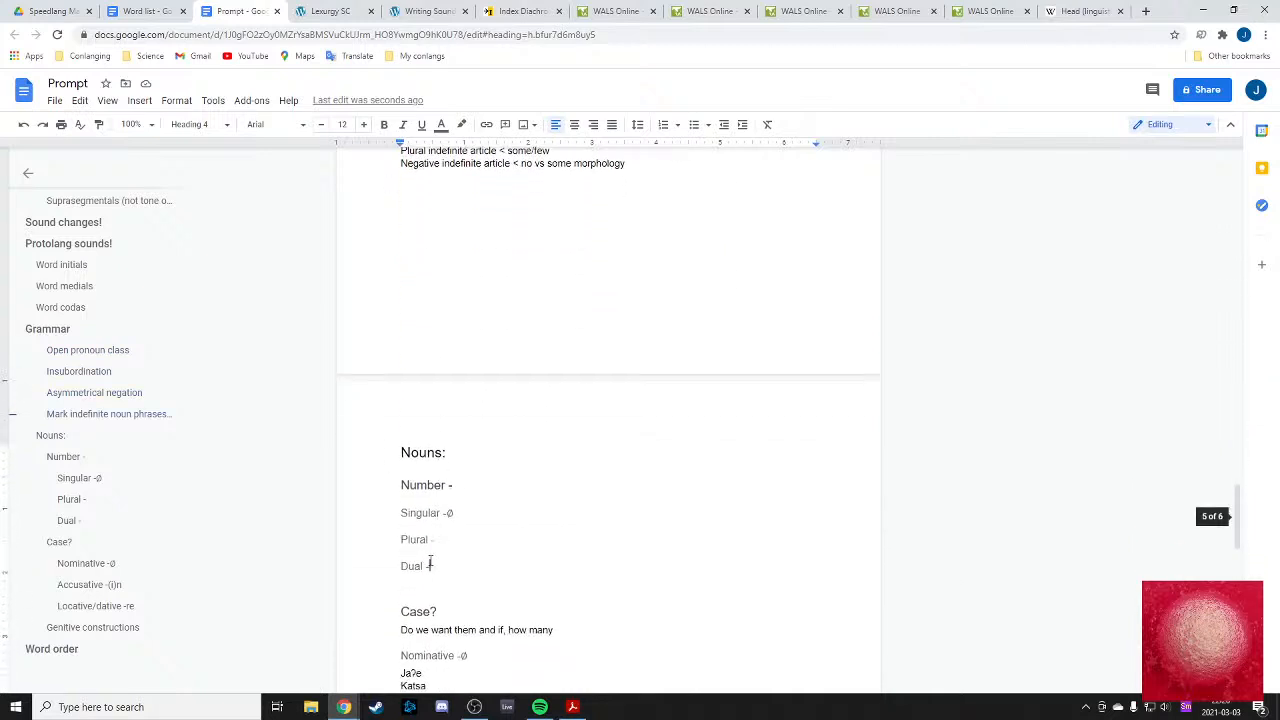
pyautogui.click(430, 565)
# - Switch to the Word list document and add a "Numeral" section in Heading 1 style below Adjectives
pyautogui.click(146, 11)
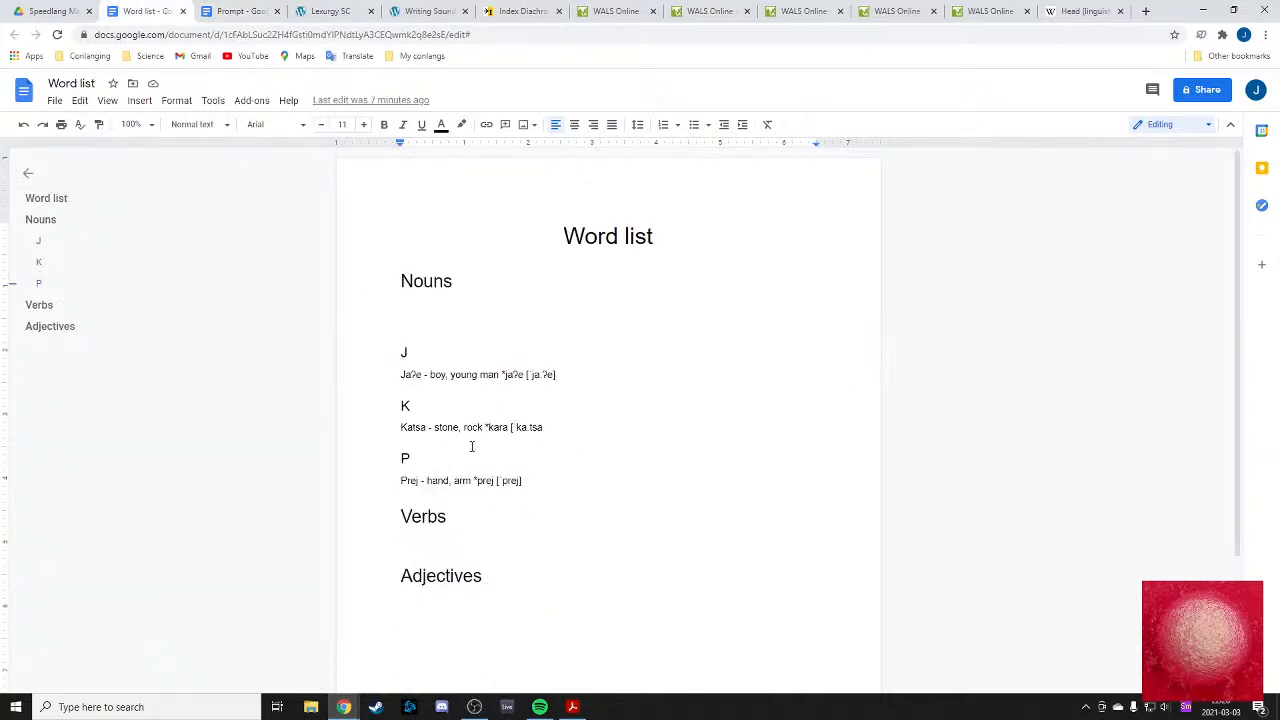
pyautogui.scroll(-3, 449, 428)
pyautogui.click(413, 442)
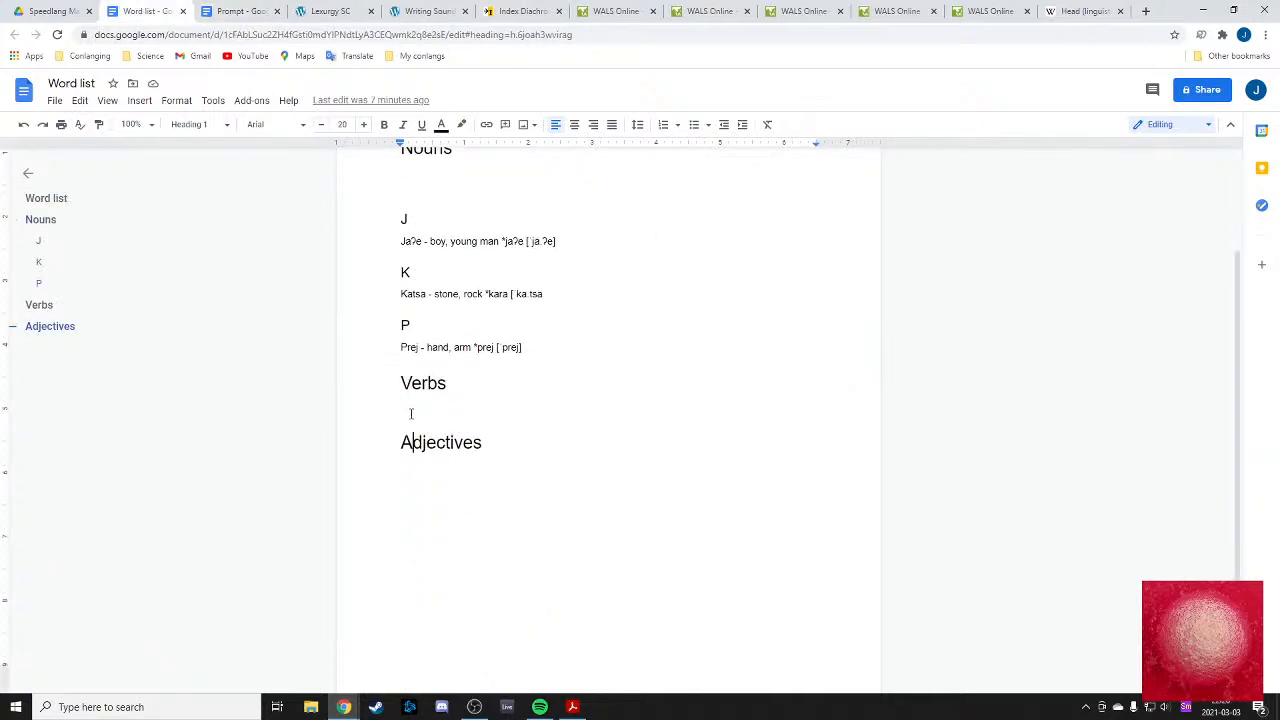
pyautogui.click(405, 392)
pyautogui.scroll(3, 494, 426)
pyautogui.click(519, 587)
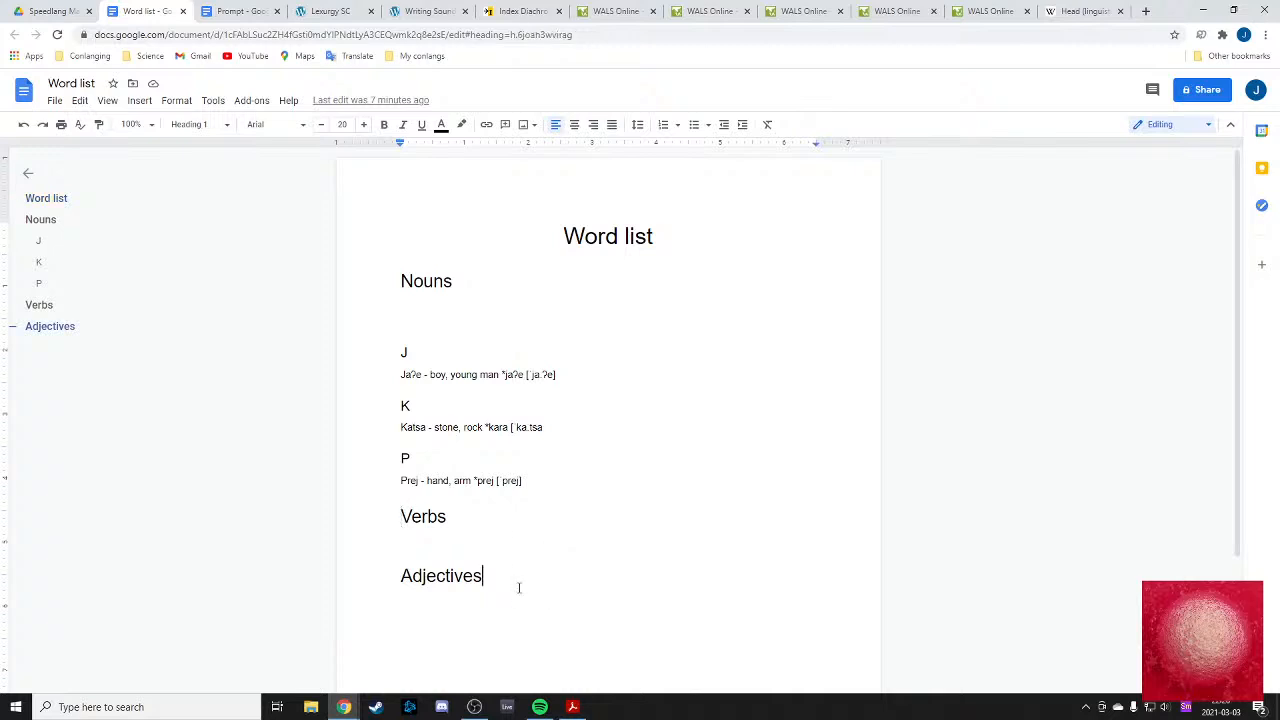
pyautogui.press('Return')
pyautogui.write('Num')
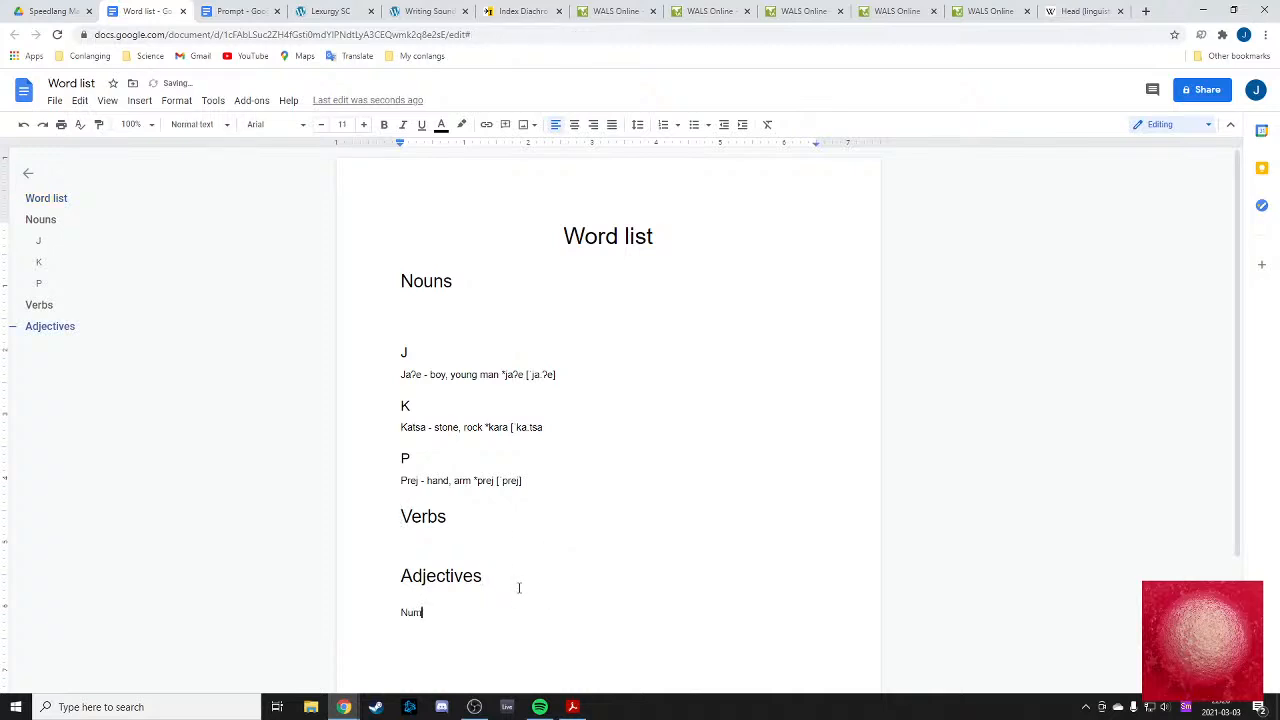
pyautogui.write('eral')
pyautogui.click(180, 128)
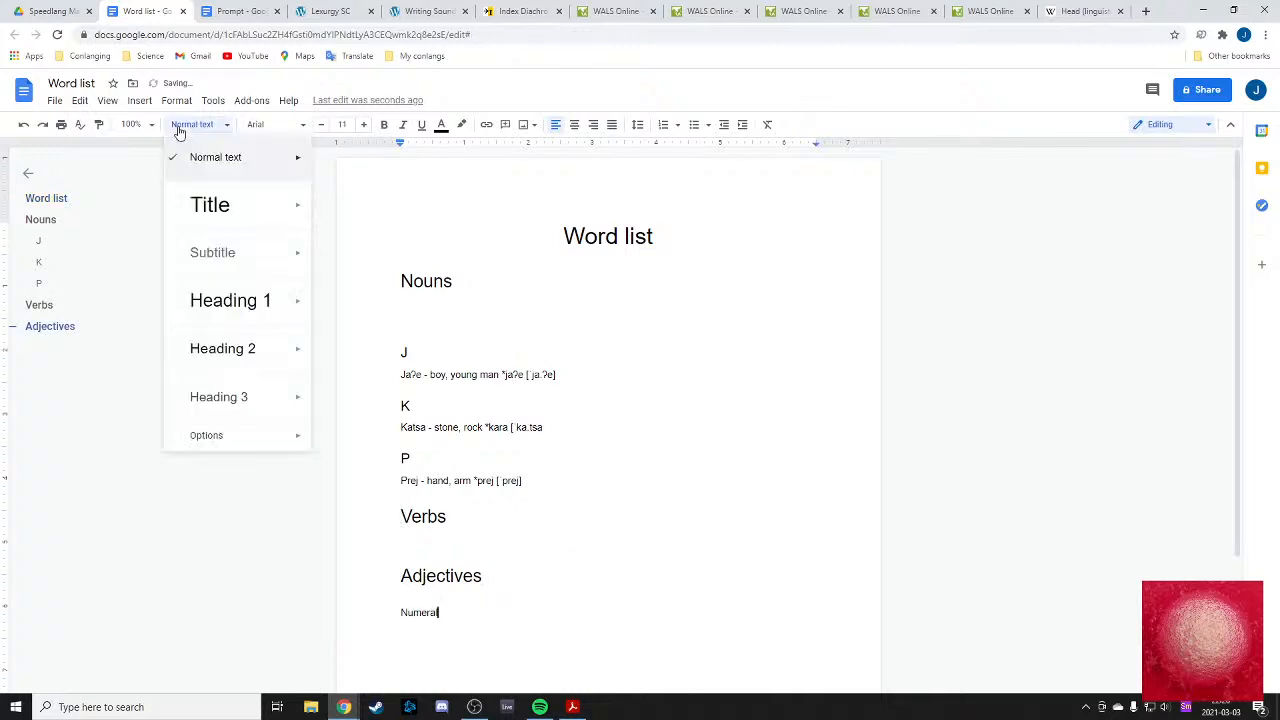
pyautogui.click(230, 300)
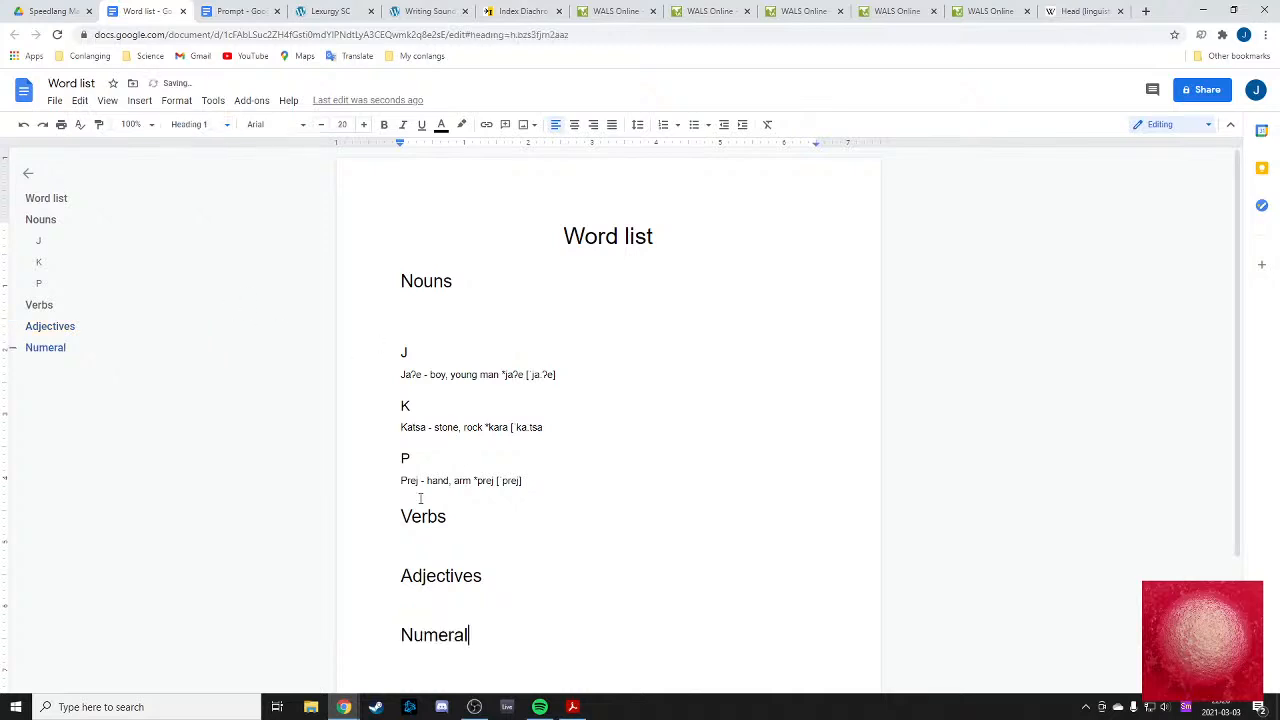
pyautogui.scroll(-2, 400, 560)
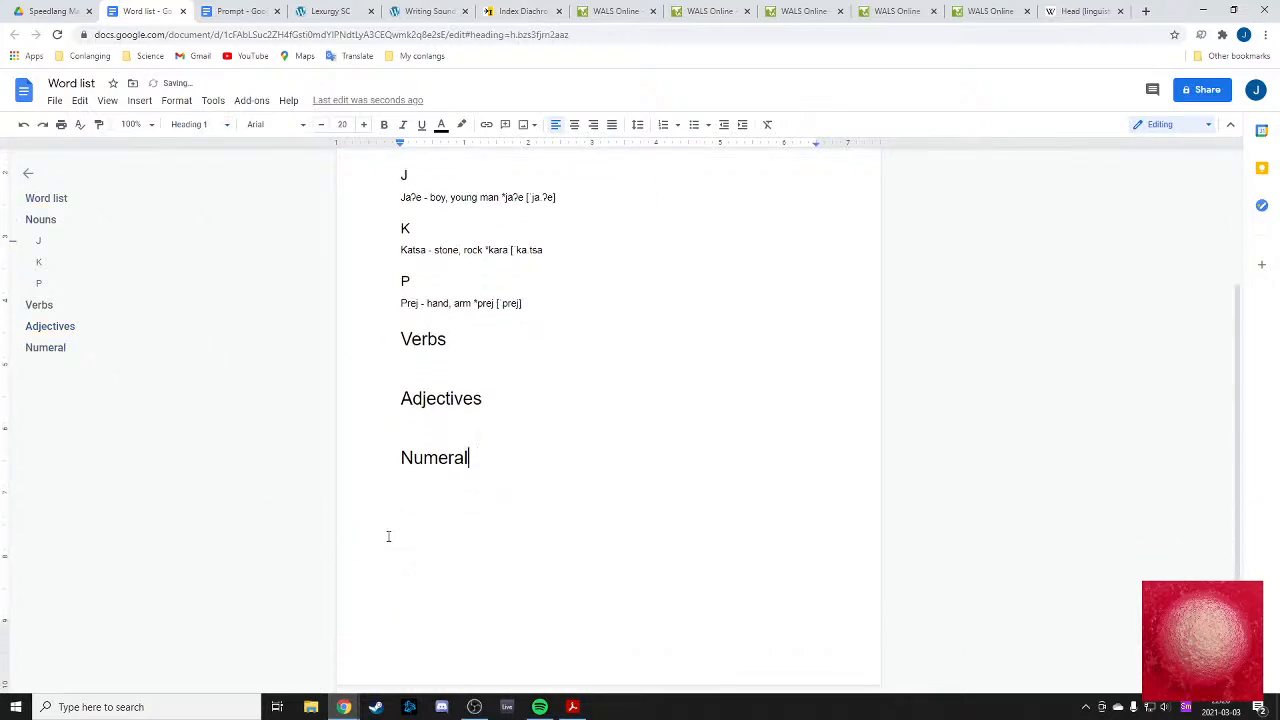
pyautogui.scroll(2, 400, 534)
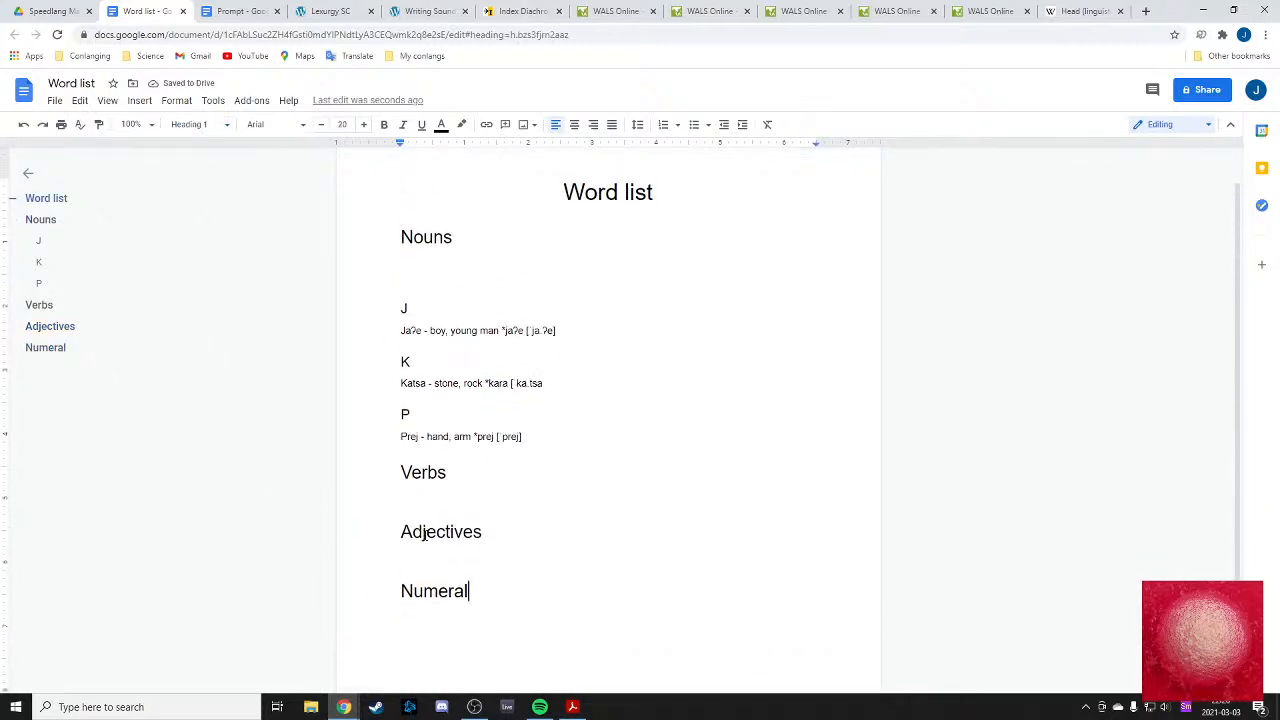
pyautogui.click(427, 531)
pyautogui.moveTo(445, 532); pyautogui.dragTo(400, 532)
pyautogui.click(508, 543)
pyautogui.moveTo(521, 555); pyautogui.dragTo(400, 534)
pyautogui.click(504, 543)
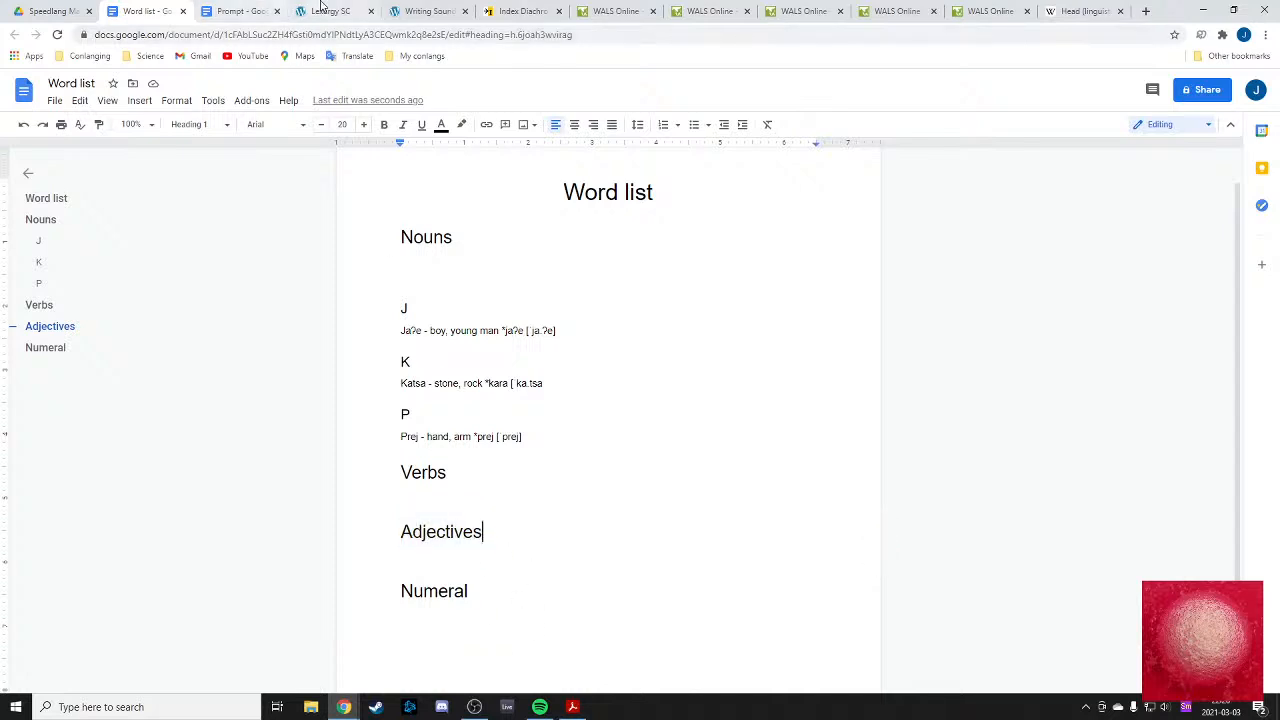
# - Switch back to the Prompt document and bring up the Number section of the noun notes
pyautogui.click(328, 11)
pyautogui.click(245, 10)
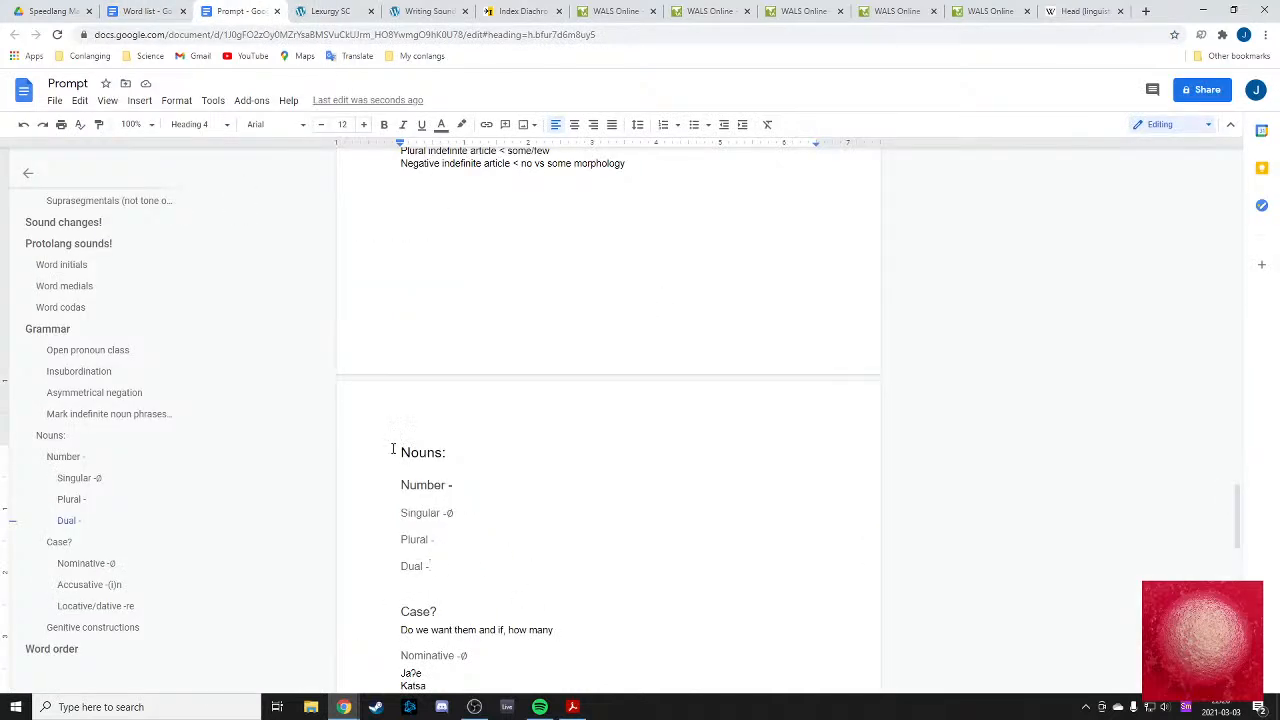
pyautogui.scroll(-1, 410, 470)
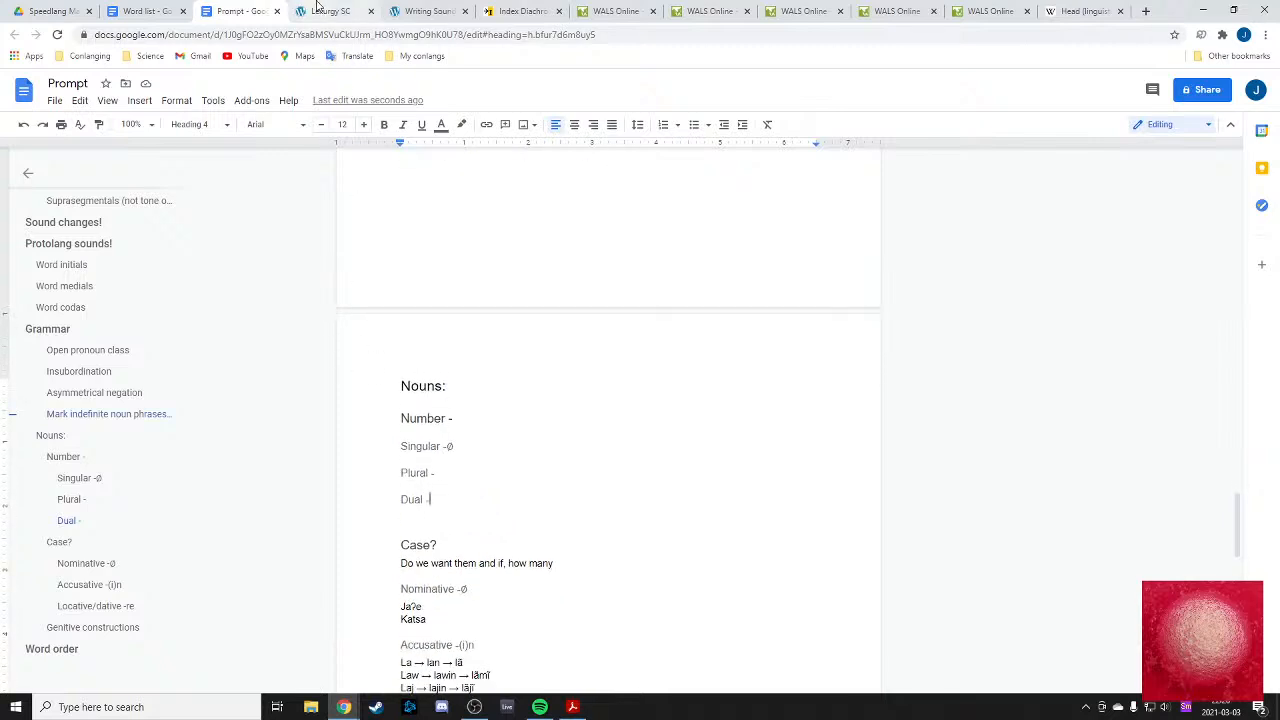
# - Examine the Lexurgy sound changes and look through the Prompt document's phonology, noun case and word order notes
pyautogui.click(322, 10)
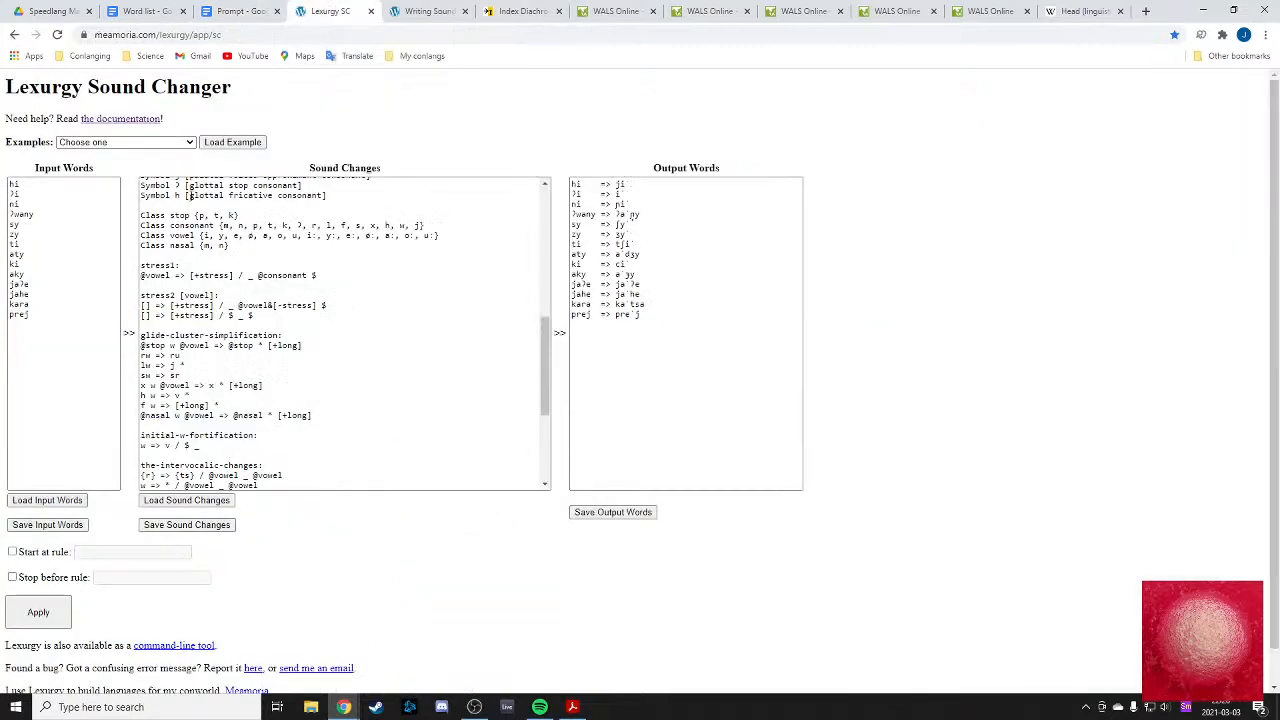
pyautogui.click(435, 121)
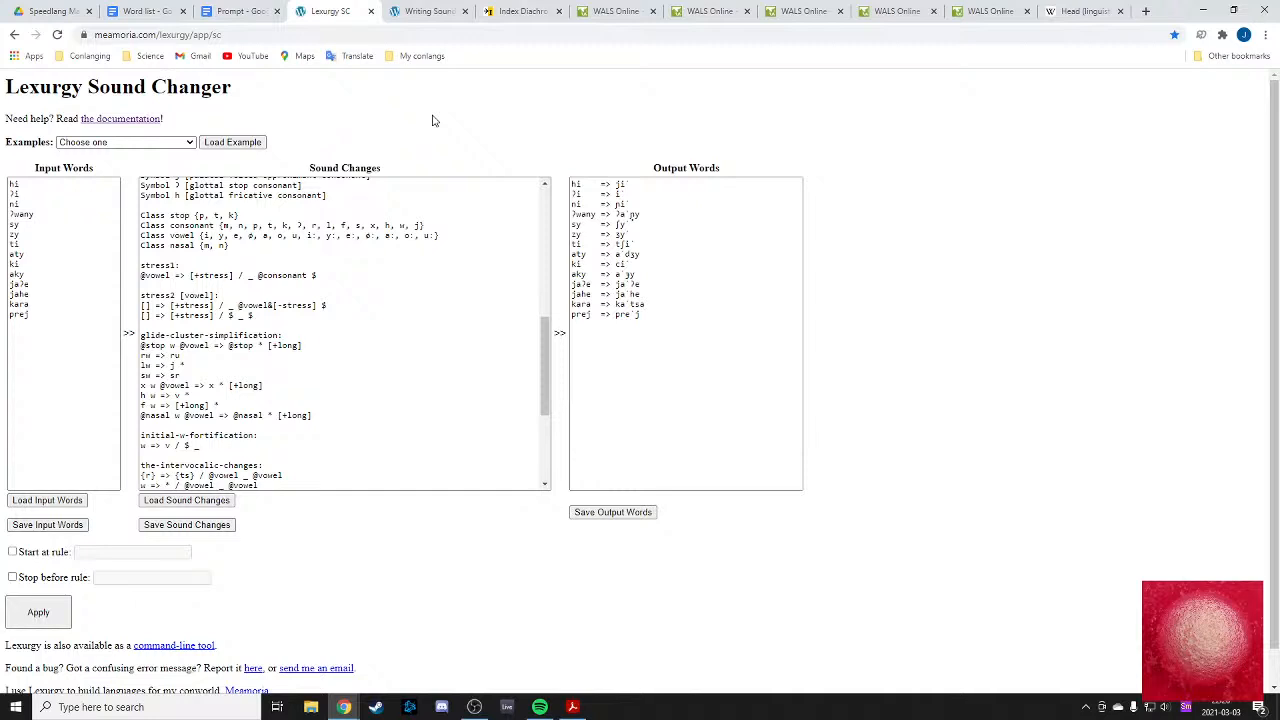
pyautogui.click(163, 10)
pyautogui.click(238, 11)
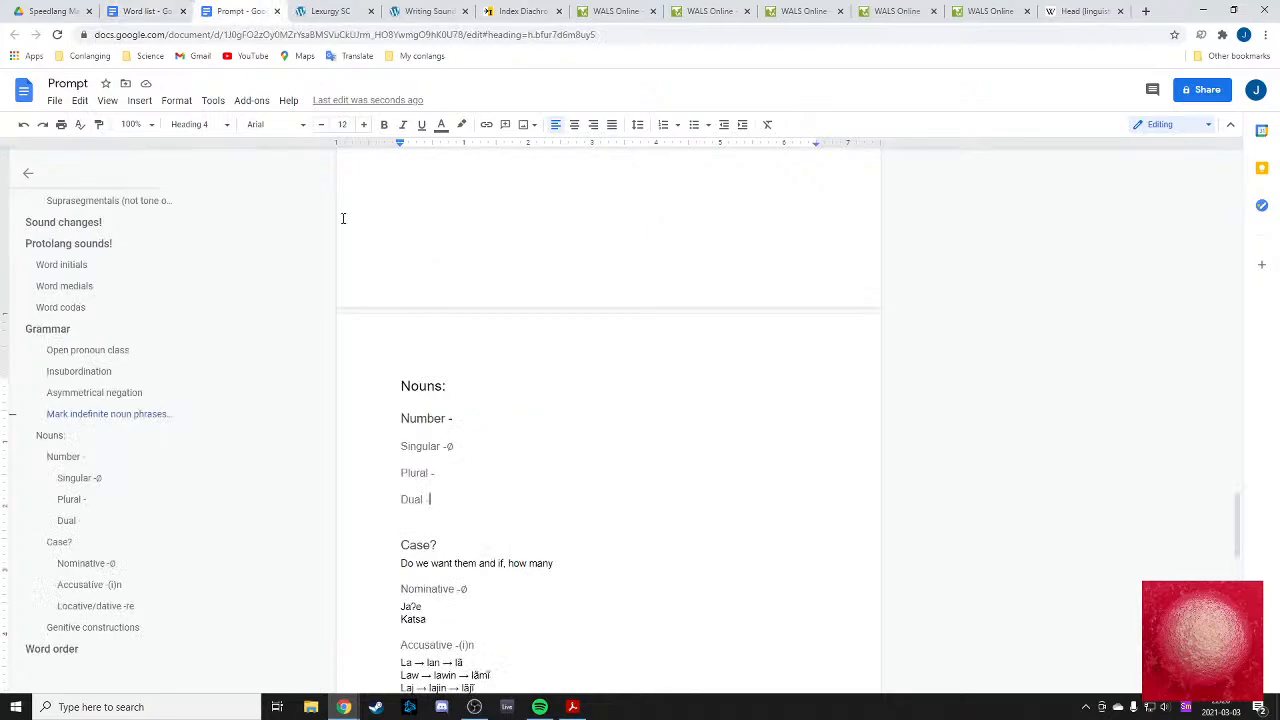
pyautogui.scroll(10, 452, 340)
pyautogui.scroll(15, 452, 340)
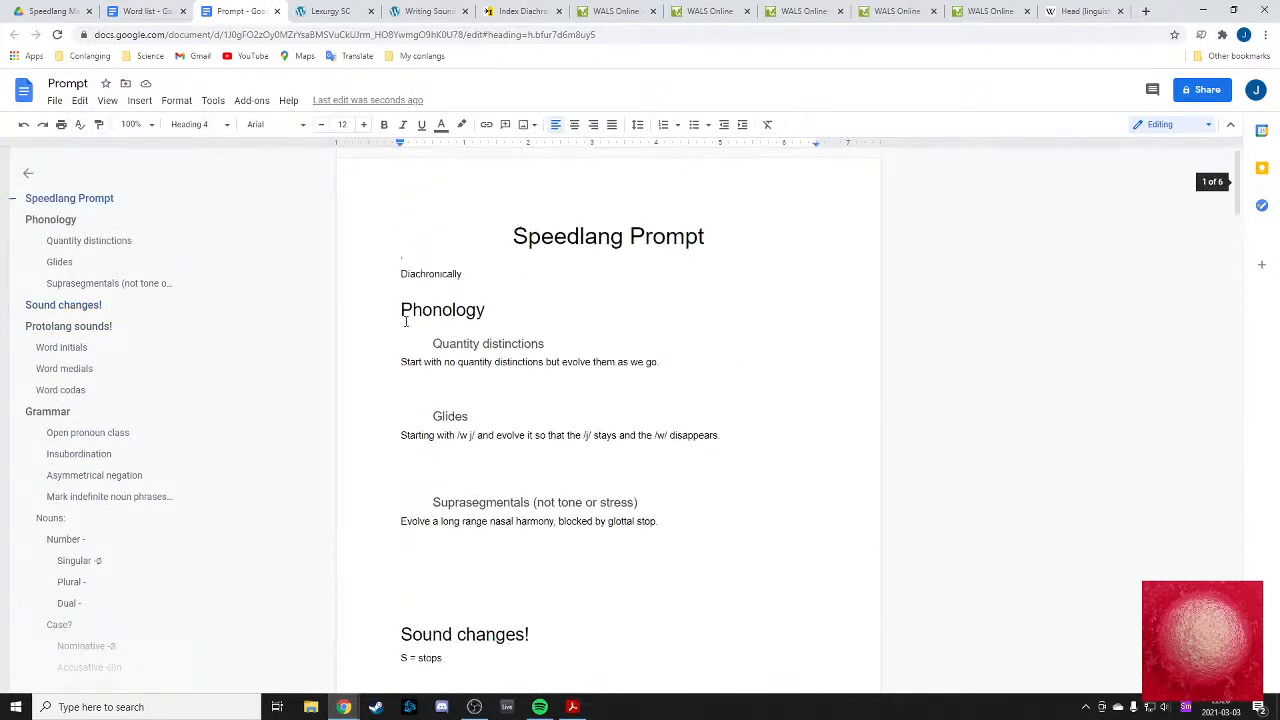
pyautogui.scroll(-13, 406, 321)
pyautogui.scroll(-20, 406, 321)
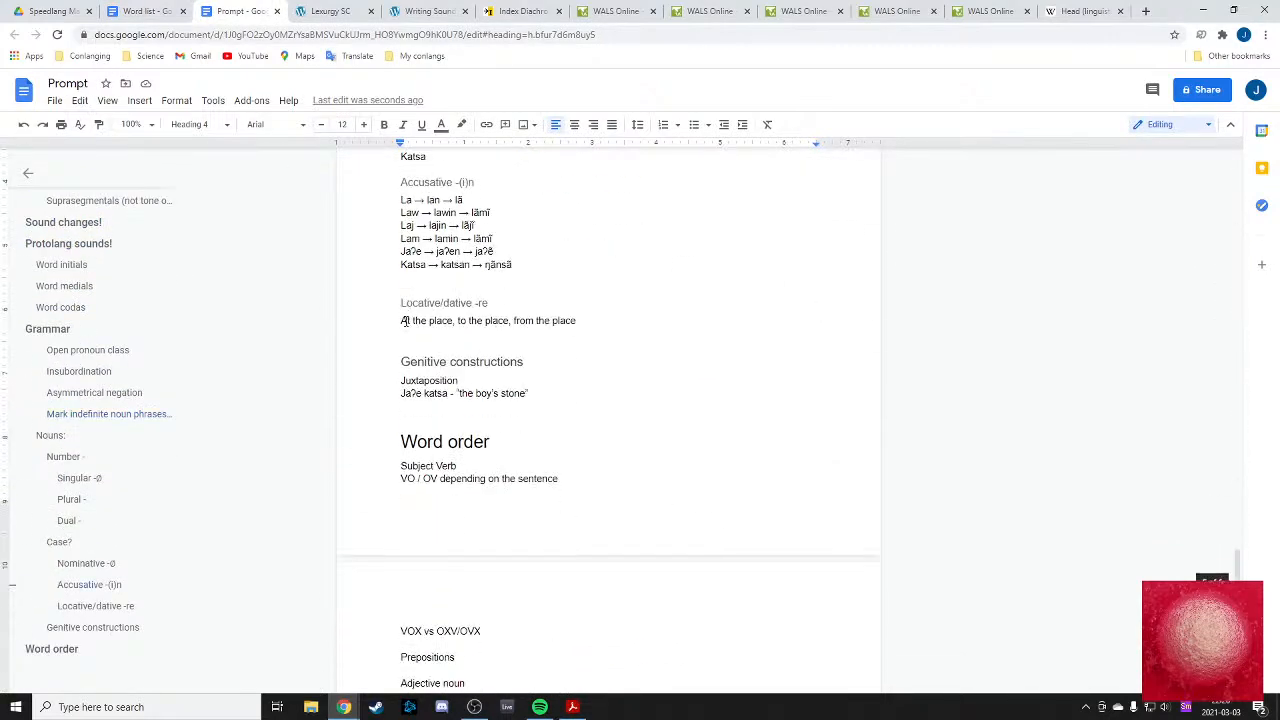
pyautogui.scroll(4, 406, 321)
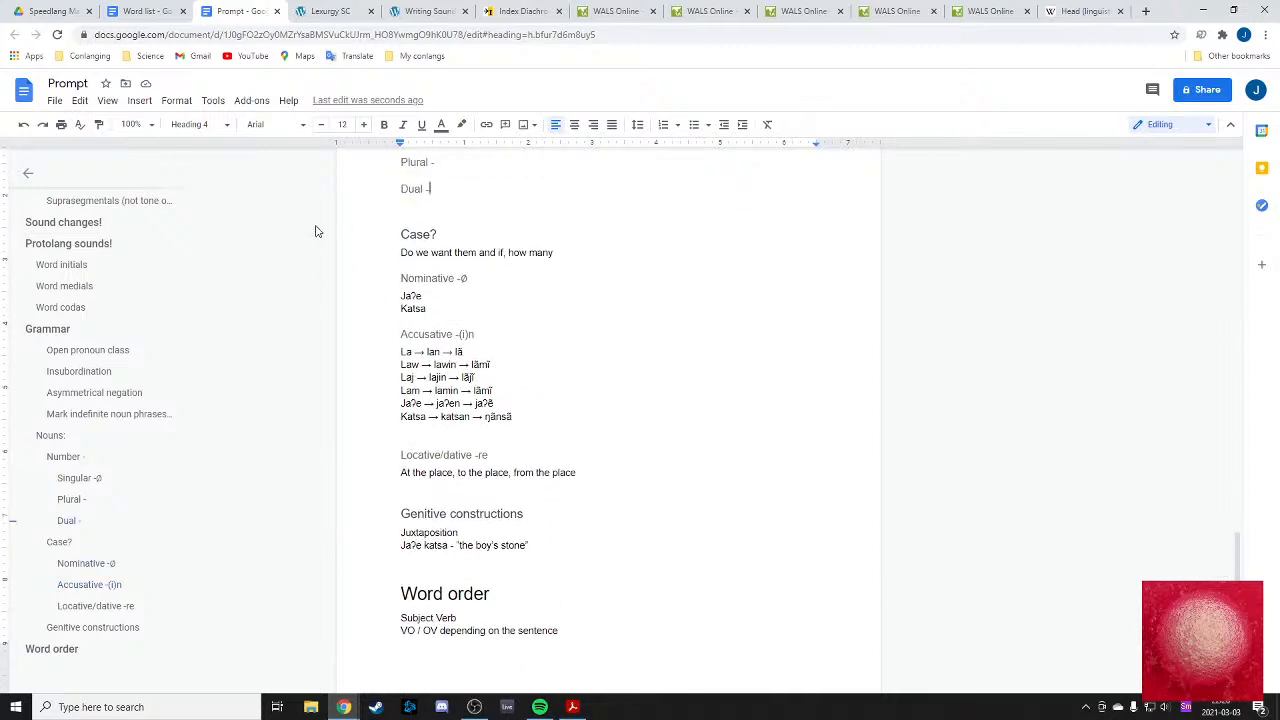
# - Switch to Lexurgy, add "an" to the input words, and apply the sound changes to derive its modern form
pyautogui.click(306, 10)
pyautogui.click(81, 334)
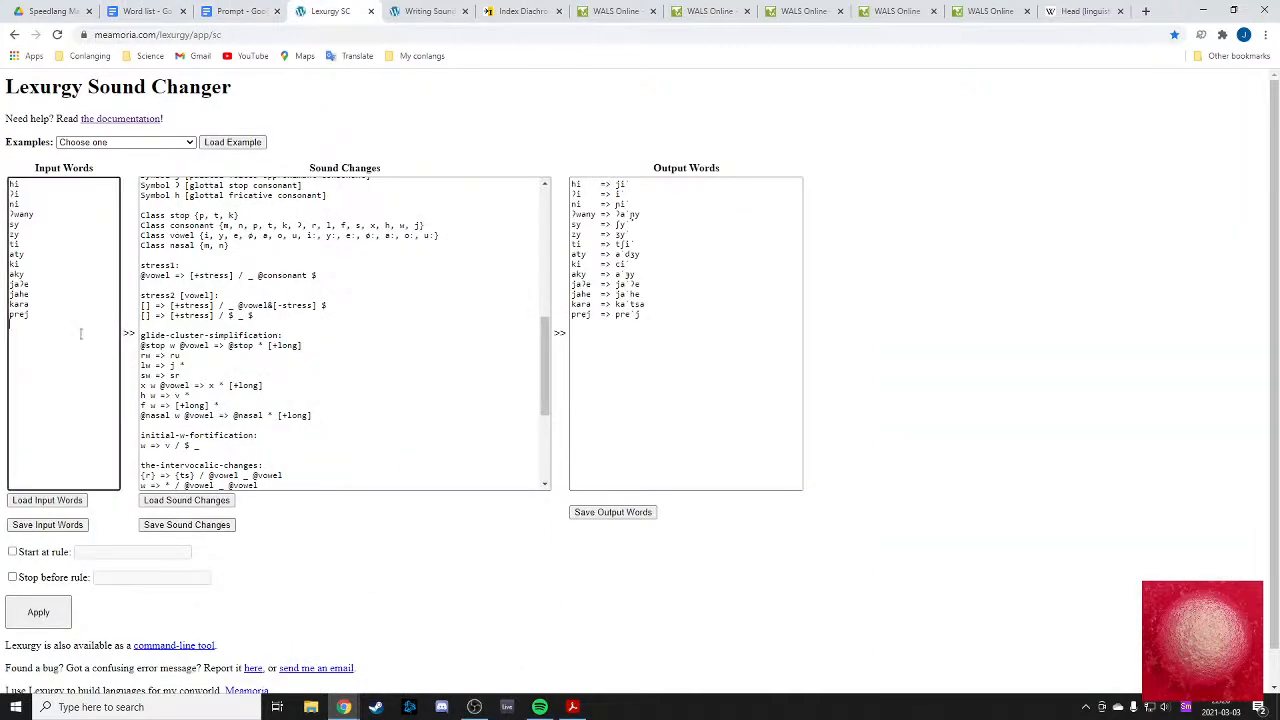
pyautogui.write('en')
pyautogui.click(41, 618)
pyautogui.click(620, 318)
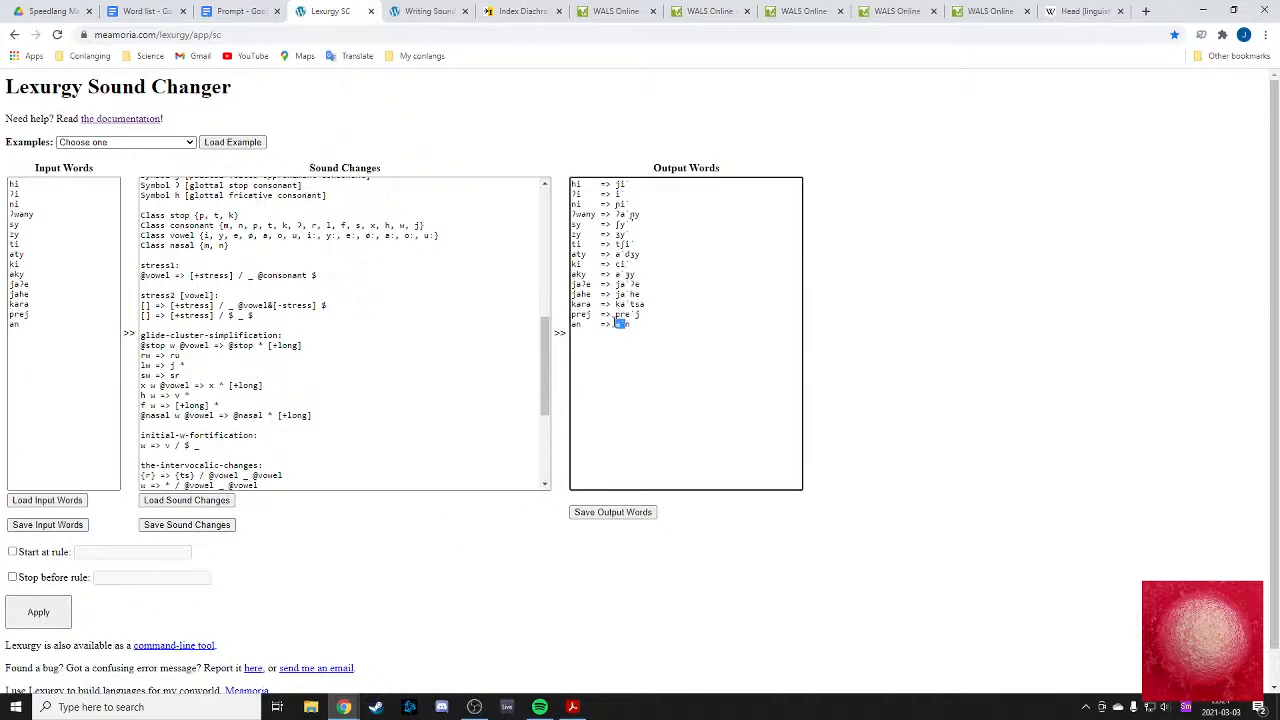
# - Switch to the Word list document and enter "Ã - two *an [ˈã]" beneath the Numeral heading
pyautogui.click(240, 11)
pyautogui.click(148, 11)
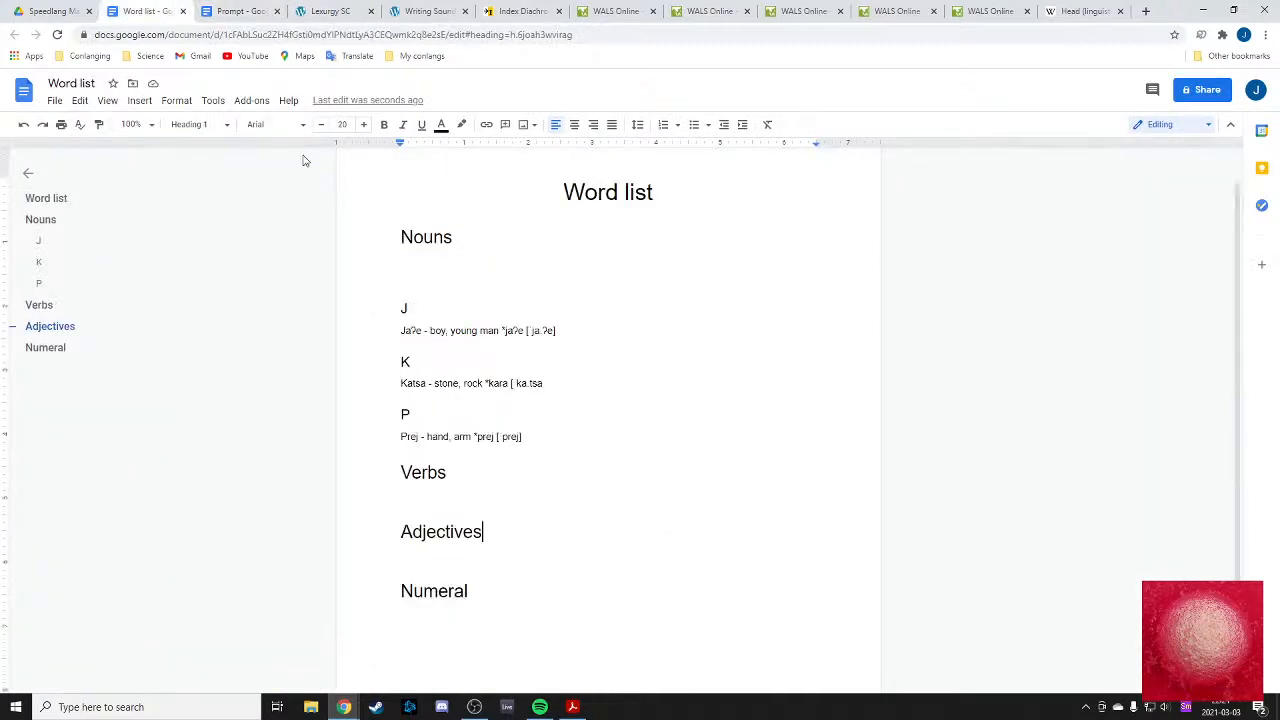
pyautogui.click(228, 10)
pyautogui.click(148, 11)
pyautogui.click(414, 598)
pyautogui.click(489, 610)
pyautogui.press('Return')
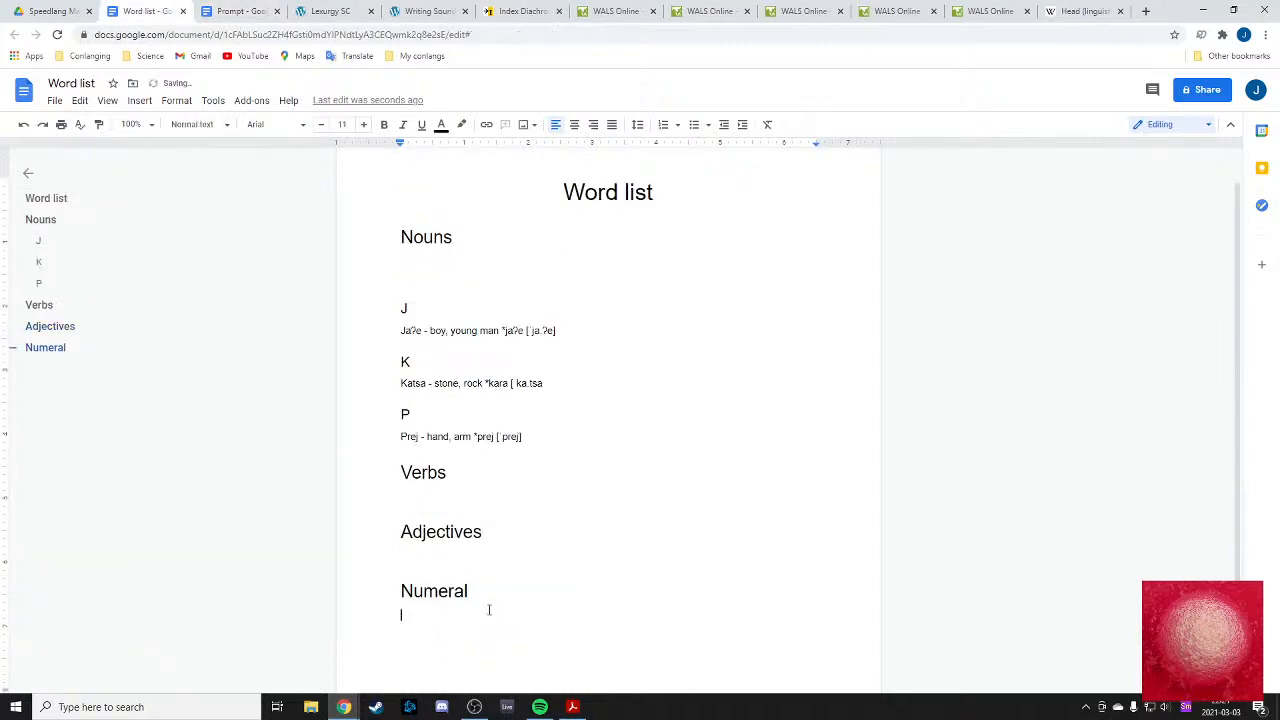
pyautogui.scroll(-2, 428, 520)
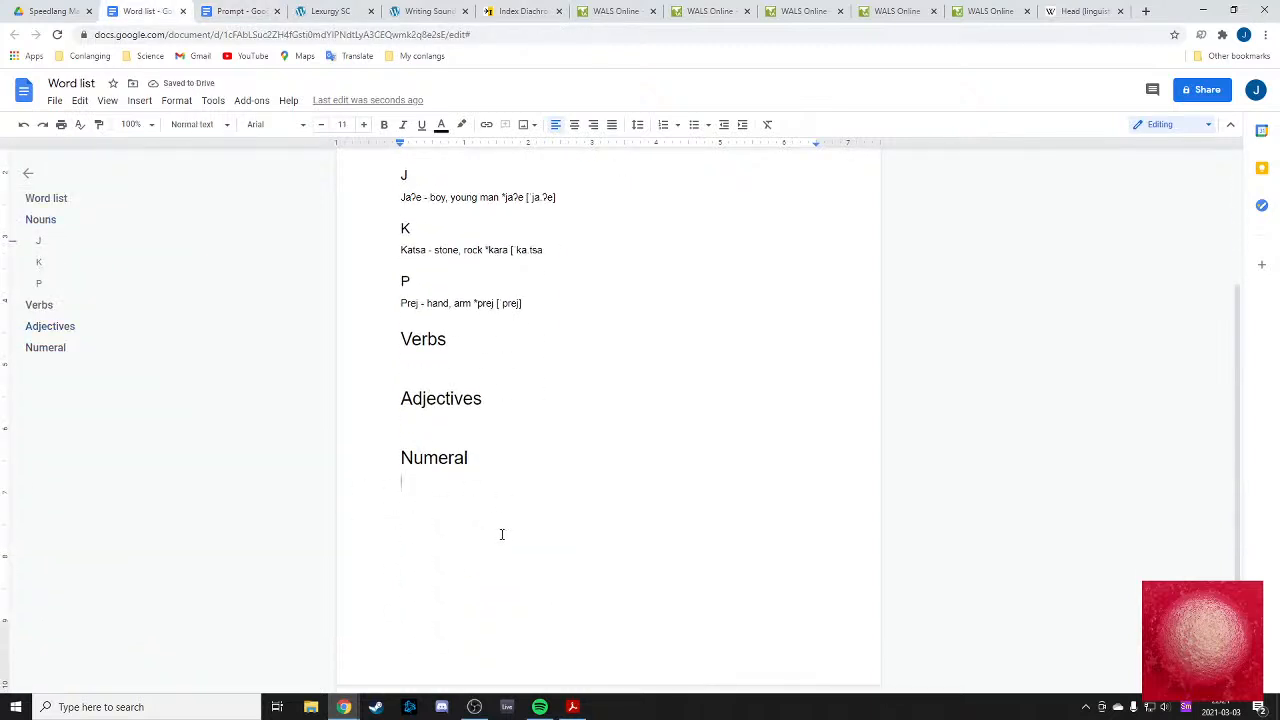
pyautogui.write('Ã - two *an [A')
pyautogui.press('BackSpace')
pyautogui.write('a]ˈˈ')
pyautogui.click(543, 457)
pyautogui.click(449, 400)
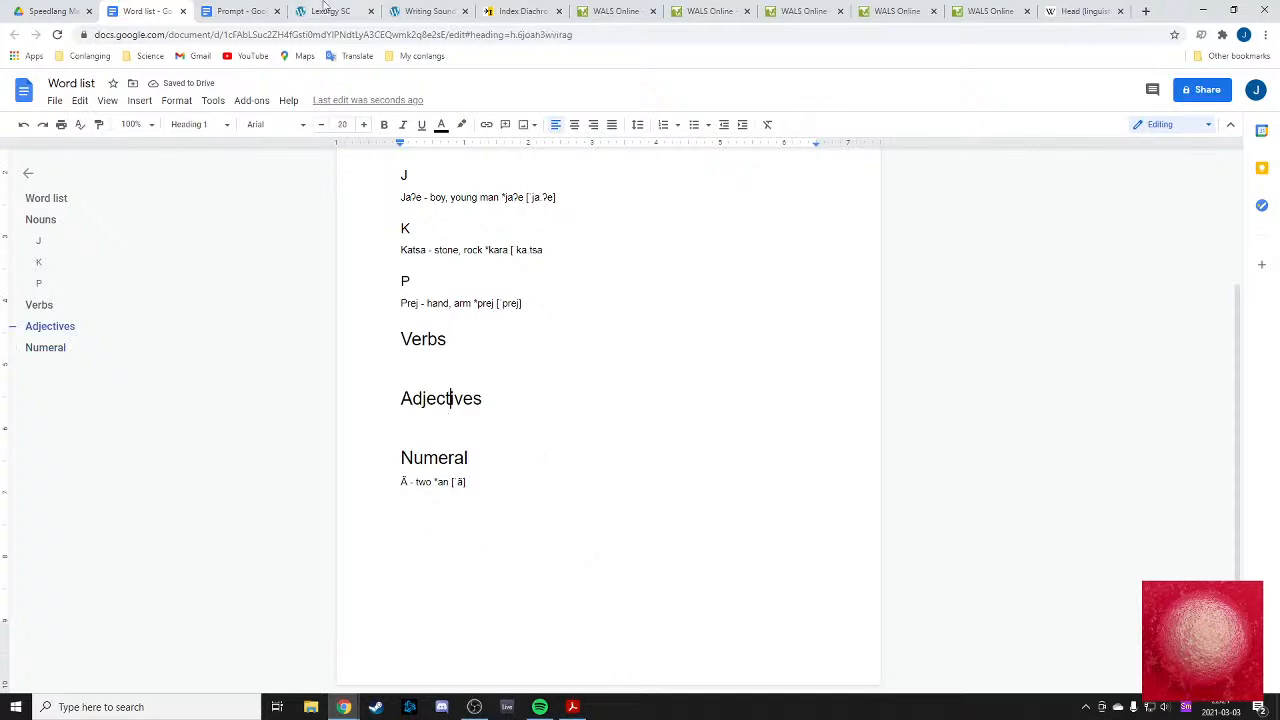
pyautogui.click(250, 11)
pyautogui.click(165, 11)
pyautogui.click(983, 335)
pyautogui.click(240, 11)
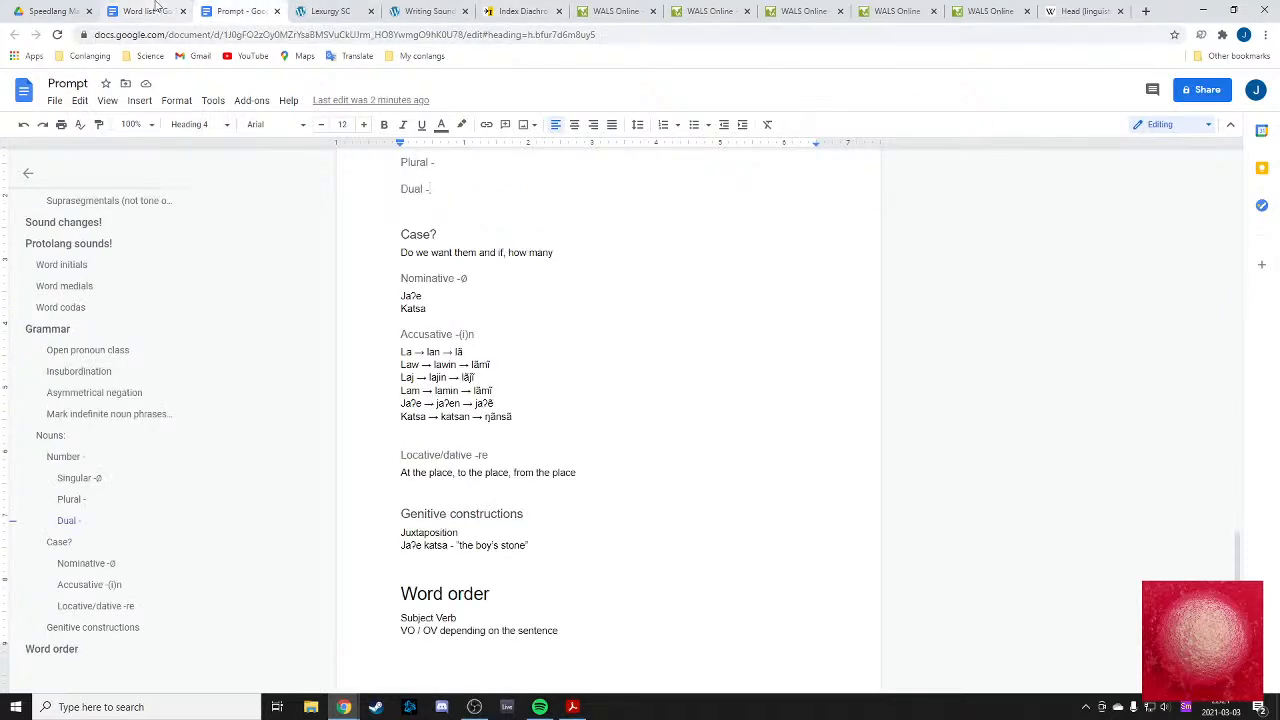
pyautogui.click(157, 10)
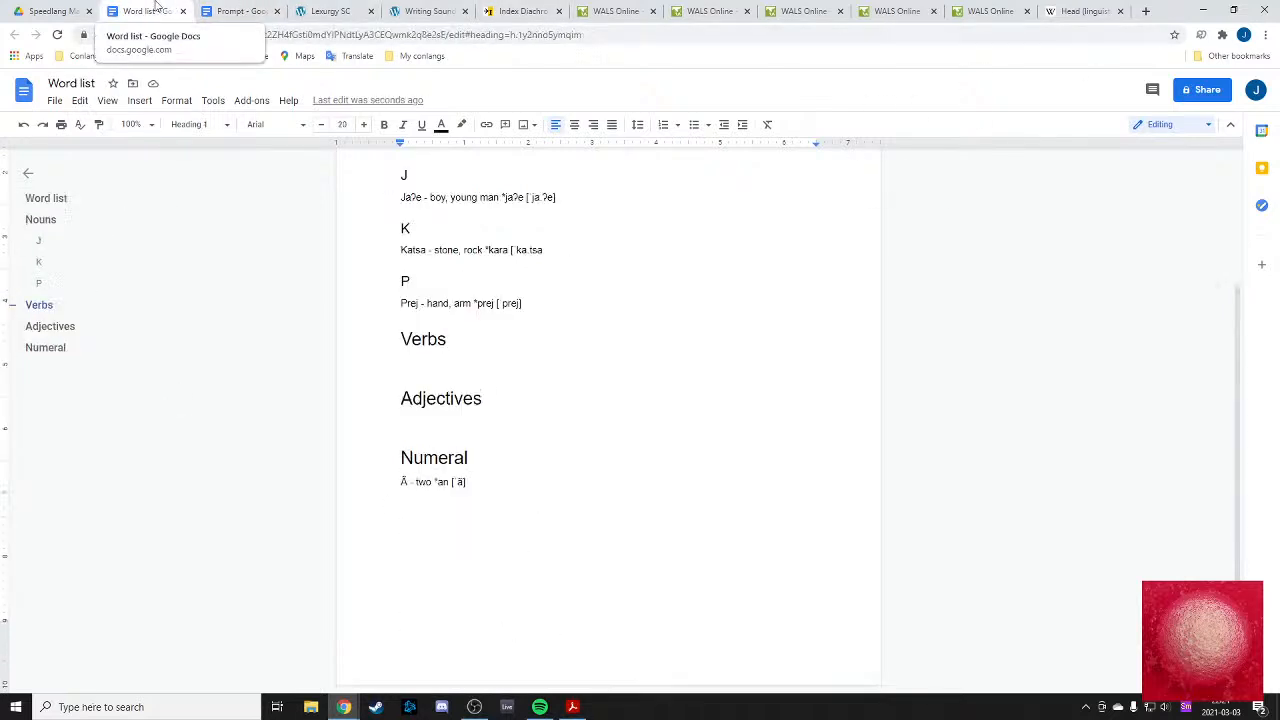
pyautogui.click(208, 6)
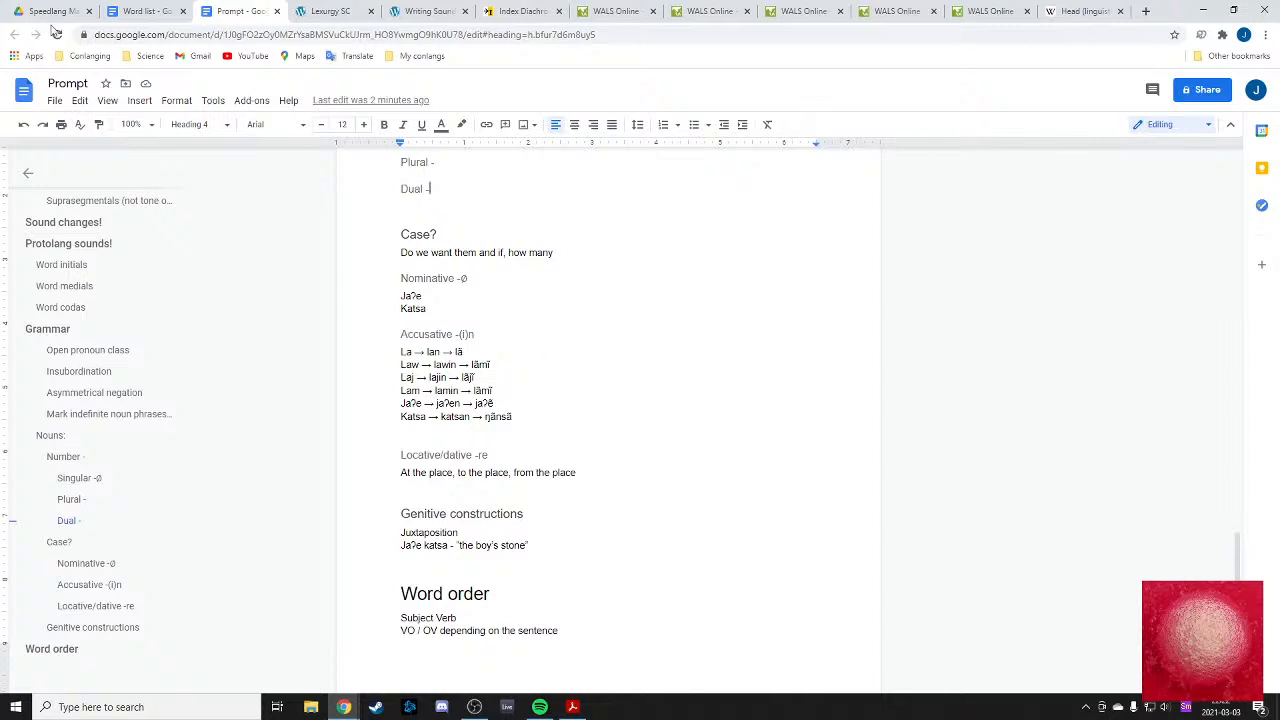
# - Check the entry for two in the Word list and add "ã" as the suffix in the Prompt document's Dual heading
pyautogui.click(148, 11)
pyautogui.moveTo(468, 482); pyautogui.dragTo(382, 483)
pyautogui.click(491, 502)
pyautogui.click(213, 6)
pyautogui.scroll(1, 446, 297)
pyautogui.scroll(2, 446, 297)
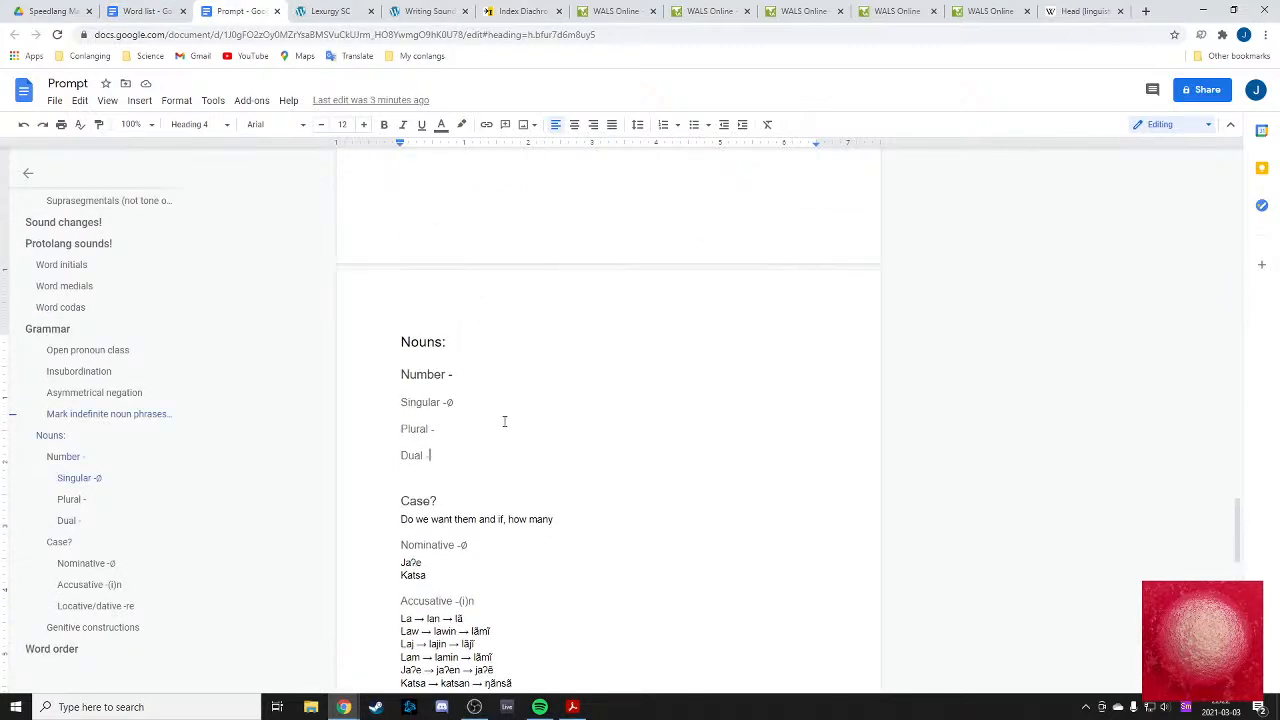
pyautogui.write('a')
# - Add the form "ã" to the "Dual indefinite article < two" line in the indefinite noun phrase notes
pyautogui.scroll(3, 545, 450)
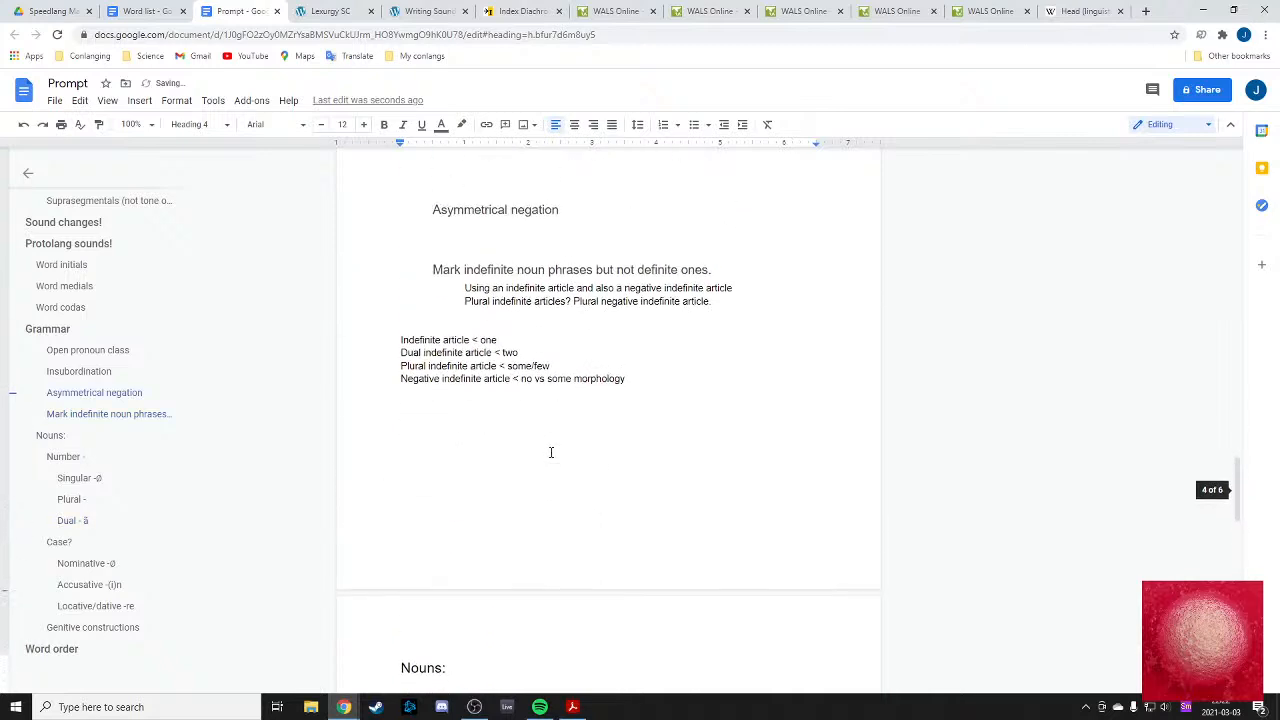
pyautogui.click(539, 361)
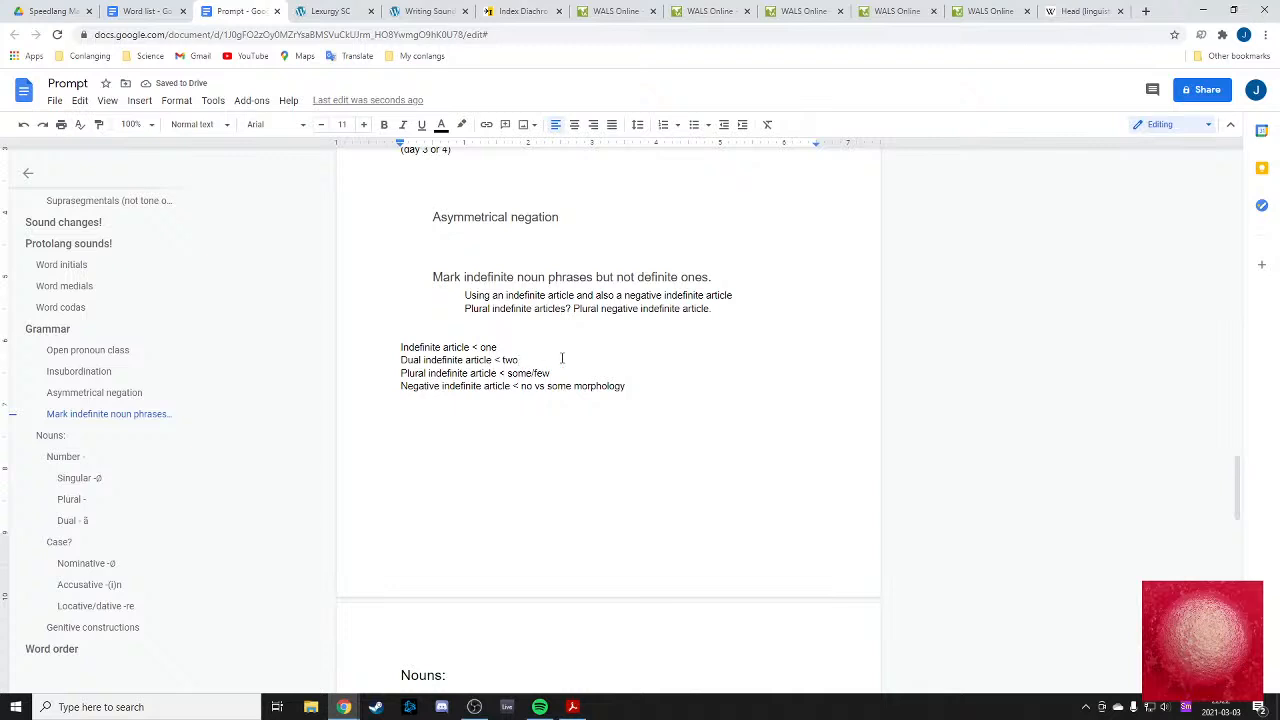
pyautogui.write('-')
pyautogui.click(559, 353)
pyautogui.click(554, 357)
pyautogui.write('ā')
pyautogui.moveTo(525, 360); pyautogui.dragTo(539, 360)
pyautogui.click(531, 360)
pyautogui.press('BackSpace')
pyautogui.press('Up')
pyautogui.click(530, 360)
pyautogui.scroll(-3, 640, 360)
pyautogui.scroll(-2, 631, 365)
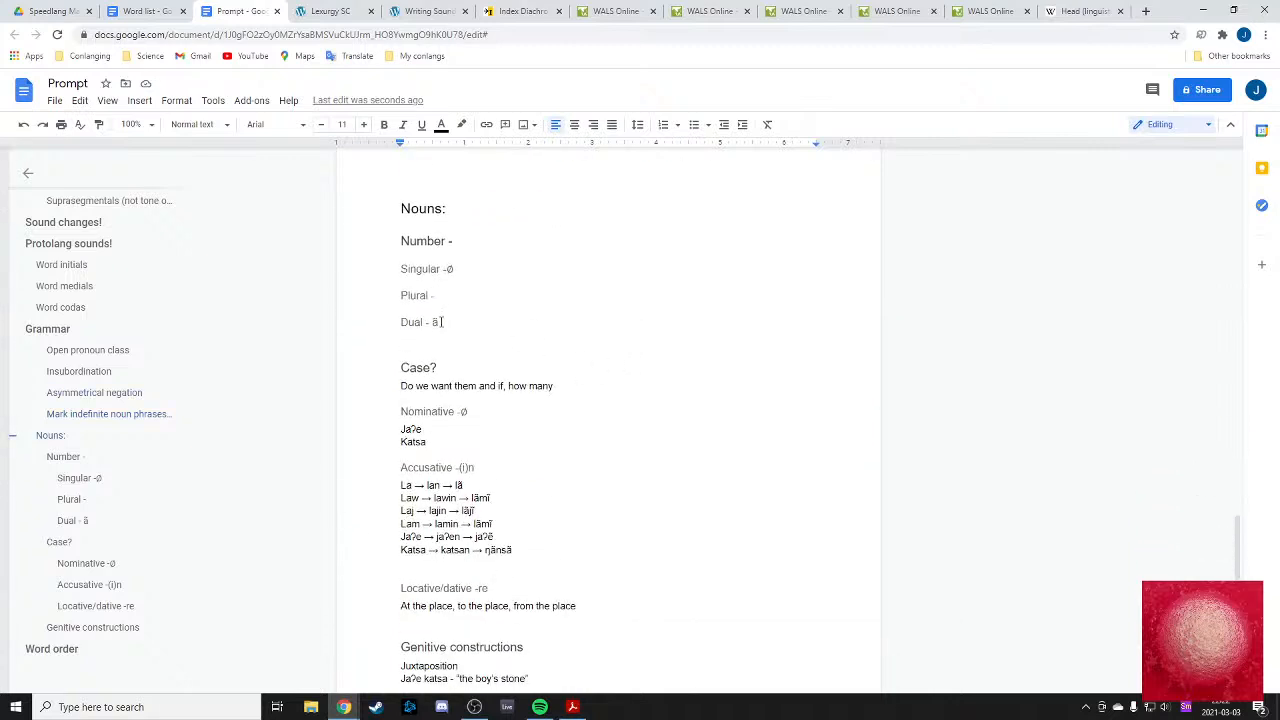
# - Switch to the Word list document and add the numeral candidates "Ta" and "ko" below the entry for two and "Hum" above it
pyautogui.click(145, 11)
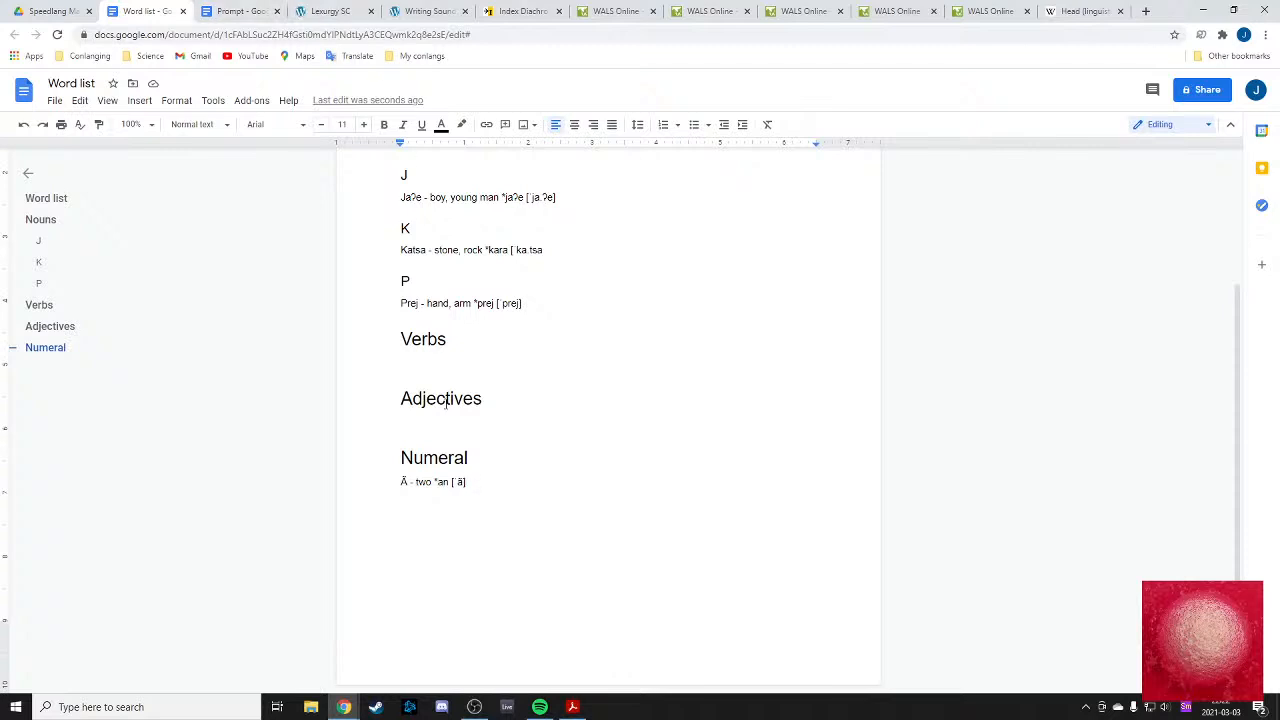
pyautogui.click(250, 11)
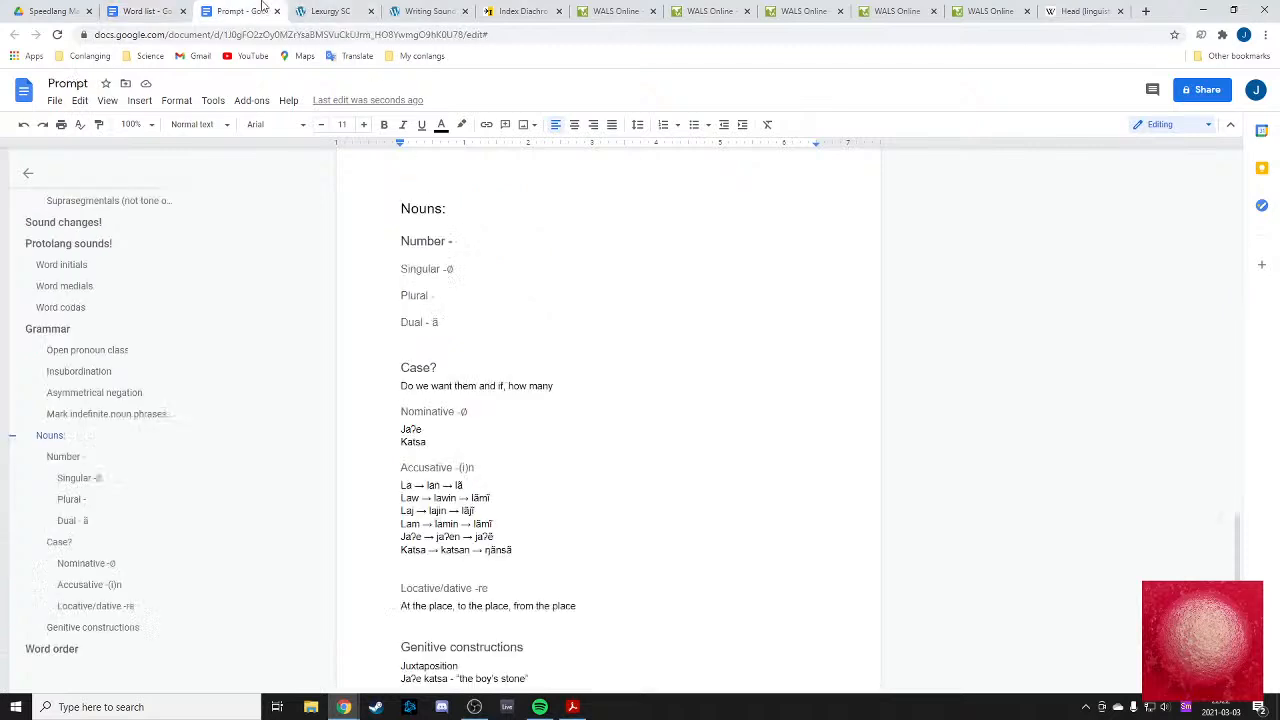
pyautogui.click(183, 8)
pyautogui.press('Return')
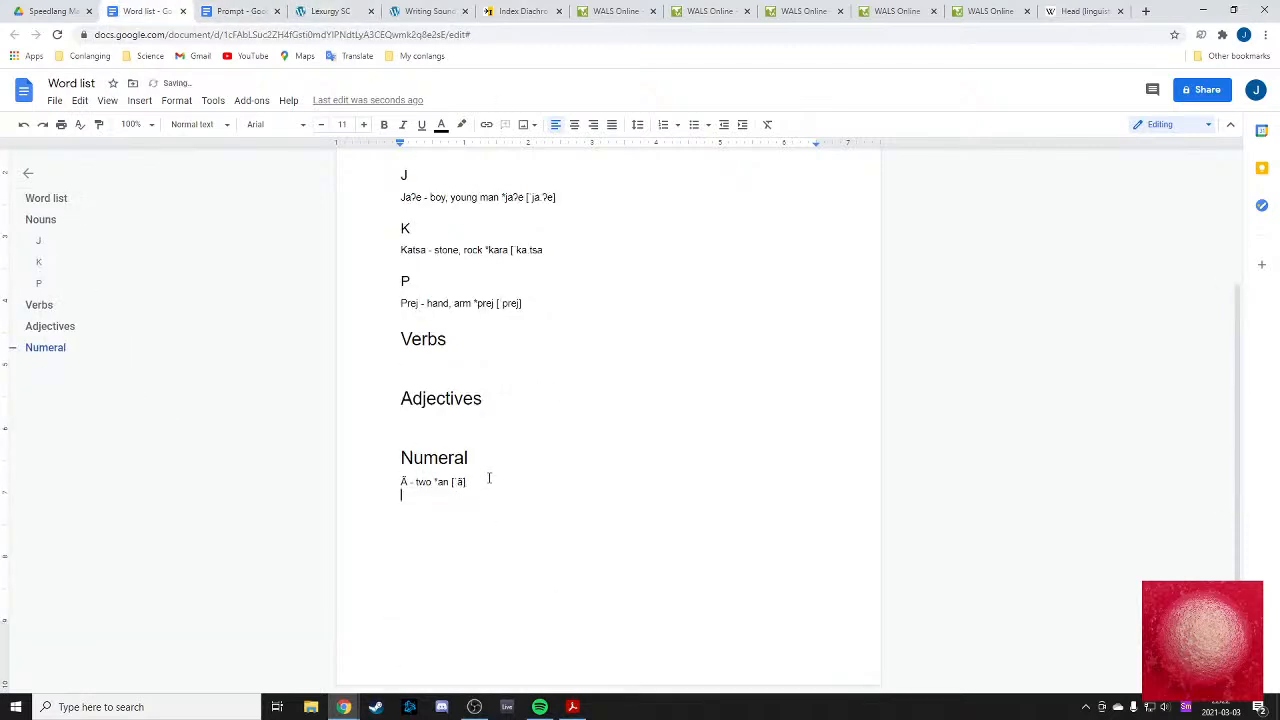
pyautogui.write('Ta')
pyautogui.press('Return')
pyautogui.write('ko')
pyautogui.click(399, 481)
pyautogui.press('Return')
pyautogui.write('H')
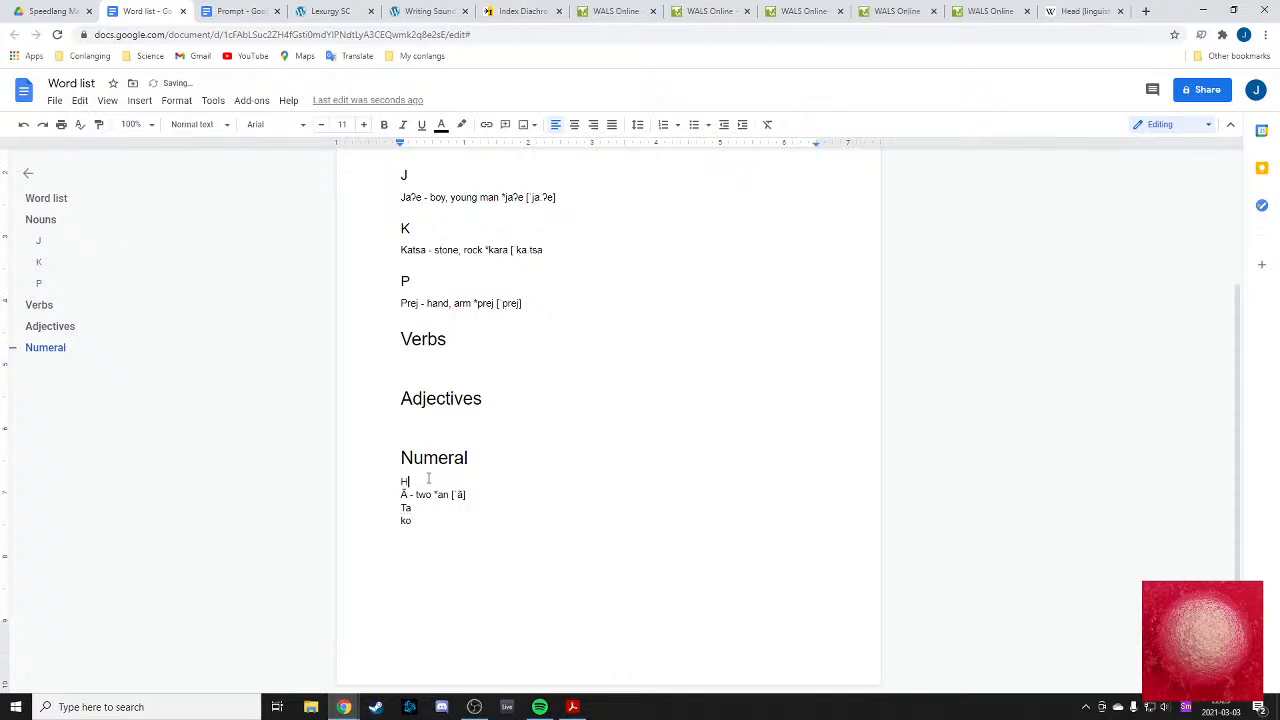
pyautogui.write('um')
# - Switch to Lexurgy, add "hum", "ta" and "ko" around "an" in the input words, and apply the sound changes
pyautogui.click(325, 11)
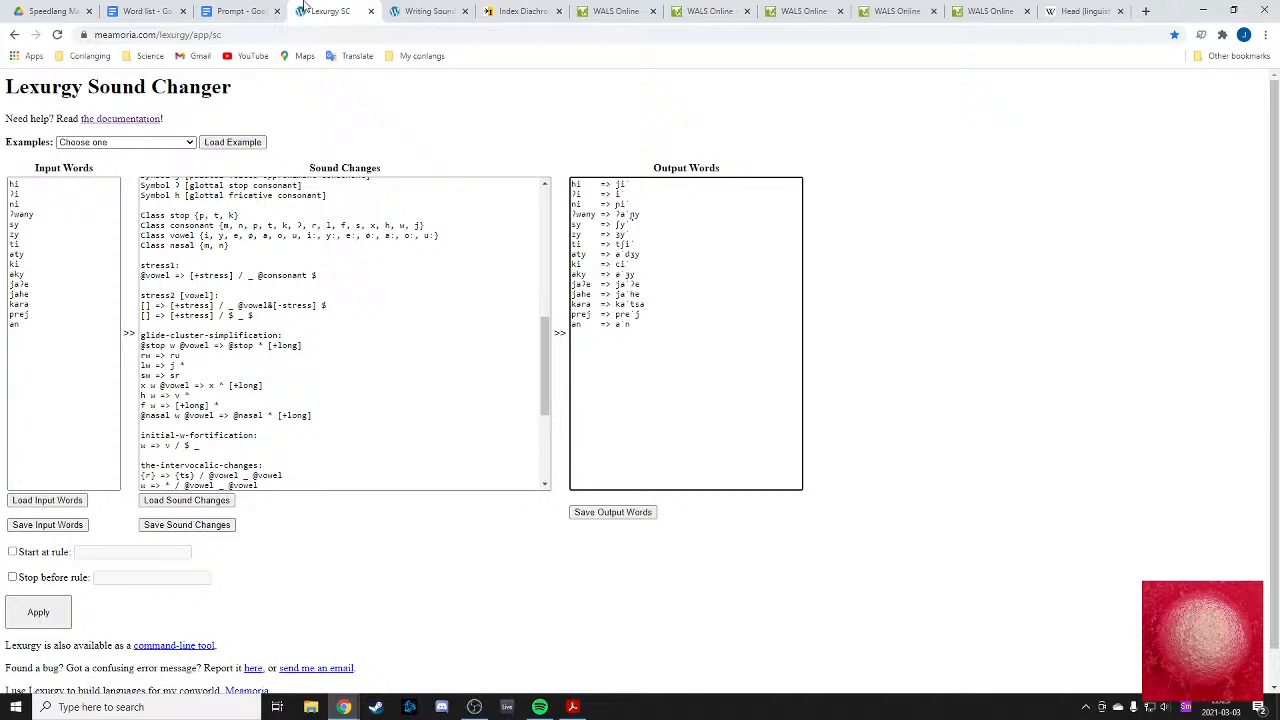
pyautogui.click(40, 324)
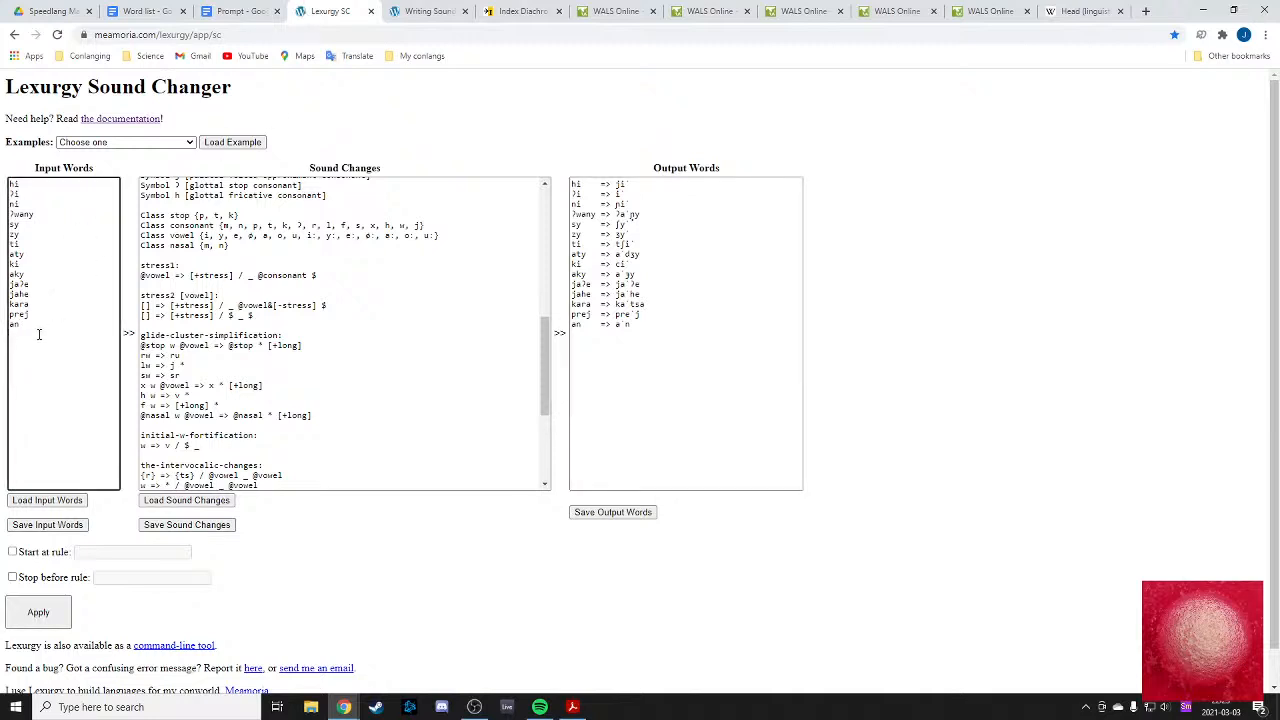
pyautogui.press('BackSpace')
pyautogui.press('BackSpace')
pyautogui.press('BackSpace')
pyautogui.write('hum ')
pyautogui.write('en')
pyautogui.press('Return')
pyautogui.write('ta ')
pyautogui.write('ko')
pyautogui.click(22, 616)
# - Examine the remaining sound change rules and the output forms of the numeral words
pyautogui.scroll(-2, 340, 310)
pyautogui.scroll(-1, 340, 310)
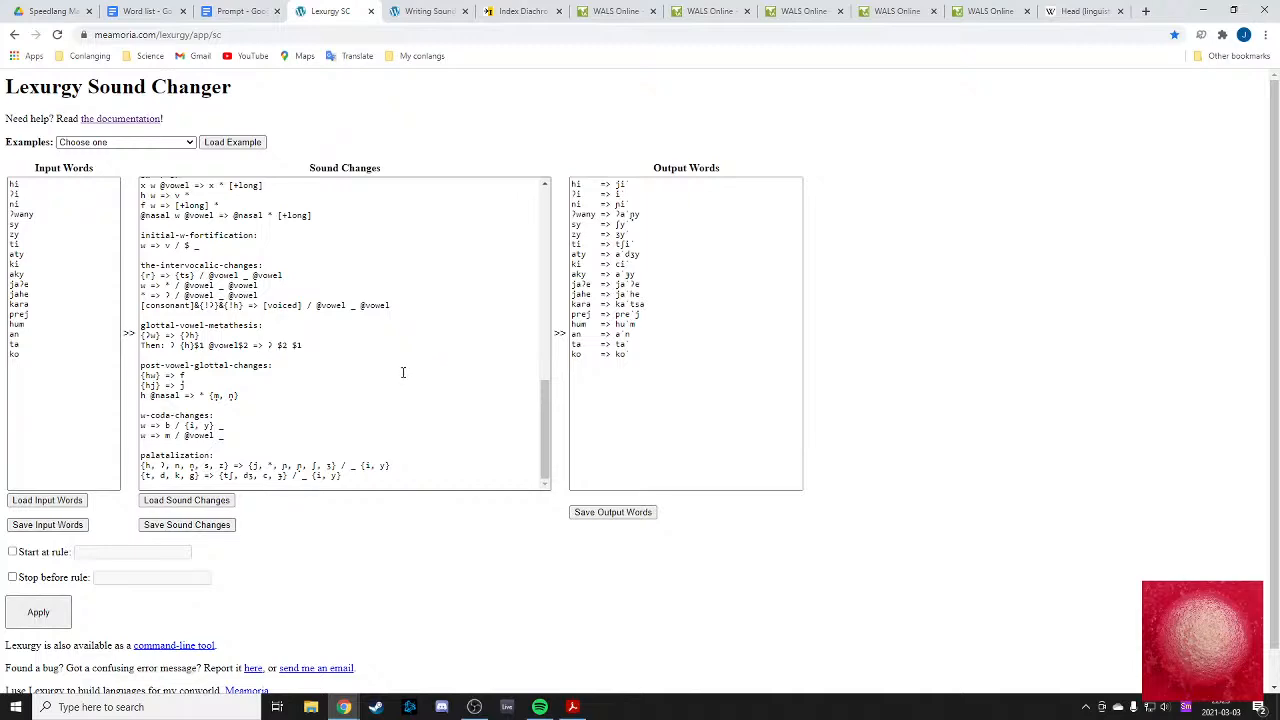
pyautogui.scroll(-2, 100, 420)
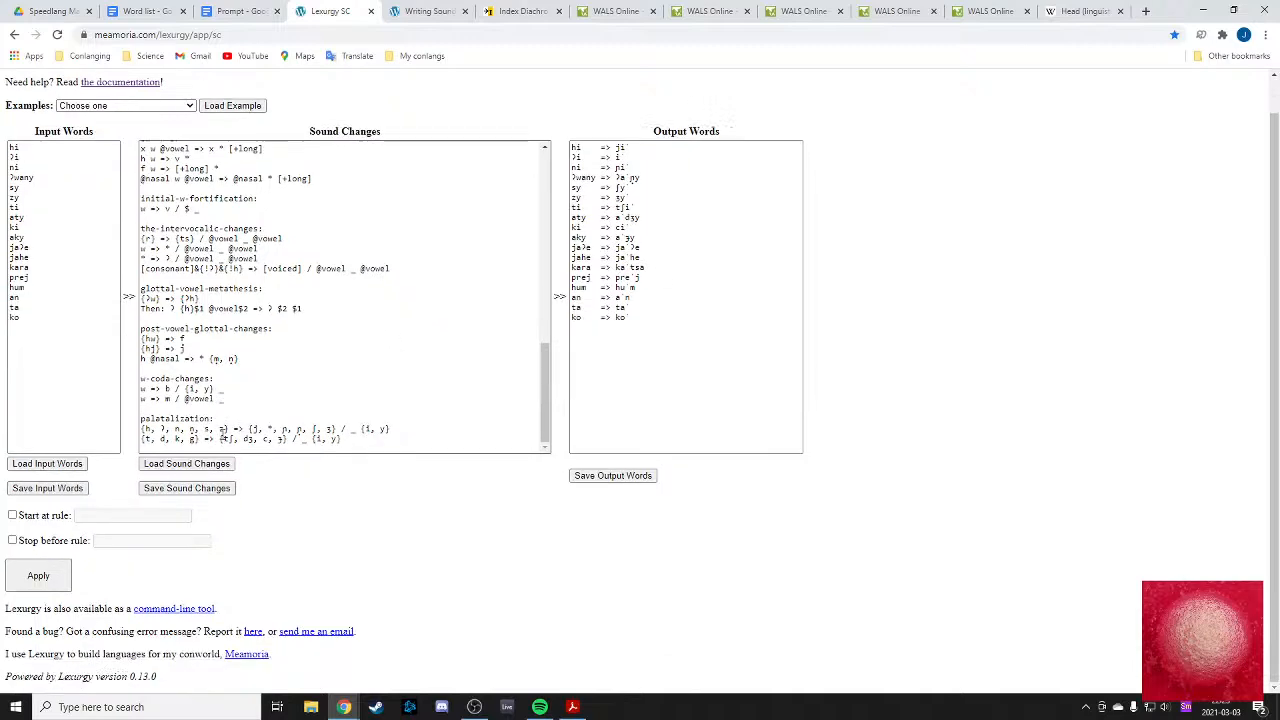
pyautogui.scroll(2, 64, 408)
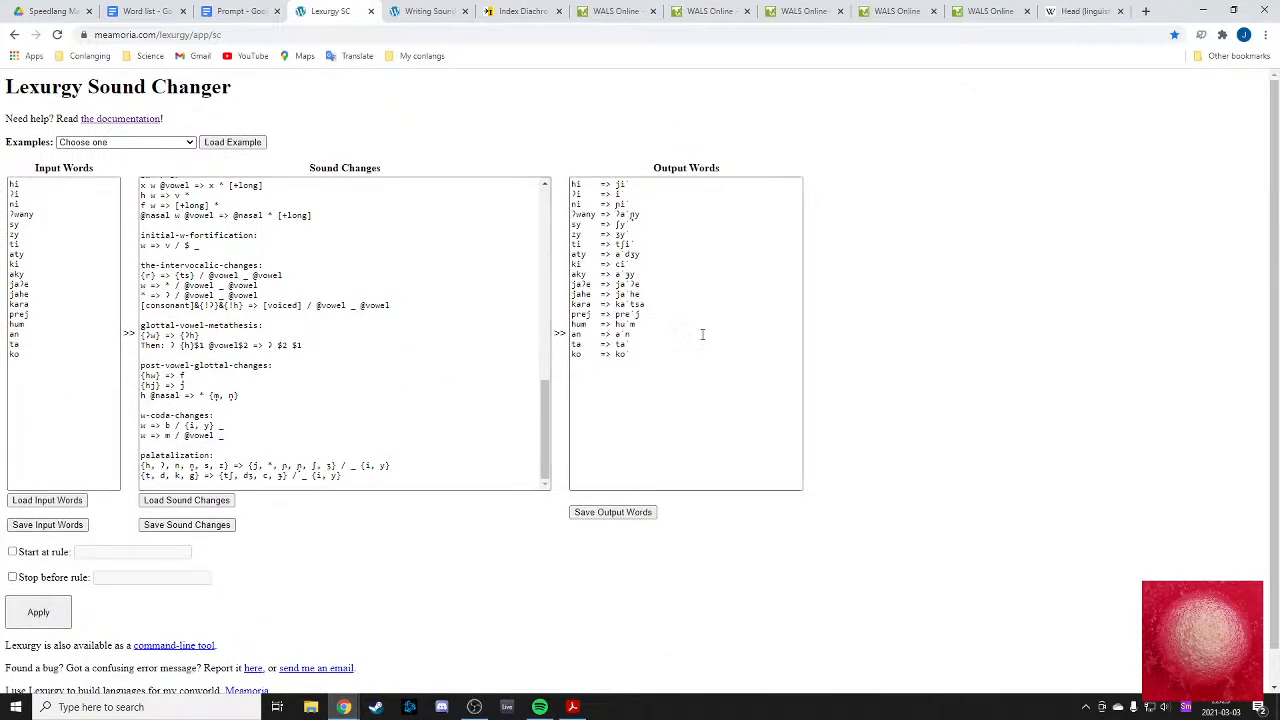
pyautogui.moveTo(634, 334)
pyautogui.mouseDown()
pyautogui.moveTo(615, 334)
pyautogui.moveTo(641, 326)
pyautogui.mouseUp()
pyautogui.click(724, 454)
pyautogui.click(234, 12)
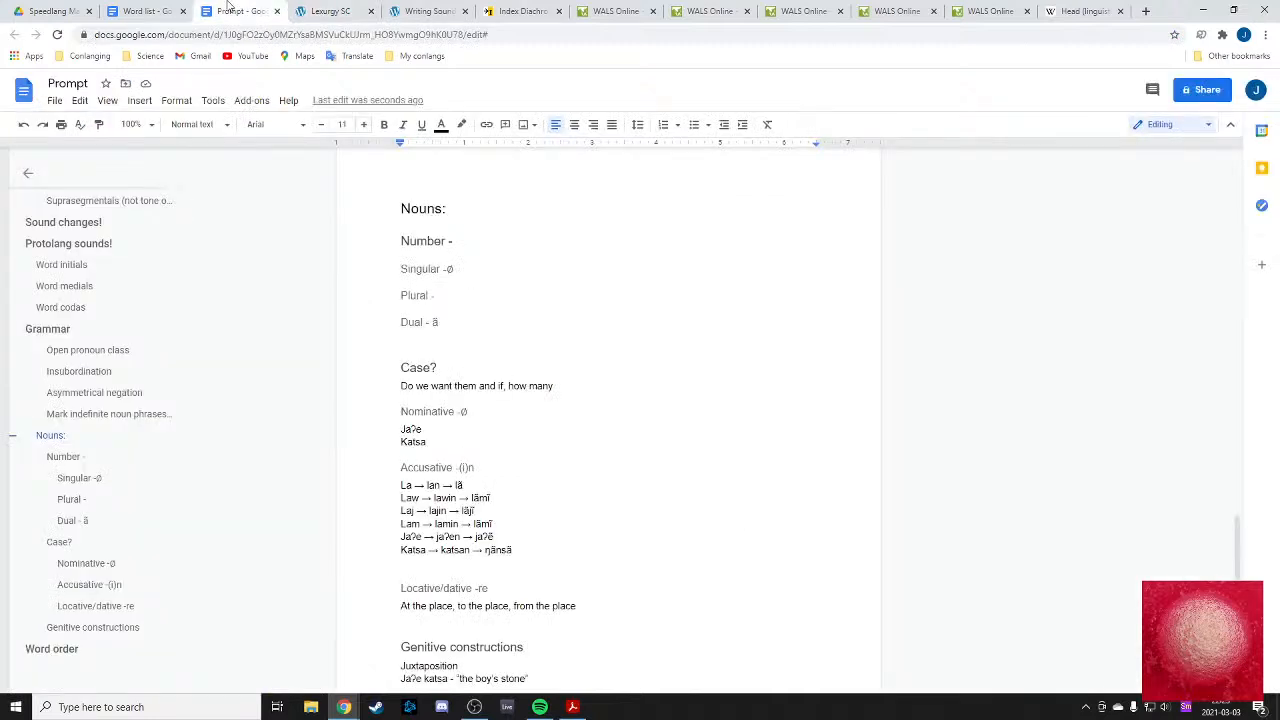
# - Replace "Hum" in the Word list's Numeral section with "Hũ - one *hum" and an opening pronunciation bracket
pyautogui.click(145, 11)
pyautogui.moveTo(423, 481); pyautogui.dragTo(412, 481)
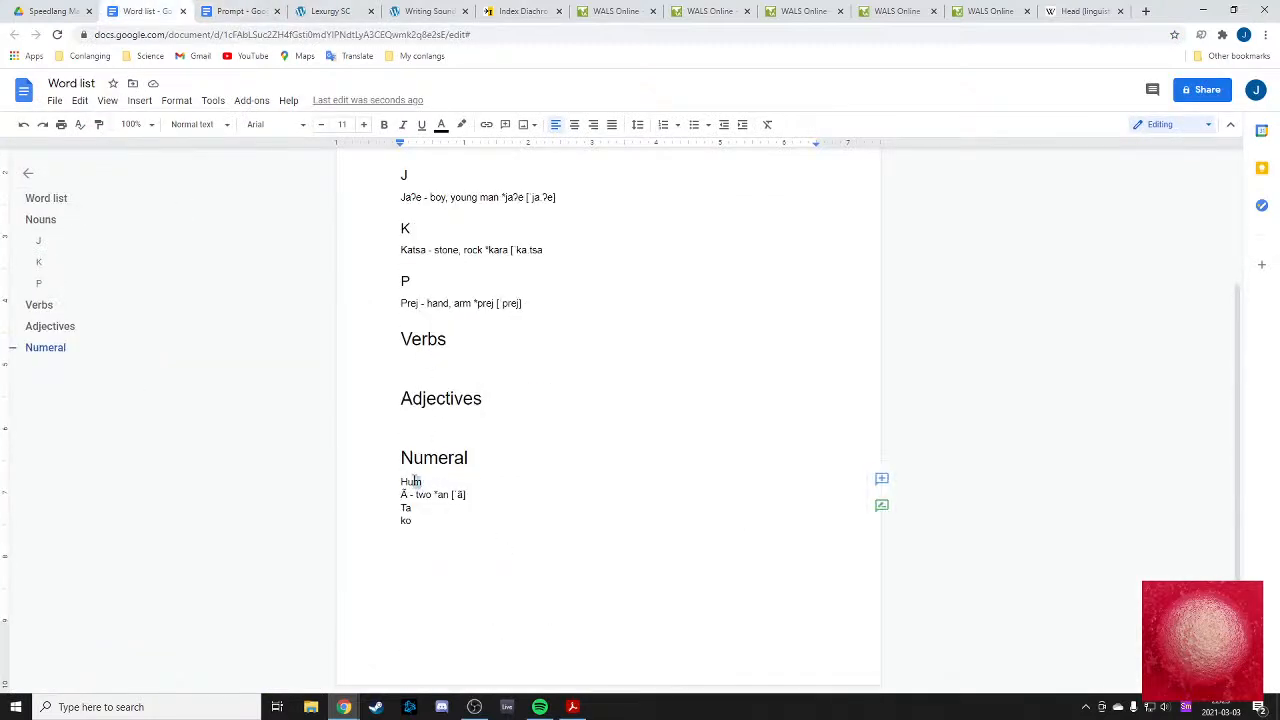
pyautogui.write('e')
pyautogui.press('BackSpace')
pyautogui.press('BackSpace')
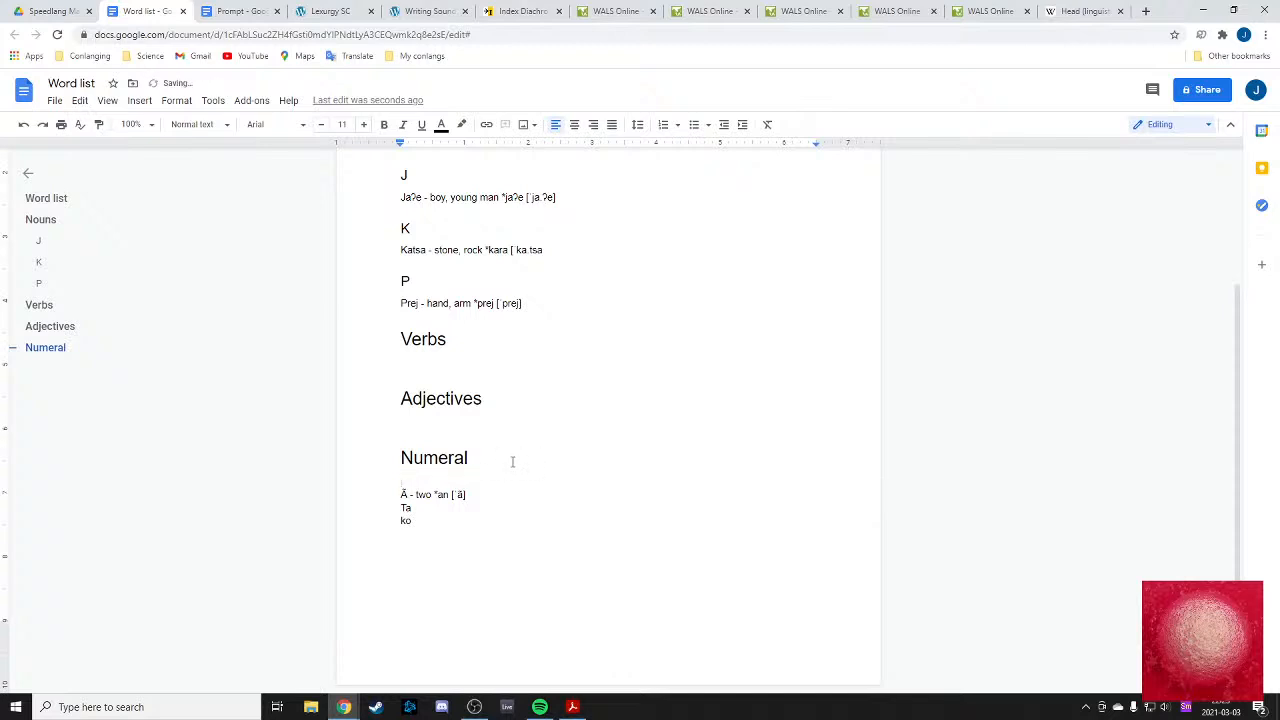
pyautogui.write('hũ -')
pyautogui.write('ON')
pyautogui.press('BackSpace')
pyautogui.press('BackSpace')
pyautogui.write('one *hum [ˈ')
# - Consult the Prompt document's word order notes and complete the Word list entry for one with the pronunciation [ˈhũ]
pyautogui.click(240, 11)
pyautogui.scroll(-6, 381, 439)
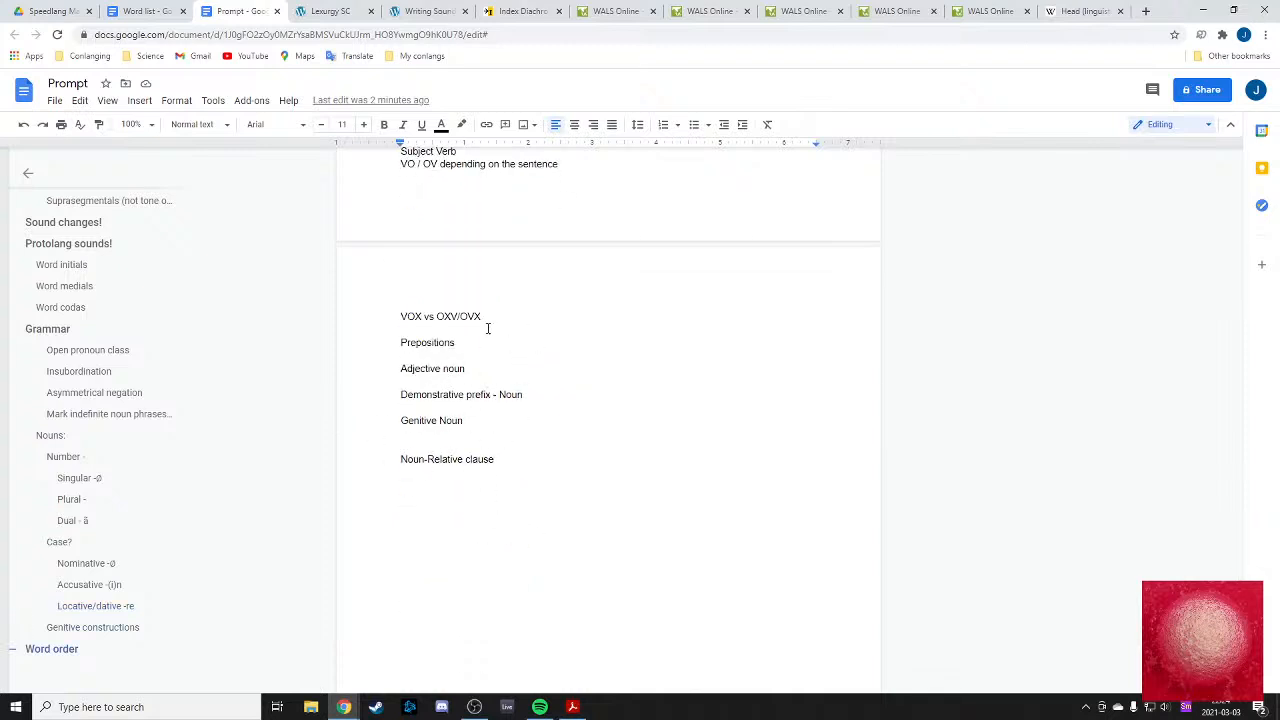
pyautogui.scroll(3, 494, 425)
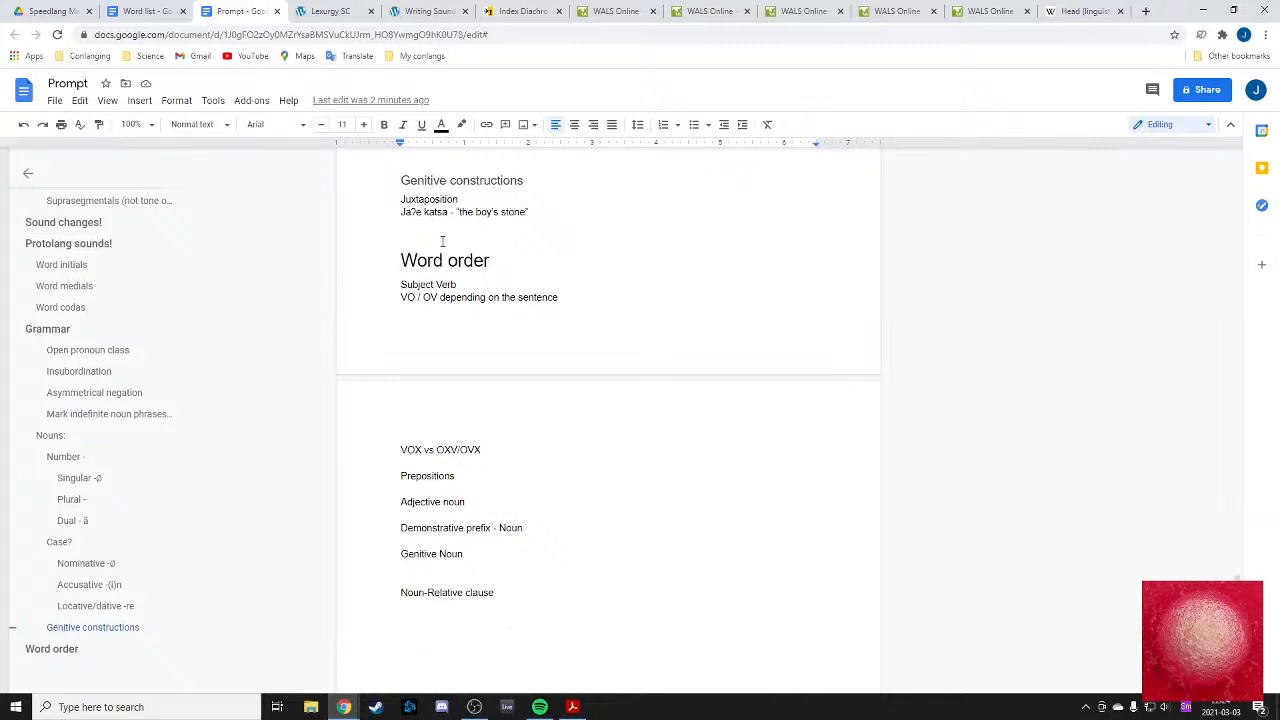
pyautogui.click(158, 11)
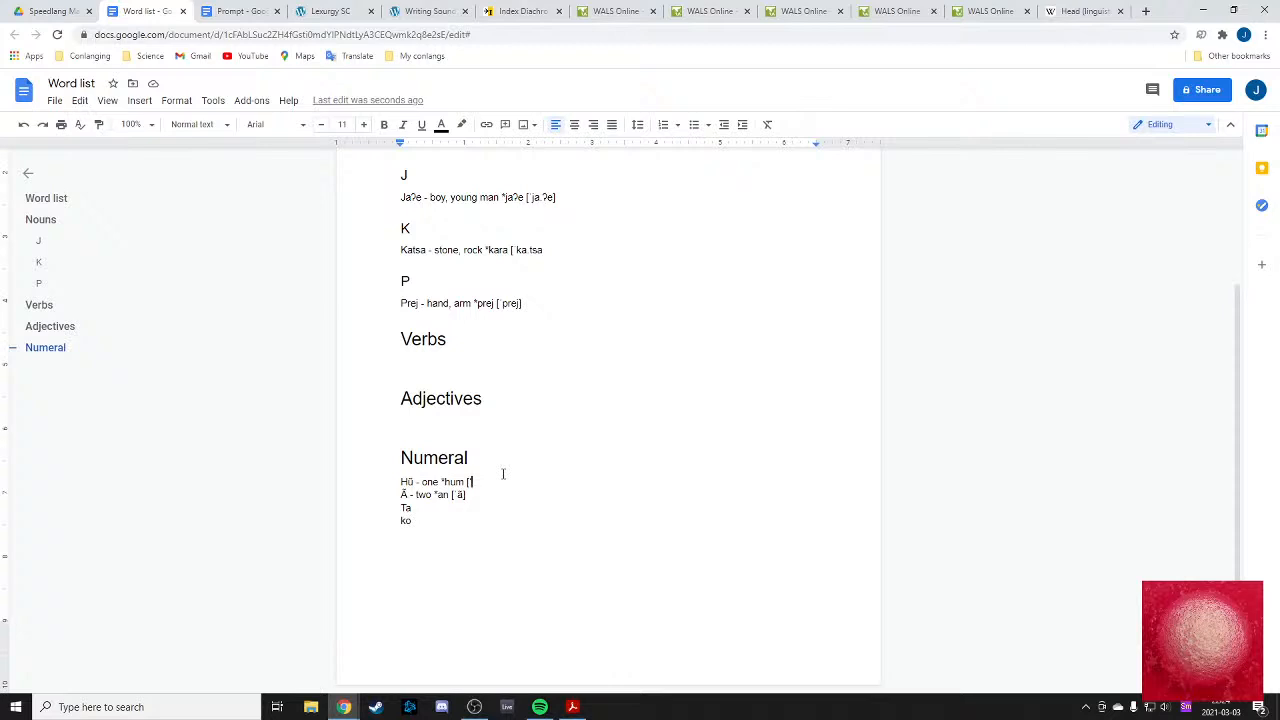
pyautogui.press('BackSpace')
pyautogui.write('ˈ')
pyautogui.write('h')
pyautogui.write('u')
pyautogui.write(']')
# - Complete the Numeral section's last two entries as "Ta - three *ta [ˈta]" and "Ko - four *ko [ˈko]"
pyautogui.click(449, 506)
pyautogui.write('- three *ta [ˈta] Ko - four')
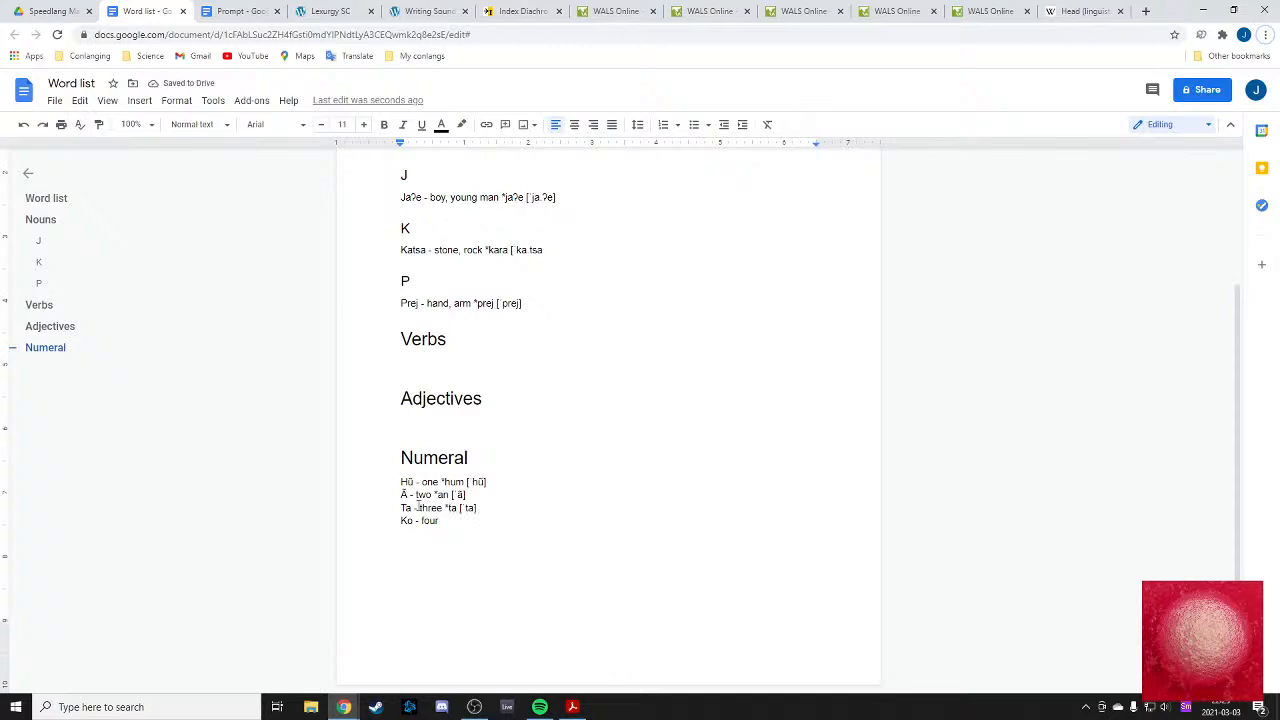
pyautogui.write(' *ko [')
pyautogui.write('k')
pyautogui.press('BackSpace')
pyautogui.write('ˈko]')
pyautogui.moveTo(606, 497); pyautogui.dragTo(620, 490)
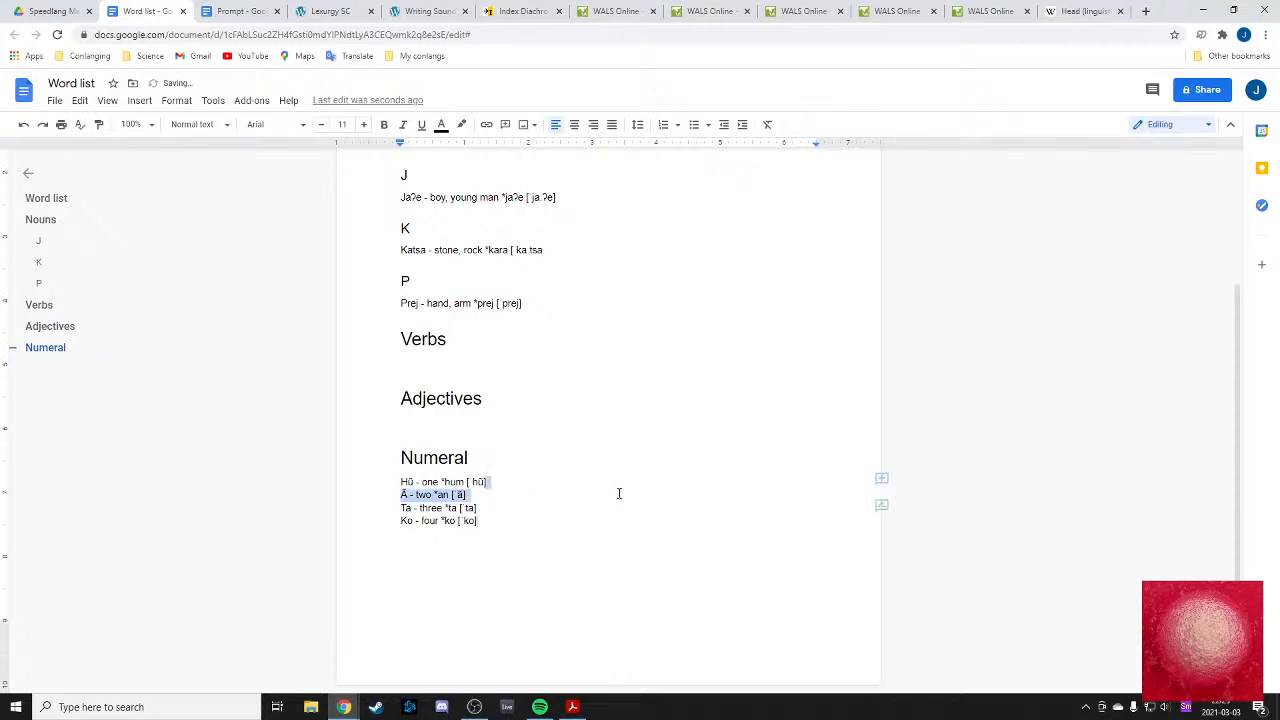
pyautogui.click(577, 567)
pyautogui.click(583, 499)
pyautogui.press('Return')
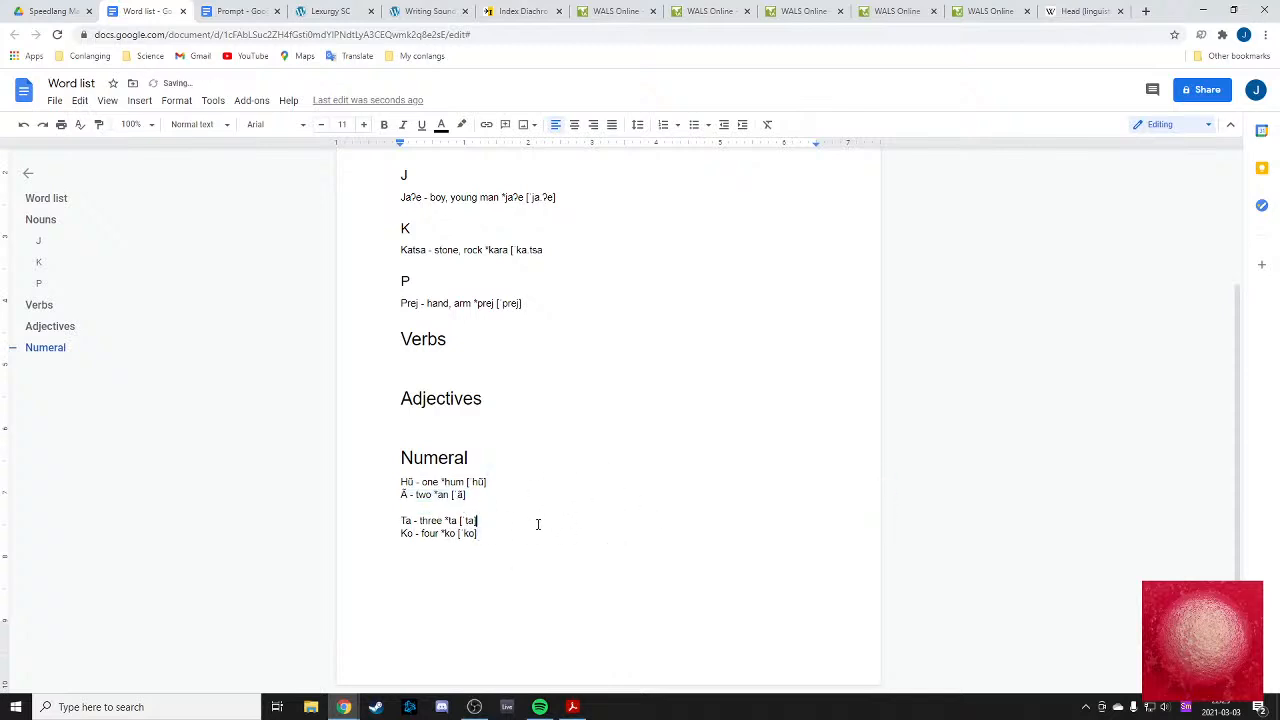
pyautogui.press('BackSpace')
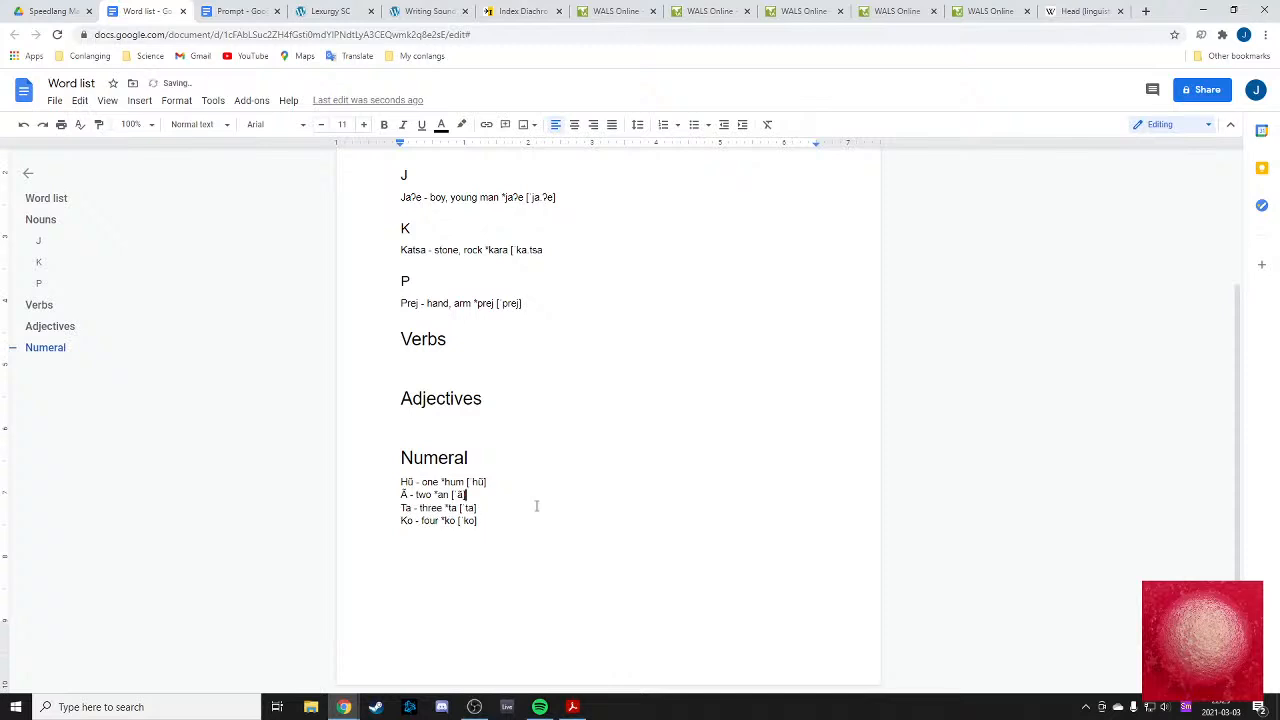
# - Remove the glottal stop from the headword of the "boy, young man" entry so it is spelled "Jae"
pyautogui.click(553, 440)
pyautogui.click(553, 427)
pyautogui.scroll(2, 515, 405)
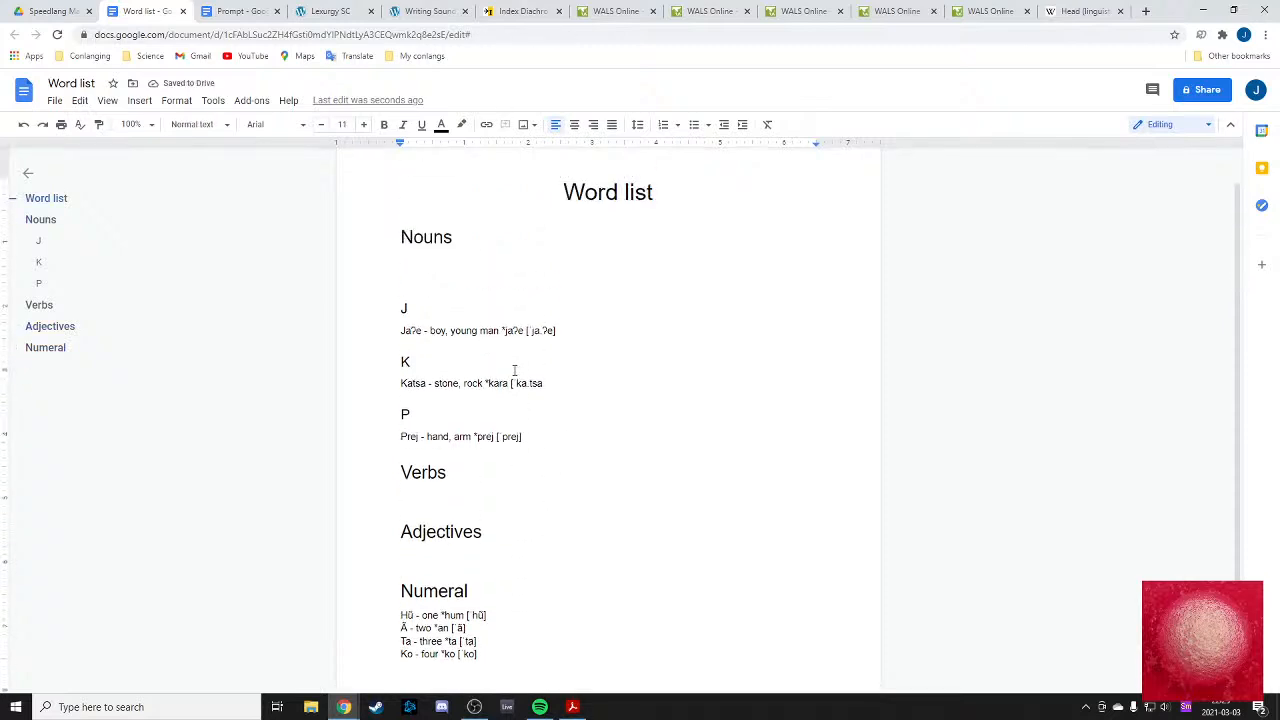
pyautogui.scroll(-1, 423, 322)
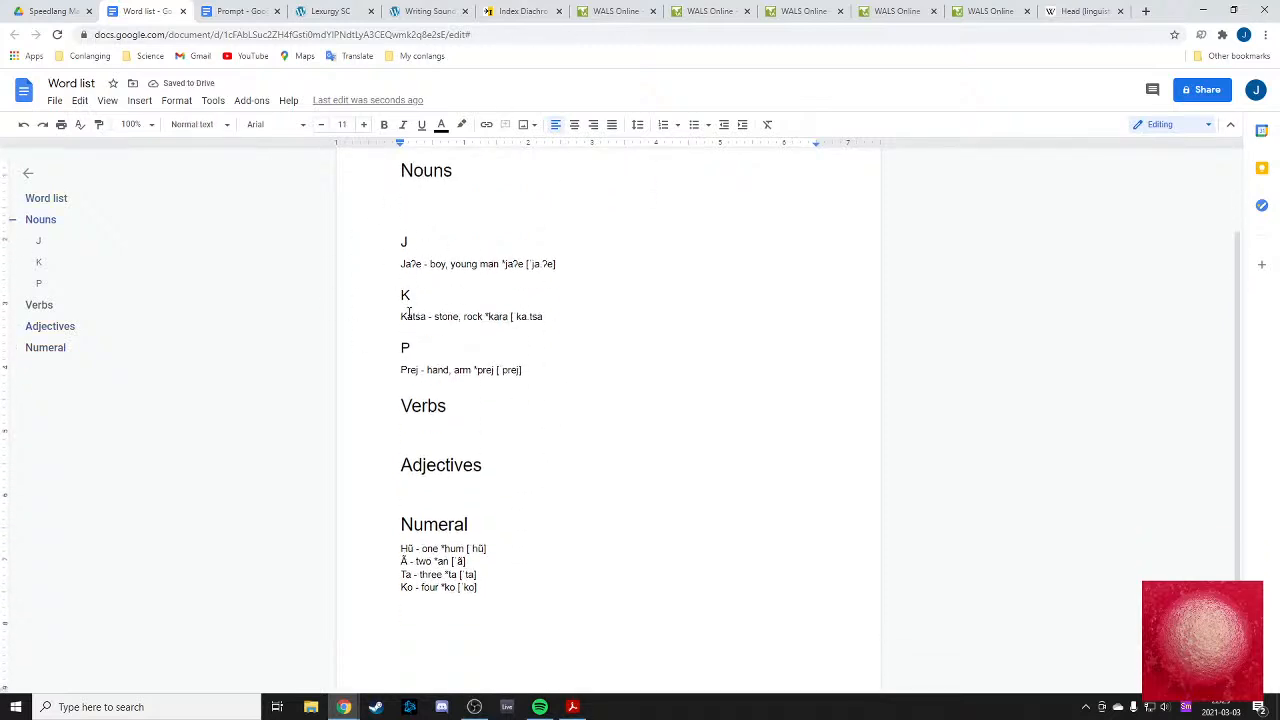
pyautogui.moveTo(410, 263); pyautogui.dragTo(424, 263)
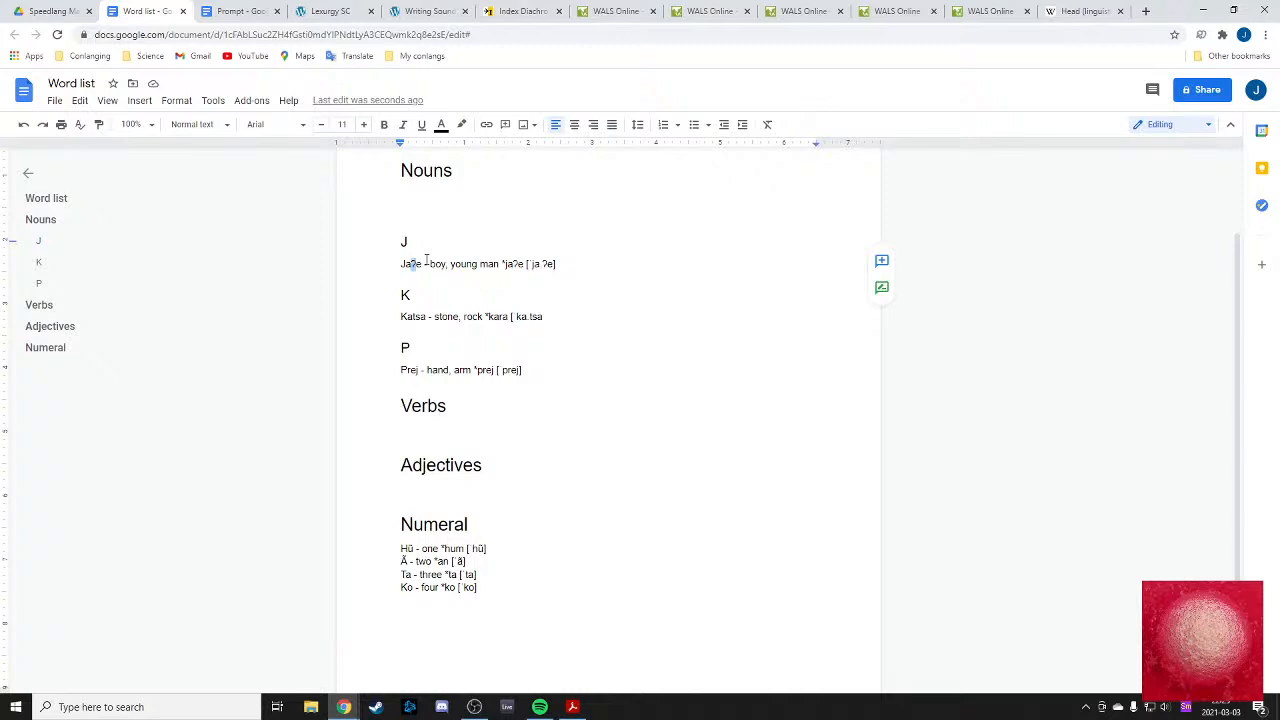
pyautogui.write("'")
pyautogui.click(502, 288)
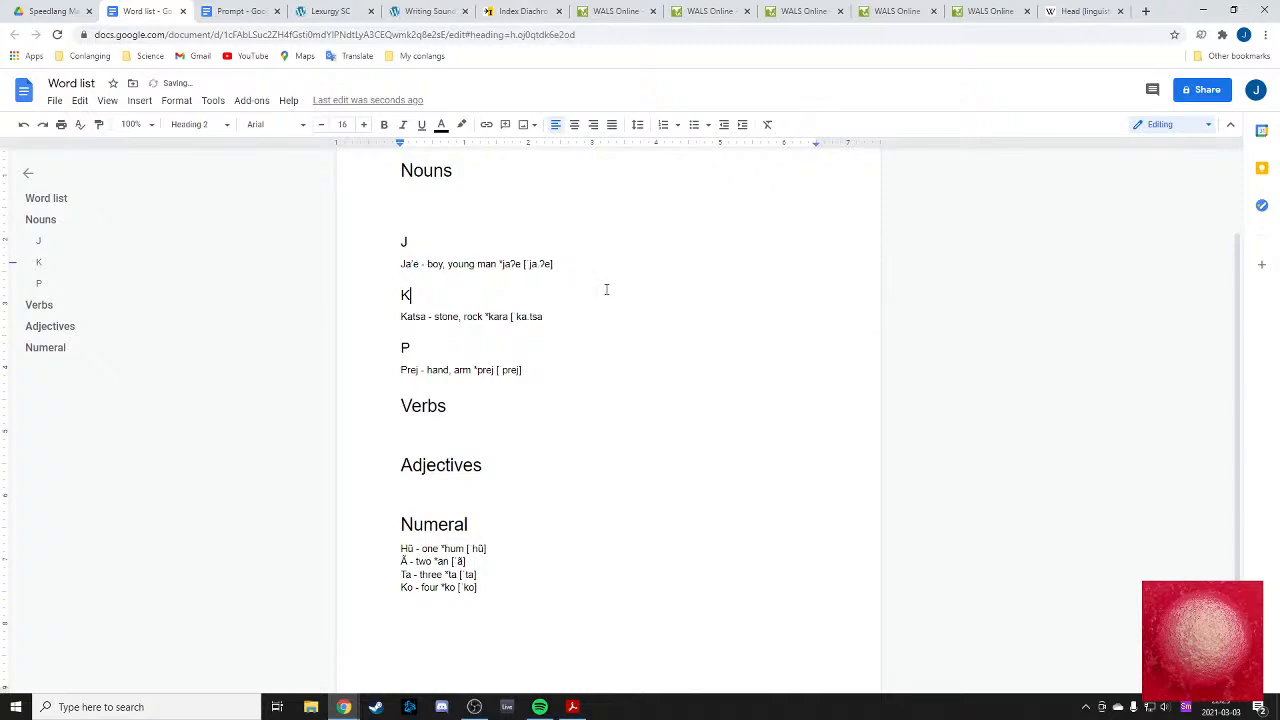
pyautogui.click(413, 263)
pyautogui.press('BackSpace')
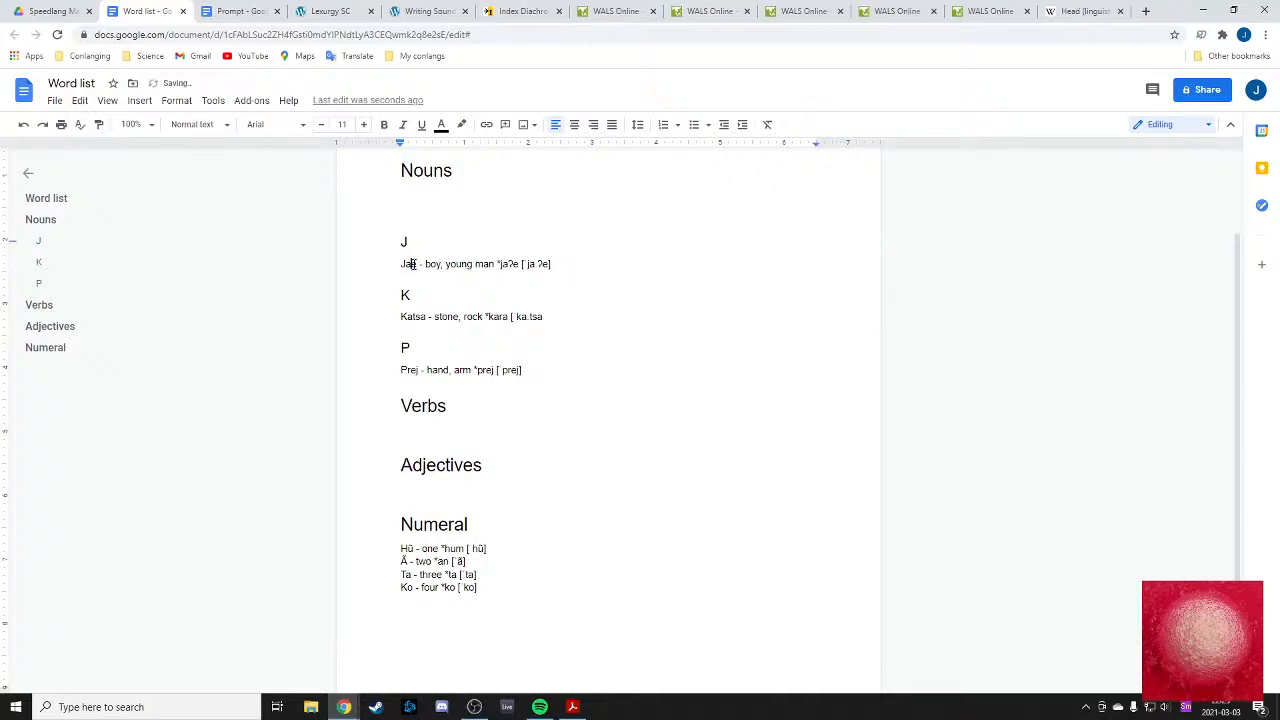
pyautogui.click(622, 289)
pyautogui.moveTo(536, 263); pyautogui.dragTo(536, 264)
pyautogui.click(543, 263)
pyautogui.click(539, 264)
# - Respell the "boy, young man" headword as "Yae" and change its letter heading to "Y"
pyautogui.moveTo(401, 264); pyautogui.dragTo(419, 262)
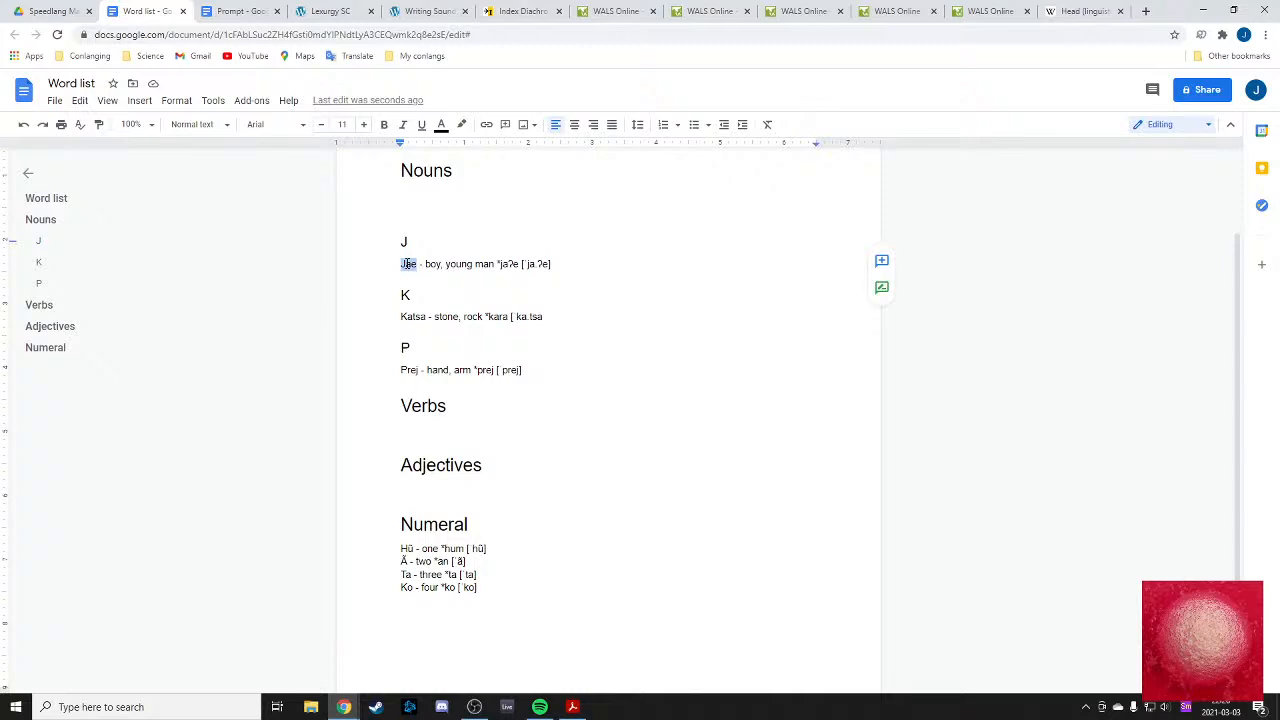
pyautogui.click(404, 263)
pyautogui.write('y')
pyautogui.doubleClick(406, 244)
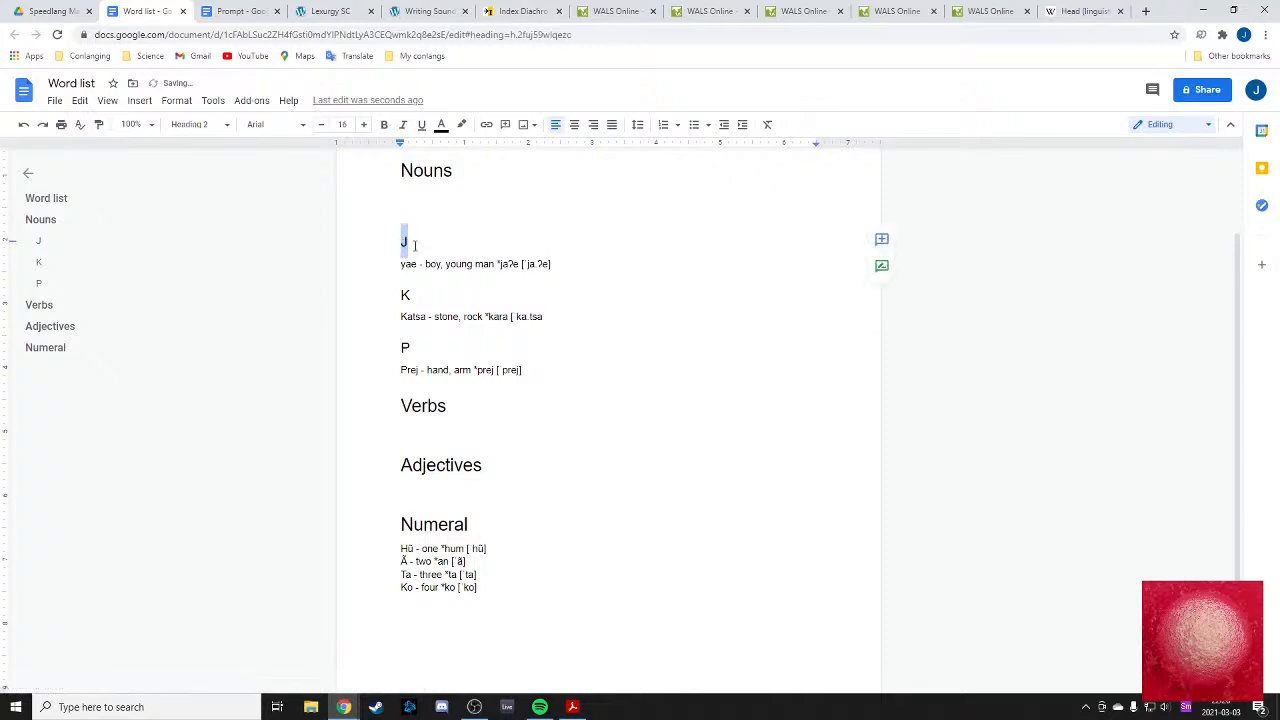
pyautogui.write('Y')
pyautogui.click(401, 264)
pyautogui.press('Delete')
pyautogui.write('Y')
# - Move the Y heading and its "Yae" entry below the P section's "Prej" entry, separated by a blank line
pyautogui.moveTo(396, 254); pyautogui.dragTo(552, 266)
pyautogui.moveTo(456, 266); pyautogui.dragTo(524, 370)
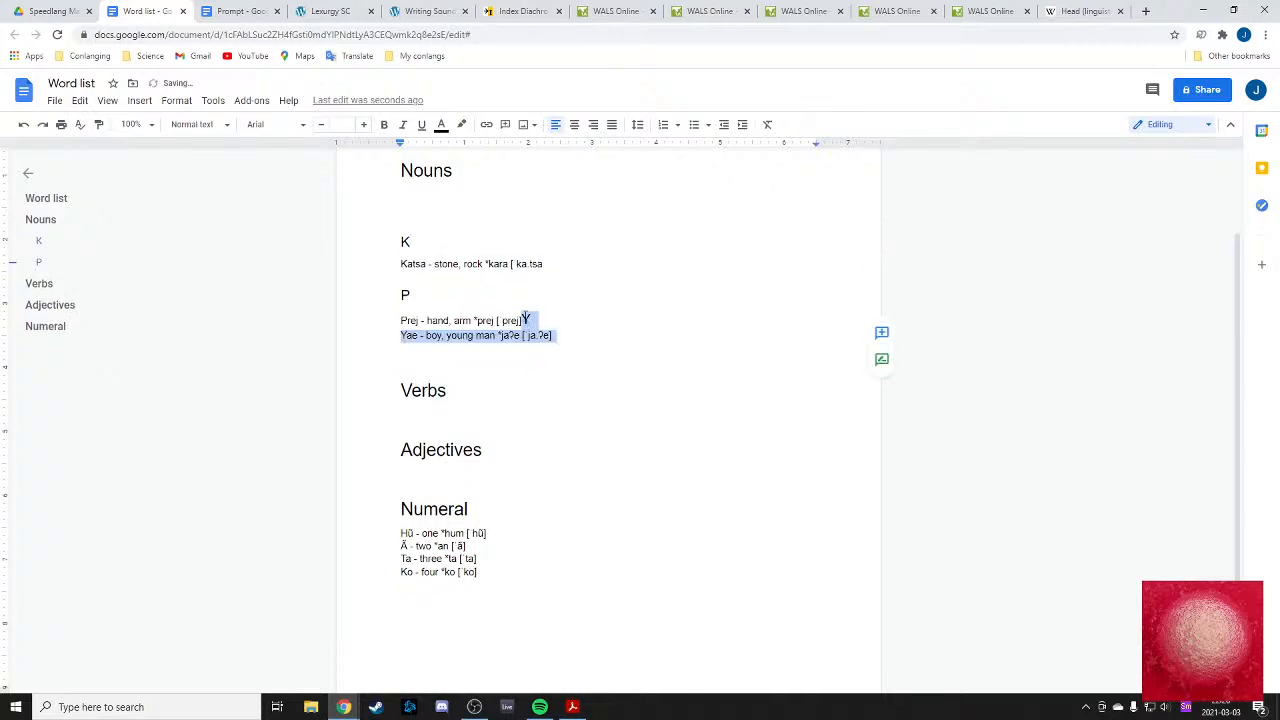
pyautogui.click(521, 320)
pyautogui.press('Return')
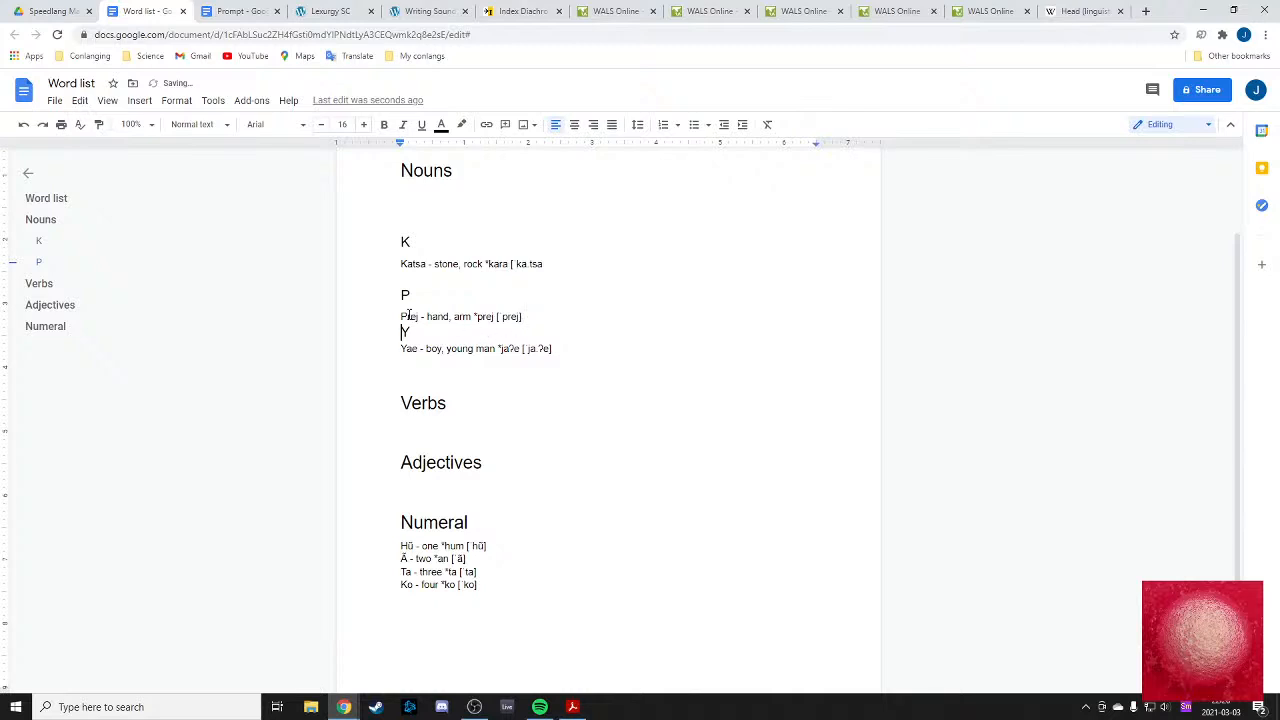
pyautogui.press('Return')
pyautogui.scroll(2, 413, 328)
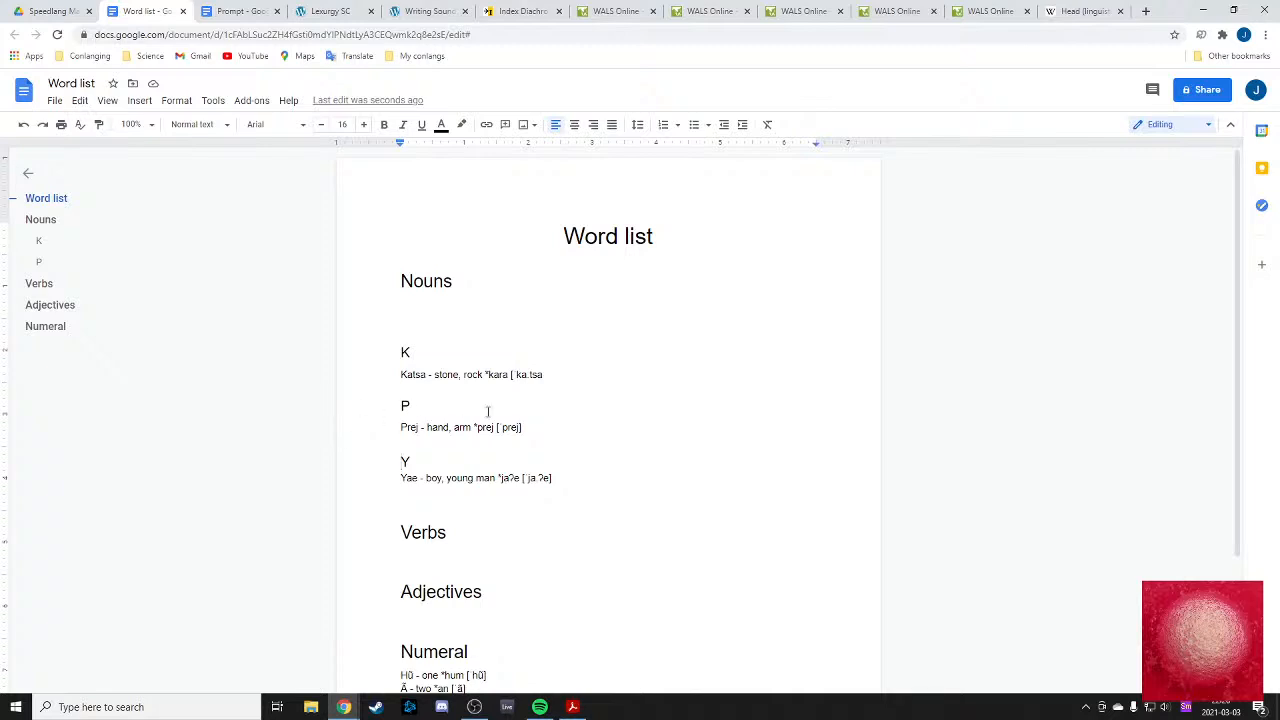
pyautogui.click(573, 447)
pyautogui.scroll(-1, 511, 360)
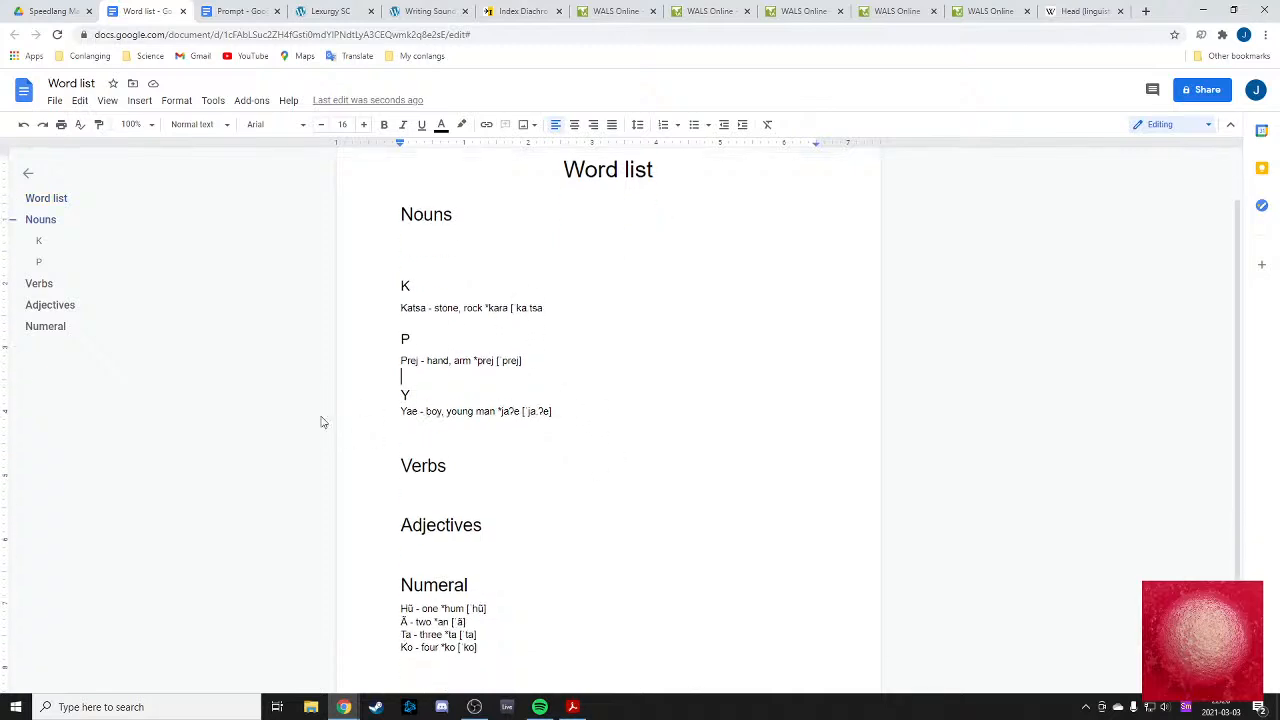
pyautogui.moveTo(454, 393); pyautogui.dragTo(397, 375)
pyautogui.click(399, 374)
pyautogui.scroll(-1, 380, 398)
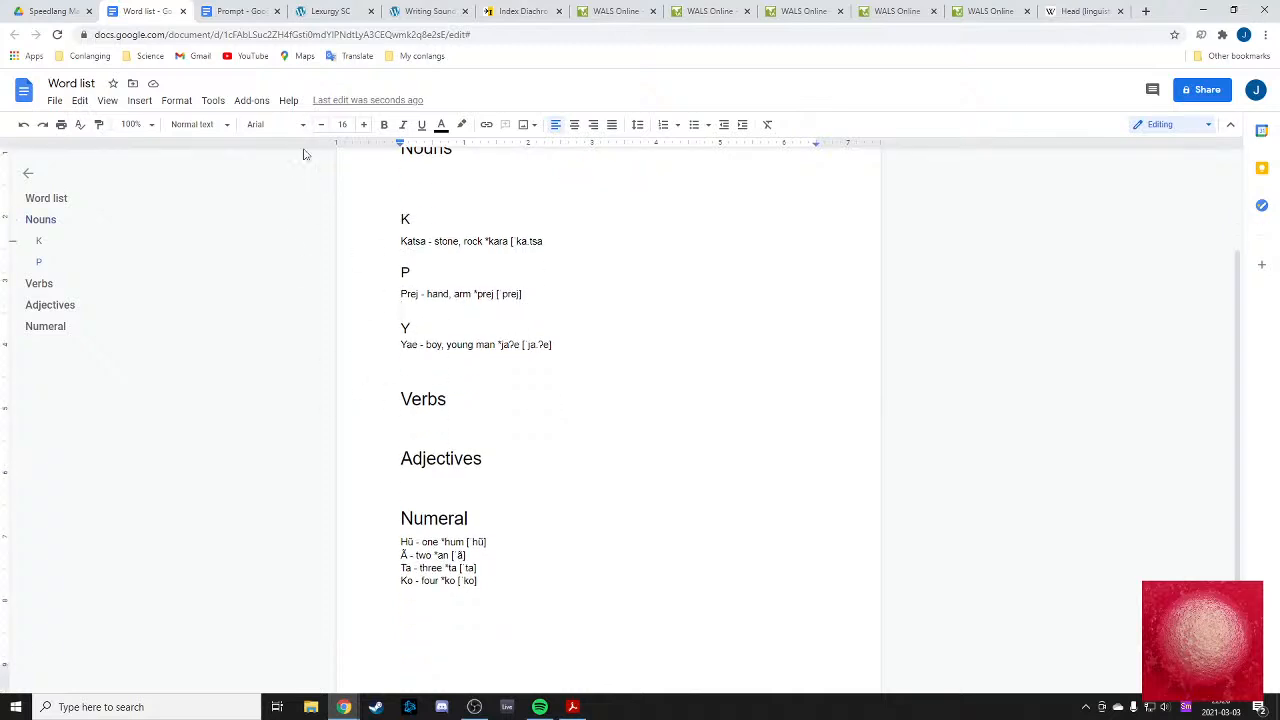
# - Switch to the Prompt document and rewrite the form after "Dual indefinite article < two" as "- ã"
pyautogui.click(255, 12)
pyautogui.click(173, 7)
pyautogui.click(253, 10)
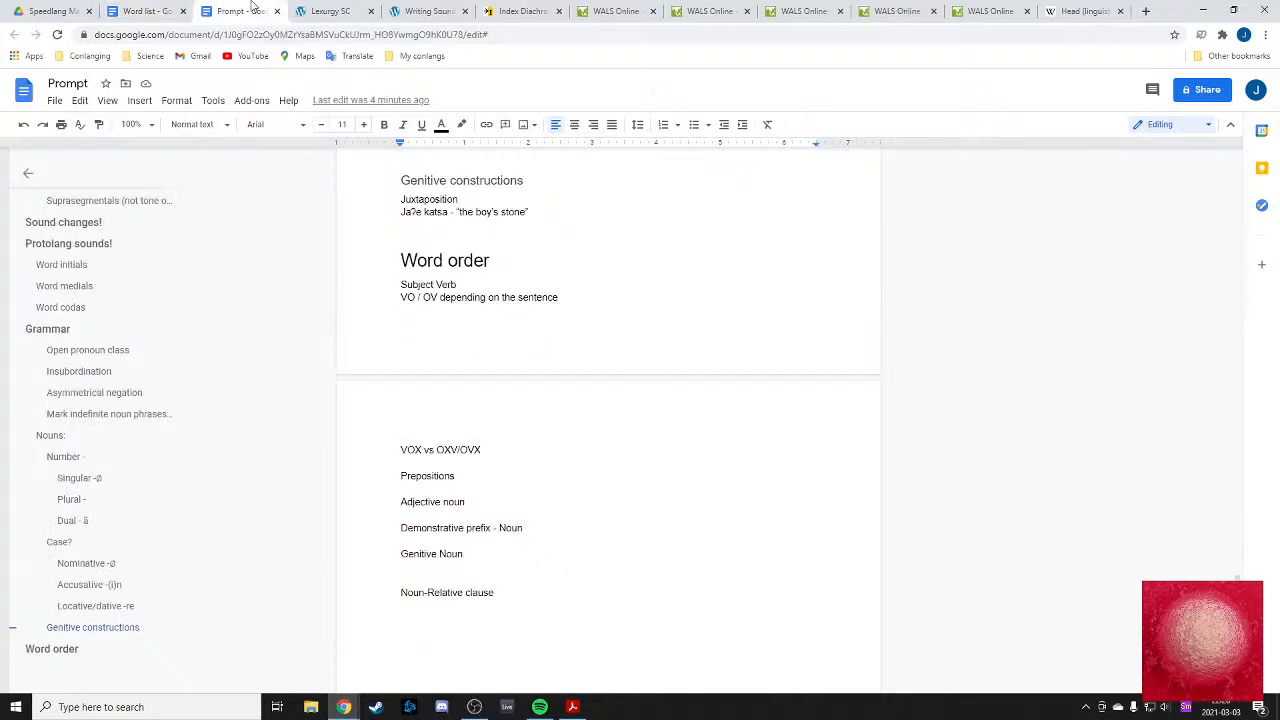
pyautogui.scroll(5, 520, 332)
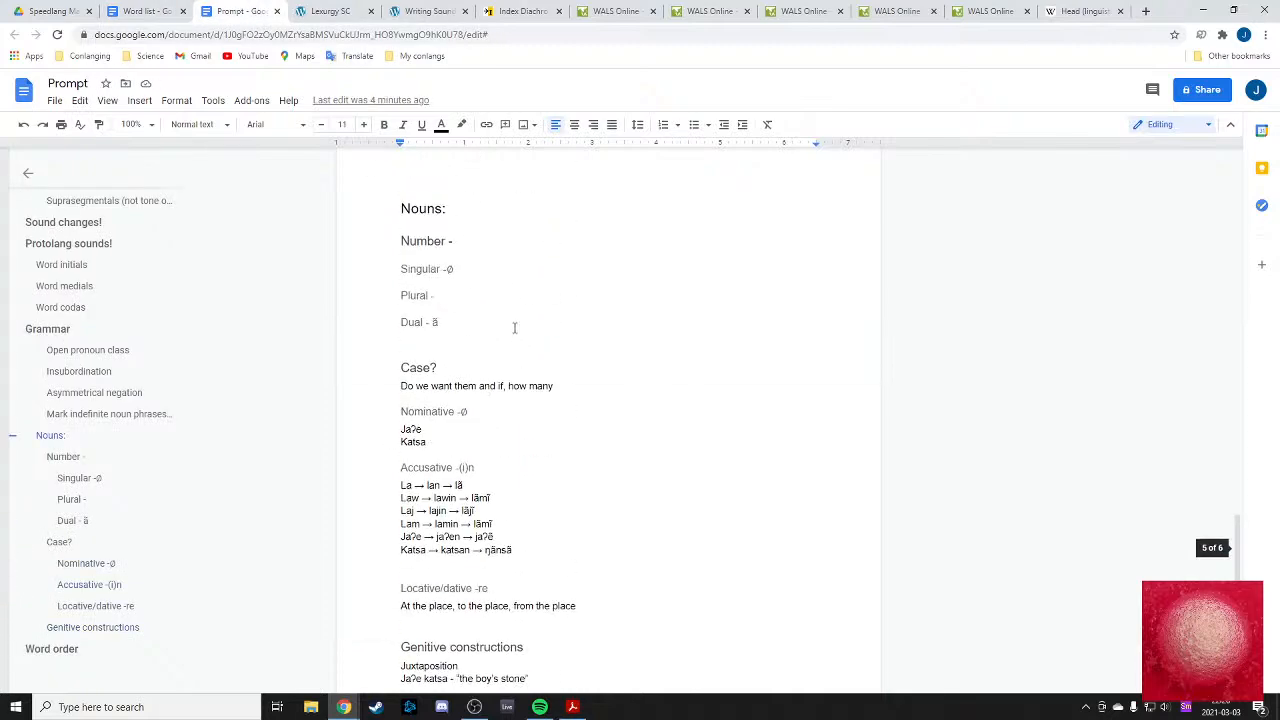
pyautogui.scroll(5, 514, 328)
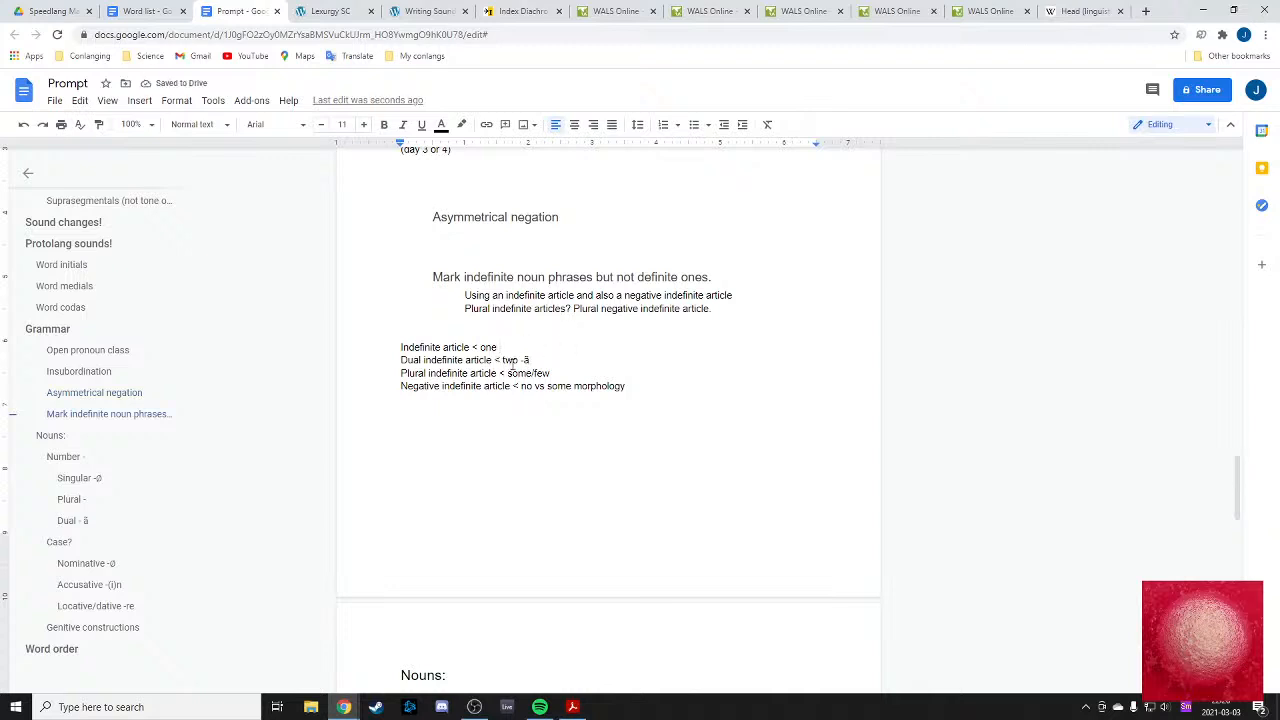
pyautogui.click(524, 360)
pyautogui.press('BackSpace')
pyautogui.write('-')
# - Add the form "ũ" after "Indefinite article < one"
pyautogui.click(515, 338)
pyautogui.click(524, 345)
pyautogui.write('̃a')
pyautogui.press('BackSpace')
pyautogui.write('u')
pyautogui.click(420, 323)
pyautogui.click(416, 323)
pyautogui.click(606, 372)
# - Add the example line "Ũ jaʔe katsa" below "the boy's stone" under Genitive constructions
pyautogui.scroll(-15, 450, 325)
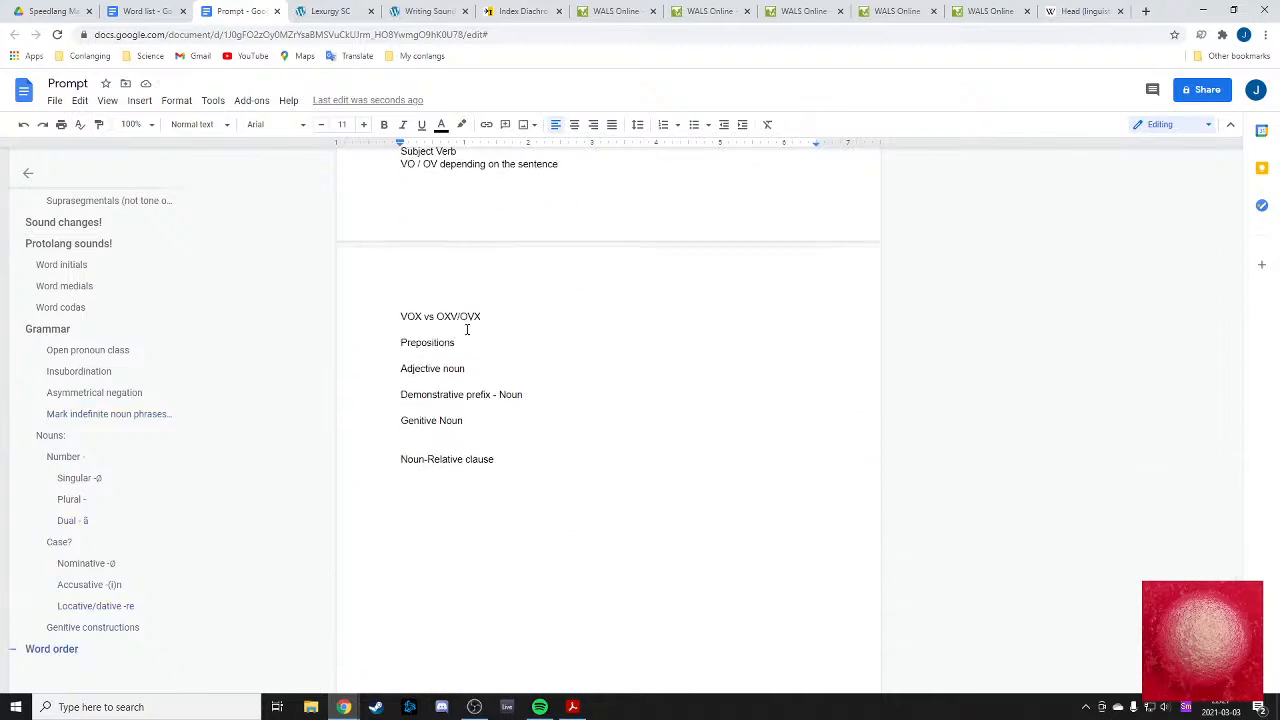
pyautogui.scroll(4, 468, 336)
pyautogui.click(546, 484)
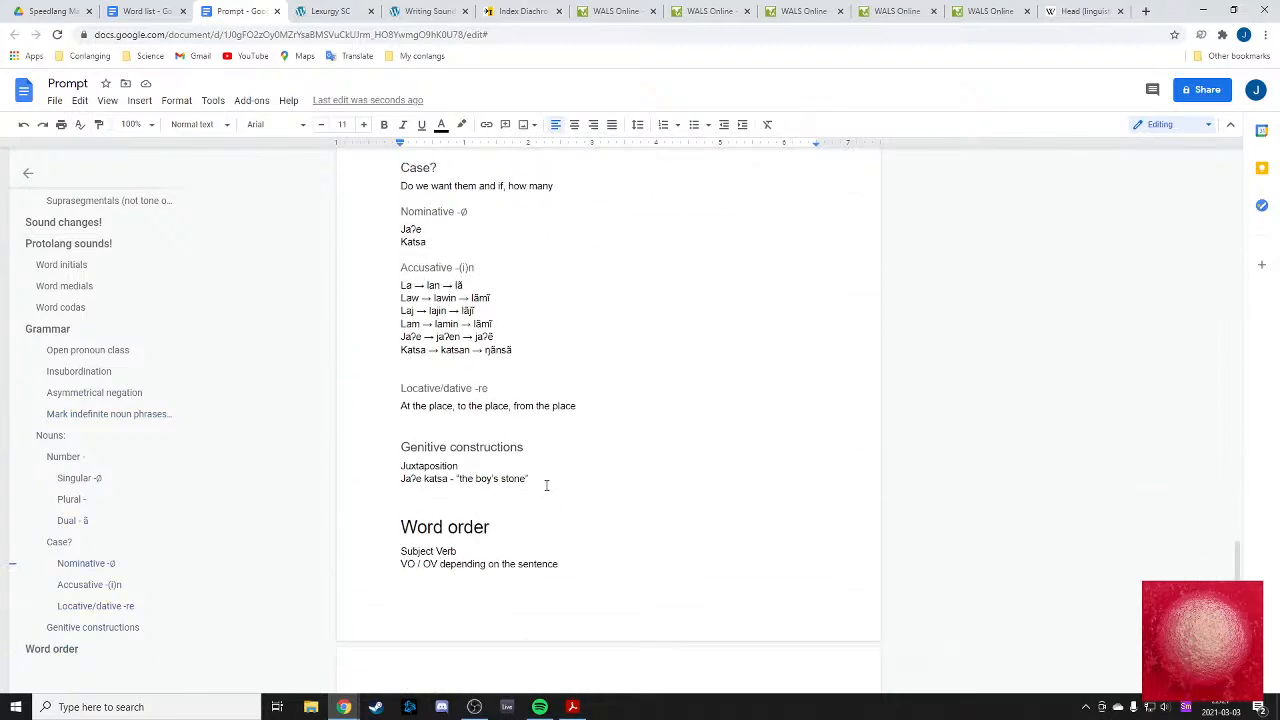
pyautogui.press('Return')
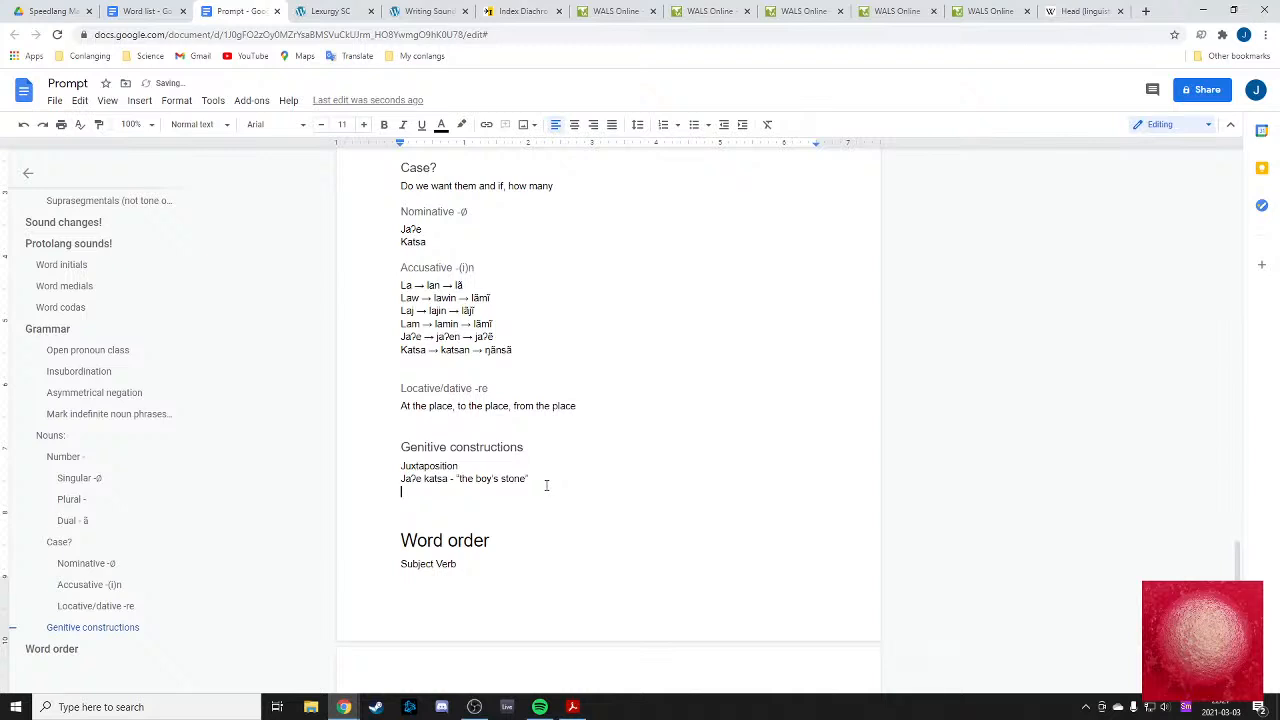
pyautogui.write('U')
pyautogui.write(' ja')
pyautogui.press('Up')
pyautogui.doubleClick(426, 480)
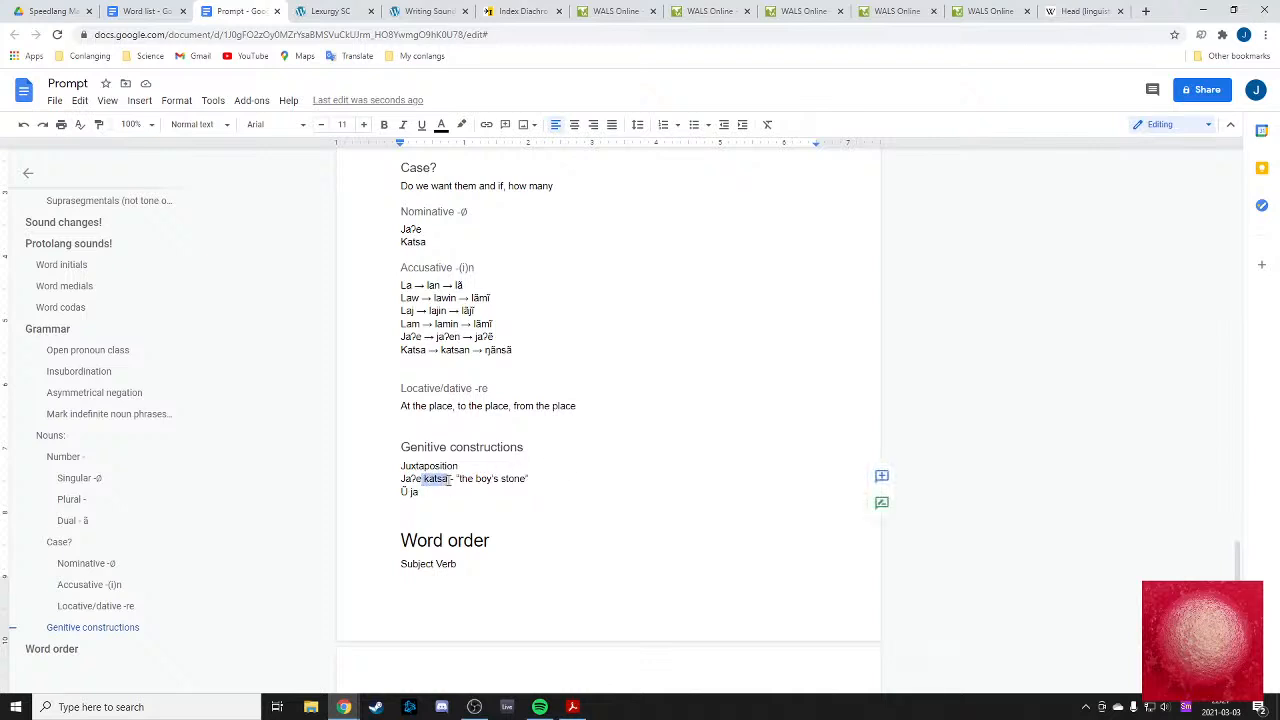
pyautogui.click(400, 480)
pyautogui.moveTo(424, 480); pyautogui.dragTo(448, 480)
pyautogui.click(449, 480)
pyautogui.click(437, 490)
pyautogui.write('ʔ')
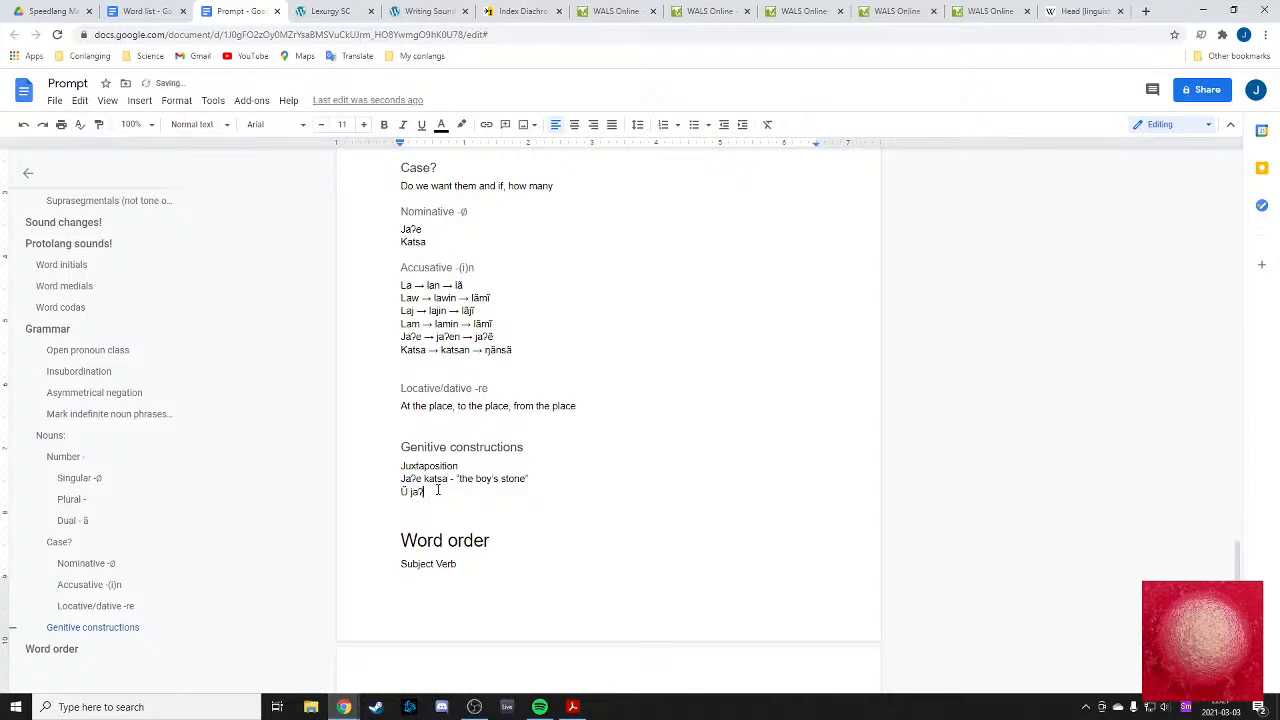
pyautogui.write('e katsa')
# - Attach the indefinite article to the noun in the new genitive example so it reads "Ũjaʔe katsa"
pyautogui.moveTo(391, 491)
pyautogui.mouseDown()
pyautogui.moveTo(463, 491)
pyautogui.moveTo(410, 491)
pyautogui.mouseUp()
pyautogui.click(468, 494)
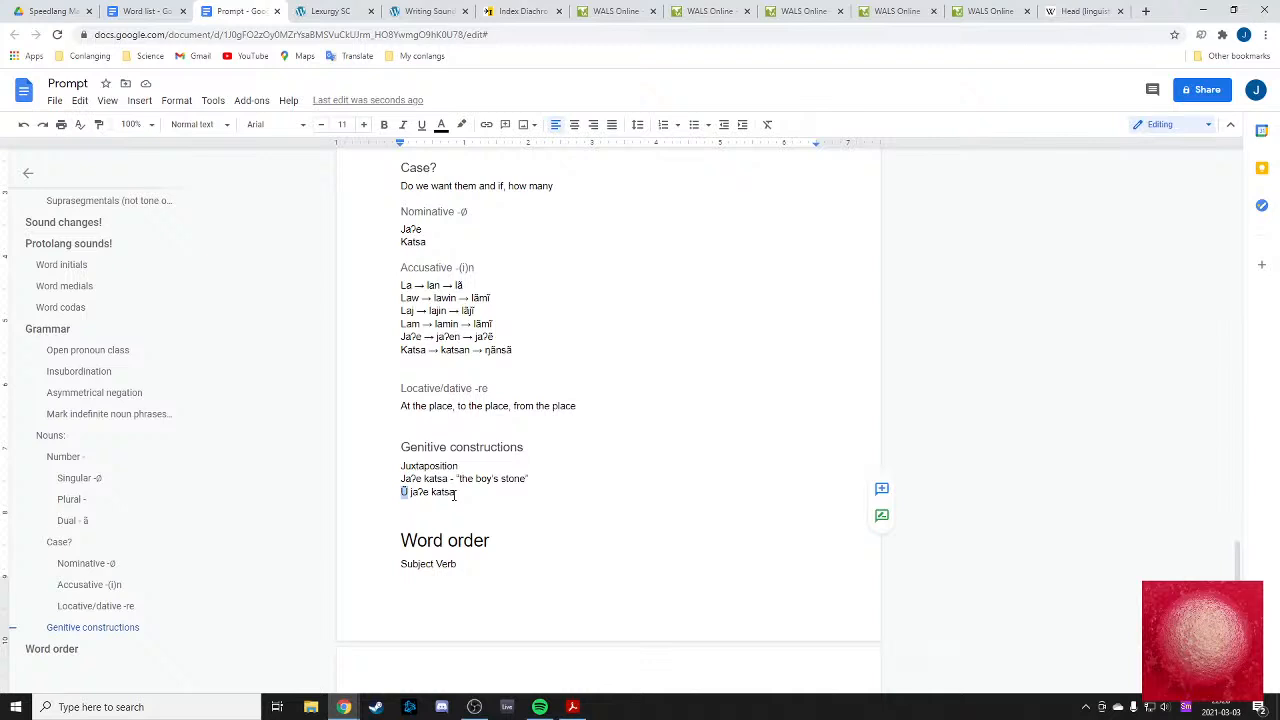
pyautogui.click(474, 495)
pyautogui.moveTo(380, 481); pyautogui.dragTo(480, 497)
pyautogui.click(575, 495)
pyautogui.moveTo(397, 496); pyautogui.dragTo(486, 494)
pyautogui.click(466, 496)
pyautogui.scroll(7, 583, 466)
pyautogui.scroll(-7, 579, 470)
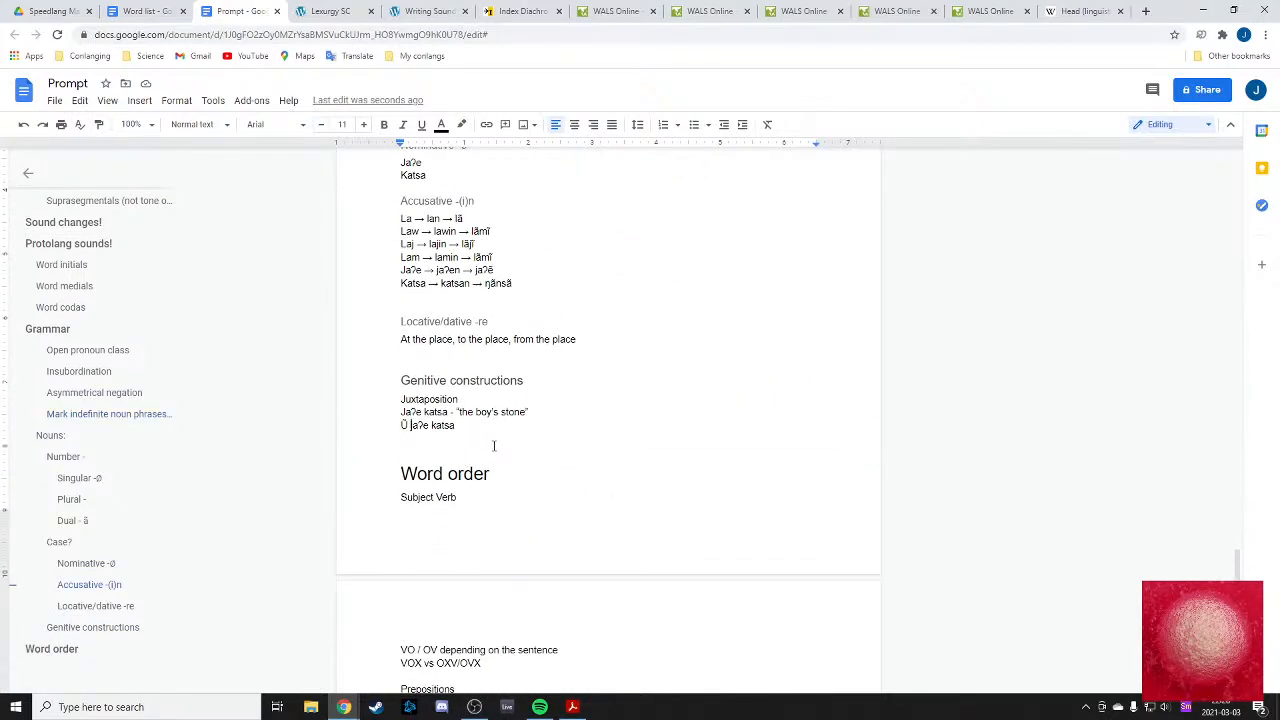
pyautogui.press('BackSpace')
pyautogui.click(550, 431)
pyautogui.moveTo(401, 427); pyautogui.dragTo(480, 431)
pyautogui.click(515, 436)
# - Mark the indefinite and dual indefinite articles as prefixes, writing them "ũ-" and "ã-"
pyautogui.scroll(10, 556, 448)
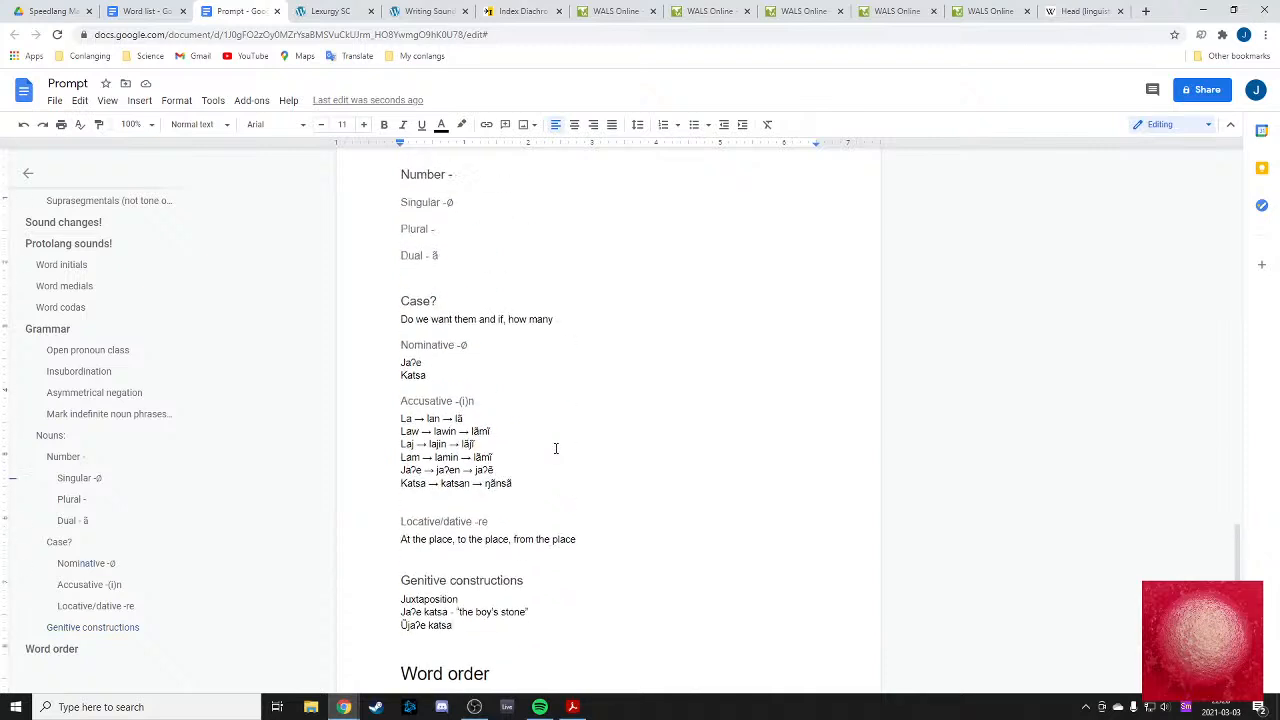
pyautogui.click(507, 413)
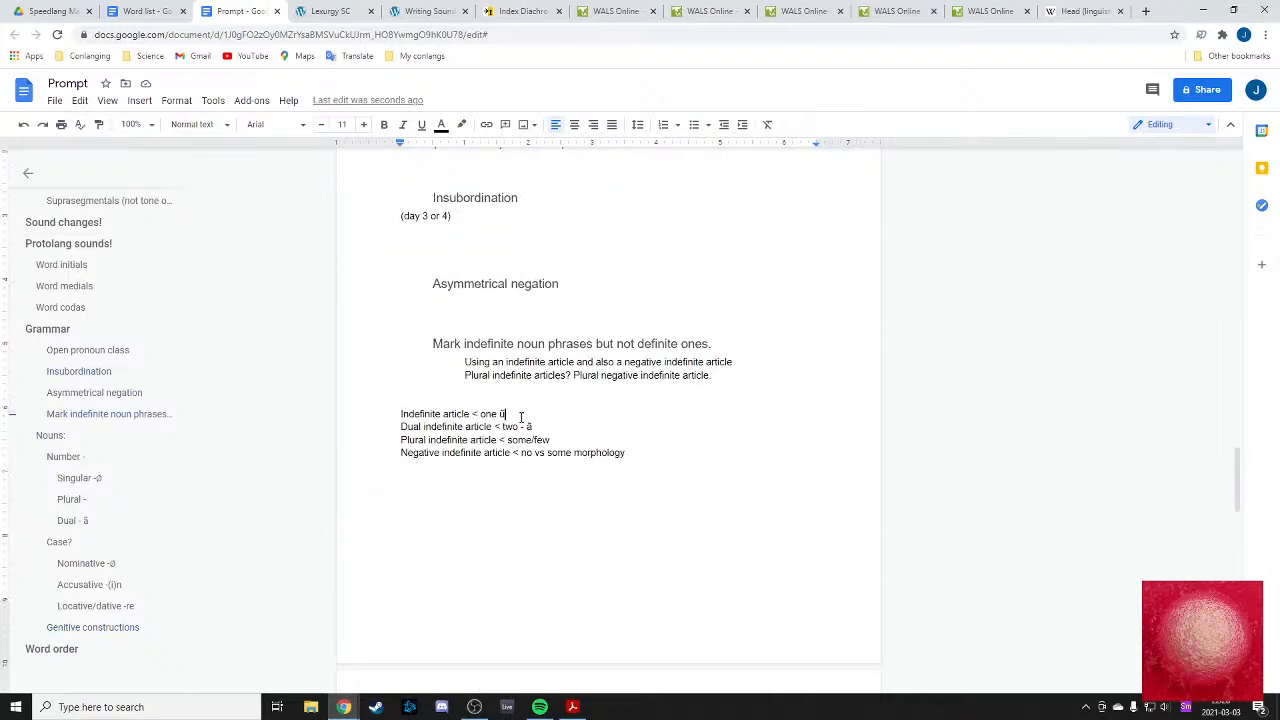
pyautogui.write('-')
pyautogui.click(532, 426)
pyautogui.write('-')
pyautogui.click(525, 426)
pyautogui.press('BackSpace')
pyautogui.press('BackSpace')
# - Examine the genitive construction examples together with the indefinite article notes and the noun number and case sections
pyautogui.scroll(-8, 489, 494)
pyautogui.scroll(-1, 489, 492)
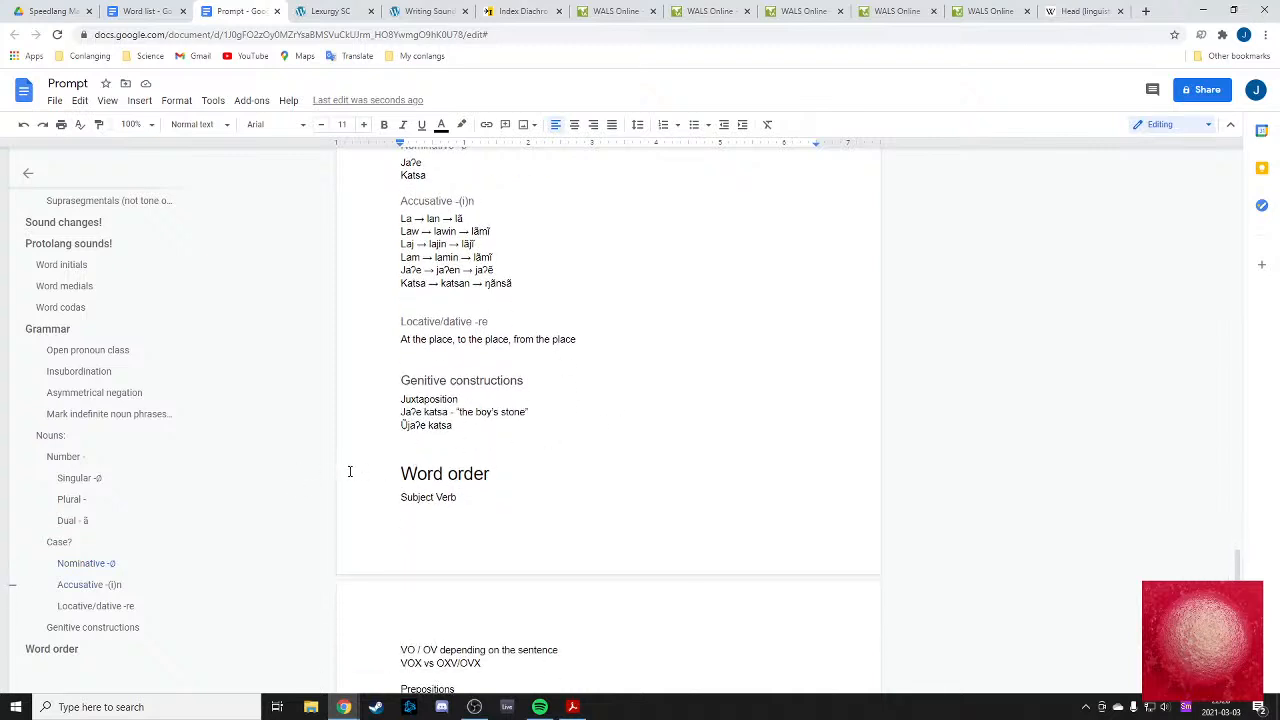
pyautogui.moveTo(400, 426); pyautogui.dragTo(497, 424)
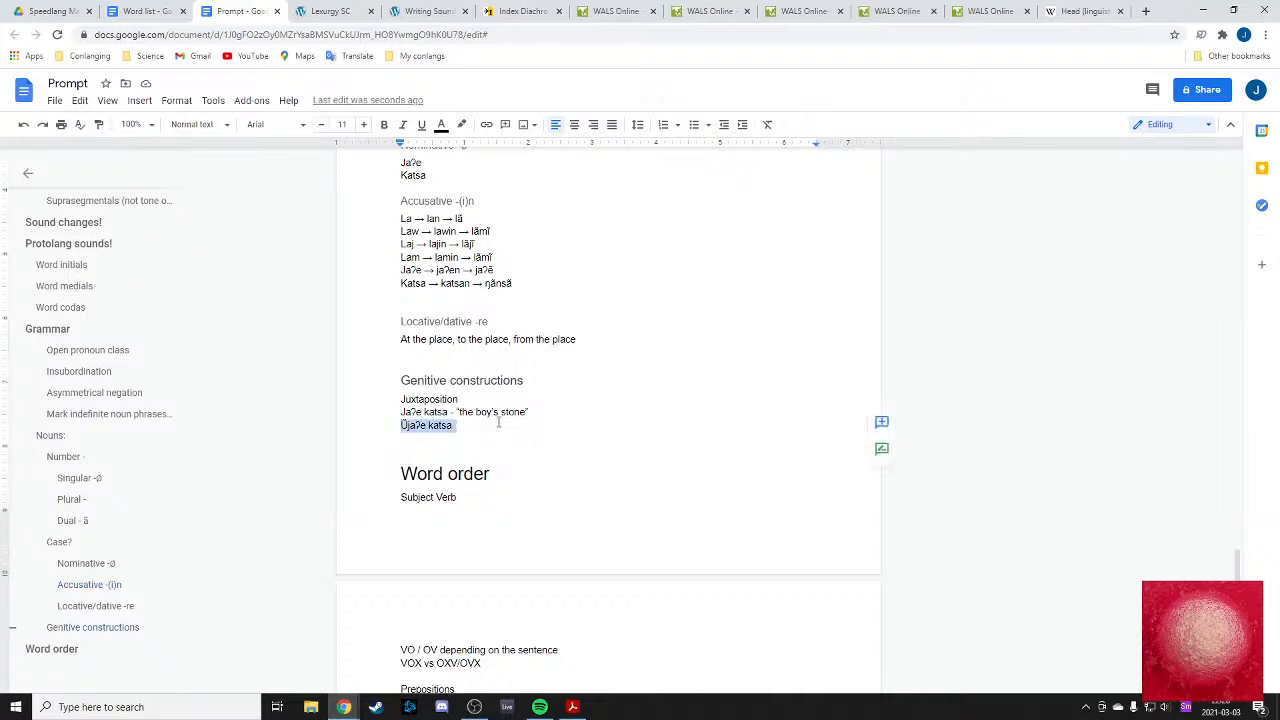
pyautogui.click(497, 424)
pyautogui.moveTo(392, 425); pyautogui.dragTo(499, 428)
pyautogui.click(499, 428)
pyautogui.moveTo(400, 399); pyautogui.dragTo(580, 438)
pyautogui.click(623, 447)
pyautogui.click(474, 440)
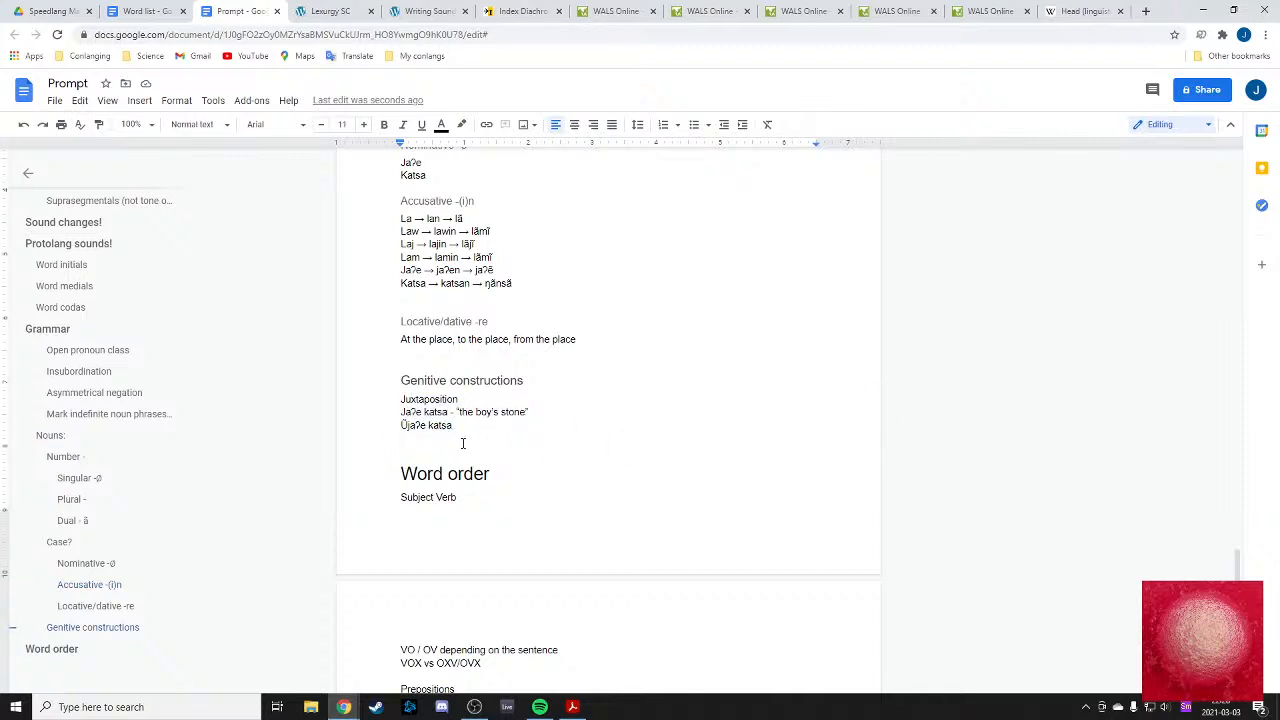
pyautogui.scroll(15, 466, 438)
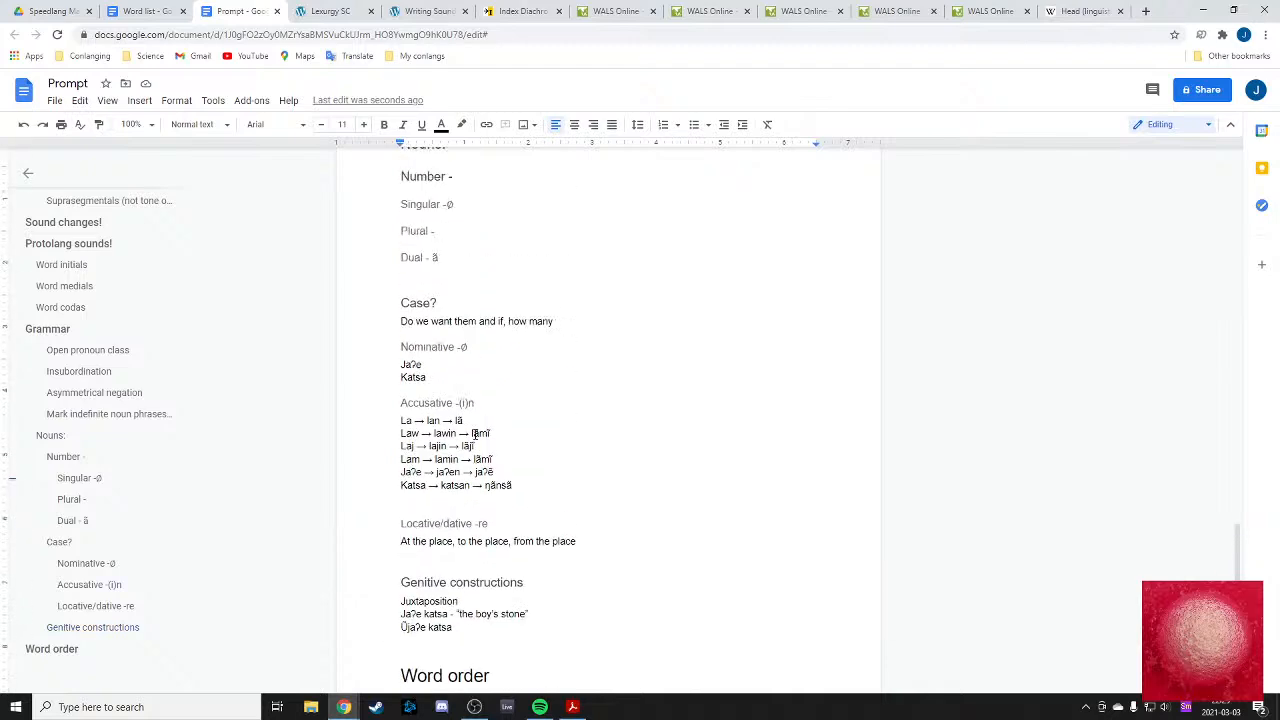
pyautogui.scroll(-12, 476, 435)
pyautogui.scroll(3, 476, 435)
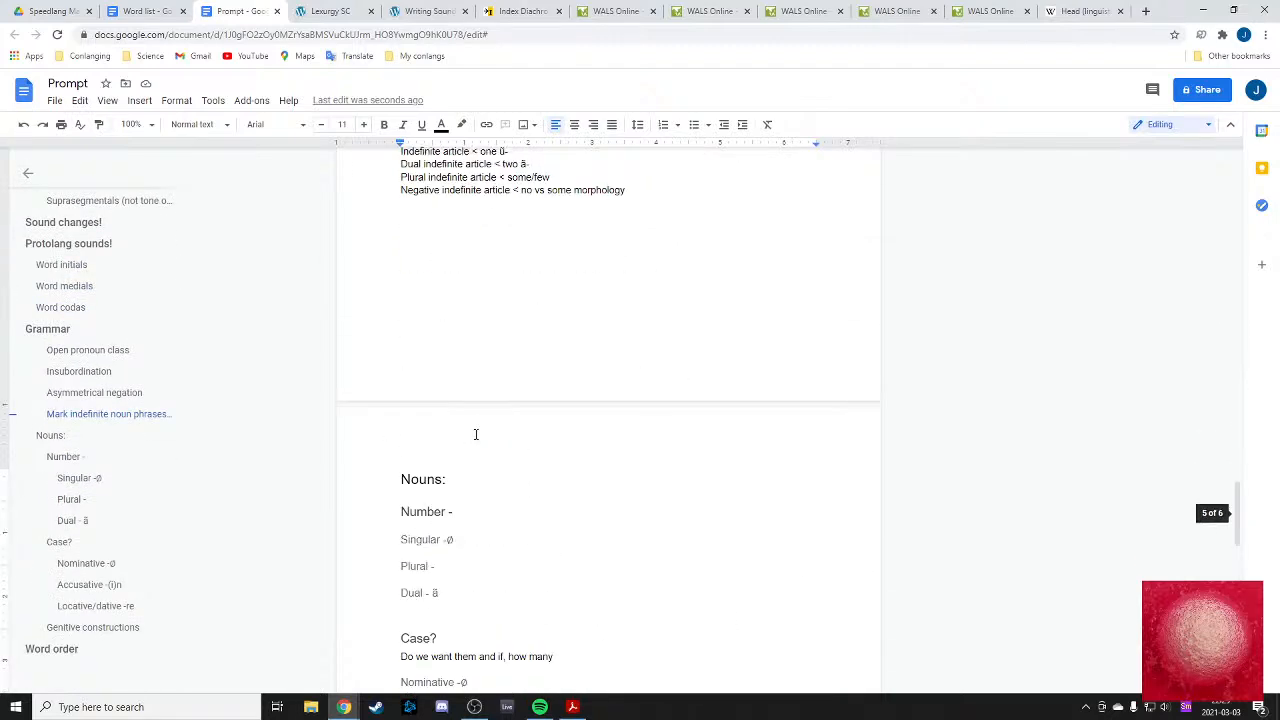
pyautogui.scroll(-4, 476, 435)
pyautogui.scroll(-1, 467, 437)
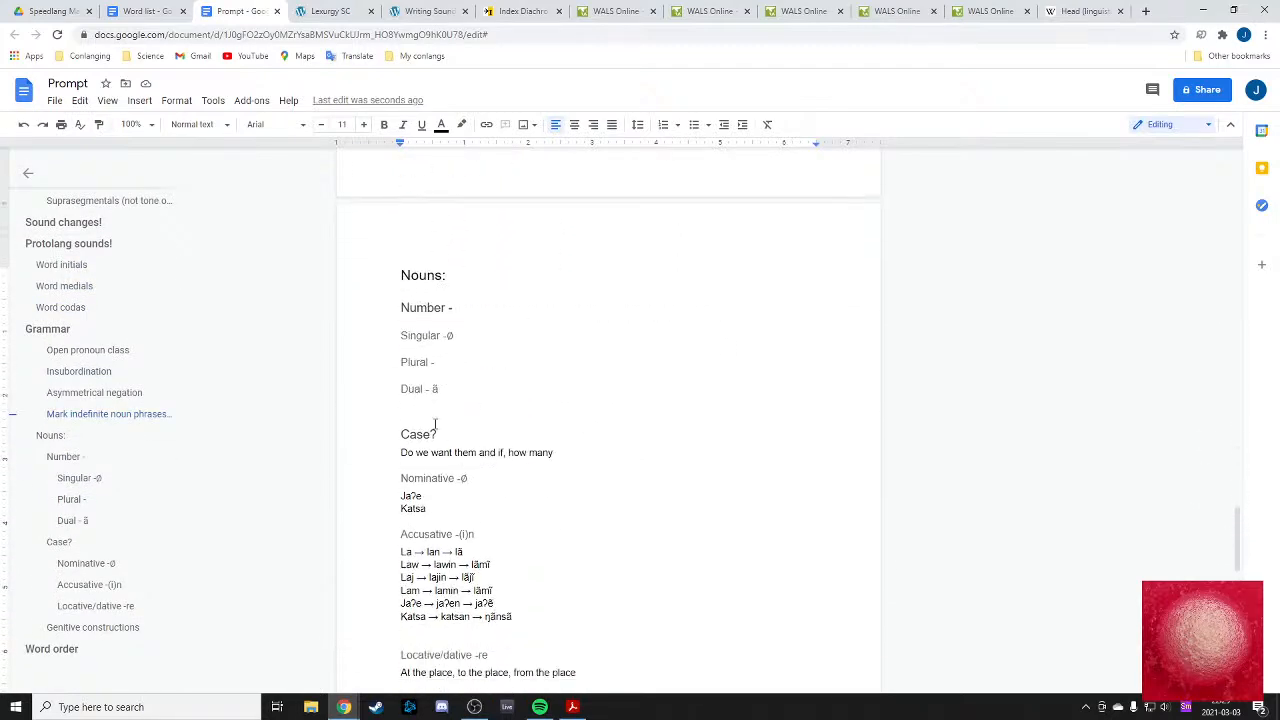
pyautogui.scroll(-5, 472, 350)
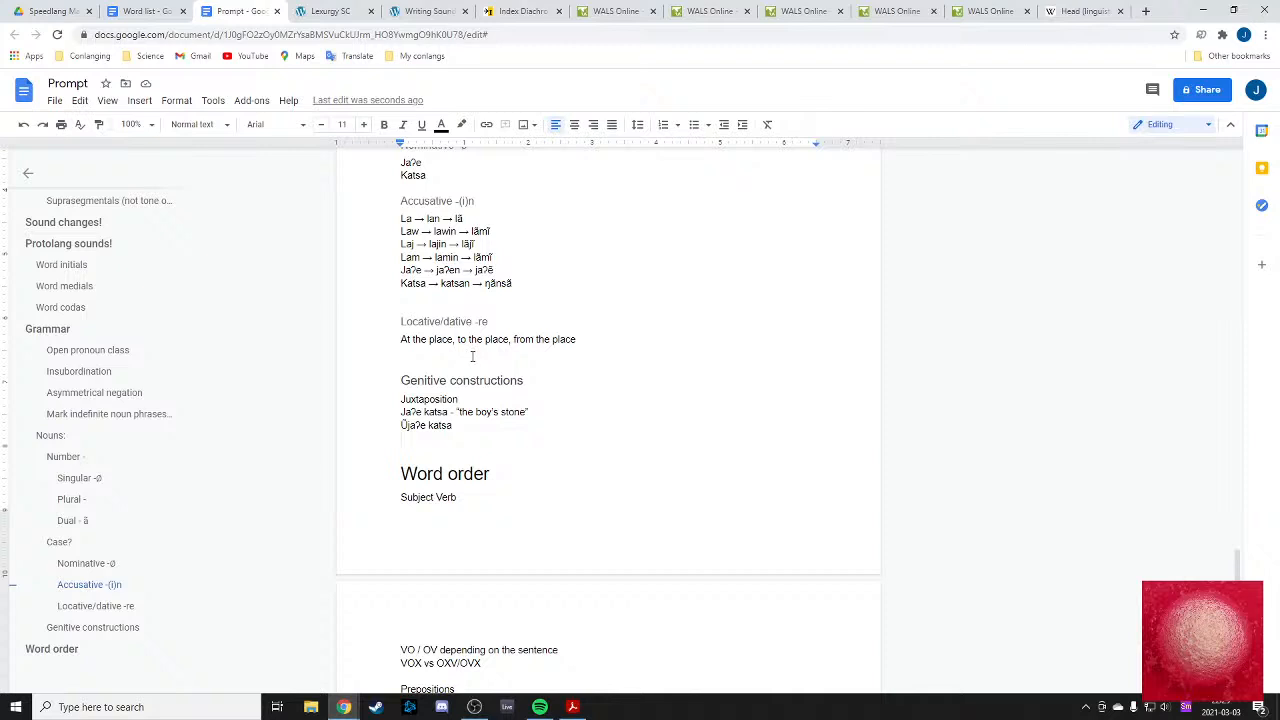
# - Mark the dual as a prefix by rewriting its heading under Number as "Dual ã-"
pyautogui.scroll(-1, 472, 356)
pyautogui.scroll(7, 450, 400)
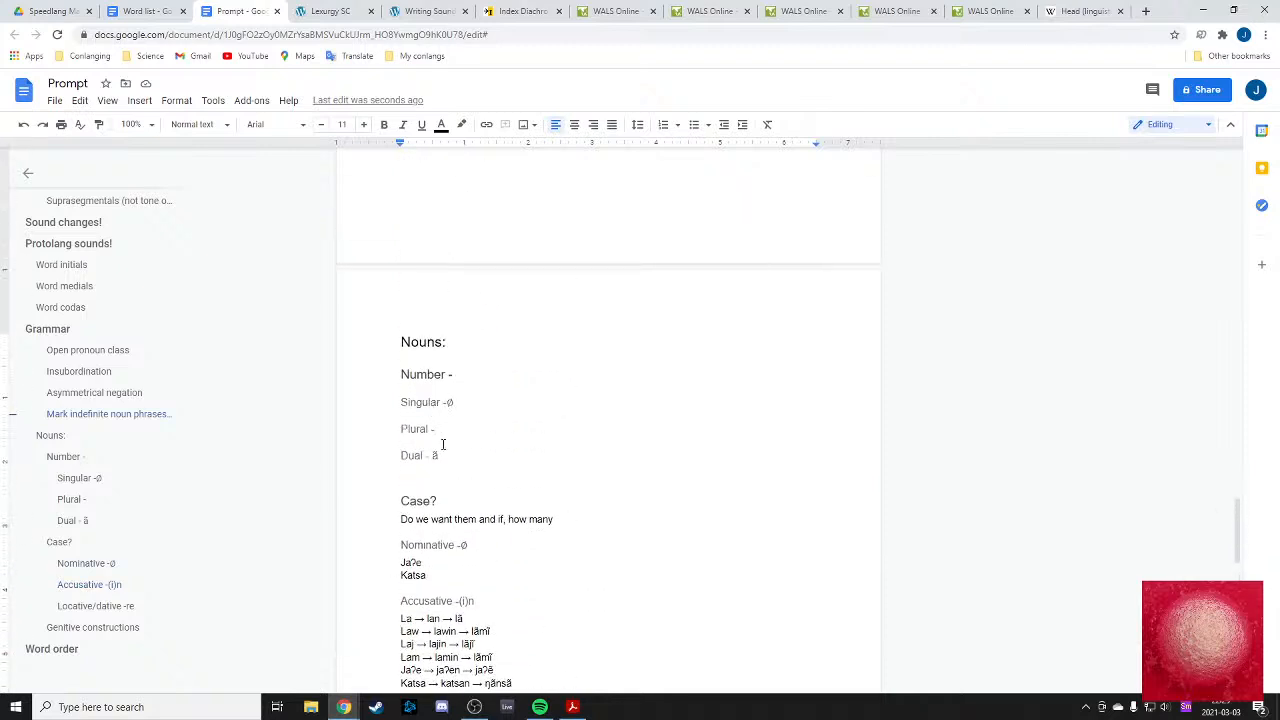
pyautogui.click(444, 452)
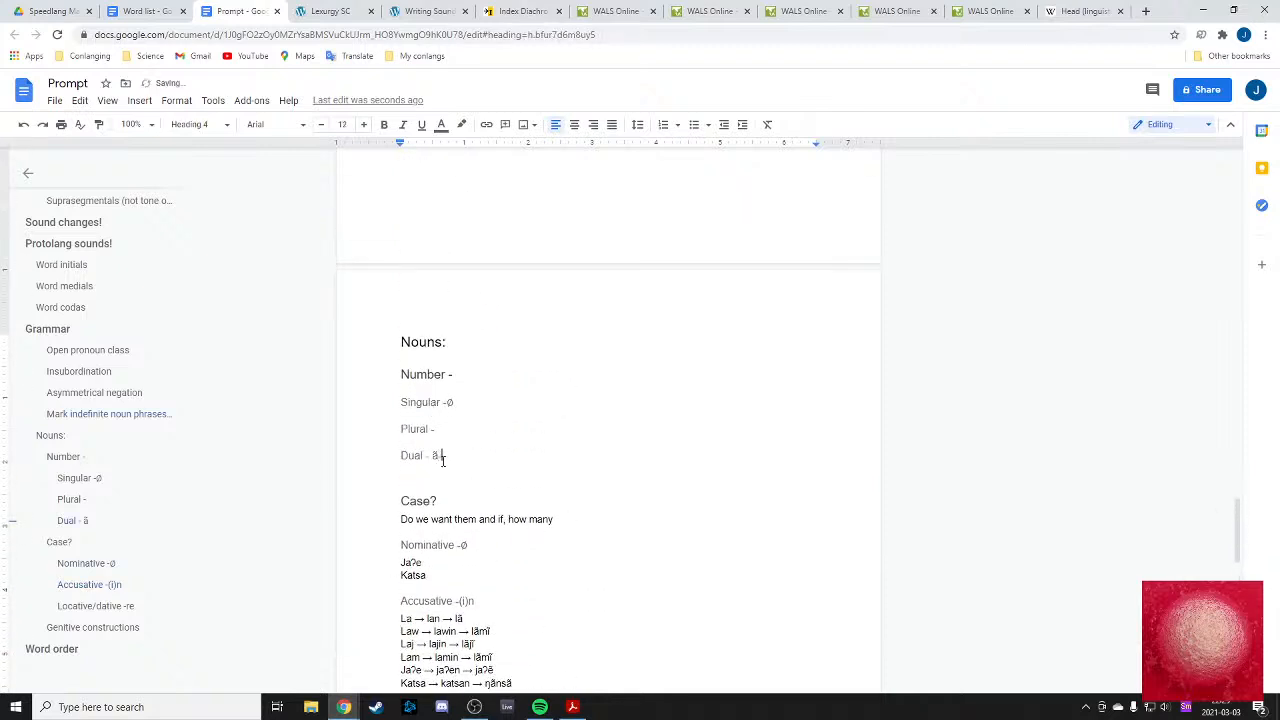
pyautogui.doubleClick(429, 455)
pyautogui.press('BackSpace')
pyautogui.scroll(-5, 463, 452)
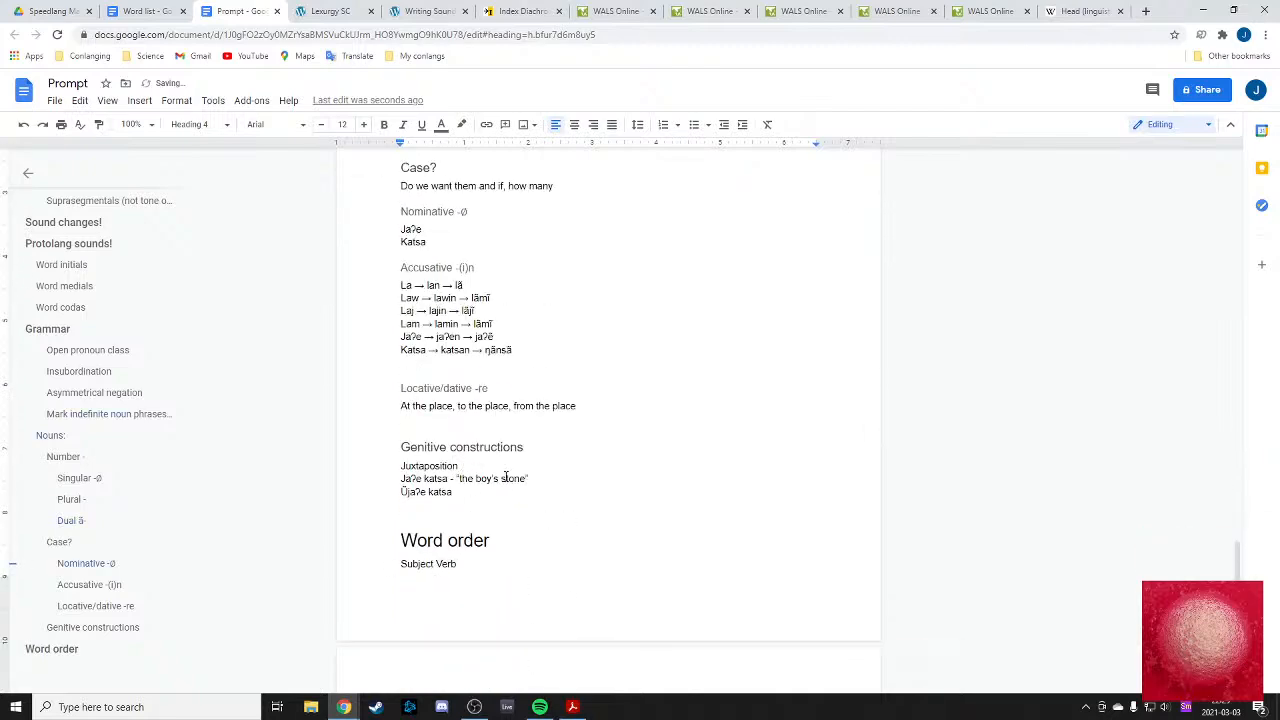
# - Compare the indefinite article notes with the noun number headings and the genitive examples
pyautogui.scroll(10, 505, 478)
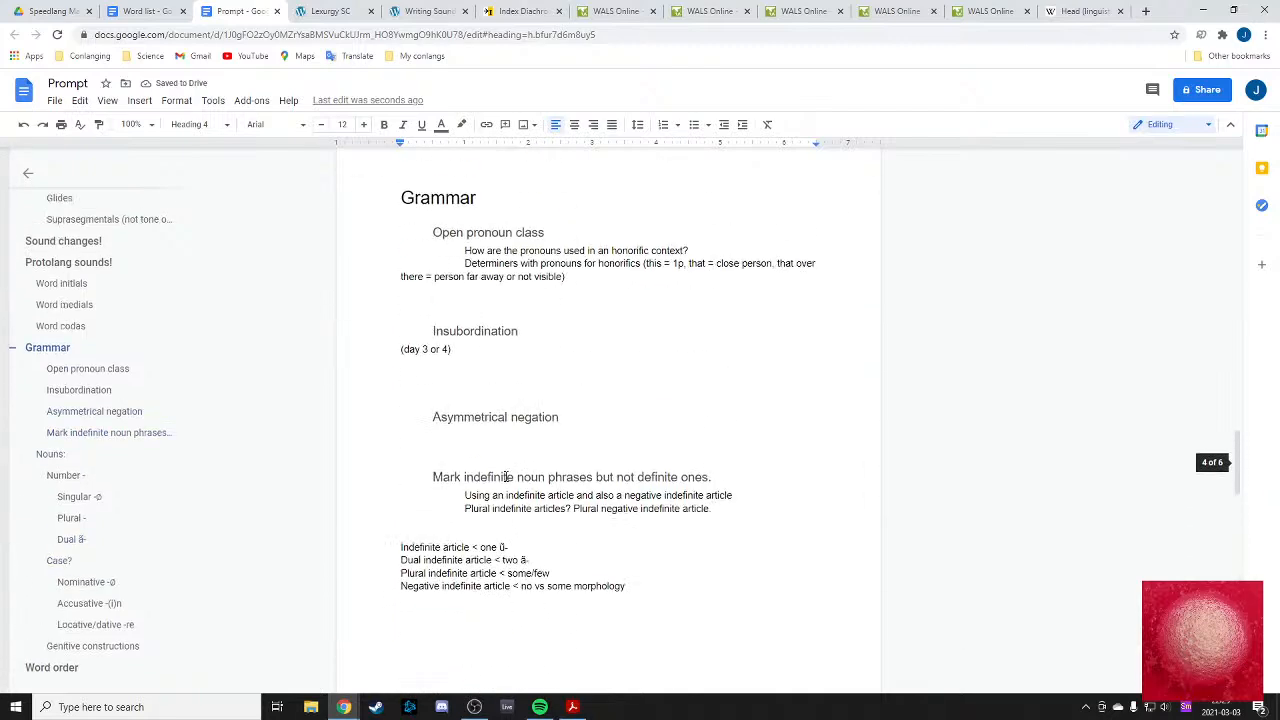
pyautogui.scroll(-8, 505, 478)
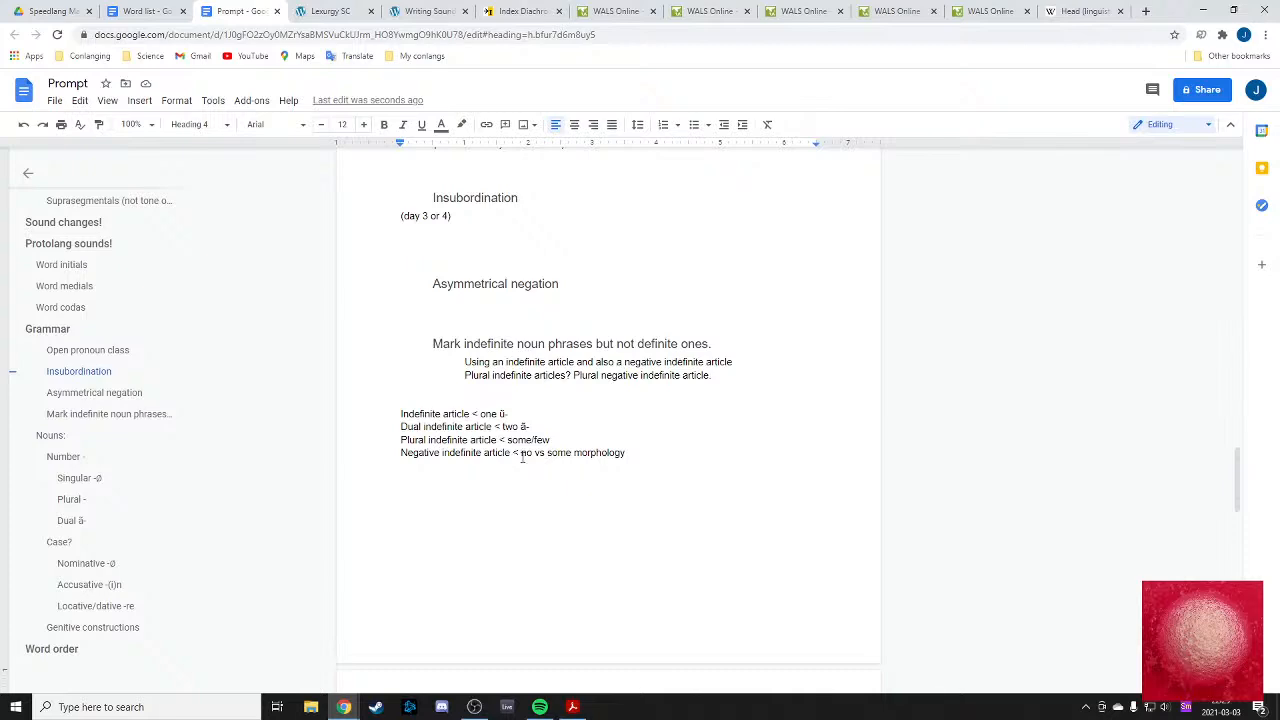
pyautogui.scroll(-3, 522, 459)
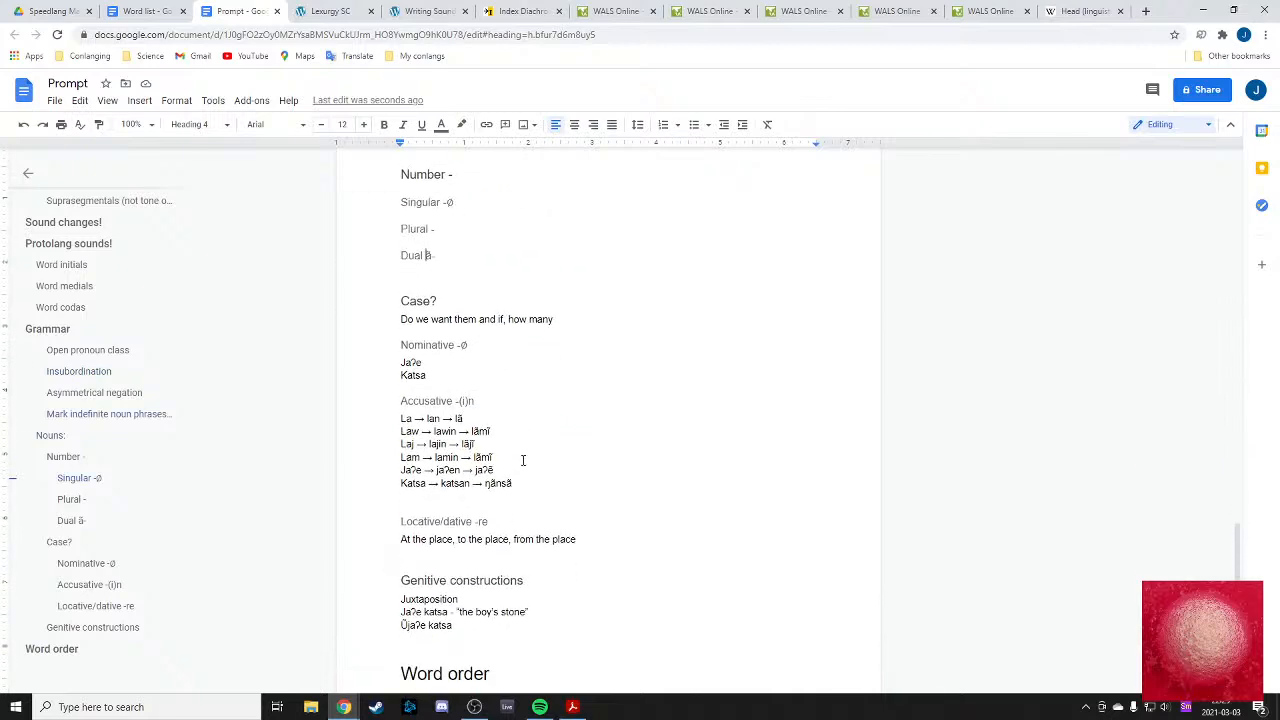
pyautogui.scroll(5, 522, 459)
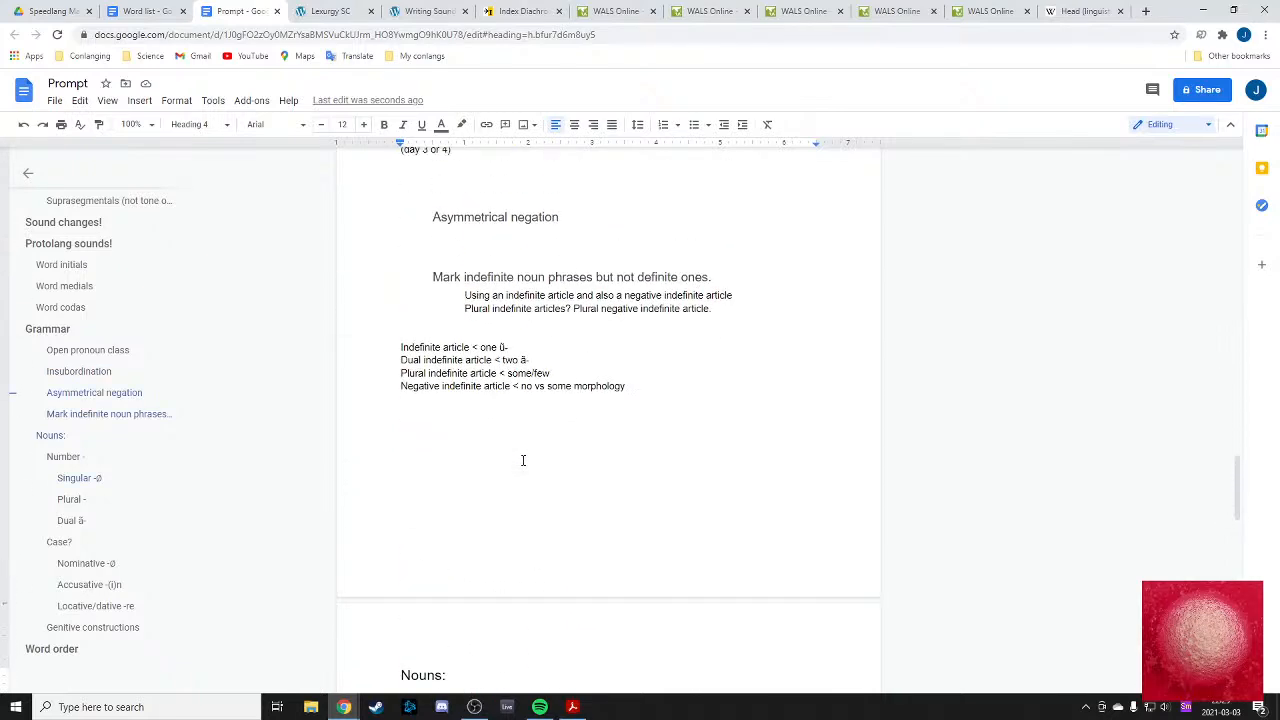
pyautogui.scroll(-4, 506, 446)
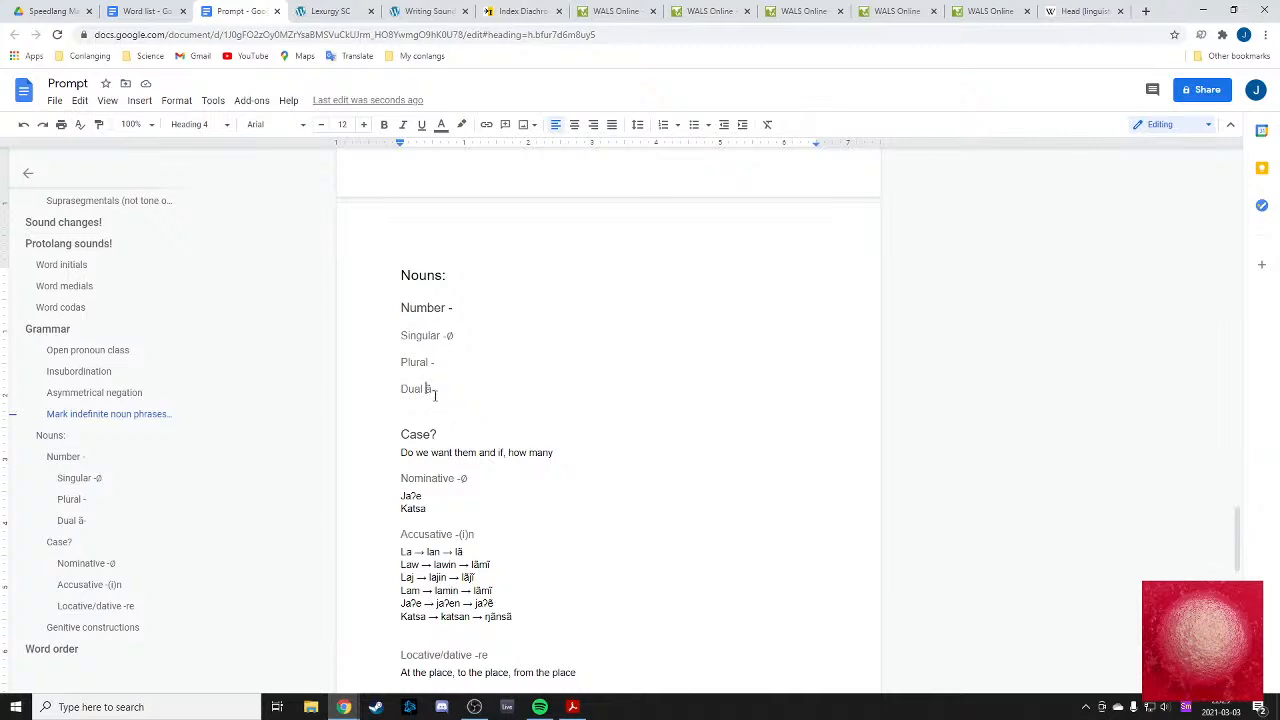
pyautogui.moveTo(435, 390); pyautogui.dragTo(385, 383)
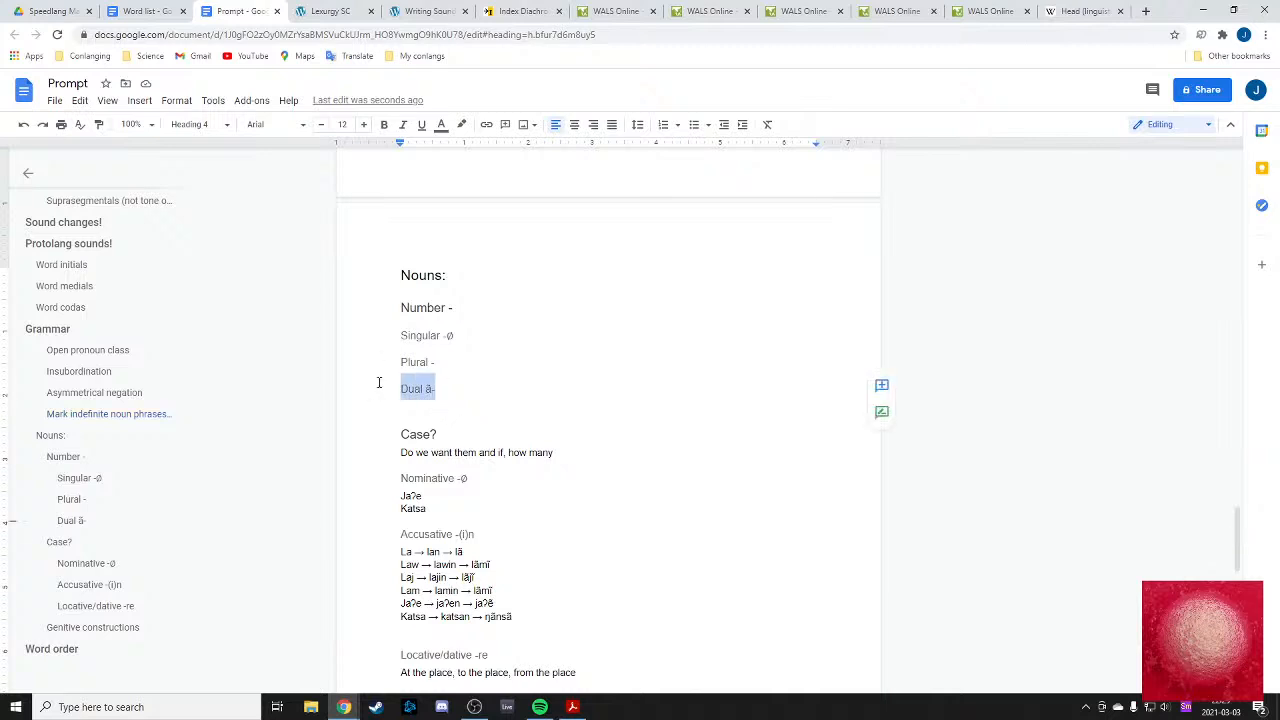
# - Try adding the label "indefinite" to the Dual heading and take the prefix hyphen off its marker
pyautogui.click(441, 389)
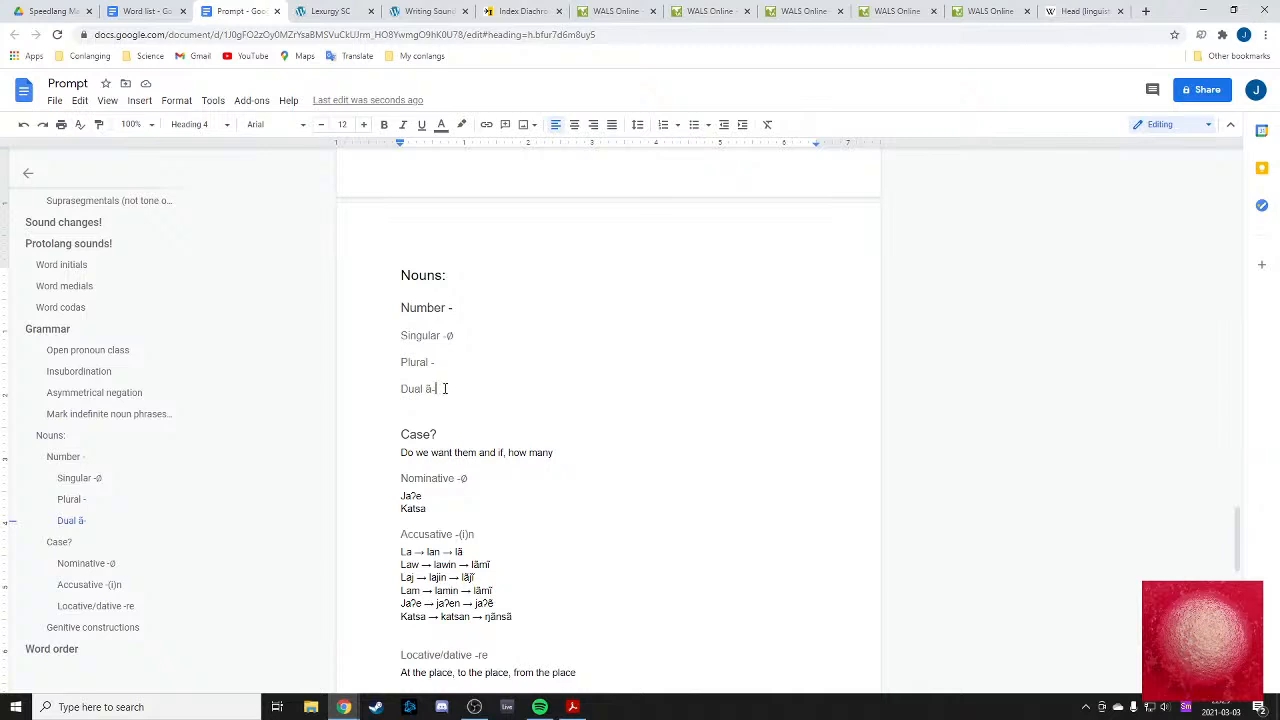
pyautogui.write('indefinti')
pyautogui.press('BackSpace')
pyautogui.write('ite,')
pyautogui.press('BackSpace')
pyautogui.moveTo(506, 388)
pyautogui.mouseDown()
pyautogui.moveTo(394, 388)
pyautogui.moveTo(516, 384)
pyautogui.mouseUp()
pyautogui.press('BackSpace')
pyautogui.press('BackSpace')
pyautogui.press('BackSpace')
pyautogui.press('BackSpace')
pyautogui.press('BackSpace')
pyautogui.press('BackSpace')
pyautogui.press('BackSpace')
pyautogui.press('BackSpace')
pyautogui.press('BackSpace')
pyautogui.press('BackSpace')
pyautogui.press('BackSpace')
pyautogui.press('BackSpace')
pyautogui.moveTo(449, 386)
pyautogui.mouseDown()
pyautogui.moveTo(456, 372)
pyautogui.moveTo(455, 384)
pyautogui.mouseUp()
# - Try adding a note beneath the Number heading that starts "Definite nouns do no take"
pyautogui.scroll(4, 456, 386)
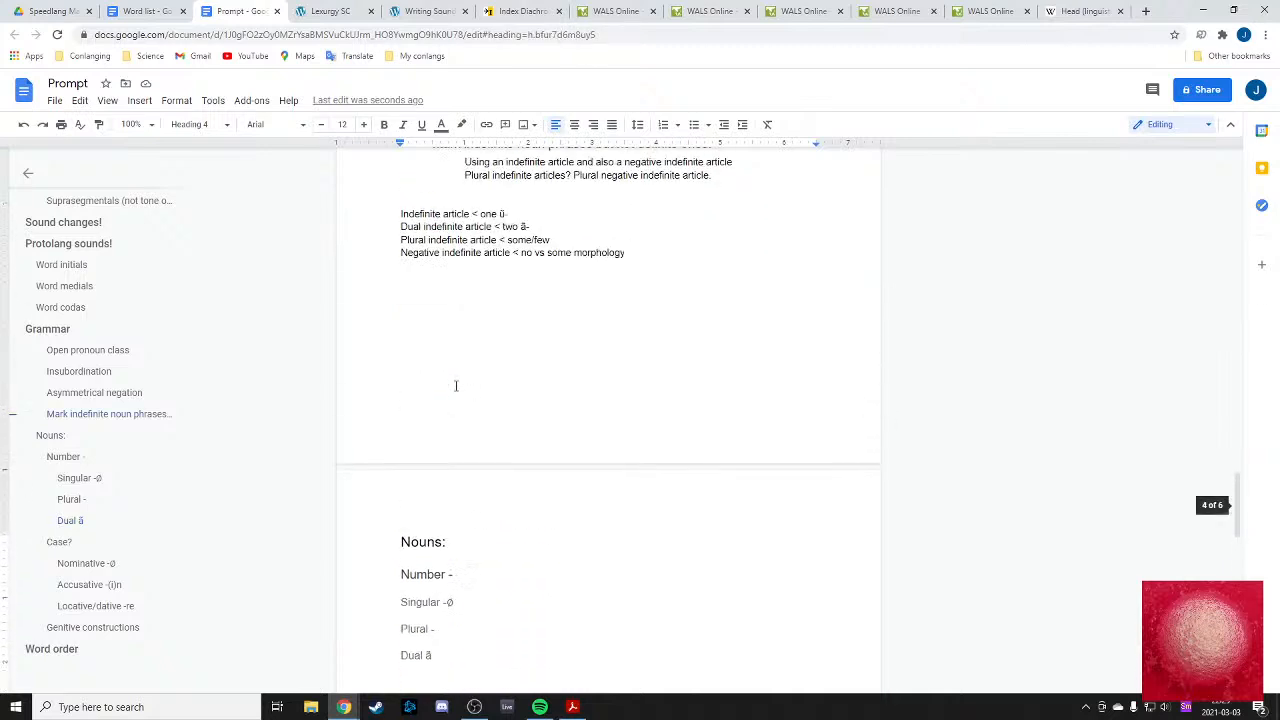
pyautogui.scroll(-3, 456, 386)
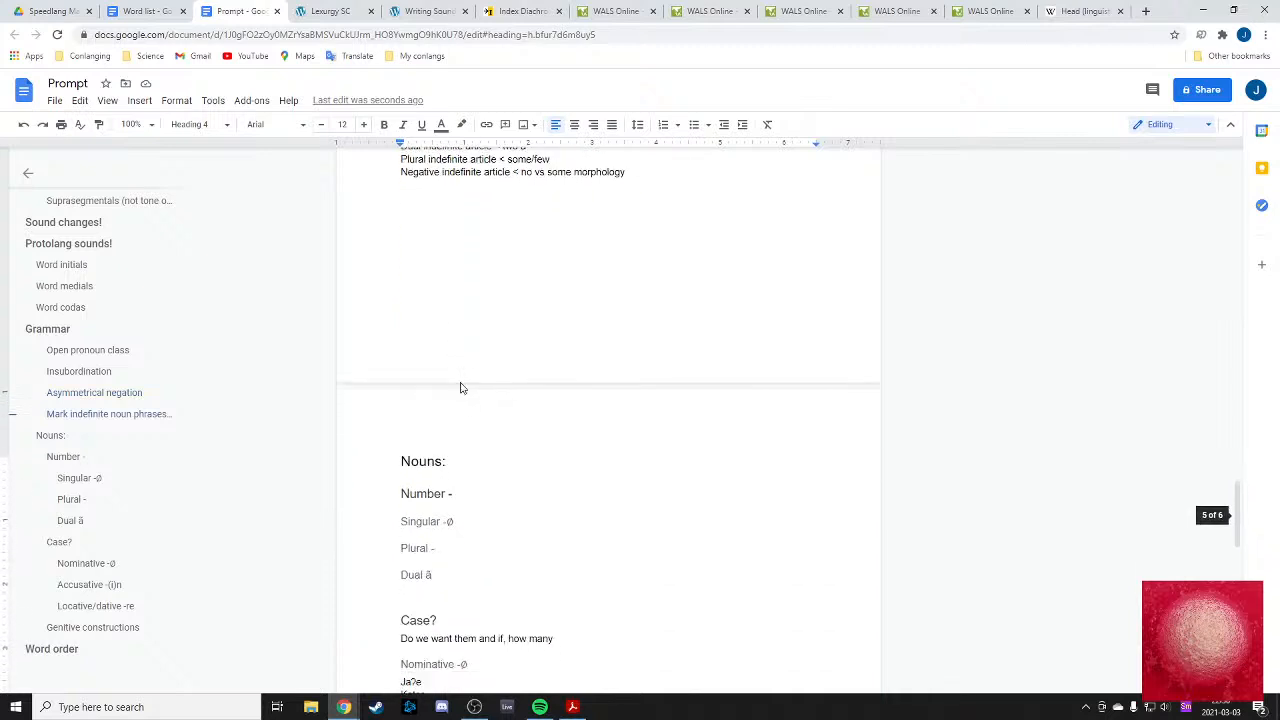
pyautogui.scroll(-1, 461, 382)
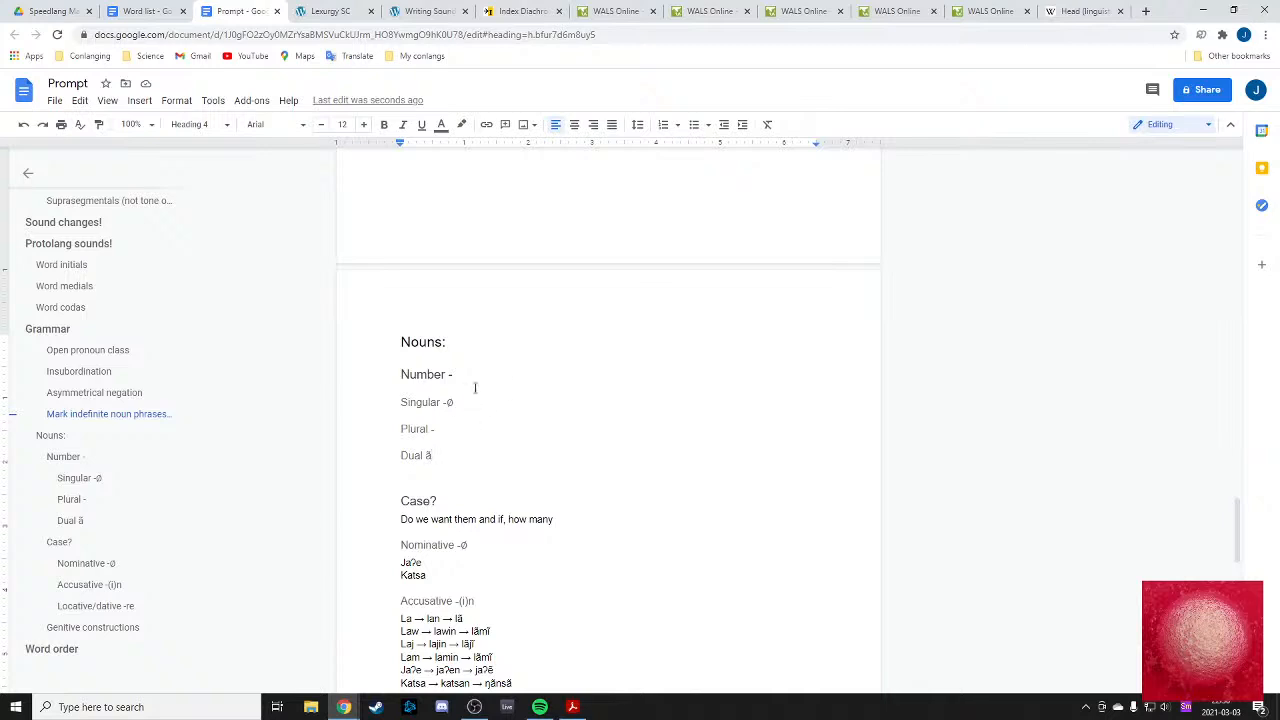
pyautogui.click(494, 373)
pyautogui.press('Return')
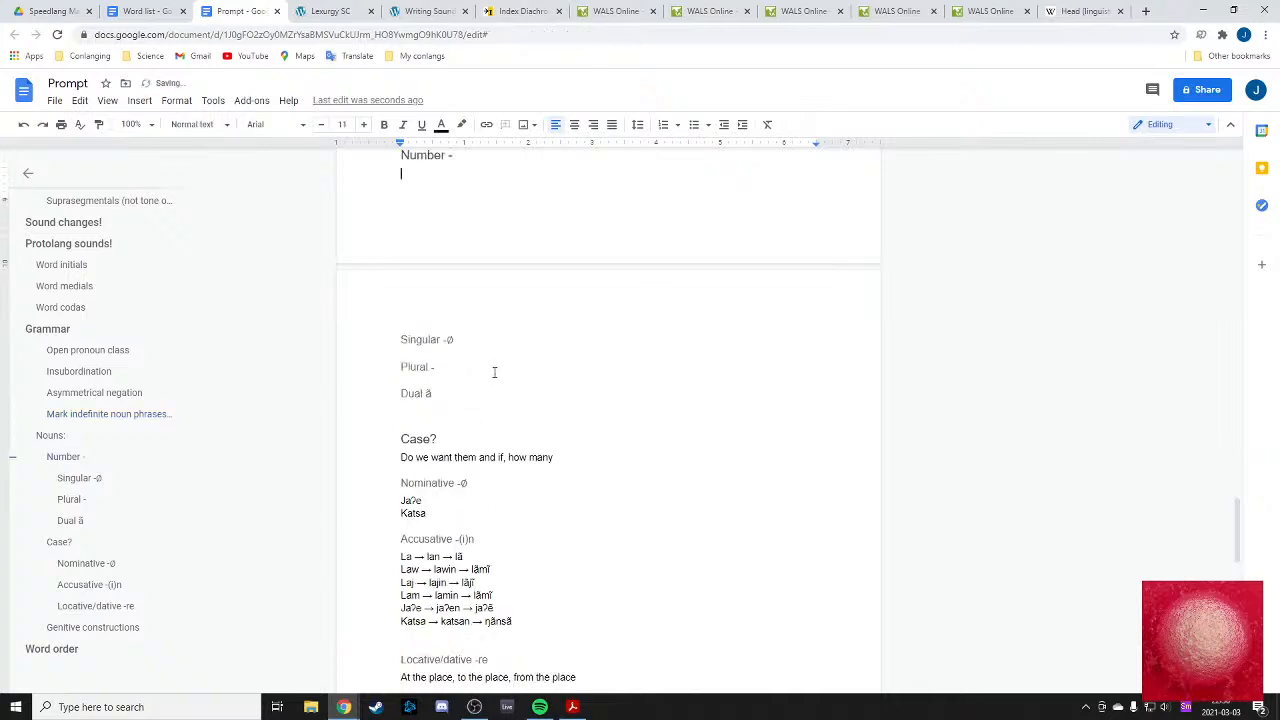
pyautogui.write('Definite nouns do no take cas')
pyautogui.press('BackSpace')
pyautogui.press('BackSpace')
pyautogui.press('BackSpace')
pyautogui.moveTo(545, 174); pyautogui.dragTo(400, 176)
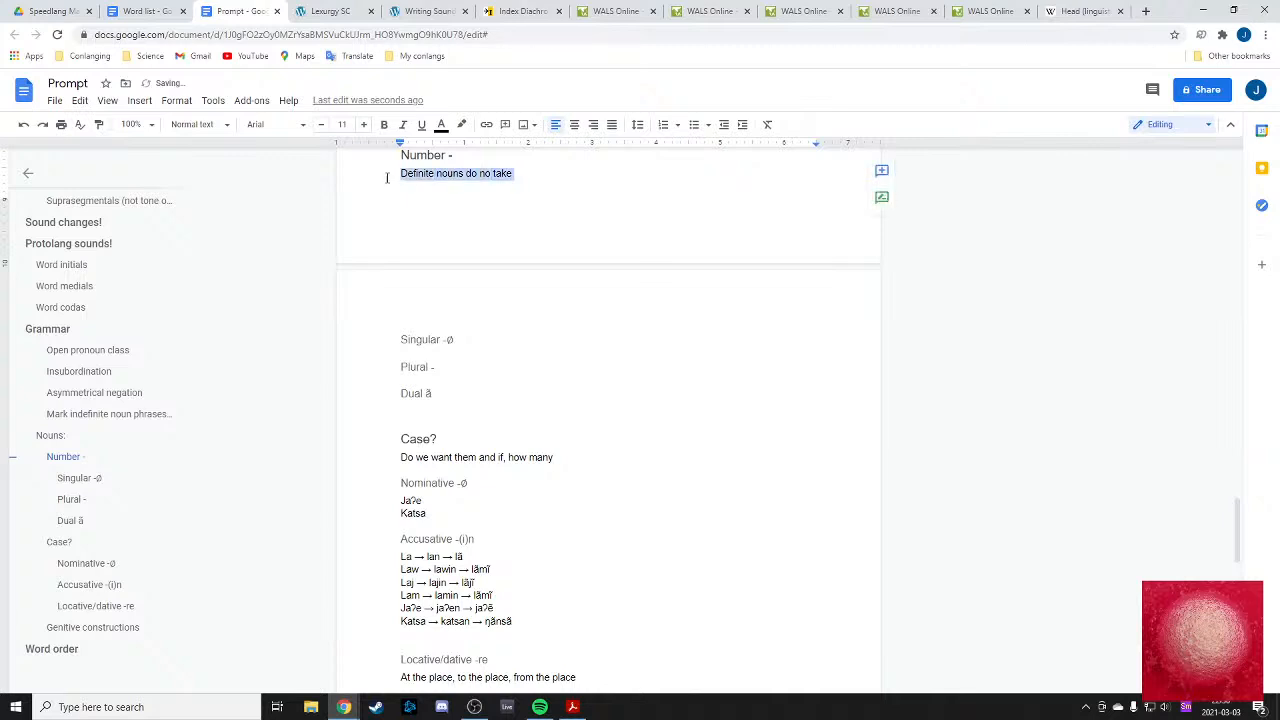
pyautogui.press('BackSpace')
pyautogui.press('BackSpace')
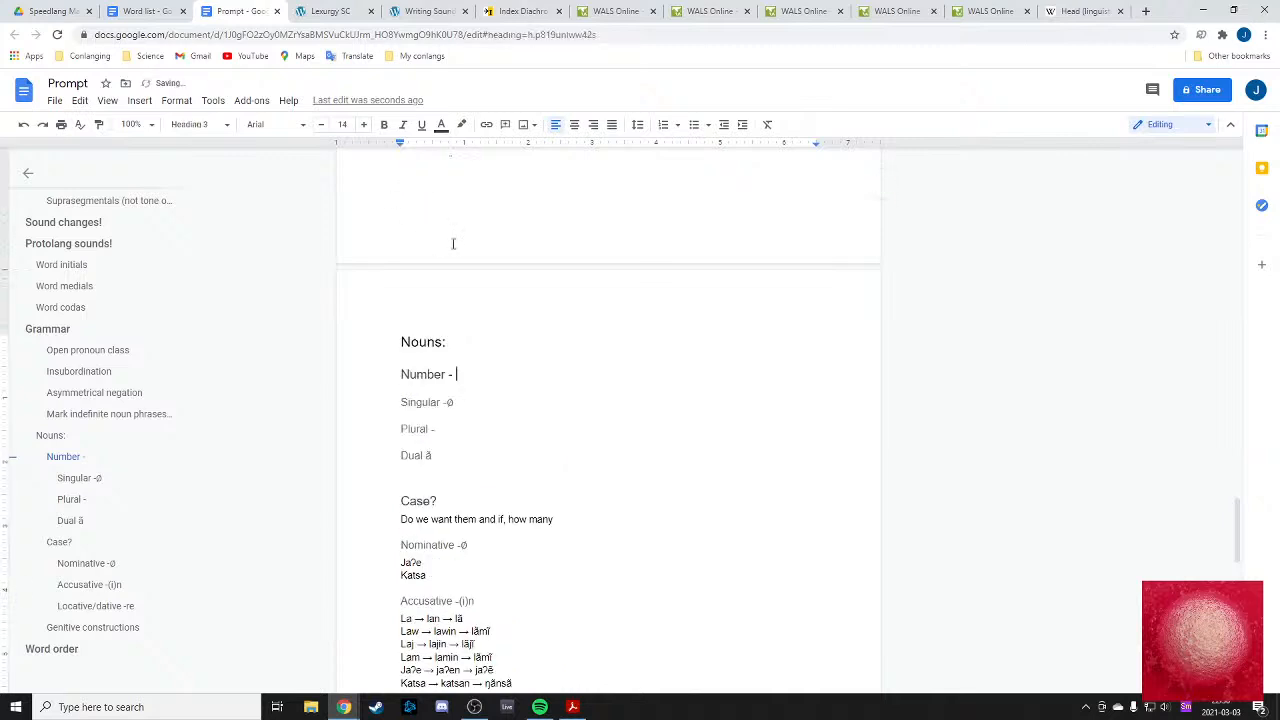
# - Mark the dual as a suffix by writing its heading as "Dual -ã"
pyautogui.click(429, 455)
pyautogui.write('-')
pyautogui.scroll(-5, 421, 455)
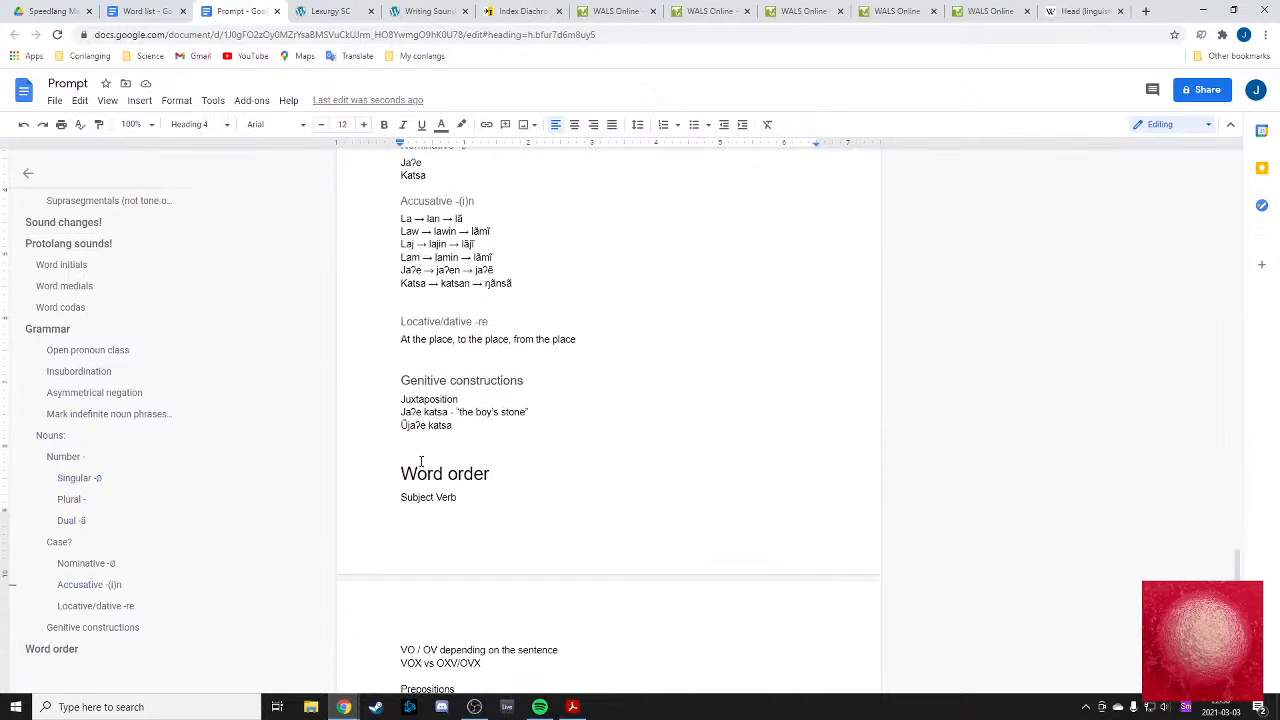
# - Attach the dual ending ʔã to the possessor in the second genitive example so it reads "Ũjaʔeʔã katsa"
pyautogui.scroll(3, 503, 441)
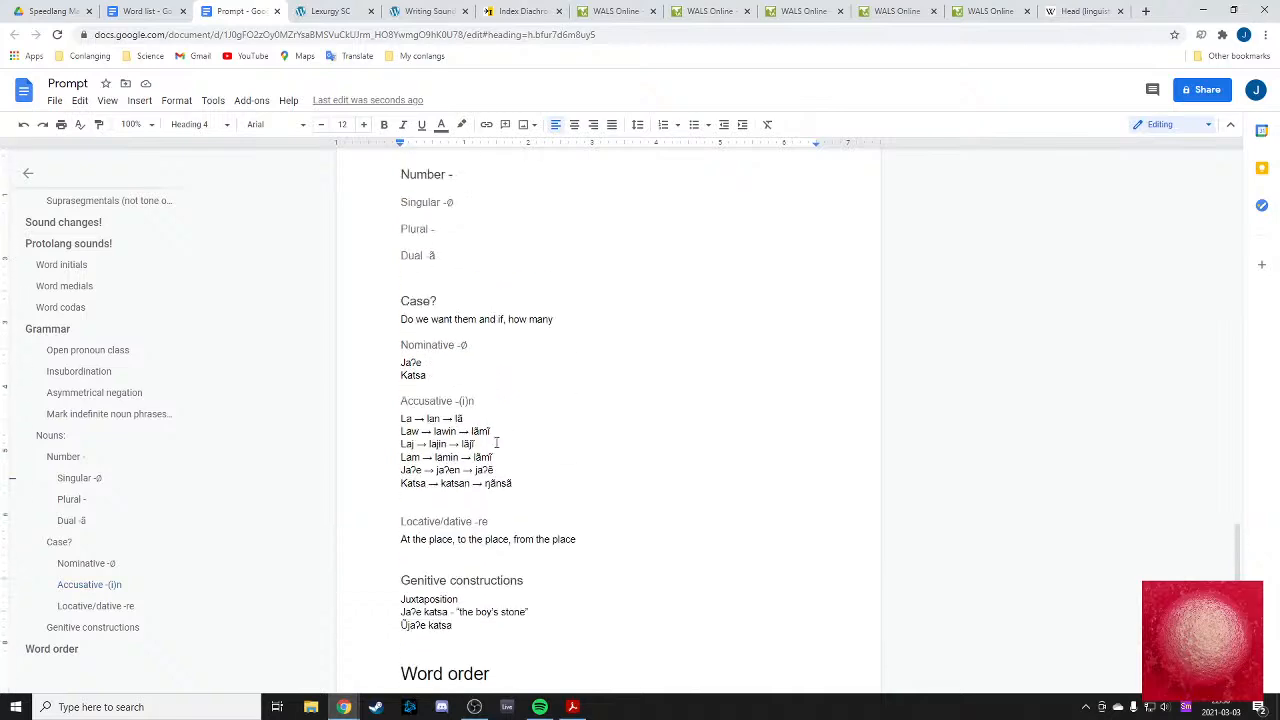
pyautogui.scroll(-2, 480, 450)
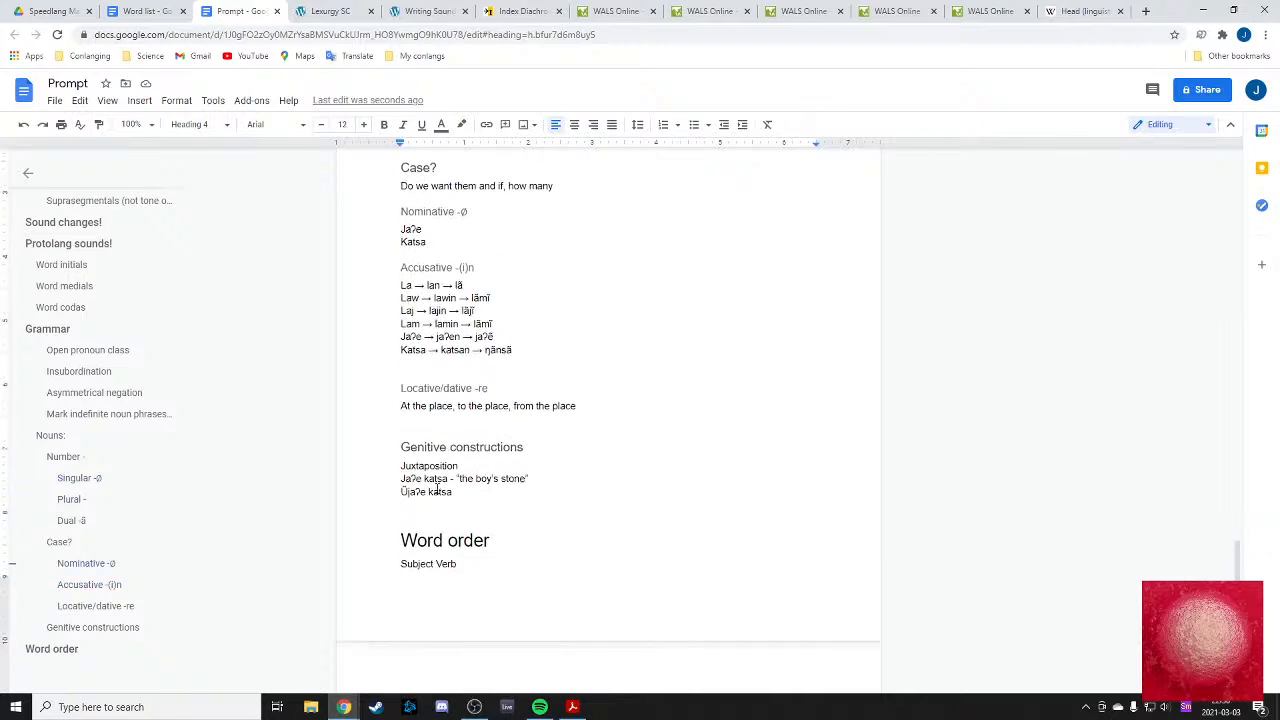
pyautogui.click(425, 491)
pyautogui.scroll(6, 490, 484)
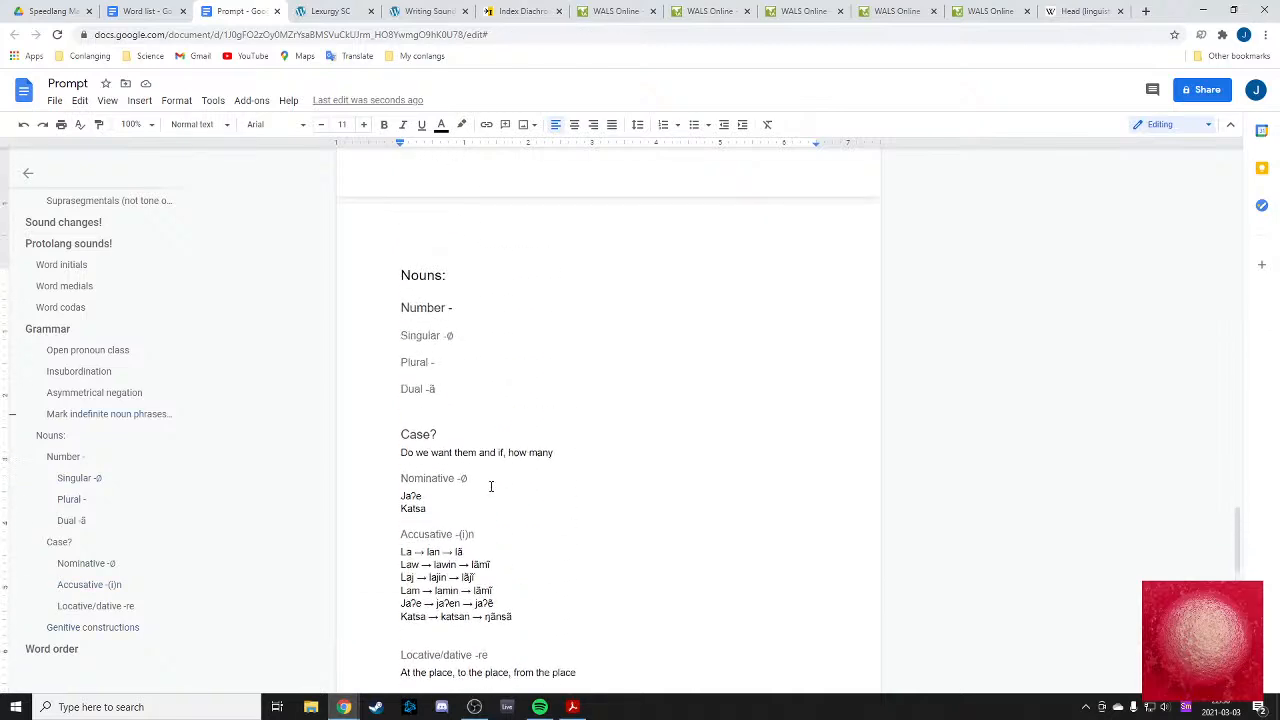
pyautogui.scroll(-4, 490, 484)
pyautogui.scroll(-3, 490, 484)
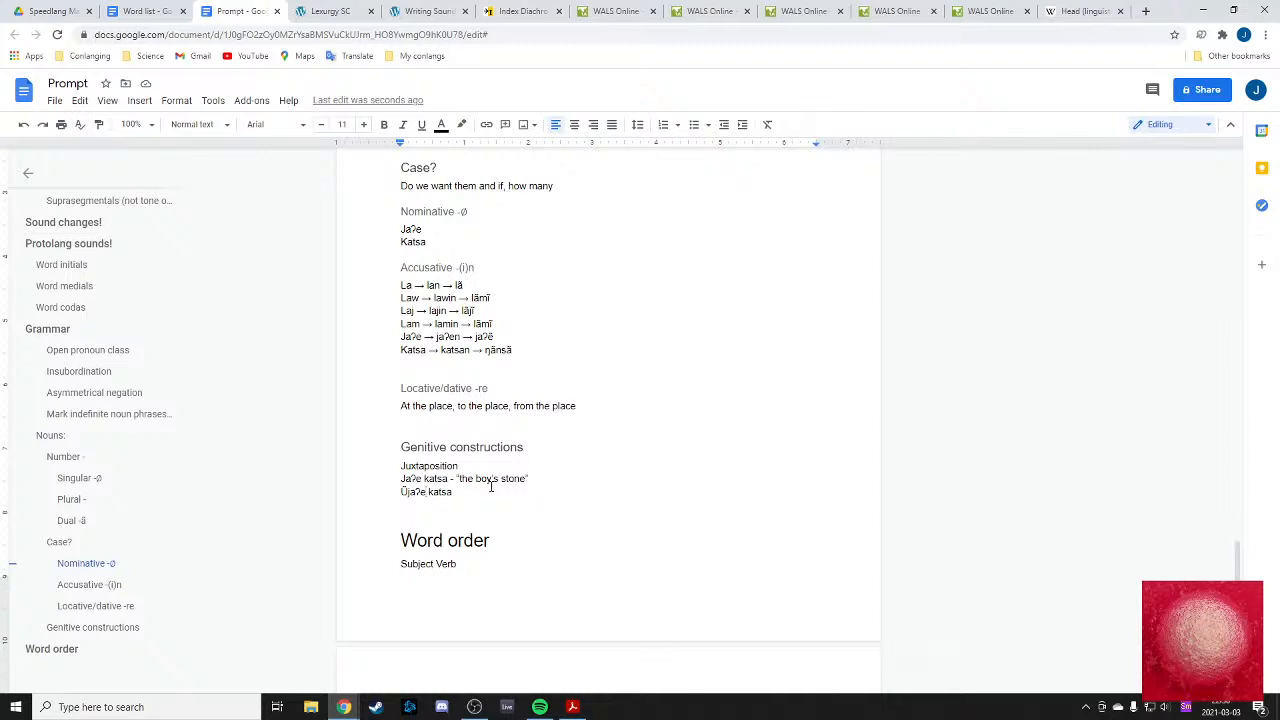
pyautogui.scroll(6, 490, 487)
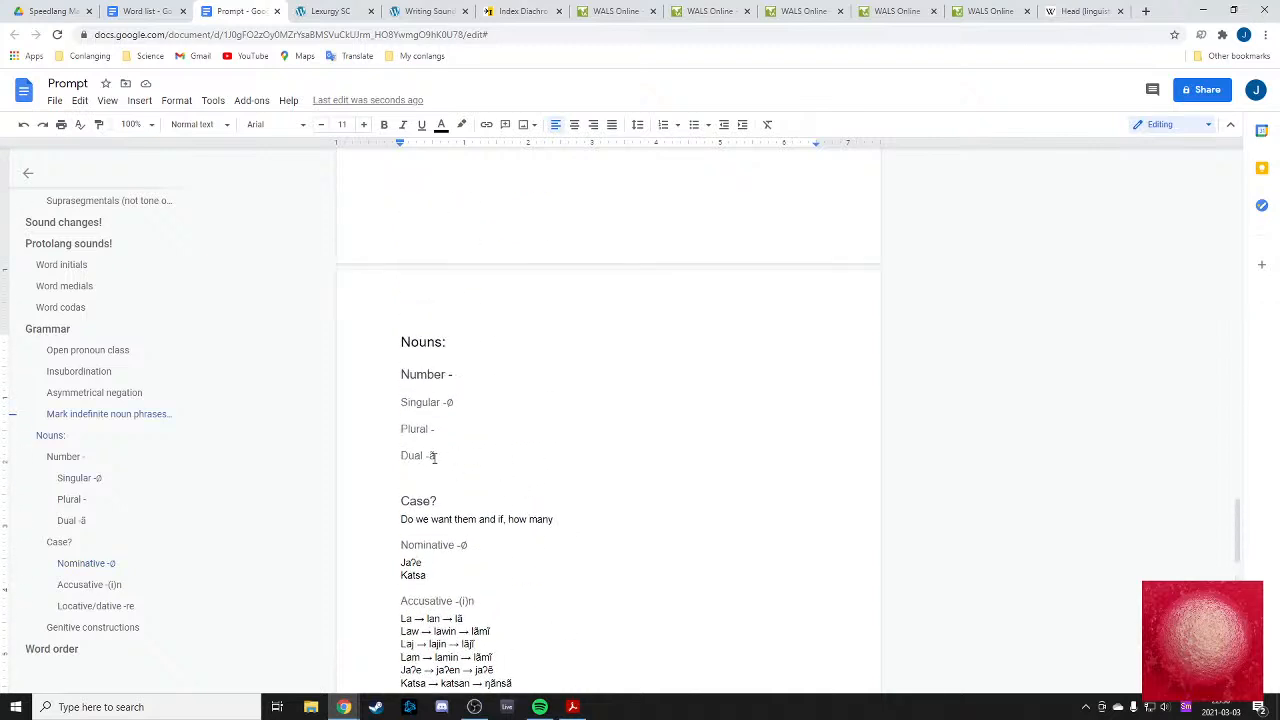
pyautogui.scroll(-7, 435, 457)
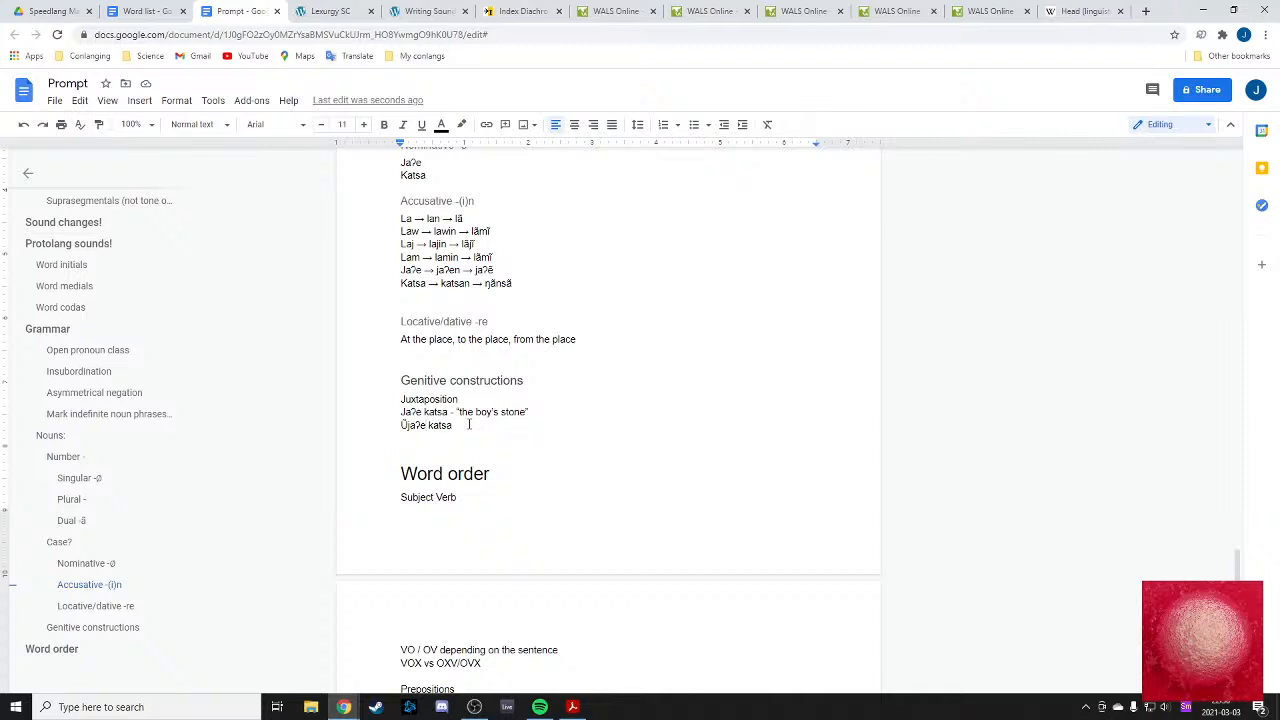
pyautogui.write('ā')
pyautogui.write(' ʔ')
# - Add an optional glottal stop to the dual suffix in its heading, writing it "-(ʔ)ã"
pyautogui.scroll(5, 437, 420)
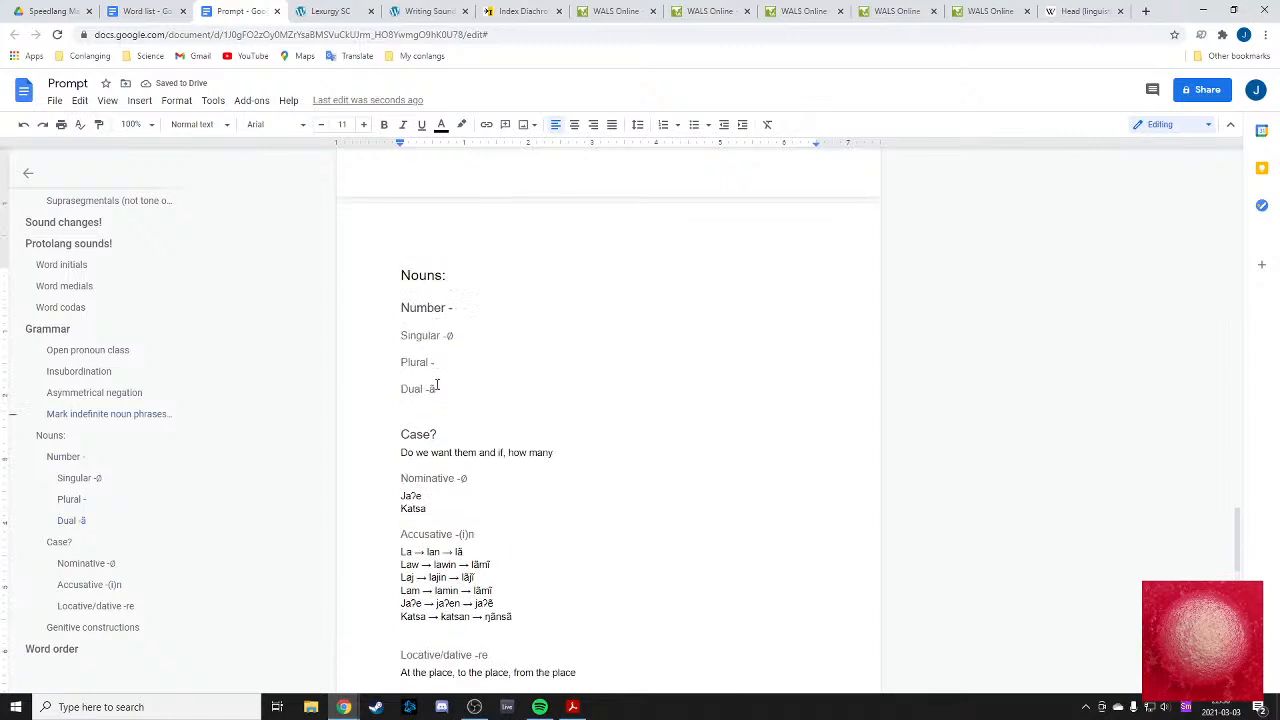
pyautogui.click(431, 389)
pyautogui.write('(')
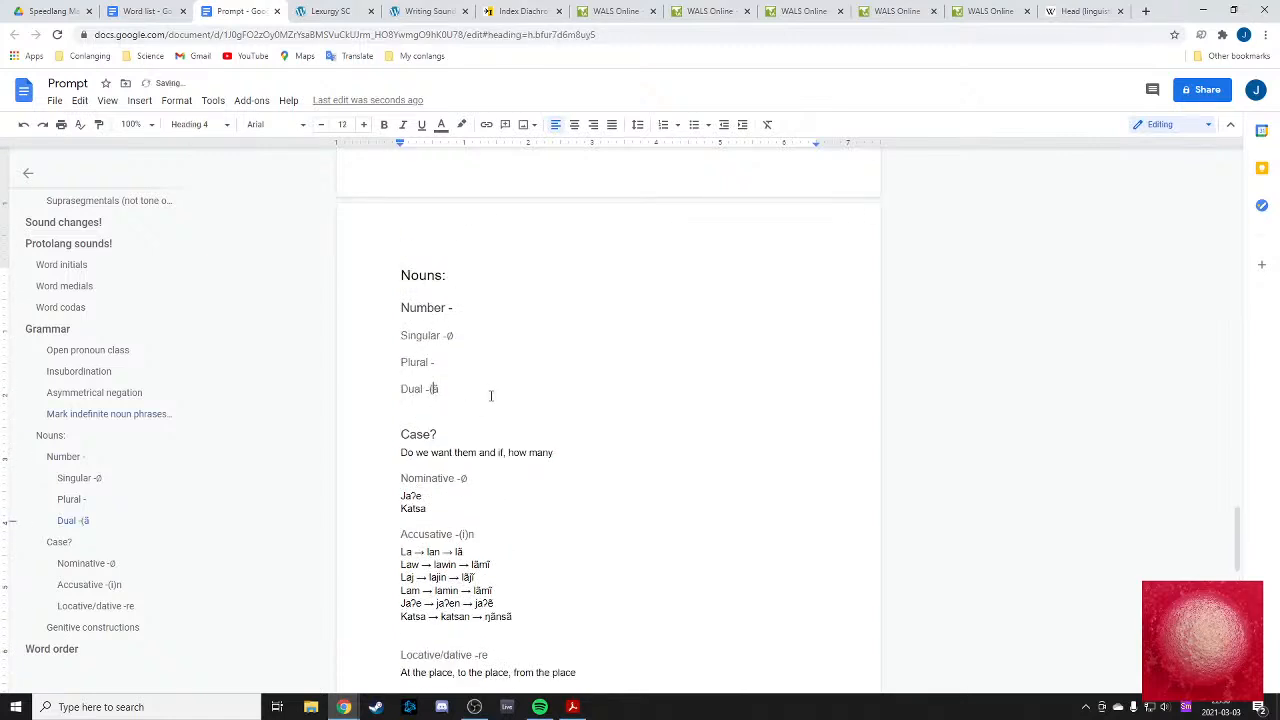
pyautogui.write('ʔ)')
# - Separate the indefinite article from the possessor in the second genitive example so it reads "Ũ jaʔeʔã katsa"
pyautogui.scroll(-4, 548, 430)
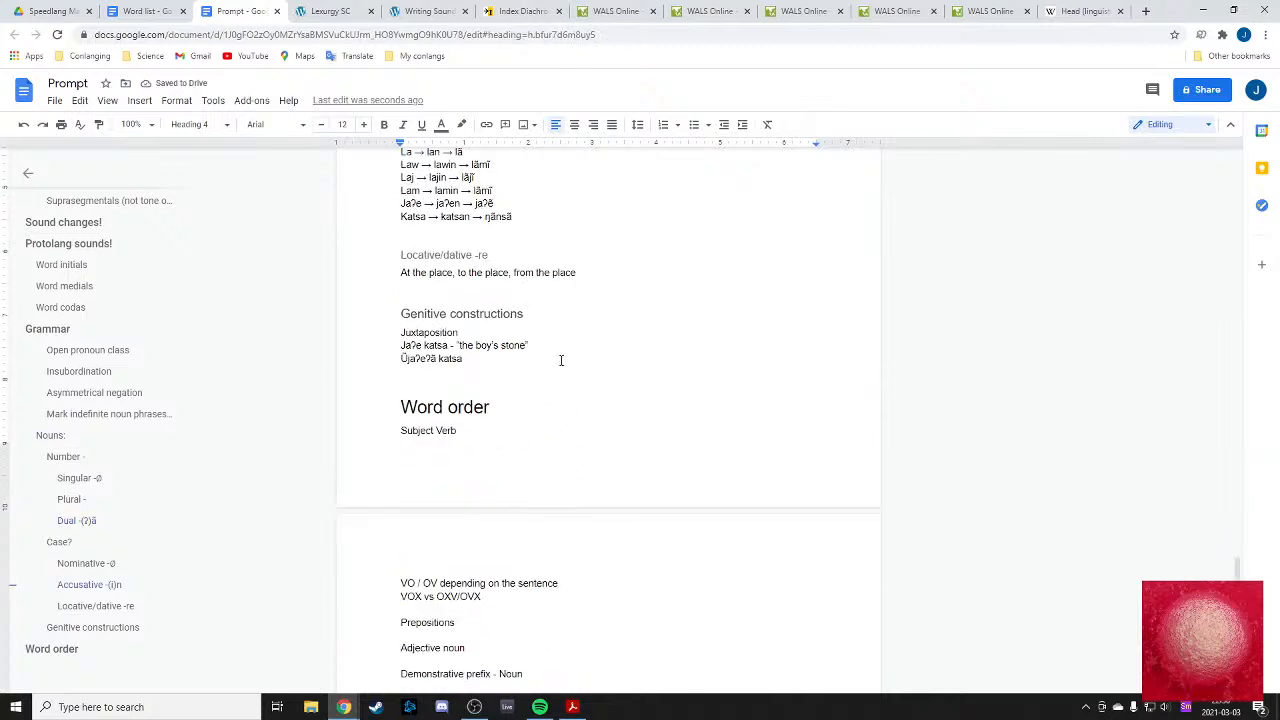
pyautogui.click(643, 356)
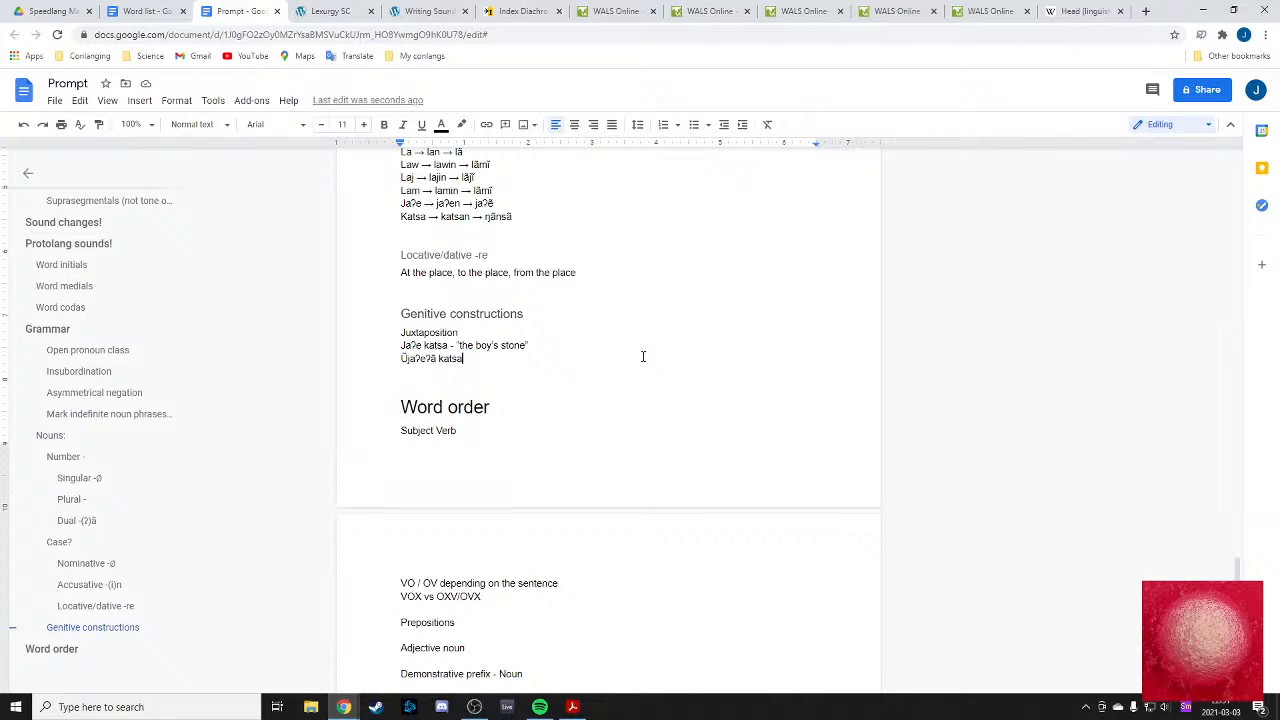
pyautogui.click(407, 358)
# - Remove the prefix hyphens from the indefinite and dual indefinite articles, leaving "ũ" and "ã"
pyautogui.scroll(8, 574, 432)
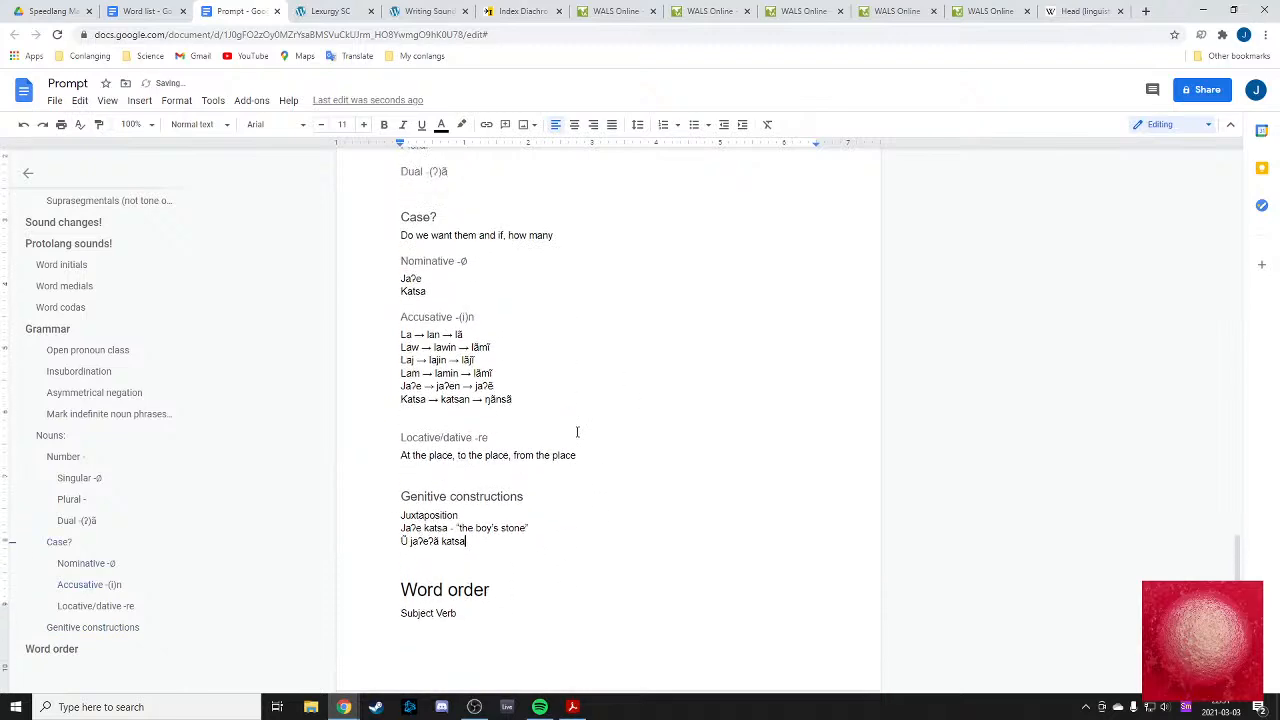
pyautogui.scroll(3, 556, 414)
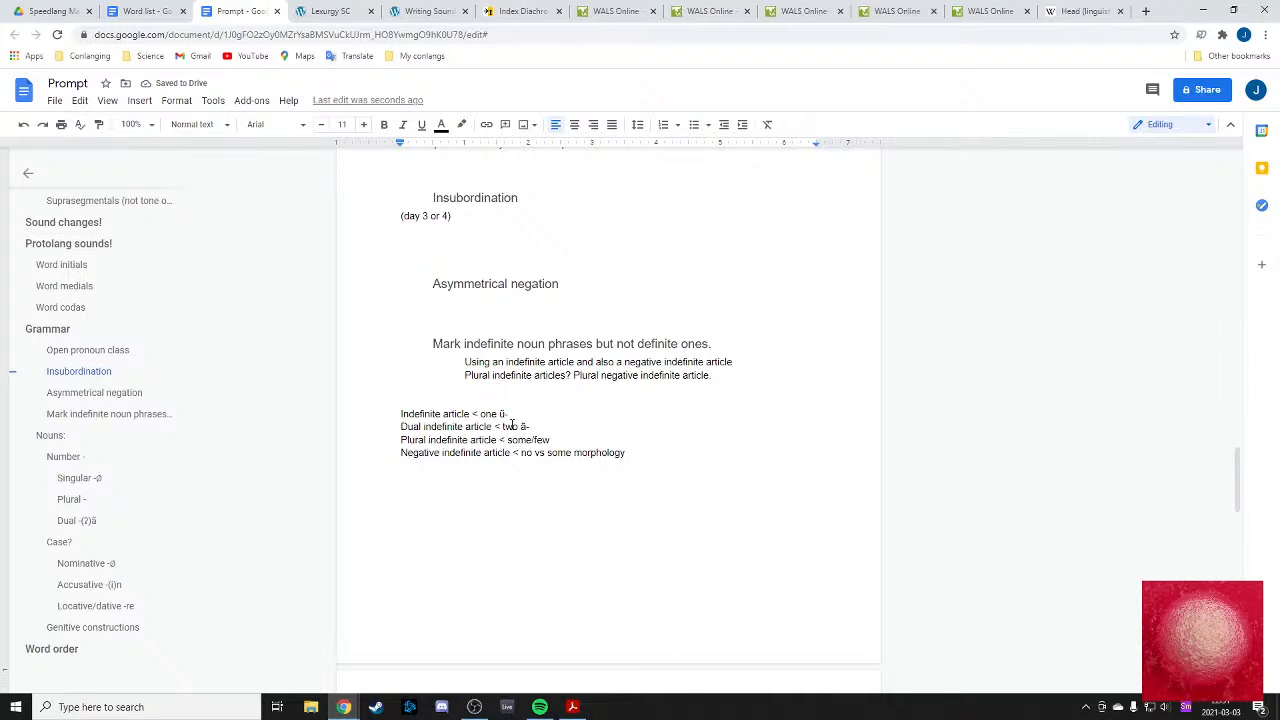
pyautogui.press('BackSpace')
pyautogui.click(535, 426)
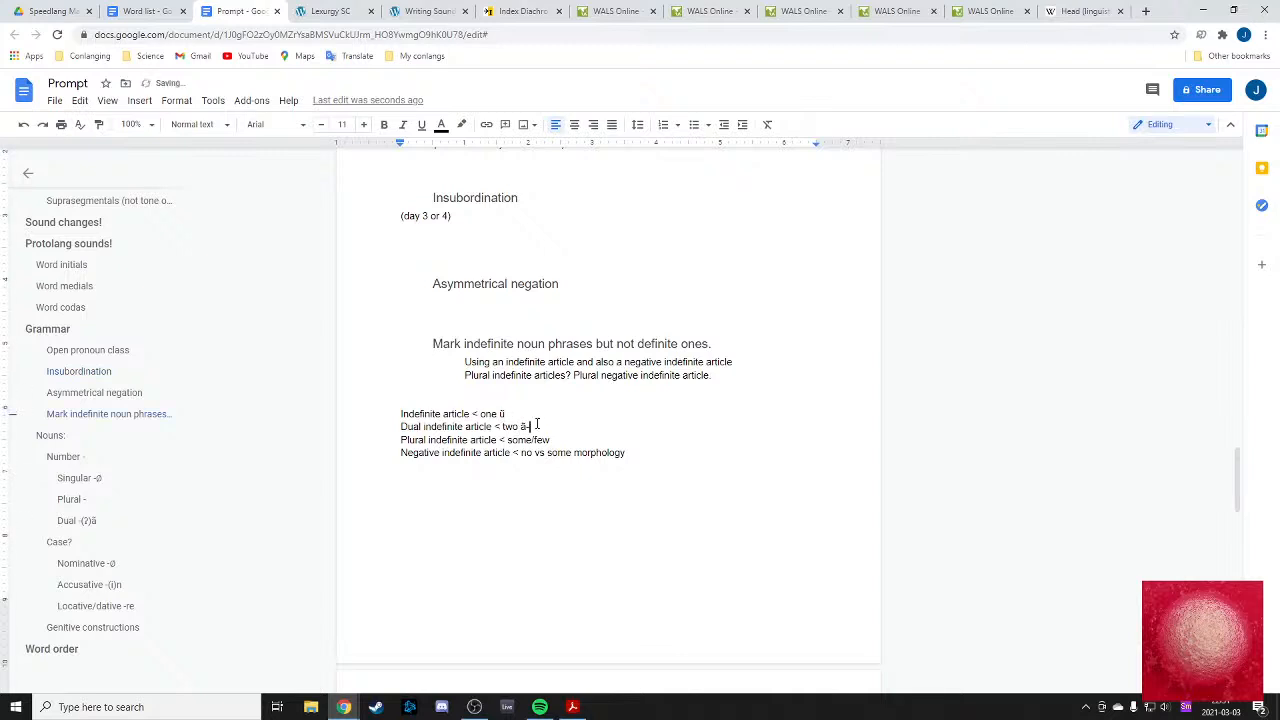
pyautogui.press('BackSpace')
# - Attach the dual ending ʔã to the possessed noun in the second genitive example so it reads "Ũ jaʔeʔã katsaʔã"
pyautogui.scroll(-10, 424, 388)
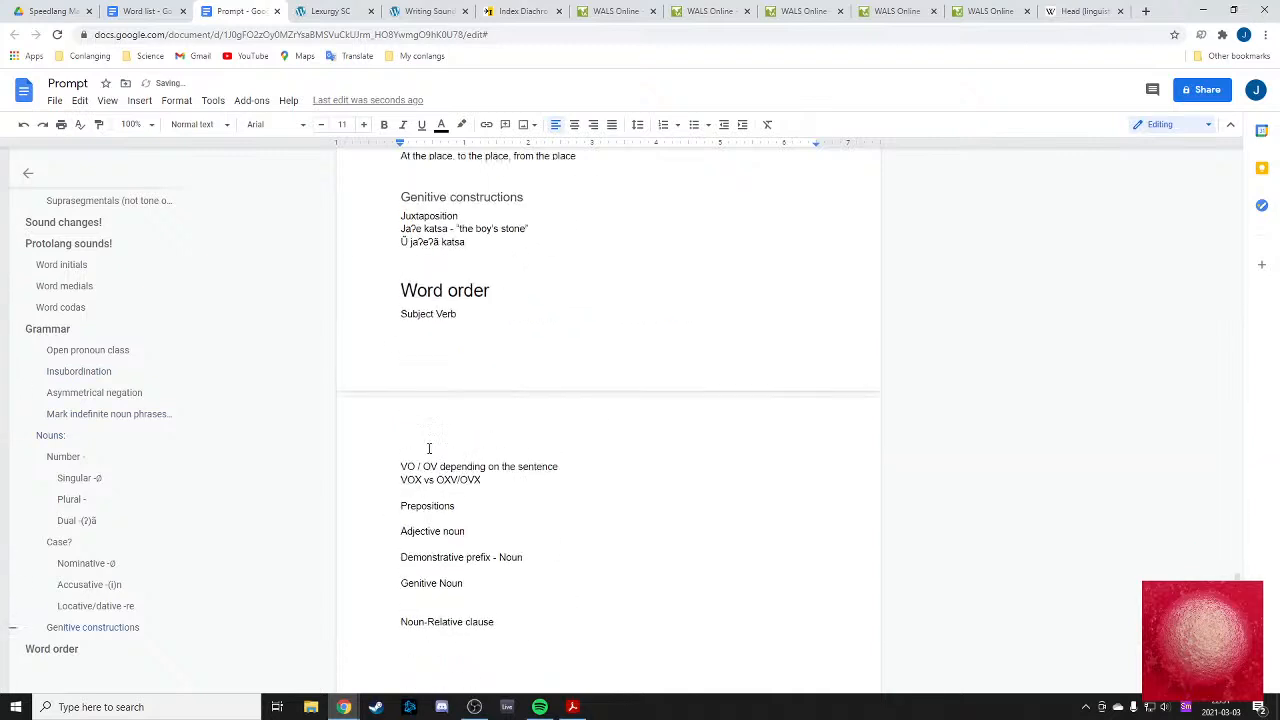
pyautogui.scroll(2, 461, 414)
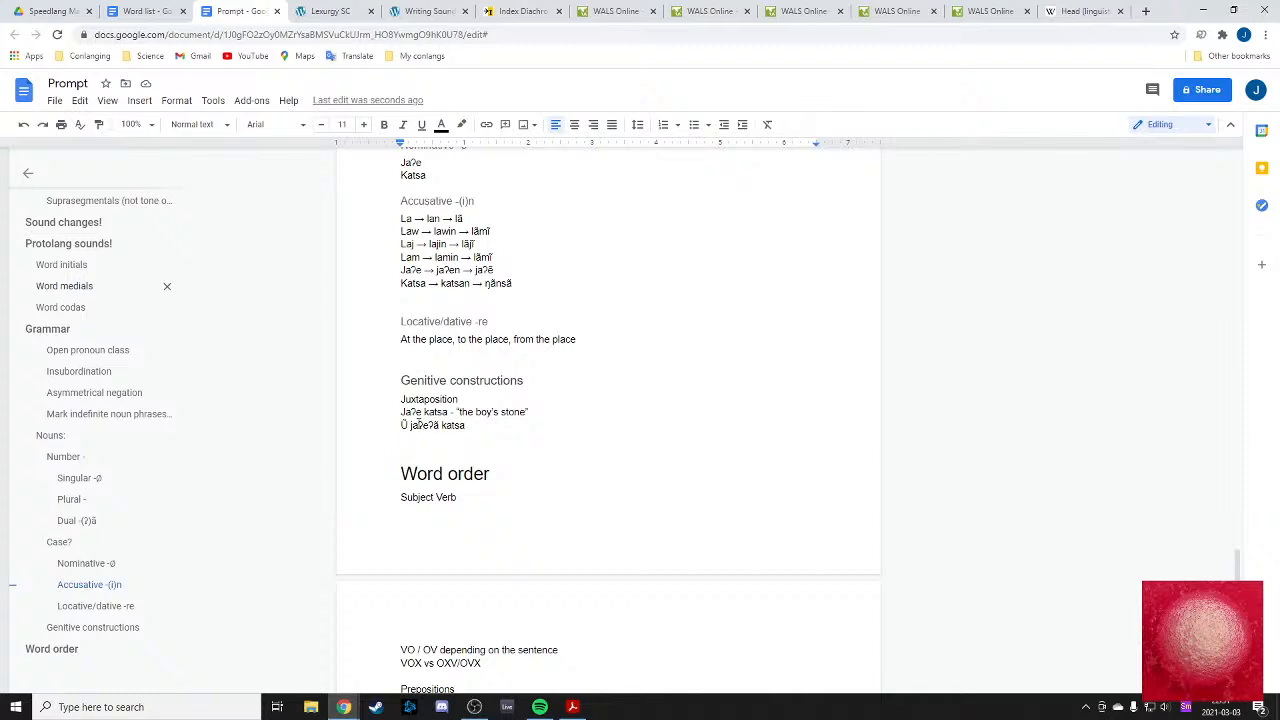
pyautogui.moveTo(397, 412); pyautogui.dragTo(498, 432)
pyautogui.click(474, 431)
pyautogui.moveTo(380, 424); pyautogui.dragTo(514, 428)
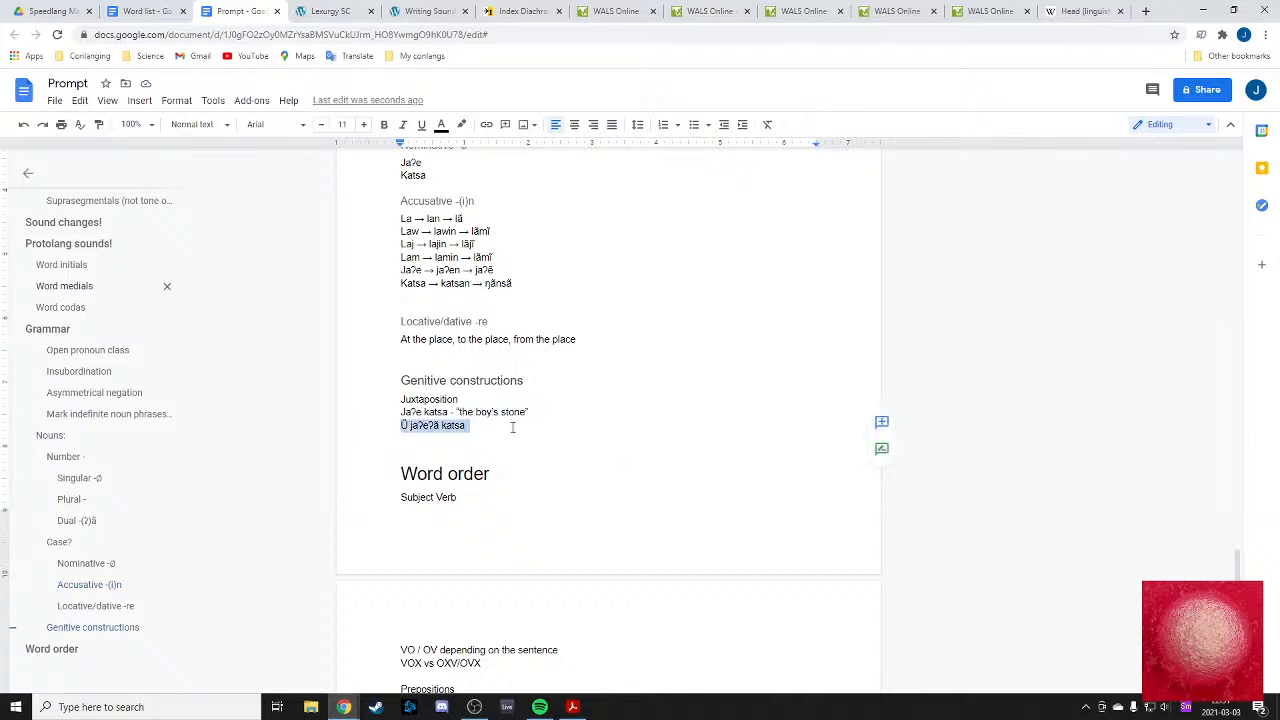
pyautogui.click(481, 430)
pyautogui.scroll(2, 504, 364)
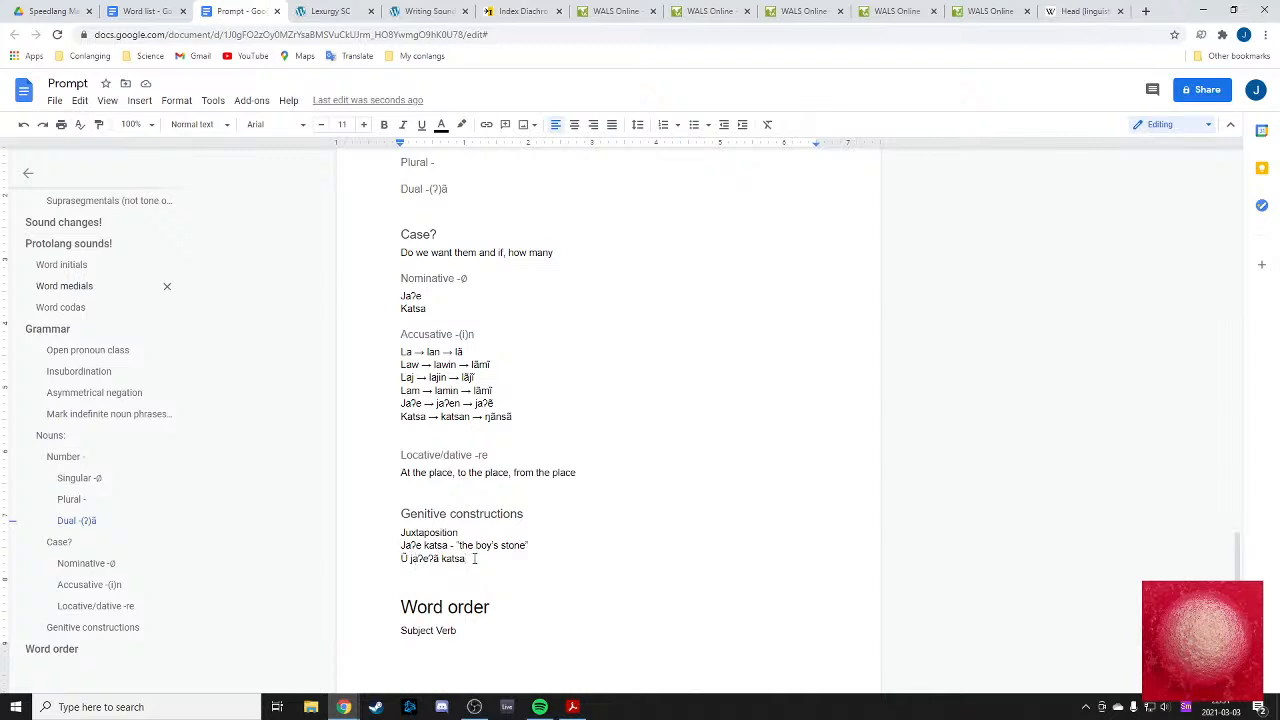
pyautogui.write('ʔã')
pyautogui.scroll(-2, 471, 557)
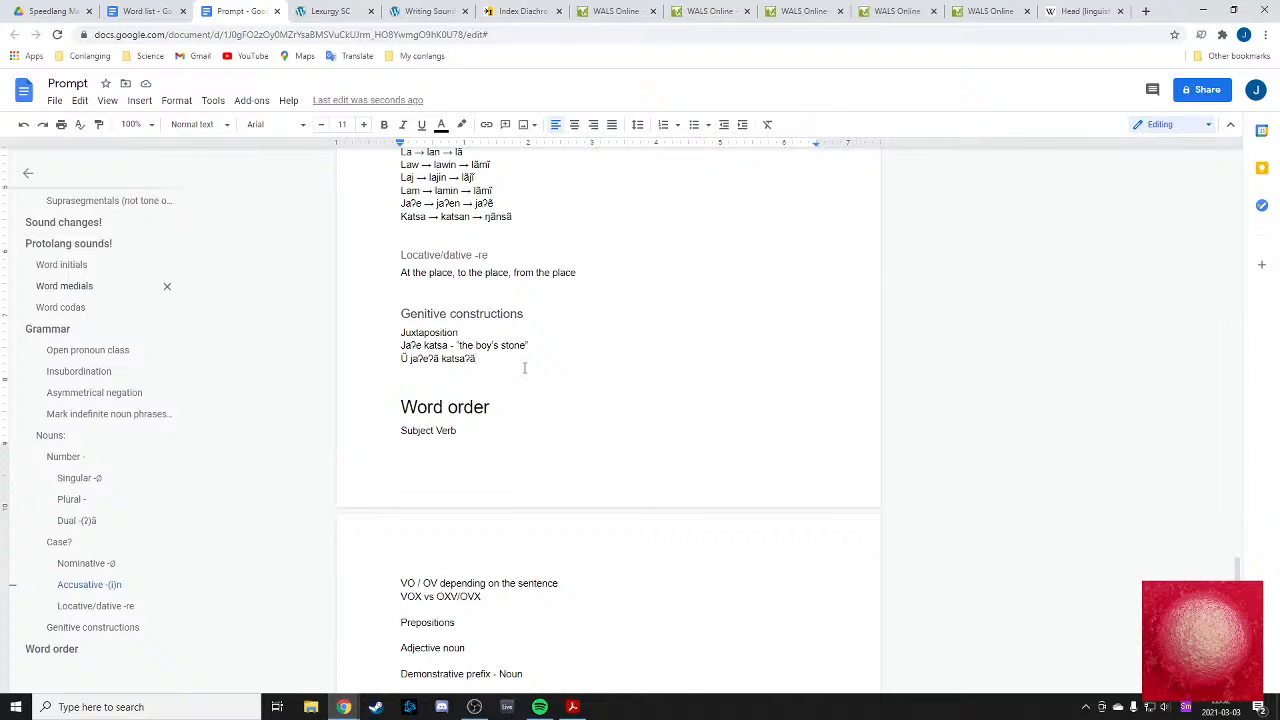
pyautogui.click(505, 410)
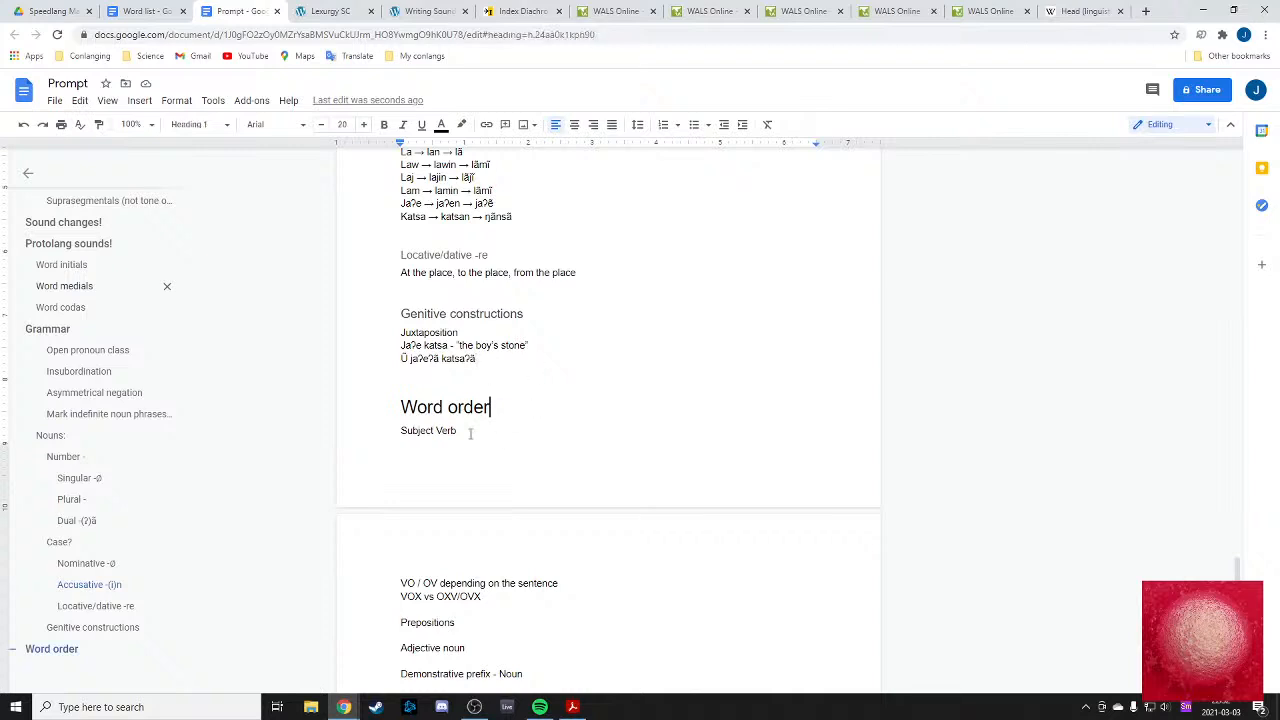
pyautogui.scroll(-2, 440, 445)
pyautogui.scroll(3, 423, 432)
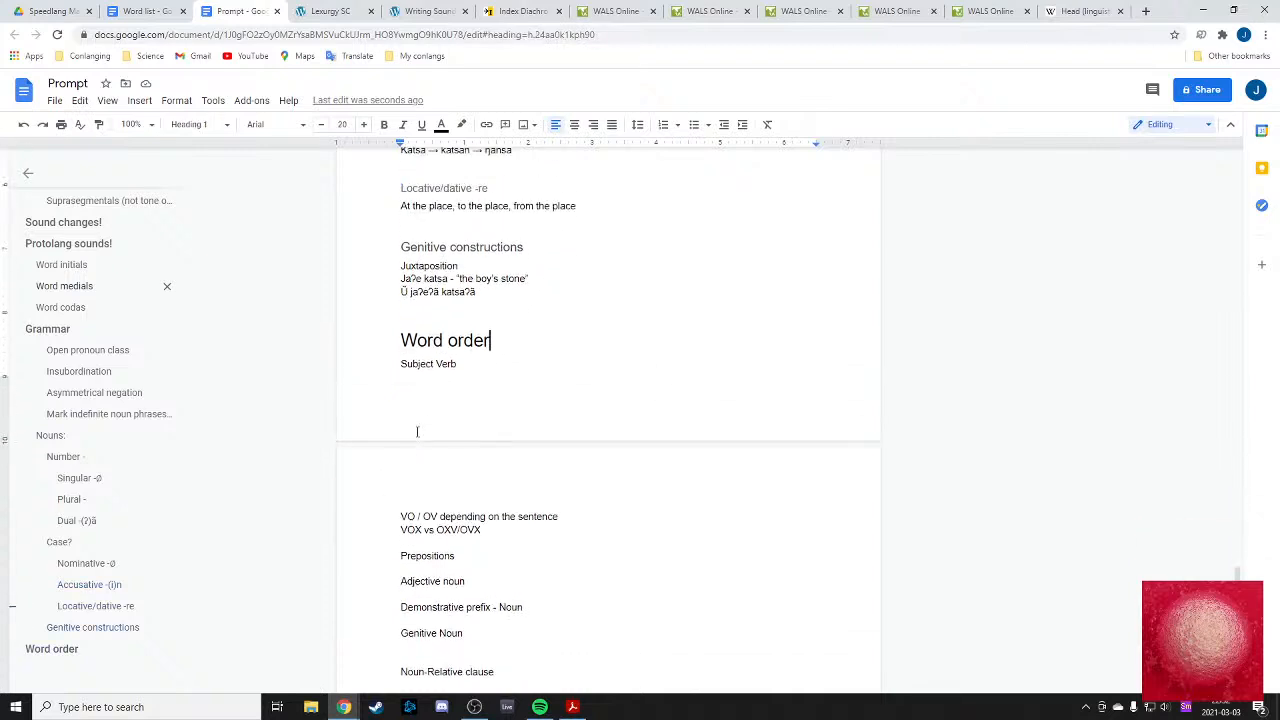
pyautogui.moveTo(486, 425); pyautogui.dragTo(391, 419)
pyautogui.click(494, 428)
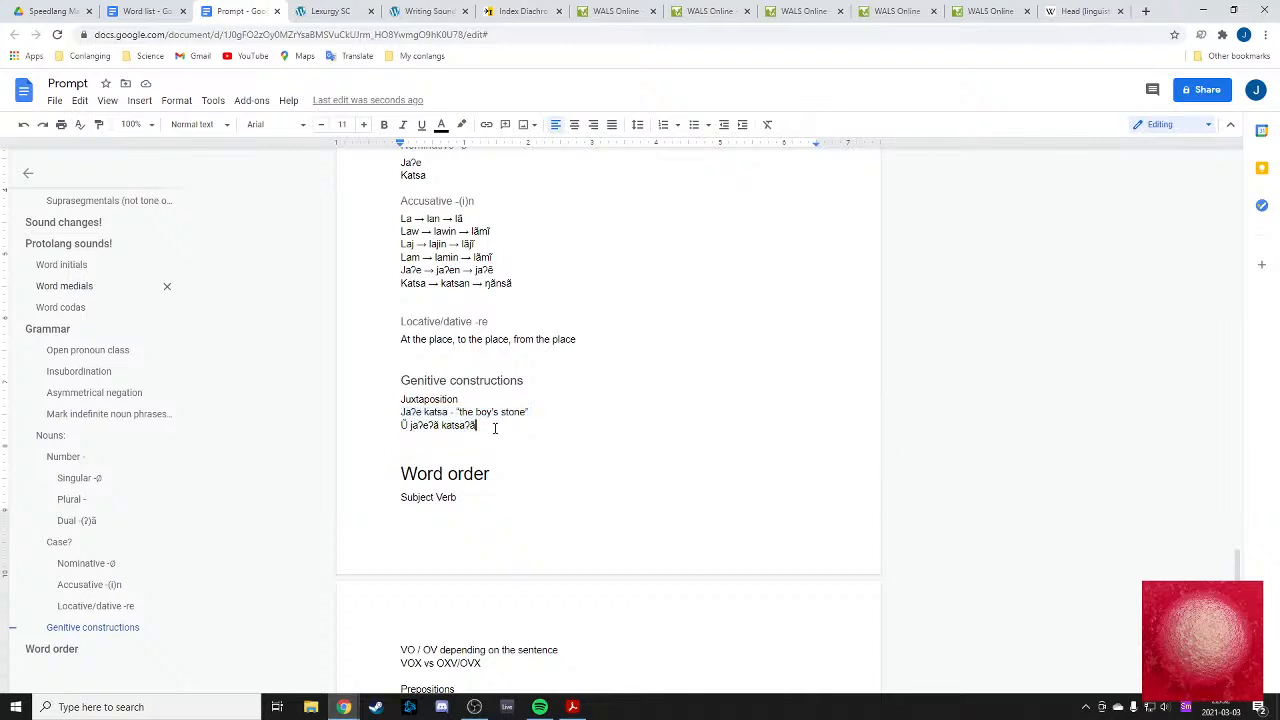
pyautogui.moveTo(494, 428); pyautogui.dragTo(374, 425)
pyautogui.doubleClick(500, 437)
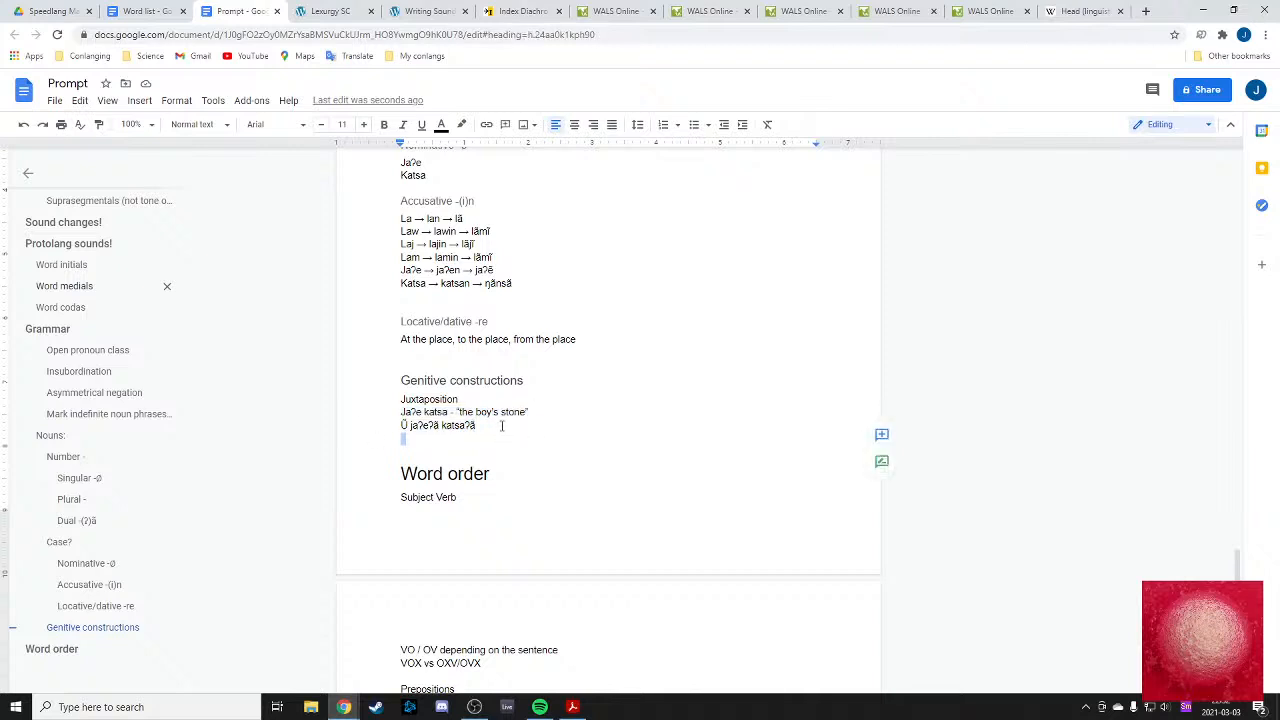
# - Add the translation "the two boy's two stones" after the second genitive example
pyautogui.click(502, 425)
pyautogui.write('"the ')
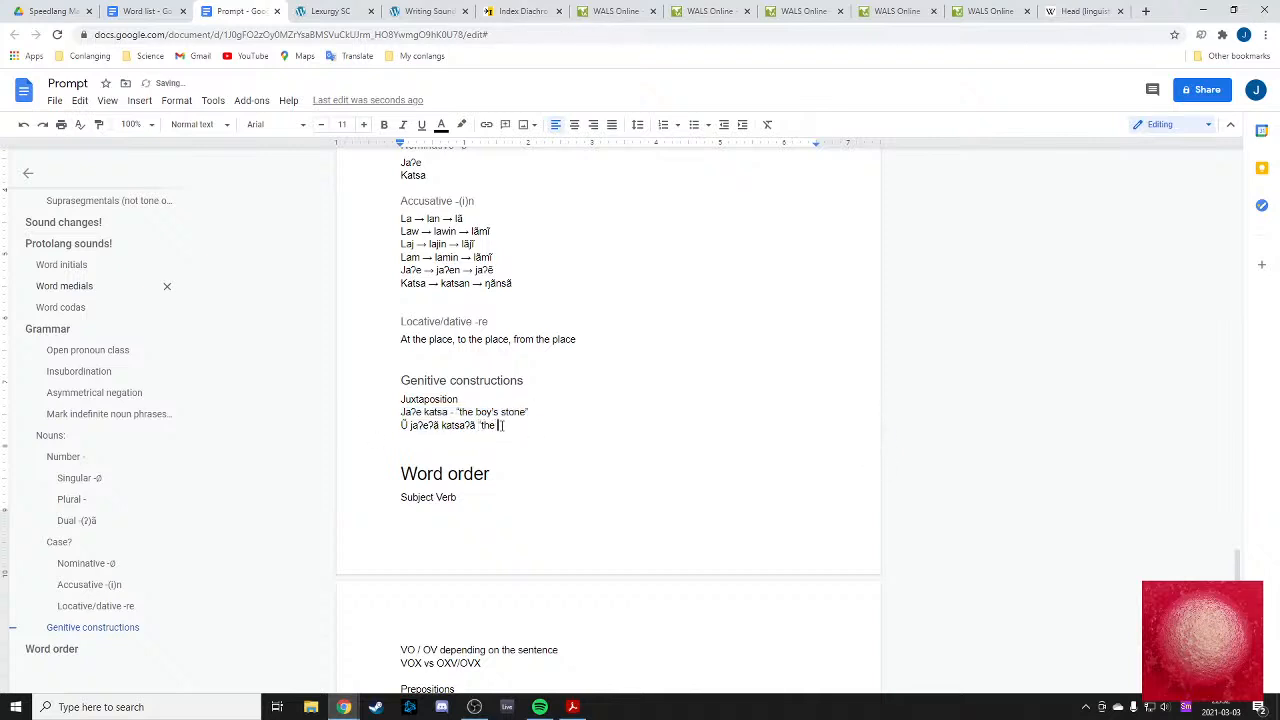
pyautogui.write('two bo')
pyautogui.write('y')
pyautogui.write("'s stp")
pyautogui.press('BackSpace')
pyautogui.press('BackSpace')
pyautogui.press('BackSpace')
pyautogui.write('two stones')
pyautogui.click(677, 489)
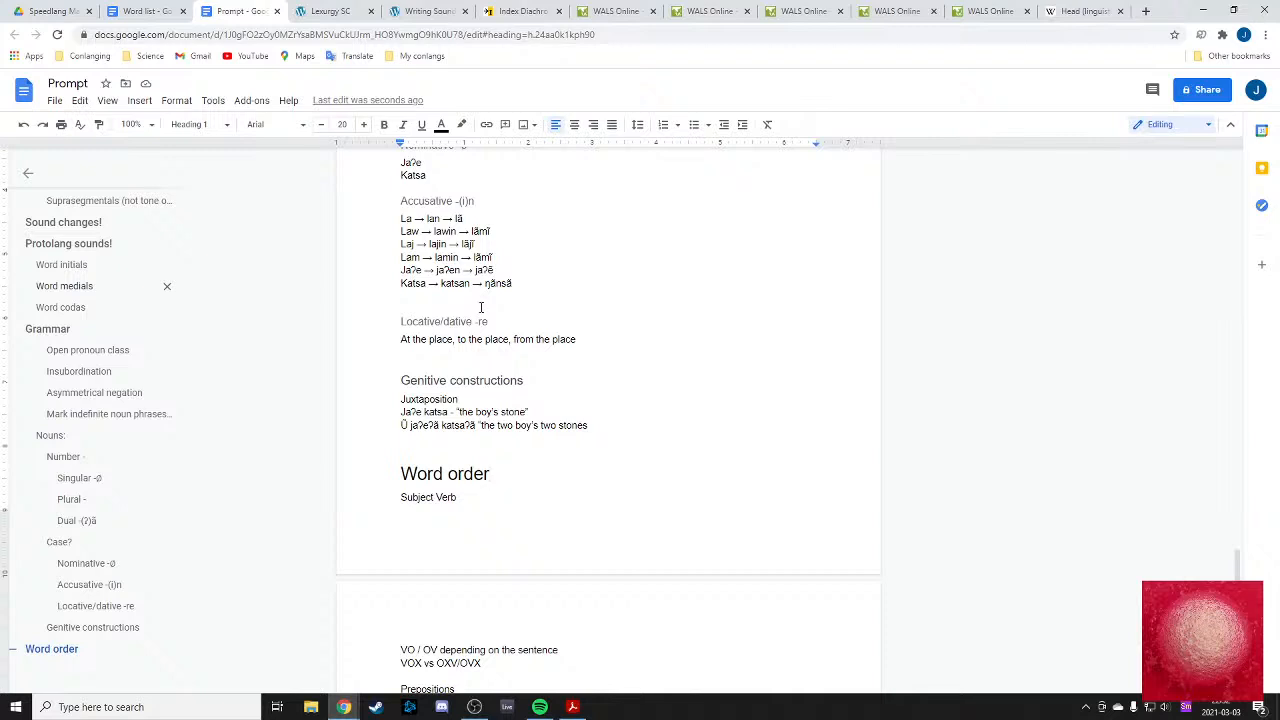
# - Review the indefinite article list, the dual genitive example and the word order notes
pyautogui.scroll(10, 660, 385)
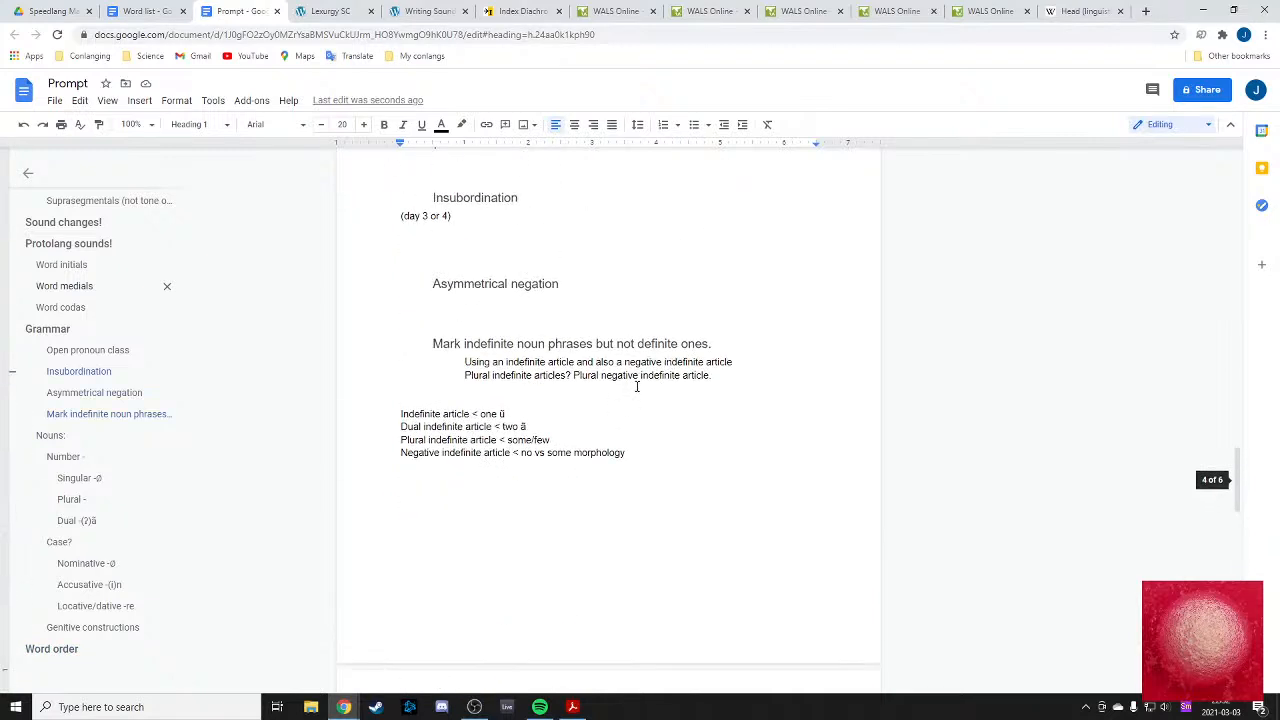
pyautogui.scroll(-2, 536, 371)
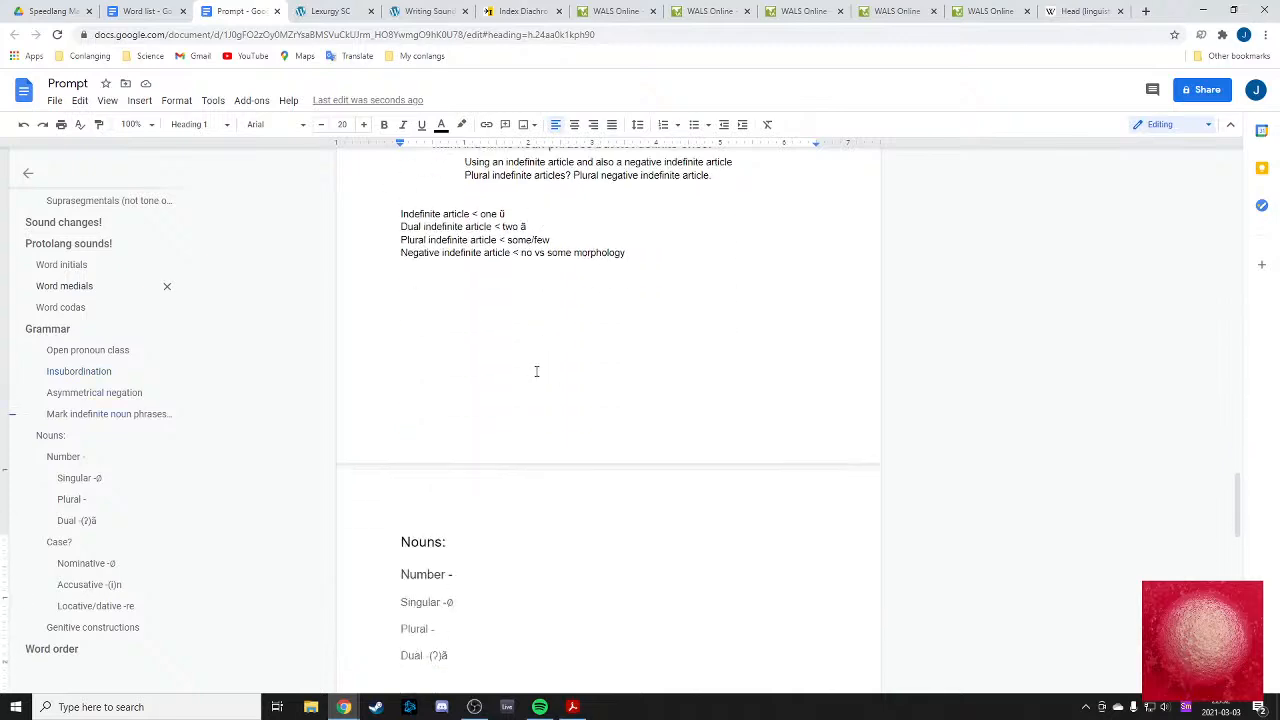
pyautogui.scroll(-10, 536, 371)
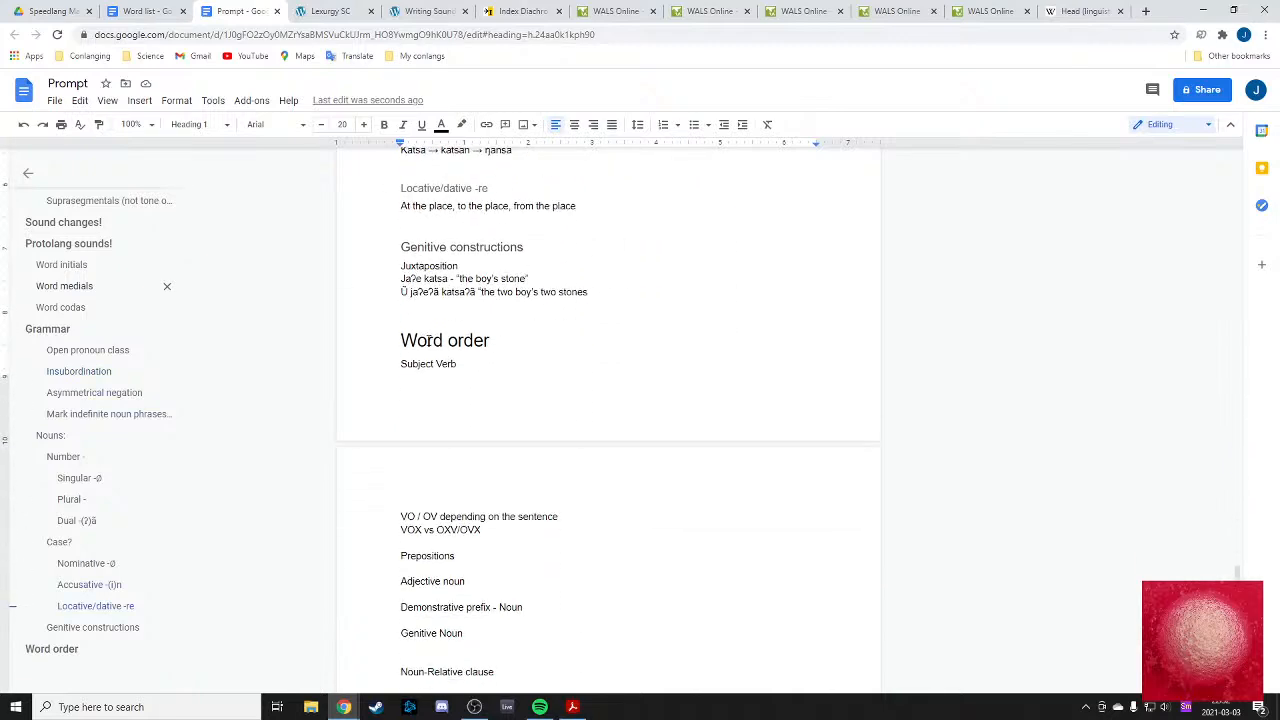
pyautogui.moveTo(401, 292); pyautogui.dragTo(476, 292)
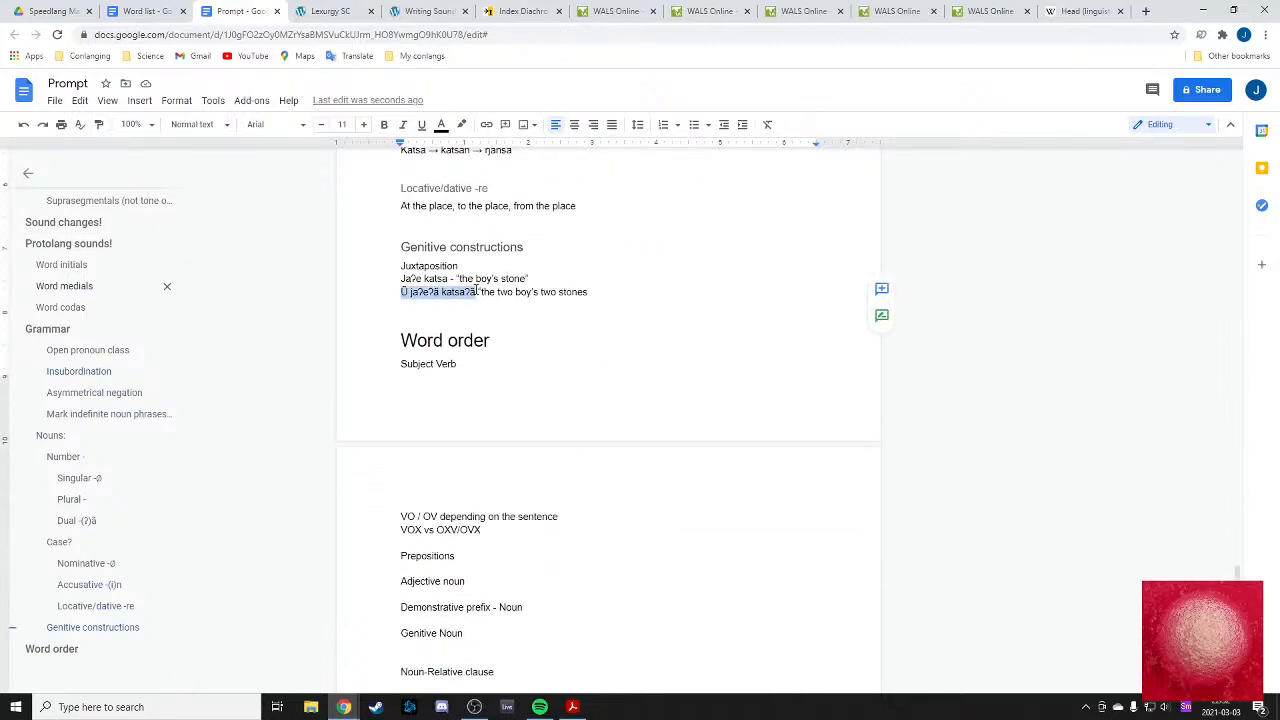
pyautogui.click(766, 347)
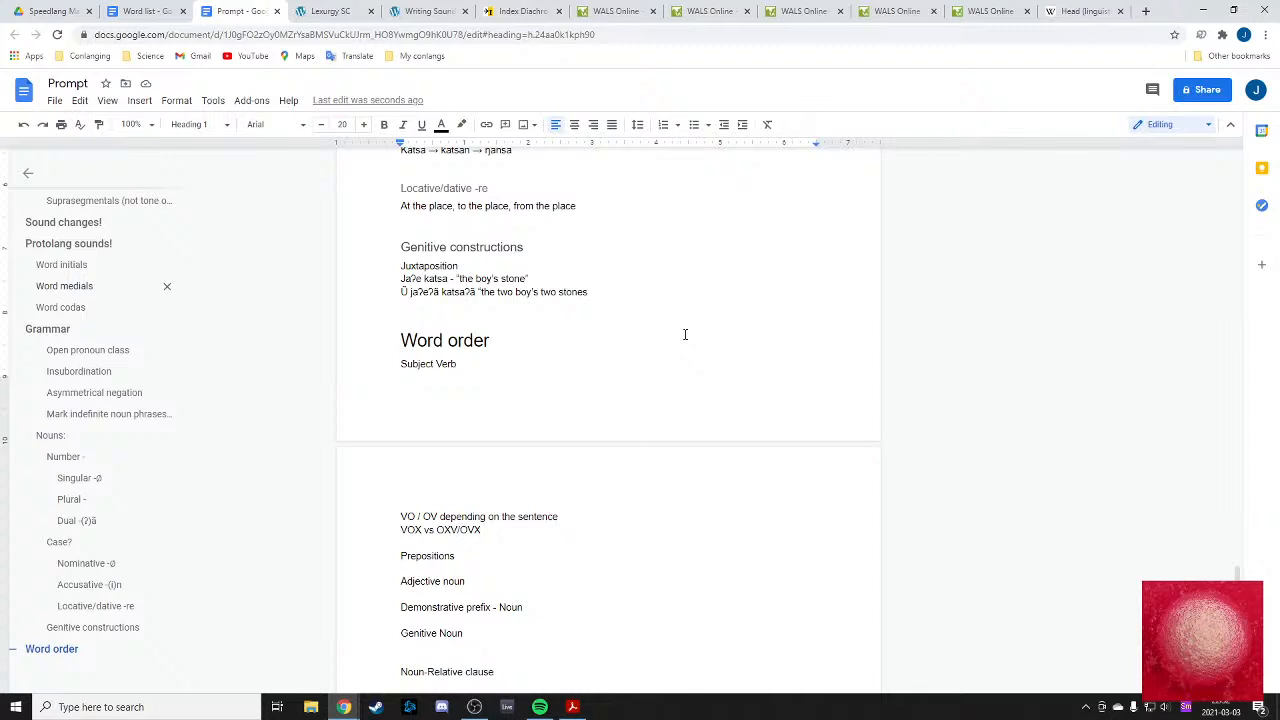
pyautogui.moveTo(402, 294); pyautogui.dragTo(499, 295)
pyautogui.click(638, 307)
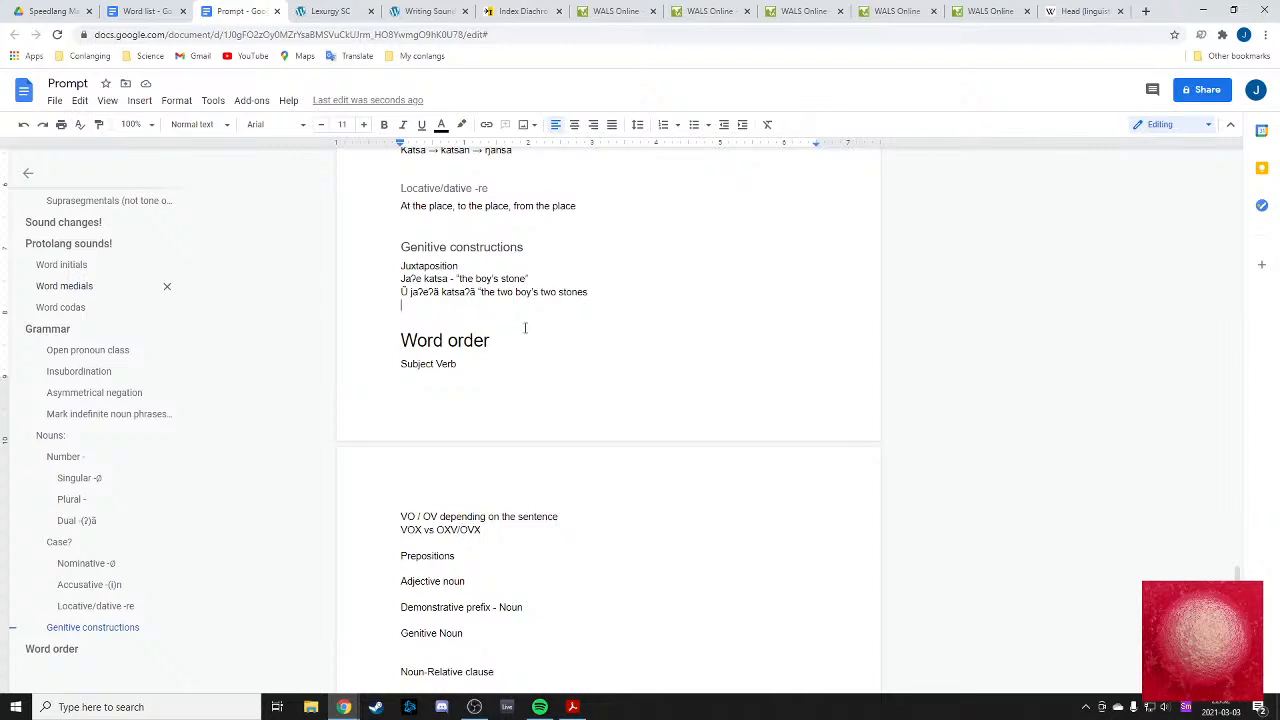
pyautogui.scroll(2, 481, 311)
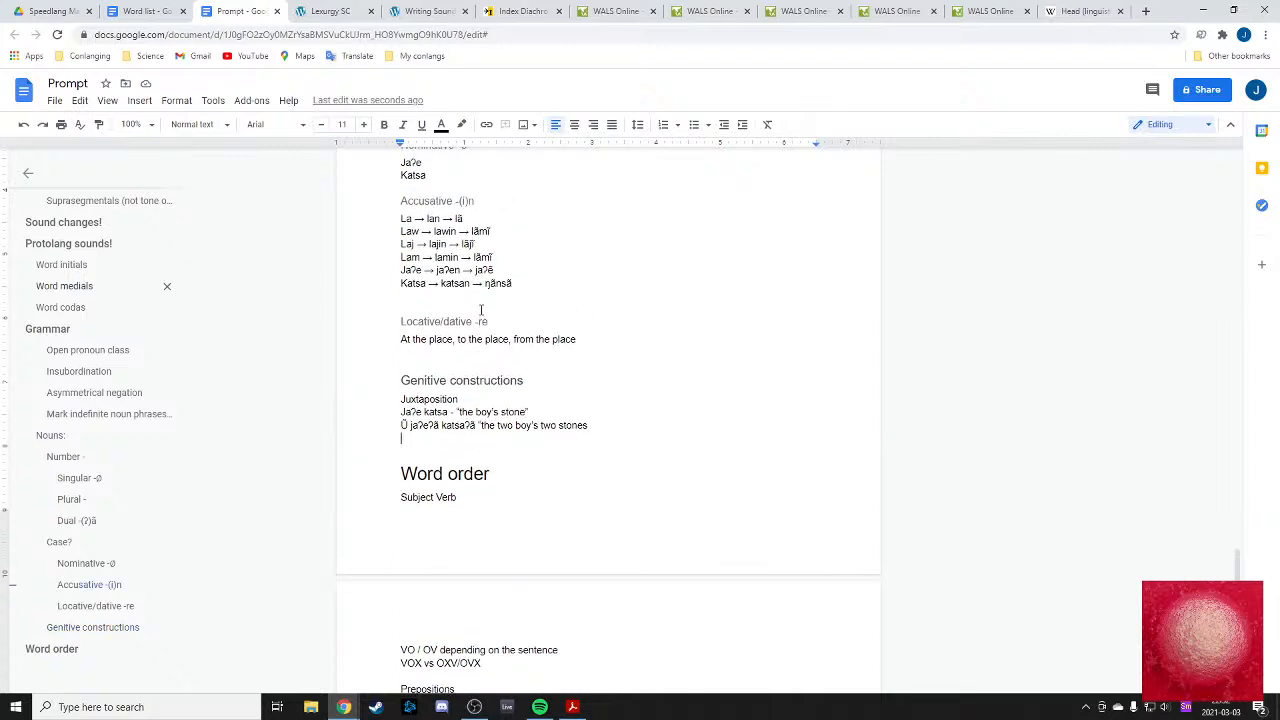
pyautogui.click(634, 367)
pyautogui.scroll(6, 634, 367)
pyautogui.scroll(-7, 634, 367)
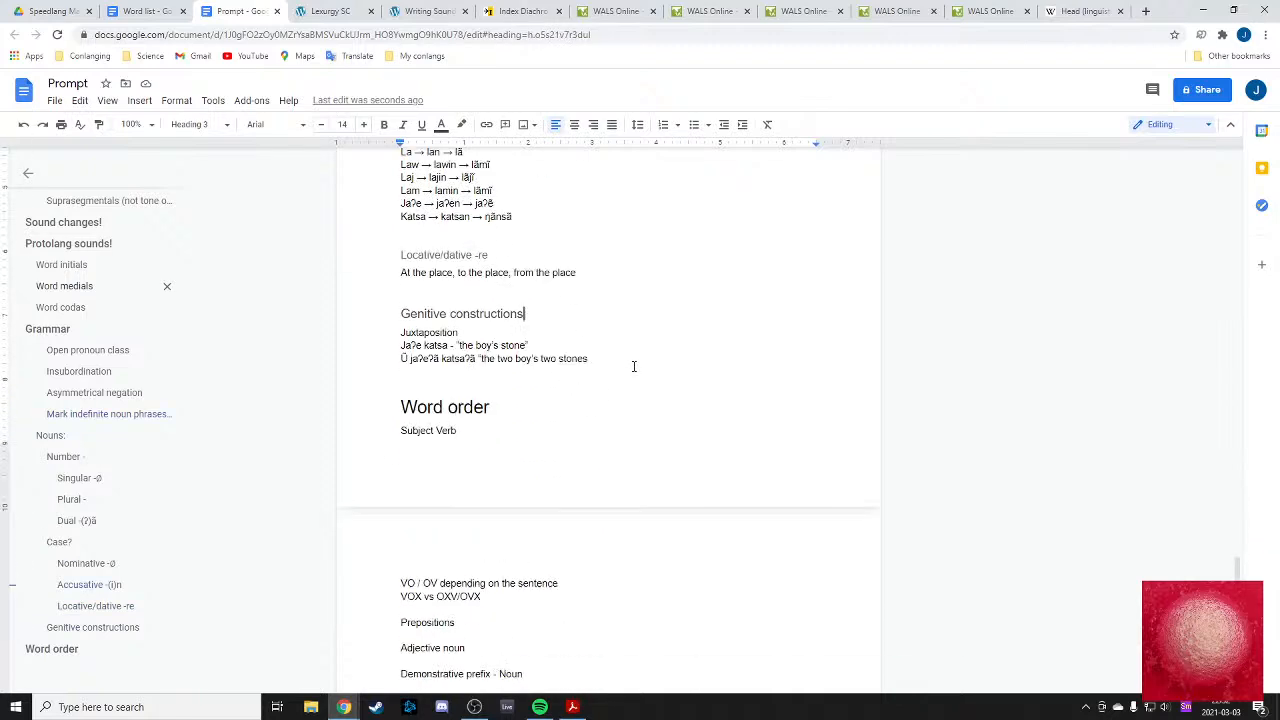
pyautogui.scroll(-6, 634, 367)
pyautogui.scroll(6, 519, 349)
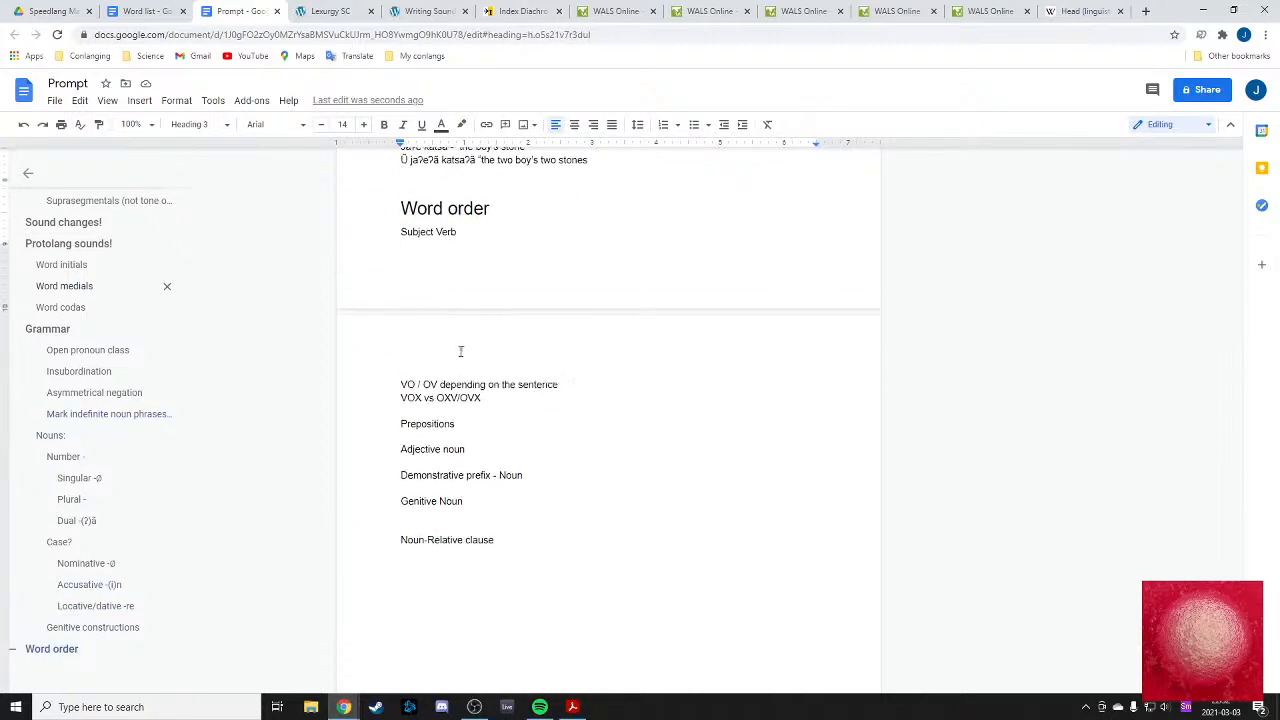
# - Add a Heading 2 "Demonstrative" below the genitive examples, followed by the line "3 way demonstrative system"
pyautogui.click(446, 374)
pyautogui.press('Return')
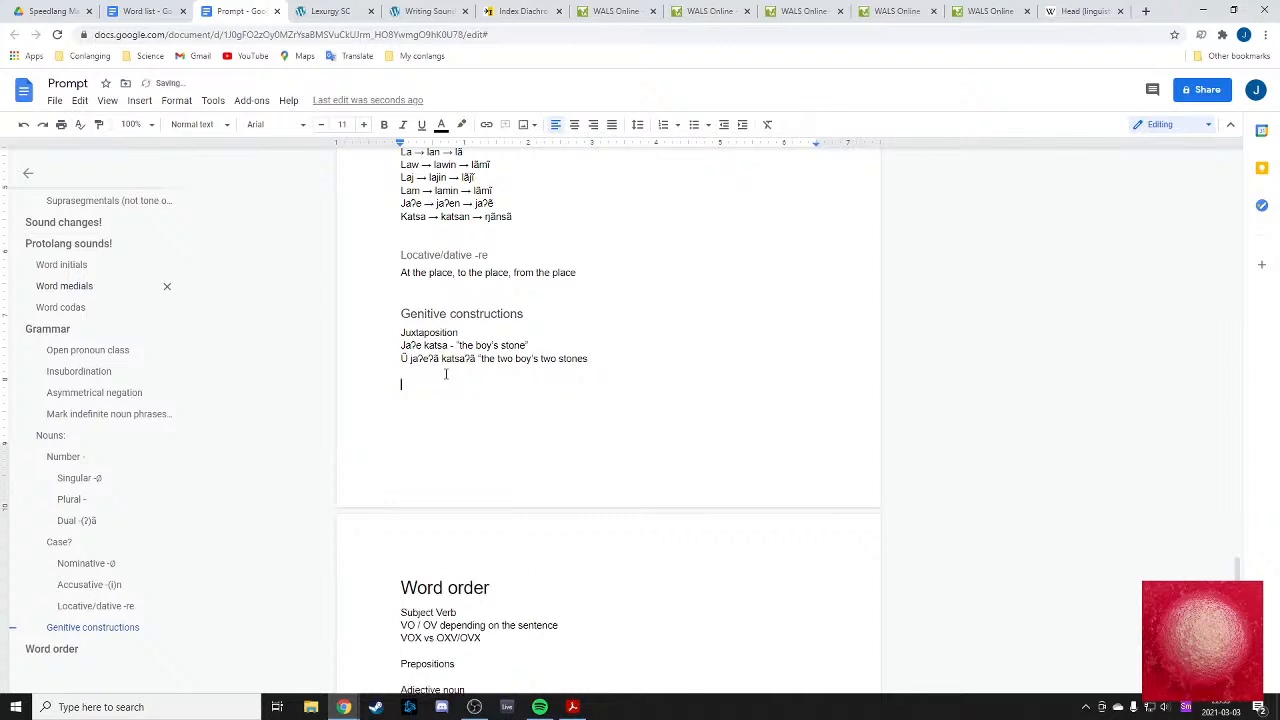
pyautogui.write('Demonstrative')
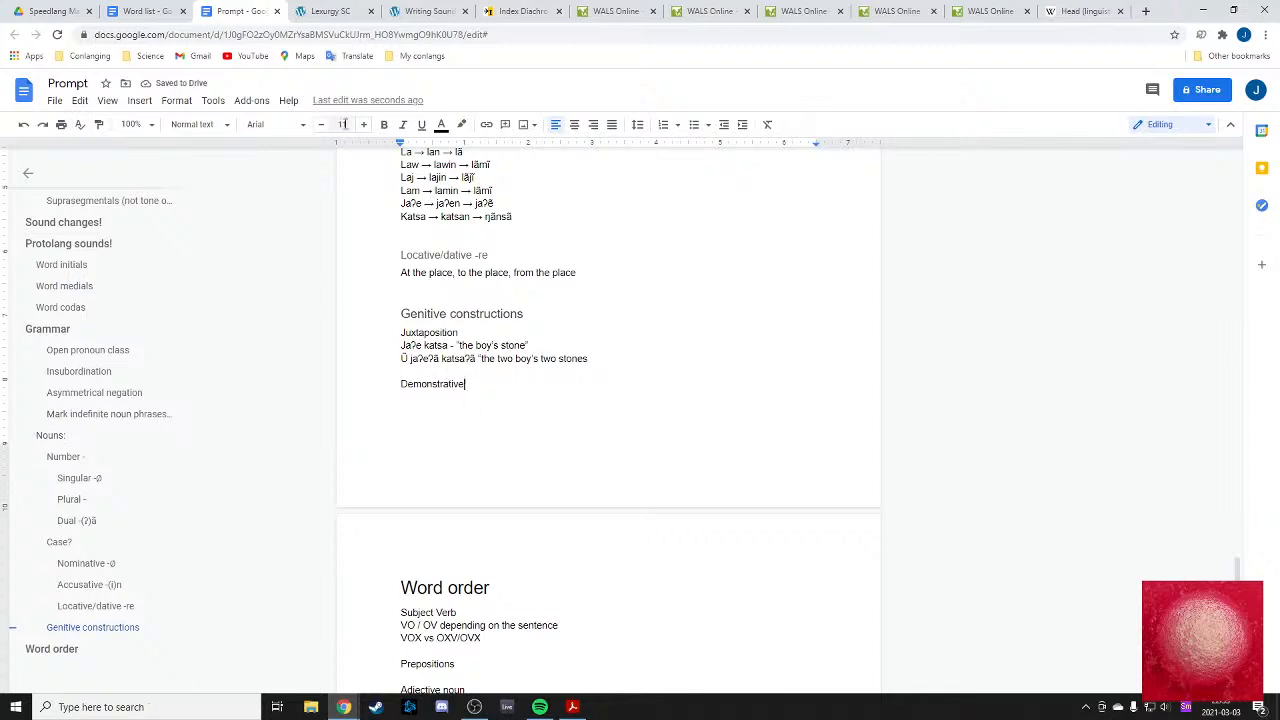
pyautogui.click(195, 124)
pyautogui.moveTo(249, 272)
pyautogui.click(250, 348)
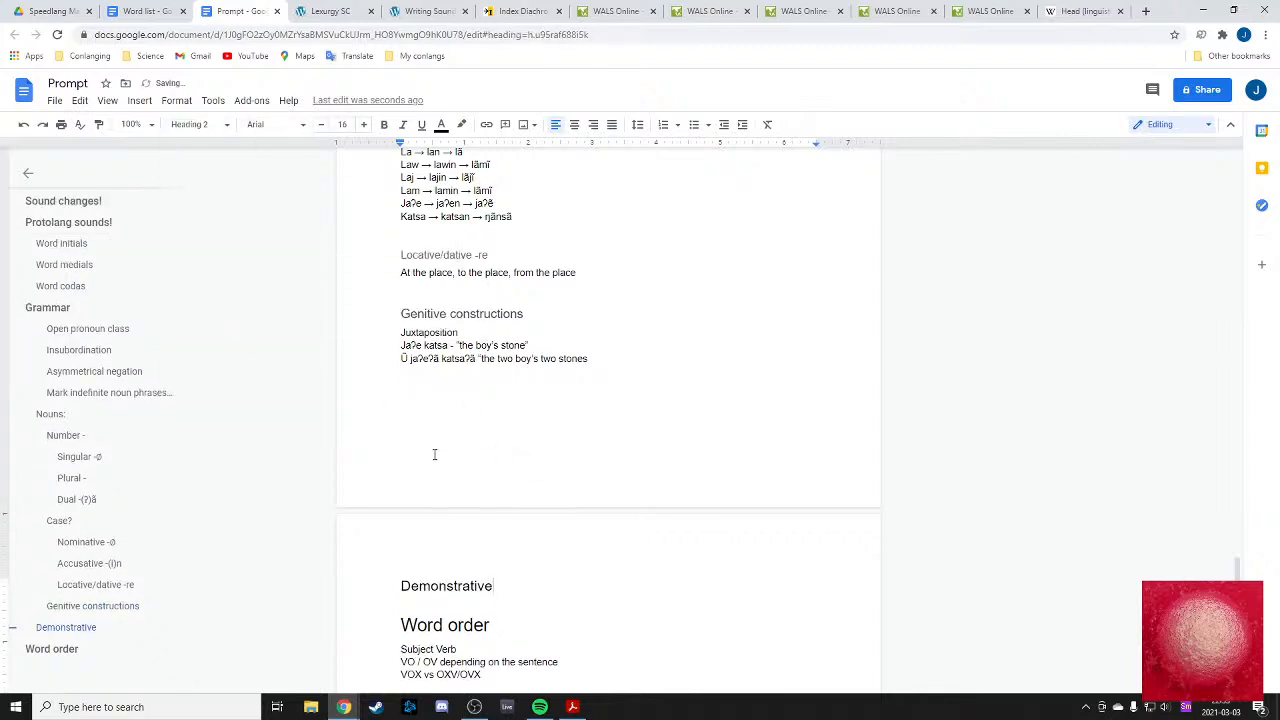
pyautogui.press('Return')
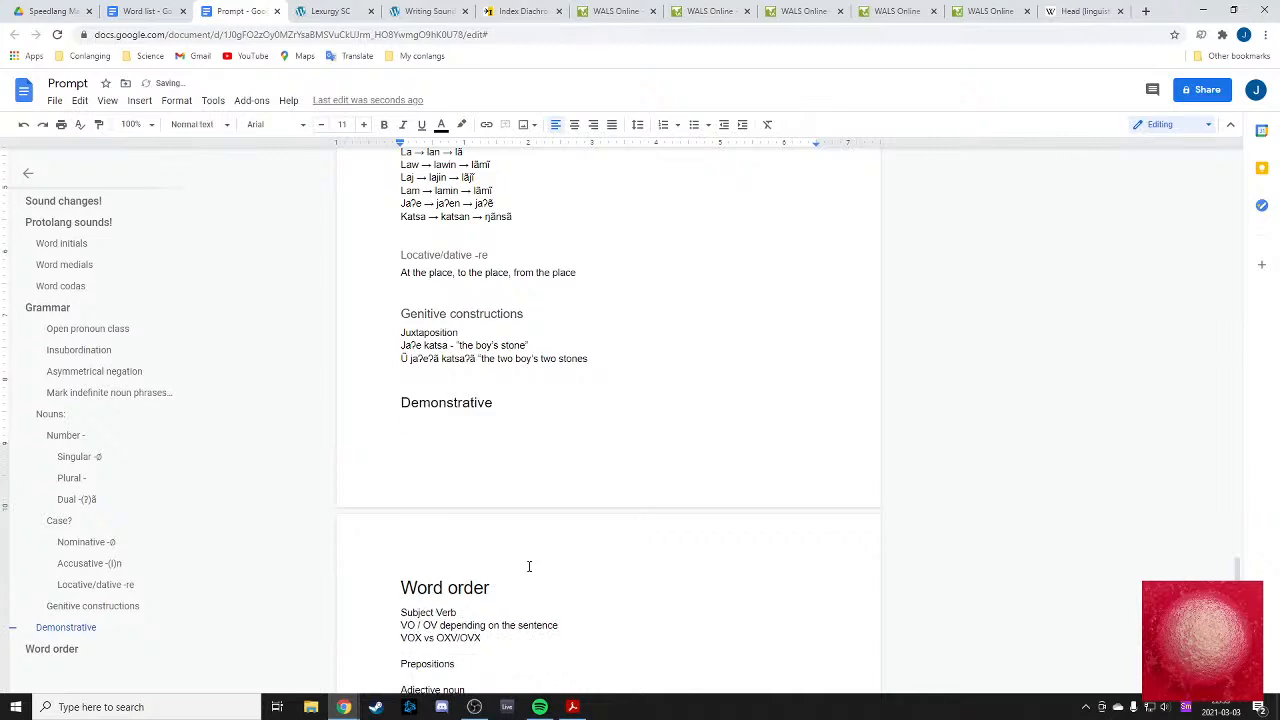
pyautogui.write('3 way demonstrative system')
# - Switch to WALS Online and close the surplus feature pages, keeping the chapter list open
pyautogui.click(712, 11)
pyautogui.click(746, 11)
pyautogui.click(746, 11)
pyautogui.click(746, 11)
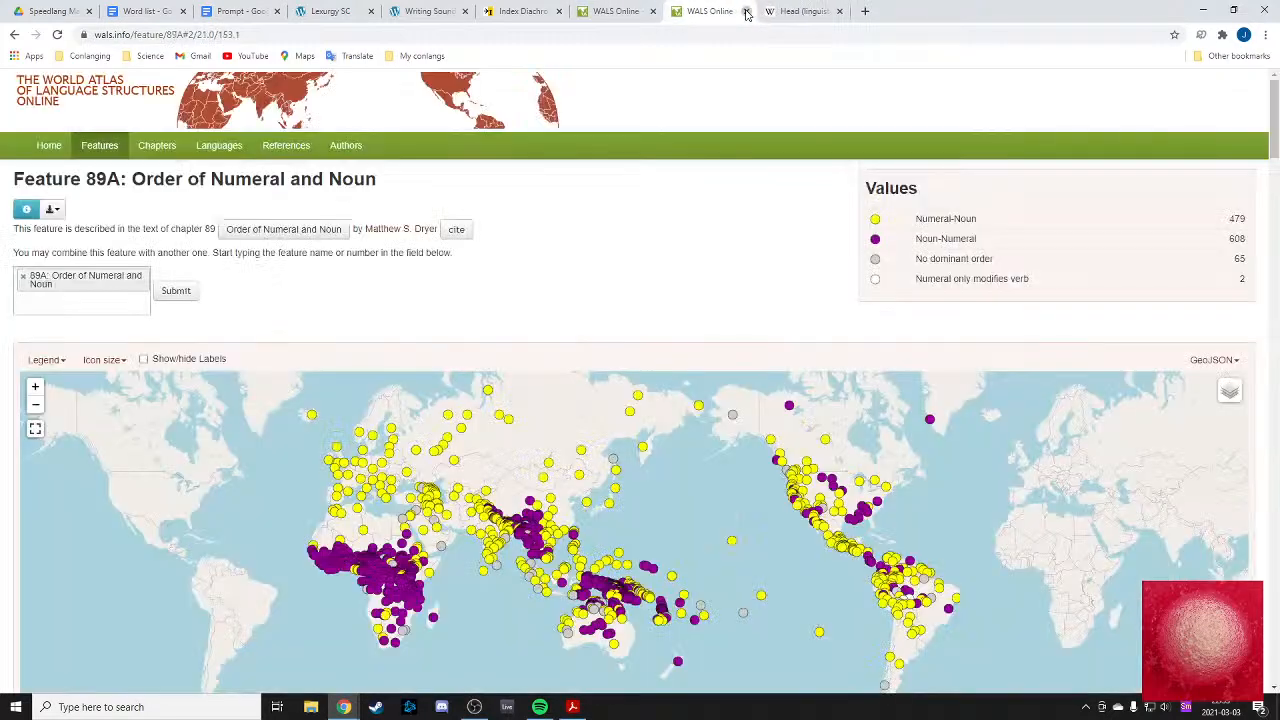
pyautogui.click(746, 11)
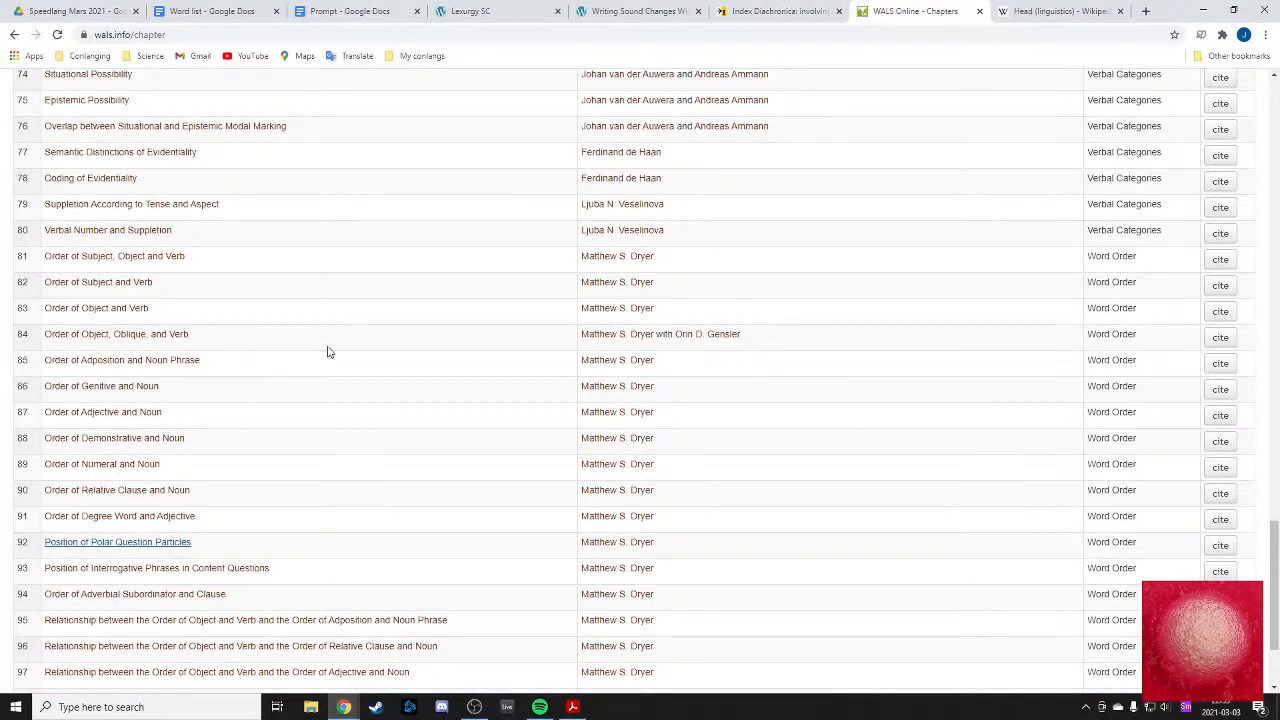
# - Search the WALS chapter list for "demons" and open the chapter Distance Contrasts in Demonstratives
pyautogui.hotkey('ctrl', 'f')
pyautogui.write('d')
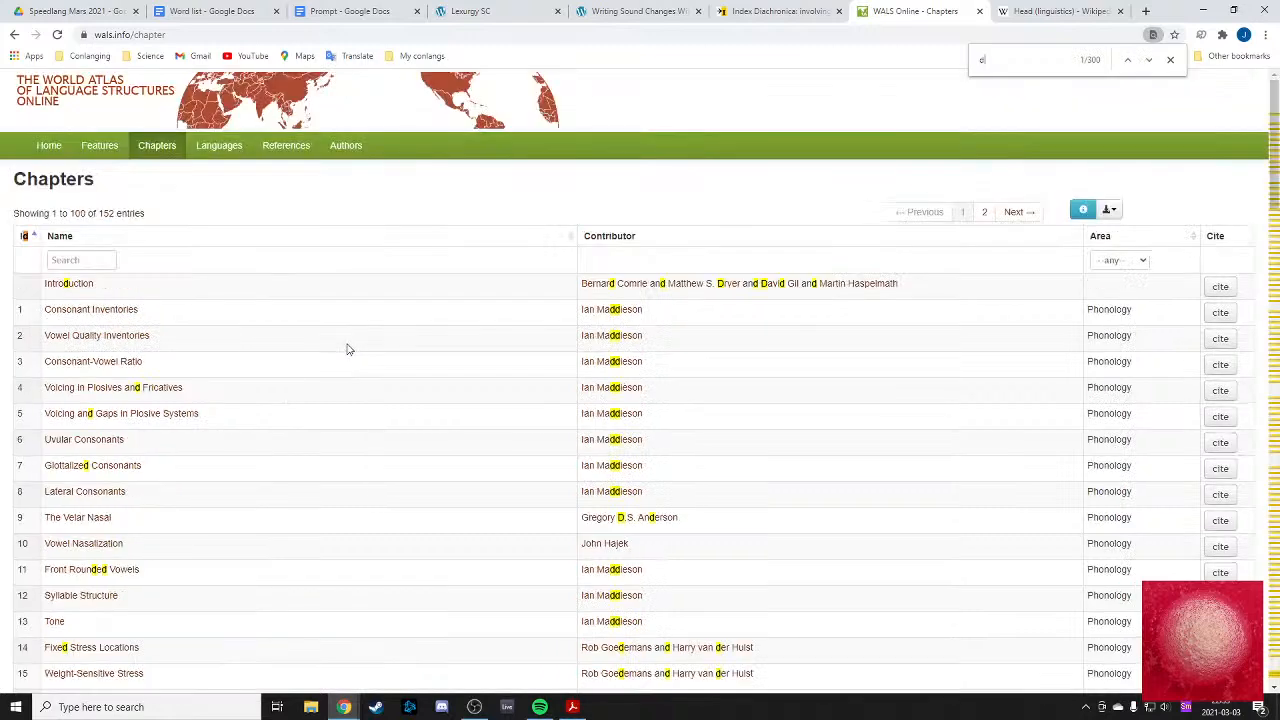
pyautogui.write('emo')
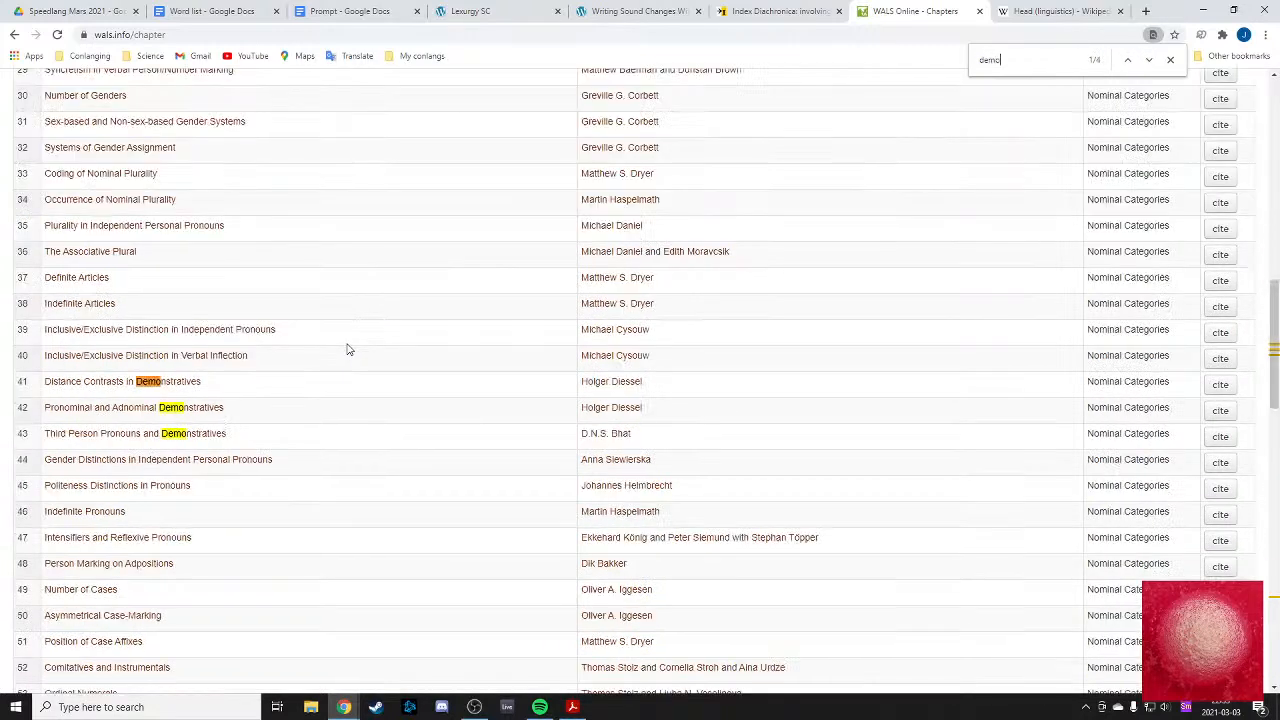
pyautogui.write('ns')
pyautogui.click(180, 384)
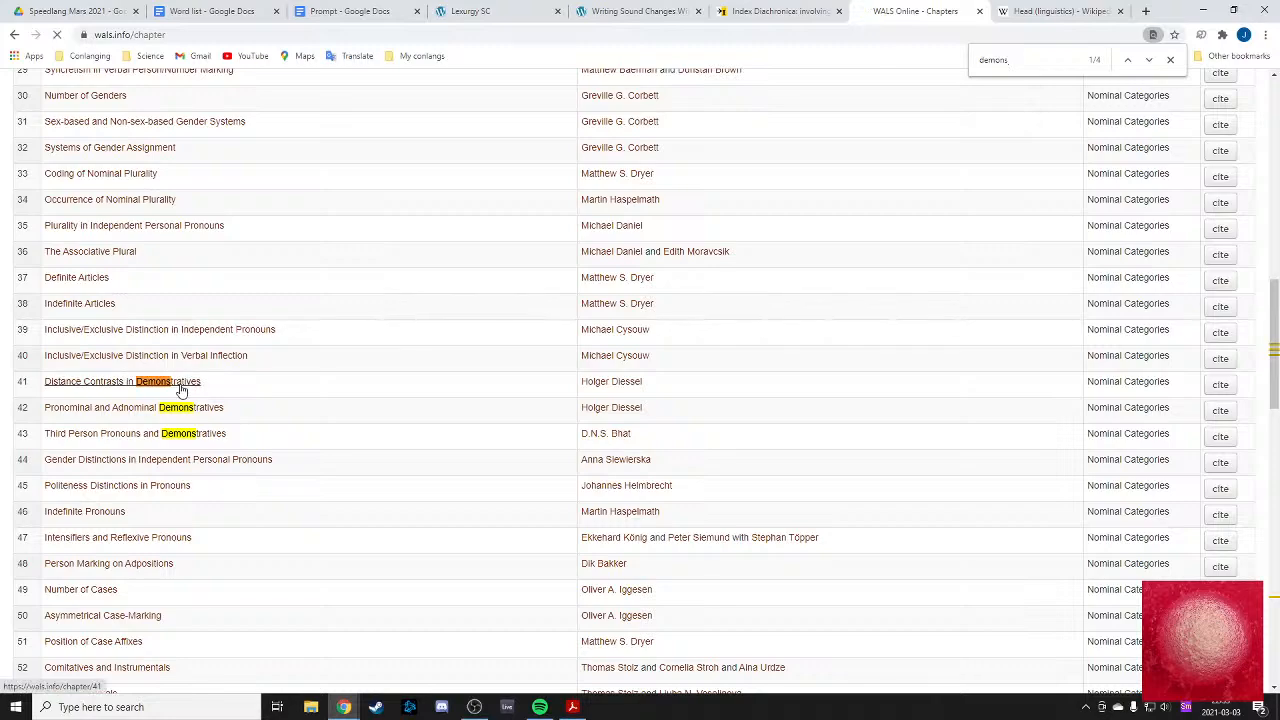
# - Open the chapter's map and compare the language counts per distance contrast, then return to the Prompt document
pyautogui.scroll(-4, 66, 546)
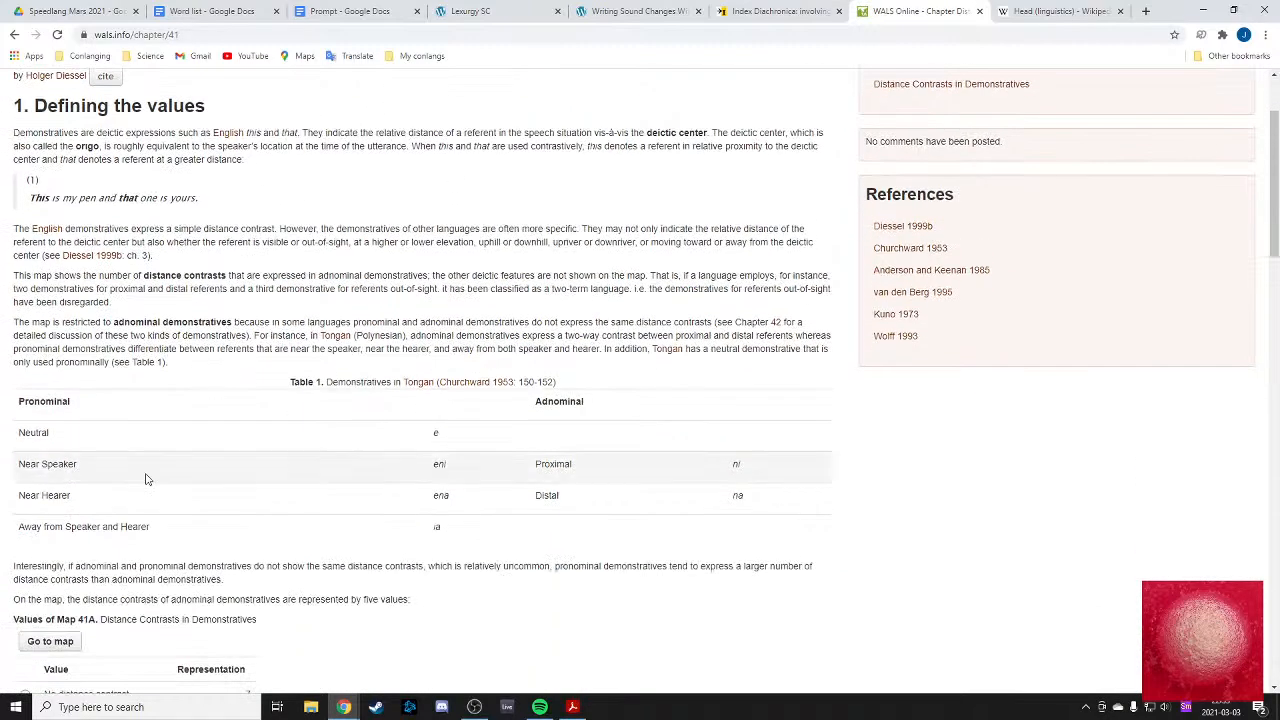
pyautogui.click(66, 378)
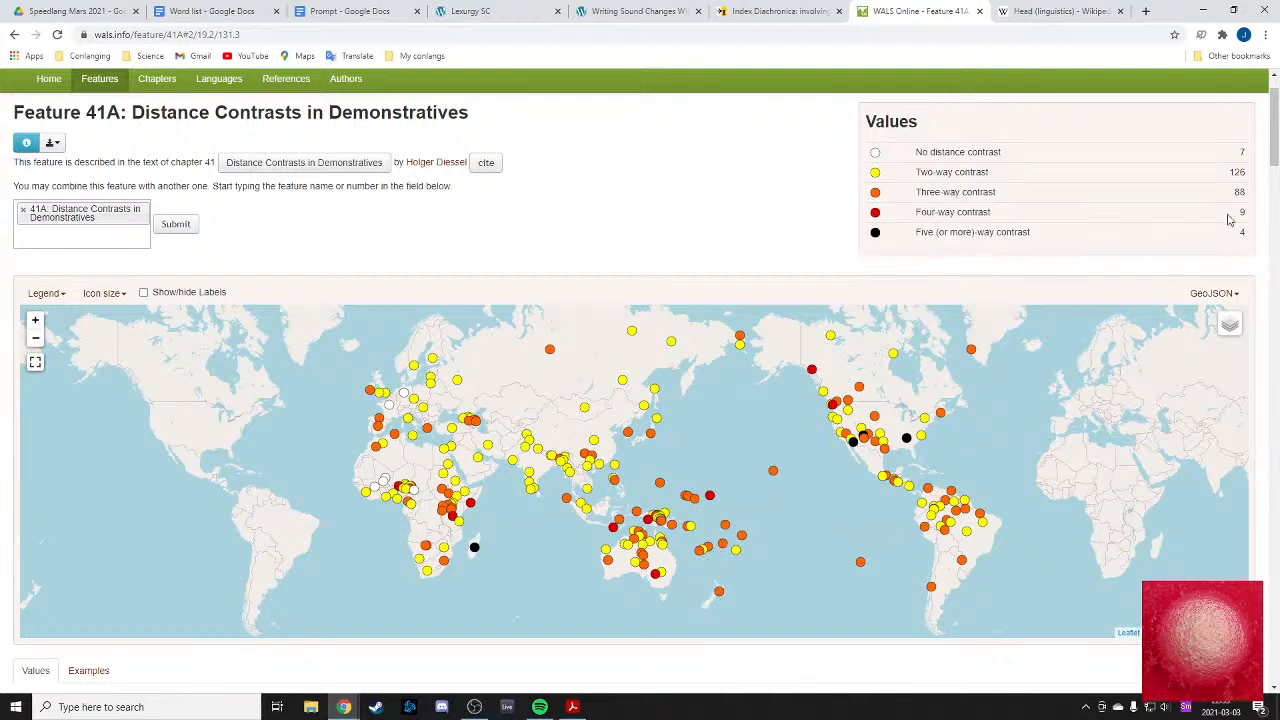
pyautogui.moveTo(1250, 193); pyautogui.dragTo(1234, 172)
pyautogui.click(1234, 173)
pyautogui.moveTo(918, 150)
pyautogui.mouseDown()
pyautogui.moveTo(1031, 151)
pyautogui.moveTo(930, 142)
pyautogui.mouseUp()
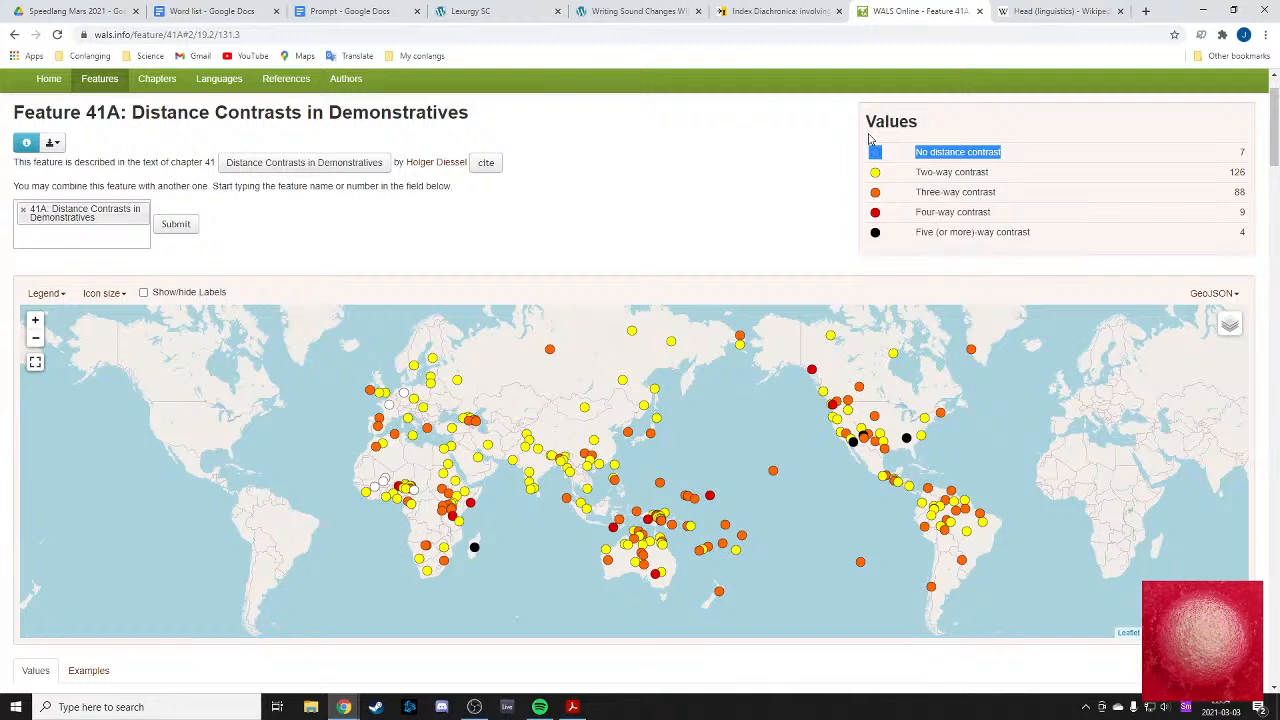
pyautogui.click(335, 11)
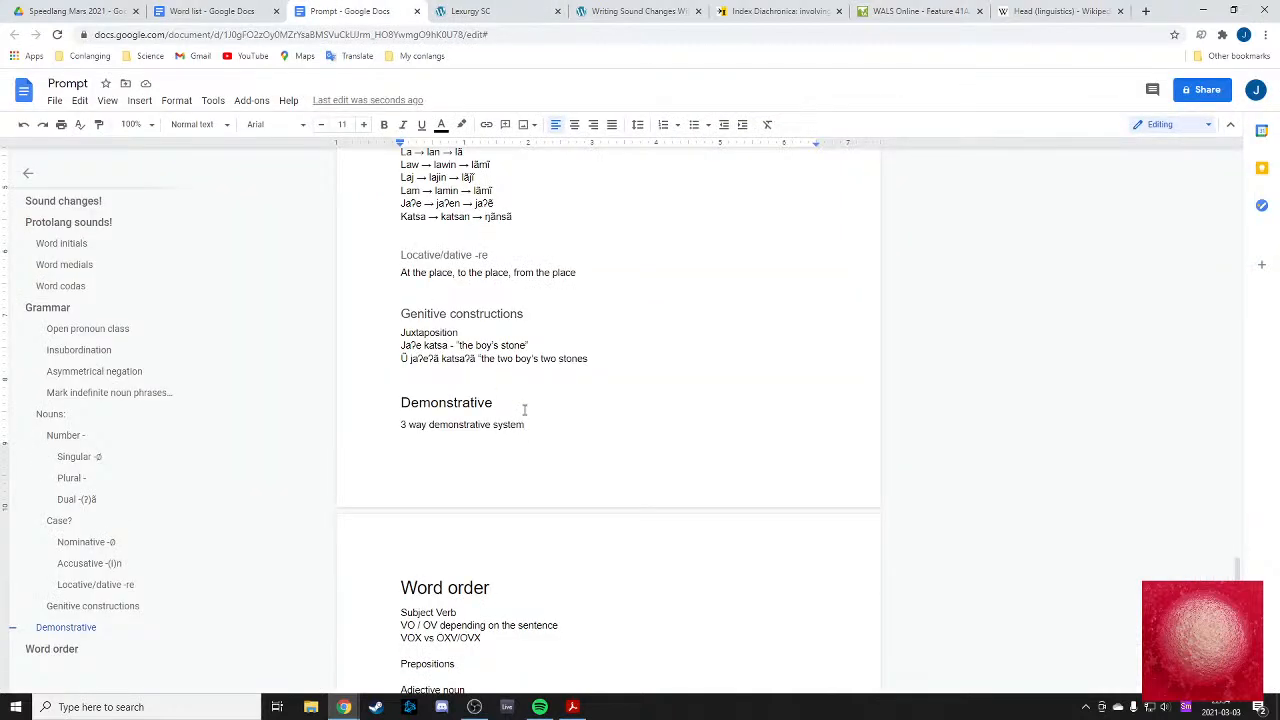
pyautogui.press('Return')
pyautogui.write('This')
pyautogui.press('Return')
pyautogui.write('Tha')
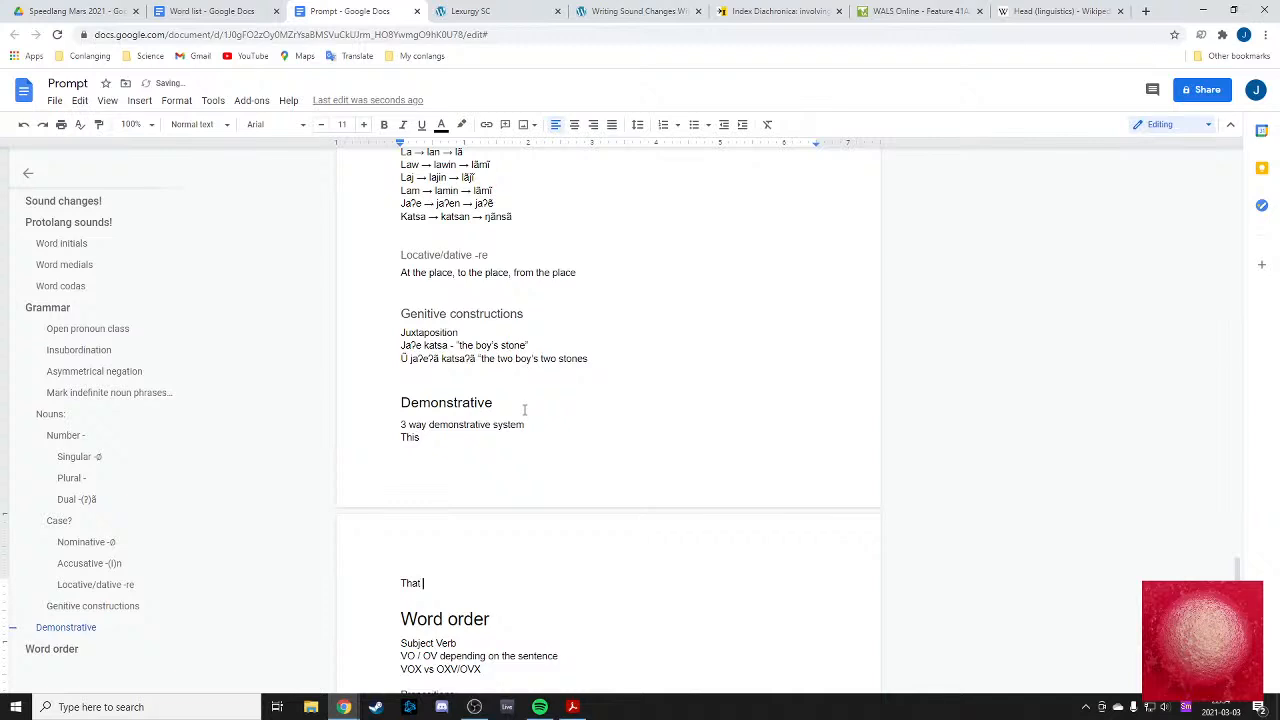
pyautogui.write('t')
pyautogui.press('Return')
pyautogui.write('That o')
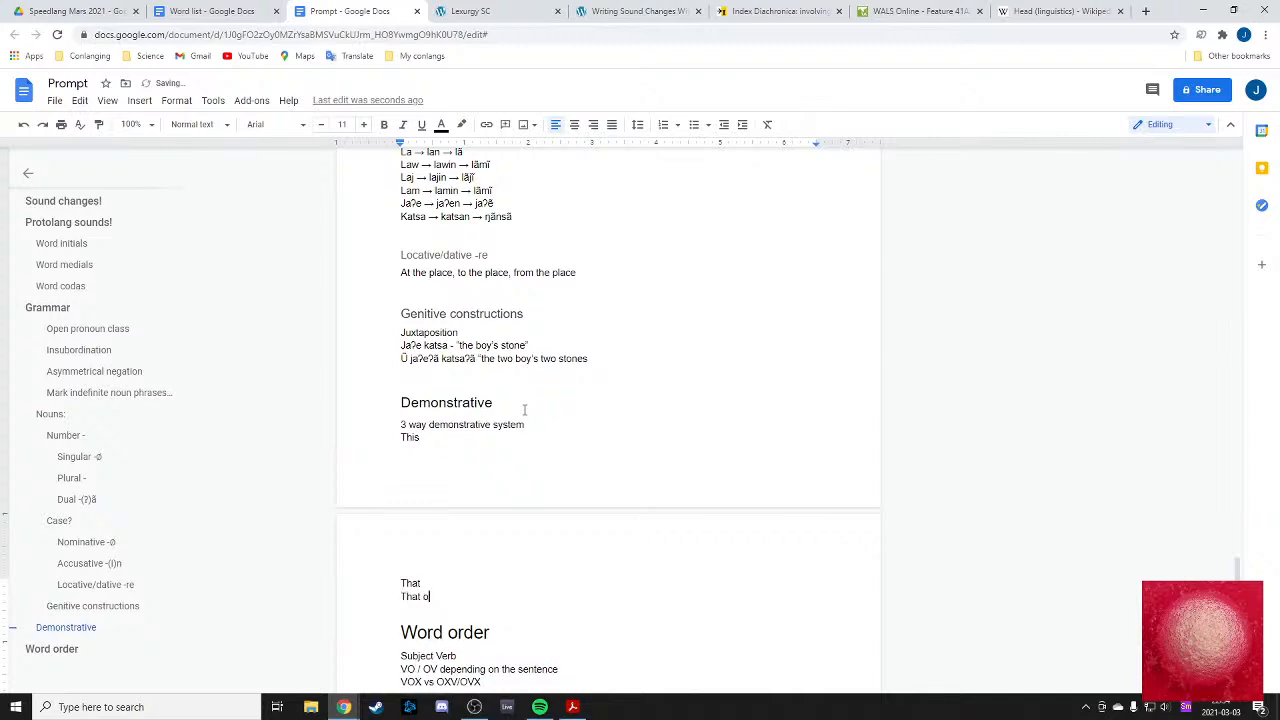
pyautogui.write('ve there')
pyautogui.moveTo(474, 597); pyautogui.dragTo(399, 582)
pyautogui.moveTo(508, 630); pyautogui.dragTo(413, 485)
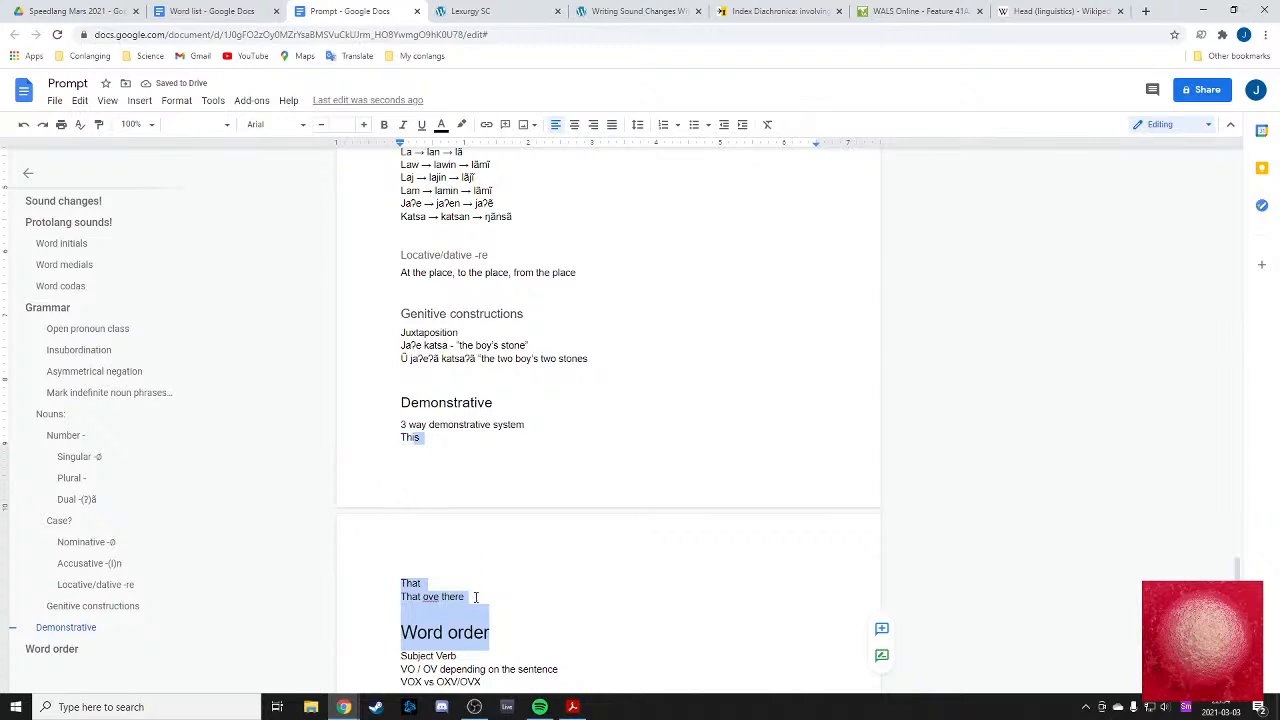
pyautogui.moveTo(476, 597); pyautogui.dragTo(394, 449)
pyautogui.press('BackSpace')
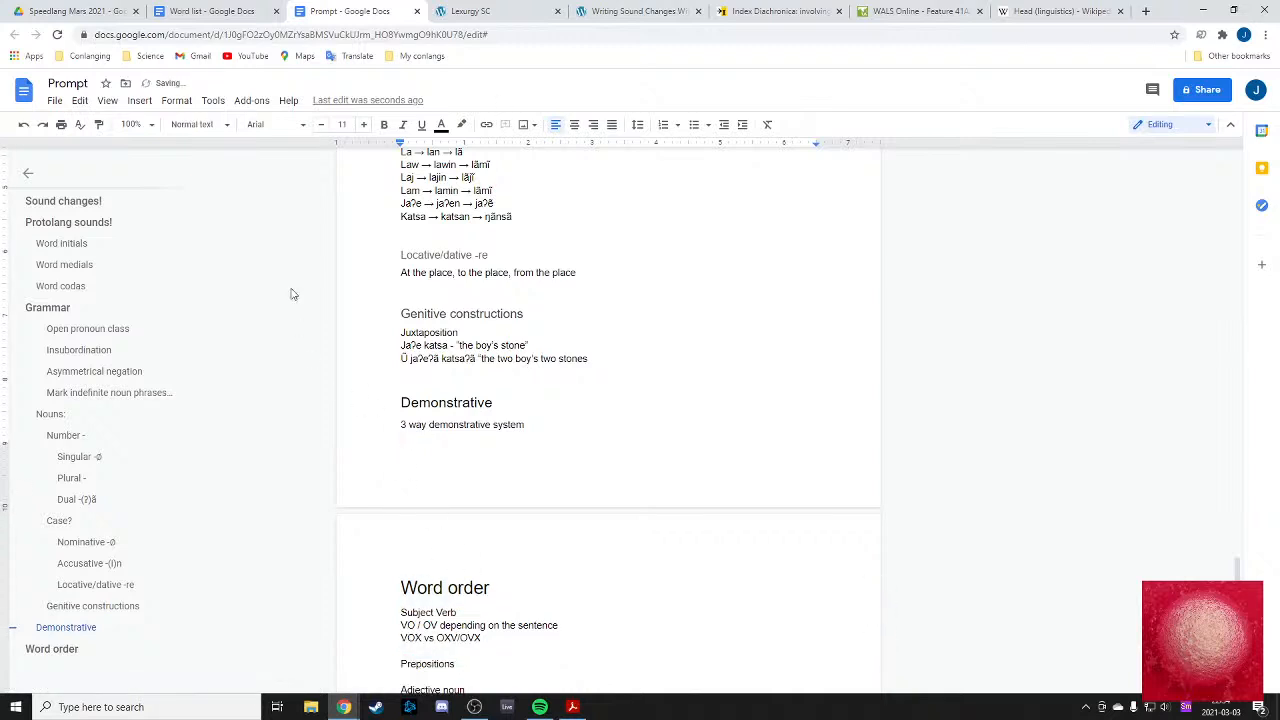
# - Insert a table with two columns and three rows below the "3 way demonstrative system" line
pyautogui.click(139, 100)
pyautogui.moveTo(191, 152)
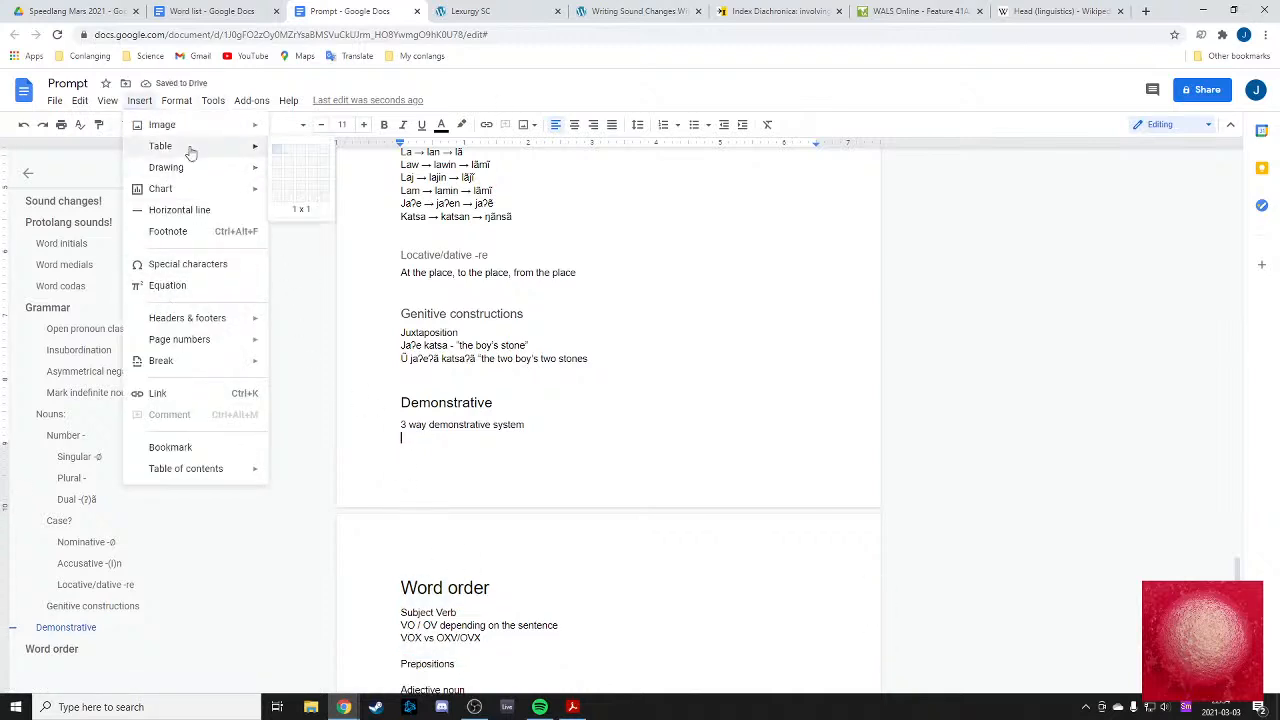
pyautogui.click(294, 183)
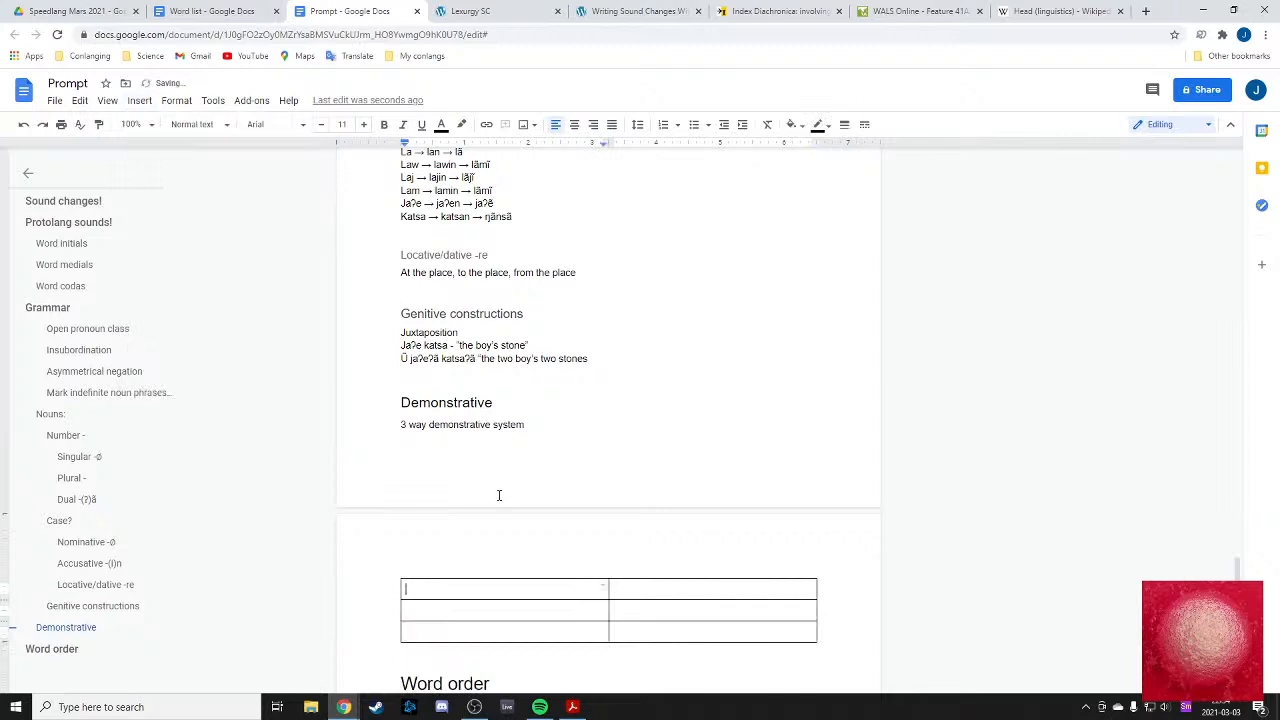
# - Fill the table's first column with "This", "That" and "That over there", one per row
pyautogui.write('THis')
pyautogui.press('BackSpace')
pyautogui.press('BackSpace')
pyautogui.press('BackSpace')
pyautogui.write('his')
pyautogui.doubleClick(426, 606)
pyautogui.write('That')
pyautogui.press('Down')
pyautogui.write('O')
pyautogui.write('hat ove')
pyautogui.write('r there')
pyautogui.click(660, 592)
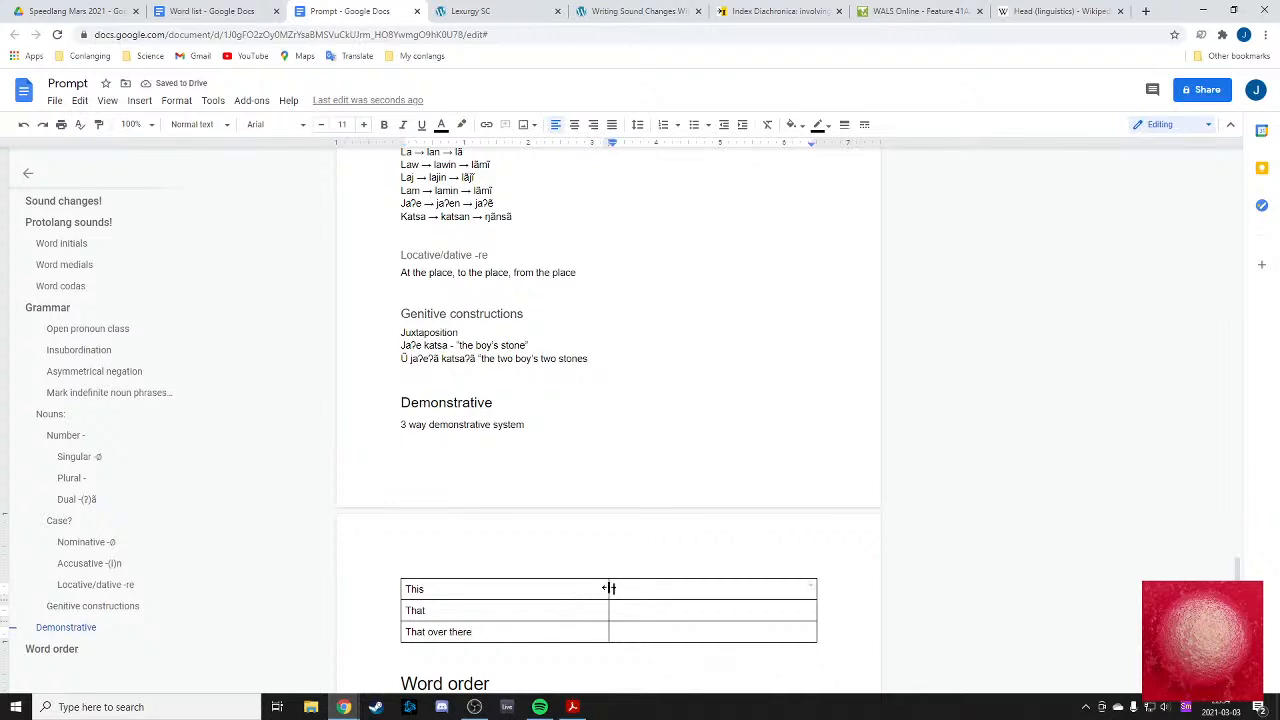
# - Narrow both columns of the demonstrative table so it takes up less than half the page's text width
pyautogui.moveTo(609, 588); pyautogui.dragTo(488, 588)
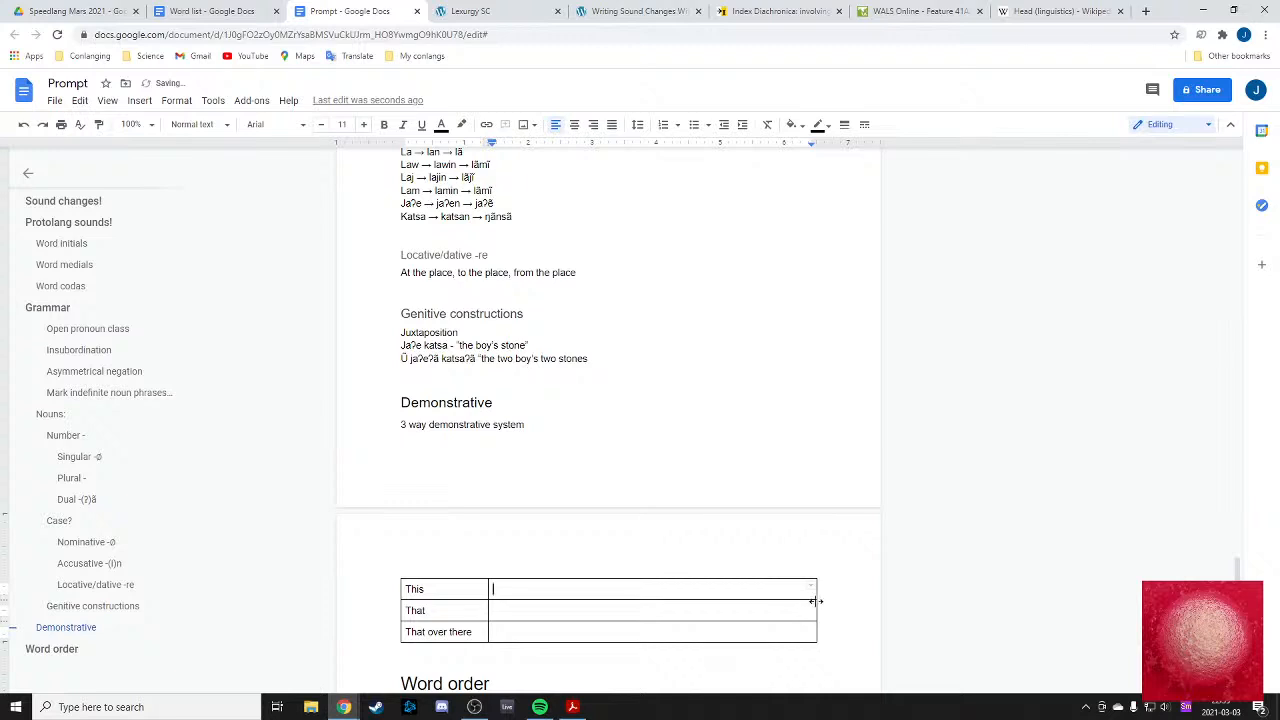
pyautogui.moveTo(816, 601); pyautogui.dragTo(582, 594)
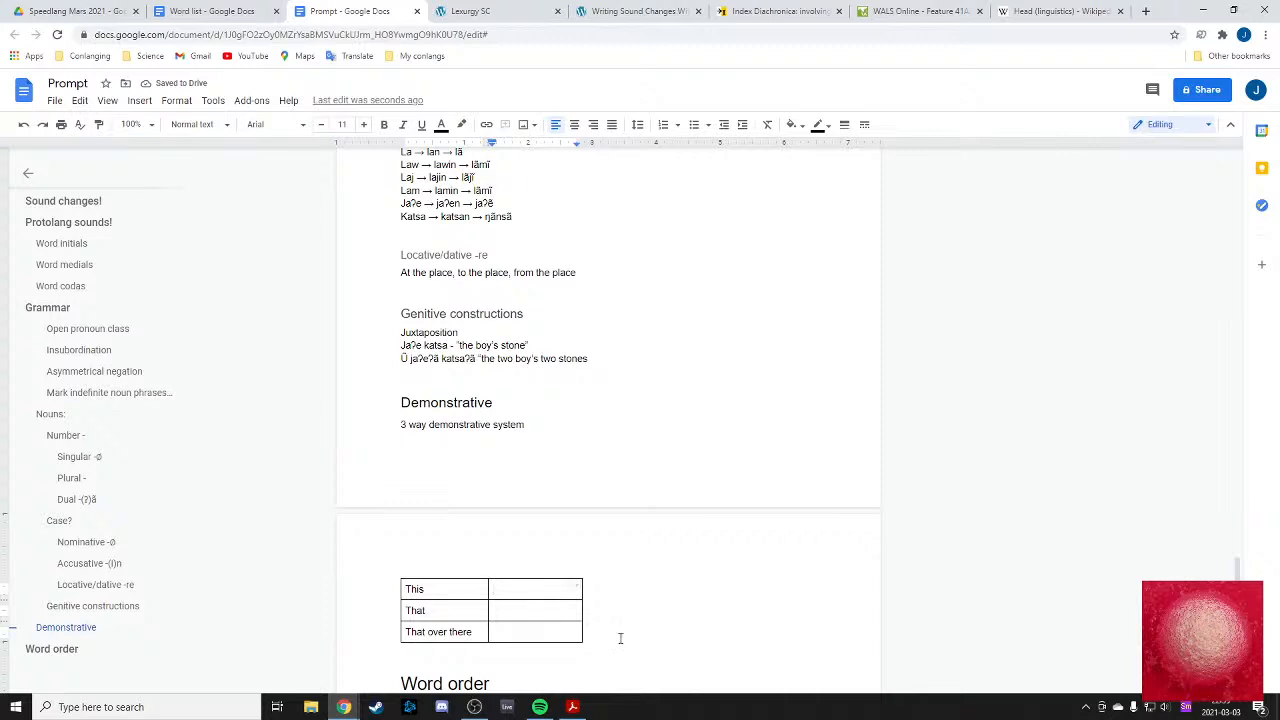
pyautogui.moveTo(620, 637); pyautogui.dragTo(422, 583)
pyautogui.click(521, 602)
pyautogui.click(518, 591)
pyautogui.click(526, 615)
pyautogui.click(509, 610)
# - Add a third column at the right of the demonstrative table and an empty header row above "This"
pyautogui.rightClick(554, 590)
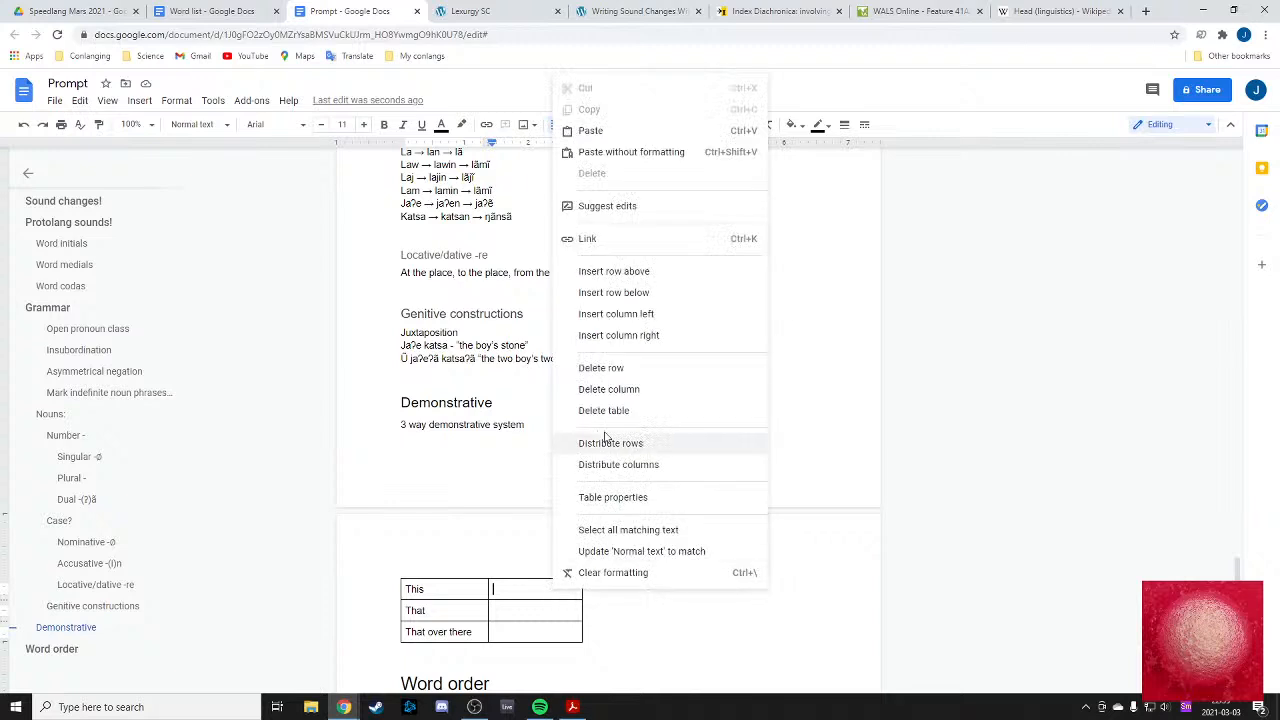
pyautogui.click(640, 335)
pyautogui.click(545, 589)
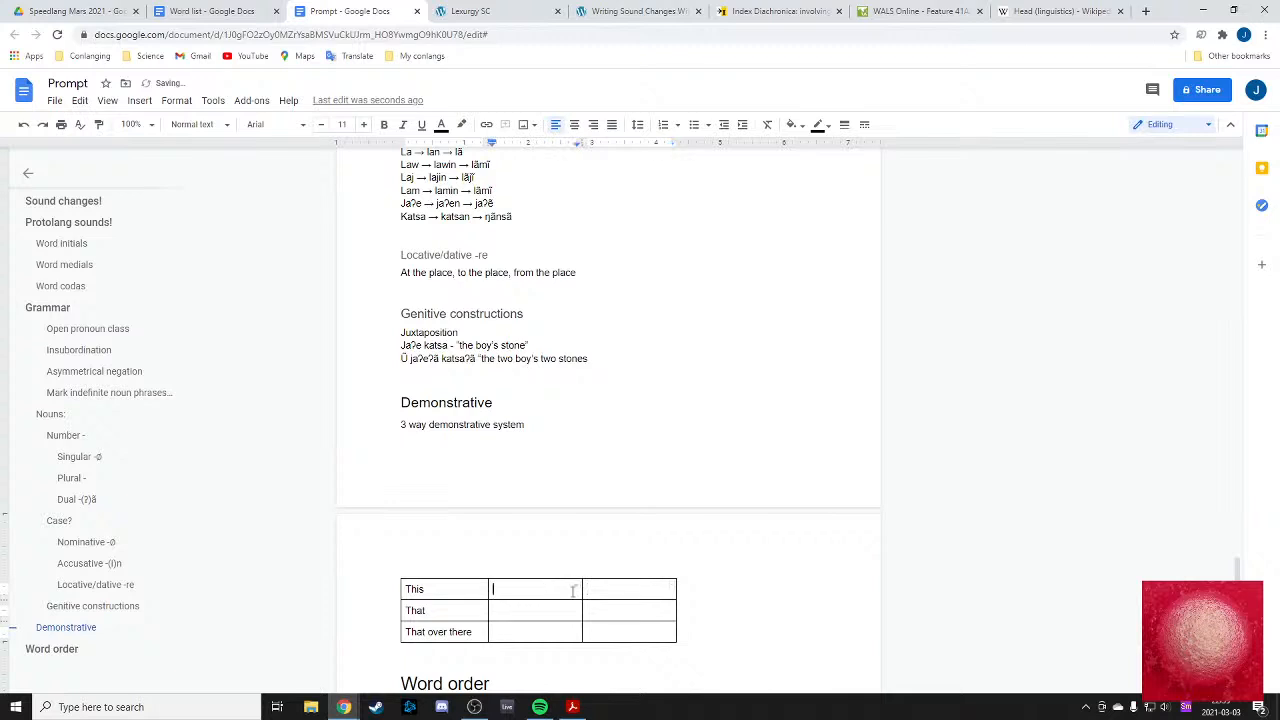
pyautogui.rightClick(465, 595)
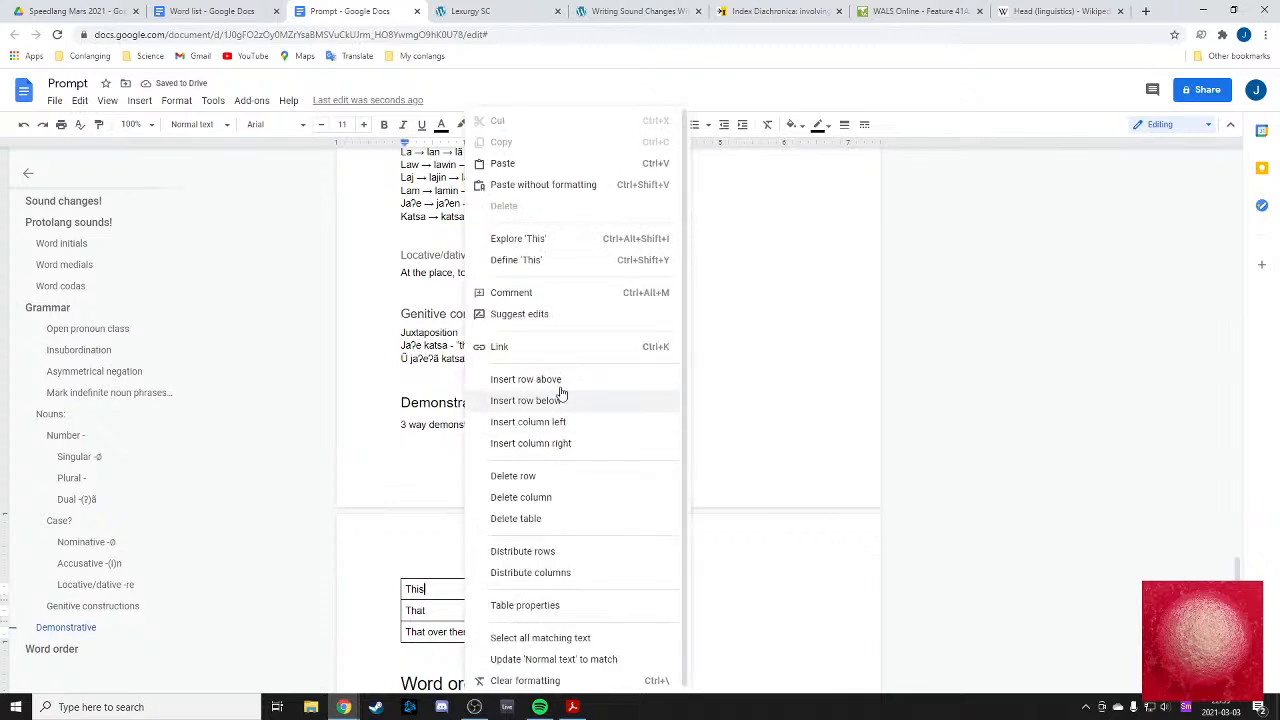
pyautogui.click(548, 379)
pyautogui.click(524, 591)
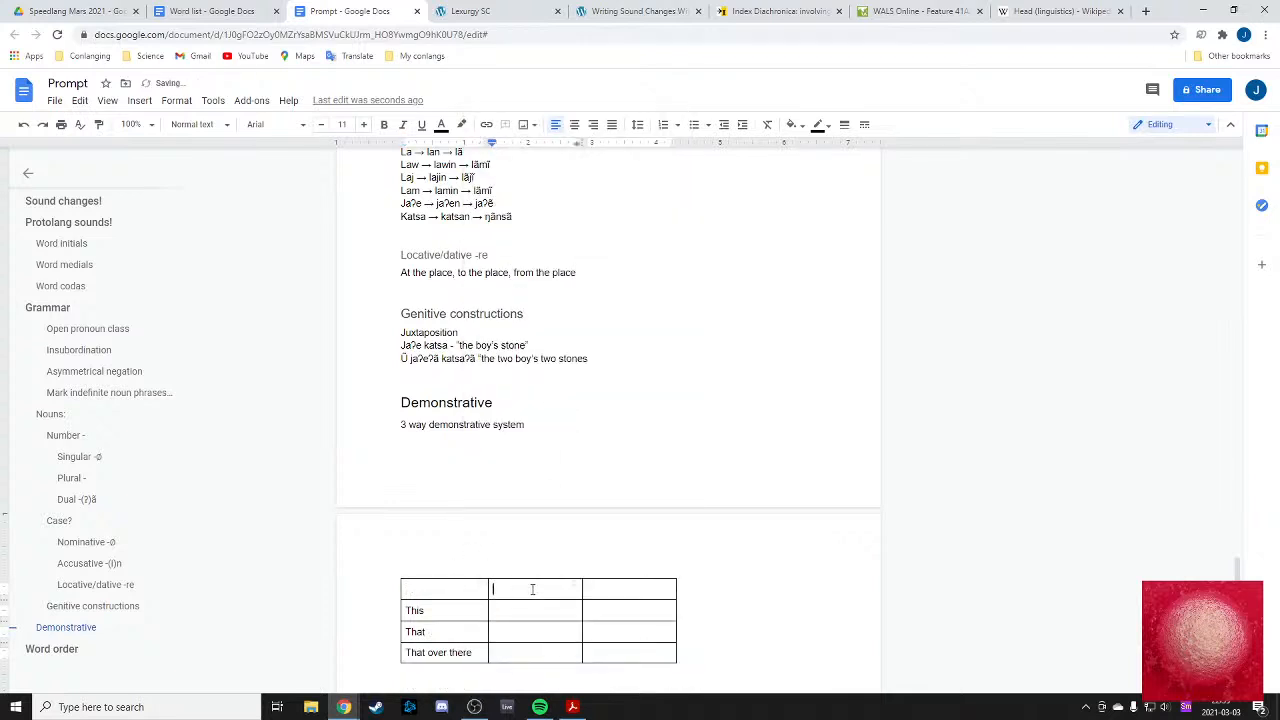
# - Head the second and third columns of the table "Before nouns" and "Before pronouns"
pyautogui.write('Nou')
pyautogui.press('BackSpace')
pyautogui.press('BackSpace')
pyautogui.press('BackSpace')
pyautogui.write('Before nouns')
pyautogui.press('Tab')
pyautogui.write('Before pronouns')
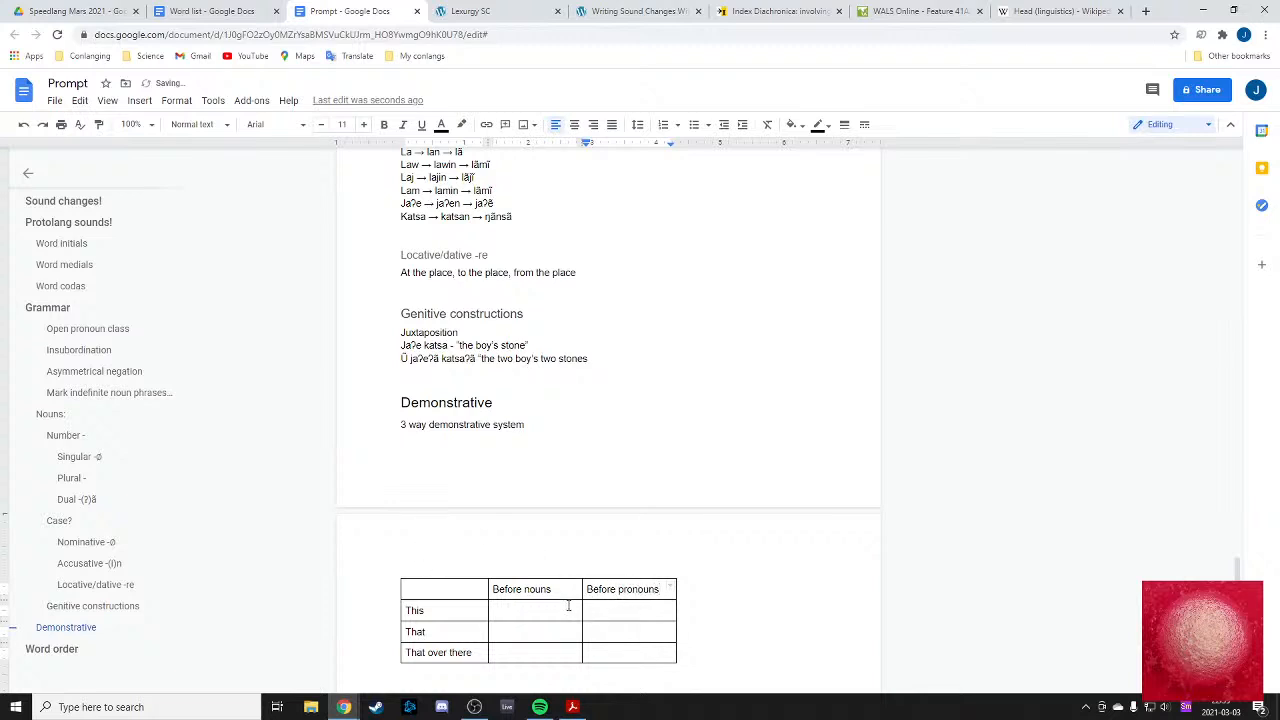
# - Switch to Lexurgy Sound Changer, add "owta" at the end of the input words and apply the sound changes
pyautogui.click(568, 606)
pyautogui.click(609, 609)
pyautogui.click(175, 11)
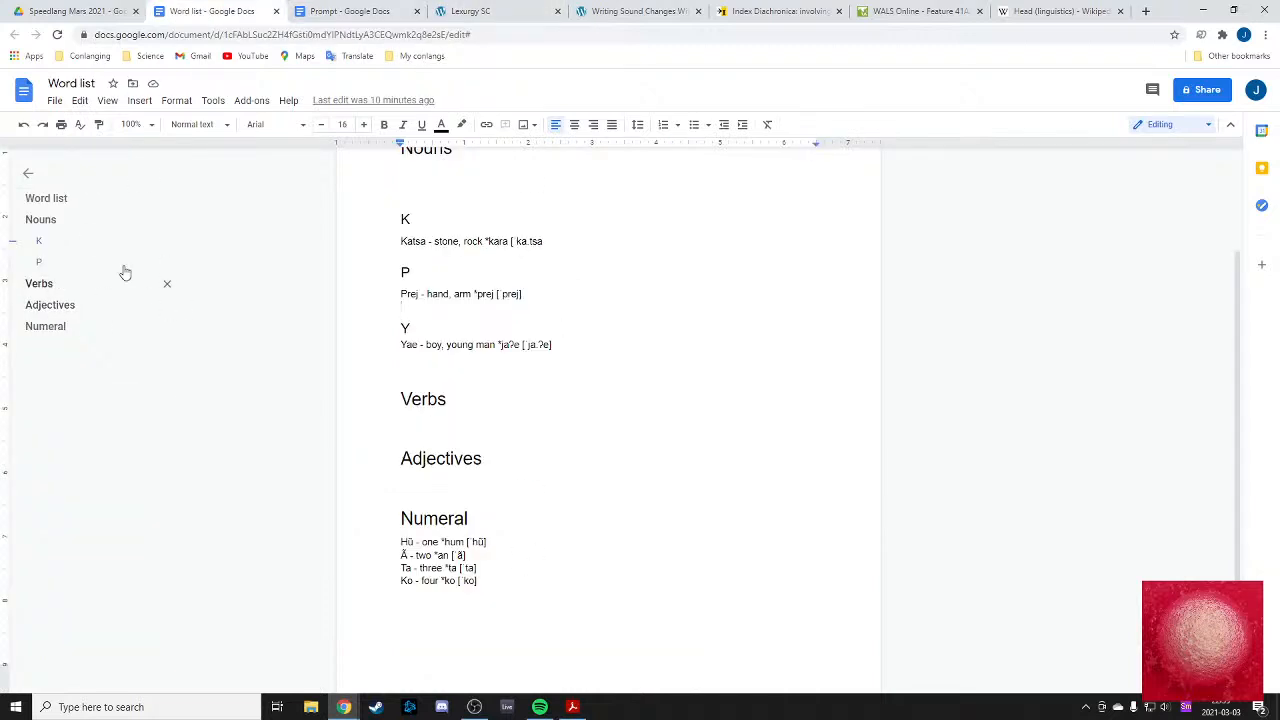
pyautogui.click(460, 11)
pyautogui.click(28, 356)
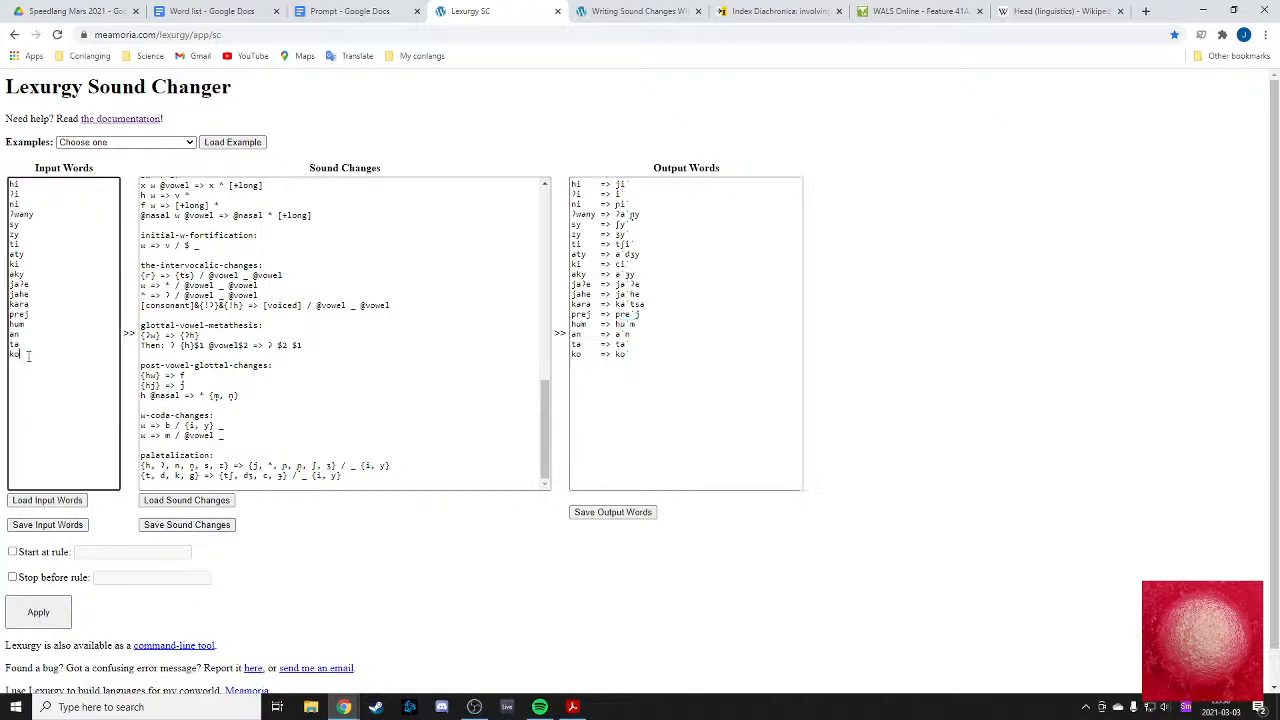
pyautogui.write('owta')
pyautogui.click(38, 612)
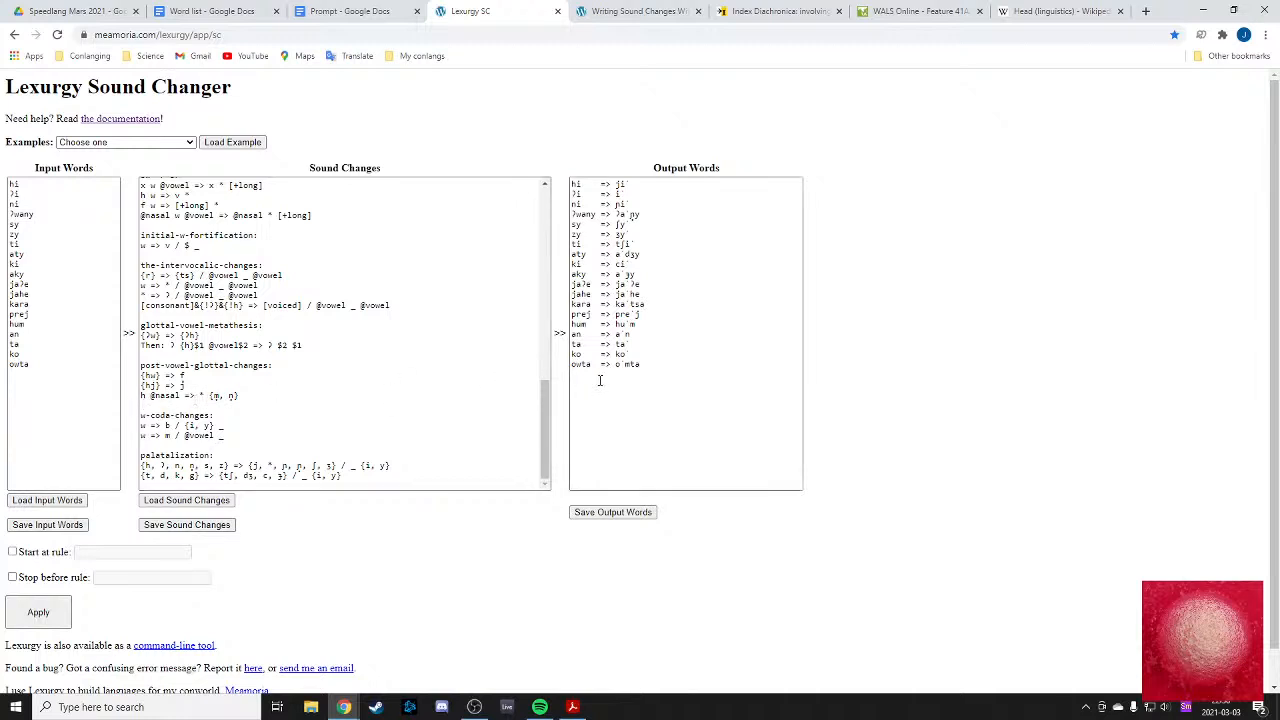
pyautogui.click(220, 385)
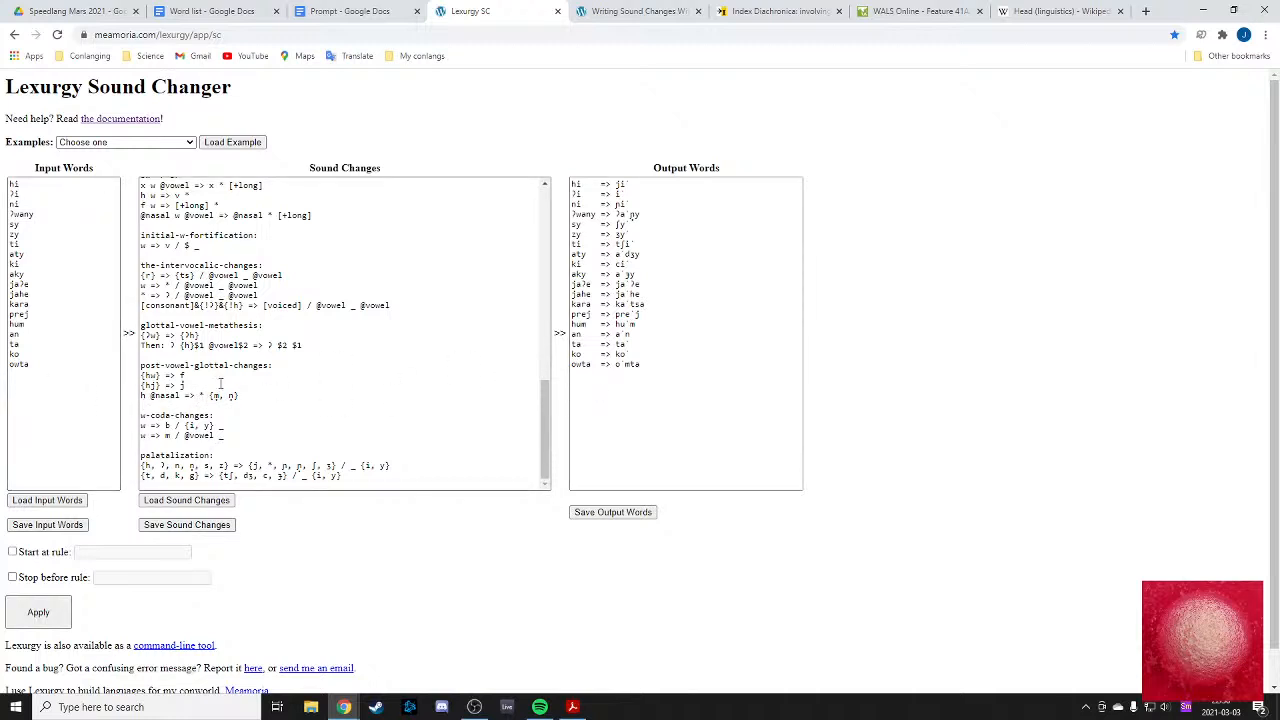
pyautogui.doubleClick(54, 369)
pyautogui.click(72, 375)
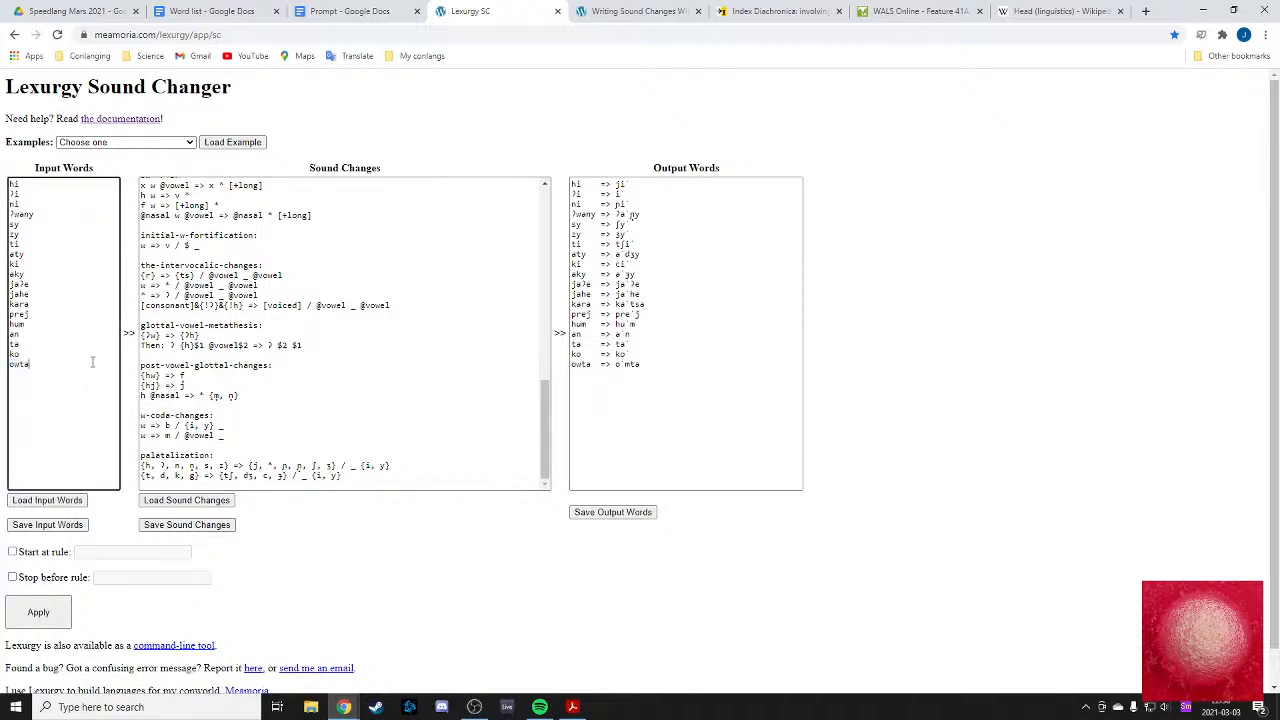
# - Back in the Prompt document, fill the "That" row with "õmta" before nouns and "o-" before pronouns
pyautogui.click(341, 9)
pyautogui.click(493, 609)
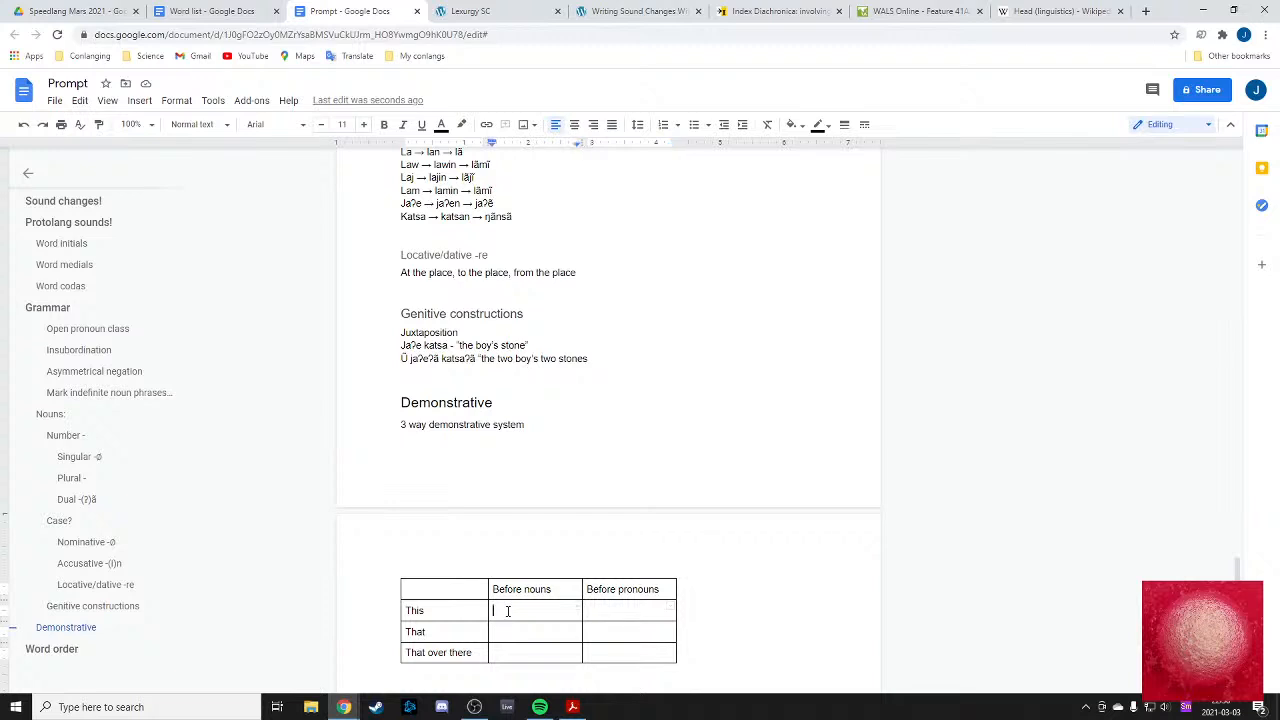
pyautogui.click(519, 629)
pyautogui.write('õmta')
pyautogui.click(590, 631)
pyautogui.write('ot-')
pyautogui.press('BackSpace')
pyautogui.doubleClick(617, 629)
pyautogui.click(617, 629)
pyautogui.press('BackSpace')
pyautogui.write('-')
pyautogui.press('Down')
# - Add the protoform "(*owta)" after "õmta" in the "That" row
pyautogui.click(558, 630)
pyautogui.write('(')
pyautogui.press('BackSpace')
pyautogui.press('BackSpace')
pyautogui.press('BackSpace')
pyautogui.write('o')
pyautogui.click(545, 633)
pyautogui.hotkey('ctrl', 'z')
pyautogui.write('(')
pyautogui.write('*owta)')
pyautogui.write('i')
pyautogui.press('BackSpace')
# - Switch to Lexurgy, add "lata" as a new input word and apply the sound changes
pyautogui.click(452, 8)
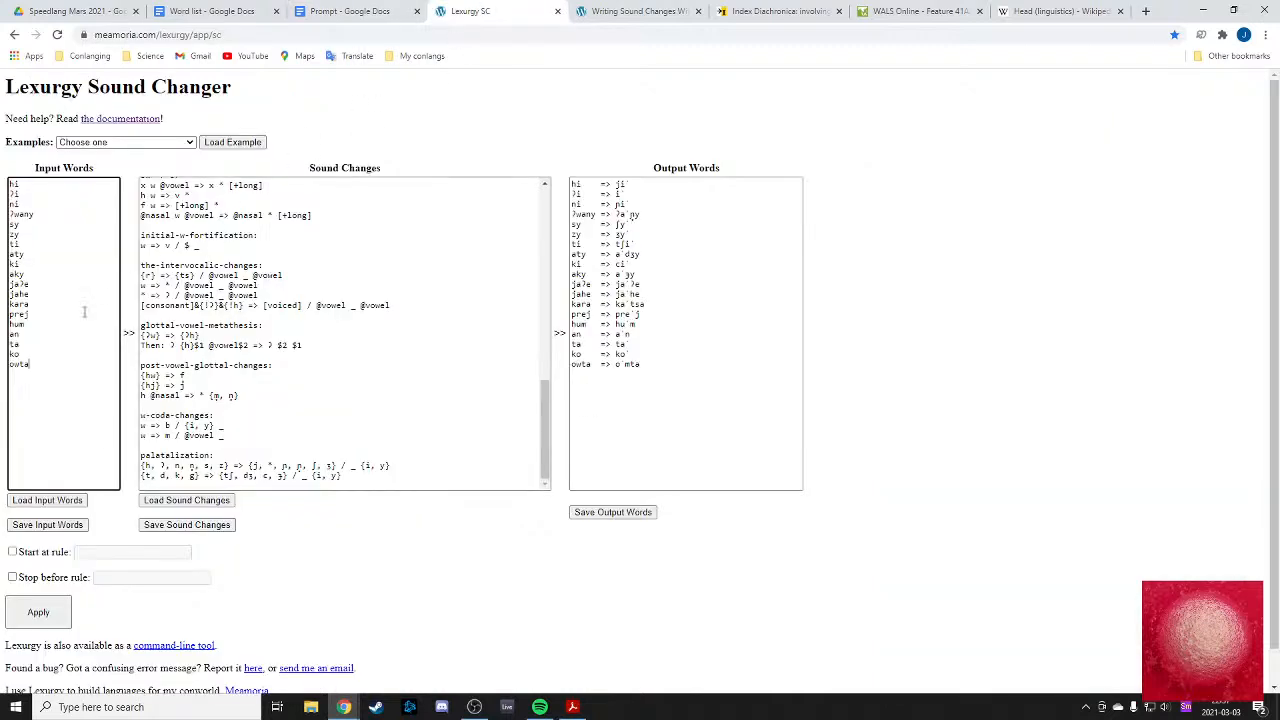
pyautogui.press('Return')
pyautogui.write('lata')
pyautogui.moveTo(20, 372); pyautogui.dragTo(29, 374)
pyautogui.click(34, 373)
pyautogui.click(32, 366)
pyautogui.click(29, 374)
pyautogui.click(38, 612)
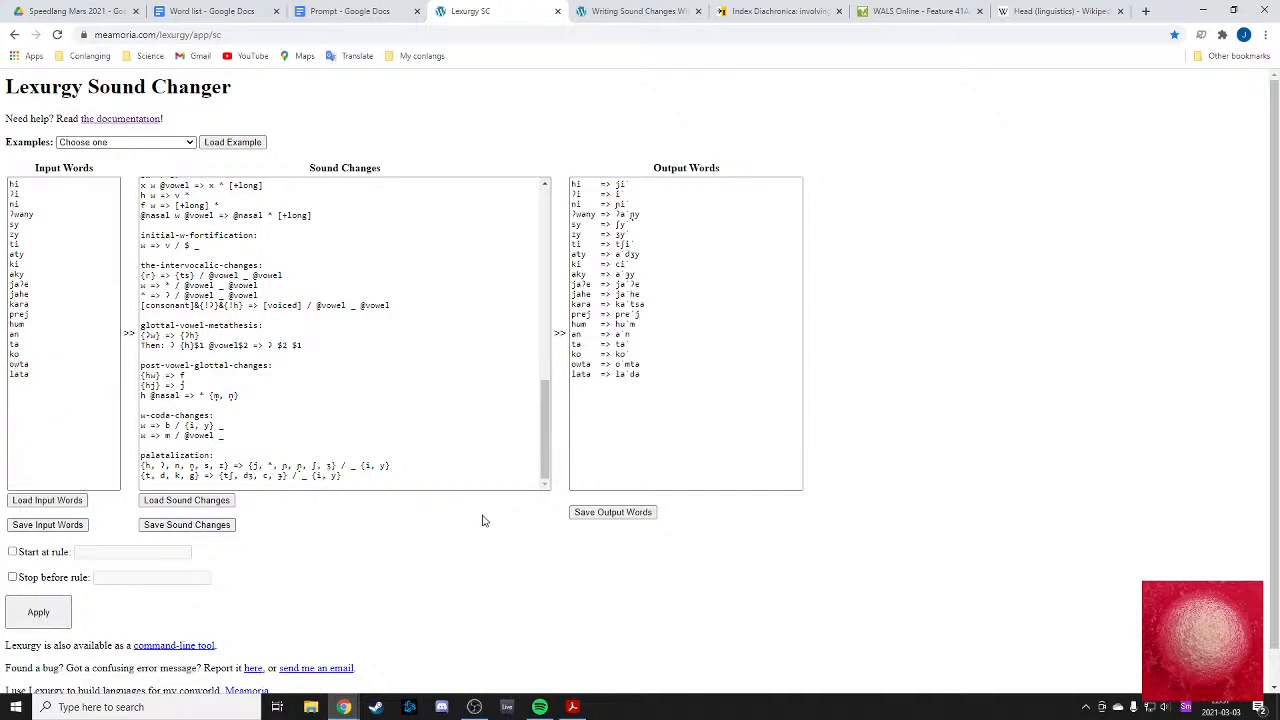
# - In the Prompt document, fill the "This" row with "lada (*lata)" before nouns and "la-" before pronouns
pyautogui.click(249, 10)
pyautogui.click(345, 10)
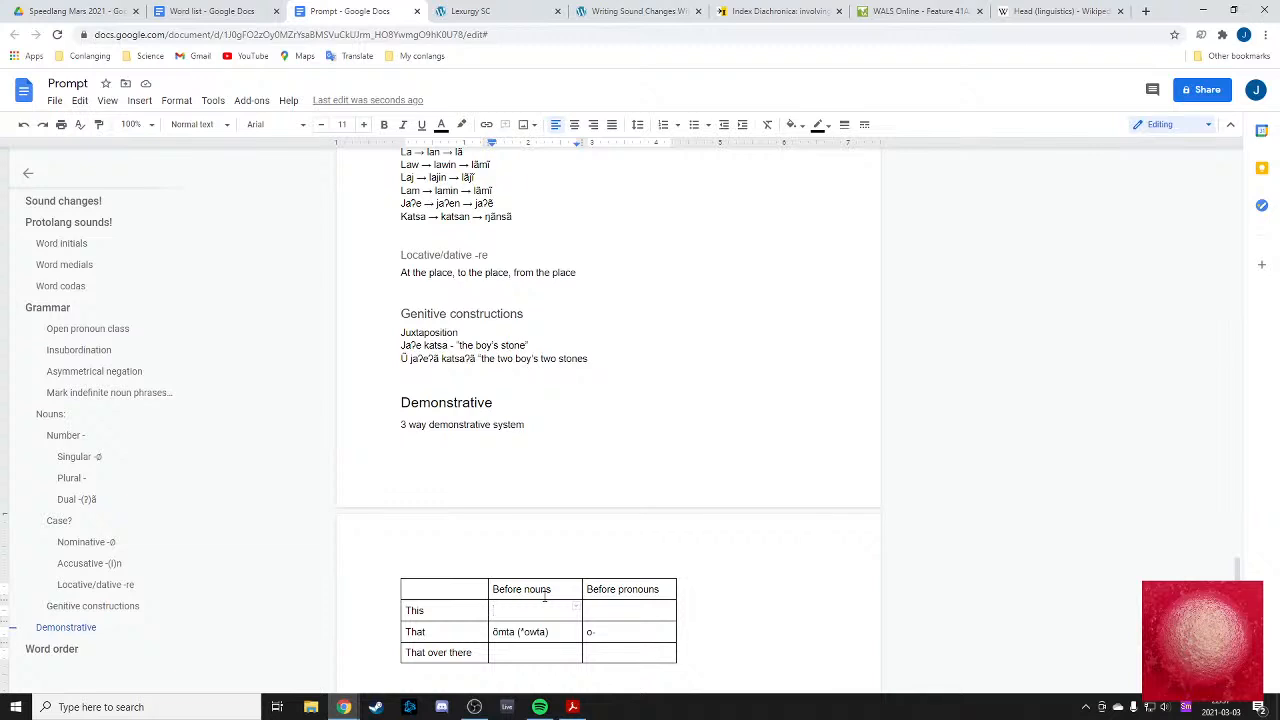
pyautogui.write('lata')
pyautogui.hotkey('ctrl', 'z')
pyautogui.write('(*lata)')
pyautogui.moveTo(502, 608); pyautogui.dragTo(506, 609)
pyautogui.write('D')
pyautogui.press('BackSpace')
pyautogui.write('d')
pyautogui.click(607, 607)
pyautogui.write('la-')
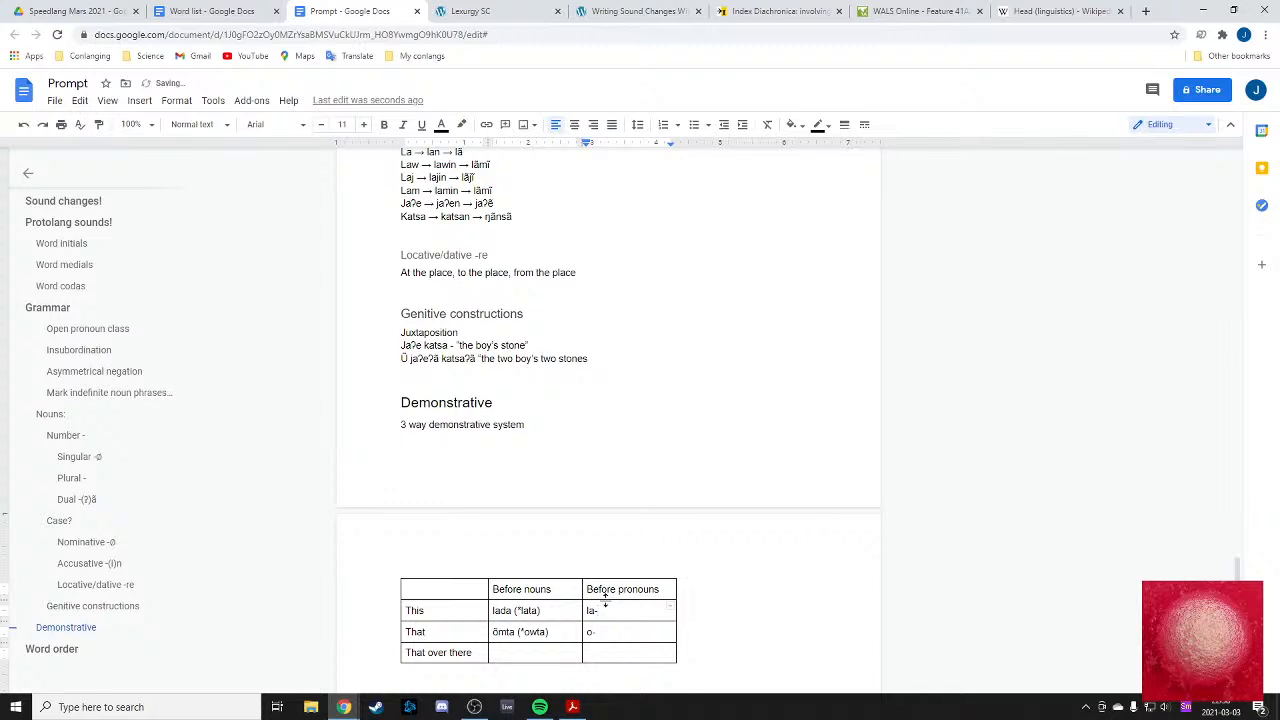
# - Switch to Lexurgy, add "nywta" as a new input word and apply the sound changes
pyautogui.click(537, 651)
pyautogui.click(480, 10)
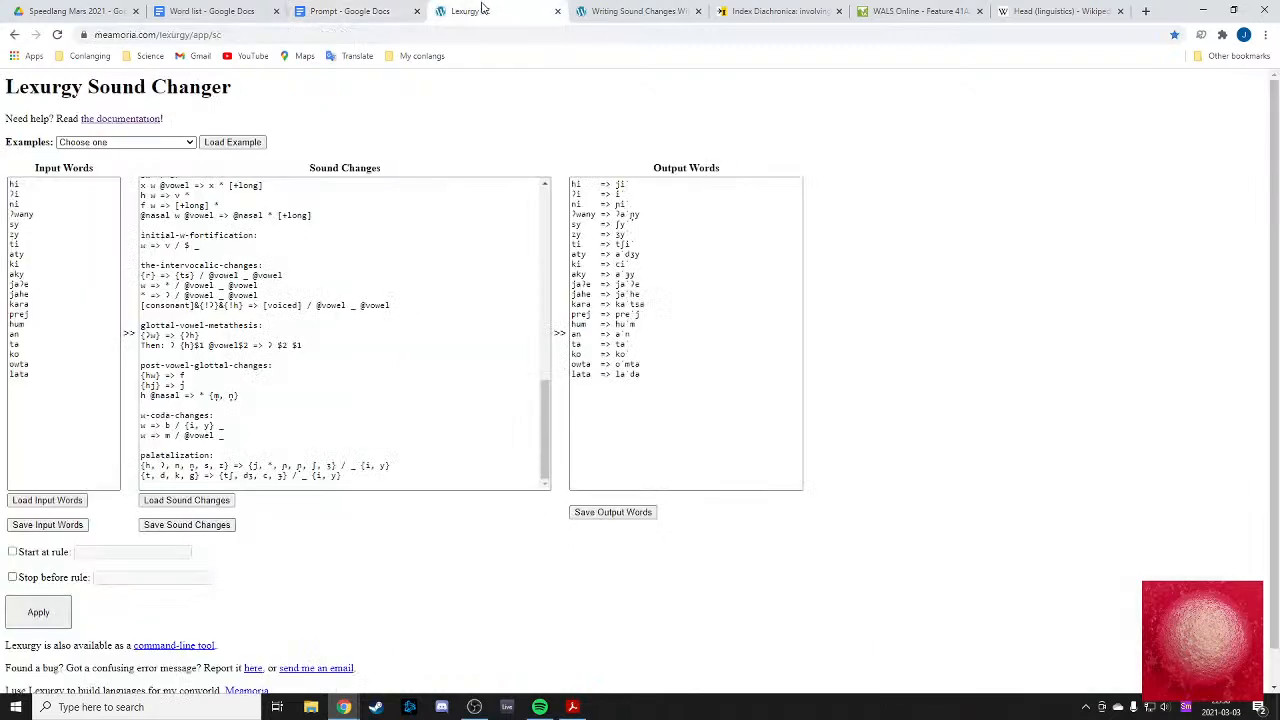
pyautogui.click(45, 382)
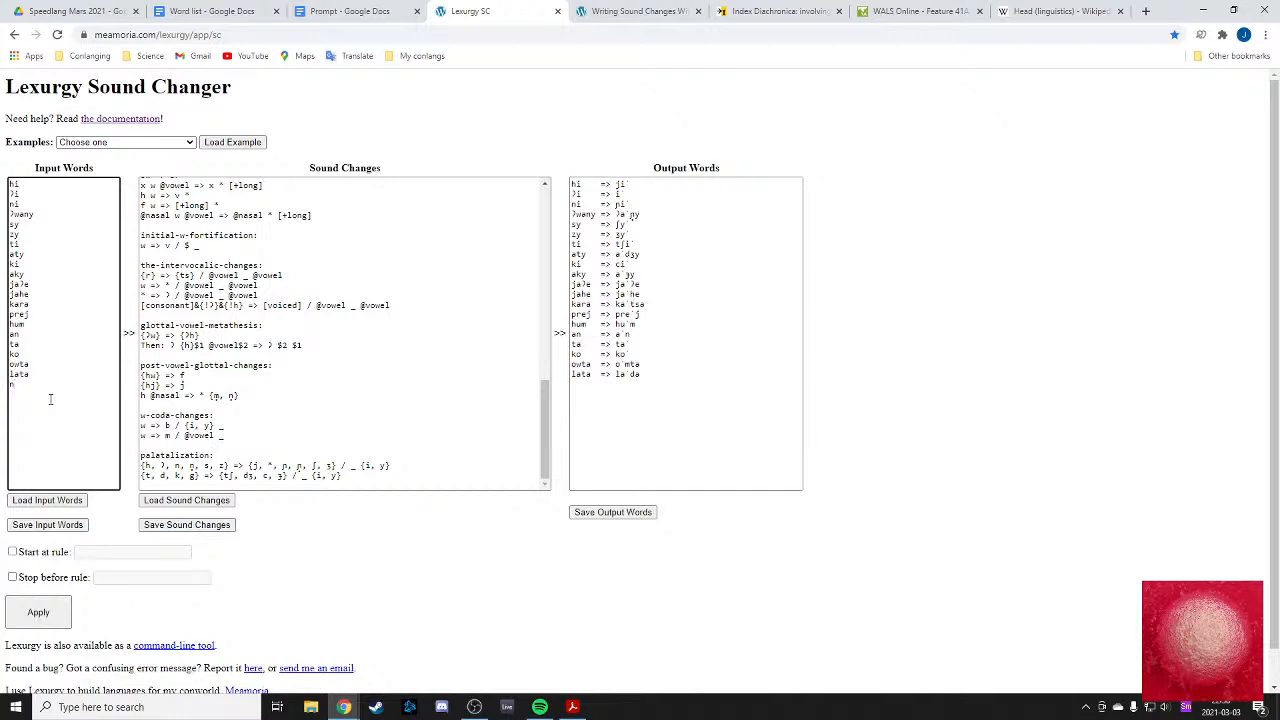
pyautogui.write('əj')
pyautogui.press('BackSpace')
pyautogui.press('BackSpace')
pyautogui.write('ywta')
pyautogui.moveTo(17, 387); pyautogui.dragTo(37, 386)
pyautogui.click(77, 398)
pyautogui.click(40, 610)
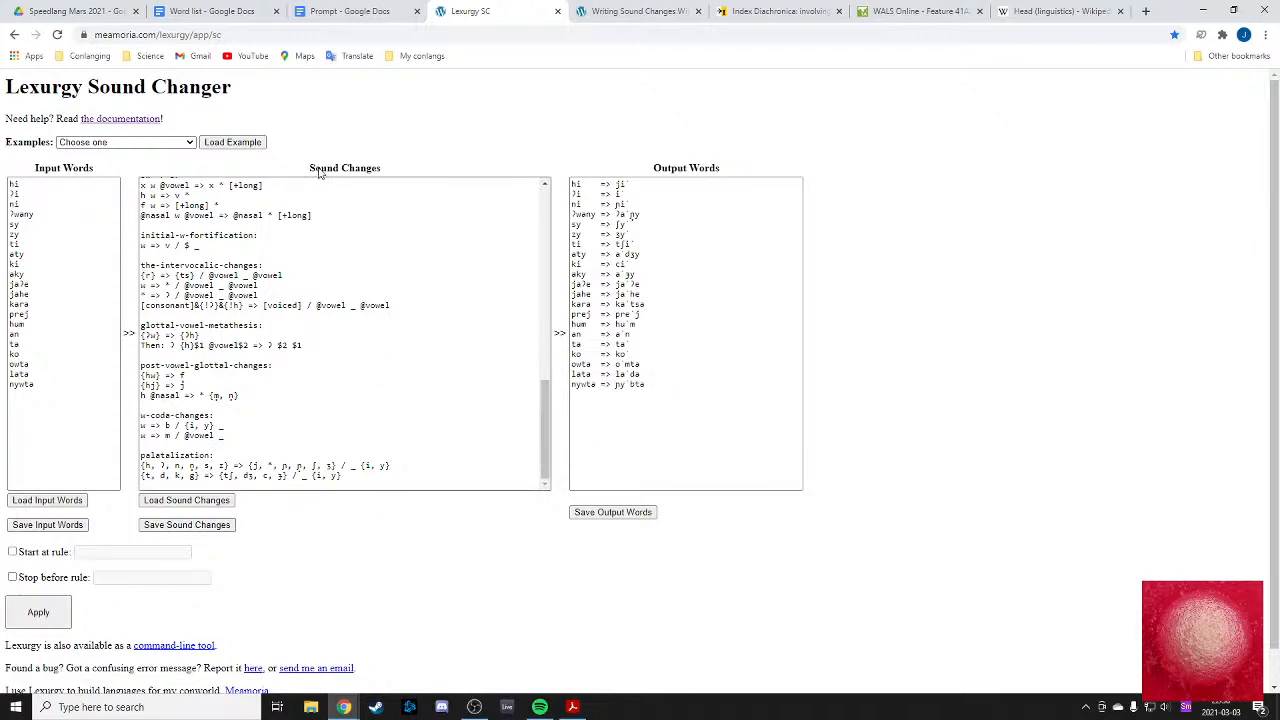
# - Start a new rule headed "cluster-voice-assimilation:" between the w-coda-changes and palatalization rules in Lexurgy
pyautogui.click(334, 10)
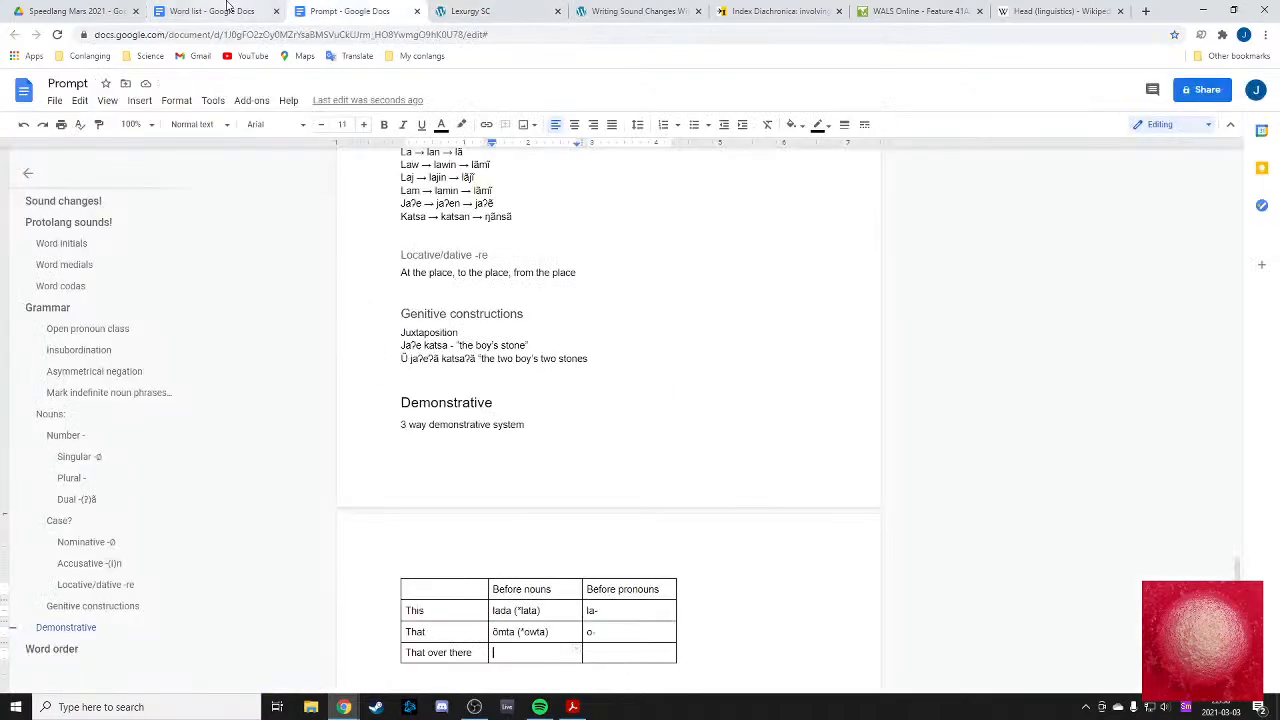
pyautogui.click(460, 11)
pyautogui.scroll(-1, 245, 352)
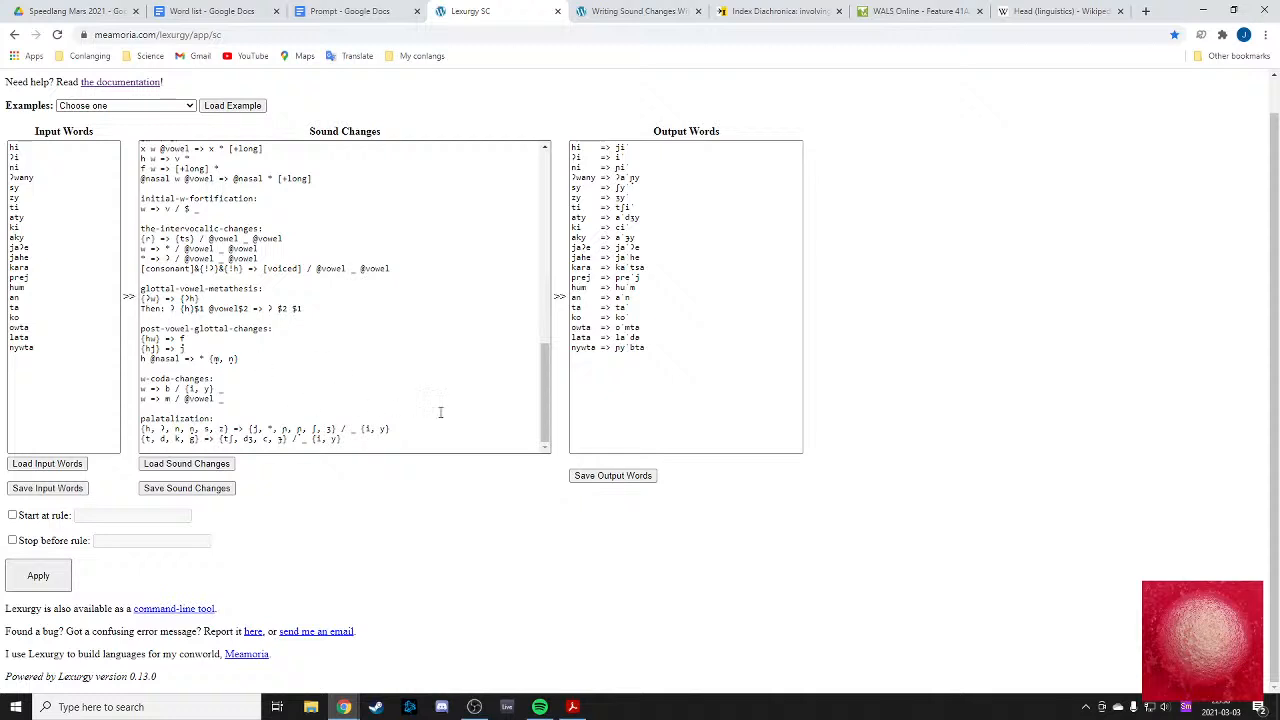
pyautogui.moveTo(546, 421); pyautogui.dragTo(546, 434)
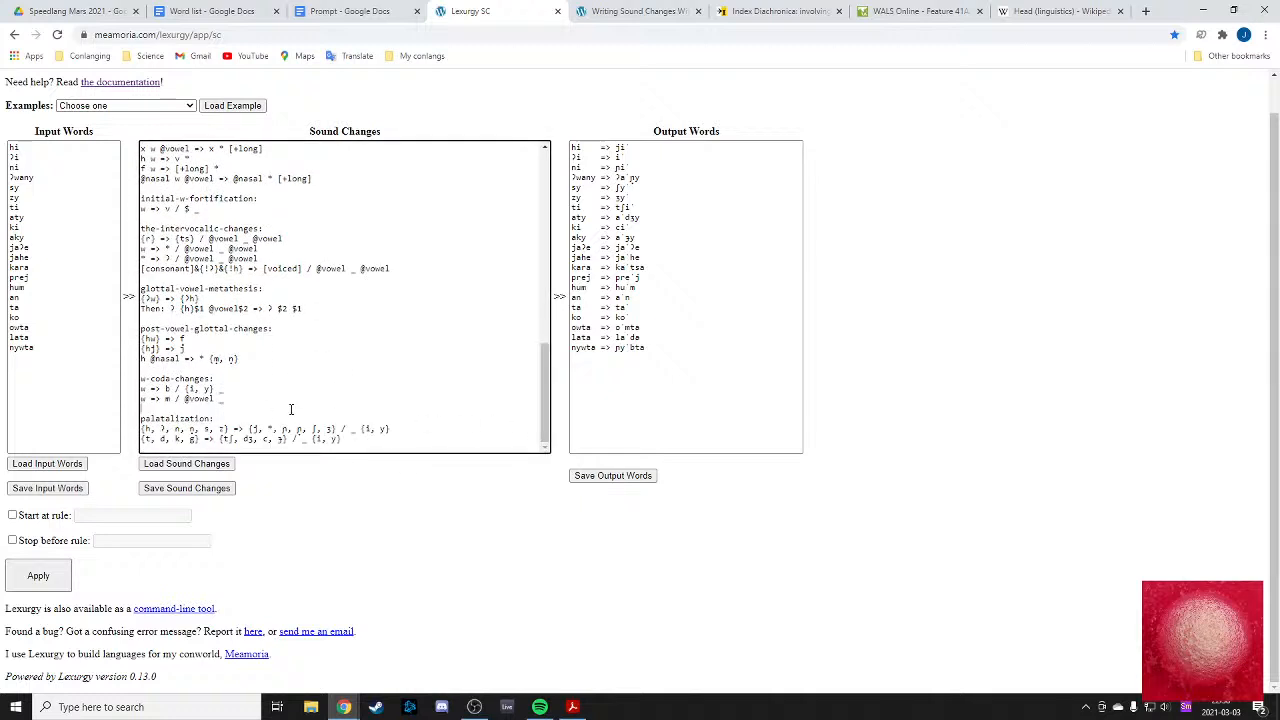
pyautogui.click(291, 409)
pyautogui.press('Return')
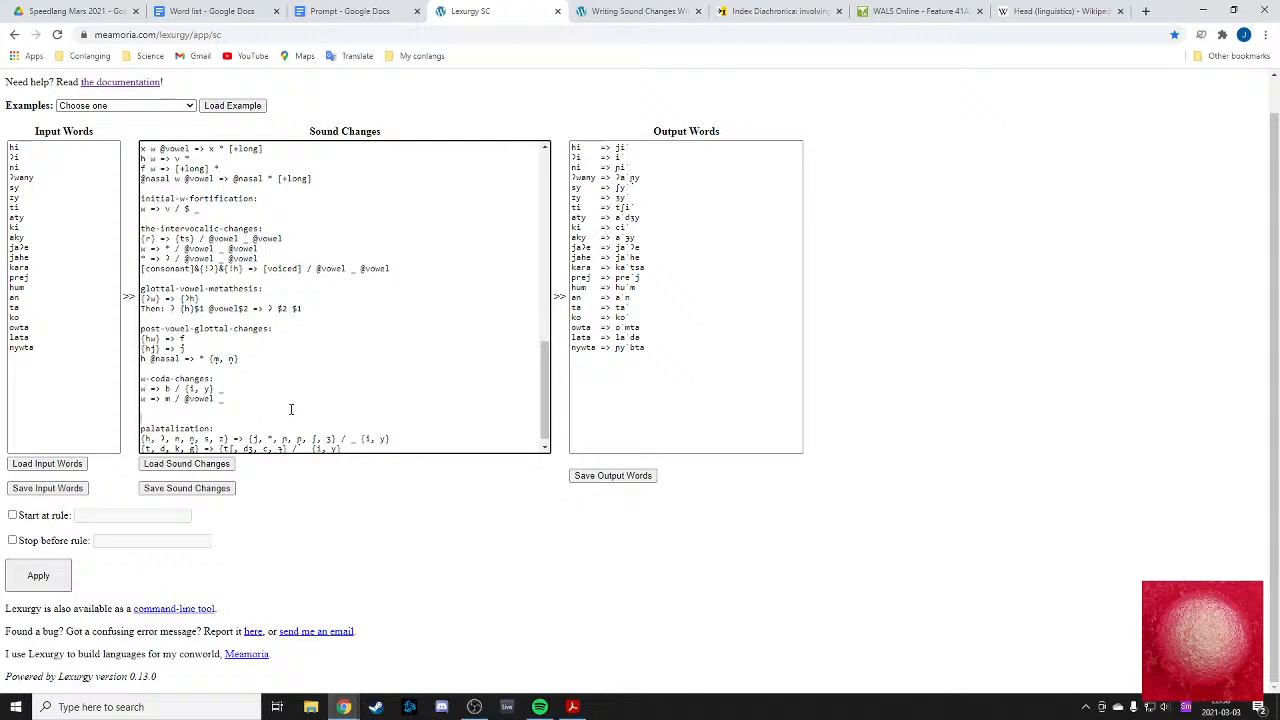
pyautogui.write('cluster-voice-assimilation')
pyautogui.press('Return')
pyautogui.press('Return')
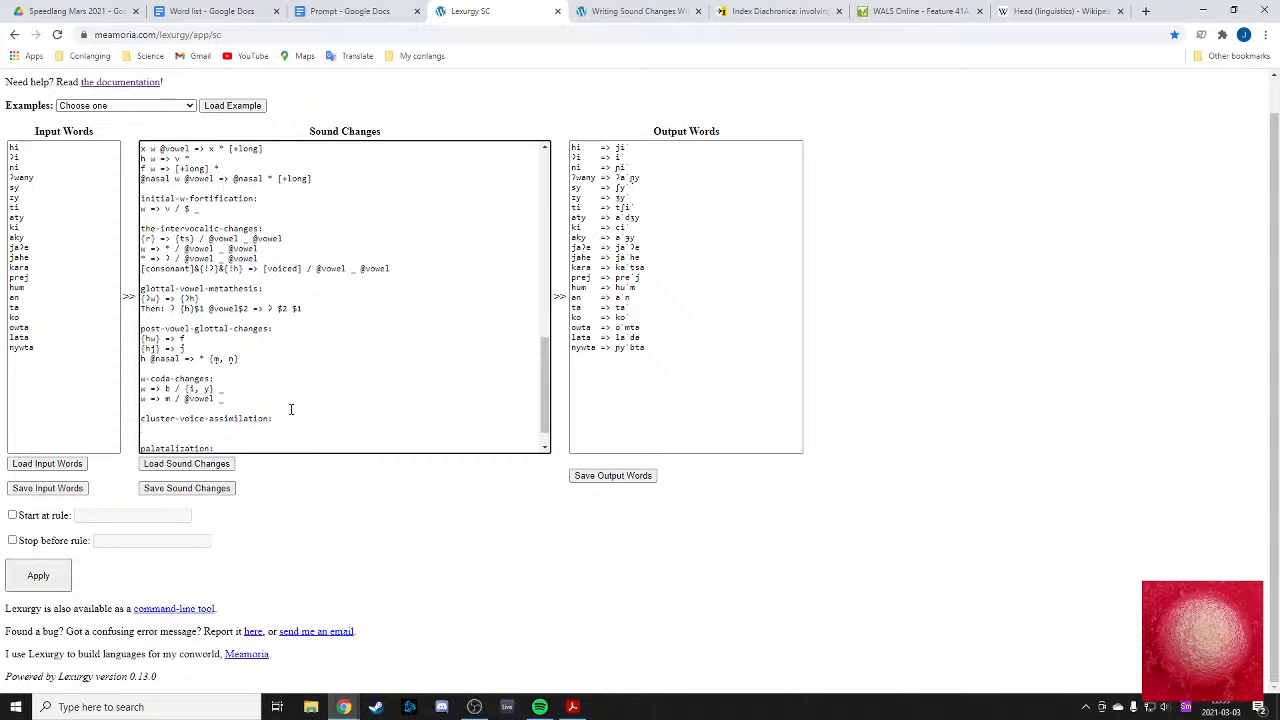
# - Write "[consonants]&{!ʔ}&{!h} => [voiced] / b _" as the cluster-voice-assimilation rule and apply the sound changes
pyautogui.write('consonants')
pyautogui.press('BackSpace')
pyautogui.press('BackSpace')
pyautogui.press('BackSpace')
pyautogui.press('BackSpace')
pyautogui.press('BackSpace')
pyautogui.press('BackSpace')
pyautogui.press('BackSpace')
pyautogui.write('[consonants')
pyautogui.write(']&')
pyautogui.moveTo(200, 268); pyautogui.dragTo(243, 268)
pyautogui.hotkey('ctrl', 'c')
pyautogui.click(218, 428)
pyautogui.hotkey('ctrl', 'v')
pyautogui.write('=> [voiced] / b _')
pyautogui.click(40, 575)
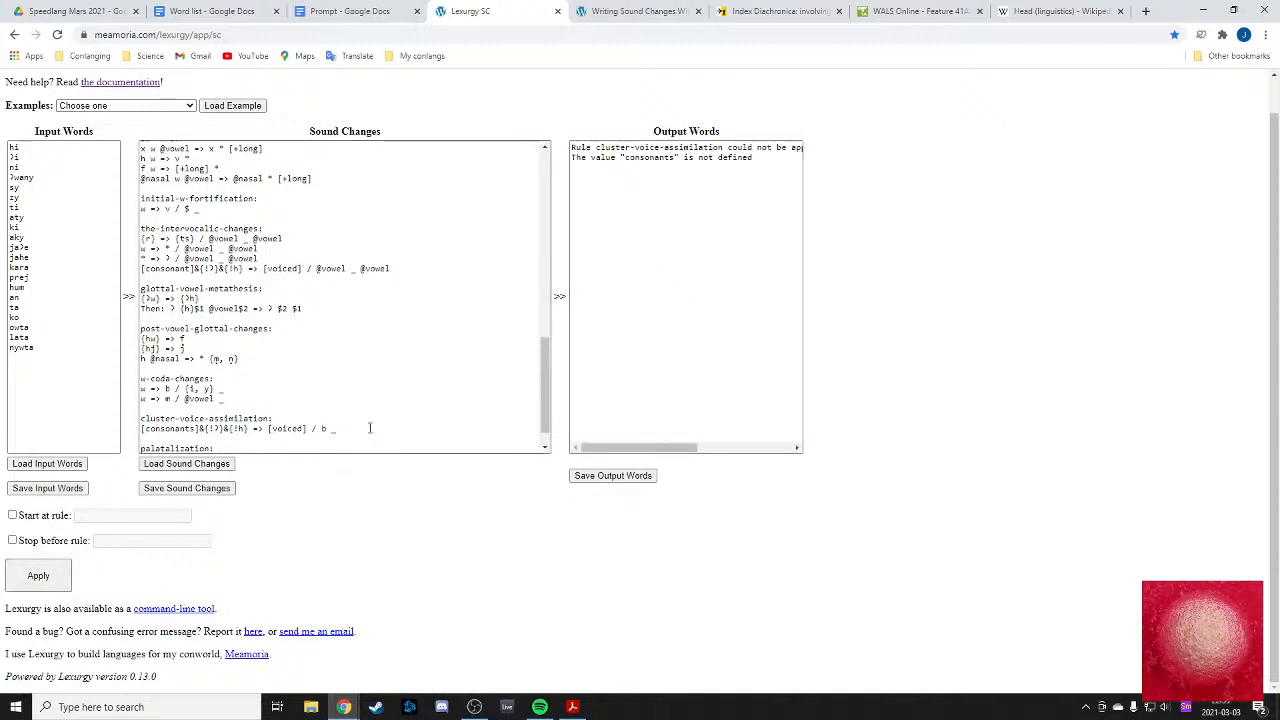
# - Correct "[consonants]" to "[consonant]" in the cluster-voice-assimilation rule and reapply the sound changes
pyautogui.moveTo(594, 448)
pyautogui.mouseDown()
pyautogui.moveTo(703, 448)
pyautogui.moveTo(572, 436)
pyautogui.mouseUp()
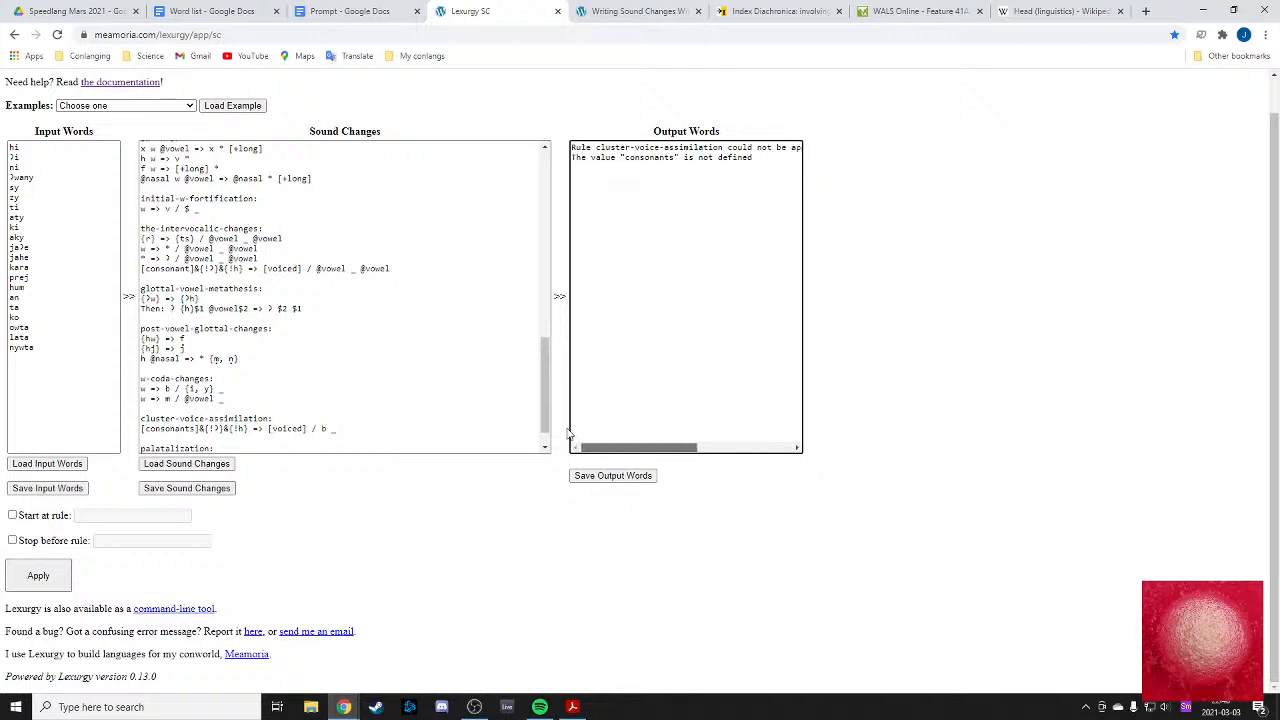
pyautogui.click(192, 428)
pyautogui.press('BackSpace')
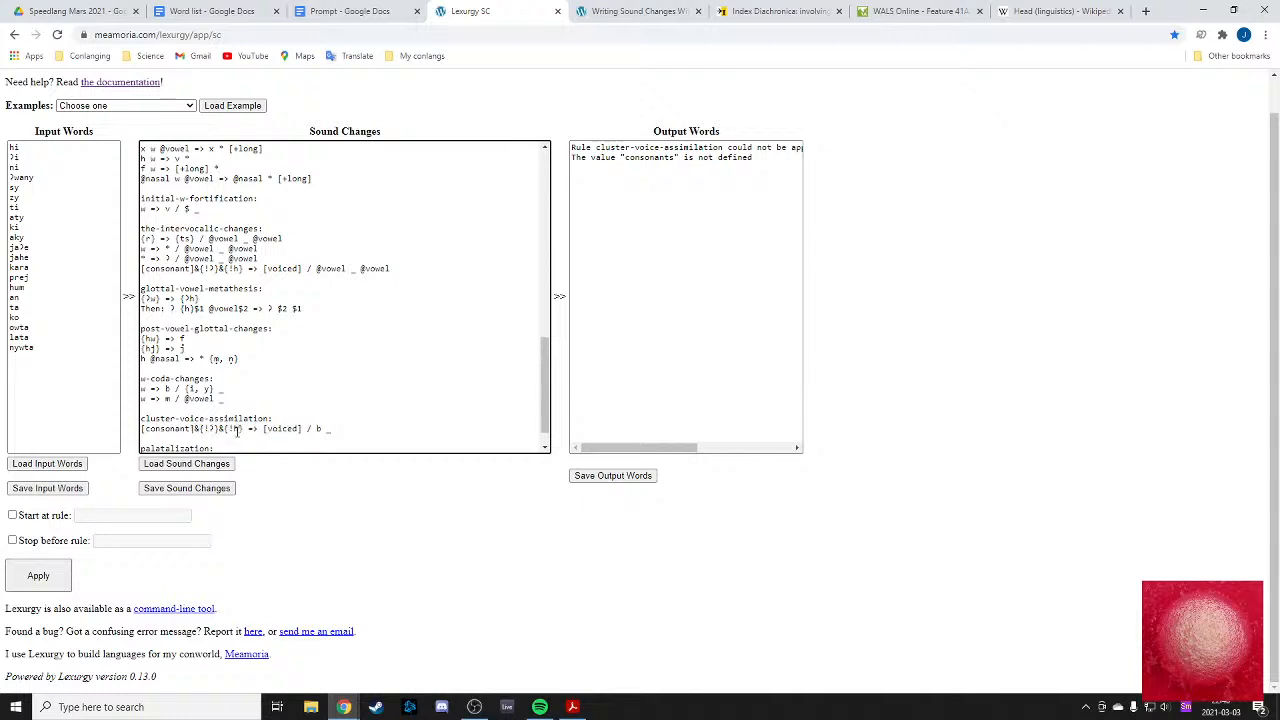
pyautogui.click(60, 574)
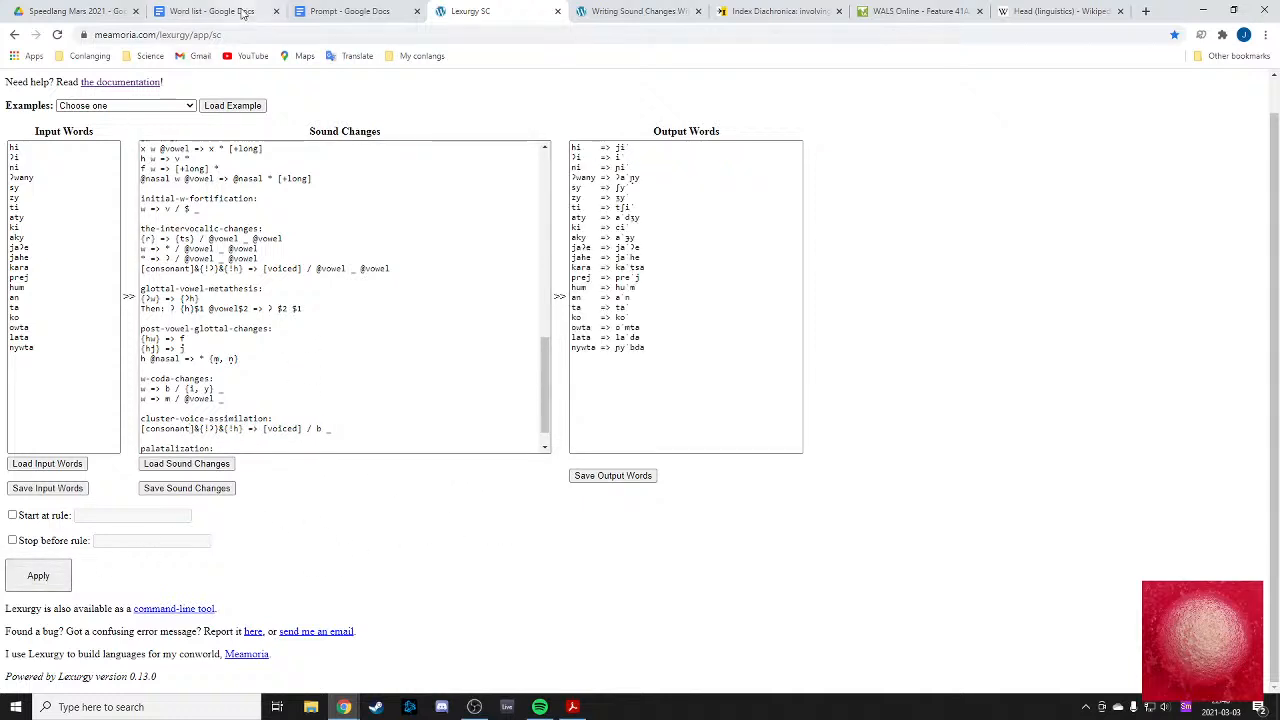
# - In the Prompt document, enter "ɲybda" as the before-nouns form of "That over there"
pyautogui.click(320, 10)
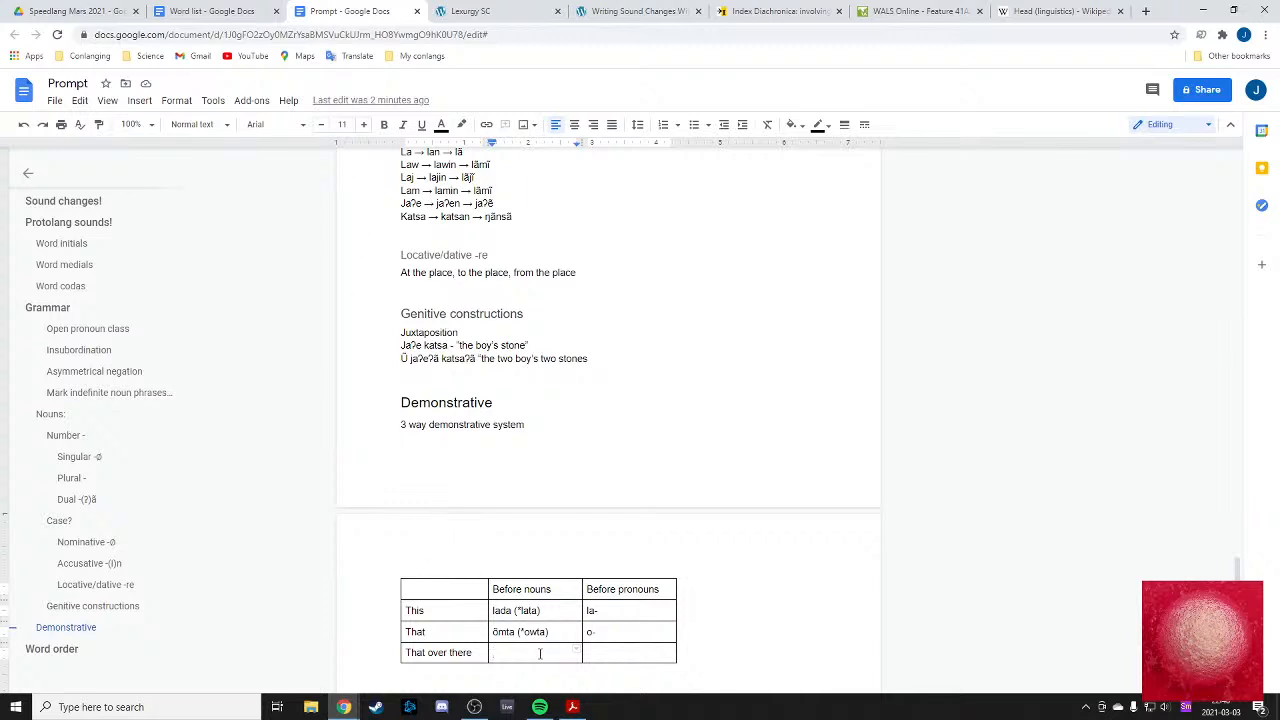
pyautogui.write('n')
pyautogui.write('a')
pyautogui.press('BackSpace')
pyautogui.press('BackSpace')
pyautogui.write('ŋ')
pyautogui.press('BackSpace')
pyautogui.write('ybda [')
pyautogui.press('BackSpace')
pyautogui.press('BackSpace')
pyautogui.click(500, 652)
pyautogui.press('BackSpace')
pyautogui.write('ŋ')
# - Add the protoform "(*nywta)" after "ɲybda" and enter "ɲy-" as the before-pronouns form of "That over there"
pyautogui.click(550, 656)
pyautogui.hotkey('ctrl', 'z')
pyautogui.write('(*')
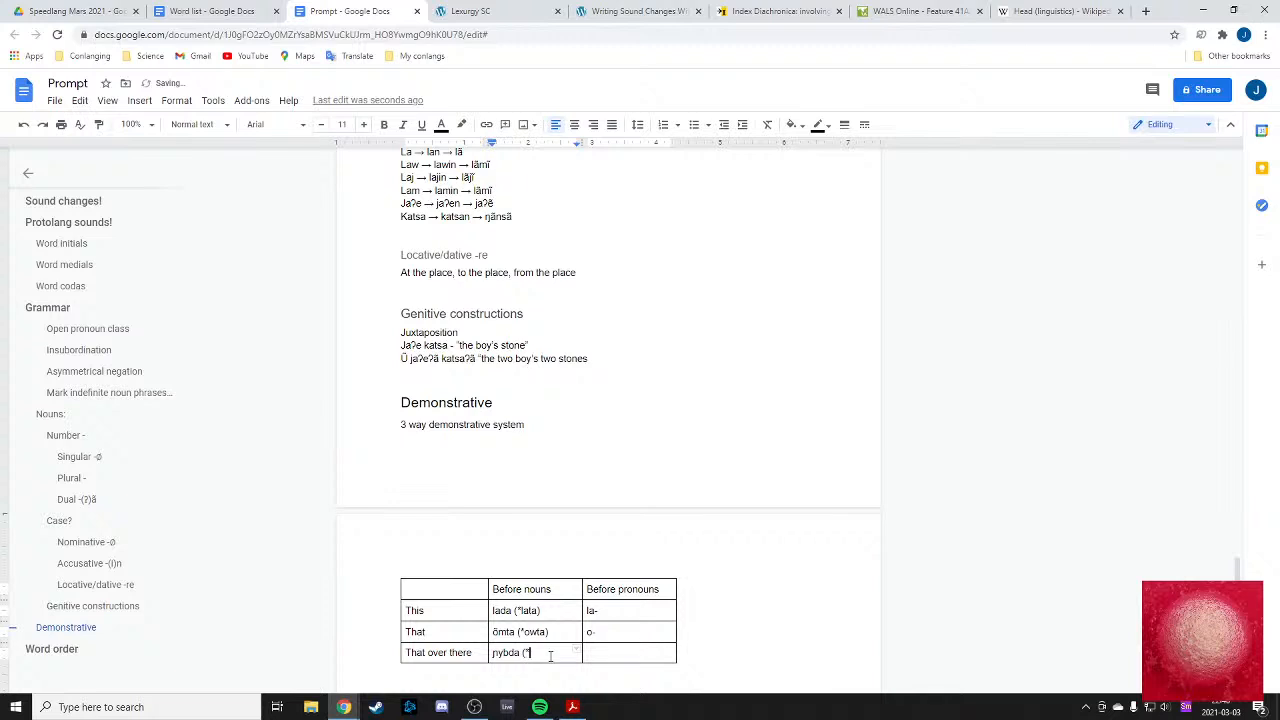
pyautogui.write('nywta)')
pyautogui.click(600, 652)
pyautogui.write('ŋy -')
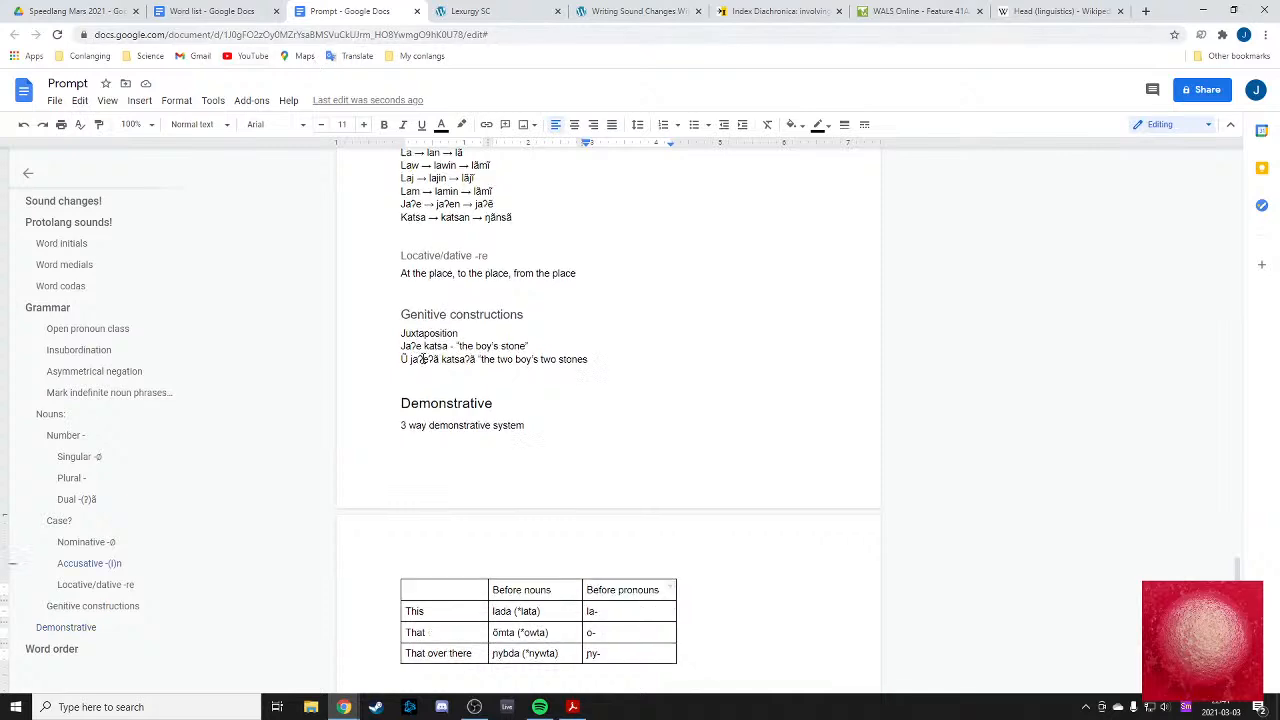
# - Enter "Tatʃi" on the empty line under the Open pronoun class notes
pyautogui.scroll(1, 422, 358)
pyautogui.scroll(-5, 449, 391)
pyautogui.scroll(15, 449, 391)
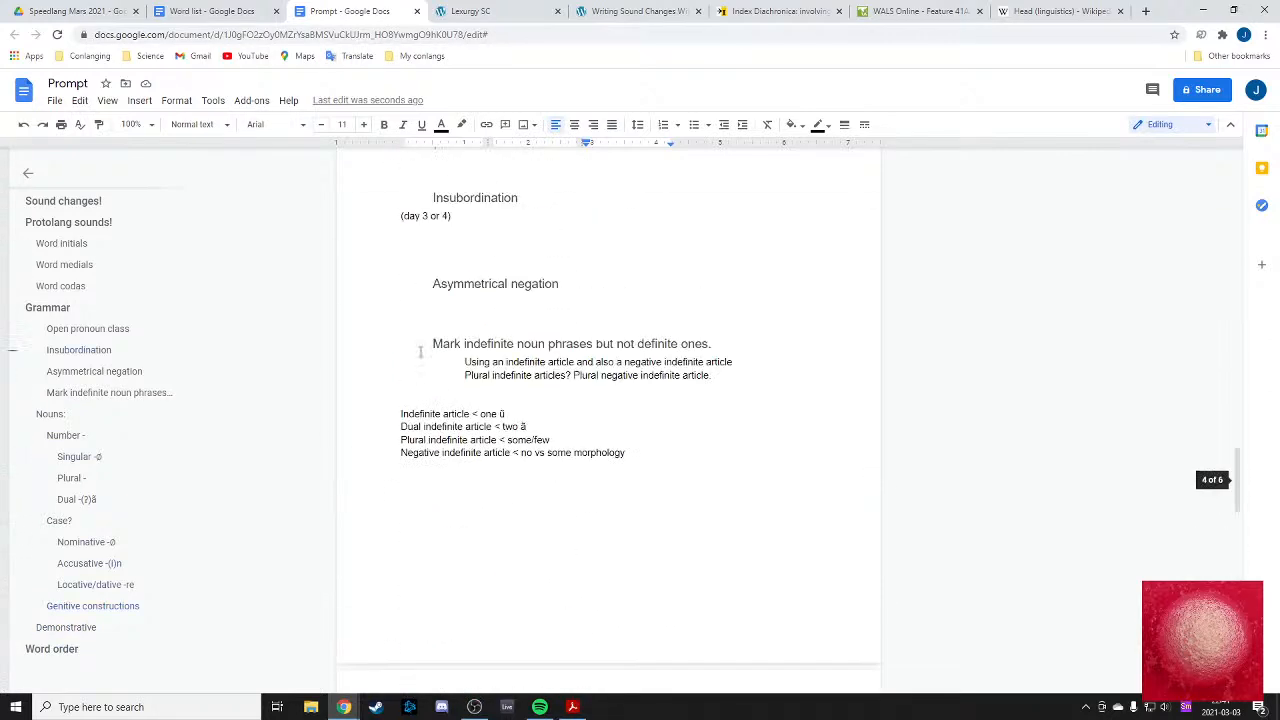
pyautogui.scroll(15, 420, 351)
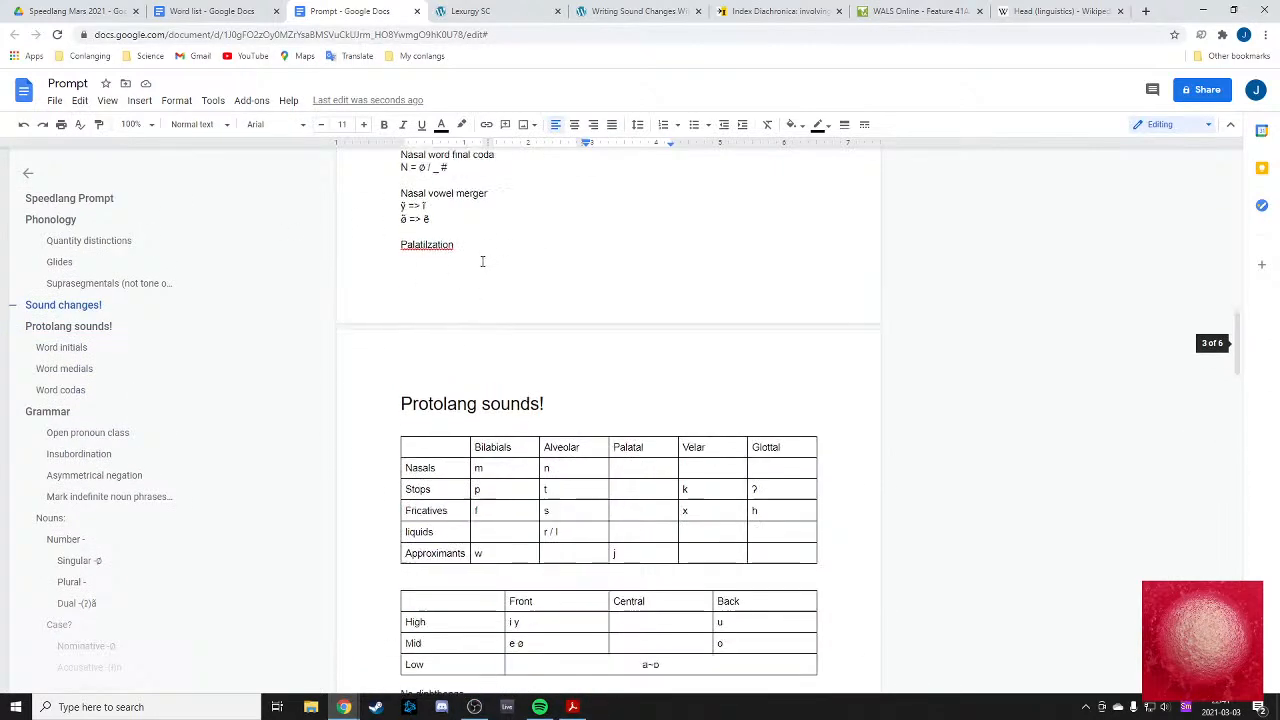
pyautogui.scroll(6, 482, 261)
pyautogui.scroll(-10, 471, 360)
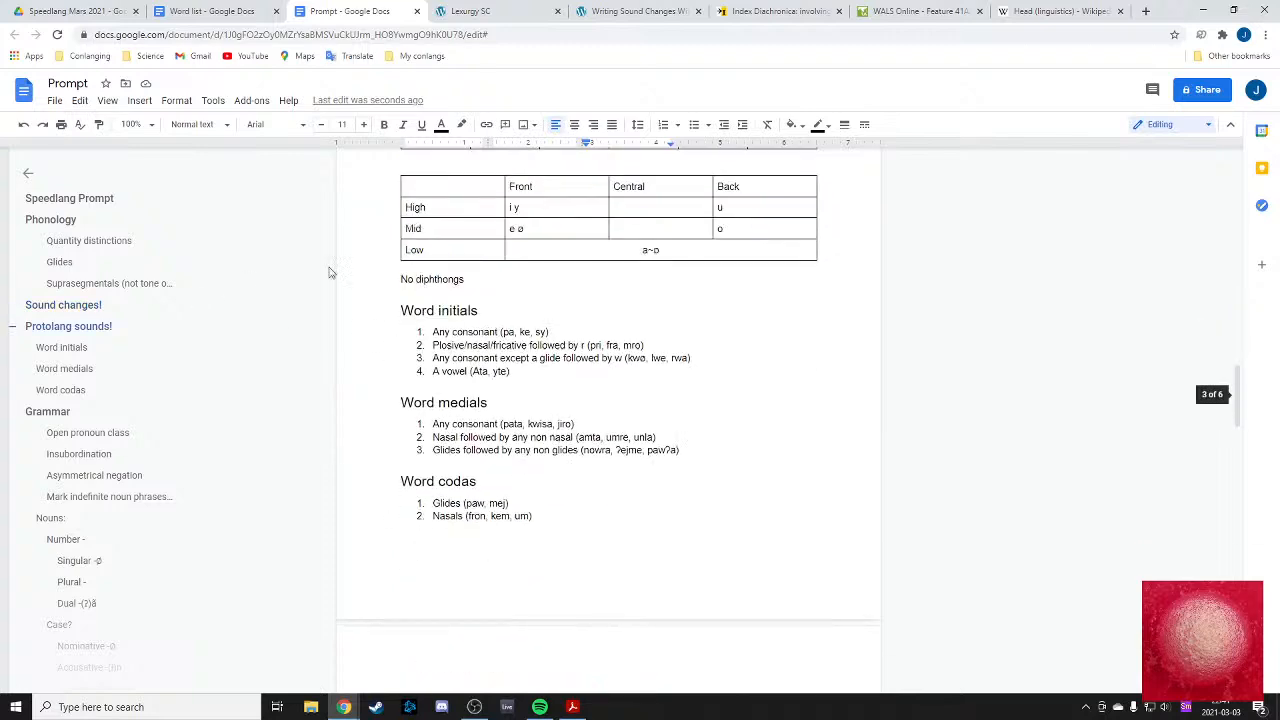
pyautogui.scroll(-5, 448, 428)
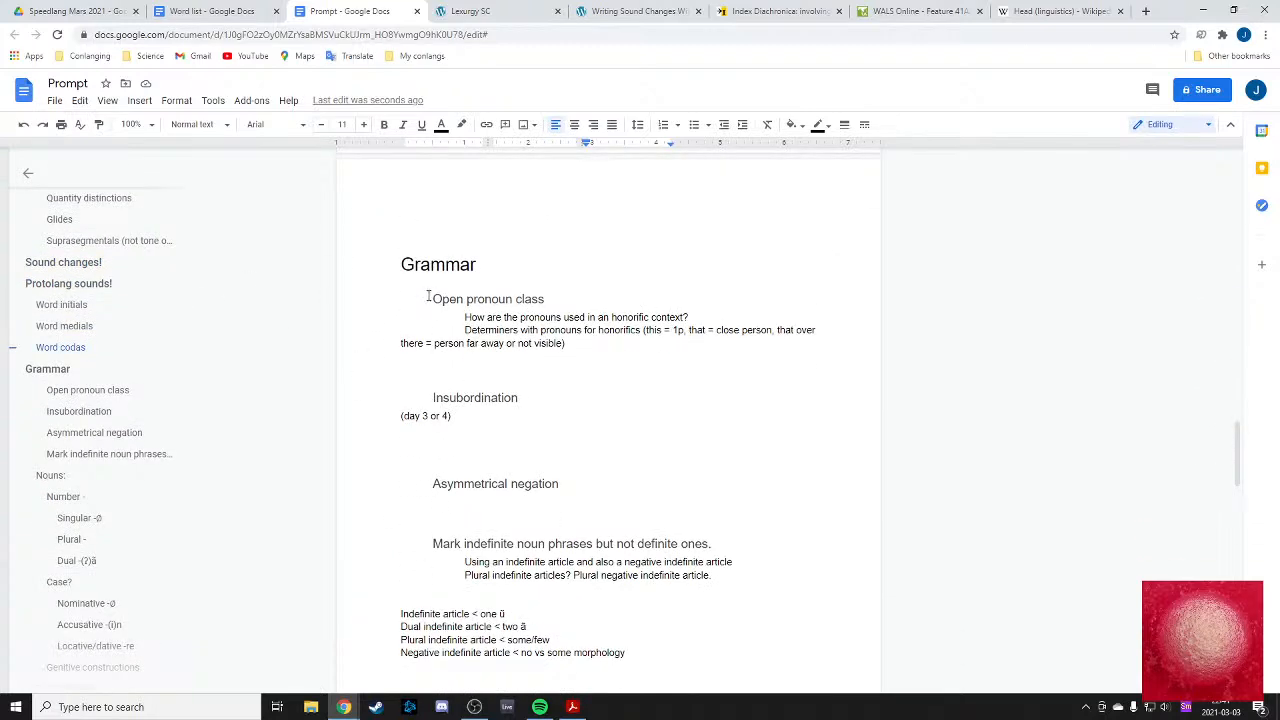
pyautogui.moveTo(428, 296); pyautogui.dragTo(566, 343)
pyautogui.click(566, 343)
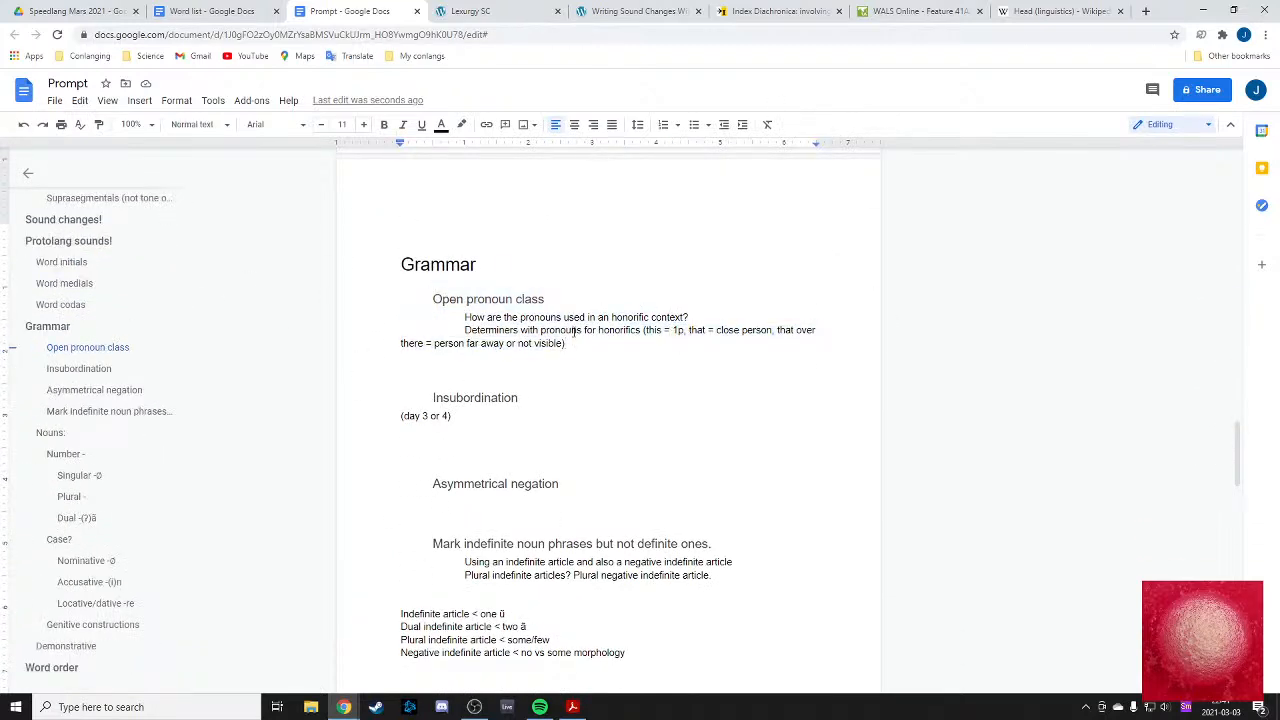
pyautogui.moveTo(463, 330); pyautogui.dragTo(738, 334)
pyautogui.click(633, 341)
pyautogui.click(687, 348)
pyautogui.click(573, 357)
pyautogui.write('Tato')
pyautogui.press('BackSpace')
pyautogui.write('l')
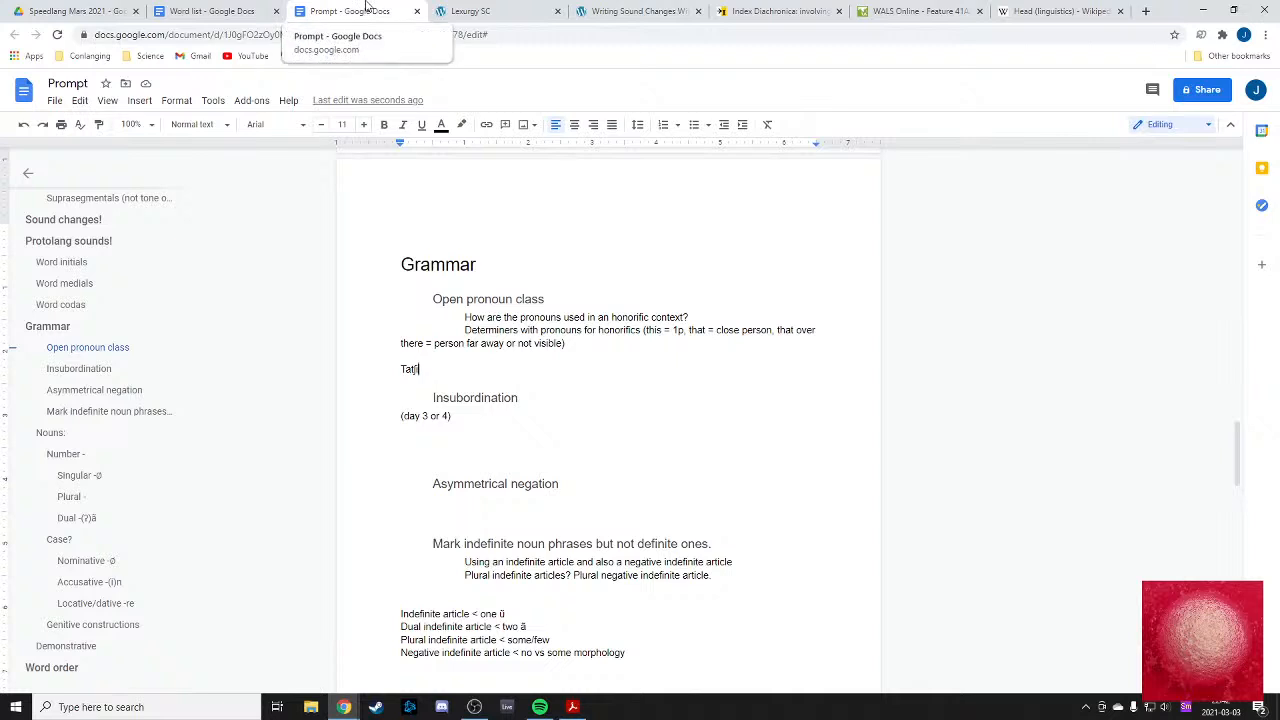
# - Switch to Lexurgy and review the sound change rules from glide-cluster simplification through palatalization
pyautogui.click(462, 11)
pyautogui.scroll(-2, 254, 332)
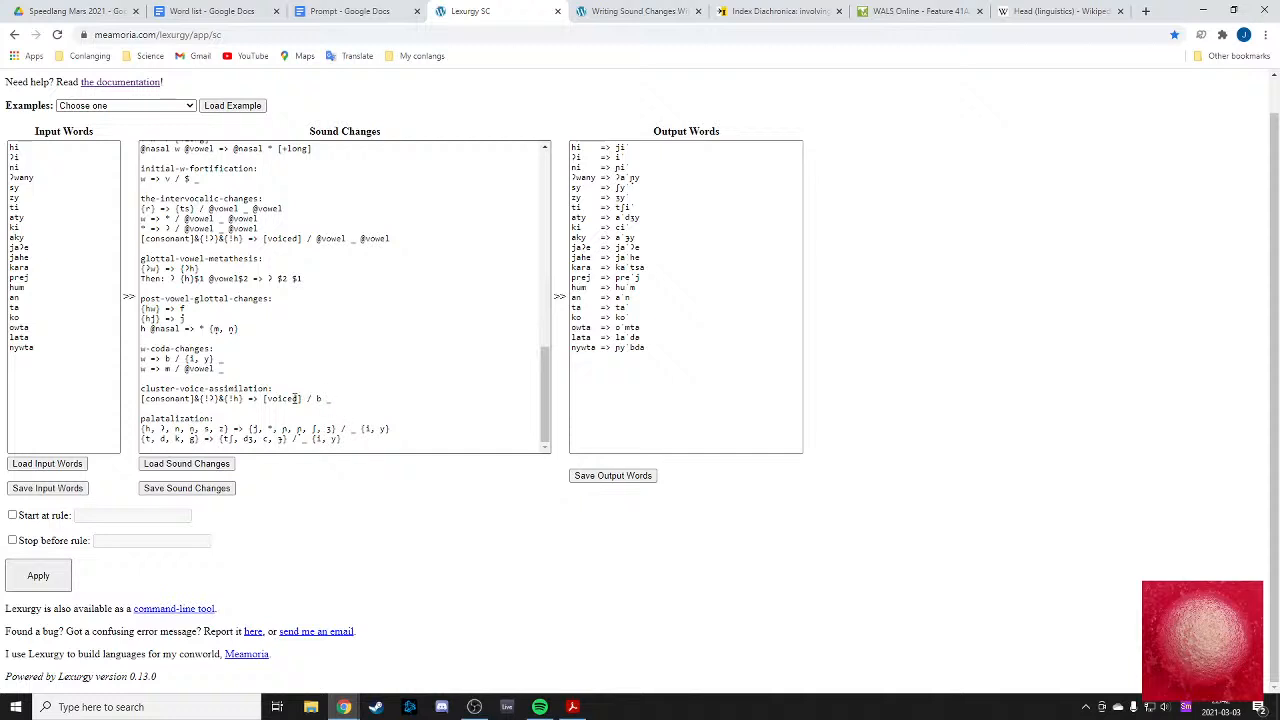
pyautogui.scroll(3, 248, 382)
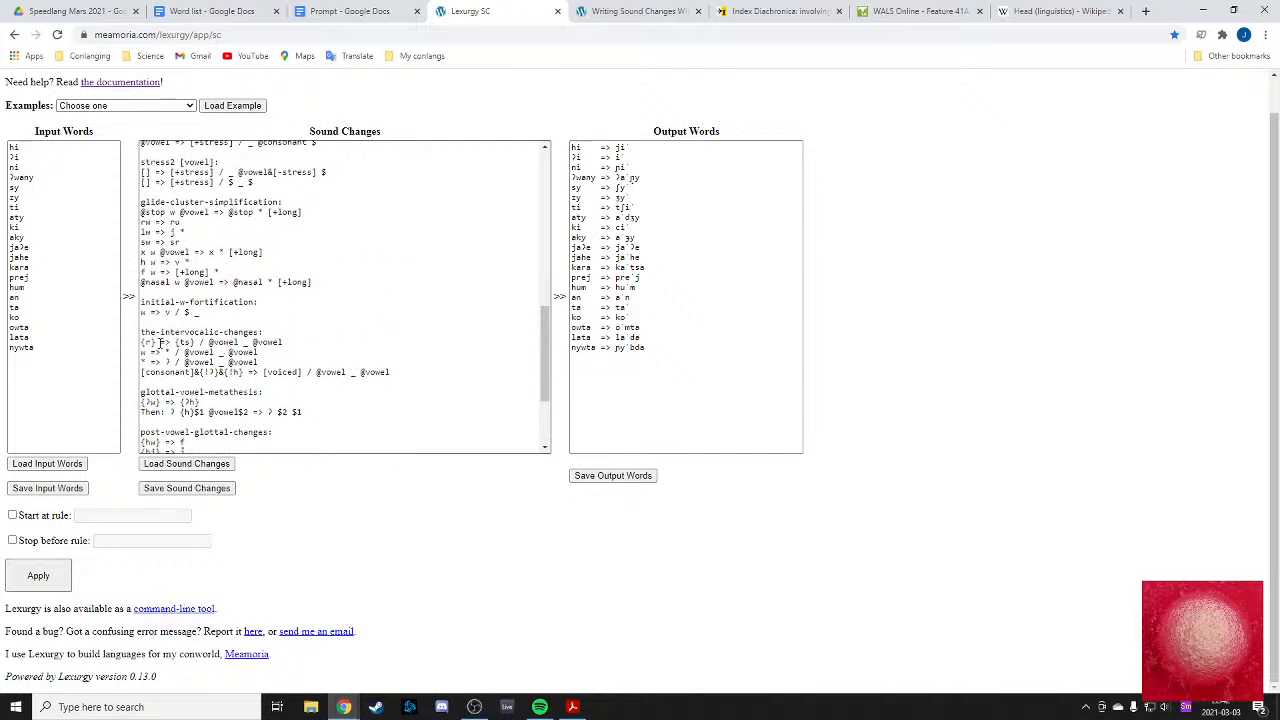
pyautogui.scroll(-3, 251, 349)
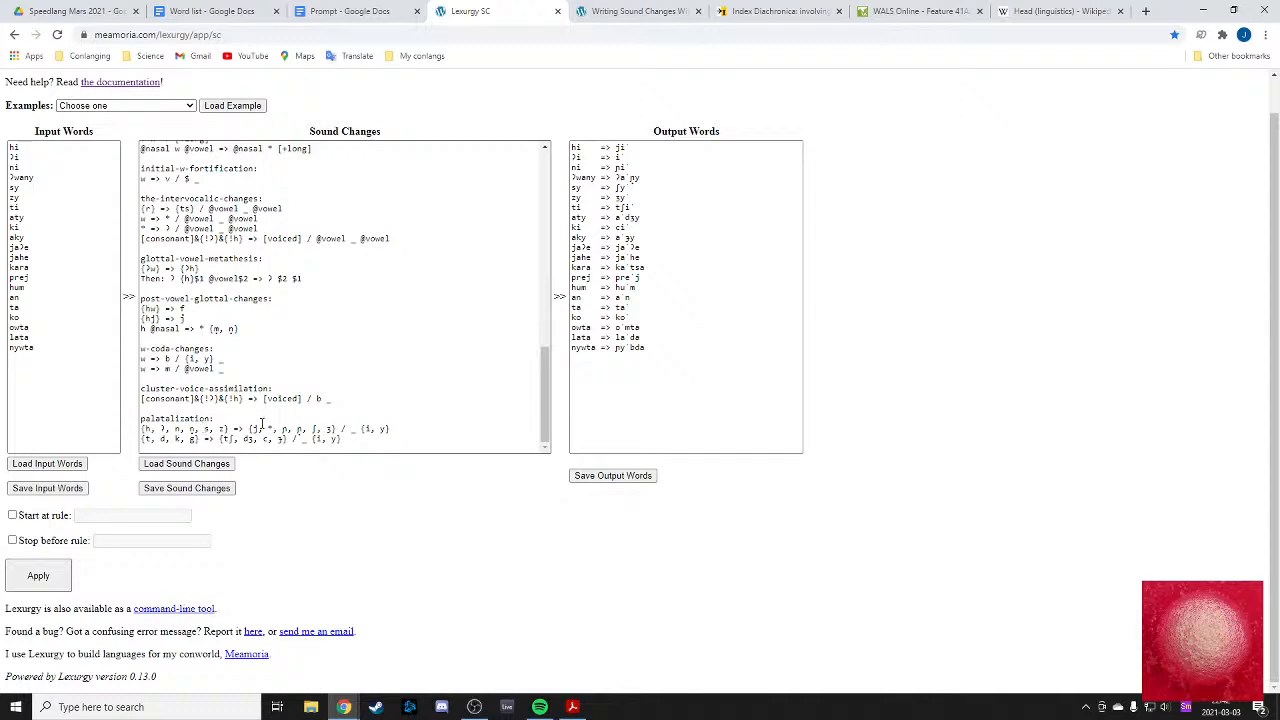
pyautogui.scroll(3, 263, 418)
pyautogui.scroll(-1, 274, 403)
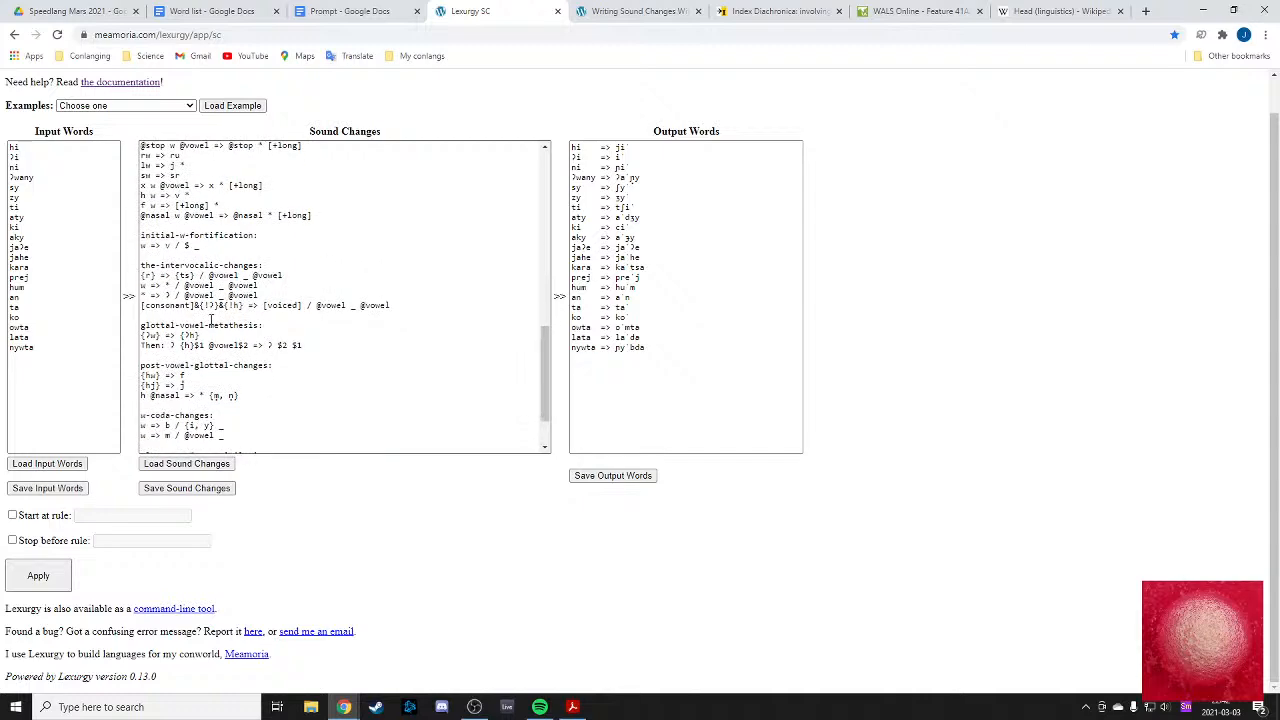
# - Back in the Prompt document, prefix "ɲy" to "Tatʃi" under Open pronoun class
pyautogui.click(320, 7)
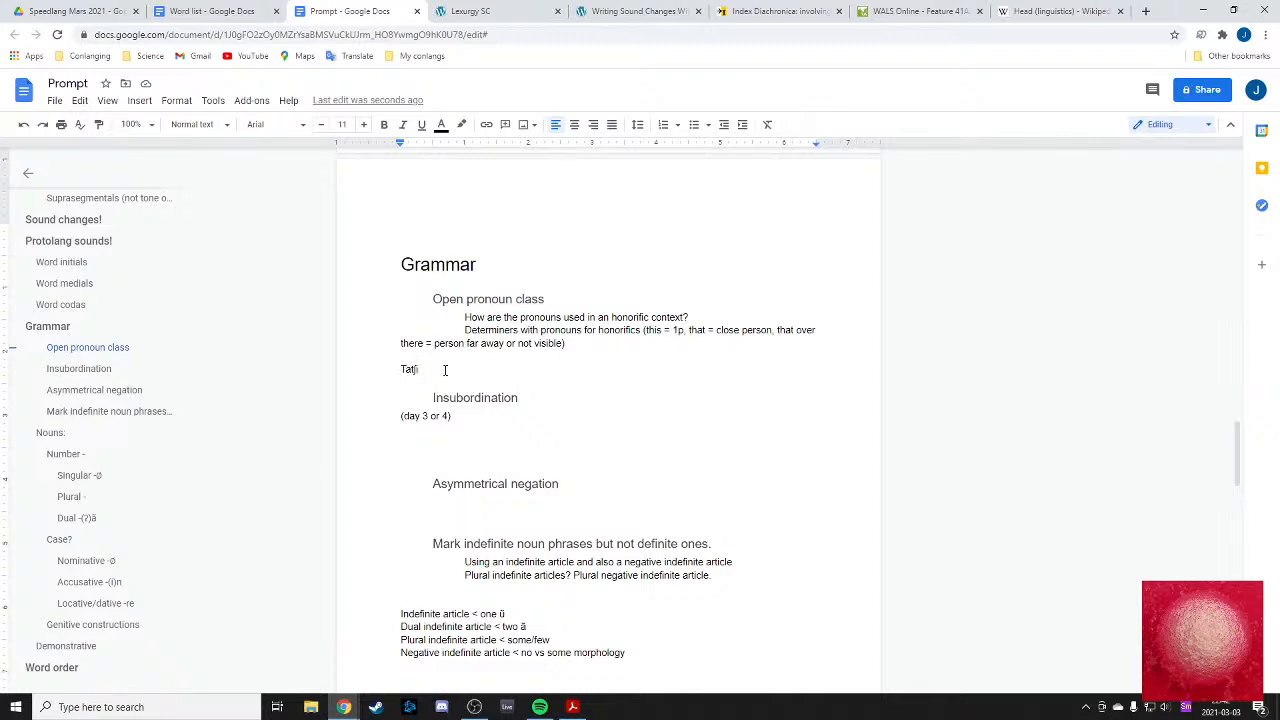
pyautogui.click(402, 369)
pyautogui.write('[')
pyautogui.write('la')
pyautogui.press('BackSpace')
pyautogui.write('o')
pyautogui.press('BackSpace')
pyautogui.write('nTal')
pyautogui.write('i')
pyautogui.press('BackSpace')
pyautogui.write('y')
# - Replace the "T" in "ɲyTatʃi" with "d", making it "ɲydatʃi"
pyautogui.moveTo(549, 335); pyautogui.dragTo(674, 343)
pyautogui.click(597, 346)
pyautogui.moveTo(529, 332); pyautogui.dragTo(631, 344)
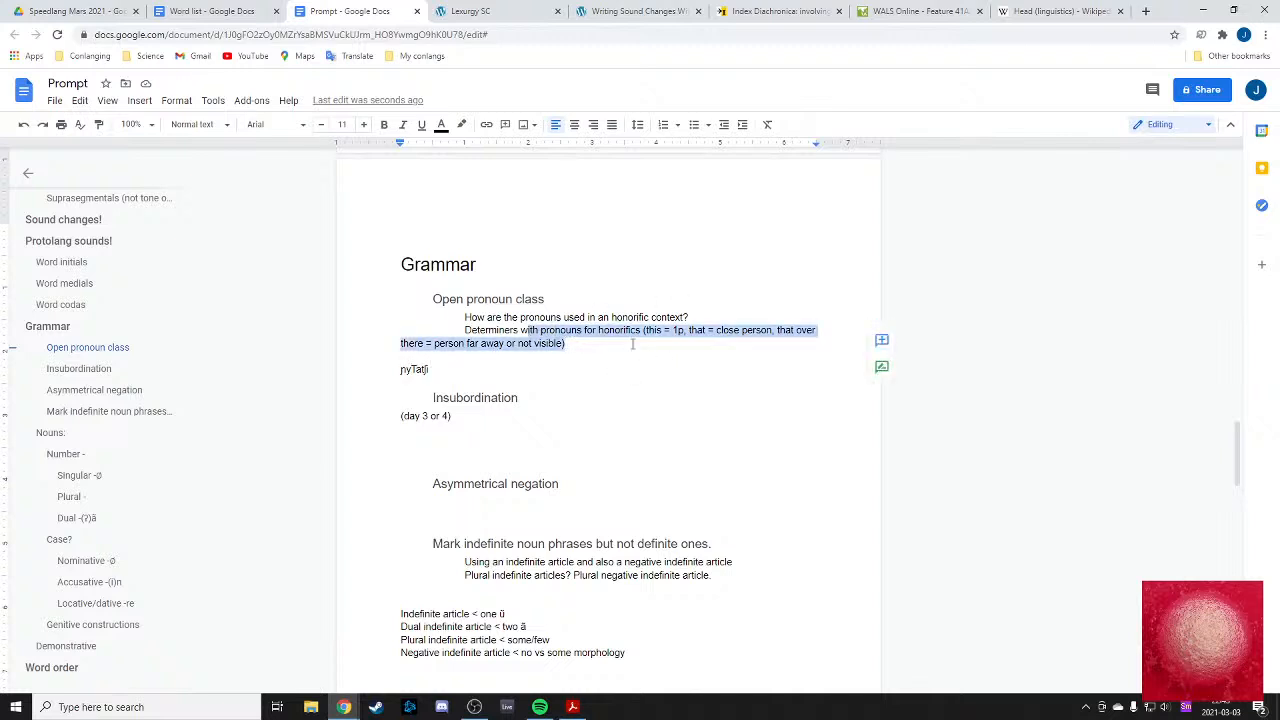
pyautogui.click(631, 344)
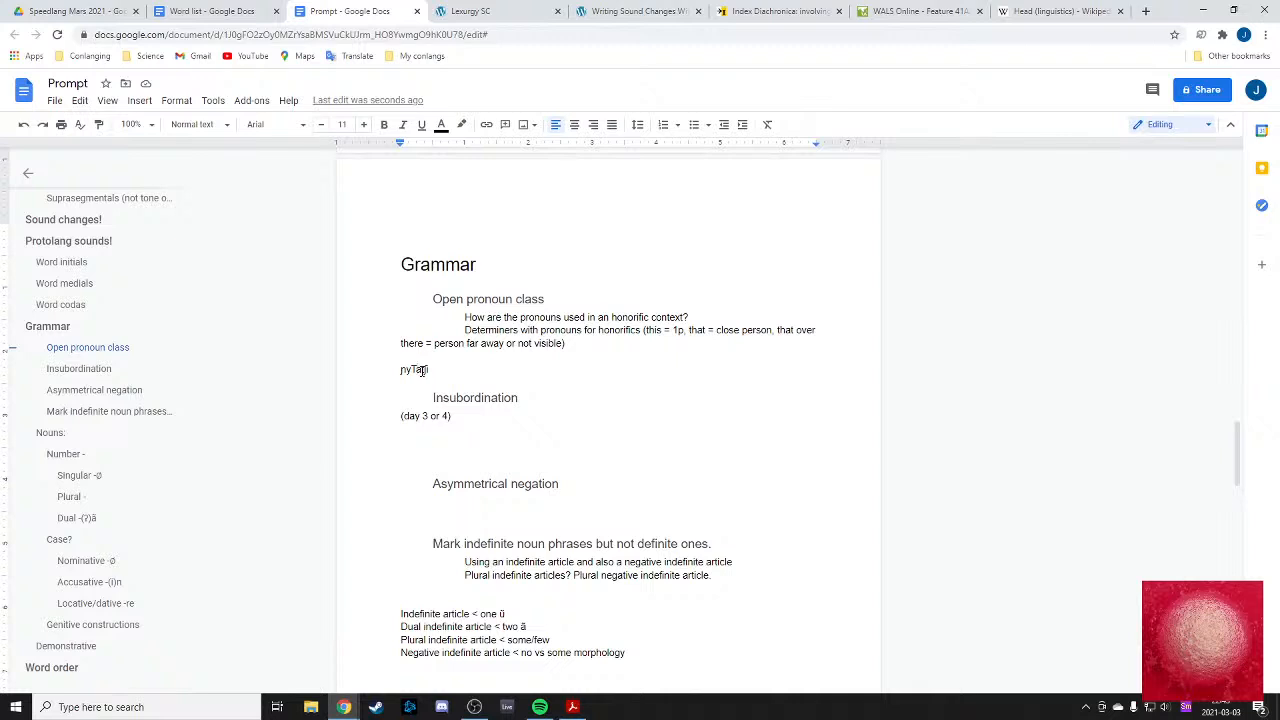
pyautogui.press('BackSpace')
pyautogui.write('d')
# - Add "Ladatʃi" and "Odatʃi" on separate lines above the "ɲydatʃi" form
pyautogui.moveTo(402, 373); pyautogui.dragTo(494, 377)
pyautogui.click(505, 370)
pyautogui.click(402, 358)
pyautogui.write('ladatʃi')
pyautogui.press('Return')
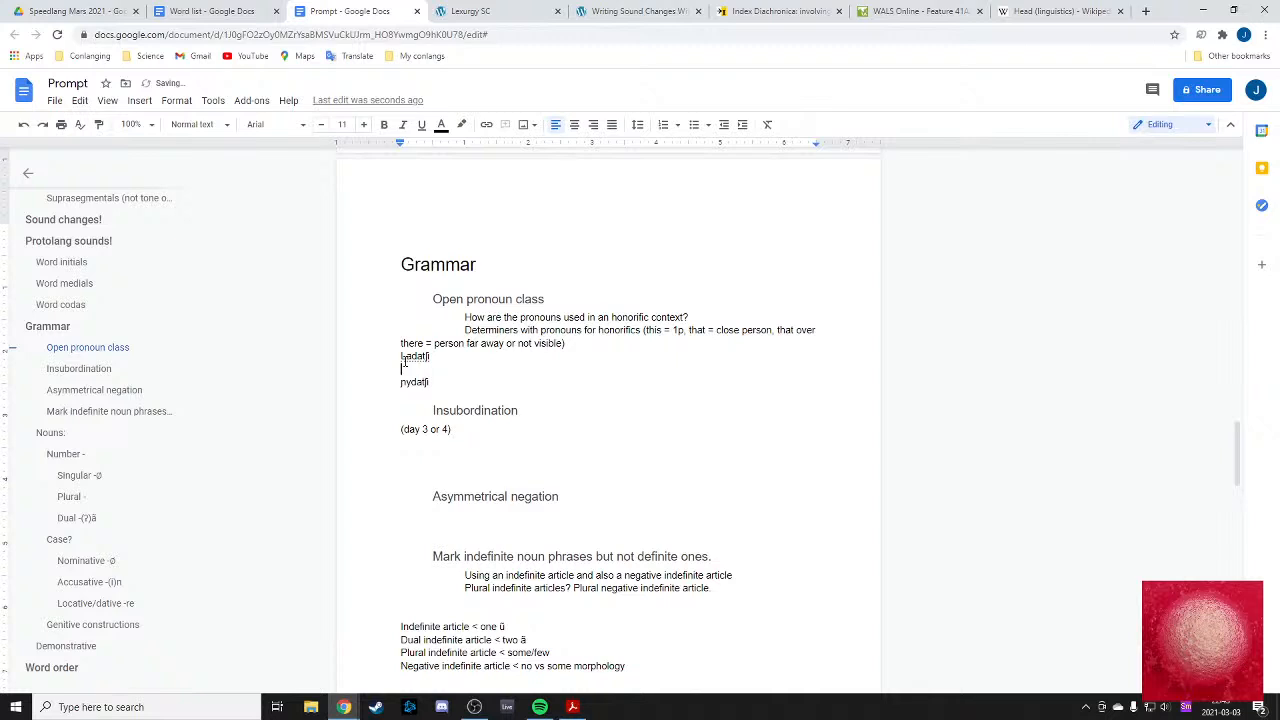
pyautogui.write('d')
pyautogui.write('dats')
pyautogui.press('BackSpace')
pyautogui.write('ʃi')
pyautogui.click(438, 383)
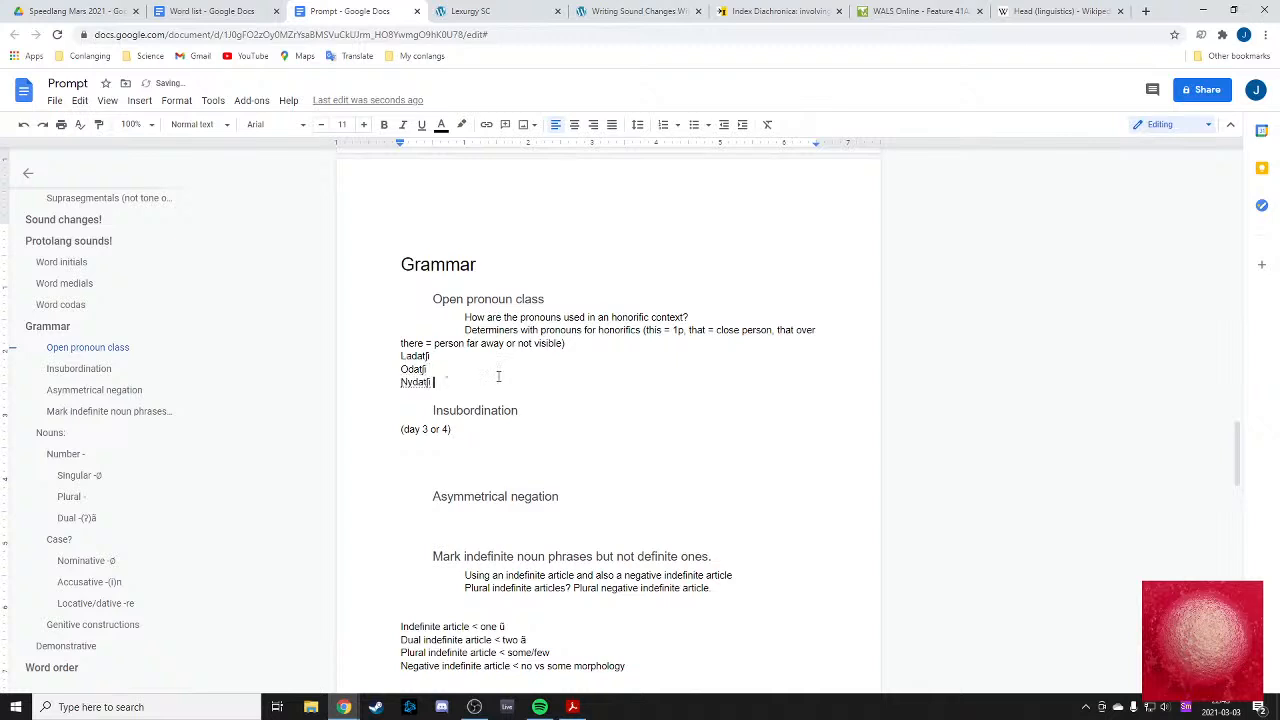
pyautogui.click(690, 395)
pyautogui.click(560, 382)
pyautogui.moveTo(398, 356); pyautogui.dragTo(460, 374)
pyautogui.click(430, 370)
pyautogui.click(458, 358)
pyautogui.moveTo(409, 356); pyautogui.dragTo(414, 384)
pyautogui.click(409, 370)
pyautogui.click(415, 384)
pyautogui.moveTo(402, 357); pyautogui.dragTo(413, 357)
pyautogui.click(412, 357)
pyautogui.moveTo(401, 357); pyautogui.dragTo(414, 384)
pyautogui.click(412, 357)
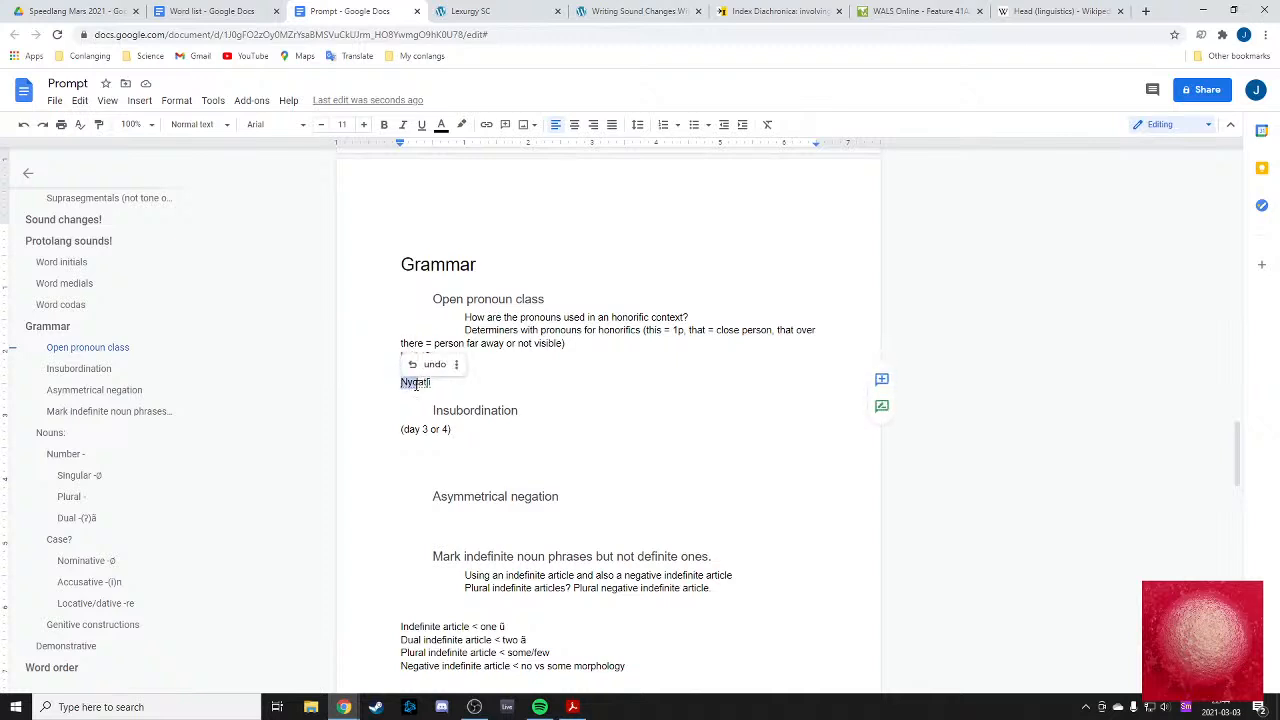
pyautogui.click(415, 384)
pyautogui.click(552, 385)
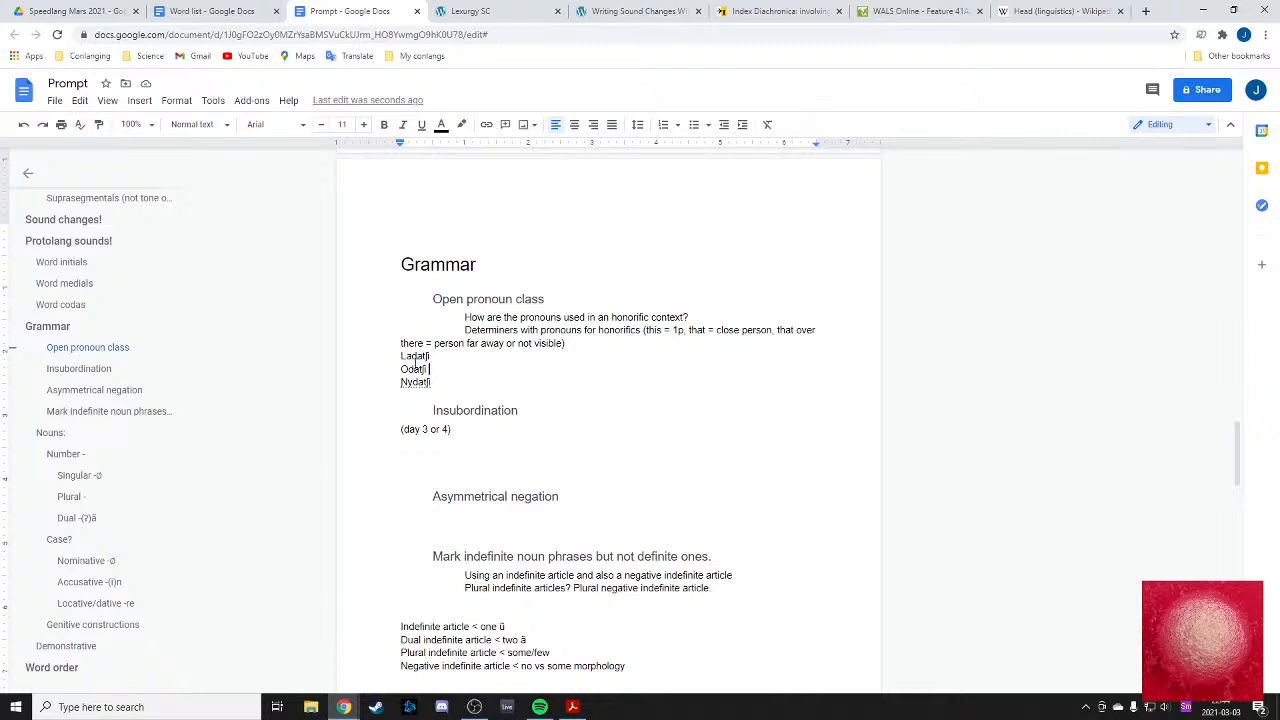
pyautogui.doubleClick(487, 353)
pyautogui.click(487, 353)
pyautogui.write('h')
pyautogui.press('BackSpace')
pyautogui.press('BackSpace')
pyautogui.write('"this one"')
pyautogui.press('BackSpace')
pyautogui.press('BackSpace')
pyautogui.press('BackSpace')
pyautogui.press('BackSpace')
pyautogui.press('BackSpace')
pyautogui.press('BackSpace')
pyautogui.press('BackSpace')
# - Change the first pronoun form, "Ladatʃi", to "Lãhũ"
pyautogui.scroll(10, 468, 355)
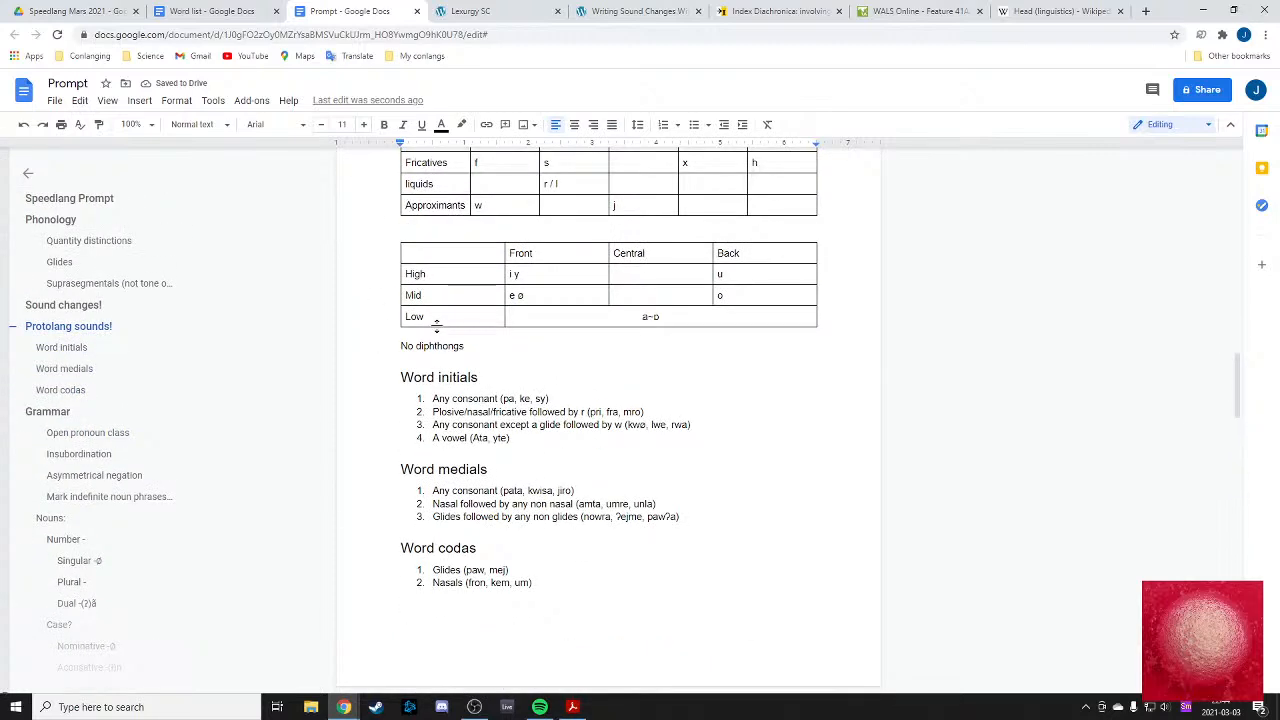
pyautogui.scroll(-6, 533, 386)
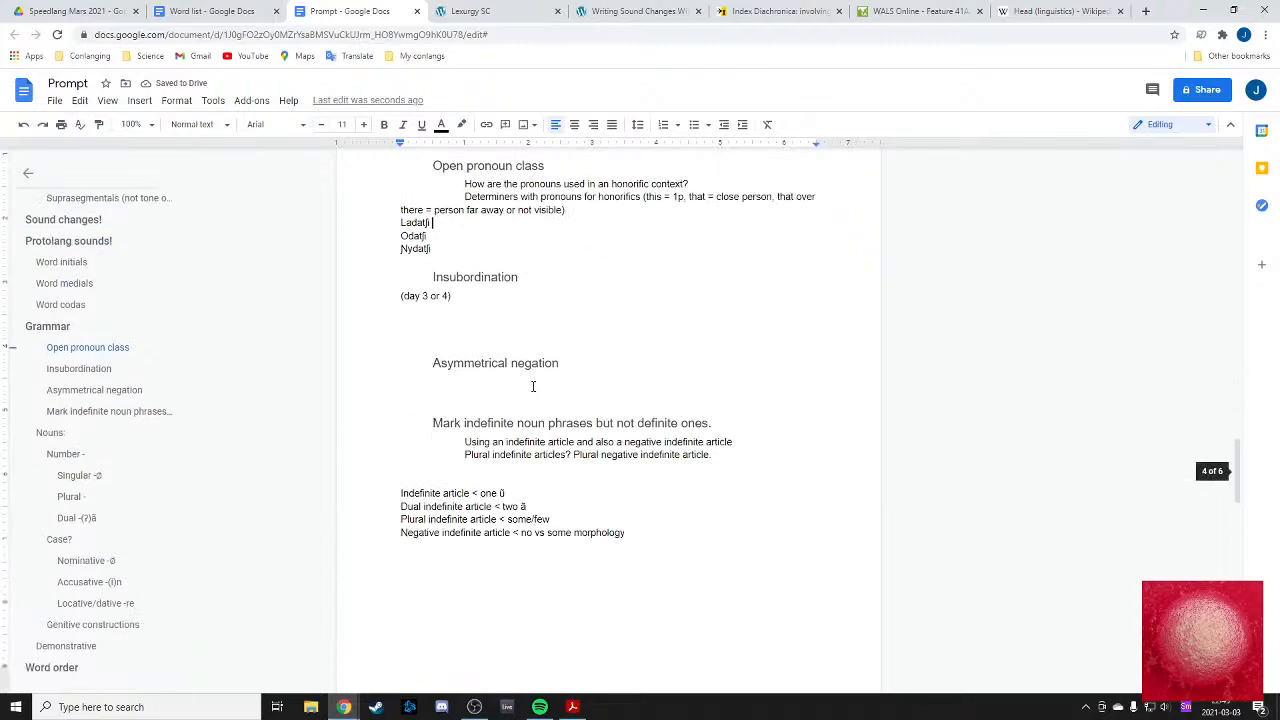
pyautogui.scroll(9, 533, 386)
pyautogui.scroll(5, 533, 386)
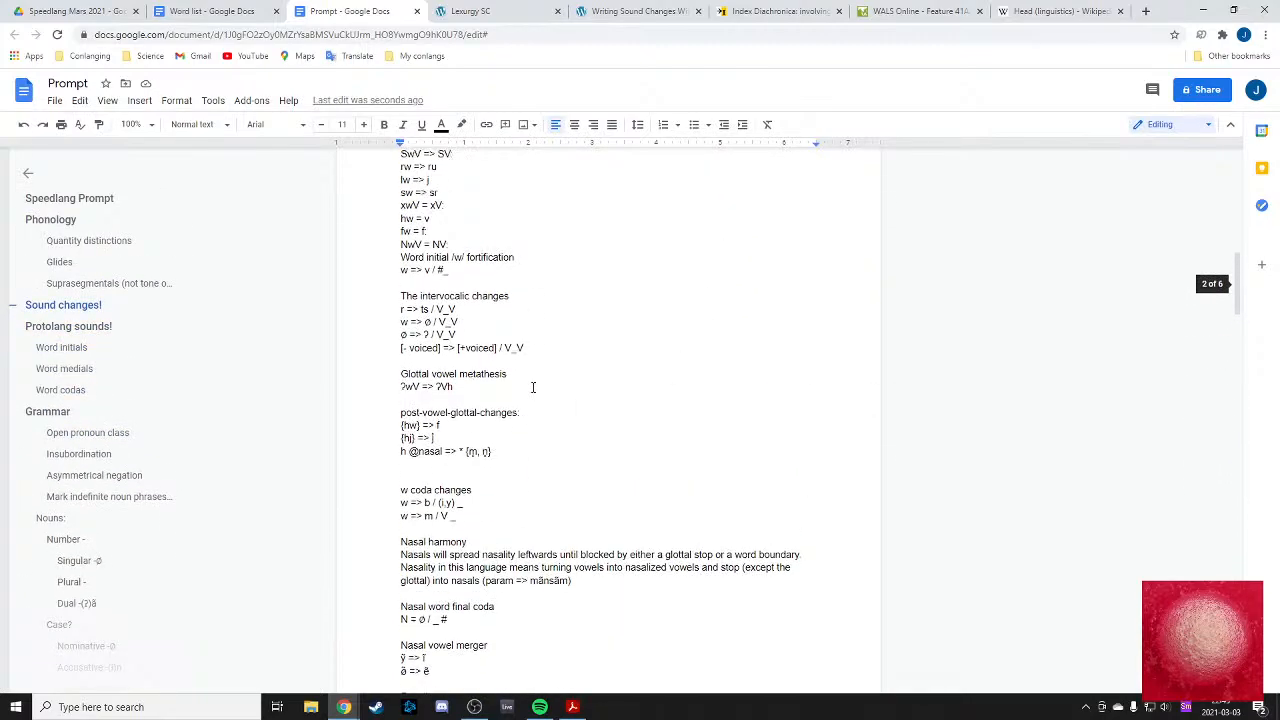
pyautogui.scroll(-10, 531, 386)
pyautogui.scroll(-3, 521, 397)
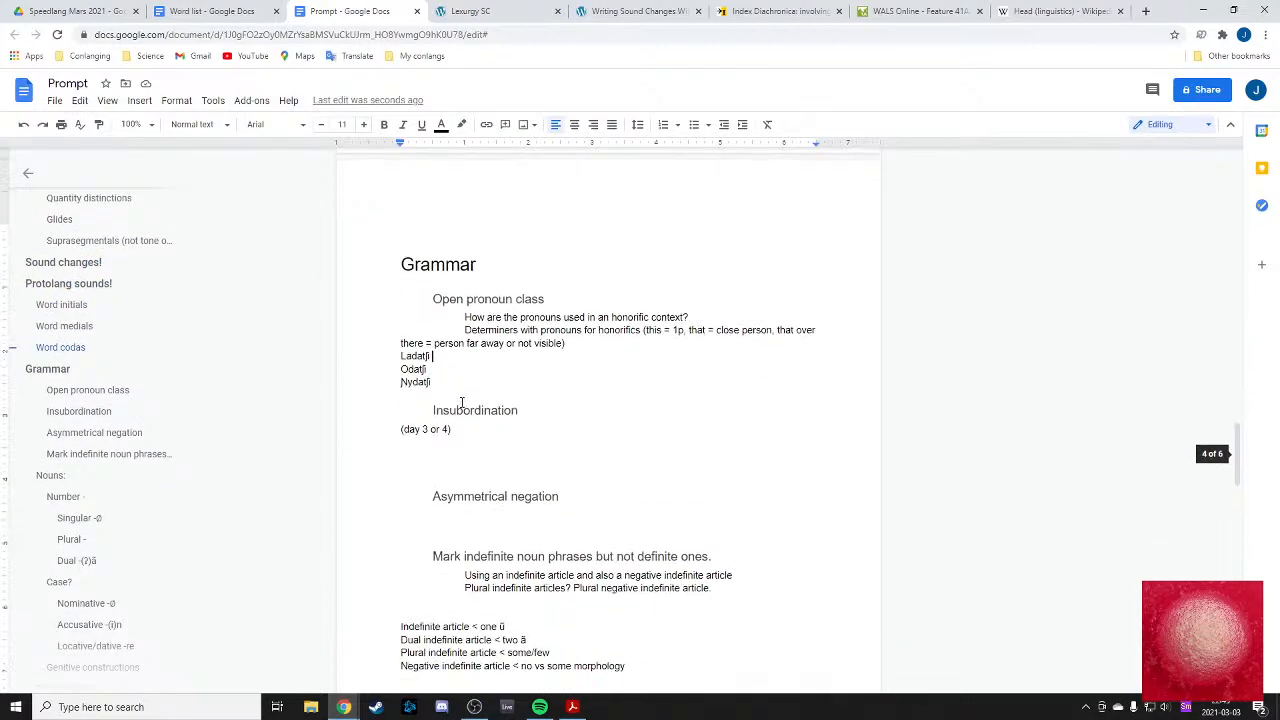
pyautogui.moveTo(431, 356); pyautogui.dragTo(409, 357)
pyautogui.write('hu')
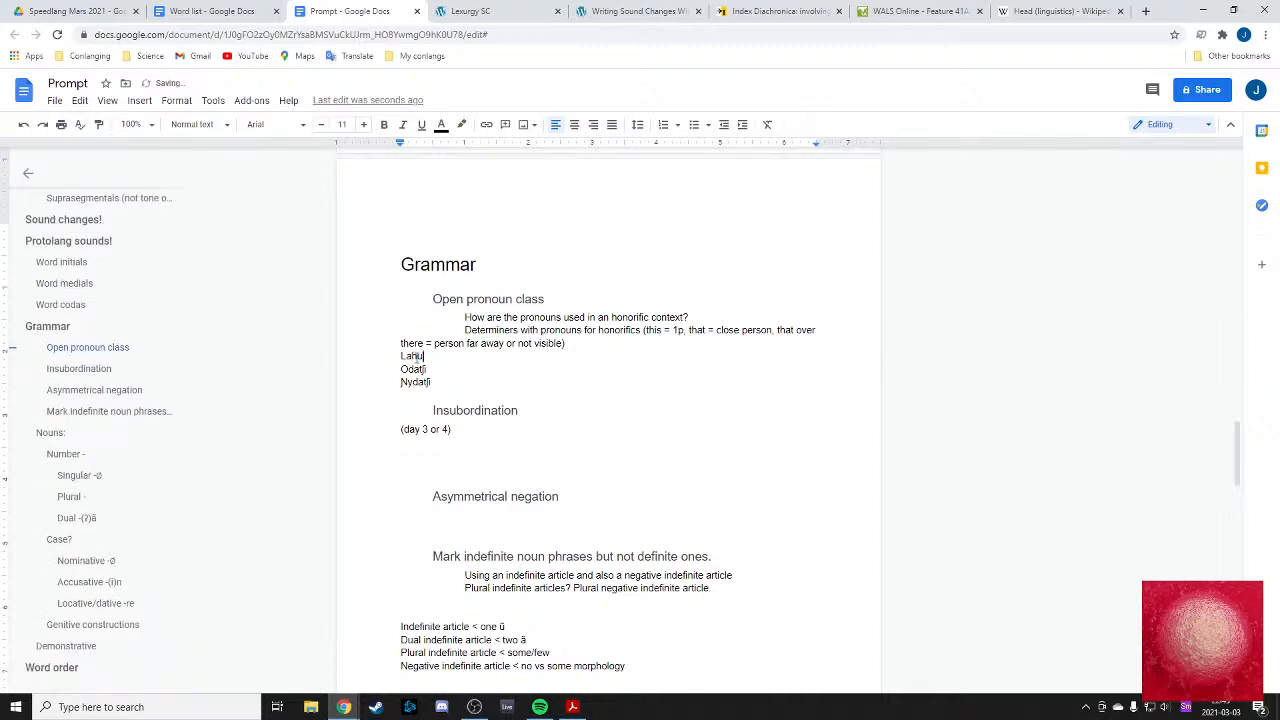
pyautogui.write('̃̃')
# - Change the second and third pronoun forms to "Õhũ" and "Ɲĩhũ"
pyautogui.doubleClick(411, 369)
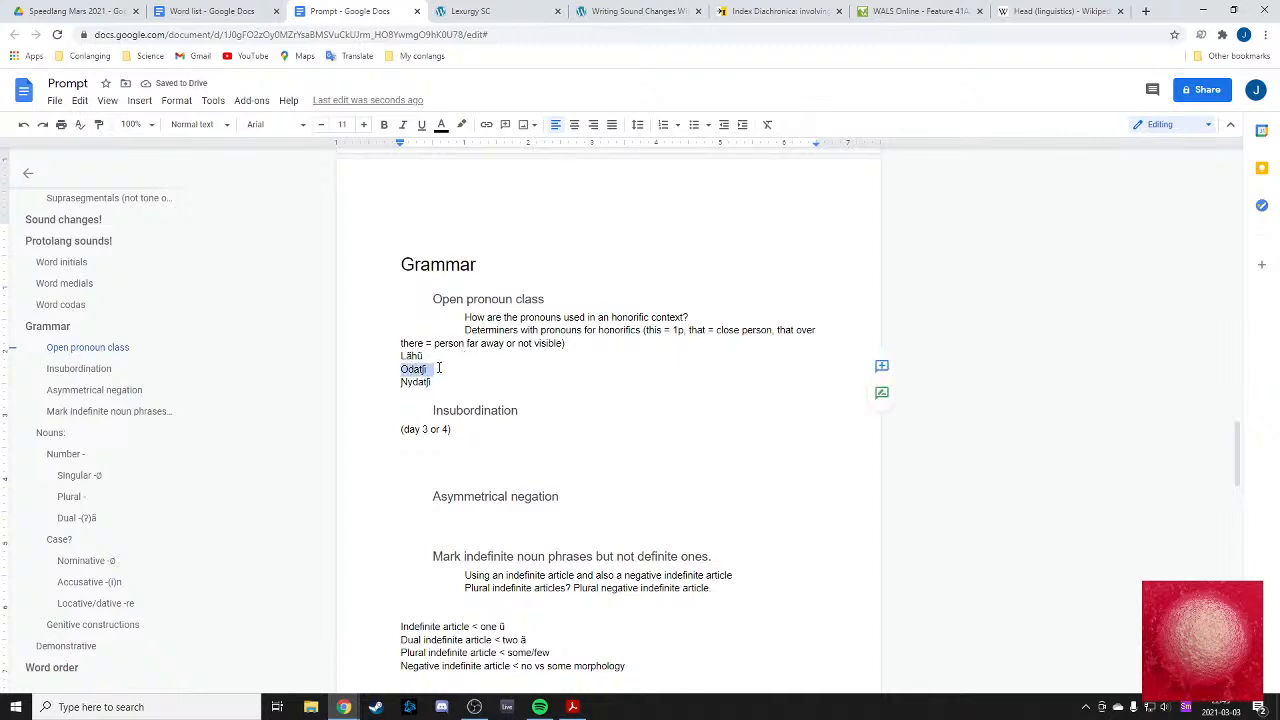
pyautogui.write('O')
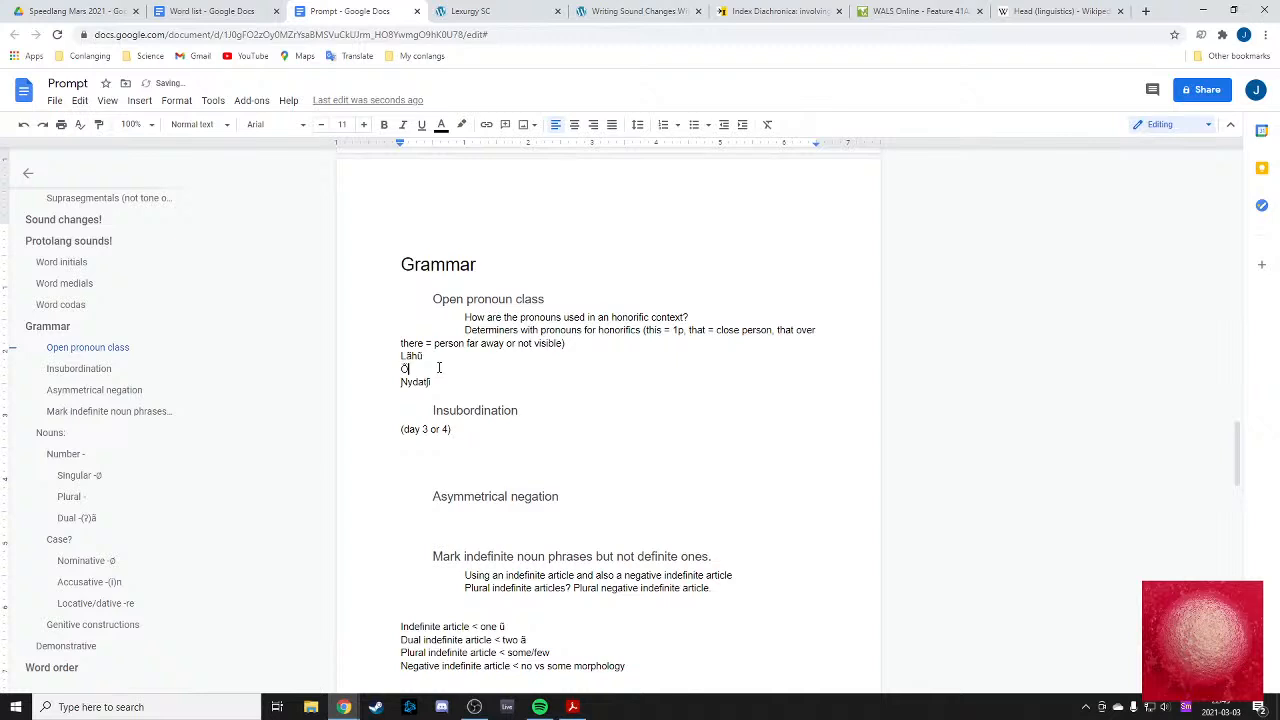
pyautogui.write('hu')
pyautogui.moveTo(434, 381); pyautogui.dragTo(410, 381)
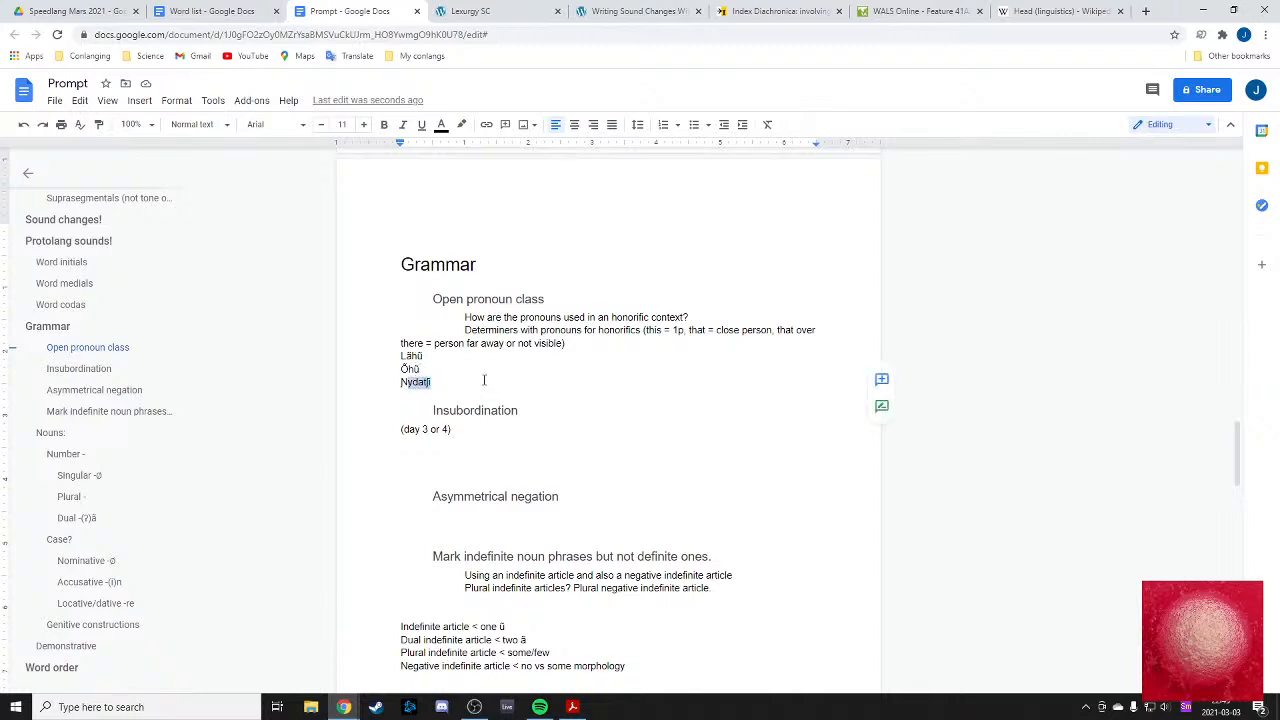
pyautogui.write('i')
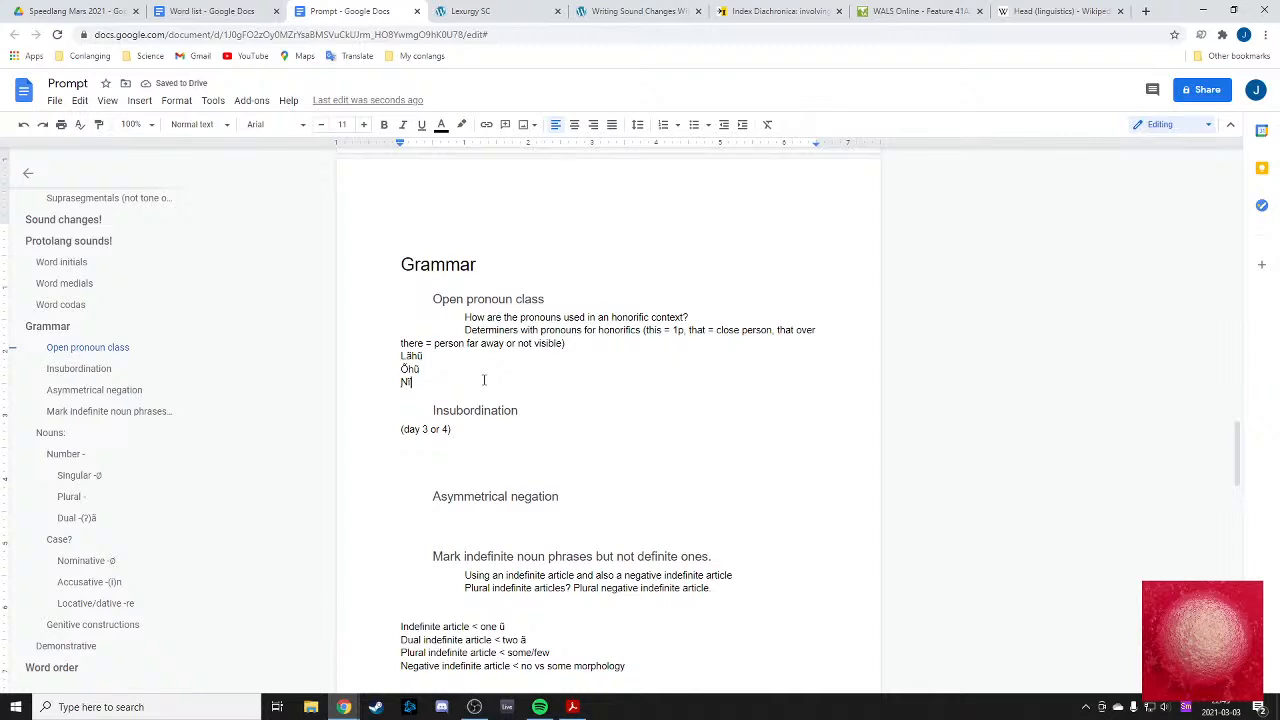
pyautogui.write('hu')
# - Gloss the three pronoun forms as "this one", "that one" and "that one over there" respectively
pyautogui.write(' "')
pyautogui.write('this one"')
pyautogui.press('Down')
pyautogui.write('"that')
pyautogui.write(' one" Nīhū ')
pyautogui.write('"thah')
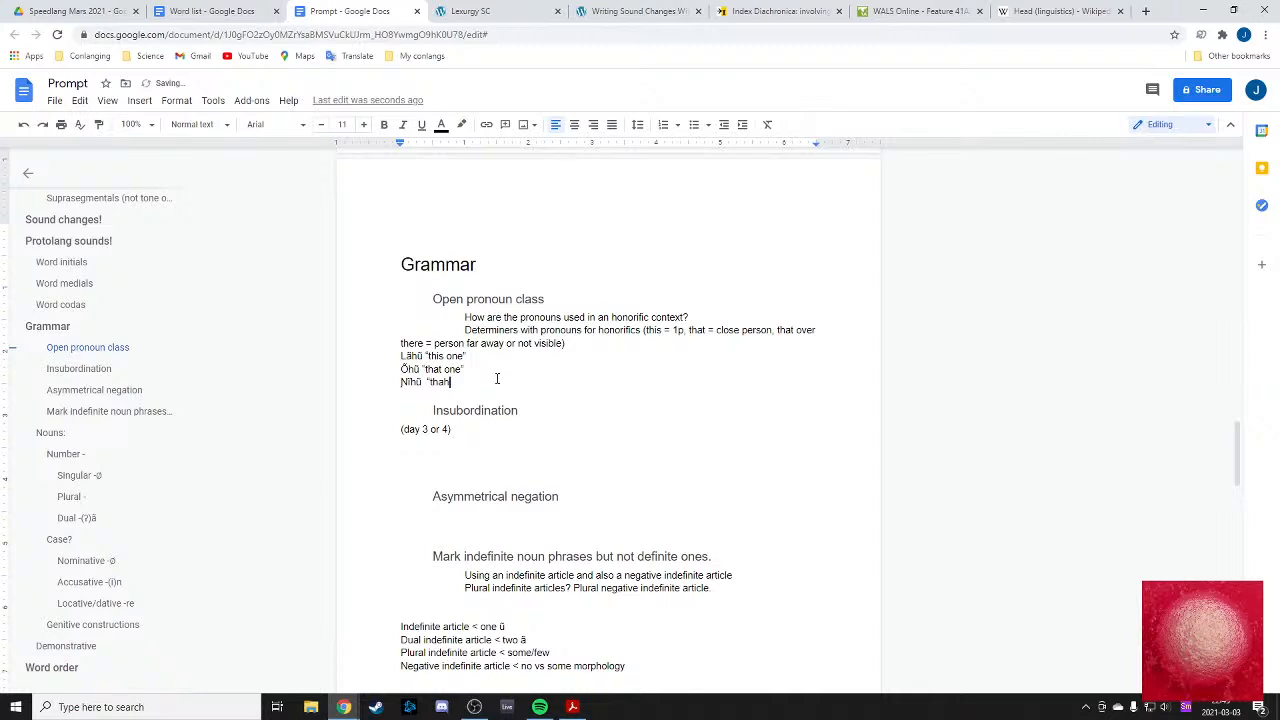
pyautogui.press('BackSpace')
pyautogui.press('BackSpace')
pyautogui.write('at one ')
pyautogui.write('over there')
pyautogui.write('"')
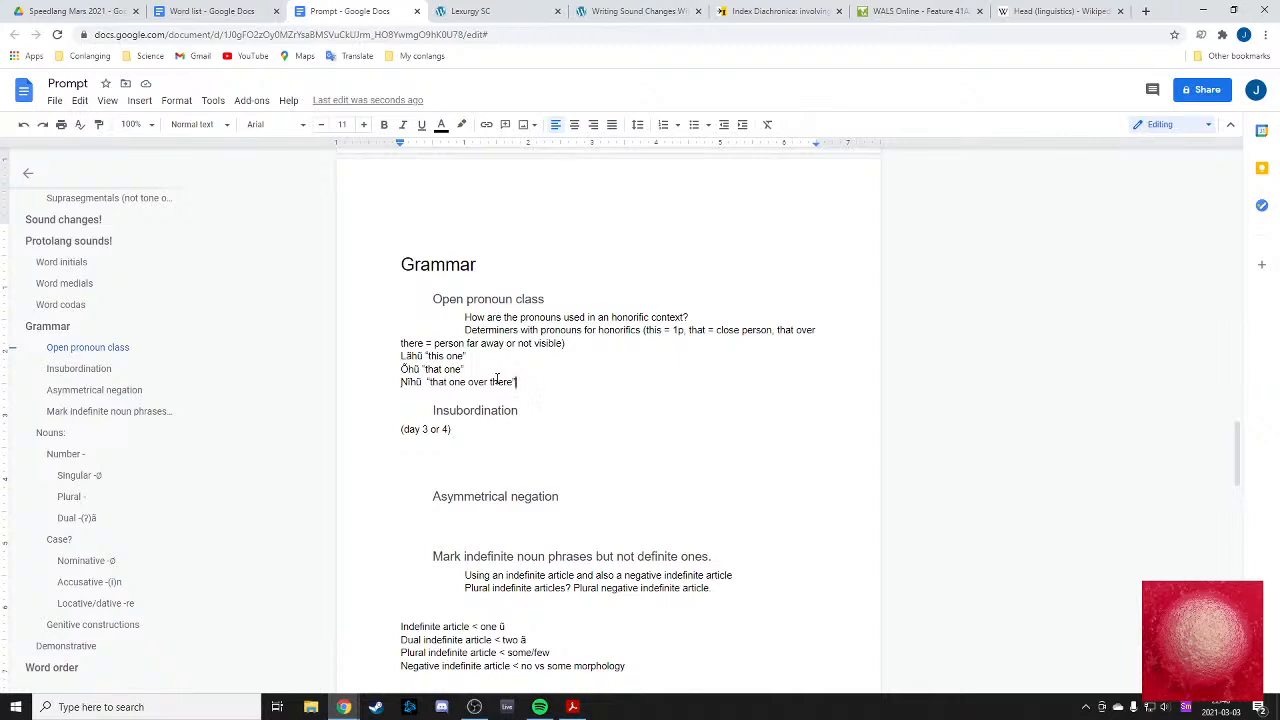
pyautogui.moveTo(447, 356); pyautogui.dragTo(463, 356)
pyautogui.click(493, 355)
pyautogui.click(463, 356)
pyautogui.click(460, 356)
pyautogui.moveTo(443, 369); pyautogui.dragTo(520, 381)
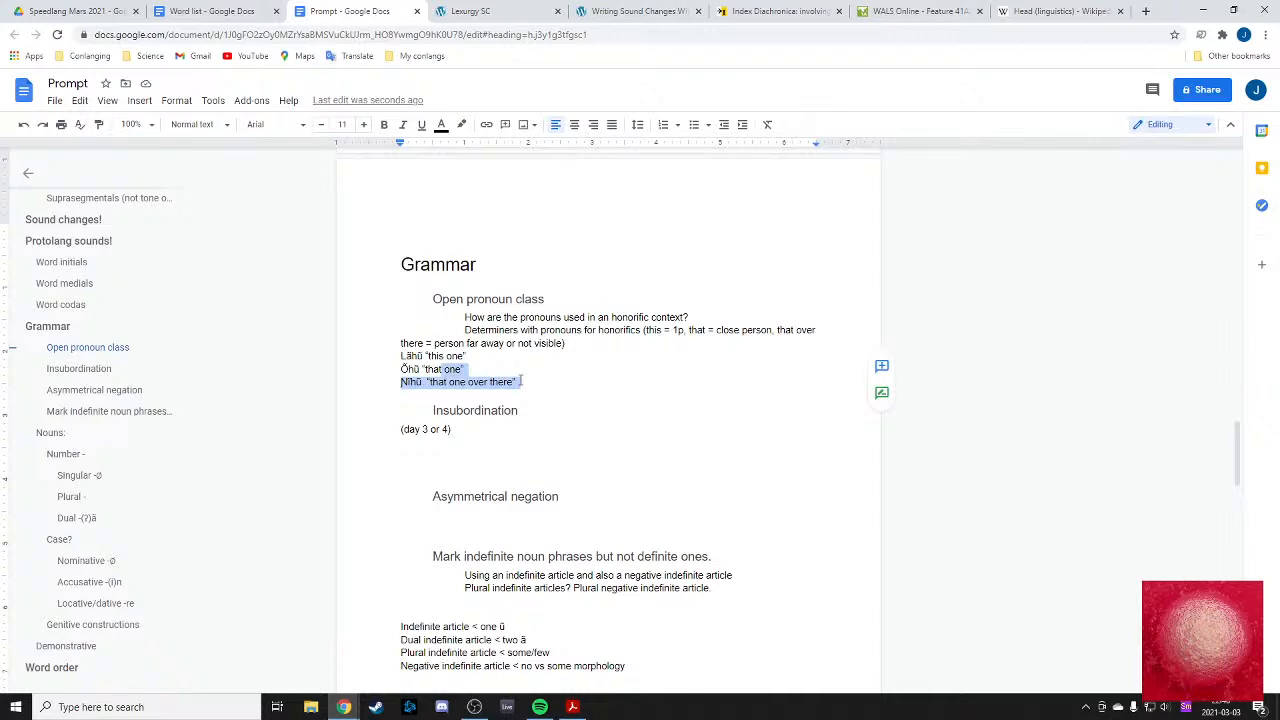
pyautogui.click(520, 381)
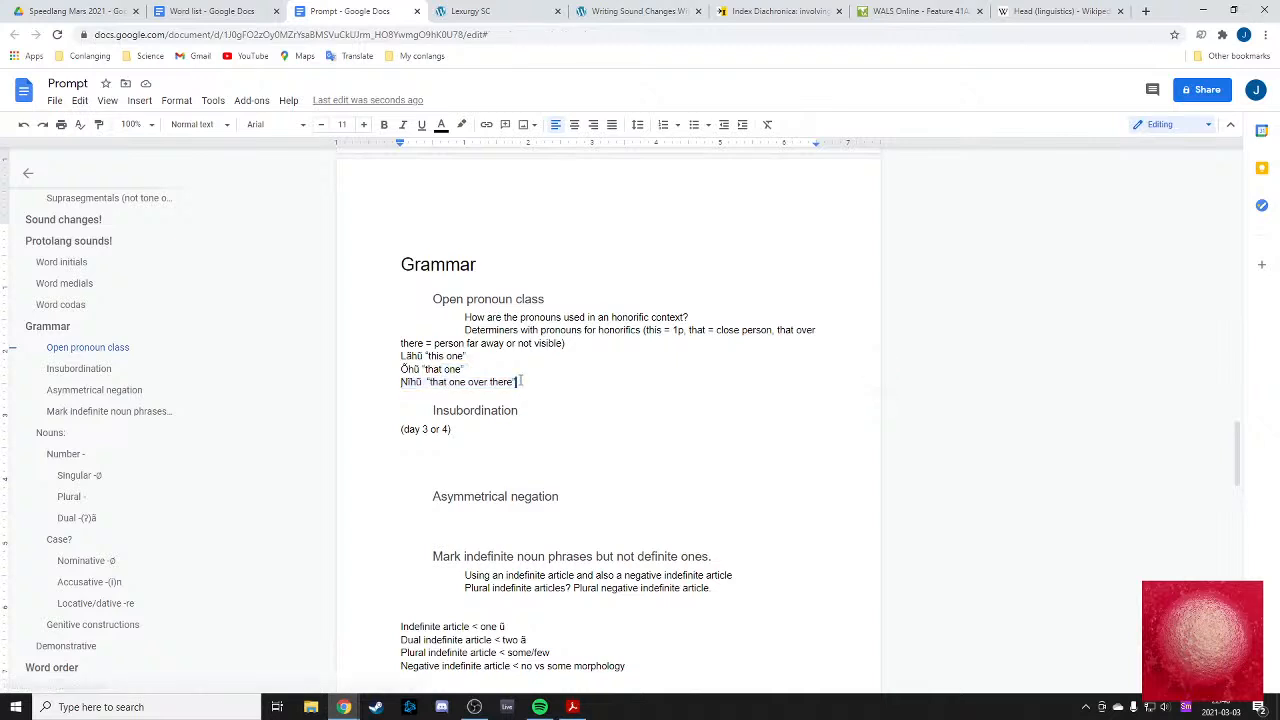
pyautogui.moveTo(445, 369); pyautogui.dragTo(557, 377)
pyautogui.click(456, 369)
pyautogui.click(458, 368)
pyautogui.click(397, 357)
pyautogui.click(553, 381)
pyautogui.click(399, 360)
pyautogui.moveTo(399, 362); pyautogui.dragTo(551, 380)
pyautogui.click(552, 380)
# - In the Word list document, add a "Pronouns" section after the numerals, styled as Heading 1
pyautogui.click(242, 11)
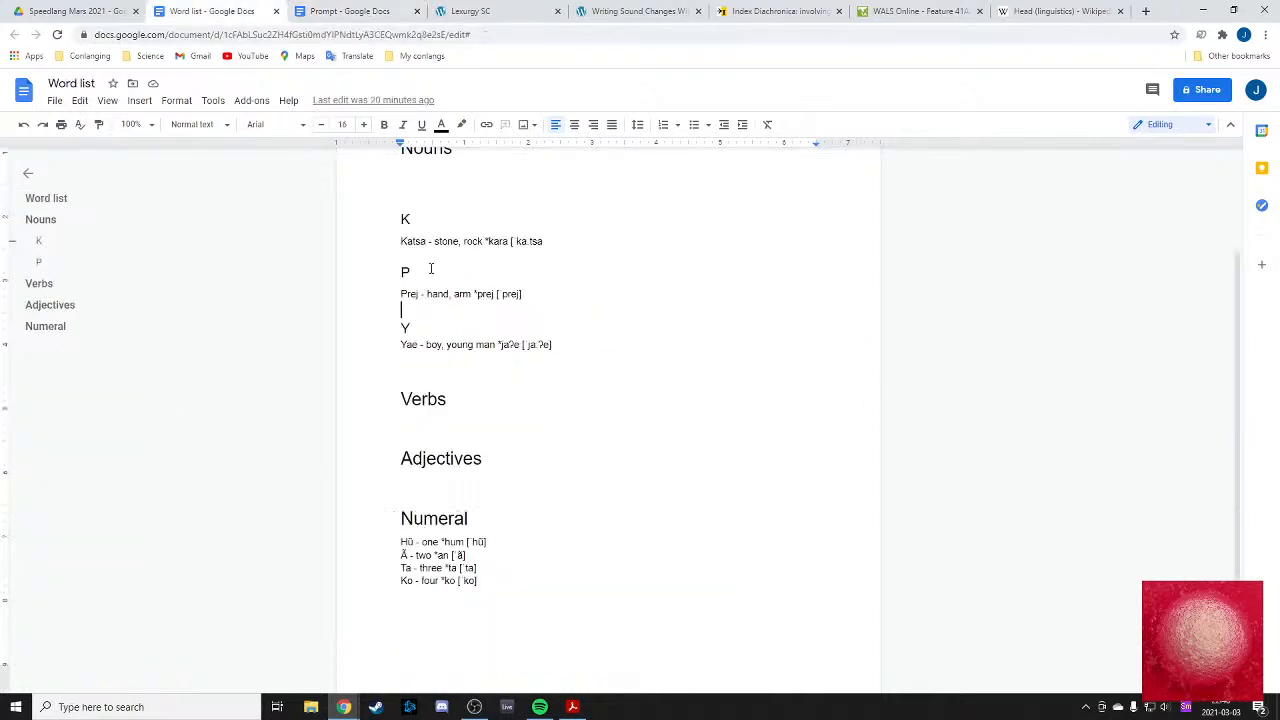
pyautogui.scroll(-1, 457, 371)
pyautogui.click(489, 581)
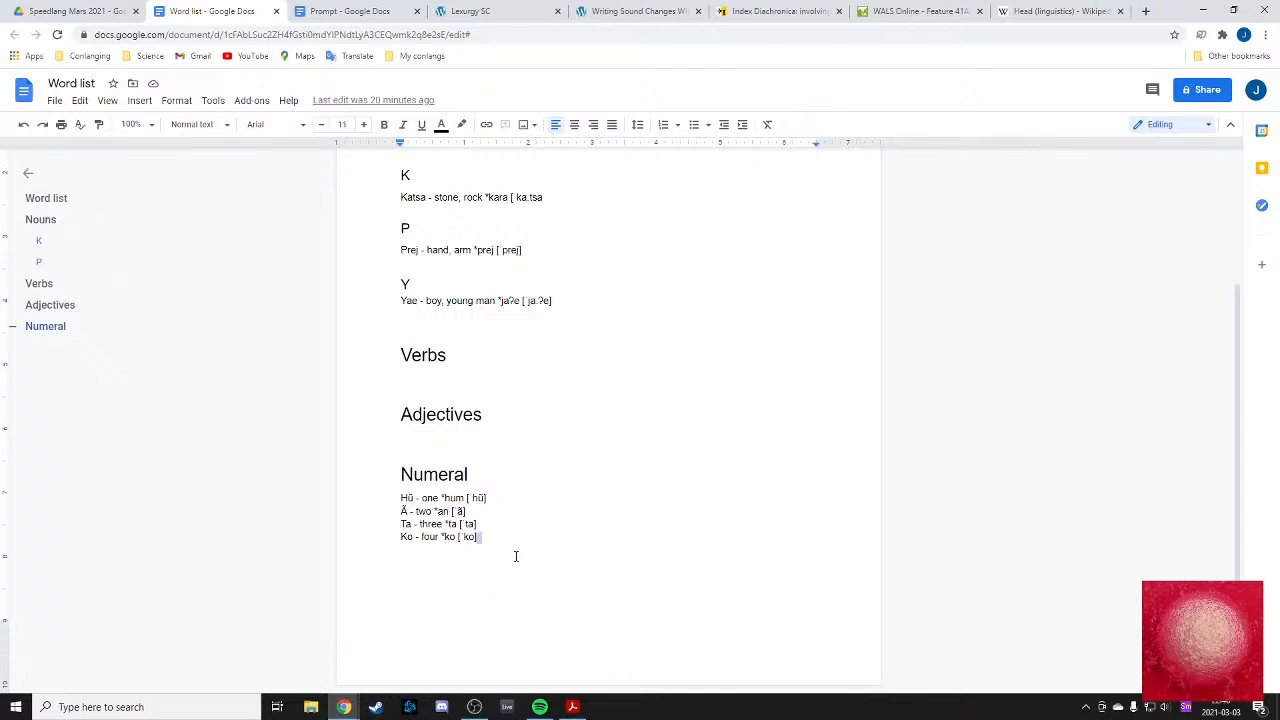
pyautogui.press('Return')
pyautogui.write('Pronouns')
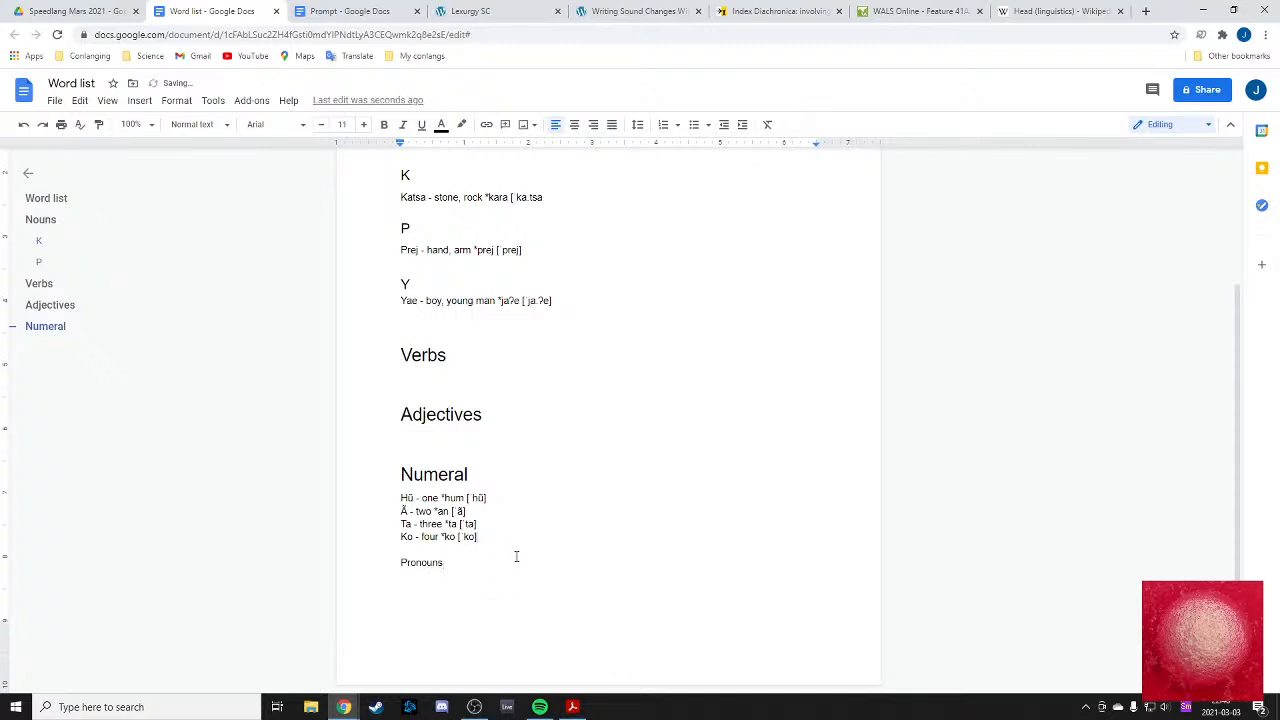
pyautogui.click(192, 126)
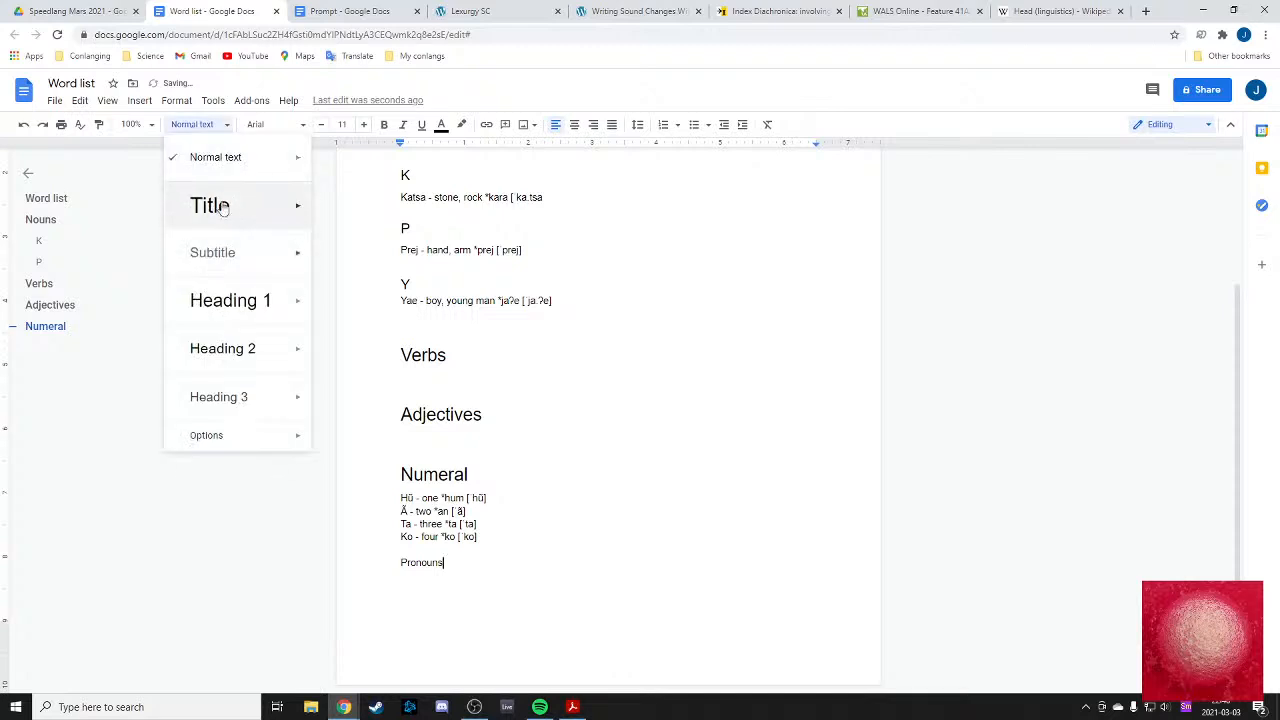
pyautogui.click(241, 301)
pyautogui.moveTo(503, 583); pyautogui.dragTo(532, 588)
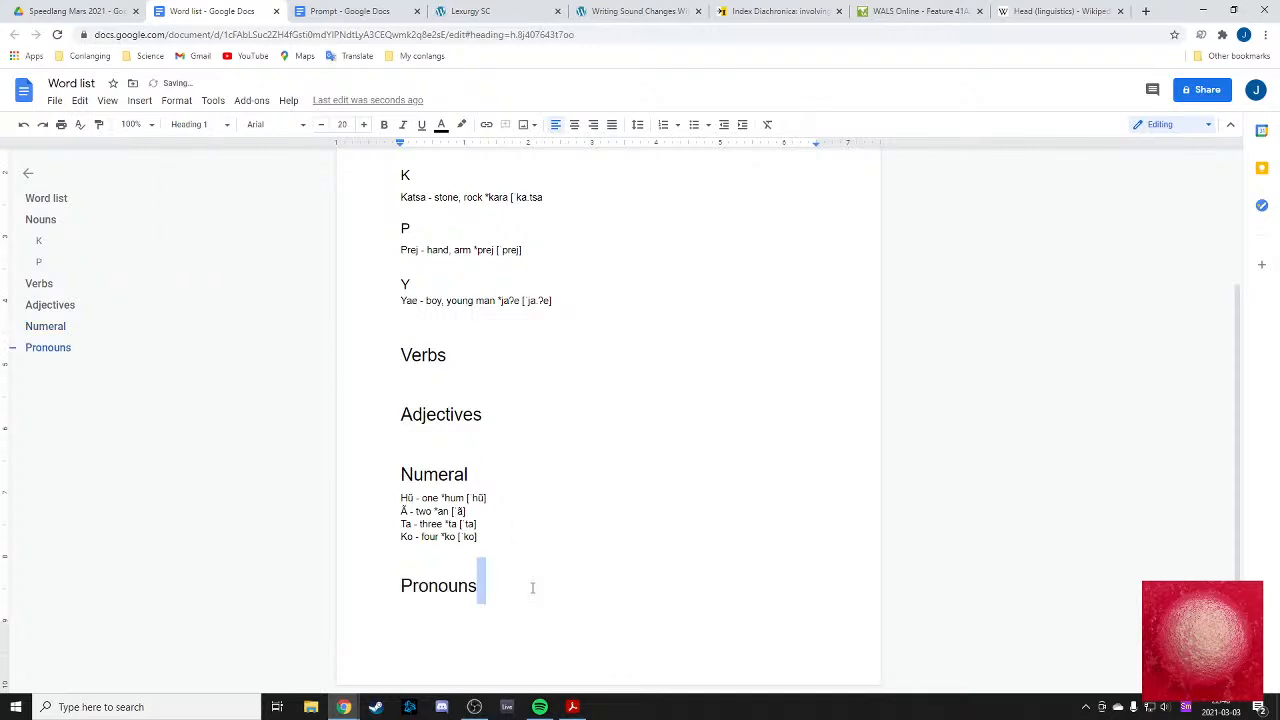
# - Under the Pronouns heading, add the entry "Hũ - one *hum [ˈhũ]"
pyautogui.click(532, 588)
pyautogui.press('Return')
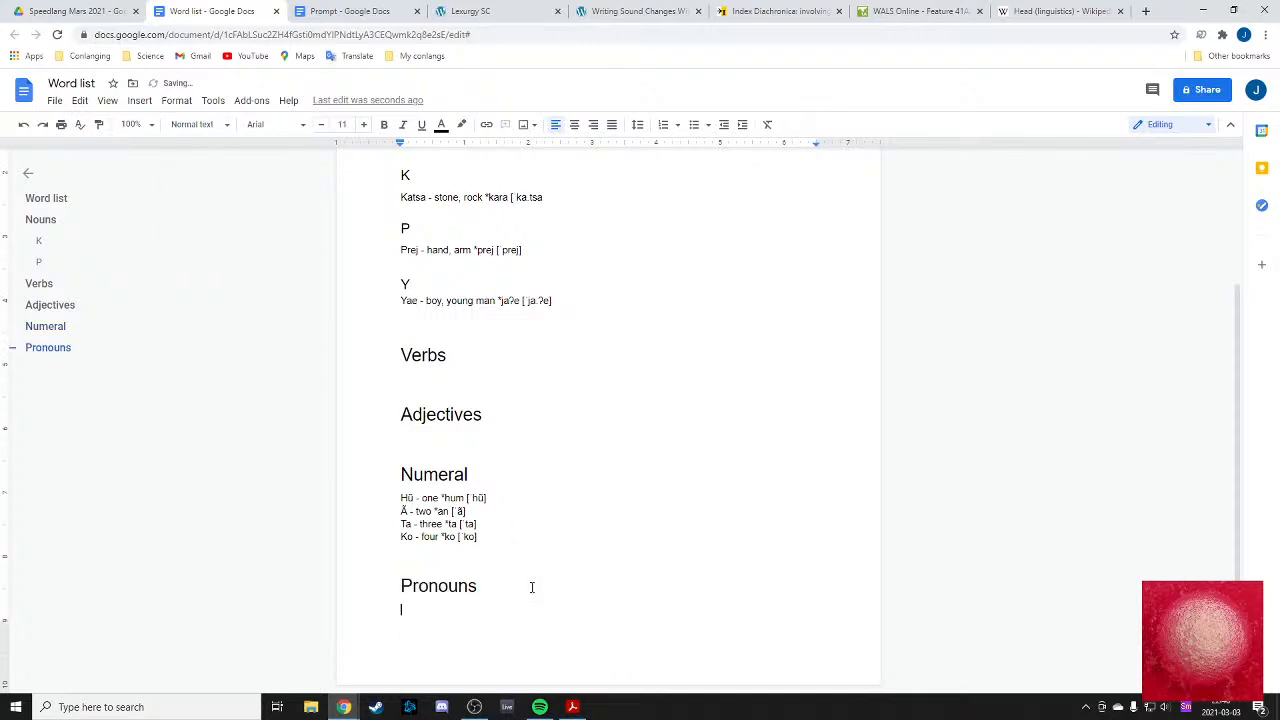
pyautogui.write('H')
pyautogui.write('u')
pyautogui.write(' - ')
pyautogui.write('one')
pyautogui.write(' *hum ')
pyautogui.write('[')
pyautogui.write('ˈ')
pyautogui.write('hu')
pyautogui.write(']')
# - Describe the Hũ pronoun entry as "a pronoun you use to be really humble or mock someone"
pyautogui.write('a pron')
pyautogui.write('oun ')
pyautogui.write('you ')
pyautogui.write('use to b')
pyautogui.write('e real')
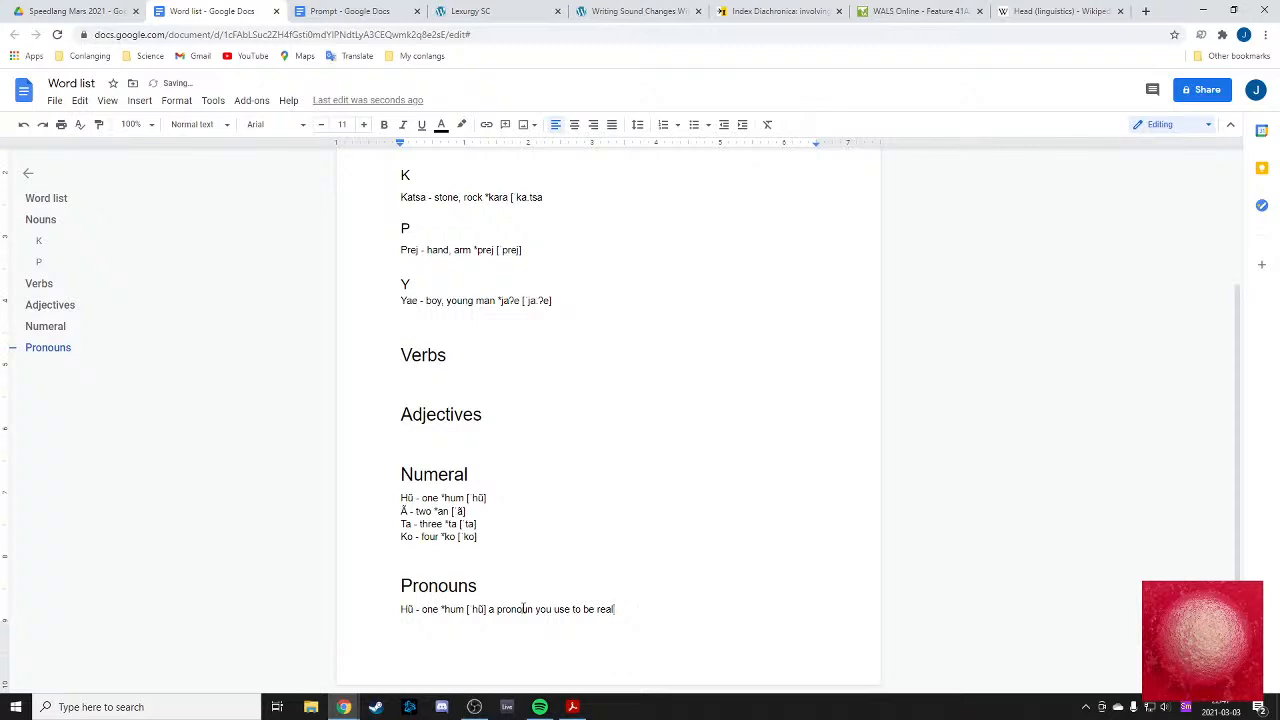
pyautogui.write('ly humble or mock someone')
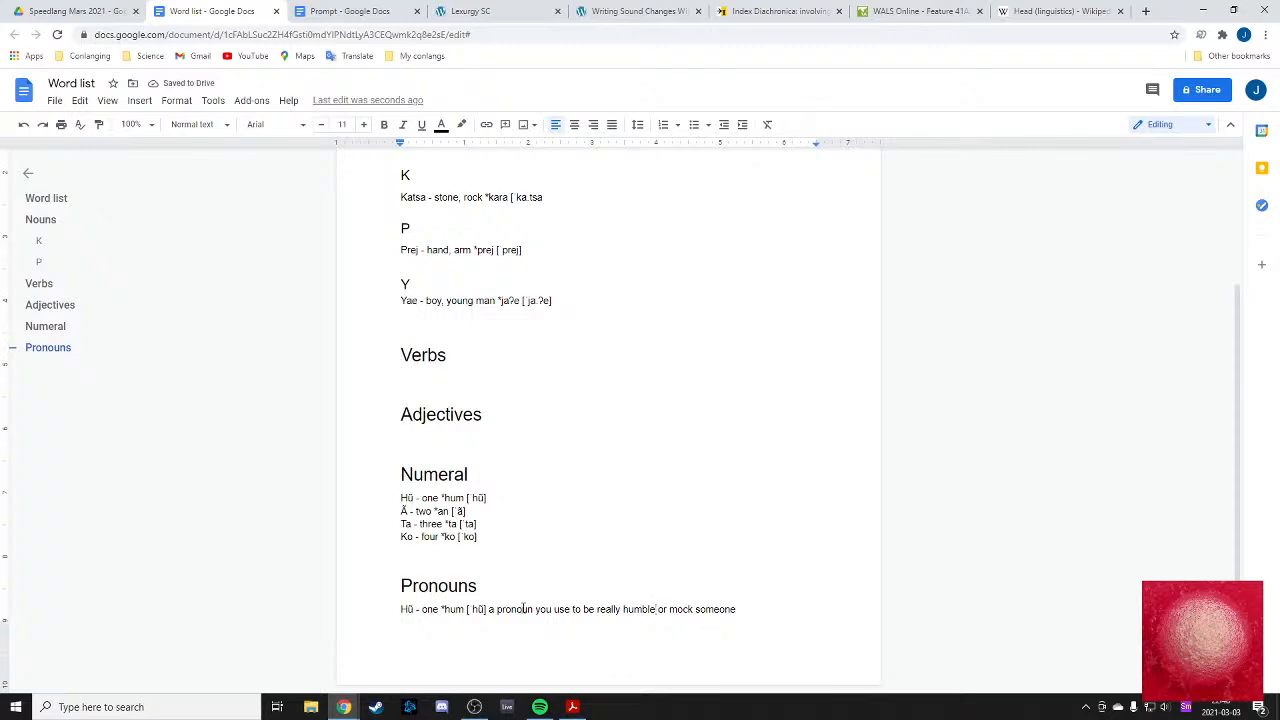
# - Insert ", especially when used about yourself" after "humble" in the Hũ pronoun description and punctuate its end
pyautogui.write(', espec')
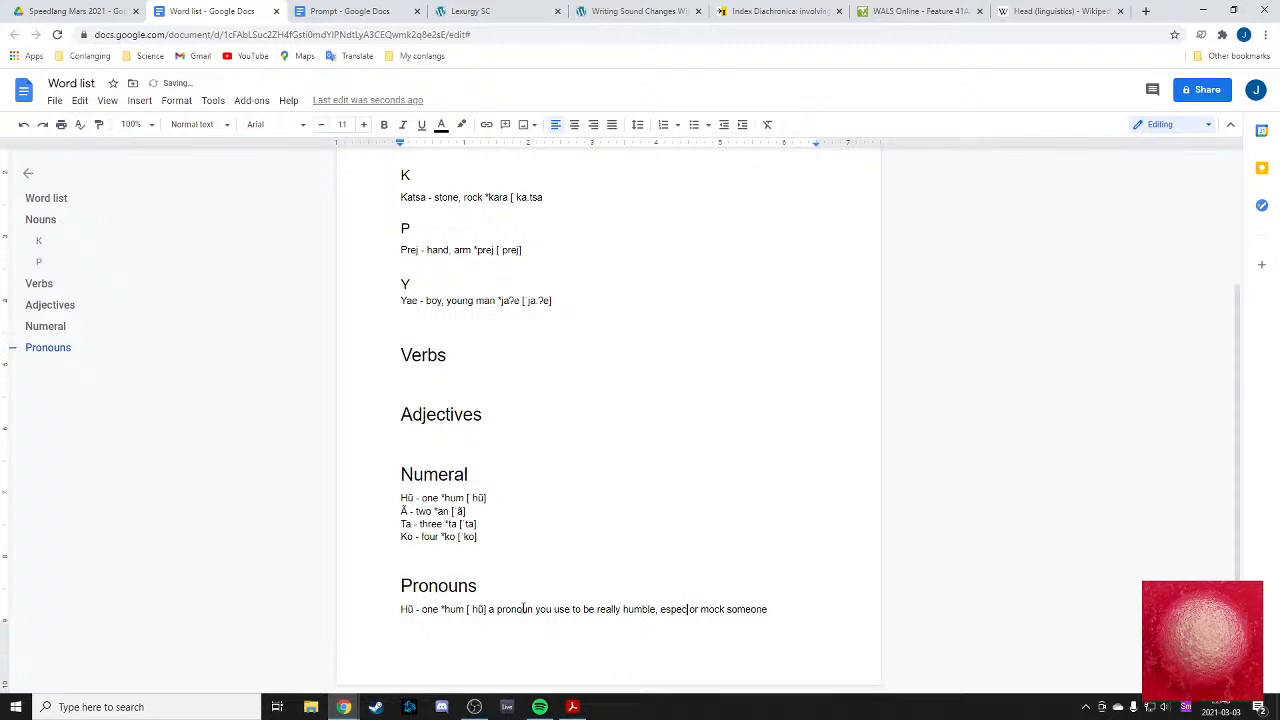
pyautogui.write('ially when use')
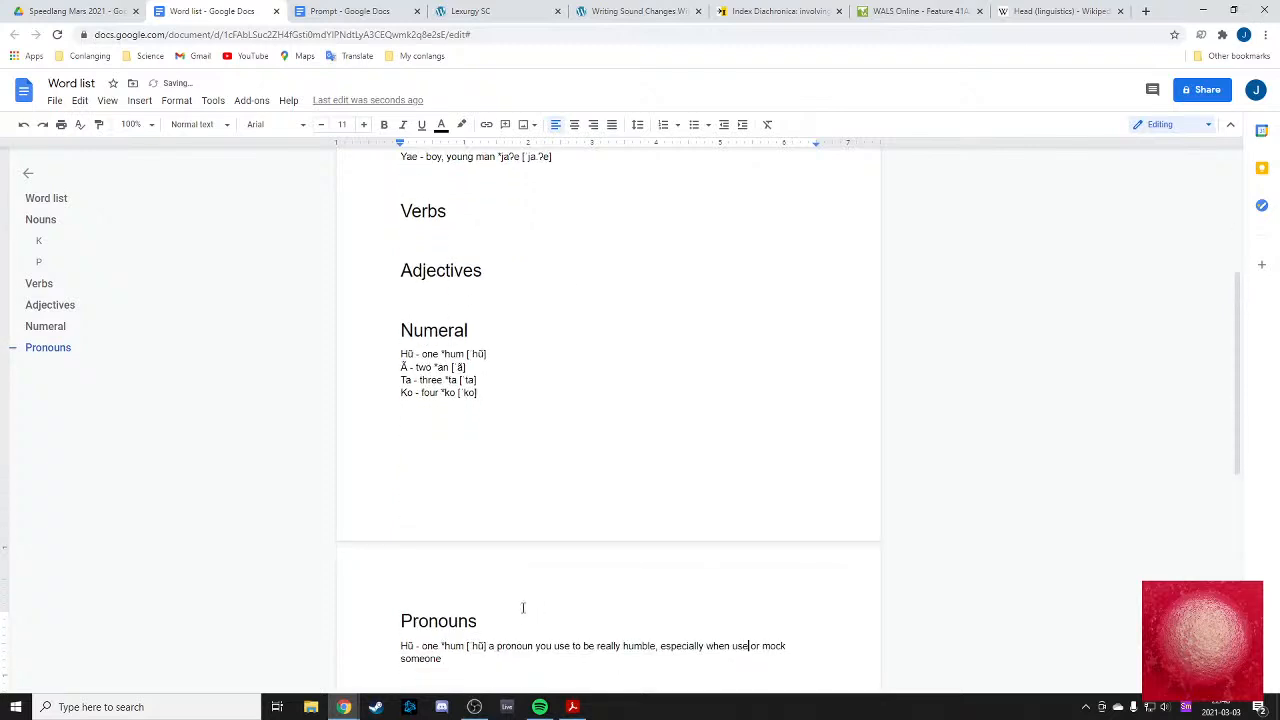
pyautogui.write('d about yourself')
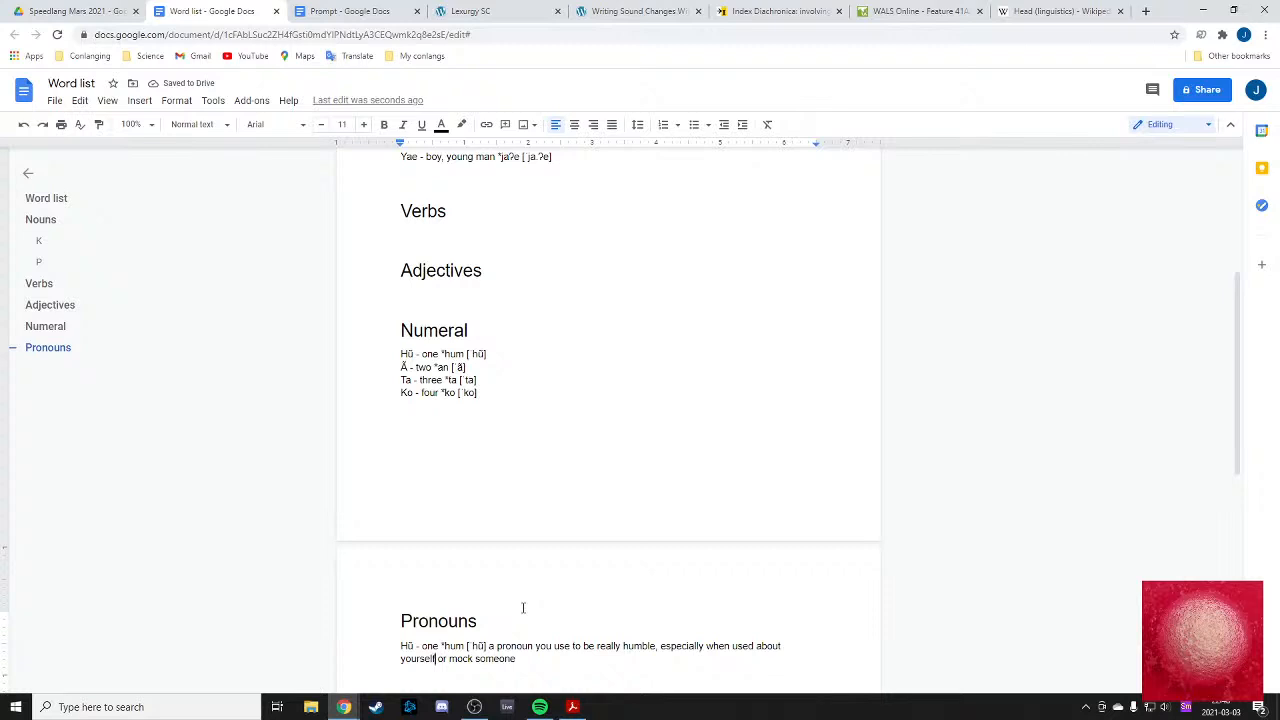
pyautogui.press('BackSpace')
pyautogui.write(',')
# - Replace "or mock someone" in the Hũ description with the sentence "Is often seen as mocking or rude when used for others."
pyautogui.moveTo(520, 658); pyautogui.dragTo(446, 658)
pyautogui.write('Can as')
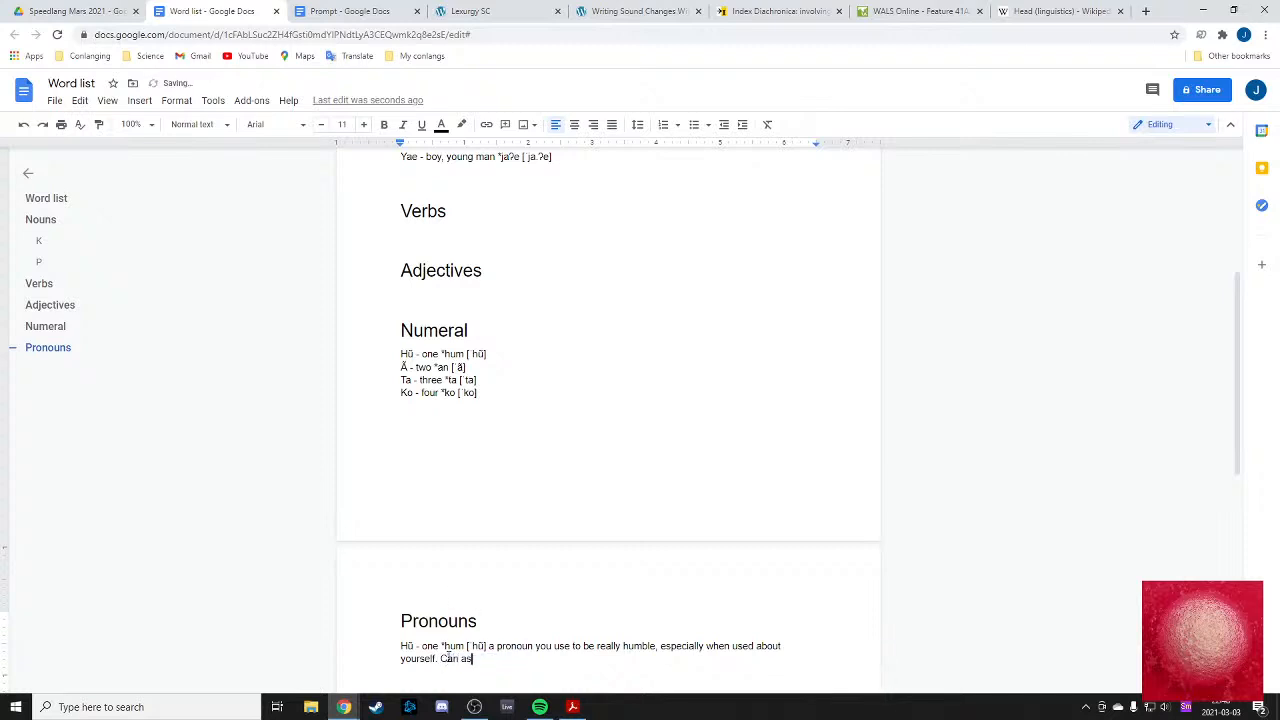
pyautogui.press('BackSpace')
pyautogui.write('lso be seen as mocking')
pyautogui.press('BackSpace')
pyautogui.press('BackSpace')
pyautogui.press('BackSpace')
pyautogui.press('BackSpace')
pyautogui.press('BackSpace')
pyautogui.press('BackSpace')
pyautogui.press('BackSpace')
pyautogui.press('BackSpace')
pyautogui.press('BackSpace')
pyautogui.press('BackSpace')
pyautogui.press('BackSpace')
pyautogui.press('BackSpace')
pyautogui.press('BackSpace')
pyautogui.press('BackSpace')
pyautogui.press('BackSpace')
pyautogui.press('BackSpace')
pyautogui.press('BackSpace')
pyautogui.press('BackSpace')
pyautogui.press('BackSpace')
pyautogui.press('BackSpace')
pyautogui.press('BackSpace')
pyautogui.press('BackSpace')
pyautogui.press('BackSpace')
pyautogui.press('BackSpace')
pyautogui.press('BackSpace')
pyautogui.write('Is often seen as mocking or rude when y')
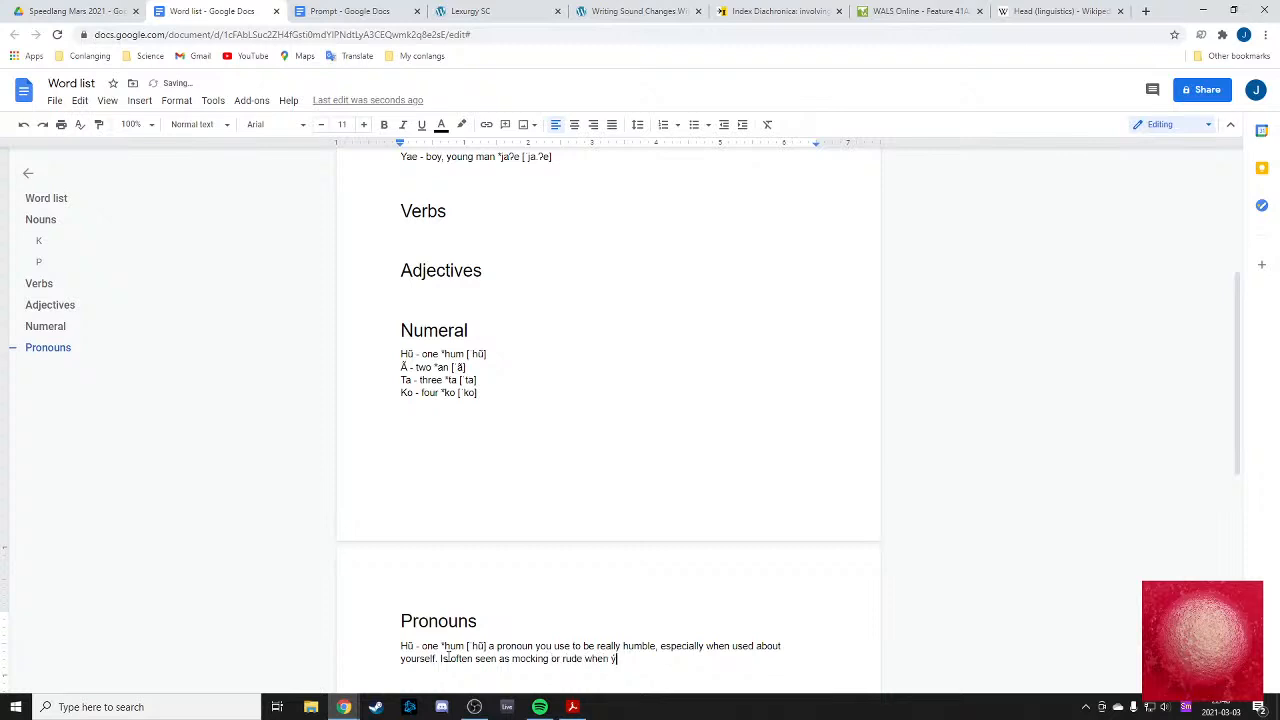
pyautogui.press('BackSpace')
pyautogui.write('used for others')
pyautogui.write('.')
# - Review the Word list document's sections from Nouns through Pronouns
pyautogui.scroll(-1, 527, 629)
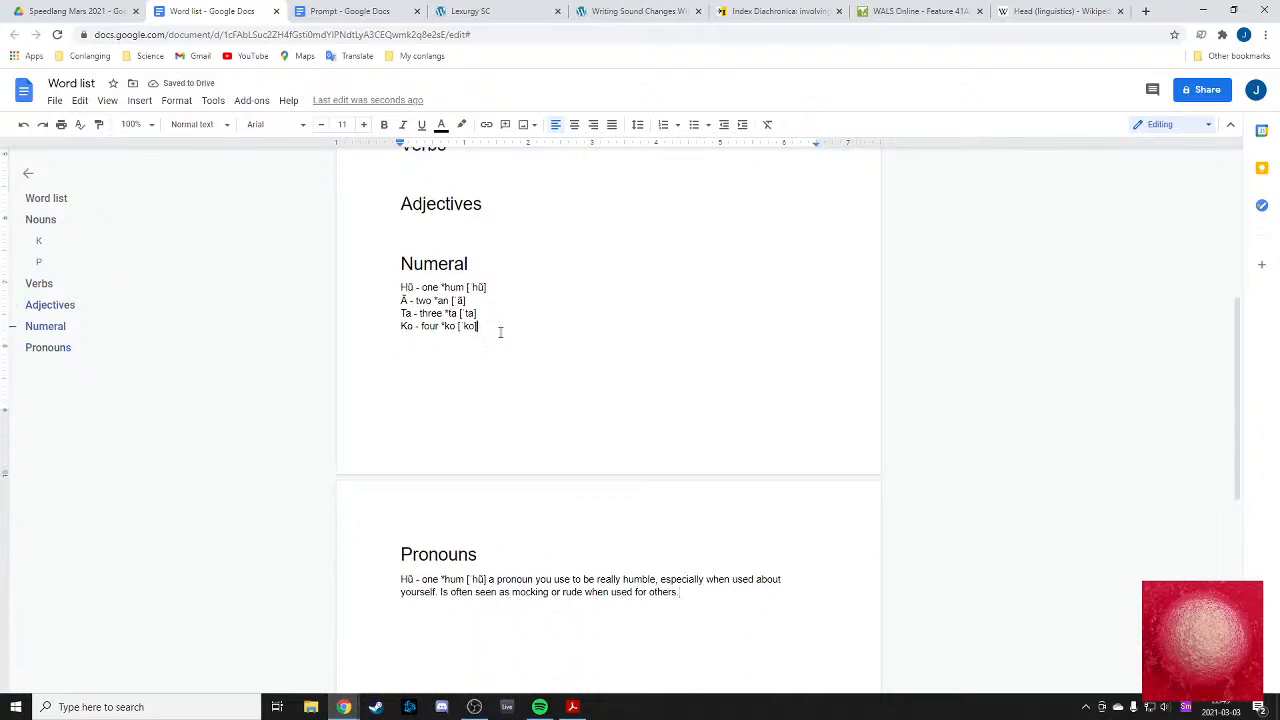
pyautogui.scroll(2, 490, 340)
pyautogui.scroll(3, 700, 280)
pyautogui.scroll(1, 660, 320)
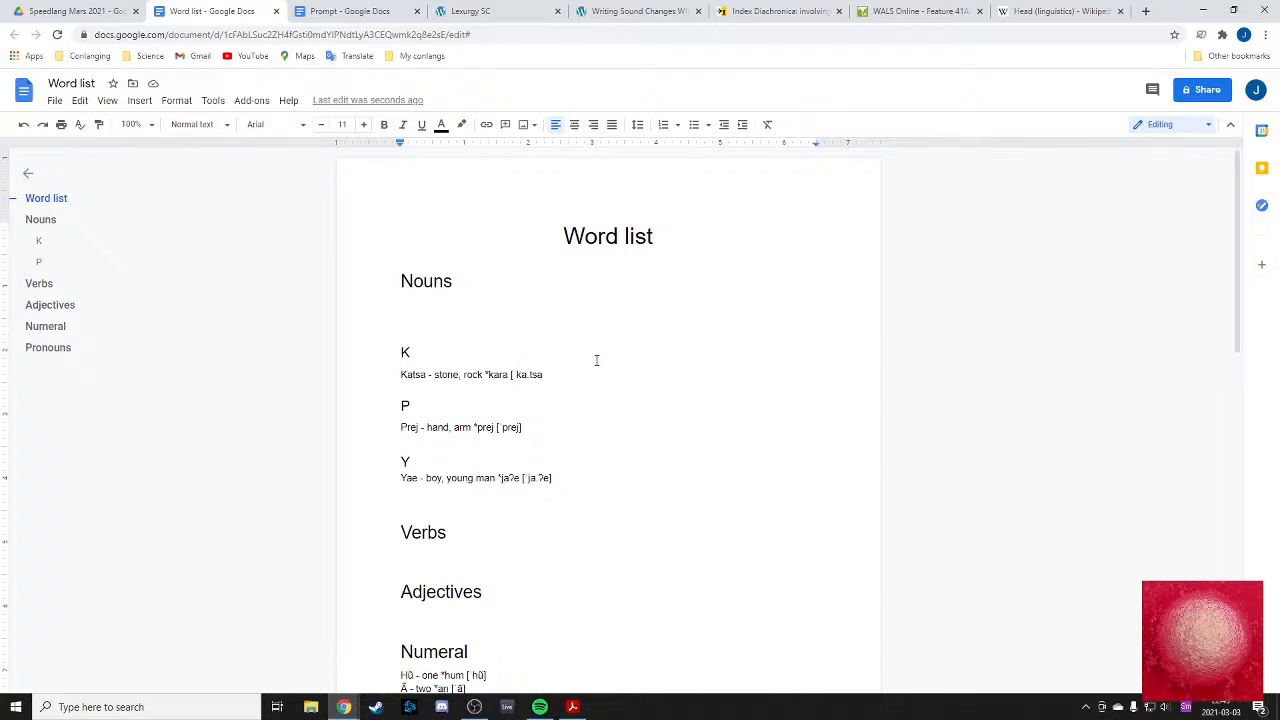
pyautogui.scroll(-6, 590, 370)
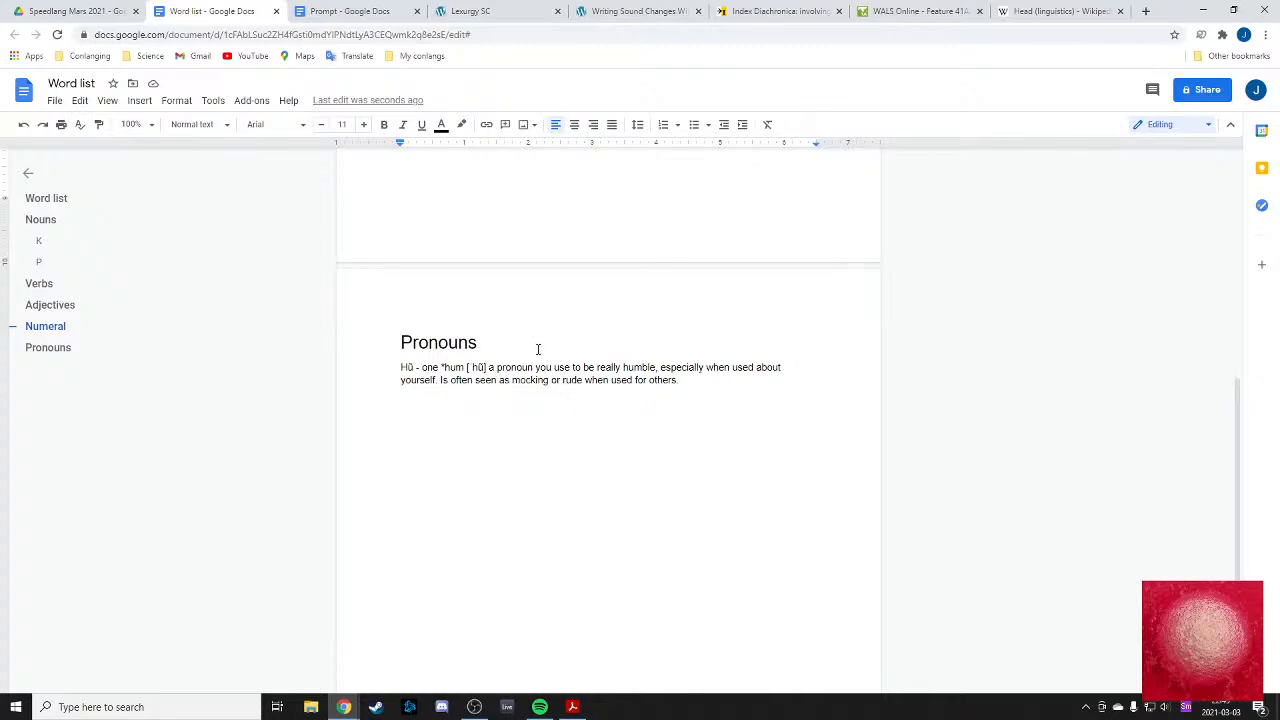
pyautogui.scroll(2, 577, 340)
pyautogui.scroll(4, 766, 366)
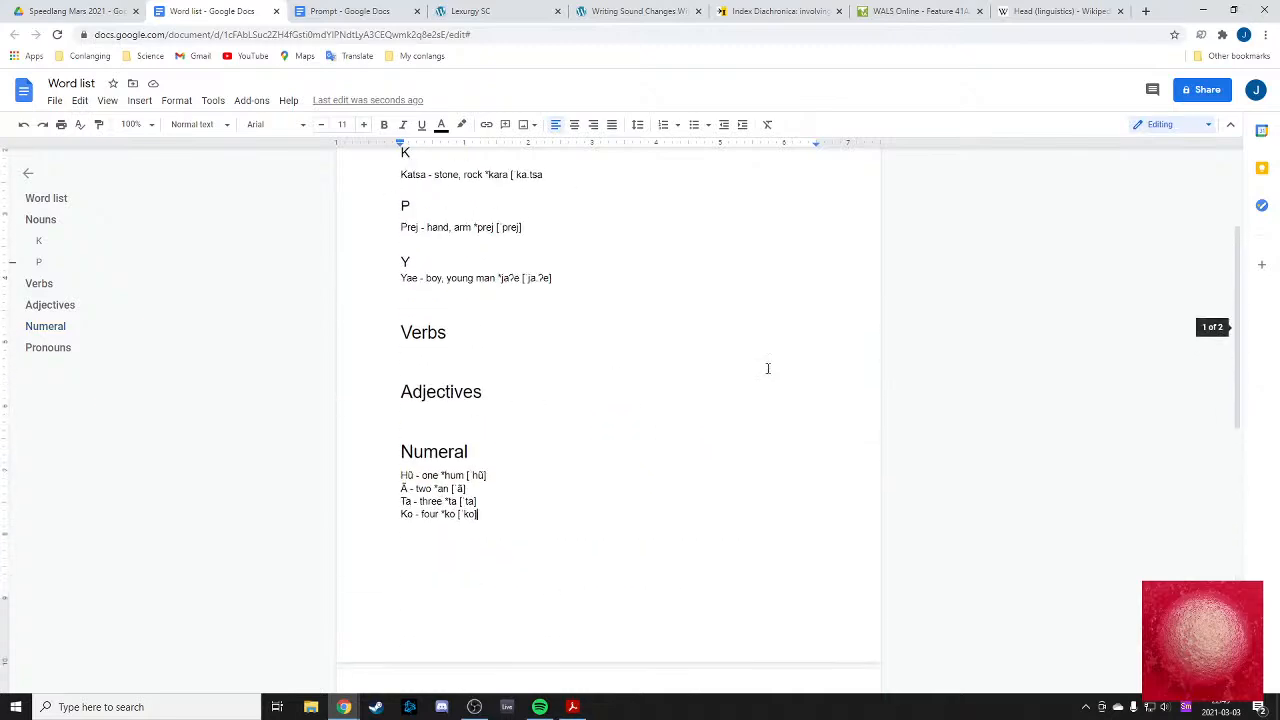
pyautogui.scroll(-2, 560, 320)
pyautogui.scroll(3, 529, 487)
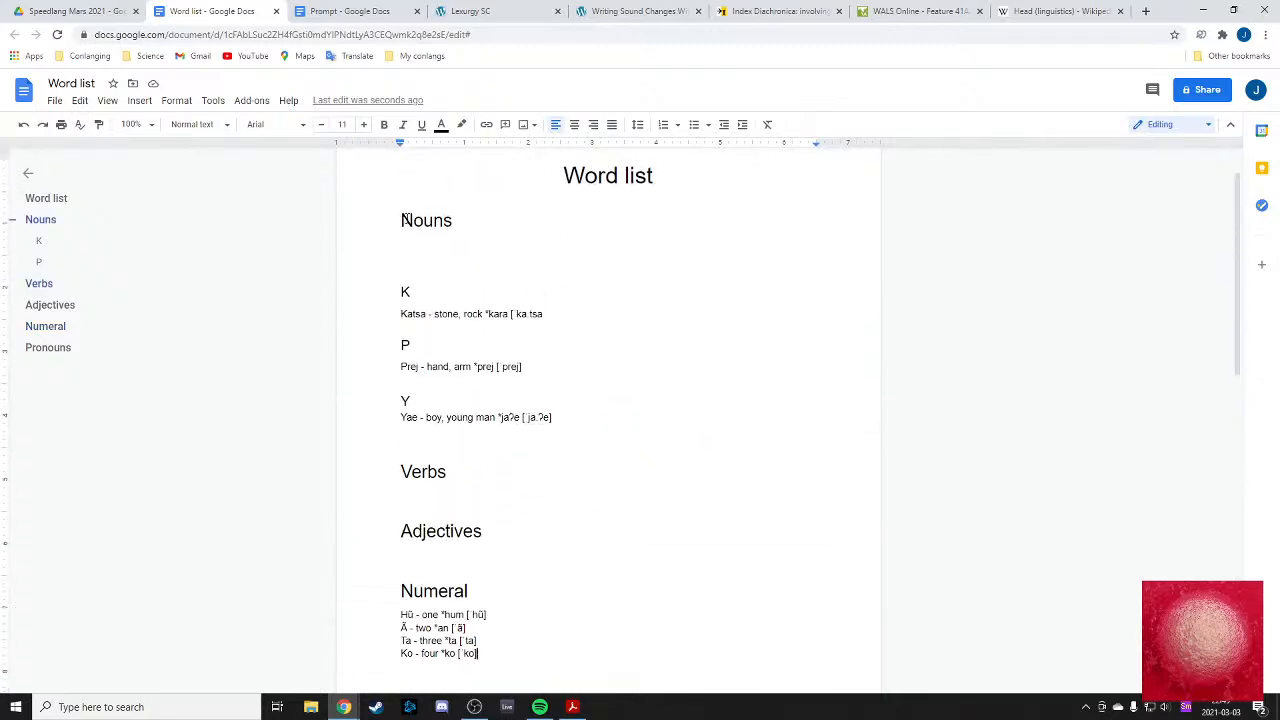
pyautogui.scroll(-7, 546, 326)
pyautogui.scroll(7, 546, 326)
# - Switch to the Prompt document and review the pronoun forms under Open pronoun class
pyautogui.click(352, 11)
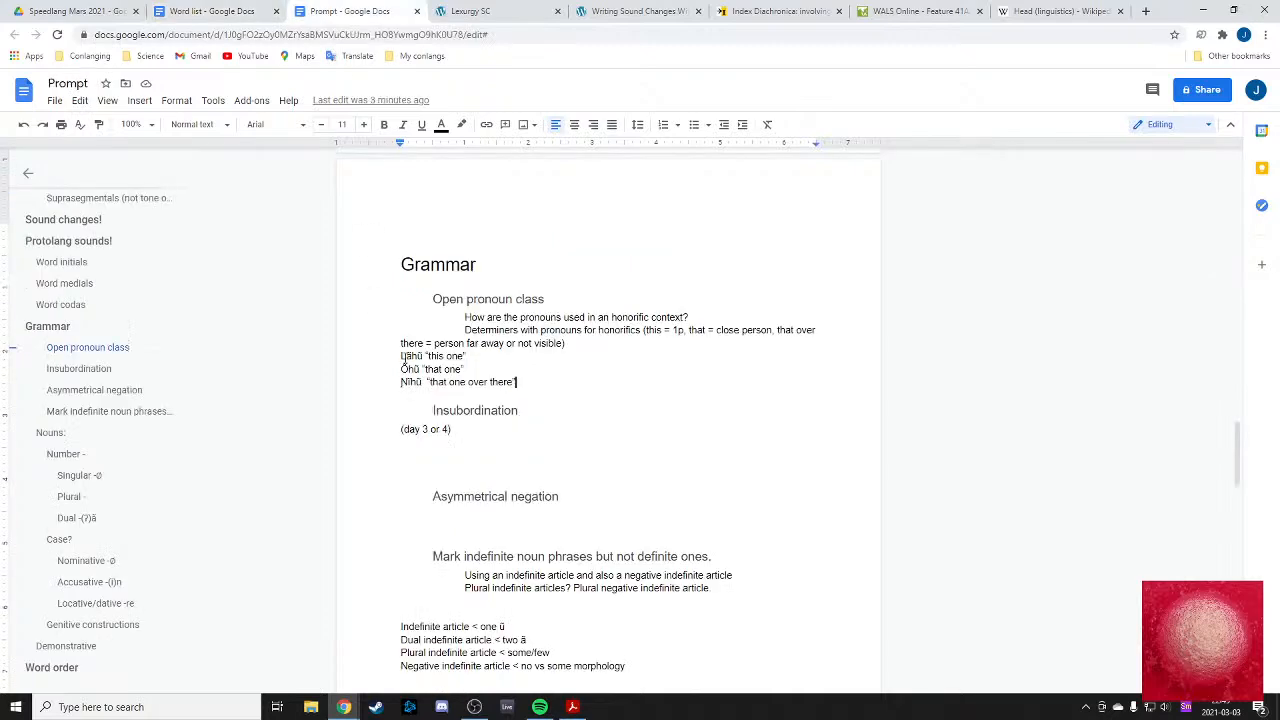
pyautogui.scroll(-3, 455, 350)
pyautogui.scroll(1, 451, 352)
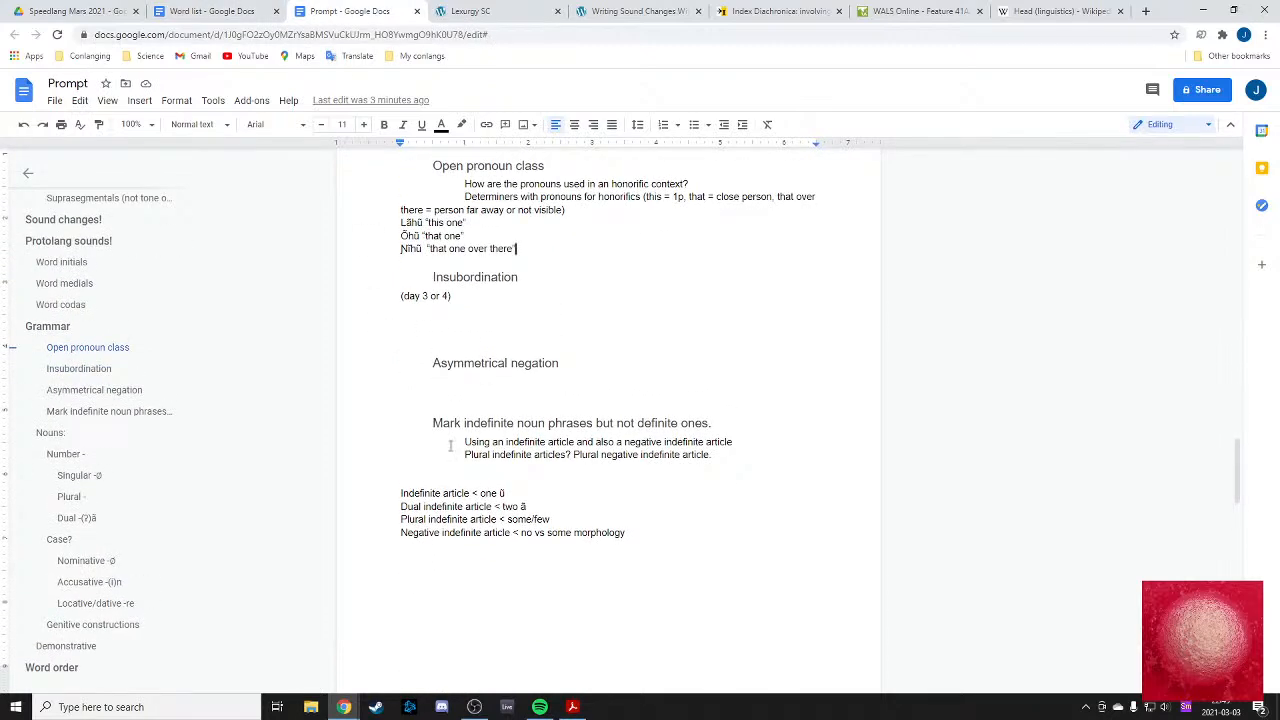
pyautogui.scroll(2, 430, 400)
pyautogui.doubleClick(545, 390)
pyautogui.moveTo(545, 390); pyautogui.dragTo(428, 344)
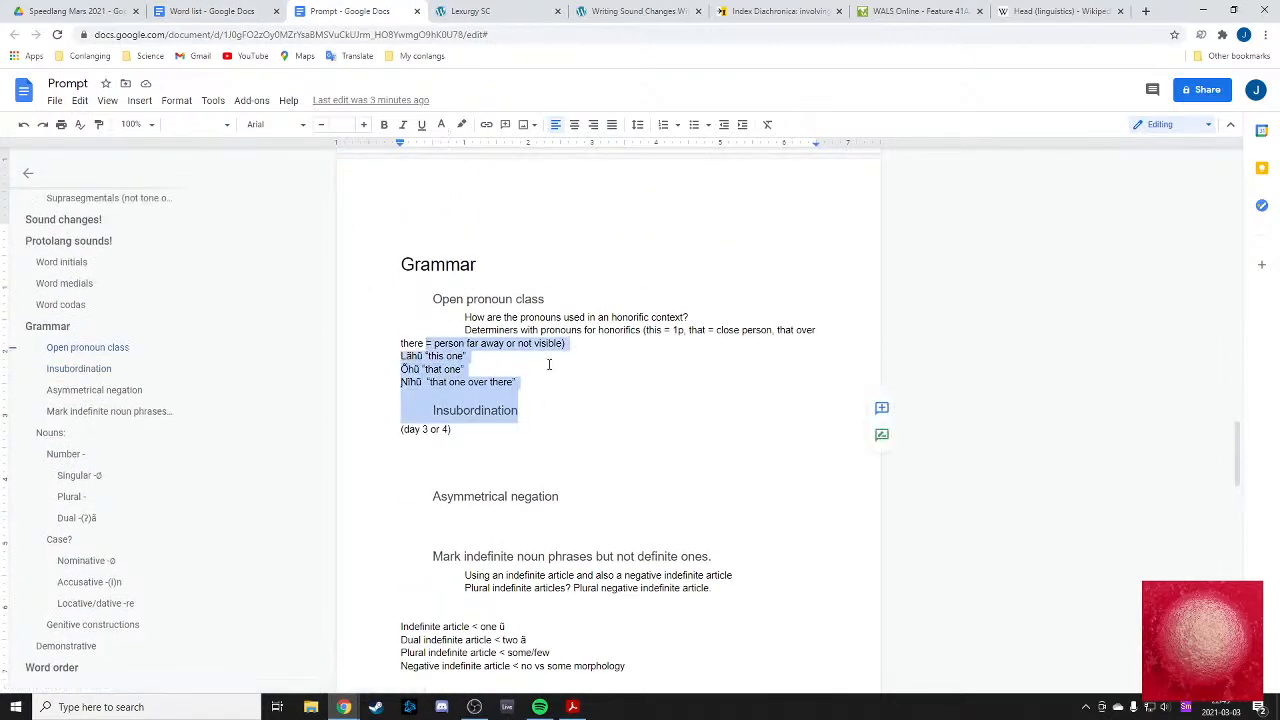
pyautogui.click(549, 365)
pyautogui.scroll(-1, 485, 356)
pyautogui.scroll(-1, 484, 356)
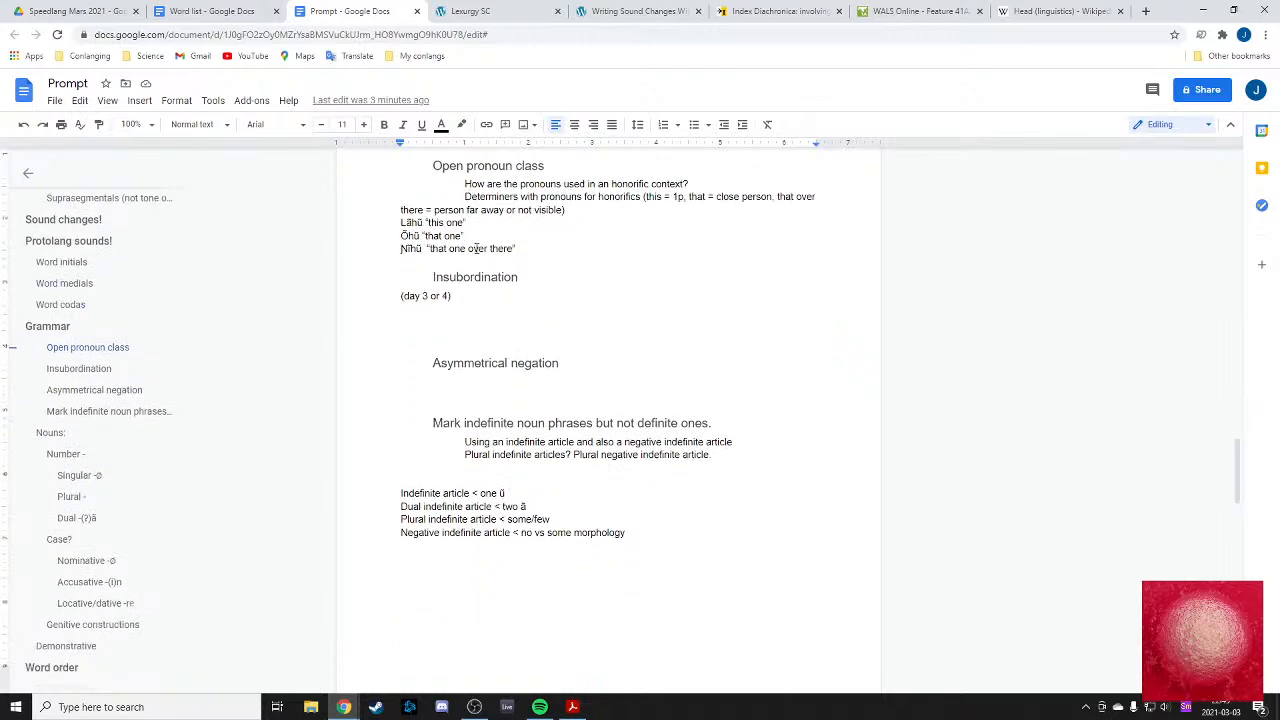
pyautogui.scroll(-1, 480, 383)
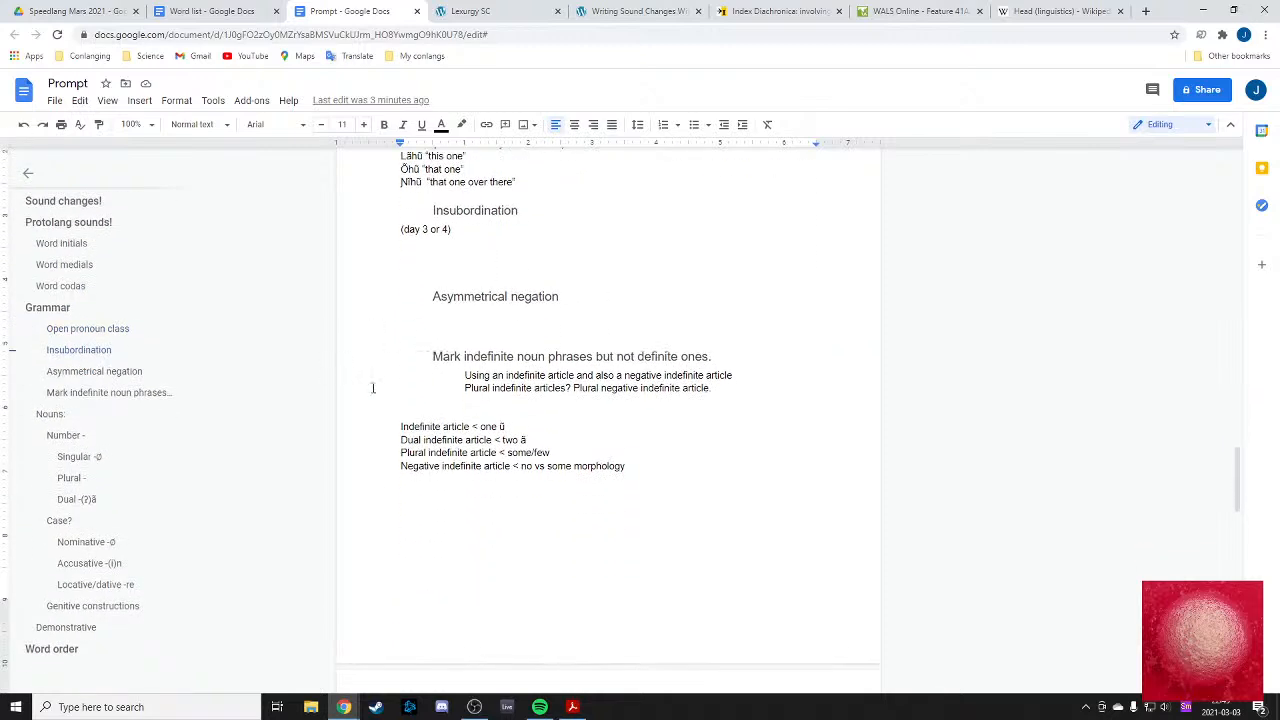
# - Review the indefinite article notes and the noun number markings in the Grammar section
pyautogui.moveTo(376, 411); pyautogui.dragTo(643, 466)
pyautogui.click(608, 486)
pyautogui.moveTo(397, 420); pyautogui.dragTo(651, 465)
pyautogui.click(571, 429)
pyautogui.scroll(-3, 445, 374)
pyautogui.scroll(-3, 445, 374)
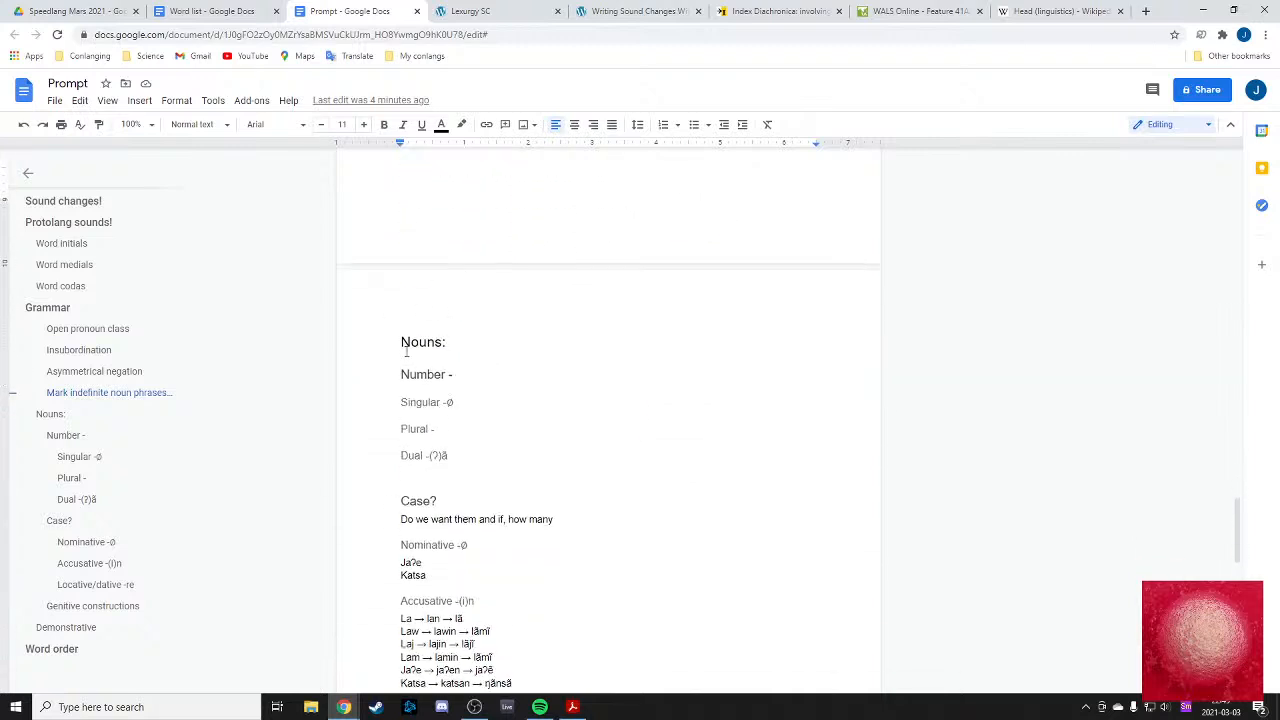
pyautogui.moveTo(400, 371); pyautogui.dragTo(520, 460)
pyautogui.click(474, 454)
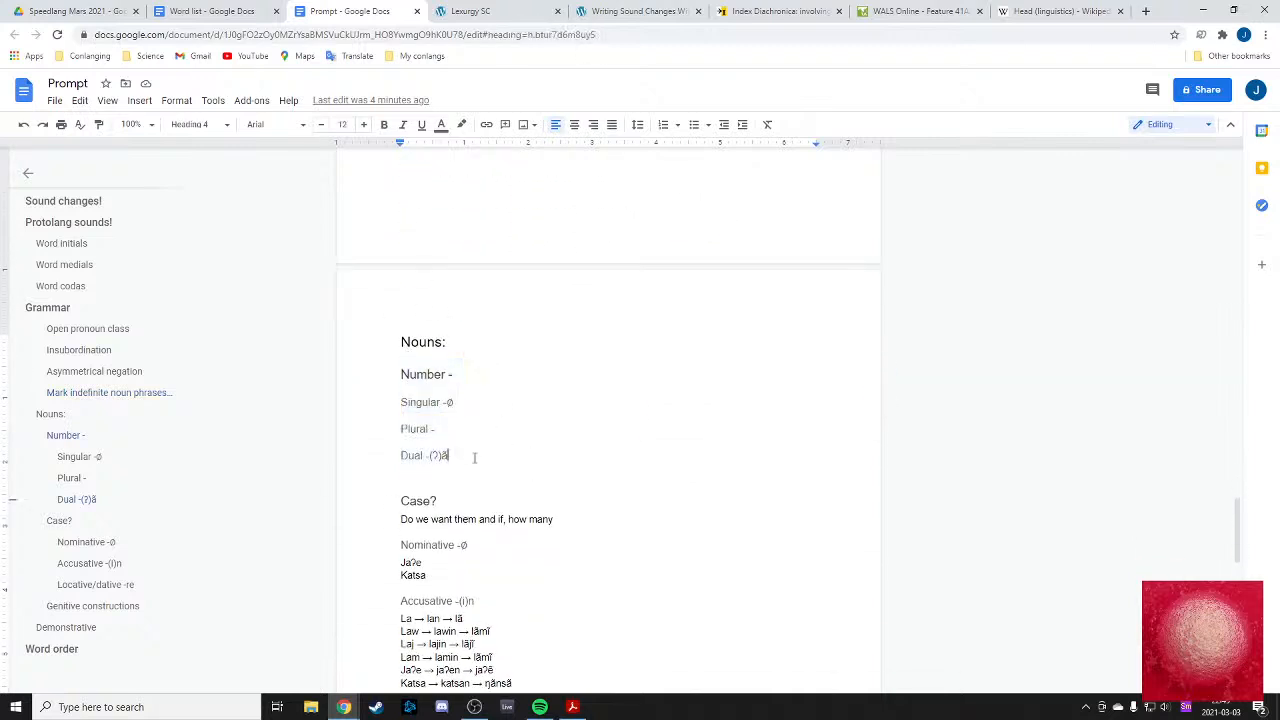
# - Delete the line "Do we want them and if, how many" under the Case? heading
pyautogui.scroll(-2, 496, 445)
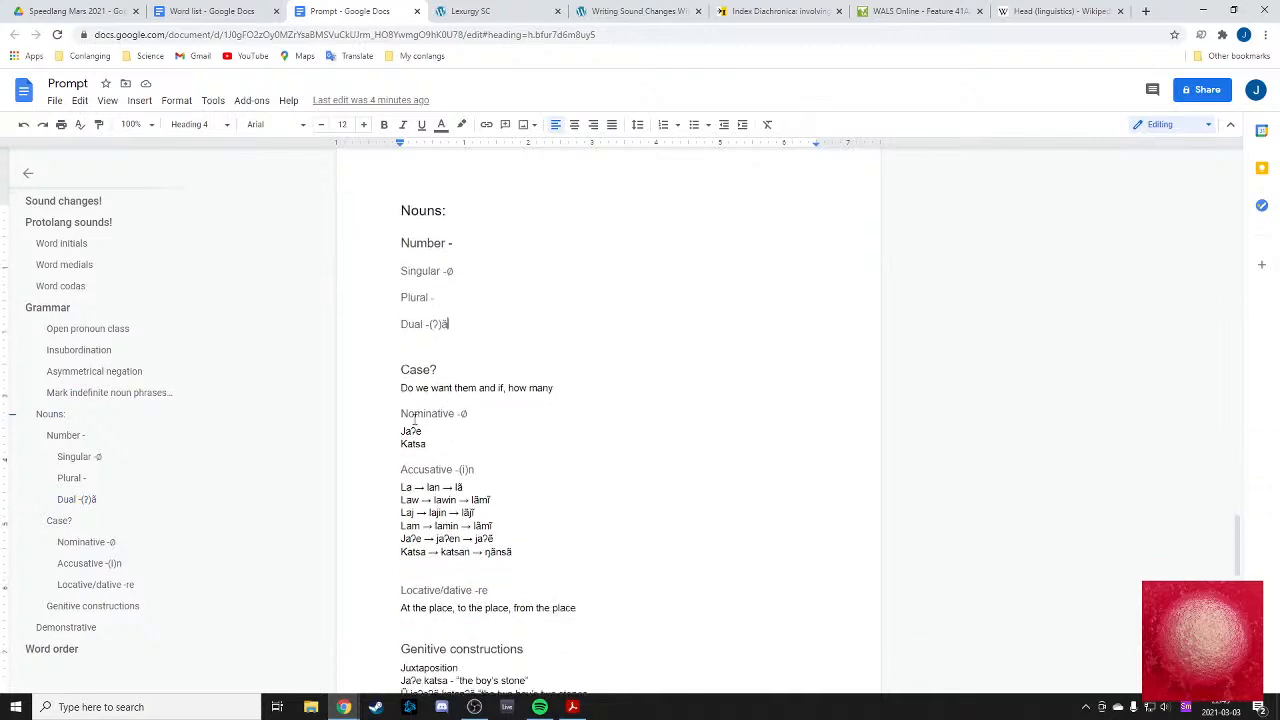
pyautogui.moveTo(394, 383); pyautogui.dragTo(578, 386)
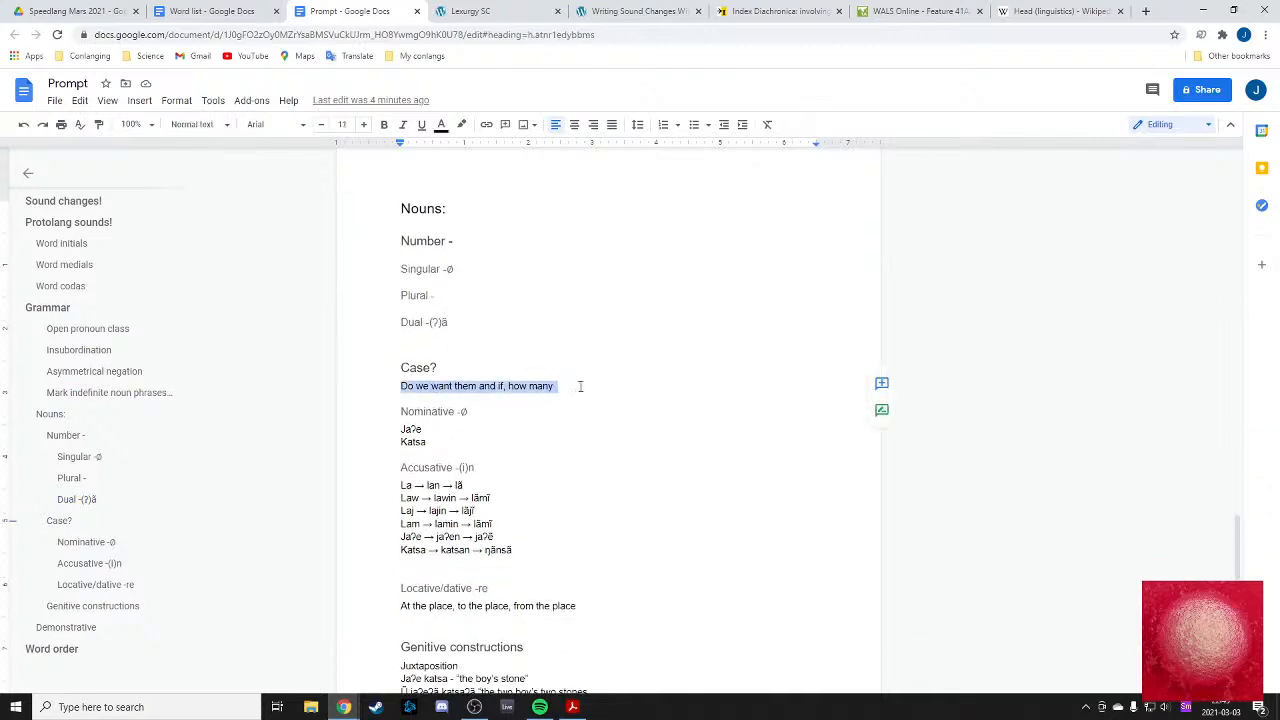
pyautogui.press('BackSpace')
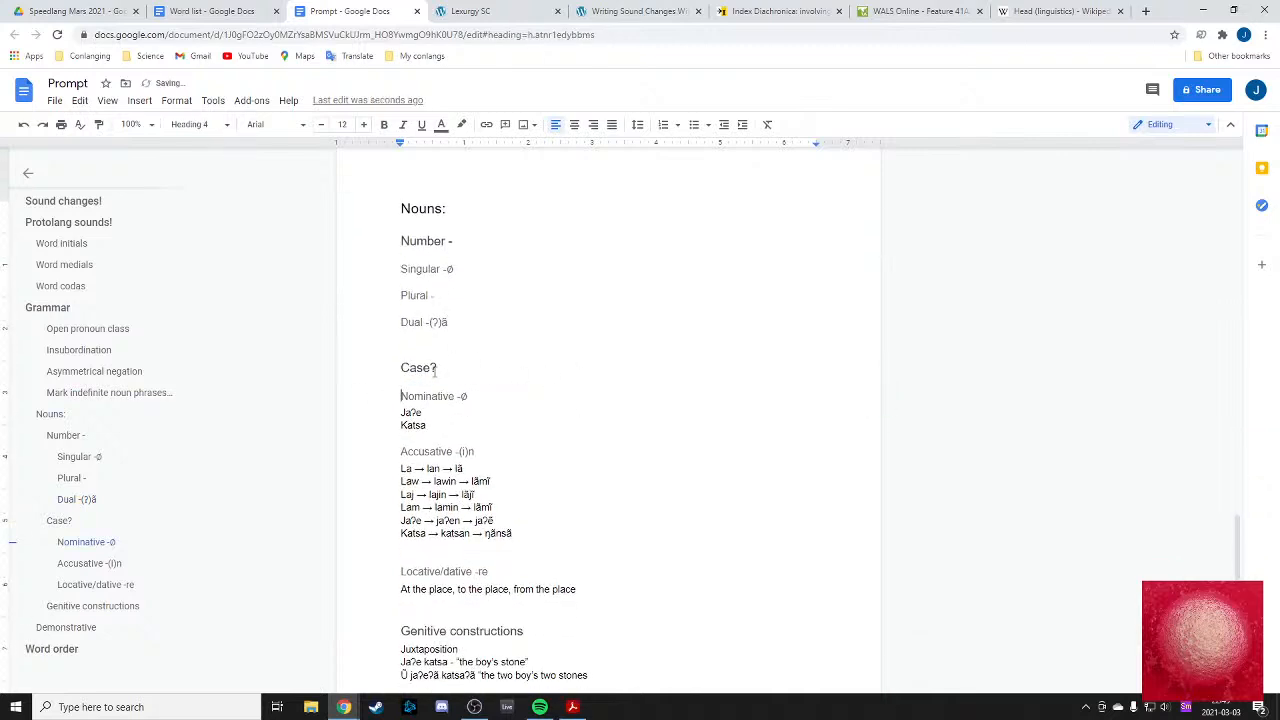
# - Review the case endings, genitive constructions, demonstrative table and word order notes
pyautogui.scroll(-2, 465, 367)
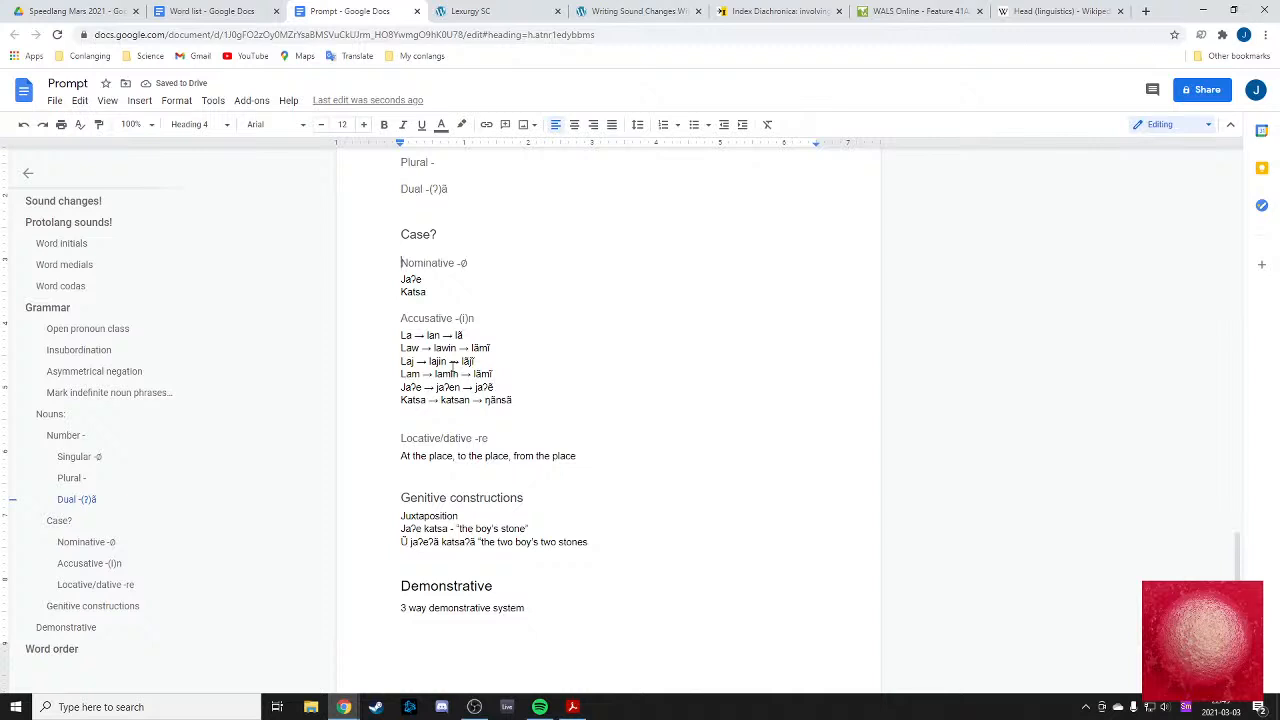
pyautogui.scroll(-2, 451, 367)
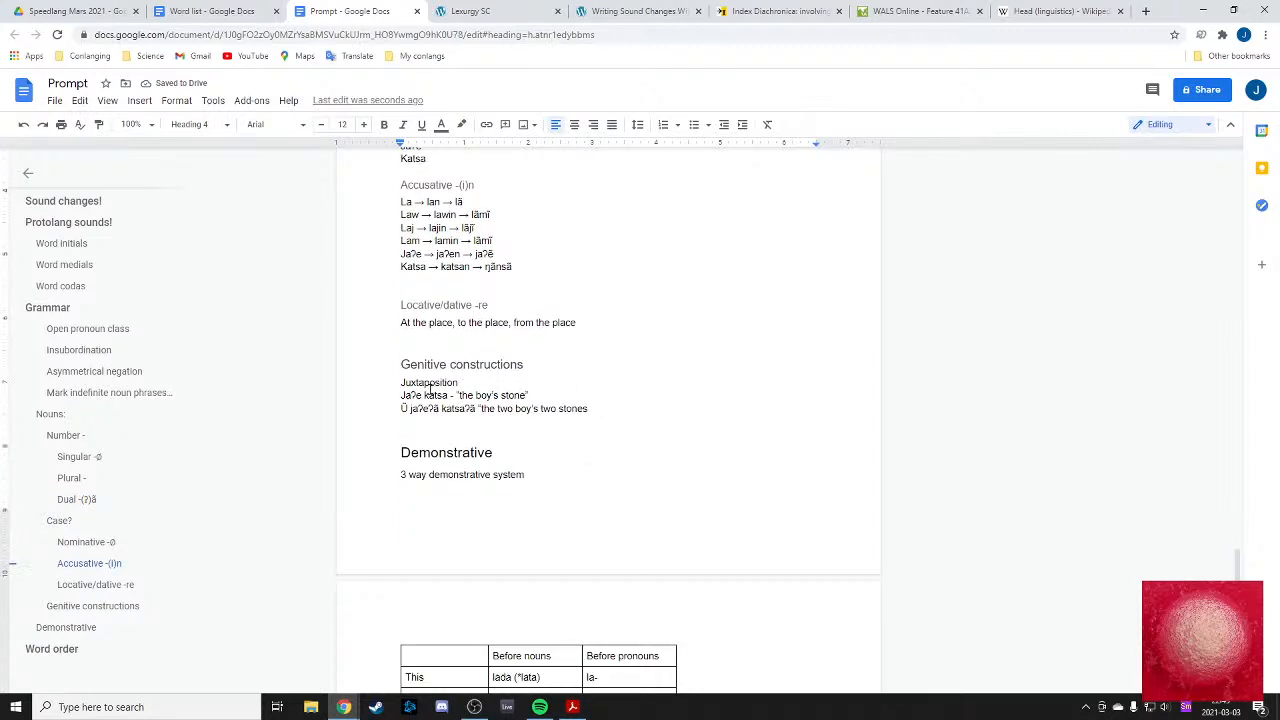
pyautogui.moveTo(394, 367); pyautogui.dragTo(594, 409)
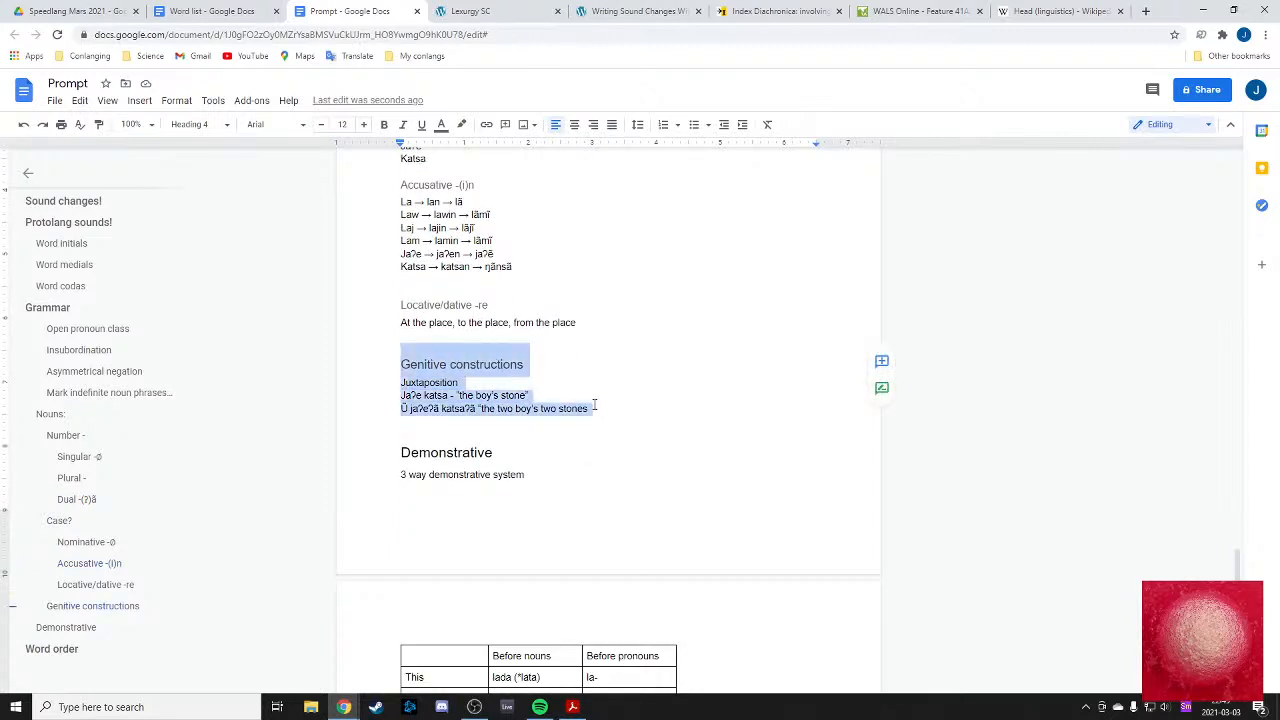
pyautogui.click(592, 409)
pyautogui.moveTo(389, 376); pyautogui.dragTo(600, 412)
pyautogui.click(600, 412)
pyautogui.moveTo(398, 380); pyautogui.dragTo(626, 417)
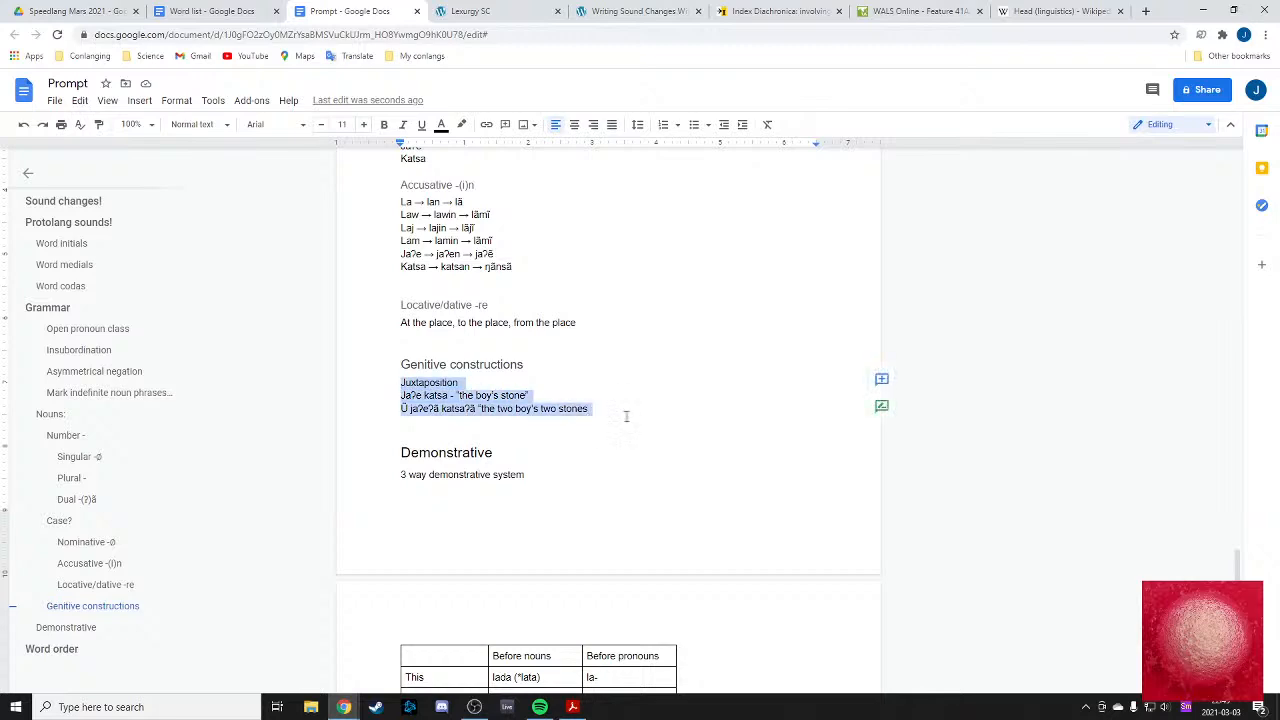
pyautogui.click(626, 417)
pyautogui.scroll(-3, 434, 409)
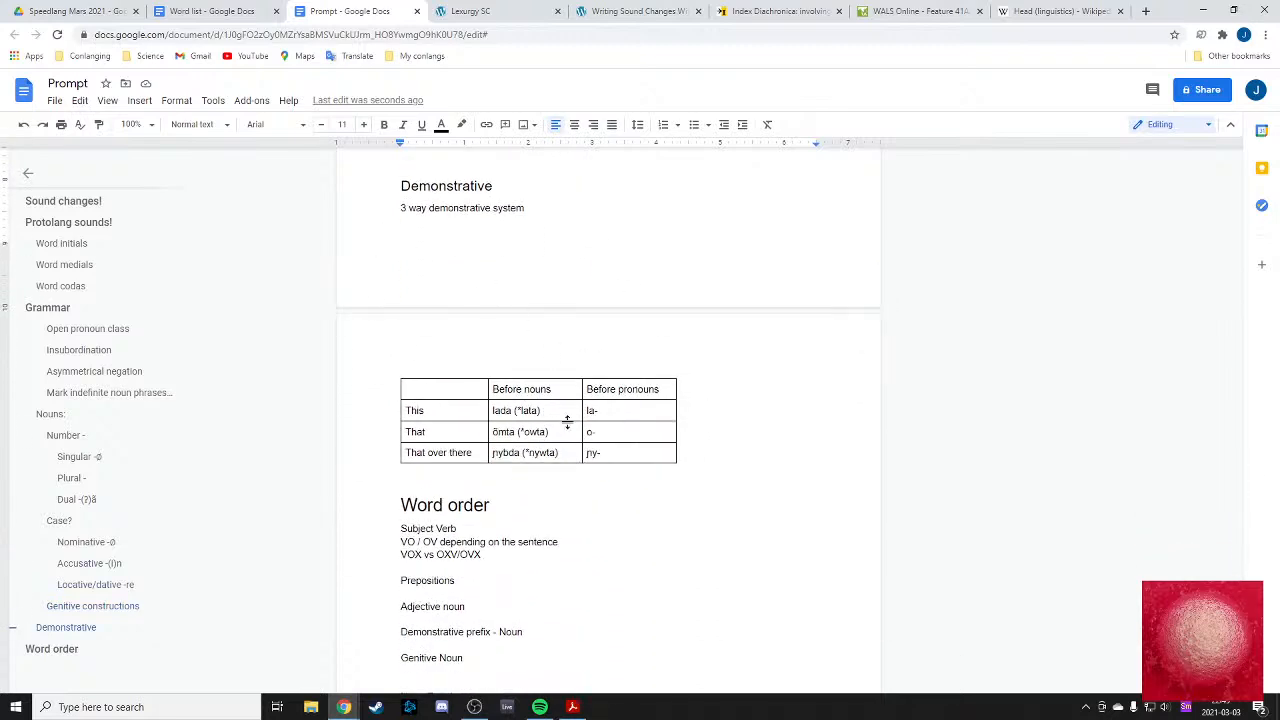
pyautogui.scroll(-2, 438, 255)
pyautogui.moveTo(401, 296); pyautogui.dragTo(598, 488)
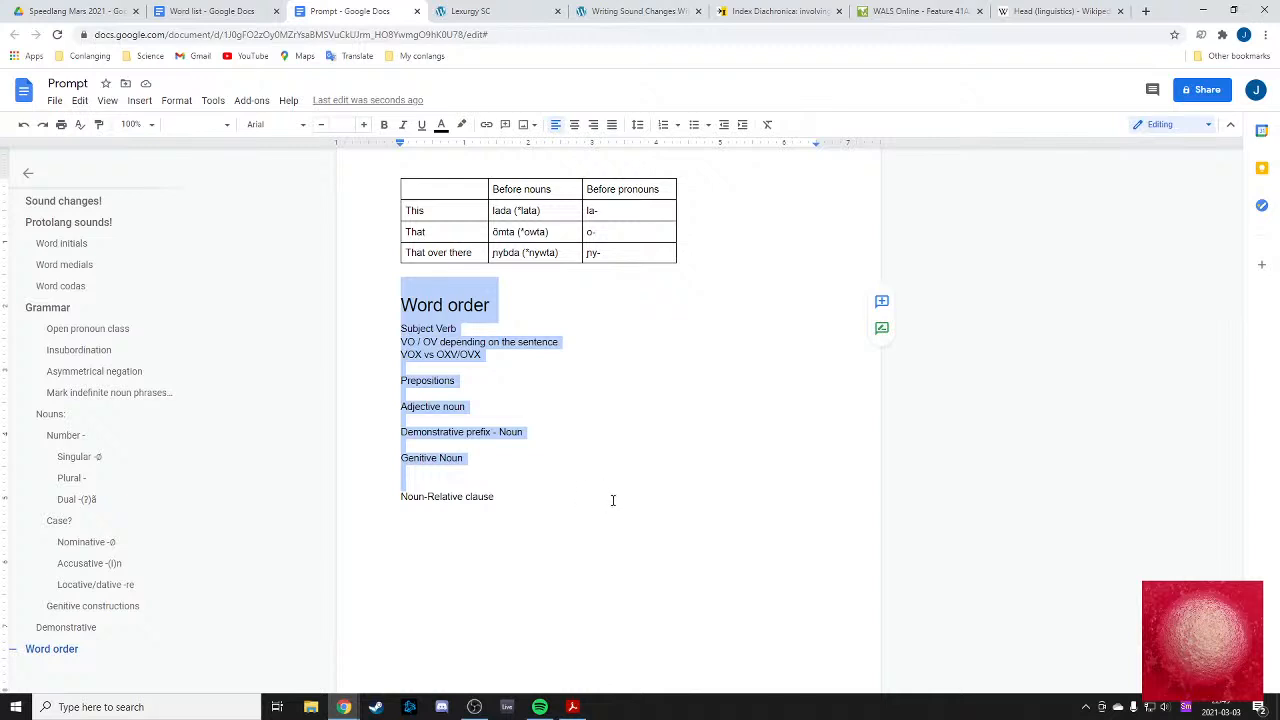
pyautogui.click(611, 500)
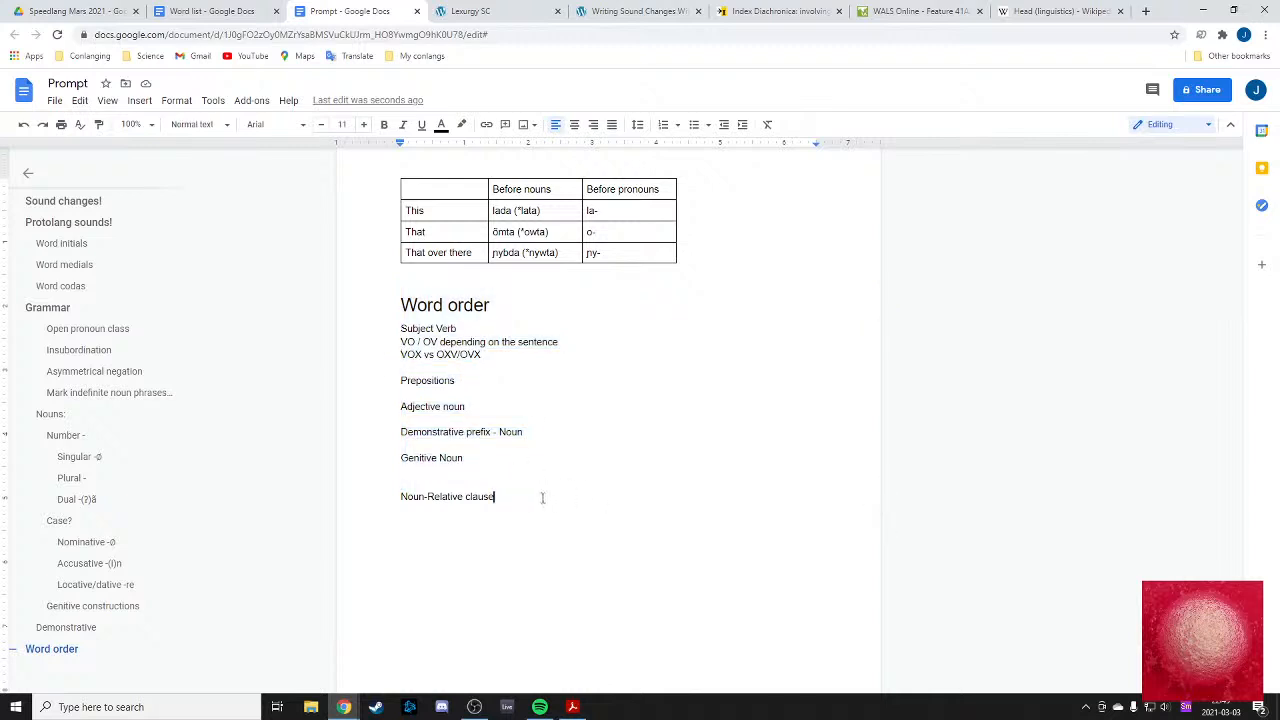
# - Color the two Word order lines "VO / OV depending on the sentence" and "VOX vs OXV/OVX" red
pyautogui.moveTo(399, 342); pyautogui.dragTo(498, 366)
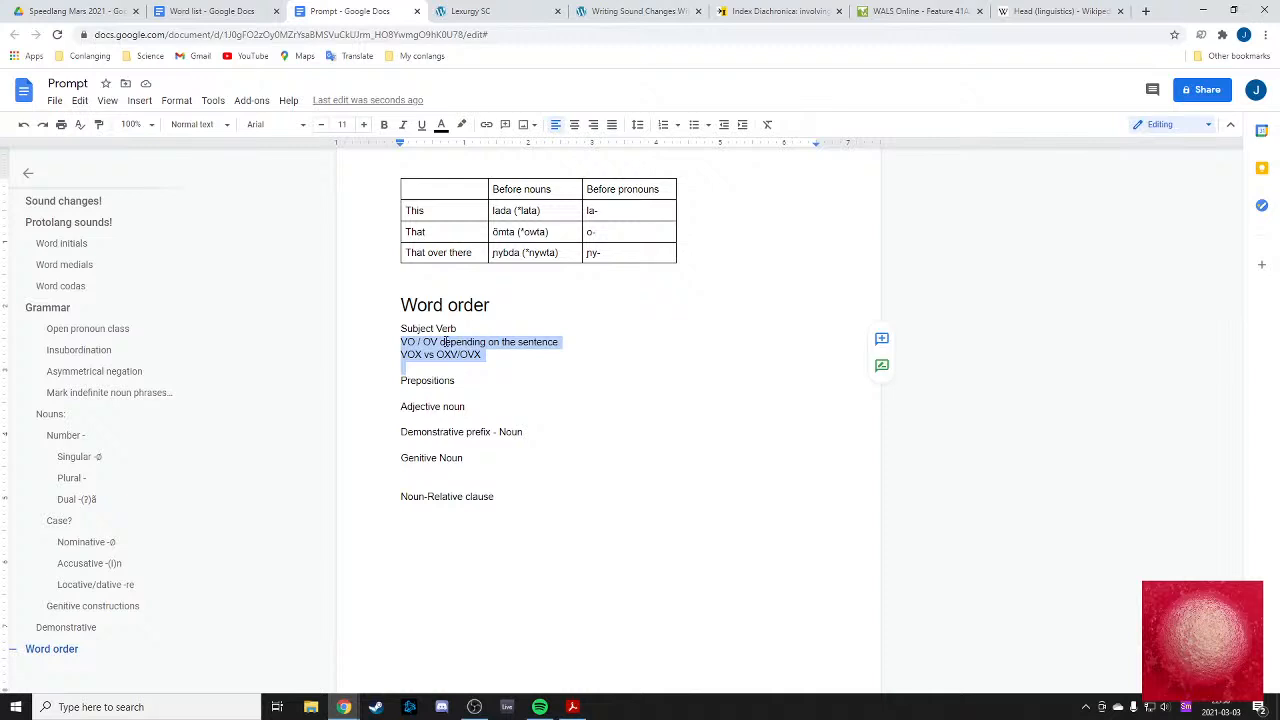
pyautogui.click(441, 129)
pyautogui.click(456, 181)
pyautogui.click(568, 405)
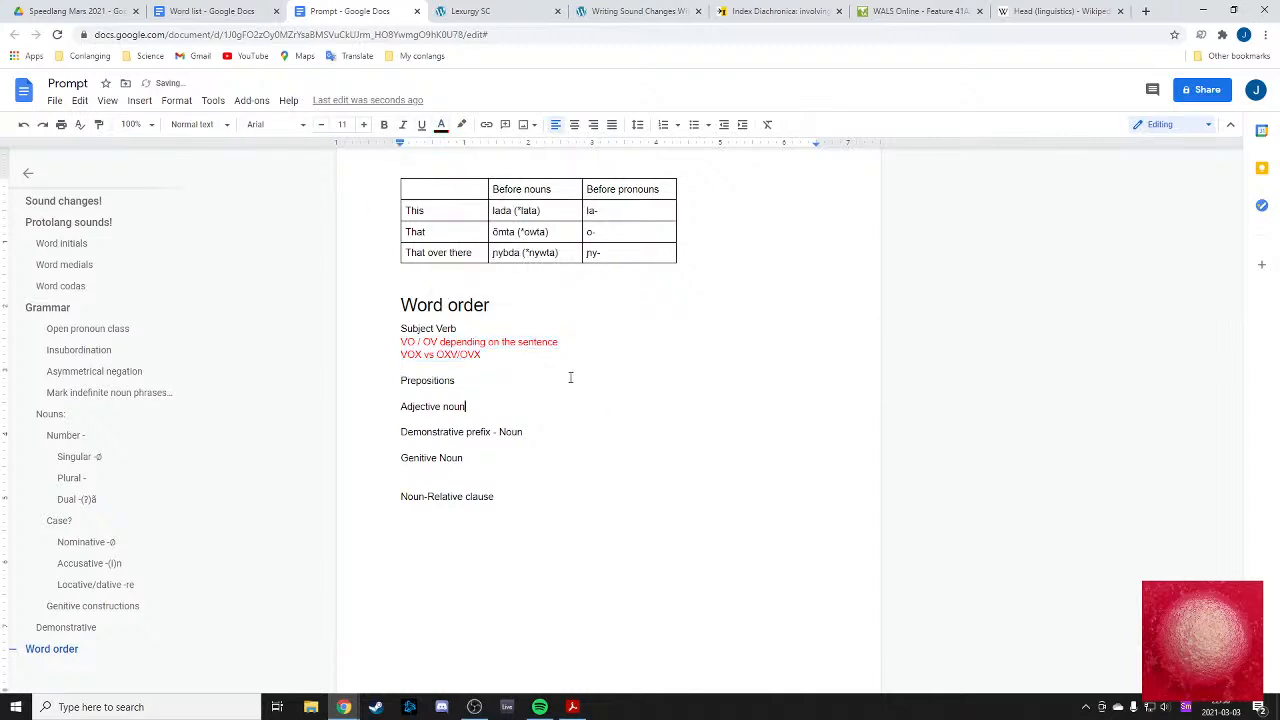
pyautogui.moveTo(392, 343); pyautogui.dragTo(509, 363)
# - Look back at the sound change notes and switch to the Lexurgy SC sound changer
pyautogui.scroll(15, 483, 380)
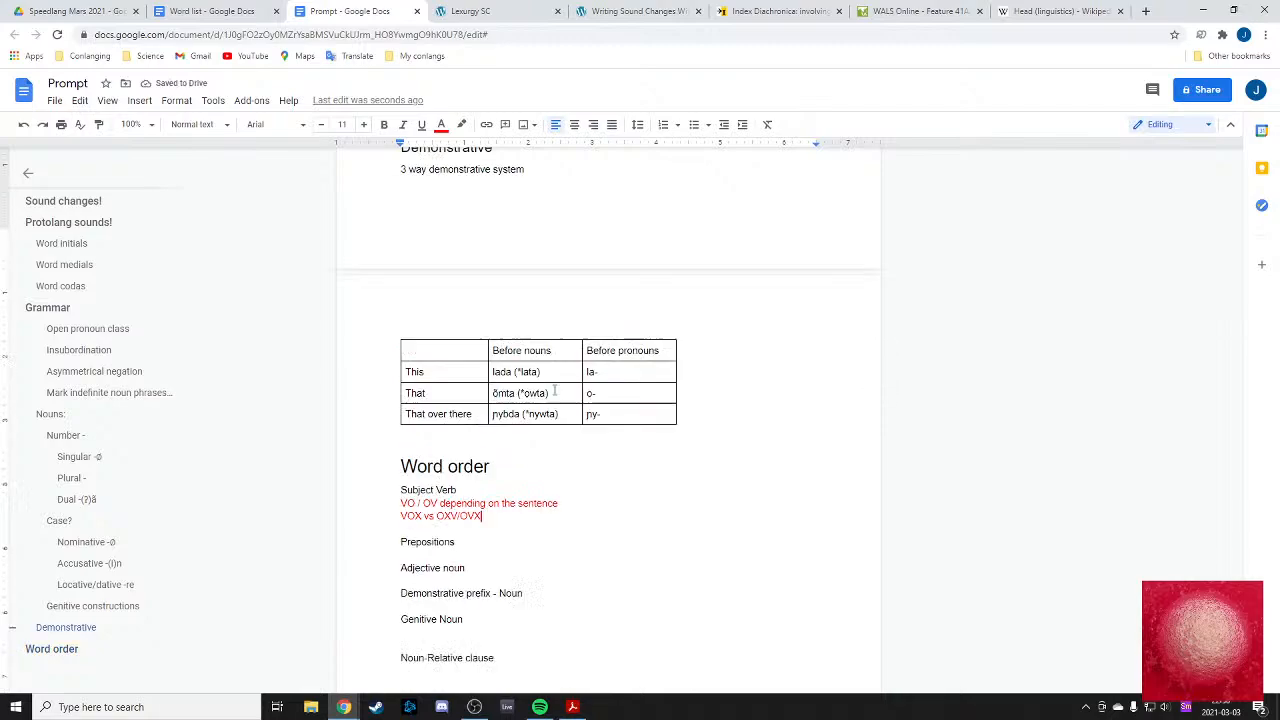
pyautogui.scroll(11, 464, 349)
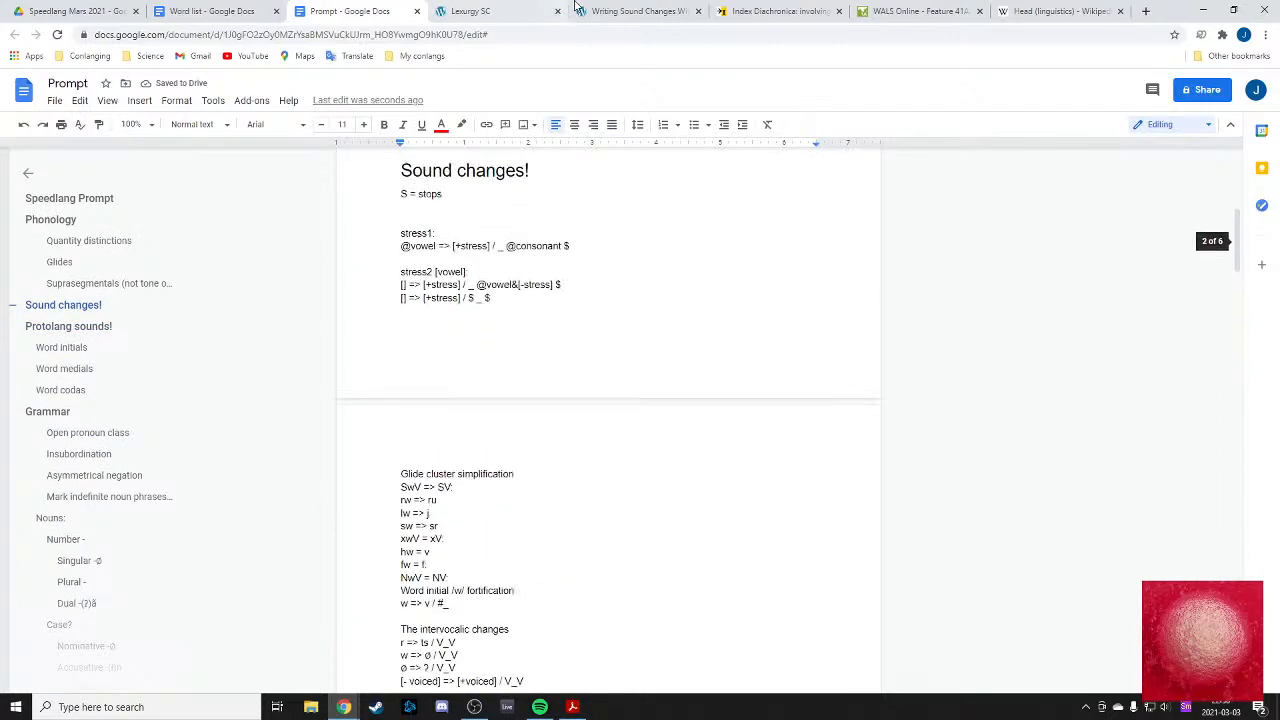
pyautogui.click(608, 8)
pyautogui.click(490, 11)
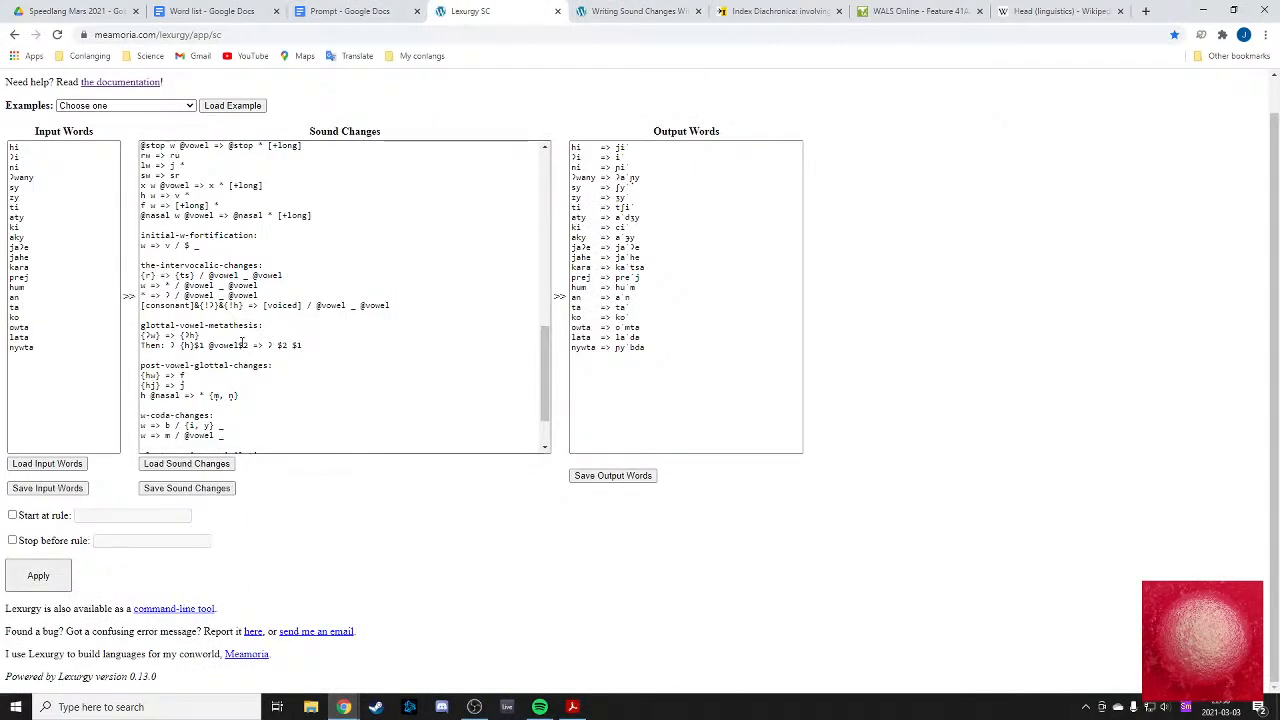
# - Examine the symbol definitions and the sound change rules through palatalization in the Sound Changes code
pyautogui.scroll(-3, 300, 300)
pyautogui.scroll(10, 197, 310)
pyautogui.scroll(2, 197, 310)
pyautogui.scroll(-10, 197, 310)
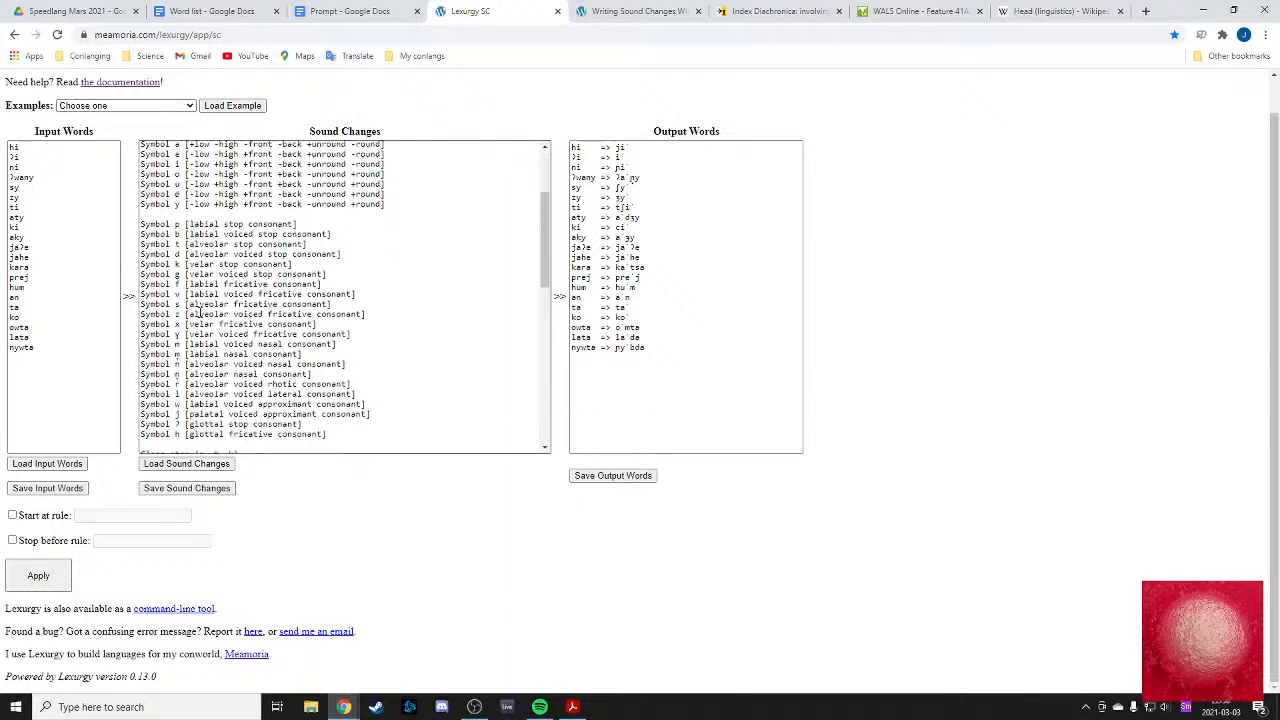
pyautogui.scroll(8, 197, 310)
pyautogui.scroll(2, 197, 312)
pyautogui.scroll(-12, 197, 312)
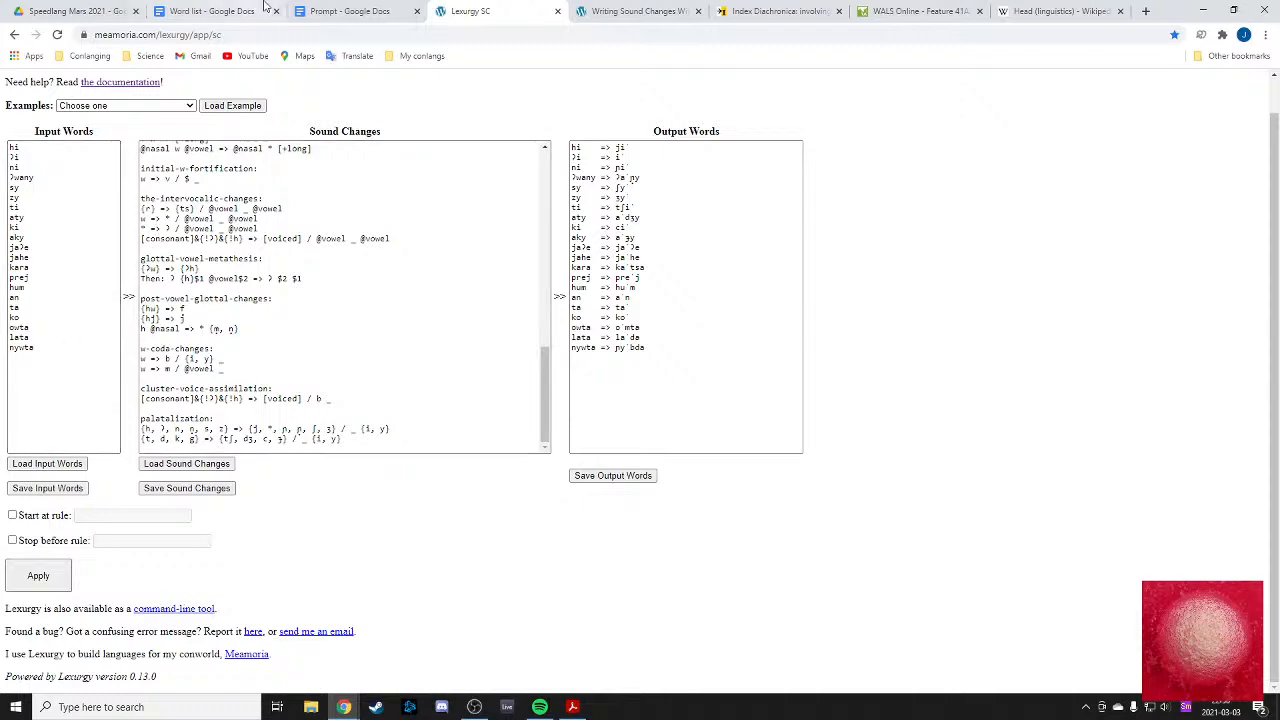
# - Check the nasal harmony, nasal word final coda and nasal vowel merger notes in the Prompt document, and return to Lexurgy SC
pyautogui.click(352, 8)
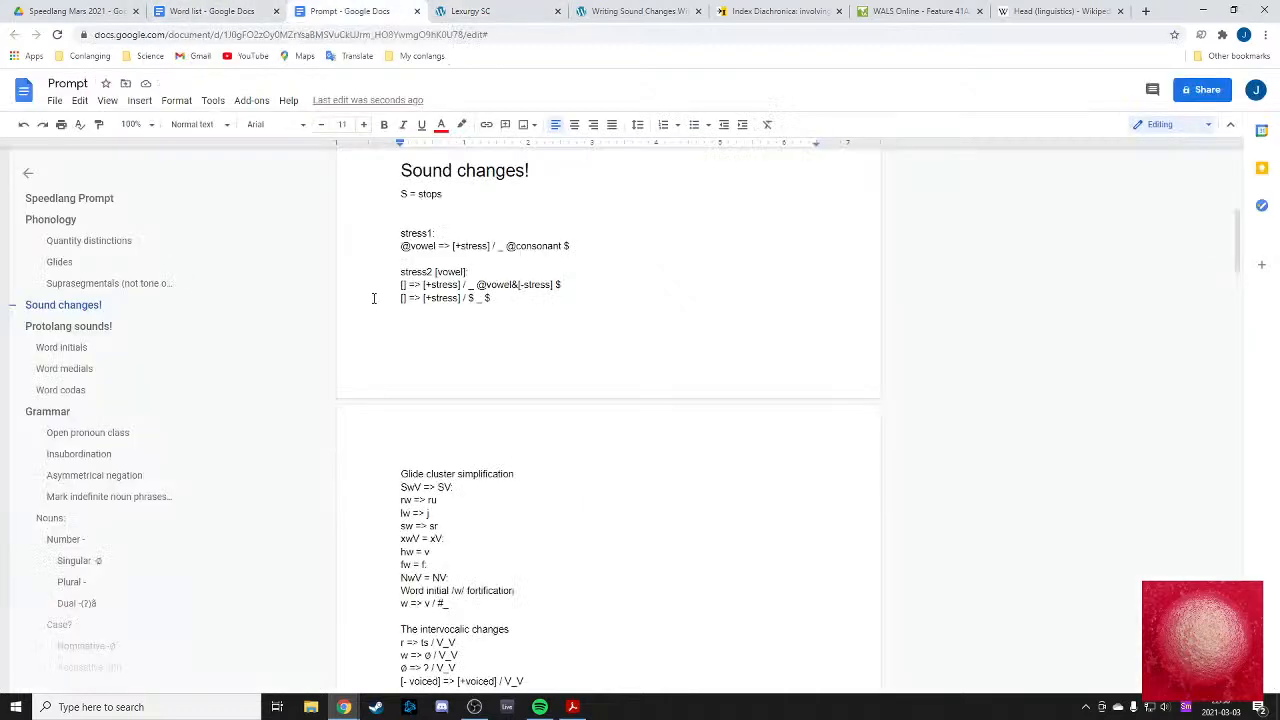
pyautogui.scroll(-7, 425, 393)
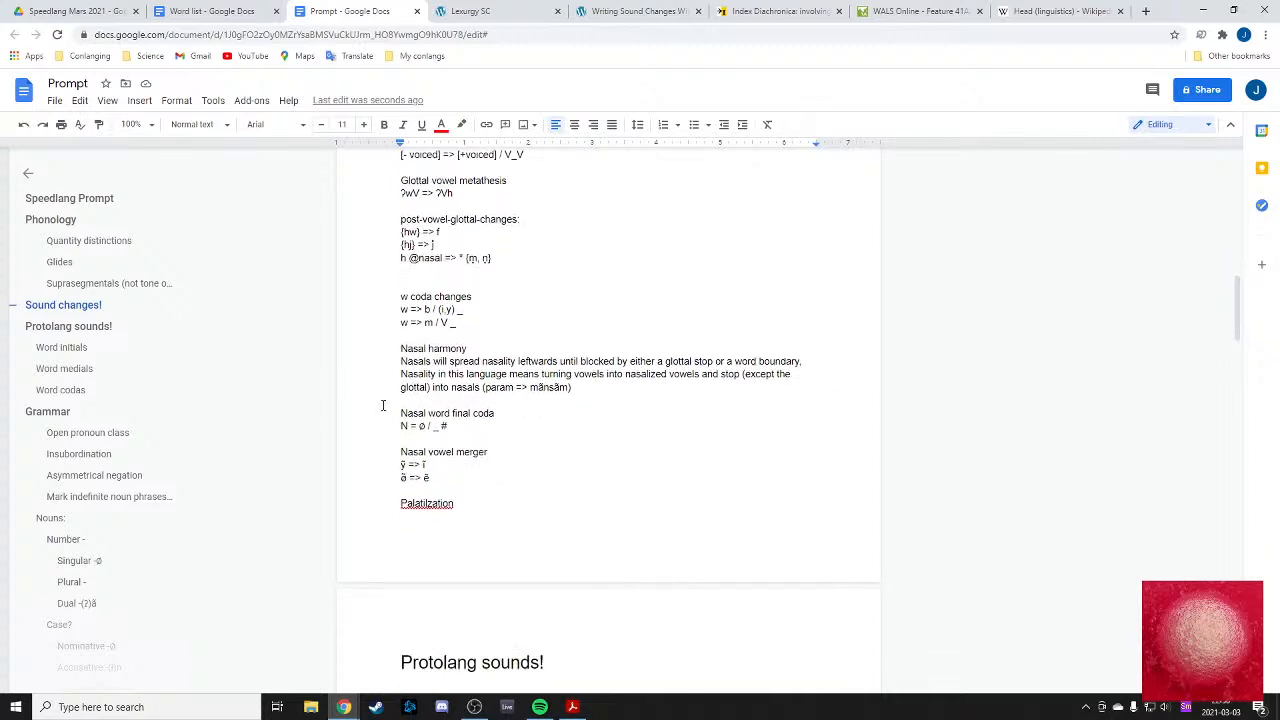
pyautogui.moveTo(398, 342); pyautogui.dragTo(591, 448)
pyautogui.click(591, 448)
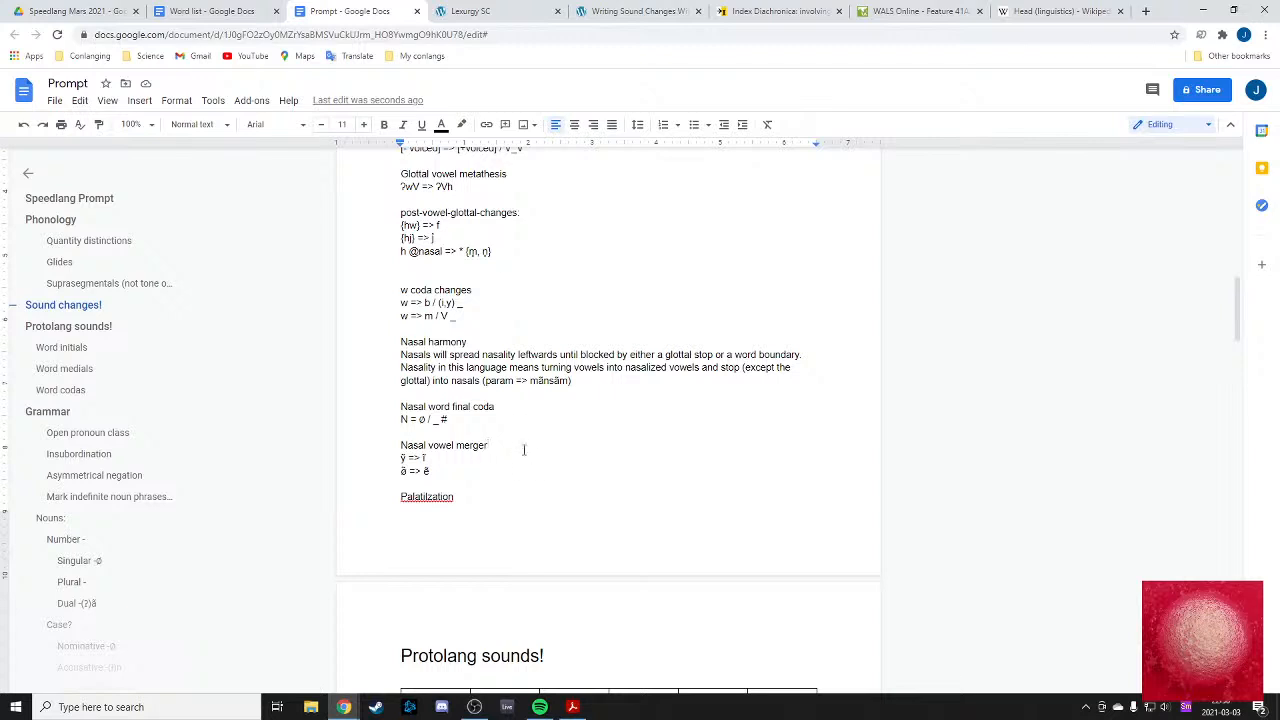
pyautogui.click(470, 11)
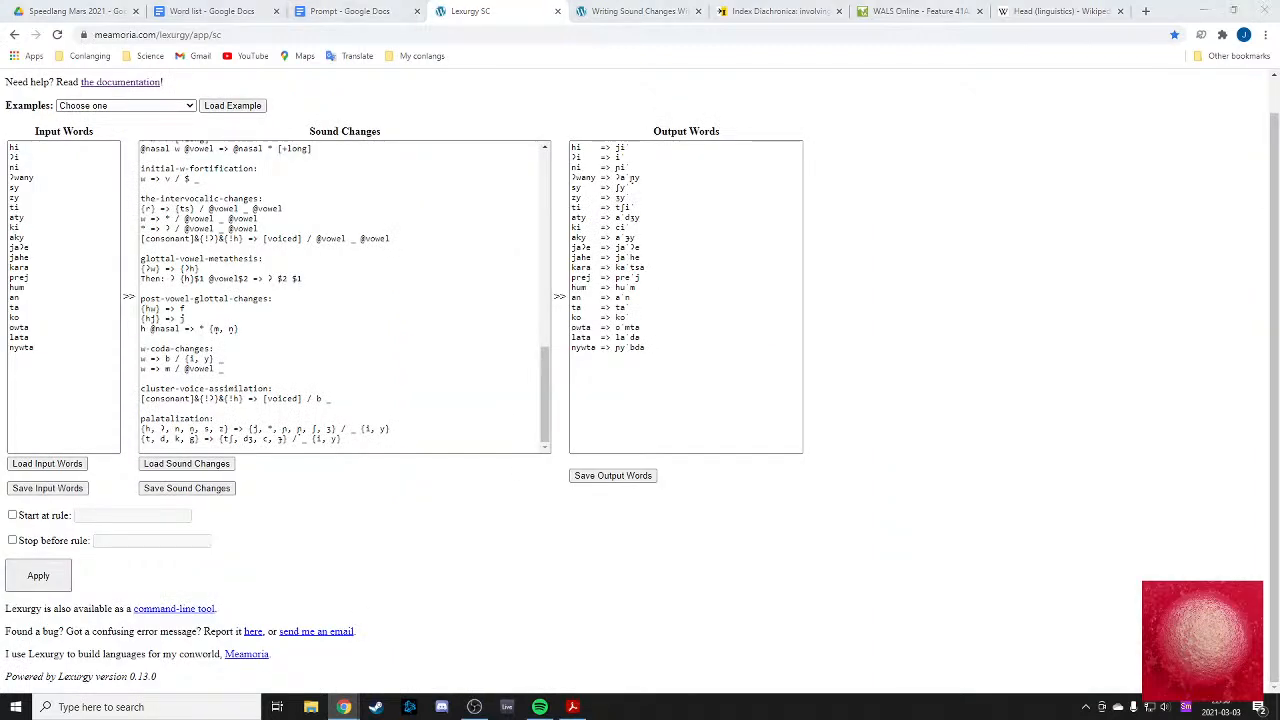